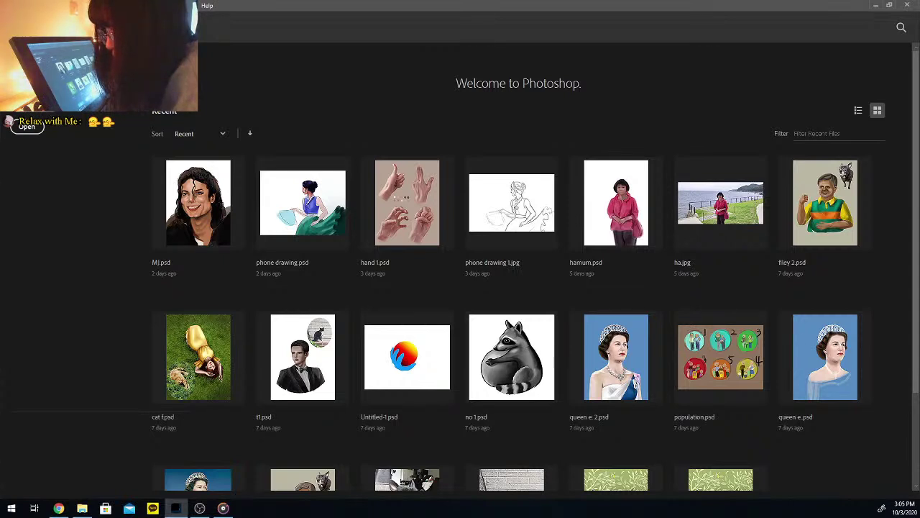
# Add a new layer and brush pale lavender over most of the white canvas with a very large Soft Round Pressure Opacity brush
pyautogui.hotkey('alt', 'Tab')
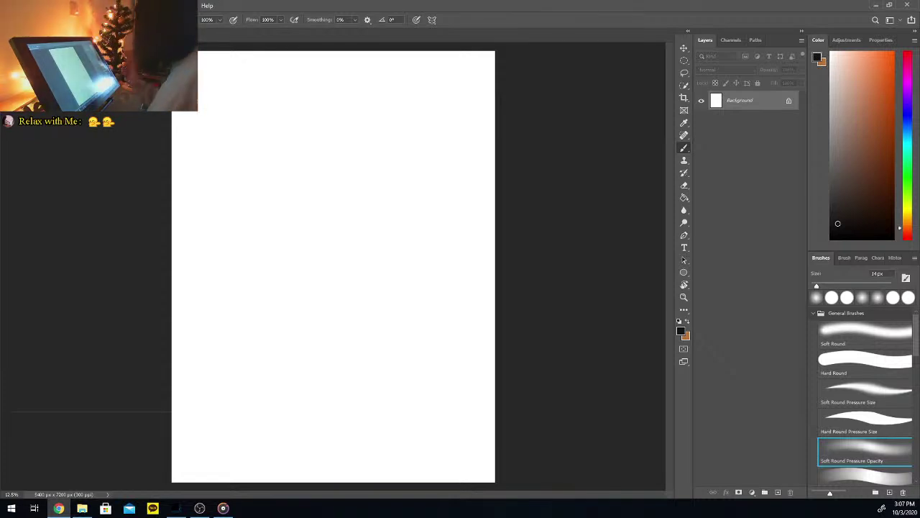
pyautogui.click(777, 492)
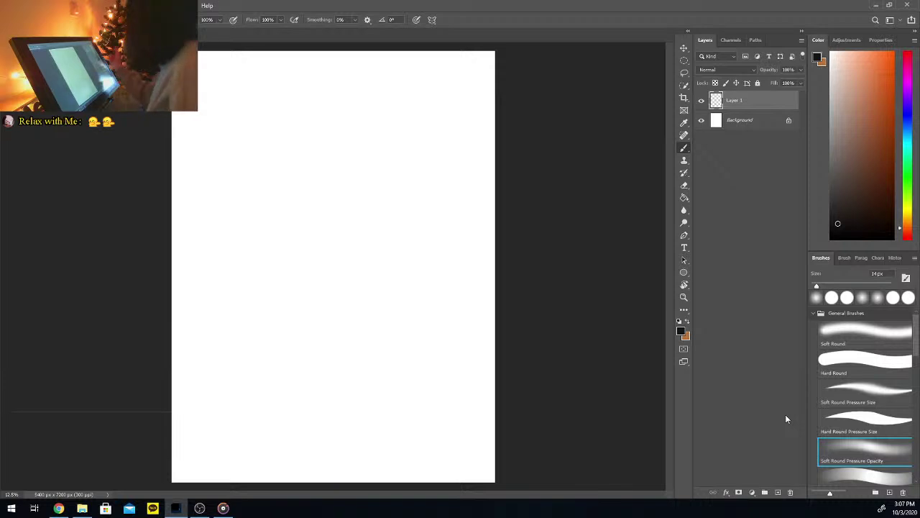
pyautogui.moveTo(908, 108); pyautogui.dragTo(910, 93)
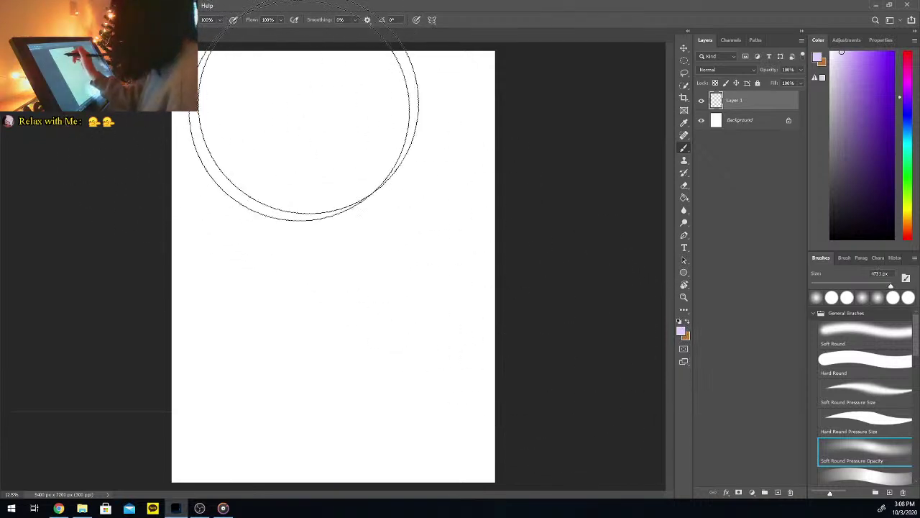
pyautogui.moveTo(347, 103)
pyautogui.mouseDown()
pyautogui.moveTo(382, 146)
pyautogui.moveTo(411, 128)
pyautogui.moveTo(330, 106)
pyautogui.moveTo(198, 123)
pyautogui.moveTo(279, 97)
pyautogui.moveTo(215, 120)
pyautogui.moveTo(432, 86)
pyautogui.moveTo(171, 140)
pyautogui.moveTo(353, 98)
pyautogui.moveTo(453, 101)
pyautogui.moveTo(194, 99)
pyautogui.moveTo(195, 88)
pyautogui.moveTo(141, 151)
pyautogui.moveTo(294, 103)
pyautogui.moveTo(497, 117)
pyautogui.moveTo(196, 195)
pyautogui.moveTo(525, 177)
pyautogui.moveTo(335, 191)
pyautogui.moveTo(131, 281)
pyautogui.moveTo(512, 202)
pyautogui.moveTo(507, 178)
pyautogui.moveTo(277, 83)
pyautogui.moveTo(112, 190)
pyautogui.moveTo(415, 144)
pyautogui.moveTo(490, 214)
pyautogui.moveTo(155, 286)
pyautogui.moveTo(273, 260)
pyautogui.moveTo(533, 178)
pyautogui.moveTo(376, 74)
pyautogui.moveTo(103, 143)
pyautogui.moveTo(404, 120)
pyautogui.moveTo(491, 220)
pyautogui.moveTo(210, 279)
pyautogui.moveTo(159, 300)
pyautogui.moveTo(386, 239)
pyautogui.moveTo(561, 244)
pyautogui.moveTo(509, 105)
pyautogui.moveTo(253, 84)
pyautogui.moveTo(110, 159)
pyautogui.moveTo(279, 150)
pyautogui.moveTo(140, 284)
pyautogui.mouseUp()
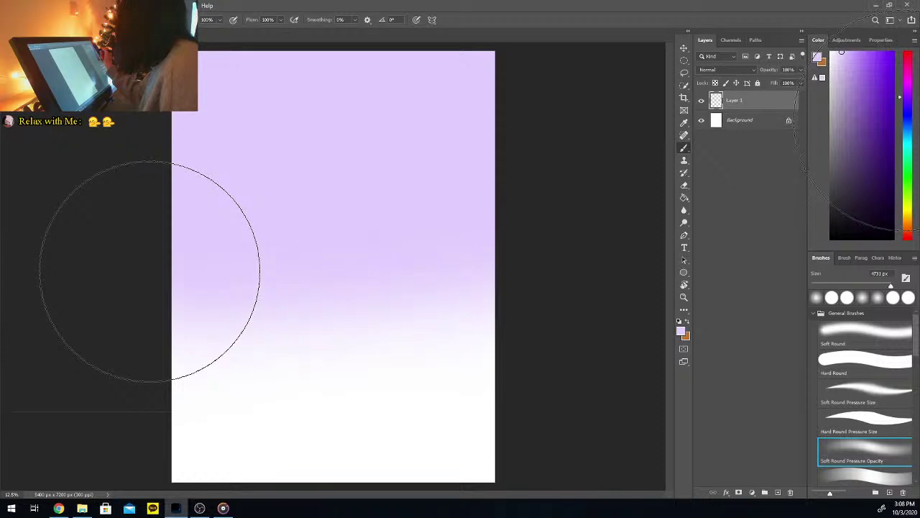
pyautogui.moveTo(149, 271)
pyautogui.mouseDown()
pyautogui.moveTo(180, 287)
pyautogui.moveTo(245, 269)
pyautogui.mouseUp()
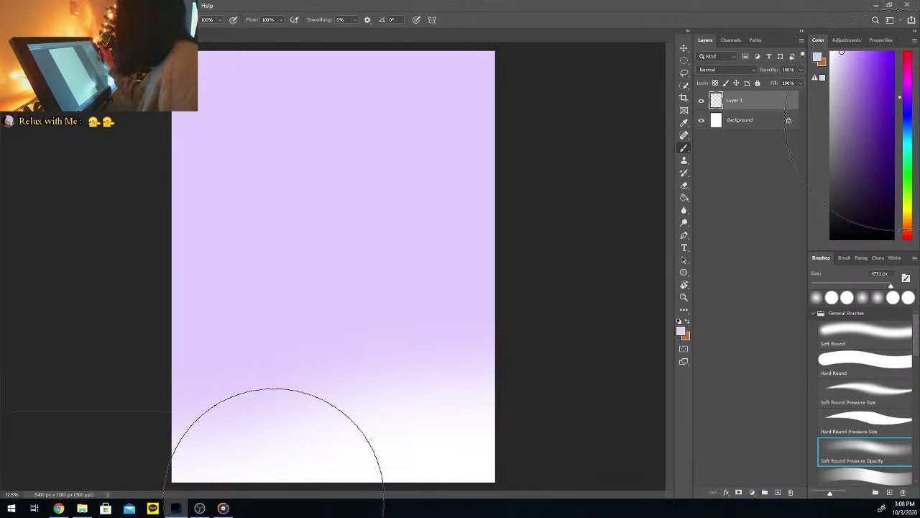
pyautogui.press('e')
pyautogui.press('b')
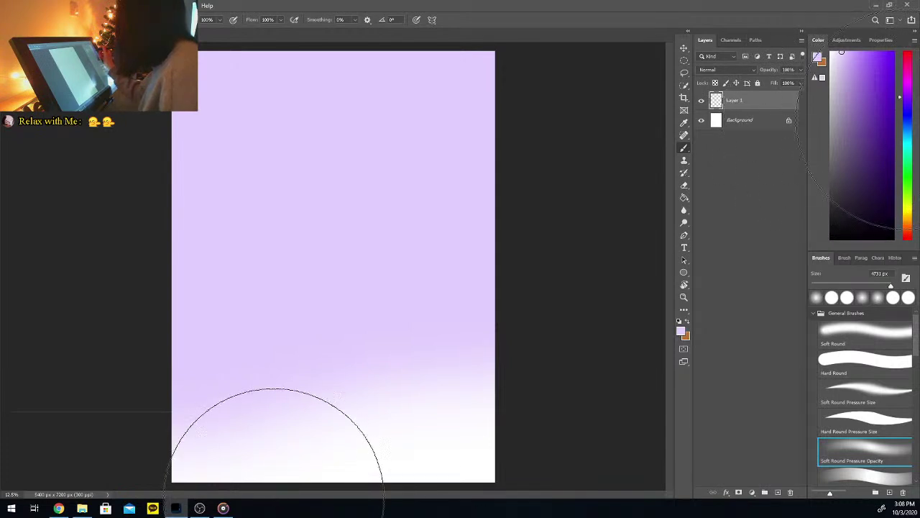
# Pick a vivid blue and paint it softly across the lower half of the canvas up to the lavender area
pyautogui.click(908, 124)
pyautogui.moveTo(908, 122); pyautogui.dragTo(908, 115)
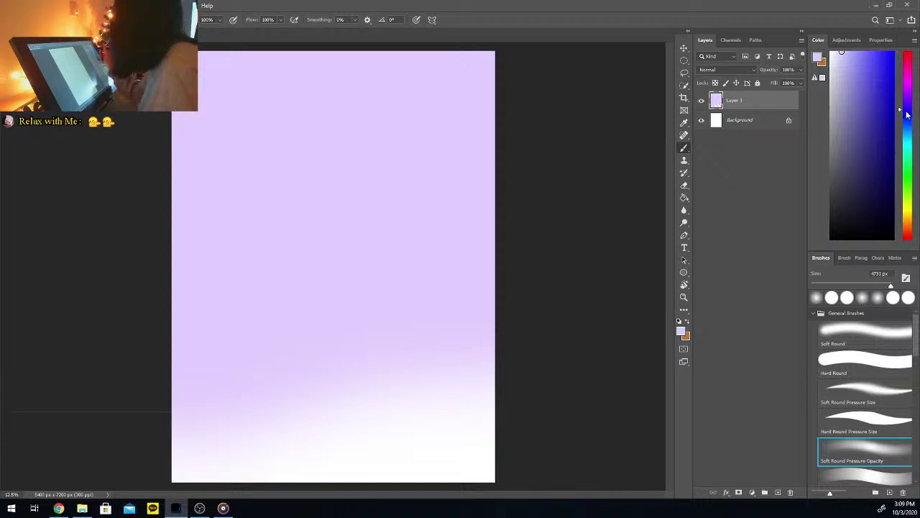
pyautogui.click(907, 113)
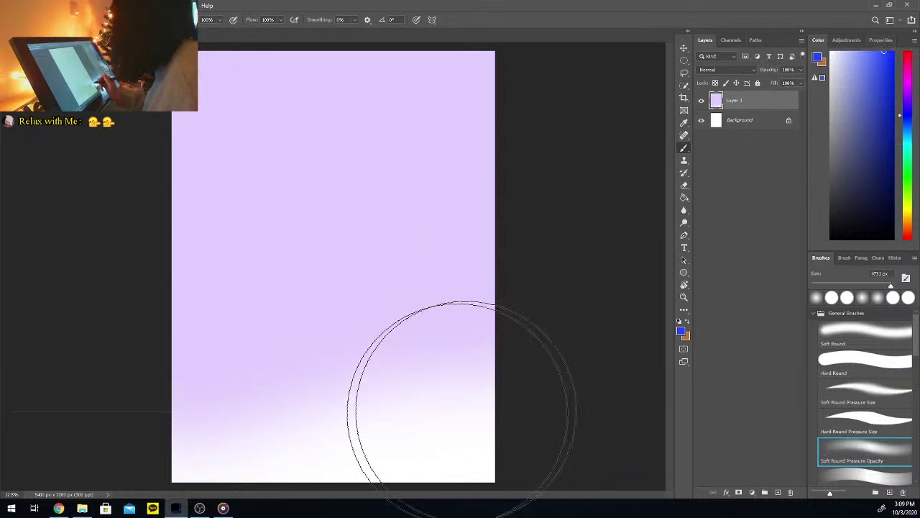
pyautogui.moveTo(519, 410)
pyautogui.mouseDown()
pyautogui.moveTo(351, 441)
pyautogui.moveTo(185, 432)
pyautogui.moveTo(248, 451)
pyautogui.moveTo(320, 449)
pyautogui.moveTo(538, 421)
pyautogui.moveTo(537, 409)
pyautogui.moveTo(483, 414)
pyautogui.moveTo(518, 436)
pyautogui.mouseUp()
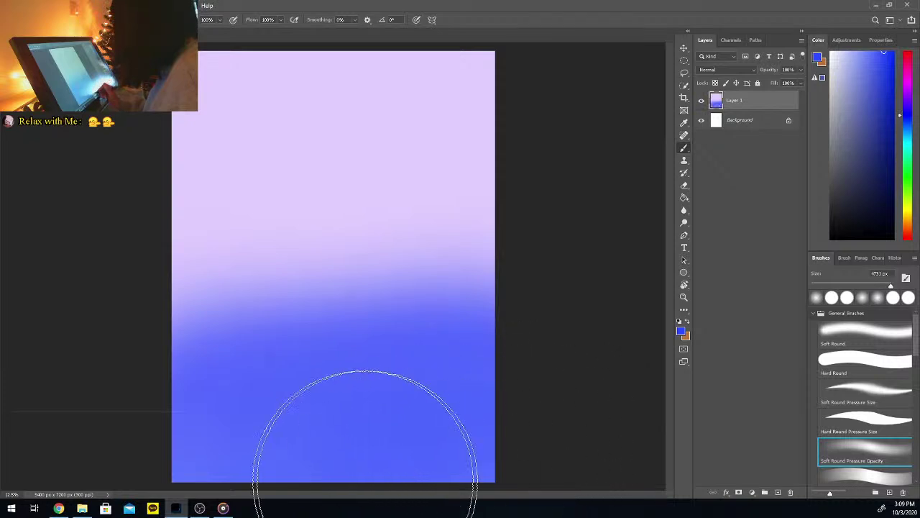
pyautogui.moveTo(168, 464); pyautogui.dragTo(162, 457)
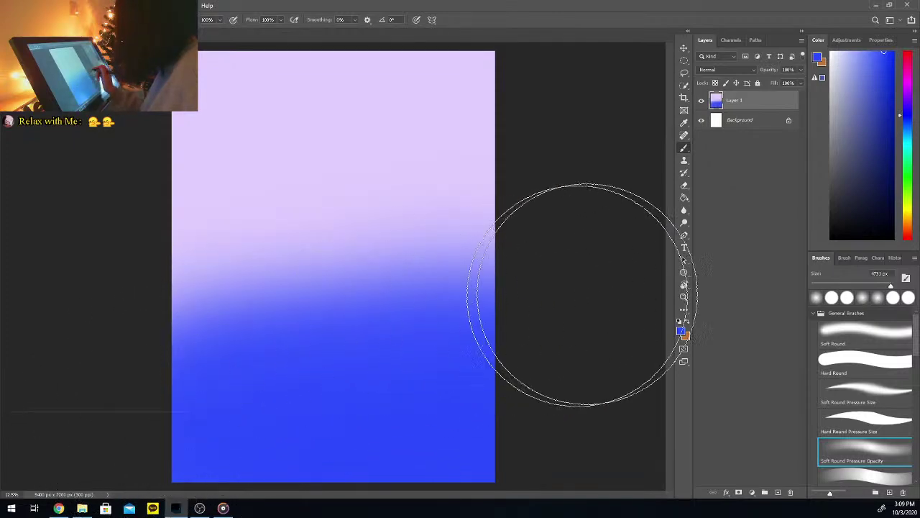
pyautogui.moveTo(464, 372); pyautogui.dragTo(497, 357)
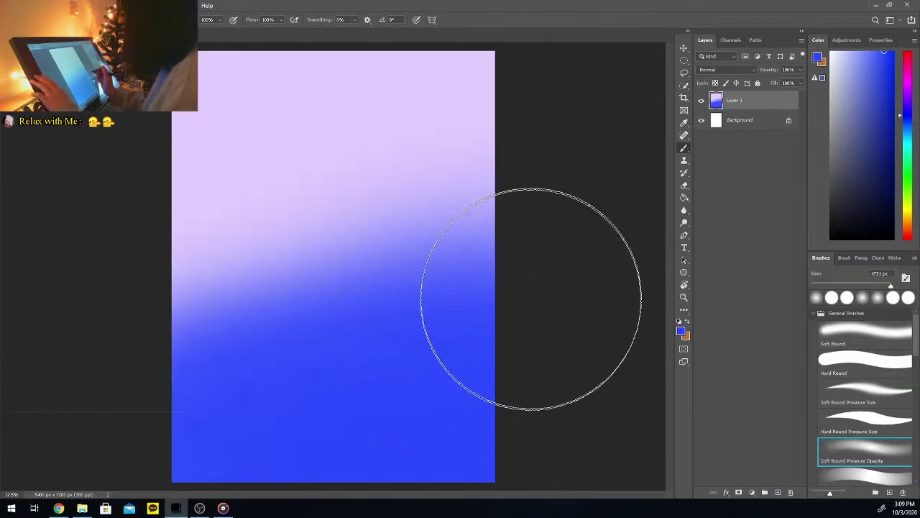
# Sample the pale lavender from the upper canvas and brush it over the edge of the blue to soften the transition
pyautogui.press('i')
pyautogui.click(296, 182)
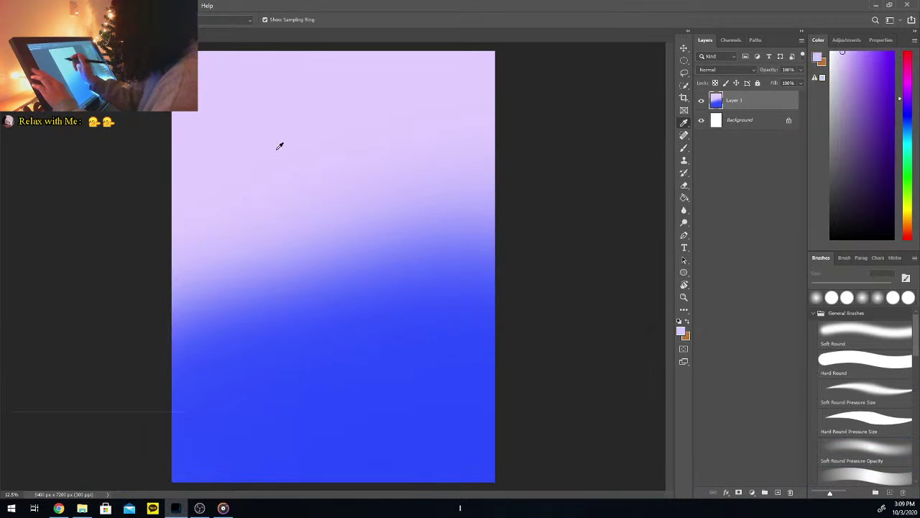
pyautogui.press('b')
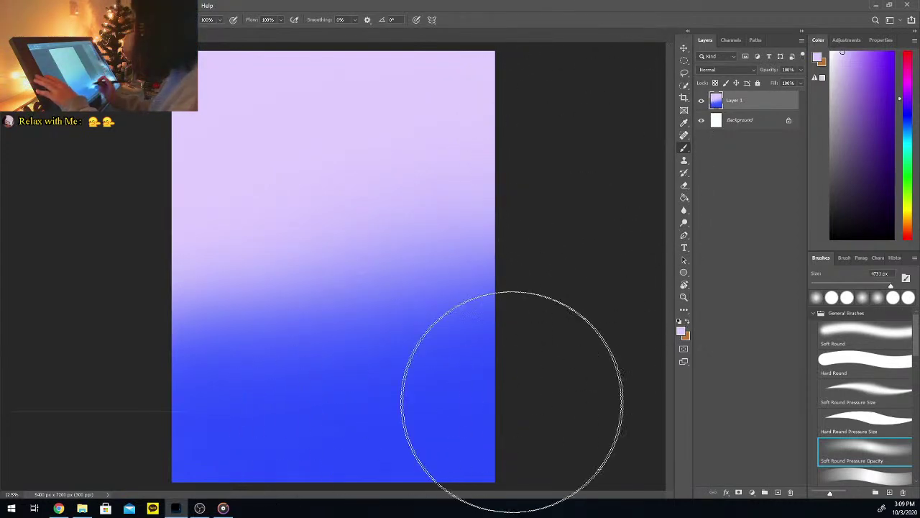
# Add a layer for the figure and set up a smaller Hard Round Pressure Opacity and Flow brush with a light red hue
pyautogui.click(778, 493)
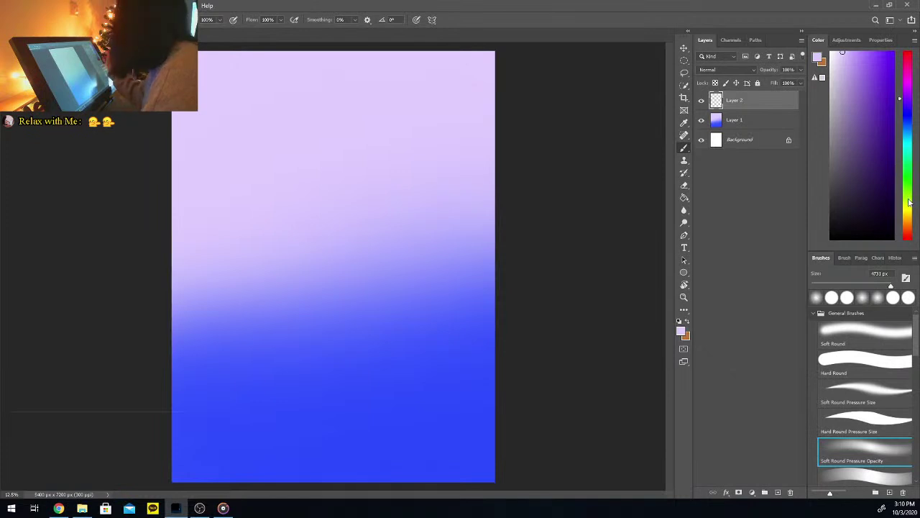
pyautogui.moveTo(909, 144); pyautogui.dragTo(911, 235)
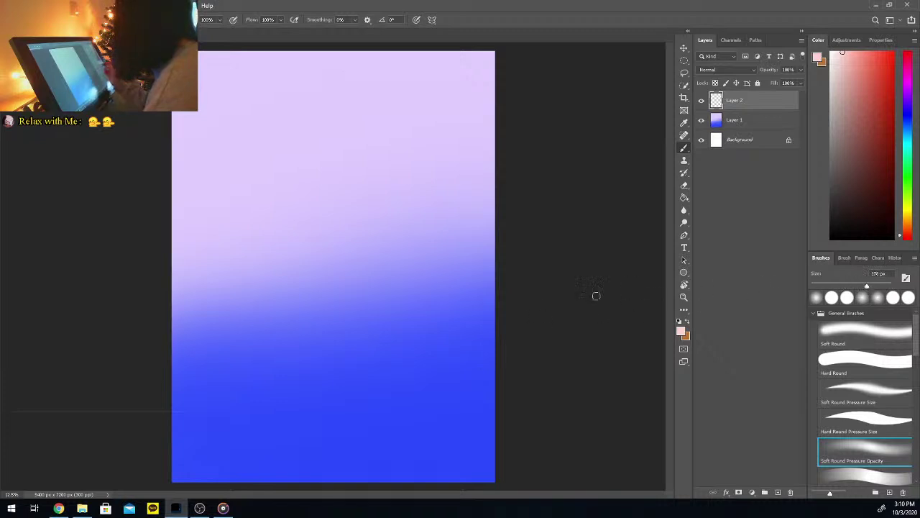
pyautogui.click(867, 474)
pyautogui.moveTo(917, 360); pyautogui.dragTo(916, 365)
pyautogui.click(869, 464)
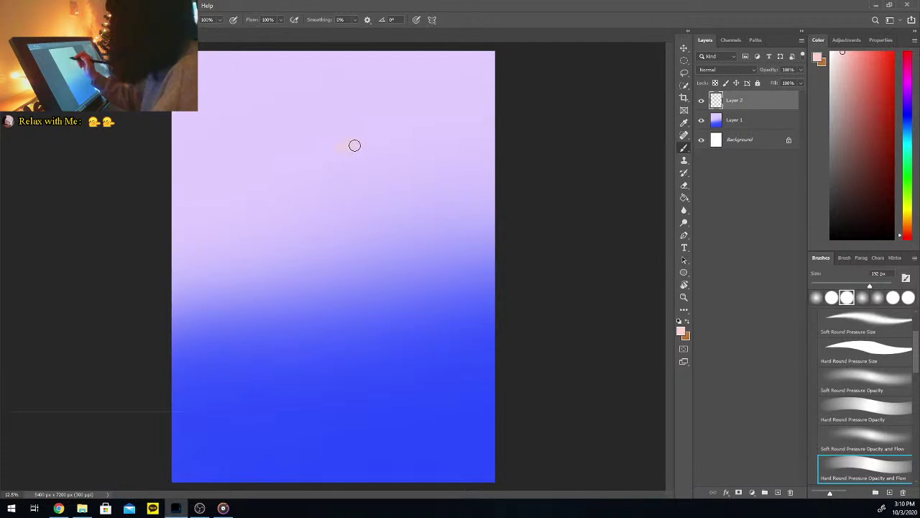
# Outline and fill a head and neck shape in dusty pink at the upper middle of the canvas
pyautogui.click(354, 146)
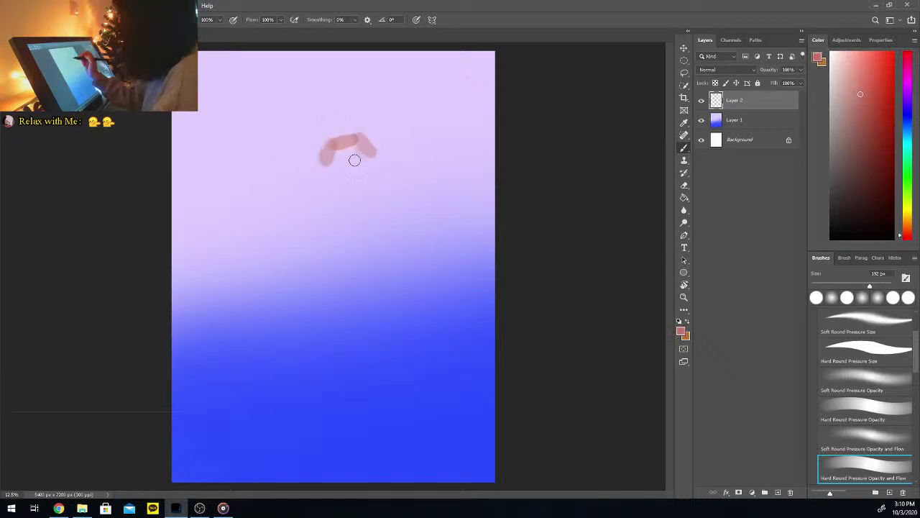
pyautogui.moveTo(327, 148); pyautogui.dragTo(316, 180)
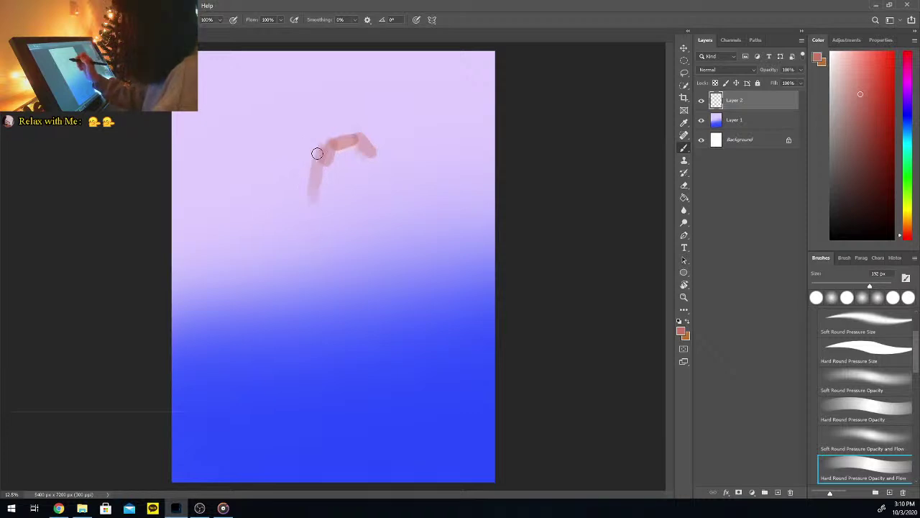
pyautogui.moveTo(294, 214); pyautogui.dragTo(307, 266)
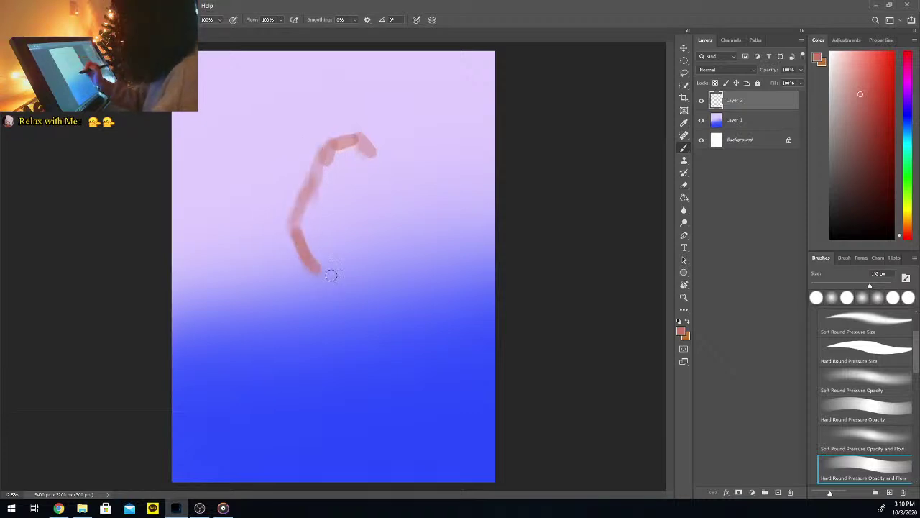
pyautogui.moveTo(372, 148)
pyautogui.mouseDown()
pyautogui.moveTo(406, 220)
pyautogui.moveTo(392, 264)
pyautogui.moveTo(399, 231)
pyautogui.moveTo(380, 278)
pyautogui.moveTo(402, 221)
pyautogui.moveTo(373, 285)
pyautogui.mouseUp()
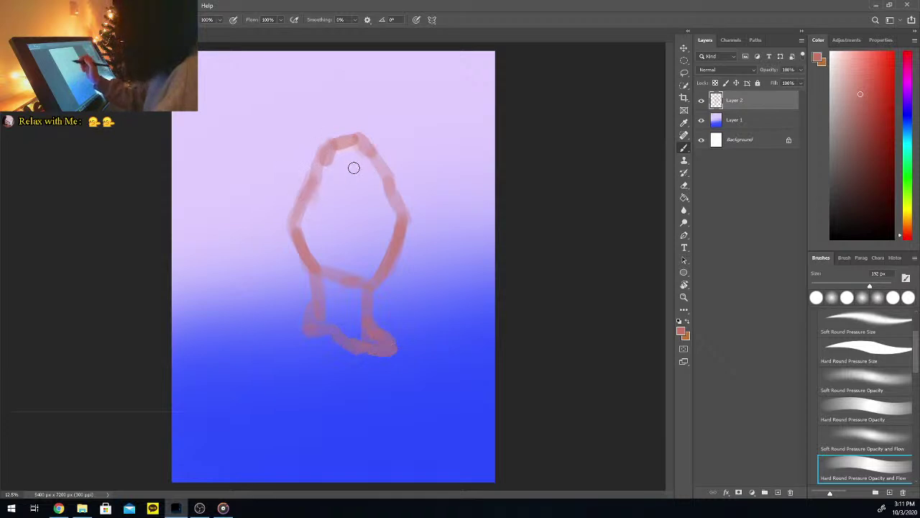
pyautogui.moveTo(335, 156)
pyautogui.mouseDown()
pyautogui.moveTo(349, 152)
pyautogui.moveTo(323, 174)
pyautogui.moveTo(370, 171)
pyautogui.moveTo(321, 214)
pyautogui.moveTo(318, 228)
pyautogui.moveTo(374, 213)
pyautogui.moveTo(329, 261)
pyautogui.moveTo(365, 260)
pyautogui.moveTo(366, 279)
pyautogui.moveTo(329, 286)
pyautogui.moveTo(357, 295)
pyautogui.mouseUp()
pyautogui.moveTo(343, 330); pyautogui.dragTo(380, 347)
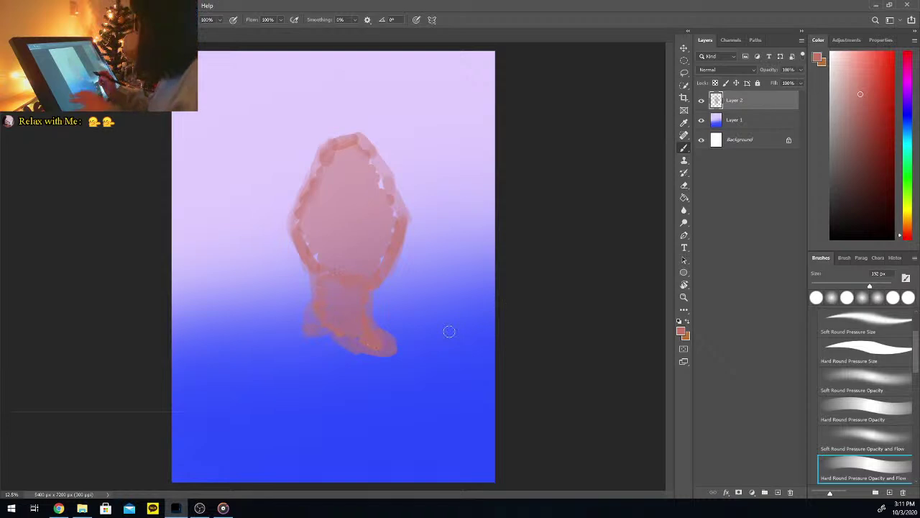
# Scale the head and neck sketch down to about 89.5% height, shift it slightly up and left, and widen it a little
pyautogui.hotkey('ctrl', 't')
pyautogui.moveTo(410, 353); pyautogui.dragTo(383, 278)
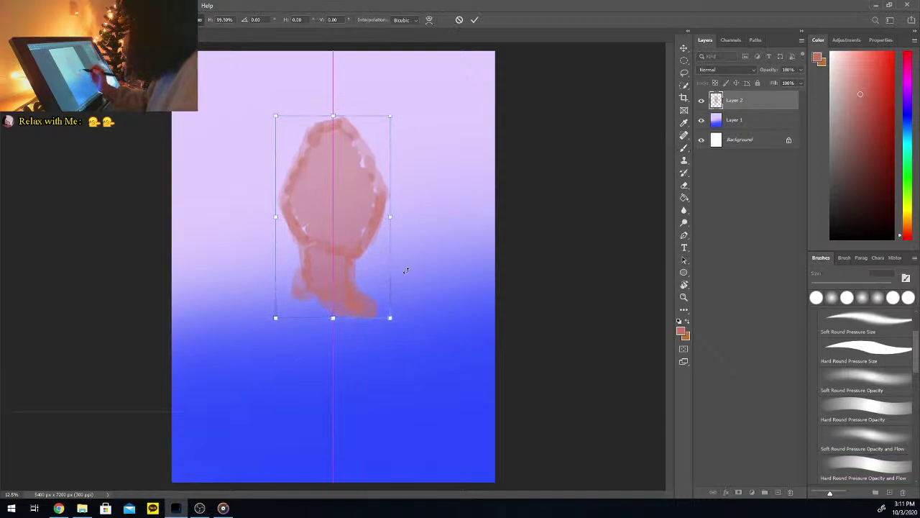
pyautogui.press('shift')
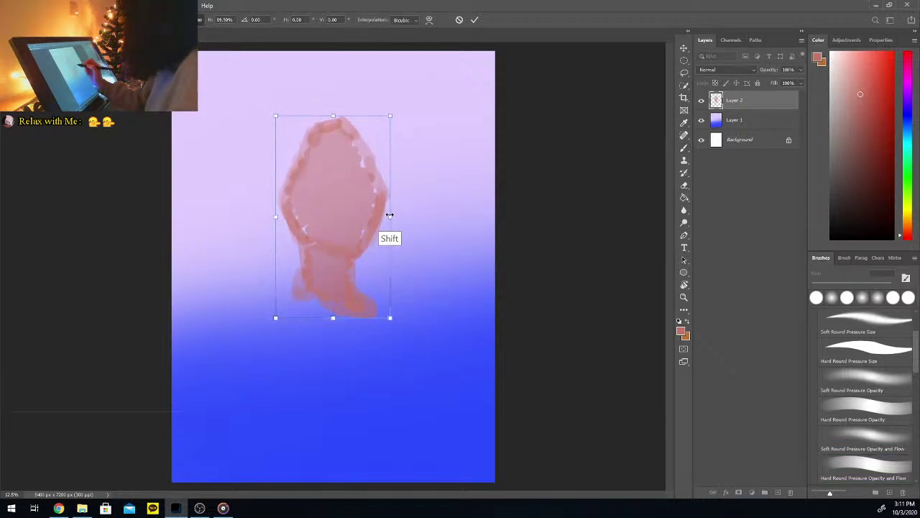
pyautogui.moveTo(389, 215); pyautogui.dragTo(392, 216)
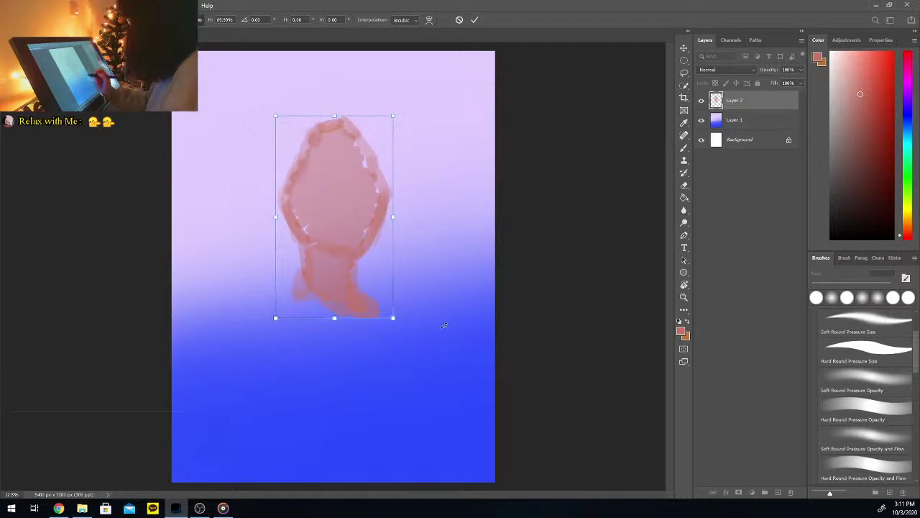
pyautogui.press('Return')
# Pick a dark reddish brown and paint long hair around the face, with one long lock falling over the left shoulder
pyautogui.press('b')
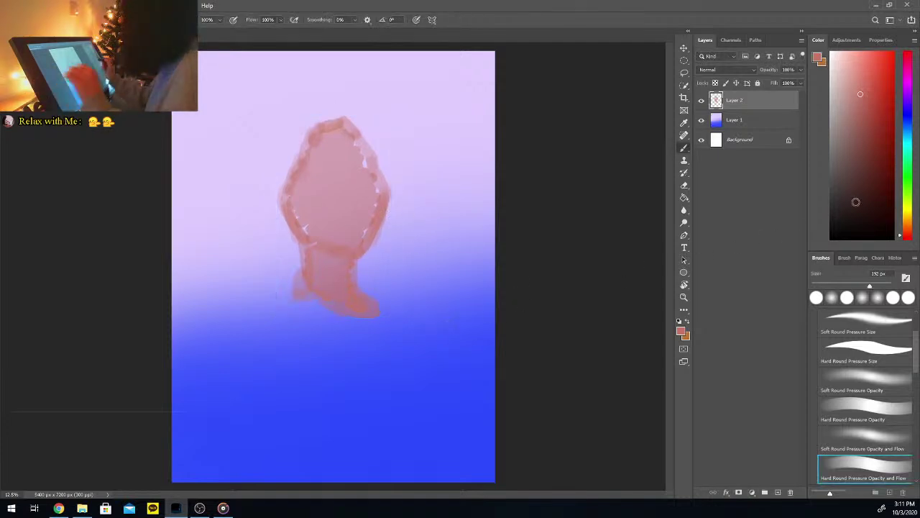
pyautogui.click(881, 141)
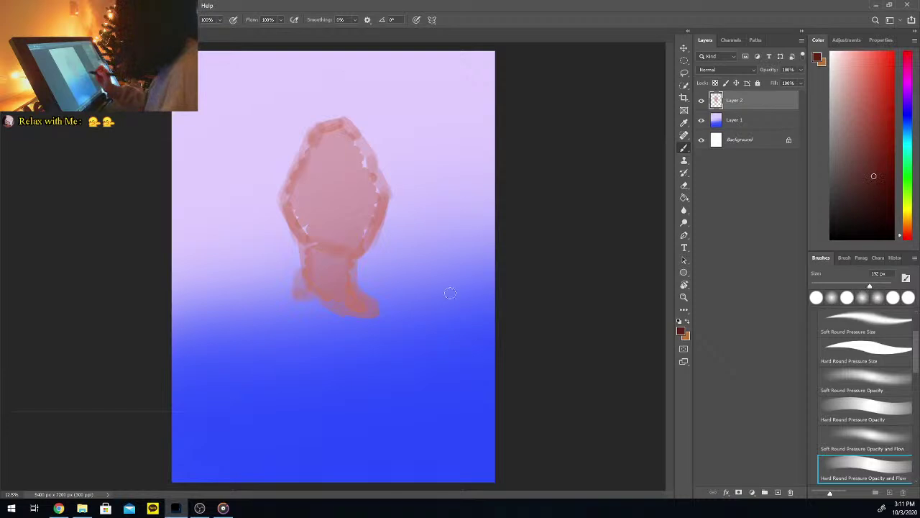
pyautogui.moveTo(324, 120); pyautogui.dragTo(313, 115)
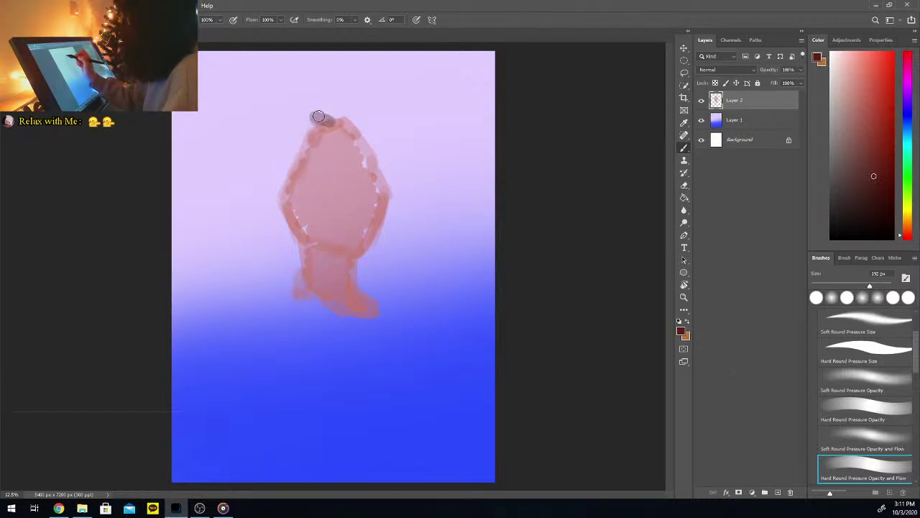
pyautogui.moveTo(273, 138)
pyautogui.mouseDown()
pyautogui.moveTo(301, 117)
pyautogui.moveTo(282, 122)
pyautogui.moveTo(258, 161)
pyautogui.moveTo(266, 137)
pyautogui.moveTo(237, 224)
pyautogui.mouseUp()
pyautogui.moveTo(318, 119)
pyautogui.mouseDown()
pyautogui.moveTo(295, 172)
pyautogui.moveTo(305, 203)
pyautogui.moveTo(283, 141)
pyautogui.moveTo(271, 189)
pyautogui.moveTo(291, 140)
pyautogui.moveTo(253, 184)
pyautogui.moveTo(273, 185)
pyautogui.moveTo(264, 223)
pyautogui.moveTo(290, 237)
pyautogui.moveTo(294, 316)
pyautogui.moveTo(271, 413)
pyautogui.mouseUp()
pyautogui.moveTo(262, 194)
pyautogui.mouseDown()
pyautogui.moveTo(279, 231)
pyautogui.moveTo(271, 273)
pyautogui.moveTo(291, 289)
pyautogui.moveTo(286, 333)
pyautogui.moveTo(288, 235)
pyautogui.moveTo(288, 340)
pyautogui.moveTo(281, 397)
pyautogui.moveTo(271, 292)
pyautogui.moveTo(282, 336)
pyautogui.moveTo(271, 397)
pyautogui.mouseUp()
pyautogui.moveTo(317, 117)
pyautogui.mouseDown()
pyautogui.moveTo(341, 114)
pyautogui.moveTo(318, 109)
pyautogui.moveTo(366, 128)
pyautogui.moveTo(352, 117)
pyautogui.moveTo(374, 156)
pyautogui.moveTo(360, 115)
pyautogui.moveTo(381, 154)
pyautogui.moveTo(369, 126)
pyautogui.moveTo(380, 144)
pyautogui.moveTo(396, 206)
pyautogui.moveTo(390, 193)
pyautogui.moveTo(382, 243)
pyautogui.mouseUp()
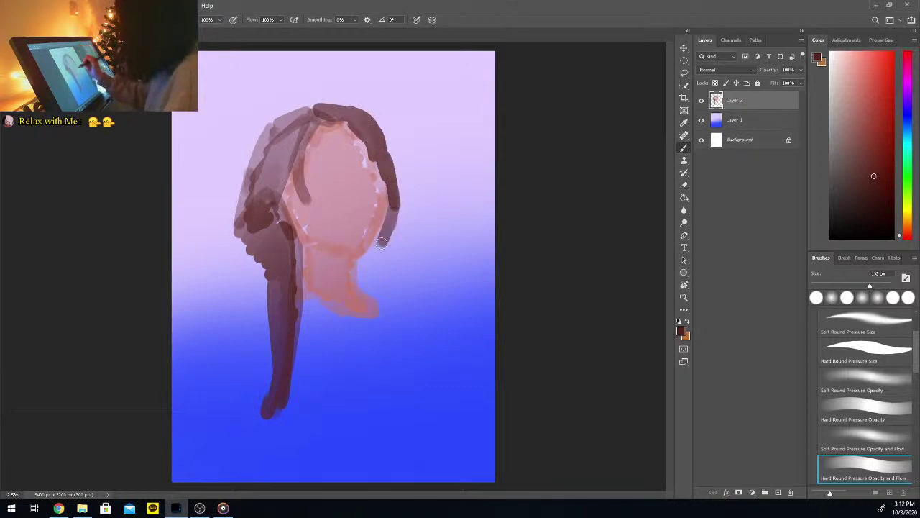
pyautogui.moveTo(379, 133)
pyautogui.mouseDown()
pyautogui.moveTo(351, 108)
pyautogui.moveTo(394, 172)
pyautogui.mouseUp()
pyautogui.moveTo(386, 228); pyautogui.dragTo(367, 283)
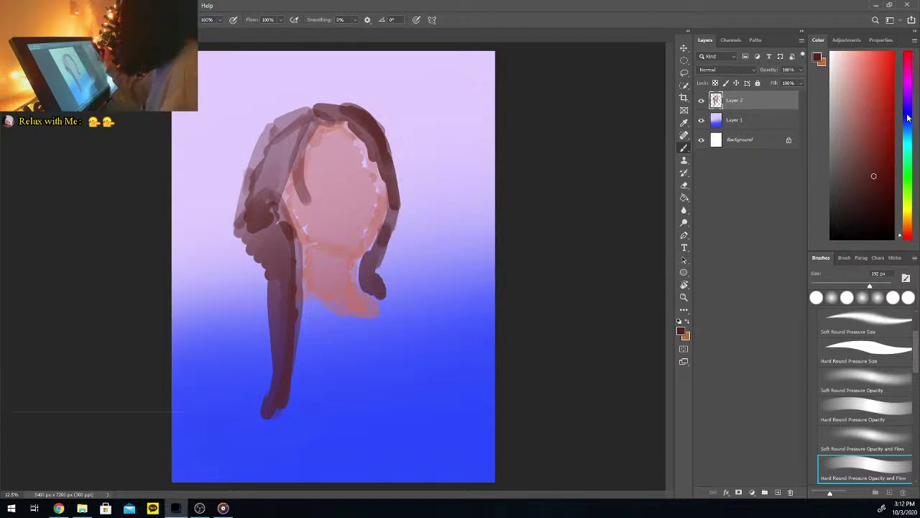
# Pick a dark navy blue and paint a ruffled collar around the base of the neck and the right shoulder
pyautogui.moveTo(907, 119); pyautogui.dragTo(909, 113)
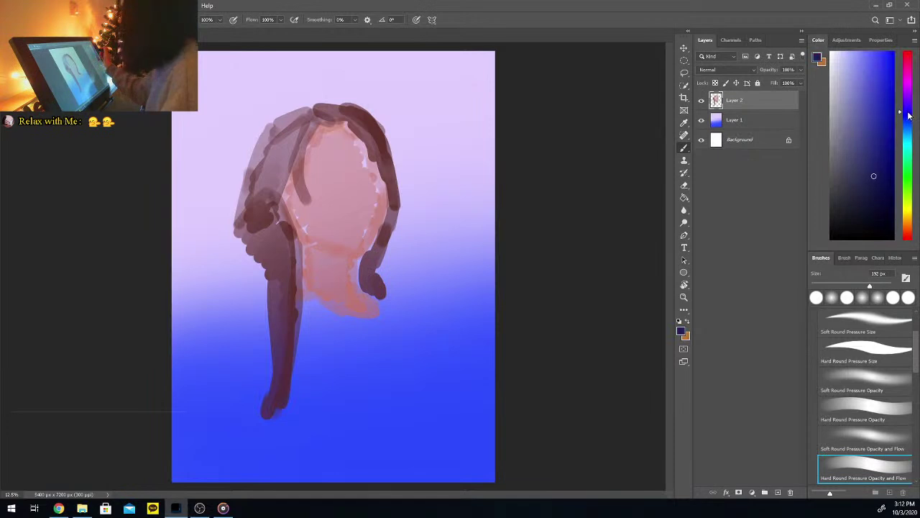
pyautogui.moveTo(881, 184); pyautogui.dragTo(917, 184)
pyautogui.moveTo(310, 318)
pyautogui.mouseDown()
pyautogui.moveTo(314, 302)
pyautogui.moveTo(374, 321)
pyautogui.moveTo(396, 252)
pyautogui.moveTo(432, 308)
pyautogui.moveTo(393, 331)
pyautogui.mouseUp()
pyautogui.moveTo(305, 328)
pyautogui.mouseDown()
pyautogui.moveTo(341, 325)
pyautogui.moveTo(319, 340)
pyautogui.moveTo(347, 343)
pyautogui.moveTo(365, 329)
pyautogui.moveTo(383, 348)
pyautogui.moveTo(397, 310)
pyautogui.moveTo(386, 313)
pyautogui.moveTo(396, 313)
pyautogui.moveTo(399, 330)
pyautogui.moveTo(386, 327)
pyautogui.moveTo(392, 340)
pyautogui.moveTo(417, 315)
pyautogui.mouseUp()
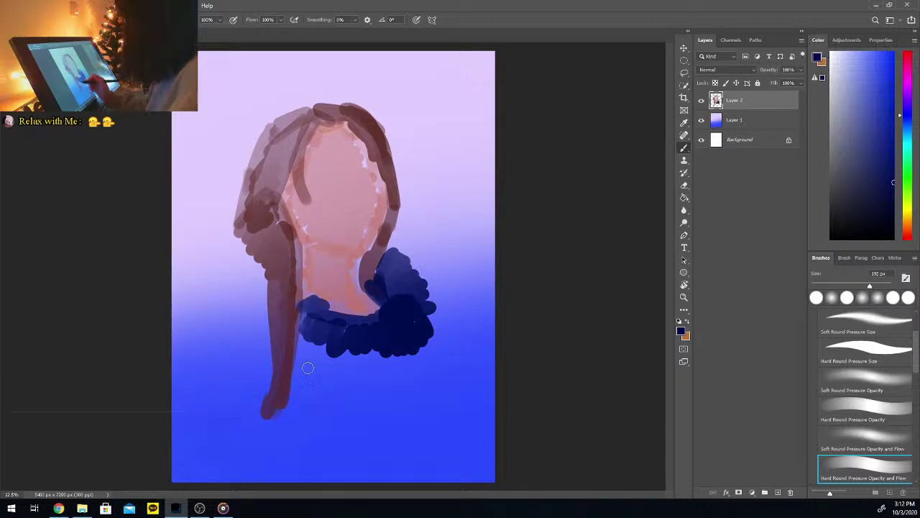
# Block in the navy torso and both arms from the collar down to the canvas's lower edge
pyautogui.moveTo(302, 346)
pyautogui.mouseDown()
pyautogui.moveTo(255, 425)
pyautogui.moveTo(259, 462)
pyautogui.moveTo(268, 415)
pyautogui.moveTo(271, 472)
pyautogui.moveTo(284, 487)
pyautogui.moveTo(287, 417)
pyautogui.moveTo(308, 498)
pyautogui.moveTo(301, 407)
pyautogui.moveTo(329, 497)
pyautogui.moveTo(307, 363)
pyautogui.moveTo(336, 490)
pyautogui.moveTo(307, 380)
pyautogui.moveTo(351, 461)
pyautogui.moveTo(317, 341)
pyautogui.moveTo(338, 494)
pyautogui.moveTo(331, 368)
pyautogui.moveTo(352, 491)
pyautogui.moveTo(324, 357)
pyautogui.moveTo(349, 479)
pyautogui.moveTo(344, 343)
pyautogui.moveTo(358, 460)
pyautogui.moveTo(364, 379)
pyautogui.moveTo(384, 486)
pyautogui.moveTo(377, 343)
pyautogui.moveTo(391, 484)
pyautogui.moveTo(394, 404)
pyautogui.moveTo(415, 487)
pyautogui.moveTo(408, 354)
pyautogui.moveTo(411, 467)
pyautogui.moveTo(412, 354)
pyautogui.moveTo(416, 379)
pyautogui.mouseUp()
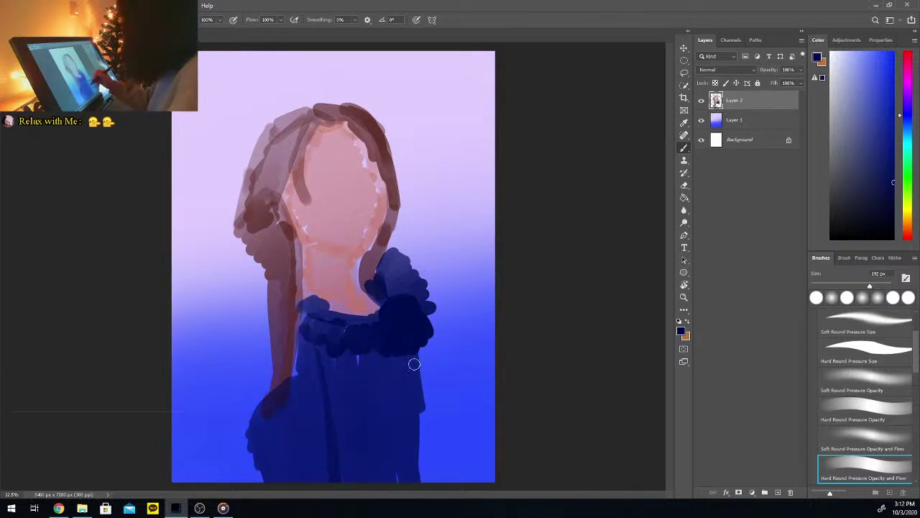
pyautogui.moveTo(419, 325)
pyautogui.mouseDown()
pyautogui.moveTo(452, 407)
pyautogui.moveTo(426, 476)
pyautogui.mouseUp()
pyautogui.moveTo(435, 426)
pyautogui.mouseDown()
pyautogui.moveTo(419, 444)
pyautogui.moveTo(417, 352)
pyautogui.moveTo(420, 399)
pyautogui.moveTo(430, 403)
pyautogui.moveTo(425, 356)
pyautogui.moveTo(445, 427)
pyautogui.mouseUp()
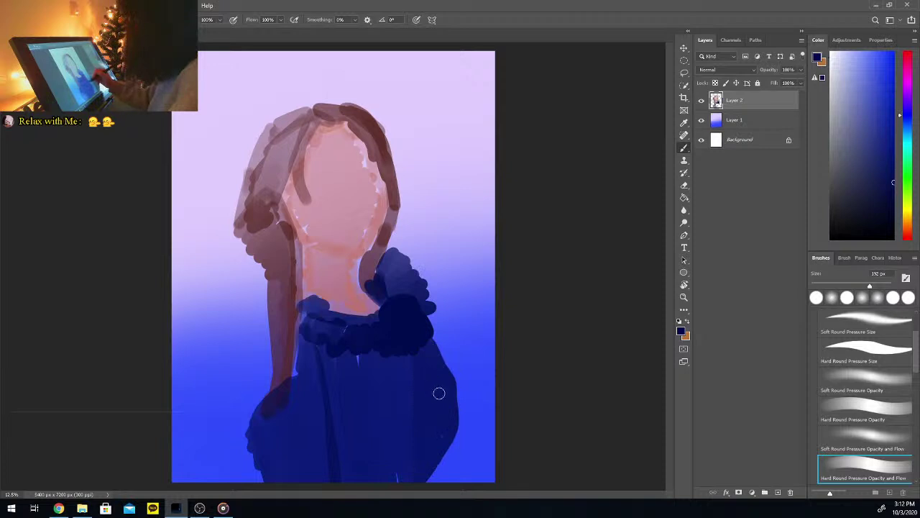
pyautogui.moveTo(443, 358)
pyautogui.mouseDown()
pyautogui.moveTo(461, 402)
pyautogui.moveTo(417, 475)
pyautogui.moveTo(445, 437)
pyautogui.moveTo(430, 481)
pyautogui.mouseUp()
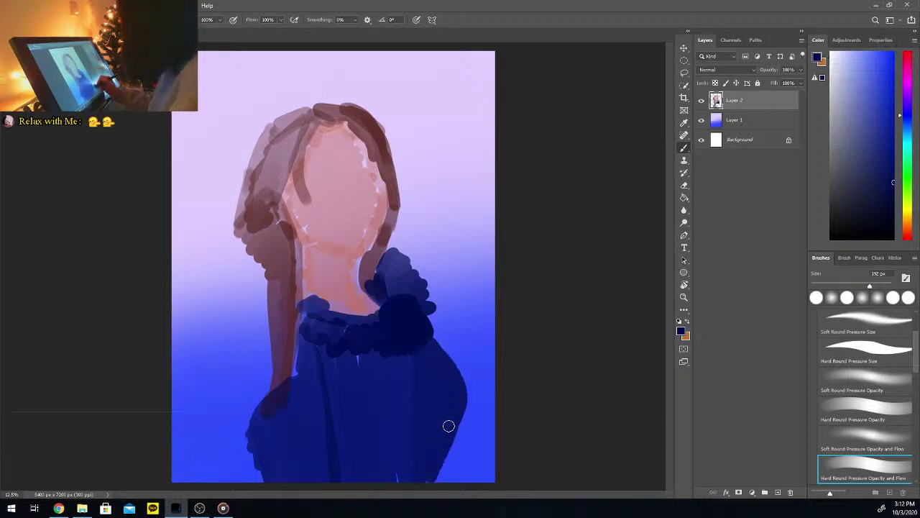
# Select the head and upper neck with an ellipse, enlarge it to about 111.5% height up and left, nudge it, and deselect
pyautogui.click(684, 60)
pyautogui.moveTo(213, 74); pyautogui.dragTo(372, 259)
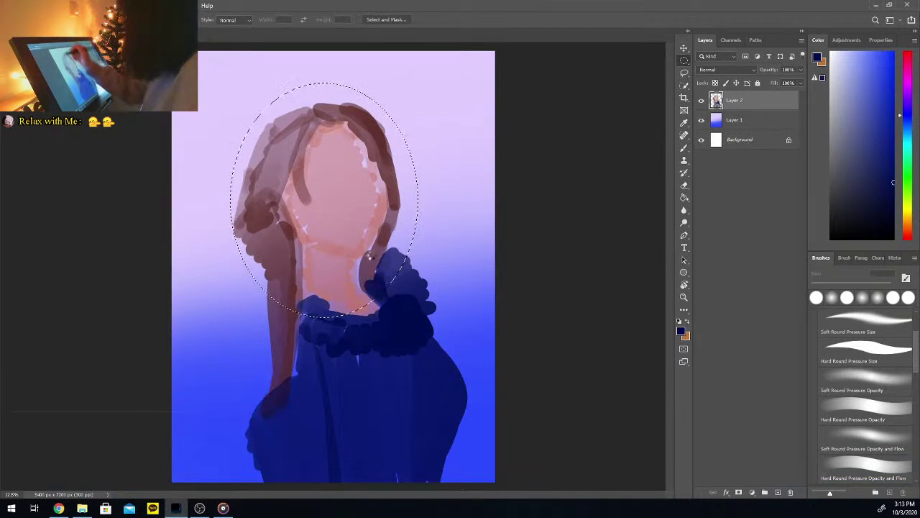
pyautogui.hotkey('ctrl', 't')
pyautogui.moveTo(231, 87); pyautogui.dragTo(198, 65)
pyautogui.press('Return')
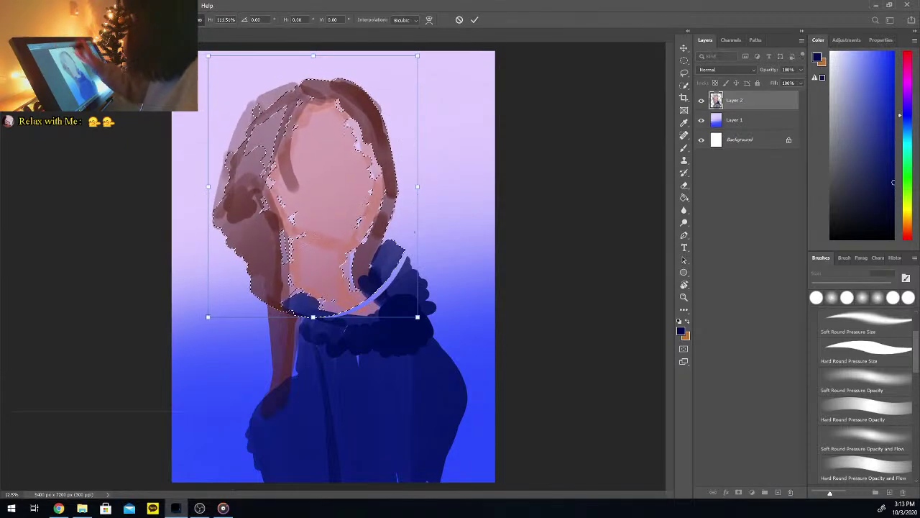
pyautogui.press('Return')
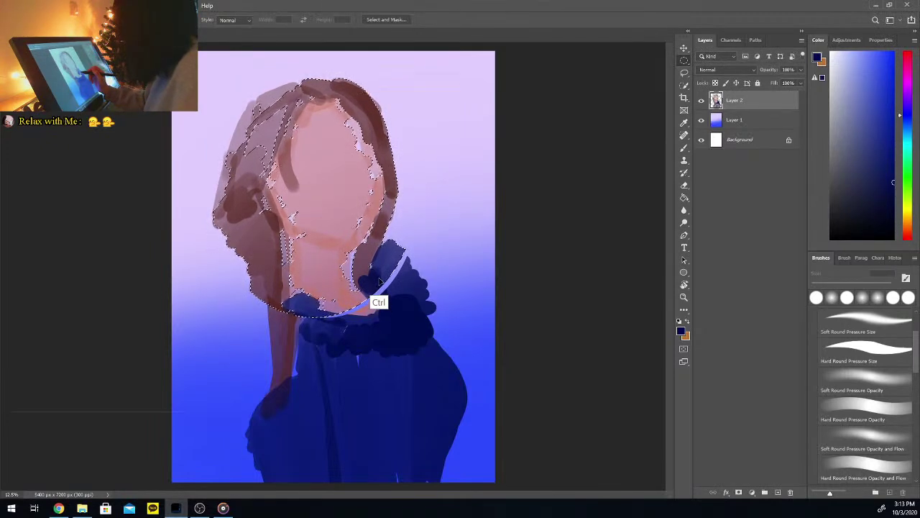
pyautogui.moveTo(384, 288); pyautogui.dragTo(381, 286)
pyautogui.click(538, 283)
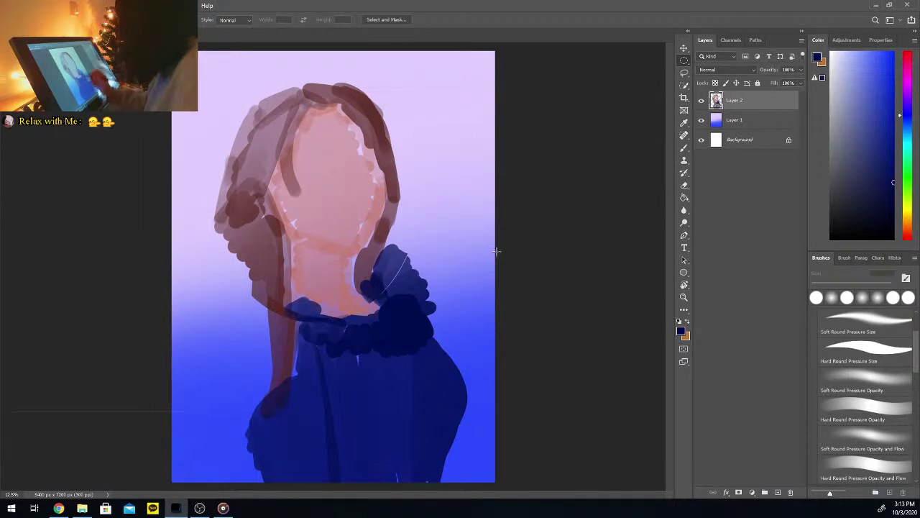
# Brush a navy sleeve into the canvas's lower-left corner and a navy ruffle over the long hair lock at the left shoulder
pyautogui.click(684, 148)
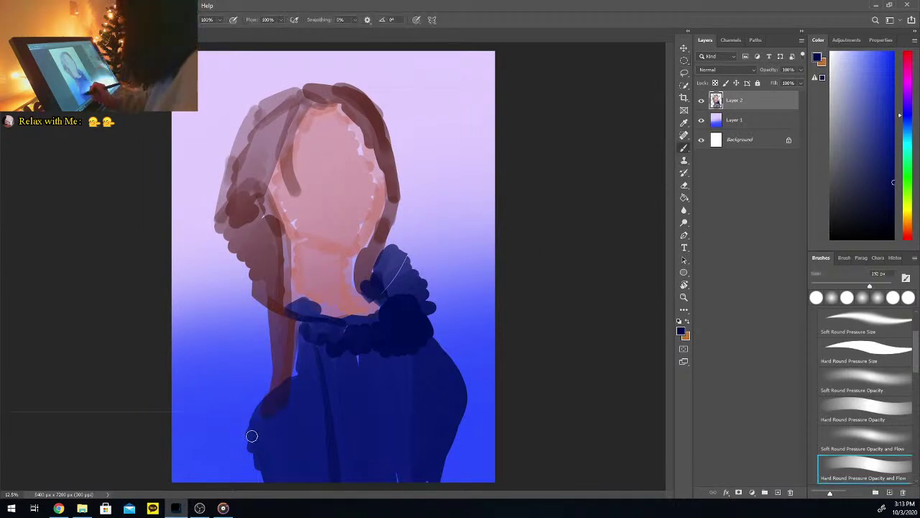
pyautogui.moveTo(242, 473)
pyautogui.mouseDown()
pyautogui.moveTo(213, 475)
pyautogui.moveTo(216, 447)
pyautogui.moveTo(197, 410)
pyautogui.moveTo(170, 391)
pyautogui.moveTo(180, 403)
pyautogui.mouseUp()
pyautogui.moveTo(174, 370)
pyautogui.mouseDown()
pyautogui.moveTo(242, 428)
pyautogui.moveTo(187, 360)
pyautogui.moveTo(258, 459)
pyautogui.moveTo(210, 424)
pyautogui.mouseUp()
pyautogui.moveTo(256, 479)
pyautogui.mouseDown()
pyautogui.moveTo(256, 436)
pyautogui.moveTo(267, 432)
pyautogui.moveTo(287, 380)
pyautogui.moveTo(246, 417)
pyautogui.moveTo(289, 388)
pyautogui.moveTo(305, 346)
pyautogui.moveTo(294, 316)
pyautogui.moveTo(279, 316)
pyautogui.moveTo(278, 294)
pyautogui.moveTo(258, 275)
pyautogui.mouseUp()
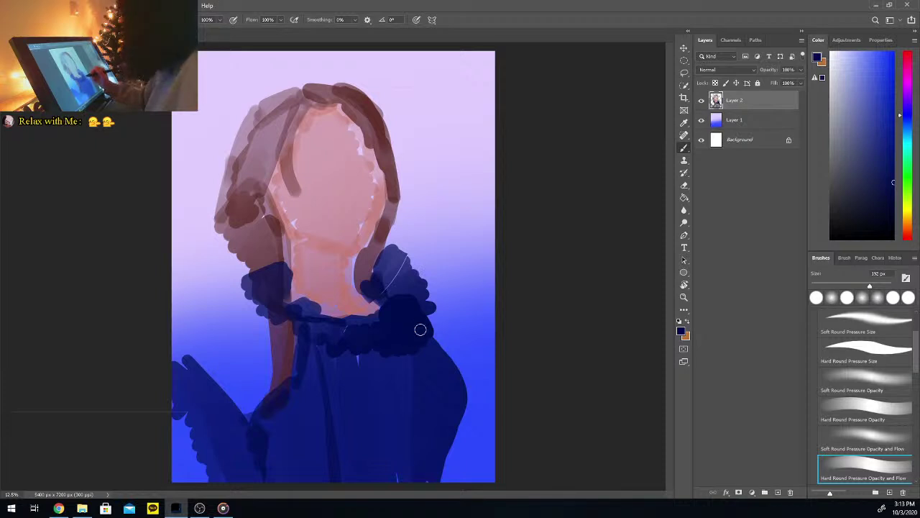
# Deepen the navy on the right shoulder ruffle, the torso's right edge and the chest just below the collar
pyautogui.moveTo(424, 307)
pyautogui.mouseDown()
pyautogui.moveTo(399, 259)
pyautogui.moveTo(409, 289)
pyautogui.mouseUp()
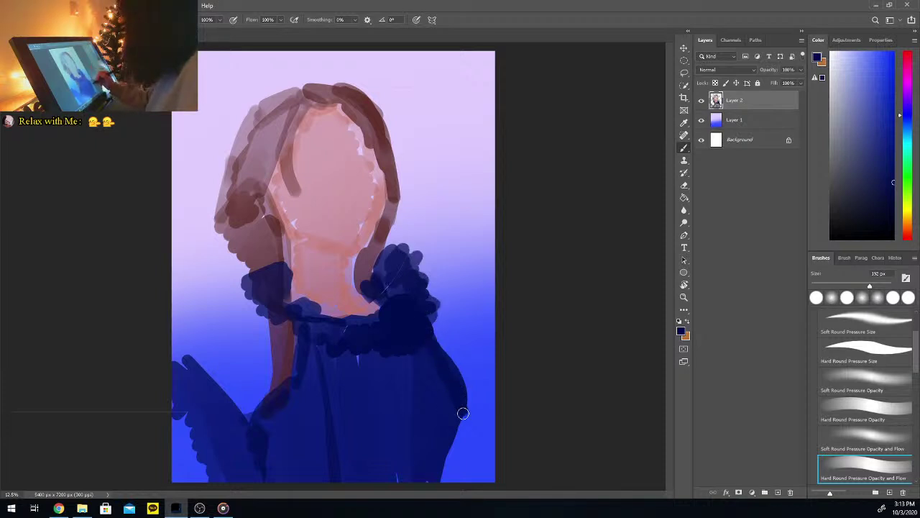
pyautogui.moveTo(461, 416)
pyautogui.mouseDown()
pyautogui.moveTo(462, 440)
pyautogui.moveTo(461, 411)
pyautogui.moveTo(440, 481)
pyautogui.mouseUp()
pyautogui.moveTo(316, 329)
pyautogui.mouseDown()
pyautogui.moveTo(389, 348)
pyautogui.moveTo(408, 375)
pyautogui.moveTo(414, 348)
pyautogui.mouseUp()
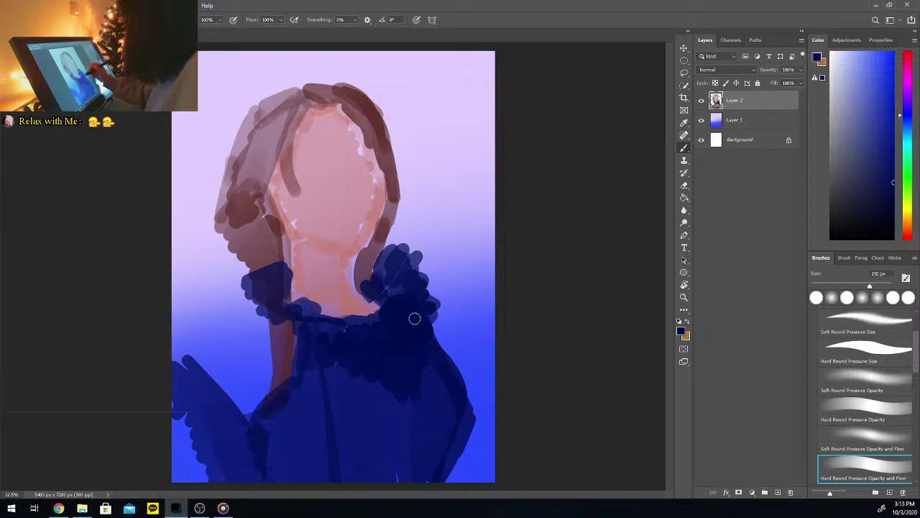
# Sample the pink skin tone from the face and paint a raised upper arm from the right shoulder to the canvas's right edge
pyautogui.keyDown('alt'); pyautogui.click(344, 215); pyautogui.keyUp('alt')
pyautogui.press('b')
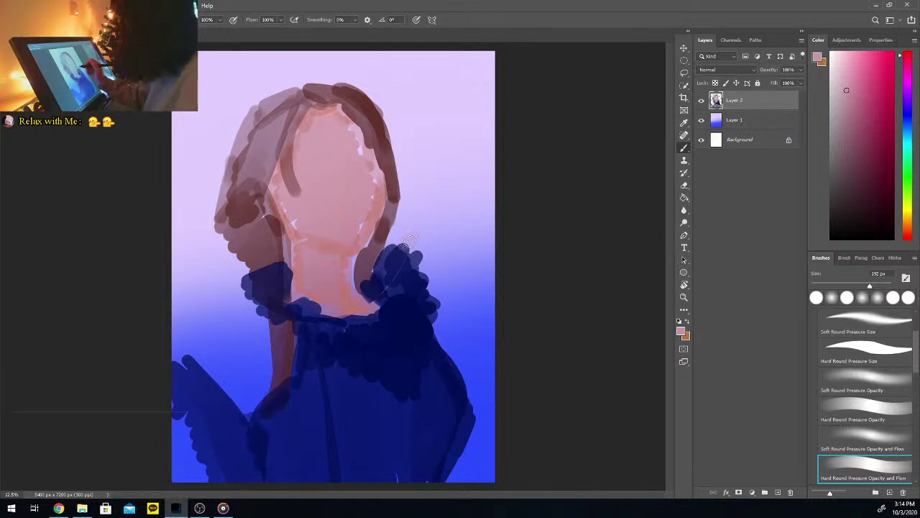
pyautogui.moveTo(415, 235); pyautogui.dragTo(495, 144)
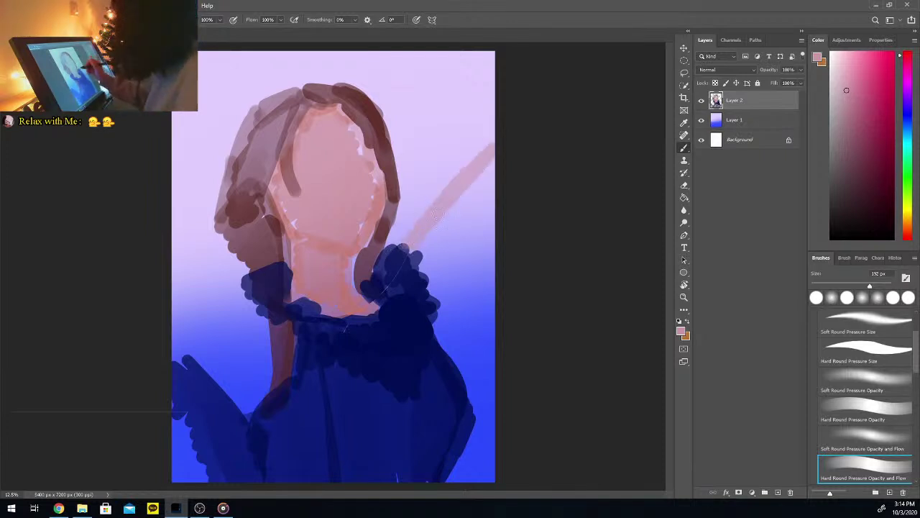
pyautogui.moveTo(451, 206)
pyautogui.mouseDown()
pyautogui.moveTo(432, 245)
pyautogui.moveTo(481, 208)
pyautogui.moveTo(477, 222)
pyautogui.mouseUp()
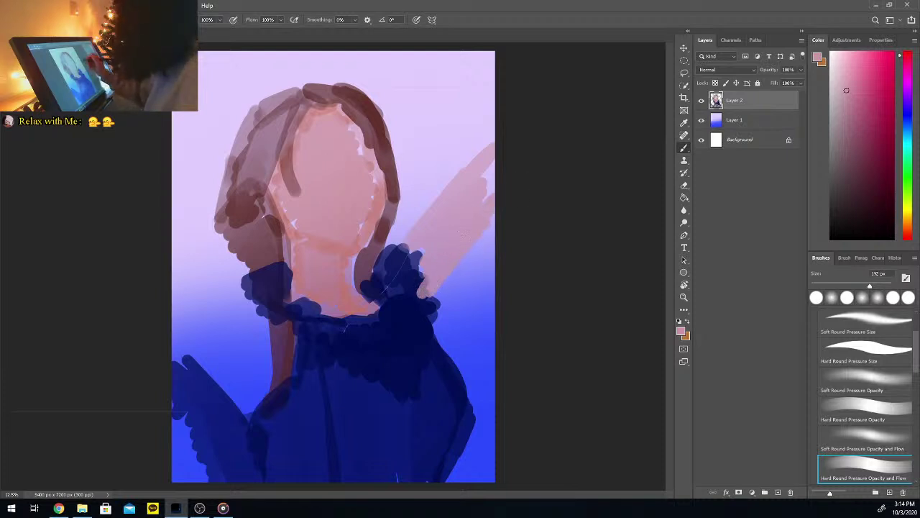
pyautogui.moveTo(464, 194); pyautogui.dragTo(458, 180)
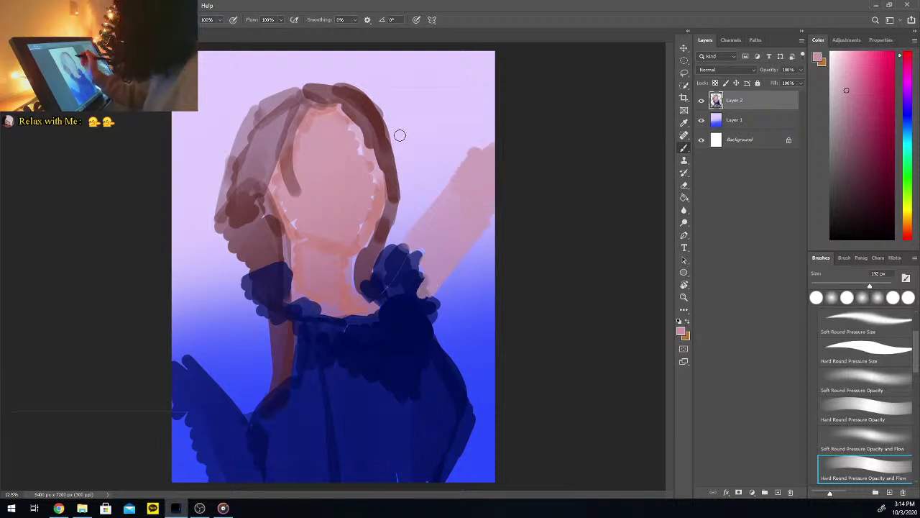
# Paint the right forearm in the same pink, running from the elbow at the canvas edge back behind the head
pyautogui.moveTo(453, 131); pyautogui.dragTo(386, 106)
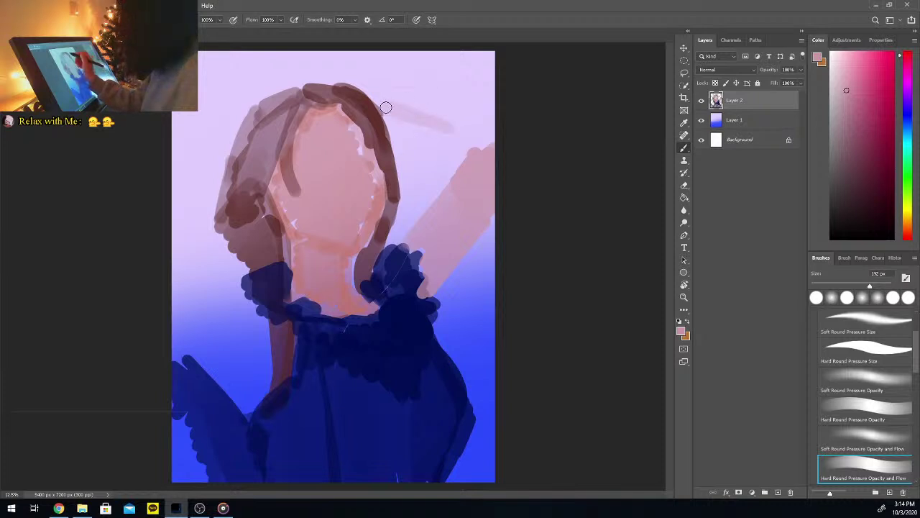
pyautogui.moveTo(435, 122)
pyautogui.mouseDown()
pyautogui.moveTo(396, 108)
pyautogui.moveTo(485, 148)
pyautogui.moveTo(415, 135)
pyautogui.moveTo(468, 155)
pyautogui.moveTo(476, 170)
pyautogui.mouseUp()
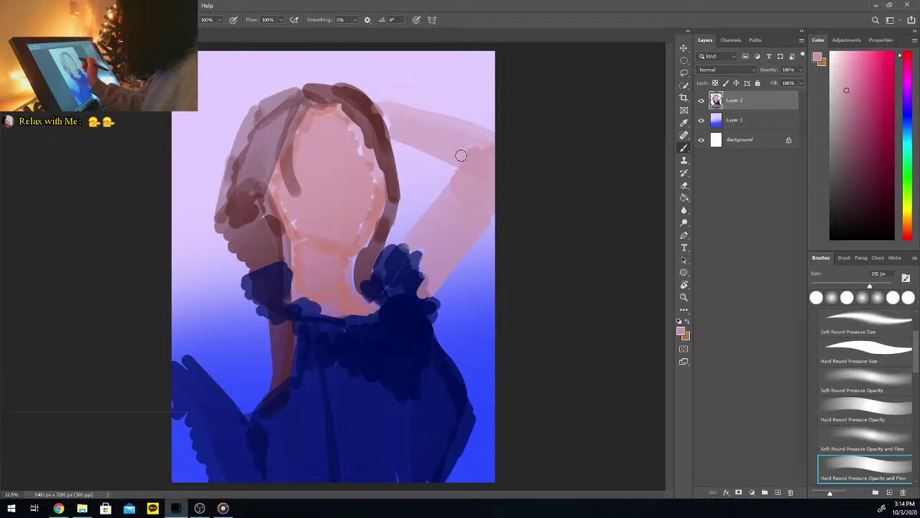
pyautogui.moveTo(457, 129); pyautogui.dragTo(516, 140)
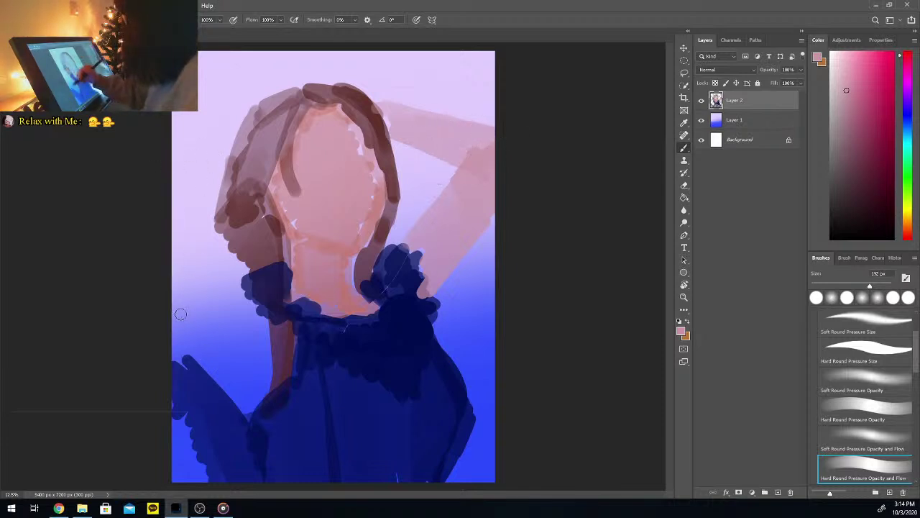
# Paint the raised left arm in pink from the shoulder to the canvas's left edge, with the forearm and hand reaching over the hair
pyautogui.moveTo(197, 357)
pyautogui.mouseDown()
pyautogui.moveTo(173, 318)
pyautogui.moveTo(207, 369)
pyautogui.moveTo(215, 374)
pyautogui.moveTo(196, 356)
pyautogui.moveTo(258, 399)
pyautogui.mouseUp()
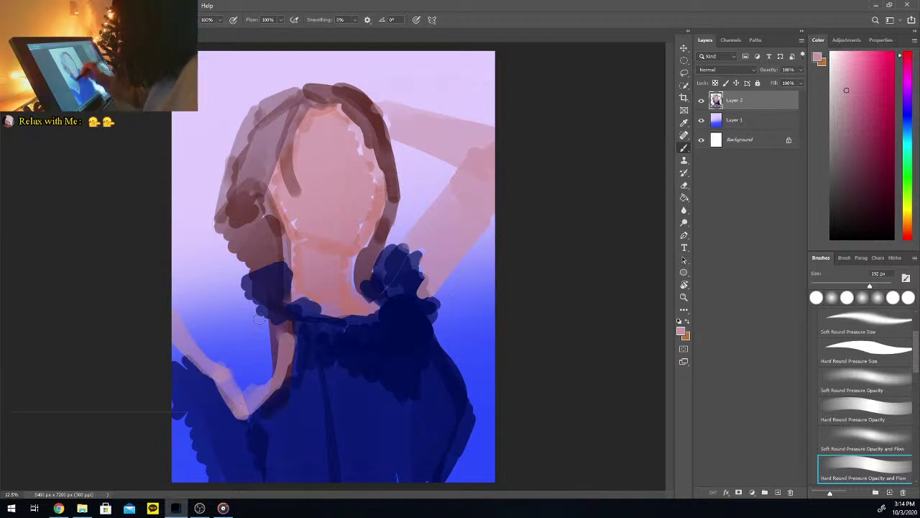
pyautogui.moveTo(234, 298)
pyautogui.mouseDown()
pyautogui.moveTo(165, 191)
pyautogui.moveTo(219, 278)
pyautogui.moveTo(188, 230)
pyautogui.moveTo(176, 315)
pyautogui.moveTo(181, 238)
pyautogui.moveTo(197, 349)
pyautogui.moveTo(225, 294)
pyautogui.moveTo(235, 387)
pyautogui.moveTo(243, 389)
pyautogui.moveTo(264, 324)
pyautogui.moveTo(278, 349)
pyautogui.moveTo(243, 301)
pyautogui.moveTo(250, 334)
pyautogui.moveTo(212, 329)
pyautogui.moveTo(219, 359)
pyautogui.moveTo(203, 333)
pyautogui.moveTo(251, 387)
pyautogui.moveTo(176, 244)
pyautogui.moveTo(269, 379)
pyautogui.moveTo(184, 242)
pyautogui.moveTo(238, 311)
pyautogui.moveTo(185, 223)
pyautogui.moveTo(230, 360)
pyautogui.moveTo(261, 372)
pyautogui.moveTo(256, 386)
pyautogui.moveTo(239, 386)
pyautogui.moveTo(232, 307)
pyautogui.moveTo(196, 300)
pyautogui.mouseUp()
pyautogui.moveTo(177, 266)
pyautogui.mouseDown()
pyautogui.moveTo(224, 376)
pyautogui.moveTo(185, 323)
pyautogui.moveTo(202, 322)
pyautogui.moveTo(177, 236)
pyautogui.moveTo(252, 338)
pyautogui.moveTo(171, 216)
pyautogui.moveTo(255, 332)
pyautogui.mouseUp()
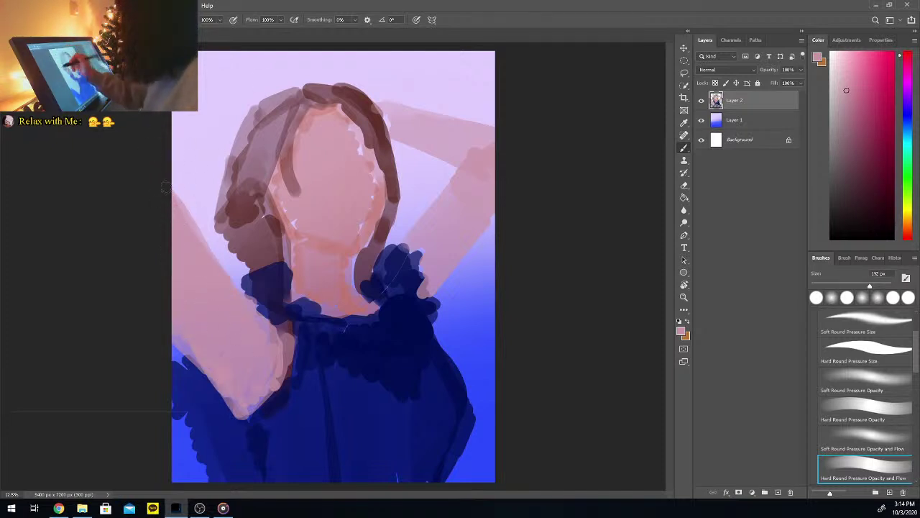
pyautogui.moveTo(174, 183); pyautogui.dragTo(217, 299)
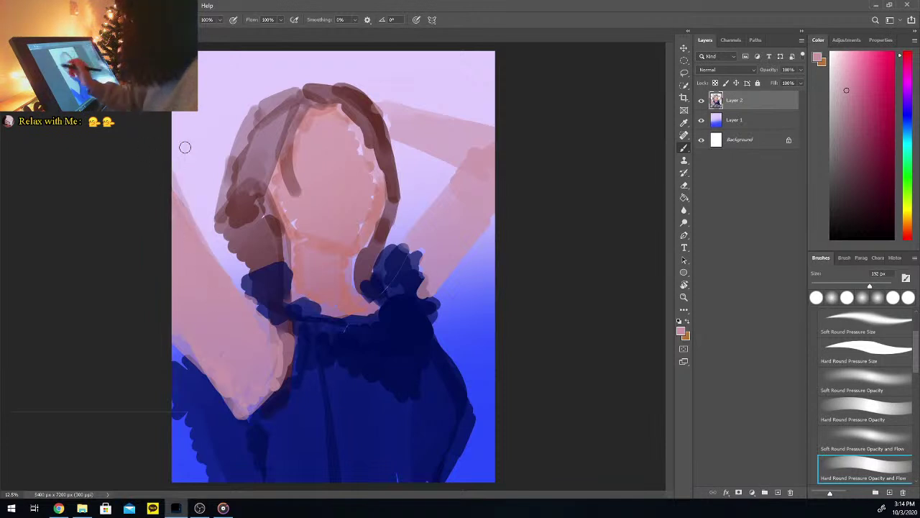
pyautogui.moveTo(176, 140)
pyautogui.mouseDown()
pyautogui.moveTo(212, 135)
pyautogui.moveTo(187, 139)
pyautogui.moveTo(213, 151)
pyautogui.moveTo(170, 164)
pyautogui.moveTo(181, 171)
pyautogui.moveTo(203, 158)
pyautogui.moveTo(207, 139)
pyautogui.moveTo(180, 176)
pyautogui.moveTo(216, 148)
pyautogui.moveTo(213, 134)
pyautogui.moveTo(178, 163)
pyautogui.moveTo(191, 169)
pyautogui.mouseUp()
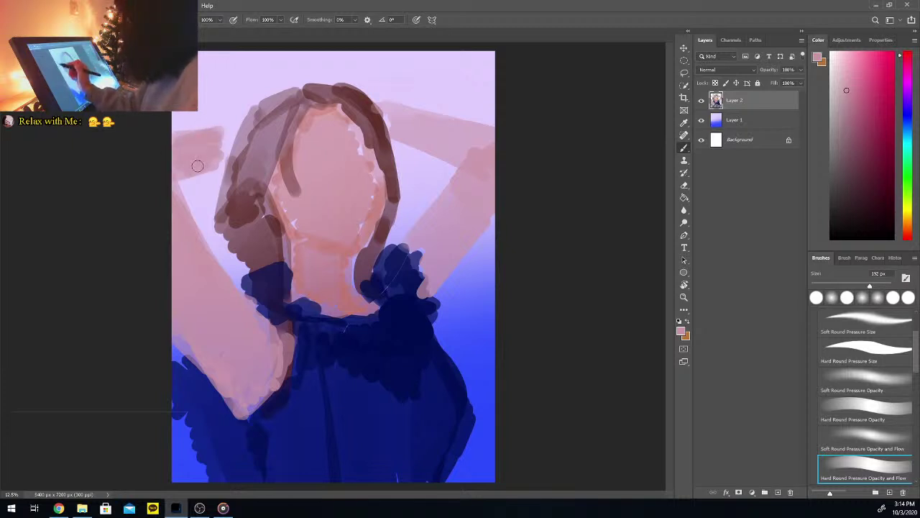
pyautogui.moveTo(221, 109)
pyautogui.mouseDown()
pyautogui.moveTo(248, 95)
pyautogui.moveTo(227, 149)
pyautogui.moveTo(272, 103)
pyautogui.moveTo(271, 78)
pyautogui.moveTo(234, 93)
pyautogui.moveTo(261, 87)
pyautogui.moveTo(248, 81)
pyautogui.moveTo(250, 111)
pyautogui.moveTo(240, 120)
pyautogui.moveTo(268, 88)
pyautogui.moveTo(241, 137)
pyautogui.mouseUp()
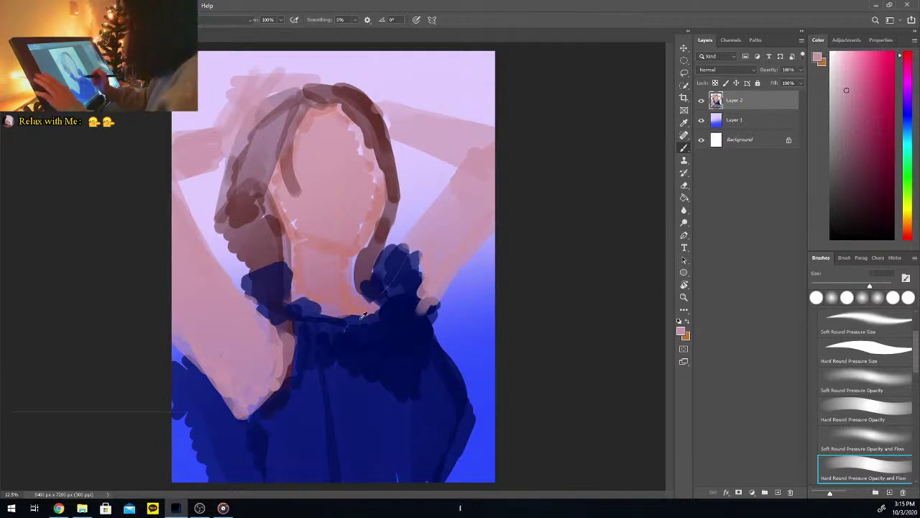
# Sample the navy clothing, choose a darker shade, and paint over the left sleeve and the whole torso with it
pyautogui.press('i')
pyautogui.click(273, 281)
pyautogui.moveTo(880, 189); pyautogui.dragTo(903, 194)
pyautogui.press('b')
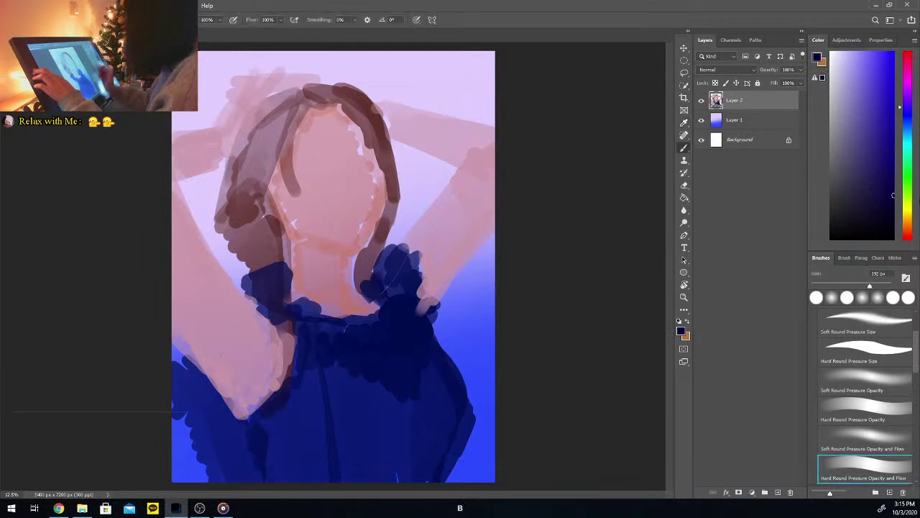
pyautogui.moveTo(171, 400)
pyautogui.mouseDown()
pyautogui.moveTo(171, 355)
pyautogui.moveTo(221, 420)
pyautogui.moveTo(193, 379)
pyautogui.moveTo(241, 425)
pyautogui.moveTo(180, 355)
pyautogui.moveTo(191, 394)
pyautogui.moveTo(238, 453)
pyautogui.moveTo(182, 397)
pyautogui.moveTo(241, 487)
pyautogui.moveTo(254, 450)
pyautogui.moveTo(257, 462)
pyautogui.moveTo(246, 441)
pyautogui.moveTo(272, 421)
pyautogui.moveTo(282, 427)
pyautogui.moveTo(260, 482)
pyautogui.moveTo(174, 358)
pyautogui.mouseUp()
pyautogui.moveTo(181, 392)
pyautogui.mouseDown()
pyautogui.moveTo(201, 434)
pyautogui.moveTo(222, 442)
pyautogui.moveTo(230, 439)
pyautogui.moveTo(212, 425)
pyautogui.moveTo(238, 409)
pyautogui.mouseUp()
pyautogui.moveTo(910, 125); pyautogui.dragTo(910, 115)
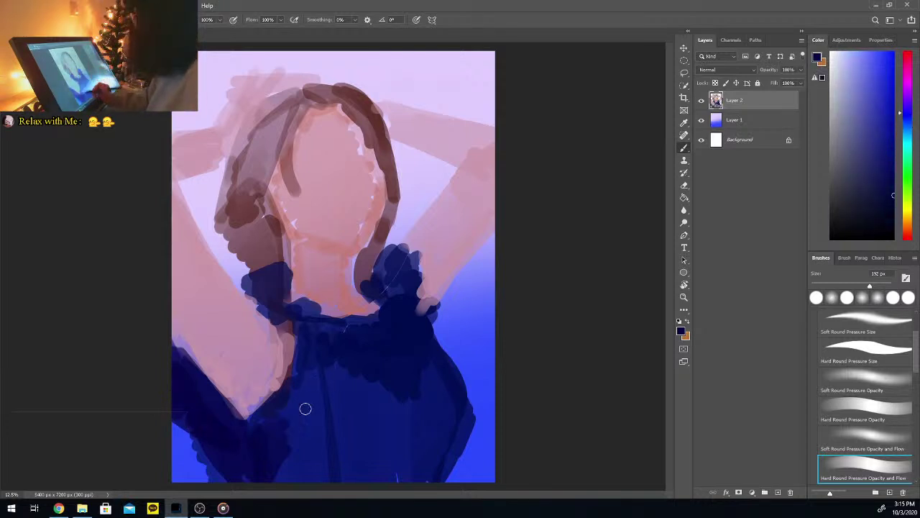
pyautogui.moveTo(302, 405)
pyautogui.mouseDown()
pyautogui.moveTo(280, 424)
pyautogui.moveTo(287, 462)
pyautogui.moveTo(392, 369)
pyautogui.moveTo(401, 373)
pyautogui.moveTo(328, 486)
pyautogui.moveTo(391, 419)
pyautogui.moveTo(445, 383)
pyautogui.moveTo(409, 426)
pyautogui.moveTo(386, 490)
pyautogui.moveTo(413, 485)
pyautogui.moveTo(436, 464)
pyautogui.moveTo(425, 489)
pyautogui.moveTo(446, 425)
pyautogui.moveTo(433, 377)
pyautogui.mouseUp()
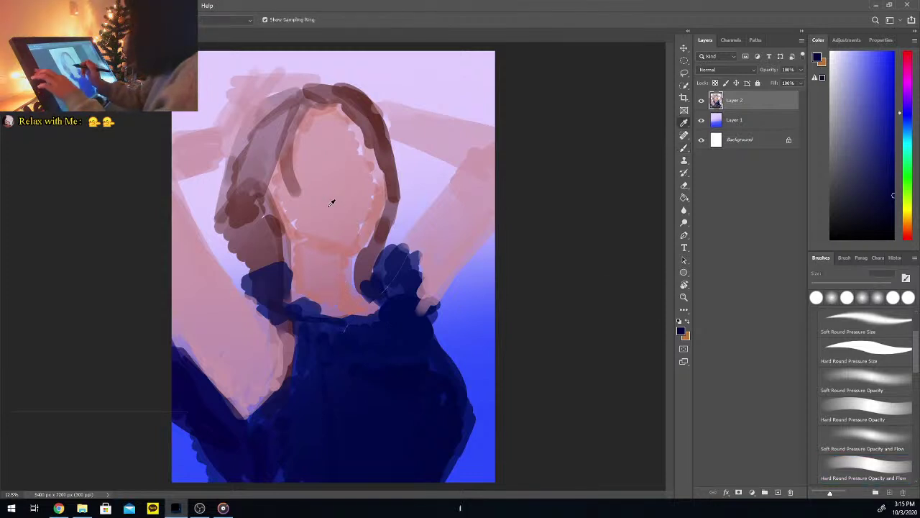
pyautogui.keyDown('alt'); pyautogui.click(353, 236); pyautogui.keyUp('alt')
pyautogui.press('b')
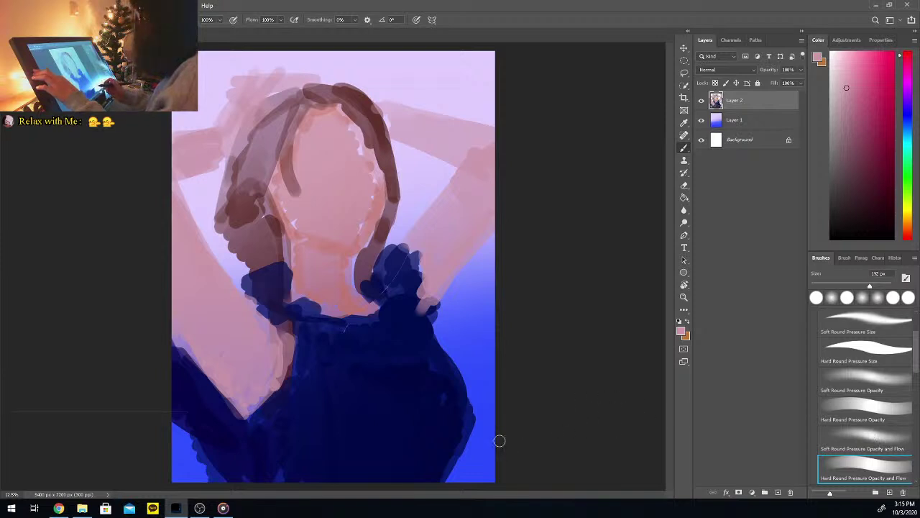
# Select the head with an ellipse, adjust it with Free Transform slightly up and to the right, and deselect
pyautogui.press('m')
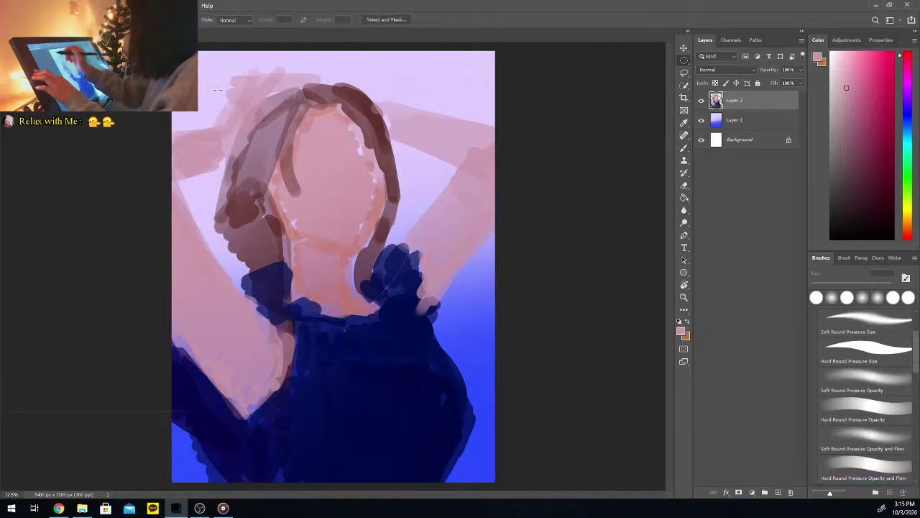
pyautogui.moveTo(236, 95)
pyautogui.mouseDown()
pyautogui.moveTo(395, 329)
pyautogui.moveTo(421, 325)
pyautogui.mouseUp()
pyautogui.moveTo(384, 291)
pyautogui.mouseDown()
pyautogui.moveTo(374, 263)
pyautogui.moveTo(379, 273)
pyautogui.moveTo(396, 256)
pyautogui.mouseUp()
pyautogui.hotkey('ctrl', 't')
pyautogui.moveTo(411, 302); pyautogui.dragTo(382, 287)
pyautogui.press('Return')
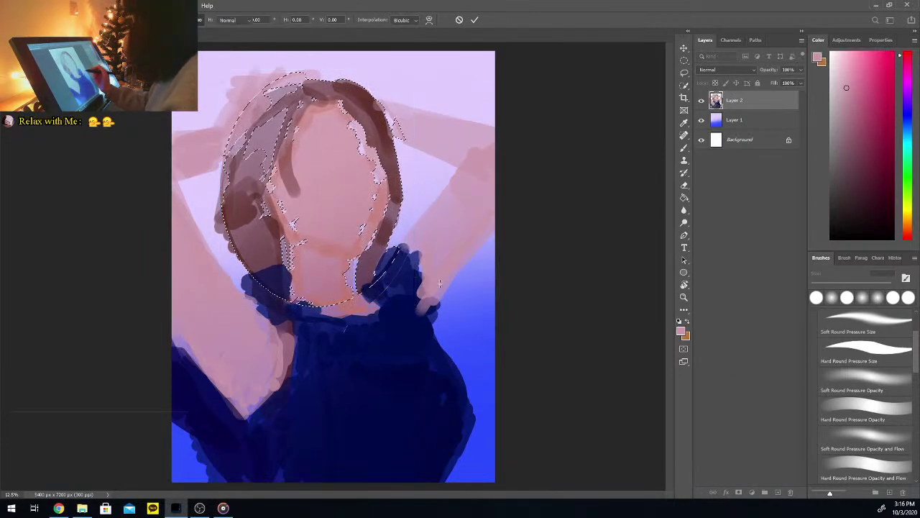
pyautogui.hotkey('ctrl', 'd')
# Scale the whole figure down to about 94% height, shift it down to the canvas's left edge, and widen it slightly
pyautogui.press('m')
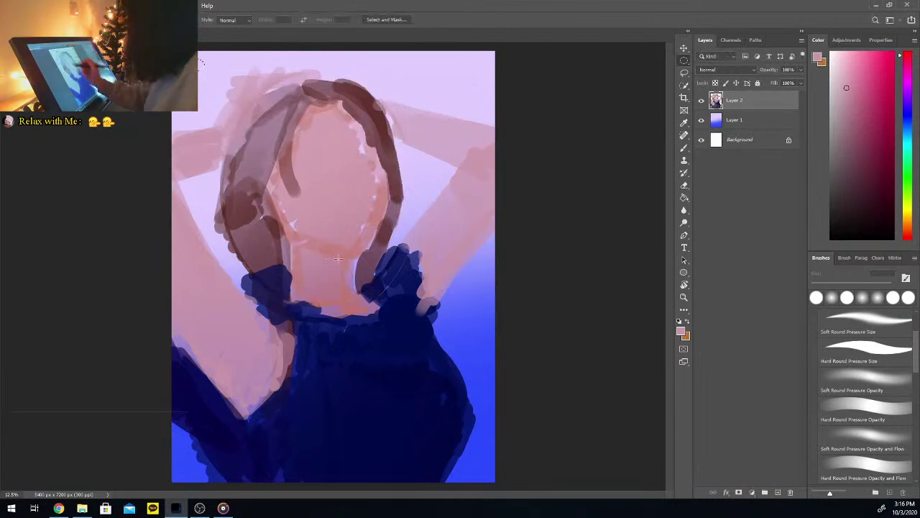
pyautogui.hotkey('ctrl', 't')
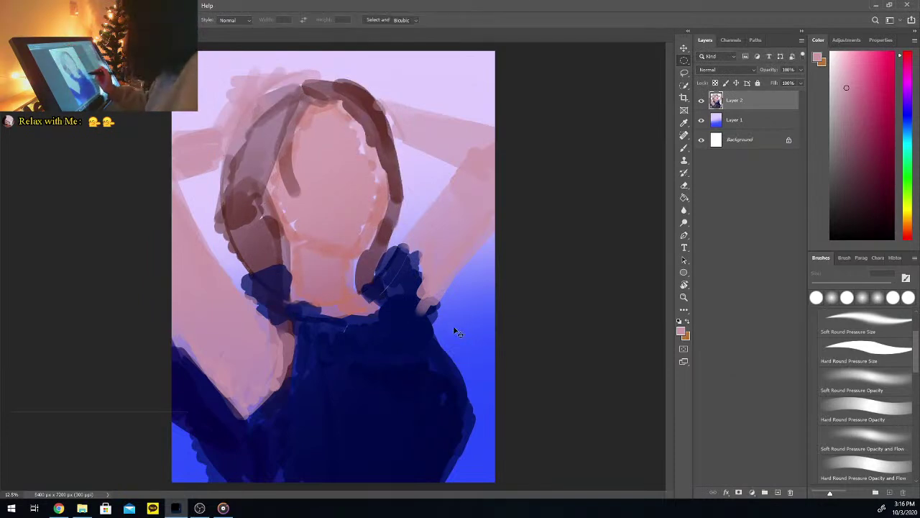
pyautogui.moveTo(333, 64); pyautogui.dragTo(334, 91)
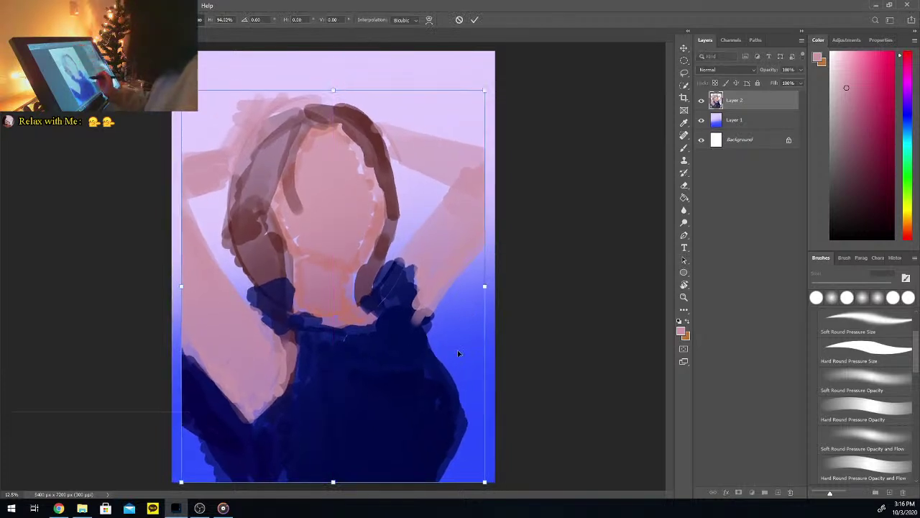
pyautogui.moveTo(459, 351); pyautogui.dragTo(455, 357)
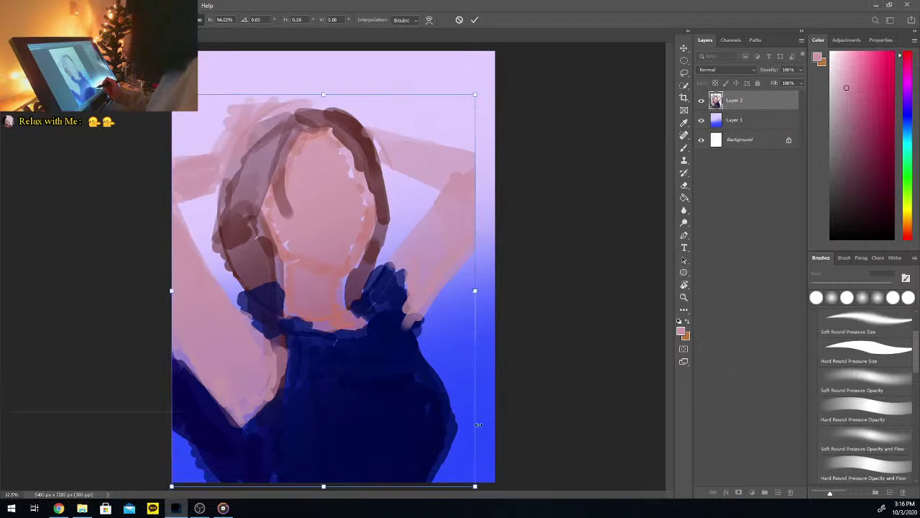
pyautogui.moveTo(474, 291); pyautogui.dragTo(459, 340)
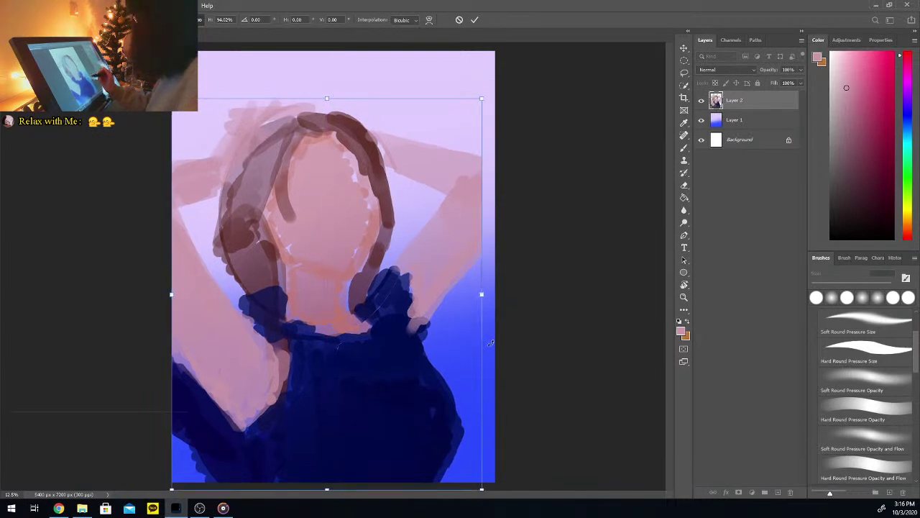
pyautogui.press('Return')
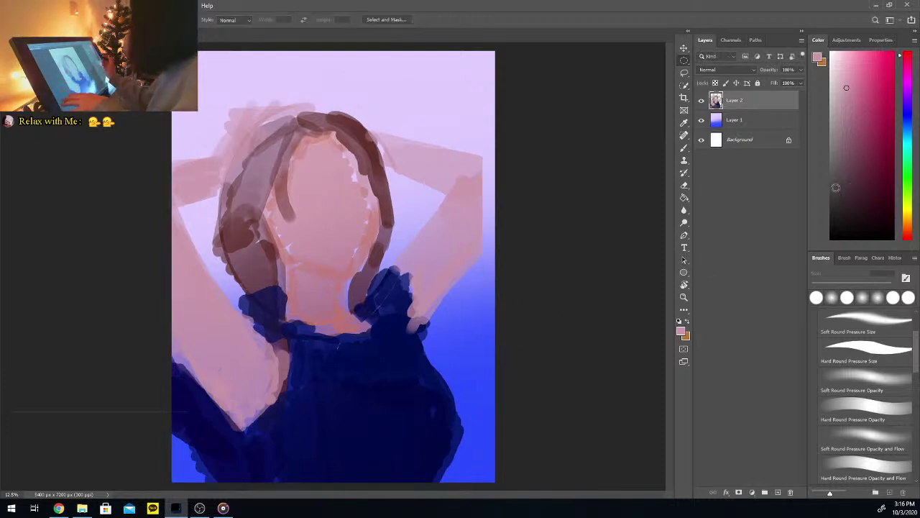
# Sample a muted reddish brown from the hair and brush a shadow on the neck beneath the chin
pyautogui.press('i')
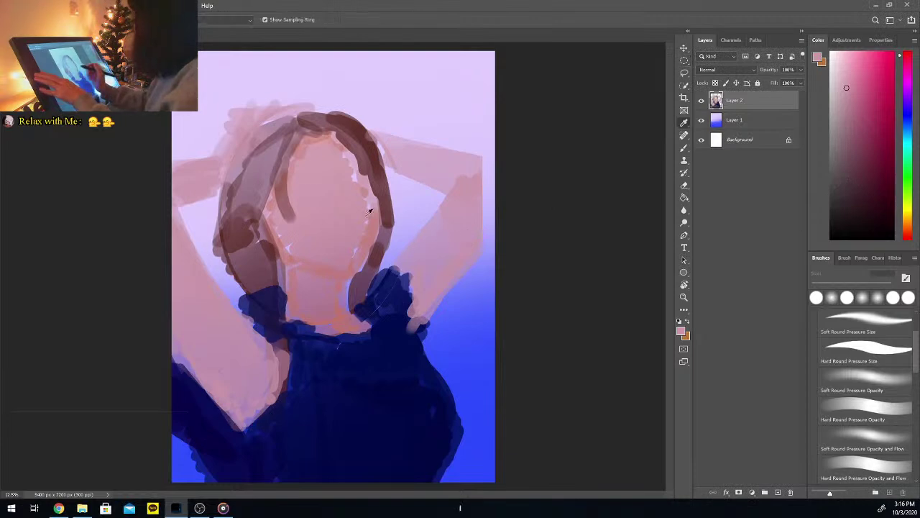
pyautogui.click(352, 138)
pyautogui.press('b')
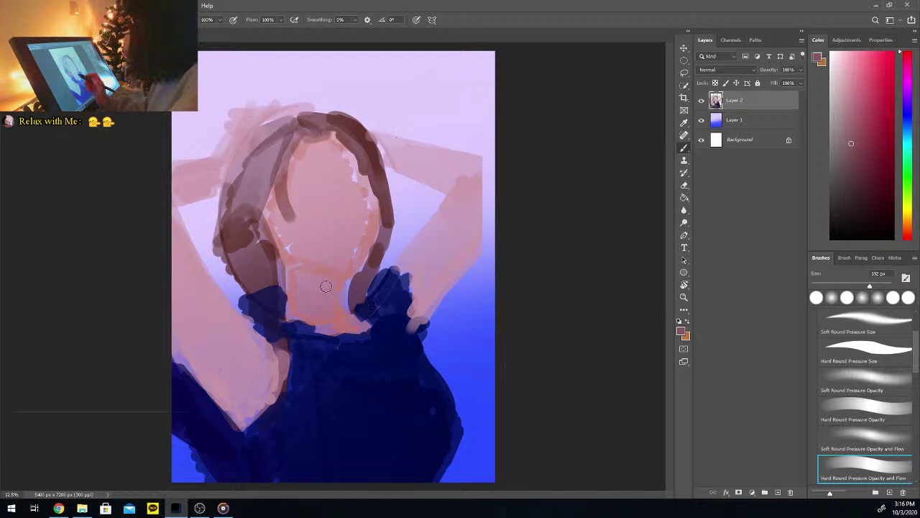
pyautogui.moveTo(335, 286)
pyautogui.mouseDown()
pyautogui.moveTo(289, 267)
pyautogui.moveTo(339, 287)
pyautogui.mouseUp()
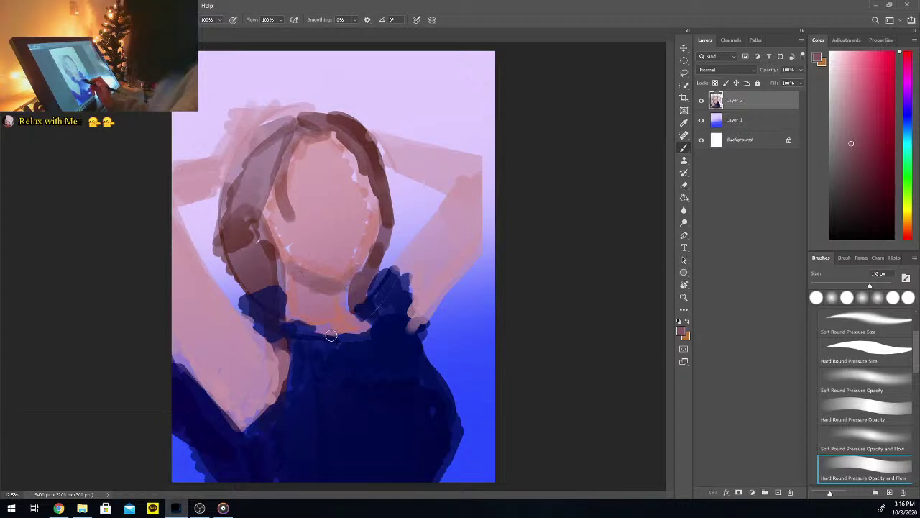
# Sample a light skin tone from the lower face and paint it along the neckline above the navy collar
pyautogui.press('i')
pyautogui.click(341, 251)
pyautogui.press('b')
pyautogui.moveTo(354, 328)
pyautogui.mouseDown()
pyautogui.moveTo(341, 332)
pyautogui.moveTo(350, 336)
pyautogui.moveTo(325, 325)
pyautogui.moveTo(365, 331)
pyautogui.moveTo(357, 337)
pyautogui.mouseUp()
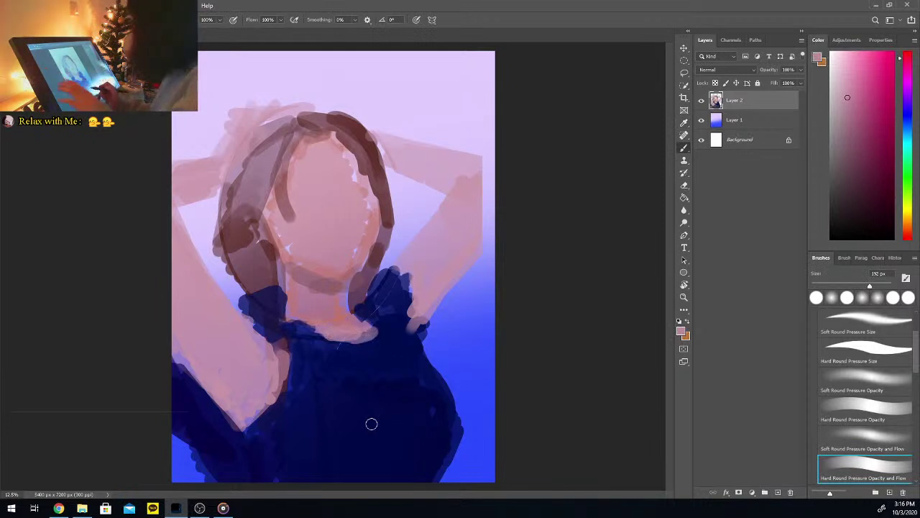
# Sample the navy clothing, darken it to near black, and paint shadows on the lower torso and left sleeve
pyautogui.press('i')
pyautogui.click(382, 395)
pyautogui.press('b')
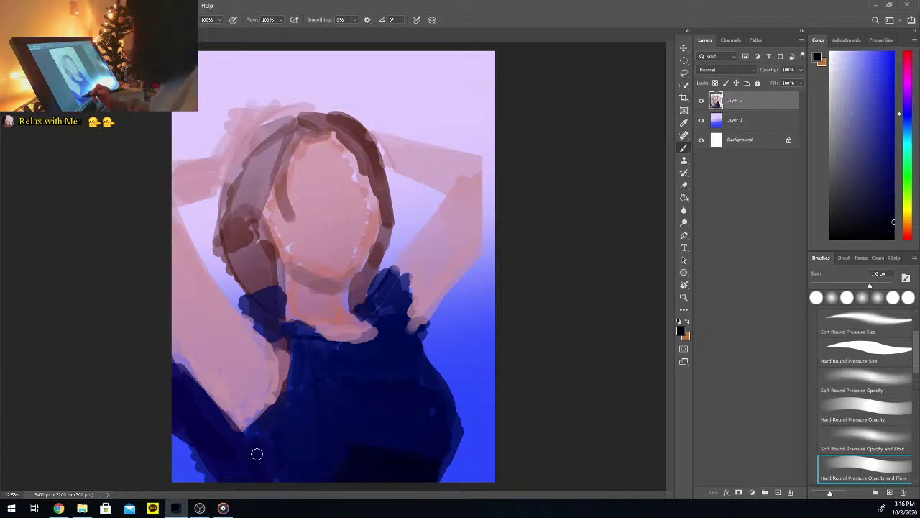
pyautogui.moveTo(238, 476)
pyautogui.mouseDown()
pyautogui.moveTo(237, 431)
pyautogui.moveTo(207, 437)
pyautogui.moveTo(213, 417)
pyautogui.moveTo(194, 412)
pyautogui.moveTo(194, 380)
pyautogui.moveTo(140, 322)
pyautogui.mouseUp()
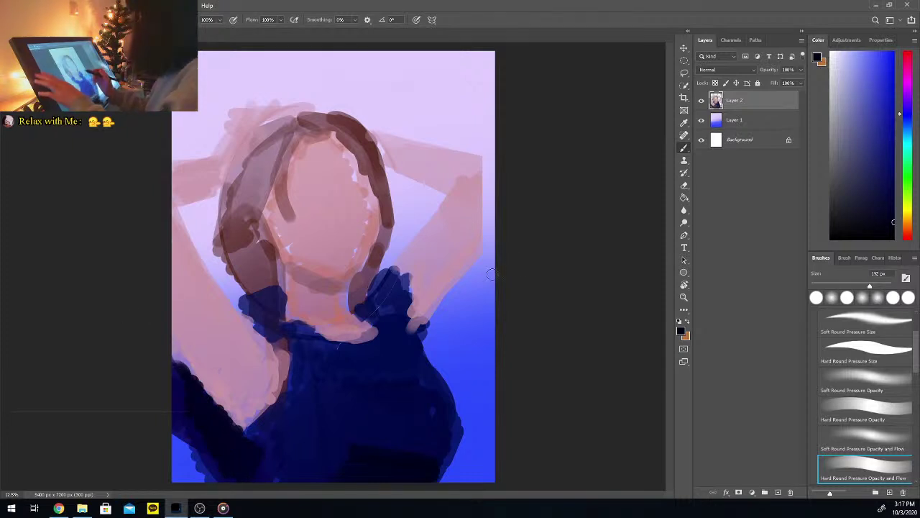
# Sample the neck shadow, shift it to a more saturated red, and paint the neck beneath the chin with red and dark brown
pyautogui.press('i')
pyautogui.click(332, 272)
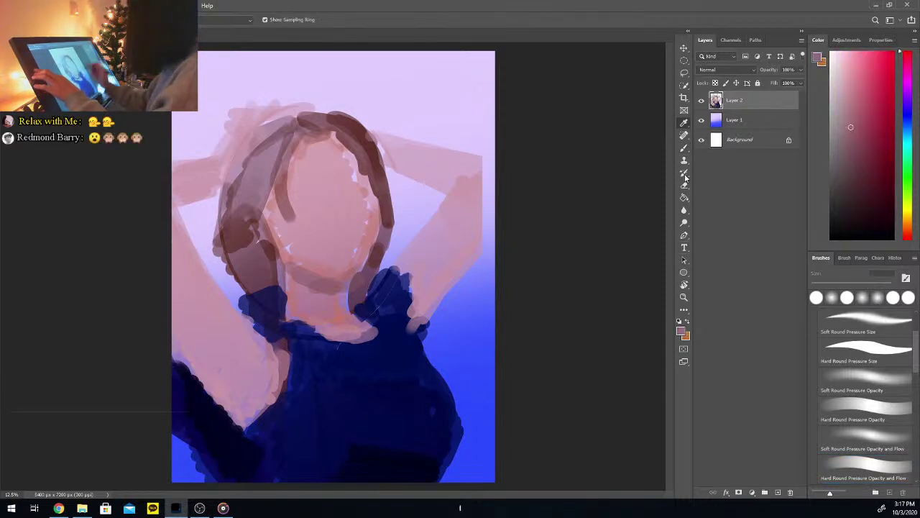
pyautogui.moveTo(909, 227); pyautogui.dragTo(908, 241)
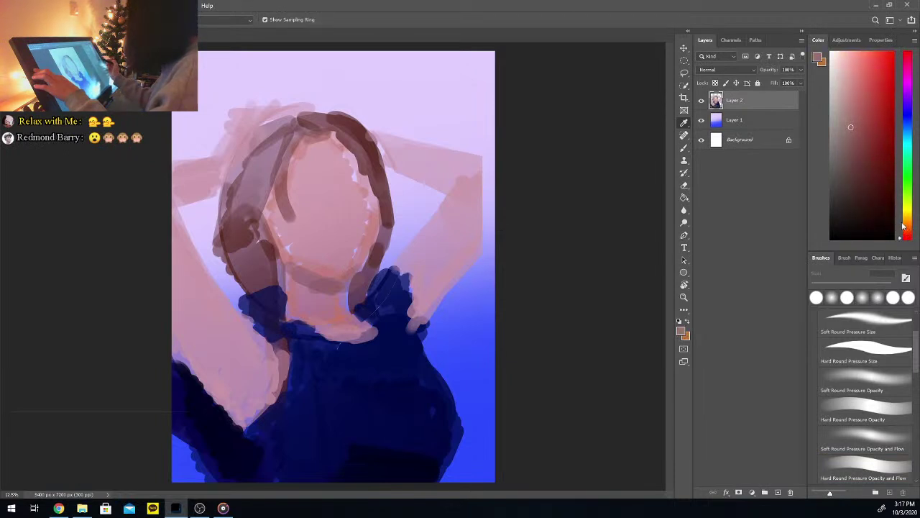
pyautogui.click(879, 132)
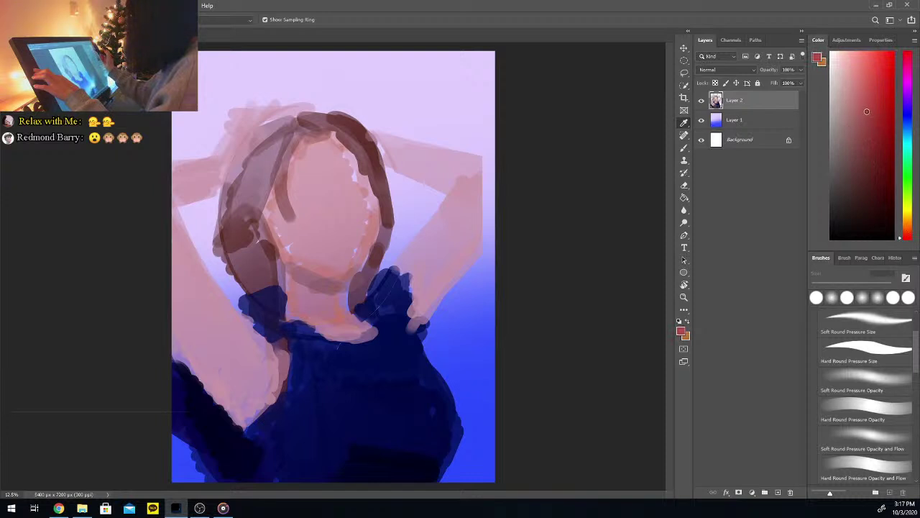
pyautogui.press('b')
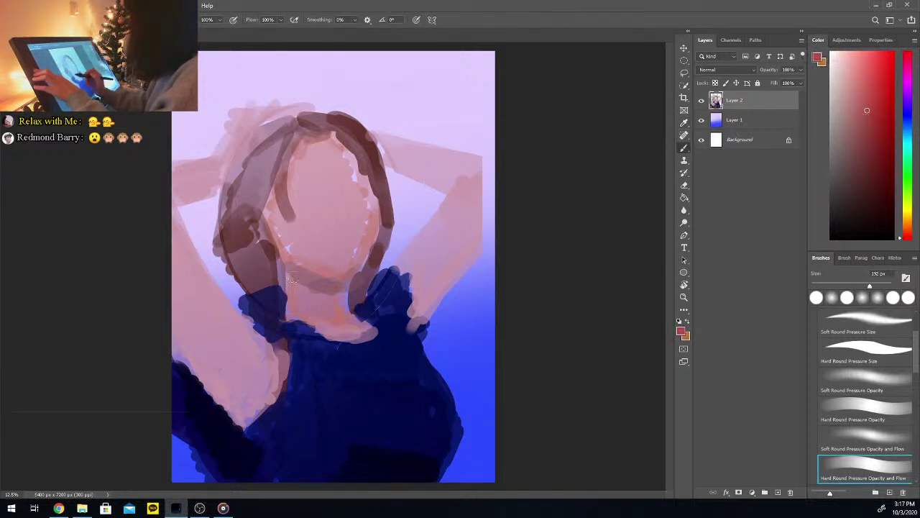
pyautogui.moveTo(298, 277)
pyautogui.mouseDown()
pyautogui.moveTo(310, 304)
pyautogui.moveTo(348, 286)
pyautogui.mouseUp()
pyautogui.moveTo(843, 213); pyautogui.dragTo(760, 266)
pyautogui.moveTo(286, 265)
pyautogui.mouseDown()
pyautogui.moveTo(288, 288)
pyautogui.moveTo(289, 270)
pyautogui.moveTo(310, 277)
pyautogui.moveTo(289, 286)
pyautogui.moveTo(322, 286)
pyautogui.mouseUp()
# At 25% zoom, sketch the brows, eyes, nose and facial centre line with a smaller brush in a sampled muted pinkish red
pyautogui.hotkey('ctrl', '+')
pyautogui.hotkey('ctrl', '+')
pyautogui.hotkey('ctrl', '+')
pyautogui.moveTo(672, 260); pyautogui.dragTo(673, 236)
pyautogui.press('i')
pyautogui.click(397, 202)
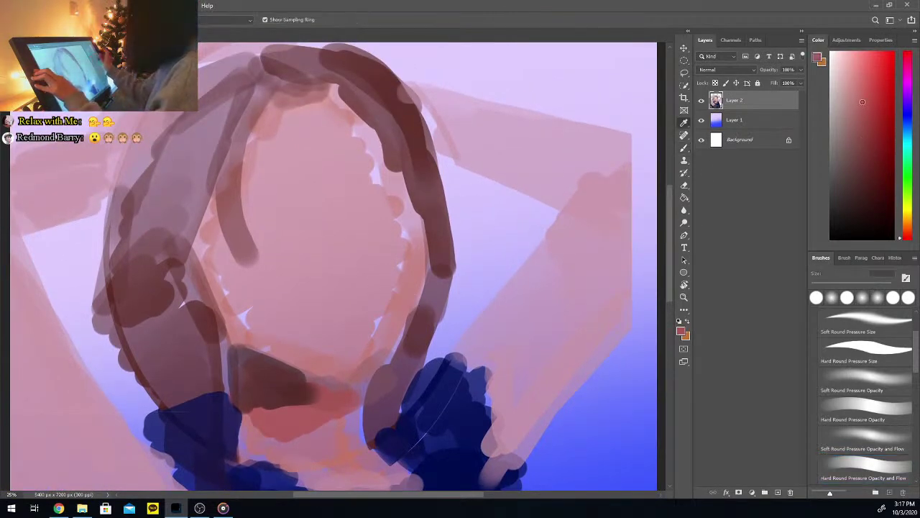
pyautogui.press('b')
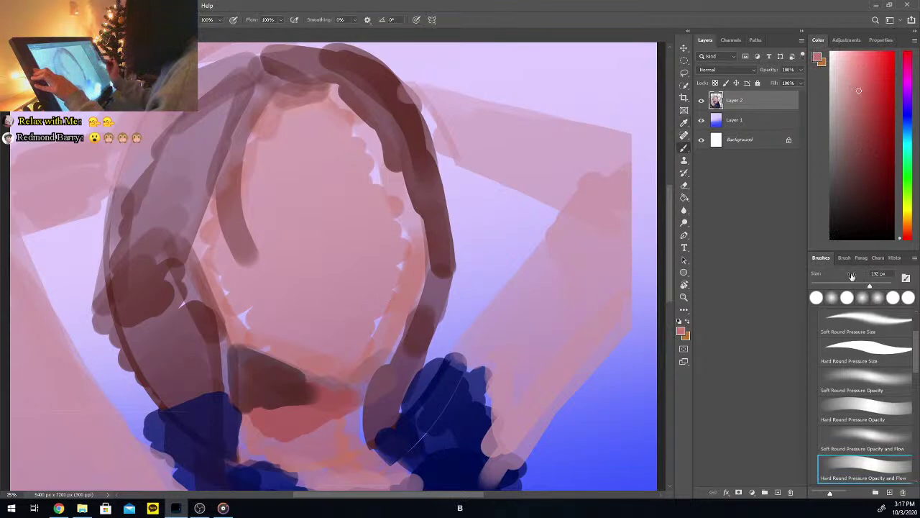
pyautogui.moveTo(856, 287); pyautogui.dragTo(847, 287)
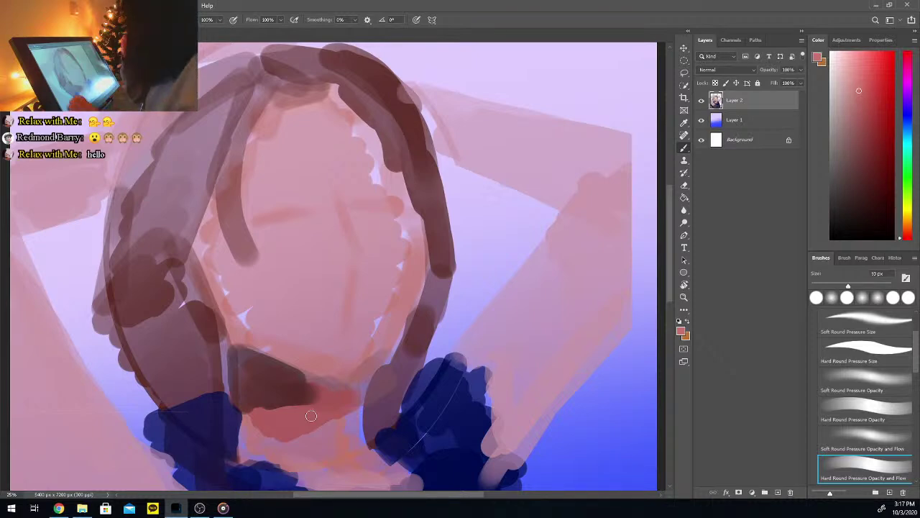
pyautogui.moveTo(669, 205); pyautogui.dragTo(670, 213)
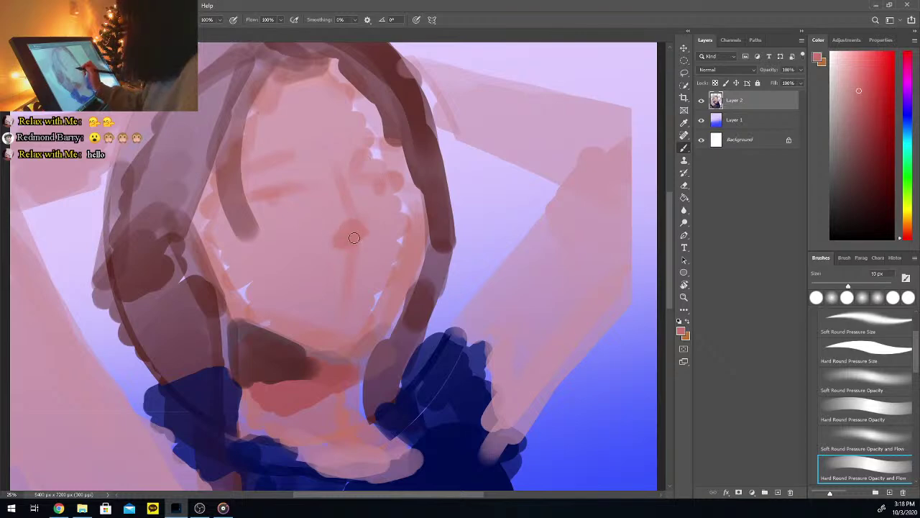
# Sample dark and reddish tones from the neck shadow and extend the shadow across the neck under the jawline
pyautogui.press('i')
pyautogui.click(311, 335)
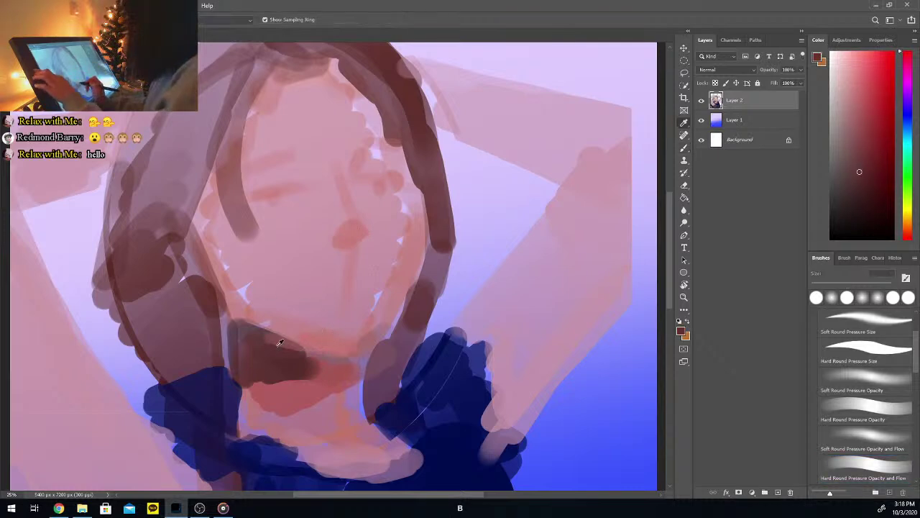
pyautogui.press('b')
pyautogui.moveTo(329, 348)
pyautogui.mouseDown()
pyautogui.moveTo(301, 344)
pyautogui.moveTo(370, 351)
pyautogui.moveTo(292, 350)
pyautogui.moveTo(352, 357)
pyautogui.moveTo(347, 372)
pyautogui.moveTo(356, 360)
pyautogui.moveTo(309, 387)
pyautogui.moveTo(323, 361)
pyautogui.moveTo(333, 369)
pyautogui.moveTo(249, 380)
pyautogui.mouseUp()
pyautogui.keyDown('alt'); pyautogui.click(328, 385); pyautogui.keyUp('alt')
pyautogui.keyDown('alt'); pyautogui.click(294, 365); pyautogui.keyUp('alt')
pyautogui.moveTo(350, 360); pyautogui.dragTo(352, 377)
# Choose black and paint a dark shadow in the hair between the right jaw and the collar
pyautogui.press('i')
pyautogui.click(364, 349)
pyautogui.press('b')
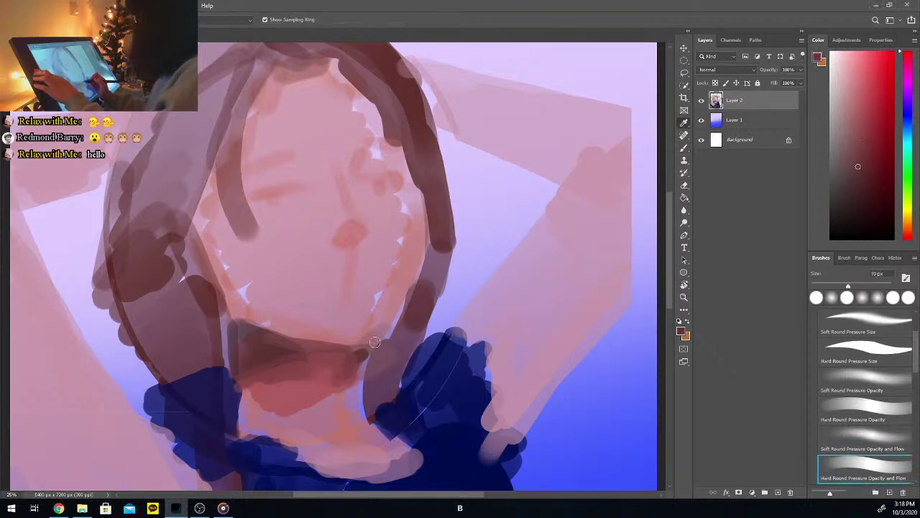
pyautogui.click(831, 238)
pyautogui.moveTo(379, 345)
pyautogui.mouseDown()
pyautogui.moveTo(405, 314)
pyautogui.moveTo(375, 356)
pyautogui.moveTo(377, 394)
pyautogui.moveTo(374, 361)
pyautogui.moveTo(378, 418)
pyautogui.moveTo(382, 345)
pyautogui.moveTo(385, 358)
pyautogui.moveTo(356, 393)
pyautogui.mouseUp()
# Sample reddish tones from the neck and paint them over the lower and right side of the neck shadow
pyautogui.keyDown('alt'); pyautogui.click(359, 390); pyautogui.keyUp('alt')
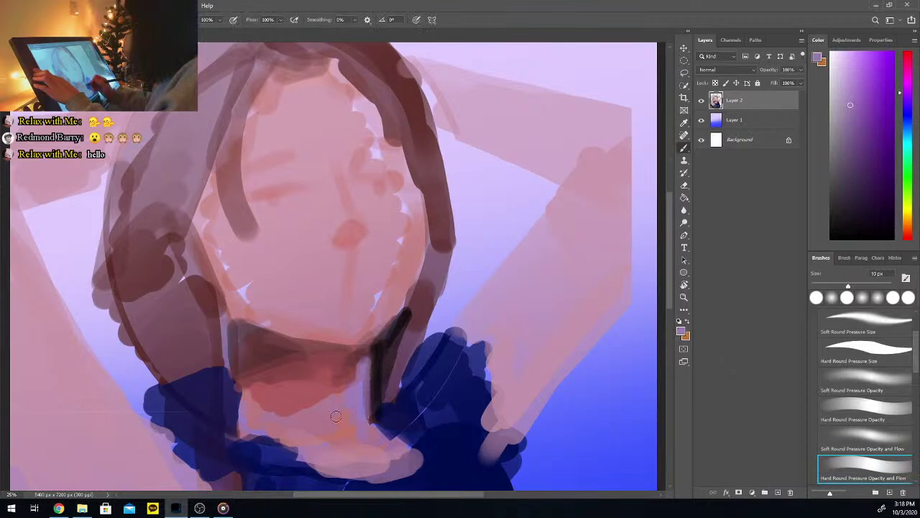
pyautogui.press('alt')
pyautogui.keyDown('alt'); pyautogui.click(356, 236); pyautogui.keyUp('alt')
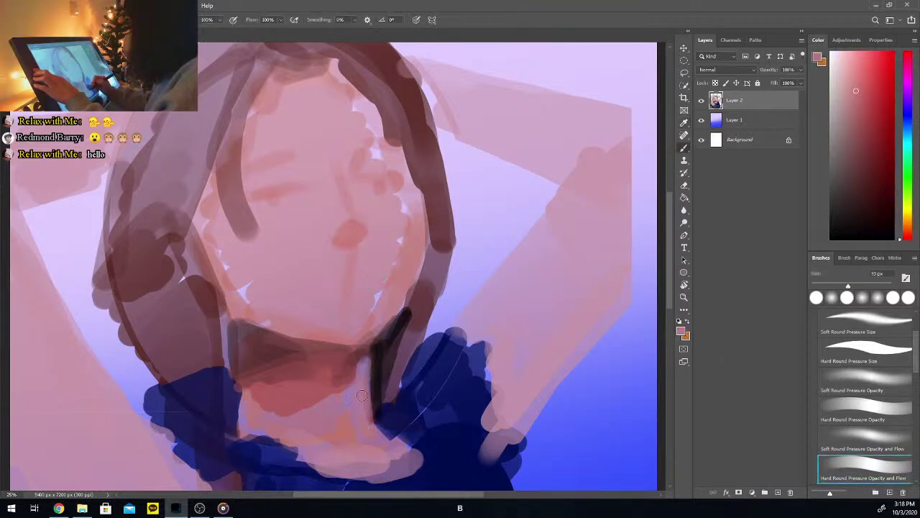
pyautogui.keyDown('alt'); pyautogui.click(354, 393); pyautogui.keyUp('alt')
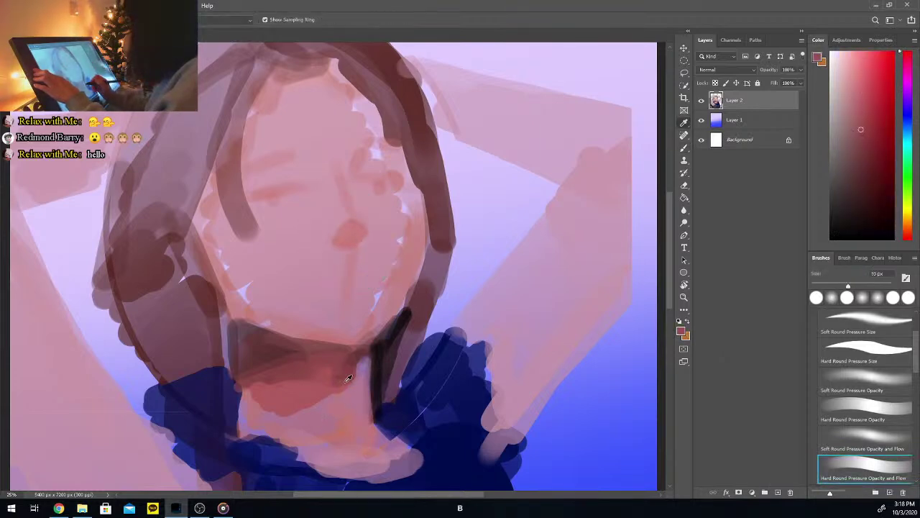
pyautogui.moveTo(354, 393)
pyautogui.mouseDown()
pyautogui.moveTo(314, 416)
pyautogui.moveTo(268, 400)
pyautogui.moveTo(280, 420)
pyautogui.mouseUp()
pyautogui.moveTo(361, 365); pyautogui.dragTo(362, 392)
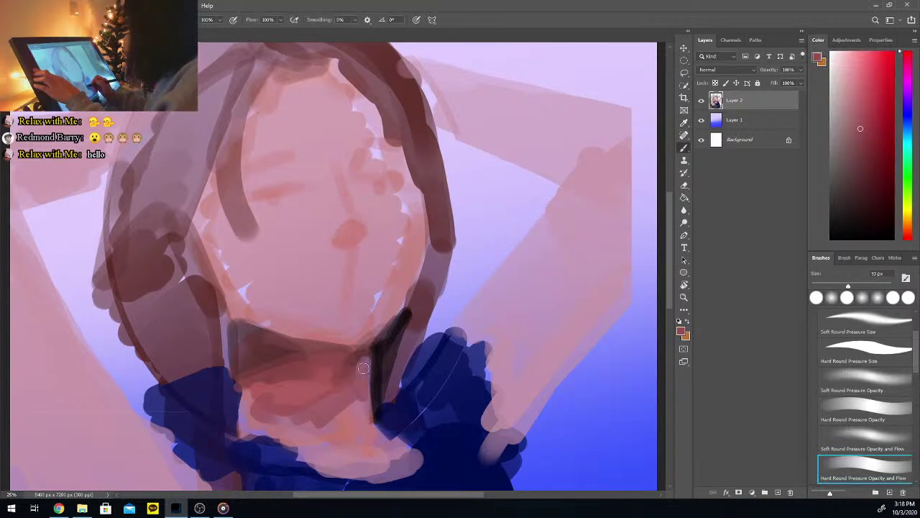
# Sample the facial skin tone, shift it to a lighter warm pink, and paint highlights on the forehead and nose bridge
pyautogui.scroll(2, 669, 257)
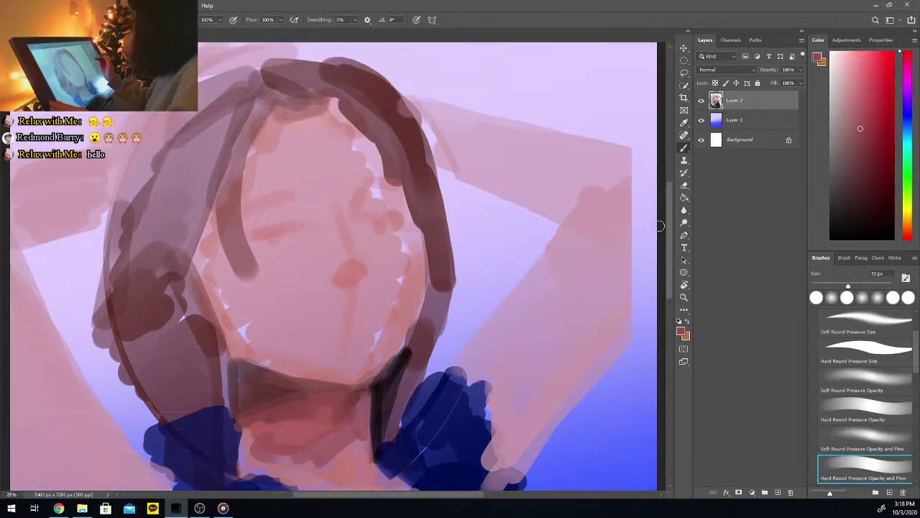
pyautogui.keyDown('alt'); pyautogui.click(377, 142); pyautogui.keyUp('alt')
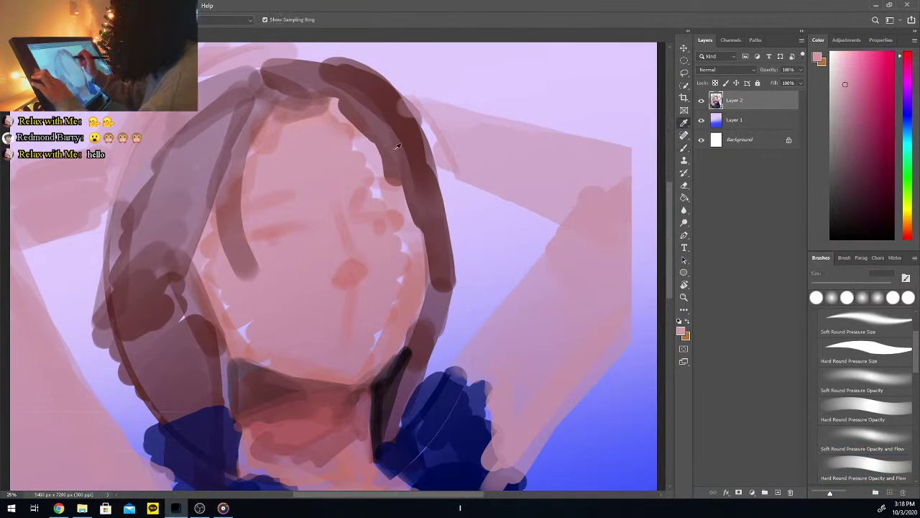
pyautogui.press('b')
pyautogui.click(907, 230)
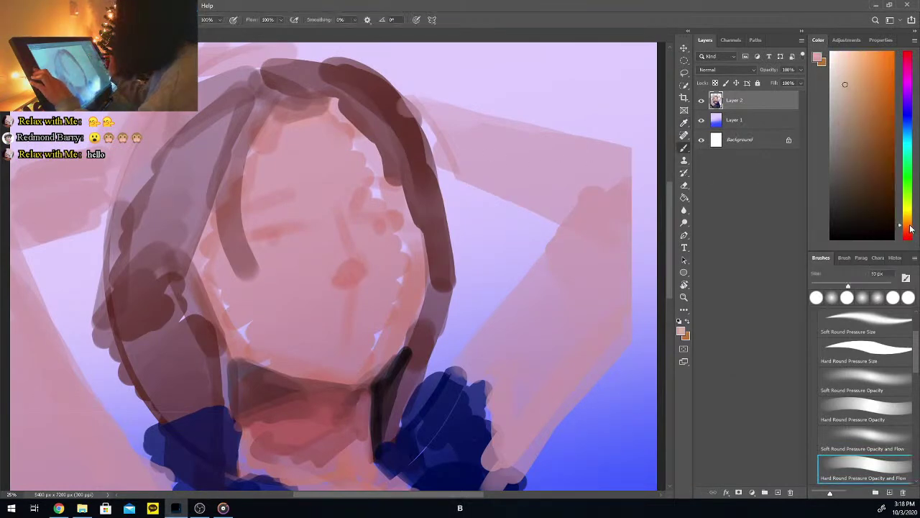
pyautogui.moveTo(909, 233); pyautogui.dragTo(905, 241)
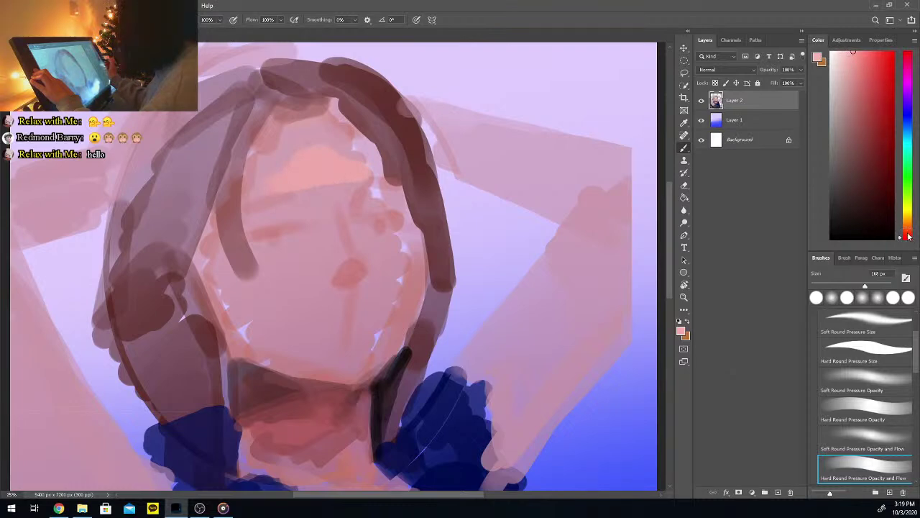
pyautogui.moveTo(357, 169)
pyautogui.mouseDown()
pyautogui.moveTo(304, 148)
pyautogui.moveTo(261, 179)
pyautogui.moveTo(295, 139)
pyautogui.moveTo(331, 133)
pyautogui.moveTo(362, 170)
pyautogui.moveTo(326, 168)
pyautogui.moveTo(356, 306)
pyautogui.mouseUp()
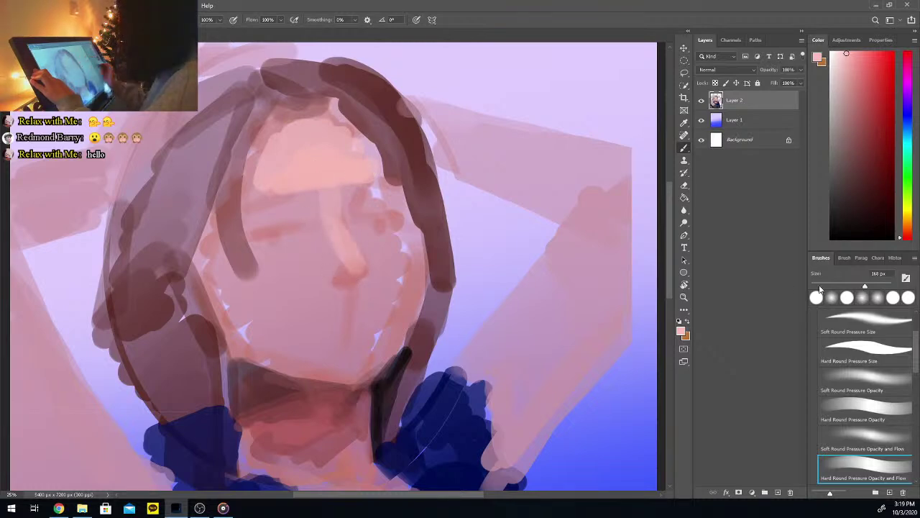
# Reduce the brush to 120 px and paint light pink highlights on the chin, jaw and both cheeks
pyautogui.click(856, 286)
pyautogui.moveTo(345, 339)
pyautogui.mouseDown()
pyautogui.moveTo(361, 363)
pyautogui.moveTo(260, 349)
pyautogui.moveTo(307, 348)
pyautogui.moveTo(278, 354)
pyautogui.moveTo(293, 362)
pyautogui.moveTo(359, 356)
pyautogui.moveTo(363, 343)
pyautogui.moveTo(335, 348)
pyautogui.moveTo(381, 339)
pyautogui.mouseUp()
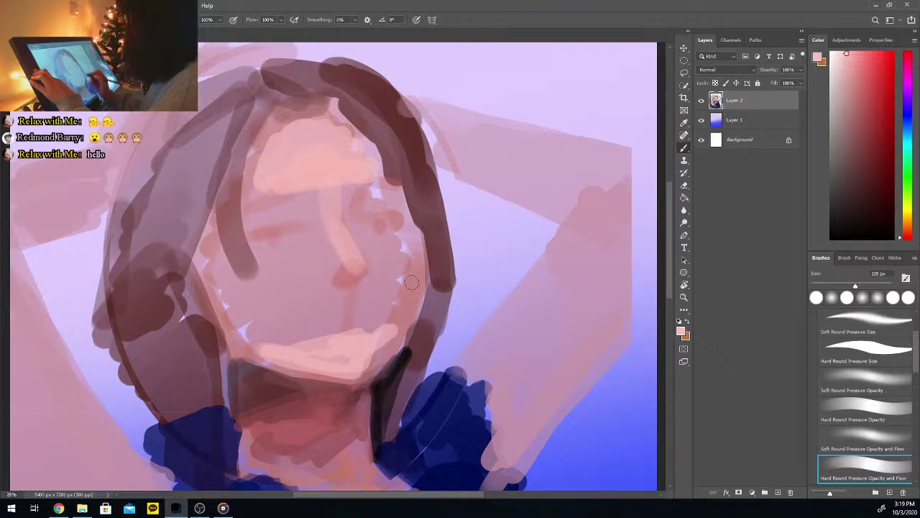
pyautogui.moveTo(398, 244)
pyautogui.mouseDown()
pyautogui.moveTo(384, 226)
pyautogui.moveTo(398, 231)
pyautogui.moveTo(376, 250)
pyautogui.moveTo(413, 258)
pyautogui.moveTo(413, 273)
pyautogui.moveTo(377, 331)
pyautogui.mouseUp()
pyautogui.moveTo(258, 260)
pyautogui.mouseDown()
pyautogui.moveTo(312, 239)
pyautogui.moveTo(298, 251)
pyautogui.moveTo(311, 283)
pyautogui.moveTo(314, 316)
pyautogui.mouseUp()
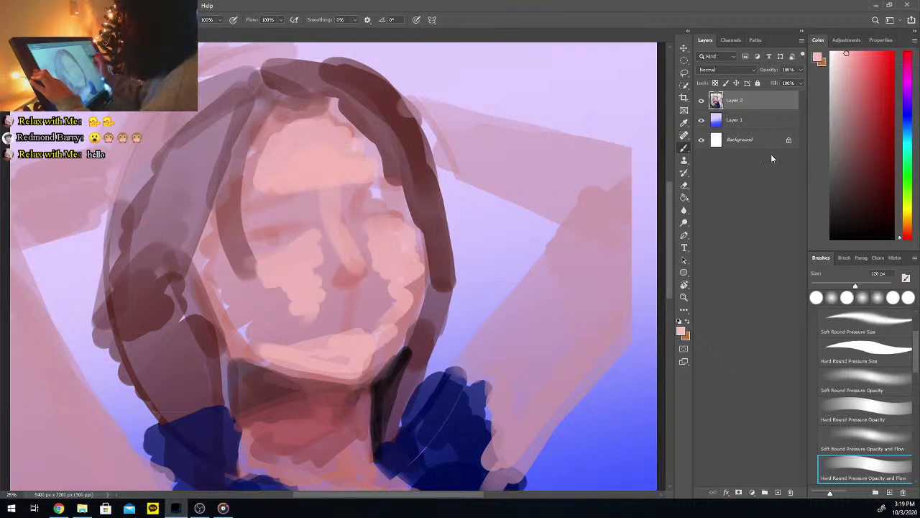
# Choose a slightly deeper pink and paint over the left temple and the outer left cheek
pyautogui.press('i')
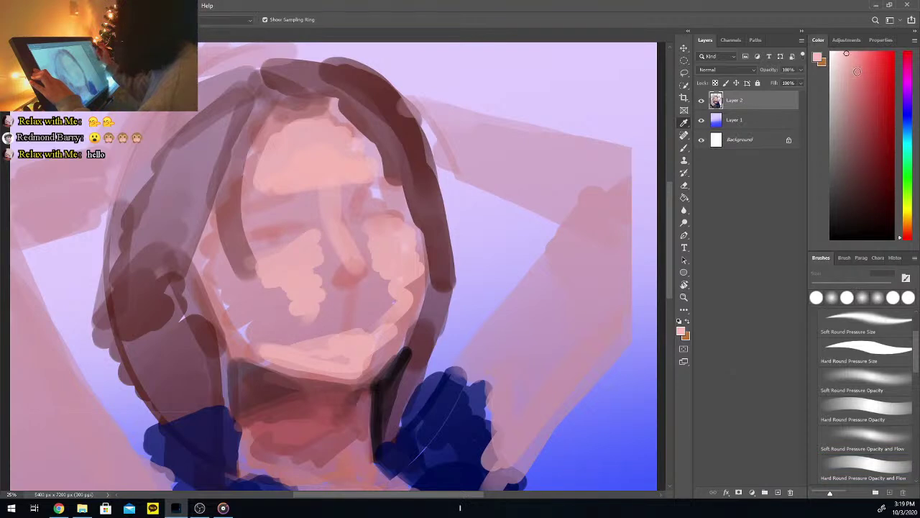
pyautogui.press('b')
pyautogui.click(851, 68)
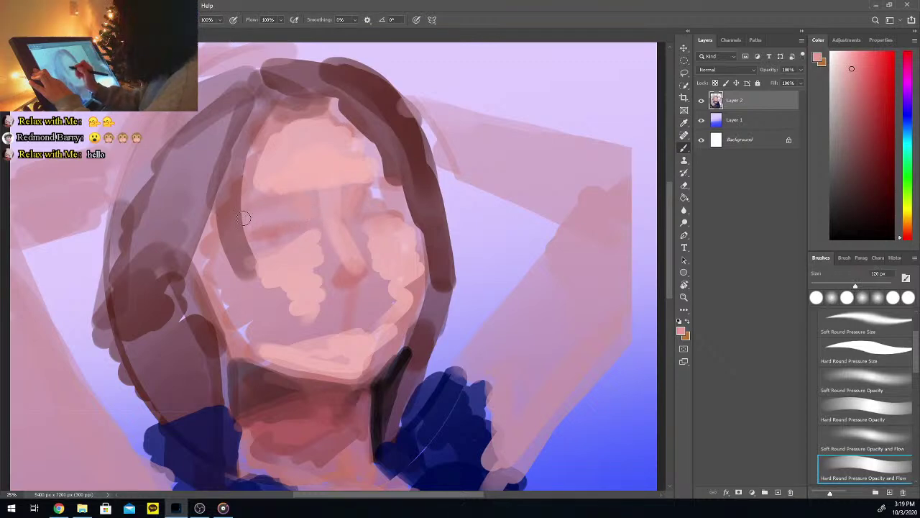
pyautogui.moveTo(229, 266)
pyautogui.mouseDown()
pyautogui.moveTo(237, 263)
pyautogui.moveTo(247, 296)
pyautogui.mouseUp()
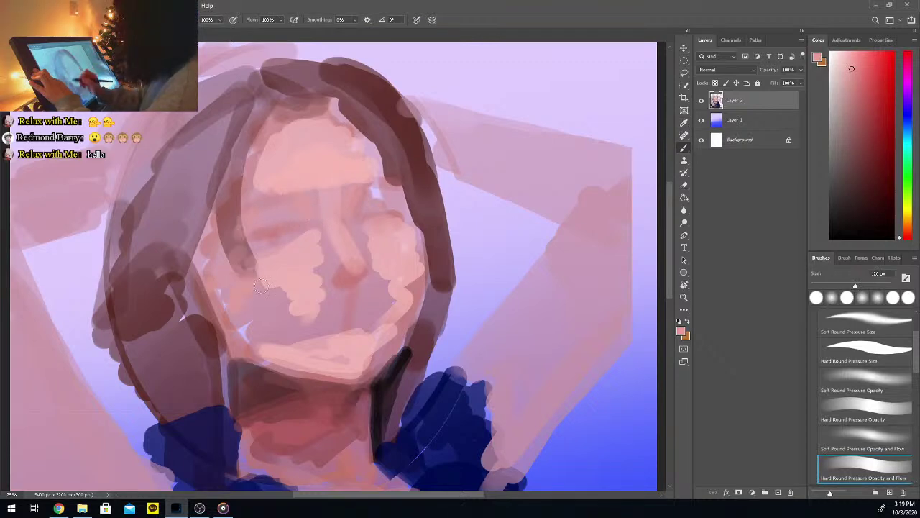
# Sample the cheek pink and smooth the face patches together with a large Soft Round Pressure Opacity and Flow brush
pyautogui.press('i')
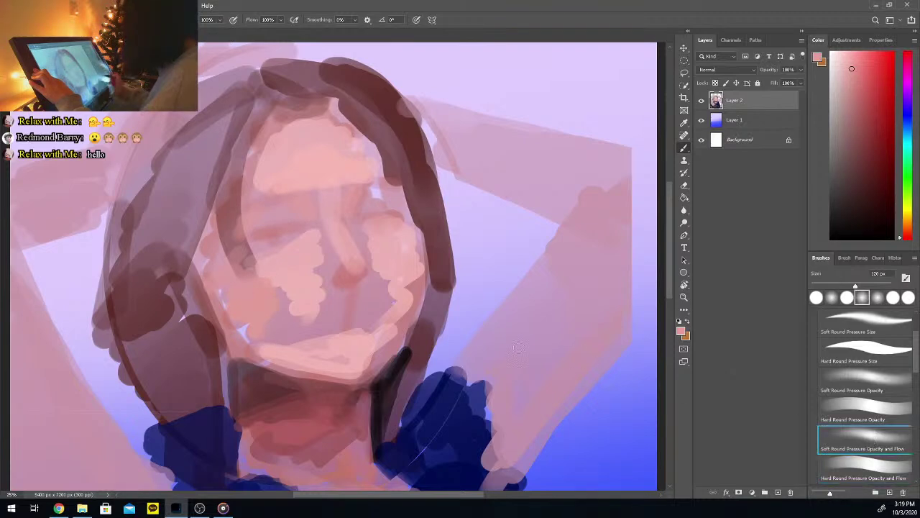
pyautogui.click(300, 257)
pyautogui.press('b')
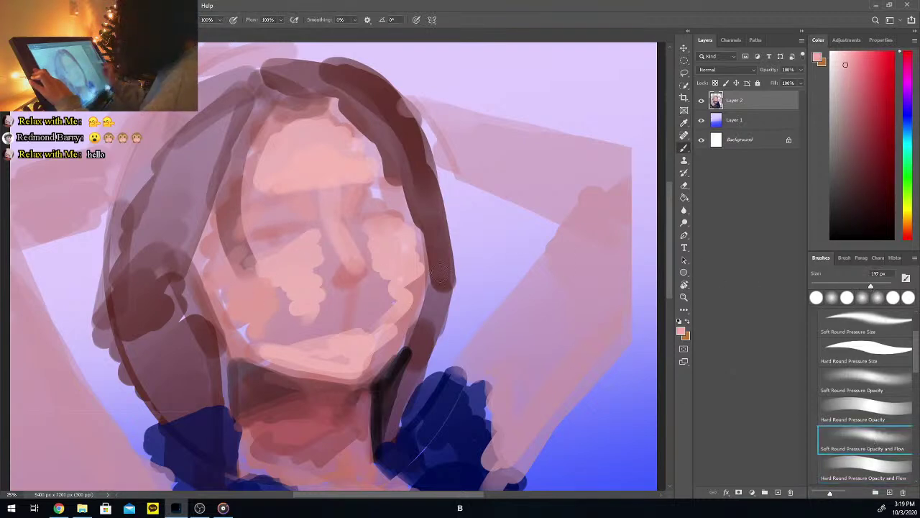
pyautogui.moveTo(290, 255)
pyautogui.mouseDown()
pyautogui.moveTo(250, 264)
pyautogui.moveTo(324, 259)
pyautogui.moveTo(306, 315)
pyautogui.moveTo(324, 307)
pyautogui.moveTo(296, 288)
pyautogui.moveTo(263, 291)
pyautogui.moveTo(298, 332)
pyautogui.moveTo(286, 333)
pyautogui.moveTo(383, 327)
pyautogui.moveTo(397, 307)
pyautogui.moveTo(371, 247)
pyautogui.moveTo(253, 261)
pyautogui.moveTo(278, 252)
pyautogui.moveTo(330, 170)
pyautogui.moveTo(280, 149)
pyautogui.moveTo(296, 126)
pyautogui.moveTo(270, 177)
pyautogui.moveTo(365, 158)
pyautogui.moveTo(344, 148)
pyautogui.moveTo(323, 195)
pyautogui.moveTo(347, 251)
pyautogui.mouseUp()
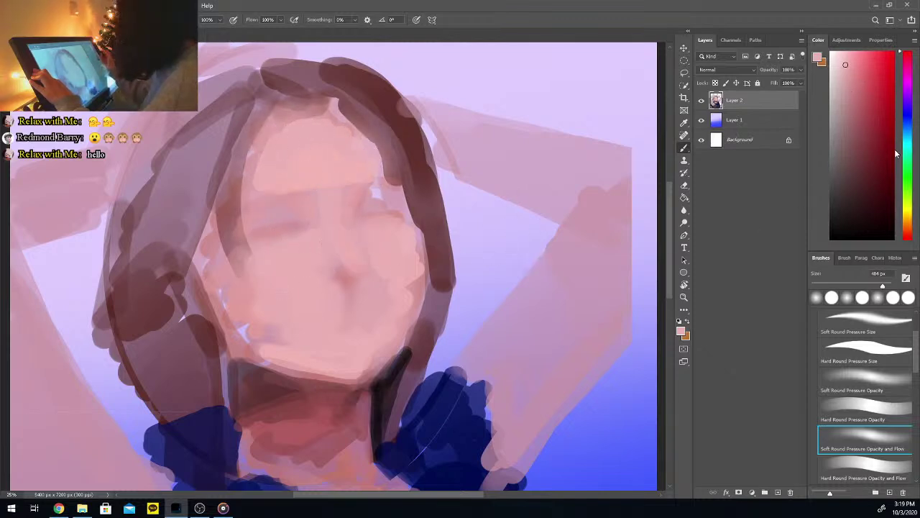
# Choose a muted salmon and paint soft shadows on the eye sockets, left jaw, nose tip and mouth with a smaller brush
pyautogui.moveTo(907, 236); pyautogui.dragTo(909, 234)
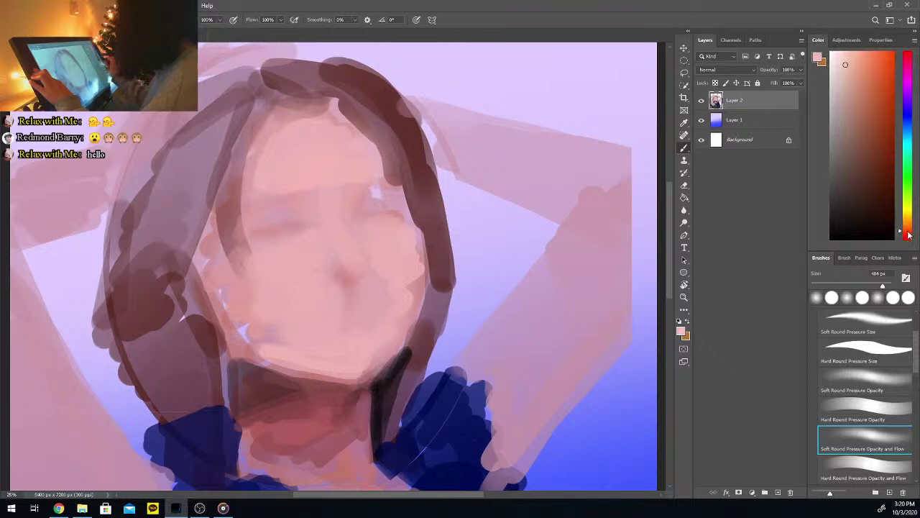
pyautogui.click(854, 80)
pyautogui.click(863, 297)
pyautogui.moveTo(337, 198)
pyautogui.mouseDown()
pyautogui.moveTo(350, 206)
pyautogui.moveTo(357, 194)
pyautogui.moveTo(351, 203)
pyautogui.moveTo(282, 211)
pyautogui.mouseUp()
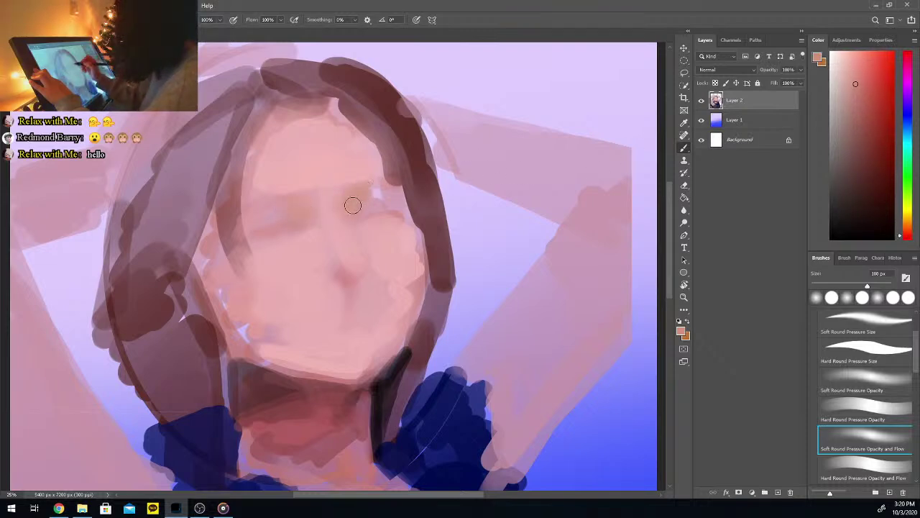
pyautogui.moveTo(226, 261)
pyautogui.mouseDown()
pyautogui.moveTo(209, 309)
pyautogui.moveTo(227, 289)
pyautogui.moveTo(251, 353)
pyautogui.moveTo(286, 365)
pyautogui.moveTo(267, 362)
pyautogui.moveTo(300, 365)
pyautogui.moveTo(249, 332)
pyautogui.moveTo(288, 361)
pyautogui.moveTo(366, 324)
pyautogui.moveTo(322, 336)
pyautogui.moveTo(369, 328)
pyautogui.mouseUp()
pyautogui.moveTo(366, 220)
pyautogui.mouseDown()
pyautogui.moveTo(384, 193)
pyautogui.moveTo(290, 222)
pyautogui.moveTo(258, 220)
pyautogui.moveTo(391, 194)
pyautogui.mouseUp()
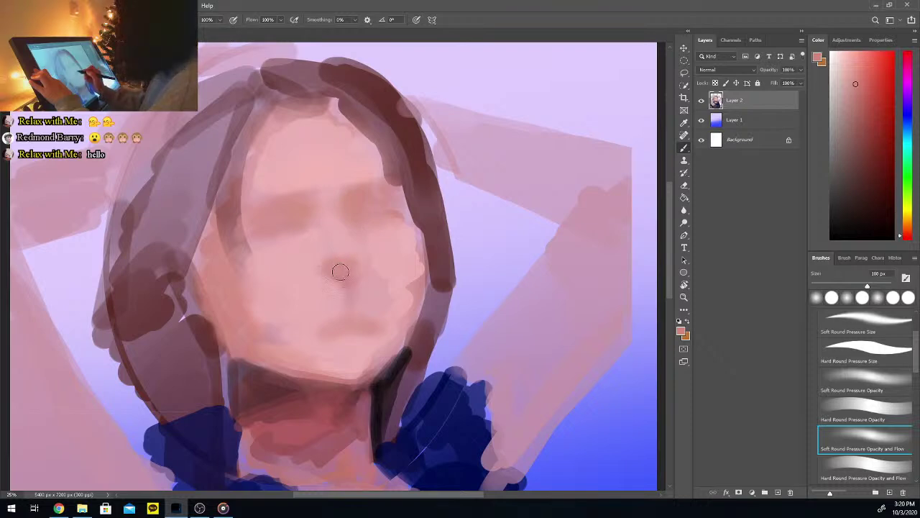
pyautogui.press('i')
pyautogui.click(344, 248)
pyautogui.press('b')
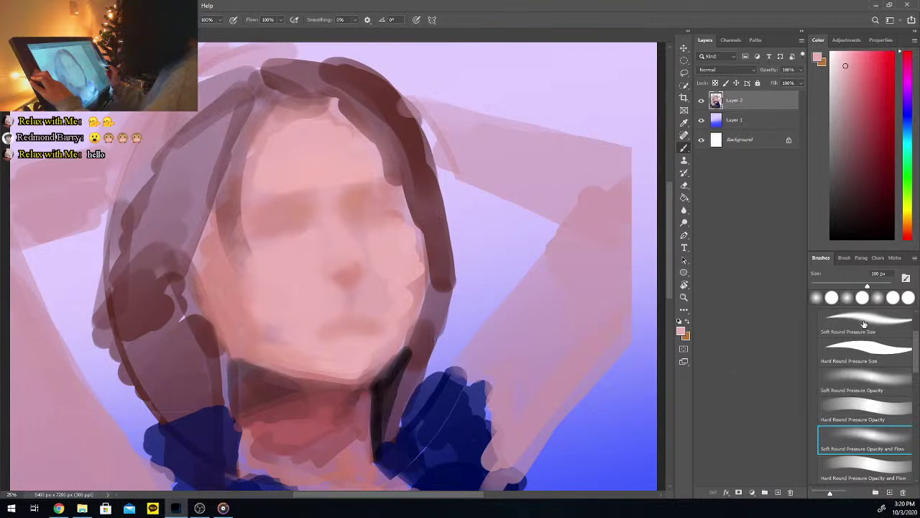
# Switch to a dark muted reddish brown, set the soft brush to 74 px, and draw the closed-eye lines
pyautogui.press('i')
pyautogui.click(493, 205)
pyautogui.press('b')
pyautogui.moveTo(848, 286); pyautogui.dragTo(840, 286)
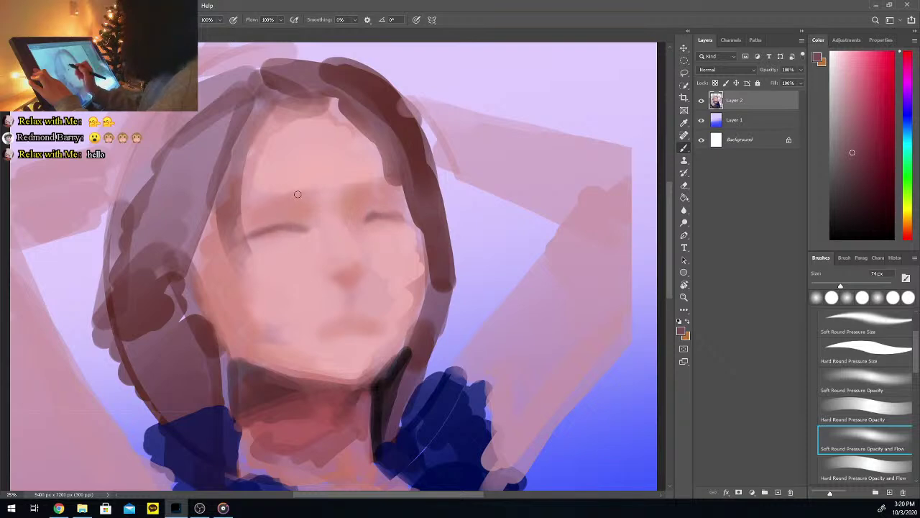
# Draw both eyebrows in the muted reddish brown, and paint the lips in a saturated coral pink with a slightly larger brush
pyautogui.moveTo(294, 192); pyautogui.dragTo(249, 201)
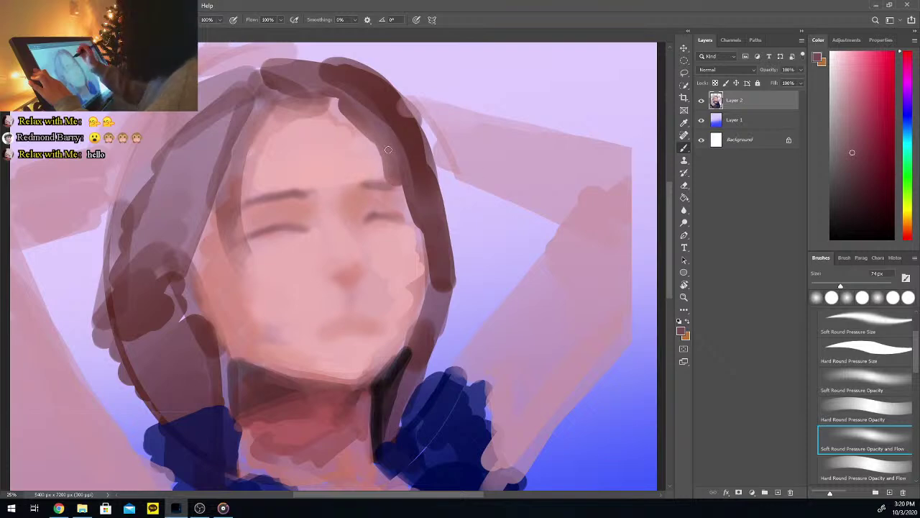
pyautogui.press('i')
pyautogui.click(349, 157)
pyautogui.press('b')
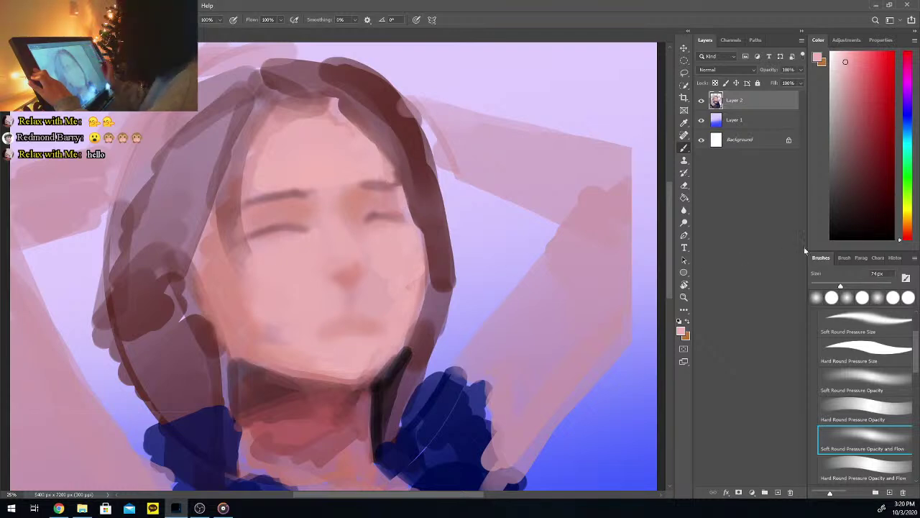
pyautogui.moveTo(867, 63); pyautogui.dragTo(862, 64)
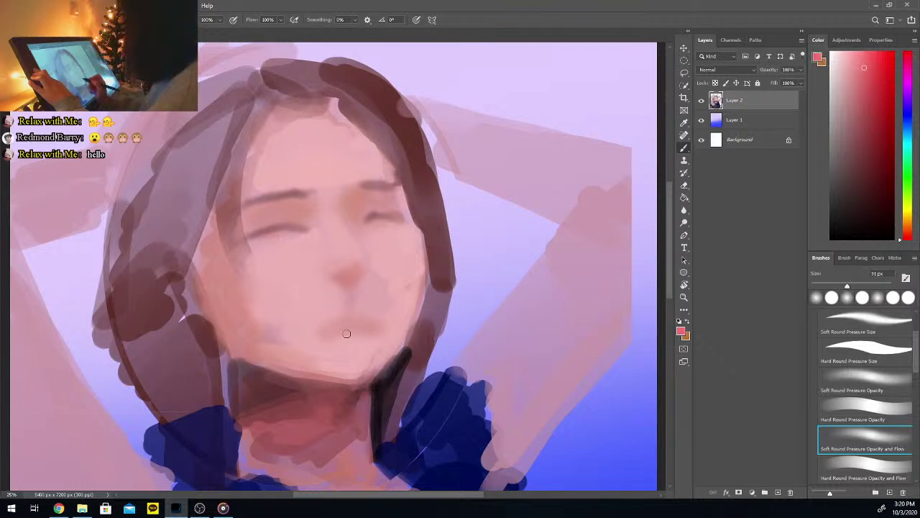
pyautogui.moveTo(369, 324)
pyautogui.mouseDown()
pyautogui.moveTo(317, 328)
pyautogui.moveTo(358, 338)
pyautogui.mouseUp()
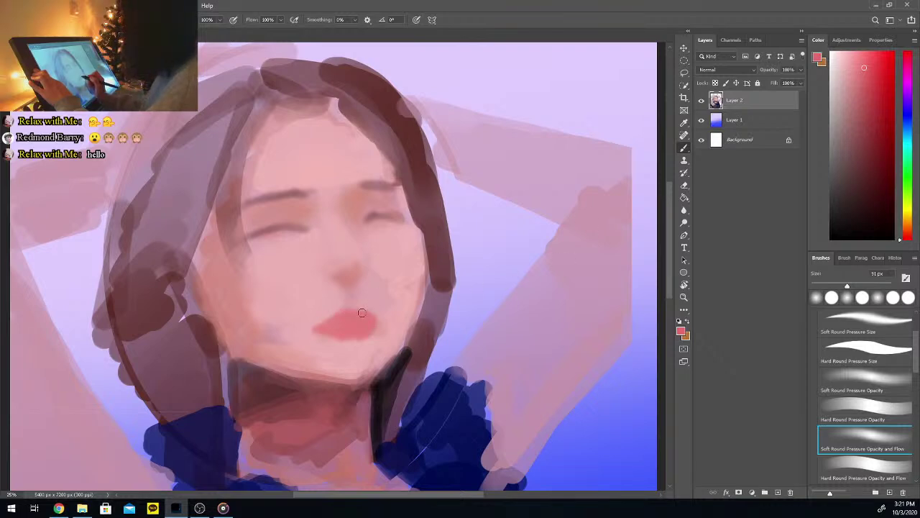
# Switch to black with a 54 px soft brush, accent the eyelids, nostrils and lip line, and trace the face's right contour
pyautogui.moveTo(848, 194); pyautogui.dragTo(808, 253)
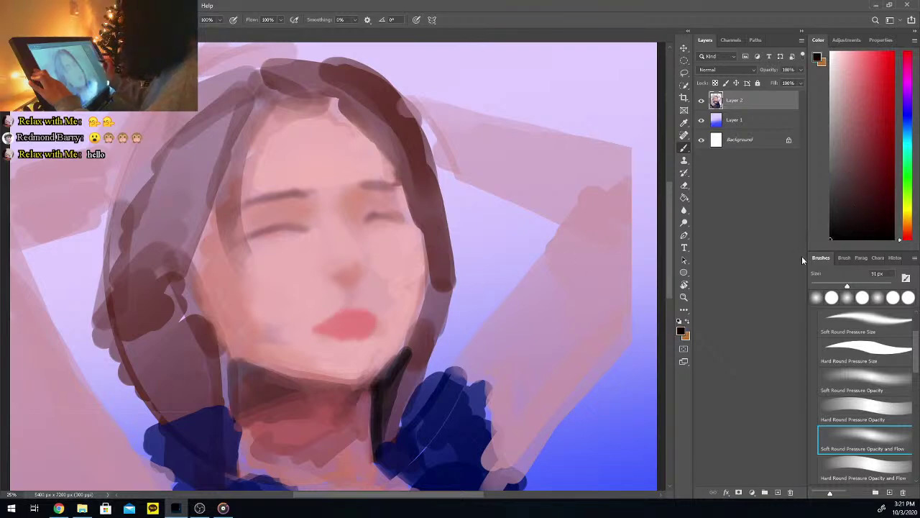
pyautogui.moveTo(838, 286); pyautogui.dragTo(832, 286)
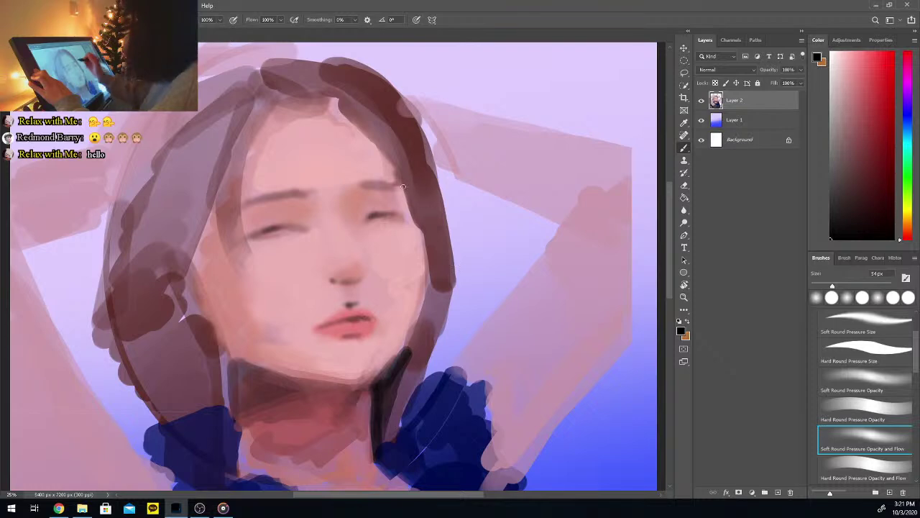
pyautogui.moveTo(409, 198); pyautogui.dragTo(411, 226)
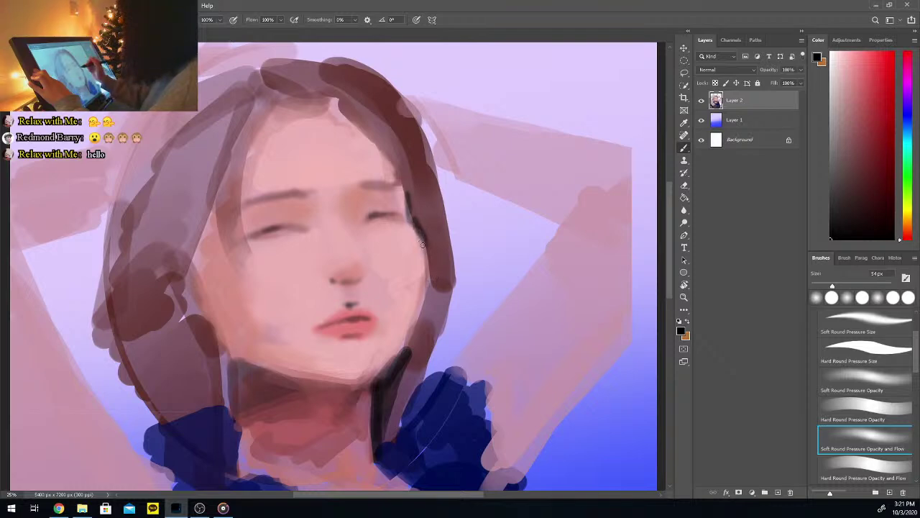
pyautogui.moveTo(425, 266)
pyautogui.mouseDown()
pyautogui.moveTo(417, 316)
pyautogui.moveTo(375, 384)
pyautogui.mouseUp()
pyautogui.moveTo(425, 281); pyautogui.dragTo(383, 368)
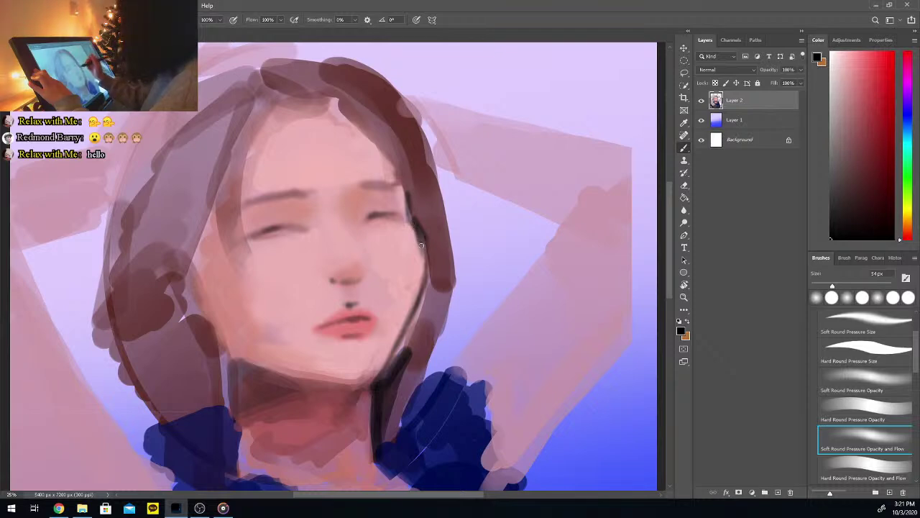
# Refine the right cheek and jaw contour, blending the black edge with colours sampled from the cheek and outline
pyautogui.moveTo(422, 250); pyautogui.dragTo(410, 323)
pyautogui.moveTo(422, 279); pyautogui.dragTo(401, 330)
pyautogui.keyDown('alt'); pyautogui.click(413, 231); pyautogui.keyUp('alt')
pyautogui.keyDown('alt'); pyautogui.click(422, 270); pyautogui.keyUp('alt')
pyautogui.moveTo(382, 370)
pyautogui.mouseDown()
pyautogui.moveTo(407, 337)
pyautogui.moveTo(406, 351)
pyautogui.moveTo(428, 289)
pyautogui.mouseUp()
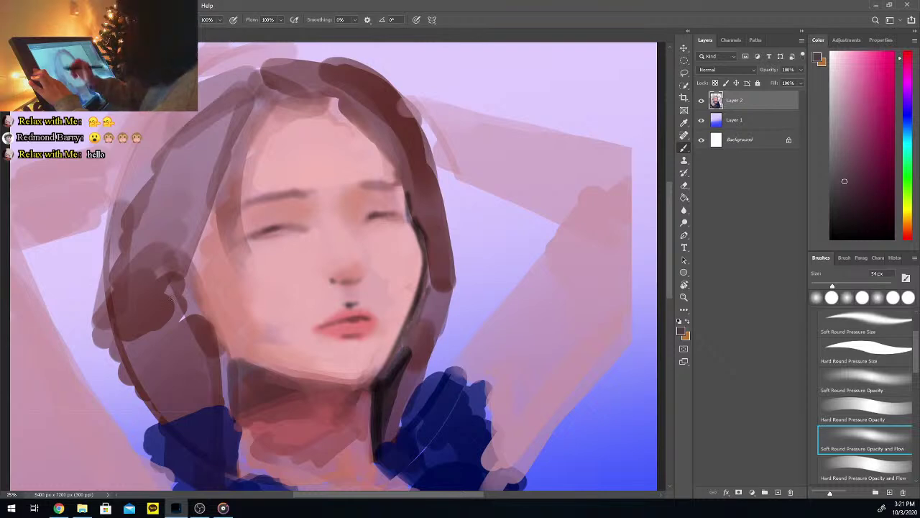
# Sample the muted reddish brown of the left hair and paint a loose strand over the cheek and along the face's left edge at 97 px
pyautogui.press('i')
pyautogui.click(158, 295)
pyautogui.press('b')
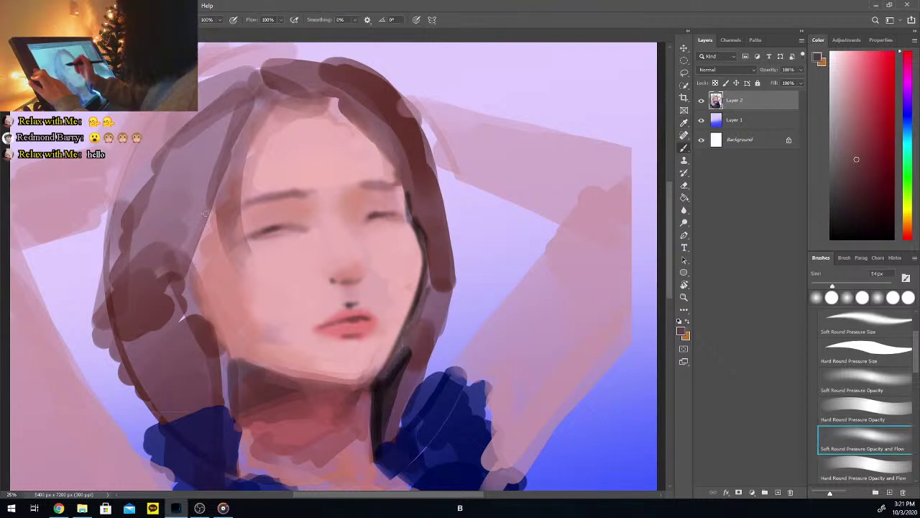
pyautogui.moveTo(839, 284); pyautogui.dragTo(846, 285)
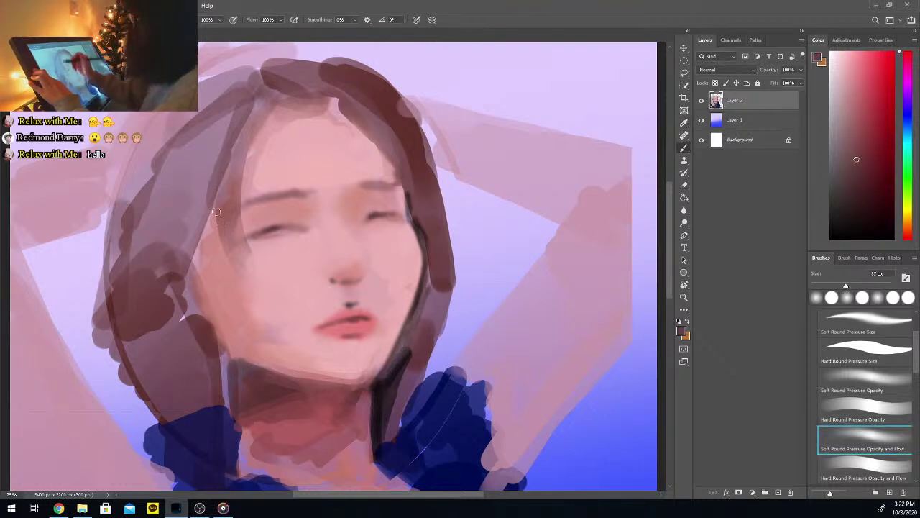
pyautogui.moveTo(240, 163)
pyautogui.mouseDown()
pyautogui.moveTo(256, 273)
pyautogui.moveTo(243, 268)
pyautogui.mouseUp()
pyautogui.moveTo(229, 185); pyautogui.dragTo(262, 282)
pyautogui.moveTo(228, 224); pyautogui.dragTo(286, 303)
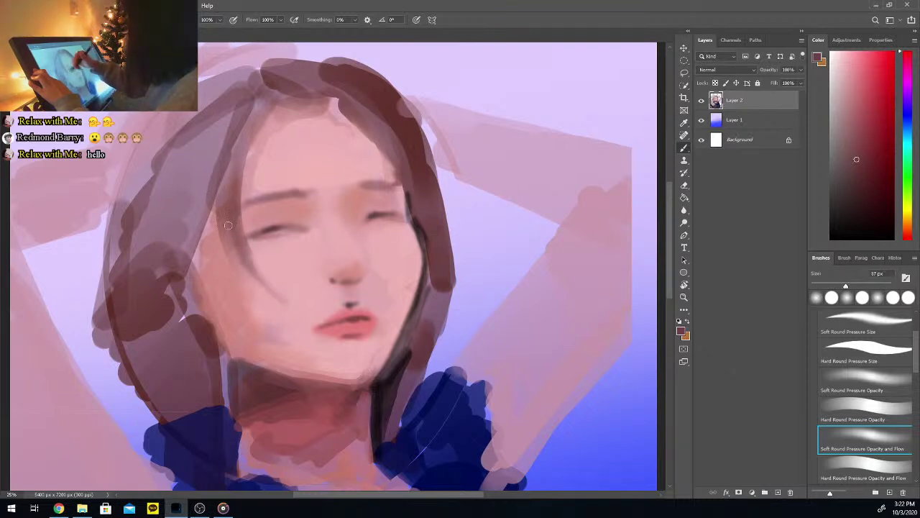
pyautogui.moveTo(204, 232); pyautogui.dragTo(208, 277)
pyautogui.moveTo(209, 213); pyautogui.dragTo(216, 359)
pyautogui.moveTo(214, 273)
pyautogui.mouseDown()
pyautogui.moveTo(238, 354)
pyautogui.moveTo(225, 384)
pyautogui.mouseUp()
# Enlarge the brush to 173 px and cover the light patches in the left hair mass with the muted reddish brown
pyautogui.moveTo(847, 285); pyautogui.dragTo(865, 285)
pyautogui.moveTo(190, 224)
pyautogui.mouseDown()
pyautogui.moveTo(204, 313)
pyautogui.moveTo(188, 334)
pyautogui.mouseUp()
pyautogui.moveTo(181, 252); pyautogui.dragTo(168, 292)
pyautogui.moveTo(191, 201)
pyautogui.mouseDown()
pyautogui.moveTo(177, 273)
pyautogui.moveTo(187, 278)
pyautogui.moveTo(194, 263)
pyautogui.moveTo(220, 363)
pyautogui.moveTo(217, 421)
pyautogui.moveTo(237, 140)
pyautogui.moveTo(201, 188)
pyautogui.moveTo(236, 108)
pyautogui.moveTo(148, 255)
pyautogui.mouseUp()
pyautogui.moveTo(143, 244)
pyautogui.mouseDown()
pyautogui.moveTo(185, 159)
pyautogui.moveTo(160, 191)
pyautogui.mouseUp()
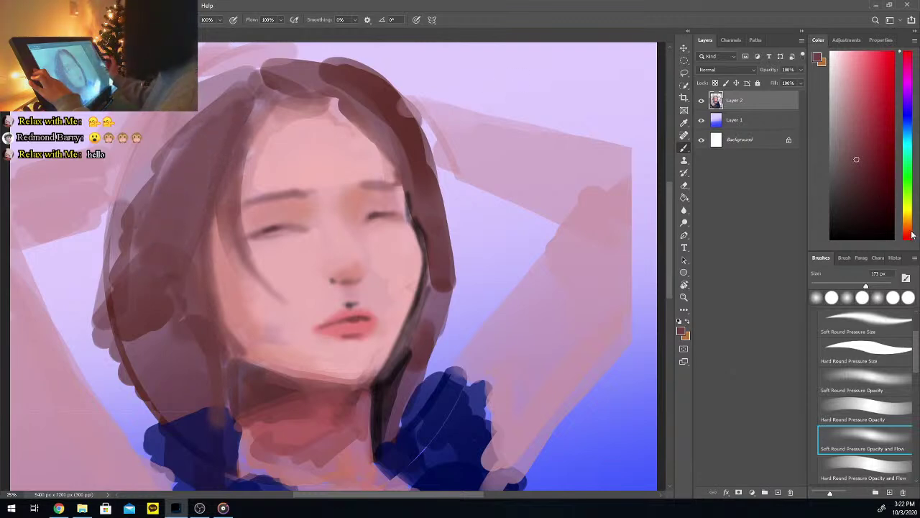
# Choose a dark orange-brown and paint a broad shadow down the left hair toward the shoulder with a much larger brush
pyautogui.moveTo(911, 237); pyautogui.dragTo(912, 227)
pyautogui.click(873, 186)
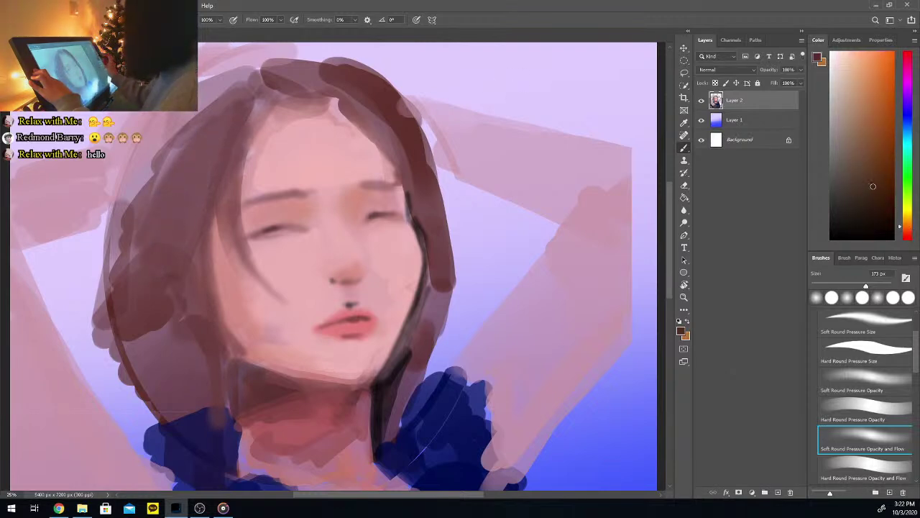
pyautogui.click(892, 296)
pyautogui.moveTo(205, 153)
pyautogui.mouseDown()
pyautogui.moveTo(160, 345)
pyautogui.moveTo(188, 374)
pyautogui.moveTo(197, 410)
pyautogui.moveTo(213, 395)
pyautogui.moveTo(211, 450)
pyautogui.mouseUp()
# Reduce the brush to 140 px, darken the hair up to the parting, and softly shade both eyes with the dark brown
pyautogui.click(861, 285)
pyautogui.moveTo(184, 239)
pyautogui.mouseDown()
pyautogui.moveTo(205, 184)
pyautogui.moveTo(248, 124)
pyautogui.mouseUp()
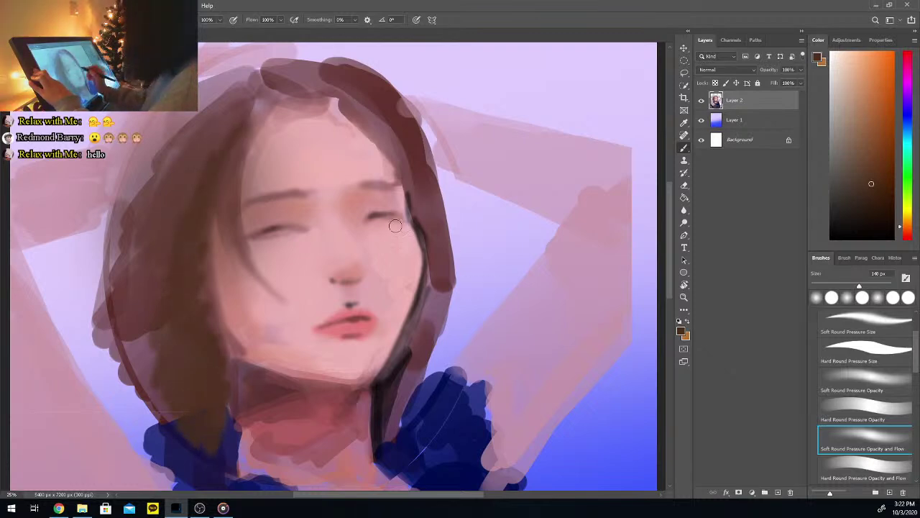
pyautogui.moveTo(276, 232); pyautogui.dragTo(272, 231)
pyautogui.moveTo(381, 218); pyautogui.dragTo(394, 215)
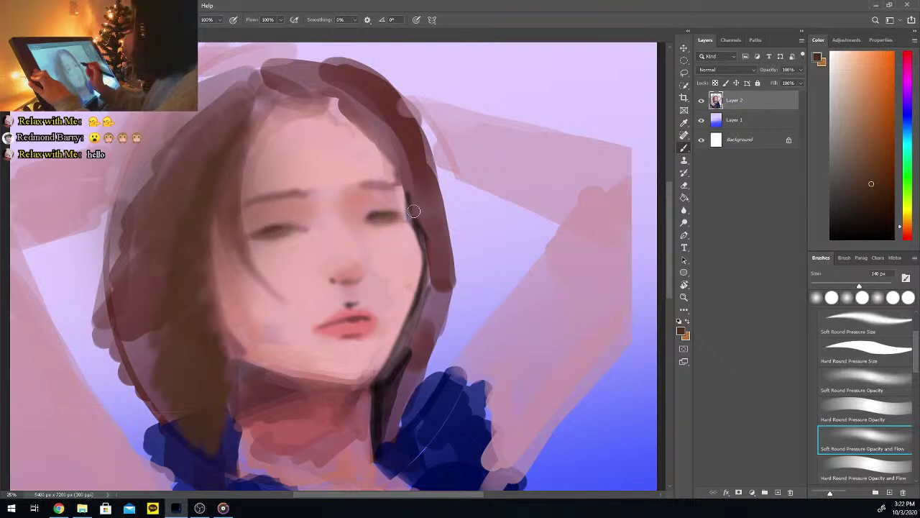
# Sample the skin tone, lighten it to pale pink and near white, and paint highlights along the nose bridge and on the chin
pyautogui.keyDown('alt'); pyautogui.click(336, 216); pyautogui.keyUp('alt')
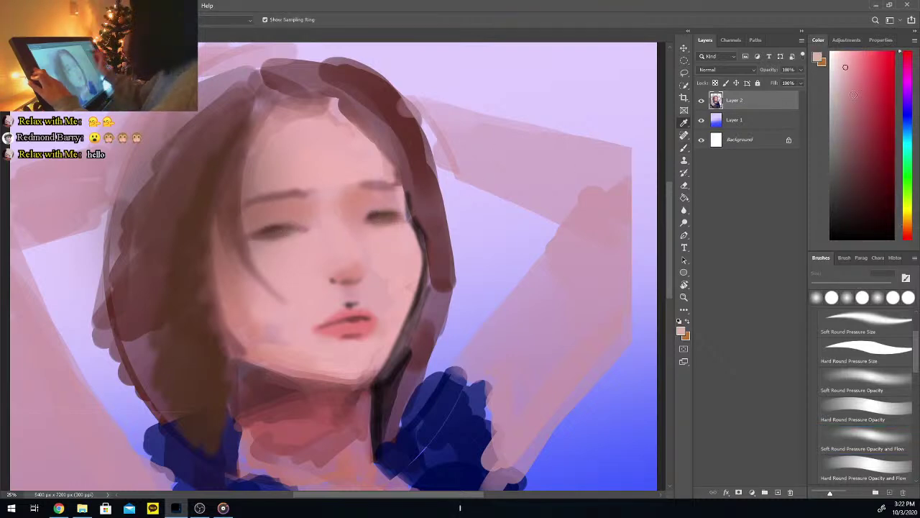
pyautogui.moveTo(846, 59); pyautogui.dragTo(840, 55)
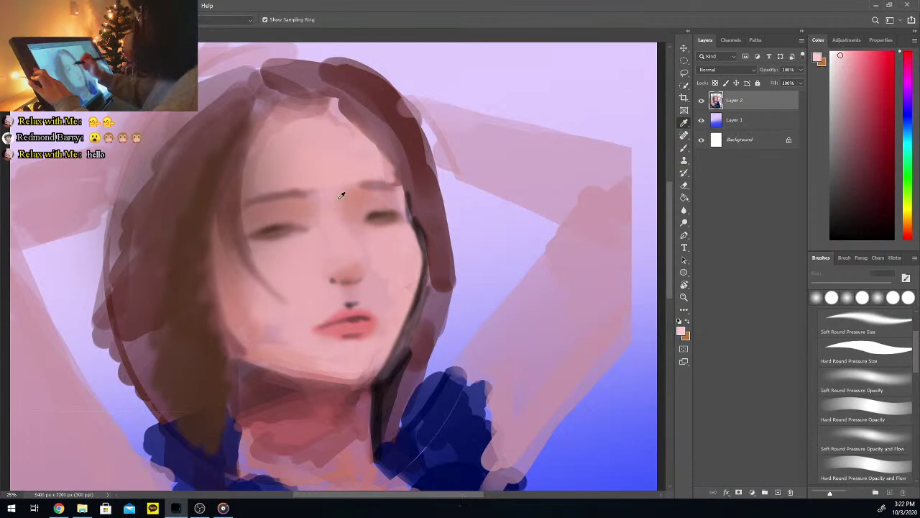
pyautogui.press('b')
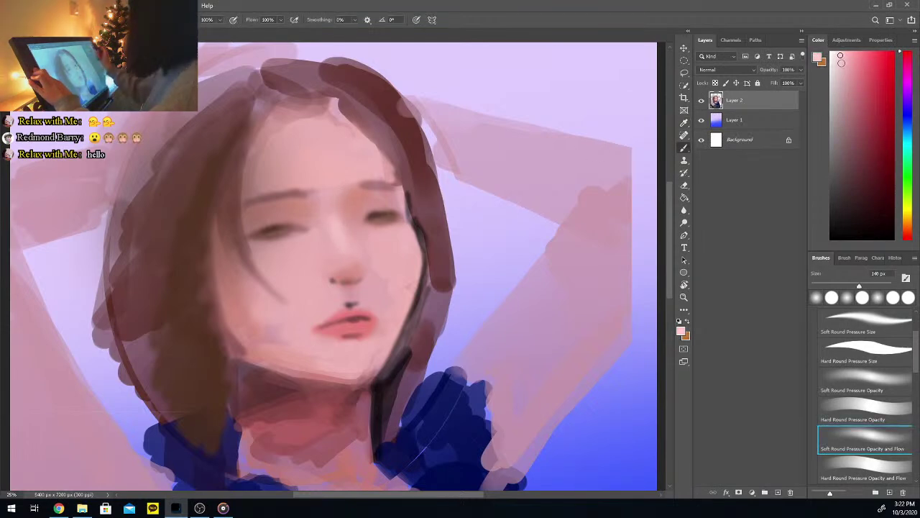
pyautogui.moveTo(836, 55); pyautogui.dragTo(830, 53)
pyautogui.moveTo(337, 222); pyautogui.dragTo(351, 254)
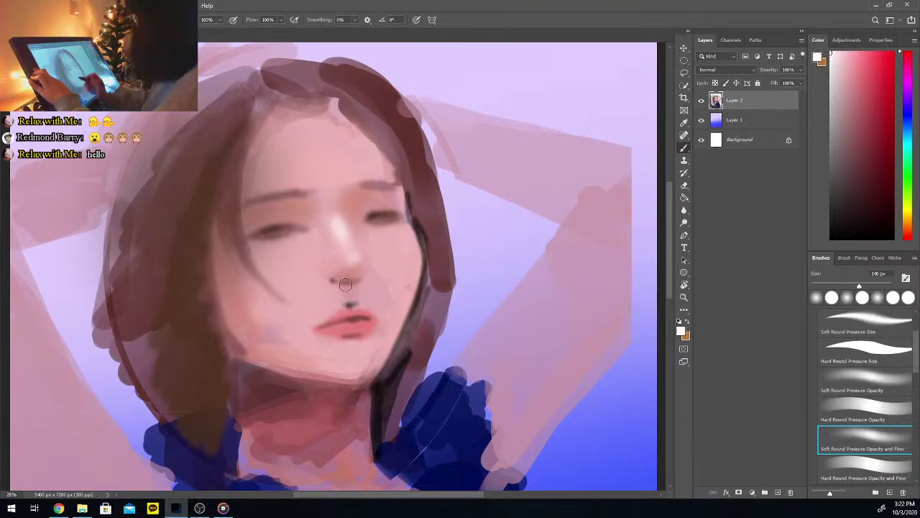
pyautogui.moveTo(365, 348)
pyautogui.mouseDown()
pyautogui.moveTo(360, 352)
pyautogui.moveTo(336, 351)
pyautogui.moveTo(362, 360)
pyautogui.mouseUp()
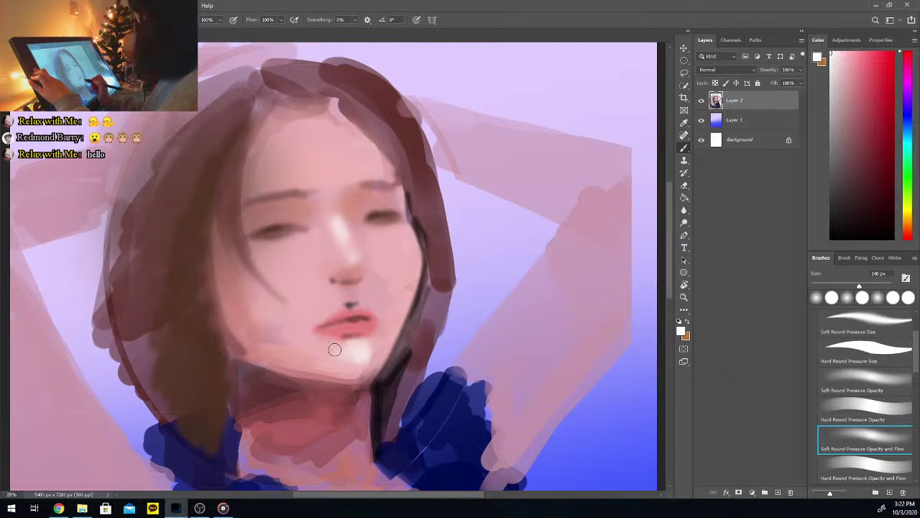
# Select the mouth area with an elliptical marquee, rotate it clockwise by about 5.8° and deselect
pyautogui.click(684, 60)
pyautogui.moveTo(338, 299); pyautogui.dragTo(364, 348)
pyautogui.hotkey('ctrl', 't')
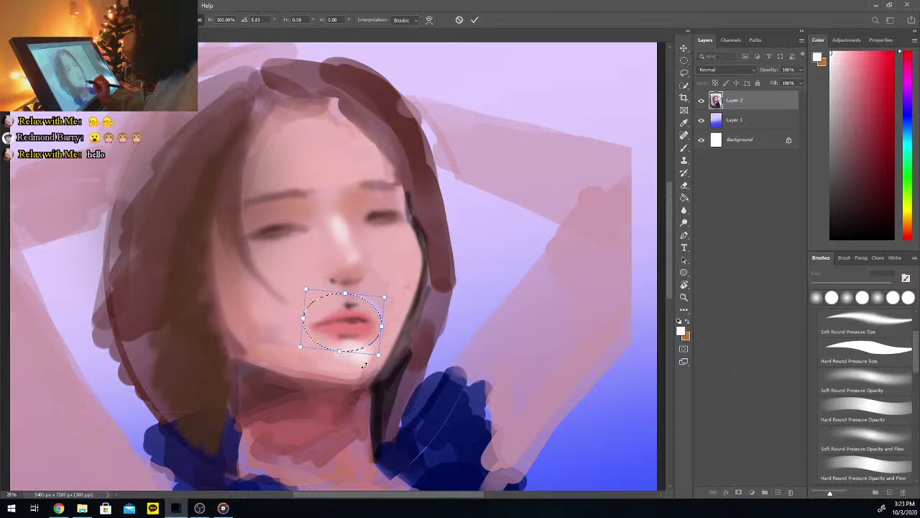
pyautogui.press('Return')
pyautogui.hotkey('ctrl', 'd')
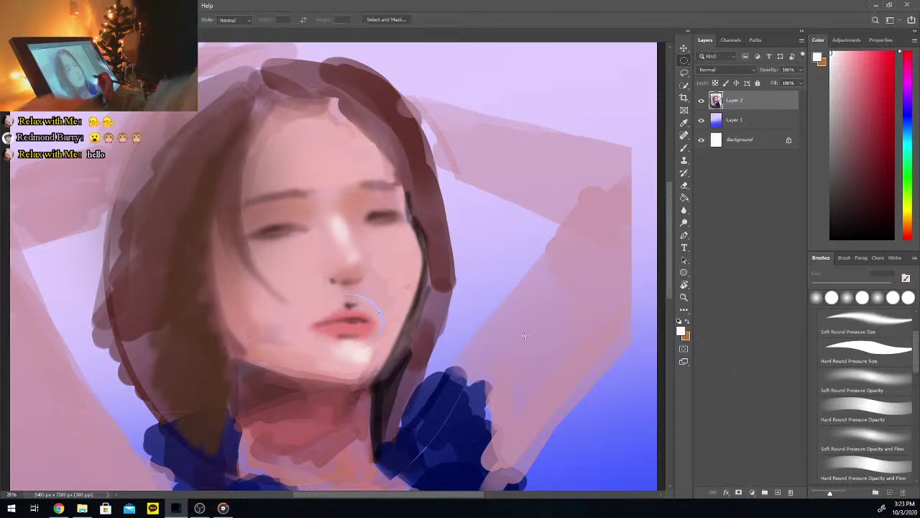
# Sample the skin colour above the lips and paint out the seam around the rotated mouth
pyautogui.press('i')
pyautogui.click(350, 292)
pyautogui.press('b')
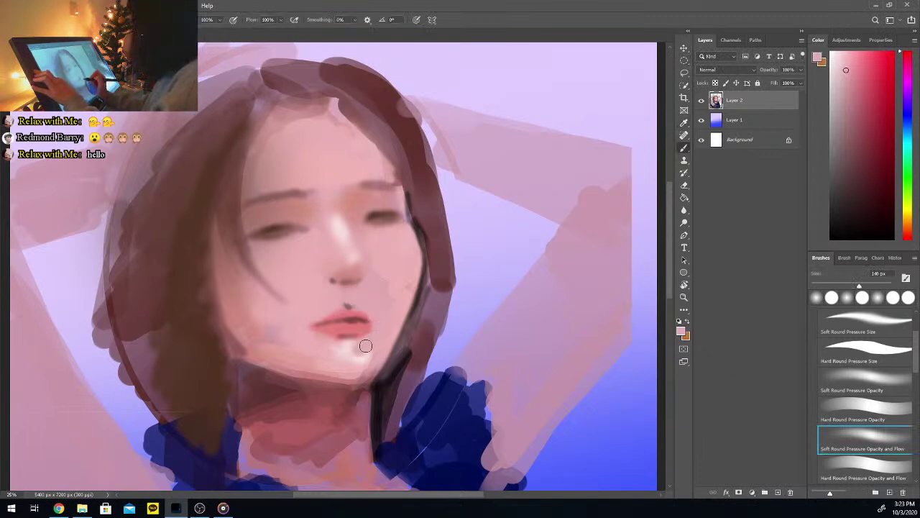
# Extend the right side of the lips with the sampled lip red, and deepen the line between the lips using a darker sampled tone
pyautogui.press('i')
pyautogui.click(351, 314)
pyautogui.press('b')
pyautogui.moveTo(362, 315); pyautogui.dragTo(375, 325)
pyautogui.press('i')
pyautogui.click(348, 317)
pyautogui.press('b')
pyautogui.moveTo(860, 285); pyautogui.dragTo(814, 285)
pyautogui.moveTo(348, 320); pyautogui.dragTo(367, 322)
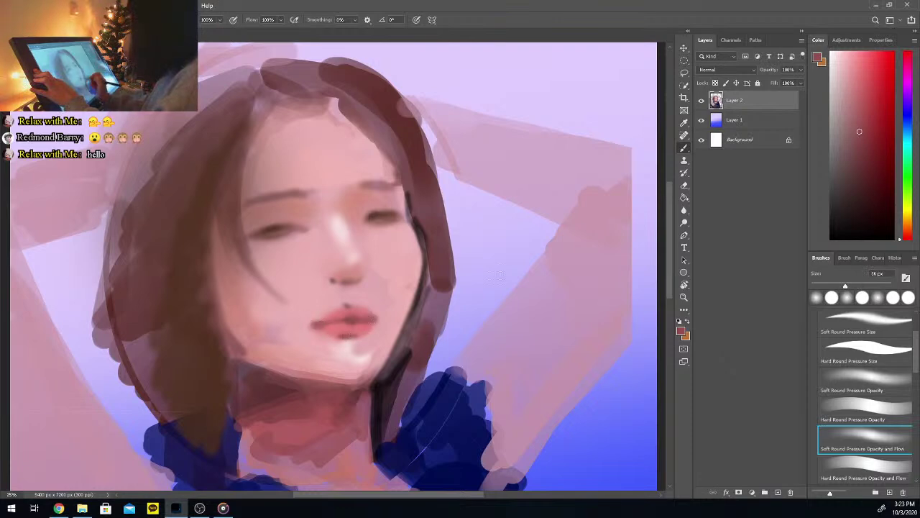
# Switch to black and paint soft dark pupils in both eyes
pyautogui.moveTo(853, 230); pyautogui.dragTo(765, 252)
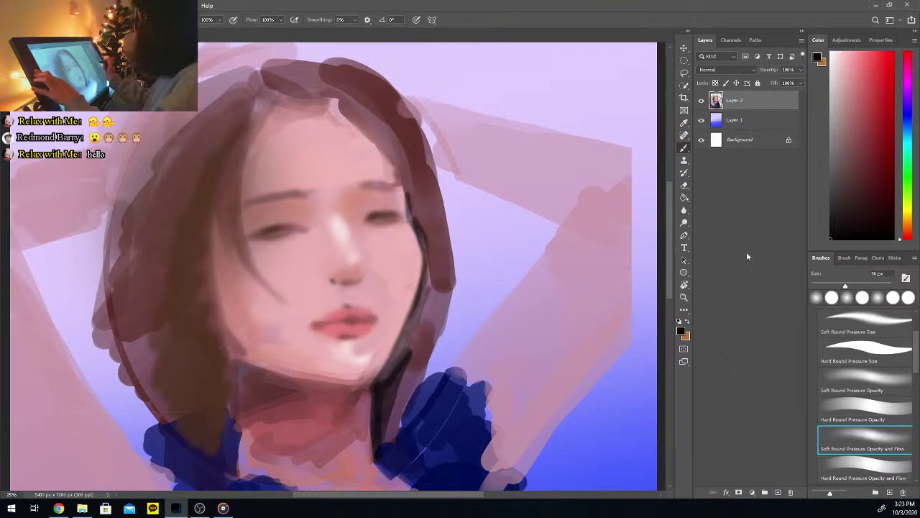
pyautogui.moveTo(279, 232); pyautogui.dragTo(268, 232)
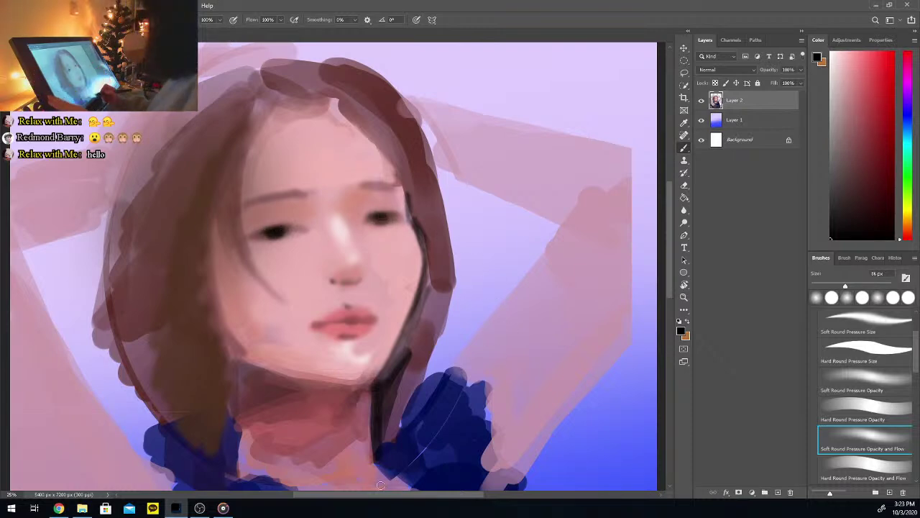
# Choose a saturated pink, enlarge the soft brush to 192 px, and tint the left eye's upper eyelid
pyautogui.hotkey('ctrl', '+')
pyautogui.moveTo(384, 496)
pyautogui.mouseDown()
pyautogui.moveTo(376, 496)
pyautogui.moveTo(392, 496)
pyautogui.mouseUp()
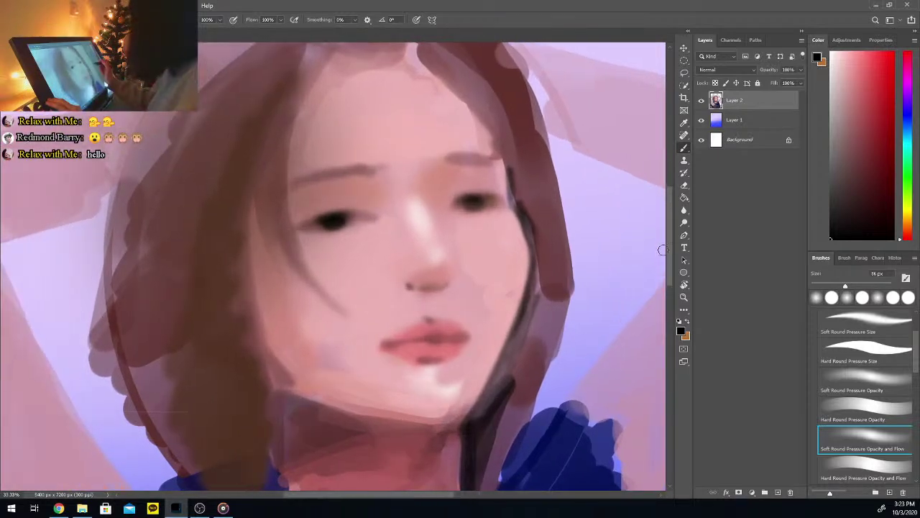
pyautogui.scroll(1, 659, 260)
pyautogui.hscroll(1, 434, 497)
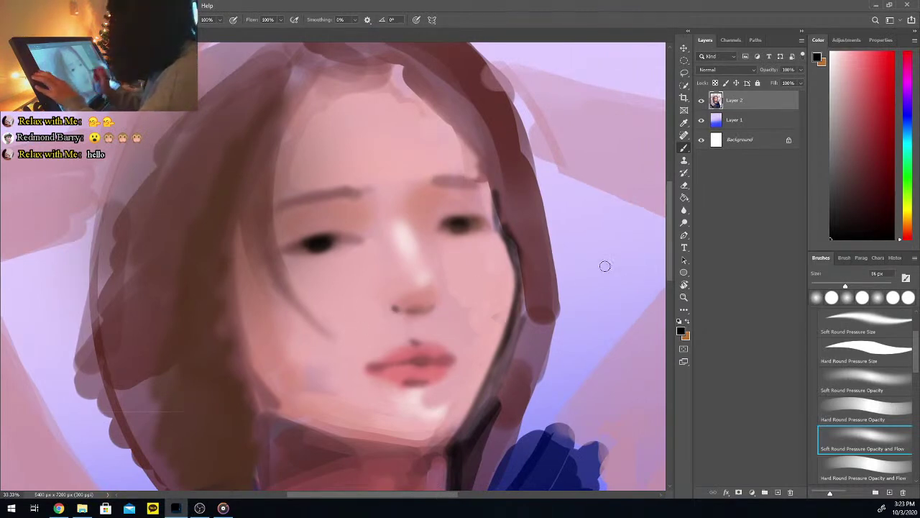
pyautogui.click(863, 53)
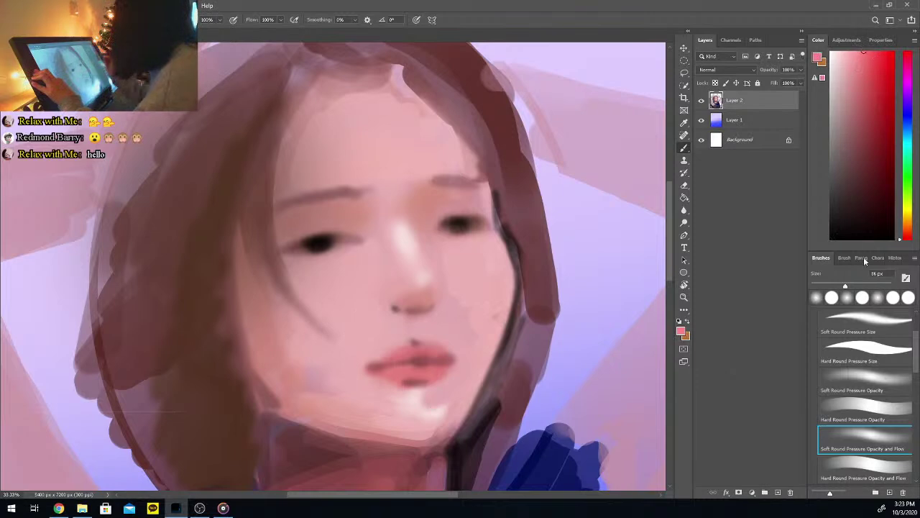
pyautogui.moveTo(864, 287); pyautogui.dragTo(874, 286)
pyautogui.moveTo(300, 235)
pyautogui.mouseDown()
pyautogui.moveTo(356, 226)
pyautogui.moveTo(335, 225)
pyautogui.moveTo(353, 223)
pyautogui.moveTo(318, 243)
pyautogui.moveTo(331, 223)
pyautogui.moveTo(305, 221)
pyautogui.moveTo(332, 216)
pyautogui.moveTo(277, 236)
pyautogui.moveTo(344, 214)
pyautogui.moveTo(308, 217)
pyautogui.moveTo(340, 222)
pyautogui.moveTo(297, 230)
pyautogui.moveTo(449, 225)
pyautogui.moveTo(402, 212)
pyautogui.moveTo(320, 217)
pyautogui.mouseUp()
# Brush pale pink and a stronger pink over the right eyelid, and add soft white highlights to both eyelids
pyautogui.click(842, 55)
pyautogui.moveTo(471, 208)
pyautogui.mouseDown()
pyautogui.moveTo(455, 203)
pyautogui.moveTo(487, 198)
pyautogui.mouseUp()
pyautogui.click(853, 53)
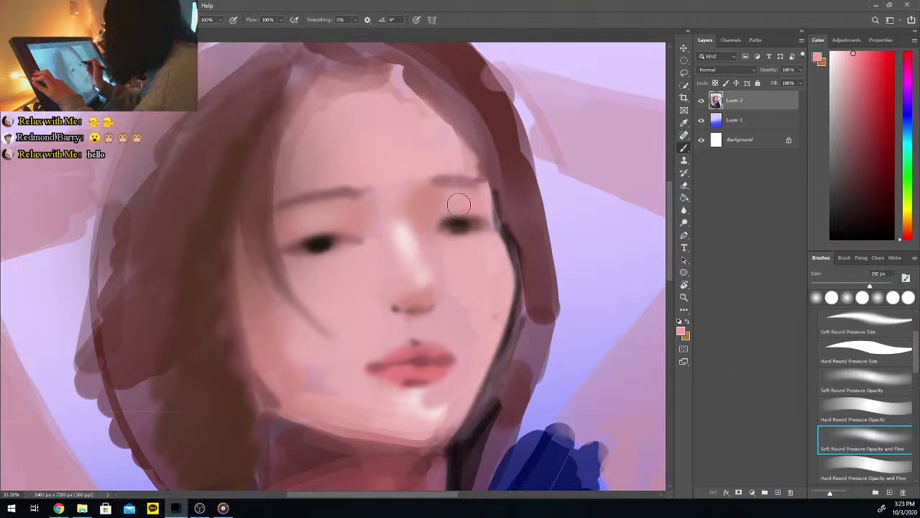
pyautogui.click(832, 53)
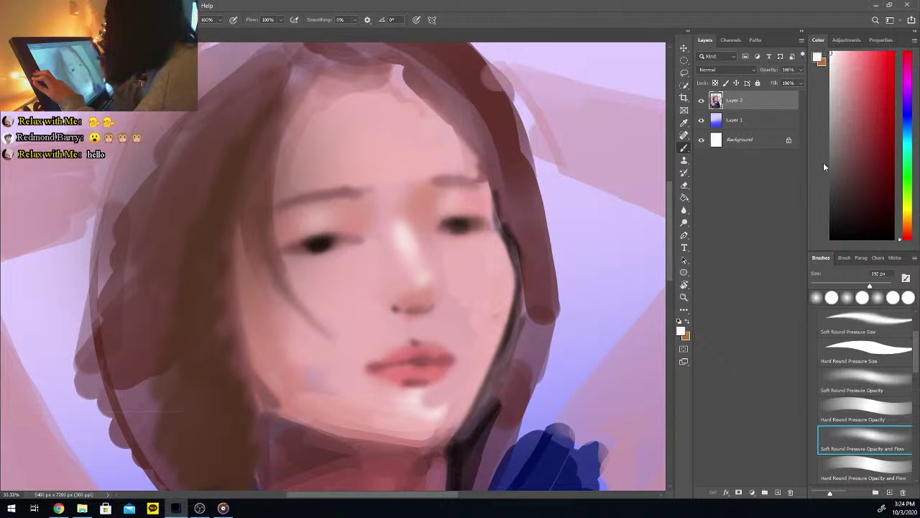
# Return to a light pink, enlarge the soft brush, and paint a blush over both cheeks
pyautogui.click(853, 53)
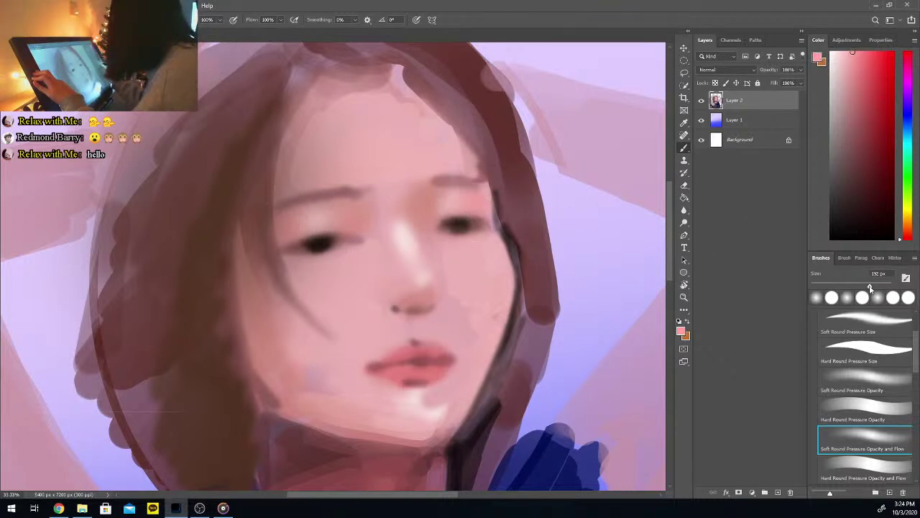
pyautogui.moveTo(476, 265)
pyautogui.mouseDown()
pyautogui.moveTo(482, 261)
pyautogui.moveTo(497, 289)
pyautogui.moveTo(493, 251)
pyautogui.moveTo(504, 302)
pyautogui.mouseUp()
pyautogui.moveTo(264, 350)
pyautogui.mouseDown()
pyautogui.moveTo(284, 297)
pyautogui.moveTo(271, 309)
pyautogui.moveTo(312, 321)
pyautogui.moveTo(320, 303)
pyautogui.moveTo(317, 331)
pyautogui.moveTo(289, 386)
pyautogui.moveTo(325, 357)
pyautogui.moveTo(295, 396)
pyautogui.mouseUp()
# Switch to black and paint a thin dark line along the right eye's upper lid with a small soft brush
pyautogui.scroll(-2, 676, 247)
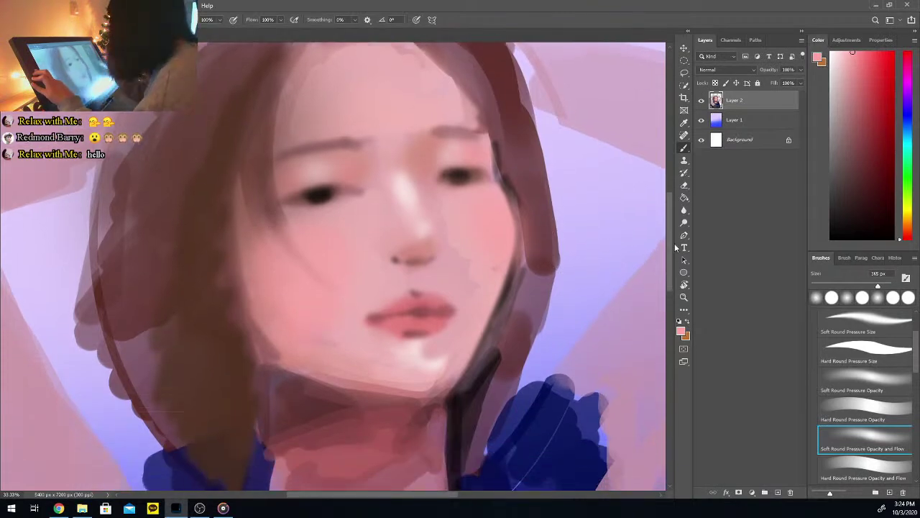
pyautogui.click(831, 239)
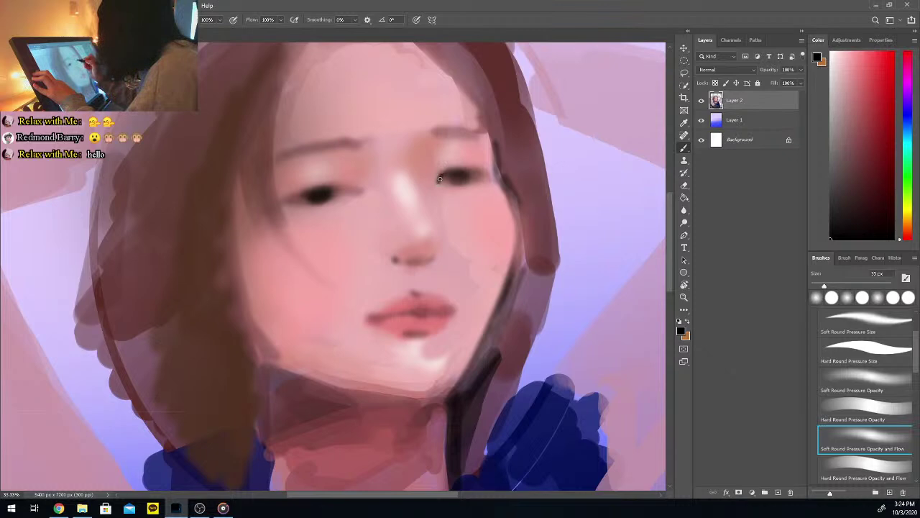
pyautogui.moveTo(454, 172); pyautogui.dragTo(486, 172)
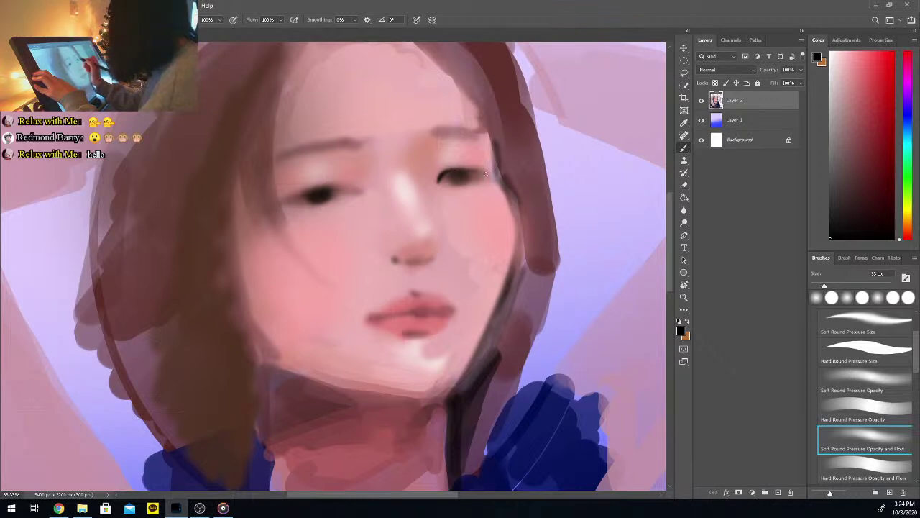
# Select the head with an elliptical marquee and rotate it clockwise by 2.70° using Free Transform
pyautogui.hotkey('ctrl', '-')
pyautogui.hotkey('ctrl', '-')
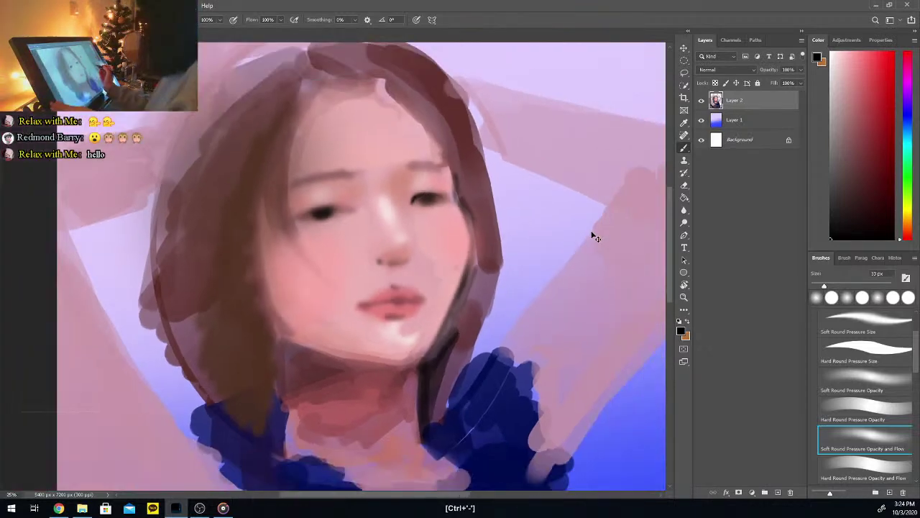
pyautogui.click(684, 60)
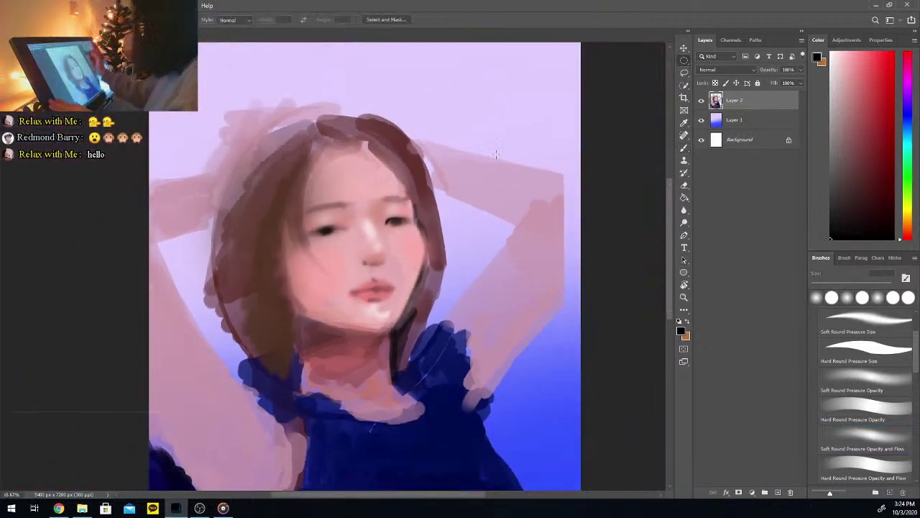
pyautogui.moveTo(242, 199); pyautogui.dragTo(470, 326)
pyautogui.hotkey('ctrl', 't')
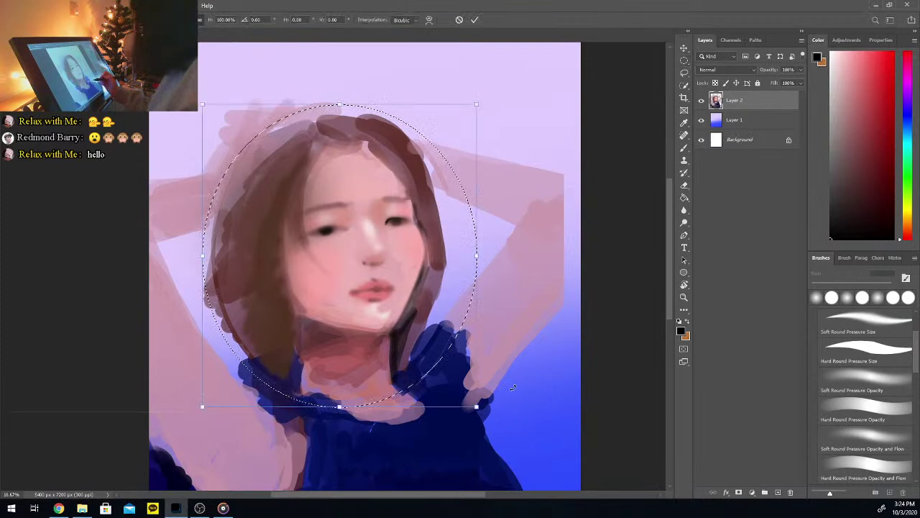
pyautogui.moveTo(516, 394); pyautogui.dragTo(513, 403)
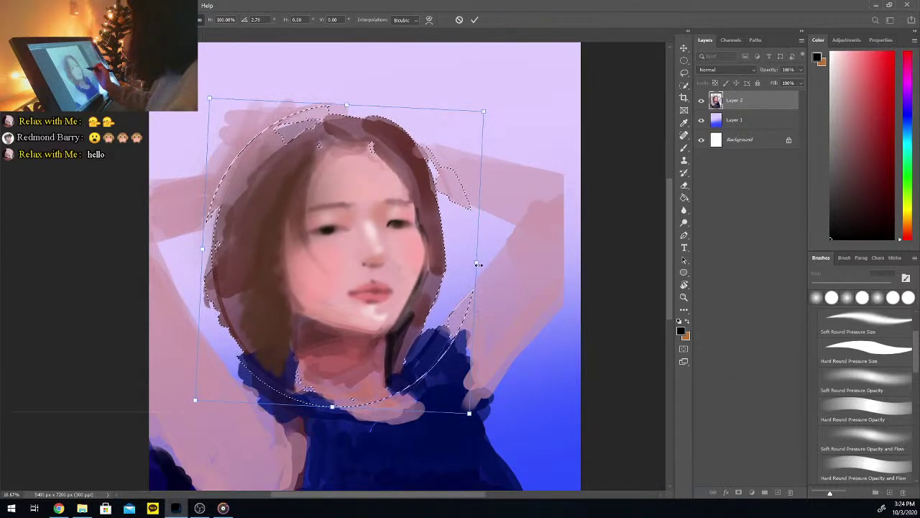
# Narrow the selected head slightly, shift it a little to the right, apply the transform and deselect
pyautogui.moveTo(478, 261); pyautogui.dragTo(468, 263)
pyautogui.press('shift')
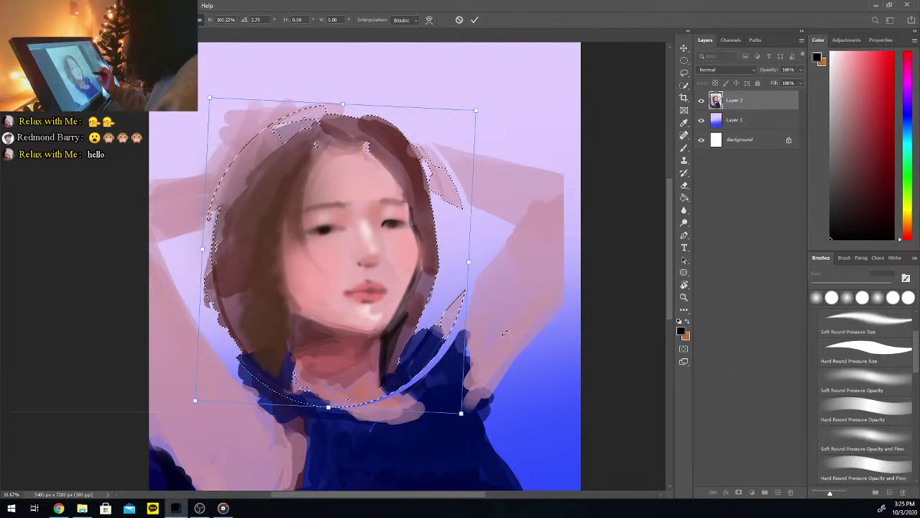
pyautogui.moveTo(447, 382); pyautogui.dragTo(456, 384)
pyautogui.press('Return')
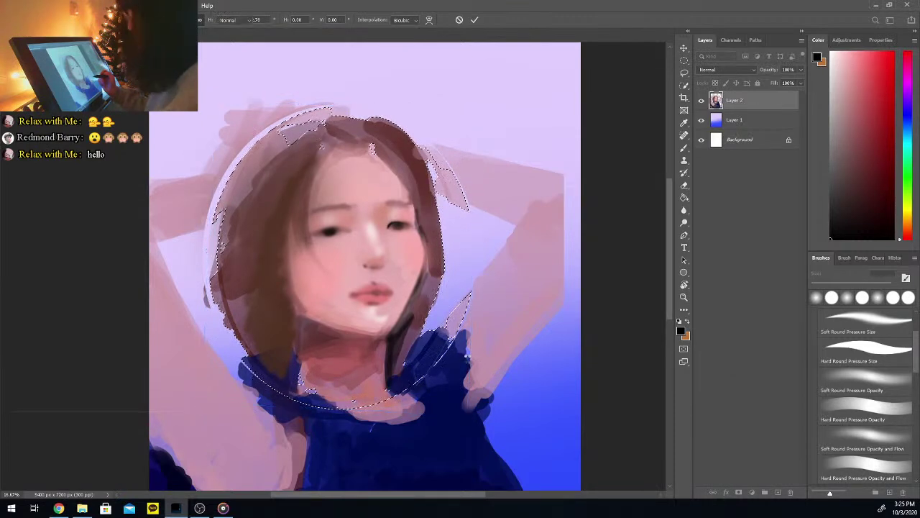
pyautogui.hotkey('ctrl', 'd')
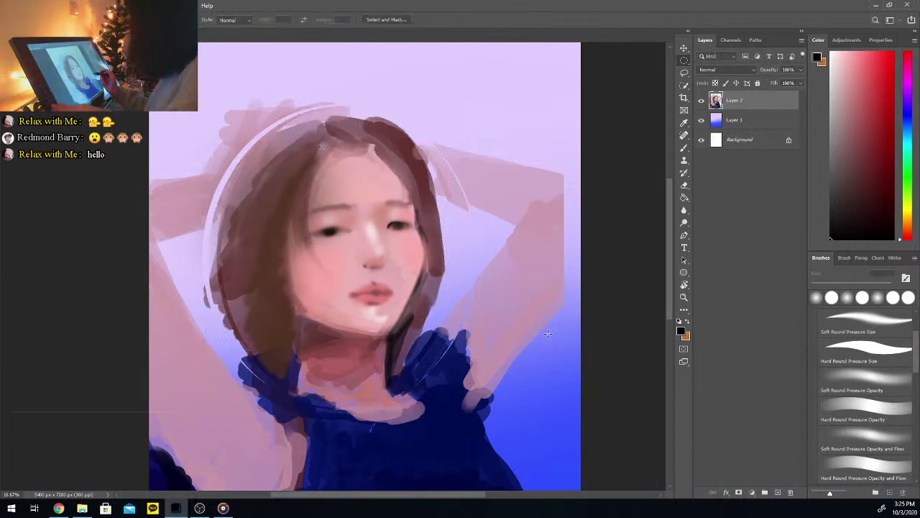
# Outline the right eye in black with the small soft brush, defining the lower lid, iris and a thicker upper lash line
pyautogui.hotkey('ctrl', '+')
pyautogui.hotkey('ctrl', '+')
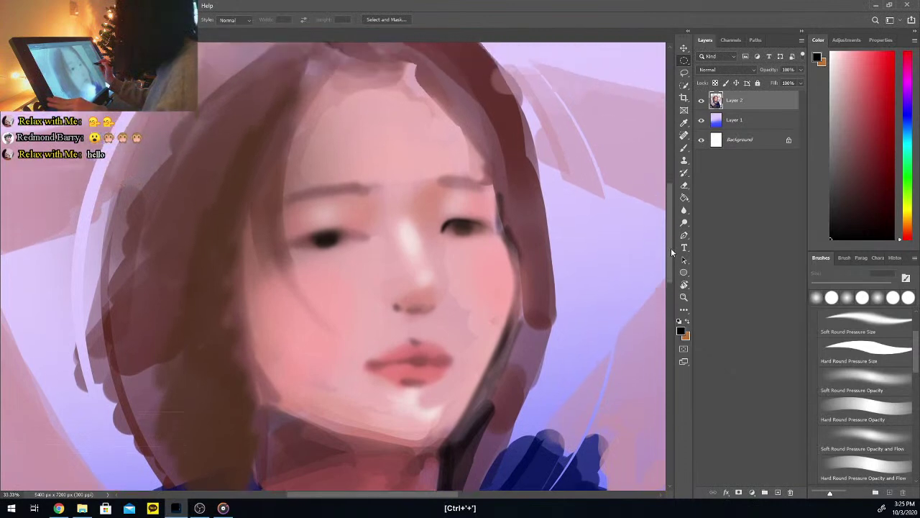
pyautogui.hotkey('ctrl', '+')
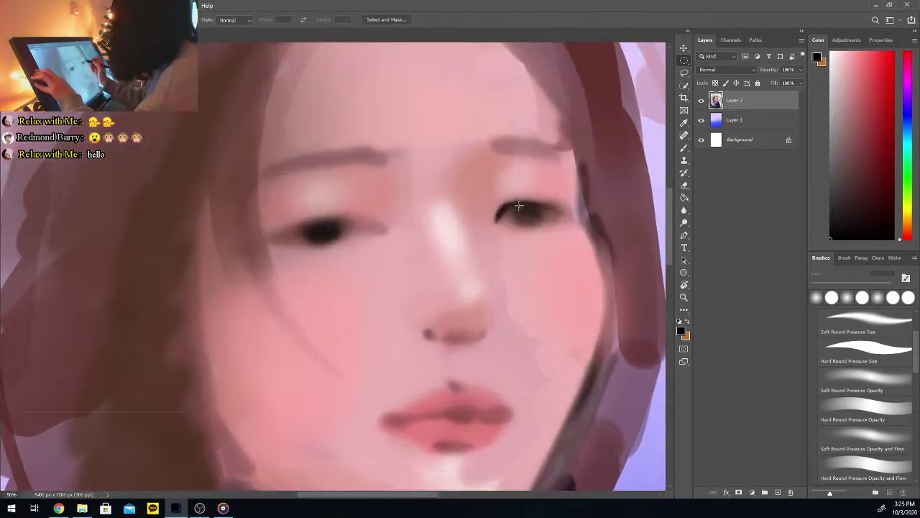
pyautogui.click(684, 147)
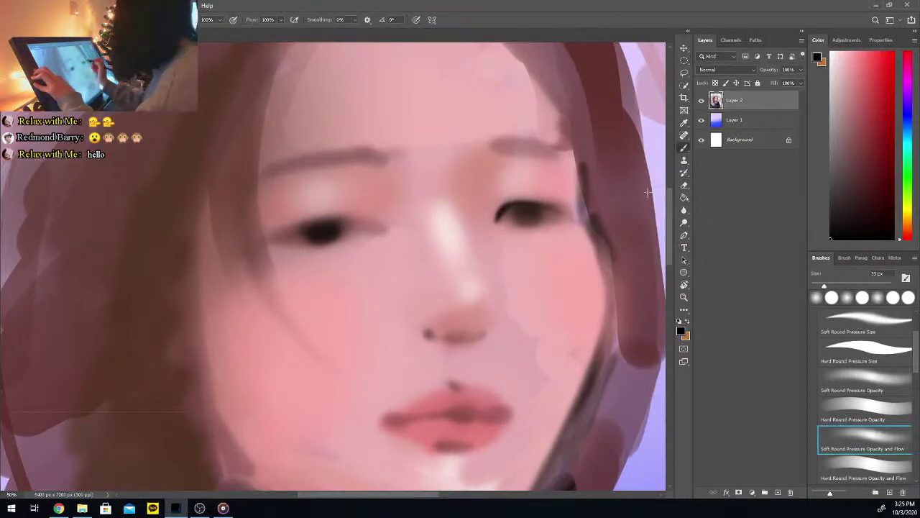
pyautogui.press('b')
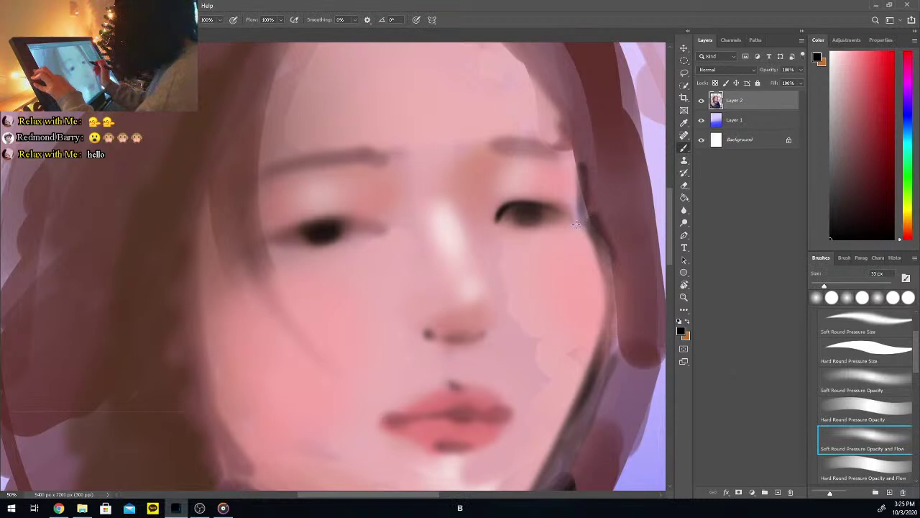
pyautogui.press('e')
pyautogui.press('b')
pyautogui.moveTo(544, 210)
pyautogui.mouseDown()
pyautogui.moveTo(572, 217)
pyautogui.moveTo(496, 221)
pyautogui.moveTo(508, 223)
pyautogui.mouseUp()
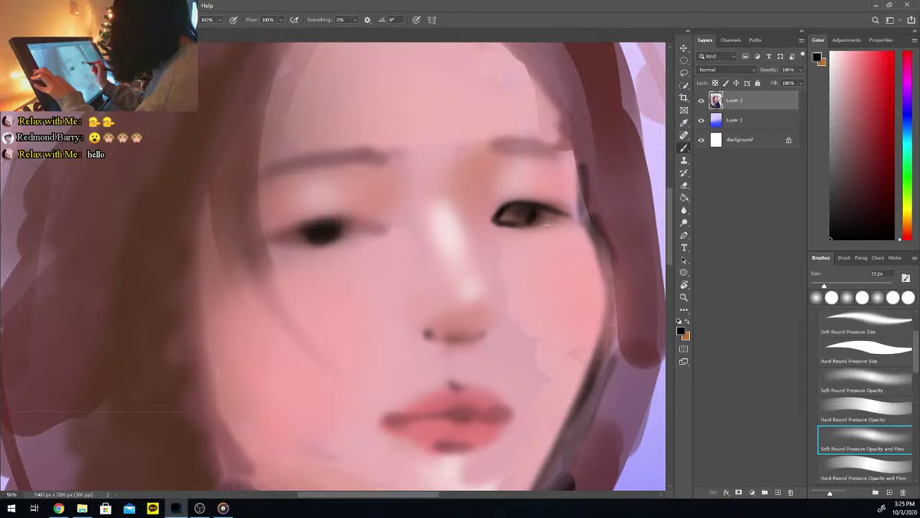
pyautogui.moveTo(531, 224)
pyautogui.mouseDown()
pyautogui.moveTo(564, 216)
pyautogui.moveTo(540, 224)
pyautogui.moveTo(514, 205)
pyautogui.moveTo(505, 213)
pyautogui.moveTo(556, 211)
pyautogui.moveTo(522, 204)
pyautogui.moveTo(548, 204)
pyautogui.moveTo(528, 187)
pyautogui.moveTo(535, 174)
pyautogui.moveTo(543, 186)
pyautogui.moveTo(526, 203)
pyautogui.moveTo(575, 209)
pyautogui.mouseUp()
pyautogui.moveTo(504, 214)
pyautogui.mouseDown()
pyautogui.moveTo(562, 197)
pyautogui.moveTo(528, 204)
pyautogui.moveTo(577, 212)
pyautogui.mouseUp()
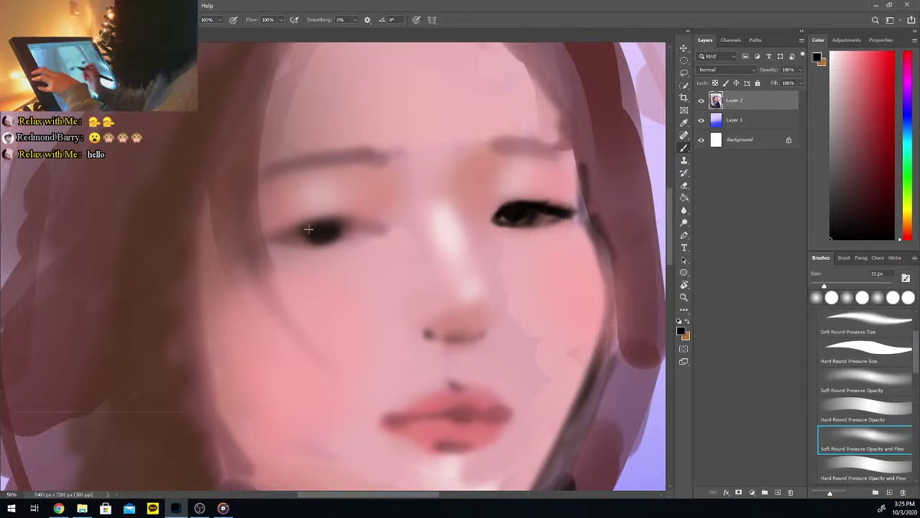
# Paint a black lash line and lower lid outline on the left eye, darken its iris and extend its outer corner
pyautogui.moveTo(276, 231)
pyautogui.mouseDown()
pyautogui.moveTo(267, 235)
pyautogui.moveTo(344, 217)
pyautogui.moveTo(369, 222)
pyautogui.moveTo(294, 226)
pyautogui.moveTo(333, 219)
pyautogui.moveTo(376, 229)
pyautogui.mouseUp()
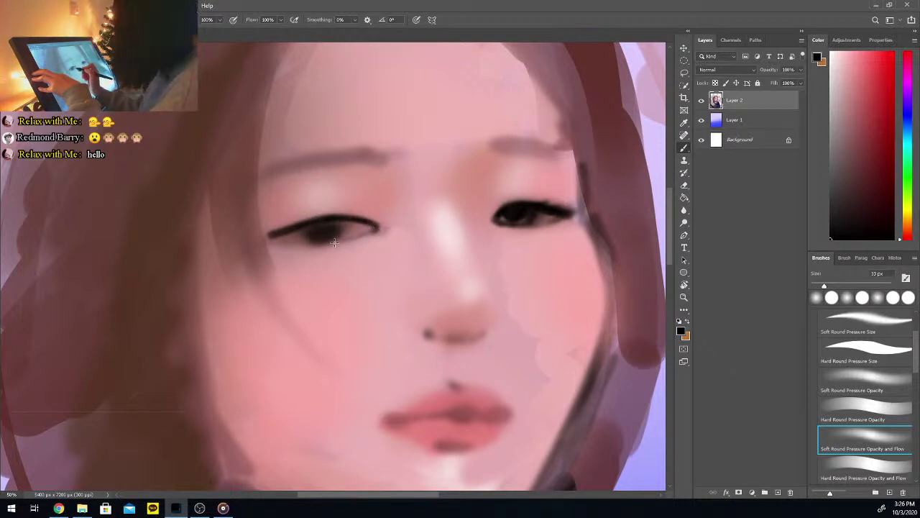
pyautogui.moveTo(304, 238); pyautogui.dragTo(321, 241)
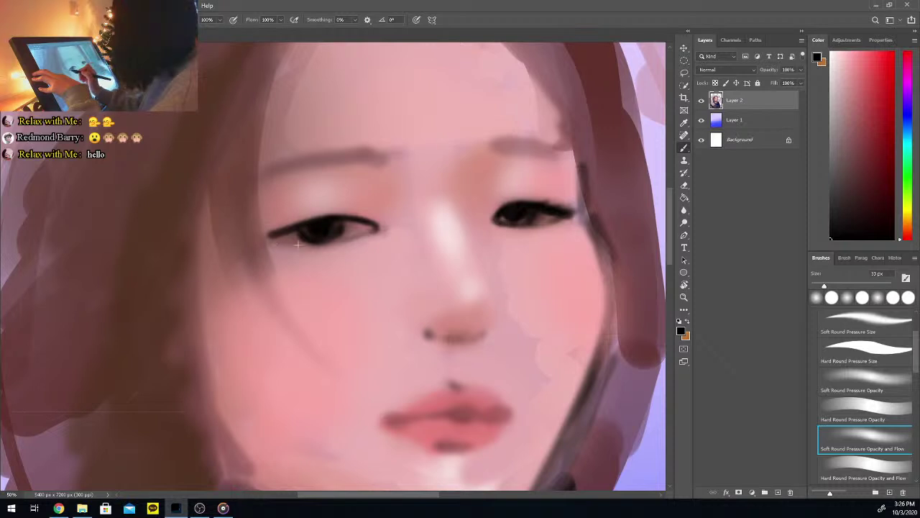
pyautogui.moveTo(274, 239)
pyautogui.mouseDown()
pyautogui.moveTo(358, 234)
pyautogui.moveTo(316, 242)
pyautogui.moveTo(299, 226)
pyautogui.moveTo(259, 237)
pyautogui.mouseUp()
pyautogui.moveTo(306, 220); pyautogui.dragTo(313, 215)
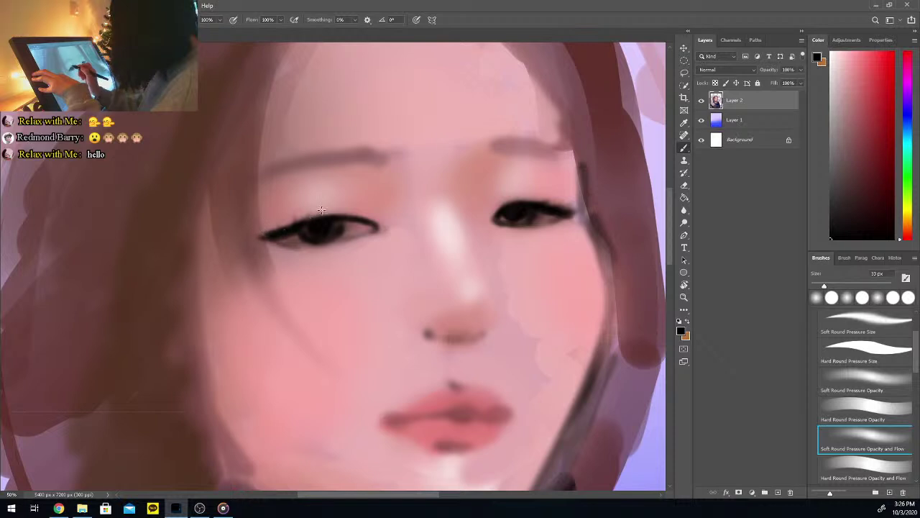
pyautogui.moveTo(301, 223)
pyautogui.mouseDown()
pyautogui.moveTo(355, 217)
pyautogui.moveTo(374, 232)
pyautogui.mouseUp()
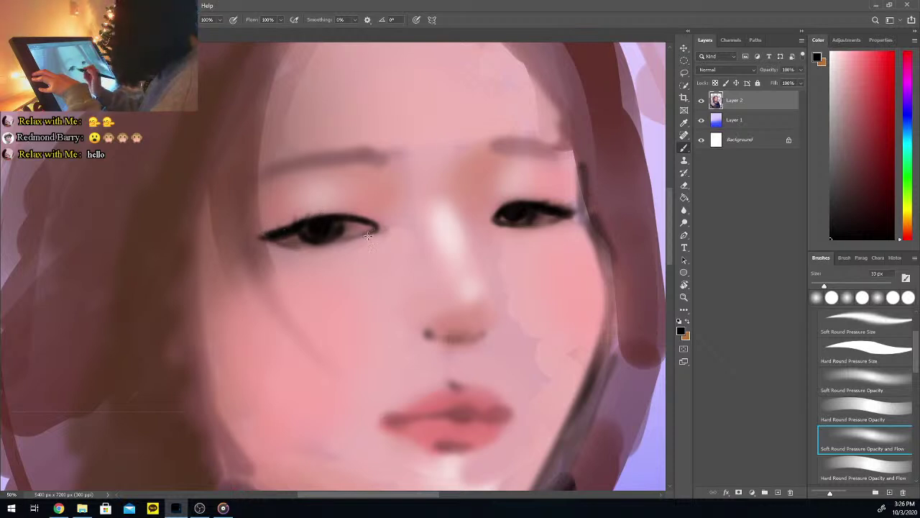
# Lighten the whites of both eyes with pale pink, and color the irises with dark blue and bright violet-blue accents
pyautogui.click(846, 59)
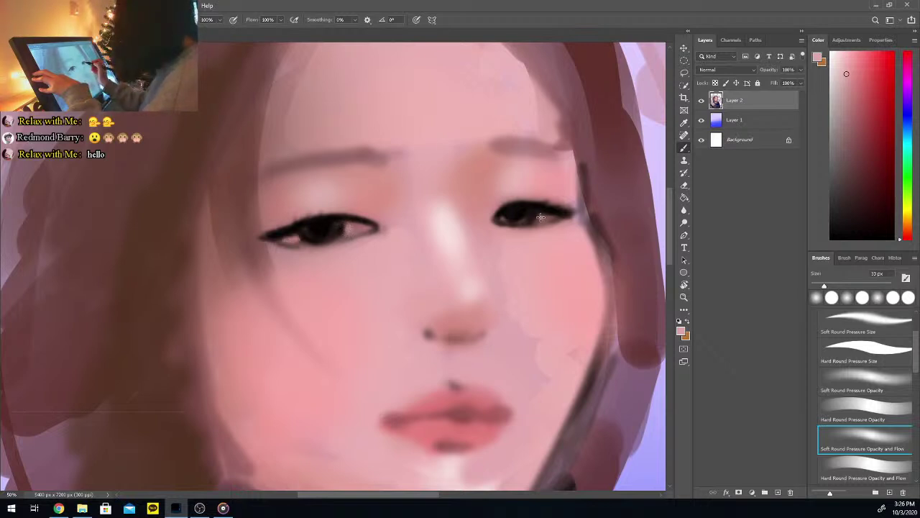
pyautogui.moveTo(910, 130); pyautogui.dragTo(910, 118)
pyautogui.moveTo(878, 152); pyautogui.dragTo(881, 173)
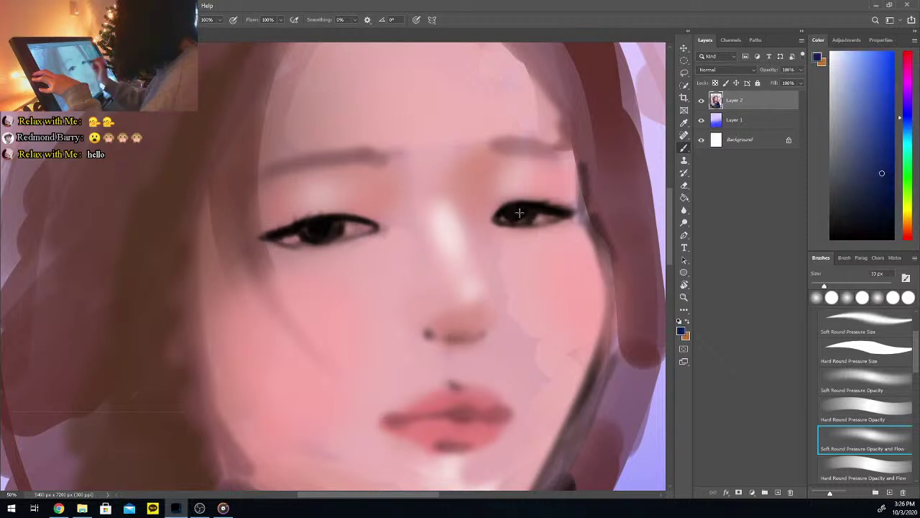
pyautogui.moveTo(307, 232); pyautogui.dragTo(327, 233)
pyautogui.moveTo(911, 117); pyautogui.dragTo(913, 106)
pyautogui.click(887, 57)
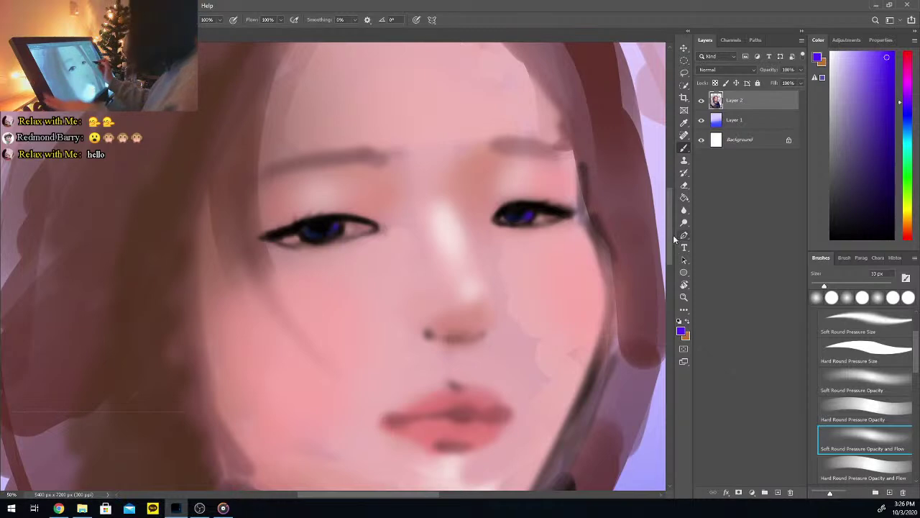
# On Layer 2, choose a salmon red based on a sampled skin tone, enlarge the soft brush, and paint shadow over the right eyelid
pyautogui.scroll(-2, 670, 243)
pyautogui.hotkey('ctrl', '-')
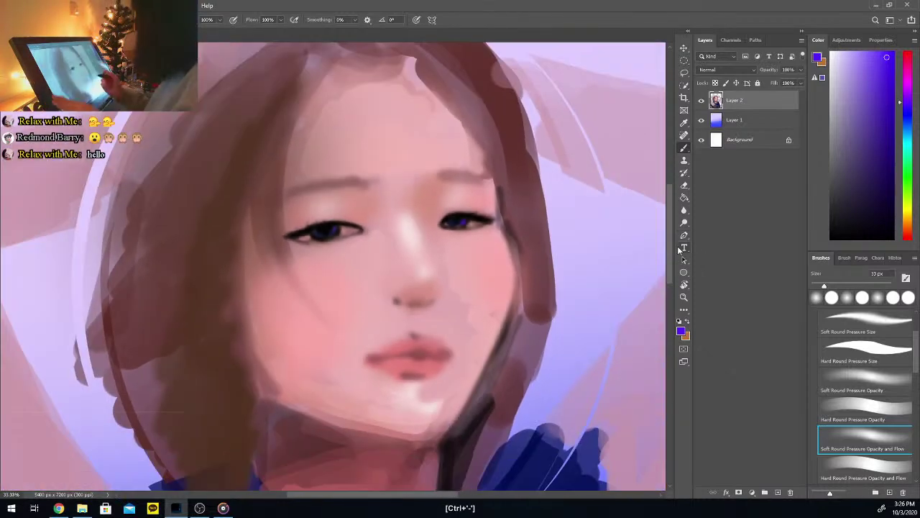
pyautogui.click(752, 210)
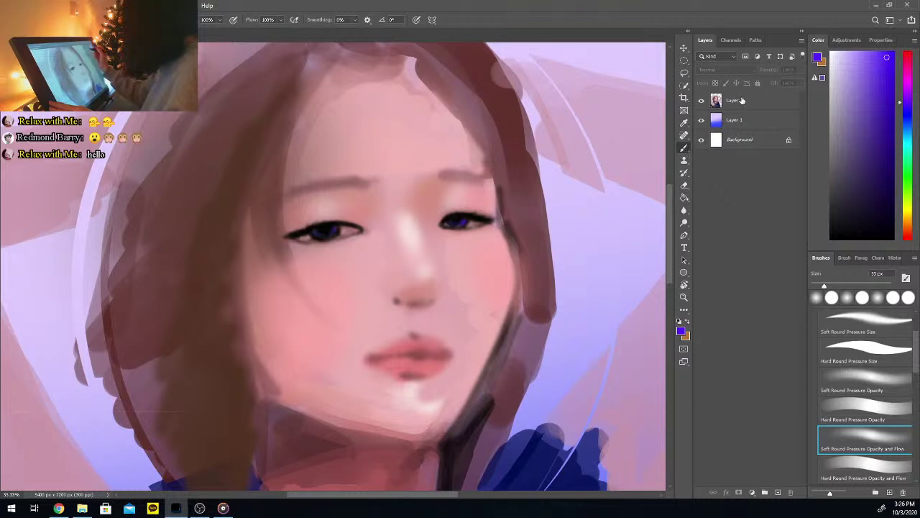
pyautogui.click(742, 100)
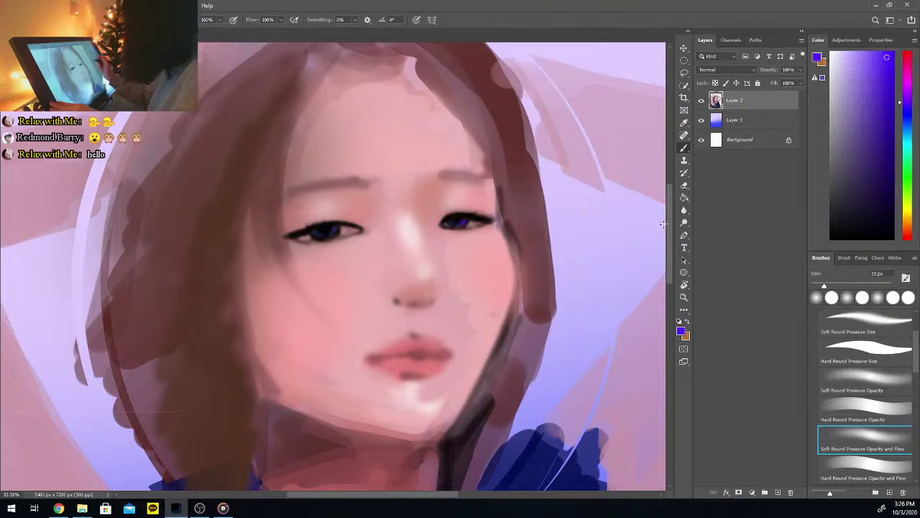
pyautogui.scroll(-1, 670, 241)
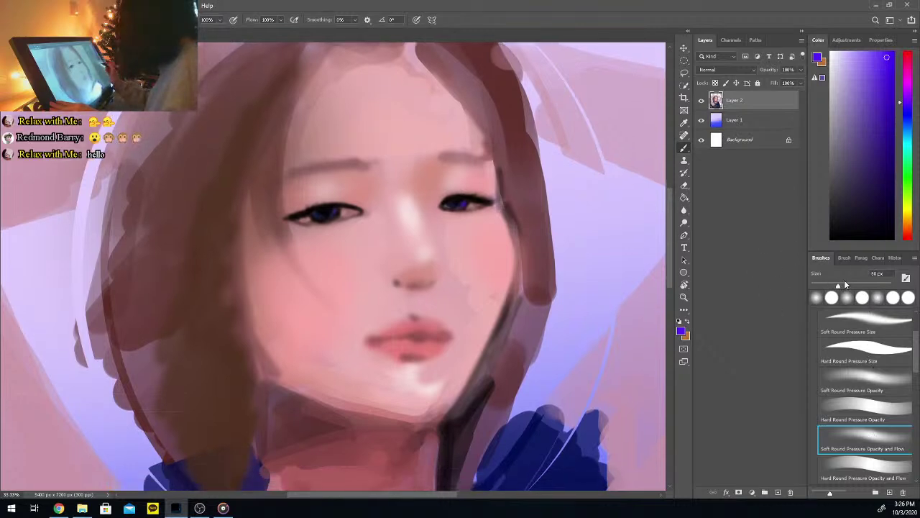
pyautogui.press('i')
pyautogui.click(360, 194)
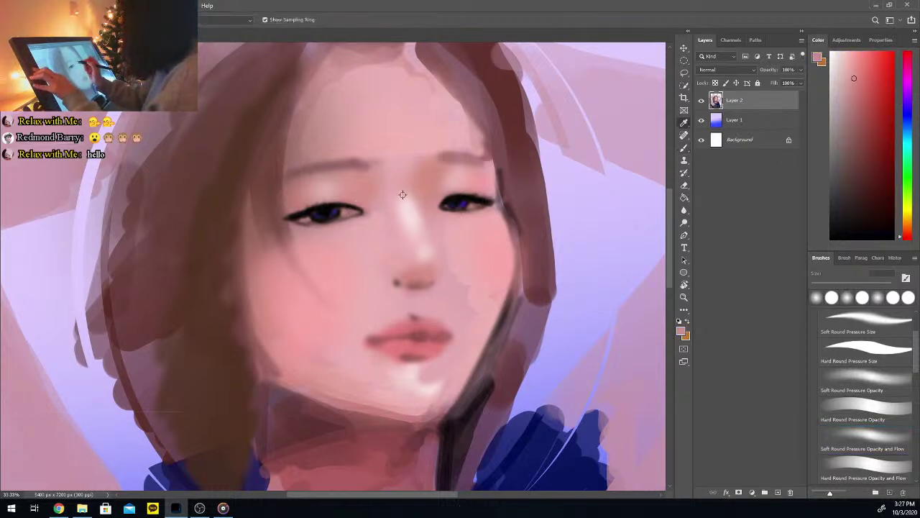
pyautogui.press('b')
pyautogui.click(867, 74)
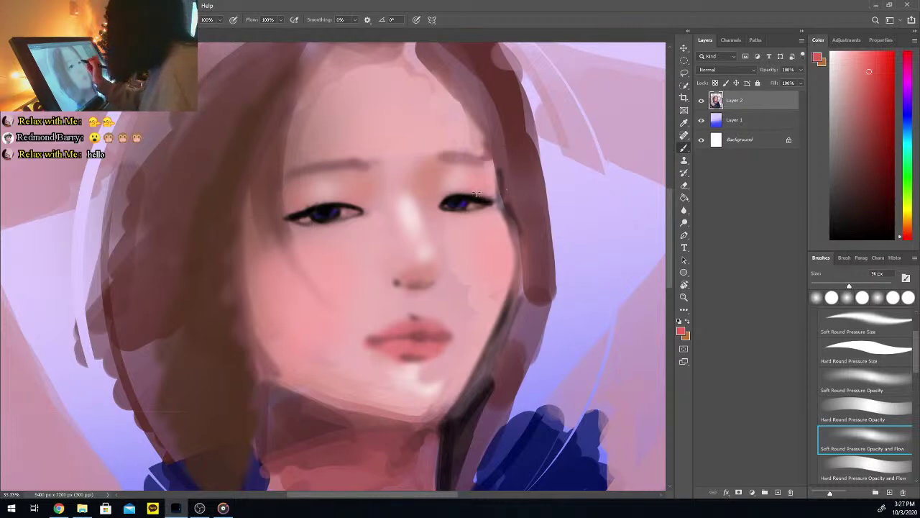
pyautogui.click(857, 284)
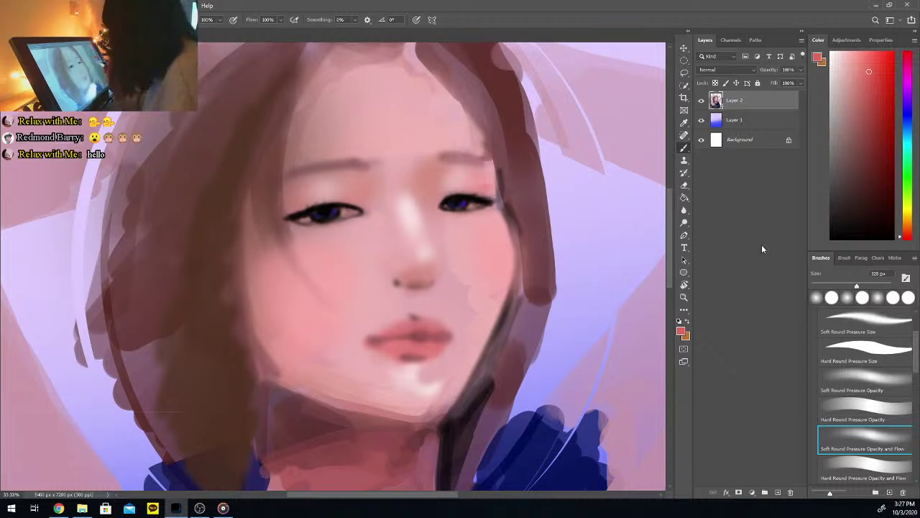
pyautogui.moveTo(442, 193); pyautogui.dragTo(489, 183)
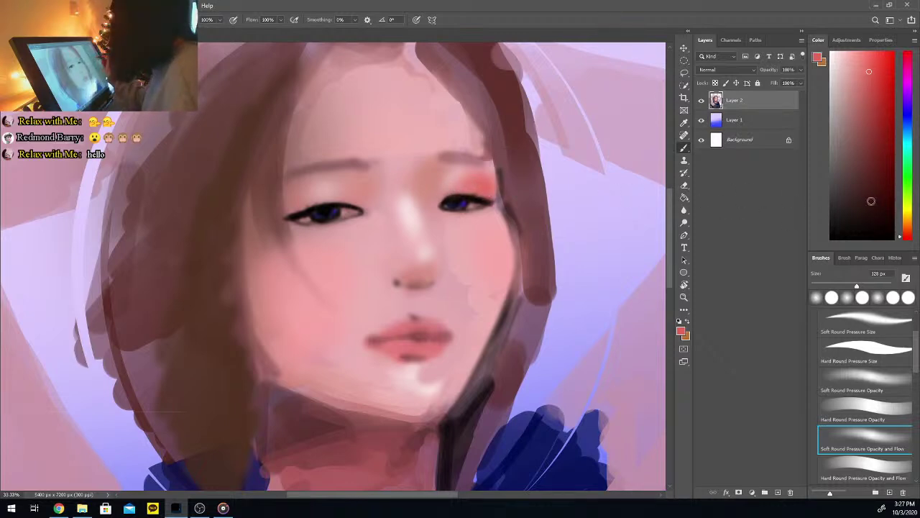
# Choose deeper reds and paint eyeshadow over the left eyelid, strengthening the shadow on the right eyelid as well
pyautogui.click(909, 232)
pyautogui.moveTo(880, 97); pyautogui.dragTo(886, 102)
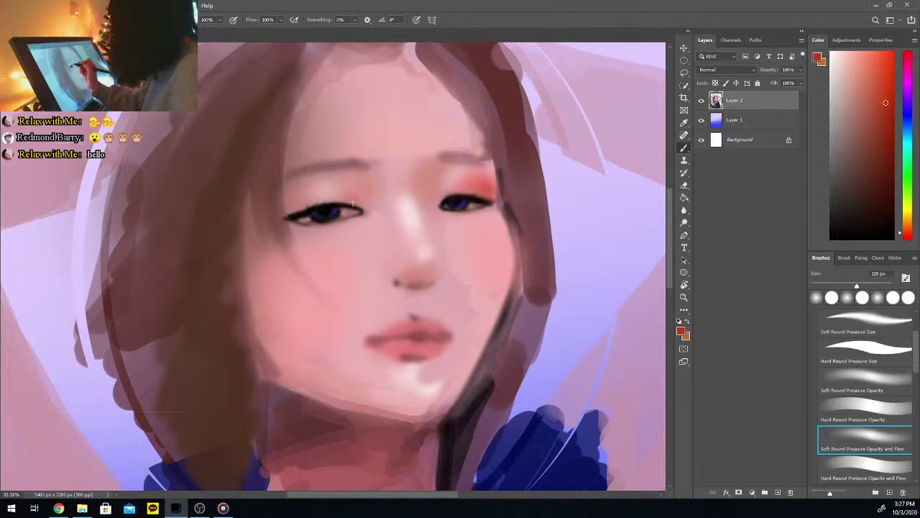
pyautogui.moveTo(310, 207)
pyautogui.mouseDown()
pyautogui.moveTo(284, 218)
pyautogui.moveTo(304, 200)
pyautogui.moveTo(286, 206)
pyautogui.moveTo(326, 204)
pyautogui.moveTo(294, 207)
pyautogui.moveTo(327, 196)
pyautogui.moveTo(292, 205)
pyautogui.moveTo(323, 190)
pyautogui.mouseUp()
pyautogui.click(907, 236)
pyautogui.click(877, 121)
pyautogui.click(872, 122)
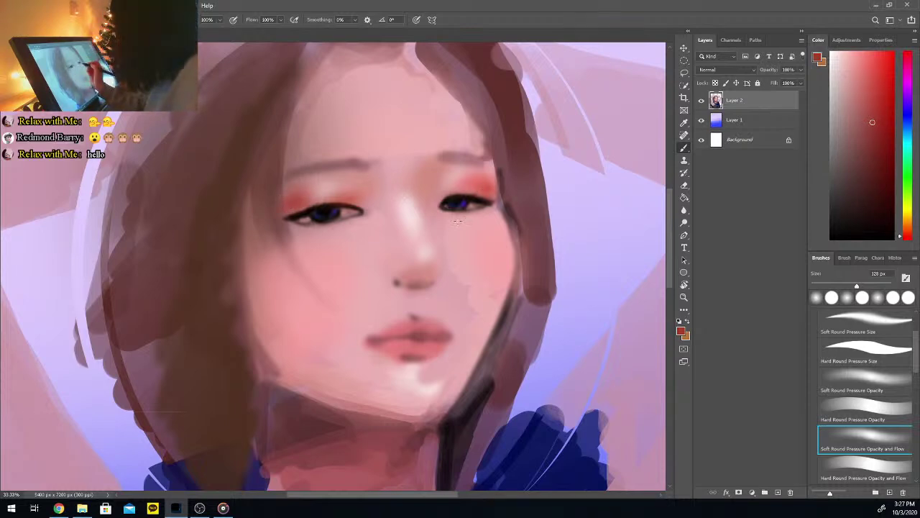
# Choose light pinks and paint over the upper edge of the left eye's red eyeshadow to soften it
pyautogui.moveTo(851, 71); pyautogui.dragTo(854, 71)
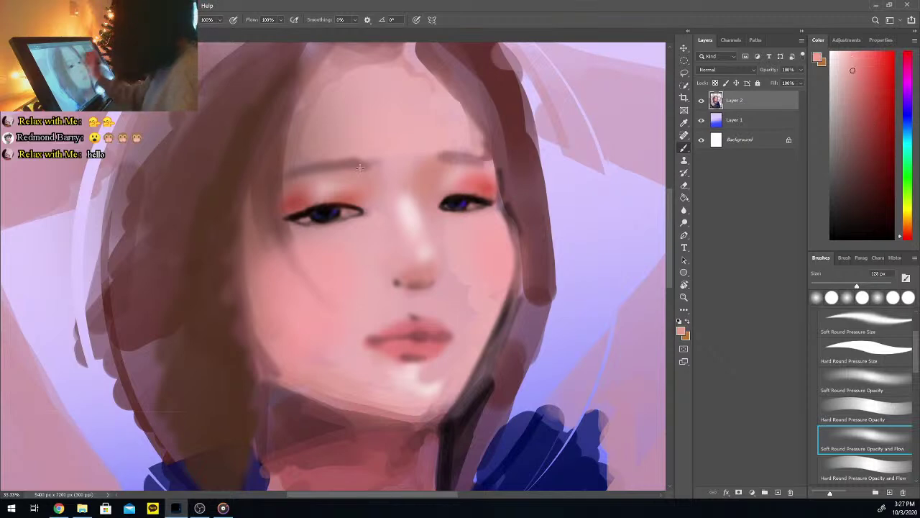
pyautogui.click(848, 56)
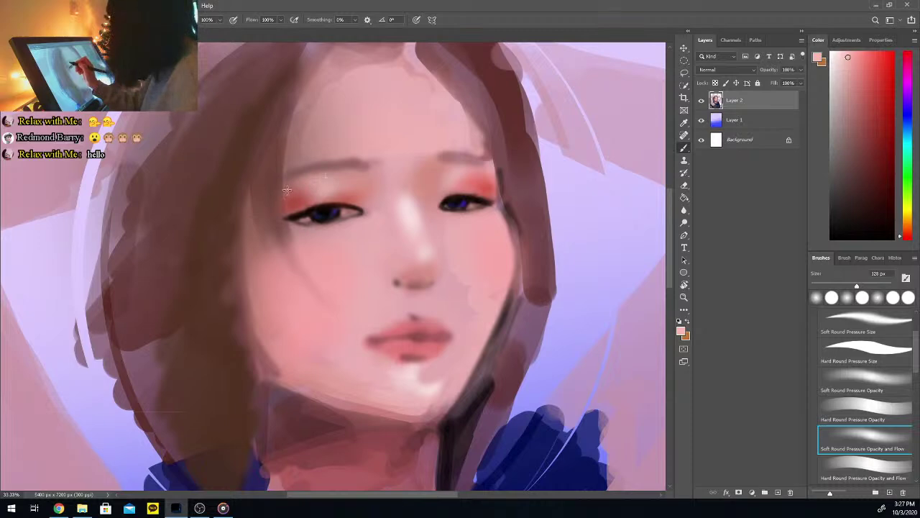
pyautogui.moveTo(279, 194); pyautogui.dragTo(319, 179)
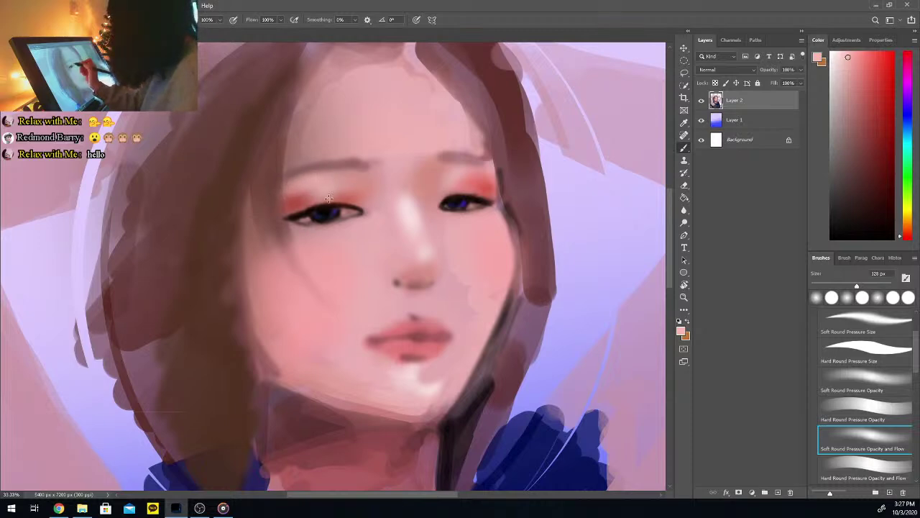
# Sample the red of the left eyelid, shift its hue slightly toward orange and tint the lid near the inner corner
pyautogui.press('i')
pyautogui.click(304, 200)
pyautogui.press('b')
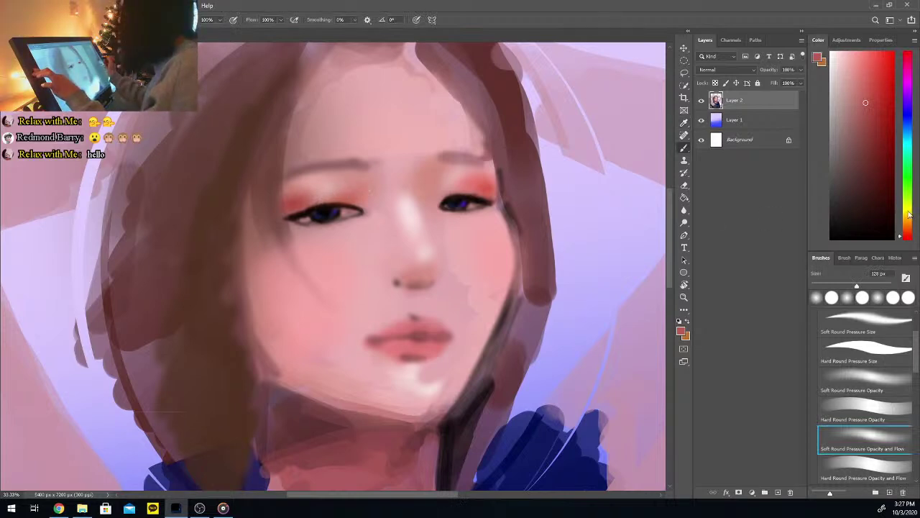
pyautogui.click(908, 235)
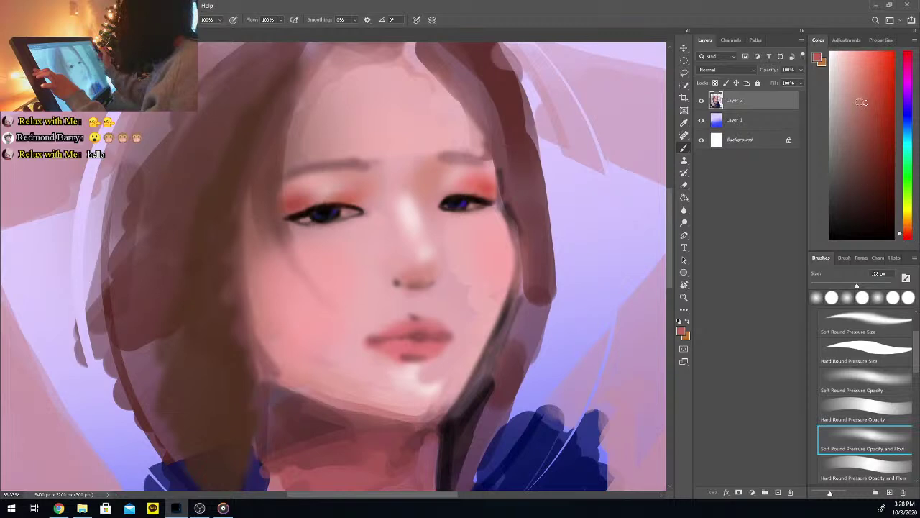
pyautogui.moveTo(366, 190); pyautogui.dragTo(349, 184)
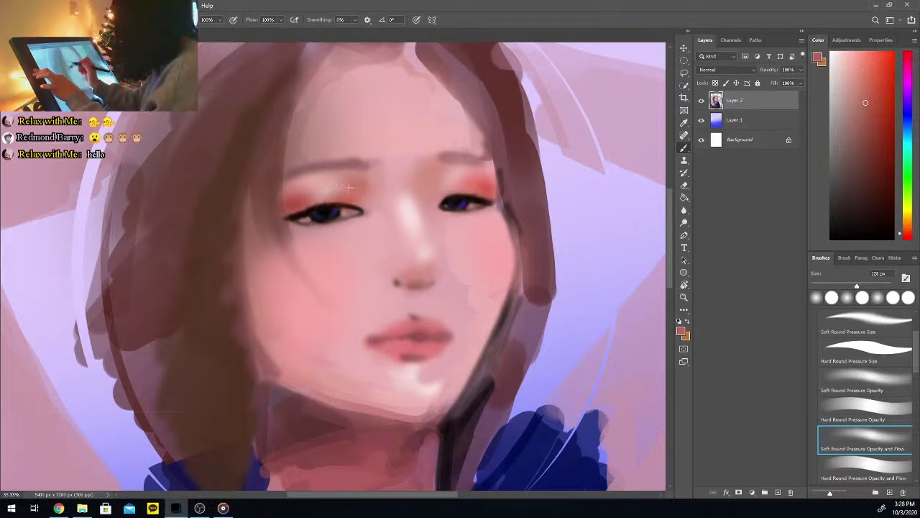
# Sample pinks from both upper eyelids and blend the edges of the red eyeshadow into the skin
pyautogui.press('i')
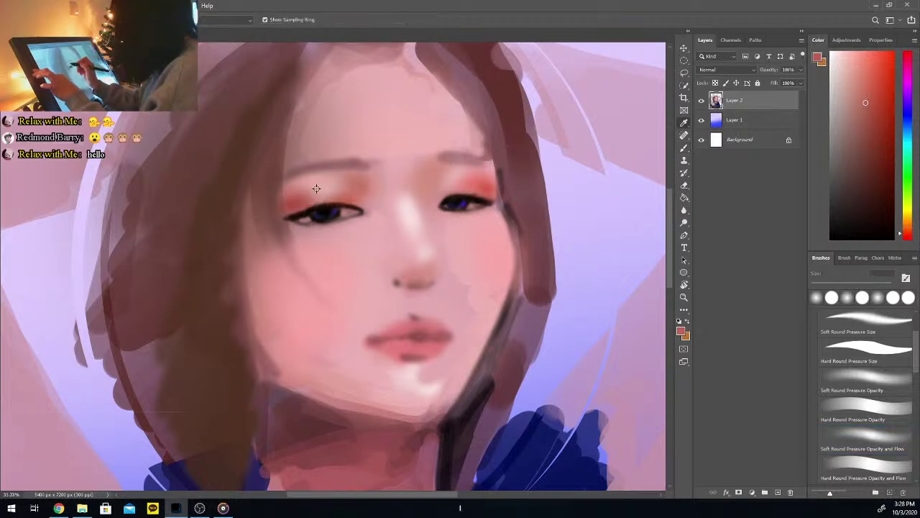
pyautogui.click(317, 188)
pyautogui.press('b')
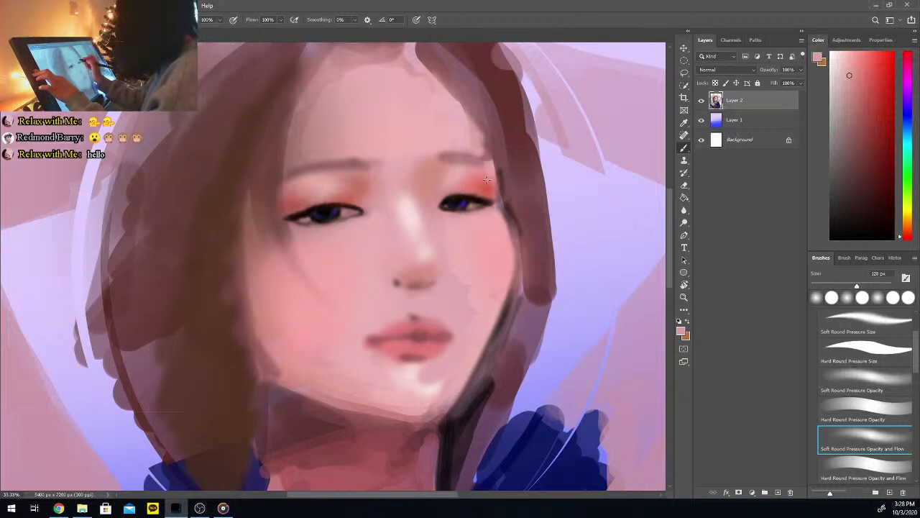
pyautogui.press('i')
pyautogui.click(455, 177)
pyautogui.press('b')
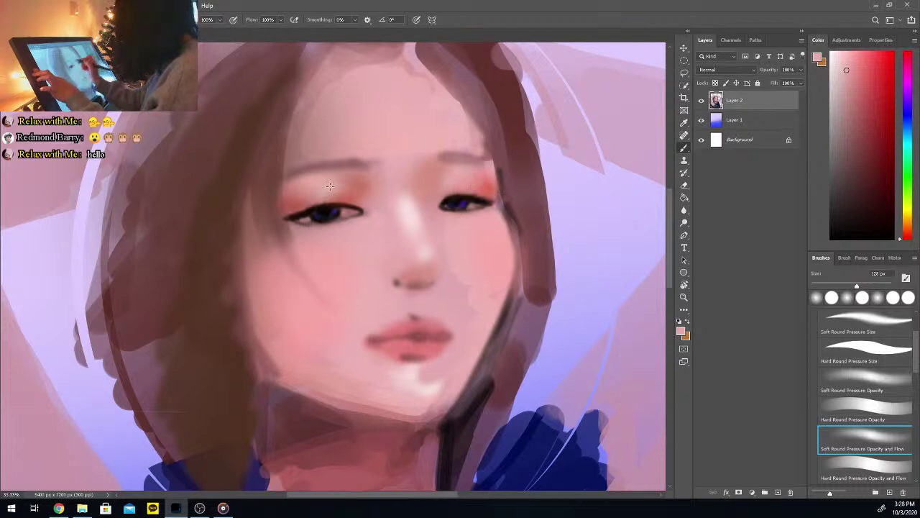
# Choose a very dark orange-brown, reduce the soft brush to 72 px and deepen the left eye's upper lash line
pyautogui.scroll(-1, 676, 223)
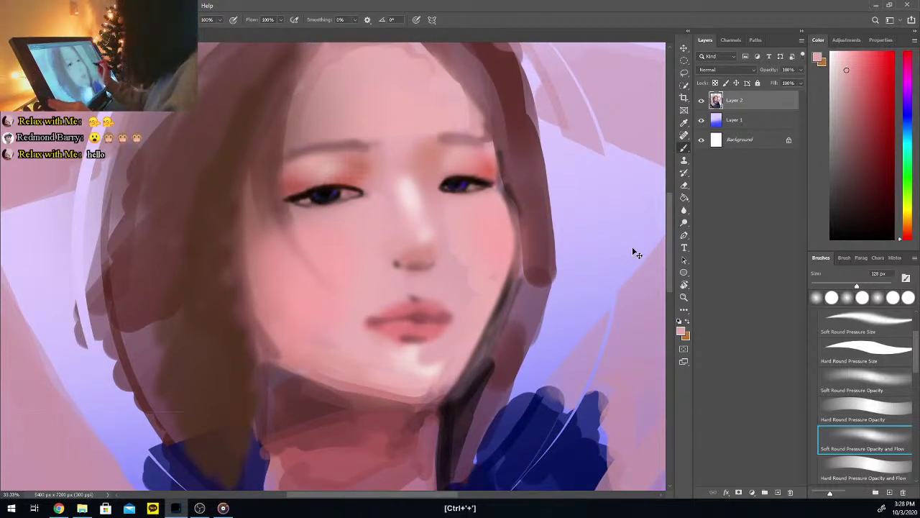
pyautogui.hotkey('ctrl', '+')
pyautogui.hotkey('ctrl', '+')
pyautogui.scroll(3, 671, 244)
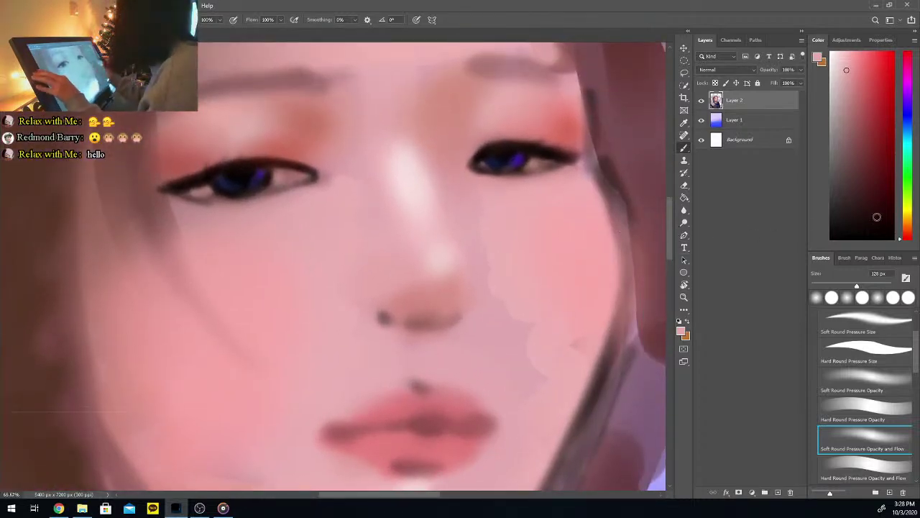
pyautogui.click(887, 209)
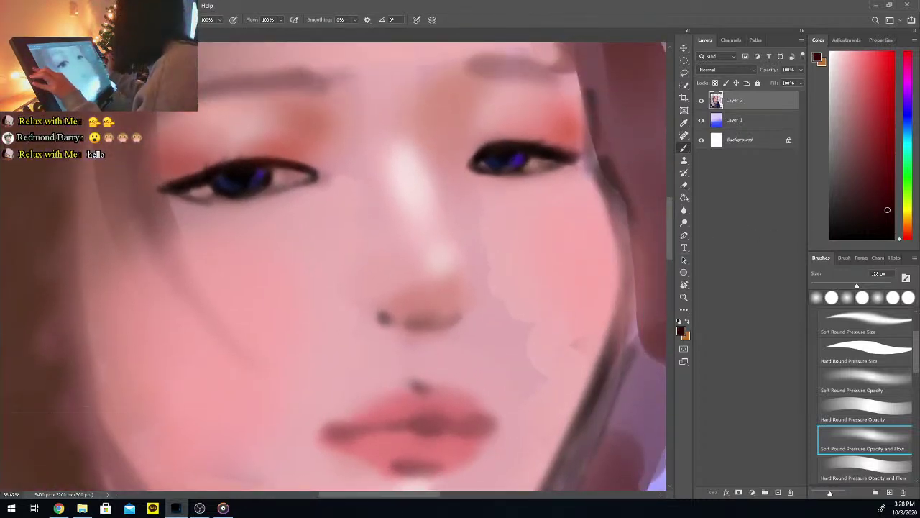
pyautogui.click(908, 231)
pyautogui.moveTo(889, 207); pyautogui.dragTo(904, 199)
pyautogui.press('b')
pyautogui.click(840, 285)
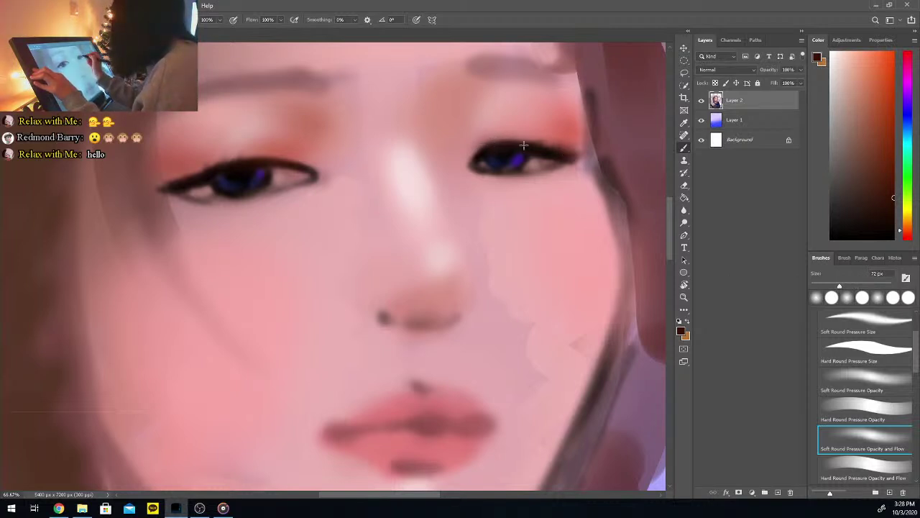
pyautogui.moveTo(170, 178)
pyautogui.mouseDown()
pyautogui.moveTo(256, 156)
pyautogui.moveTo(211, 165)
pyautogui.moveTo(242, 160)
pyautogui.mouseUp()
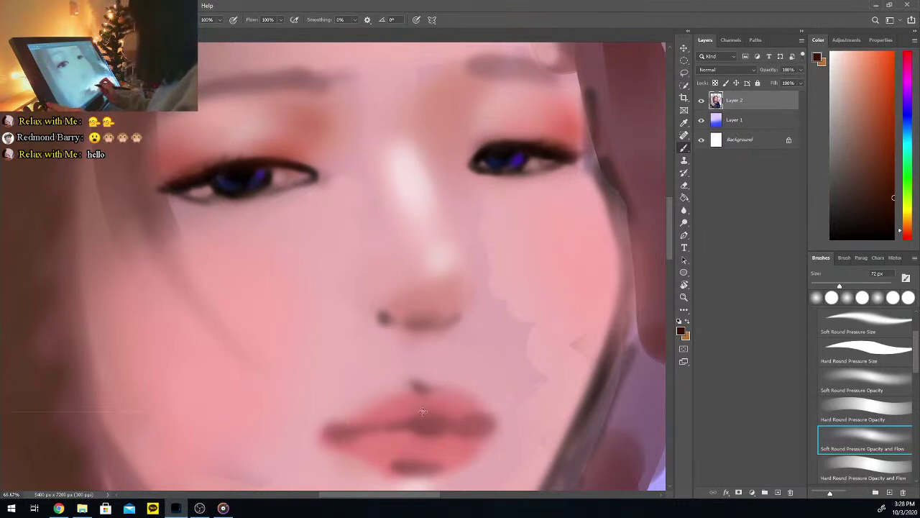
# Paint a dark nostril shadow and shade the underside of the nose with a reddish brown based on a sampled eyelid tone
pyautogui.moveTo(417, 326)
pyautogui.mouseDown()
pyautogui.moveTo(426, 326)
pyautogui.moveTo(443, 311)
pyautogui.moveTo(511, 317)
pyautogui.moveTo(503, 324)
pyautogui.moveTo(431, 312)
pyautogui.moveTo(449, 302)
pyautogui.moveTo(418, 313)
pyautogui.moveTo(452, 303)
pyautogui.mouseUp()
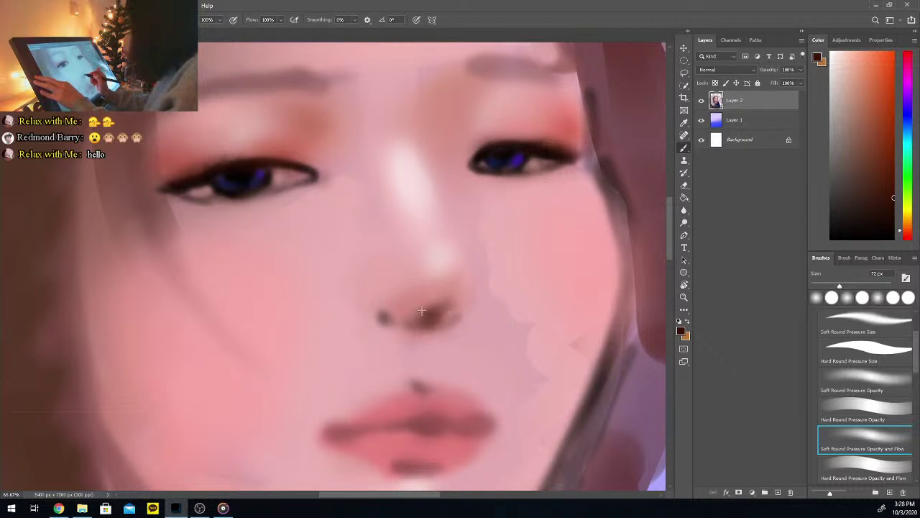
pyautogui.press('b')
pyautogui.keyDown('alt'); pyautogui.click(306, 117); pyautogui.keyUp('alt')
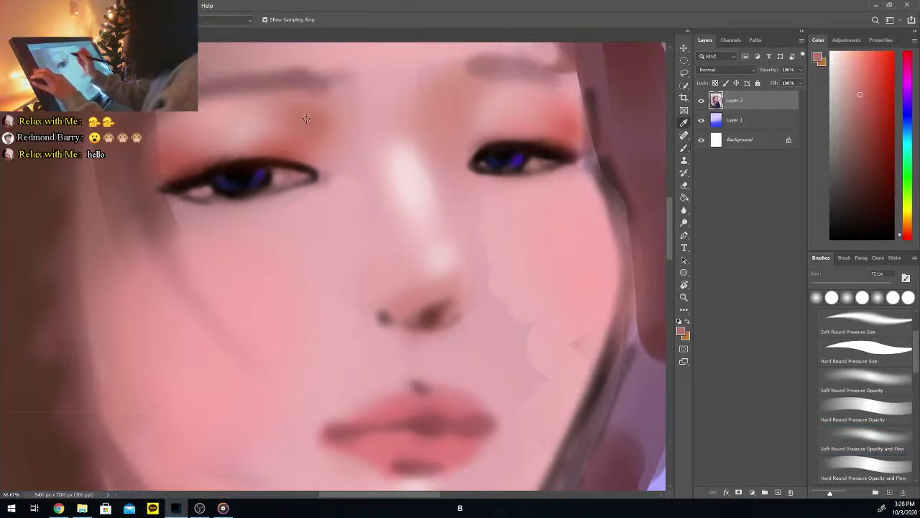
pyautogui.click(879, 117)
pyautogui.click(867, 112)
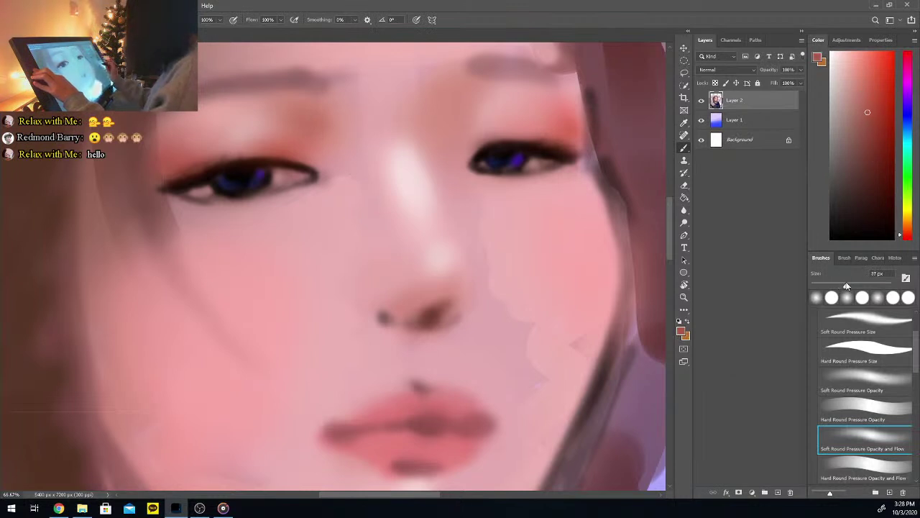
pyautogui.click(847, 285)
pyautogui.moveTo(462, 303)
pyautogui.mouseDown()
pyautogui.moveTo(419, 303)
pyautogui.moveTo(455, 295)
pyautogui.moveTo(435, 298)
pyautogui.moveTo(456, 296)
pyautogui.moveTo(391, 318)
pyautogui.moveTo(430, 309)
pyautogui.moveTo(460, 327)
pyautogui.mouseUp()
# Shade both inner eye sockets up to the brows in reddish brown, and add soft shadows beneath both lower lids
pyautogui.moveTo(468, 93)
pyautogui.mouseDown()
pyautogui.moveTo(438, 146)
pyautogui.moveTo(450, 104)
pyautogui.moveTo(439, 164)
pyautogui.mouseUp()
pyautogui.moveTo(455, 107)
pyautogui.mouseDown()
pyautogui.moveTo(489, 89)
pyautogui.moveTo(461, 87)
pyautogui.moveTo(466, 81)
pyautogui.moveTo(442, 129)
pyautogui.moveTo(470, 82)
pyautogui.moveTo(479, 91)
pyautogui.moveTo(515, 81)
pyautogui.mouseUp()
pyautogui.click(868, 133)
pyautogui.moveTo(456, 81)
pyautogui.mouseDown()
pyautogui.moveTo(509, 74)
pyautogui.moveTo(493, 68)
pyautogui.moveTo(504, 60)
pyautogui.moveTo(467, 73)
pyautogui.moveTo(512, 61)
pyautogui.mouseUp()
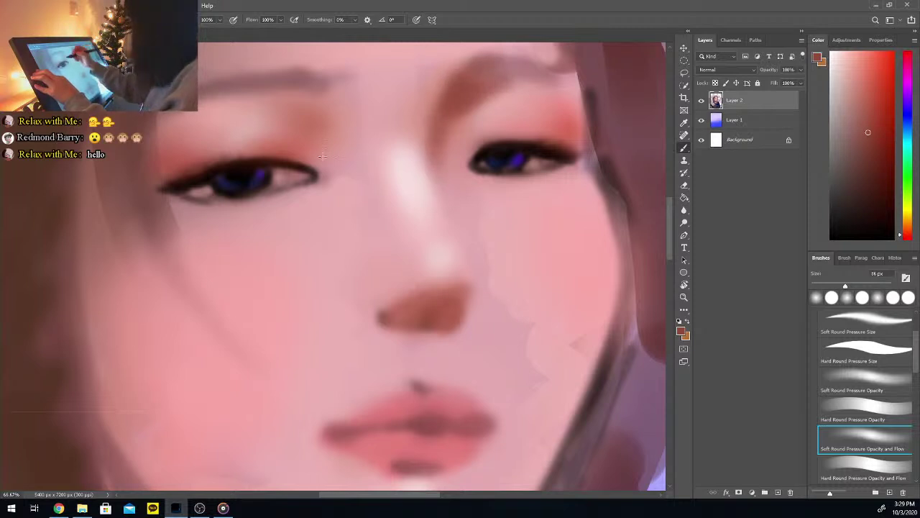
pyautogui.moveTo(331, 131); pyautogui.dragTo(326, 98)
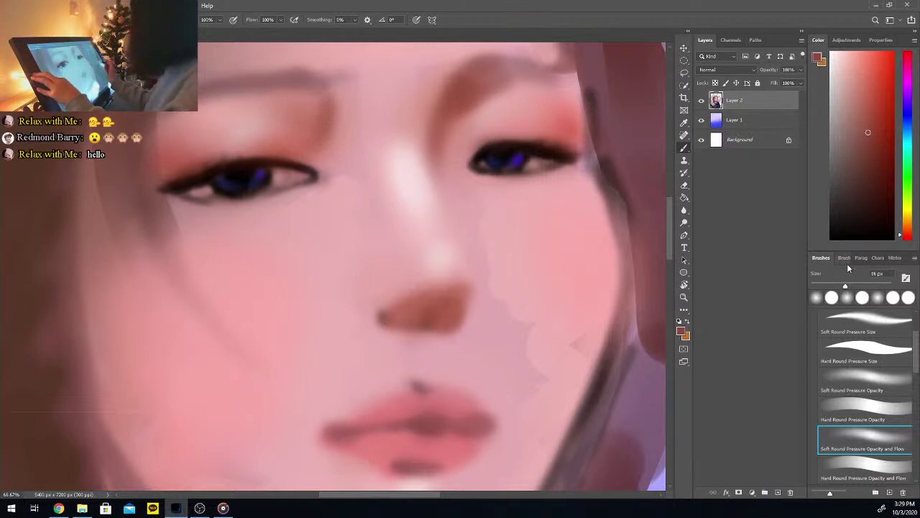
pyautogui.moveTo(501, 183)
pyautogui.mouseDown()
pyautogui.moveTo(578, 174)
pyautogui.moveTo(530, 176)
pyautogui.moveTo(565, 175)
pyautogui.mouseUp()
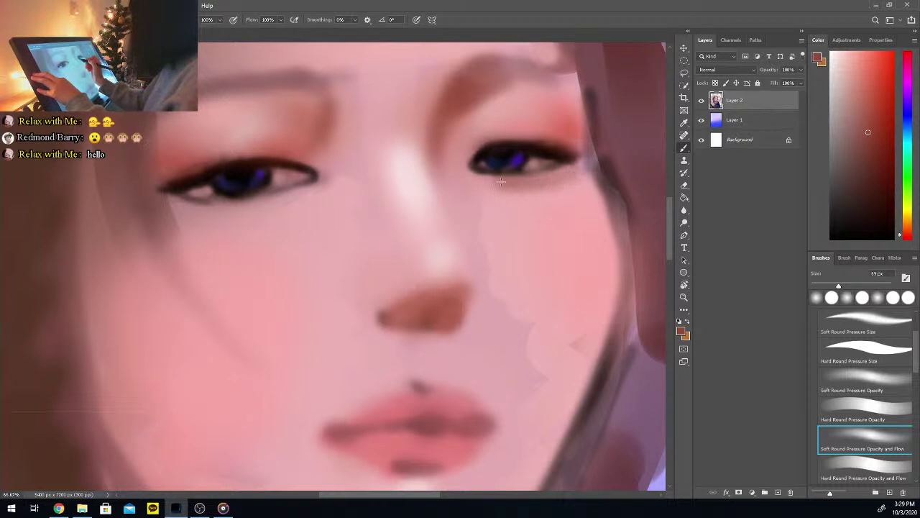
pyautogui.moveTo(293, 195)
pyautogui.mouseDown()
pyautogui.moveTo(164, 208)
pyautogui.moveTo(239, 206)
pyautogui.mouseUp()
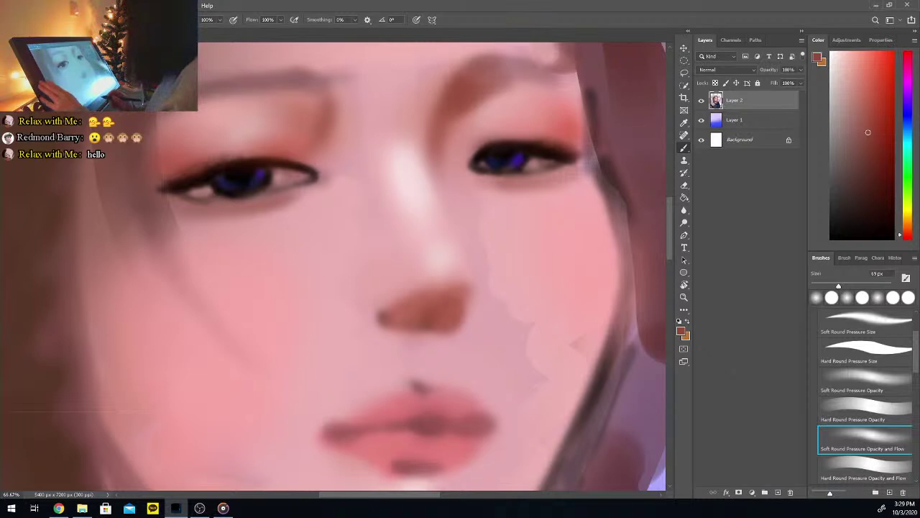
# Draw an elliptical selection around the head and position it over the face and hair
pyautogui.hotkey('ctrl', '-')
pyautogui.hotkey('ctrl', '-')
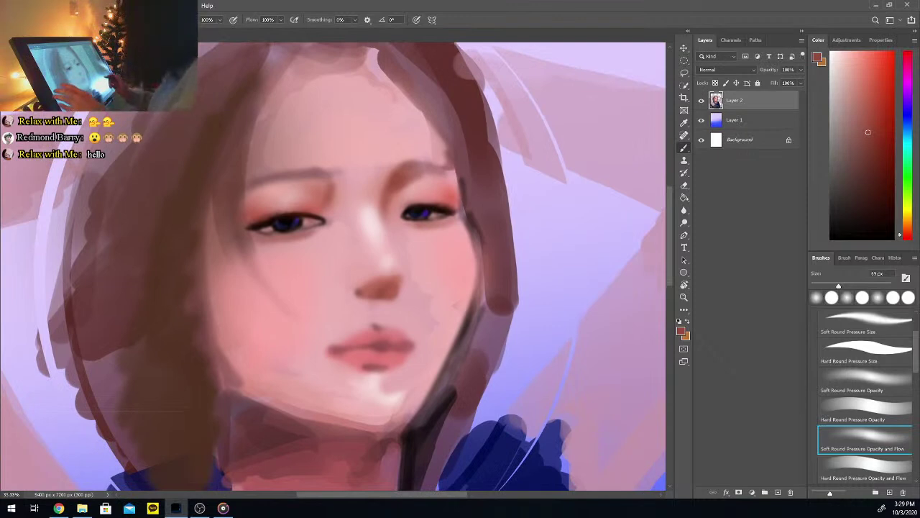
pyautogui.hotkey('ctrl', '-')
pyautogui.hotkey('ctrl', '-')
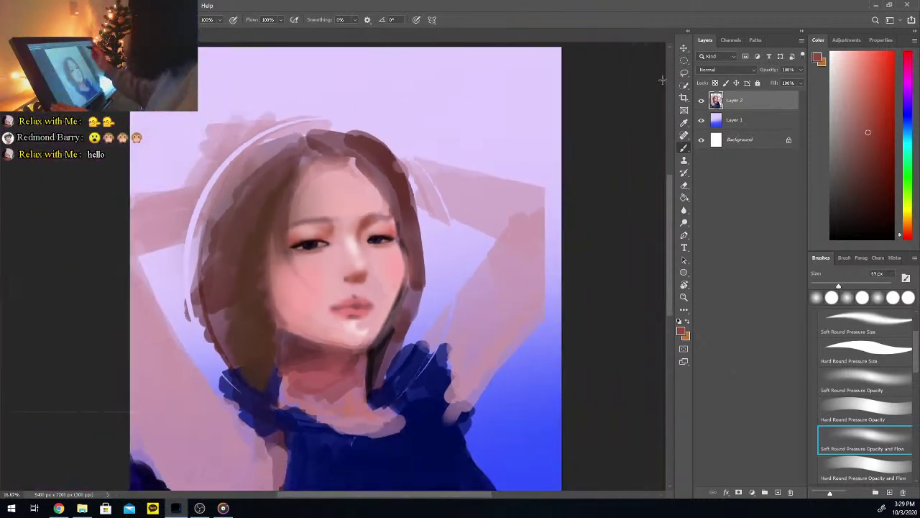
pyautogui.click(684, 61)
pyautogui.moveTo(223, 116); pyautogui.dragTo(449, 357)
pyautogui.click(412, 331)
pyautogui.moveTo(237, 131); pyautogui.dragTo(454, 389)
pyautogui.moveTo(425, 336); pyautogui.dragTo(404, 320)
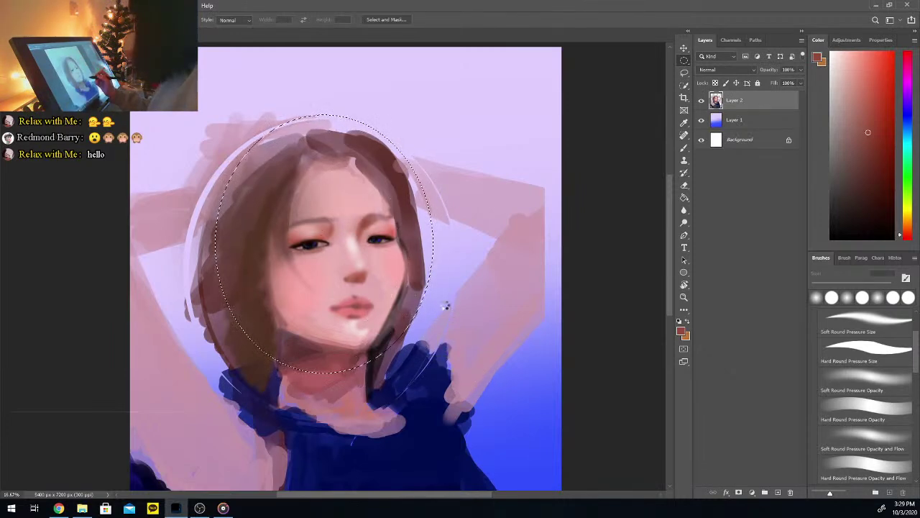
# Rotate the selected head clockwise by 2.27 degrees with Free Transform, apply it and clear the selection
pyautogui.hotkey('ctrl', 't')
pyautogui.moveTo(448, 376); pyautogui.dragTo(442, 383)
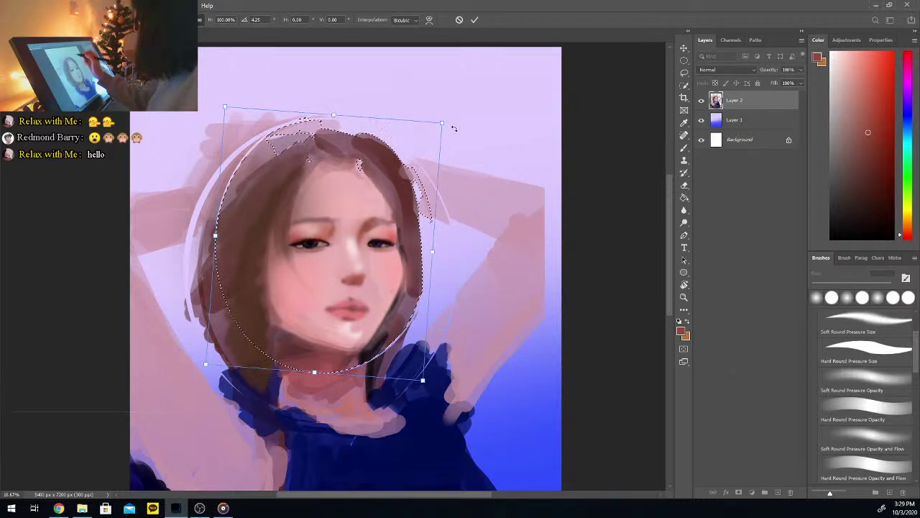
pyautogui.moveTo(451, 124); pyautogui.dragTo(448, 118)
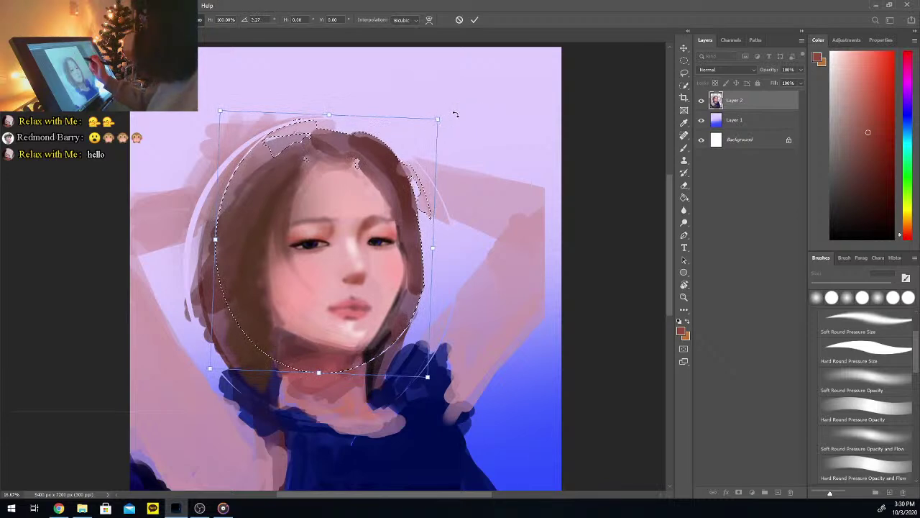
pyautogui.press('Return')
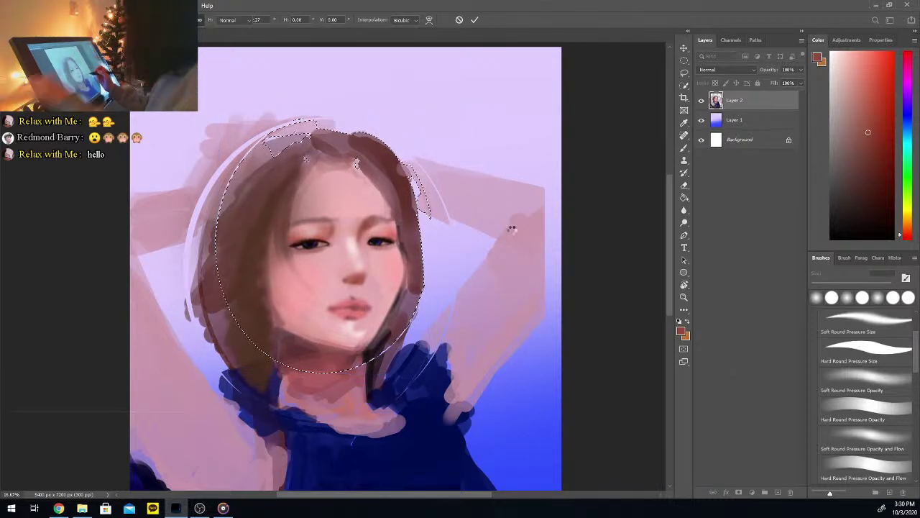
pyautogui.hotkey('ctrl', 'd')
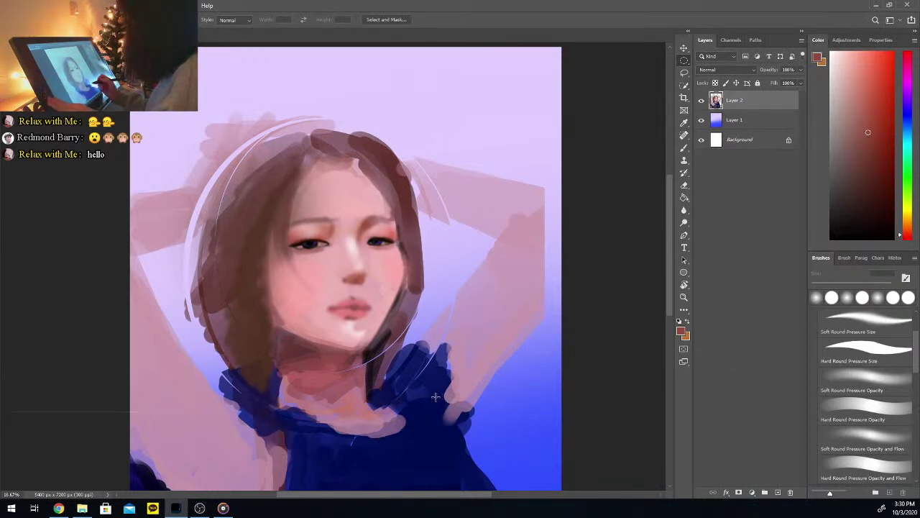
# Reduce the soft brush, choose black after sampling the lip pink, and paint the parting line and corners of the mouth
pyautogui.hotkey('ctrl', '+')
pyautogui.hotkey('ctrl', '+')
pyautogui.scroll(-2, 673, 251)
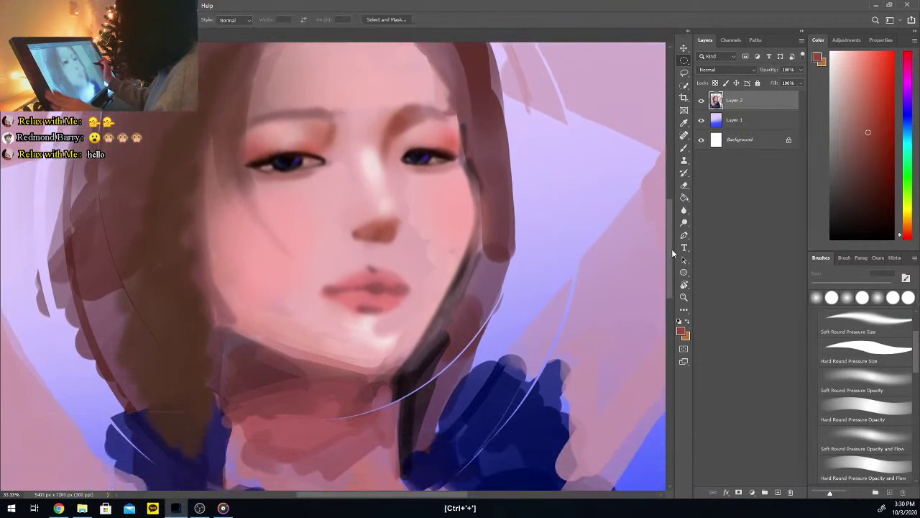
pyautogui.press('i')
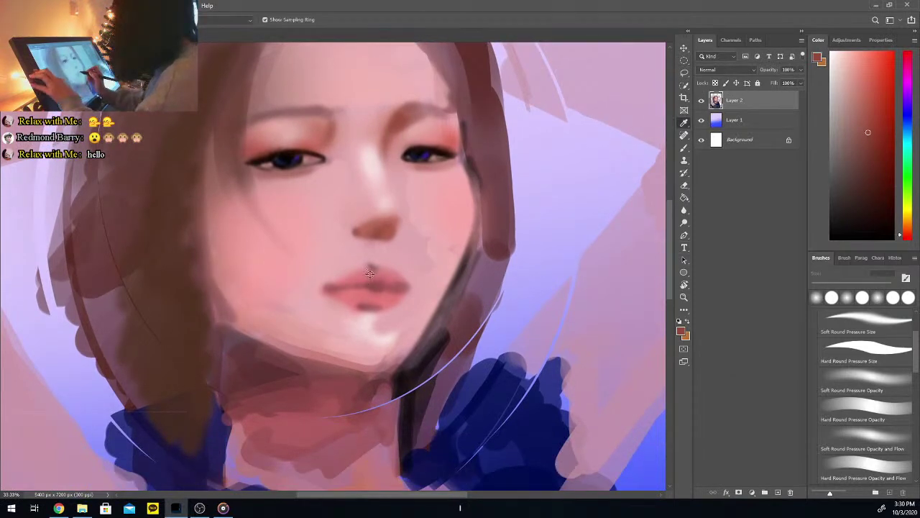
pyautogui.click(369, 274)
pyautogui.press('b')
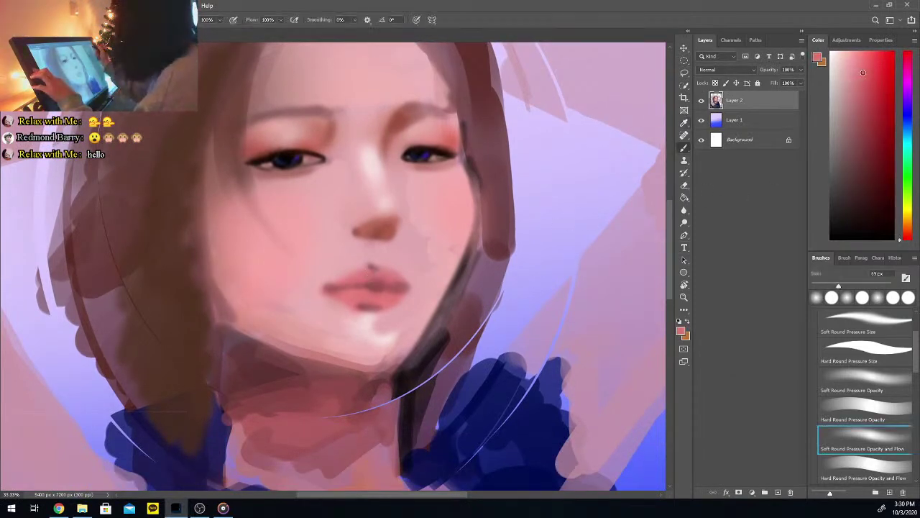
pyautogui.moveTo(834, 285); pyautogui.dragTo(831, 285)
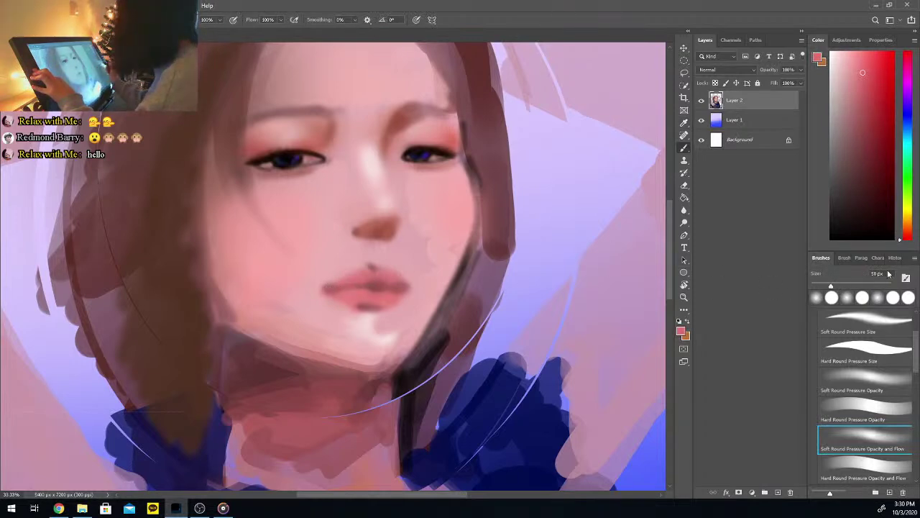
pyautogui.moveTo(851, 203); pyautogui.dragTo(830, 239)
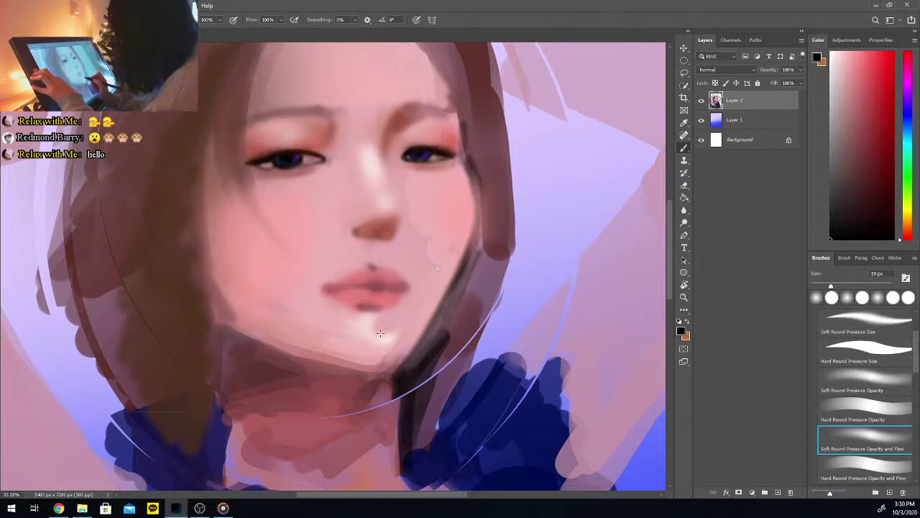
pyautogui.moveTo(332, 287); pyautogui.dragTo(410, 287)
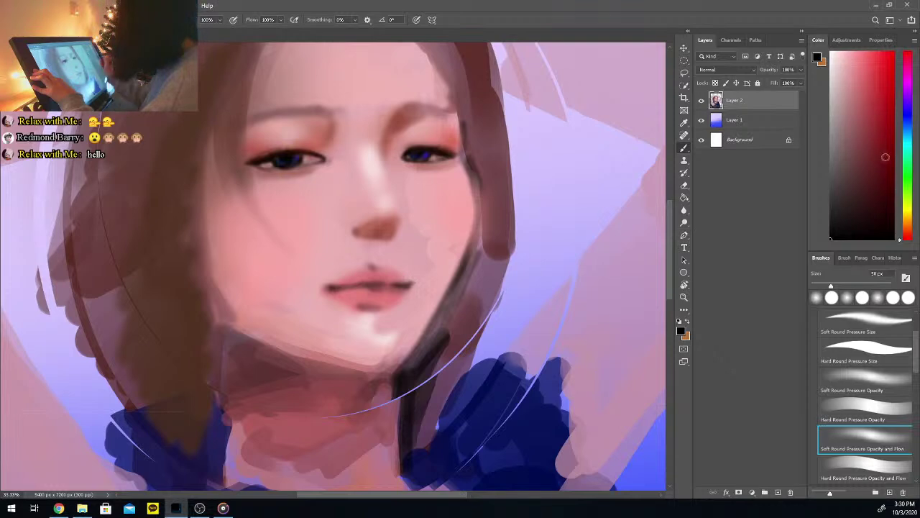
# Choose a saturated crimson and paint it across both lips from corner to corner
pyautogui.moveTo(907, 238); pyautogui.dragTo(910, 59)
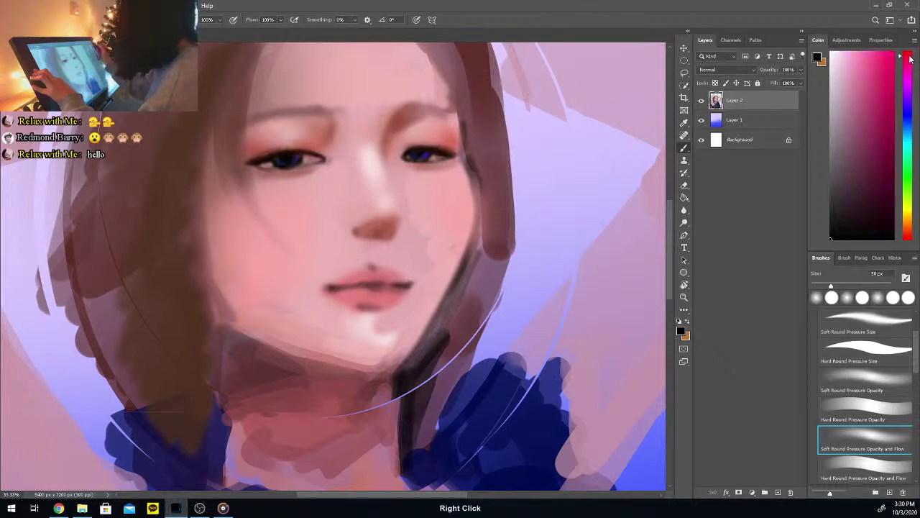
pyautogui.click(867, 55)
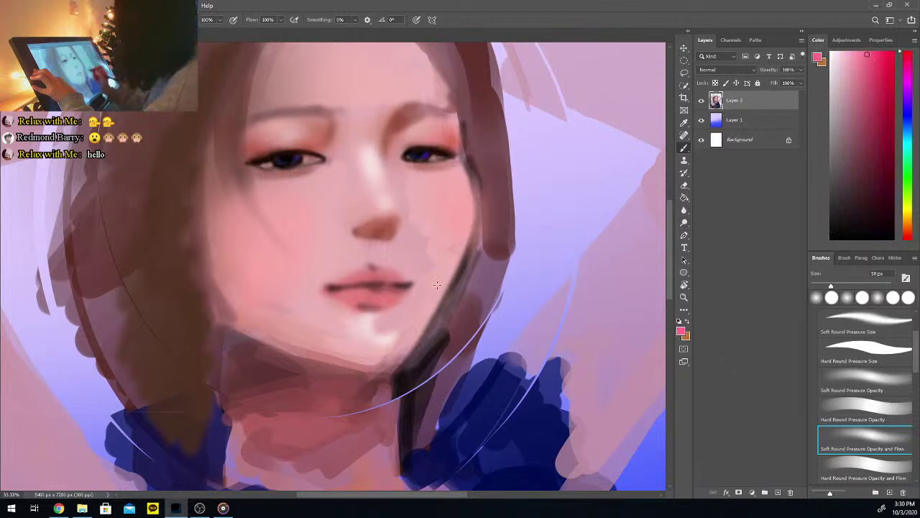
pyautogui.moveTo(881, 92); pyautogui.dragTo(893, 89)
pyautogui.moveTo(337, 284); pyautogui.dragTo(410, 283)
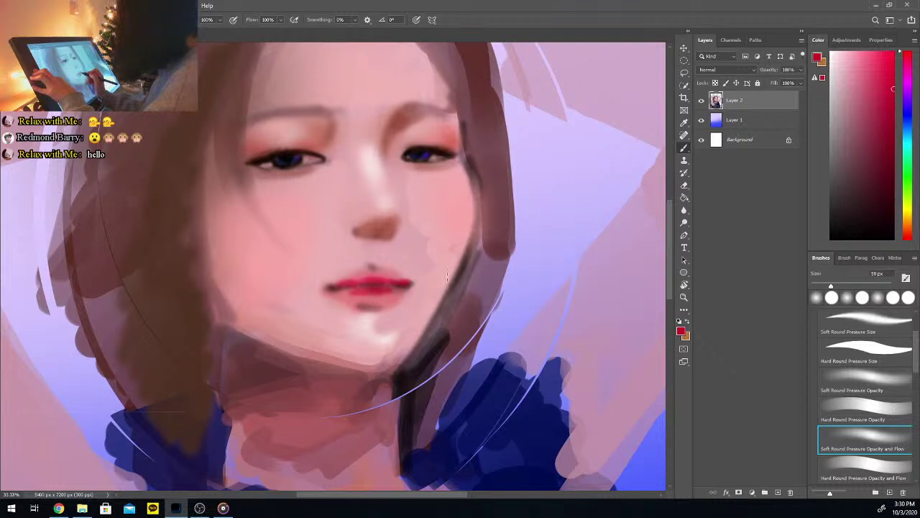
# Darken the parting line of the mouth with deep maroon and sample the dark red at its centre
pyautogui.click(892, 148)
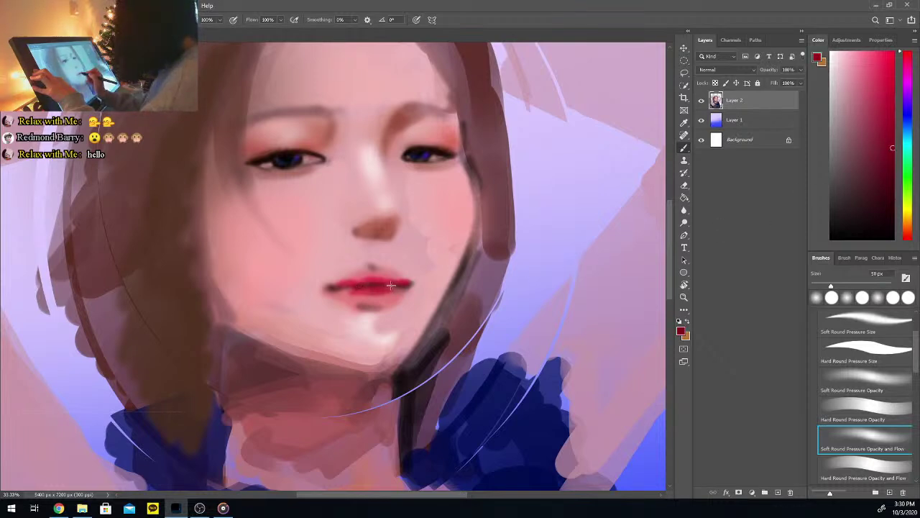
pyautogui.click(885, 233)
pyautogui.moveTo(333, 288); pyautogui.dragTo(394, 287)
pyautogui.keyDown('alt'); pyautogui.click(374, 289); pyautogui.keyUp('alt')
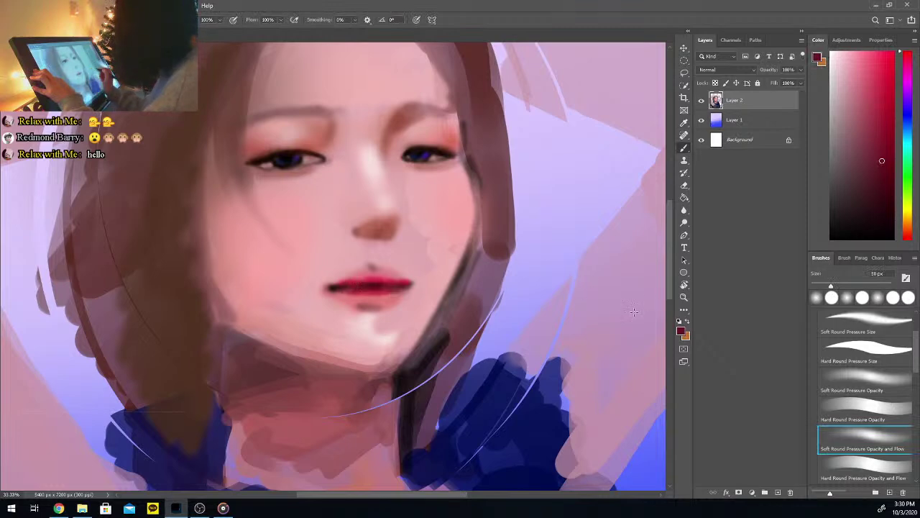
# Choose a bright crimson and redden the upper lip and the left side of the lower lip
pyautogui.click(856, 69)
pyautogui.click(859, 80)
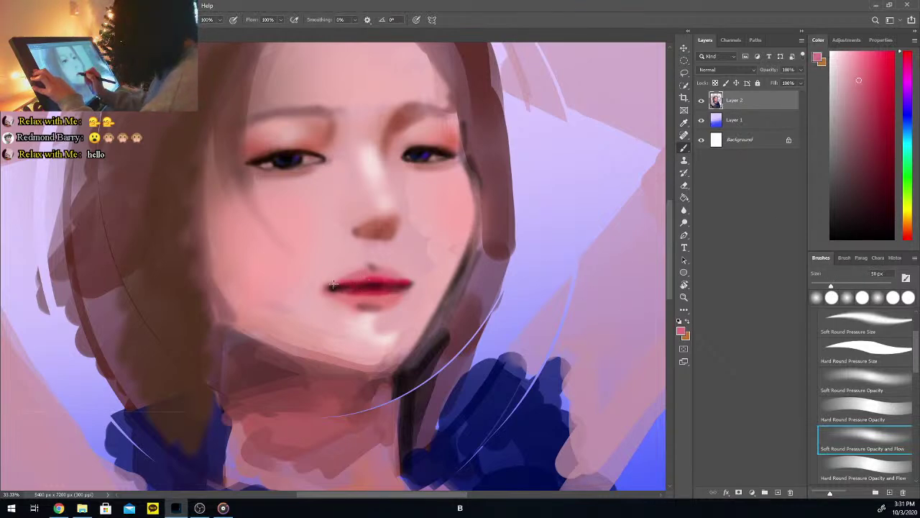
pyautogui.moveTo(874, 86); pyautogui.dragTo(894, 82)
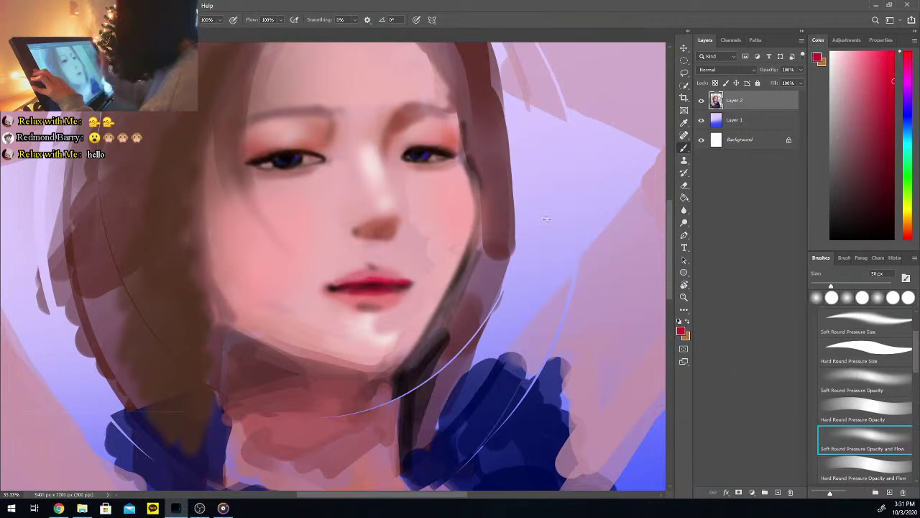
pyautogui.moveTo(379, 277); pyautogui.dragTo(404, 282)
pyautogui.moveTo(339, 287)
pyautogui.mouseDown()
pyautogui.moveTo(397, 293)
pyautogui.moveTo(355, 300)
pyautogui.mouseUp()
# Enlarge the soft brush, sample reds from the lower lip, and fill out both lips up to the cupid's bow
pyautogui.moveTo(831, 286); pyautogui.dragTo(837, 286)
pyautogui.press('i')
pyautogui.click(344, 300)
pyautogui.press('b')
pyautogui.press('i')
pyautogui.click(371, 296)
pyautogui.press('b')
pyautogui.moveTo(346, 295)
pyautogui.mouseDown()
pyautogui.moveTo(388, 300)
pyautogui.moveTo(339, 281)
pyautogui.moveTo(385, 276)
pyautogui.mouseUp()
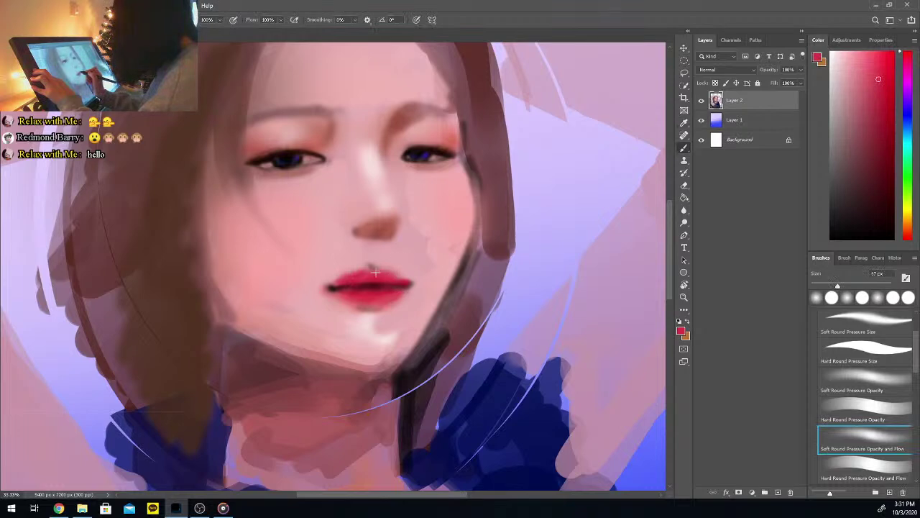
# Sample deeper reds around the parting line and blend them into the upper and lower lips
pyautogui.keyDown('alt'); pyautogui.click(365, 284); pyautogui.keyUp('alt')
pyautogui.click(355, 281)
pyautogui.press('b')
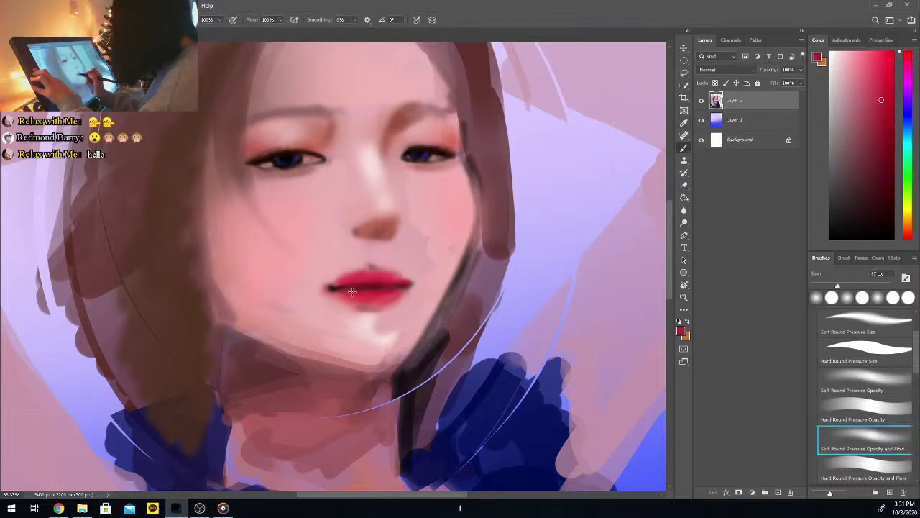
pyautogui.press('i')
pyautogui.click(341, 292)
pyautogui.press('b')
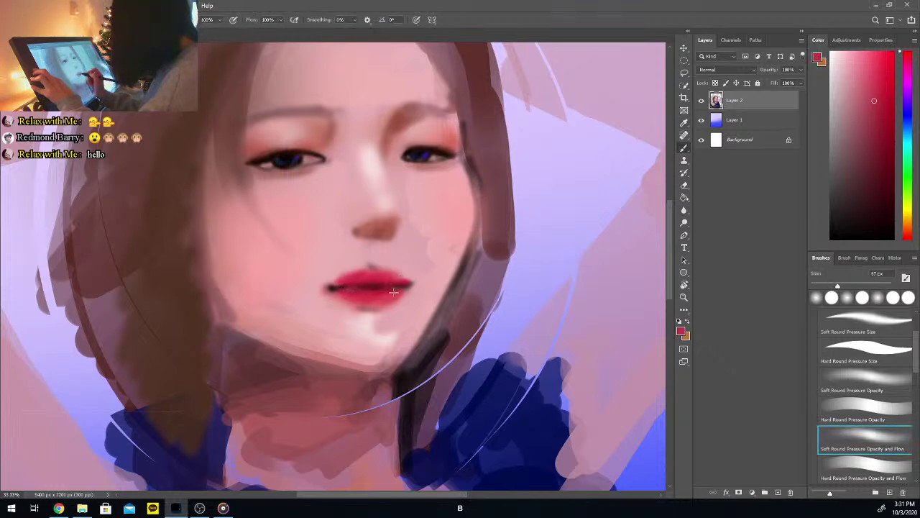
# Sample pinks and reds from the lip edges and soften the outer contour of both lips
pyautogui.press('i')
pyautogui.click(351, 275)
pyautogui.press('b')
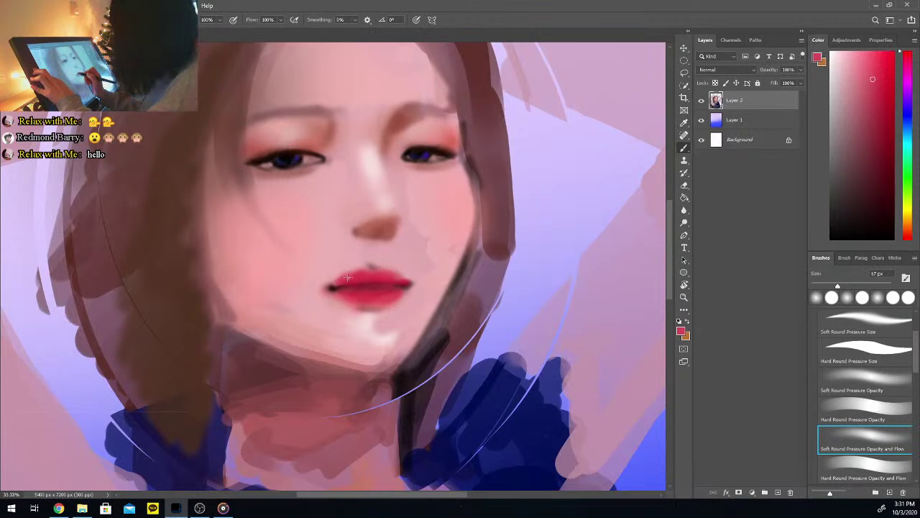
pyautogui.press('i')
pyautogui.click(339, 281)
pyautogui.press('b')
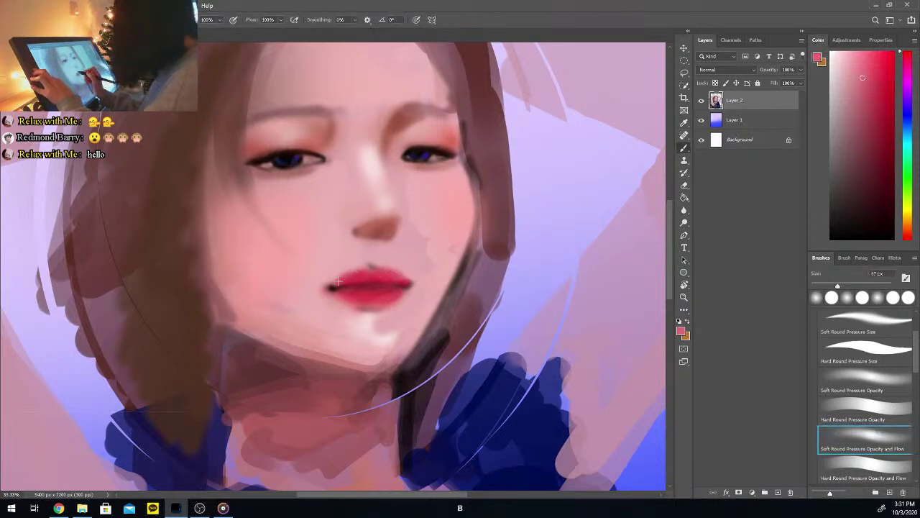
pyautogui.press('i')
pyautogui.click(394, 298)
pyautogui.press('b')
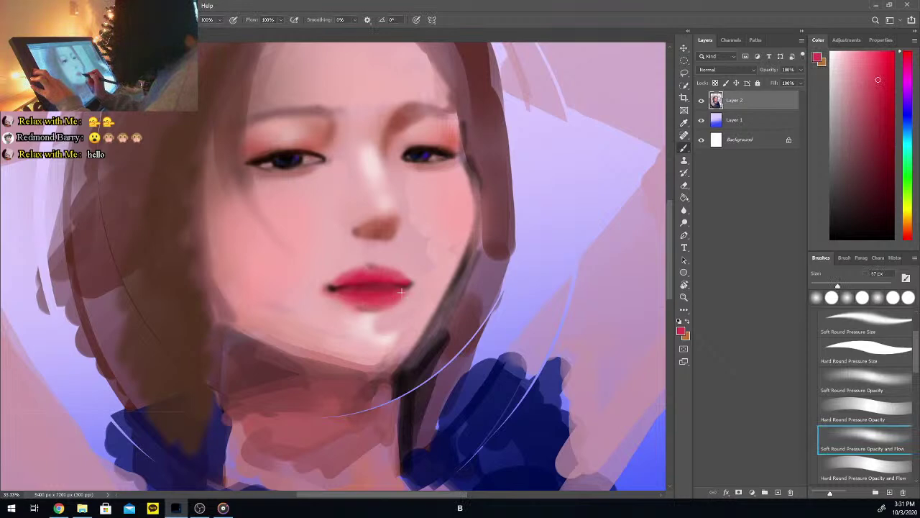
# Sample the skin pink beside the mouth and clean up the lower lip's bottom edge
pyautogui.press('i')
pyautogui.click(341, 305)
pyautogui.press('b')
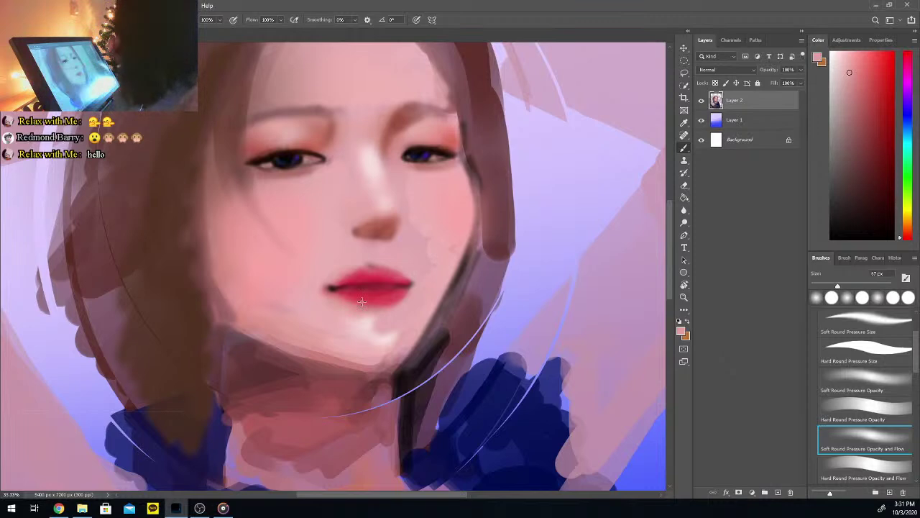
# Strengthen the parting line towards the right mouth corner with dark red, and resample the lower lip's crimson
pyautogui.moveTo(883, 159); pyautogui.dragTo(913, 164)
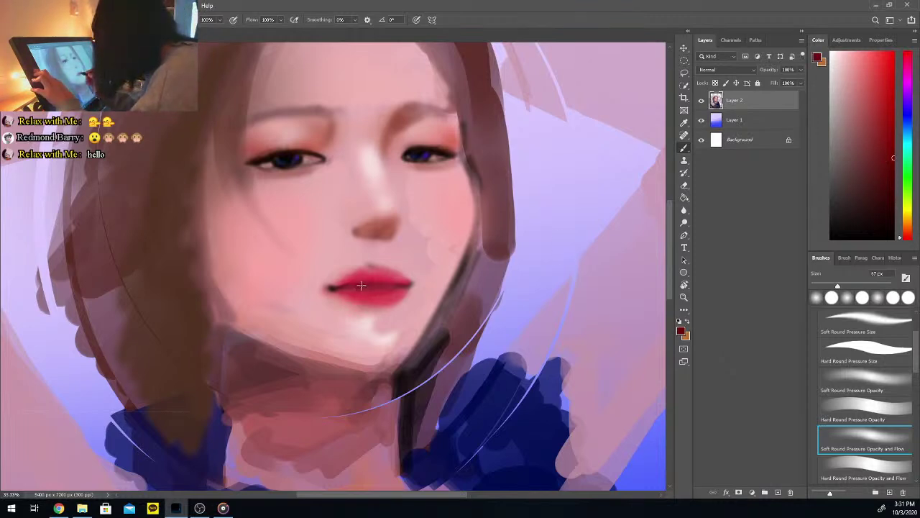
pyautogui.moveTo(374, 282); pyautogui.dragTo(408, 286)
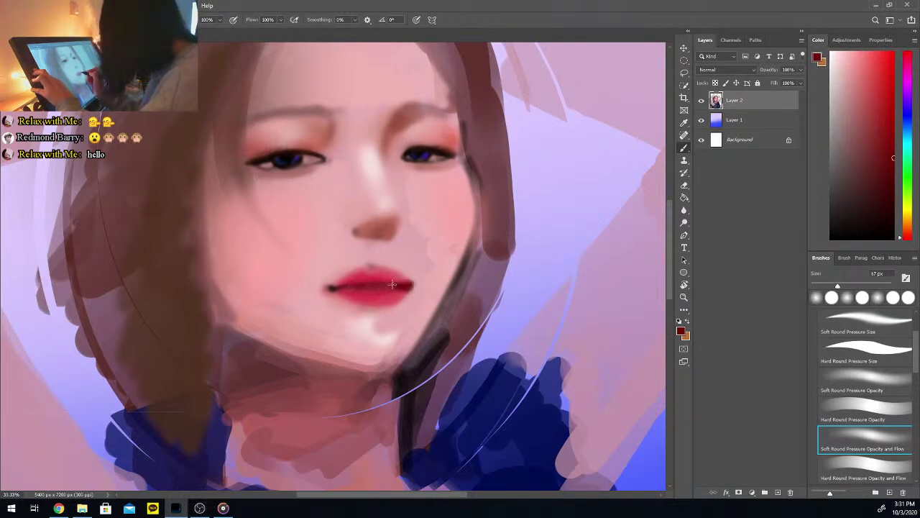
pyautogui.keyDown('alt'); pyautogui.click(353, 292); pyautogui.keyUp('alt')
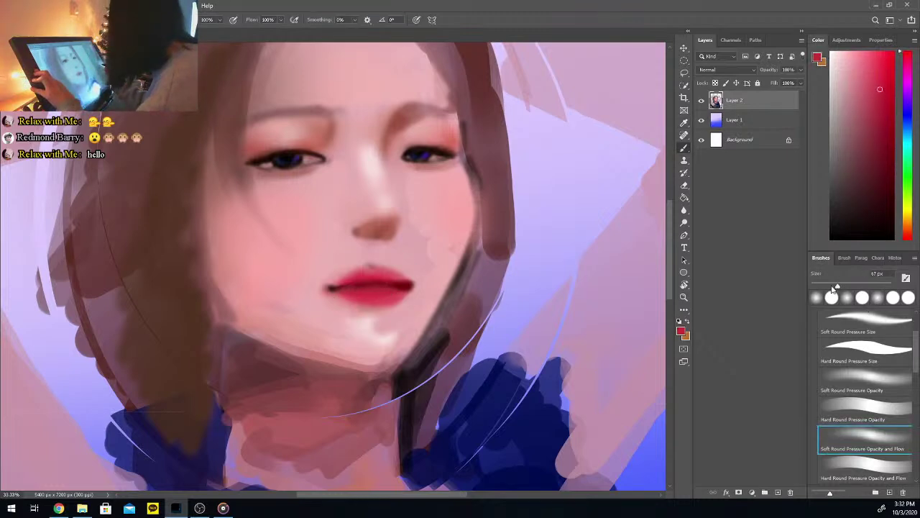
# Reduce the brush, deepen the mouth corners with near-black maroon, and blend the lips with sampled crimson
pyautogui.click(894, 199)
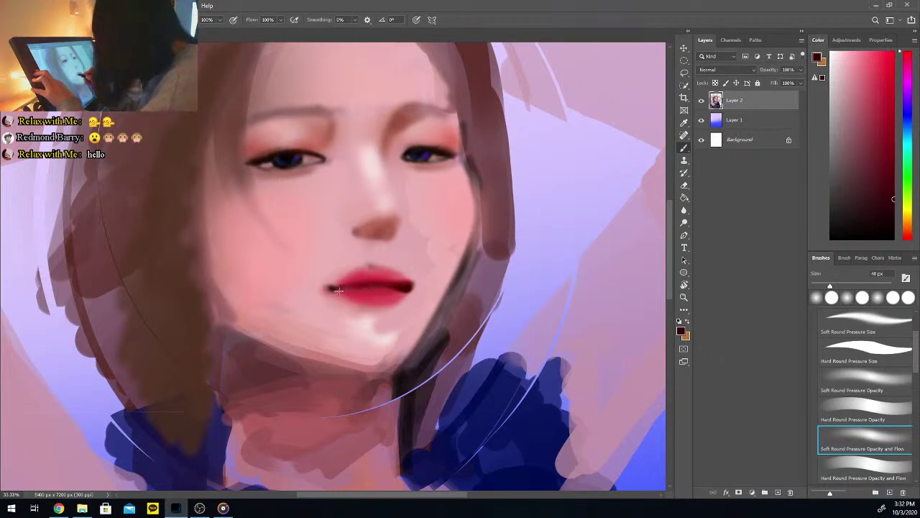
pyautogui.press('i')
pyautogui.click(391, 295)
pyautogui.press('b')
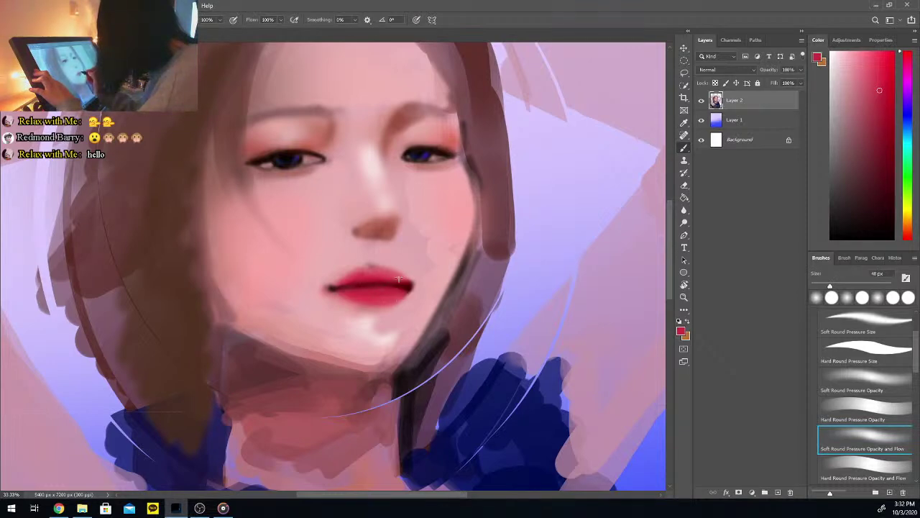
# Sample nearby skin tones and trim the upper lip's contour, the right mouth corner and the lower lip's edge
pyautogui.press('i')
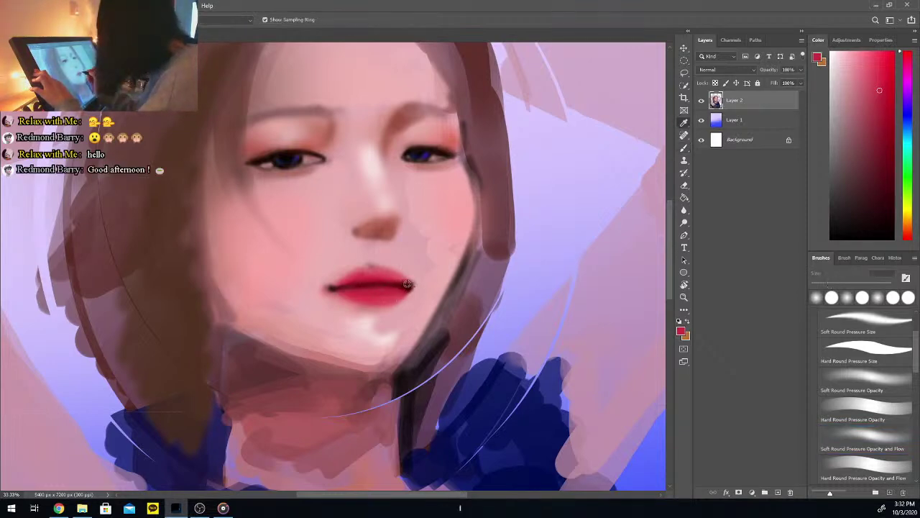
pyautogui.click(373, 261)
pyautogui.press('b')
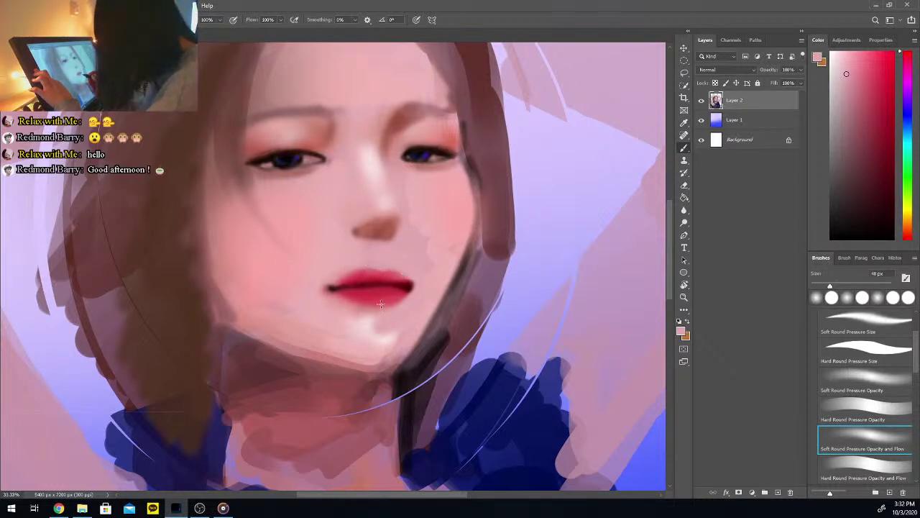
pyautogui.press('i')
pyautogui.click(409, 272)
pyautogui.press('b')
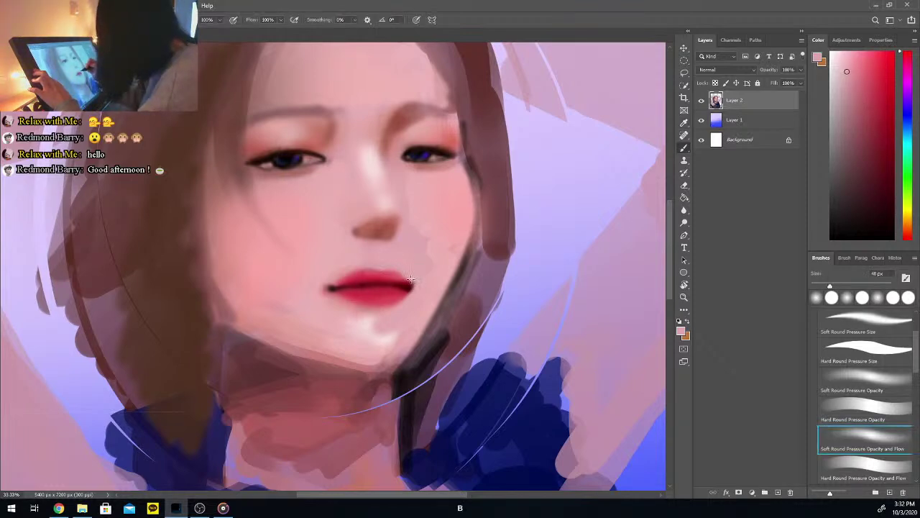
pyautogui.press('i')
pyautogui.click(379, 315)
pyautogui.press('b')
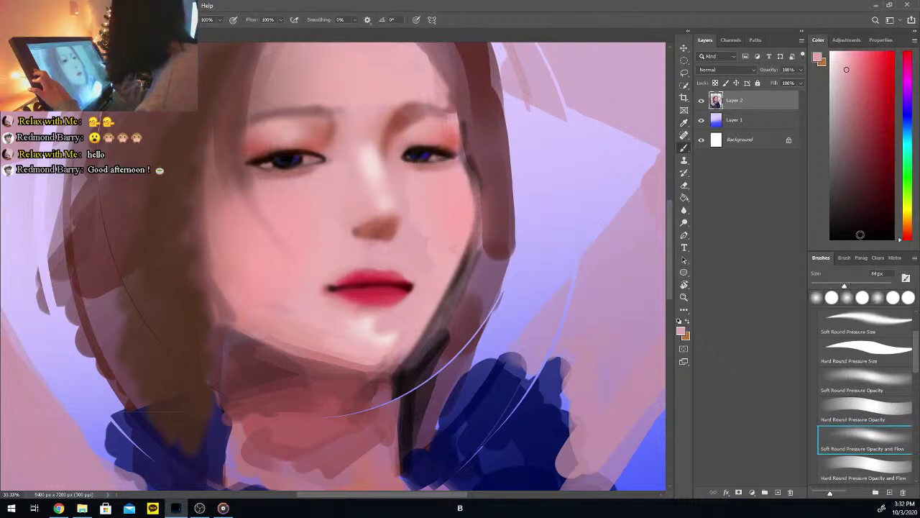
# Enlarge the brush and paint a soft shadow beneath the lower lip in muted rose and darker red
pyautogui.click(860, 97)
pyautogui.moveTo(372, 316)
pyautogui.mouseDown()
pyautogui.moveTo(387, 315)
pyautogui.moveTo(355, 310)
pyautogui.mouseUp()
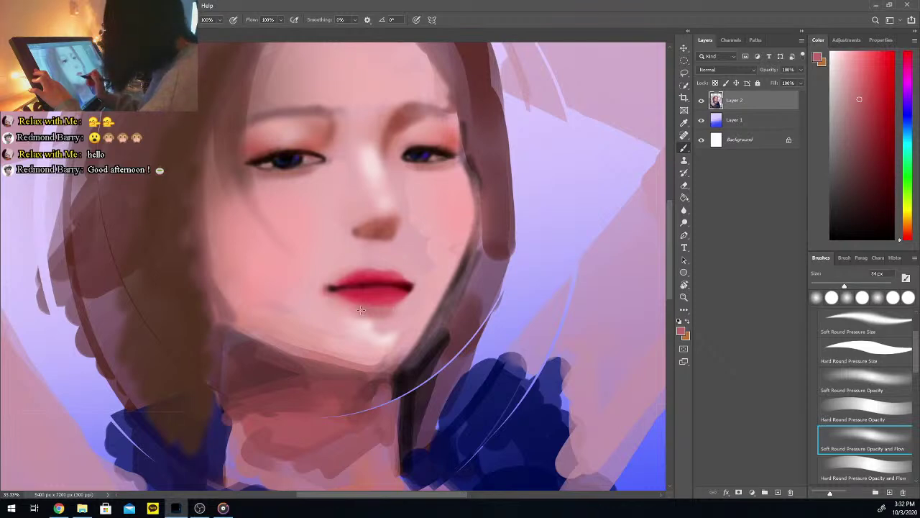
pyautogui.click(867, 142)
pyautogui.moveTo(370, 311)
pyautogui.mouseDown()
pyautogui.moveTo(340, 301)
pyautogui.moveTo(390, 305)
pyautogui.moveTo(361, 309)
pyautogui.mouseUp()
# Paint the nose's underside in dark maroon, and soften its left side and tip with sampled skin tones
pyautogui.click(874, 181)
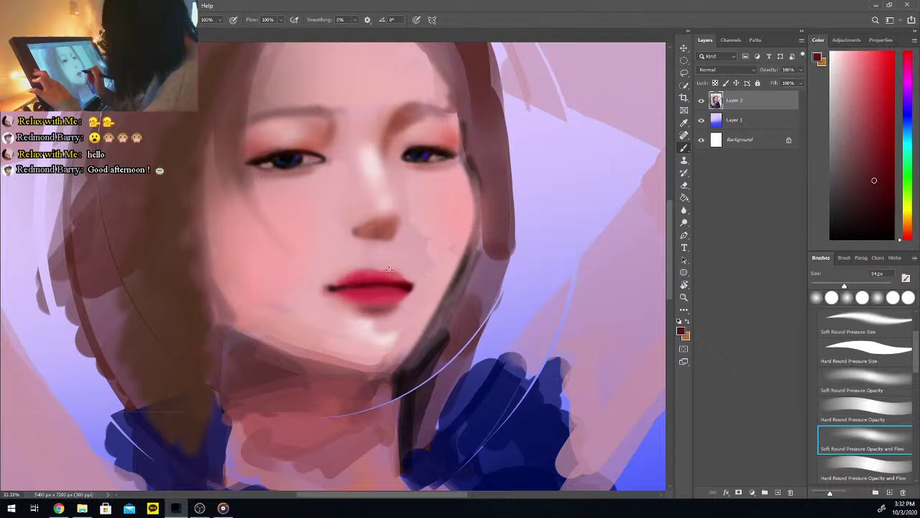
pyautogui.moveTo(376, 238)
pyautogui.mouseDown()
pyautogui.moveTo(390, 240)
pyautogui.moveTo(365, 240)
pyautogui.moveTo(374, 228)
pyautogui.moveTo(392, 237)
pyautogui.mouseUp()
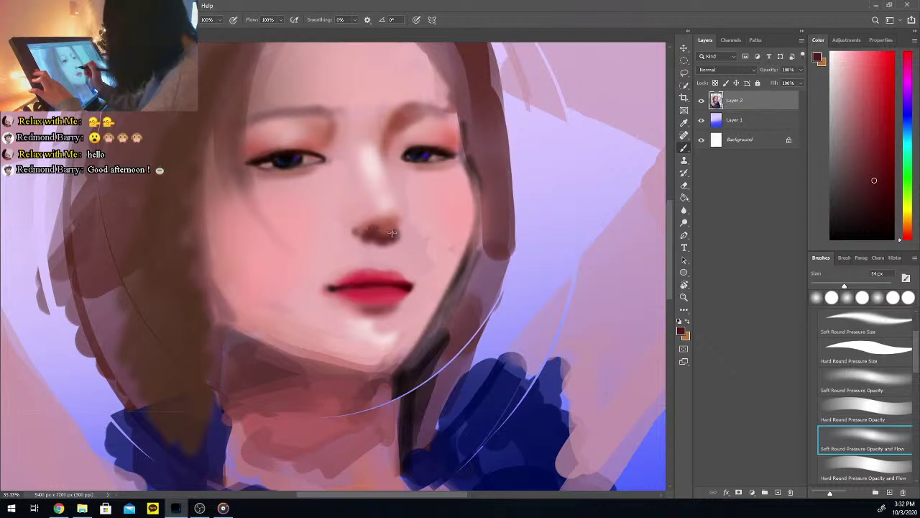
pyautogui.keyDown('alt'); pyautogui.click(395, 238); pyautogui.keyUp('alt')
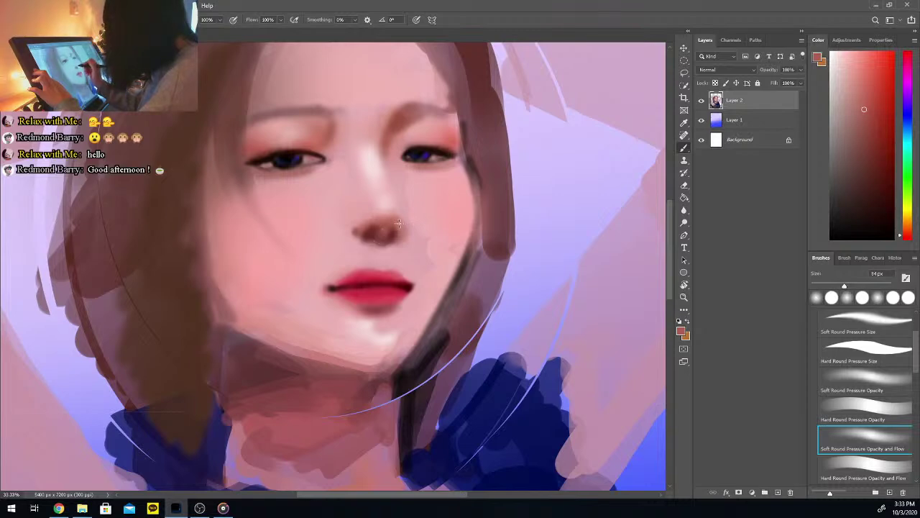
pyautogui.keyDown('alt'); pyautogui.click(362, 218); pyautogui.keyUp('alt')
pyautogui.press('b')
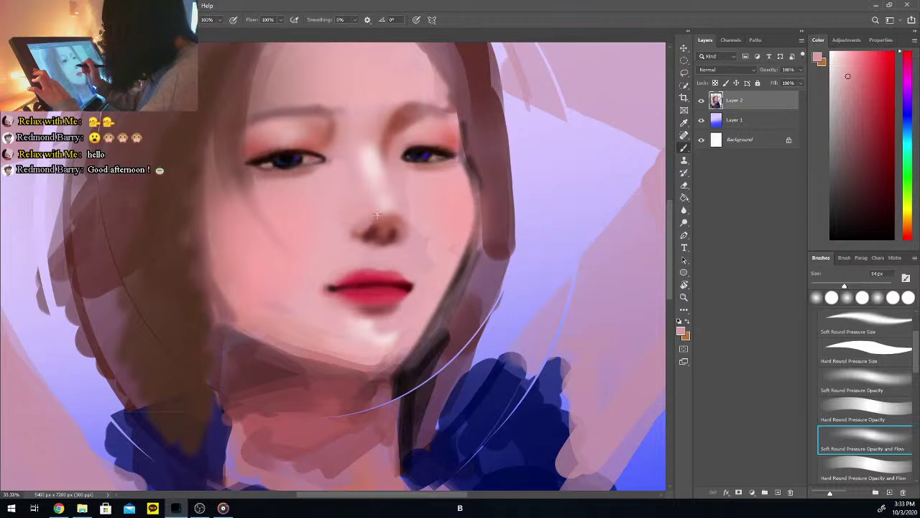
pyautogui.keyDown('alt'); pyautogui.click(354, 227); pyautogui.keyUp('alt')
pyautogui.press('b')
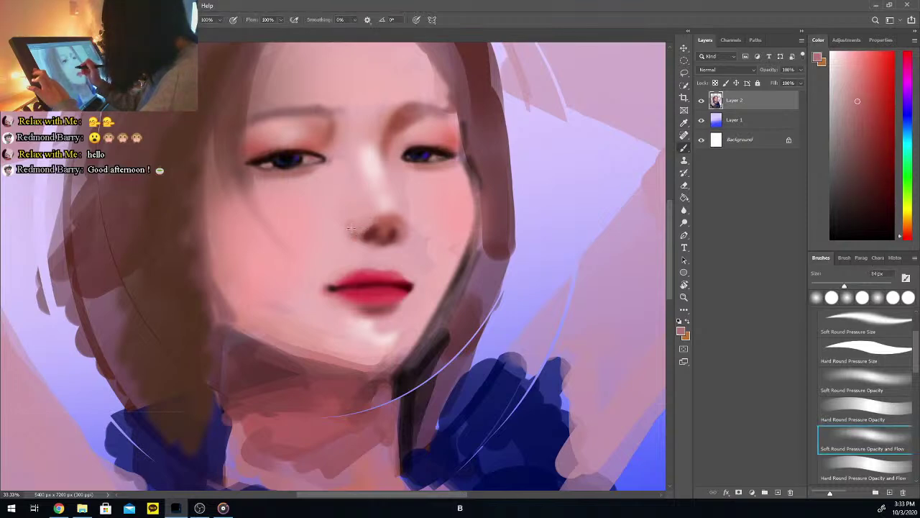
# Refine the nose tip and left nostril with sampled skin pinks and reddish brown
pyautogui.keyDown('alt'); pyautogui.click(410, 228); pyautogui.keyUp('alt')
pyautogui.keyDown('alt'); pyautogui.click(386, 215); pyautogui.keyUp('alt')
pyautogui.press('b')
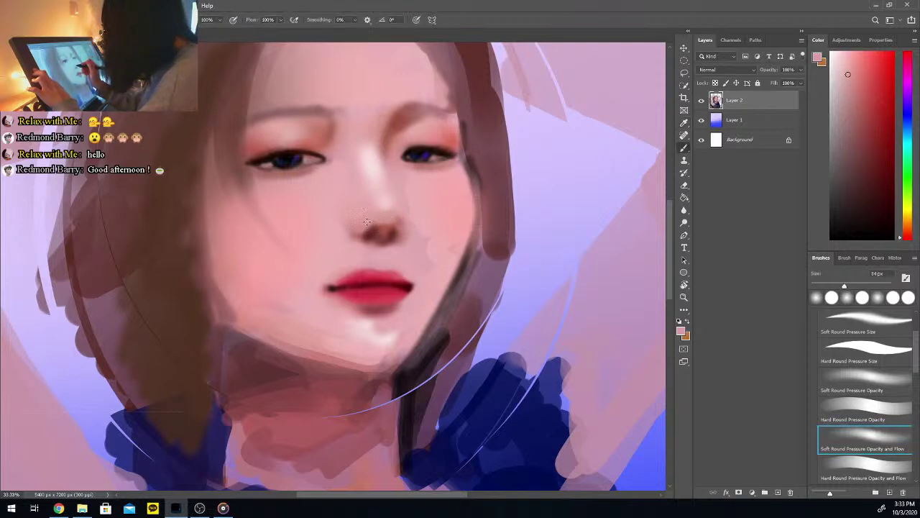
pyautogui.keyDown('alt'); pyautogui.click(369, 233); pyautogui.keyUp('alt')
pyautogui.press('b')
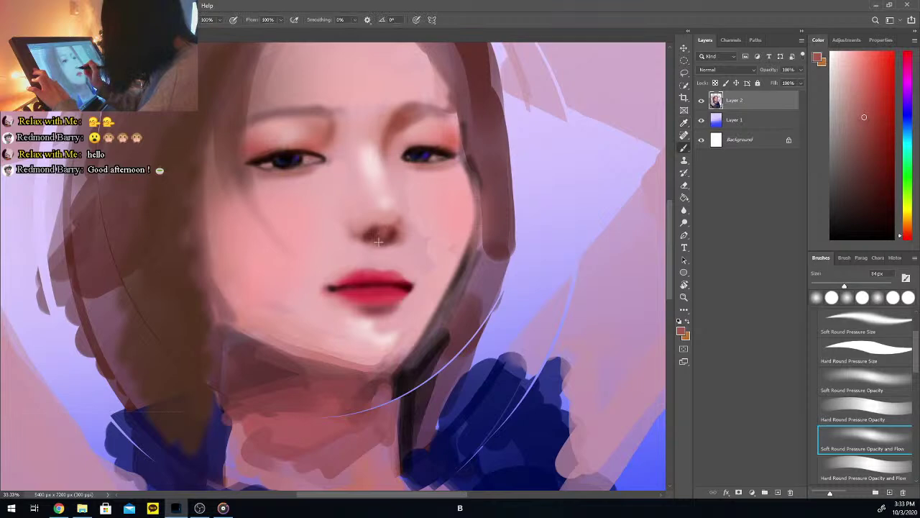
# Sample the eyelid pink and brown hair colour, and paint the right eyebrow straighter with the brown
pyautogui.keyDown('alt'); pyautogui.click(414, 131); pyautogui.keyUp('alt')
pyautogui.press('b')
pyautogui.press('i')
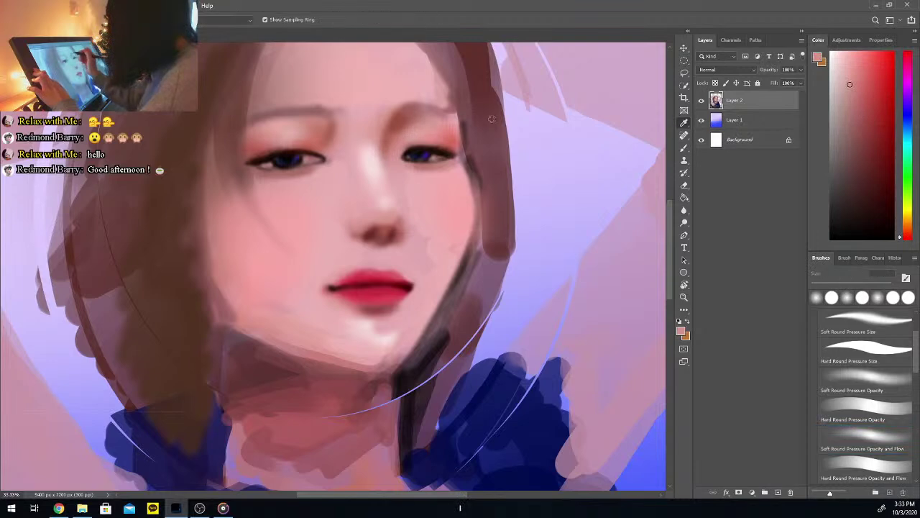
pyautogui.click(481, 113)
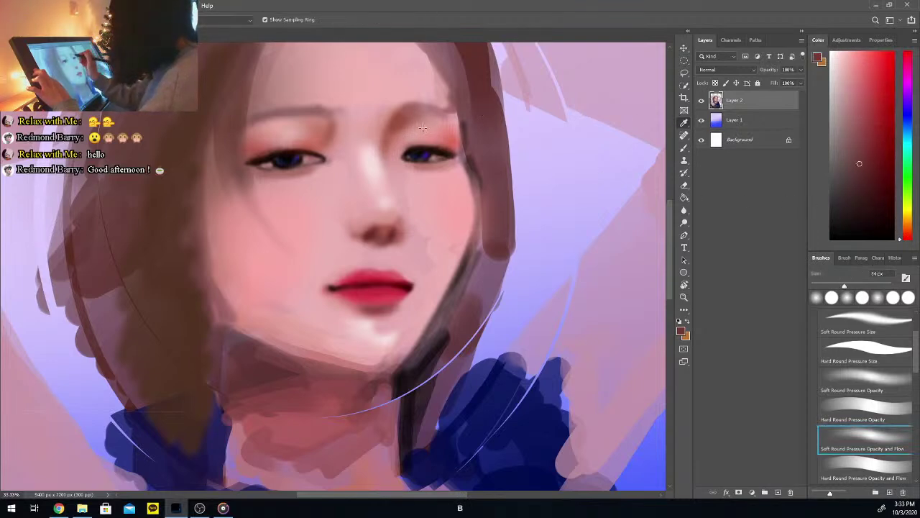
pyautogui.press('b')
pyautogui.moveTo(427, 117)
pyautogui.mouseDown()
pyautogui.moveTo(461, 120)
pyautogui.moveTo(415, 115)
pyautogui.moveTo(444, 110)
pyautogui.moveTo(417, 115)
pyautogui.mouseUp()
# Clean the skin above the right eyebrow with sampled forehead tone and extend the brow with its sampled brown
pyautogui.press('i')
pyautogui.click(393, 102)
pyautogui.press('b')
pyautogui.press('i')
pyautogui.click(406, 117)
pyautogui.press('b')
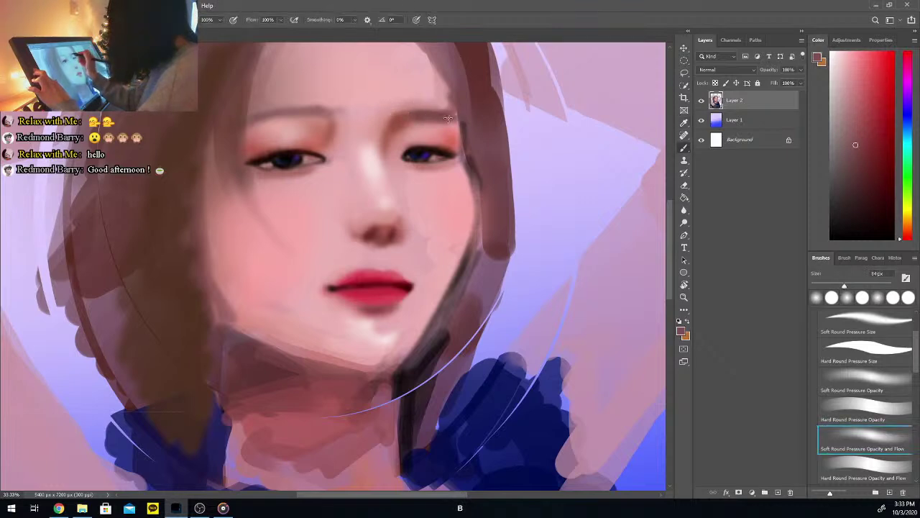
# Darken the left eyebrow along its length with the same muted brown
pyautogui.moveTo(273, 118); pyautogui.dragTo(320, 111)
pyautogui.rightClick(307, 111)
pyautogui.click(296, 112)
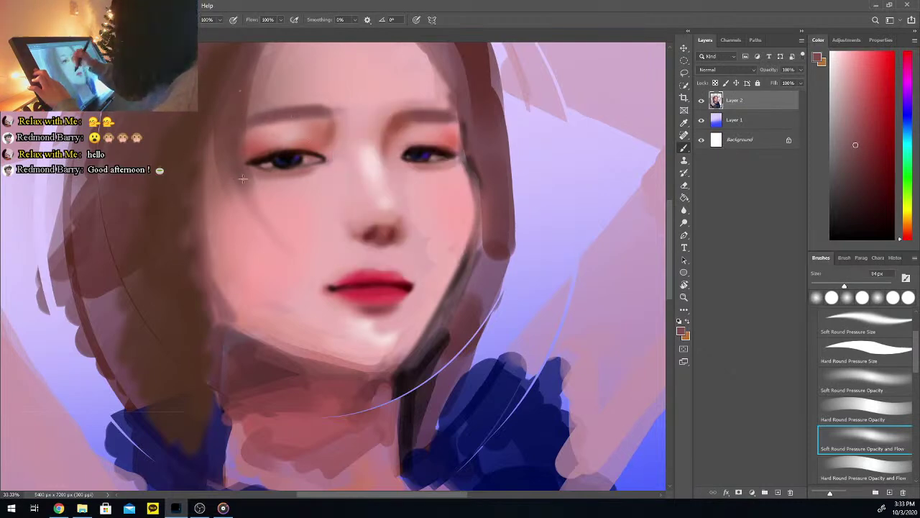
# Paint a thin curved brown hair strand from the left temple across the cheek toward the mouth
pyautogui.moveTo(247, 181); pyautogui.dragTo(276, 240)
pyautogui.moveTo(231, 198)
pyautogui.mouseDown()
pyautogui.moveTo(260, 253)
pyautogui.moveTo(293, 277)
pyautogui.mouseUp()
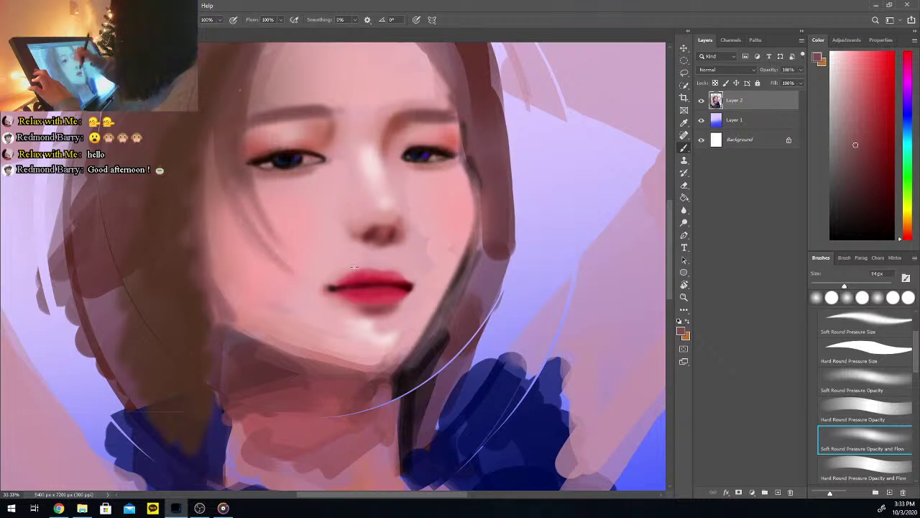
pyautogui.moveTo(237, 200)
pyautogui.mouseDown()
pyautogui.moveTo(257, 240)
pyautogui.moveTo(299, 277)
pyautogui.mouseUp()
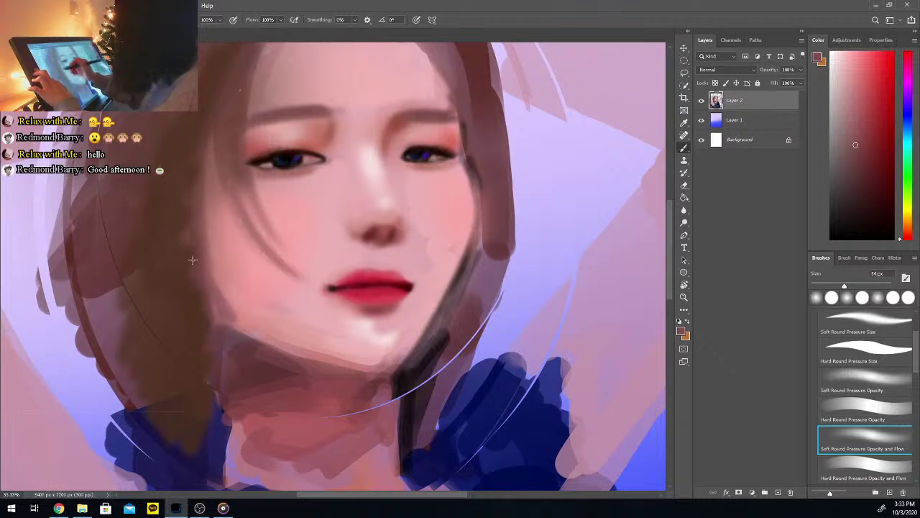
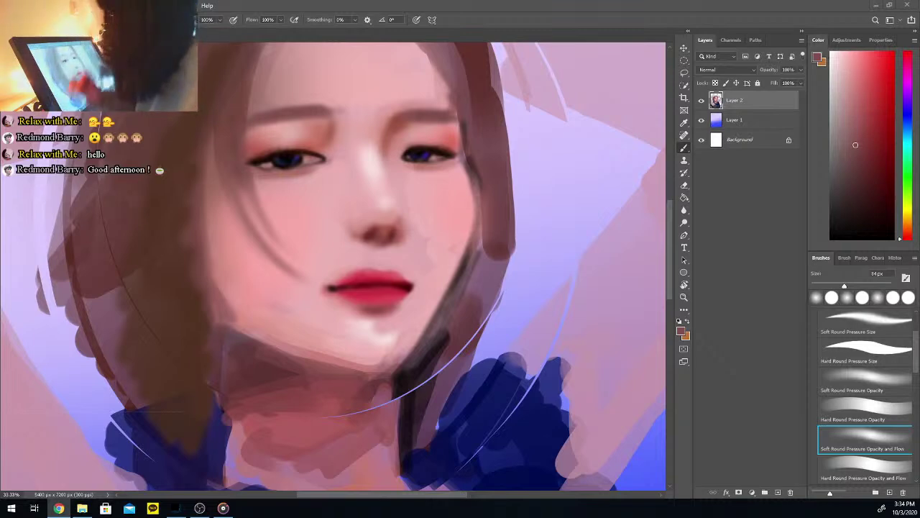
# Choose a golden yellow, enlarge the brush to 269 px and paint yellow over the upper left section of hair
pyautogui.hotkey('ctrl', '-')
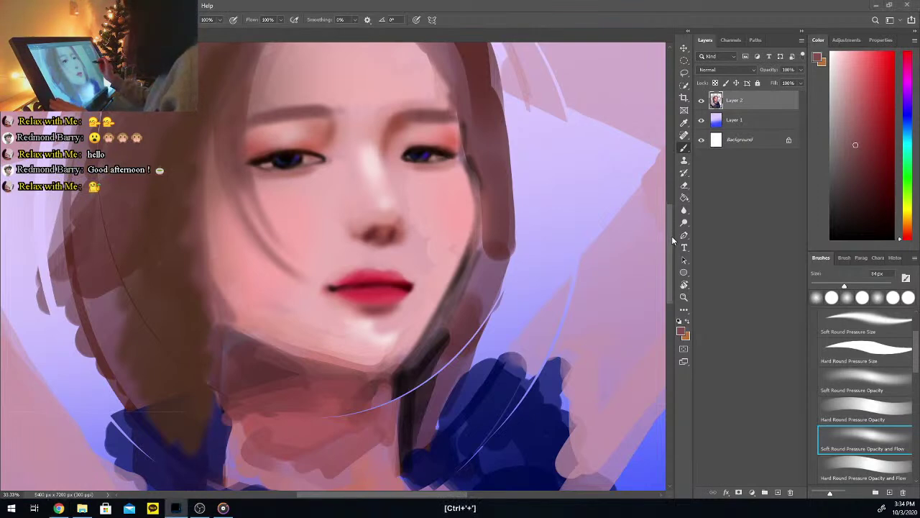
pyautogui.hotkey('ctrl', '-')
pyautogui.hotkey('ctrl', '-')
pyautogui.hotkey('ctrl', '-')
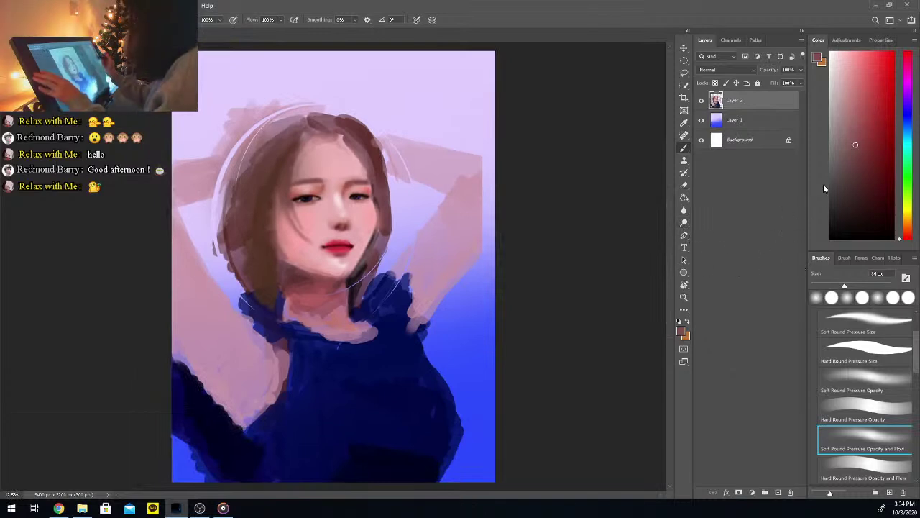
pyautogui.moveTo(907, 201); pyautogui.dragTo(907, 217)
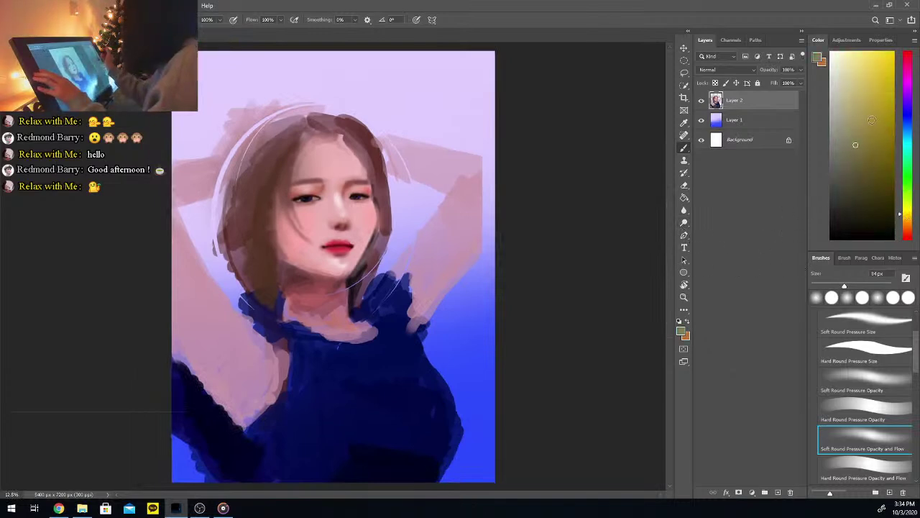
pyautogui.click(857, 51)
pyautogui.moveTo(852, 57); pyautogui.dragTo(893, 73)
pyautogui.moveTo(849, 287); pyautogui.dragTo(867, 287)
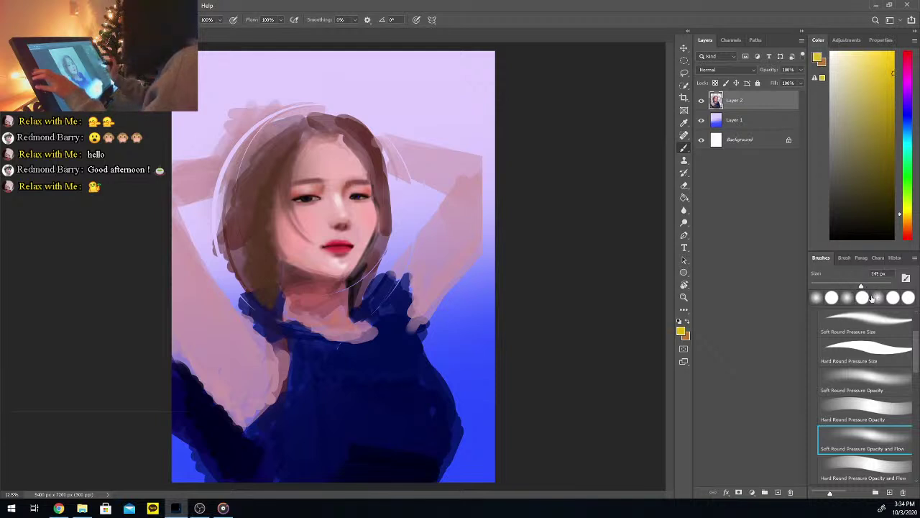
pyautogui.moveTo(868, 293); pyautogui.dragTo(874, 287)
pyautogui.moveTo(236, 215)
pyautogui.mouseDown()
pyautogui.moveTo(240, 184)
pyautogui.moveTo(234, 201)
pyautogui.moveTo(272, 155)
pyautogui.moveTo(265, 202)
pyautogui.moveTo(291, 139)
pyautogui.moveTo(265, 245)
pyautogui.moveTo(255, 211)
pyautogui.moveTo(238, 195)
pyautogui.mouseUp()
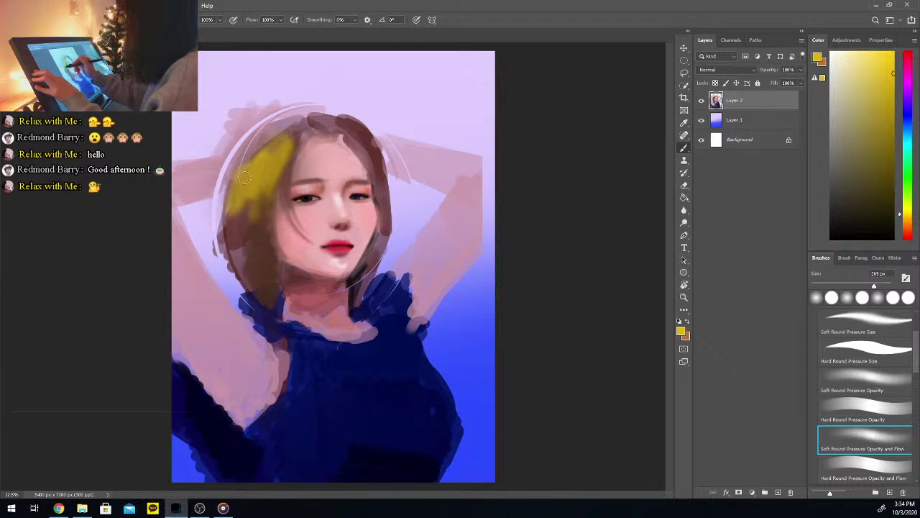
# Paint a white highlight at the crown and extend the hair's sampled yellow down its left edge
pyautogui.click(830, 52)
pyautogui.moveTo(273, 134)
pyautogui.mouseDown()
pyautogui.moveTo(296, 121)
pyautogui.moveTo(264, 129)
pyautogui.moveTo(282, 128)
pyautogui.moveTo(253, 168)
pyautogui.moveTo(275, 161)
pyautogui.moveTo(306, 123)
pyautogui.moveTo(281, 124)
pyautogui.moveTo(237, 200)
pyautogui.moveTo(292, 124)
pyautogui.moveTo(241, 214)
pyautogui.moveTo(280, 126)
pyautogui.mouseUp()
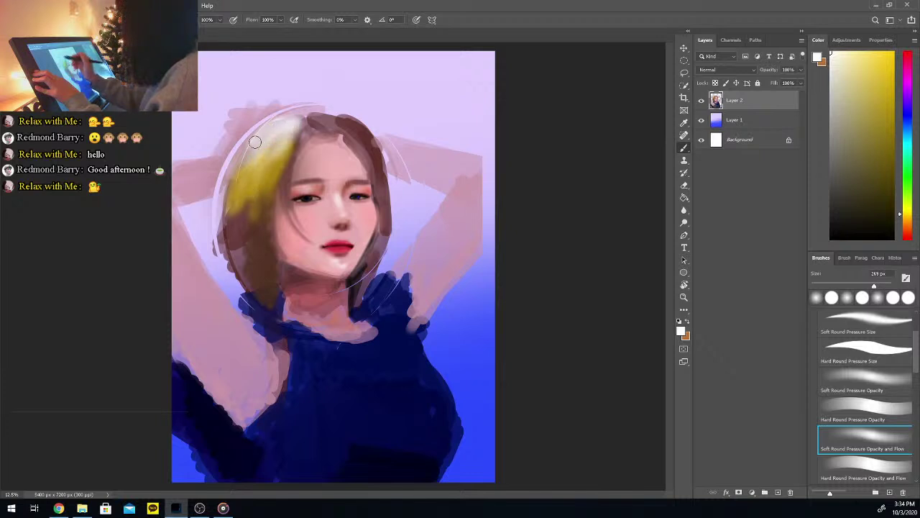
pyautogui.keyDown('alt'); pyautogui.click(250, 180); pyautogui.keyUp('alt')
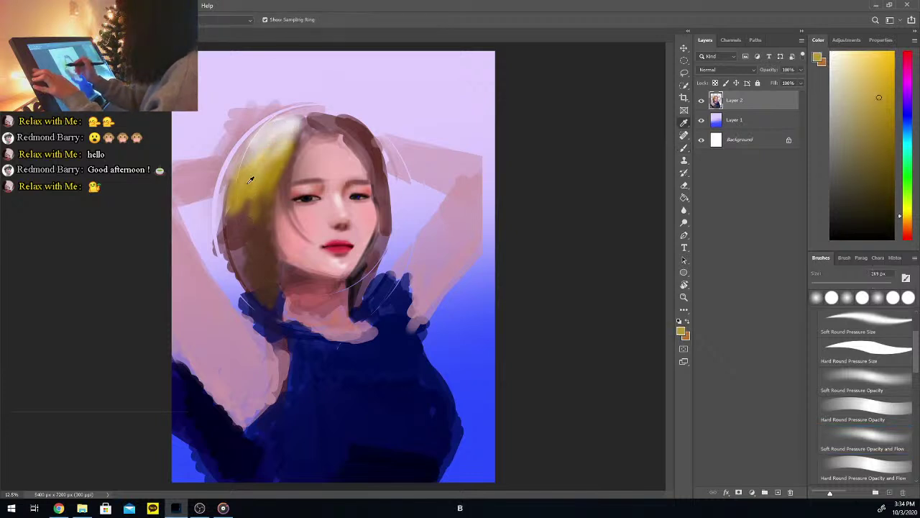
pyautogui.moveTo(245, 189)
pyautogui.mouseDown()
pyautogui.moveTo(231, 237)
pyautogui.moveTo(241, 192)
pyautogui.moveTo(237, 228)
pyautogui.mouseUp()
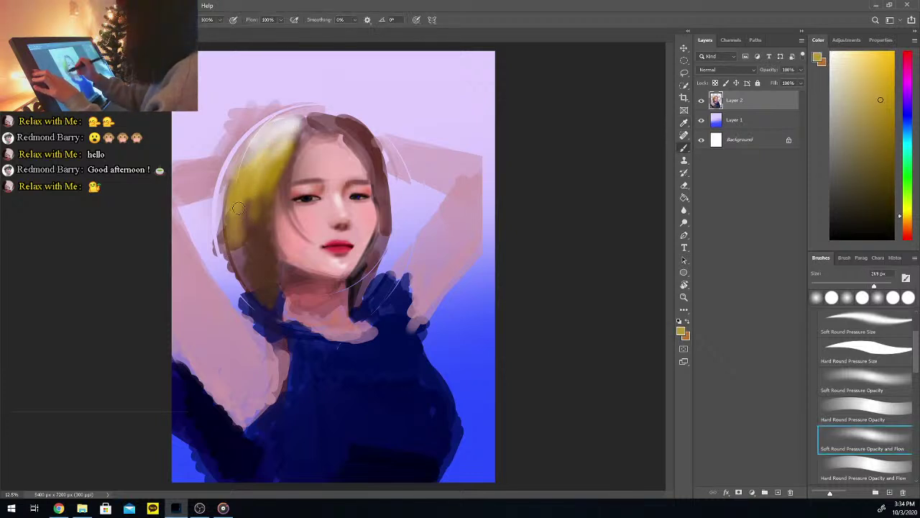
# Pick a yellow-green and paint it over the outer left hair below the yellow
pyautogui.moveTo(910, 193); pyautogui.dragTo(914, 205)
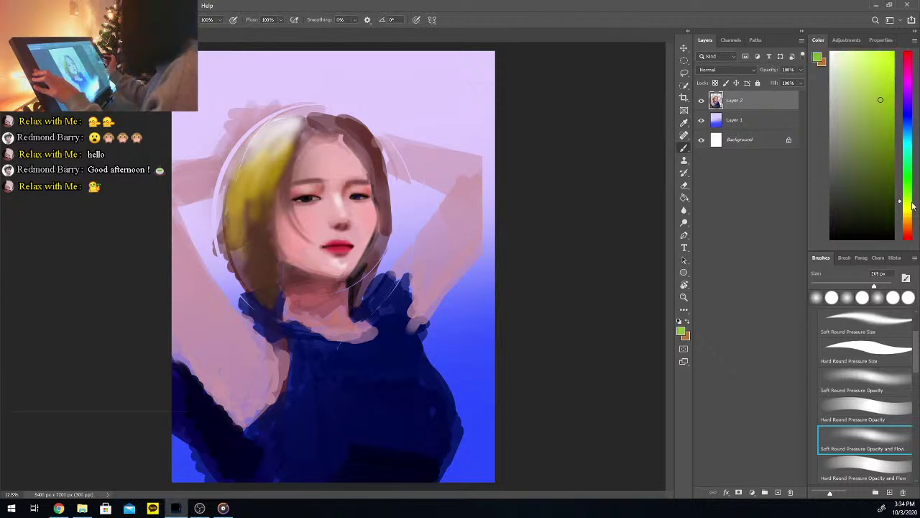
pyautogui.moveTo(243, 231)
pyautogui.mouseDown()
pyautogui.moveTo(238, 243)
pyautogui.moveTo(231, 216)
pyautogui.moveTo(250, 195)
pyautogui.moveTo(231, 207)
pyautogui.moveTo(231, 262)
pyautogui.mouseUp()
pyautogui.moveTo(233, 214); pyautogui.dragTo(235, 275)
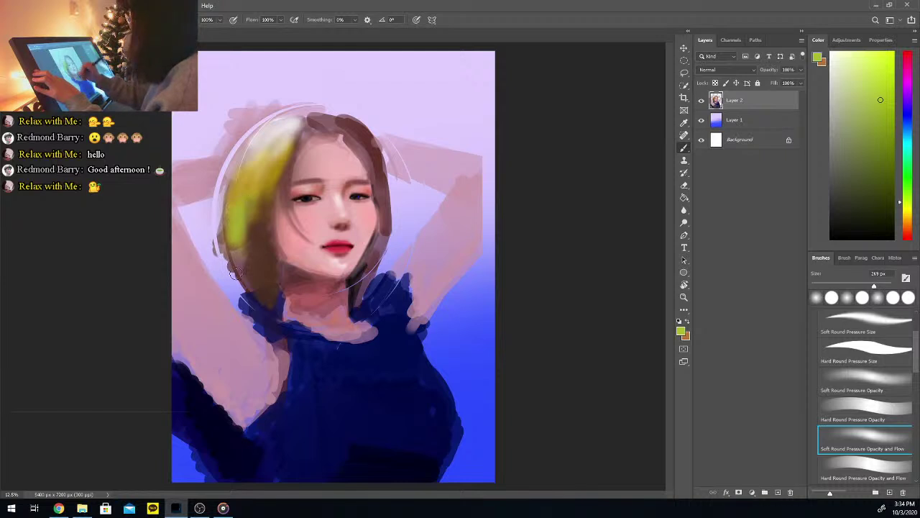
# Tint the right crown hair light blue, and paint purple down the right hair and the lower left lock
pyautogui.click(909, 119)
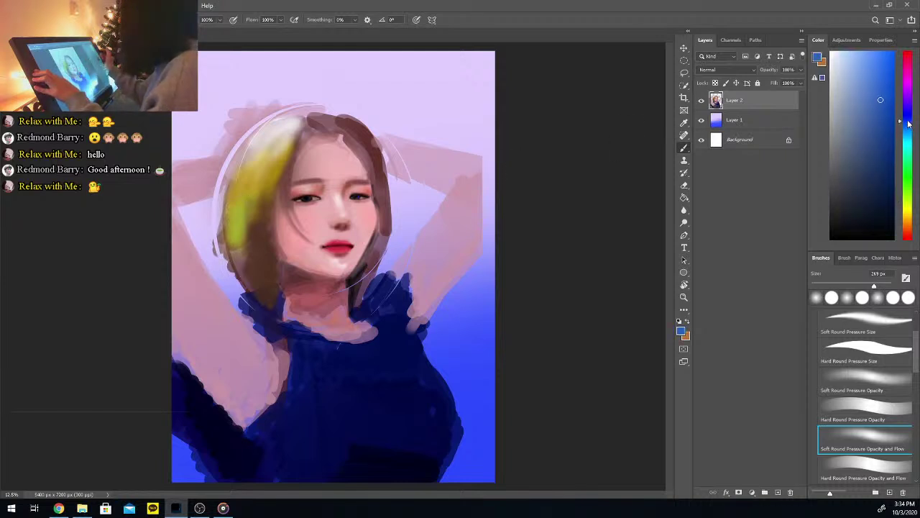
pyautogui.click(867, 56)
pyautogui.moveTo(351, 142)
pyautogui.mouseDown()
pyautogui.moveTo(329, 126)
pyautogui.moveTo(352, 137)
pyautogui.moveTo(327, 128)
pyautogui.moveTo(354, 149)
pyautogui.moveTo(326, 118)
pyautogui.moveTo(373, 148)
pyautogui.moveTo(312, 117)
pyautogui.moveTo(375, 164)
pyautogui.mouseUp()
pyautogui.click(905, 95)
pyautogui.moveTo(341, 125)
pyautogui.mouseDown()
pyautogui.moveTo(381, 175)
pyautogui.moveTo(348, 122)
pyautogui.moveTo(384, 199)
pyautogui.moveTo(368, 153)
pyautogui.moveTo(381, 216)
pyautogui.moveTo(382, 194)
pyautogui.moveTo(366, 270)
pyautogui.mouseUp()
pyautogui.moveTo(261, 301)
pyautogui.mouseDown()
pyautogui.moveTo(271, 375)
pyautogui.moveTo(262, 343)
pyautogui.moveTo(267, 246)
pyautogui.mouseUp()
# Paint the right hairline black with a smaller brush from the forehead down to the outer eye
pyautogui.hotkey('ctrl', '-')
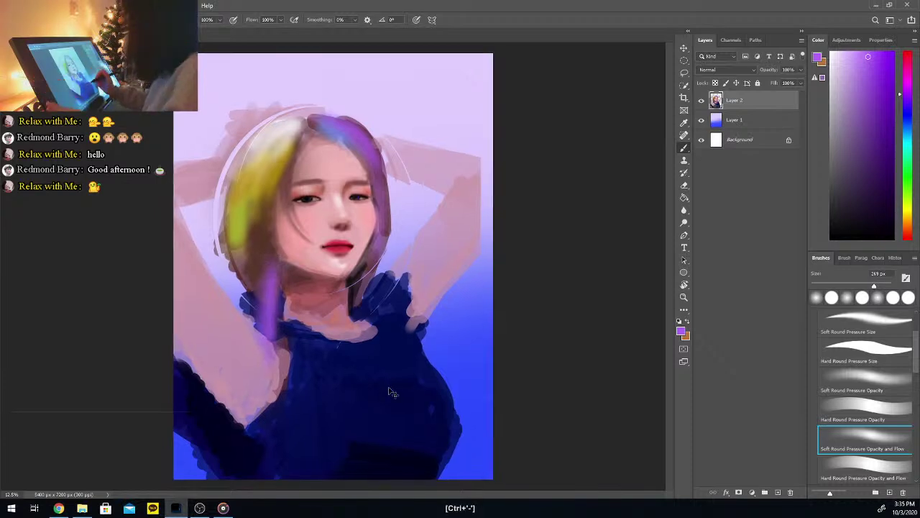
pyautogui.hotkey('ctrl', '+')
pyautogui.hotkey('ctrl', '+')
pyautogui.hotkey('ctrl', '+')
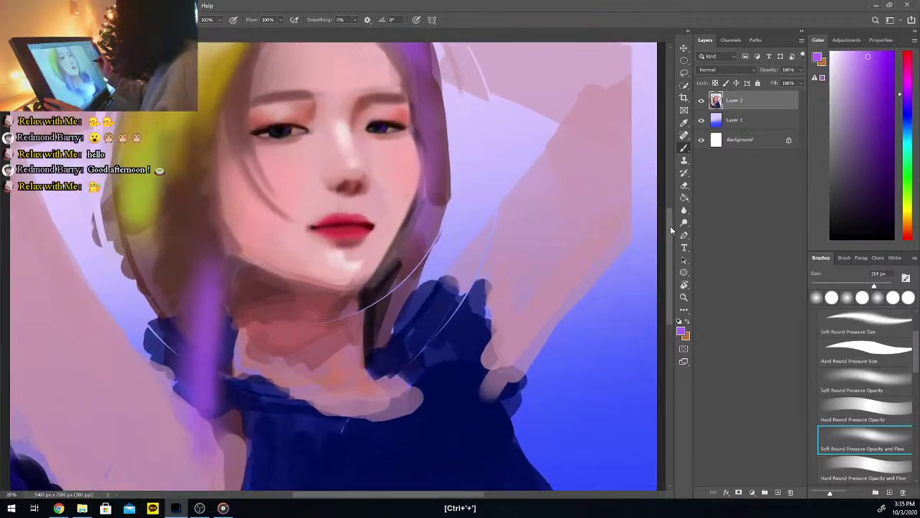
pyautogui.scroll(-2, 503, 323)
pyautogui.click(831, 238)
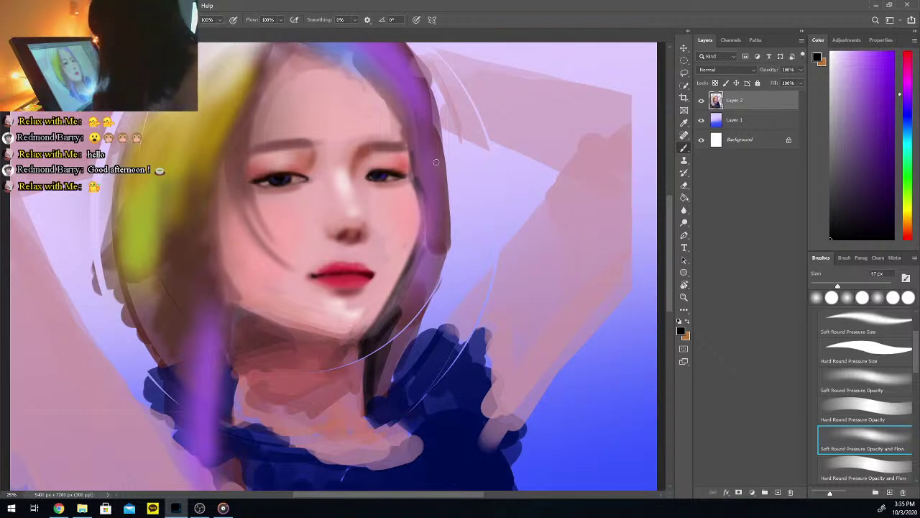
pyautogui.moveTo(354, 59); pyautogui.dragTo(399, 121)
pyautogui.moveTo(372, 79); pyautogui.dragTo(404, 152)
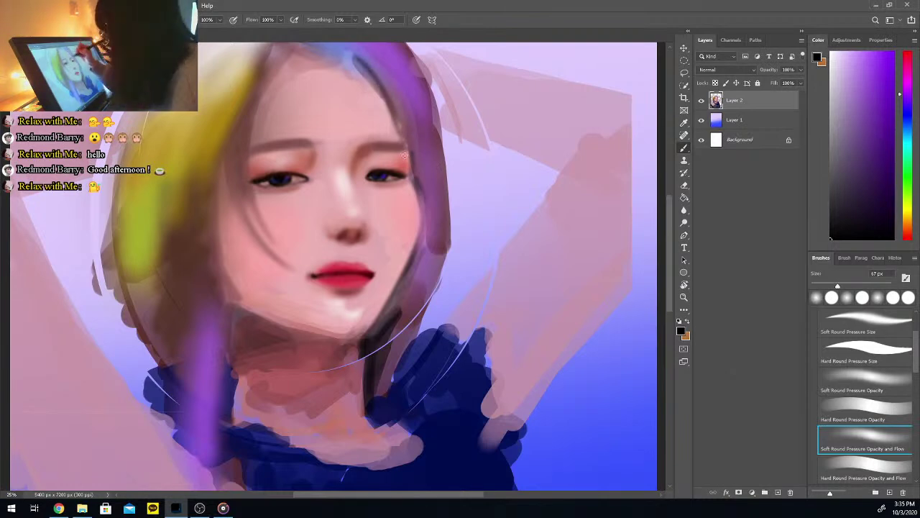
pyautogui.moveTo(373, 78); pyautogui.dragTo(415, 184)
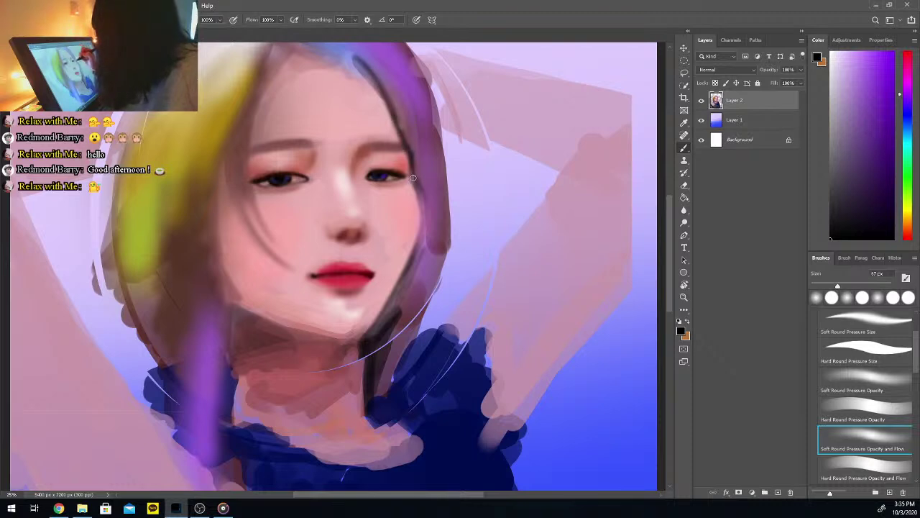
pyautogui.moveTo(402, 140); pyautogui.dragTo(409, 176)
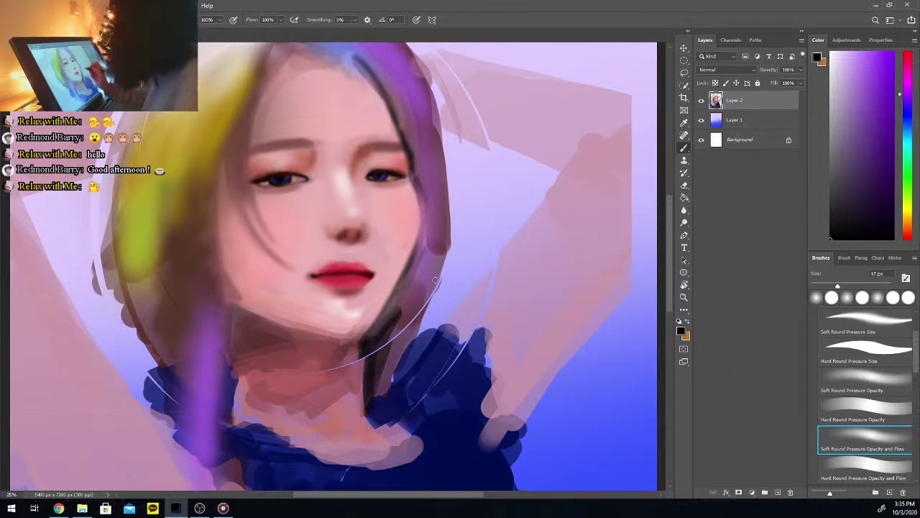
pyautogui.hotkey('ctrl', 'z')
# Refine the right eyebrow and its lower edge with muted browns sampled around the brow
pyautogui.press('i')
pyautogui.click(389, 147)
pyautogui.press('b')
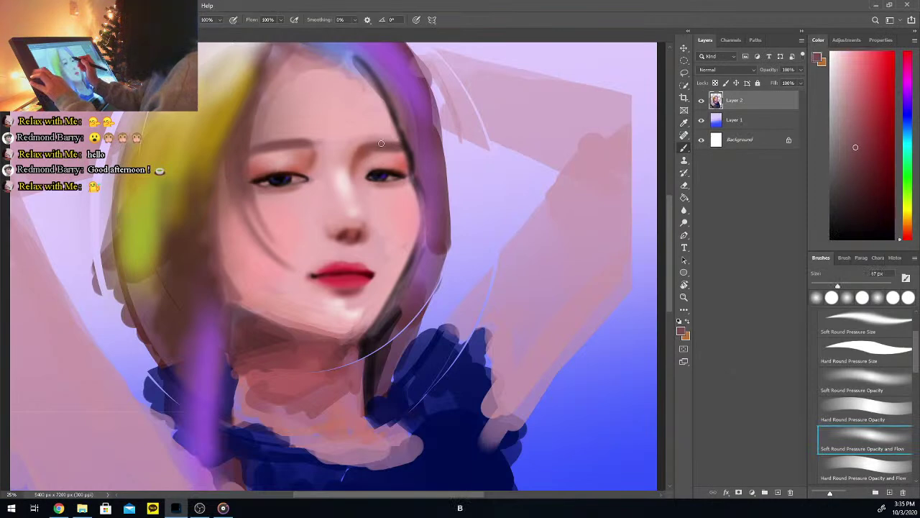
pyautogui.press('i')
pyautogui.click(391, 152)
pyautogui.press('b')
pyautogui.press('i')
pyautogui.click(399, 147)
pyautogui.press('b')
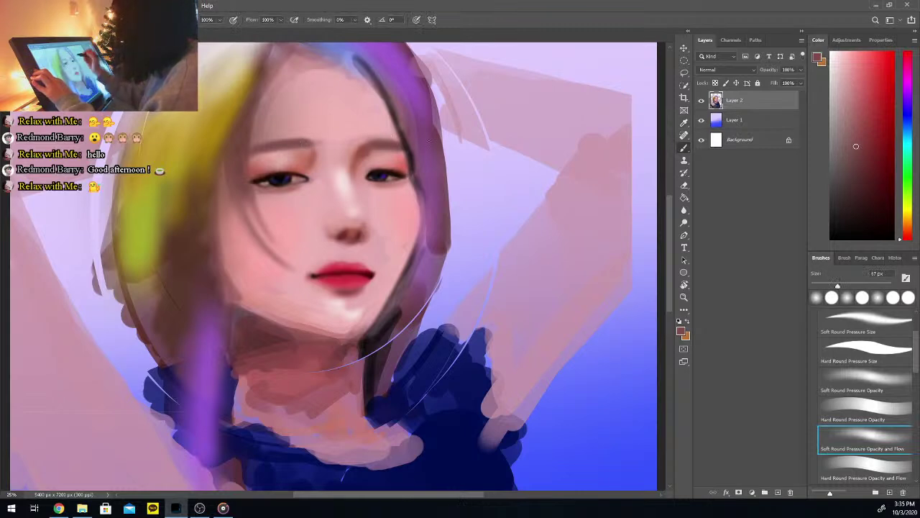
# Sample the dark brown of the right hairline and darken the hair edge beside the eye and cheek
pyautogui.press('i')
pyautogui.click(397, 108)
pyautogui.press('b')
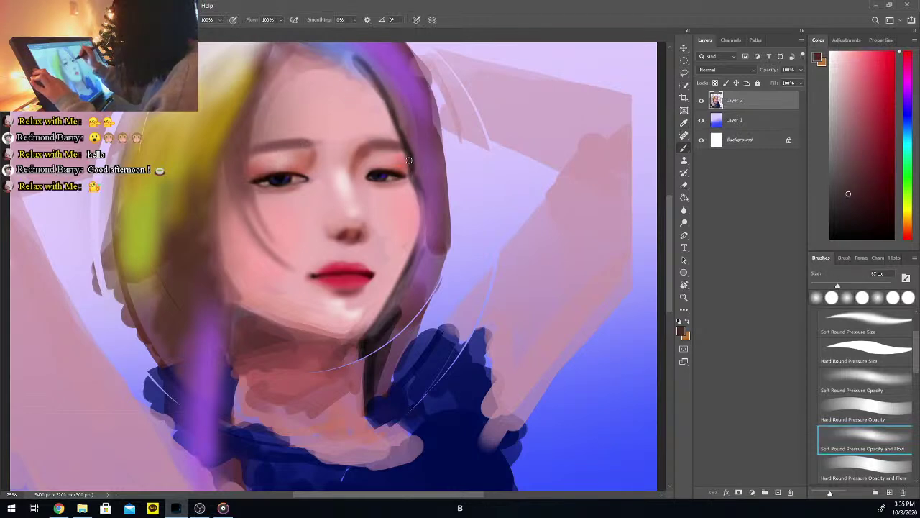
pyautogui.moveTo(416, 184); pyautogui.dragTo(419, 247)
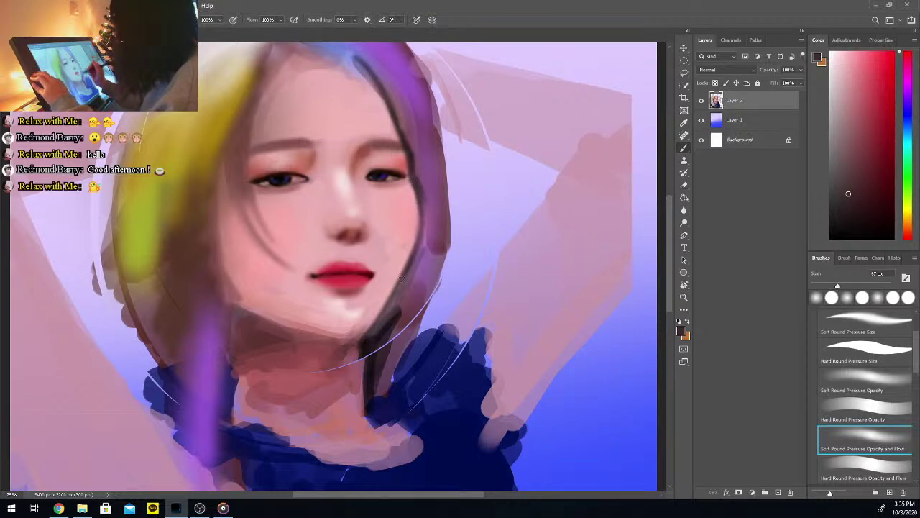
# Clean the right jaw and cheek contour with sampled pink skin tones
pyautogui.press('i')
pyautogui.click(372, 319)
pyautogui.press('b')
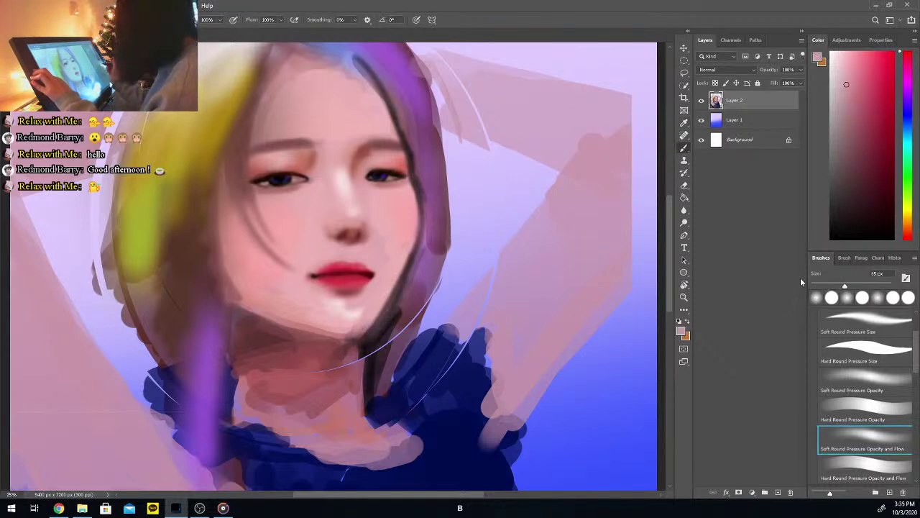
pyautogui.press('i')
pyautogui.click(395, 263)
pyautogui.press('b')
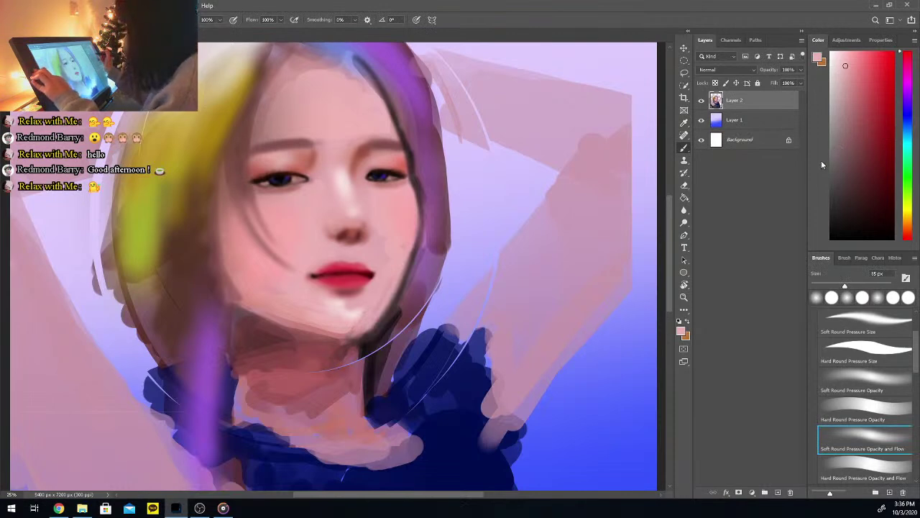
# Pick a vivid purple and paint a reflected-light stroke along the right jaw edge
pyautogui.moveTo(907, 81); pyautogui.dragTo(908, 92)
pyautogui.click(891, 52)
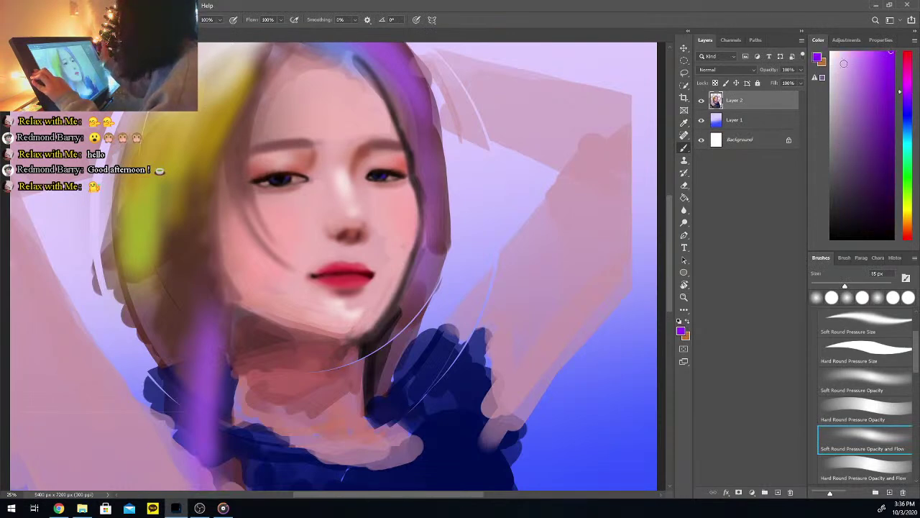
pyautogui.moveTo(372, 319); pyautogui.dragTo(387, 290)
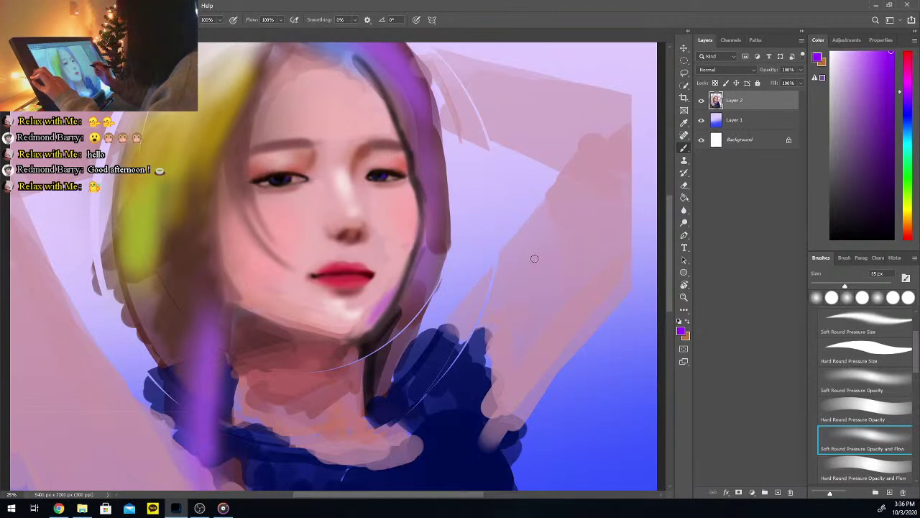
# Fill the hair shadow beside the right jaw and neck with solid black
pyautogui.moveTo(862, 221); pyautogui.dragTo(831, 238)
pyautogui.moveTo(368, 343)
pyautogui.mouseDown()
pyautogui.moveTo(396, 317)
pyautogui.moveTo(372, 341)
pyautogui.moveTo(371, 369)
pyautogui.moveTo(368, 337)
pyautogui.moveTo(367, 391)
pyautogui.mouseUp()
pyautogui.moveTo(363, 344)
pyautogui.mouseDown()
pyautogui.moveTo(392, 322)
pyautogui.moveTo(414, 267)
pyautogui.moveTo(404, 294)
pyautogui.moveTo(425, 230)
pyautogui.moveTo(421, 190)
pyautogui.moveTo(414, 276)
pyautogui.mouseUp()
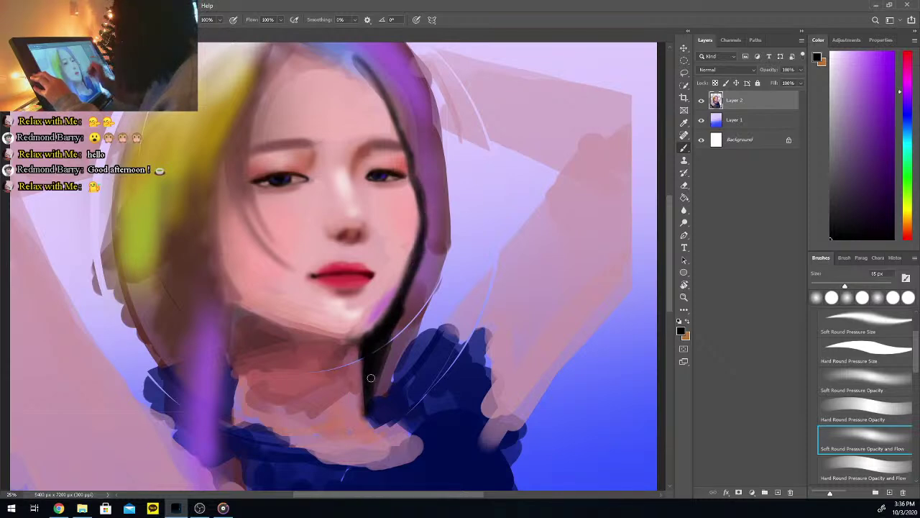
# Mix a dark orange-brown and paint it along the hair edge beside the left cheek and jaw
pyautogui.press('alt')
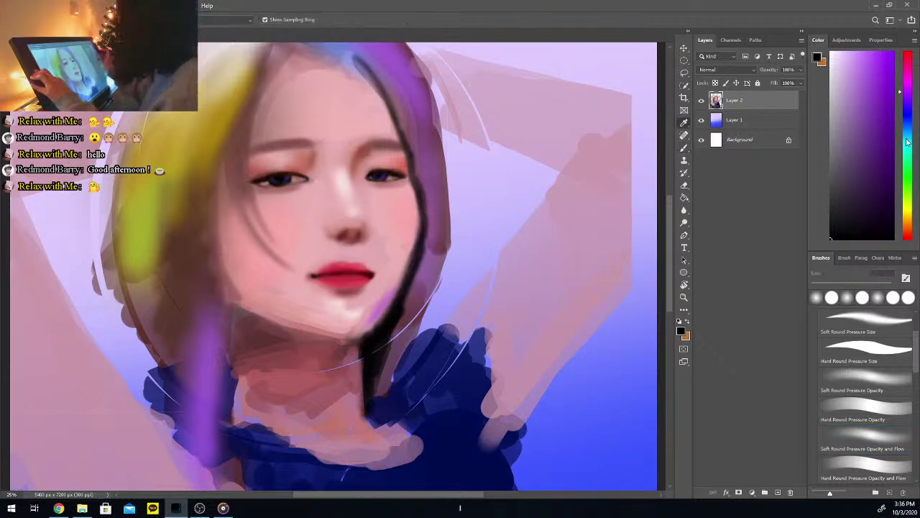
pyautogui.click(280, 152)
pyautogui.click(886, 162)
pyautogui.moveTo(908, 235); pyautogui.dragTo(908, 228)
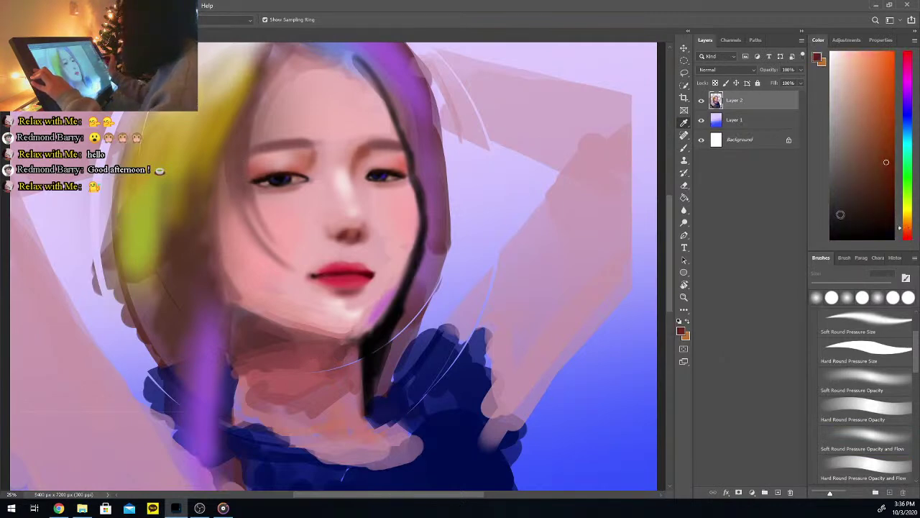
pyautogui.press('b')
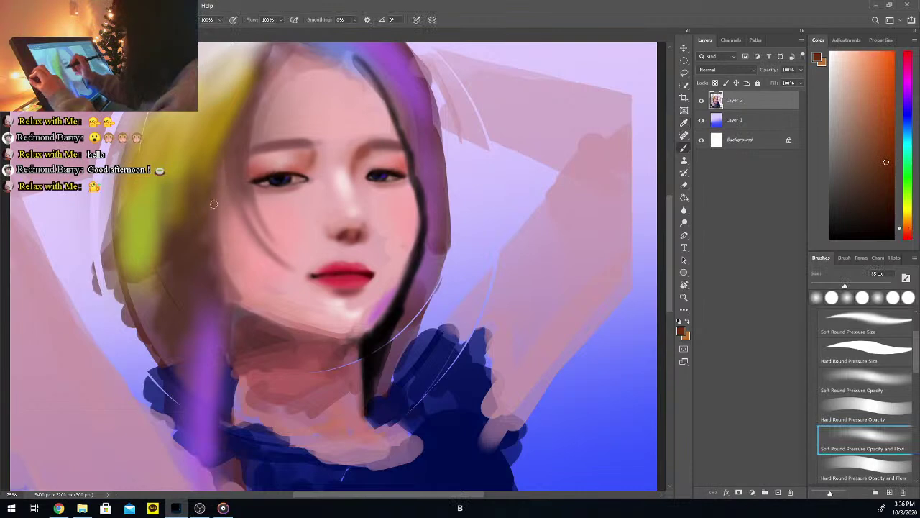
pyautogui.moveTo(219, 217)
pyautogui.mouseDown()
pyautogui.moveTo(241, 301)
pyautogui.moveTo(227, 283)
pyautogui.moveTo(234, 352)
pyautogui.moveTo(220, 232)
pyautogui.moveTo(223, 353)
pyautogui.moveTo(232, 273)
pyautogui.moveTo(222, 301)
pyautogui.moveTo(217, 222)
pyautogui.moveTo(225, 296)
pyautogui.mouseUp()
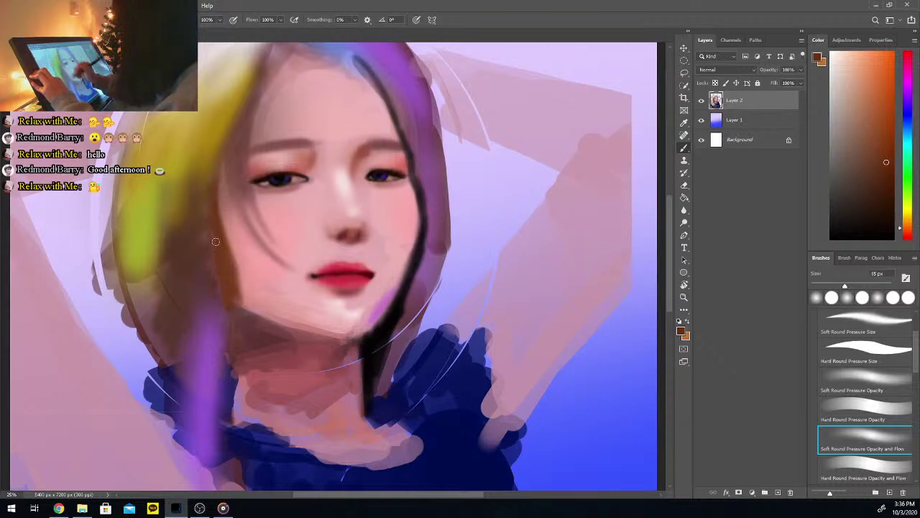
# Blend the left hair edge near the jaw with sampled purple and orange-brown
pyautogui.press('i')
pyautogui.click(220, 333)
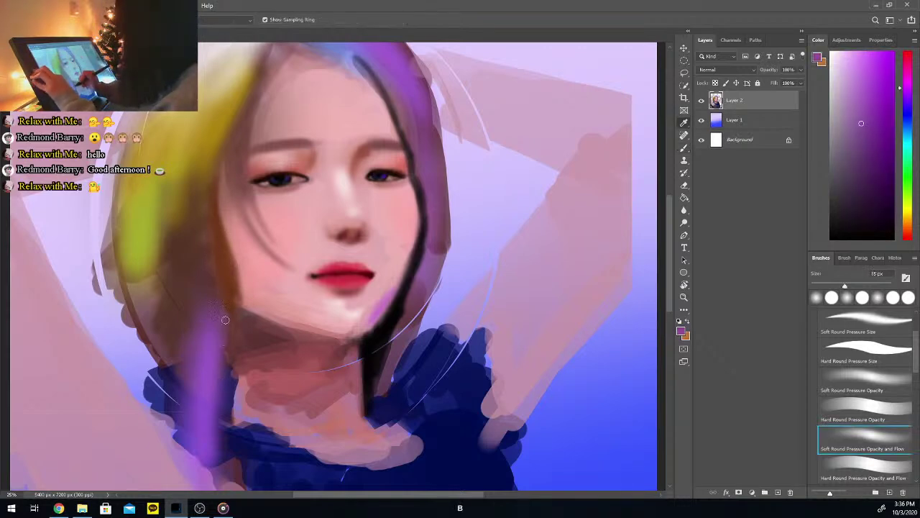
pyautogui.click(227, 246)
pyautogui.press('b')
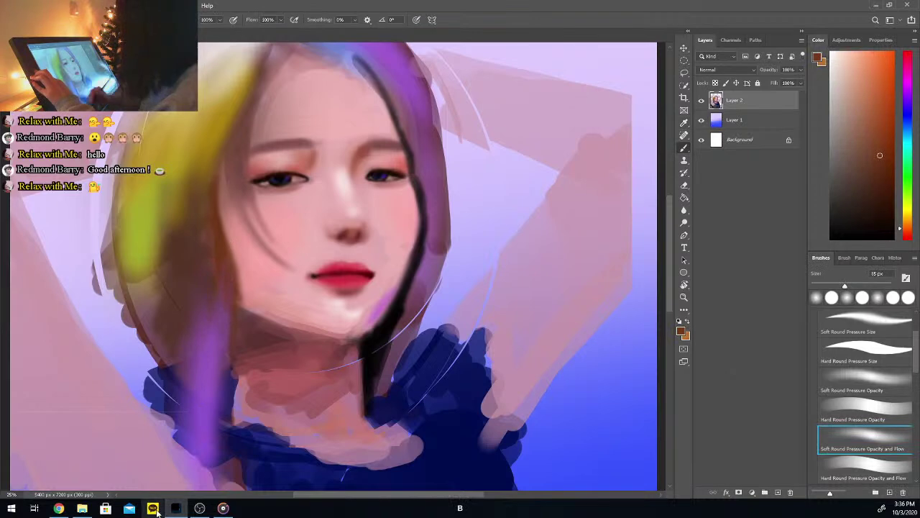
# Sample a near-black from the right eye's lash line and darken the eye's lower outer corner with a smaller brush
pyautogui.scroll(2, 669, 269)
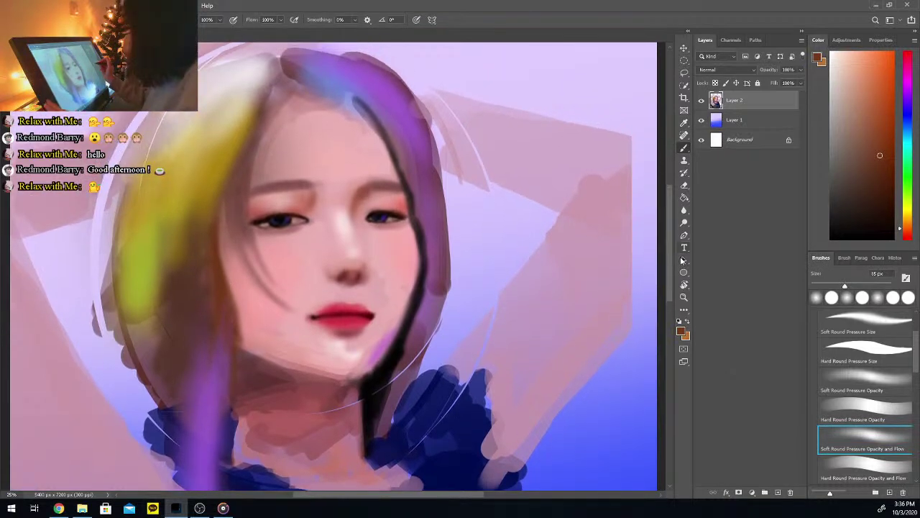
pyautogui.hotkey('ctrl', '+')
pyautogui.hotkey('ctrl', '+')
pyautogui.hotkey('ctrl', '+')
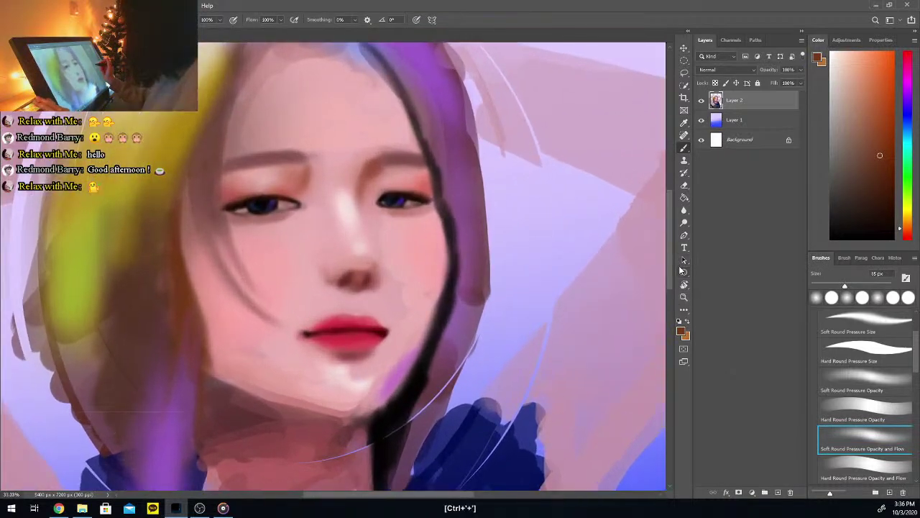
pyautogui.scroll(1, 679, 261)
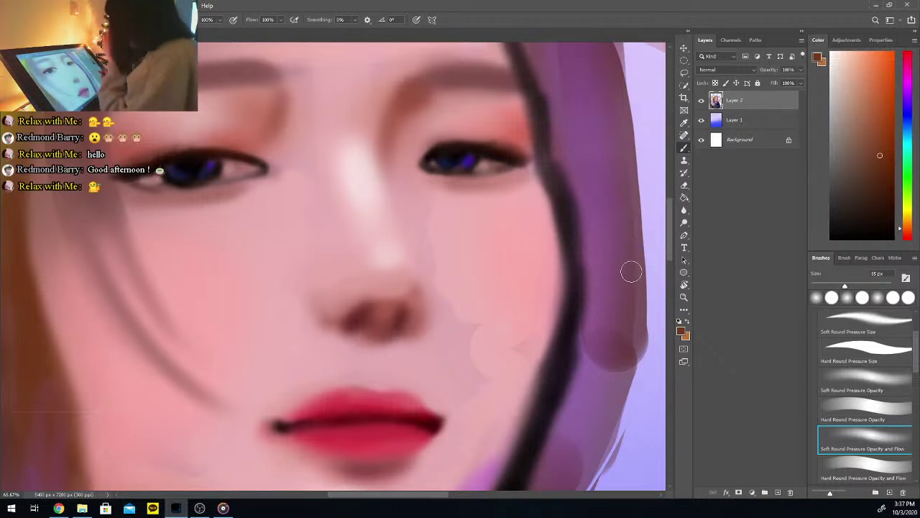
pyautogui.scroll(2, 586, 259)
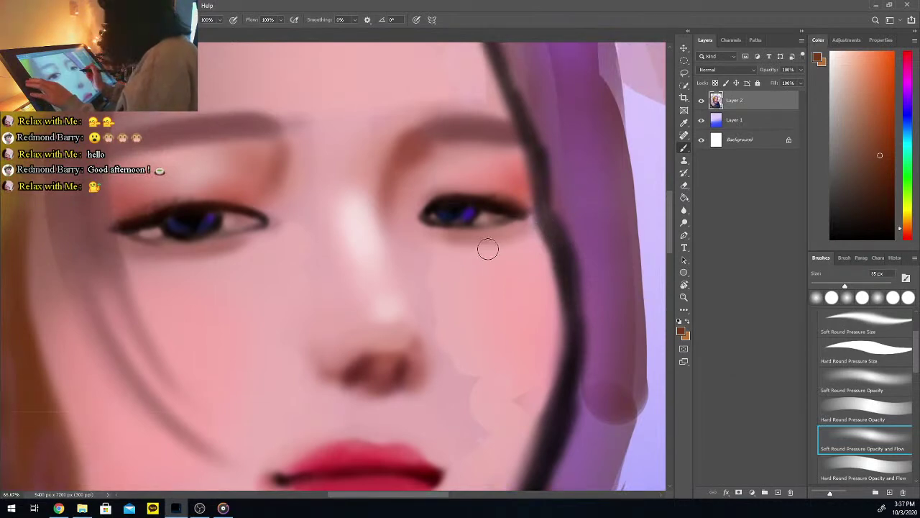
pyautogui.keyDown('alt'); pyautogui.click(505, 211); pyautogui.keyUp('alt')
pyautogui.press('b')
pyautogui.moveTo(829, 286); pyautogui.dragTo(825, 286)
pyautogui.moveTo(513, 220); pyautogui.dragTo(492, 227)
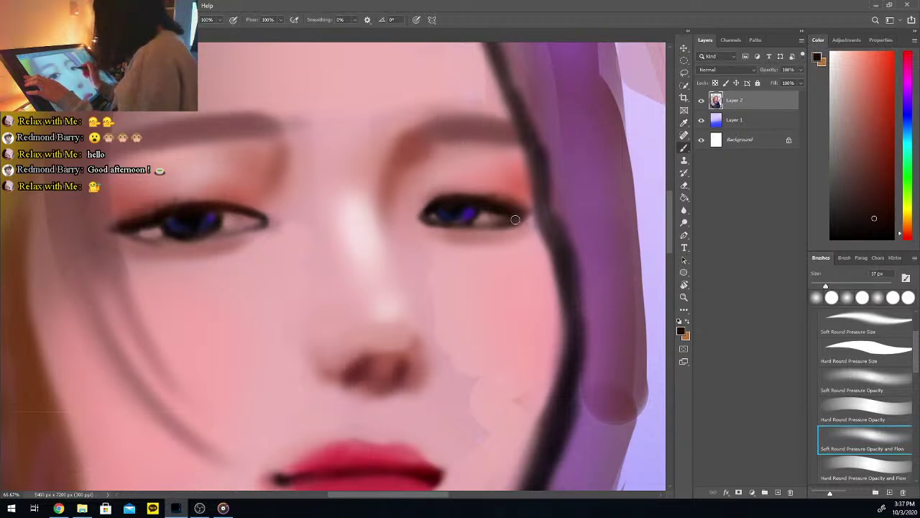
# Sharpen the inner corner of the right eye in near-black with a 13 px brush
pyautogui.hotkey('ctrl', '+')
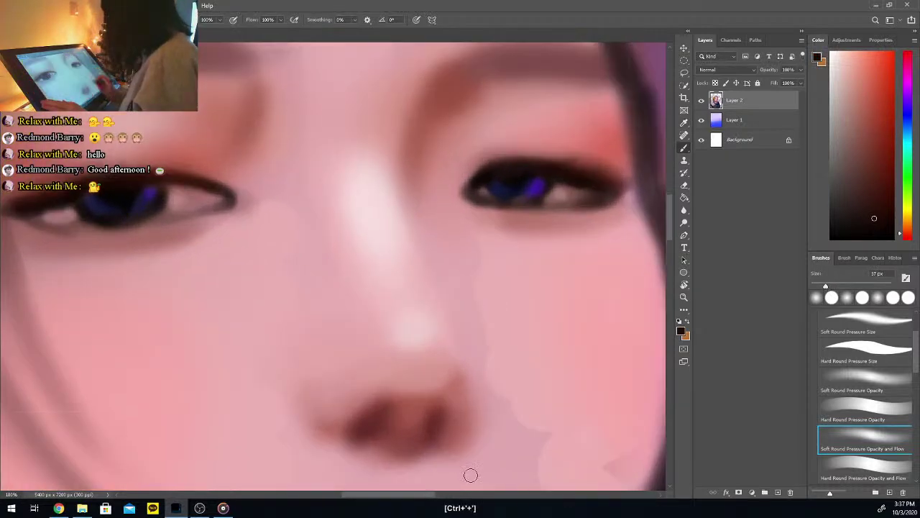
pyautogui.moveTo(425, 495); pyautogui.dragTo(438, 496)
pyautogui.moveTo(669, 233); pyautogui.dragTo(669, 226)
pyautogui.moveTo(825, 286); pyautogui.dragTo(816, 286)
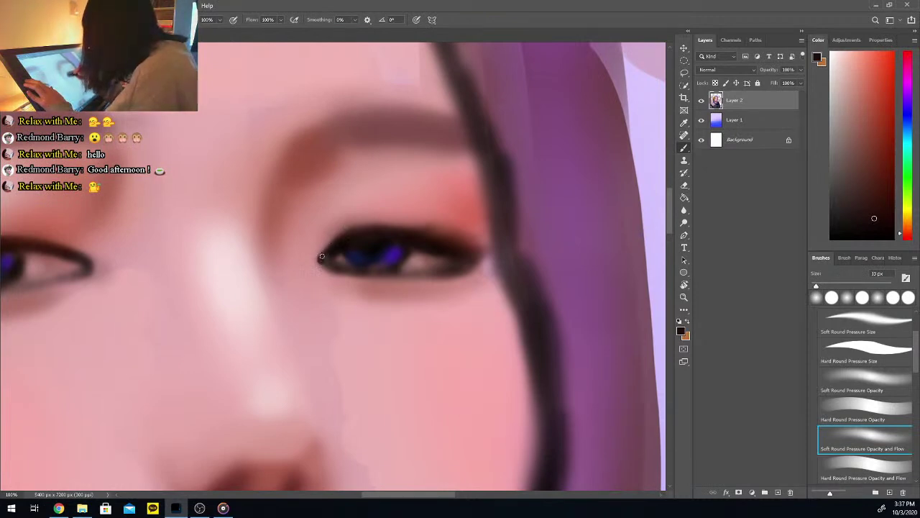
pyautogui.moveTo(316, 261); pyautogui.dragTo(323, 266)
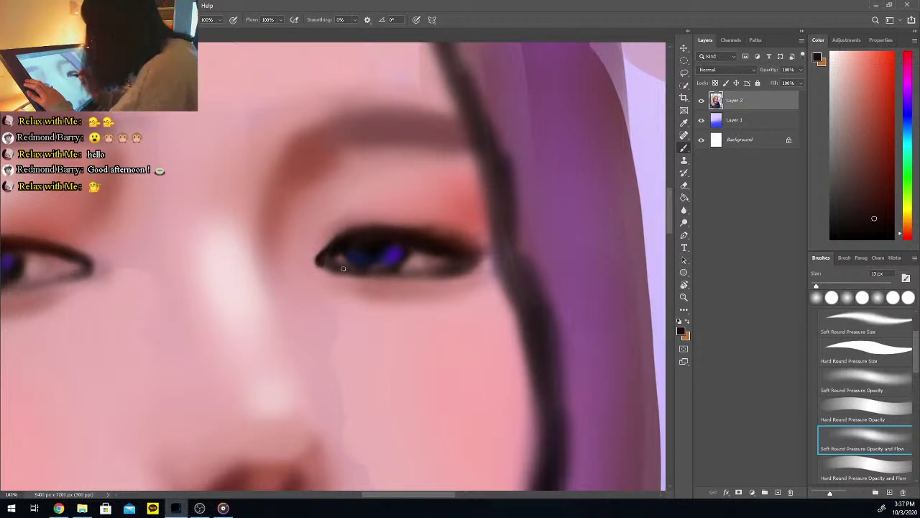
# Refine the right eye's upper lid edge with a sampled skin tone and its lower lash line with sampled dark brown
pyautogui.keyDown('alt'); pyautogui.click(334, 233); pyautogui.keyUp('alt')
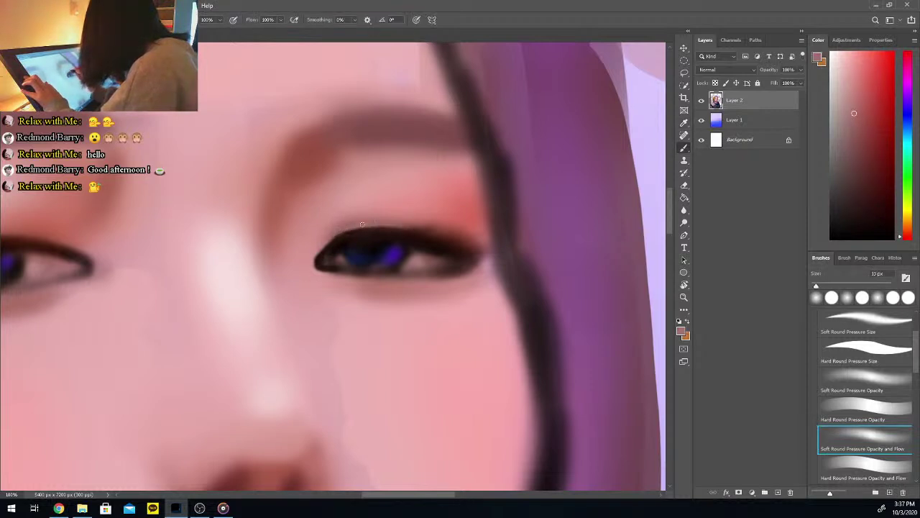
pyautogui.press('i')
pyautogui.click(329, 269)
pyautogui.press('b')
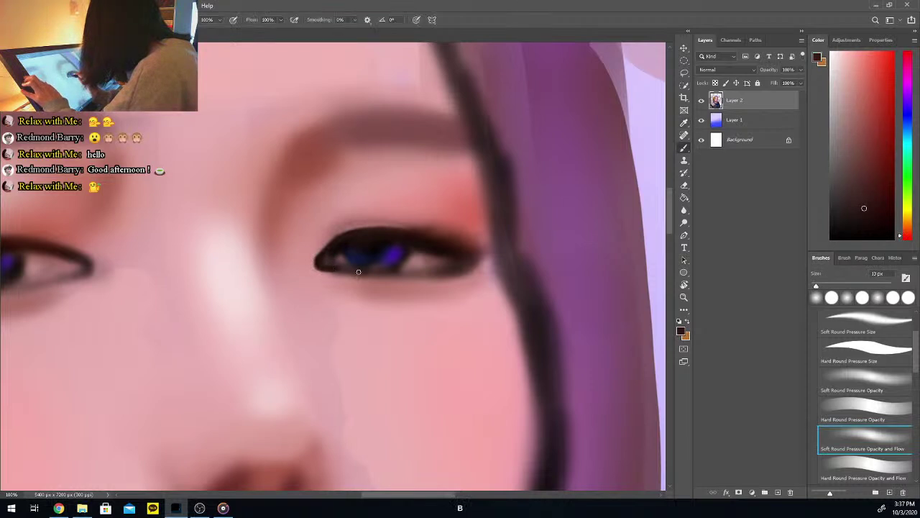
pyautogui.moveTo(388, 273); pyautogui.dragTo(420, 278)
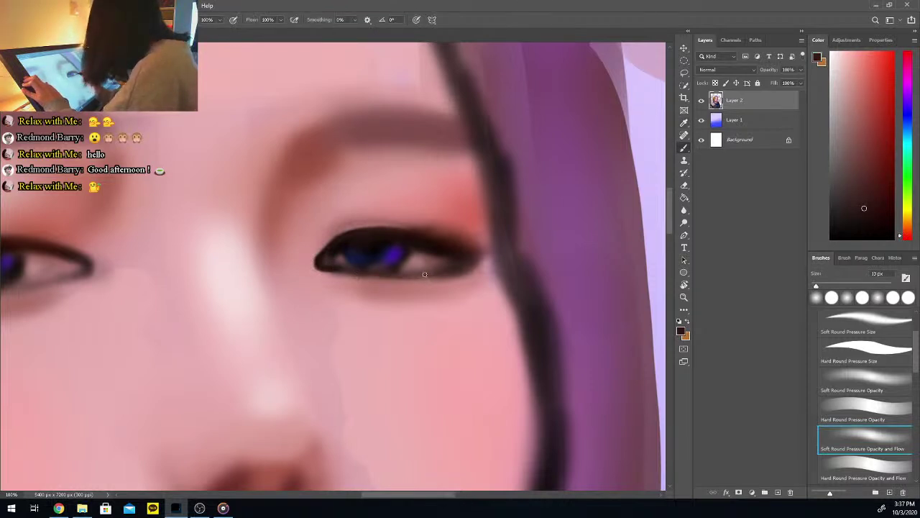
# Mix cool blue-grey tones and paint them over the pinkish eye white beside the right eye's iris
pyautogui.press('i')
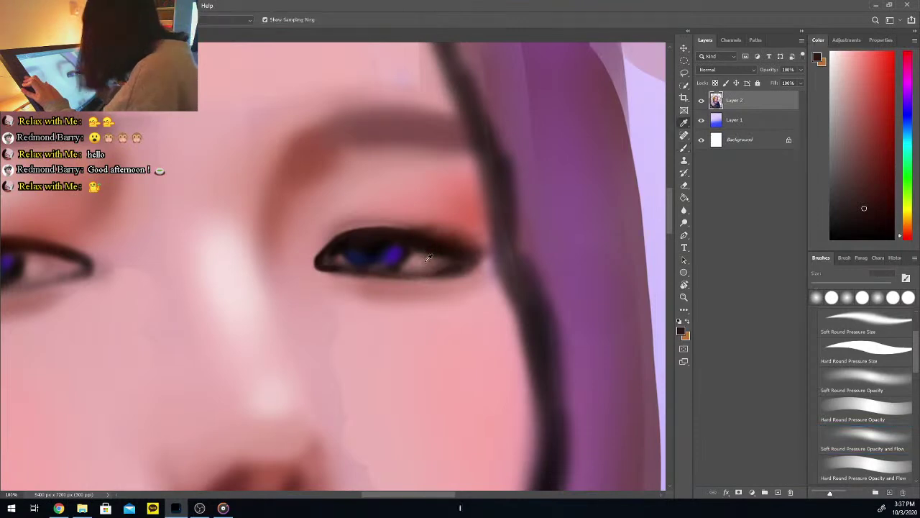
pyautogui.click(419, 256)
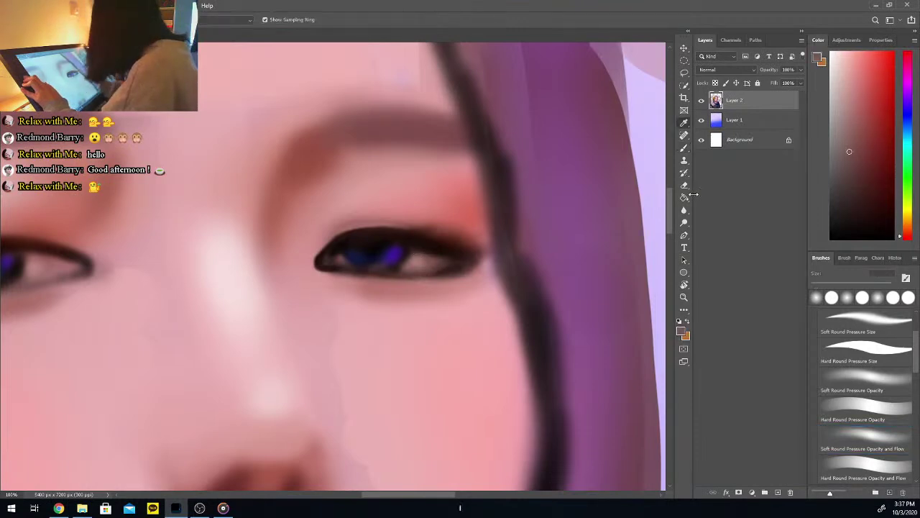
pyautogui.click(908, 136)
pyautogui.click(847, 142)
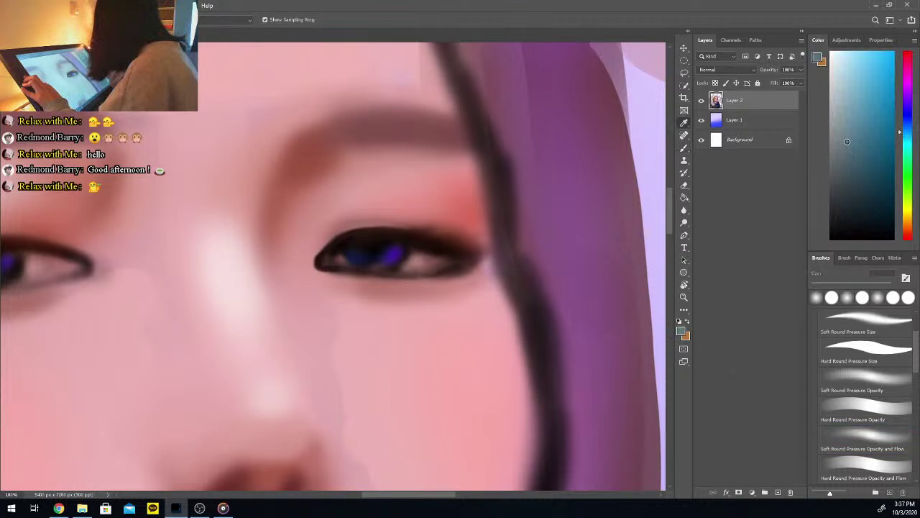
pyautogui.press('b')
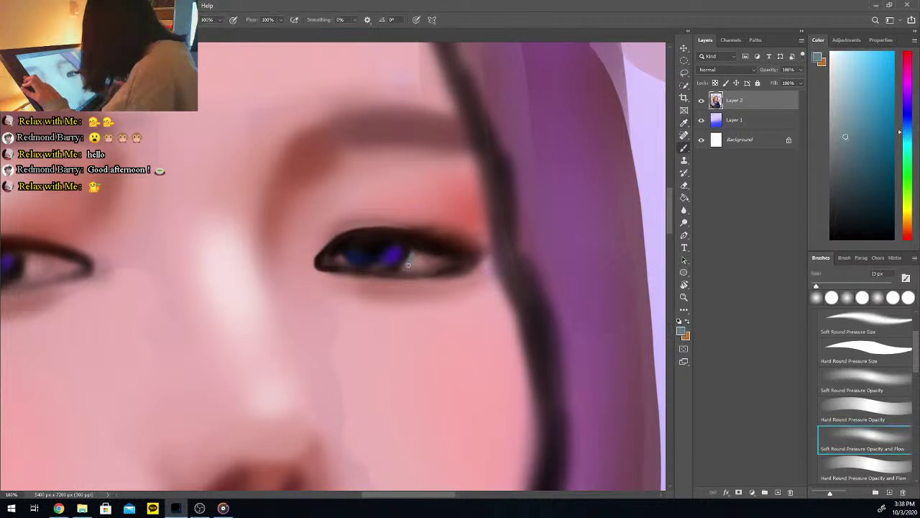
pyautogui.click(832, 107)
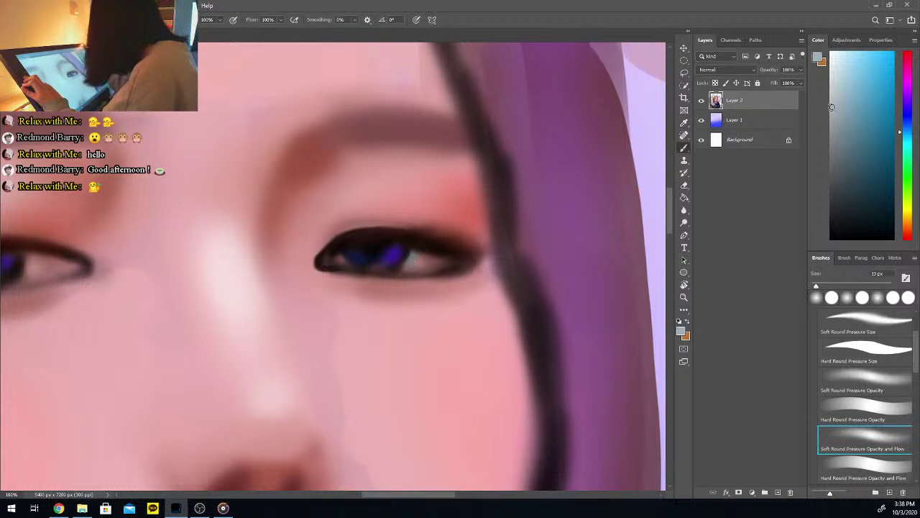
pyautogui.click(844, 163)
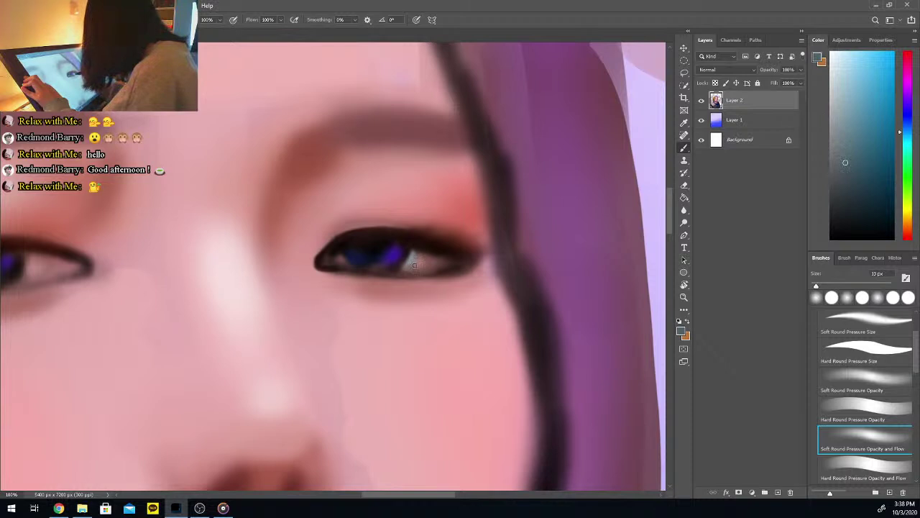
# Sample a neutral grey and fill the eye white on both sides of the right eye's iris
pyautogui.press('i')
pyautogui.click(417, 257)
pyautogui.press('b')
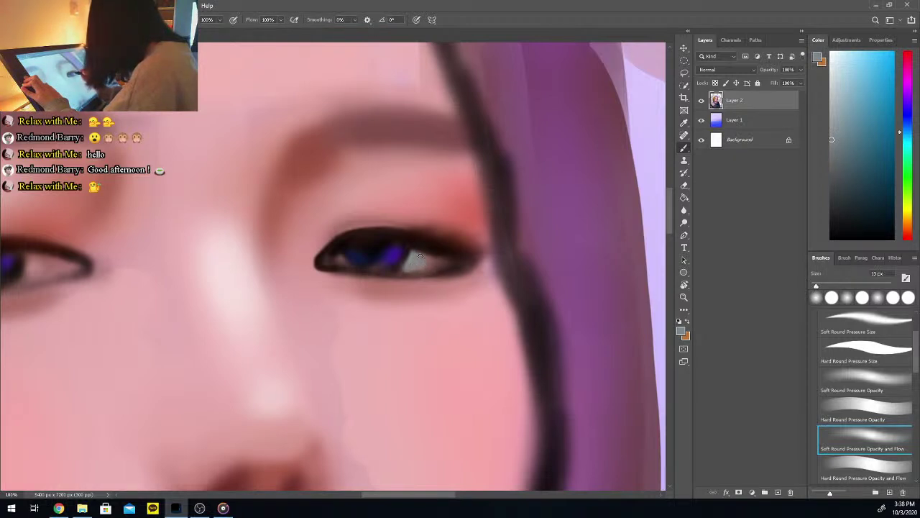
pyautogui.click(824, 286)
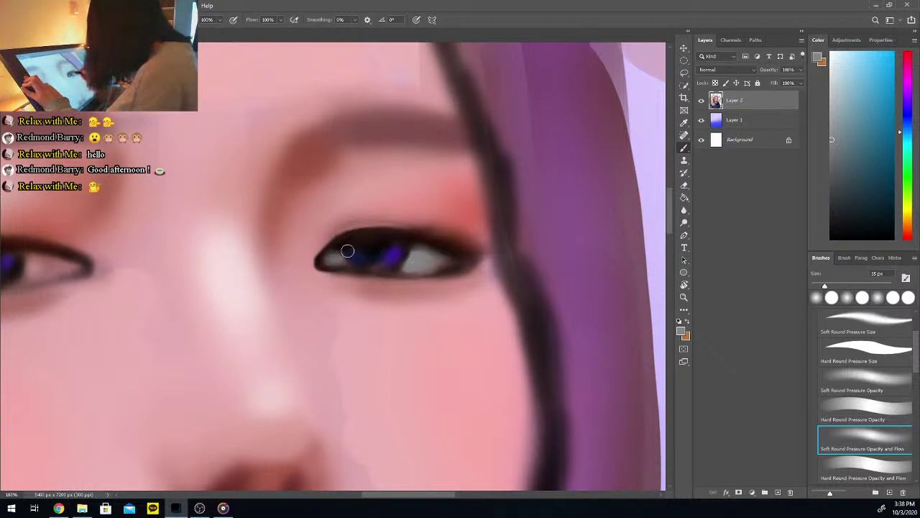
pyautogui.moveTo(335, 255); pyautogui.dragTo(325, 260)
# Define both side edges of the right eye's iris with black
pyautogui.click(830, 236)
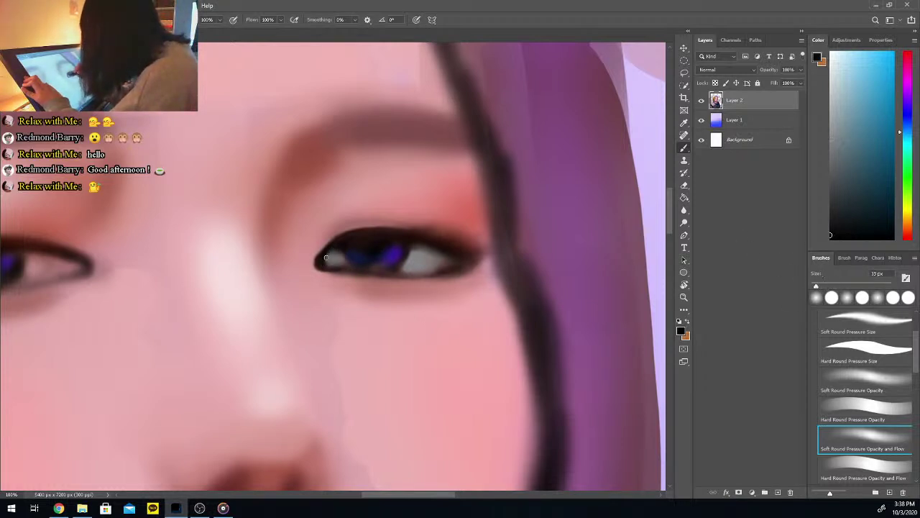
pyautogui.moveTo(348, 249); pyautogui.dragTo(343, 261)
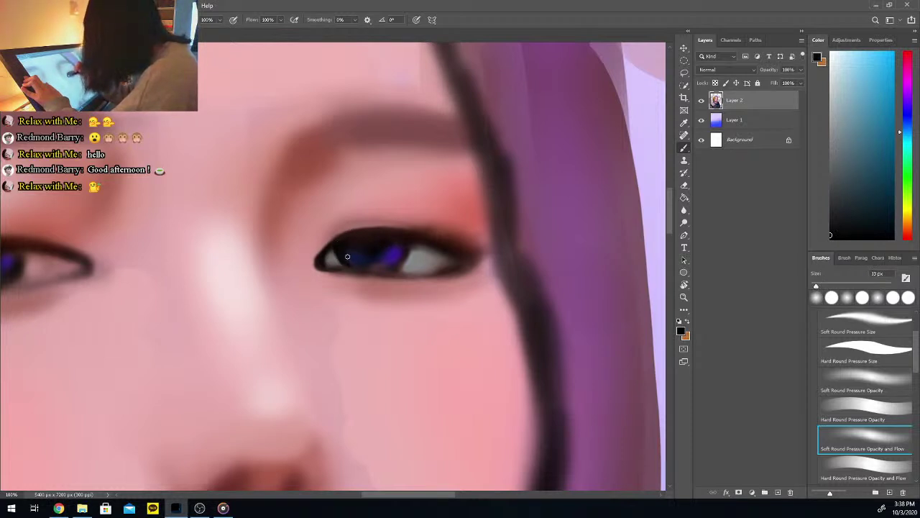
pyautogui.moveTo(406, 250)
pyautogui.mouseDown()
pyautogui.moveTo(394, 270)
pyautogui.moveTo(298, 274)
pyautogui.moveTo(389, 239)
pyautogui.moveTo(330, 266)
pyautogui.moveTo(410, 266)
pyautogui.moveTo(354, 268)
pyautogui.moveTo(382, 269)
pyautogui.mouseUp()
# Paint muted and deep blue tones into the right eye's iris, shading its upper part black
pyautogui.click(854, 155)
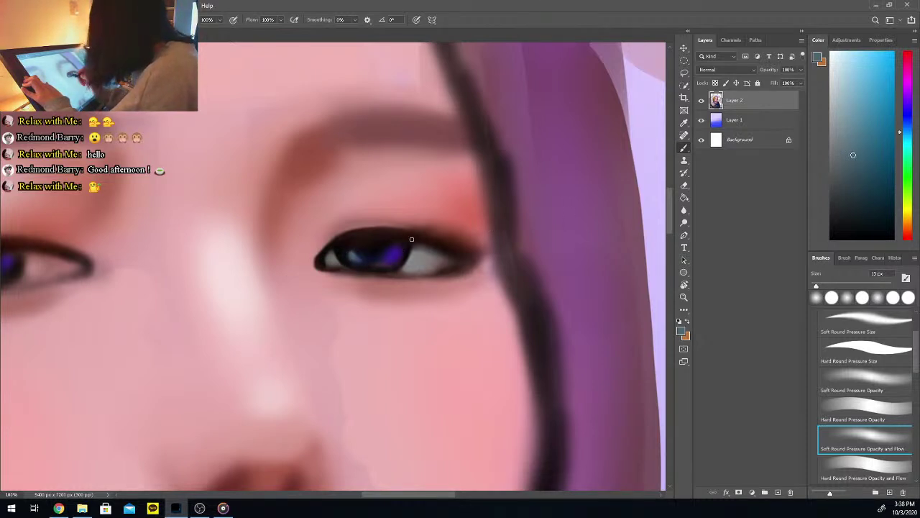
pyautogui.moveTo(860, 233); pyautogui.dragTo(830, 234)
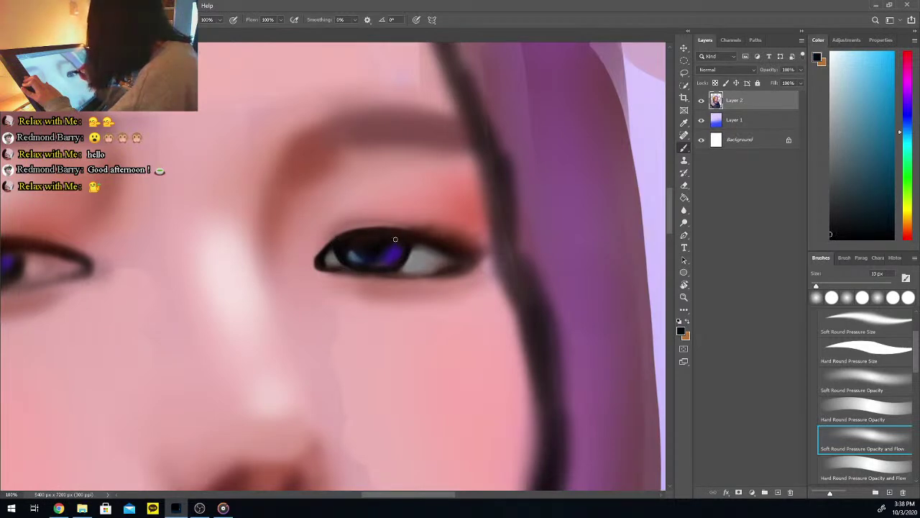
pyautogui.click(885, 175)
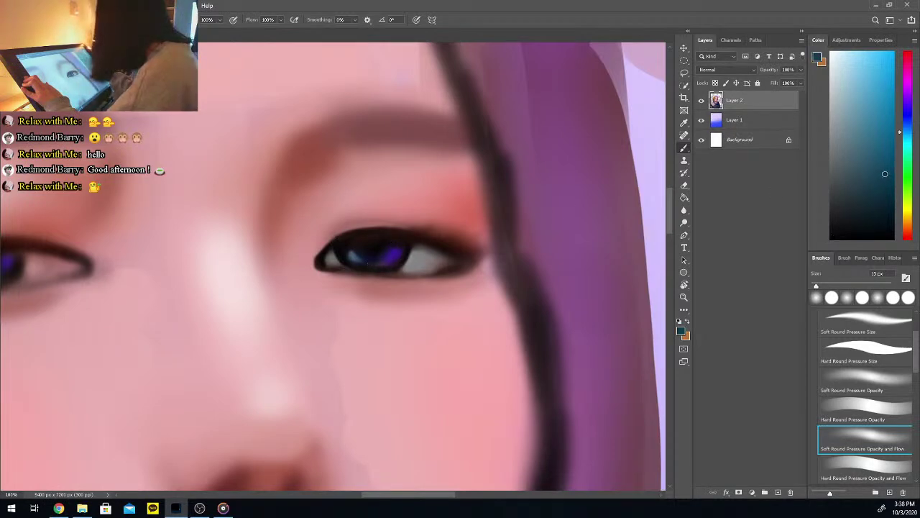
pyautogui.moveTo(821, 286); pyautogui.dragTo(819, 286)
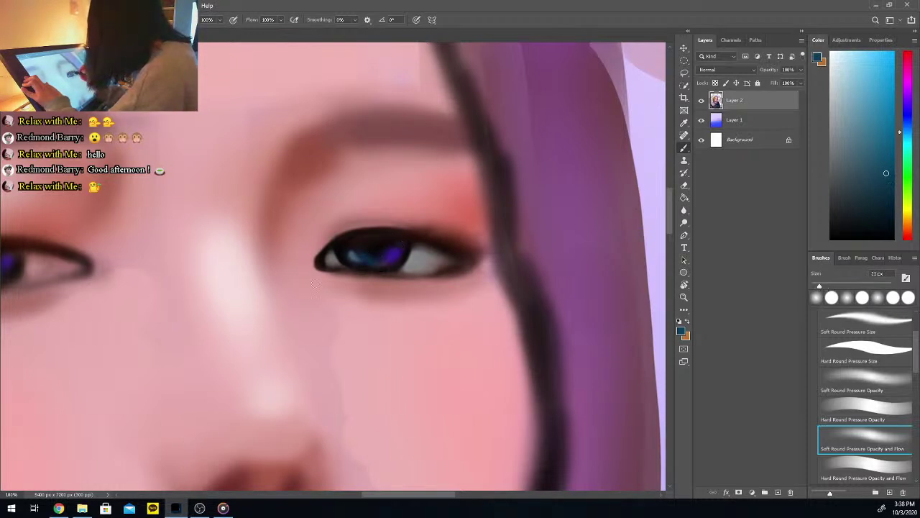
# Deepen the right eye's pupil with black and blend the lower iris with sampled navy and violet
pyautogui.click(835, 232)
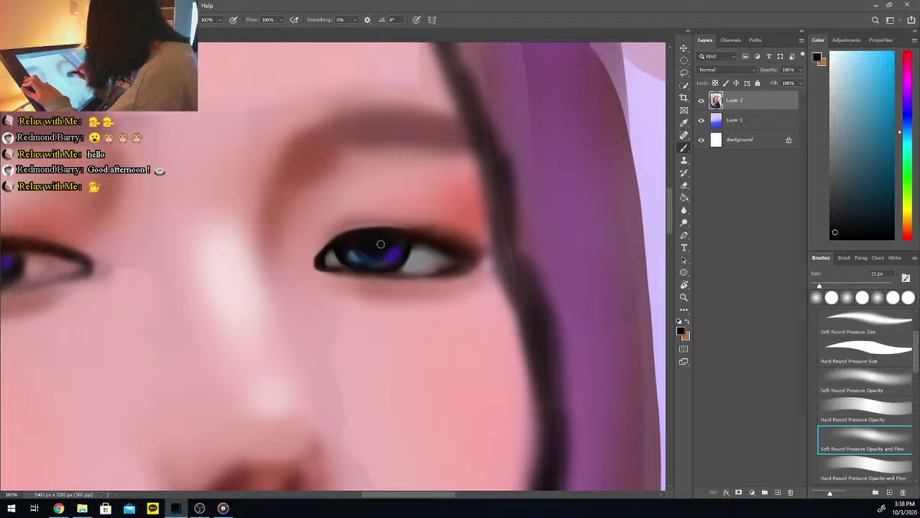
pyautogui.keyDown('alt'); pyautogui.click(360, 253); pyautogui.keyUp('alt')
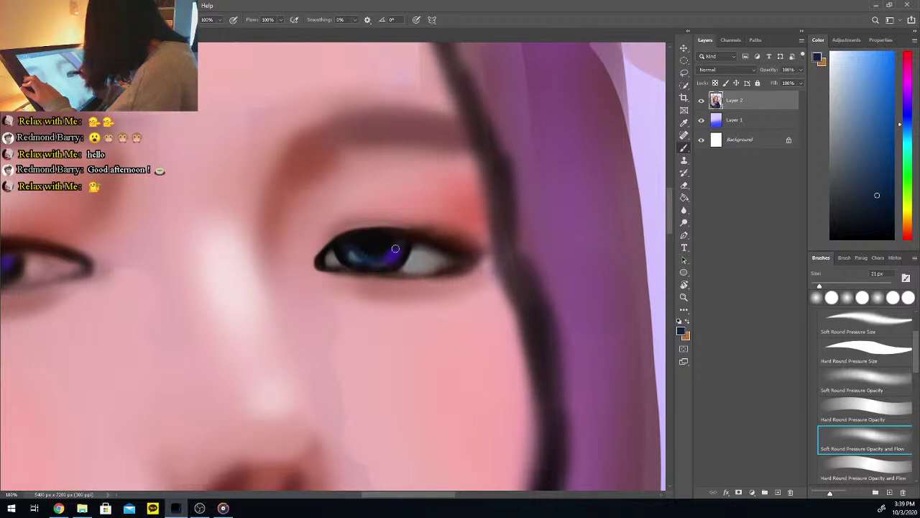
pyautogui.press('i')
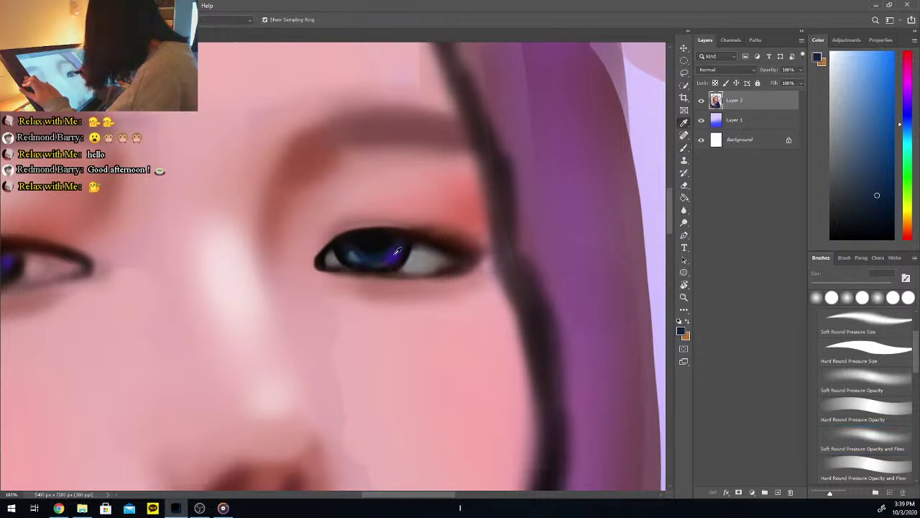
pyautogui.click(393, 253)
pyautogui.press('b')
pyautogui.press('i')
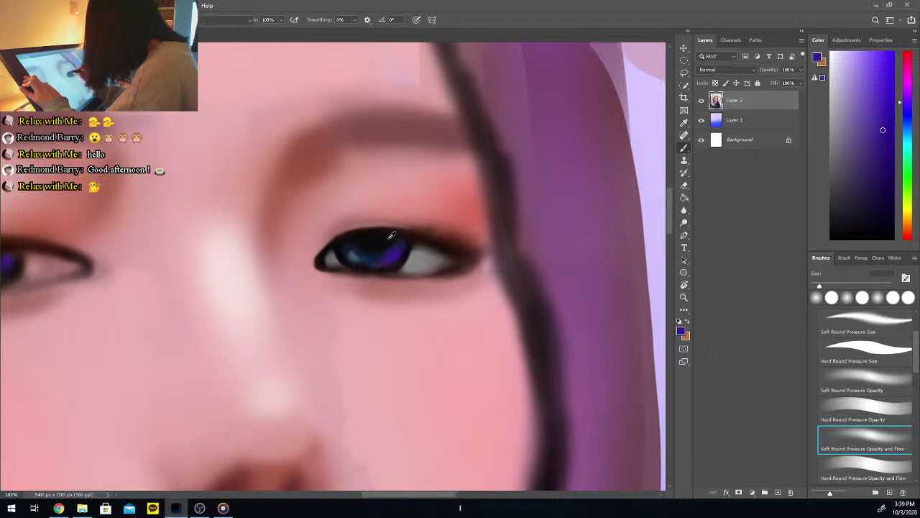
pyautogui.click(381, 241)
pyautogui.press('b')
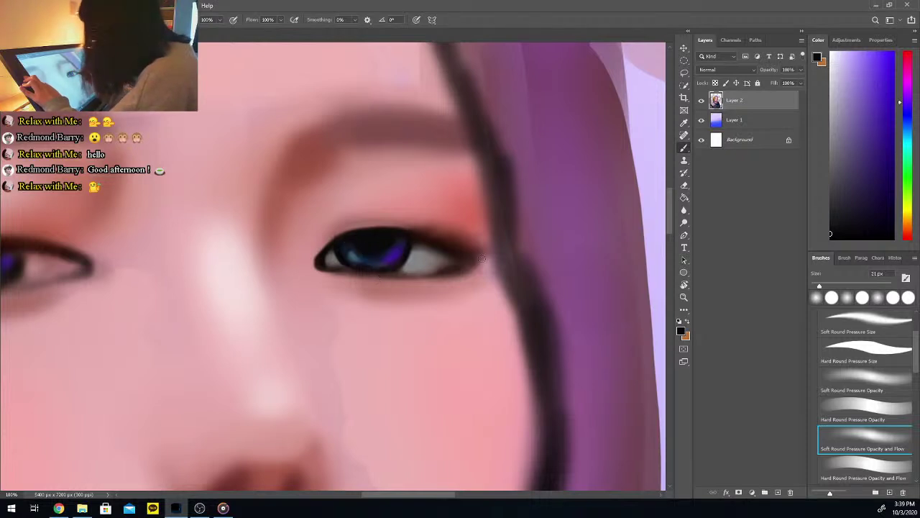
# Brighten the inner side of the right eye's iris with a sampled blue-grey
pyautogui.press('i')
pyautogui.click(358, 253)
pyautogui.press('b')
pyautogui.moveTo(352, 258); pyautogui.dragTo(355, 252)
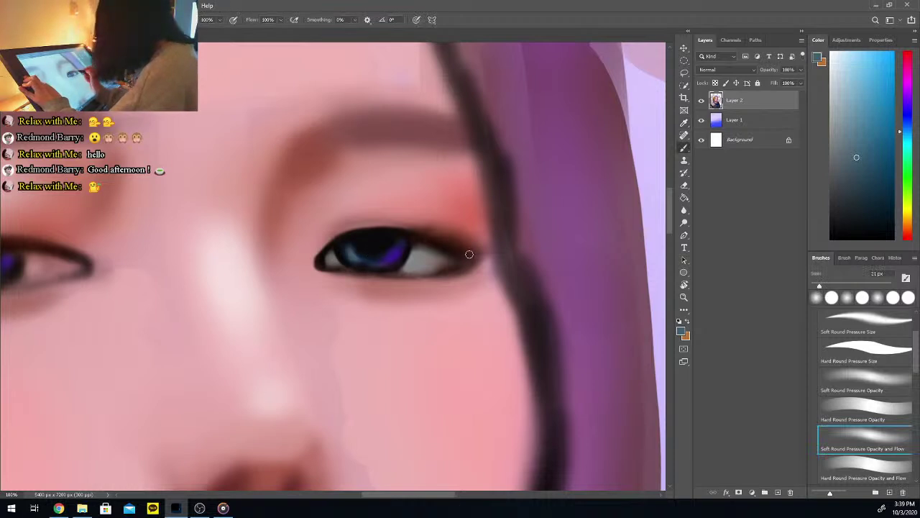
# Sample the dusky pink above the right eye and soften the skin along the upper lash line
pyautogui.press('i')
pyautogui.click(340, 223)
pyautogui.press('b')
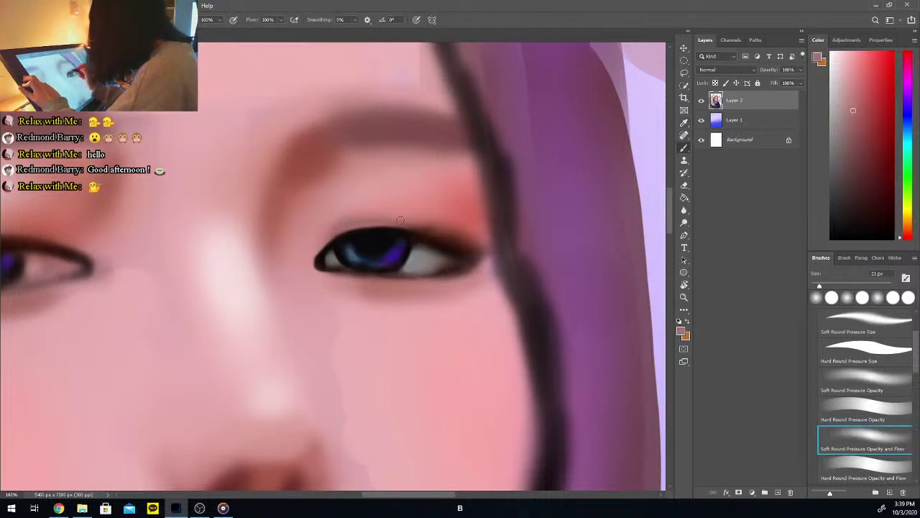
# Pick a bright red and paint a soft blush along the outer edge of the right cheek with a much larger brush
pyautogui.hotkey('ctrl', '-')
pyautogui.hotkey('ctrl', '-')
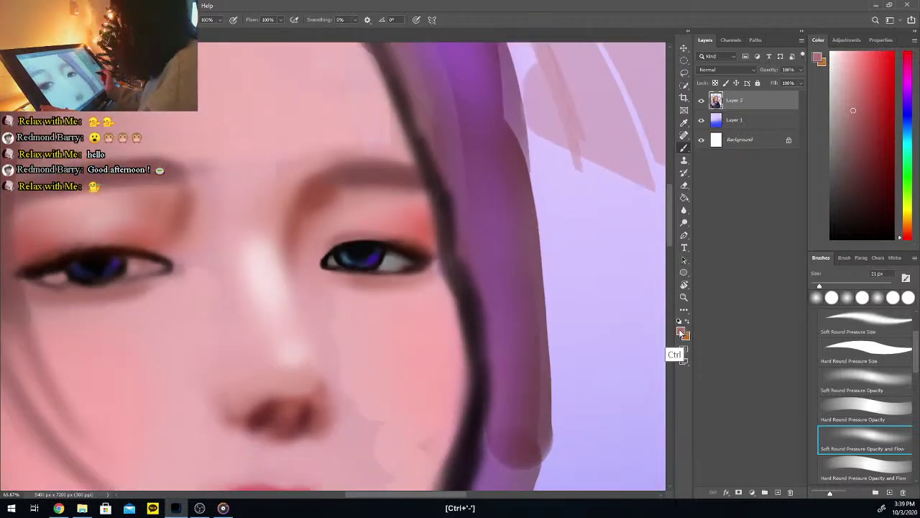
pyautogui.moveTo(883, 100); pyautogui.dragTo(876, 62)
pyautogui.click(860, 285)
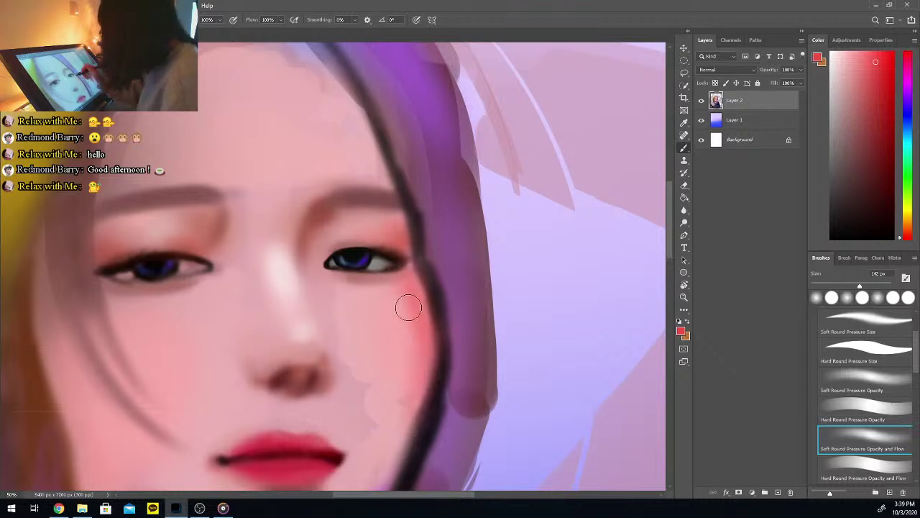
pyautogui.press(']')
pyautogui.press(']')
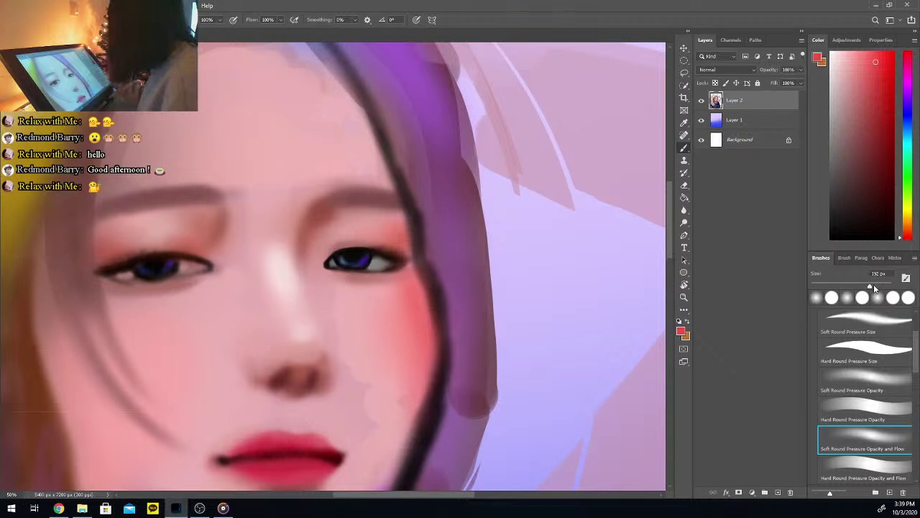
# Blend the right cheek's blush into the surrounding skin with sampled pinks and a 413 px soft brush
pyautogui.press('i')
pyautogui.click(371, 338)
pyautogui.press('b')
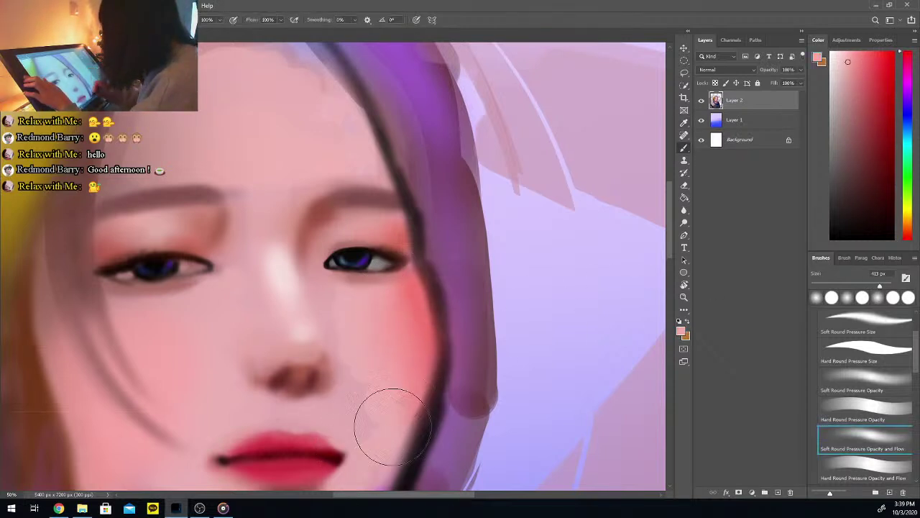
pyautogui.press('i')
pyautogui.click(425, 304)
pyautogui.press('b')
# Sample purple from the hair, shift it to a brighter magenta and glaze it along the lower edge of the right cheek
pyautogui.press('i')
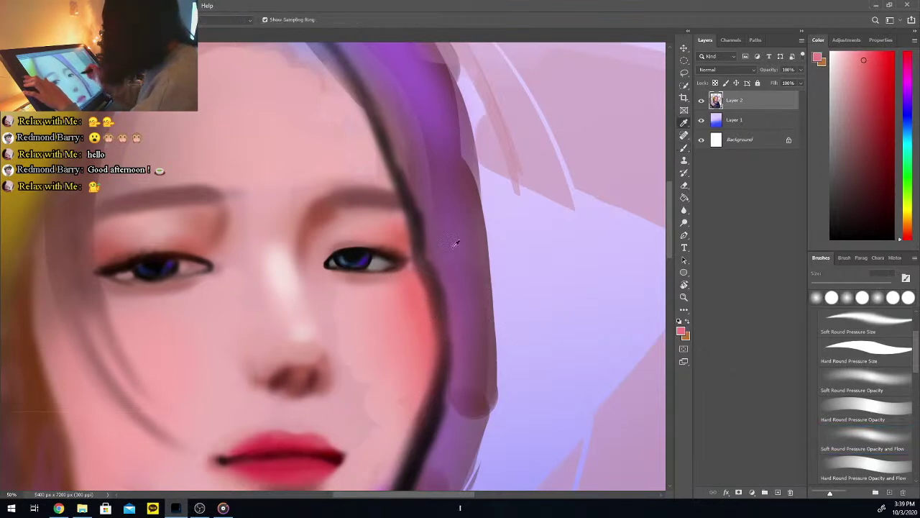
pyautogui.click(457, 256)
pyautogui.press('b')
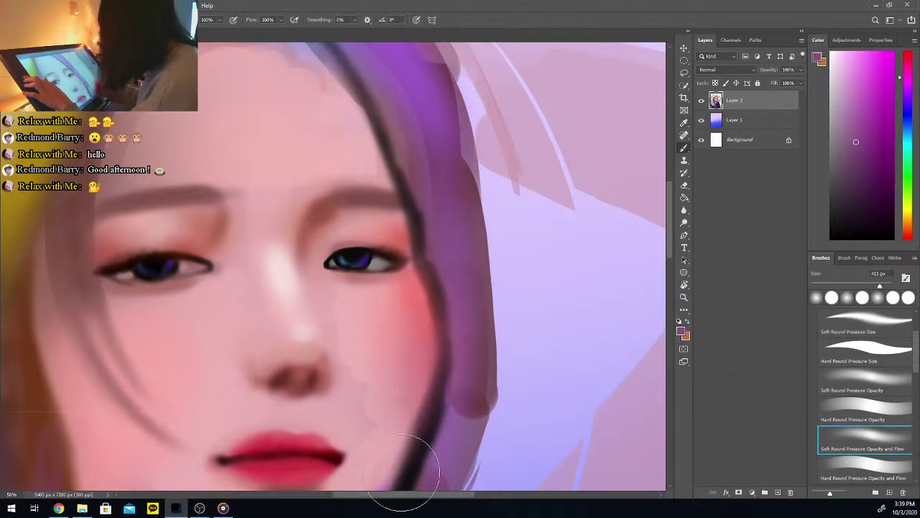
pyautogui.moveTo(881, 93); pyautogui.dragTo(876, 92)
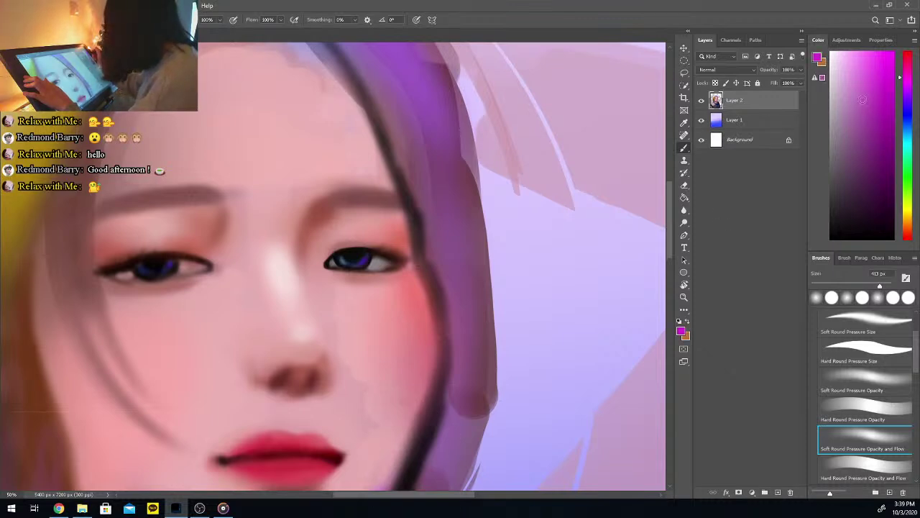
pyautogui.moveTo(375, 458); pyautogui.dragTo(409, 369)
# Soften the magenta tint with sampled pinks and smooth the inner cheek beside the nose with a lighter pink
pyautogui.press('i')
pyautogui.click(391, 353)
pyautogui.press('b')
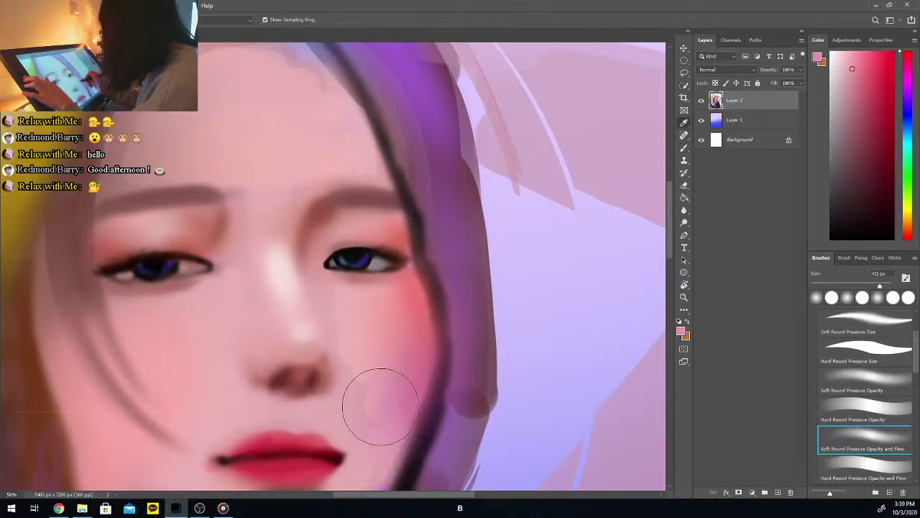
pyautogui.press('i')
pyautogui.click(410, 300)
pyautogui.press('b')
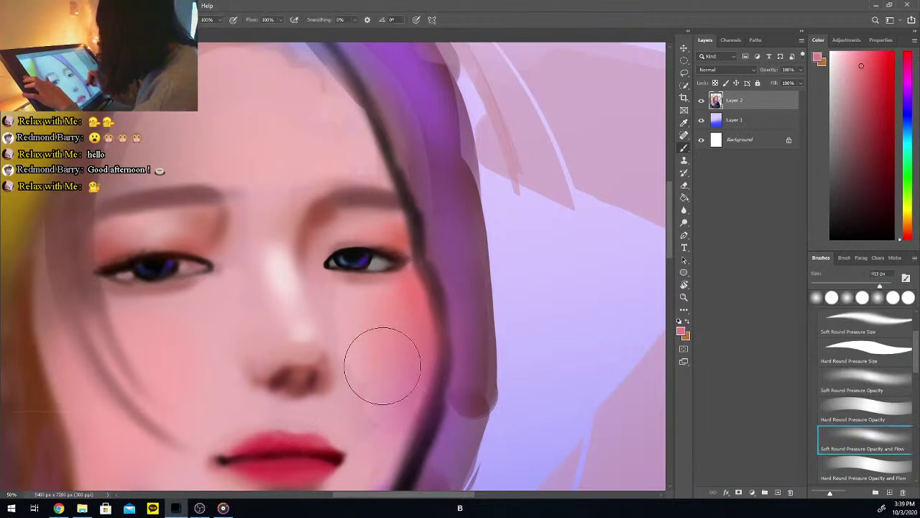
pyautogui.click(847, 65)
pyautogui.moveTo(354, 313)
pyautogui.mouseDown()
pyautogui.moveTo(355, 369)
pyautogui.moveTo(350, 315)
pyautogui.moveTo(360, 316)
pyautogui.moveTo(366, 381)
pyautogui.moveTo(346, 354)
pyautogui.mouseUp()
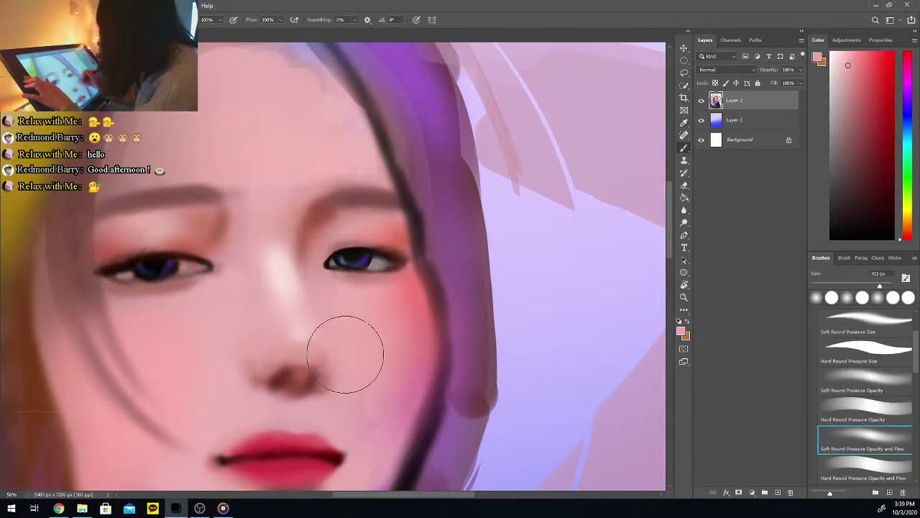
# Paint the hair strand beside the right eye solid black with a 33 px brush
pyautogui.click(856, 285)
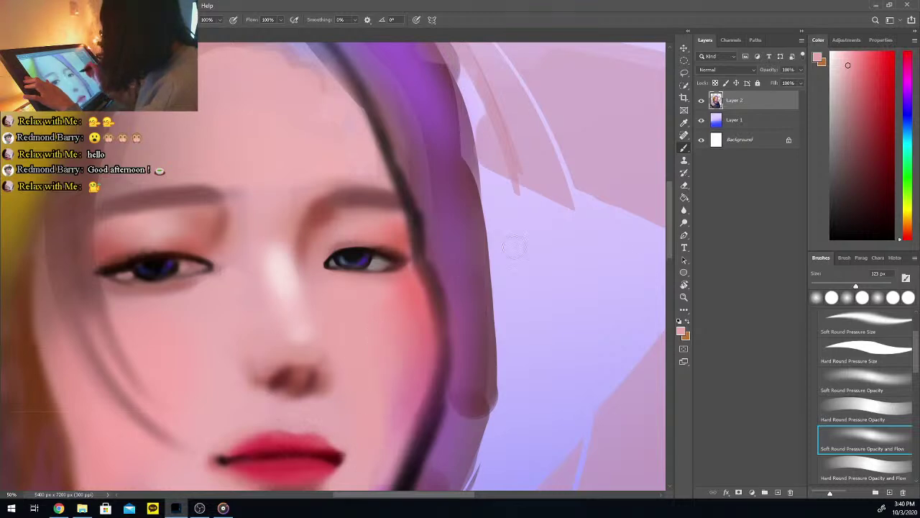
pyautogui.moveTo(837, 237); pyautogui.dragTo(830, 239)
pyautogui.click(831, 285)
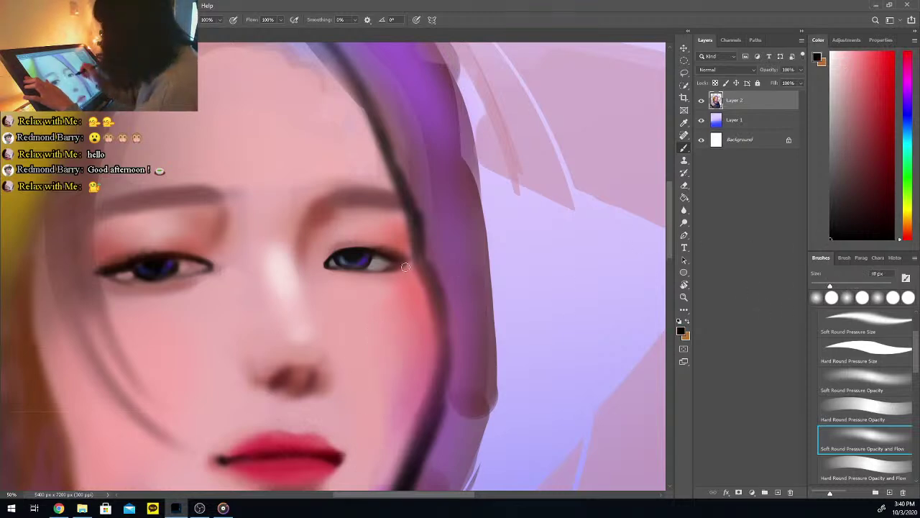
pyautogui.hotkey('ctrl', '-')
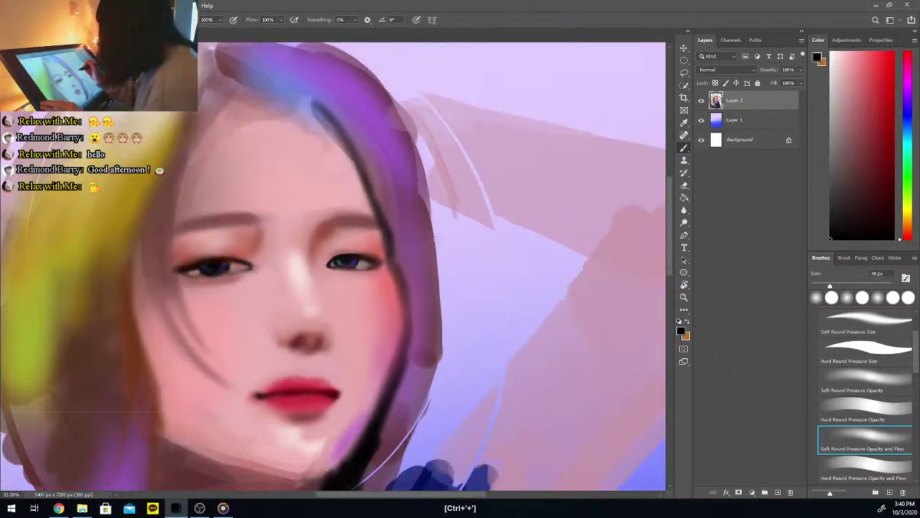
pyautogui.hotkey('ctrl', '+')
pyautogui.hotkey('ctrl', '+')
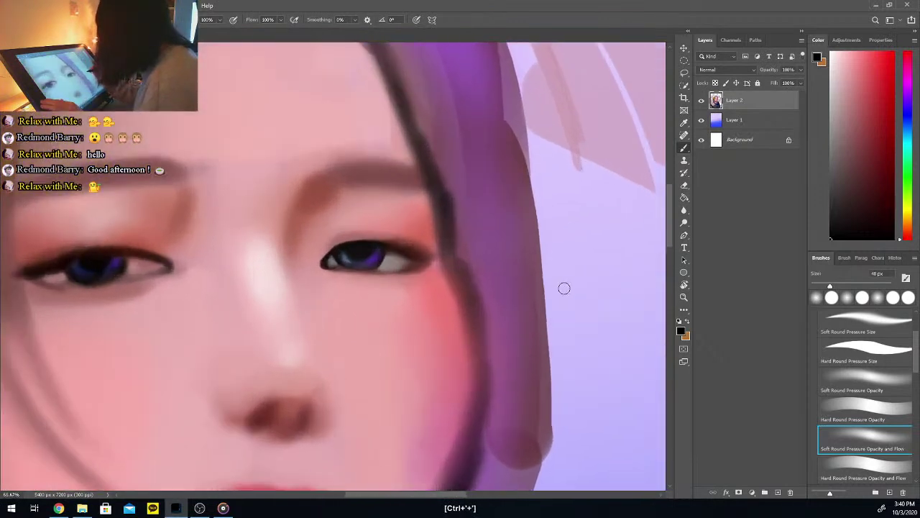
pyautogui.hotkey('ctrl', '+')
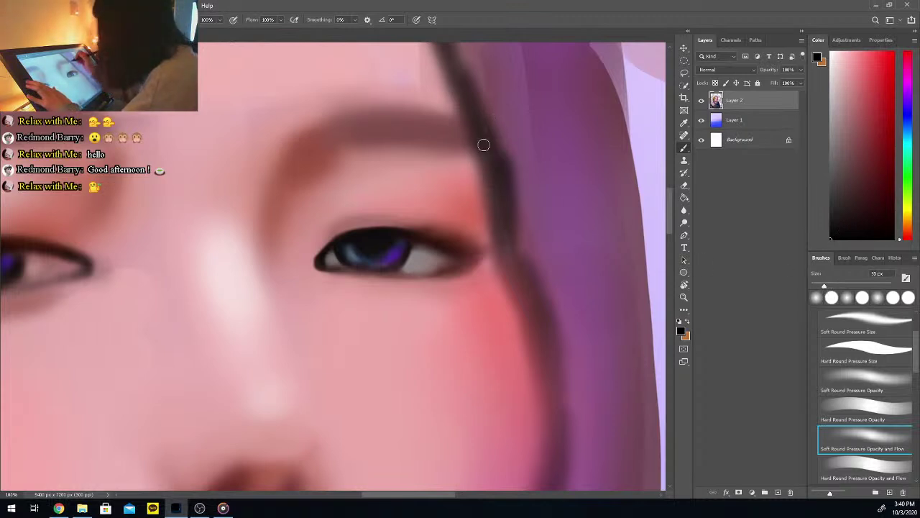
pyautogui.moveTo(492, 167)
pyautogui.mouseDown()
pyautogui.moveTo(493, 245)
pyautogui.moveTo(494, 160)
pyautogui.moveTo(494, 258)
pyautogui.moveTo(500, 241)
pyautogui.moveTo(501, 272)
pyautogui.moveTo(495, 237)
pyautogui.moveTo(504, 286)
pyautogui.moveTo(493, 249)
pyautogui.moveTo(537, 333)
pyautogui.moveTo(500, 242)
pyautogui.moveTo(509, 261)
pyautogui.moveTo(512, 251)
pyautogui.moveTo(534, 343)
pyautogui.moveTo(508, 277)
pyautogui.moveTo(525, 305)
pyautogui.moveTo(507, 268)
pyautogui.moveTo(548, 367)
pyautogui.moveTo(540, 416)
pyautogui.moveTo(535, 330)
pyautogui.moveTo(552, 479)
pyautogui.mouseUp()
pyautogui.moveTo(491, 206)
pyautogui.mouseDown()
pyautogui.moveTo(501, 235)
pyautogui.moveTo(504, 209)
pyautogui.moveTo(527, 279)
pyautogui.moveTo(504, 176)
pyautogui.moveTo(508, 221)
pyautogui.mouseUp()
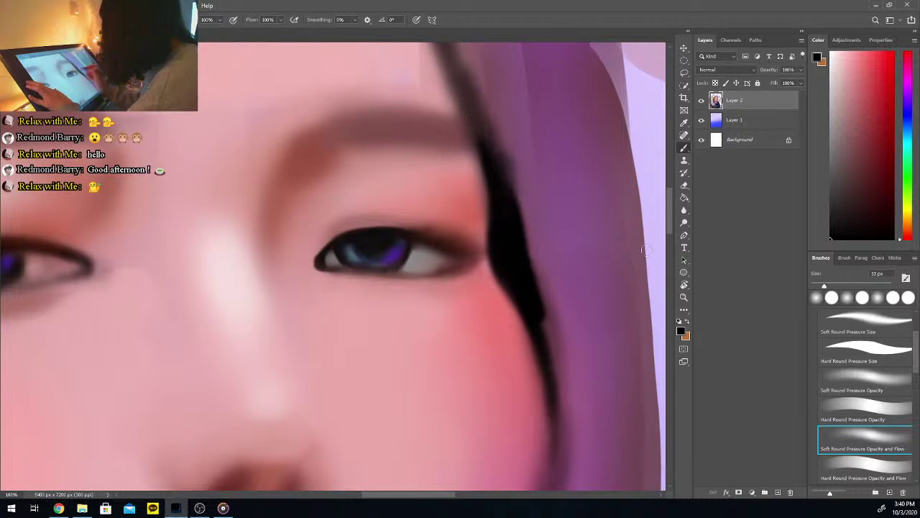
# Darken the right eye's outer lash line in black at 21 px and add short upper lashes at 14 px
pyautogui.moveTo(822, 286); pyautogui.dragTo(818, 286)
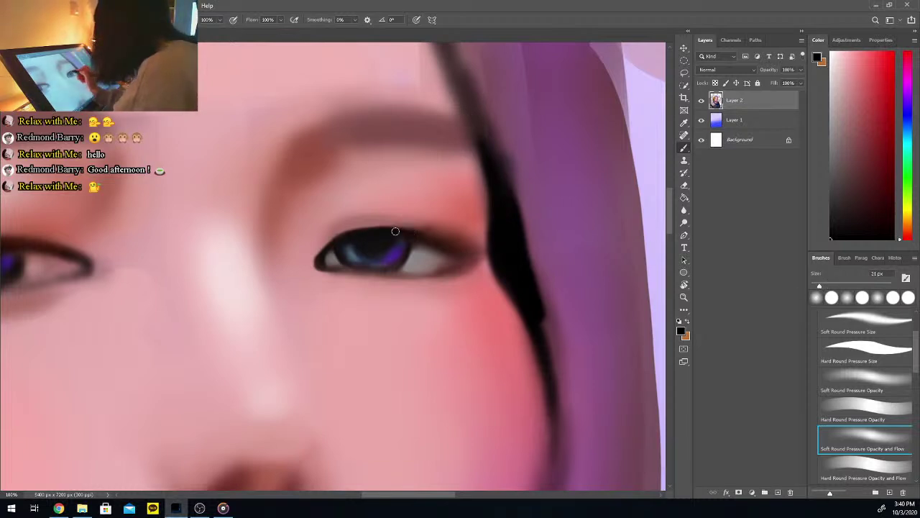
pyautogui.moveTo(435, 243); pyautogui.dragTo(509, 241)
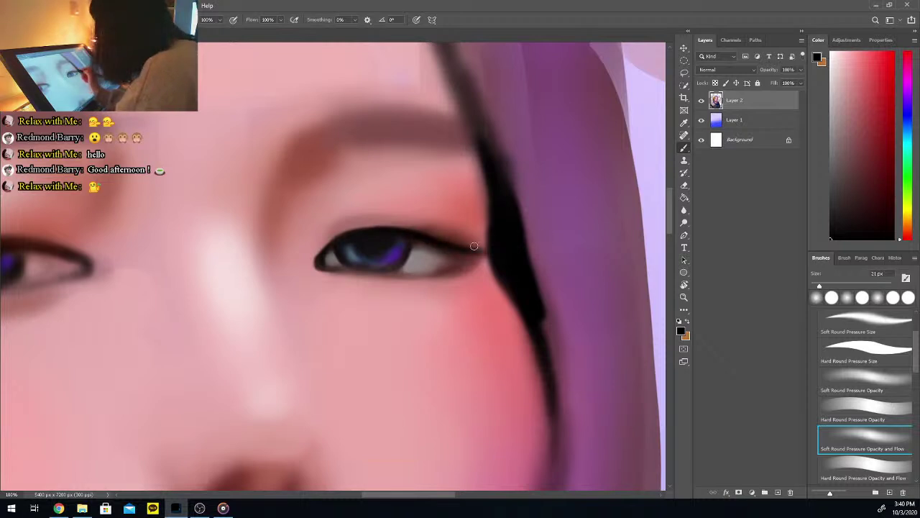
pyautogui.moveTo(455, 251)
pyautogui.mouseDown()
pyautogui.moveTo(471, 259)
pyautogui.moveTo(456, 266)
pyautogui.moveTo(465, 262)
pyautogui.mouseUp()
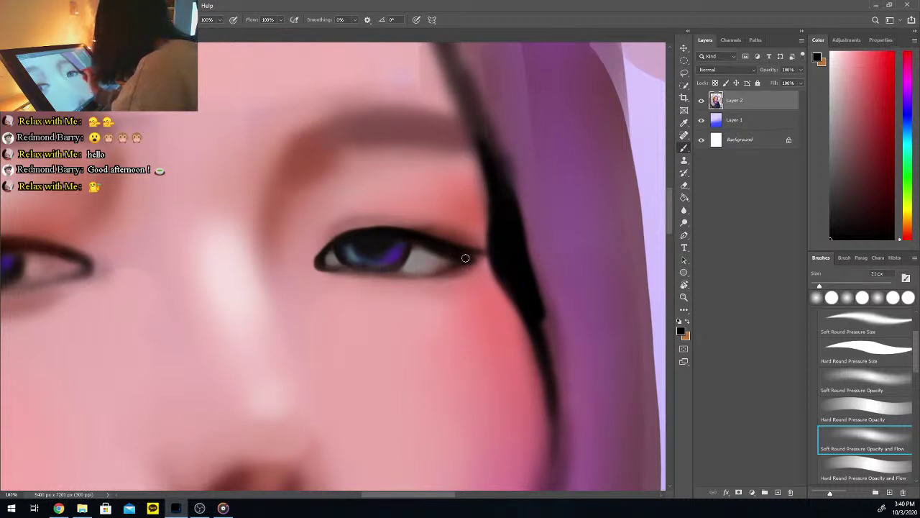
pyautogui.click(818, 286)
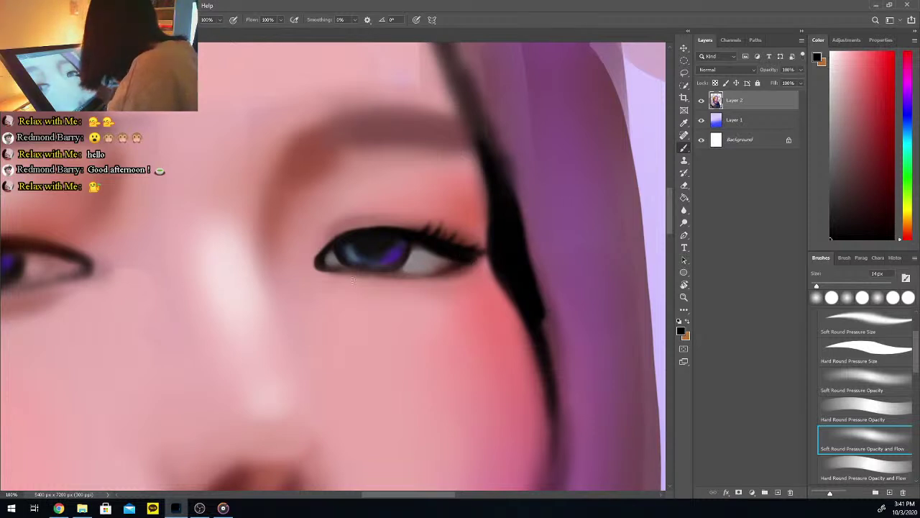
# Sample the red eyeshadow, darken it and shade beneath the right eye's lower lash line with a 41 px brush
pyautogui.keyDown('alt'); pyautogui.click(468, 223); pyautogui.keyUp('alt')
pyautogui.press('b')
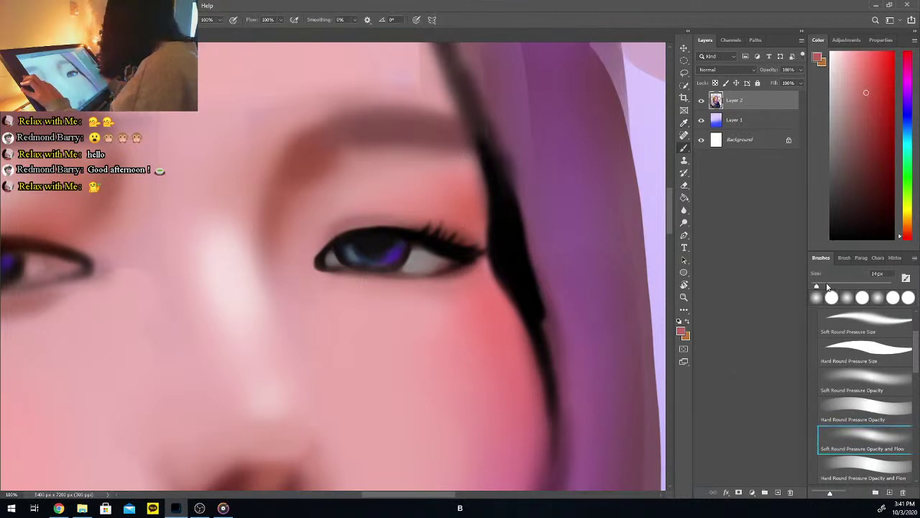
pyautogui.click(881, 130)
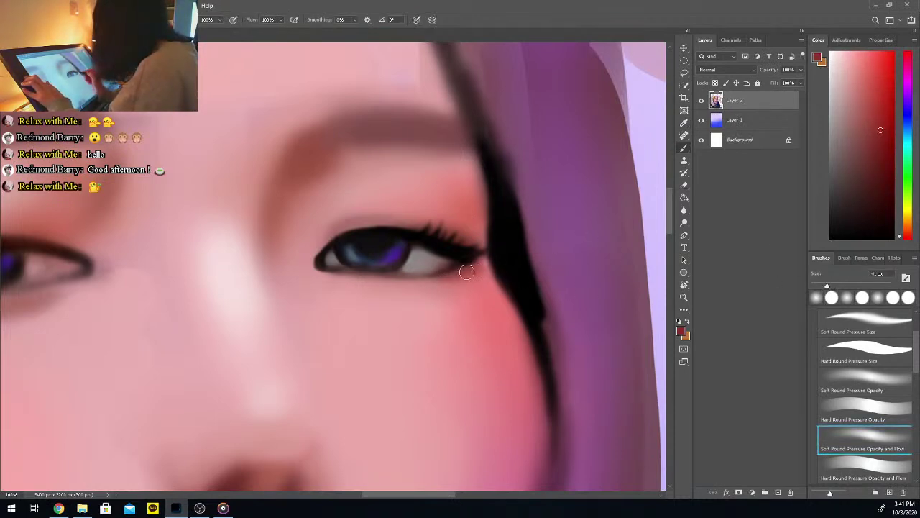
pyautogui.moveTo(475, 279)
pyautogui.mouseDown()
pyautogui.moveTo(390, 274)
pyautogui.moveTo(460, 287)
pyautogui.moveTo(384, 292)
pyautogui.mouseUp()
pyautogui.moveTo(453, 289)
pyautogui.mouseDown()
pyautogui.moveTo(399, 287)
pyautogui.moveTo(469, 280)
pyautogui.moveTo(321, 273)
pyautogui.mouseUp()
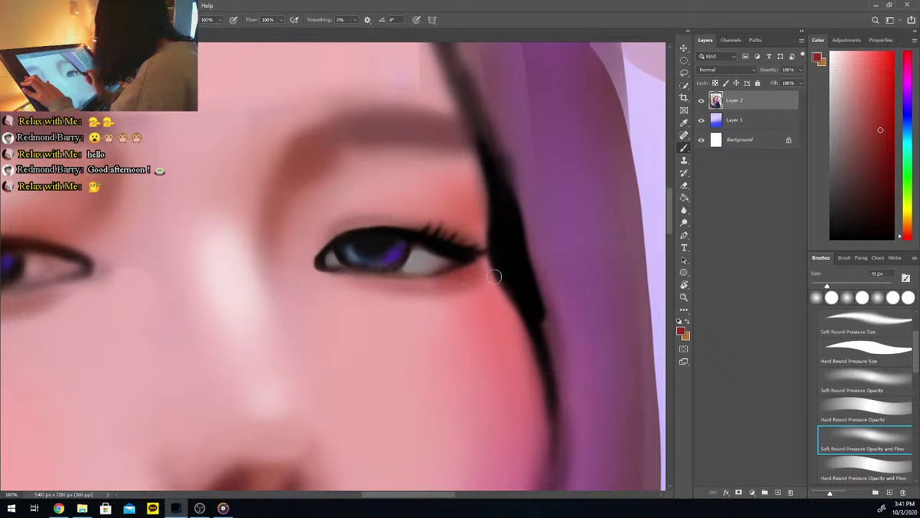
# Deepen the right eye's lower outer corner with dark maroon and near-black, and sample the dusky pink beneath the eye
pyautogui.click(885, 178)
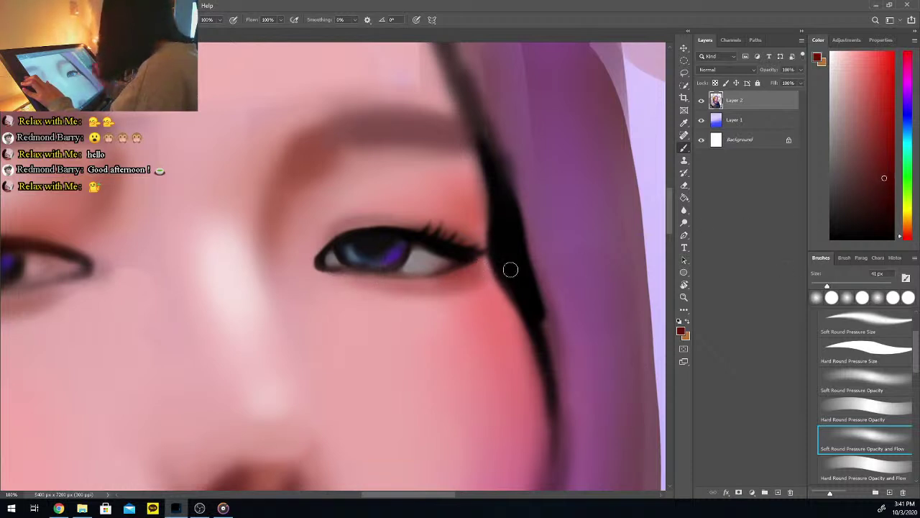
pyautogui.moveTo(467, 271); pyautogui.dragTo(429, 282)
pyautogui.click(887, 212)
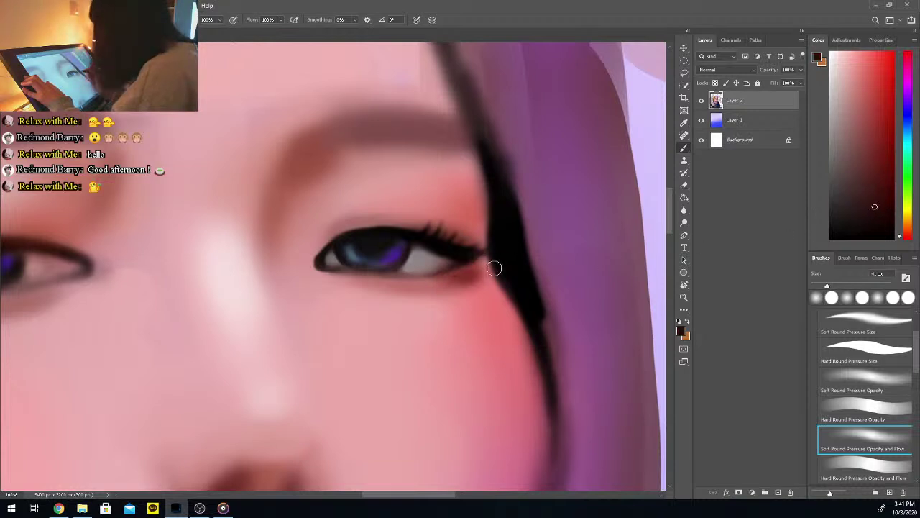
pyautogui.moveTo(458, 280)
pyautogui.mouseDown()
pyautogui.moveTo(491, 282)
pyautogui.moveTo(459, 272)
pyautogui.moveTo(435, 279)
pyautogui.moveTo(486, 265)
pyautogui.mouseUp()
pyautogui.keyDown('alt'); pyautogui.click(430, 282); pyautogui.keyUp('alt')
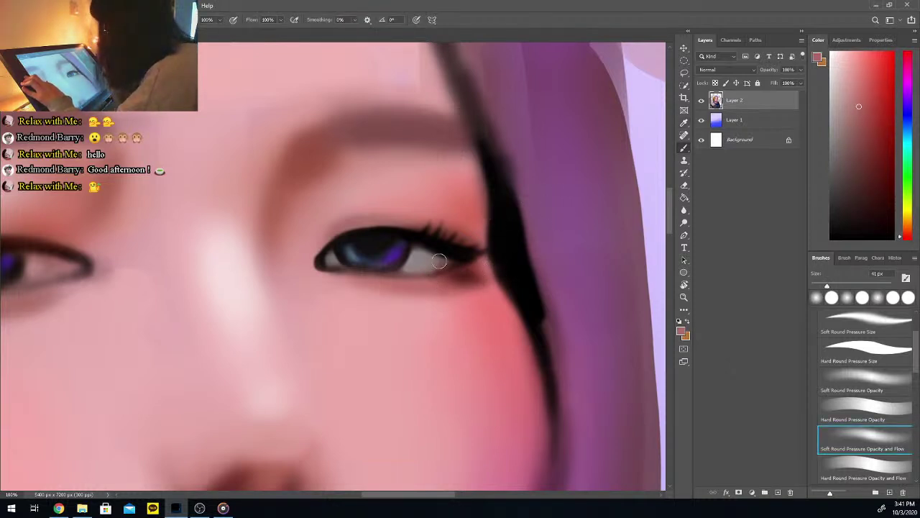
# Deepen the eyeshadow on the right eye's outer lid with dark reds and a 130 px soft brush
pyautogui.keyDown('alt'); pyautogui.click(477, 226); pyautogui.keyUp('alt')
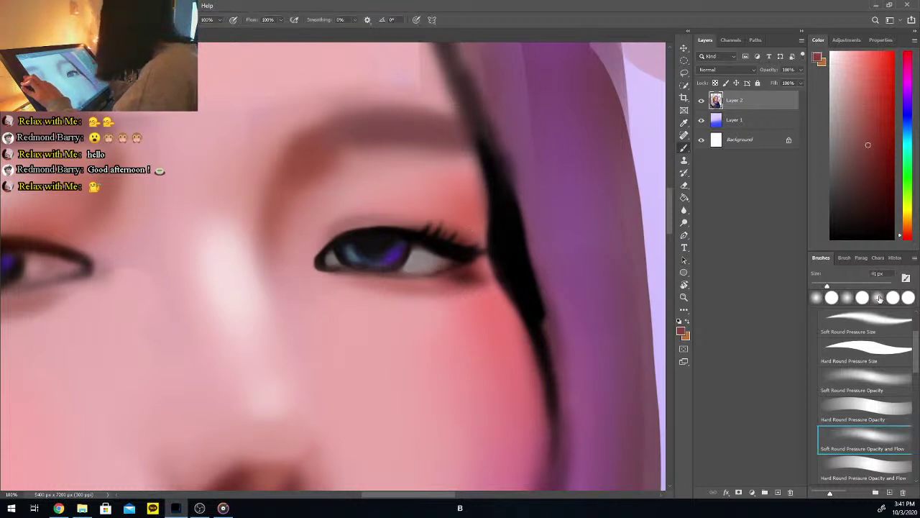
pyautogui.click(882, 150)
pyautogui.click(867, 286)
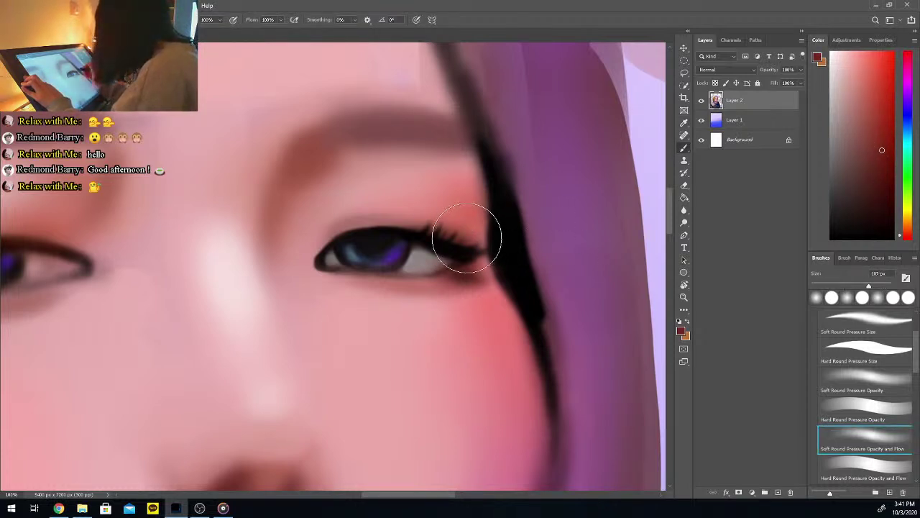
pyautogui.click(857, 287)
pyautogui.moveTo(455, 242); pyautogui.dragTo(472, 232)
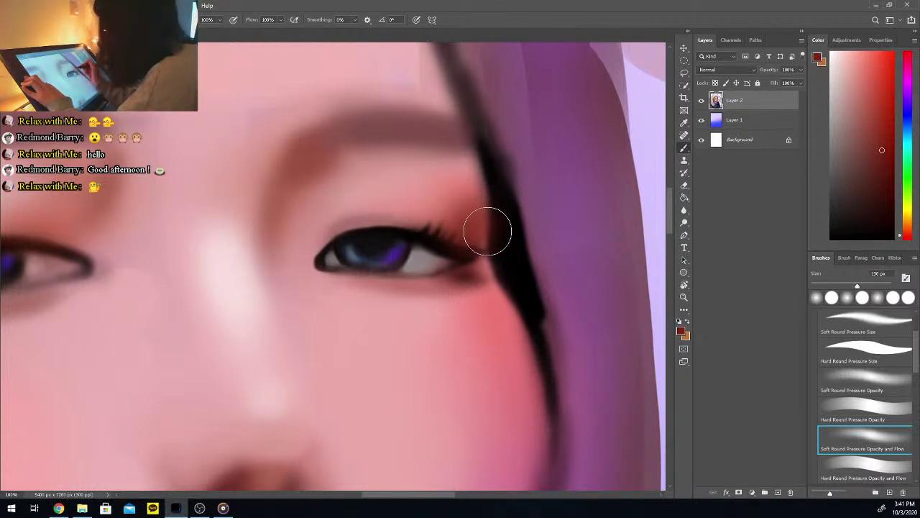
pyautogui.click(883, 128)
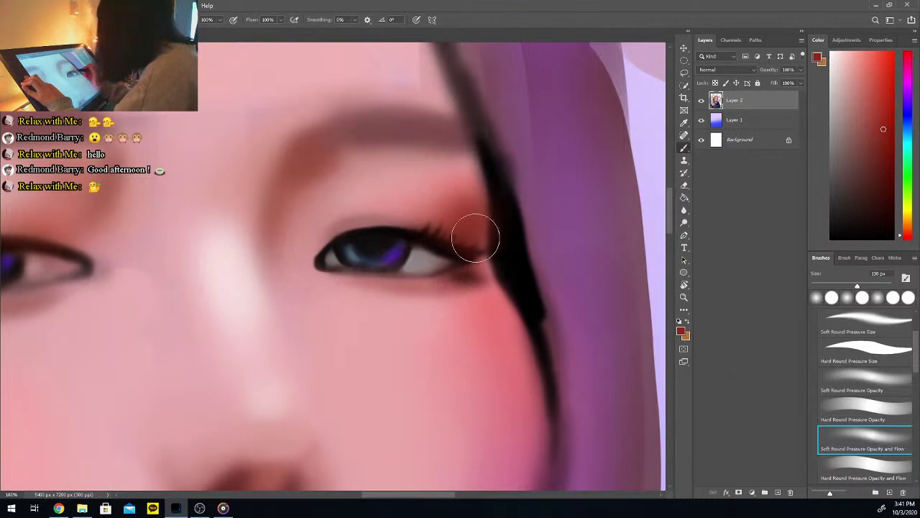
# Shrink the brush to 33 px and soften the skin around the right eye's inner corner with sampled dusky pinks
pyautogui.moveTo(851, 287); pyautogui.dragTo(829, 286)
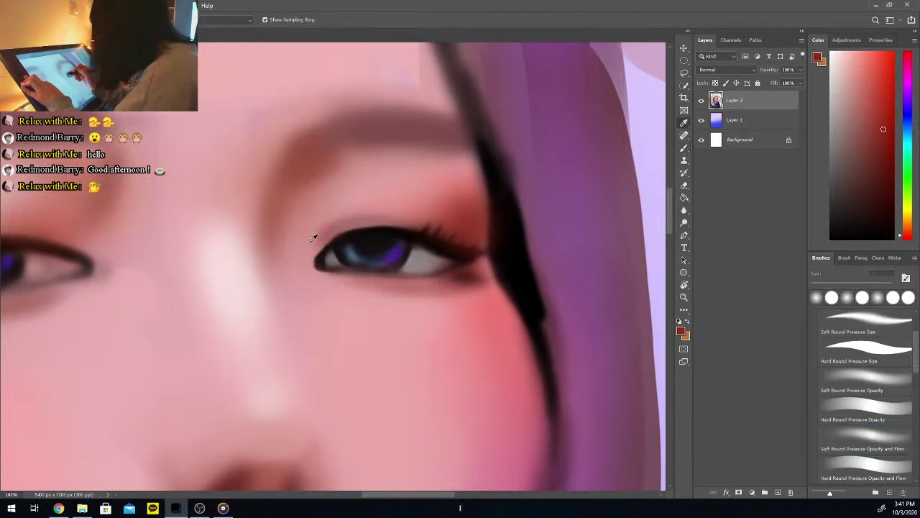
pyautogui.keyDown('alt'); pyautogui.click(323, 228); pyautogui.keyUp('alt')
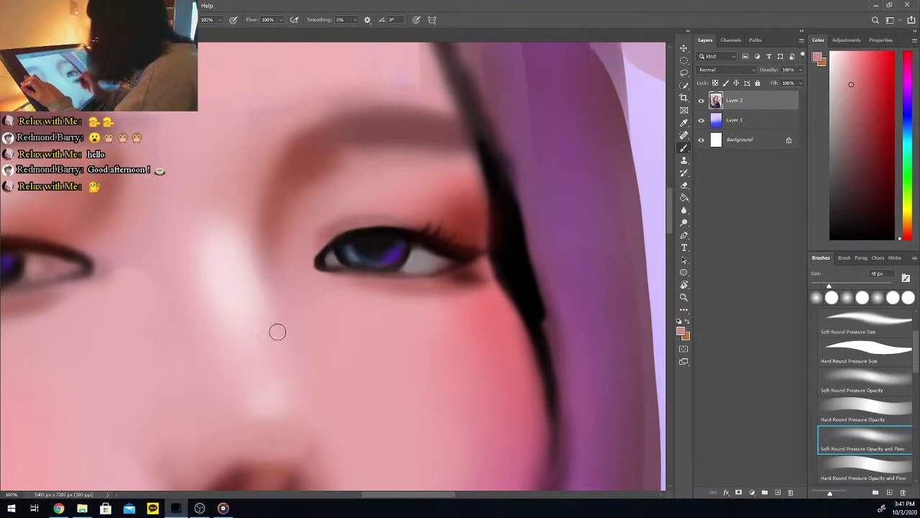
pyautogui.keyDown('alt'); pyautogui.click(322, 240); pyautogui.keyUp('alt')
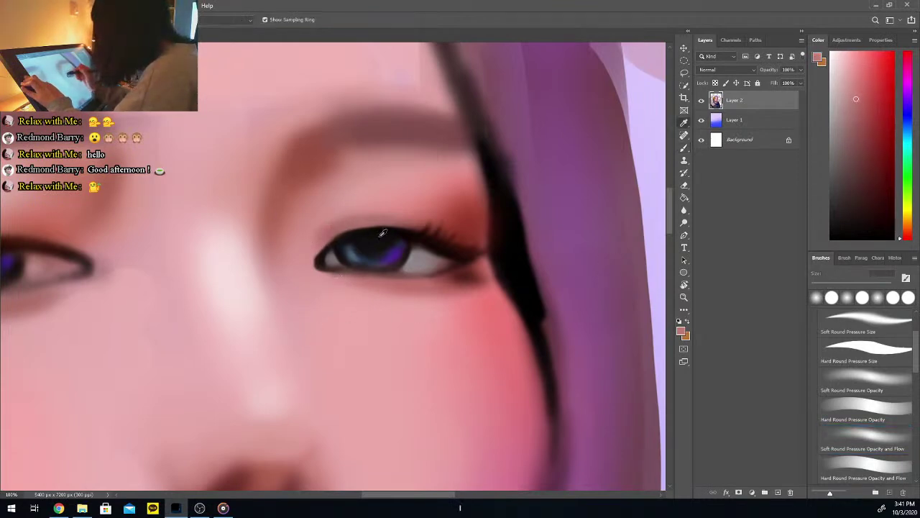
pyautogui.press('b')
pyautogui.moveTo(827, 285); pyautogui.dragTo(824, 286)
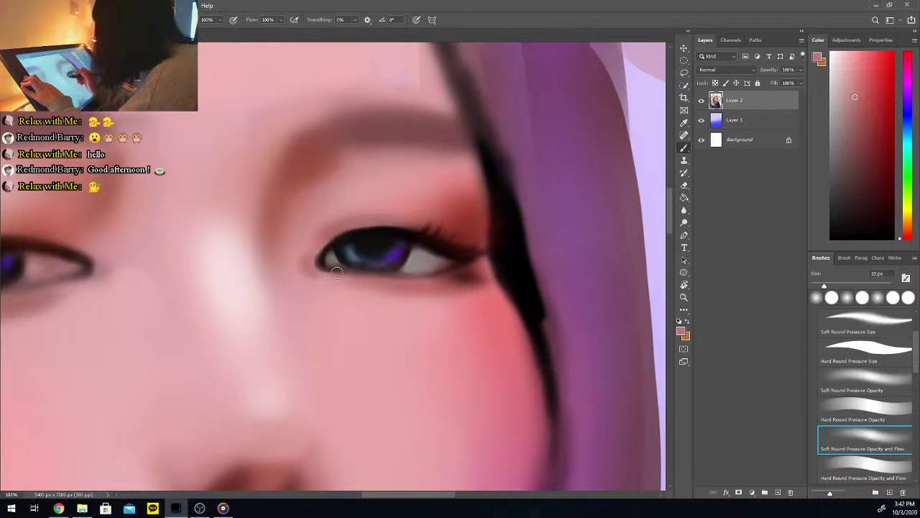
# Blend the skin below the right eye's inner corner and lower lash line with sampled light and dusky pinks
pyautogui.keyDown('alt'); pyautogui.click(308, 273); pyautogui.keyUp('alt')
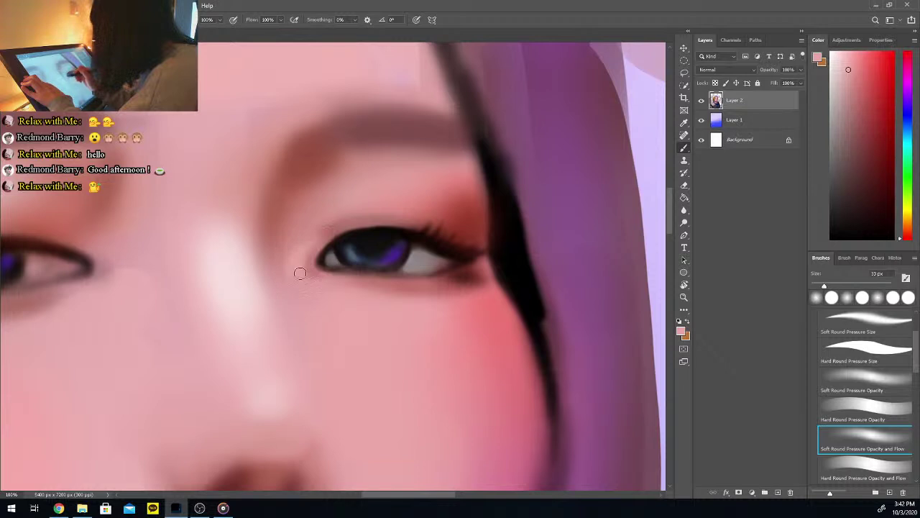
pyautogui.keyDown('alt'); pyautogui.click(311, 265); pyautogui.keyUp('alt')
pyautogui.keyDown('alt'); pyautogui.click(298, 262); pyautogui.keyUp('alt')
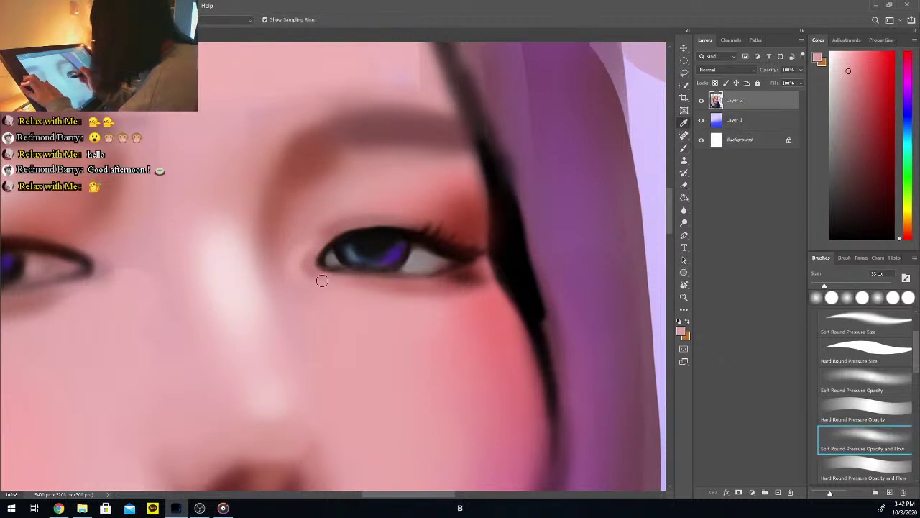
pyautogui.keyDown('alt'); pyautogui.click(374, 296); pyautogui.keyUp('alt')
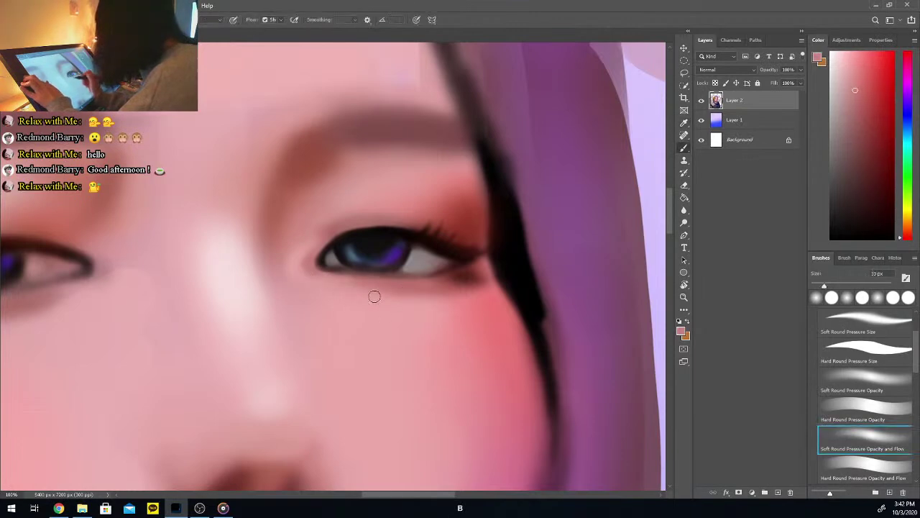
pyautogui.keyDown('alt'); pyautogui.click(351, 282); pyautogui.keyUp('alt')
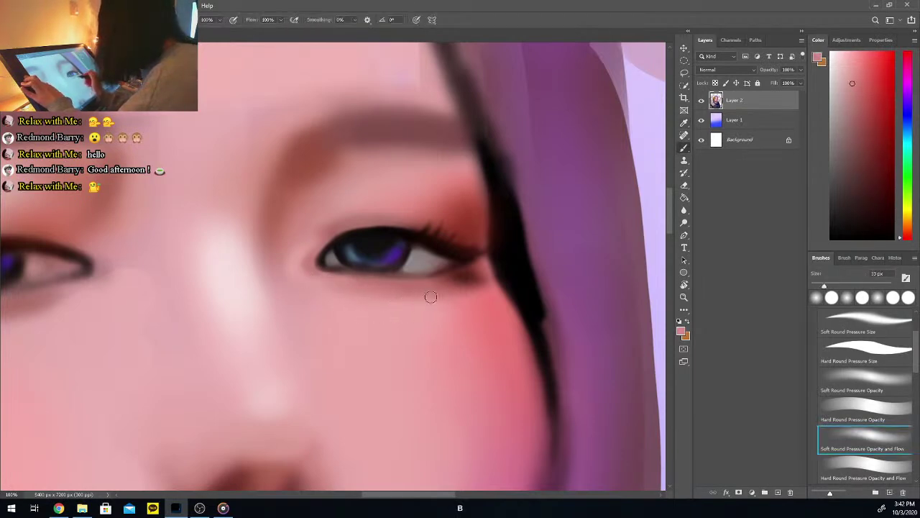
# Dab a white catchlight on the right eye's iris with a 23 px soft brush
pyautogui.press('alt')
pyautogui.keyDown('alt'); pyautogui.click(451, 253); pyautogui.keyUp('alt')
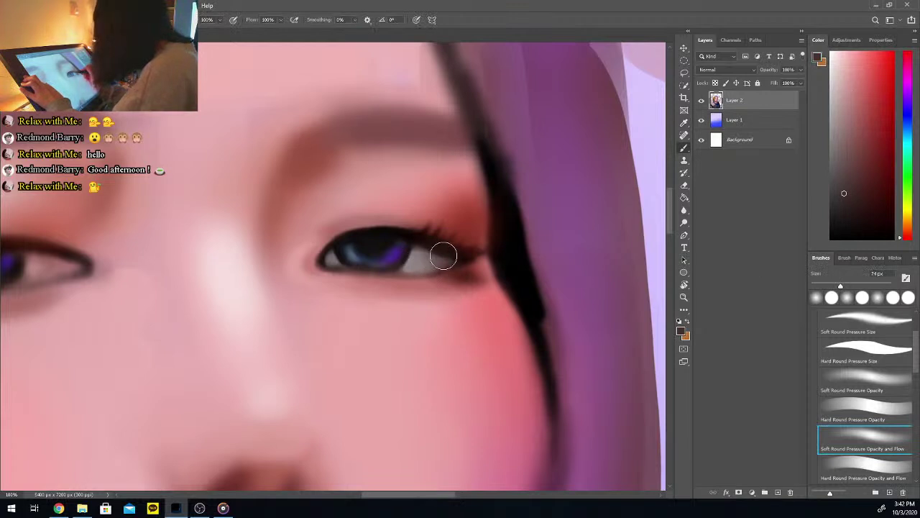
pyautogui.moveTo(847, 157); pyautogui.dragTo(830, 52)
pyautogui.click(833, 286)
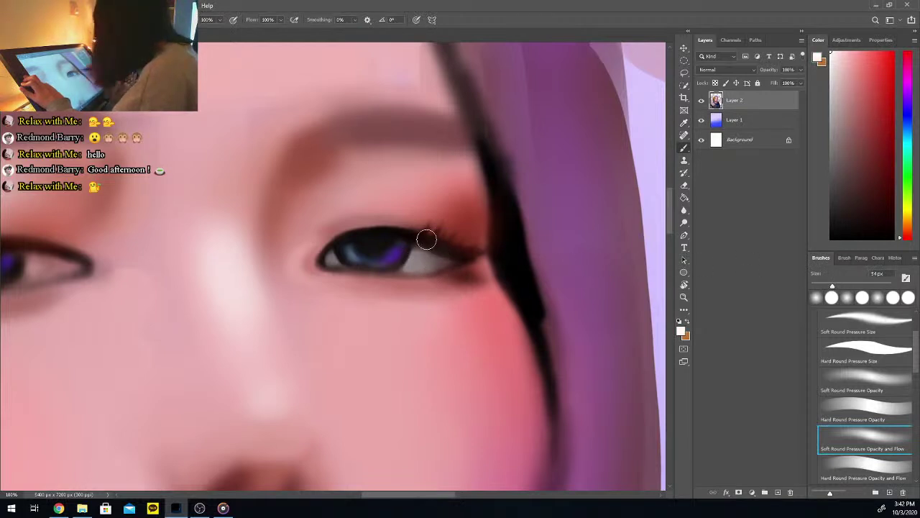
pyautogui.press('[')
pyautogui.press('[')
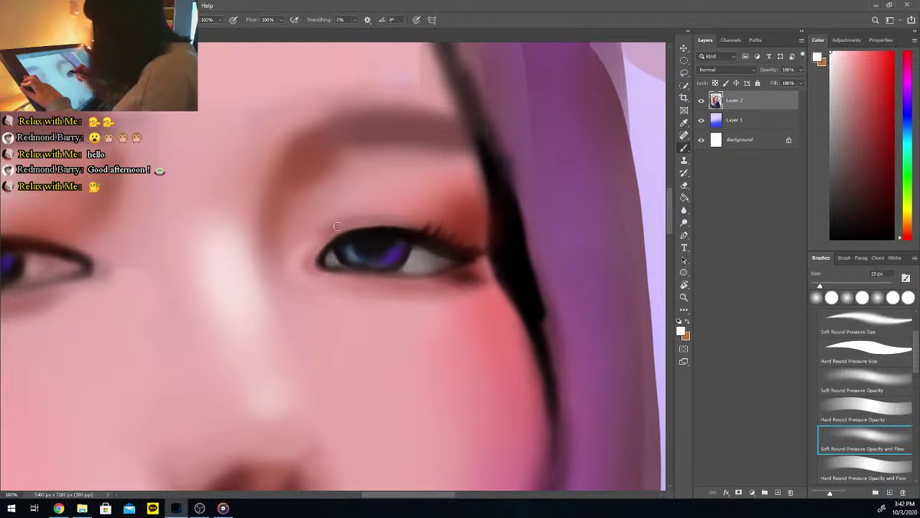
pyautogui.click(358, 246)
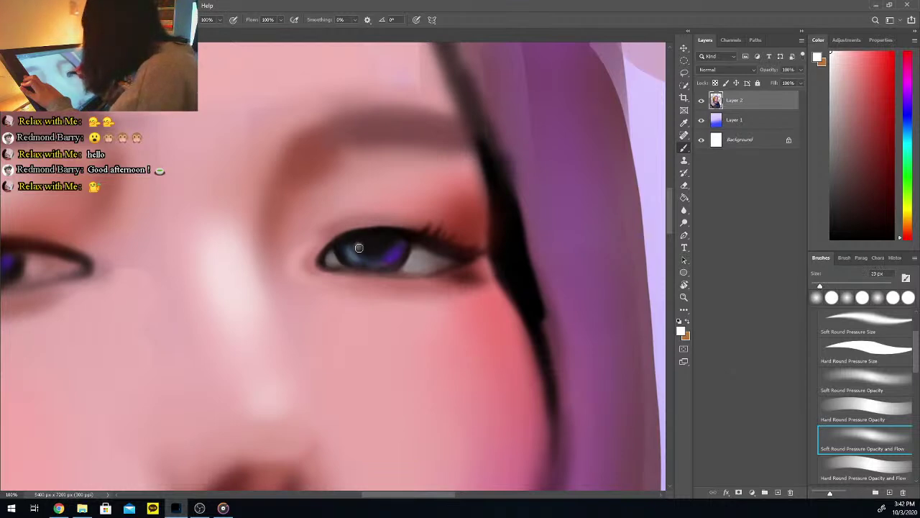
# Darken the left eye's outer corner and lash line with black using a 33 px soft brush
pyautogui.hotkey('ctrl', '-')
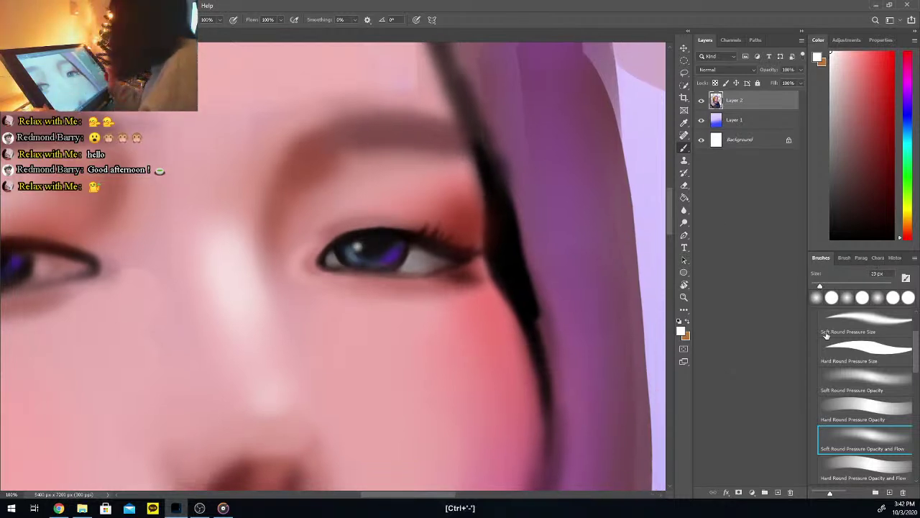
pyautogui.moveTo(407, 495); pyautogui.dragTo(383, 501)
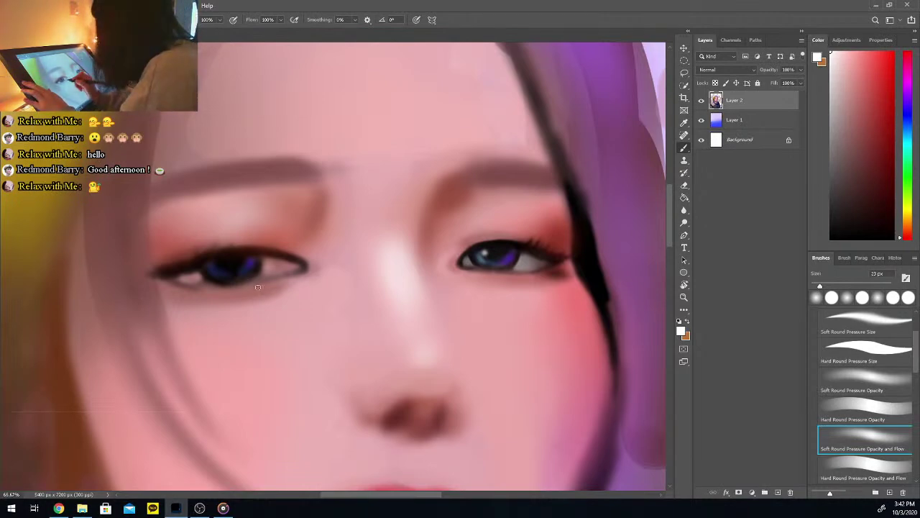
pyautogui.click(832, 236)
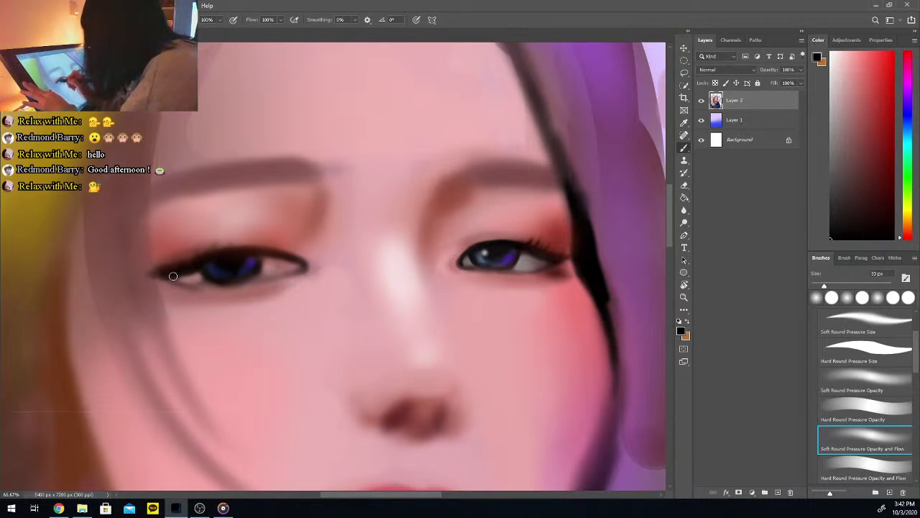
pyautogui.moveTo(193, 271); pyautogui.dragTo(150, 278)
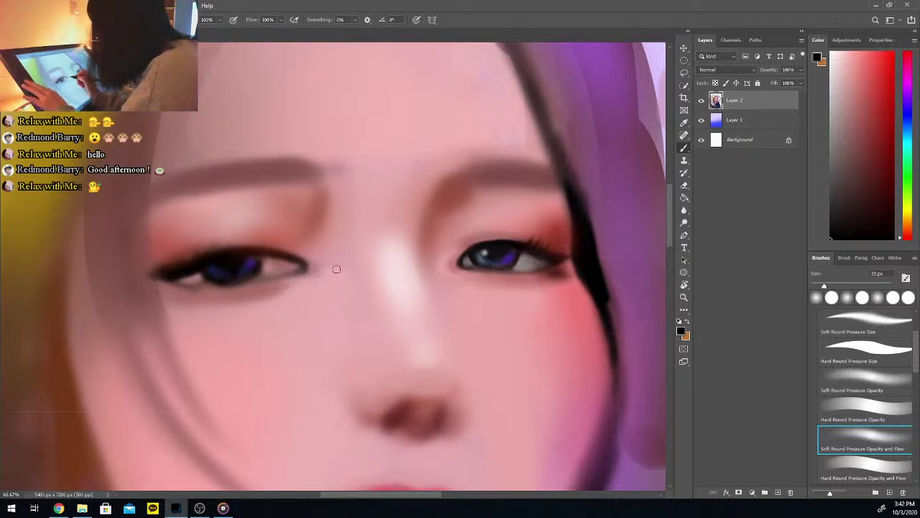
# Shade the left eye's inner corner with dark maroon using the 33 px soft brush
pyautogui.click(888, 182)
pyautogui.moveTo(270, 264)
pyautogui.mouseDown()
pyautogui.moveTo(297, 266)
pyautogui.moveTo(238, 267)
pyautogui.moveTo(292, 263)
pyautogui.moveTo(242, 256)
pyautogui.moveTo(281, 254)
pyautogui.mouseUp()
pyautogui.press('b')
pyautogui.keyDown('alt'); pyautogui.click(276, 259); pyautogui.keyUp('alt')
pyautogui.moveTo(290, 270); pyautogui.dragTo(266, 271)
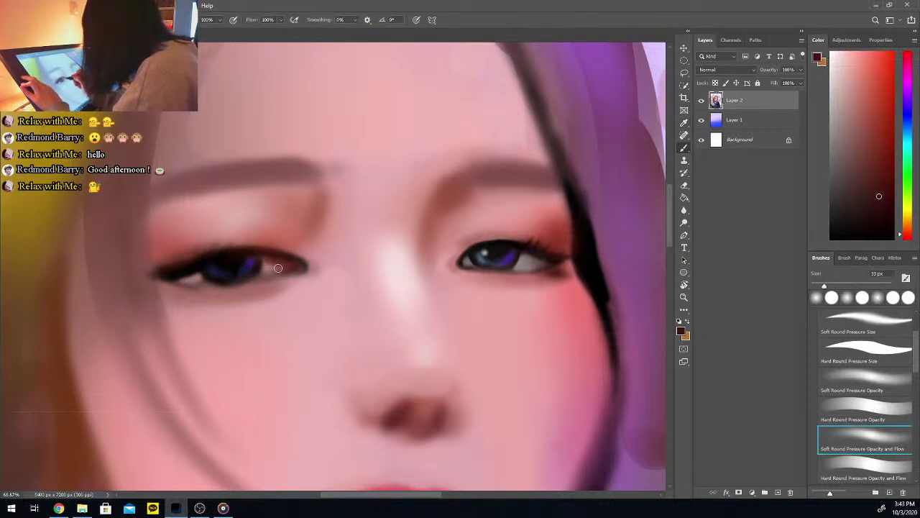
# Tone the left eye's white with grey sampled from the right eye, shifted to lighter bluish greys, using a 26 px brush
pyautogui.press('i')
pyautogui.click(475, 259)
pyautogui.press('b')
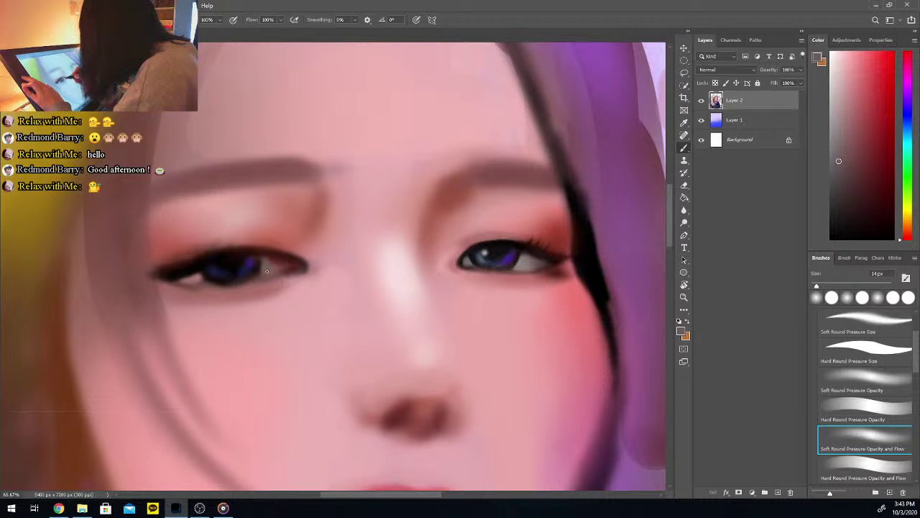
pyautogui.press(']')
pyautogui.press(']')
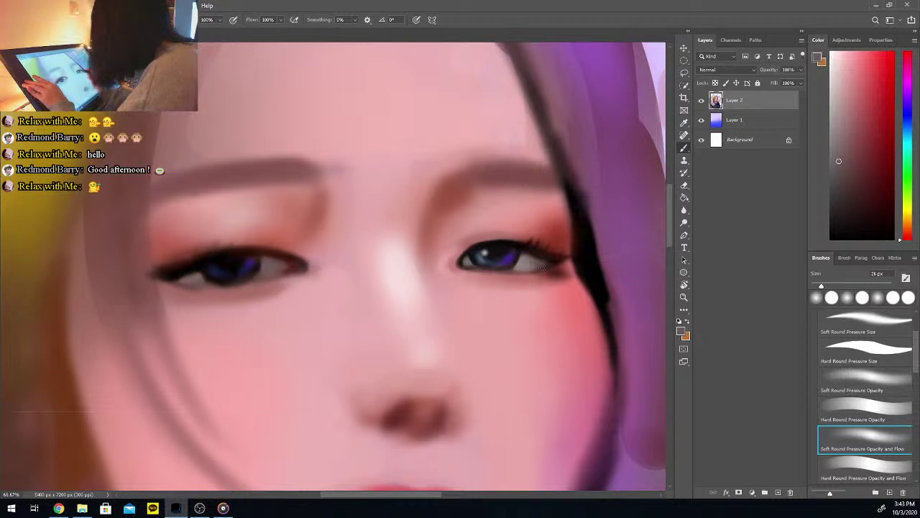
pyautogui.click(909, 137)
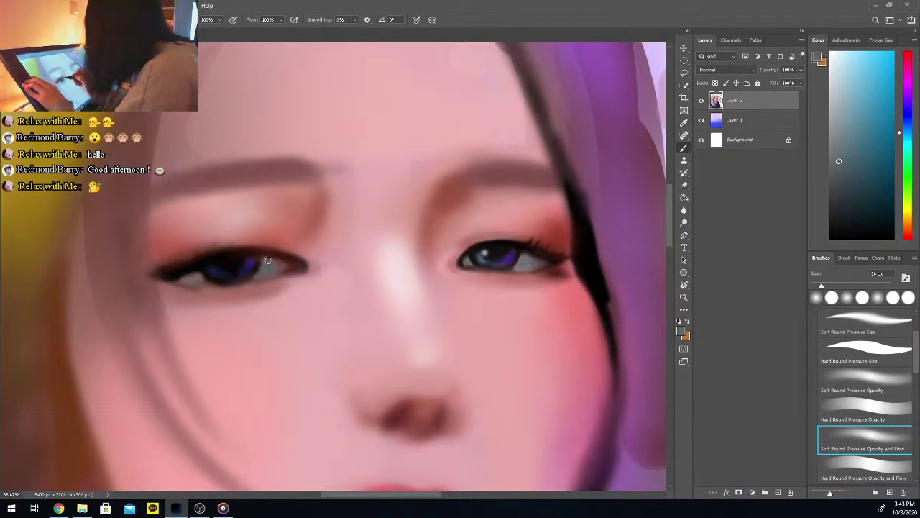
pyautogui.click(834, 136)
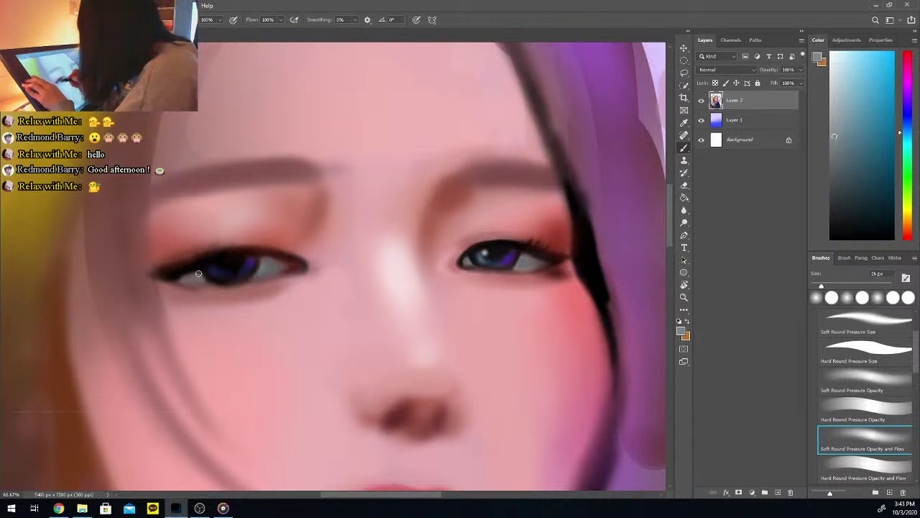
# Define the left iris's edge in black at 20 px and clean up the eye white beside it with sampled grey at 15 px
pyautogui.click(831, 239)
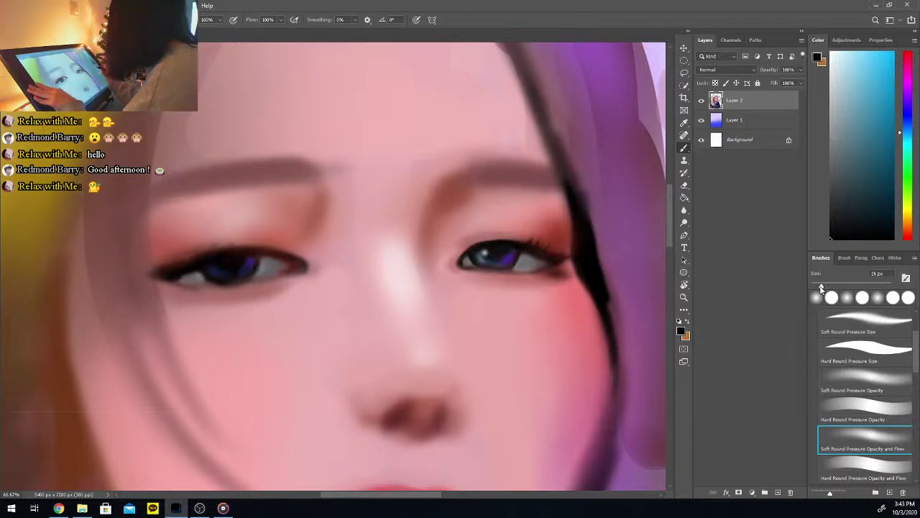
pyautogui.hotkey('ctrl', '+')
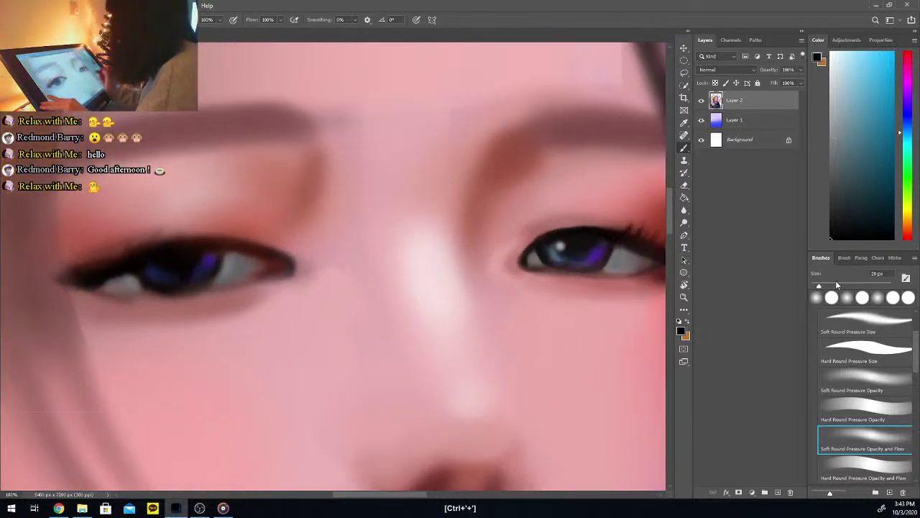
pyautogui.moveTo(407, 495); pyautogui.dragTo(390, 497)
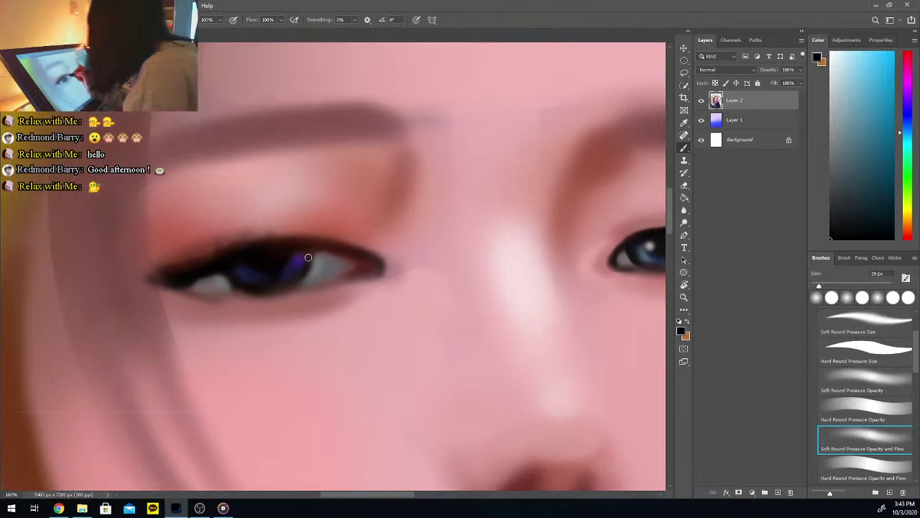
pyautogui.moveTo(308, 260); pyautogui.dragTo(302, 279)
pyautogui.moveTo(820, 285); pyautogui.dragTo(817, 286)
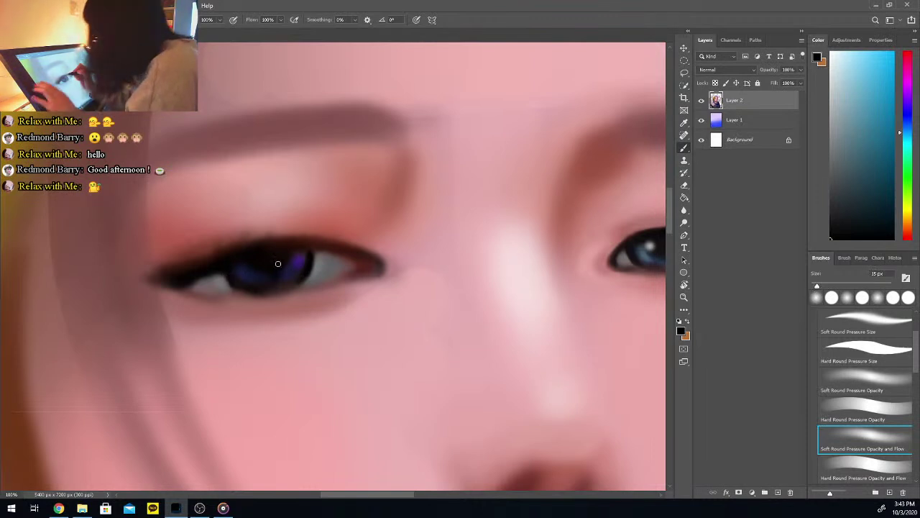
pyautogui.keyDown('alt'); pyautogui.click(236, 269); pyautogui.keyUp('alt')
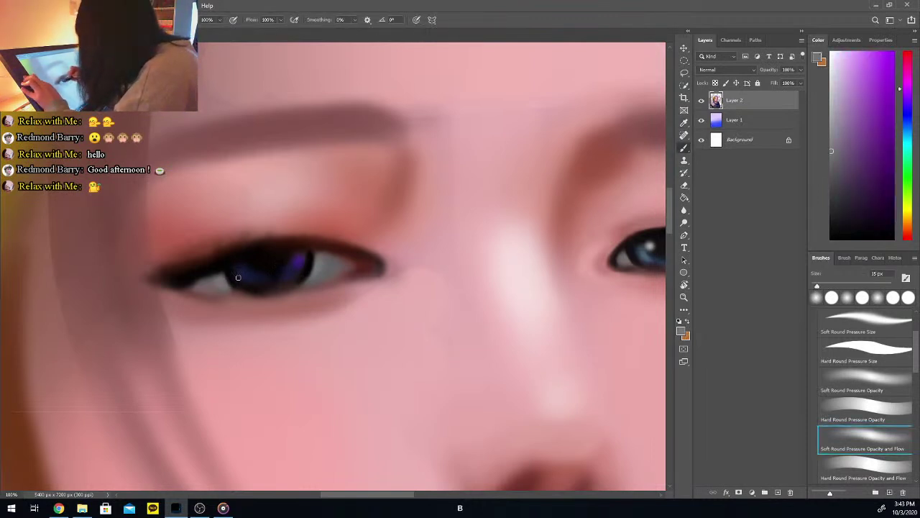
pyautogui.moveTo(313, 256); pyautogui.dragTo(304, 281)
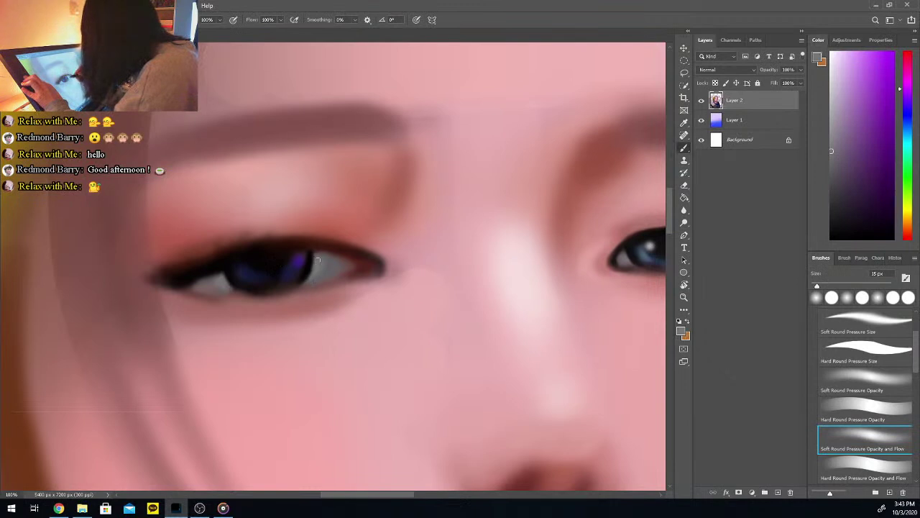
# Paint short black lashes along the left eye's upper lid at 15 px and darken the pupil with a sampled near-black
pyautogui.click(831, 237)
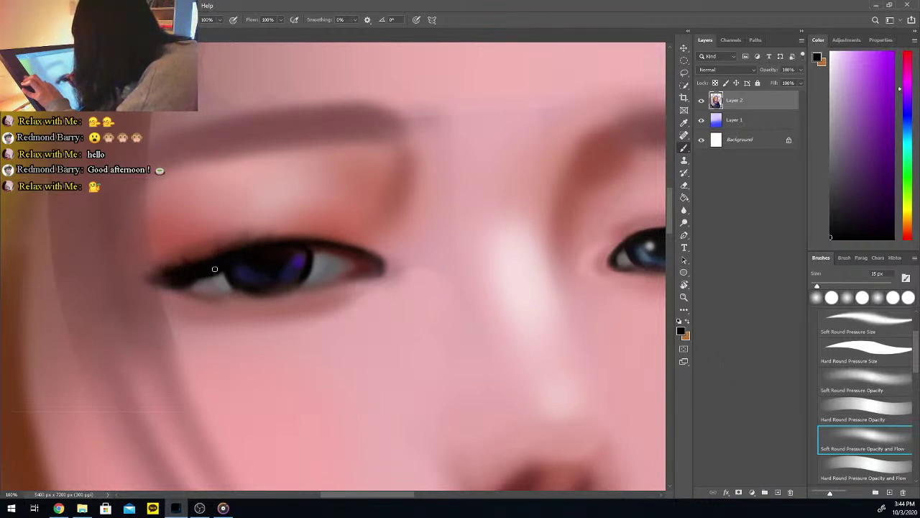
pyautogui.moveTo(164, 284); pyautogui.dragTo(182, 285)
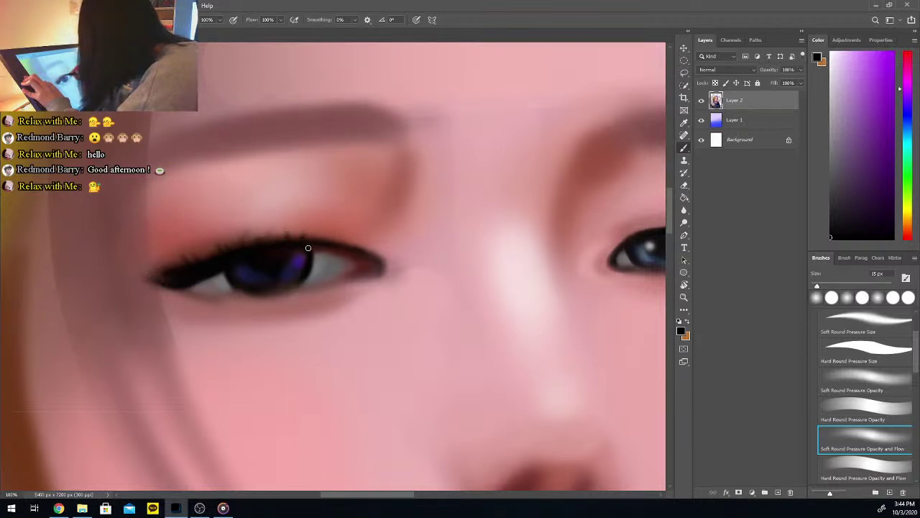
pyautogui.press('i')
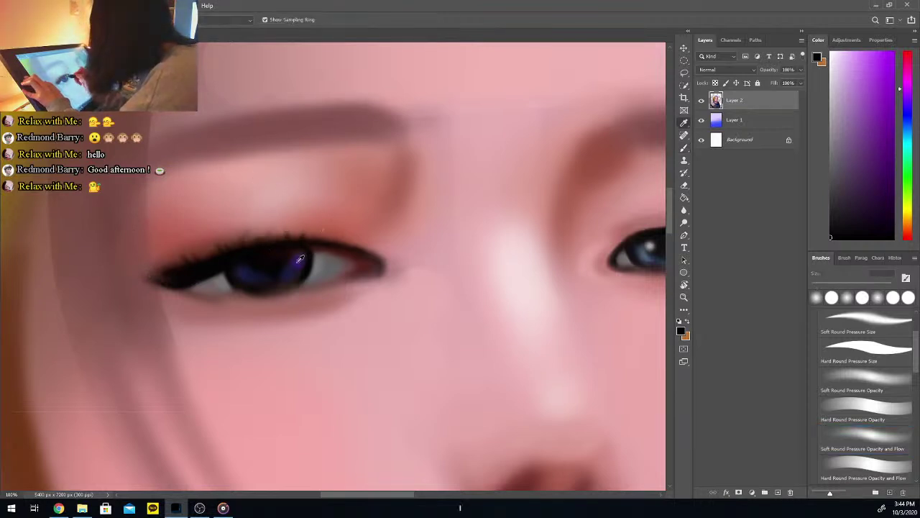
pyautogui.click(302, 244)
pyautogui.press('b')
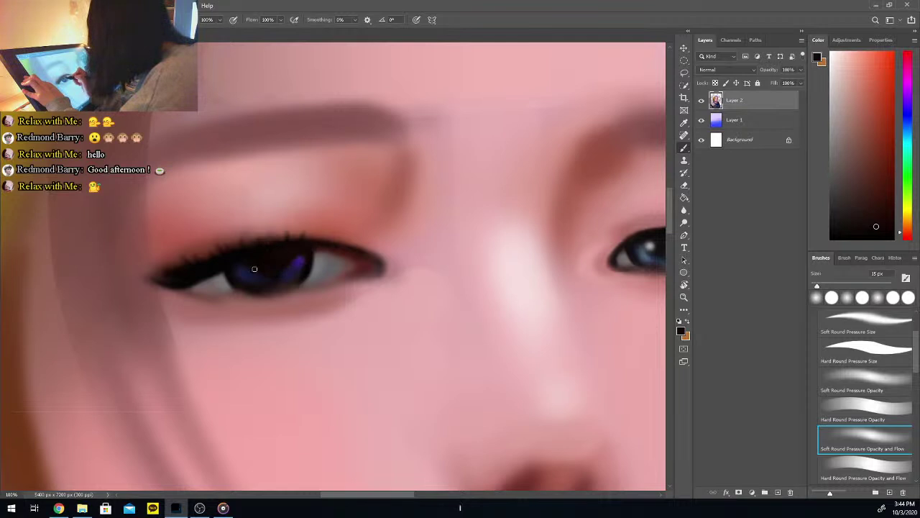
# Enrich the left iris with sampled dark navy and violet using a 32 px soft brush
pyautogui.press('i')
pyautogui.click(267, 265)
pyautogui.press('b')
pyautogui.click(823, 286)
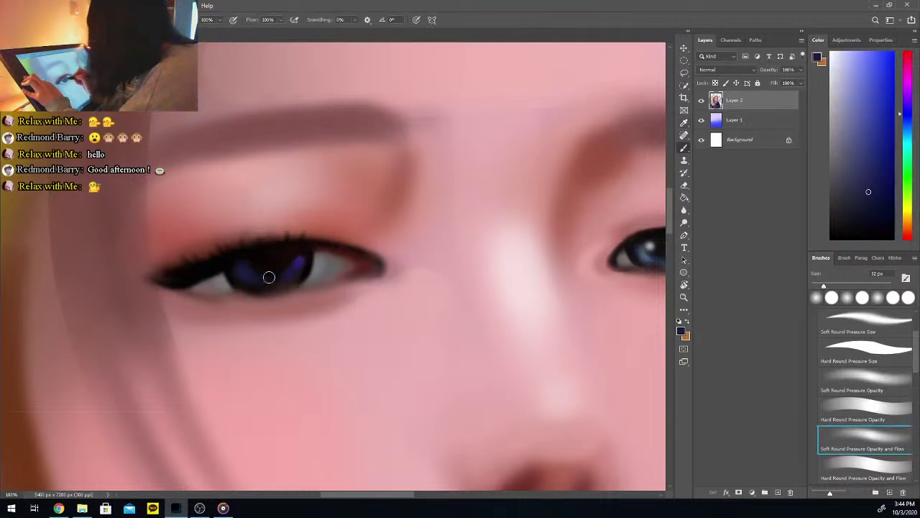
pyautogui.keyDown('alt'); pyautogui.click(299, 257); pyautogui.keyUp('alt')
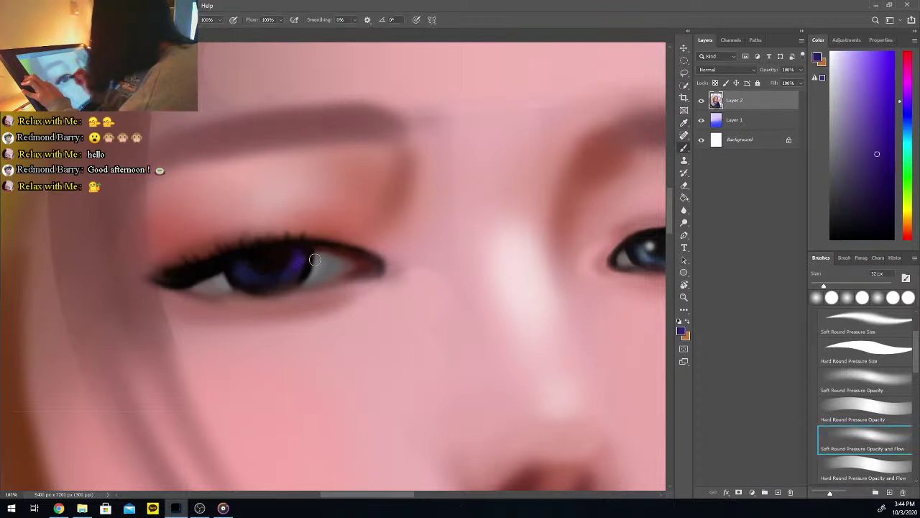
# Paint slate blue sampled from the right eye into the left iris's lower part and add a white catchlight at 23 px
pyautogui.press('i')
pyautogui.click(644, 255)
pyautogui.press('b')
pyautogui.moveTo(828, 284); pyautogui.dragTo(823, 286)
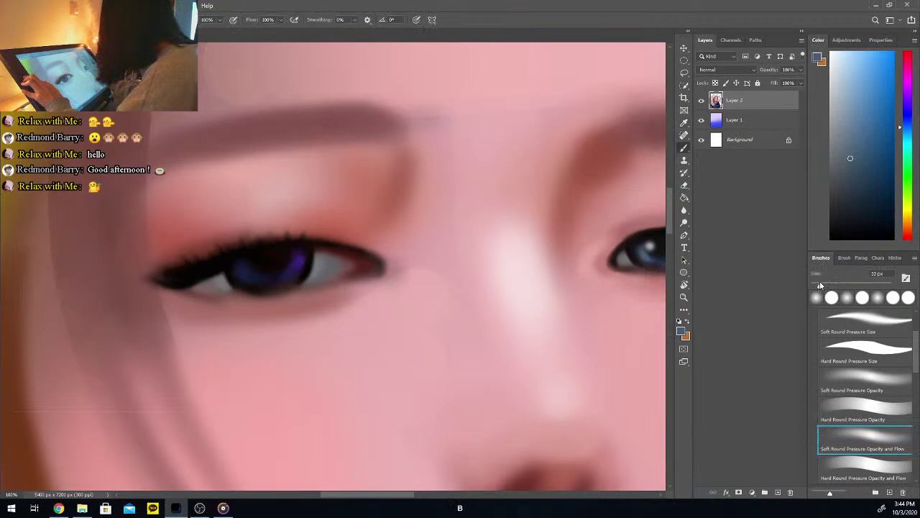
pyautogui.moveTo(256, 279)
pyautogui.mouseDown()
pyautogui.moveTo(273, 283)
pyautogui.moveTo(244, 273)
pyautogui.moveTo(295, 270)
pyautogui.moveTo(278, 275)
pyautogui.mouseUp()
pyautogui.moveTo(845, 65); pyautogui.dragTo(763, 40)
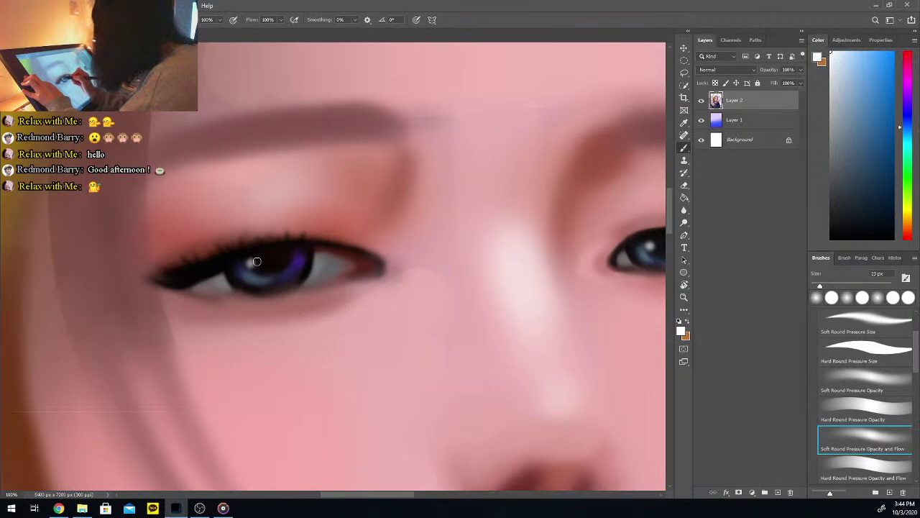
# Add fine black lashes to the right eye's upper lid and paint both nostrils black with a 17 px brush
pyautogui.hotkey('ctrl', '+')
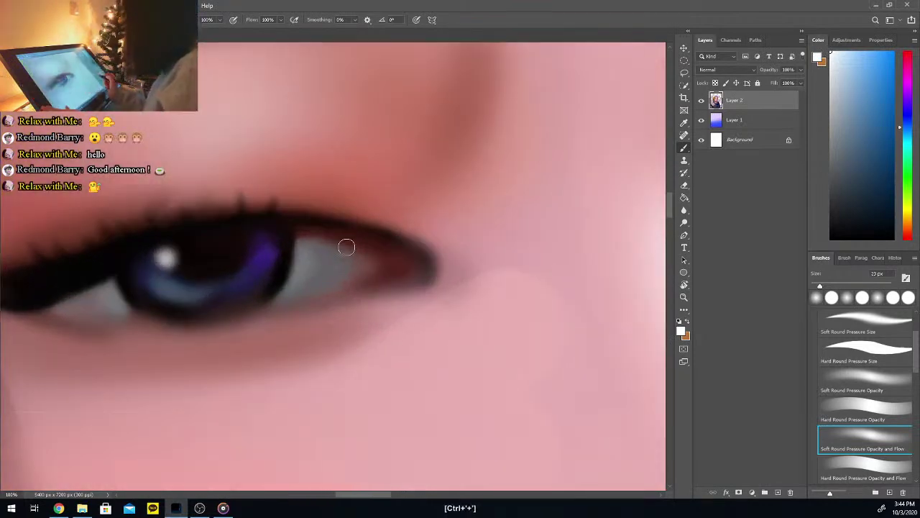
pyautogui.hotkey('ctrl', '-')
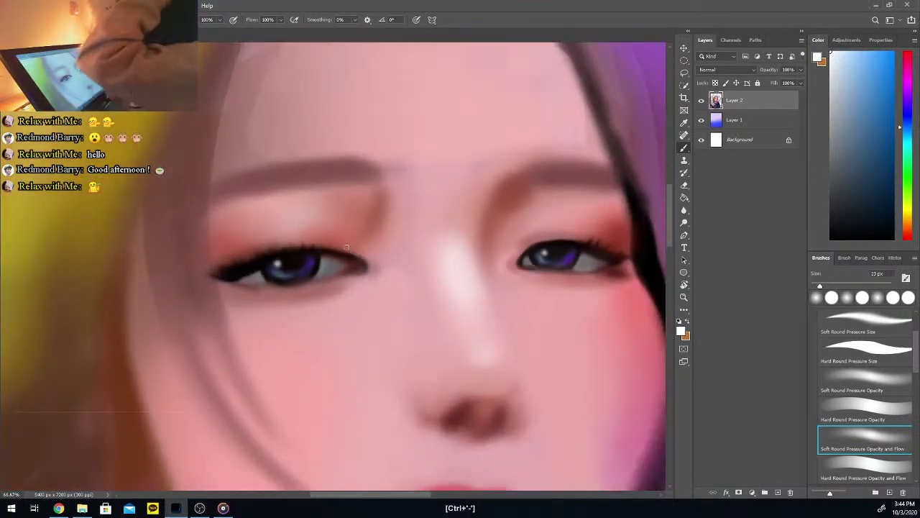
pyautogui.moveTo(843, 222); pyautogui.dragTo(804, 249)
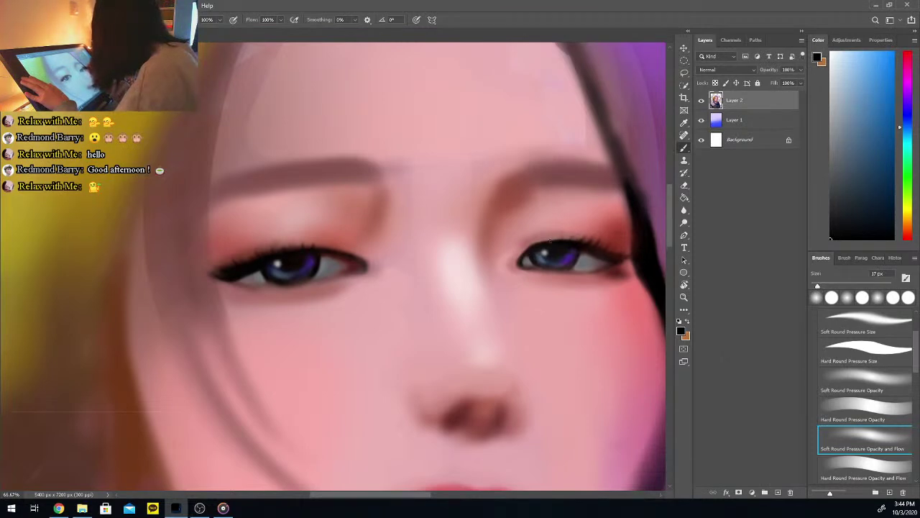
pyautogui.hotkey('ctrl', '-')
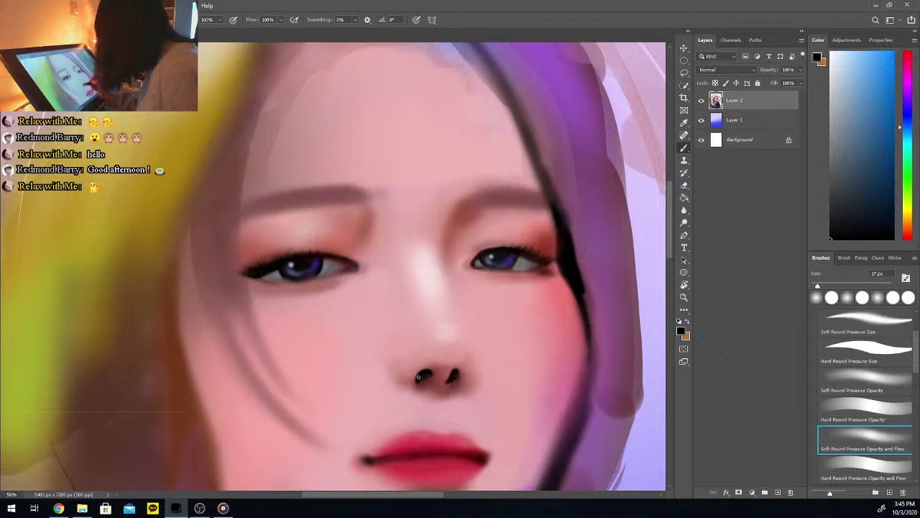
# Select the nostril area at the base of the nose with an elliptical marquee
pyautogui.press('m')
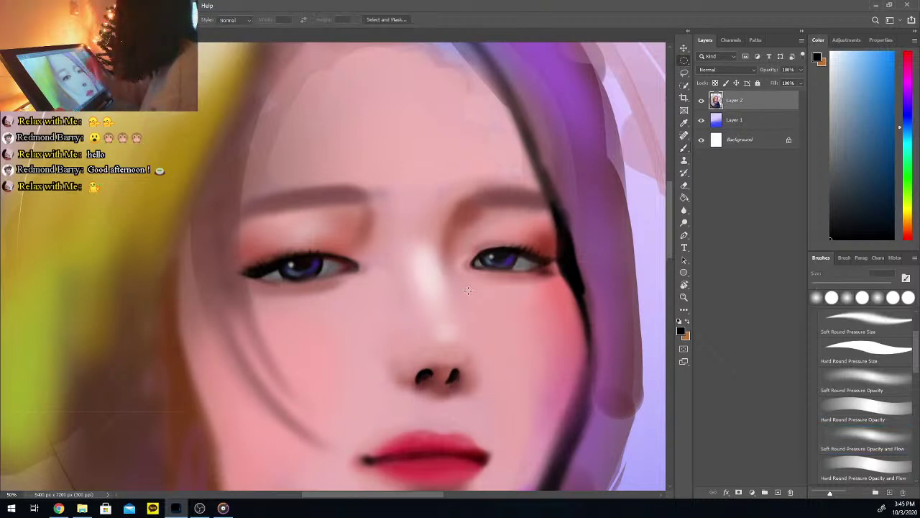
pyautogui.moveTo(407, 359); pyautogui.dragTo(470, 396)
pyautogui.press('ctrl')
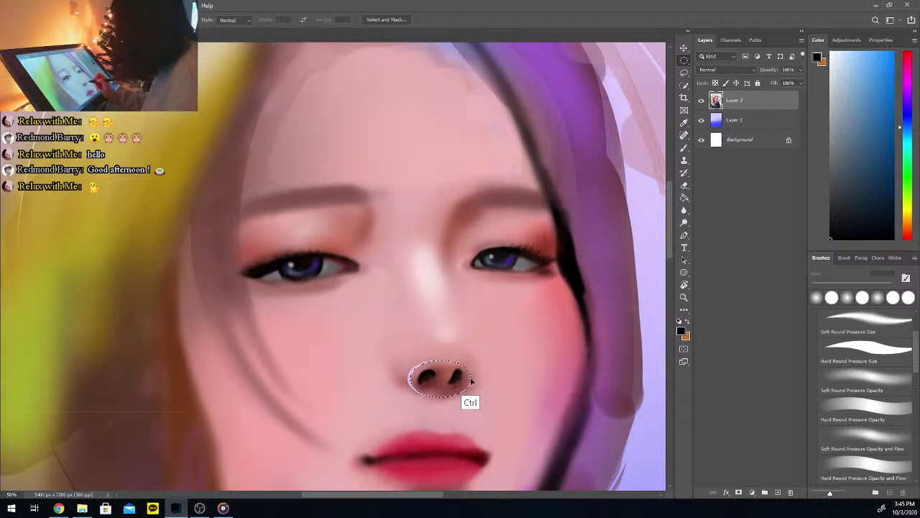
# Slightly enlarge the selected nostril area, move it a little left and up on the face, apply the transform and deselect
pyautogui.hotkey('ctrl', 't')
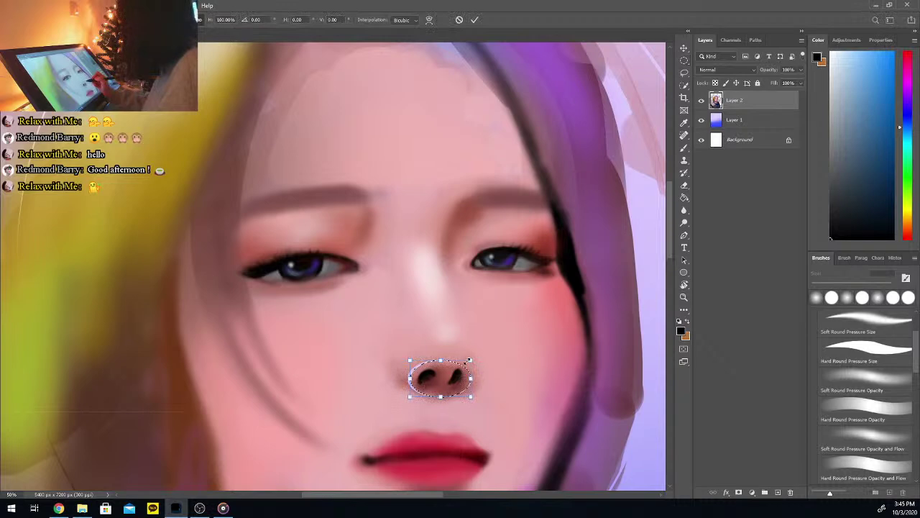
pyautogui.moveTo(470, 360); pyautogui.dragTo(472, 358)
pyautogui.moveTo(474, 394); pyautogui.dragTo(471, 397)
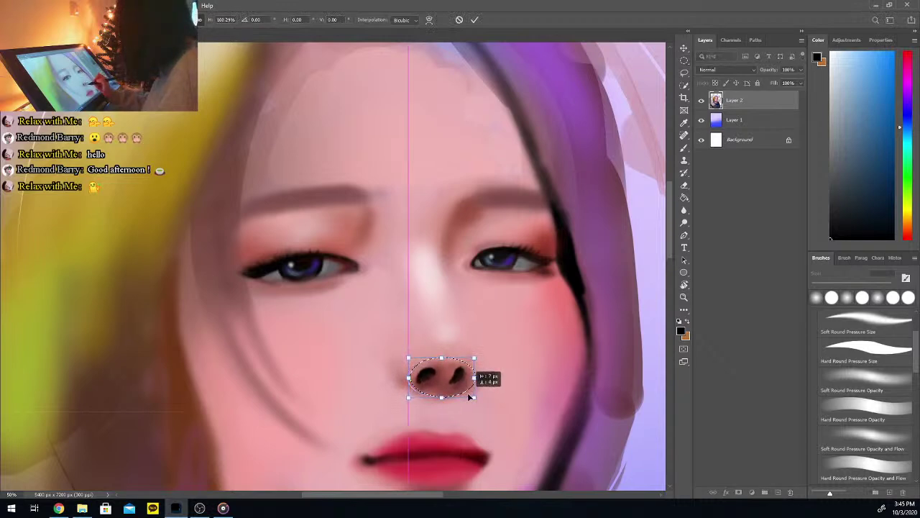
pyautogui.moveTo(469, 397); pyautogui.dragTo(466, 396)
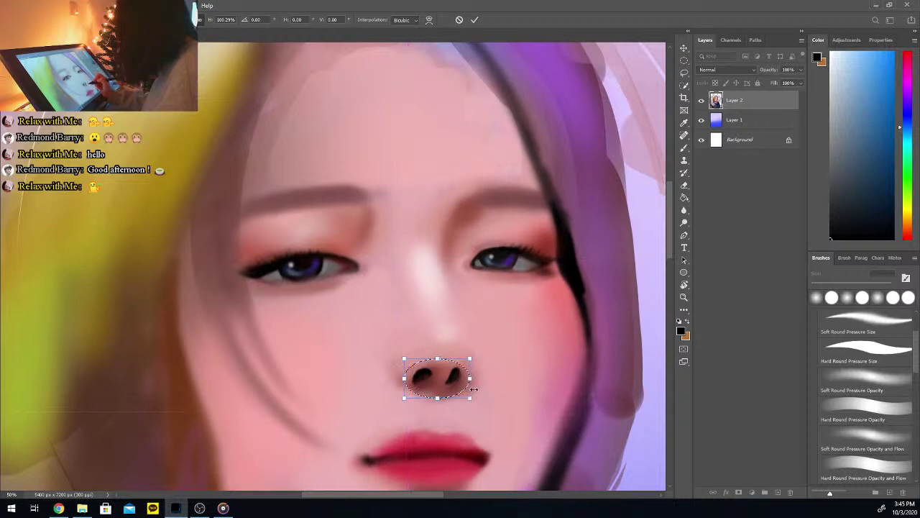
pyautogui.moveTo(471, 359); pyautogui.dragTo(473, 375)
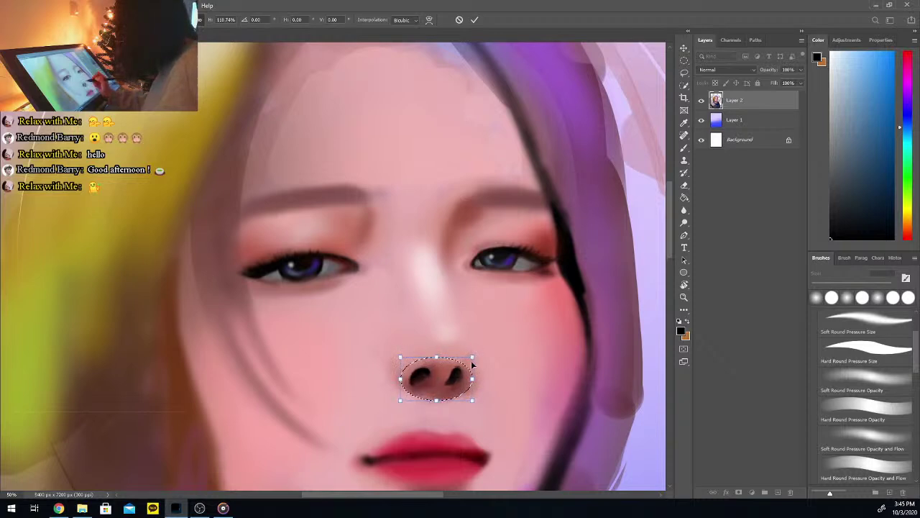
pyautogui.moveTo(472, 356); pyautogui.dragTo(470, 357)
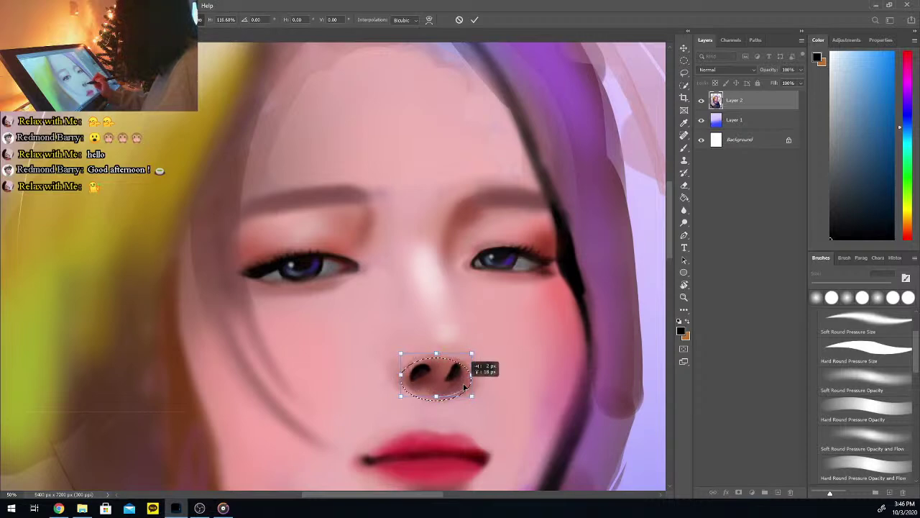
pyautogui.press('Return')
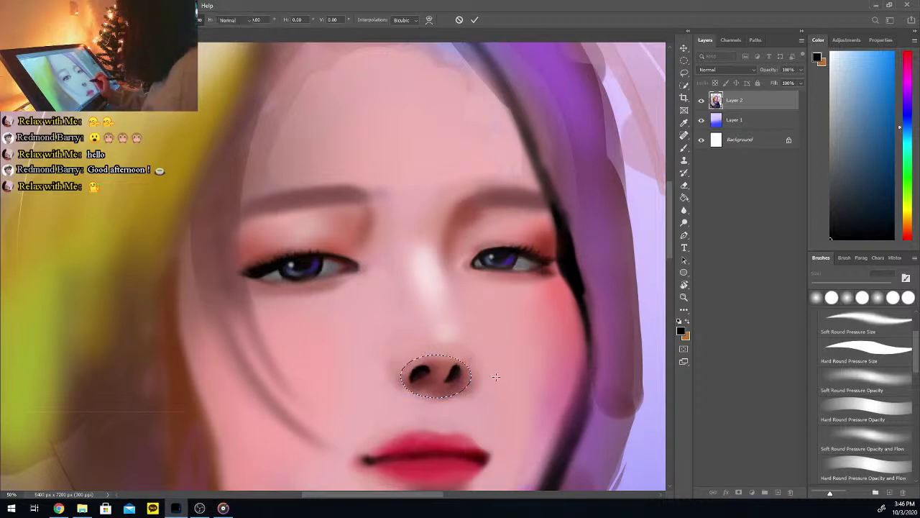
pyautogui.hotkey('ctrl', 'd')
pyautogui.hotkey('ctrl', '-')
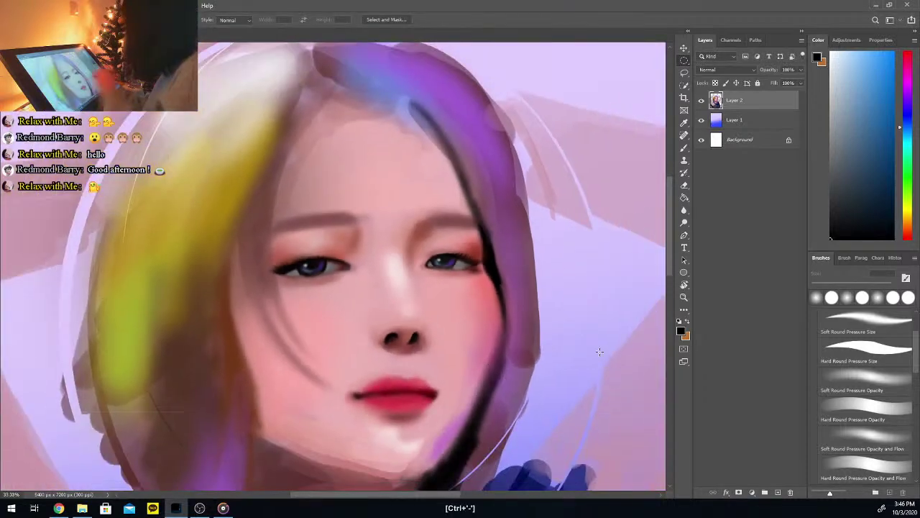
# Sample the reddish skin shade beside the right nostril and soften the nostril edges using a larger soft brush
pyautogui.press('i')
pyautogui.click(415, 332)
pyautogui.press('b')
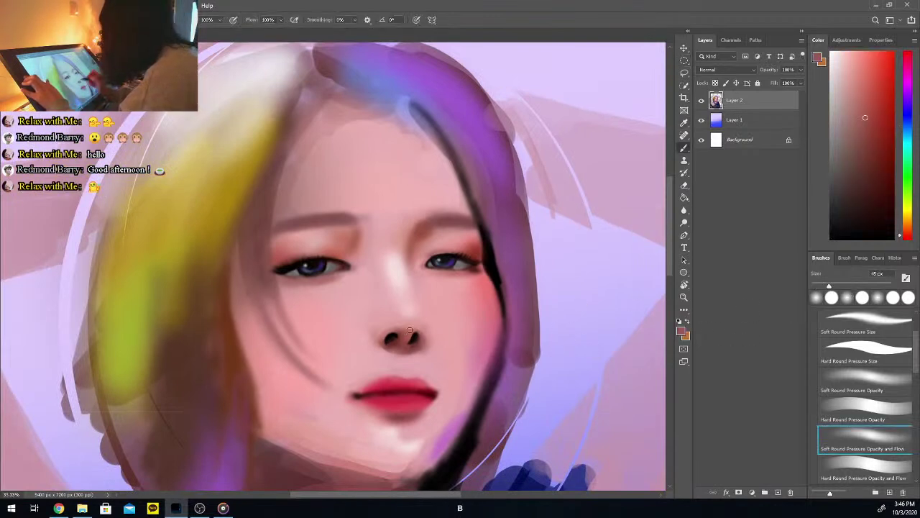
pyautogui.moveTo(829, 285); pyautogui.dragTo(837, 285)
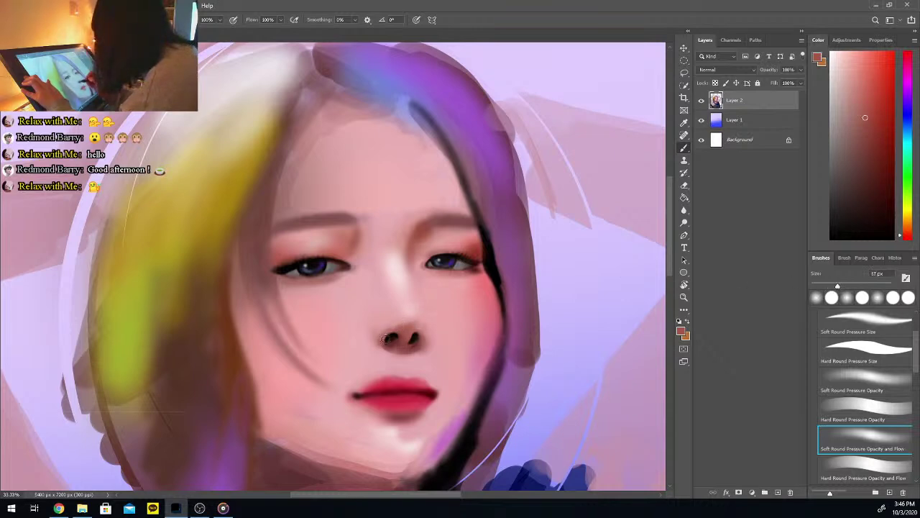
# Blend the left wing and tip of the nose with light pink skin tones sampled just above the nostrils
pyautogui.press('i')
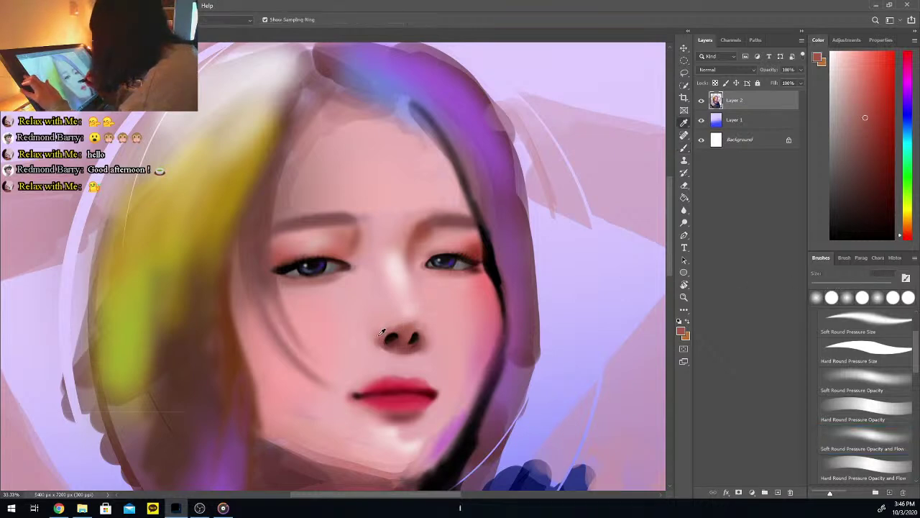
pyautogui.click(380, 322)
pyautogui.press('b')
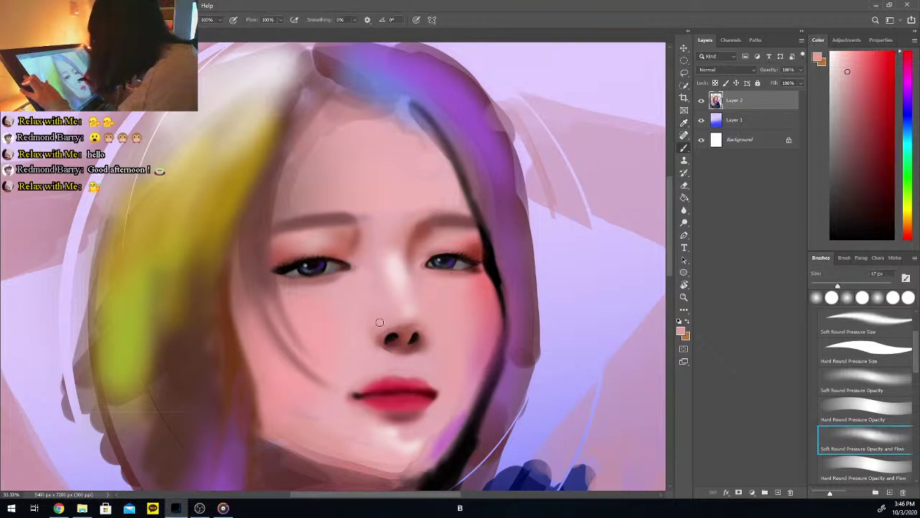
pyautogui.press('i')
pyautogui.click(391, 325)
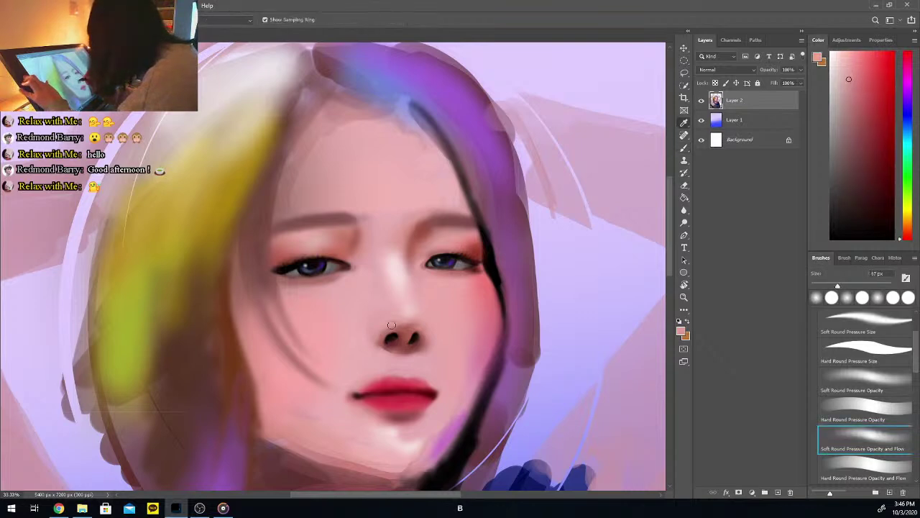
pyautogui.press('b')
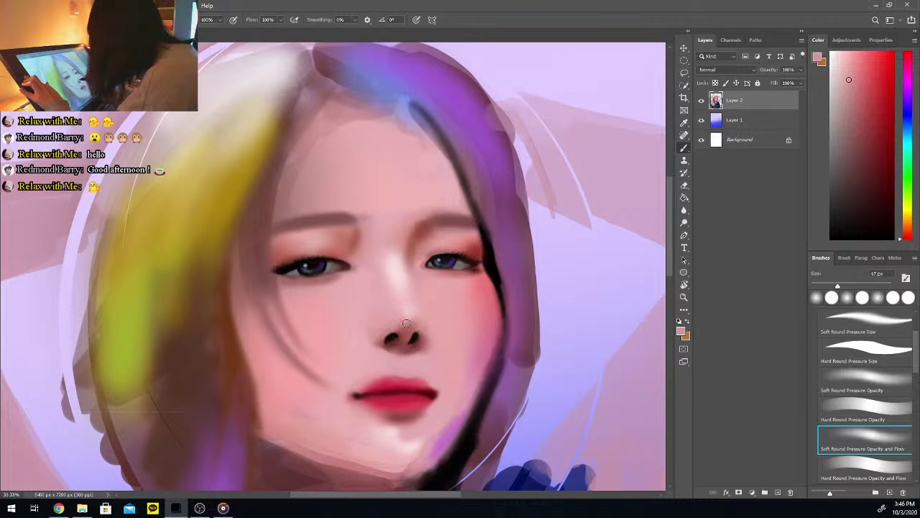
# Shade the right side of the nose with pink sampled from the cheek and purple sampled from the hair
pyautogui.press('i')
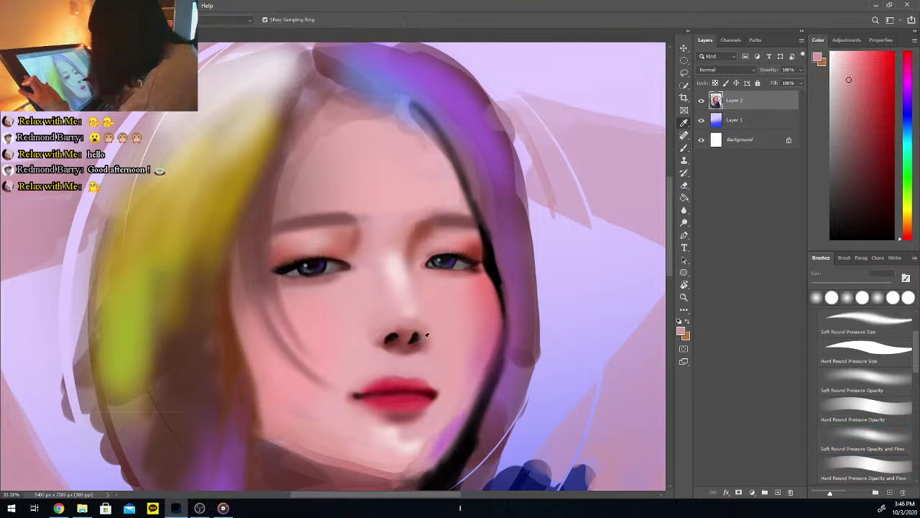
pyautogui.click(488, 347)
pyautogui.press('b')
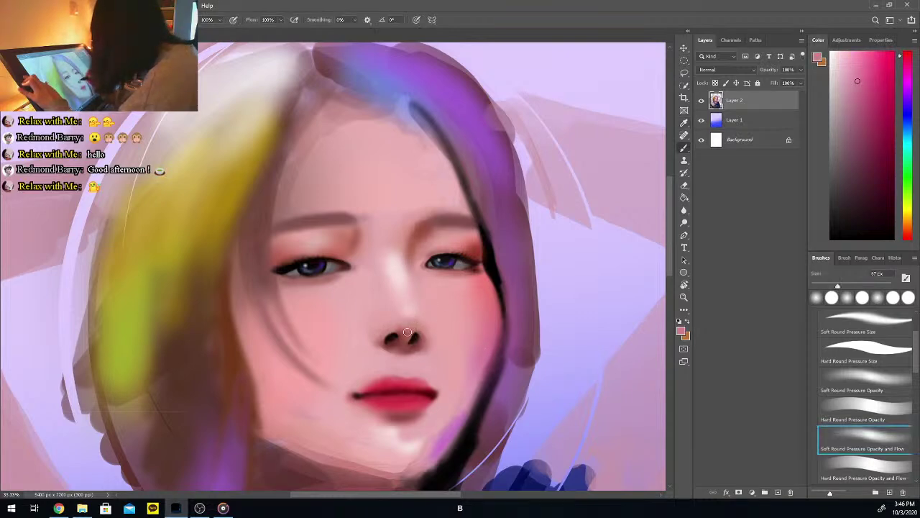
pyautogui.press('i')
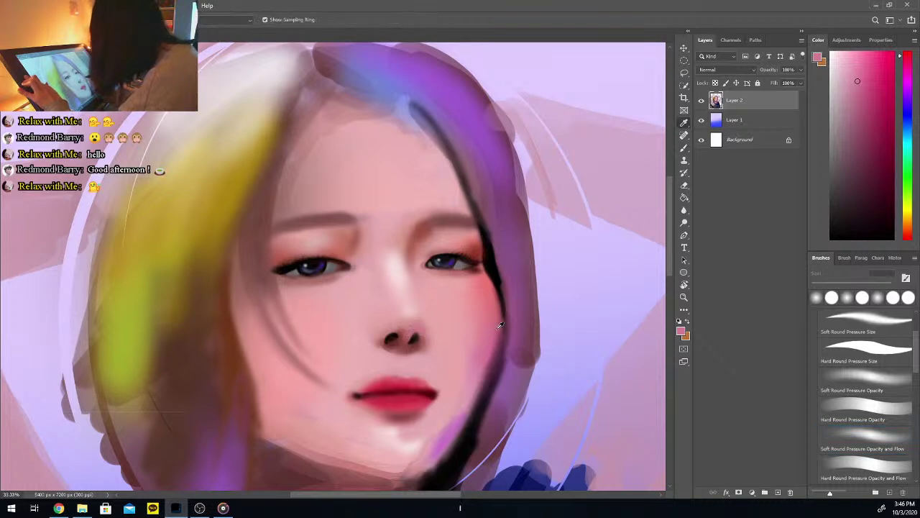
pyautogui.click(517, 341)
pyautogui.press('b')
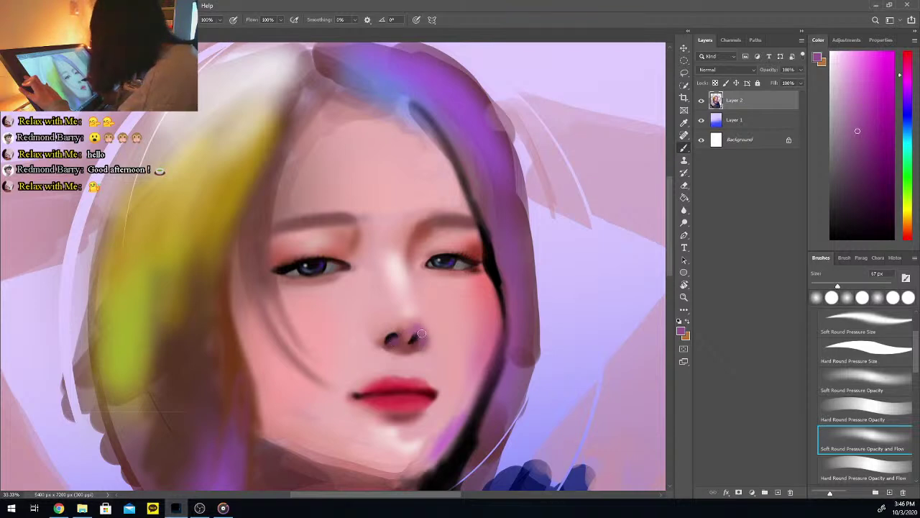
# Paint over the inner part of the right nostril with the muted pink sampled between the nostrils
pyautogui.press('i')
pyautogui.click(407, 338)
pyautogui.press('b')
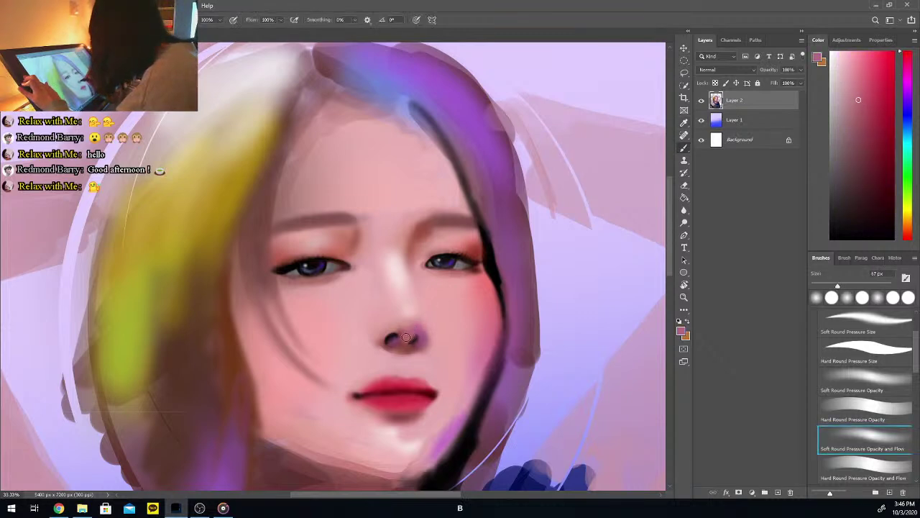
# Redefine the right nostril in black with a 29 px brush, blend its inner edge with sampled pink, and choose black for the left nostril
pyautogui.click(830, 239)
pyautogui.click(822, 286)
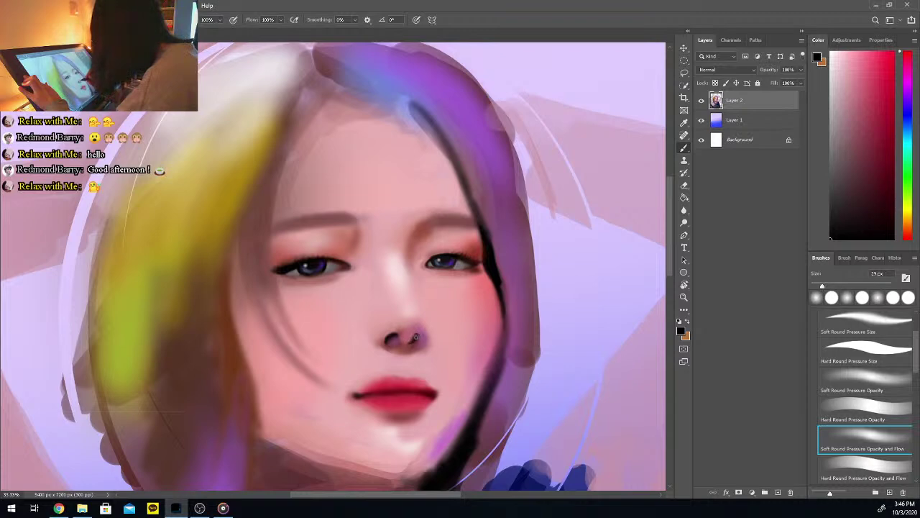
pyautogui.moveTo(415, 336); pyautogui.dragTo(420, 328)
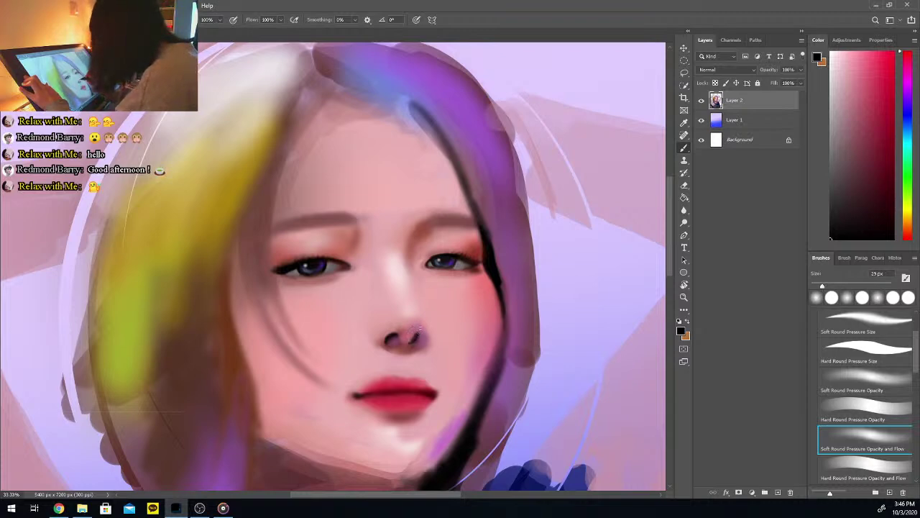
pyautogui.keyDown('alt'); pyautogui.click(412, 332); pyautogui.keyUp('alt')
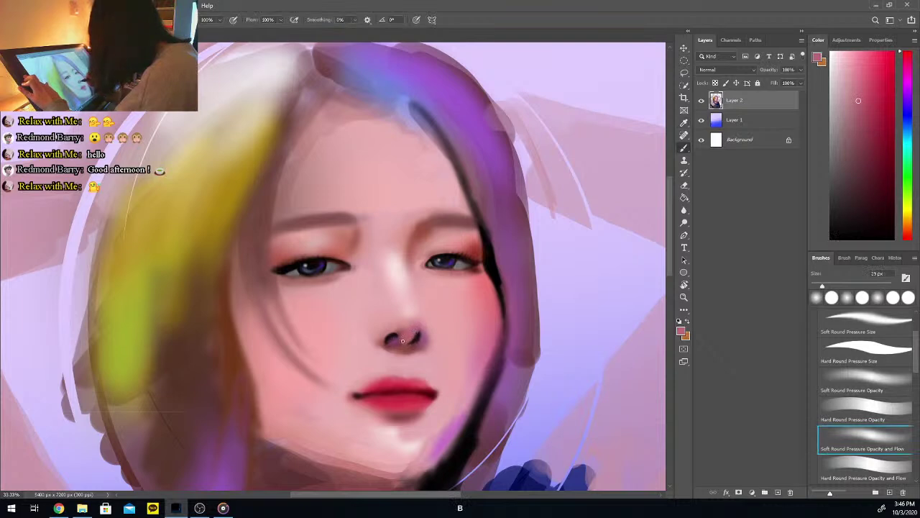
pyautogui.keyDown('alt'); pyautogui.click(394, 338); pyautogui.keyUp('alt')
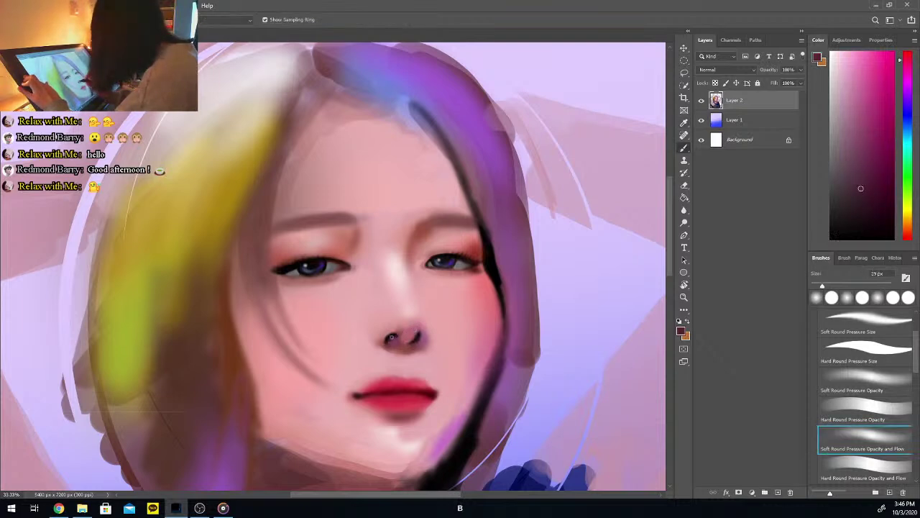
pyautogui.moveTo(834, 235); pyautogui.dragTo(823, 241)
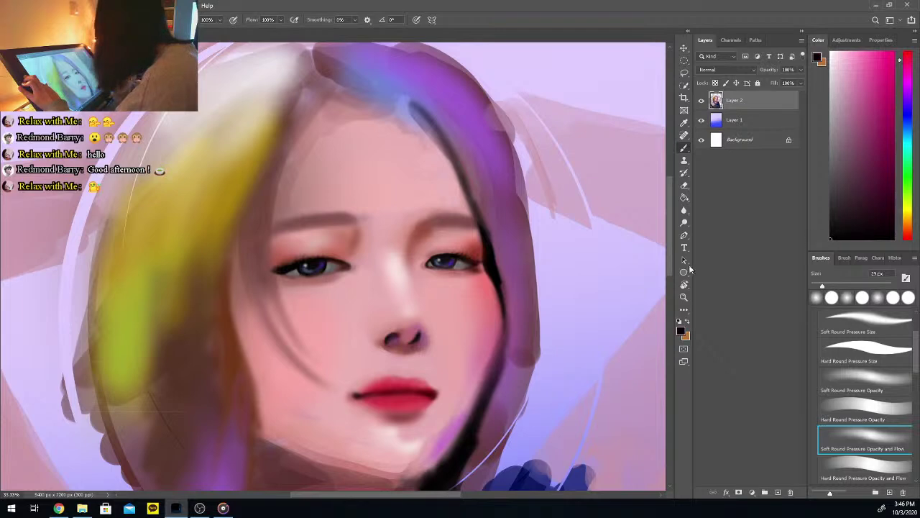
# Refine the left nostril and shape the left nose wing with reddish skin tones sampled around them
pyautogui.keyDown('alt'); pyautogui.click(397, 338); pyautogui.keyUp('alt')
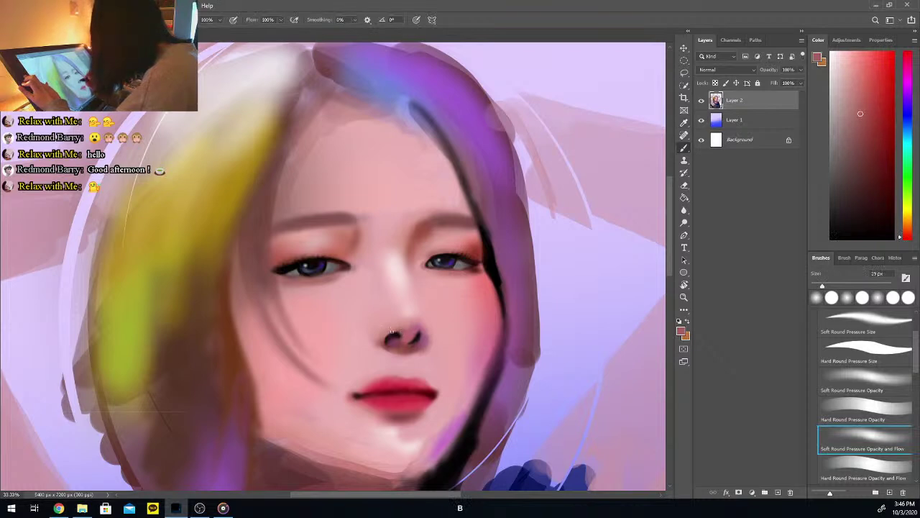
pyautogui.keyDown('alt'); pyautogui.click(384, 341); pyautogui.keyUp('alt')
pyautogui.keyDown('alt'); pyautogui.click(380, 343); pyautogui.keyUp('alt')
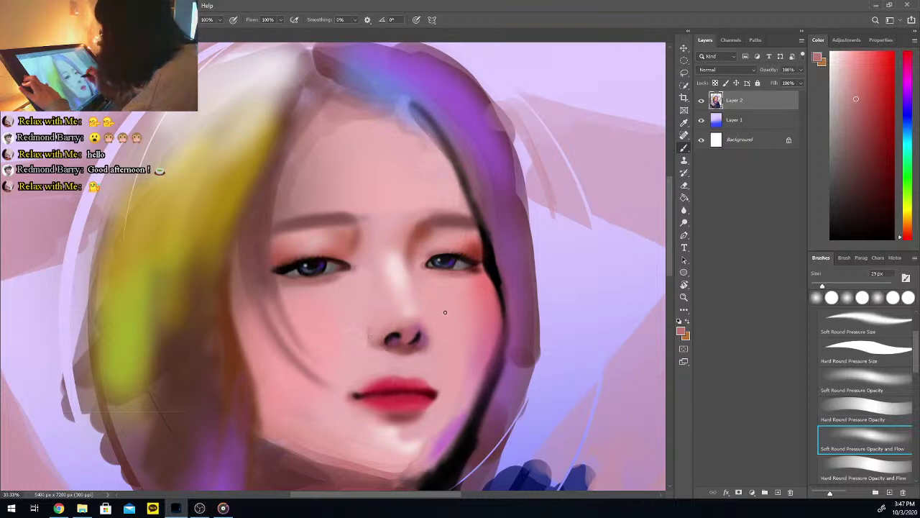
# Darken the outer lower edge of the right nostril with a sampled shadow tone and a deep maroon
pyautogui.keyDown('alt'); pyautogui.click(425, 344); pyautogui.keyUp('alt')
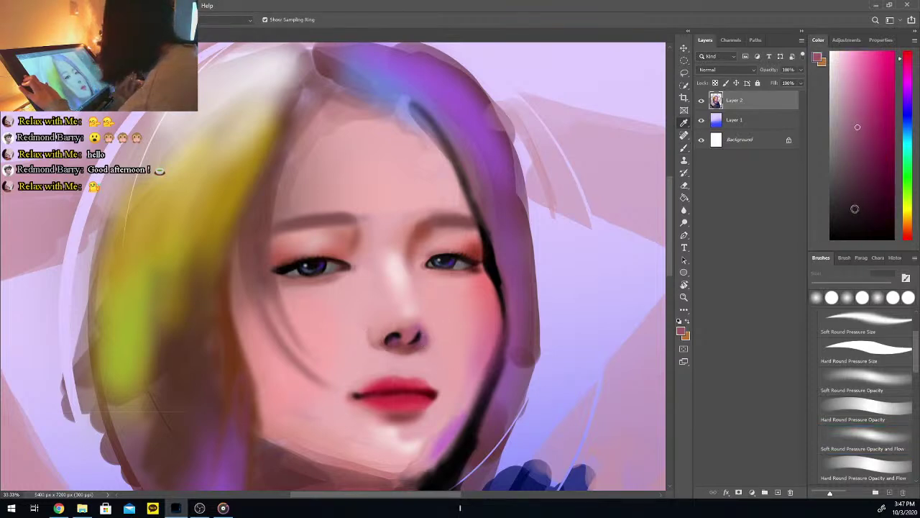
pyautogui.press('b')
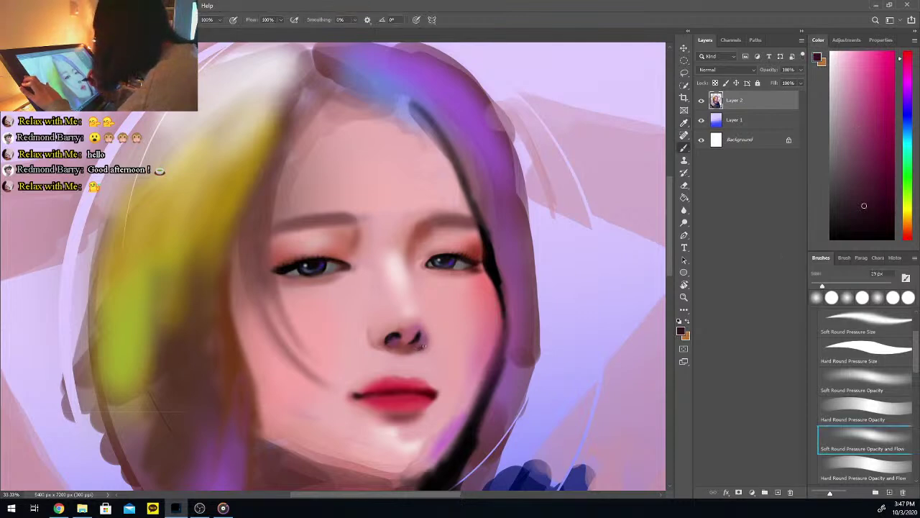
pyautogui.moveTo(872, 190); pyautogui.dragTo(883, 187)
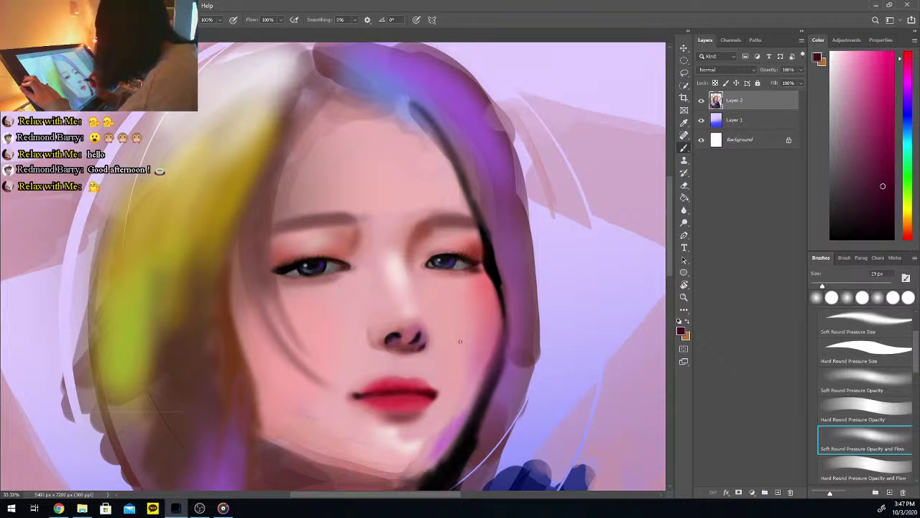
# Sample the skin tone below the nose and clean up the area under the nostrils with a 66 px brush
pyautogui.press('i')
pyautogui.click(415, 361)
pyautogui.press('b')
pyautogui.moveTo(829, 286); pyautogui.dragTo(837, 287)
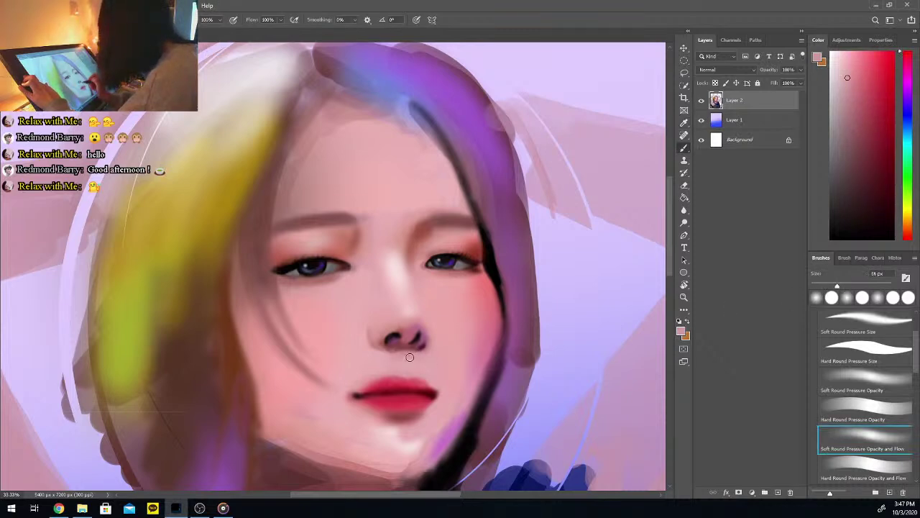
# Blend the left nose wing and the skin above the left nostril with tones sampled from that side
pyautogui.press('i')
pyautogui.click(374, 332)
pyautogui.press('b')
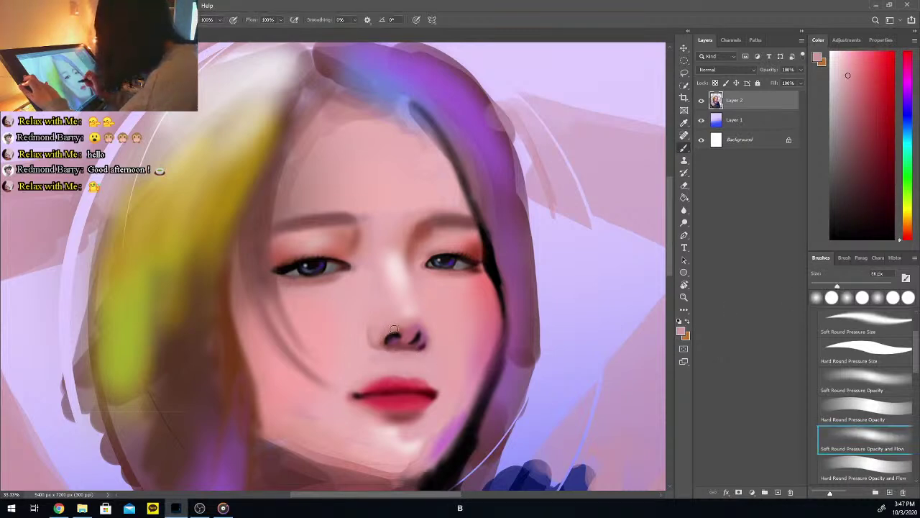
pyautogui.keyDown('alt'); pyautogui.click(386, 333); pyautogui.keyUp('alt')
pyautogui.moveTo(371, 325); pyautogui.dragTo(367, 336)
# Soften the purple shading above the right nostril with a skin pink sampled from the nose area
pyautogui.press('i')
pyautogui.click(421, 347)
pyautogui.click(422, 343)
pyautogui.click(422, 343)
pyautogui.press('b')
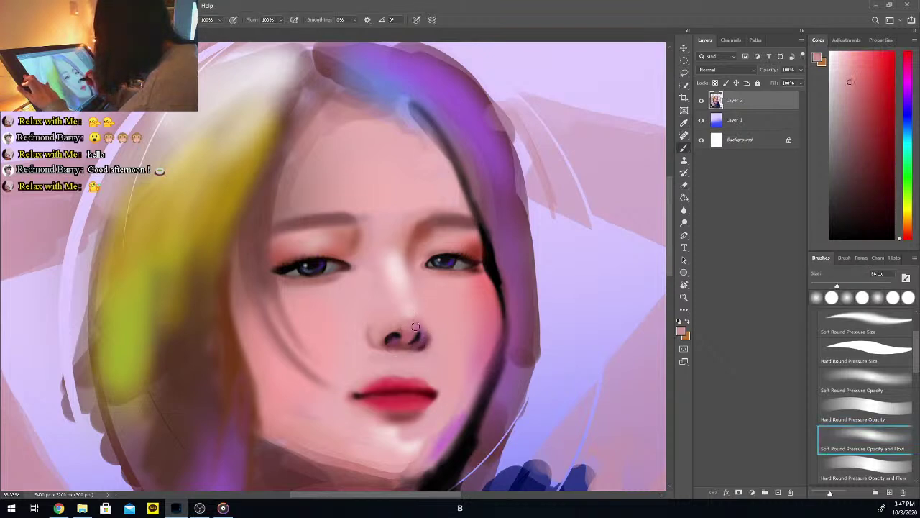
# Sample a muted shadow tone around the nose base and shade beneath and between the nostrils
pyautogui.press('i')
pyautogui.click(407, 356)
pyautogui.press('b')
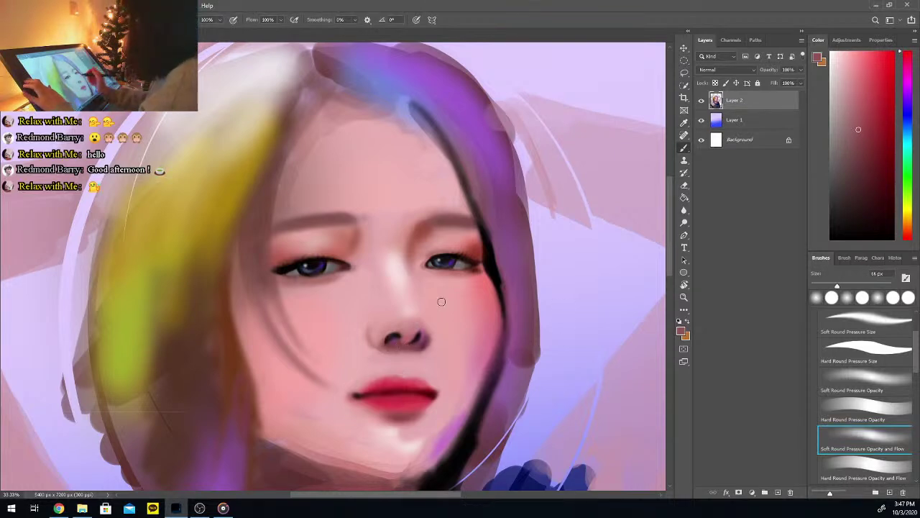
# Build up mauve shading along the right nose wing and blend its upper edge with sampled skin pink
pyautogui.press('i')
pyautogui.click(429, 323)
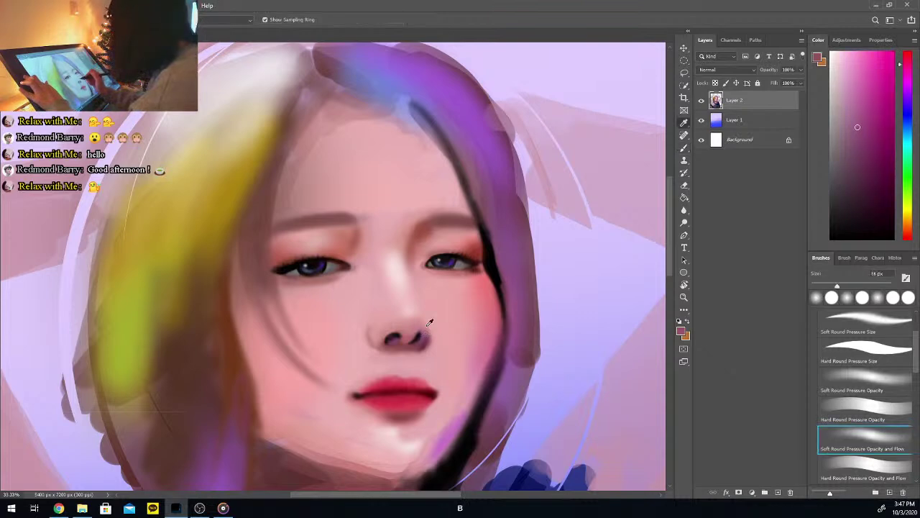
pyautogui.press('b')
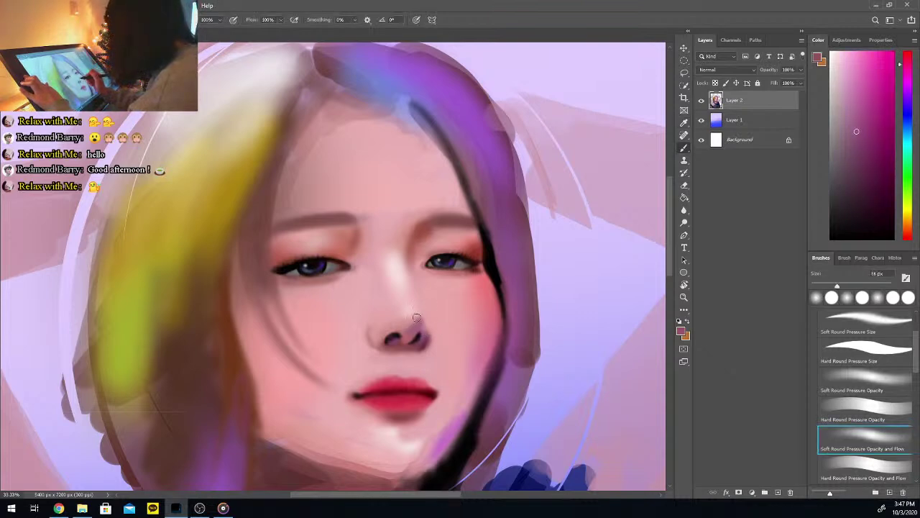
pyautogui.keyDown('alt'); pyautogui.click(422, 304); pyautogui.keyUp('alt')
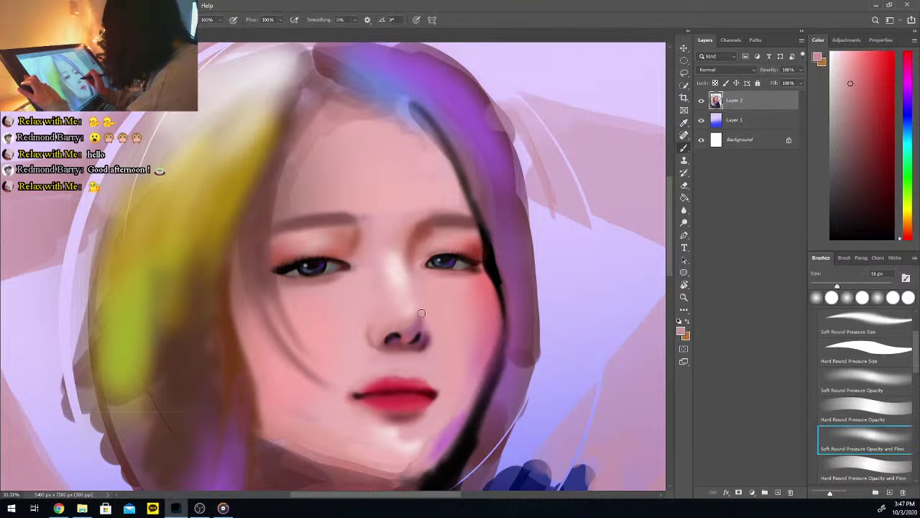
# Shade the right side of the nose bridge with brow-shadow tones, and soften it with light pink sampled from the bridge
pyautogui.press('i')
pyautogui.click(420, 237)
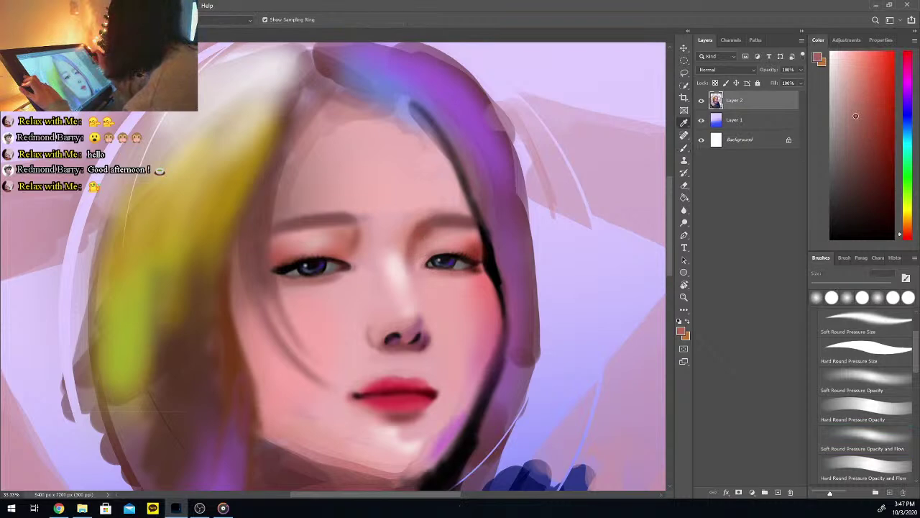
pyautogui.press('b')
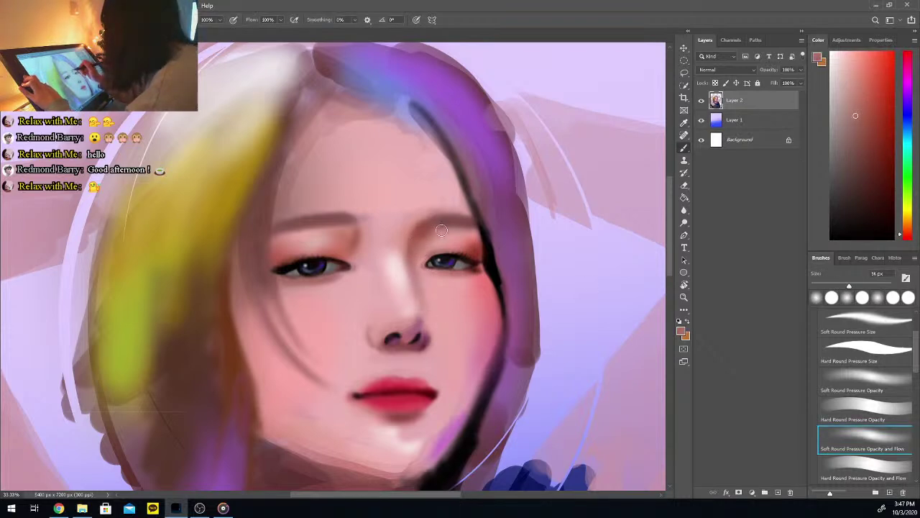
pyautogui.keyDown('alt'); pyautogui.click(423, 226); pyautogui.keyUp('alt')
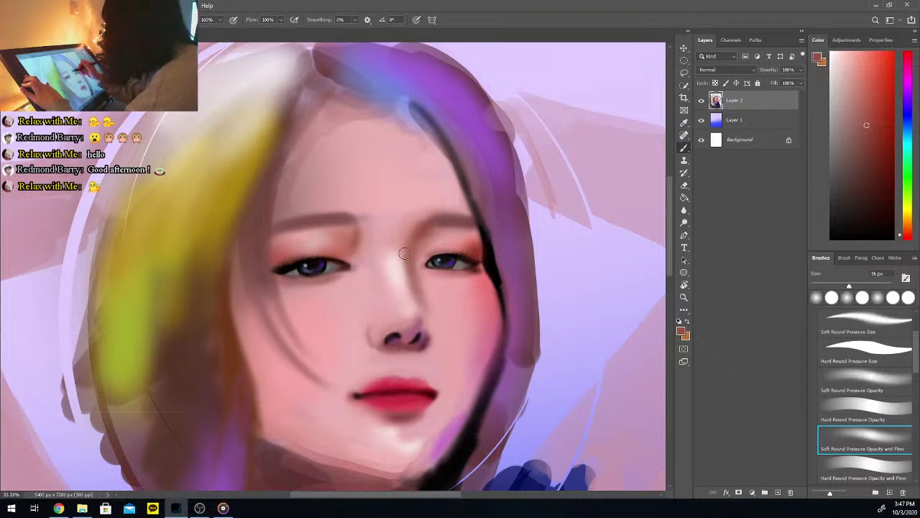
pyautogui.press('i')
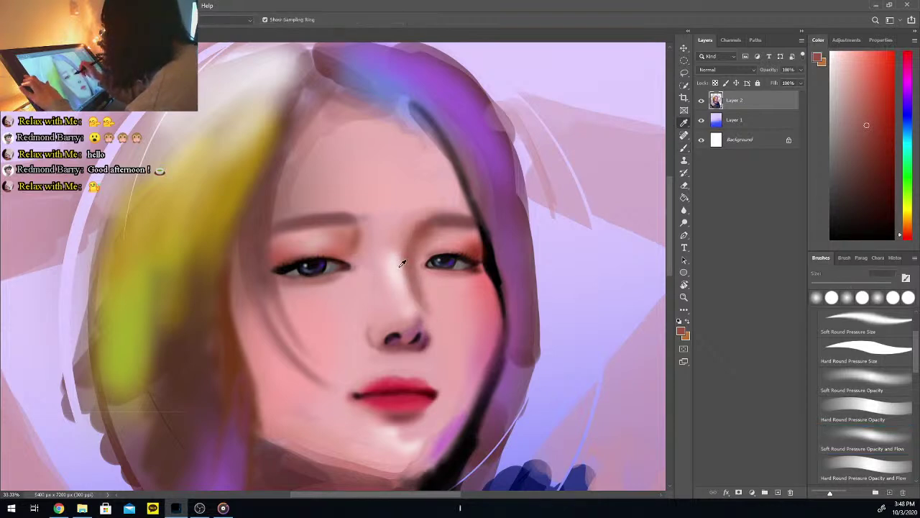
pyautogui.click(402, 248)
pyautogui.press('b')
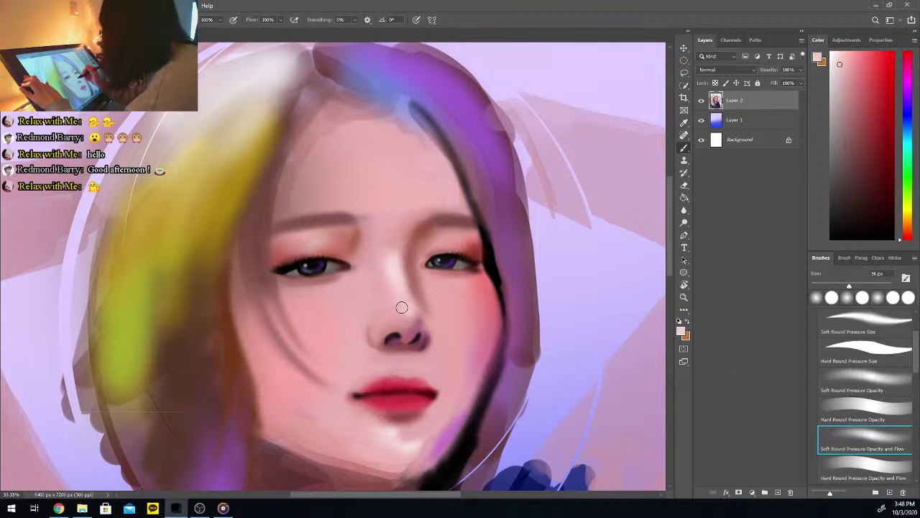
# Blend the lower nose bridge with sampled pink, and dab a near-white highlight onto the nose tip
pyautogui.press('i')
pyautogui.click(403, 300)
pyautogui.press('b')
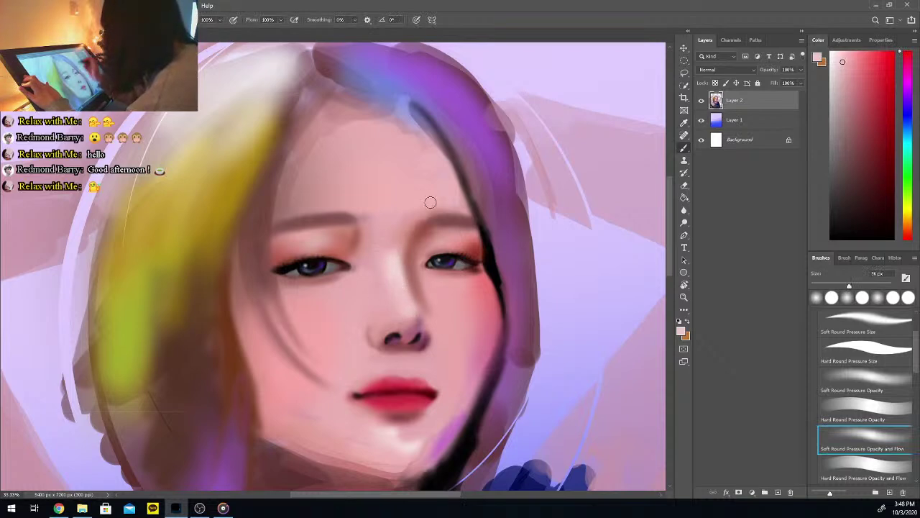
pyautogui.click(835, 54)
pyautogui.click(836, 286)
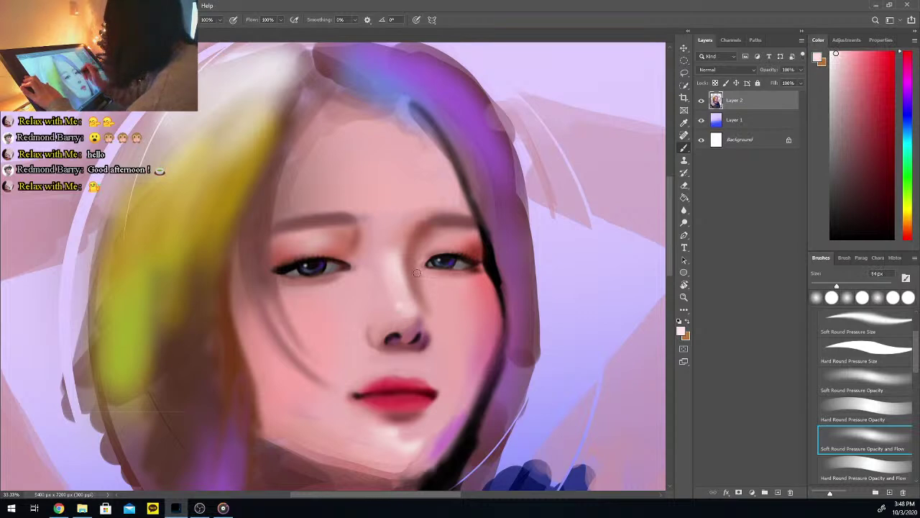
# Refine the inner corner and upper lid of the right eye with reddish and pink tones sampled around it
pyautogui.keyDown('alt'); pyautogui.click(534, 204); pyautogui.keyUp('alt')
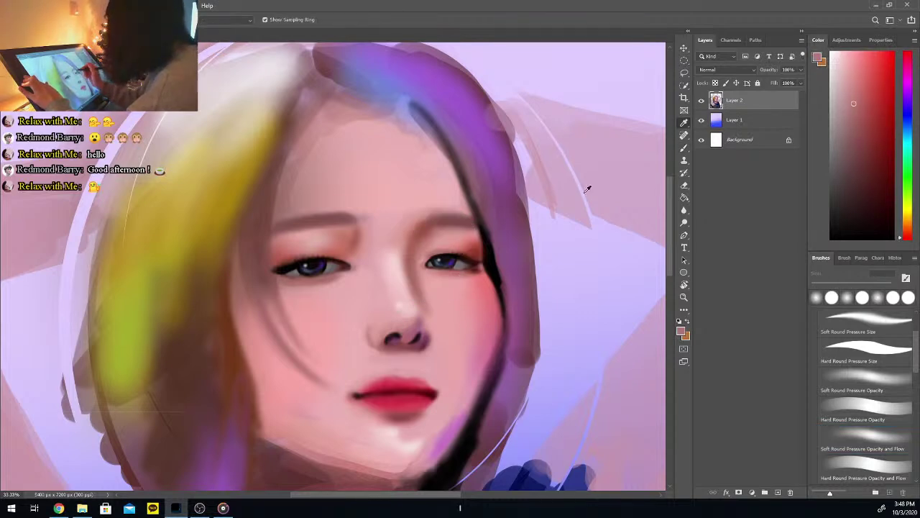
pyautogui.press('b')
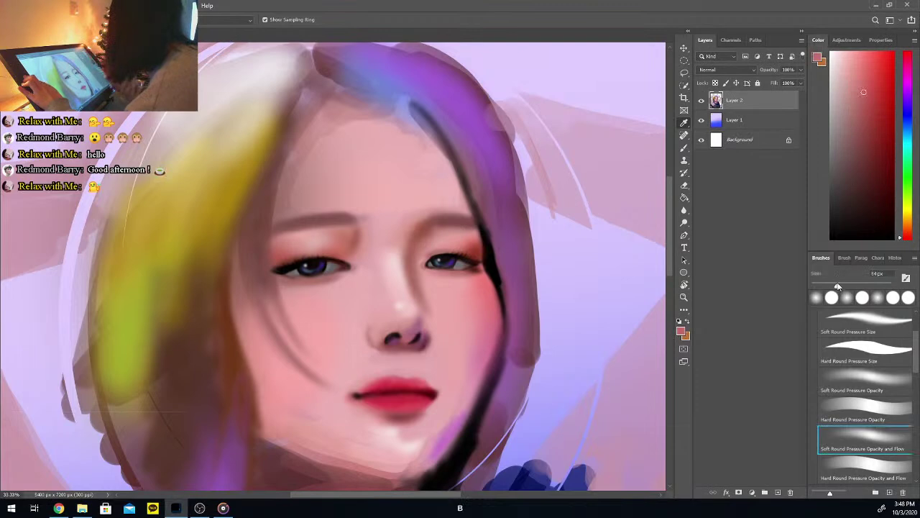
pyautogui.press('i')
pyautogui.click(431, 253)
pyautogui.press('b')
pyautogui.press('i')
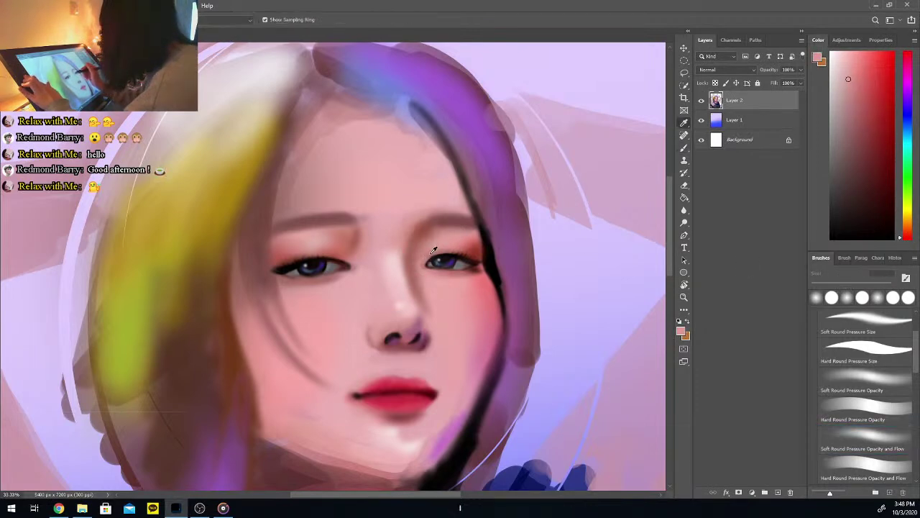
pyautogui.click(433, 252)
pyautogui.press('b')
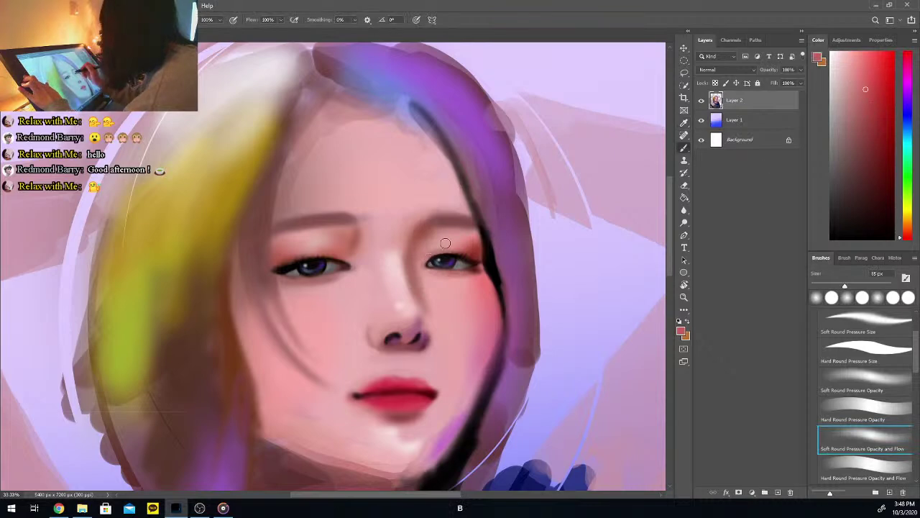
pyautogui.press('i')
pyautogui.click(421, 257)
pyautogui.press('b')
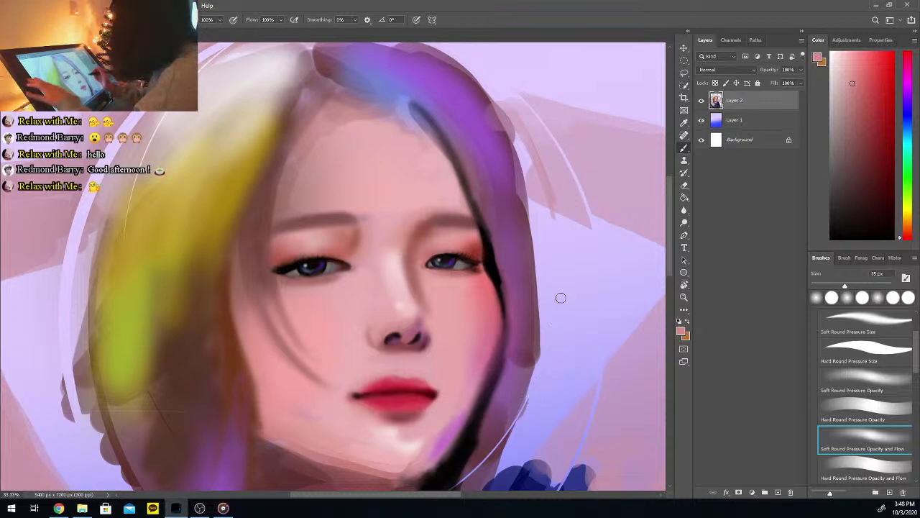
# Sharpen the black hair strand's inner edge along the right cheek at 17 px, and clean it up with mauve and pink sampled beside it
pyautogui.click(831, 238)
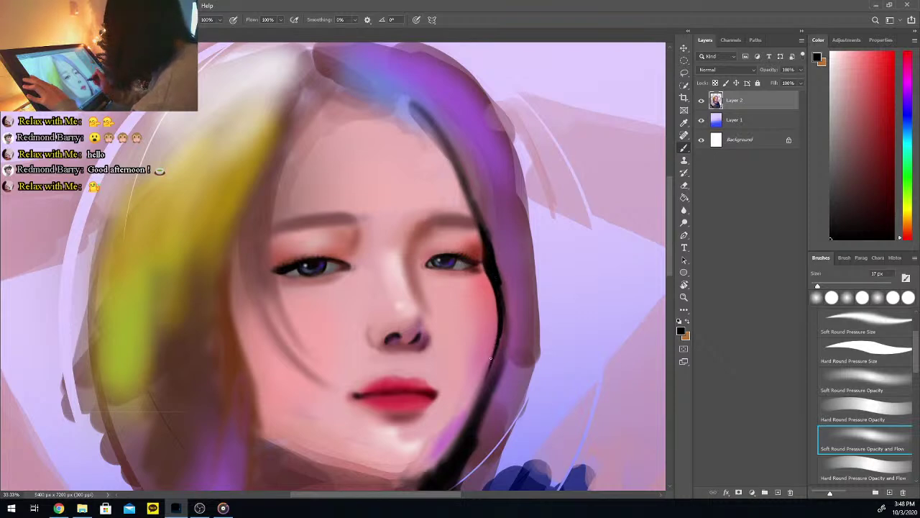
pyautogui.press('i')
pyautogui.click(472, 406)
pyautogui.press('b')
pyautogui.click(865, 439)
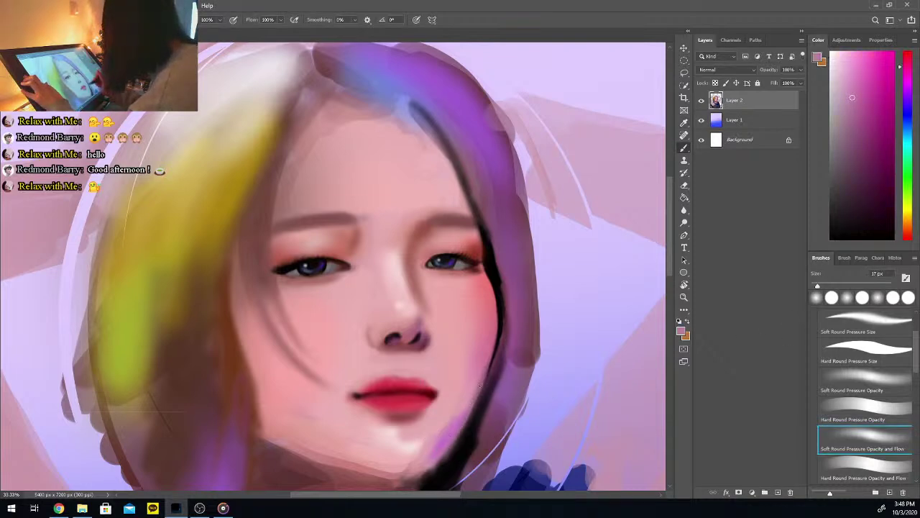
pyautogui.keyDown('alt'); pyautogui.click(494, 348); pyautogui.keyUp('alt')
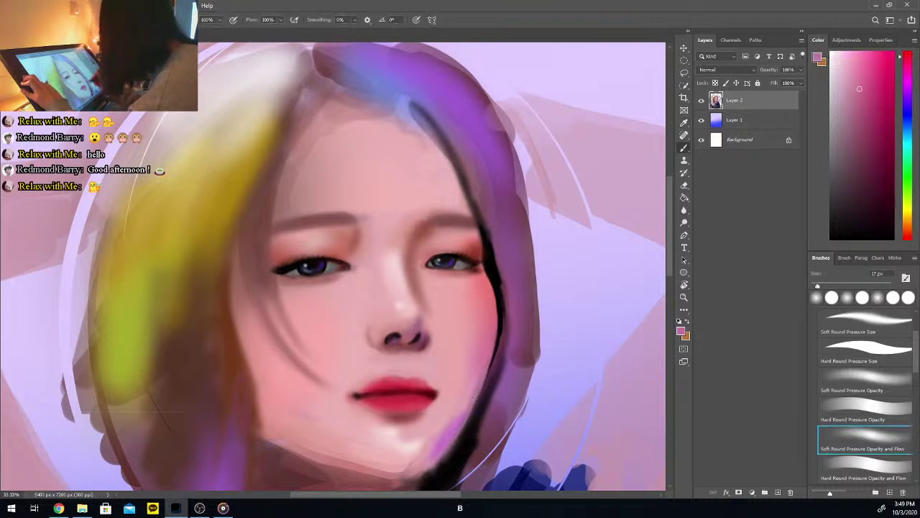
pyautogui.keyDown('alt'); pyautogui.click(488, 349); pyautogui.keyUp('alt')
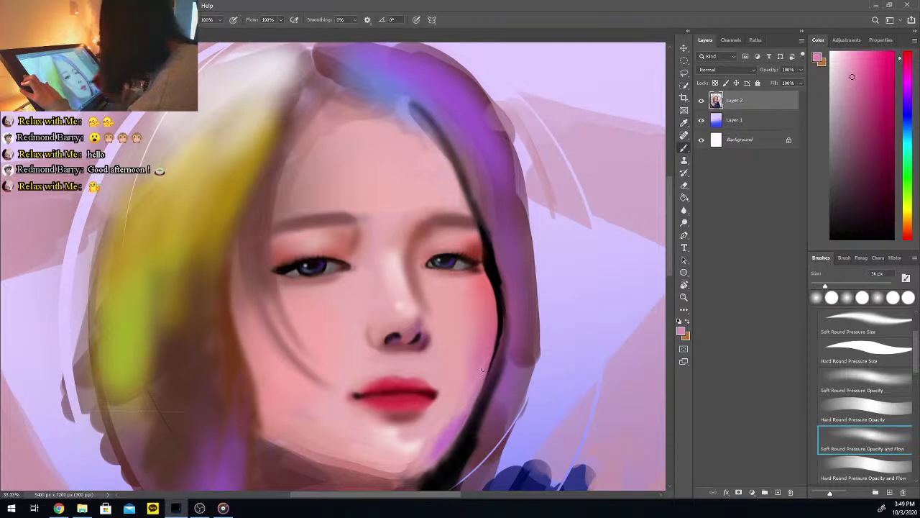
# Enlarge the brush and soften the purple tint along the right jaw with pinks sampled from the cheek and chin
pyautogui.press(']')
pyautogui.press(']')
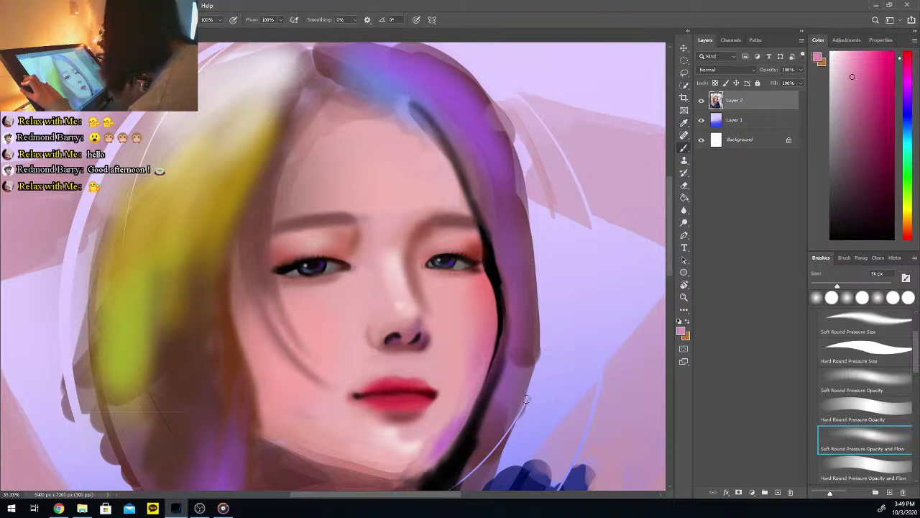
pyautogui.keyDown('alt'); pyautogui.click(419, 433); pyautogui.keyUp('alt')
pyautogui.press('b')
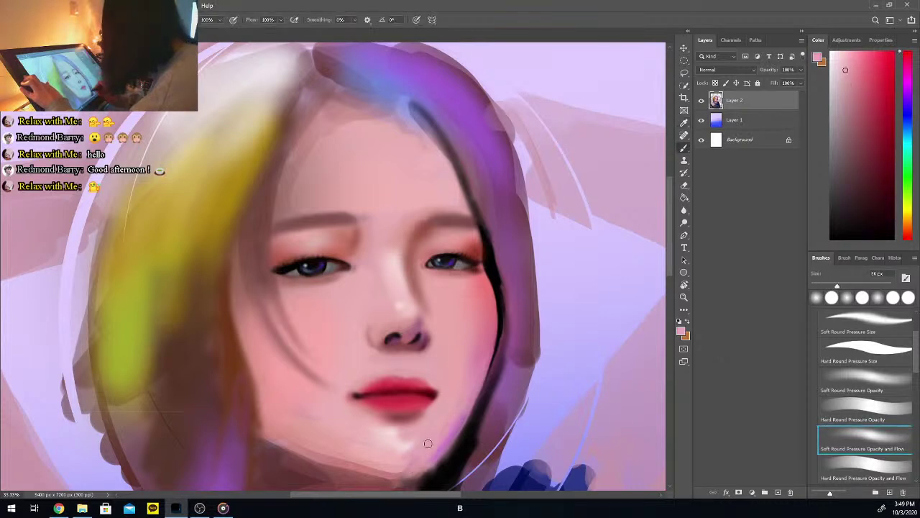
# Paint a light pink highlight down the left cheek beside the nose, and blend its edges with neighbouring sampled skin tones
pyautogui.moveTo(670, 264); pyautogui.dragTo(670, 270)
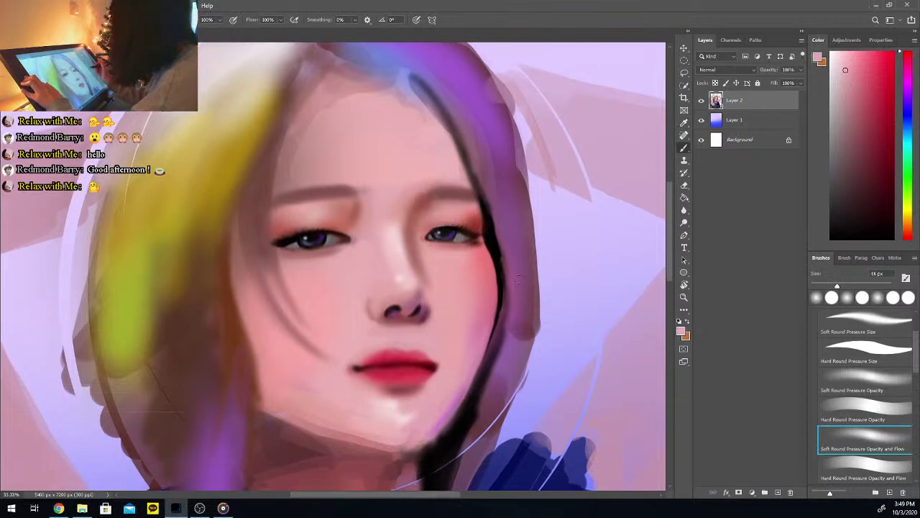
pyautogui.press('i')
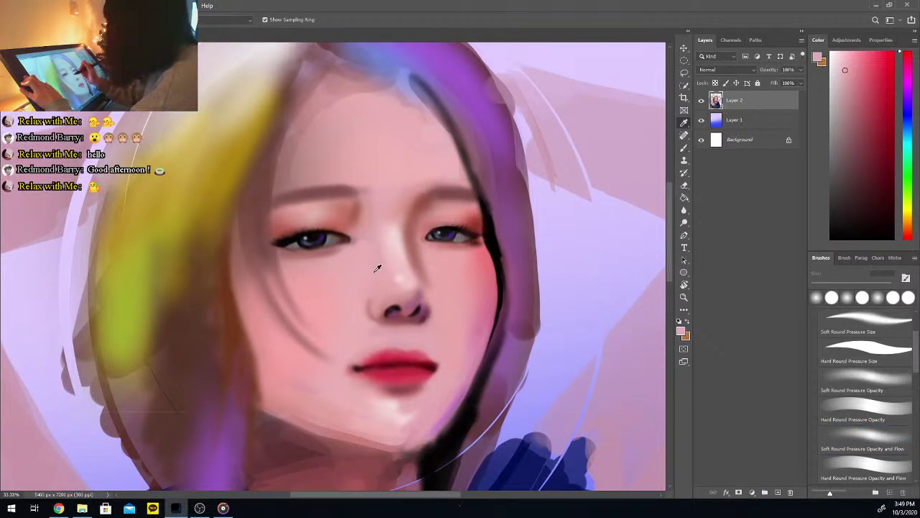
pyautogui.click(404, 251)
pyautogui.press('b')
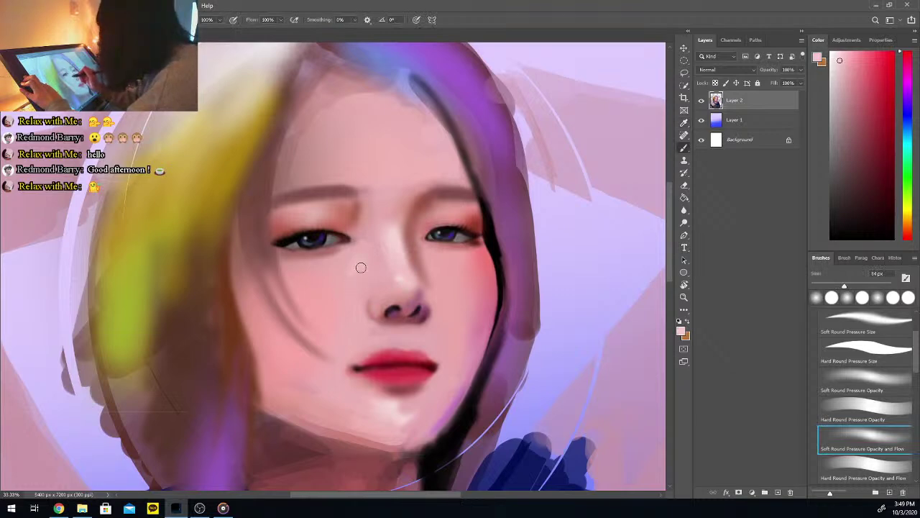
pyautogui.moveTo(358, 280); pyautogui.dragTo(329, 343)
pyautogui.keyDown('alt'); pyautogui.click(362, 242); pyautogui.keyUp('alt')
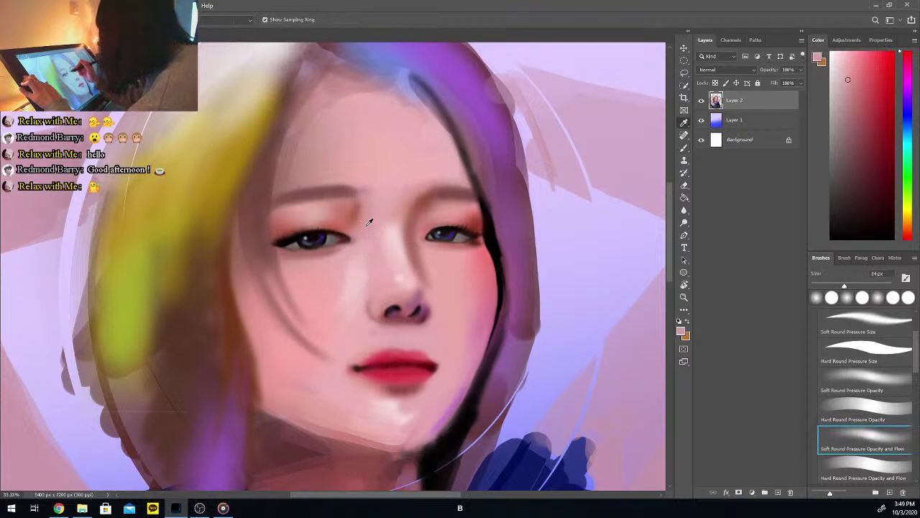
pyautogui.keyDown('alt'); pyautogui.click(363, 284); pyautogui.keyUp('alt')
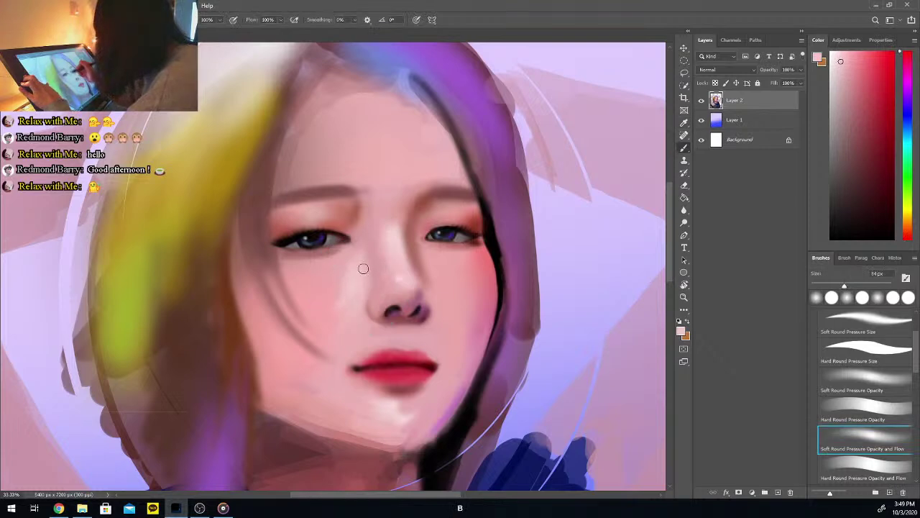
# Refine the shadow between the left eyebrow and the nose bridge with tones sampled from the eyelid, brow end and forehead
pyautogui.press('alt')
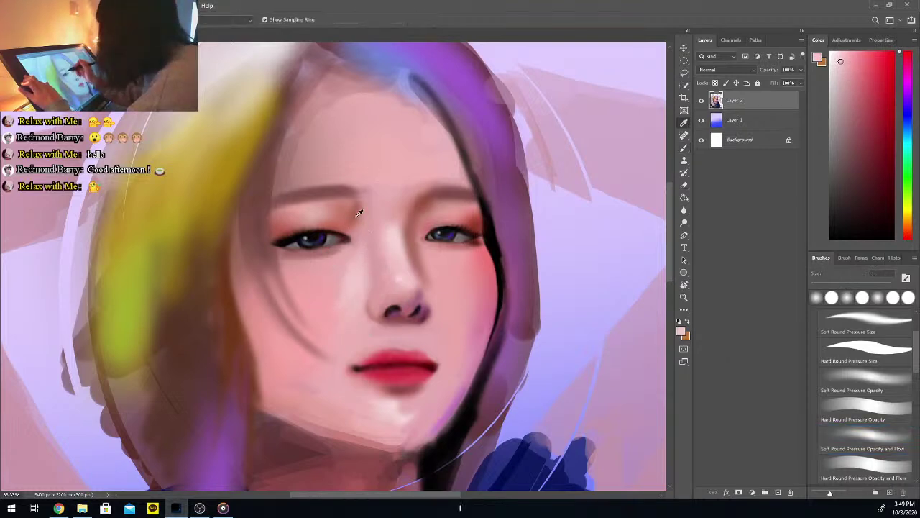
pyautogui.keyDown('alt'); pyautogui.click(359, 213); pyautogui.keyUp('alt')
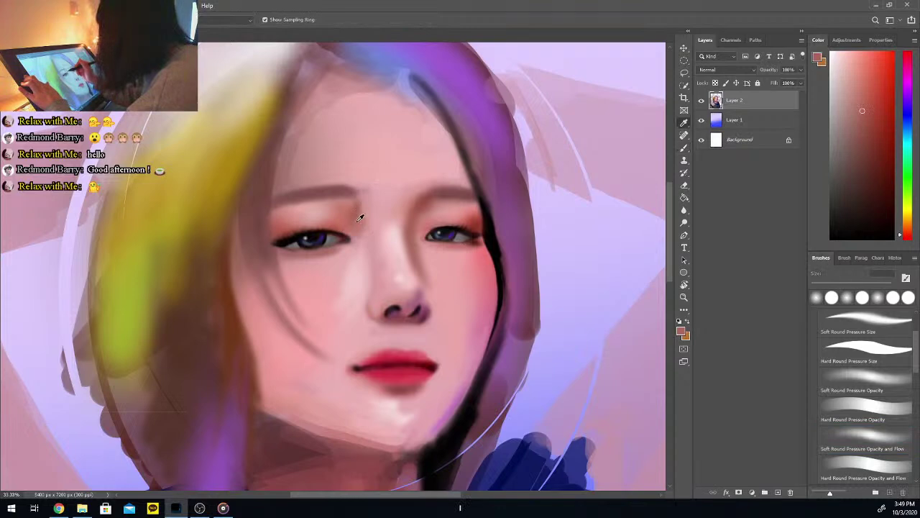
pyautogui.press('b')
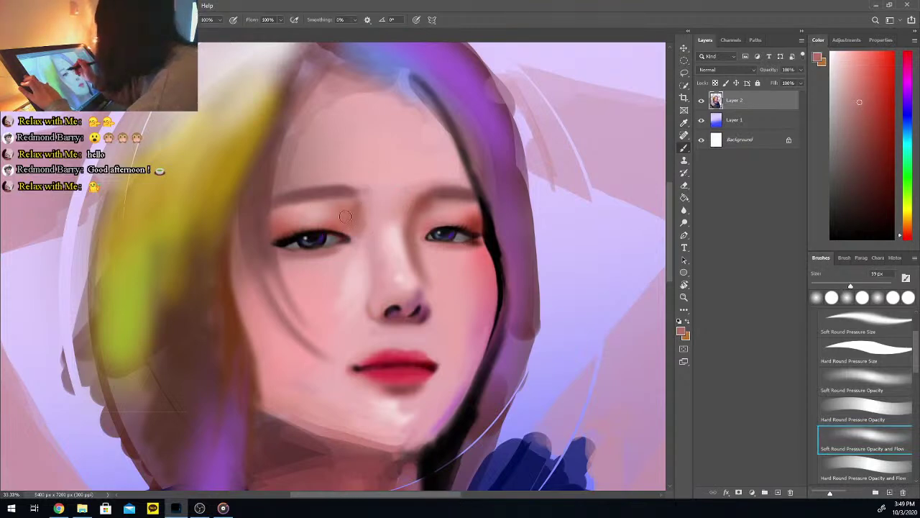
pyautogui.keyDown('alt'); pyautogui.click(366, 217); pyautogui.keyUp('alt')
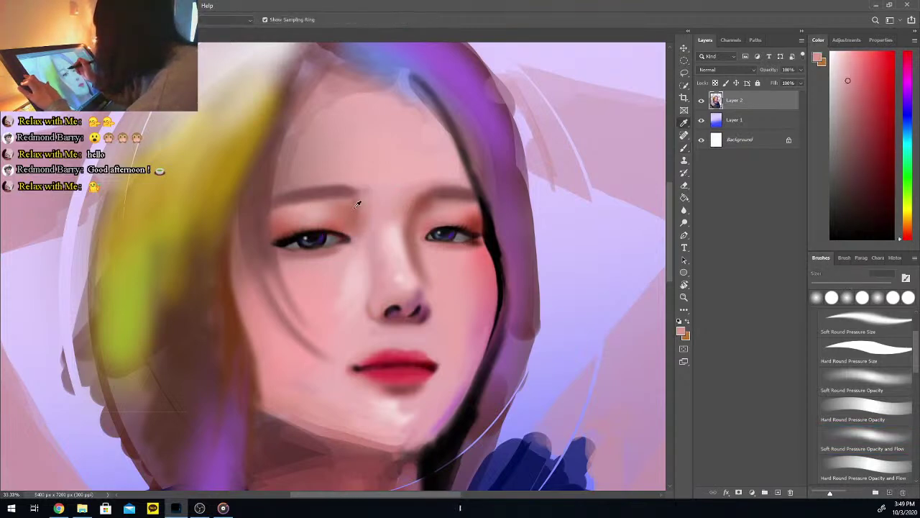
pyautogui.keyDown('alt'); pyautogui.click(353, 212); pyautogui.keyUp('alt')
pyautogui.keyDown('alt'); pyautogui.click(339, 211); pyautogui.keyUp('alt')
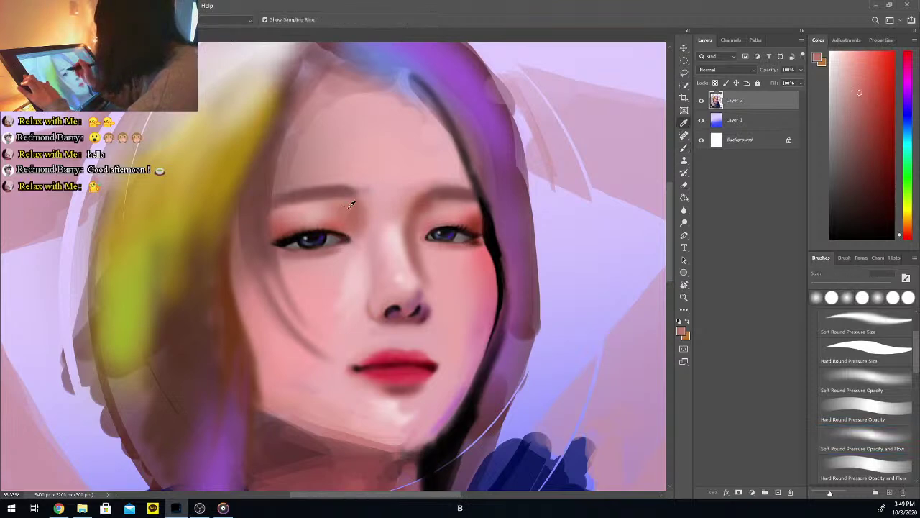
pyautogui.keyDown('alt'); pyautogui.click(366, 196); pyautogui.keyUp('alt')
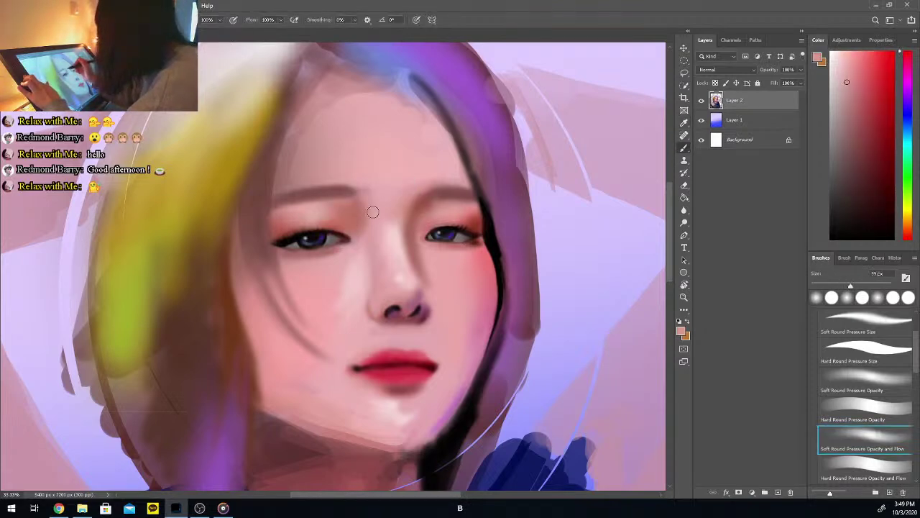
pyautogui.keyDown('alt'); pyautogui.click(369, 153); pyautogui.keyUp('alt')
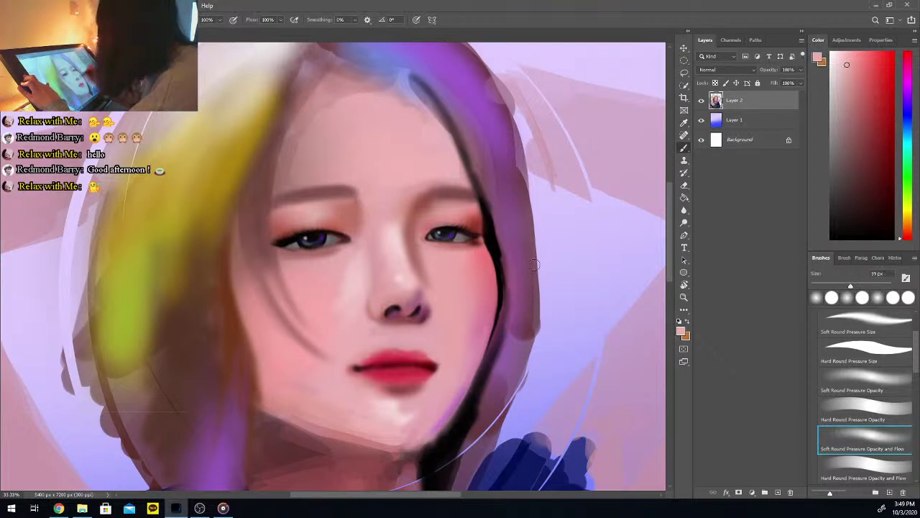
# Blend the left inner eye corner, nose side and cheek highlight with a 160 px brush and skin tones sampled there
pyautogui.moveTo(850, 285); pyautogui.dragTo(865, 285)
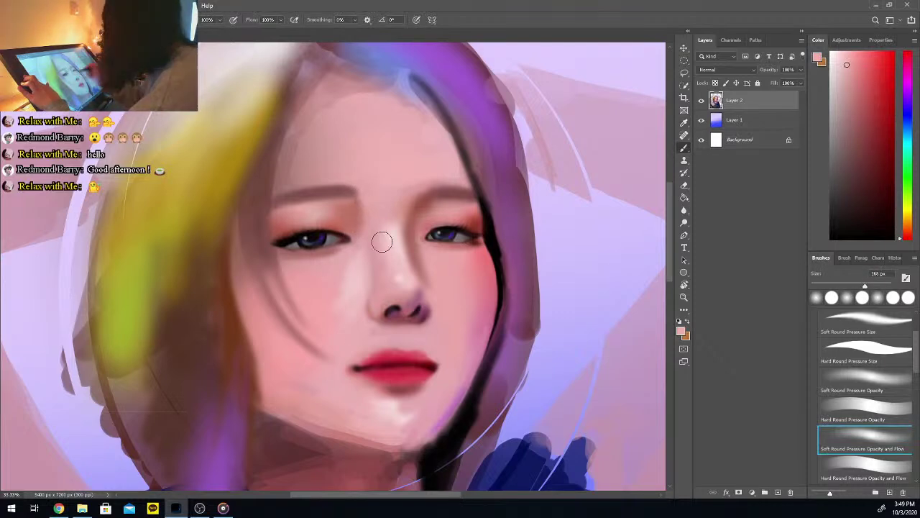
pyautogui.keyDown('alt'); pyautogui.click(356, 212); pyautogui.keyUp('alt')
pyautogui.keyDown('alt'); pyautogui.click(360, 242); pyautogui.keyUp('alt')
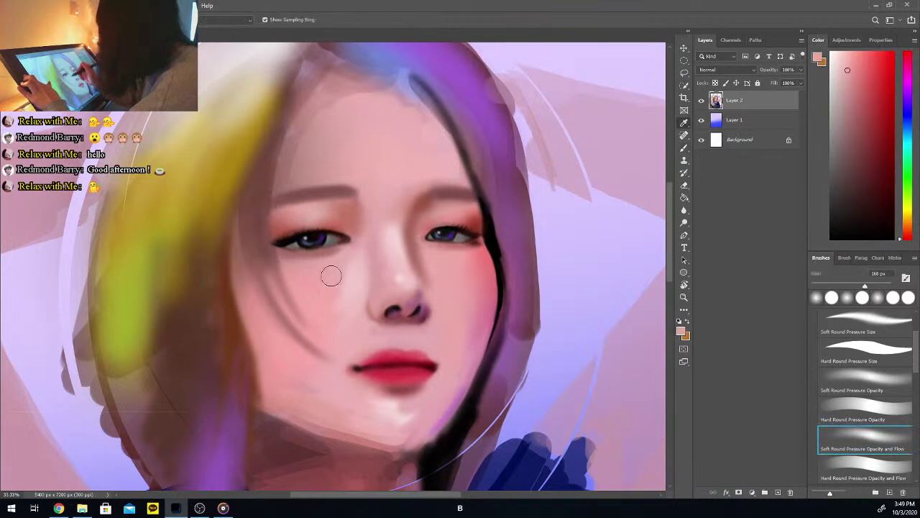
pyautogui.keyDown('alt'); pyautogui.click(359, 264); pyautogui.keyUp('alt')
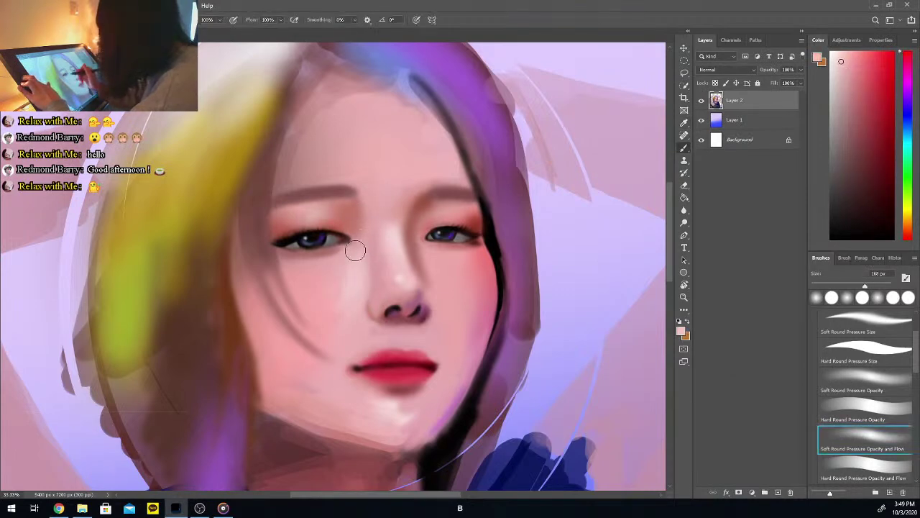
pyautogui.keyDown('alt'); pyautogui.click(373, 294); pyautogui.keyUp('alt')
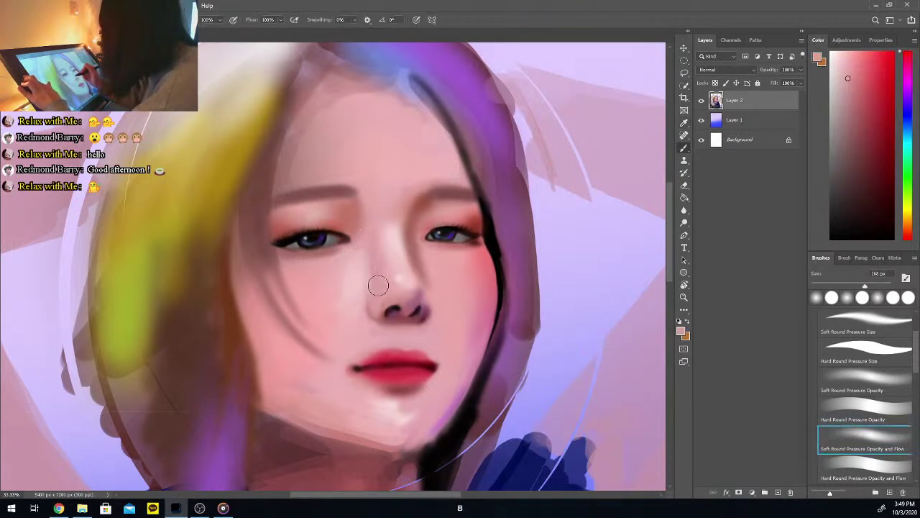
pyautogui.keyDown('alt'); pyautogui.click(359, 273); pyautogui.keyUp('alt')
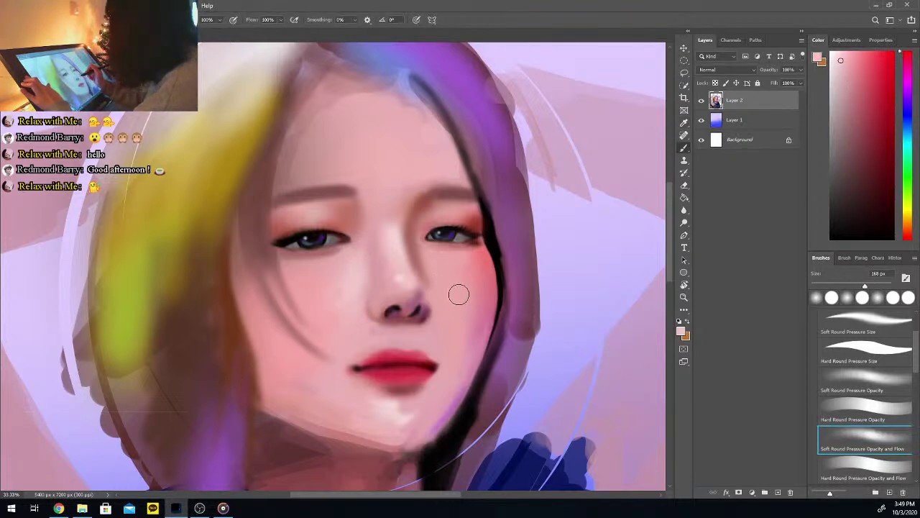
# Touch up the nose side, right cheek and upper lip with pink and red tones sampled from those areas
pyautogui.keyDown('alt'); pyautogui.click(426, 279); pyautogui.keyUp('alt')
pyautogui.keyDown('alt'); pyautogui.click(477, 266); pyautogui.keyUp('alt')
pyautogui.scroll(-2, 673, 253)
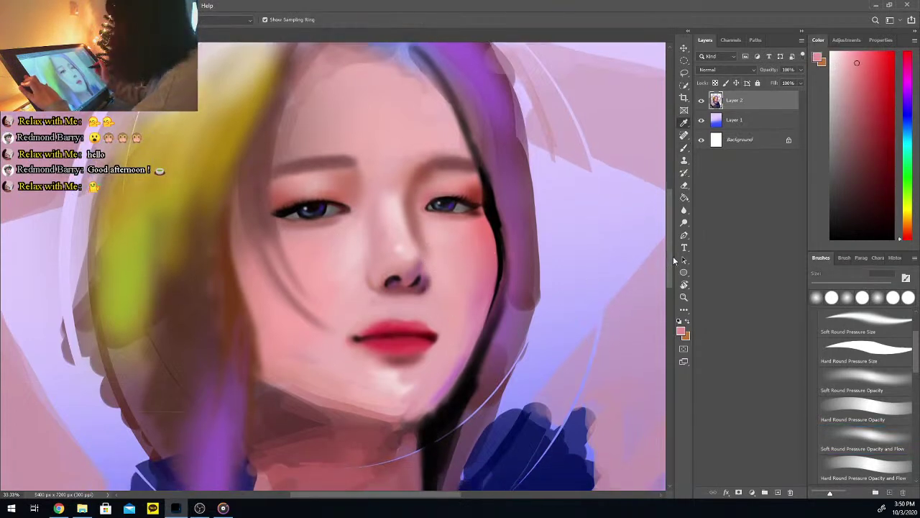
pyautogui.keyDown('alt'); pyautogui.click(407, 317); pyautogui.keyUp('alt')
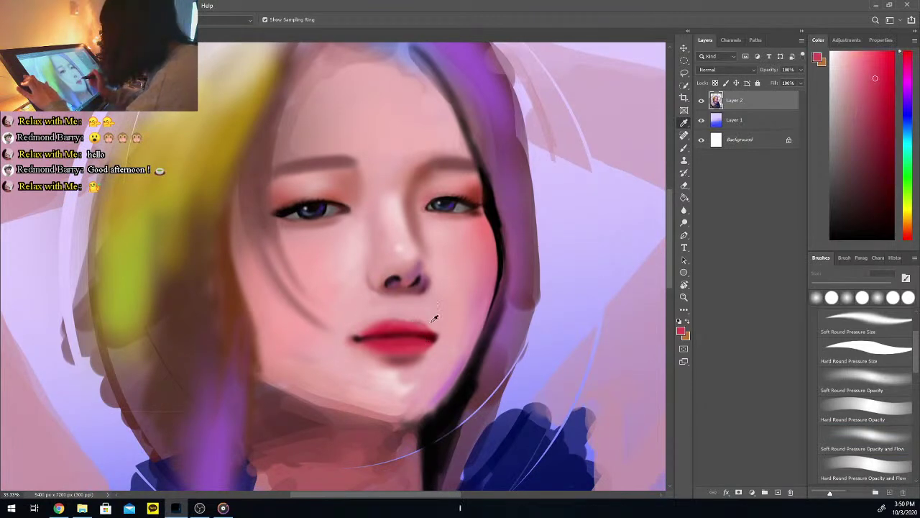
pyautogui.click(865, 438)
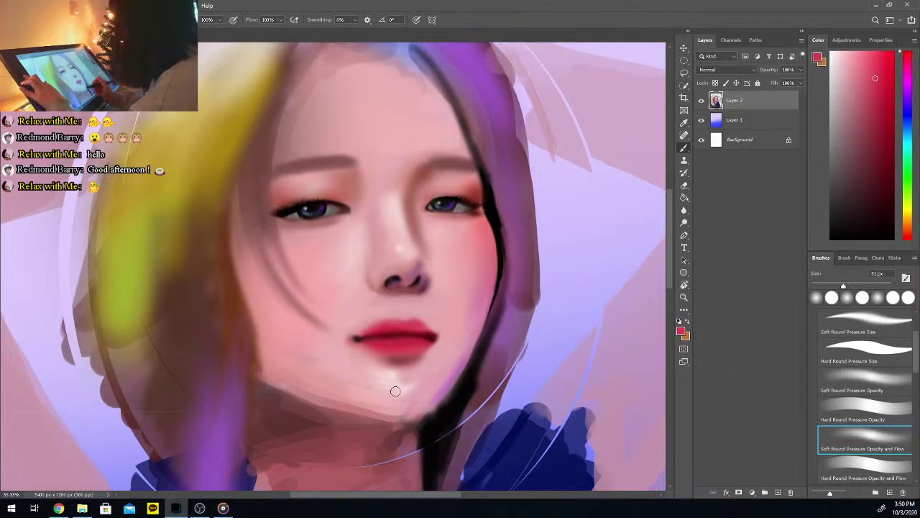
# Darken the irises and pupils of both eyes with black, using a 17 px soft round brush
pyautogui.press('i')
pyautogui.click(283, 217)
pyautogui.press('b')
pyautogui.click(822, 285)
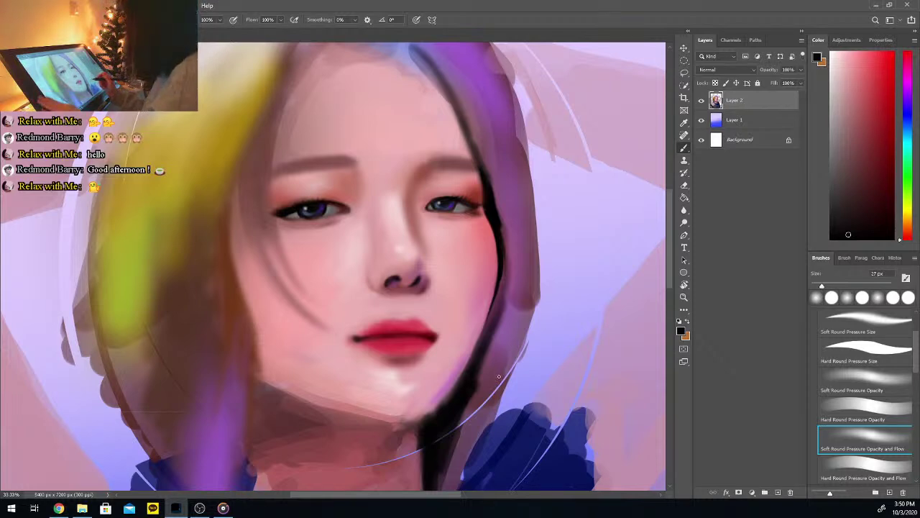
pyautogui.moveTo(836, 218); pyautogui.dragTo(831, 238)
pyautogui.moveTo(822, 285); pyautogui.dragTo(817, 285)
pyautogui.hotkey('ctrl', '+')
pyautogui.hotkey('ctrl', '+')
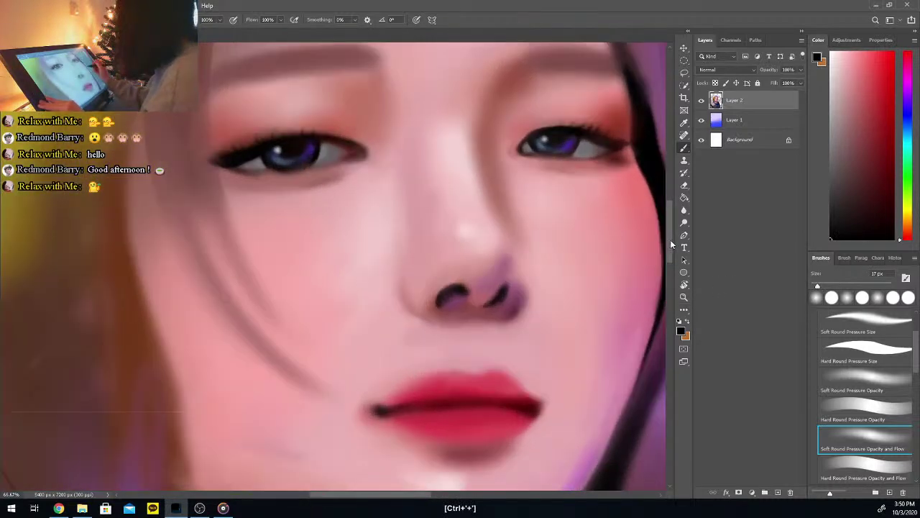
pyautogui.moveTo(670, 242); pyautogui.dragTo(670, 231)
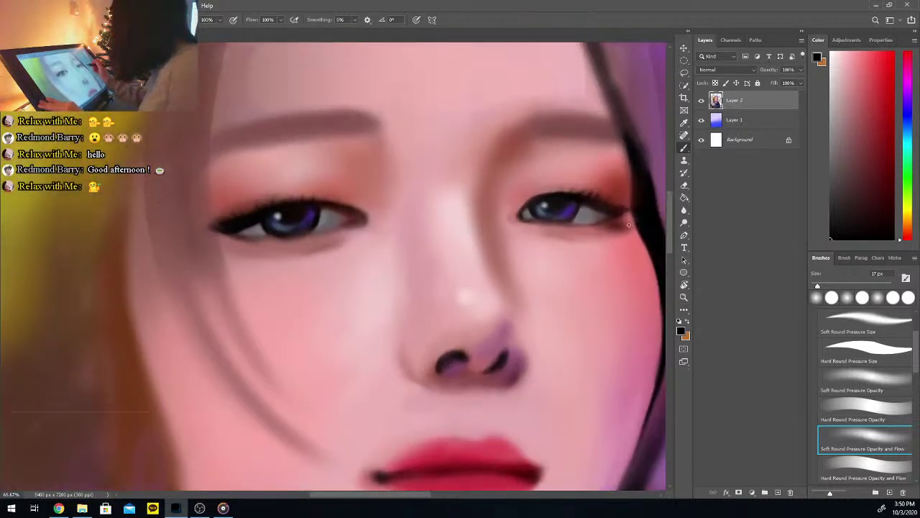
pyautogui.rightClick(556, 202)
pyautogui.rightClick(553, 198)
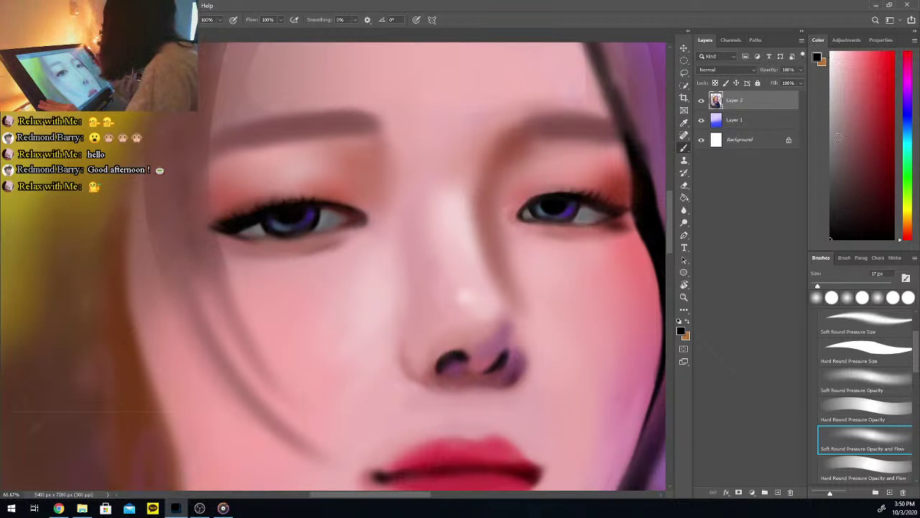
# Sample a blue-grey from the right eye, lighten it, and add small light reflections to the irises
pyautogui.press('i')
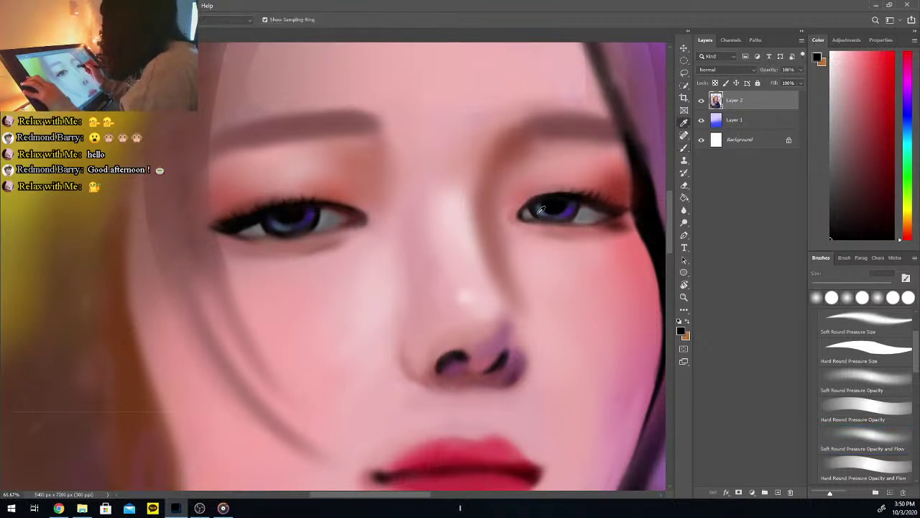
pyautogui.click(566, 203)
pyautogui.moveTo(855, 115); pyautogui.dragTo(841, 94)
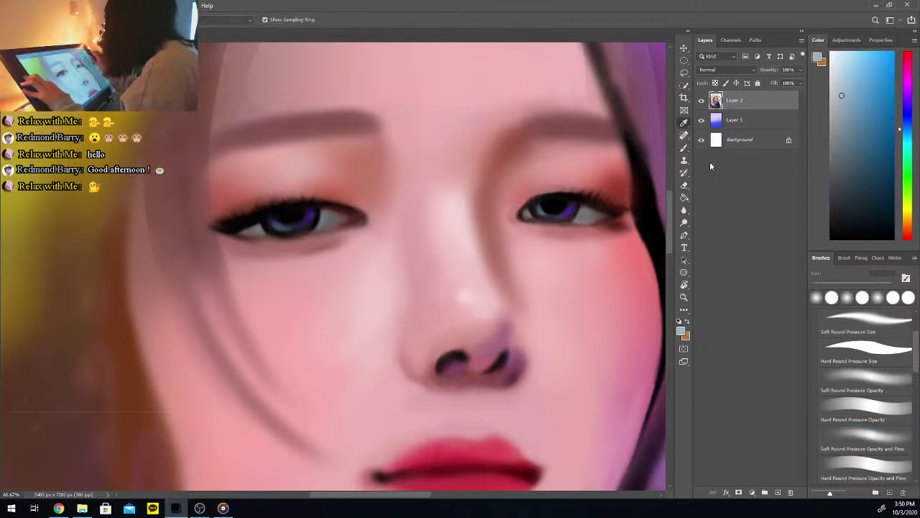
pyautogui.press('b')
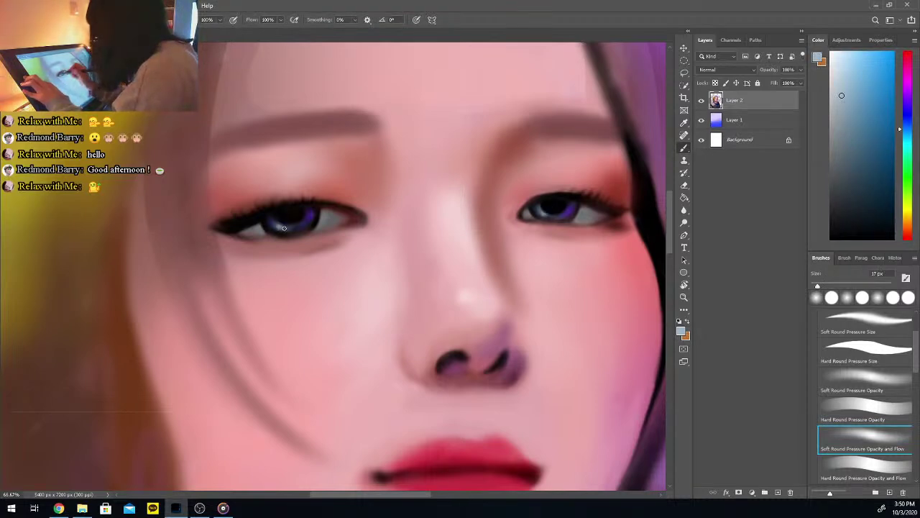
# Smooth the upper forehead below the hairline with a 171 px brush and skin tones sampled from the forehead
pyautogui.hotkey('ctrl', '-')
pyautogui.hotkey('ctrl', '-')
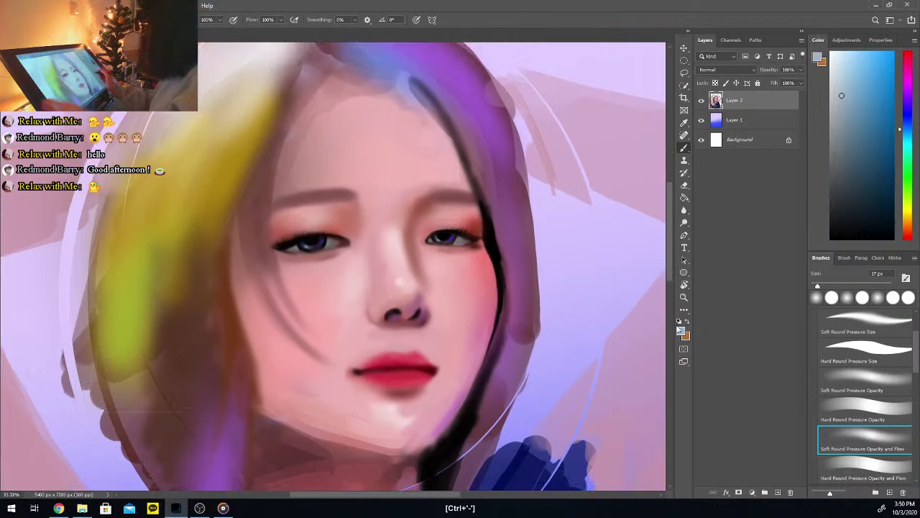
pyautogui.scroll(-2, 674, 261)
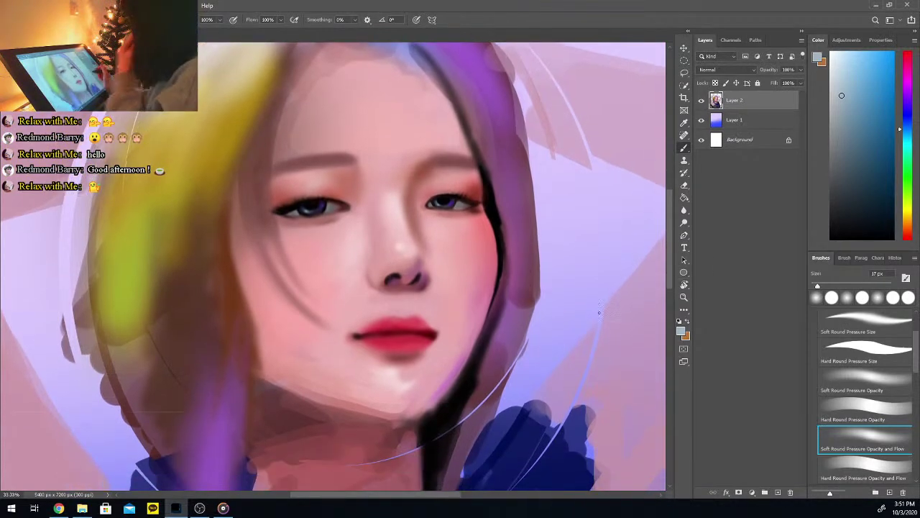
pyautogui.hotkey('ctrl', '-')
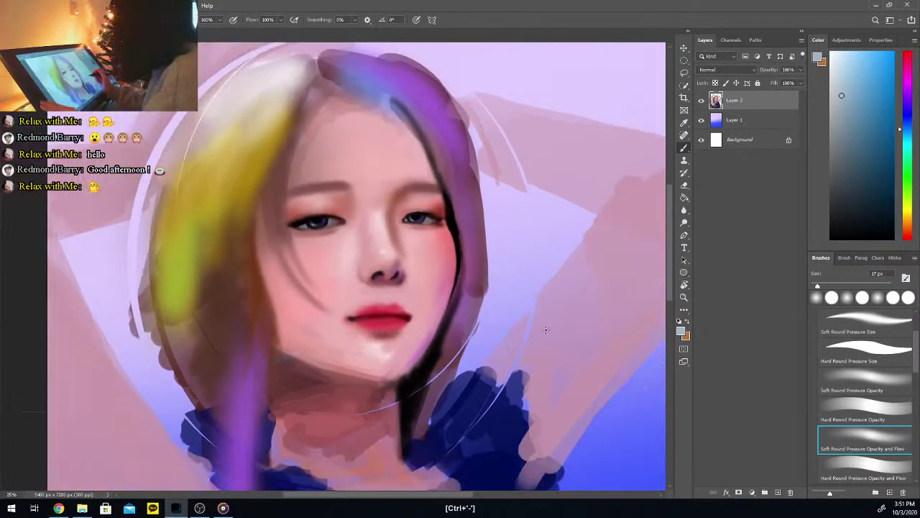
pyautogui.click(320, 153)
pyautogui.press('b')
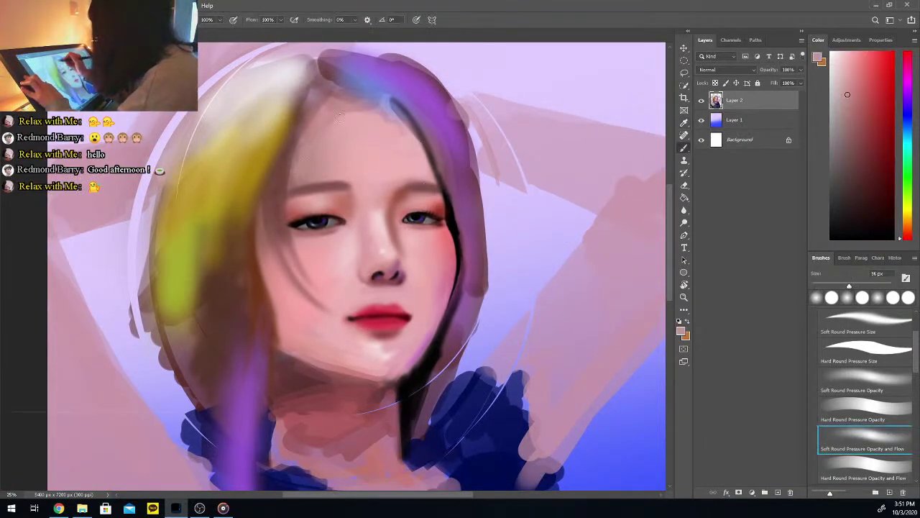
pyautogui.moveTo(864, 286); pyautogui.dragTo(865, 285)
pyautogui.press('i')
pyautogui.click(388, 127)
pyautogui.press('b')
pyautogui.moveTo(331, 132)
pyautogui.mouseDown()
pyautogui.moveTo(304, 167)
pyautogui.moveTo(354, 152)
pyautogui.moveTo(353, 160)
pyautogui.moveTo(343, 159)
pyautogui.moveTo(354, 133)
pyautogui.moveTo(307, 147)
pyautogui.moveTo(325, 161)
pyautogui.moveTo(367, 135)
pyautogui.moveTo(355, 195)
pyautogui.moveTo(300, 163)
pyautogui.moveTo(291, 174)
pyautogui.moveTo(308, 127)
pyautogui.moveTo(303, 137)
pyautogui.moveTo(332, 110)
pyautogui.mouseUp()
pyautogui.press('i')
pyautogui.click(355, 191)
pyautogui.press('b')
# Blend the left edge of the forehead up toward the parting with tones sampled near the left temple
pyautogui.press('i')
pyautogui.click(323, 154)
pyautogui.press('b')
pyautogui.moveTo(304, 175)
pyautogui.mouseDown()
pyautogui.moveTo(335, 108)
pyautogui.moveTo(299, 183)
pyautogui.moveTo(328, 128)
pyautogui.moveTo(293, 170)
pyautogui.moveTo(313, 125)
pyautogui.mouseUp()
pyautogui.press('i')
pyautogui.click(290, 175)
pyautogui.press('b')
pyautogui.moveTo(295, 163); pyautogui.dragTo(328, 105)
# Smooth the forehead beside the right hairline and across its upper centre with a sampled forehead pink
pyautogui.press('i')
pyautogui.click(315, 155)
pyautogui.press('b')
pyautogui.moveTo(401, 123)
pyautogui.mouseDown()
pyautogui.moveTo(399, 138)
pyautogui.moveTo(408, 134)
pyautogui.moveTo(415, 148)
pyautogui.mouseUp()
pyautogui.moveTo(357, 113)
pyautogui.mouseDown()
pyautogui.moveTo(318, 117)
pyautogui.moveTo(312, 134)
pyautogui.moveTo(320, 108)
pyautogui.moveTo(309, 123)
pyautogui.moveTo(314, 115)
pyautogui.moveTo(302, 134)
pyautogui.moveTo(322, 156)
pyautogui.mouseUp()
# Paint a light pink highlight on the forehead above the left eyebrow and blend it with a nearby skin tone
pyautogui.press('i')
pyautogui.click(313, 164)
pyautogui.press('b')
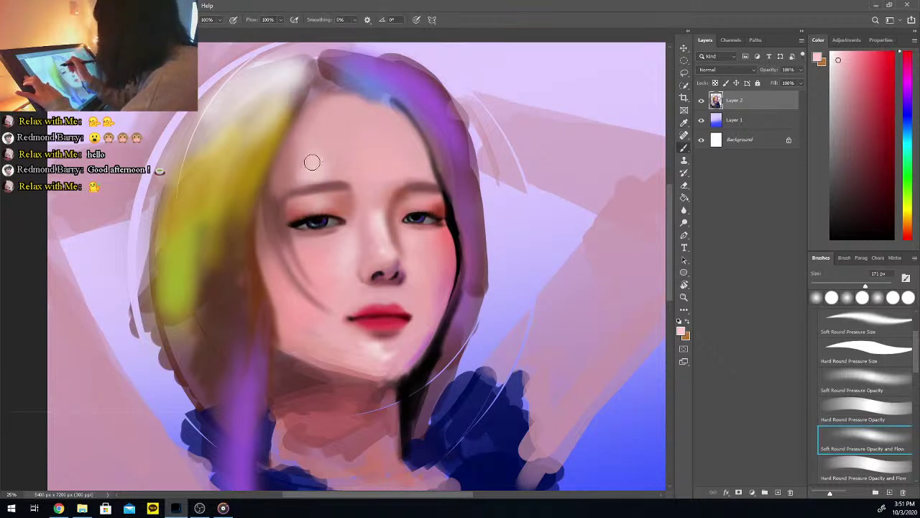
pyautogui.press('i')
pyautogui.click(325, 172)
pyautogui.press('b')
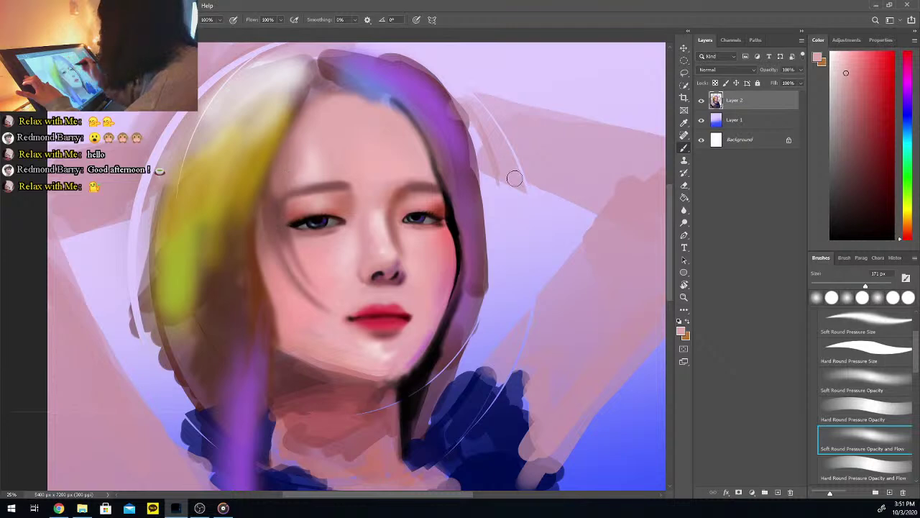
# Paint dark brown with a 76 px brush along the left hair edge and the strand curving across the left cheek
pyautogui.press('i')
pyautogui.click(361, 241)
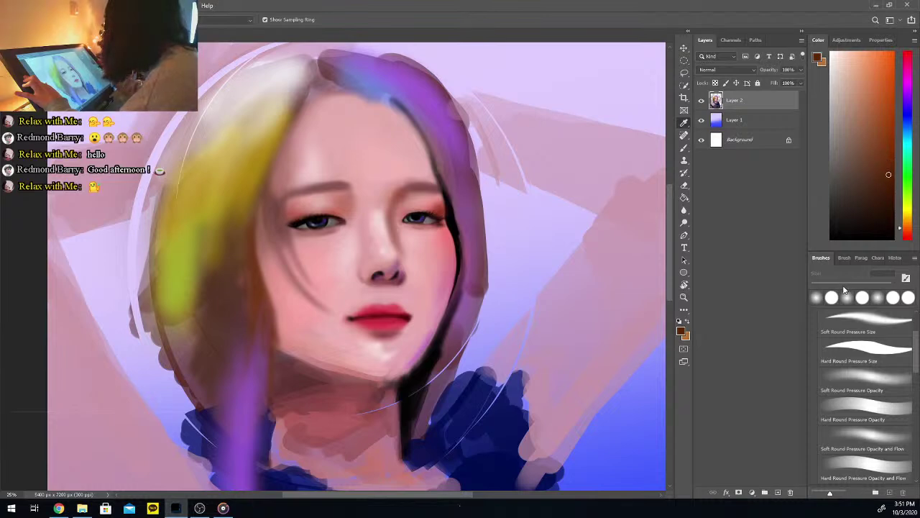
pyautogui.press('b')
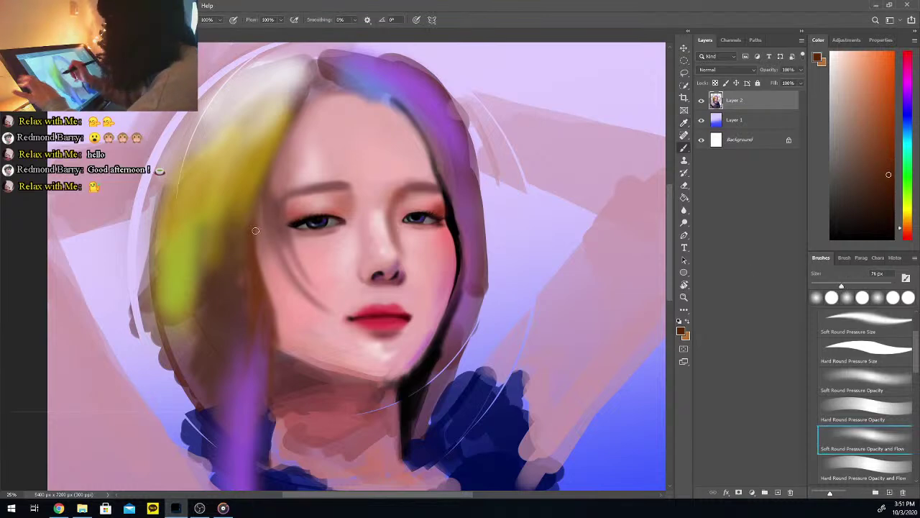
pyautogui.moveTo(260, 230)
pyautogui.mouseDown()
pyautogui.moveTo(263, 295)
pyautogui.moveTo(257, 275)
pyautogui.mouseUp()
pyautogui.moveTo(262, 202)
pyautogui.mouseDown()
pyautogui.moveTo(269, 308)
pyautogui.moveTo(255, 210)
pyautogui.moveTo(281, 325)
pyautogui.mouseUp()
pyautogui.moveTo(266, 280); pyautogui.dragTo(259, 394)
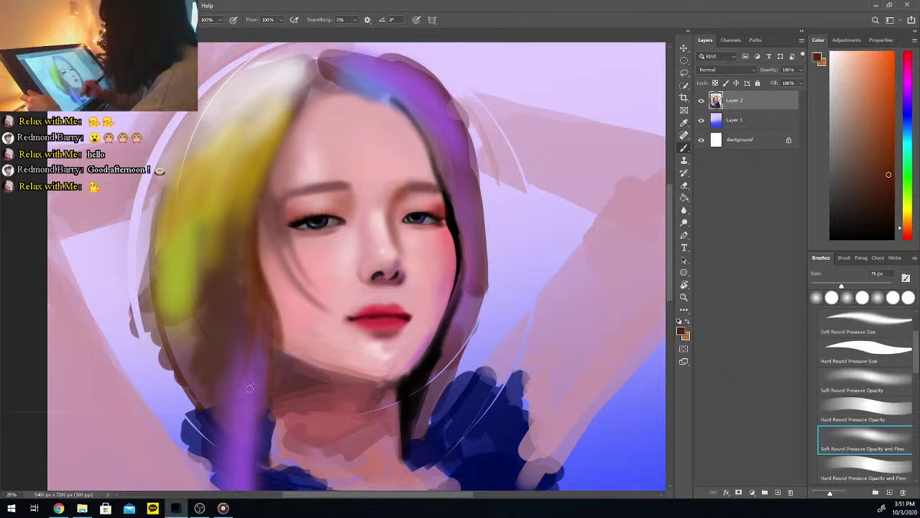
pyautogui.moveTo(275, 179)
pyautogui.mouseDown()
pyautogui.moveTo(308, 295)
pyautogui.moveTo(273, 218)
pyautogui.moveTo(315, 303)
pyautogui.mouseUp()
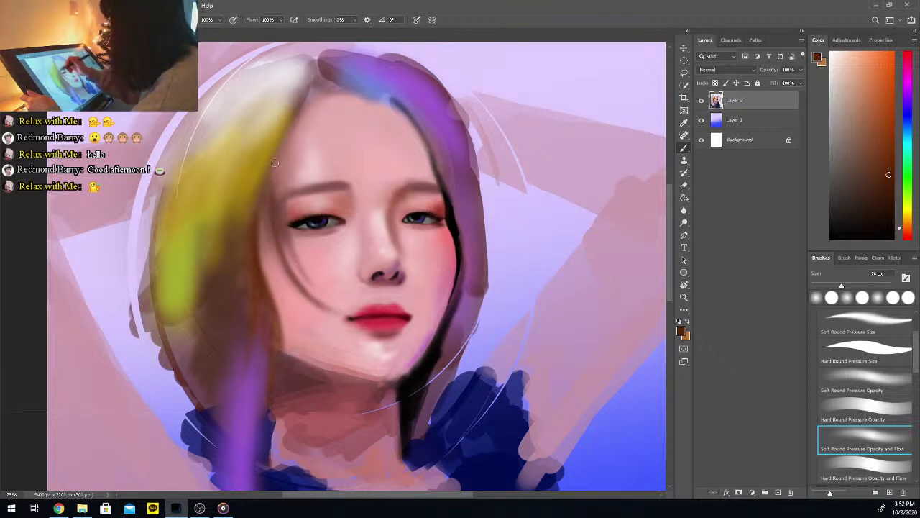
pyautogui.moveTo(283, 220); pyautogui.dragTo(285, 147)
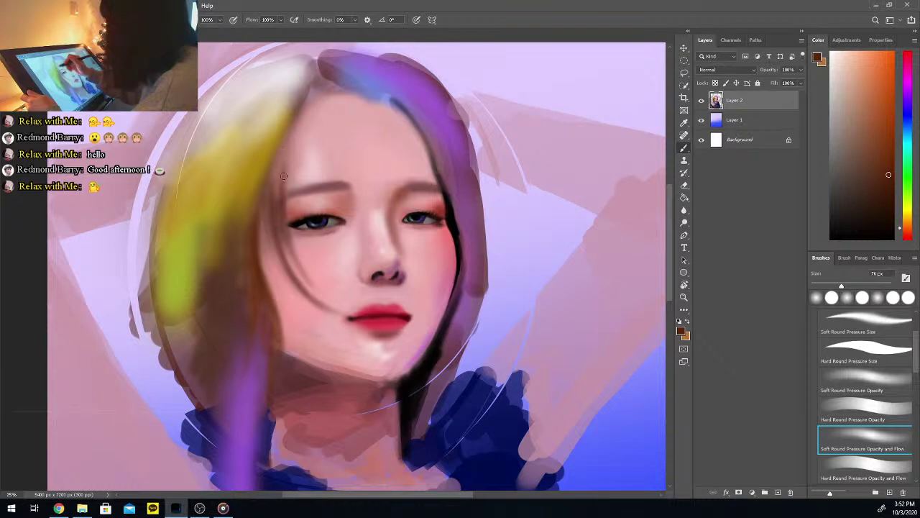
# Add sampled olive gold to the hair at the left temple and down along the left side of the face
pyautogui.press('alt')
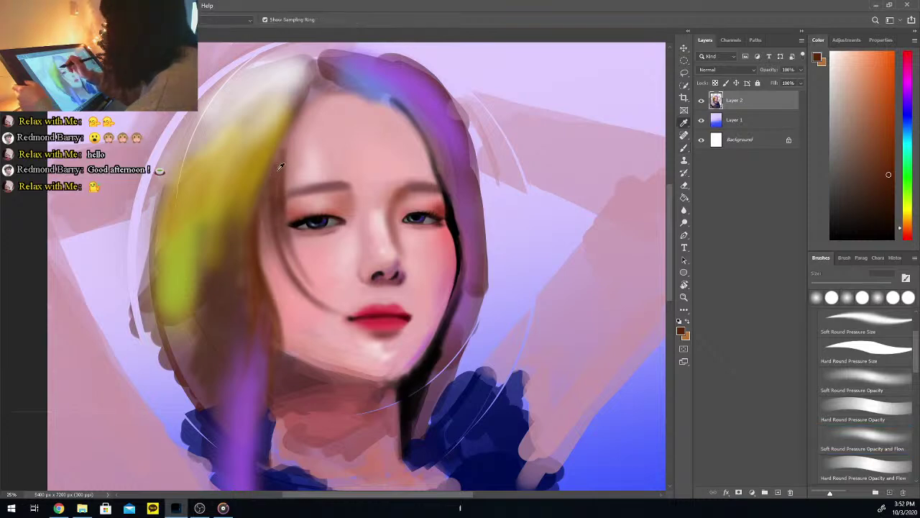
pyautogui.keyDown('alt'); pyautogui.click(282, 168); pyautogui.keyUp('alt')
pyautogui.moveTo(282, 185)
pyautogui.mouseDown()
pyautogui.moveTo(282, 142)
pyautogui.moveTo(274, 214)
pyautogui.moveTo(267, 170)
pyautogui.mouseUp()
pyautogui.moveTo(250, 235); pyautogui.dragTo(265, 300)
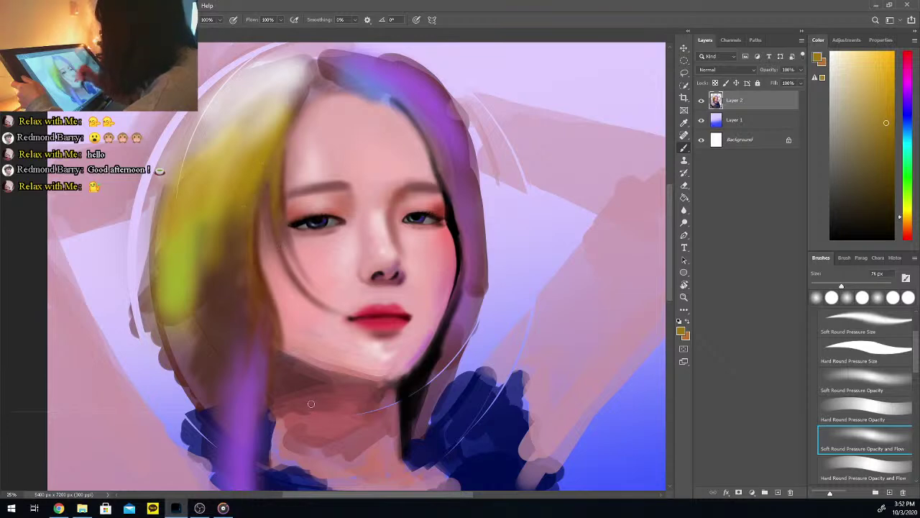
# Paint black shadow into the hair at the parting and down the right hairline toward the eyebrow
pyautogui.keyDown('alt'); pyautogui.click(282, 156); pyautogui.keyUp('alt')
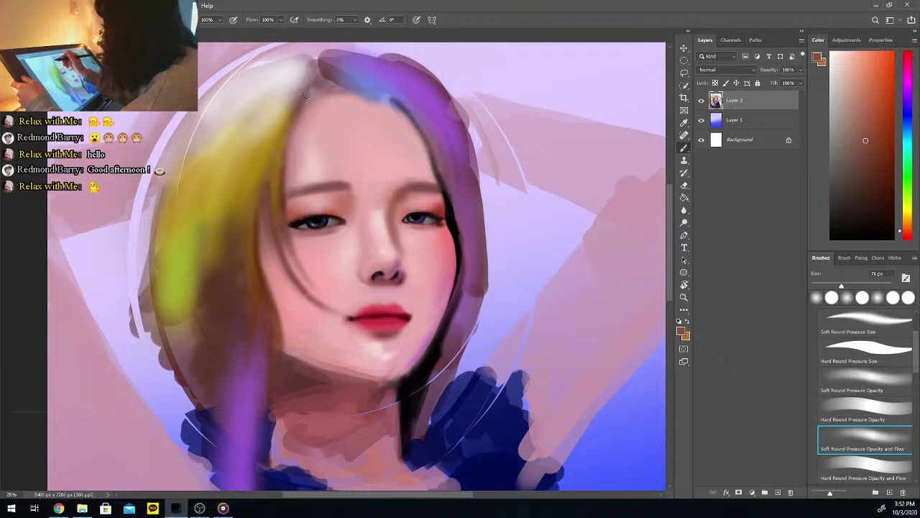
pyautogui.click(831, 237)
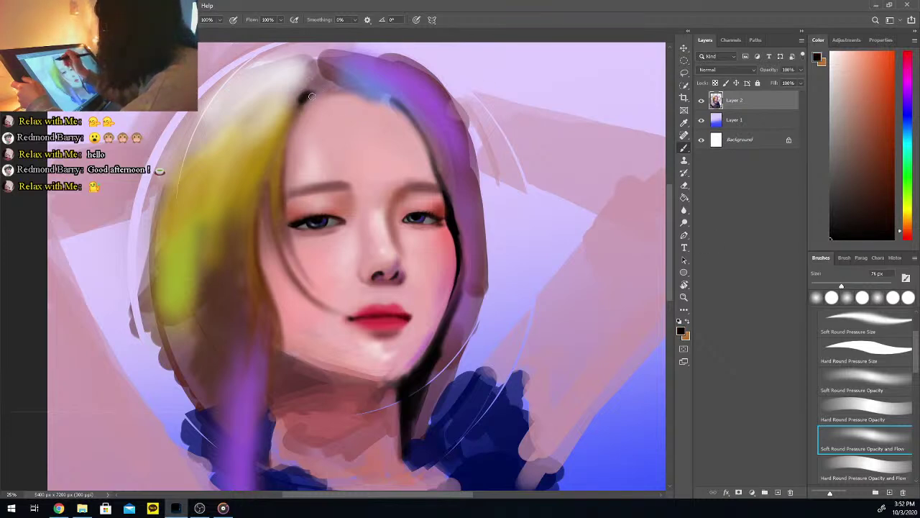
pyautogui.moveTo(316, 91); pyautogui.dragTo(336, 82)
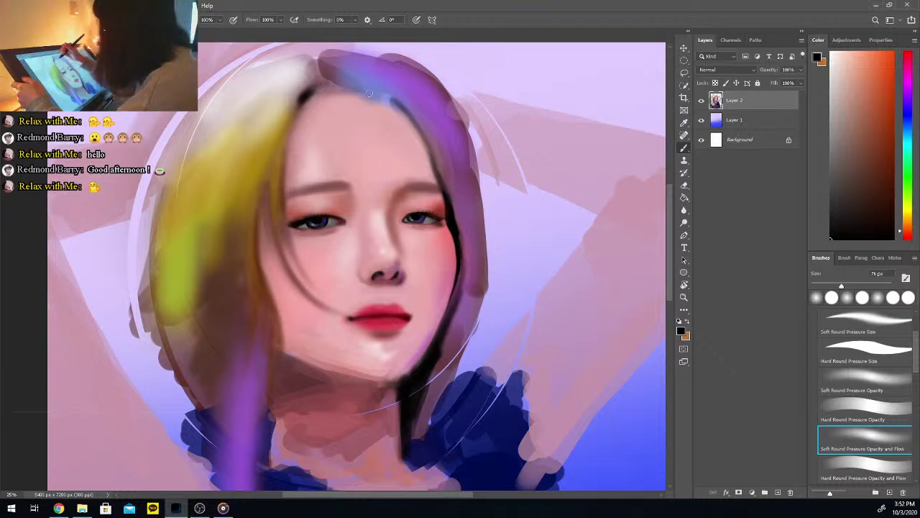
pyautogui.moveTo(408, 118)
pyautogui.mouseDown()
pyautogui.moveTo(441, 175)
pyautogui.moveTo(413, 115)
pyautogui.moveTo(430, 130)
pyautogui.moveTo(443, 169)
pyautogui.moveTo(429, 133)
pyautogui.mouseUp()
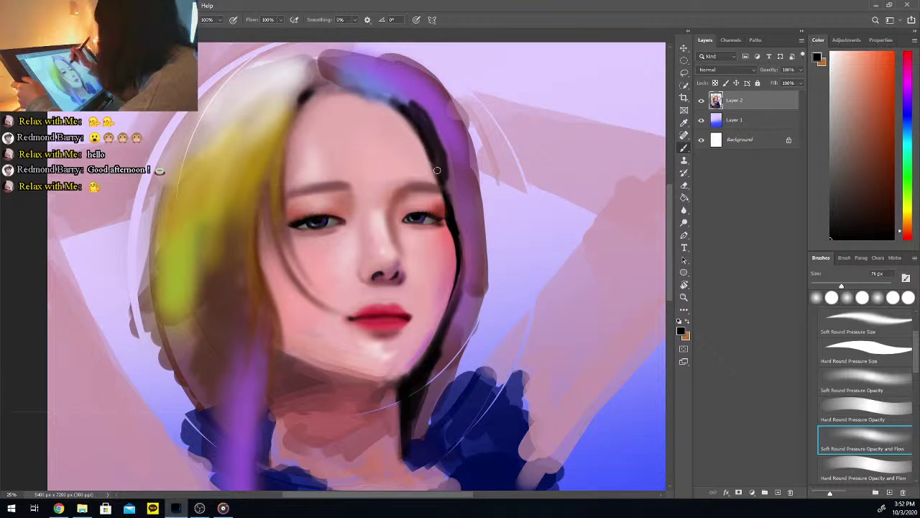
pyautogui.moveTo(440, 170)
pyautogui.mouseDown()
pyautogui.moveTo(391, 76)
pyautogui.moveTo(372, 97)
pyautogui.moveTo(444, 116)
pyautogui.moveTo(354, 89)
pyautogui.moveTo(411, 116)
pyautogui.moveTo(348, 89)
pyautogui.moveTo(395, 106)
pyautogui.mouseUp()
# Extend the black hairline across the top of the forehead to the parting, and undo the last stray stroke
pyautogui.moveTo(330, 89)
pyautogui.mouseDown()
pyautogui.moveTo(409, 112)
pyautogui.moveTo(352, 87)
pyautogui.moveTo(398, 105)
pyautogui.moveTo(337, 92)
pyautogui.moveTo(412, 113)
pyautogui.moveTo(332, 90)
pyautogui.mouseUp()
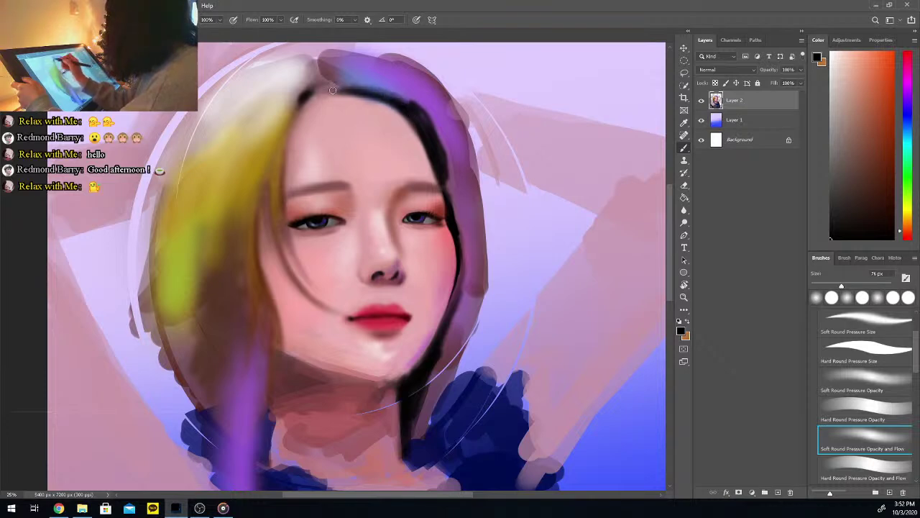
pyautogui.moveTo(411, 117); pyautogui.dragTo(304, 88)
pyautogui.moveTo(408, 106); pyautogui.dragTo(326, 91)
pyautogui.press('b')
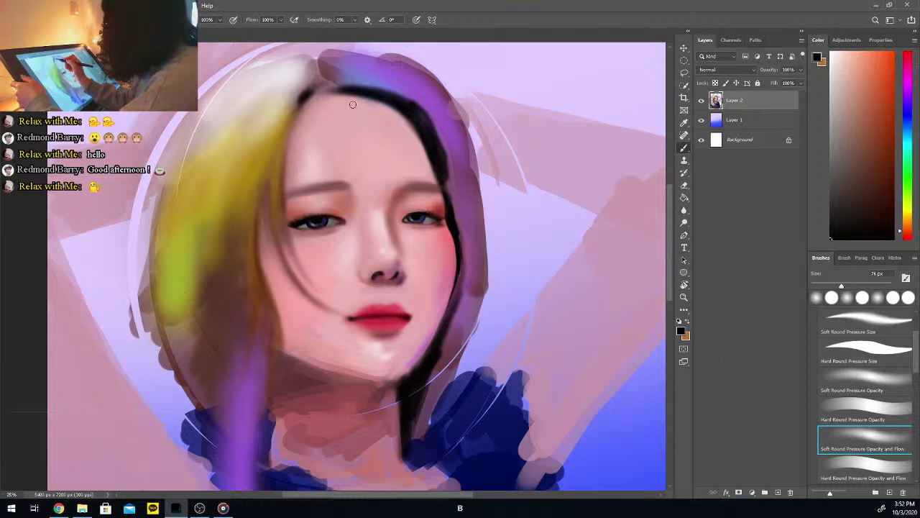
pyautogui.hotkey('ctrl', 'z')
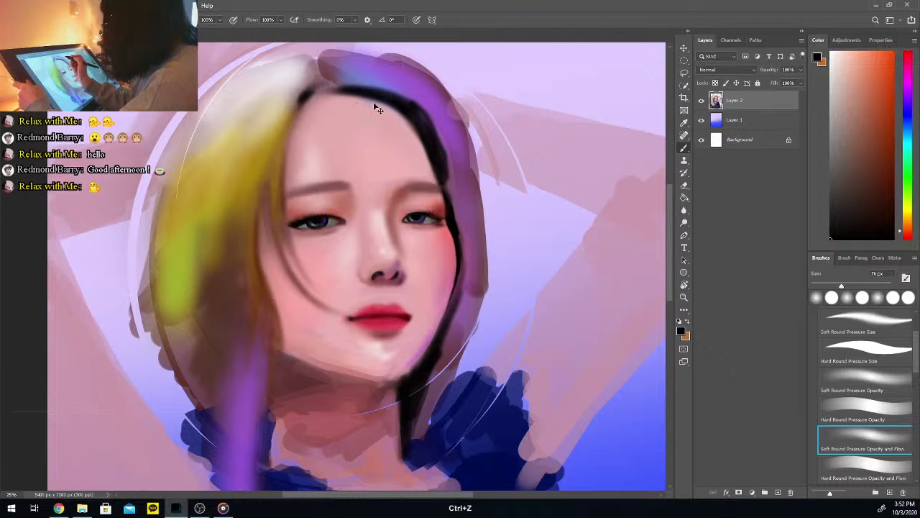
# Shade the upper and right forehead beneath the black hairline with sampled pinks, enlarging the brush to 151 px
pyautogui.press('i')
pyautogui.click(358, 104)
pyautogui.press('b')
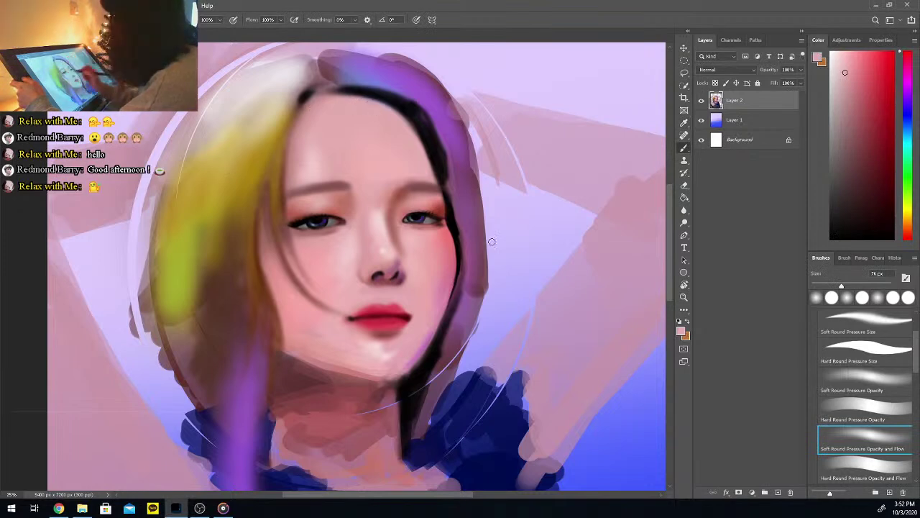
pyautogui.press('i')
pyautogui.click(427, 159)
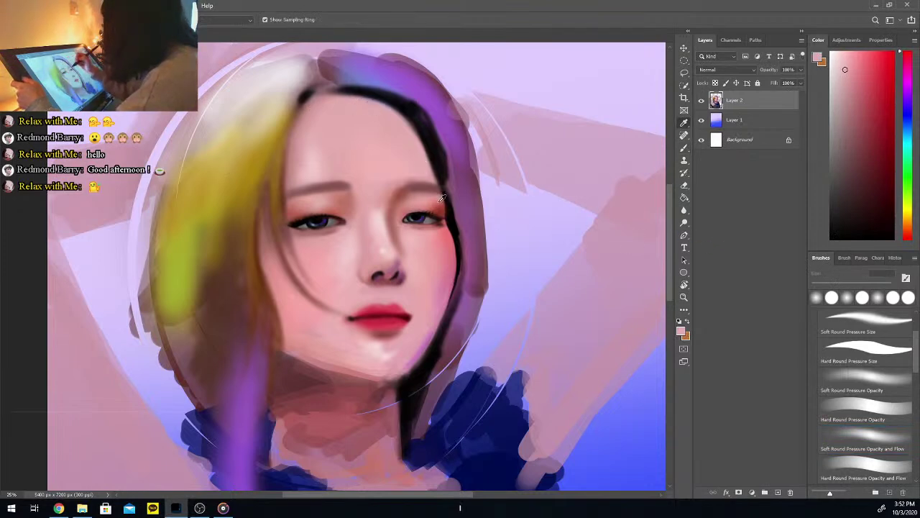
pyautogui.press('b')
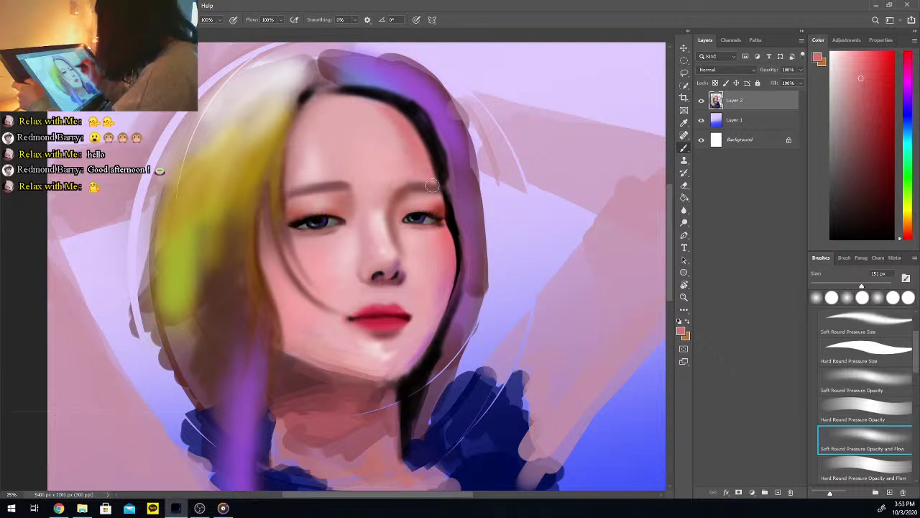
# Blend sampled skin pinks and hair purple into the right side of the forehead beneath the black hairline
pyautogui.keyDown('alt'); pyautogui.click(404, 162); pyautogui.keyUp('alt')
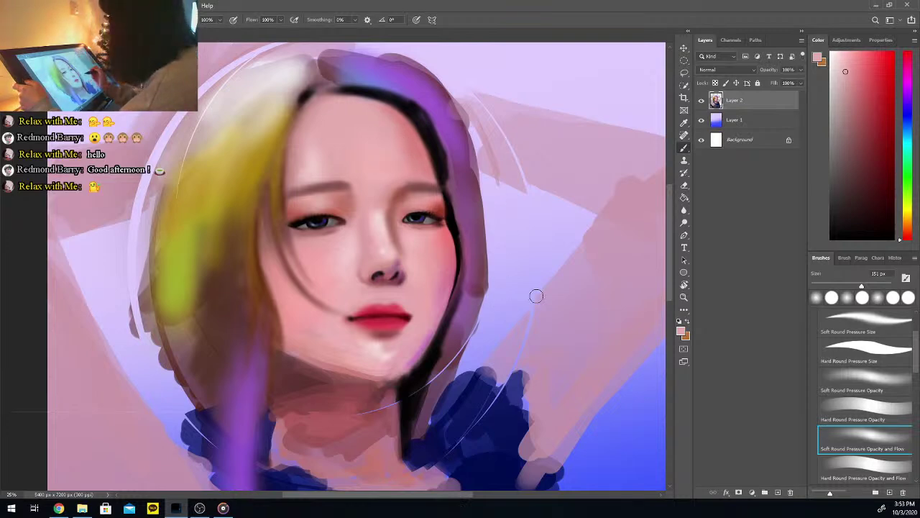
pyautogui.press('i')
pyautogui.click(467, 225)
pyautogui.press('b')
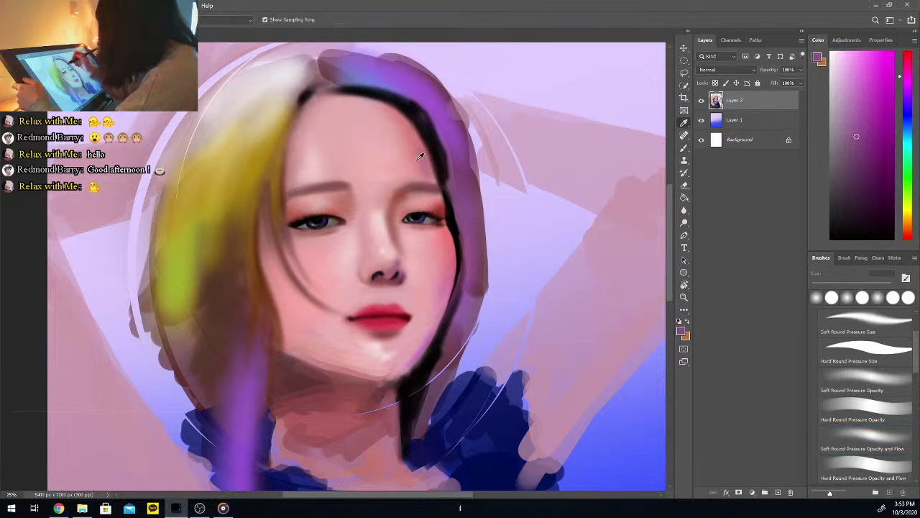
pyautogui.keyDown('alt'); pyautogui.click(420, 167); pyautogui.keyUp('alt')
pyautogui.press('b')
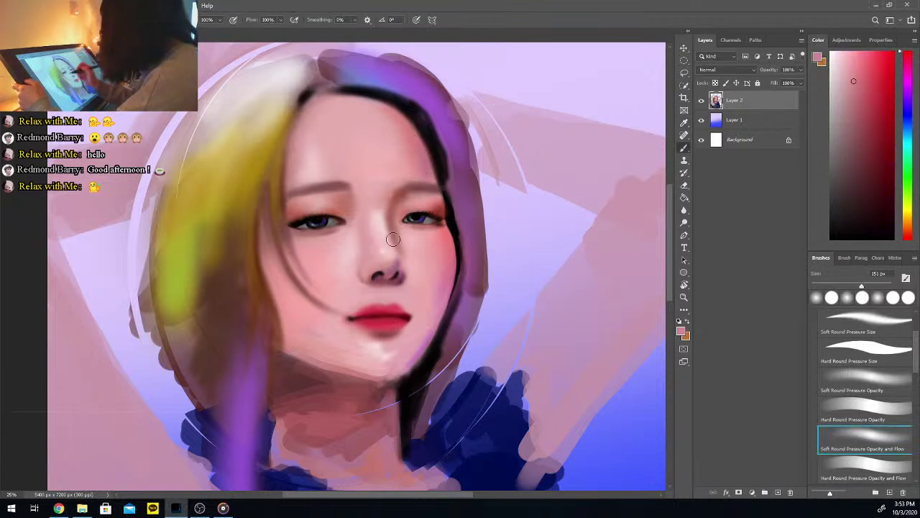
# Tint the right eye's outer corner and eyebrow area with sampled eyeshadow red, hair purple and reddish brown
pyautogui.press('alt')
pyautogui.keyDown('alt'); pyautogui.click(444, 207); pyautogui.keyUp('alt')
pyautogui.press('b')
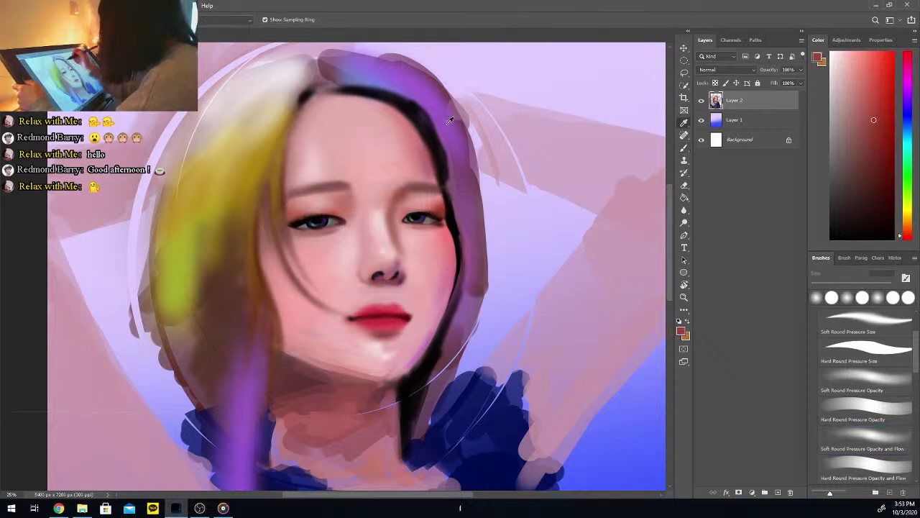
pyautogui.keyDown('alt'); pyautogui.click(464, 147); pyautogui.keyUp('alt')
pyautogui.press('b')
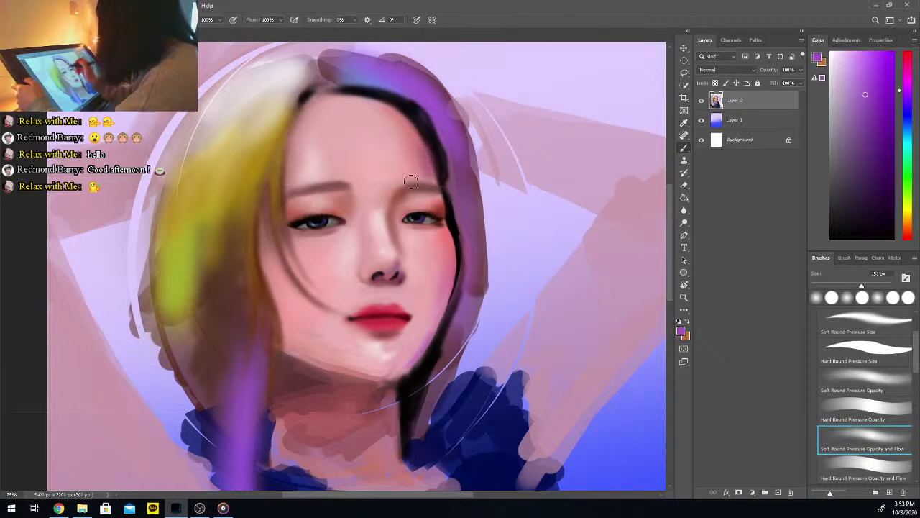
pyautogui.keyDown('alt'); pyautogui.click(407, 181); pyautogui.keyUp('alt')
pyautogui.press('b')
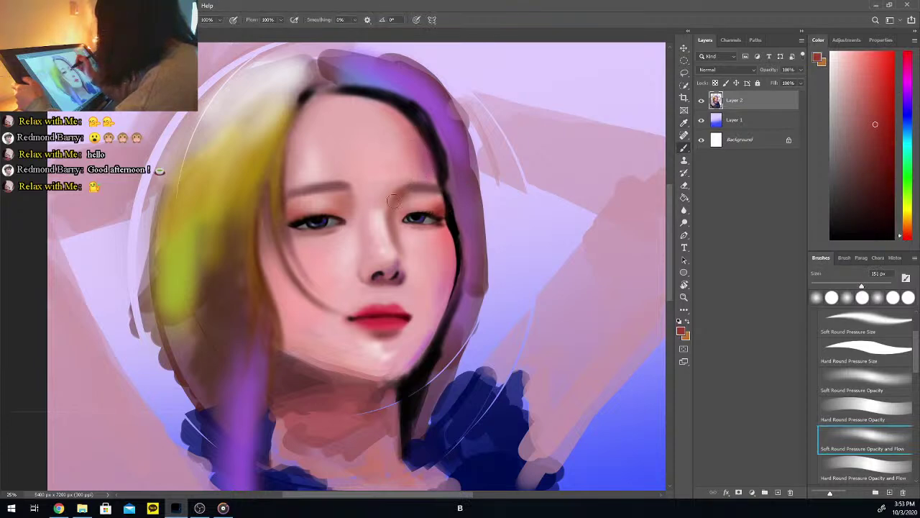
# Soften the forehead with sampled pinks at 282 px, and reinforce the black hairline down the right temple with a smaller brush
pyautogui.keyDown('alt'); pyautogui.click(409, 150); pyautogui.keyUp('alt')
pyautogui.press('b')
pyautogui.moveTo(863, 288); pyautogui.dragTo(871, 286)
pyautogui.keyDown('alt'); pyautogui.click(413, 125); pyautogui.keyUp('alt')
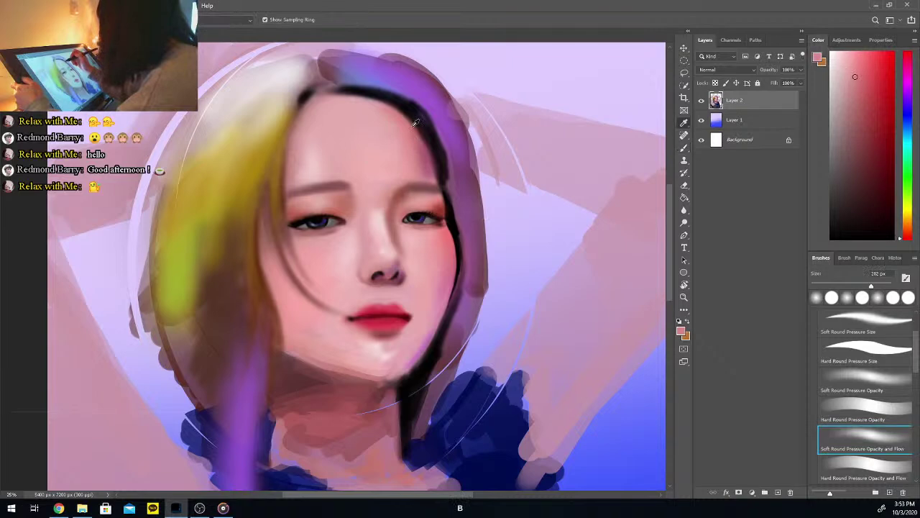
pyautogui.press('i')
pyautogui.click(294, 212)
pyautogui.press('b')
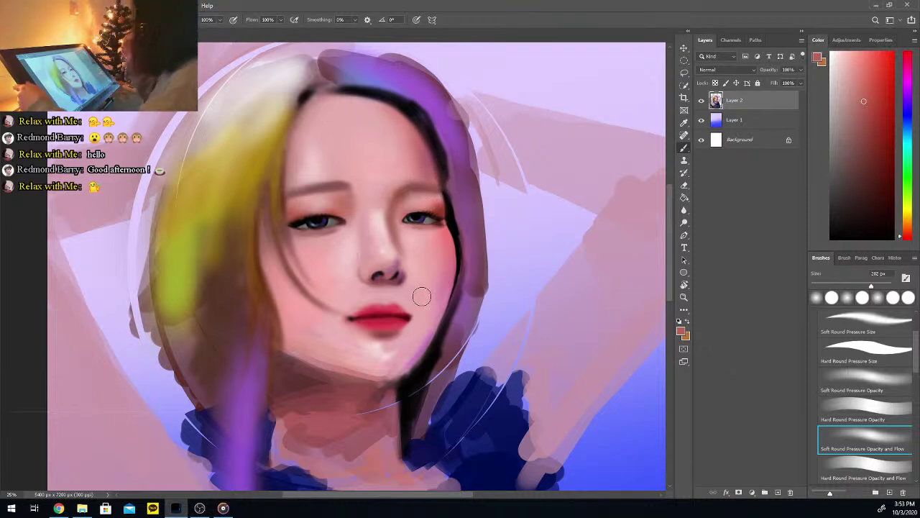
pyautogui.click(831, 238)
pyautogui.moveTo(426, 138); pyautogui.dragTo(442, 188)
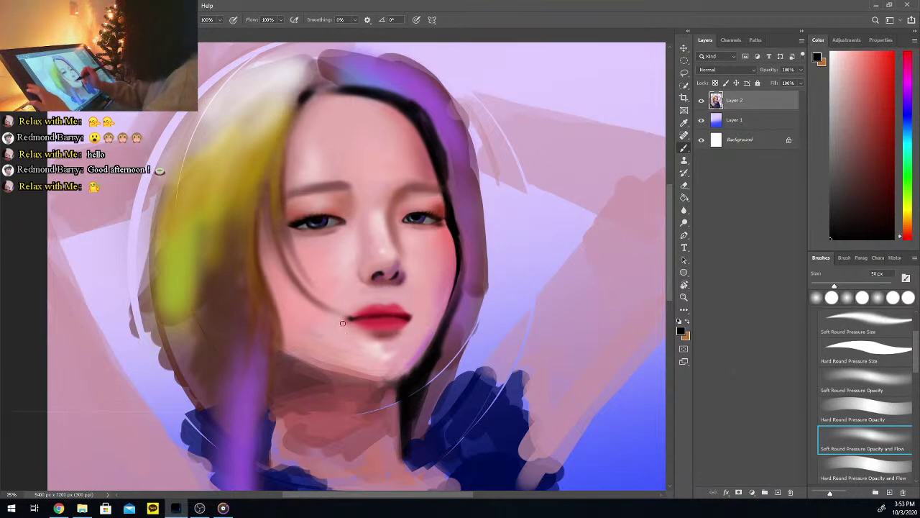
# Smooth the left jawline and lower chin edge with sampled cheek pink, using a 120 px brush
pyautogui.press('i')
pyautogui.click(311, 339)
pyautogui.press('b')
pyautogui.click(855, 286)
pyautogui.moveTo(291, 329)
pyautogui.mouseDown()
pyautogui.moveTo(309, 355)
pyautogui.moveTo(356, 368)
pyautogui.mouseUp()
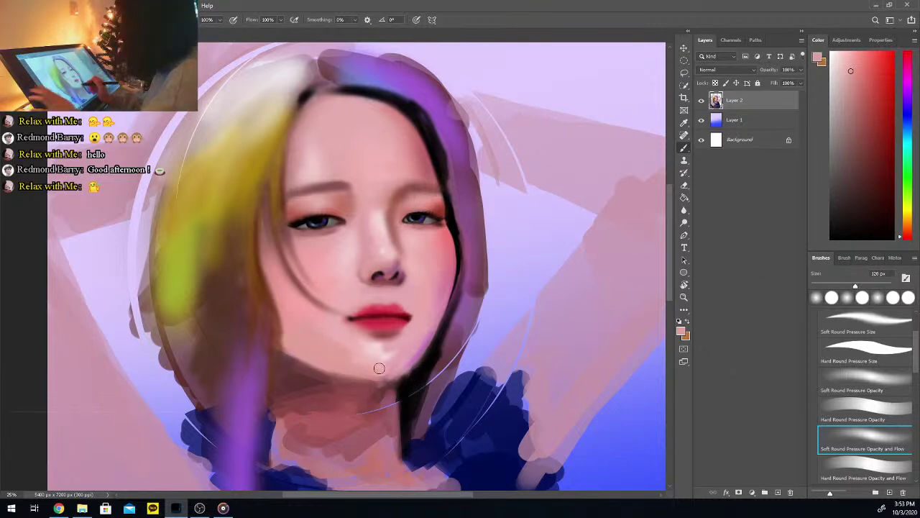
pyautogui.moveTo(400, 365); pyautogui.dragTo(347, 358)
# Even out the skin on the left cheek and chin with sampled light pinks, using a 190 px brush
pyautogui.keyDown('alt'); pyautogui.click(304, 304); pyautogui.keyUp('alt')
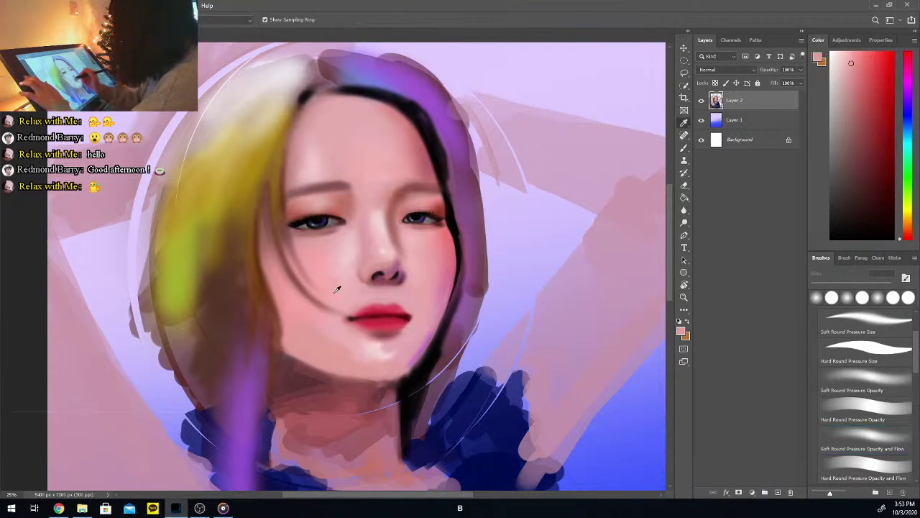
pyautogui.moveTo(294, 295)
pyautogui.mouseDown()
pyautogui.moveTo(312, 346)
pyautogui.moveTo(329, 356)
pyautogui.moveTo(320, 332)
pyautogui.mouseUp()
pyautogui.keyDown('alt'); pyautogui.click(382, 353); pyautogui.keyUp('alt')
pyautogui.press('b')
pyautogui.keyDown('alt'); pyautogui.click(356, 345); pyautogui.keyUp('alt')
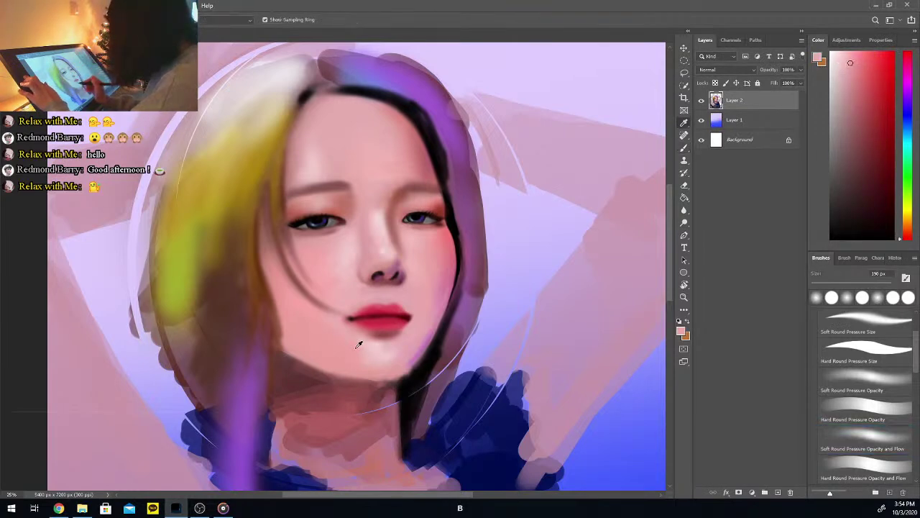
pyautogui.keyDown('alt'); pyautogui.click(353, 257); pyautogui.keyUp('alt')
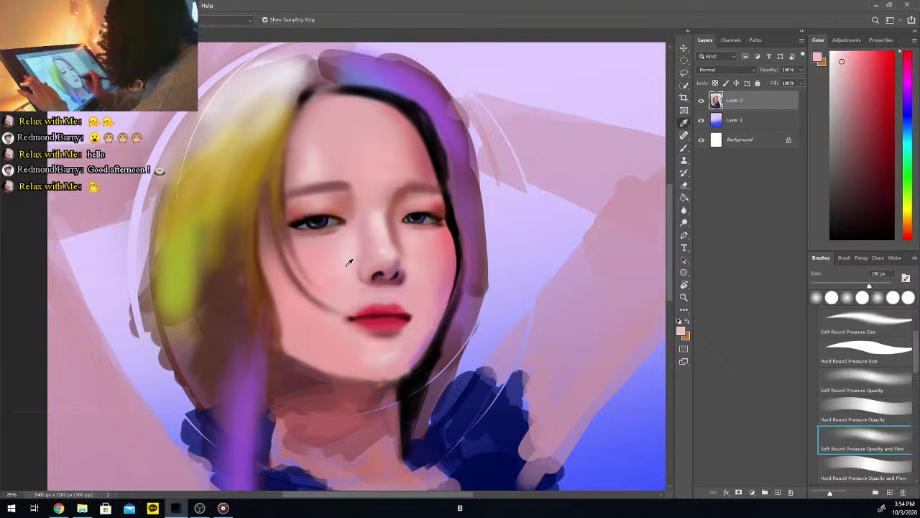
pyautogui.keyDown('alt'); pyautogui.click(410, 353); pyautogui.keyUp('alt')
# Shade the neck directly under the chin with sampled rose and muted dark red
pyautogui.keyDown('alt'); pyautogui.click(429, 365); pyautogui.keyUp('alt')
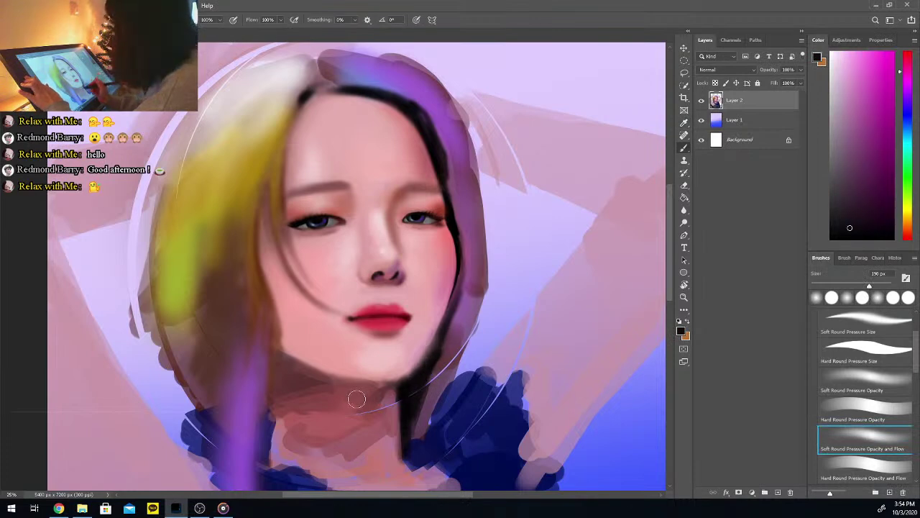
pyautogui.keyDown('alt'); pyautogui.click(419, 320); pyautogui.keyUp('alt')
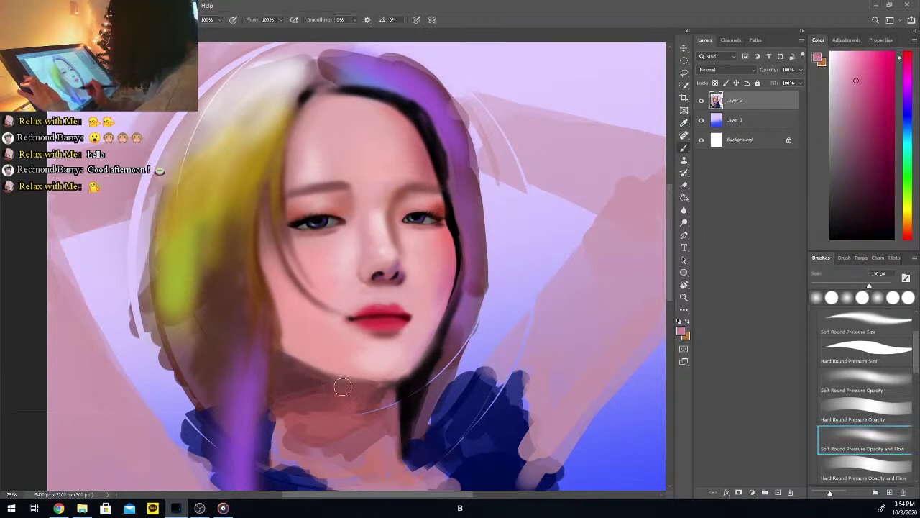
pyautogui.moveTo(340, 386); pyautogui.dragTo(315, 384)
pyautogui.keyDown('alt'); pyautogui.click(373, 397); pyautogui.keyUp('alt')
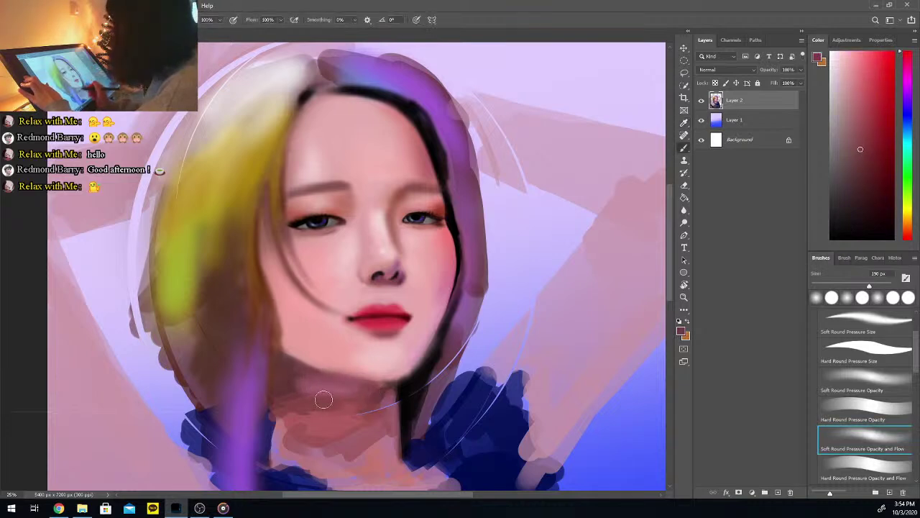
pyautogui.keyDown('alt'); pyautogui.click(386, 390); pyautogui.keyUp('alt')
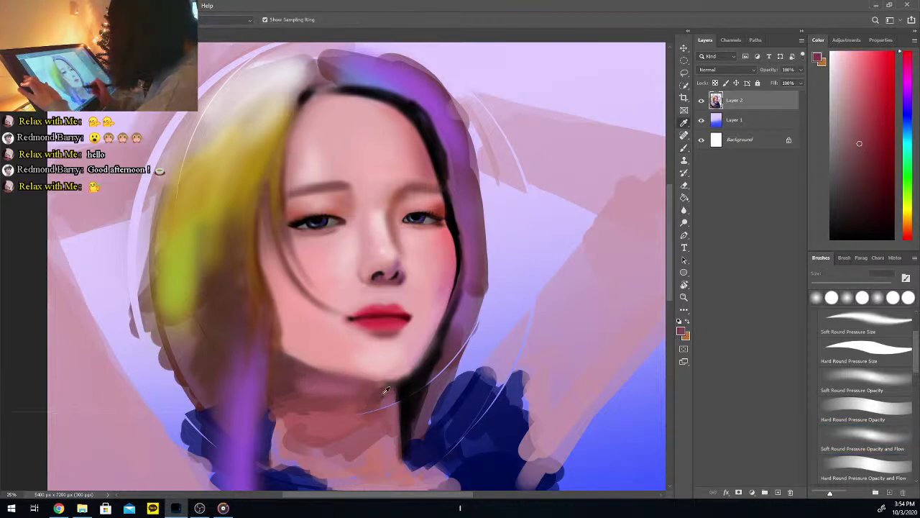
# Paint a black shadow under the right end of the jaw with a smaller brush and blend it with sampled neck rose
pyautogui.press('b')
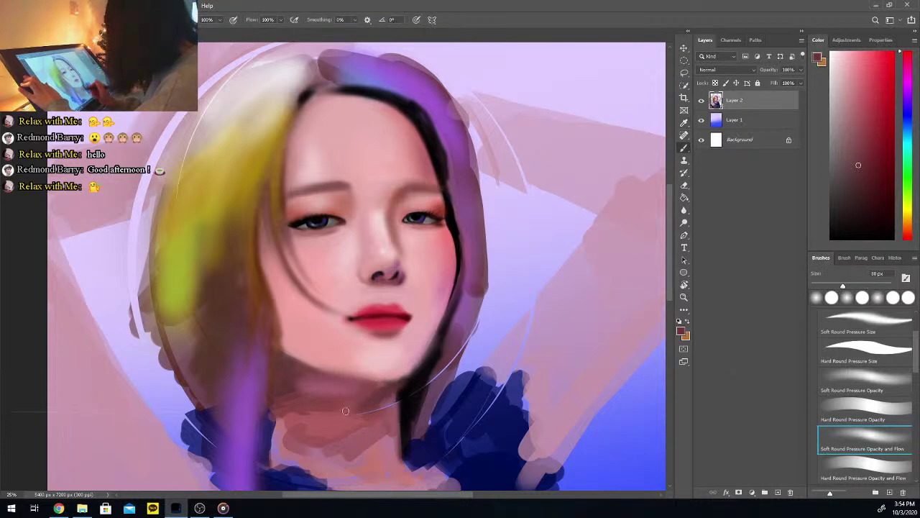
pyautogui.press('i')
pyautogui.click(403, 390)
pyautogui.press('b')
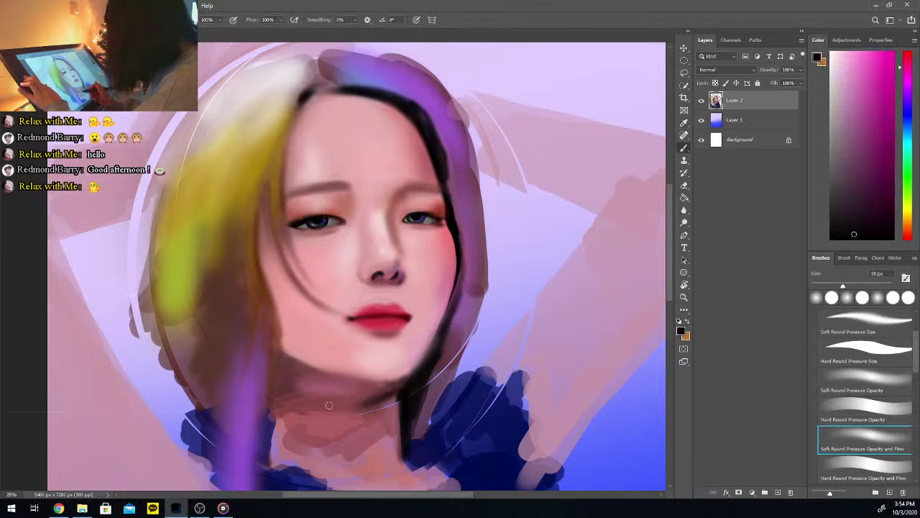
pyautogui.keyDown('alt'); pyautogui.click(338, 391); pyautogui.keyUp('alt')
pyautogui.press('b')
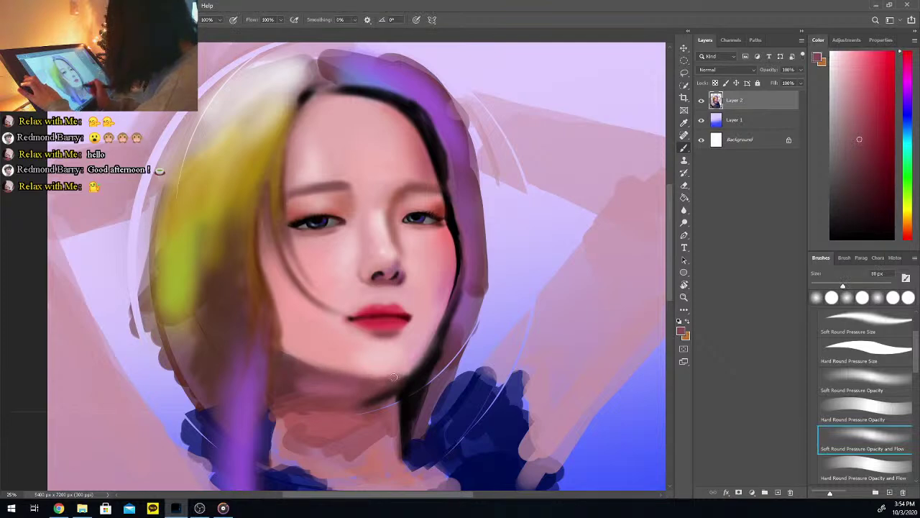
# Blend the shadow below the jaw down the right side of the neck with sampled rose and dark brown, using a larger brush
pyautogui.scroll(-2, 674, 261)
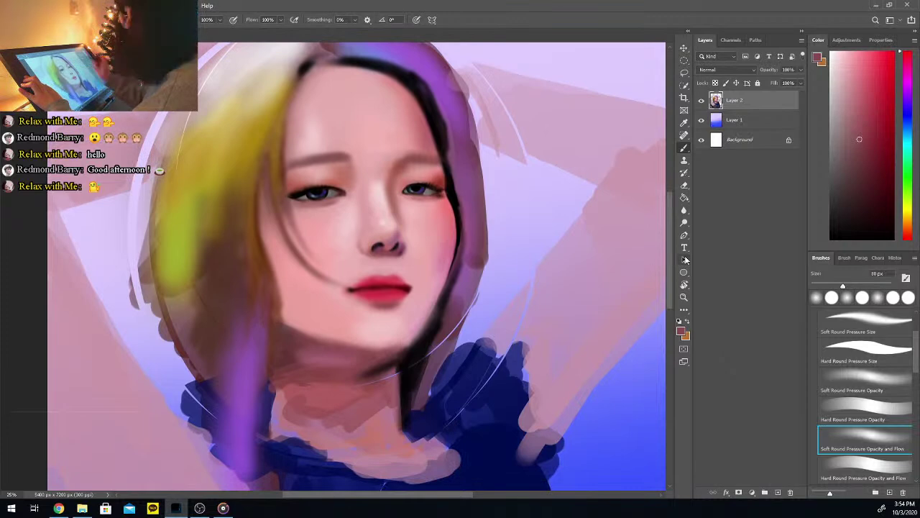
pyautogui.keyDown('alt'); pyautogui.click(385, 367); pyautogui.keyUp('alt')
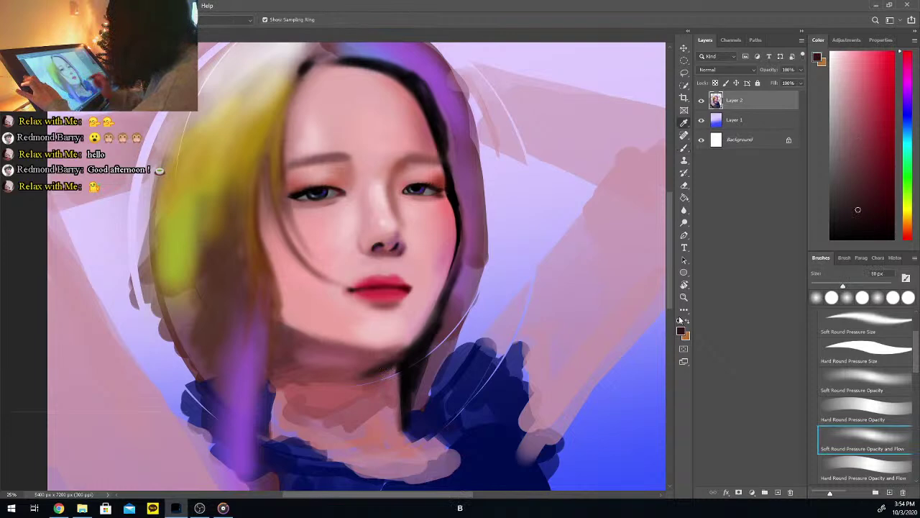
pyautogui.press('i')
pyautogui.click(389, 397)
pyautogui.press('b')
pyautogui.moveTo(846, 285); pyautogui.dragTo(867, 286)
pyautogui.moveTo(374, 386); pyautogui.dragTo(394, 406)
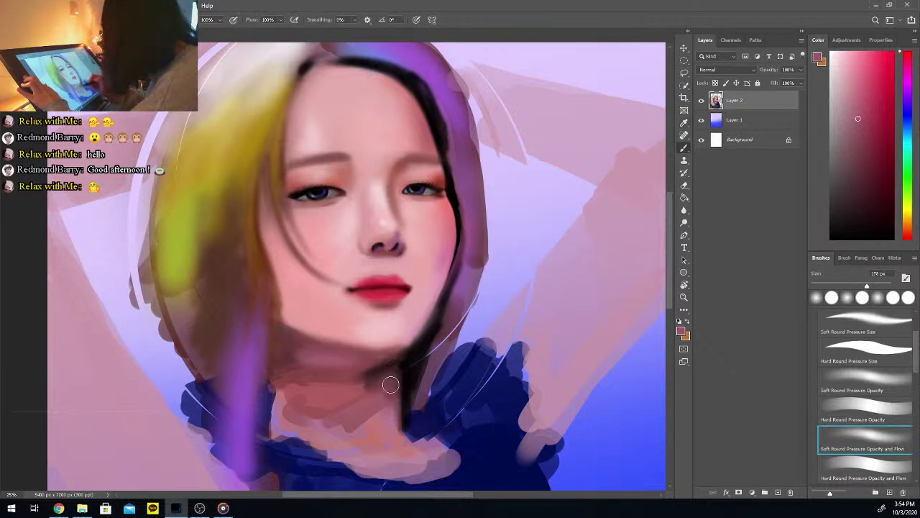
pyautogui.click(389, 371)
pyautogui.press('b')
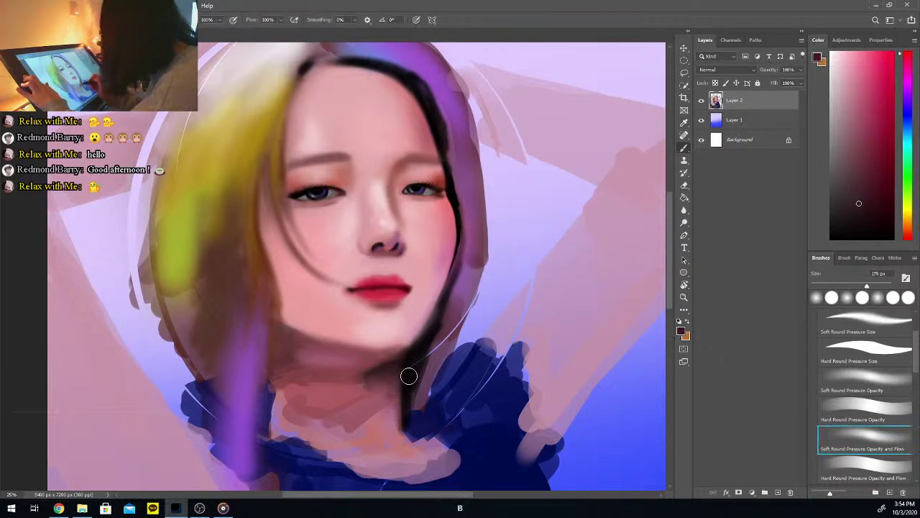
# Widen the dark hair beside the right jaw with sampled black, and extend the brown shadow down the neck
pyautogui.keyDown('alt'); pyautogui.click(407, 367); pyautogui.keyUp('alt')
pyautogui.moveTo(410, 366); pyautogui.dragTo(462, 285)
pyautogui.keyDown('alt'); pyautogui.click(391, 378); pyautogui.keyUp('alt')
pyautogui.press('b')
pyautogui.moveTo(388, 388)
pyautogui.mouseDown()
pyautogui.moveTo(384, 404)
pyautogui.moveTo(372, 391)
pyautogui.moveTo(380, 406)
pyautogui.mouseUp()
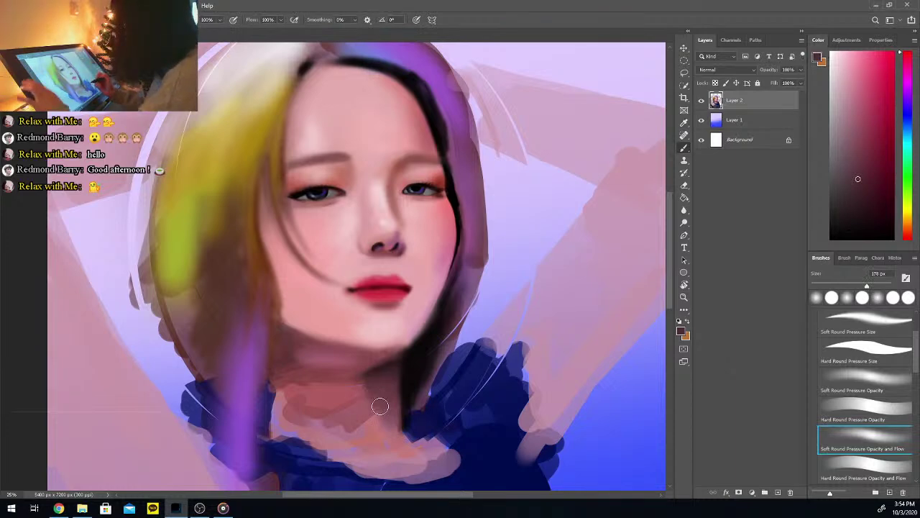
# Paint sampled hair purple and a brighter magenta into the shadow beneath the chin, enlarging the brush to 282 px
pyautogui.press('i')
pyautogui.click(458, 145)
pyautogui.press('b')
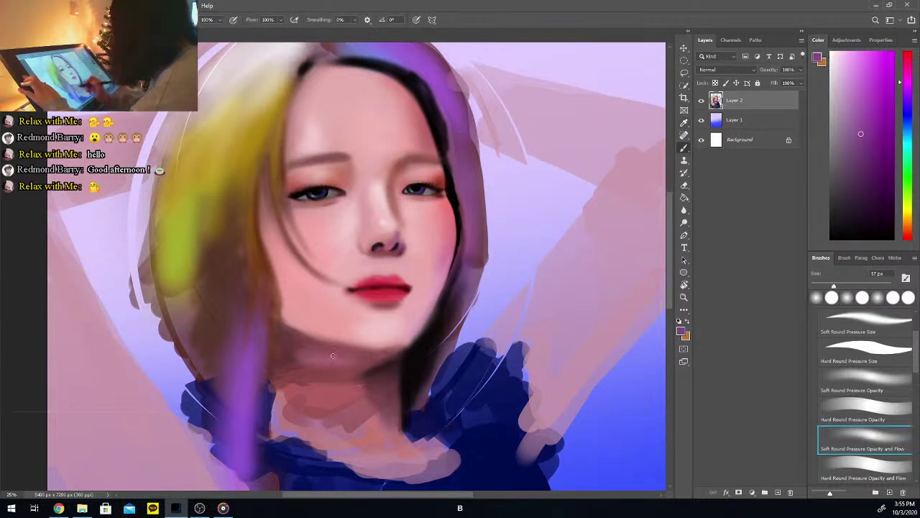
pyautogui.moveTo(834, 286); pyautogui.dragTo(851, 287)
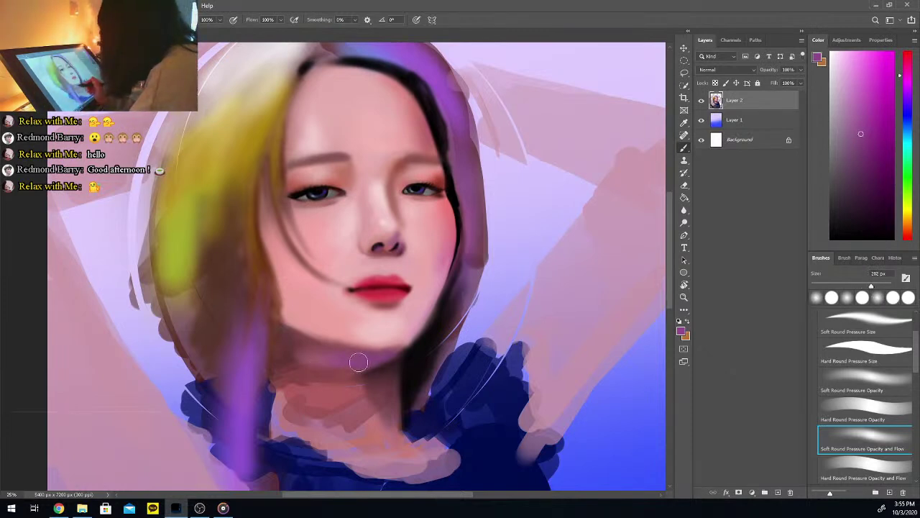
pyautogui.click(883, 106)
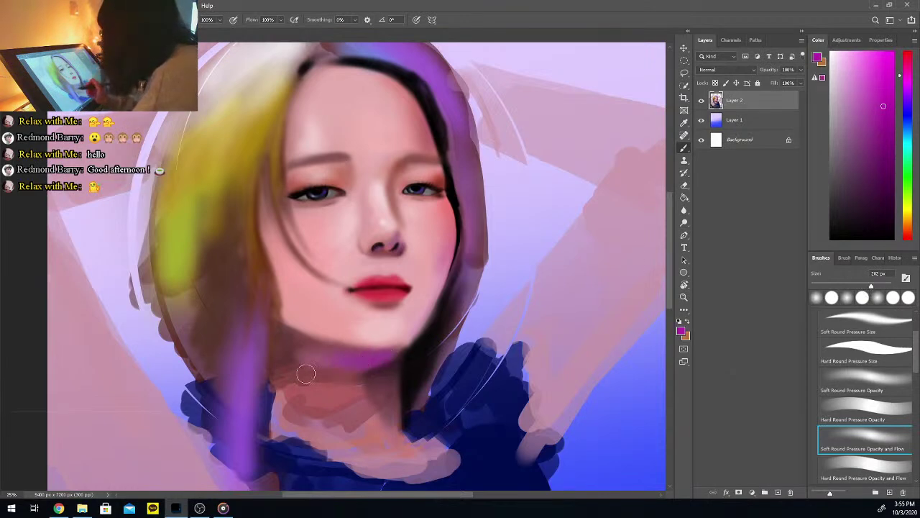
# Deepen the magenta shadow under the right jaw with dark purple, using a smaller soft round brush
pyautogui.click(893, 172)
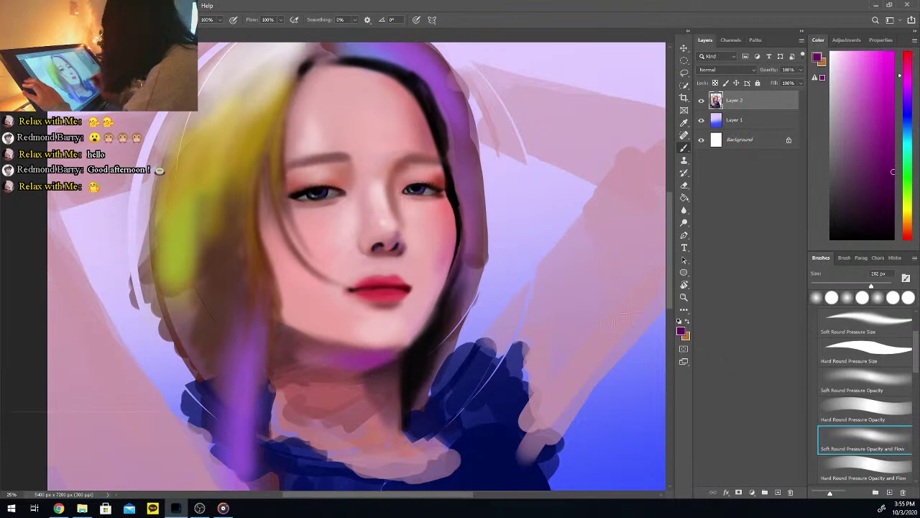
pyautogui.click(863, 351)
pyautogui.click(872, 436)
pyautogui.moveTo(398, 359); pyautogui.dragTo(347, 360)
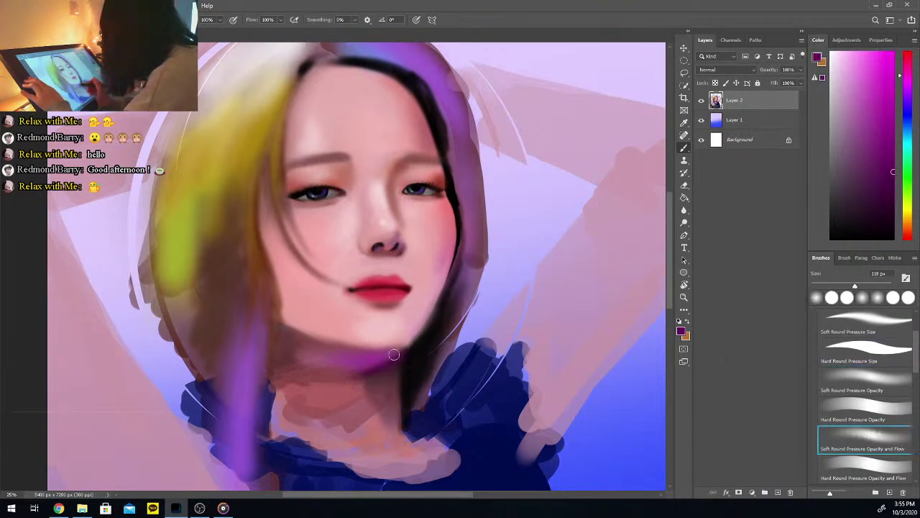
# Blend the magenta shadow beneath the chin with sampled rose, and darken its end beside the hair with sampled black
pyautogui.press('i')
pyautogui.click(342, 347)
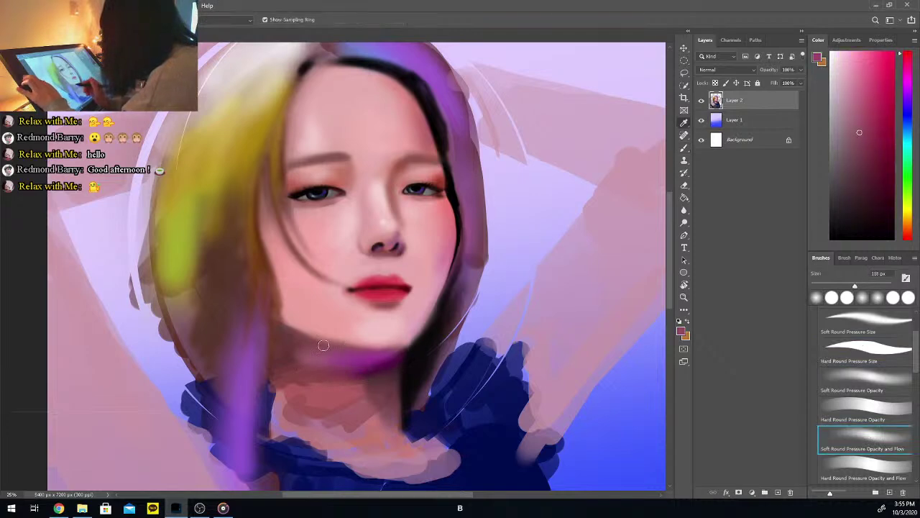
pyautogui.press('b')
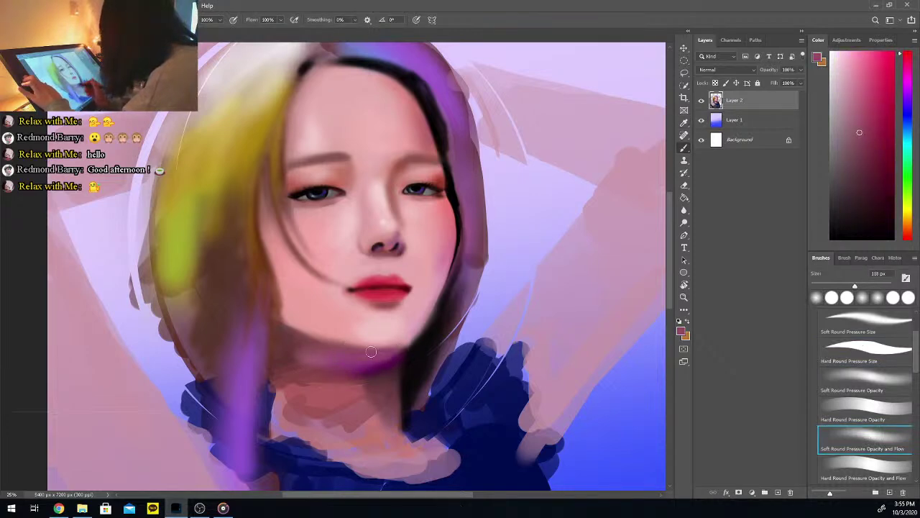
pyautogui.keyDown('alt'); pyautogui.click(416, 354); pyautogui.keyUp('alt')
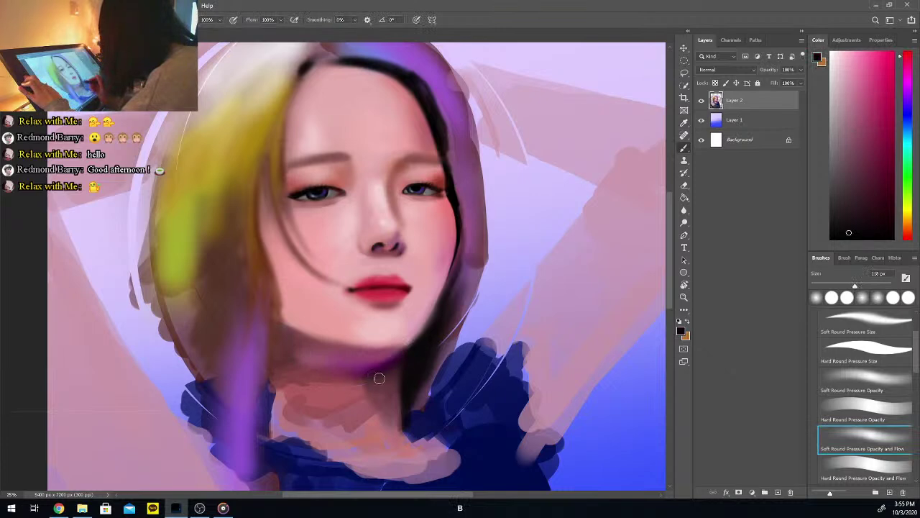
# Paint deep red and a darker red across the upper neck below the jaw shadow, with the soft brush enlarged to 233 px
pyautogui.press('i')
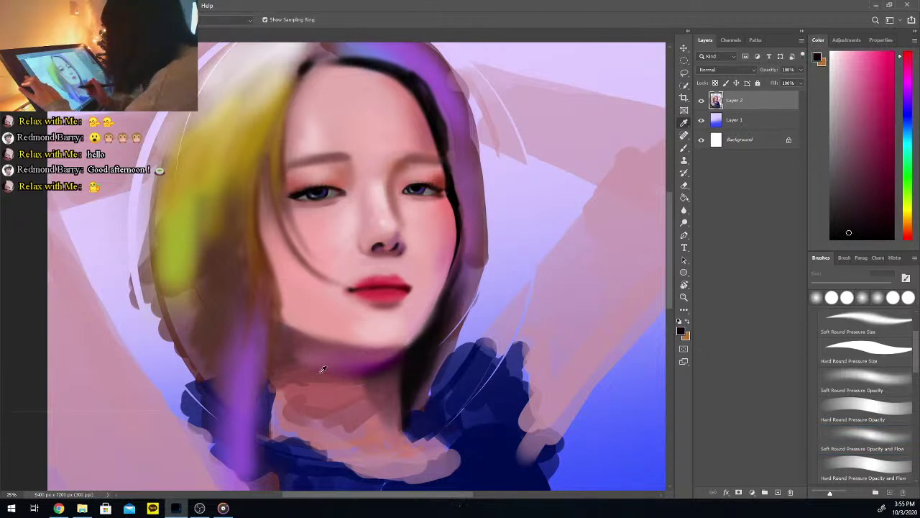
pyautogui.click(877, 141)
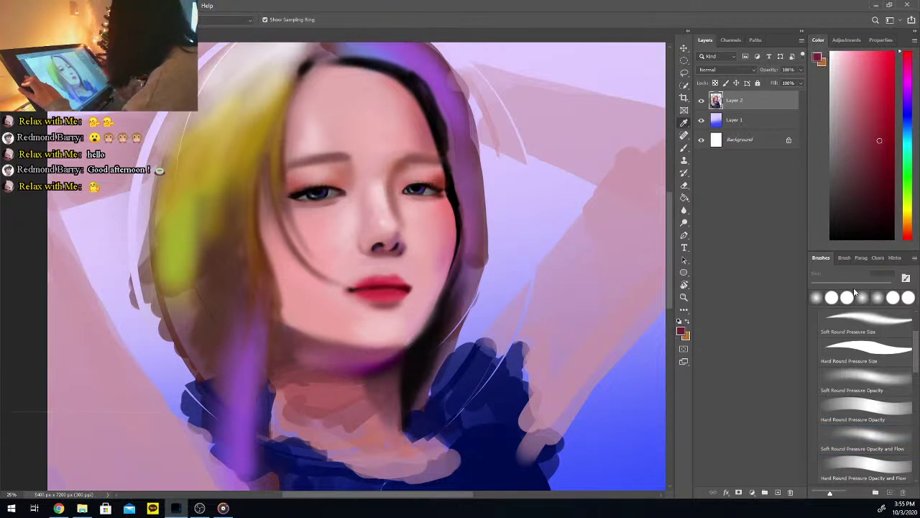
pyautogui.press('b')
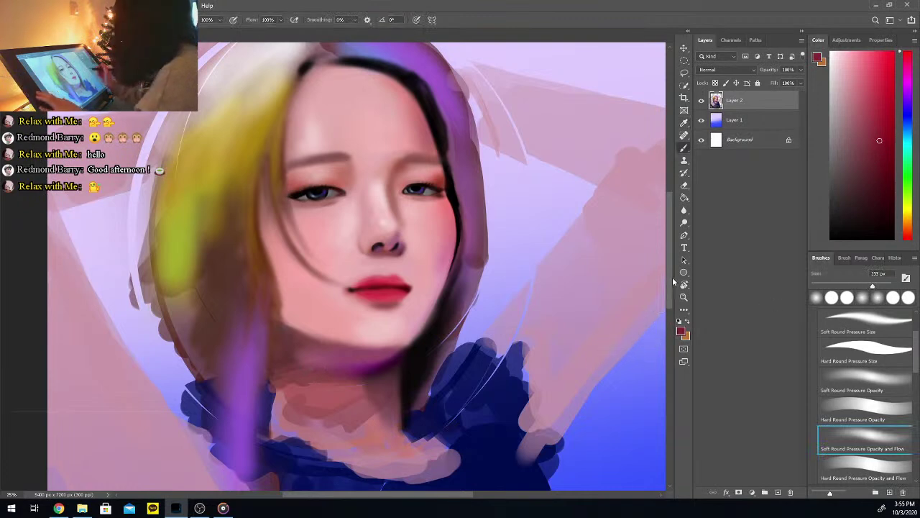
pyautogui.scroll(-3, 503, 331)
pyautogui.moveTo(284, 369)
pyautogui.mouseDown()
pyautogui.moveTo(349, 342)
pyautogui.moveTo(314, 338)
pyautogui.moveTo(314, 321)
pyautogui.moveTo(289, 335)
pyautogui.moveTo(340, 328)
pyautogui.moveTo(343, 344)
pyautogui.moveTo(371, 338)
pyautogui.mouseUp()
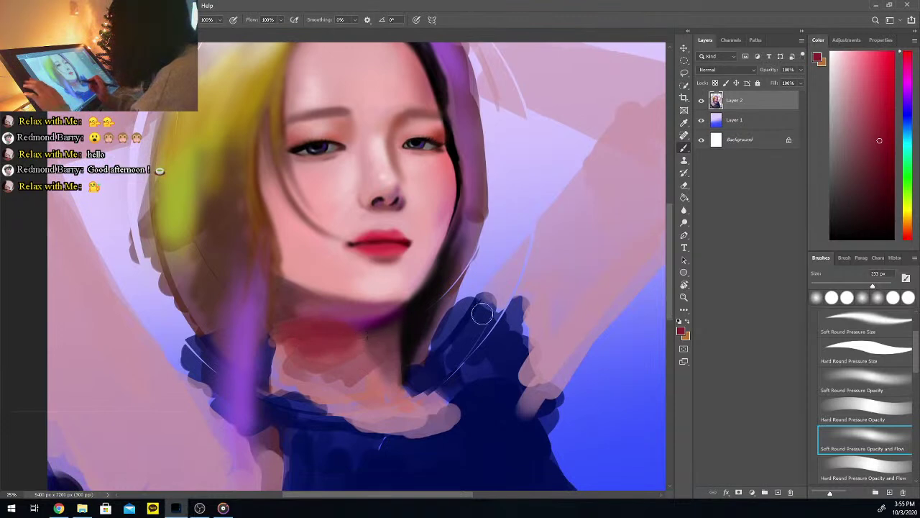
pyautogui.click(880, 189)
pyautogui.moveTo(282, 319)
pyautogui.mouseDown()
pyautogui.moveTo(316, 321)
pyautogui.moveTo(313, 336)
pyautogui.moveTo(374, 333)
pyautogui.mouseUp()
# Smooth the front of the neck down to the neckline with sampled neck red and lighter skin from the chin
pyautogui.press('i')
pyautogui.click(353, 344)
pyautogui.press('b')
pyautogui.moveTo(330, 367)
pyautogui.mouseDown()
pyautogui.moveTo(362, 356)
pyautogui.moveTo(284, 349)
pyautogui.moveTo(341, 365)
pyautogui.moveTo(360, 358)
pyautogui.moveTo(342, 370)
pyautogui.moveTo(401, 361)
pyautogui.moveTo(381, 413)
pyautogui.moveTo(378, 384)
pyautogui.moveTo(375, 404)
pyautogui.moveTo(390, 406)
pyautogui.moveTo(351, 420)
pyautogui.moveTo(428, 394)
pyautogui.moveTo(368, 416)
pyautogui.moveTo(380, 417)
pyautogui.moveTo(359, 403)
pyautogui.moveTo(372, 387)
pyautogui.moveTo(393, 404)
pyautogui.moveTo(383, 413)
pyautogui.moveTo(406, 407)
pyautogui.moveTo(370, 424)
pyautogui.moveTo(379, 418)
pyautogui.moveTo(355, 415)
pyautogui.moveTo(407, 422)
pyautogui.moveTo(345, 399)
pyautogui.moveTo(405, 417)
pyautogui.moveTo(445, 404)
pyautogui.moveTo(448, 415)
pyautogui.moveTo(413, 428)
pyautogui.moveTo(433, 420)
pyautogui.moveTo(438, 400)
pyautogui.moveTo(430, 427)
pyautogui.moveTo(441, 418)
pyautogui.moveTo(406, 437)
pyautogui.mouseUp()
pyautogui.press('i')
pyautogui.click(366, 285)
pyautogui.press('b')
# Cover the rough strokes at the base of the neck with sampled skin tones and coral pink from the right cheek
pyautogui.keyDown('alt'); pyautogui.click(447, 172); pyautogui.keyUp('alt')
pyautogui.press('i')
pyautogui.click(389, 405)
pyautogui.press('b')
pyautogui.press('i')
pyautogui.click(444, 170)
pyautogui.press('b')
# Soften the transition between the red neck shadow and the lighter skin below using sampled neck midtones
pyautogui.press('i')
pyautogui.click(355, 366)
pyautogui.press('b')
pyautogui.moveTo(355, 366)
pyautogui.mouseDown()
pyautogui.moveTo(336, 383)
pyautogui.moveTo(280, 377)
pyautogui.moveTo(330, 385)
pyautogui.moveTo(307, 350)
pyautogui.moveTo(321, 363)
pyautogui.moveTo(345, 351)
pyautogui.mouseUp()
pyautogui.press('i')
pyautogui.click(323, 346)
pyautogui.press('b')
# Darken the shadow under the left jaw with colours sampled from the surrounding shadow and dark hair
pyautogui.press('i')
pyautogui.click(333, 305)
pyautogui.press('b')
pyautogui.moveTo(307, 313)
pyautogui.mouseDown()
pyautogui.moveTo(338, 320)
pyautogui.moveTo(417, 311)
pyautogui.moveTo(324, 328)
pyautogui.moveTo(284, 306)
pyautogui.moveTo(278, 316)
pyautogui.moveTo(291, 312)
pyautogui.moveTo(284, 318)
pyautogui.moveTo(297, 343)
pyautogui.moveTo(311, 310)
pyautogui.moveTo(310, 326)
pyautogui.moveTo(275, 335)
pyautogui.mouseUp()
pyautogui.press('i')
pyautogui.click(294, 323)
pyautogui.click(425, 307)
pyautogui.press('i')
pyautogui.click(315, 313)
pyautogui.press('b')
# Extend the dark wine shadow from the left jaw down the neck toward the collar
pyautogui.press('b')
pyautogui.press('i')
pyautogui.click(307, 305)
pyautogui.press('b')
pyautogui.moveTo(338, 315)
pyautogui.mouseDown()
pyautogui.moveTo(292, 328)
pyautogui.moveTo(309, 333)
pyautogui.mouseUp()
pyautogui.moveTo(280, 392)
pyautogui.mouseDown()
pyautogui.moveTo(308, 359)
pyautogui.moveTo(336, 370)
pyautogui.mouseUp()
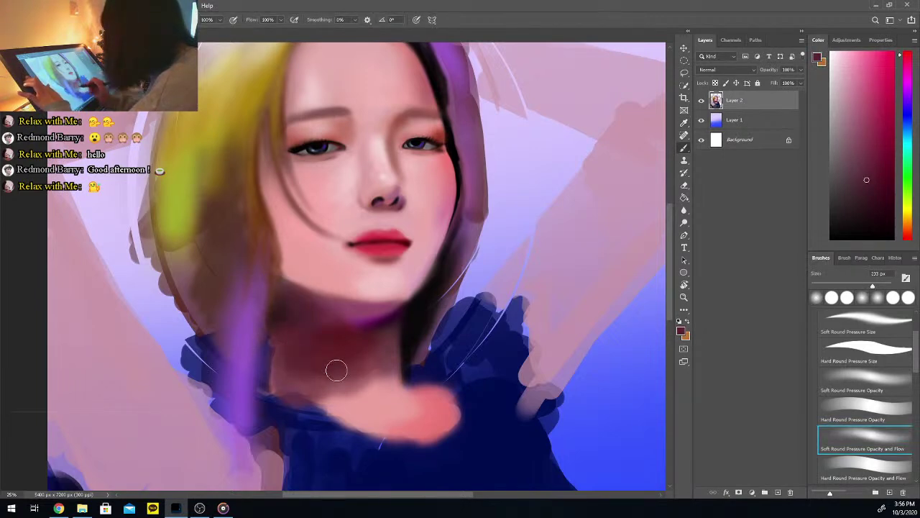
# Paint sampled light skin pink along the lower left neck, above the navy collar
pyautogui.press('i')
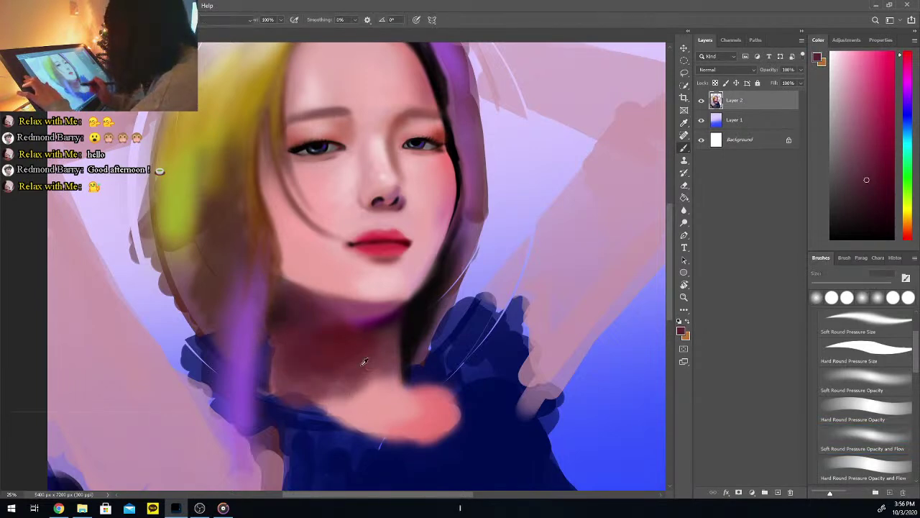
pyautogui.click(363, 403)
pyautogui.press('b')
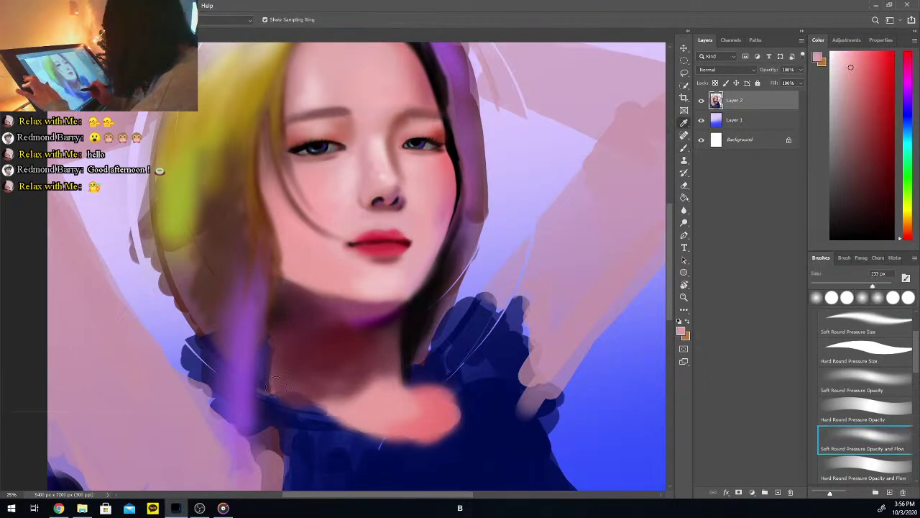
pyautogui.moveTo(293, 392); pyautogui.dragTo(275, 394)
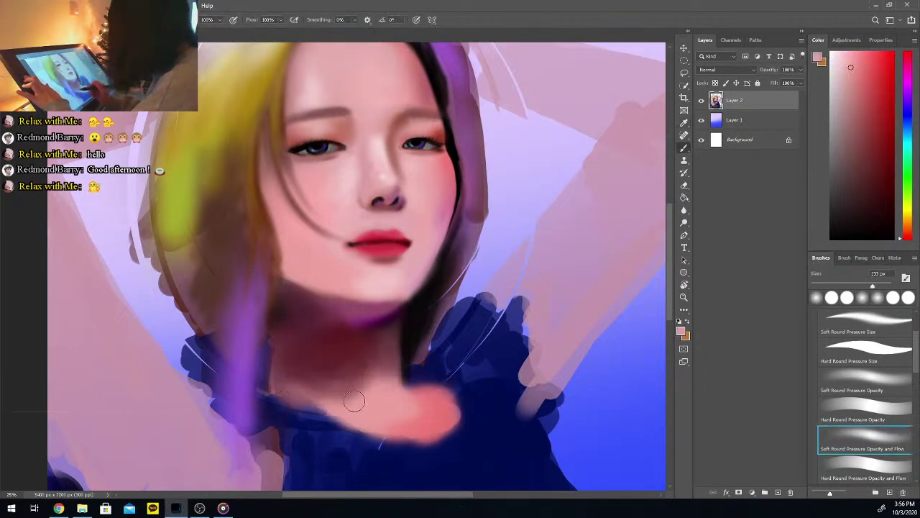
# Deepen the middle of the neck shadow with sampled dark purple and wine red
pyautogui.press('i')
pyautogui.click(380, 325)
pyautogui.press('b')
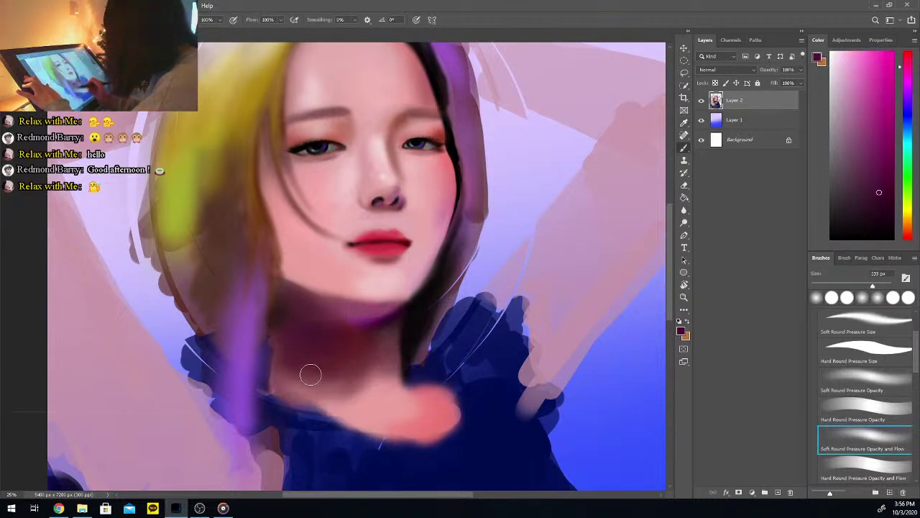
pyautogui.press('i')
pyautogui.click(360, 352)
pyautogui.press('b')
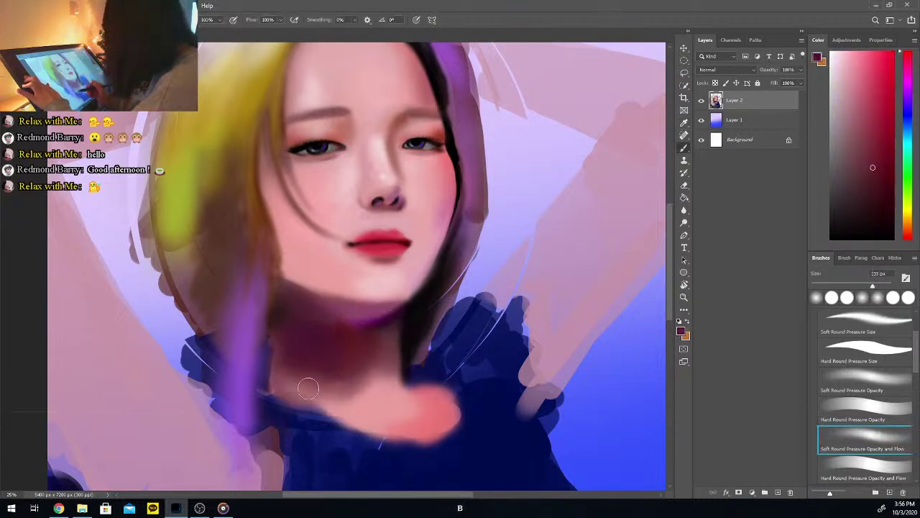
# Lighten the lower edge of the neck shadow with light pink sampled from the base of the neck
pyautogui.press('i')
pyautogui.click(376, 384)
pyautogui.press('b')
pyautogui.moveTo(277, 364); pyautogui.dragTo(347, 395)
# Blend sampled wine red and dark brown into the neck shadow beside the left hair strand
pyautogui.press('i')
pyautogui.click(340, 342)
pyautogui.press('b')
pyautogui.press('i')
pyautogui.click(284, 314)
pyautogui.press('b')
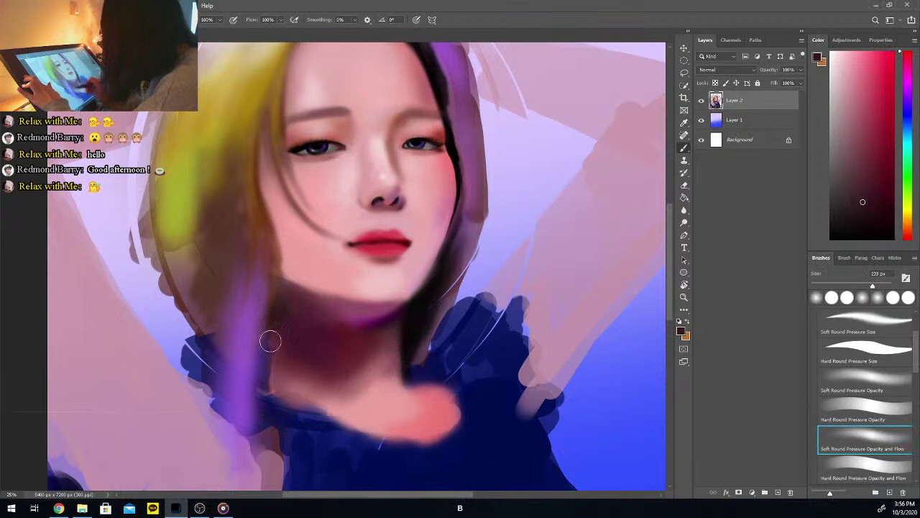
# Smooth the right base of the neck with sampled light skin pink
pyautogui.press('i')
pyautogui.click(377, 383)
pyautogui.press('b')
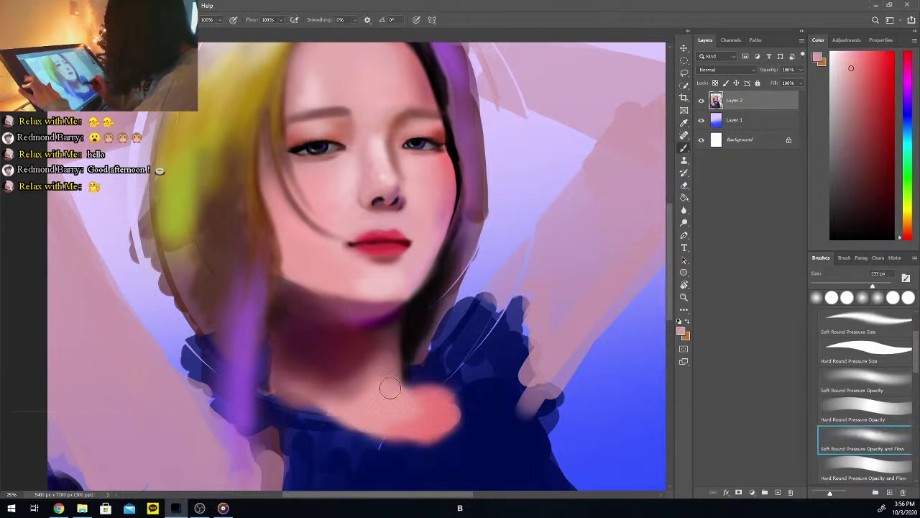
# Rework the magenta shadow beneath the chin with sampled purple and a darker plum
pyautogui.press('i')
pyautogui.click(368, 316)
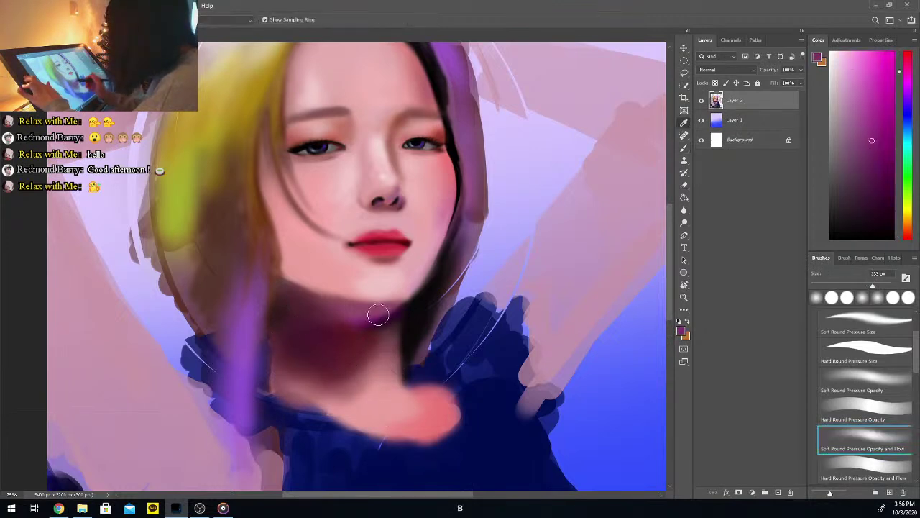
pyautogui.press('b')
pyautogui.press('i')
pyautogui.click(401, 310)
pyautogui.press('b')
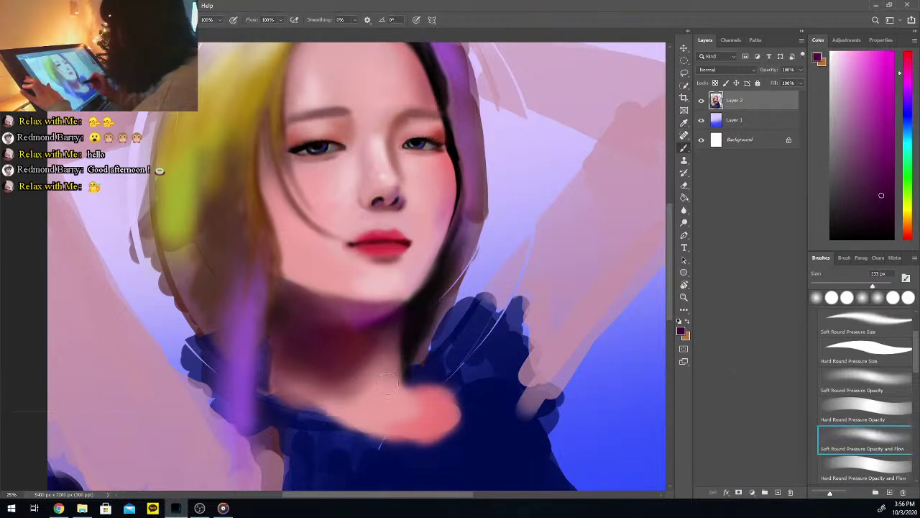
# Soften the right edge of the neck shadow with sampled muted reds from the neck
pyautogui.press('i')
pyautogui.click(367, 370)
pyautogui.press('b')
pyautogui.press('i')
pyautogui.click(370, 363)
pyautogui.press('b')
pyautogui.click(344, 370)
pyautogui.press('b')
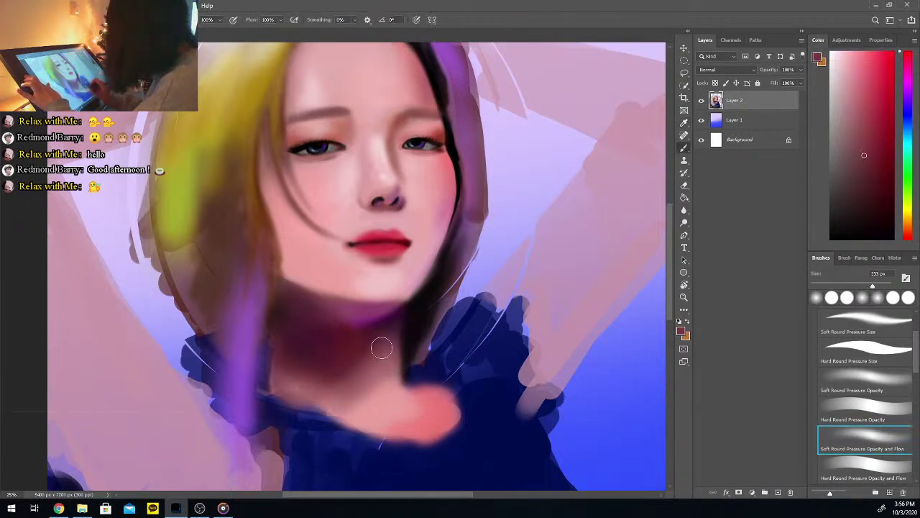
# Review the whole portrait, and strengthen the right eye's lash line and outer corner in black with a 31 px brush
pyautogui.moveTo(673, 255); pyautogui.dragTo(675, 226)
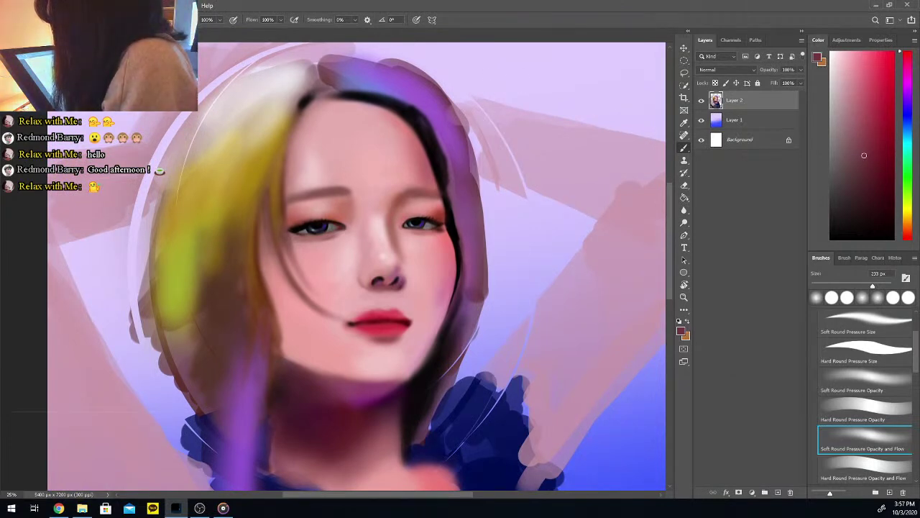
pyautogui.hotkey('alt', 'Tab')
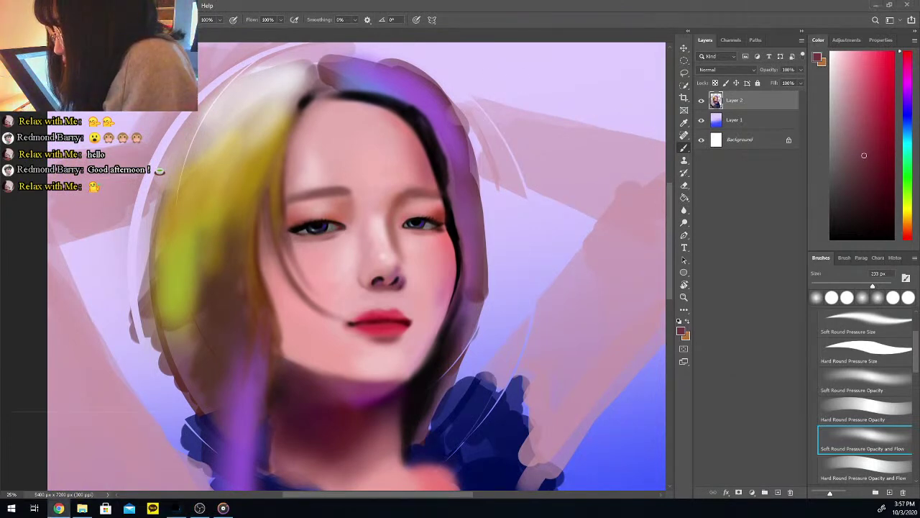
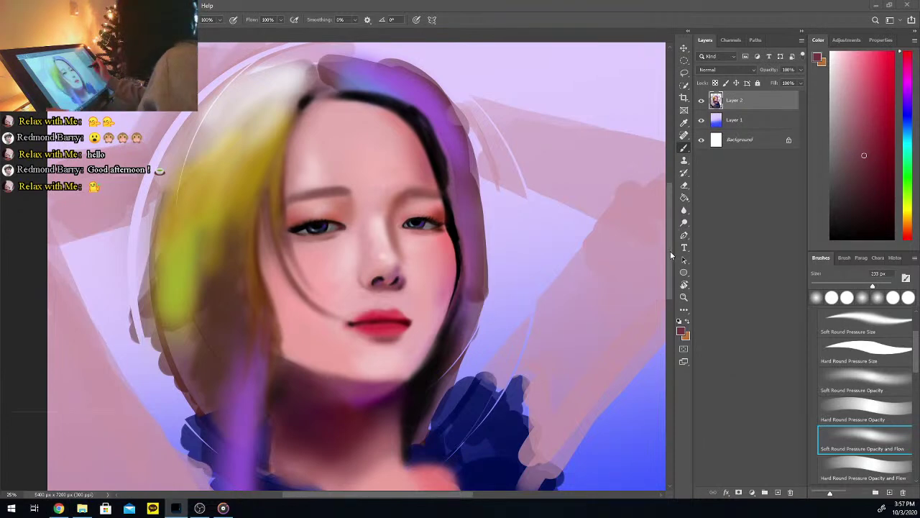
pyautogui.hotkey('ctrl', '-')
pyautogui.hotkey('ctrl', '-')
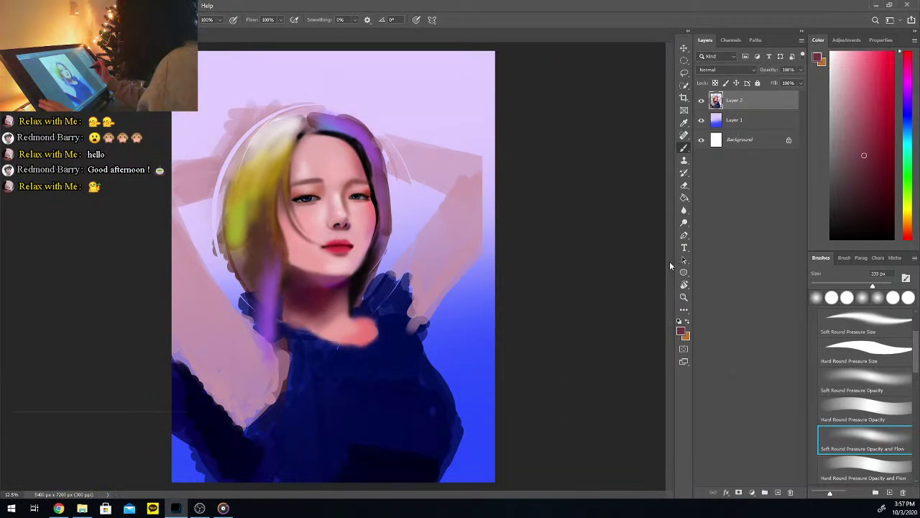
pyautogui.hotkey('ctrl', '+')
pyautogui.hotkey('ctrl', '+')
pyautogui.hotkey('ctrl', '+')
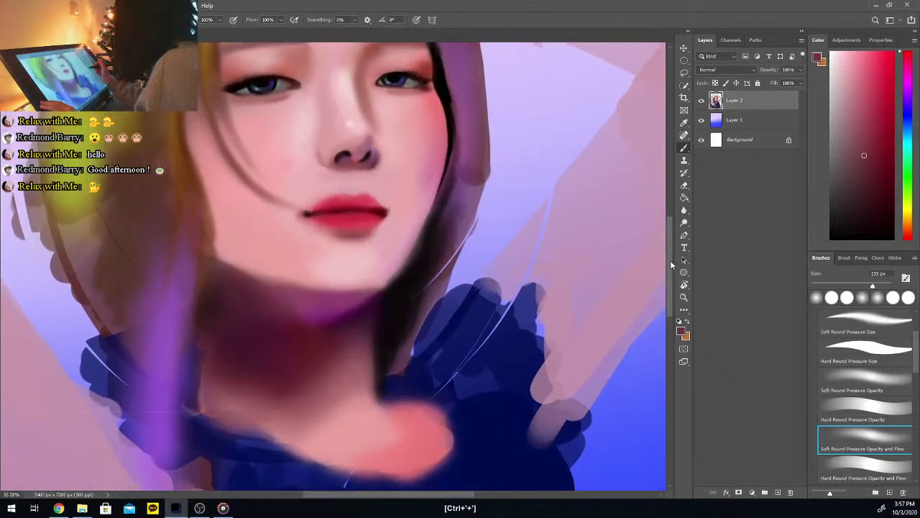
pyautogui.hotkey('ctrl', '+')
pyautogui.moveTo(672, 266); pyautogui.dragTo(672, 221)
pyautogui.moveTo(834, 228); pyautogui.dragTo(824, 286)
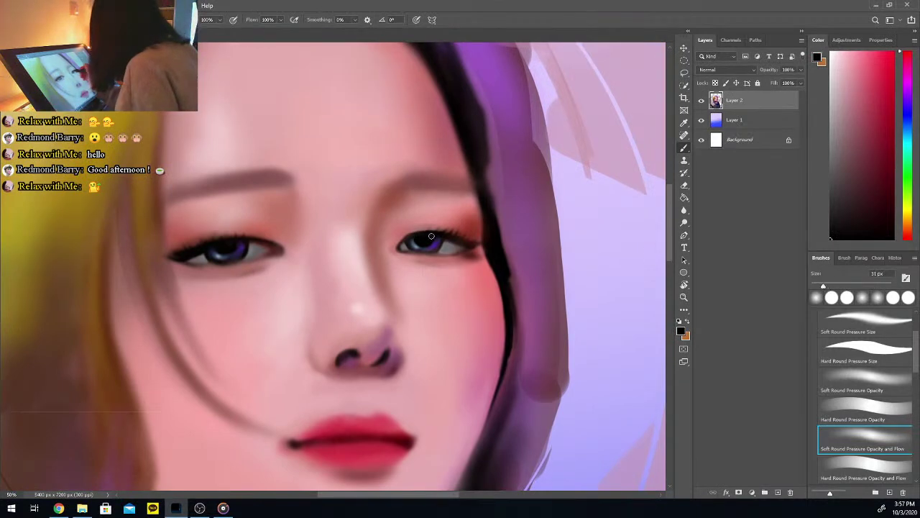
pyautogui.moveTo(450, 243); pyautogui.dragTo(478, 248)
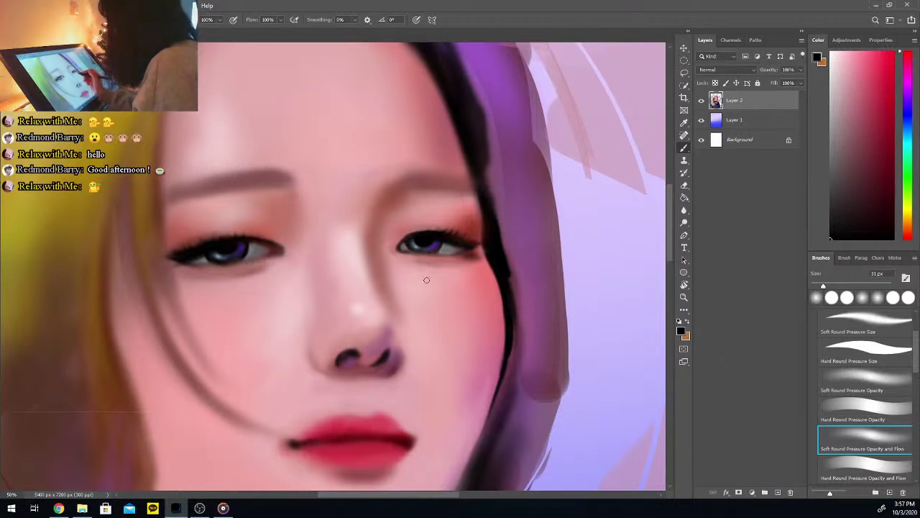
# Shade the right brow and inner eye socket with a muted brownish red, using a larger soft round opacity-and-flow brush
pyautogui.press('i')
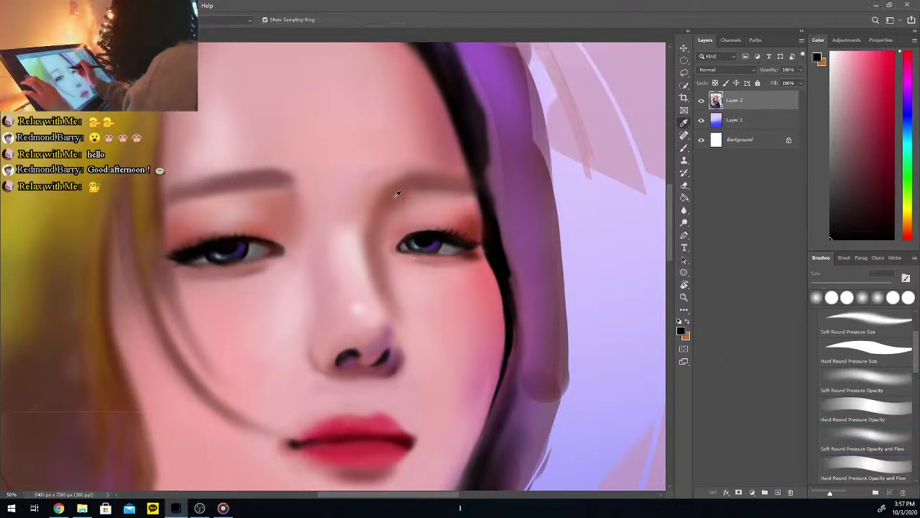
pyautogui.click(486, 203)
pyautogui.click(865, 139)
pyautogui.click(866, 436)
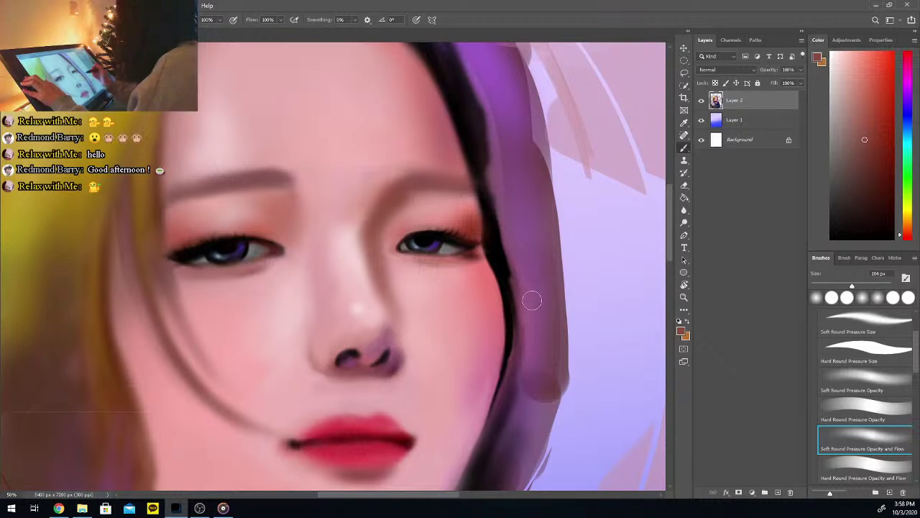
# Reshape the left corner of the lips with sampled lip red, and soften the lower lip's bottom edge with sampled rose
pyautogui.moveTo(673, 251); pyautogui.dragTo(670, 263)
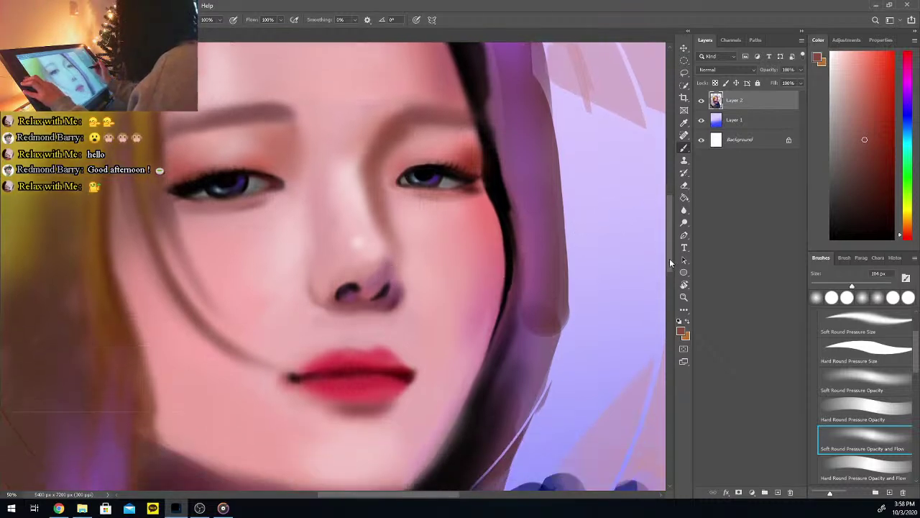
pyautogui.keyDown('alt'); pyautogui.click(339, 359); pyautogui.keyUp('alt')
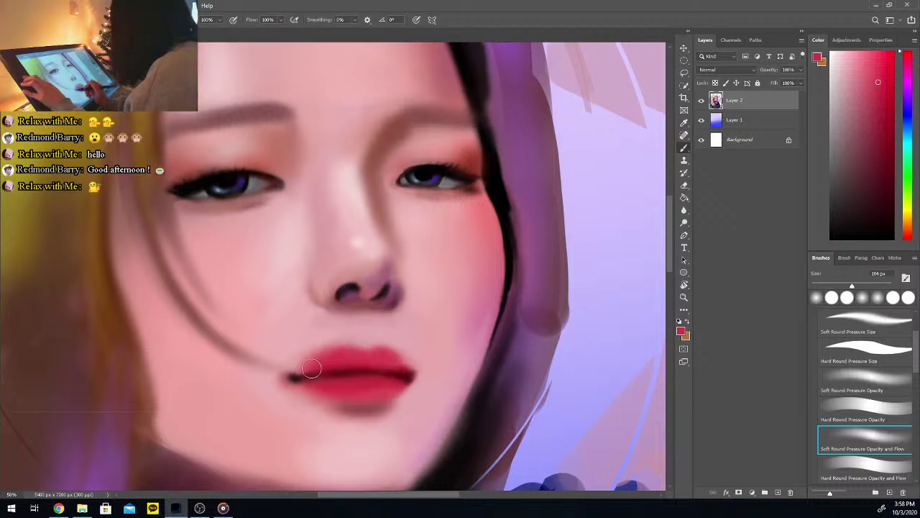
pyautogui.keyDown('alt'); pyautogui.click(370, 407); pyautogui.keyUp('alt')
pyautogui.moveTo(332, 410); pyautogui.dragTo(382, 410)
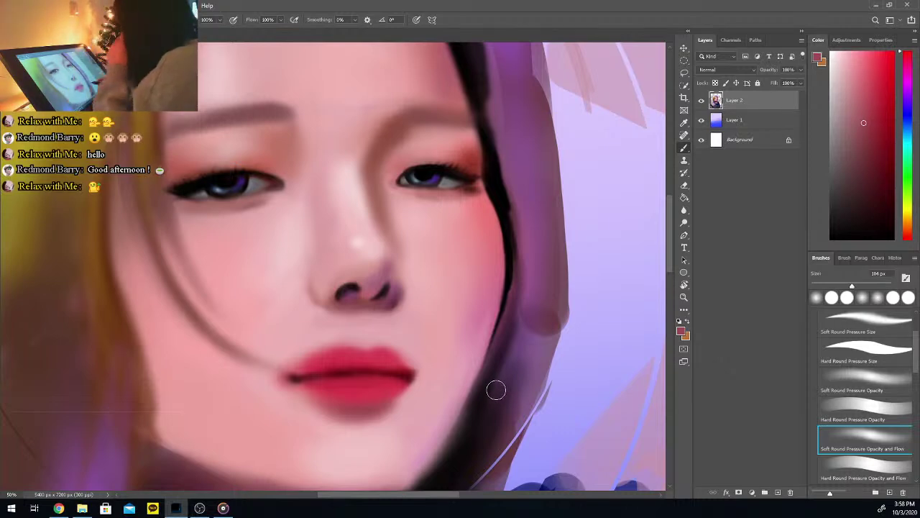
# Clean up the skin above and below the left mouth corner with sampled light pinks
pyautogui.press('i')
pyautogui.click(304, 343)
pyautogui.press('b')
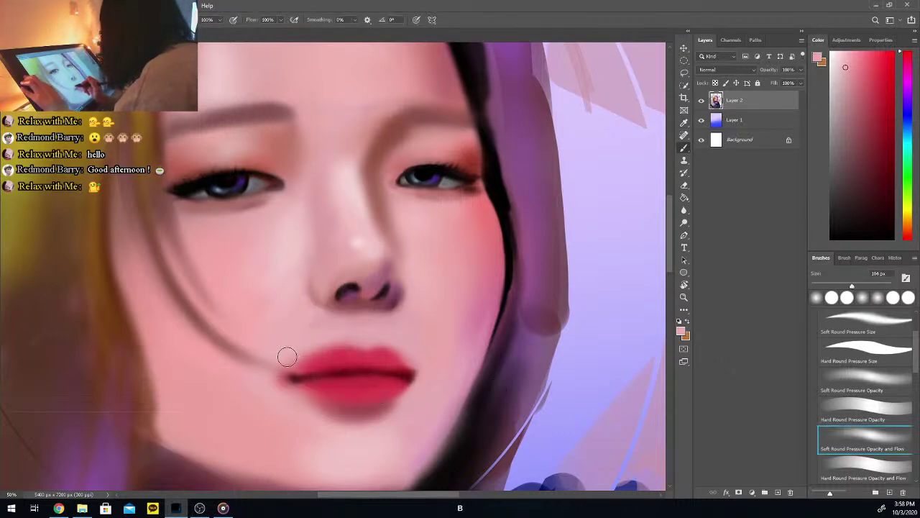
pyautogui.keyDown('alt'); pyautogui.click(282, 385); pyautogui.keyUp('alt')
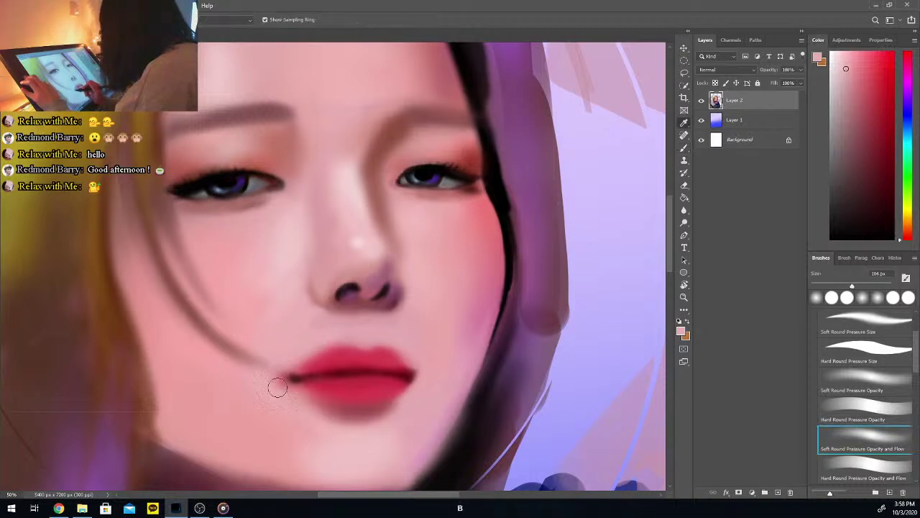
# Redraw the mouth line in black with a 13 px brush, and paint vivid red along it with a 39 px brush
pyautogui.click(816, 285)
pyautogui.moveTo(845, 234); pyautogui.dragTo(909, 243)
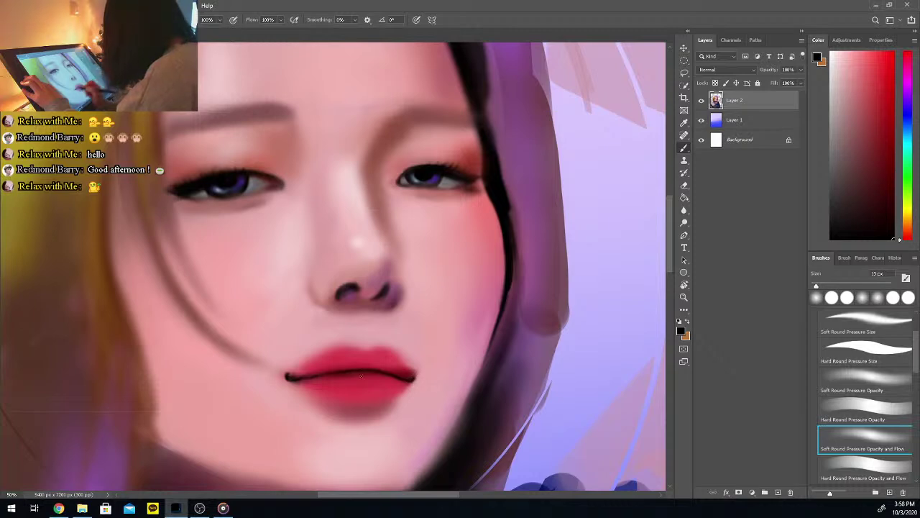
pyautogui.press('i')
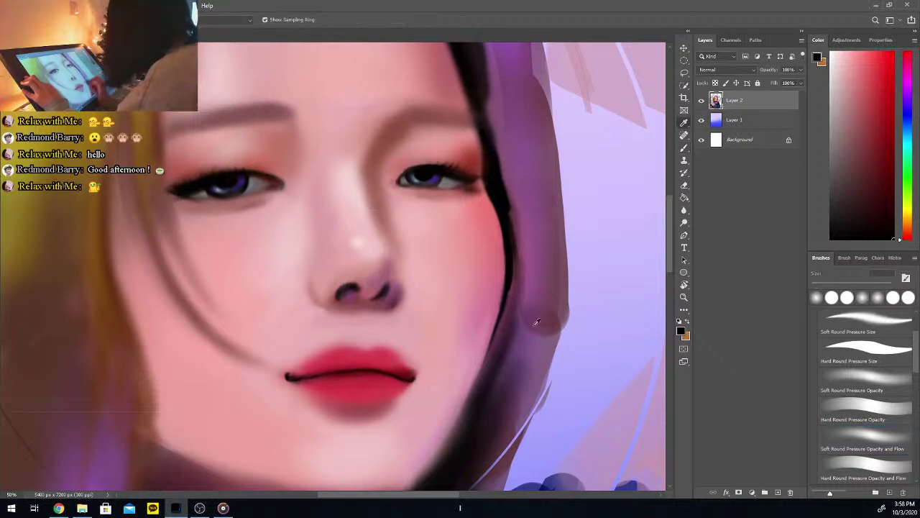
pyautogui.click(365, 376)
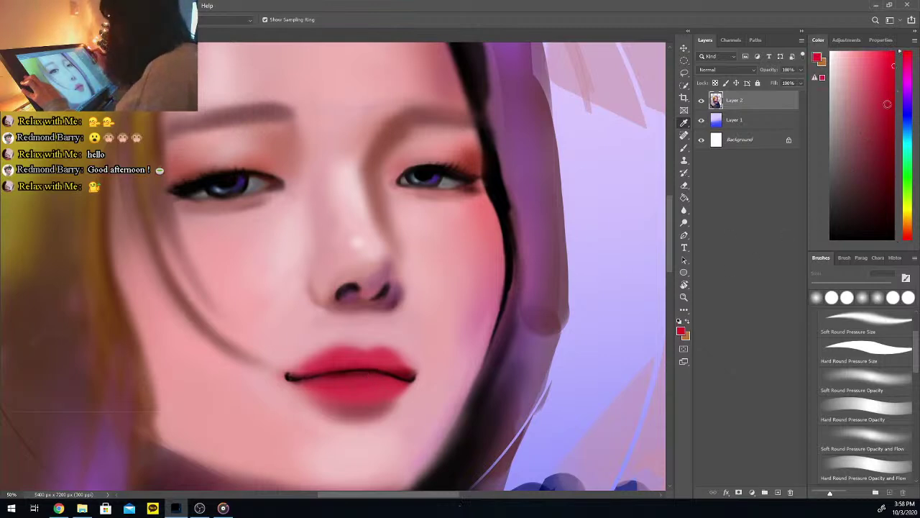
pyautogui.click(865, 437)
pyautogui.press('b')
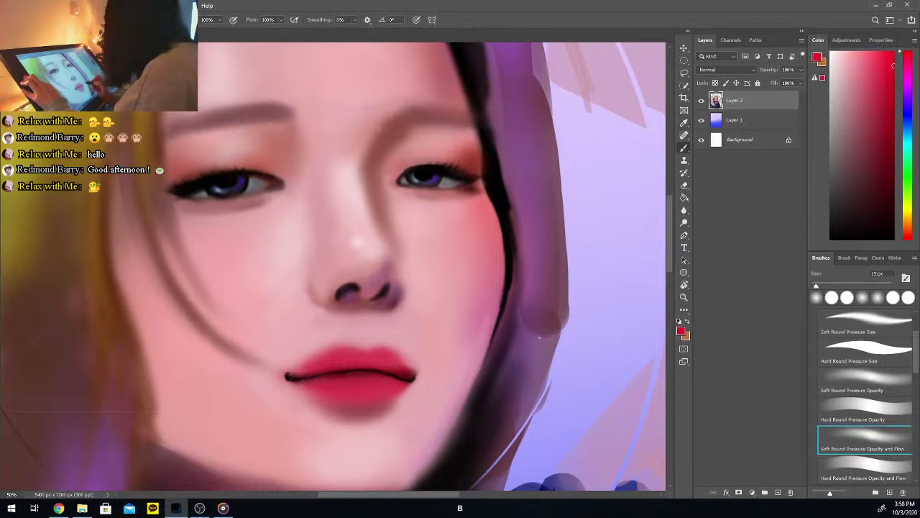
pyautogui.click(825, 288)
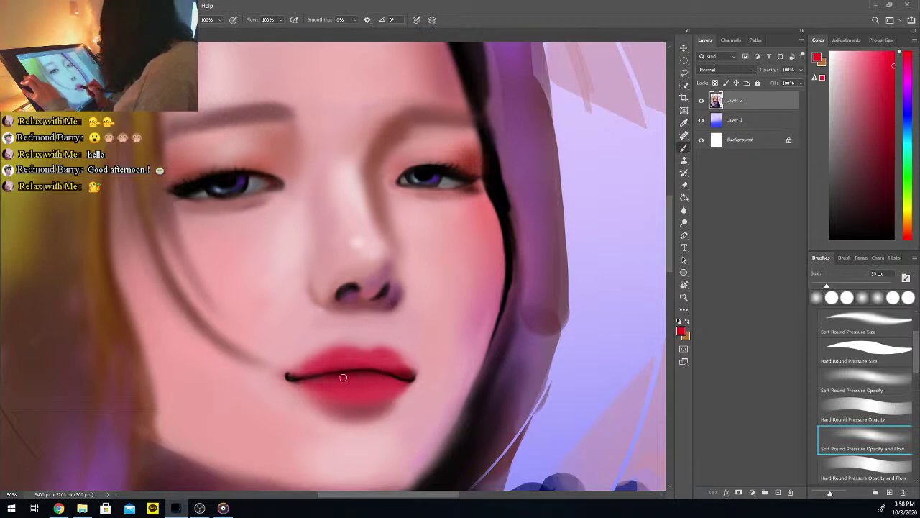
pyautogui.click(909, 54)
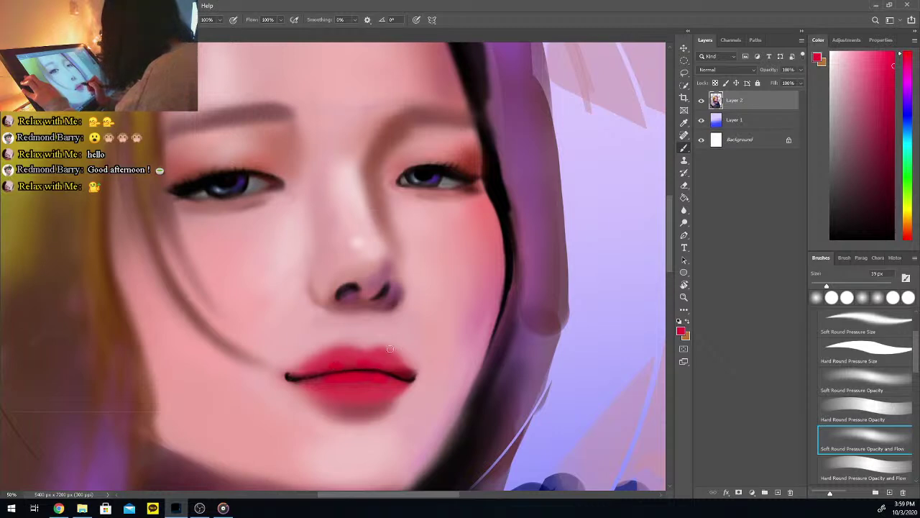
# Deepen the inner lips around the mouth line with a darker crimson
pyautogui.press('i')
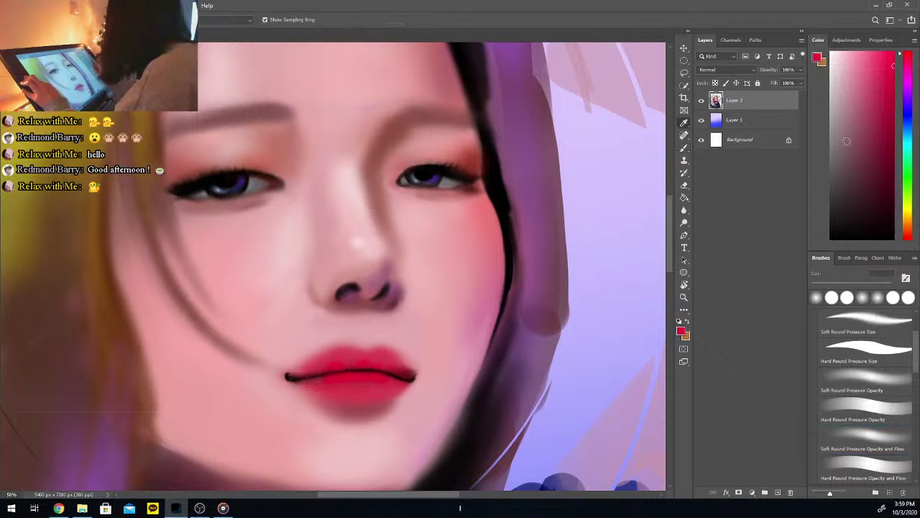
pyautogui.moveTo(895, 112); pyautogui.dragTo(862, 185)
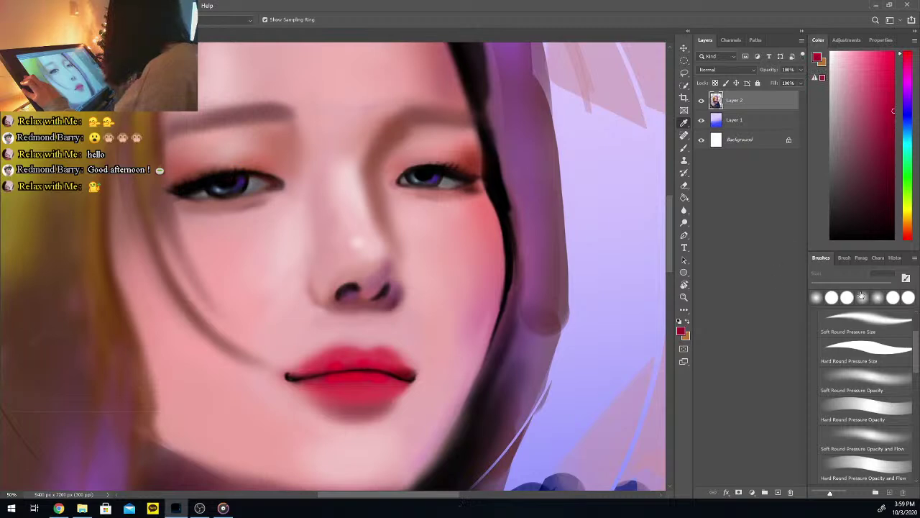
pyautogui.press('b')
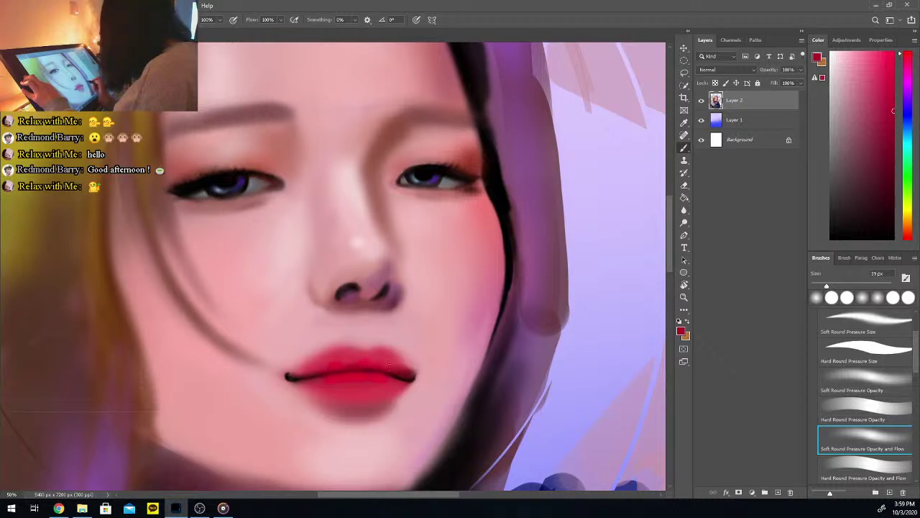
# Add light pink highlights to the upper lip and the centre of the lower lip with a 66 px soft brush
pyautogui.scroll(-2, 676, 267)
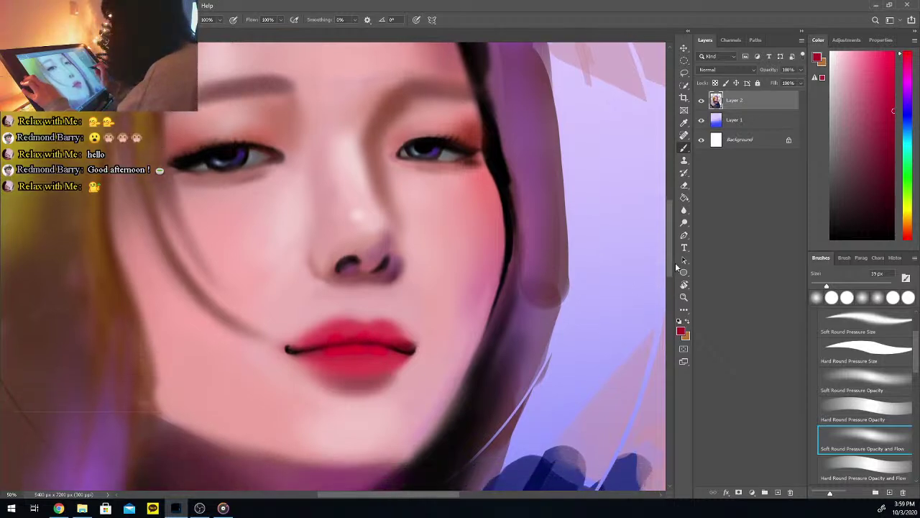
pyautogui.click(860, 65)
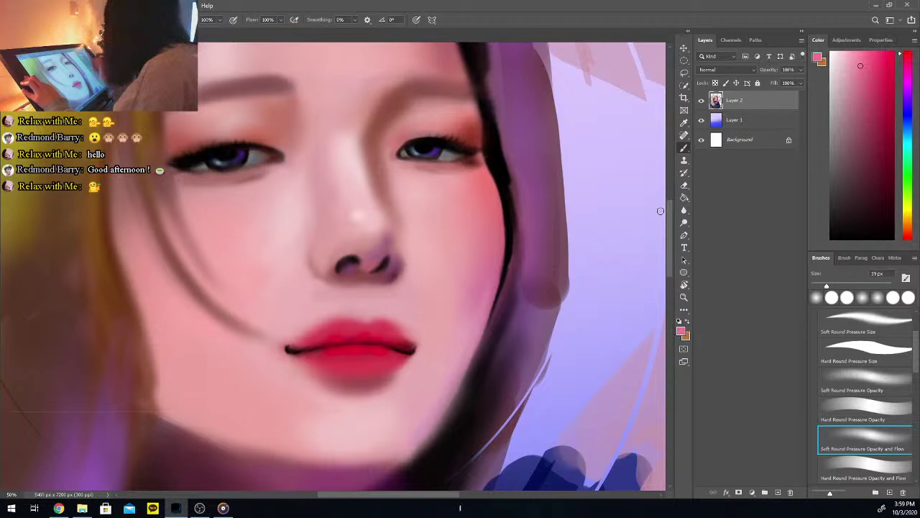
pyautogui.press('i')
pyautogui.click(370, 331)
pyautogui.click(859, 62)
pyautogui.press('b')
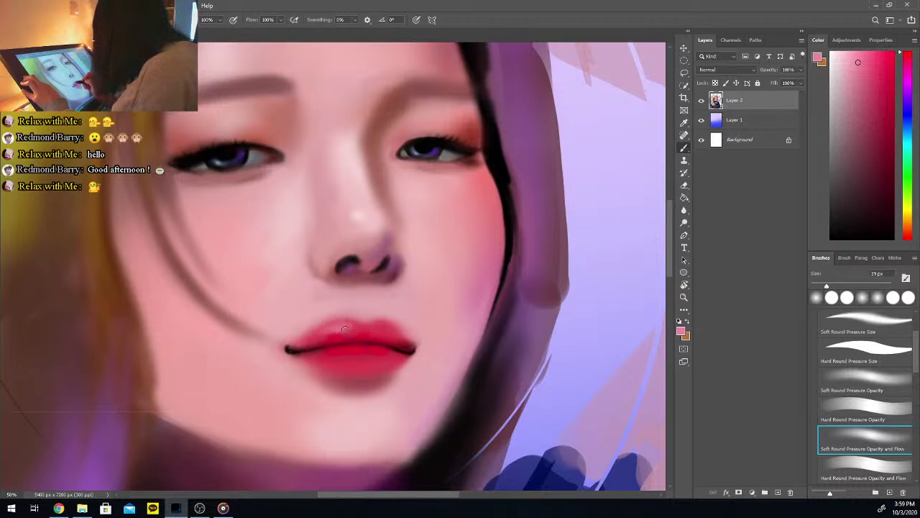
pyautogui.click(837, 286)
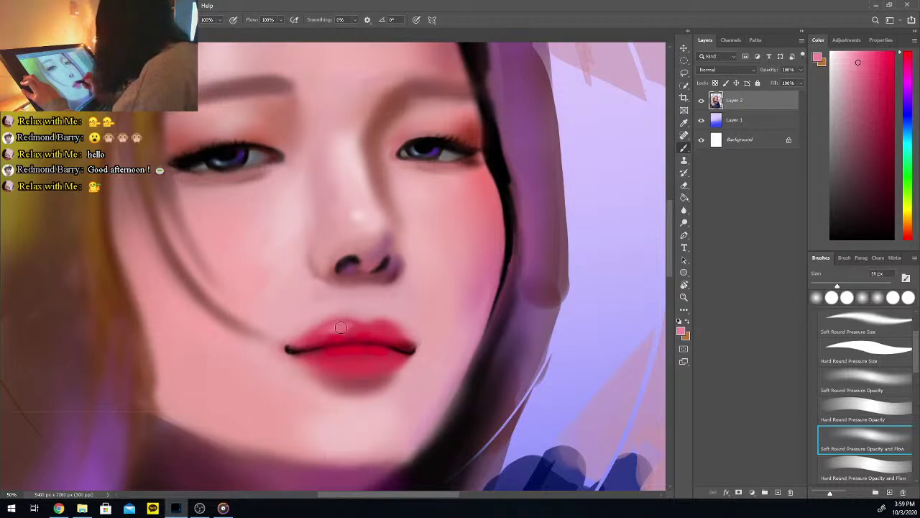
pyautogui.moveTo(381, 325); pyautogui.dragTo(371, 332)
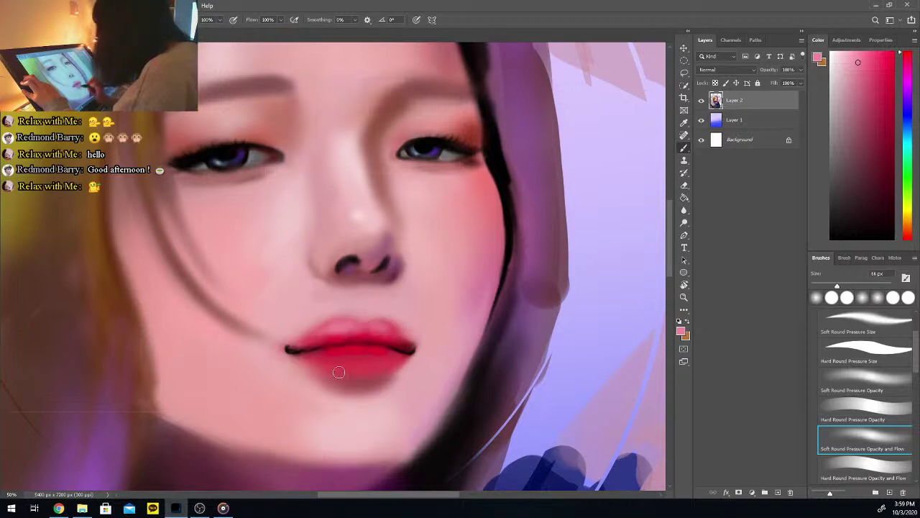
pyautogui.moveTo(348, 365); pyautogui.dragTo(369, 365)
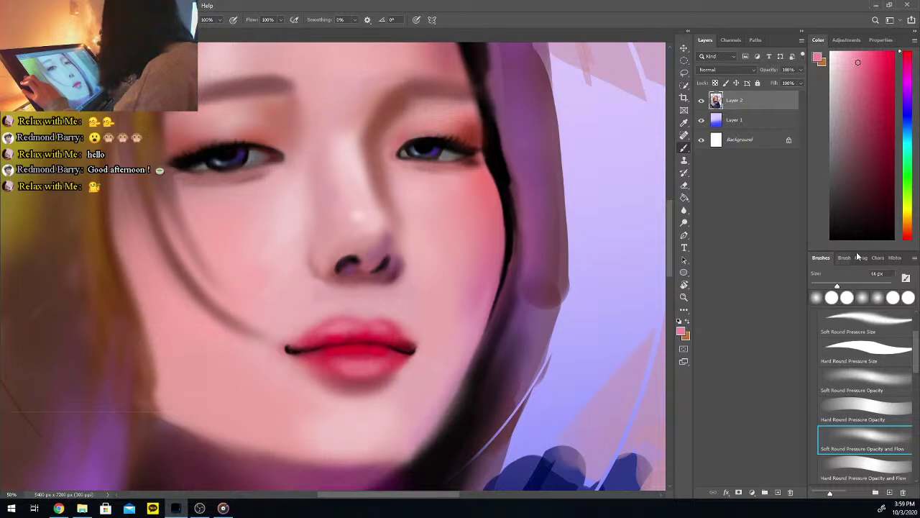
# Blend the lower lip's highlight into the surrounding red with sampled lip reds and pinks
pyautogui.click(909, 237)
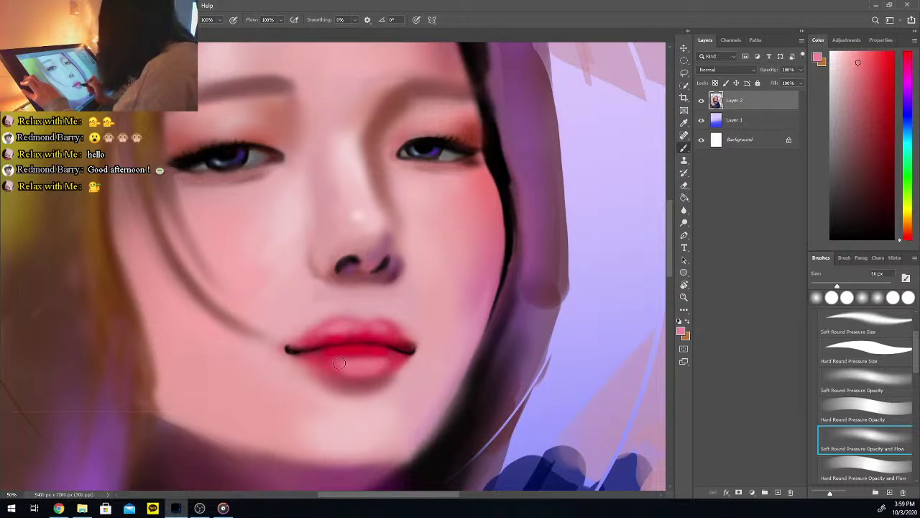
pyautogui.click(875, 76)
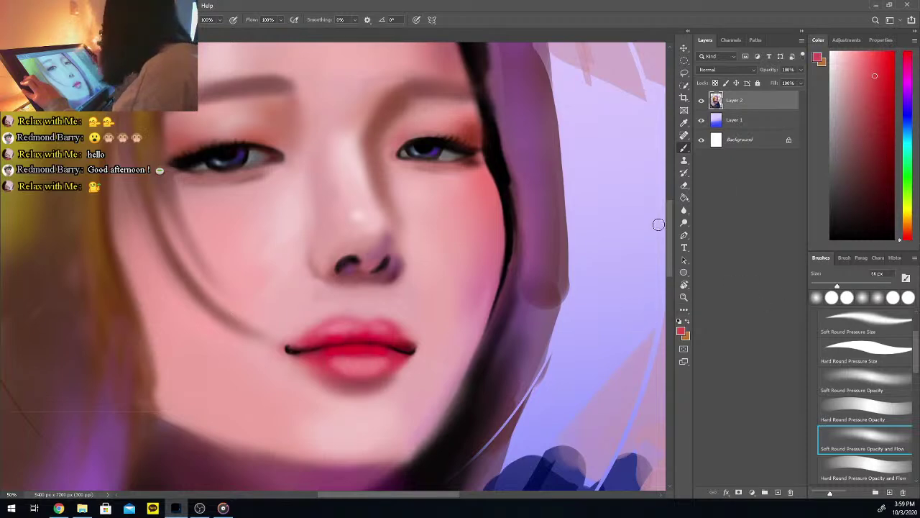
pyautogui.press('i')
pyautogui.click(362, 352)
pyautogui.press('b')
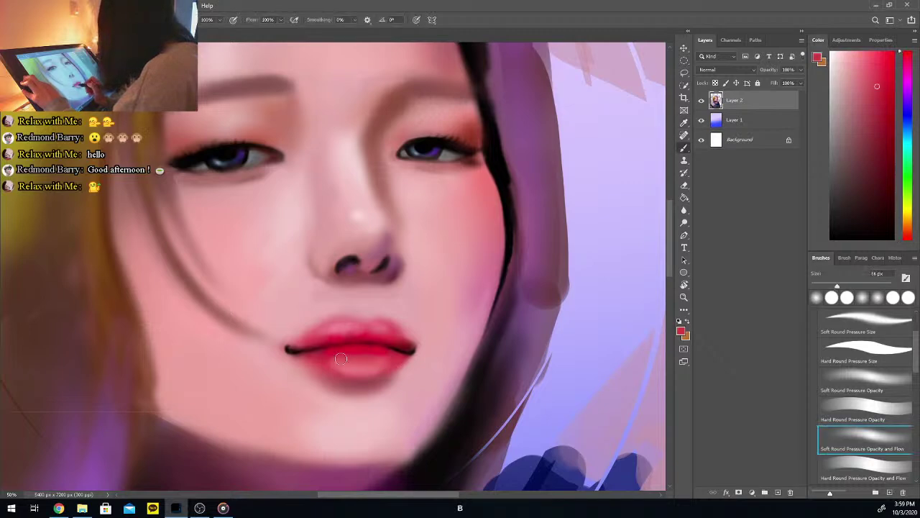
pyautogui.keyDown('alt'); pyautogui.click(359, 348); pyautogui.keyUp('alt')
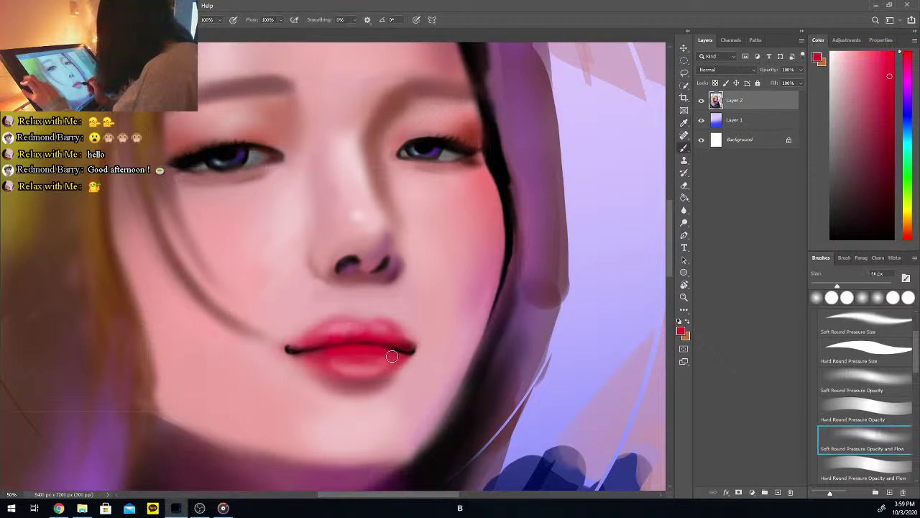
pyautogui.keyDown('alt'); pyautogui.click(363, 360); pyautogui.keyUp('alt')
pyautogui.moveTo(388, 360); pyautogui.dragTo(363, 360)
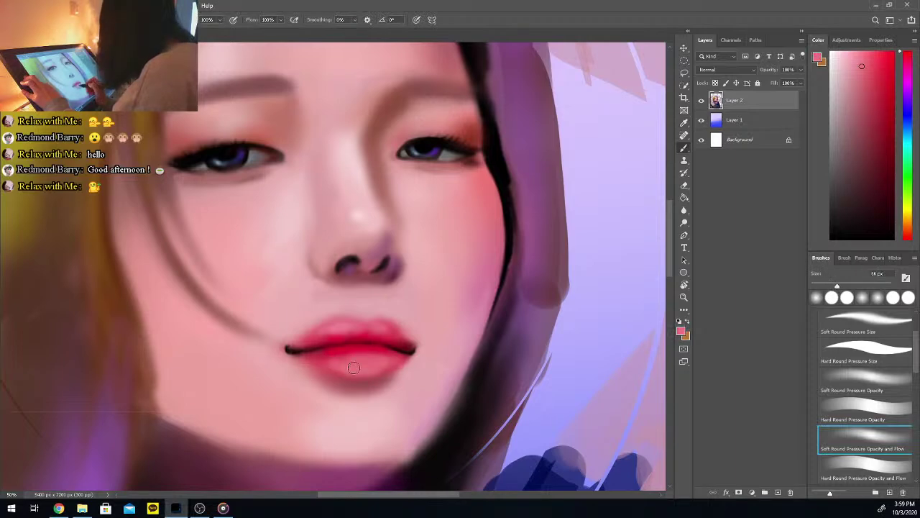
# Shade the upper lip just above the mouth line in dark red, reducing the brush to 47 px
pyautogui.keyDown('alt'); pyautogui.click(333, 358); pyautogui.keyUp('alt')
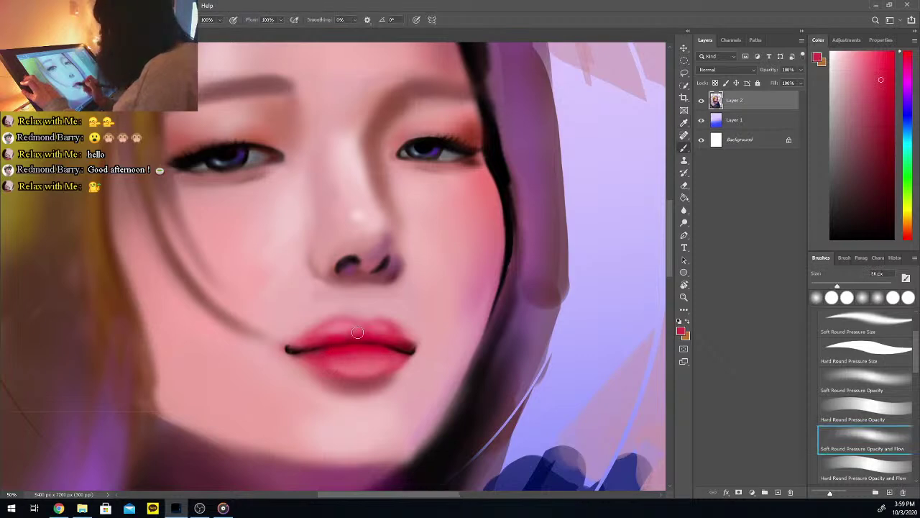
pyautogui.click(895, 113)
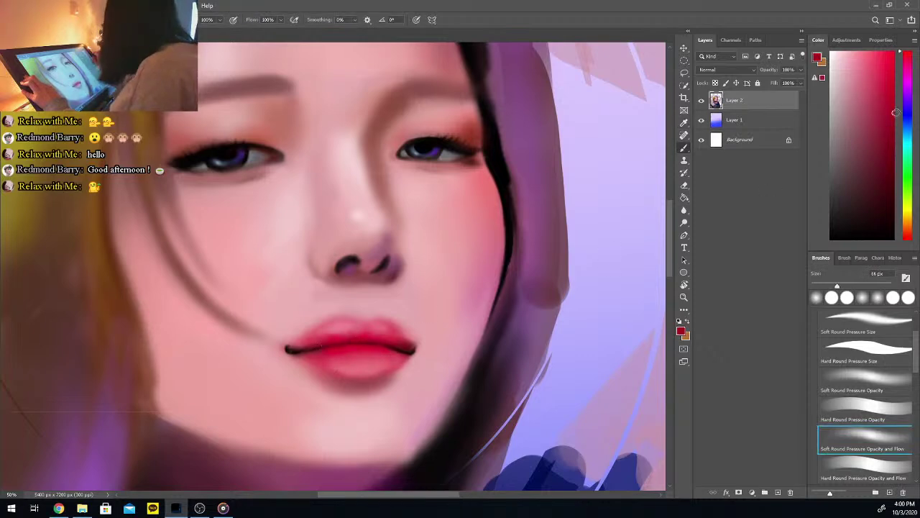
pyautogui.moveTo(319, 347); pyautogui.dragTo(350, 334)
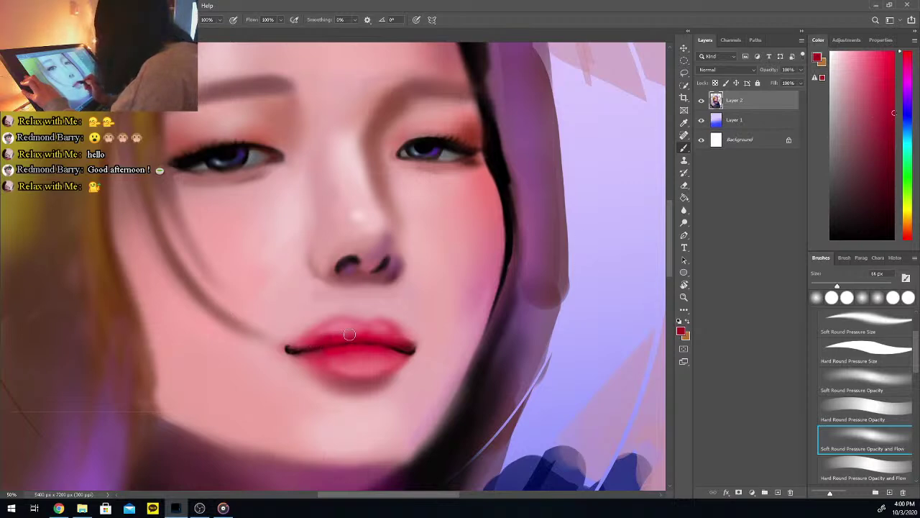
pyautogui.moveTo(837, 288); pyautogui.dragTo(829, 286)
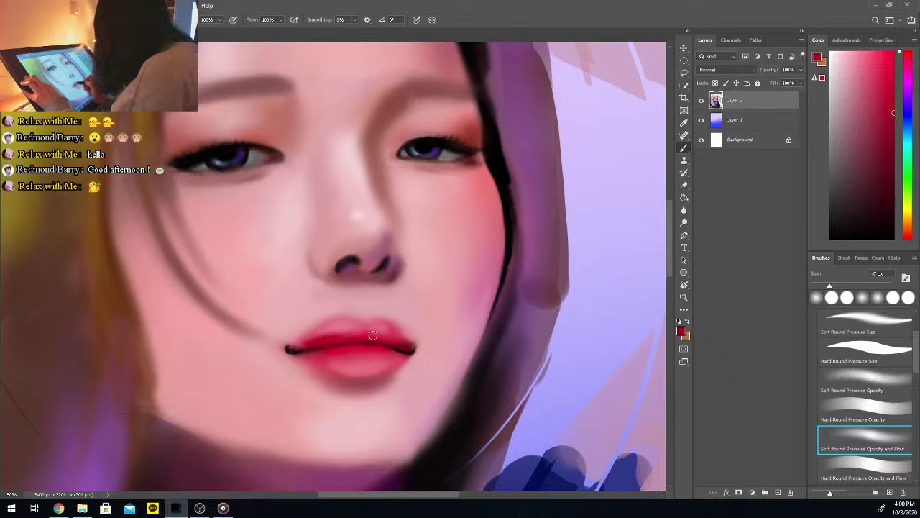
# Shade the lower lip's right side and underside in dark crimson, and blend the shading with sampled lip pinks and reds
pyautogui.keyDown('alt'); pyautogui.click(313, 336); pyautogui.keyUp('alt')
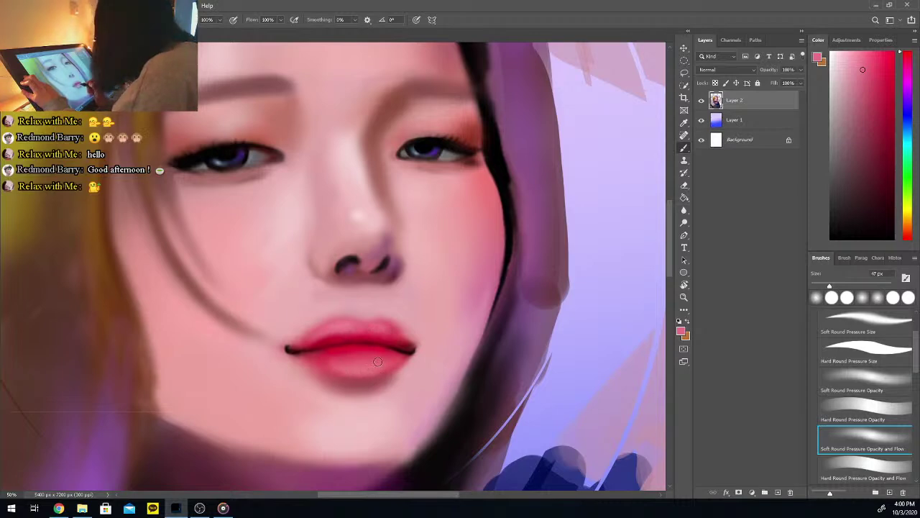
pyautogui.keyDown('alt'); pyautogui.click(408, 356); pyautogui.keyUp('alt')
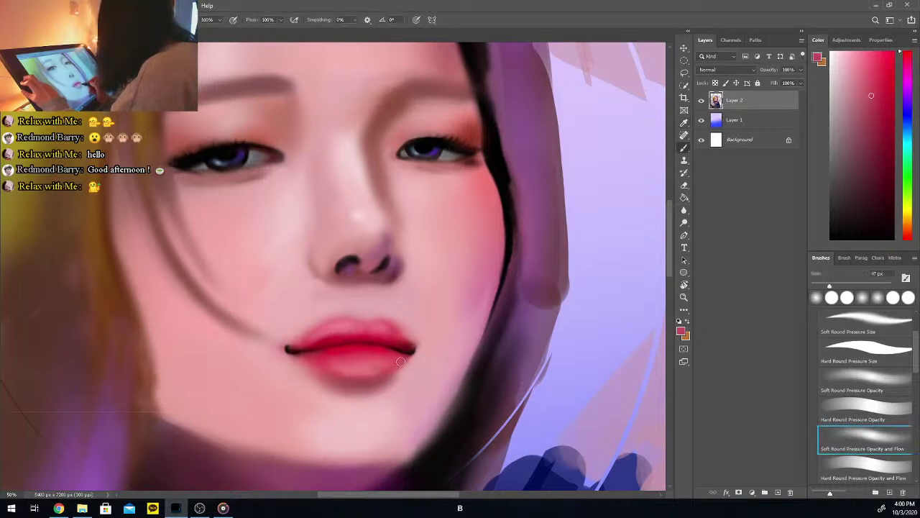
pyautogui.click(880, 127)
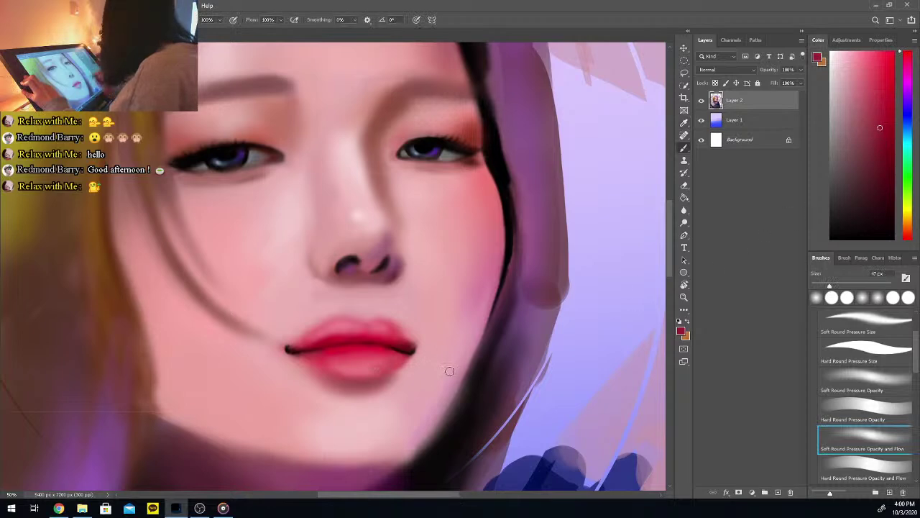
pyautogui.moveTo(401, 362); pyautogui.dragTo(358, 377)
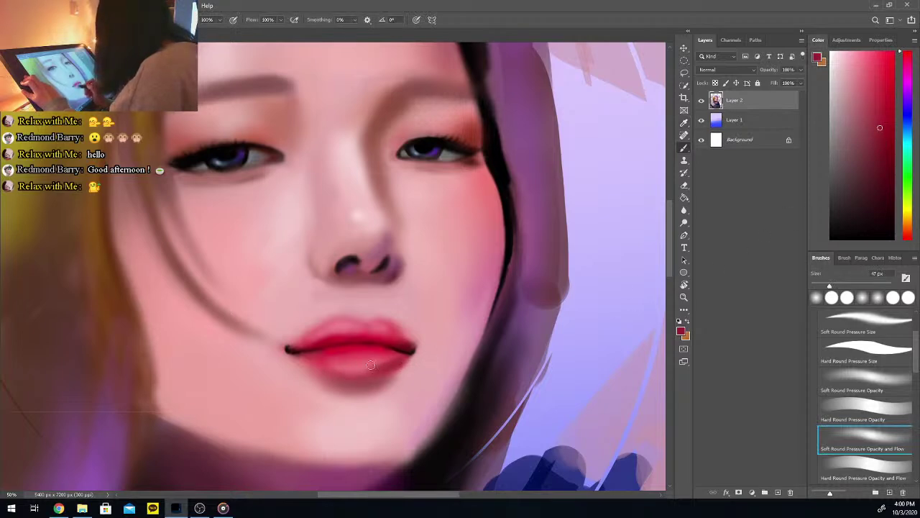
pyautogui.keyDown('alt'); pyautogui.click(345, 360); pyautogui.keyUp('alt')
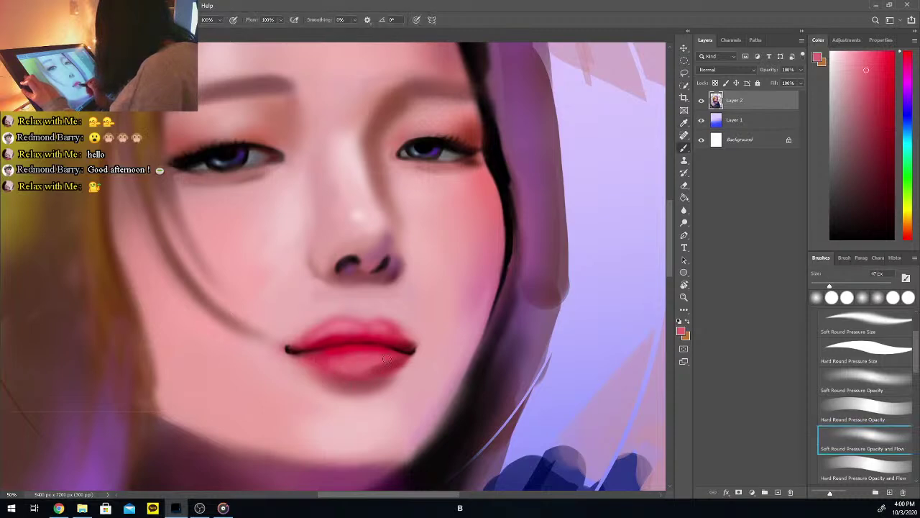
pyautogui.keyDown('alt'); pyautogui.click(341, 359); pyautogui.keyUp('alt')
pyautogui.press('b')
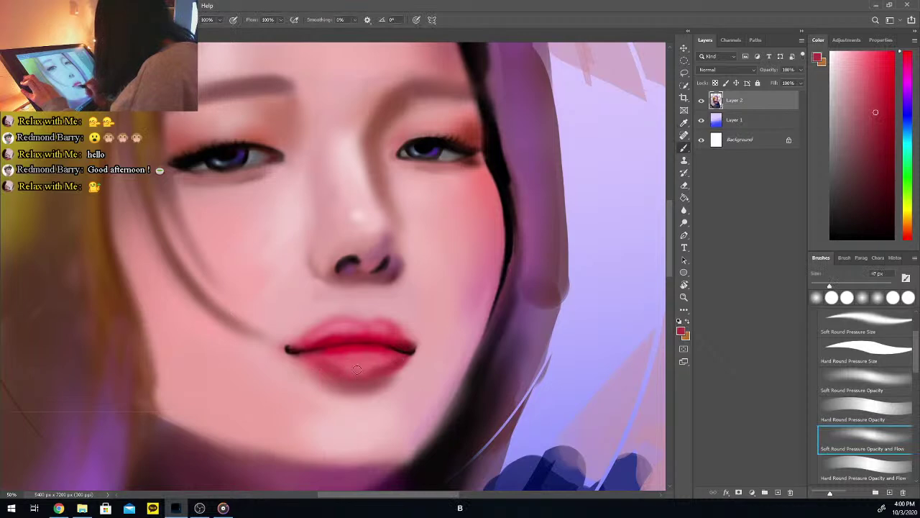
# Soften the black mouth line and both mouth corners with sampled dark lip reds
pyautogui.keyDown('alt'); pyautogui.click(411, 345); pyautogui.keyUp('alt')
pyautogui.press('b')
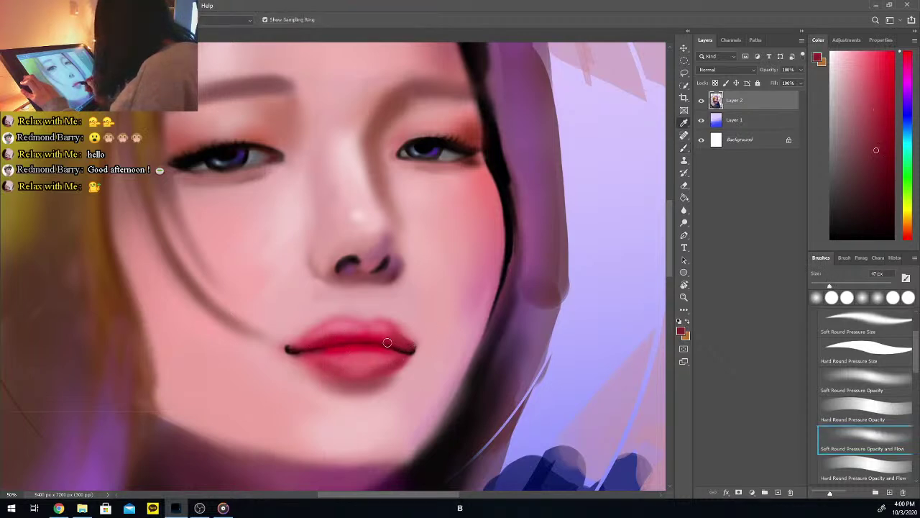
pyautogui.keyDown('alt'); pyautogui.click(376, 342); pyautogui.keyUp('alt')
pyautogui.moveTo(290, 350); pyautogui.dragTo(314, 337)
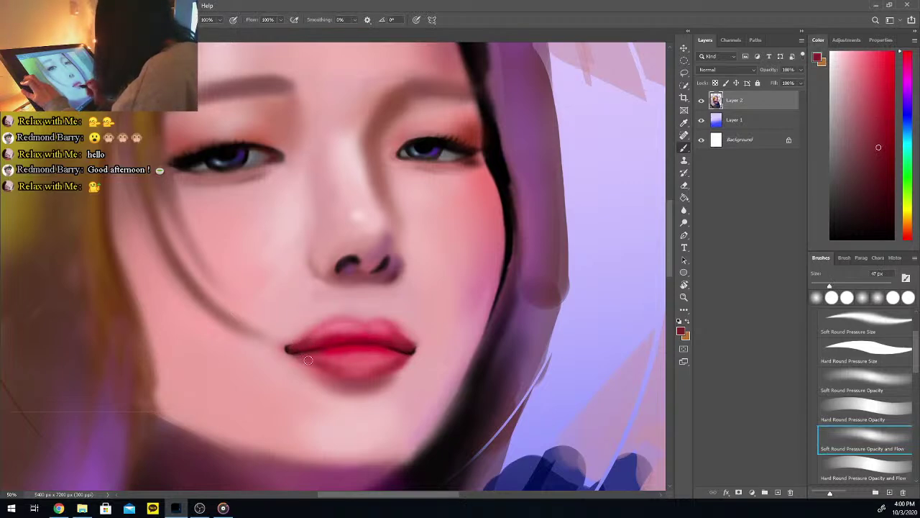
pyautogui.keyDown('alt'); pyautogui.click(338, 347); pyautogui.keyUp('alt')
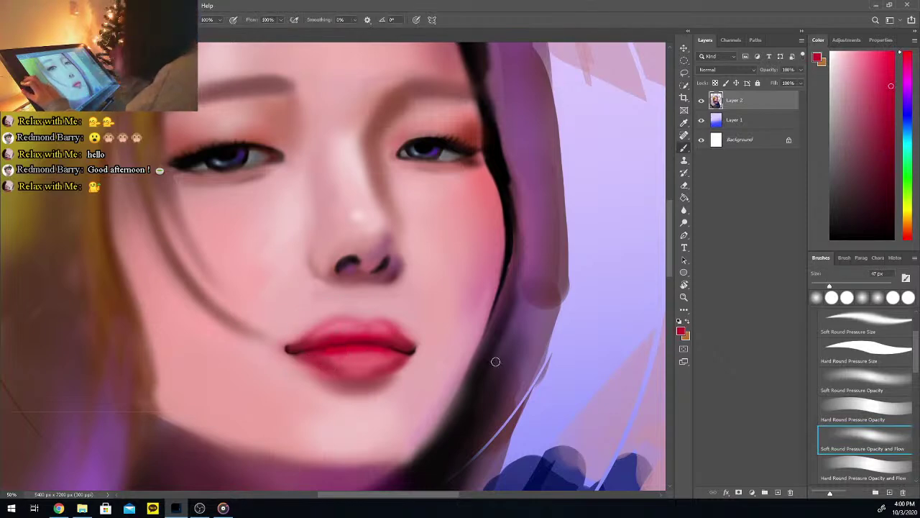
# Refine the lower lip's left side and blend its centre with sampled skin pink, dark crimson and lip pinks
pyautogui.moveTo(671, 256); pyautogui.dragTo(676, 282)
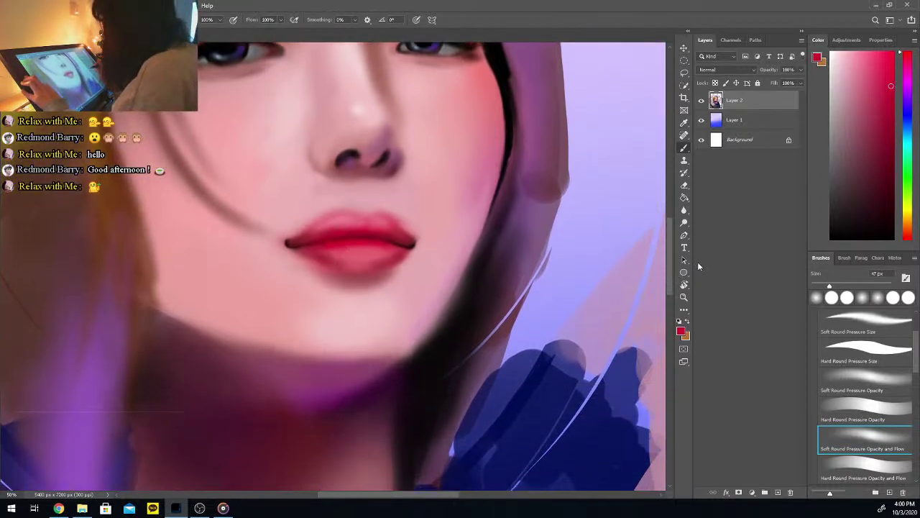
pyautogui.keyDown('alt'); pyautogui.click(329, 256); pyautogui.keyUp('alt')
pyautogui.keyDown('alt'); pyautogui.click(292, 259); pyautogui.keyUp('alt')
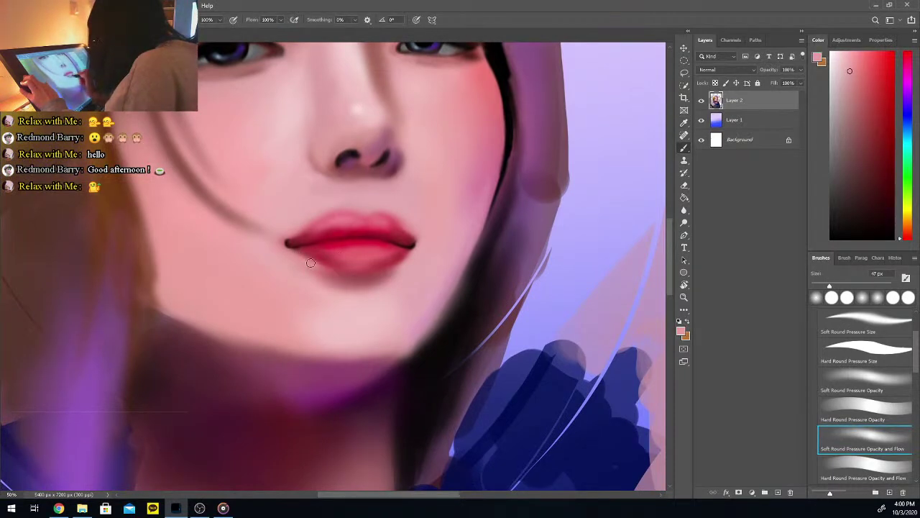
pyautogui.keyDown('alt'); pyautogui.click(360, 245); pyautogui.keyUp('alt')
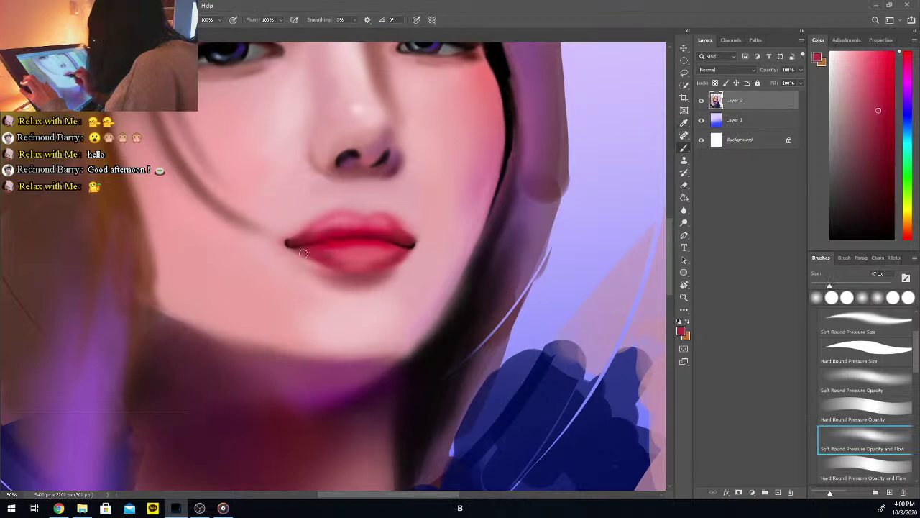
pyautogui.keyDown('alt'); pyautogui.click(332, 262); pyautogui.keyUp('alt')
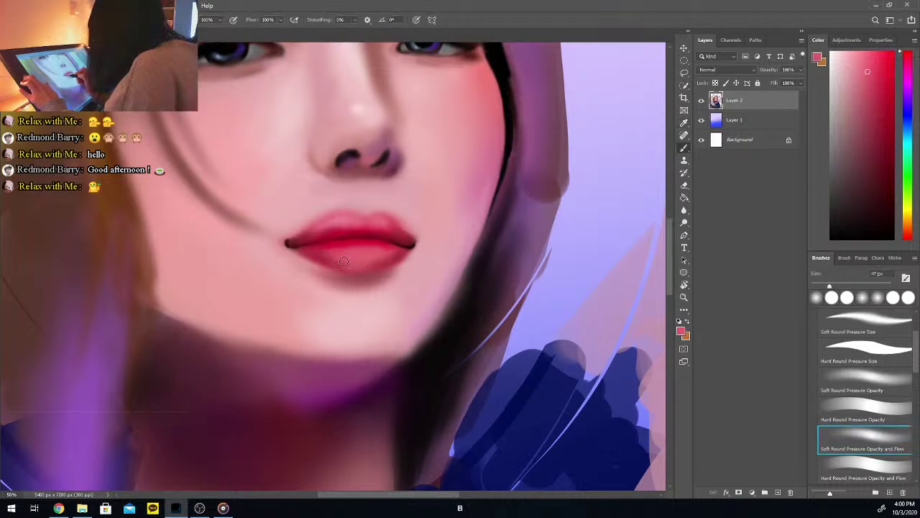
pyautogui.keyDown('alt'); pyautogui.click(373, 253); pyautogui.keyUp('alt')
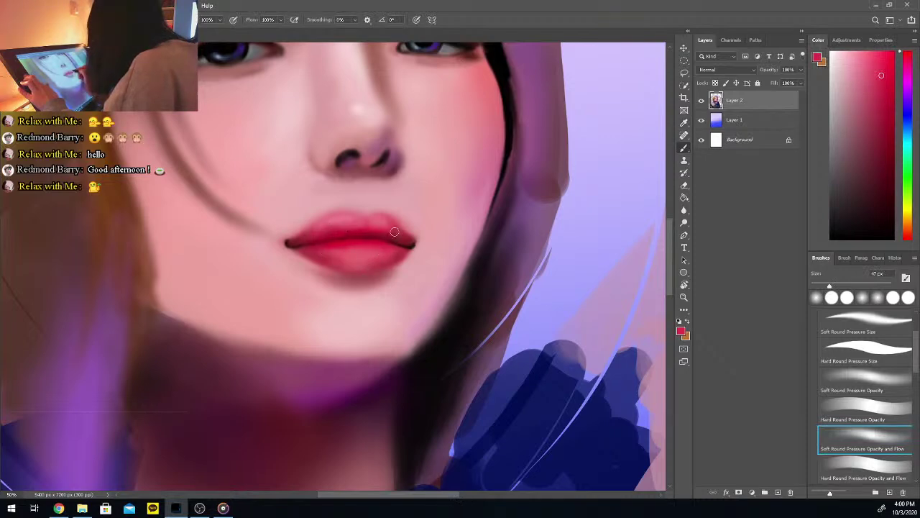
# Shape the upper lip's left part with sampled lip pinks and reds, reducing the brush to 32 px
pyautogui.keyDown('alt'); pyautogui.click(314, 229); pyautogui.keyUp('alt')
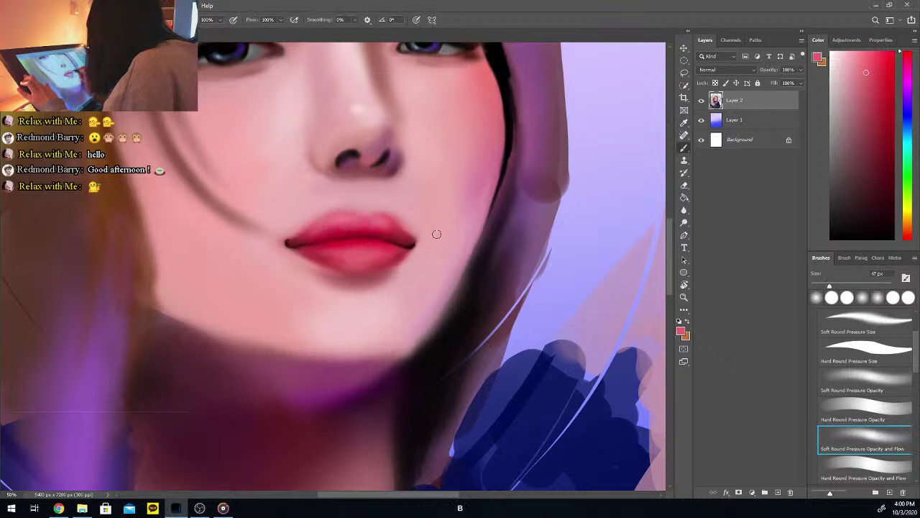
pyautogui.press('i')
pyautogui.click(319, 219)
pyautogui.click(865, 438)
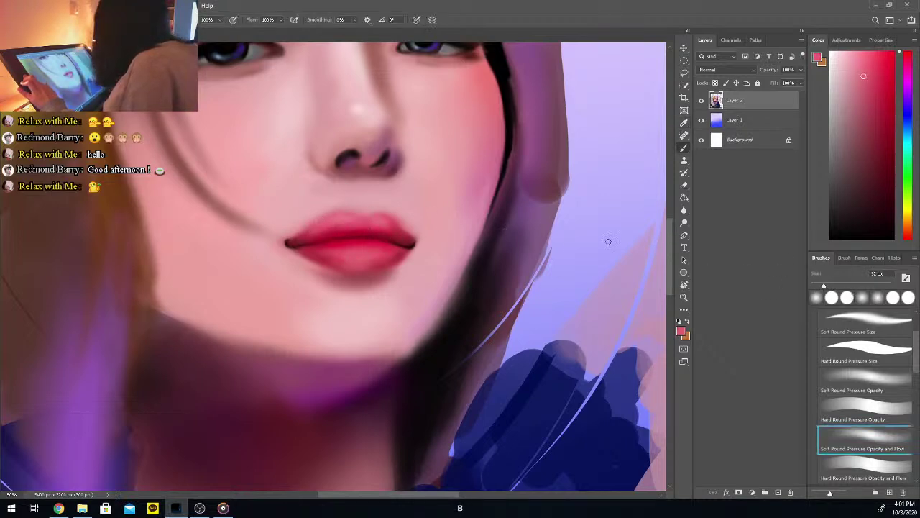
pyautogui.press('i')
pyautogui.click(335, 226)
pyautogui.press('b')
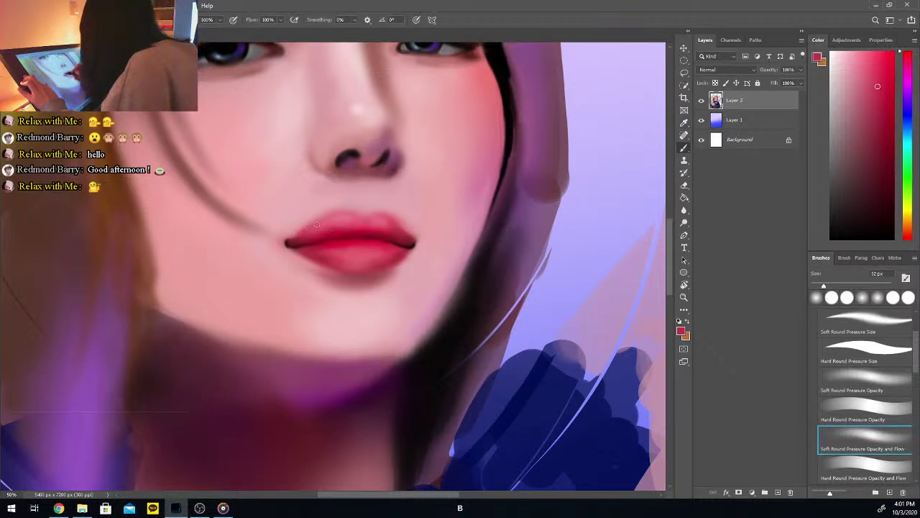
# Clean up the upper lip's outer edge with skin pinks sampled beside the left mouth corner
pyautogui.keyDown('alt'); pyautogui.click(293, 233); pyautogui.keyUp('alt')
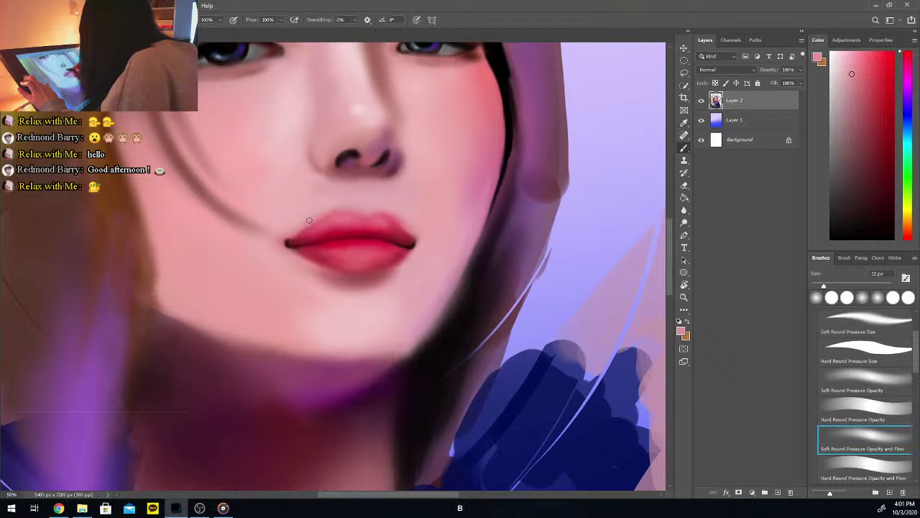
pyautogui.keyDown('alt'); pyautogui.click(299, 228); pyautogui.keyUp('alt')
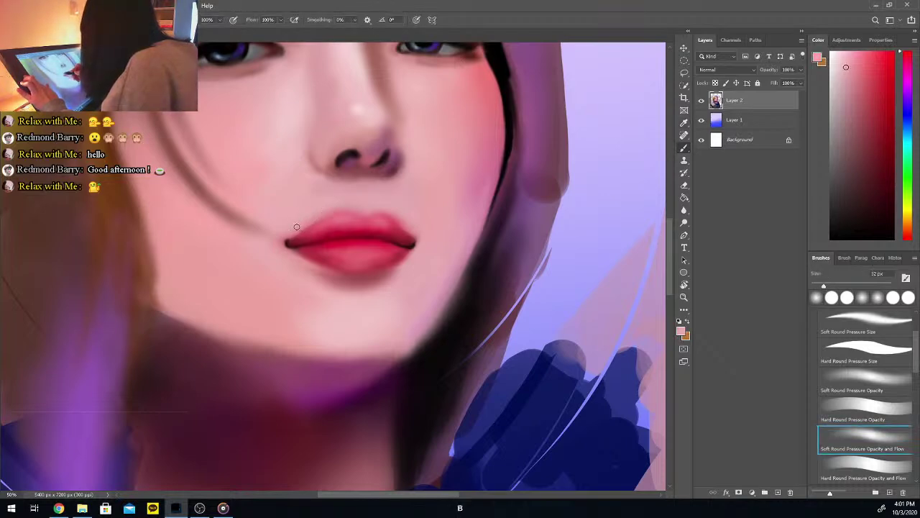
pyautogui.rightClick(329, 211)
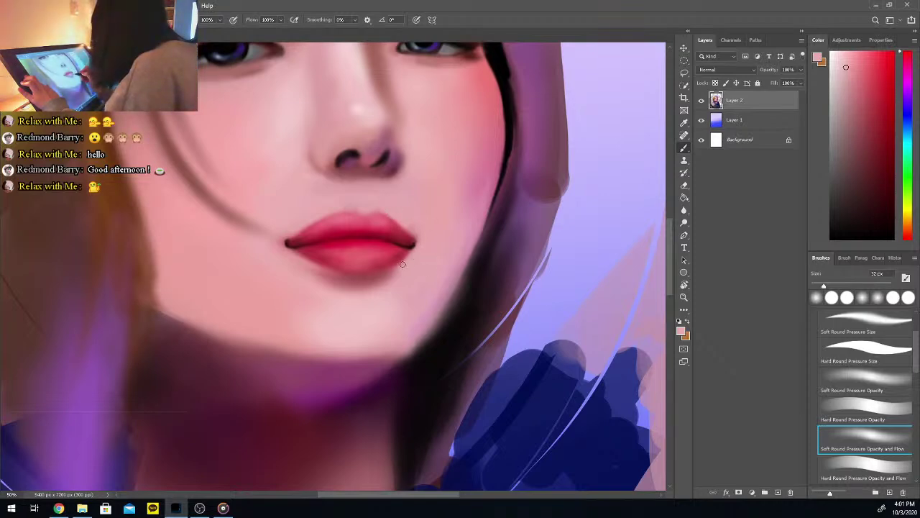
# Shade the lower lip's underside in dark maroon, starting from a muted red sampled at its lower edge
pyautogui.press('i')
pyautogui.click(380, 270)
pyautogui.click(865, 438)
pyautogui.press('b')
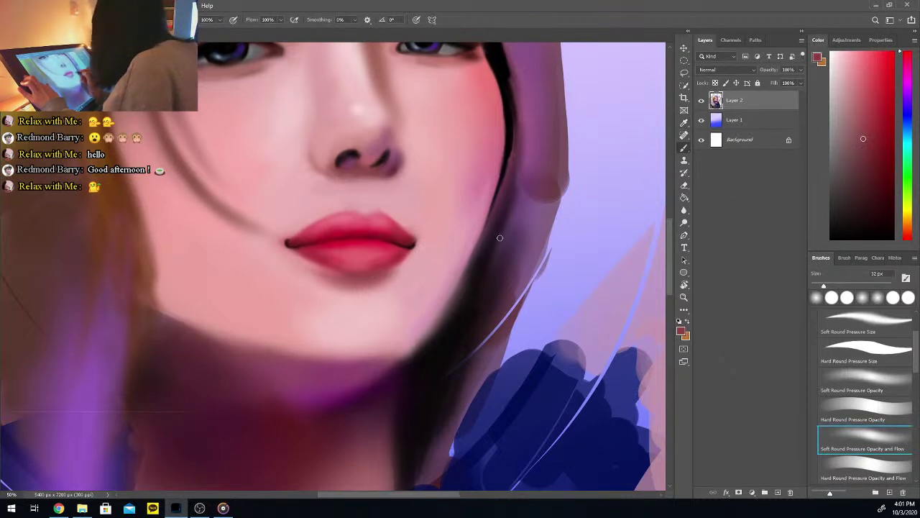
pyautogui.click(869, 165)
pyautogui.moveTo(387, 283); pyautogui.dragTo(357, 277)
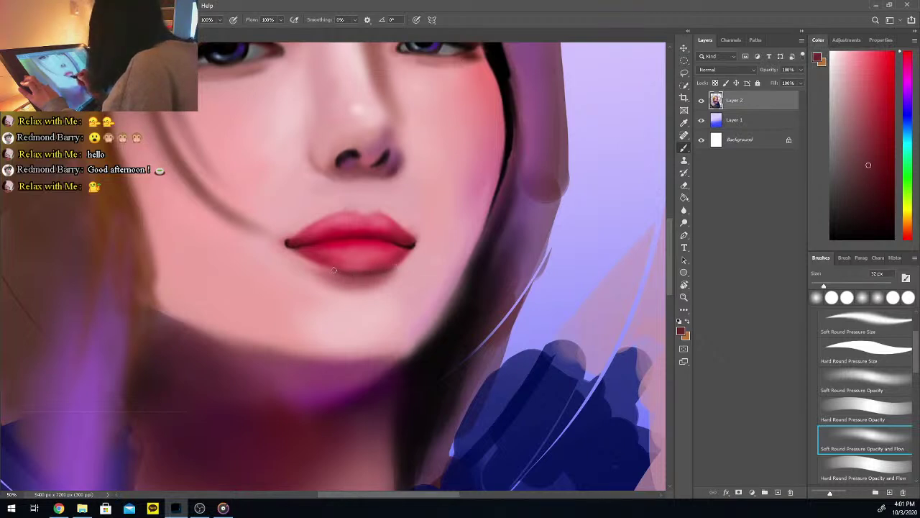
pyautogui.moveTo(370, 278); pyautogui.dragTo(339, 275)
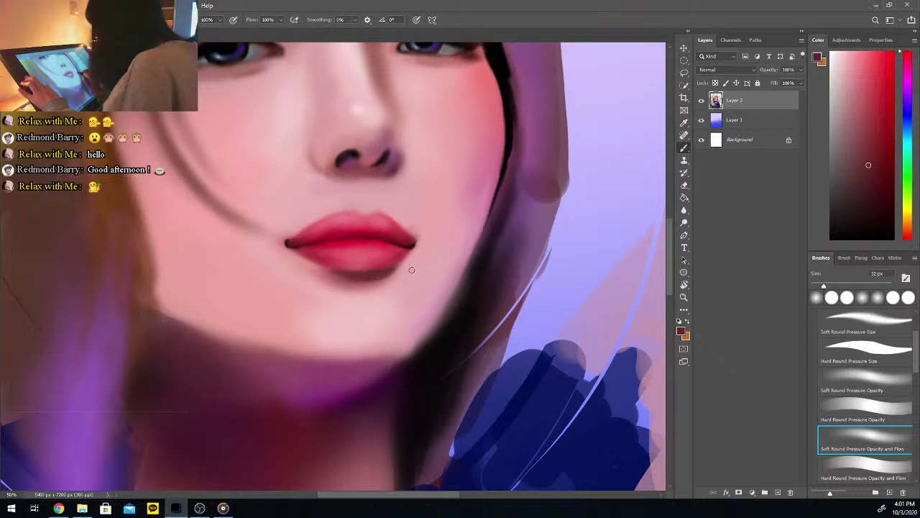
pyautogui.click(872, 187)
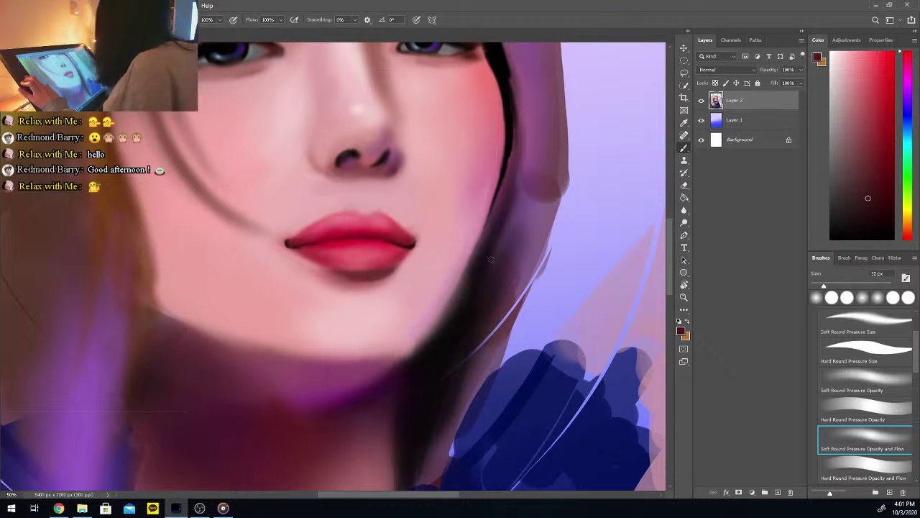
# Blend the lower lip's dark underside with sampled lip pink and tidy its right edge with sampled skin pink
pyautogui.press('i')
pyautogui.click(364, 261)
pyautogui.press('b')
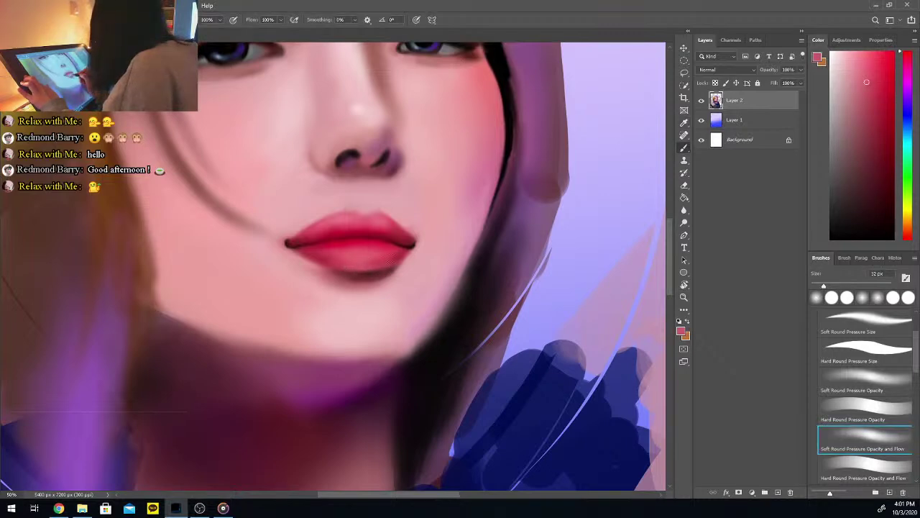
pyautogui.press('i')
pyautogui.click(413, 254)
pyautogui.press('b')
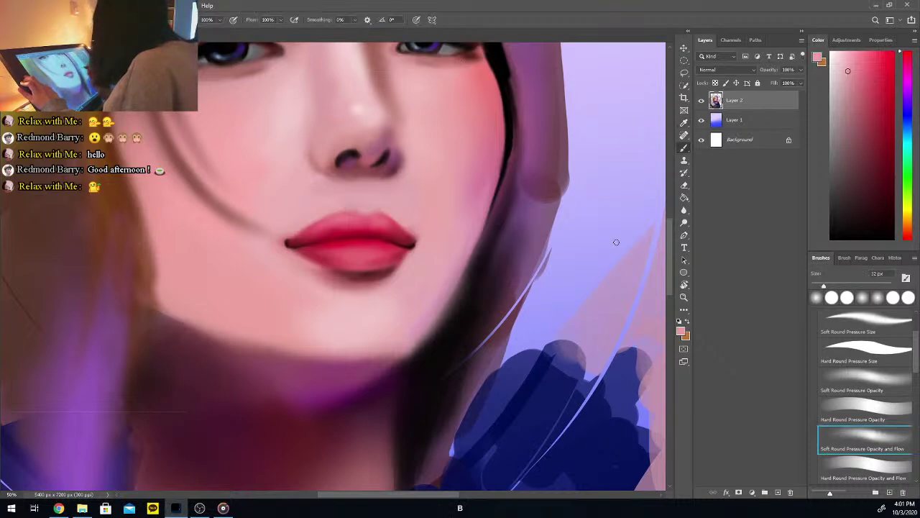
# Deepen the right mouth corner with dark maroon sampled from it
pyautogui.press('i')
pyautogui.click(415, 243)
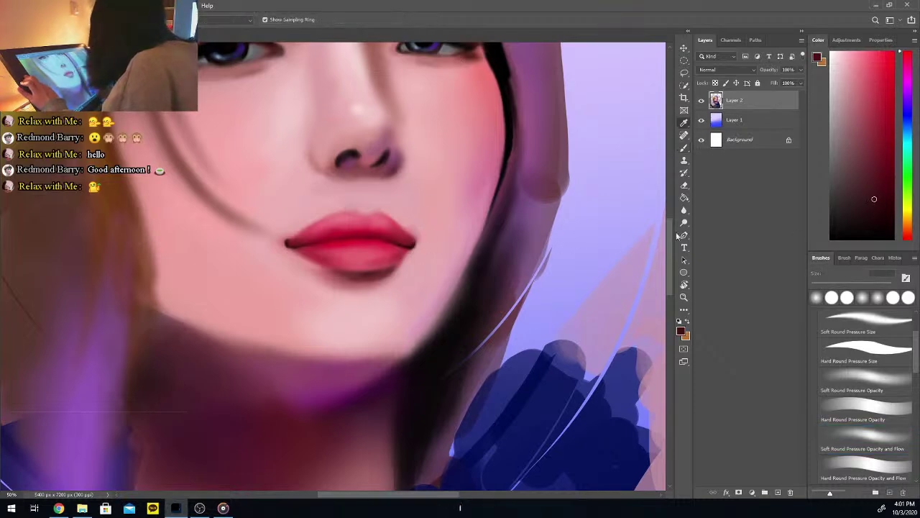
pyautogui.press('b')
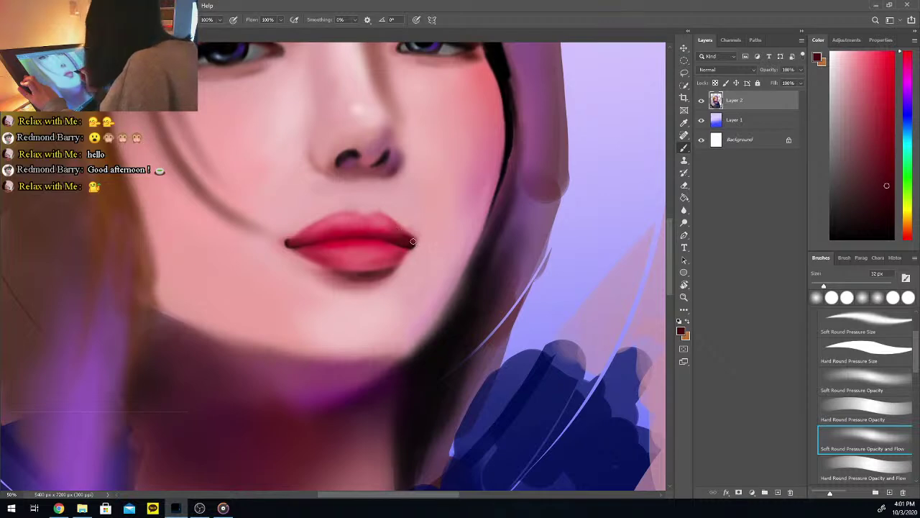
# Soften the right mouth corner into the skin with mauve pinks and purple sampled from the cheek and hair
pyautogui.press('i')
pyautogui.click(473, 206)
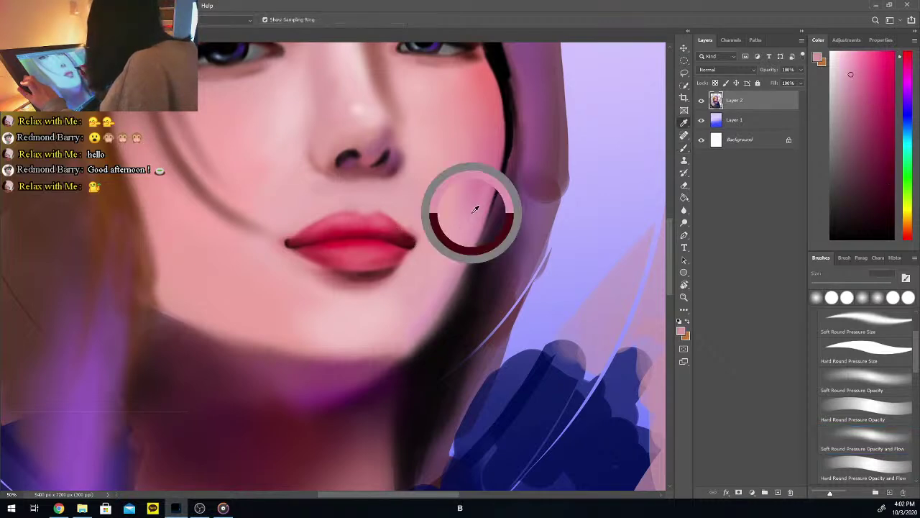
pyautogui.press('b')
pyautogui.press('i')
pyautogui.click(487, 188)
pyautogui.press('b')
pyautogui.press('i')
pyautogui.click(494, 169)
pyautogui.press('b')
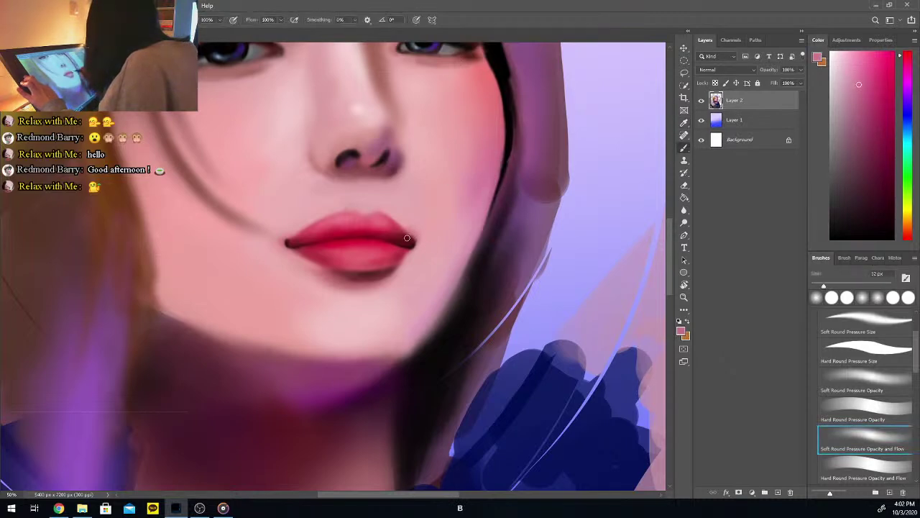
pyautogui.keyDown('alt'); pyautogui.click(418, 223); pyautogui.keyUp('alt')
pyautogui.click(535, 148)
pyautogui.press('b')
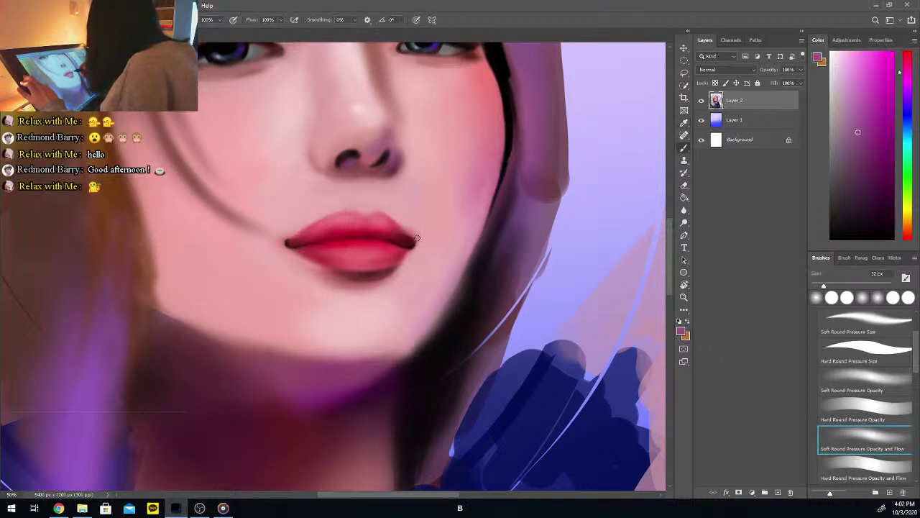
pyautogui.moveTo(411, 245); pyautogui.dragTo(403, 243)
# Redefine the line between the lips in near-black red with a fine 14 px brush
pyautogui.press('i')
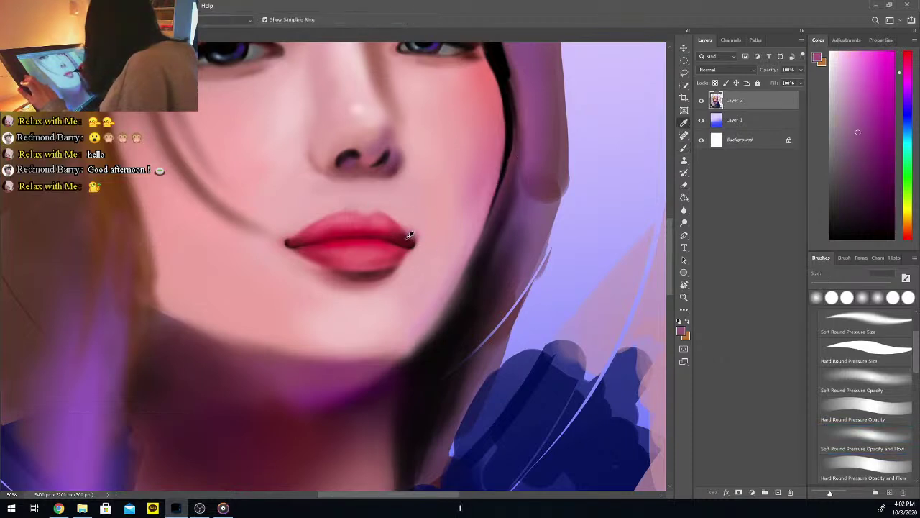
pyautogui.click(409, 241)
pyautogui.press('b')
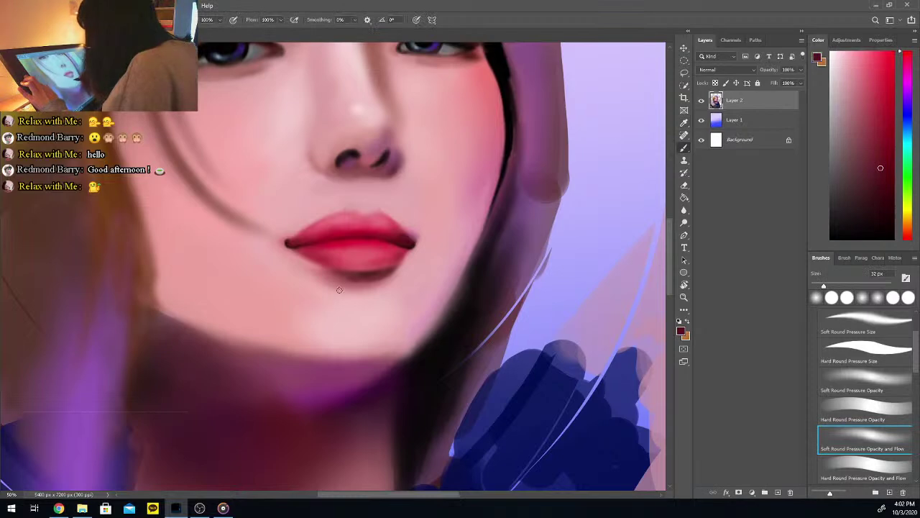
pyautogui.click(893, 226)
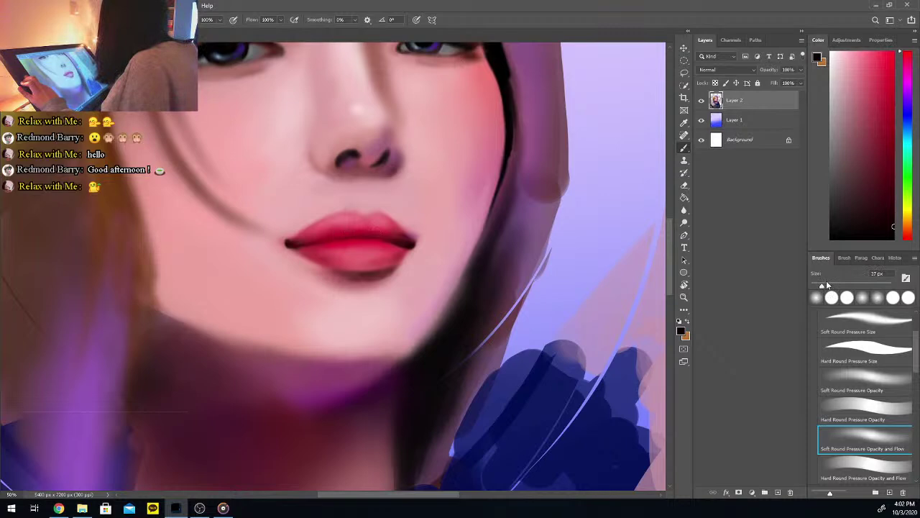
pyautogui.moveTo(826, 286); pyautogui.dragTo(816, 286)
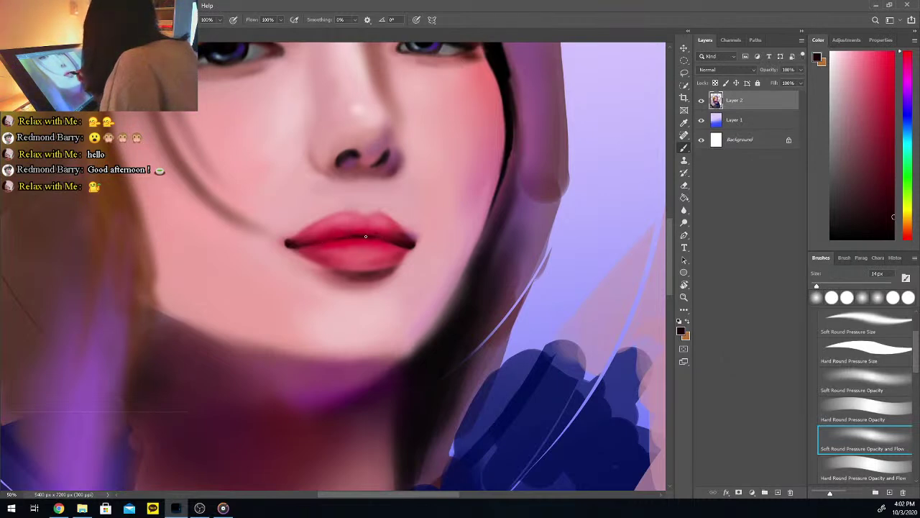
# Blend the dark mouth line into the upper lip with very dark and sampled deep reds, using a 32 px brush
pyautogui.moveTo(817, 286); pyautogui.dragTo(824, 287)
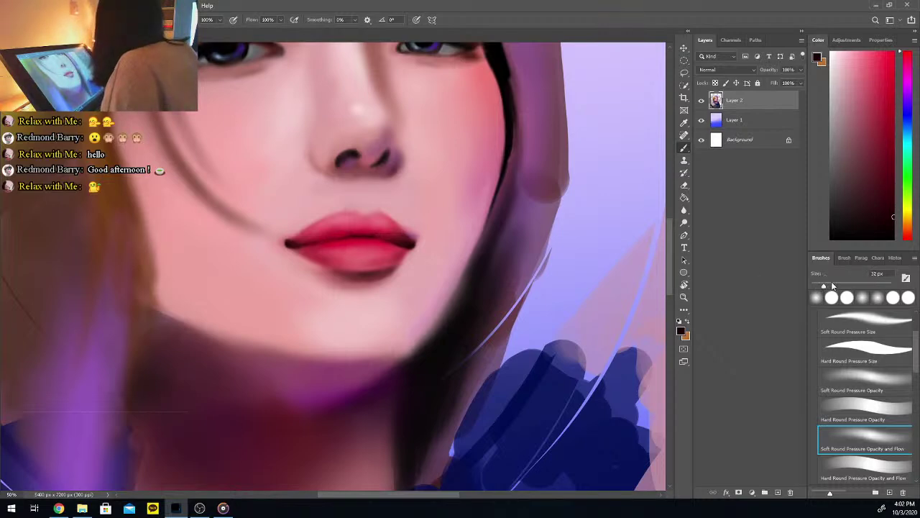
pyautogui.click(893, 204)
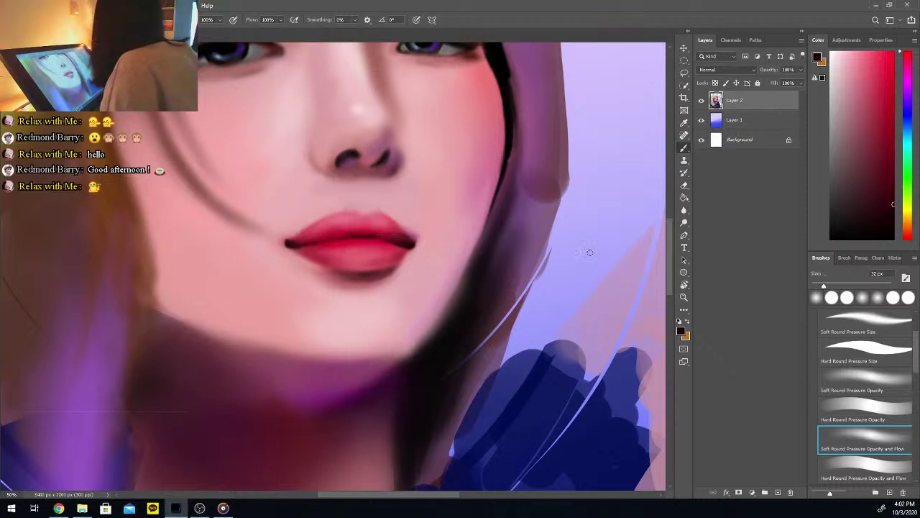
pyautogui.keyDown('alt'); pyautogui.click(350, 226); pyautogui.keyUp('alt')
pyautogui.press('i')
pyautogui.click(354, 231)
pyautogui.press('b')
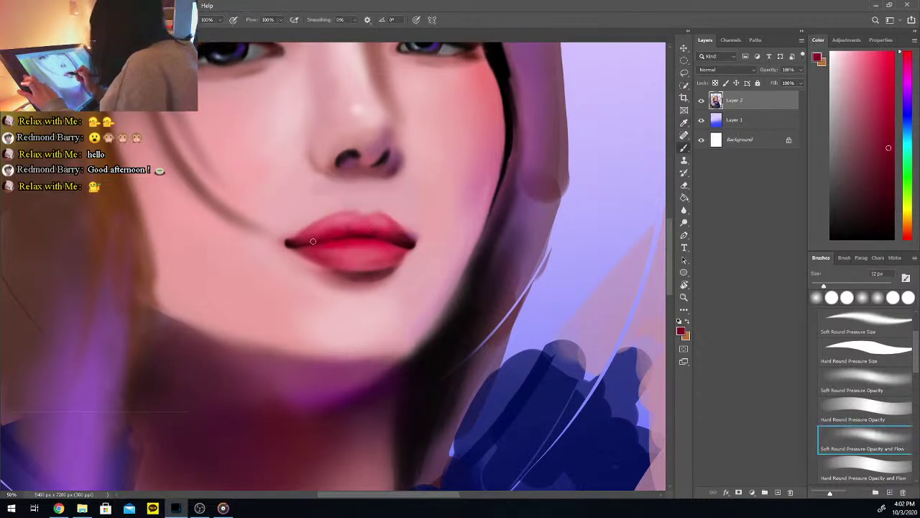
# Check the whole face, and tidy the skin around the upper lip with sampled light skin pinks
pyautogui.hotkey('ctrl', '-')
pyautogui.hotkey('ctrl', '-')
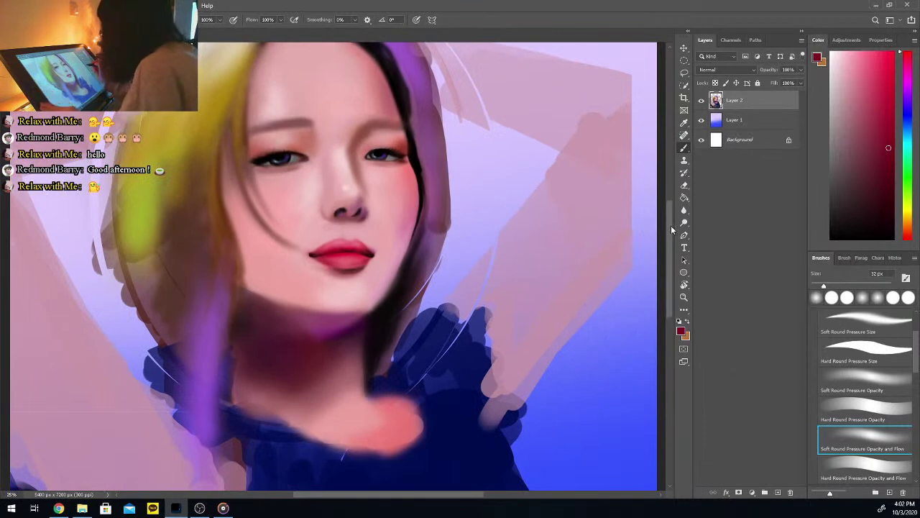
pyautogui.hotkey('ctrl', '+')
pyautogui.hotkey('ctrl', '+')
pyautogui.click(307, 219)
pyautogui.press('b')
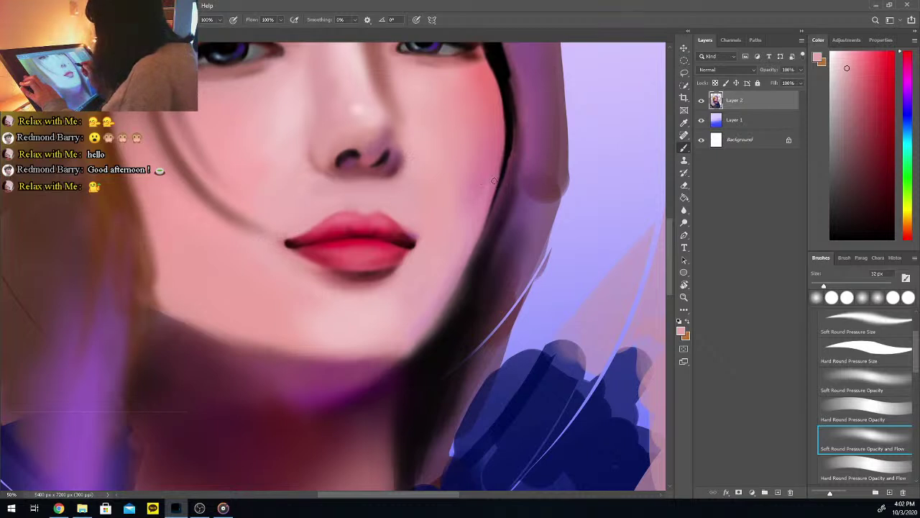
pyautogui.press('i')
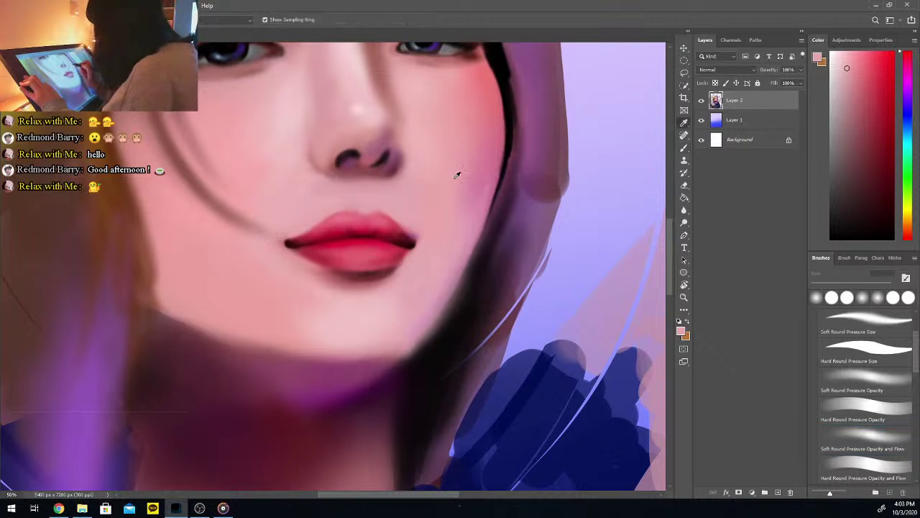
pyautogui.press('b')
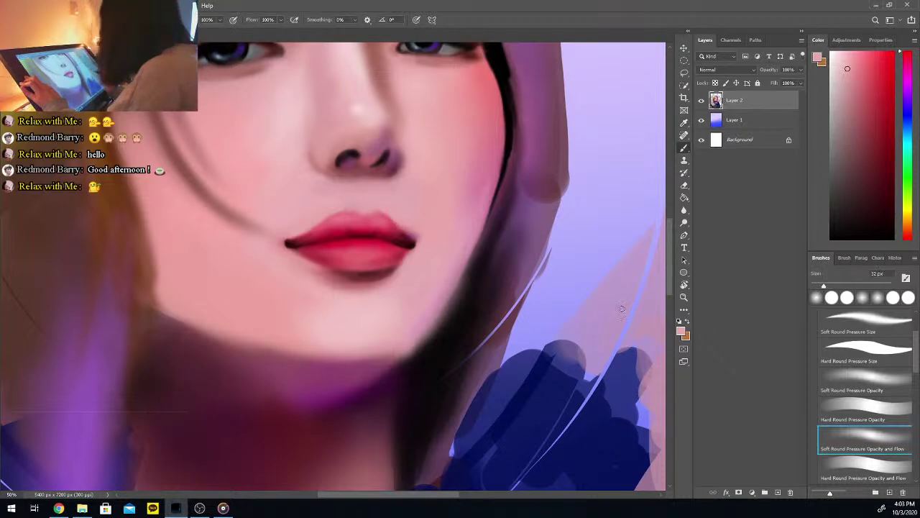
# Soften the upper lip's top edge and surface with sampled skin and lip pinks, enlarging the brush to 72 px
pyautogui.press('i')
pyautogui.click(382, 211)
pyautogui.press('b')
pyautogui.moveTo(823, 284); pyautogui.dragTo(839, 286)
pyautogui.keyDown('alt'); pyautogui.click(338, 199); pyautogui.keyUp('alt')
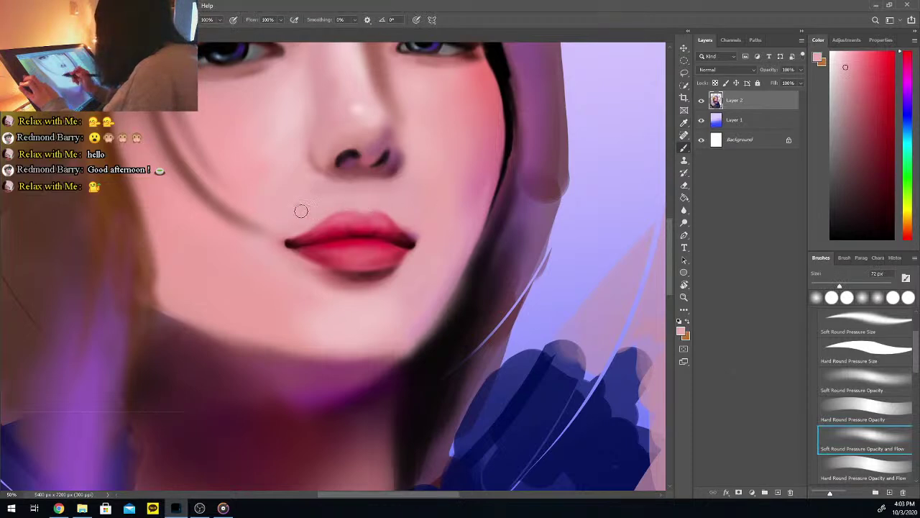
pyautogui.keyDown('alt'); pyautogui.click(381, 216); pyautogui.keyUp('alt')
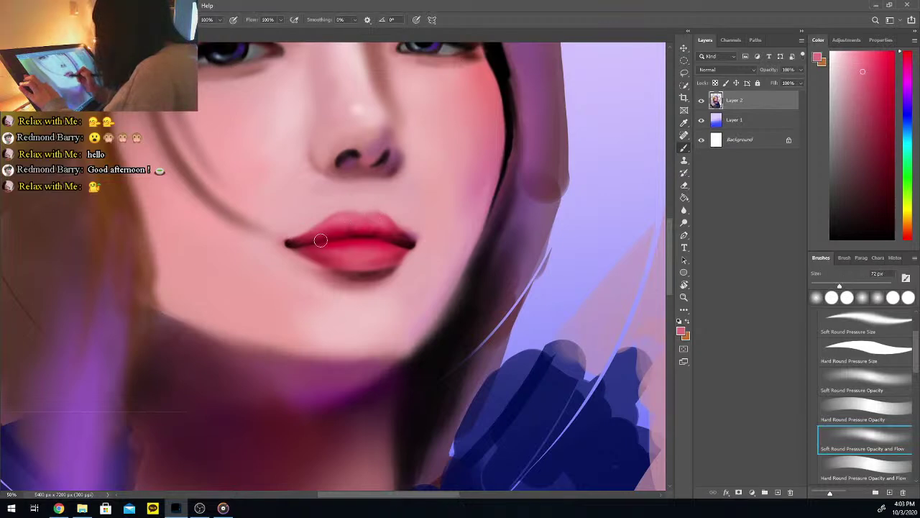
# Refine the skin and shadow around the lower lip with sampled skin pinks and dark red, using the 72 px soft brush
pyautogui.keyDown('alt'); pyautogui.click(275, 249); pyautogui.keyUp('alt')
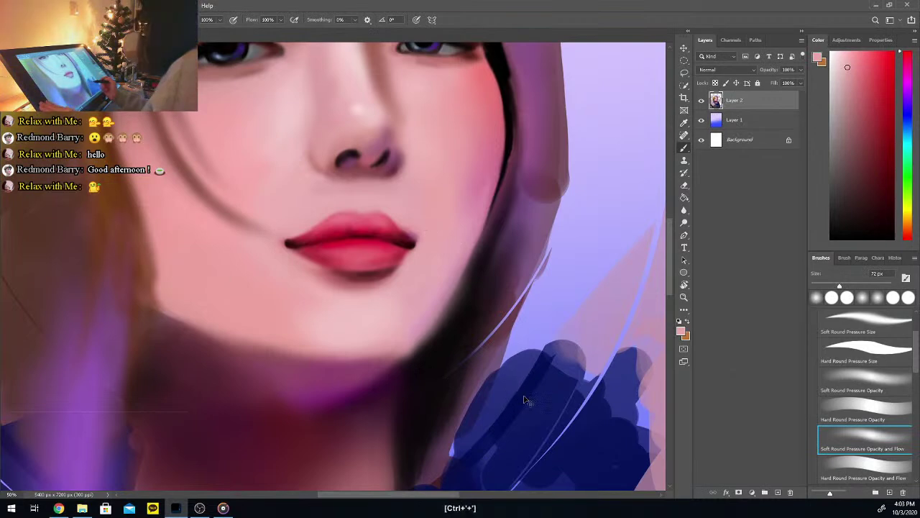
pyautogui.hotkey('ctrl', '+')
pyautogui.hotkey('ctrl', '-')
pyautogui.hotkey('ctrl', '-')
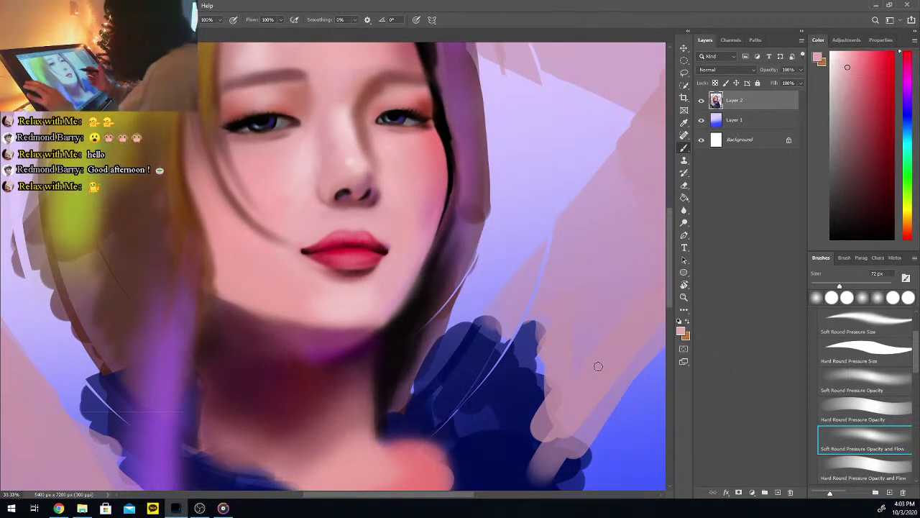
pyautogui.press('i')
pyautogui.click(353, 270)
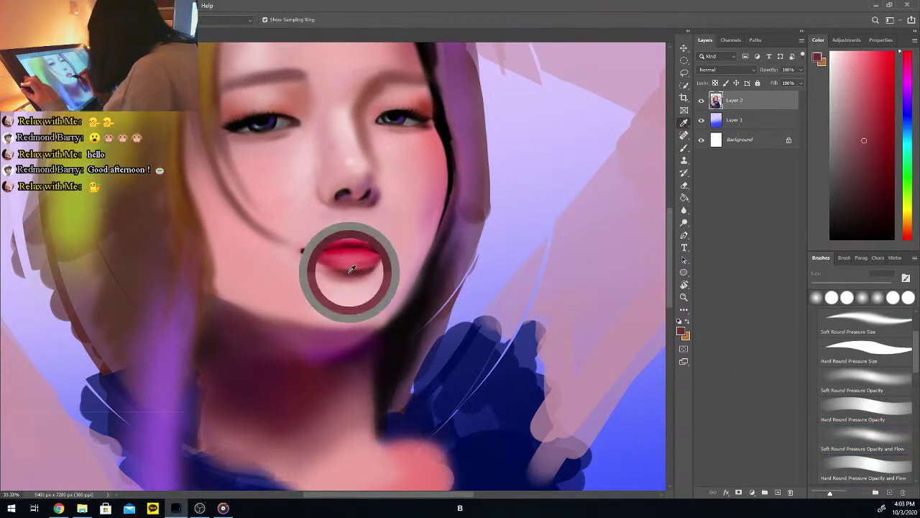
pyautogui.press('b')
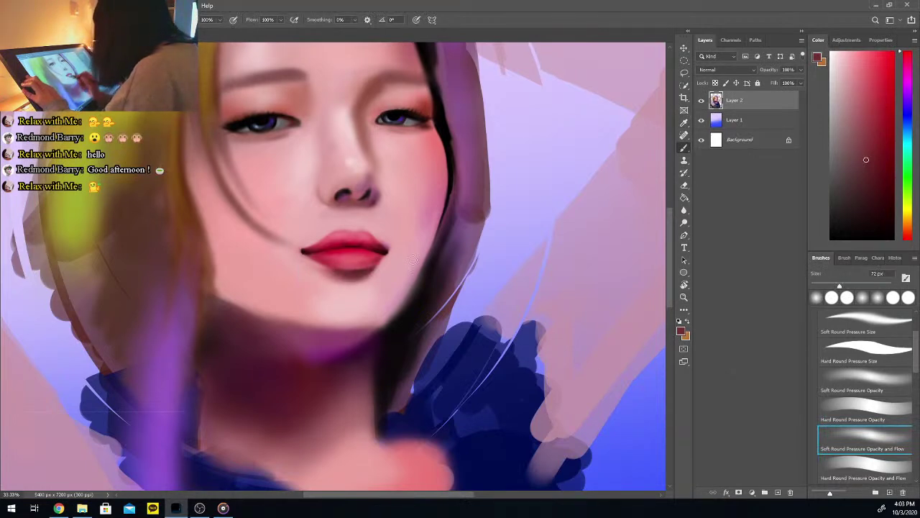
pyautogui.keyDown('alt'); pyautogui.click(368, 275); pyautogui.keyUp('alt')
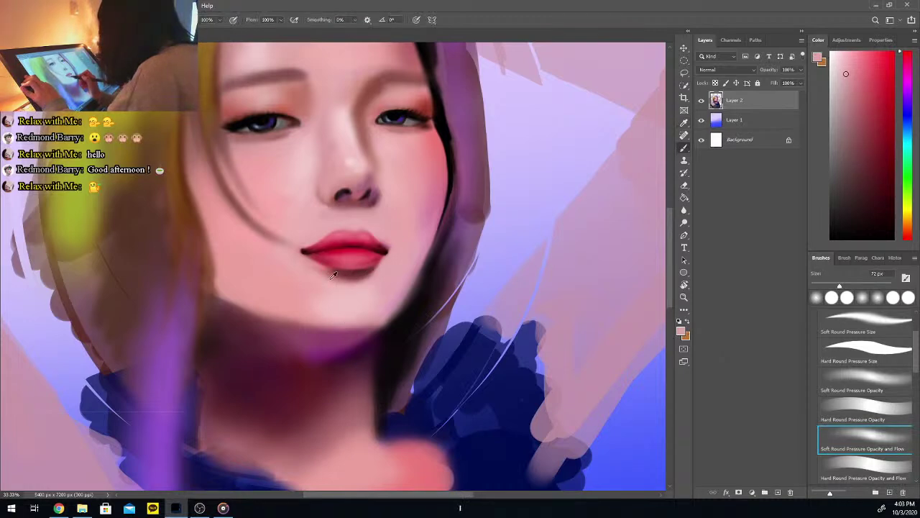
# Shade the chin's lower edge with sampled muted pink, dark brown and deep purple, enlarging the brush to 129 px
pyautogui.click(376, 151)
pyautogui.press('b')
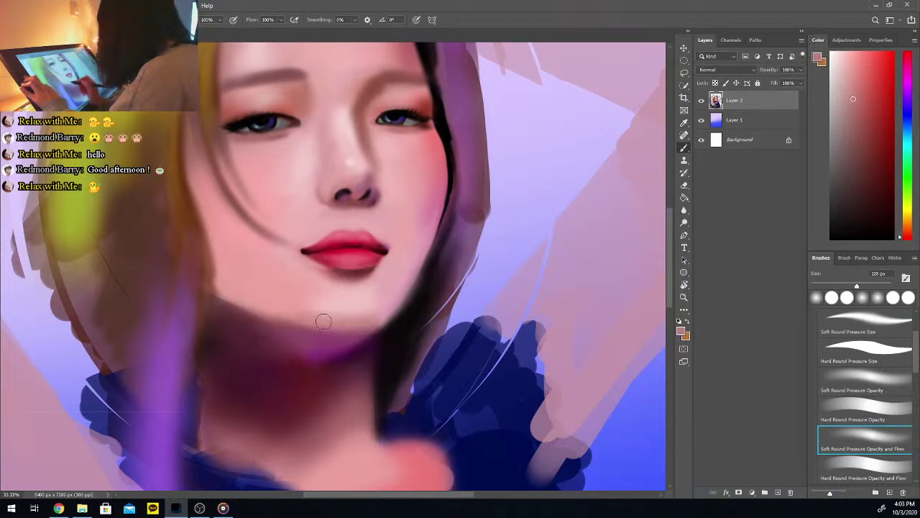
pyautogui.keyDown('alt'); pyautogui.click(390, 319); pyautogui.keyUp('alt')
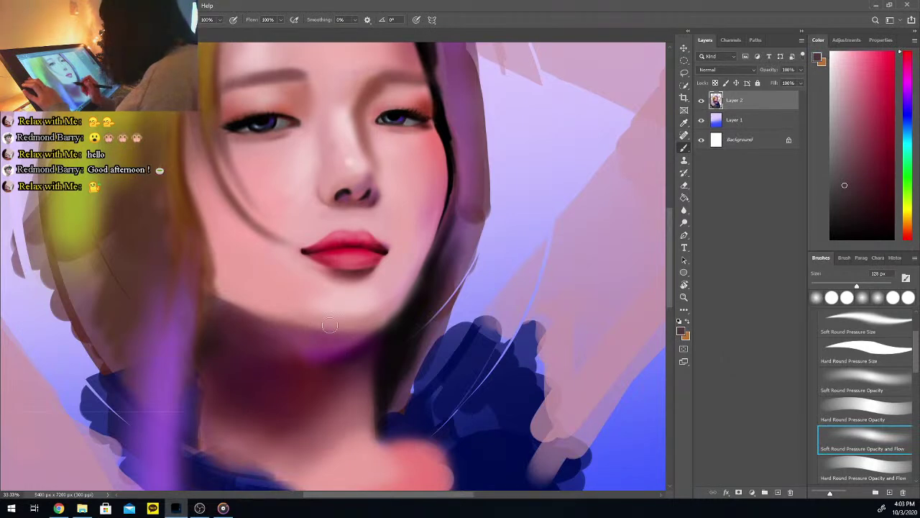
pyautogui.press('alt')
pyautogui.keyDown('alt'); pyautogui.click(358, 345); pyautogui.keyUp('alt')
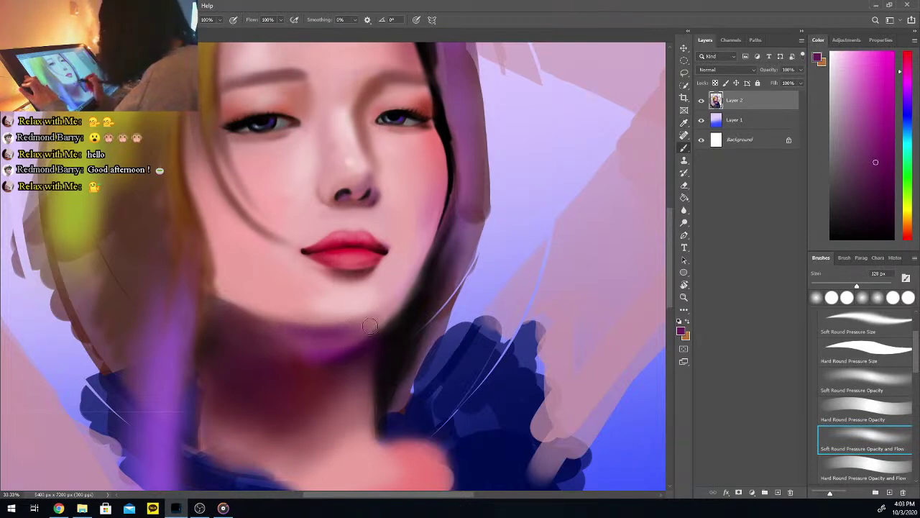
# Blend the chin into the purple reflected light beneath it with sampled light pink and plum tones
pyautogui.press('i')
pyautogui.click(319, 319)
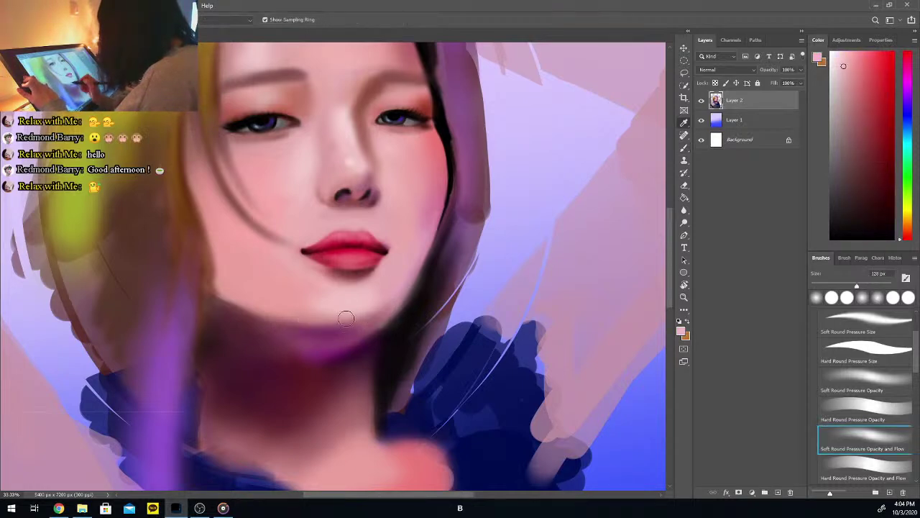
pyautogui.press('b')
pyautogui.press('i')
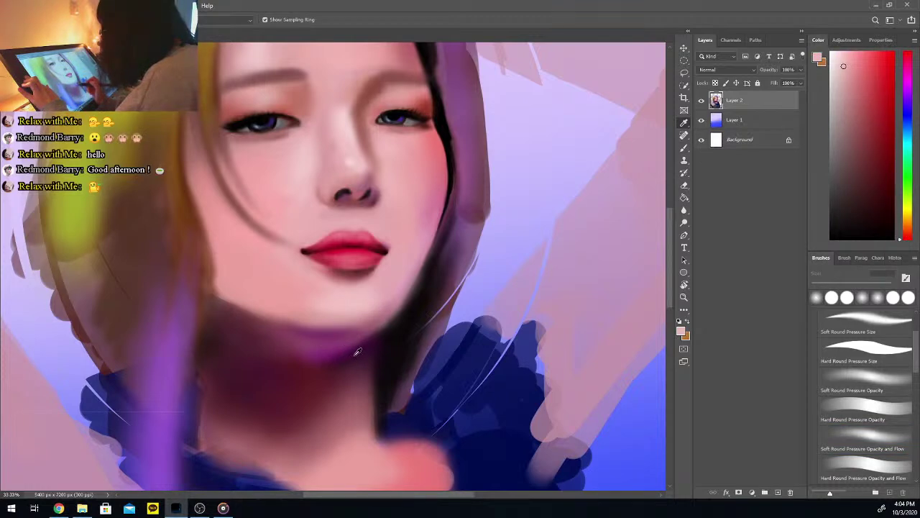
pyautogui.click(363, 350)
pyautogui.press('b')
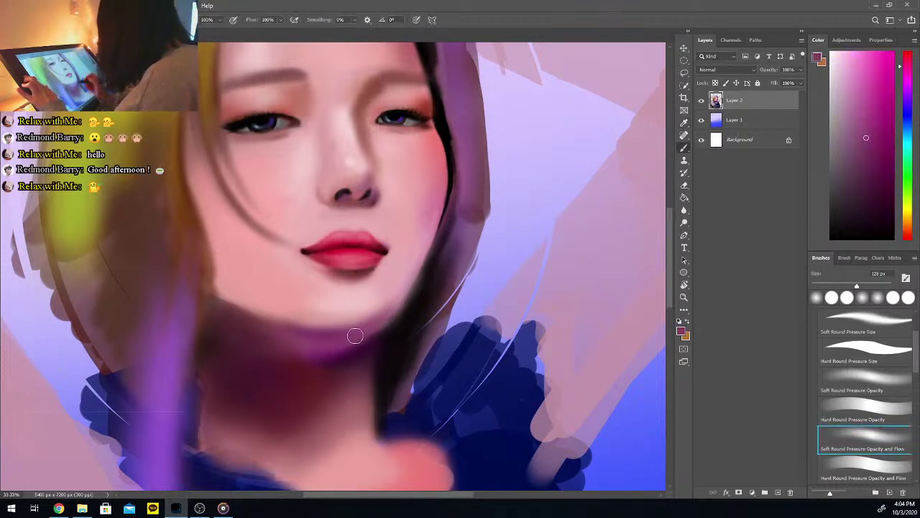
# Tint the jawline beside the dark hair with a saturated purple based on the hair colour, using a 317 px brush
pyautogui.press('i')
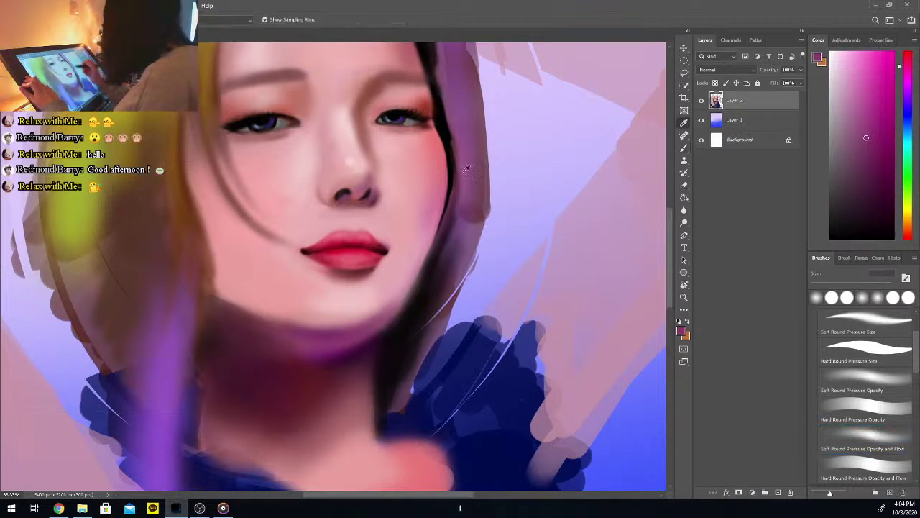
pyautogui.click(456, 81)
pyautogui.click(874, 136)
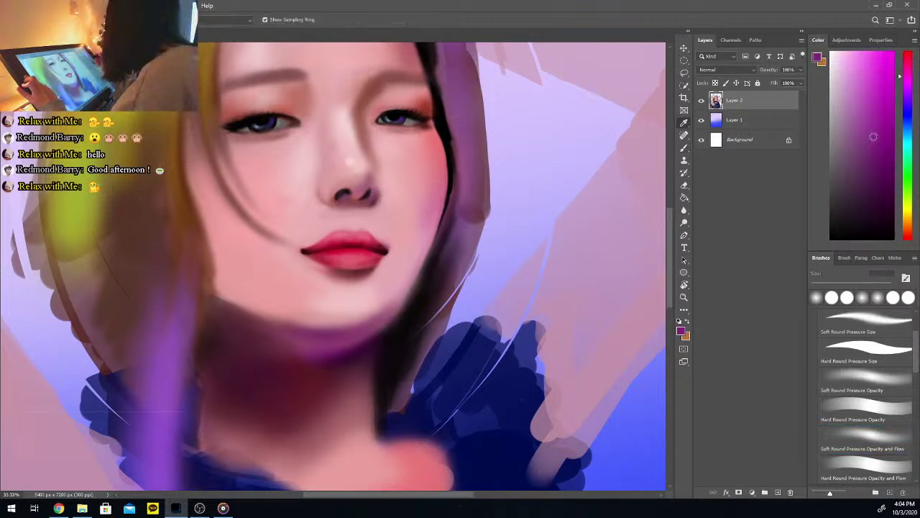
pyautogui.press('b')
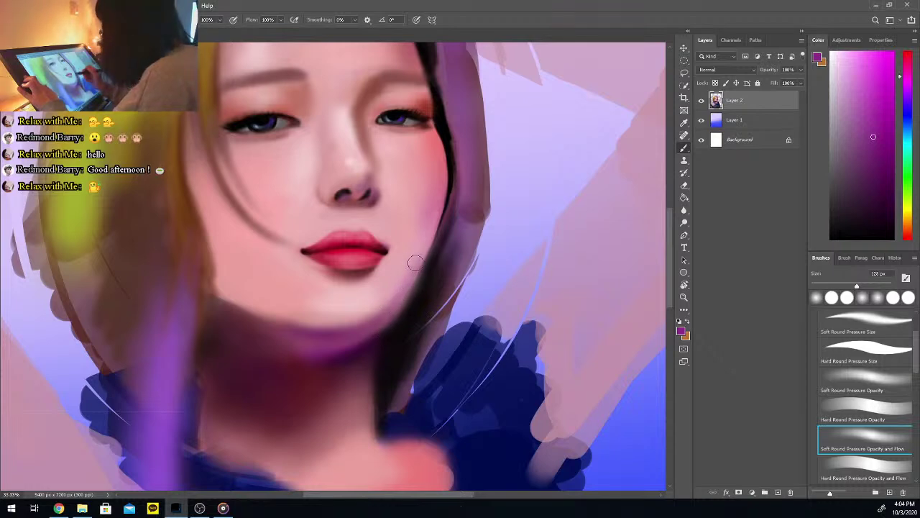
pyautogui.moveTo(857, 286); pyautogui.dragTo(876, 286)
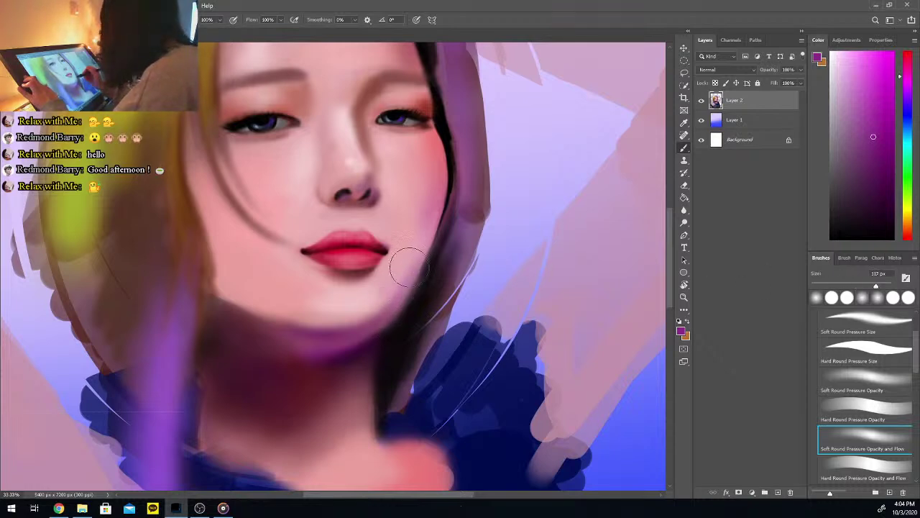
pyautogui.moveTo(415, 258)
pyautogui.mouseDown()
pyautogui.moveTo(374, 338)
pyautogui.moveTo(411, 256)
pyautogui.moveTo(382, 302)
pyautogui.moveTo(414, 268)
pyautogui.mouseUp()
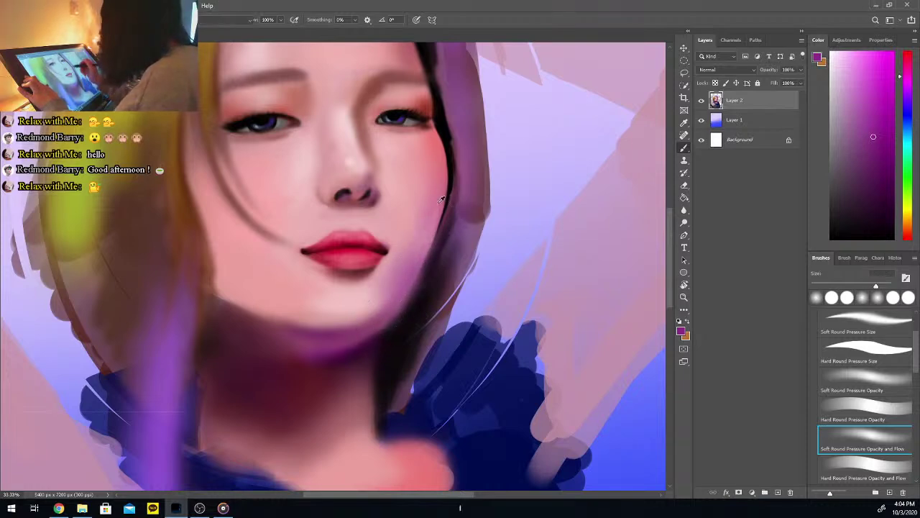
# Blend the purple jaw tint up into the cheek with sampled rosy pinks
pyautogui.keyDown('alt'); pyautogui.click(421, 253); pyautogui.keyUp('alt')
pyautogui.press('b')
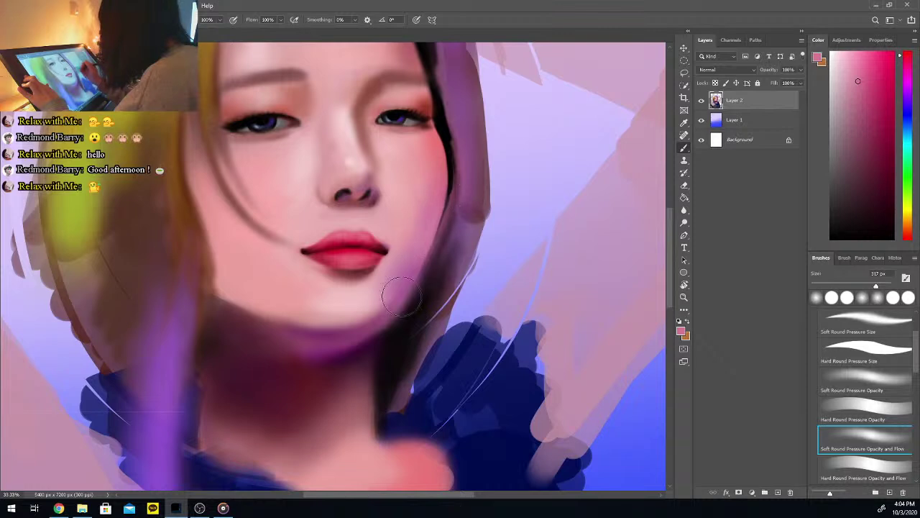
pyautogui.keyDown('alt'); pyautogui.click(426, 238); pyautogui.keyUp('alt')
pyautogui.moveTo(437, 162); pyautogui.dragTo(417, 254)
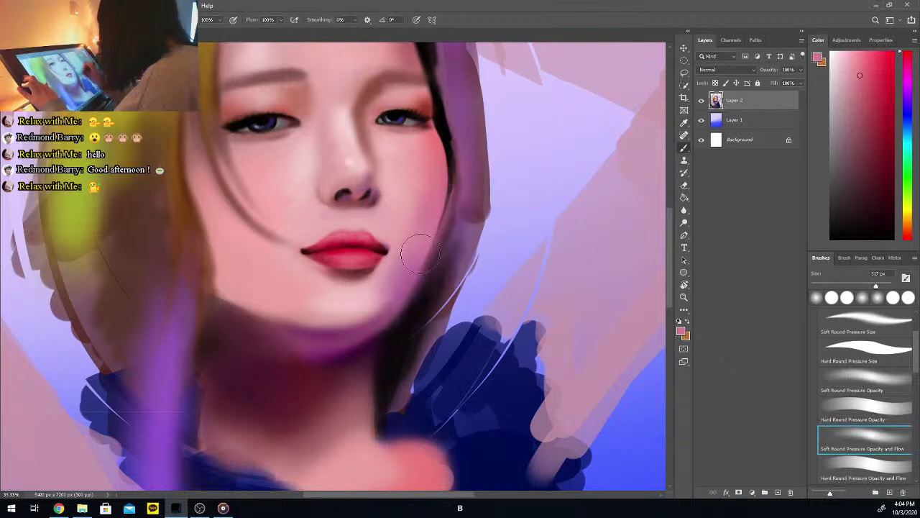
# Intensify the reflected light along the jaw and adjoining hair with sampled mauve, deep magenta, bright magenta and violet
pyautogui.keyDown('alt'); pyautogui.click(389, 312); pyautogui.keyUp('alt')
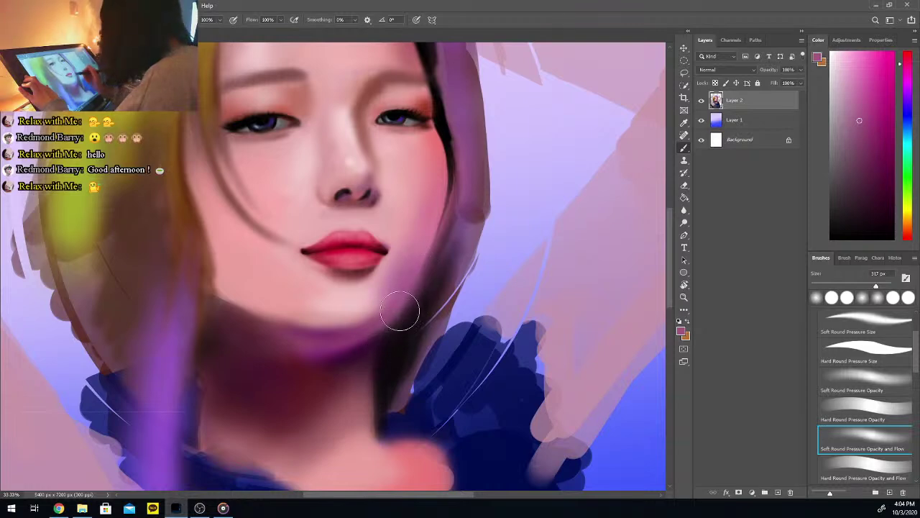
pyautogui.click(871, 148)
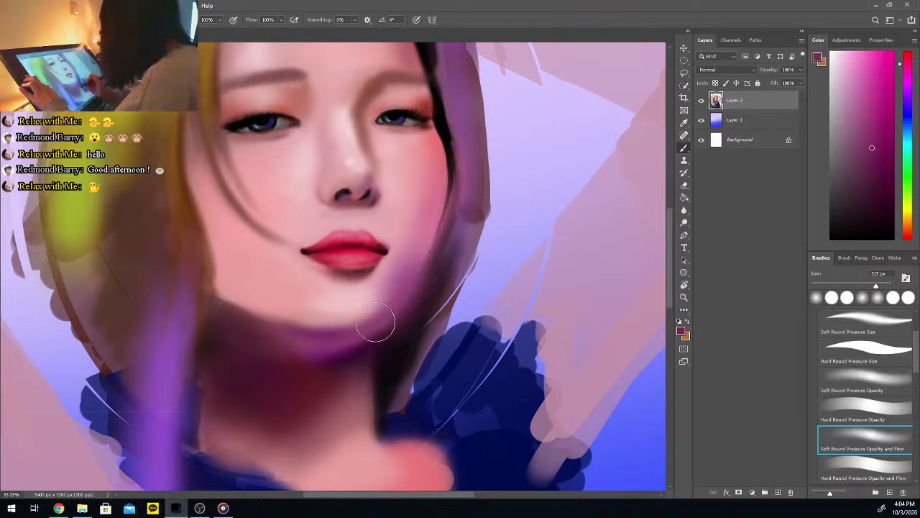
pyautogui.click(893, 128)
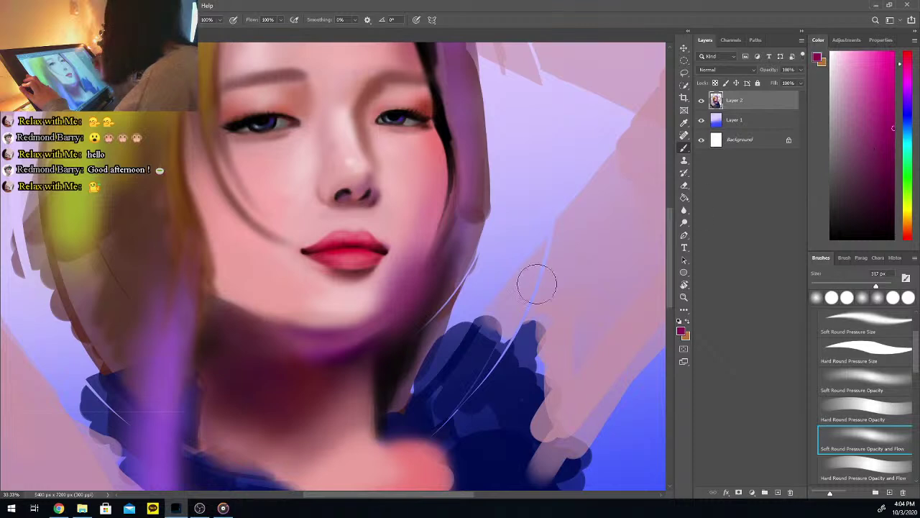
pyautogui.click(876, 94)
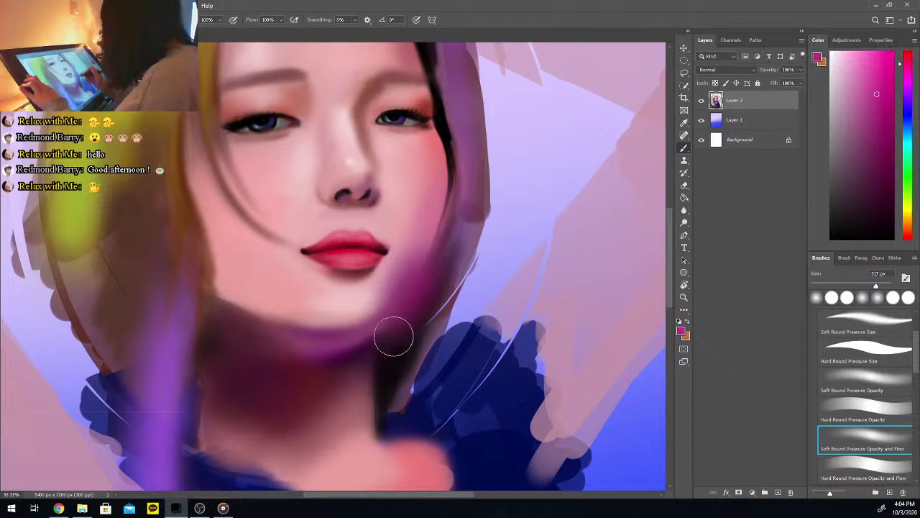
pyautogui.click(911, 86)
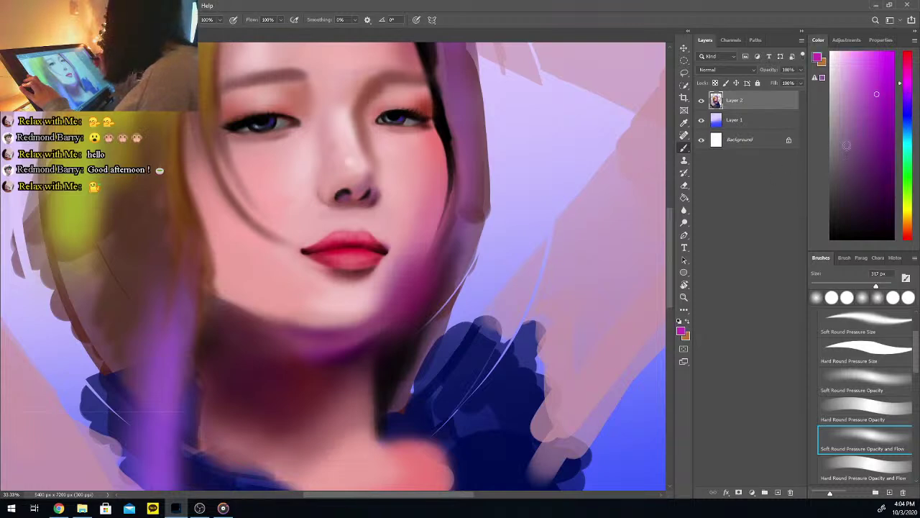
pyautogui.moveTo(432, 273); pyautogui.dragTo(389, 318)
pyautogui.moveTo(433, 253); pyautogui.dragTo(382, 330)
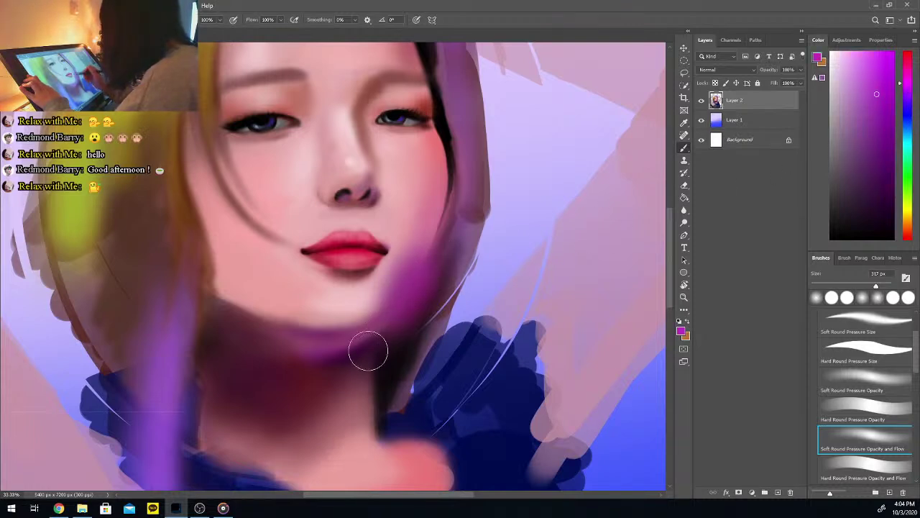
# Repaint the dark hair edge along the cheek and jaw in black with a smaller brush, reducing it to 72 px
pyautogui.click(830, 237)
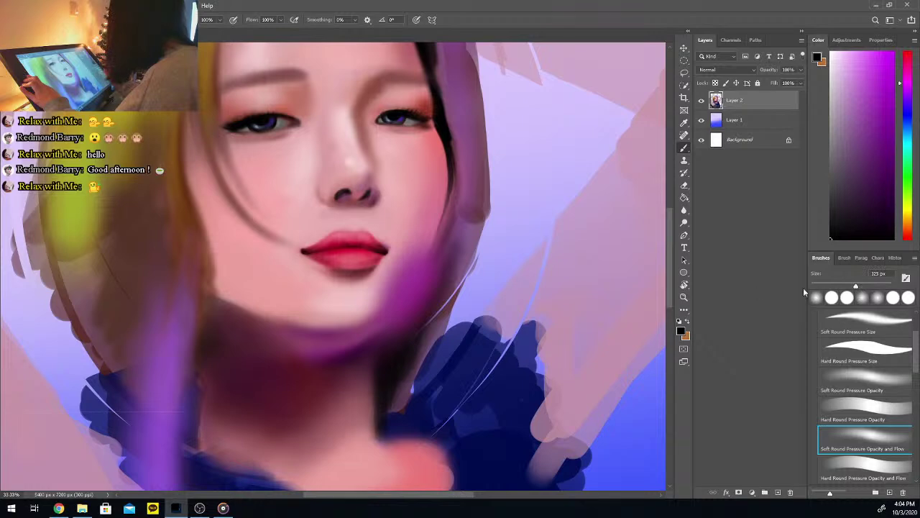
pyautogui.moveTo(442, 251)
pyautogui.mouseDown()
pyautogui.moveTo(391, 343)
pyautogui.moveTo(389, 362)
pyautogui.moveTo(439, 279)
pyautogui.moveTo(395, 420)
pyautogui.moveTo(455, 221)
pyautogui.moveTo(478, 233)
pyautogui.moveTo(451, 208)
pyautogui.moveTo(442, 238)
pyautogui.moveTo(455, 189)
pyautogui.moveTo(428, 265)
pyautogui.moveTo(439, 240)
pyautogui.mouseUp()
pyautogui.click(840, 286)
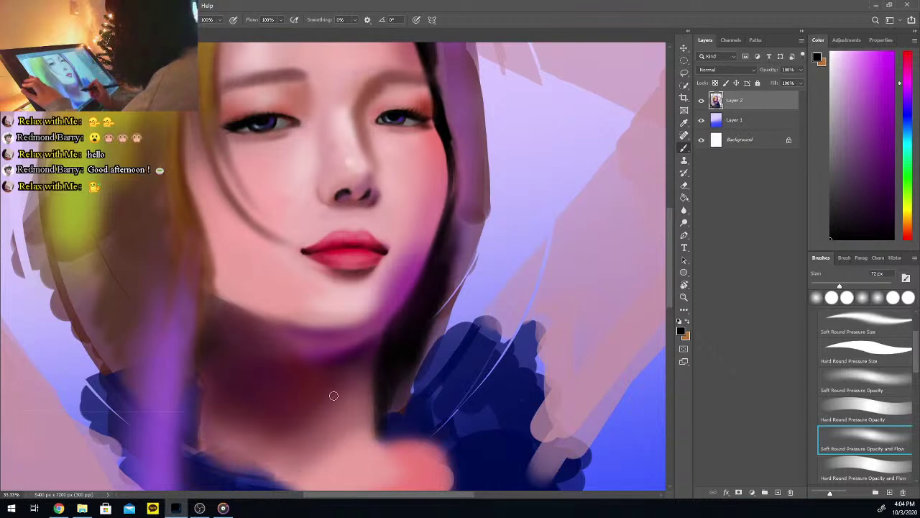
# Blend the shadow under the chin toward the neck and dark hair with sampled mauve and near-black purples
pyautogui.keyDown('alt'); pyautogui.click(363, 343); pyautogui.keyUp('alt')
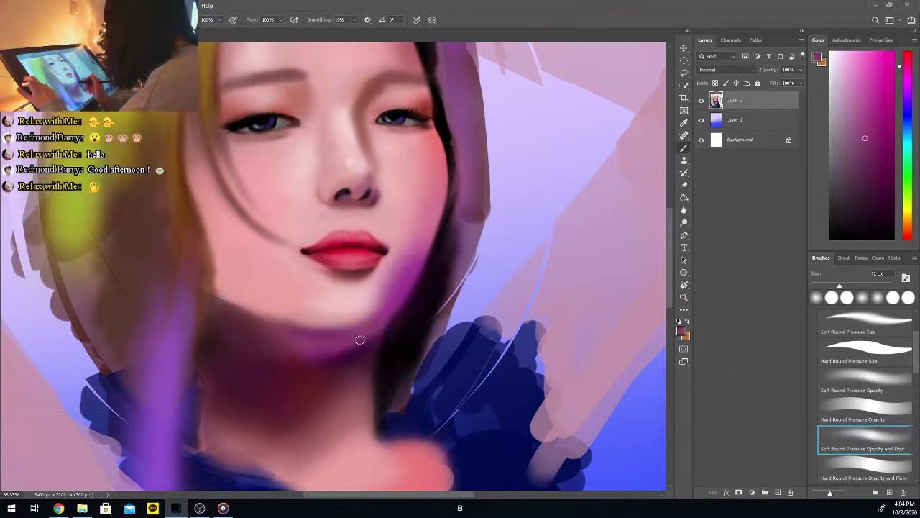
pyautogui.keyDown('alt'); pyautogui.click(379, 339); pyautogui.keyUp('alt')
pyautogui.keyDown('alt'); pyautogui.click(396, 327); pyautogui.keyUp('alt')
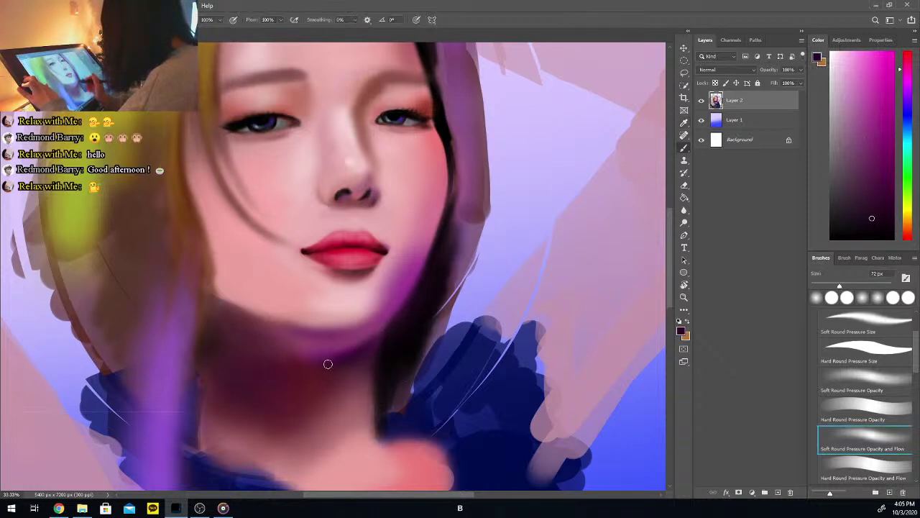
pyautogui.keyDown('alt'); pyautogui.click(365, 367); pyautogui.keyUp('alt')
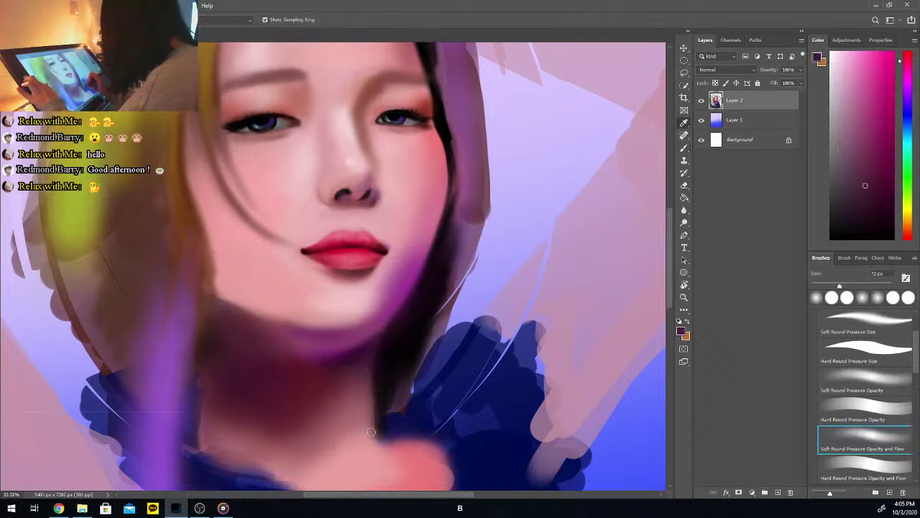
# Undo the last stroke, and blend the neck's edge beside the dark hair with sampled muted reds and skin pink
pyautogui.press('alt')
pyautogui.hotkey('ctrl', 'z')
pyautogui.keyDown('alt'); pyautogui.click(356, 399); pyautogui.keyUp('alt')
pyautogui.press('b')
pyautogui.keyDown('alt'); pyautogui.click(367, 406); pyautogui.keyUp('alt')
pyautogui.keyDown('alt'); pyautogui.click(366, 379); pyautogui.keyUp('alt')
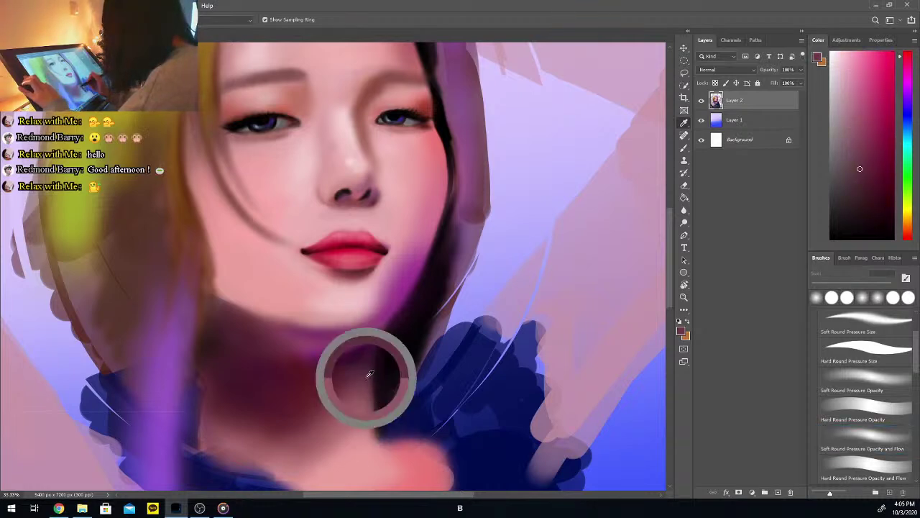
pyautogui.keyDown('alt'); pyautogui.click(370, 435); pyautogui.keyUp('alt')
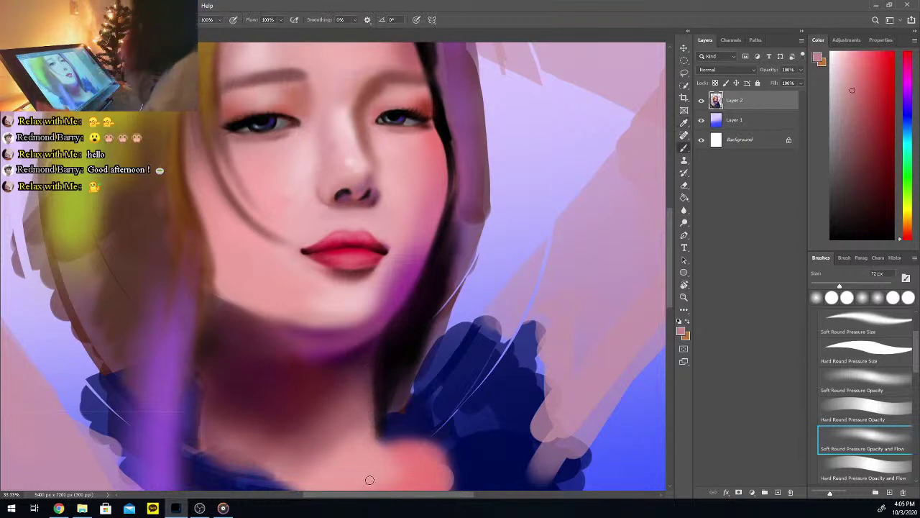
# Soften the purple light under the chin into the neck shadow with sampled dark plum tones and a 104 px brush
pyautogui.hotkey('ctrl', '-')
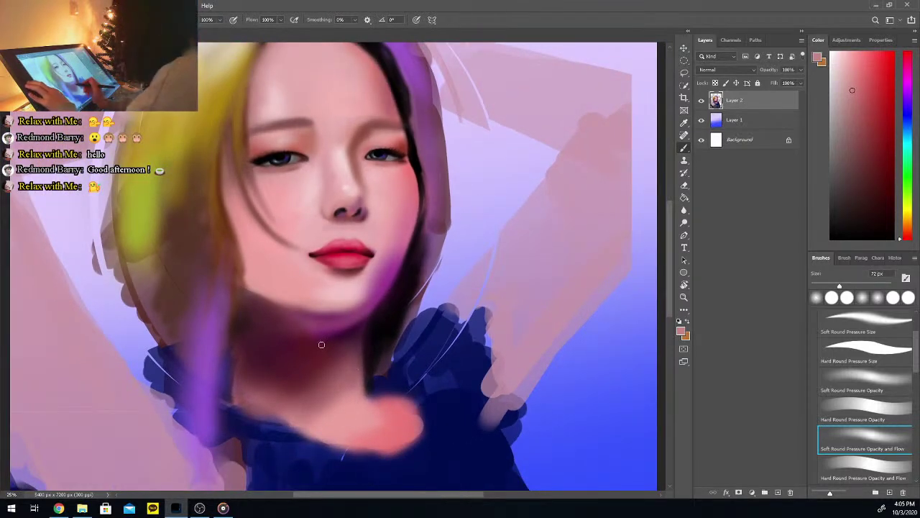
pyautogui.keyDown('alt'); pyautogui.click(343, 334); pyautogui.keyUp('alt')
pyautogui.press('b')
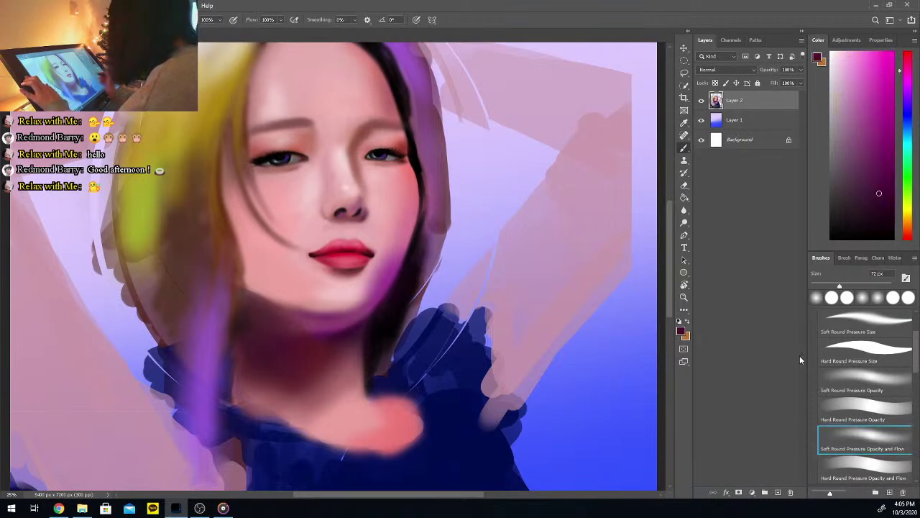
pyautogui.moveTo(839, 286); pyautogui.dragTo(851, 286)
pyautogui.press('i')
pyautogui.click(303, 321)
pyautogui.press('b')
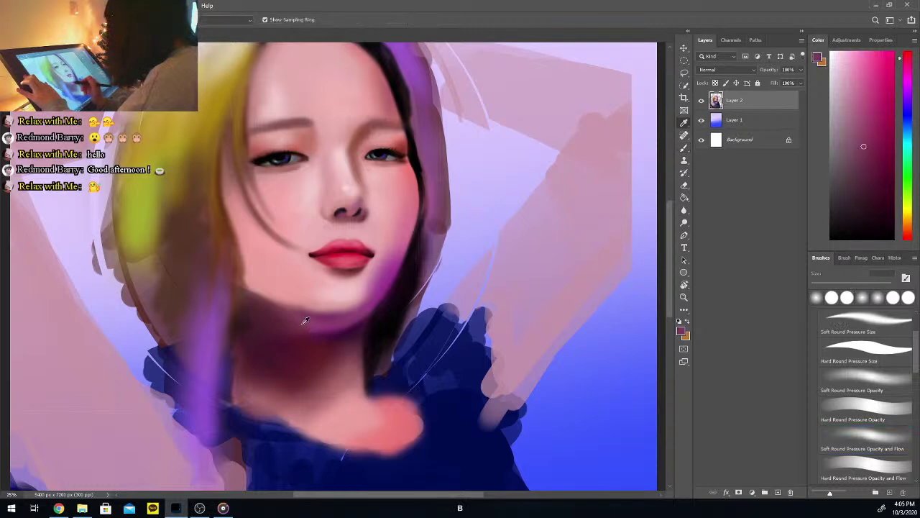
pyautogui.keyDown('alt'); pyautogui.click(272, 318); pyautogui.keyUp('alt')
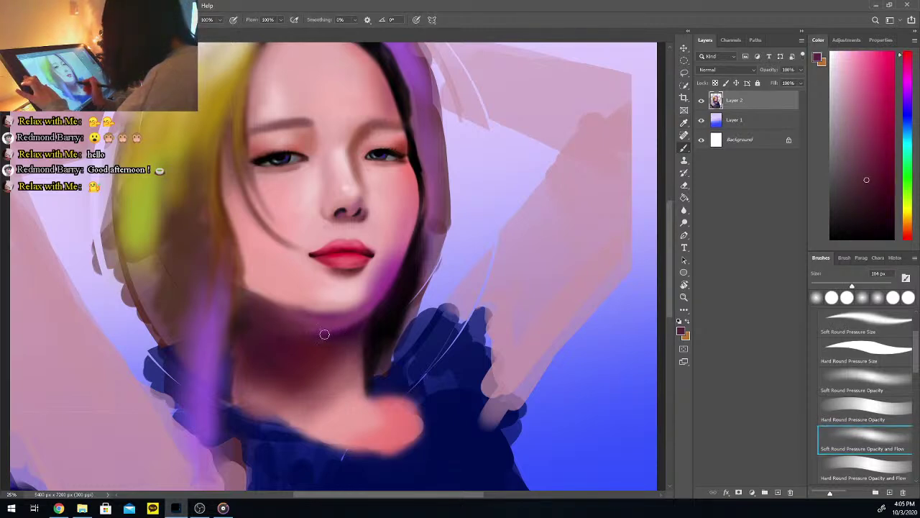
# Paint sampled skin pinks over the lower chin and the purple light beneath it with a 192 px brush
pyautogui.press('i')
pyautogui.click(347, 298)
pyautogui.click(865, 437)
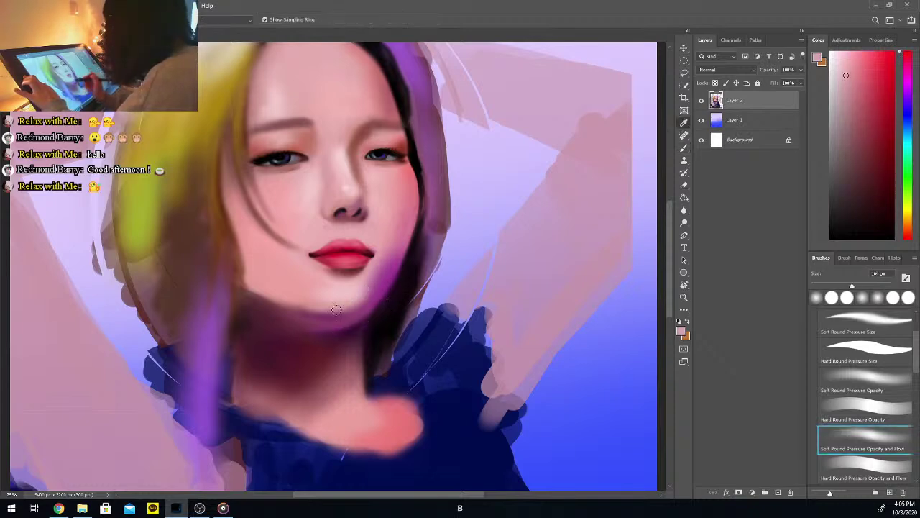
pyautogui.press('b')
pyautogui.click(869, 286)
pyautogui.press('i')
pyautogui.click(348, 298)
pyautogui.press('b')
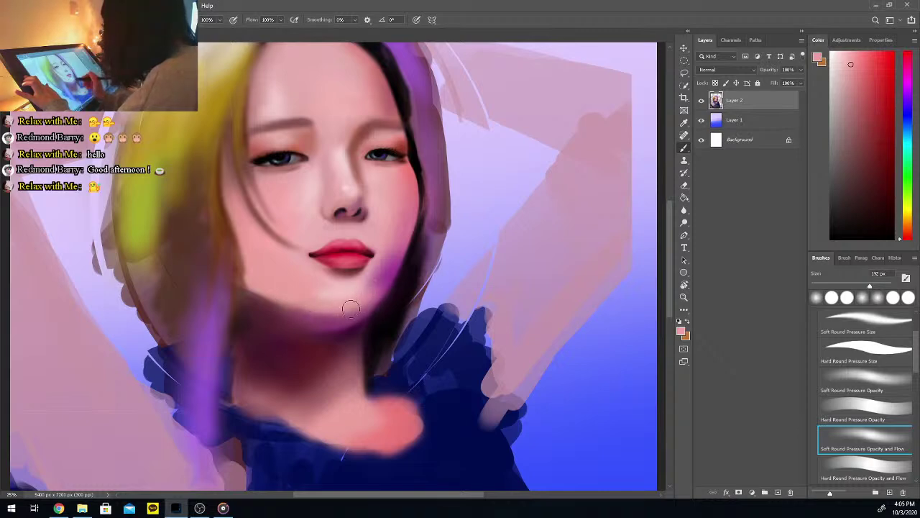
# Blend the chin and lower jaw with pink and dusty rose tones sampled from the cheek, temple, chin and jaw
pyautogui.press('i')
pyautogui.keyDown('alt'); pyautogui.click(269, 208); pyautogui.keyUp('alt')
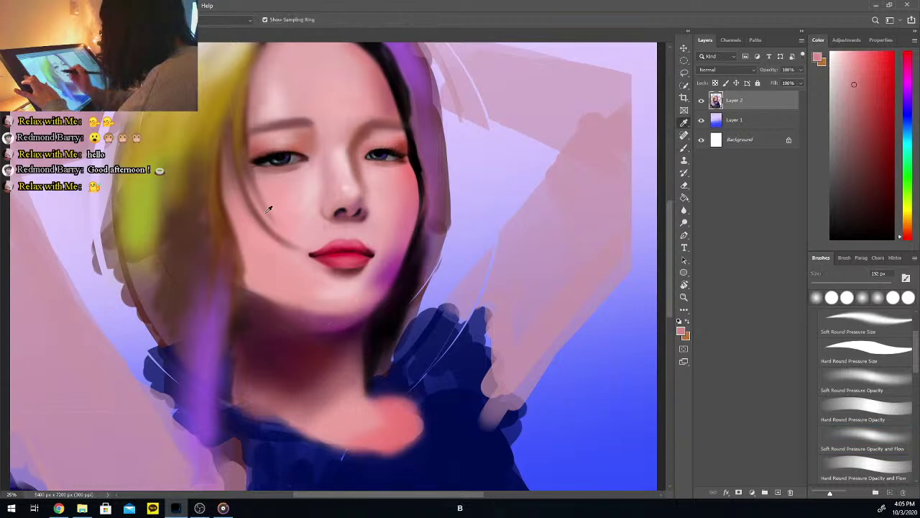
pyautogui.press('alt')
pyautogui.click(394, 113)
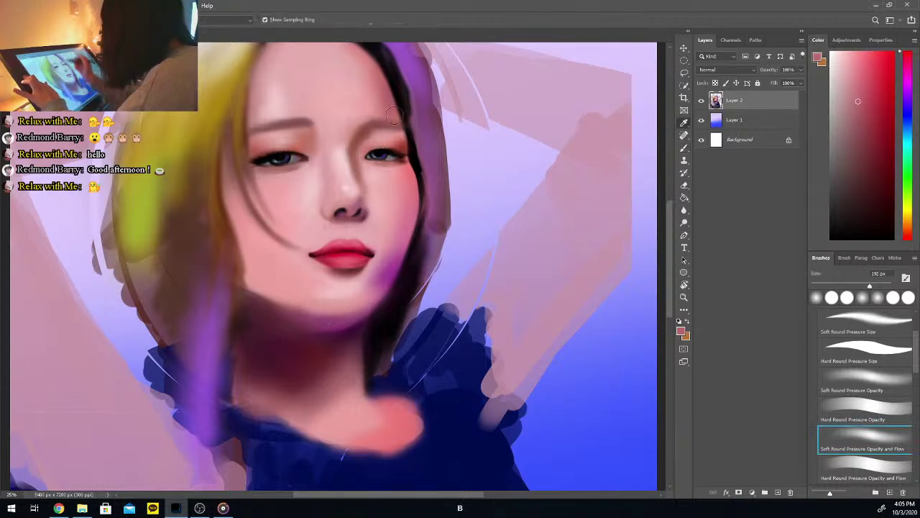
pyautogui.press('b')
pyautogui.press('i')
pyautogui.click(357, 309)
pyautogui.press('b')
pyautogui.press('i')
pyautogui.click(270, 290)
pyautogui.press('b')
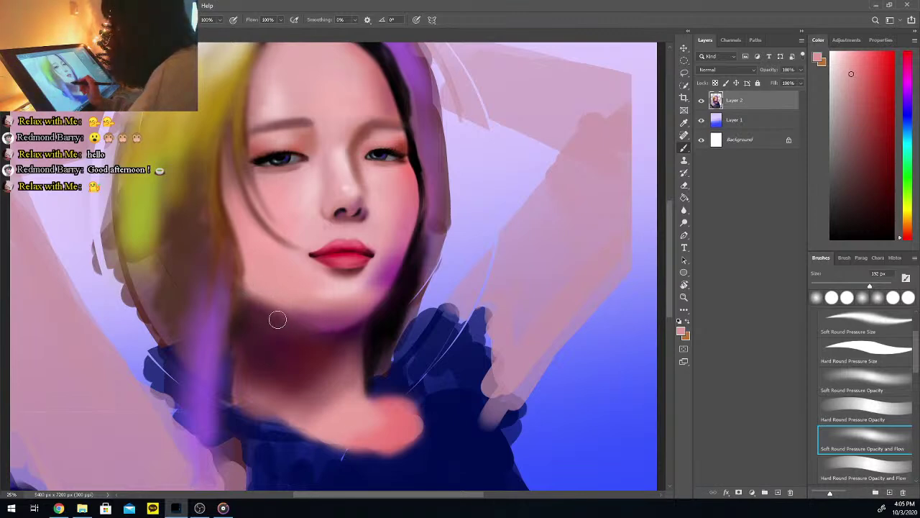
# Soften the jaw's lower edge into the neck shadow with sampled mauve and light skin pink
pyautogui.press('i')
pyautogui.click(344, 316)
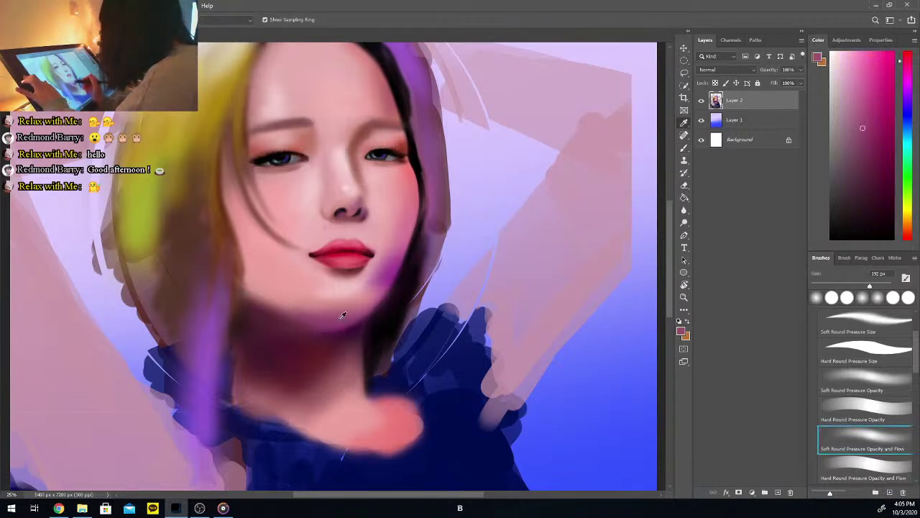
pyautogui.press('b')
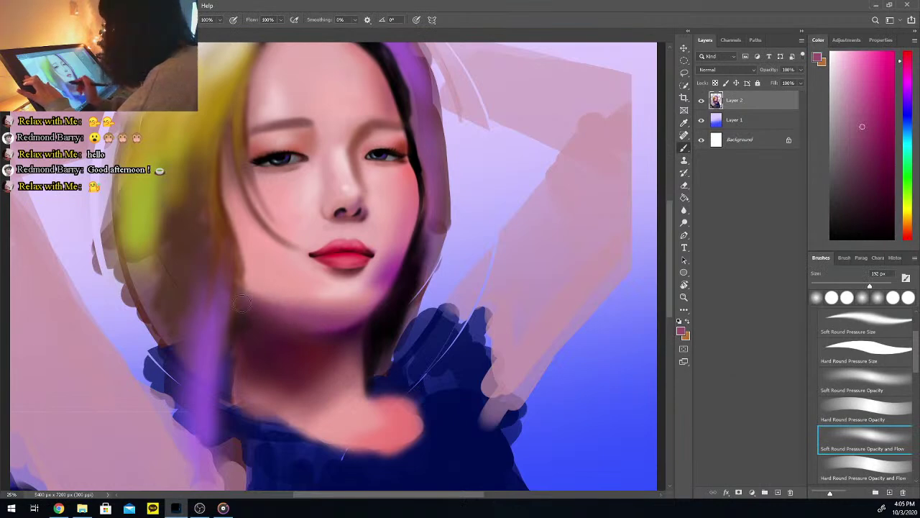
pyautogui.press('i')
pyautogui.moveTo(285, 297); pyautogui.dragTo(266, 285)
pyautogui.press('b')
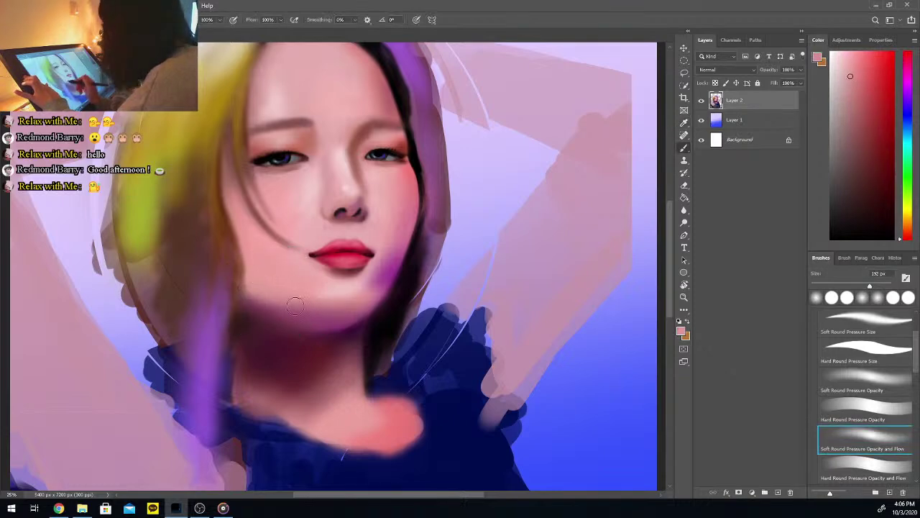
# Refine the purple-lit corner of the jaw with sampled pink and magenta, using a smaller brush
pyautogui.press('i')
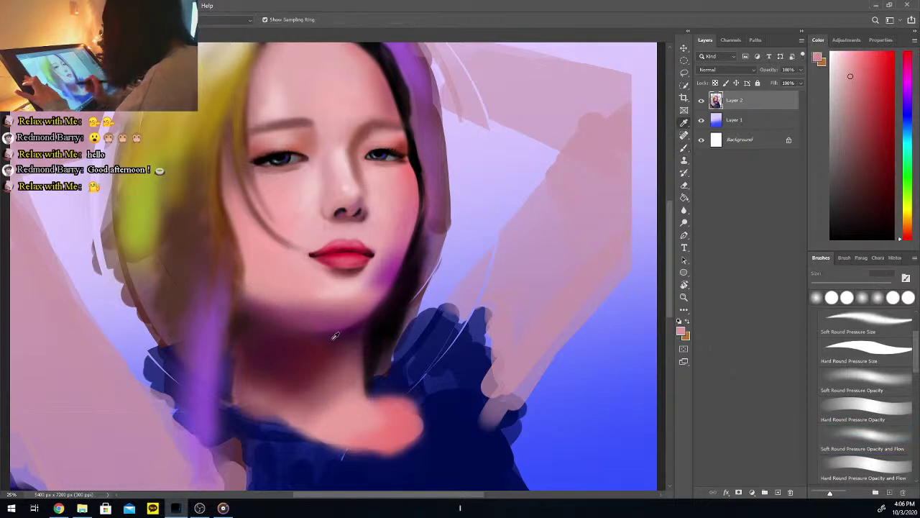
pyautogui.click(378, 264)
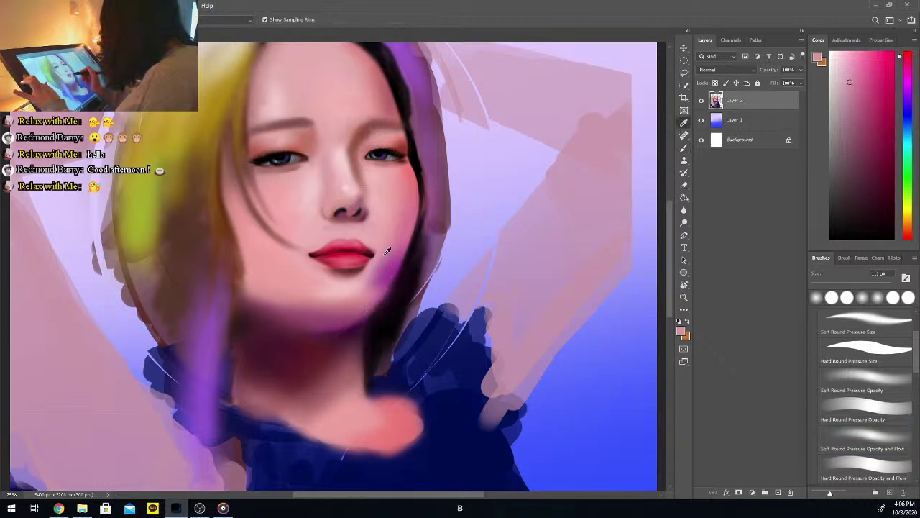
pyautogui.press('b')
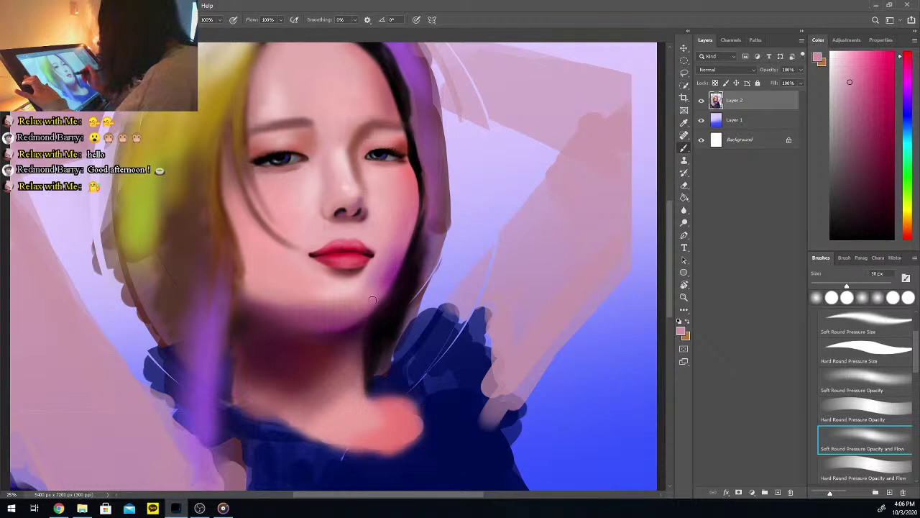
pyautogui.press('i')
pyautogui.click(391, 257)
pyautogui.press('b')
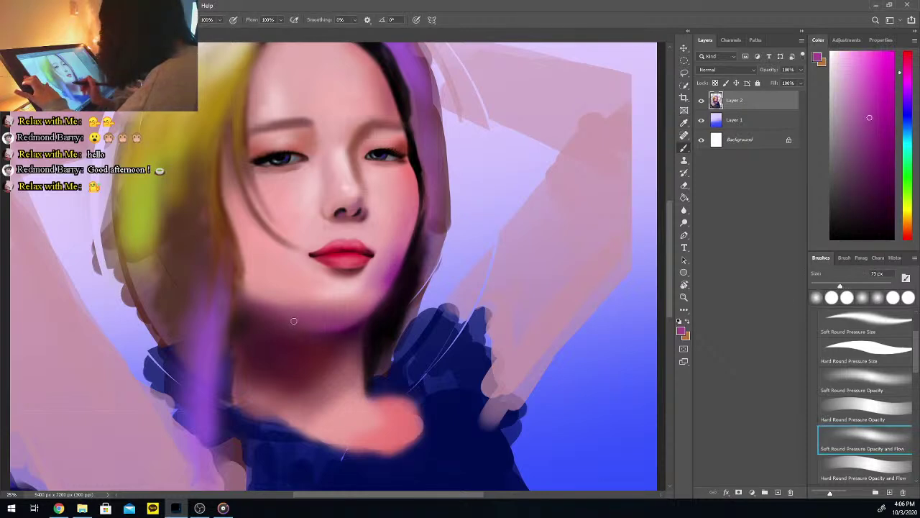
# Deepen the curve directly under the chin with dark purple and sampled plum tones
pyautogui.click(878, 172)
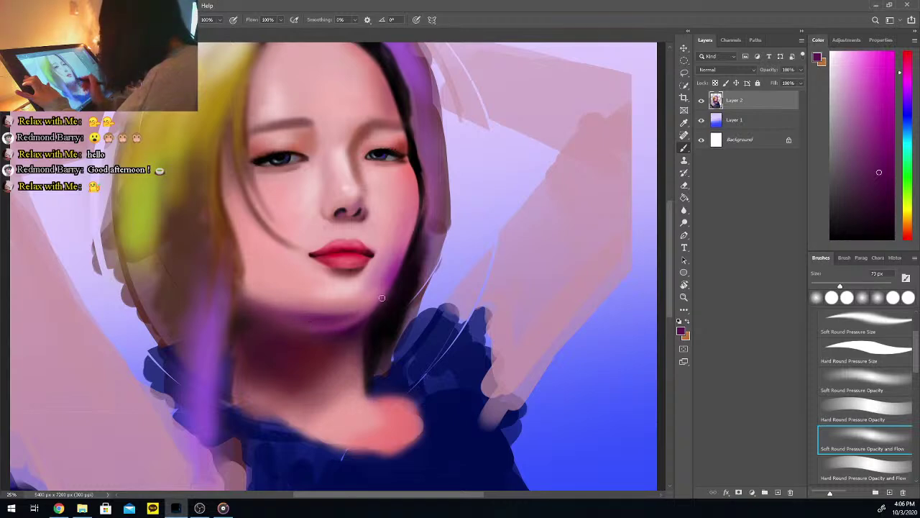
pyautogui.keyDown('alt'); pyautogui.click(312, 302); pyautogui.keyUp('alt')
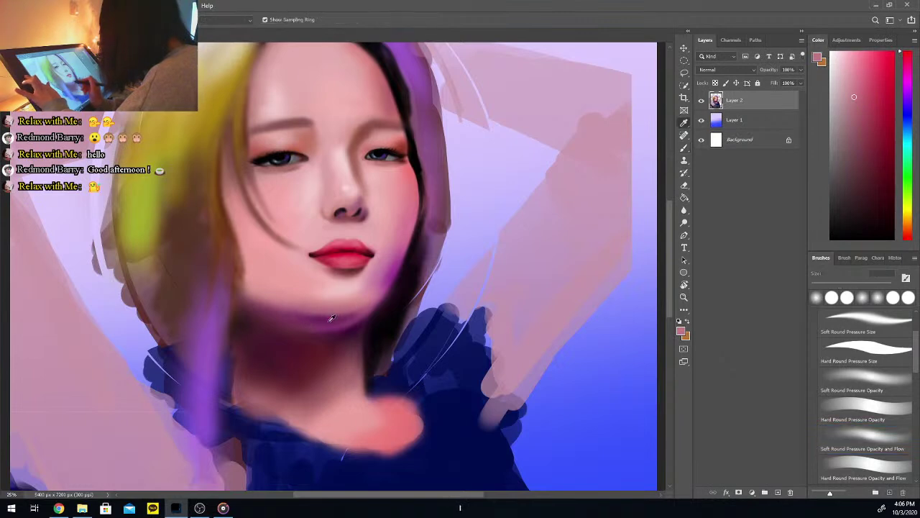
pyautogui.keyDown('alt'); pyautogui.click(332, 317); pyautogui.keyUp('alt')
pyautogui.press('b')
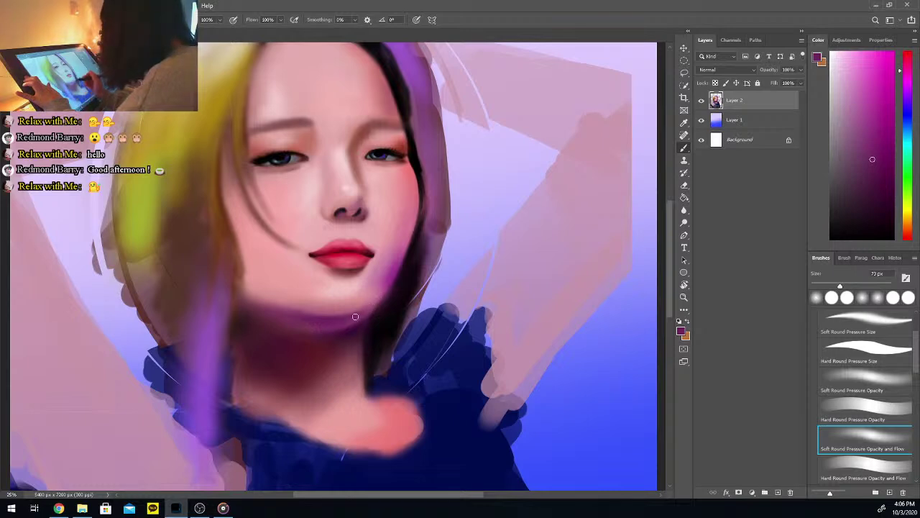
# Sharpen the chin's edge beside the dark hair with sampled near-black purple and dusty mauve
pyautogui.press('i')
pyautogui.click(389, 294)
pyautogui.press('b')
pyautogui.press('i')
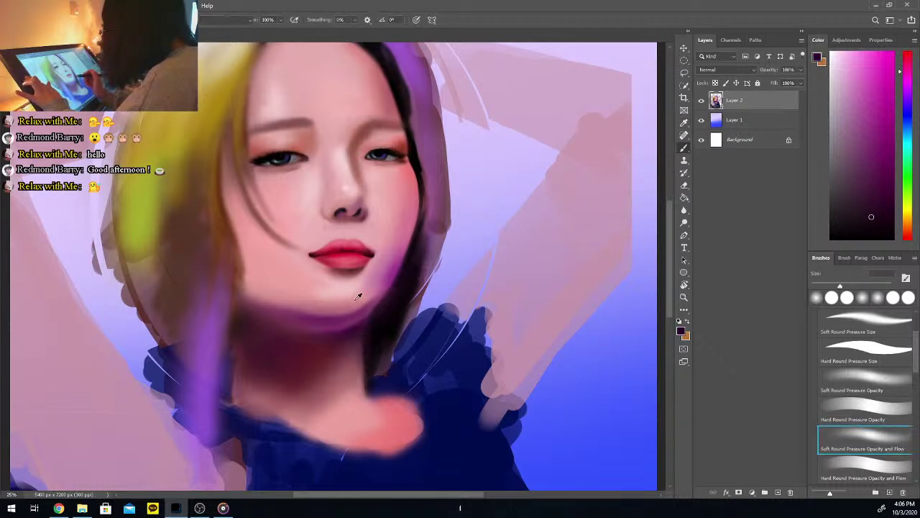
pyautogui.click(372, 299)
pyautogui.press('b')
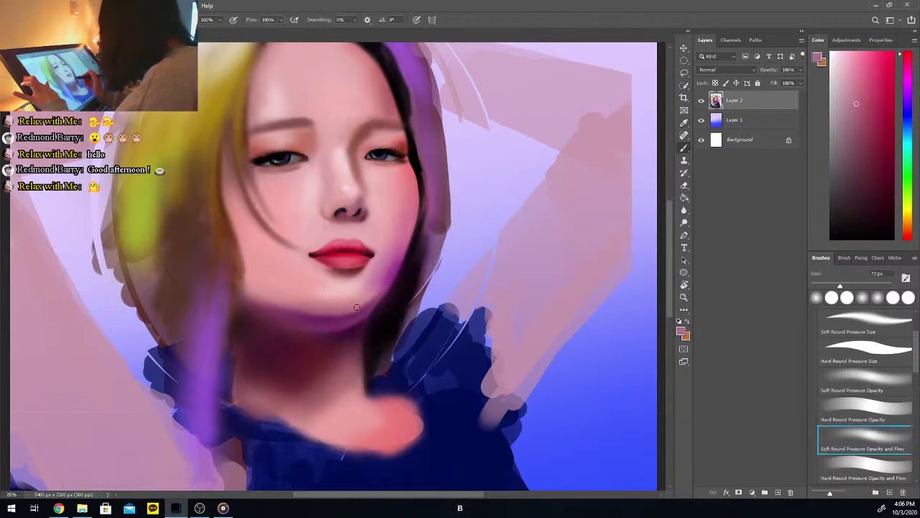
# Paint a dark plum shadow along the jawline on the yellow-hair side with a 171 px brush
pyautogui.press('i')
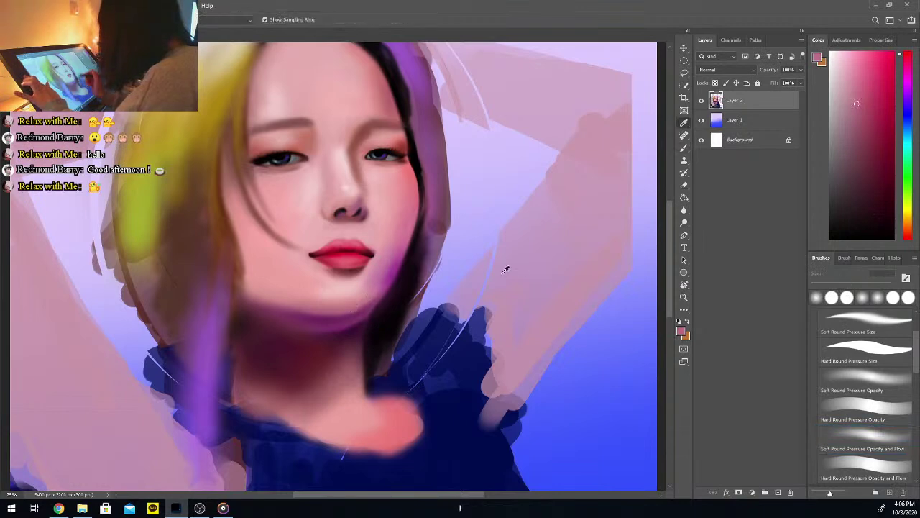
pyautogui.click(273, 311)
pyautogui.click(884, 185)
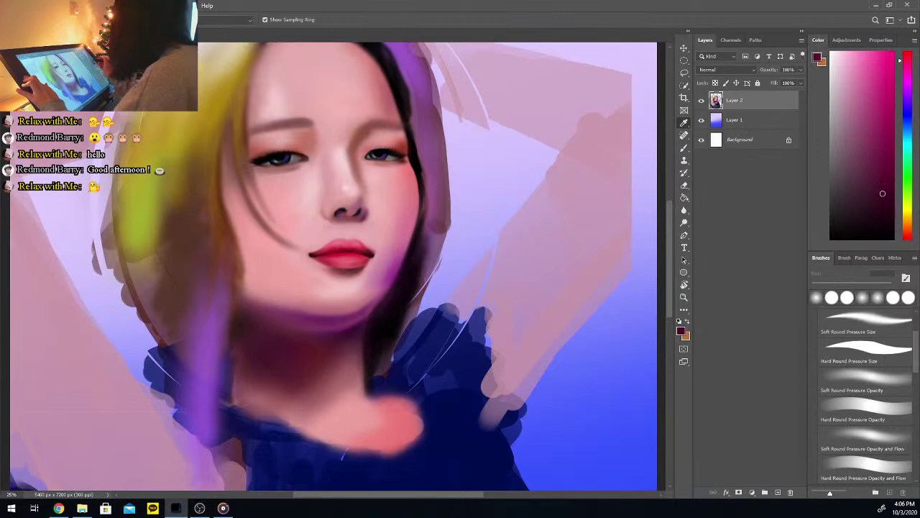
pyautogui.press('b')
pyautogui.moveTo(236, 298)
pyautogui.mouseDown()
pyautogui.moveTo(293, 325)
pyautogui.moveTo(233, 291)
pyautogui.moveTo(303, 323)
pyautogui.moveTo(229, 291)
pyautogui.moveTo(274, 309)
pyautogui.mouseUp()
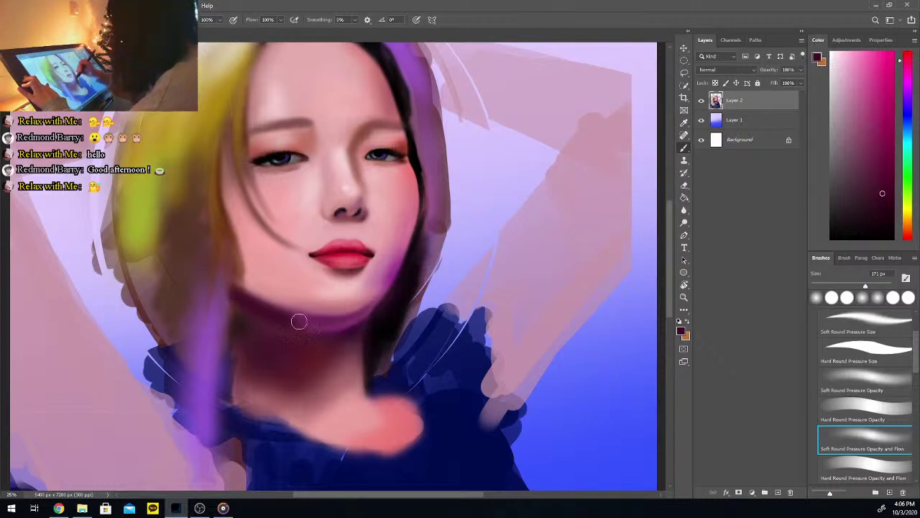
# Darken the neck shadow beneath that side of the jaw with a near-black plum
pyautogui.press('i')
pyautogui.click(248, 310)
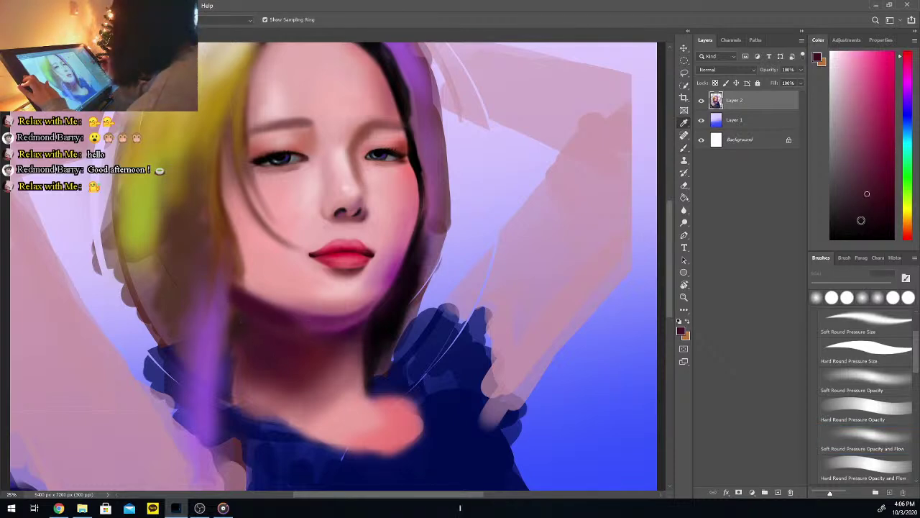
pyautogui.click(868, 217)
pyautogui.click(865, 440)
pyautogui.moveTo(267, 314)
pyautogui.mouseDown()
pyautogui.moveTo(250, 319)
pyautogui.moveTo(237, 298)
pyautogui.moveTo(285, 330)
pyautogui.mouseUp()
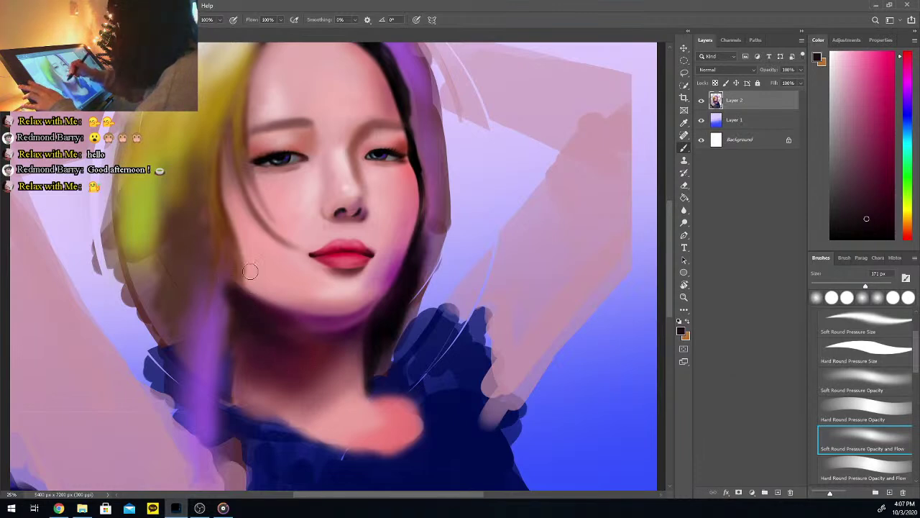
# Glaze sampled muted pink over the yellow hair's edge beside the cheek with a large brush, reducing it to 144 px
pyautogui.keyDown('alt'); pyautogui.click(384, 101); pyautogui.keyUp('alt')
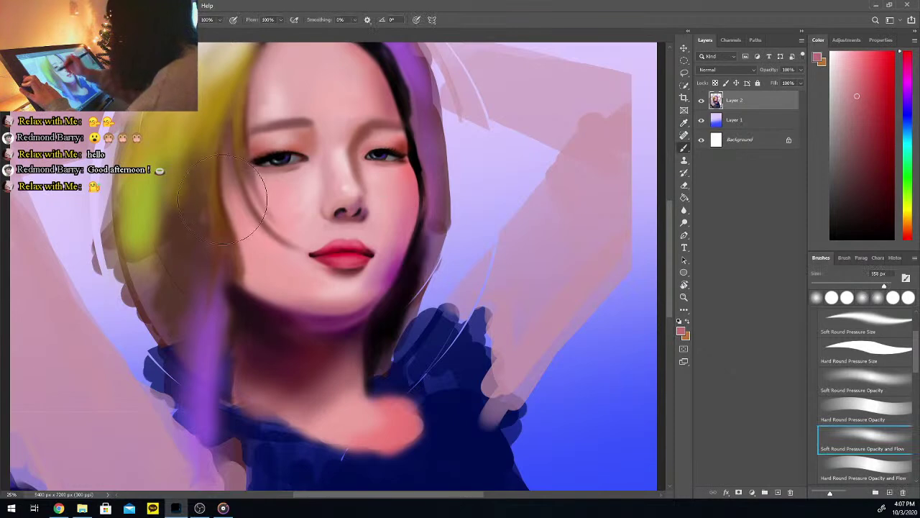
pyautogui.moveTo(875, 288); pyautogui.dragTo(860, 287)
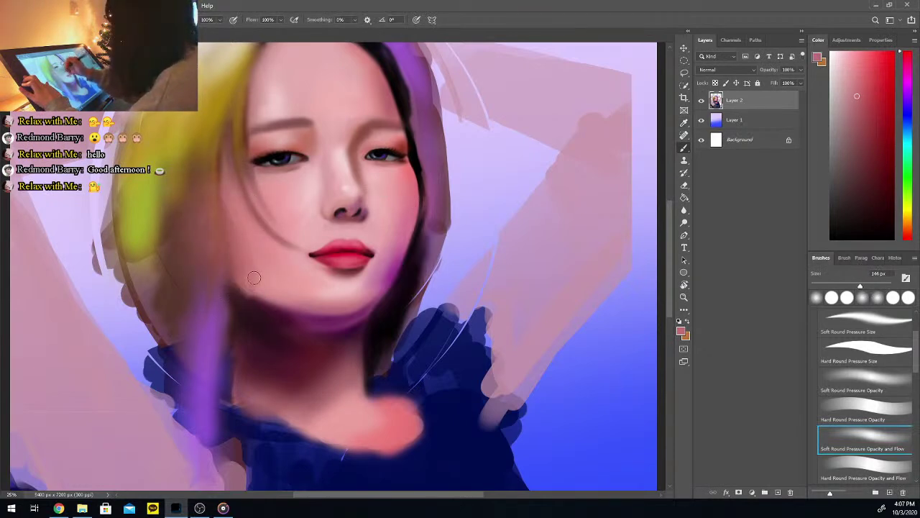
# Choose a dark orange-brown paint colour and undo the last stroke on the hair beside the cheek
pyautogui.keyDown('alt'); pyautogui.click(242, 298); pyautogui.keyUp('alt')
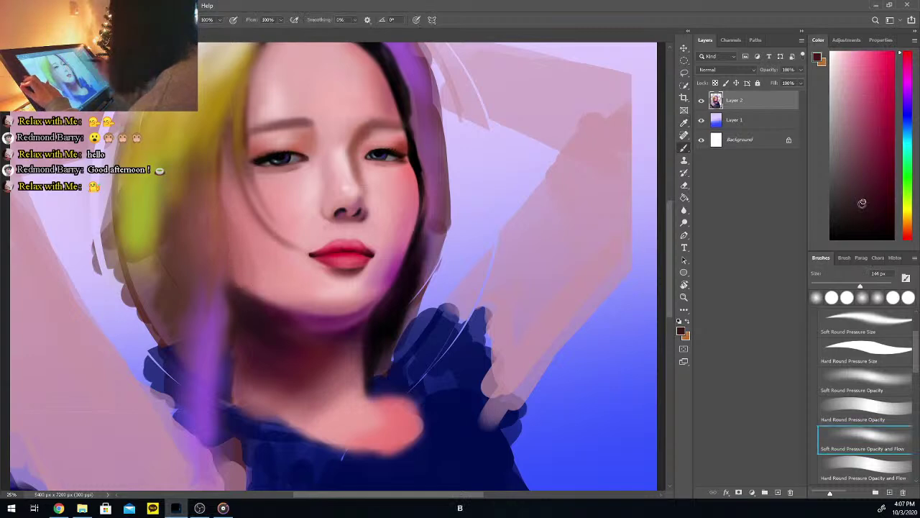
pyautogui.click(905, 209)
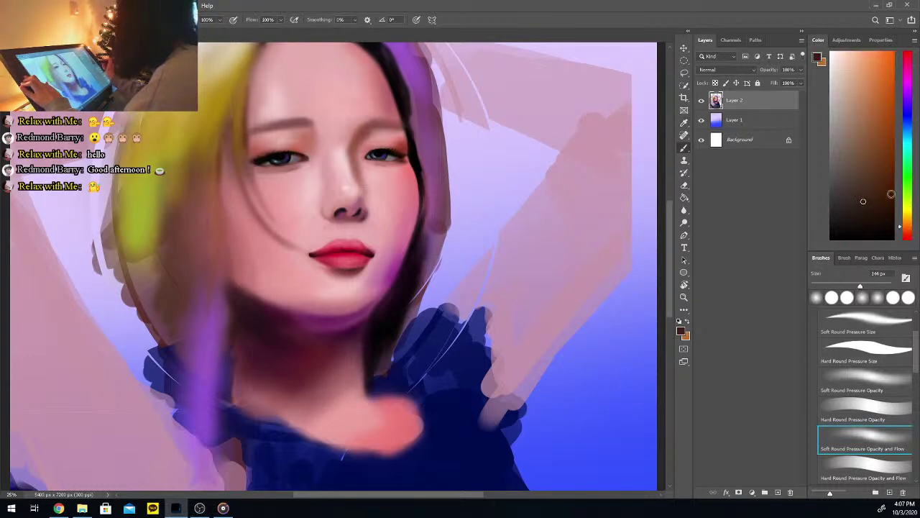
pyautogui.moveTo(861, 286); pyautogui.dragTo(878, 286)
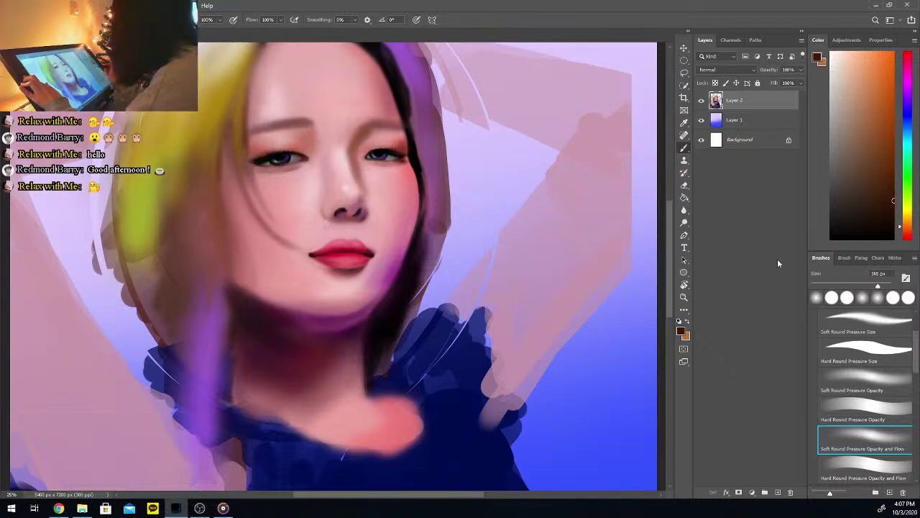
pyautogui.hotkey('ctrl', 'z')
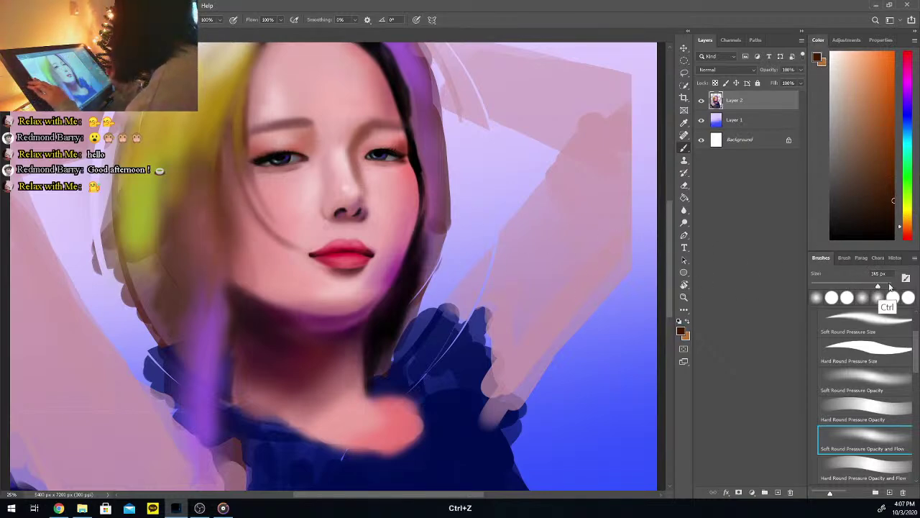
# Paint dark brown strands along the hair edge beside the cheek, down to the jaw, with a 55 px brush
pyautogui.moveTo(878, 286); pyautogui.dragTo(861, 287)
pyautogui.moveTo(227, 245); pyautogui.dragTo(217, 175)
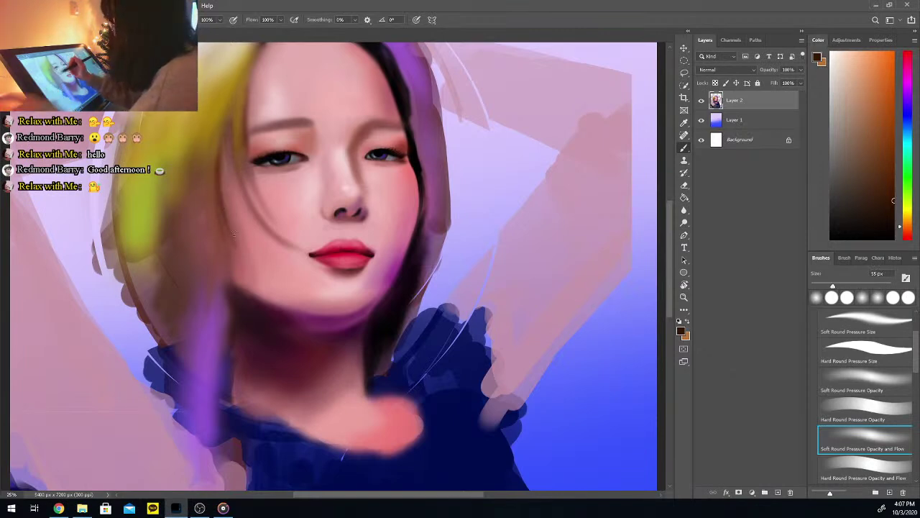
pyautogui.moveTo(218, 188); pyautogui.dragTo(234, 298)
pyautogui.moveTo(227, 251); pyautogui.dragTo(231, 318)
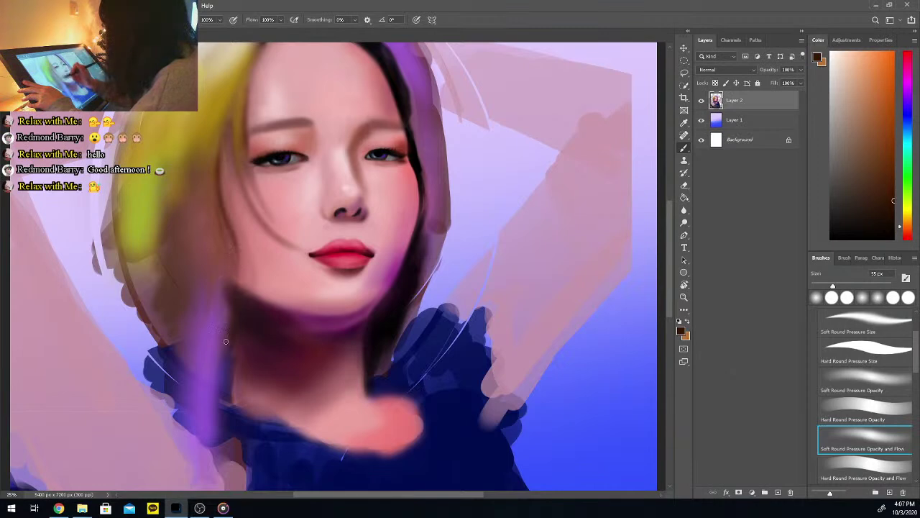
pyautogui.moveTo(230, 247)
pyautogui.mouseDown()
pyautogui.moveTo(235, 270)
pyautogui.moveTo(215, 180)
pyautogui.mouseUp()
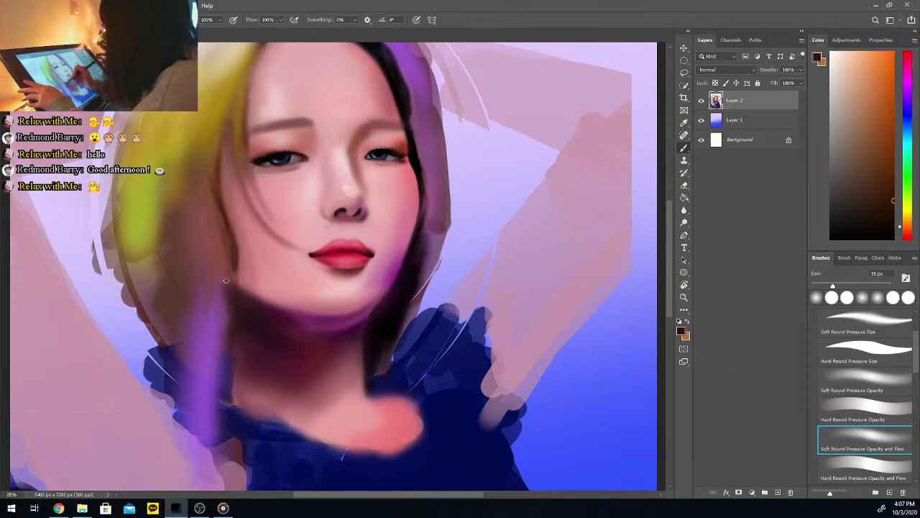
pyautogui.moveTo(226, 248); pyautogui.dragTo(229, 327)
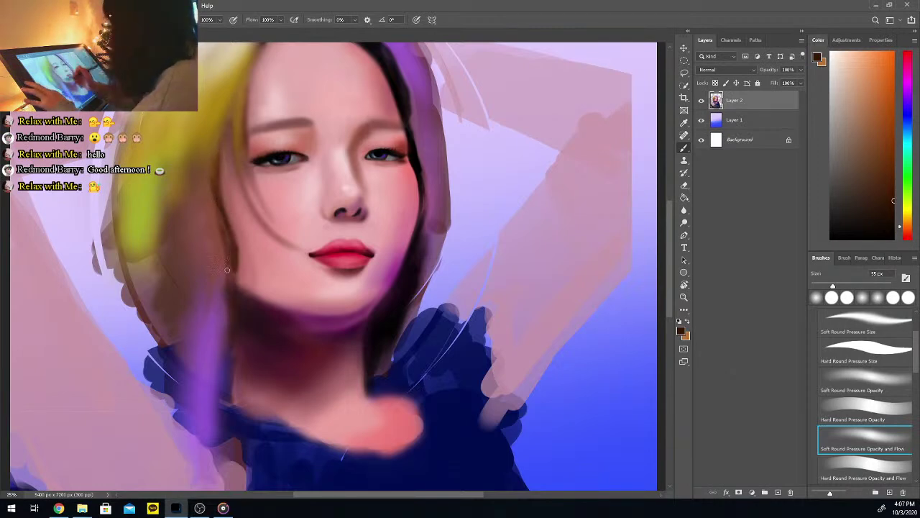
# Thicken the hair edge from the temple to the jaw with a slightly redder dark brown and a larger brush
pyautogui.click(909, 230)
pyautogui.moveTo(210, 186); pyautogui.dragTo(224, 244)
pyautogui.moveTo(213, 170); pyautogui.dragTo(220, 220)
pyautogui.moveTo(218, 153); pyautogui.dragTo(216, 195)
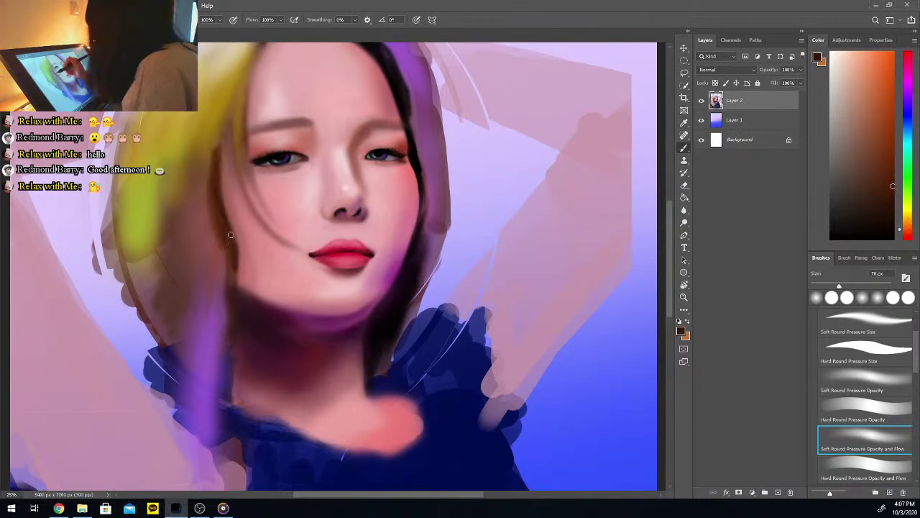
pyautogui.moveTo(216, 164)
pyautogui.mouseDown()
pyautogui.moveTo(238, 245)
pyautogui.moveTo(231, 226)
pyautogui.moveTo(234, 303)
pyautogui.mouseUp()
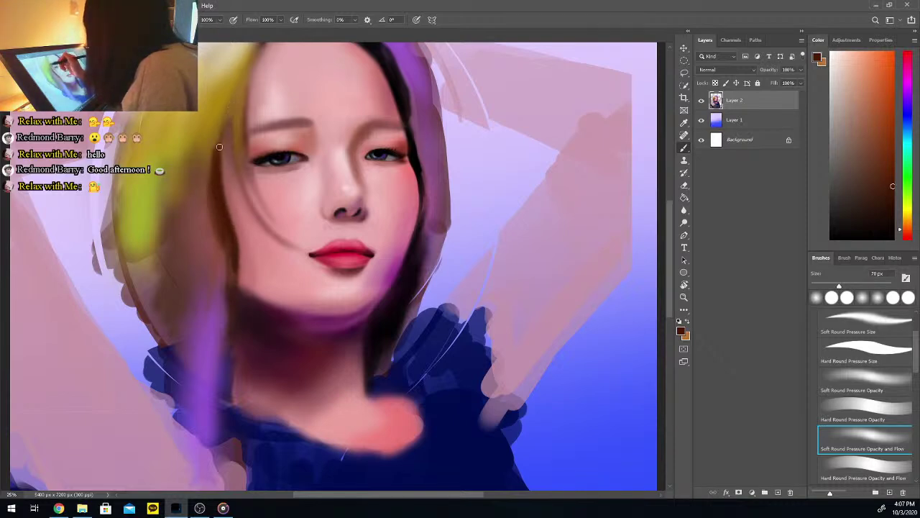
pyautogui.moveTo(222, 140)
pyautogui.mouseDown()
pyautogui.moveTo(240, 239)
pyautogui.moveTo(220, 168)
pyautogui.mouseUp()
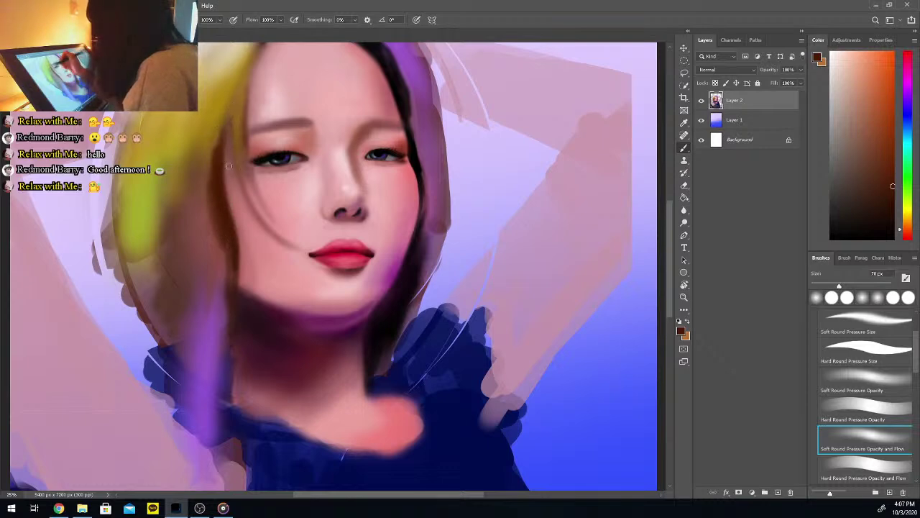
# Paint dark yellow strands, sampled from the hair, along the brown hair edge from the temple down to the jaw
pyautogui.keyDown('alt'); pyautogui.click(213, 123); pyautogui.keyUp('alt')
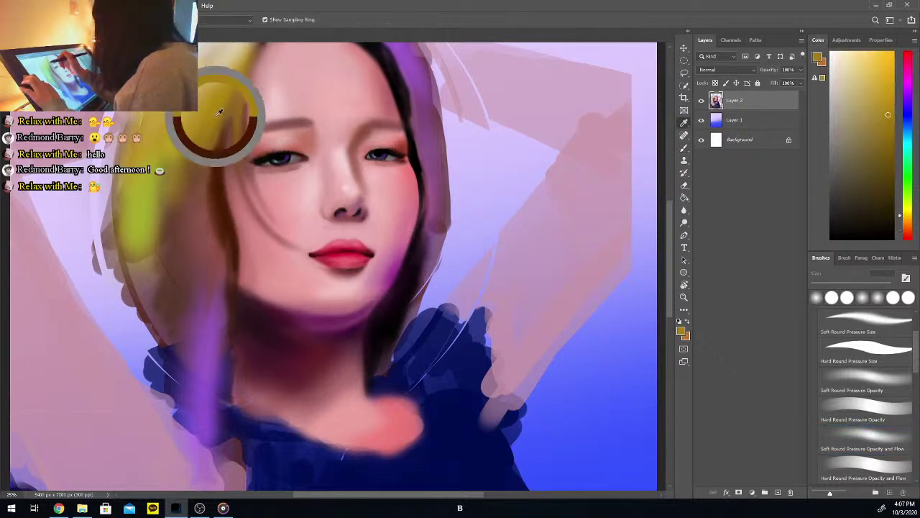
pyautogui.press('b')
pyautogui.moveTo(230, 112); pyautogui.dragTo(220, 201)
pyautogui.moveTo(218, 139)
pyautogui.mouseDown()
pyautogui.moveTo(246, 257)
pyautogui.moveTo(212, 147)
pyautogui.moveTo(237, 269)
pyautogui.mouseUp()
pyautogui.moveTo(233, 221); pyautogui.dragTo(238, 269)
# Deepen the hair edge beside the cheek down to the jaw with sampled dark brown, ending by sampling the maroon jaw shadow
pyautogui.press('i')
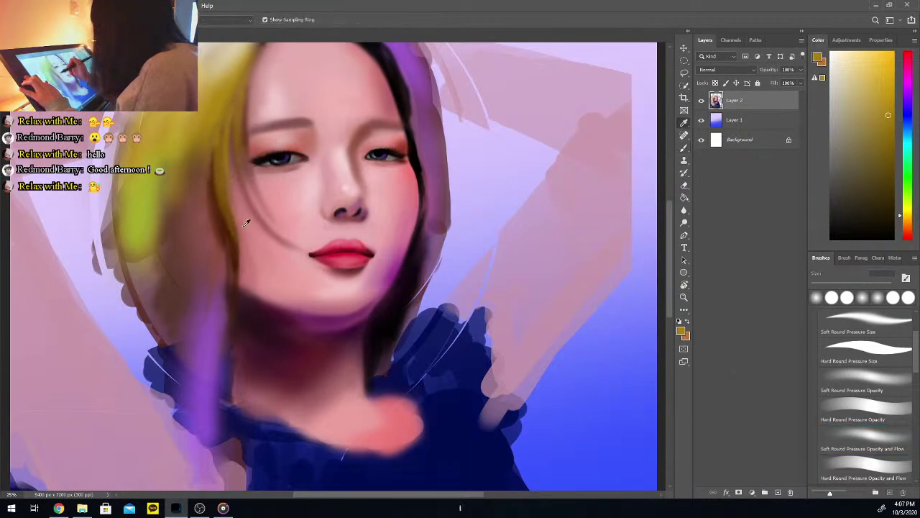
pyautogui.keyDown('alt'); pyautogui.click(234, 251); pyautogui.keyUp('alt')
pyautogui.press('b')
pyautogui.moveTo(235, 213)
pyautogui.mouseDown()
pyautogui.moveTo(239, 261)
pyautogui.moveTo(231, 168)
pyautogui.mouseUp()
pyautogui.moveTo(234, 232); pyautogui.dragTo(242, 280)
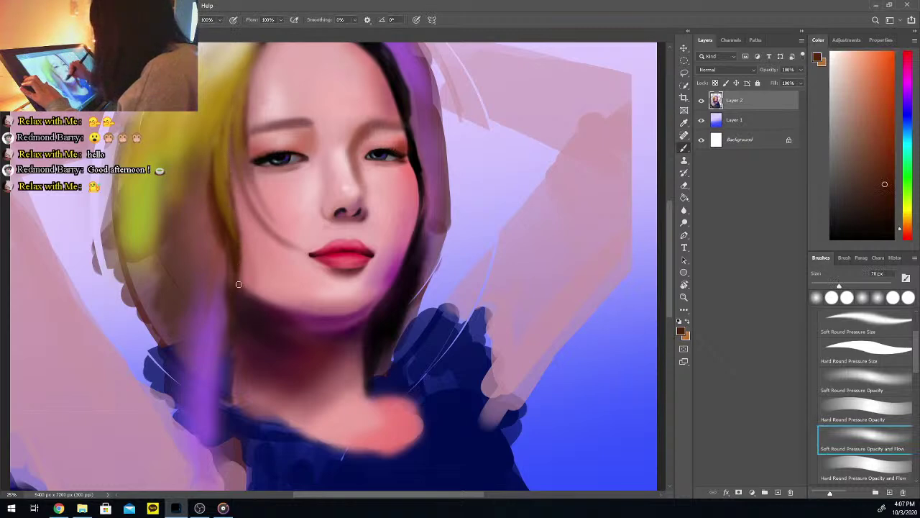
pyautogui.keyDown('alt'); pyautogui.click(243, 294); pyautogui.keyUp('alt')
pyautogui.press('b')
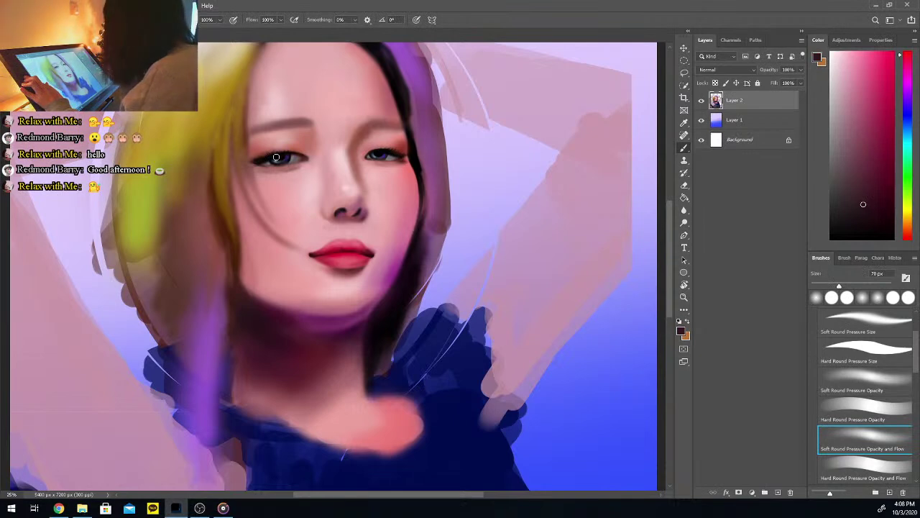
# Paint a round peach-orange pearl earring at the jaw edge beside the black hair with a 111 px brush
pyautogui.press('i')
pyautogui.click(443, 223)
pyautogui.click(390, 215)
pyautogui.press('b')
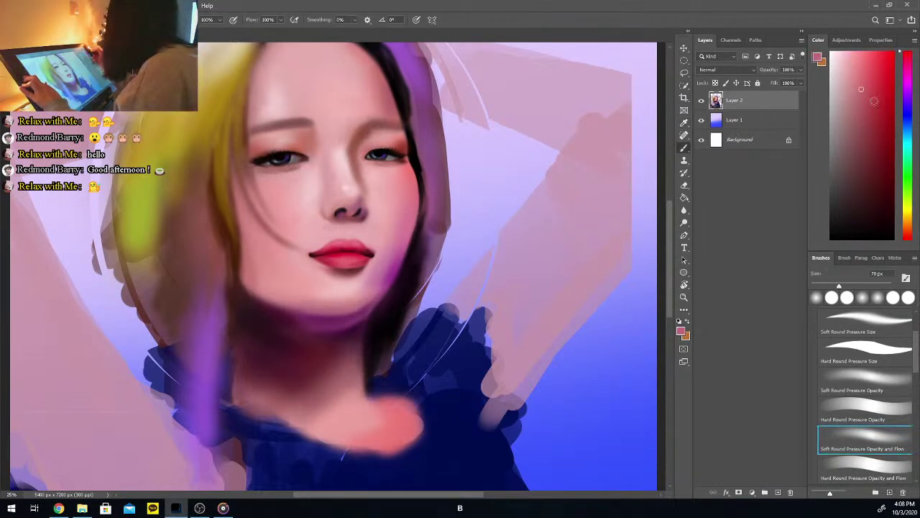
pyautogui.moveTo(843, 289); pyautogui.dragTo(854, 287)
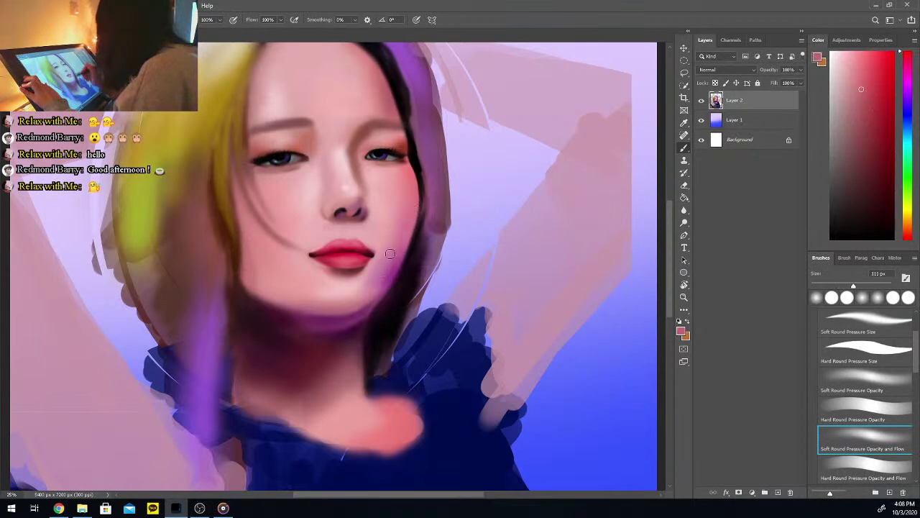
pyautogui.click(861, 117)
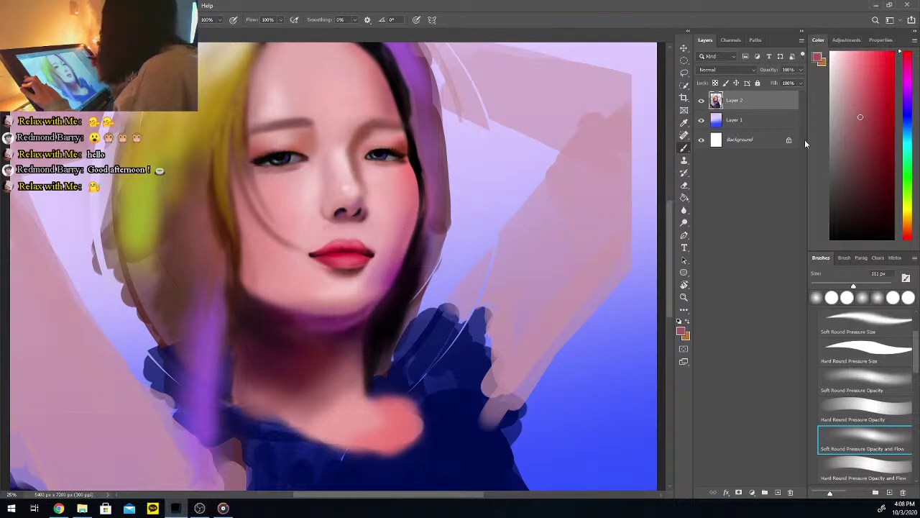
pyautogui.click(910, 220)
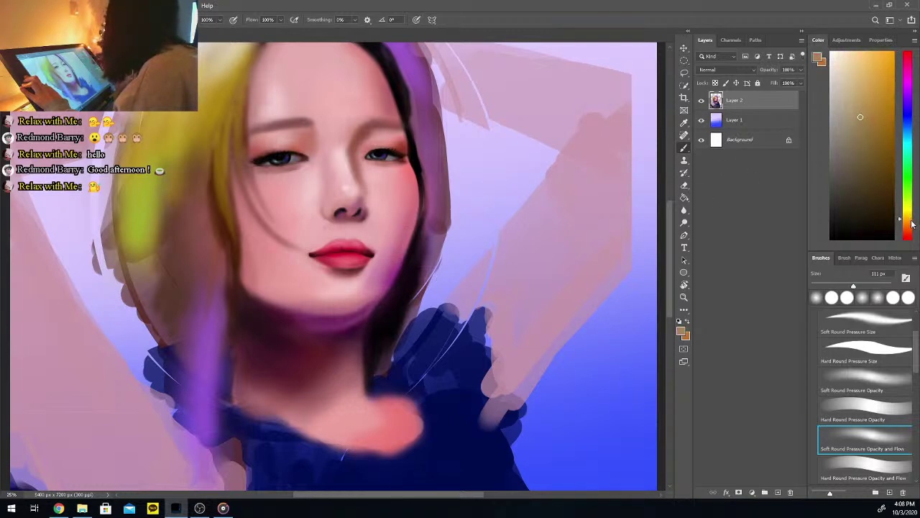
pyautogui.moveTo(910, 224); pyautogui.dragTo(909, 229)
pyautogui.click(908, 229)
pyautogui.click(908, 230)
pyautogui.moveTo(855, 79); pyautogui.dragTo(859, 75)
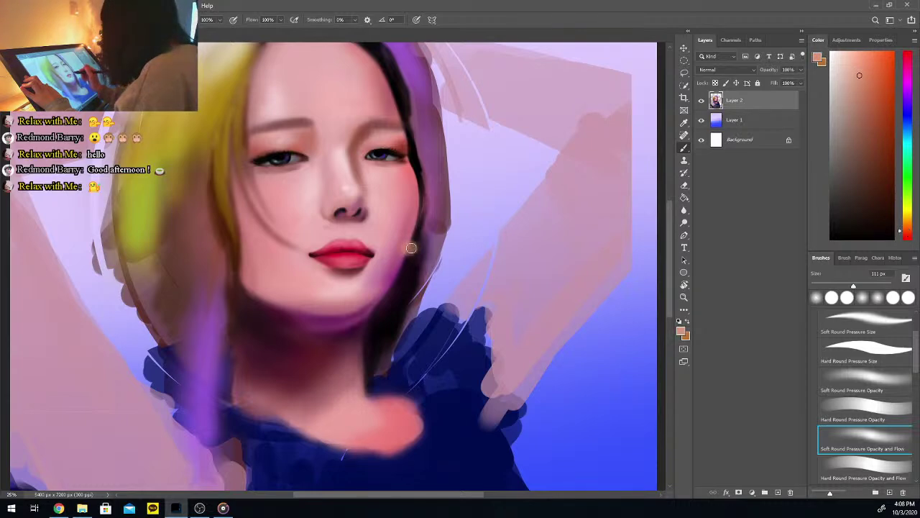
pyautogui.moveTo(410, 246); pyautogui.dragTo(417, 248)
# Shade the pearl earring with medium brown and add a pale peach highlight to it
pyautogui.click(866, 133)
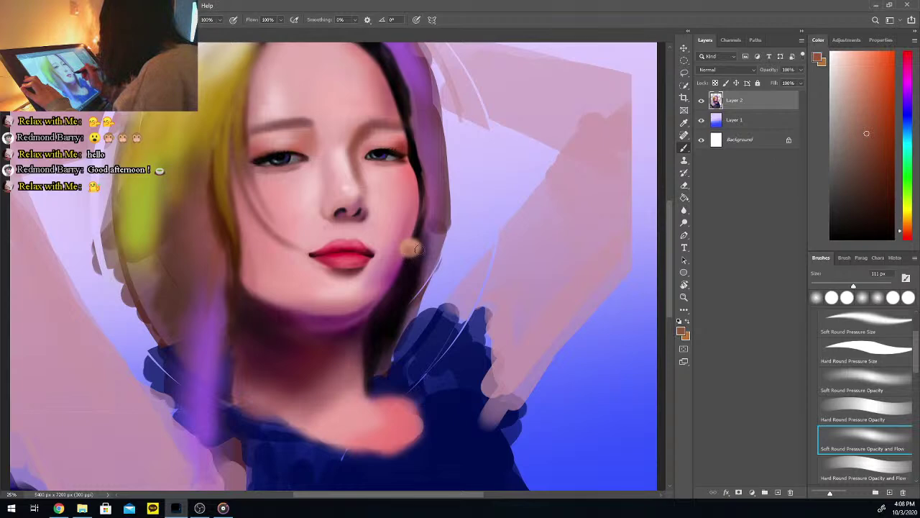
pyautogui.click(850, 99)
pyautogui.click(845, 64)
pyautogui.moveTo(406, 245); pyautogui.dragTo(410, 244)
# Sample the pink skin beside the pearl, mute it slightly and reduce the brush to 82 px
pyautogui.click(888, 219)
pyautogui.press('i')
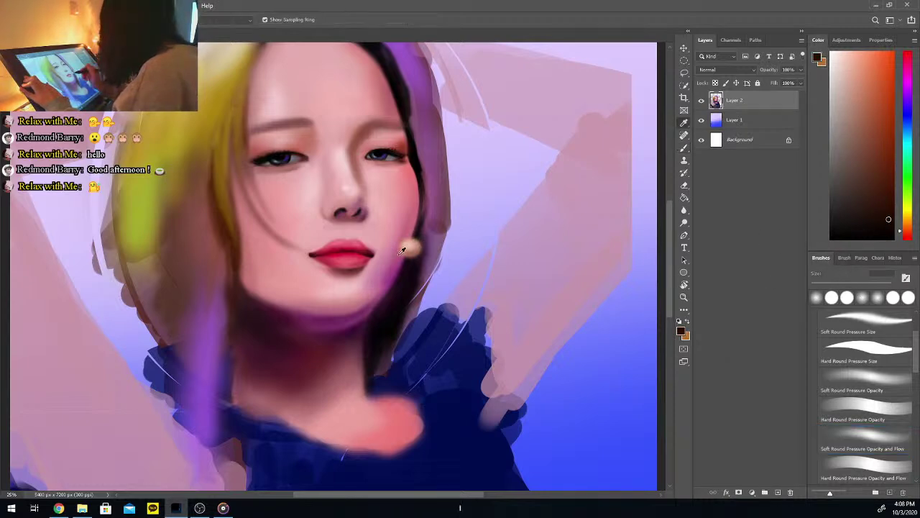
pyautogui.click(404, 253)
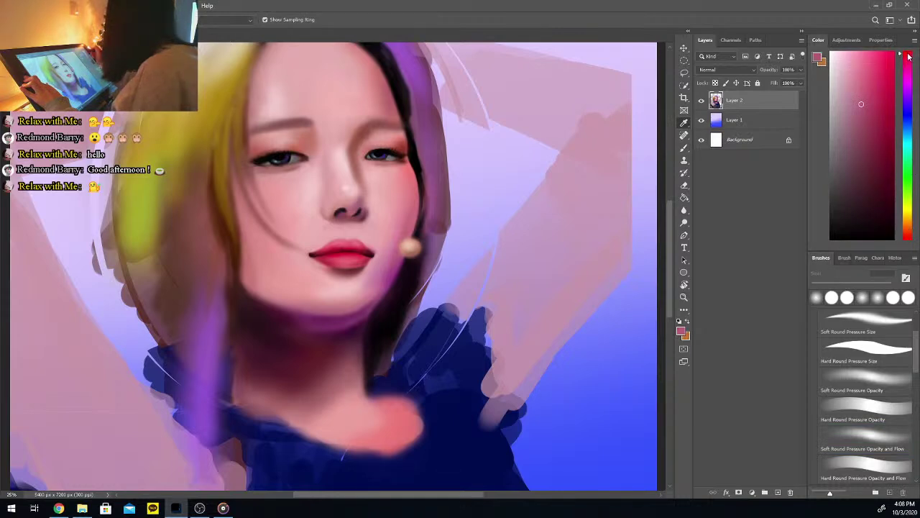
pyautogui.click(867, 104)
pyautogui.click(860, 110)
pyautogui.press('b')
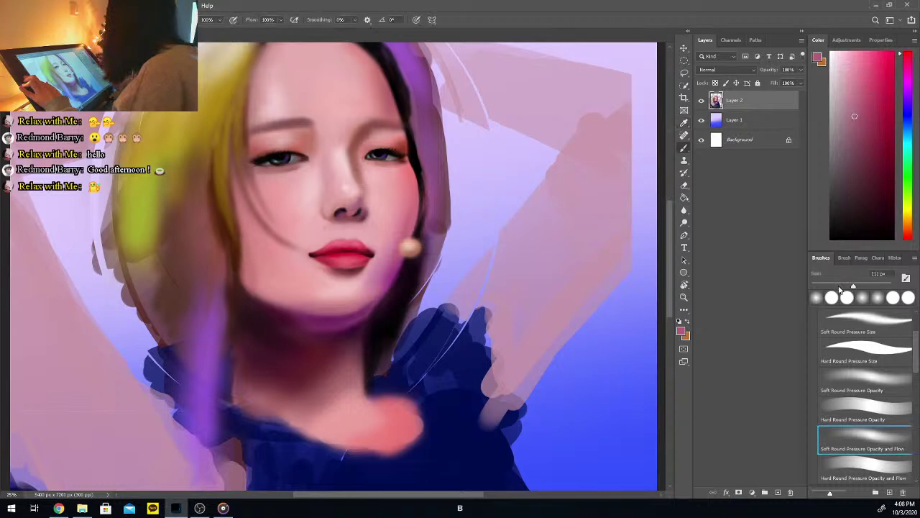
pyautogui.moveTo(846, 286); pyautogui.dragTo(843, 287)
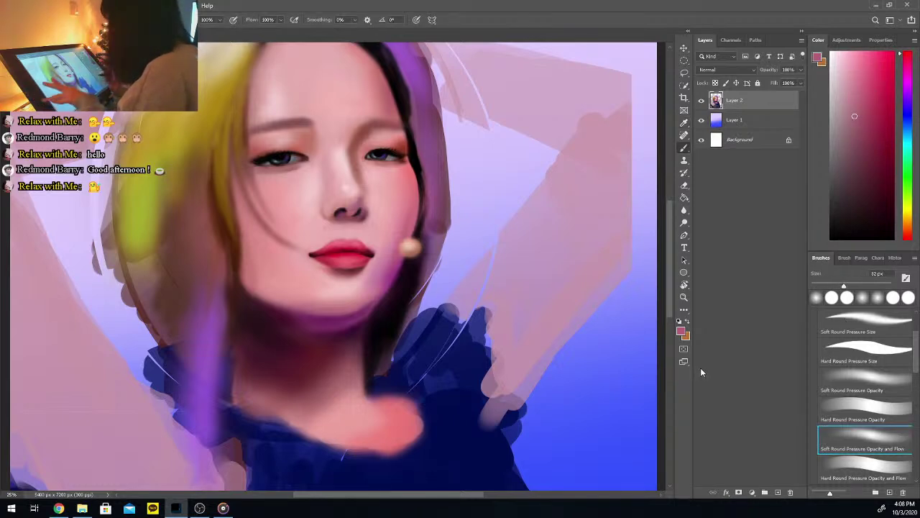
# Paint a black shadow around the pearl's lower edge next to the cheek with a 41 px brush
pyautogui.hotkey('ctrl', '+')
pyautogui.hotkey('ctrl', '+')
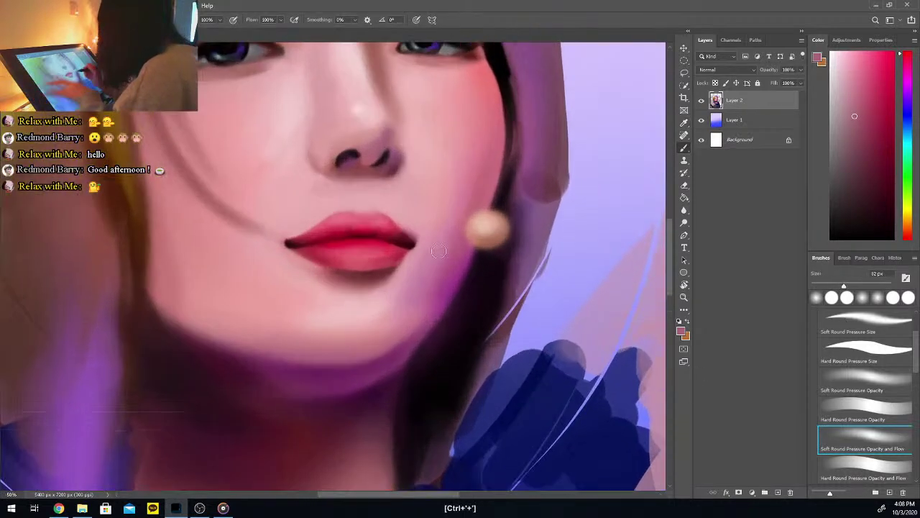
pyautogui.moveTo(844, 229); pyautogui.dragTo(813, 247)
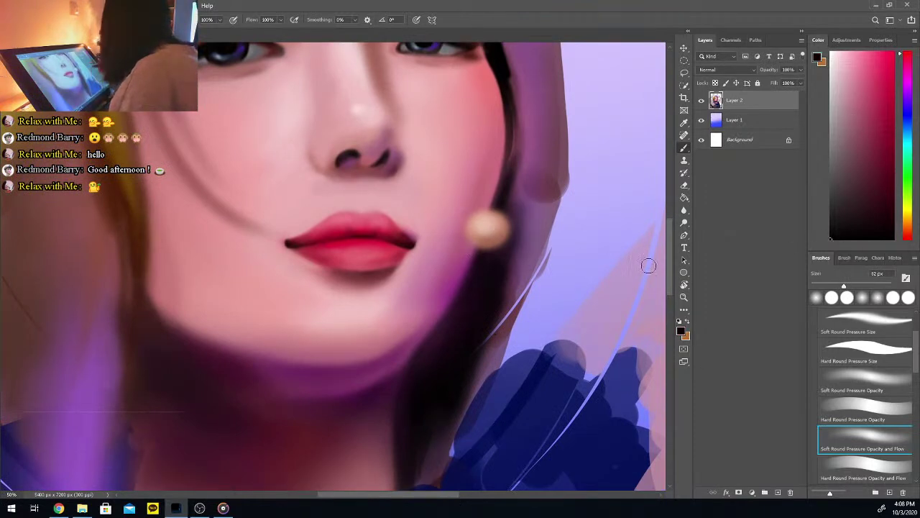
pyautogui.moveTo(833, 288); pyautogui.dragTo(826, 288)
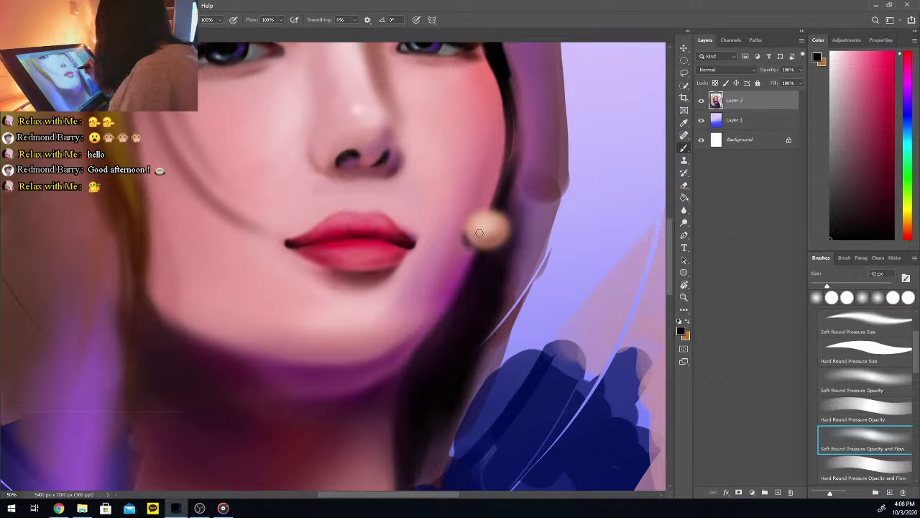
pyautogui.press('i')
pyautogui.click(466, 238)
pyautogui.press('b')
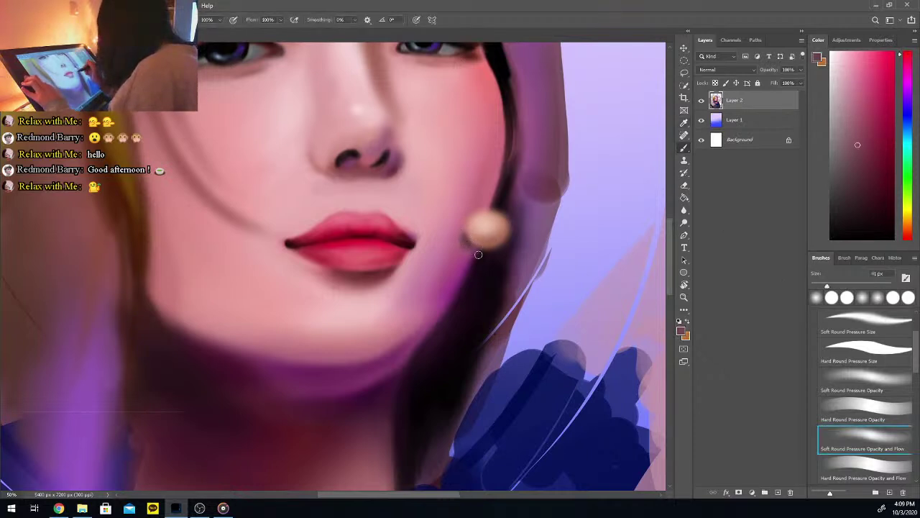
pyautogui.press('i')
pyautogui.click(831, 238)
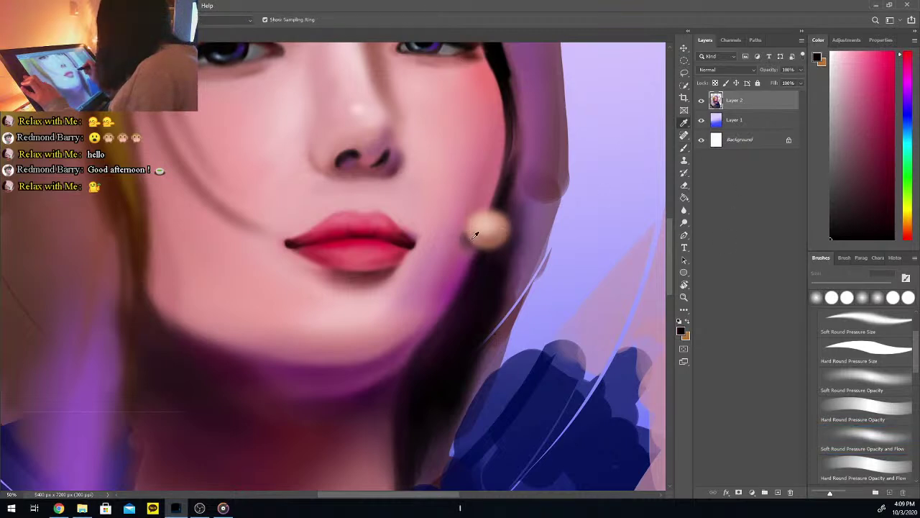
pyautogui.press('b')
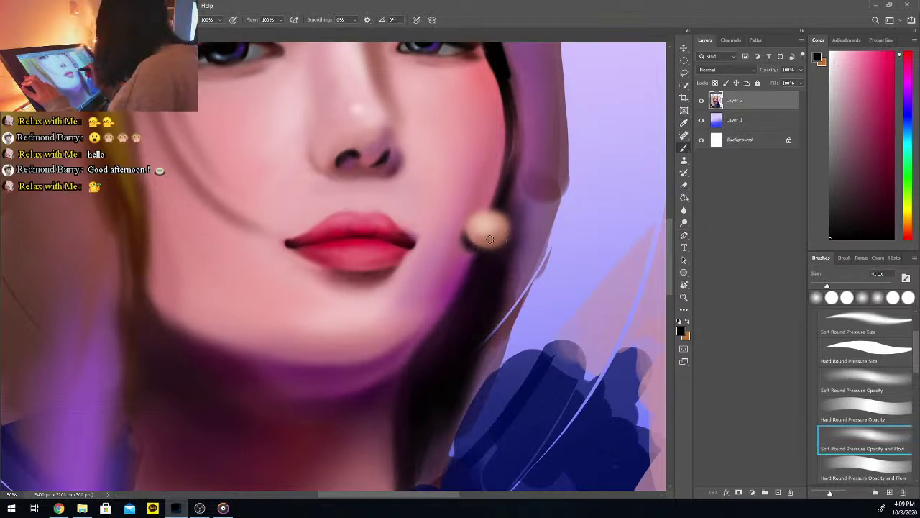
# Shade the pearl's lower part with a darkened brown sampled from it and choose a pale pink highlight colour
pyautogui.press('i')
pyautogui.click(488, 236)
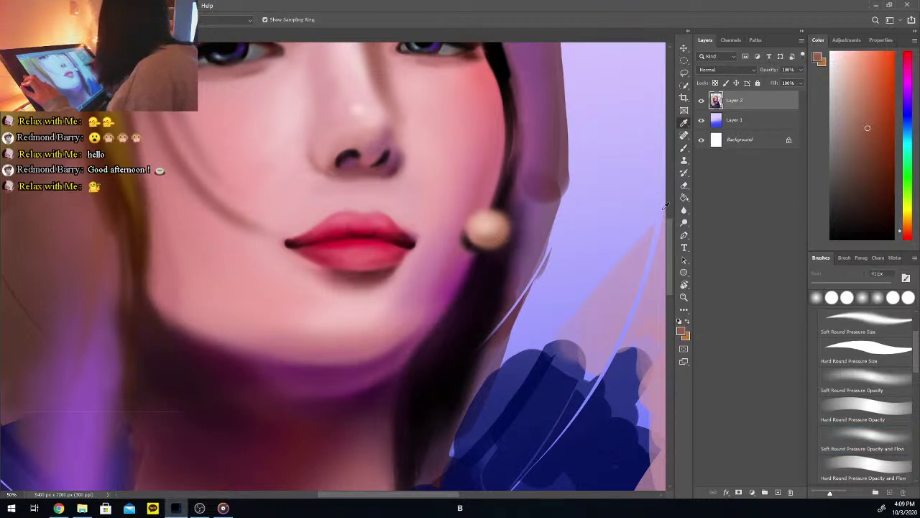
pyautogui.press('b')
pyautogui.rightClick(501, 225)
pyautogui.click(834, 177)
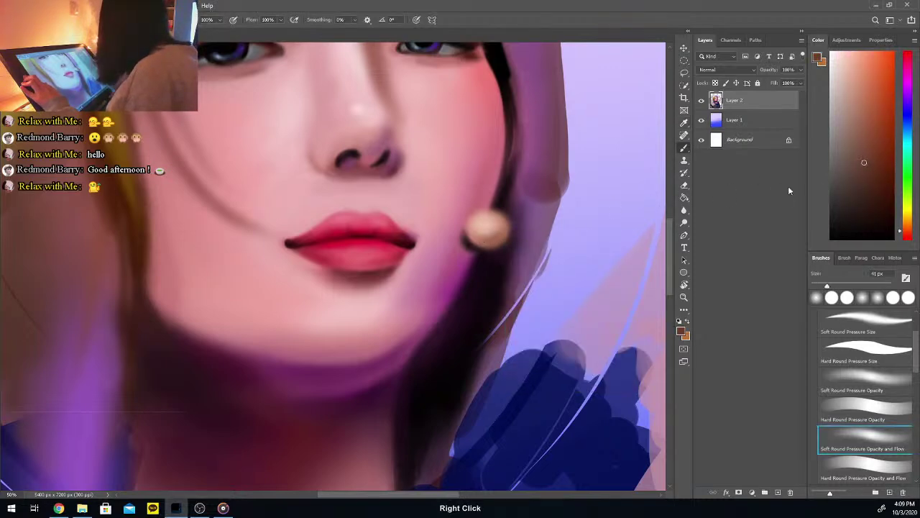
pyautogui.click(864, 162)
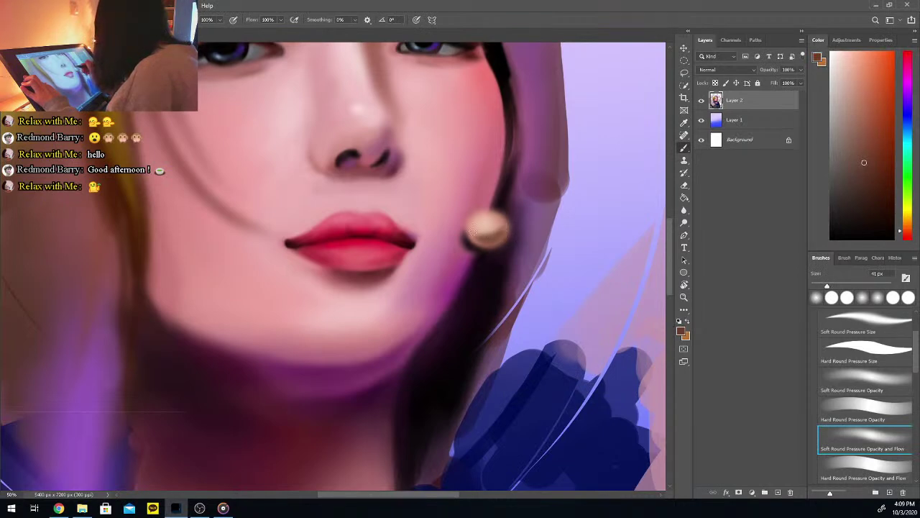
pyautogui.click(844, 70)
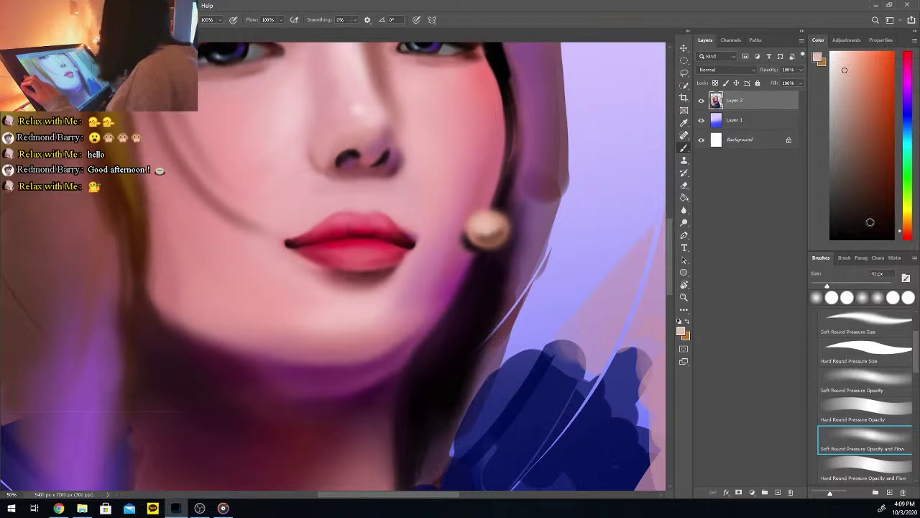
# Add purple reflected light, sampled from the jaw, to the pearl's underside and blend it with tones sampled from the pearl
pyautogui.press('i')
pyautogui.click(463, 269)
pyautogui.press('b')
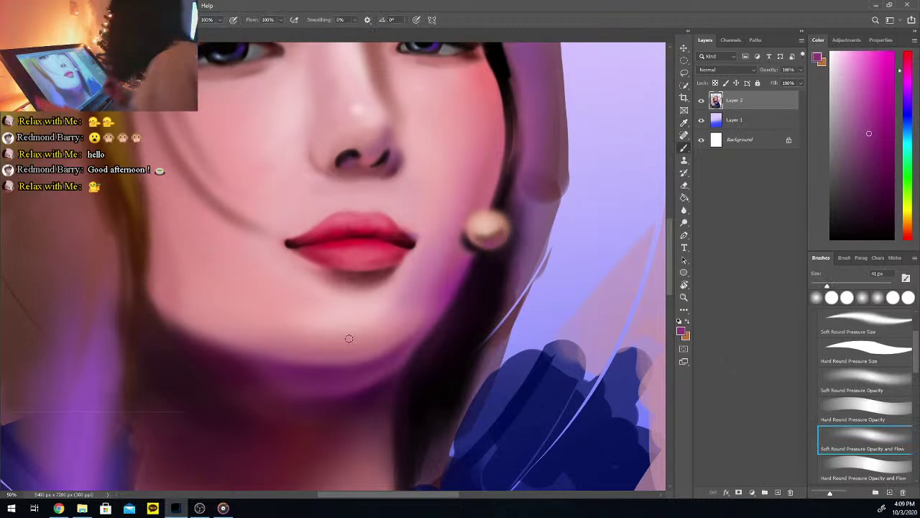
pyautogui.press('alt')
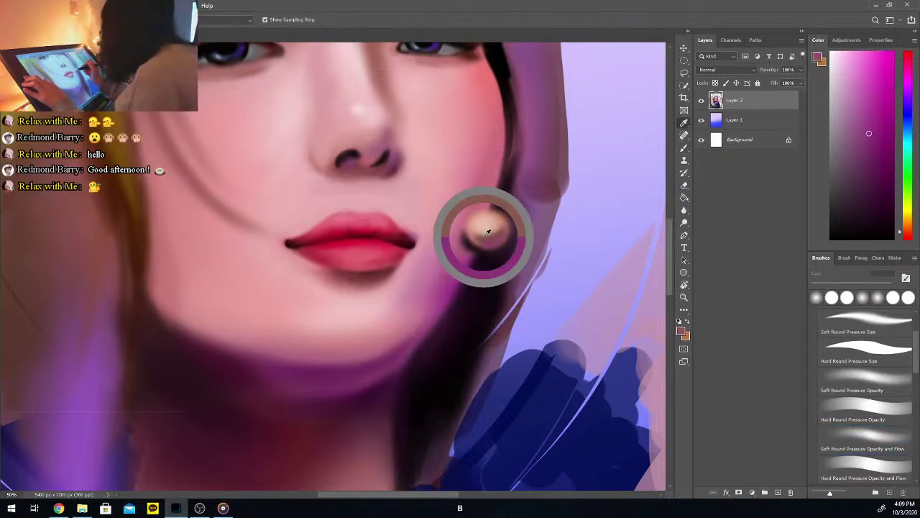
pyautogui.keyDown('alt'); pyautogui.click(489, 227); pyautogui.keyUp('alt')
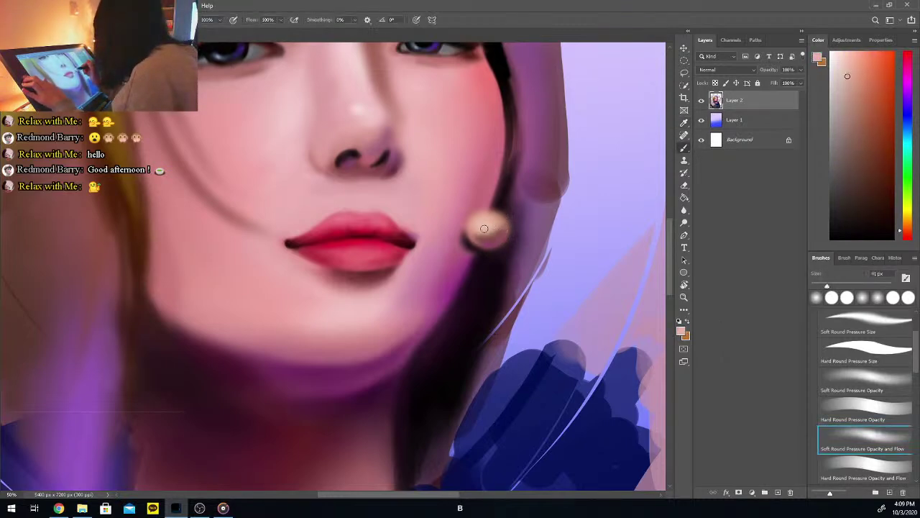
pyautogui.keyDown('alt'); pyautogui.click(492, 229); pyautogui.keyUp('alt')
pyautogui.keyDown('alt'); pyautogui.click(489, 228); pyautogui.keyUp('alt')
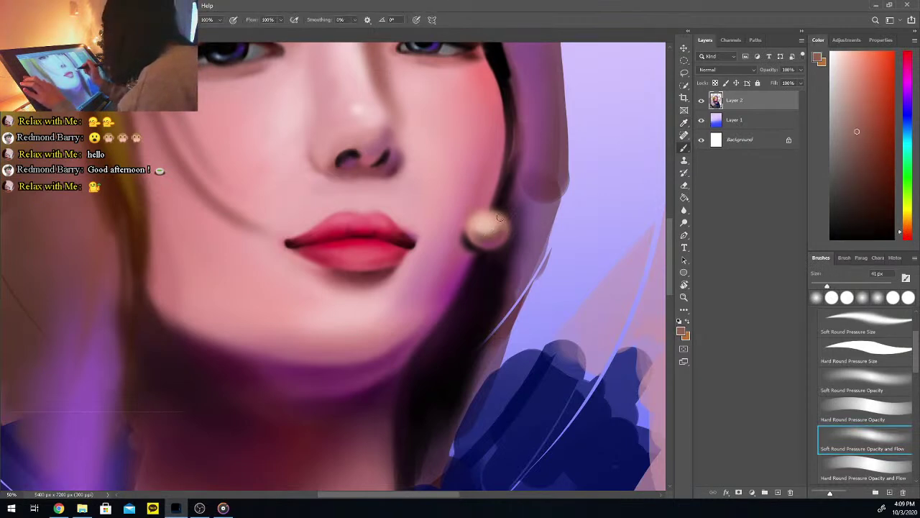
# Refine the pearl's upper edge with a light orange-pink based on sampled skin, using a 12 px brush
pyautogui.keyDown('alt'); pyautogui.click(475, 215); pyautogui.keyUp('alt')
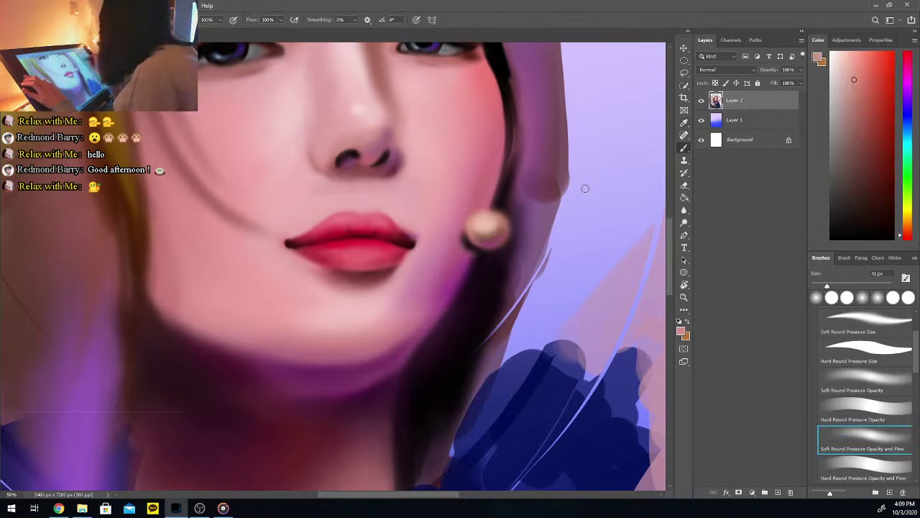
pyautogui.press('alt')
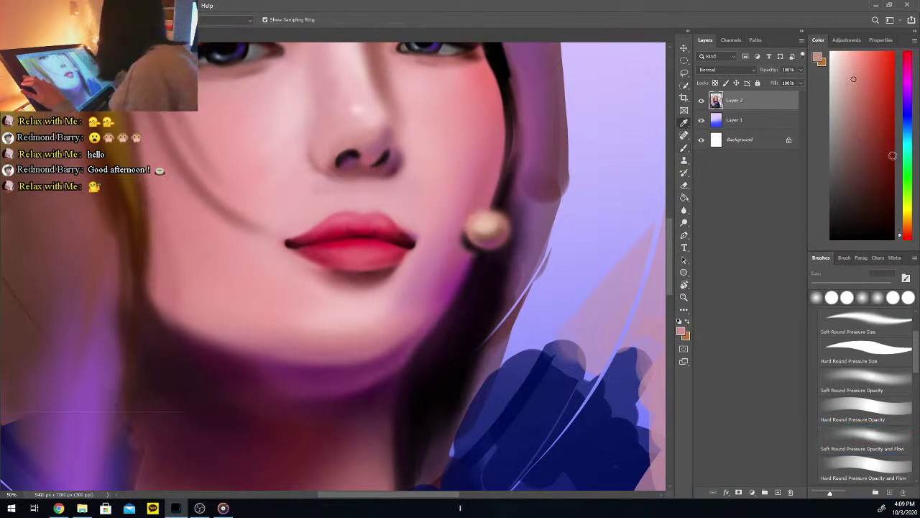
pyautogui.click(905, 232)
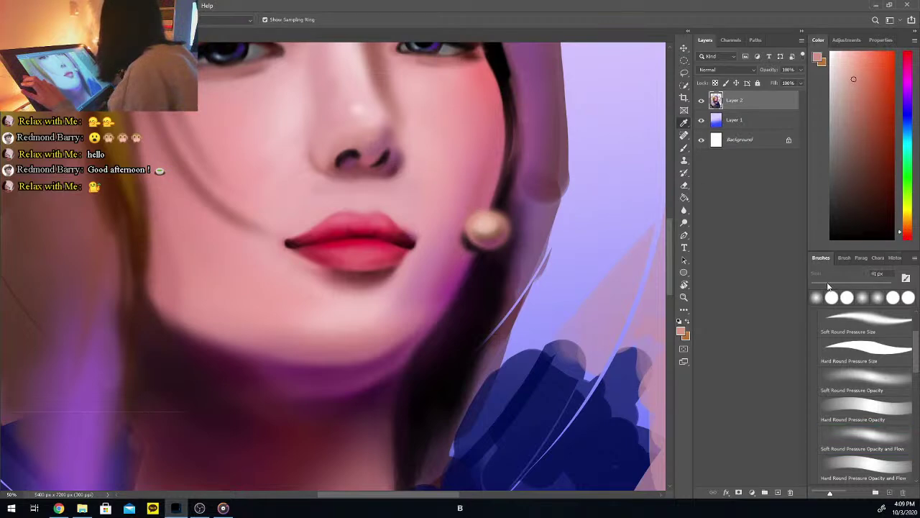
pyautogui.press('b')
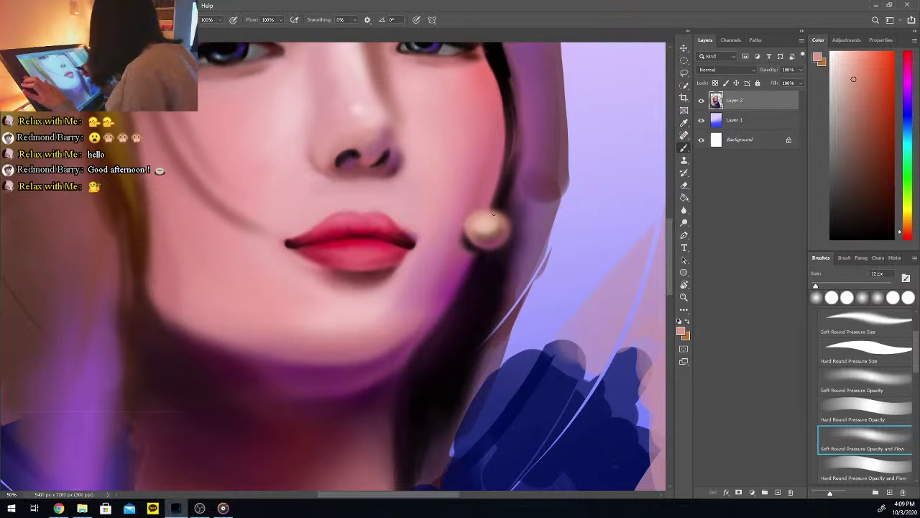
# Refine the pearl's cheek-facing edge with pink sampled from the cheek and dark red sampled from the adjoining shadow
pyautogui.press('i')
pyautogui.click(468, 210)
pyautogui.press('b')
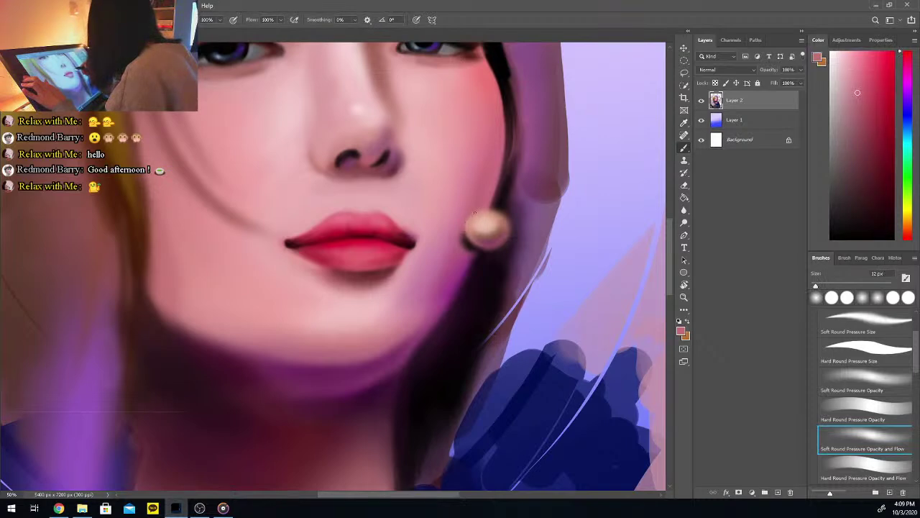
pyautogui.press('i')
pyautogui.click(466, 231)
pyautogui.press('b')
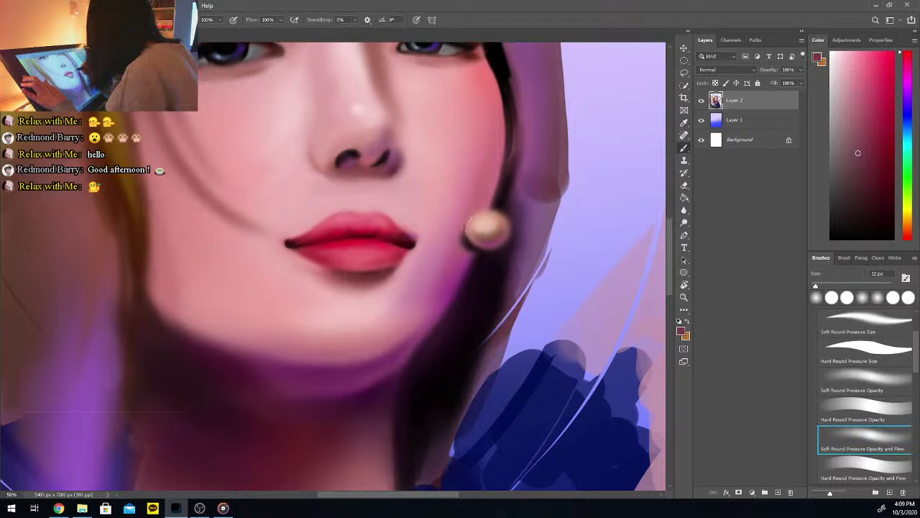
pyautogui.press('i')
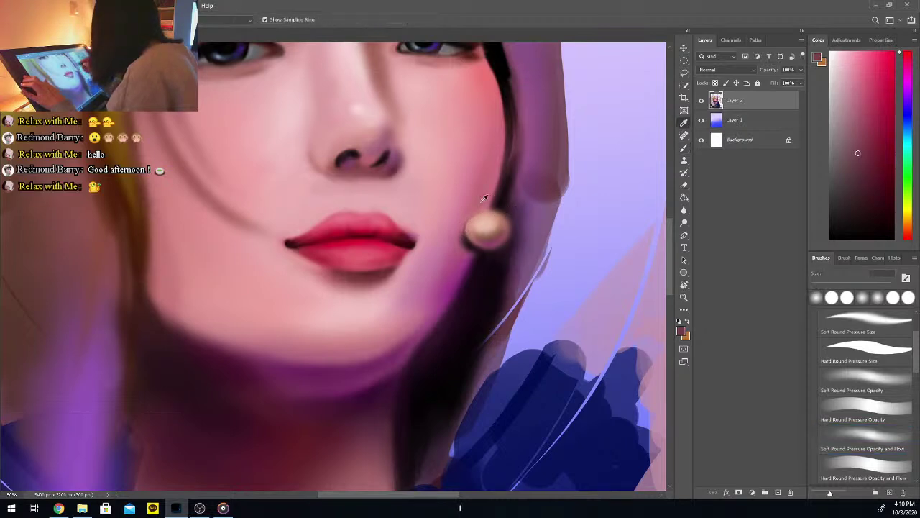
pyautogui.press('b')
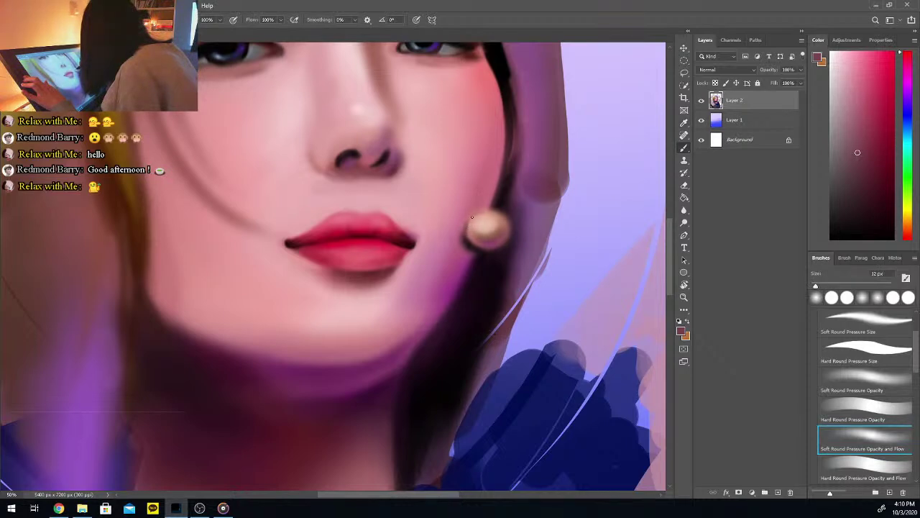
# Clean up the pearl's outline near the cheek with the 12 px brush, alternating sampled shadow, pearl and cheek tones
pyautogui.press('i')
pyautogui.click(466, 230)
pyautogui.press('b')
pyautogui.press('i')
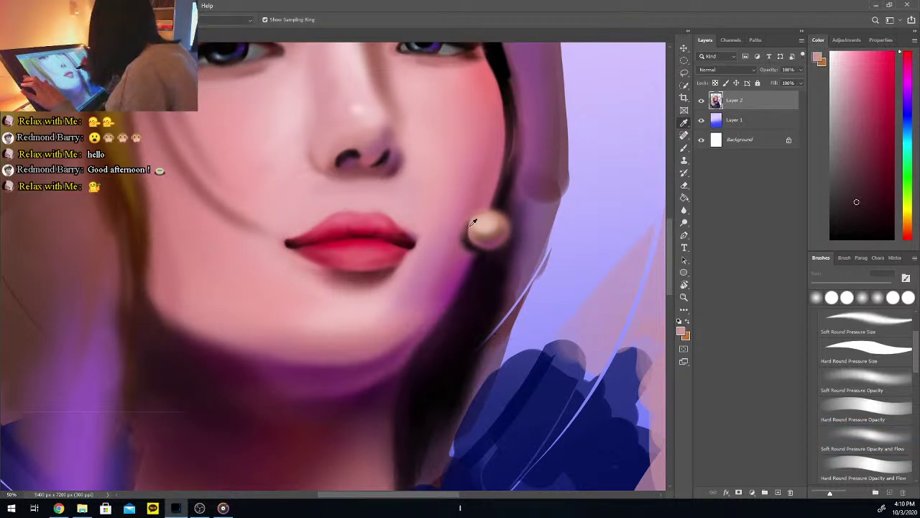
pyautogui.click(473, 222)
pyautogui.press('b')
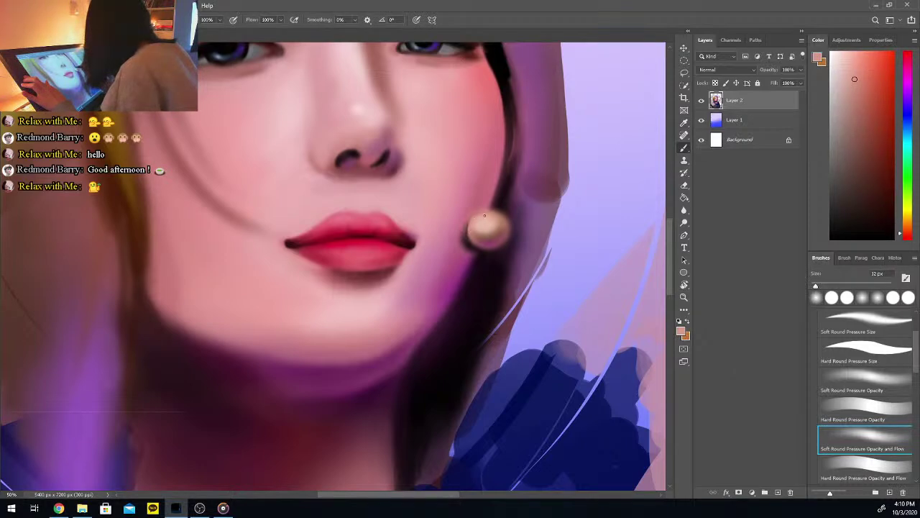
pyautogui.keyDown('alt'); pyautogui.click(480, 207); pyautogui.keyUp('alt')
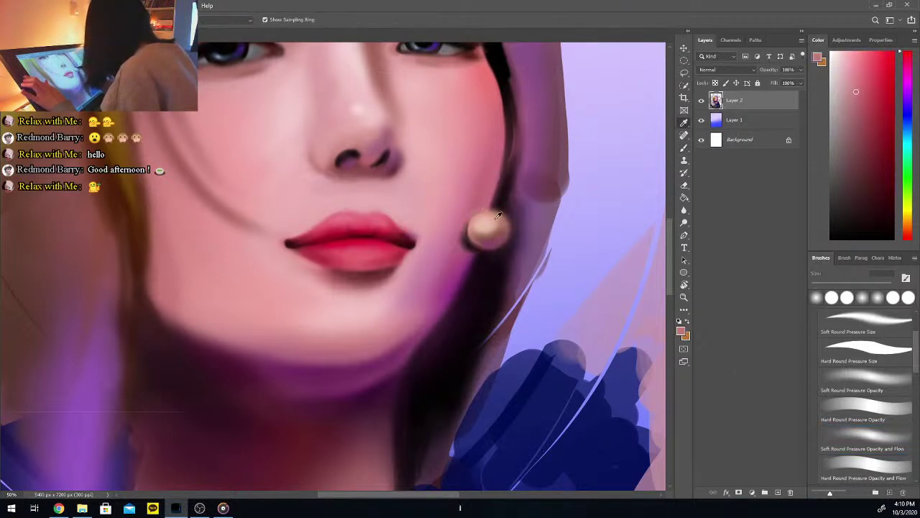
pyautogui.keyDown('alt'); pyautogui.click(480, 216); pyautogui.keyUp('alt')
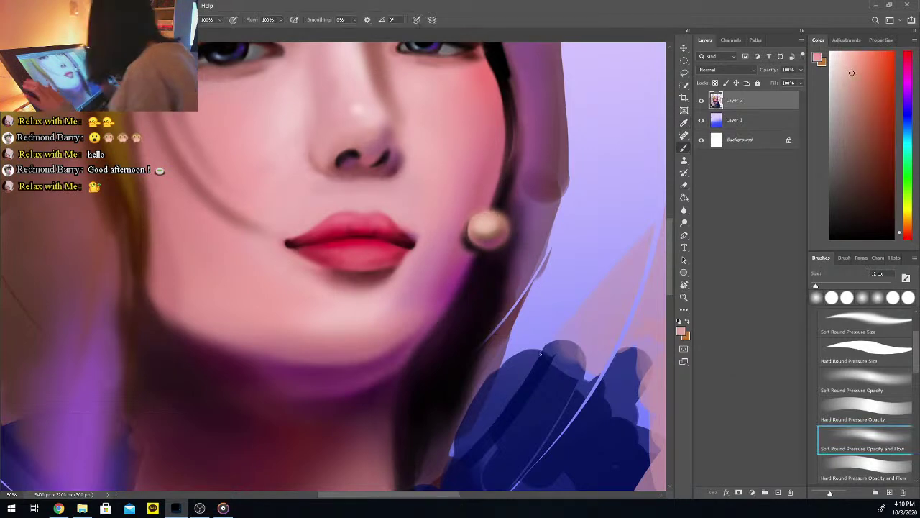
# Brighten the pale hair at the crown with near-white strokes running down into the yellow, using an enlarged soft brush
pyautogui.hotkey('ctrl', '-')
pyautogui.hotkey('ctrl', '-')
pyautogui.hotkey('ctrl', '-')
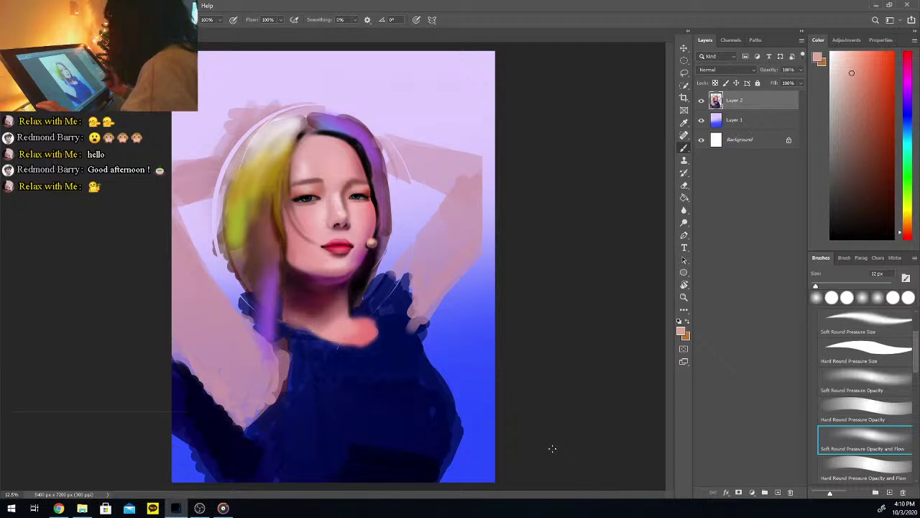
pyautogui.hotkey('ctrl', '+')
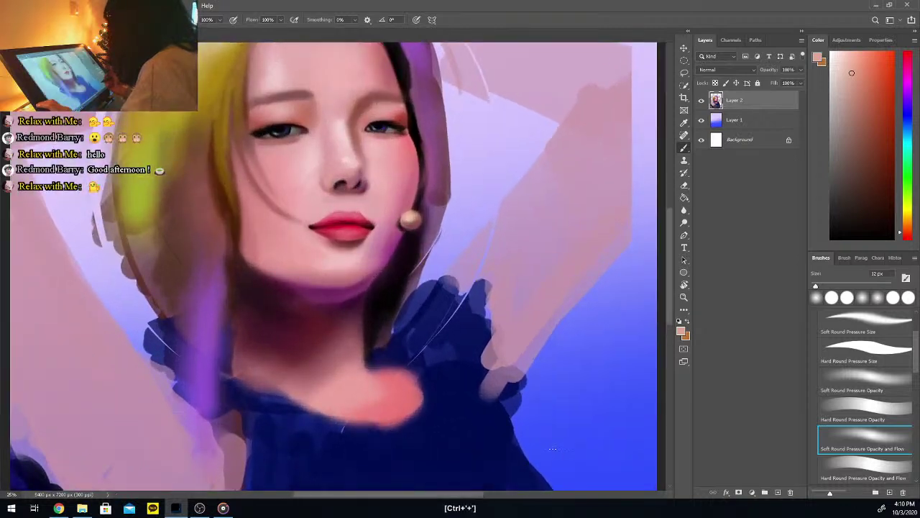
pyautogui.moveTo(672, 246); pyautogui.dragTo(677, 215)
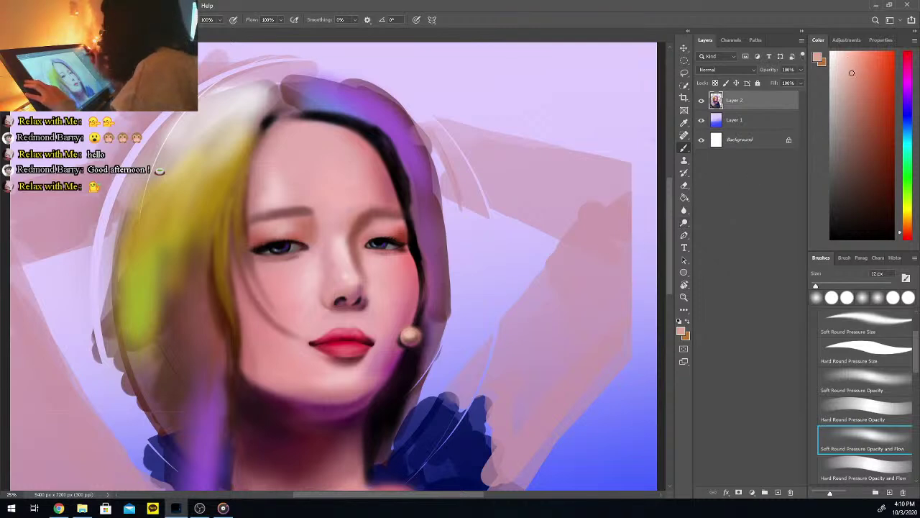
pyautogui.press('i')
pyautogui.click(232, 111)
pyautogui.press('b')
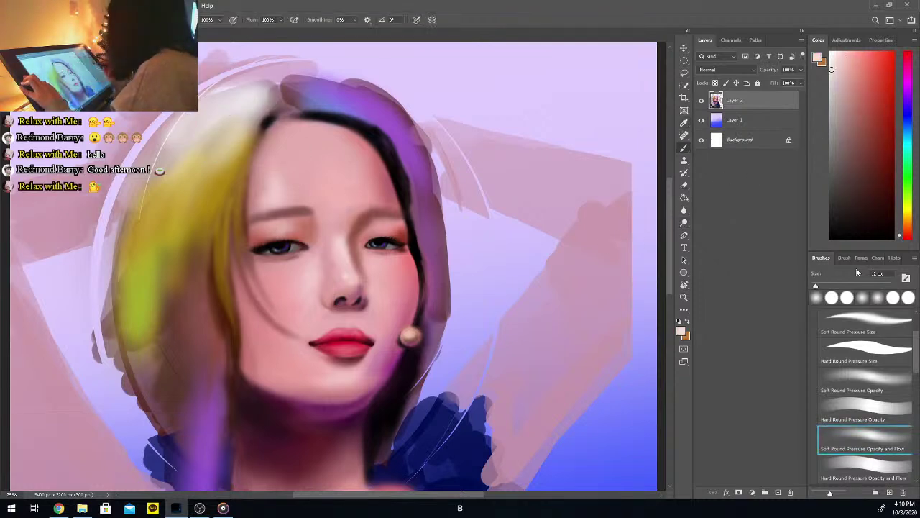
pyautogui.moveTo(828, 286); pyautogui.dragTo(847, 286)
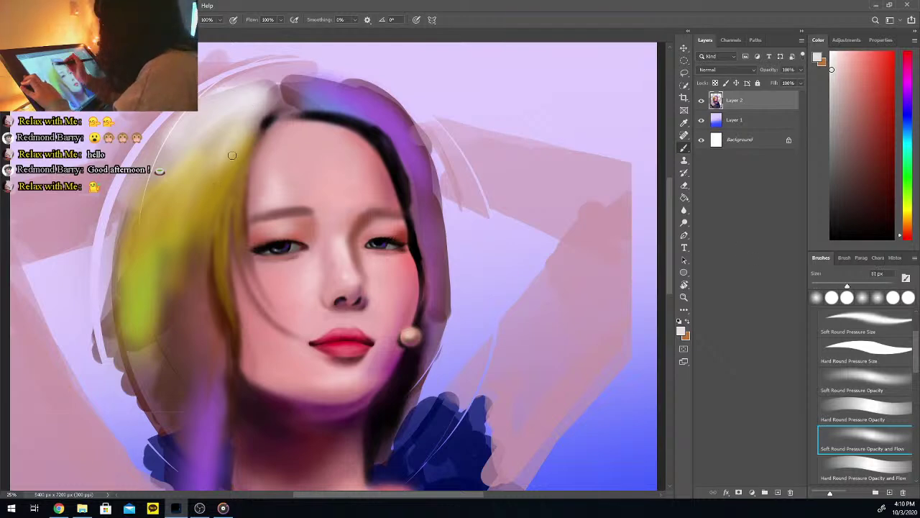
pyautogui.moveTo(252, 117)
pyautogui.mouseDown()
pyautogui.moveTo(236, 172)
pyautogui.moveTo(207, 183)
pyautogui.mouseUp()
pyautogui.moveTo(245, 94)
pyautogui.mouseDown()
pyautogui.moveTo(190, 183)
pyautogui.moveTo(206, 146)
pyautogui.moveTo(253, 91)
pyautogui.moveTo(200, 179)
pyautogui.mouseUp()
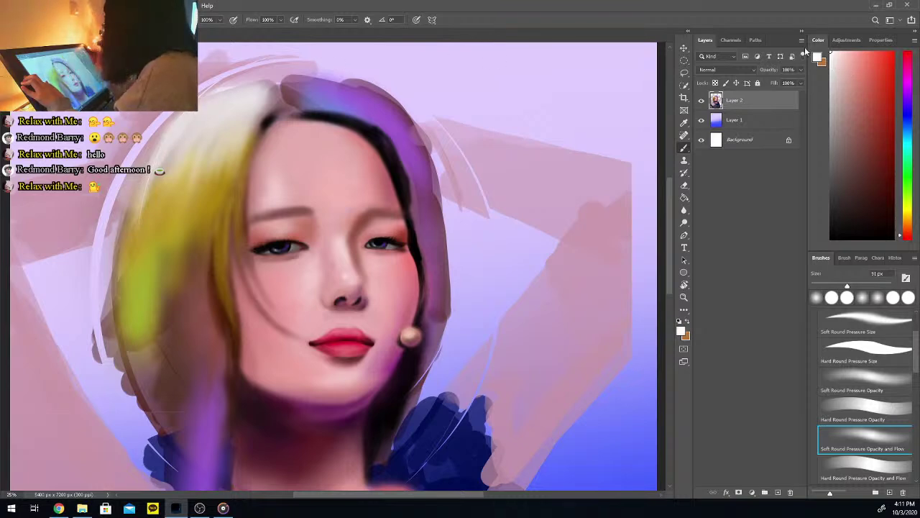
# Extend the white highlight over the outer side of the pale hair with pure white and a larger brush
pyautogui.click(864, 285)
pyautogui.moveTo(176, 138)
pyautogui.mouseDown()
pyautogui.moveTo(233, 113)
pyautogui.moveTo(208, 129)
pyautogui.moveTo(197, 108)
pyautogui.mouseUp()
pyautogui.moveTo(136, 186)
pyautogui.mouseDown()
pyautogui.moveTo(184, 117)
pyautogui.moveTo(129, 228)
pyautogui.moveTo(185, 146)
pyautogui.moveTo(161, 168)
pyautogui.moveTo(245, 106)
pyautogui.moveTo(196, 188)
pyautogui.mouseUp()
# Paint brighter, more saturated yellow strands below the white highlight, starting from yellow sampled from the hair
pyautogui.press('i')
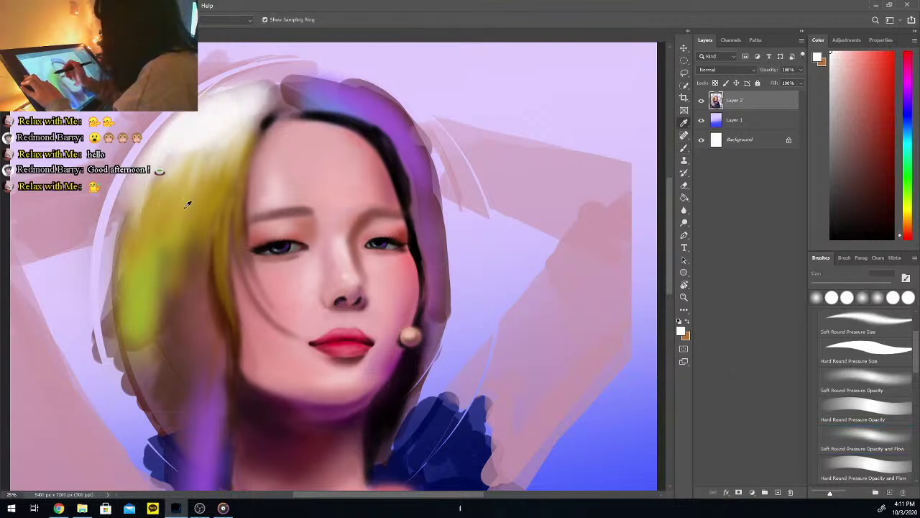
pyautogui.click(181, 213)
pyautogui.press('b')
pyautogui.moveTo(198, 138); pyautogui.dragTo(156, 226)
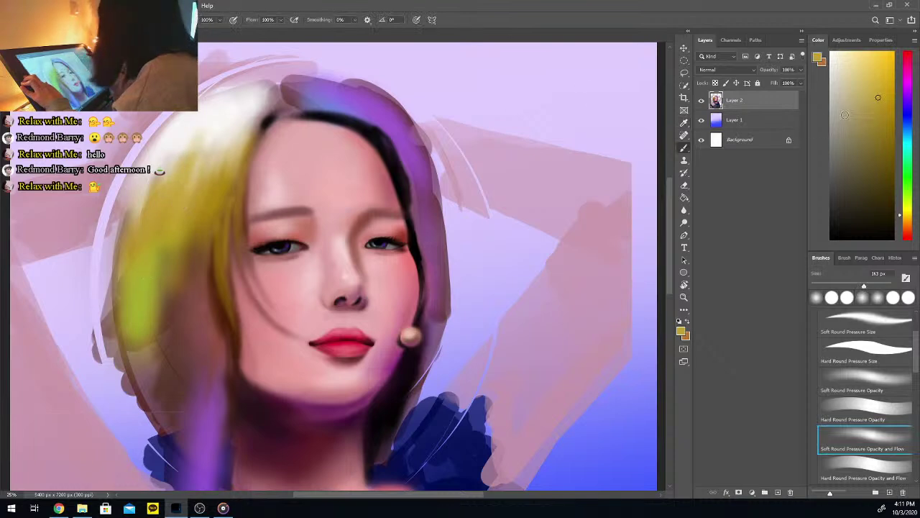
pyautogui.moveTo(173, 156)
pyautogui.mouseDown()
pyautogui.moveTo(170, 166)
pyautogui.moveTo(165, 155)
pyautogui.mouseUp()
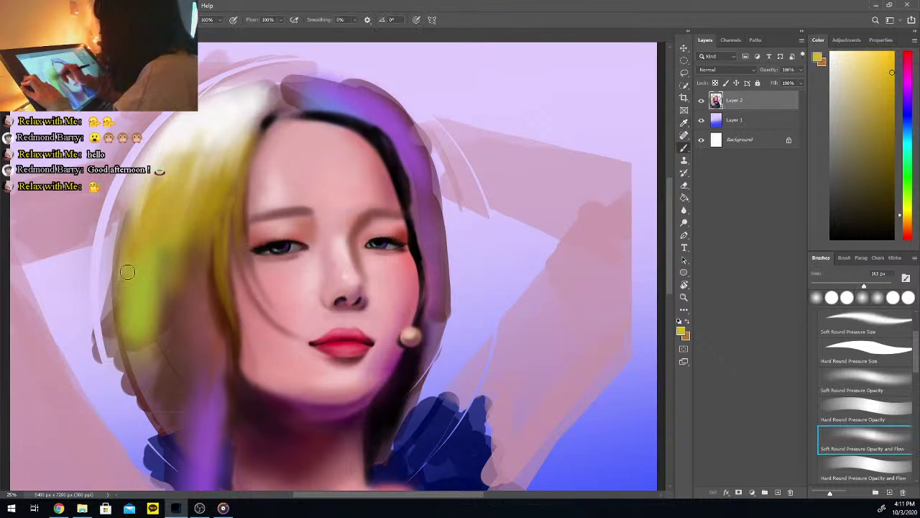
pyautogui.moveTo(194, 208)
pyautogui.mouseDown()
pyautogui.moveTo(224, 176)
pyautogui.moveTo(225, 191)
pyautogui.moveTo(236, 161)
pyautogui.moveTo(236, 231)
pyautogui.moveTo(233, 177)
pyautogui.moveTo(219, 262)
pyautogui.moveTo(215, 177)
pyautogui.mouseUp()
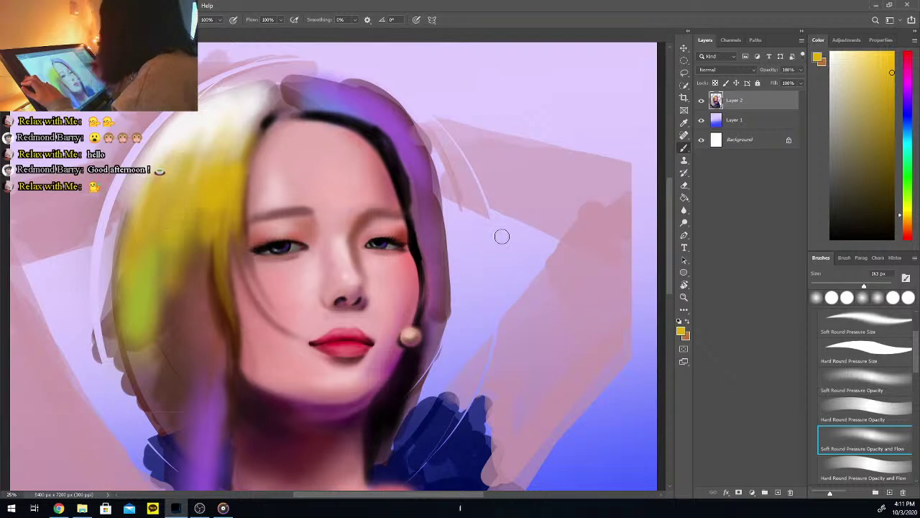
# Deepen the shadow beneath the yellow hair beside the face with sampled brown and a darker brown, using a smaller brush
pyautogui.press('i')
pyautogui.click(209, 276)
pyautogui.moveTo(874, 172); pyautogui.dragTo(882, 170)
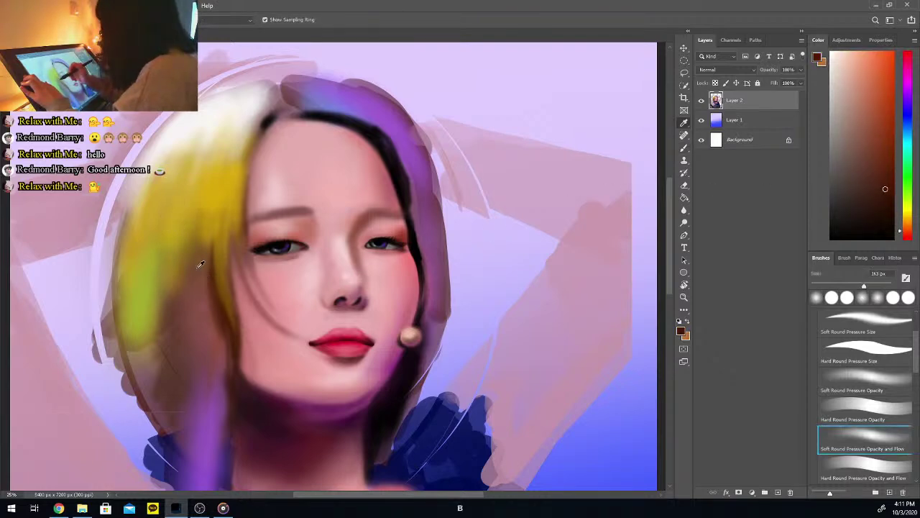
pyautogui.press('b')
pyautogui.moveTo(189, 270)
pyautogui.mouseDown()
pyautogui.moveTo(196, 292)
pyautogui.moveTo(199, 239)
pyautogui.moveTo(206, 306)
pyautogui.mouseUp()
pyautogui.click(887, 215)
pyautogui.moveTo(864, 285); pyautogui.dragTo(854, 285)
pyautogui.moveTo(204, 279)
pyautogui.mouseDown()
pyautogui.moveTo(195, 222)
pyautogui.moveTo(200, 259)
pyautogui.mouseUp()
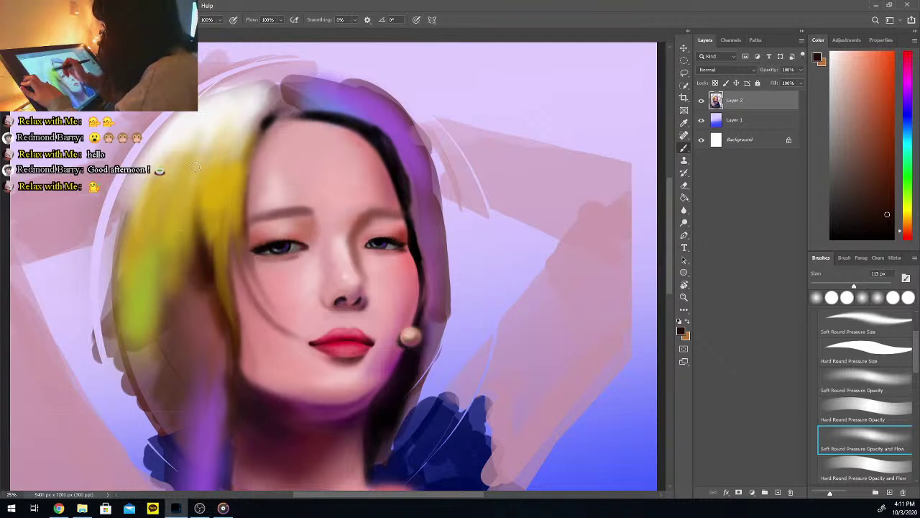
# Paint dark and reddish-brown strands through the yellow hair and along its edge beside the face
pyautogui.moveTo(228, 199); pyautogui.dragTo(251, 294)
pyautogui.click(887, 161)
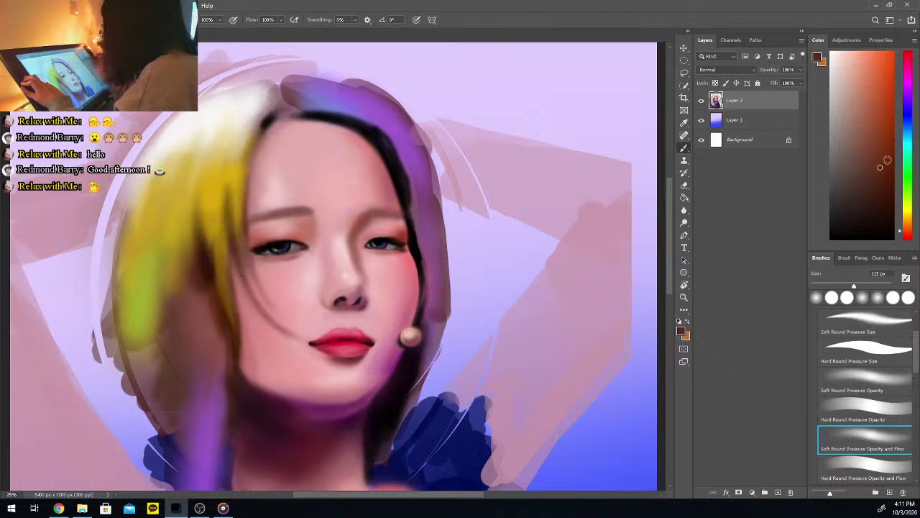
pyautogui.moveTo(247, 287); pyautogui.dragTo(255, 310)
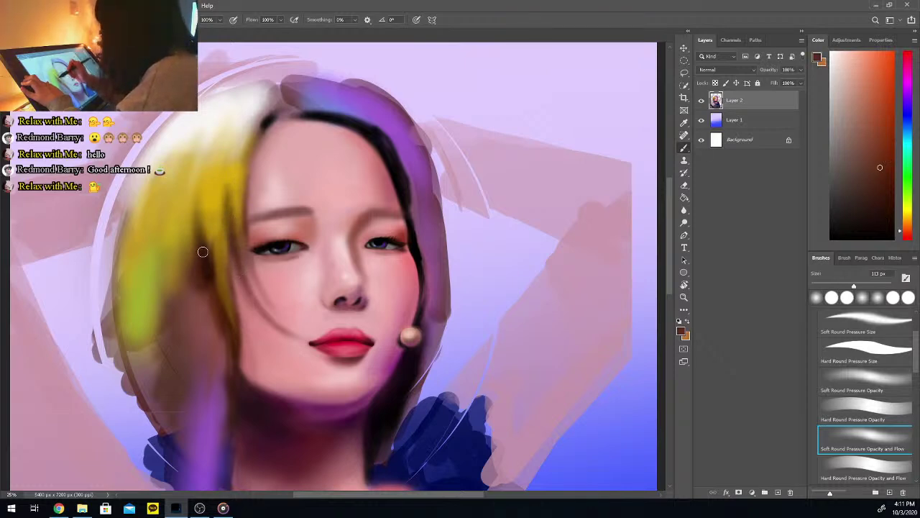
pyautogui.moveTo(198, 160)
pyautogui.mouseDown()
pyautogui.moveTo(192, 296)
pyautogui.moveTo(179, 309)
pyautogui.moveTo(169, 250)
pyautogui.moveTo(177, 307)
pyautogui.mouseUp()
pyautogui.moveTo(175, 240); pyautogui.dragTo(179, 315)
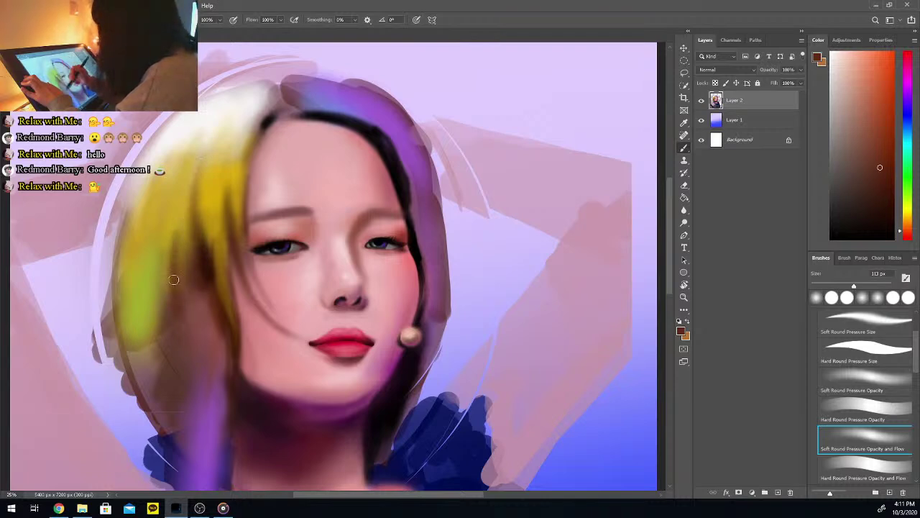
# Define separate strand tips where the yellow hair meets the brown, alternating sampled yellow and dark brown
pyautogui.keyDown('alt'); pyautogui.click(173, 219); pyautogui.keyUp('alt')
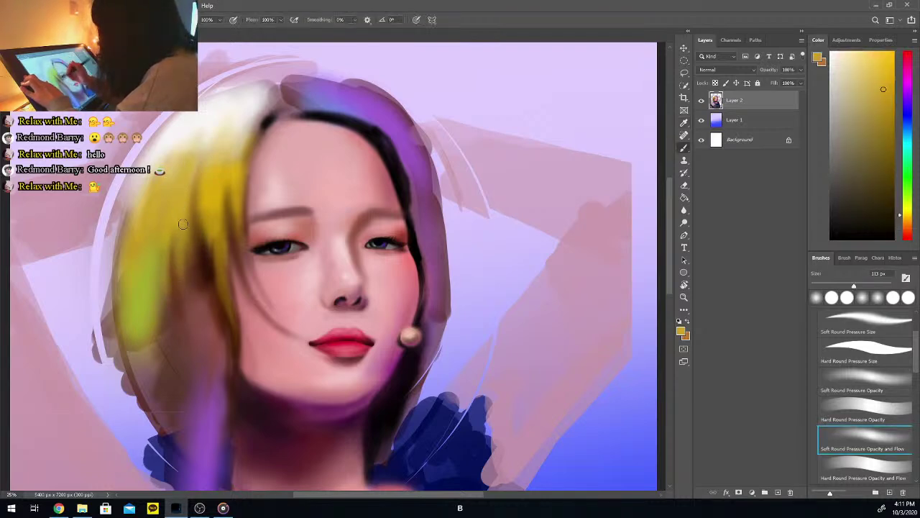
pyautogui.click(205, 266)
pyautogui.press('b')
pyautogui.moveTo(175, 292); pyautogui.dragTo(174, 260)
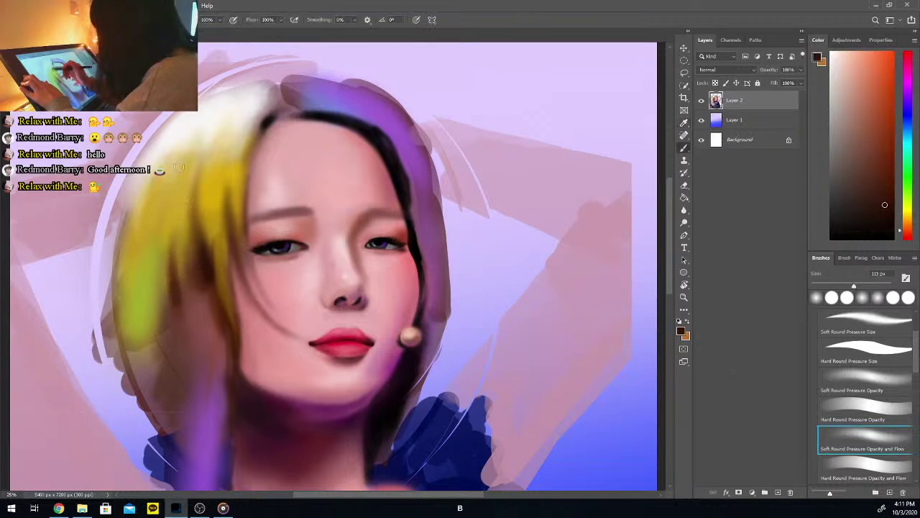
pyautogui.keyDown('alt'); pyautogui.click(184, 211); pyautogui.keyUp('alt')
pyautogui.moveTo(177, 295); pyautogui.dragTo(174, 237)
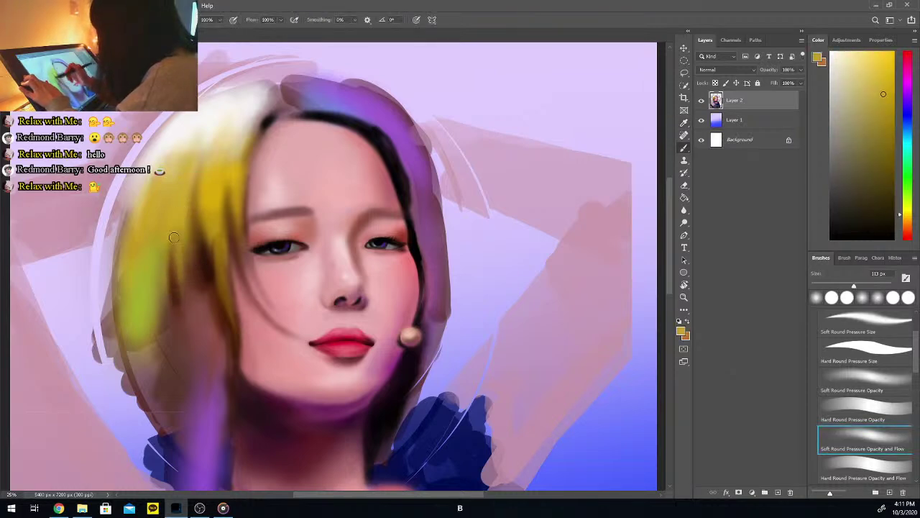
# Fill the inner hair below the yellow strands with brown and reddish-brown strokes, using an enlarged brush
pyautogui.keyDown('alt'); pyautogui.click(204, 281); pyautogui.keyUp('alt')
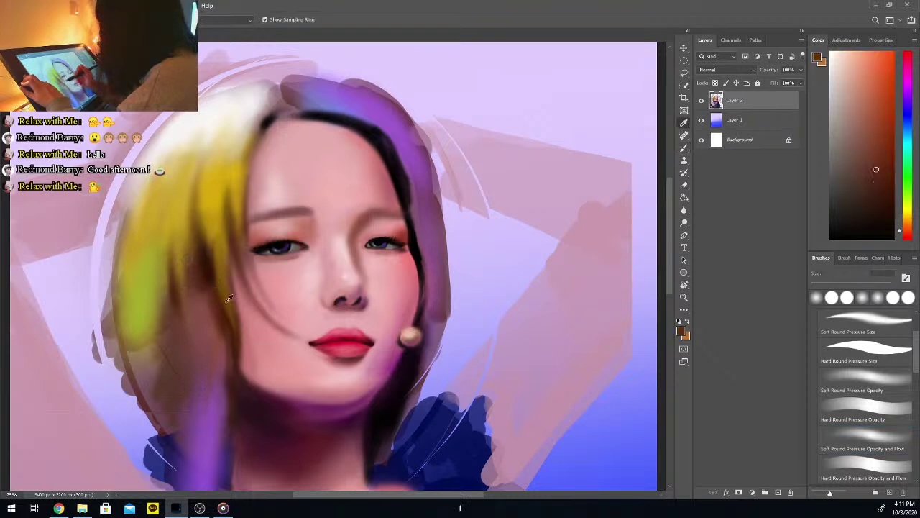
pyautogui.moveTo(854, 286); pyautogui.dragTo(875, 285)
pyautogui.moveTo(203, 284)
pyautogui.mouseDown()
pyautogui.moveTo(212, 360)
pyautogui.moveTo(205, 376)
pyautogui.moveTo(204, 302)
pyautogui.moveTo(193, 337)
pyautogui.mouseUp()
pyautogui.click(891, 156)
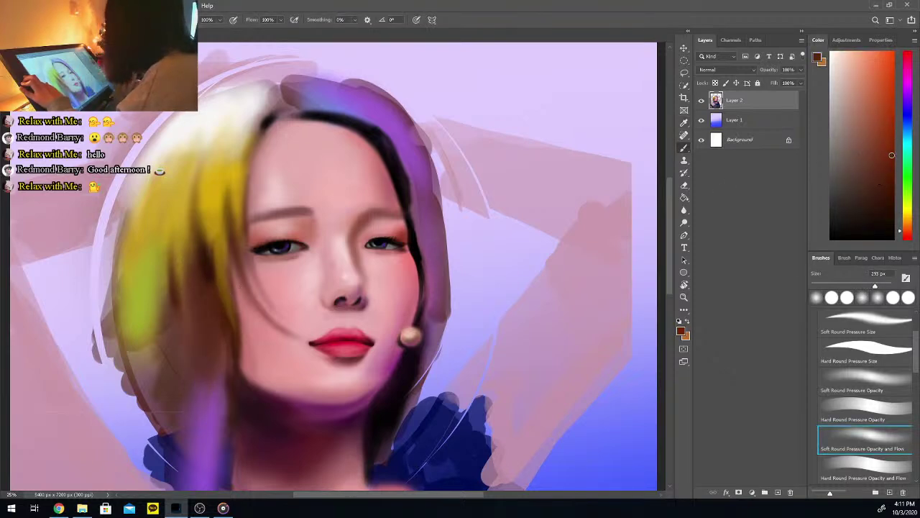
pyautogui.click(845, 286)
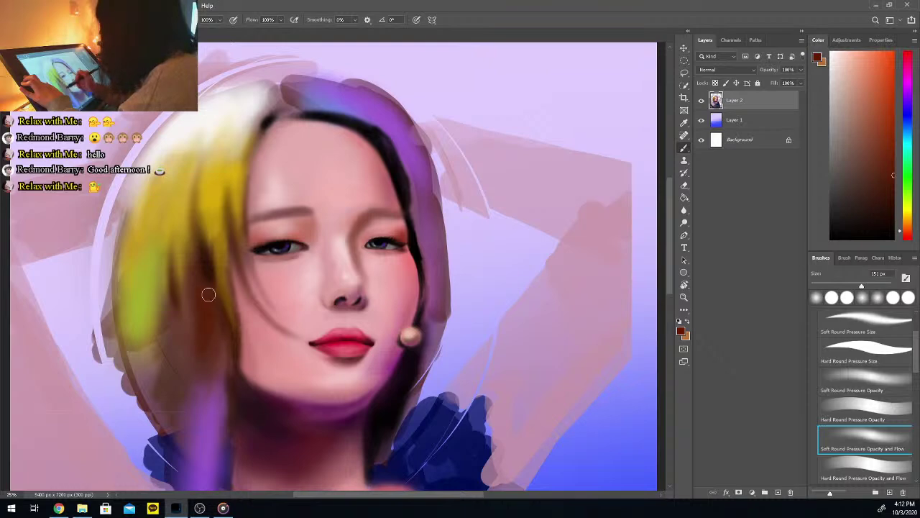
pyautogui.press('i')
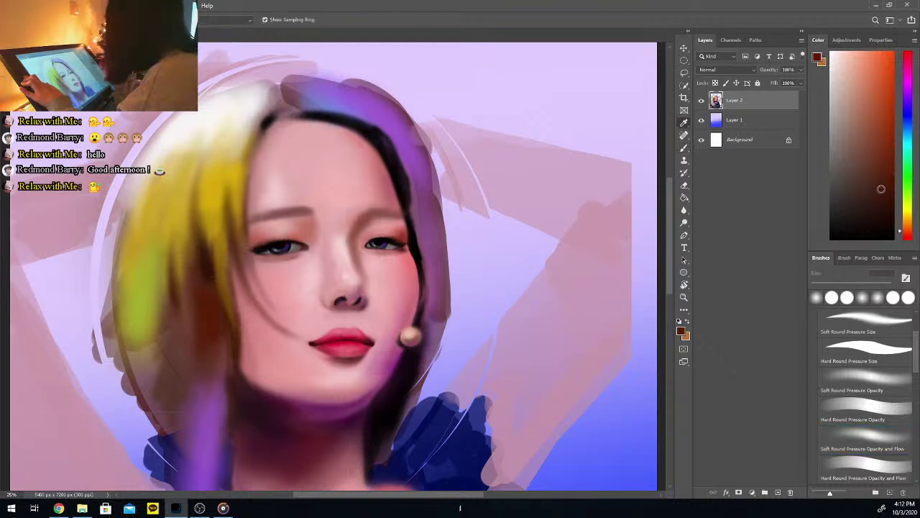
pyautogui.moveTo(207, 288)
pyautogui.mouseDown()
pyautogui.moveTo(210, 325)
pyautogui.moveTo(207, 310)
pyautogui.mouseUp()
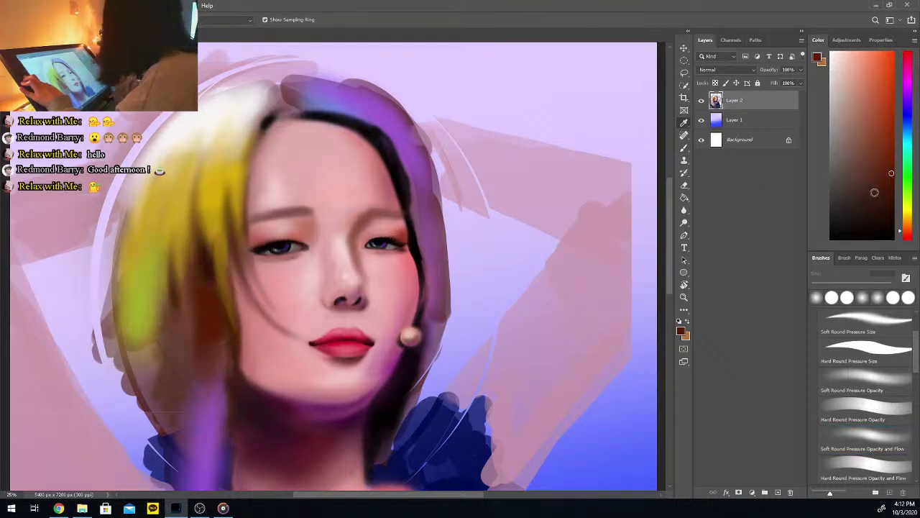
pyautogui.press('b')
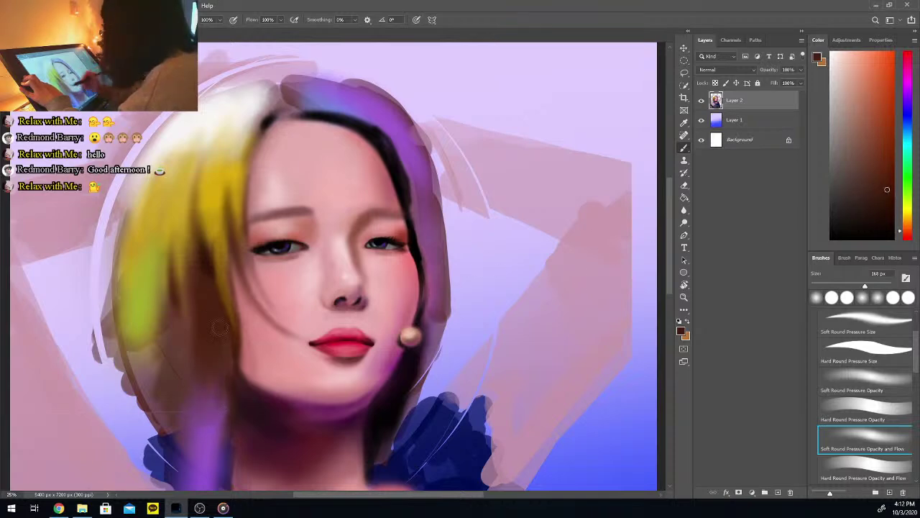
# Darken the lower outer hair beneath the green section with black, using a 160 px brush
pyautogui.moveTo(182, 332); pyautogui.dragTo(175, 363)
pyautogui.moveTo(849, 225); pyautogui.dragTo(830, 238)
pyautogui.moveTo(169, 369)
pyautogui.mouseDown()
pyautogui.moveTo(170, 397)
pyautogui.moveTo(172, 347)
pyautogui.moveTo(186, 407)
pyautogui.moveTo(175, 338)
pyautogui.moveTo(171, 365)
pyautogui.moveTo(169, 292)
pyautogui.moveTo(175, 345)
pyautogui.moveTo(154, 394)
pyautogui.moveTo(154, 338)
pyautogui.moveTo(145, 382)
pyautogui.moveTo(141, 372)
pyautogui.moveTo(149, 404)
pyautogui.moveTo(120, 356)
pyautogui.moveTo(148, 375)
pyautogui.moveTo(165, 404)
pyautogui.moveTo(171, 366)
pyautogui.moveTo(177, 450)
pyautogui.moveTo(189, 394)
pyautogui.mouseUp()
# Extend the purple strand up into the brown hair with sampled purple and blend the transition with sampled dark browns
pyautogui.keyDown('alt'); pyautogui.click(209, 349); pyautogui.keyUp('alt')
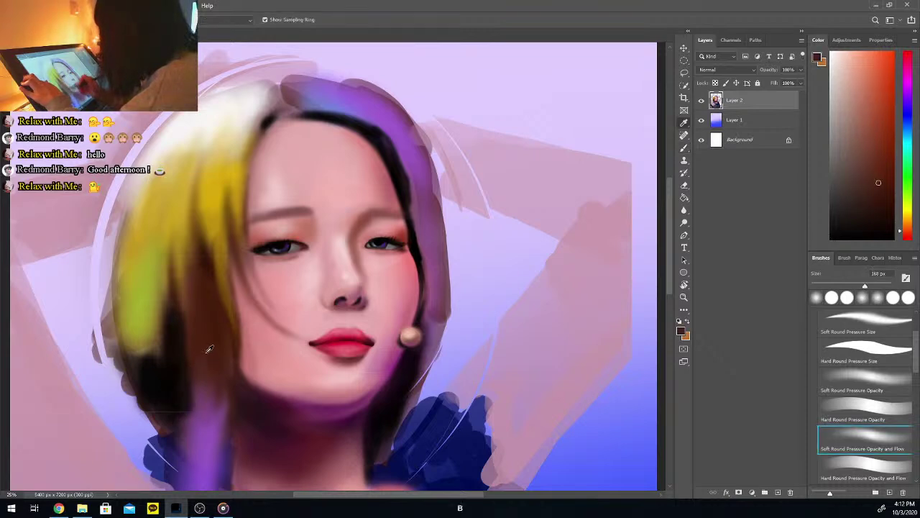
pyautogui.press('i')
pyautogui.click(201, 440)
pyautogui.press('b')
pyautogui.moveTo(203, 360); pyautogui.dragTo(186, 426)
pyautogui.keyDown('alt'); pyautogui.click(204, 312); pyautogui.keyUp('alt')
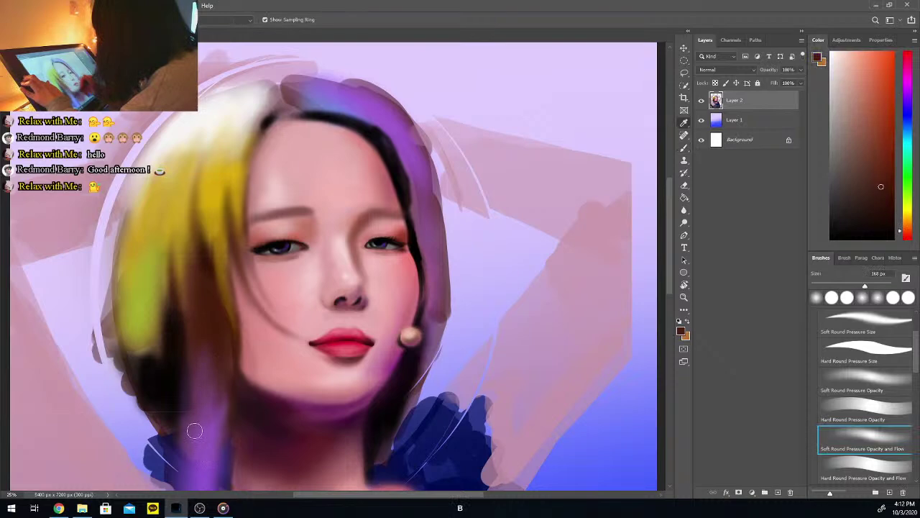
pyautogui.click(207, 262)
pyautogui.press('b')
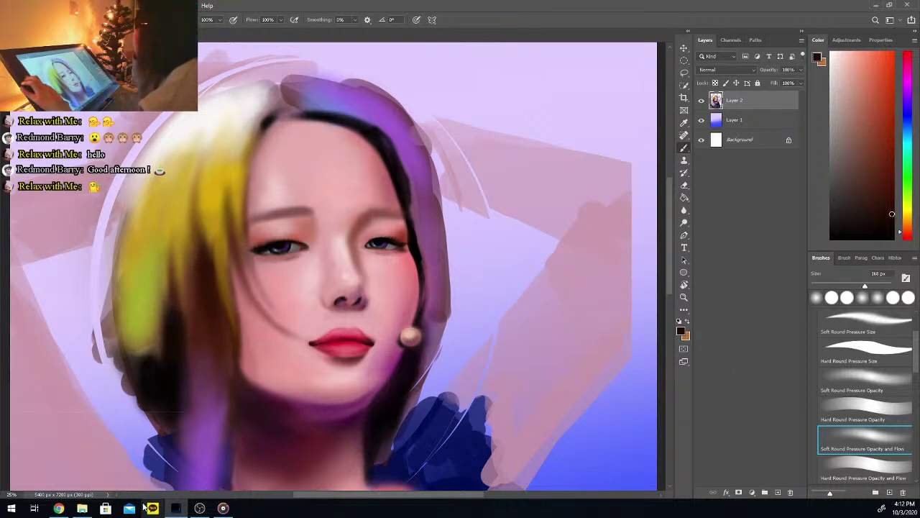
# Darken the lower tip of the green hair section with near-black strokes, blending it into the black hair below
pyautogui.keyDown('alt'); pyautogui.click(165, 308); pyautogui.keyUp('alt')
pyautogui.moveTo(870, 164); pyautogui.dragTo(859, 191)
pyautogui.press('b')
pyautogui.moveTo(136, 340)
pyautogui.mouseDown()
pyautogui.moveTo(127, 317)
pyautogui.moveTo(147, 327)
pyautogui.moveTo(135, 328)
pyautogui.moveTo(176, 312)
pyautogui.moveTo(161, 343)
pyautogui.moveTo(145, 344)
pyautogui.moveTo(150, 331)
pyautogui.moveTo(138, 346)
pyautogui.moveTo(141, 292)
pyautogui.moveTo(149, 358)
pyautogui.moveTo(130, 359)
pyautogui.moveTo(145, 369)
pyautogui.moveTo(151, 354)
pyautogui.moveTo(119, 315)
pyautogui.moveTo(168, 369)
pyautogui.mouseUp()
pyautogui.click(847, 211)
pyautogui.keyDown('alt'); pyautogui.click(143, 291); pyautogui.keyUp('alt')
pyautogui.keyDown('alt'); pyautogui.click(146, 364); pyautogui.keyUp('alt')
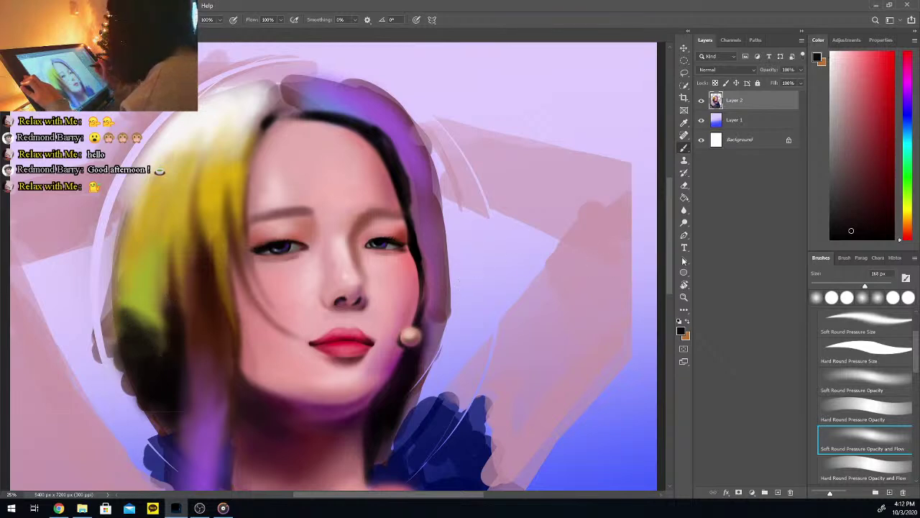
# Paint a bright cyan highlight on the hair at the crown, between the dark hairline and the purple section
pyautogui.scroll(3, 684, 252)
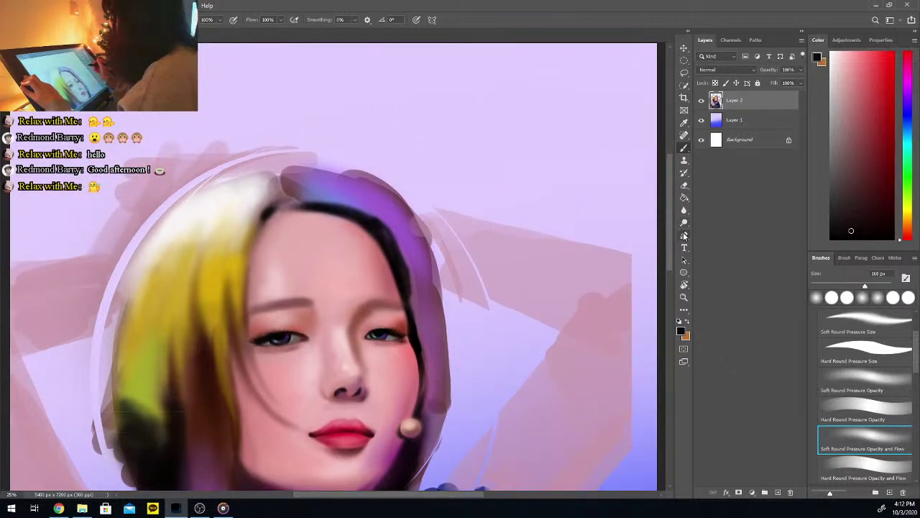
pyautogui.click(907, 136)
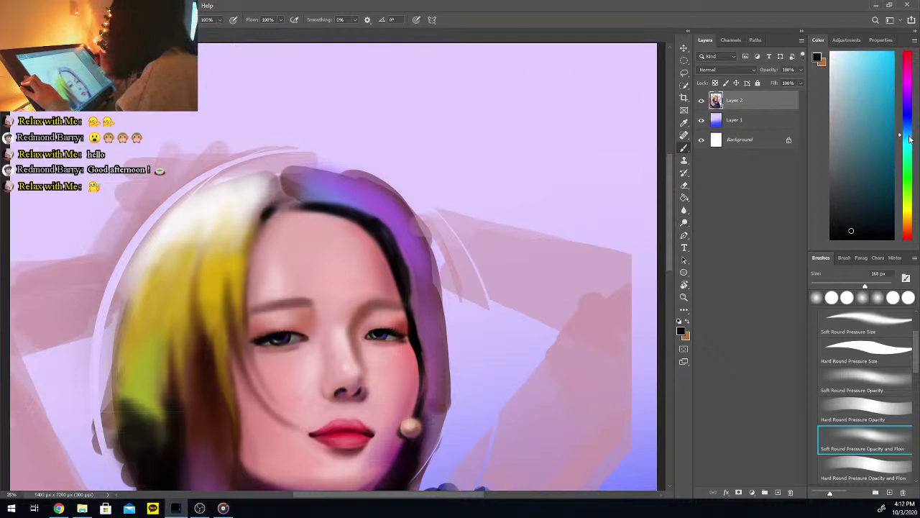
pyautogui.click(878, 76)
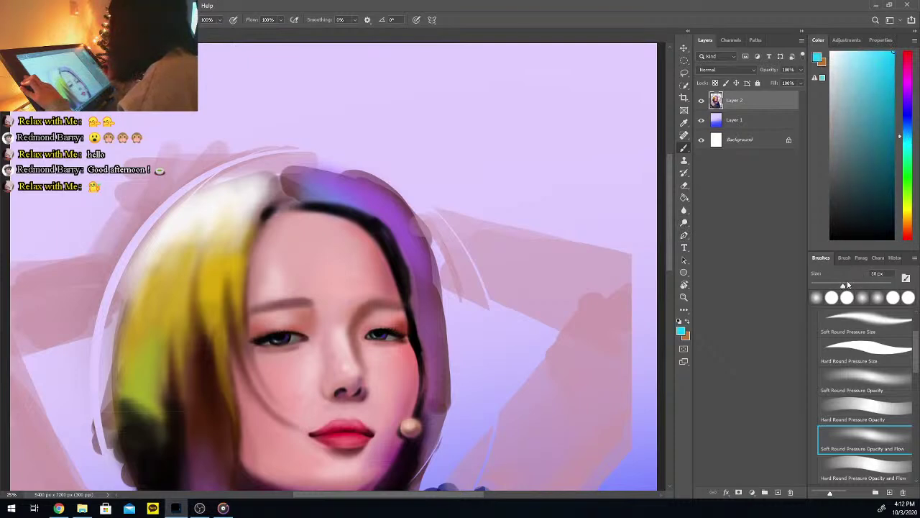
pyautogui.moveTo(340, 204); pyautogui.dragTo(368, 211)
pyautogui.hotkey('ctrl', 'z')
pyautogui.moveTo(319, 193)
pyautogui.mouseDown()
pyautogui.moveTo(353, 213)
pyautogui.moveTo(344, 195)
pyautogui.moveTo(373, 222)
pyautogui.mouseUp()
# Paint dark brown shadow strokes between the cyan highlight and the purple hair, down toward the black hairline
pyautogui.press('i')
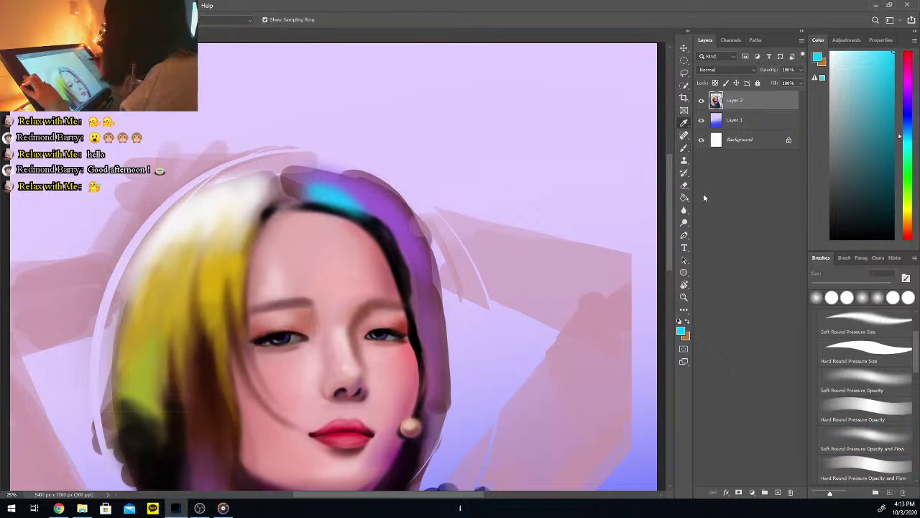
pyautogui.click(370, 219)
pyautogui.press('b')
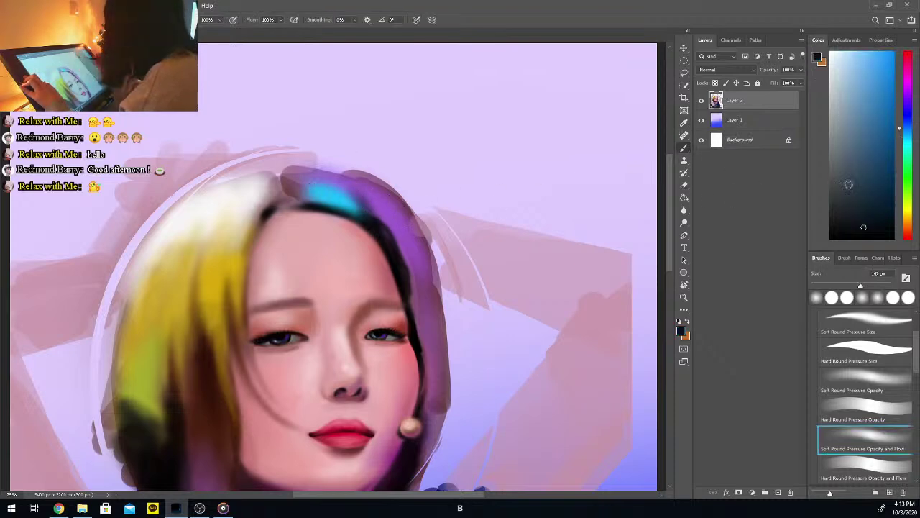
pyautogui.moveTo(898, 226); pyautogui.dragTo(899, 191)
pyautogui.moveTo(353, 196); pyautogui.dragTo(371, 219)
pyautogui.moveTo(338, 180); pyautogui.dragTo(393, 247)
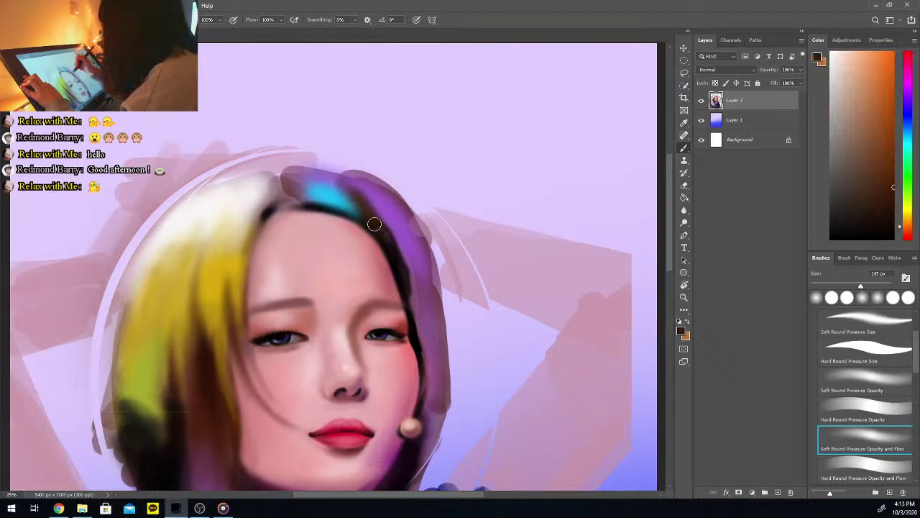
# Paint the upper hair streak beside the cyan section with a bright magenta soft round brush
pyautogui.moveTo(334, 178)
pyautogui.mouseDown()
pyautogui.moveTo(358, 193)
pyautogui.moveTo(401, 254)
pyautogui.mouseUp()
pyautogui.moveTo(371, 205); pyautogui.dragTo(394, 238)
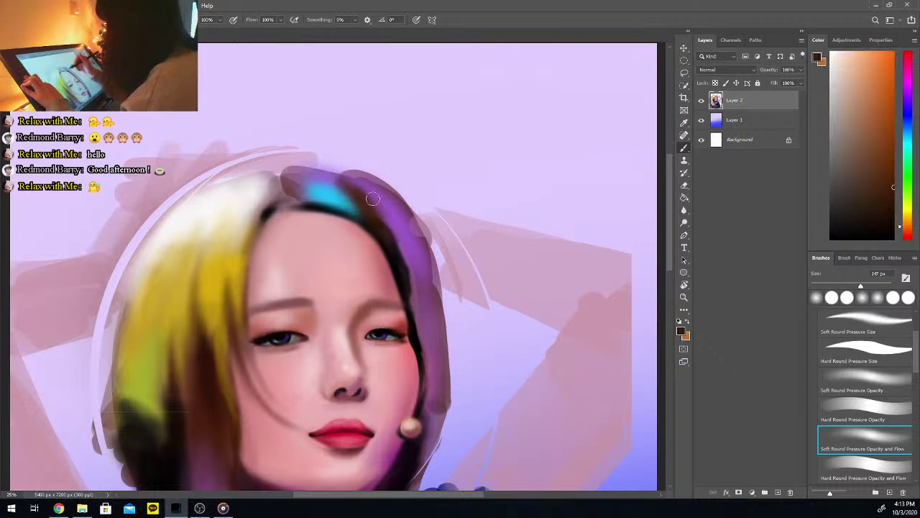
pyautogui.moveTo(905, 99); pyautogui.dragTo(915, 84)
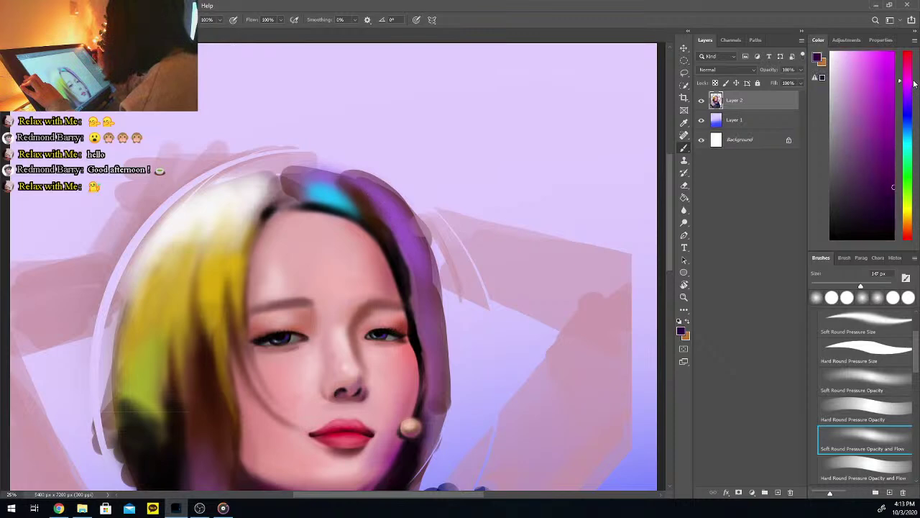
pyautogui.click(894, 74)
pyautogui.moveTo(347, 184)
pyautogui.mouseDown()
pyautogui.moveTo(399, 221)
pyautogui.moveTo(371, 196)
pyautogui.mouseUp()
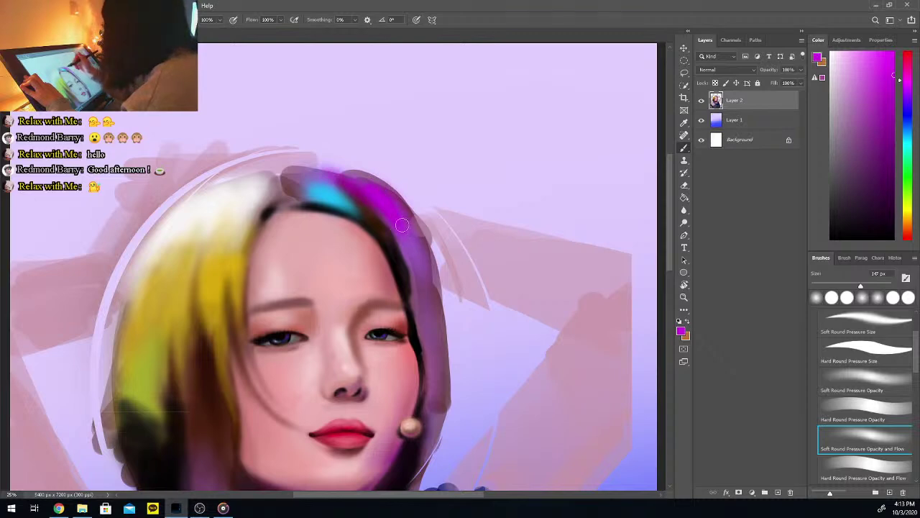
# Shade the lower part of the magenta streak beside the forehead with a deep pinkish magenta
pyautogui.click(908, 67)
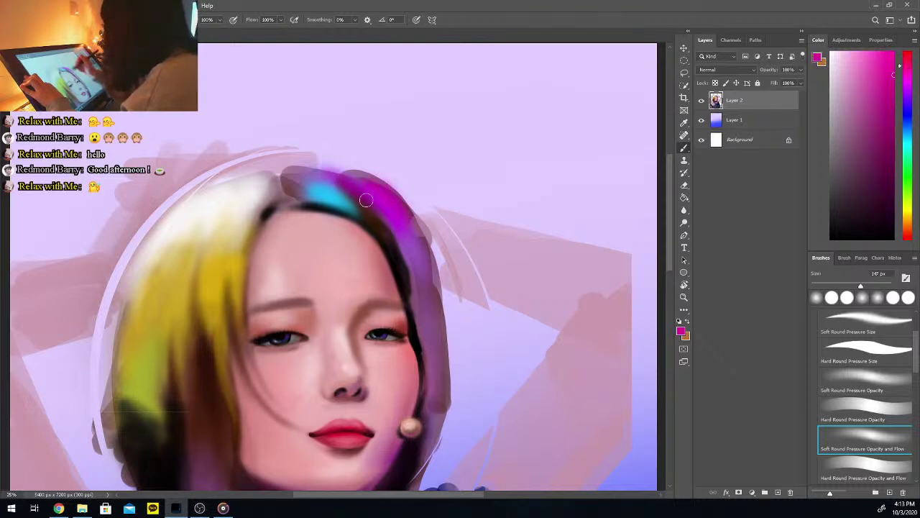
pyautogui.click(894, 153)
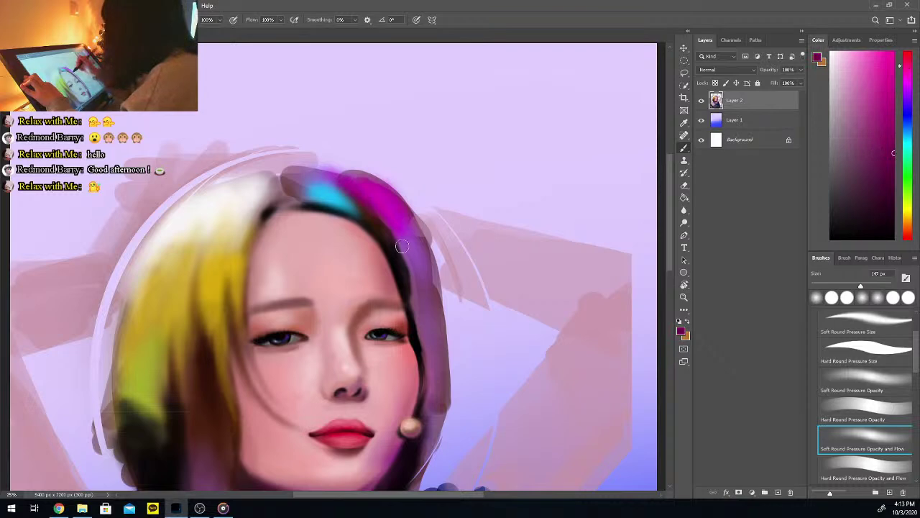
pyautogui.moveTo(397, 225)
pyautogui.mouseDown()
pyautogui.moveTo(407, 242)
pyautogui.moveTo(399, 212)
pyautogui.mouseUp()
pyautogui.moveTo(410, 277); pyautogui.dragTo(405, 228)
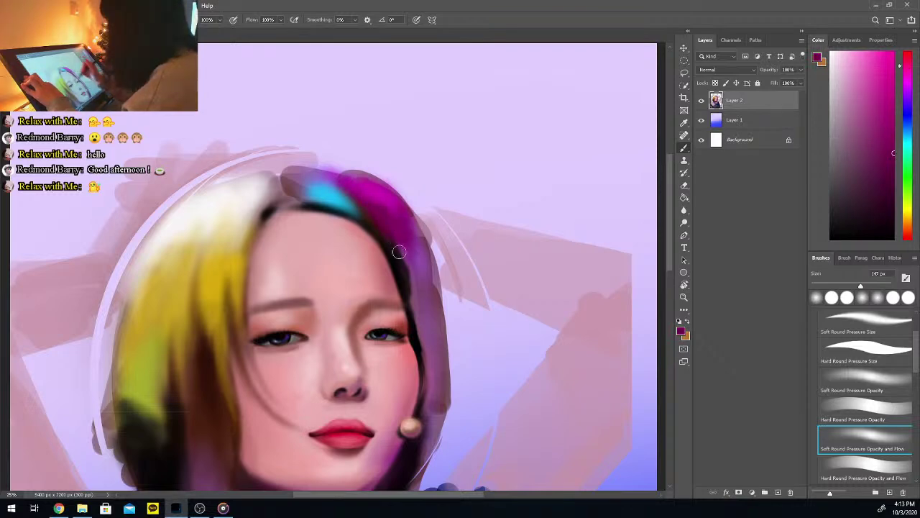
# Sample purple from the hair, darken it and paint long strands down the side of the face towards the earring
pyautogui.moveTo(668, 190); pyautogui.dragTo(669, 203)
pyautogui.press('i')
pyautogui.click(413, 214)
pyautogui.press('b')
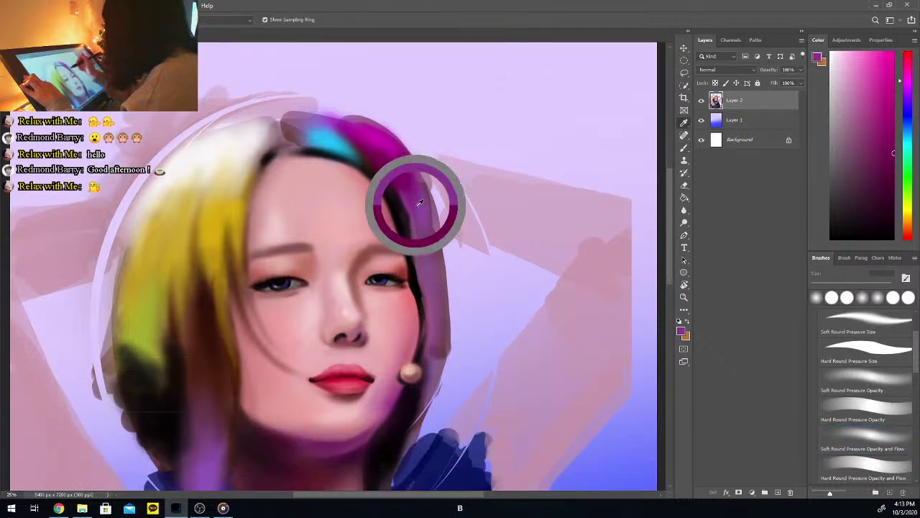
pyautogui.moveTo(405, 201)
pyautogui.mouseDown()
pyautogui.moveTo(415, 248)
pyautogui.moveTo(409, 183)
pyautogui.moveTo(429, 281)
pyautogui.moveTo(401, 173)
pyautogui.moveTo(417, 262)
pyautogui.moveTo(403, 203)
pyautogui.moveTo(420, 261)
pyautogui.moveTo(421, 202)
pyautogui.moveTo(425, 274)
pyautogui.mouseUp()
pyautogui.click(860, 118)
pyautogui.click(881, 148)
pyautogui.moveTo(421, 238); pyautogui.dragTo(431, 302)
pyautogui.moveTo(418, 216); pyautogui.dragTo(440, 330)
pyautogui.moveTo(420, 257); pyautogui.dragTo(434, 353)
pyautogui.moveTo(430, 285); pyautogui.dragTo(438, 365)
pyautogui.moveTo(440, 311); pyautogui.dragTo(445, 334)
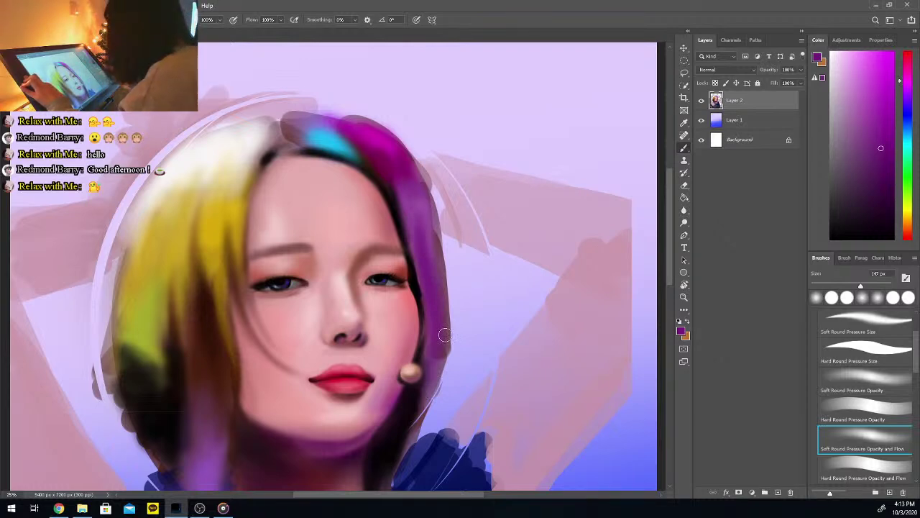
# Zoom in on the nose and mouth and sample shadow and skin pinks around the area beneath the nose
pyautogui.moveTo(671, 219); pyautogui.dragTo(670, 241)
pyautogui.press('alt')
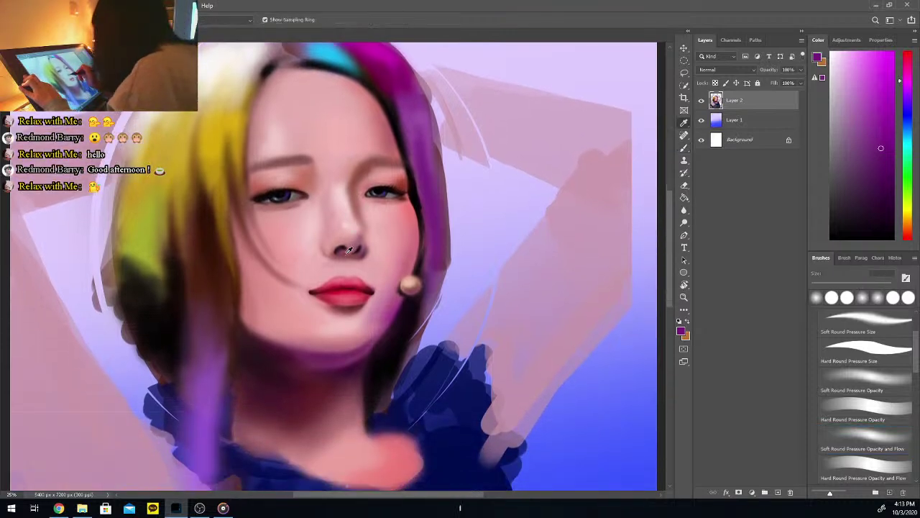
pyautogui.hotkey('ctrl', '+')
pyautogui.hotkey('ctrl', '+')
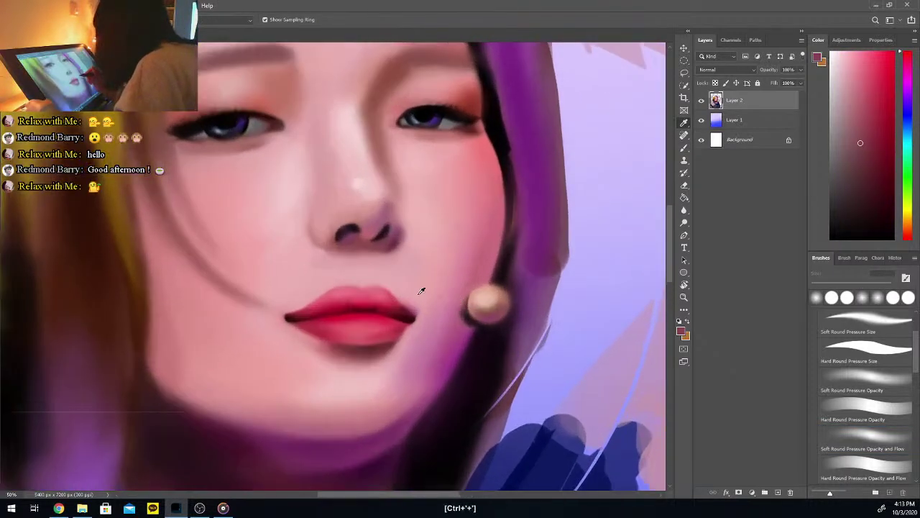
pyautogui.hotkey('ctrl', '+')
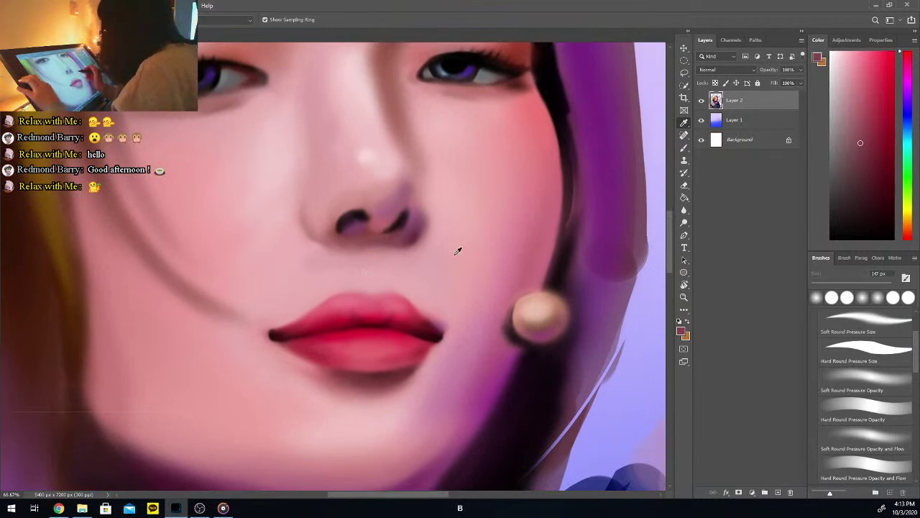
pyautogui.press('b')
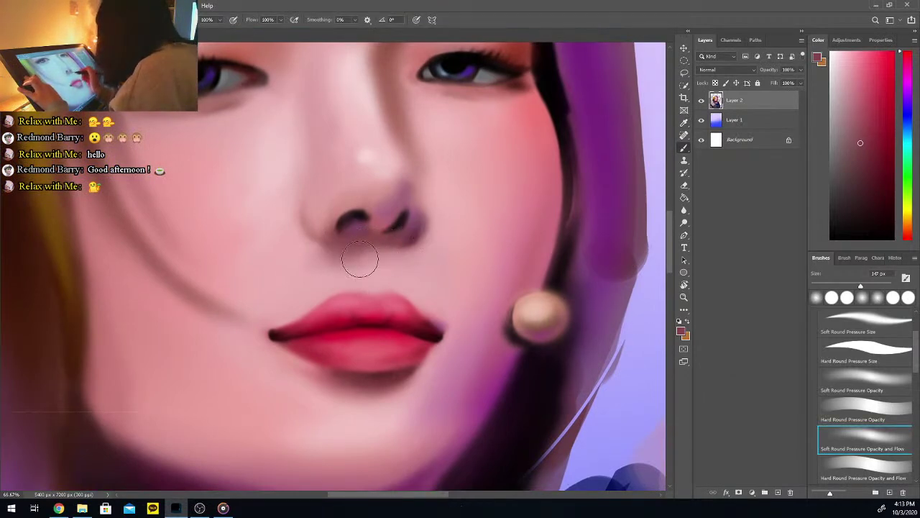
pyautogui.press('i')
pyautogui.moveTo(322, 254)
pyautogui.mouseDown()
pyautogui.moveTo(355, 256)
pyautogui.moveTo(314, 256)
pyautogui.mouseUp()
pyautogui.click(297, 259)
pyautogui.press('b')
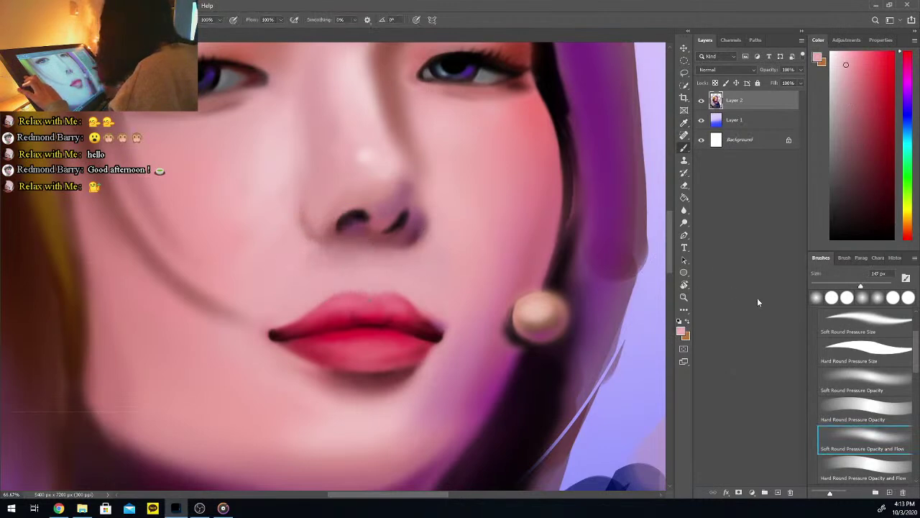
# Switch to black with a 34 px brush and darken both nostril openings
pyautogui.press('i')
pyautogui.click(357, 228)
pyautogui.press('b')
pyautogui.moveTo(353, 220); pyautogui.dragTo(357, 225)
pyautogui.press('i')
pyautogui.moveTo(847, 238); pyautogui.dragTo(831, 239)
pyautogui.press('b')
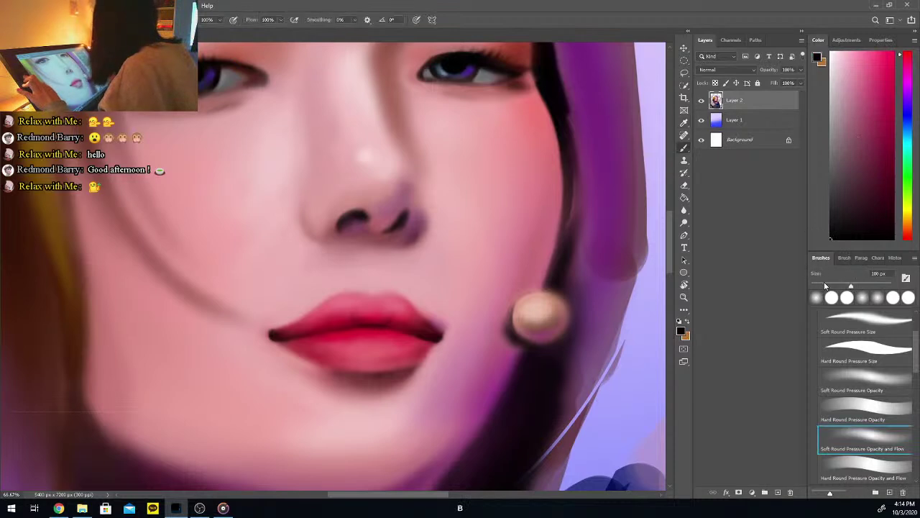
pyautogui.moveTo(346, 222); pyautogui.dragTo(359, 216)
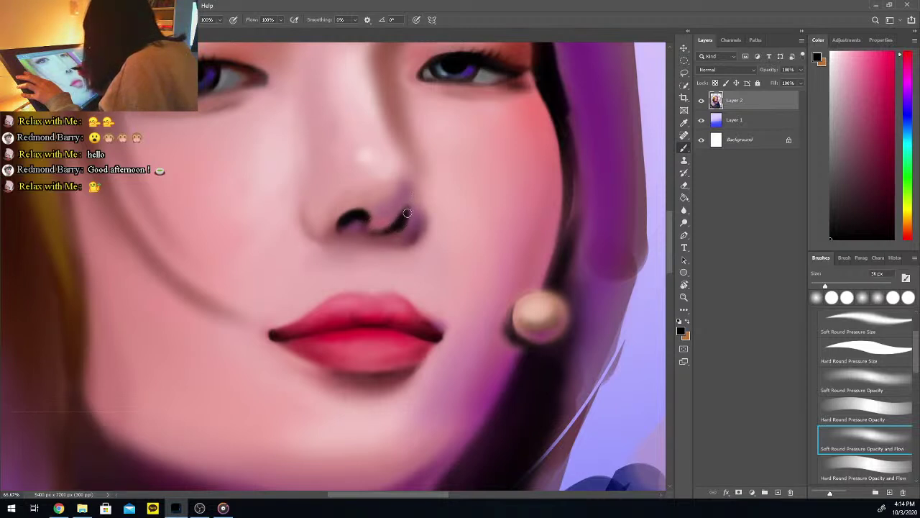
# Refine the edges of the nostril nearest the earring with an 18 px brush, using black and sampled reddish tones
pyautogui.keyDown('alt'); pyautogui.click(432, 197); pyautogui.keyUp('alt')
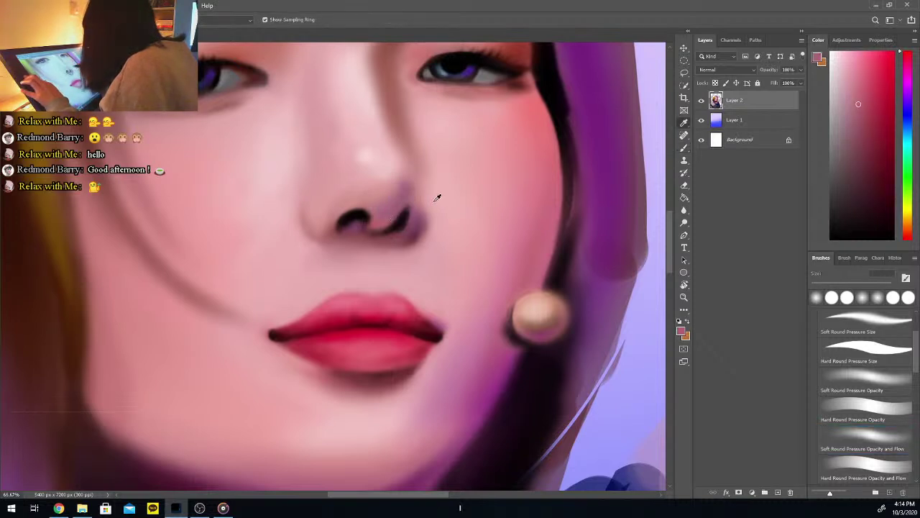
pyautogui.press('b')
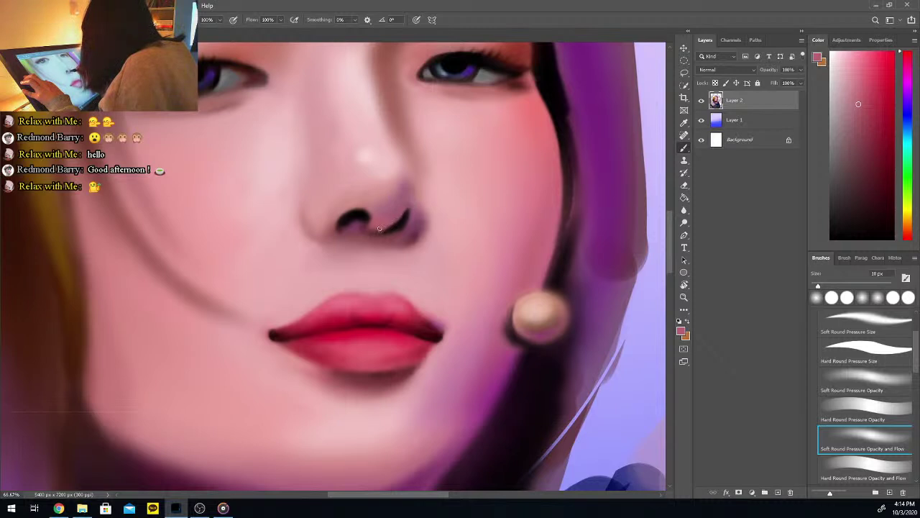
pyautogui.click(831, 238)
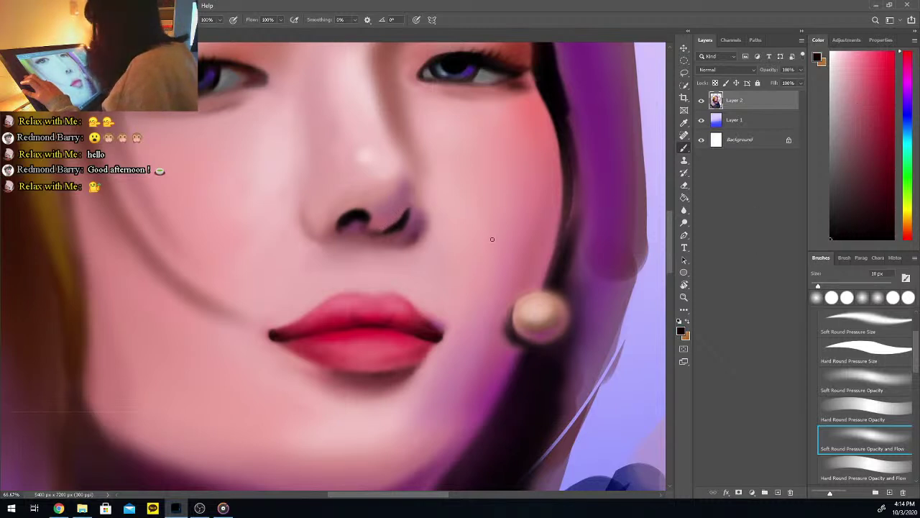
pyautogui.keyDown('alt'); pyautogui.click(382, 234); pyautogui.keyUp('alt')
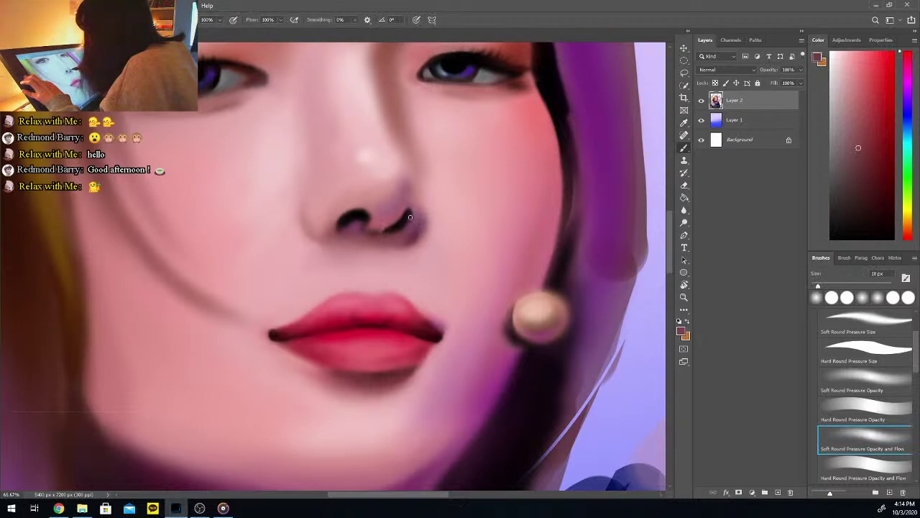
pyautogui.keyDown('alt'); pyautogui.click(409, 217); pyautogui.keyUp('alt')
pyautogui.press('b')
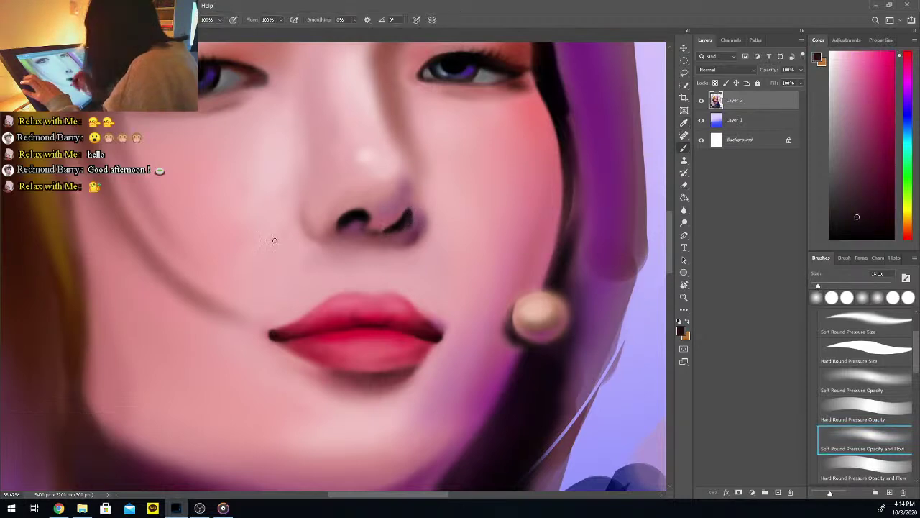
# Blend the underside of the nose tip above that nostril with sampled pinks and a deeper rose
pyautogui.keyDown('alt'); pyautogui.click(405, 207); pyautogui.keyUp('alt')
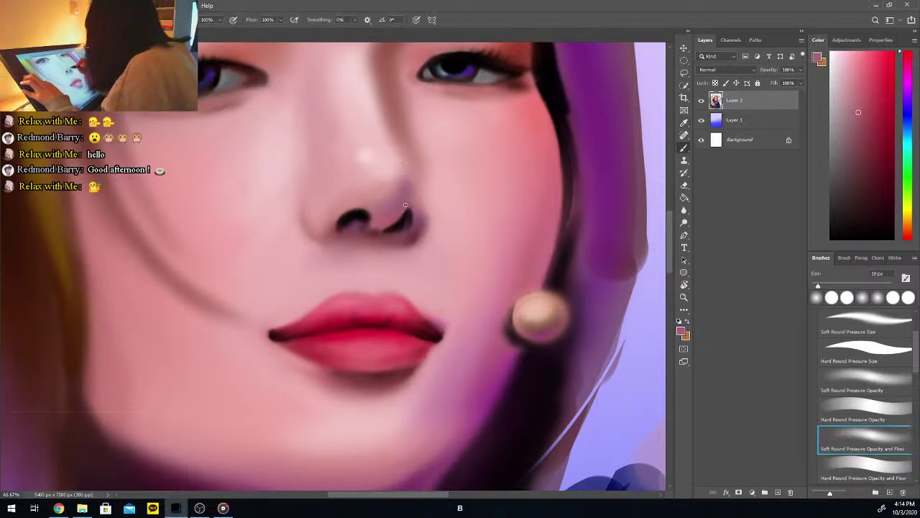
pyautogui.keyDown('alt'); pyautogui.click(408, 186); pyautogui.keyUp('alt')
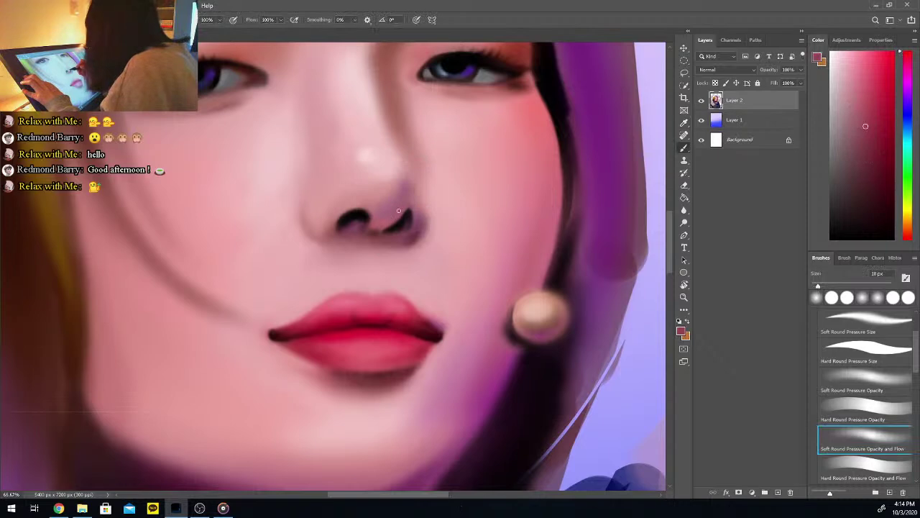
pyautogui.keyDown('alt'); pyautogui.click(392, 210); pyautogui.keyUp('alt')
pyautogui.click(865, 134)
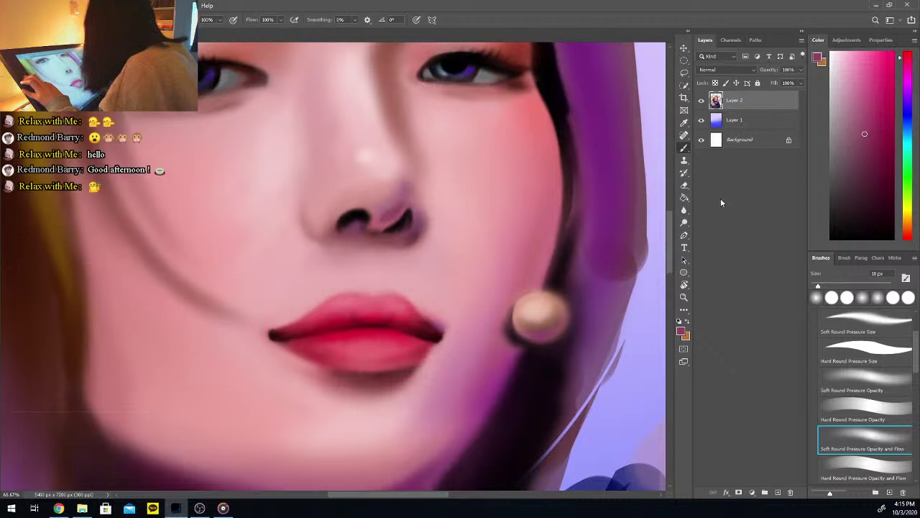
# Set the brush size to 26 px and soften the area between the nostrils with sampled pink tones
pyautogui.click(821, 285)
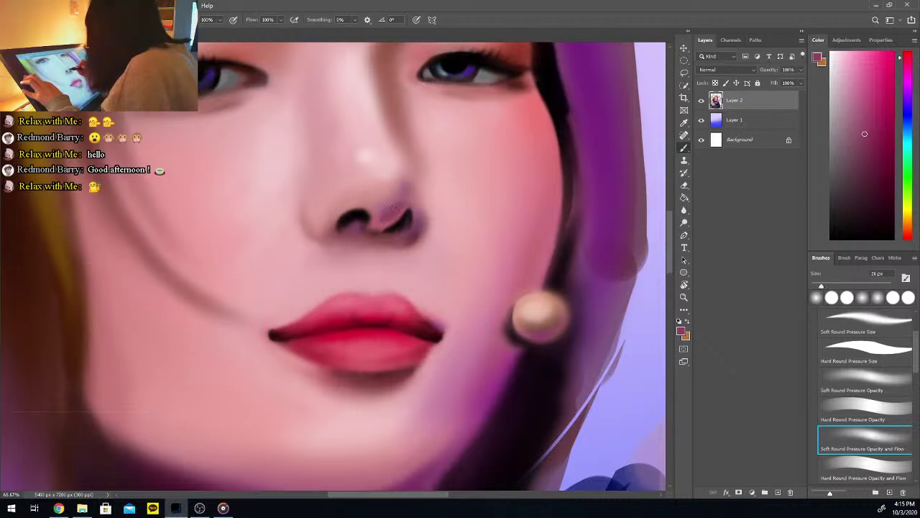
pyautogui.keyDown('alt'); pyautogui.click(382, 220); pyautogui.keyUp('alt')
pyautogui.press('b')
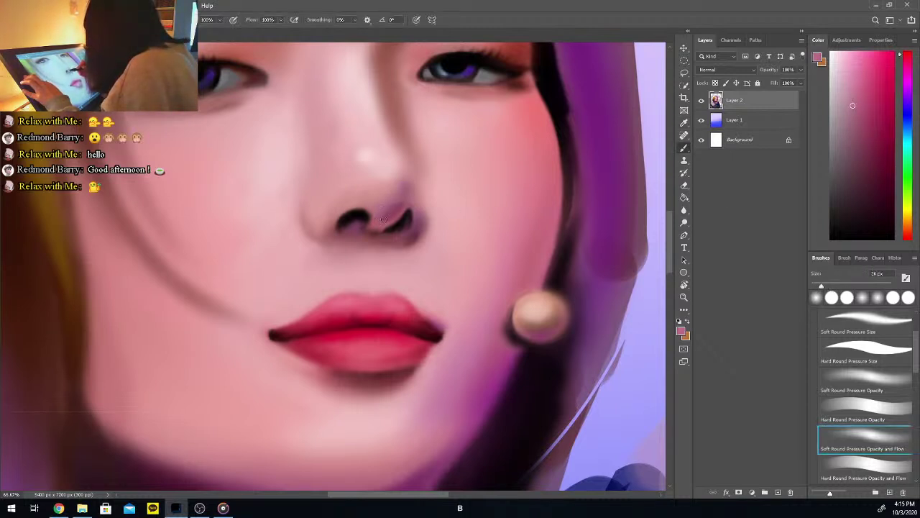
pyautogui.keyDown('alt'); pyautogui.click(383, 225); pyautogui.keyUp('alt')
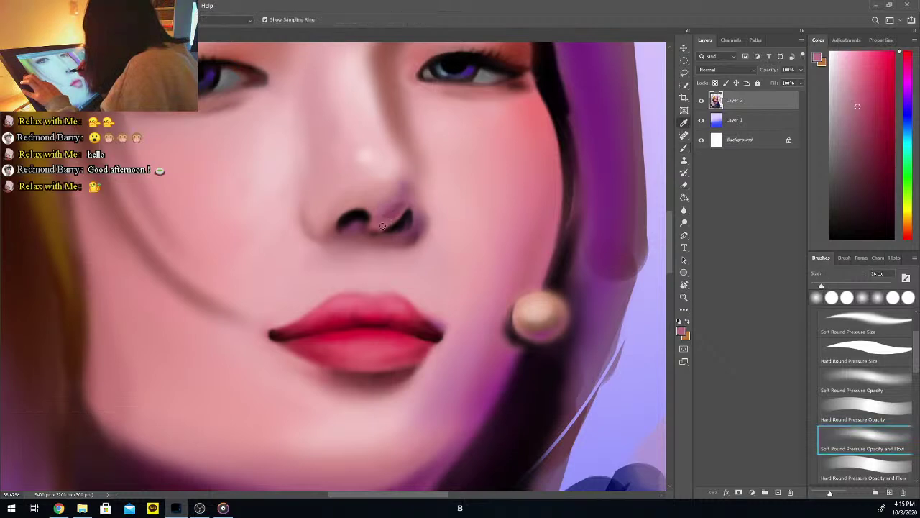
pyautogui.press('b')
pyautogui.keyDown('alt'); pyautogui.click(378, 198); pyautogui.keyUp('alt')
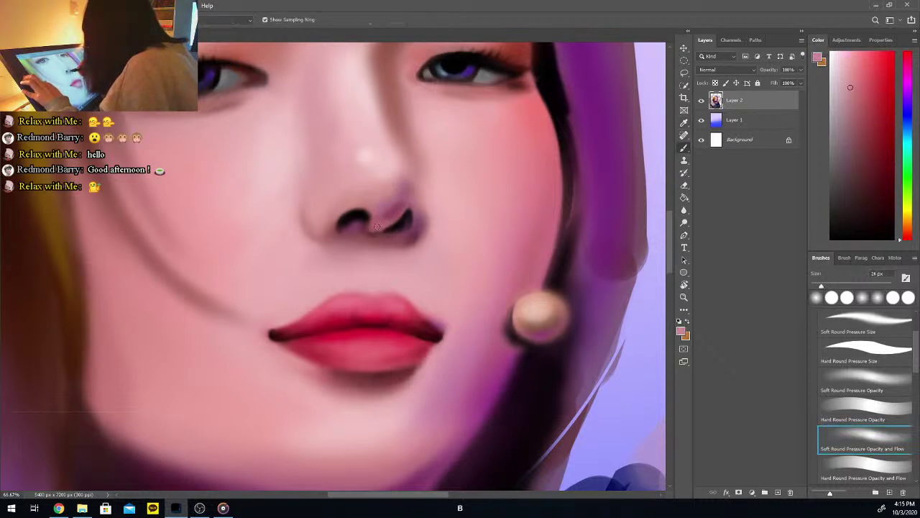
# Deepen the shadow line under the nose with a richer dark red and clean its lower edge with sampled skin pink
pyautogui.press('i')
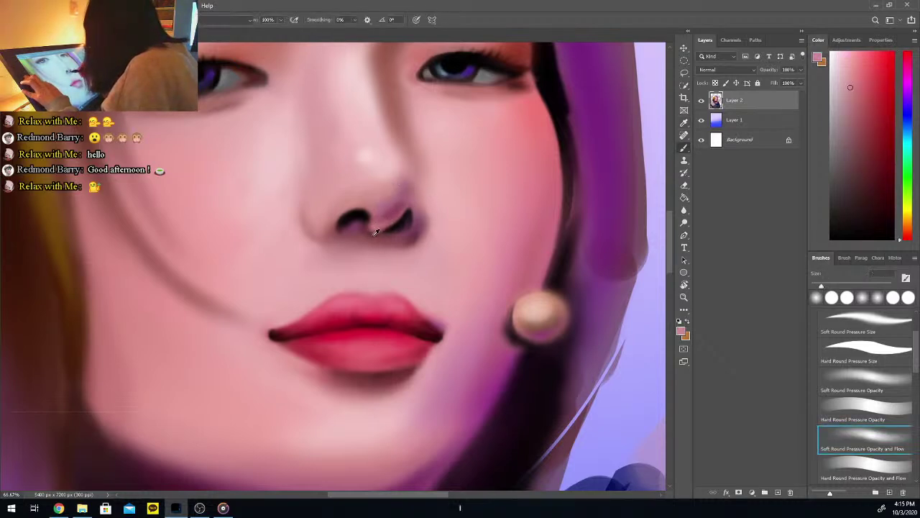
pyautogui.click(380, 231)
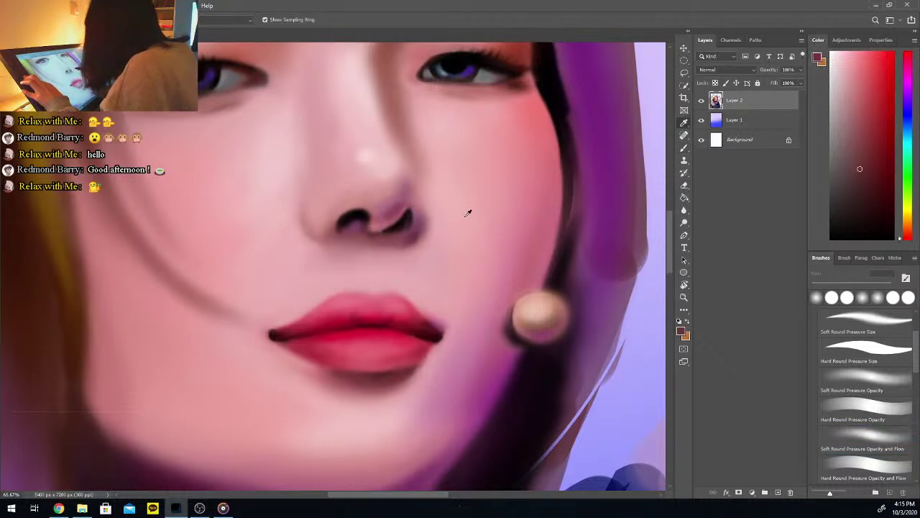
pyautogui.moveTo(906, 227)
pyautogui.mouseDown()
pyautogui.moveTo(900, 85)
pyautogui.moveTo(914, 55)
pyautogui.mouseUp()
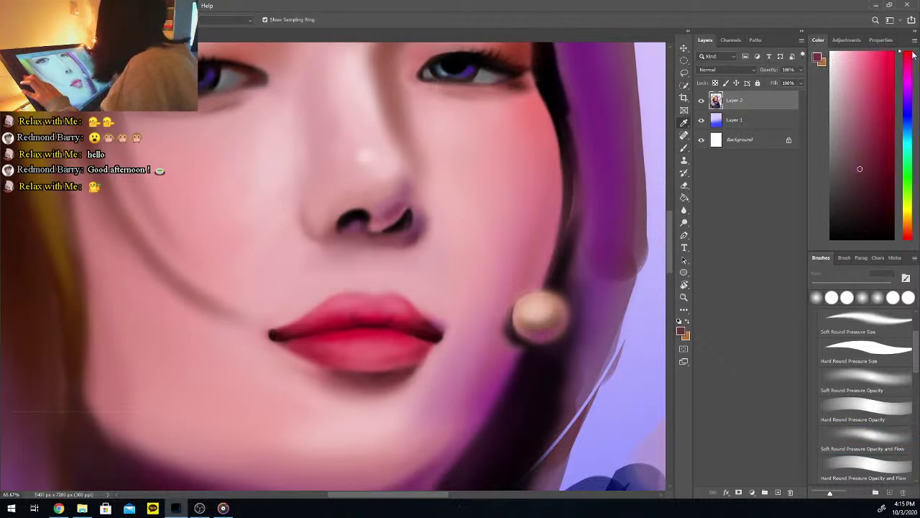
pyautogui.click(869, 169)
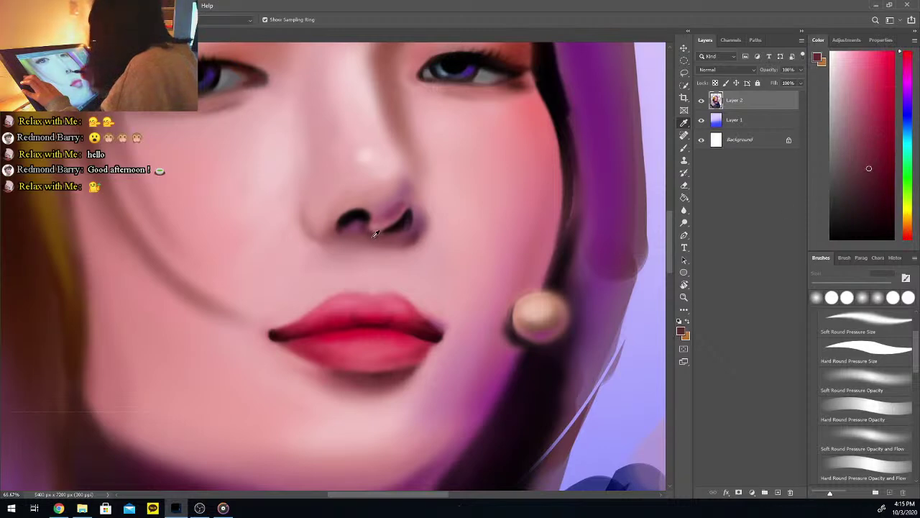
pyautogui.press('b')
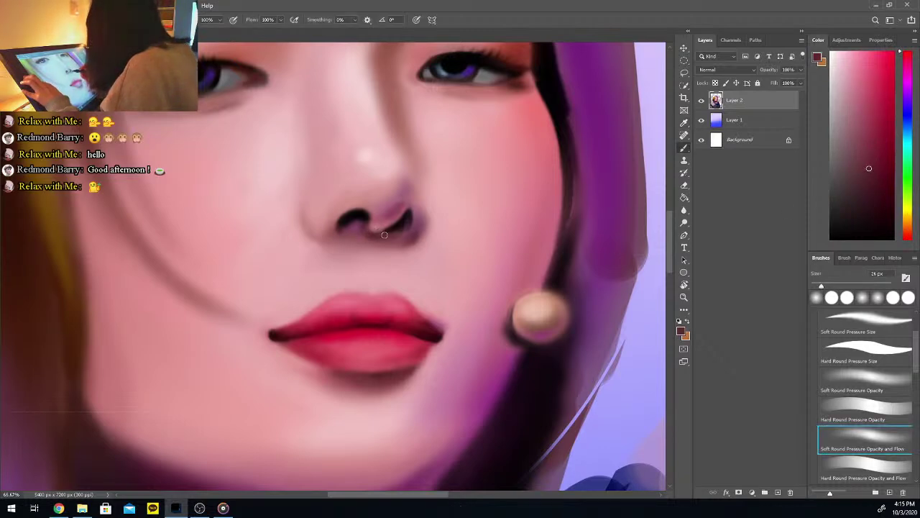
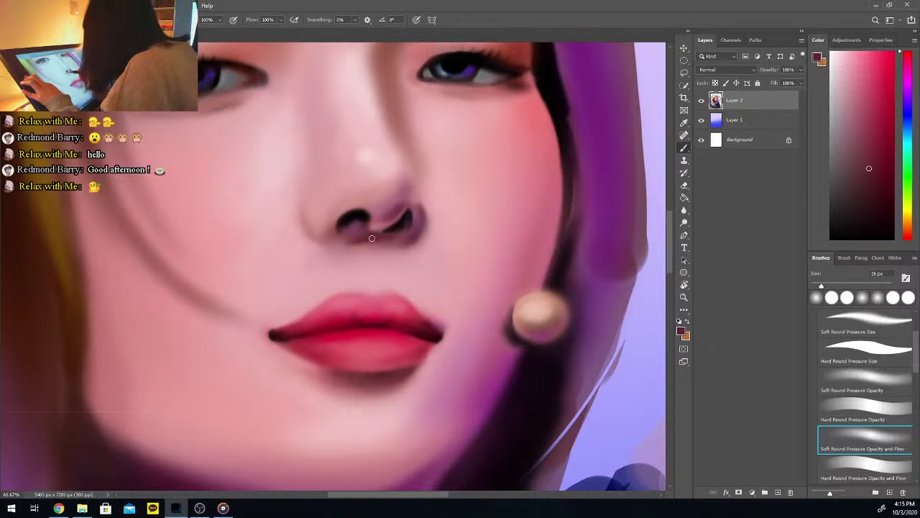
pyautogui.keyDown('alt'); pyautogui.click(353, 256); pyautogui.keyUp('alt')
pyautogui.keyDown('alt'); pyautogui.click(361, 247); pyautogui.keyUp('alt')
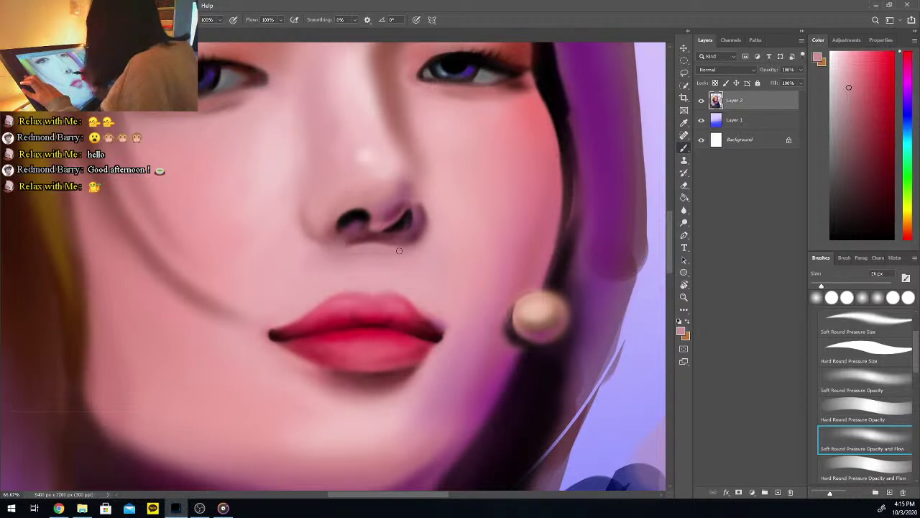
# Refine the dark contour of the nostrils with a darkened plum tone based on a sampled colour, using a very fine brush
pyautogui.press('i')
pyautogui.click(533, 224)
pyautogui.moveTo(847, 210)
pyautogui.mouseDown()
pyautogui.moveTo(867, 195)
pyautogui.moveTo(856, 198)
pyautogui.mouseUp()
pyautogui.press('b')
pyautogui.moveTo(818, 287); pyautogui.dragTo(813, 286)
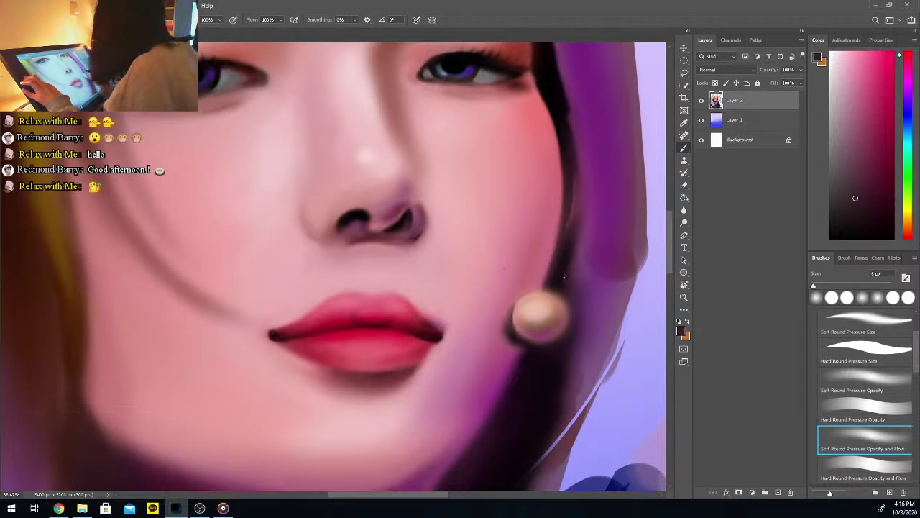
# Set the brush size to 35 px and shade the nostril wing nearest the earring with sampled mauve and a more saturated rose
pyautogui.moveTo(814, 288); pyautogui.dragTo(825, 286)
pyautogui.keyDown('alt'); pyautogui.click(417, 209); pyautogui.keyUp('alt')
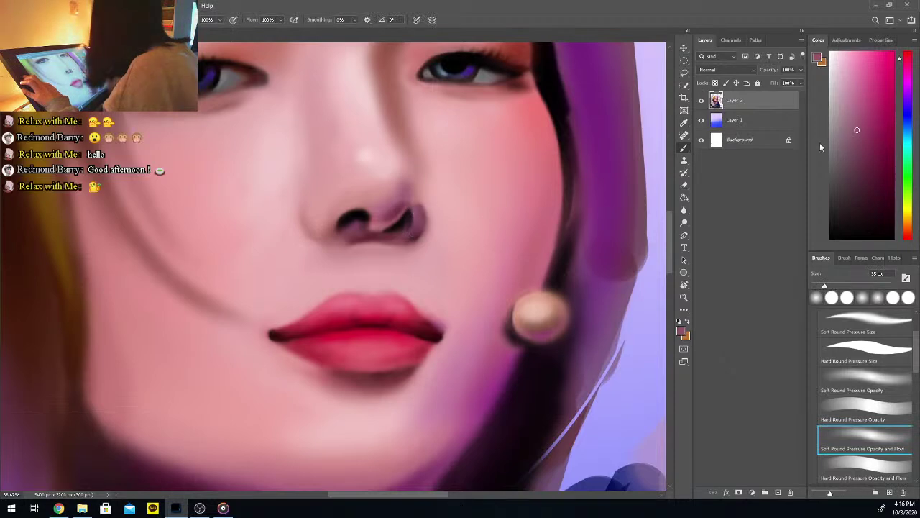
pyautogui.click(868, 130)
pyautogui.click(908, 53)
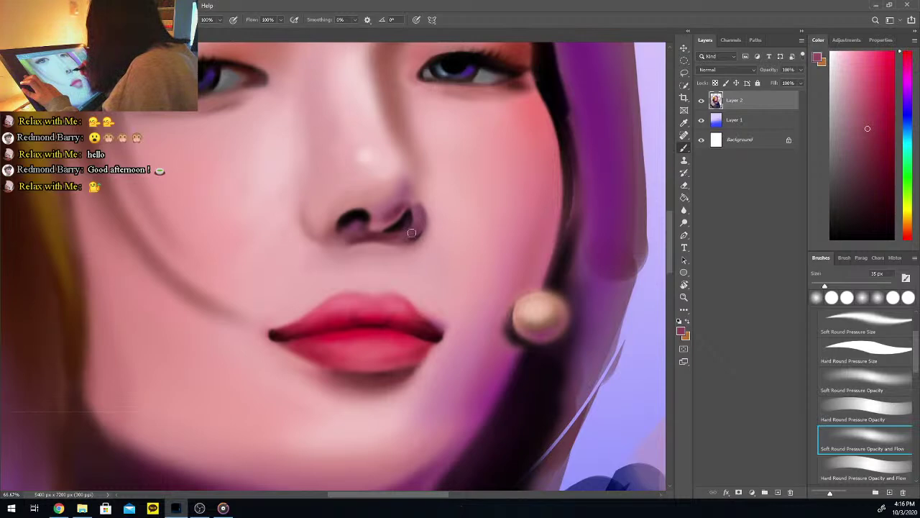
pyautogui.press('i')
pyautogui.click(399, 205)
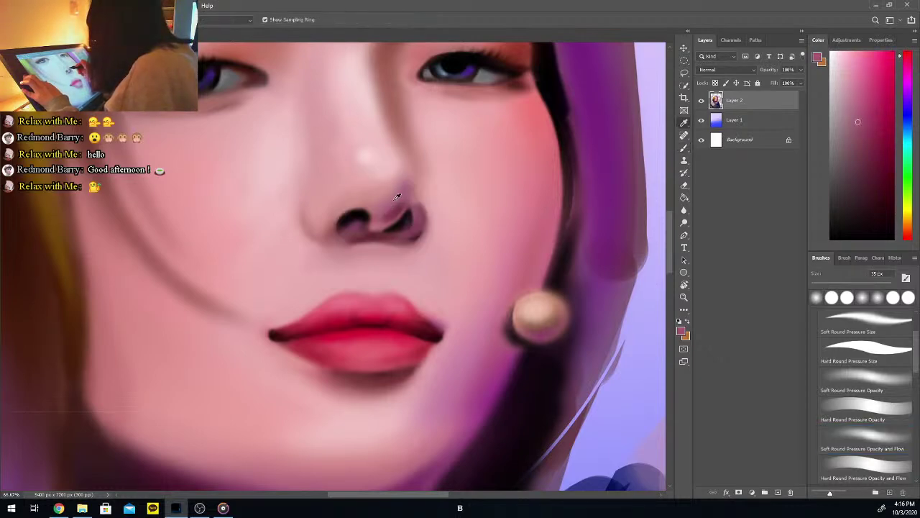
pyautogui.press('b')
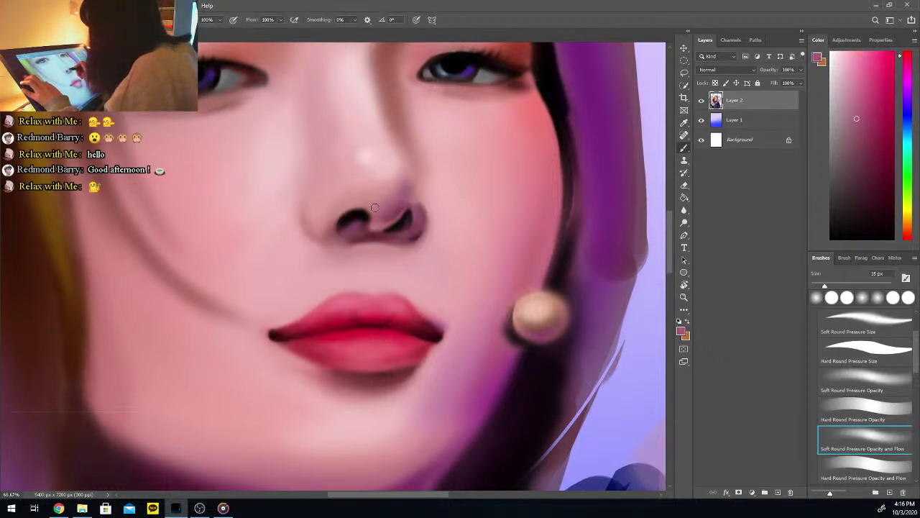
# Blend the underside of the nose tip between the nostrils with sampled mauve-rose tones
pyautogui.press('i')
pyautogui.click(397, 206)
pyautogui.click(389, 208)
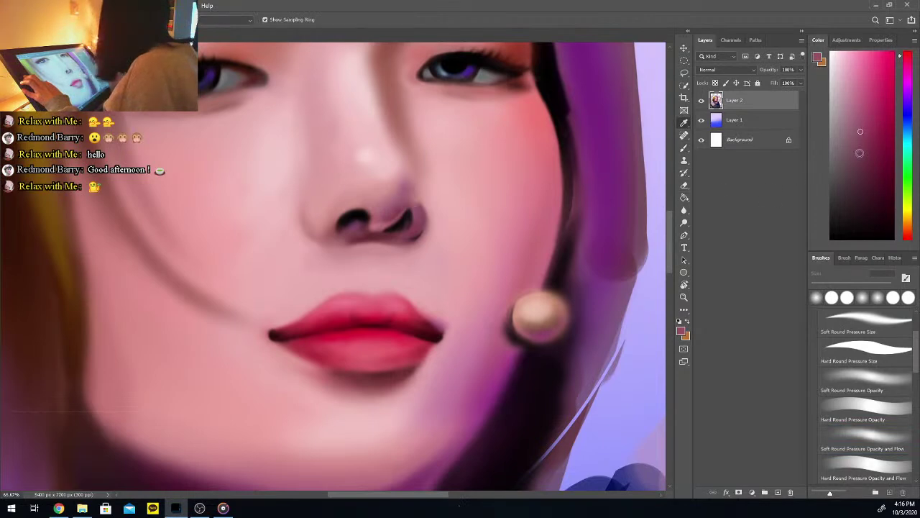
pyautogui.press('b')
pyautogui.moveTo(394, 210)
pyautogui.mouseDown()
pyautogui.moveTo(404, 206)
pyautogui.moveTo(393, 208)
pyautogui.mouseUp()
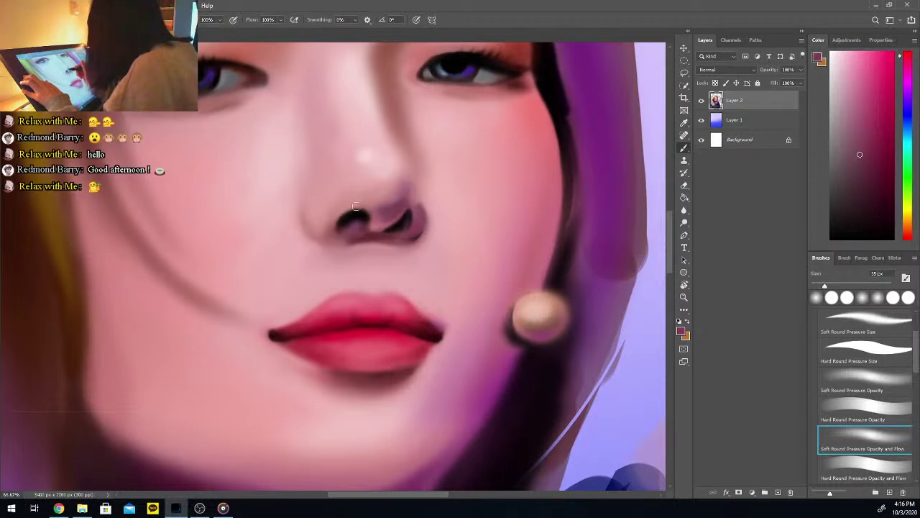
# Deepen the shadow under the nose tip with a dark maroon and soften it with a sampled dusty pink
pyautogui.click(863, 189)
pyautogui.moveTo(386, 211); pyautogui.dragTo(401, 208)
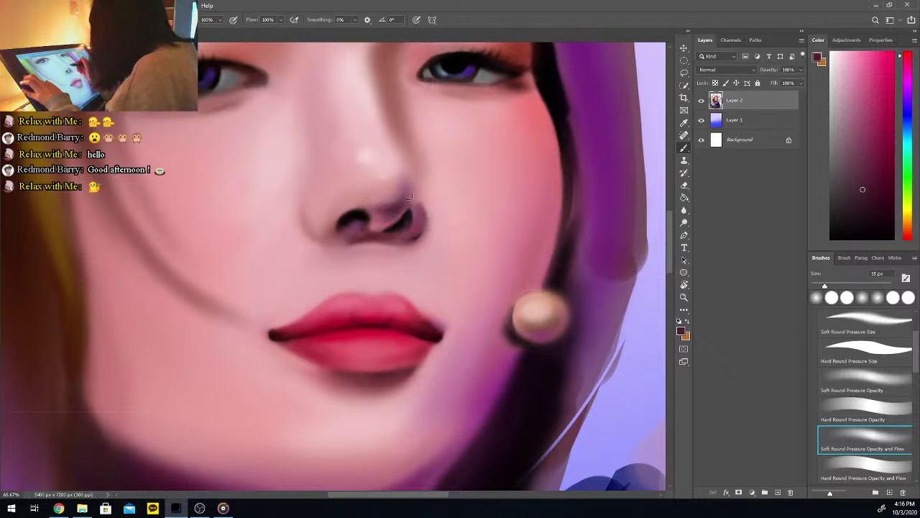
pyautogui.press('i')
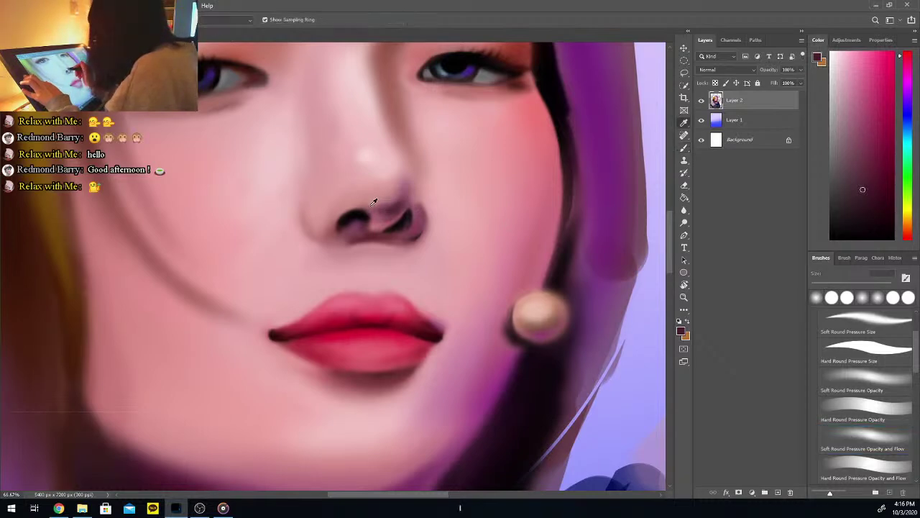
pyautogui.click(381, 201)
pyautogui.press('b')
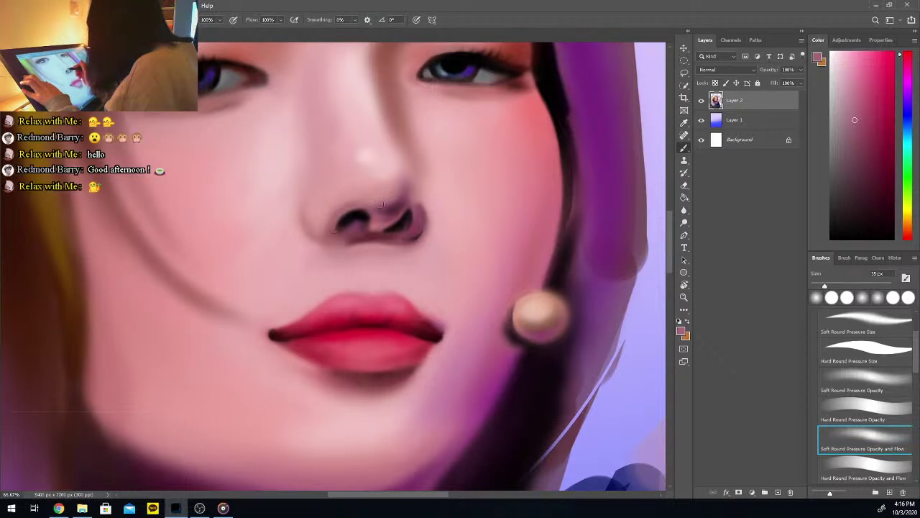
# Define the shadowed corner of the nose tip above the nostril nearest the earring with sampled rose and light skin pink
pyautogui.press('i')
pyautogui.click(414, 185)
pyautogui.click(413, 188)
pyautogui.press('b')
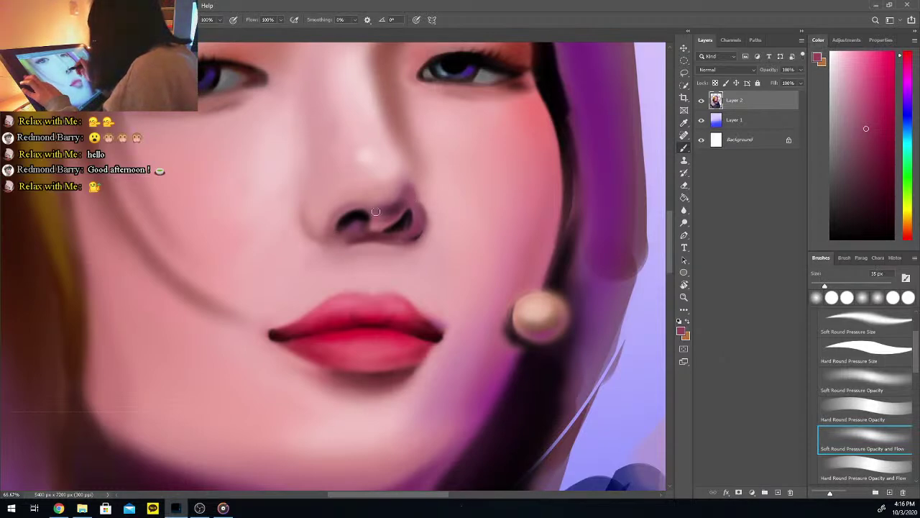
pyautogui.keyDown('alt'); pyautogui.click(396, 176); pyautogui.keyUp('alt')
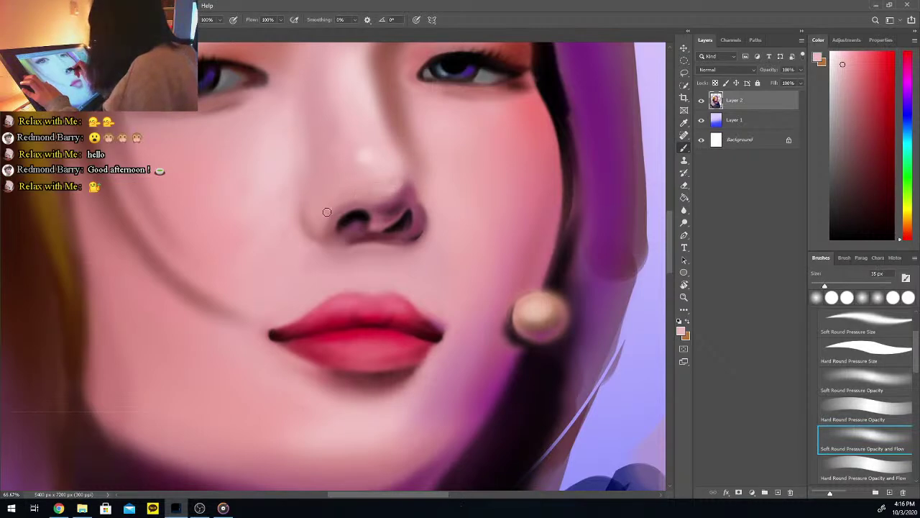
# Soften the transition from the nose tip to the shadow above the nostrils with alternating sampled light and dusky pinks
pyautogui.keyDown('alt'); pyautogui.click(376, 188); pyautogui.keyUp('alt')
pyautogui.keyDown('alt'); pyautogui.click(363, 201); pyautogui.keyUp('alt')
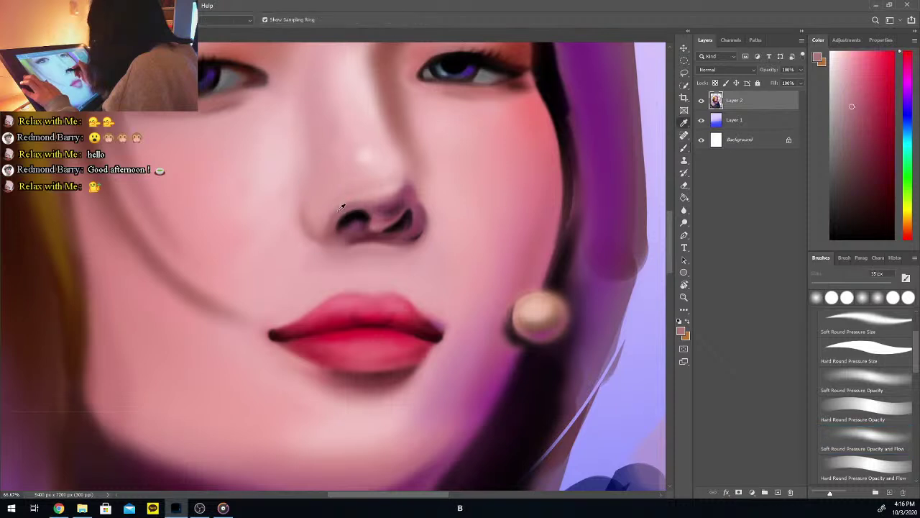
pyautogui.keyDown('alt'); pyautogui.click(386, 192); pyautogui.keyUp('alt')
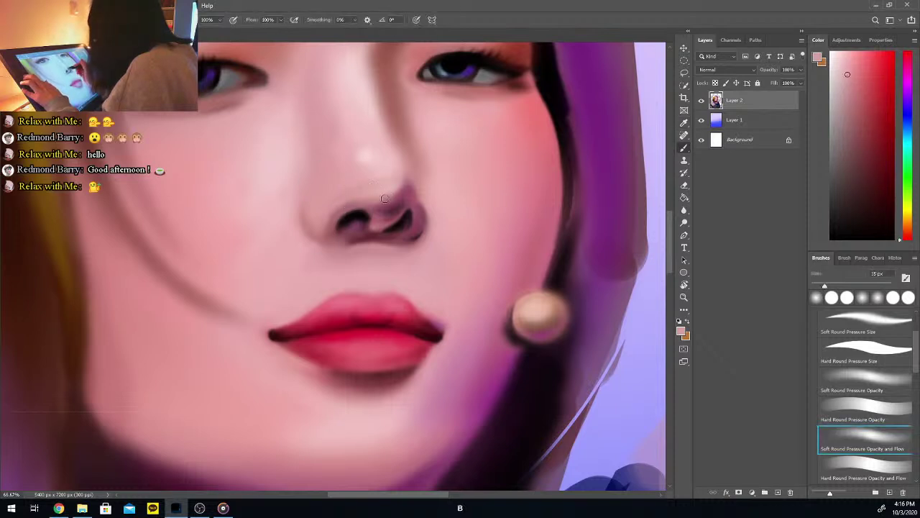
pyautogui.keyDown('alt'); pyautogui.click(363, 200); pyautogui.keyUp('alt')
pyautogui.keyDown('alt'); pyautogui.click(379, 187); pyautogui.keyUp('alt')
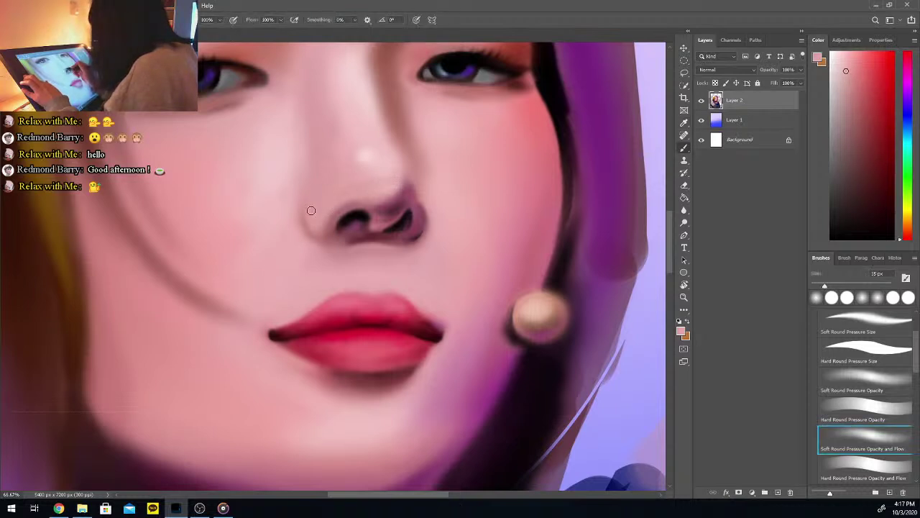
# Blend the shaded side of the nose into the cheek with sampled mauve, dusky pink and light cheek pink
pyautogui.press('alt')
pyautogui.keyDown('alt'); pyautogui.click(400, 197); pyautogui.keyUp('alt')
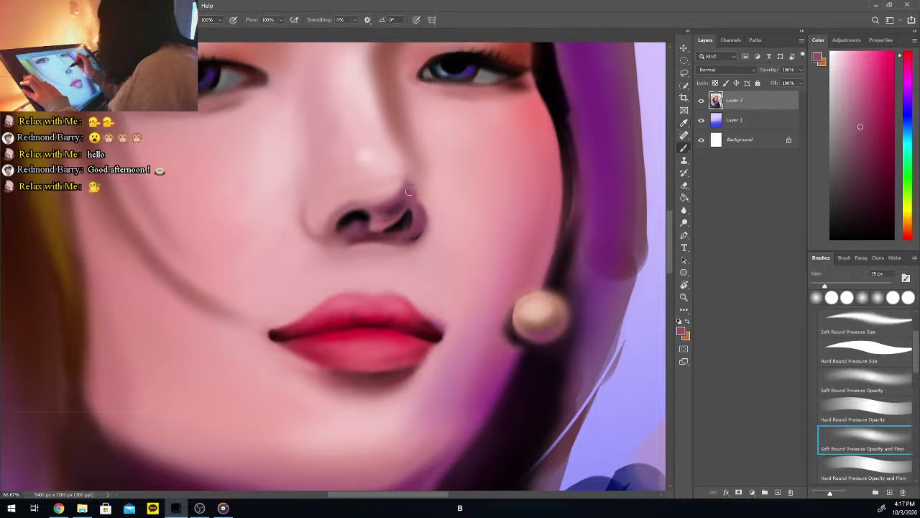
pyautogui.keyDown('alt'); pyautogui.click(395, 128); pyautogui.keyUp('alt')
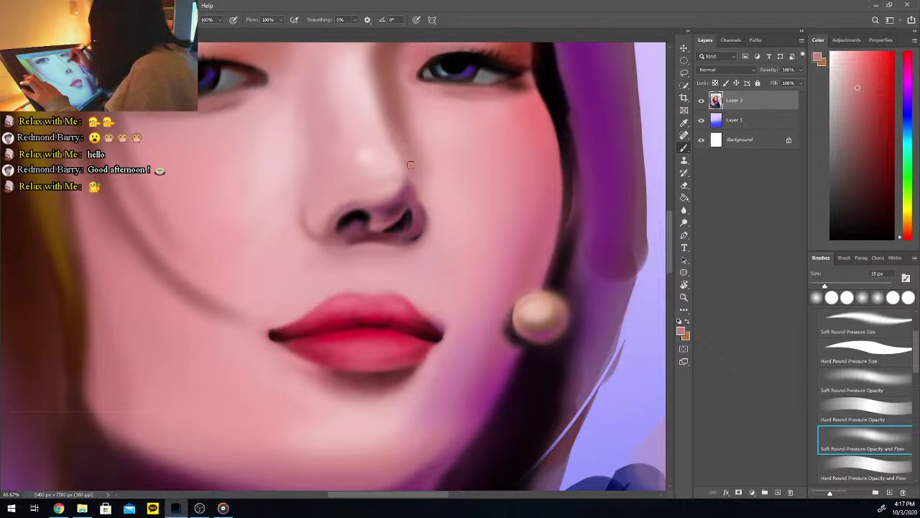
pyautogui.keyDown('alt'); pyautogui.click(394, 151); pyautogui.keyUp('alt')
pyautogui.press('i')
pyautogui.click(436, 180)
pyautogui.press('b')
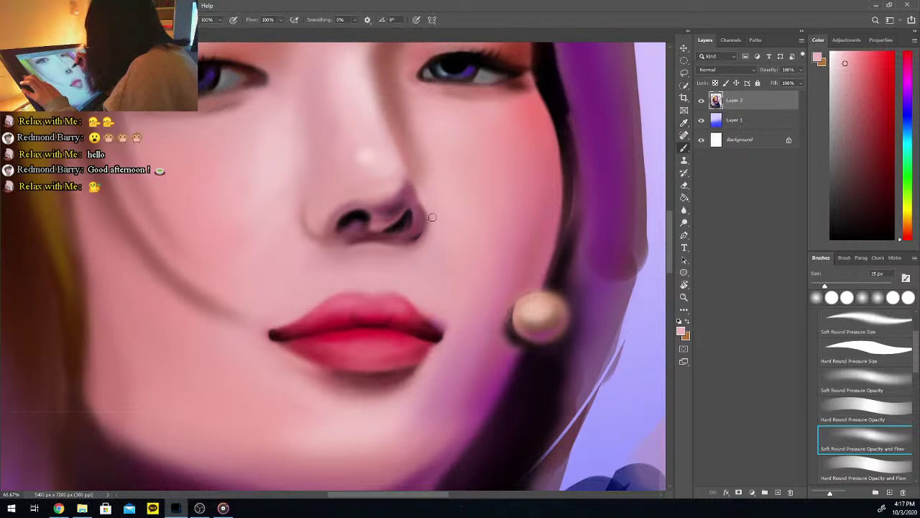
# Reshape the outer and lower edges of the nostril wing nearest the earring with sampled skin pinks and dark reds
pyautogui.keyDown('alt'); pyautogui.click(422, 211); pyautogui.keyUp('alt')
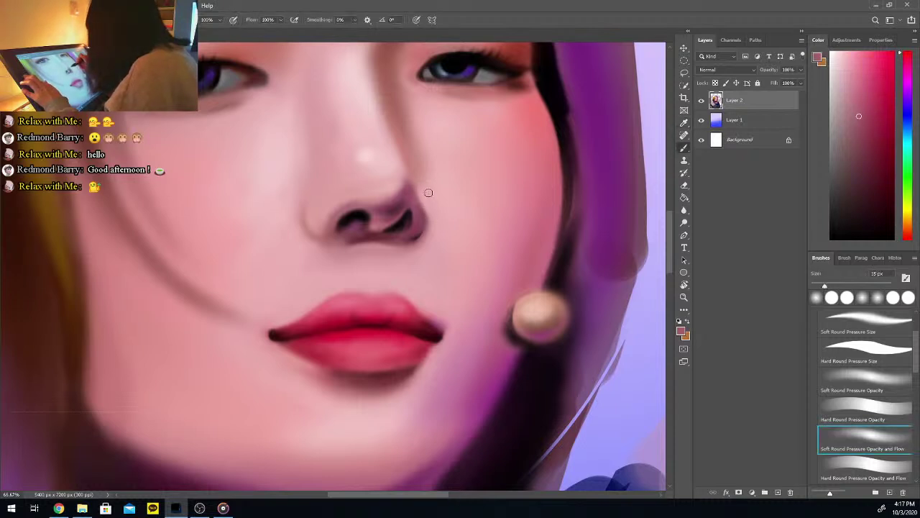
pyautogui.keyDown('alt'); pyautogui.click(439, 194); pyautogui.keyUp('alt')
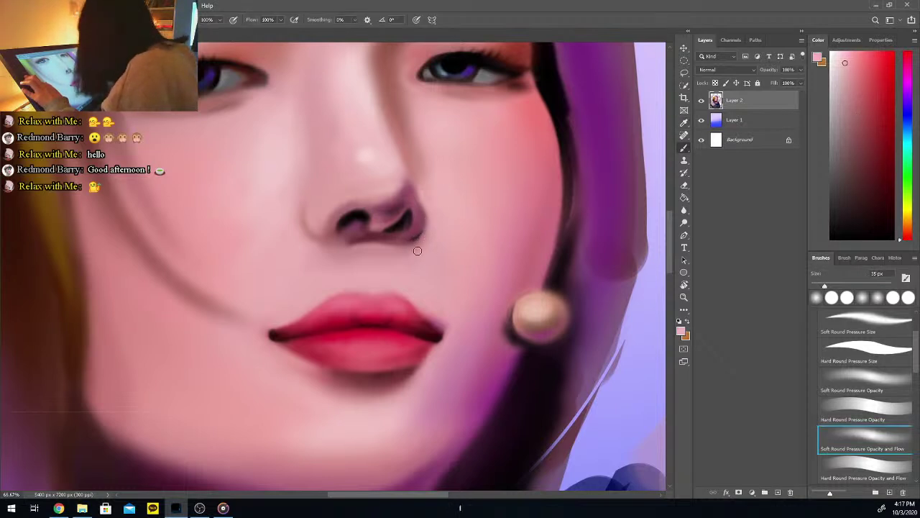
pyautogui.keyDown('alt'); pyautogui.click(395, 242); pyautogui.keyUp('alt')
pyautogui.keyDown('alt'); pyautogui.click(382, 232); pyautogui.keyUp('alt')
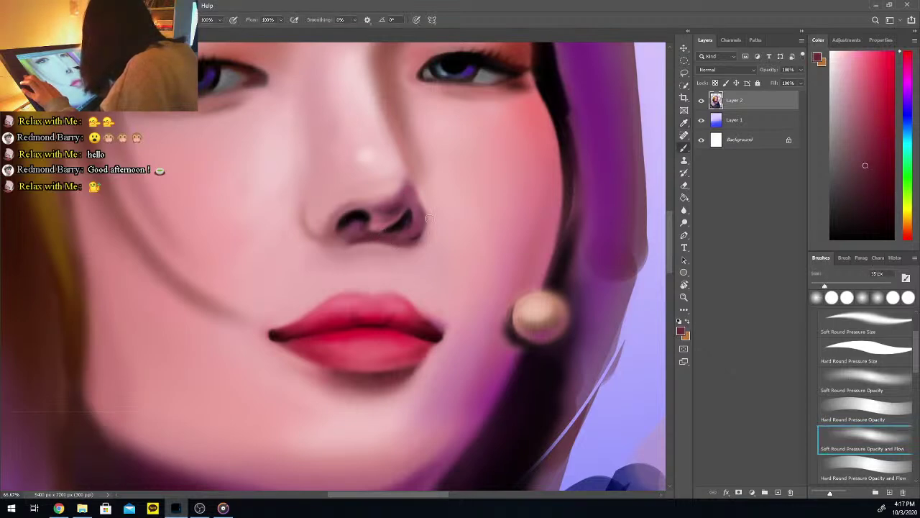
pyautogui.keyDown('alt'); pyautogui.click(420, 236); pyautogui.keyUp('alt')
# Accent the nostril wing's lower outer edge with black at 15 px and blend it with sampled dark rose at 35 px
pyautogui.click(831, 238)
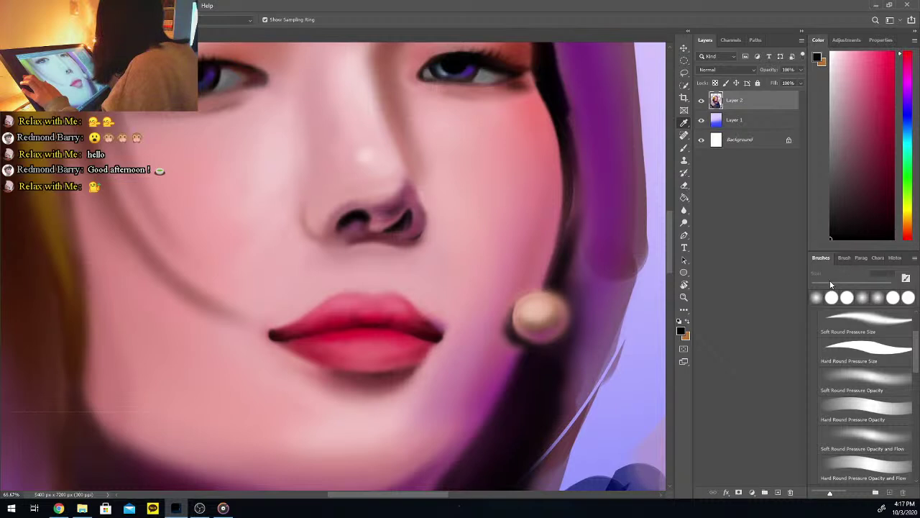
pyautogui.press('b')
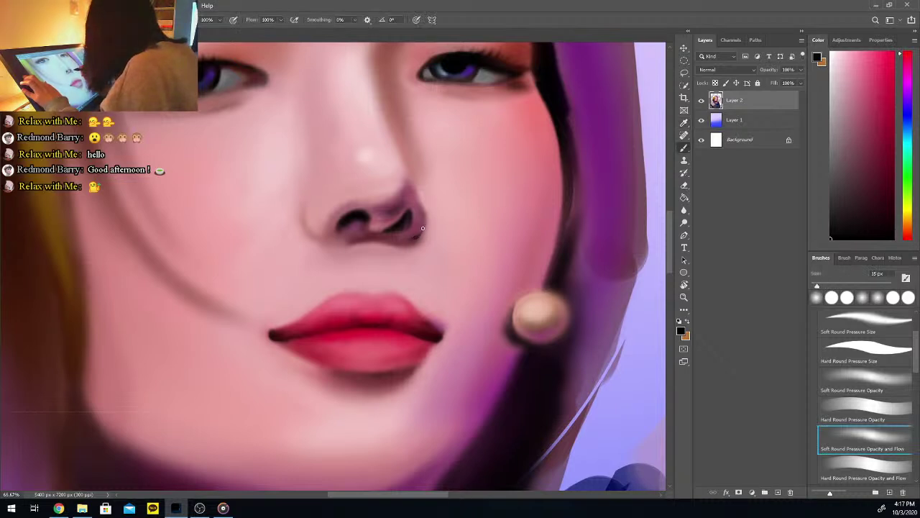
pyautogui.press('i')
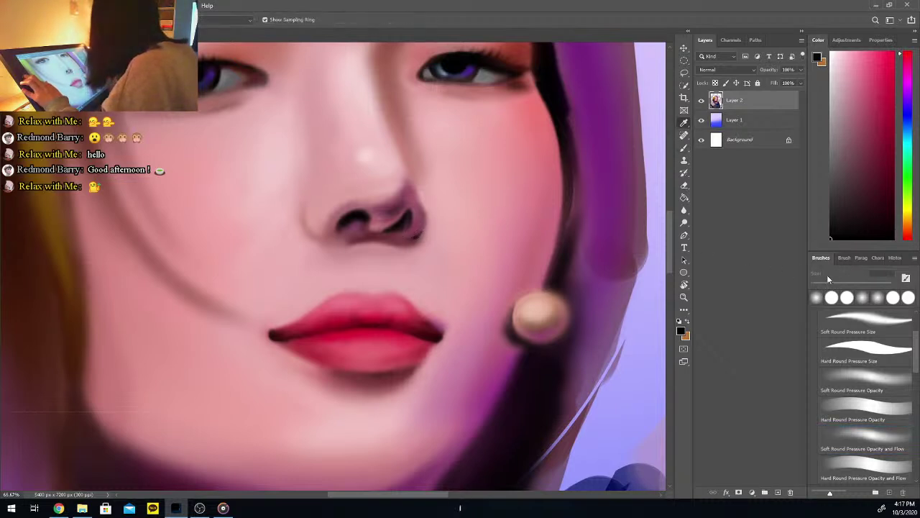
pyautogui.click(419, 229)
pyautogui.press('b')
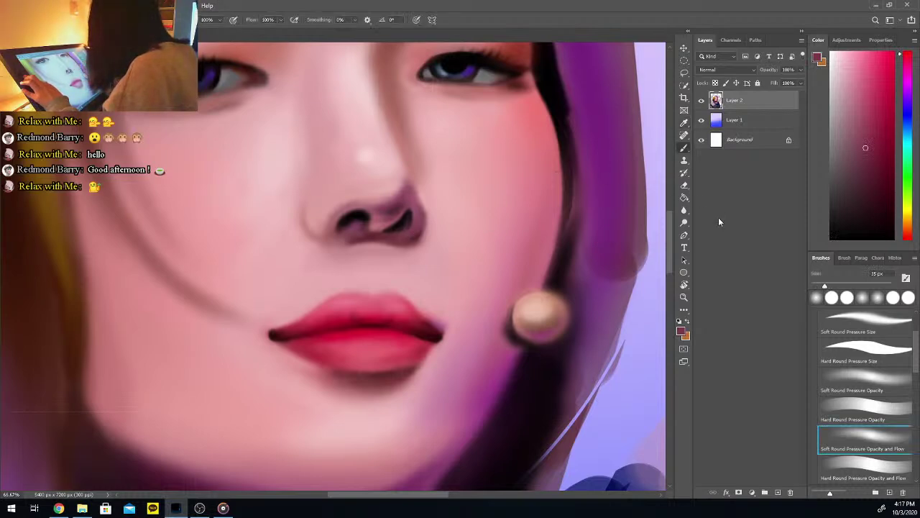
# Examine the whole portrait to judge how the nose shading reads at full-canvas view
pyautogui.hotkey('ctrl', '-')
pyautogui.hotkey('ctrl', '-')
pyautogui.hotkey('ctrl', '-')
pyautogui.hotkey('ctrl', '-')
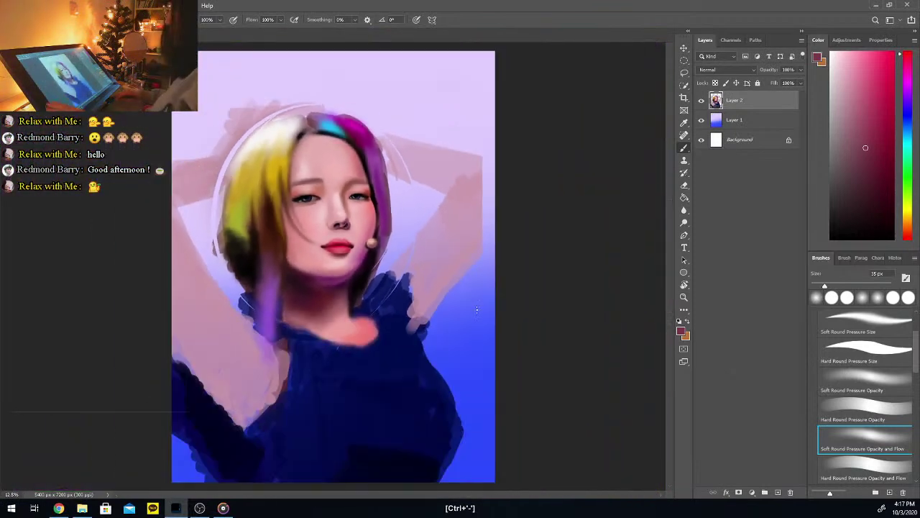
pyautogui.hotkey('ctrl', '+')
pyautogui.hotkey('ctrl', '-')
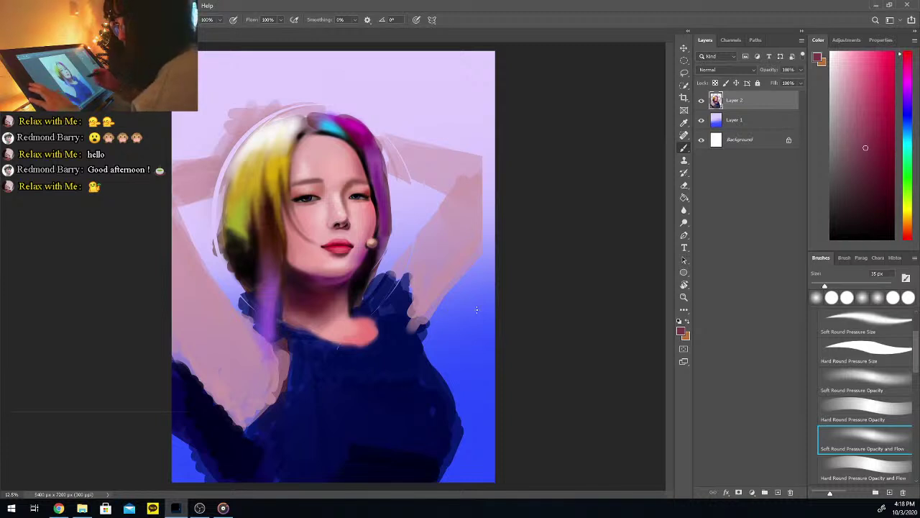
pyautogui.press('i')
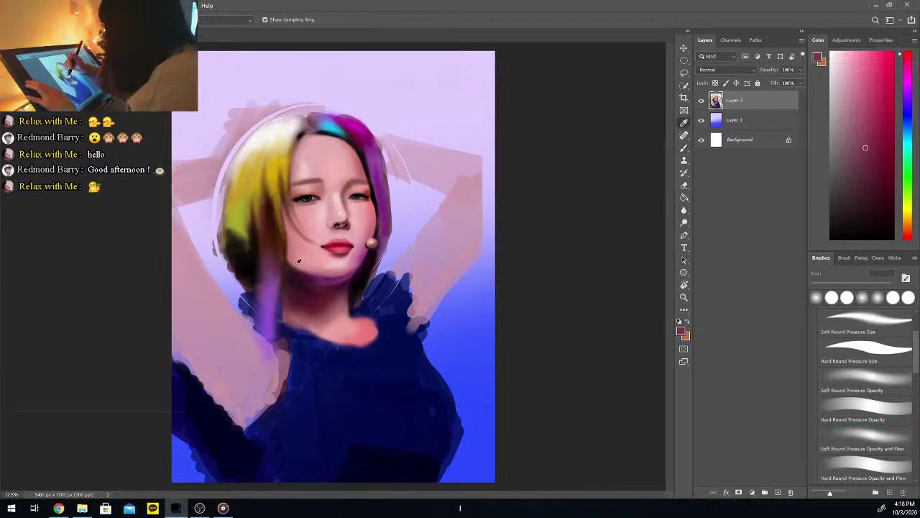
pyautogui.click(366, 171)
pyautogui.press('b')
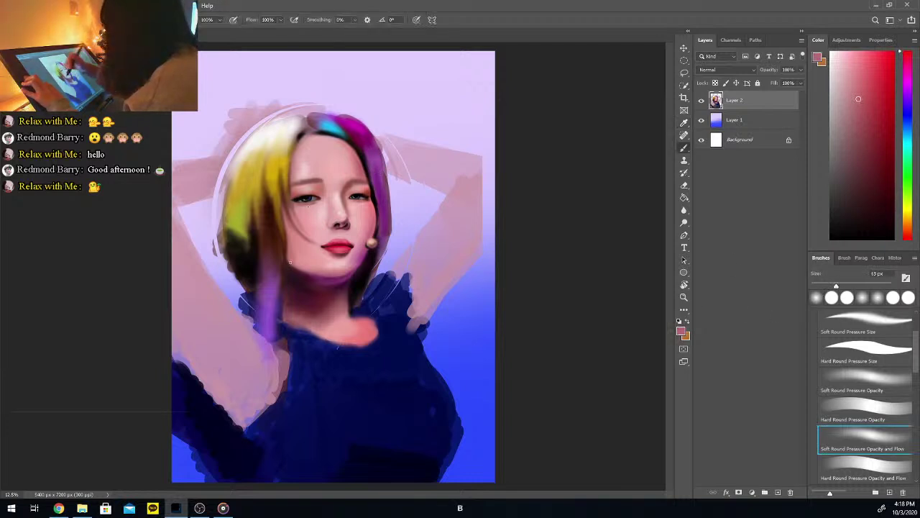
pyautogui.hotkey('ctrl', 'z')
# Refine the jawline beside the long hair with a 102 px brush, alternating sampled dark maroon and skin pink
pyautogui.press('i')
pyautogui.click(292, 269)
pyautogui.press('b')
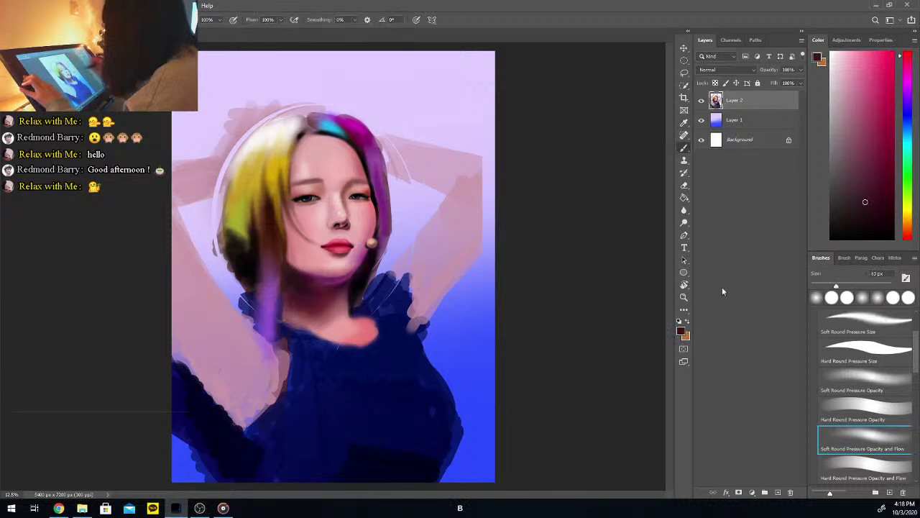
pyautogui.click(851, 285)
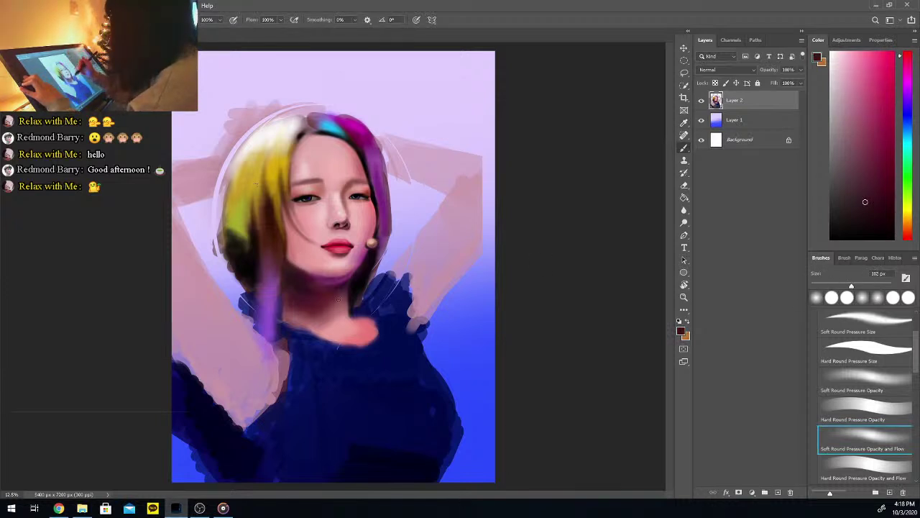
pyautogui.press('i')
pyautogui.click(294, 251)
pyautogui.press('b')
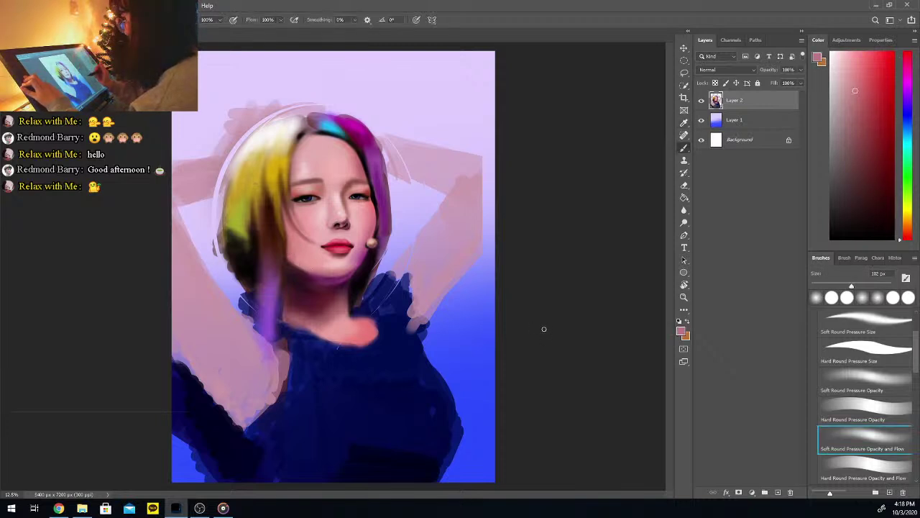
pyautogui.press('i')
pyautogui.click(301, 264)
pyautogui.press('b')
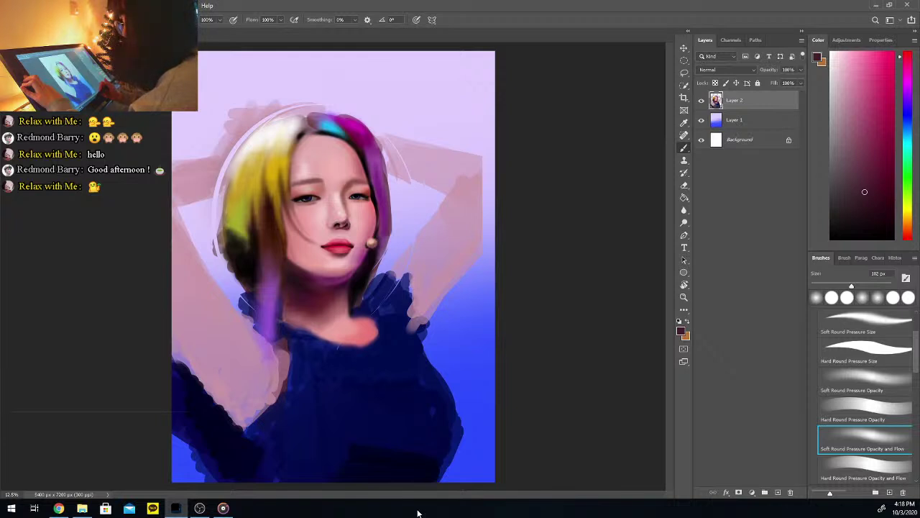
# Soften the yellow hair's edge along the forehead with a 185 px brush, using sampled pale beige and golden yellow
pyautogui.keyDown('alt'); pyautogui.click(285, 144); pyautogui.keyUp('alt')
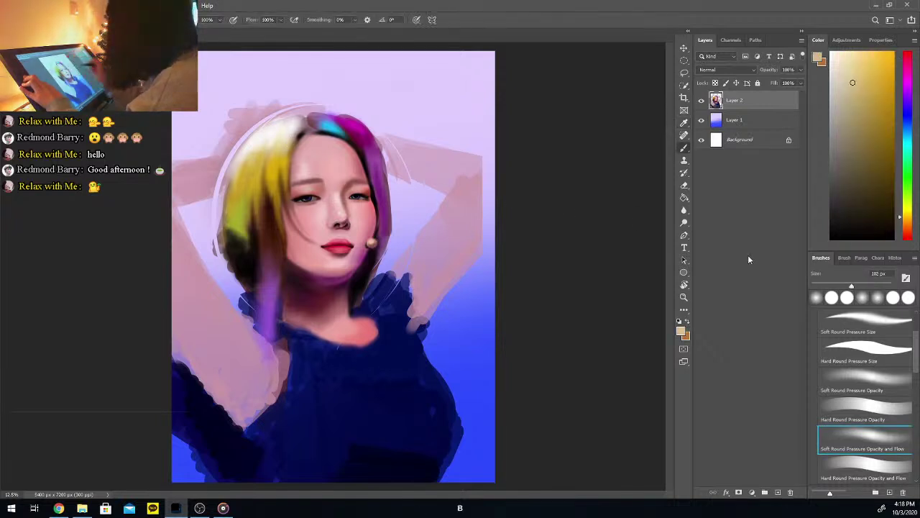
pyautogui.moveTo(851, 287); pyautogui.dragTo(868, 286)
pyautogui.keyDown('alt'); pyautogui.click(300, 128); pyautogui.keyUp('alt')
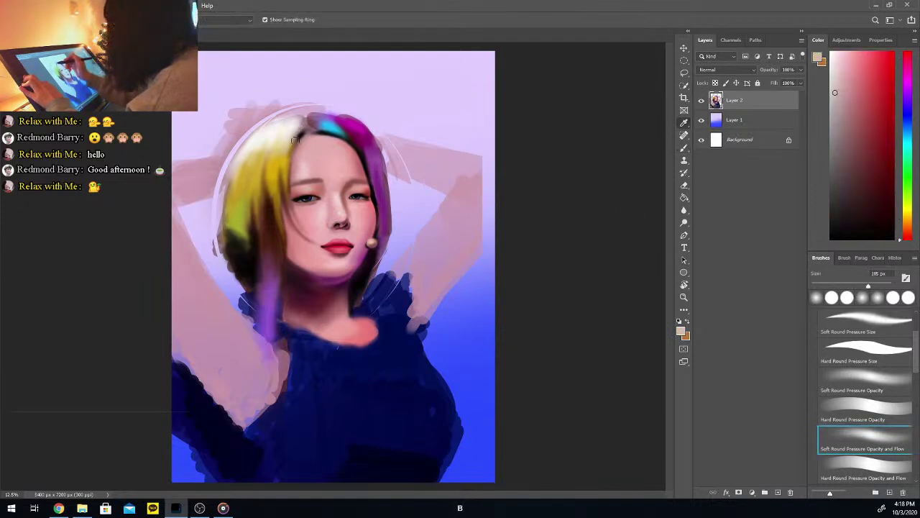
pyautogui.moveTo(303, 132); pyautogui.dragTo(288, 177)
pyautogui.moveTo(299, 138); pyautogui.dragTo(288, 182)
pyautogui.keyDown('alt'); pyautogui.click(284, 163); pyautogui.keyUp('alt')
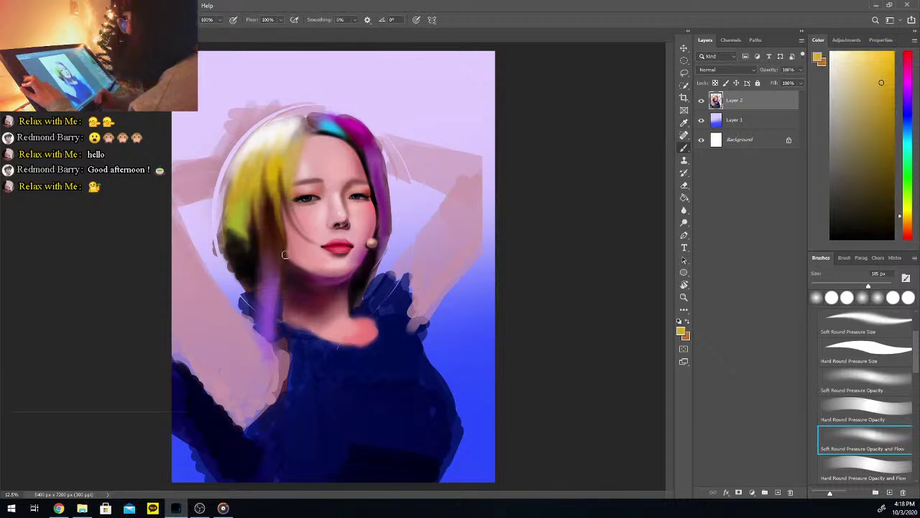
# Brush a near-white highlight across the crown parting and darken the hair's inner edge on the purple side with black
pyautogui.keyDown('alt'); pyautogui.click(291, 128); pyautogui.keyUp('alt')
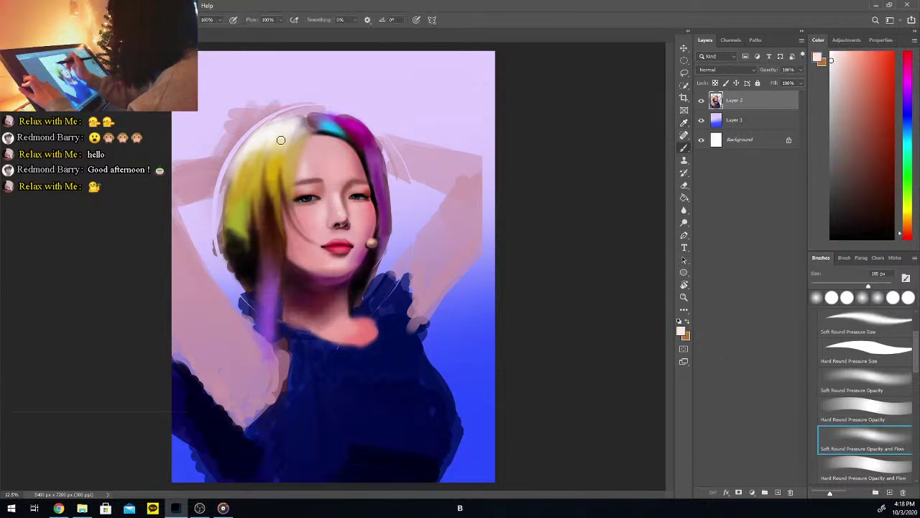
pyautogui.moveTo(313, 122)
pyautogui.mouseDown()
pyautogui.moveTo(352, 122)
pyautogui.moveTo(326, 120)
pyautogui.moveTo(354, 134)
pyautogui.moveTo(315, 122)
pyautogui.moveTo(358, 123)
pyautogui.moveTo(331, 112)
pyautogui.moveTo(306, 117)
pyautogui.moveTo(332, 120)
pyautogui.mouseUp()
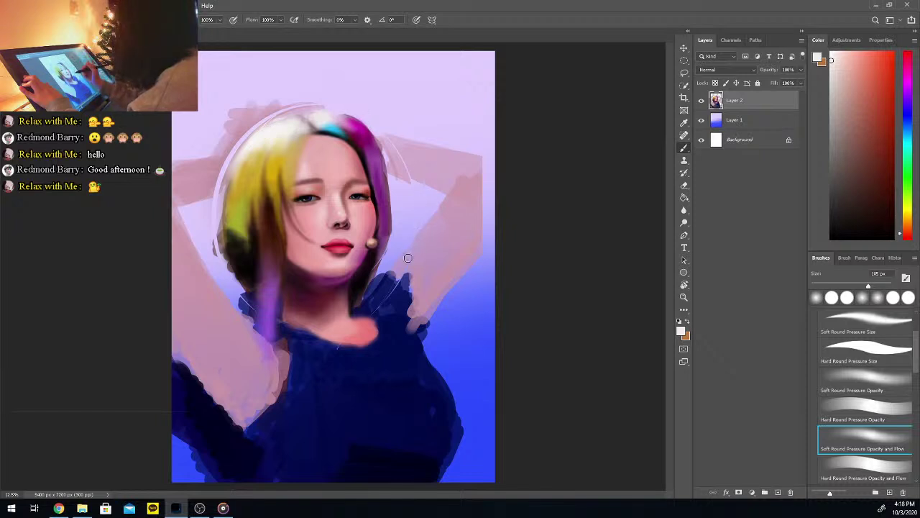
pyautogui.moveTo(862, 219); pyautogui.dragTo(831, 237)
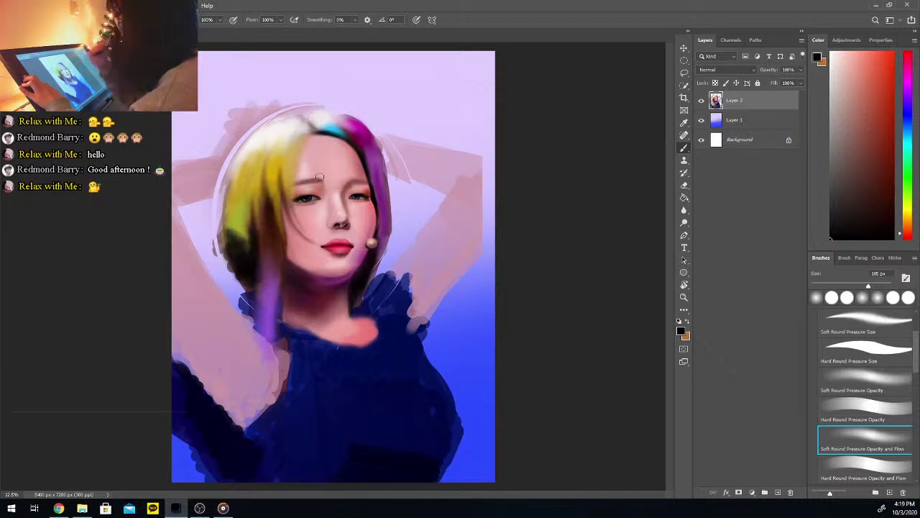
pyautogui.moveTo(353, 141)
pyautogui.mouseDown()
pyautogui.moveTo(341, 121)
pyautogui.moveTo(349, 133)
pyautogui.moveTo(319, 129)
pyautogui.moveTo(346, 133)
pyautogui.moveTo(328, 130)
pyautogui.moveTo(368, 175)
pyautogui.moveTo(345, 131)
pyautogui.moveTo(375, 194)
pyautogui.mouseUp()
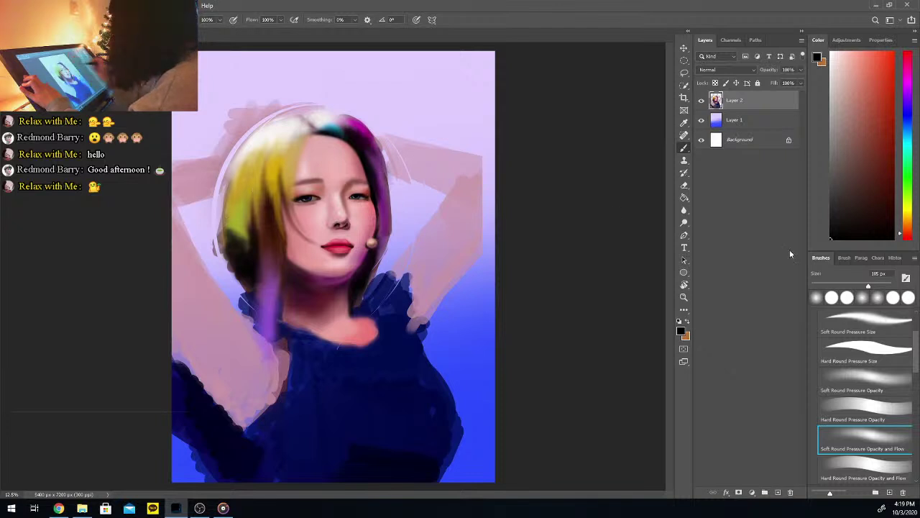
# Add thin dark strands through the yellow-green hair with black at 26 px and a sampled dark brown
pyautogui.moveTo(855, 285); pyautogui.dragTo(821, 285)
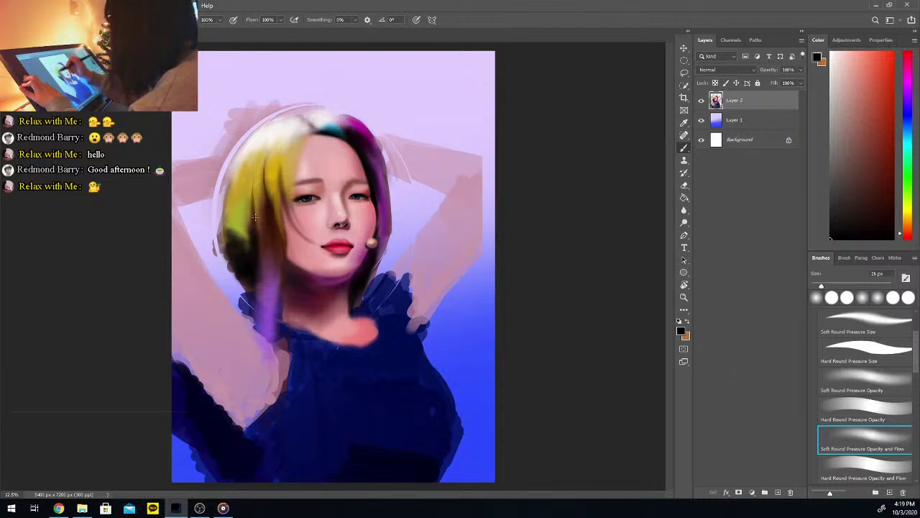
pyautogui.moveTo(248, 199); pyautogui.dragTo(249, 255)
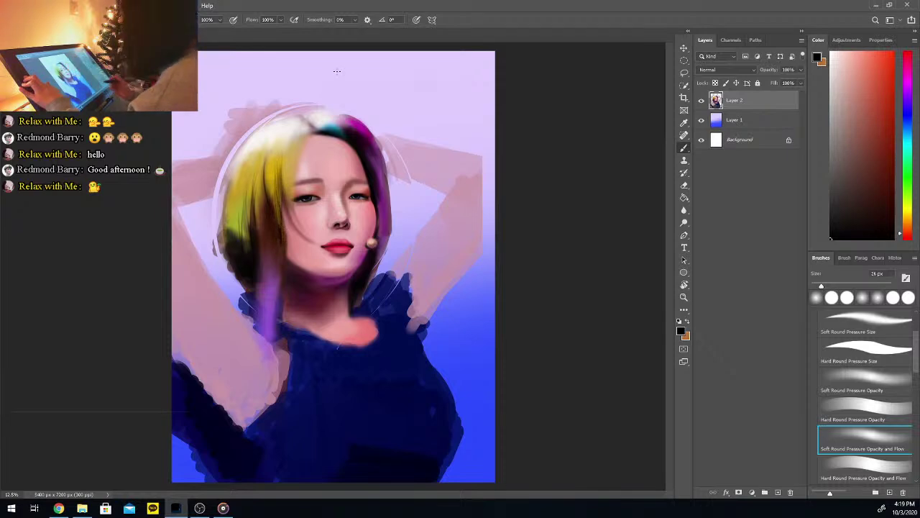
pyautogui.press('i')
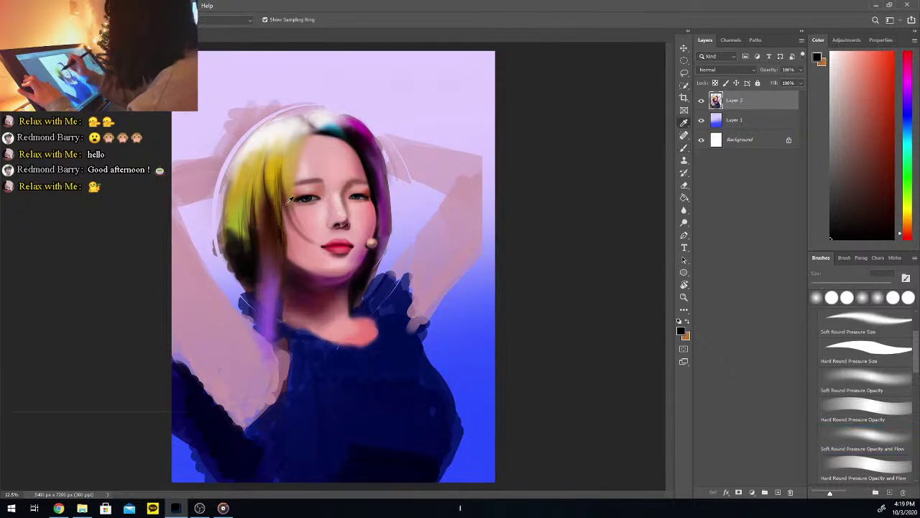
pyautogui.click(283, 233)
pyautogui.click(865, 439)
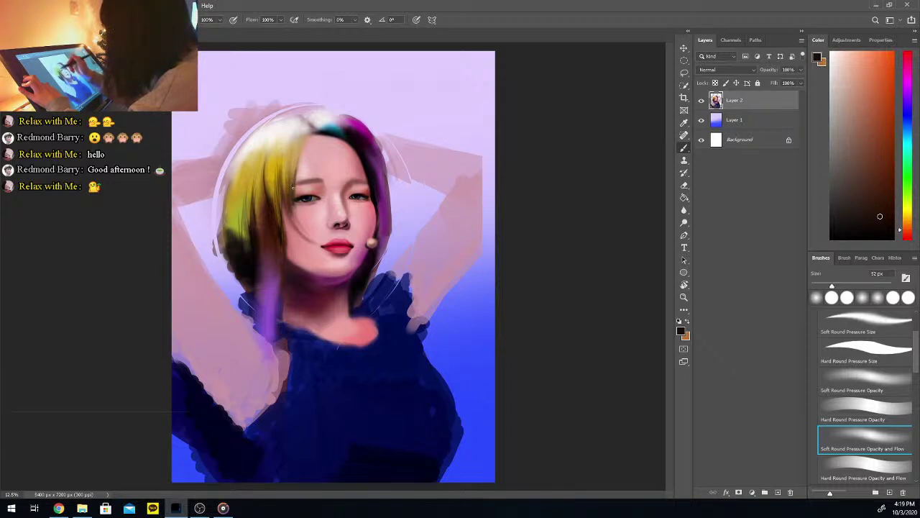
# Extend the long purple lock over the shoulder and shirt with dark brown strands at 137 px
pyautogui.moveTo(832, 286); pyautogui.dragTo(858, 286)
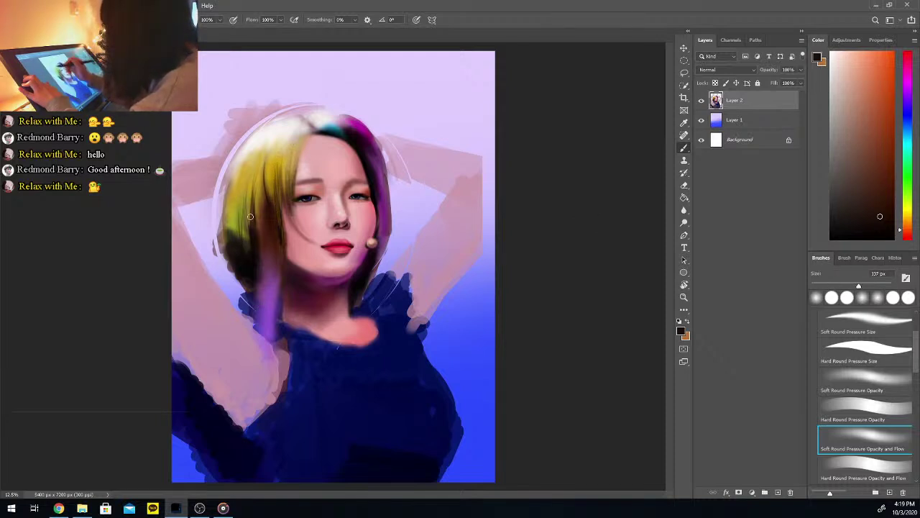
pyautogui.moveTo(269, 248); pyautogui.dragTo(266, 341)
pyautogui.moveTo(270, 267)
pyautogui.mouseDown()
pyautogui.moveTo(267, 374)
pyautogui.moveTo(277, 395)
pyautogui.mouseUp()
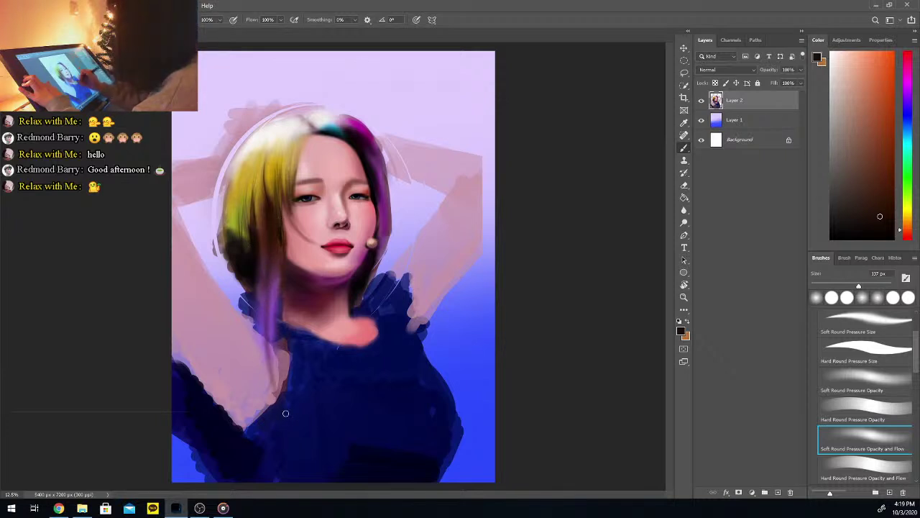
pyautogui.moveTo(277, 320); pyautogui.dragTo(288, 407)
pyautogui.moveTo(276, 304); pyautogui.dragTo(280, 444)
pyautogui.moveTo(277, 322)
pyautogui.mouseDown()
pyautogui.moveTo(282, 395)
pyautogui.moveTo(272, 405)
pyautogui.mouseUp()
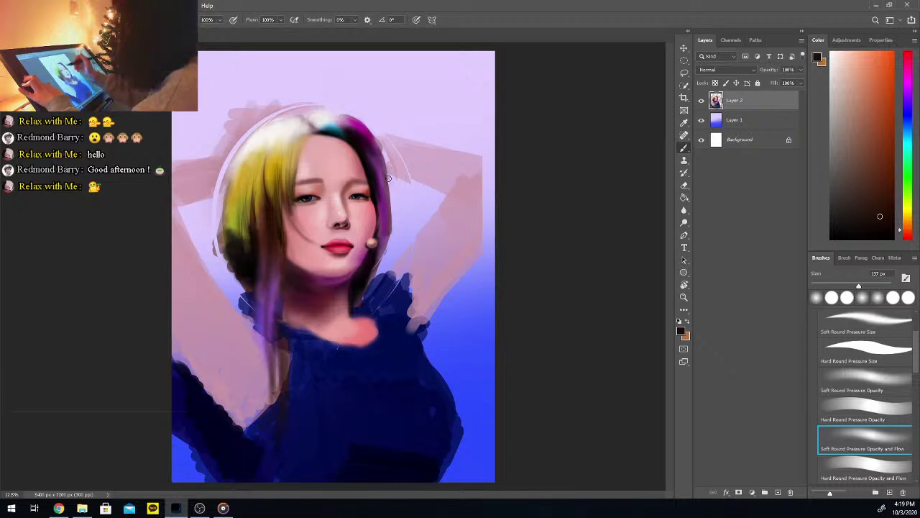
# Extend the hair below the earring towards the shoulder with strands of sampled purple
pyautogui.keyDown('alt'); pyautogui.click(385, 237); pyautogui.keyUp('alt')
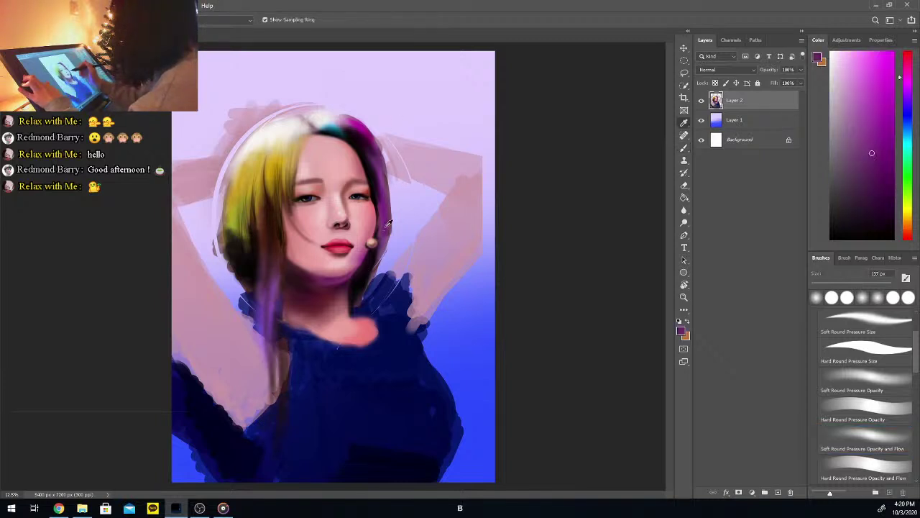
pyautogui.moveTo(385, 243); pyautogui.dragTo(359, 310)
pyautogui.moveTo(386, 233); pyautogui.dragTo(365, 310)
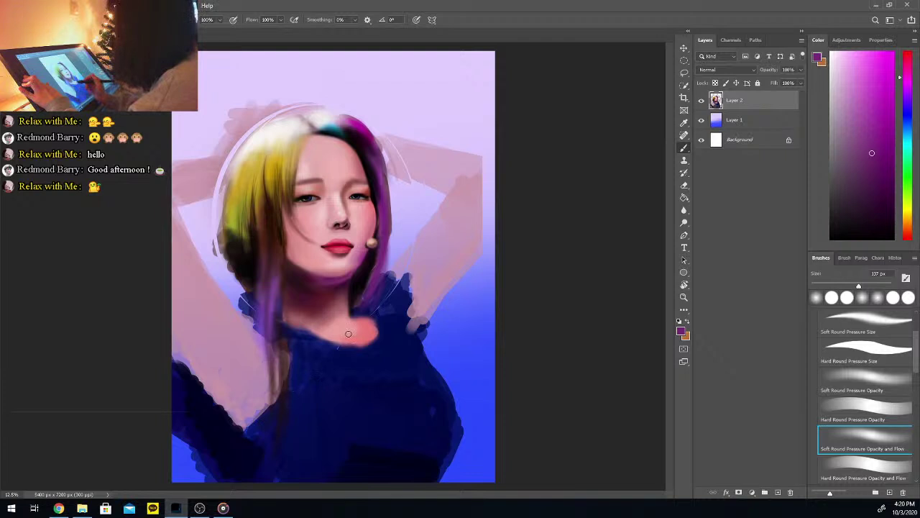
# Redefine the lower edge of the chin and jaw at 137 px, alternating sampled skin pinks and dark maroon
pyautogui.keyDown('alt'); pyautogui.click(306, 260); pyautogui.keyUp('alt')
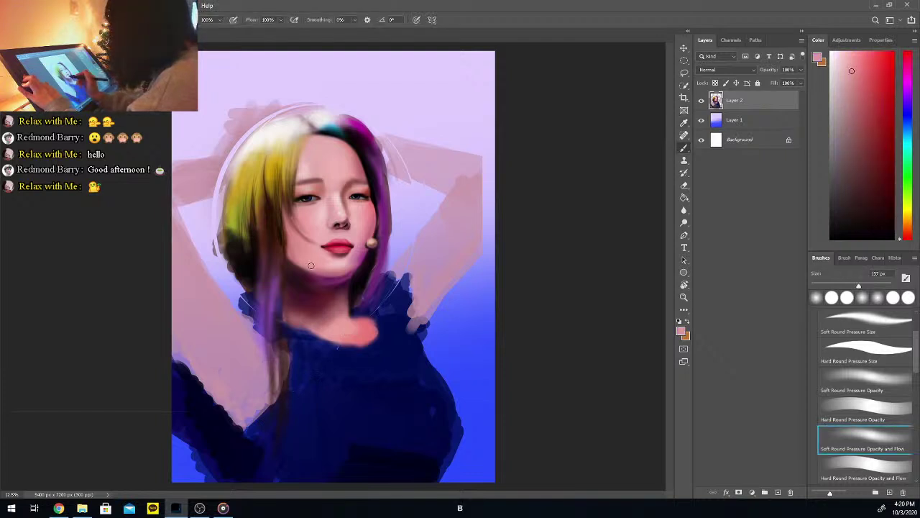
pyautogui.press('b')
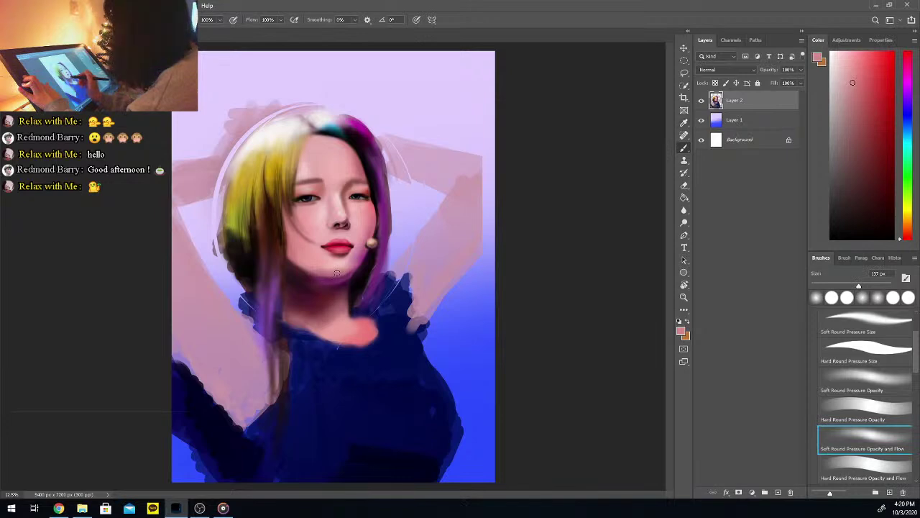
pyautogui.keyDown('alt'); pyautogui.click(305, 276); pyautogui.keyUp('alt')
pyautogui.press('b')
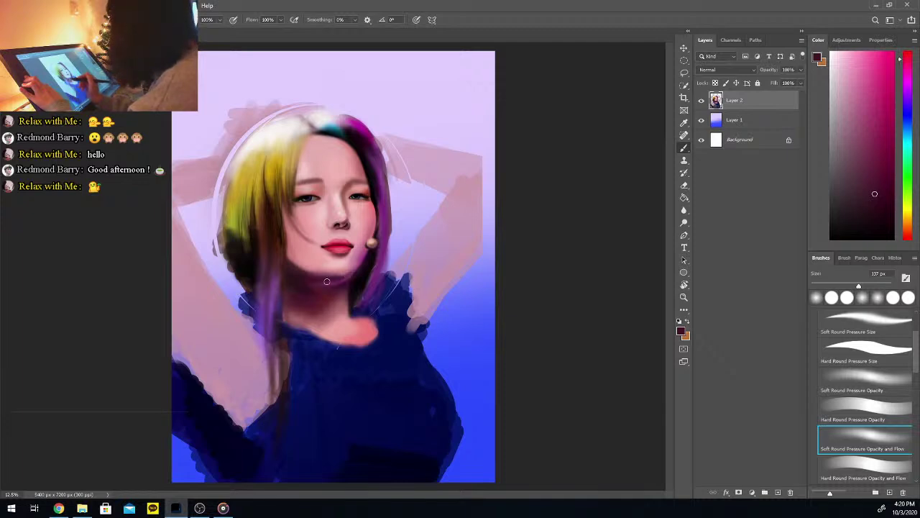
pyautogui.keyDown('alt'); pyautogui.click(305, 266); pyautogui.keyUp('alt')
pyautogui.press('b')
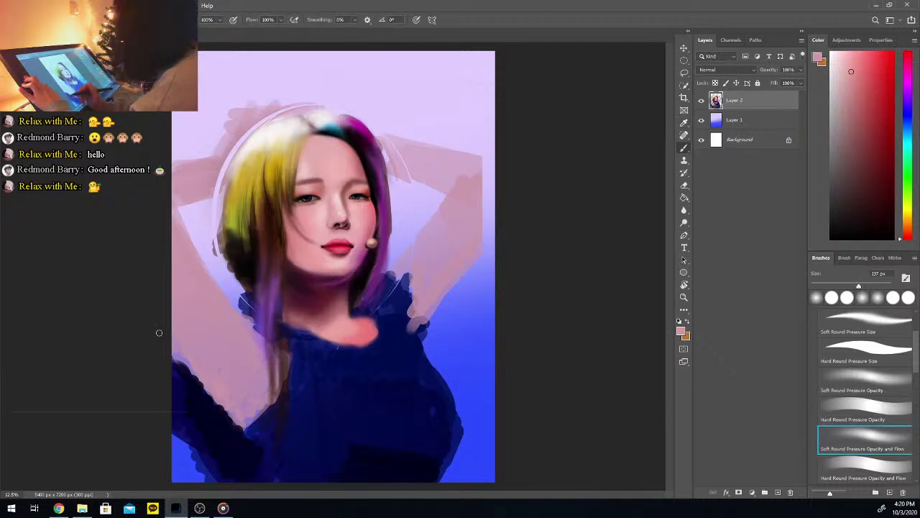
pyautogui.keyDown('alt'); pyautogui.click(299, 272); pyautogui.keyUp('alt')
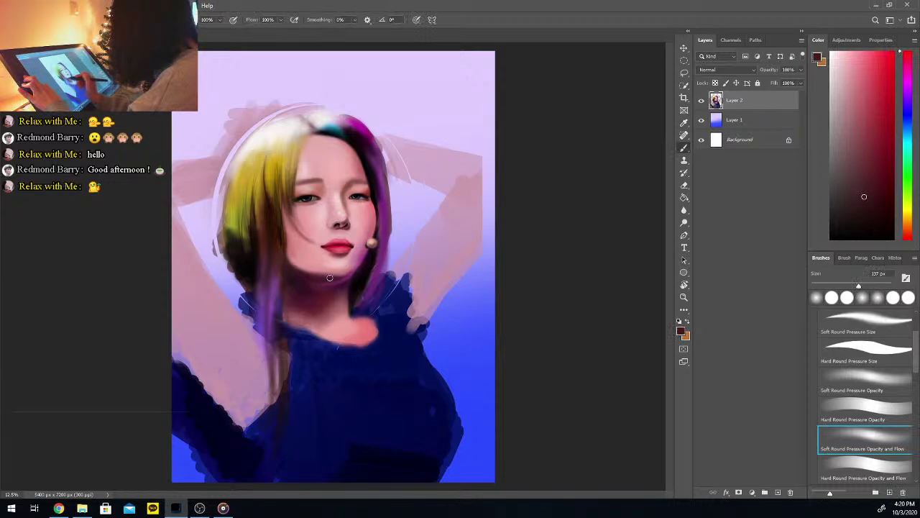
pyautogui.press('i')
pyautogui.click(324, 264)
pyautogui.press('b')
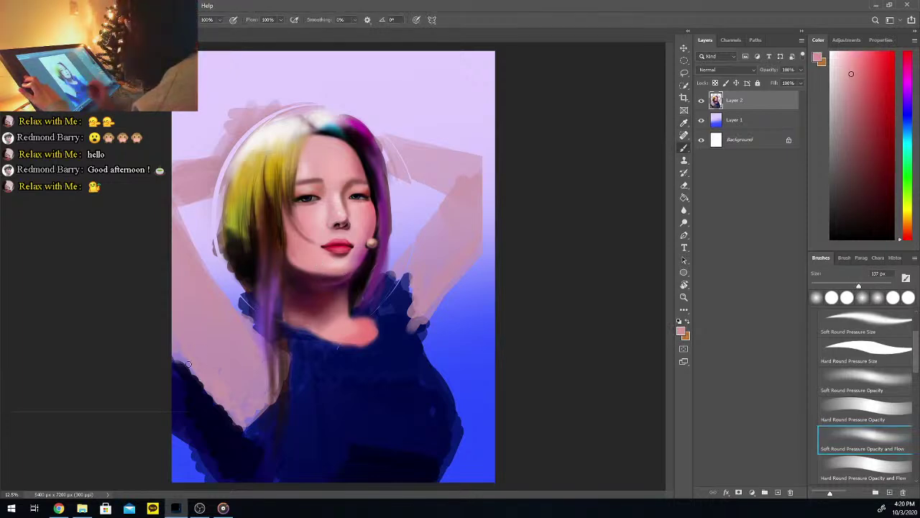
# Shade the lower cheek and chin with a larger brush, using a muted dark rose and a sampled light pink
pyautogui.press('i')
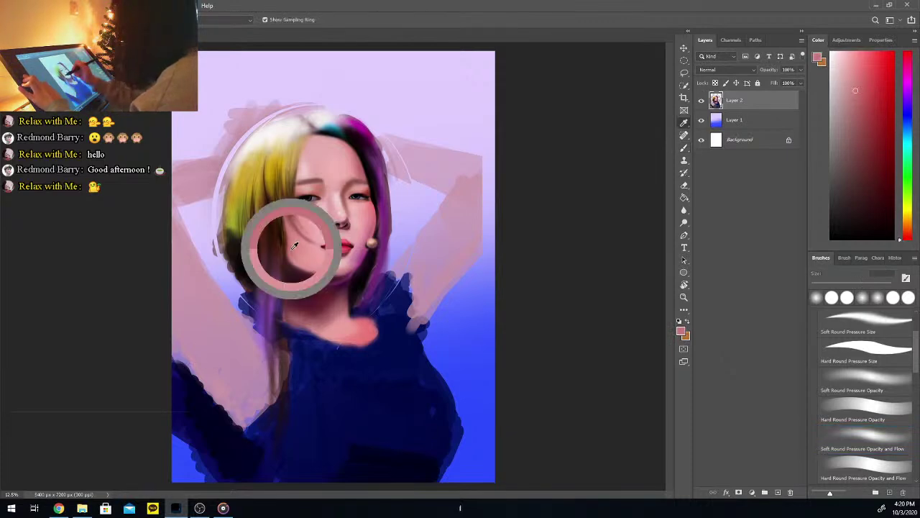
pyautogui.click(859, 108)
pyautogui.press('b')
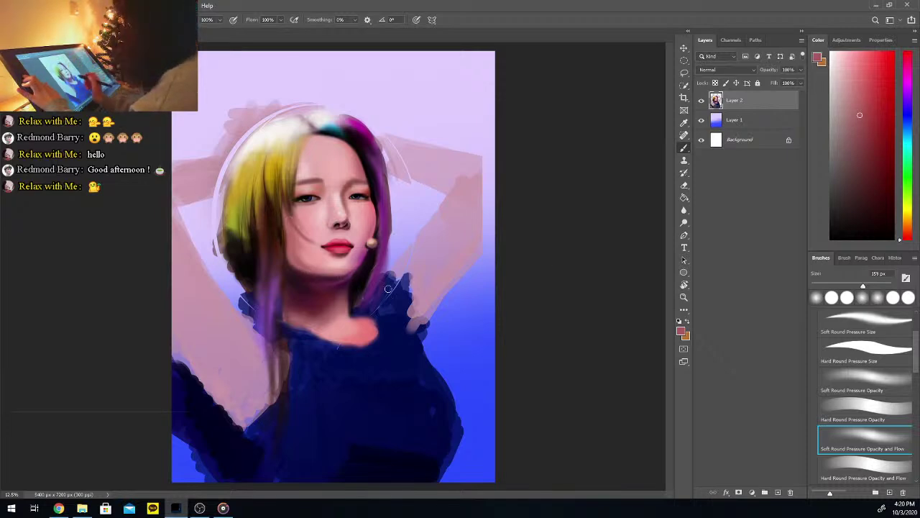
pyautogui.moveTo(865, 286); pyautogui.dragTo(875, 286)
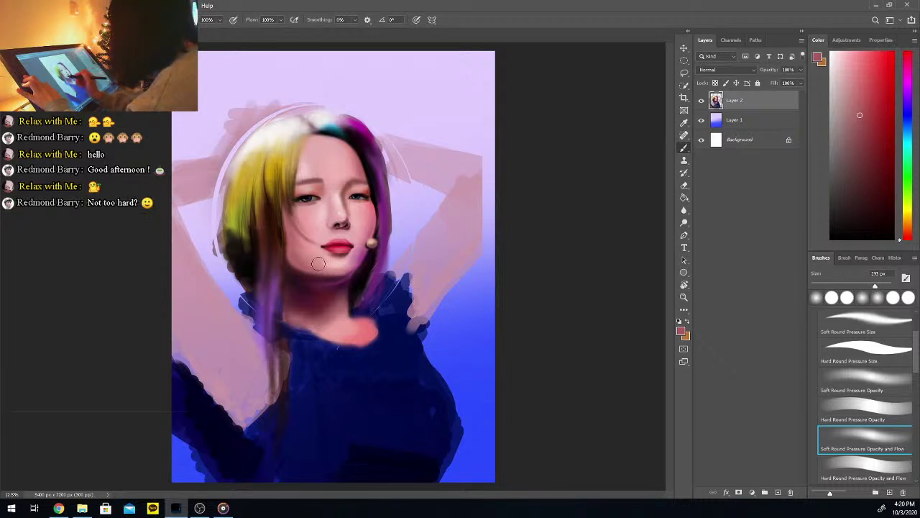
pyautogui.keyDown('alt'); pyautogui.click(352, 225); pyautogui.keyUp('alt')
pyautogui.moveTo(344, 258); pyautogui.dragTo(332, 274)
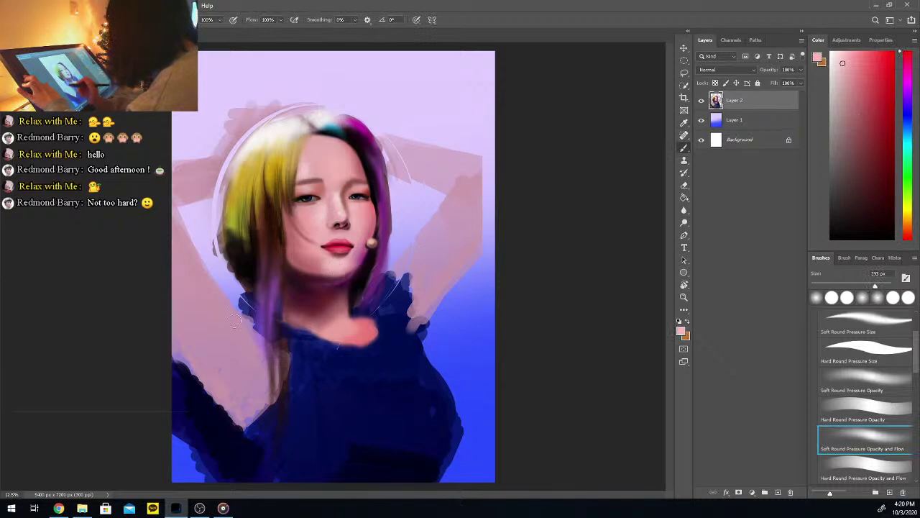
# Refine the chin contour against the neck shadow with a 99 px brush, alternating sampled dark maroon, light pink and dusty rose
pyautogui.keyDown('alt'); pyautogui.click(321, 265); pyautogui.keyUp('alt')
pyautogui.keyDown('alt'); pyautogui.click(294, 271); pyautogui.keyUp('alt')
pyautogui.click(852, 287)
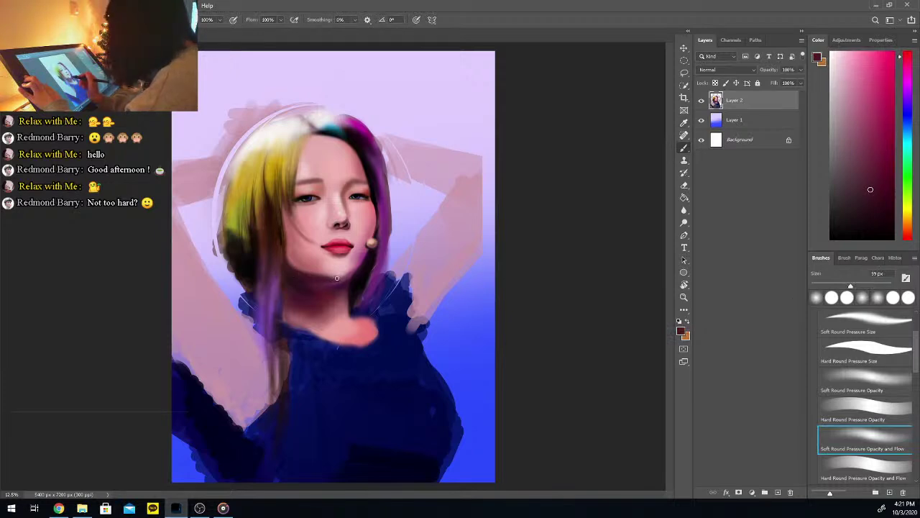
pyautogui.keyDown('alt'); pyautogui.click(347, 272); pyautogui.keyUp('alt')
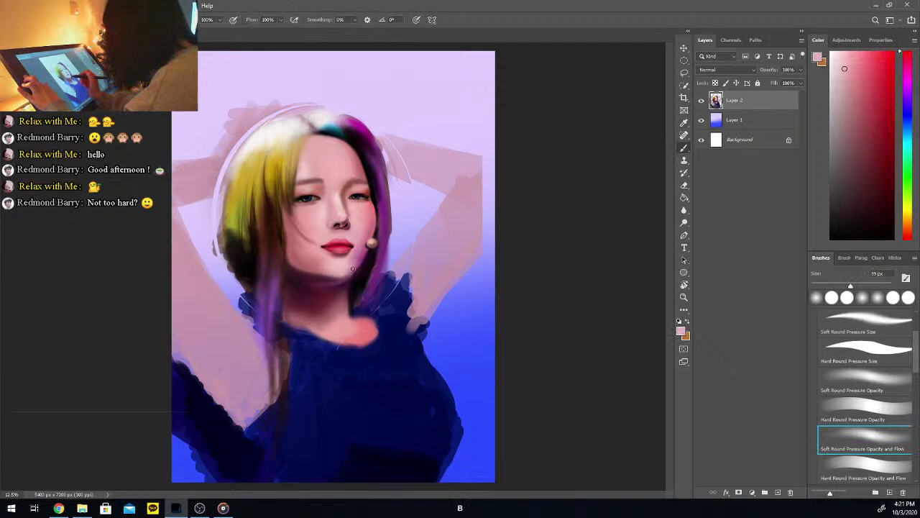
pyautogui.keyDown('alt'); pyautogui.click(313, 266); pyautogui.keyUp('alt')
pyautogui.press('b')
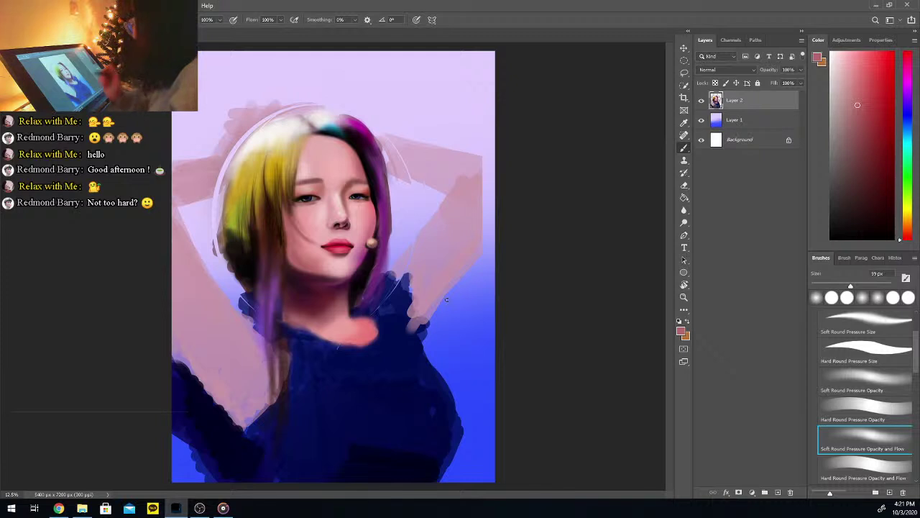
pyautogui.press('i')
pyautogui.click(317, 267)
pyautogui.press('b')
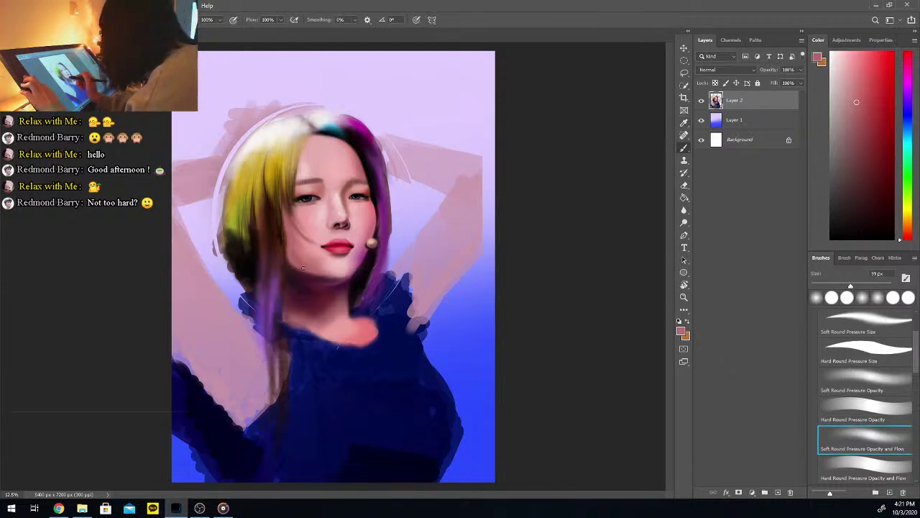
pyautogui.keyDown('alt'); pyautogui.click(329, 277); pyautogui.keyUp('alt')
pyautogui.press('b')
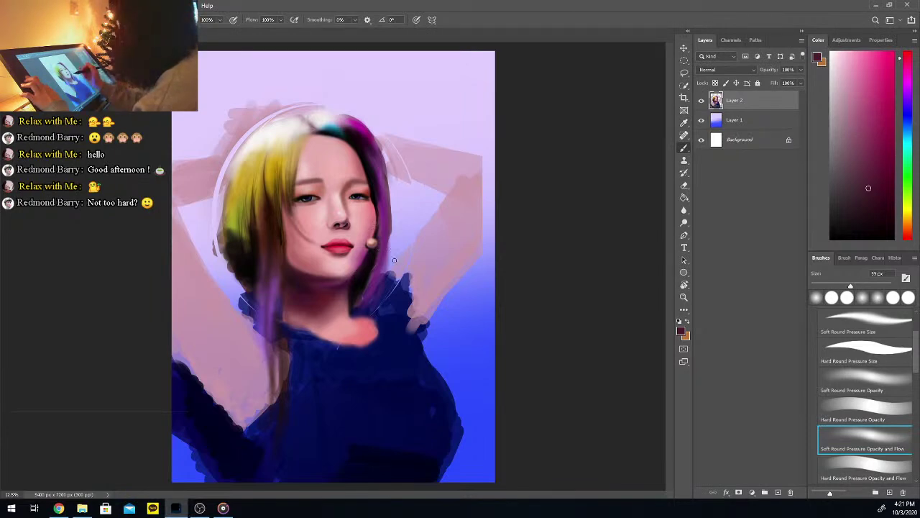
# Blend the jaw below the earring with a 147 px brush, using sampled mauve and lighter cheek pinks
pyautogui.press('i')
pyautogui.click(359, 255)
pyautogui.press('b')
pyautogui.moveTo(851, 287); pyautogui.dragTo(860, 286)
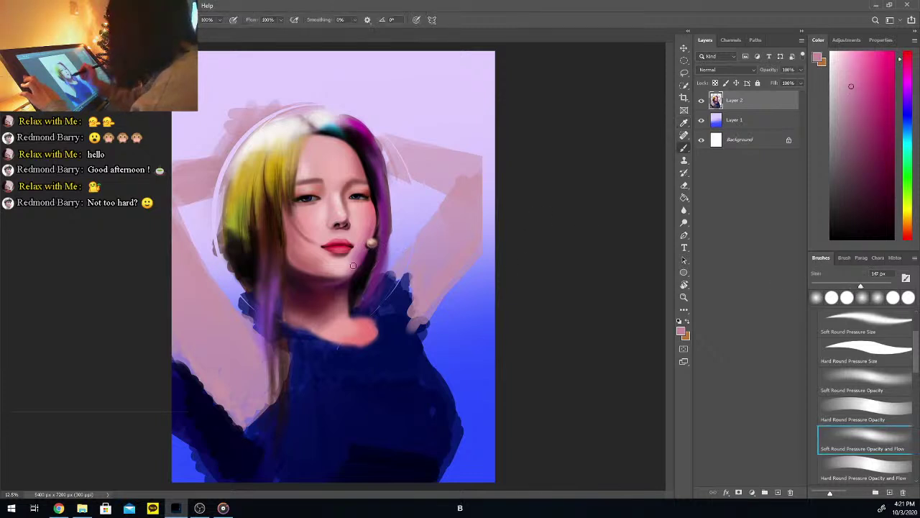
pyautogui.keyDown('alt'); pyautogui.click(368, 227); pyautogui.keyUp('alt')
pyautogui.press('b')
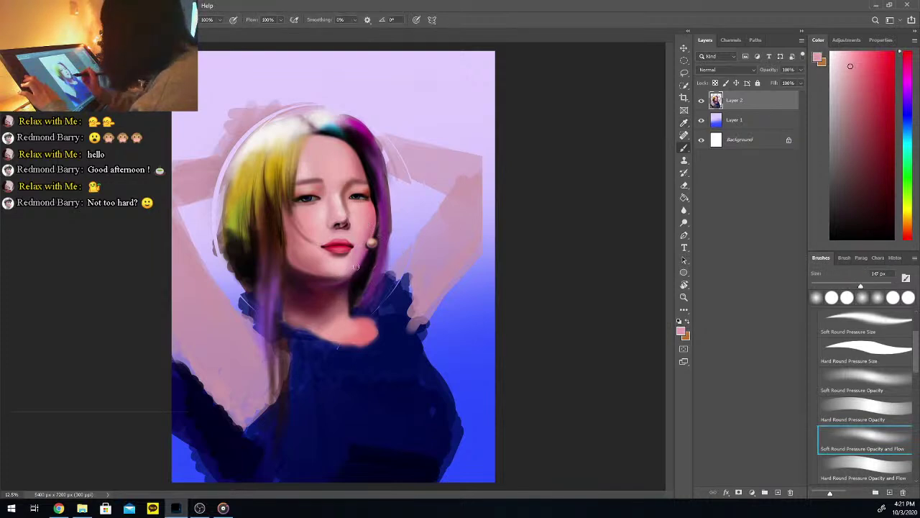
pyautogui.keyDown('alt'); pyautogui.click(363, 255); pyautogui.keyUp('alt')
pyautogui.press('b')
# Rework the jaw shadow between the chin and the long lock with sampled dusty rose and dark maroon
pyautogui.keyDown('alt'); pyautogui.click(328, 273); pyautogui.keyUp('alt')
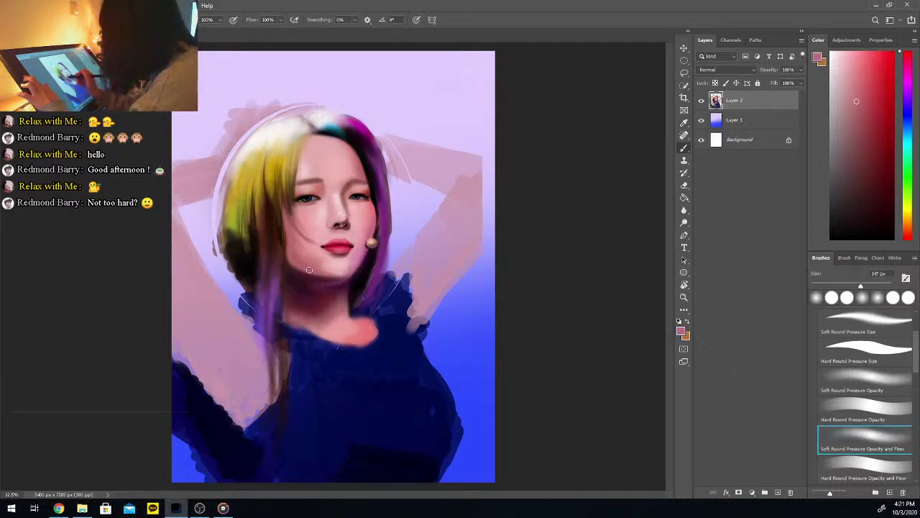
pyautogui.keyDown('alt'); pyautogui.click(315, 250); pyautogui.keyUp('alt')
pyautogui.press('b')
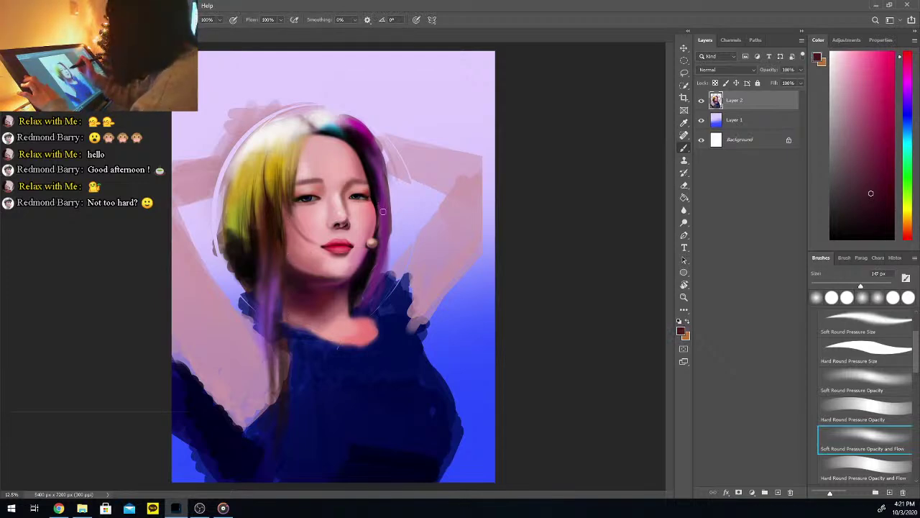
# Soften the face's skin tones with a 245 px brush, using light pinks sampled from the cheek and forehead
pyautogui.press('i')
pyautogui.click(359, 217)
pyautogui.press('b')
pyautogui.moveTo(861, 285); pyautogui.dragTo(871, 285)
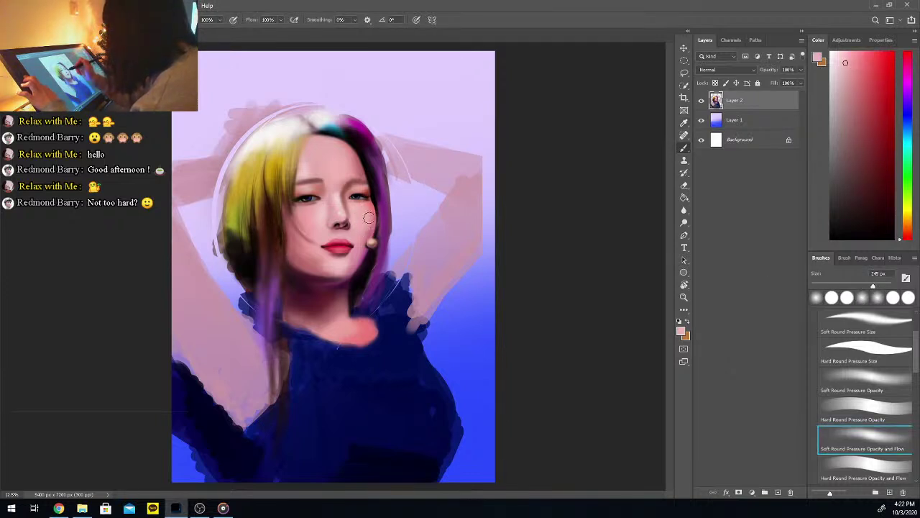
pyautogui.press('i')
pyautogui.click(306, 169)
pyautogui.press('b')
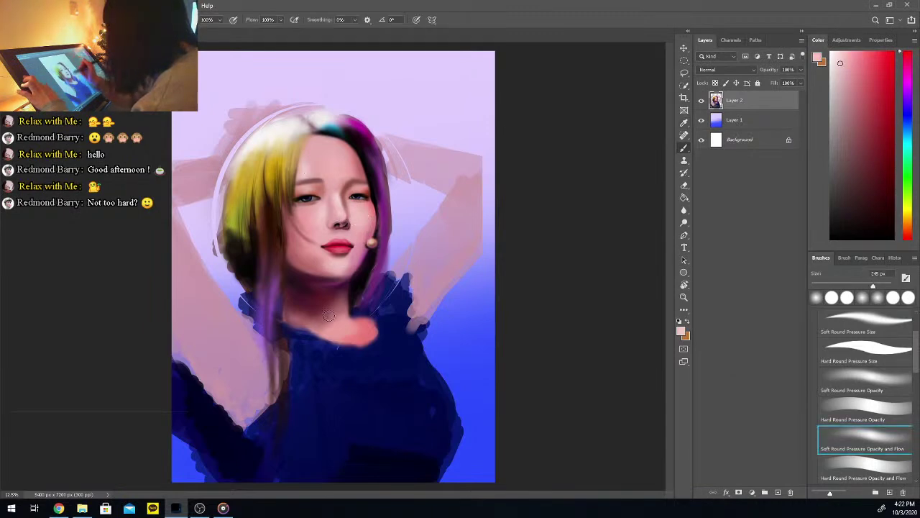
# Blend the skin around the eyes and nose bridge with sampled dusty rose and light pink, reducing the brush to 173 px
pyautogui.press('i')
pyautogui.click(353, 187)
pyautogui.press('b')
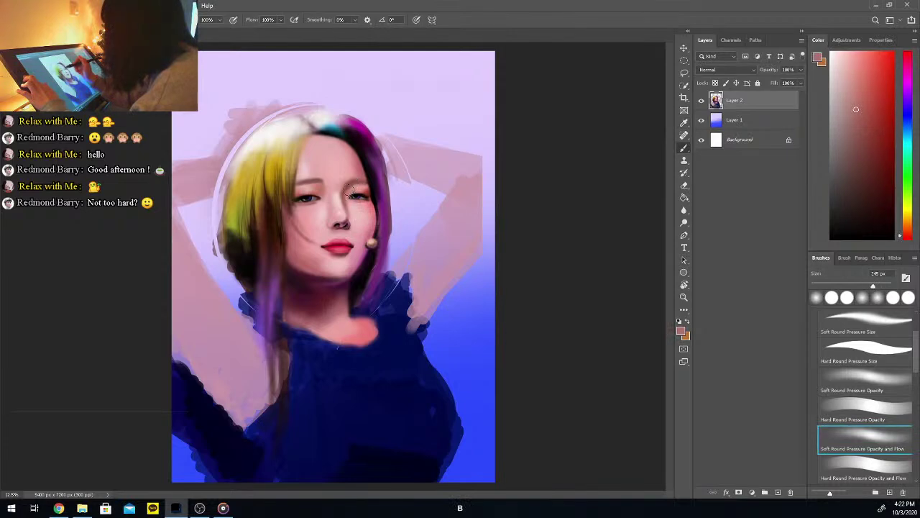
pyautogui.moveTo(873, 286); pyautogui.dragTo(866, 286)
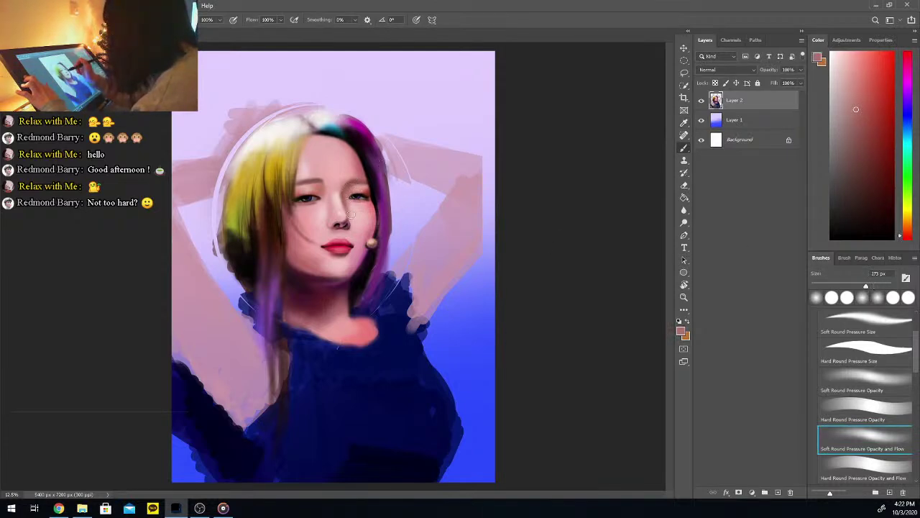
pyautogui.keyDown('alt'); pyautogui.click(352, 186); pyautogui.keyUp('alt')
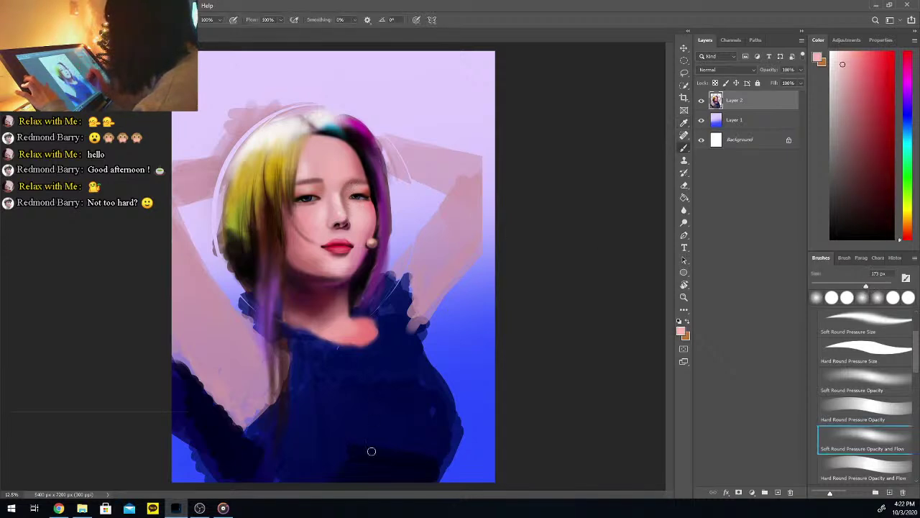
pyautogui.keyDown('alt'); pyautogui.click(299, 195); pyautogui.keyUp('alt')
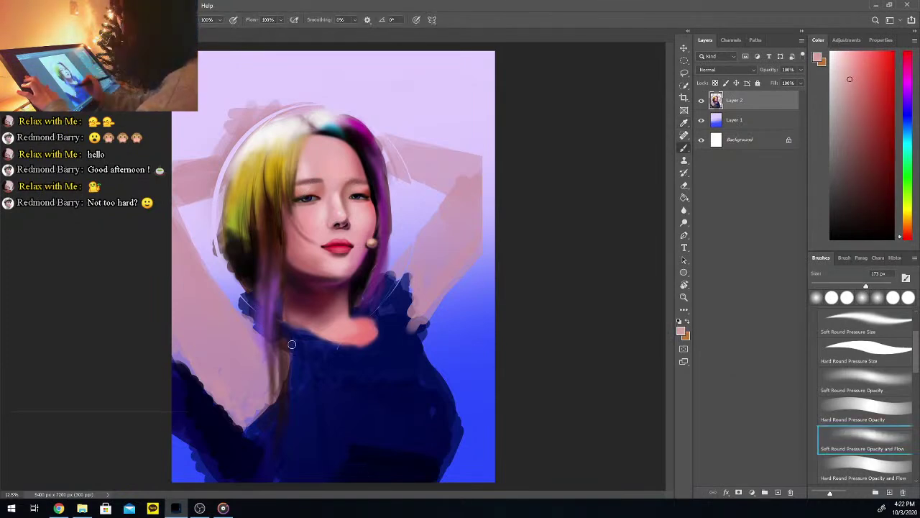
# Shade the cheek beside the mouth corner with sampled rose and lighter pink
pyautogui.keyDown('alt'); pyautogui.click(305, 244); pyautogui.keyUp('alt')
pyautogui.press('b')
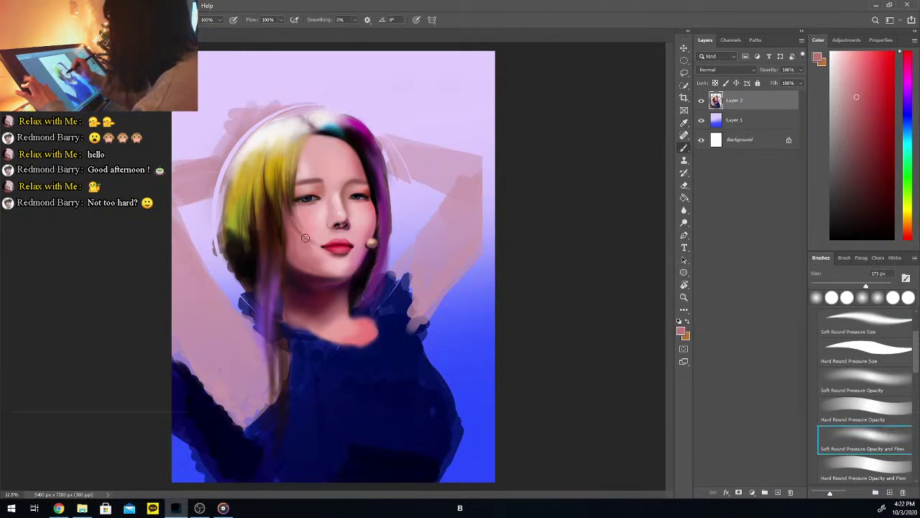
pyautogui.press('i')
pyautogui.click(319, 240)
pyautogui.click(323, 250)
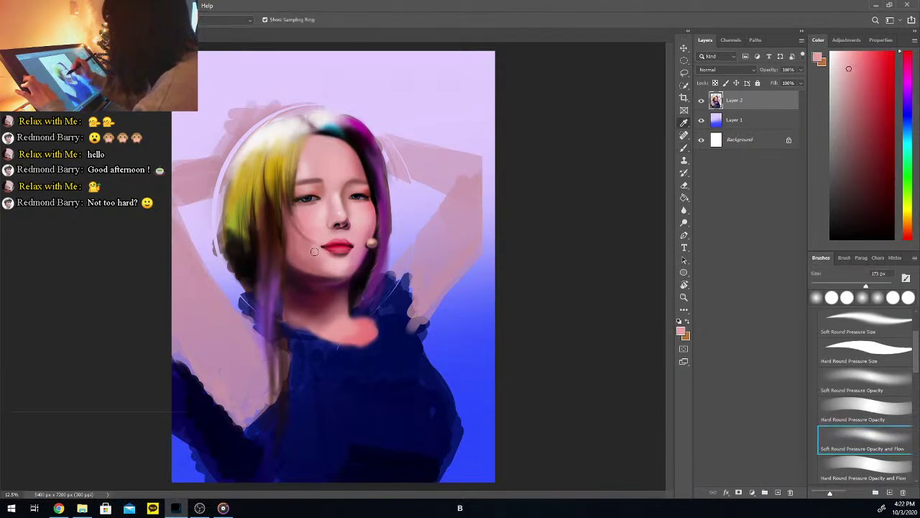
pyautogui.press('b')
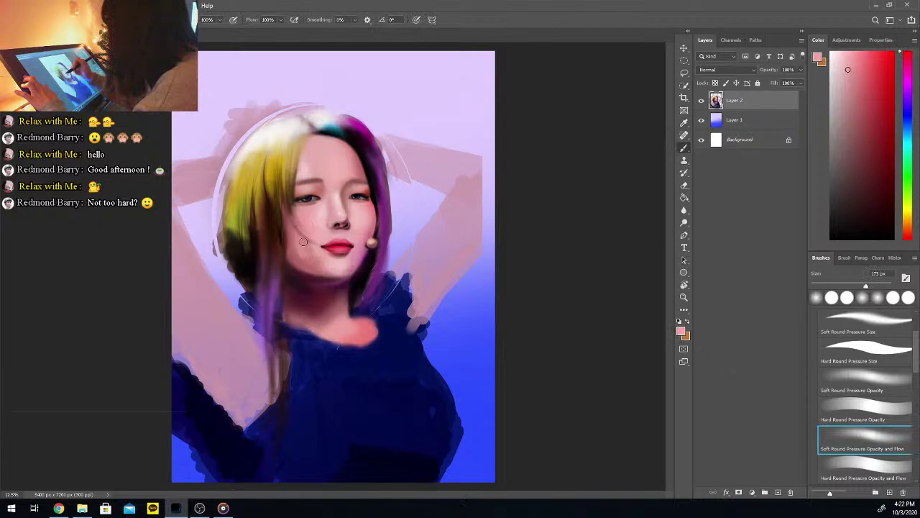
# Blend the outer cheek around the thin hair strand with sampled dusty rose and pink, adding a pink sampled from the nose
pyautogui.keyDown('alt'); pyautogui.click(301, 232); pyautogui.keyUp('alt')
pyautogui.press('b')
pyautogui.press('i')
pyautogui.click(304, 249)
pyautogui.press('b')
pyautogui.press('i')
pyautogui.click(296, 247)
pyautogui.press('b')
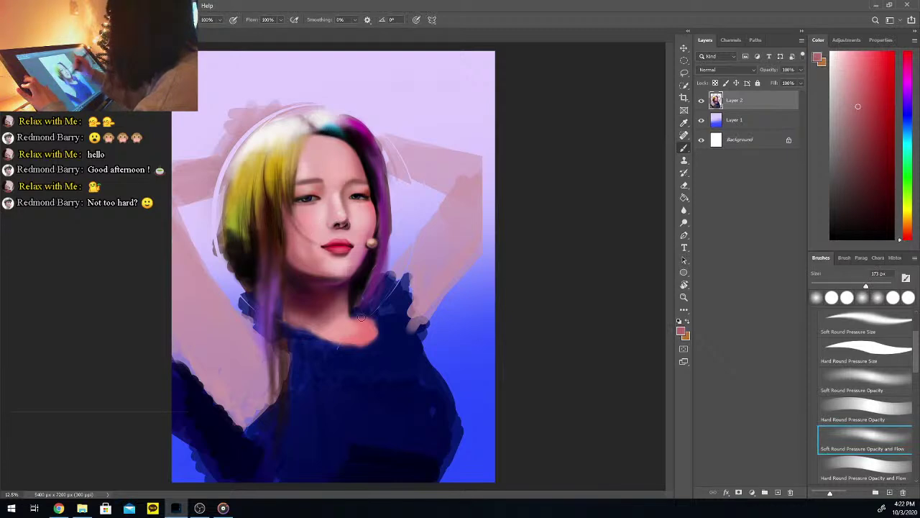
pyautogui.keyDown('alt'); pyautogui.click(338, 214); pyautogui.keyUp('alt')
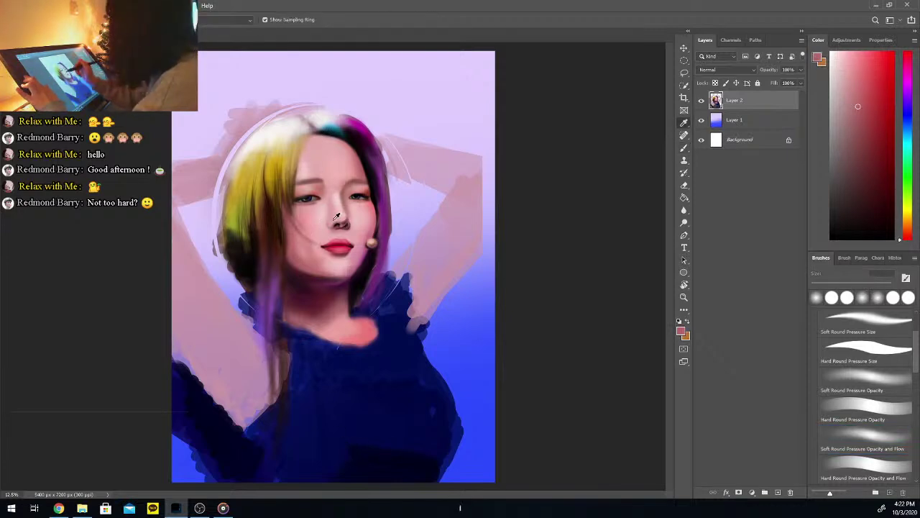
pyautogui.press('b')
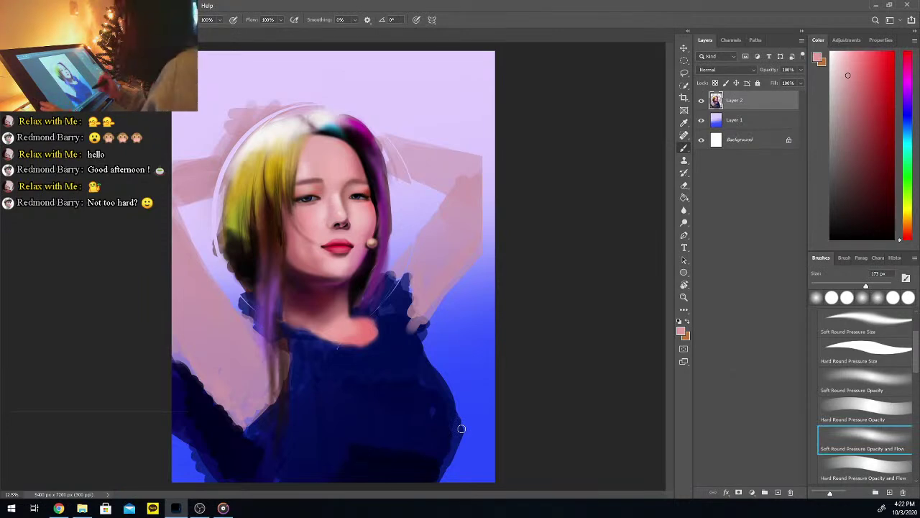
# Select the eye beside the purple hair with an elliptical marquee, then enlarge it slightly and rotate it about 4.5°
pyautogui.click(685, 60)
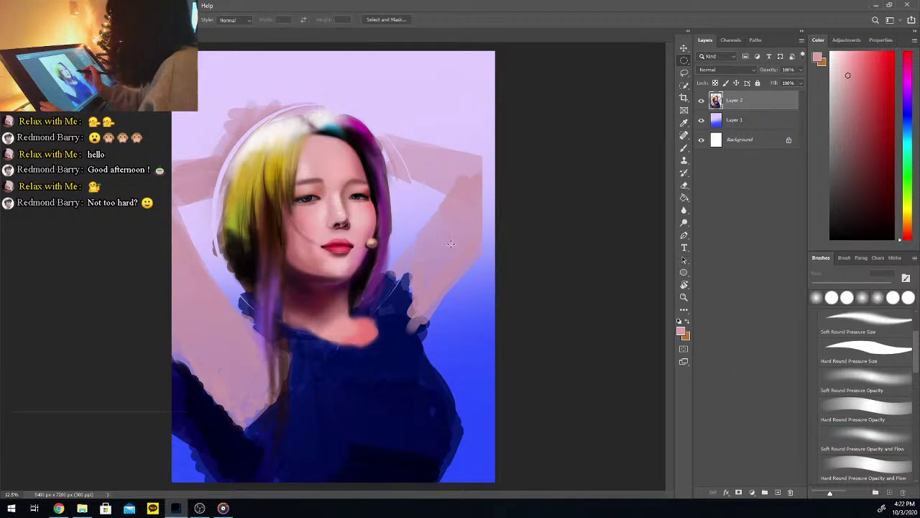
pyautogui.moveTo(347, 188); pyautogui.dragTo(375, 206)
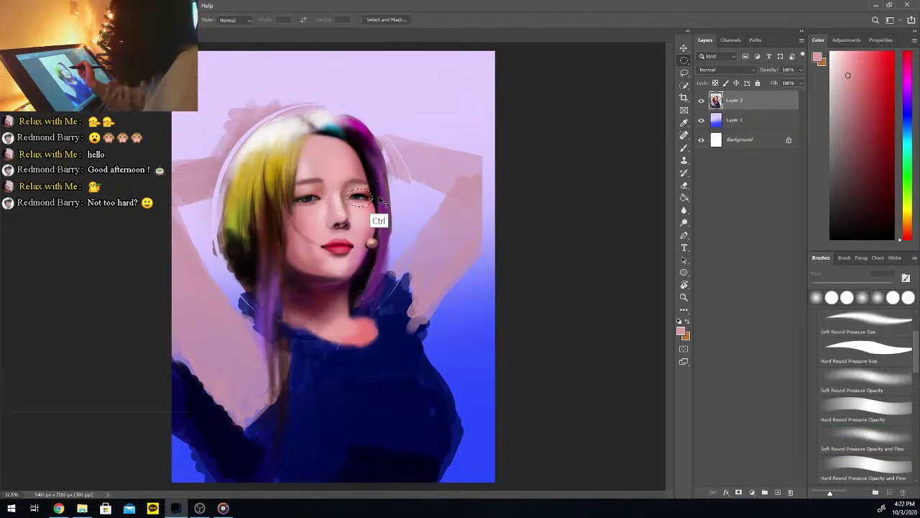
pyautogui.hotkey('ctrl', 'alt')
pyautogui.moveTo(368, 201); pyautogui.dragTo(373, 193)
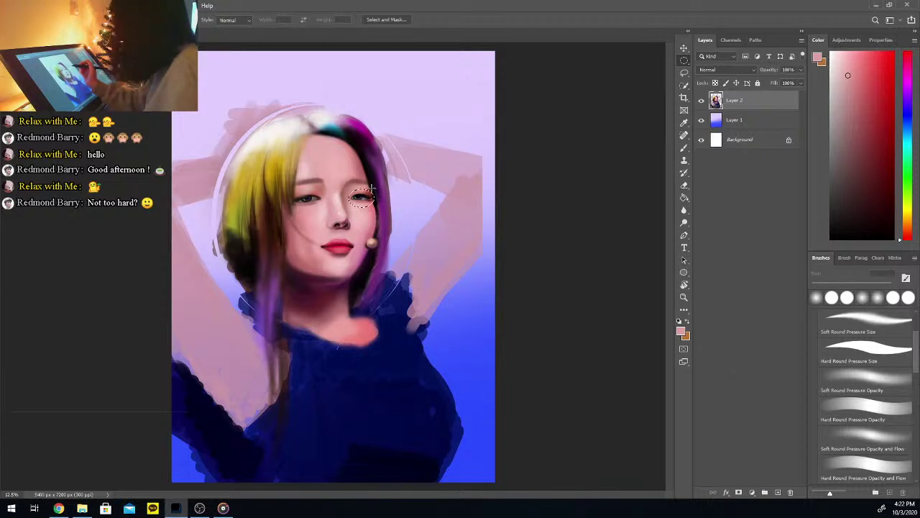
pyautogui.hotkey('ctrl', 't')
pyautogui.moveTo(362, 189); pyautogui.dragTo(373, 206)
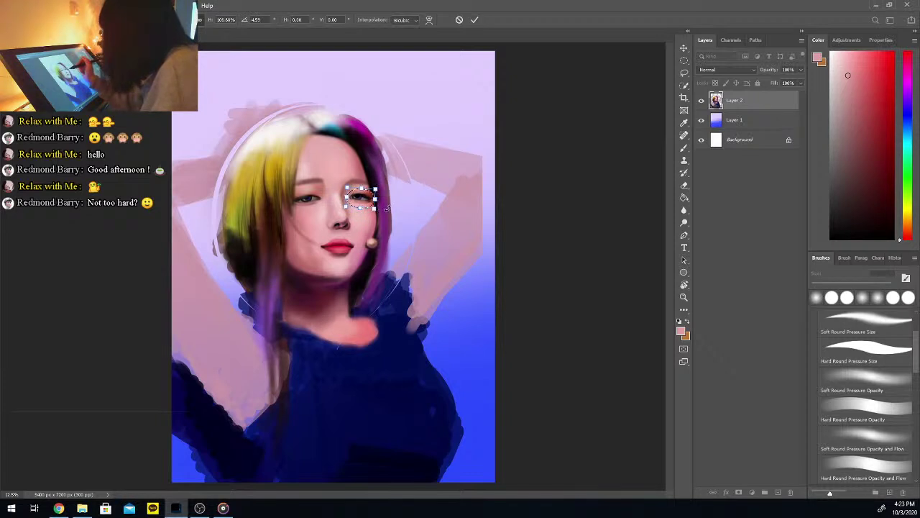
pyautogui.press('Return')
pyautogui.hotkey('ctrl', 'd')
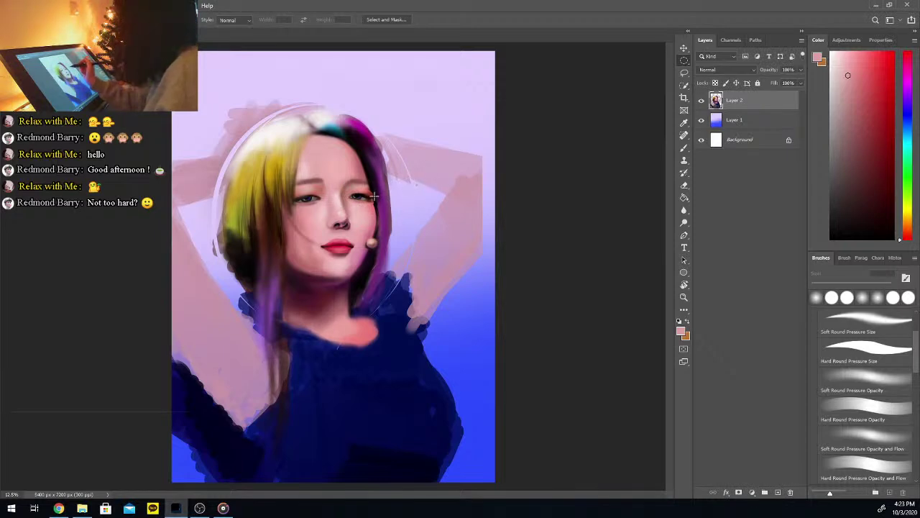
# Select the eye beside the yellow hair with an elliptical marquee and adjust it with Free Transform
pyautogui.moveTo(289, 191); pyautogui.dragTo(321, 209)
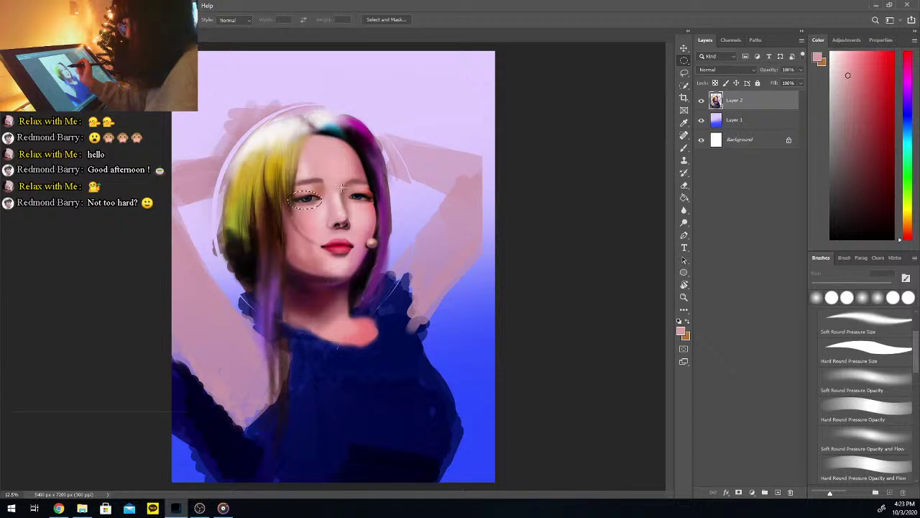
pyautogui.hotkey('ctrl', 't')
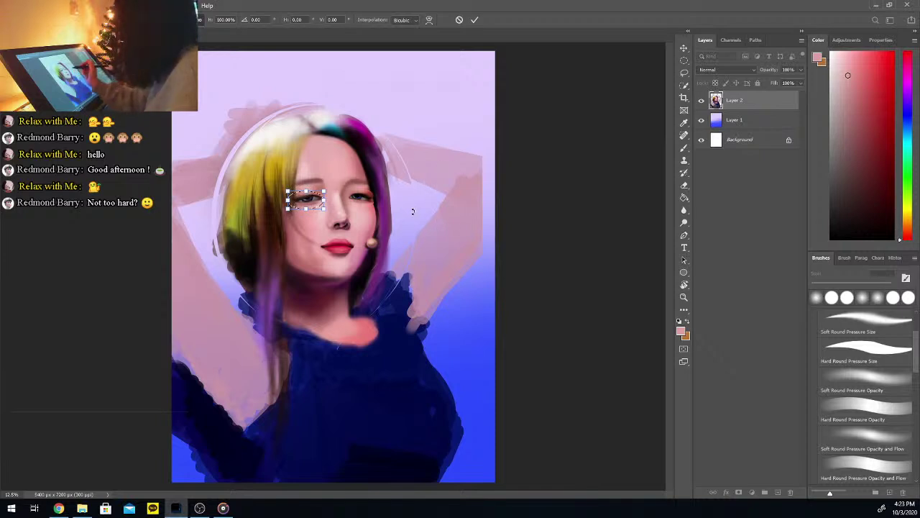
pyautogui.press('Return')
pyautogui.hotkey('ctrl', 'd')
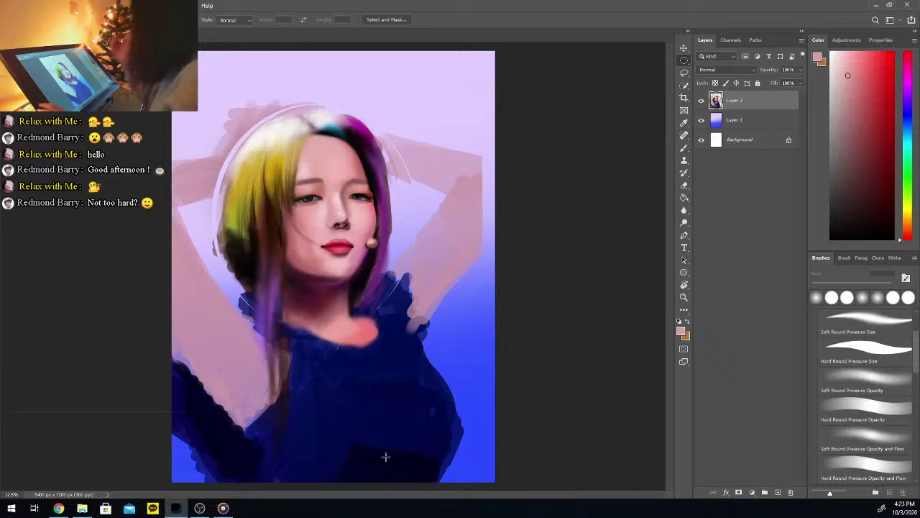
# Retouch the hair edge at the outer corner of the eye beside the purple hair with black and a 52 px brush
pyautogui.click(831, 239)
pyautogui.press('b')
pyautogui.click(832, 285)
pyautogui.hotkey('ctrl', '+')
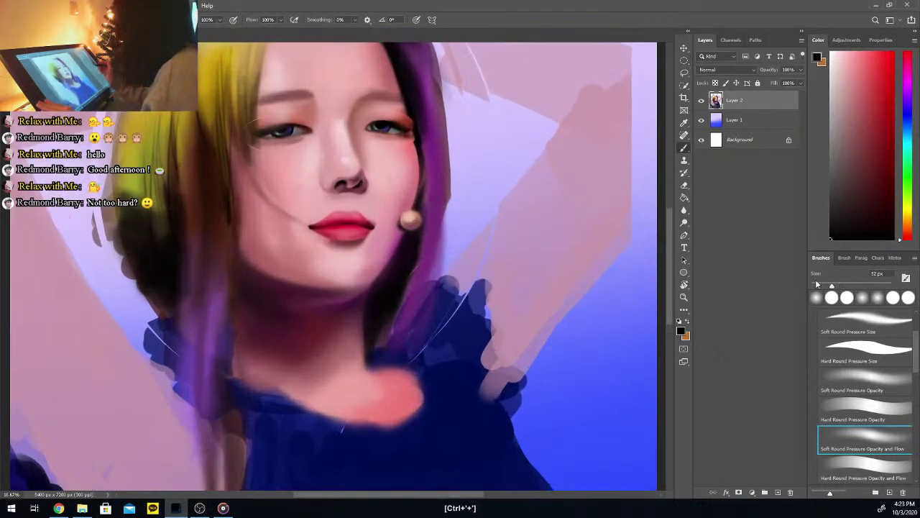
pyautogui.rightClick(414, 122)
pyautogui.click(415, 136)
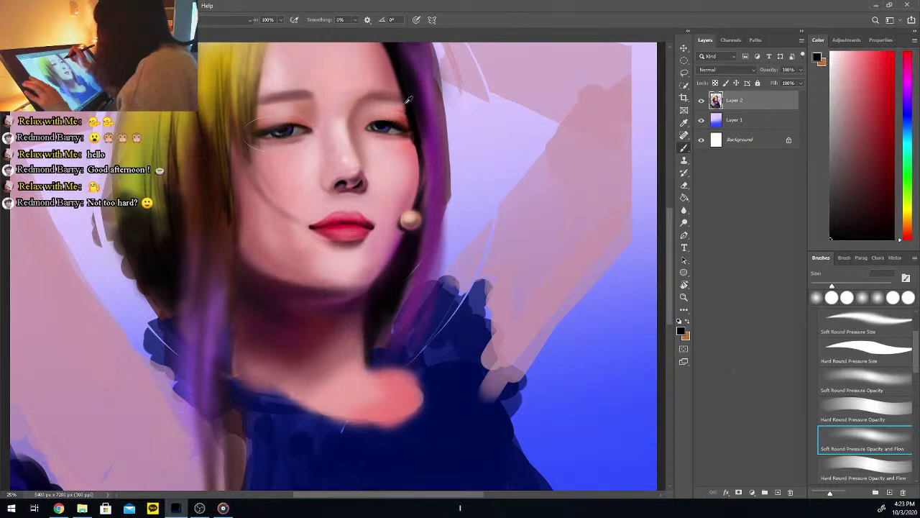
# Touch up the outer eyelid beside the purple hair with sampled muted red and darker reddish brown
pyautogui.press('i')
pyautogui.click(407, 110)
pyautogui.click(407, 112)
pyautogui.rightClick(406, 118)
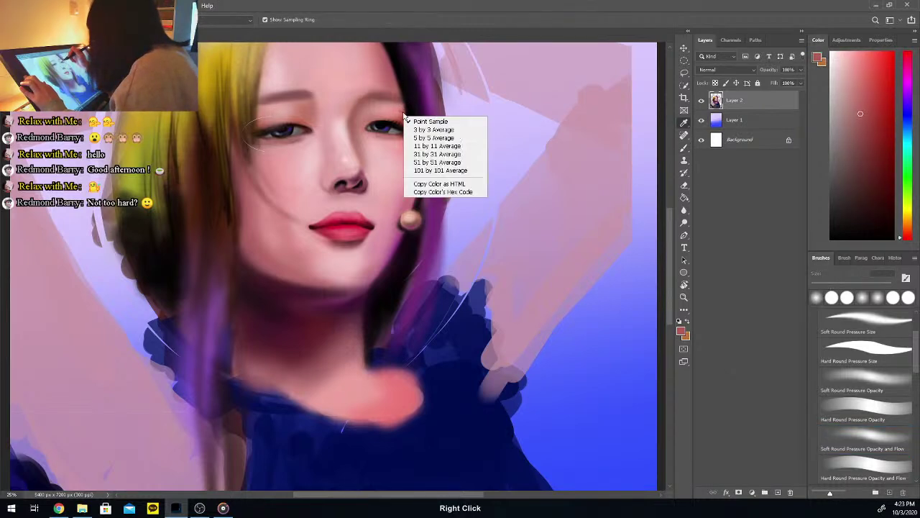
pyautogui.click(404, 113)
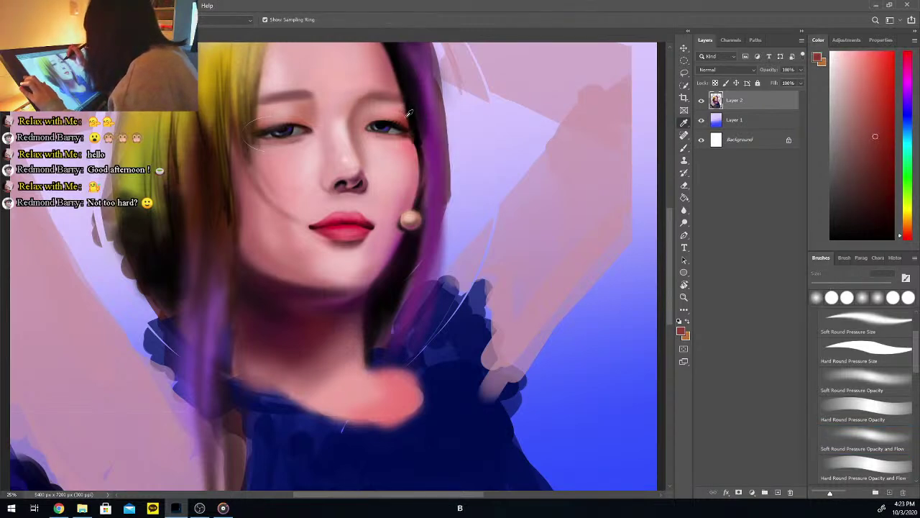
pyautogui.press('b')
# Blend the eyeshadow from the outer corner across the lid beside the purple hair with sampled coral red and salmon pink
pyautogui.press('i')
pyautogui.click(403, 116)
pyautogui.press('b')
pyautogui.press('i')
pyautogui.click(403, 112)
pyautogui.press('b')
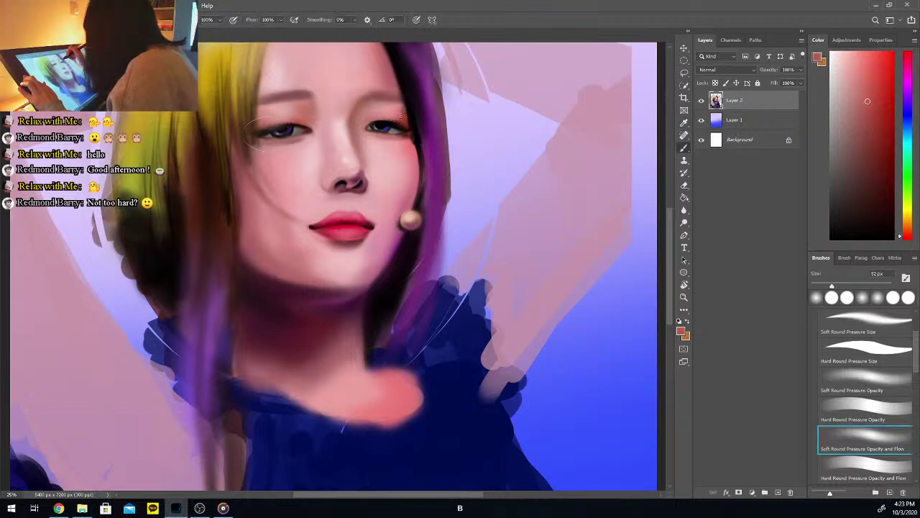
pyautogui.press('i')
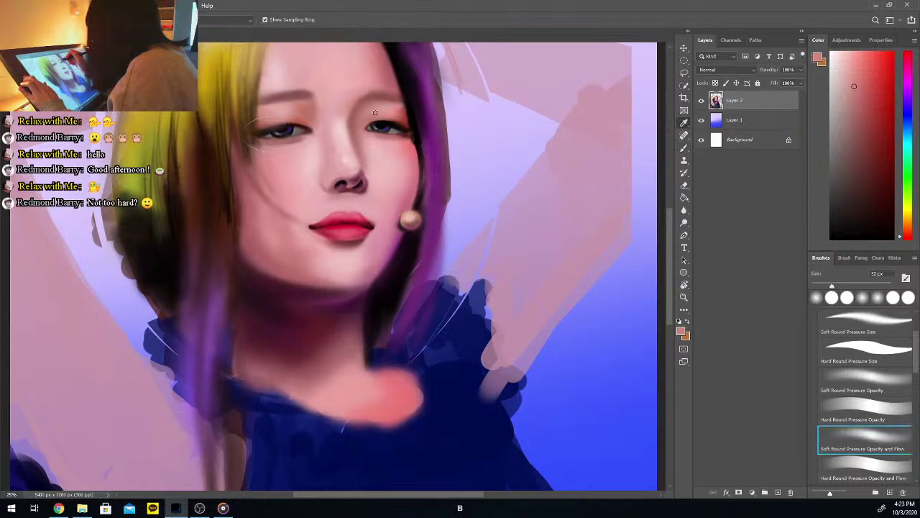
pyautogui.click(378, 111)
pyautogui.press('b')
# Clean up the dark hair edge against the outer eye corner and upper cheek with sampled black and dark brown
pyautogui.press('i')
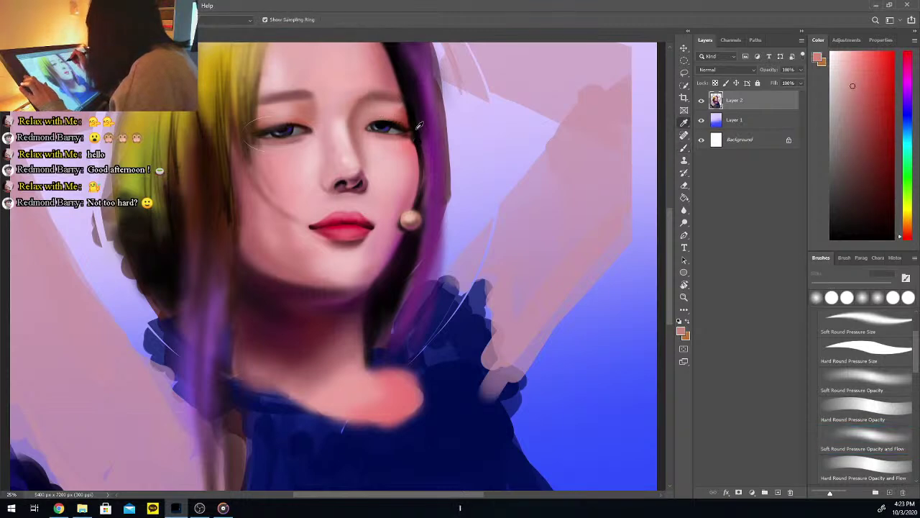
pyautogui.click(419, 127)
pyautogui.press('b')
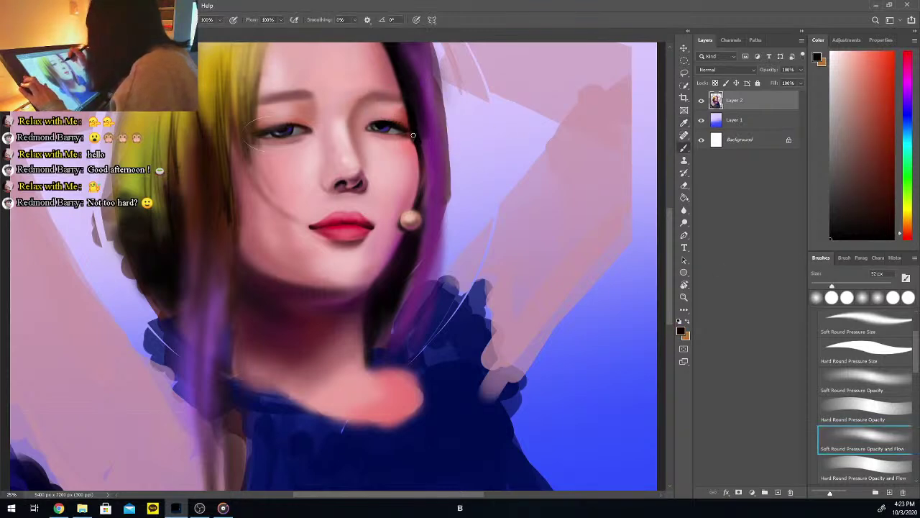
pyautogui.press('i')
pyautogui.click(411, 141)
pyautogui.press('b')
# Cover the transform seam above the eye beside the yellow hair with sampled dark brown, dusty rose and light pink
pyautogui.press('i')
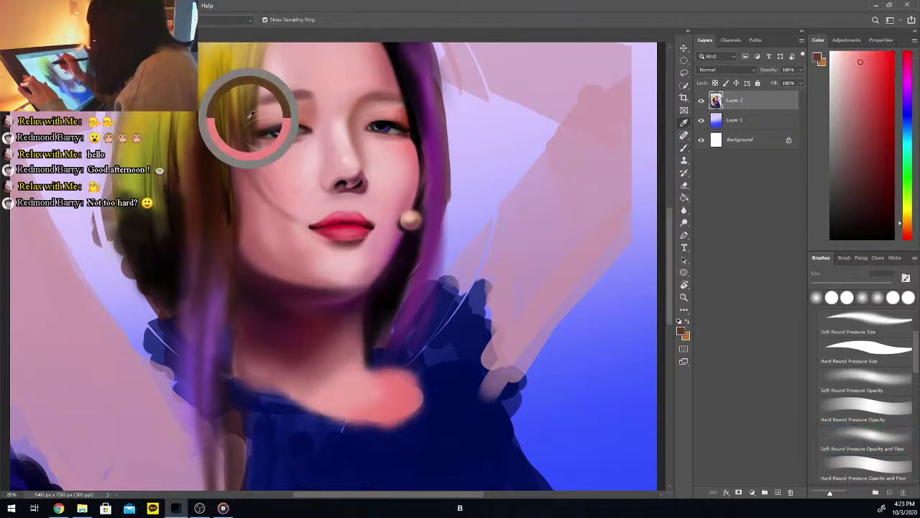
pyautogui.click(244, 129)
pyautogui.press('b')
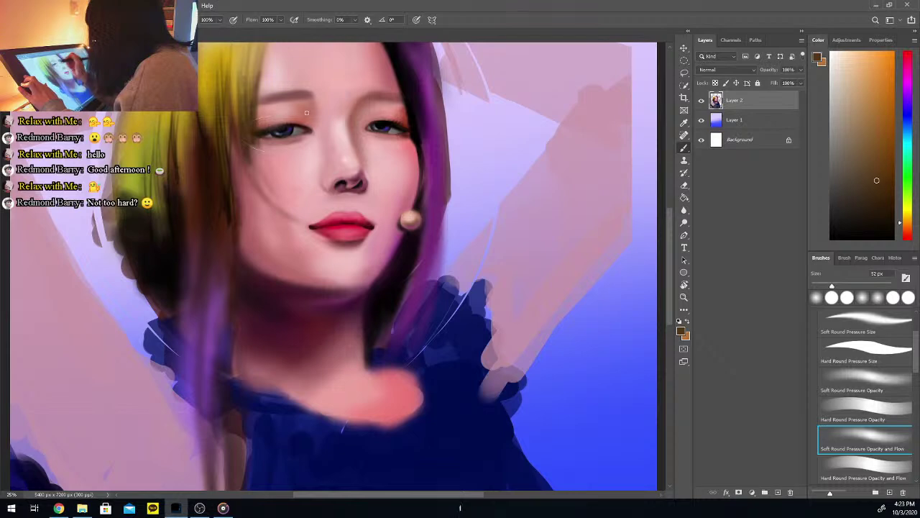
pyautogui.press('i')
pyautogui.click(271, 116)
pyautogui.press('b')
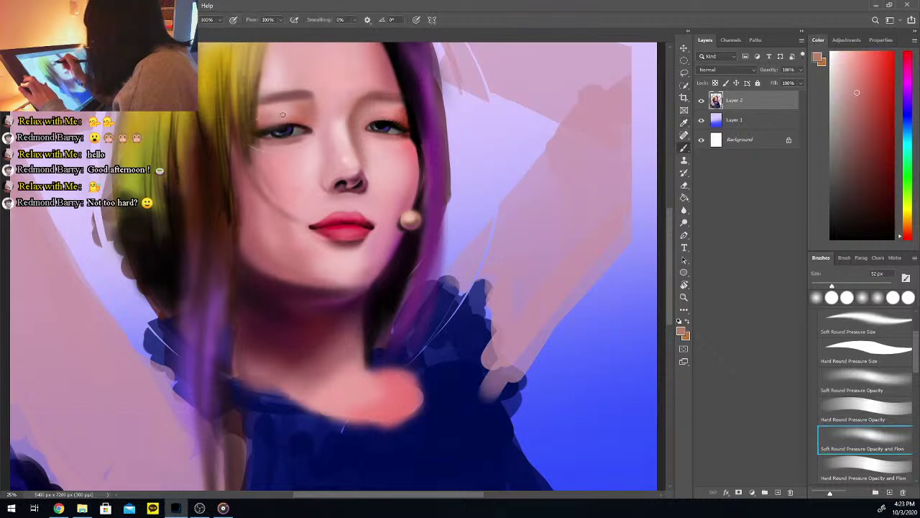
pyautogui.press('i')
pyautogui.click(277, 115)
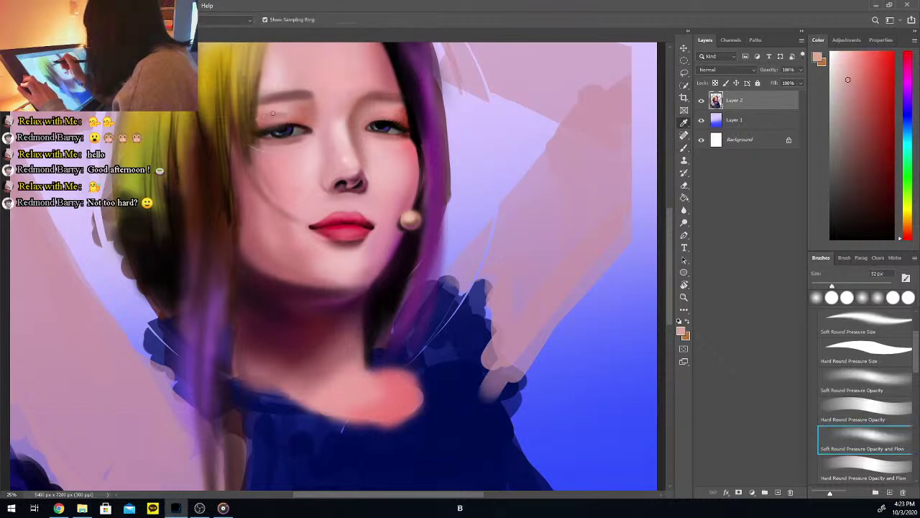
pyautogui.press('b')
# Smooth the skin below and at the inner corner of the eye beside the yellow hair with sampled pinks
pyautogui.press('i')
pyautogui.click(264, 151)
pyautogui.press('b')
pyautogui.press('i')
pyautogui.click(316, 130)
pyautogui.press('b')
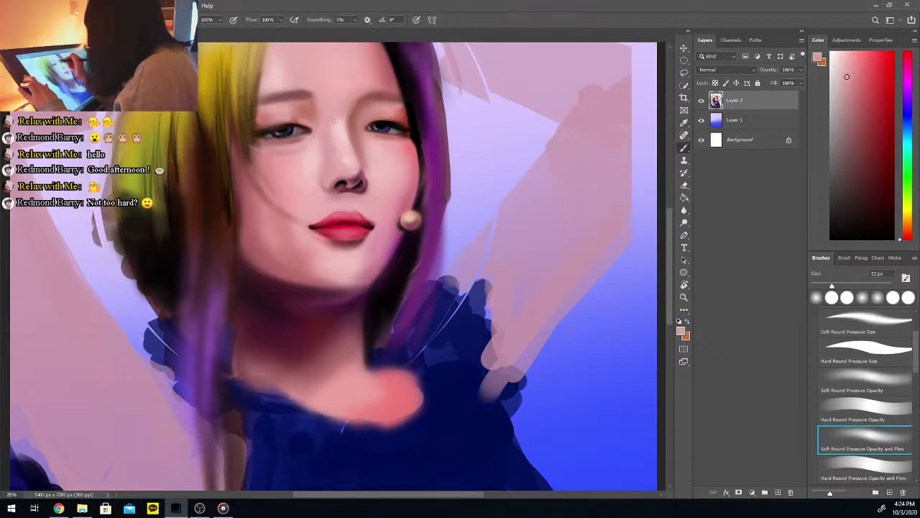
# Tint the lid of the eye beside the yellow hair with sampled rose and cover the pale seam below its outer corner with reddish brown
pyautogui.press('i')
pyautogui.click(322, 107)
pyautogui.hotkey('ctrl', 'z')
pyautogui.click(299, 120)
pyautogui.press('b')
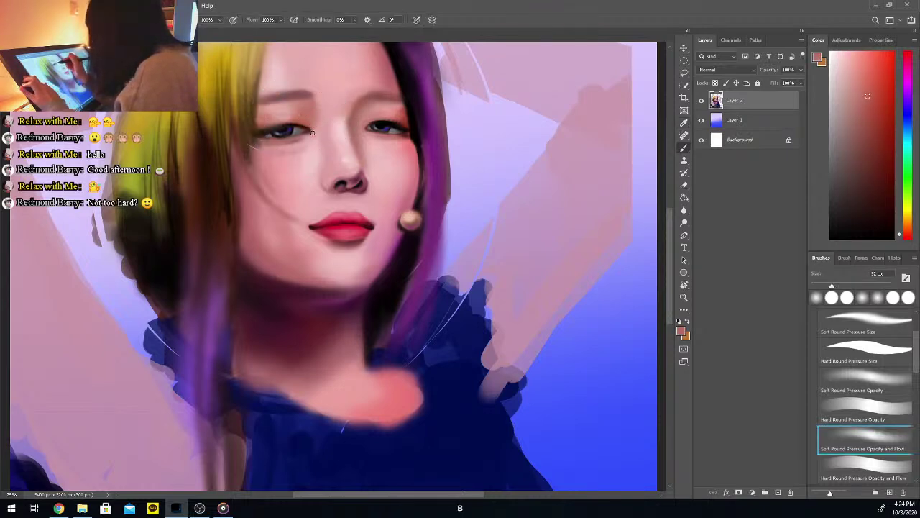
pyautogui.press('i')
pyautogui.click(259, 147)
pyautogui.press('b')
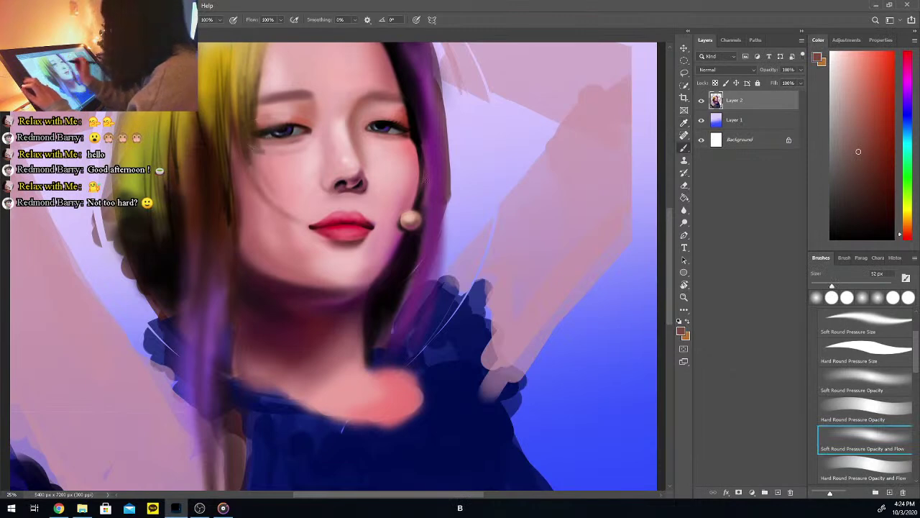
# Check the whole portrait and undo the most recent edits around the eye beside the purple hair
pyautogui.hotkey('ctrl', '-')
pyautogui.hotkey('ctrl', '-')
pyautogui.hotkey('ctrl', '-')
pyautogui.hotkey('ctrl', '-')
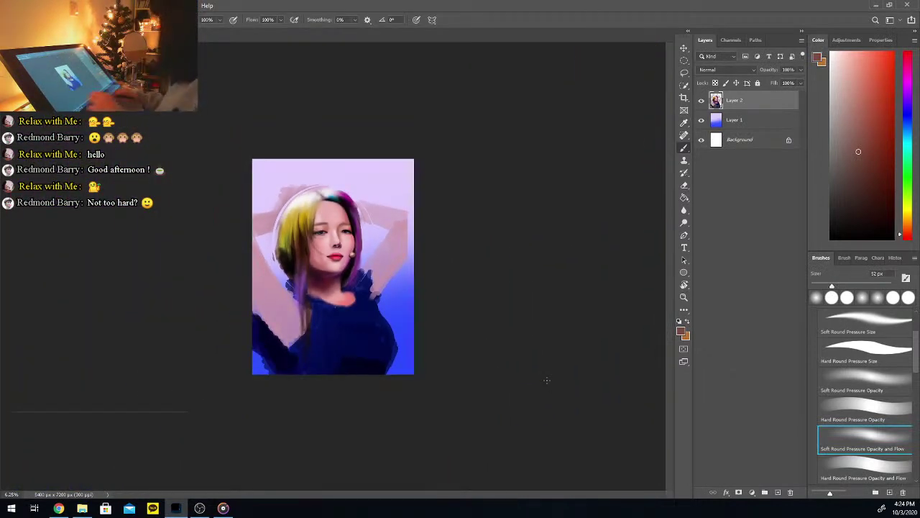
pyautogui.hotkey('ctrl', 'z')
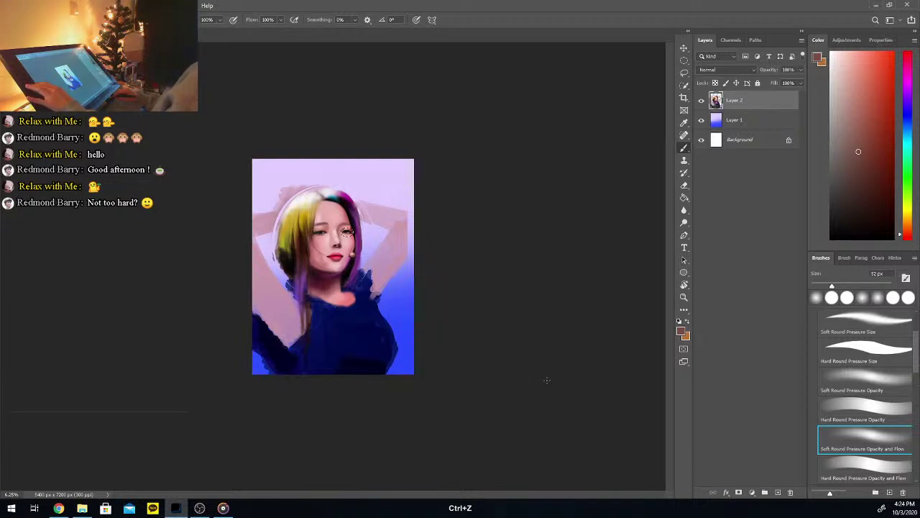
pyautogui.hotkey('ctrl', 'z')
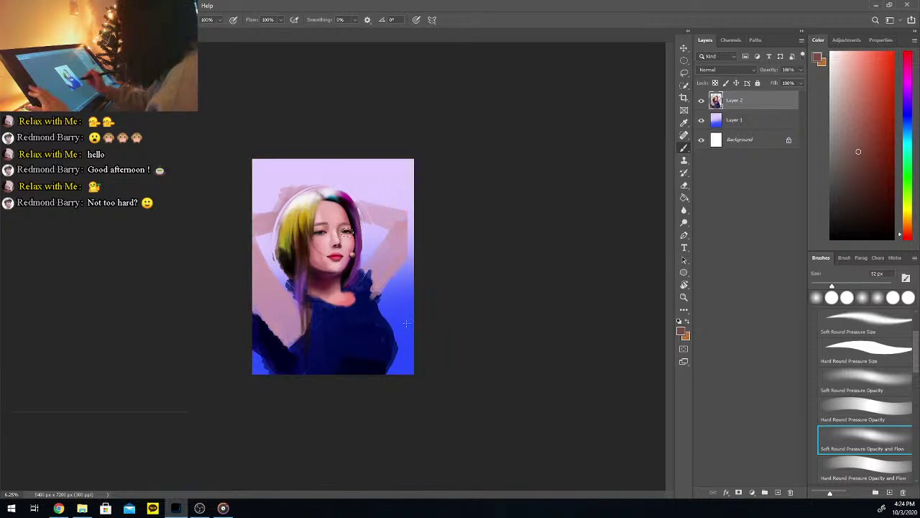
pyautogui.hotkey('ctrl', 'z')
pyautogui.hotkey('ctrl', '+')
pyautogui.hotkey('ctrl', '+')
pyautogui.hotkey('ctrl', '+')
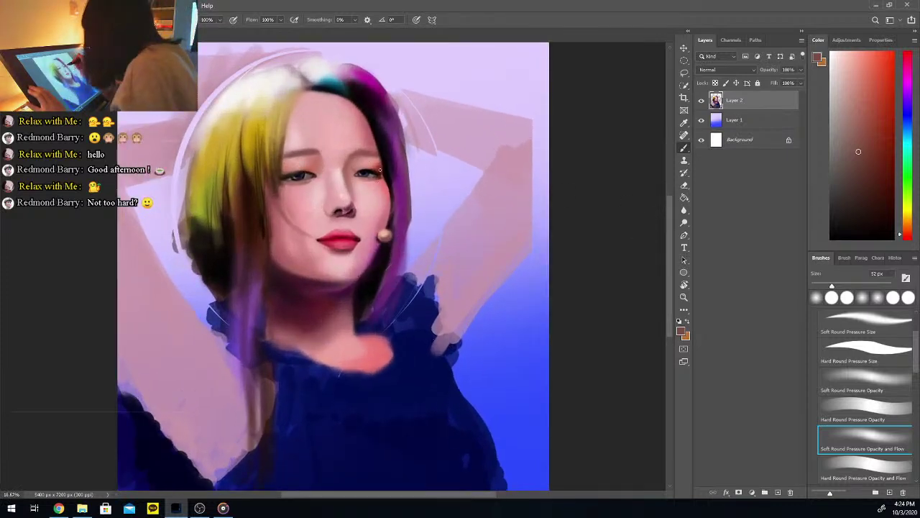
pyautogui.hotkey('ctrl', 'z')
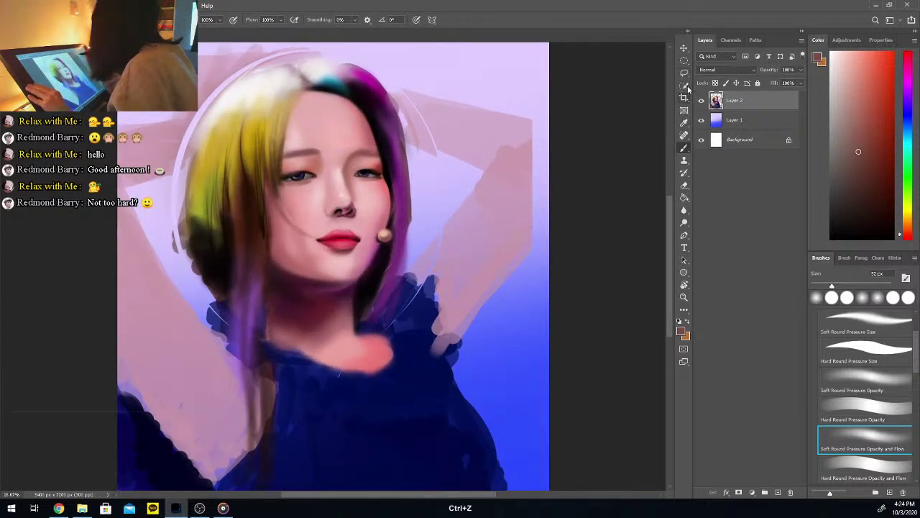
pyautogui.click(684, 60)
pyautogui.moveTo(355, 166); pyautogui.dragTo(386, 185)
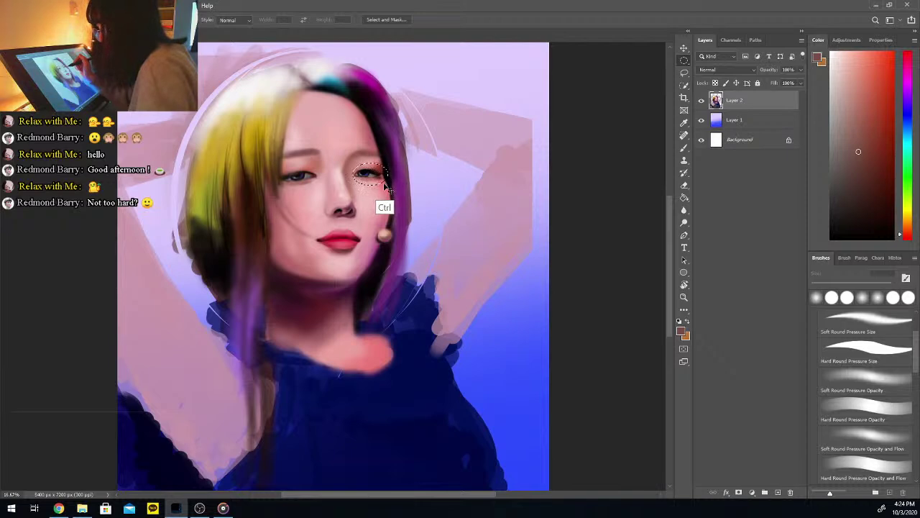
pyautogui.hotkey('ctrl', 't')
pyautogui.moveTo(394, 185); pyautogui.dragTo(383, 181)
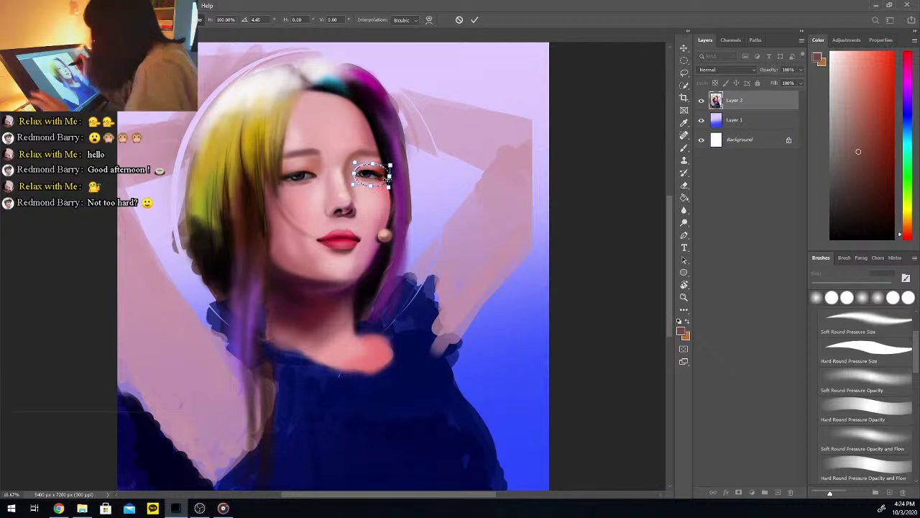
pyautogui.hotkey('ctrl', 'z')
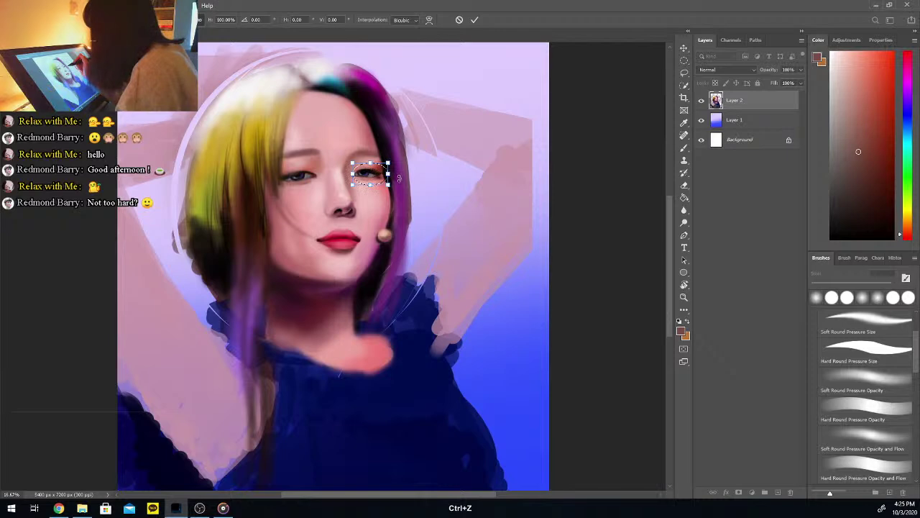
pyautogui.press('Return')
pyautogui.hotkey('ctrl', 'z')
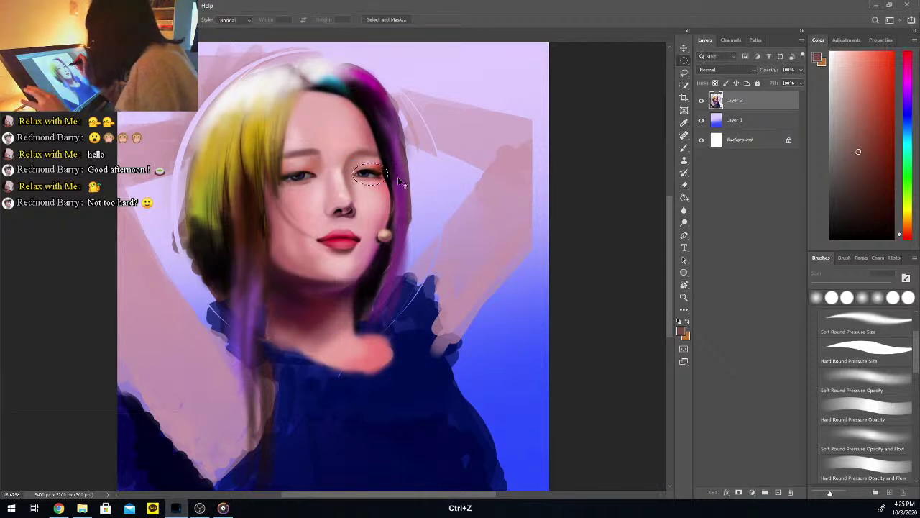
# Reselect the eye beside the purple hair with an elliptical selection, adjust it with Free Transform and check the whole portrait
pyautogui.moveTo(351, 162); pyautogui.dragTo(391, 185)
pyautogui.press('ctrl+super')
pyautogui.hotkey('ctrl', 'alt')
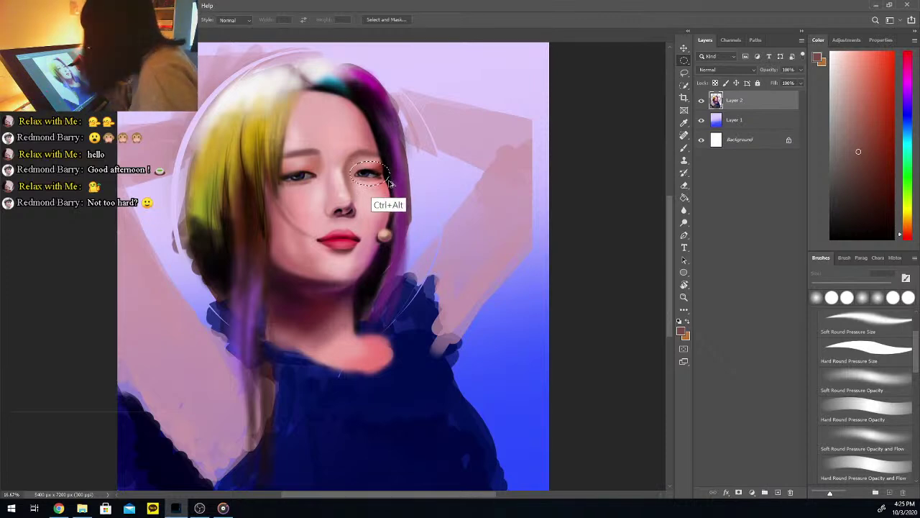
pyautogui.moveTo(391, 184); pyautogui.dragTo(385, 179)
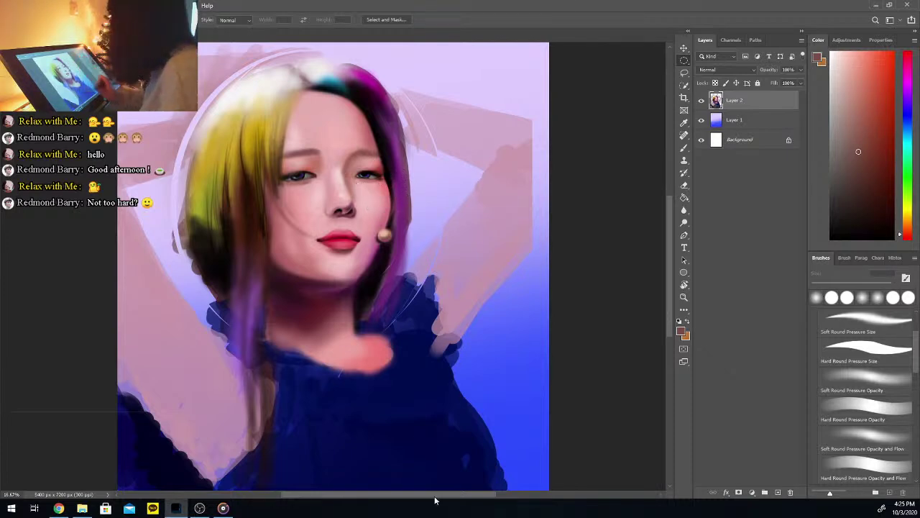
pyautogui.hotkey('ctrl', '-')
pyautogui.hotkey('ctrl', '-')
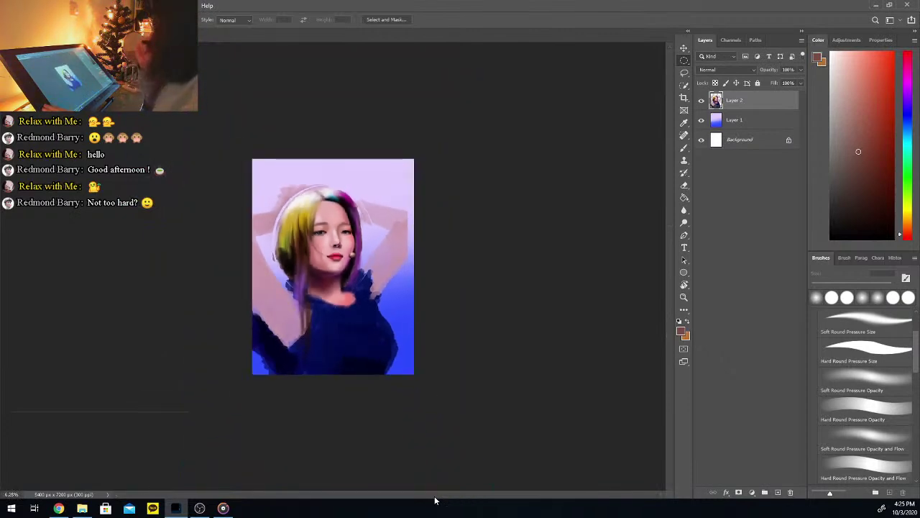
# Select the lips with an elliptical selection, enlarge them to about 101.75% with Free Transform and deselect
pyautogui.hotkey('ctrl', '+')
pyautogui.hotkey('ctrl', '+')
pyautogui.hotkey('ctrl', '+')
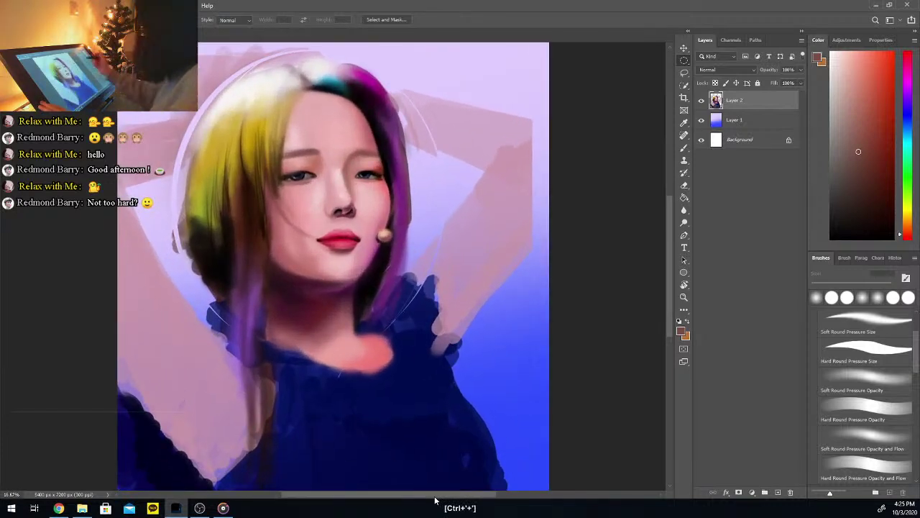
pyautogui.moveTo(311, 224); pyautogui.dragTo(366, 256)
pyautogui.hotkey('ctrl', 't')
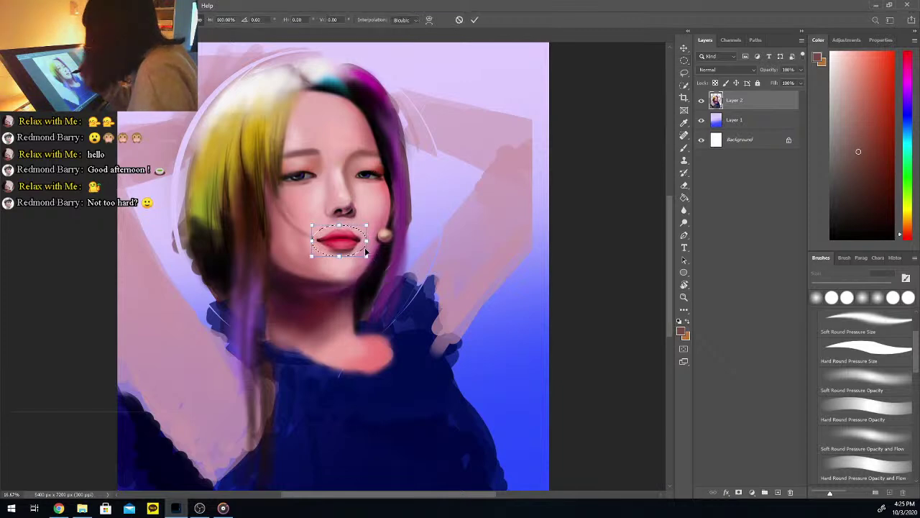
pyautogui.moveTo(366, 240); pyautogui.dragTo(367, 241)
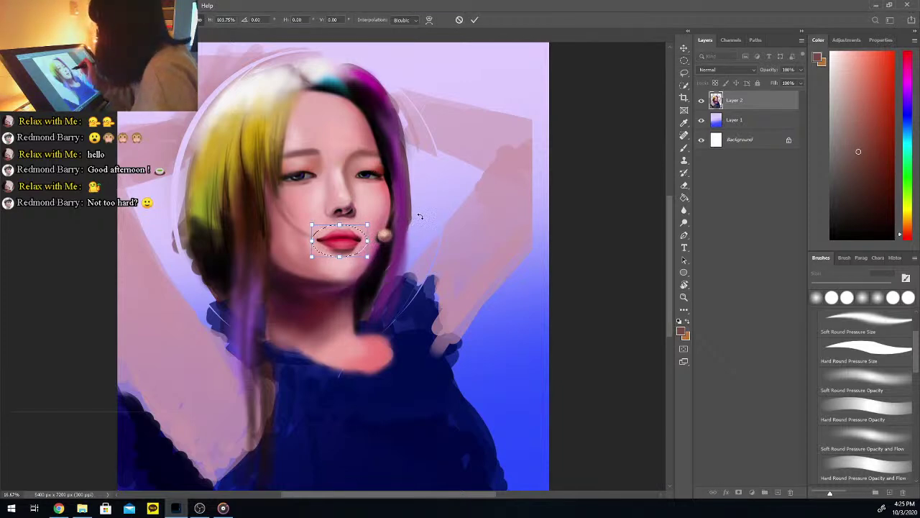
pyautogui.press('Return')
pyautogui.hotkey('ctrl', 'd')
# Open Liquify on Layer 2, nudge the hairline at the parting with brush size 507, and undo the last push
pyautogui.hotkey('ctrl', '+')
pyautogui.hotkey('ctrl', '+')
pyautogui.hotkey('ctrl', '+')
pyautogui.hotkey('ctrl', '+')
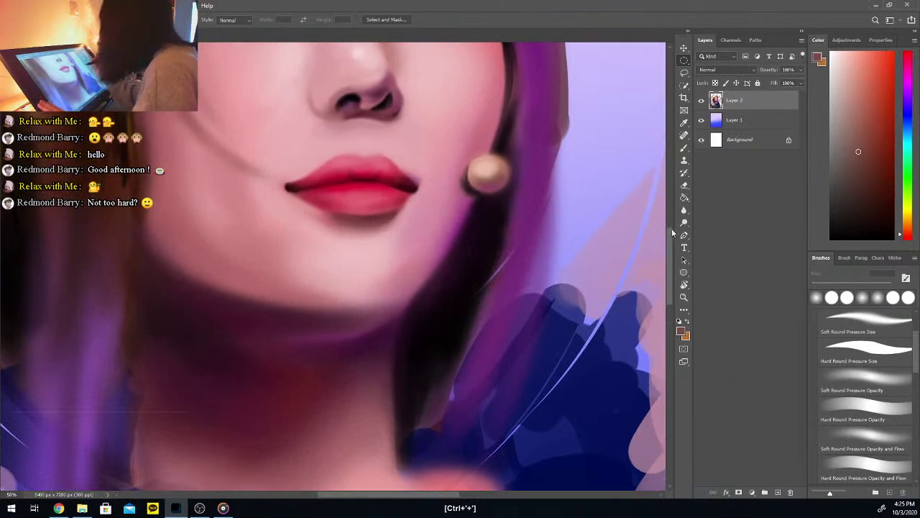
pyautogui.moveTo(669, 240); pyautogui.dragTo(675, 237)
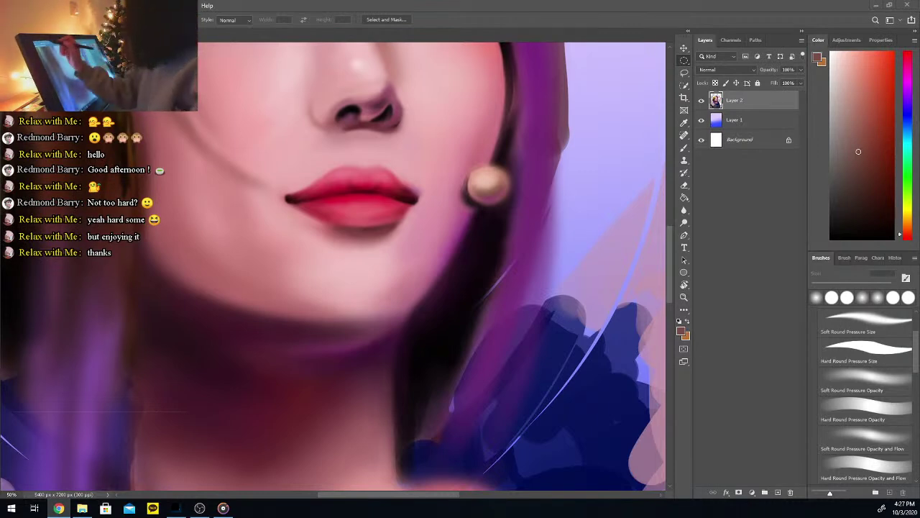
pyautogui.click(134, 5)
pyautogui.click(172, 80)
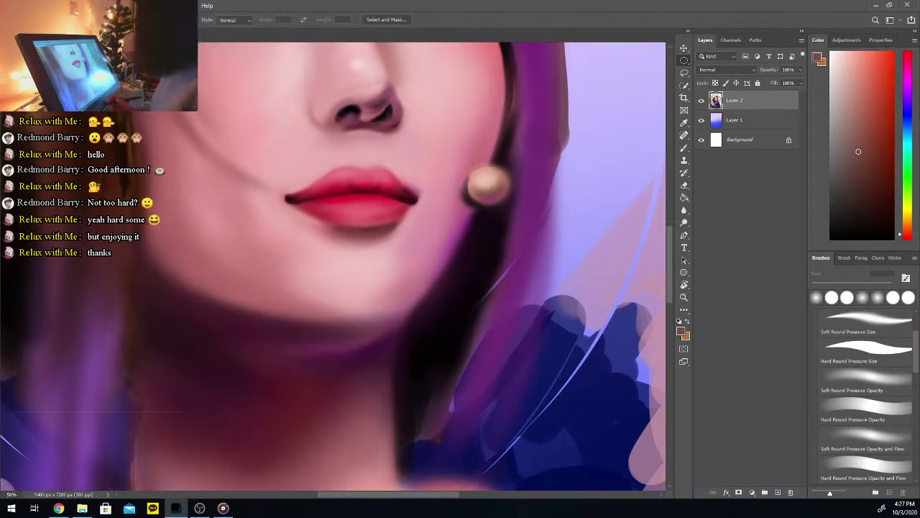
pyautogui.hotkey('ctrl', 'shift', 'x')
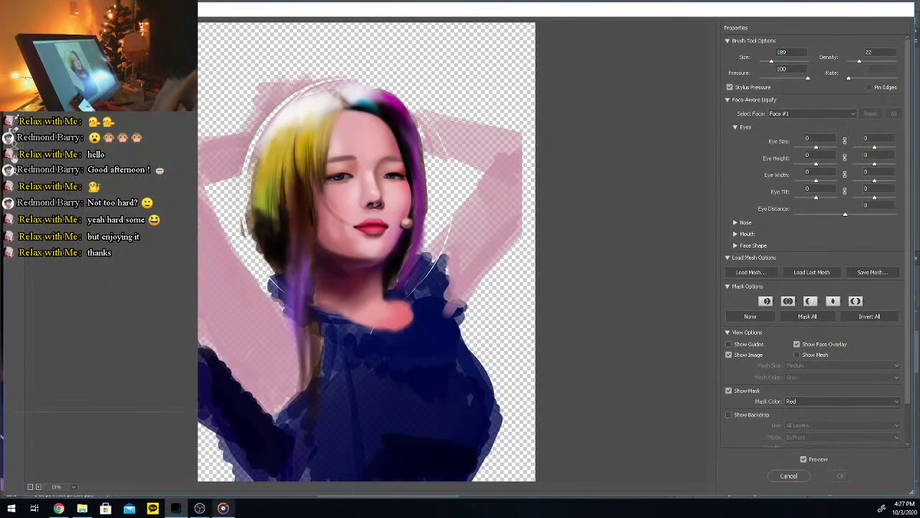
pyautogui.moveTo(223, 508)
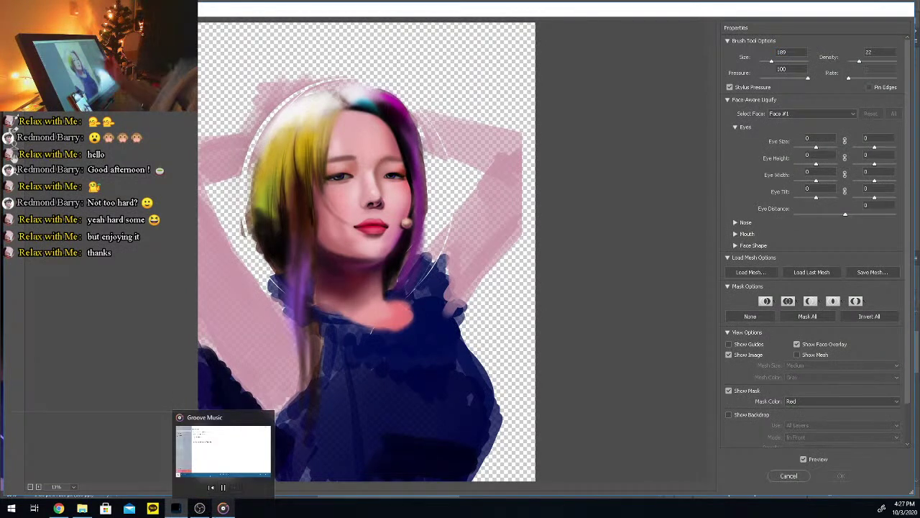
pyautogui.moveTo(771, 62); pyautogui.dragTo(776, 62)
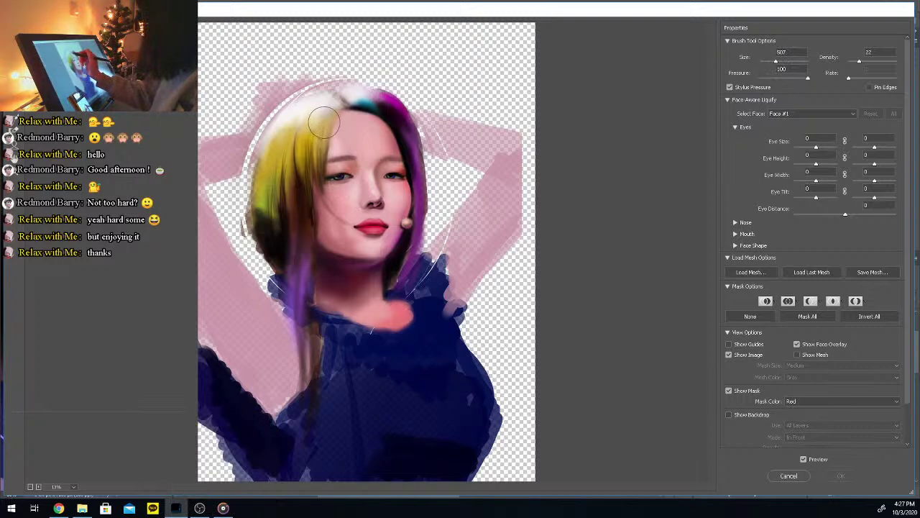
pyautogui.moveTo(347, 117); pyautogui.dragTo(335, 125)
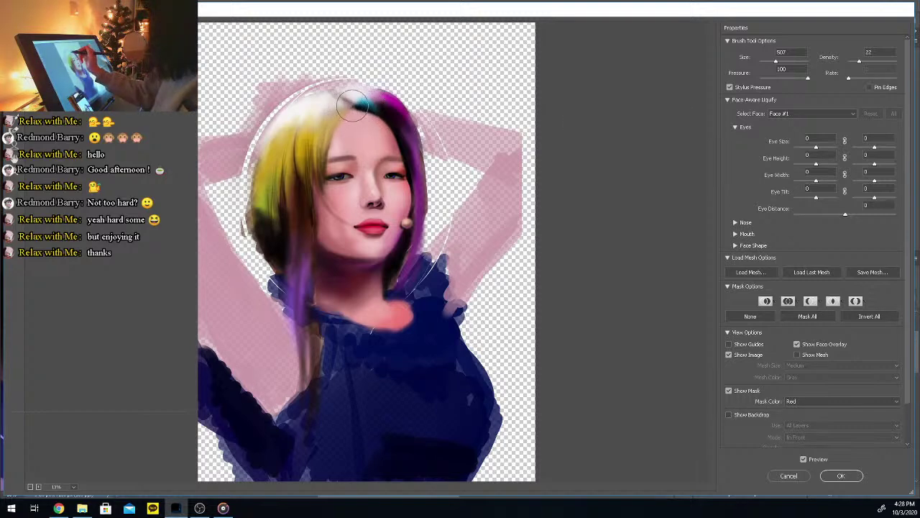
pyautogui.click(352, 107)
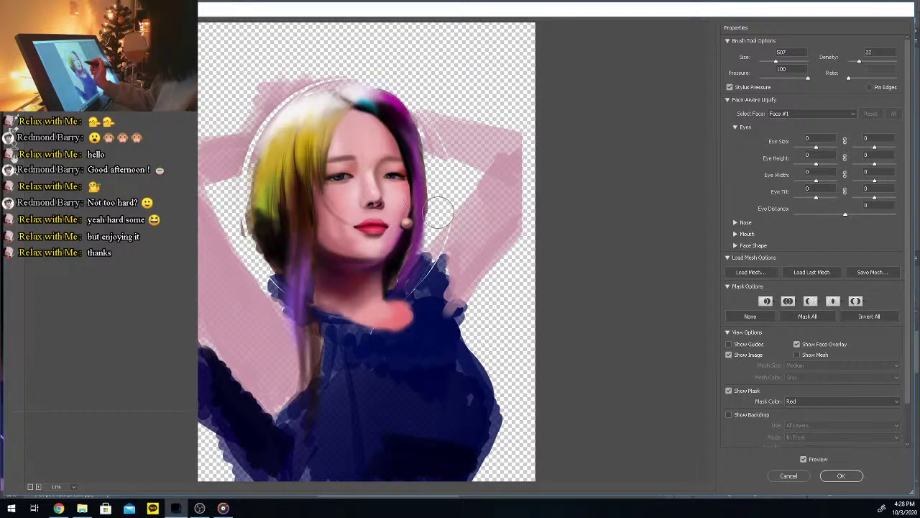
pyautogui.hotkey('ctrl', 'z')
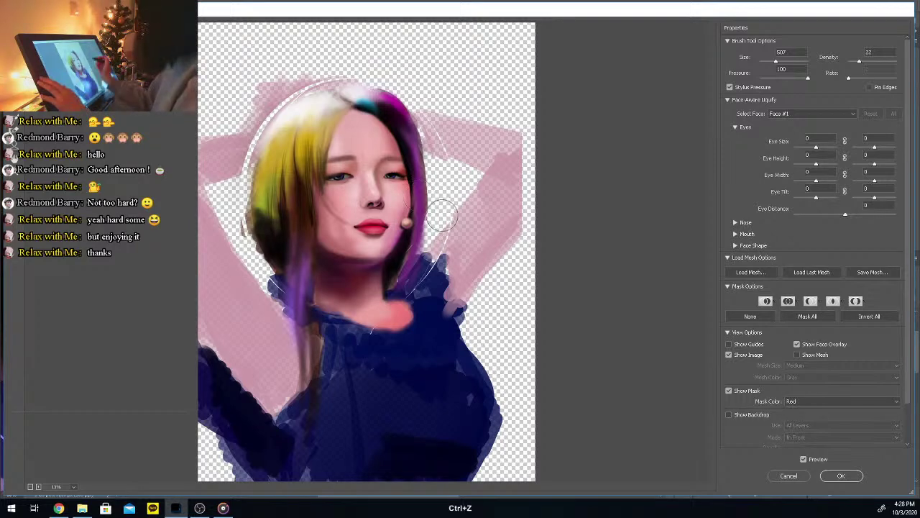
# Try Liquify brush size 1410, reshape the hair edge beside the cheek at size 462 and apply the filter
pyautogui.moveTo(776, 61); pyautogui.dragTo(786, 63)
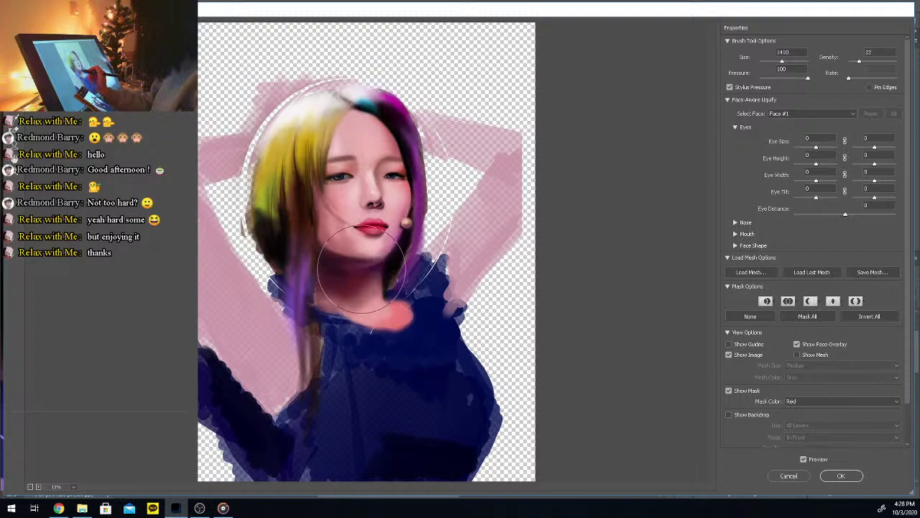
pyautogui.click(775, 61)
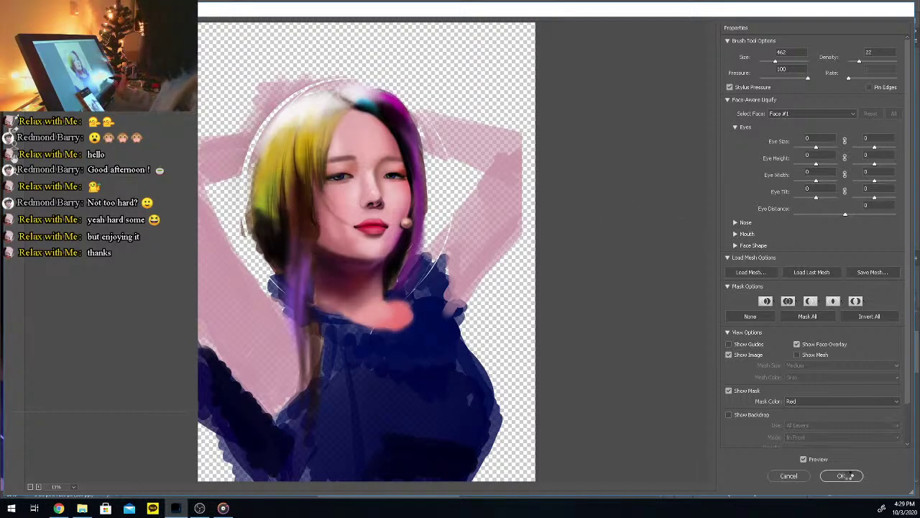
pyautogui.click(847, 475)
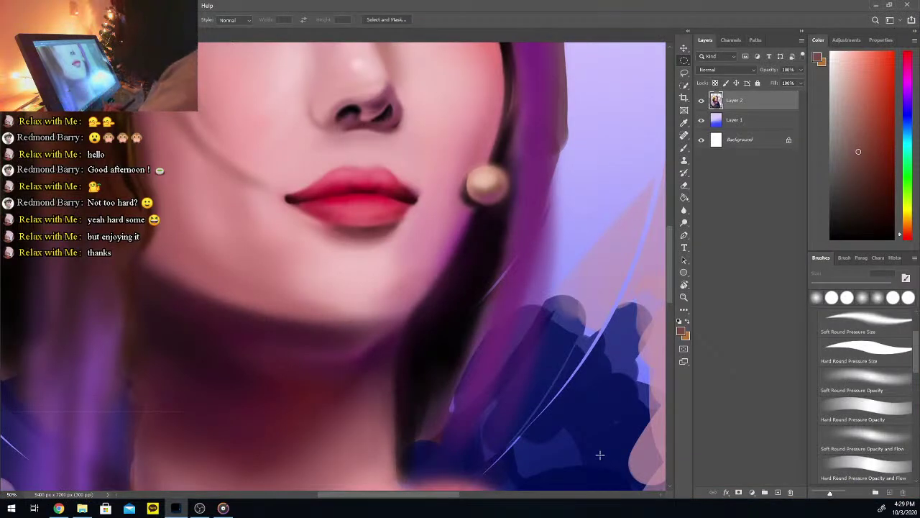
# Undo the last change and paint dark reddish brown into the hair strand beside the cheek with the 125 px soft brush
pyautogui.hotkey('ctrl', '-')
pyautogui.hotkey('ctrl', '-')
pyautogui.hotkey('ctrl', '-')
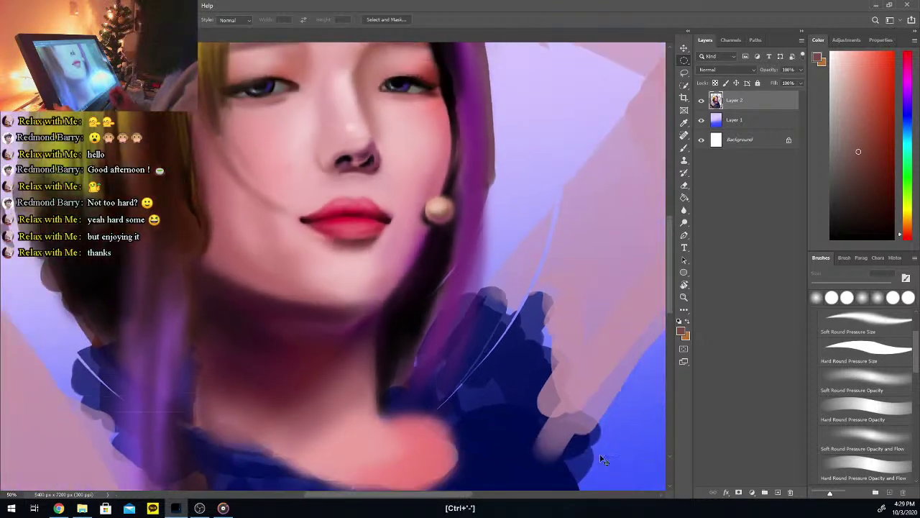
pyautogui.hotkey('ctrl', '-')
pyautogui.hotkey('ctrl', 'z')
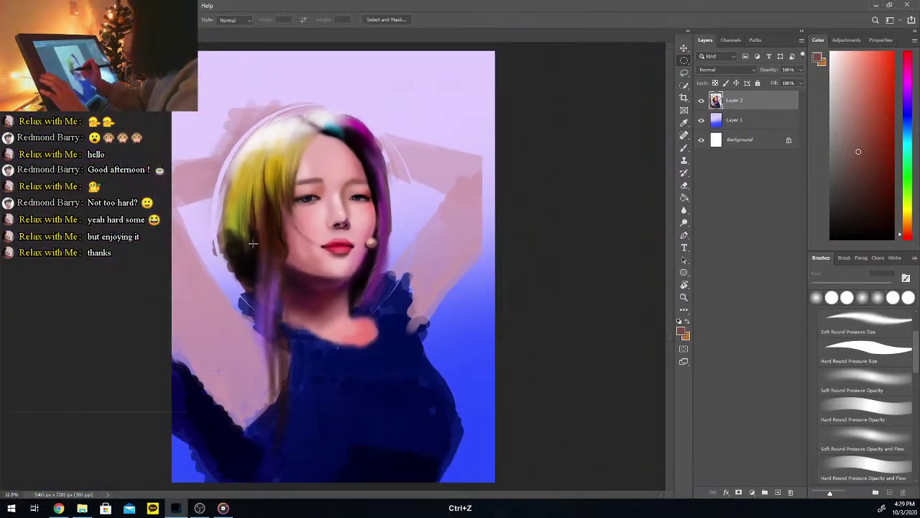
pyautogui.press('i')
pyautogui.click(283, 245)
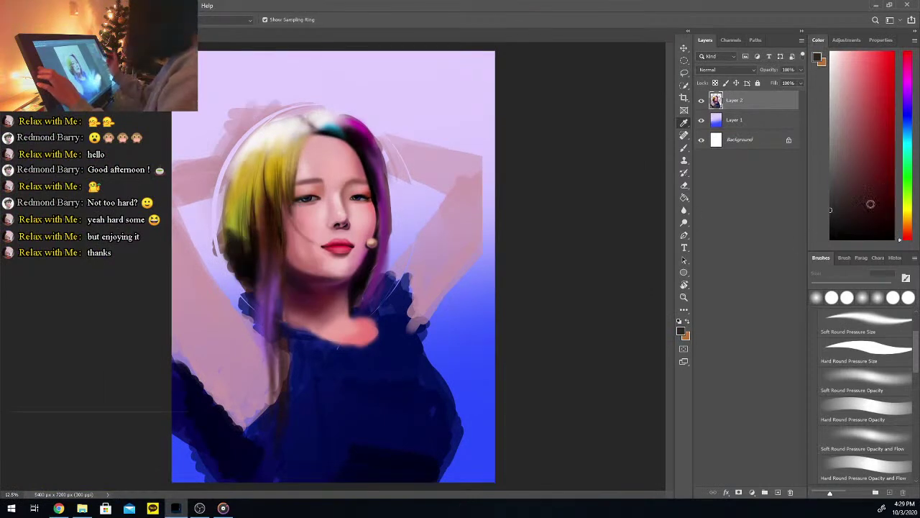
pyautogui.click(282, 247)
pyautogui.click(891, 190)
pyautogui.press('b')
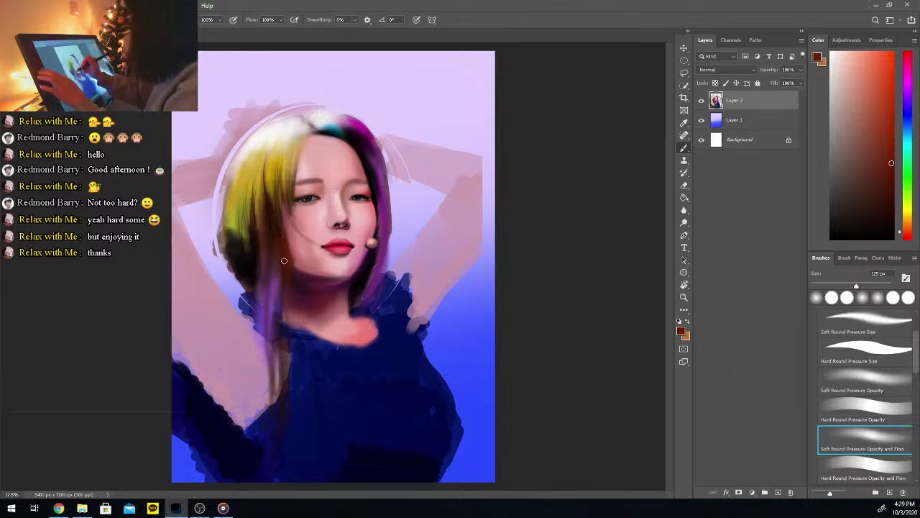
pyautogui.moveTo(869, 161)
pyautogui.mouseDown()
pyautogui.moveTo(894, 150)
pyautogui.moveTo(893, 159)
pyautogui.mouseUp()
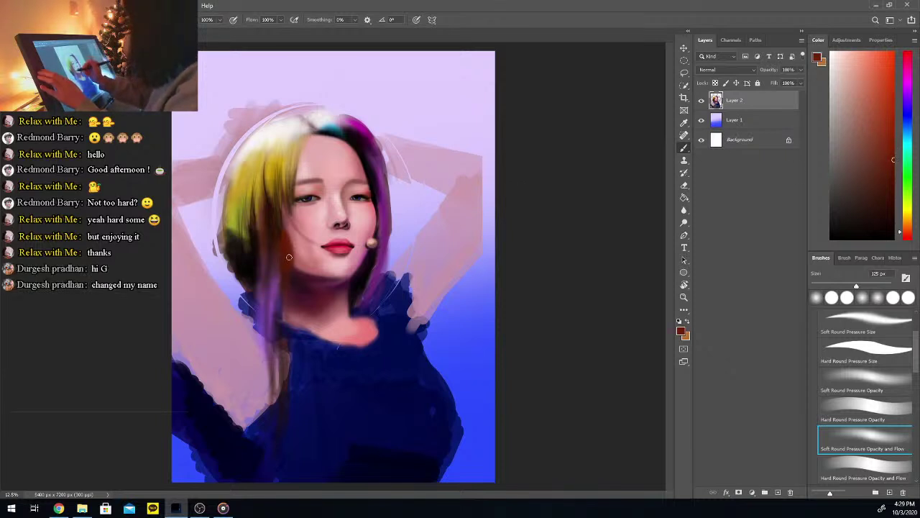
# Deepen the inner side of the reddish-brown hair strand with sampled near-black brown
pyautogui.press('i')
pyautogui.click(273, 225)
pyautogui.press('b')
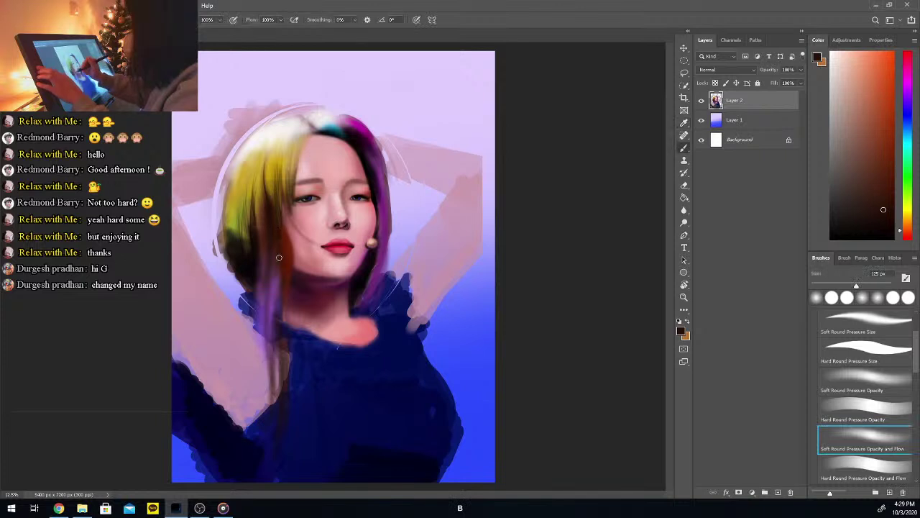
# Blend the yellow hair down into the darker strands beside the face with sampled brown and golden yellow
pyautogui.press('i')
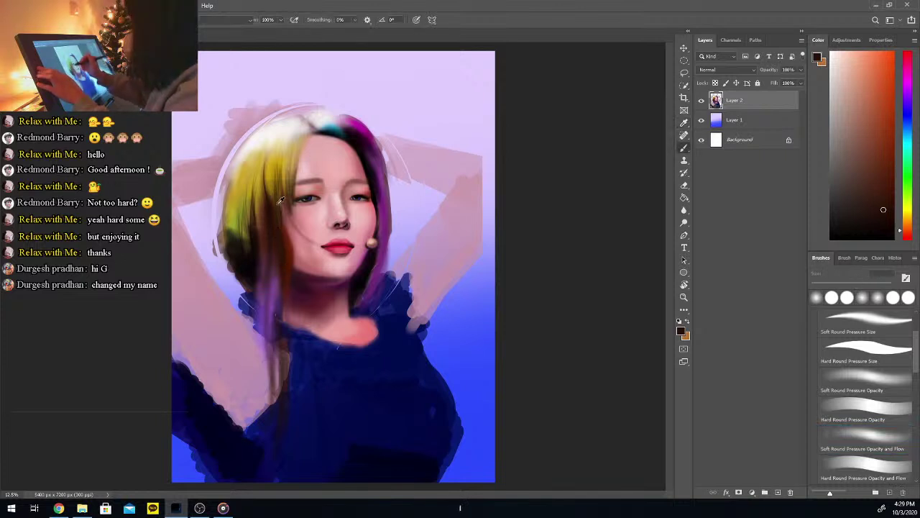
pyautogui.click(281, 203)
pyautogui.press('b')
pyautogui.press('i')
pyautogui.click(272, 184)
pyautogui.press('b')
pyautogui.moveTo(265, 164); pyautogui.dragTo(266, 214)
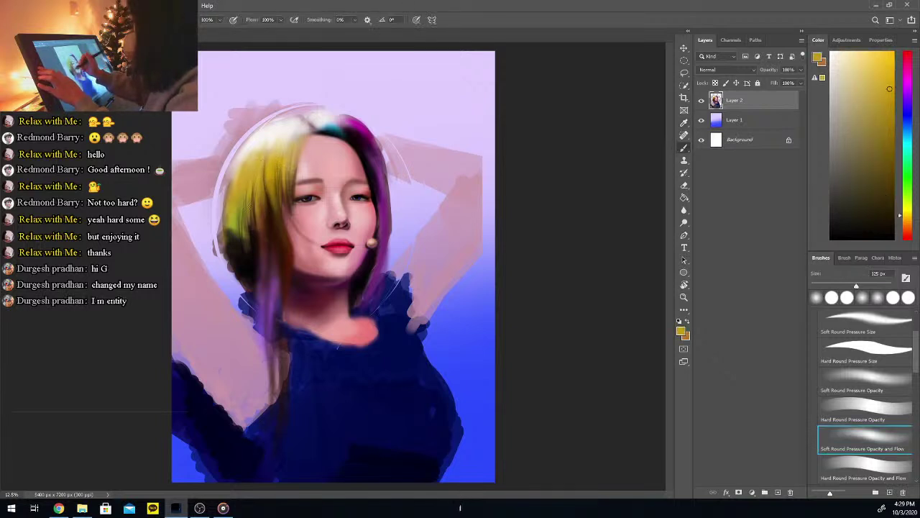
# Paint sampled olive gold and dark reddish brown into the hair strands beside the face, and undo the last stroke
pyautogui.press('i')
pyautogui.click(246, 186)
pyautogui.press('b')
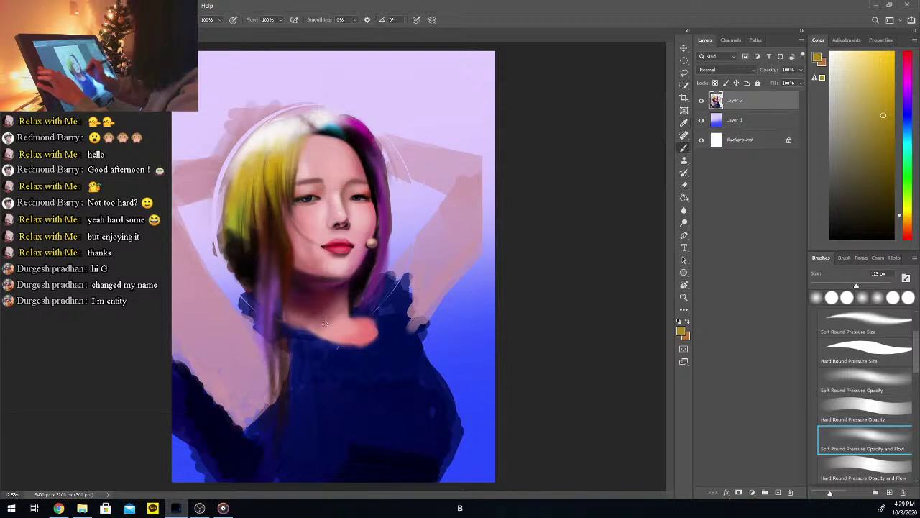
pyautogui.press('i')
pyautogui.click(282, 256)
pyautogui.press('b')
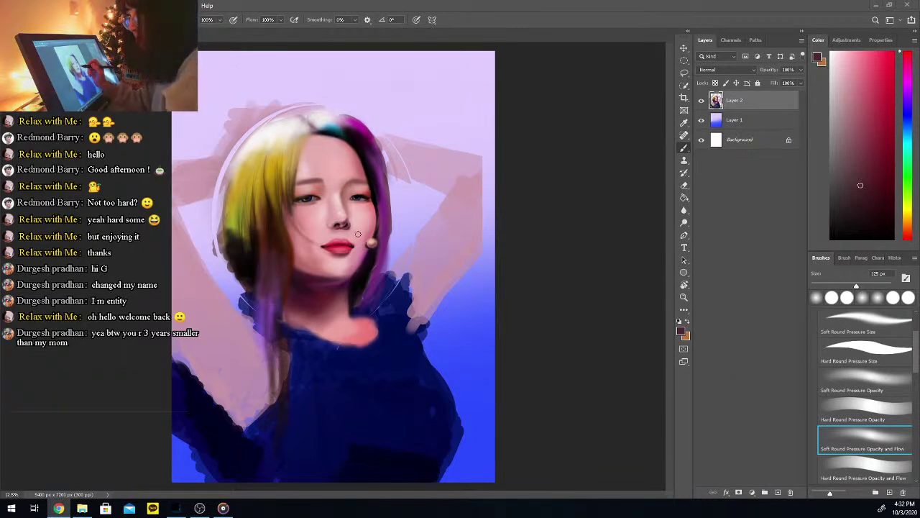
pyautogui.hotkey('ctrl', 'z')
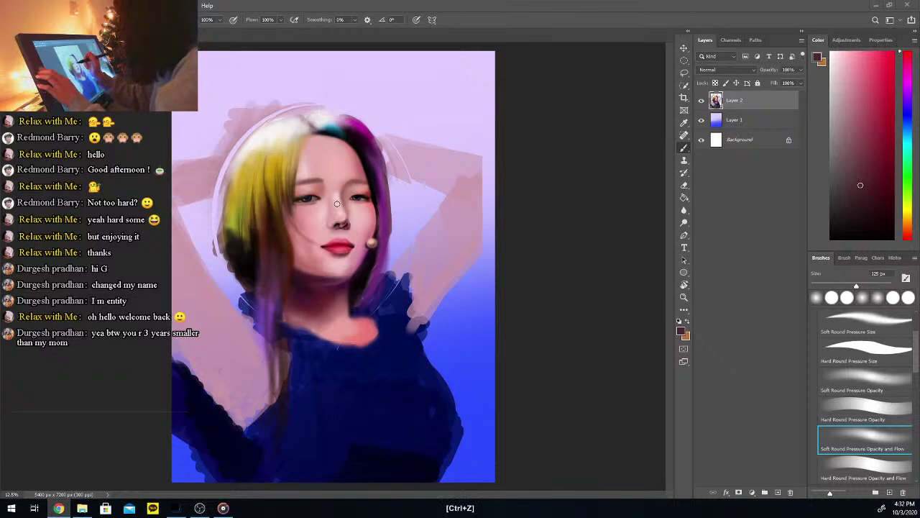
# Touch up the facial skin around the nose bridge and forehead with sampled light pinks using the 160 px soft brush
pyautogui.press('i')
pyautogui.click(339, 208)
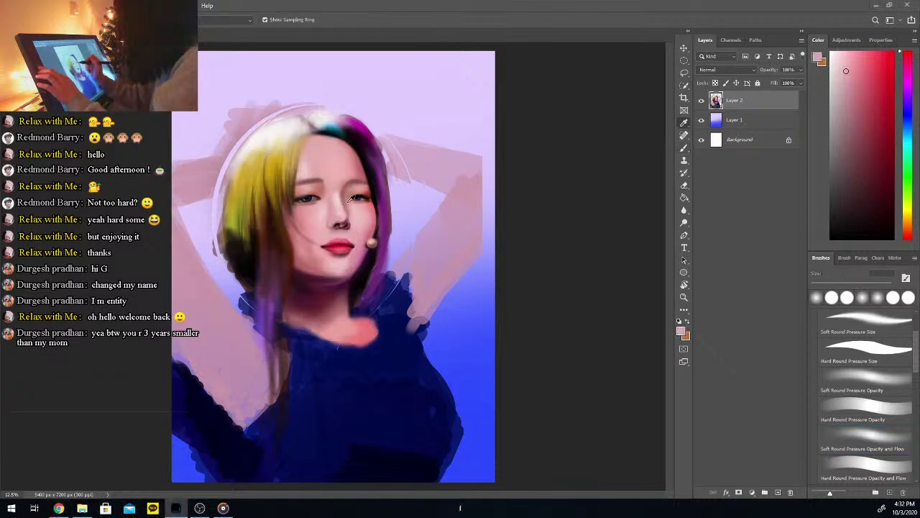
pyautogui.click(352, 166)
pyautogui.press('b')
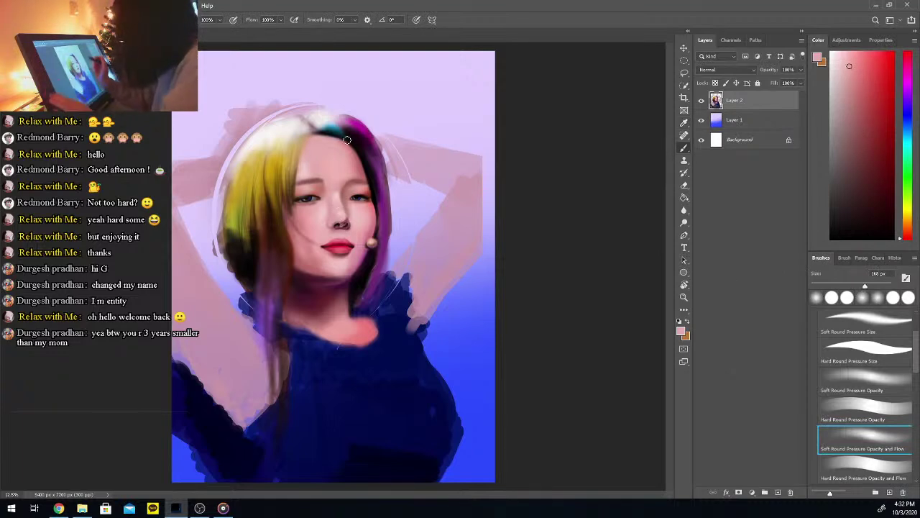
pyautogui.hotkey('ctrl', '+')
pyautogui.hotkey('ctrl', '+')
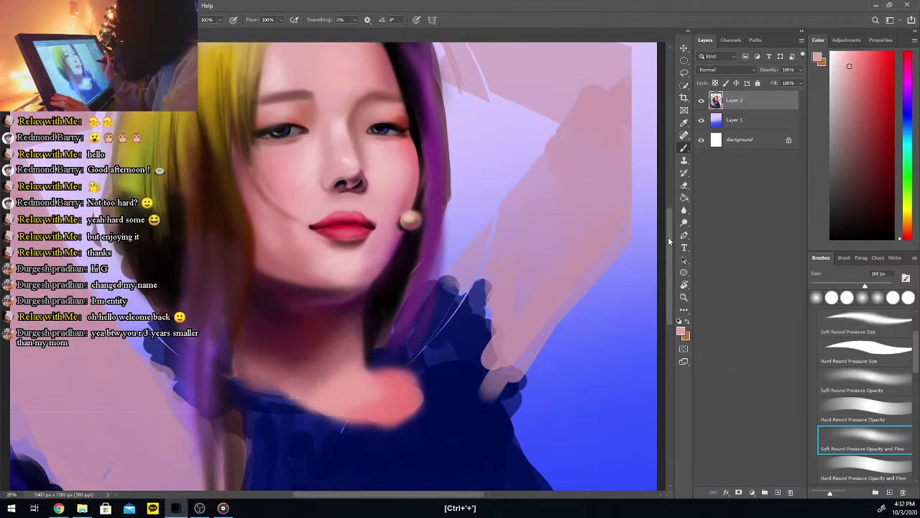
pyautogui.scroll(2, 661, 226)
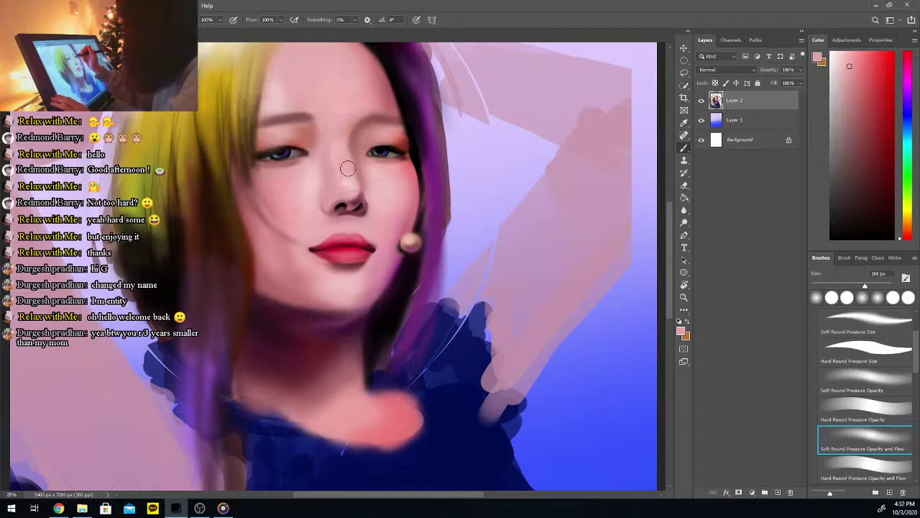
# Shade the side of the nose bridge with sampled muted rose at 82 px and soften it with light skin pink
pyautogui.keyDown('alt'); pyautogui.click(353, 142); pyautogui.keyUp('alt')
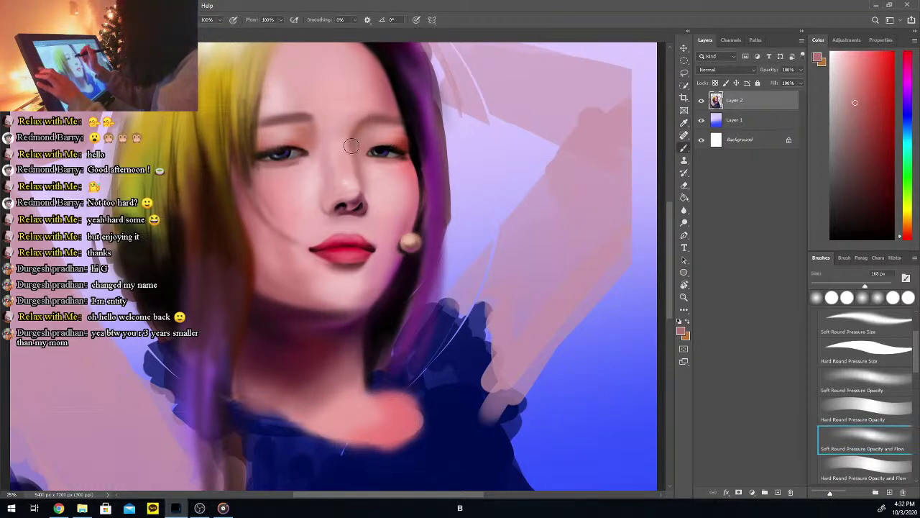
pyautogui.moveTo(854, 286); pyautogui.dragTo(844, 287)
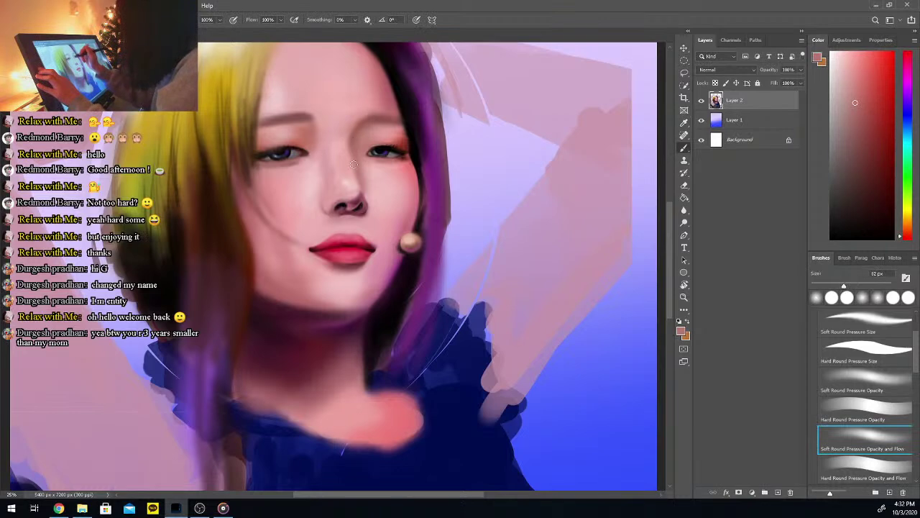
pyautogui.press('i')
pyautogui.click(356, 115)
pyautogui.press('b')
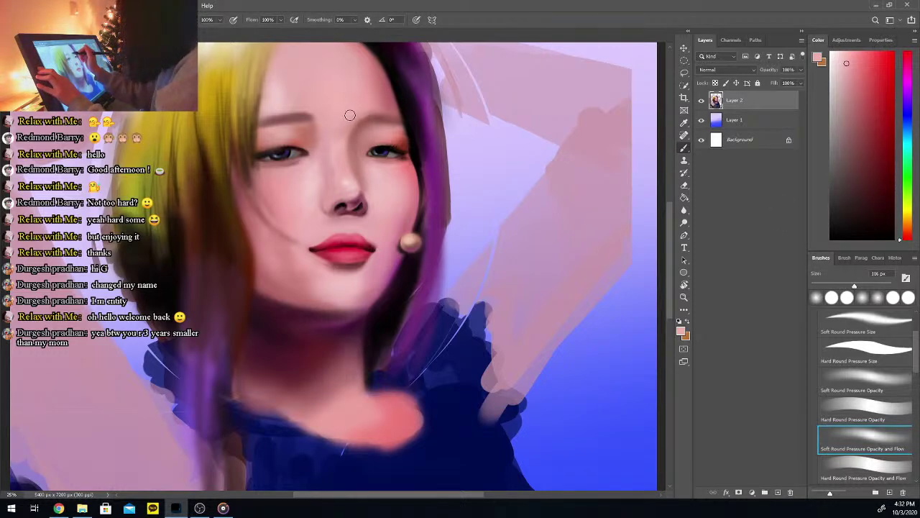
# Smooth the skin of the forehead, brow area and cheek with sampled pinks using the soft brush at 159 px
pyautogui.click(863, 285)
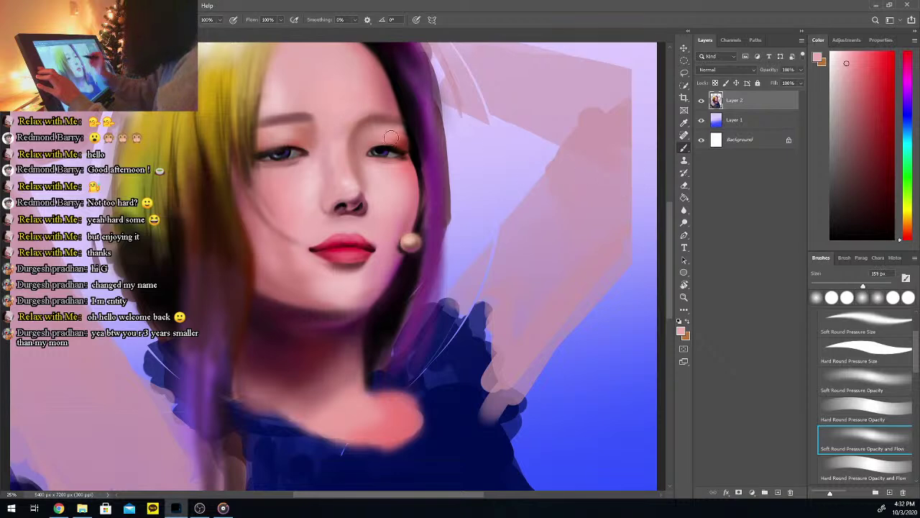
pyautogui.press('i')
pyautogui.click(346, 99)
pyautogui.press('b')
pyautogui.press('i')
pyautogui.click(305, 86)
pyautogui.press('b')
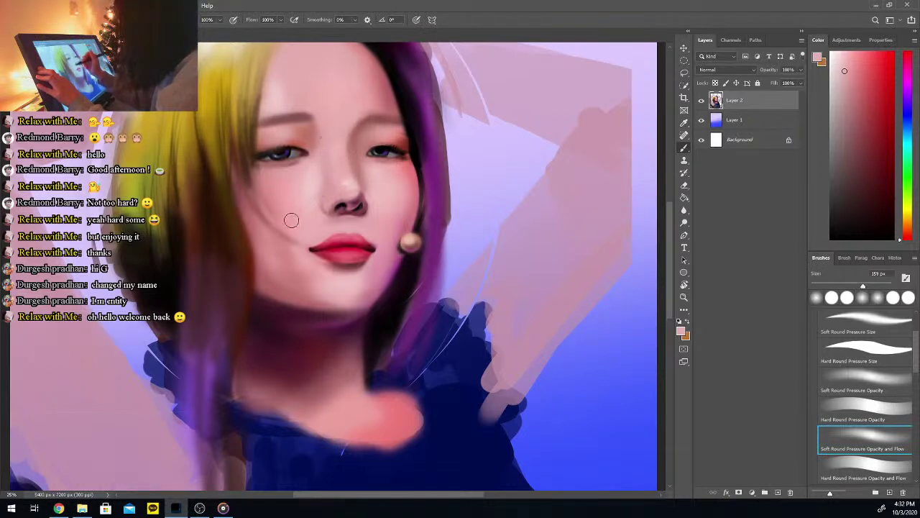
pyautogui.press('alt')
pyautogui.keyDown('alt'); pyautogui.click(329, 176); pyautogui.keyUp('alt')
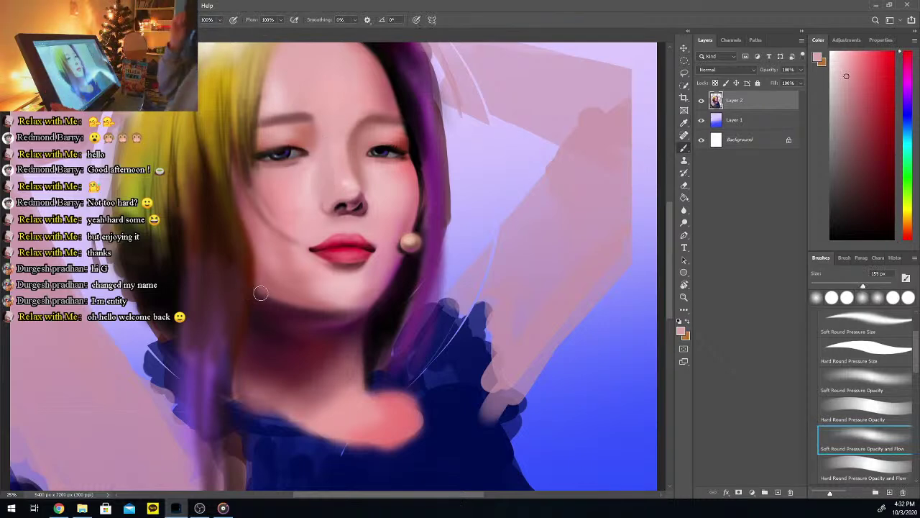
# Blend the eyelid and eyeshadow of the eye beside the purple hair with sampled rose and reddish pink tones
pyautogui.hotkey('ctrl', '-')
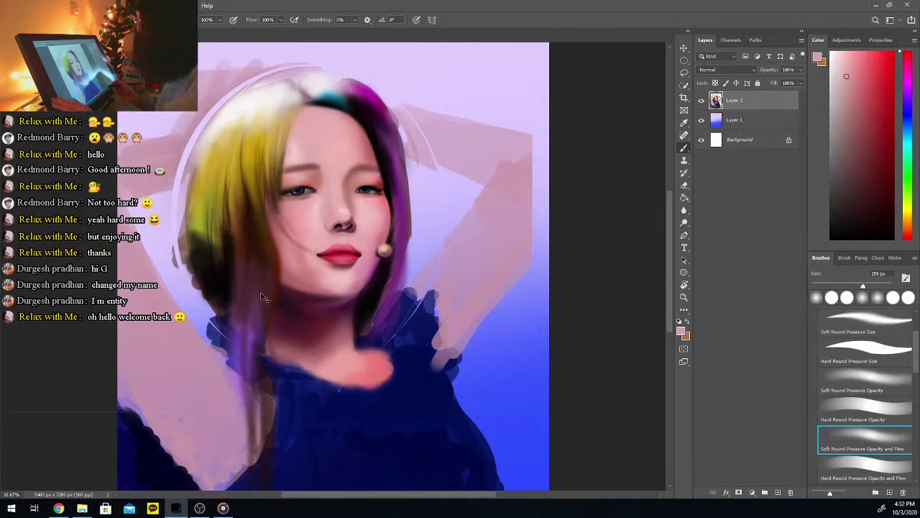
pyautogui.hotkey('ctrl', '+')
pyautogui.hotkey('ctrl', '+')
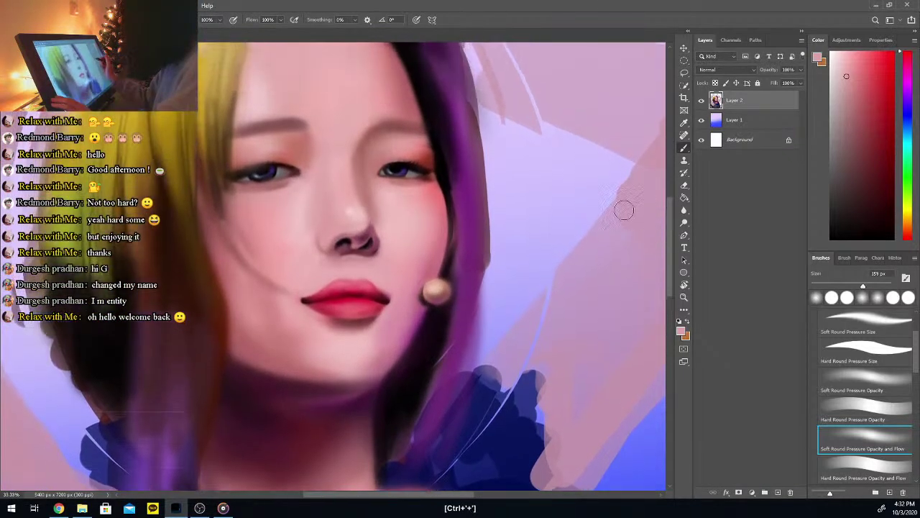
pyautogui.press('i')
pyautogui.press('b')
pyautogui.click(394, 148)
pyautogui.press('b')
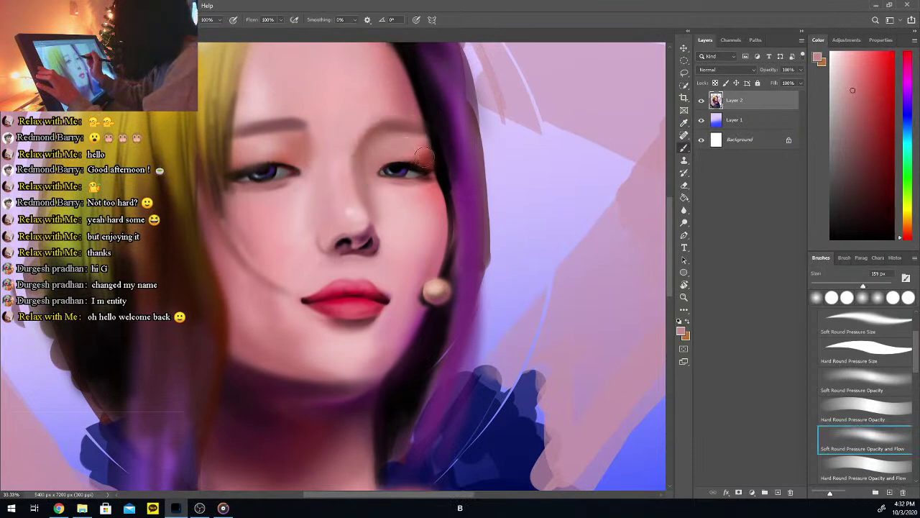
pyautogui.press('i')
pyautogui.click(417, 149)
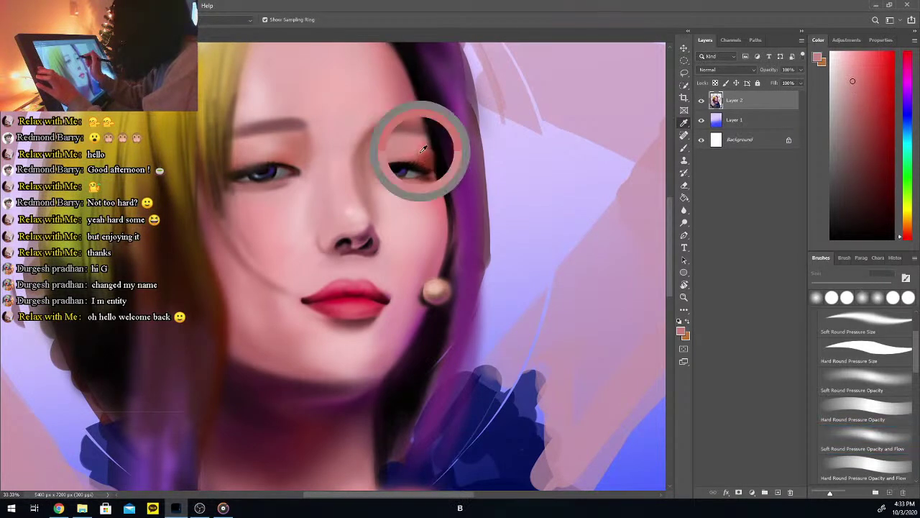
pyautogui.click(425, 148)
pyautogui.press('b')
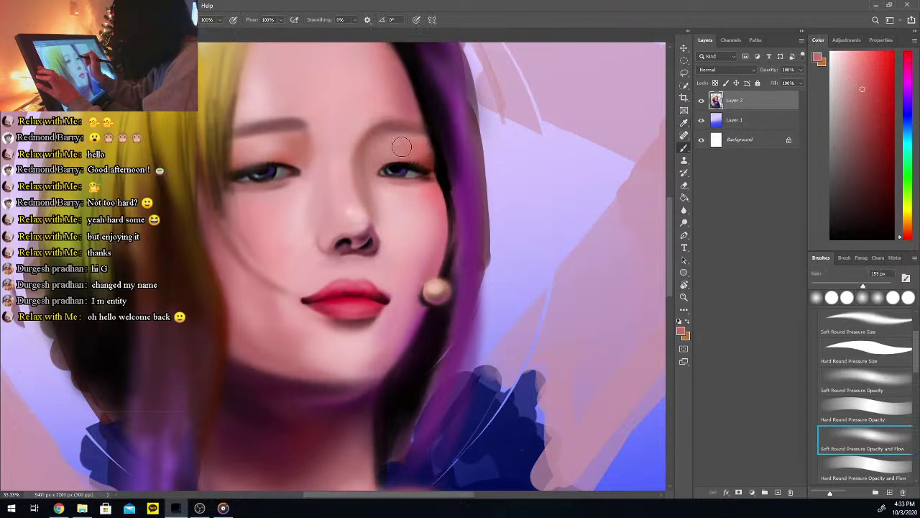
pyautogui.press('i')
pyautogui.click(409, 142)
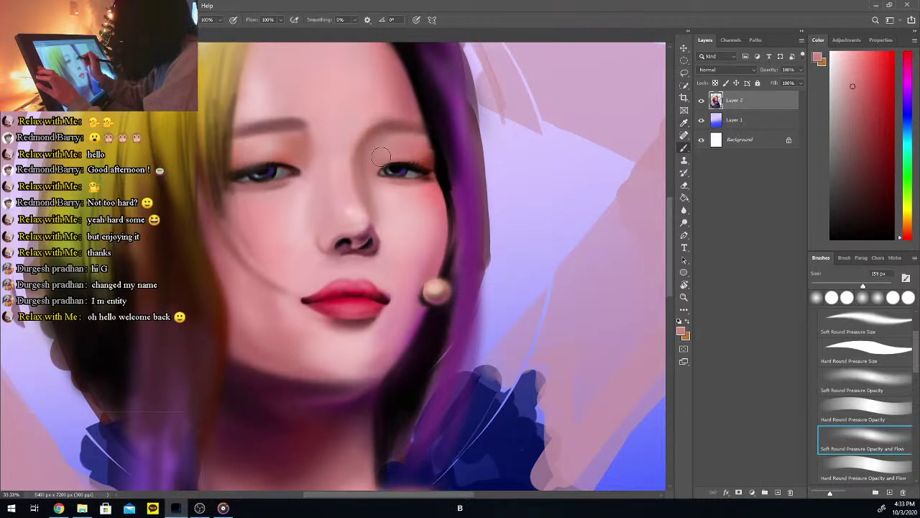
pyautogui.press('b')
# Refine the outer corner of the eye beside the purple hair with sampled near-black and red at 74 px
pyautogui.click(442, 162)
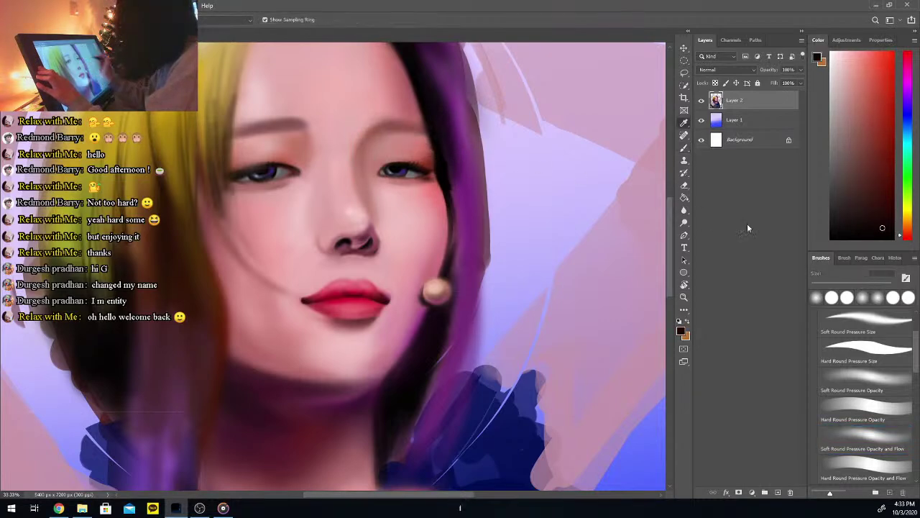
pyautogui.press('b')
pyautogui.moveTo(843, 286); pyautogui.dragTo(840, 287)
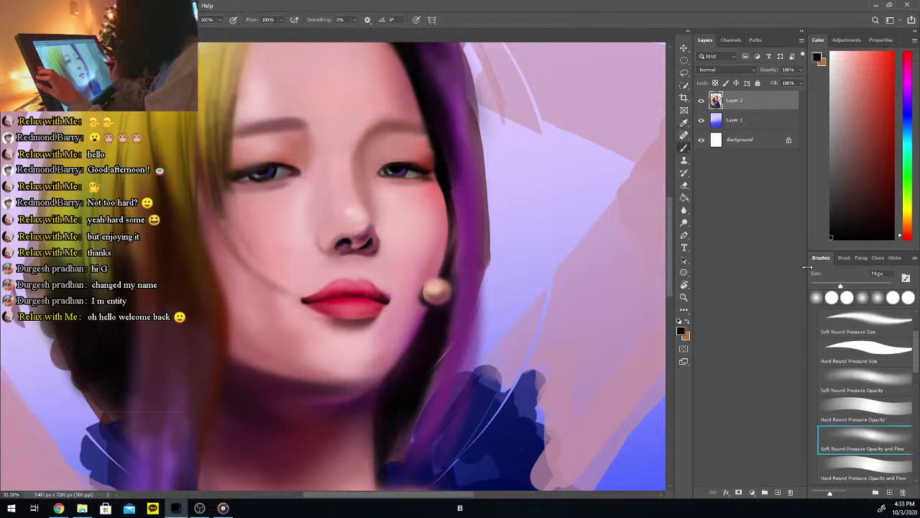
pyautogui.keyDown('alt'); pyautogui.click(427, 148); pyautogui.keyUp('alt')
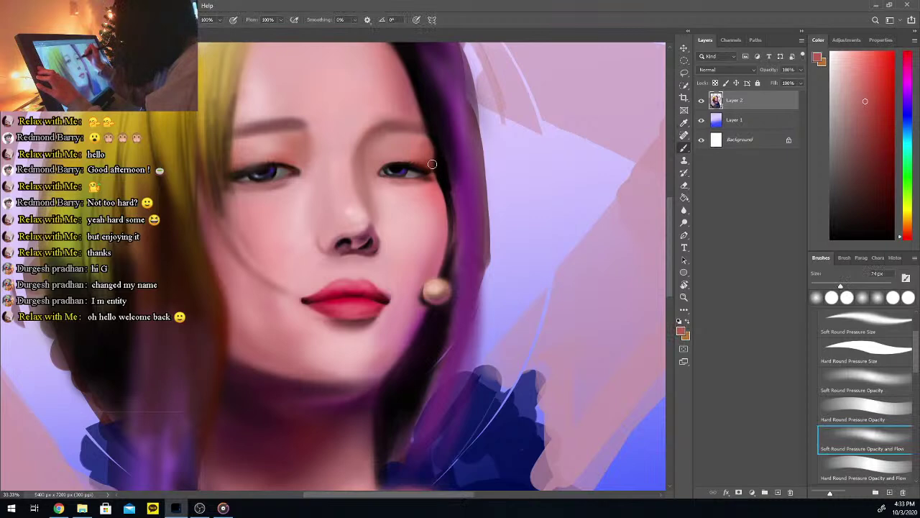
pyautogui.keyDown('alt'); pyautogui.click(434, 149); pyautogui.keyUp('alt')
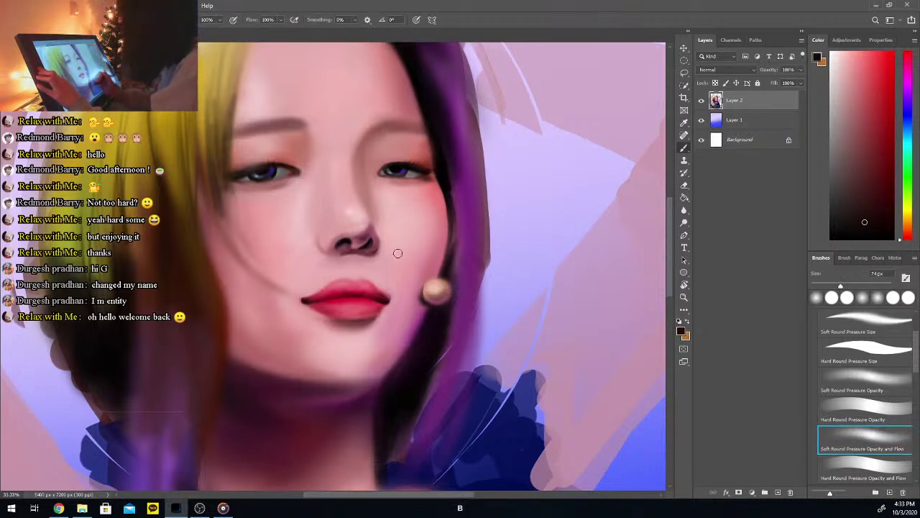
# Define the eyebrow beside the yellow hair with dark reddish brown strokes at 20 and 26 px
pyautogui.hotkey('ctrl', '+')
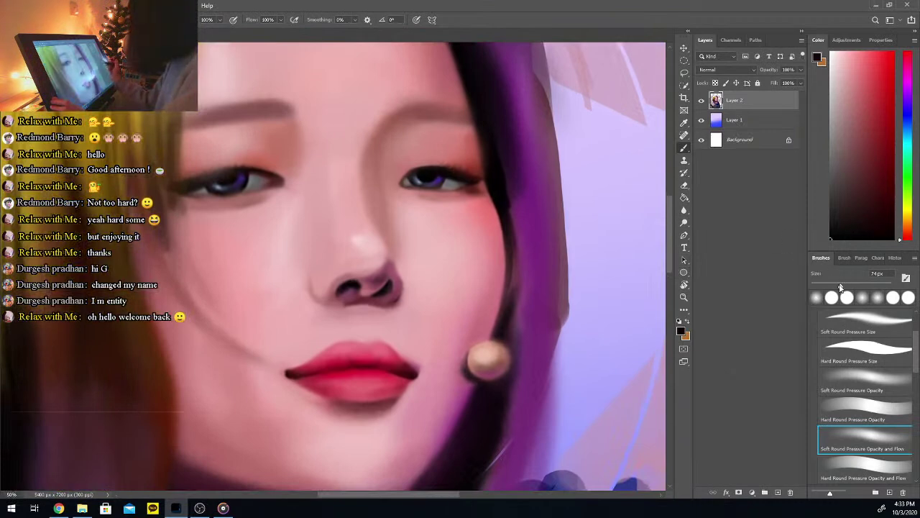
pyautogui.moveTo(815, 286); pyautogui.dragTo(812, 285)
pyautogui.moveTo(425, 494); pyautogui.dragTo(414, 494)
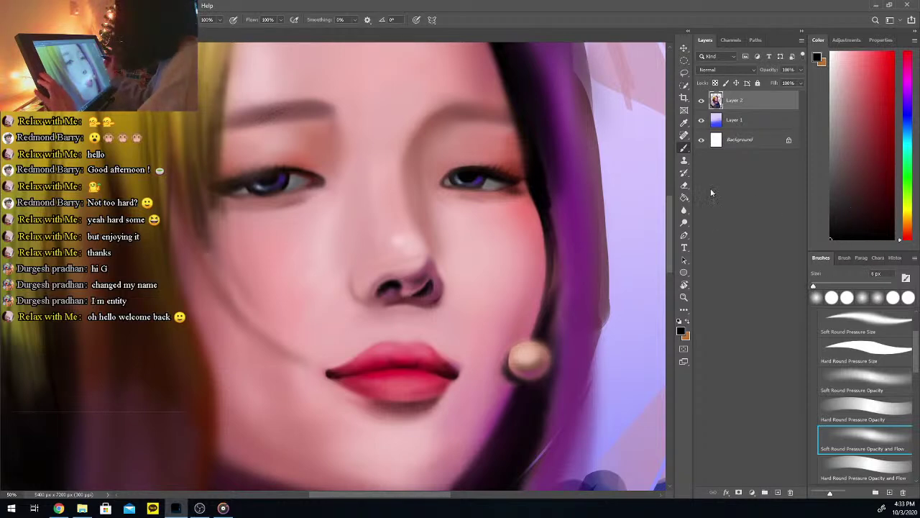
pyautogui.press('i')
pyautogui.click(447, 135)
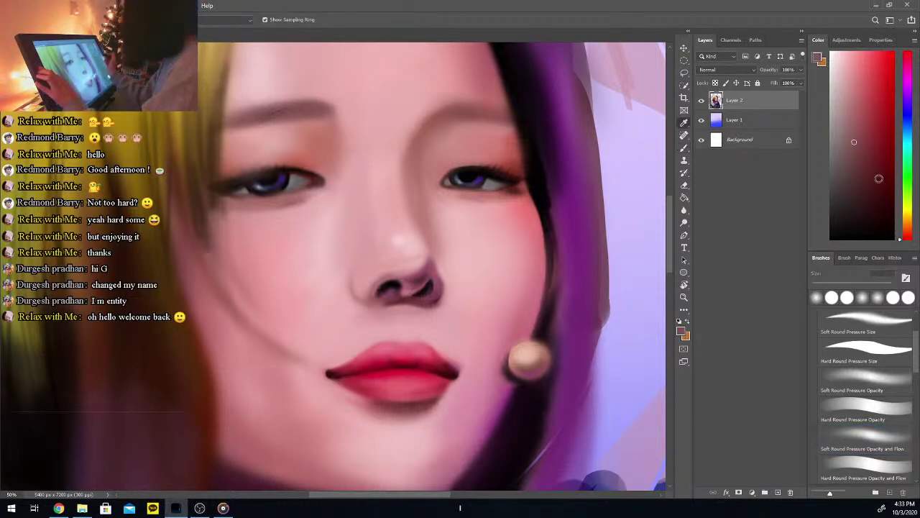
pyautogui.click(865, 157)
pyautogui.press('b')
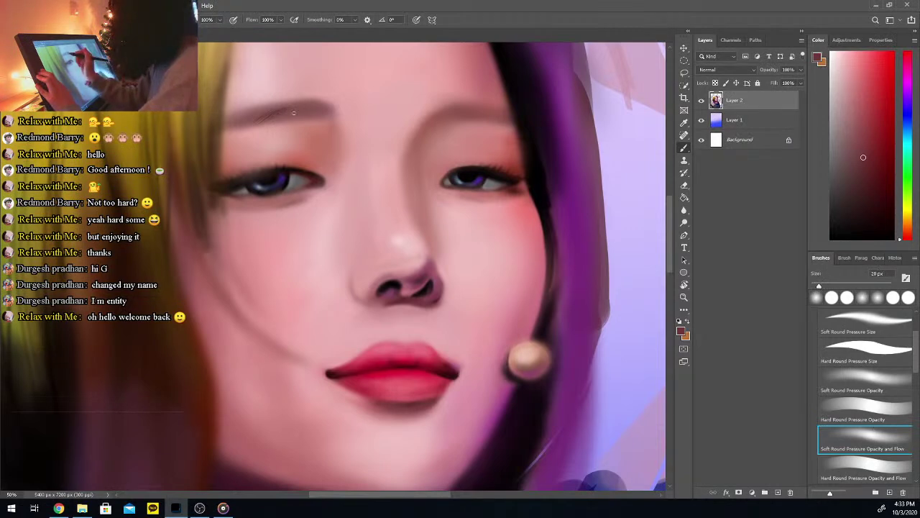
pyautogui.click(857, 164)
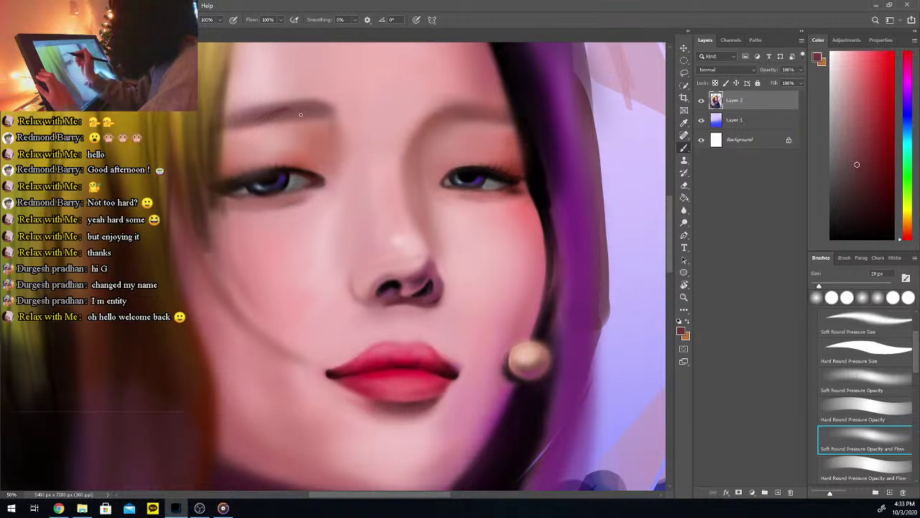
pyautogui.hotkey('ctrl', 'z')
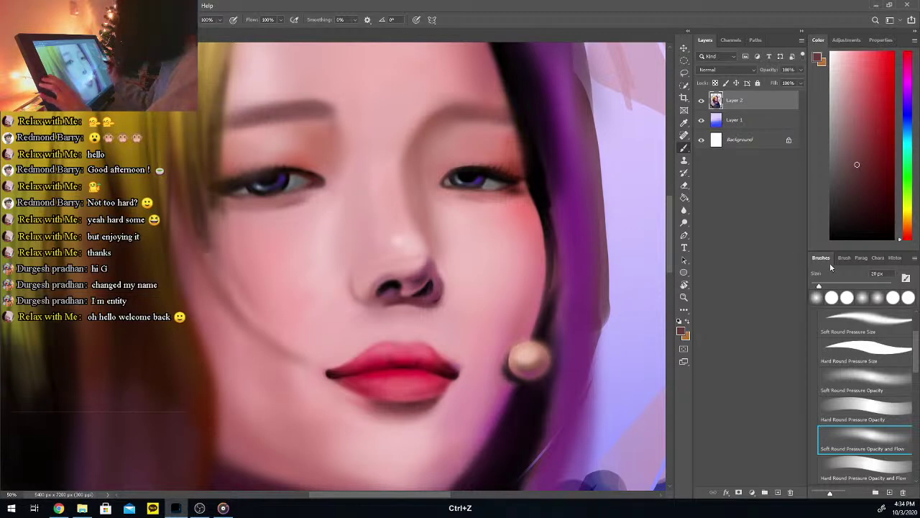
pyautogui.moveTo(821, 286); pyautogui.dragTo(822, 286)
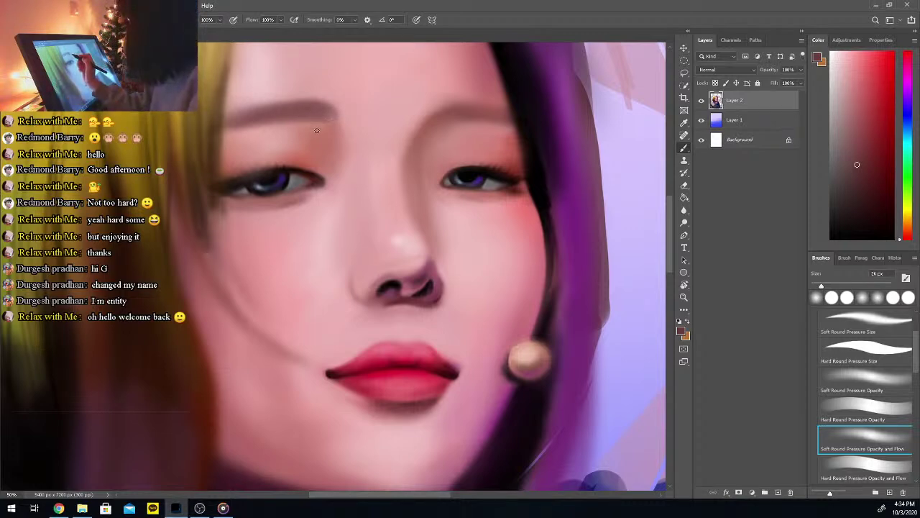
# Soften the upper edge of the eyebrow with sampled skin pink at 56 px and rework it with sampled brow brown
pyautogui.keyDown('alt'); pyautogui.click(302, 89); pyautogui.keyUp('alt')
pyautogui.press('b')
pyautogui.click(834, 285)
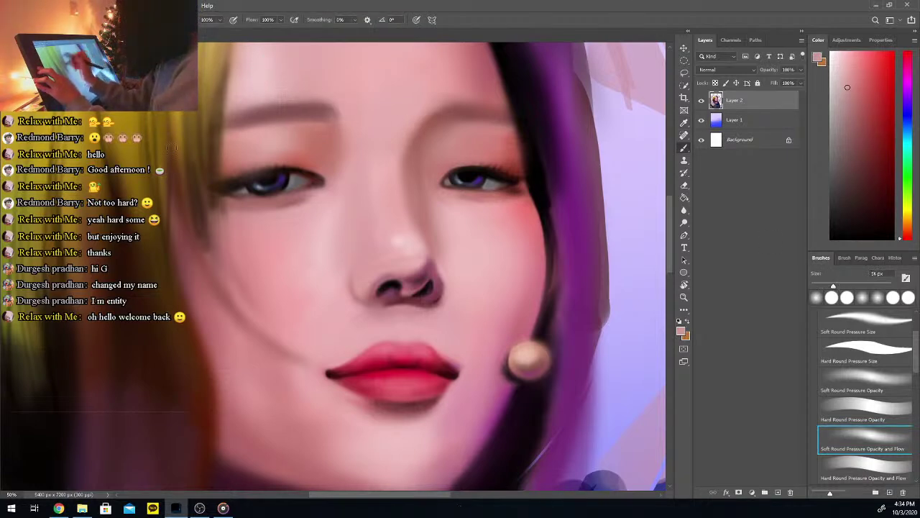
pyautogui.press('alt')
pyautogui.keyDown('alt'); pyautogui.click(259, 110); pyautogui.keyUp('alt')
pyautogui.press('b')
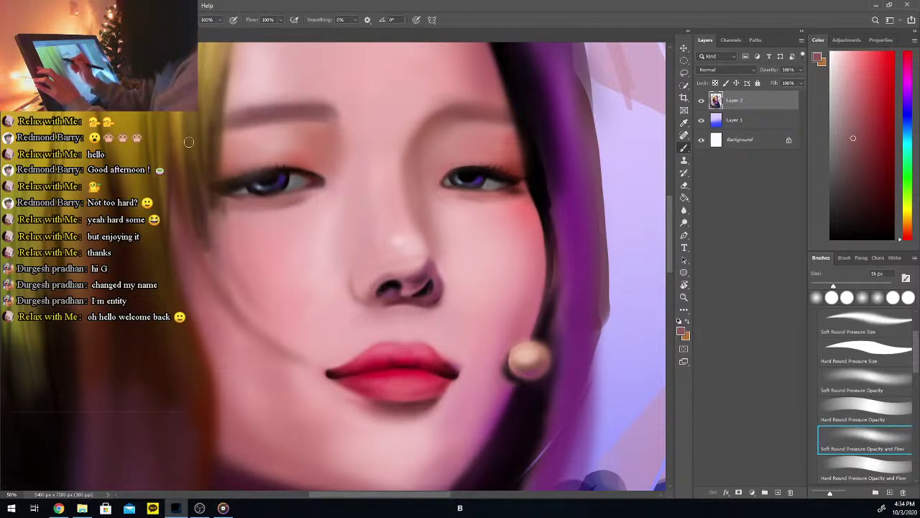
# Soften the inner end of the eyebrow beside the yellow hair with sampled skin pink and rose at 56 px
pyautogui.press('i')
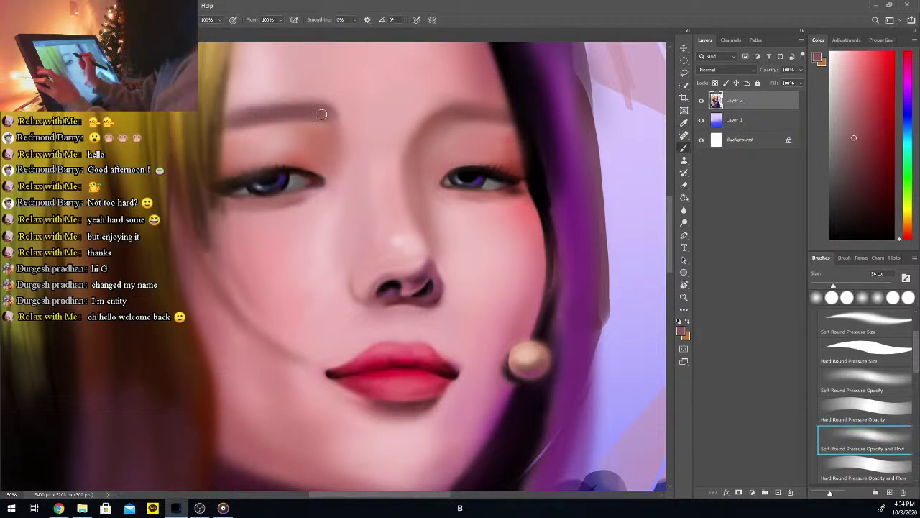
pyautogui.click(351, 113)
pyautogui.press('b')
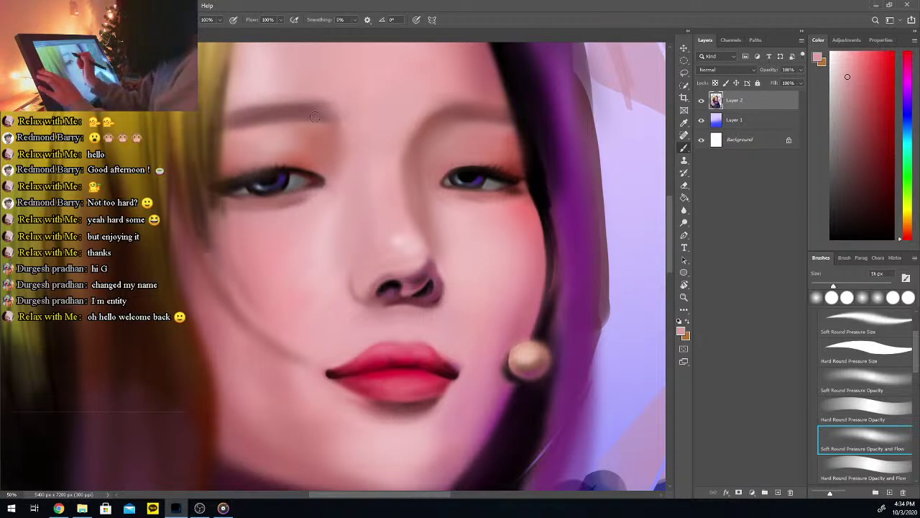
pyautogui.press('i')
pyautogui.click(370, 143)
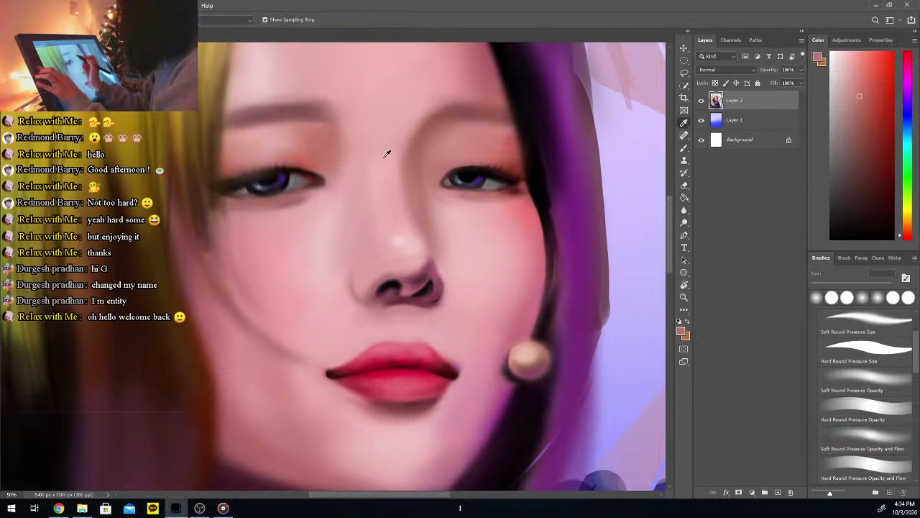
pyautogui.press('b')
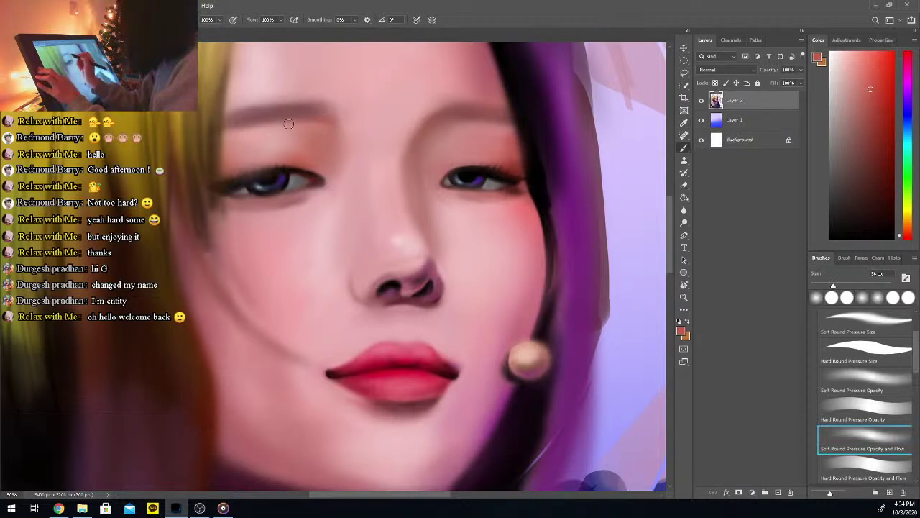
# Rework the inner half of the eyebrow beside the yellow hair with sampled brow brown shifted to a reddish brown
pyautogui.press('i')
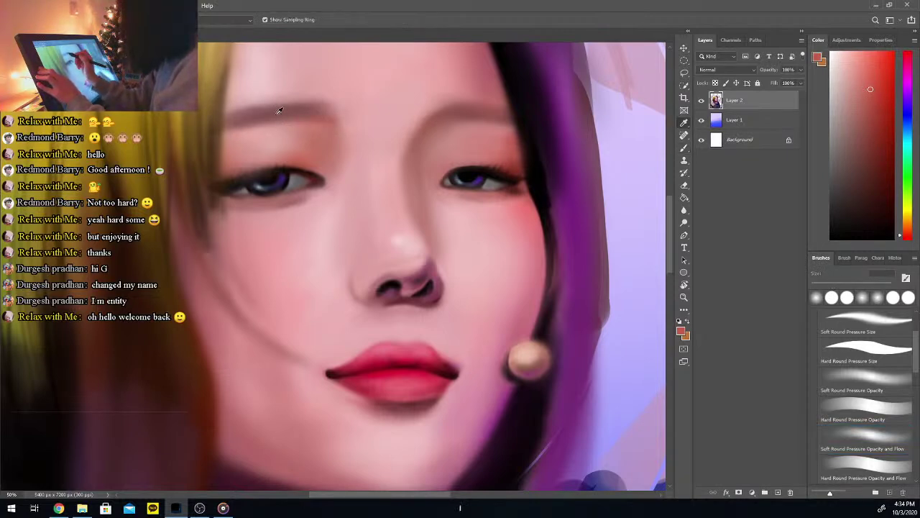
pyautogui.click(280, 109)
pyautogui.click(857, 148)
pyautogui.press('b')
pyautogui.press('b')
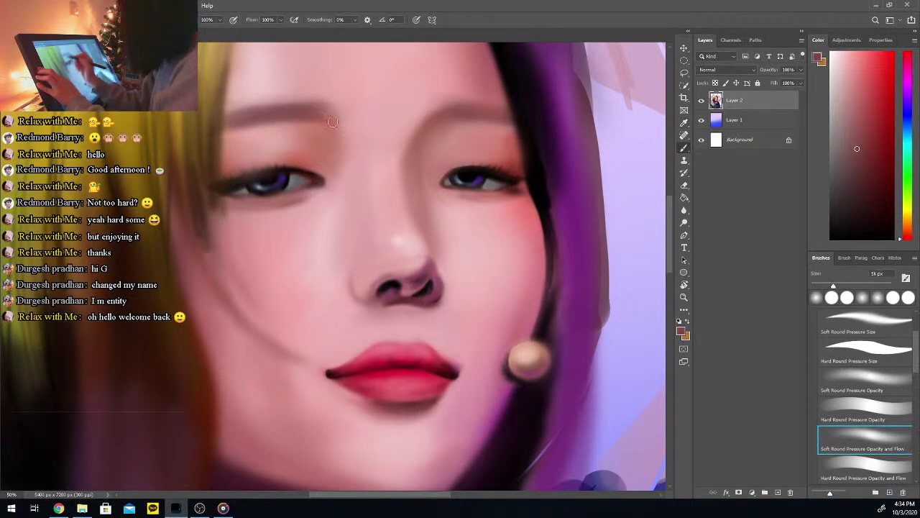
# Refine the same eyebrow with darker reddish browns at 15 px, undoing the stray mark at its inner end
pyautogui.click(857, 164)
pyautogui.moveTo(833, 288); pyautogui.dragTo(820, 287)
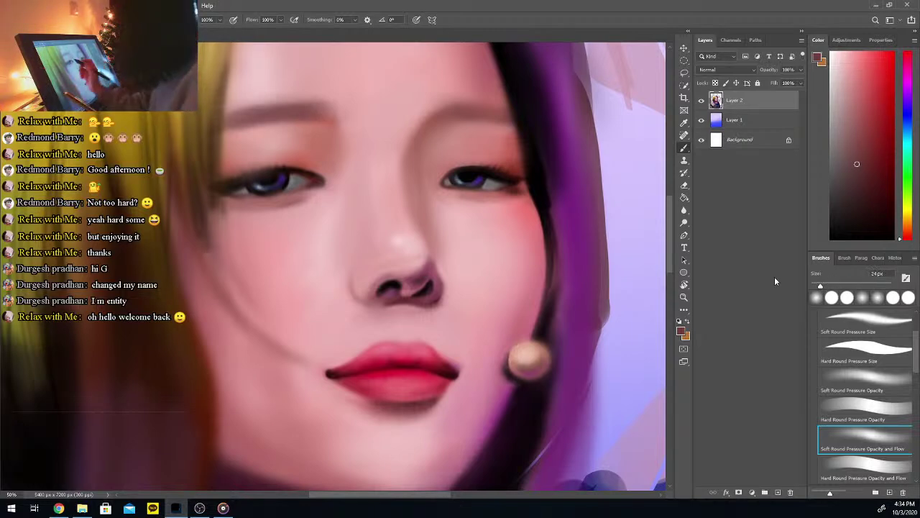
pyautogui.moveTo(820, 287); pyautogui.dragTo(818, 286)
pyautogui.rightClick(333, 106)
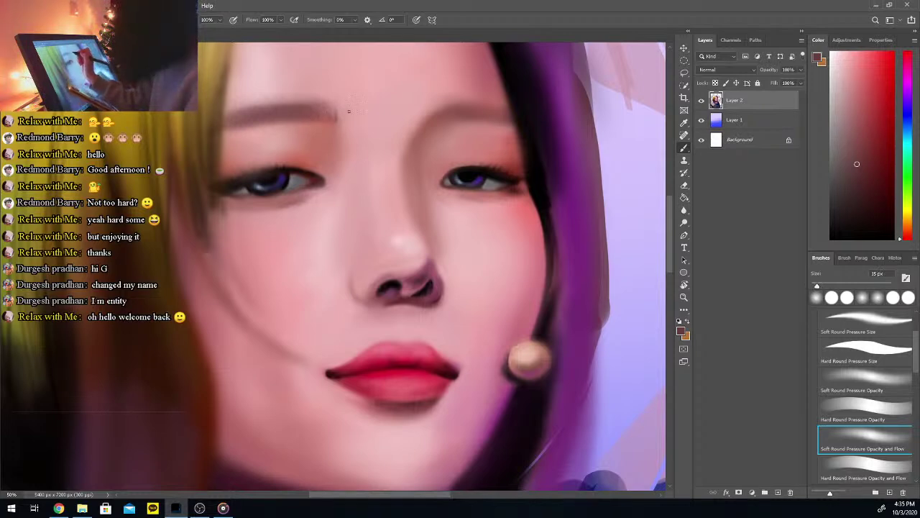
pyautogui.hotkey('ctrl', 'z')
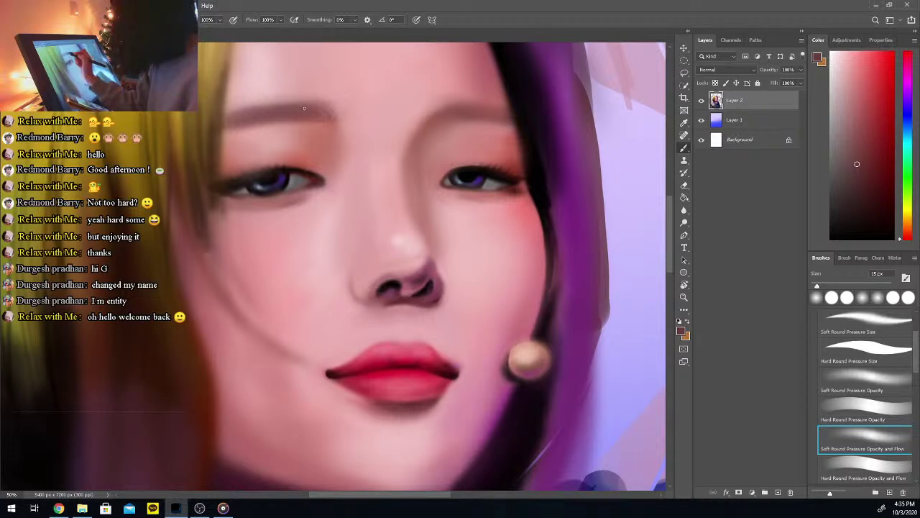
pyautogui.click(858, 175)
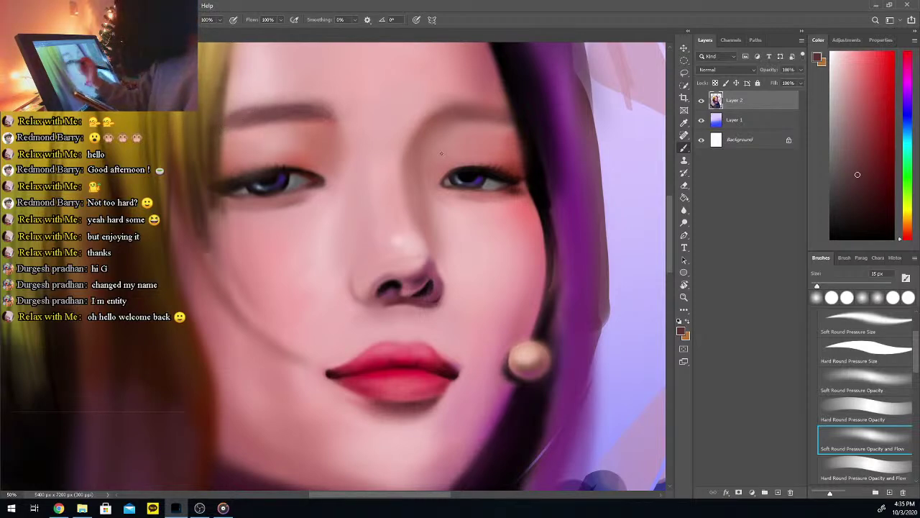
# Blend the eyebrow beside the yellow hair with sampled brow browns and nearby skin pink at 36 px
pyautogui.keyDown('alt'); pyautogui.click(294, 106); pyautogui.keyUp('alt')
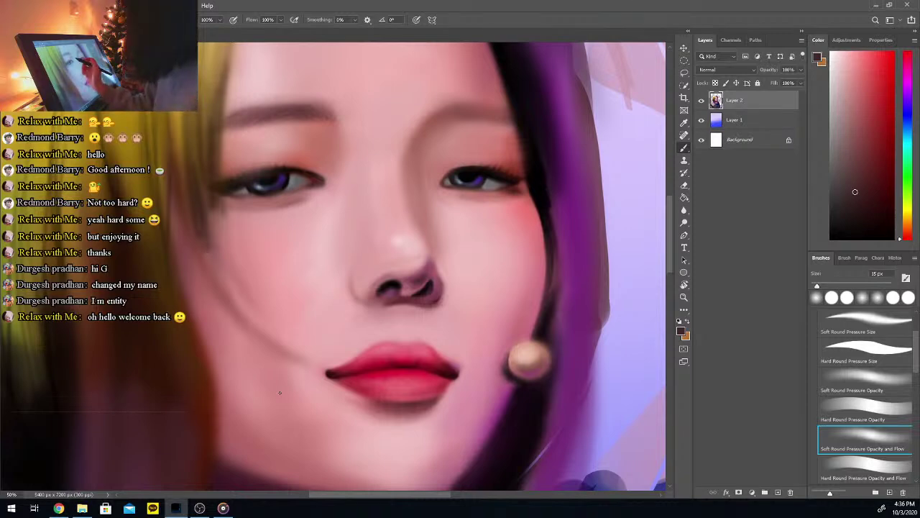
pyautogui.keyDown('alt'); pyautogui.click(266, 106); pyautogui.keyUp('alt')
pyautogui.click(825, 285)
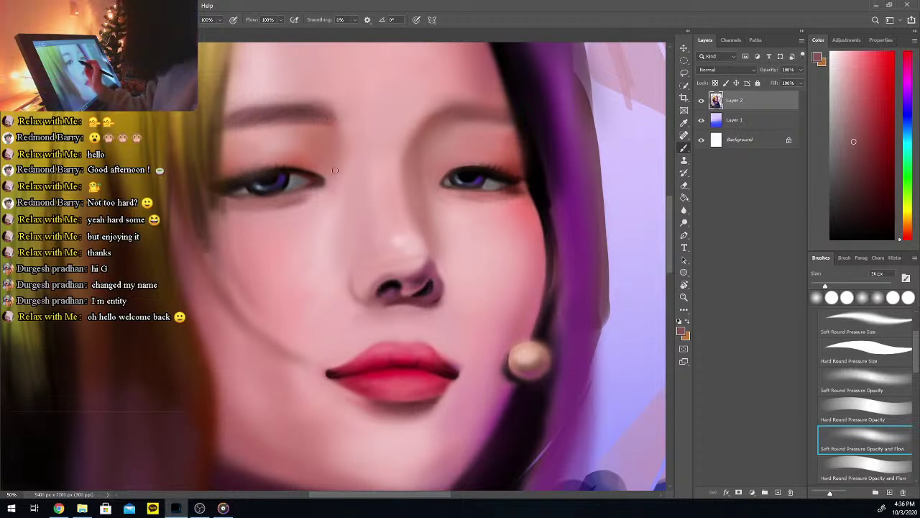
pyautogui.press('i')
pyautogui.click(349, 123)
pyautogui.press('b')
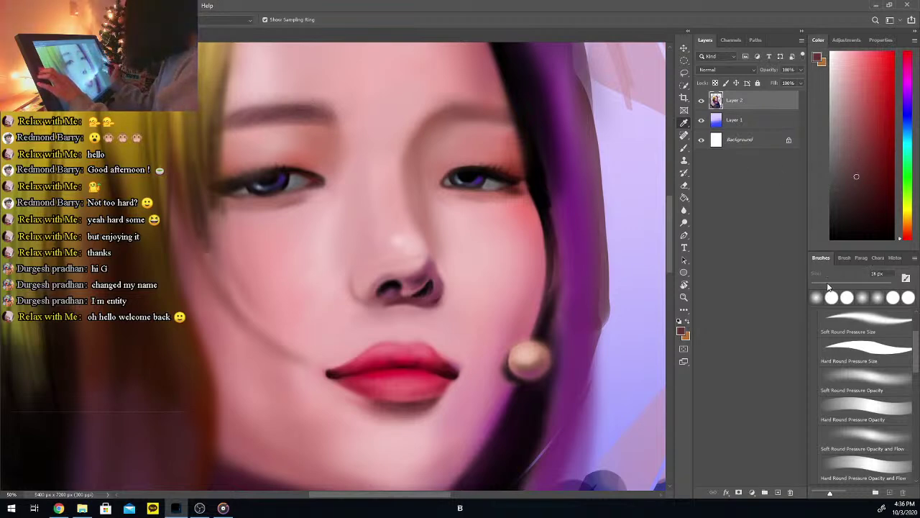
# Sharpen the eyebrow beside the yellow hair with very dark brown strokes at 17 px, undoing one unwanted stroke
pyautogui.moveTo(824, 286); pyautogui.dragTo(817, 285)
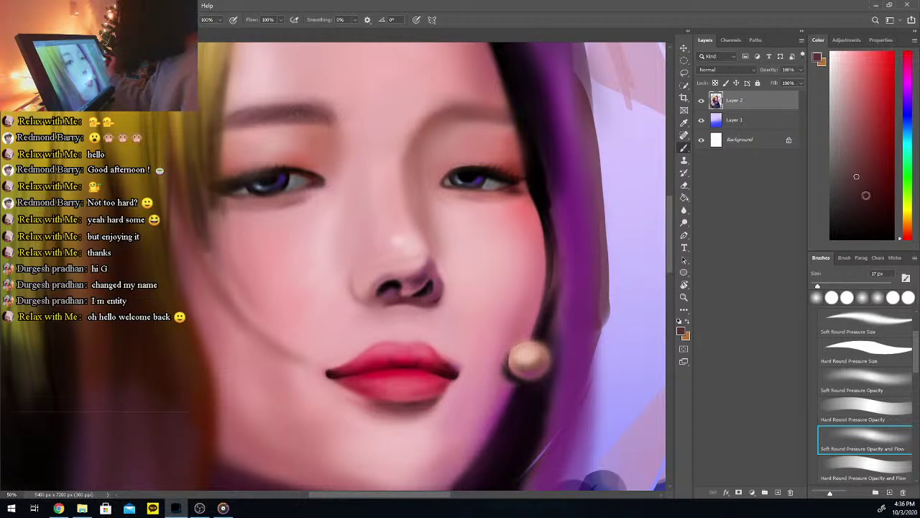
pyautogui.click(851, 187)
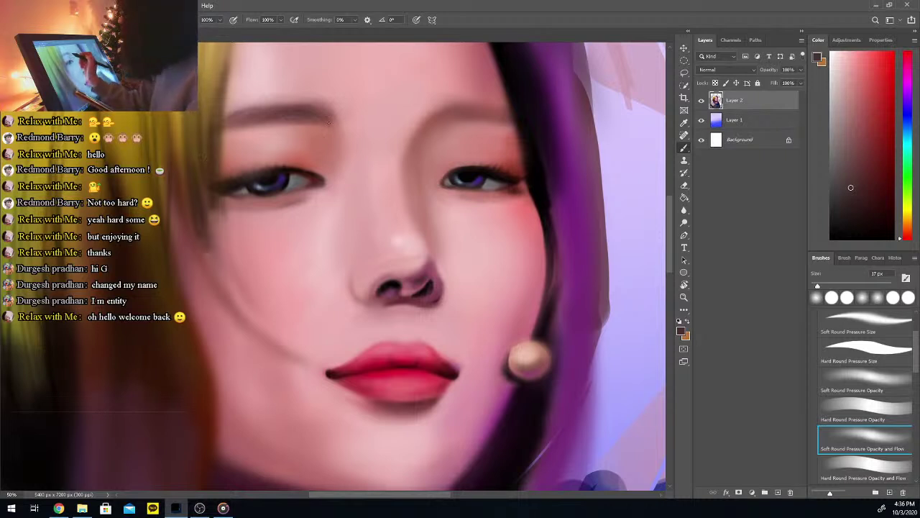
pyautogui.keyDown('alt'); pyautogui.click(310, 117); pyautogui.keyUp('alt')
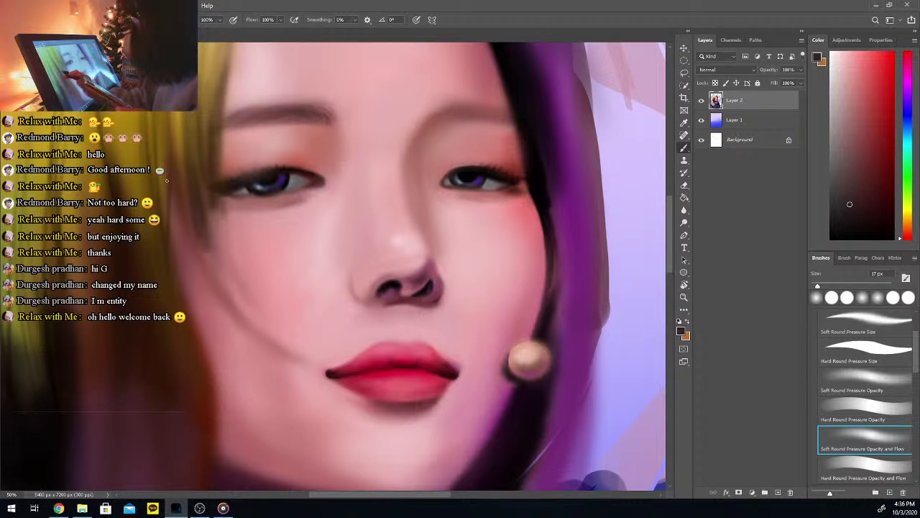
pyautogui.hotkey('ctrl', 'z')
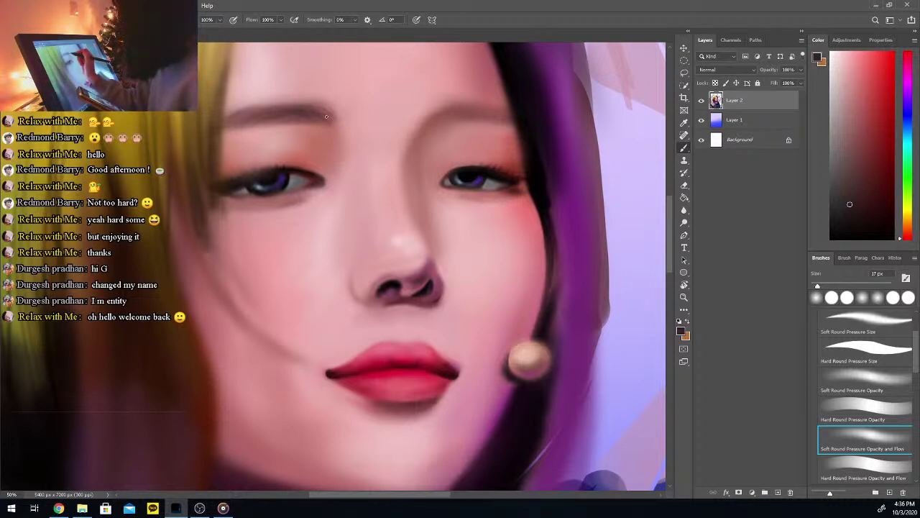
pyautogui.click(851, 196)
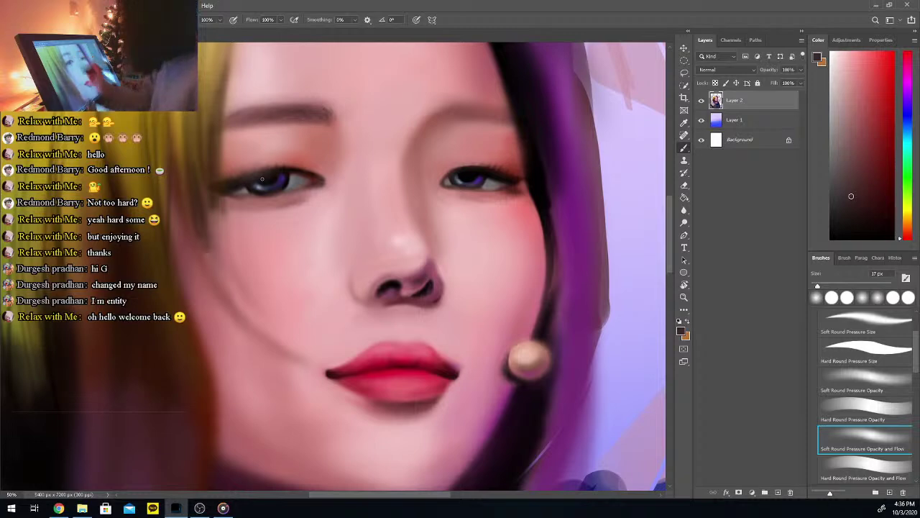
# Build up the eyebrow beside the purple hair with brown sampled from the other eyebrow and darker reddish browns at 50 px
pyautogui.hotkey('ctrl', '-')
pyautogui.hotkey('ctrl', '-')
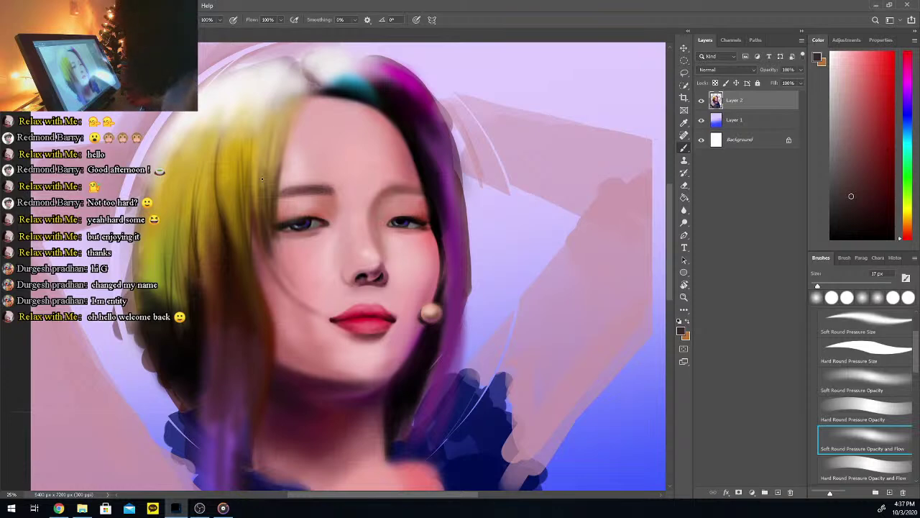
pyautogui.hotkey('ctrl', '+')
pyautogui.hotkey('ctrl', '+')
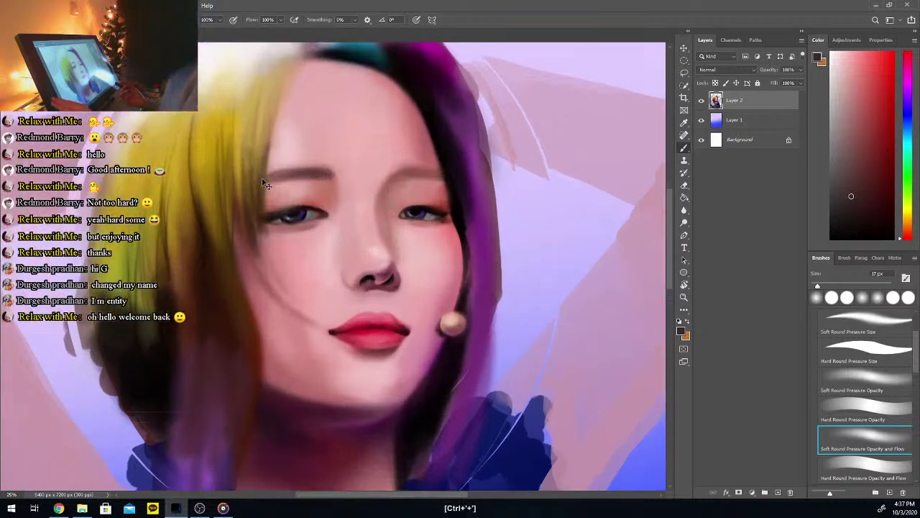
pyautogui.scroll(2, 431, 266)
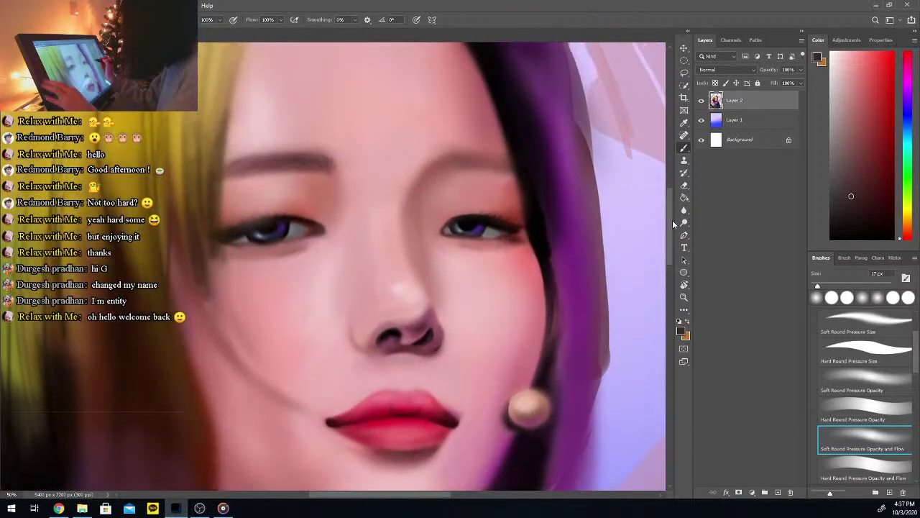
pyautogui.press('i')
pyautogui.click(266, 171)
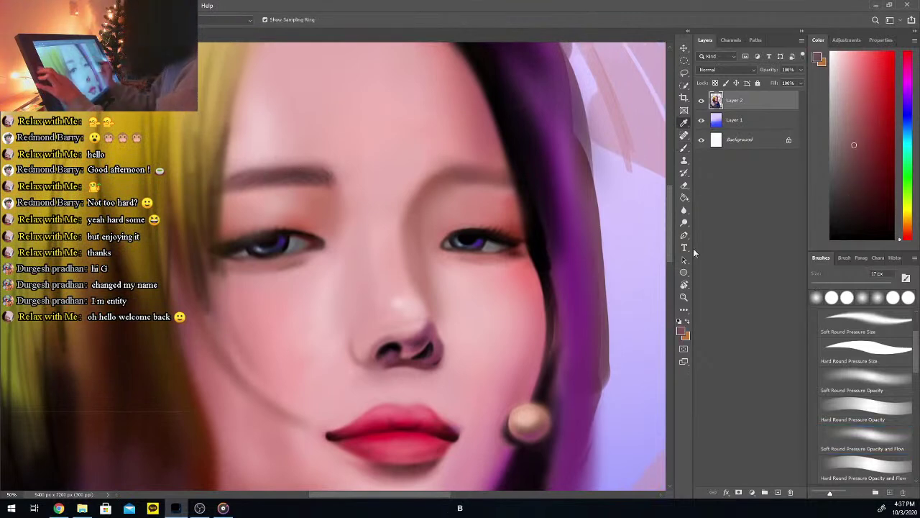
pyautogui.press('b')
pyautogui.press(']')
pyautogui.press(']')
pyautogui.press(']')
pyautogui.press(']')
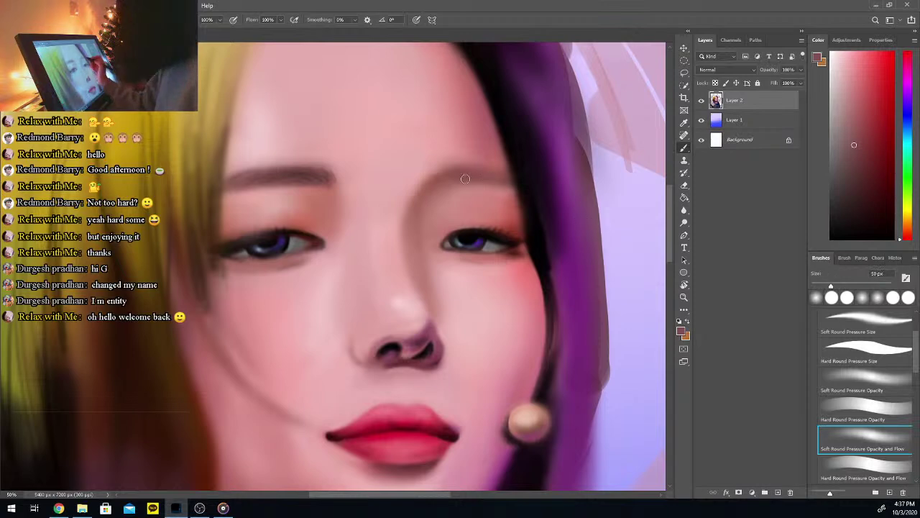
pyautogui.click(854, 162)
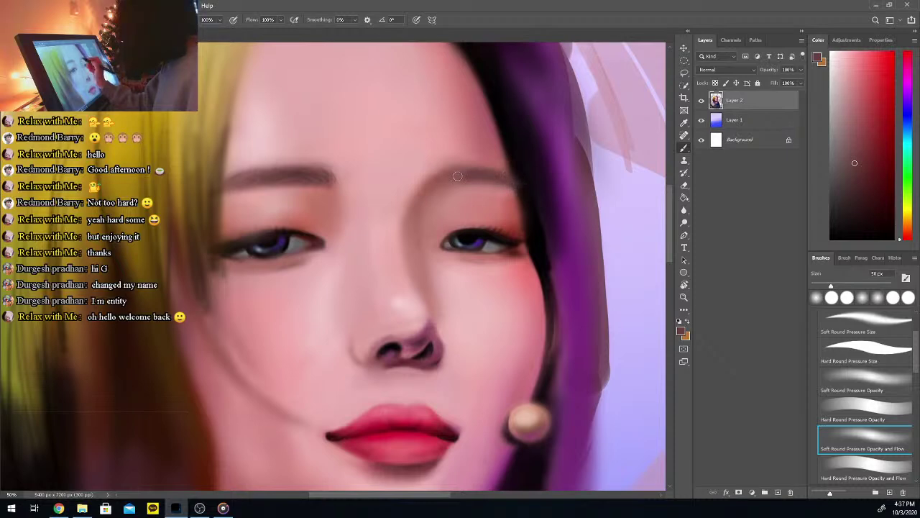
pyautogui.click(852, 178)
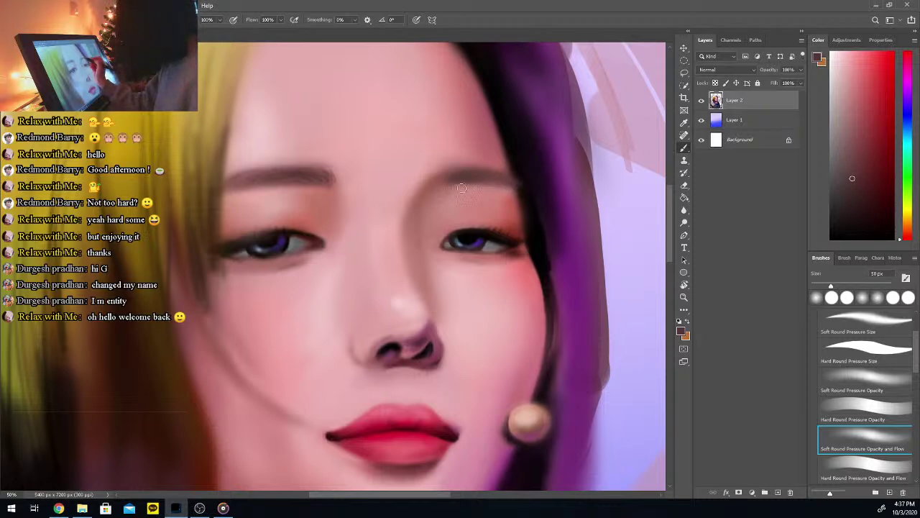
# Define the edges and tail of the eyebrow beside the purple hair with dark brown tones, using fine 17 px strokes
pyautogui.click(857, 168)
pyautogui.click(852, 189)
pyautogui.moveTo(831, 286); pyautogui.dragTo(818, 286)
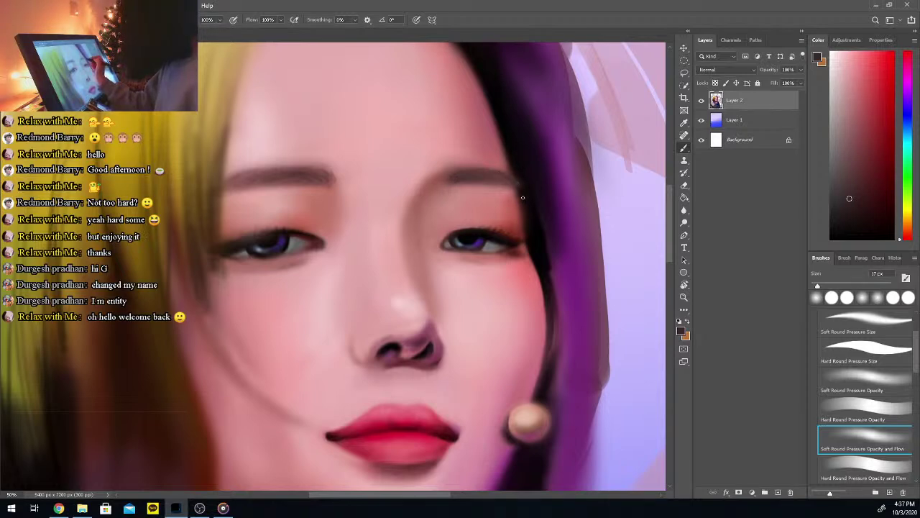
pyautogui.moveTo(849, 198); pyautogui.dragTo(845, 186)
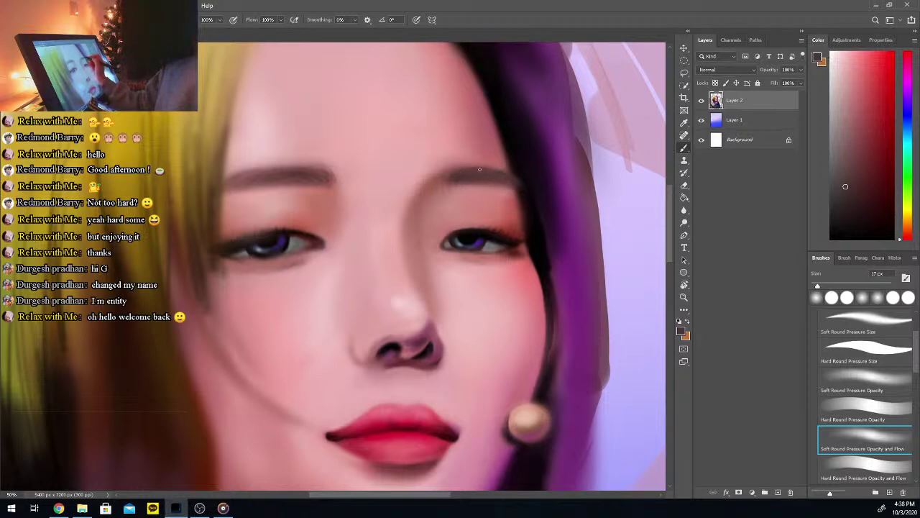
pyautogui.click(844, 202)
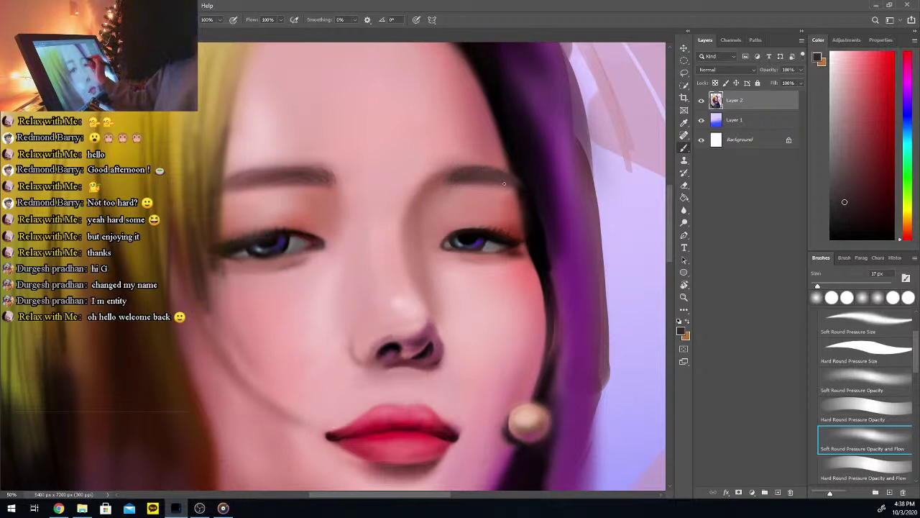
pyautogui.click(852, 181)
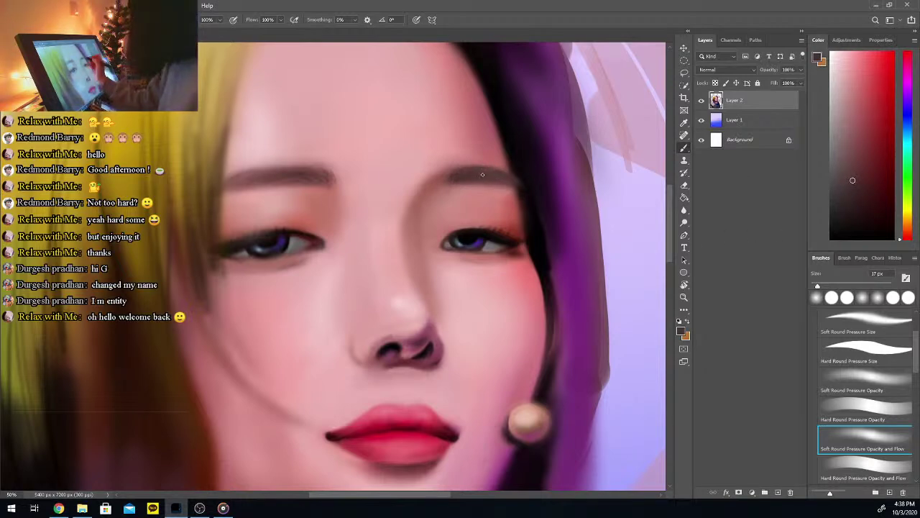
pyautogui.click(866, 191)
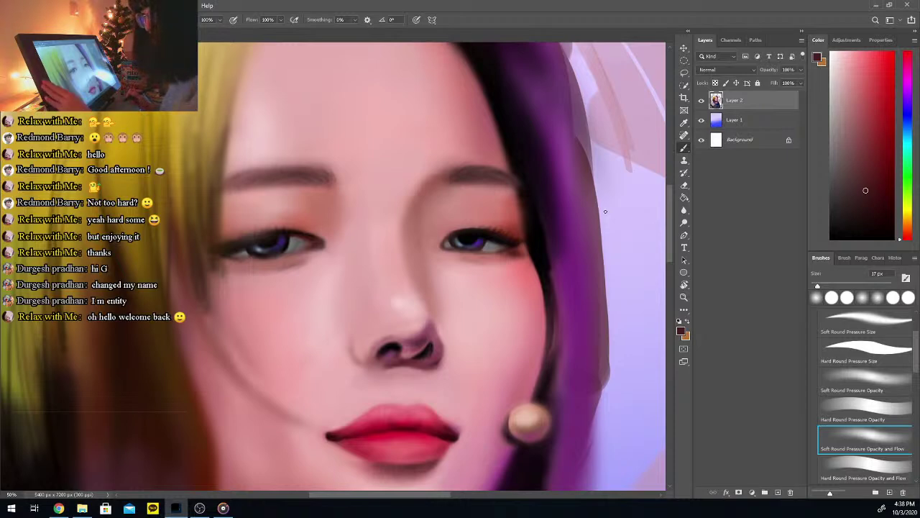
# Soften the shading around the nose and nostrils with sampled skin pink and mauve at 98 px
pyautogui.hotkey('ctrl', '-')
pyautogui.hotkey('ctrl', '-')
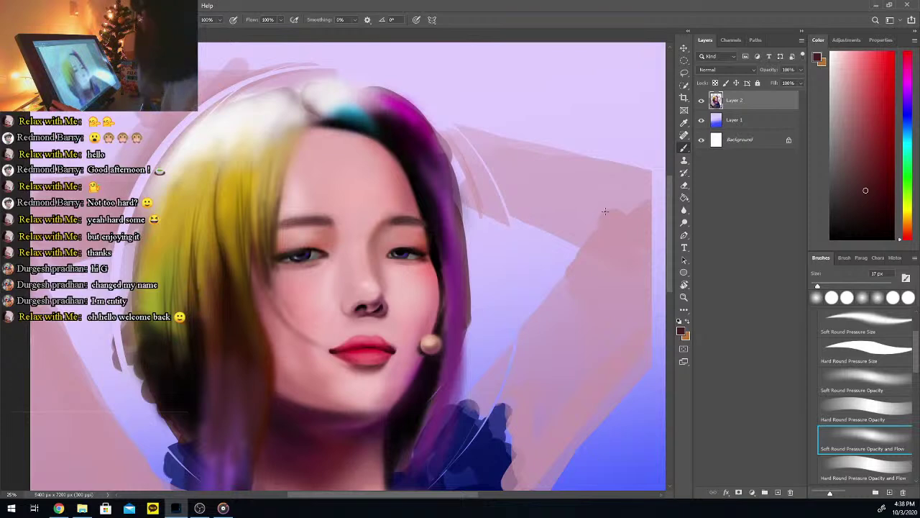
pyautogui.keyDown('alt'); pyautogui.click(363, 264); pyautogui.keyUp('alt')
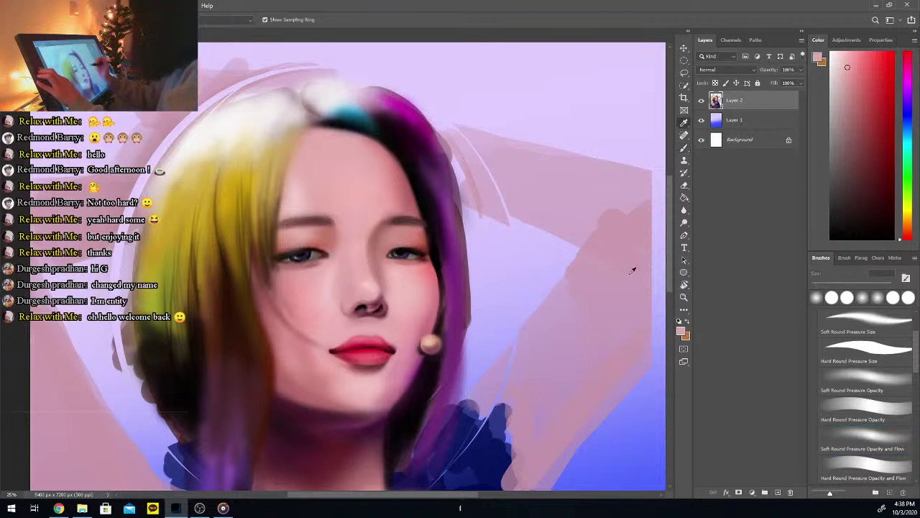
pyautogui.press('b')
pyautogui.moveTo(830, 286); pyautogui.dragTo(835, 286)
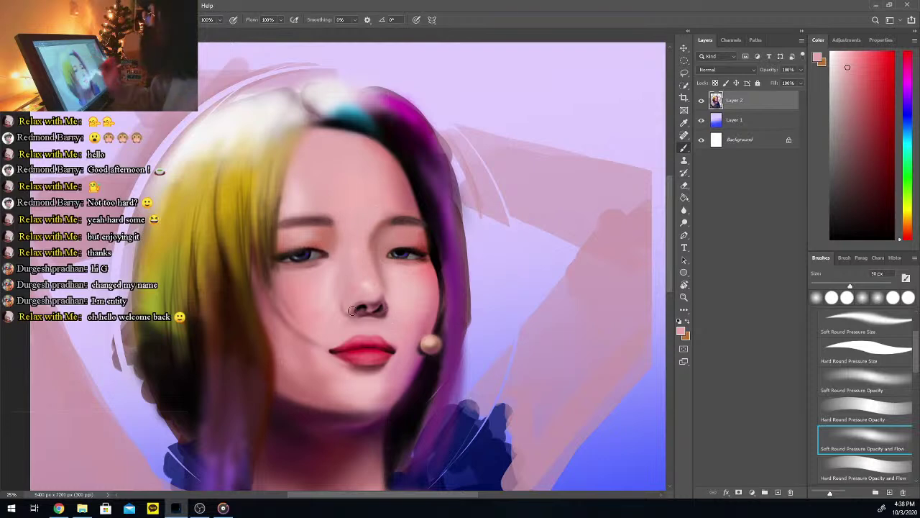
pyautogui.keyDown('alt'); pyautogui.click(376, 300); pyautogui.keyUp('alt')
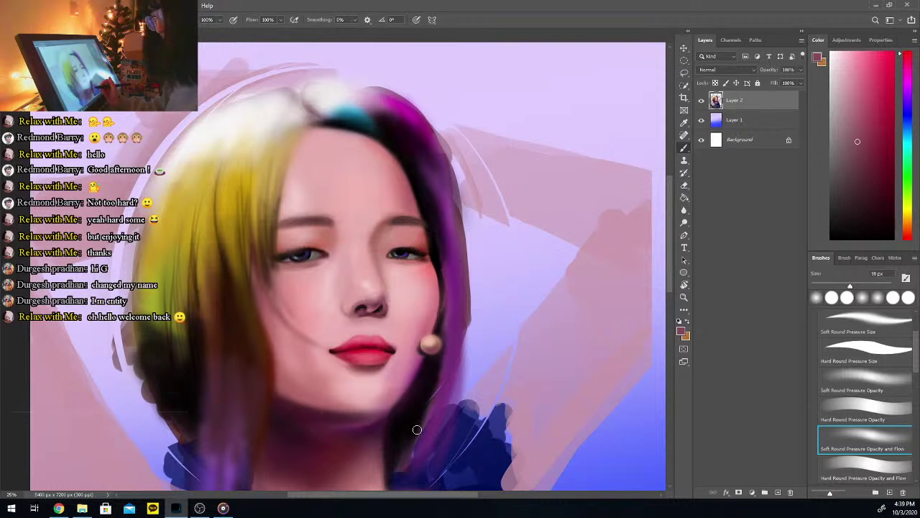
# Select the eye beside the yellow hair with an elliptical selection, shift and slightly rotate it clockwise, and clear the selection
pyautogui.press('m')
pyautogui.moveTo(267, 238)
pyautogui.mouseDown()
pyautogui.moveTo(316, 246)
pyautogui.moveTo(339, 280)
pyautogui.mouseUp()
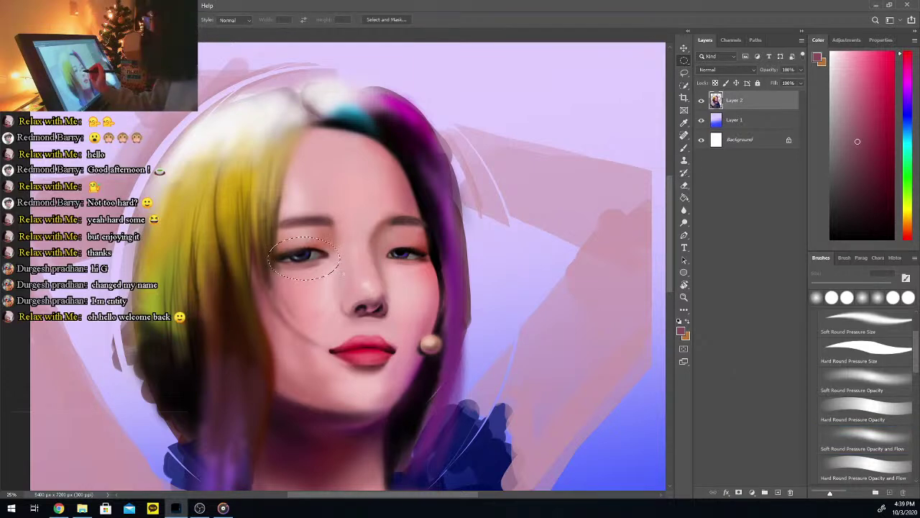
pyautogui.press('alt')
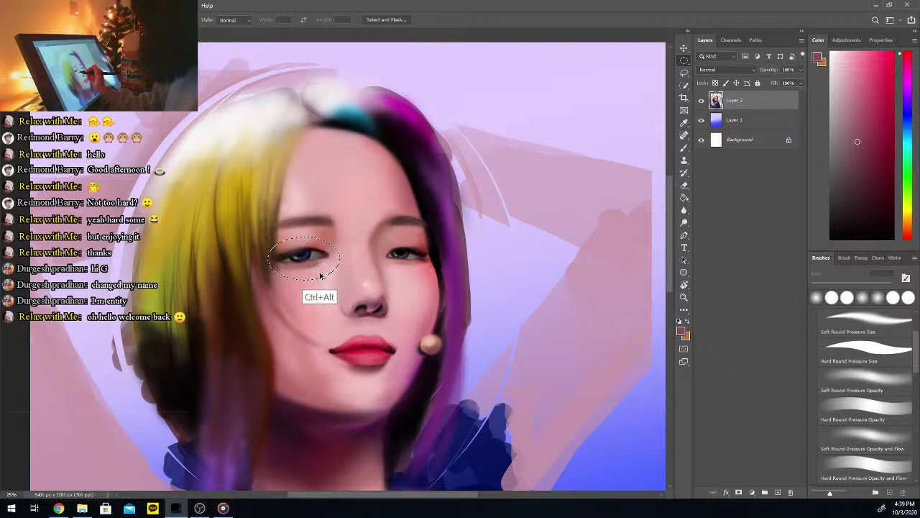
pyautogui.moveTo(320, 276); pyautogui.dragTo(350, 269)
pyautogui.hotkey('ctrl', 't')
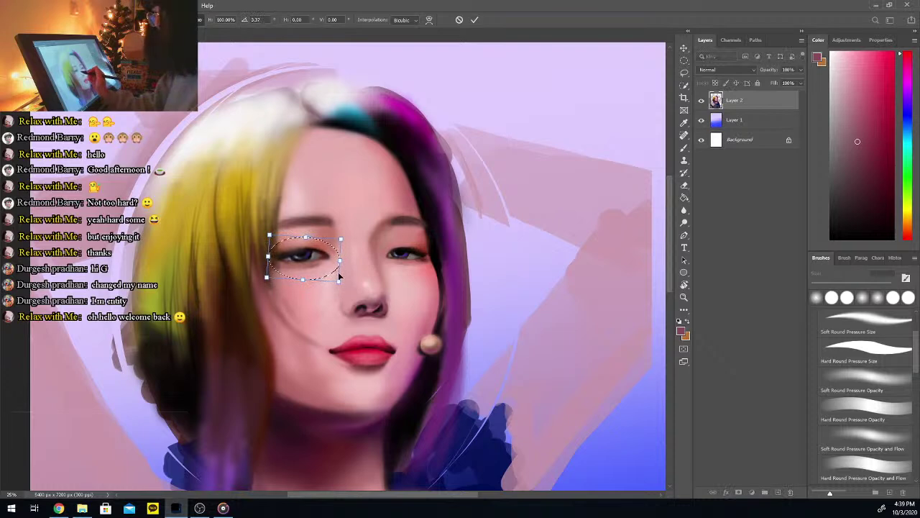
pyautogui.moveTo(337, 274); pyautogui.dragTo(336, 272)
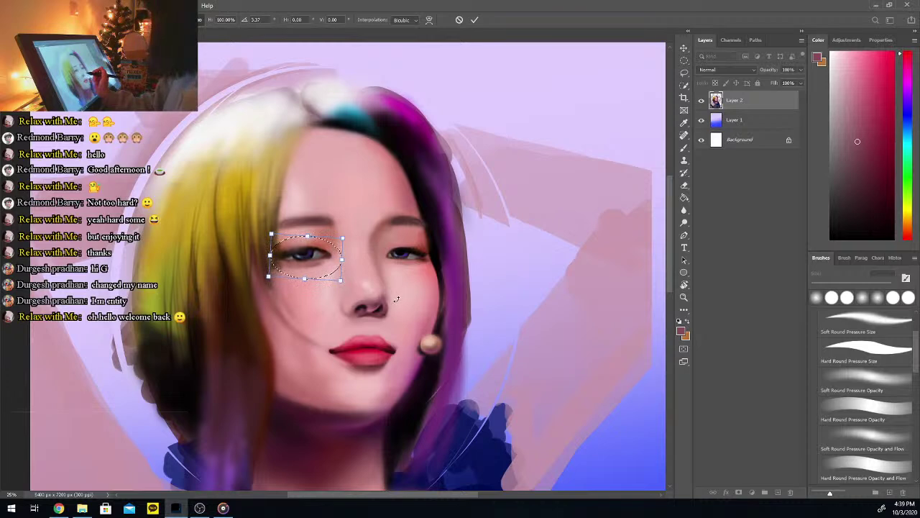
pyautogui.press('Return')
pyautogui.hotkey('ctrl', 'd')
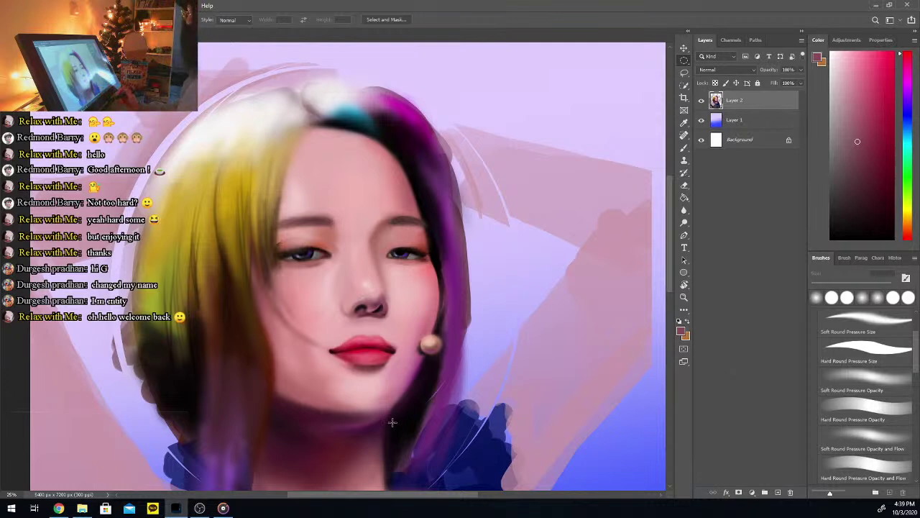
# Blend the upper eyelid of the eye beside the yellow hair with sampled skin tones at 98 px
pyautogui.press('i')
pyautogui.click(294, 240)
pyautogui.press('b')
pyautogui.press('i')
pyautogui.click(287, 242)
pyautogui.press('b')
pyautogui.press('i')
pyautogui.press('b')
pyautogui.press('i')
pyautogui.click(310, 238)
pyautogui.press('b')
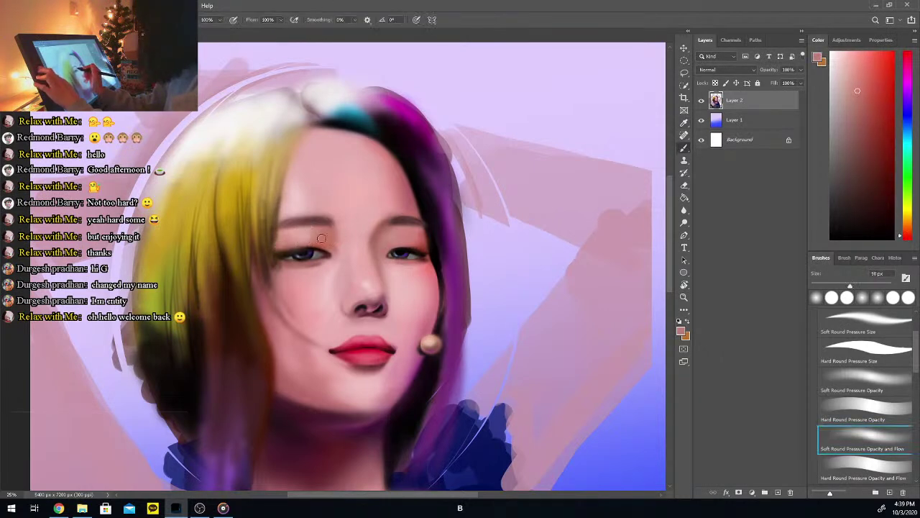
pyautogui.press('i')
pyautogui.click(327, 234)
pyautogui.press('b')
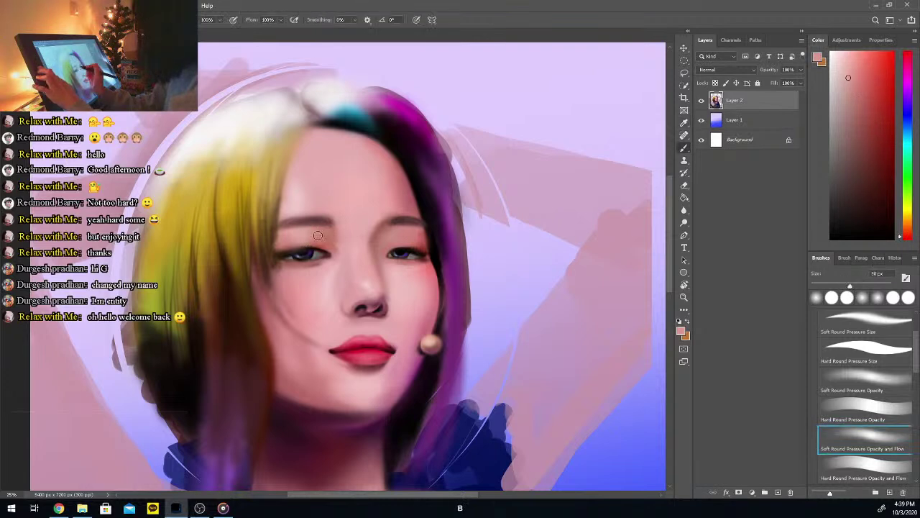
# Soften the inner corner and inner eyelid of the eye beside the yellow hair with sampled pinks and reddish skin tones
pyautogui.press('i')
pyautogui.click(325, 244)
pyautogui.press('b')
pyautogui.press('i')
pyautogui.click(335, 248)
pyautogui.press('b')
pyautogui.press('i')
pyautogui.click(333, 237)
pyautogui.press('b')
pyautogui.press('i')
pyautogui.click(330, 235)
pyautogui.click(329, 235)
pyautogui.press('b')
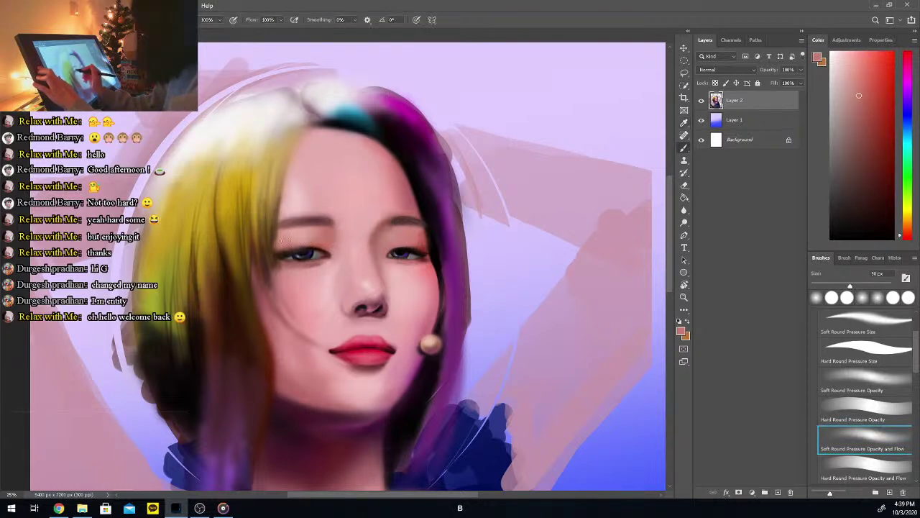
# Choose a very pale pink and enlarge the soft round brush for painting
pyautogui.press('i')
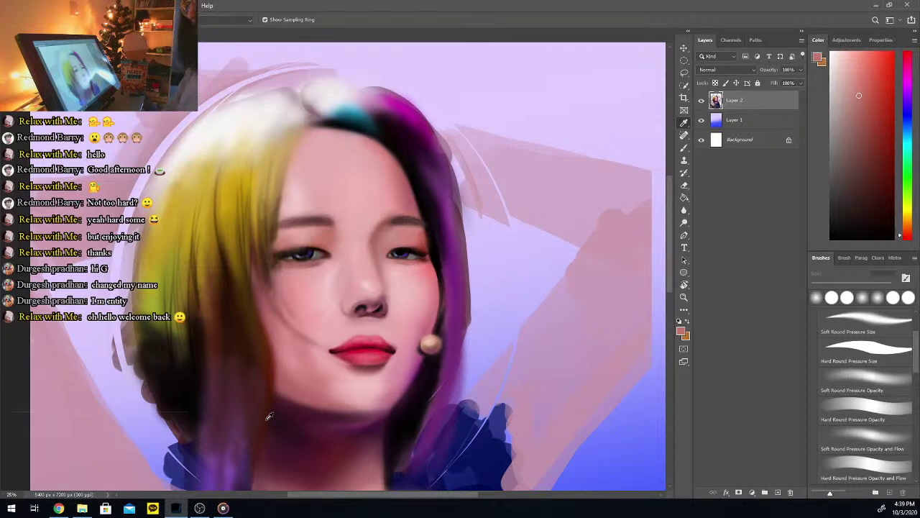
pyautogui.click(837, 57)
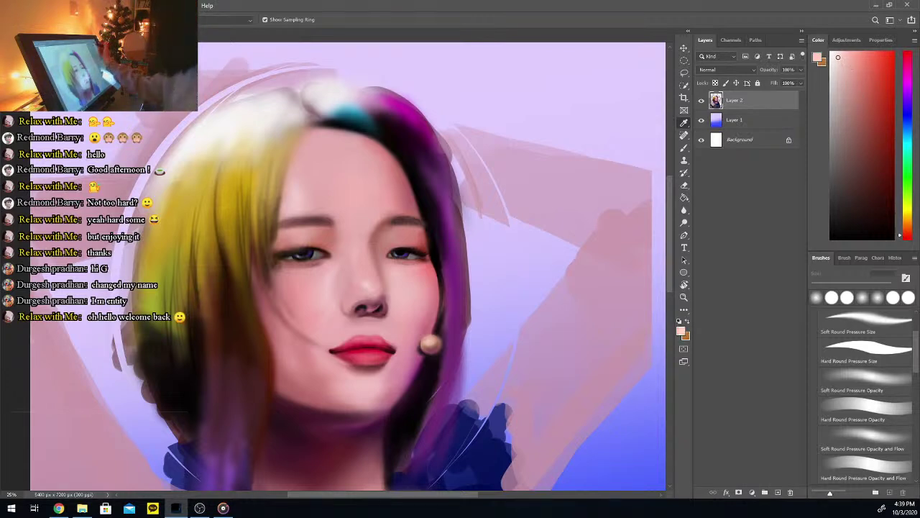
pyautogui.press('b')
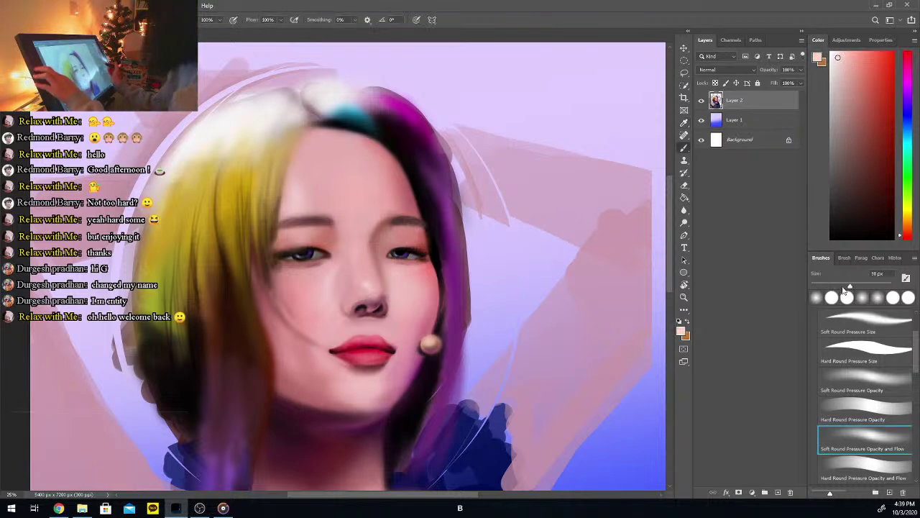
pyautogui.moveTo(866, 286); pyautogui.dragTo(868, 286)
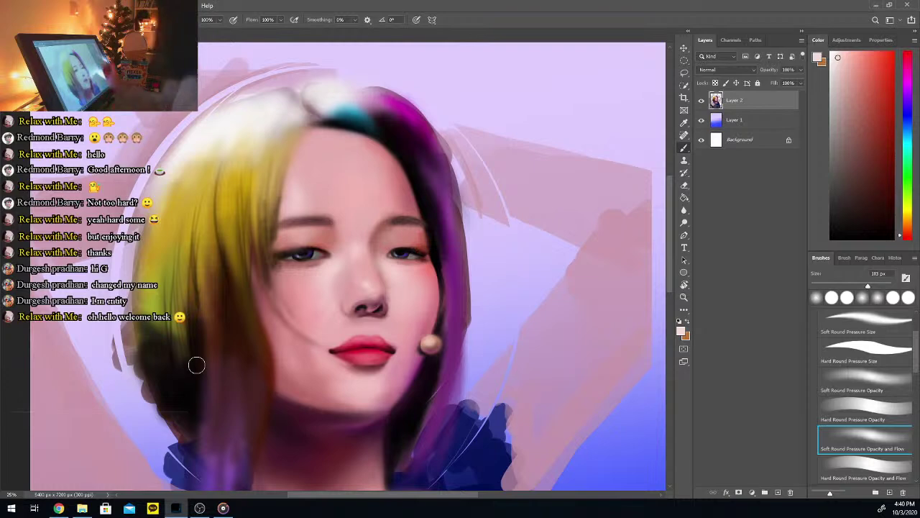
# Select the eye beside the purple hair with an elliptical selection, slightly rotate it clockwise, and clear the selection
pyautogui.press('m')
pyautogui.moveTo(383, 241); pyautogui.dragTo(420, 268)
pyautogui.hotkey('ctrl', 'alt')
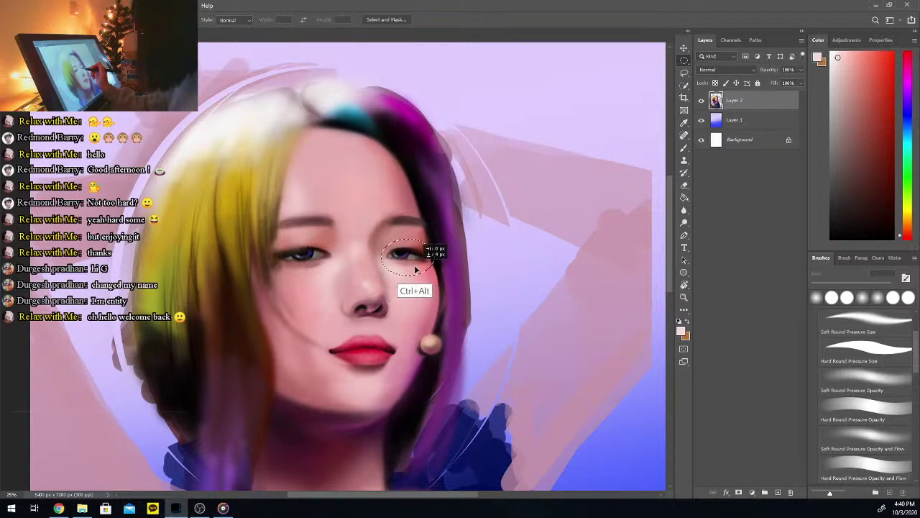
pyautogui.hotkey('ctrl', 't')
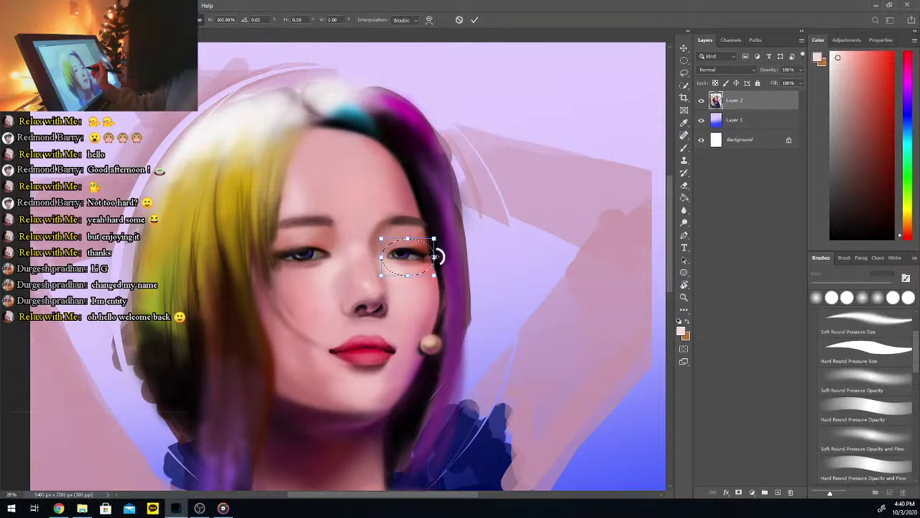
pyautogui.press('shift')
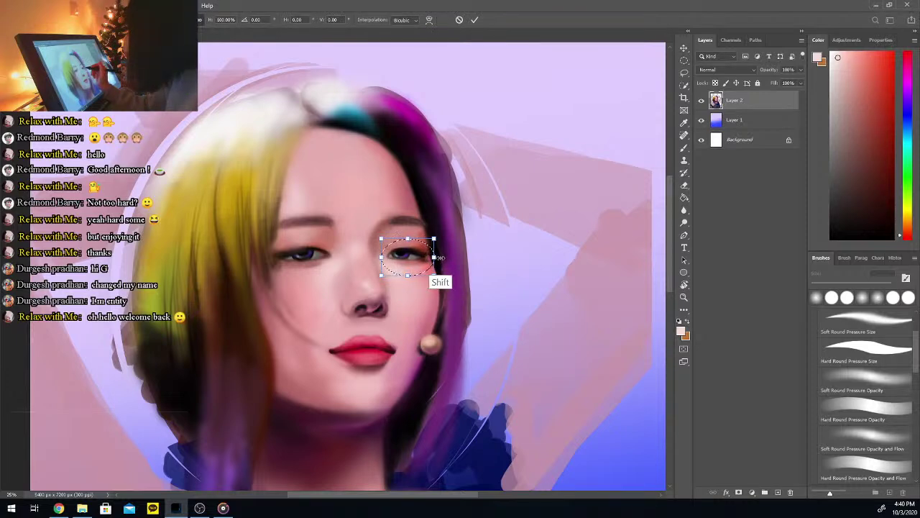
pyautogui.moveTo(435, 257); pyautogui.dragTo(445, 284)
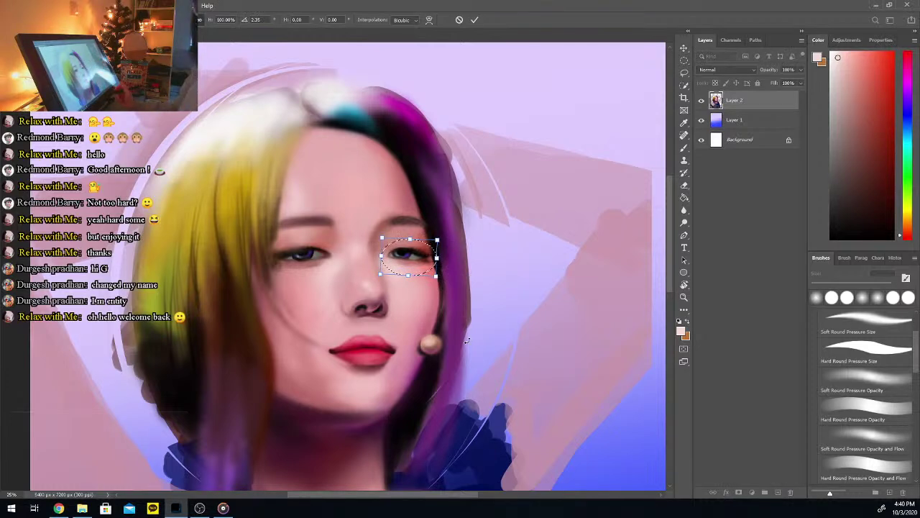
pyautogui.press('Return')
pyautogui.hotkey('ctrl', 'd')
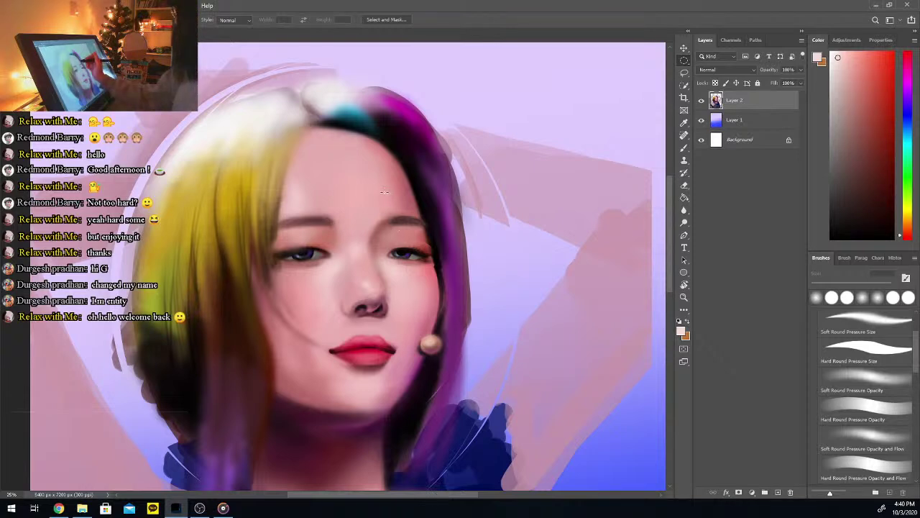
# Move each eye together with its eyebrow slightly toward the nose, using elliptical selections, and clear the selection
pyautogui.moveTo(382, 193); pyautogui.dragTo(456, 276)
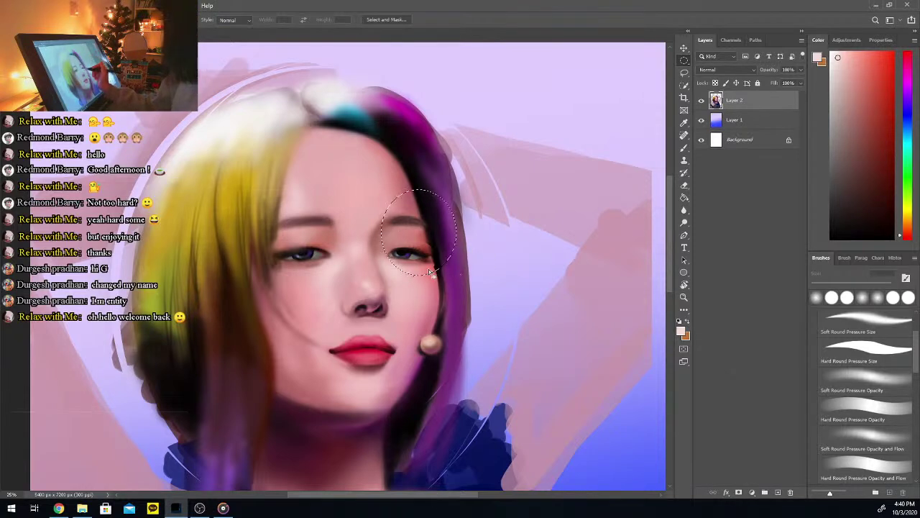
pyautogui.hotkey('ctrl', 'alt')
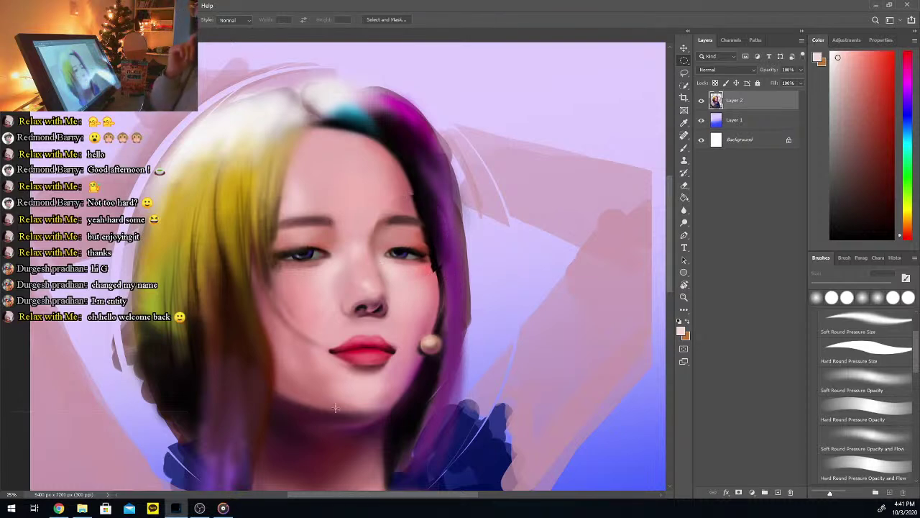
pyautogui.moveTo(267, 203); pyautogui.dragTo(331, 268)
pyautogui.click(422, 294)
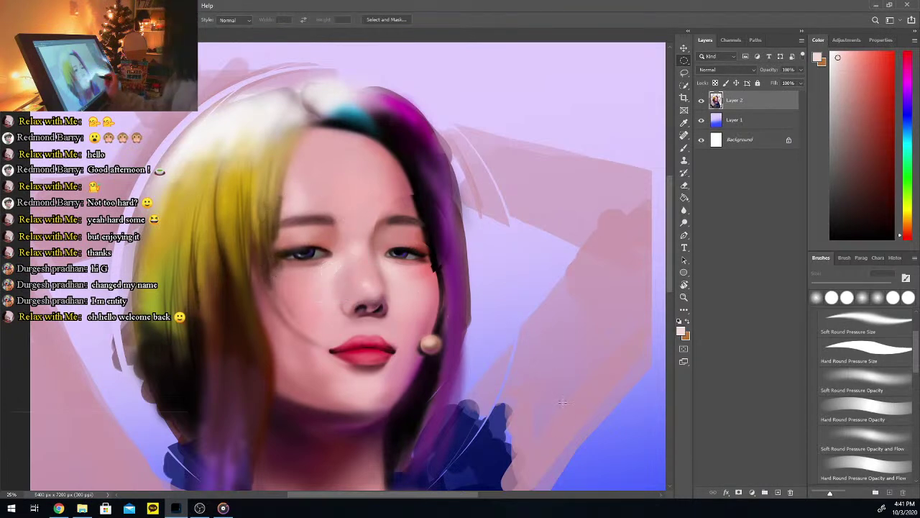
# Blend the skin between the nose bridge and the eyebrow beside the purple hair with sampled pinks and mauves at 154 px
pyautogui.press('i')
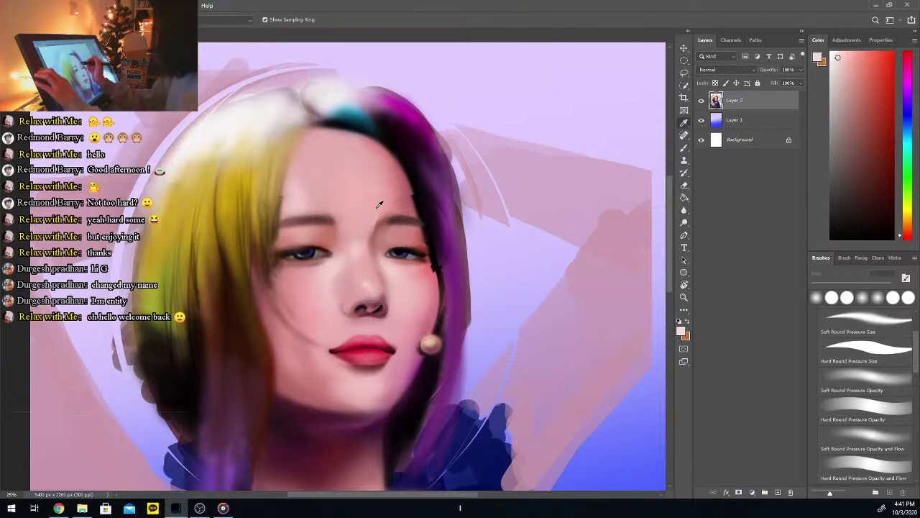
pyautogui.click(378, 209)
pyautogui.press('b')
pyautogui.moveTo(867, 286); pyautogui.dragTo(876, 286)
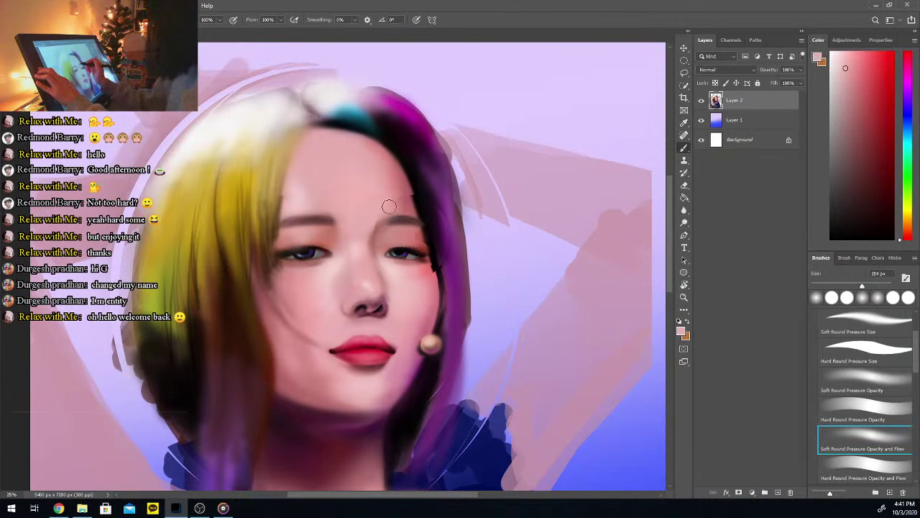
pyautogui.press('i')
pyautogui.click(377, 234)
pyautogui.press('b')
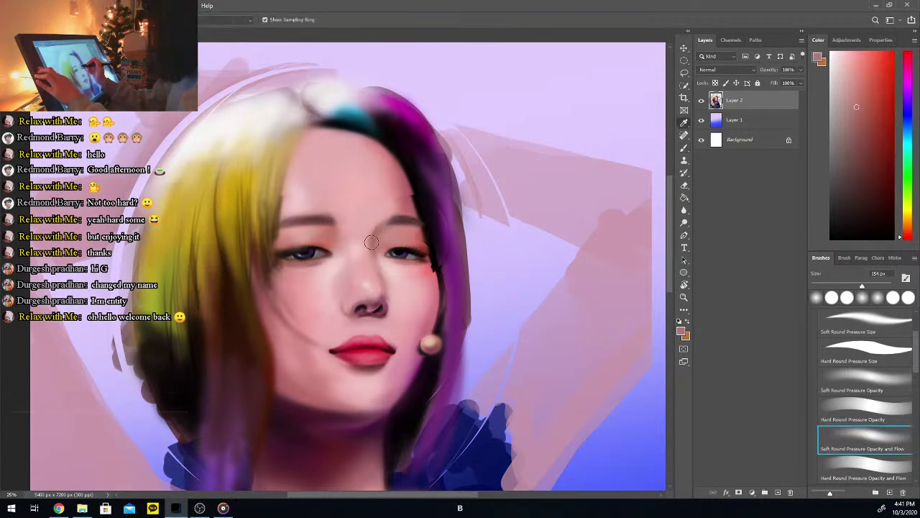
pyautogui.press('i')
pyautogui.click(376, 229)
pyautogui.press('b')
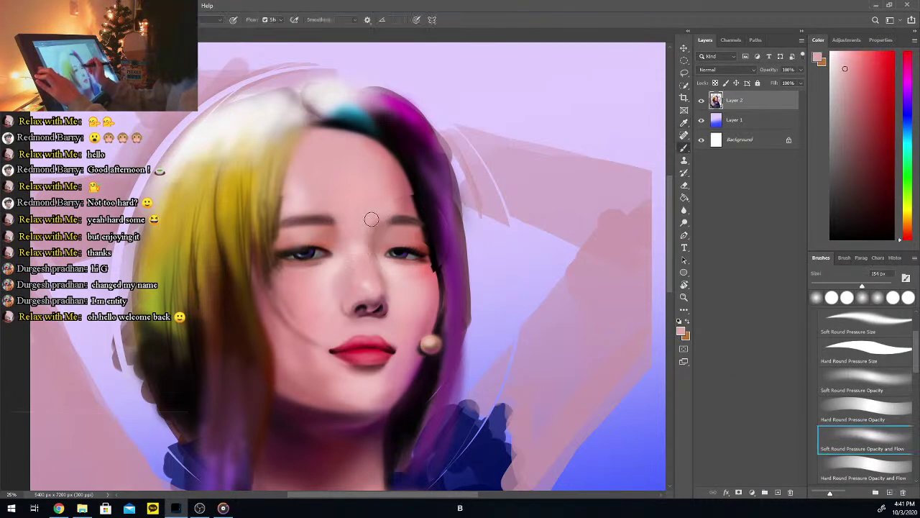
pyautogui.press('i')
pyautogui.click(383, 227)
pyautogui.press('b')
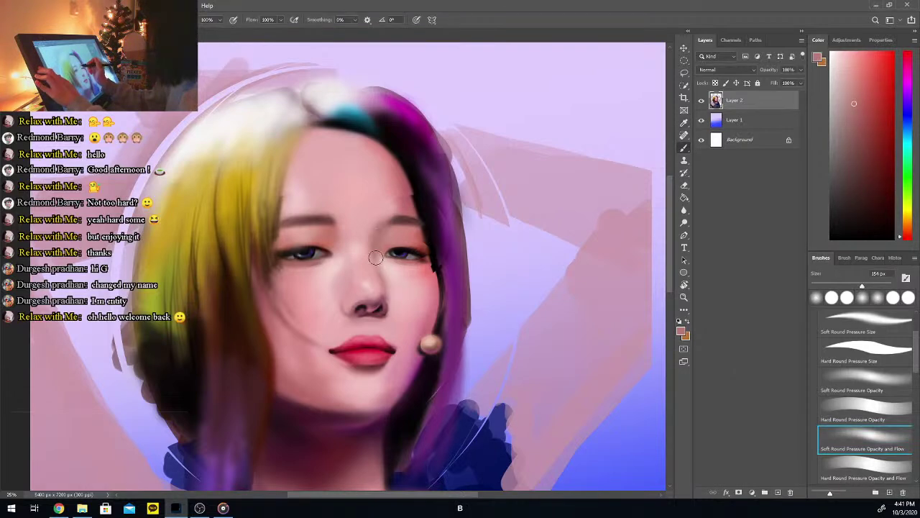
# Smooth the nose bridge and inner corner of the eye beside the purple hair with sampled light and shadow skin tones
pyautogui.press('i')
pyautogui.click(379, 212)
pyautogui.press('b')
pyautogui.press('i')
pyautogui.click(389, 272)
pyautogui.press('b')
pyautogui.press('b')
pyautogui.press('i')
pyautogui.click(379, 243)
pyautogui.press('b')
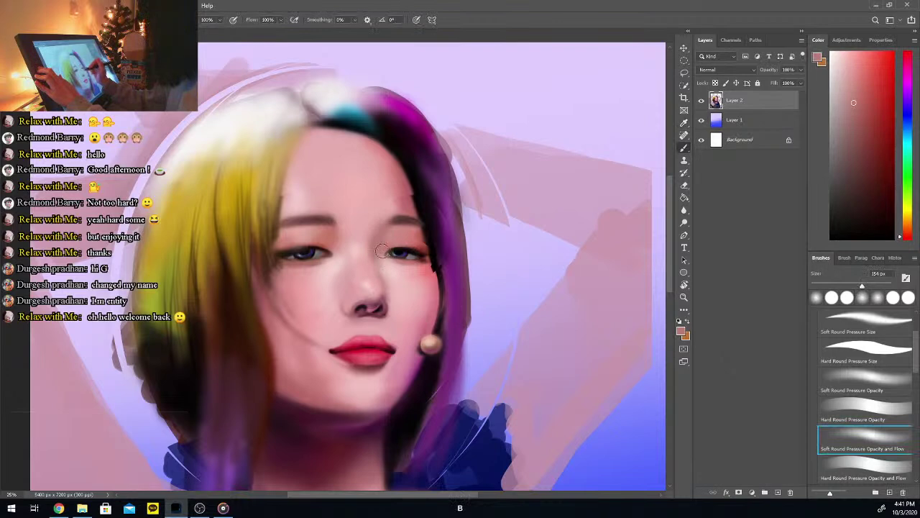
pyautogui.press('i')
pyautogui.click(370, 225)
pyautogui.press('b')
# Blend the cheek just below the eye beside the purple hair with sampled pinks
pyautogui.press('i')
pyautogui.click(406, 273)
pyautogui.press('b')
pyautogui.press('i')
pyautogui.click(429, 272)
pyautogui.press('b')
pyautogui.keyDown('alt'); pyautogui.click(417, 272); pyautogui.keyUp('alt')
# Blend the broken forehead edge above the eyebrow beside the purple hair with sampled pink, reducing the brush size for detail
pyautogui.press('i')
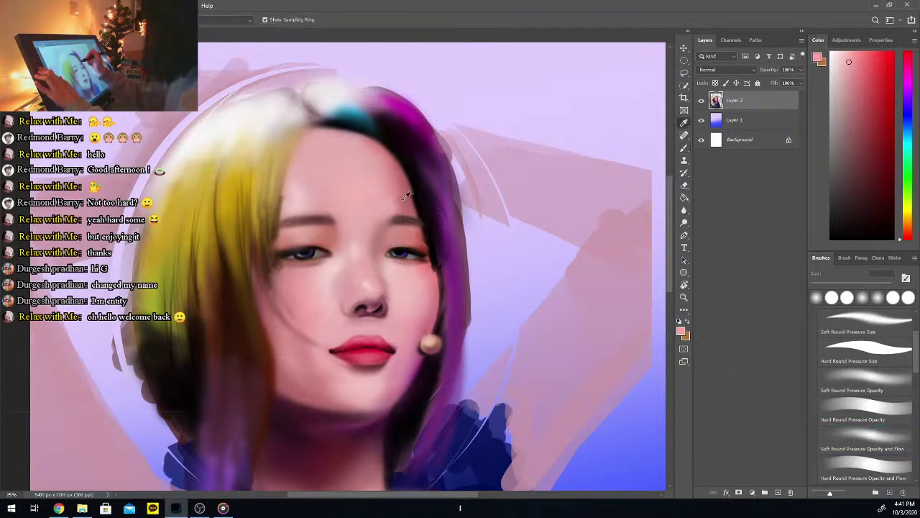
pyautogui.press('b')
pyautogui.press('i')
pyautogui.click(406, 190)
pyautogui.press('b')
pyautogui.moveTo(407, 194)
pyautogui.mouseDown()
pyautogui.moveTo(414, 210)
pyautogui.moveTo(408, 190)
pyautogui.mouseUp()
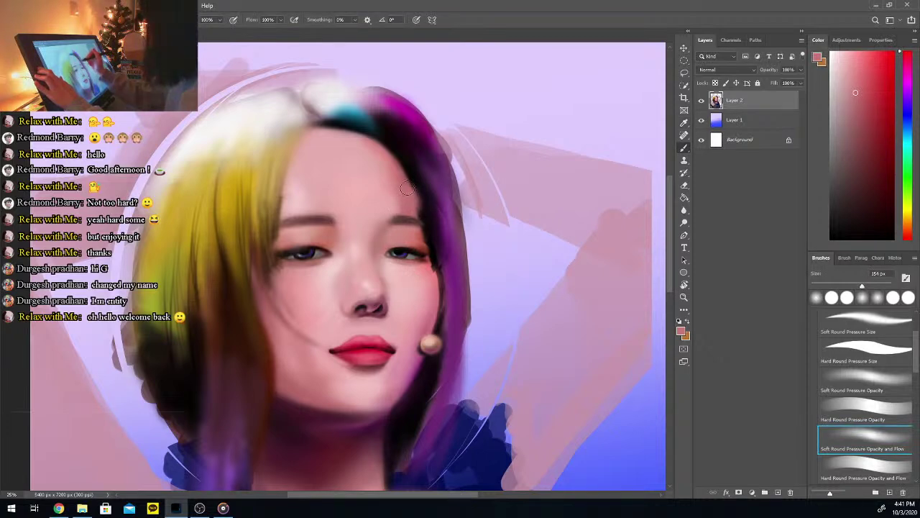
pyautogui.click(838, 285)
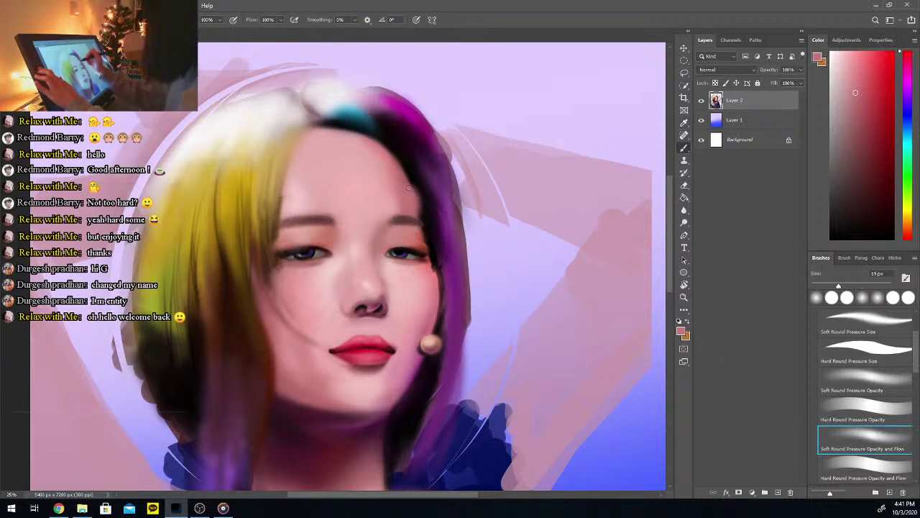
# Refine the outer eyelid of the eye beside the purple hair with sampled reddish and pink tones
pyautogui.keyDown('alt'); pyautogui.click(421, 238); pyautogui.keyUp('alt')
pyautogui.press('b')
pyautogui.keyDown('alt'); pyautogui.click(423, 234); pyautogui.keyUp('alt')
pyautogui.press('b')
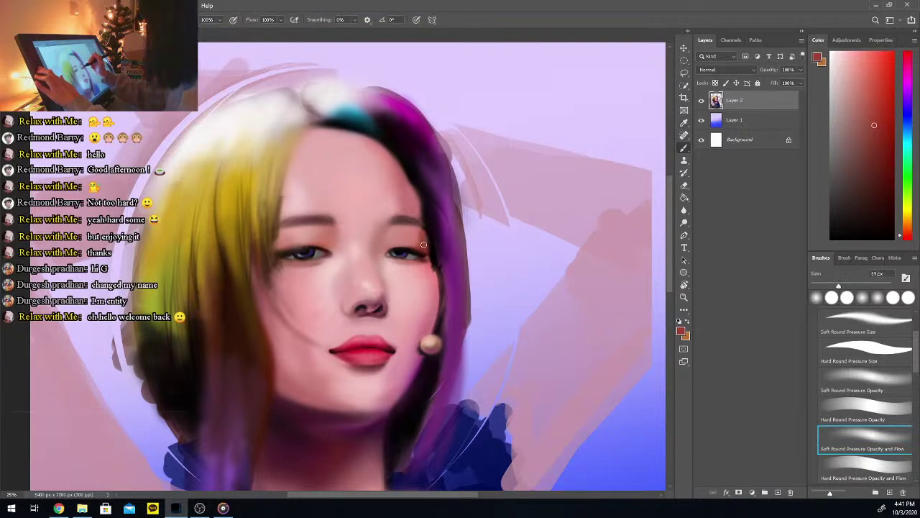
pyautogui.keyDown('alt'); pyautogui.click(423, 235); pyautogui.keyUp('alt')
pyautogui.press('b')
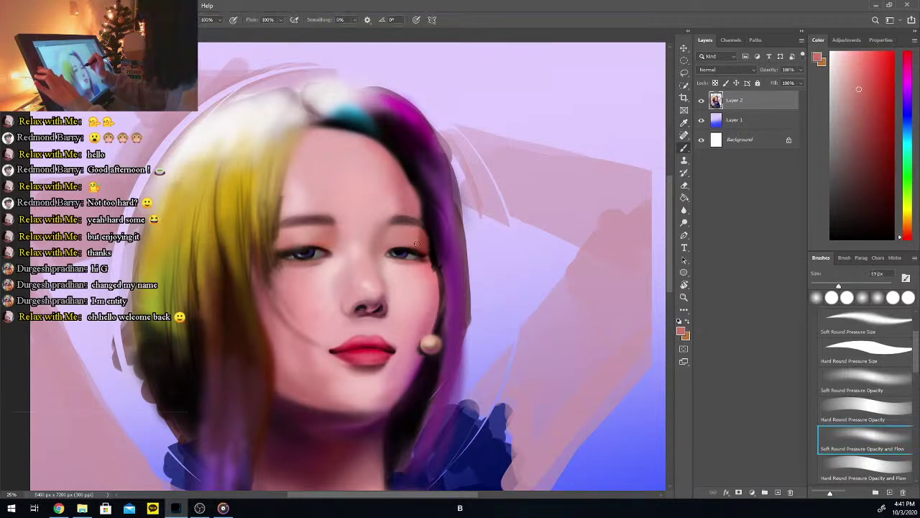
pyautogui.keyDown('alt'); pyautogui.click(423, 235); pyautogui.keyUp('alt')
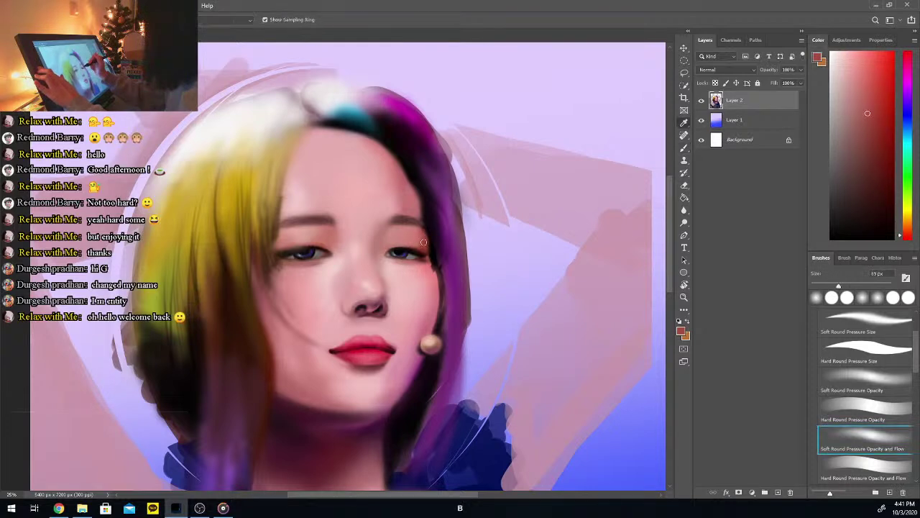
# Refine the outer eye edge and eyebrow tail beside the purple hair with sampled black, muted pink and dark reddish tones
pyautogui.keyDown('alt'); pyautogui.click(431, 268); pyautogui.keyUp('alt')
pyautogui.press('b')
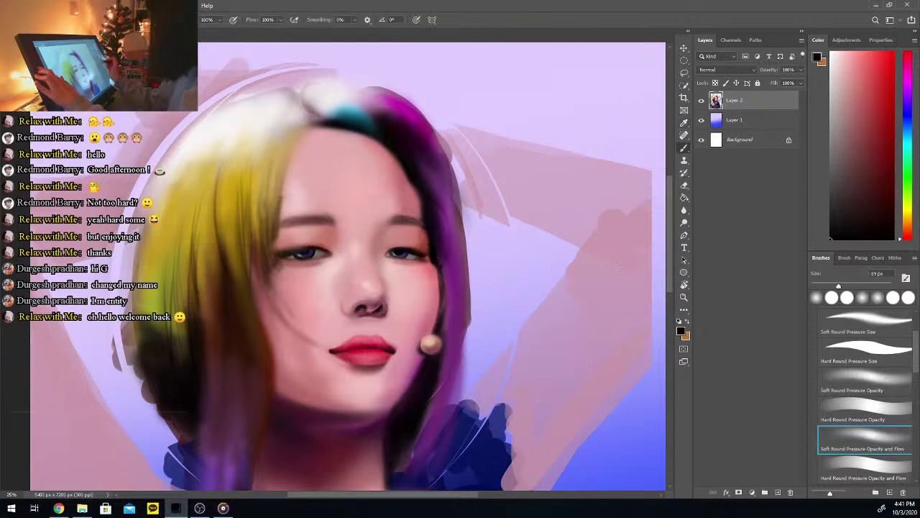
pyautogui.press('i')
pyautogui.click(424, 210)
pyautogui.press('b')
pyautogui.keyDown('alt'); pyautogui.click(424, 217); pyautogui.keyUp('alt')
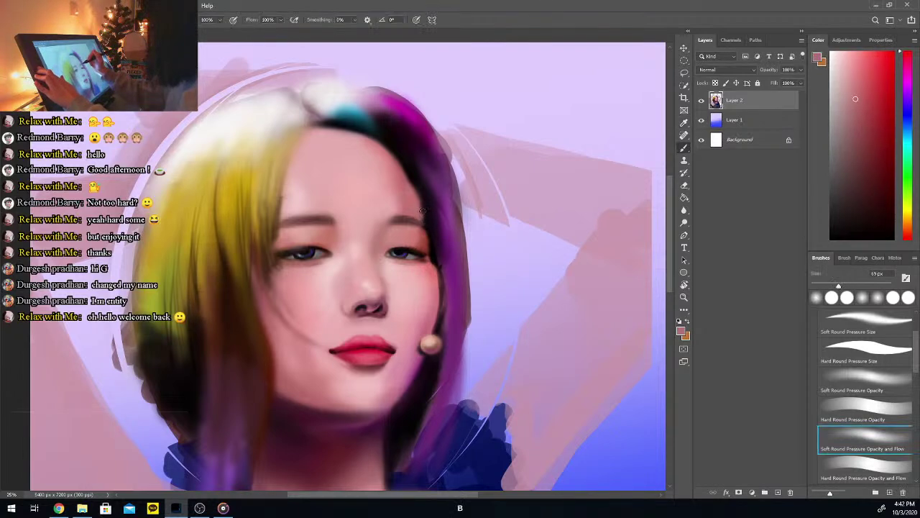
pyautogui.press('i')
pyautogui.click(424, 208)
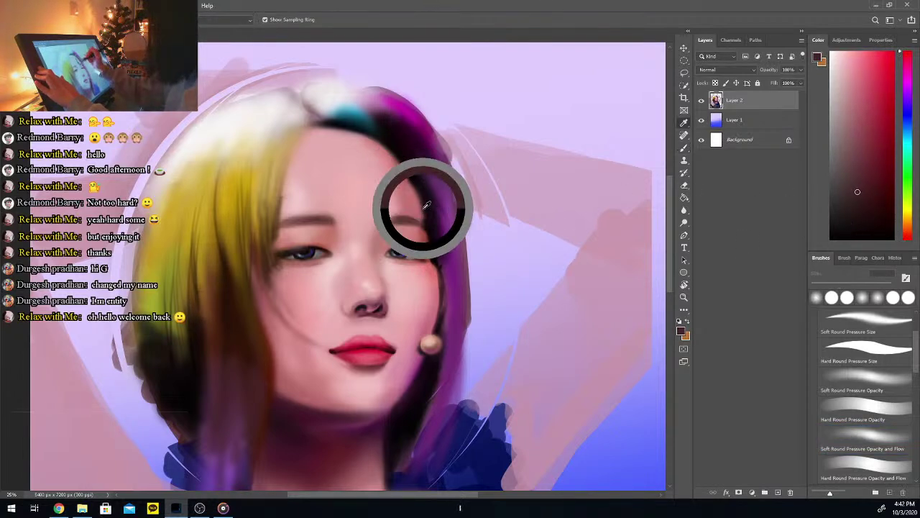
# Darken the hair edge along the face with sampled black, from the outer eye past the earring to the jaw
pyautogui.click(411, 179)
pyautogui.press('b')
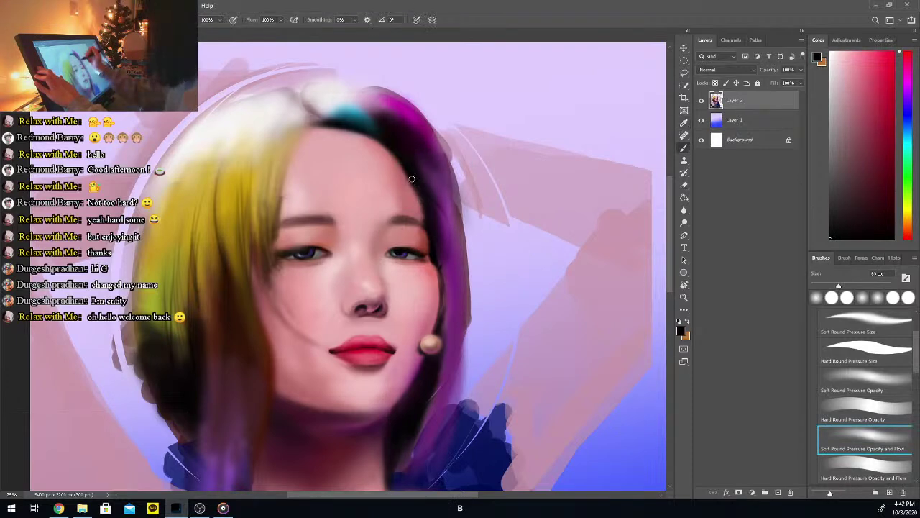
pyautogui.moveTo(430, 251); pyautogui.dragTo(438, 280)
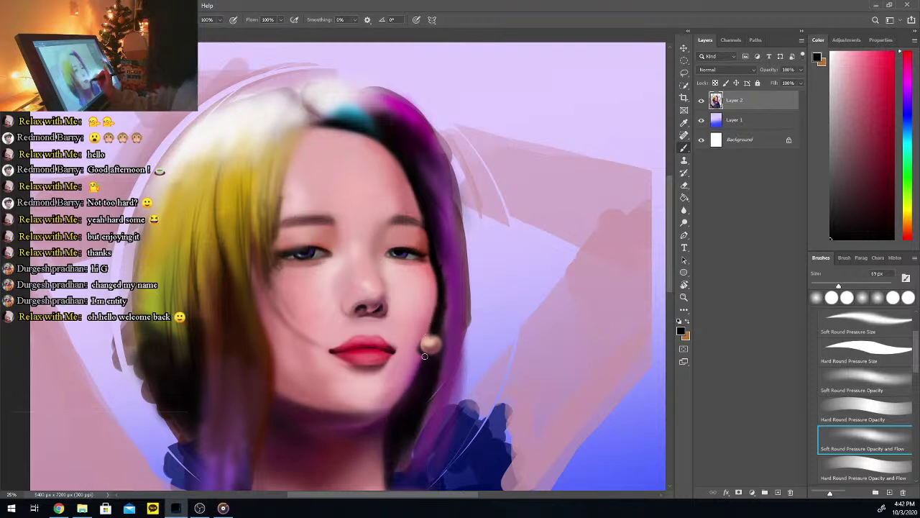
pyautogui.moveTo(423, 357); pyautogui.dragTo(402, 399)
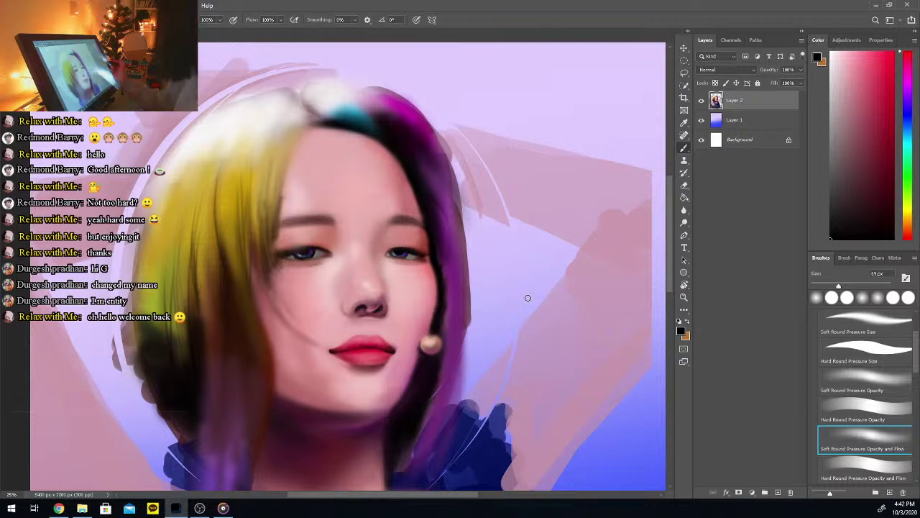
# Select the eyebrow beside the yellow hair with an ellipse and free transform it, rotating it about 1.7° and scaling its height to about 101%
pyautogui.click(683, 73)
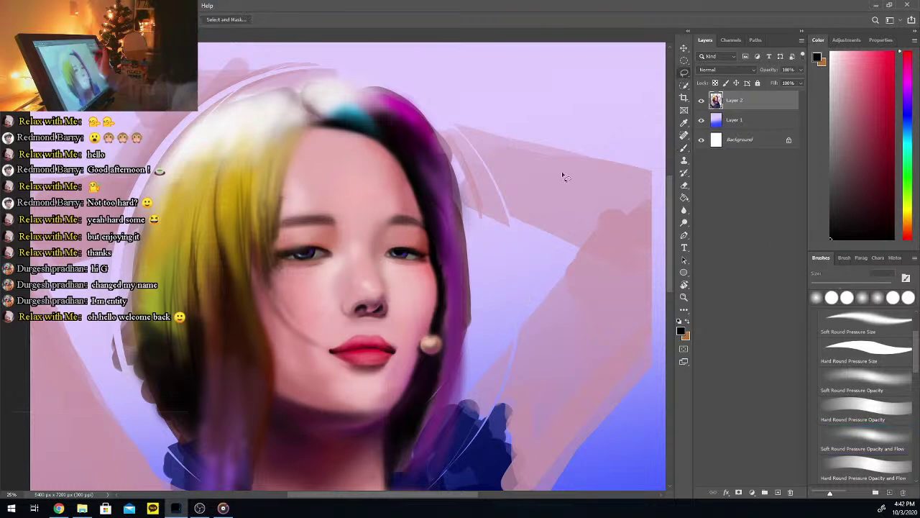
pyautogui.press('m')
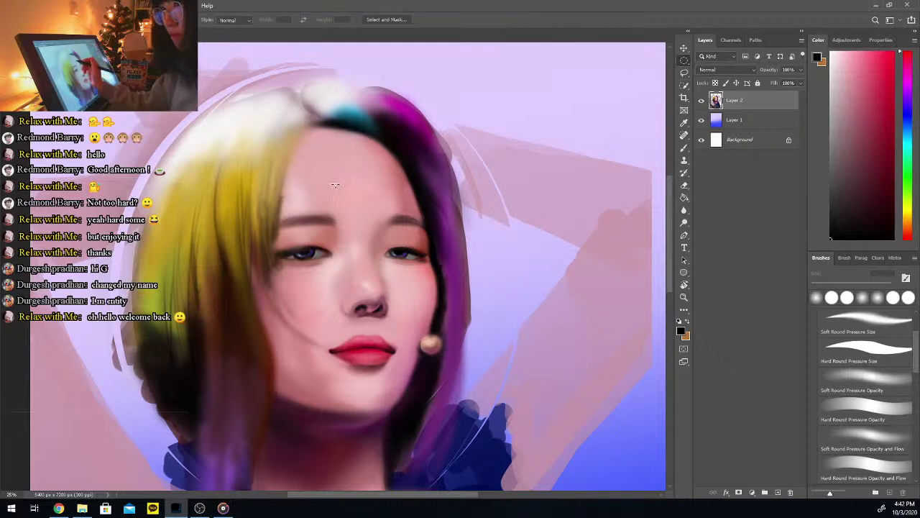
pyautogui.moveTo(275, 210); pyautogui.dragTo(341, 234)
pyautogui.hotkey('ctrl', 'alt')
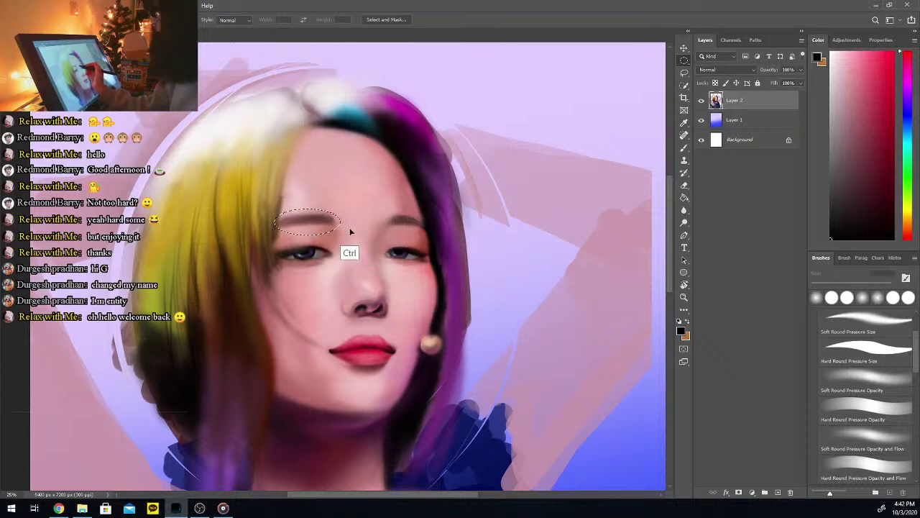
pyautogui.press('ctrl')
pyautogui.hotkey('ctrl', 't')
pyautogui.moveTo(348, 232); pyautogui.dragTo(342, 208)
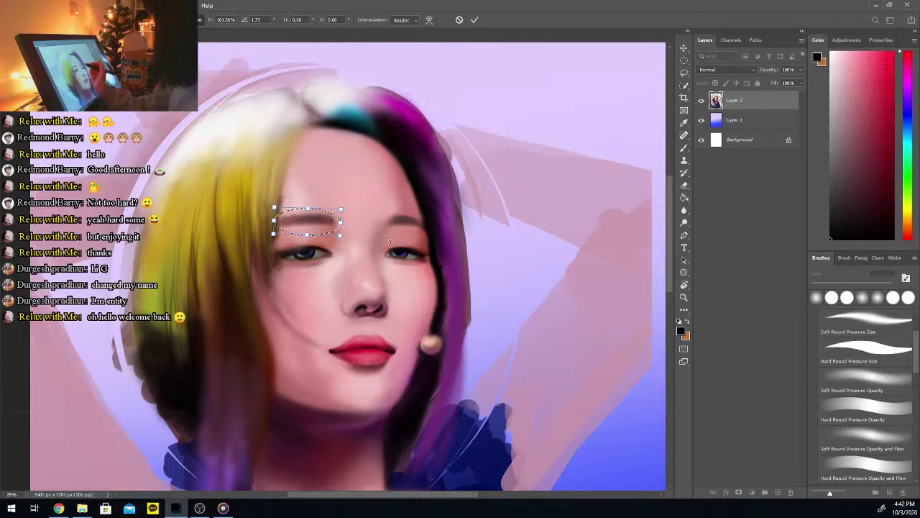
pyautogui.press('Return')
pyautogui.hotkey('ctrl', 'd')
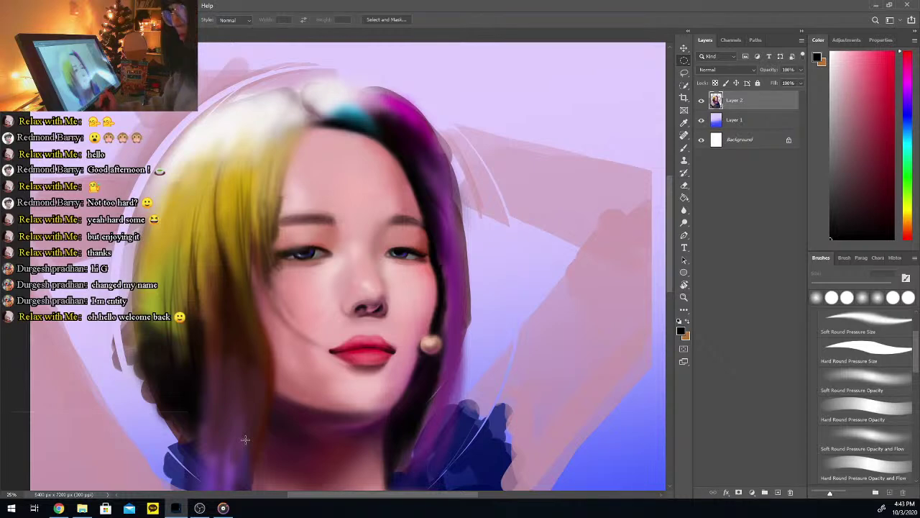
# Nudge the eye beside the purple hair slightly down and outwards, and shift the nose slightly towards the purple hair, using elliptical selections
pyautogui.moveTo(384, 239); pyautogui.dragTo(434, 266)
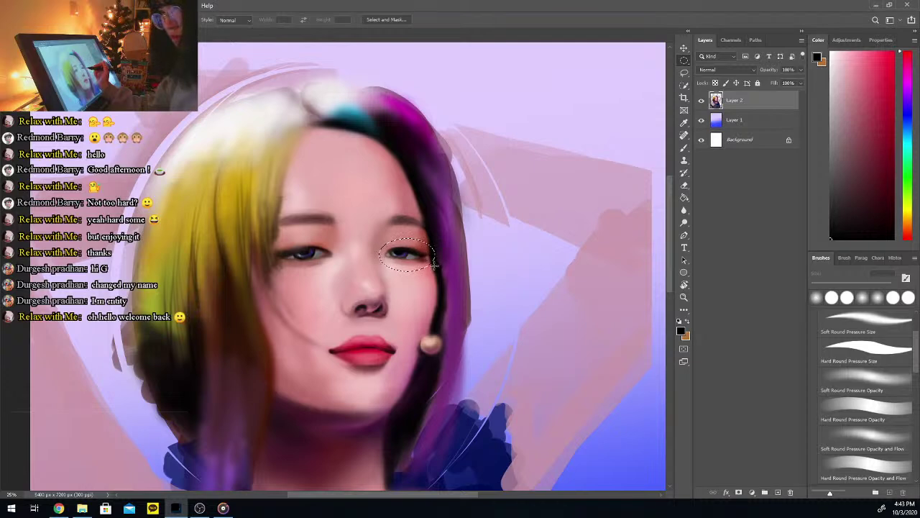
pyautogui.press('ctrl')
pyautogui.press('alt')
pyautogui.moveTo(423, 265); pyautogui.dragTo(425, 270)
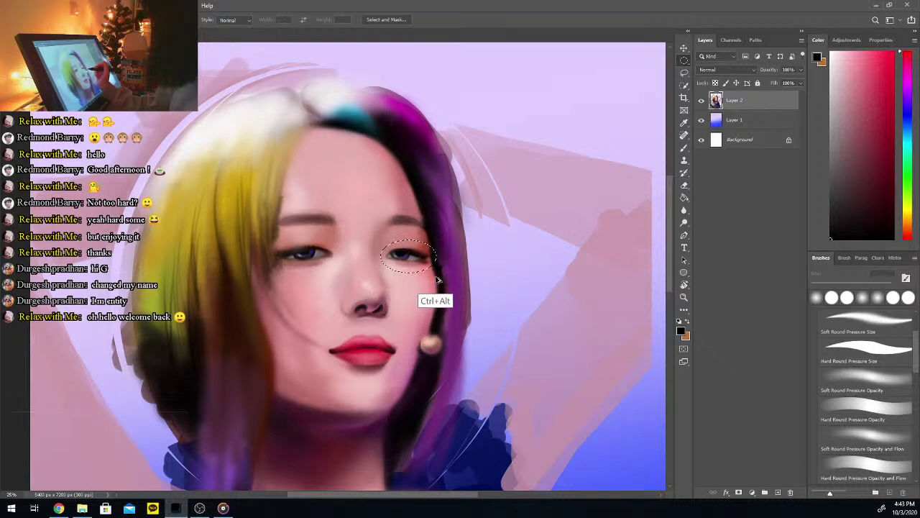
pyautogui.hotkey('ctrl', 'd')
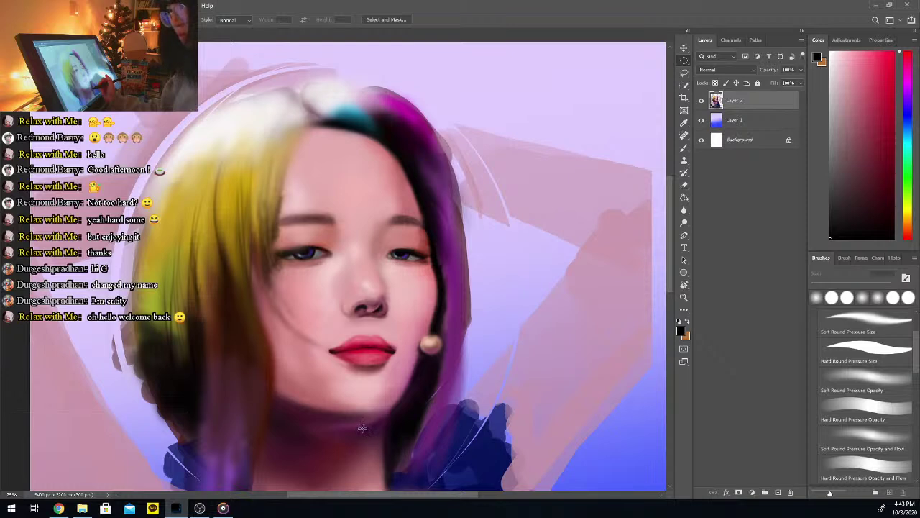
pyautogui.moveTo(342, 269); pyautogui.dragTo(385, 319)
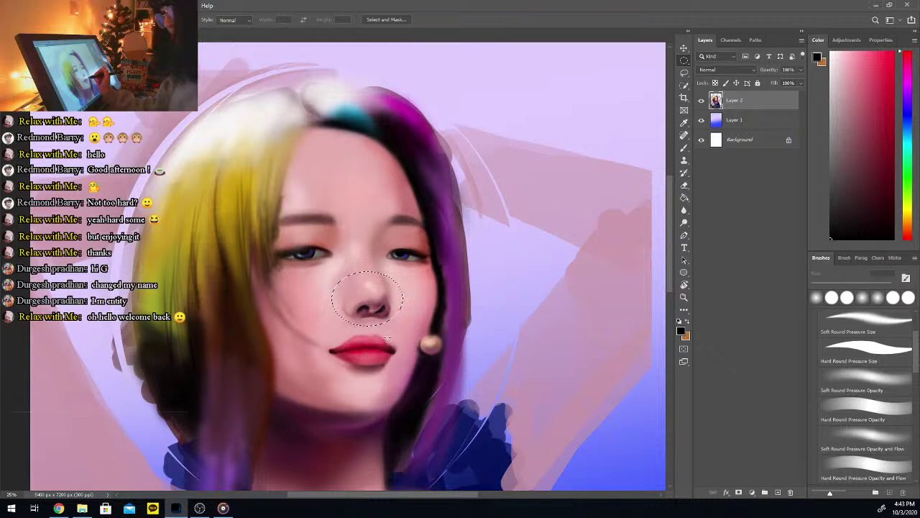
pyautogui.hotkey('ctrl', 'd')
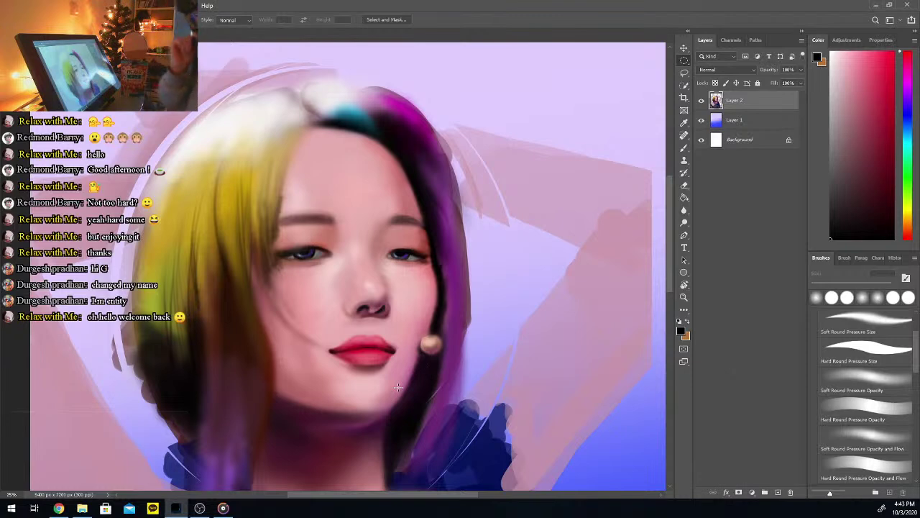
# Select the lips with an ellipse and free transform them, rotating them about 3.2° and scaling their height to about 111%
pyautogui.moveTo(322, 329); pyautogui.dragTo(404, 375)
pyautogui.hotkey('ctrl', 'd')
pyautogui.hotkey('ctrl', 'alt')
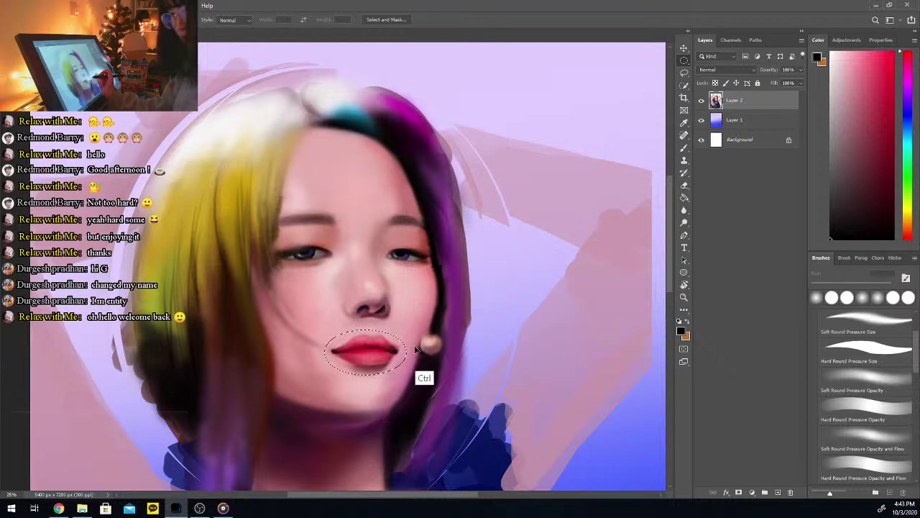
pyautogui.hotkey('ctrl', 't')
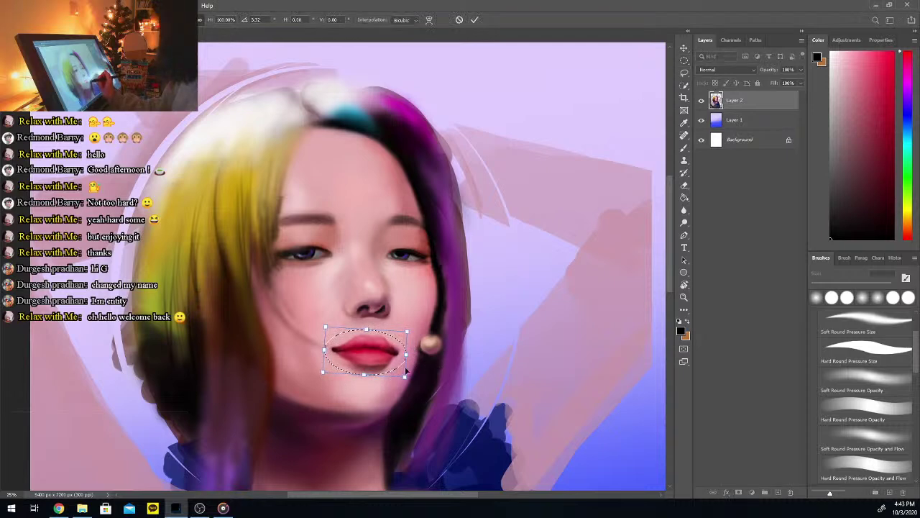
pyautogui.moveTo(407, 353); pyautogui.dragTo(400, 375)
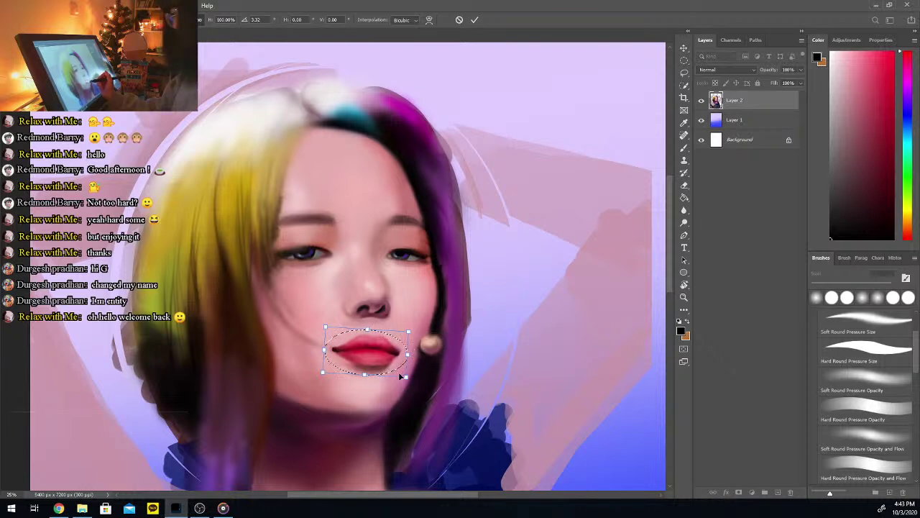
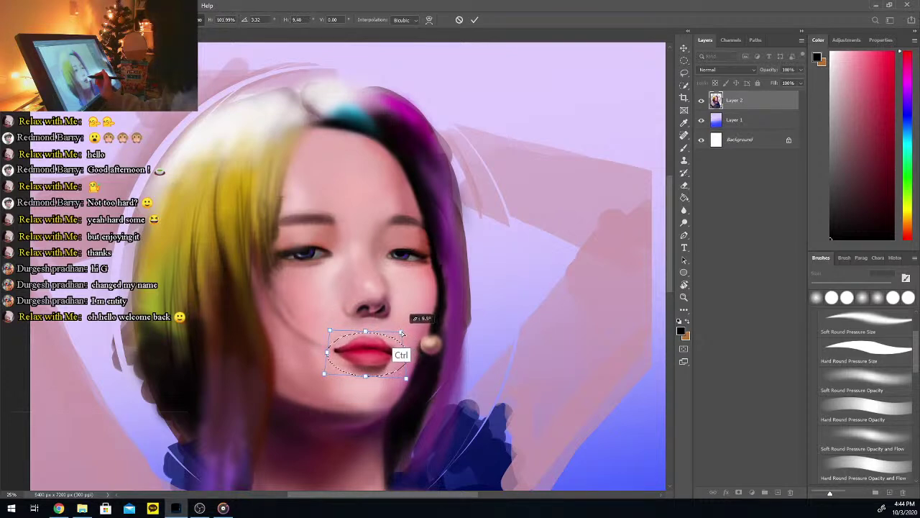
pyautogui.moveTo(402, 332); pyautogui.dragTo(403, 333)
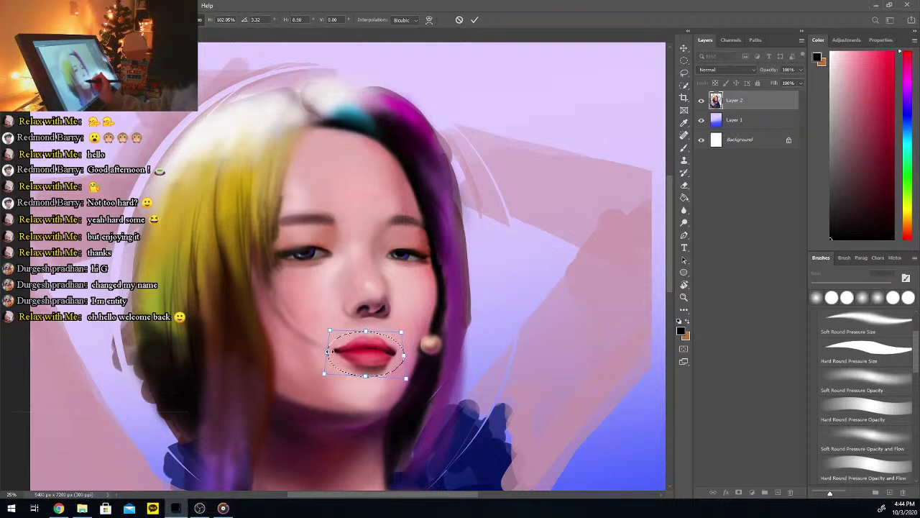
pyautogui.moveTo(321, 351); pyautogui.dragTo(321, 351)
pyautogui.moveTo(364, 378); pyautogui.dragTo(363, 379)
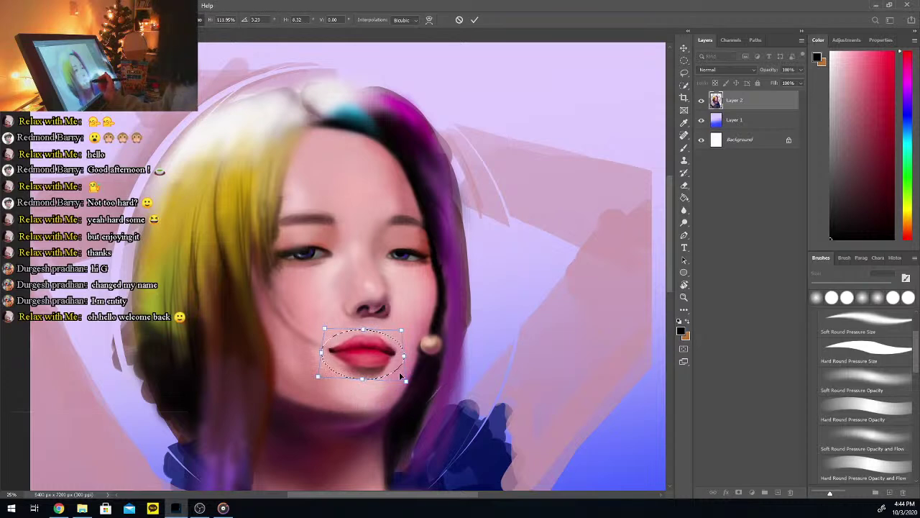
pyautogui.moveTo(363, 379); pyautogui.dragTo(403, 357)
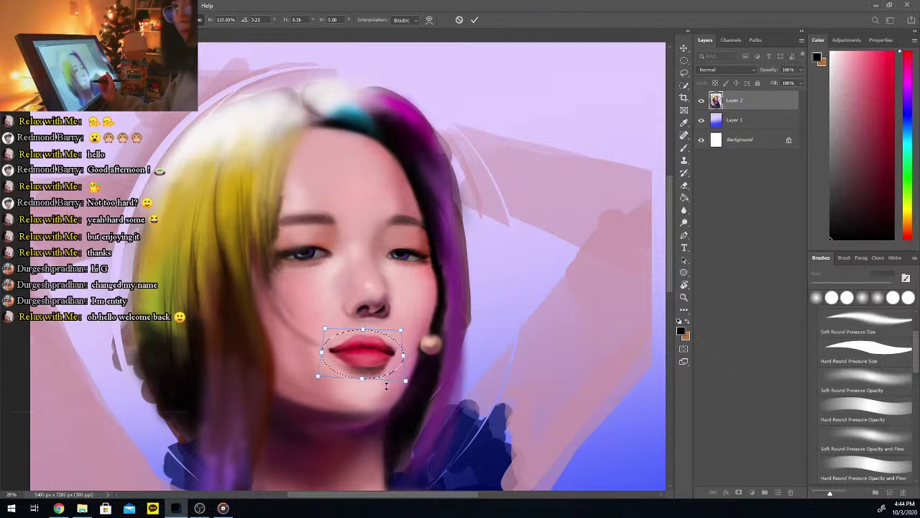
# Skew the lips and raise their corner beside the yellow hair, with about 5° rotation and 100.6% height, and apply the transform
pyautogui.press('shift')
pyautogui.moveTo(320, 351)
pyautogui.mouseDown()
pyautogui.moveTo(318, 361)
pyautogui.moveTo(319, 347)
pyautogui.mouseUp()
pyautogui.press('ctrl')
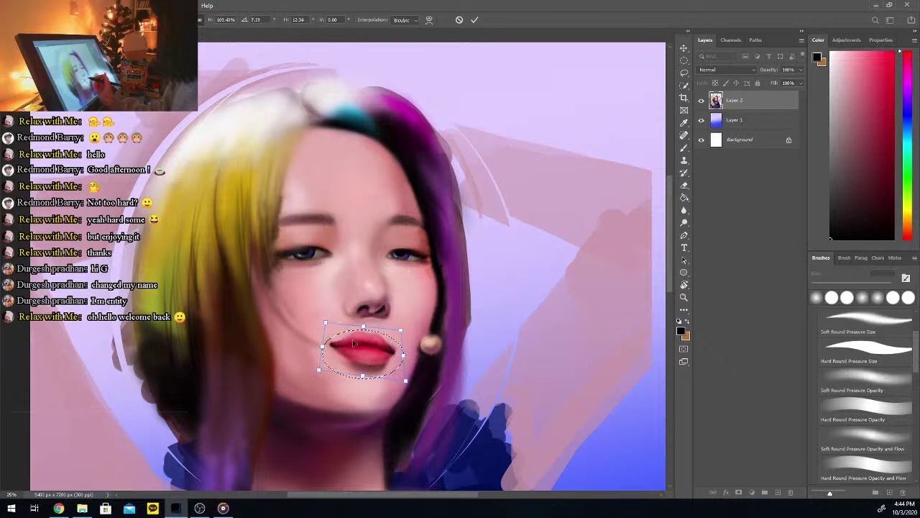
pyautogui.moveTo(403, 351); pyautogui.dragTo(425, 384)
pyautogui.moveTo(343, 335); pyautogui.dragTo(334, 333)
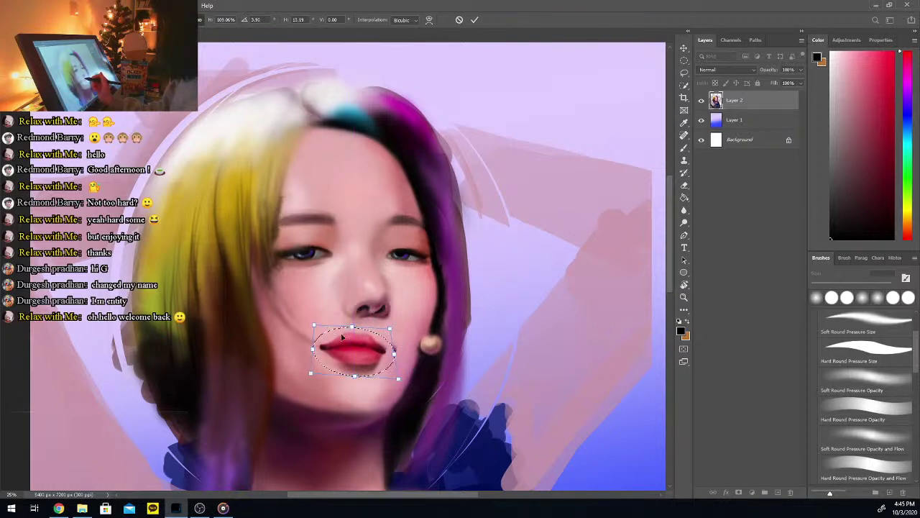
pyautogui.hotkey('ctrl', 'z')
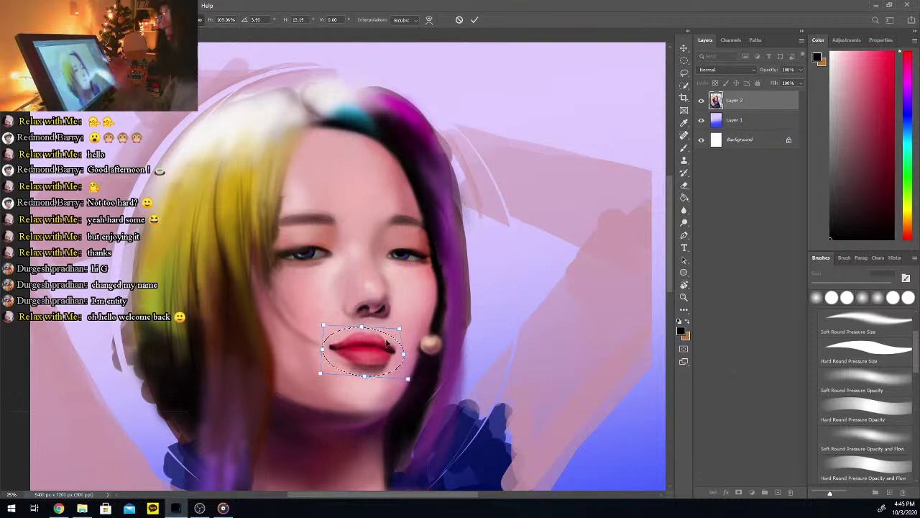
pyautogui.hotkey('ctrl', 'shift')
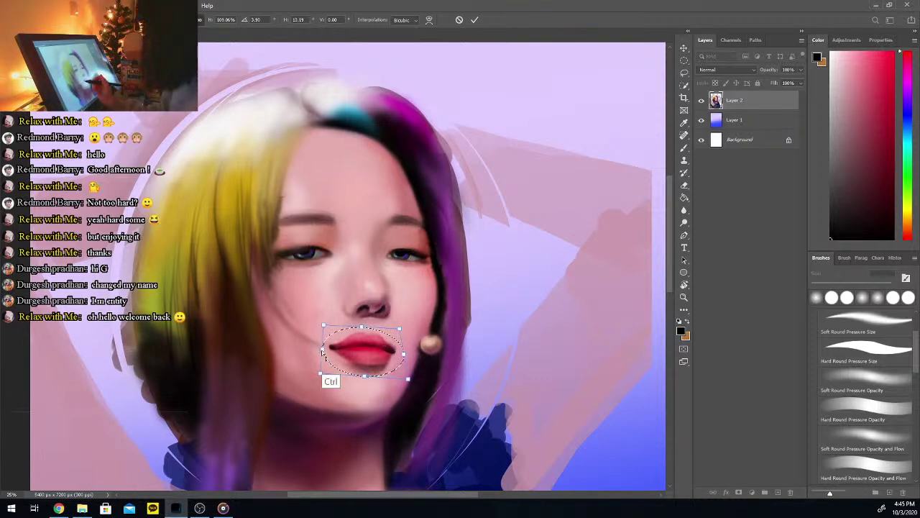
pyautogui.moveTo(322, 350); pyautogui.dragTo(316, 375)
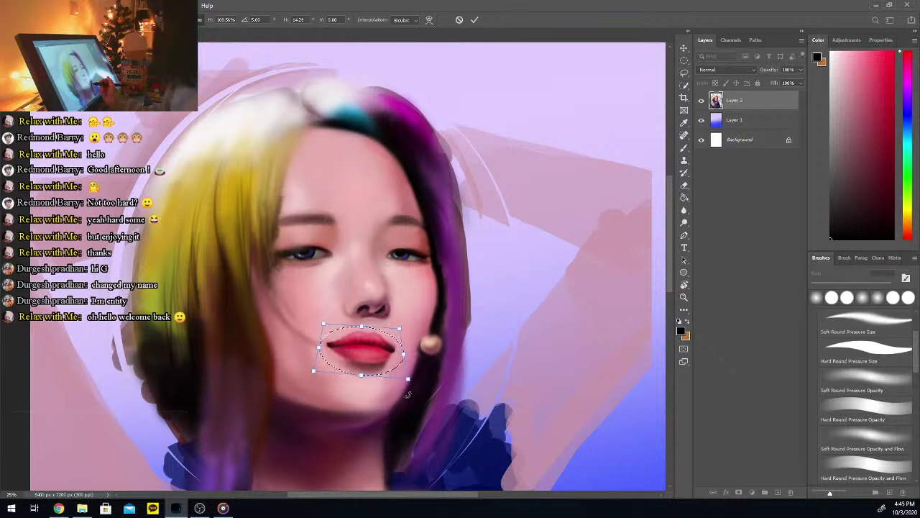
pyautogui.press('Return')
pyautogui.hotkey('ctrl', 'd')
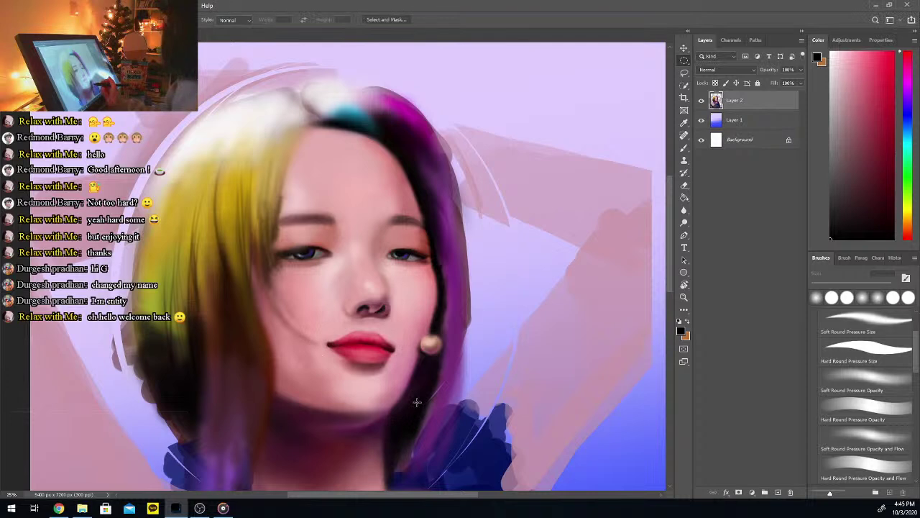
# Restore the lip selection and transform it again, rotating it about -2.9° and scaling its height to about 102%
pyautogui.hotkey('ctrl', 'z')
pyautogui.hotkey('ctrl', 'z')
pyautogui.hotkey('ctrl', 't')
pyautogui.moveTo(415, 389); pyautogui.dragTo(417, 387)
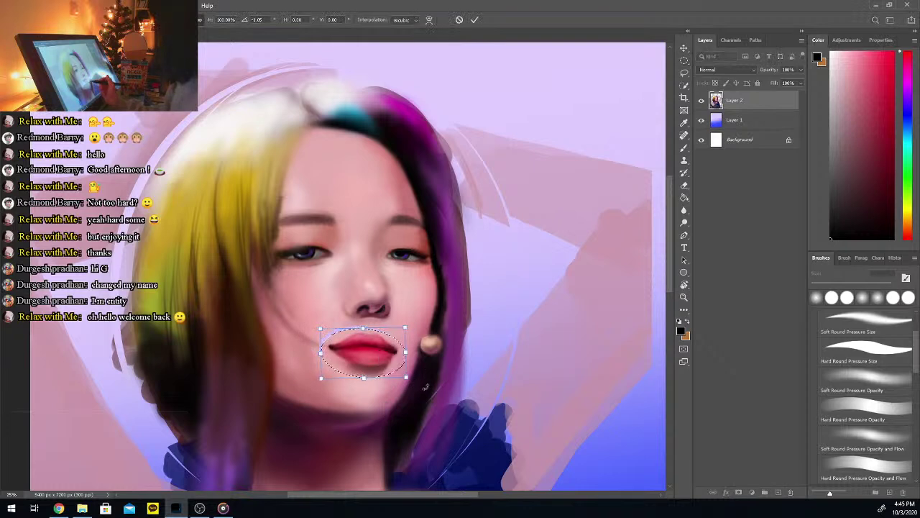
pyautogui.moveTo(420, 391); pyautogui.dragTo(421, 387)
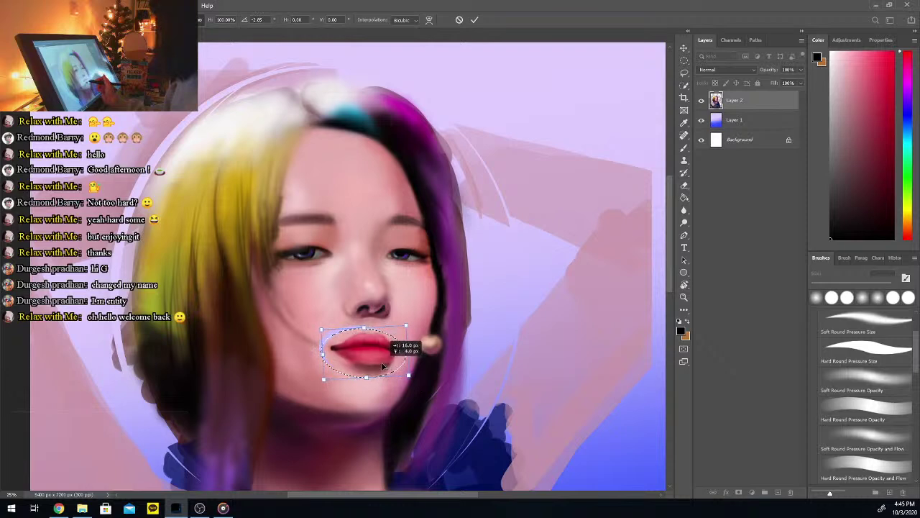
pyautogui.hotkey('ctrl', 'z')
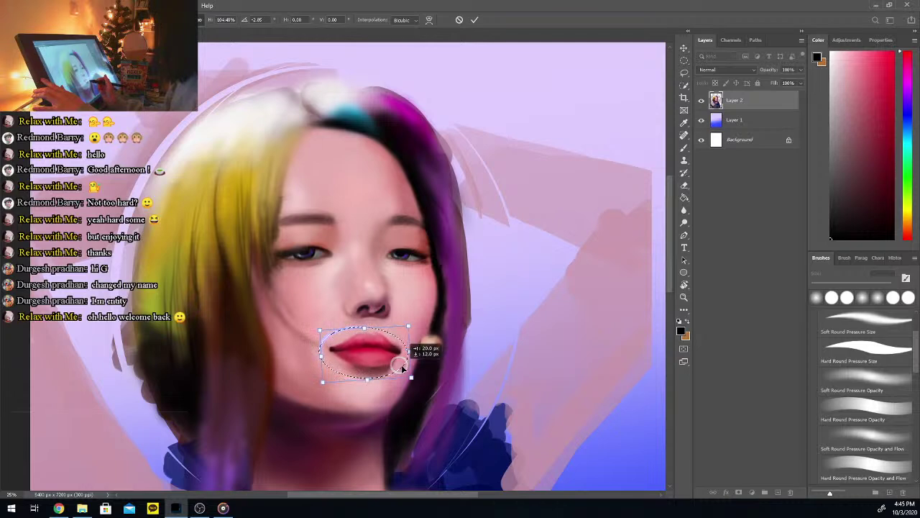
pyautogui.moveTo(402, 364); pyautogui.dragTo(412, 372)
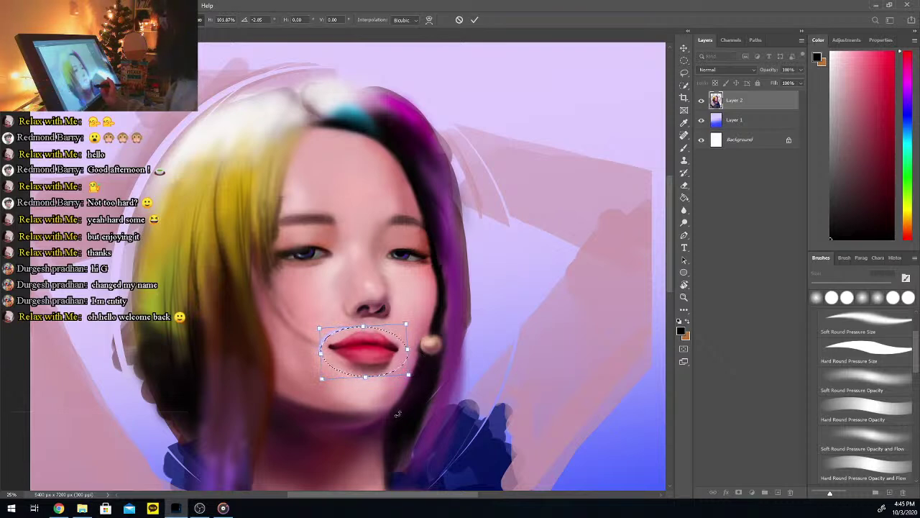
pyautogui.press('Return')
pyautogui.hotkey('ctrl', 'd')
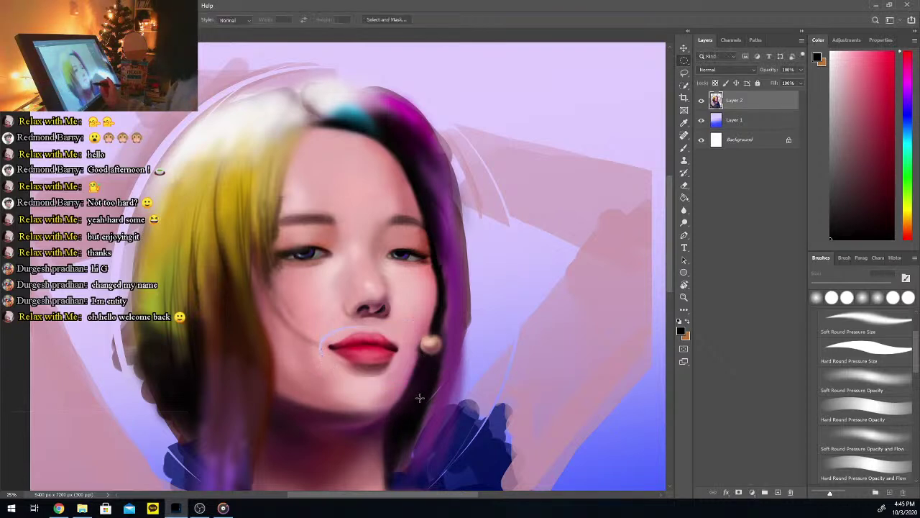
# Paint over the pale arc above the lip corner beside the yellow hair with sampled skin tones using the Soft Round Pressure Opacity and Flow brush
pyautogui.press('b')
pyautogui.keyDown('alt'); pyautogui.click(324, 332); pyautogui.keyUp('alt')
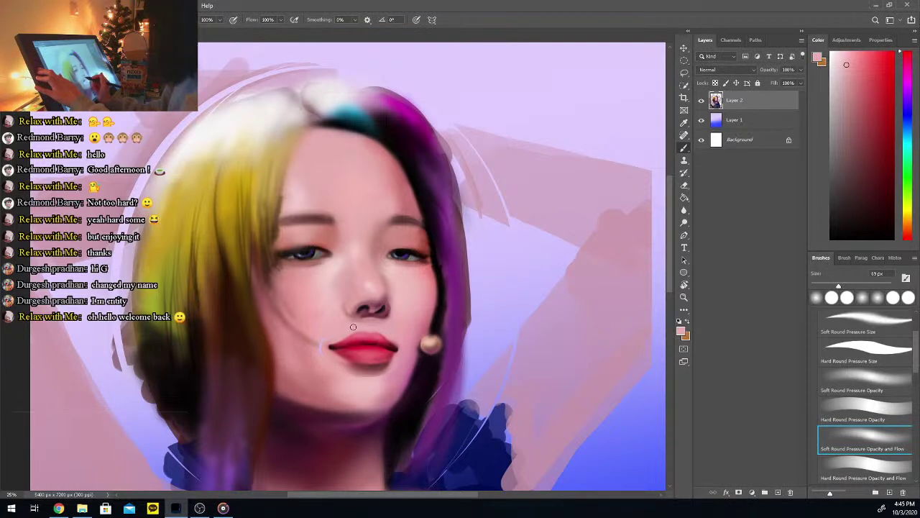
pyautogui.press('i')
pyautogui.click(348, 329)
pyautogui.press('b')
# Blend the skin around the lip corner, below the lower lip and across the adjacent cheek with pinks sampled nearby
pyautogui.keyDown('alt'); pyautogui.click(321, 349); pyautogui.keyUp('alt')
pyautogui.press('b')
pyautogui.keyDown('alt'); pyautogui.click(309, 345); pyautogui.keyUp('alt')
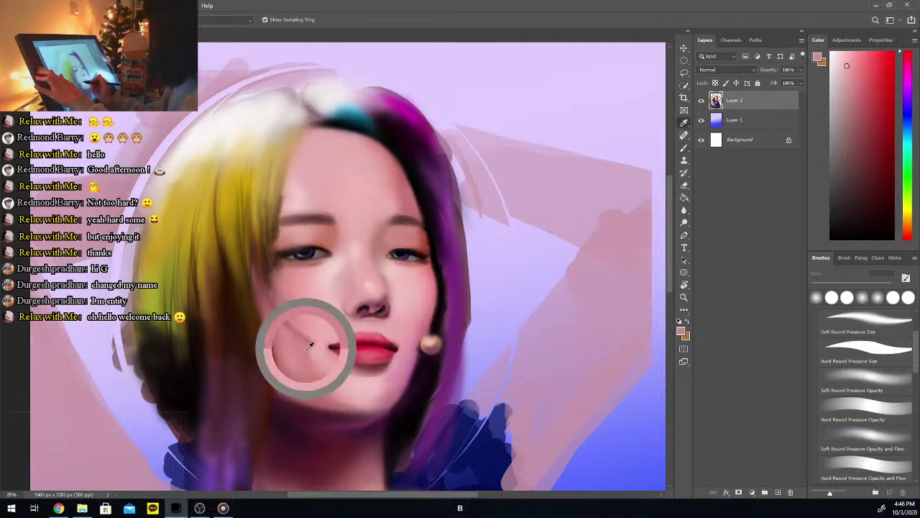
pyautogui.keyDown('alt'); pyautogui.click(368, 376); pyautogui.keyUp('alt')
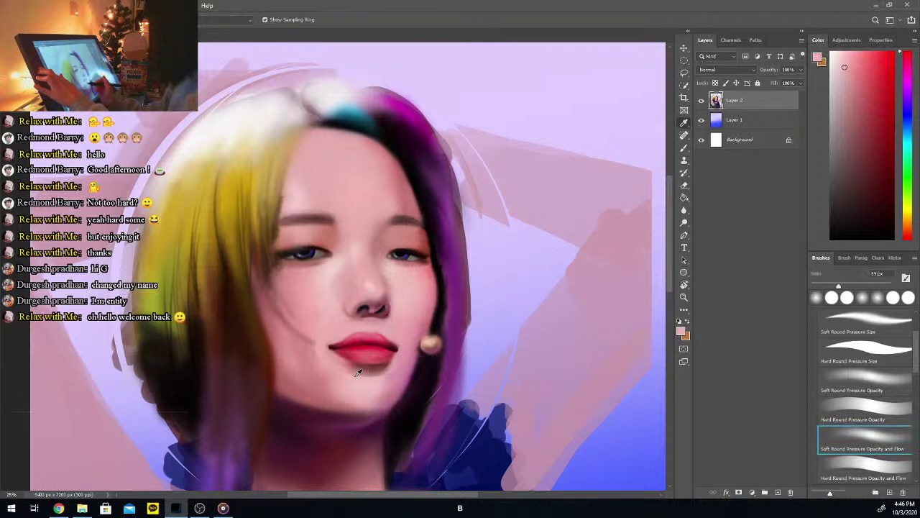
pyautogui.keyDown('alt'); pyautogui.click(399, 361); pyautogui.keyUp('alt')
pyautogui.press('b')
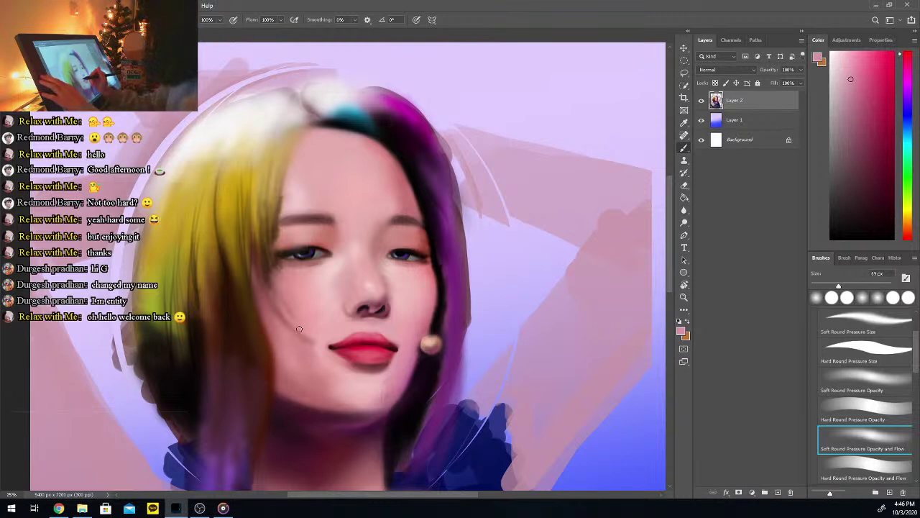
pyautogui.keyDown('alt'); pyautogui.click(338, 332); pyautogui.keyUp('alt')
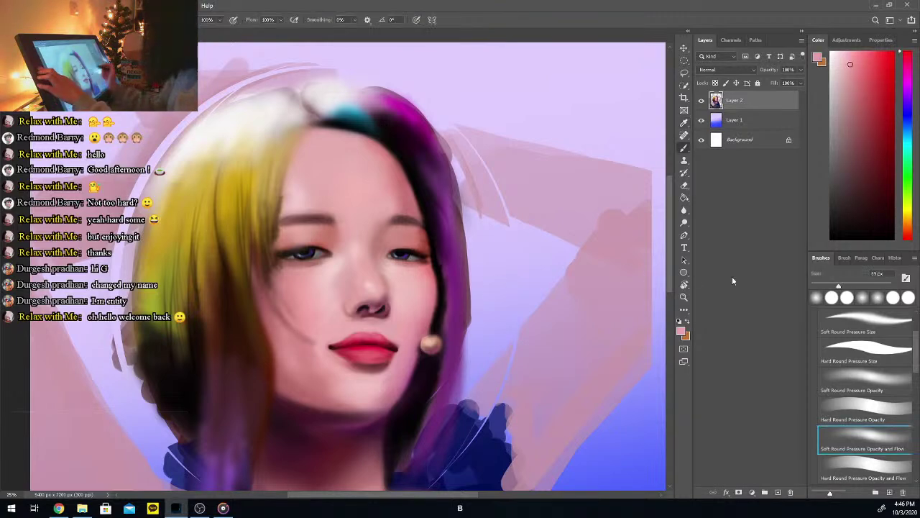
# Enlarge the brush to about 111 px, paint pink skin along the cheek edge beside the yellow hair, and undo the last change
pyautogui.moveTo(844, 286); pyautogui.dragTo(854, 286)
pyautogui.moveTo(259, 270); pyautogui.dragTo(271, 323)
pyautogui.moveTo(257, 259); pyautogui.dragTo(254, 286)
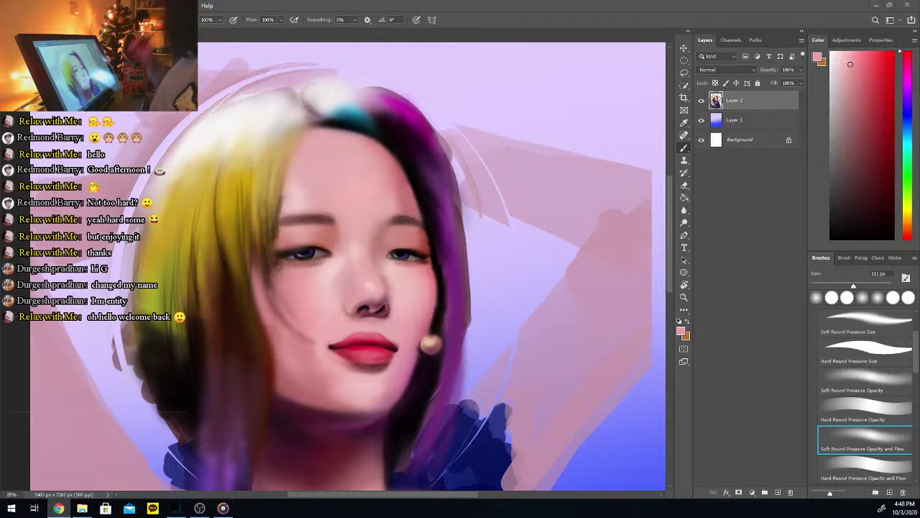
pyautogui.scroll(-2, 674, 238)
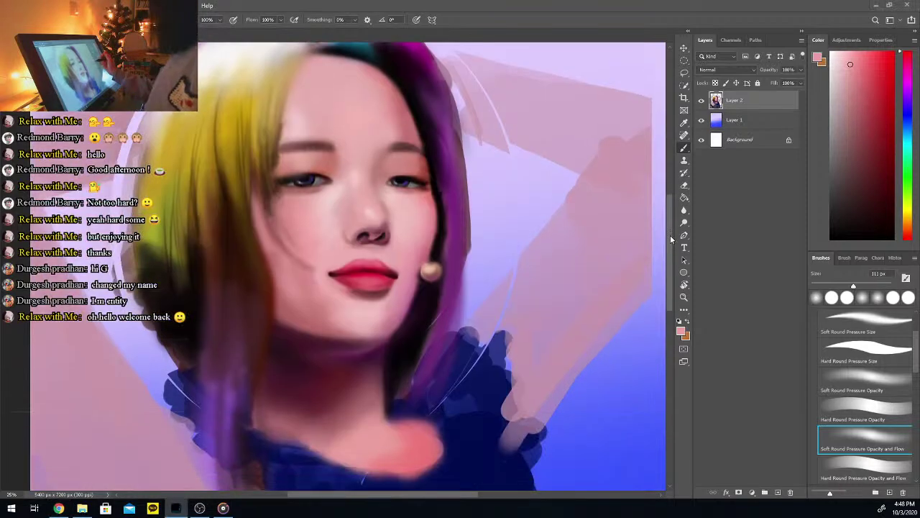
pyautogui.hotkey('ctrl', '-')
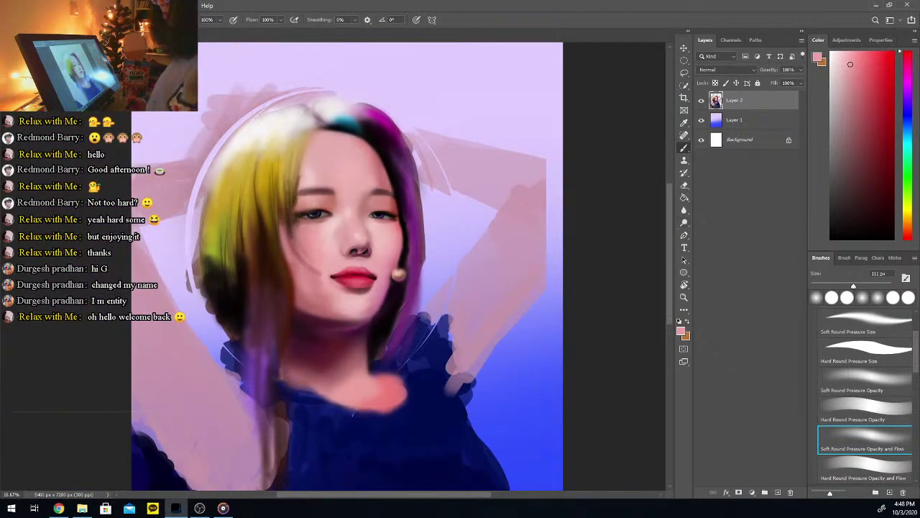
pyautogui.hotkey('alt', 'Tab')
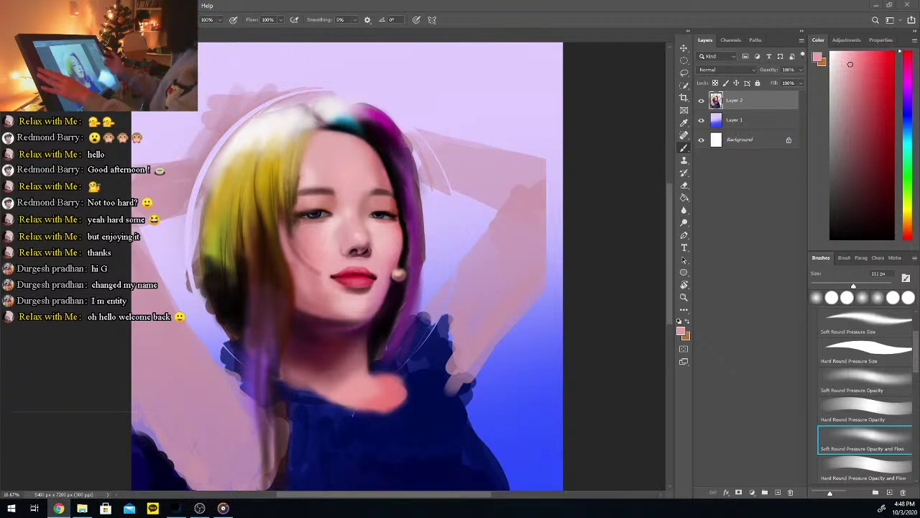
pyautogui.hotkey('ctrl', 'z')
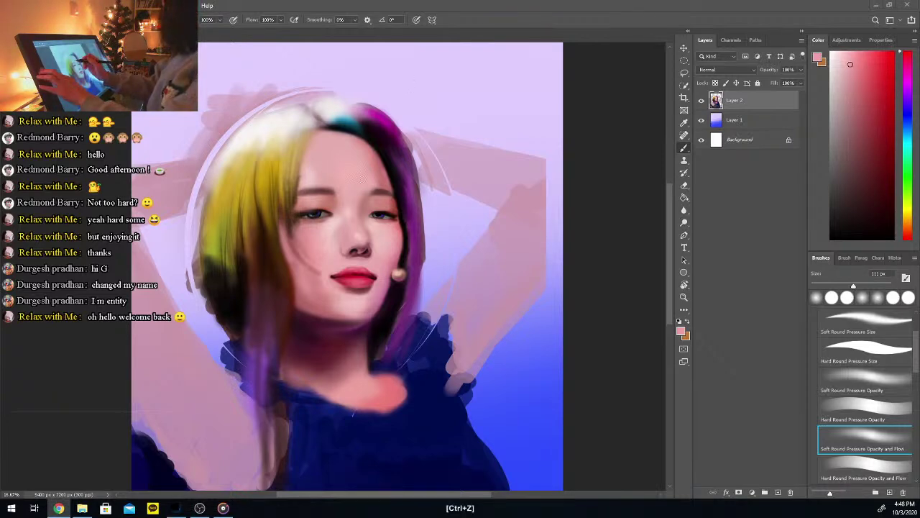
# Paint a soft pale pink highlight on the forehead with a brush of about 245 px and blend it using sampled skin colour
pyautogui.click(638, 177)
pyautogui.press('i')
pyautogui.click(366, 186)
pyautogui.press('b')
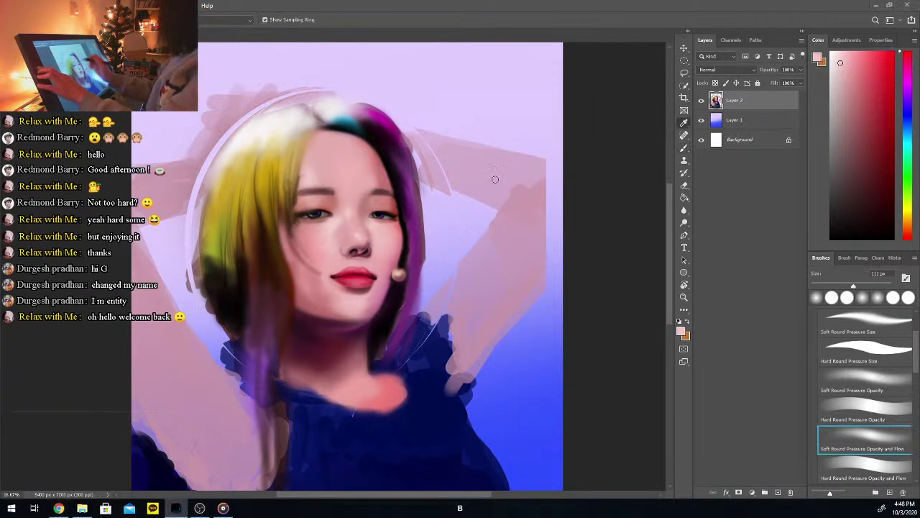
pyautogui.moveTo(865, 286); pyautogui.dragTo(866, 286)
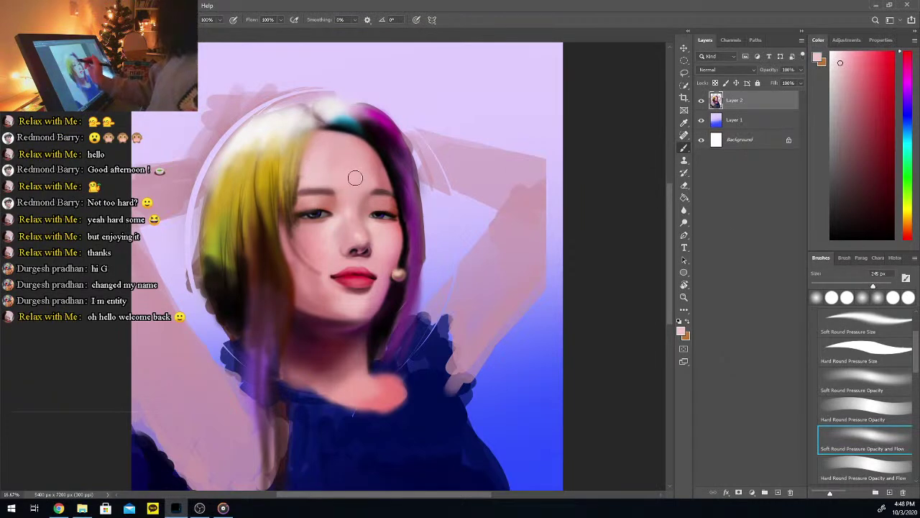
pyautogui.click(832, 55)
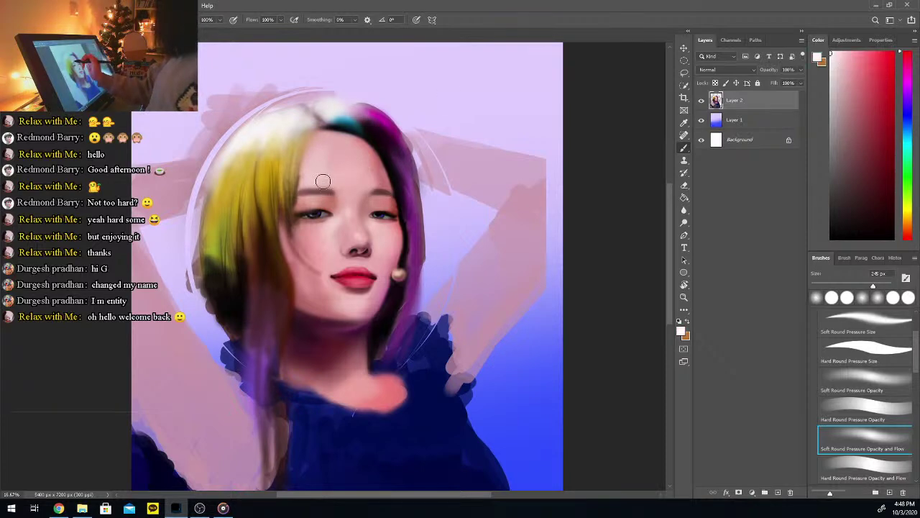
pyautogui.click(841, 55)
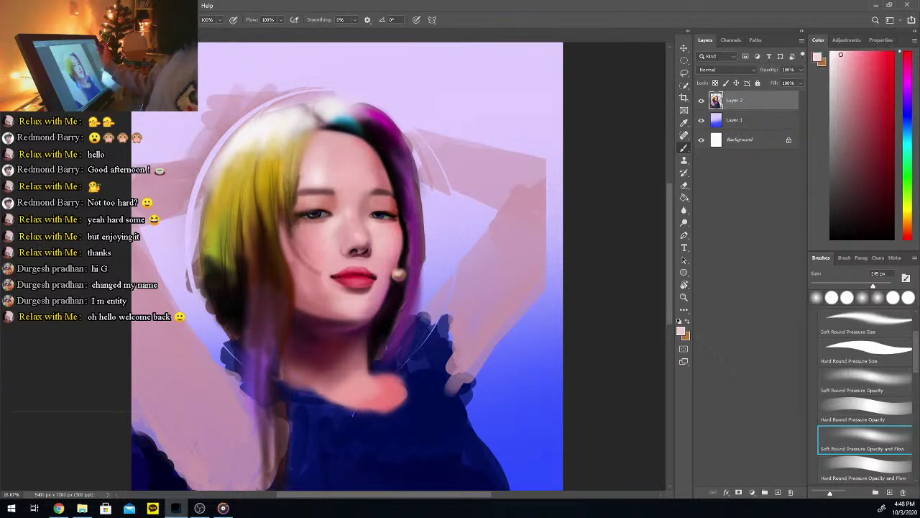
pyautogui.keyDown('alt'); pyautogui.click(335, 178); pyautogui.keyUp('alt')
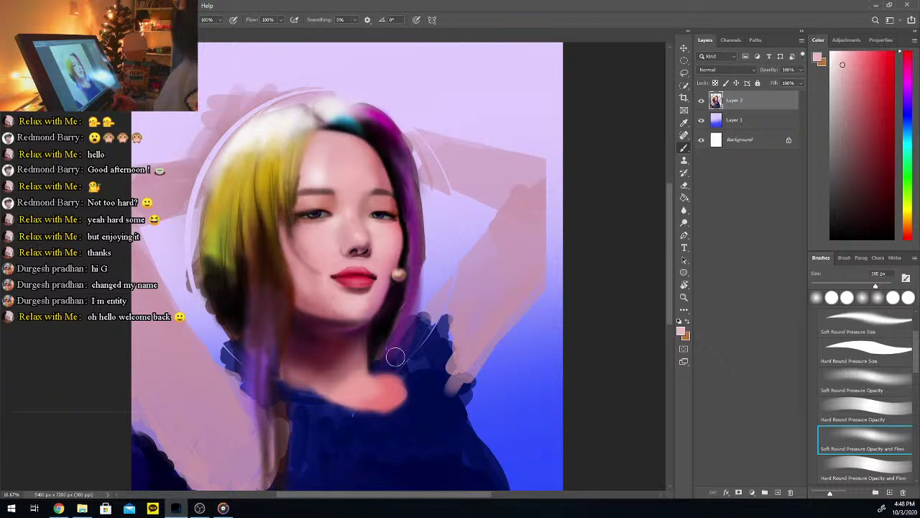
# Paint pink along the cheek edge beside the yellow hair and darken the hair beside the jaw with deep reddish brown
pyautogui.moveTo(278, 244); pyautogui.dragTo(301, 288)
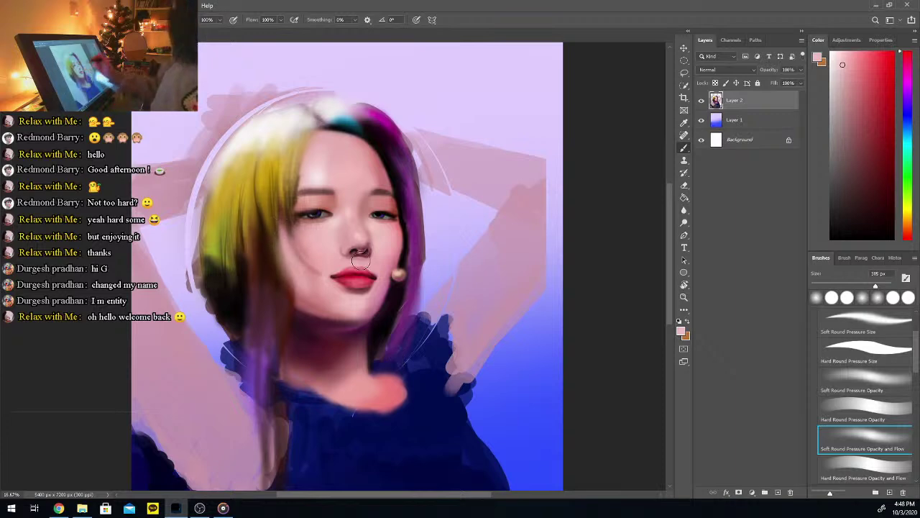
pyautogui.click(909, 233)
pyautogui.click(892, 179)
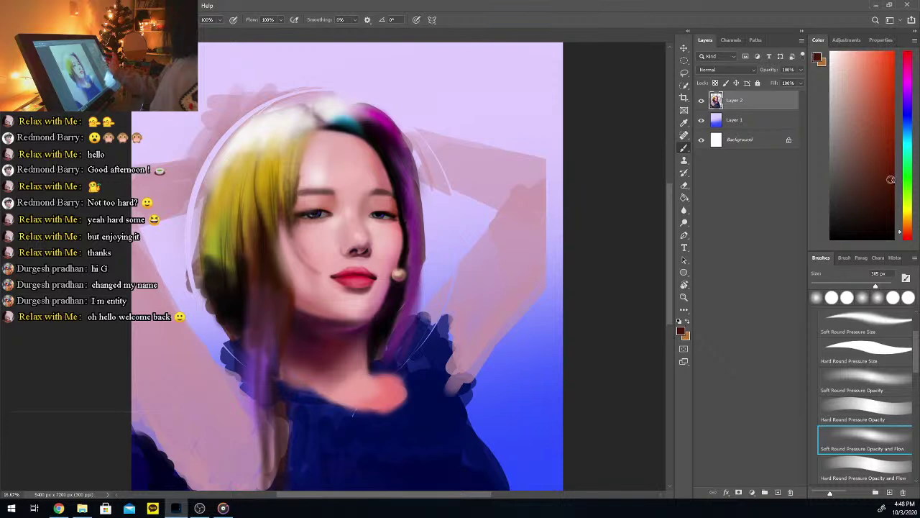
pyautogui.click(892, 185)
pyautogui.moveTo(267, 296)
pyautogui.mouseDown()
pyautogui.moveTo(290, 306)
pyautogui.moveTo(281, 273)
pyautogui.moveTo(299, 331)
pyautogui.moveTo(288, 301)
pyautogui.moveTo(277, 366)
pyautogui.mouseUp()
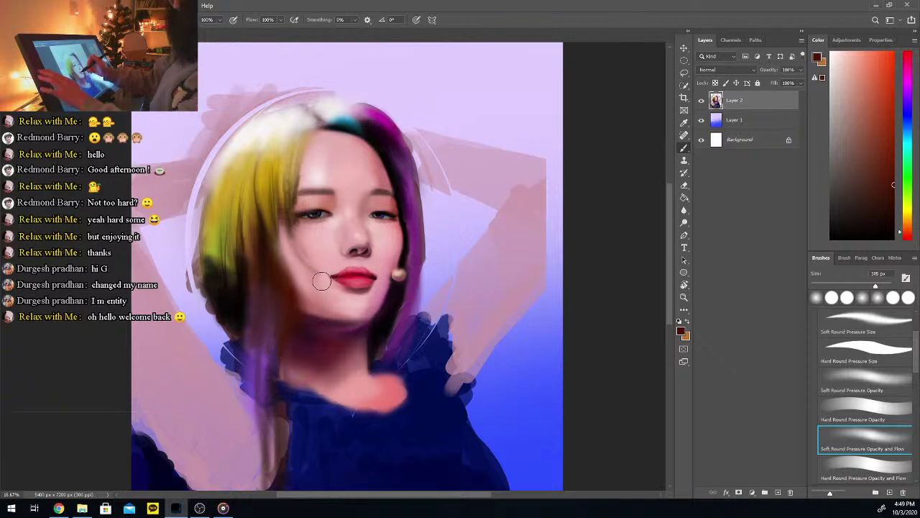
# Soften the transition between the cheek, jaw and reddish-brown hair with skin tones sampled from the cheek
pyautogui.hotkey('ctrl', '+')
pyautogui.hotkey('ctrl', '-')
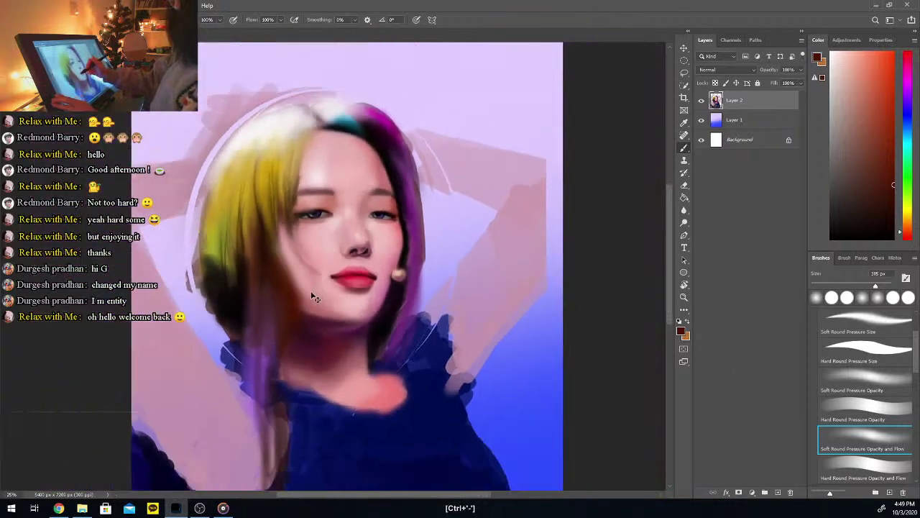
pyautogui.keyDown('alt'); pyautogui.click(305, 285); pyautogui.keyUp('alt')
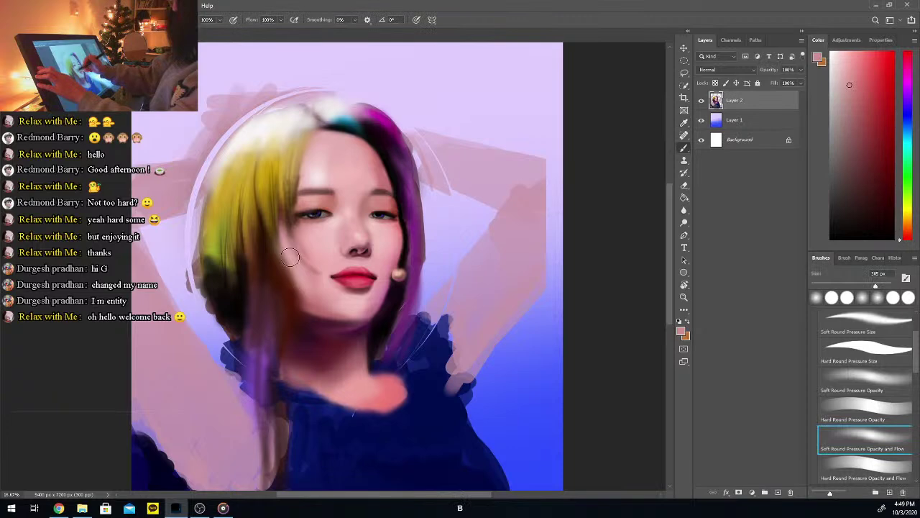
pyautogui.press('b')
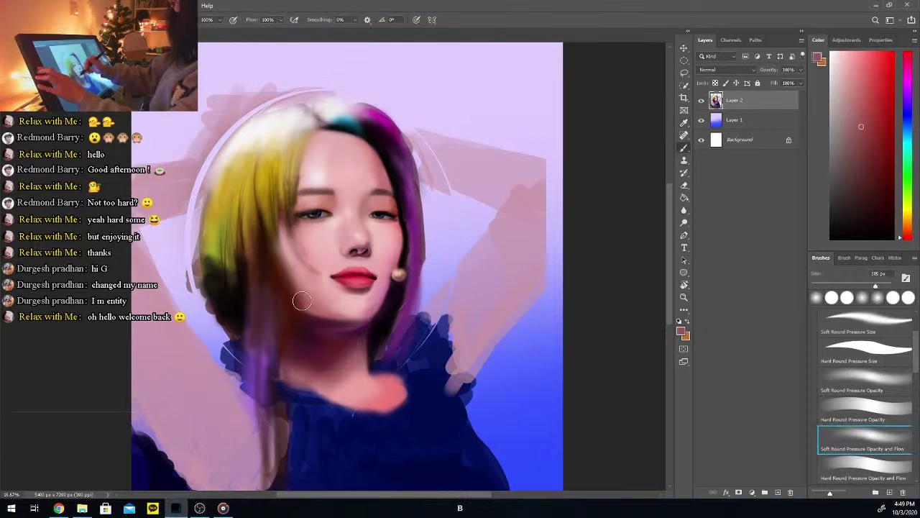
pyautogui.keyDown('alt'); pyautogui.click(311, 284); pyautogui.keyUp('alt')
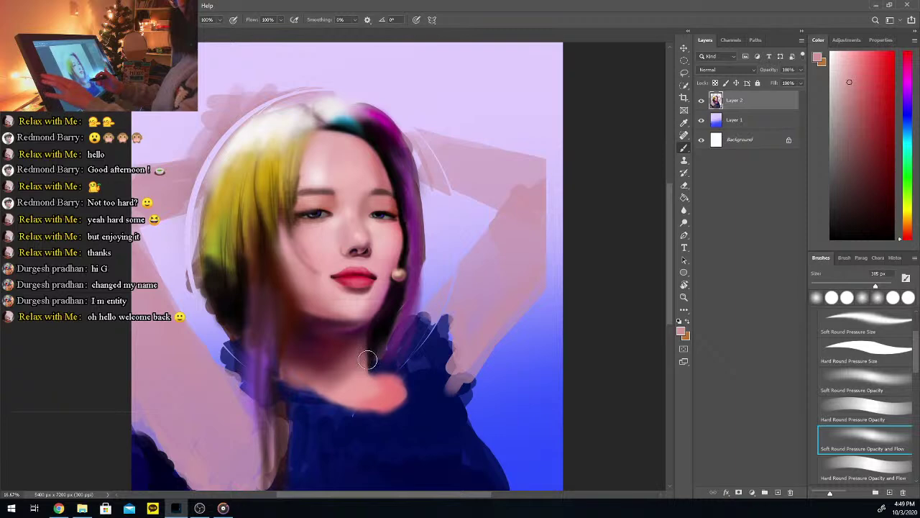
# Blend the forehead and lighten the exposed upper chest with pale pinks sampled from the face
pyautogui.press('i')
pyautogui.click(337, 164)
pyautogui.press('b')
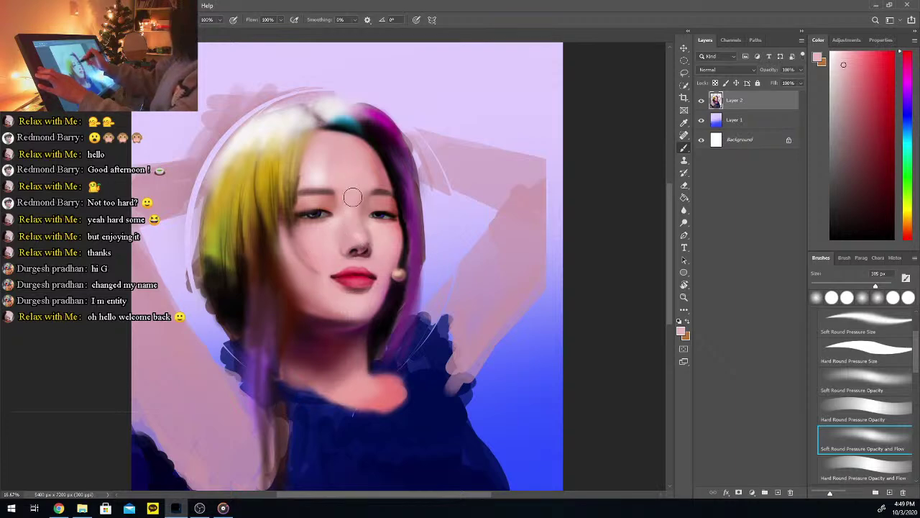
pyautogui.press('i')
pyautogui.click(382, 237)
pyautogui.press('b')
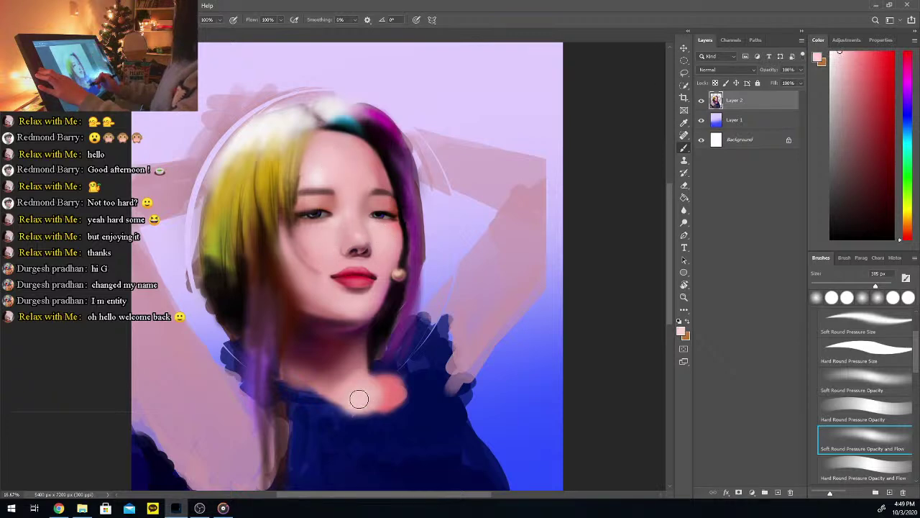
# Shade the outer end of the exposed chest with reddish brown and blend the skin with sampled pinks
pyautogui.keyDown('alt'); pyautogui.click(388, 386); pyautogui.keyUp('alt')
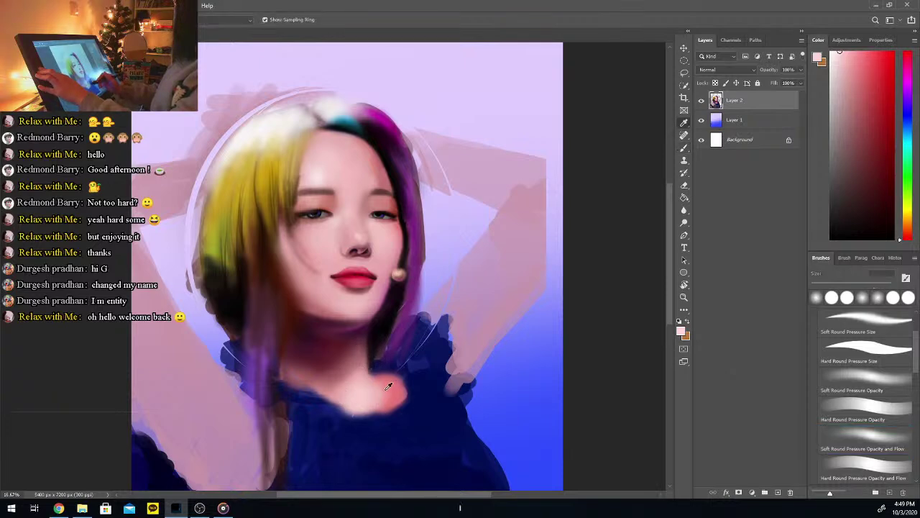
pyautogui.click(399, 227)
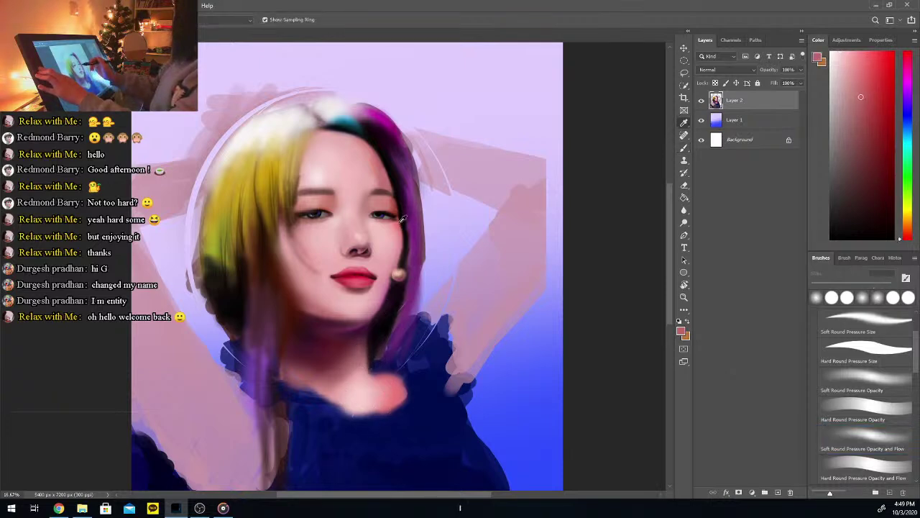
pyautogui.click(395, 207)
pyautogui.press('b')
pyautogui.moveTo(401, 386)
pyautogui.mouseDown()
pyautogui.moveTo(385, 388)
pyautogui.moveTo(394, 404)
pyautogui.moveTo(373, 417)
pyautogui.mouseUp()
pyautogui.keyDown('alt'); pyautogui.click(376, 386); pyautogui.keyUp('alt')
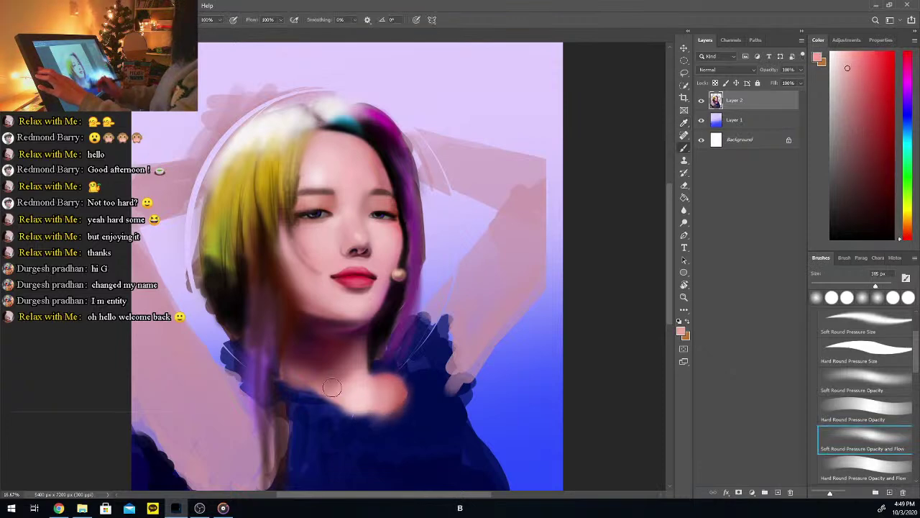
pyautogui.keyDown('alt'); pyautogui.click(365, 153); pyautogui.keyUp('alt')
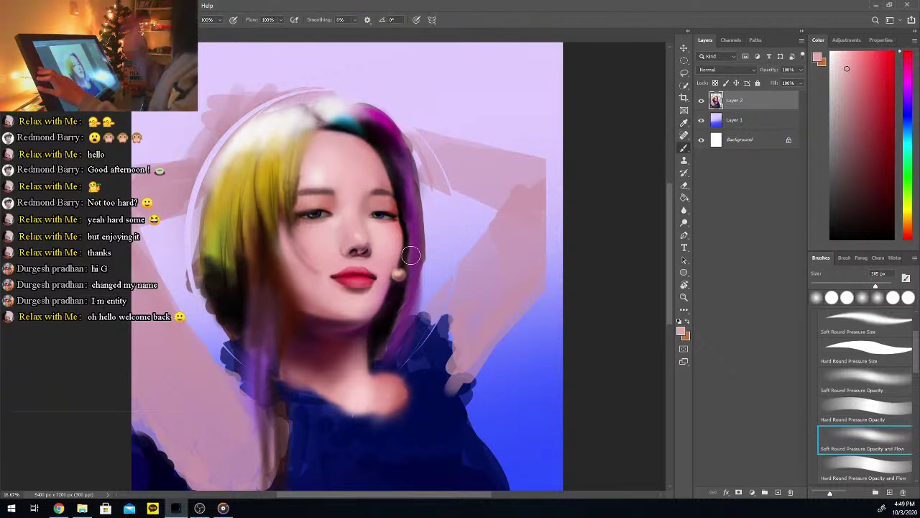
# Reduce the brush to about 97 px and blend the skin below the brow beside the purple hair with sampled pinks
pyautogui.hotkey('ctrl', '+')
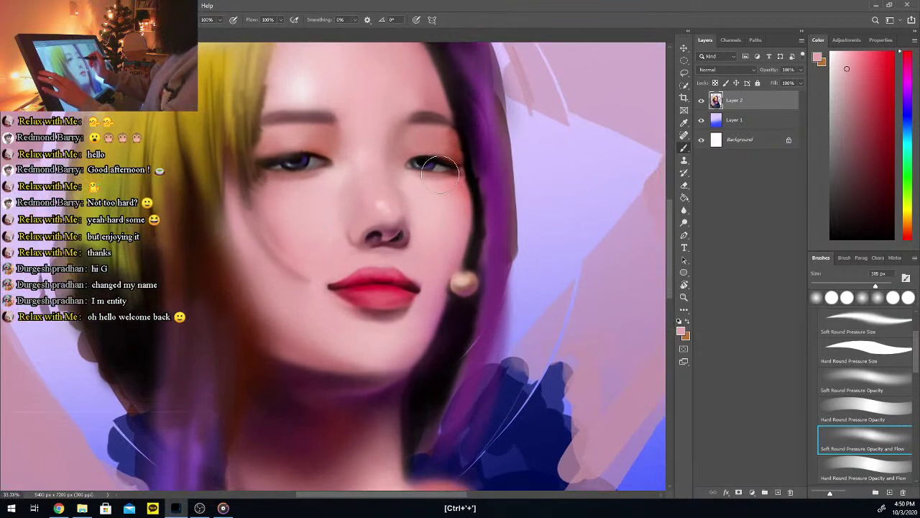
pyautogui.keyDown('alt'); pyautogui.click(425, 143); pyautogui.keyUp('alt')
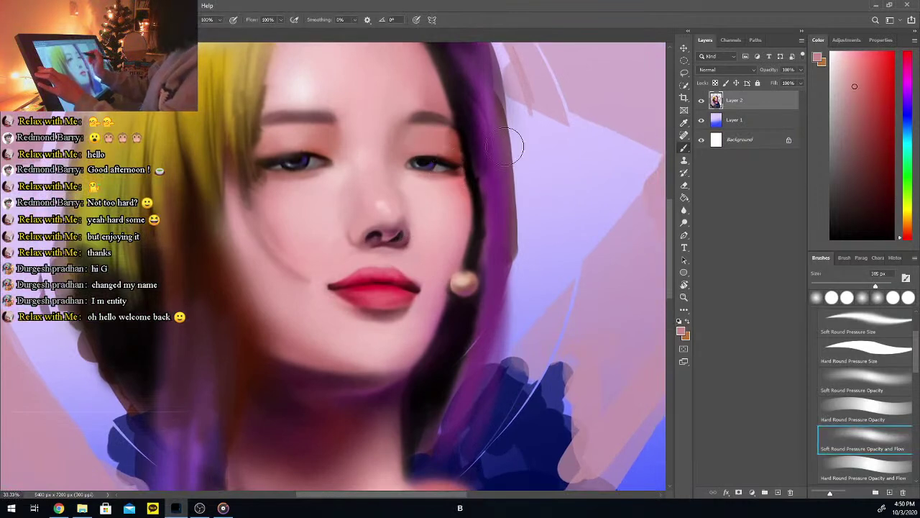
pyautogui.click(850, 285)
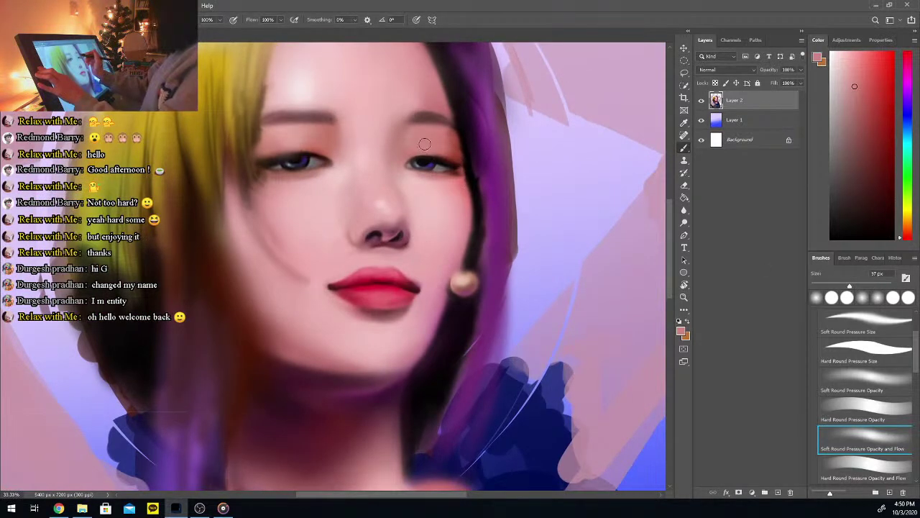
pyautogui.press('i')
pyautogui.click(388, 105)
pyautogui.press('b')
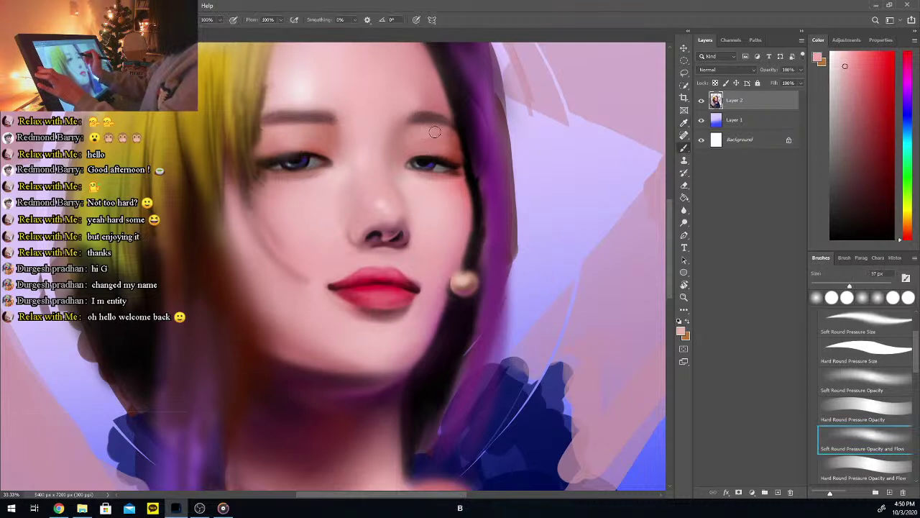
# Blend the skin below the brow beside the purple hair and define the dark hair edge with colours sampled there
pyautogui.press('i')
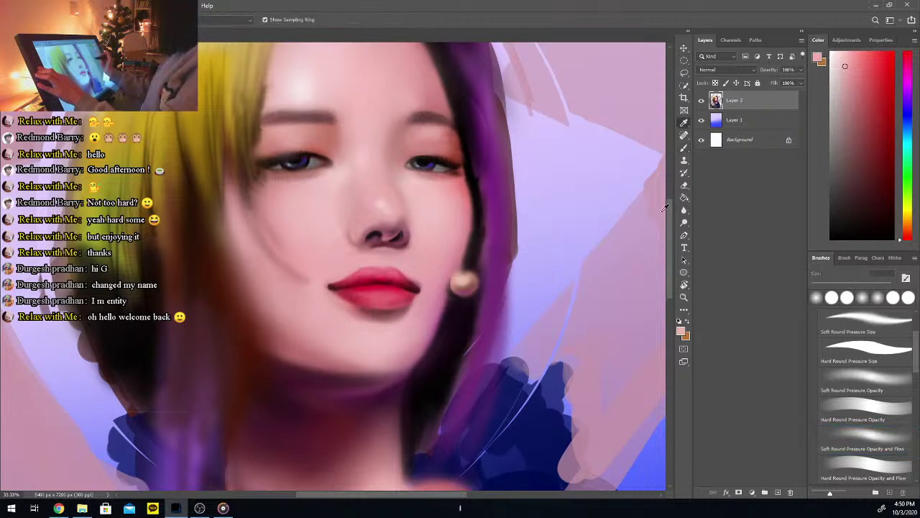
pyautogui.click(450, 134)
pyautogui.press('b')
pyautogui.keyDown('alt'); pyautogui.click(451, 148); pyautogui.keyUp('alt')
pyautogui.keyDown('alt'); pyautogui.click(464, 137); pyautogui.keyUp('alt')
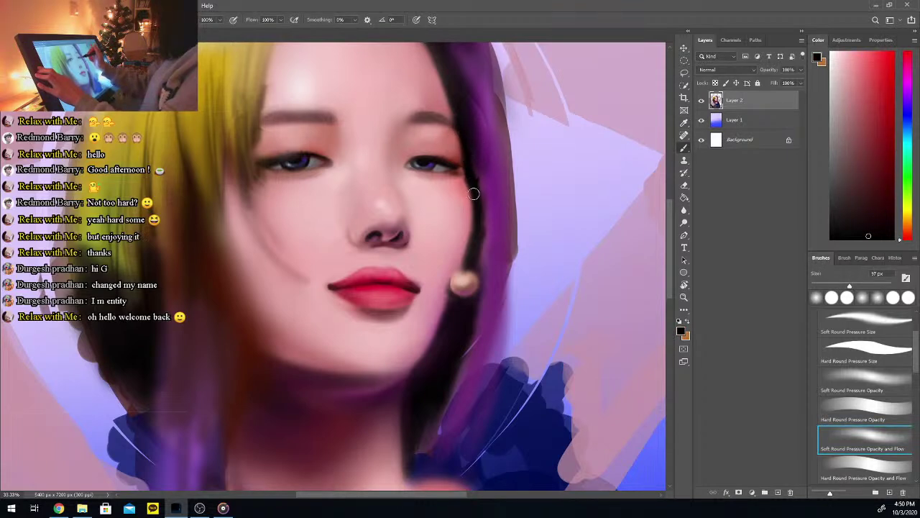
# Paint the hair beside the cheek and neck with sampled purples and near-black, covering the stray light line near the neck
pyautogui.keyDown('alt'); pyautogui.click(484, 101); pyautogui.keyUp('alt')
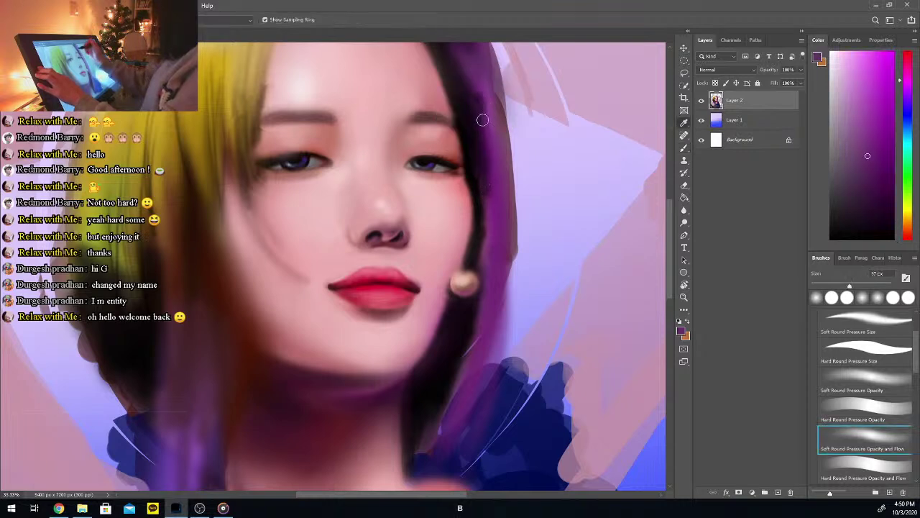
pyautogui.press('b')
pyautogui.keyDown('alt'); pyautogui.click(476, 97); pyautogui.keyUp('alt')
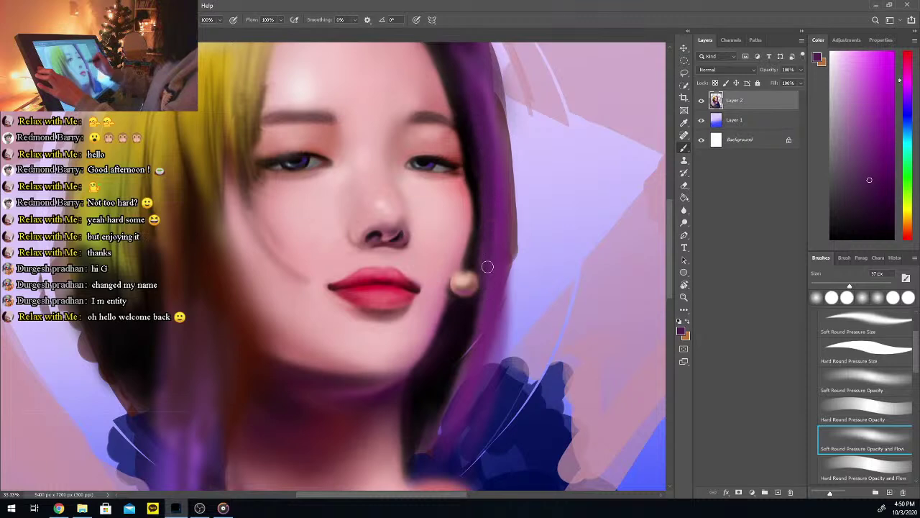
pyautogui.press('alt')
pyautogui.keyDown('alt'); pyautogui.click(480, 236); pyautogui.keyUp('alt')
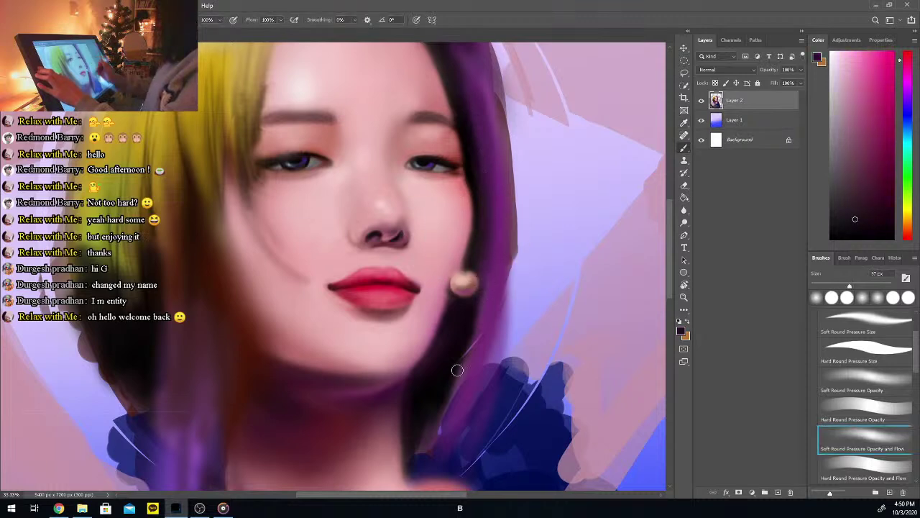
pyautogui.moveTo(447, 396)
pyautogui.mouseDown()
pyautogui.moveTo(475, 308)
pyautogui.moveTo(433, 443)
pyautogui.moveTo(451, 367)
pyautogui.mouseUp()
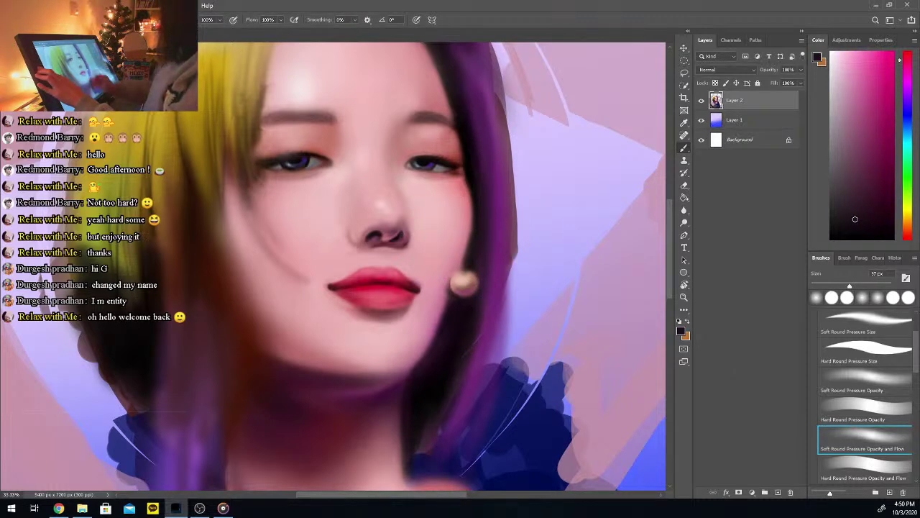
# Refine the cheek edge beside the reddish-brown hair with pink sampled from the cheek and choose a dark reddish brown
pyautogui.keyDown('alt'); pyautogui.click(237, 225); pyautogui.keyUp('alt')
pyautogui.moveTo(241, 263); pyautogui.dragTo(230, 209)
pyautogui.press('i')
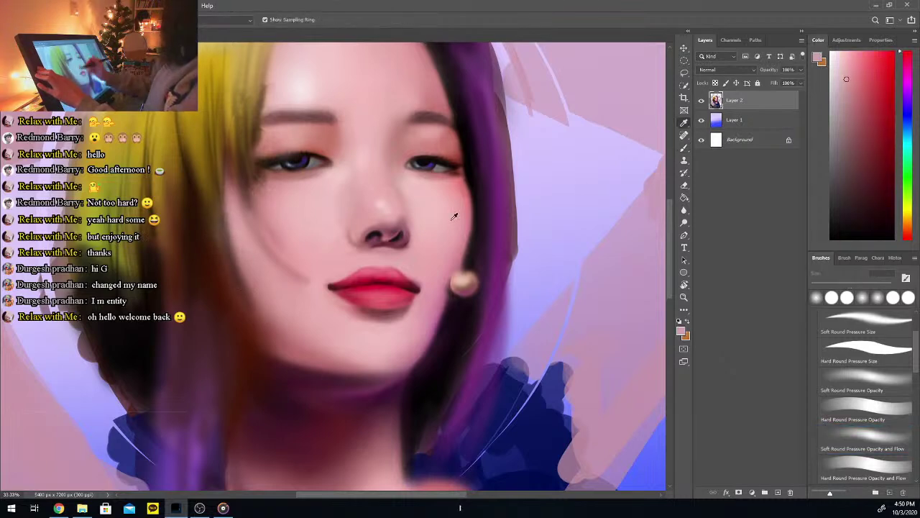
pyautogui.moveTo(885, 152); pyautogui.dragTo(893, 195)
pyautogui.moveTo(909, 236); pyautogui.dragTo(907, 230)
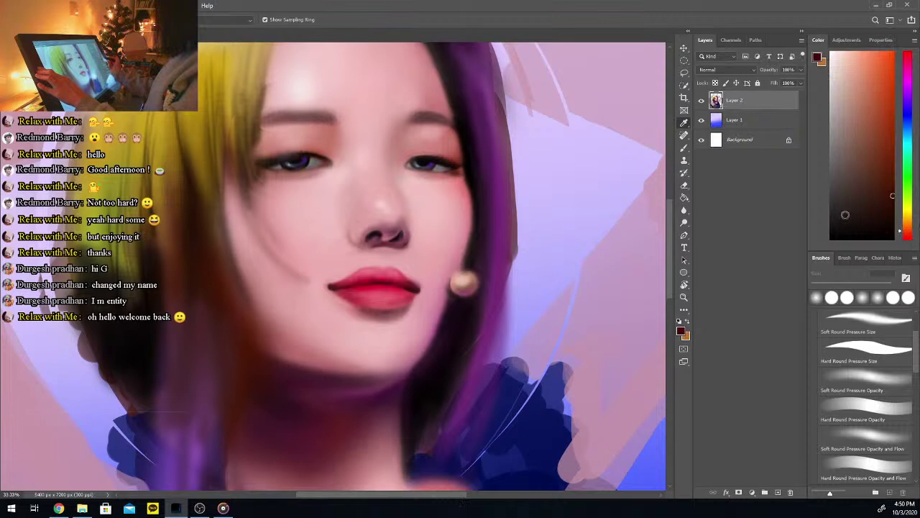
pyautogui.press('b')
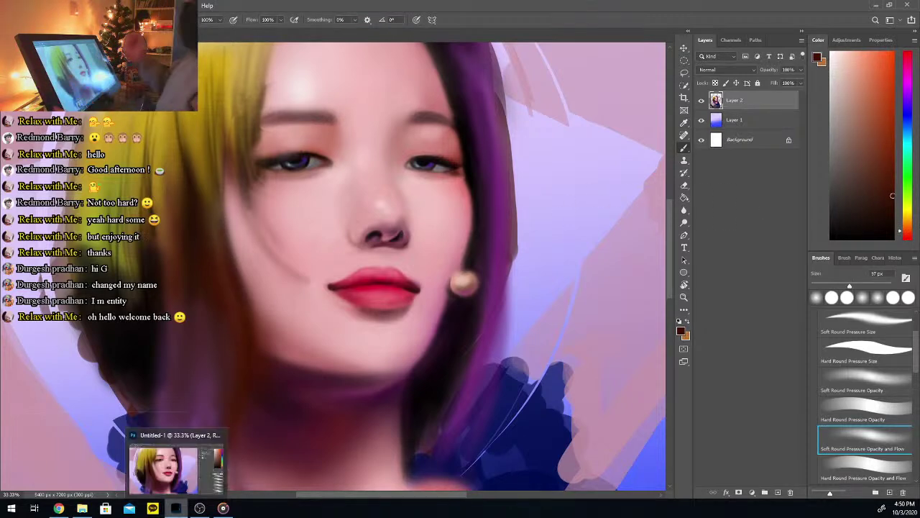
# Enlarge the brush to about 171 px and soften the cheek and jaw with pink sampled from the cheek
pyautogui.hotkey('ctrl', '-')
pyautogui.hotkey('ctrl', '-')
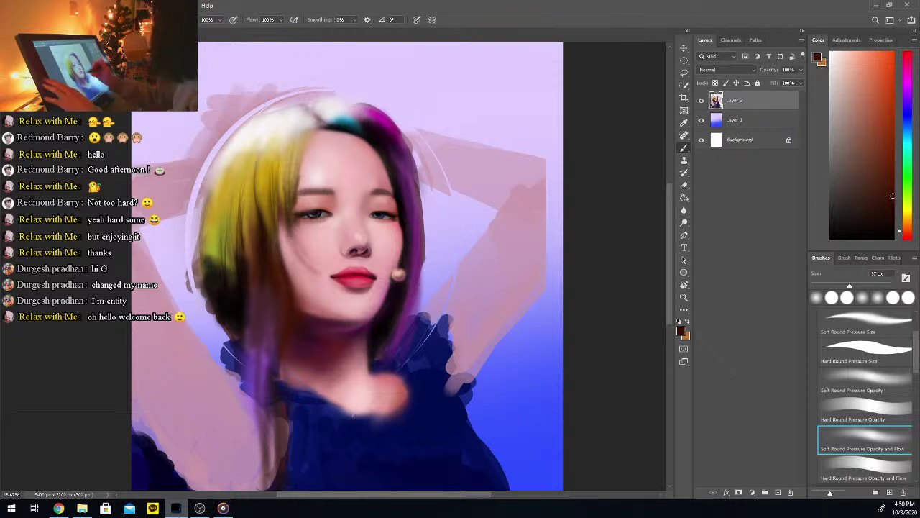
pyautogui.keyDown('alt'); pyautogui.click(308, 280); pyautogui.keyUp('alt')
pyautogui.press('b')
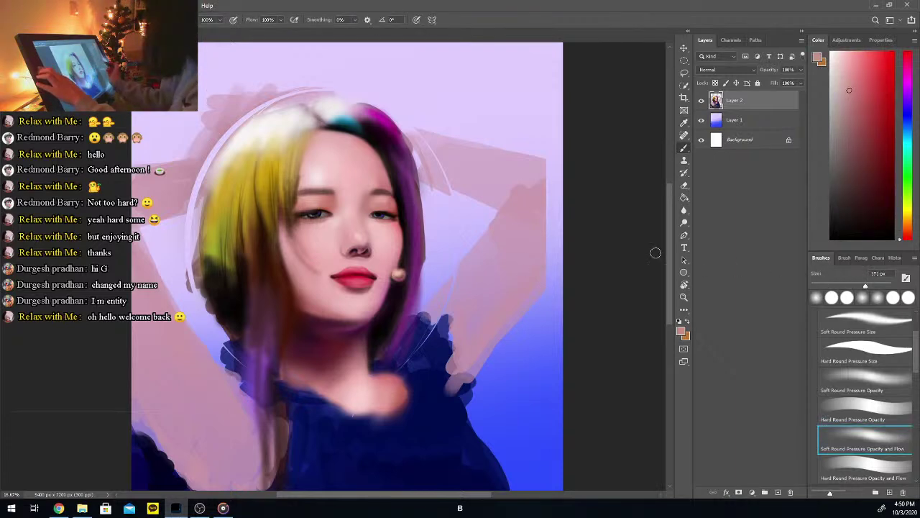
pyautogui.moveTo(294, 276)
pyautogui.mouseDown()
pyautogui.moveTo(324, 296)
pyautogui.moveTo(315, 298)
pyautogui.moveTo(342, 301)
pyautogui.mouseUp()
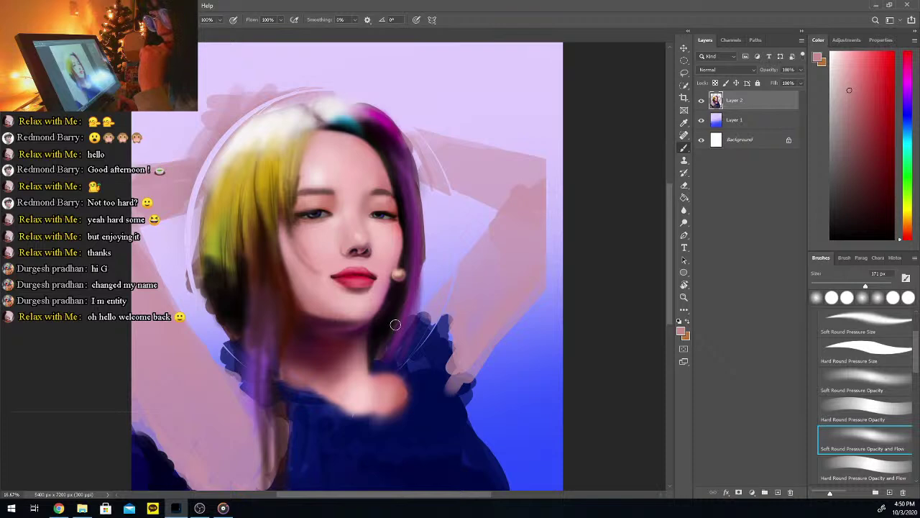
# Blend the lower cheek beneath the mouth corner with pinks sampled from the surrounding skin
pyautogui.hotkey('ctrl', '+')
pyautogui.hotkey('ctrl', '+')
pyautogui.keyDown('alt'); pyautogui.click(343, 301); pyautogui.keyUp('alt')
pyautogui.press('b')
pyautogui.keyDown('alt'); pyautogui.click(336, 297); pyautogui.keyUp('alt')
pyautogui.moveTo(328, 302)
pyautogui.mouseDown()
pyautogui.moveTo(375, 306)
pyautogui.moveTo(330, 302)
pyautogui.mouseUp()
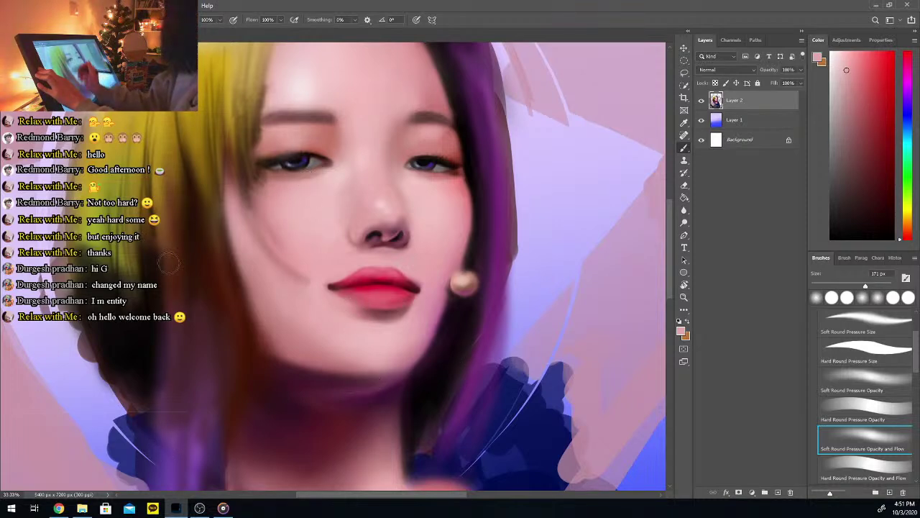
# Reduce the brush to about 58 px, darken the upper lash lines with black and blend the eyelid with sampled pinks
pyautogui.click(851, 165)
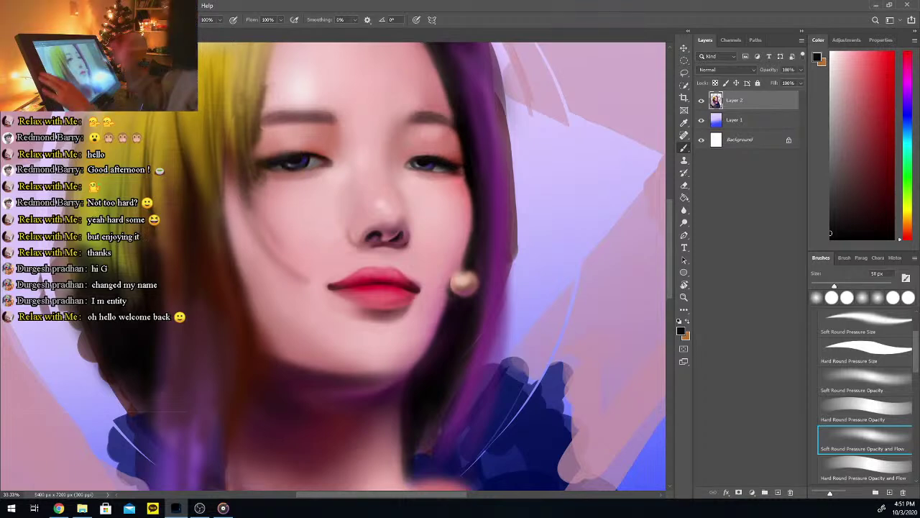
pyautogui.keyDown('alt'); pyautogui.click(286, 151); pyautogui.keyUp('alt')
pyautogui.press('b')
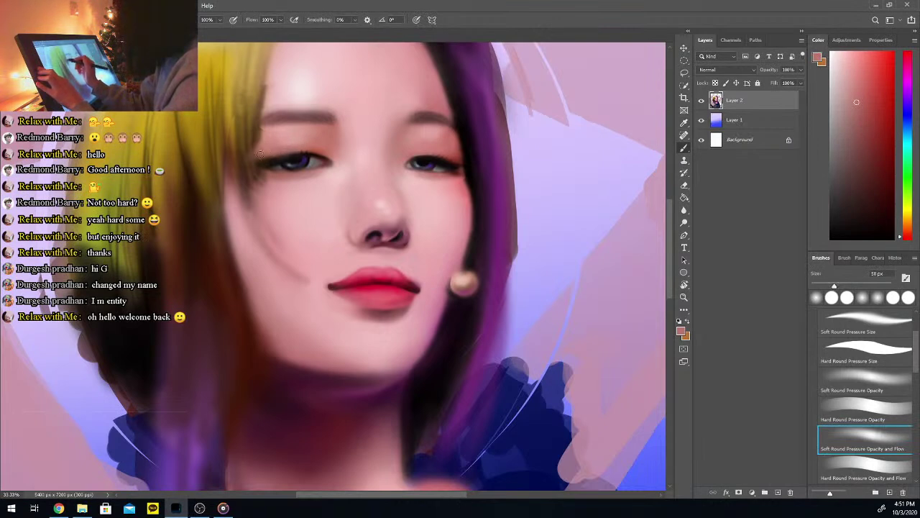
pyautogui.press('i')
pyautogui.click(297, 133)
pyautogui.press('b')
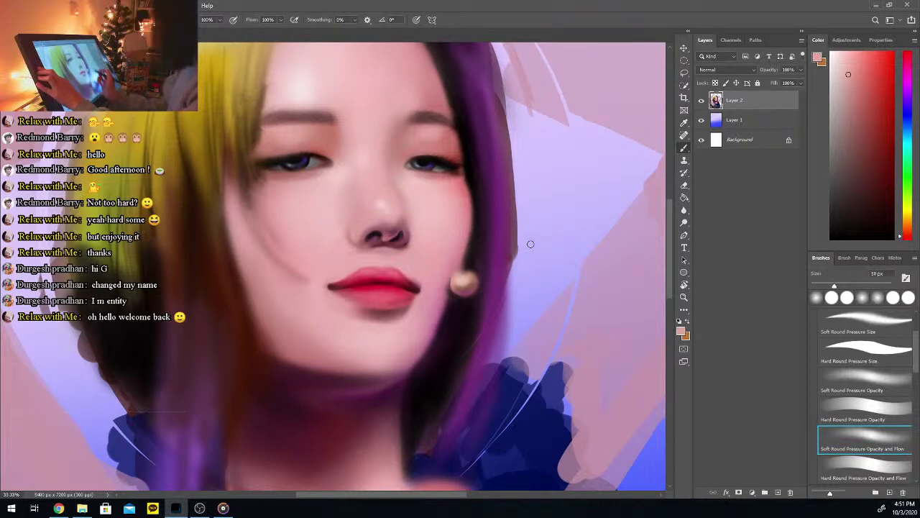
# Define the upper lash line near the yellow hair with dark brown and soften the other eyelid with sampled pink
pyautogui.press('alt')
pyautogui.click(317, 151)
pyautogui.press('b')
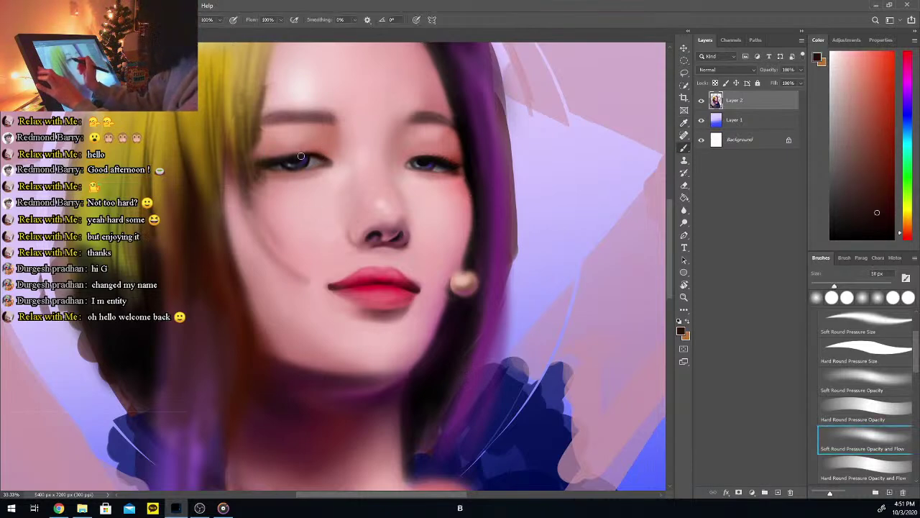
pyautogui.keyDown('alt'); pyautogui.click(427, 152); pyautogui.keyUp('alt')
pyautogui.press('b')
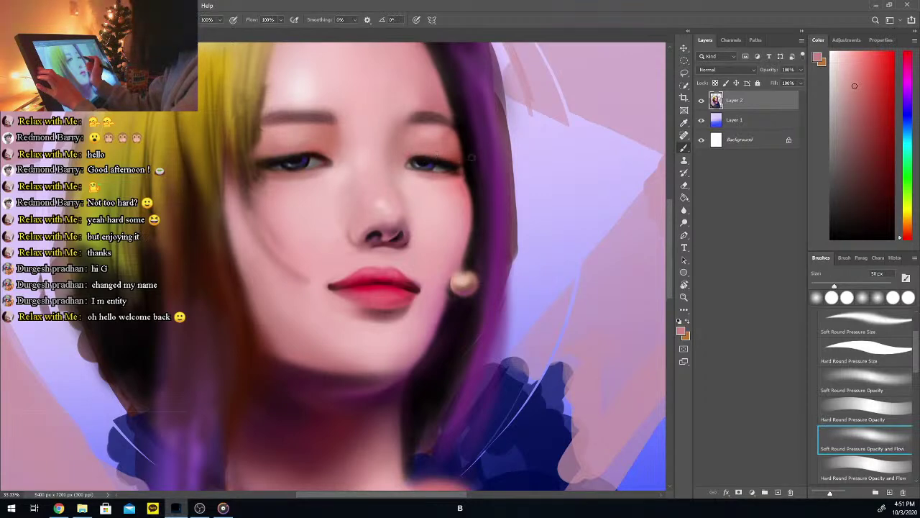
# Set the foreground colour to black and extend the outer lash line of the eye beside the purple hair
pyautogui.hotkey('ctrl', '-')
pyautogui.hotkey('ctrl', '-')
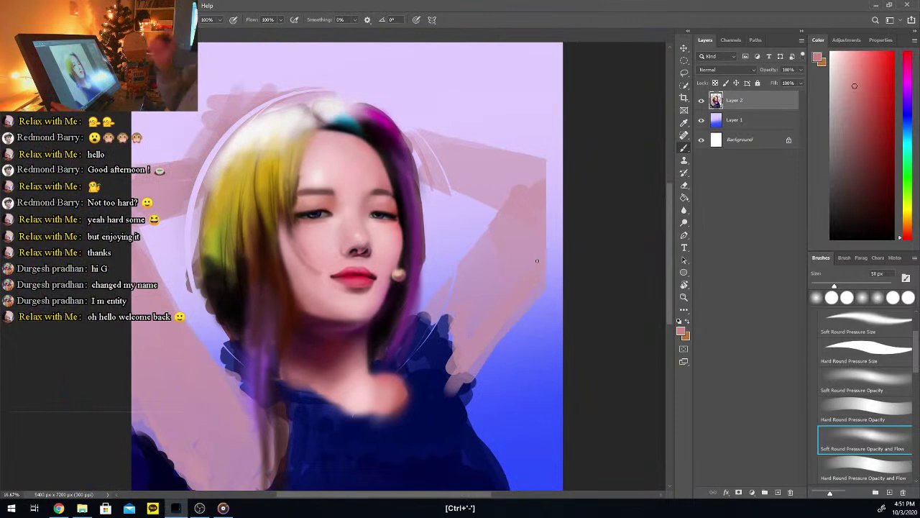
pyautogui.hotkey('ctrl', '+')
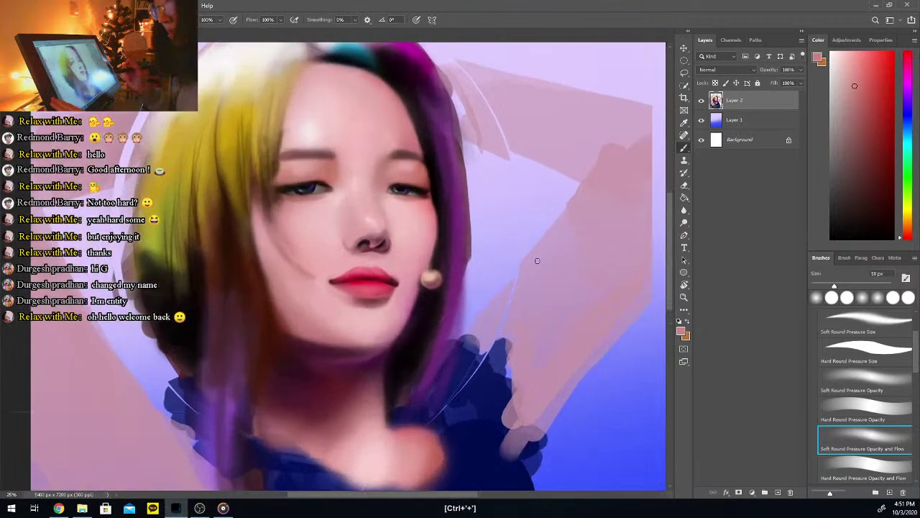
pyautogui.press('d')
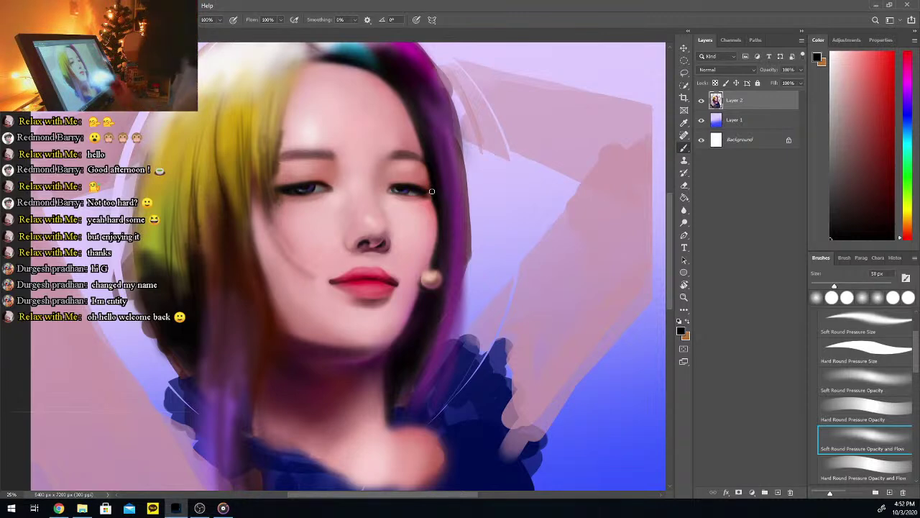
# Select the nose with an elliptical marquee, adjust it slightly with Free Transform and deselect it
pyautogui.click(683, 60)
pyautogui.moveTo(343, 211); pyautogui.dragTo(383, 256)
pyautogui.hotkey('ctrl', 't')
pyautogui.moveTo(400, 258); pyautogui.dragTo(411, 255)
pyautogui.press('Return')
pyautogui.hotkey('ctrl', 'd')
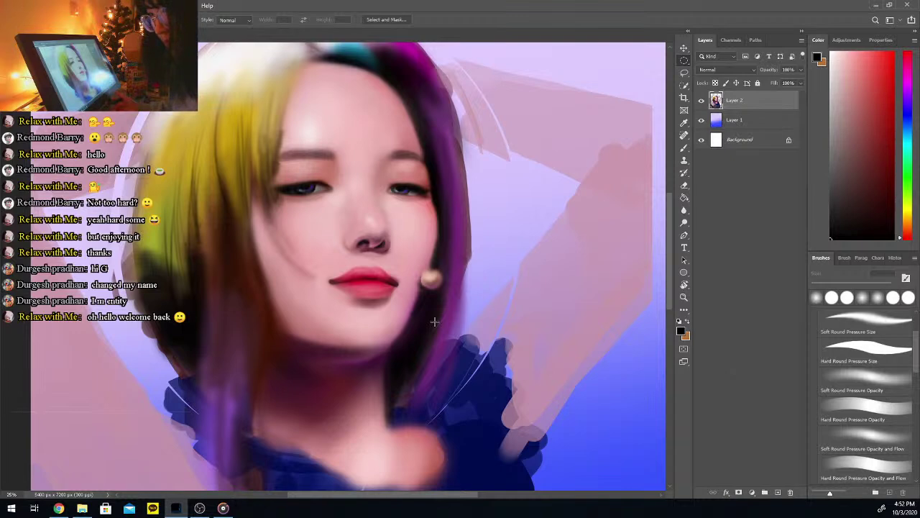
# Select the eye and brow beside the yellow hair with an elliptical marquee, move them slightly upward and deselect
pyautogui.moveTo(248, 126); pyautogui.dragTo(344, 212)
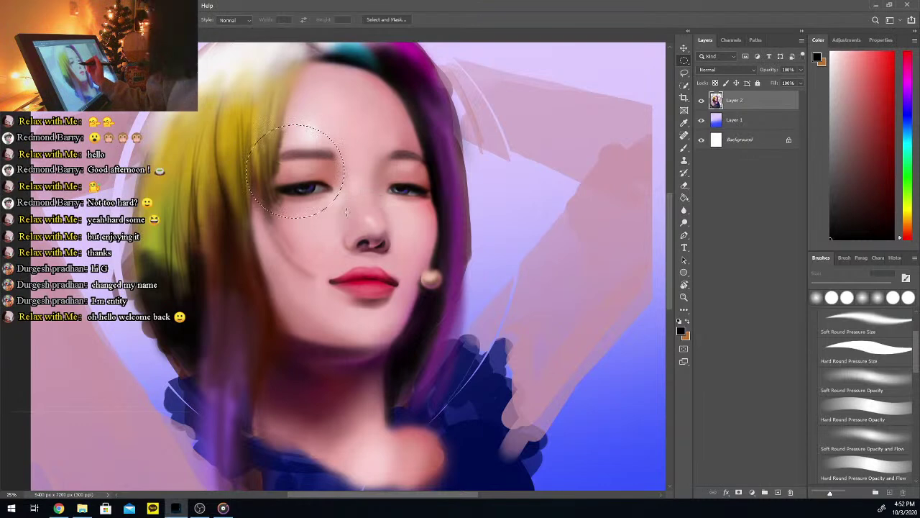
pyautogui.hotkey('ctrl', 'alt')
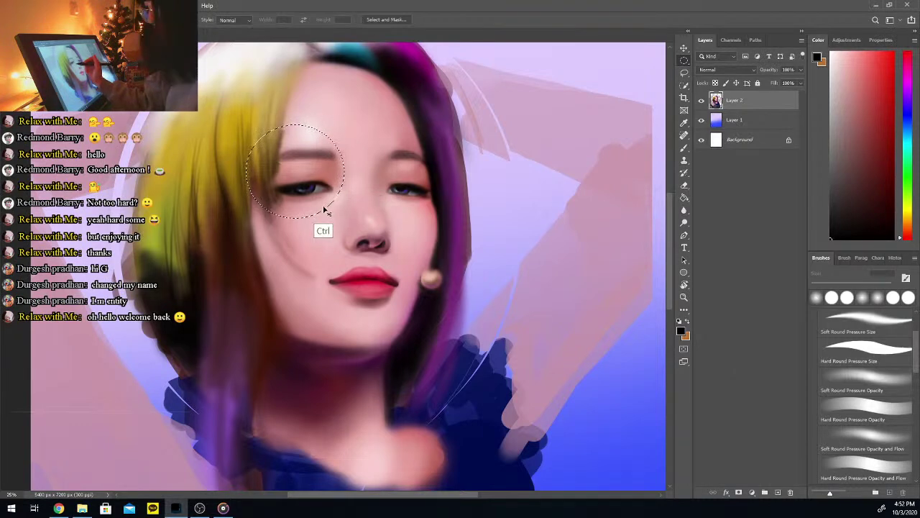
pyautogui.moveTo(326, 209); pyautogui.dragTo(325, 205)
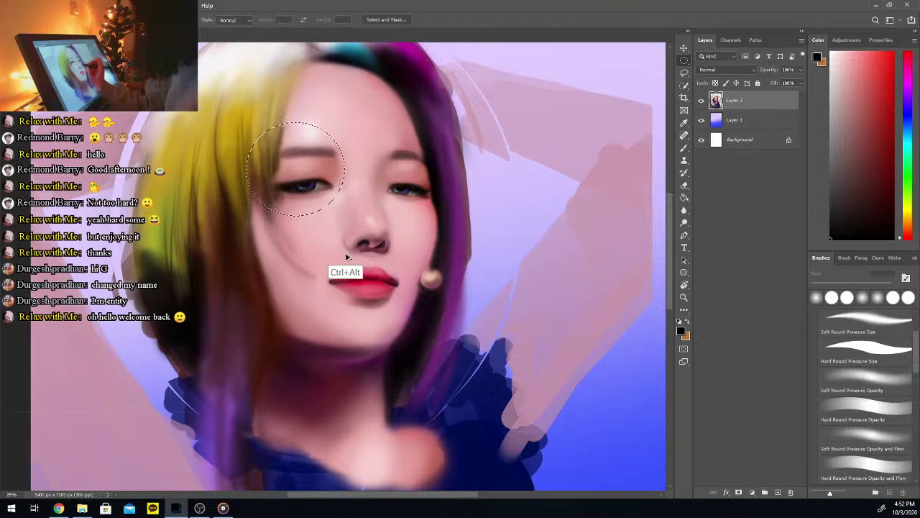
pyautogui.hotkey('ctrl', 'd')
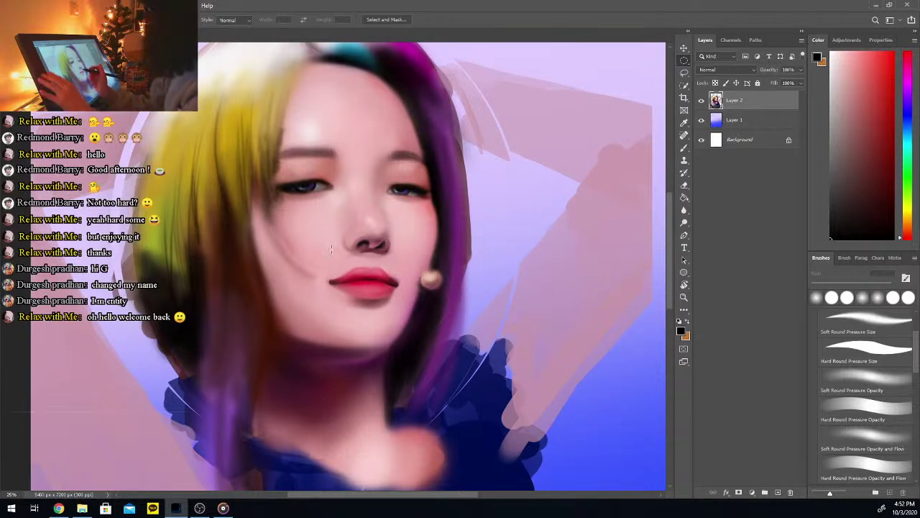
# Blend the eyelid beside the yellow hair with sampled pinks and brighten the chin with a pale pink highlight
pyautogui.press('b')
pyautogui.keyDown('alt'); pyautogui.click(312, 171); pyautogui.keyUp('alt')
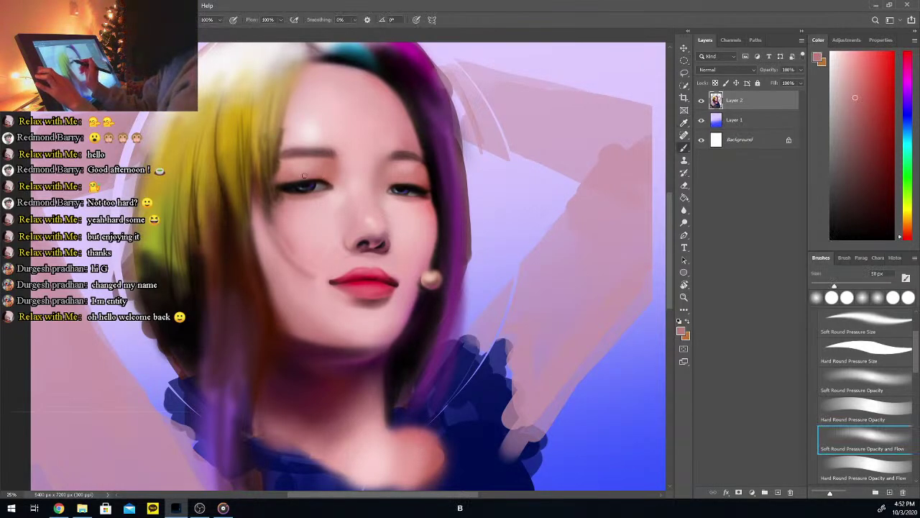
pyautogui.keyDown('alt'); pyautogui.click(318, 177); pyautogui.keyUp('alt')
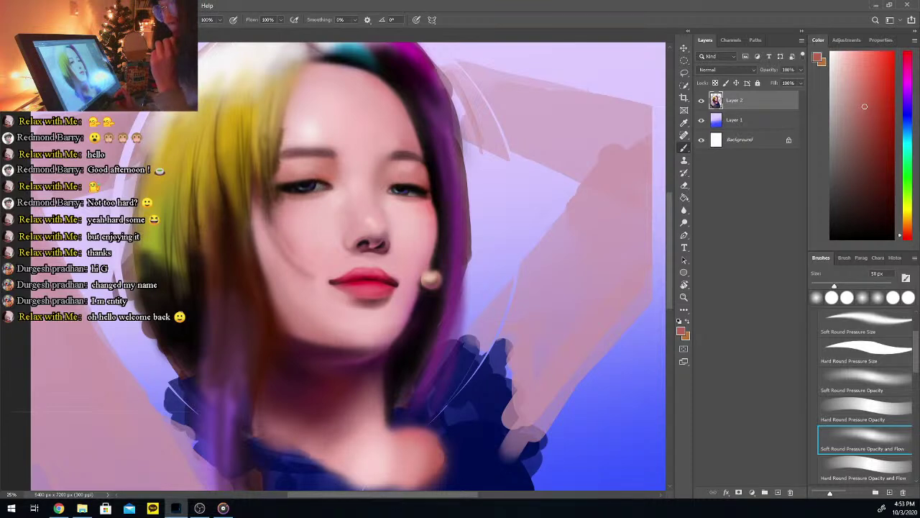
pyautogui.keyDown('alt'); pyautogui.click(305, 126); pyautogui.keyUp('alt')
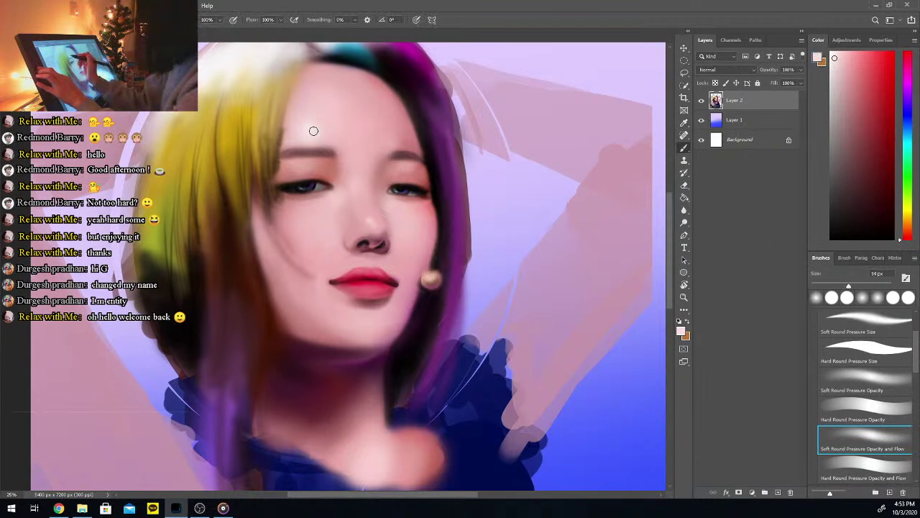
pyautogui.moveTo(327, 265)
pyautogui.mouseDown()
pyautogui.moveTo(358, 263)
pyautogui.moveTo(345, 259)
pyautogui.mouseUp()
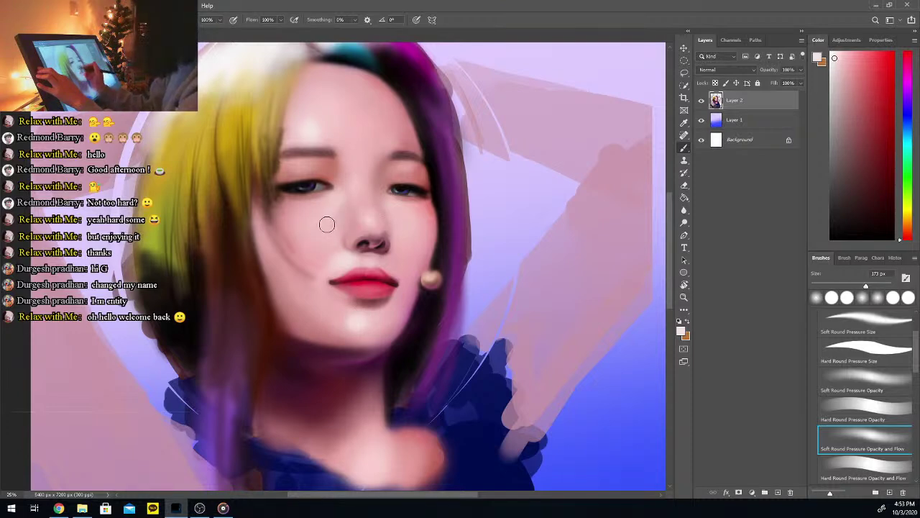
pyautogui.press('i')
pyautogui.click(386, 210)
pyautogui.press('b')
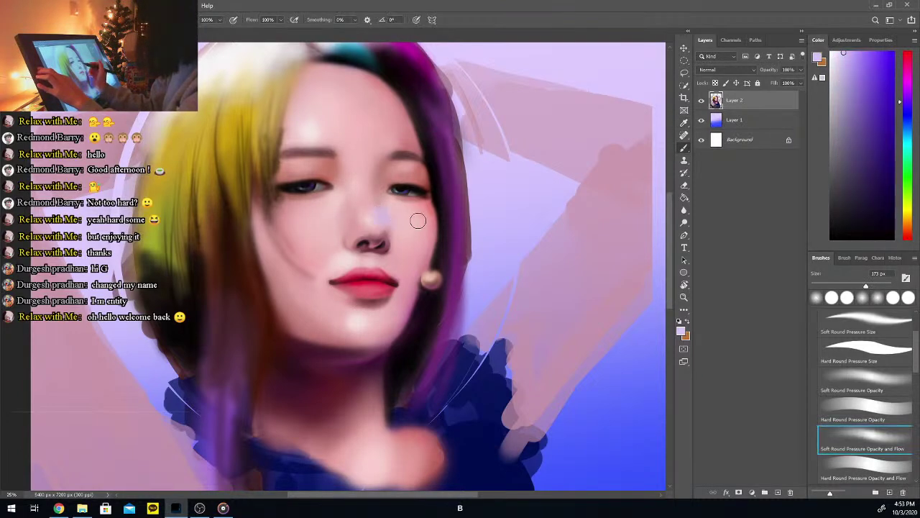
pyautogui.hotkey('ctrl', 'z')
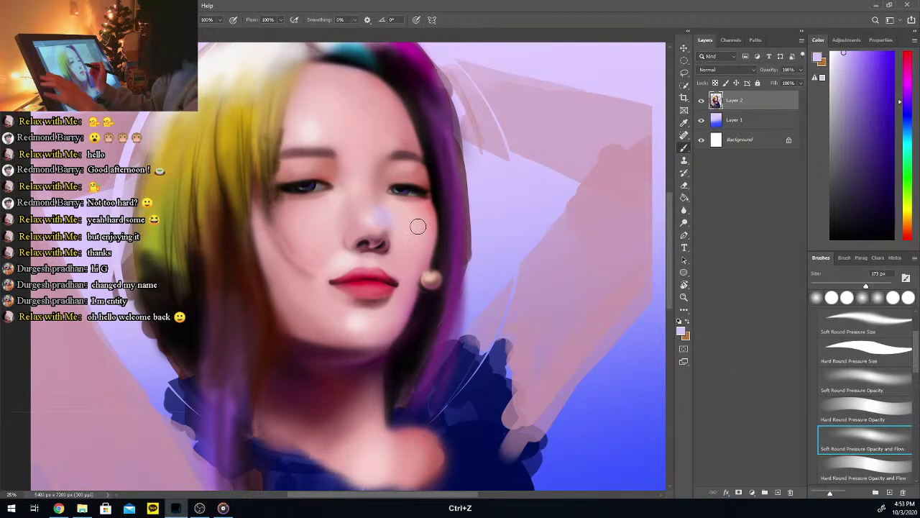
# Blend the side of the nose with pink sampled from the upper nose bridge
pyautogui.press('i')
pyautogui.click(381, 200)
pyautogui.press('b')
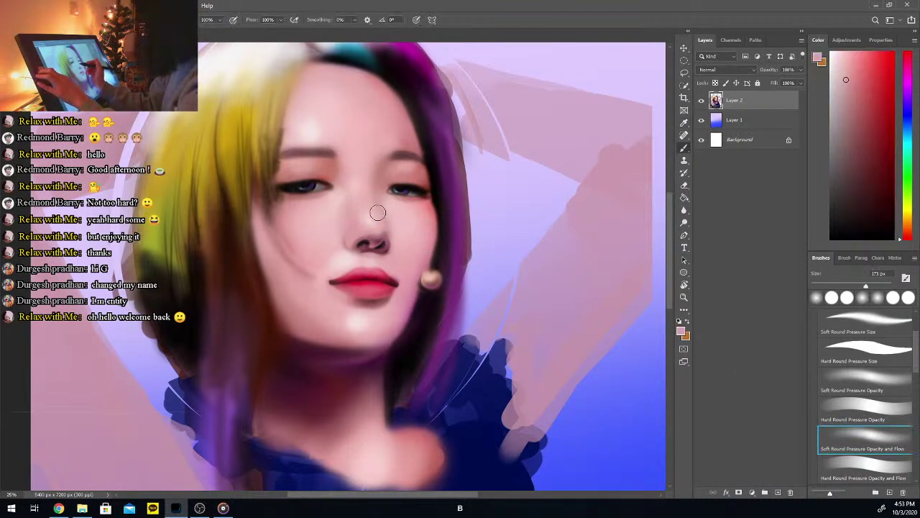
# Shade the inner brow and upper nose bridge on the purple-hair side with dusky pink sampled from that area
pyautogui.press('i')
pyautogui.click(385, 170)
pyautogui.click(859, 115)
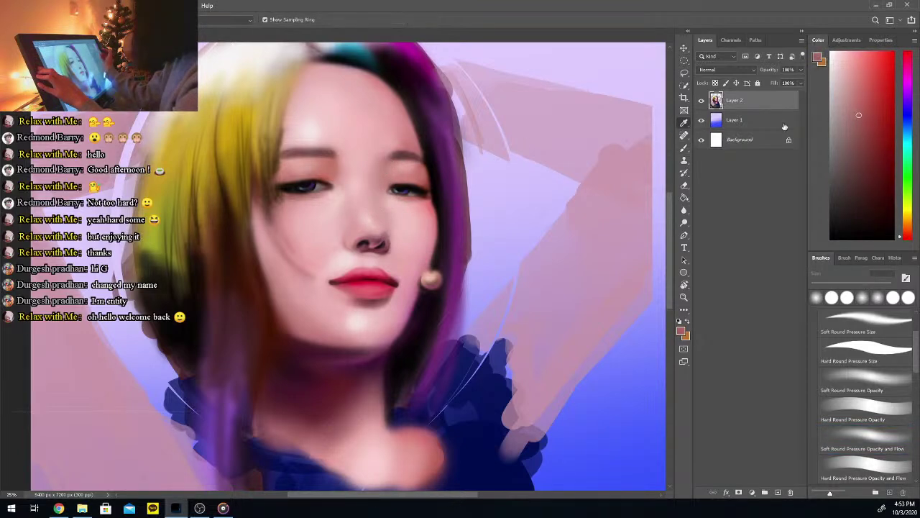
pyautogui.click(390, 167)
pyautogui.press('b')
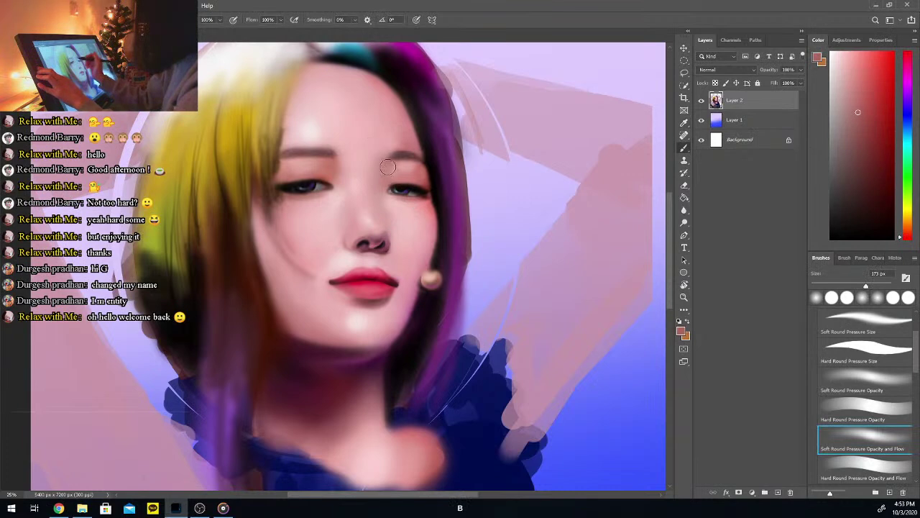
# Blend the skin beside the nose, above the mouth corner and on the yellow-hair-side cheek with sampled light pinks
pyautogui.keyDown('alt'); pyautogui.click(392, 216); pyautogui.keyUp('alt')
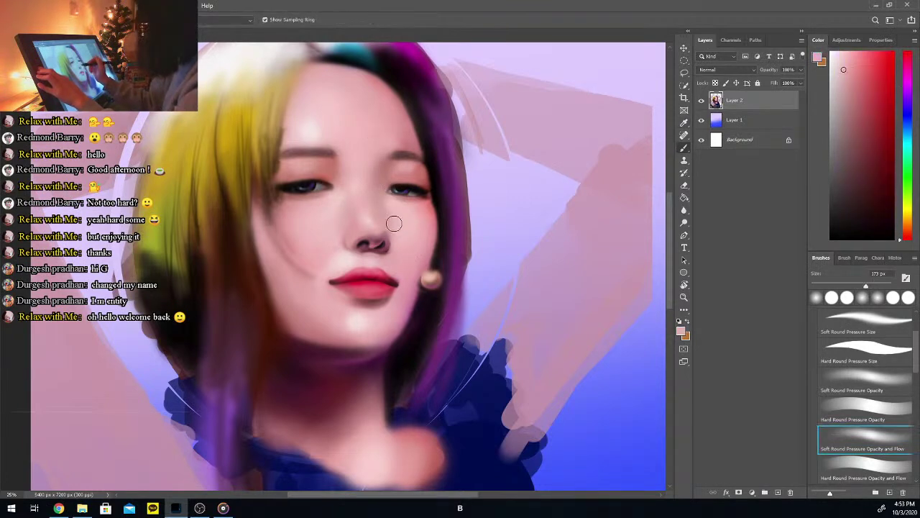
pyautogui.keyDown('alt'); pyautogui.click(353, 259); pyautogui.keyUp('alt')
pyautogui.keyDown('alt'); pyautogui.click(344, 261); pyautogui.keyUp('alt')
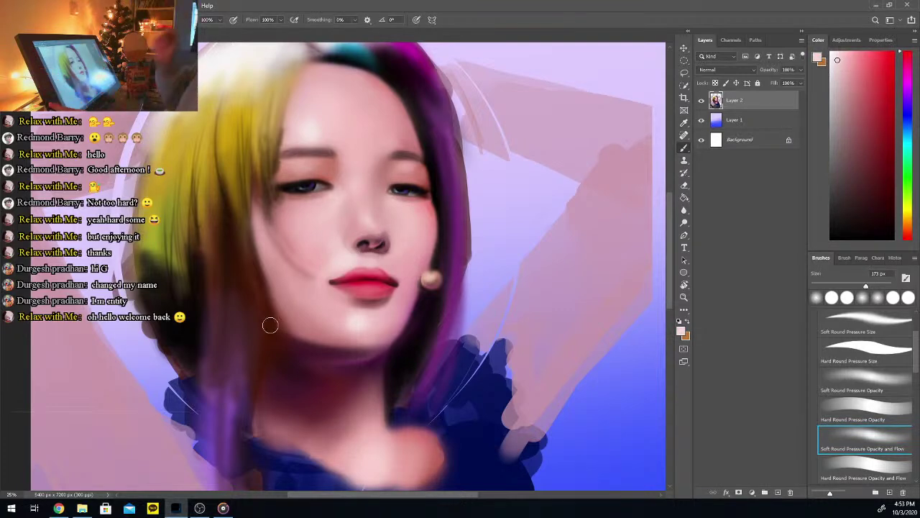
pyautogui.keyDown('alt'); pyautogui.click(319, 265); pyautogui.keyUp('alt')
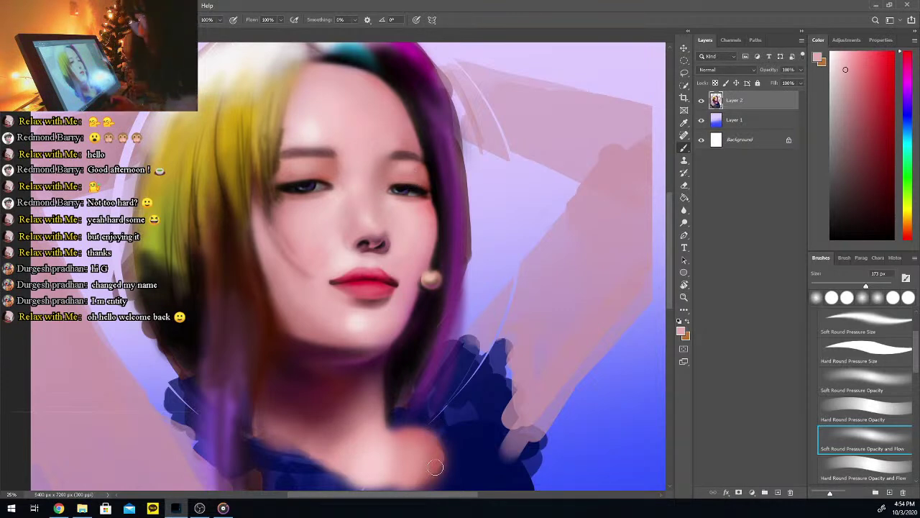
# Refine the cheek and jaw edge along the purple hair with a smaller soft brush, using sampled near-black and muted pink
pyautogui.keyDown('alt'); pyautogui.click(435, 232); pyautogui.keyUp('alt')
pyautogui.press('b')
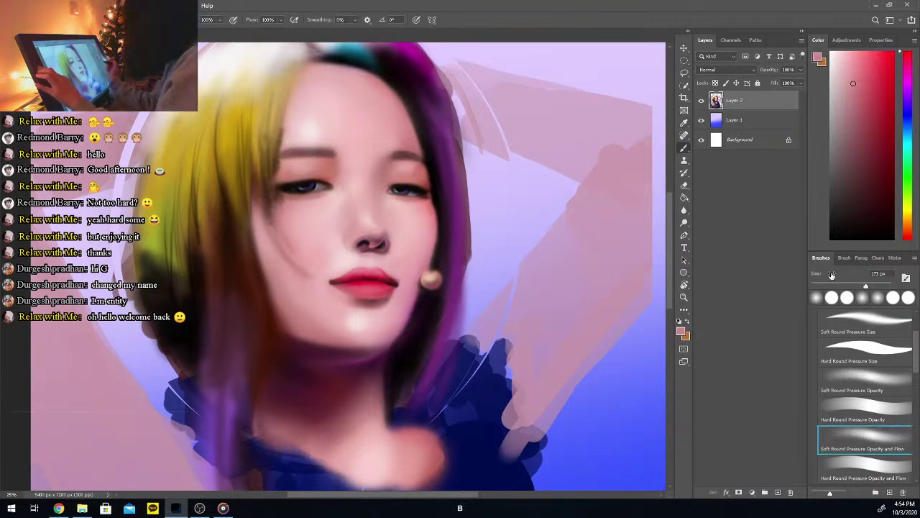
pyautogui.keyDown('alt'); pyautogui.click(438, 249); pyautogui.keyUp('alt')
pyautogui.press('b')
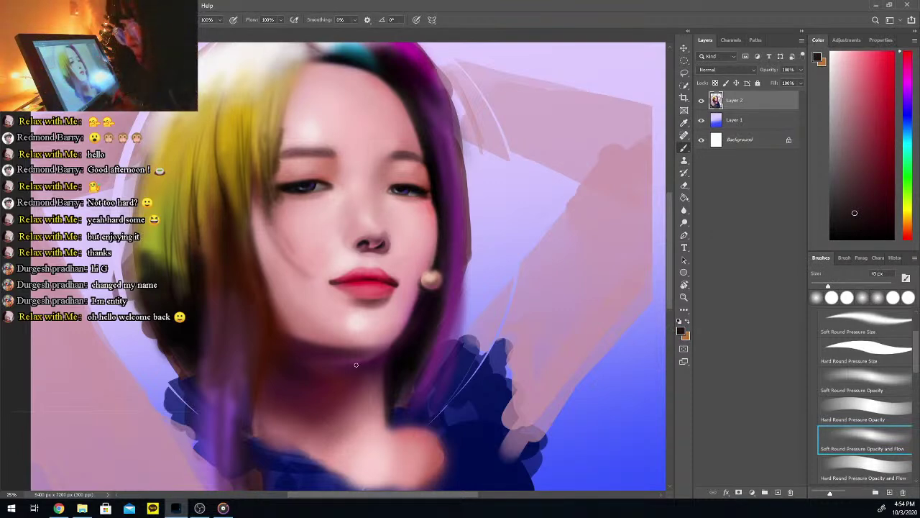
pyautogui.press('i')
pyautogui.click(417, 293)
pyautogui.press('b')
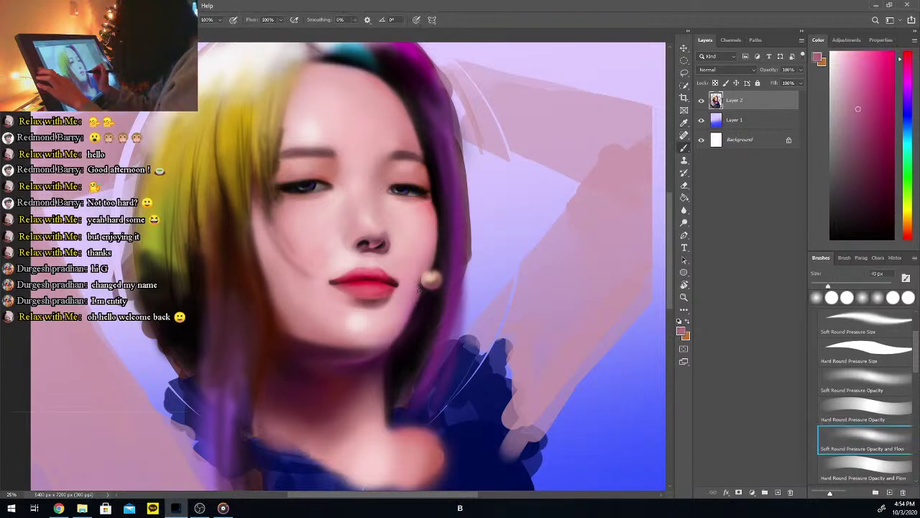
# Retouch the face's skin with the soft round brush at up to 100 px, using tones sampled from the jawline and forehead
pyautogui.press('i')
pyautogui.click(417, 290)
pyautogui.press('b')
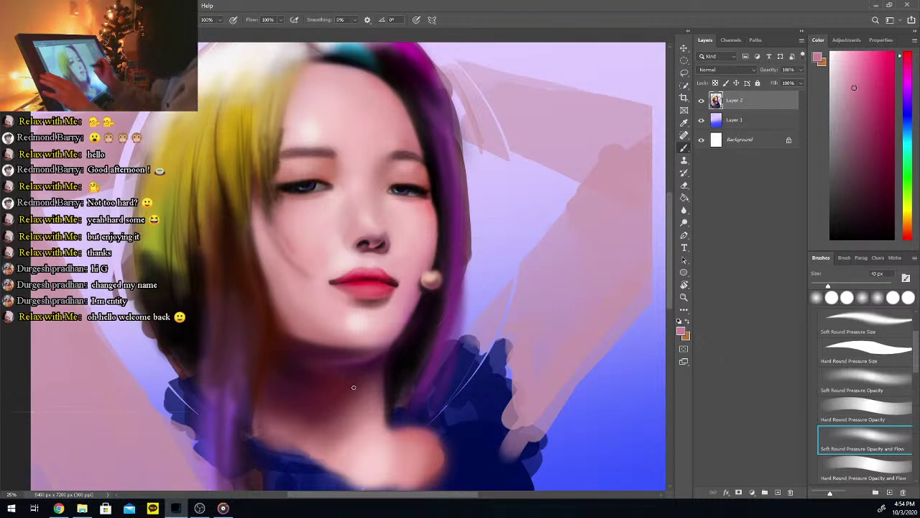
pyautogui.press('i')
pyautogui.click(305, 131)
pyautogui.press('b')
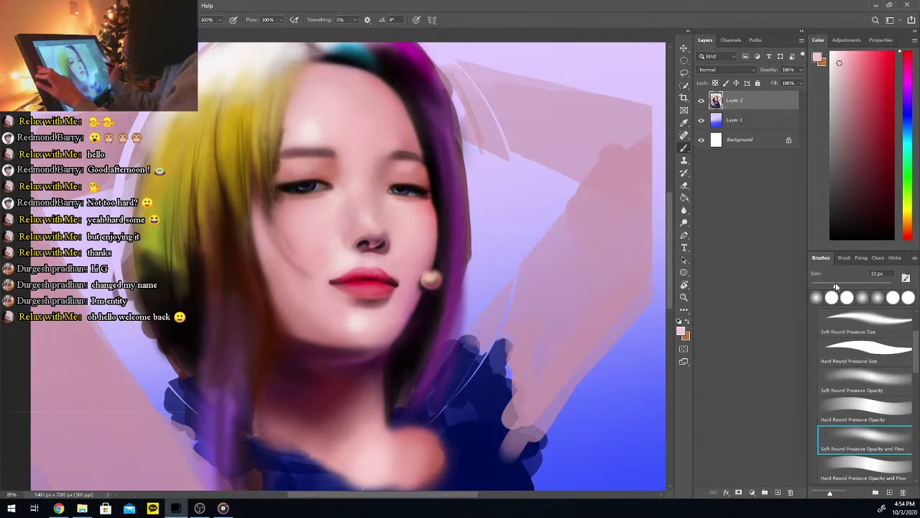
pyautogui.press('i')
pyautogui.click(339, 132)
pyautogui.press('b')
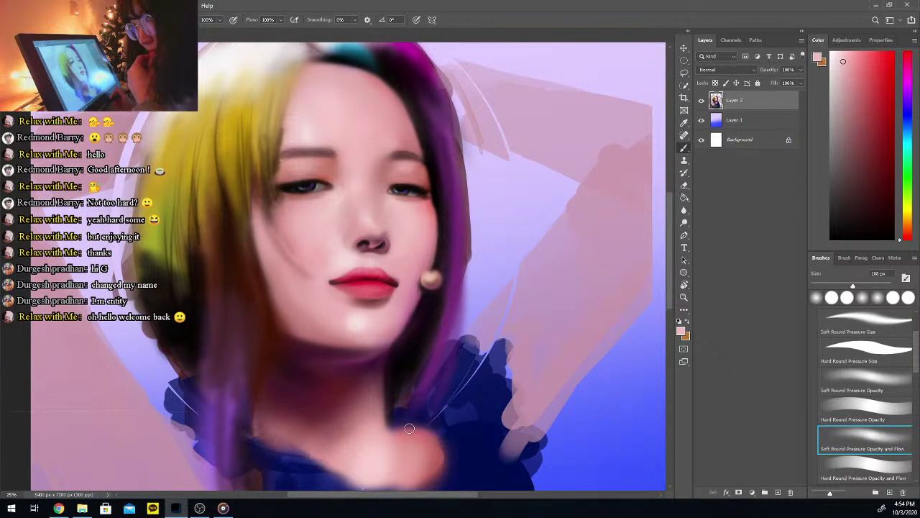
# Add soft white highlights to the face, undoing one stroke and enlarging the brush to 199 px
pyautogui.moveTo(836, 62); pyautogui.dragTo(817, 47)
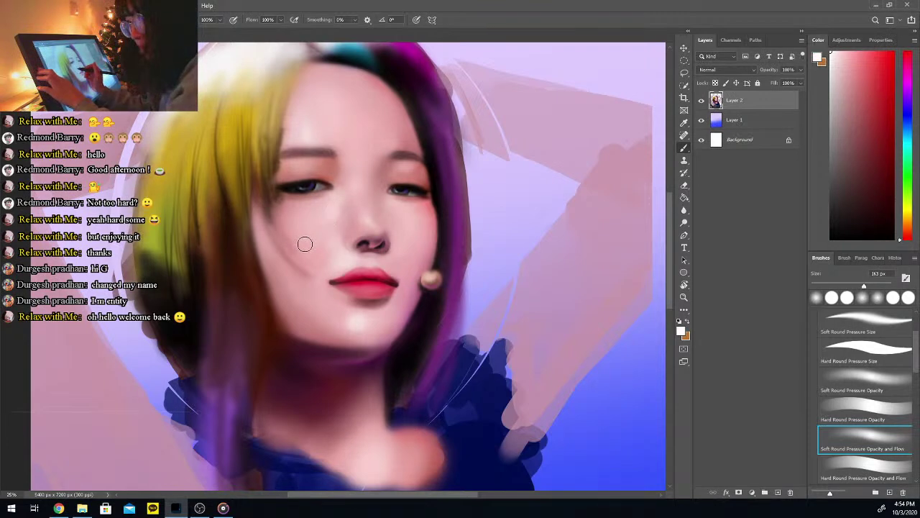
pyautogui.hotkey('ctrl', 'z')
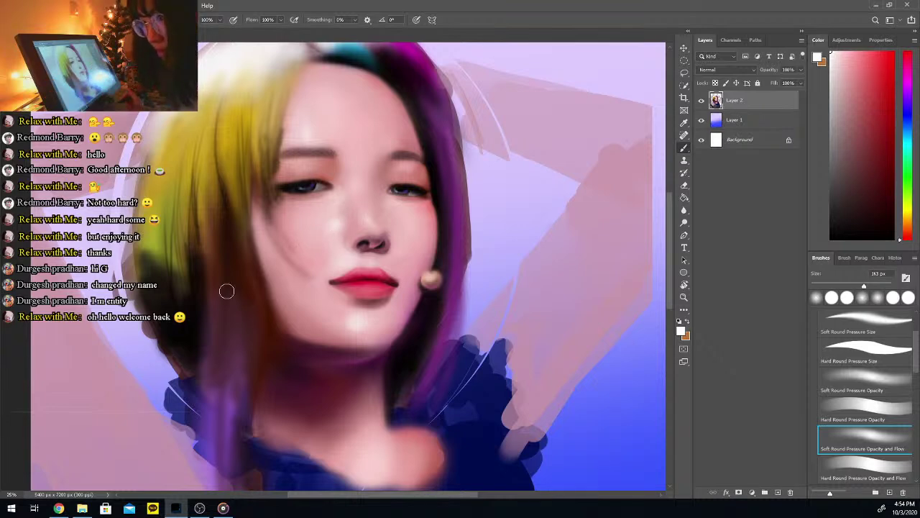
pyautogui.moveTo(868, 287); pyautogui.dragTo(874, 286)
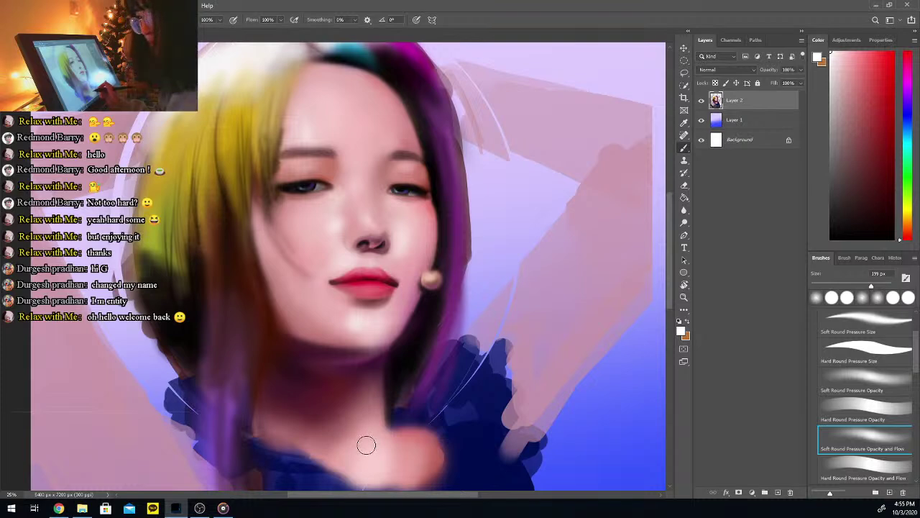
# Select the eye beside the yellow hair with an elliptical marquee, rotate it clockwise by about 3.5 degrees and deselect
pyautogui.press('m')
pyautogui.moveTo(262, 169); pyautogui.dragTo(342, 207)
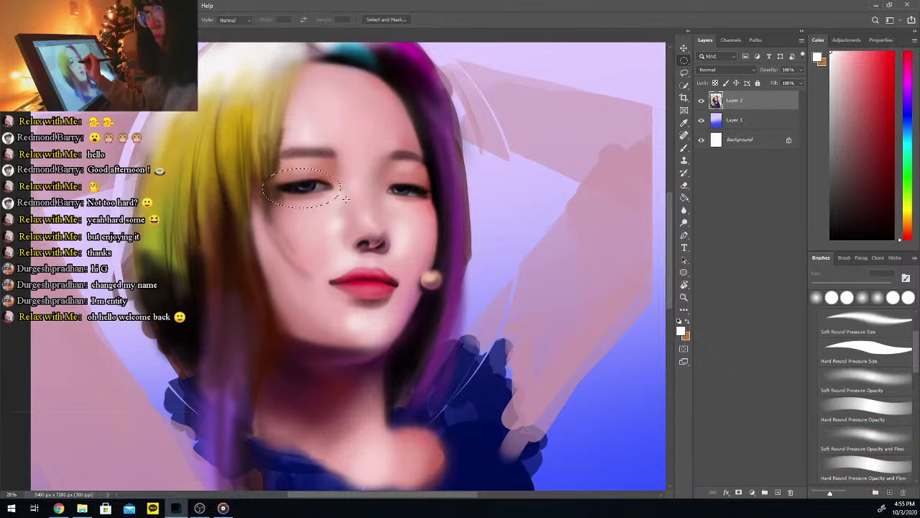
pyautogui.press('alt')
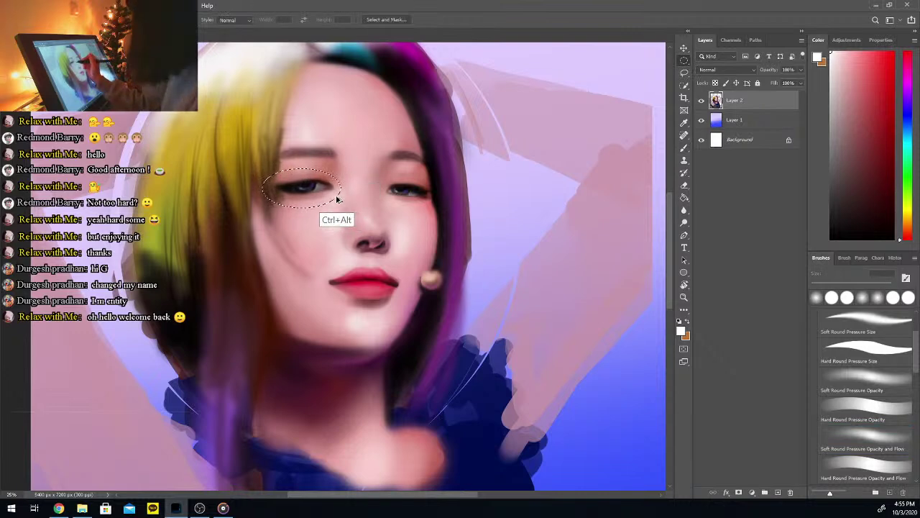
pyautogui.moveTo(328, 198); pyautogui.dragTo(348, 211)
pyautogui.hotkey('ctrl', 't')
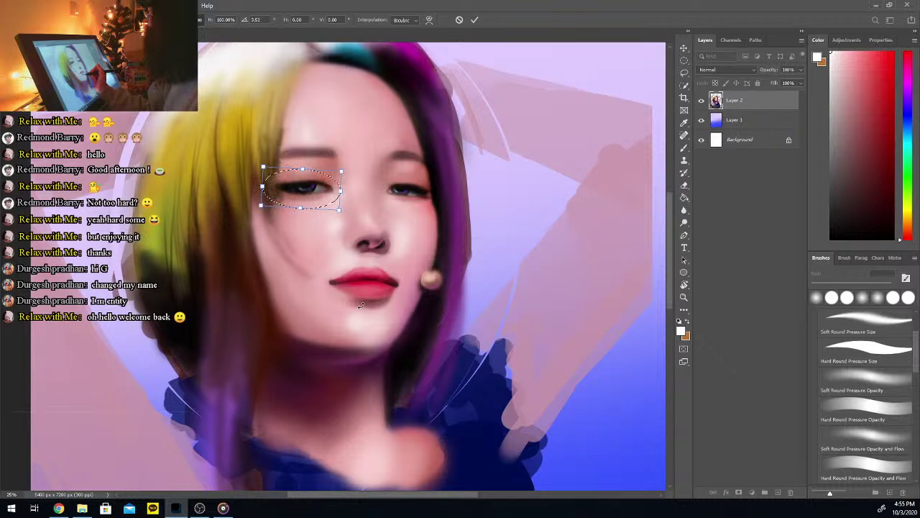
pyautogui.press('Return')
pyautogui.hotkey('ctrl', 'd')
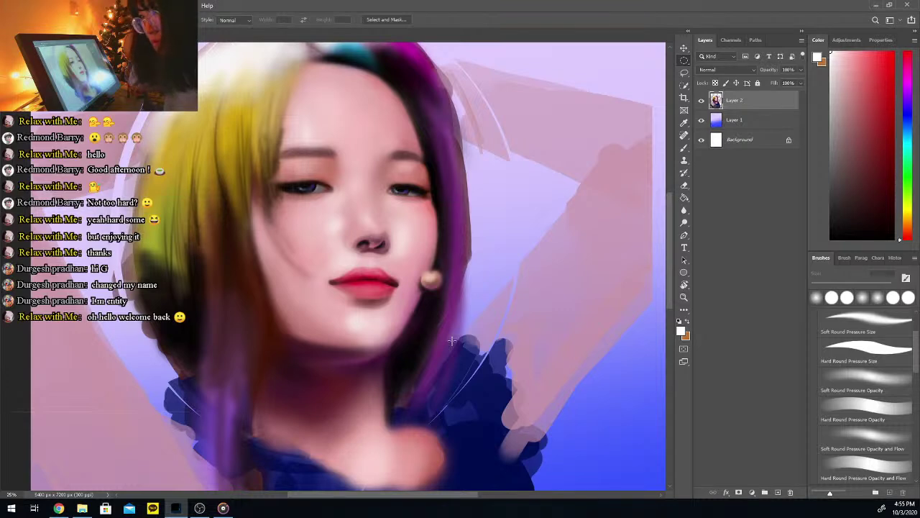
# Select the eye and eyebrow beside the yellow hair with an elliptical marquee, shift them slightly upward and deselect
pyautogui.moveTo(266, 133); pyautogui.dragTo(325, 207)
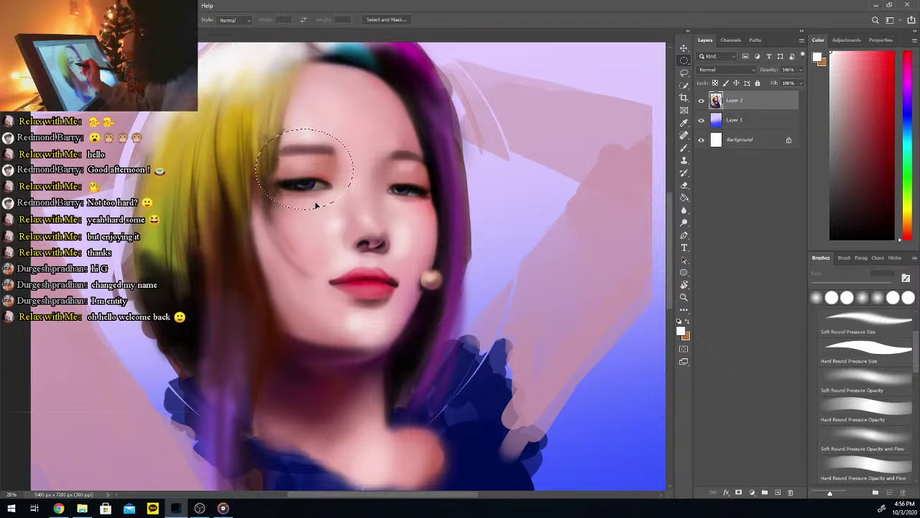
pyautogui.moveTo(313, 203); pyautogui.dragTo(315, 200)
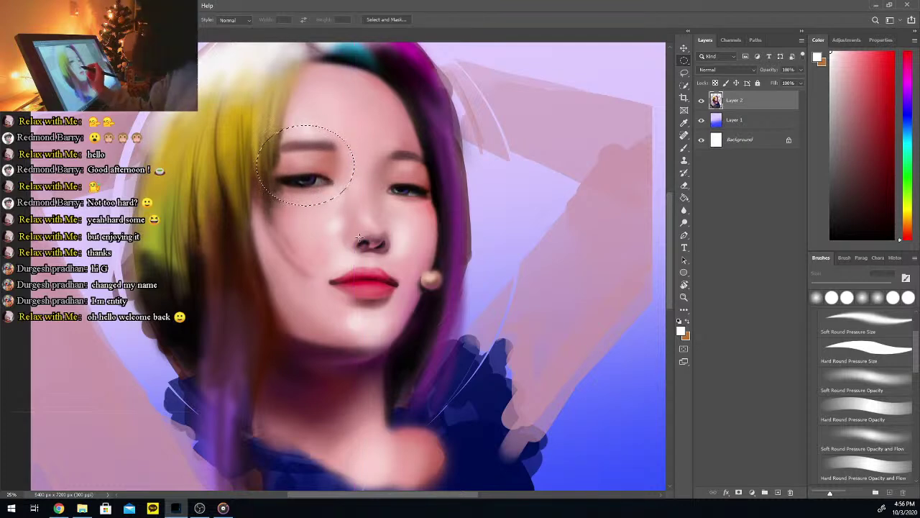
pyautogui.hotkey('ctrl', 'd')
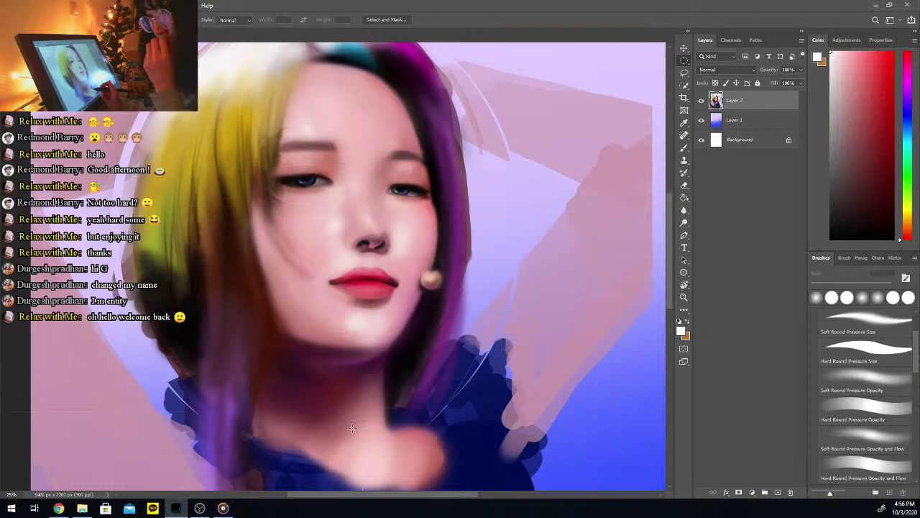
# Select the nose and mouth with an ellipse, shift them slightly towards the yellow hair, stretch their height to about 107% and rotate them 1.42 degrees
pyautogui.moveTo(331, 198); pyautogui.dragTo(374, 308)
pyautogui.press('ctrl')
pyautogui.press('alt')
pyautogui.moveTo(370, 309); pyautogui.dragTo(364, 310)
pyautogui.hotkey('ctrl', 't')
pyautogui.moveTo(371, 208); pyautogui.dragTo(372, 199)
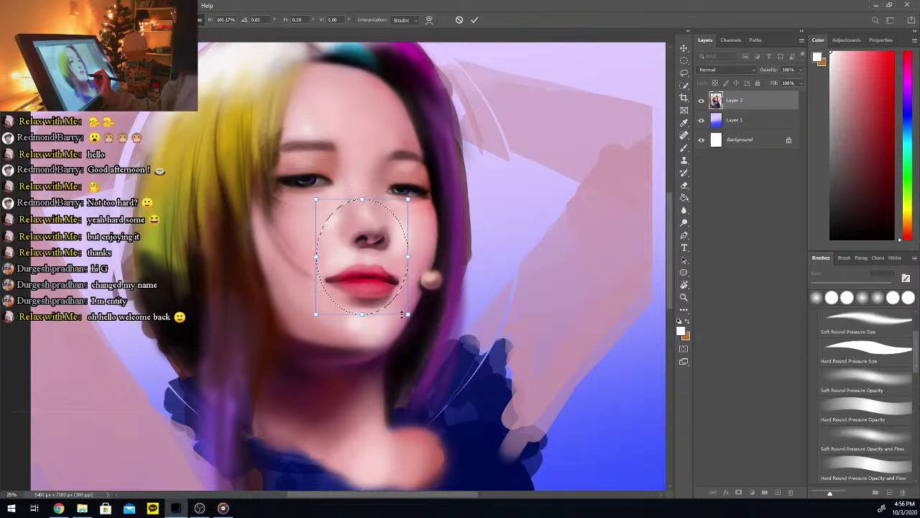
pyautogui.moveTo(400, 307); pyautogui.dragTo(431, 317)
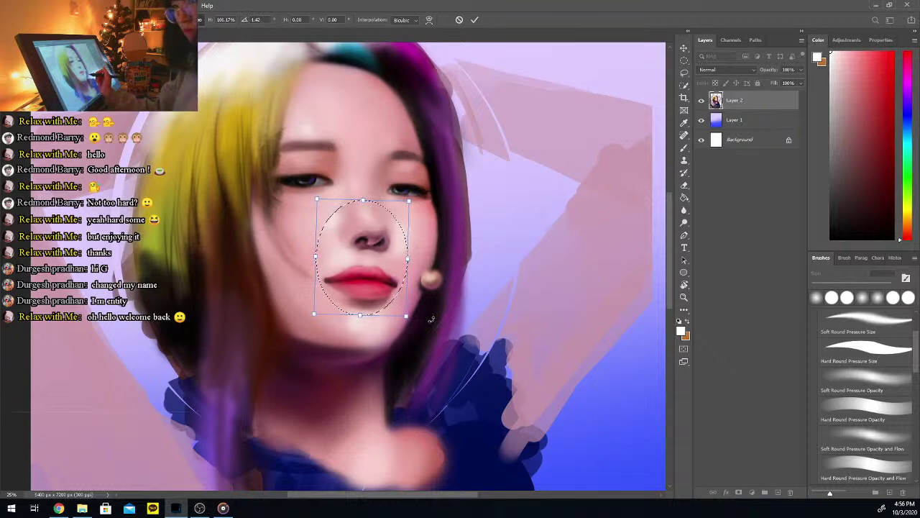
pyautogui.moveTo(403, 307); pyautogui.dragTo(405, 305)
pyautogui.moveTo(409, 200); pyautogui.dragTo(410, 197)
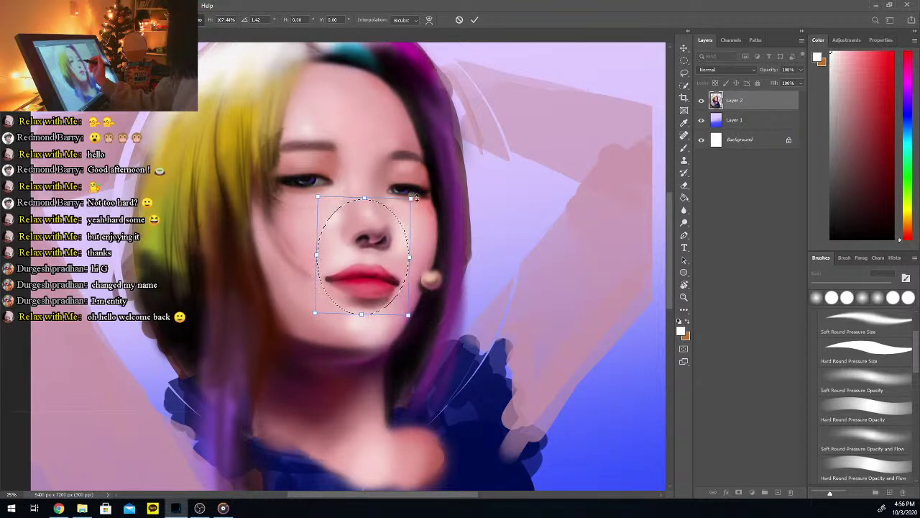
pyautogui.press('Return')
pyautogui.hotkey('ctrl', 'd')
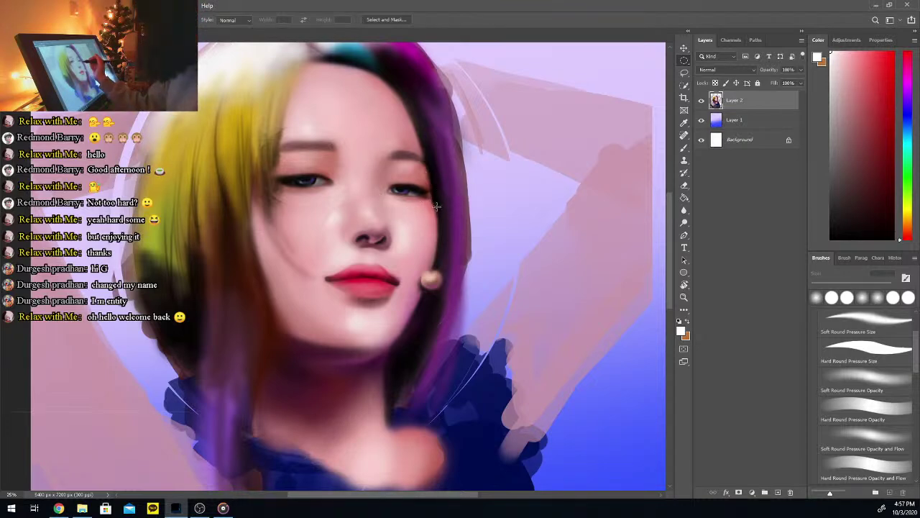
# Select the eye beside the purple hair with an elliptical marquee and rotate it slightly clockwise
pyautogui.moveTo(430, 204); pyautogui.dragTo(431, 204)
pyautogui.press('ctrl')
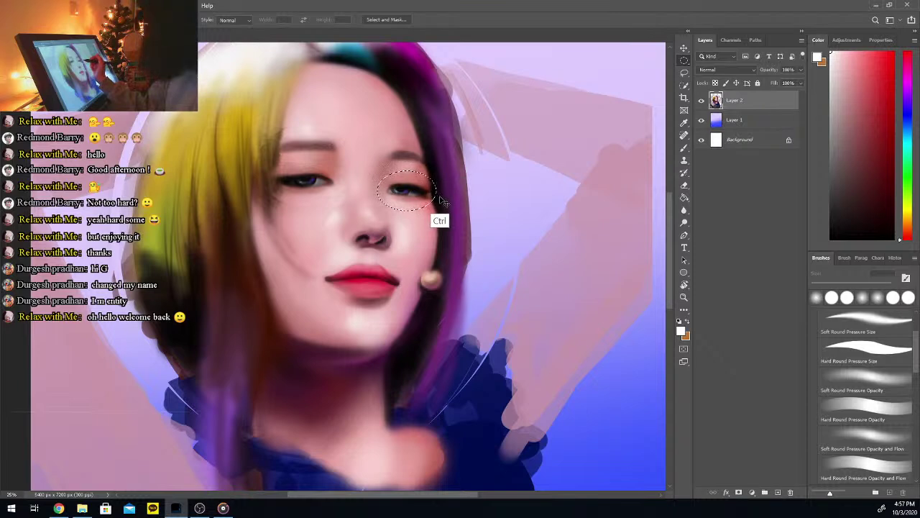
pyautogui.press('alt')
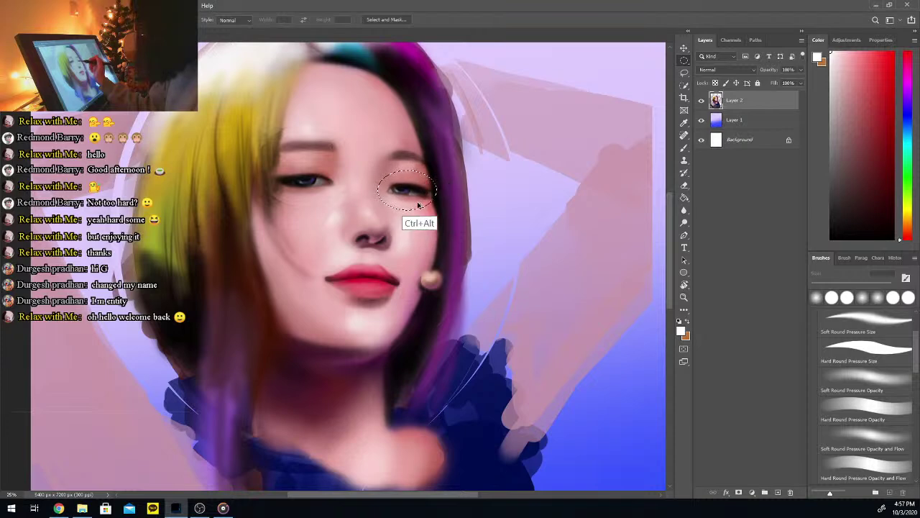
pyautogui.hotkey('ctrl', 'alt', 't')
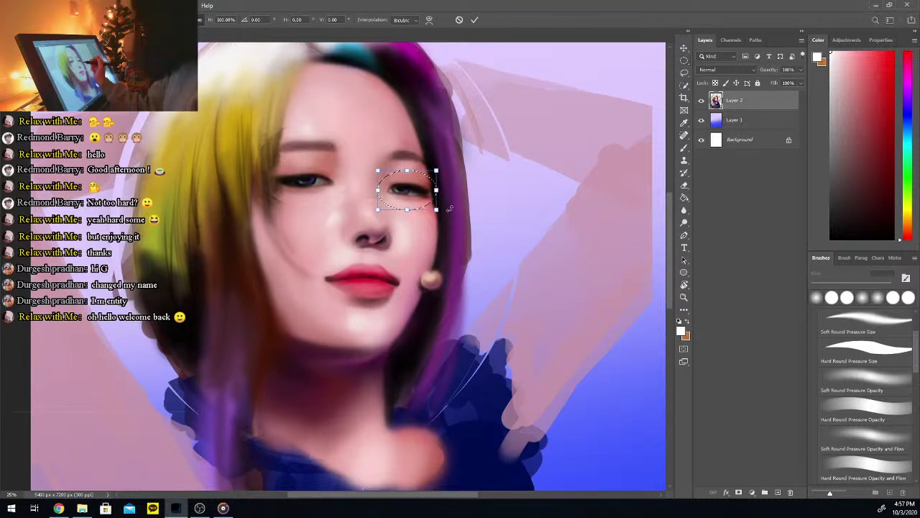
pyautogui.moveTo(449, 210); pyautogui.dragTo(445, 214)
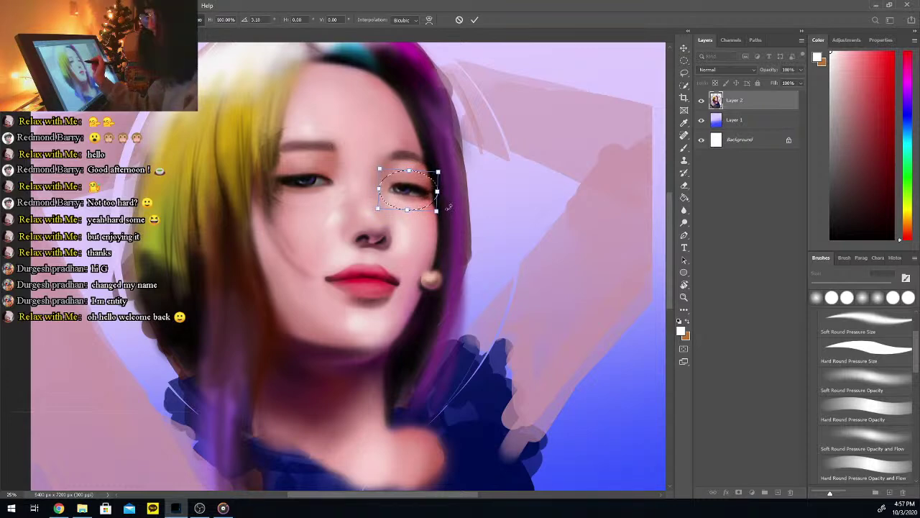
pyautogui.press('Return')
# Select the eye and eyebrow beside the purple hair with a circular marquee, move them slightly upward and deselect
pyautogui.moveTo(372, 133); pyautogui.dragTo(444, 219)
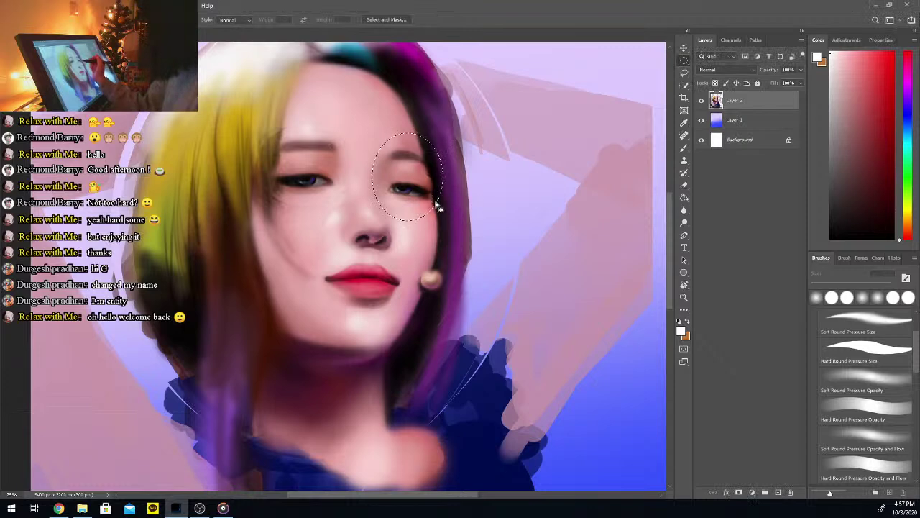
pyautogui.moveTo(373, 137); pyautogui.dragTo(445, 211)
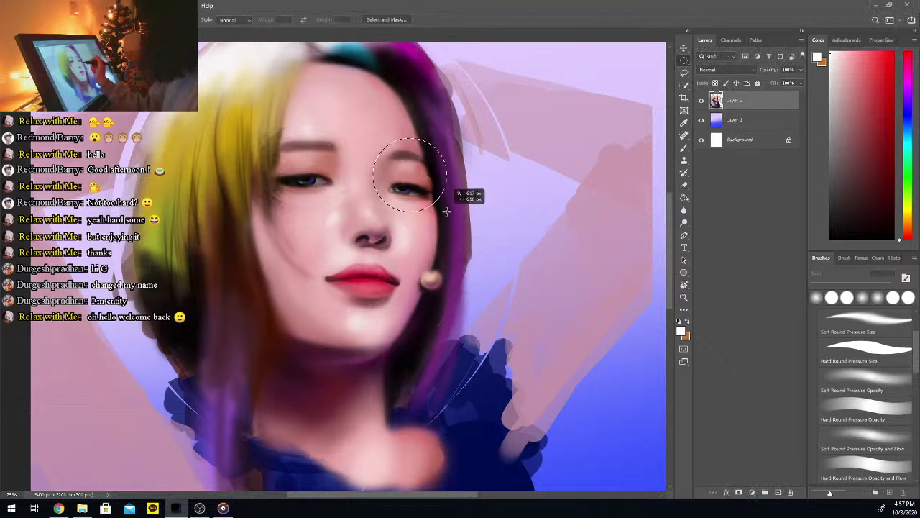
pyautogui.press('ctrl')
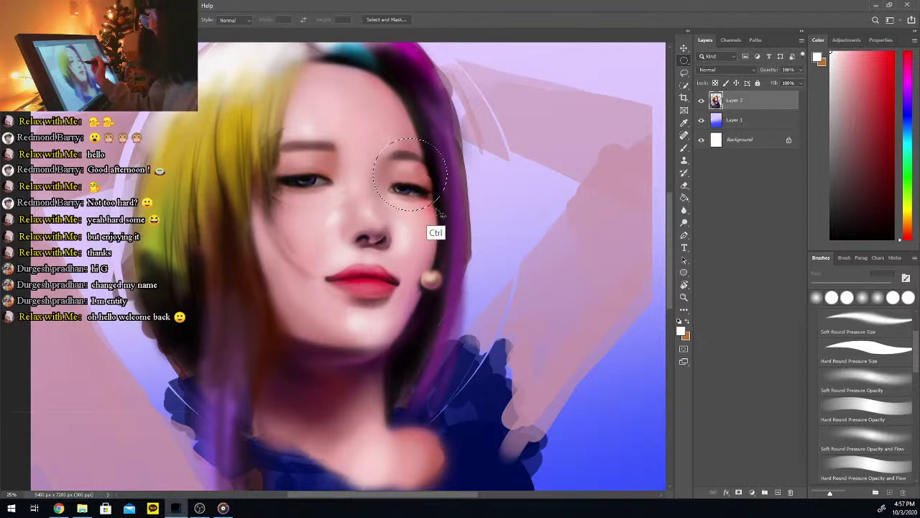
pyautogui.press('alt')
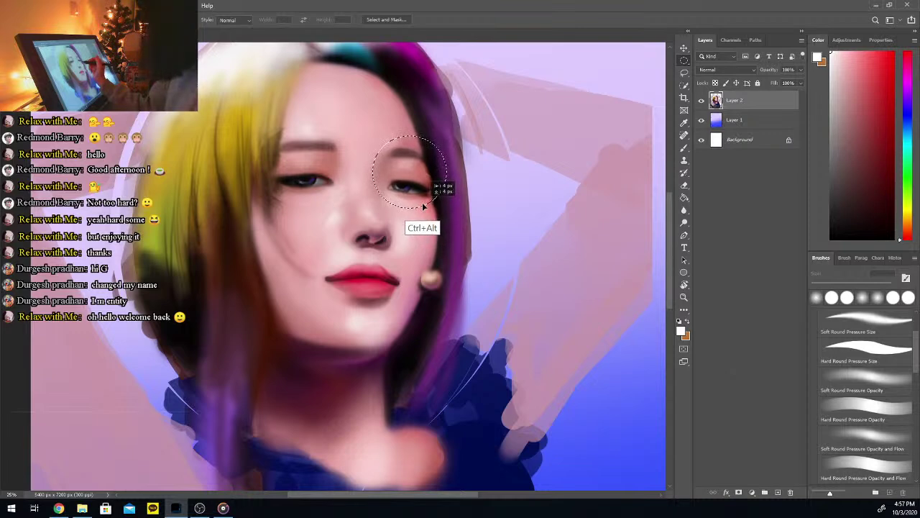
pyautogui.hotkey('ctrl', 'd')
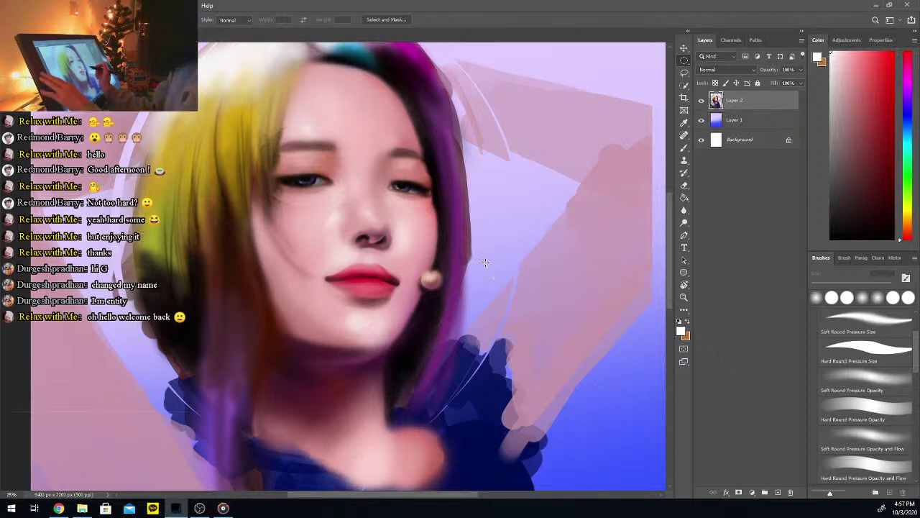
# Paint the nose in a sampled pale pink with the Soft Round Pressure Opacity and Flow brush at 151 px, undoing the last stroke
pyautogui.press('i')
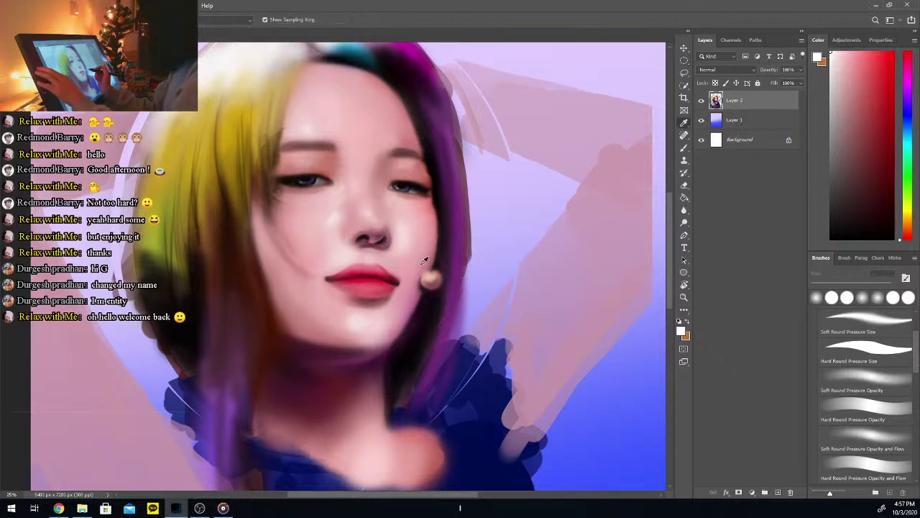
pyautogui.click(439, 269)
pyautogui.click(866, 438)
pyautogui.press('b')
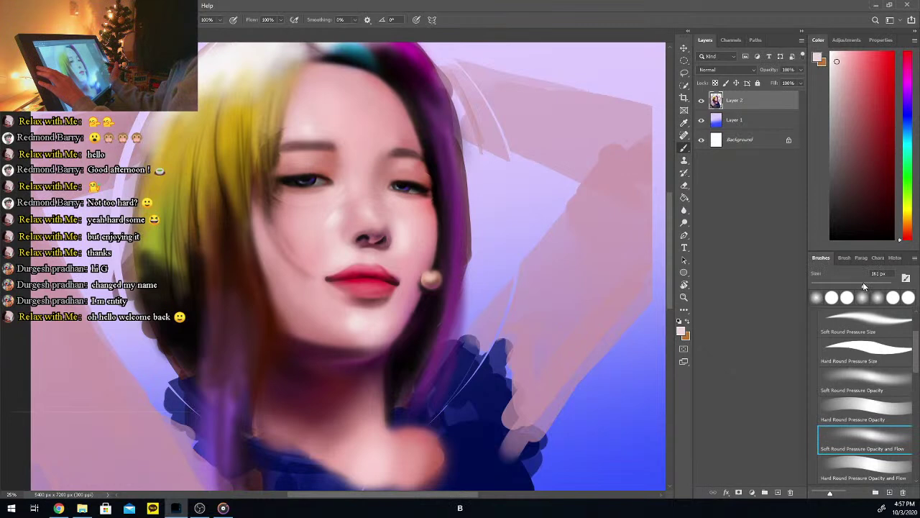
pyautogui.moveTo(865, 286); pyautogui.dragTo(861, 286)
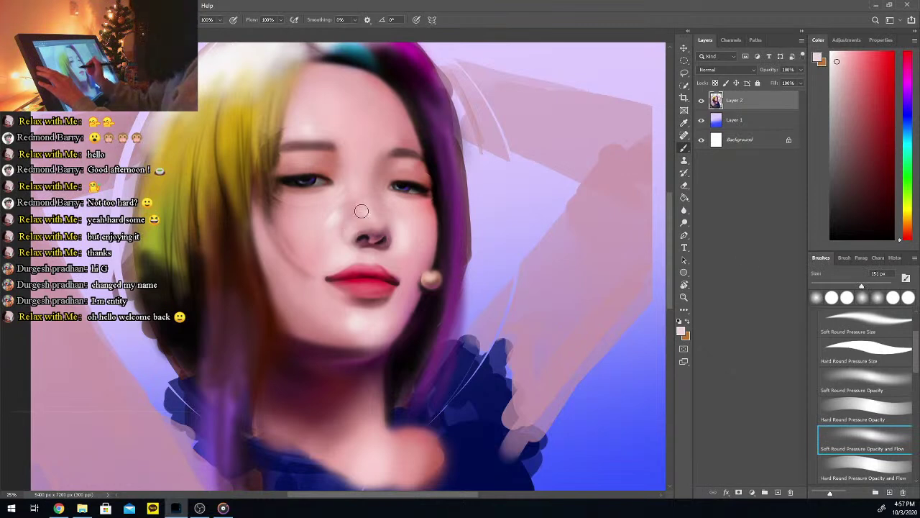
pyautogui.press('i')
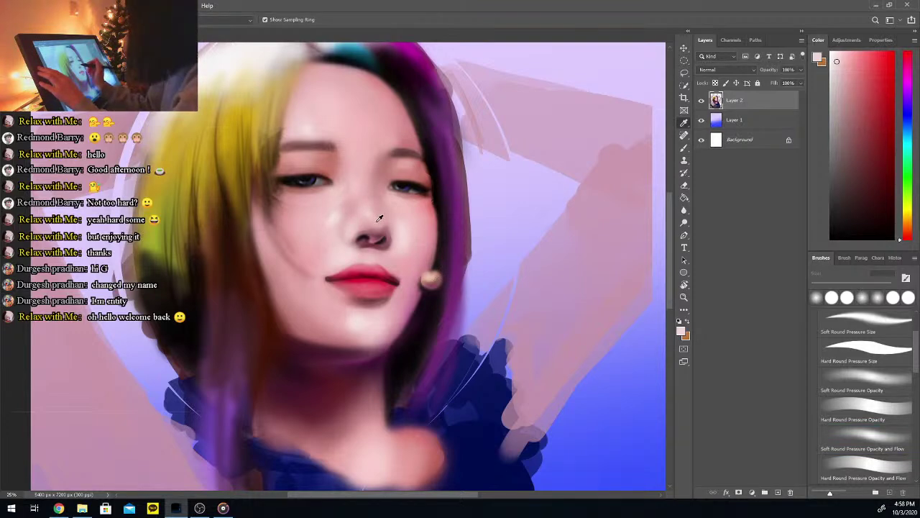
pyautogui.press('b')
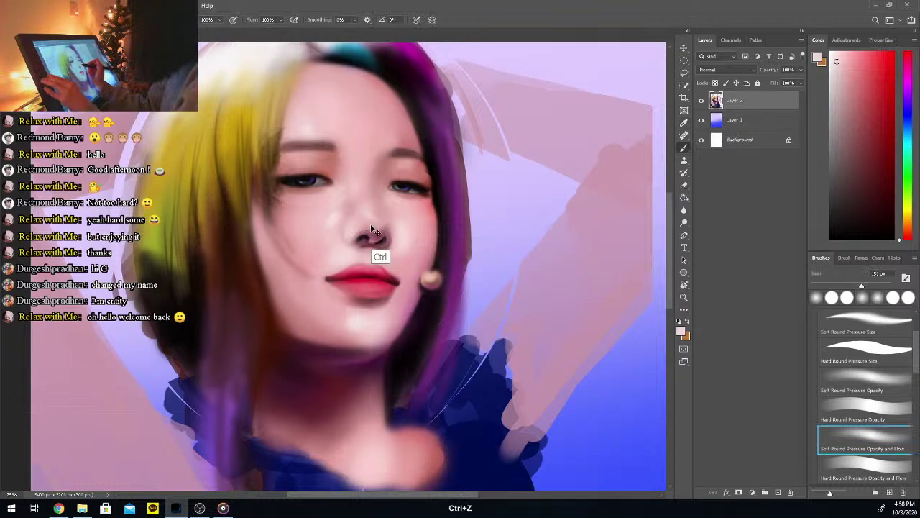
# Blend the nose and its bridge with soft strokes in skin tones sampled from the nose, brow area and cheek
pyautogui.press('i')
pyautogui.click(365, 224)
pyautogui.press('b')
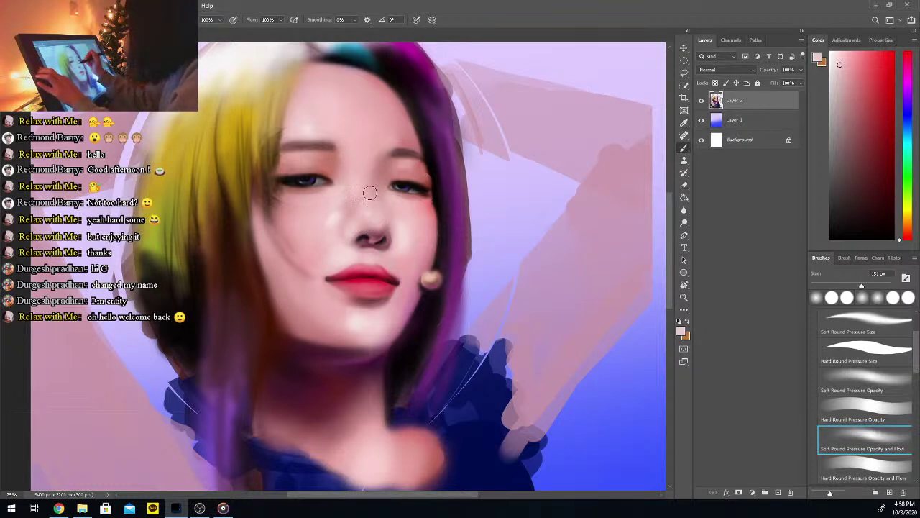
pyautogui.press('i')
pyautogui.click(383, 213)
pyautogui.press('b')
pyautogui.press('i')
pyautogui.click(370, 160)
pyautogui.press('b')
pyautogui.press('i')
pyautogui.click(401, 217)
pyautogui.press('b')
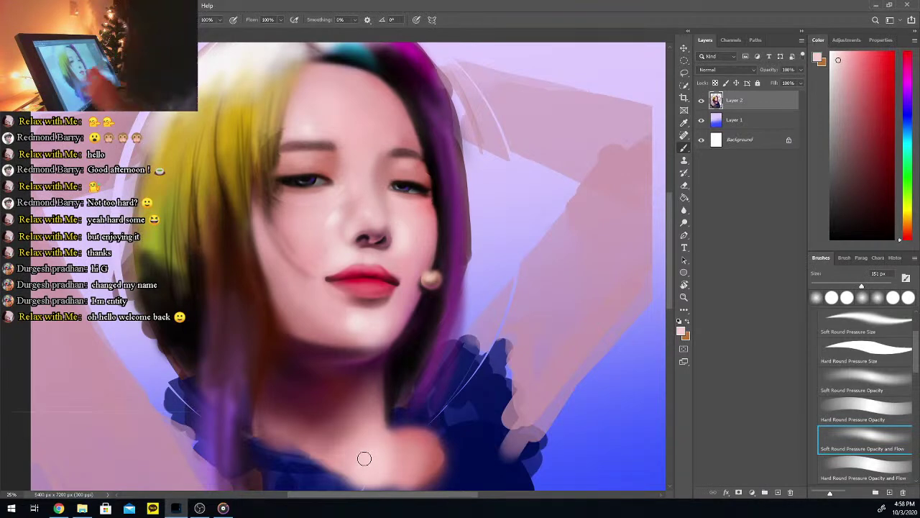
# Soften the nostril edge in a sampled mauve at 195 px and darken the nostrils in black with a 19 px brush
pyautogui.press('i')
pyautogui.click(383, 228)
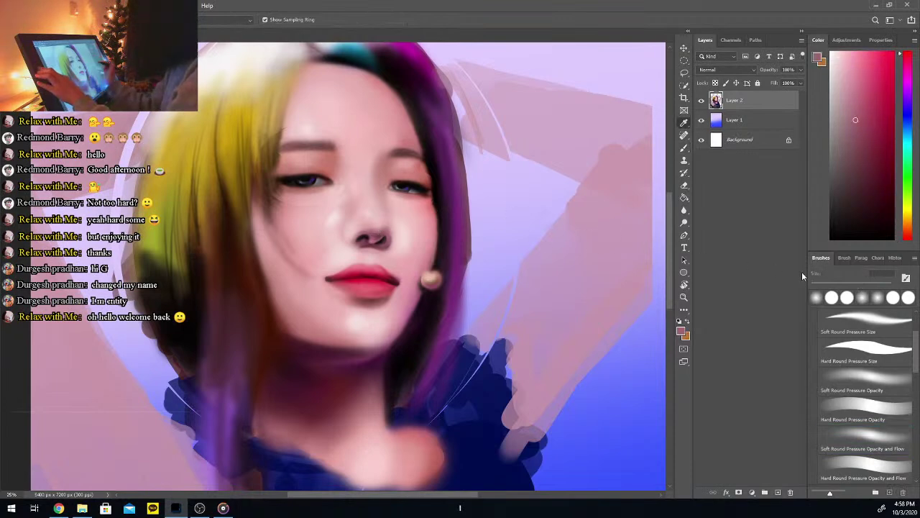
pyautogui.press('b')
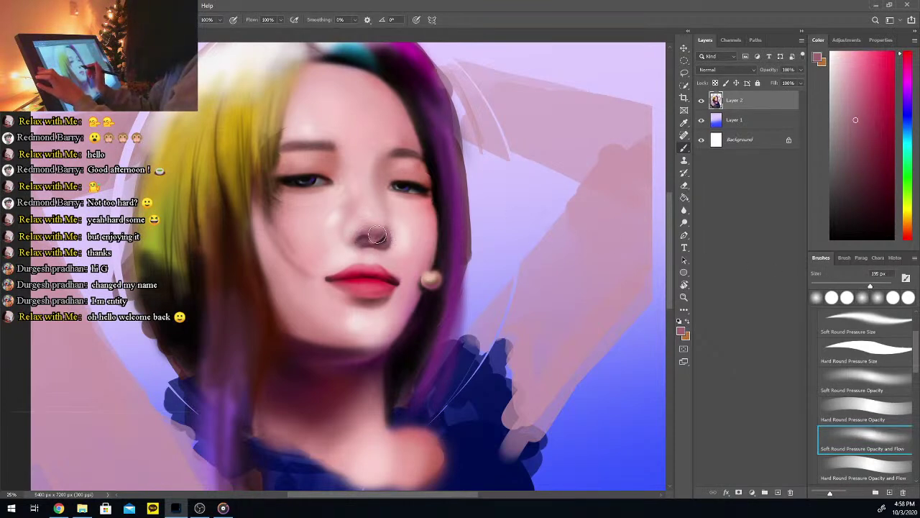
pyautogui.moveTo(837, 227)
pyautogui.mouseDown()
pyautogui.moveTo(820, 287)
pyautogui.moveTo(811, 287)
pyautogui.mouseUp()
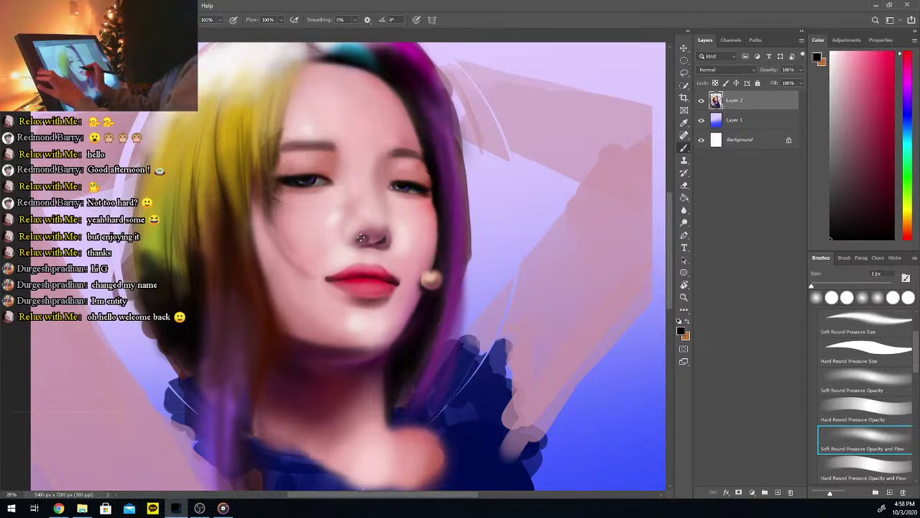
pyautogui.moveTo(811, 287); pyautogui.dragTo(818, 288)
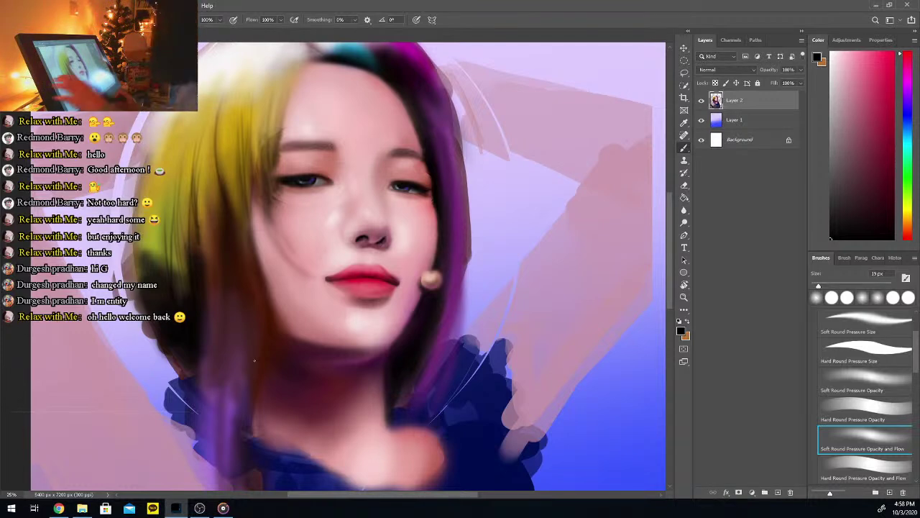
# Blend the cheek beside the nose and the nose bridge in sampled skin pinks with the soft brush at 151 px
pyautogui.press('i')
pyautogui.click(319, 200)
pyautogui.press('b')
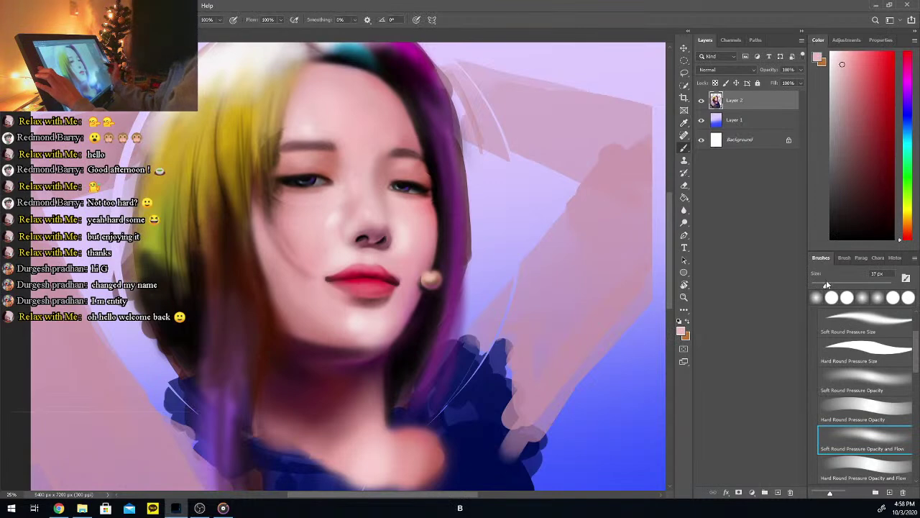
pyautogui.moveTo(819, 286); pyautogui.dragTo(862, 287)
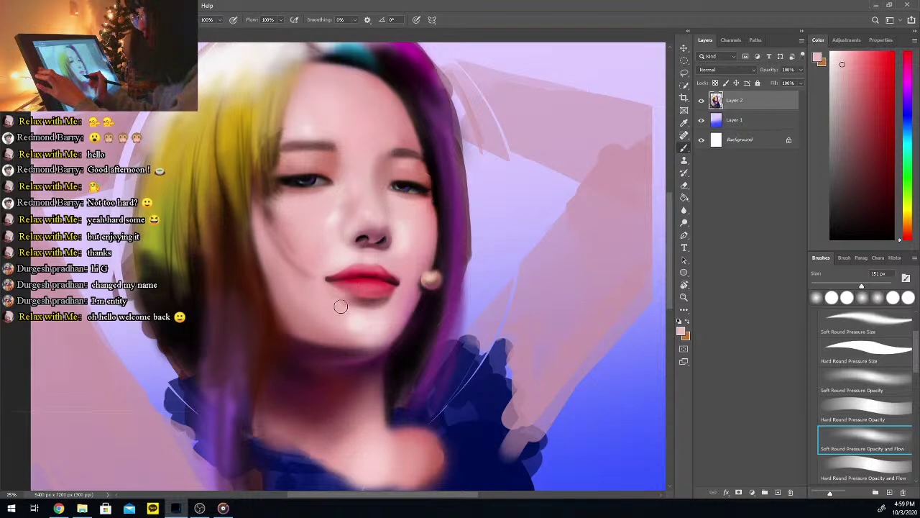
pyautogui.press('i')
pyautogui.click(327, 216)
pyautogui.press('b')
pyautogui.keyDown('alt'); pyautogui.click(338, 209); pyautogui.keyUp('alt')
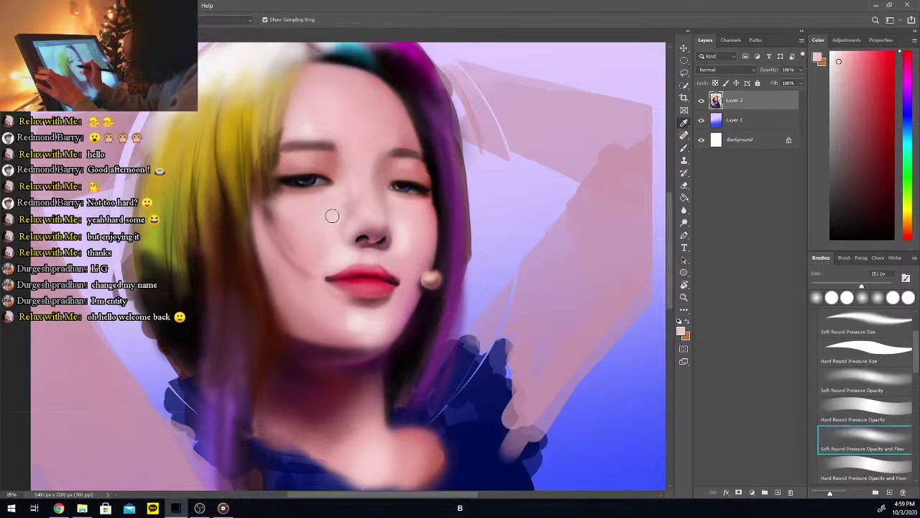
pyautogui.keyDown('alt'); pyautogui.click(348, 203); pyautogui.keyUp('alt')
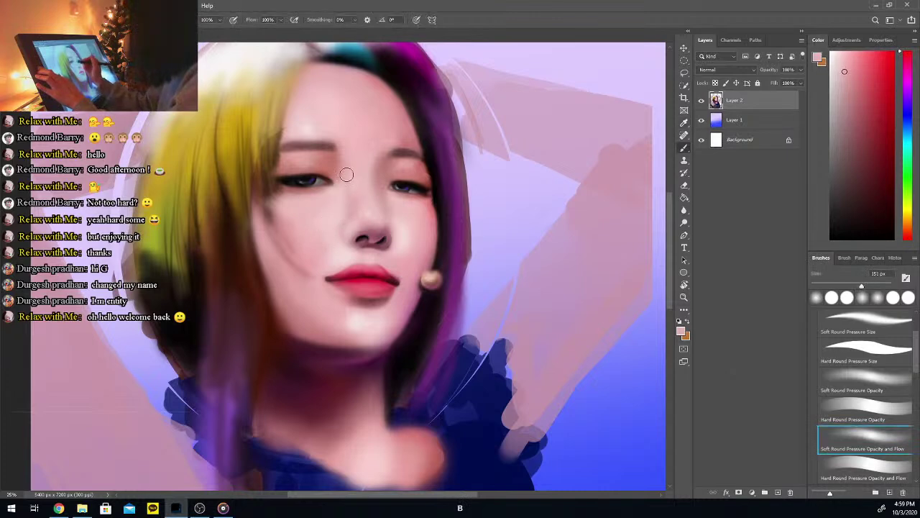
pyautogui.keyDown('alt'); pyautogui.click(344, 180); pyautogui.keyUp('alt')
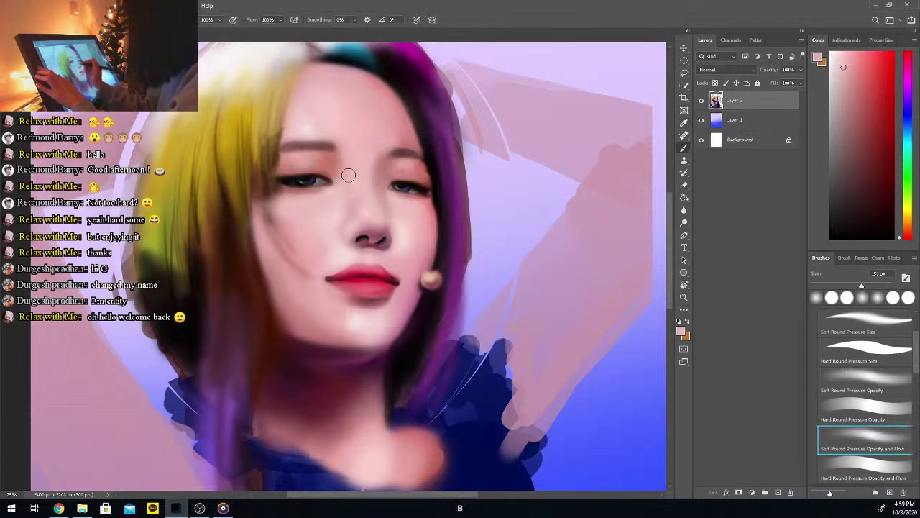
# Smooth the eyelid, the area above the eyebrow and the forehead edge beside the yellow hair in sampled skin tones
pyautogui.keyDown('alt'); pyautogui.click(296, 156); pyautogui.keyUp('alt')
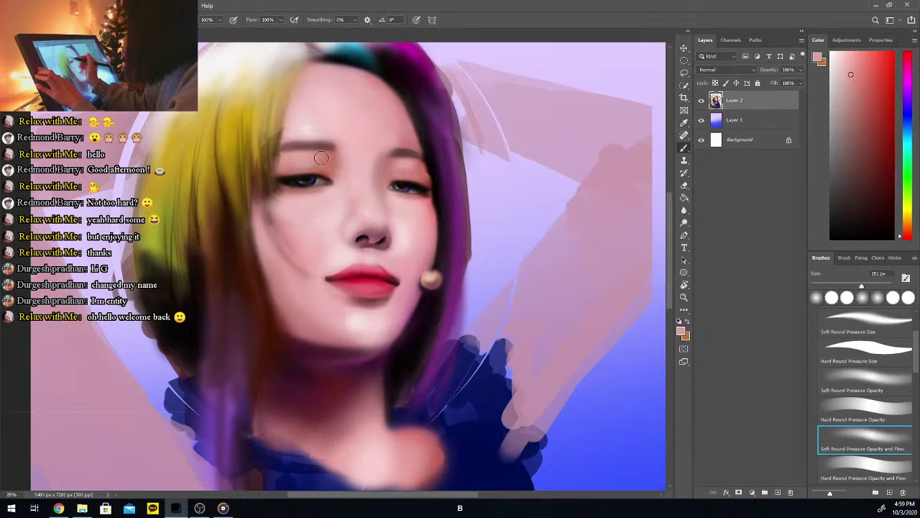
pyautogui.keyDown('alt'); pyautogui.click(319, 127); pyautogui.keyUp('alt')
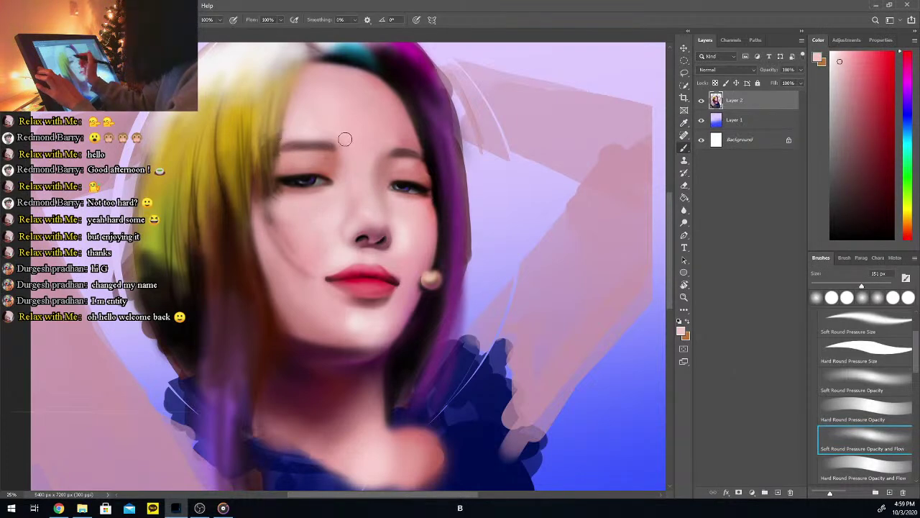
pyautogui.keyDown('alt'); pyautogui.click(322, 133); pyautogui.keyUp('alt')
pyautogui.moveTo(263, 143); pyautogui.dragTo(277, 133)
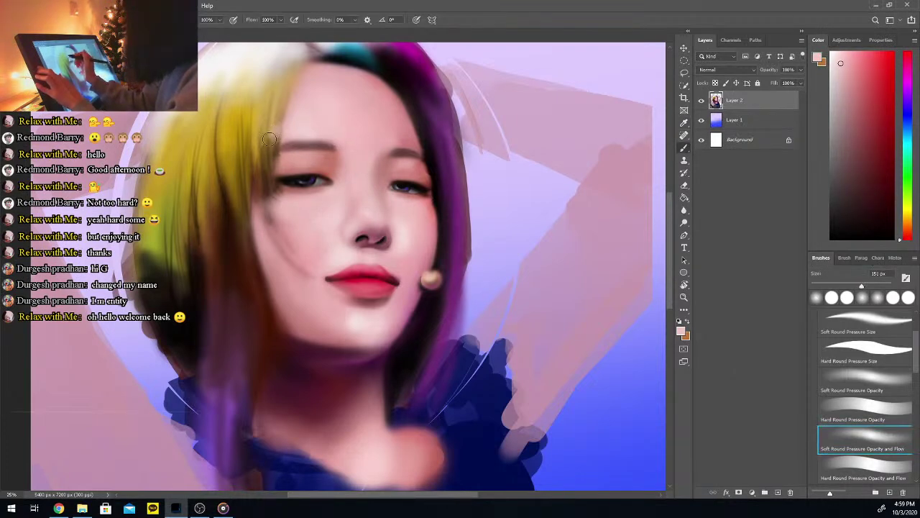
# Blend the brow, eyelid and upper cheek around the eye beside the purple hair with skin tones sampled from each area
pyautogui.keyDown('alt'); pyautogui.click(377, 159); pyautogui.keyUp('alt')
pyautogui.keyDown('alt'); pyautogui.click(387, 163); pyautogui.keyUp('alt')
pyautogui.keyDown('alt'); pyautogui.click(400, 136); pyautogui.keyUp('alt')
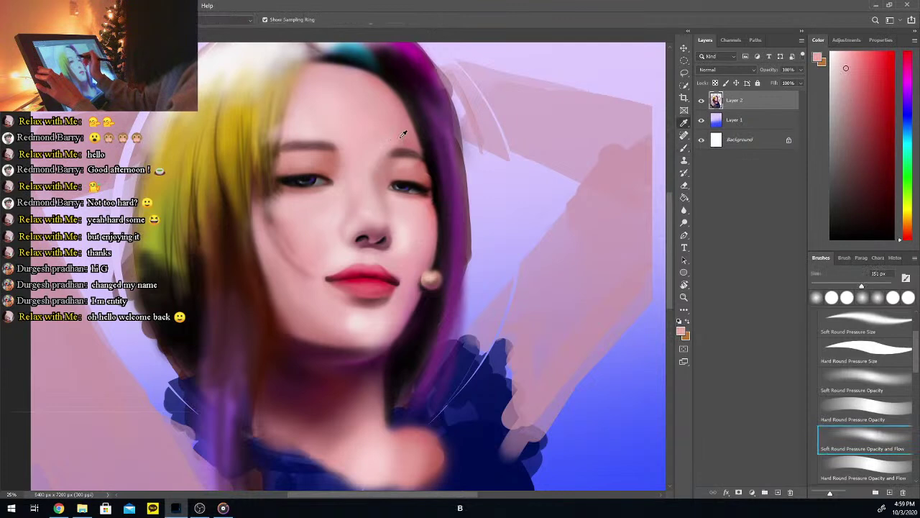
pyautogui.keyDown('alt'); pyautogui.click(403, 169); pyautogui.keyUp('alt')
pyautogui.keyDown('alt'); pyautogui.click(424, 171); pyautogui.keyUp('alt')
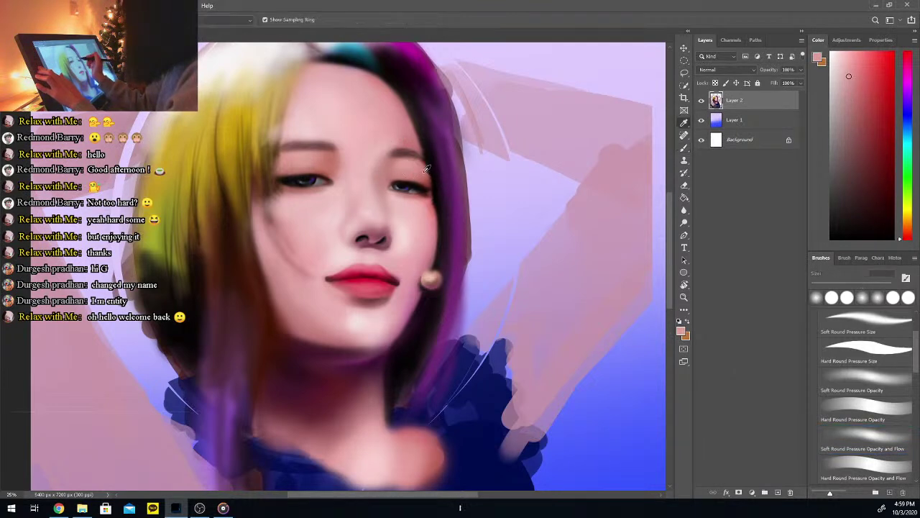
pyautogui.keyDown('alt'); pyautogui.click(386, 200); pyautogui.keyUp('alt')
pyautogui.keyDown('alt'); pyautogui.click(397, 207); pyautogui.keyUp('alt')
pyautogui.keyDown('alt'); pyautogui.click(407, 202); pyautogui.keyUp('alt')
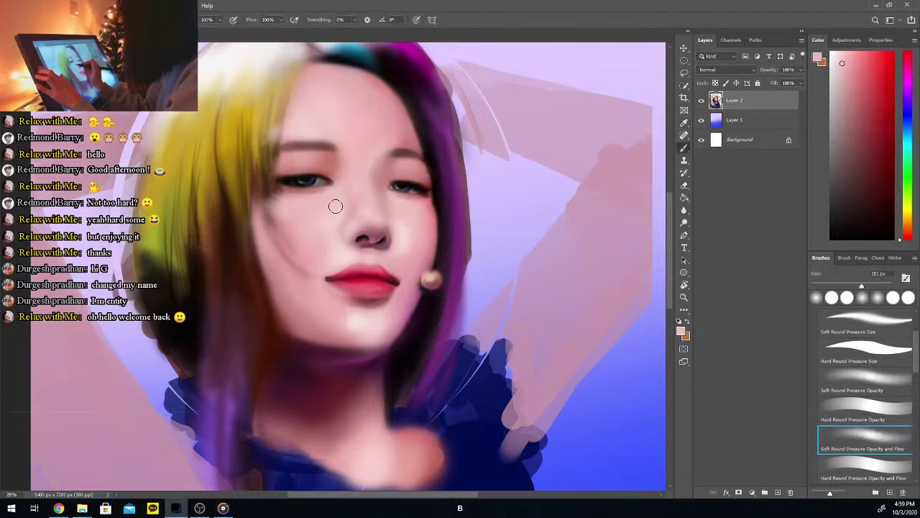
# Soften the inner eye corner and eyelid beside the yellow hair with sampled pinks
pyautogui.keyDown('alt'); pyautogui.click(348, 184); pyautogui.keyUp('alt')
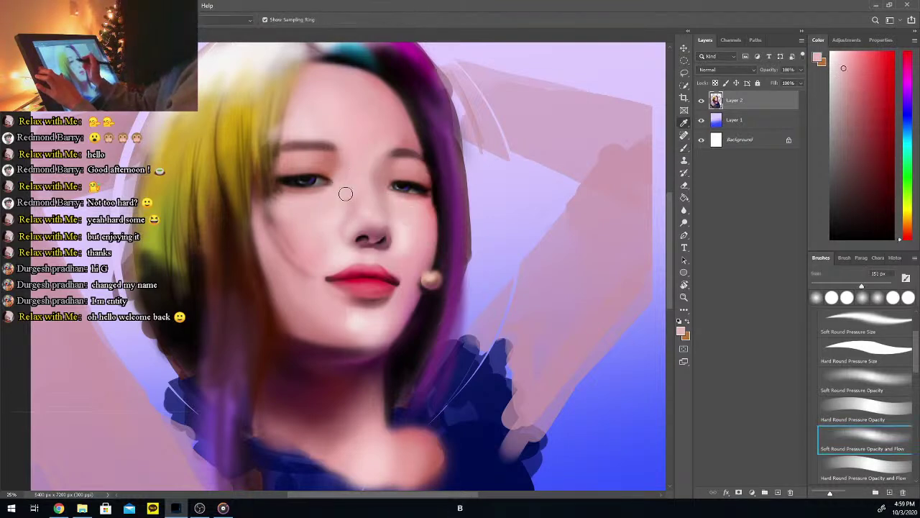
pyautogui.keyDown('alt'); pyautogui.click(335, 154); pyautogui.keyUp('alt')
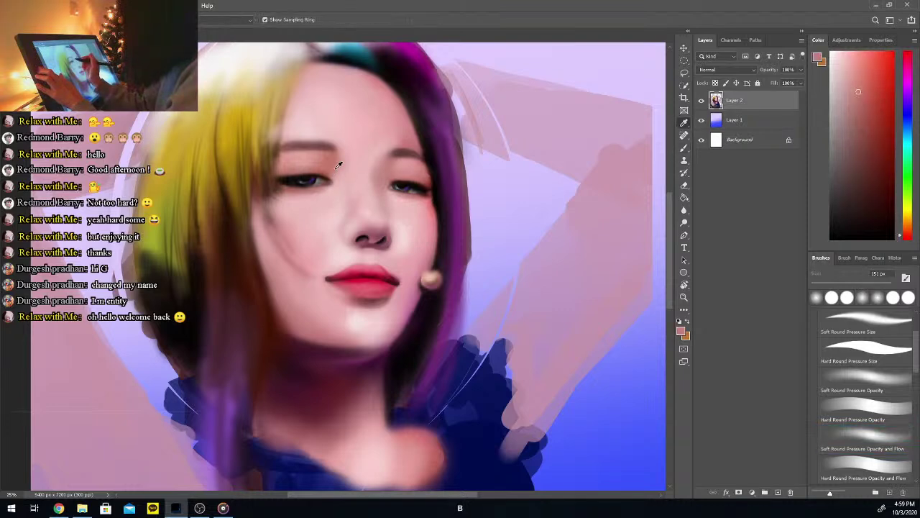
pyautogui.keyDown('alt'); pyautogui.click(292, 160); pyautogui.keyUp('alt')
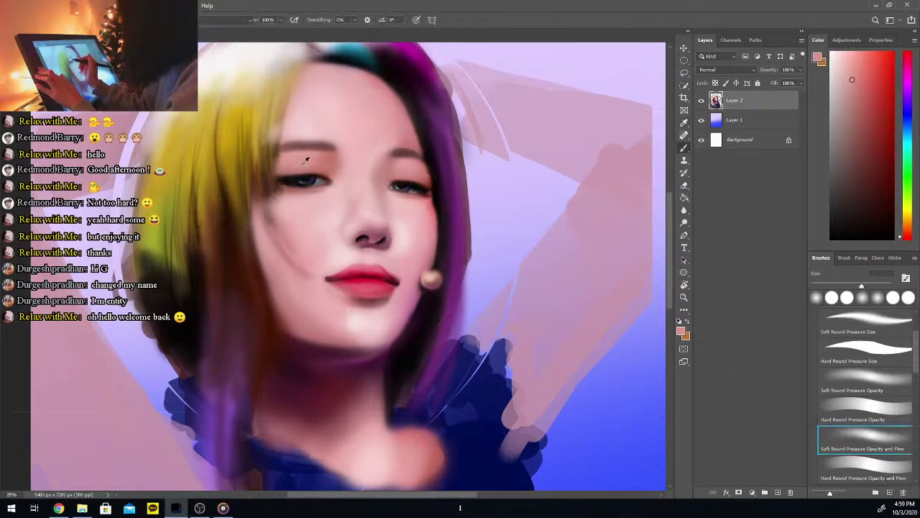
pyautogui.keyDown('alt'); pyautogui.click(302, 155); pyautogui.keyUp('alt')
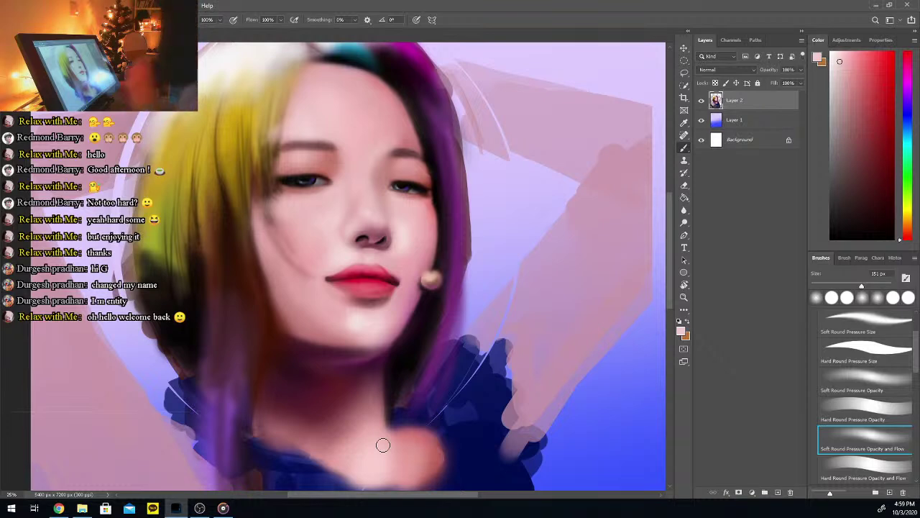
# Select the eye beside the purple hair with an elliptical marquee, move it slightly towards the nose and deselect
pyautogui.press('m')
pyautogui.moveTo(379, 164)
pyautogui.mouseDown()
pyautogui.moveTo(438, 208)
pyautogui.moveTo(418, 208)
pyautogui.mouseUp()
pyautogui.press('ctrl')
pyautogui.hotkey('ctrl', 'd')
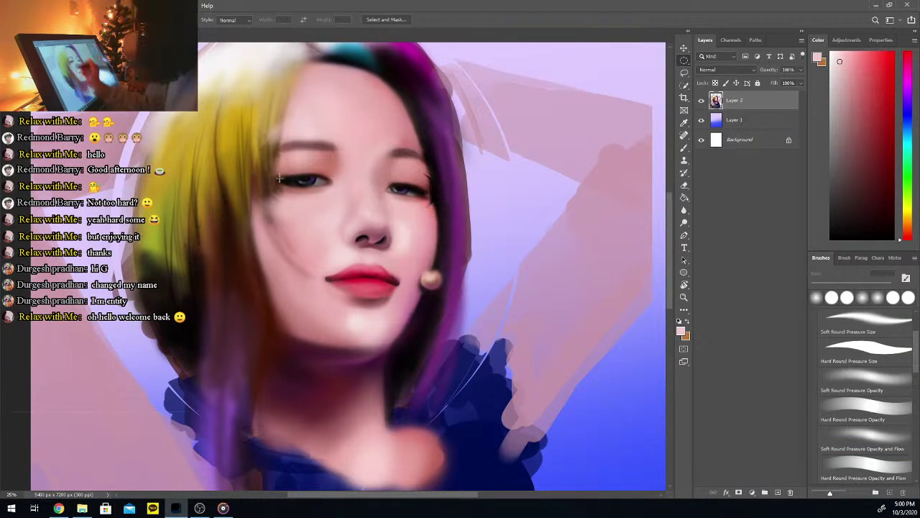
# Select the eye beside the yellow hair with an elliptical marquee, shift it slightly downward and deselect
pyautogui.moveTo(268, 168); pyautogui.dragTo(336, 200)
pyautogui.press('ctrl')
pyautogui.press('alt')
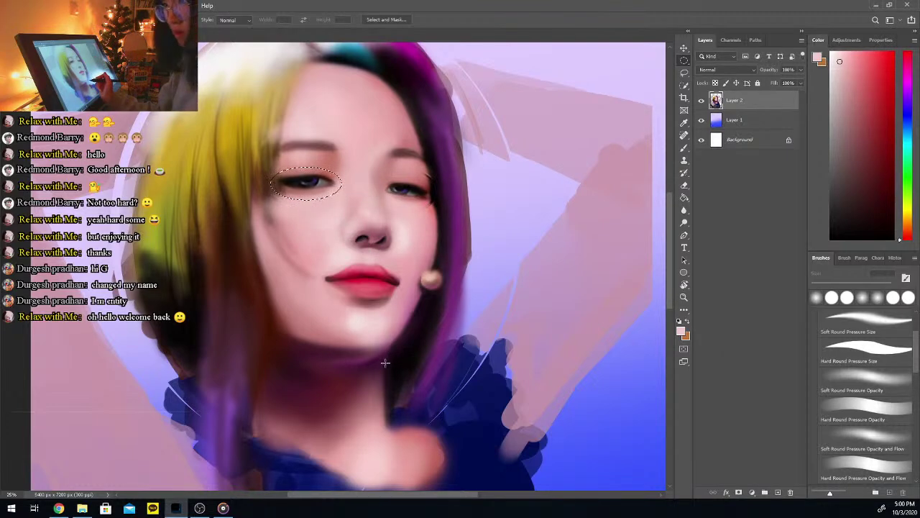
pyautogui.press('ctrl')
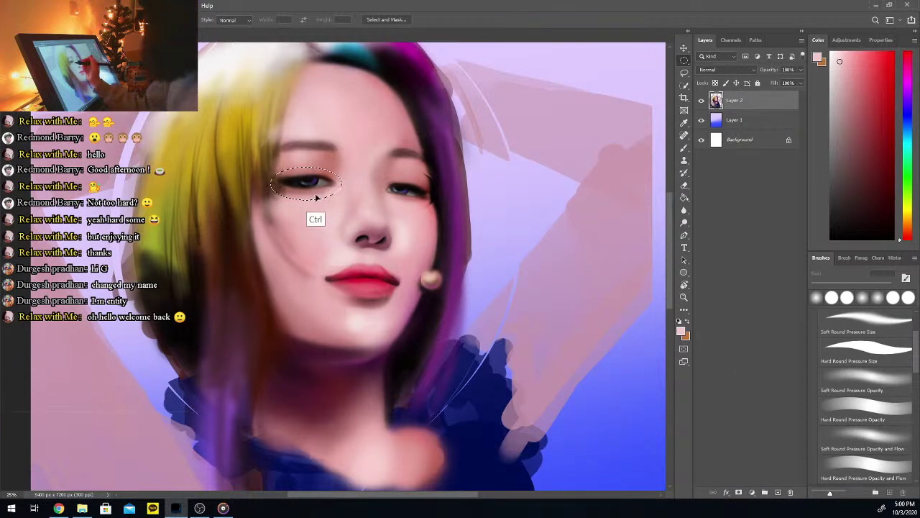
pyautogui.moveTo(317, 199); pyautogui.dragTo(316, 200)
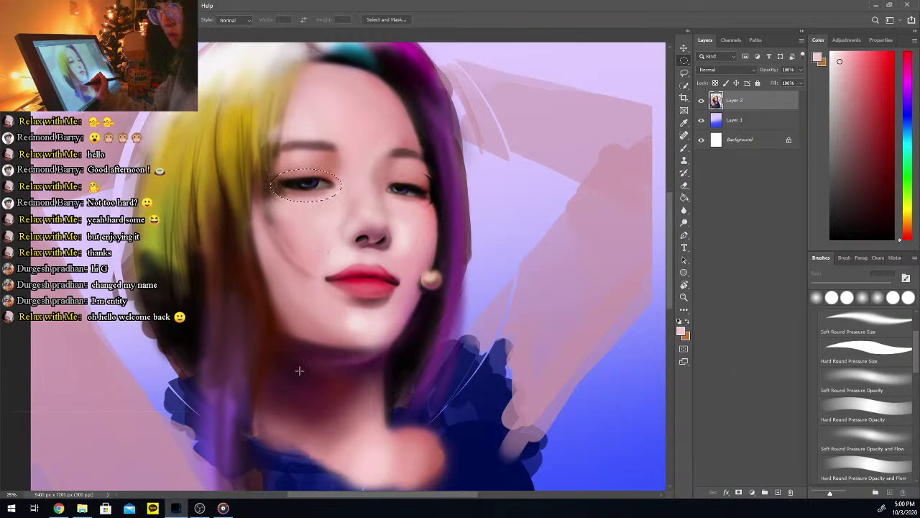
pyautogui.hotkey('ctrl', 'd')
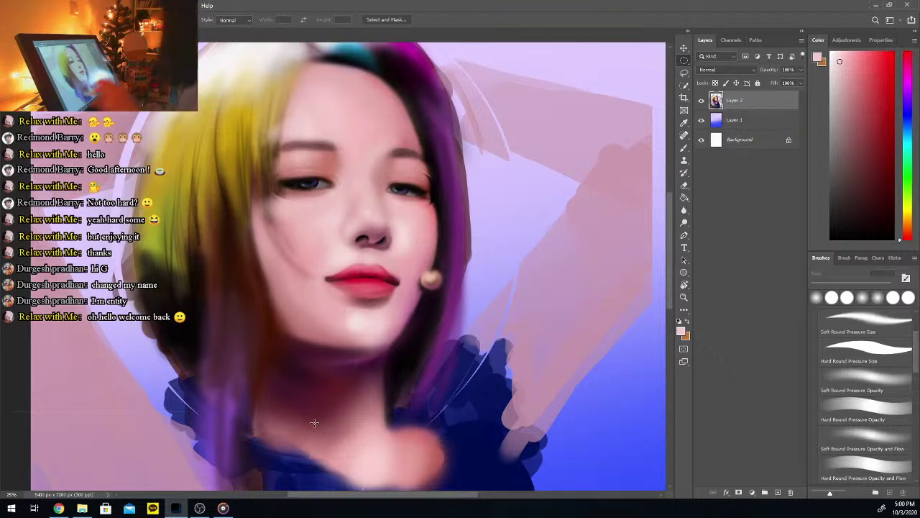
# Paint the shadow below the chin in a purple sampled from the jawline with the soft brush at 245 px
pyautogui.press('i')
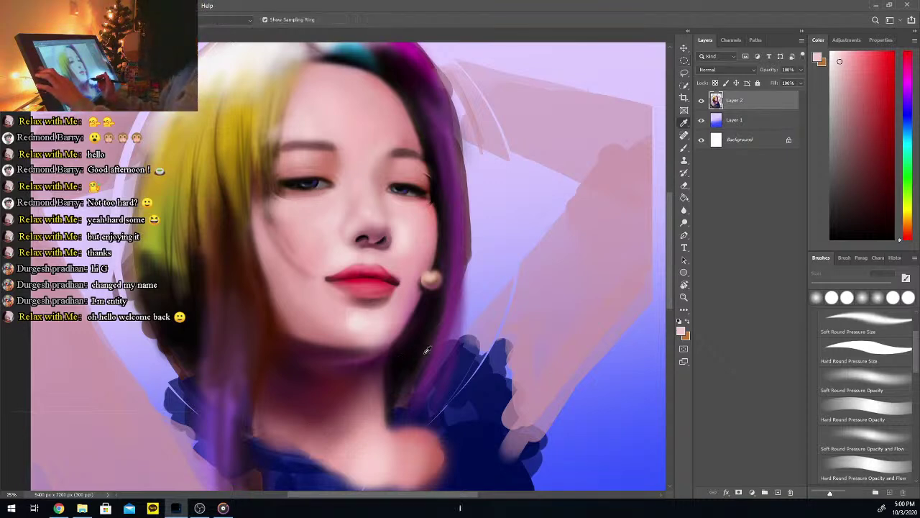
pyautogui.click(354, 358)
pyautogui.press('b')
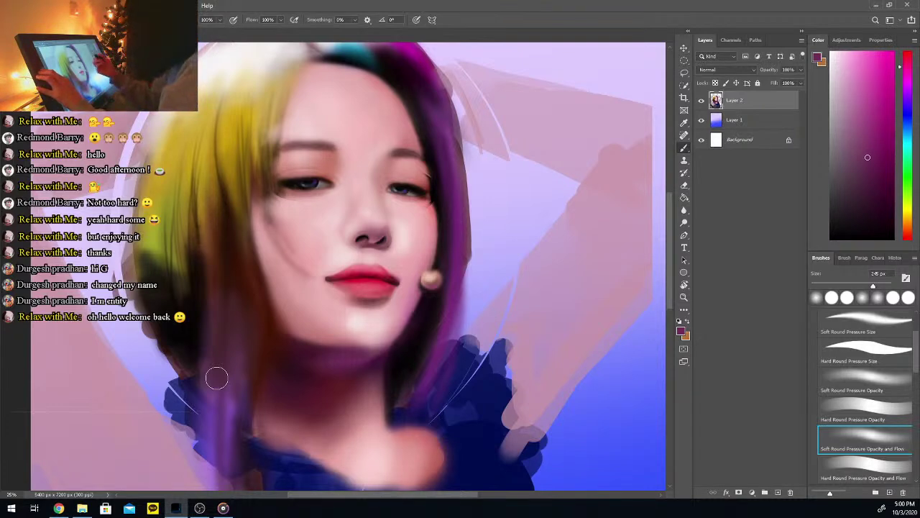
# Blend the cheek beside the purple hair and both upper eyelids with sampled pink skin tones
pyautogui.keyDown('alt'); pyautogui.click(414, 227); pyautogui.keyUp('alt')
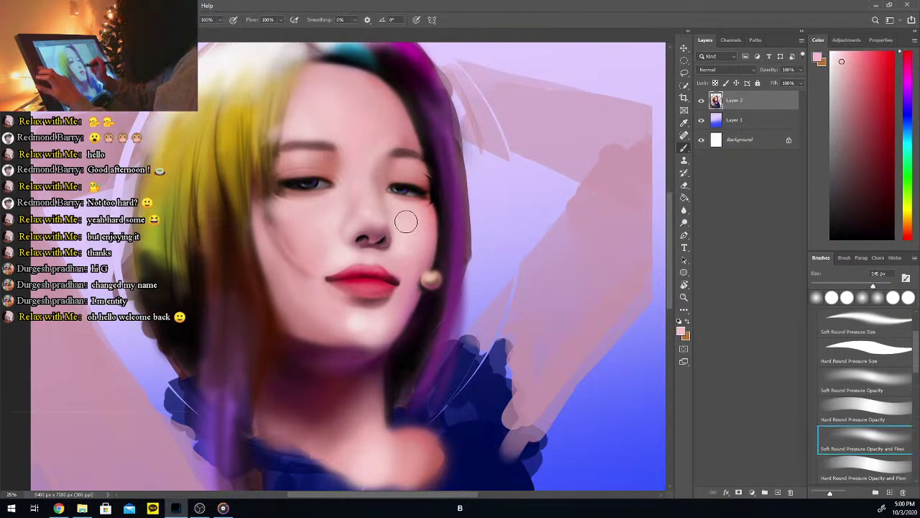
pyautogui.keyDown('alt'); pyautogui.click(308, 150); pyautogui.keyUp('alt')
pyautogui.moveTo(292, 169); pyautogui.dragTo(325, 170)
pyautogui.moveTo(411, 169)
pyautogui.mouseDown()
pyautogui.moveTo(399, 171)
pyautogui.moveTo(435, 183)
pyautogui.moveTo(428, 180)
pyautogui.mouseUp()
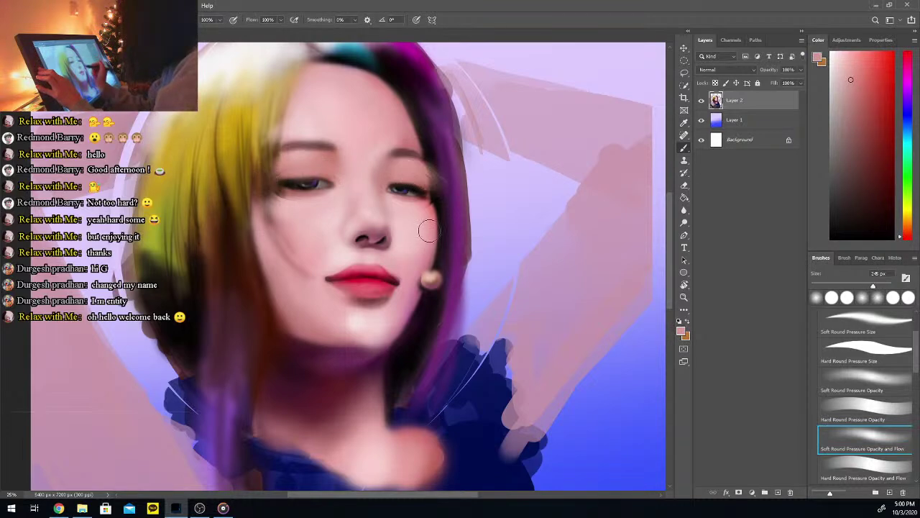
# Paint the dark hair edge along the purple-haired side of the face and the neck in black with a 21 px brush
pyautogui.press('i')
pyautogui.click(832, 238)
pyautogui.press('b')
pyautogui.click(820, 287)
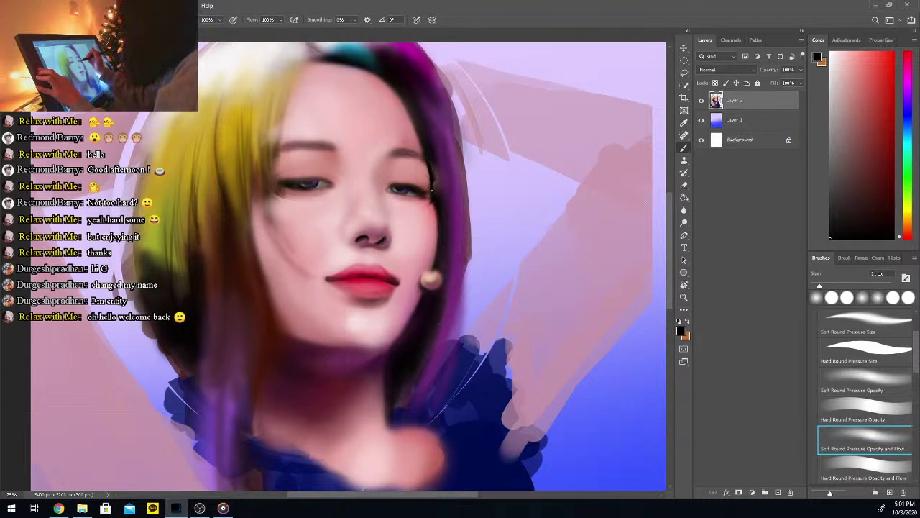
pyautogui.moveTo(434, 168)
pyautogui.mouseDown()
pyautogui.moveTo(440, 197)
pyautogui.moveTo(438, 181)
pyautogui.mouseUp()
pyautogui.moveTo(417, 126)
pyautogui.mouseDown()
pyautogui.moveTo(424, 148)
pyautogui.moveTo(413, 112)
pyautogui.mouseUp()
pyautogui.moveTo(435, 167); pyautogui.dragTo(436, 270)
pyautogui.moveTo(442, 224); pyautogui.dragTo(439, 260)
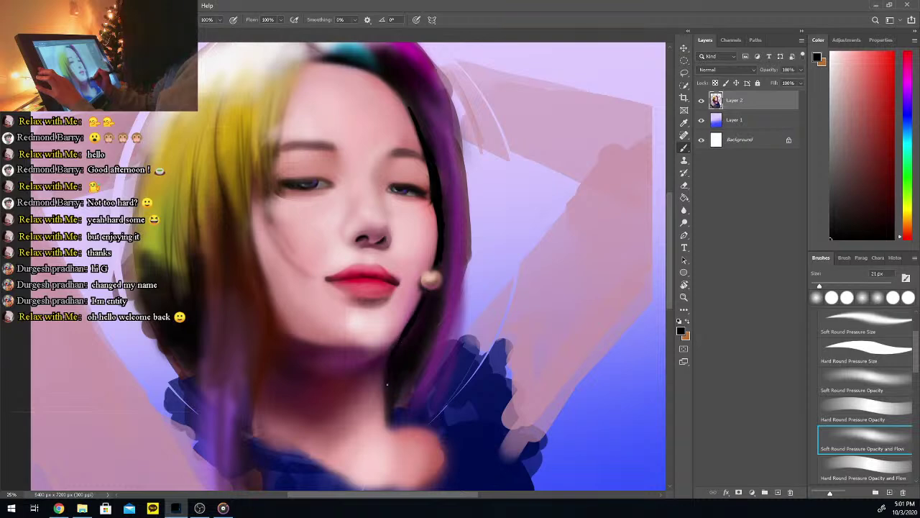
pyautogui.moveTo(386, 395); pyautogui.dragTo(386, 407)
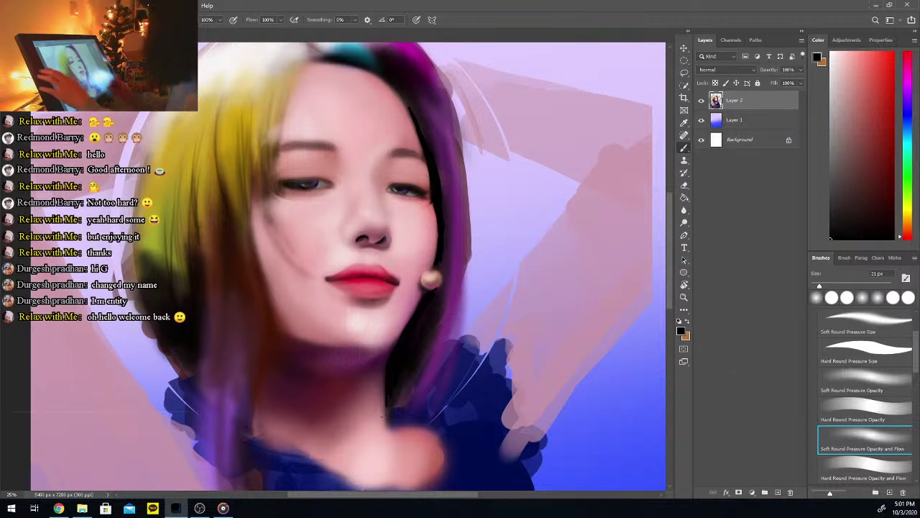
# Paint a loose dark brown hair strand from the yellow hair's edge down over the cheek with the brush at 48 px
pyautogui.keyDown('alt'); pyautogui.click(281, 113); pyautogui.keyUp('alt')
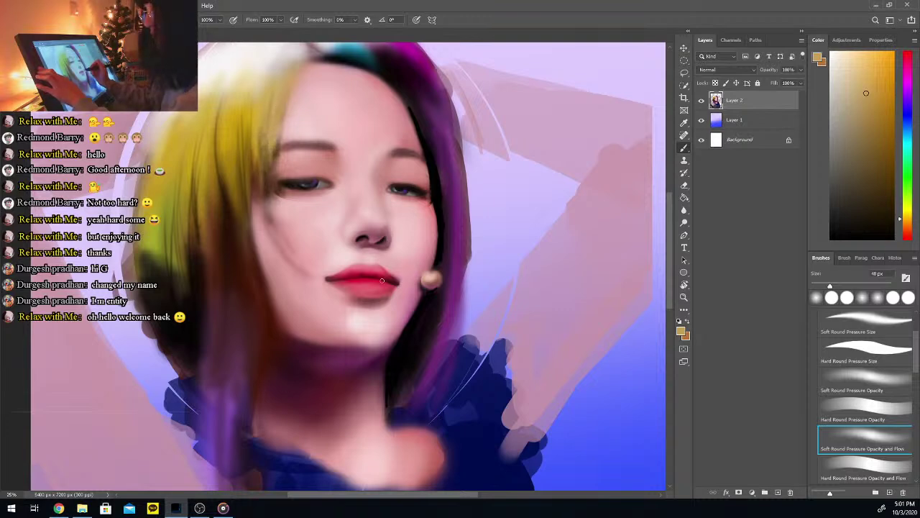
pyautogui.click(907, 231)
pyautogui.click(894, 164)
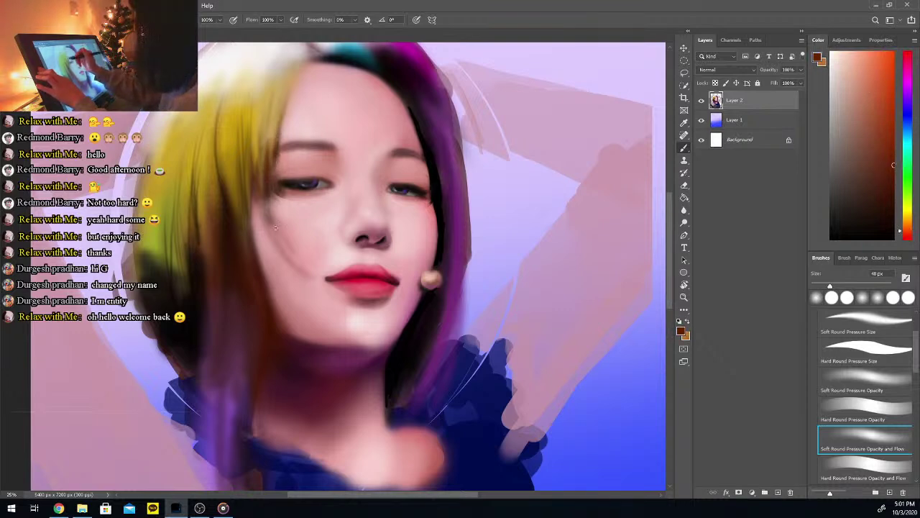
pyautogui.click(888, 189)
pyautogui.moveTo(276, 205); pyautogui.dragTo(291, 257)
pyautogui.moveTo(268, 185); pyautogui.dragTo(294, 260)
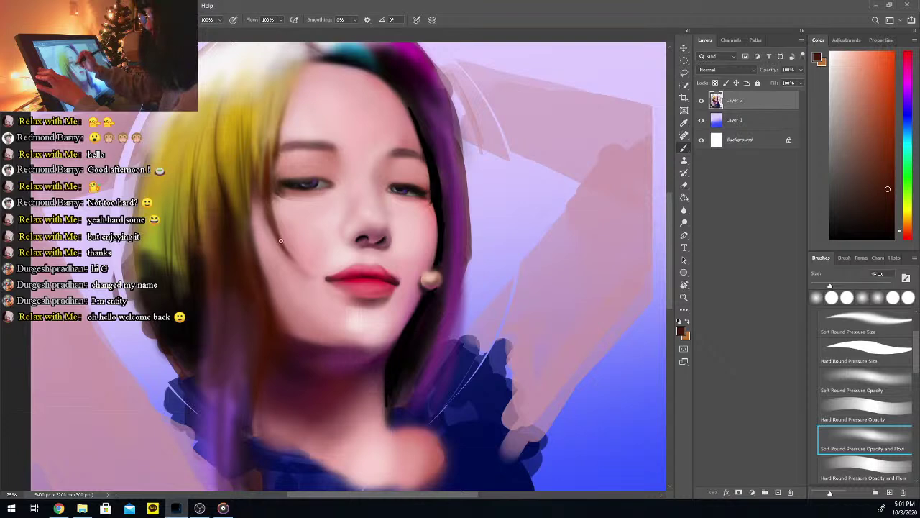
pyautogui.moveTo(270, 181); pyautogui.dragTo(299, 245)
pyautogui.moveTo(273, 198); pyautogui.dragTo(296, 243)
pyautogui.moveTo(270, 171)
pyautogui.mouseDown()
pyautogui.moveTo(295, 265)
pyautogui.moveTo(307, 272)
pyautogui.mouseUp()
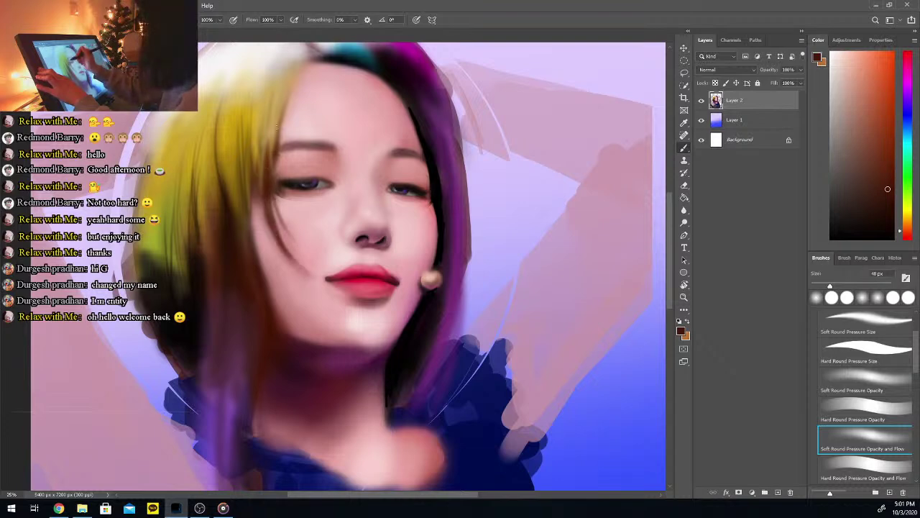
# Blend the skin around both eyes and the outer cheek with sampled pink tones, using the soft brush at up to 79 px
pyautogui.keyDown('alt'); pyautogui.click(304, 197); pyautogui.keyUp('alt')
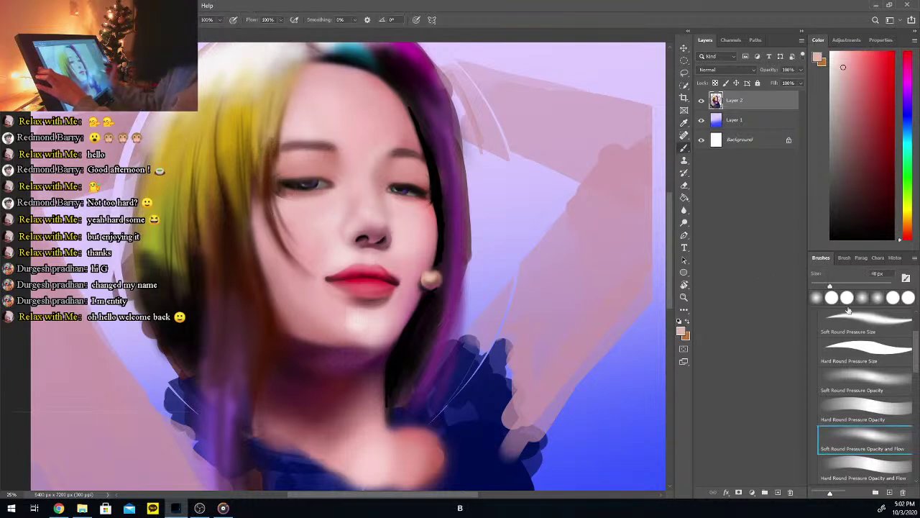
pyautogui.keyDown('alt'); pyautogui.click(283, 194); pyautogui.keyUp('alt')
pyautogui.keyDown('alt'); pyautogui.click(287, 194); pyautogui.keyUp('alt')
pyautogui.keyDown('alt'); pyautogui.click(422, 210); pyautogui.keyUp('alt')
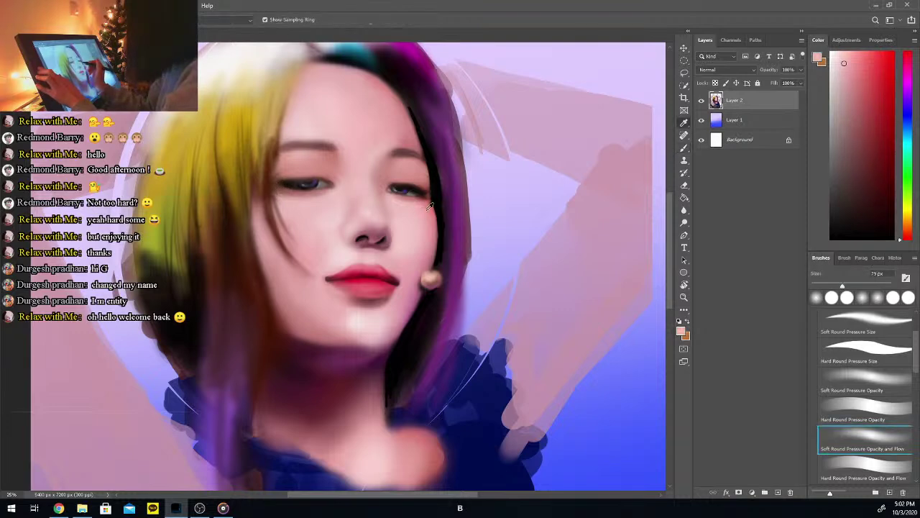
pyautogui.keyDown('alt'); pyautogui.click(428, 209); pyautogui.keyUp('alt')
pyautogui.keyDown('alt'); pyautogui.click(429, 202); pyautogui.keyUp('alt')
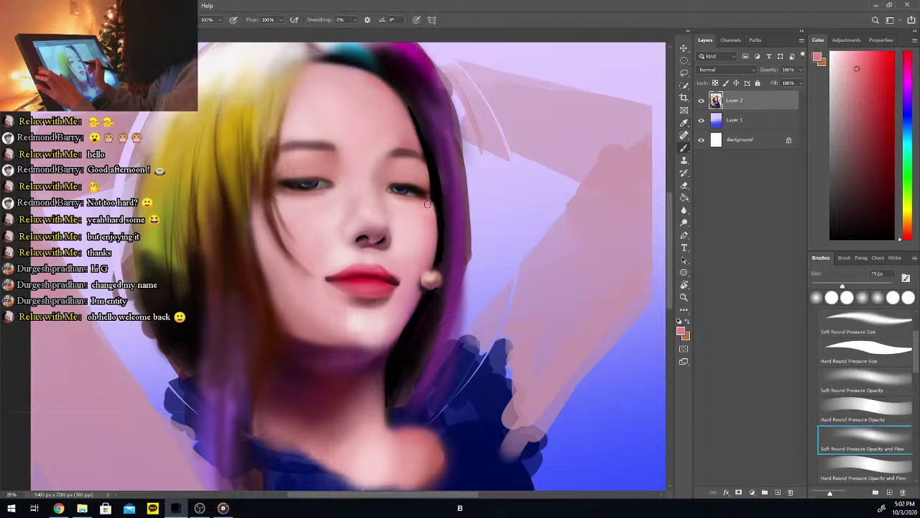
pyautogui.keyDown('alt'); pyautogui.click(425, 178); pyautogui.keyUp('alt')
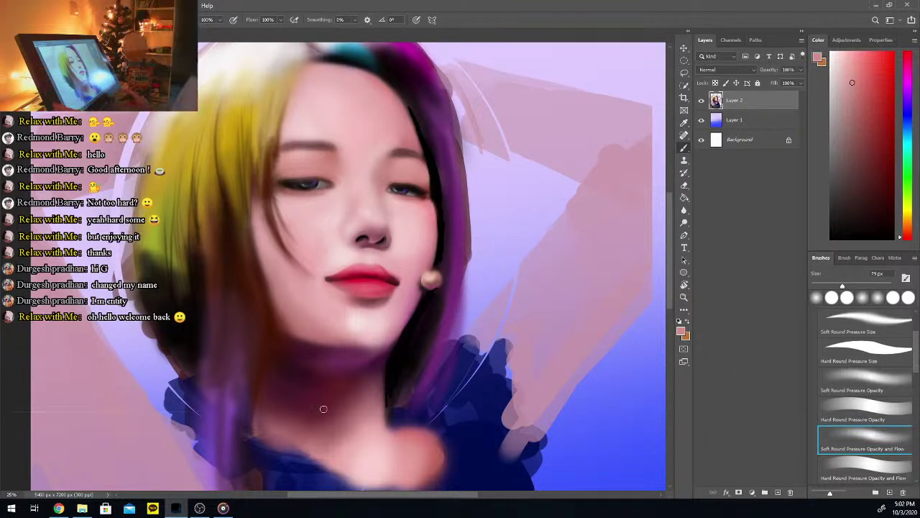
# Extend the lower outer edge of the yellow-green hair with sampled black and olive tones, using the soft brush at up to 197 px
pyautogui.hotkey('ctrl', '-')
pyautogui.hotkey('ctrl', '-')
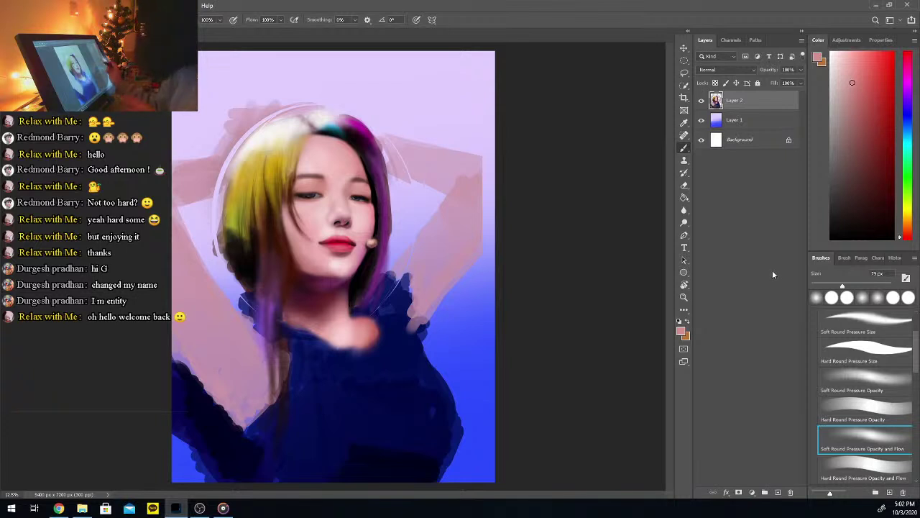
pyautogui.press('i')
pyautogui.click(250, 257)
pyautogui.press('b')
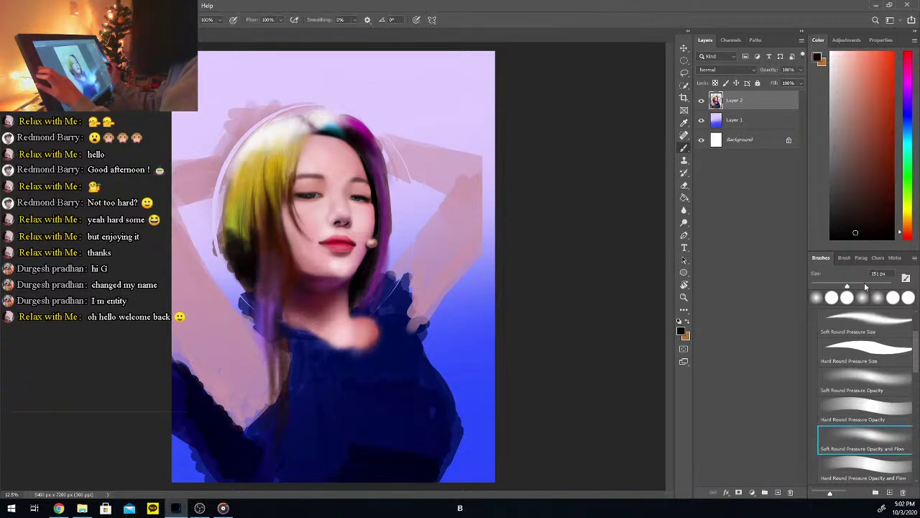
pyautogui.moveTo(223, 269)
pyautogui.mouseDown()
pyautogui.moveTo(234, 293)
pyautogui.moveTo(247, 288)
pyautogui.moveTo(256, 321)
pyautogui.moveTo(245, 279)
pyautogui.moveTo(220, 264)
pyautogui.moveTo(225, 224)
pyautogui.moveTo(217, 264)
pyautogui.moveTo(231, 238)
pyautogui.moveTo(213, 258)
pyautogui.moveTo(217, 242)
pyautogui.moveTo(210, 276)
pyautogui.moveTo(224, 230)
pyautogui.moveTo(243, 253)
pyautogui.moveTo(230, 219)
pyautogui.moveTo(245, 241)
pyautogui.moveTo(245, 233)
pyautogui.moveTo(226, 217)
pyautogui.moveTo(243, 248)
pyautogui.mouseUp()
pyautogui.keyDown('alt'); pyautogui.click(229, 232); pyautogui.keyUp('alt')
pyautogui.keyDown('alt'); pyautogui.click(233, 219); pyautogui.keyUp('alt')
pyautogui.keyDown('alt'); pyautogui.click(231, 237); pyautogui.keyUp('alt')
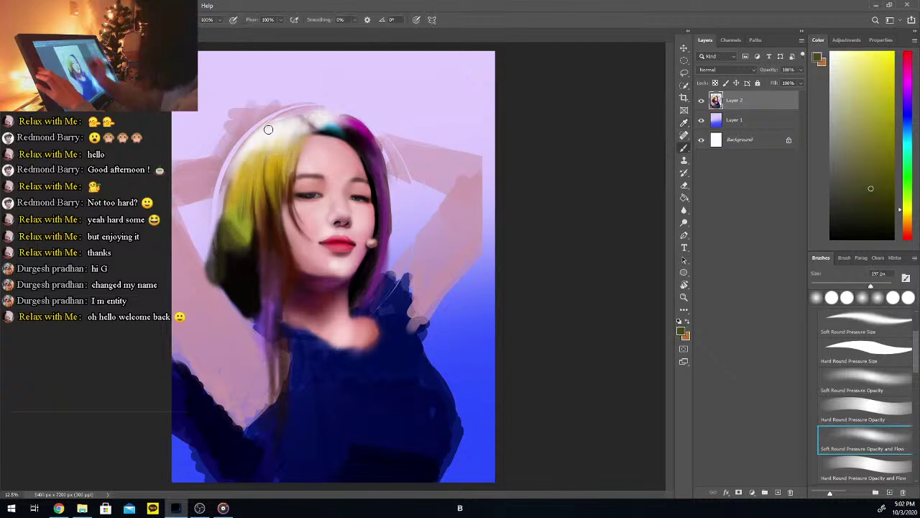
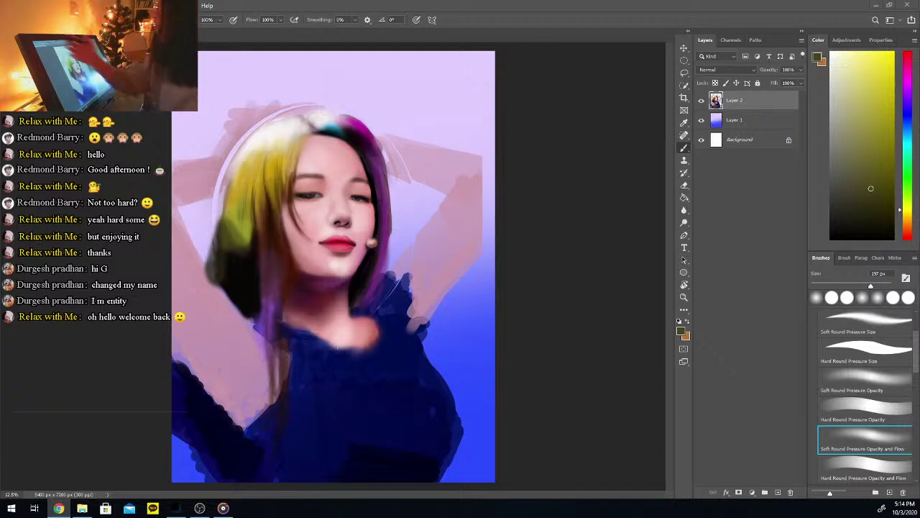
# Save the portrait document
pyautogui.click(23, 5)
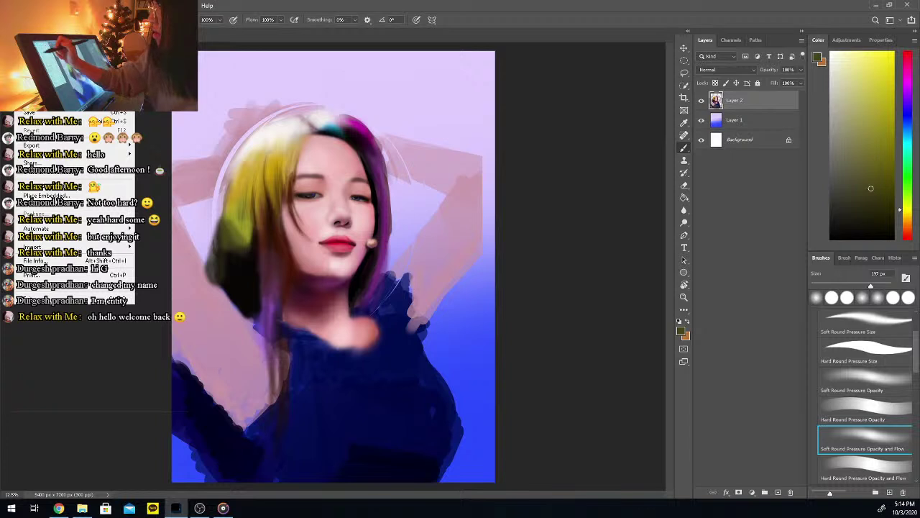
pyautogui.click(45, 115)
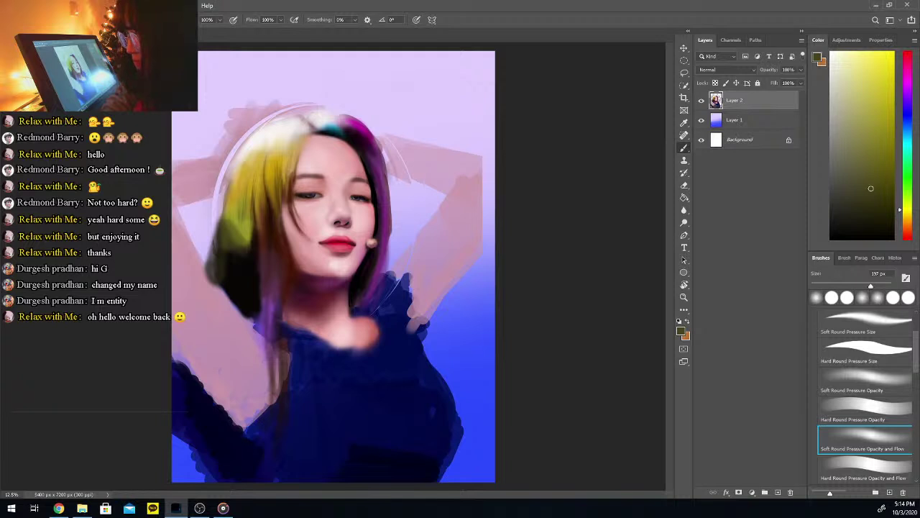
pyautogui.hotkey('alt', 'Tab')
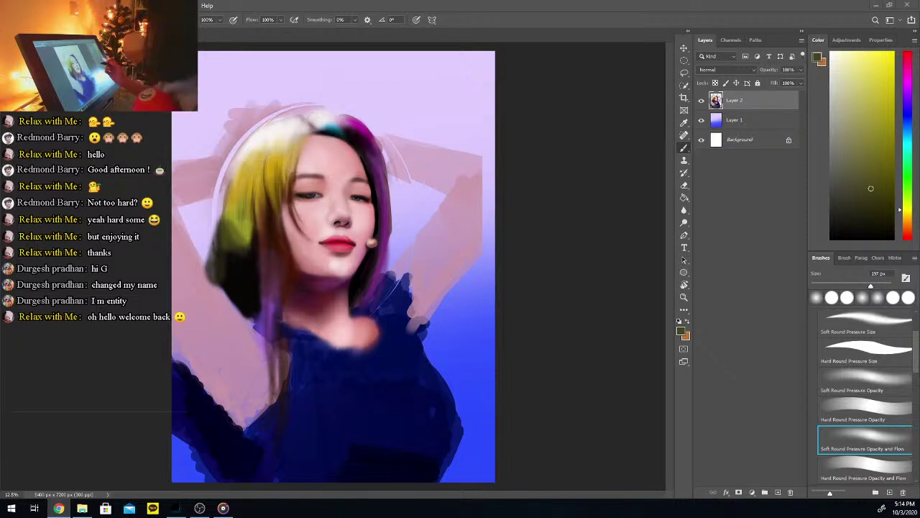
pyautogui.click(543, 115)
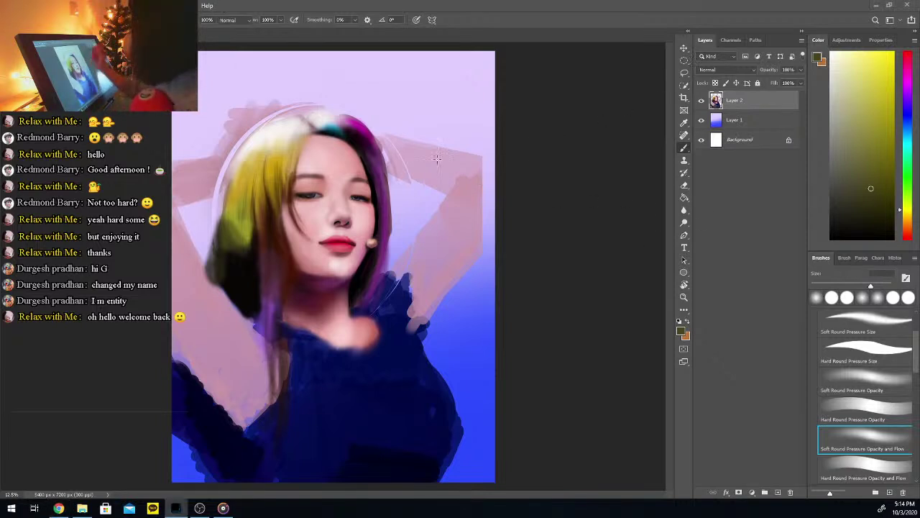
# Select the eye beside the purple hair with an elliptical marquee, shift it slightly outward and rotate it slightly with Free Transform
pyautogui.press('m')
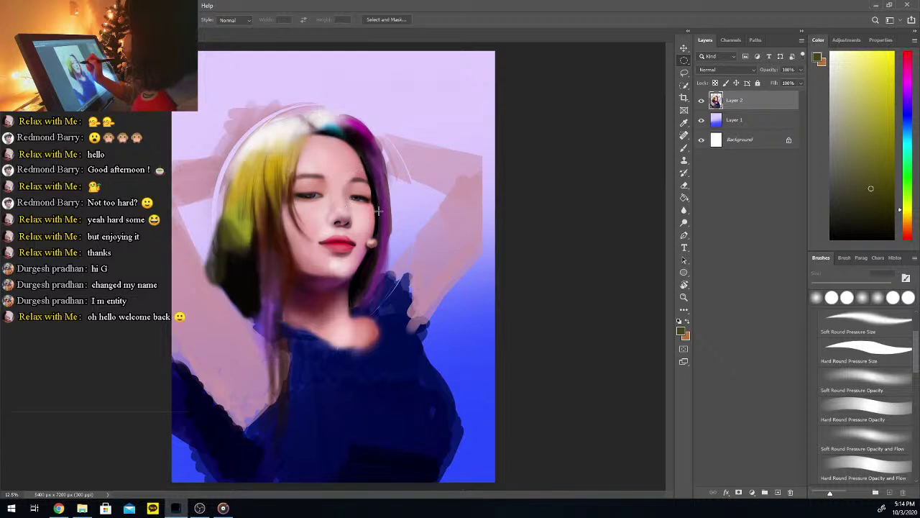
pyautogui.moveTo(339, 171); pyautogui.dragTo(379, 207)
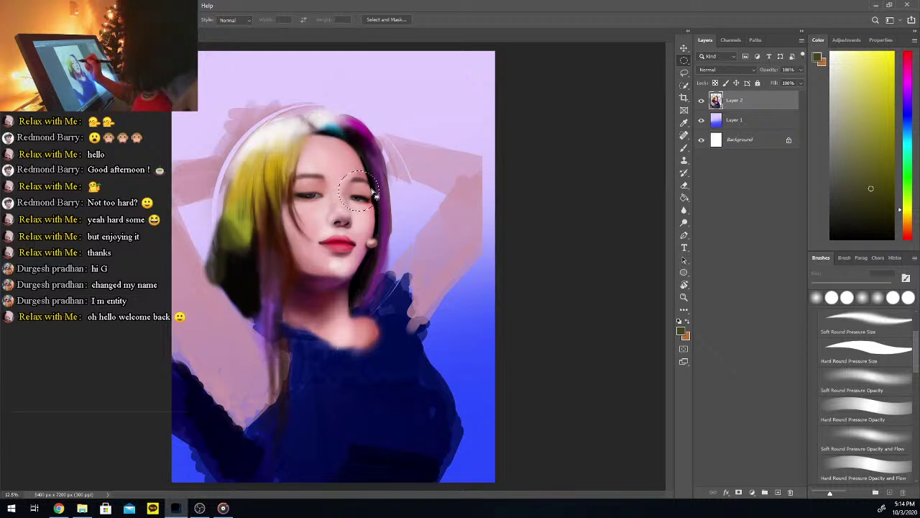
pyautogui.moveTo(347, 175); pyautogui.dragTo(382, 207)
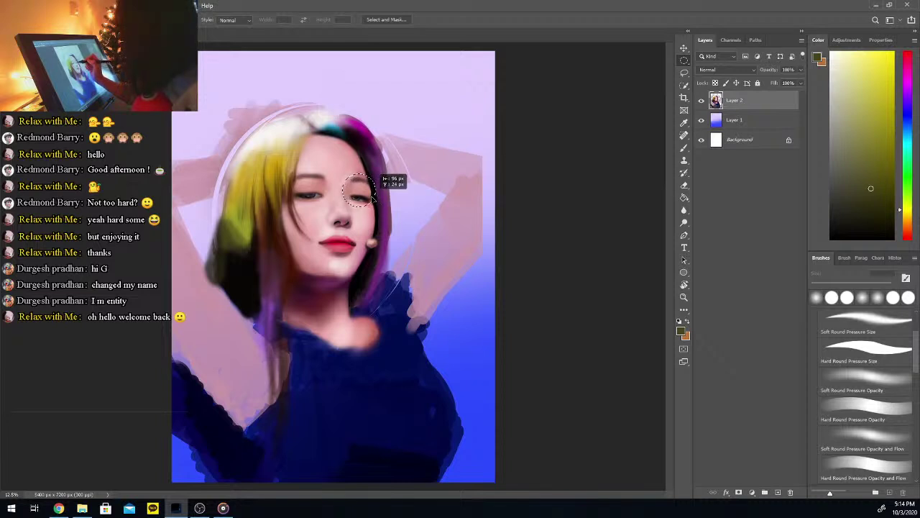
pyautogui.hotkey('ctrl', 'alt')
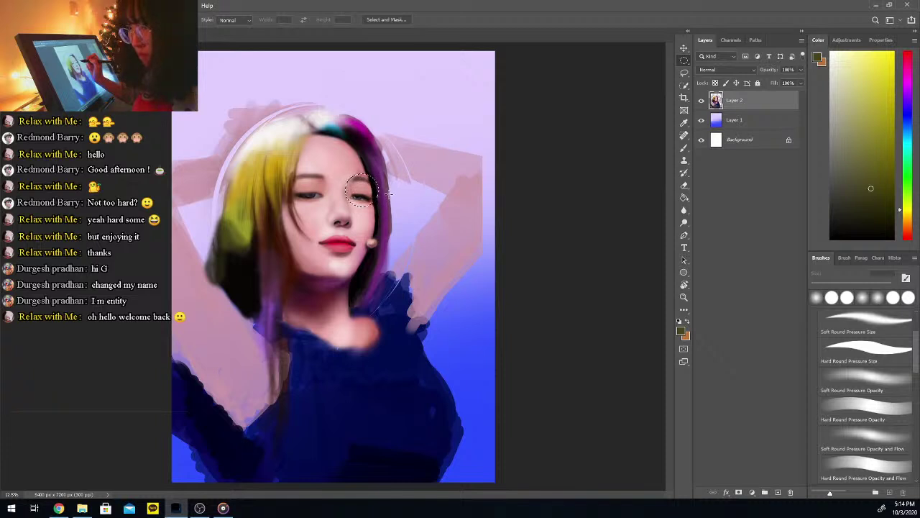
pyautogui.hotkey('ctrl', 't')
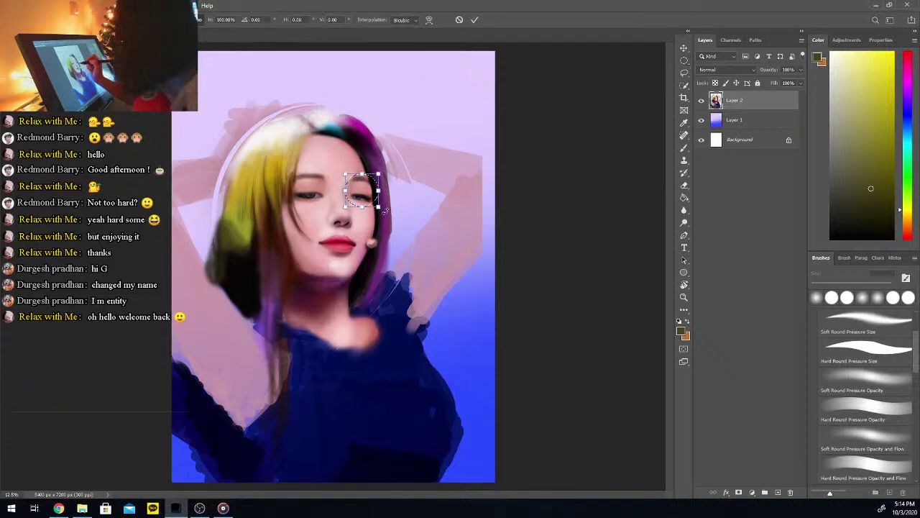
pyautogui.moveTo(386, 214); pyautogui.dragTo(381, 208)
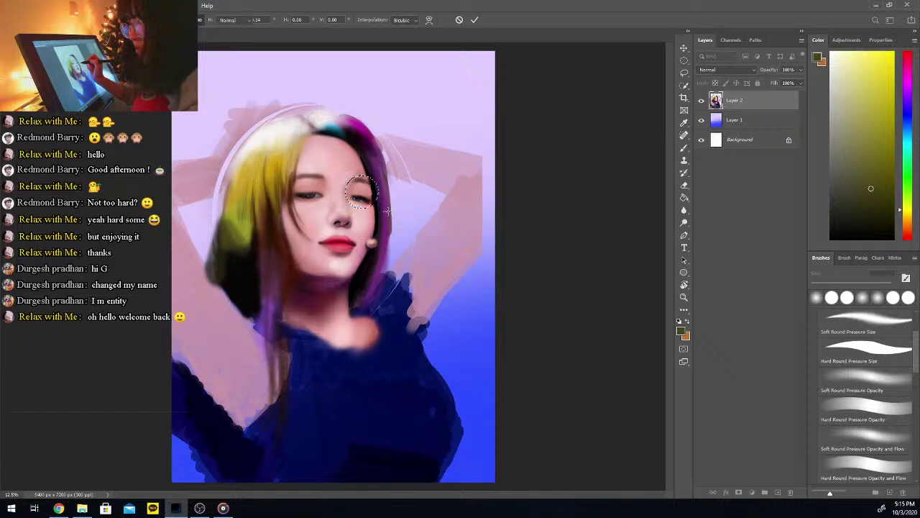
pyautogui.press('Return')
pyautogui.hotkey('ctrl', 'd')
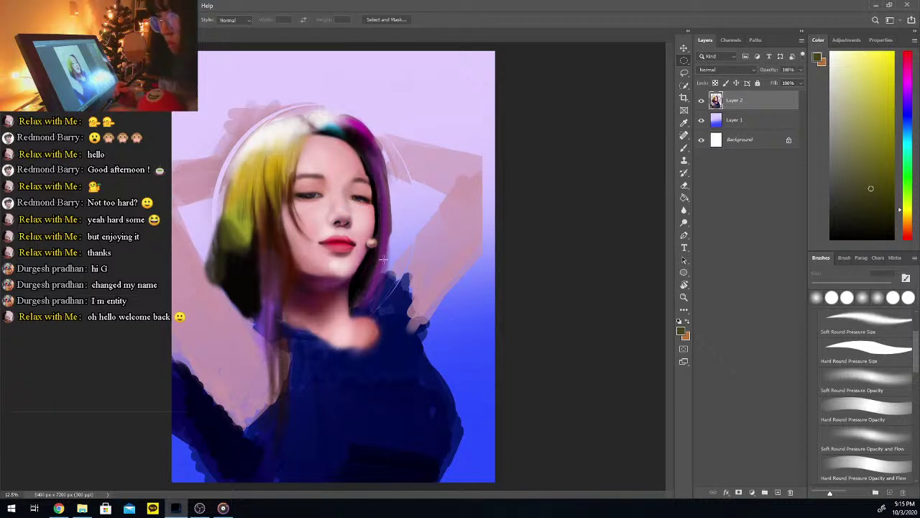
# Restore the elliptical selection around the eye beside the purple hair and fine-tune the eye's position with small nudges
pyautogui.hotkey('ctrl', 'z')
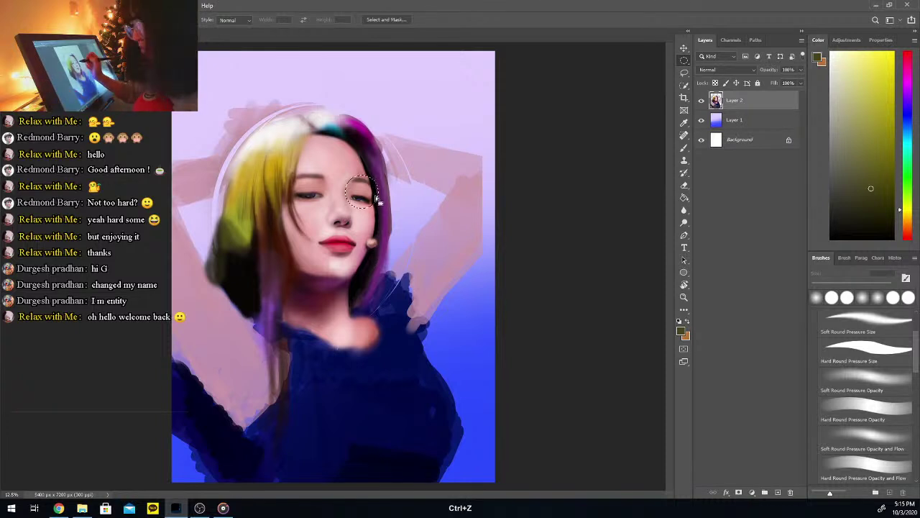
pyautogui.moveTo(375, 196); pyautogui.dragTo(379, 201)
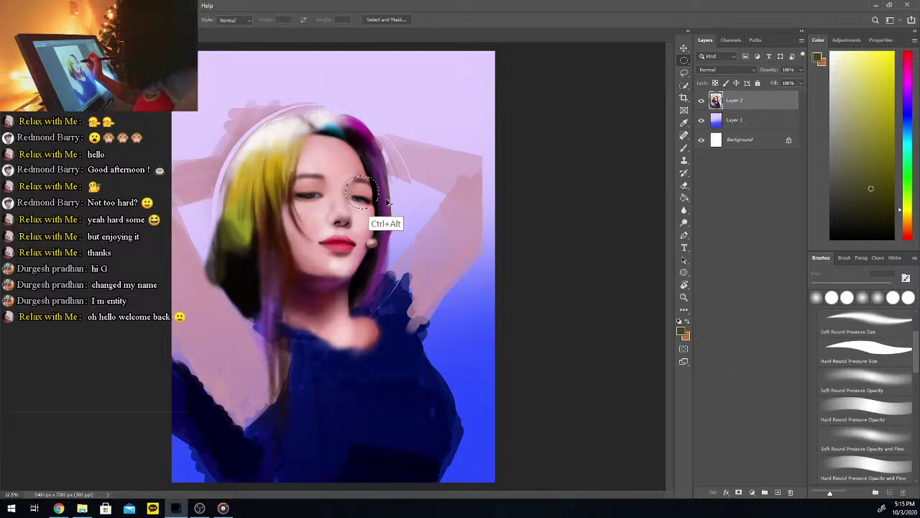
pyautogui.hotkey('ctrl', 'd')
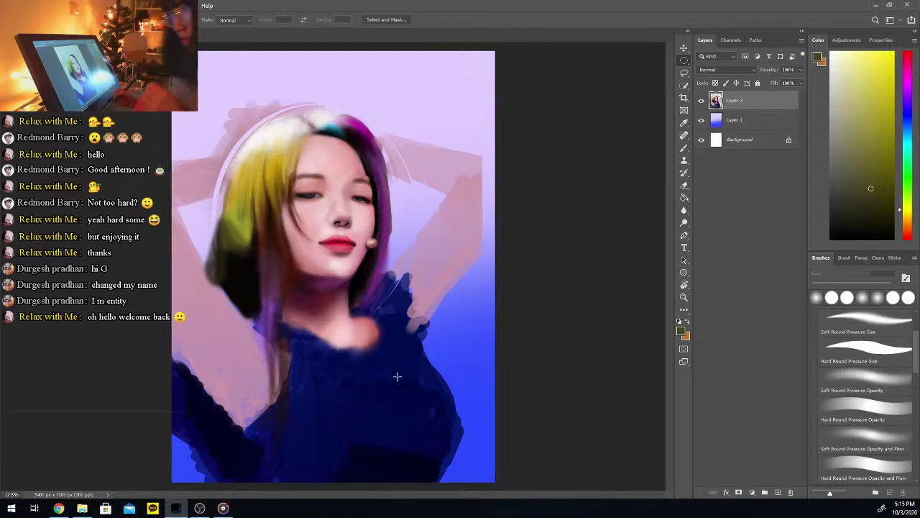
pyautogui.hotkey('ctrl', 'z')
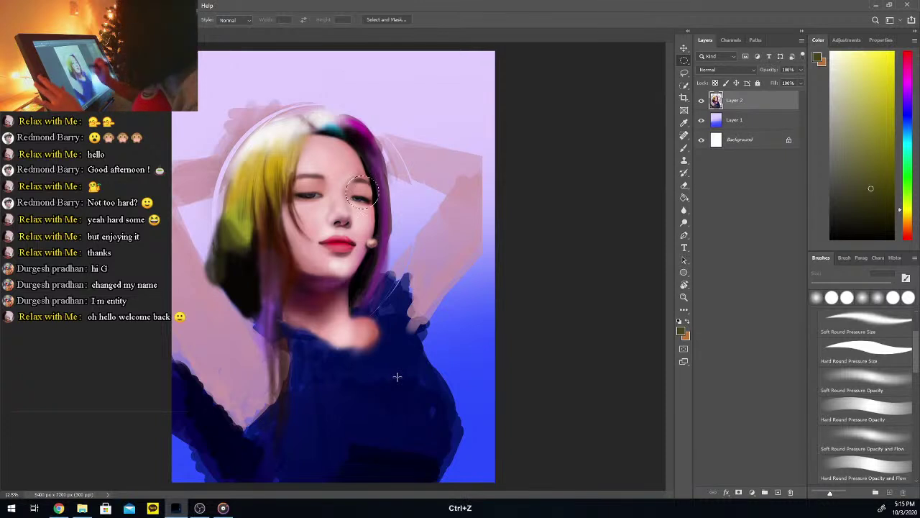
pyautogui.moveTo(374, 198); pyautogui.dragTo(376, 196)
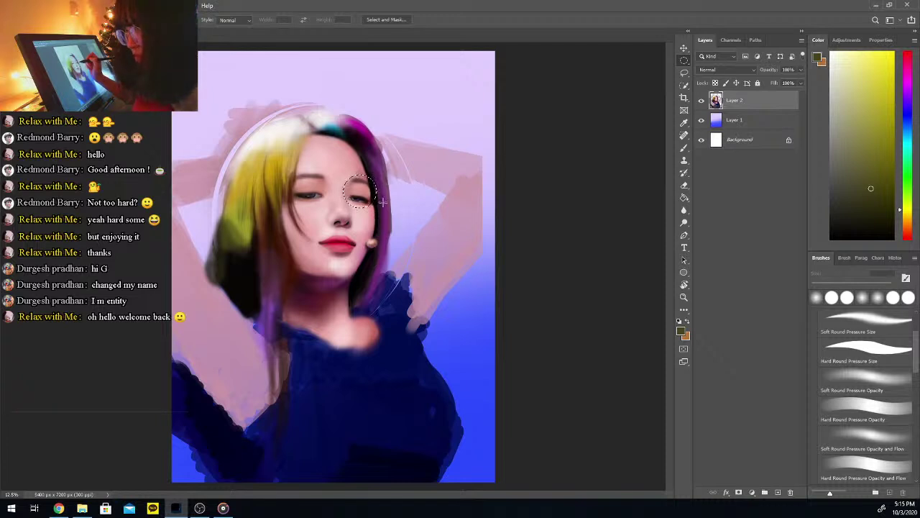
pyautogui.press('ctrl')
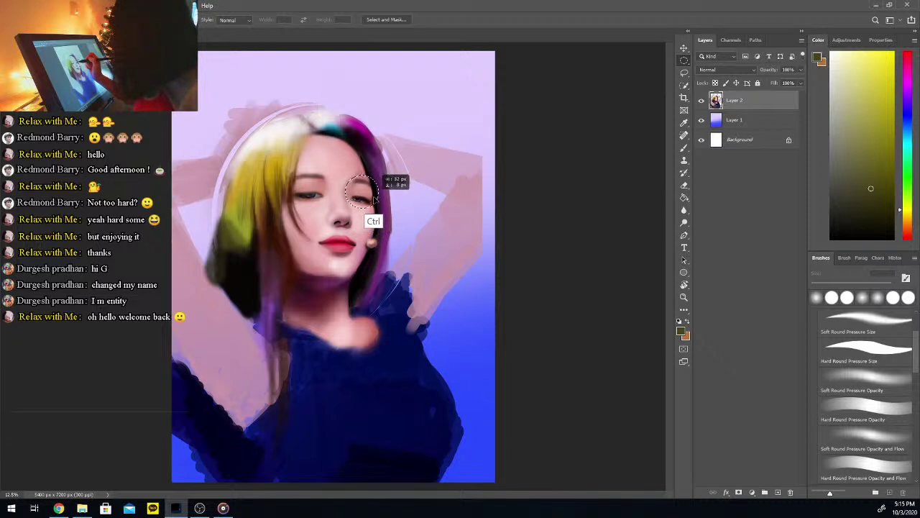
pyautogui.hotkey('ctrl', 'z')
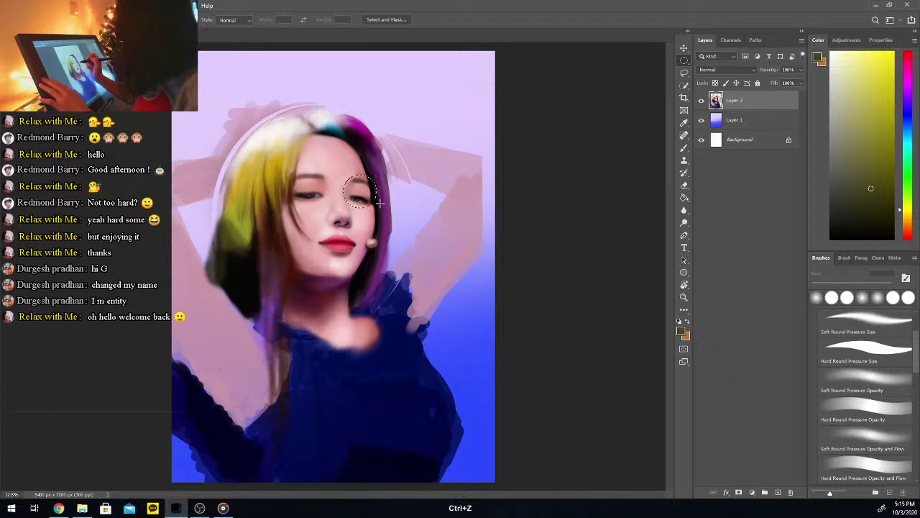
pyautogui.hotkey('ctrl', 'alt')
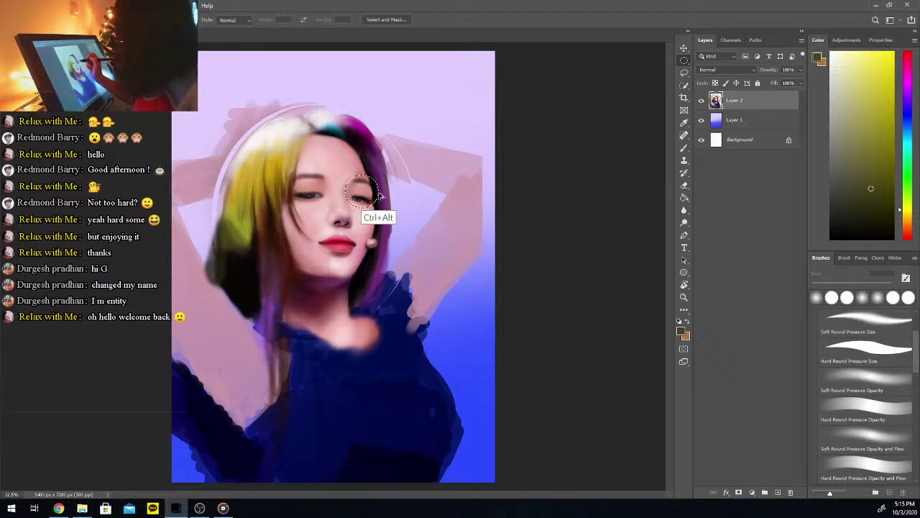
pyautogui.moveTo(376, 197); pyautogui.dragTo(374, 196)
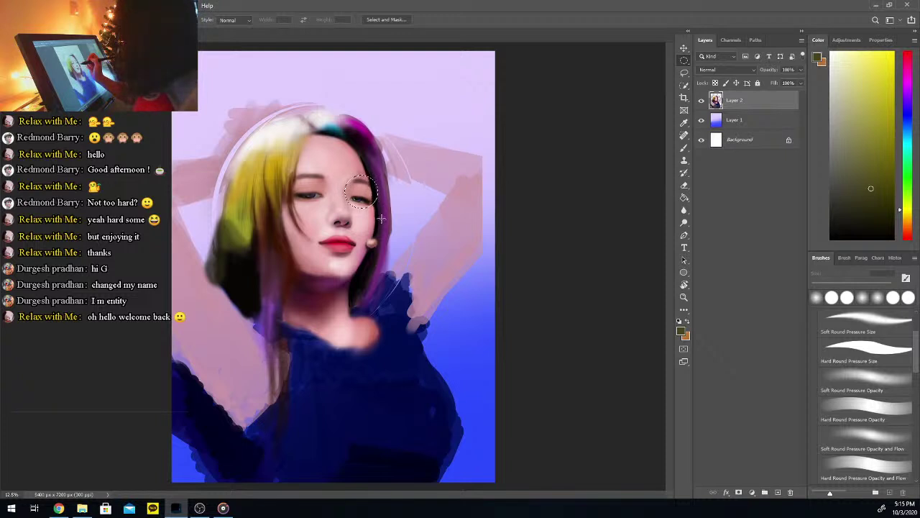
# Select the nose with an elliptical marquee and shift it slightly upward
pyautogui.moveTo(323, 206); pyautogui.dragTo(359, 213)
pyautogui.press('ctrl')
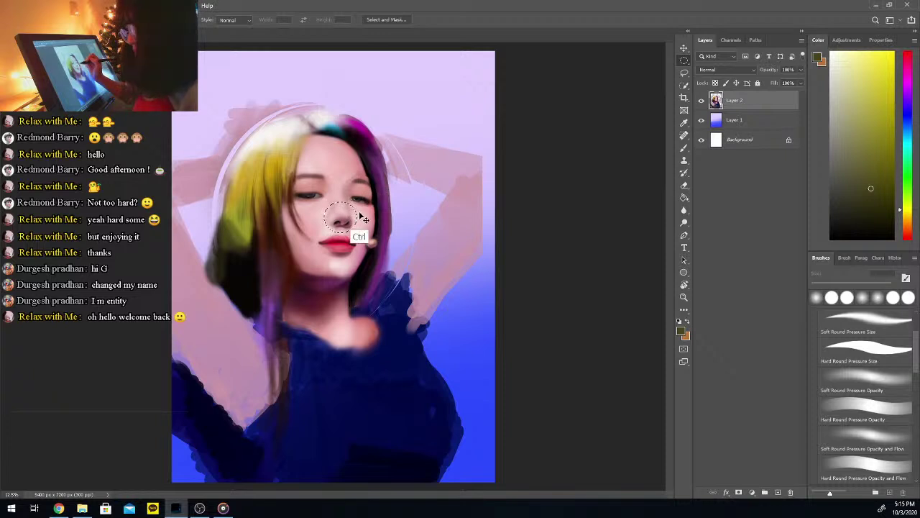
pyautogui.hotkey('ctrl', 't')
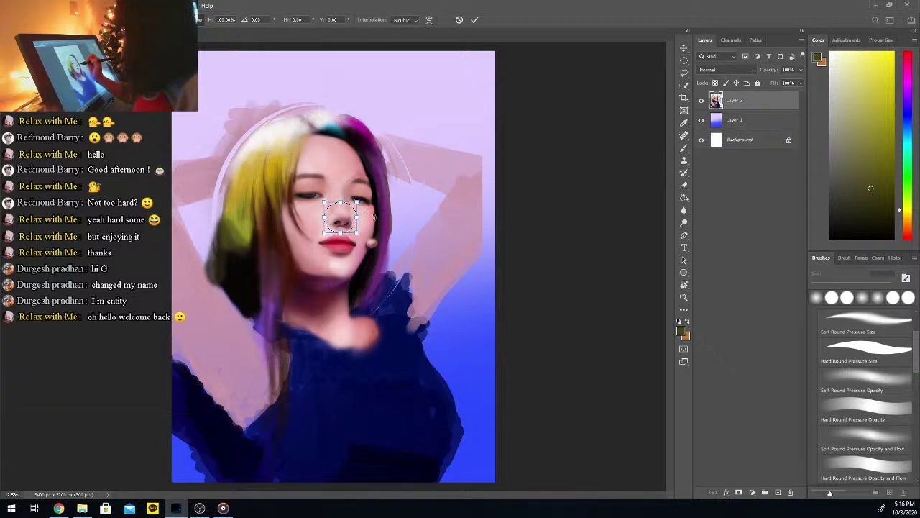
pyautogui.press('Return')
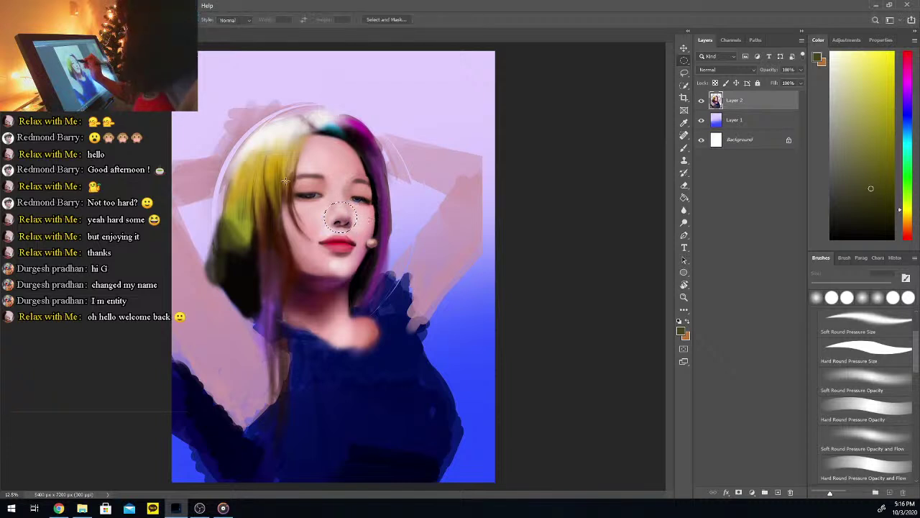
pyautogui.hotkey('ctrl', 'z')
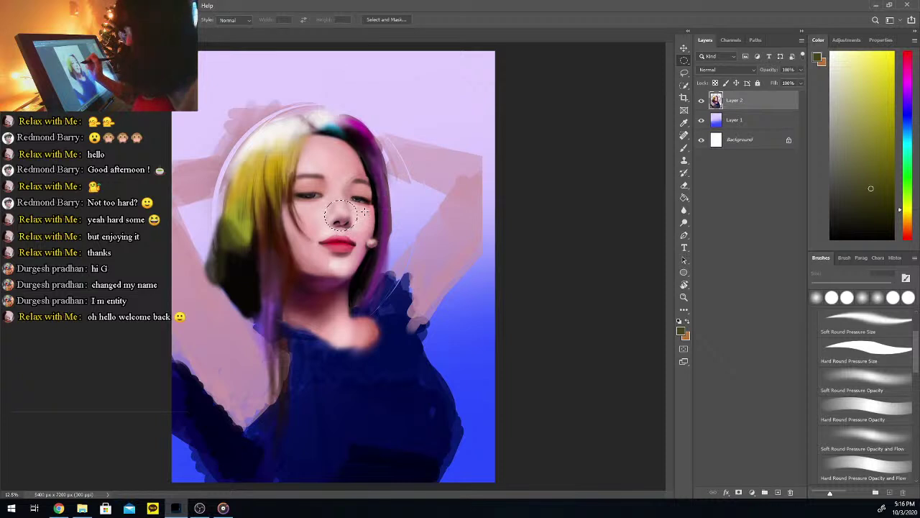
# Apply Free Transform to the selected nose and skew its upper corners slightly inward
pyautogui.hotkey('ctrl', 't')
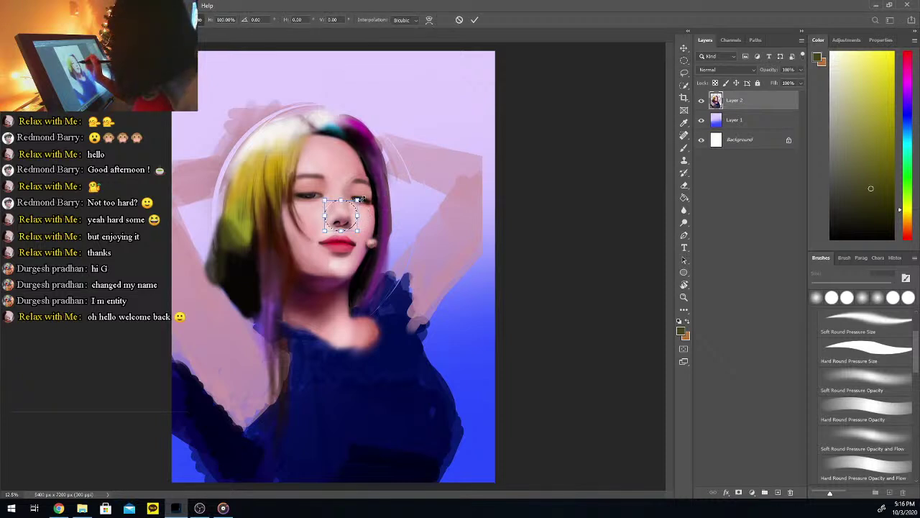
pyautogui.hotkey('ctrl', 'shift')
pyautogui.moveTo(358, 202)
pyautogui.mouseDown()
pyautogui.moveTo(359, 188)
pyautogui.moveTo(362, 216)
pyautogui.moveTo(358, 202)
pyautogui.mouseUp()
pyautogui.hotkey('ctrl', 'z')
pyautogui.hotkey('ctrl', 'z')
pyautogui.hotkey('ctrl', 'z')
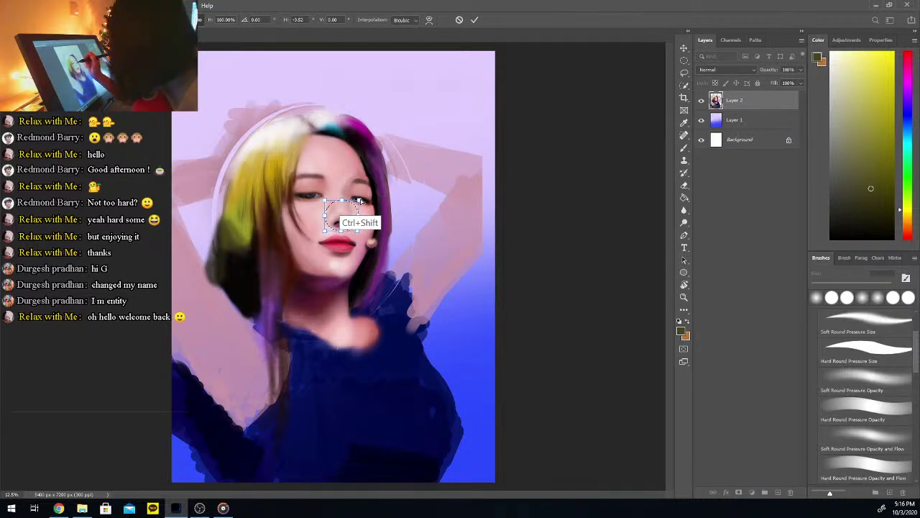
pyautogui.moveTo(359, 200); pyautogui.dragTo(355, 202)
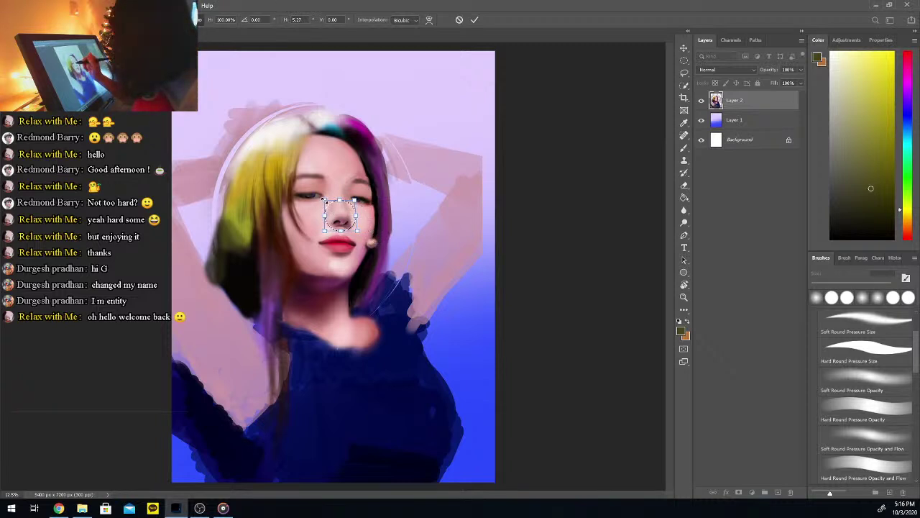
pyautogui.moveTo(325, 201); pyautogui.dragTo(321, 200)
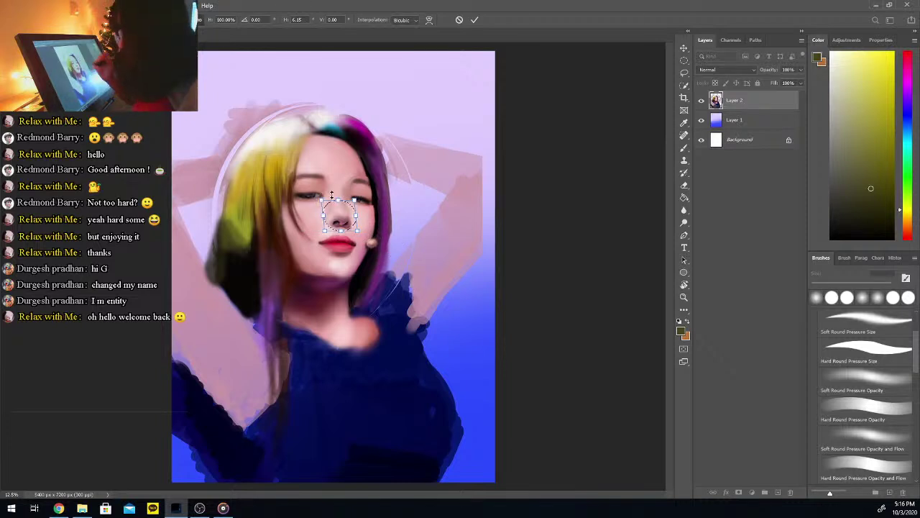
pyautogui.hotkey('ctrl', 'z')
pyautogui.moveTo(326, 201); pyautogui.dragTo(328, 202)
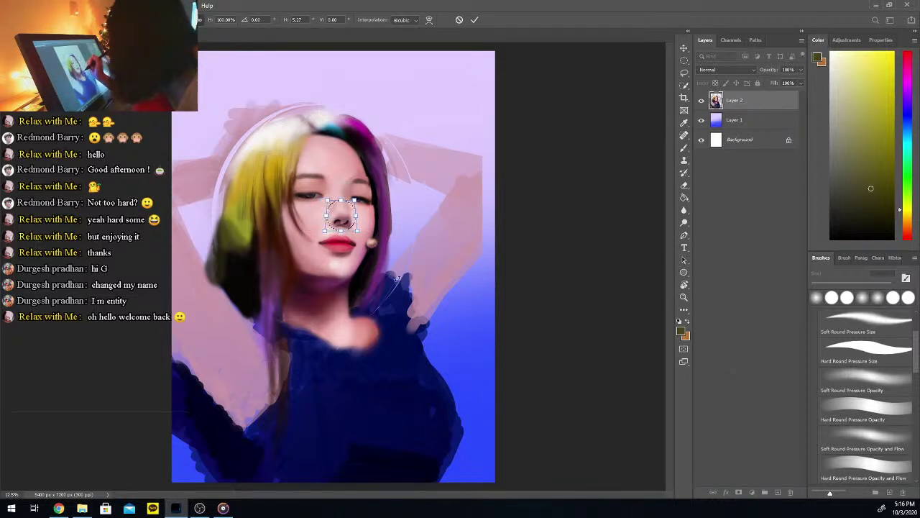
# Skew the nose's lower and upper edges slightly, nudge it into place, apply the transform and clear the selection
pyautogui.moveTo(325, 228); pyautogui.dragTo(323, 235)
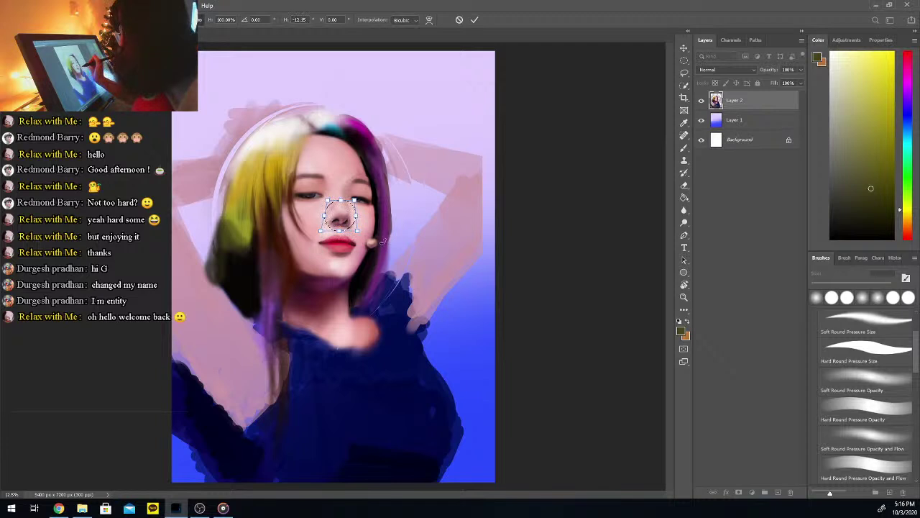
pyautogui.moveTo(357, 230); pyautogui.dragTo(356, 227)
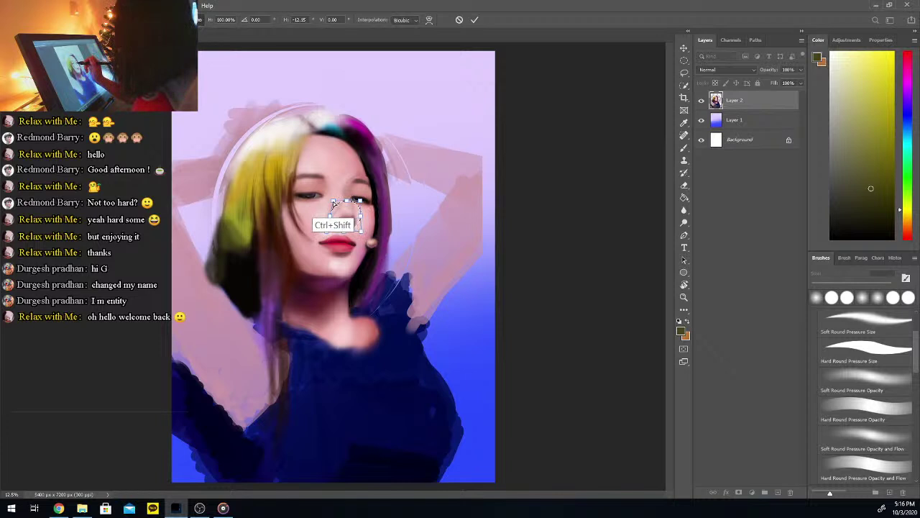
pyautogui.moveTo(346, 202); pyautogui.dragTo(343, 201)
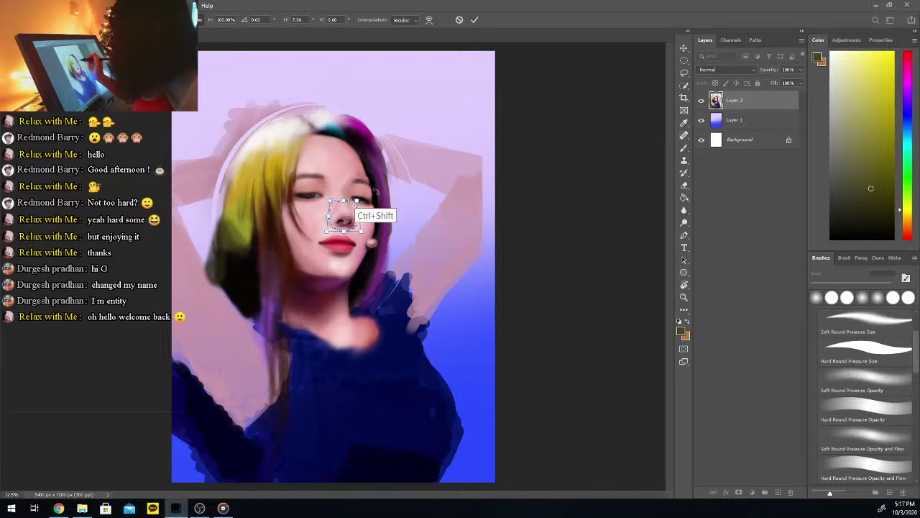
pyautogui.moveTo(344, 202); pyautogui.dragTo(348, 202)
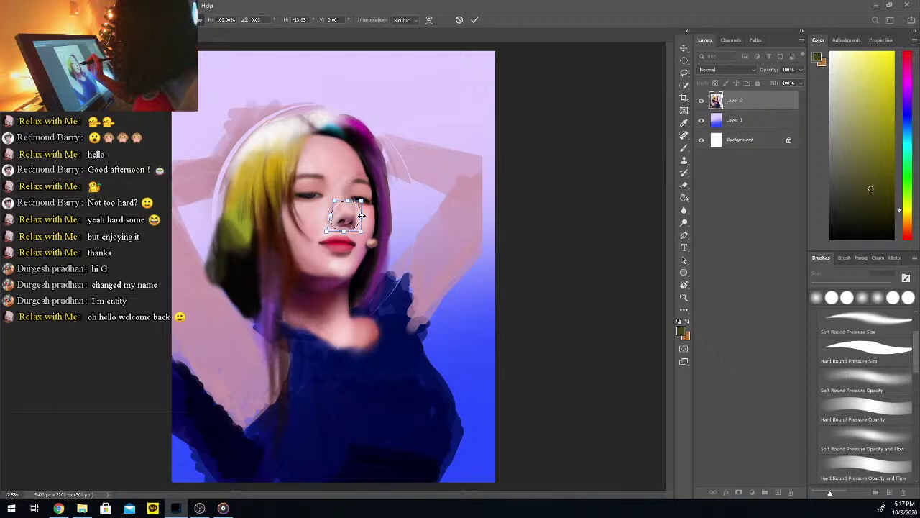
pyautogui.moveTo(353, 224); pyautogui.dragTo(353, 225)
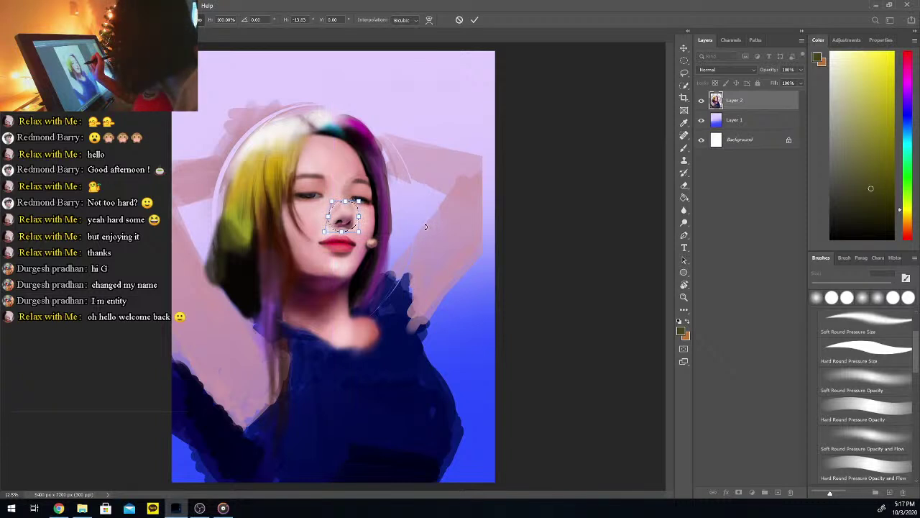
pyautogui.press('Return')
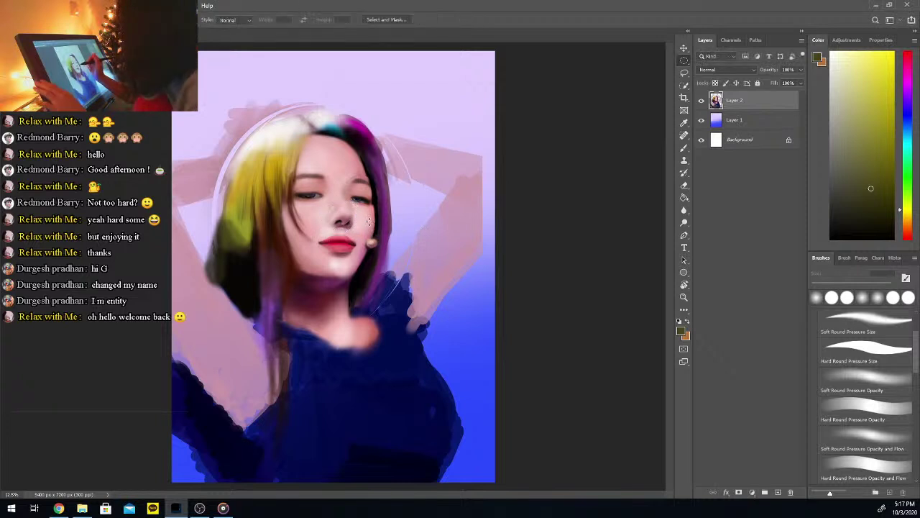
pyautogui.hotkey('ctrl', 'd')
# Sample skin tones beside the nose and blend the skin around the nose bridge with the Soft Round Pressure Opacity and Flow brush
pyautogui.press('i')
pyautogui.click(358, 213)
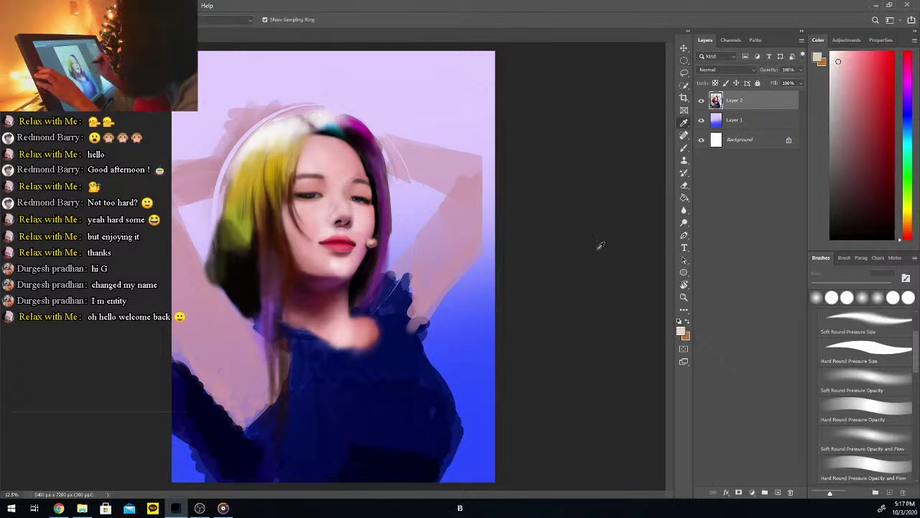
pyautogui.press('b')
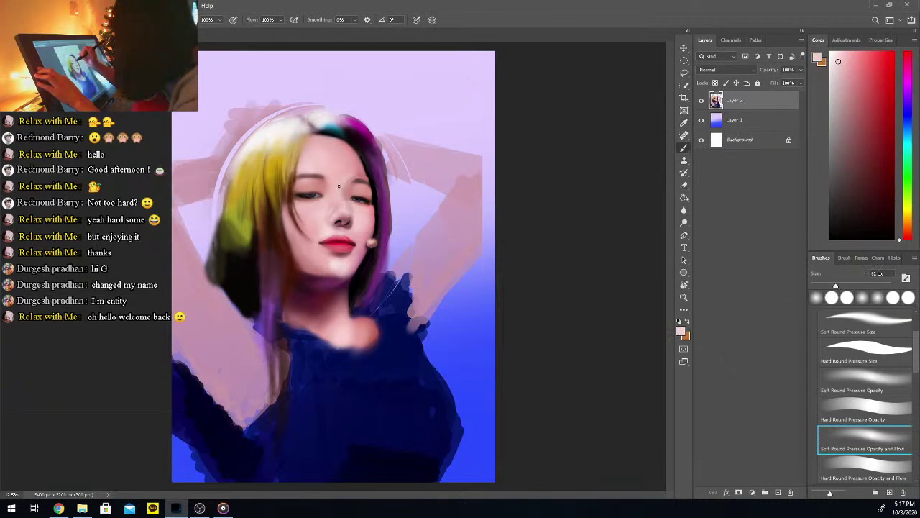
pyautogui.press('i')
pyautogui.click(343, 203)
pyautogui.press('b')
pyautogui.press('i')
pyautogui.click(346, 200)
pyautogui.press('b')
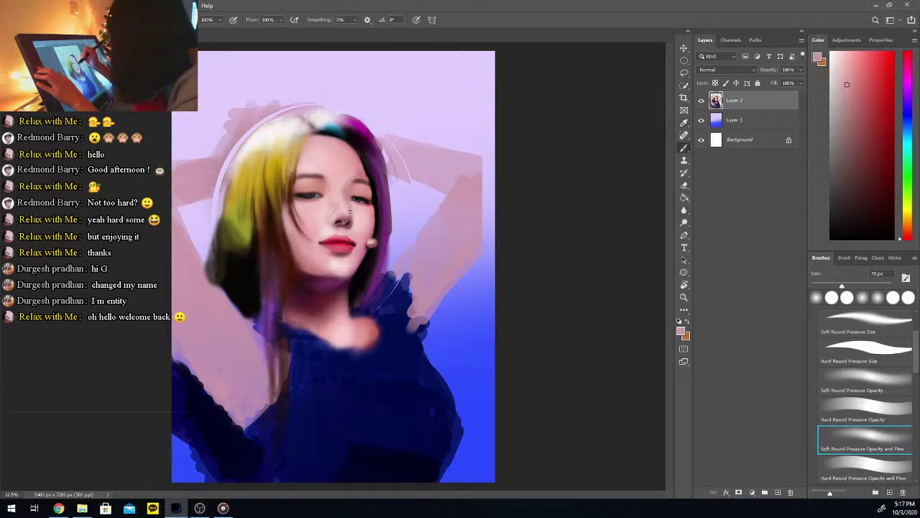
# Sample a light pink from the nose and touch up the surrounding skin with a 106 px soft brush
pyautogui.press('i')
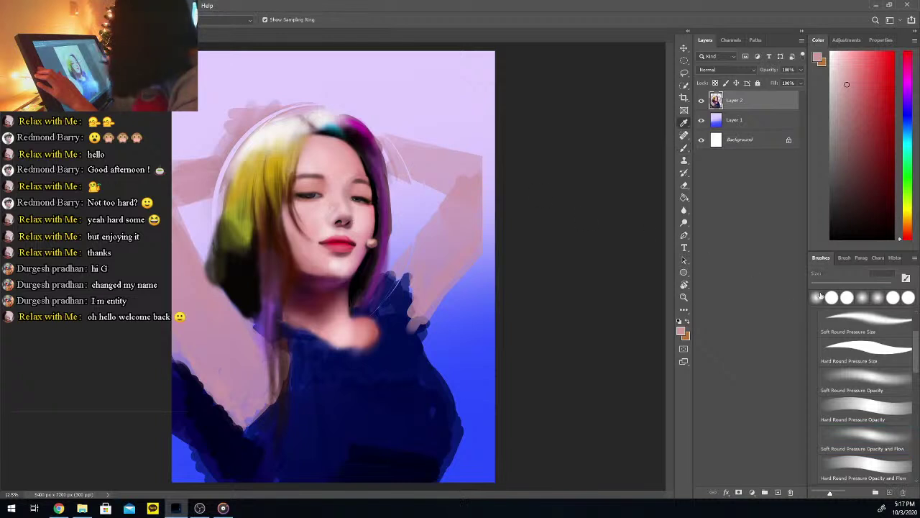
pyautogui.press('b')
pyautogui.press('i')
pyautogui.click(337, 211)
pyautogui.press('b')
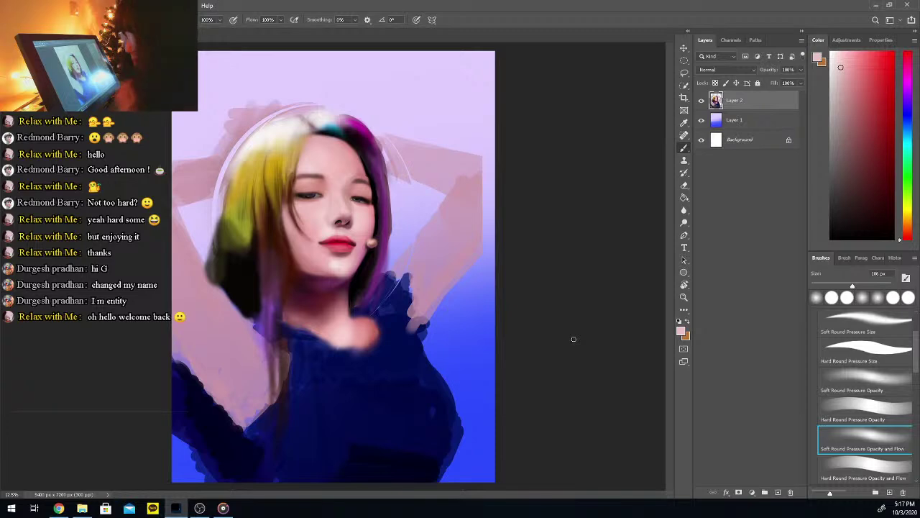
# Sample skin tones and soften the skin at the inner corner of the eye beside the purple hair with a 31 px brush
pyautogui.hotkey('ctrl', '+')
pyautogui.hotkey('ctrl', '+')
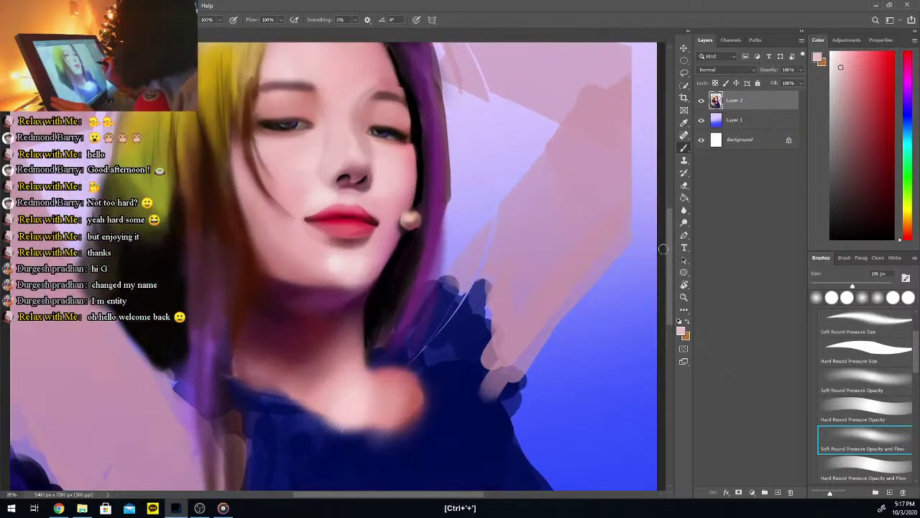
pyautogui.hotkey('ctrl', '+')
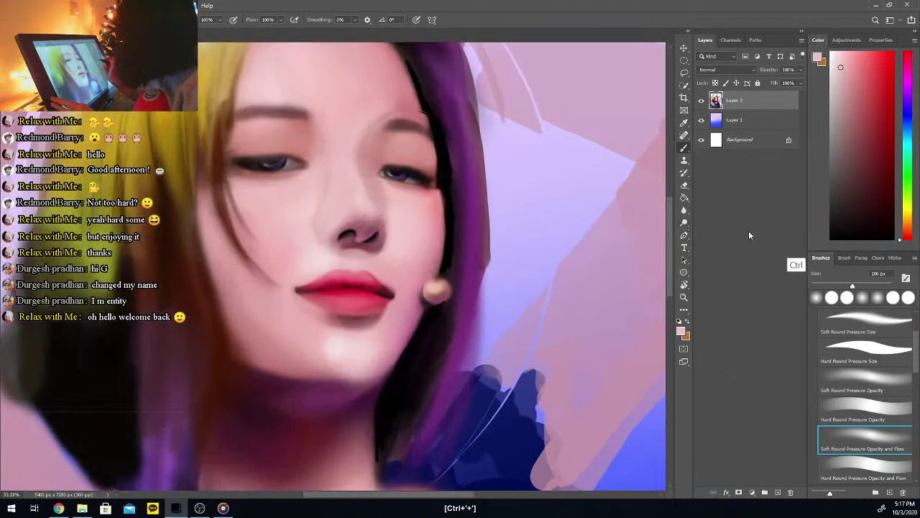
pyautogui.hotkey('ctrl', '+')
pyautogui.press('alt')
pyautogui.keyDown('alt'); pyautogui.click(415, 101); pyautogui.keyUp('alt')
pyautogui.rightClick(399, 118)
pyautogui.click(399, 118)
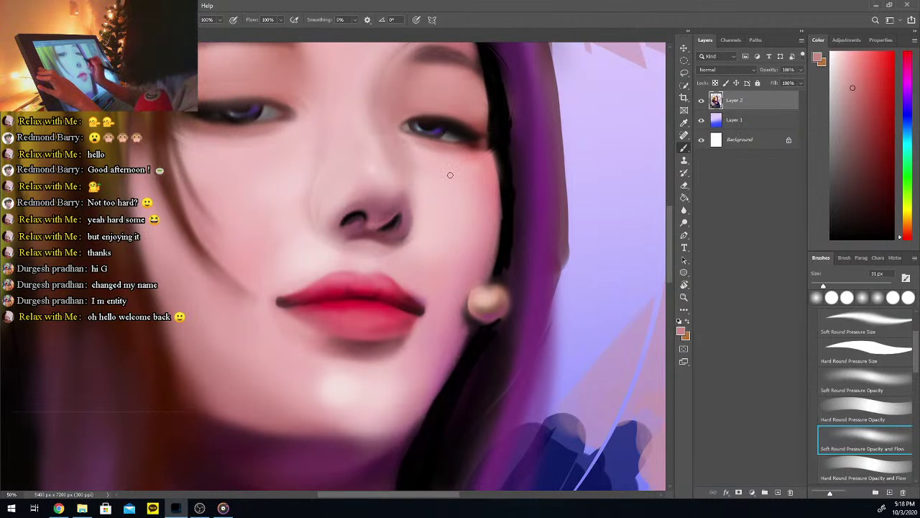
pyautogui.press('i')
pyautogui.click(400, 138)
pyautogui.press('b')
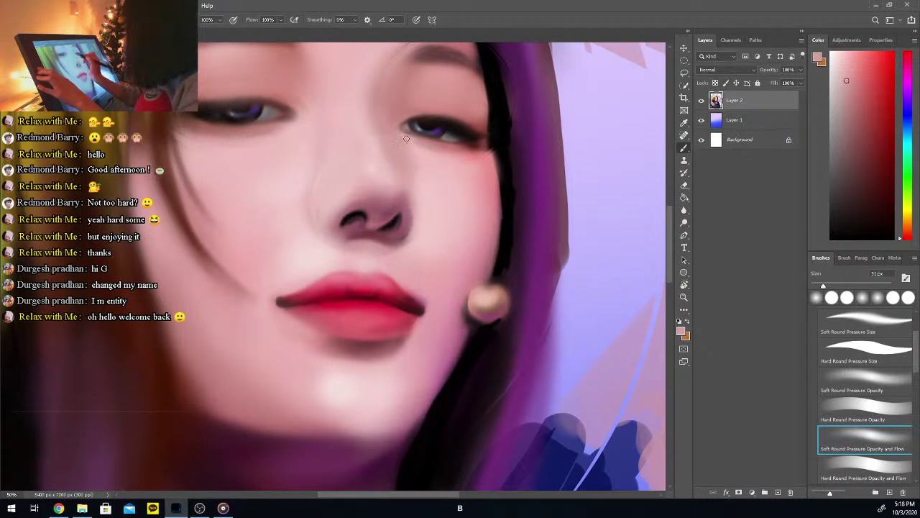
# Refine the outer corner of the eye beside the purple hair using dark red and pink skin tones sampled there
pyautogui.press('i')
pyautogui.click(486, 144)
pyautogui.press('b')
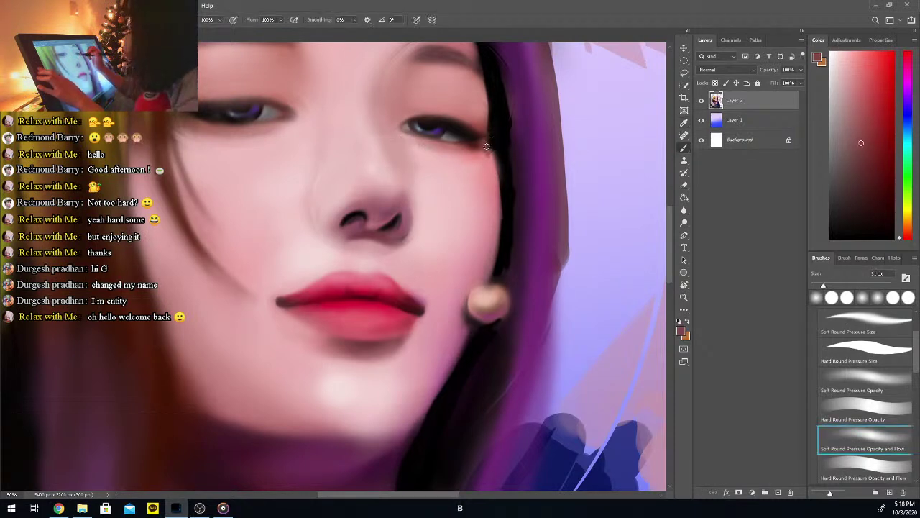
pyautogui.press('i')
pyautogui.click(488, 156)
pyautogui.press('b')
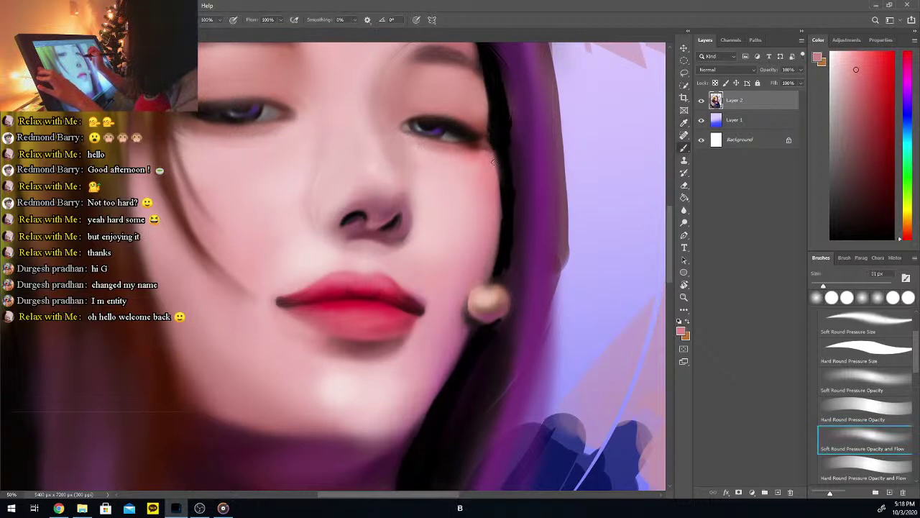
# Sample the near-black hair colour and repaint the hair edge along the cheek from the eye down towards the earring
pyautogui.press('i')
pyautogui.click(498, 154)
pyautogui.press('b')
pyautogui.moveTo(491, 144)
pyautogui.mouseDown()
pyautogui.moveTo(502, 189)
pyautogui.moveTo(499, 236)
pyautogui.mouseUp()
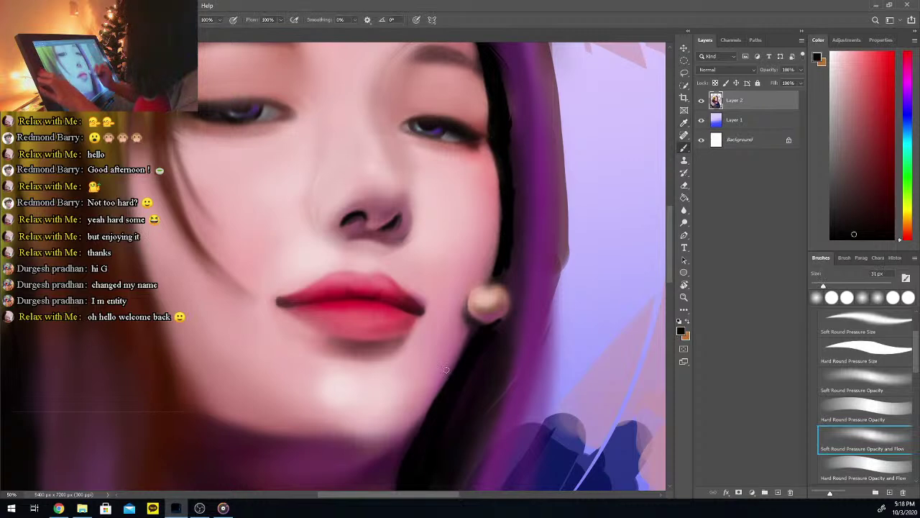
# Darken the lash line of the eye beside the purple hair with pure black and a 25 px soft brush
pyautogui.hotkey('ctrl', '-')
pyautogui.hotkey('ctrl', '-')
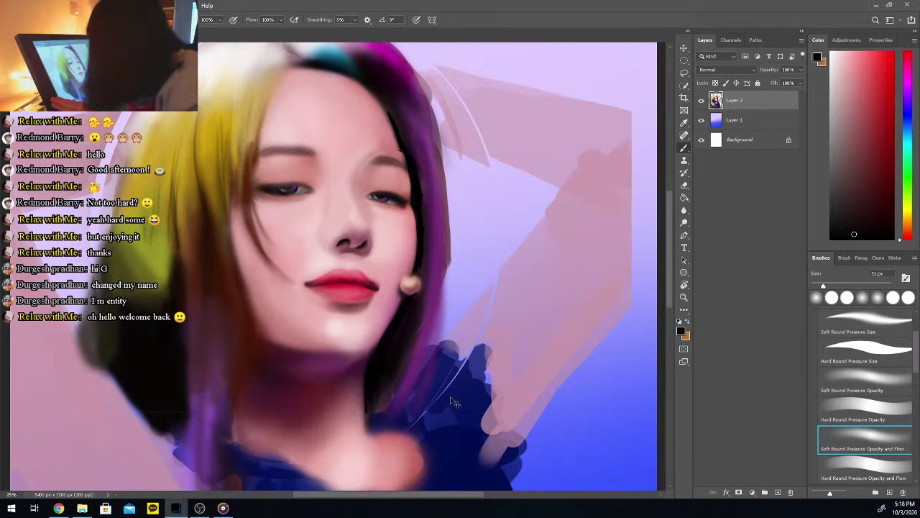
pyautogui.hotkey('ctrl', '+')
pyautogui.hotkey('ctrl', '+')
pyautogui.moveTo(836, 234); pyautogui.dragTo(755, 253)
pyautogui.moveTo(824, 285); pyautogui.dragTo(821, 285)
pyautogui.moveTo(409, 239)
pyautogui.mouseDown()
pyautogui.moveTo(441, 228)
pyautogui.moveTo(418, 231)
pyautogui.moveTo(410, 246)
pyautogui.moveTo(411, 233)
pyautogui.moveTo(411, 243)
pyautogui.moveTo(435, 235)
pyautogui.moveTo(407, 238)
pyautogui.moveTo(429, 228)
pyautogui.moveTo(461, 240)
pyautogui.mouseUp()
pyautogui.hotkey('ctrl', '-')
pyautogui.hotkey('ctrl', '-')
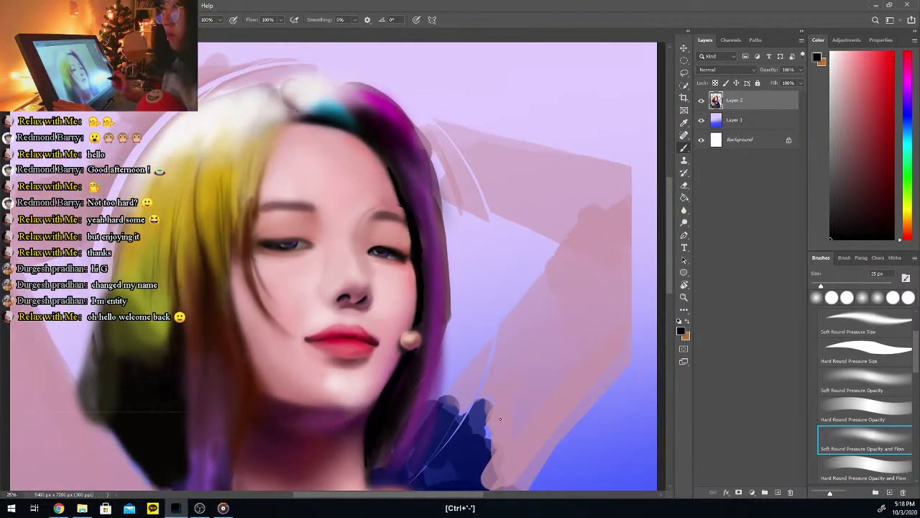
# Darken the lash line of the eye beside the yellow hair with the black 25 px brush
pyautogui.hotkey('ctrl', '+')
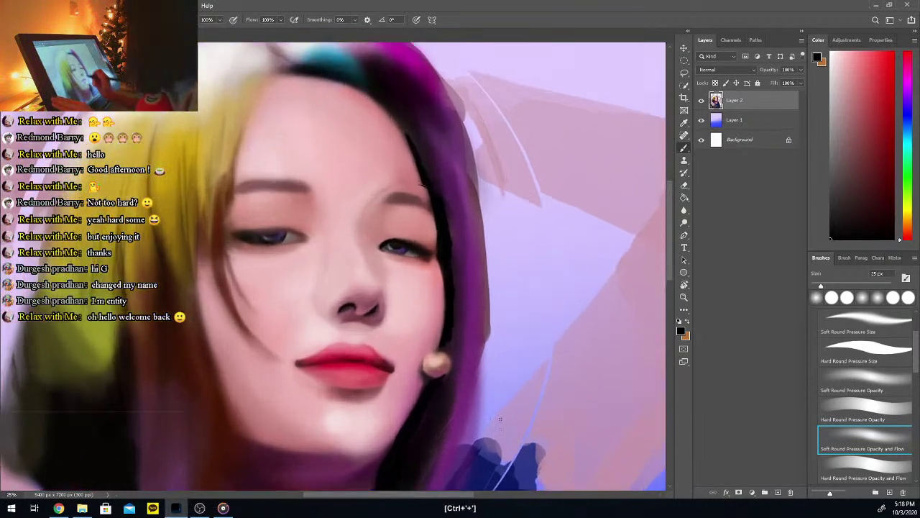
pyautogui.moveTo(299, 236); pyautogui.dragTo(258, 233)
pyautogui.hotkey('ctrl', '-')
pyautogui.hotkey('ctrl', '-')
pyautogui.hotkey('ctrl', '-')
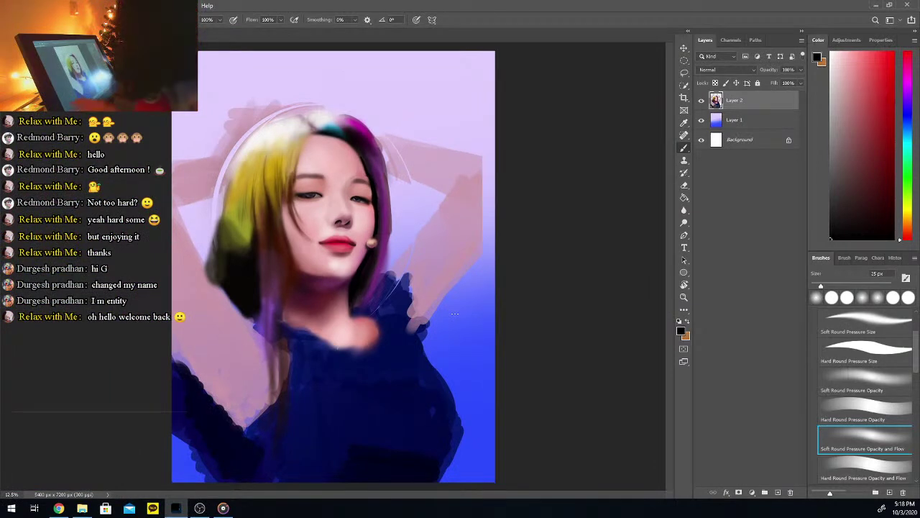
# Sample dark reds from the lips and refine the parting line between them with the 25 px soft brush
pyautogui.hotkey('ctrl', '+')
pyautogui.hotkey('ctrl', '+')
pyautogui.hotkey('ctrl', '+')
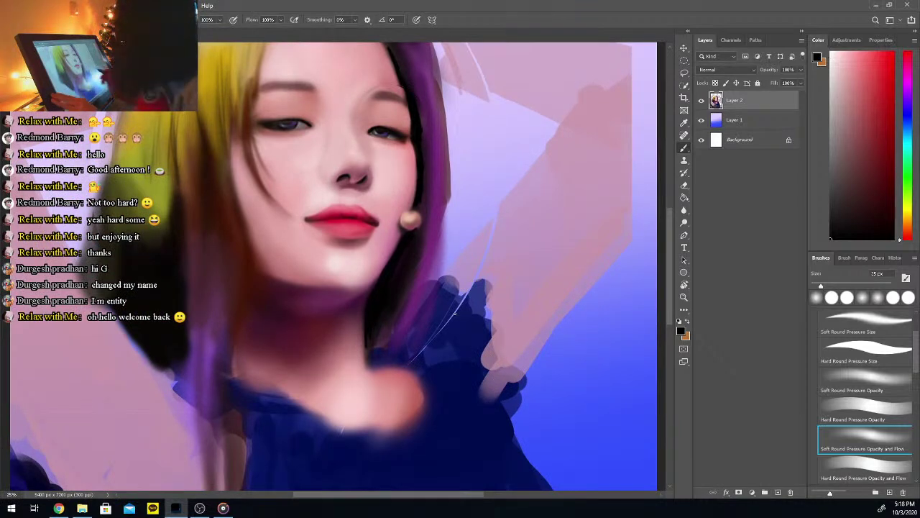
pyautogui.press('i')
pyautogui.click(331, 217)
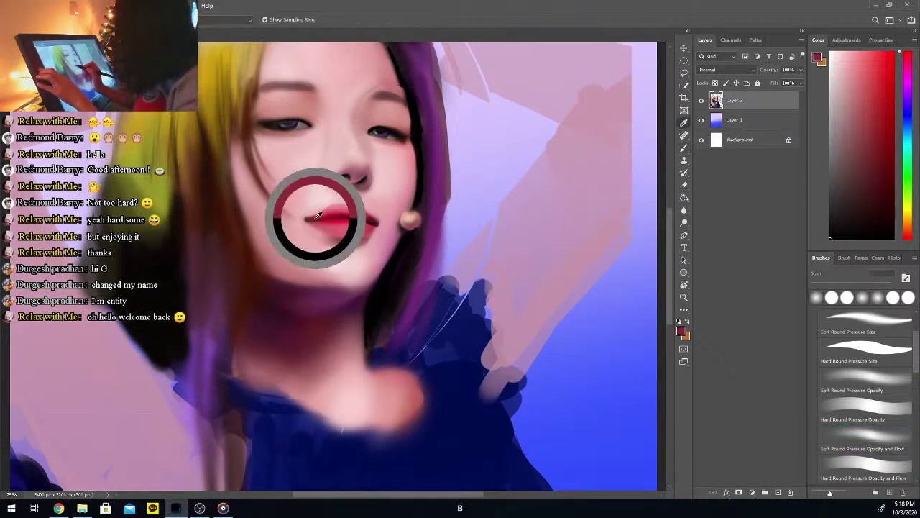
pyautogui.press('b')
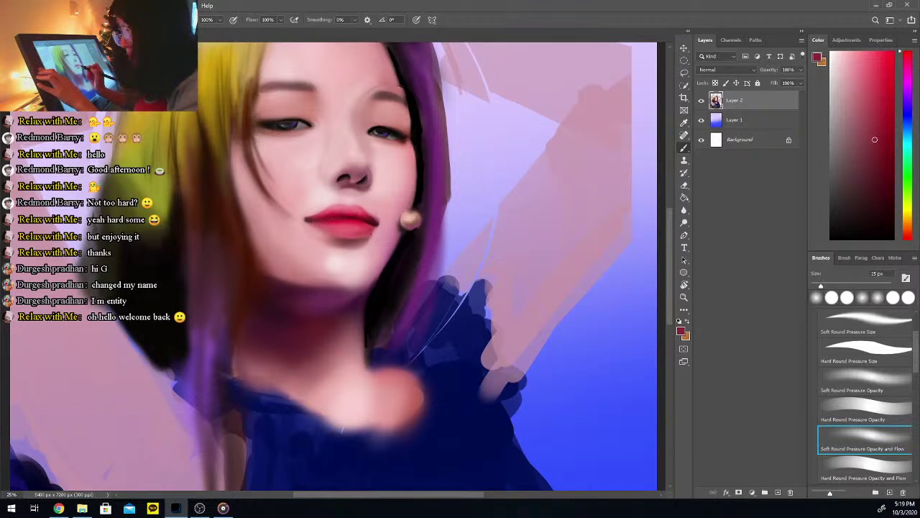
pyautogui.press('i')
pyautogui.click(358, 223)
pyautogui.press('b')
# Touch up the lower lip and the mouth corner near the earring using sampled bright red, dark red and pink tones
pyautogui.press('i')
pyautogui.click(368, 224)
pyautogui.press('b')
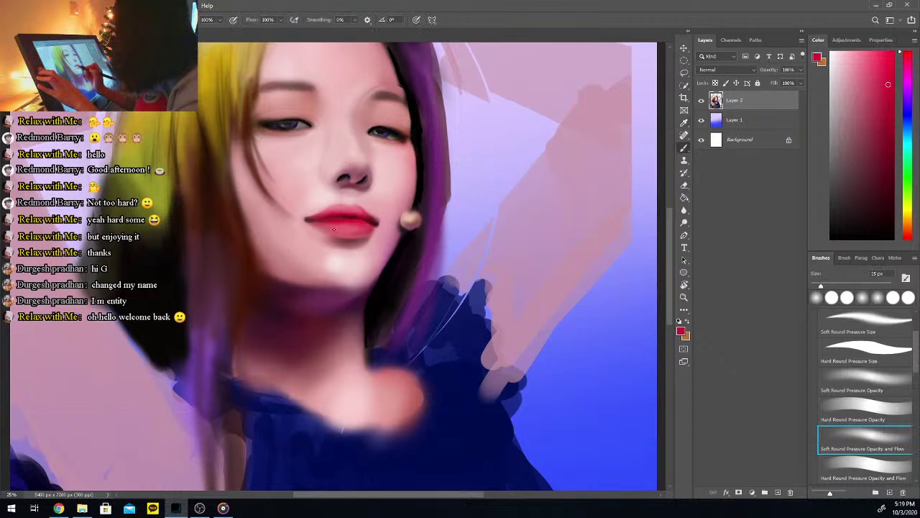
pyautogui.press('i')
pyautogui.click(357, 215)
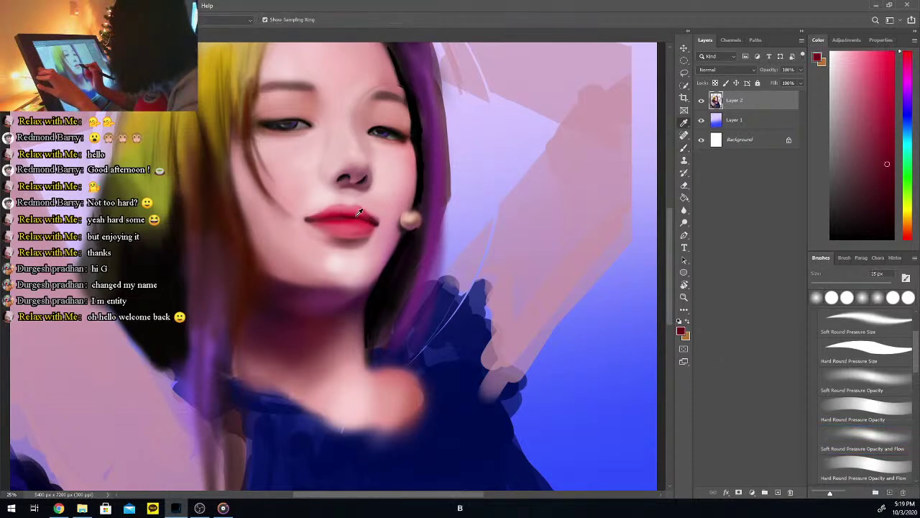
pyautogui.press('b')
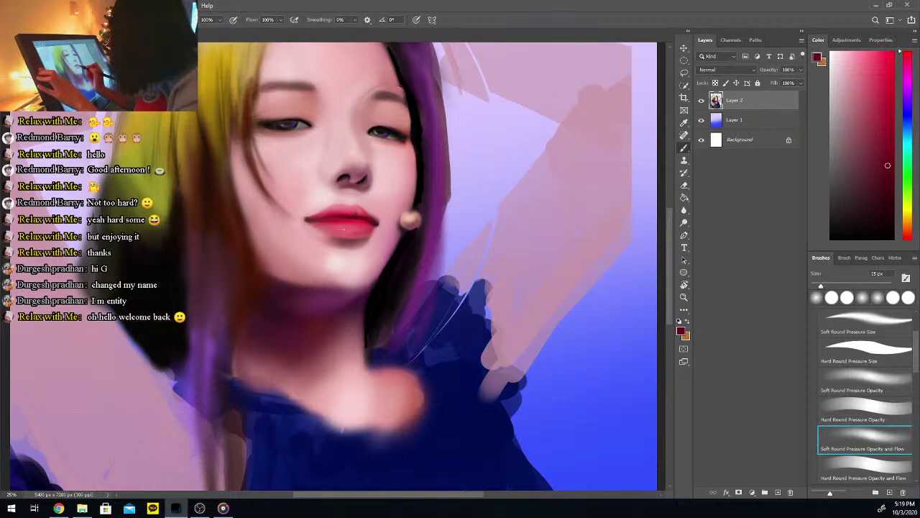
pyautogui.keyDown('alt'); pyautogui.click(358, 223); pyautogui.keyUp('alt')
pyautogui.keyDown('alt'); pyautogui.click(377, 224); pyautogui.keyUp('alt')
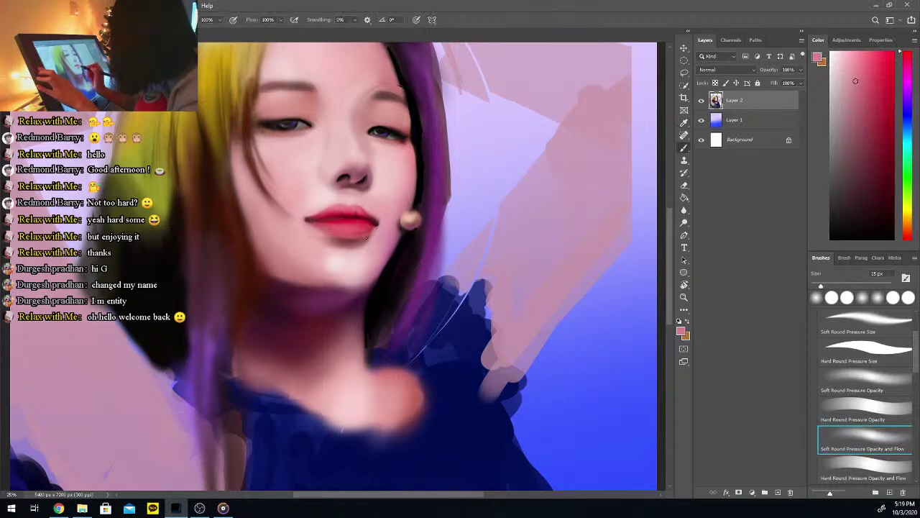
pyautogui.hotkey('ctrl', '-')
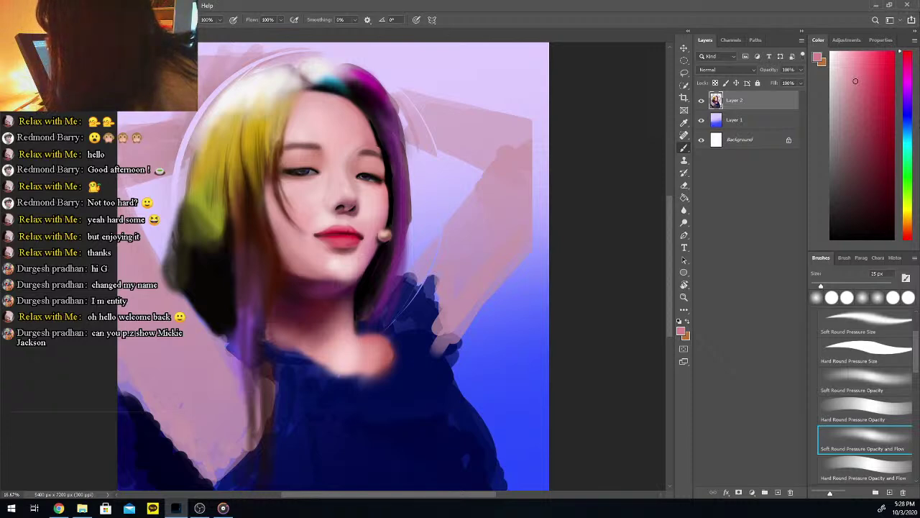
# Switch to the unfinished portrait document of Michael Jackson
pyautogui.hotkey('alt', 'Tab')
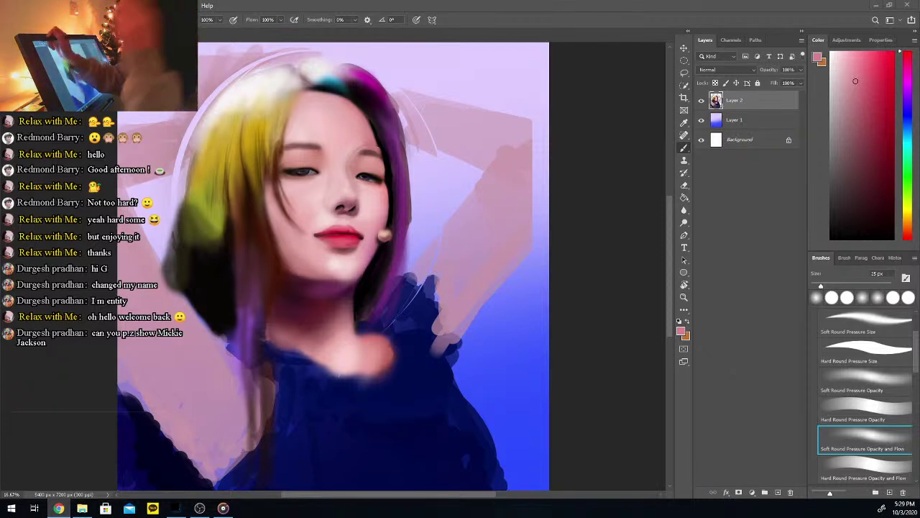
pyautogui.click(23, 6)
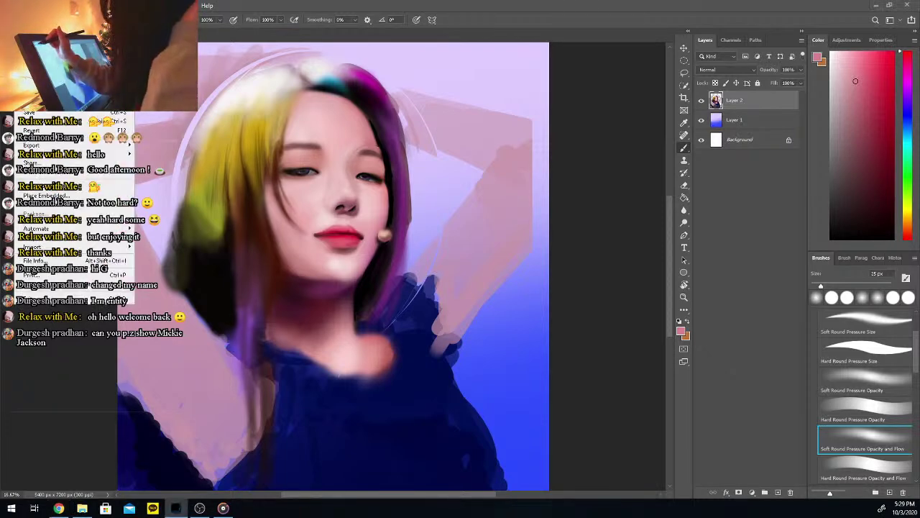
pyautogui.press('Escape')
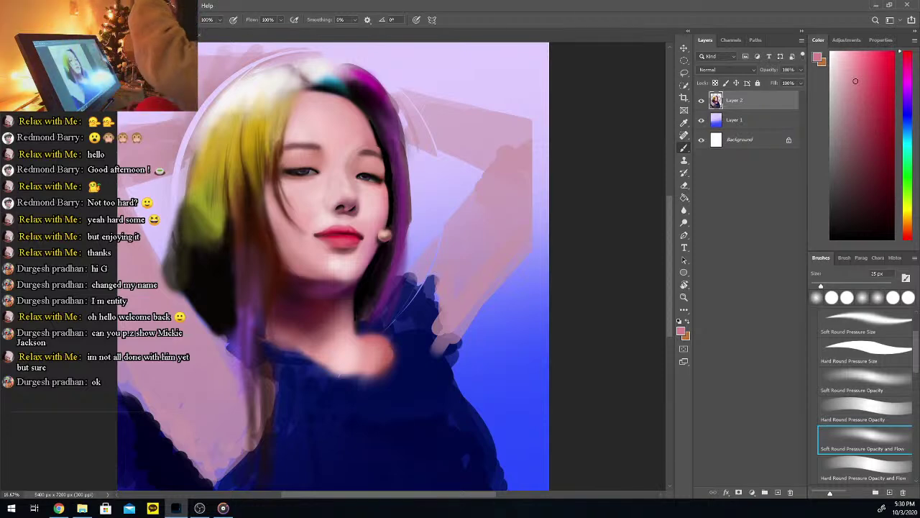
pyautogui.hotkey('ctrl', 'Tab')
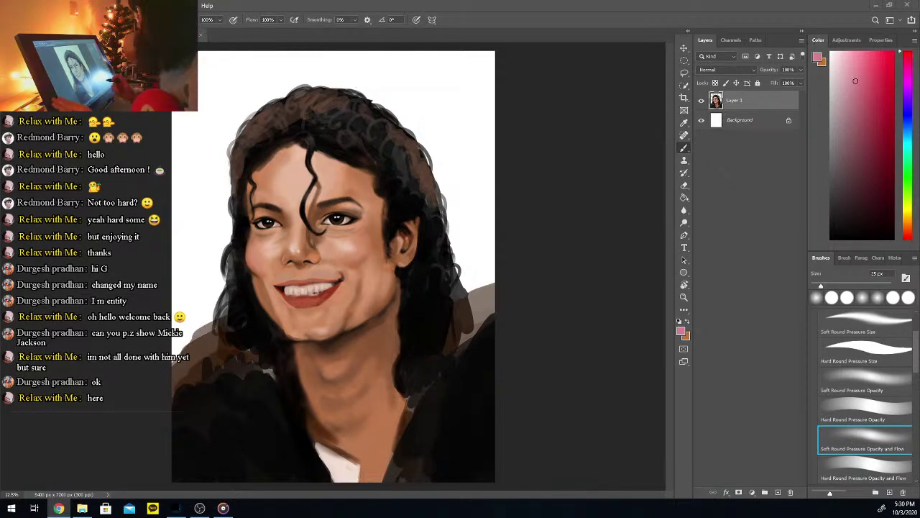
# Sample an orange-brown skin tone from the upper eyelid nearest the ear and blend the lid with the soft brush
pyautogui.hotkey('ctrl', '+')
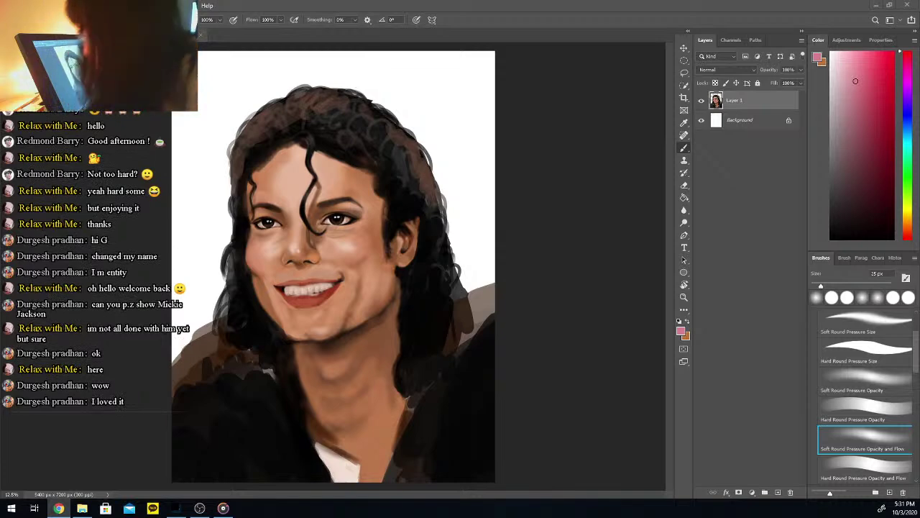
pyautogui.click(561, 270)
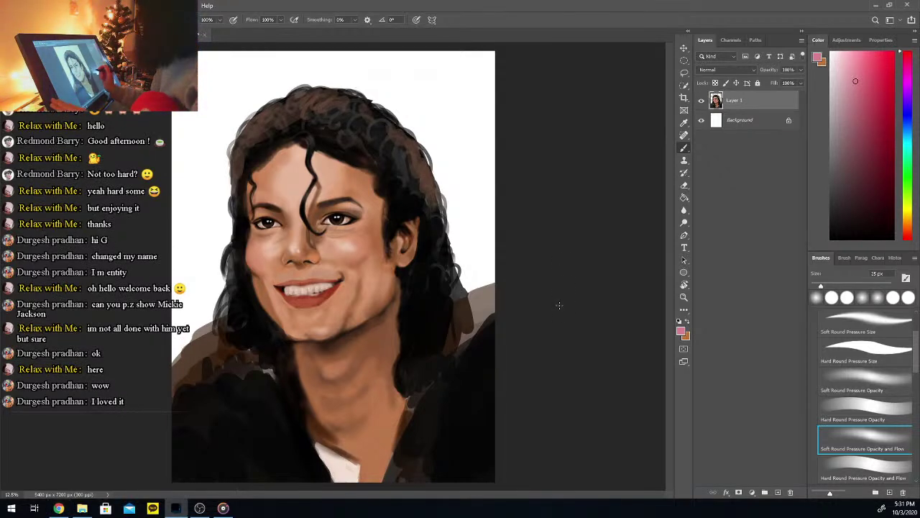
pyautogui.hotkey('ctrl', '+')
pyautogui.hotkey('ctrl', '+')
pyautogui.hotkey('ctrl', '+')
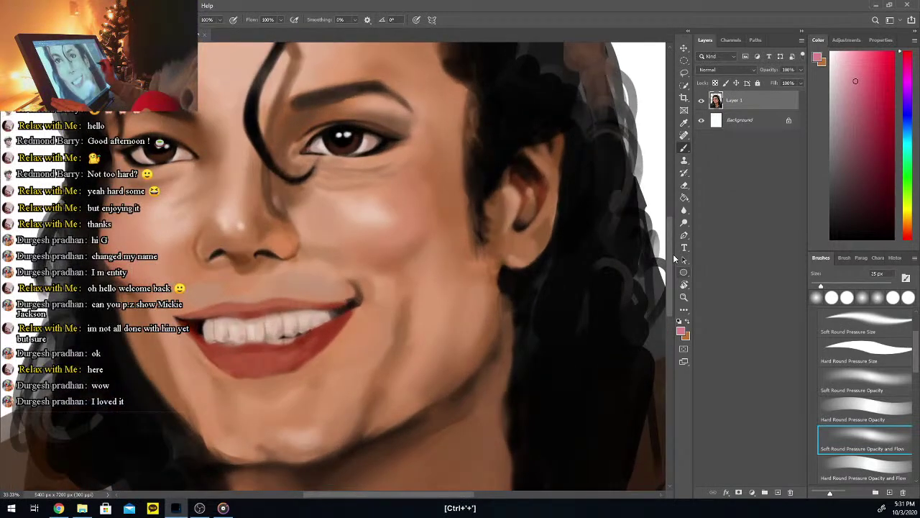
pyautogui.moveTo(672, 256); pyautogui.dragTo(672, 244)
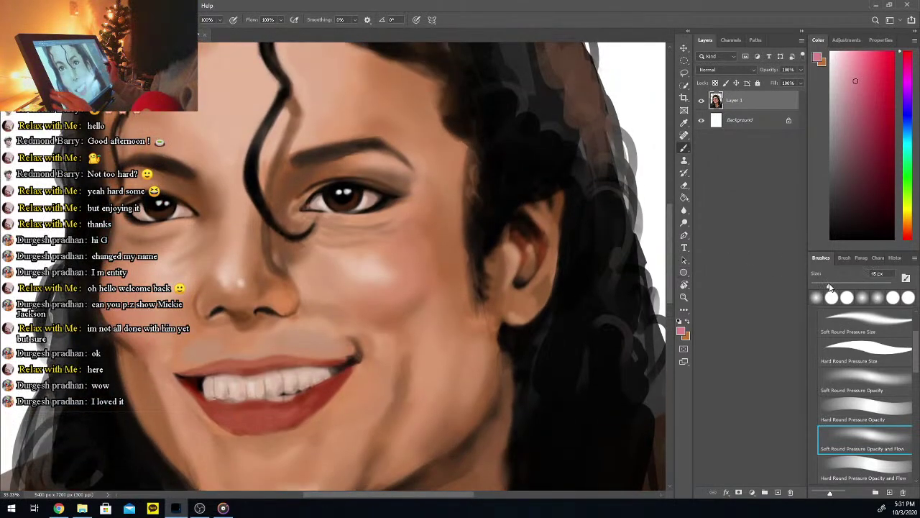
pyautogui.press('i')
pyautogui.click(358, 160)
pyautogui.press('b')
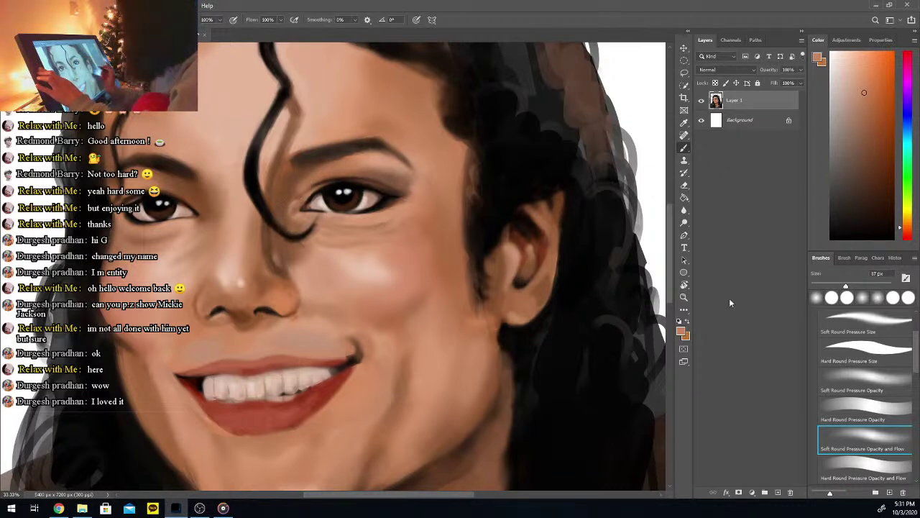
# Refine the inner corner and upper lash line of the eye nearest the ear with dark and sampled skin tones at 19 px
pyautogui.click(830, 208)
pyautogui.moveTo(845, 286); pyautogui.dragTo(820, 287)
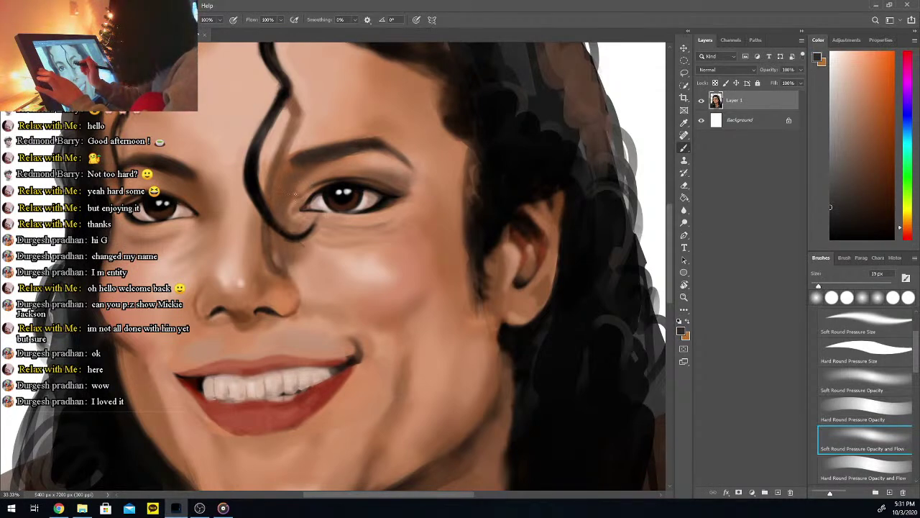
pyautogui.keyDown('alt'); pyautogui.click(301, 191); pyautogui.keyUp('alt')
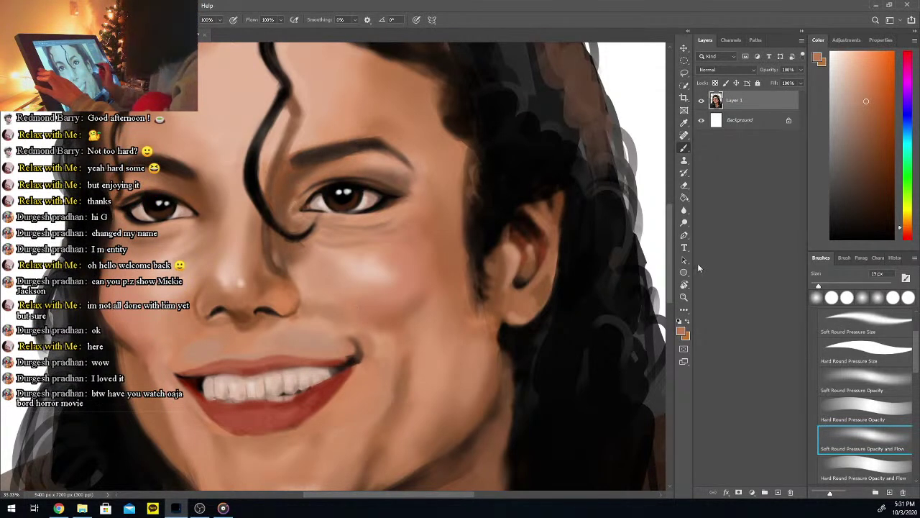
pyautogui.press('x')
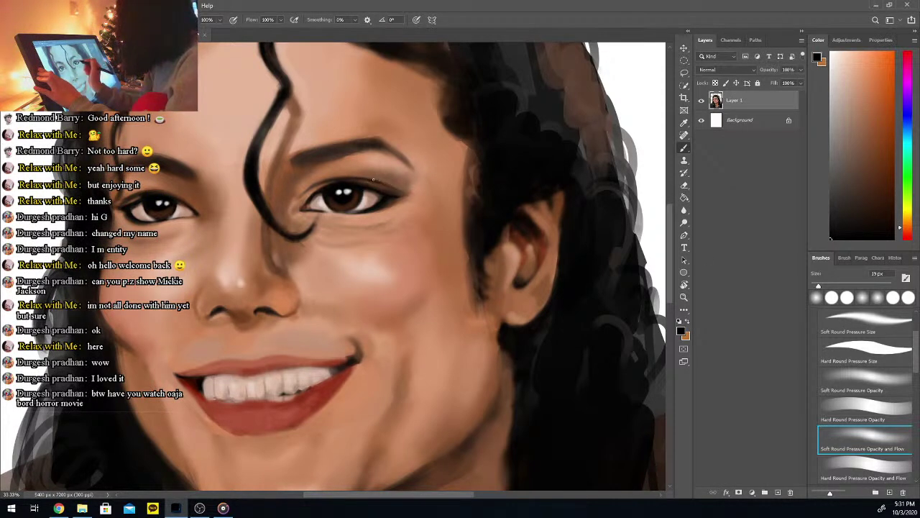
# Sample pale grey and dark brown tones and refine the white and iris edge of the eye nearest the ear with a 15 px brush
pyautogui.moveTo(819, 287); pyautogui.dragTo(847, 286)
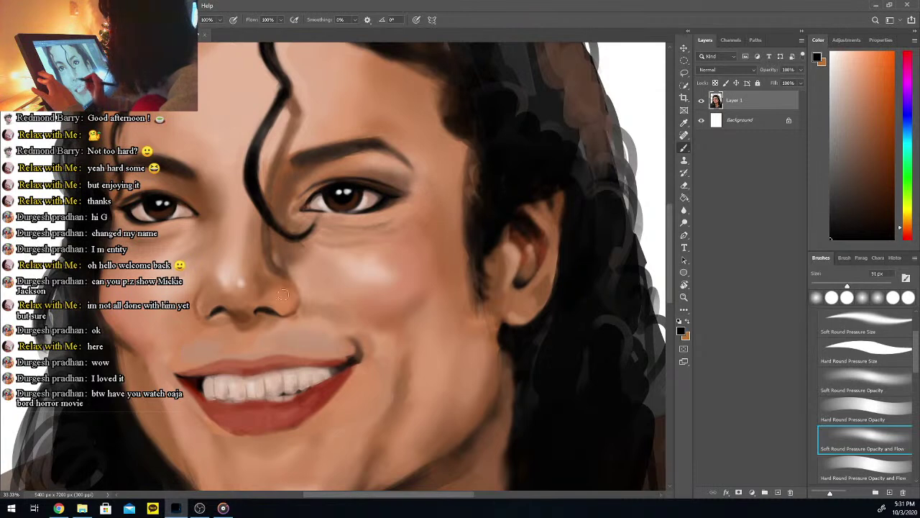
pyautogui.click(834, 285)
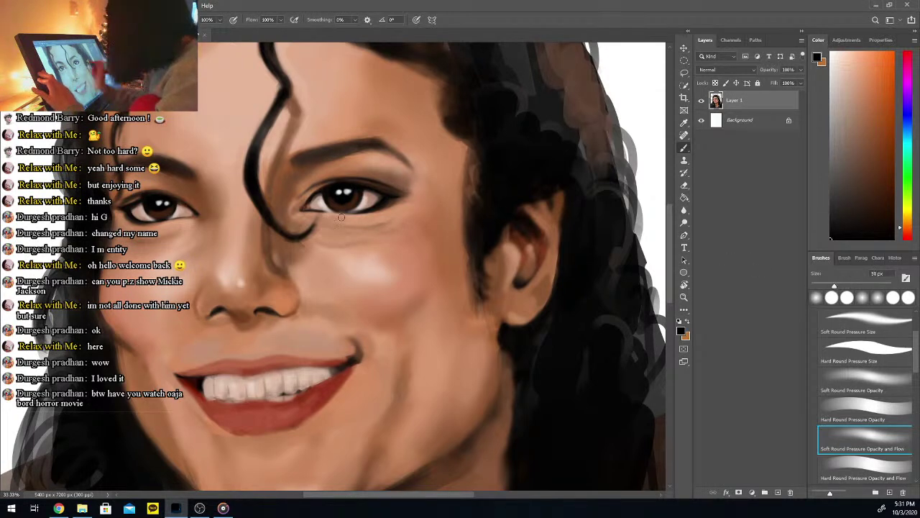
pyautogui.click(817, 285)
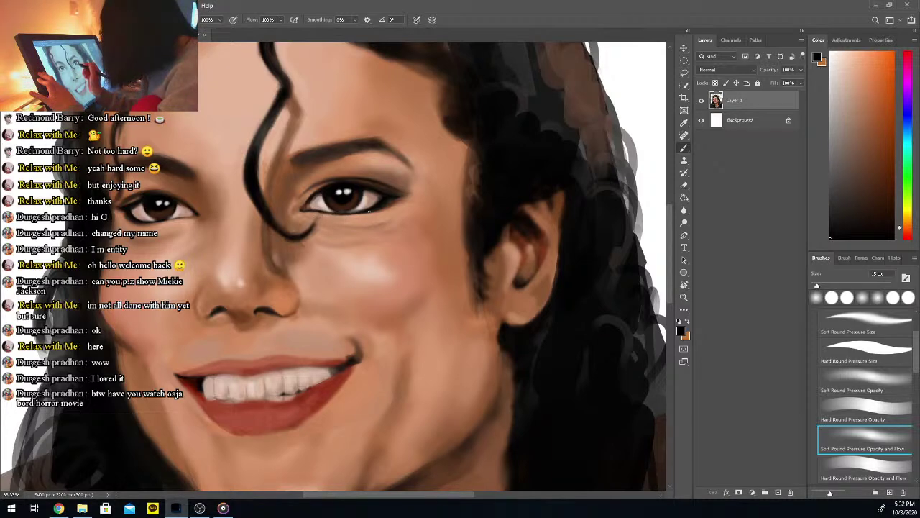
pyautogui.keyDown('alt'); pyautogui.click(321, 205); pyautogui.keyUp('alt')
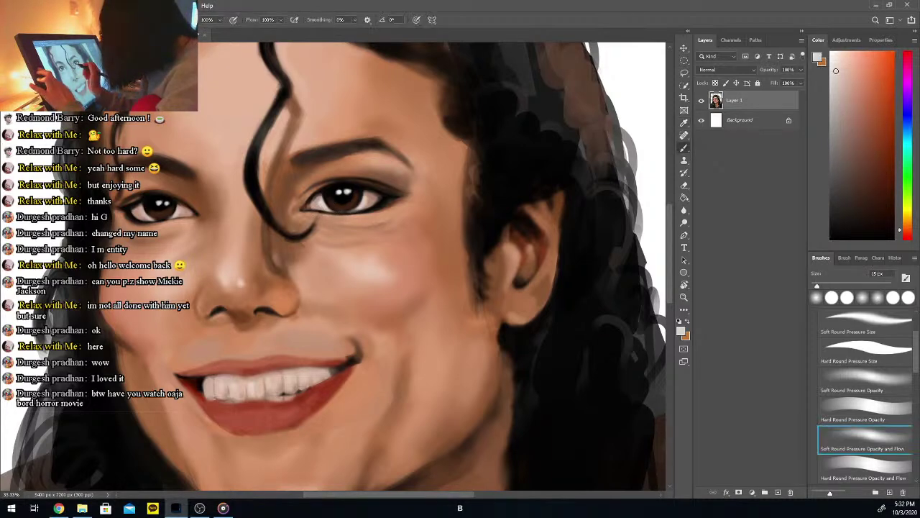
pyautogui.keyDown('alt'); pyautogui.click(329, 207); pyautogui.keyUp('alt')
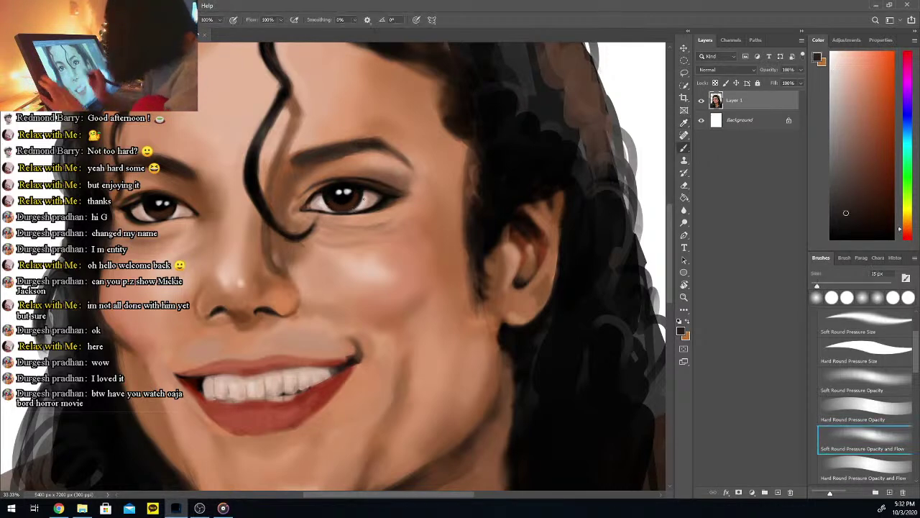
pyautogui.hotkey('ctrl', '-')
pyautogui.hotkey('ctrl', '-')
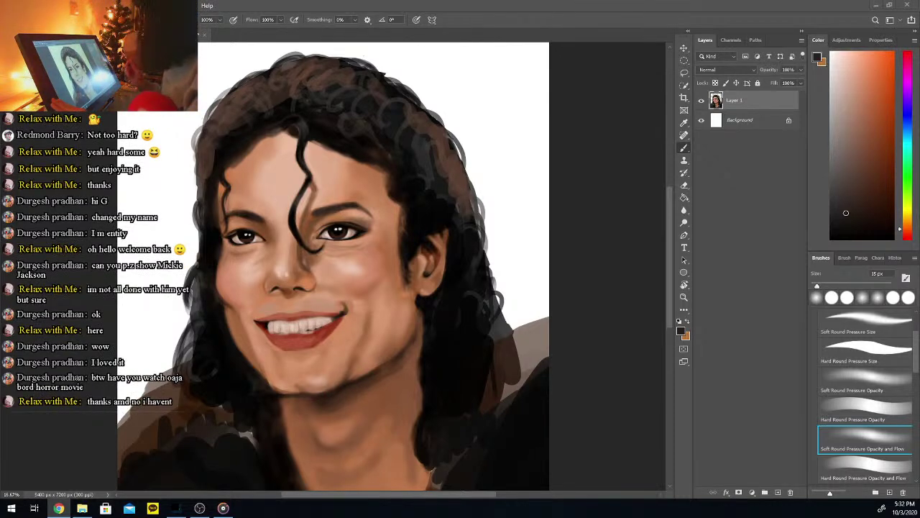
# Touch up the white of the eye nearest the ear along the iris using a sampled pale pink and the 15 px brush
pyautogui.hotkey('ctrl', '+')
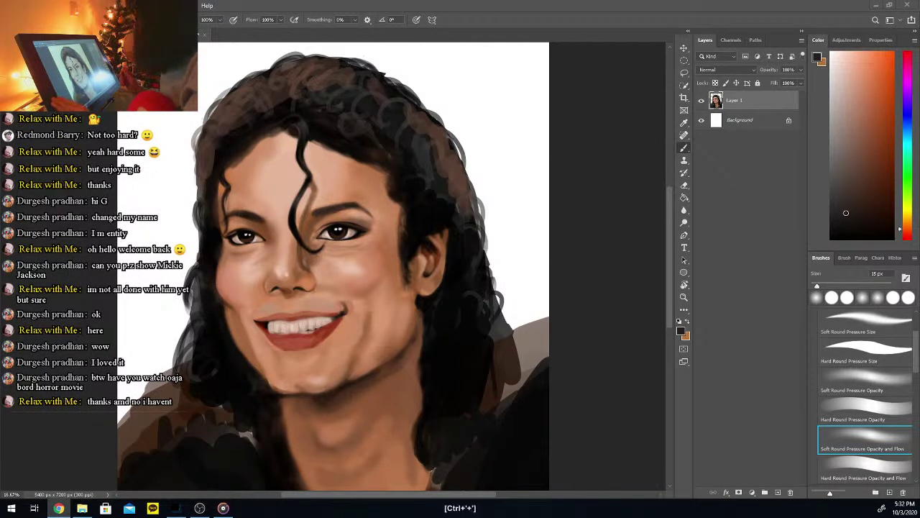
pyautogui.hotkey('ctrl', '-')
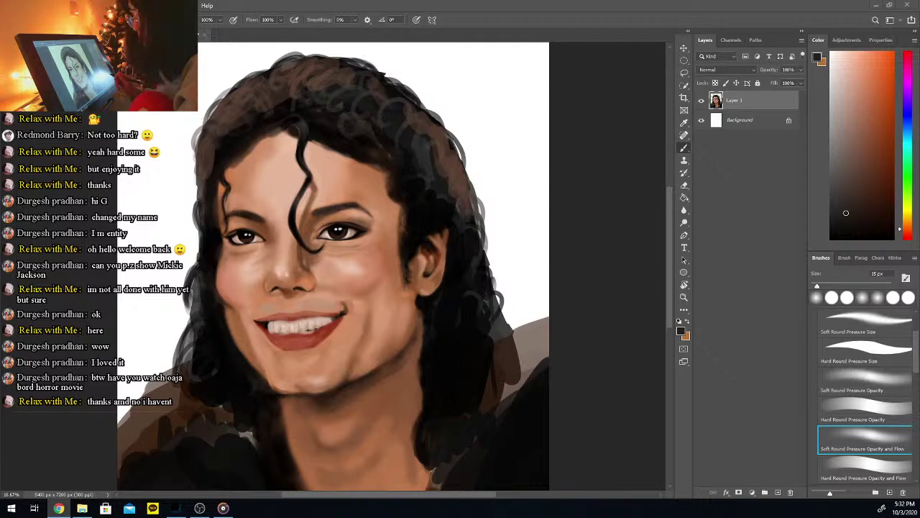
pyautogui.hotkey('ctrl', '+')
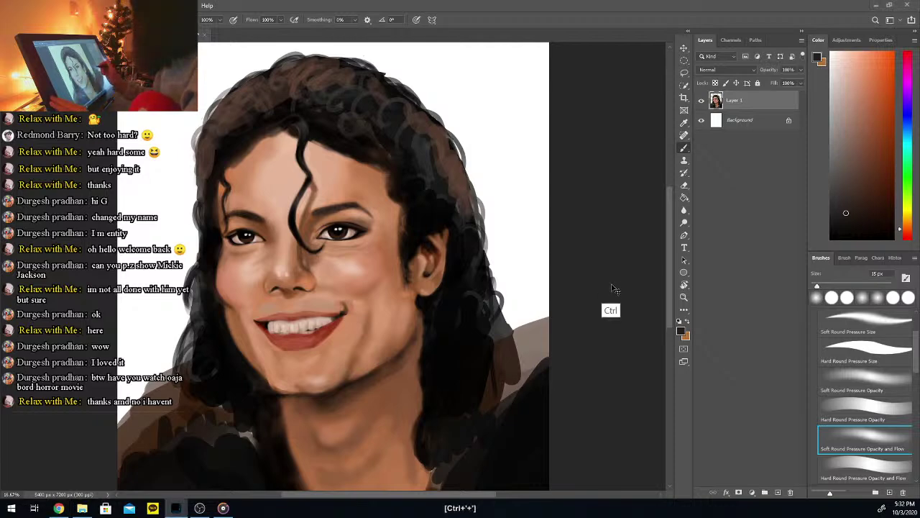
pyautogui.hotkey('ctrl', '+')
pyautogui.hotkey('ctrl', '+')
pyautogui.moveTo(672, 238); pyautogui.dragTo(671, 229)
pyautogui.moveTo(851, 137)
pyautogui.mouseDown()
pyautogui.moveTo(834, 59)
pyautogui.moveTo(799, 38)
pyautogui.mouseUp()
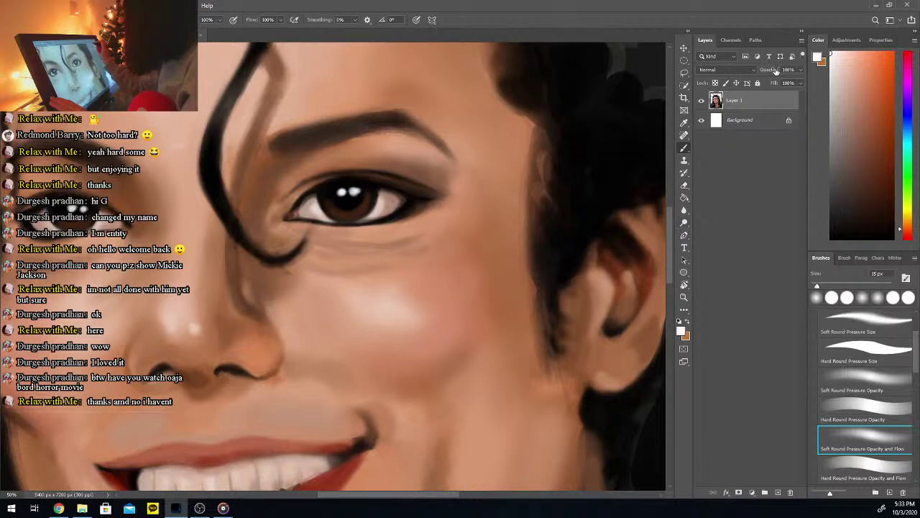
pyautogui.press('i')
pyautogui.click(381, 204)
pyautogui.press('b')
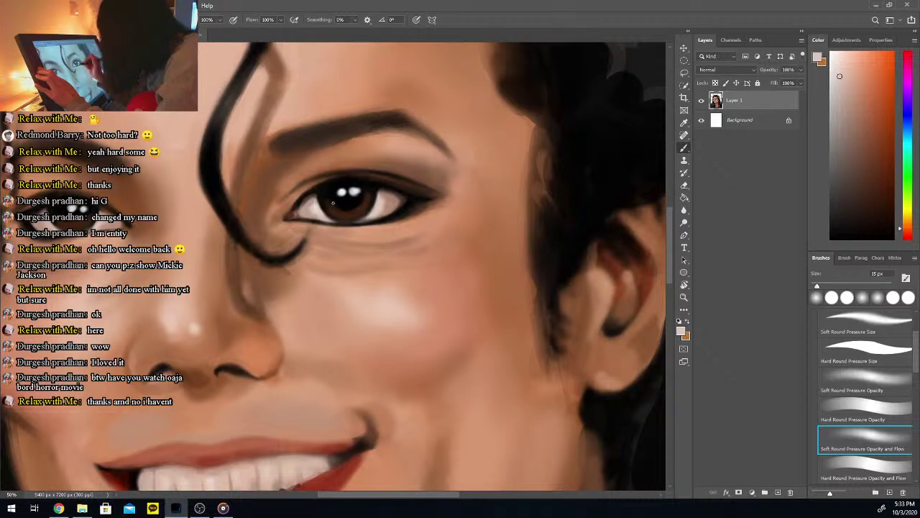
pyautogui.moveTo(321, 203); pyautogui.dragTo(328, 213)
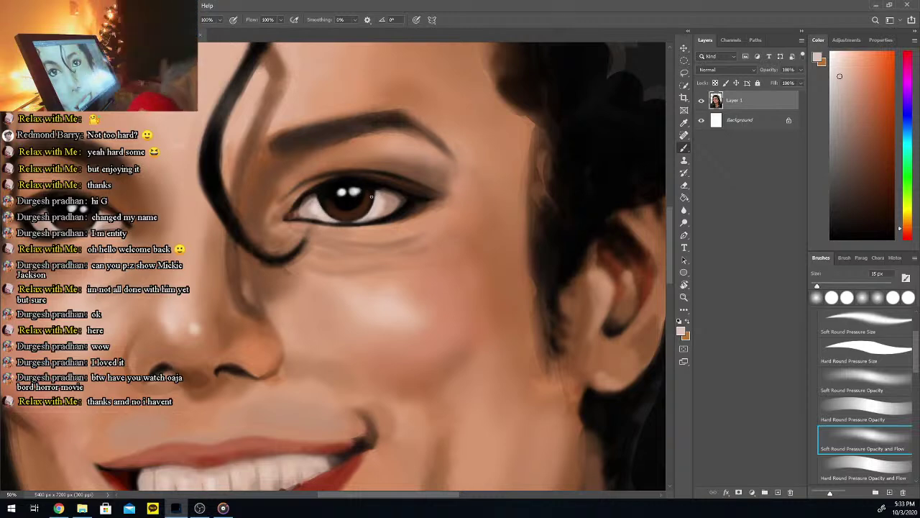
# Lighten the white of the eye farthest from the visible ear with the pale pink 15 px brush
pyautogui.hotkey('ctrl', '-')
pyautogui.hotkey('ctrl', '-')
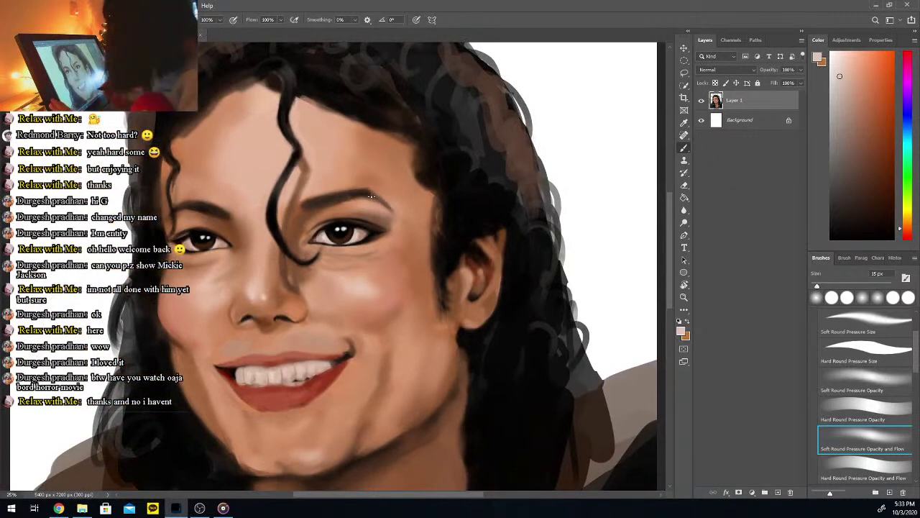
pyautogui.moveTo(394, 498); pyautogui.dragTo(378, 499)
pyautogui.hotkey('ctrl', '+')
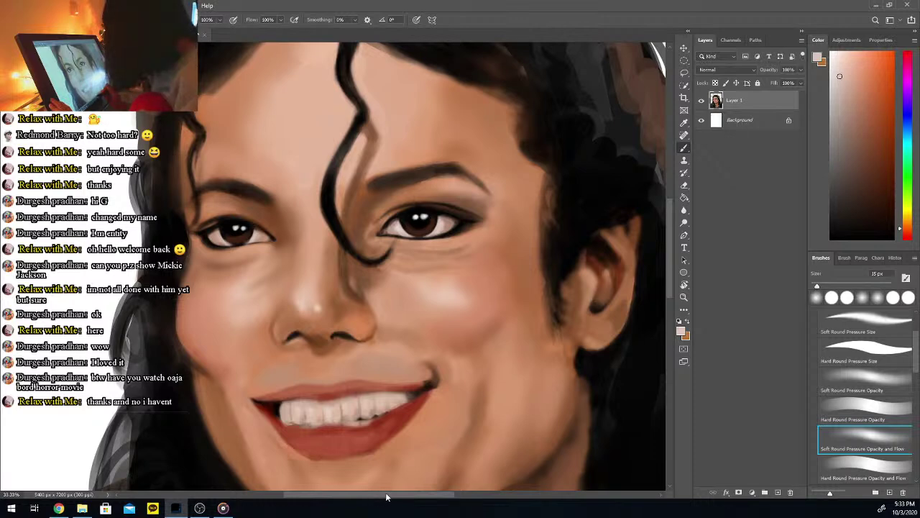
pyautogui.moveTo(386, 494); pyautogui.dragTo(372, 497)
pyautogui.hotkey('ctrl', '+')
pyautogui.hotkey('ctrl', '+')
pyautogui.hotkey('ctrl', '+')
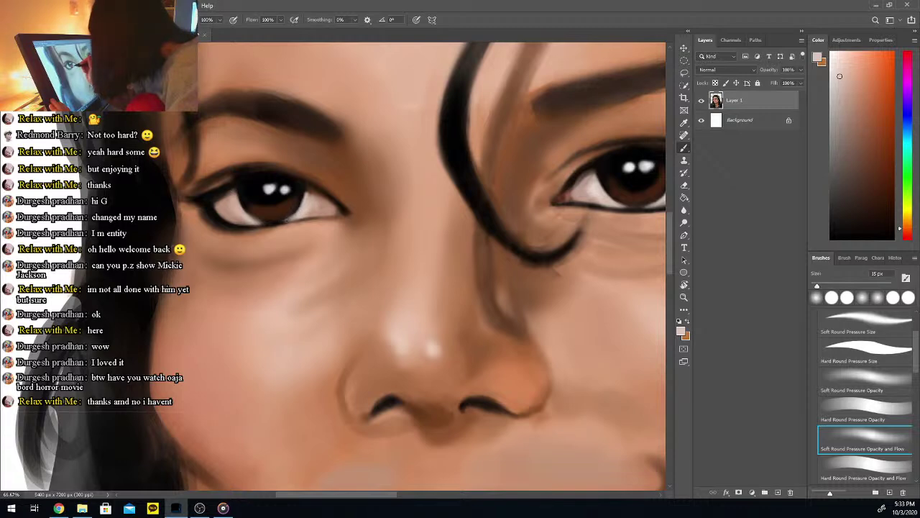
pyautogui.moveTo(247, 214); pyautogui.dragTo(261, 222)
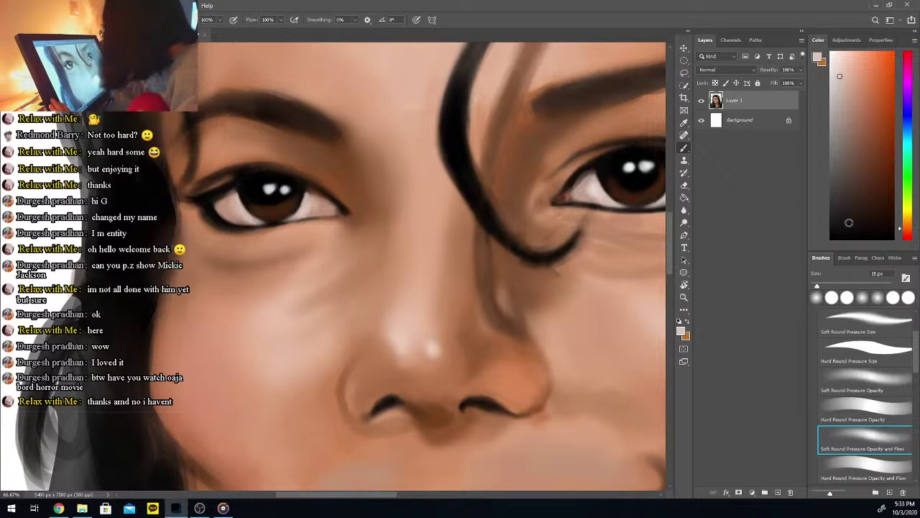
# Sample black, brown and greyish pink tones and refine the iris edge and eye white of the far eye at 15 px
pyautogui.keyDown('alt'); pyautogui.click(238, 188); pyautogui.keyUp('alt')
pyautogui.moveTo(251, 211); pyautogui.dragTo(257, 216)
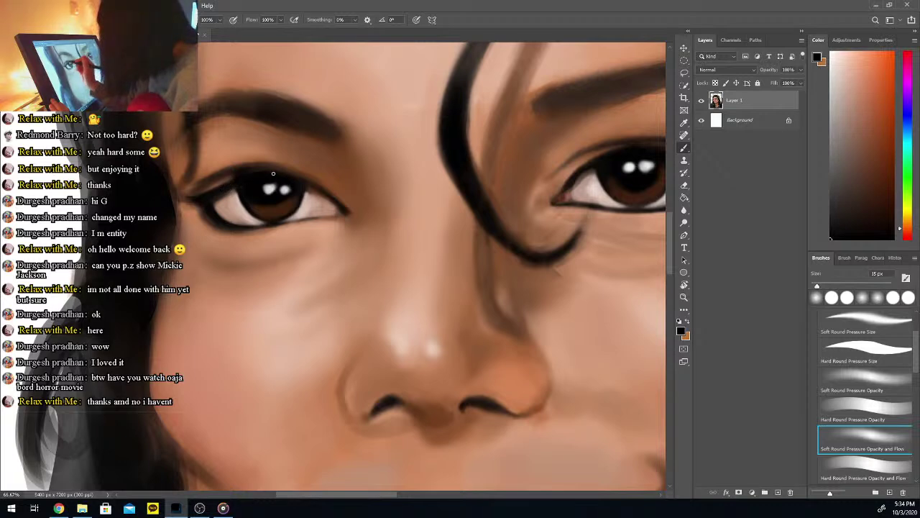
pyautogui.keyDown('alt'); pyautogui.click(311, 195); pyautogui.keyUp('alt')
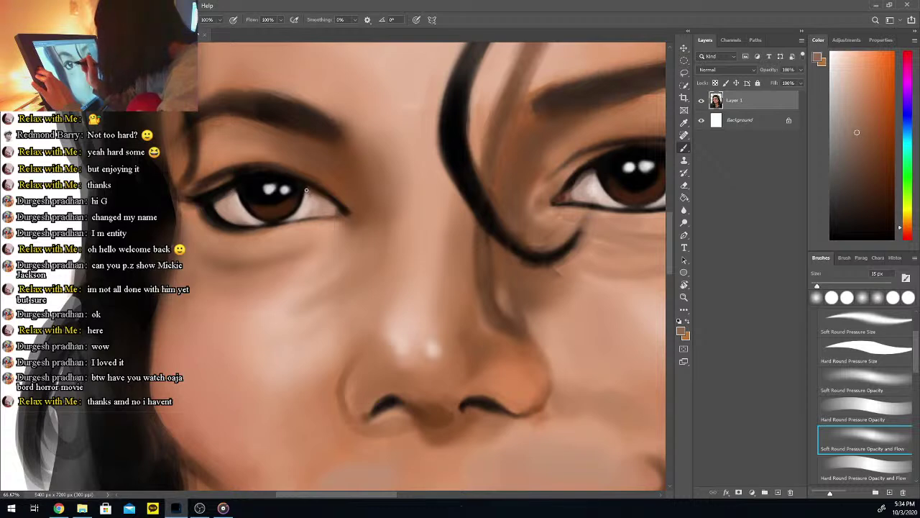
pyautogui.keyDown('alt'); pyautogui.click(259, 217); pyautogui.keyUp('alt')
pyautogui.press('b')
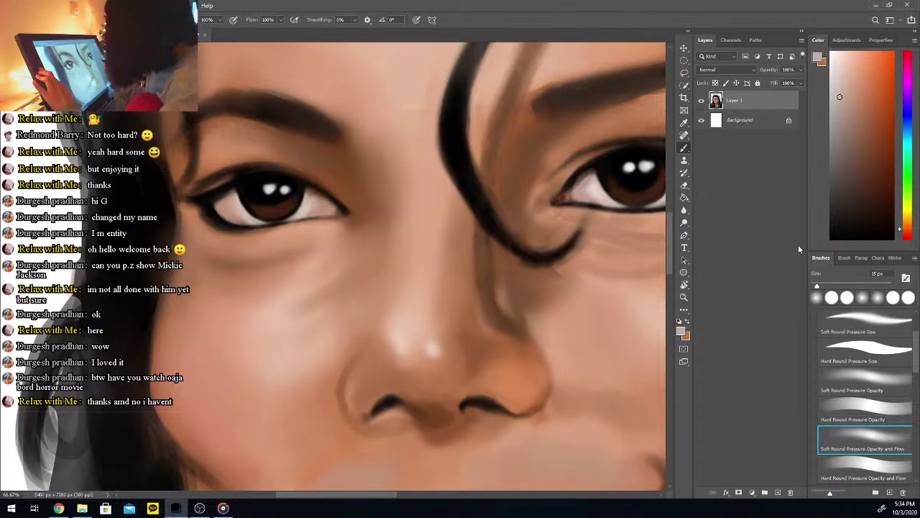
# Darken the outer upper lash line of the far eye with pure black and a larger soft brush
pyautogui.click(831, 238)
pyautogui.moveTo(816, 286); pyautogui.dragTo(841, 285)
pyautogui.moveTo(209, 188); pyautogui.dragTo(251, 170)
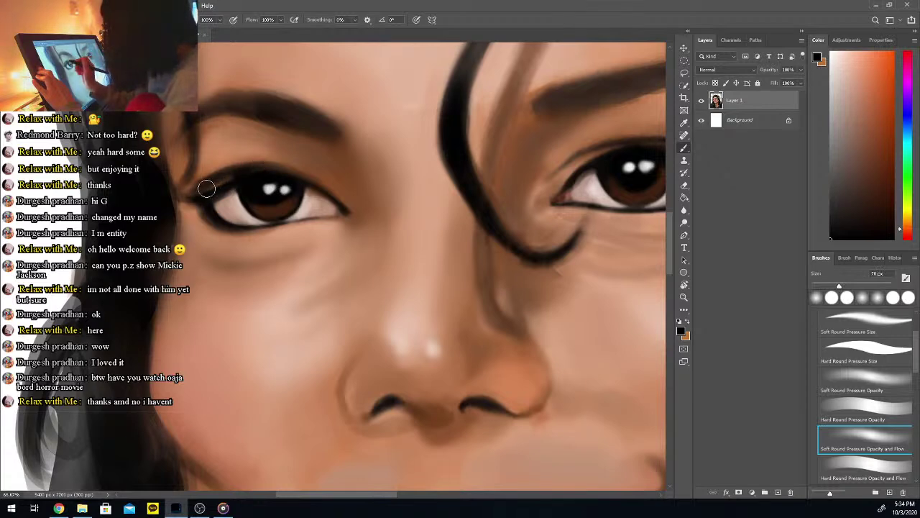
pyautogui.hotkey('ctrl', '-')
pyautogui.hotkey('ctrl', '-')
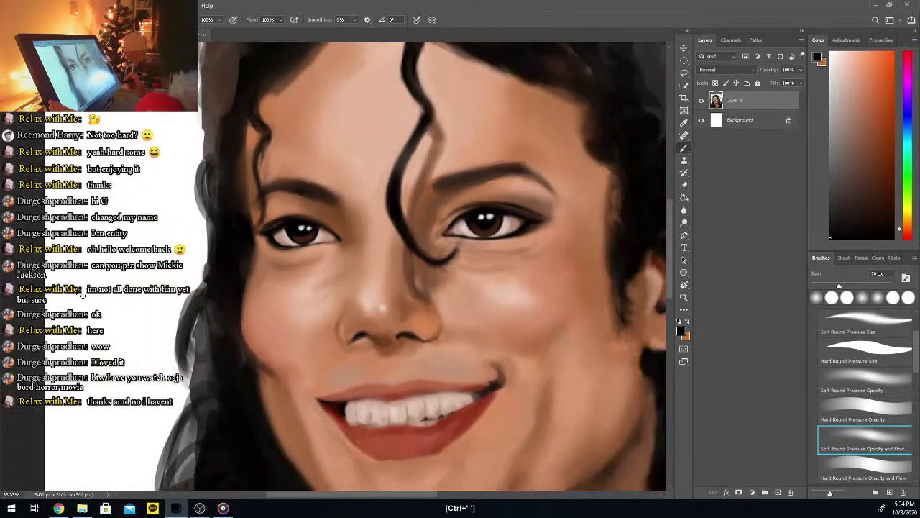
pyautogui.hotkey('ctrl', '-')
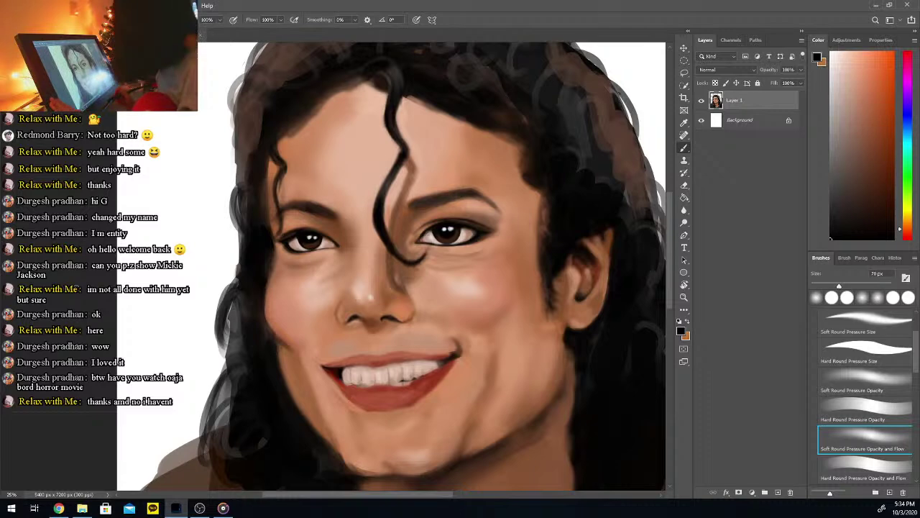
pyautogui.moveTo(670, 249); pyautogui.dragTo(668, 288)
pyautogui.hotkey('ctrl', '+')
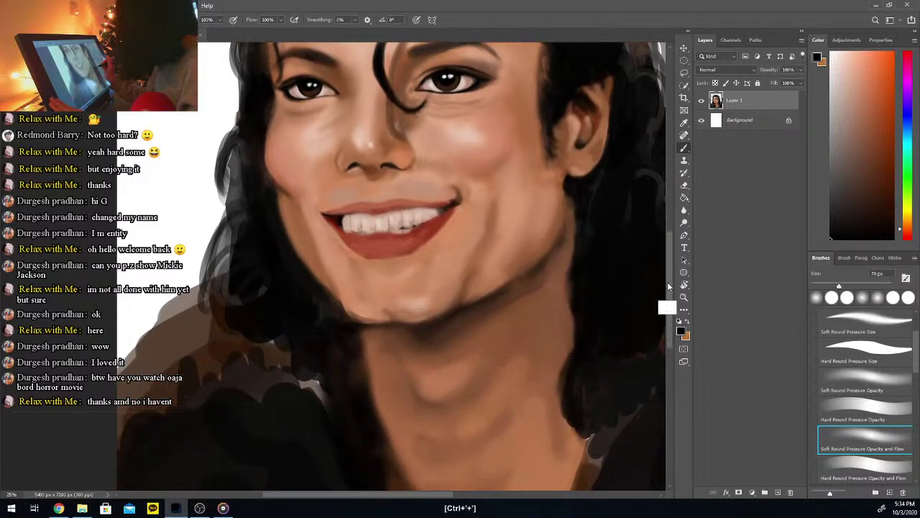
# Sample dark reds from the corner of the mouth and refine the shadow under the upper lip with a 12 px brush
pyautogui.hotkey('ctrl', '+')
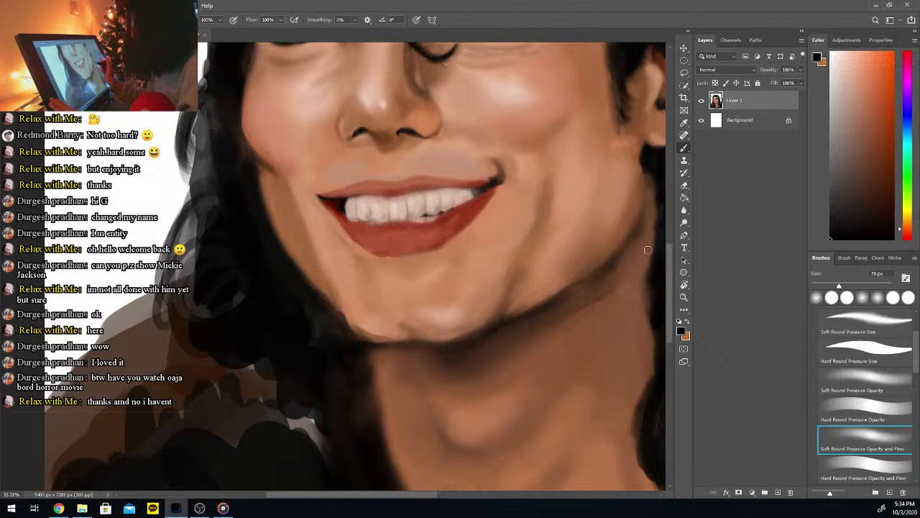
pyautogui.click(820, 286)
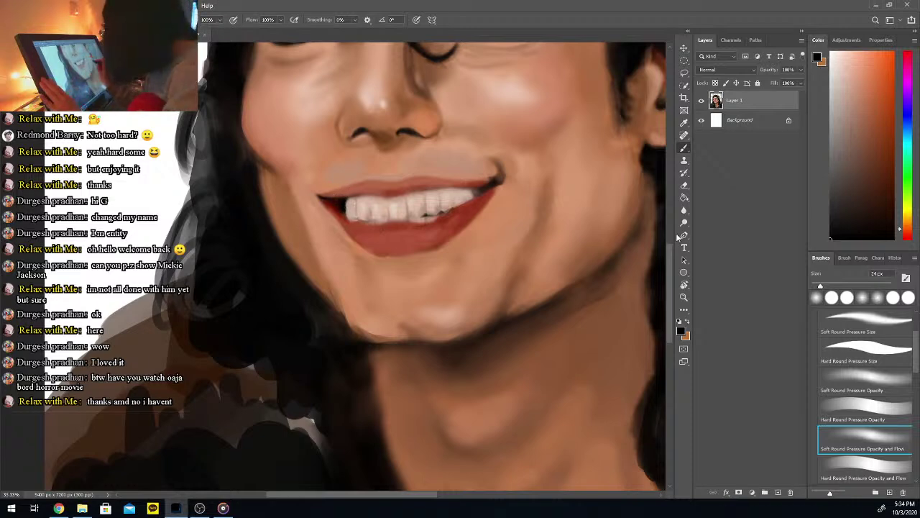
pyautogui.press('i')
pyautogui.click(338, 204)
pyautogui.press('b')
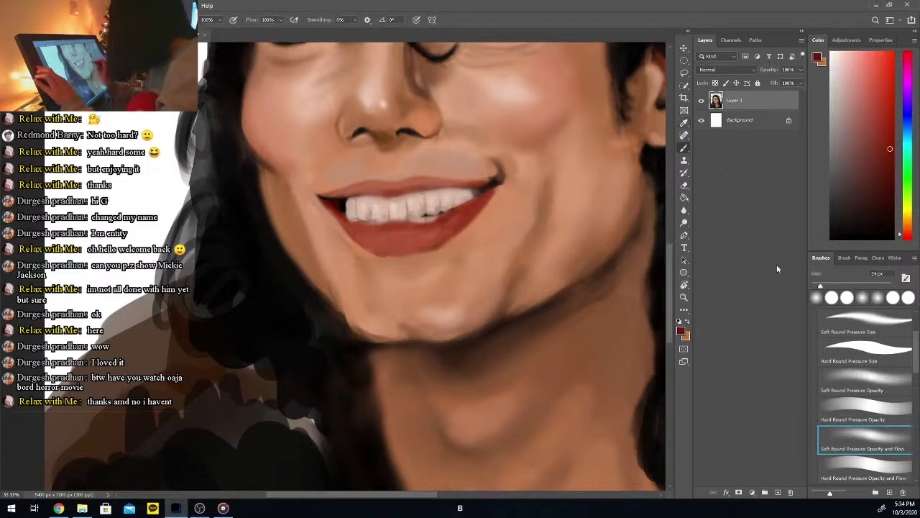
pyautogui.moveTo(817, 287); pyautogui.dragTo(815, 287)
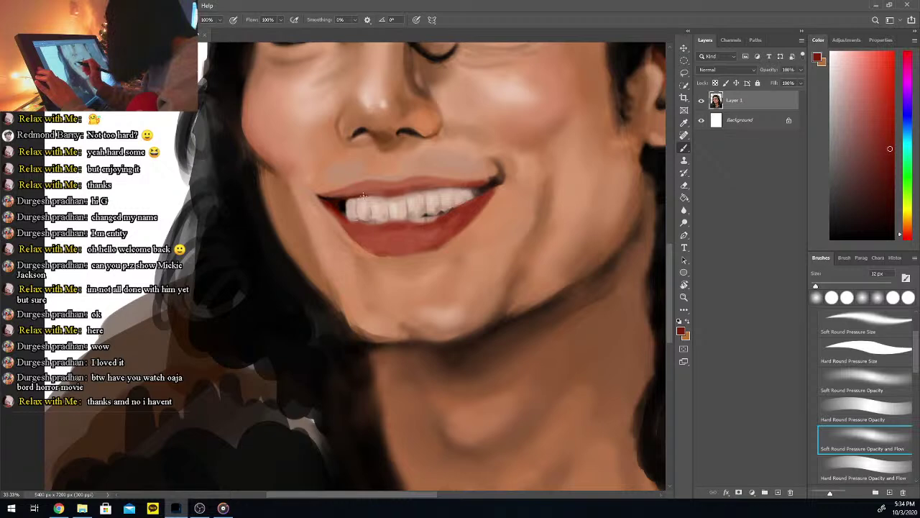
pyautogui.press('i')
pyautogui.click(337, 202)
pyautogui.press('b')
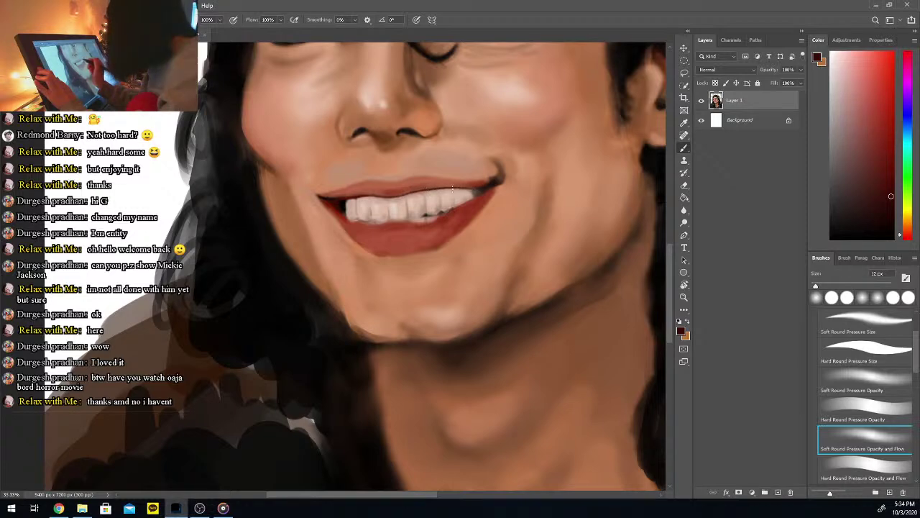
# Refine the upper lip's edge above the teeth with sampled reddish-brown and dark red tones at 17 px
pyautogui.keyDown('alt'); pyautogui.click(479, 184); pyautogui.keyUp('alt')
pyautogui.moveTo(815, 286); pyautogui.dragTo(819, 286)
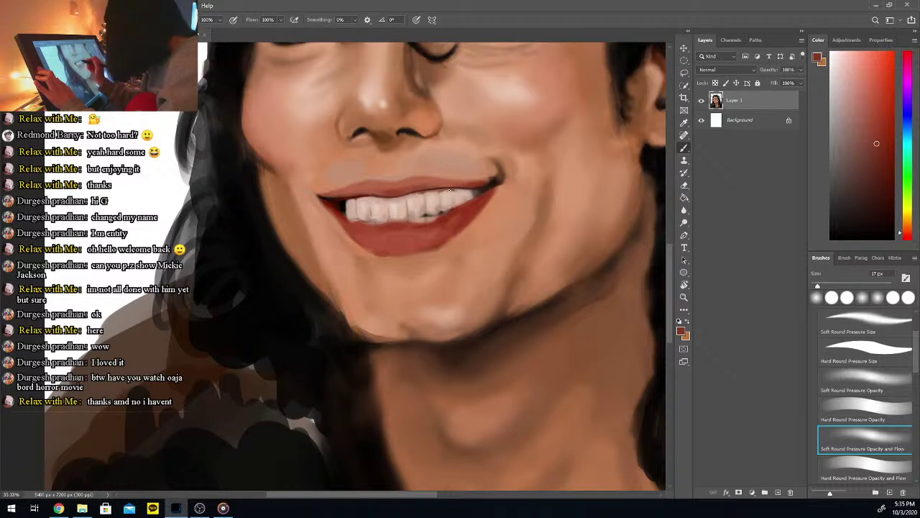
pyautogui.keyDown('alt'); pyautogui.click(468, 186); pyautogui.keyUp('alt')
pyautogui.press('b')
pyautogui.press('i')
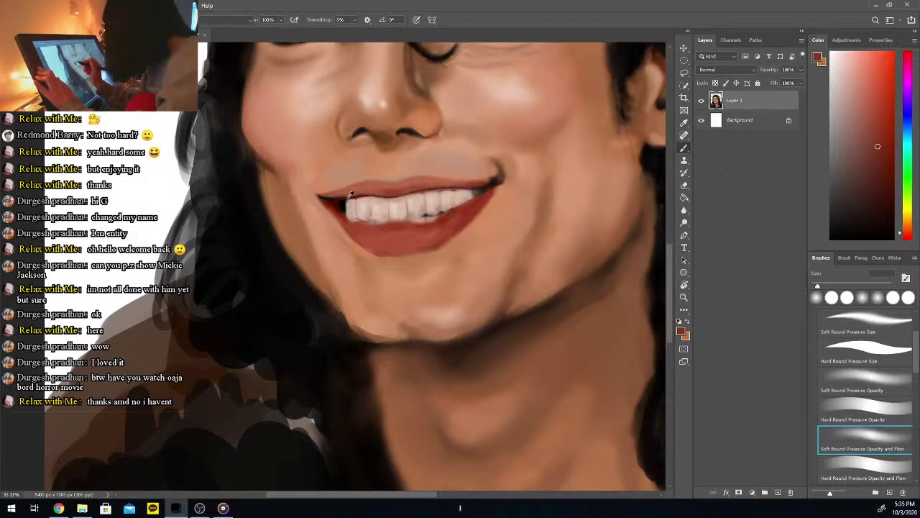
pyautogui.click(332, 202)
pyautogui.press('b')
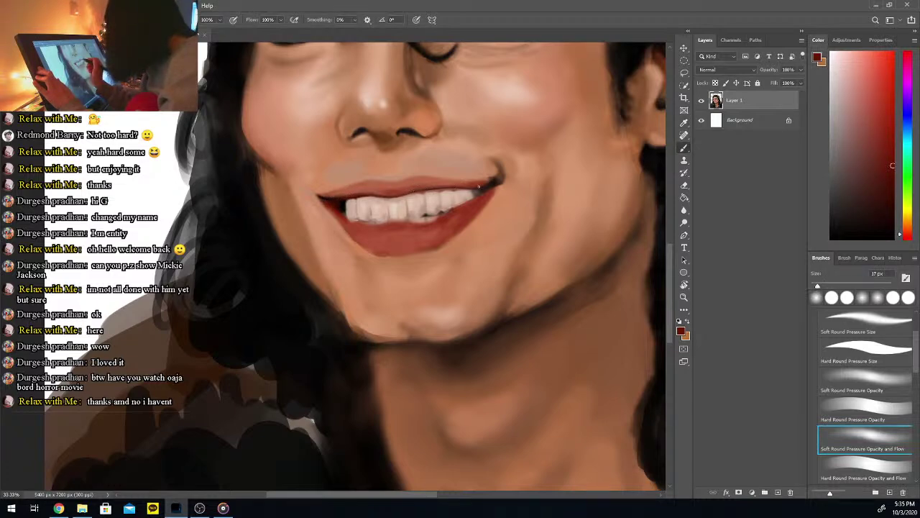
# Check the whole Michael Jackson portrait and save the file
pyautogui.hotkey('ctrl', '-')
pyautogui.hotkey('ctrl', '-')
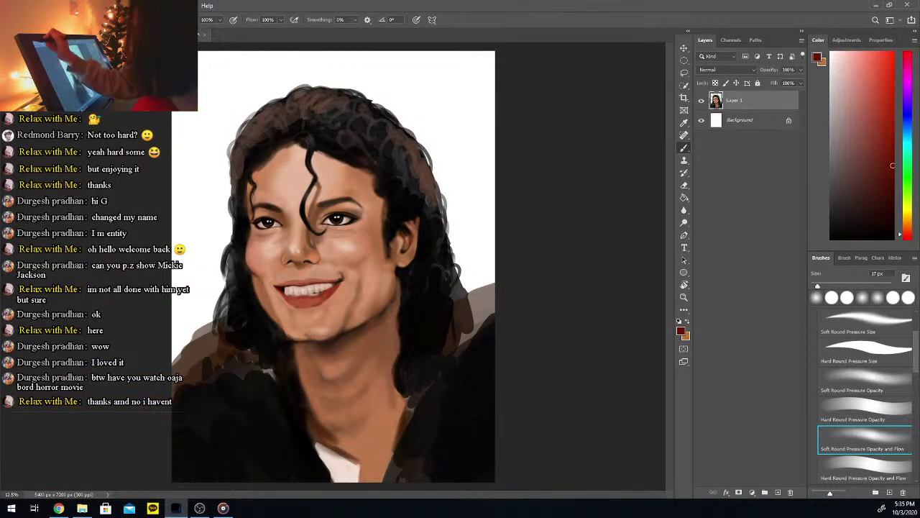
pyautogui.hotkey('ctrl', 's')
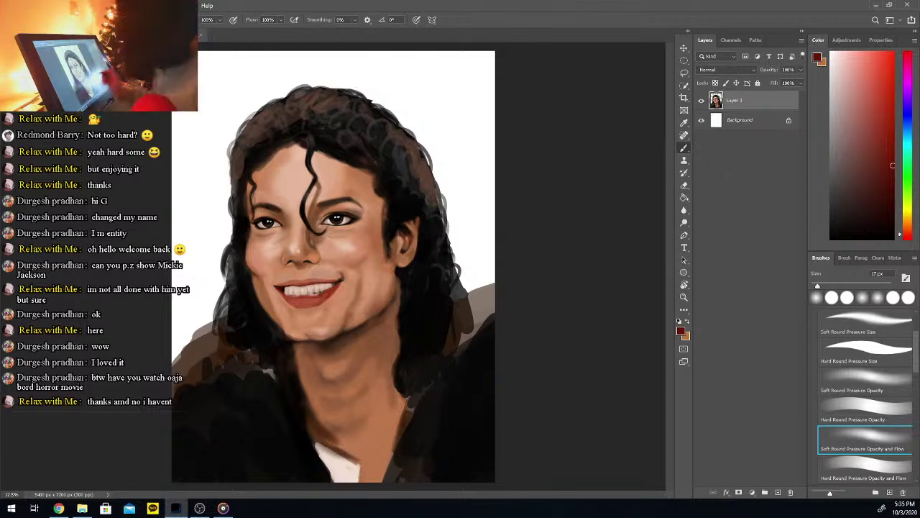
# Try to soften the jawline and chin shadow with a sampled tan skin tone and a large soft brush
pyautogui.hotkey('ctrl', '+')
pyautogui.hotkey('ctrl', '+')
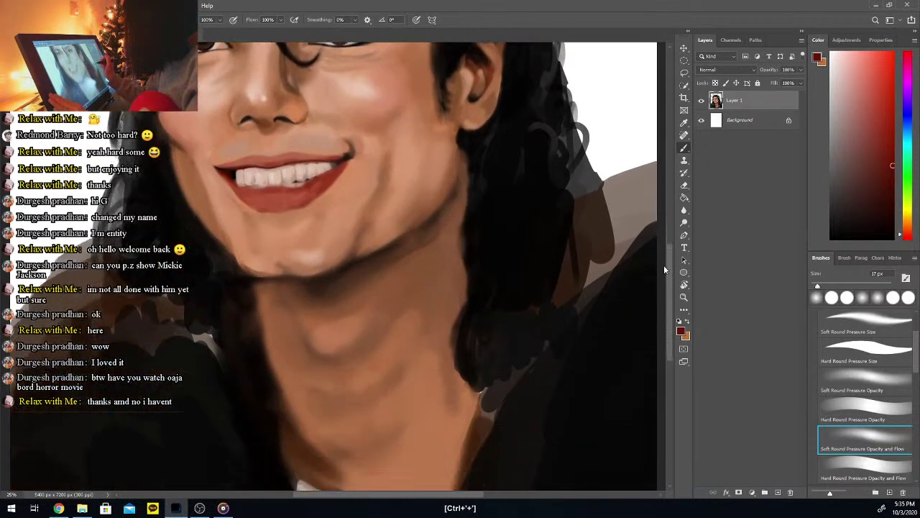
pyautogui.moveTo(667, 270); pyautogui.dragTo(667, 275)
pyautogui.press('i')
pyautogui.click(366, 221)
pyautogui.press('b')
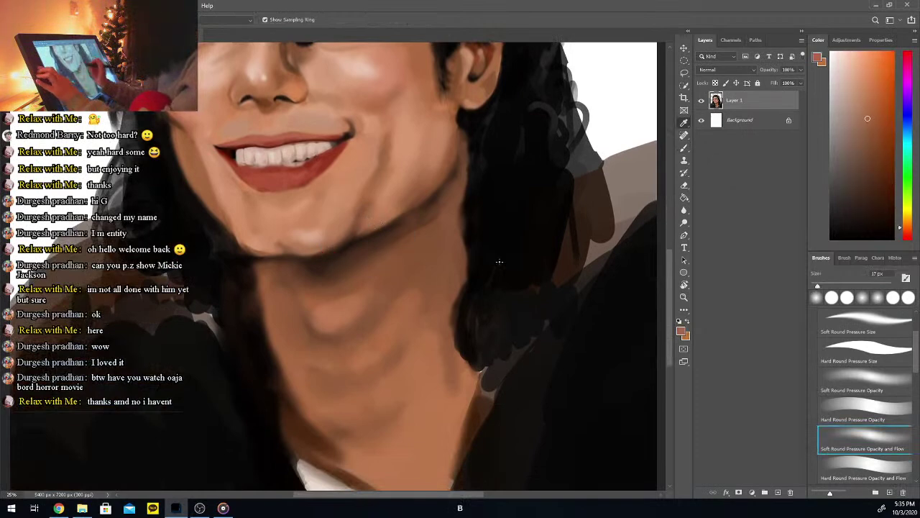
pyautogui.moveTo(832, 288); pyautogui.dragTo(867, 285)
pyautogui.moveTo(366, 232); pyautogui.dragTo(308, 263)
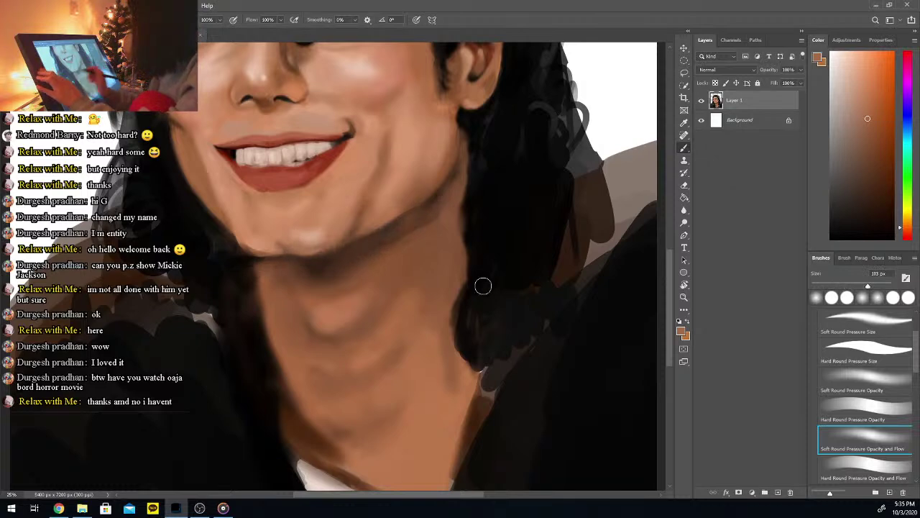
pyautogui.hotkey('ctrl', '-')
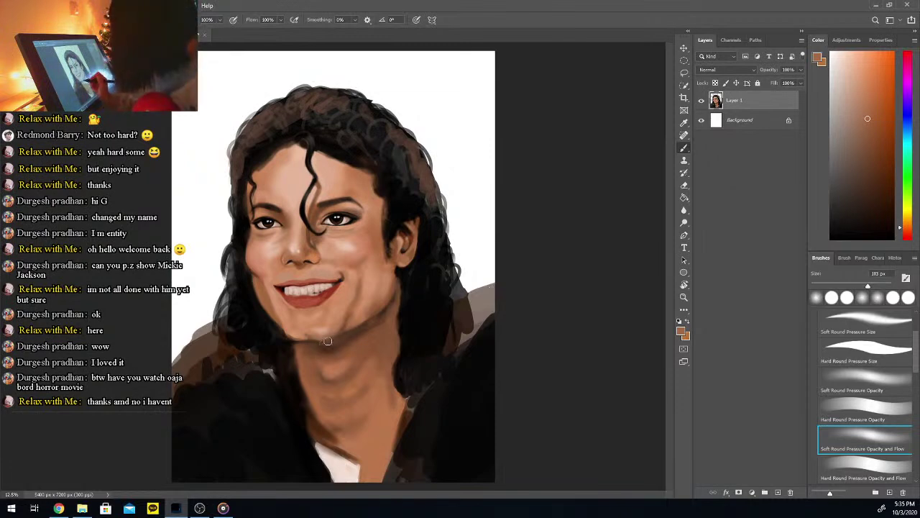
# Undo the last brush strokes around the jaw and chin
pyautogui.hotkey('ctrl', 'z')
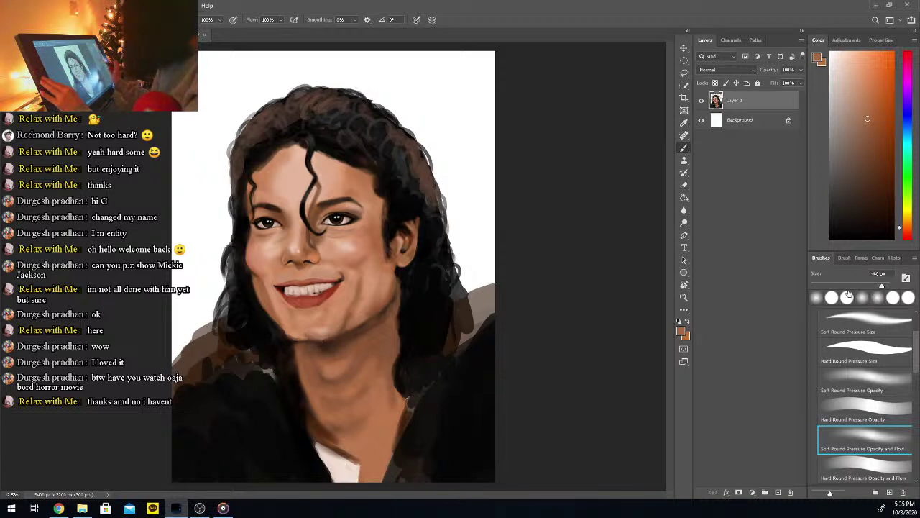
pyautogui.hotkey('ctrl', 'z')
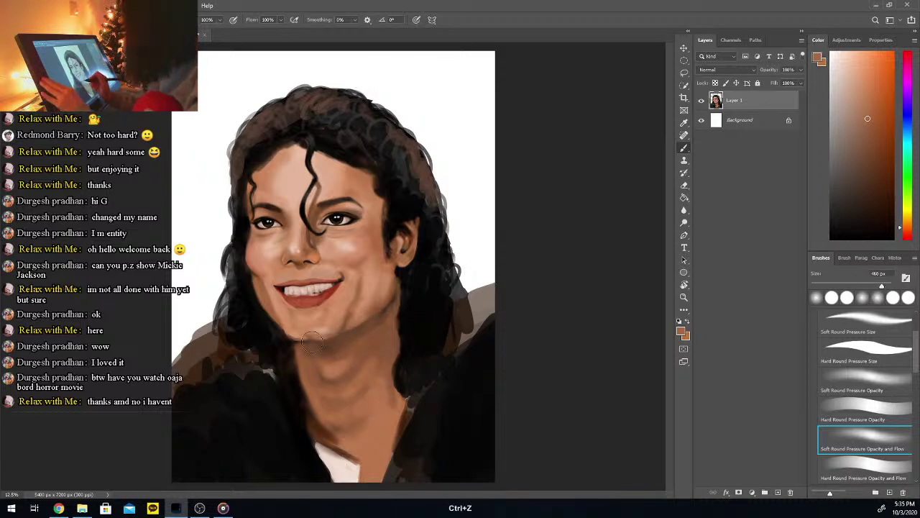
pyautogui.hotkey('ctrl', 'z')
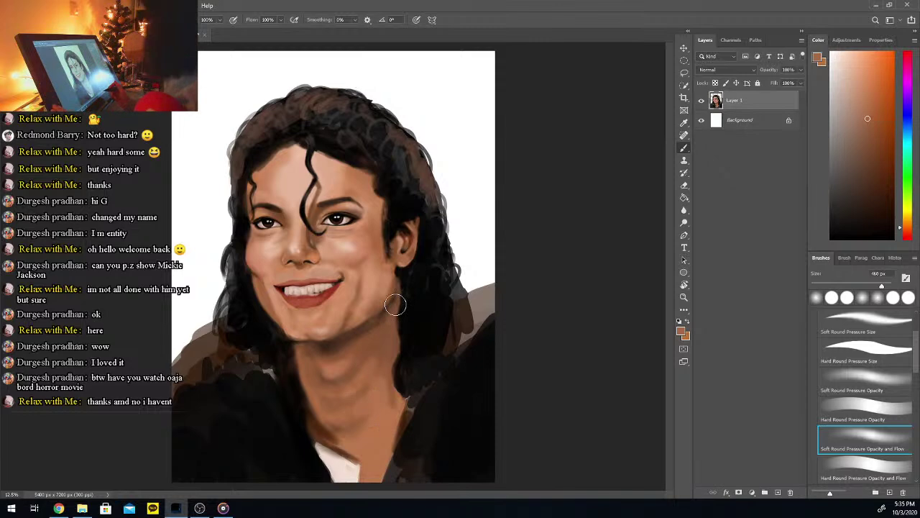
# Save the Michael Jackson portrait and switch to the portrait of the woman with multicoloured hair
pyautogui.click(13, 6)
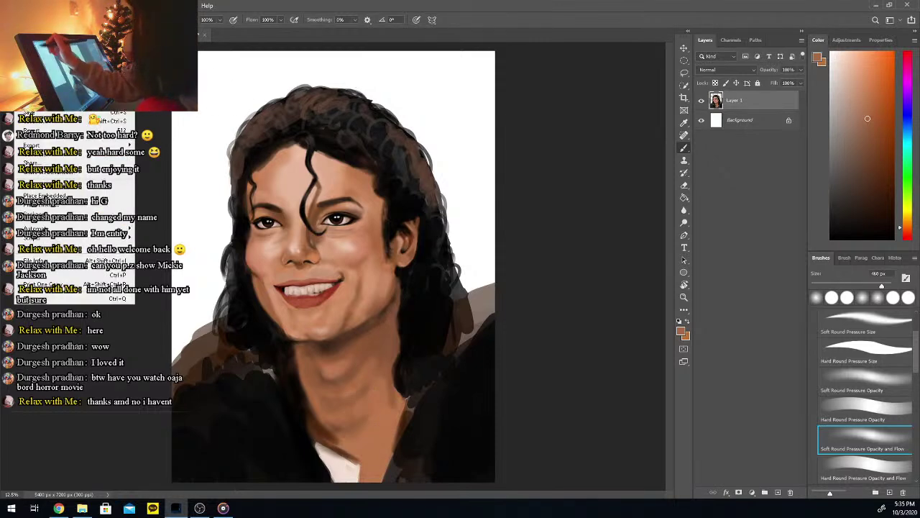
pyautogui.click(28, 113)
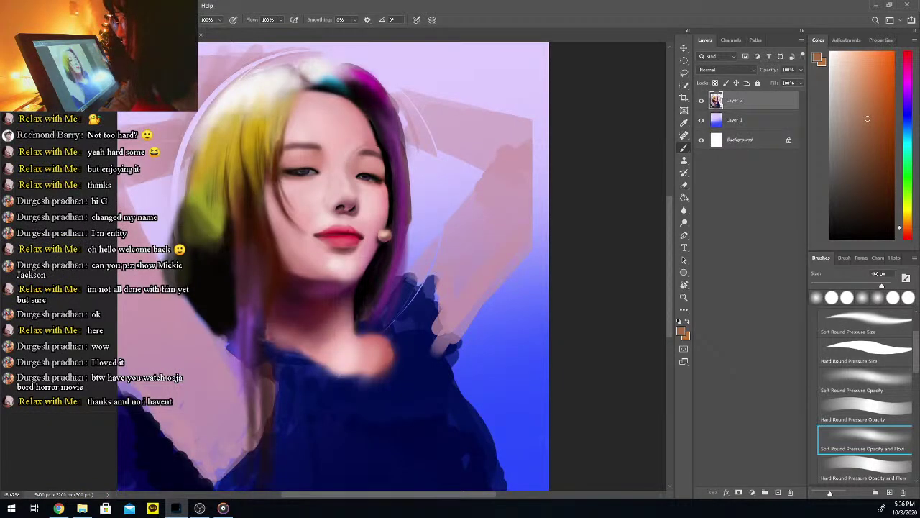
pyautogui.hotkey('alt', 'Tab')
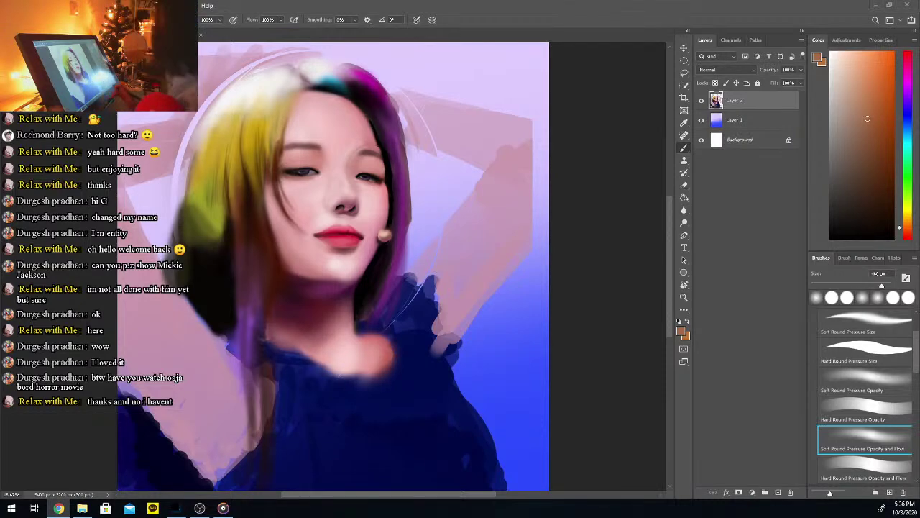
pyautogui.keyDown('ctrl'); pyautogui.click(632, 382); pyautogui.keyUp('ctrl')
pyautogui.hotkey('ctrl', '-')
pyautogui.hotkey('ctrl', '-')
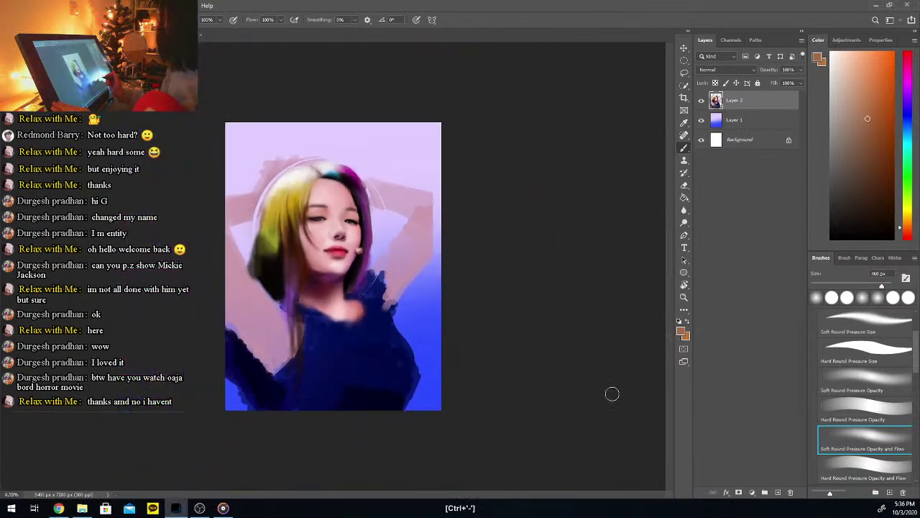
pyautogui.hotkey('ctrl', '+')
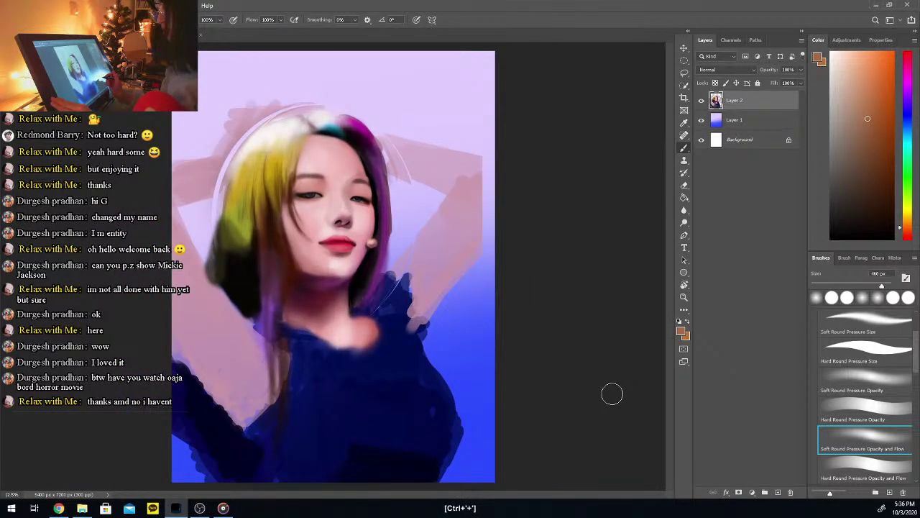
pyautogui.hotkey('ctrl', '+')
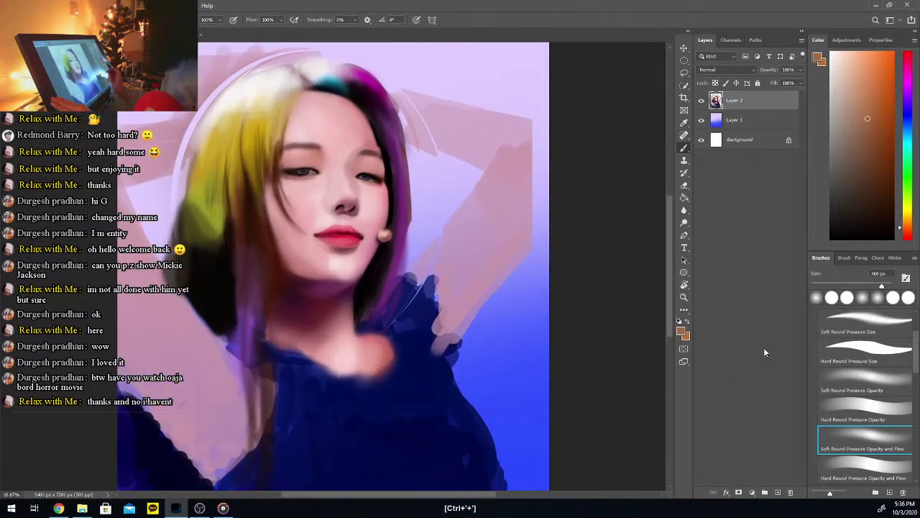
pyautogui.click(832, 53)
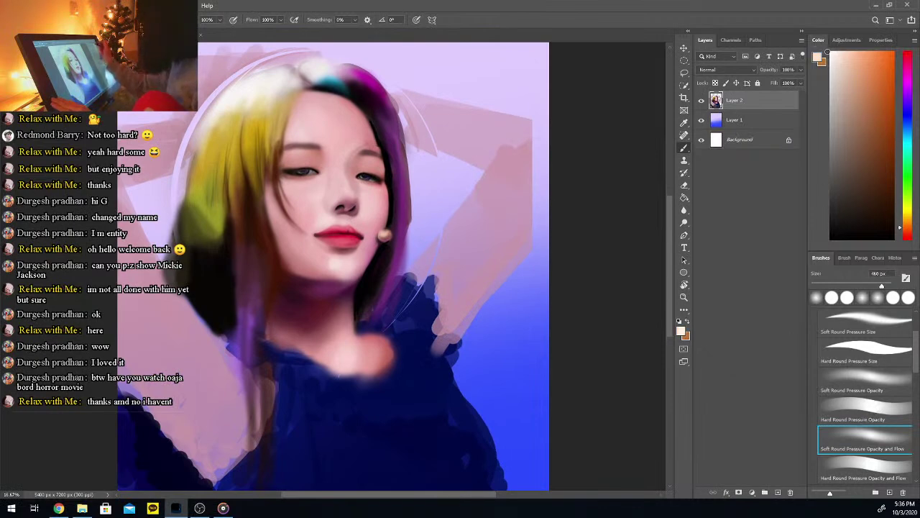
pyautogui.click(839, 287)
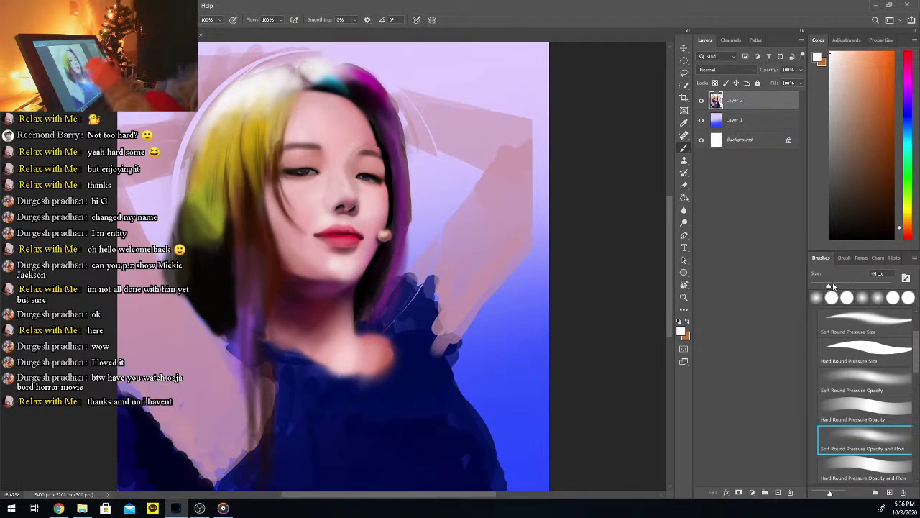
pyautogui.moveTo(830, 286); pyautogui.dragTo(844, 286)
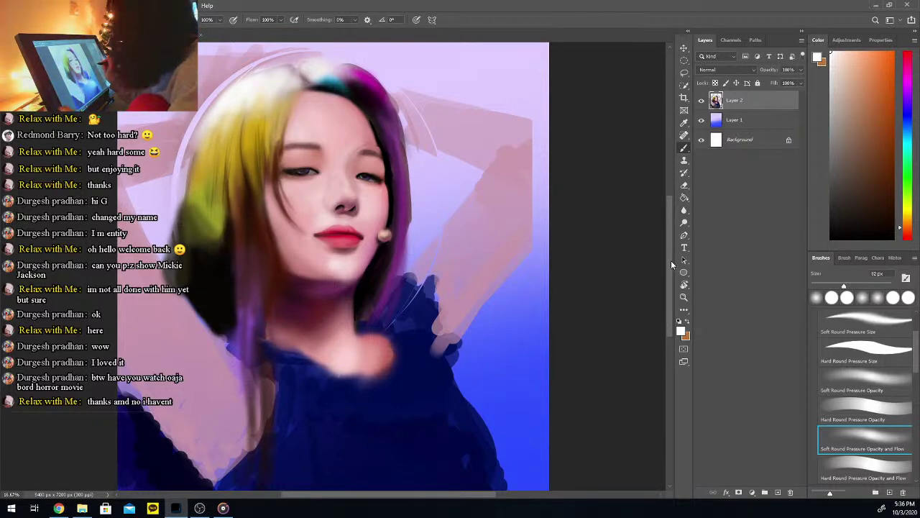
# Sample the sweater's navy and smooth the collar on the yellow-hair side with the soft brush at 425 px
pyautogui.moveTo(668, 258); pyautogui.dragTo(664, 294)
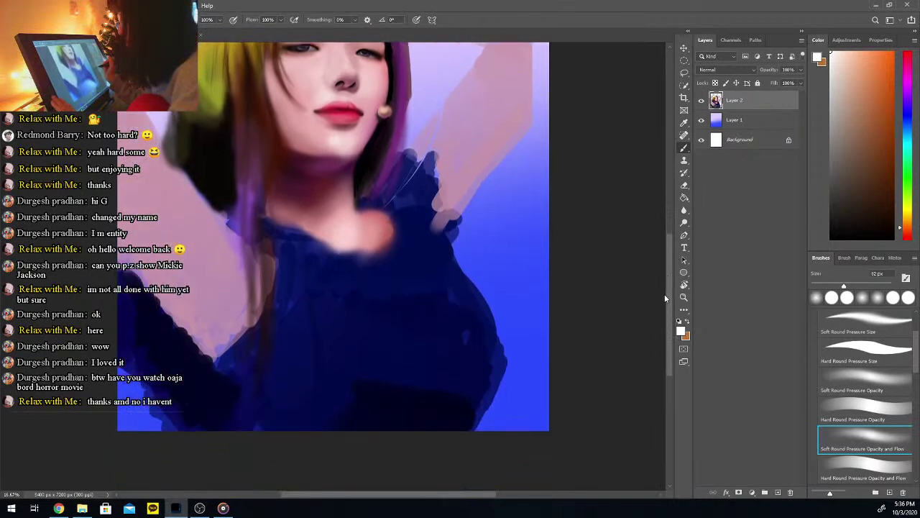
pyautogui.hotkey('ctrl', '+')
pyautogui.hotkey('ctrl', '+')
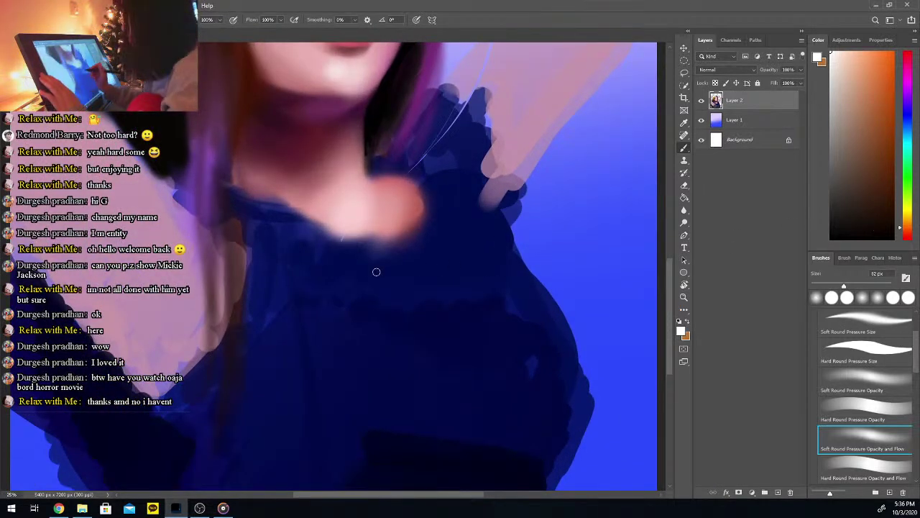
pyautogui.press('i')
pyautogui.click(417, 258)
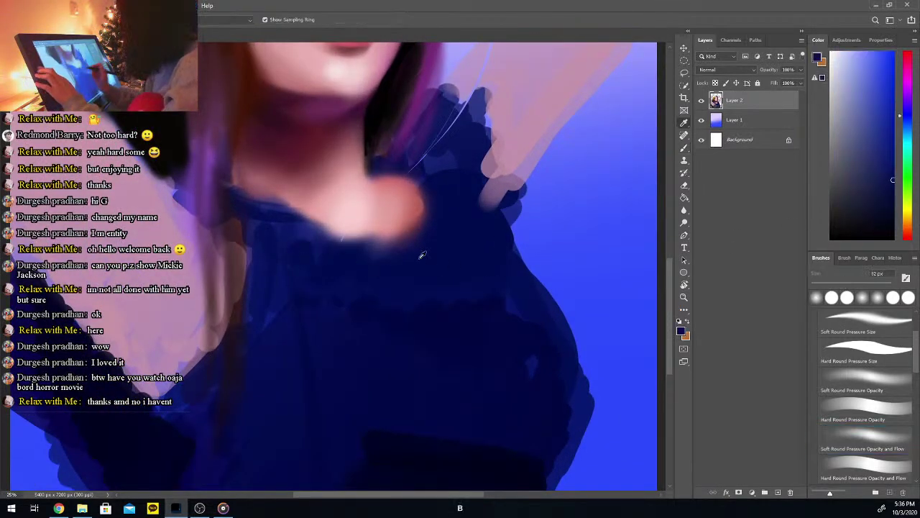
pyautogui.press('b')
pyautogui.moveTo(854, 286); pyautogui.dragTo(880, 286)
pyautogui.moveTo(266, 212)
pyautogui.mouseDown()
pyautogui.moveTo(253, 252)
pyautogui.moveTo(276, 235)
pyautogui.moveTo(259, 234)
pyautogui.moveTo(249, 209)
pyautogui.moveTo(237, 214)
pyautogui.moveTo(271, 231)
pyautogui.moveTo(224, 223)
pyautogui.mouseUp()
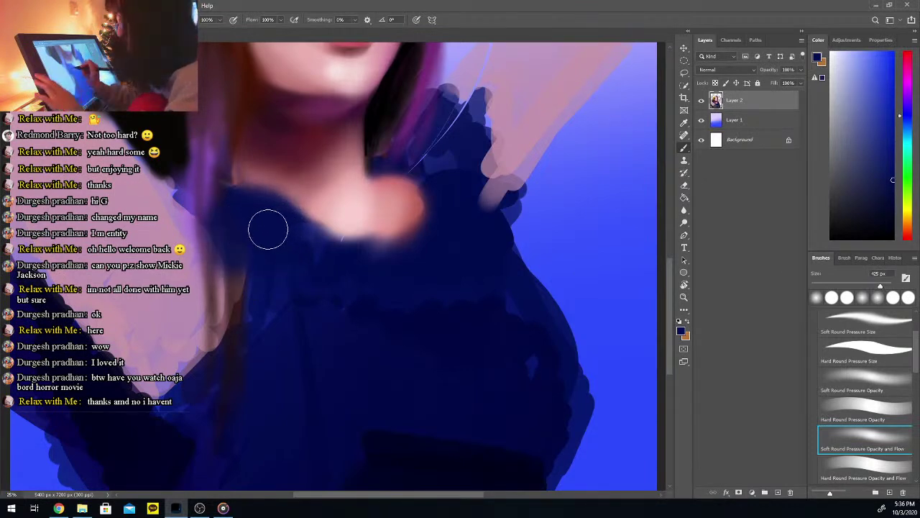
# Refine the edge between neck and collar on the yellow-hair side using sampled dusky pink and navy
pyautogui.press('i')
pyautogui.click(303, 201)
pyautogui.press('b')
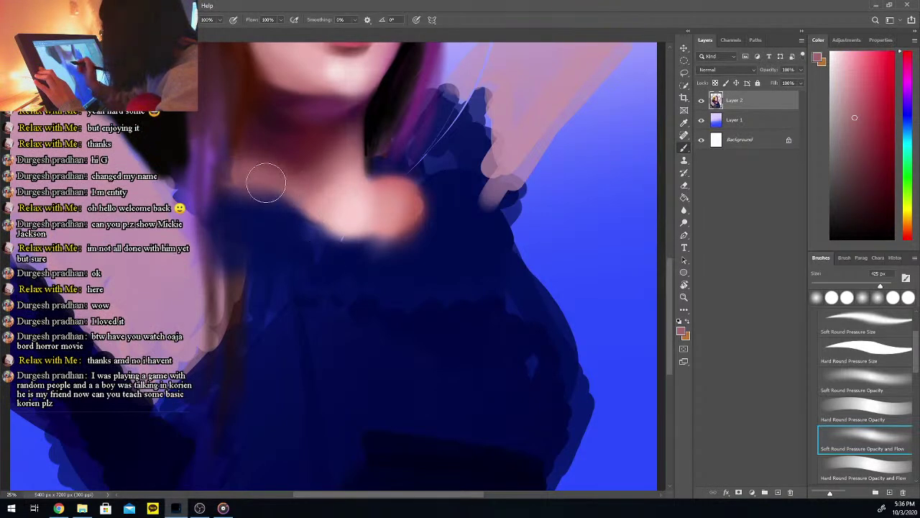
pyautogui.press('i')
pyautogui.click(255, 216)
pyautogui.press('b')
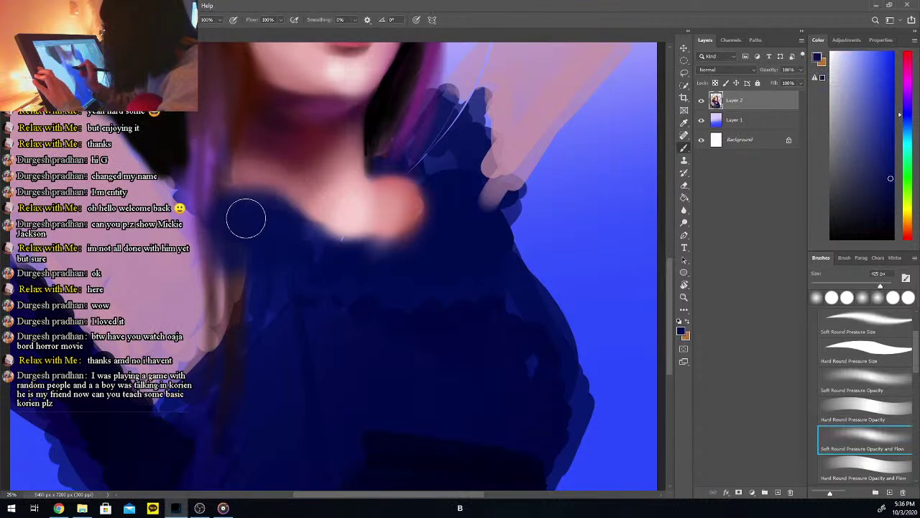
# Blend sampled pink skin across the collarbone and reshape the neckline's lower edge with sampled navy
pyautogui.press('i')
pyautogui.click(314, 199)
pyautogui.press('b')
pyautogui.moveTo(341, 213); pyautogui.dragTo(417, 224)
pyautogui.press('i')
pyautogui.click(319, 250)
pyautogui.press('b')
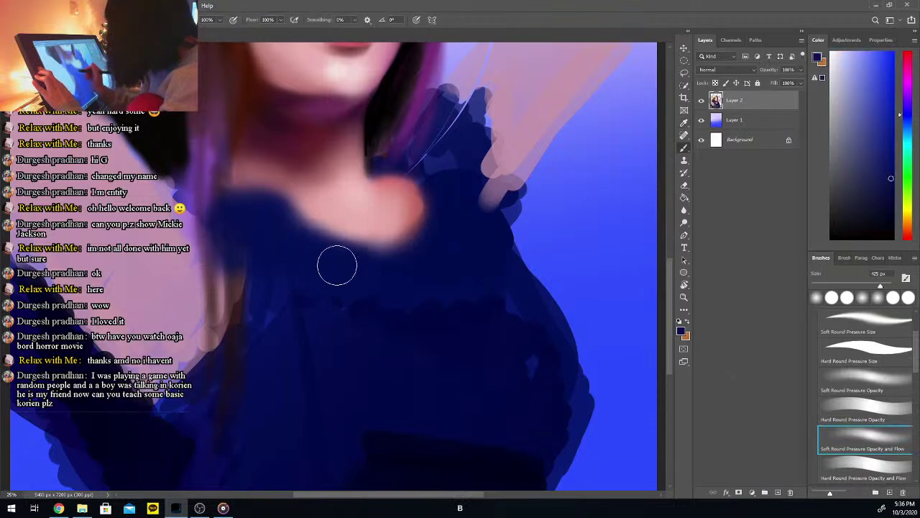
pyautogui.moveTo(325, 251); pyautogui.dragTo(430, 263)
# Cover the upper part of the orange skin patch with sampled navy to form the collar on the purple-hair side
pyautogui.press('i')
pyautogui.click(266, 223)
pyautogui.press('b')
pyautogui.moveTo(422, 160)
pyautogui.mouseDown()
pyautogui.moveTo(384, 161)
pyautogui.moveTo(399, 168)
pyautogui.moveTo(386, 165)
pyautogui.moveTo(416, 157)
pyautogui.mouseUp()
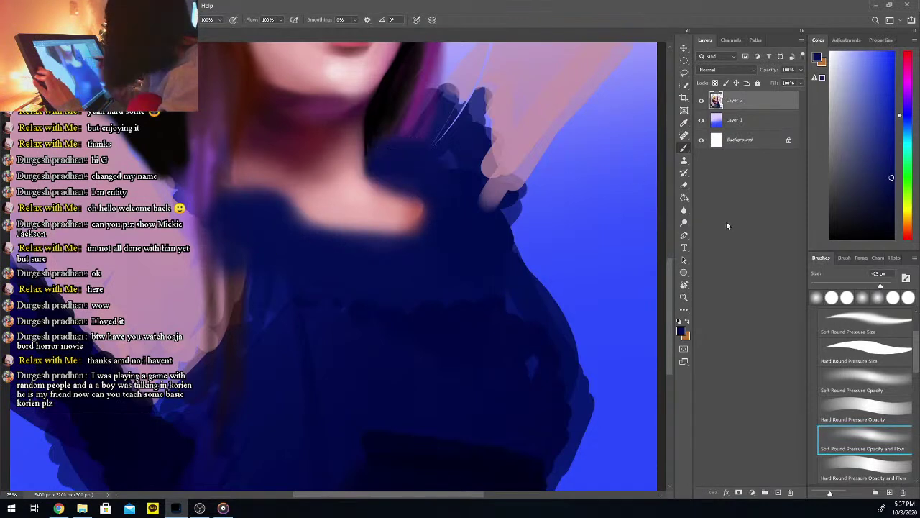
# Choose a darker navy, set the brush to 137 px and shade the sweater's collar around the neck
pyautogui.moveTo(889, 198); pyautogui.dragTo(887, 208)
pyautogui.moveTo(849, 286); pyautogui.dragTo(859, 286)
pyautogui.moveTo(381, 173); pyautogui.dragTo(405, 176)
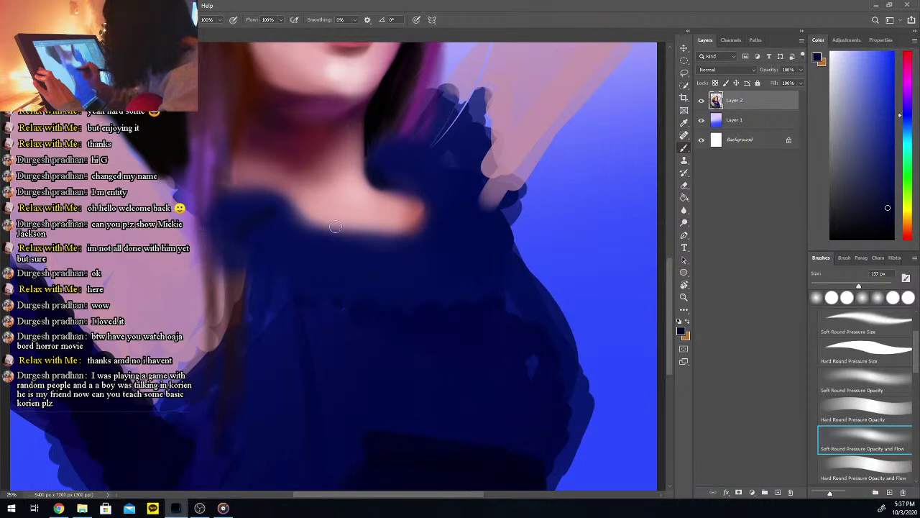
# Paint black fold shadows diagonally across the sweater's chest and extend the collar's upper edge on the purple-hair side with sampled navy
pyautogui.moveTo(262, 212)
pyautogui.mouseDown()
pyautogui.moveTo(289, 236)
pyautogui.moveTo(251, 225)
pyautogui.moveTo(266, 213)
pyautogui.moveTo(265, 229)
pyautogui.moveTo(273, 251)
pyautogui.mouseUp()
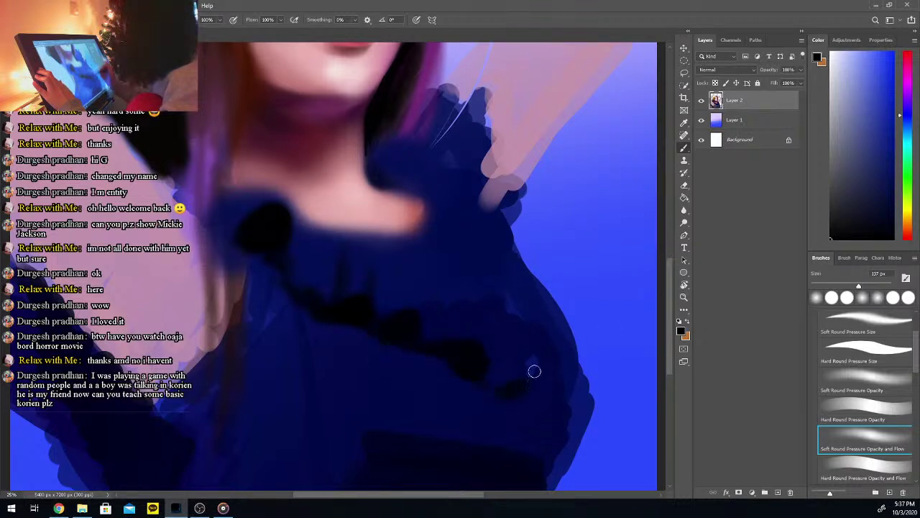
pyautogui.moveTo(522, 392)
pyautogui.mouseDown()
pyautogui.moveTo(522, 376)
pyautogui.moveTo(553, 354)
pyautogui.mouseUp()
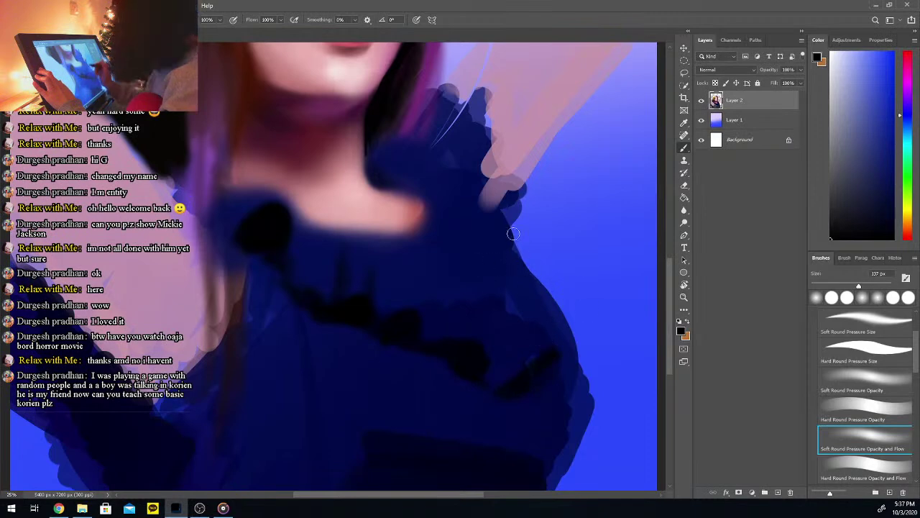
pyautogui.scroll(2, 663, 261)
pyautogui.keyDown('alt'); pyautogui.click(452, 230); pyautogui.keyUp('alt')
pyautogui.press('b')
pyautogui.moveTo(424, 173)
pyautogui.mouseDown()
pyautogui.moveTo(414, 195)
pyautogui.moveTo(452, 157)
pyautogui.mouseUp()
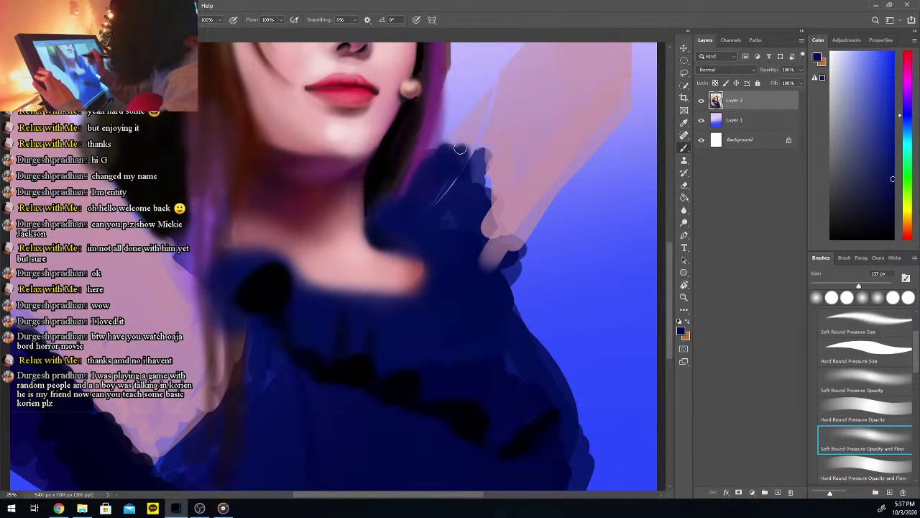
pyautogui.moveTo(452, 146); pyautogui.dragTo(491, 174)
# Paint sampled pale pink skin beside the collar on the purple-hair side and reshape the collar's outer edge with sampled navy
pyautogui.press('i')
pyautogui.click(374, 138)
pyautogui.press('b')
pyautogui.moveTo(476, 132); pyautogui.dragTo(500, 208)
pyautogui.press('i')
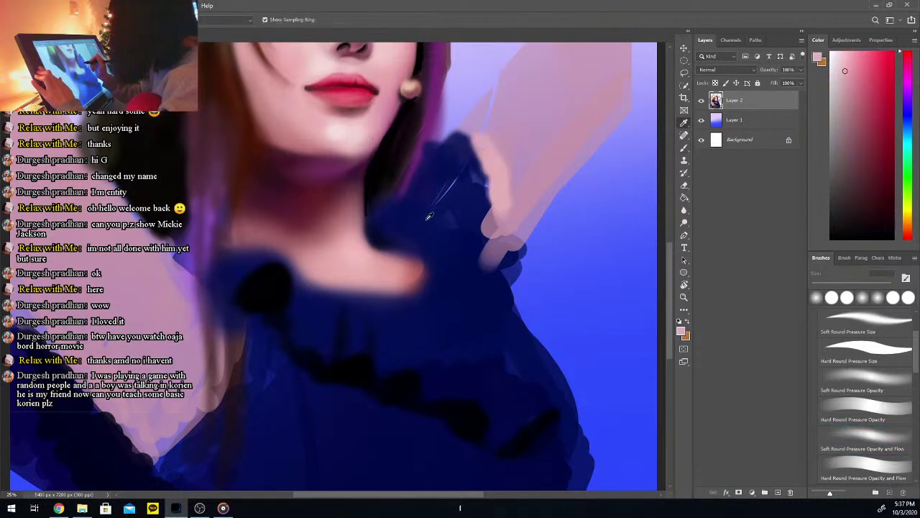
pyautogui.moveTo(407, 216)
pyautogui.mouseDown()
pyautogui.moveTo(483, 177)
pyautogui.moveTo(478, 192)
pyautogui.moveTo(504, 197)
pyautogui.moveTo(499, 189)
pyautogui.moveTo(508, 209)
pyautogui.moveTo(497, 204)
pyautogui.moveTo(467, 253)
pyautogui.moveTo(523, 245)
pyautogui.moveTo(504, 258)
pyautogui.moveTo(513, 290)
pyautogui.moveTo(524, 267)
pyautogui.moveTo(518, 258)
pyautogui.moveTo(514, 268)
pyautogui.moveTo(494, 227)
pyautogui.moveTo(500, 269)
pyautogui.moveTo(515, 266)
pyautogui.moveTo(522, 246)
pyautogui.moveTo(520, 288)
pyautogui.moveTo(507, 317)
pyautogui.moveTo(522, 360)
pyautogui.moveTo(514, 304)
pyautogui.moveTo(527, 359)
pyautogui.mouseUp()
pyautogui.press('b')
# Sample near-black and paint fold shadows down the shoulder, through the raised collar and below the neckline
pyautogui.keyDown('alt'); pyautogui.click(460, 423); pyautogui.keyUp('alt')
pyautogui.moveTo(537, 392)
pyautogui.mouseDown()
pyautogui.moveTo(556, 373)
pyautogui.moveTo(532, 354)
pyautogui.moveTo(524, 310)
pyautogui.moveTo(481, 295)
pyautogui.mouseUp()
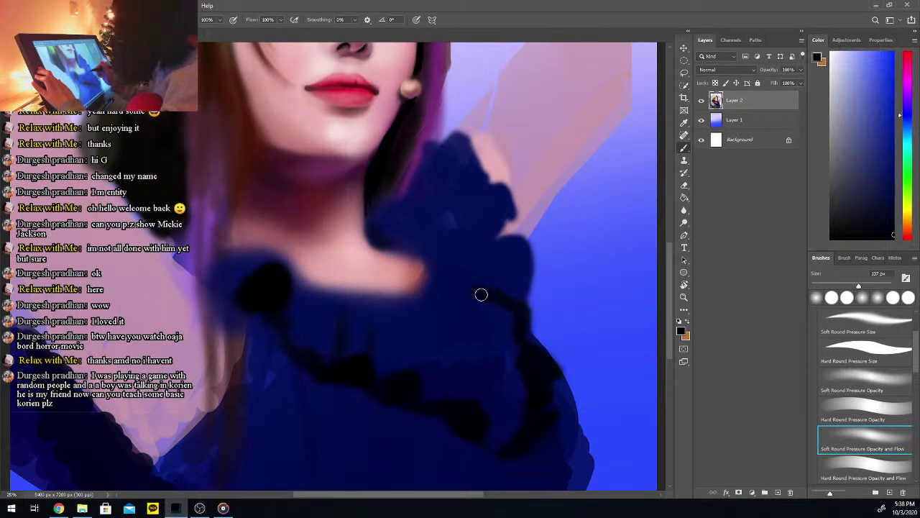
pyautogui.moveTo(473, 229); pyautogui.dragTo(415, 227)
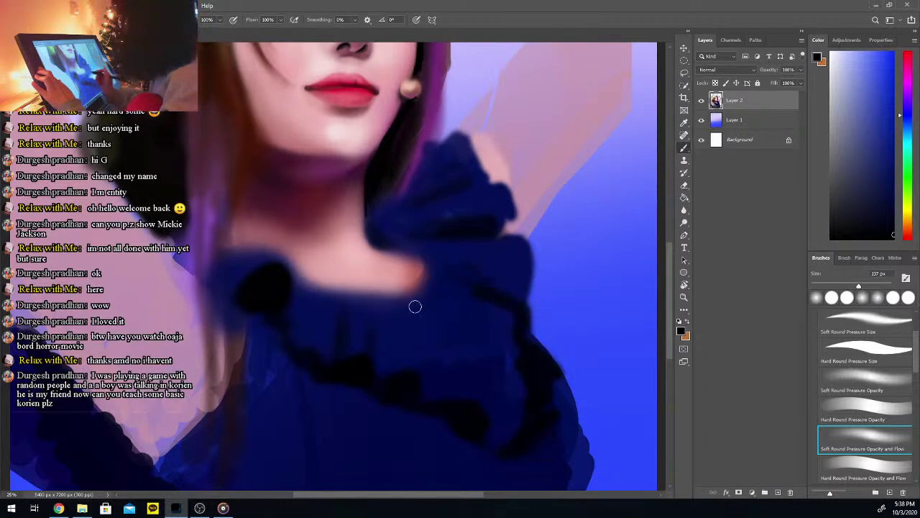
pyautogui.moveTo(381, 324); pyautogui.dragTo(428, 323)
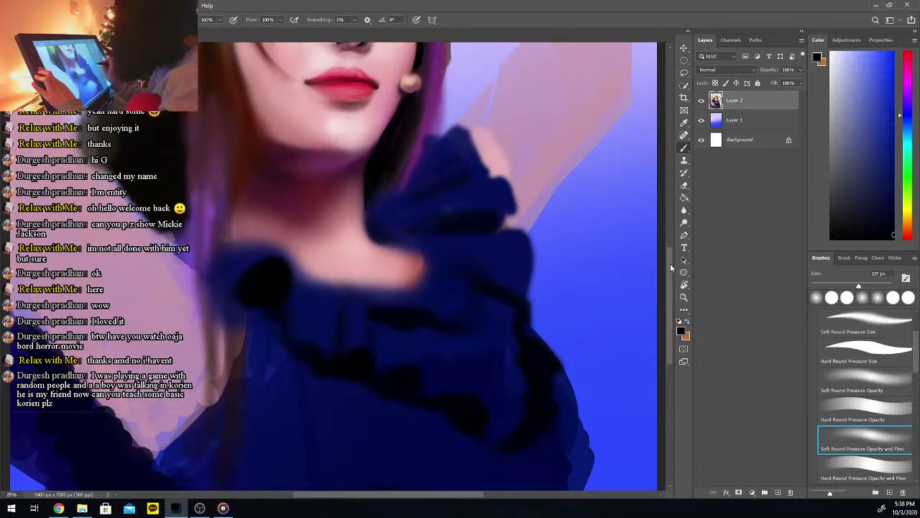
# Set the brush to 413 px, darken the bottom of the sweater with near-black and blend its upper boundary with sampled navy
pyautogui.scroll(-4, 661, 288)
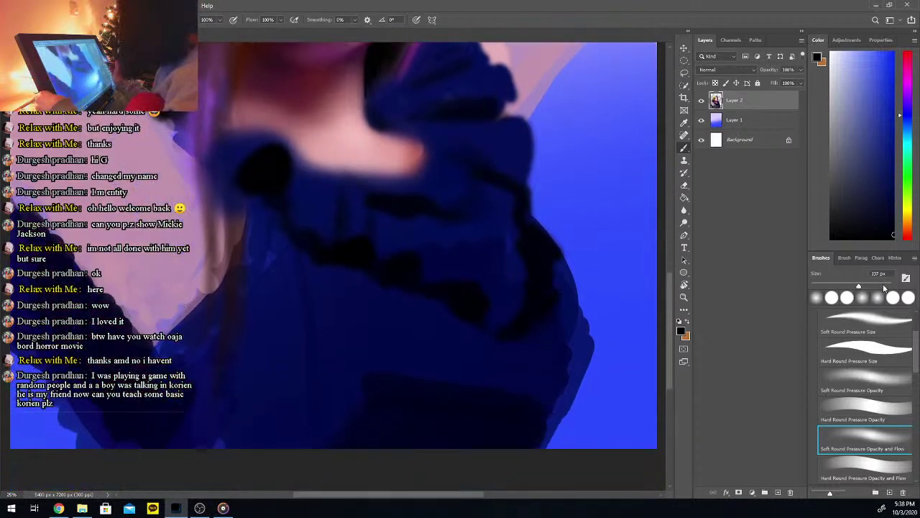
pyautogui.moveTo(408, 407)
pyautogui.mouseDown()
pyautogui.moveTo(477, 426)
pyautogui.moveTo(355, 421)
pyautogui.moveTo(418, 423)
pyautogui.moveTo(396, 408)
pyautogui.moveTo(500, 421)
pyautogui.moveTo(522, 444)
pyautogui.moveTo(418, 456)
pyautogui.moveTo(308, 432)
pyautogui.moveTo(325, 441)
pyautogui.moveTo(335, 432)
pyautogui.moveTo(261, 463)
pyautogui.moveTo(239, 461)
pyautogui.moveTo(318, 413)
pyautogui.moveTo(207, 452)
pyautogui.moveTo(256, 419)
pyautogui.moveTo(226, 417)
pyautogui.moveTo(178, 451)
pyautogui.moveTo(255, 370)
pyautogui.moveTo(240, 412)
pyautogui.moveTo(244, 445)
pyautogui.mouseUp()
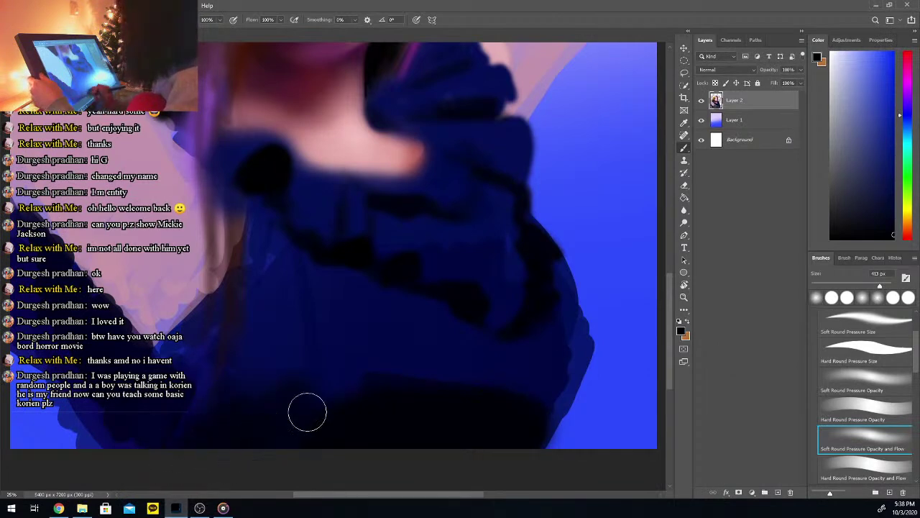
pyautogui.press('i')
pyautogui.click(336, 340)
pyautogui.press('b')
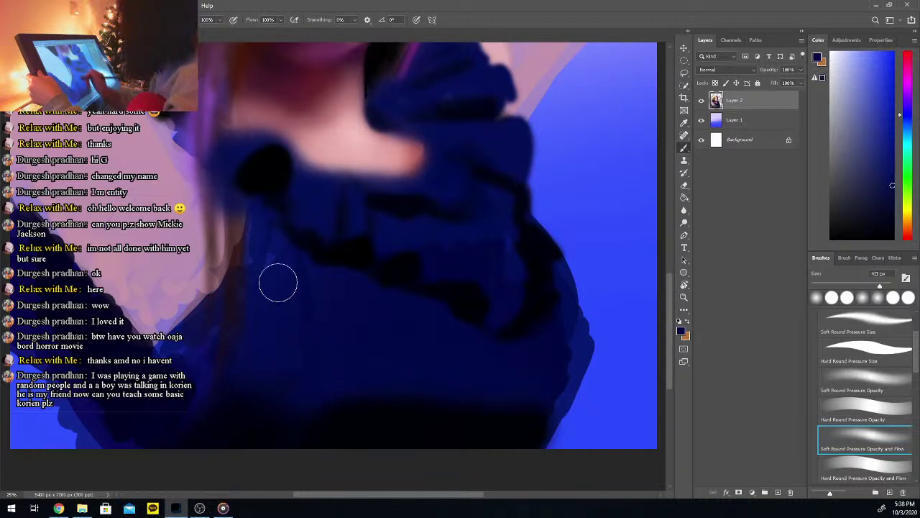
# Choose lighter blue, then a deeper saturated blue, and brighten the sweater's chest and collar with soft highlights
pyautogui.click(875, 119)
pyautogui.moveTo(328, 311); pyautogui.dragTo(381, 320)
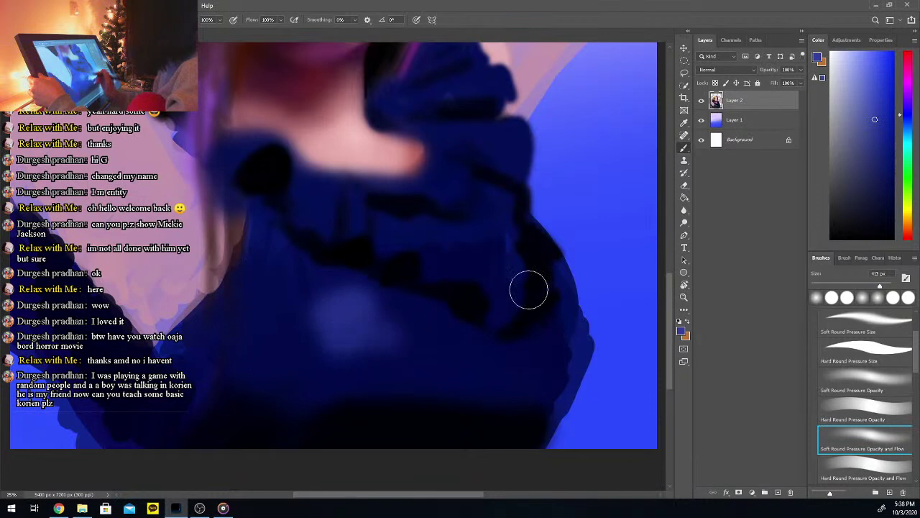
pyautogui.moveTo(884, 143); pyautogui.dragTo(891, 163)
pyautogui.moveTo(345, 307)
pyautogui.mouseDown()
pyautogui.moveTo(357, 323)
pyautogui.moveTo(351, 339)
pyautogui.mouseUp()
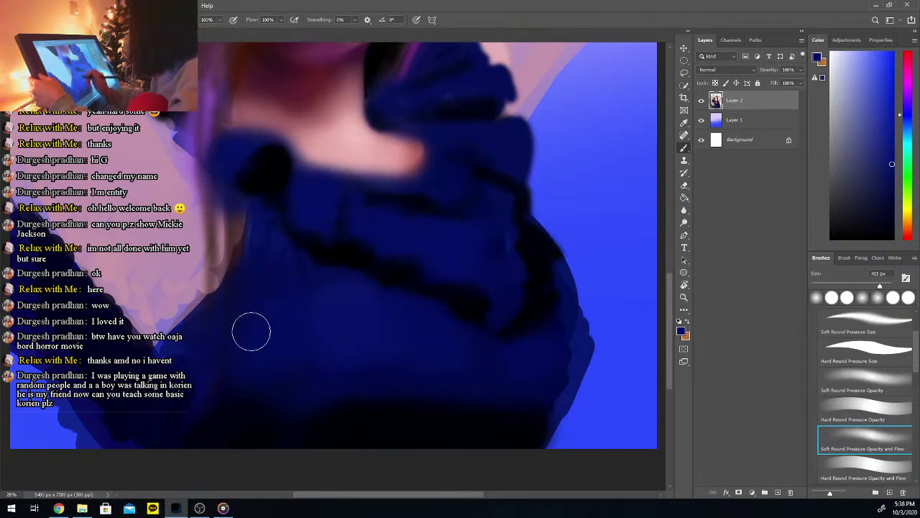
pyautogui.click(893, 190)
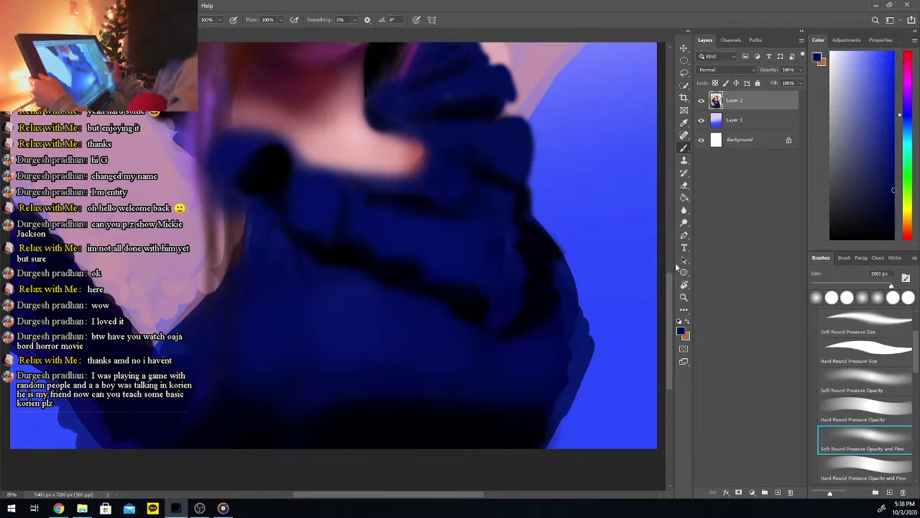
pyautogui.press(']')
pyautogui.press(']')
pyautogui.press(']')
pyautogui.press(']')
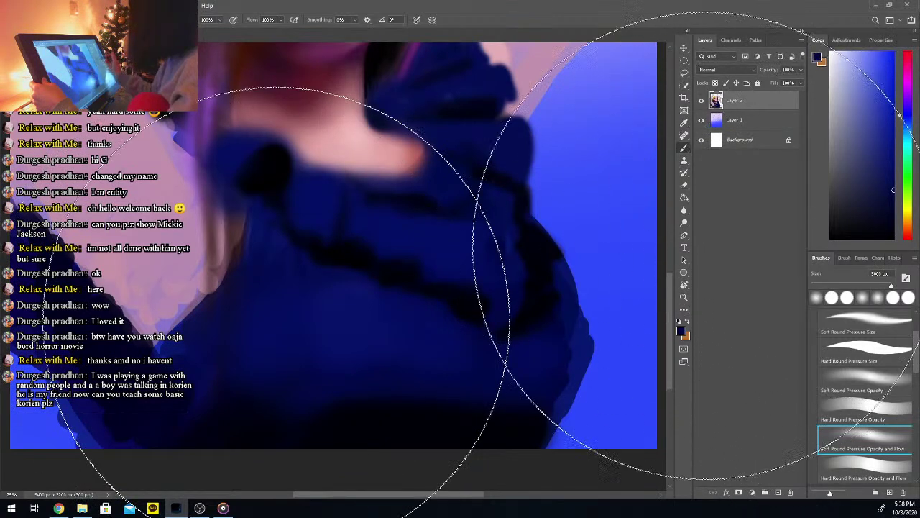
pyautogui.hotkey('ctrl', 'z')
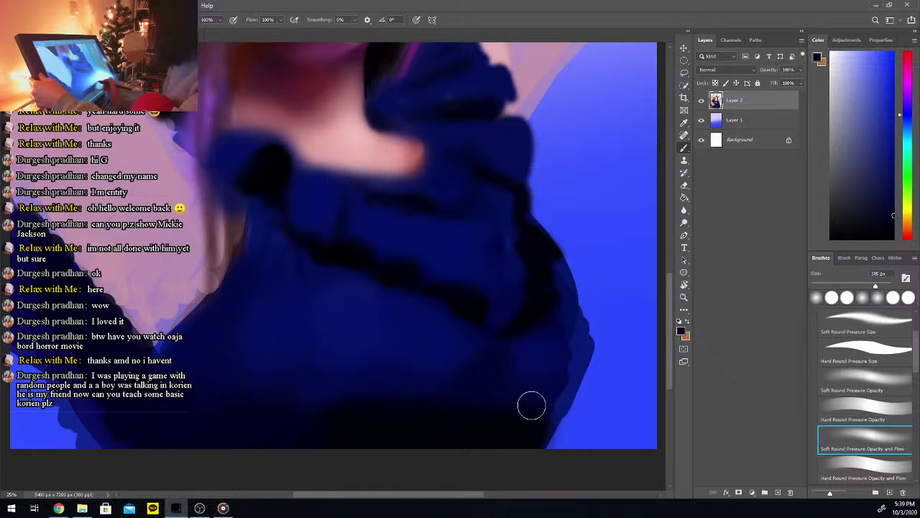
# Sample dark and mid navy from the sweater and soften the transition between its chest and the dark bottom area
pyautogui.press('i')
pyautogui.click(349, 384)
pyautogui.press('b')
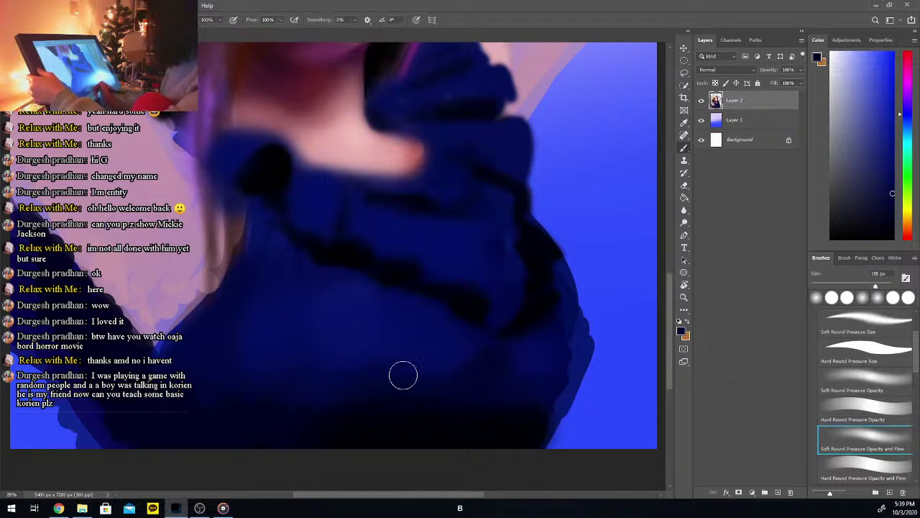
pyautogui.press('i')
pyautogui.click(350, 358)
pyautogui.press('b')
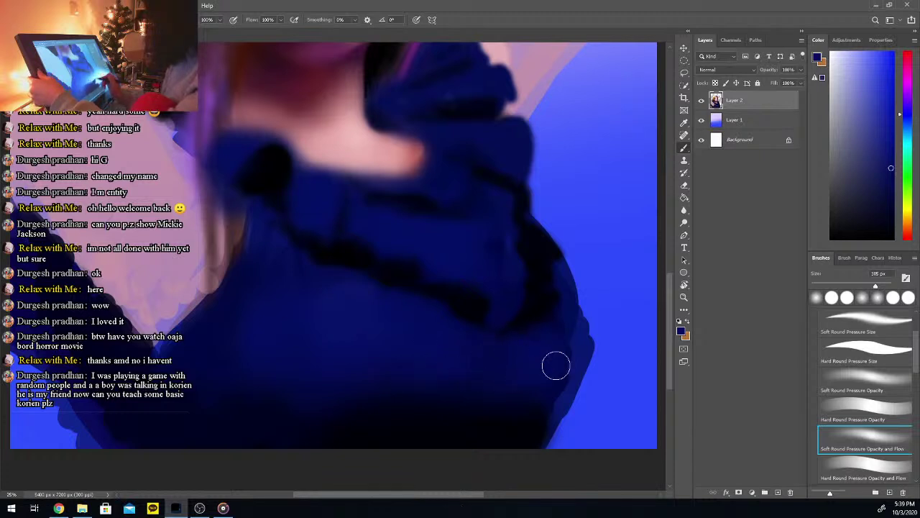
# Smooth the sweater's outer contour on the purple-hair side with navy and deepen its bottom shadow with sampled near-black
pyautogui.moveTo(536, 407)
pyautogui.mouseDown()
pyautogui.moveTo(569, 316)
pyautogui.moveTo(554, 424)
pyautogui.moveTo(563, 399)
pyautogui.mouseUp()
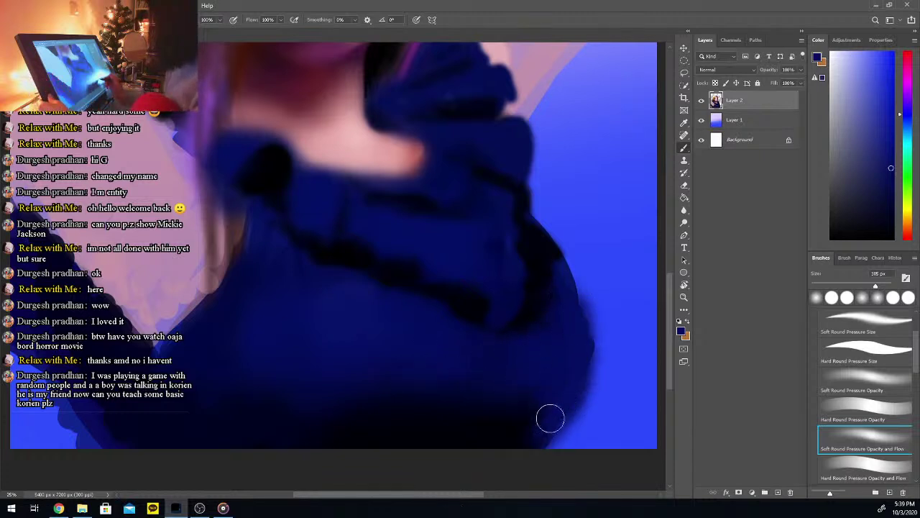
pyautogui.press('i')
pyautogui.click(455, 425)
pyautogui.press('b')
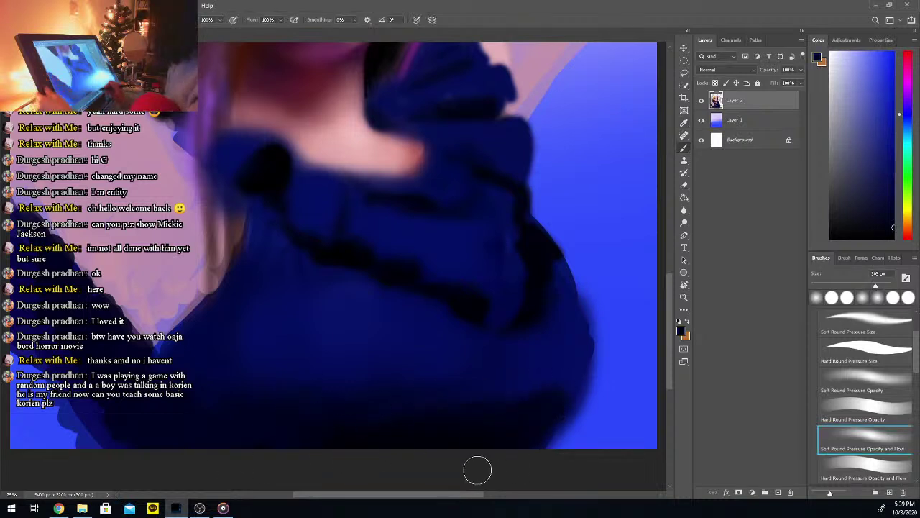
# Sample pink skin tones, set the brush to 144 px and retouch the face around the nose bridge and inner brow
pyautogui.hotkey('ctrl', '-')
pyautogui.hotkey('ctrl', '-')
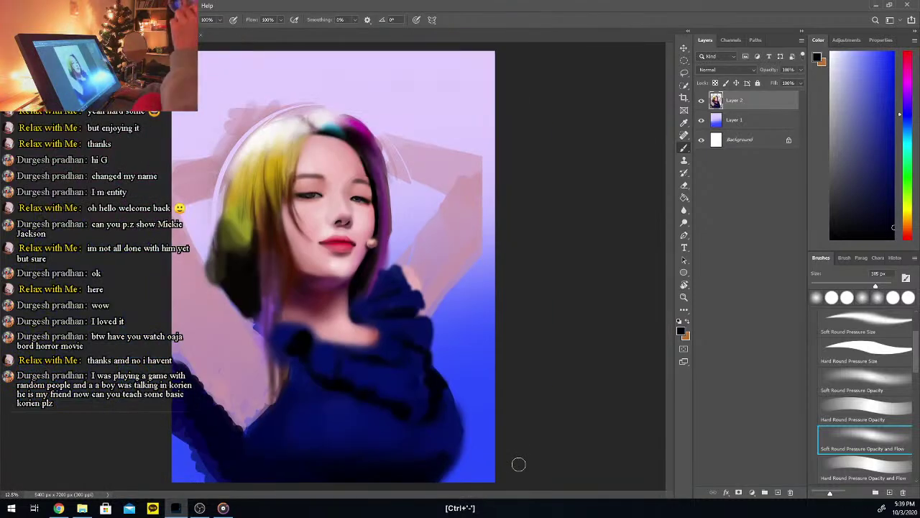
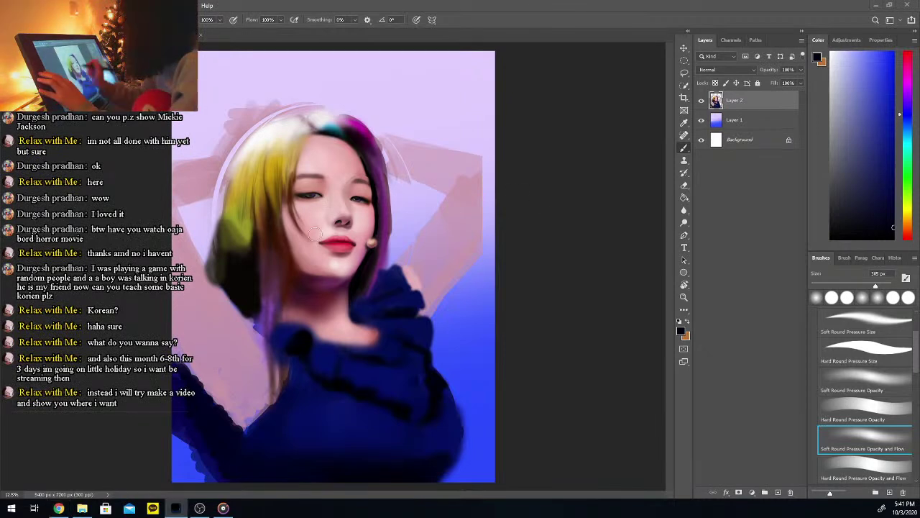
pyautogui.keyDown('alt'); pyautogui.click(432, 240); pyautogui.keyUp('alt')
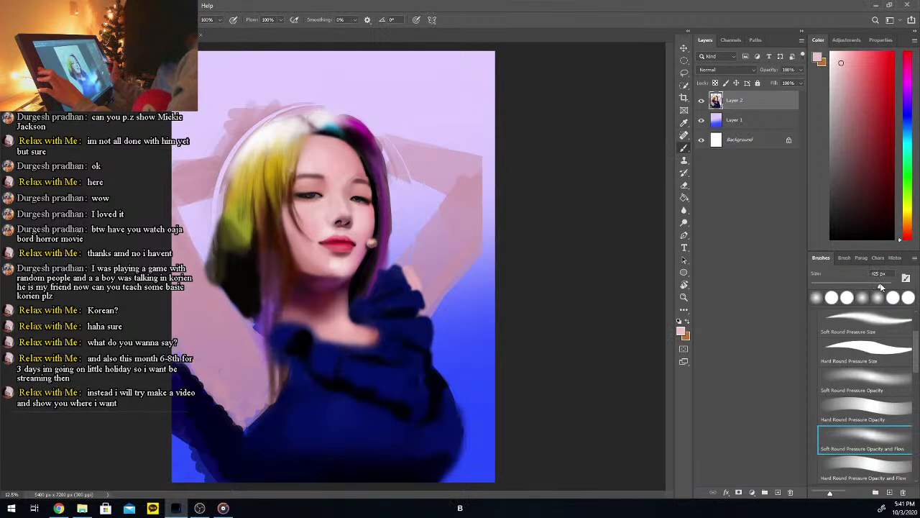
pyautogui.rightClick(320, 209)
pyautogui.click(300, 230)
pyautogui.click(343, 188)
pyautogui.press('b')
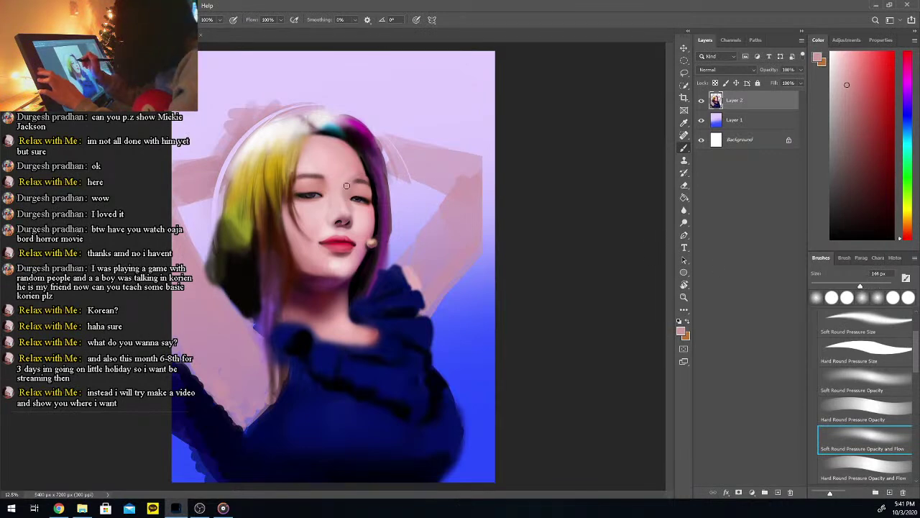
# Smooth the skin around the brow and temple on the purple-hair side using pinks sampled from the forehead
pyautogui.press('i')
pyautogui.click(344, 168)
pyautogui.press('b')
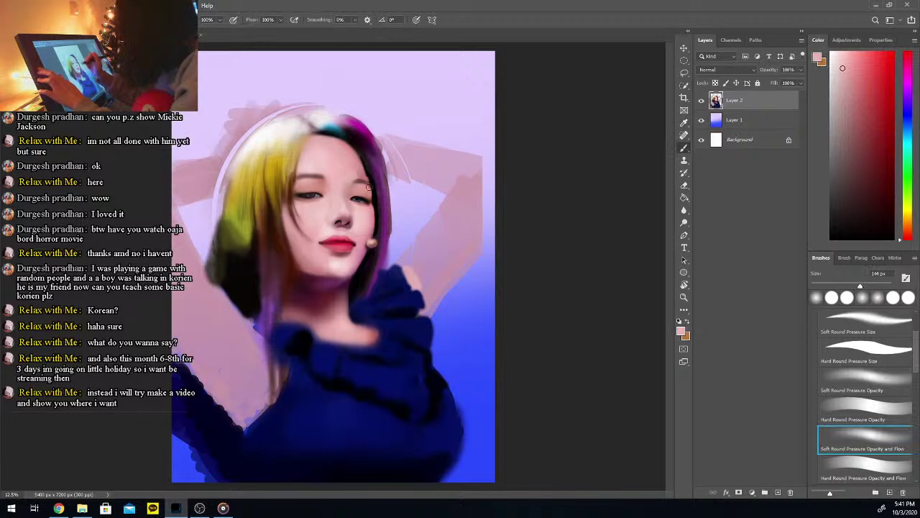
pyautogui.press('i')
pyautogui.click(357, 156)
pyautogui.press('b')
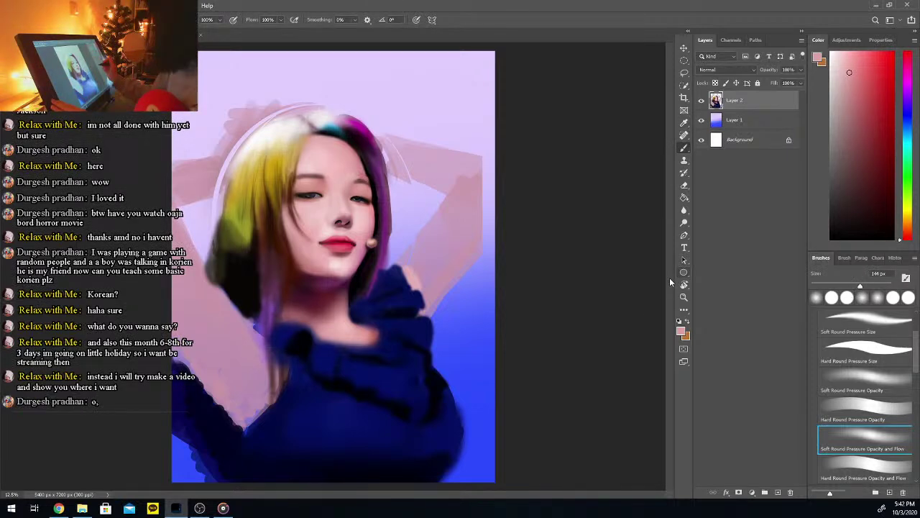
# Sample pale pink from the face, enlarge the brush to 425 px and paint the raised arm on the yellow-hair side
pyautogui.press('i')
pyautogui.click(330, 215)
pyautogui.press('b')
pyautogui.moveTo(858, 285); pyautogui.dragTo(874, 286)
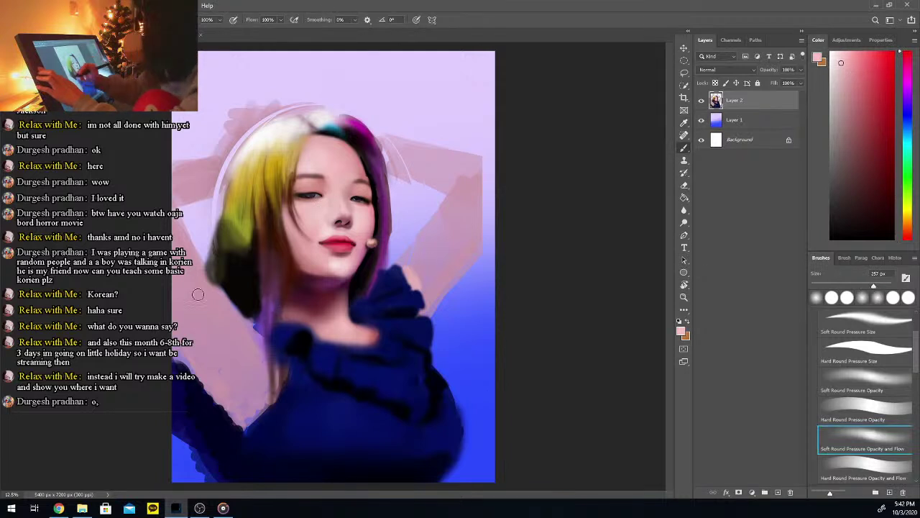
pyautogui.click(881, 286)
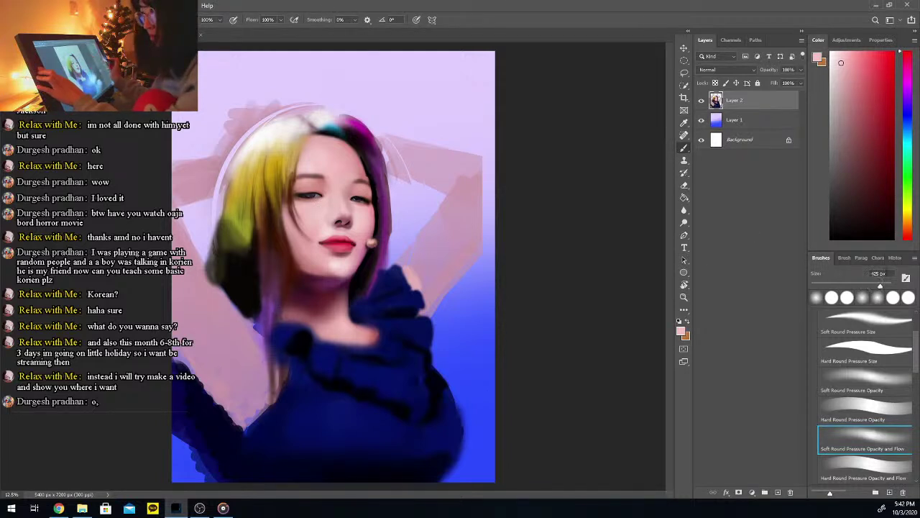
pyautogui.moveTo(191, 279); pyautogui.dragTo(229, 347)
pyautogui.moveTo(170, 229)
pyautogui.mouseDown()
pyautogui.moveTo(194, 262)
pyautogui.moveTo(220, 335)
pyautogui.moveTo(219, 399)
pyautogui.moveTo(233, 345)
pyautogui.moveTo(249, 364)
pyautogui.moveTo(248, 406)
pyautogui.moveTo(263, 376)
pyautogui.moveTo(243, 406)
pyautogui.mouseUp()
pyautogui.moveTo(187, 303)
pyautogui.mouseDown()
pyautogui.moveTo(173, 265)
pyautogui.moveTo(215, 287)
pyautogui.mouseUp()
# Shade the raised arm's lower edge with sampled dusky mauve, then resample pale pink from the arm
pyautogui.keyDown('alt'); pyautogui.click(191, 341); pyautogui.keyUp('alt')
pyautogui.moveTo(190, 372)
pyautogui.mouseDown()
pyautogui.moveTo(229, 422)
pyautogui.moveTo(183, 347)
pyautogui.moveTo(226, 431)
pyautogui.mouseUp()
pyautogui.moveTo(182, 353); pyautogui.dragTo(217, 397)
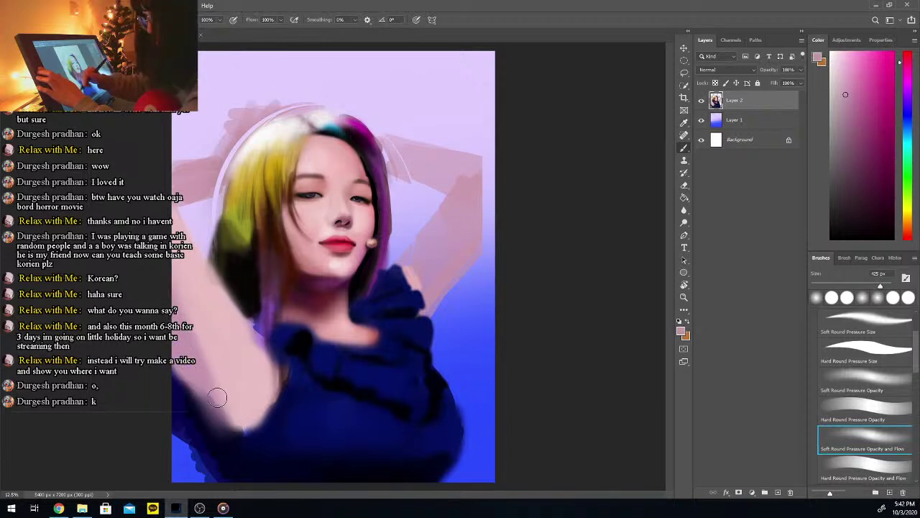
pyautogui.press('i')
pyautogui.click(202, 331)
pyautogui.press('b')
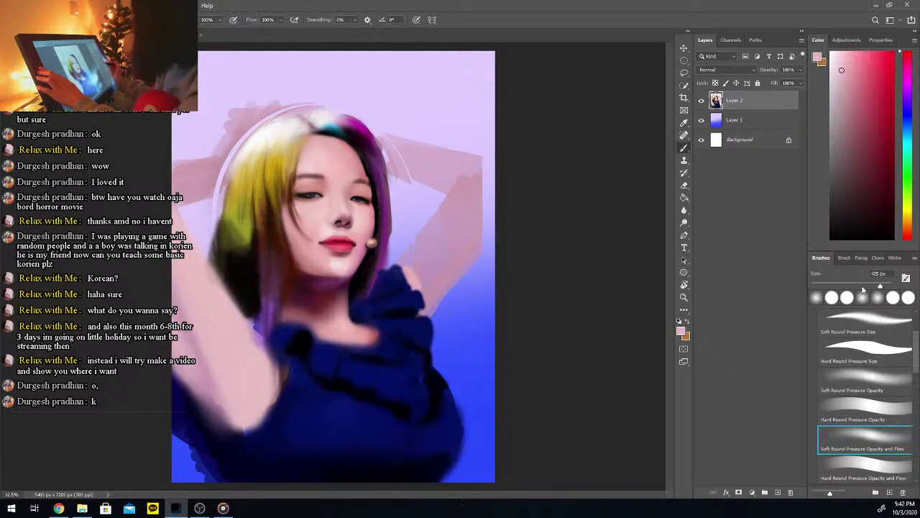
pyautogui.press('i')
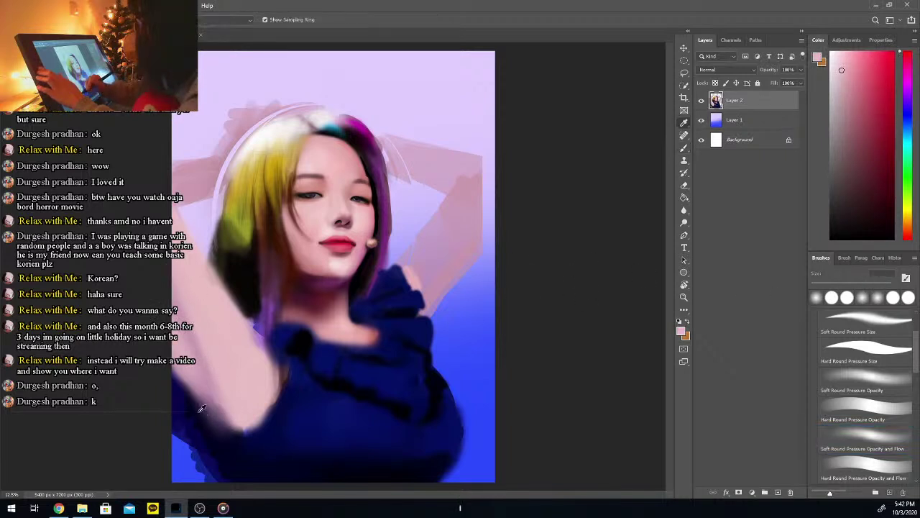
pyautogui.click(189, 408)
pyautogui.press('b')
pyautogui.moveTo(193, 376); pyautogui.dragTo(213, 405)
pyautogui.hotkey('ctrl', 'z')
pyautogui.hotkey('ctrl', 'z')
# Sample violet-blue from beside the hair and soften the raised arm's lower edge using the Soft Round Pressure Opacity and Flow brush
pyautogui.press('i')
pyautogui.click(260, 318)
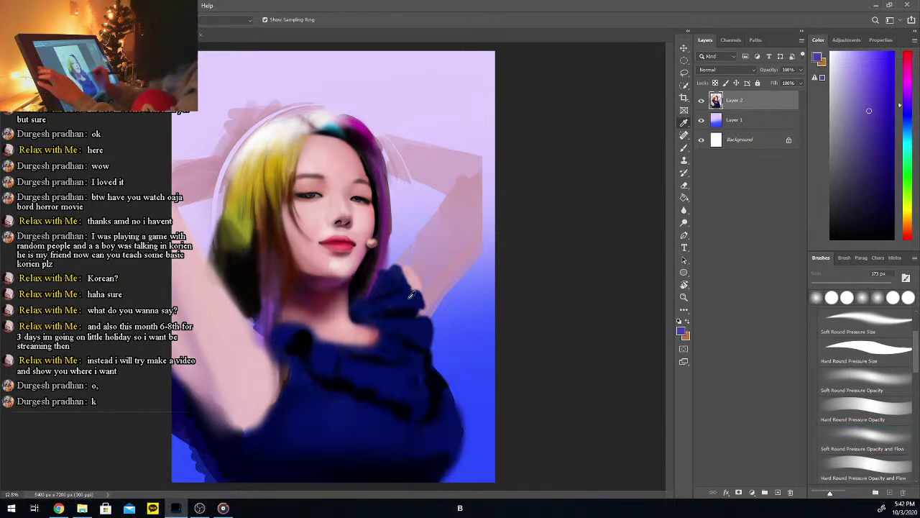
pyautogui.click(865, 437)
pyautogui.moveTo(207, 400)
pyautogui.mouseDown()
pyautogui.moveTo(184, 350)
pyautogui.moveTo(213, 410)
pyautogui.mouseUp()
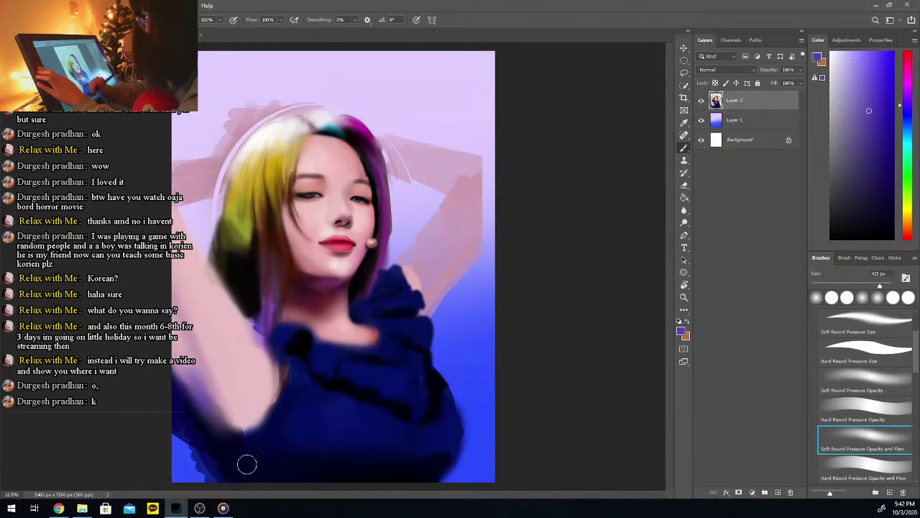
# Extend the yellow-hair-side raised arm down into the navy sweater at the armpit using sampled pale pink, then sample mauve from its outer side
pyautogui.keyDown('alt'); pyautogui.click(231, 413); pyautogui.keyUp('alt')
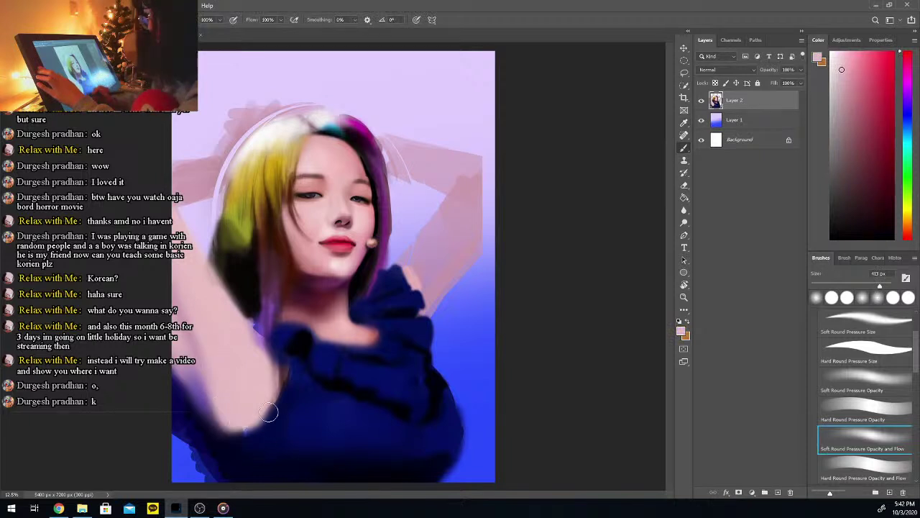
pyautogui.moveTo(234, 431); pyautogui.dragTo(270, 371)
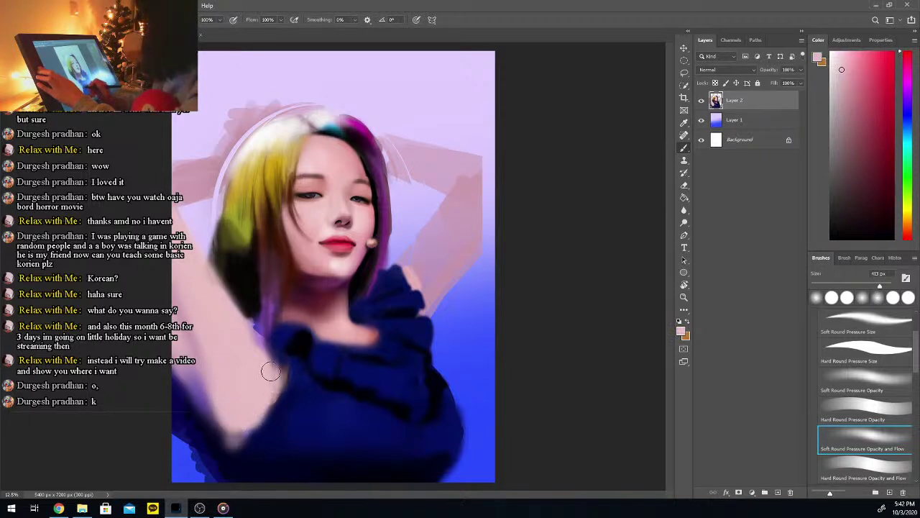
pyautogui.moveTo(199, 297); pyautogui.dragTo(209, 353)
pyautogui.keyDown('alt'); pyautogui.click(189, 322); pyautogui.keyUp('alt')
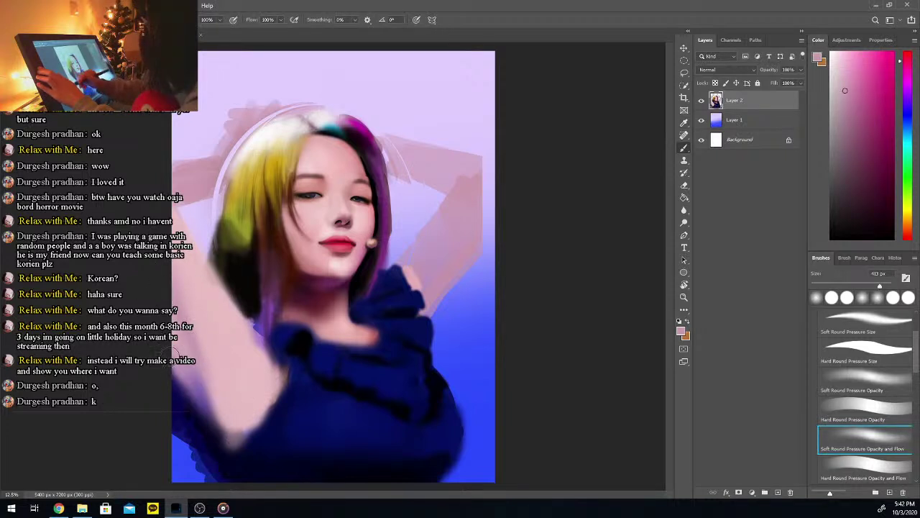
# Sample purple and dark navy and refine the sweater edge beside the arm with an 89 px Soft Round Pressure Opacity and Flow brush
pyautogui.keyDown('alt'); pyautogui.click(202, 404); pyautogui.keyUp('alt')
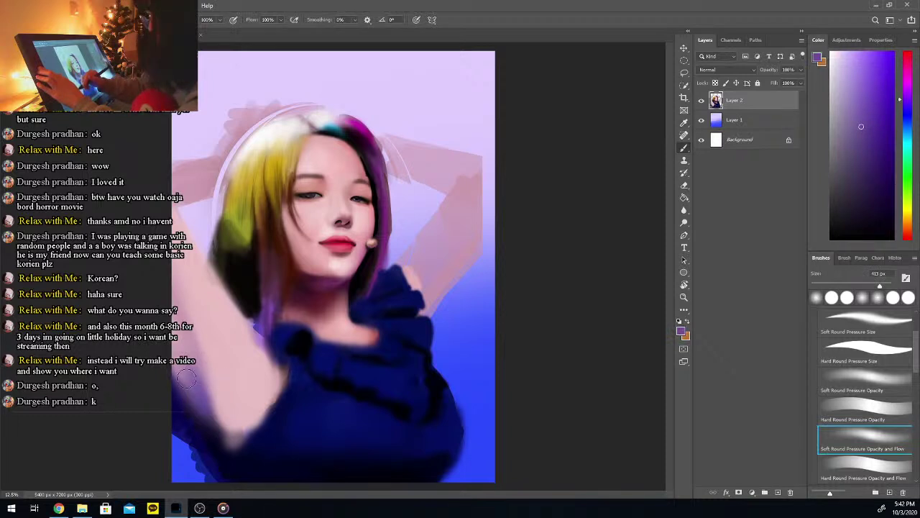
pyautogui.keyDown('alt'); pyautogui.click(188, 414); pyautogui.keyUp('alt')
pyautogui.click(865, 437)
pyautogui.press('b')
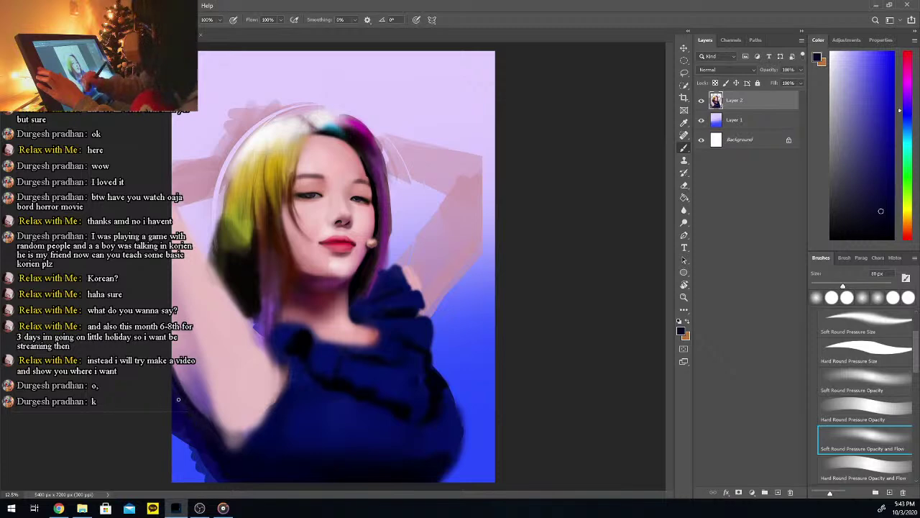
# Sample pale pink from the arm and define the armpit tip and sweater-side edge with a 142 px brush
pyautogui.press('i')
pyautogui.click(222, 412)
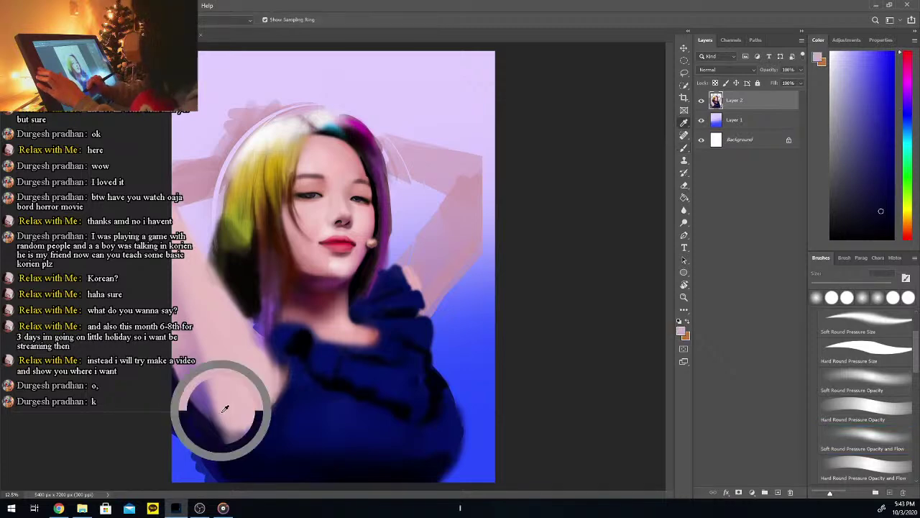
pyautogui.press('b')
pyautogui.moveTo(851, 285); pyautogui.dragTo(859, 286)
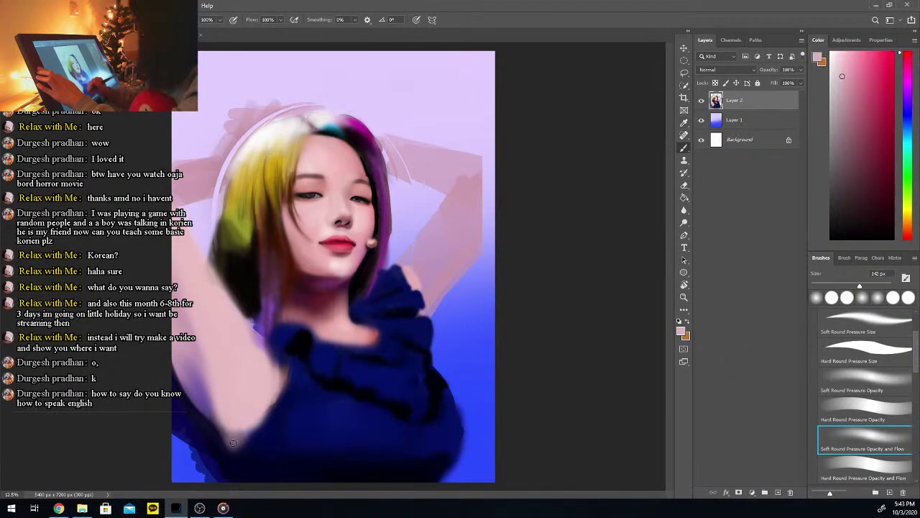
pyautogui.moveTo(232, 449)
pyautogui.mouseDown()
pyautogui.moveTo(229, 424)
pyautogui.moveTo(243, 433)
pyautogui.moveTo(275, 384)
pyautogui.mouseUp()
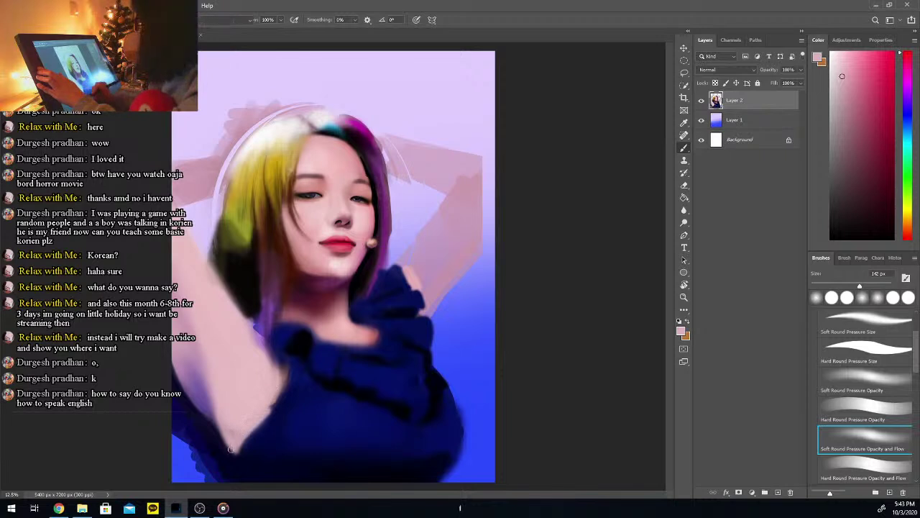
# Blend the outer lower edge of the yellow-hair-side arm with pink, mauve and violet sampled from the skin and shadow
pyautogui.keyDown('alt'); pyautogui.click(234, 414); pyautogui.keyUp('alt')
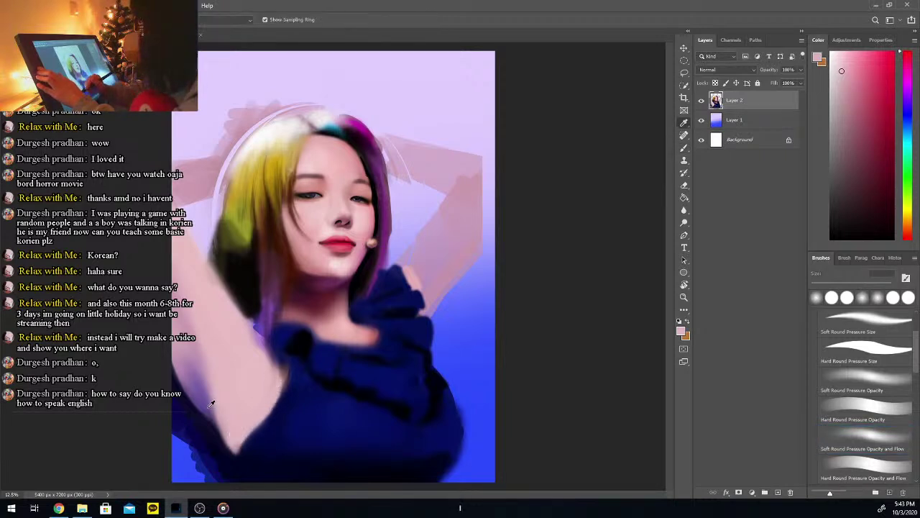
pyautogui.keyDown('alt'); pyautogui.click(212, 407); pyautogui.keyUp('alt')
pyautogui.keyDown('alt'); pyautogui.click(219, 424); pyautogui.keyUp('alt')
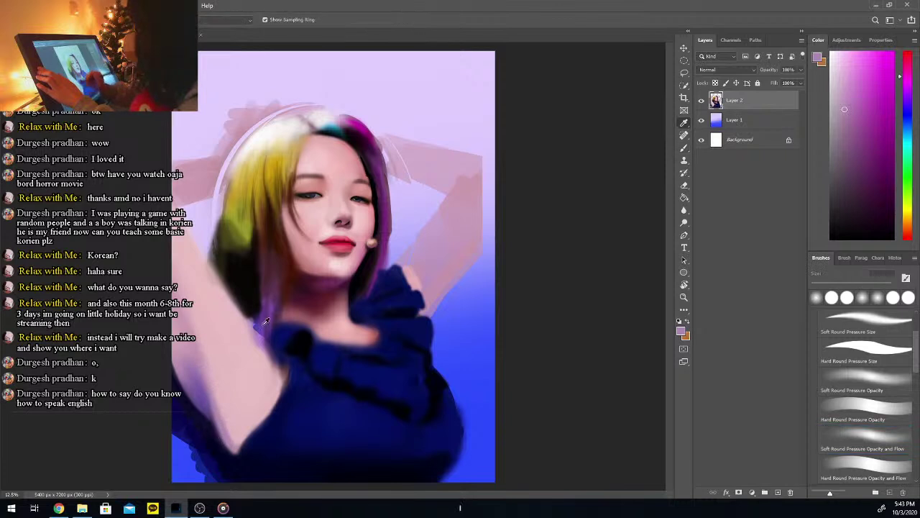
pyautogui.keyDown('alt'); pyautogui.click(206, 407); pyautogui.keyUp('alt')
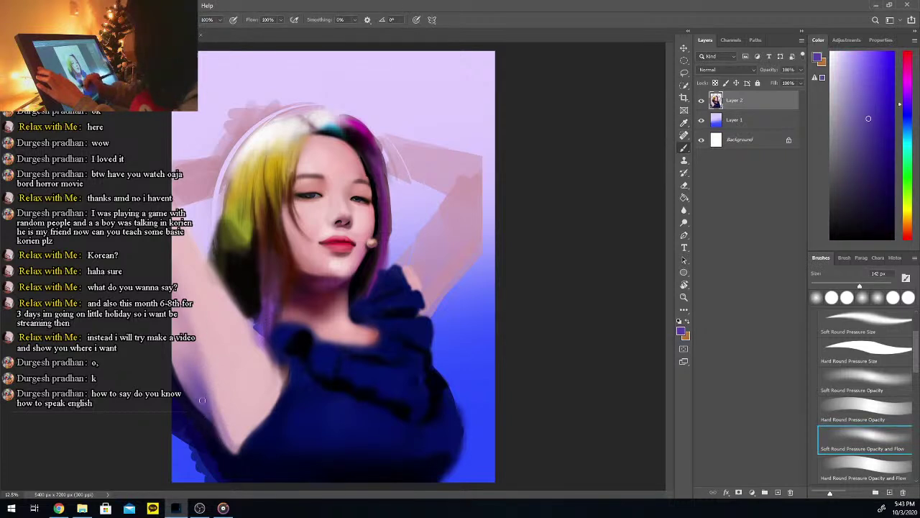
# Sample dusky pink and shade the arm's inner edge beside the hair and sweater with a 257 px brush
pyautogui.keyDown('alt'); pyautogui.click(256, 381); pyautogui.keyUp('alt')
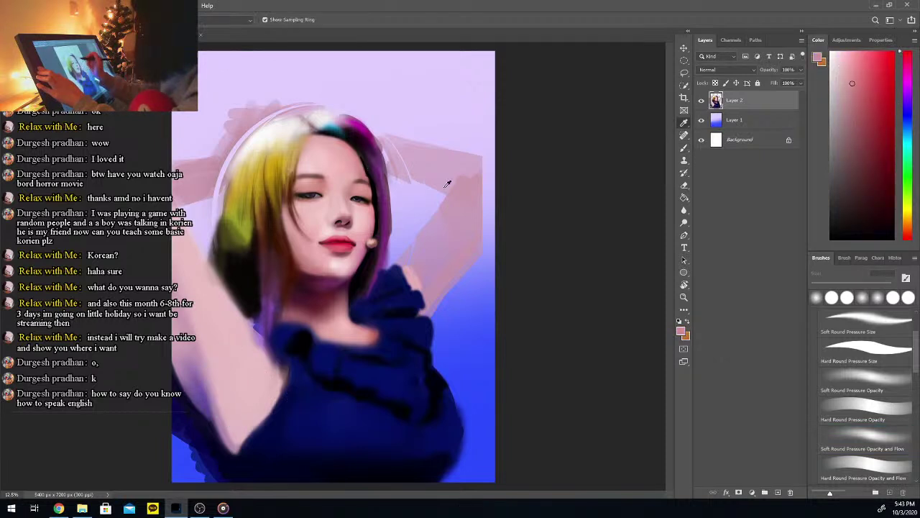
pyautogui.click(865, 437)
pyautogui.press('b')
pyautogui.moveTo(266, 356)
pyautogui.mouseDown()
pyautogui.moveTo(260, 400)
pyautogui.moveTo(264, 379)
pyautogui.moveTo(279, 382)
pyautogui.moveTo(252, 327)
pyautogui.mouseUp()
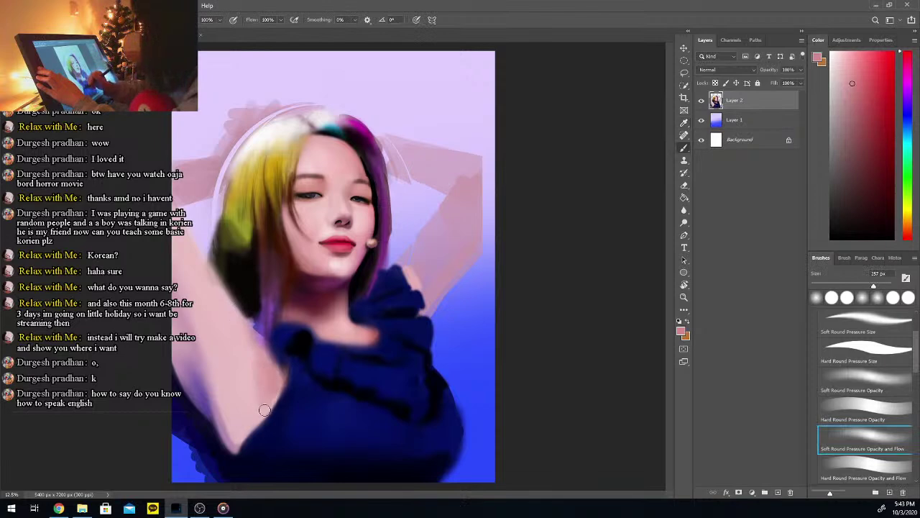
# Sample pale pink from the finished arm and paint over the raised arm on the purple-hair side with a 449 px brush
pyautogui.press('i')
pyautogui.click(235, 343)
pyautogui.press('b')
pyautogui.moveTo(437, 240)
pyautogui.mouseDown()
pyautogui.moveTo(417, 267)
pyautogui.moveTo(491, 191)
pyautogui.moveTo(473, 213)
pyautogui.moveTo(482, 230)
pyautogui.moveTo(441, 286)
pyautogui.moveTo(467, 259)
pyautogui.moveTo(447, 281)
pyautogui.moveTo(488, 204)
pyautogui.moveTo(480, 189)
pyautogui.moveTo(423, 239)
pyautogui.moveTo(467, 181)
pyautogui.moveTo(407, 166)
pyautogui.moveTo(499, 177)
pyautogui.moveTo(414, 154)
pyautogui.moveTo(490, 167)
pyautogui.moveTo(391, 150)
pyautogui.moveTo(497, 183)
pyautogui.moveTo(466, 171)
pyautogui.moveTo(485, 179)
pyautogui.moveTo(405, 169)
pyautogui.moveTo(433, 164)
pyautogui.moveTo(472, 182)
pyautogui.moveTo(489, 205)
pyautogui.mouseUp()
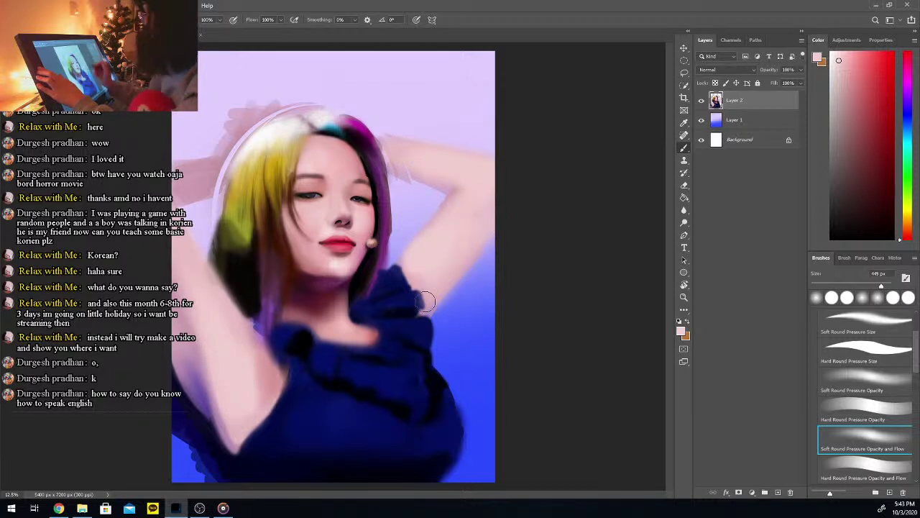
# Shade the purple-hair-side upper arm near its lower edge and the sweater ruffle with darker pinks sampled from the forehead
pyautogui.press('i')
pyautogui.click(353, 168)
pyautogui.press('b')
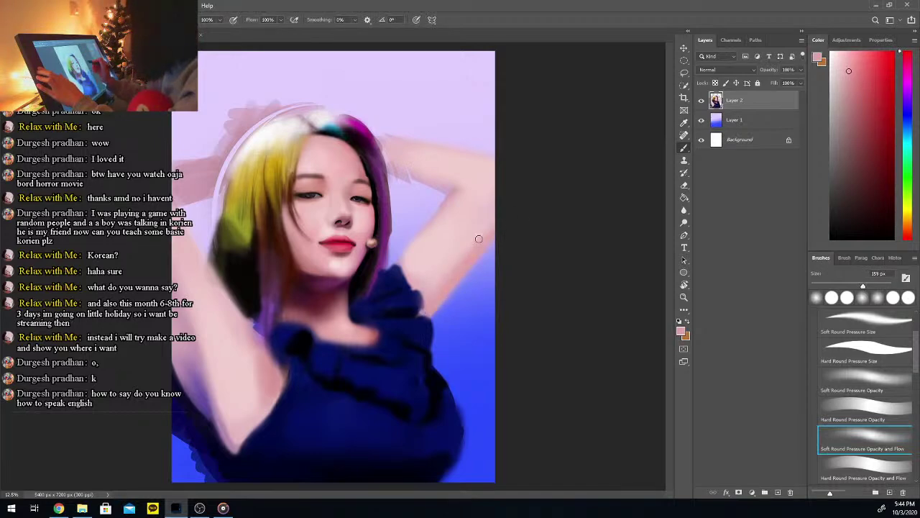
pyautogui.press('i')
pyautogui.click(371, 176)
pyautogui.press('b')
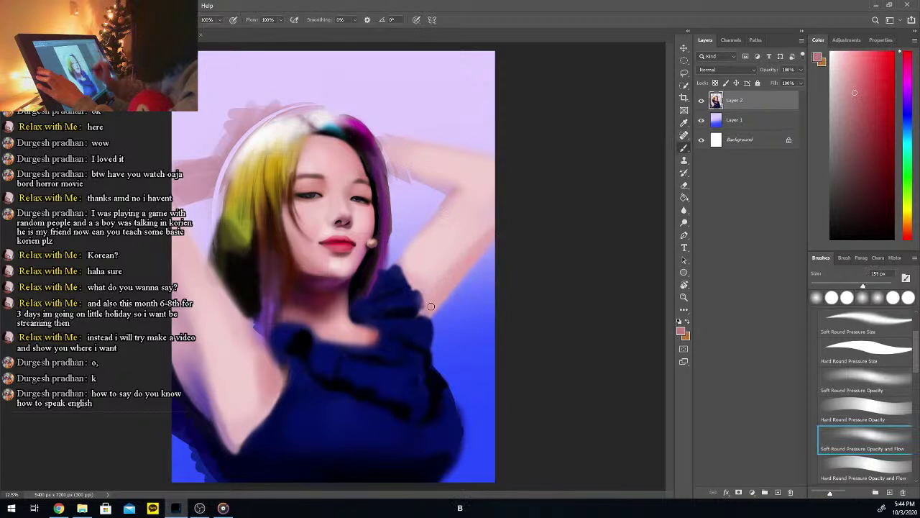
pyautogui.press('i')
pyautogui.click(390, 326)
pyautogui.press('b')
pyautogui.click(879, 286)
pyautogui.moveTo(396, 174); pyautogui.dragTo(462, 194)
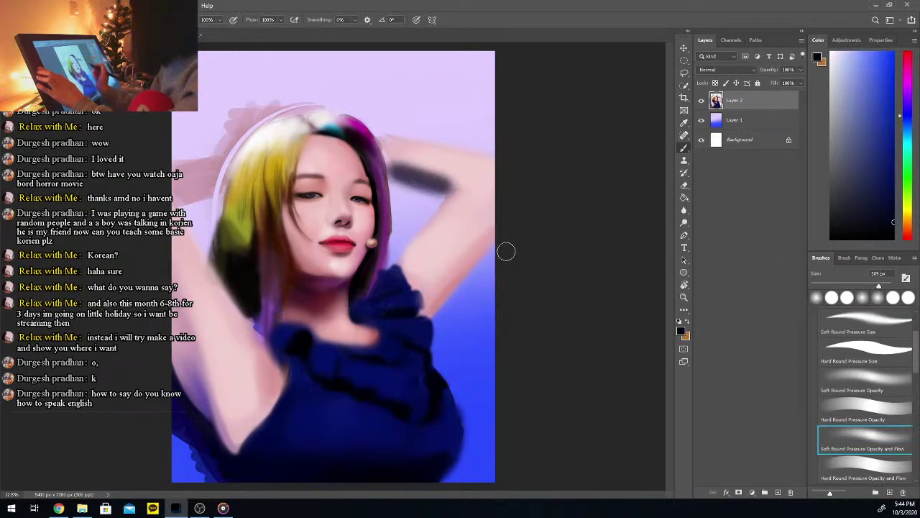
pyautogui.hotkey('ctrl', 'z')
pyautogui.hotkey('ctrl', 'z')
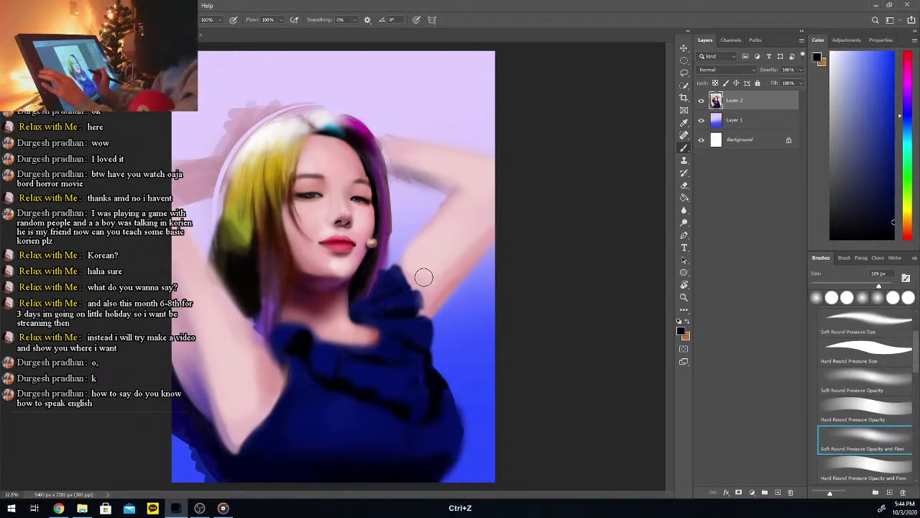
# Shade the underside of the purple-hair-side forearm with violet sampled from the other arm, and soften it near the elbow with dusky pink
pyautogui.press('i')
pyautogui.click(209, 395)
pyautogui.press('b')
pyautogui.moveTo(395, 168)
pyautogui.mouseDown()
pyautogui.moveTo(462, 196)
pyautogui.moveTo(390, 171)
pyautogui.moveTo(425, 177)
pyautogui.moveTo(410, 169)
pyautogui.moveTo(381, 173)
pyautogui.mouseUp()
pyautogui.press('i')
pyautogui.click(455, 192)
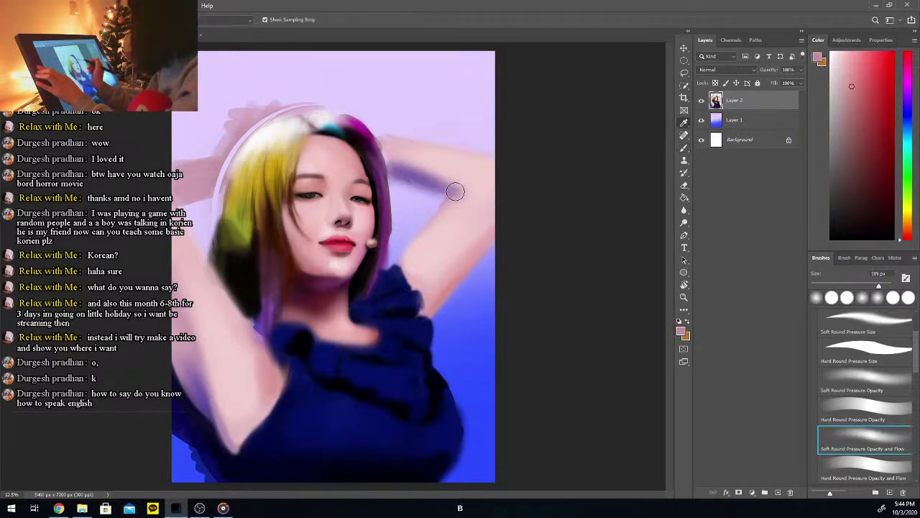
pyautogui.press('b')
# Blend the forearm shadow into the pale skin by resampling dusky pink, mauve and violet tones from the face and arms
pyautogui.press('i')
pyautogui.click(362, 170)
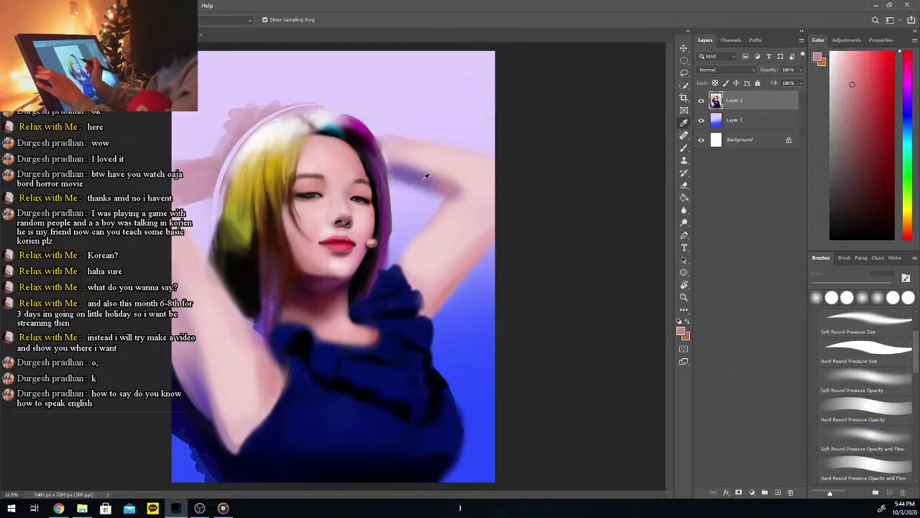
pyautogui.press('i')
pyautogui.click(413, 162)
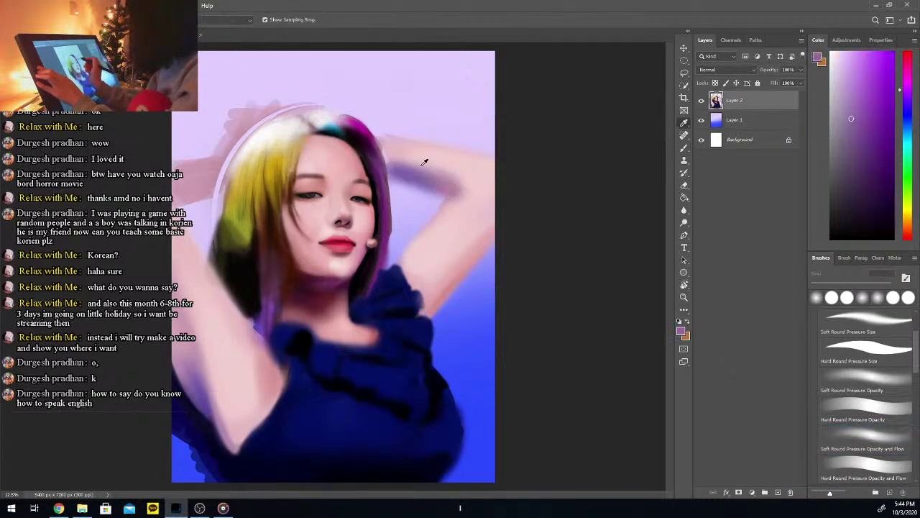
pyautogui.click(387, 165)
pyautogui.press('b')
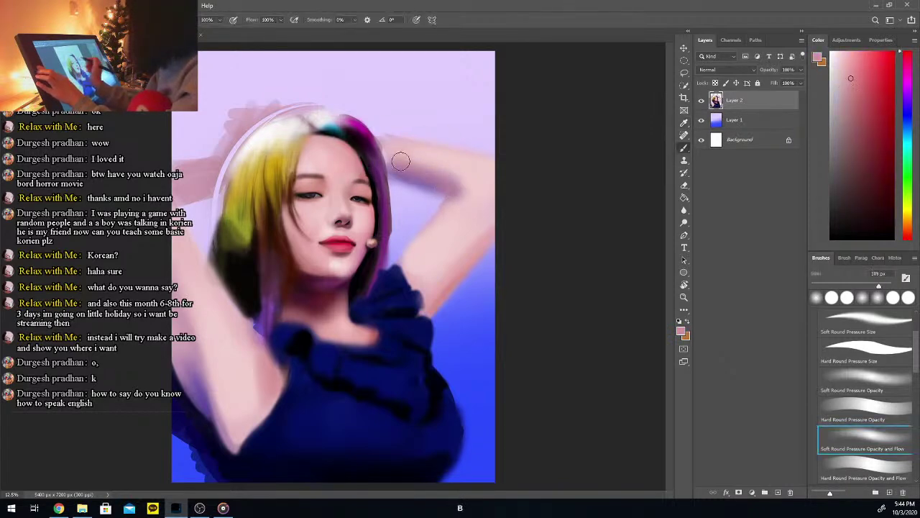
pyautogui.press('i')
pyautogui.click(379, 242)
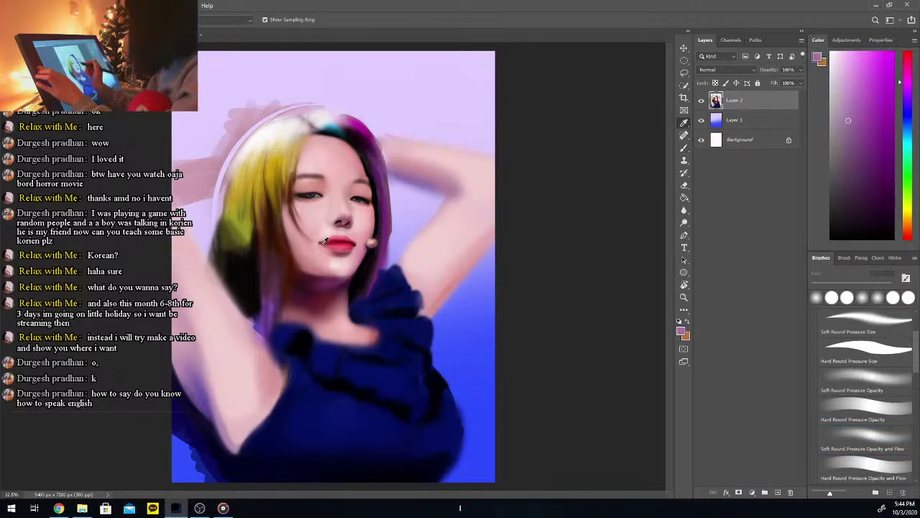
pyautogui.click(203, 392)
pyautogui.press('b')
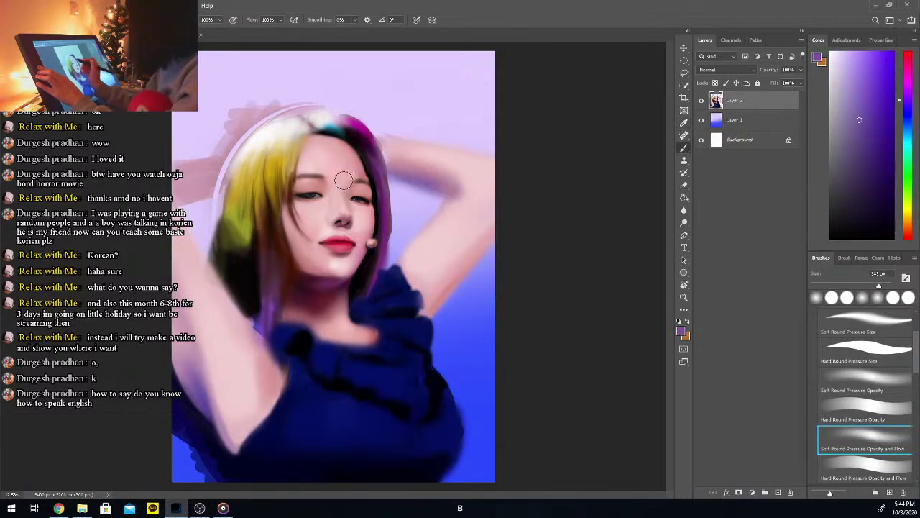
pyautogui.hotkey('ctrl', '-')
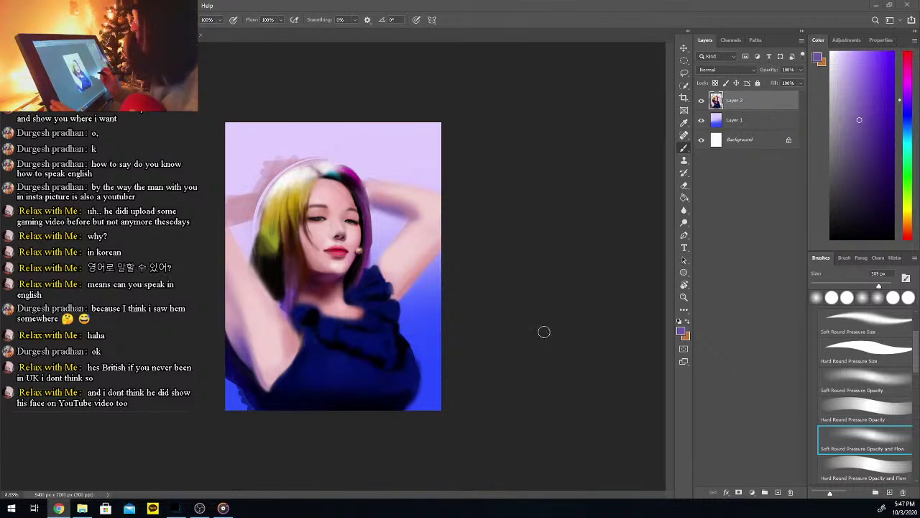
pyautogui.hotkey('ctrl', '+')
pyautogui.hotkey('ctrl', '-')
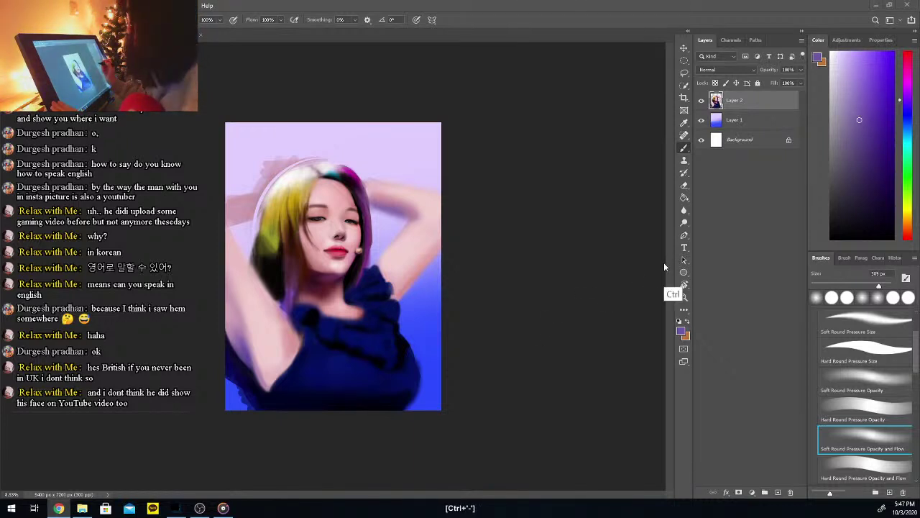
pyautogui.hotkey('ctrl', '+')
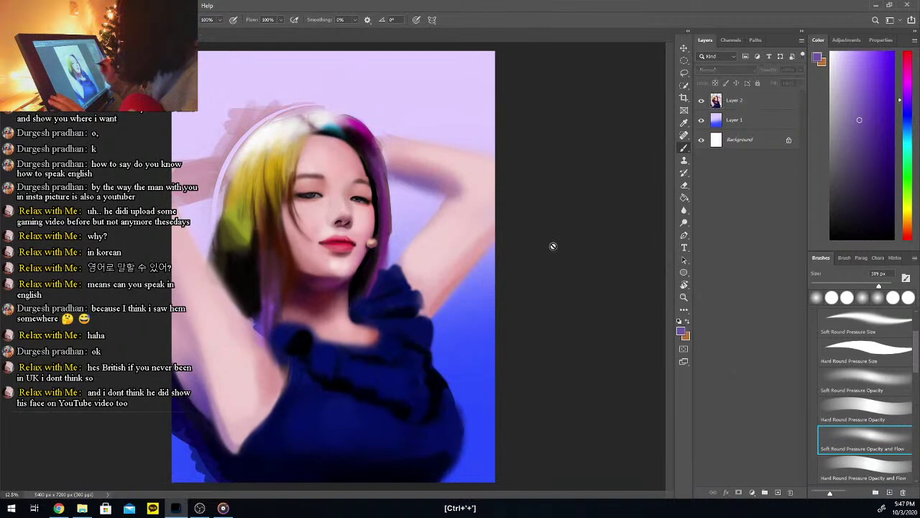
# Paint bright golden yellow over the outer yellow hair on Layer 2 with a 472 px Soft Round Pressure Opacity and Flow brush
pyautogui.press('i')
pyautogui.click(302, 174)
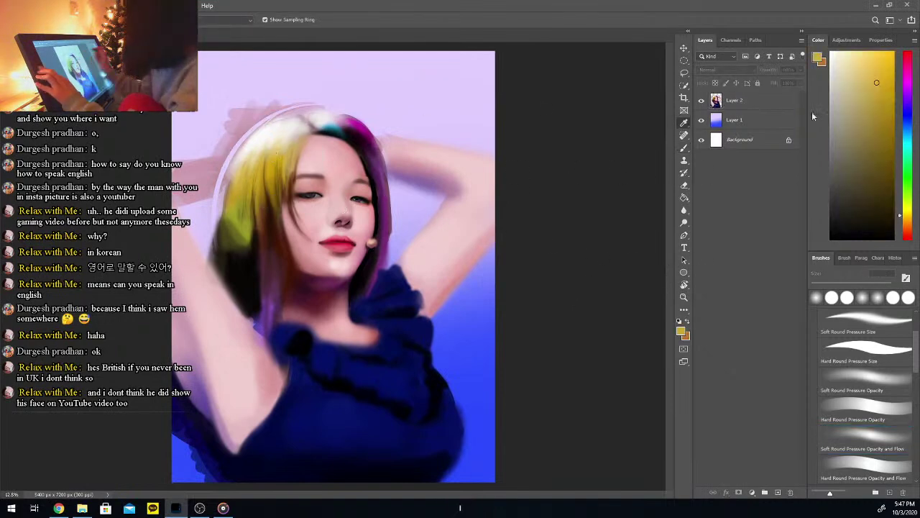
pyautogui.click(894, 55)
pyautogui.click(865, 438)
pyautogui.press('b')
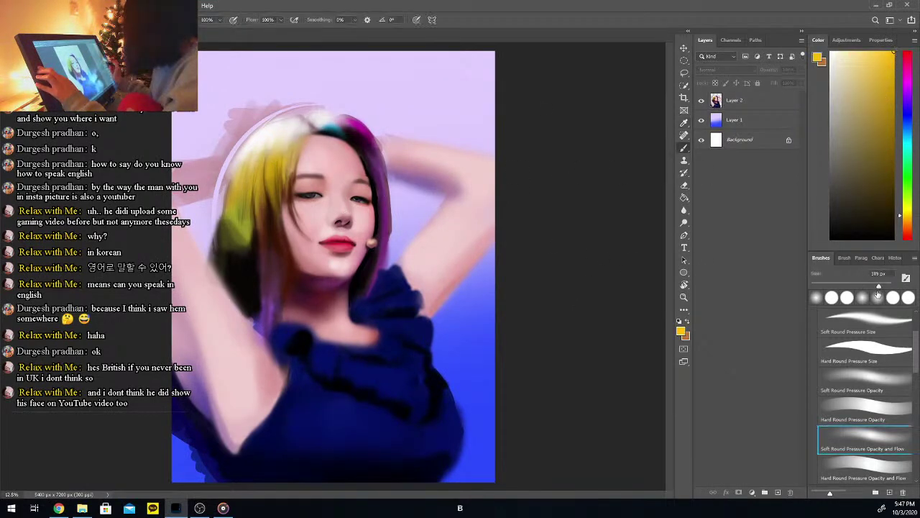
pyautogui.moveTo(879, 288); pyautogui.dragTo(882, 287)
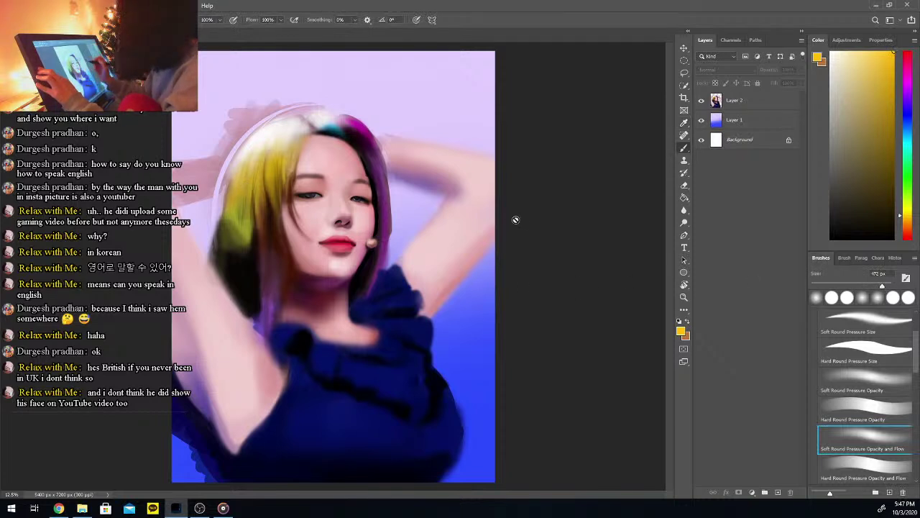
pyautogui.click(728, 107)
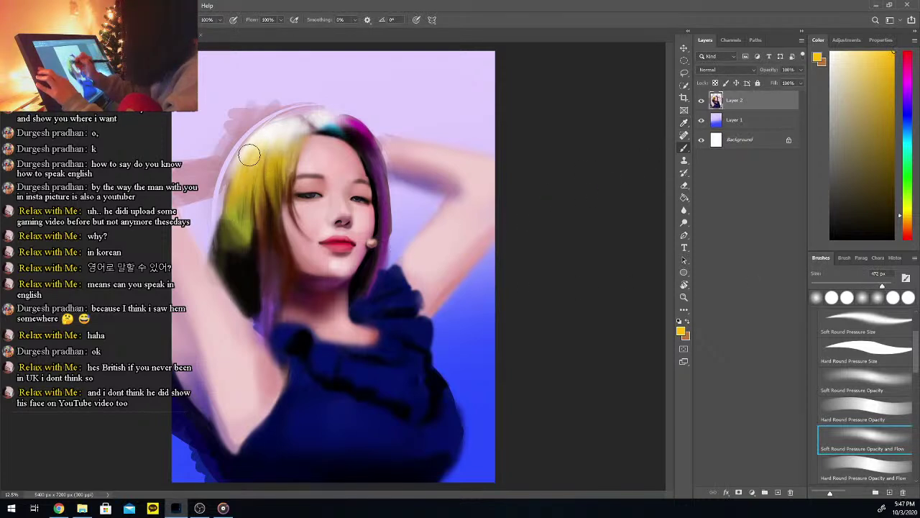
pyautogui.moveTo(233, 175); pyautogui.dragTo(221, 229)
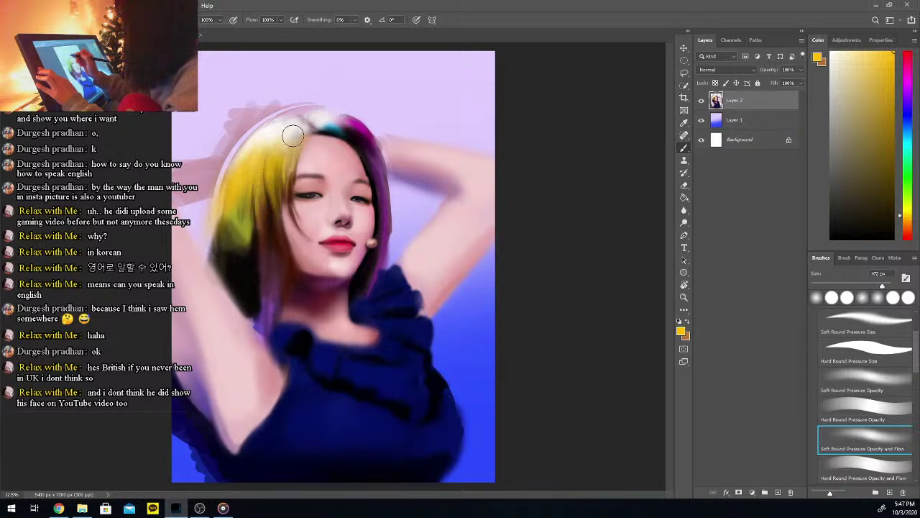
# Choose pale yellow and then white as the brush colour and paint soft highlights over the crown and upper yellow hair
pyautogui.click(866, 52)
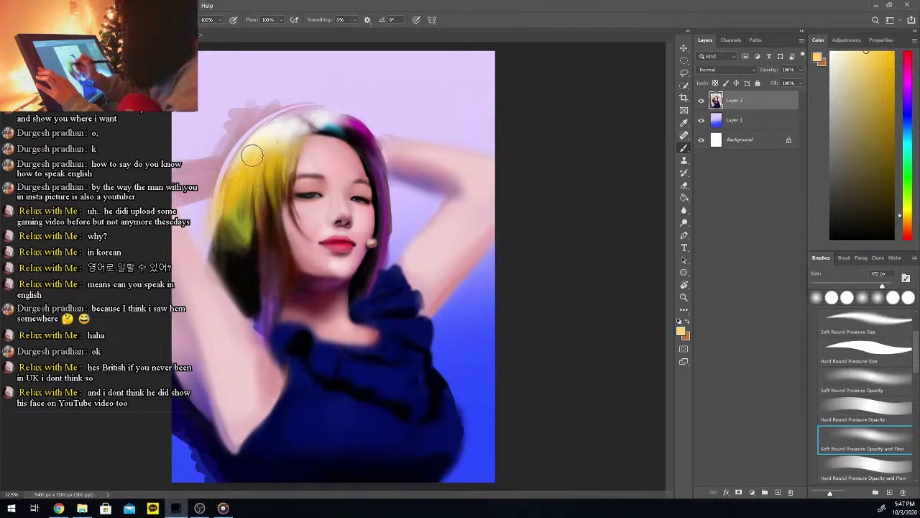
pyautogui.click(831, 52)
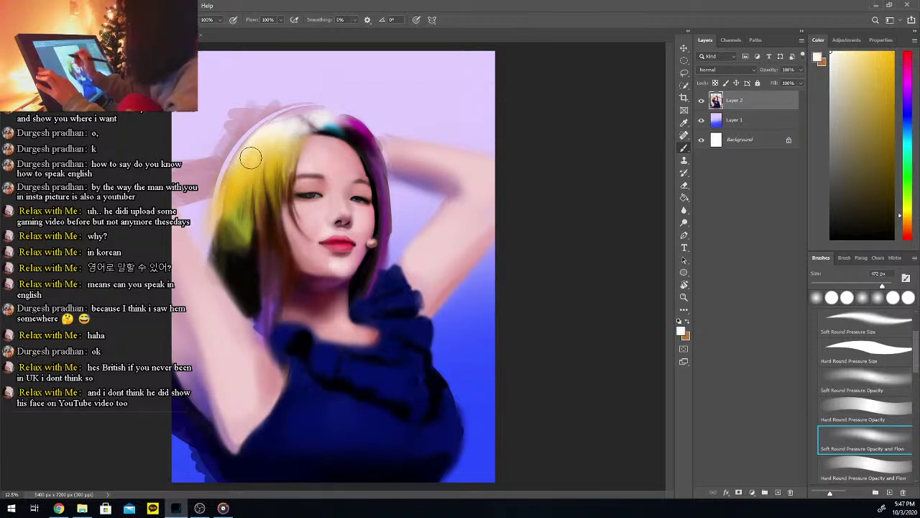
pyautogui.moveTo(251, 173)
pyautogui.mouseDown()
pyautogui.moveTo(231, 195)
pyautogui.moveTo(278, 128)
pyautogui.moveTo(222, 201)
pyautogui.moveTo(298, 124)
pyautogui.moveTo(266, 194)
pyautogui.mouseUp()
pyautogui.moveTo(270, 137)
pyautogui.mouseDown()
pyautogui.moveTo(266, 195)
pyautogui.moveTo(256, 174)
pyautogui.moveTo(242, 225)
pyautogui.moveTo(282, 135)
pyautogui.moveTo(220, 197)
pyautogui.mouseUp()
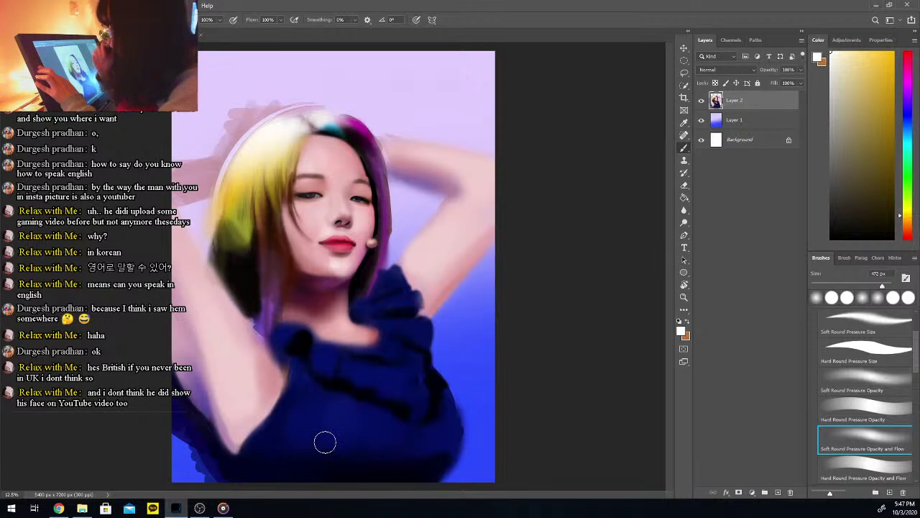
# Switch the brush colour to black, reduce the brush size, and darken the lower edge of the yellow-side hair beside the raised arm
pyautogui.moveTo(854, 231); pyautogui.dragTo(830, 239)
pyautogui.moveTo(864, 286); pyautogui.dragTo(849, 286)
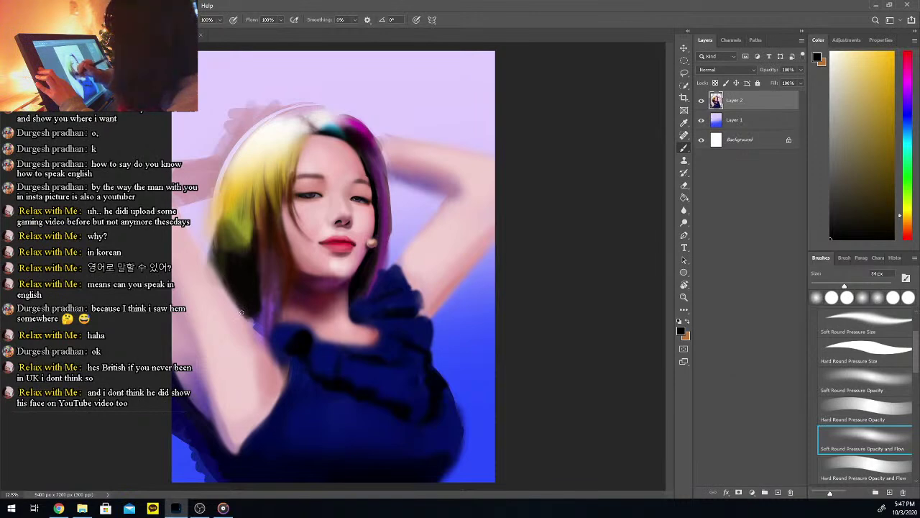
pyautogui.moveTo(214, 265); pyautogui.dragTo(256, 328)
pyautogui.moveTo(225, 286); pyautogui.dragTo(256, 329)
pyautogui.moveTo(237, 299); pyautogui.dragTo(255, 328)
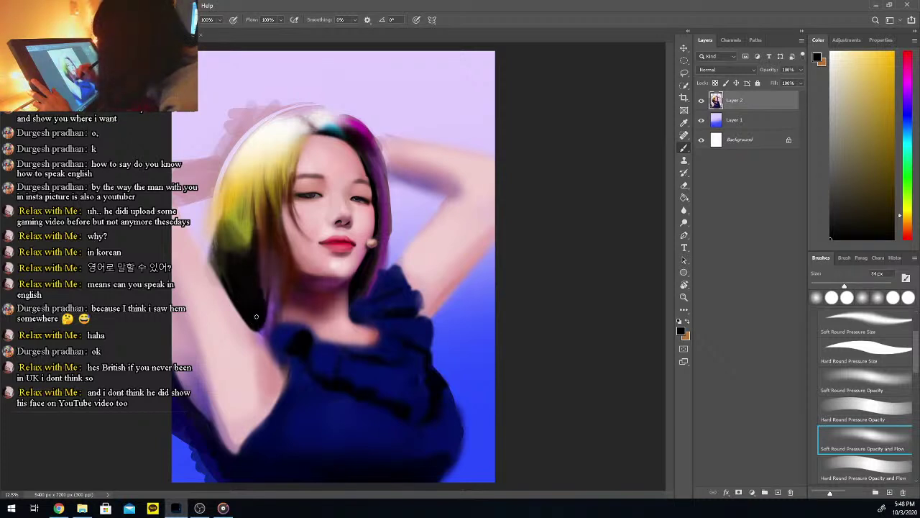
# Sample pale pink from the raised arm and tidy its edge against the dark hair tips
pyautogui.press('i')
pyautogui.click(220, 298)
pyautogui.press('b')
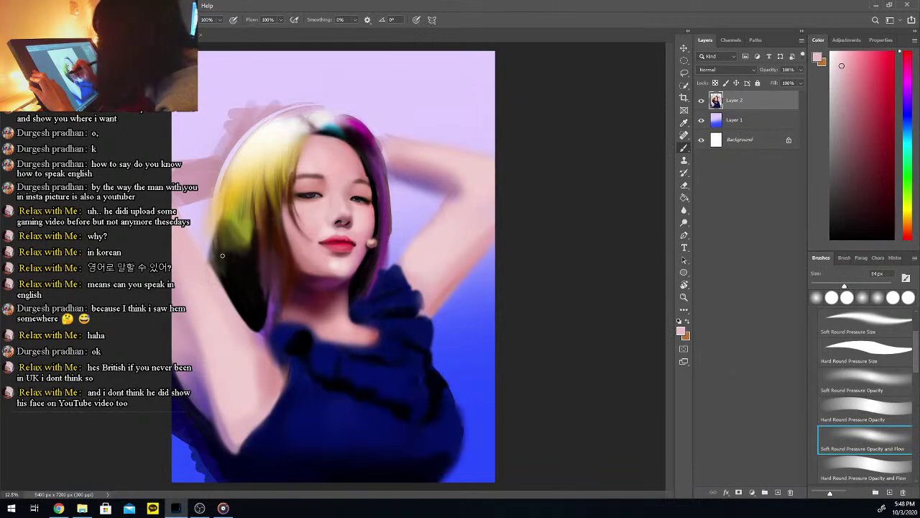
# Choose a saturated blue-violet, set the brush to 365 px, and paint a blue accent on the outer edge of the yellow-side hair
pyautogui.press('i')
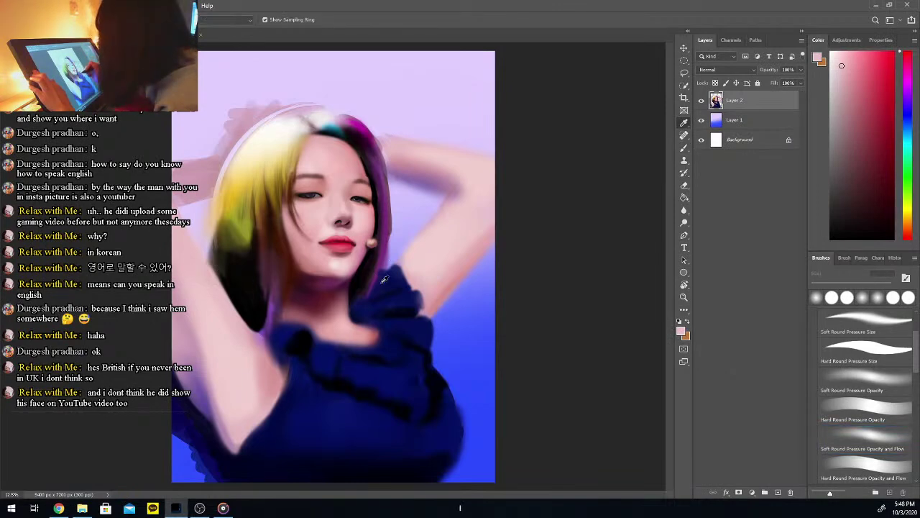
pyautogui.click(204, 384)
pyautogui.press('b')
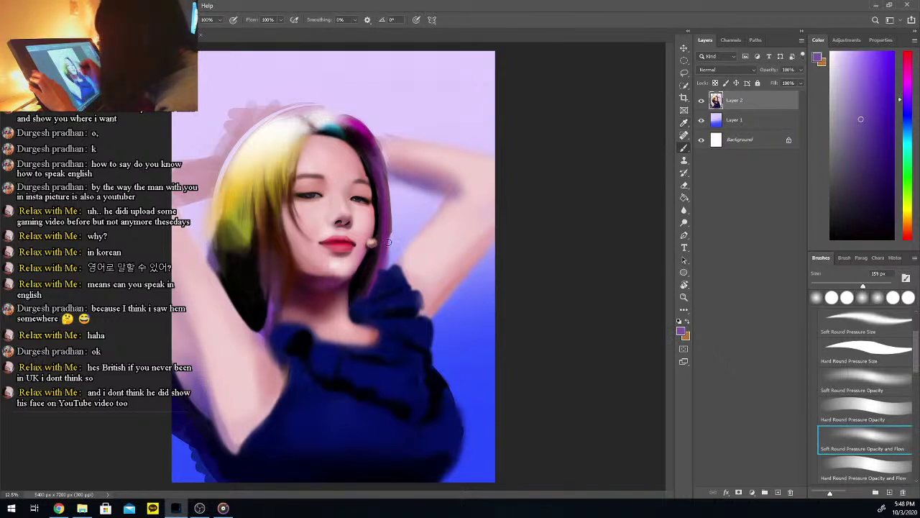
pyautogui.click(907, 110)
pyautogui.click(893, 86)
pyautogui.click(880, 91)
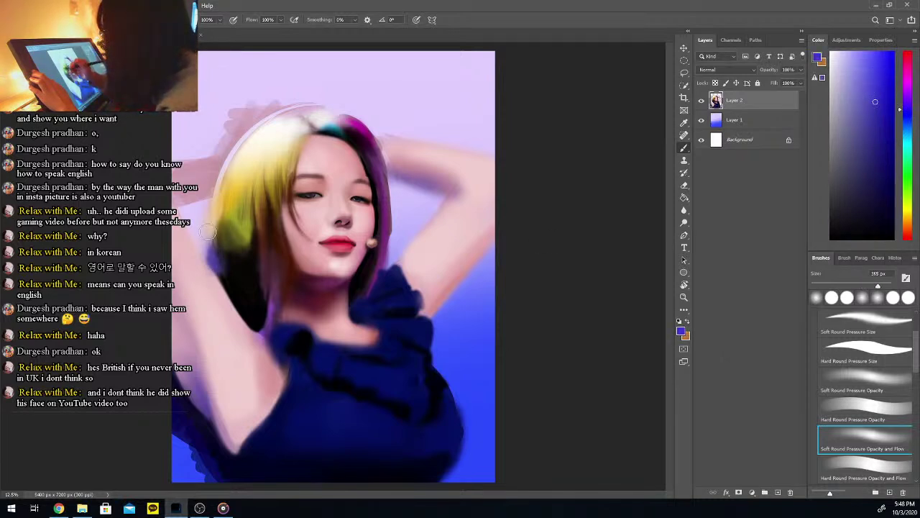
pyautogui.moveTo(211, 252)
pyautogui.mouseDown()
pyautogui.moveTo(215, 228)
pyautogui.moveTo(217, 255)
pyautogui.moveTo(224, 229)
pyautogui.moveTo(211, 243)
pyautogui.moveTo(213, 222)
pyautogui.moveTo(229, 202)
pyautogui.moveTo(220, 262)
pyautogui.mouseUp()
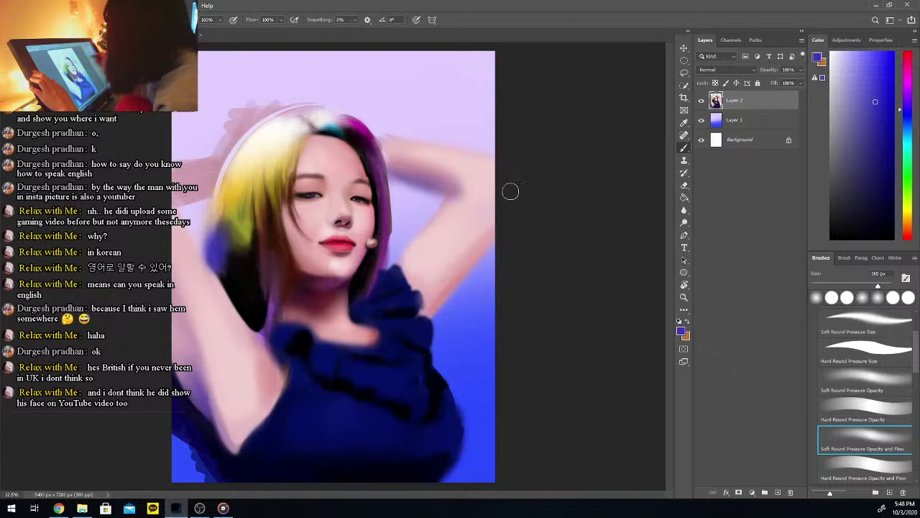
# Sample yellow-green from the hair, adjust its shade, and blend it between the yellow, blue and black areas with Soft Round Pressure Opacity and Flow
pyautogui.press('i')
pyautogui.click(242, 220)
pyautogui.click(887, 132)
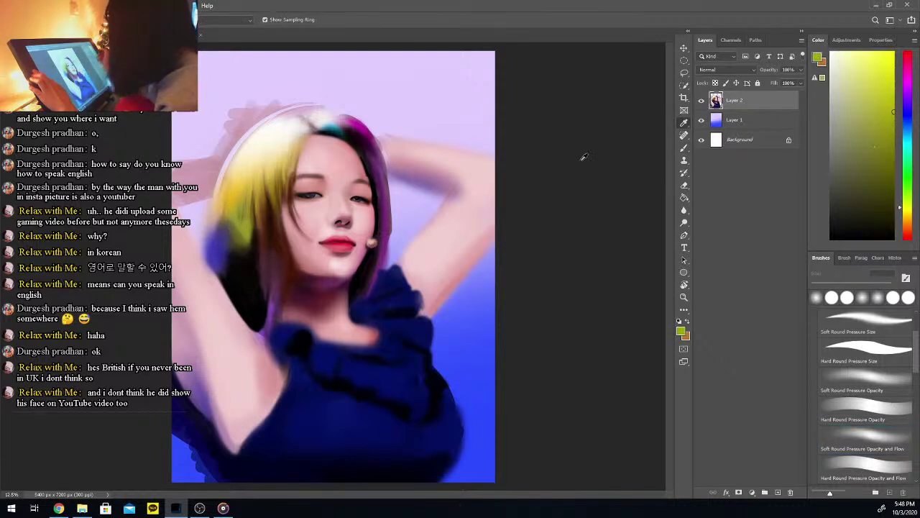
pyautogui.click(865, 437)
pyautogui.moveTo(236, 274)
pyautogui.mouseDown()
pyautogui.moveTo(216, 264)
pyautogui.moveTo(214, 233)
pyautogui.mouseUp()
# Switch to black, undo the last stroke, and shade softly over the outer yellow-side hair with a 377 px brush
pyautogui.click(830, 239)
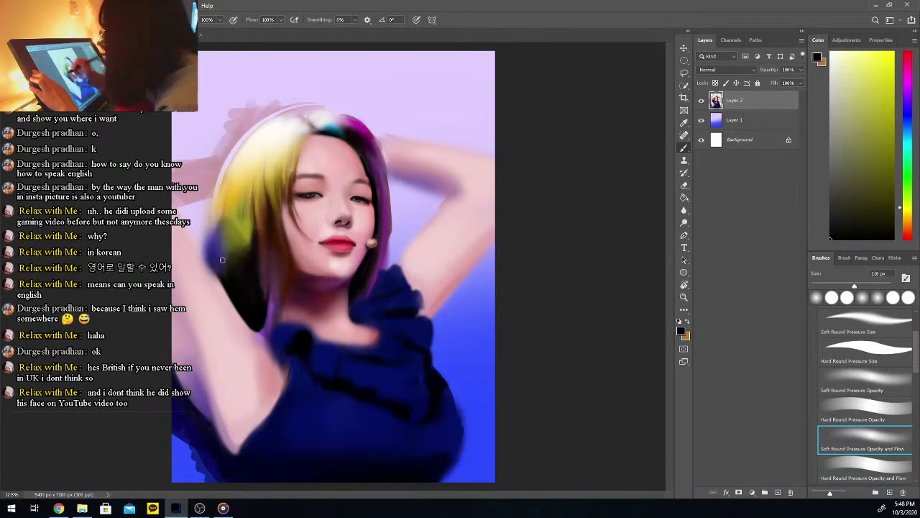
pyautogui.hotkey('ctrl', 'z')
pyautogui.moveTo(855, 286); pyautogui.dragTo(865, 286)
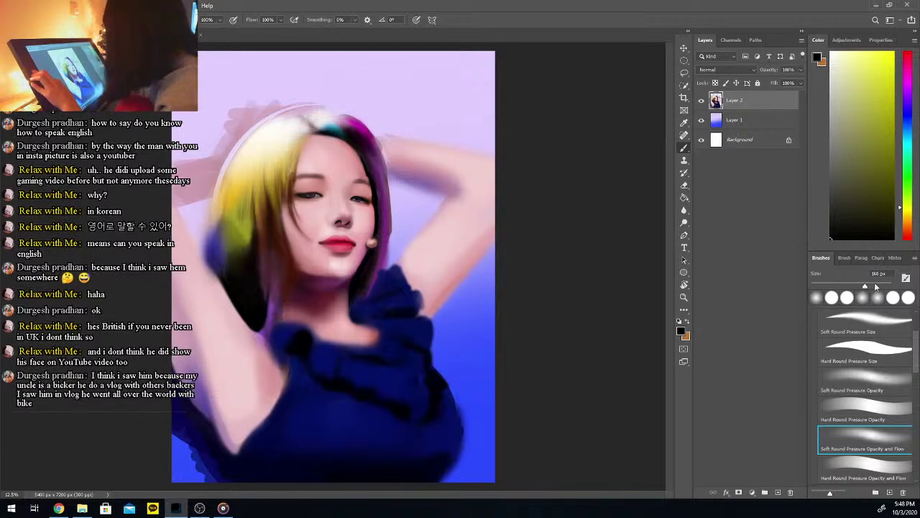
pyautogui.moveTo(226, 263)
pyautogui.mouseDown()
pyautogui.moveTo(223, 218)
pyautogui.moveTo(218, 228)
pyautogui.moveTo(225, 182)
pyautogui.moveTo(209, 248)
pyautogui.moveTo(219, 209)
pyautogui.mouseUp()
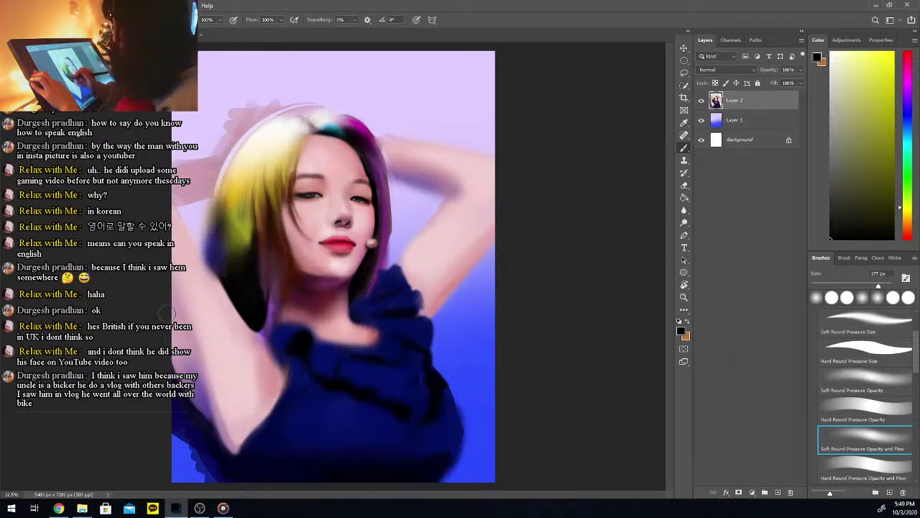
# Sample golden and pale yellow from the hair and brush soft strands through the yellow section with a 353 px brush
pyautogui.keyDown('alt'); pyautogui.click(234, 184); pyautogui.keyUp('alt')
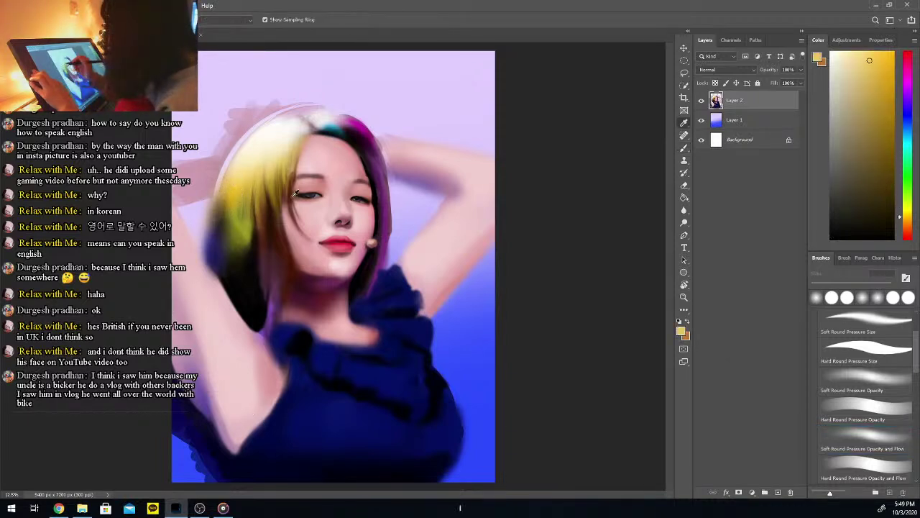
pyautogui.press('b')
pyautogui.click(889, 287)
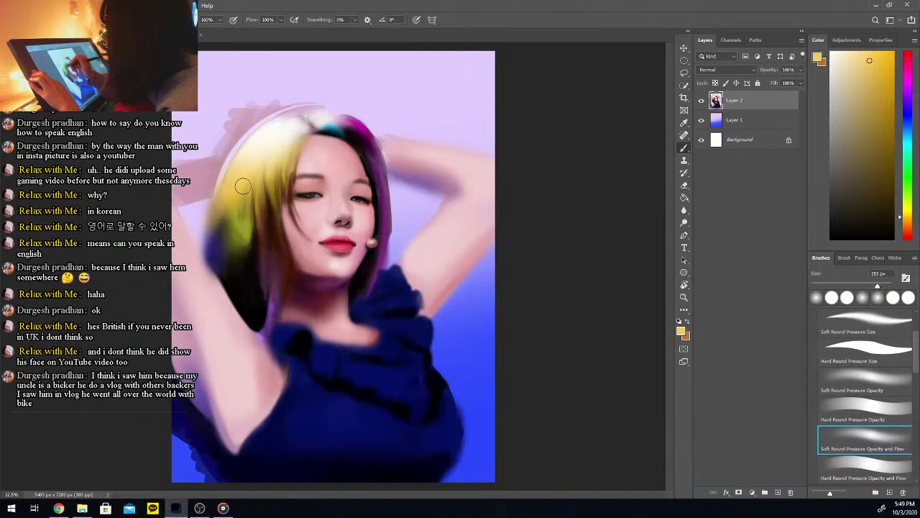
pyautogui.keyDown('alt'); pyautogui.click(251, 160); pyautogui.keyUp('alt')
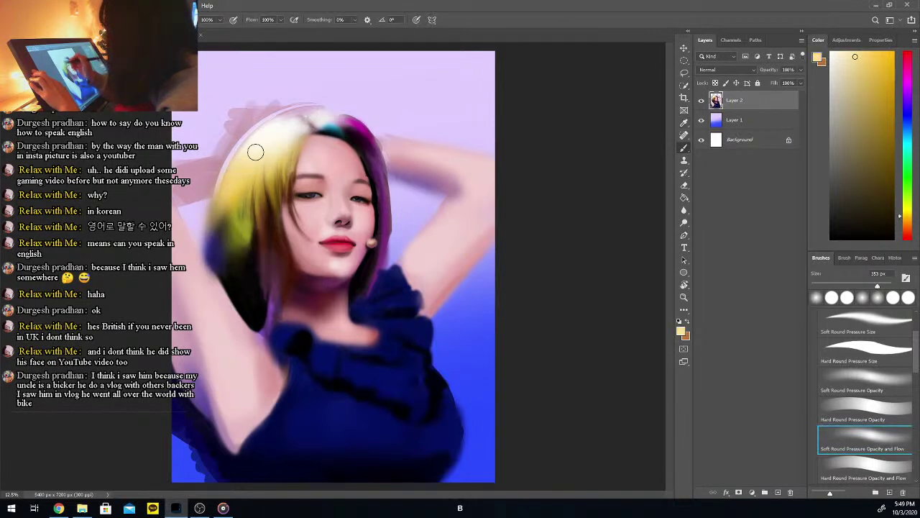
pyautogui.moveTo(277, 162); pyautogui.dragTo(266, 207)
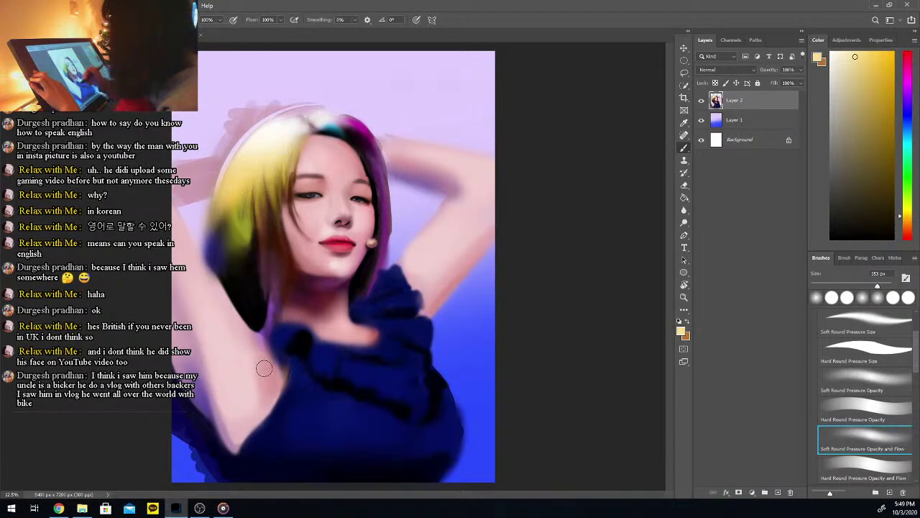
# Blend the inner strands beside the cheek and neck with dark brown and violet tones sampled from the hair
pyautogui.keyDown('alt'); pyautogui.click(284, 230); pyautogui.keyUp('alt')
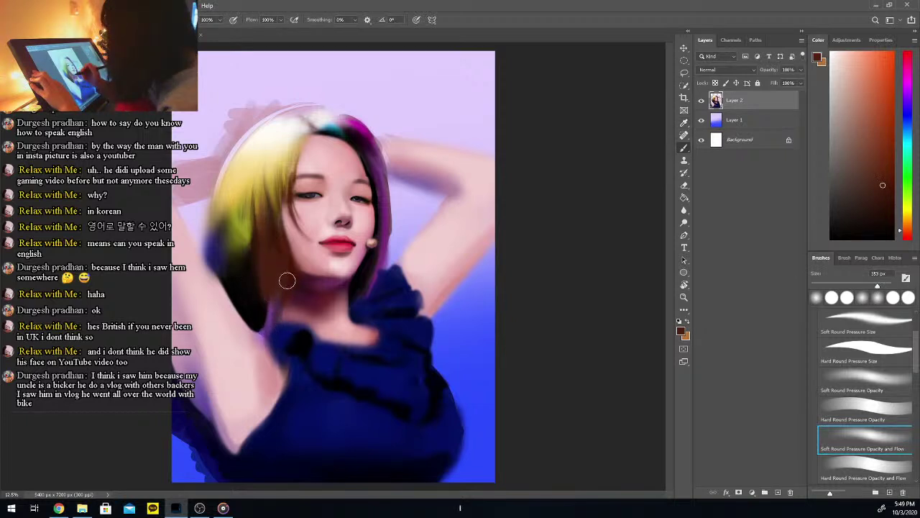
pyautogui.keyDown('alt'); pyautogui.click(274, 312); pyautogui.keyUp('alt')
pyautogui.press('b')
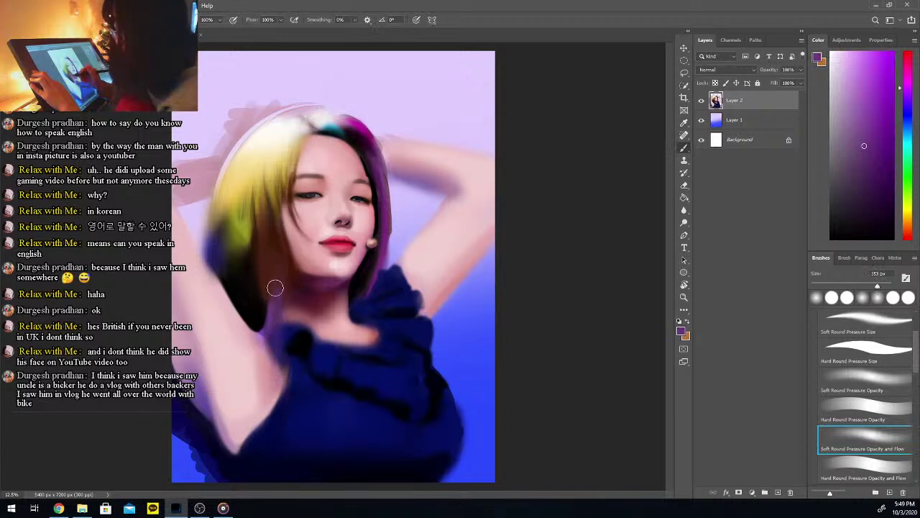
pyautogui.press('i')
pyautogui.keyDown('alt'); pyautogui.click(275, 250); pyautogui.keyUp('alt')
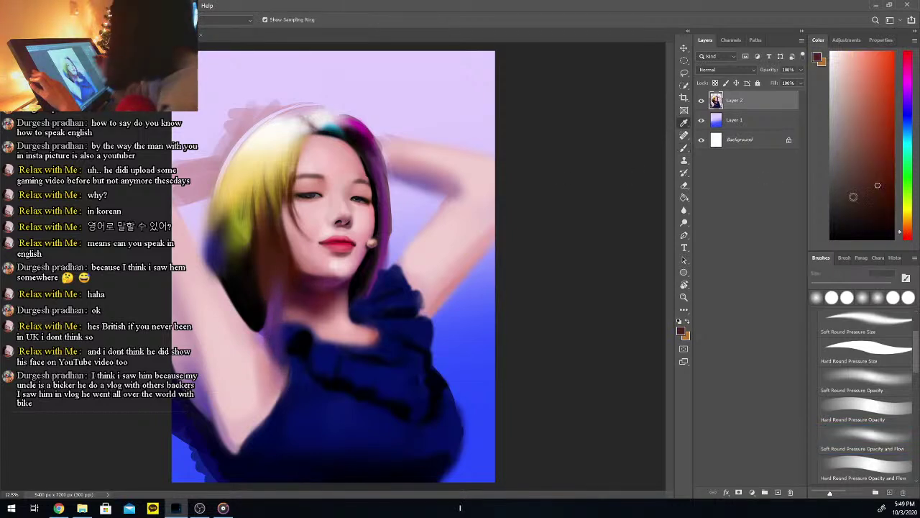
pyautogui.press('b')
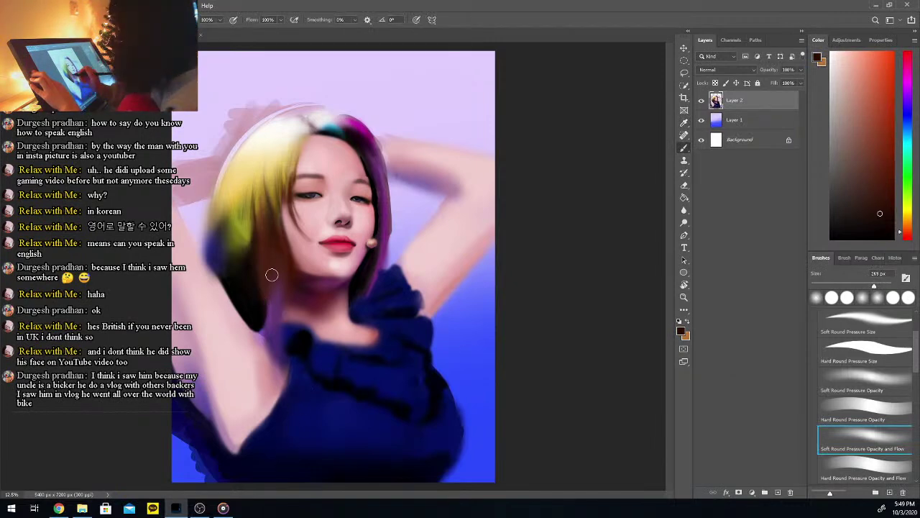
# Paint long dark-brown strands from the yellow-side hair down over the shoulder and dress with a 269 px brush
pyautogui.moveTo(261, 370)
pyautogui.mouseDown()
pyautogui.moveTo(262, 333)
pyautogui.moveTo(261, 403)
pyautogui.moveTo(263, 324)
pyautogui.moveTo(261, 407)
pyautogui.mouseUp()
pyautogui.moveTo(263, 346); pyautogui.dragTo(262, 385)
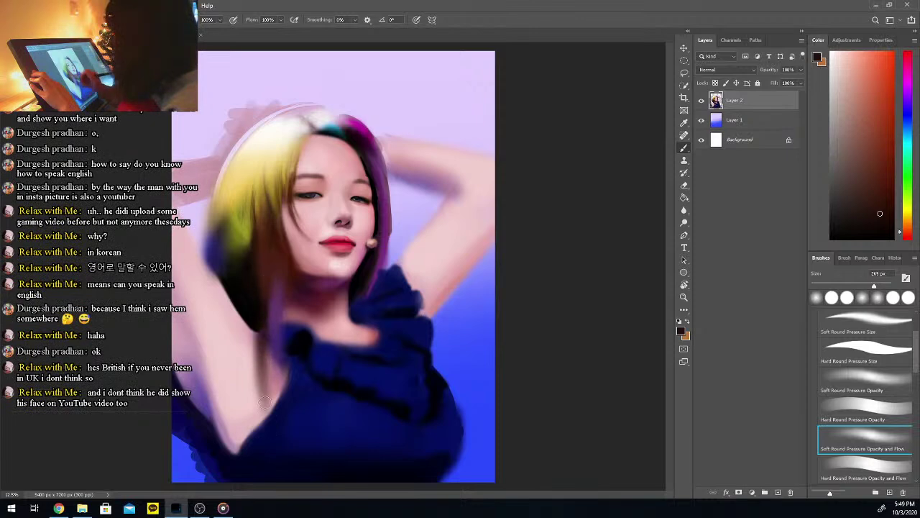
pyautogui.moveTo(262, 330); pyautogui.dragTo(260, 416)
pyautogui.moveTo(265, 360)
pyautogui.mouseDown()
pyautogui.moveTo(268, 434)
pyautogui.moveTo(265, 405)
pyautogui.mouseUp()
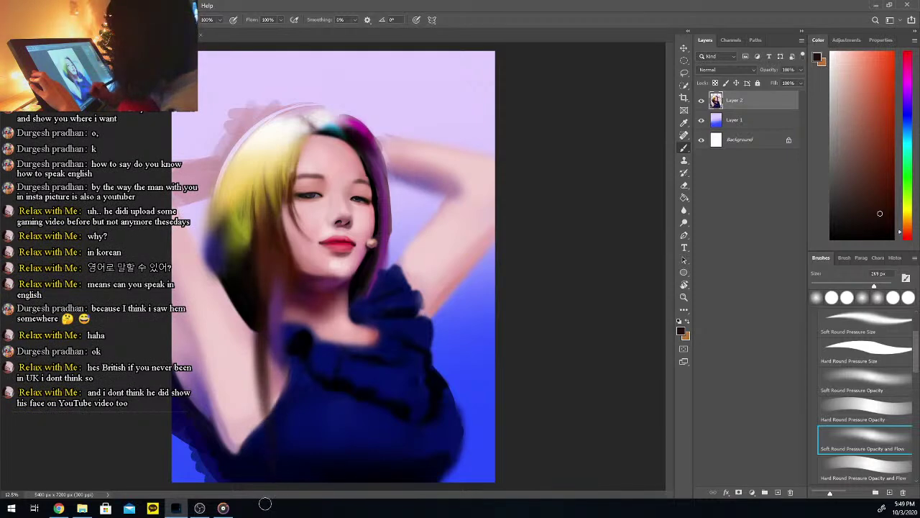
pyautogui.moveTo(281, 331); pyautogui.dragTo(282, 384)
pyautogui.moveTo(280, 348); pyautogui.dragTo(284, 388)
pyautogui.moveTo(281, 341); pyautogui.dragTo(287, 444)
pyautogui.moveTo(286, 362); pyautogui.dragTo(280, 460)
pyautogui.moveTo(279, 320); pyautogui.dragTo(279, 361)
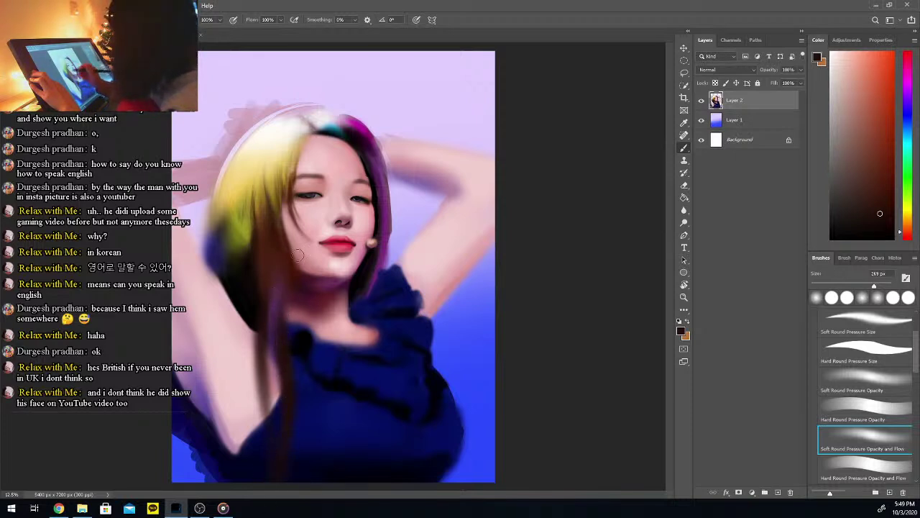
# Sample dark purple beside the neck and glaze it down the long strands over the shoulder
pyautogui.keyDown('alt'); pyautogui.click(276, 292); pyautogui.keyUp('alt')
pyautogui.moveTo(276, 292); pyautogui.dragTo(286, 383)
pyautogui.moveTo(279, 324)
pyautogui.mouseDown()
pyautogui.moveTo(288, 417)
pyautogui.moveTo(261, 310)
pyautogui.moveTo(261, 363)
pyautogui.mouseUp()
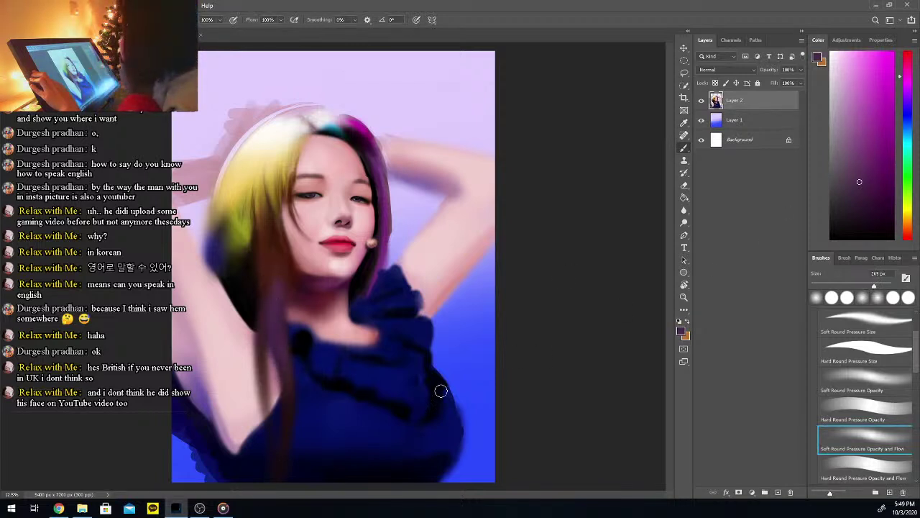
# Shade the purple hair with sampled purple, near-black and muted dark purple, using a 142 px brush along the upper outer edge
pyautogui.keyDown('alt'); pyautogui.click(377, 257); pyautogui.keyUp('alt')
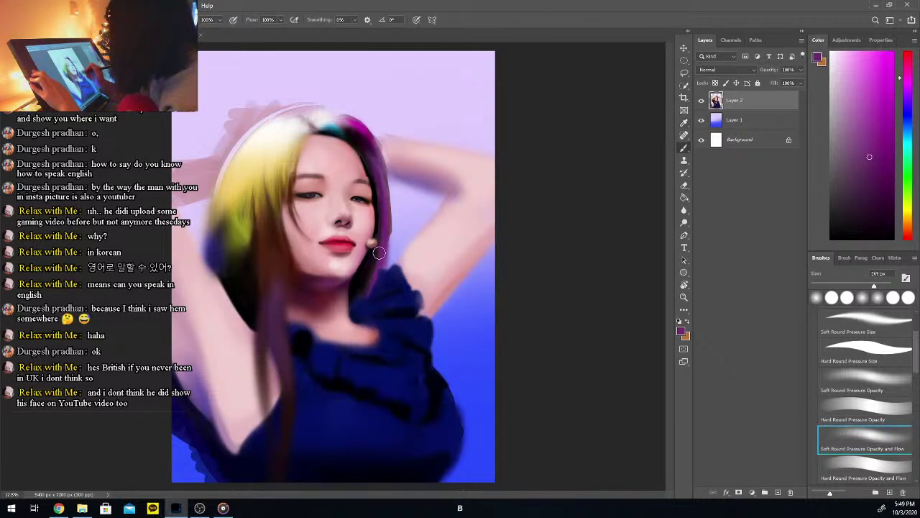
pyautogui.keyDown('alt'); pyautogui.click(370, 261); pyautogui.keyUp('alt')
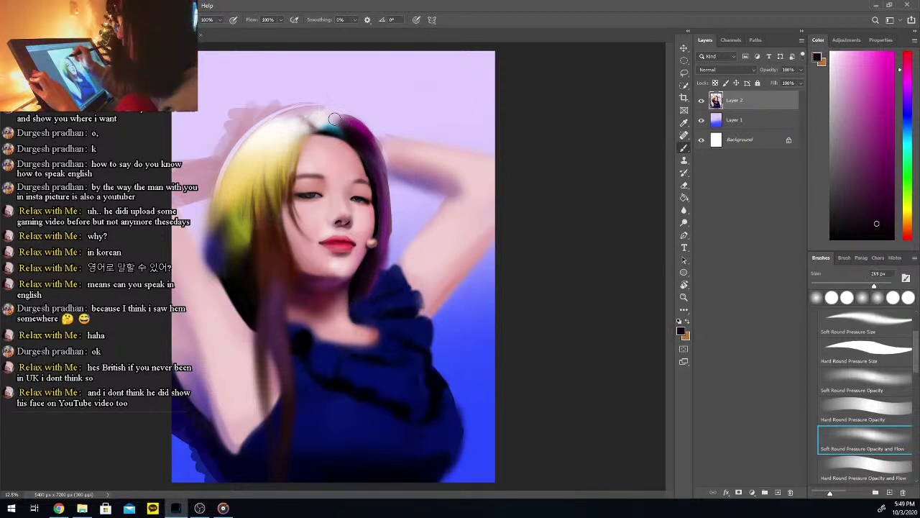
pyautogui.press('i')
pyautogui.click(340, 125)
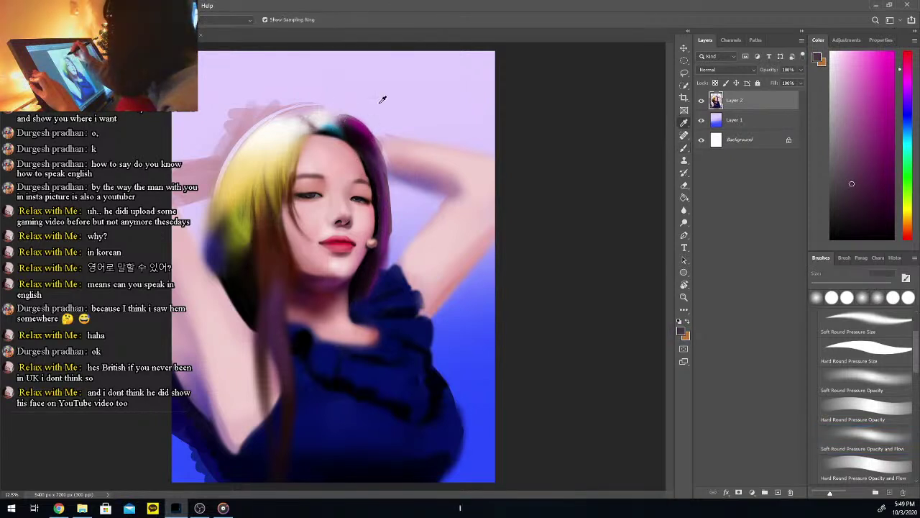
pyautogui.press('b')
pyautogui.click(873, 286)
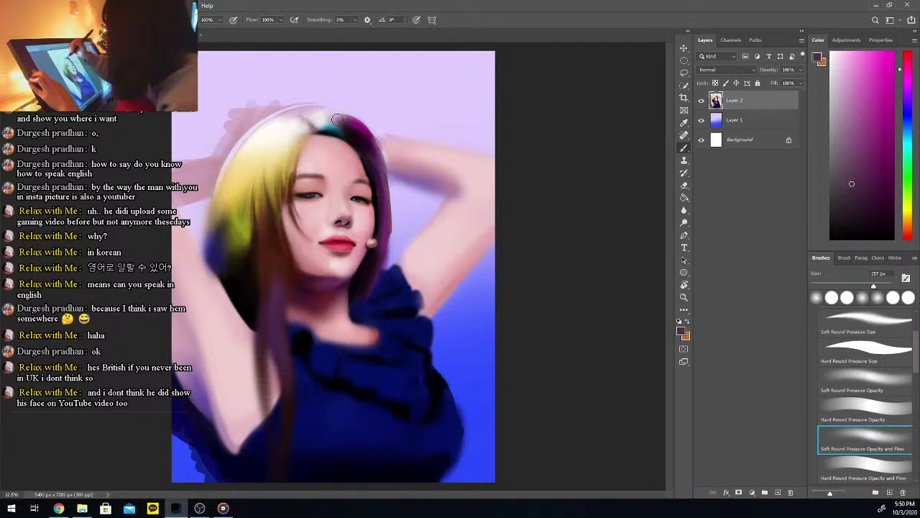
pyautogui.click(860, 286)
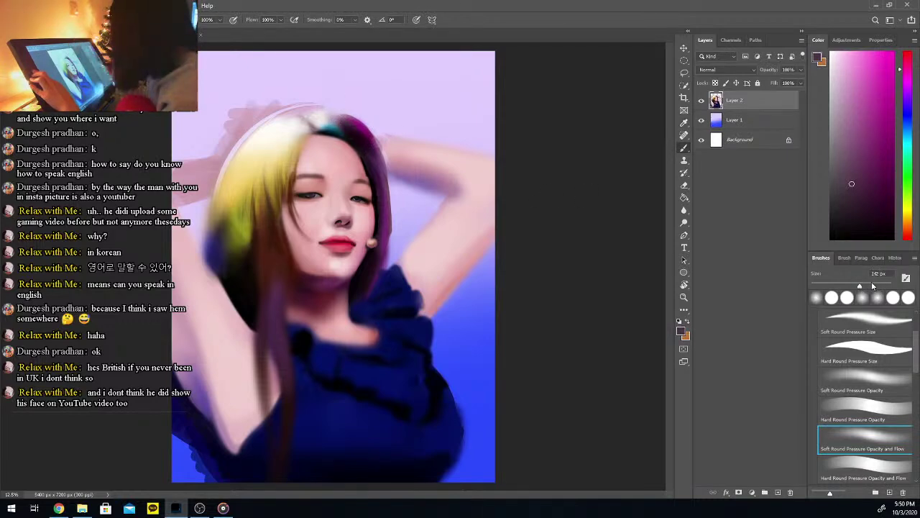
pyautogui.moveTo(364, 132); pyautogui.dragTo(390, 177)
# Resample purple tones near the crown and smooth the outer contour of the purple hair down towards the raised arm
pyautogui.press('i')
pyautogui.click(361, 127)
pyautogui.press('b')
pyautogui.moveTo(357, 125); pyautogui.dragTo(389, 180)
pyautogui.press('i')
pyautogui.click(360, 139)
pyautogui.press('b')
pyautogui.moveTo(383, 165); pyautogui.dragTo(386, 189)
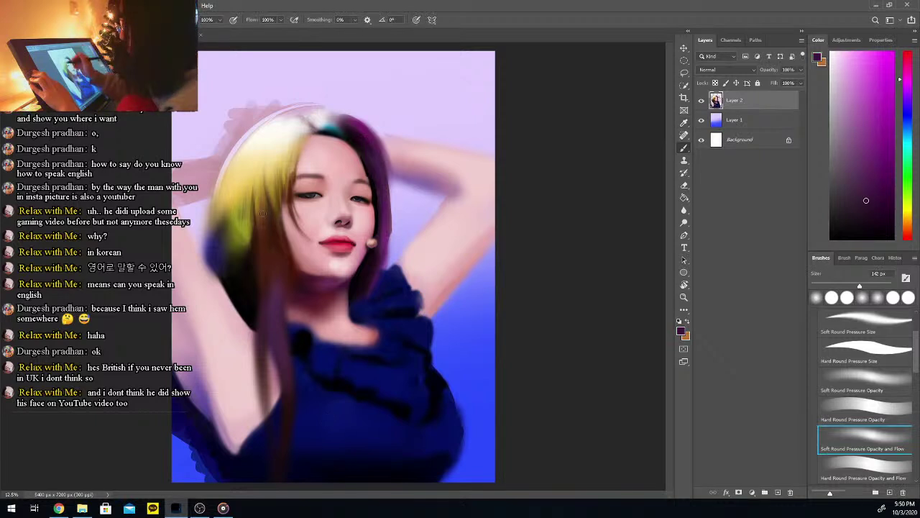
# Blend the boundary between the green and dark areas of the yellow-side hair with sampled near-black brown and olive green
pyautogui.keyDown('alt'); pyautogui.click(254, 264); pyautogui.keyUp('alt')
pyautogui.press('b')
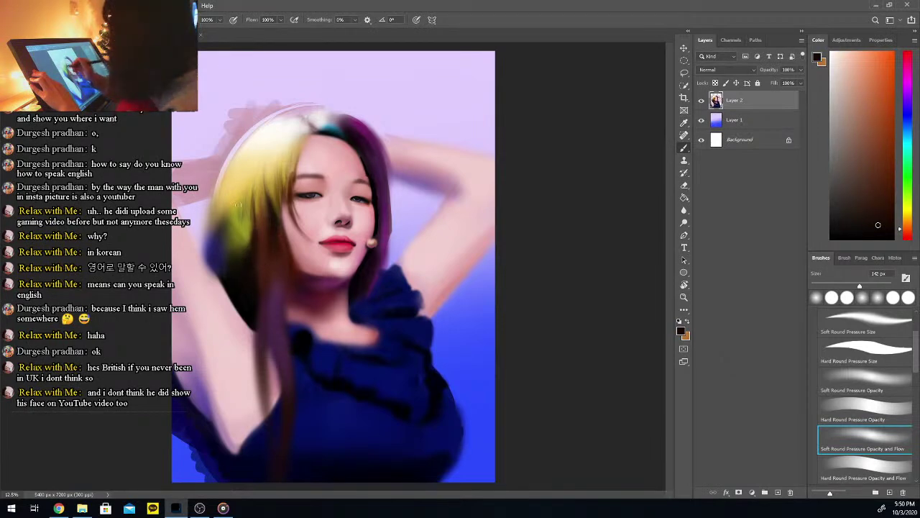
pyautogui.press('alt')
pyautogui.keyDown('alt'); pyautogui.click(237, 225); pyautogui.keyUp('alt')
pyautogui.press('b')
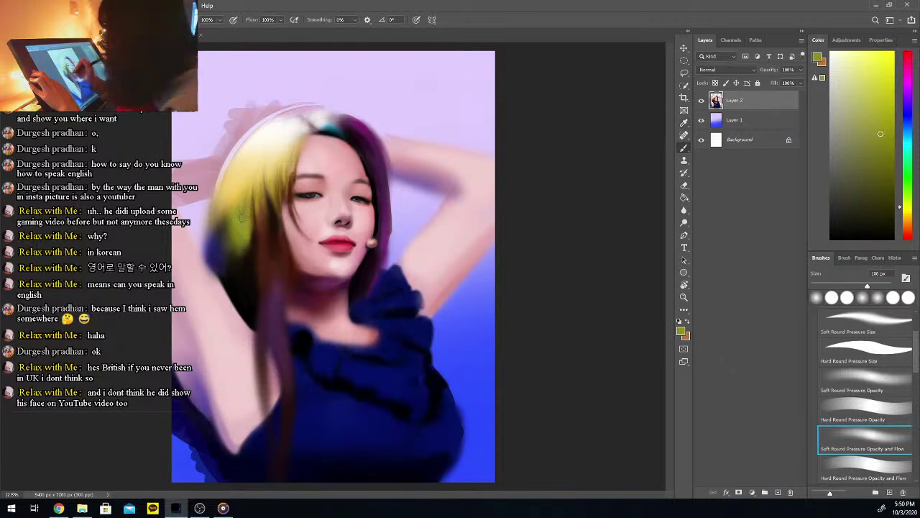
pyautogui.keyDown('alt'); pyautogui.click(253, 264); pyautogui.keyUp('alt')
pyautogui.press('b')
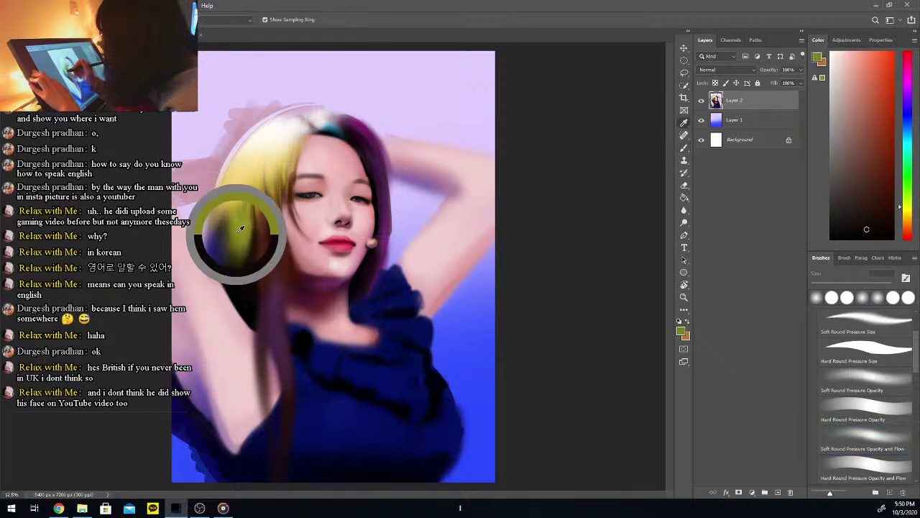
# Refine the green strands and darken the blue outer edge with sampled green and black, picking up golden yellow for the hair above
pyautogui.keyDown('alt'); pyautogui.click(236, 235); pyautogui.keyUp('alt')
pyautogui.click(238, 288)
pyautogui.press('b')
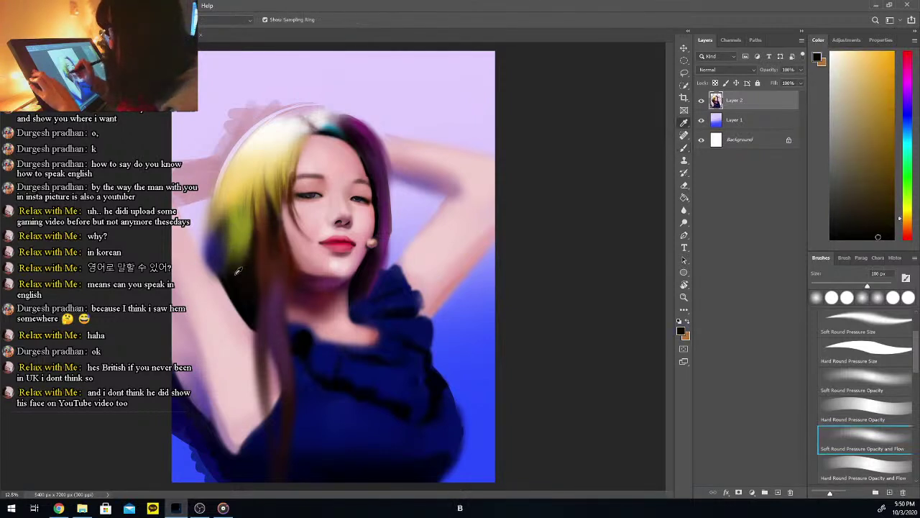
pyautogui.rightClick(219, 256)
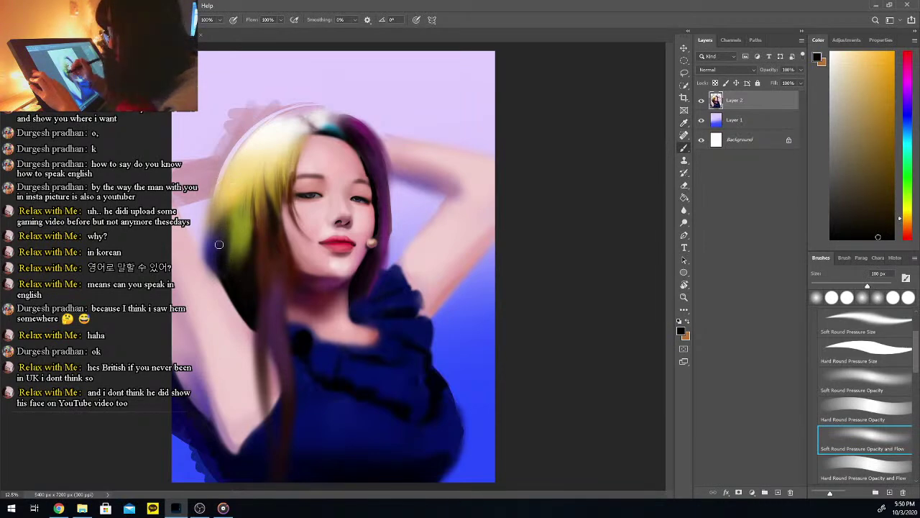
pyautogui.keyDown('alt'); pyautogui.click(222, 197); pyautogui.keyUp('alt')
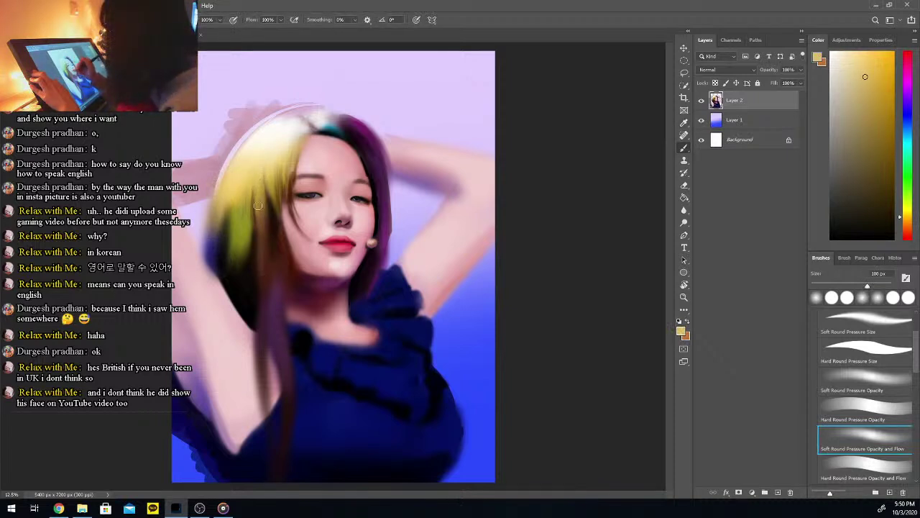
# Blend the golden and dark strands beside the face with sampled yellow and dark reddish brown, picking a lighter yellow for the brush
pyautogui.press('i')
pyautogui.press('b')
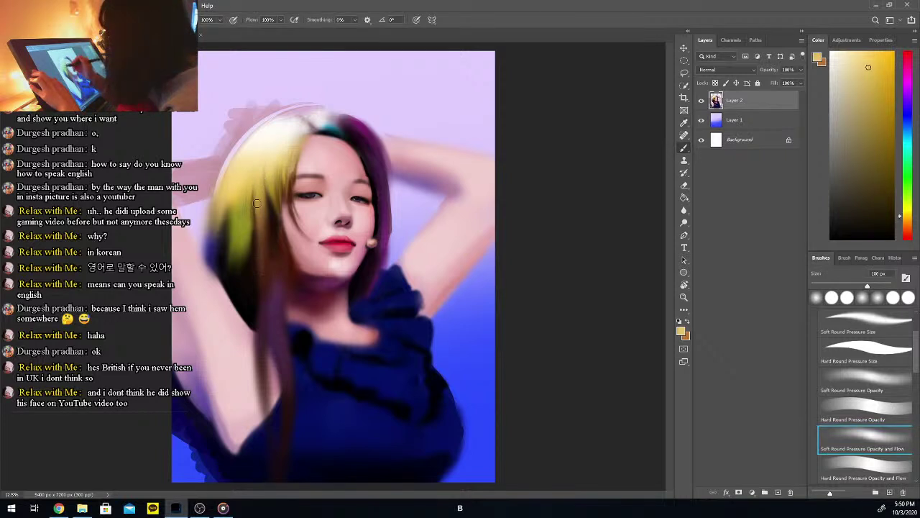
pyautogui.press('i')
pyautogui.click(270, 277)
pyautogui.press('b')
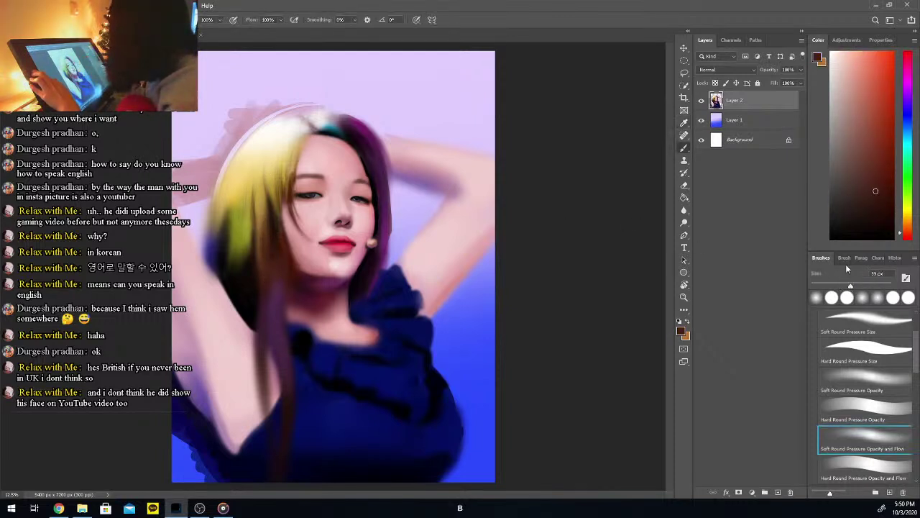
pyautogui.press('i')
pyautogui.click(263, 180)
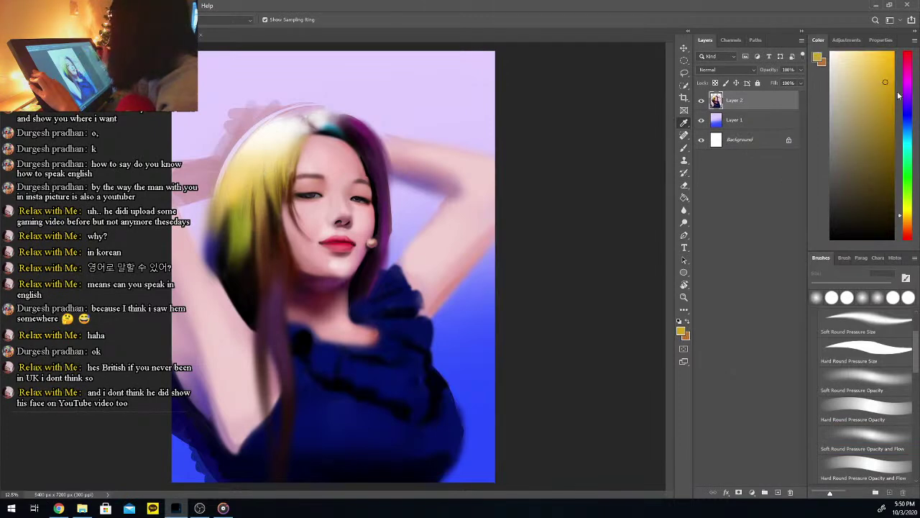
pyautogui.press('b')
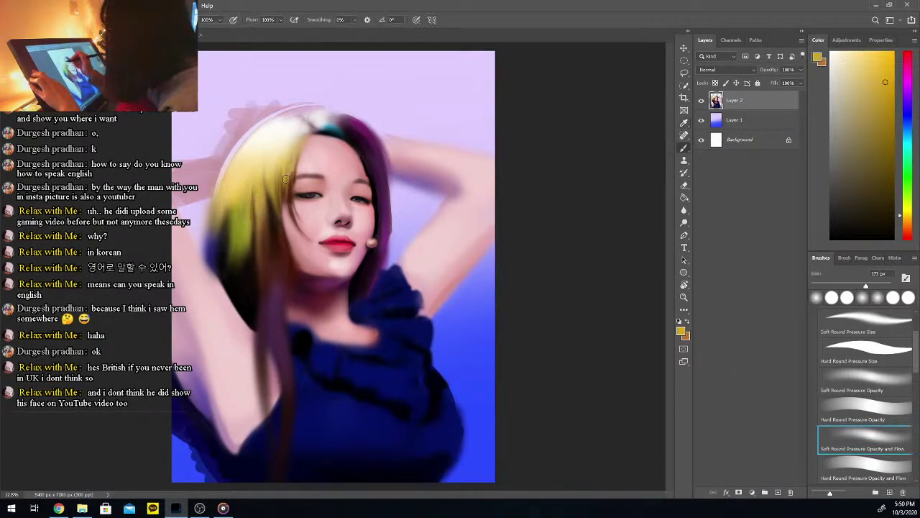
pyautogui.moveTo(885, 81); pyautogui.dragTo(865, 55)
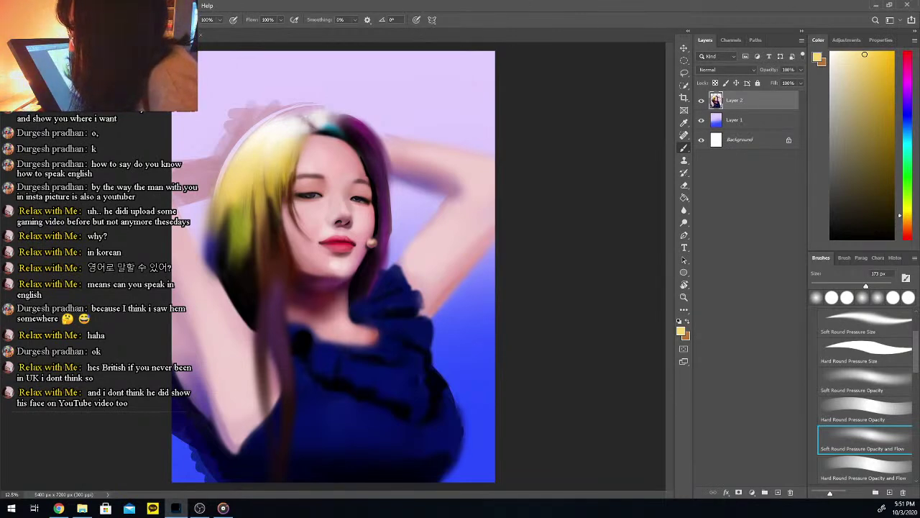
pyautogui.hotkey('alt', 'Tab')
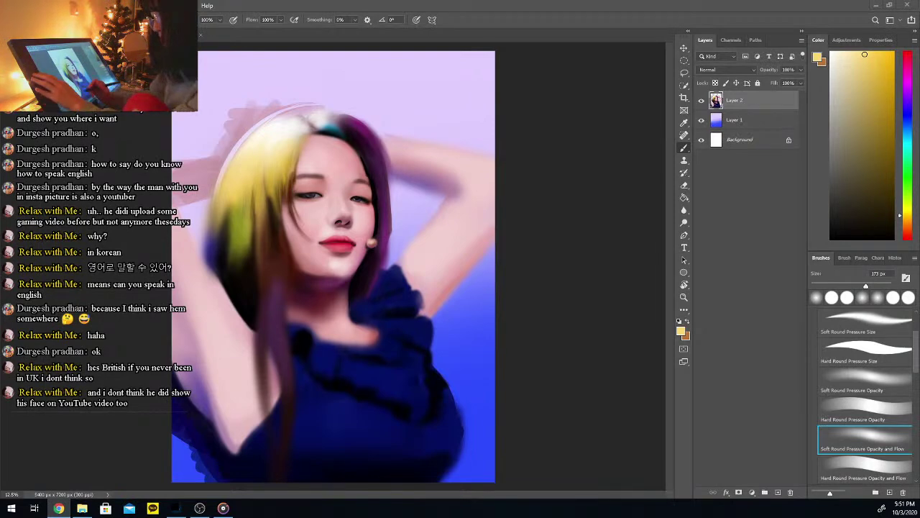
pyautogui.hotkey('ctrl', 'z')
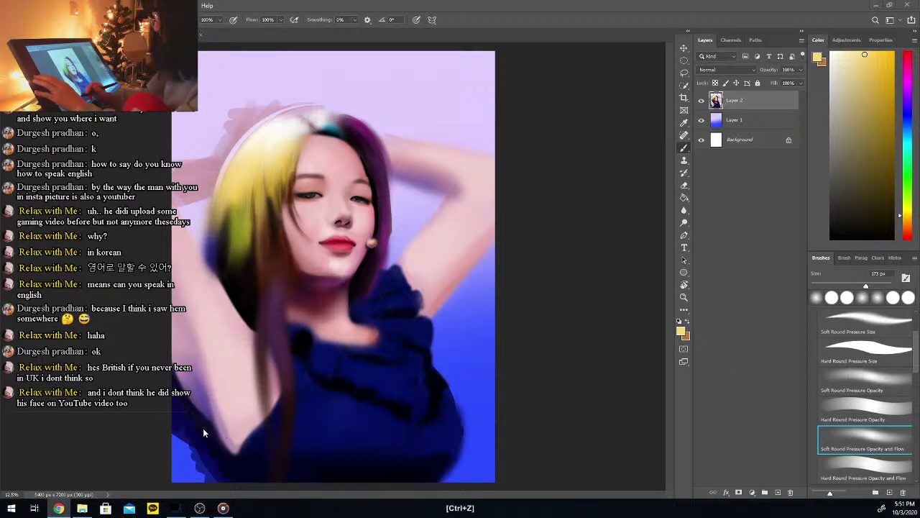
pyautogui.click(161, 412)
# Clean up the edge between the navy dress and the underarm with sampled near-black navy and mauve skin tones
pyautogui.press('i')
pyautogui.click(200, 422)
pyautogui.press('b')
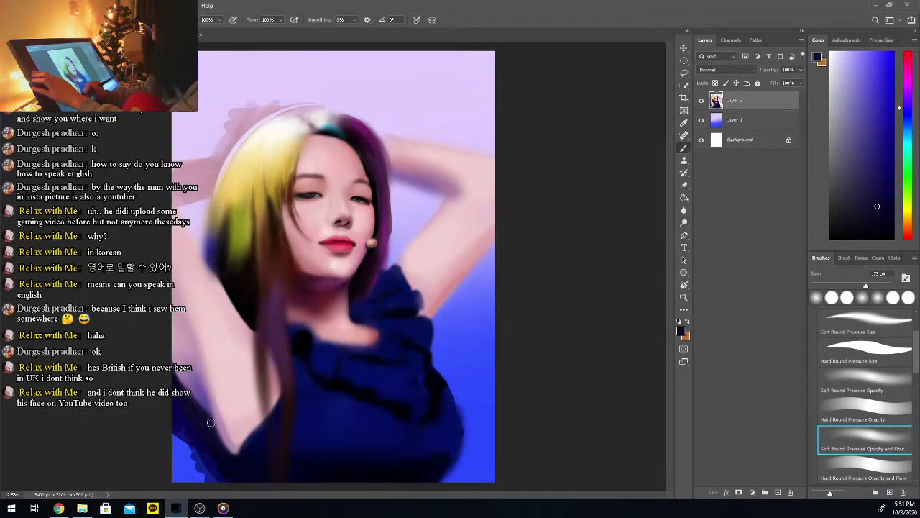
pyautogui.keyDown('alt'); pyautogui.click(227, 442); pyautogui.keyUp('alt')
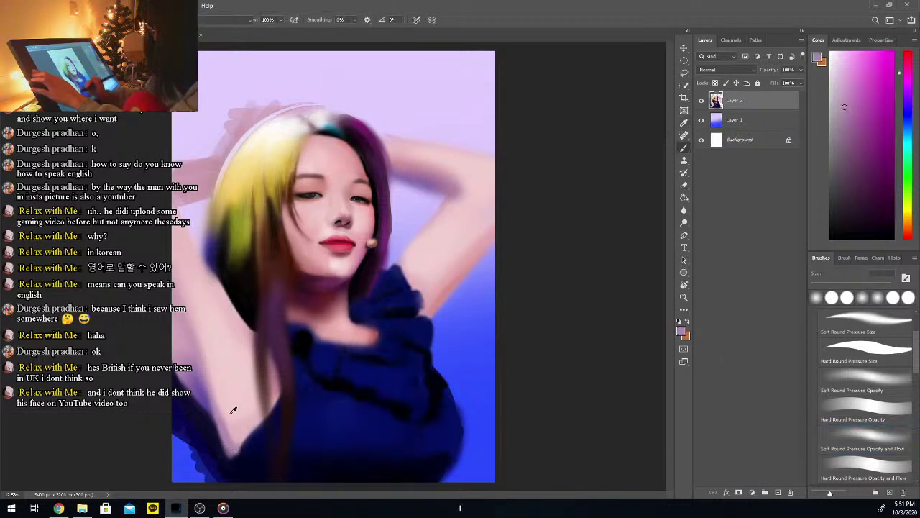
pyautogui.keyDown('alt'); pyautogui.click(235, 444); pyautogui.keyUp('alt')
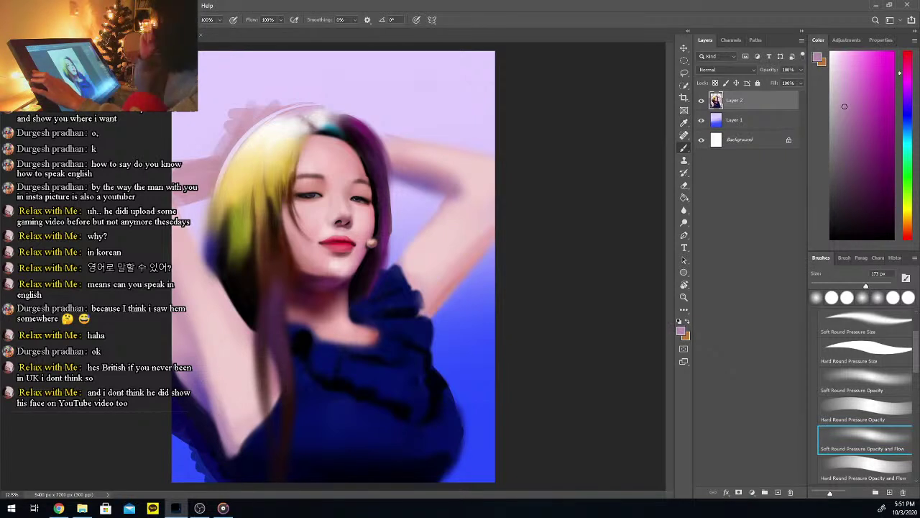
# Refine the underside of the raised arm on the purple-hair side using sampled pink skin tones
pyautogui.press('alt')
pyautogui.keyDown('alt'); pyautogui.click(443, 292); pyautogui.keyUp('alt')
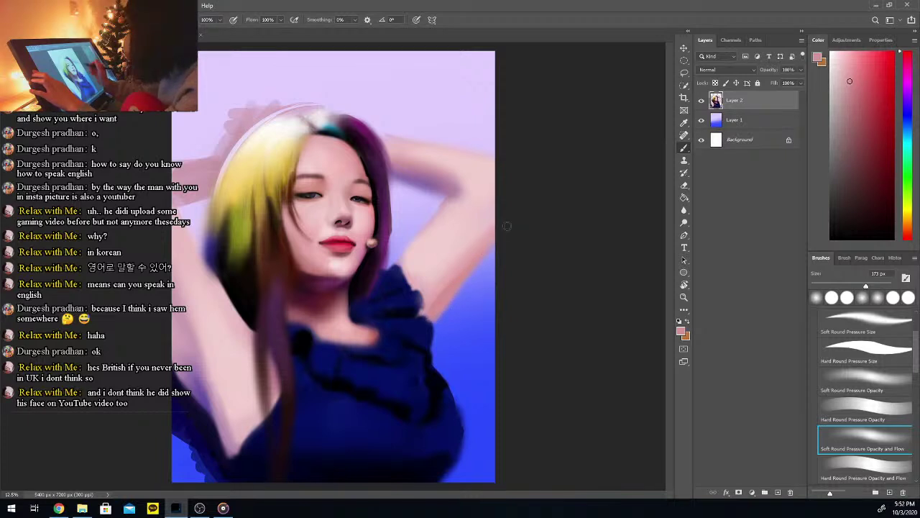
pyautogui.keyDown('alt'); pyautogui.click(432, 290); pyautogui.keyUp('alt')
pyautogui.keyDown('alt'); pyautogui.click(489, 265); pyautogui.keyUp('alt')
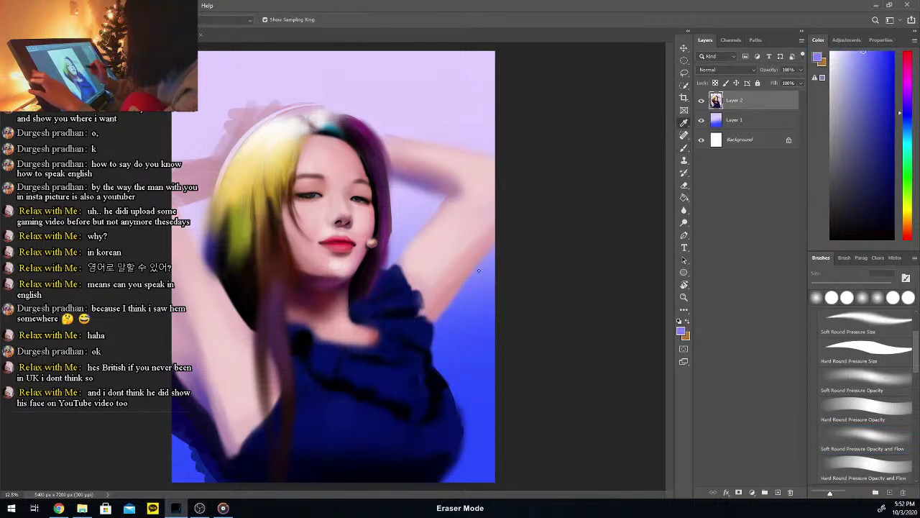
pyautogui.press('b')
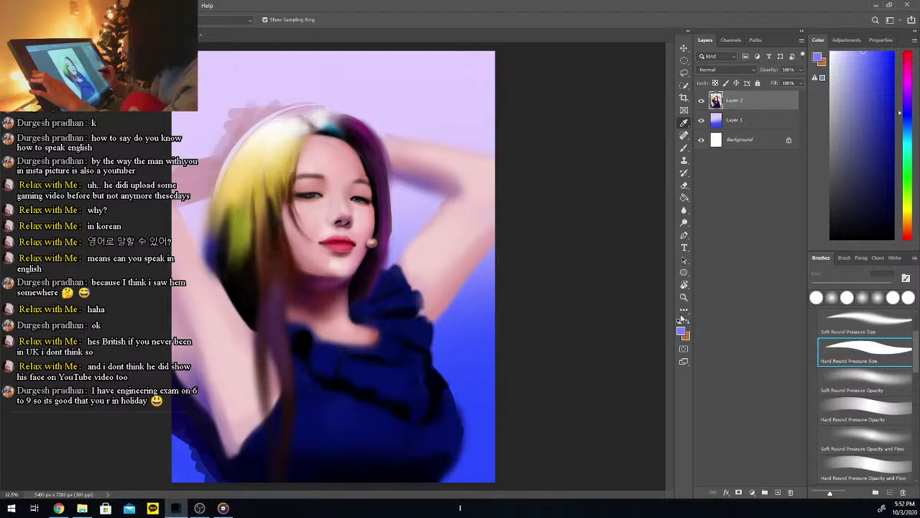
pyautogui.click(444, 298)
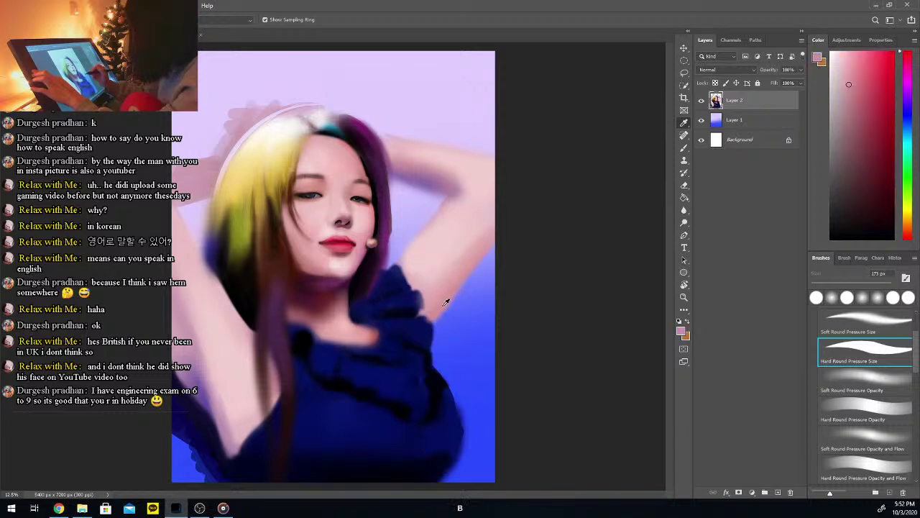
pyautogui.press('b')
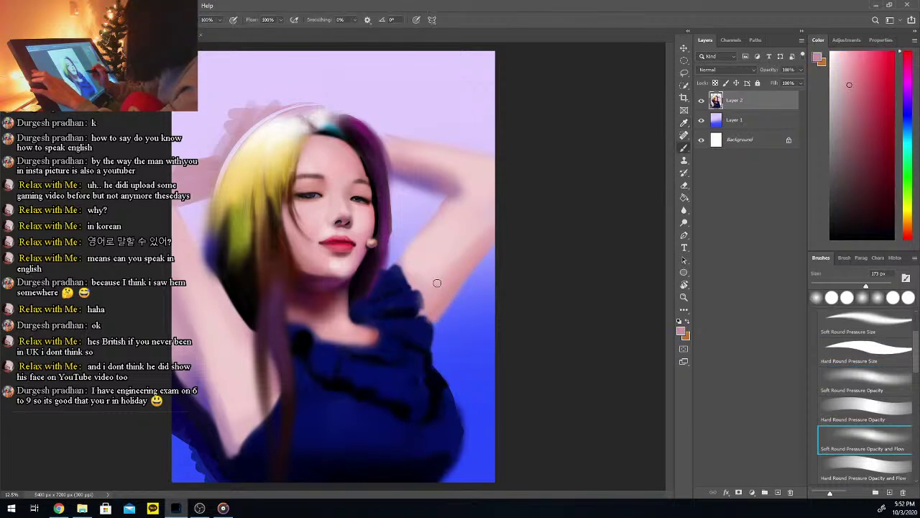
# Soften the outline of the raised arm on the purple-hair side using a Soft Round Pressure Opacity and Flow eraser at 185 px
pyautogui.press('e')
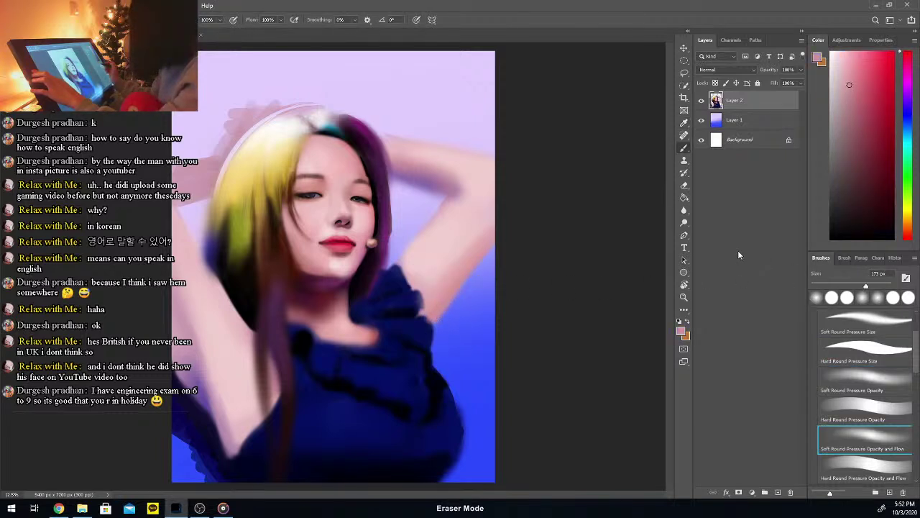
pyautogui.click(883, 442)
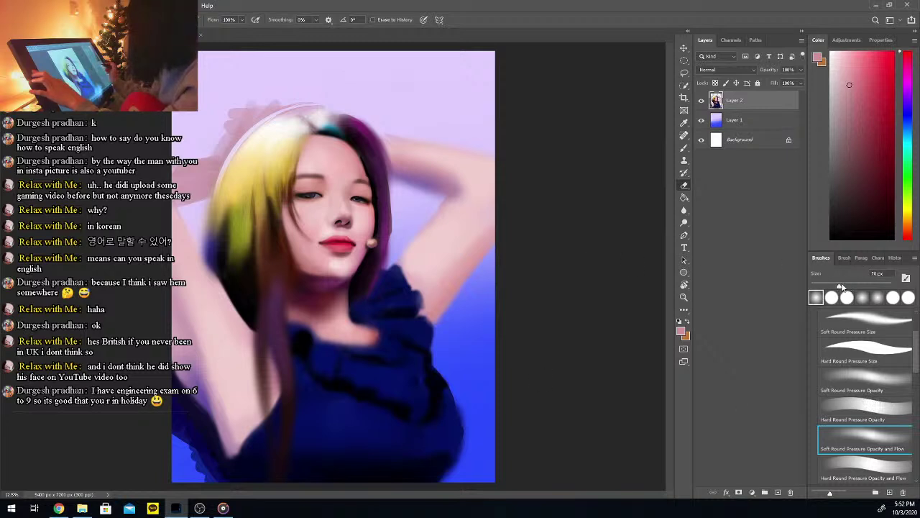
pyautogui.click(866, 286)
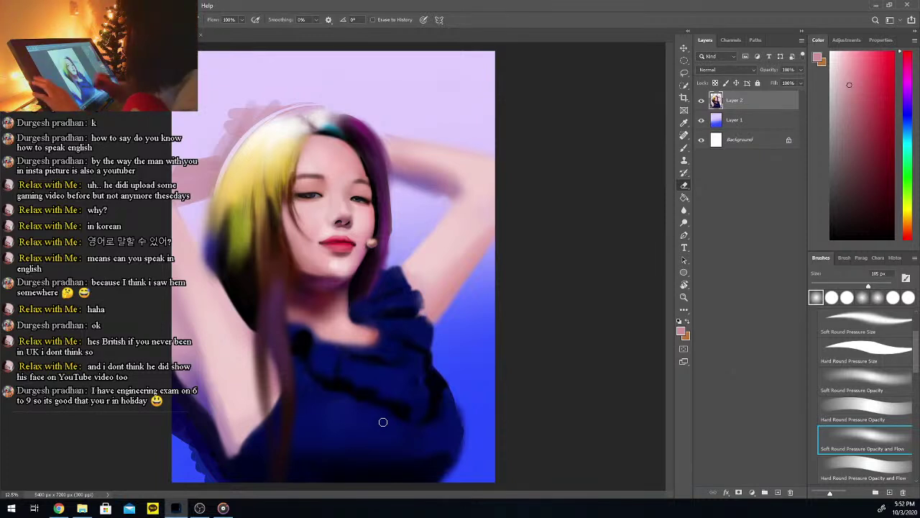
pyautogui.press('i')
pyautogui.hotkey('ctrl', 'z')
# Touch up the boundary between the blue hair edge and the raised arm with sampled pale pink and dark navy
pyautogui.click(684, 148)
pyautogui.press('i')
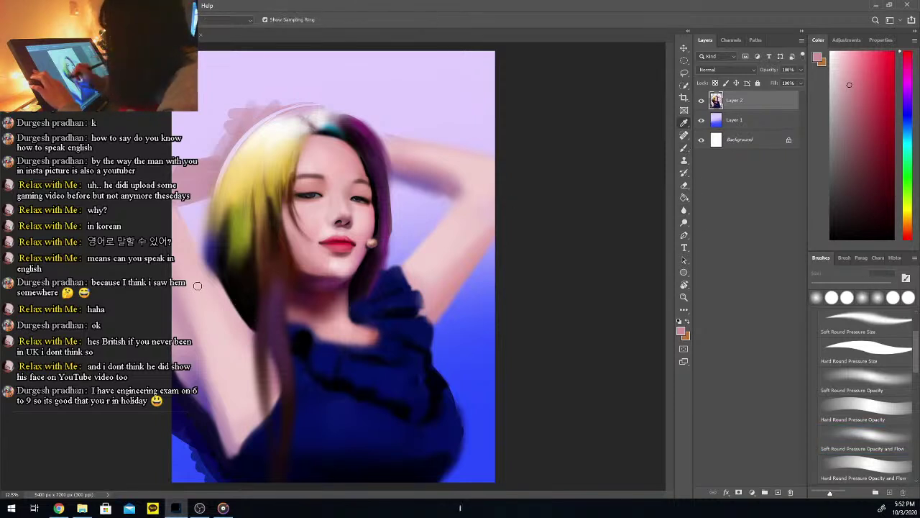
pyautogui.click(206, 279)
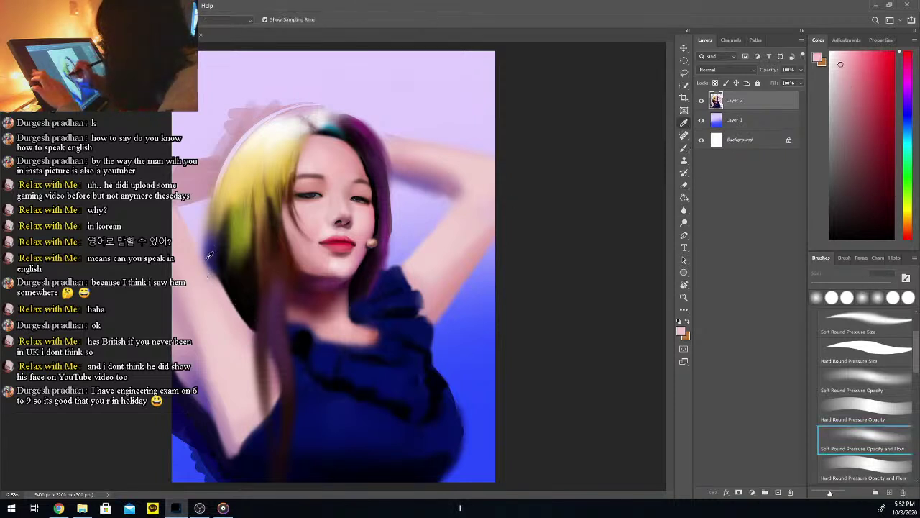
pyautogui.press('b')
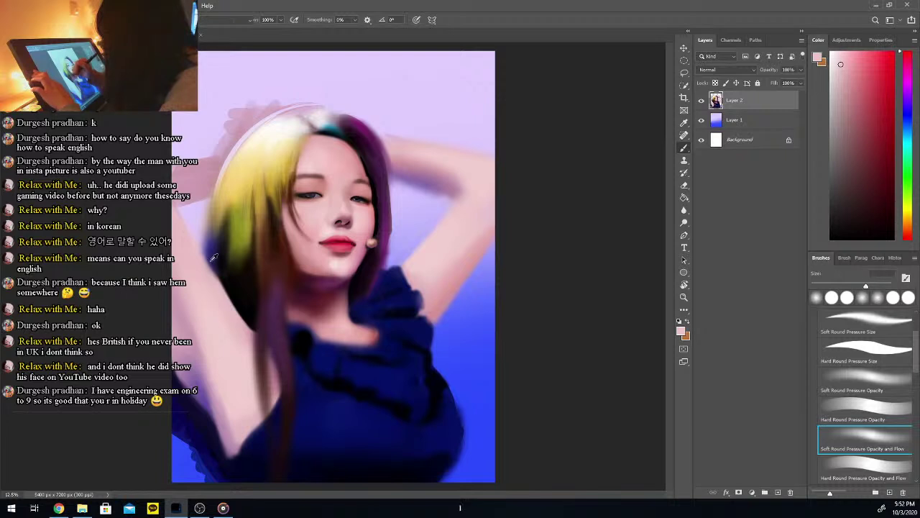
pyautogui.keyDown('alt'); pyautogui.click(214, 257); pyautogui.keyUp('alt')
pyautogui.press('b')
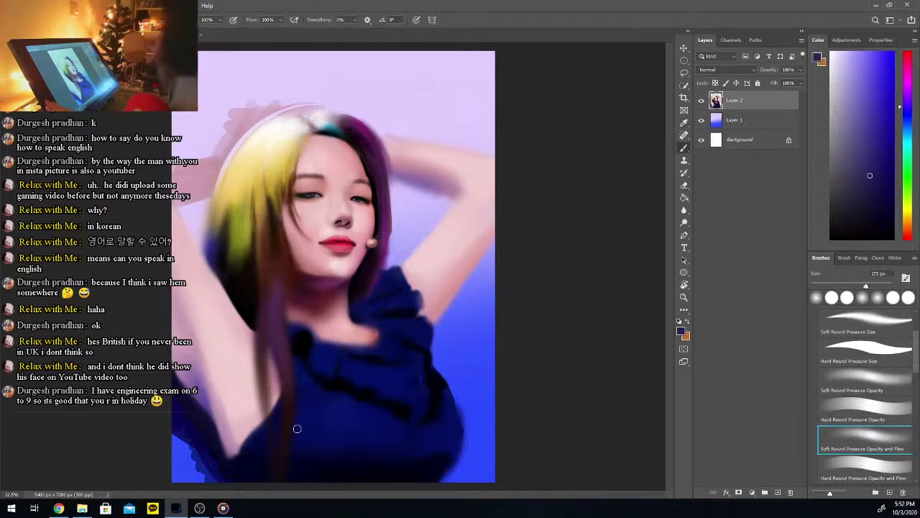
pyautogui.hotkey('ctrl', '-')
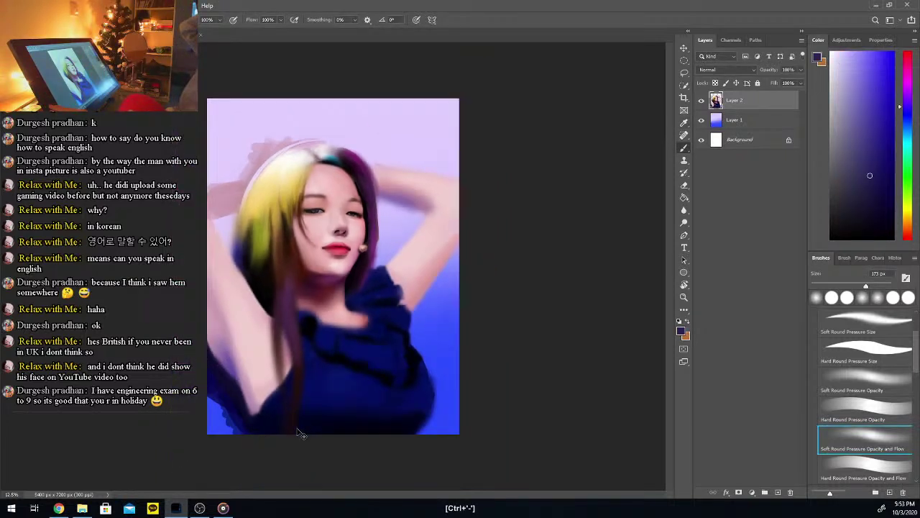
pyautogui.hotkey('ctrl', '-')
pyautogui.hotkey('ctrl', '+')
pyautogui.hotkey('ctrl', '+')
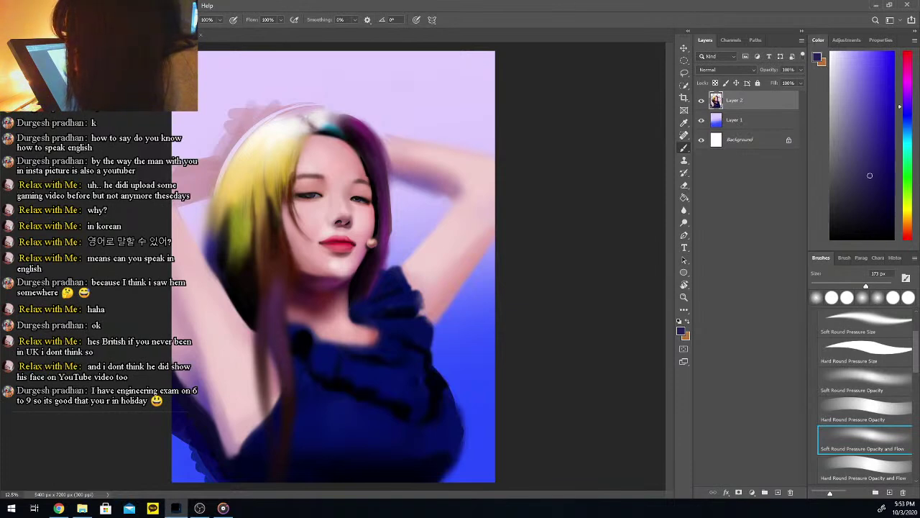
pyautogui.hotkey('alt', 'Tab')
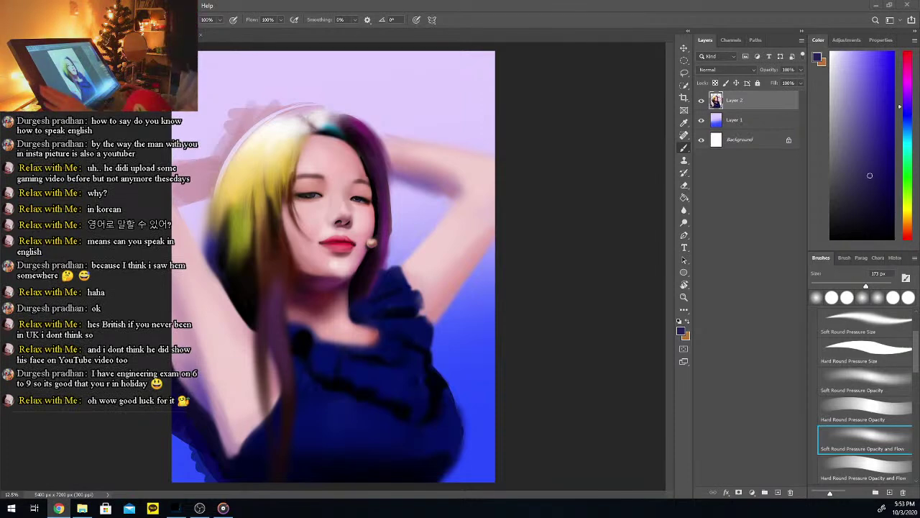
# Add a new layer between the figure and the blue gradient background, and fill it with black
pyautogui.click(778, 492)
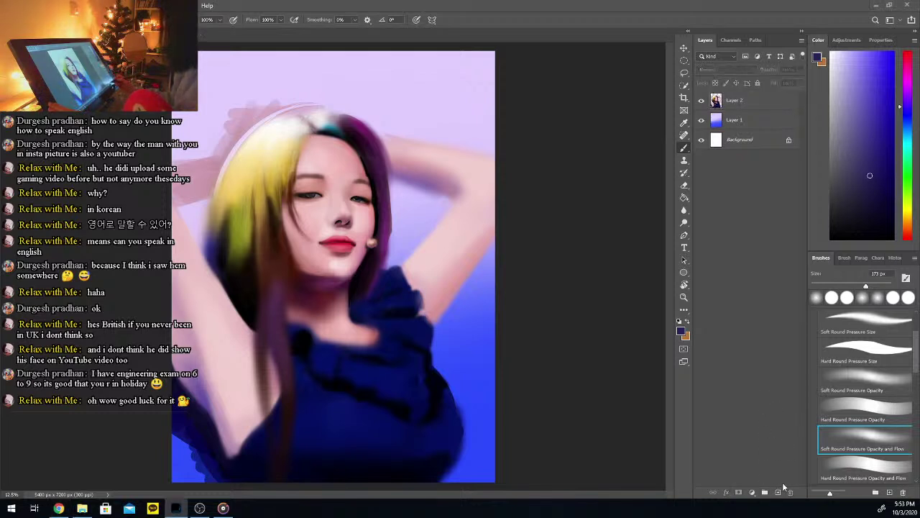
pyautogui.moveTo(753, 101); pyautogui.dragTo(757, 131)
pyautogui.click(831, 238)
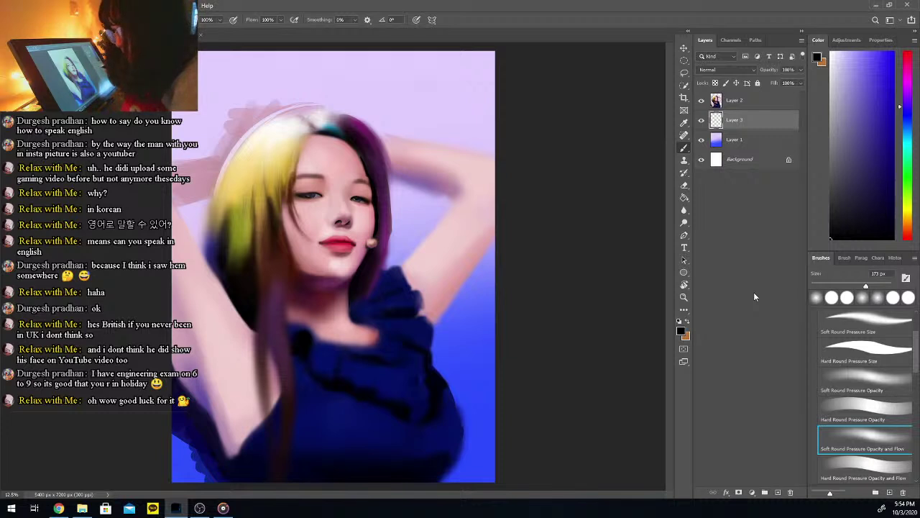
pyautogui.hotkey('shift', 'BackSpace')
pyautogui.click(352, 278)
pyautogui.press('b')
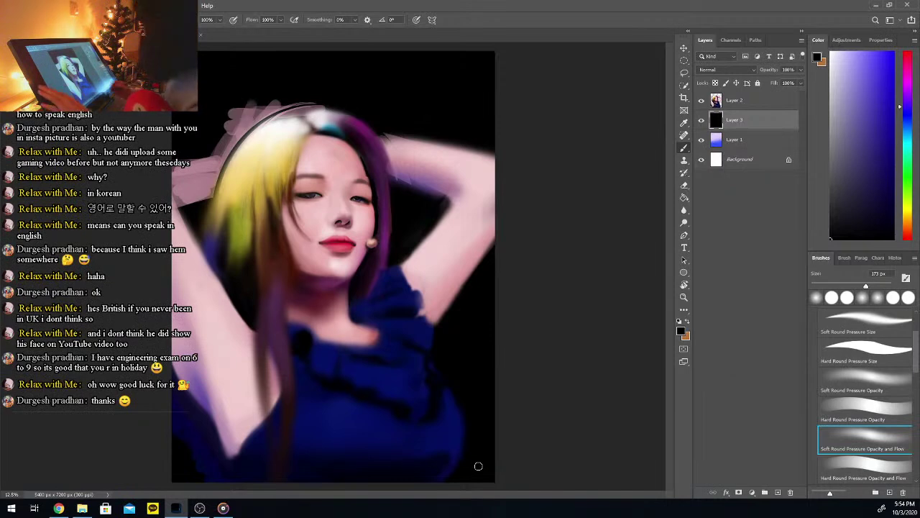
pyautogui.press('e')
pyautogui.moveTo(407, 240)
pyautogui.mouseDown()
pyautogui.moveTo(429, 215)
pyautogui.moveTo(408, 239)
pyautogui.mouseUp()
pyautogui.press('b')
pyautogui.hotkey('ctrl', 'z')
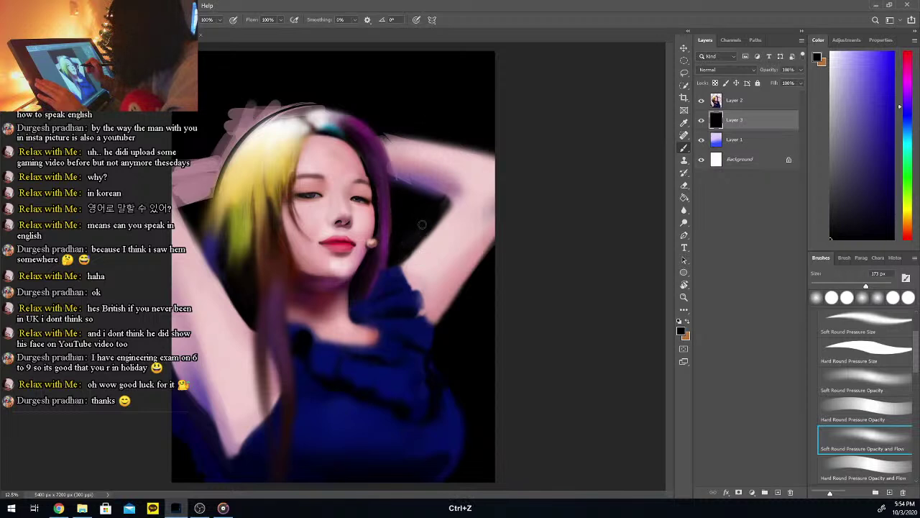
# On Layer 2, repaint the raised arm behind the yellow hair with sampled pale pink, finishing with a 154 px brush
pyautogui.hotkey('alt', ']')
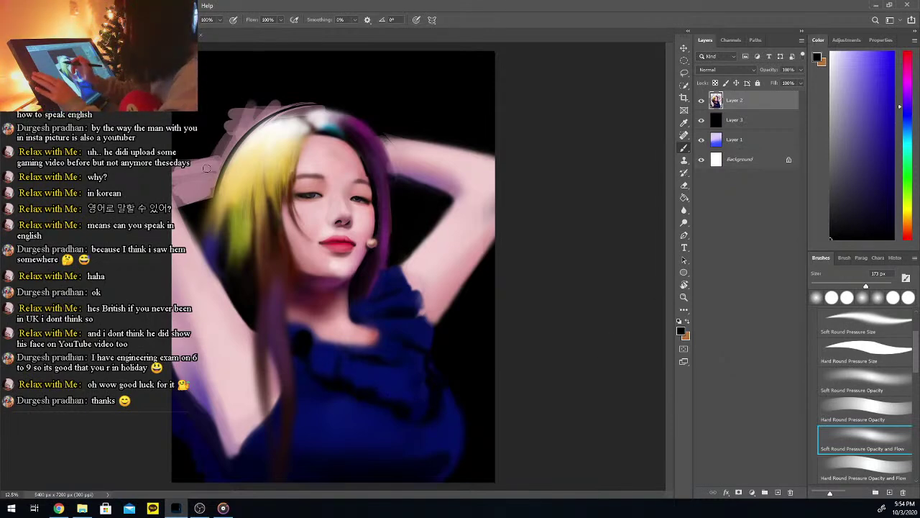
pyautogui.press('i')
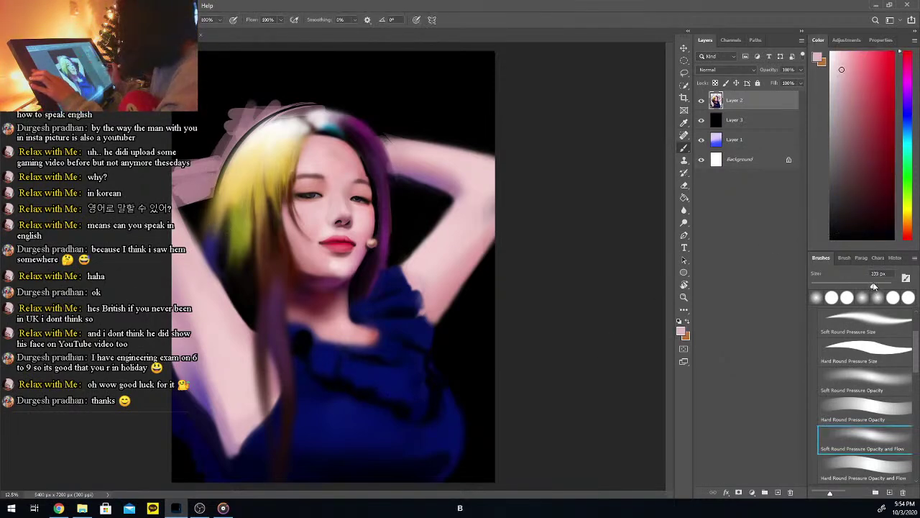
pyautogui.moveTo(875, 286); pyautogui.dragTo(879, 287)
pyautogui.moveTo(184, 175)
pyautogui.mouseDown()
pyautogui.moveTo(204, 172)
pyautogui.moveTo(186, 190)
pyautogui.moveTo(196, 188)
pyautogui.moveTo(215, 159)
pyautogui.mouseUp()
pyautogui.moveTo(877, 286); pyautogui.dragTo(862, 286)
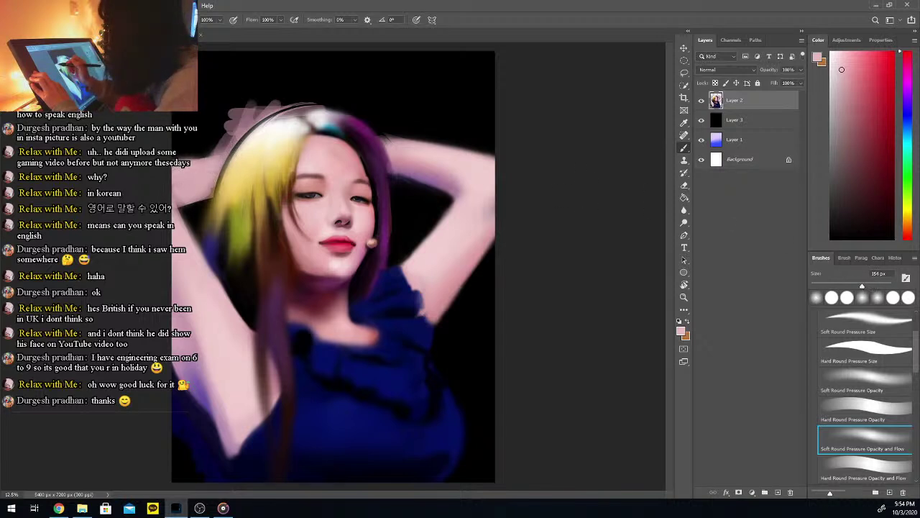
pyautogui.moveTo(203, 160)
pyautogui.mouseDown()
pyautogui.moveTo(242, 121)
pyautogui.moveTo(233, 136)
pyautogui.moveTo(257, 86)
pyautogui.moveTo(215, 182)
pyautogui.mouseUp()
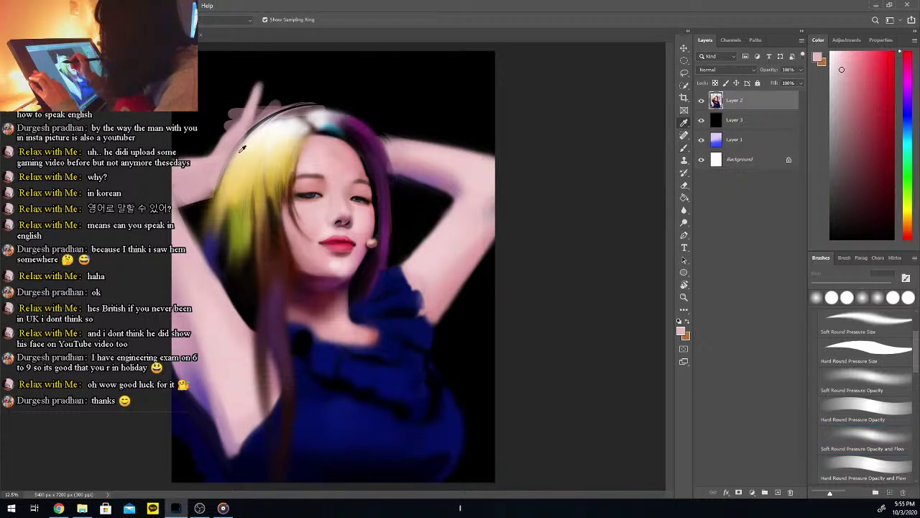
# Refine the edge where the yellow hair meets the raised arm with sampled golden yellow, peach and pale pink
pyautogui.keyDown('alt'); pyautogui.click(246, 140); pyautogui.keyUp('alt')
pyautogui.keyDown('alt'); pyautogui.click(224, 185); pyautogui.keyUp('alt')
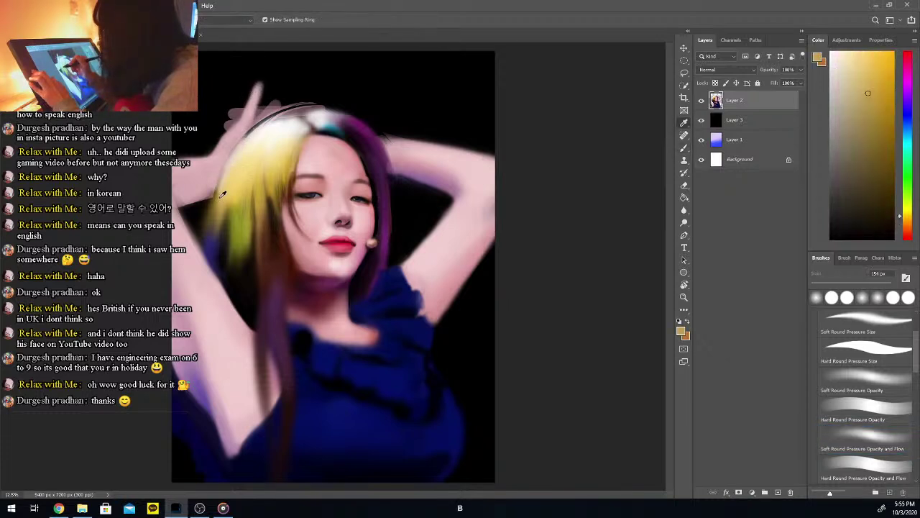
pyautogui.click(243, 151)
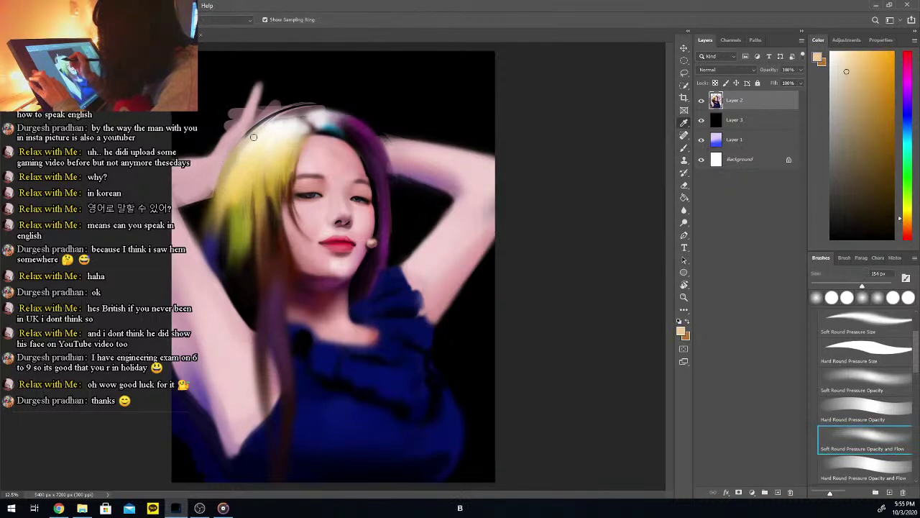
pyautogui.press('b')
pyautogui.keyDown('alt'); pyautogui.click(219, 159); pyautogui.keyUp('alt')
pyautogui.keyDown('alt'); pyautogui.click(231, 148); pyautogui.keyUp('alt')
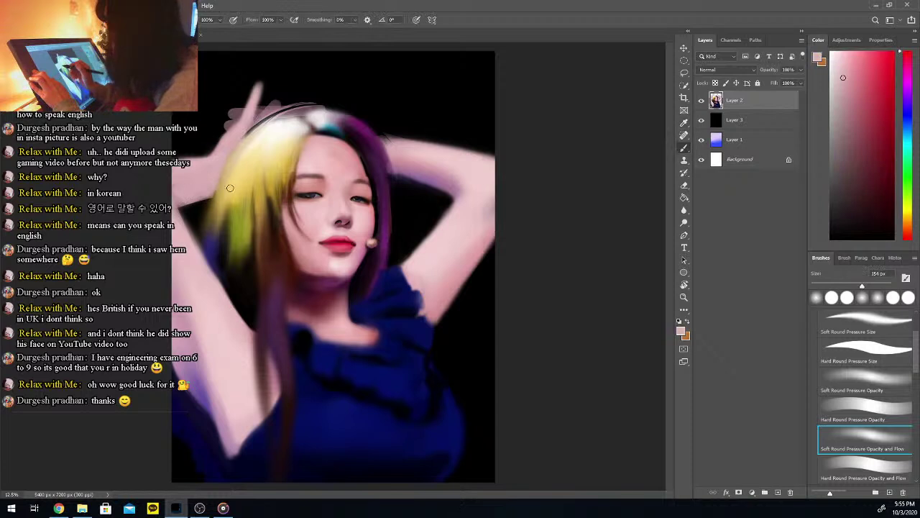
# Shade the lower edge of the raised arm beside the yellow hair with sampled dark blue, pinkish mauve and muted purple
pyautogui.press('i')
pyautogui.click(207, 195)
pyautogui.press('b')
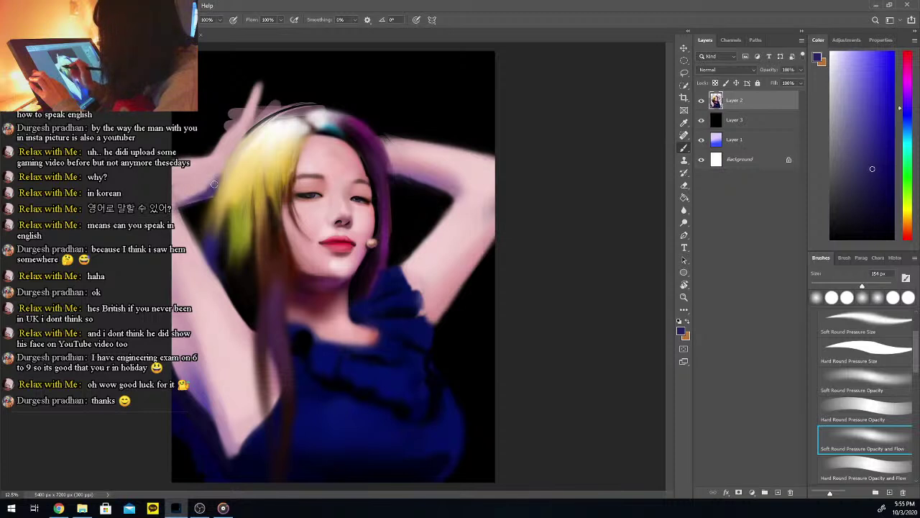
pyautogui.press('i')
pyautogui.click(205, 191)
pyautogui.press('b')
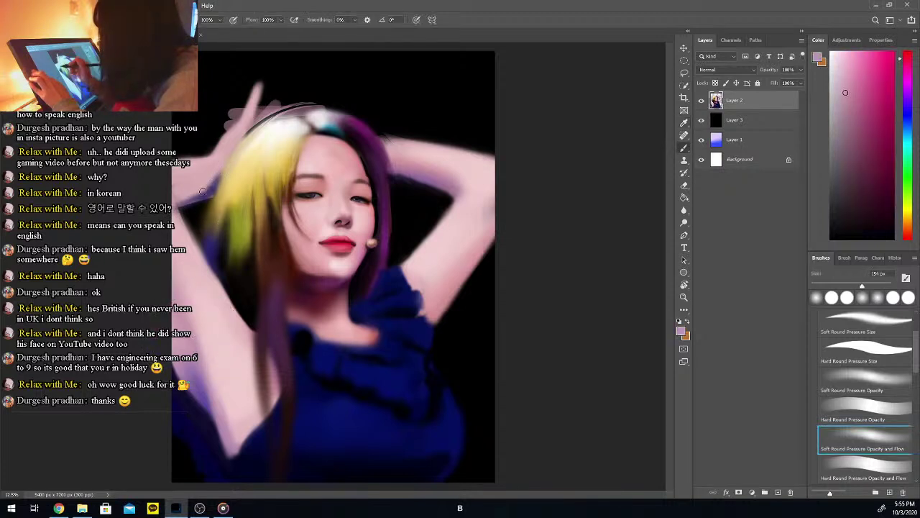
pyautogui.press('i')
pyautogui.click(205, 187)
pyautogui.press('b')
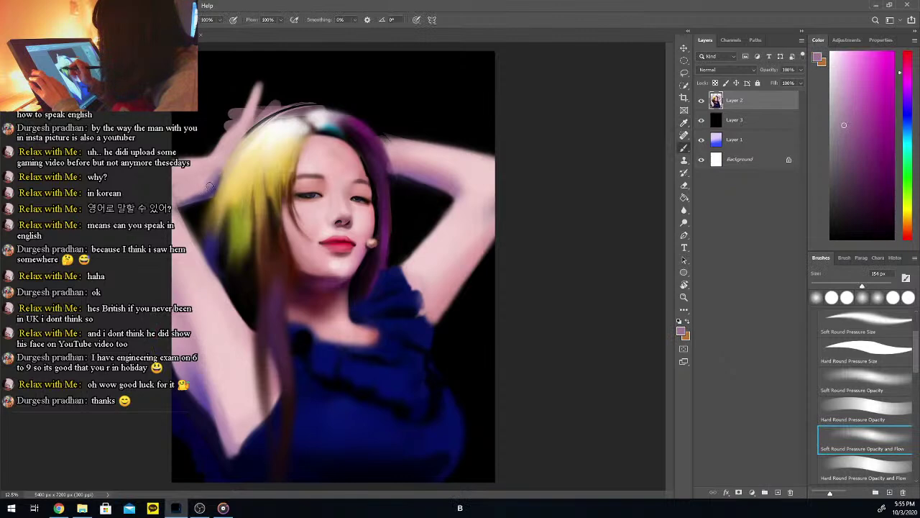
# Paint the fingers of the raised hand reaching over the top of the hair with sampled pale pink at 154 px
pyautogui.press('i')
pyautogui.click(230, 143)
pyautogui.press('b')
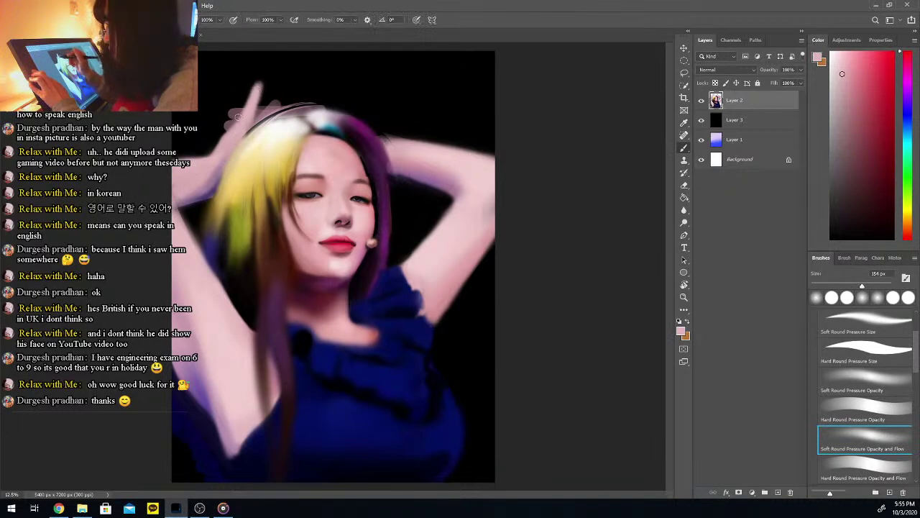
pyautogui.moveTo(248, 131); pyautogui.dragTo(285, 101)
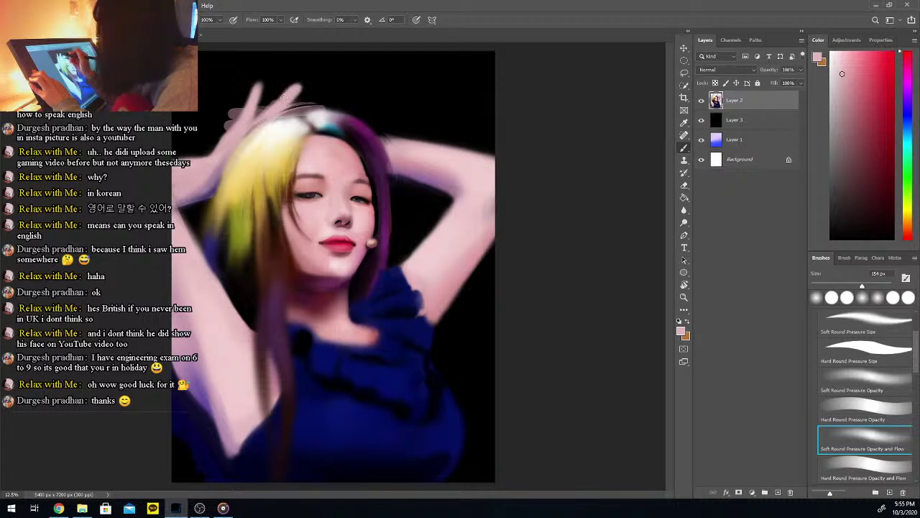
pyautogui.press('e')
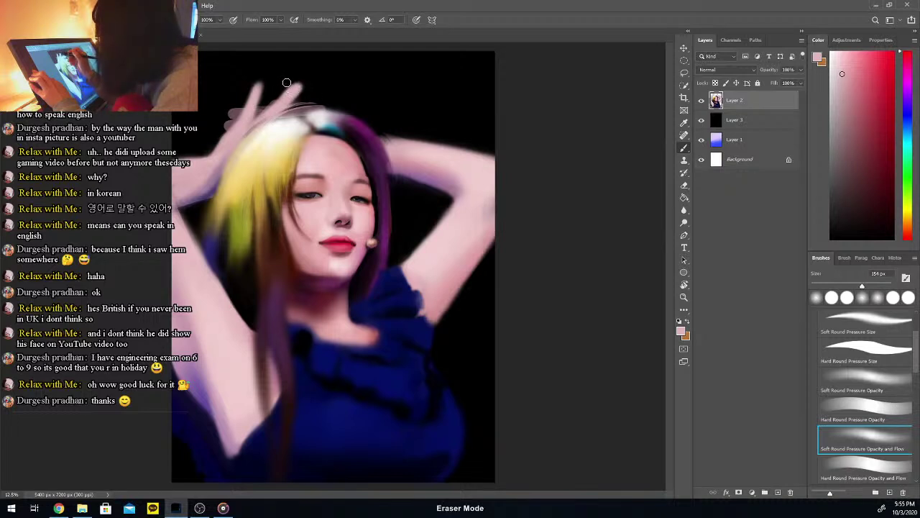
pyautogui.press('b')
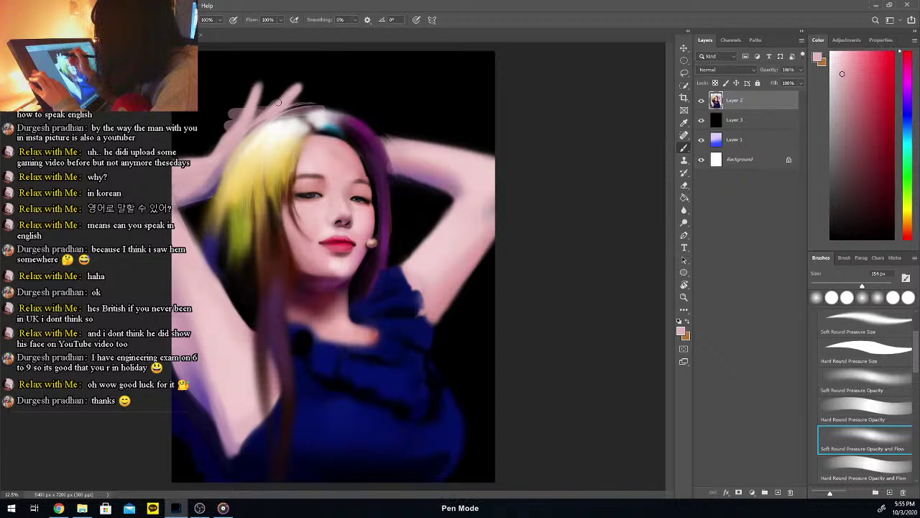
pyautogui.press('e')
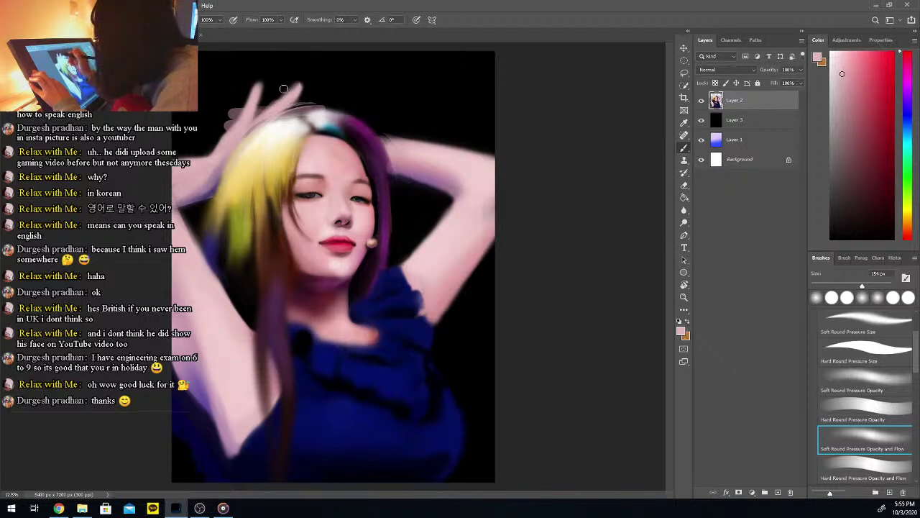
pyautogui.press('b')
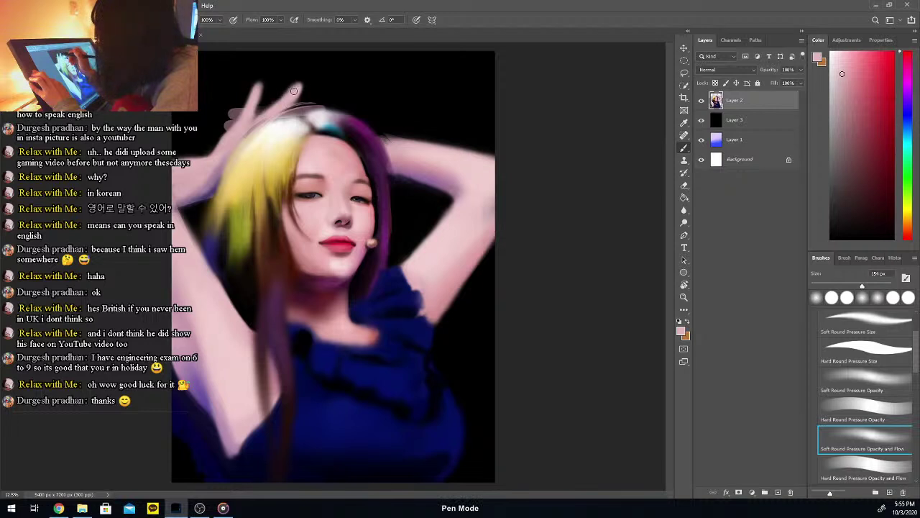
pyautogui.moveTo(304, 92); pyautogui.dragTo(314, 85)
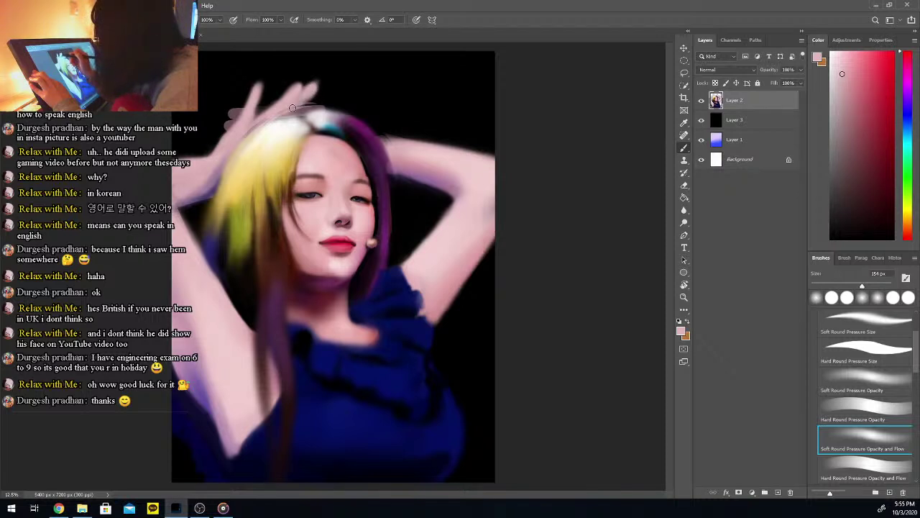
# Refine the gaps between the fingers above the white hair by alternately erasing and repainting in pale pink
pyautogui.press('e')
pyautogui.press('b')
pyautogui.press('e')
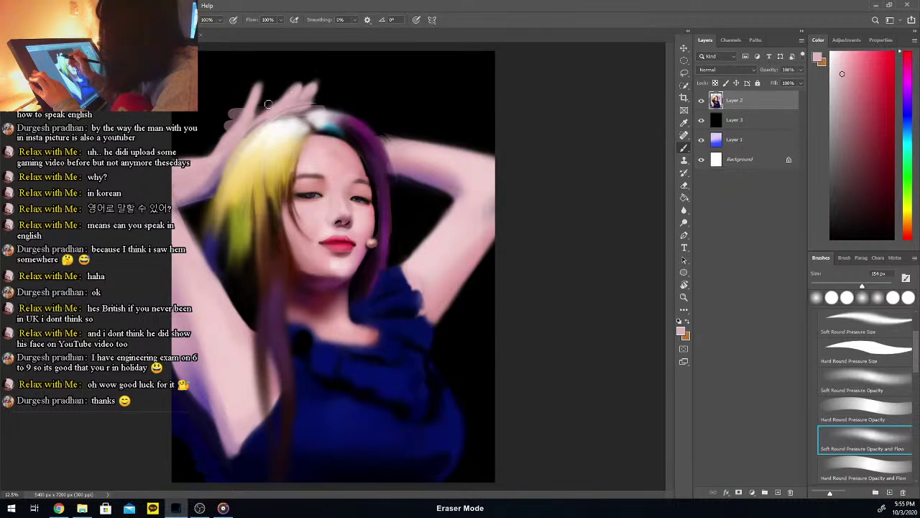
pyautogui.press('b')
pyautogui.press('e')
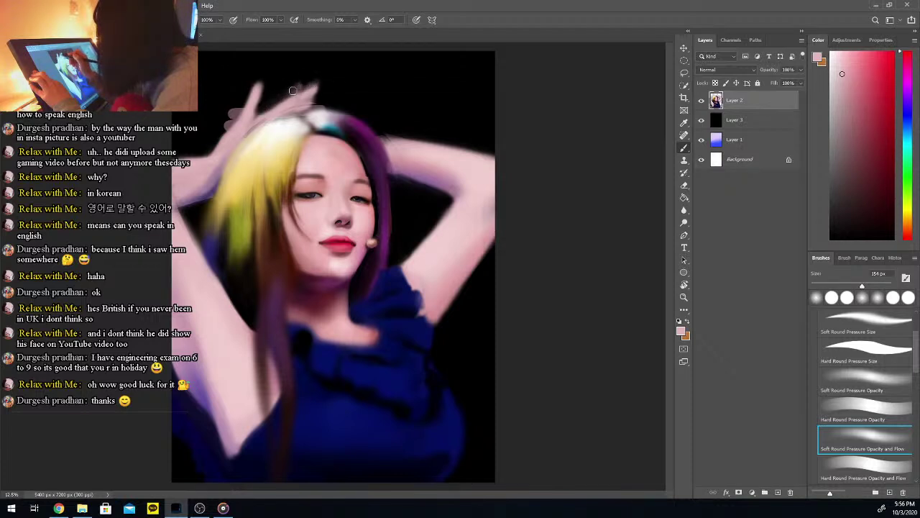
pyautogui.press('b')
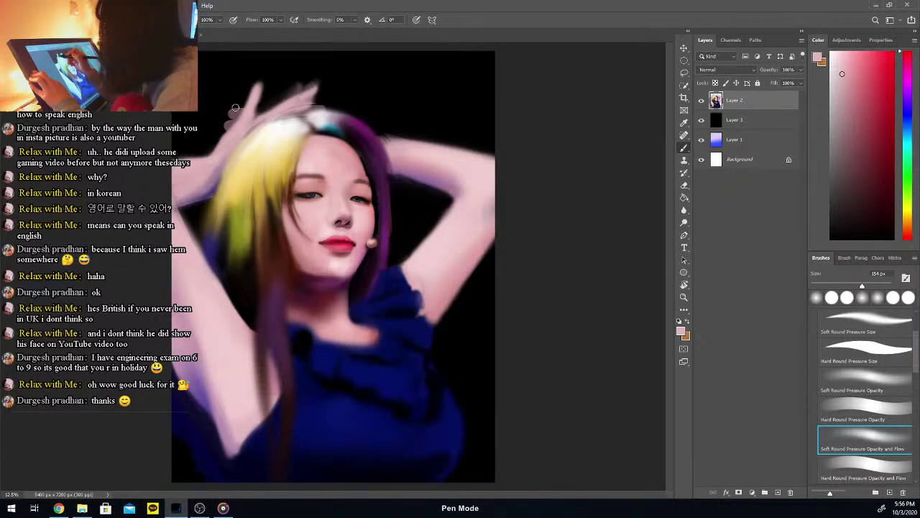
# Erase the stray grey smudges beside the raised hand and reshape the fingertips with pale pink
pyautogui.press('e')
pyautogui.moveTo(247, 89)
pyautogui.mouseDown()
pyautogui.moveTo(240, 111)
pyautogui.moveTo(247, 99)
pyautogui.moveTo(267, 113)
pyautogui.mouseUp()
pyautogui.press('b')
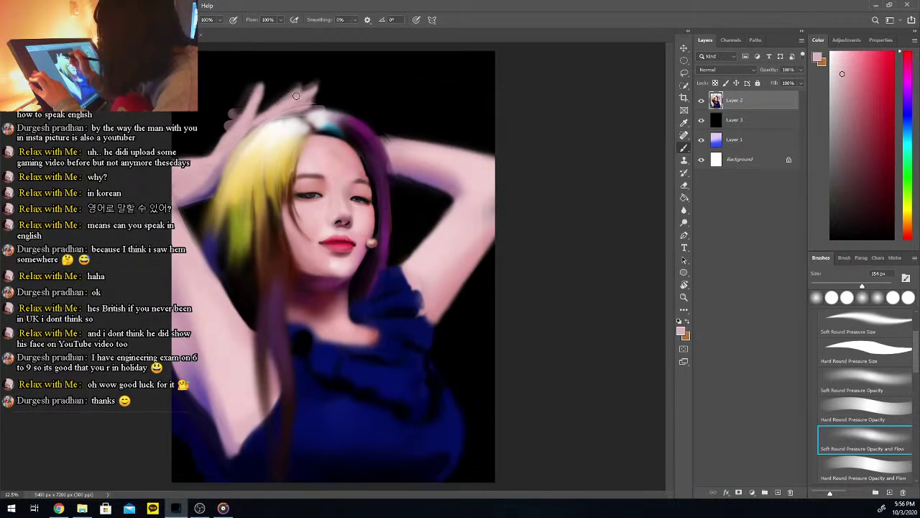
pyautogui.press('e')
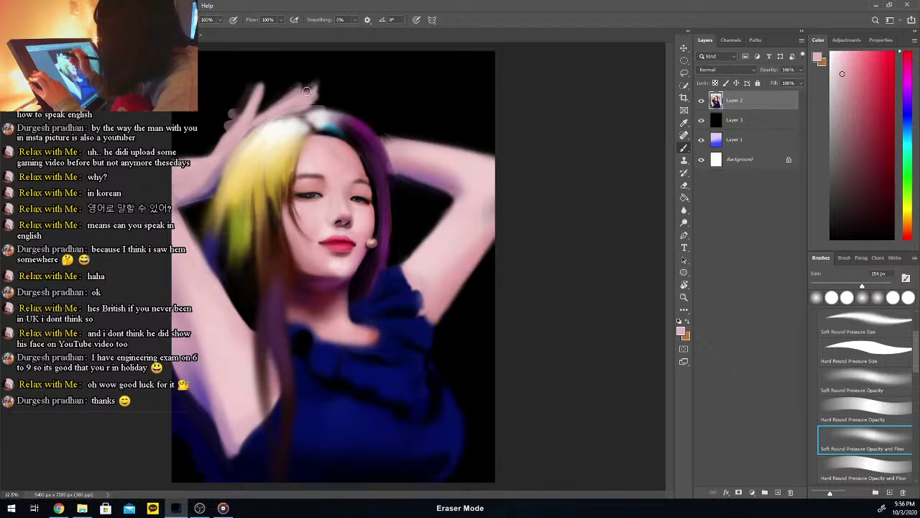
pyautogui.moveTo(294, 88)
pyautogui.mouseDown()
pyautogui.moveTo(288, 94)
pyautogui.moveTo(316, 103)
pyautogui.mouseUp()
pyautogui.press('b')
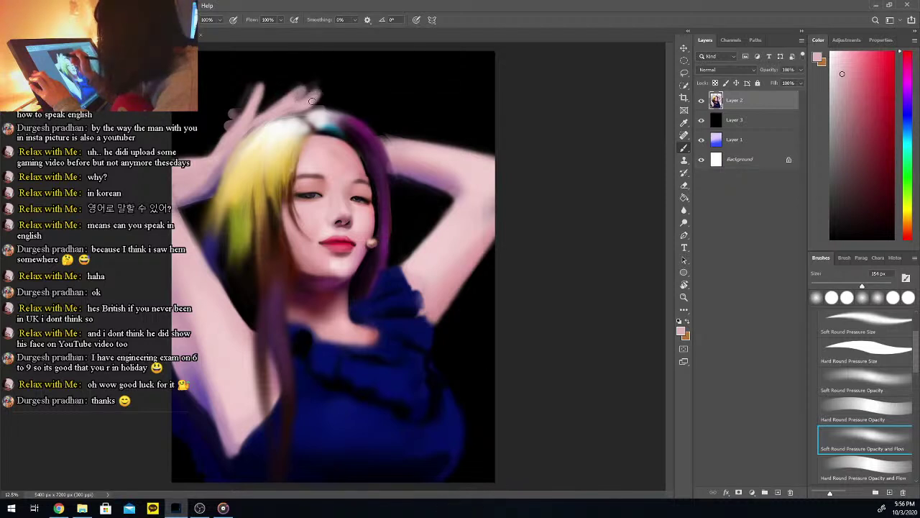
pyautogui.press('e')
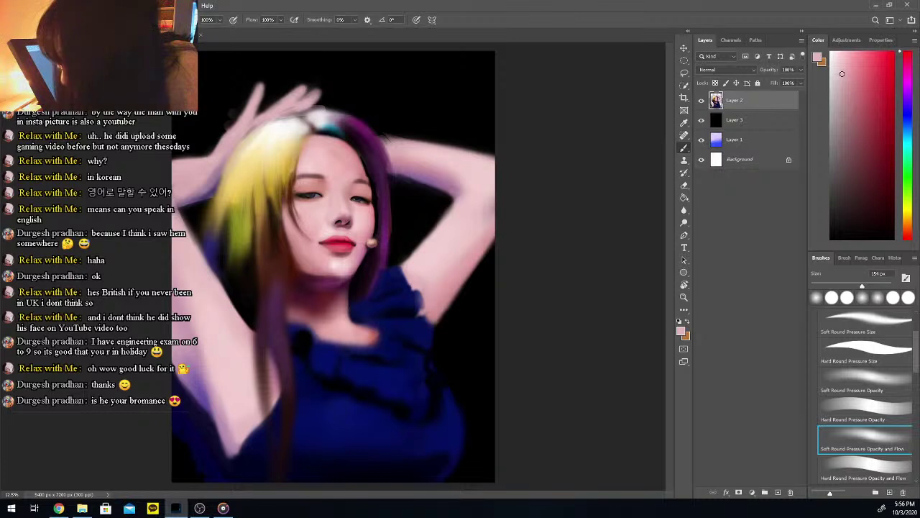
pyautogui.hotkey('alt', 'Tab')
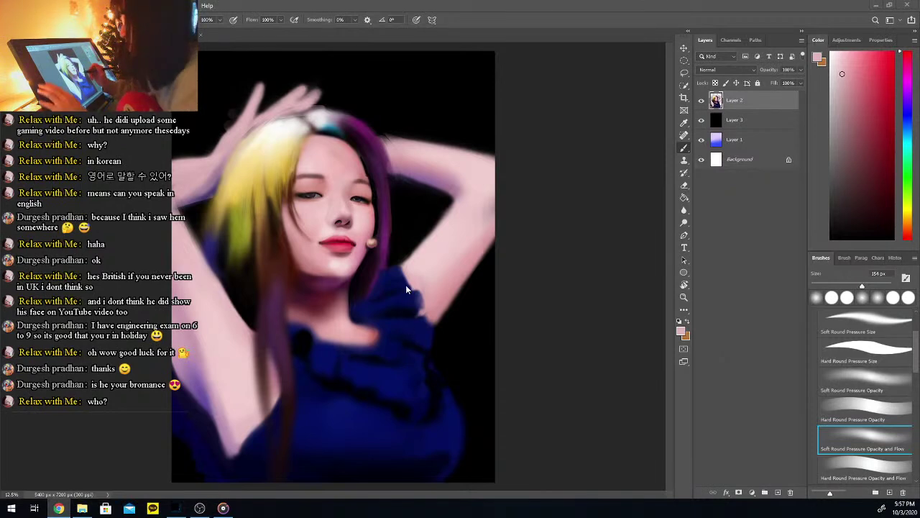
pyautogui.hotkey('ctrl', '+')
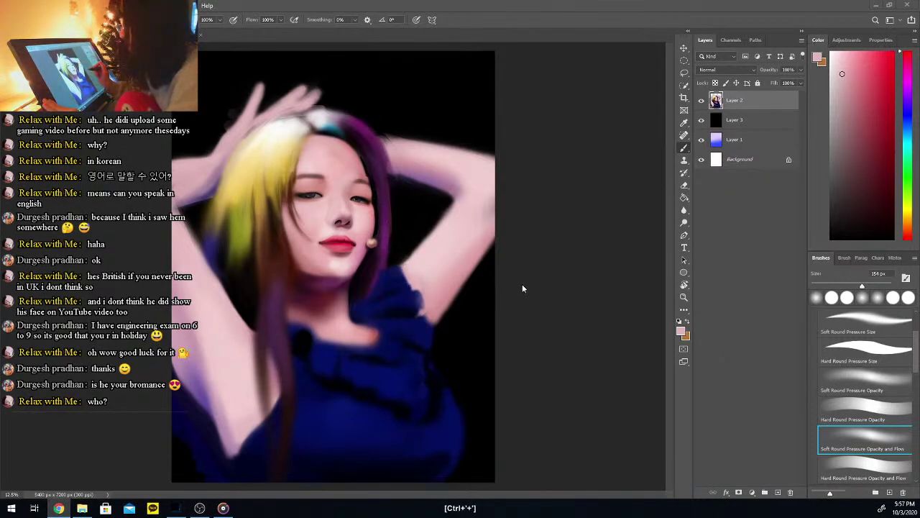
pyautogui.hotkey('ctrl', '-')
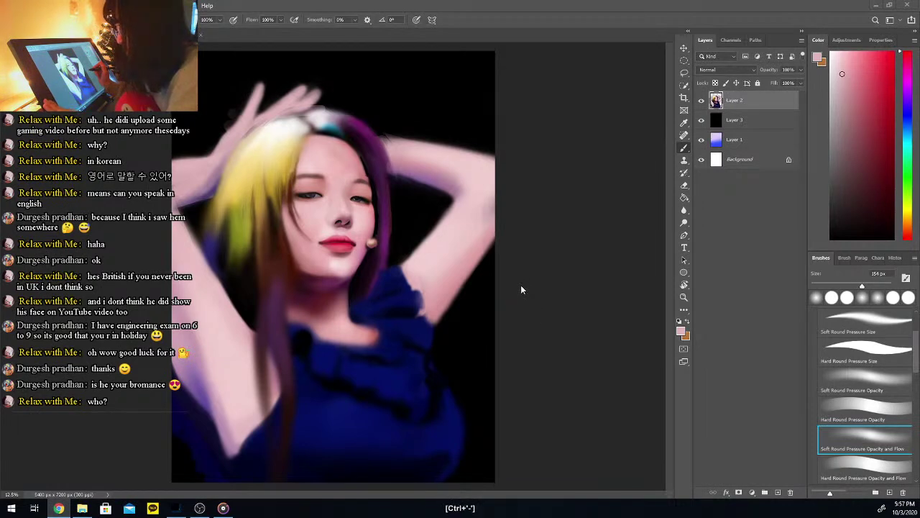
# Paint coral red eyeshadow over the upper eyelid on the yellow-hair side with a 102 px soft round brush
pyautogui.hotkey('ctrl', '+')
pyautogui.hotkey('ctrl', '+')
pyautogui.hotkey('ctrl', '+')
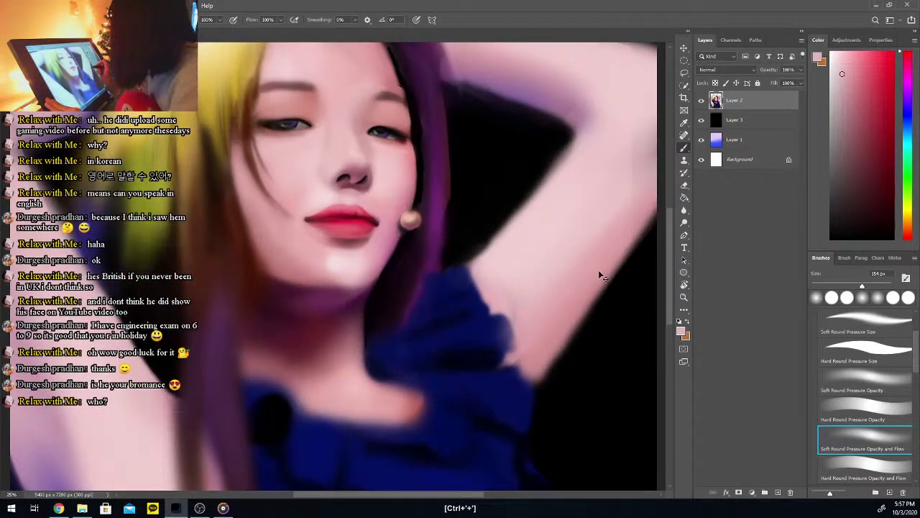
pyautogui.scroll(1, 669, 247)
pyautogui.scroll(1, 674, 247)
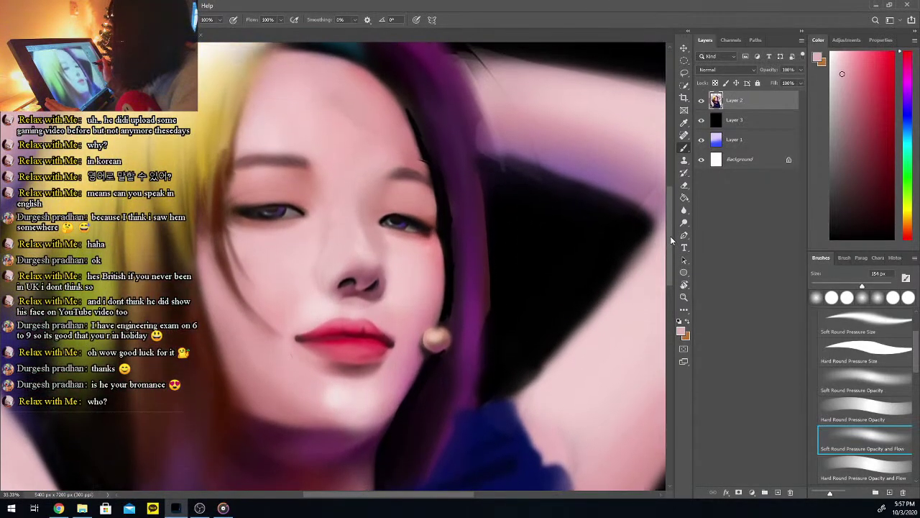
pyautogui.hotkey('ctrl', '+')
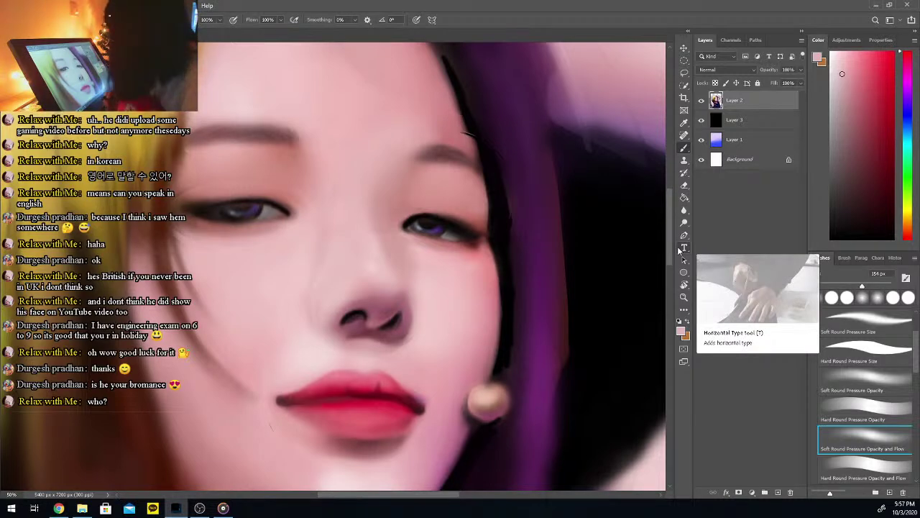
pyautogui.press('alt')
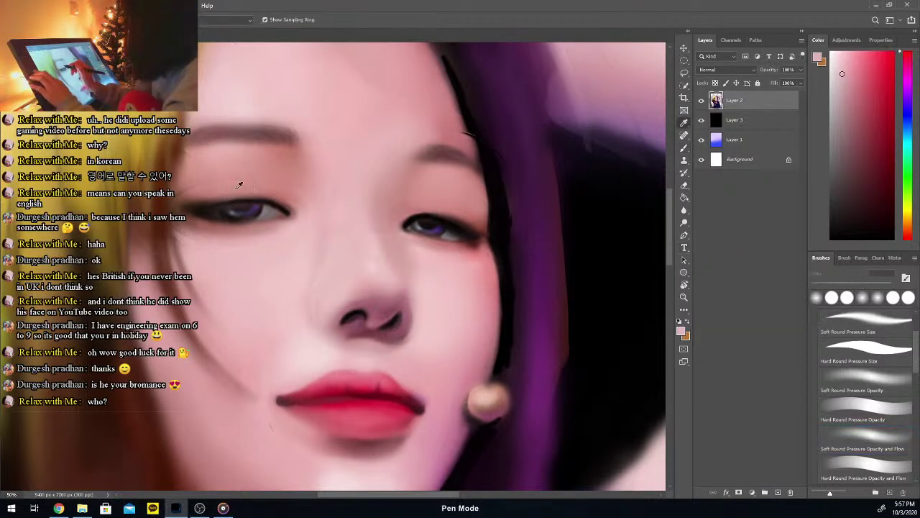
pyautogui.keyDown('alt'); pyautogui.click(236, 183); pyautogui.keyUp('alt')
pyautogui.press('b')
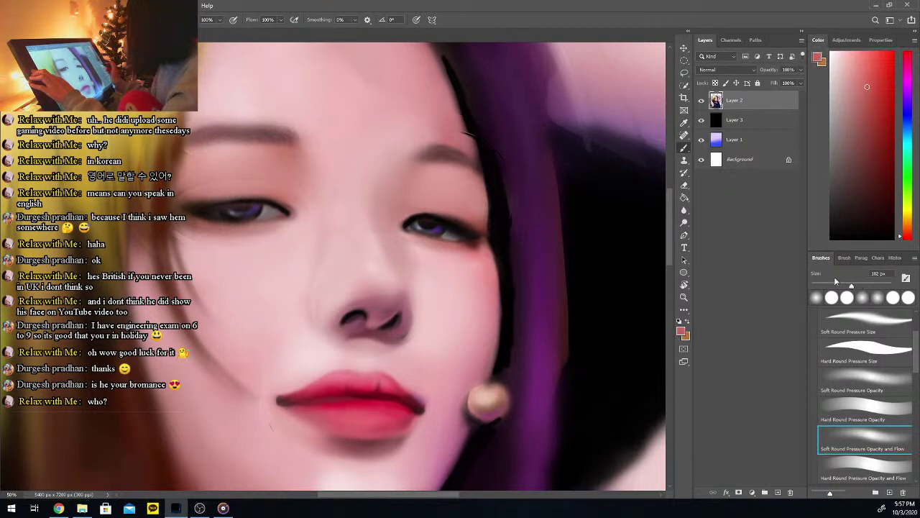
pyautogui.moveTo(191, 188)
pyautogui.mouseDown()
pyautogui.moveTo(232, 182)
pyautogui.moveTo(231, 175)
pyautogui.moveTo(185, 187)
pyautogui.moveTo(281, 194)
pyautogui.moveTo(288, 183)
pyautogui.moveTo(228, 187)
pyautogui.mouseUp()
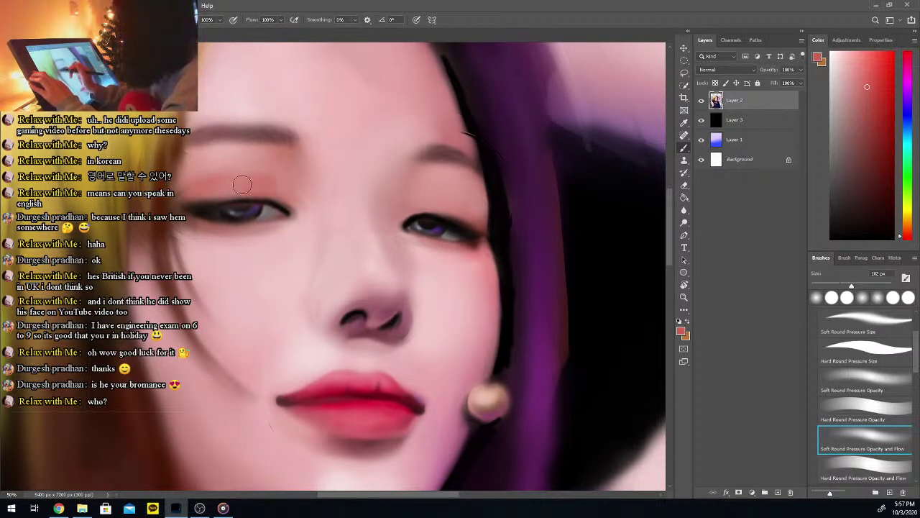
# Blend the eyeshadow on the yellow-hair side up toward the brow with sampled salmon and rose tones
pyautogui.keyDown('alt'); pyautogui.click(218, 184); pyautogui.keyUp('alt')
pyautogui.press('b')
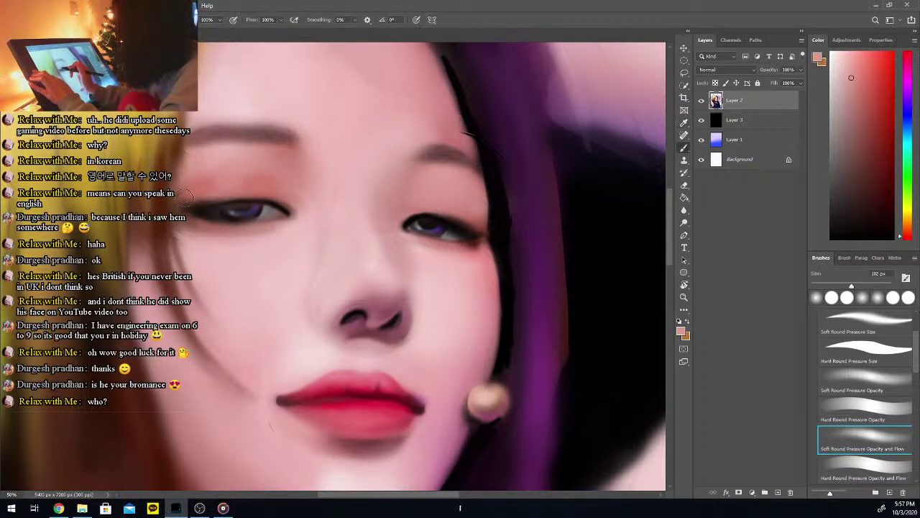
pyautogui.keyDown('alt'); pyautogui.click(221, 186); pyautogui.keyUp('alt')
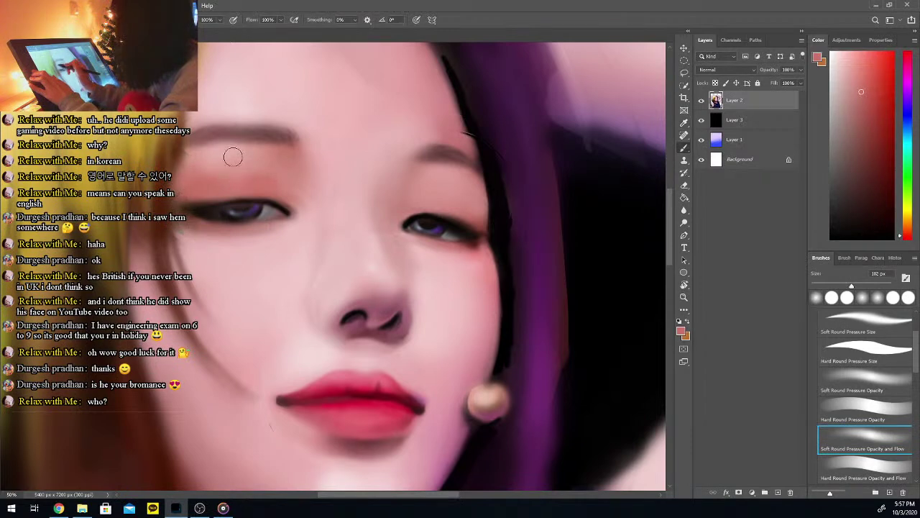
pyautogui.press('i')
pyautogui.click(290, 154)
pyautogui.press('b')
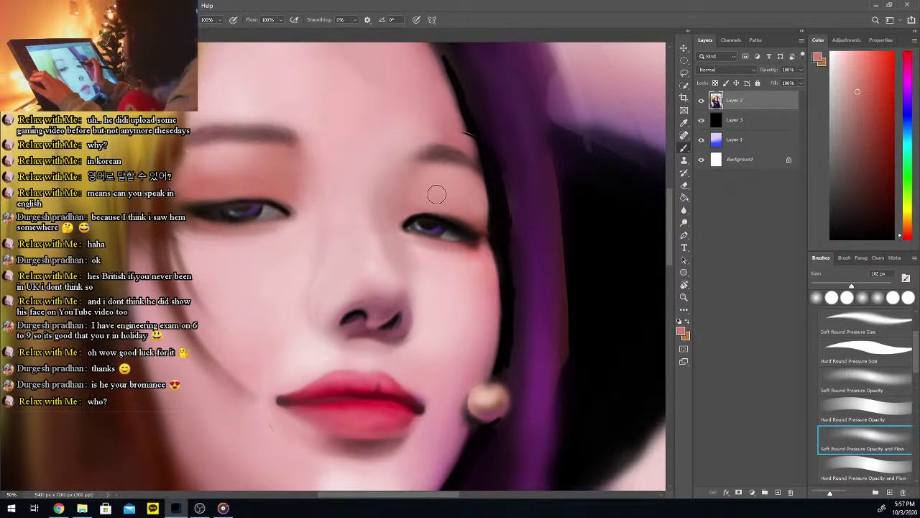
# Deepen the inner eye socket on the purple-hair side with a muted reddish brown, and sample dusty pink for its eyelid
pyautogui.press('alt')
pyautogui.click(865, 112)
pyautogui.press('b')
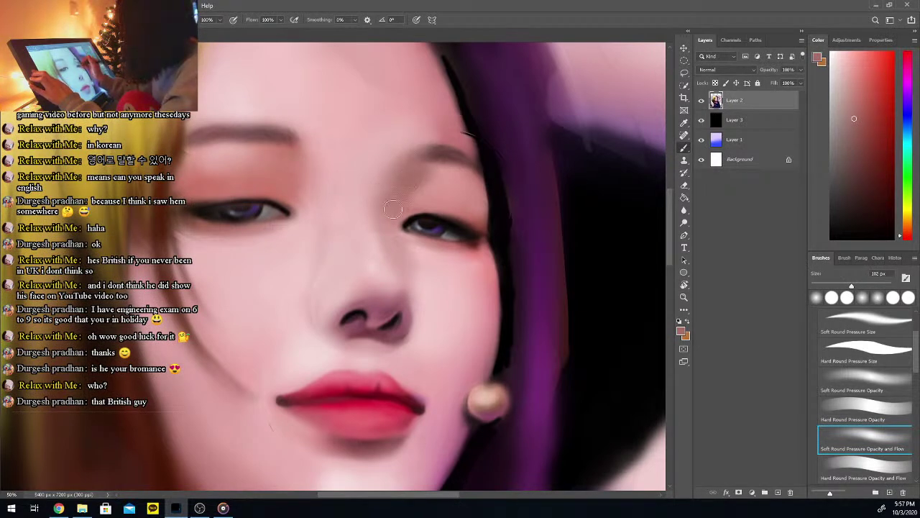
pyautogui.press('i')
pyautogui.click(288, 163)
pyautogui.press('b')
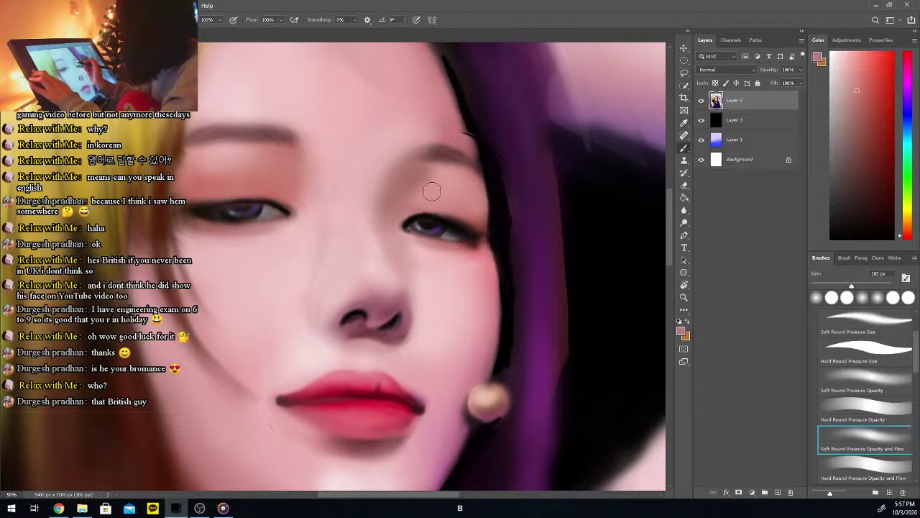
# Paint coral eyeshadow on the outer upper eyelid on the purple-hair side, blending with sampled reds
pyautogui.press('i')
pyautogui.click(423, 201)
pyautogui.press('b')
pyautogui.moveTo(490, 213); pyautogui.dragTo(463, 210)
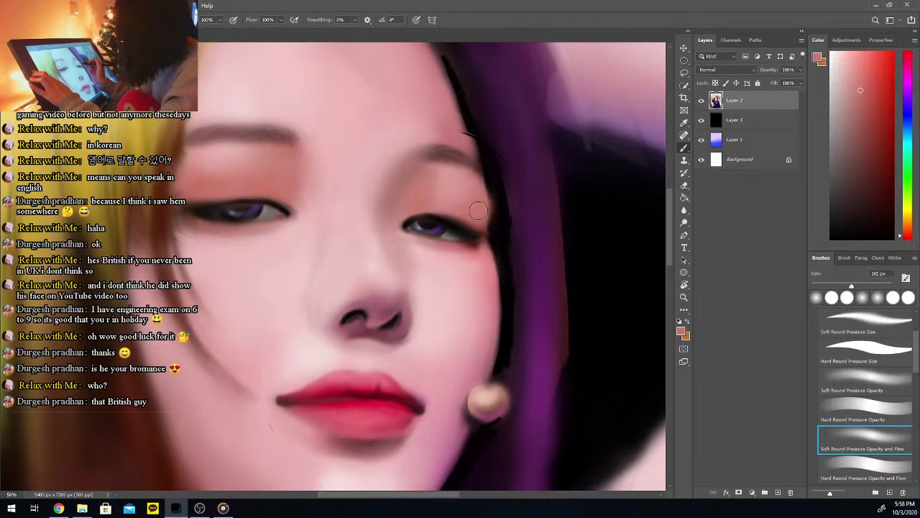
pyautogui.keyDown('alt'); pyautogui.click(479, 219); pyautogui.keyUp('alt')
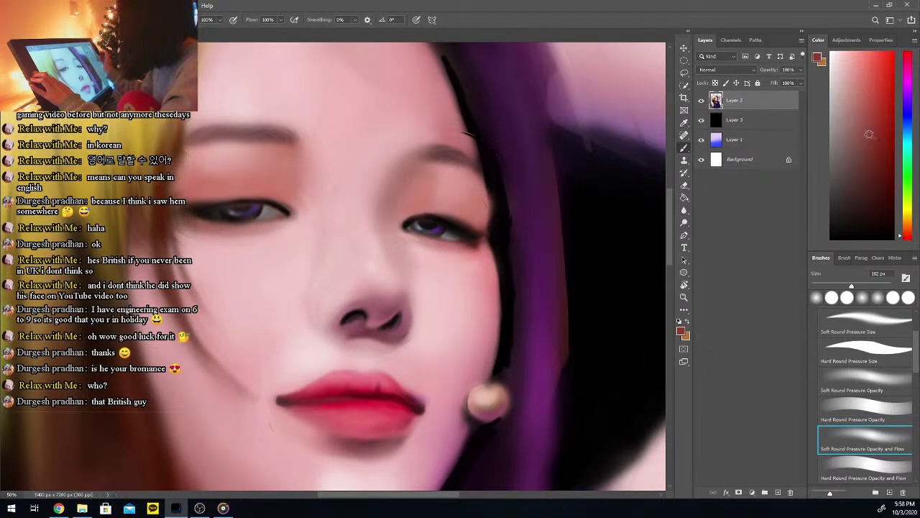
pyautogui.keyDown('alt'); pyautogui.click(480, 208); pyautogui.keyUp('alt')
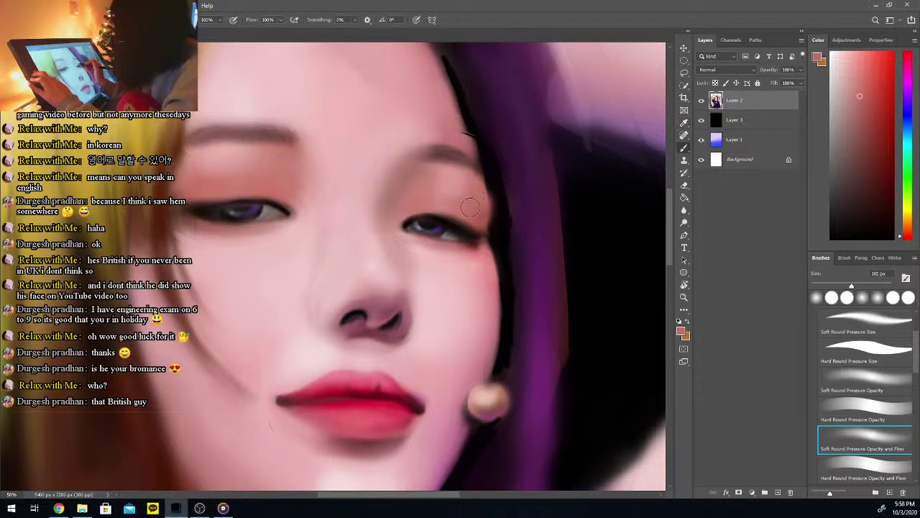
# Deepen the eyeshadow on the eyelid nearest the purple hair with a darker red based on the sampled skin colour
pyautogui.keyDown('alt'); pyautogui.click(498, 213); pyautogui.keyUp('alt')
pyautogui.click(870, 86)
pyautogui.click(875, 116)
pyautogui.moveTo(485, 213)
pyautogui.mouseDown()
pyautogui.moveTo(474, 187)
pyautogui.moveTo(480, 208)
pyautogui.moveTo(430, 204)
pyautogui.moveTo(479, 194)
pyautogui.moveTo(435, 220)
pyautogui.mouseUp()
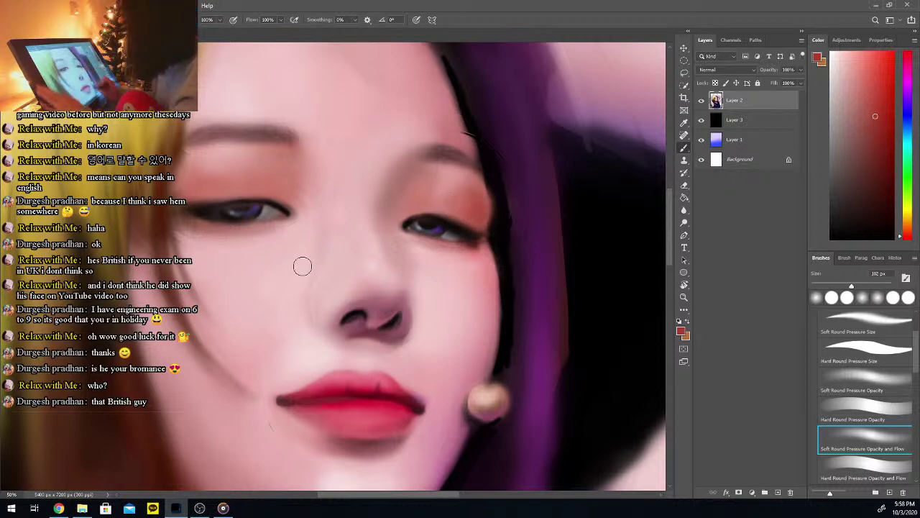
pyautogui.hotkey('ctrl', '-')
pyautogui.hotkey('ctrl', '-')
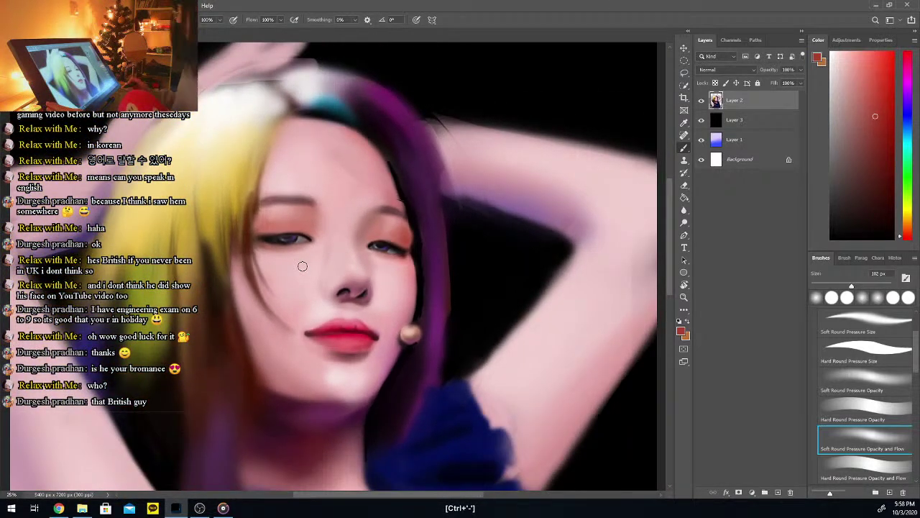
pyautogui.hotkey('ctrl', '+')
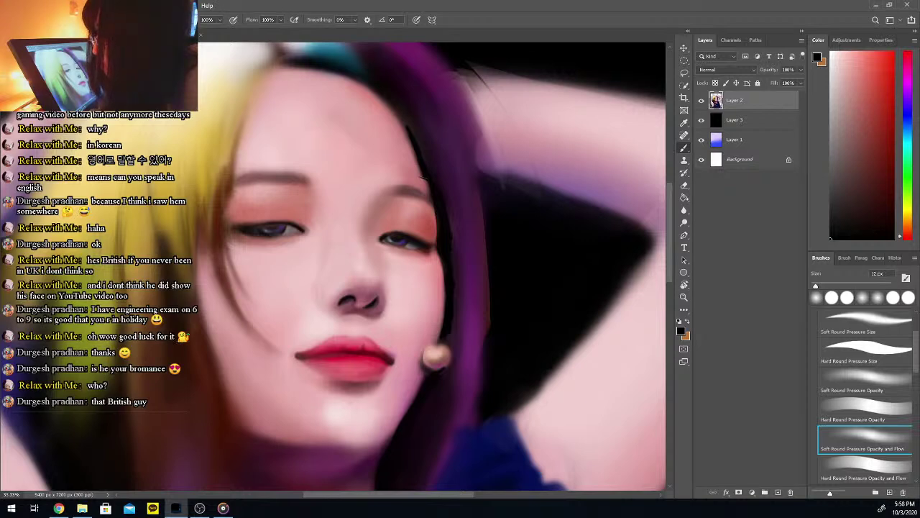
pyautogui.hotkey('alt', 'Tab')
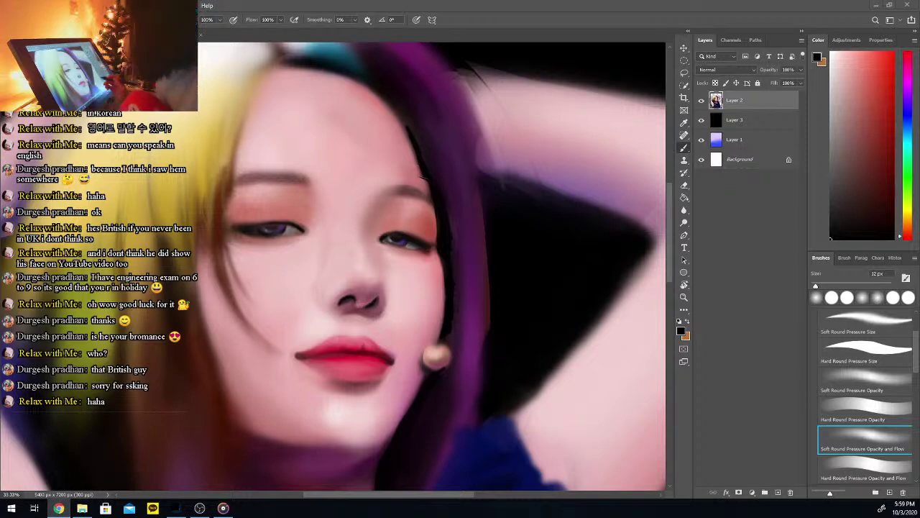
# Undo the last stroke and paint over the dark stray mark above the eyebrow tail using sampled skin tones and a 41 px brush
pyautogui.hotkey('ctrl', 'z')
pyautogui.click(411, 166)
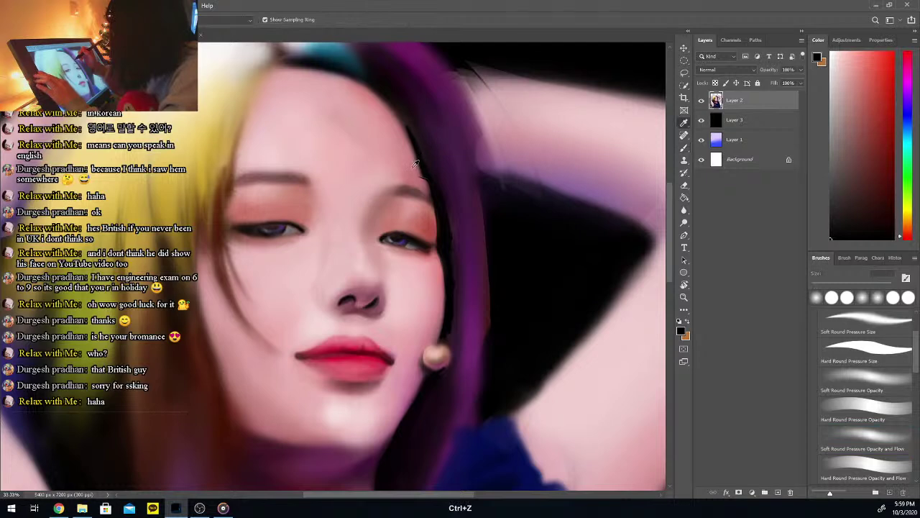
pyautogui.keyDown('alt'); pyautogui.click(412, 166); pyautogui.keyUp('alt')
pyautogui.press('b')
pyautogui.moveTo(817, 284); pyautogui.dragTo(827, 284)
pyautogui.moveTo(410, 154); pyautogui.dragTo(424, 189)
pyautogui.press('i')
pyautogui.click(428, 184)
pyautogui.press('b')
pyautogui.moveTo(418, 158); pyautogui.dragTo(427, 188)
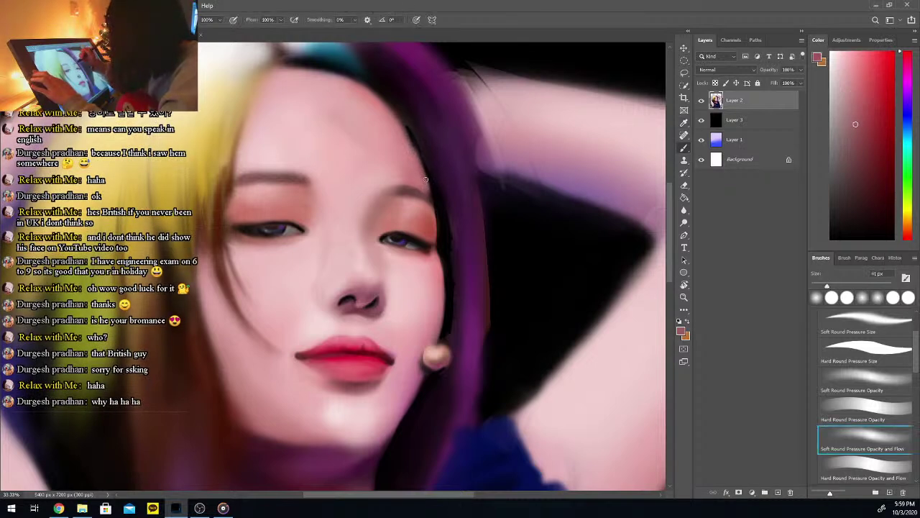
# Refine the eyebrow tail with its sampled brown and darken the hairline along the temple with sampled black
pyautogui.keyDown('alt'); pyautogui.click(424, 184); pyautogui.keyUp('alt')
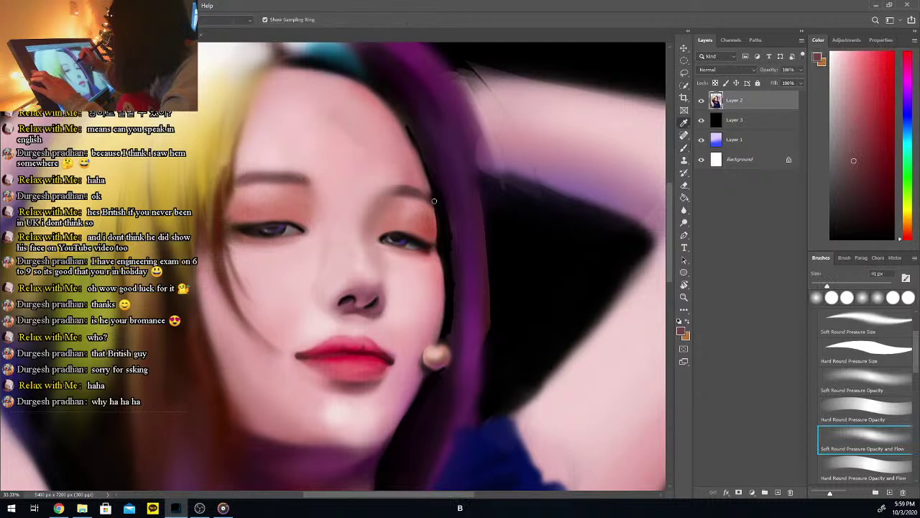
pyautogui.press('b')
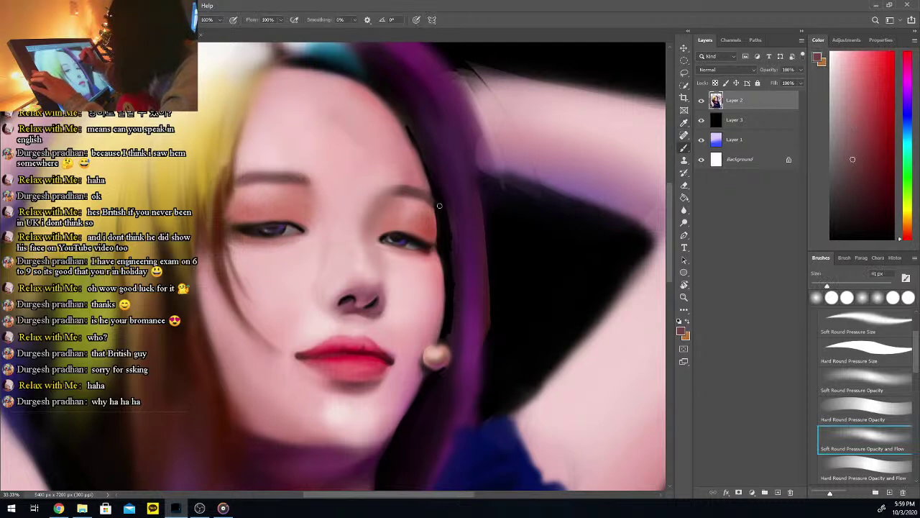
pyautogui.keyDown('alt'); pyautogui.click(440, 213); pyautogui.keyUp('alt')
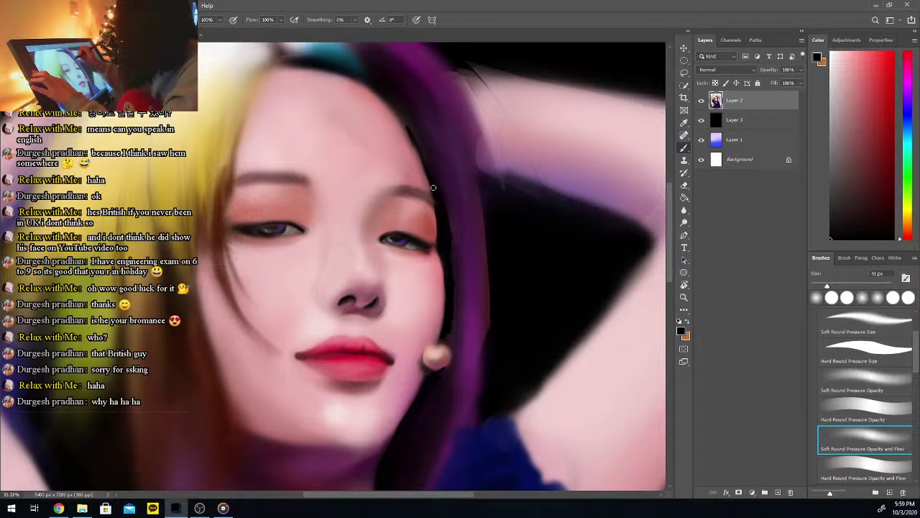
pyautogui.moveTo(414, 142); pyautogui.dragTo(403, 127)
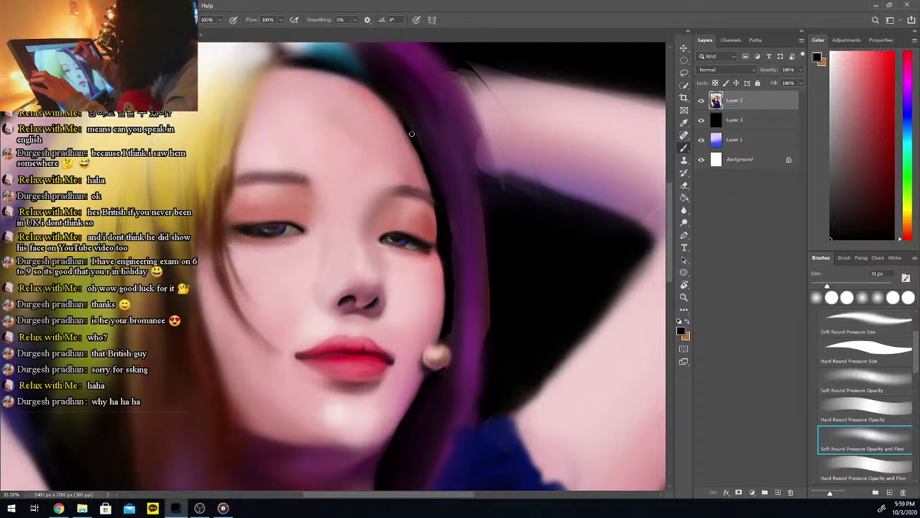
# Touch up the forehead edge and brow area with sampled pink skin tones, and undo the last stroke
pyautogui.keyDown('alt'); pyautogui.click(397, 120); pyautogui.keyUp('alt')
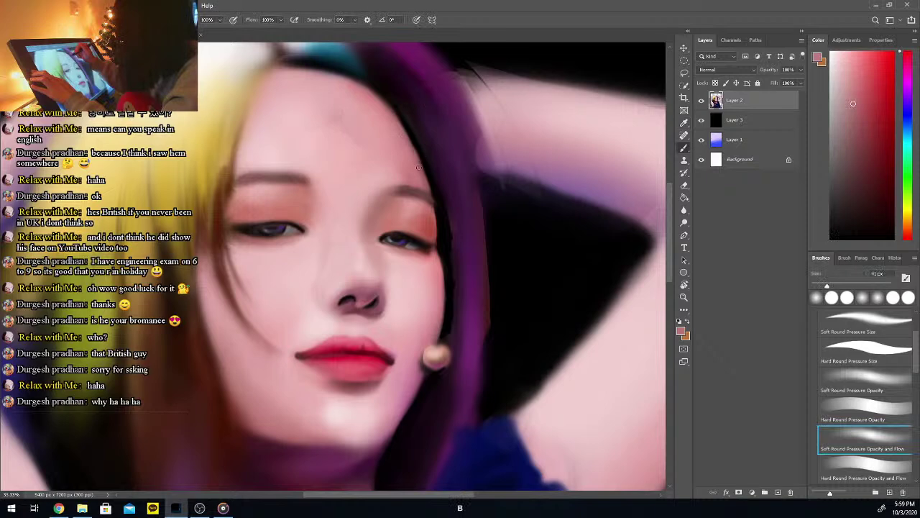
pyautogui.press('i')
pyautogui.click(393, 179)
pyautogui.press('b')
pyautogui.click(831, 287)
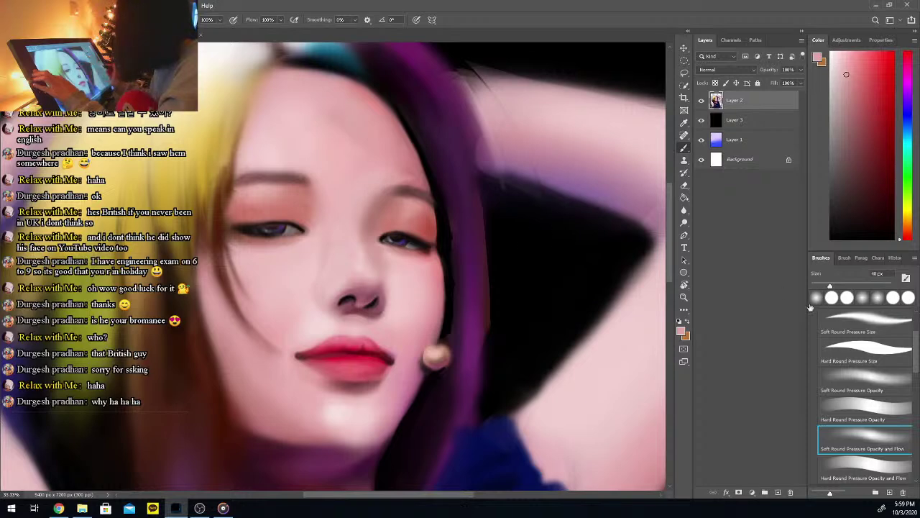
pyautogui.hotkey('ctrl', 'z')
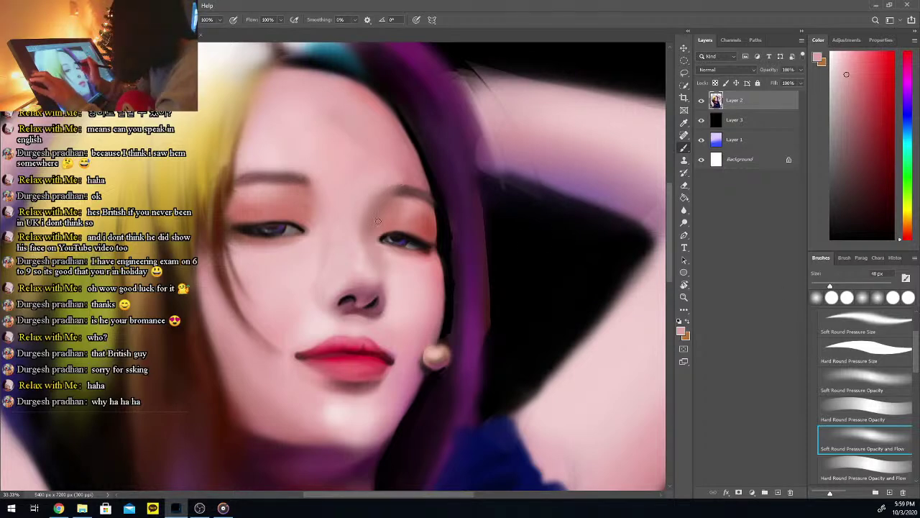
# Blend the skin above the eyebrow nearest the purple hair with a 106 px brush, using sampled and lightened pink tones
pyautogui.moveTo(832, 286); pyautogui.dragTo(840, 286)
pyautogui.press('i')
pyautogui.click(409, 179)
pyautogui.press('b')
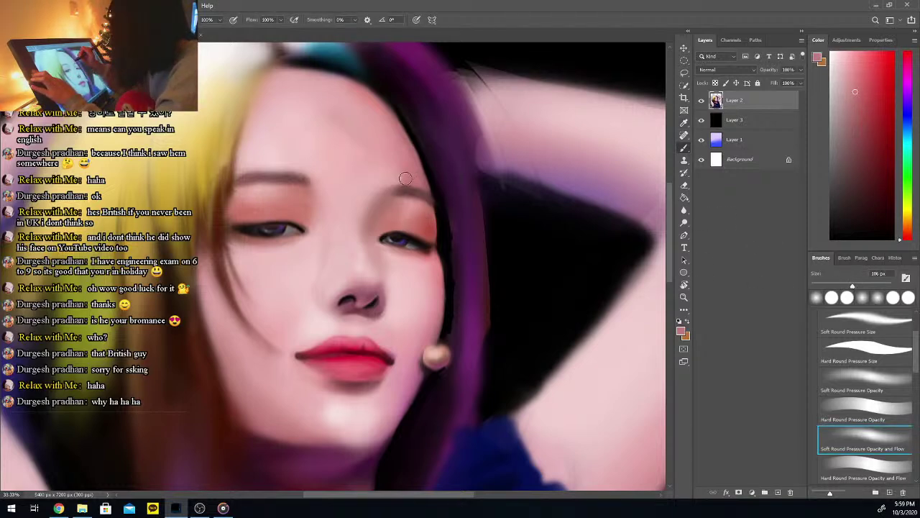
pyautogui.click(848, 74)
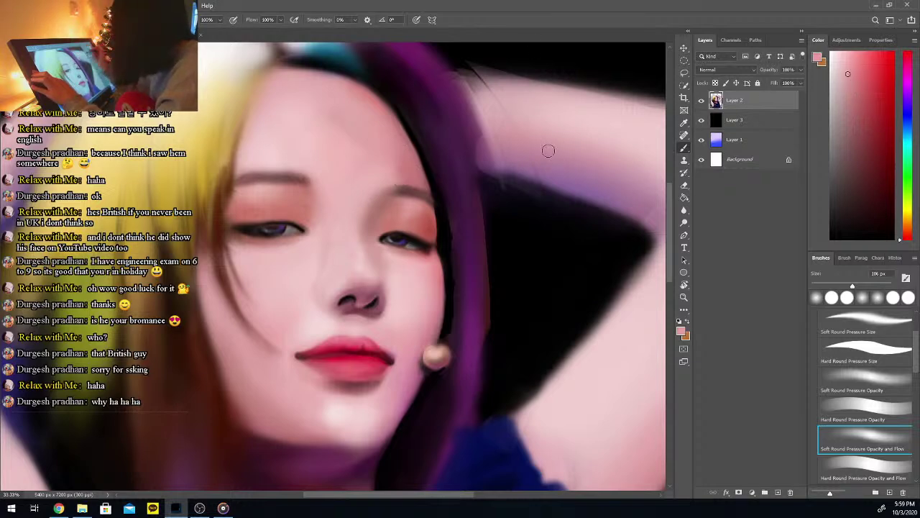
pyautogui.press('i')
pyautogui.click(404, 162)
pyautogui.press('b')
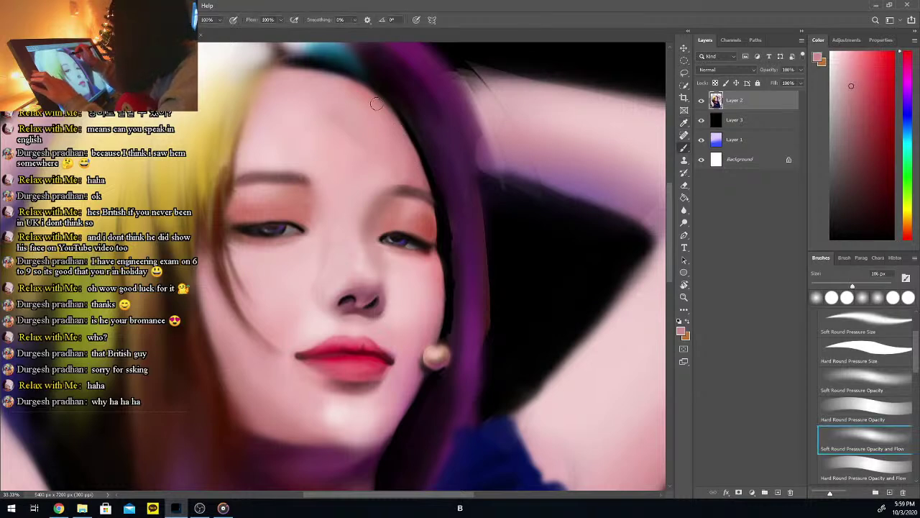
# Smooth the skin along the nose bridge and beside the nostril with pink tones sampled from the nose and cheek
pyautogui.keyDown('alt'); pyautogui.click(333, 201); pyautogui.keyUp('alt')
pyautogui.keyDown('alt'); pyautogui.click(326, 256); pyautogui.keyUp('alt')
pyautogui.keyDown('alt'); pyautogui.click(334, 279); pyautogui.keyUp('alt')
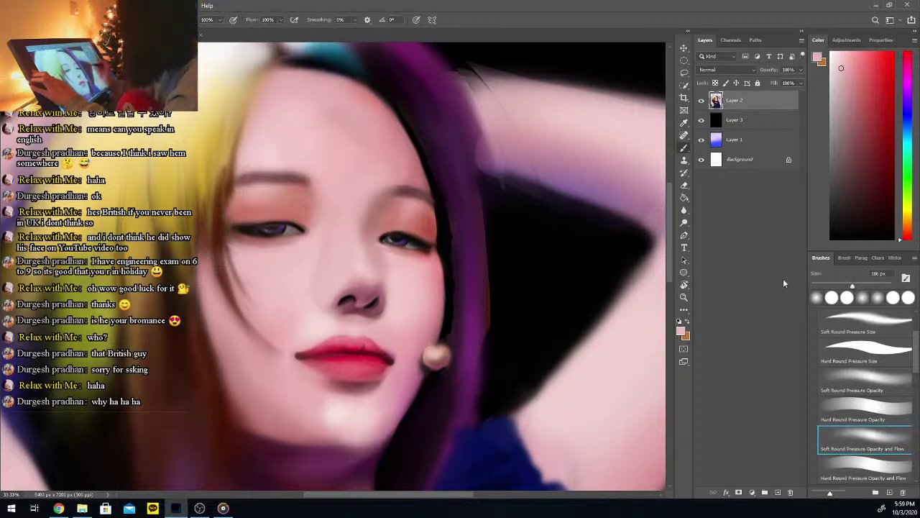
pyautogui.press('alt')
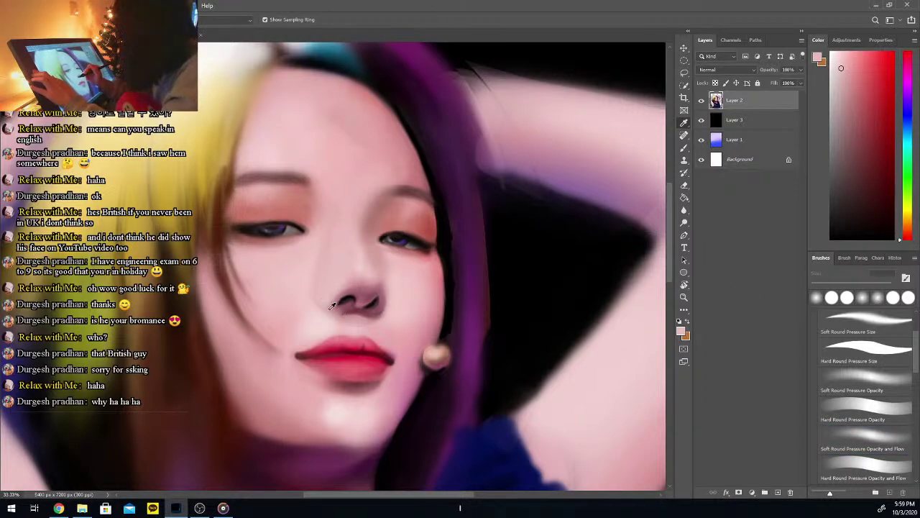
pyautogui.keyDown('alt'); pyautogui.click(332, 302); pyautogui.keyUp('alt')
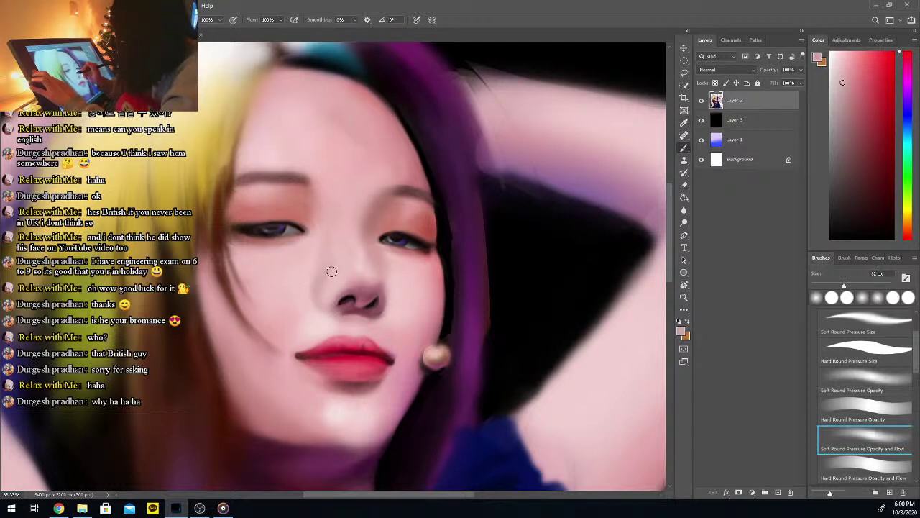
pyautogui.keyDown('alt'); pyautogui.click(306, 287); pyautogui.keyUp('alt')
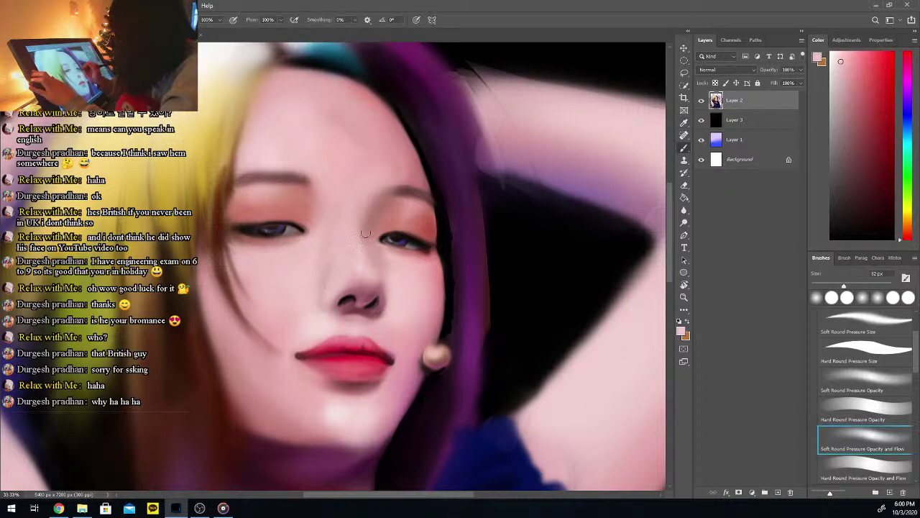
# Sample the cheek tones and darken the pink slightly for shading beside the nose with the Soft Round Pressure Opacity and Flow brush
pyautogui.keyDown('alt'); pyautogui.click(444, 286); pyautogui.keyUp('alt')
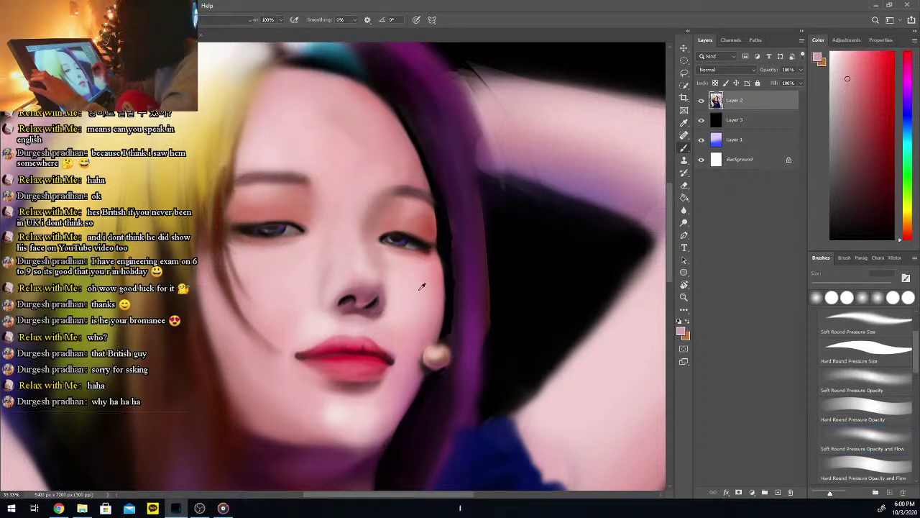
pyautogui.keyDown('alt'); pyautogui.click(322, 300); pyautogui.keyUp('alt')
pyautogui.click(847, 91)
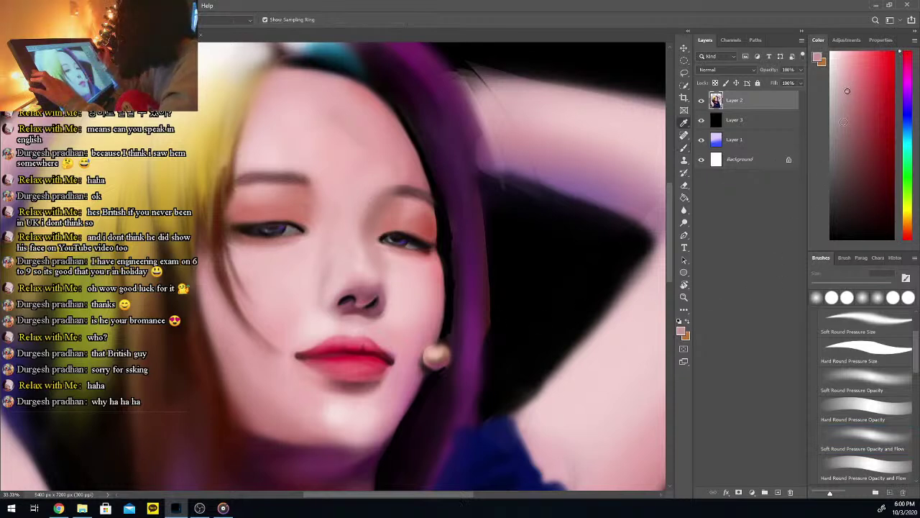
pyautogui.click(865, 439)
pyautogui.press('b')
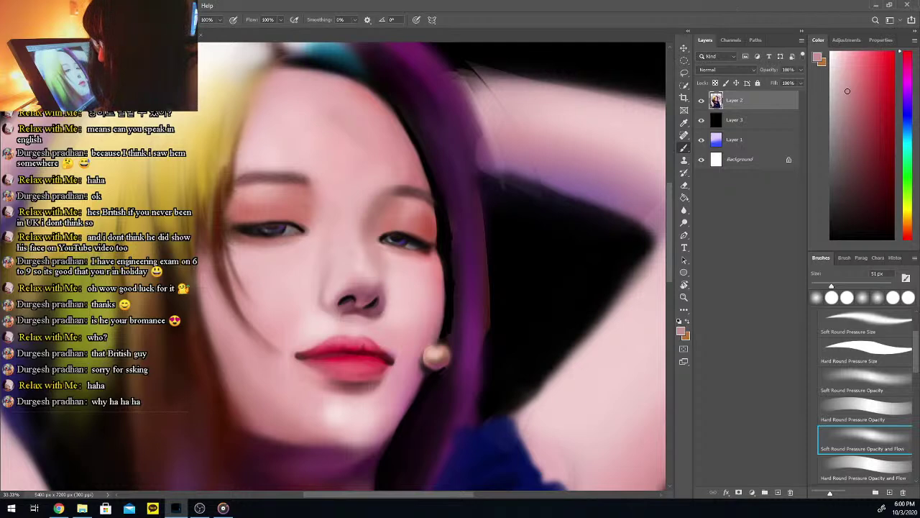
pyautogui.hotkey('alt', 'Tab')
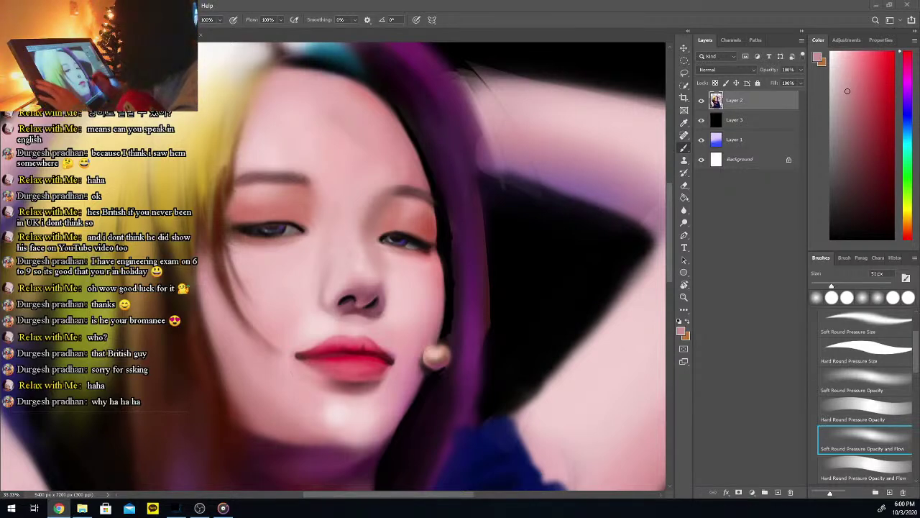
# Undo the last stroke and choose a dusty pink based on the sampled skin beside the nostril for retouching its edge
pyautogui.hotkey('ctrl', 'z')
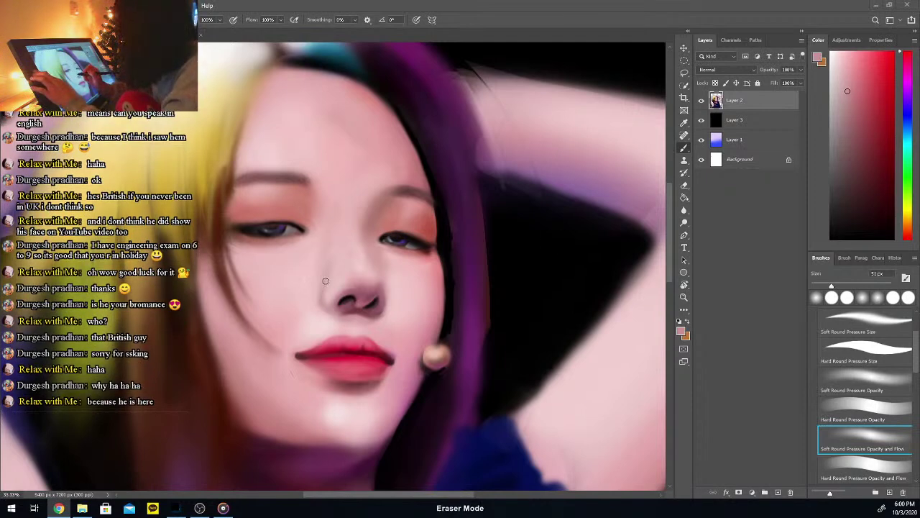
pyautogui.click(325, 285)
pyautogui.press('i')
pyautogui.click(328, 287)
pyautogui.press('b')
pyautogui.click(849, 87)
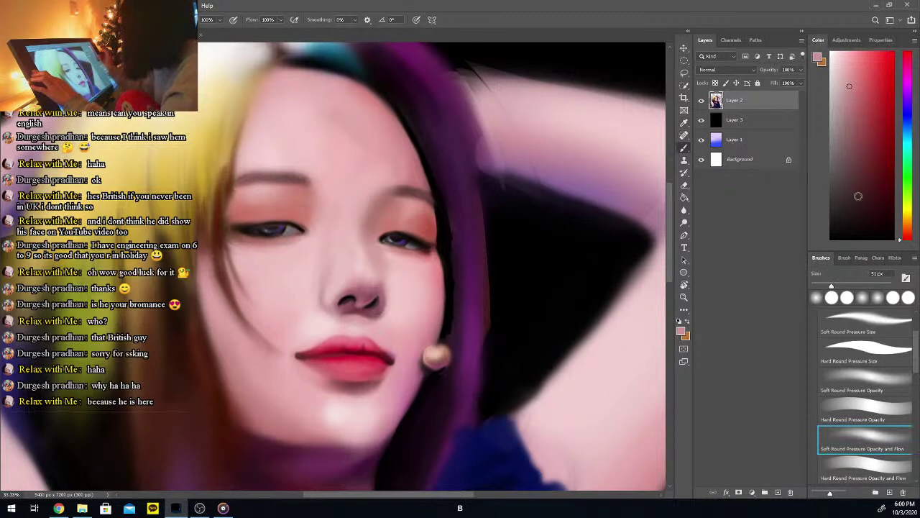
# Soften the side of the nose with a 72 px brush and sample the lighter cheek tone
pyautogui.moveTo(834, 286); pyautogui.dragTo(841, 286)
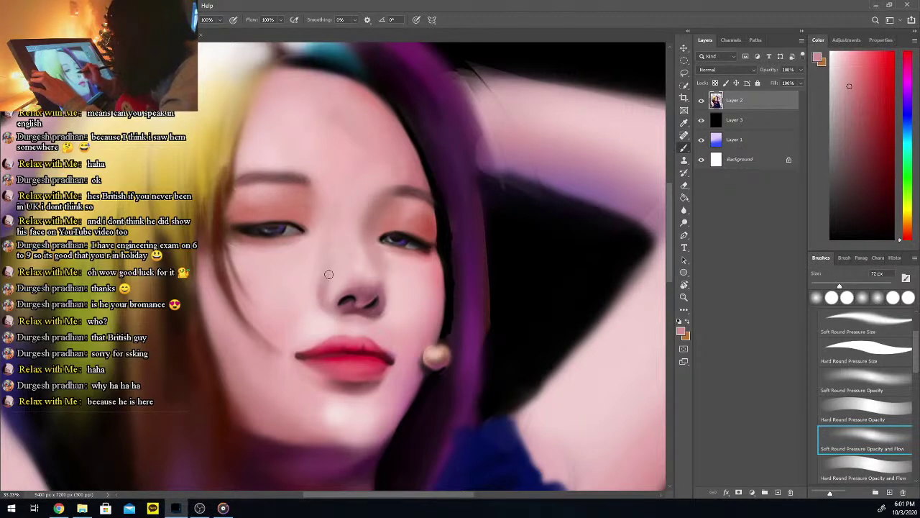
pyautogui.press('i')
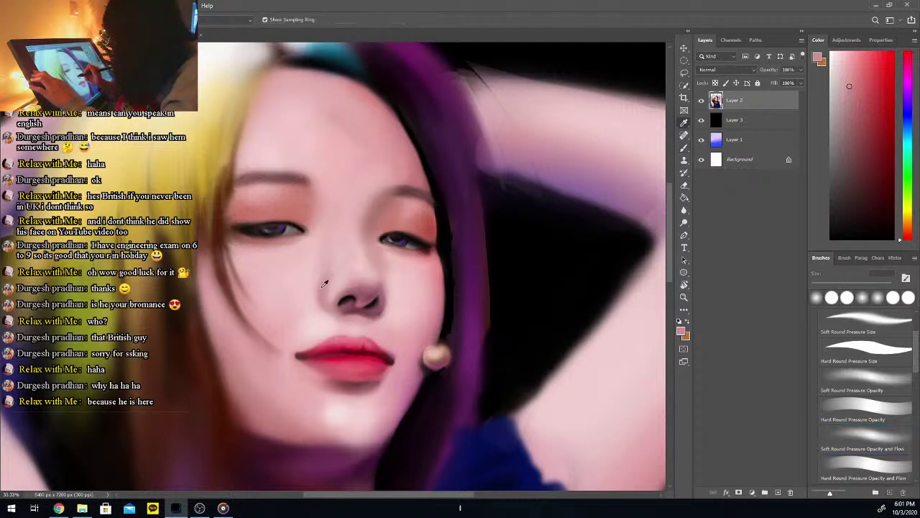
pyautogui.click(313, 294)
pyautogui.press('b')
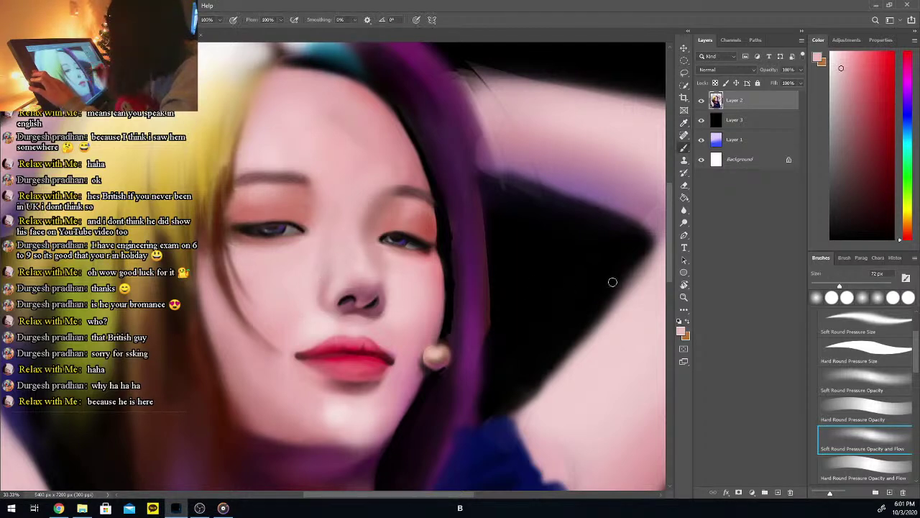
# Blend the nostril edge into the cheek with a 99 px brush and alternating sampled nose and cheek tones
pyautogui.moveTo(830, 287); pyautogui.dragTo(850, 286)
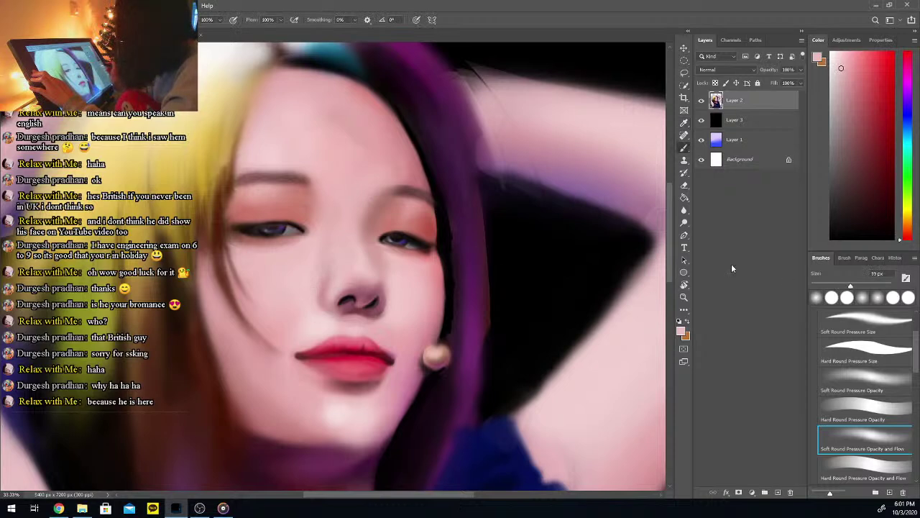
pyautogui.press('i')
pyautogui.click(338, 284)
pyautogui.press('b')
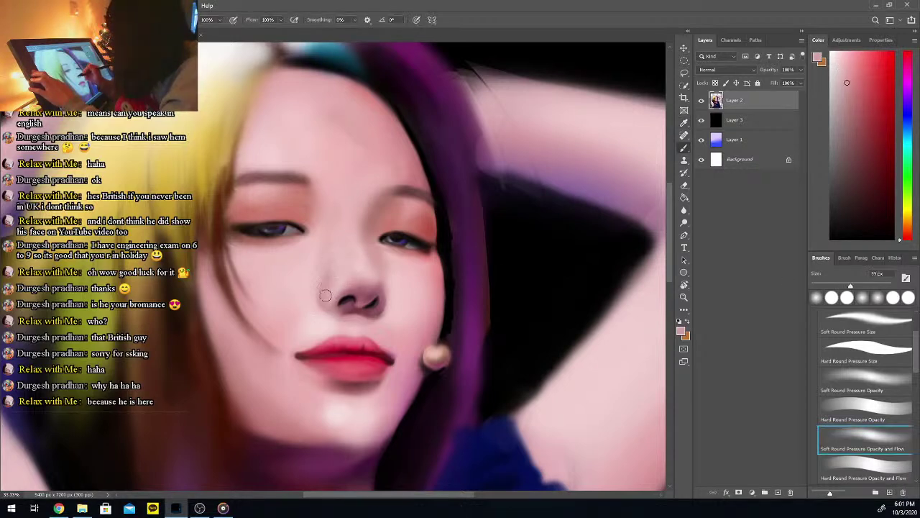
pyautogui.press('i')
pyautogui.click(321, 278)
pyautogui.press('b')
pyautogui.moveTo(315, 288); pyautogui.dragTo(335, 284)
pyautogui.press('i')
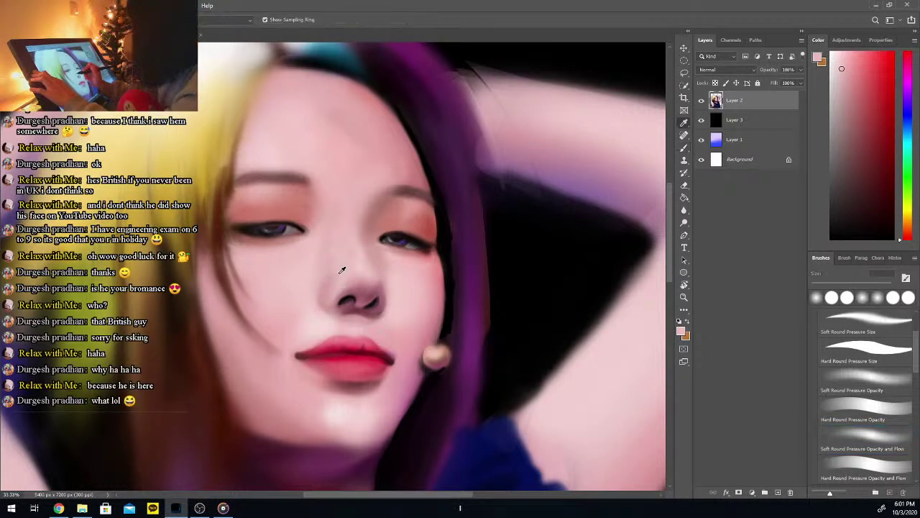
pyautogui.press('b')
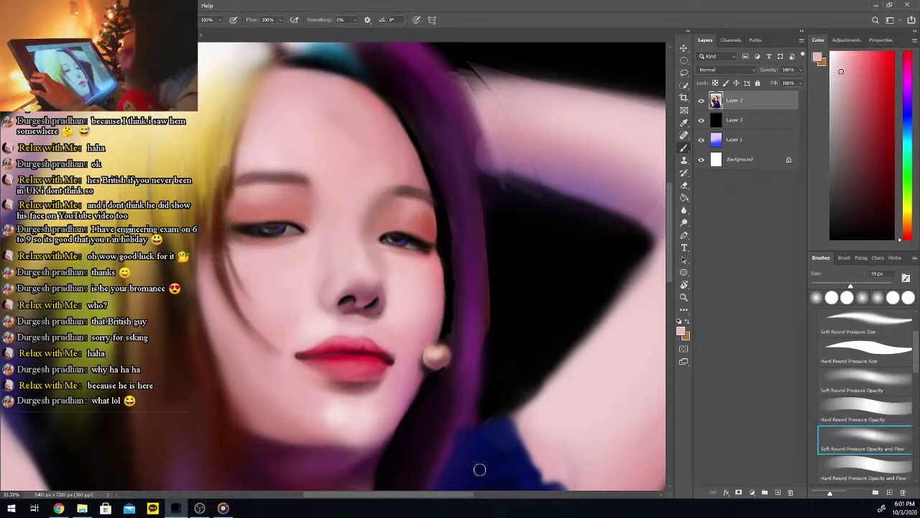
# Blend the skin between the eye's inner corner and the nose bridge with a 99 px brush and sampled pink skin tones
pyautogui.press('i')
pyautogui.click(309, 206)
pyautogui.press('b')
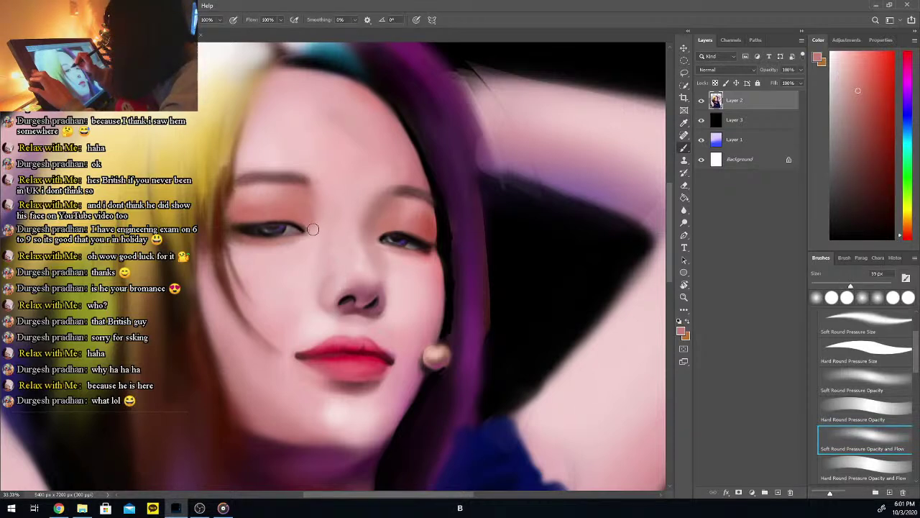
pyautogui.press('i')
pyautogui.press('b')
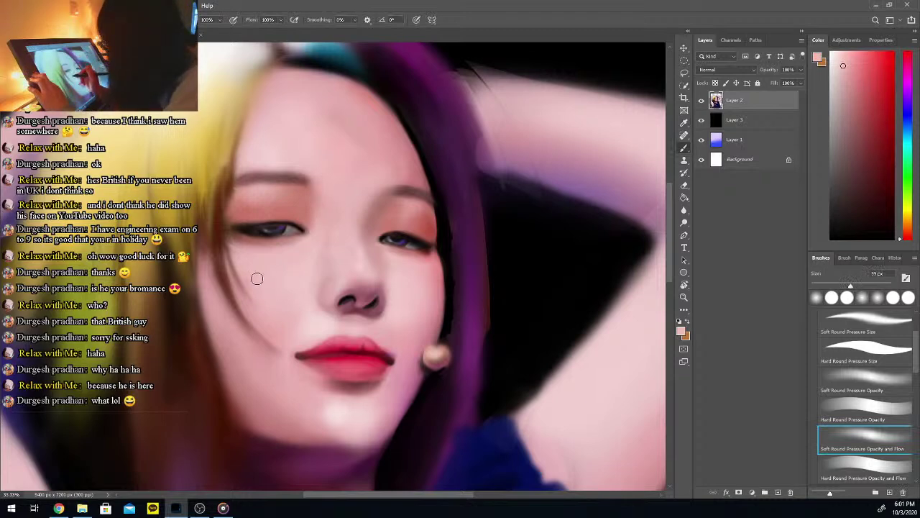
# Tint the lower lash lines with a deeper red-brown at 69 px, then blend the inner eye corner with sampled nose-bridge tones
pyautogui.keyDown('alt'); pyautogui.click(255, 238); pyautogui.keyUp('alt')
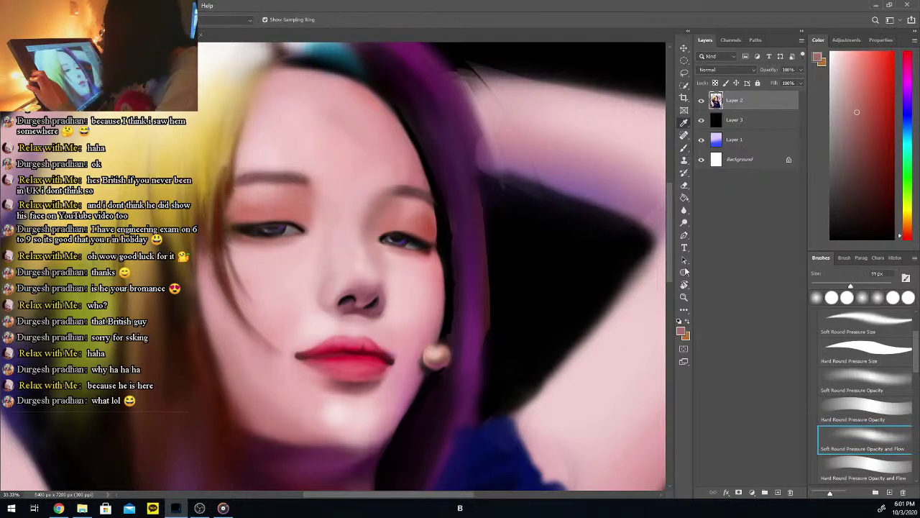
pyautogui.click(866, 122)
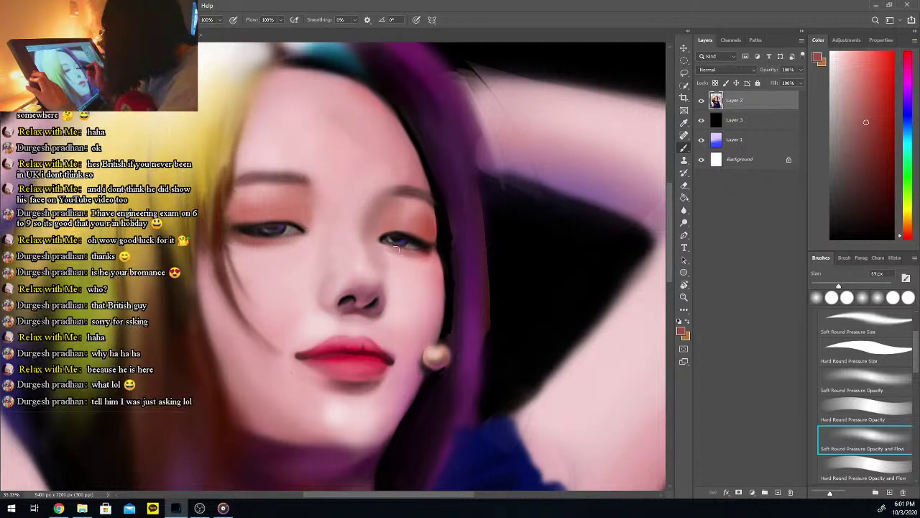
pyautogui.keyDown('alt'); pyautogui.click(370, 250); pyautogui.keyUp('alt')
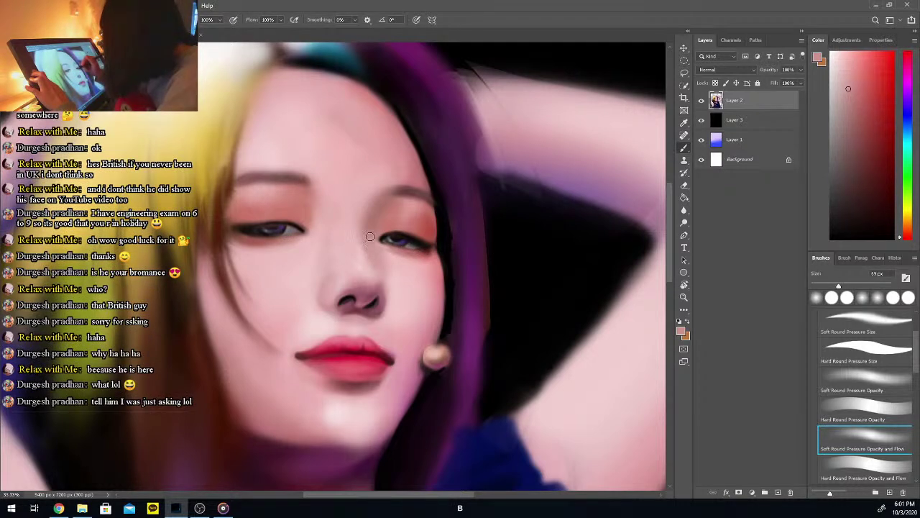
pyautogui.keyDown('alt'); pyautogui.click(352, 240); pyautogui.keyUp('alt')
pyautogui.press('b')
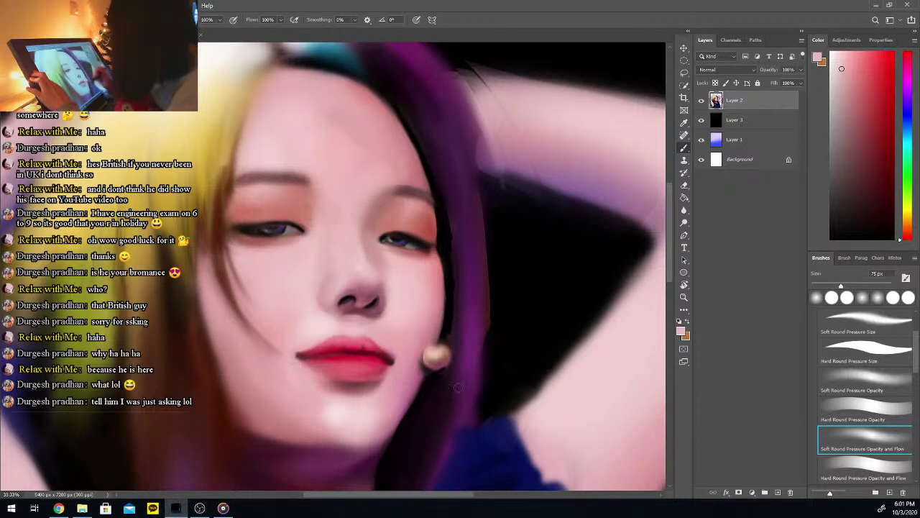
# Smooth the cheek, chin and jawline with a 123 px brush, using pinks sampled beside the mouth and along the jaw
pyautogui.hotkey('ctrl', '-')
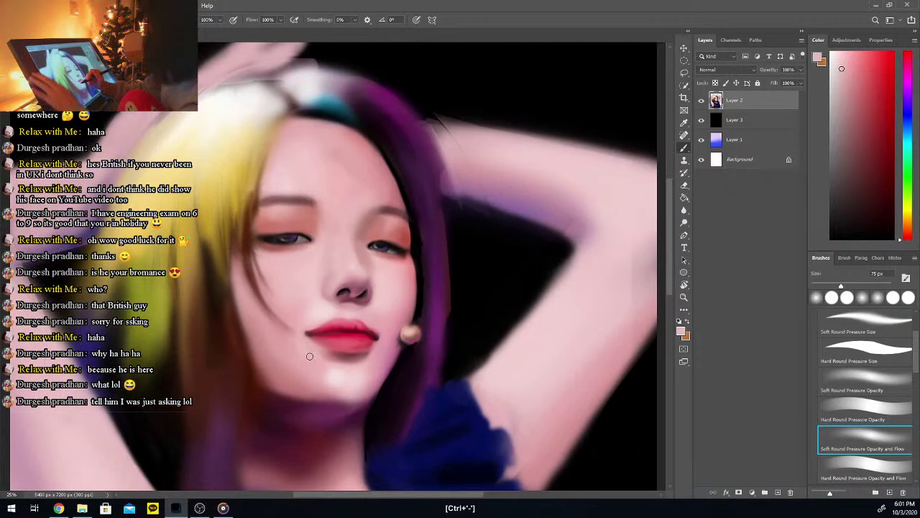
pyautogui.press('i')
pyautogui.click(302, 348)
pyautogui.press('b')
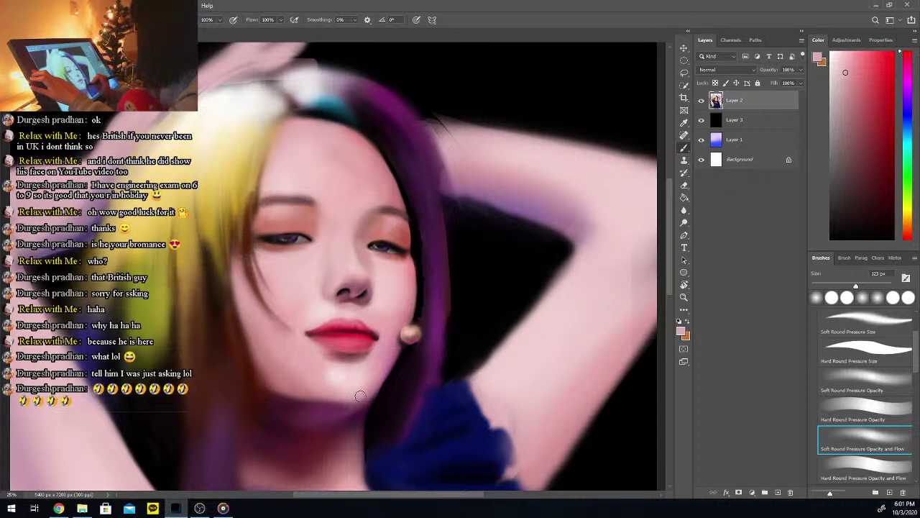
pyautogui.press('i')
pyautogui.click(301, 384)
pyautogui.press('b')
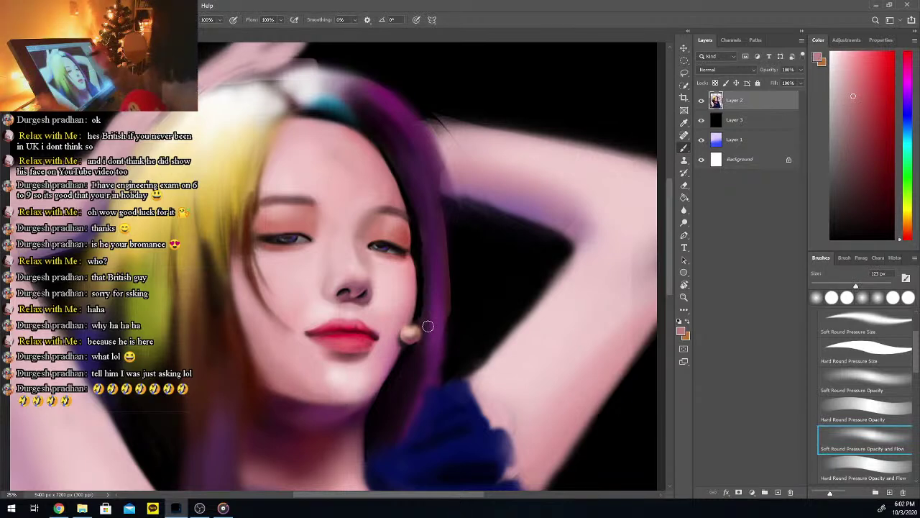
# Soften the forehead with a large brush of about 282 px in a sampled light skin tone, and sample the eyeshadow pink
pyautogui.keyDown('alt'); pyautogui.click(350, 175); pyautogui.keyUp('alt')
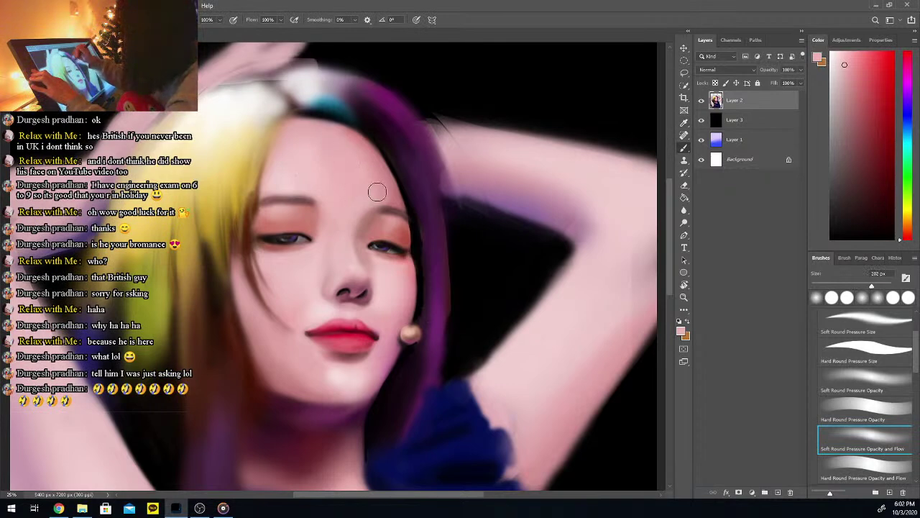
pyautogui.keyDown('alt'); pyautogui.click(316, 210); pyautogui.keyUp('alt')
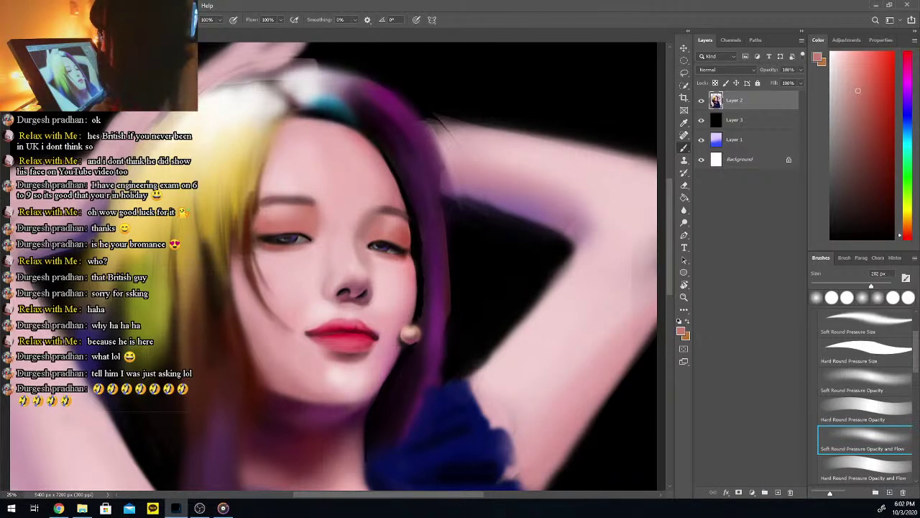
pyautogui.hotkey('alt', 'Tab')
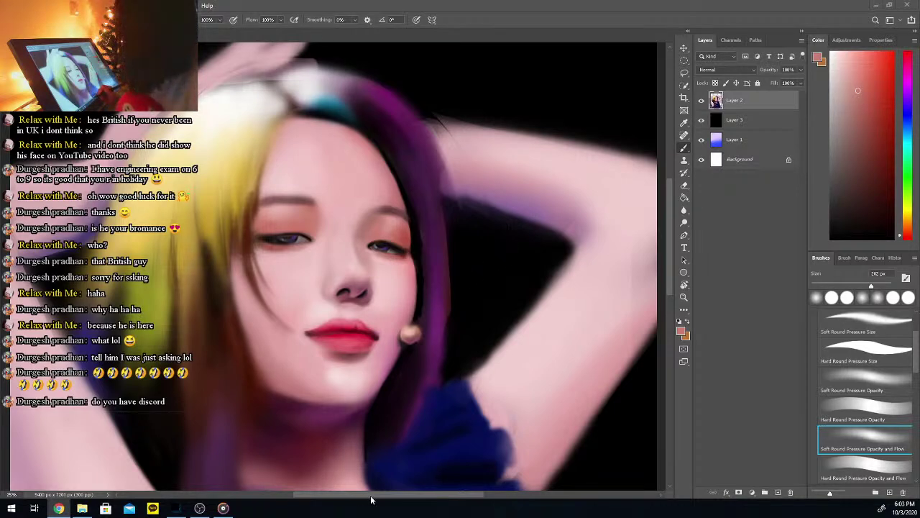
# Paint golden yellow strands down the hair beside the face with a 282 px brush and a sampled hair yellow
pyautogui.moveTo(371, 495); pyautogui.dragTo(363, 495)
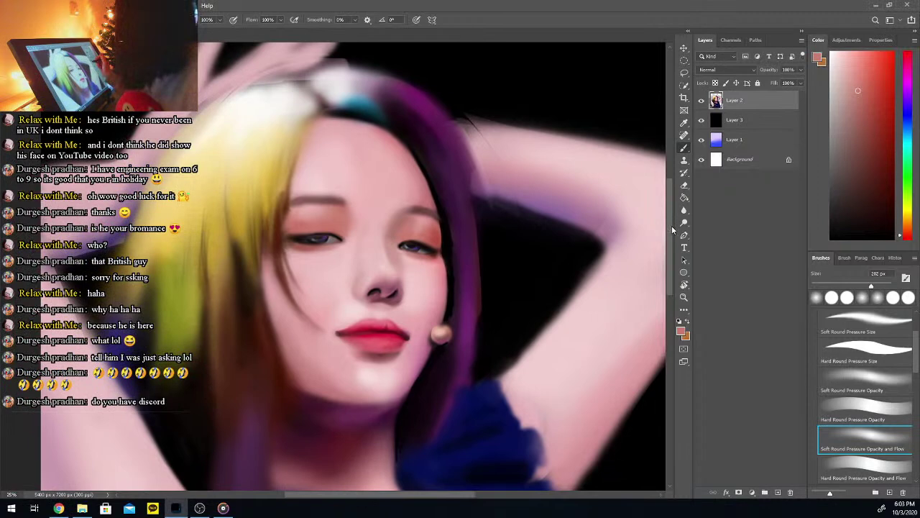
pyautogui.moveTo(671, 230); pyautogui.dragTo(670, 240)
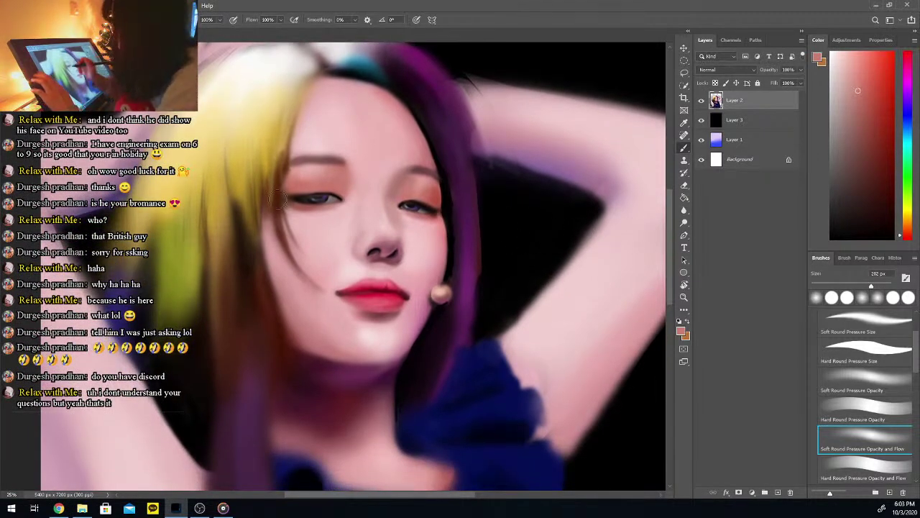
pyautogui.keyDown('alt'); pyautogui.click(266, 142); pyautogui.keyUp('alt')
pyautogui.press('b')
pyautogui.moveTo(276, 155); pyautogui.dragTo(260, 200)
pyautogui.moveTo(255, 148); pyautogui.dragTo(241, 227)
pyautogui.moveTo(238, 162); pyautogui.dragTo(235, 243)
pyautogui.moveTo(237, 193); pyautogui.dragTo(246, 253)
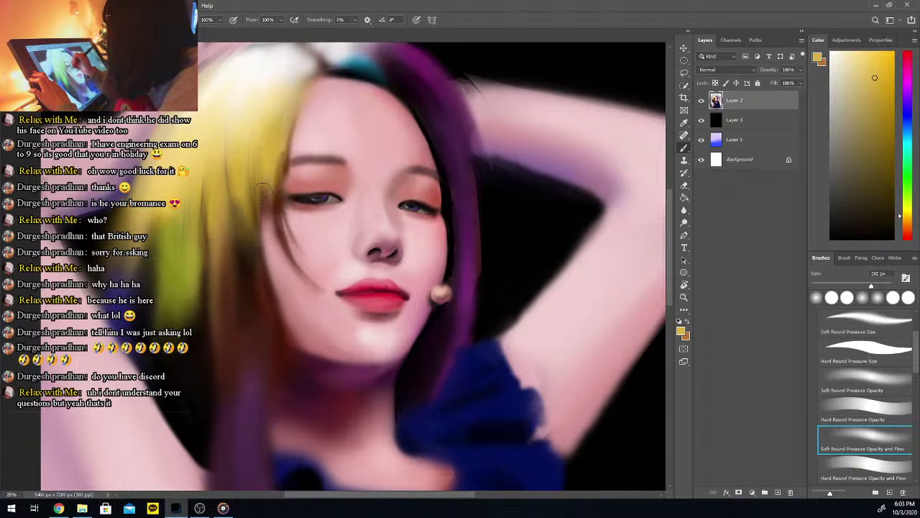
# Blend the white crown highlight into the blonde hair by alternating sampled white and yellow tones
pyautogui.keyDown('alt'); pyautogui.click(270, 70); pyautogui.keyUp('alt')
pyautogui.press('b')
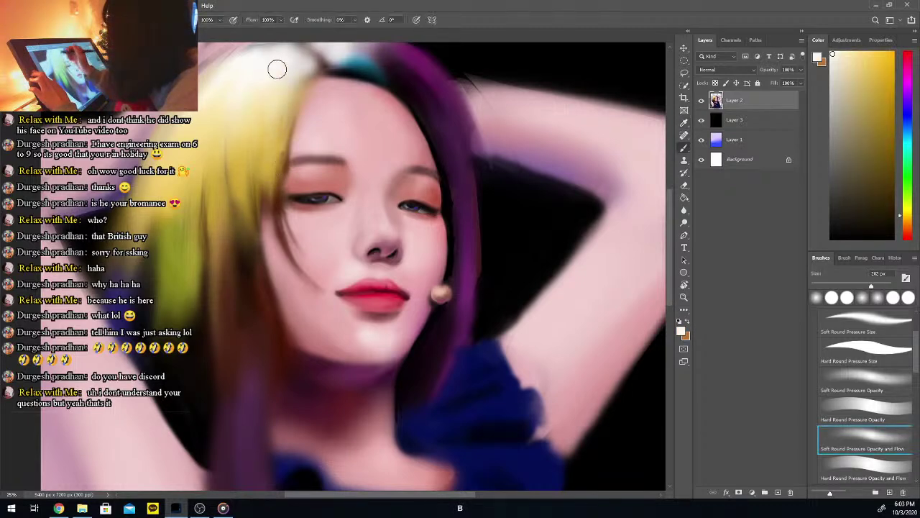
pyautogui.moveTo(288, 123); pyautogui.dragTo(281, 94)
pyautogui.keyDown('alt'); pyautogui.click(274, 148); pyautogui.keyUp('alt')
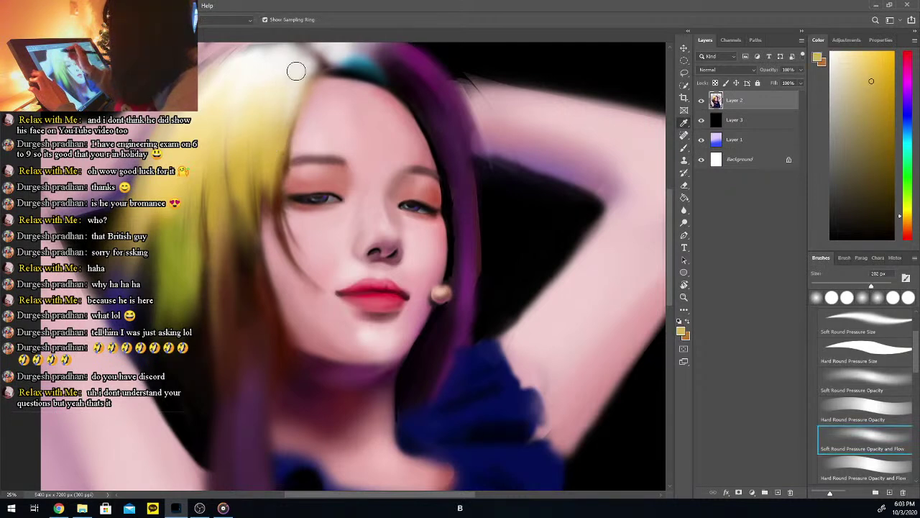
pyautogui.press('b')
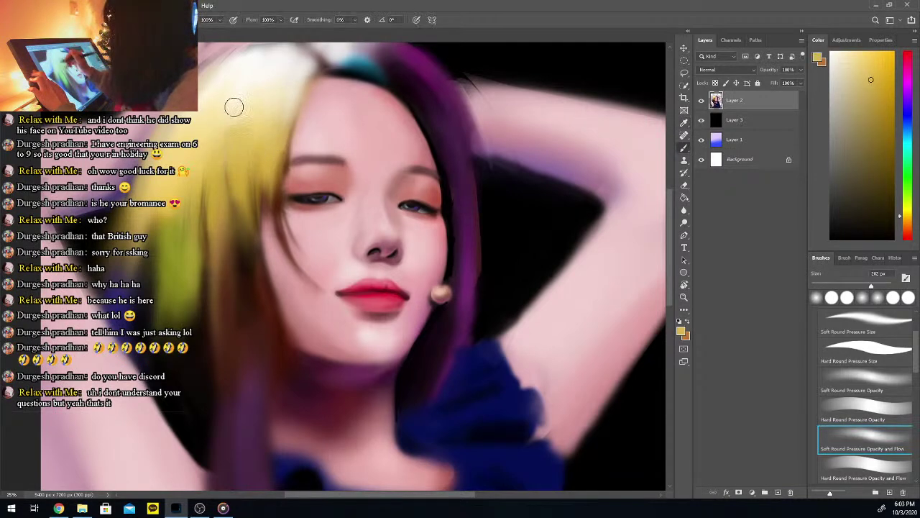
pyautogui.keyDown('alt'); pyautogui.click(263, 57); pyautogui.keyUp('alt')
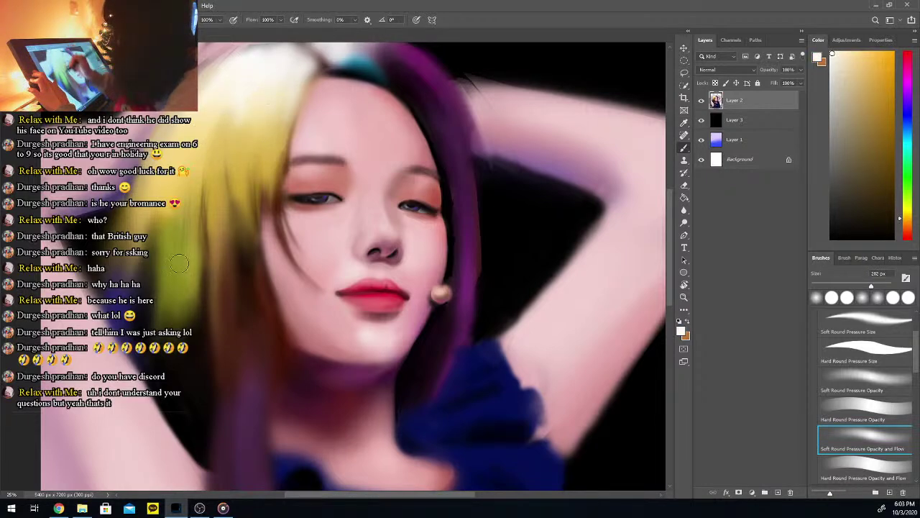
# Enrich the blonde strands with a more saturated golden yellow based on the sampled hair, using the Soft Round Pressure Opacity and Flow brush
pyautogui.keyDown('alt'); pyautogui.click(222, 164); pyautogui.keyUp('alt')
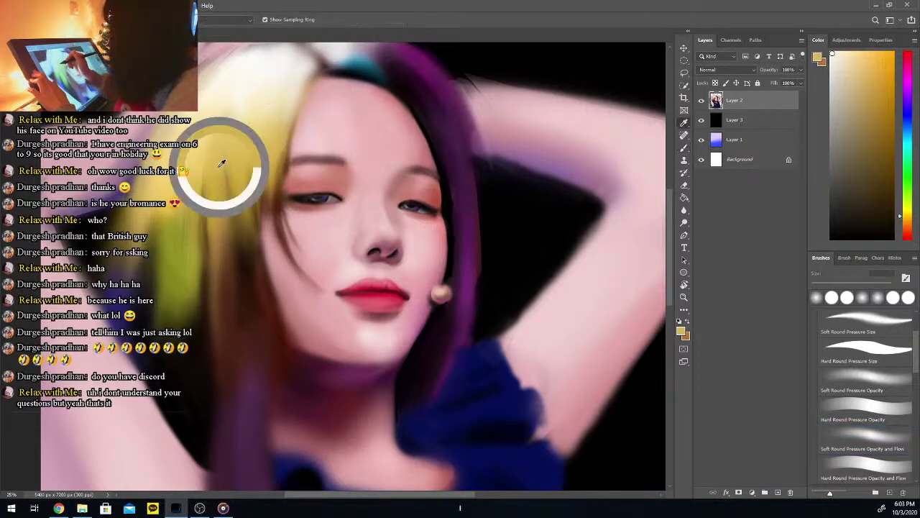
pyautogui.keyDown('alt'); pyautogui.click(259, 139); pyautogui.keyUp('alt')
pyautogui.click(882, 85)
pyautogui.click(865, 439)
pyautogui.press('b')
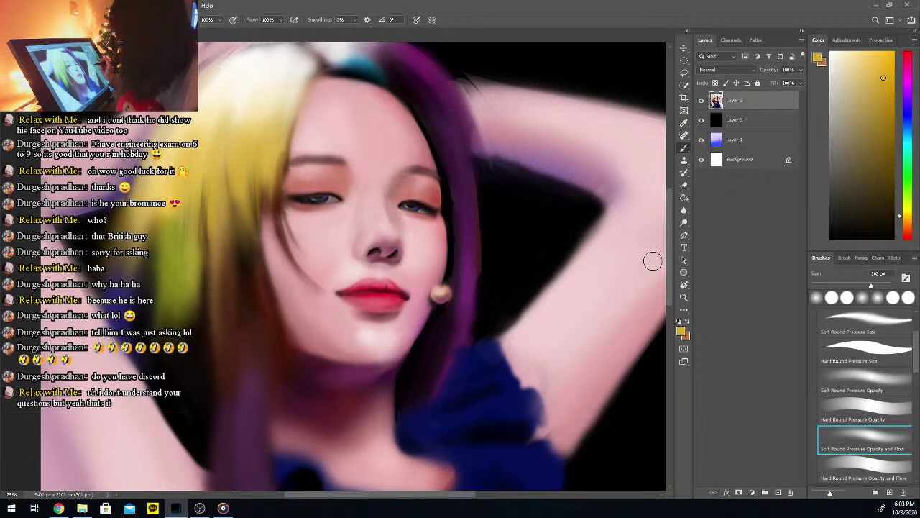
# Clean up the skin around the lip corner near the earring with a 67 px brush and the sampled adjacent pink
pyautogui.moveTo(671, 269)
pyautogui.mouseDown()
pyautogui.moveTo(671, 251)
pyautogui.moveTo(667, 279)
pyautogui.mouseUp()
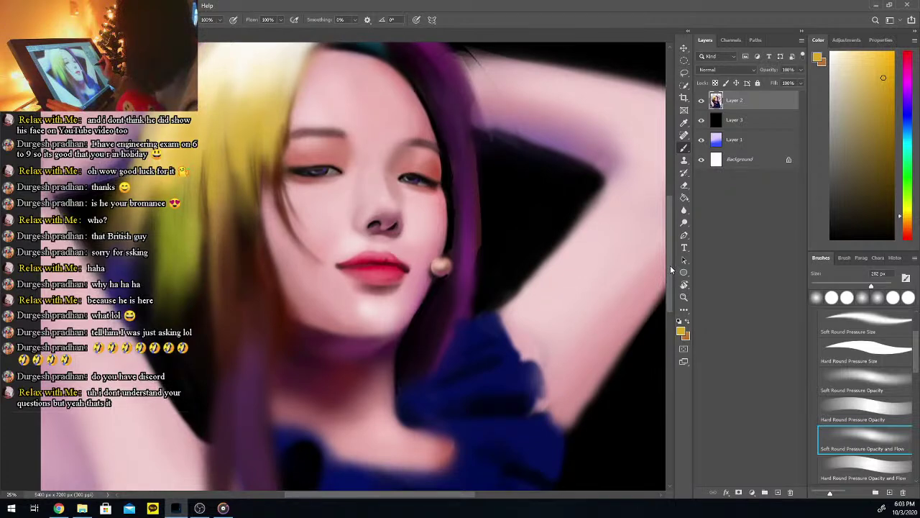
pyautogui.hotkey('ctrl', '+')
pyautogui.hotkey('ctrl', '+')
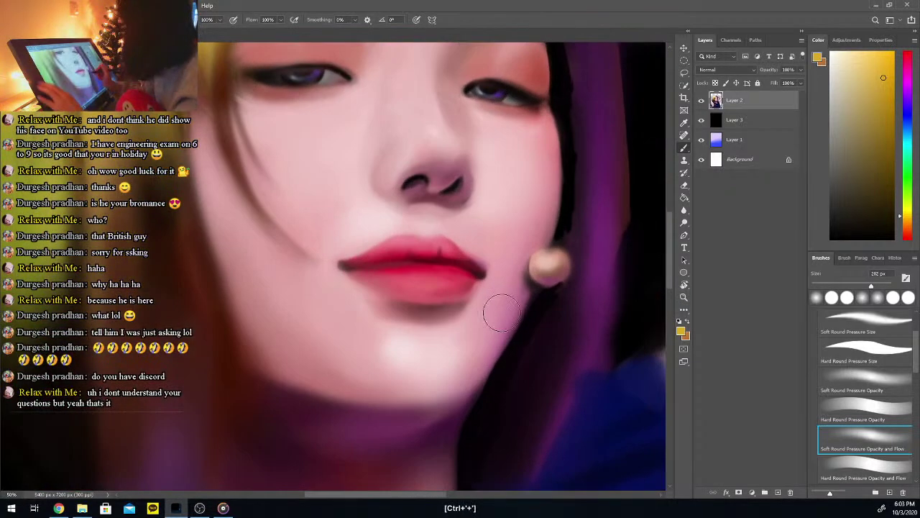
pyautogui.click(487, 290)
pyautogui.press('b')
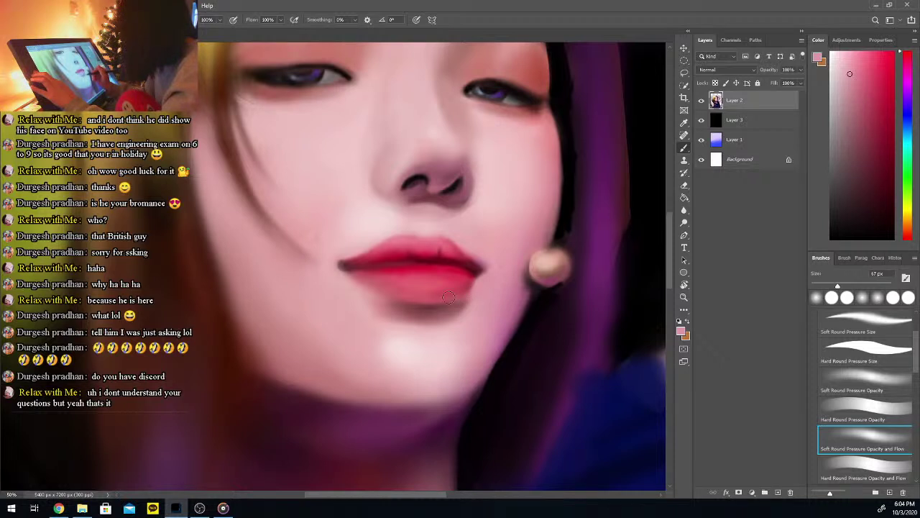
# Darken the parting line and corners of the lips in black with an 18 px brush
pyautogui.moveTo(851, 222); pyautogui.dragTo(814, 241)
pyautogui.moveTo(834, 285); pyautogui.dragTo(817, 285)
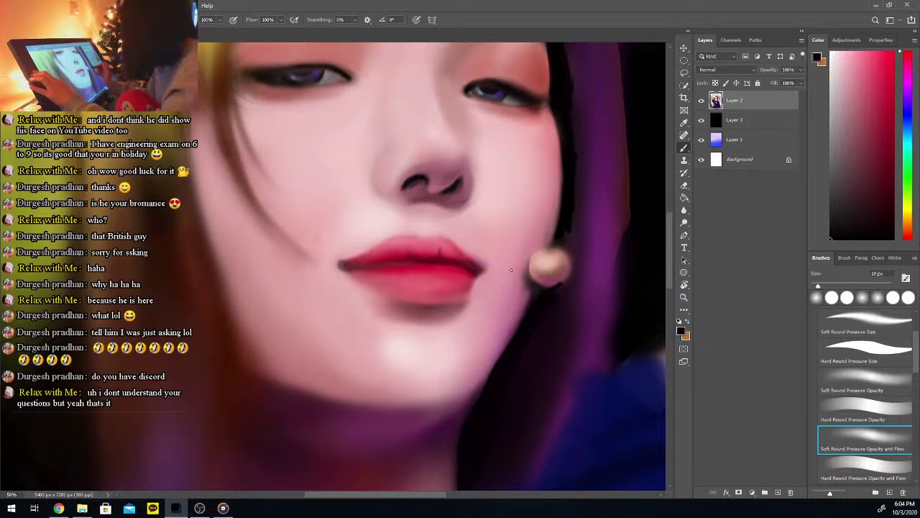
pyautogui.moveTo(480, 268); pyautogui.dragTo(474, 272)
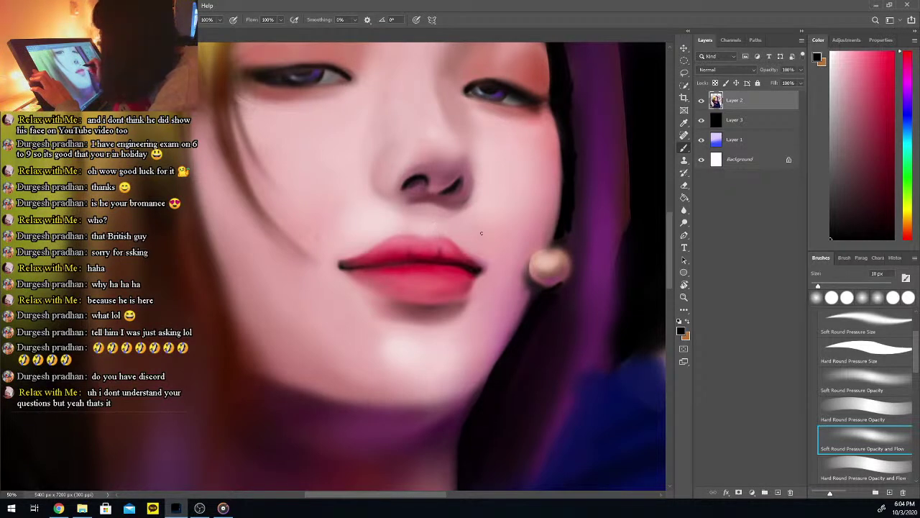
# Paint fine creases on the upper and lower lips with an 18 px brush, using sampled lip pink and crimson
pyautogui.scroll(-1, 671, 246)
pyautogui.keyDown('alt'); pyautogui.click(435, 223); pyautogui.keyUp('alt')
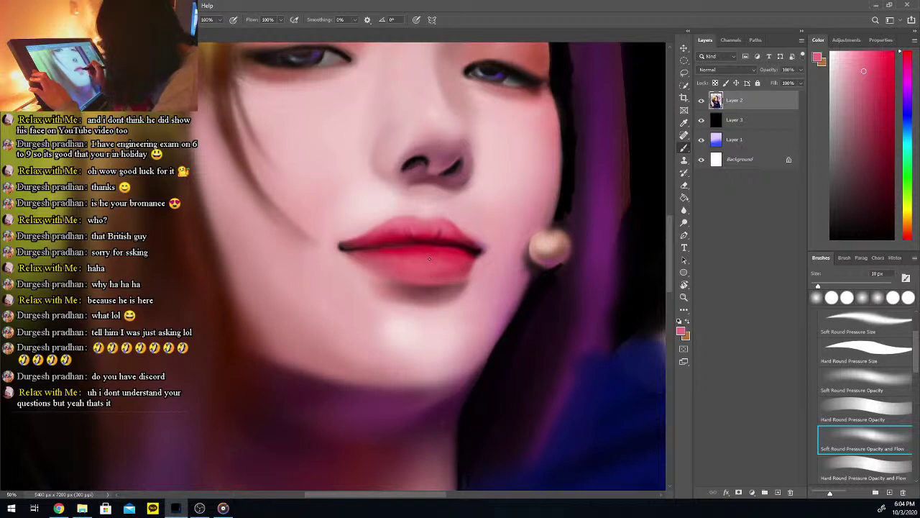
pyautogui.keyDown('alt'); pyautogui.click(418, 256); pyautogui.keyUp('alt')
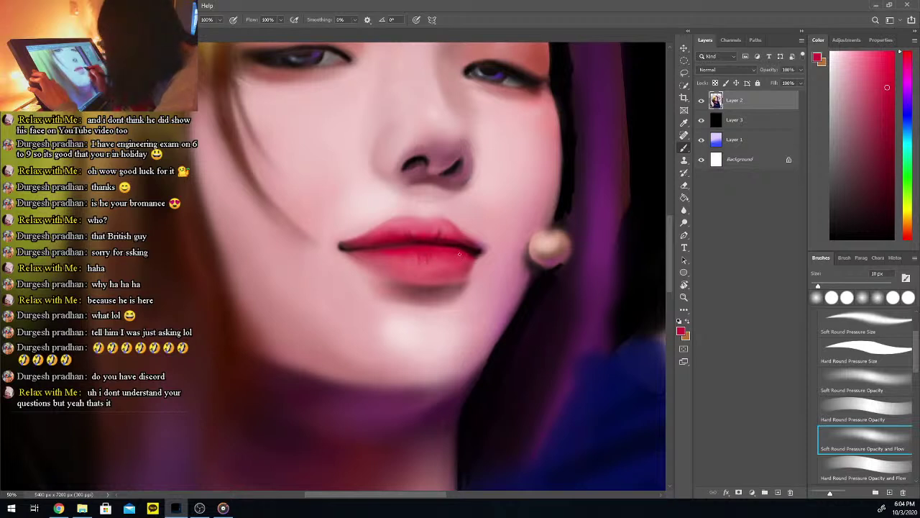
# Lighten the lower lip's bottom rim with sampled pinks and define its edge with the muted dark red sampled beneath it
pyautogui.press('i')
pyautogui.click(402, 272)
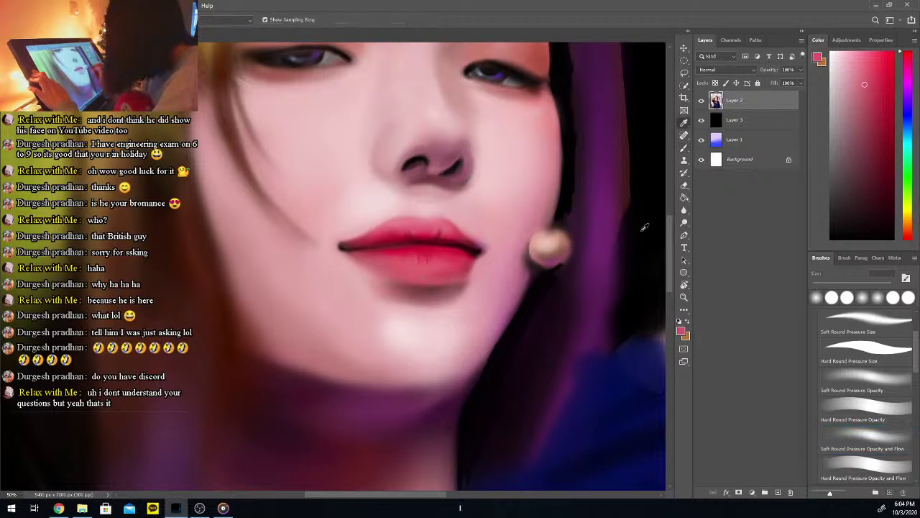
pyautogui.click(435, 283)
pyautogui.press('b')
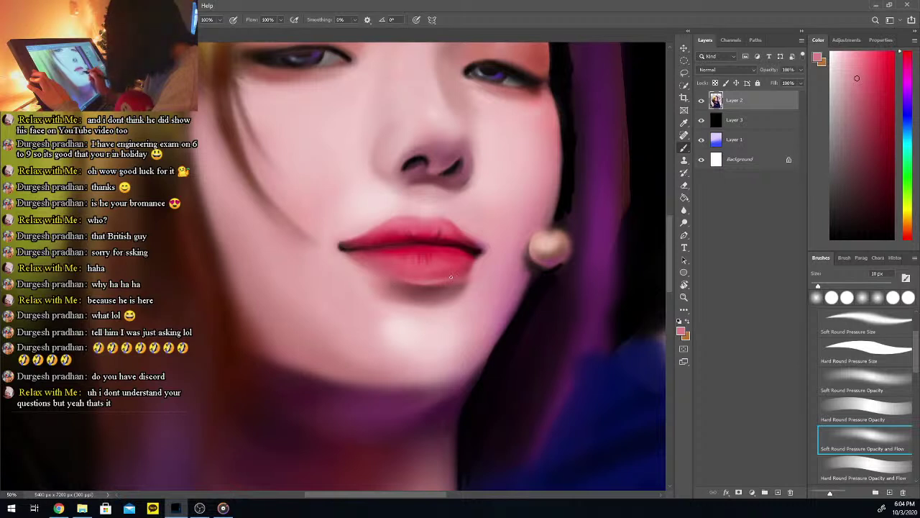
pyautogui.press('i')
pyautogui.click(424, 283)
pyautogui.press('b')
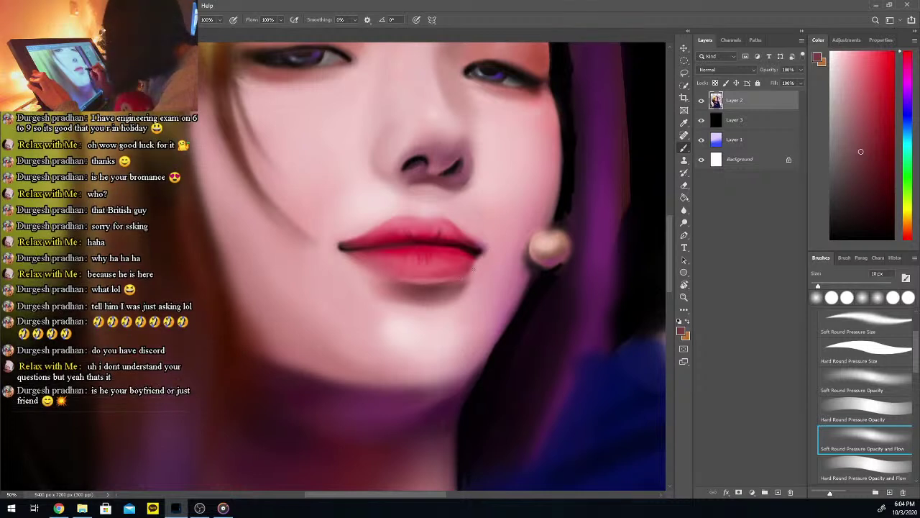
# Refine the lower lip's outline by alternating sampled lip pink and the shadow tone under the lip
pyautogui.press('i')
pyautogui.click(450, 277)
pyautogui.press('b')
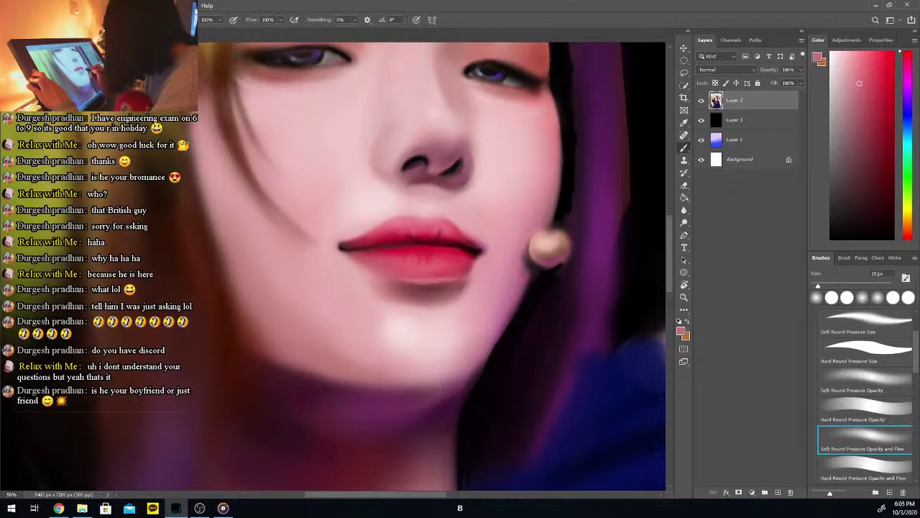
pyautogui.press('i')
pyautogui.click(424, 286)
pyautogui.press('b')
pyautogui.press('i')
pyautogui.click(416, 280)
pyautogui.press('b')
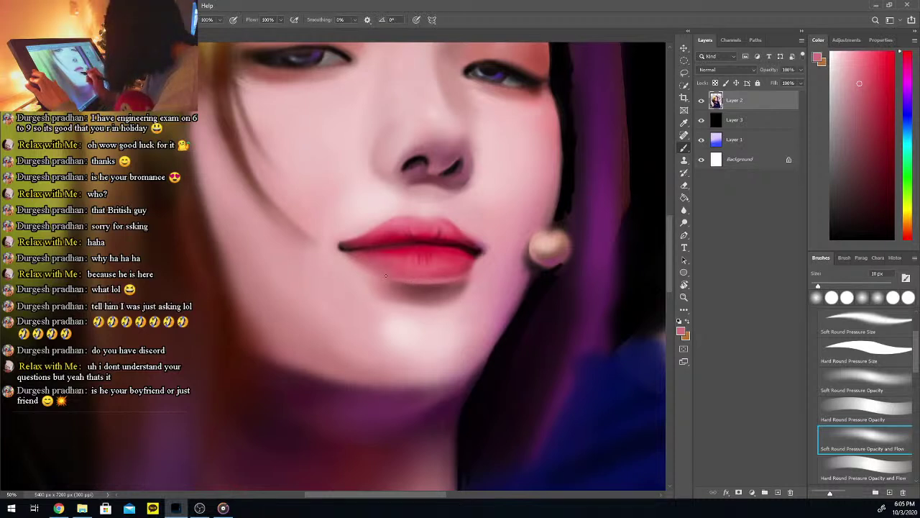
# Deepen the shadow under the lower lip with sampled dark red, and soften its edge with pink skin sampled beside the mouth corner
pyautogui.press('i')
pyautogui.click(426, 284)
pyautogui.press('b')
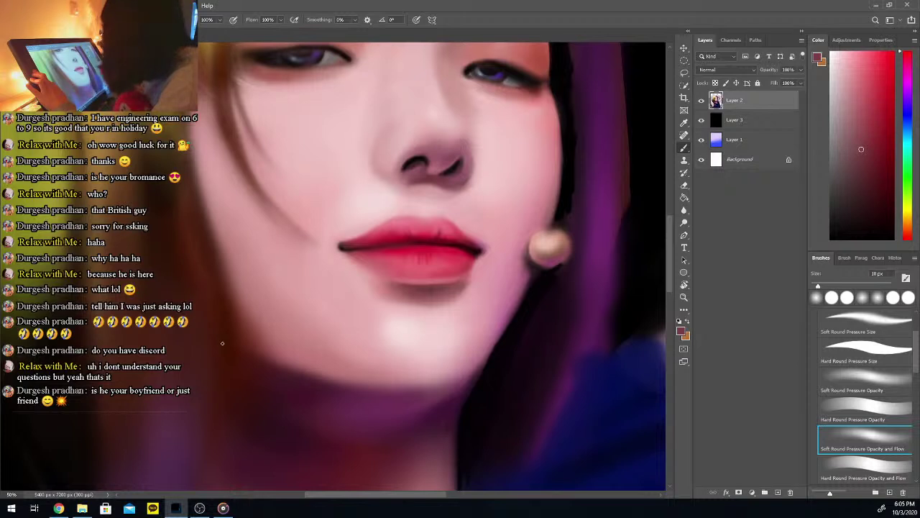
pyautogui.keyDown('alt'); pyautogui.click(479, 259); pyautogui.keyUp('alt')
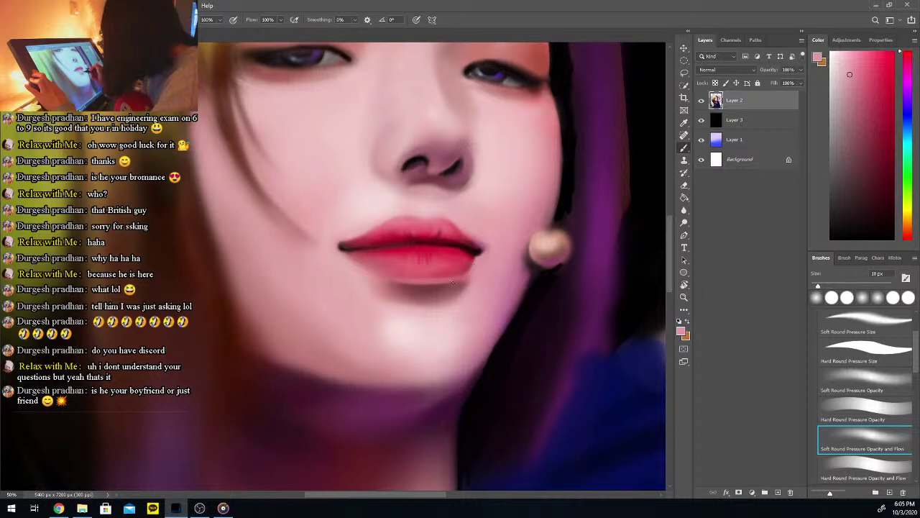
# Define the mouth corner nearest the pearl earring with deep red sampled from the dark line where the lips meet
pyautogui.press('alt')
pyautogui.keyDown('alt'); pyautogui.click(477, 243); pyautogui.keyUp('alt')
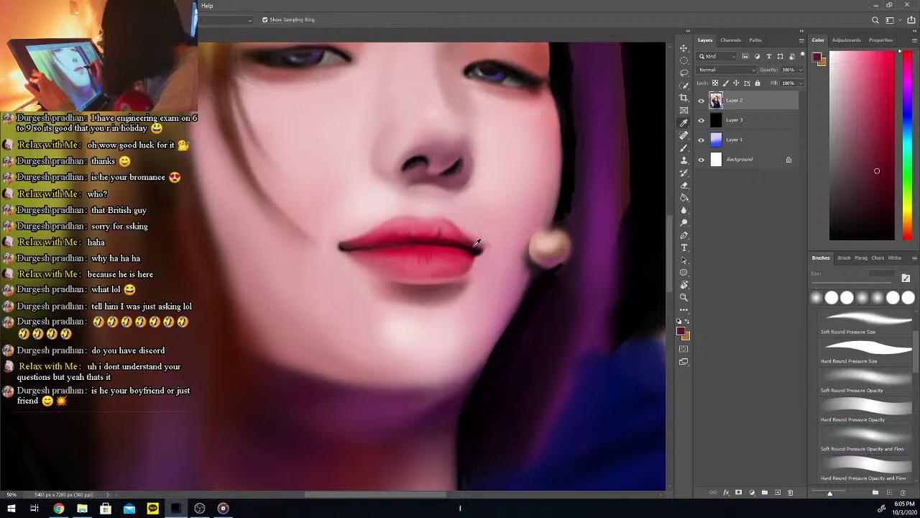
pyautogui.keyDown('alt'); pyautogui.click(479, 245); pyautogui.keyUp('alt')
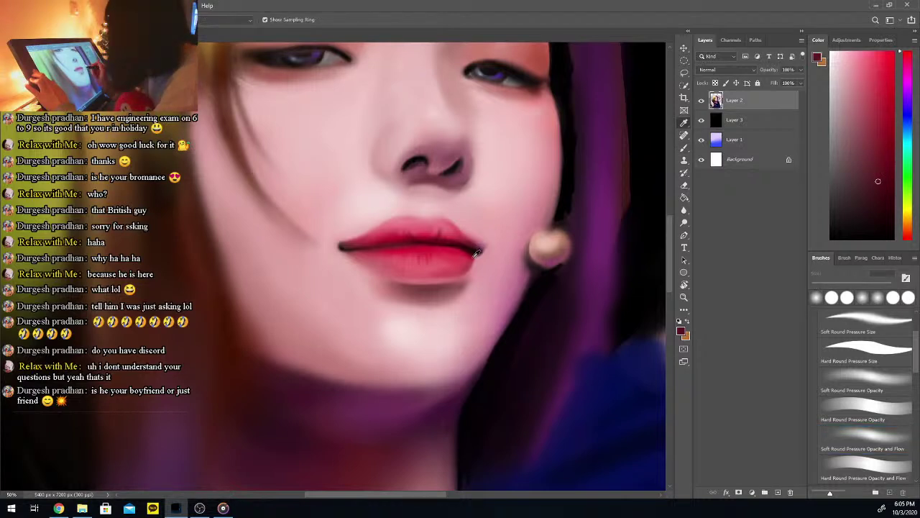
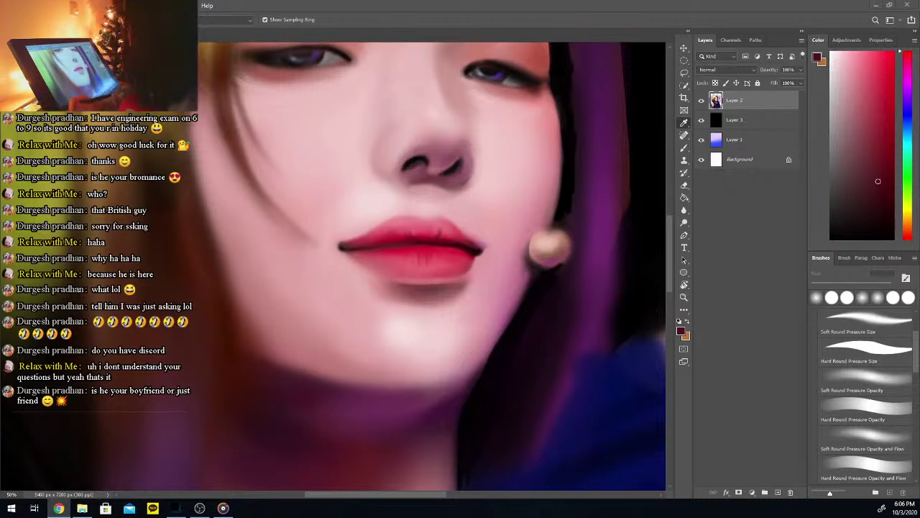
pyautogui.moveTo(670, 259); pyautogui.dragTo(671, 258)
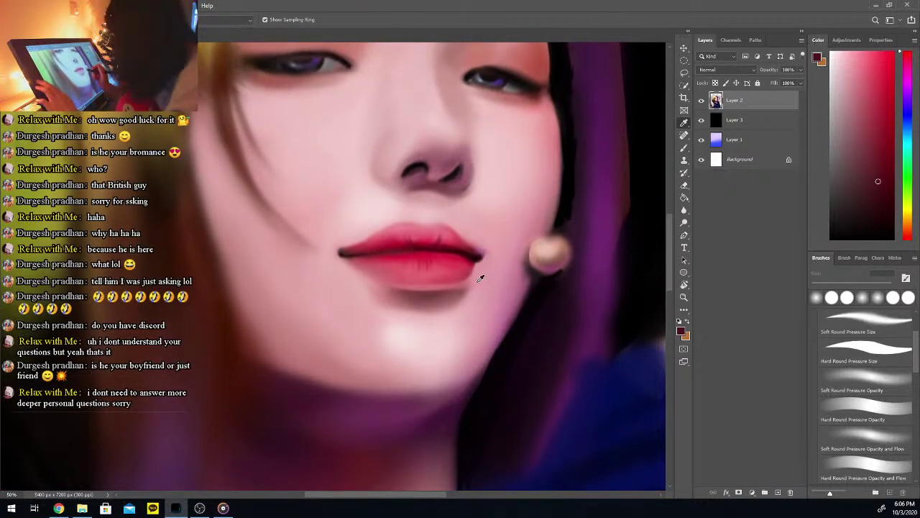
pyautogui.moveTo(670, 254); pyautogui.dragTo(671, 253)
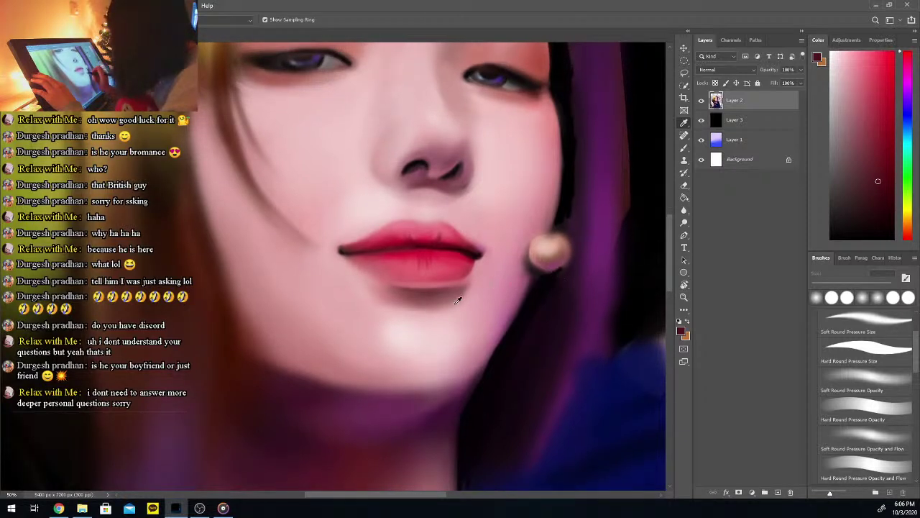
# Rework the shadow under the lower lip with sampled muted red at 64 px, and blend its edge with sampled skin pink
pyautogui.click(434, 290)
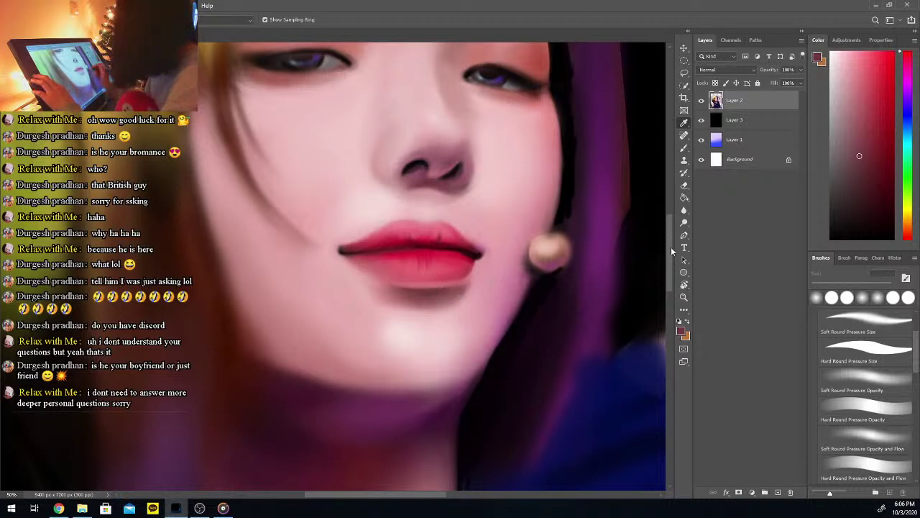
pyautogui.press('b')
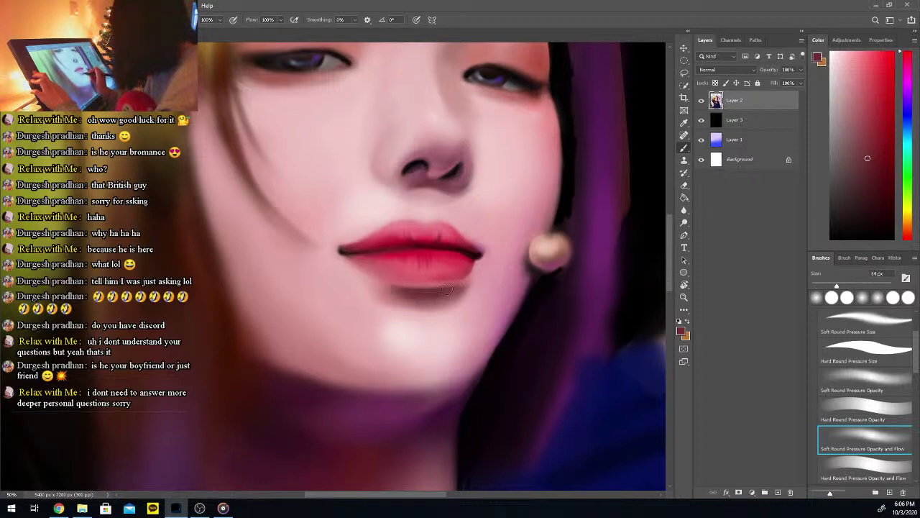
pyautogui.press('i')
pyautogui.click(474, 270)
pyautogui.press('b')
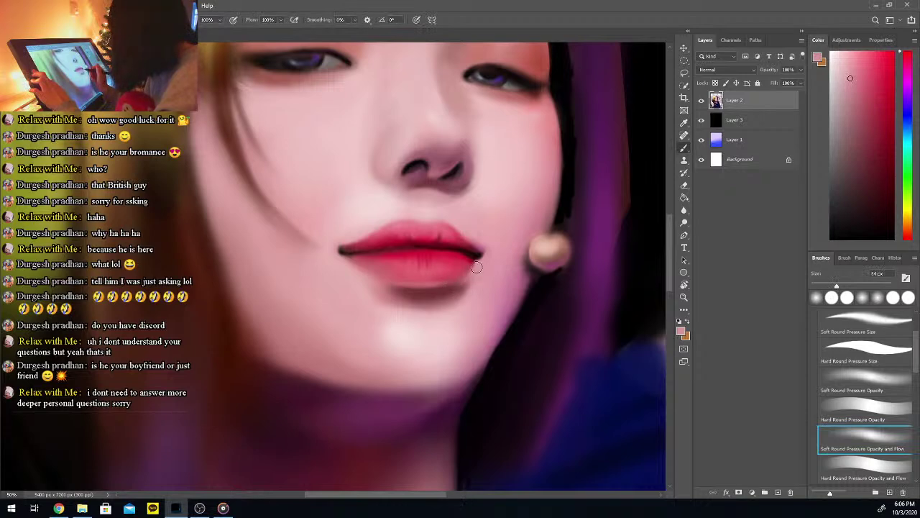
pyautogui.press('i')
pyautogui.click(477, 283)
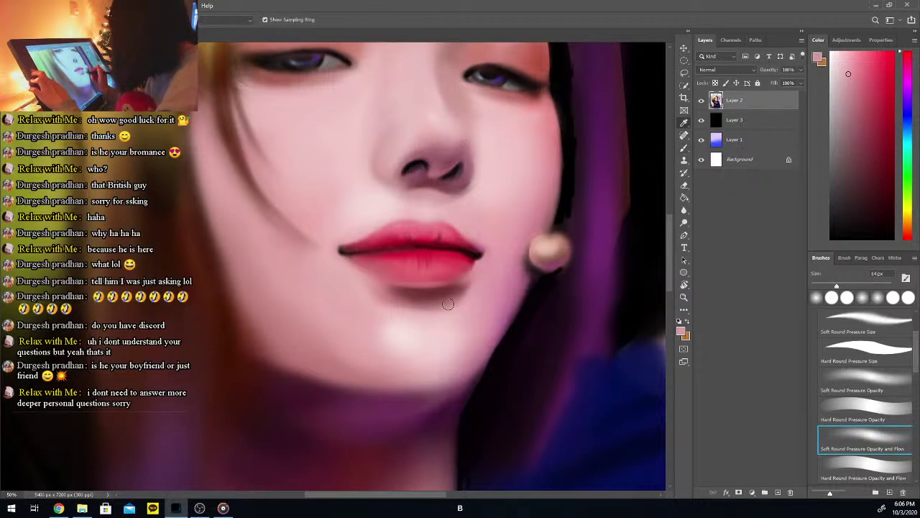
pyautogui.press('b')
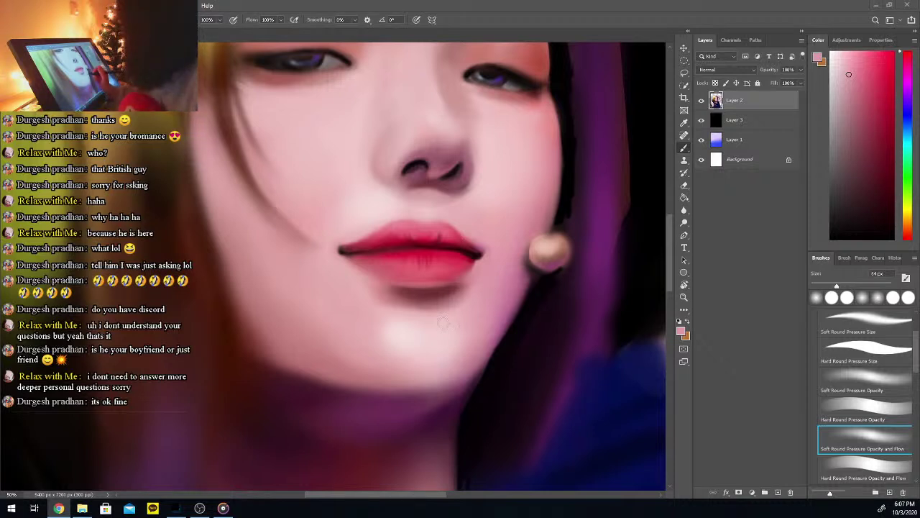
# Undo the last stroke and brighten the skin beside the lower lip on the earring side with a paler pink
pyautogui.hotkey('ctrl', 'z')
pyautogui.press('i')
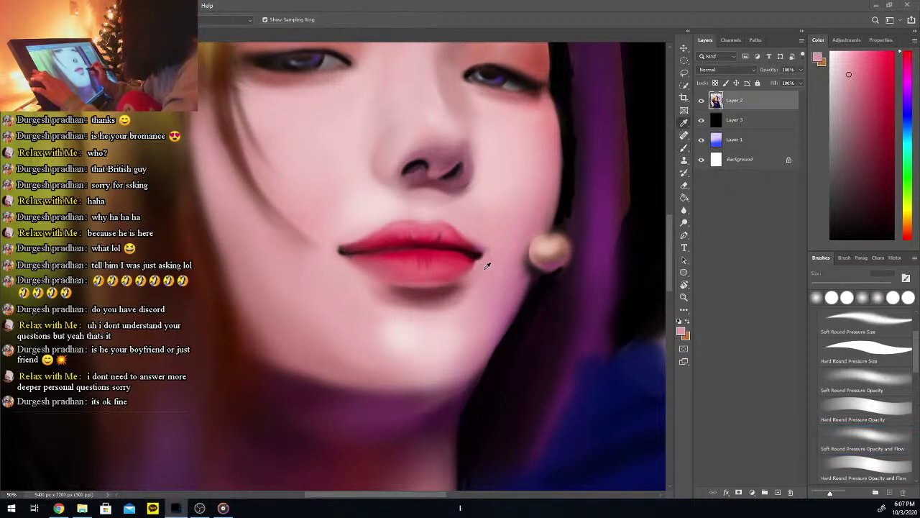
pyautogui.click(476, 269)
pyautogui.click(477, 269)
pyautogui.press('b')
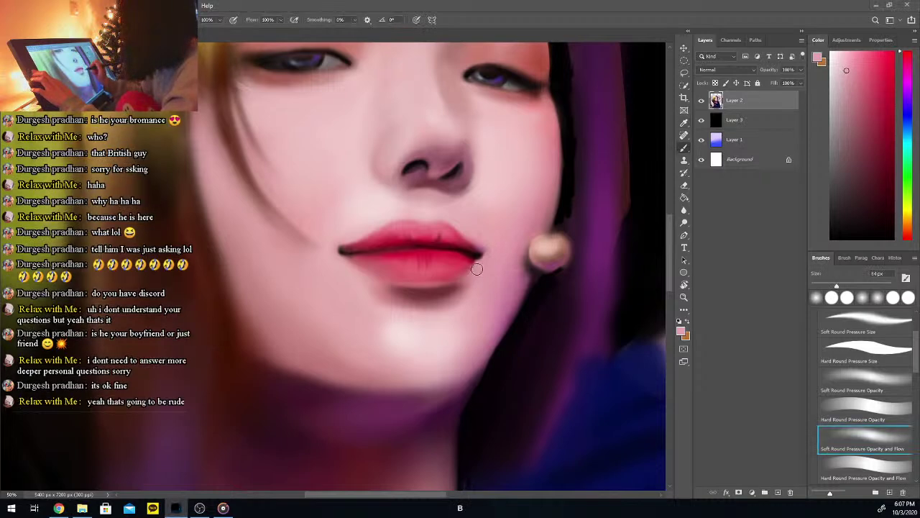
pyautogui.click(844, 62)
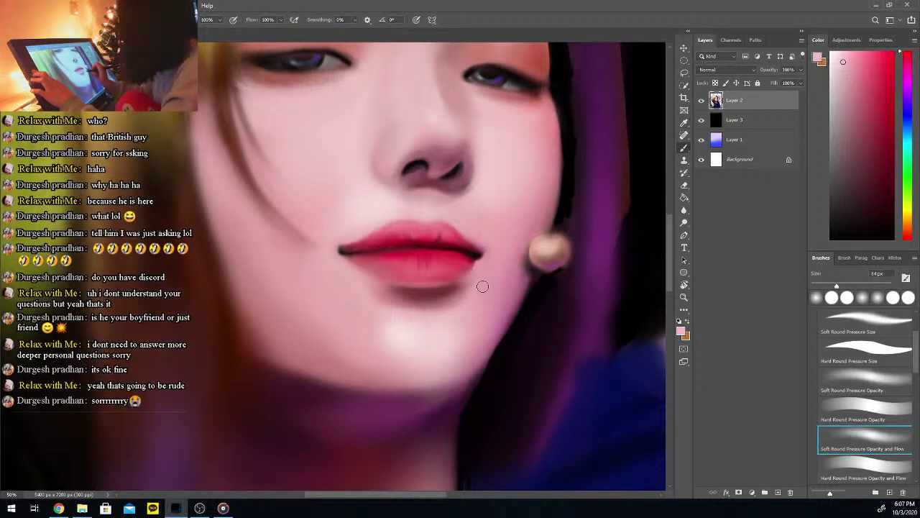
pyautogui.moveTo(477, 267)
pyautogui.mouseDown()
pyautogui.moveTo(478, 292)
pyautogui.moveTo(479, 280)
pyautogui.moveTo(467, 303)
pyautogui.mouseUp()
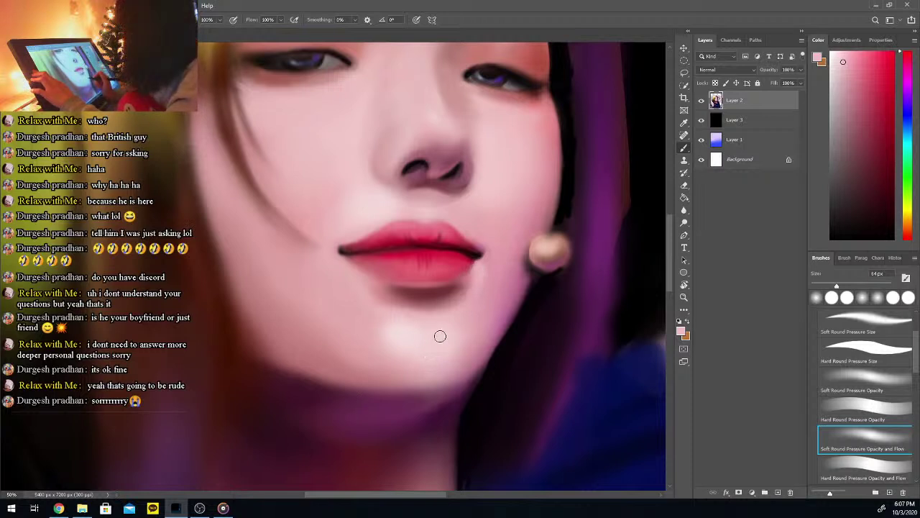
# Soften the skin around the lower lip's edges with a larger soft brush and pinks sampled beside the mouth
pyautogui.keyDown('alt'); pyautogui.click(488, 245); pyautogui.keyUp('alt')
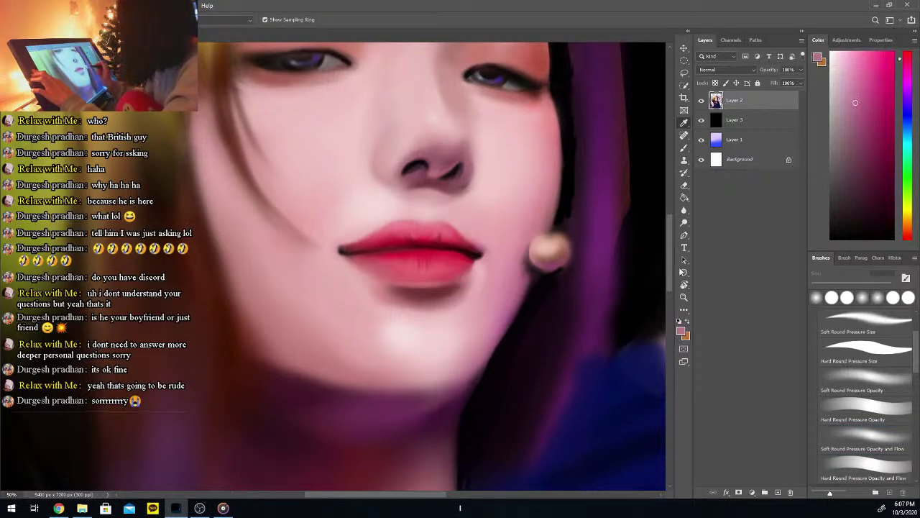
pyautogui.moveTo(836, 286); pyautogui.dragTo(843, 287)
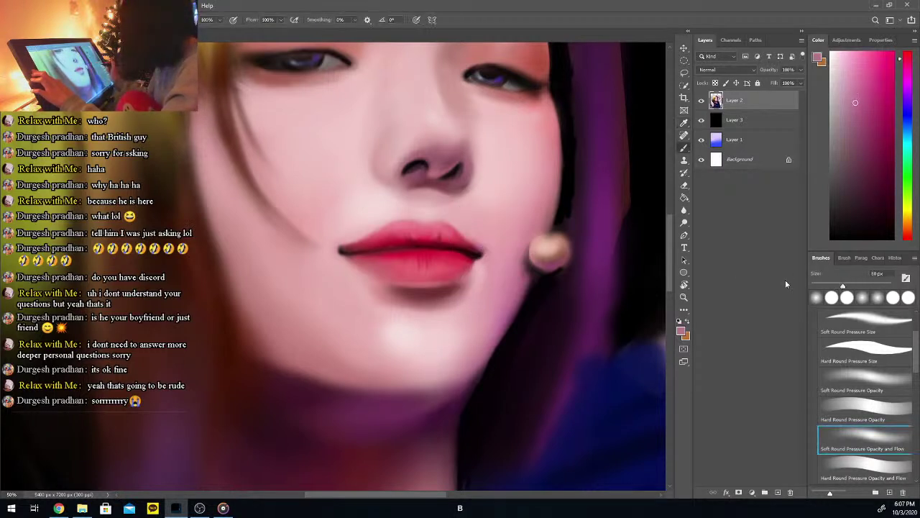
pyautogui.keyDown('alt'); pyautogui.click(478, 267); pyautogui.keyUp('alt')
pyautogui.press('b')
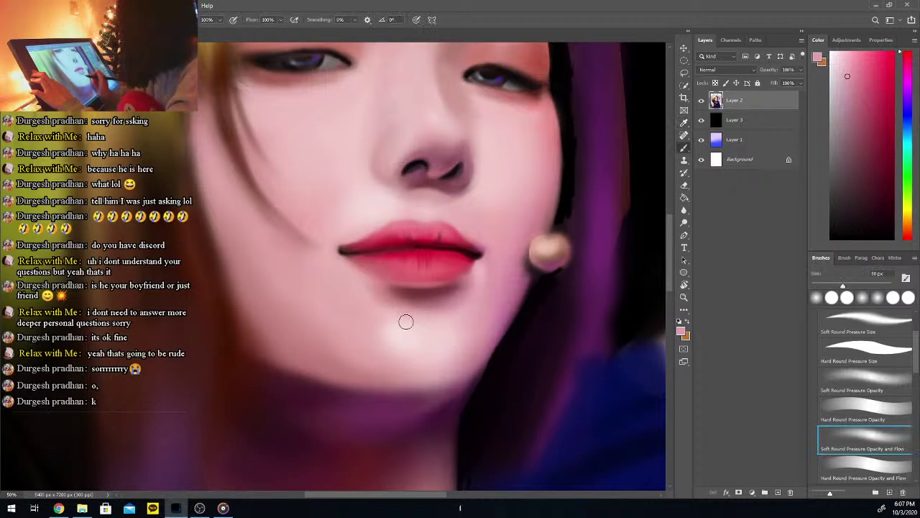
pyautogui.press('i')
pyautogui.press('b')
pyautogui.moveTo(365, 283)
pyautogui.mouseDown()
pyautogui.moveTo(415, 310)
pyautogui.moveTo(361, 289)
pyautogui.mouseUp()
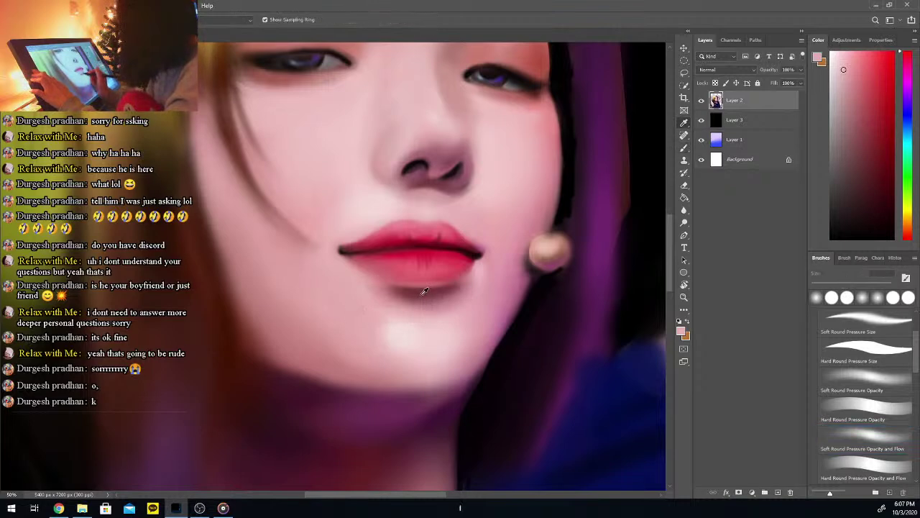
# Blend the shadow beneath the center of the lower lip using dark red sampled from it
pyautogui.keyDown('alt'); pyautogui.click(422, 294); pyautogui.keyUp('alt')
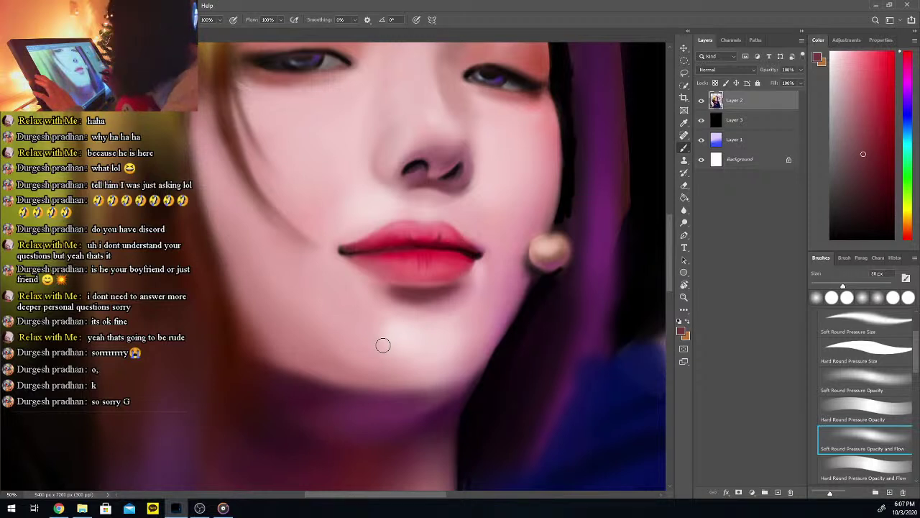
pyautogui.scroll(3, 670, 243)
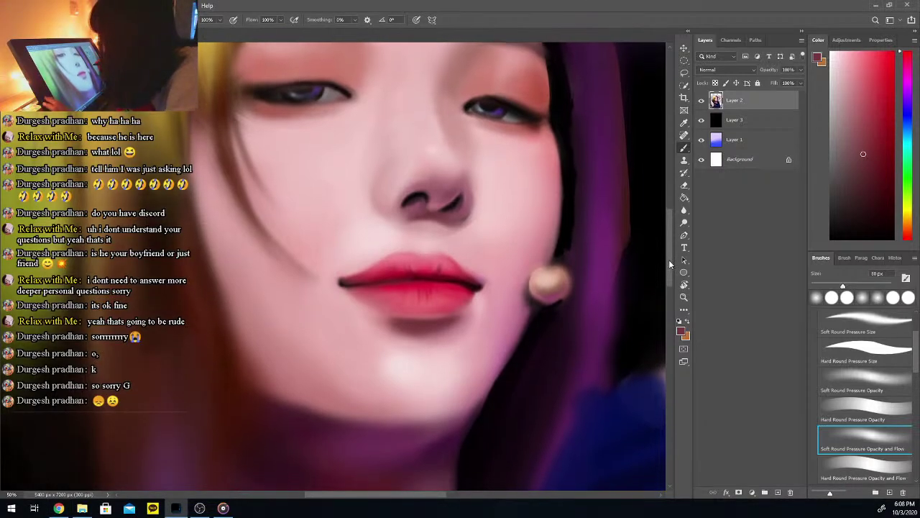
pyautogui.moveTo(671, 265); pyautogui.dragTo(671, 253)
pyautogui.hotkey('ctrl', '-')
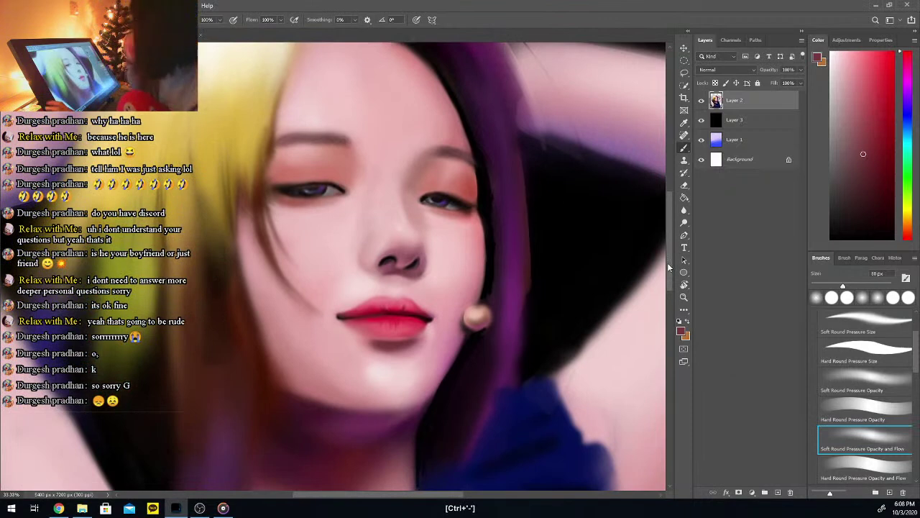
pyautogui.scroll(-3, 671, 261)
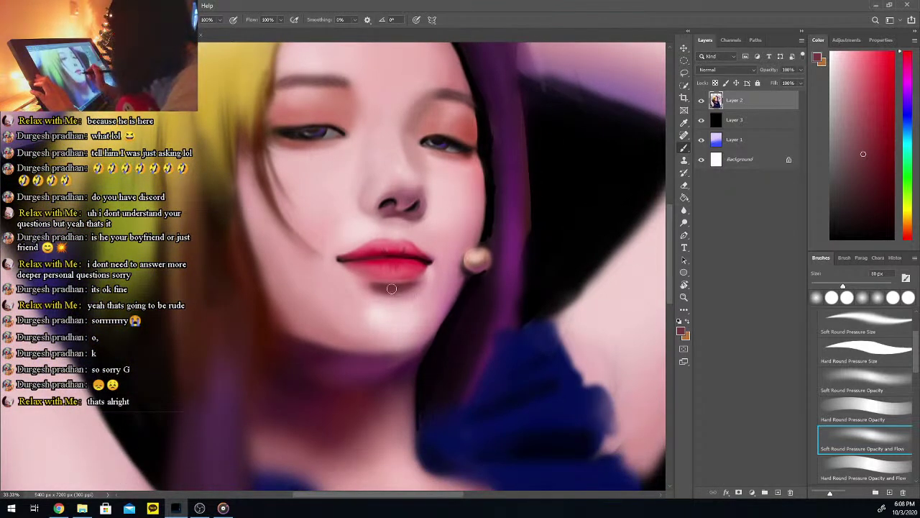
# Deepen the shadow under the lower lip with a 64 px brush and a darker red shifted toward magenta
pyautogui.press('i')
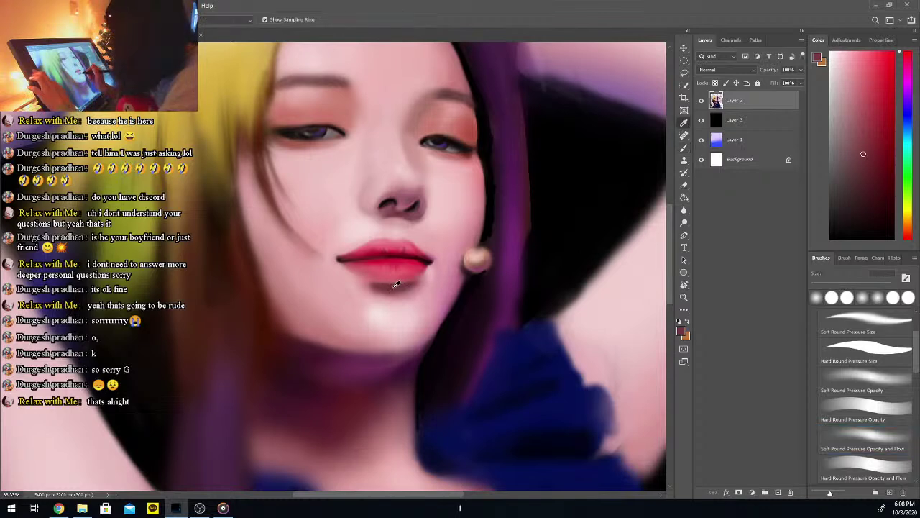
pyautogui.press('b')
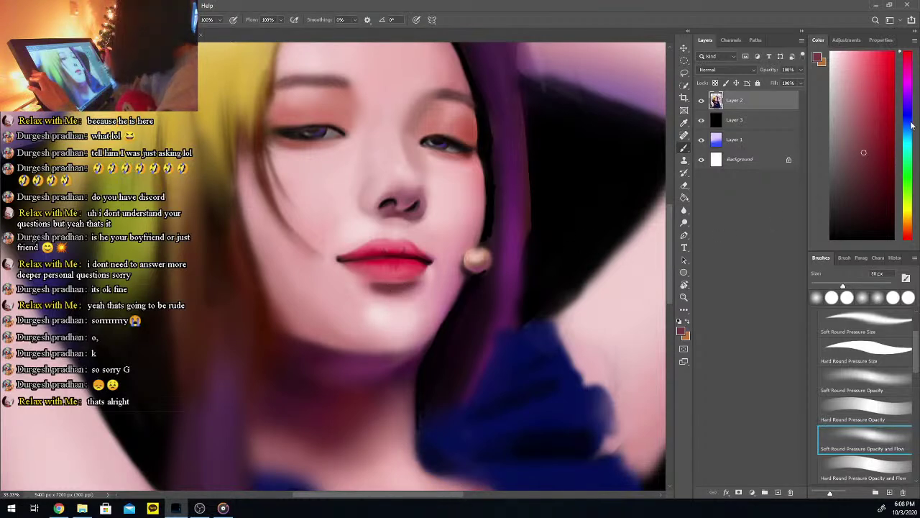
pyautogui.moveTo(908, 63); pyautogui.dragTo(911, 60)
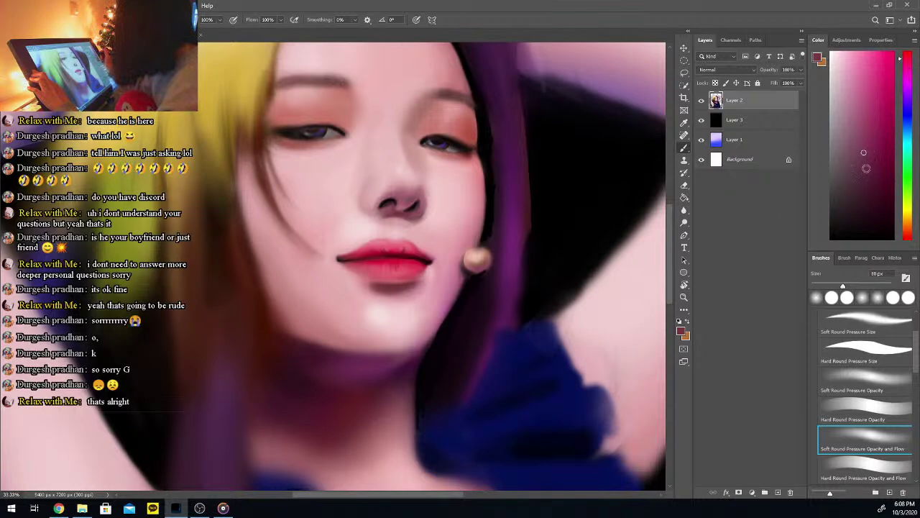
pyautogui.click(837, 285)
pyautogui.click(871, 161)
pyautogui.moveTo(412, 285); pyautogui.dragTo(387, 290)
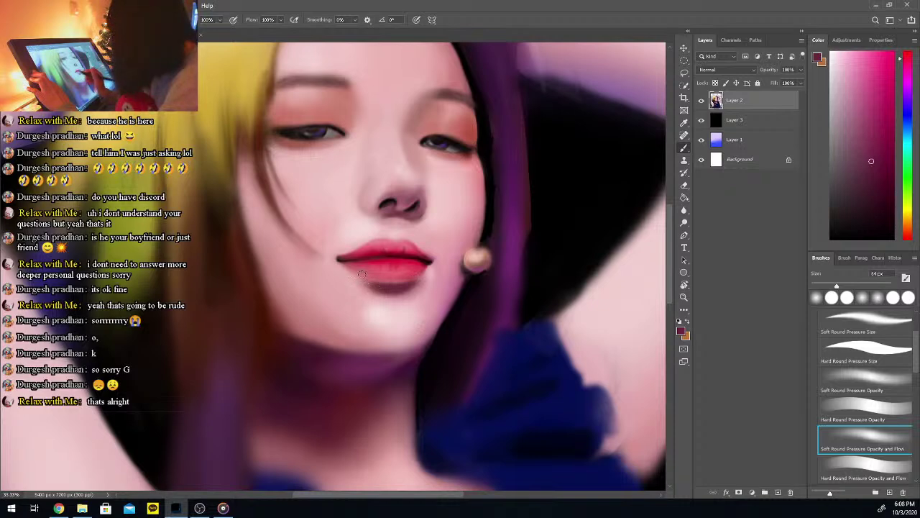
# Feather both ends of the under-lip shadow into the chin with pinks sampled from the surrounding skin
pyautogui.press('i')
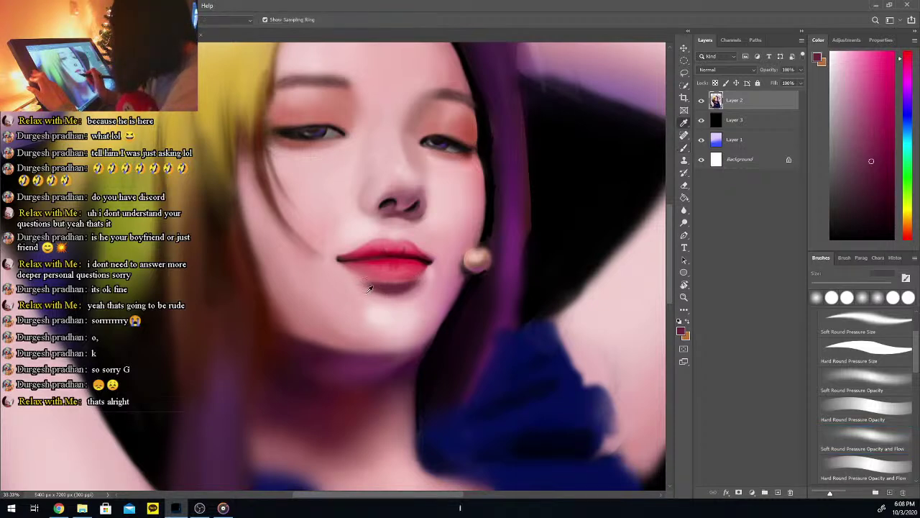
pyautogui.click(370, 289)
pyautogui.press('b')
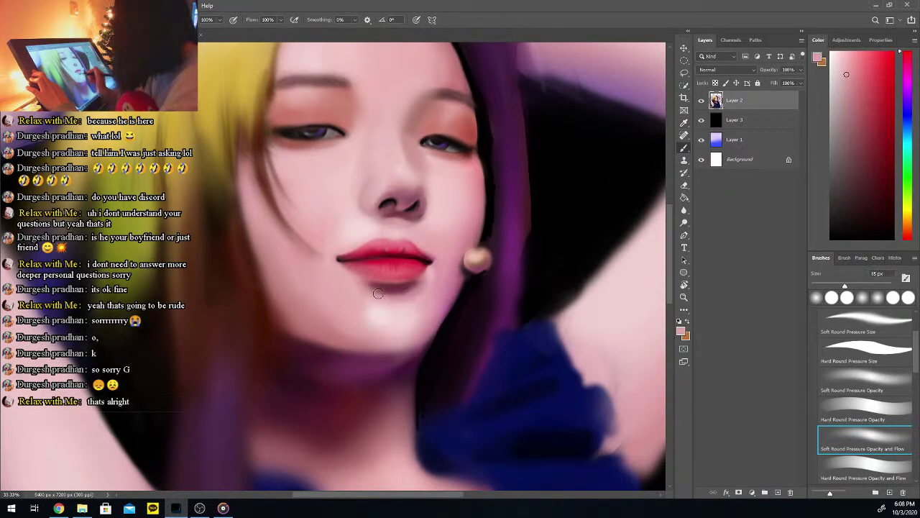
pyautogui.press('i')
pyautogui.click(413, 296)
pyautogui.press('b')
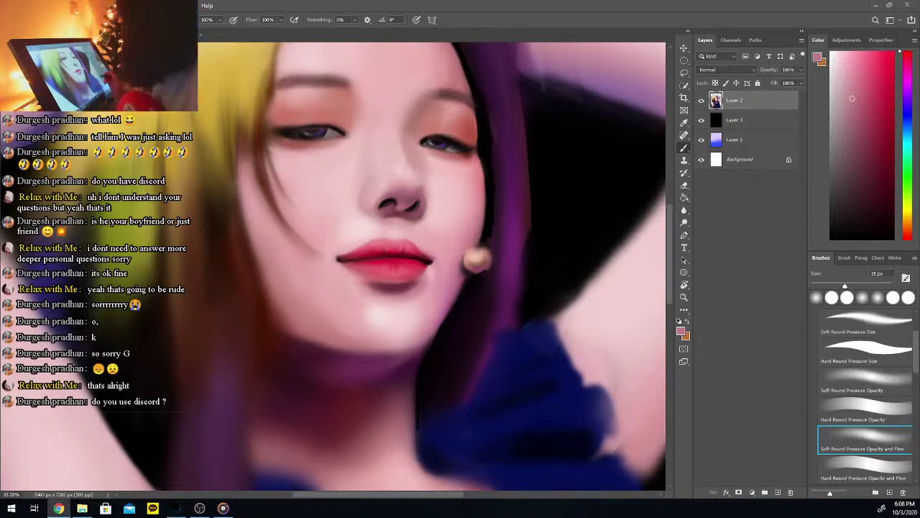
# Paint a dark strand down the purple hair beside the cheek with a 44 px brush and a near-black sampled from that hair
pyautogui.moveTo(671, 256); pyautogui.dragTo(671, 259)
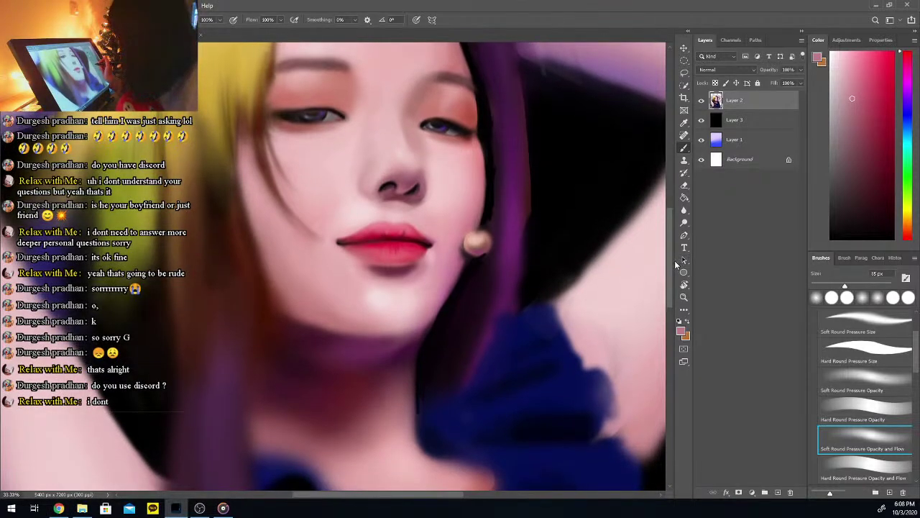
pyautogui.scroll(7, 670, 255)
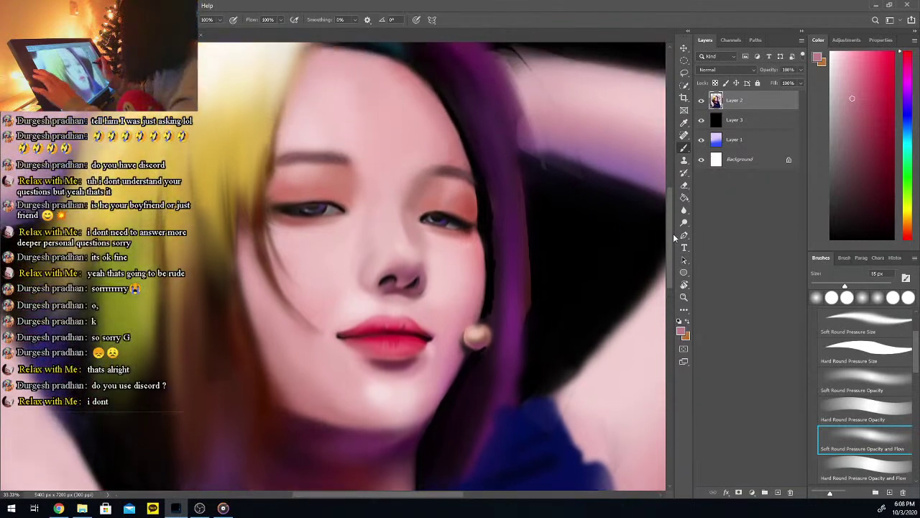
pyautogui.press('i')
pyautogui.click(492, 223)
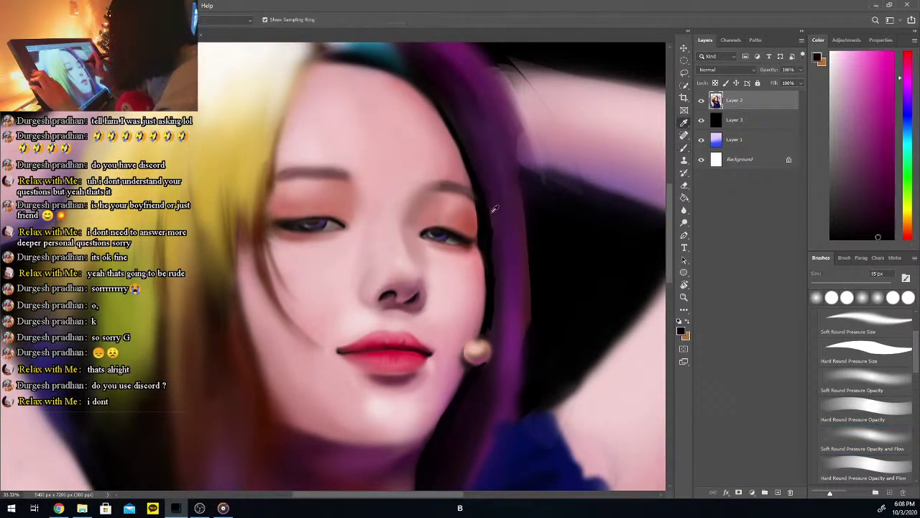
pyautogui.press('b')
pyautogui.moveTo(845, 285); pyautogui.dragTo(829, 285)
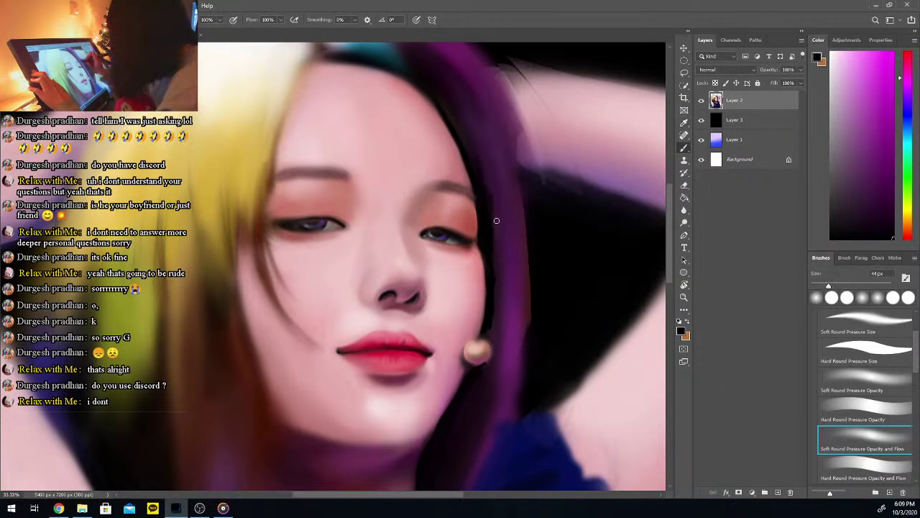
pyautogui.moveTo(501, 221); pyautogui.dragTo(496, 313)
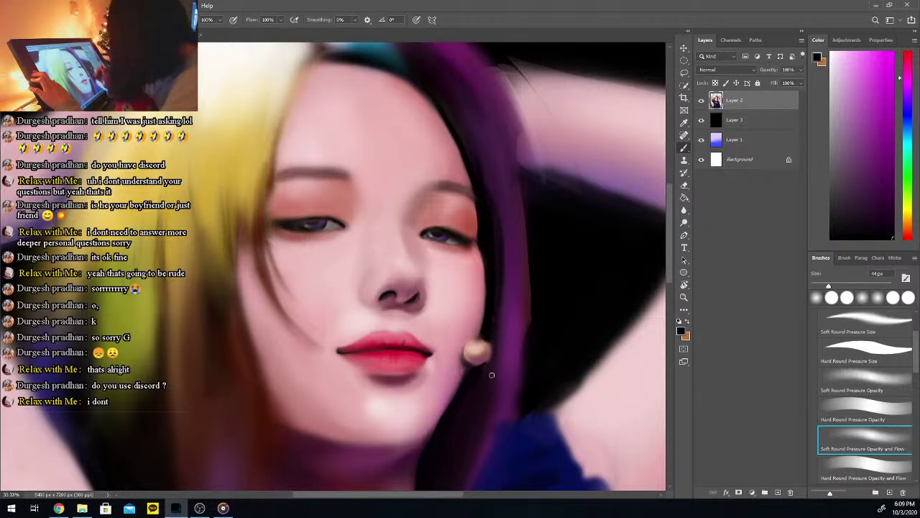
# Add more dark strands through the purple hair from eye level toward the shoulder, using dark tones sampled from the hair
pyautogui.keyDown('alt'); pyautogui.click(494, 247); pyautogui.keyUp('alt')
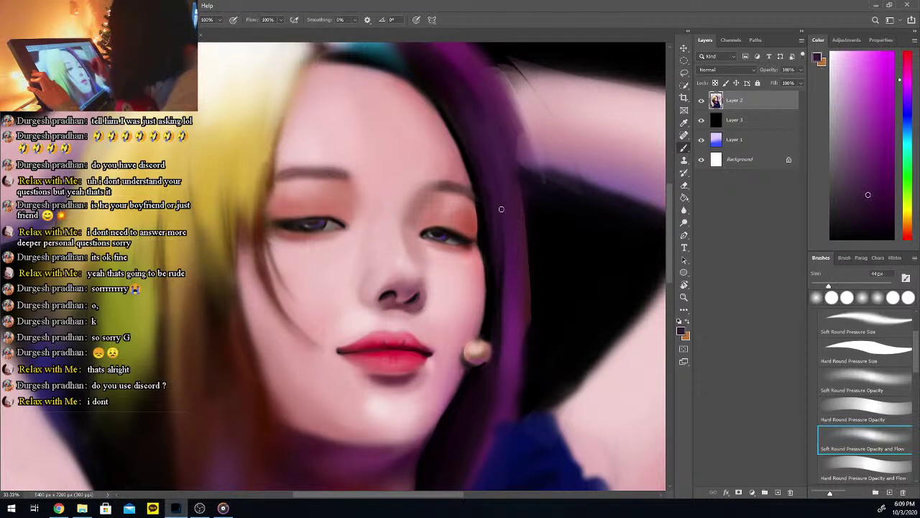
pyautogui.keyDown('alt'); pyautogui.click(496, 315); pyautogui.keyUp('alt')
pyautogui.moveTo(511, 241); pyautogui.dragTo(510, 321)
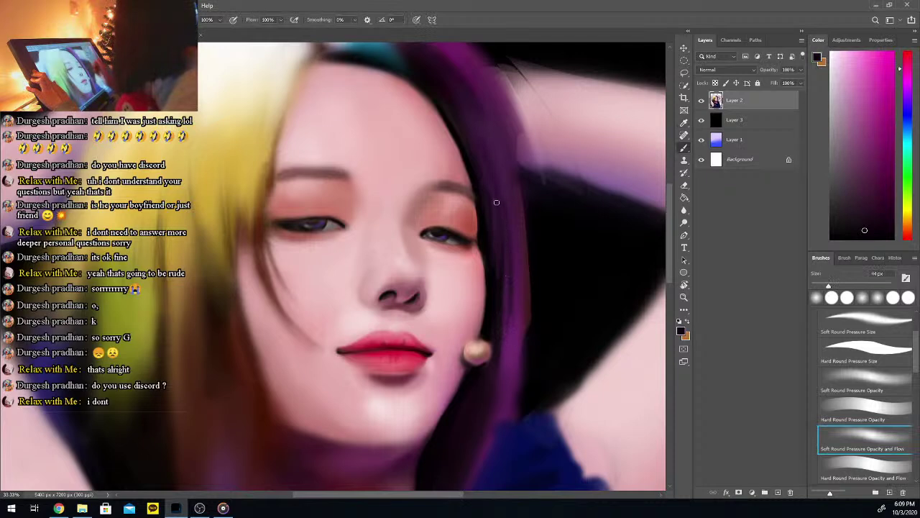
pyautogui.moveTo(502, 236); pyautogui.dragTo(501, 366)
pyautogui.moveTo(512, 283); pyautogui.dragTo(492, 426)
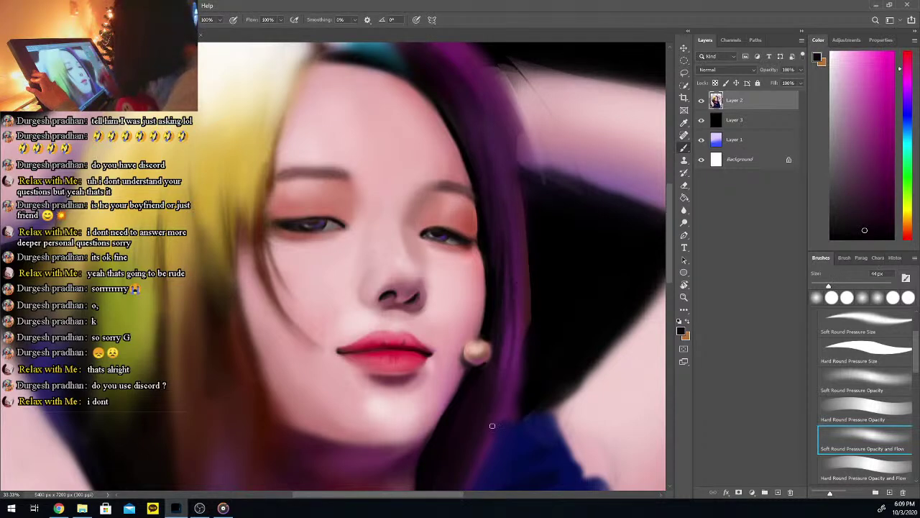
pyautogui.press('i')
pyautogui.click(511, 233)
pyautogui.press('b')
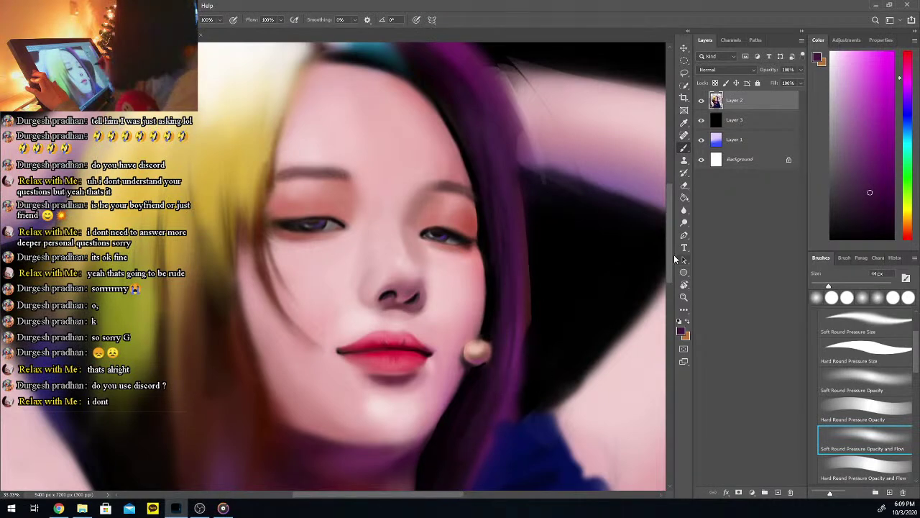
# Paint dark crimson strands into the upper part of the purple hair near the crown, shifting the sampled purple toward red
pyautogui.moveTo(671, 236); pyautogui.dragTo(671, 224)
pyautogui.press('i')
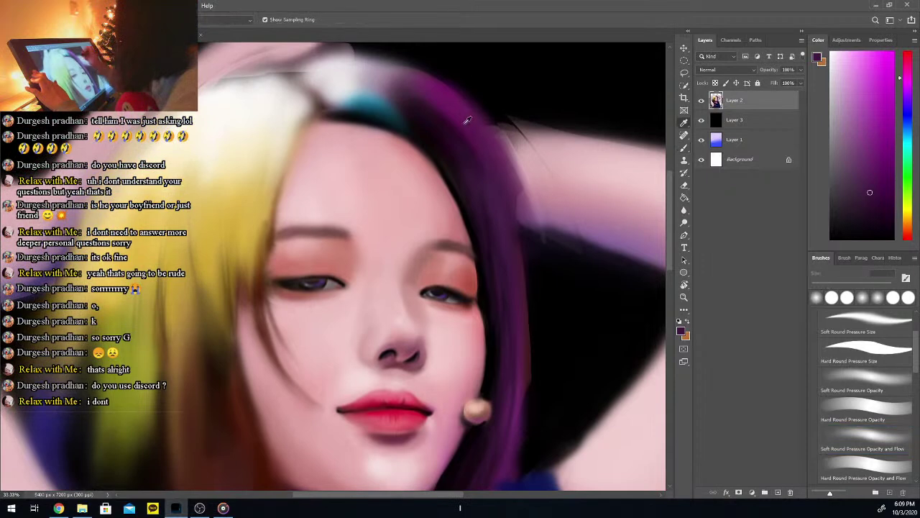
pyautogui.click(449, 120)
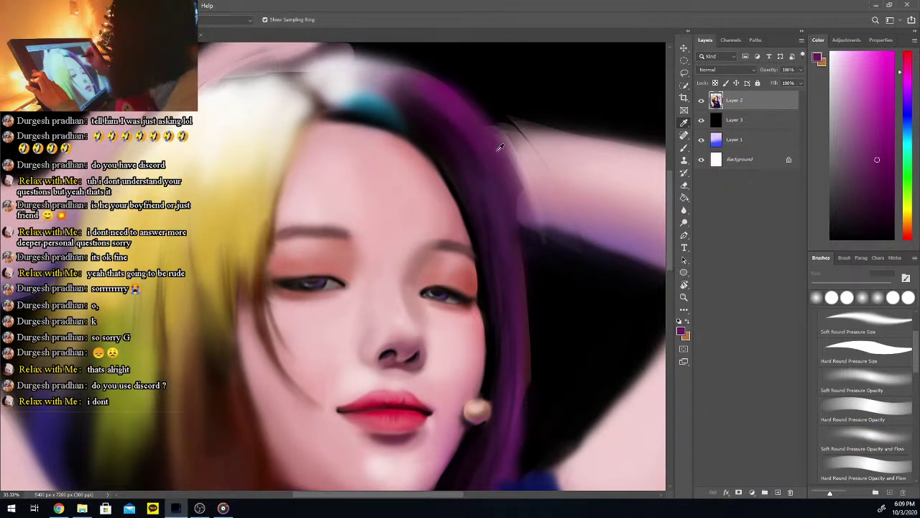
pyautogui.click(475, 169)
pyautogui.press('b')
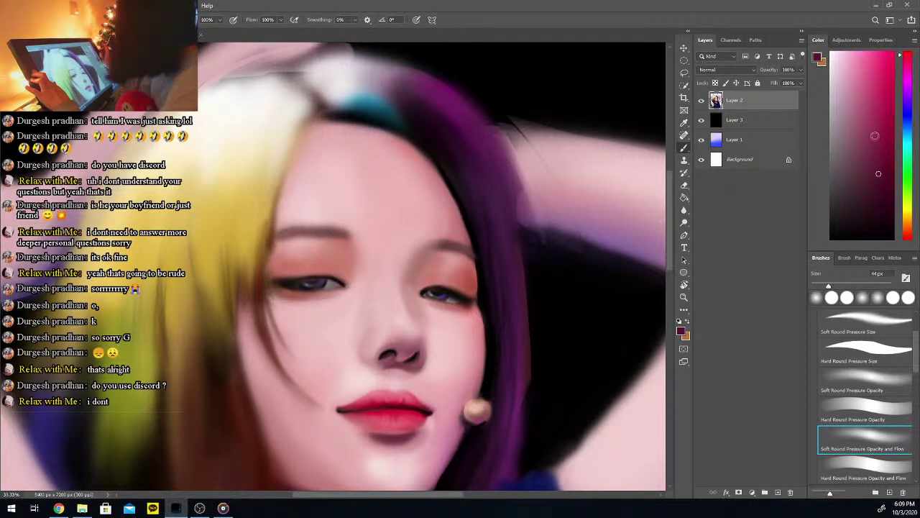
pyautogui.click(880, 172)
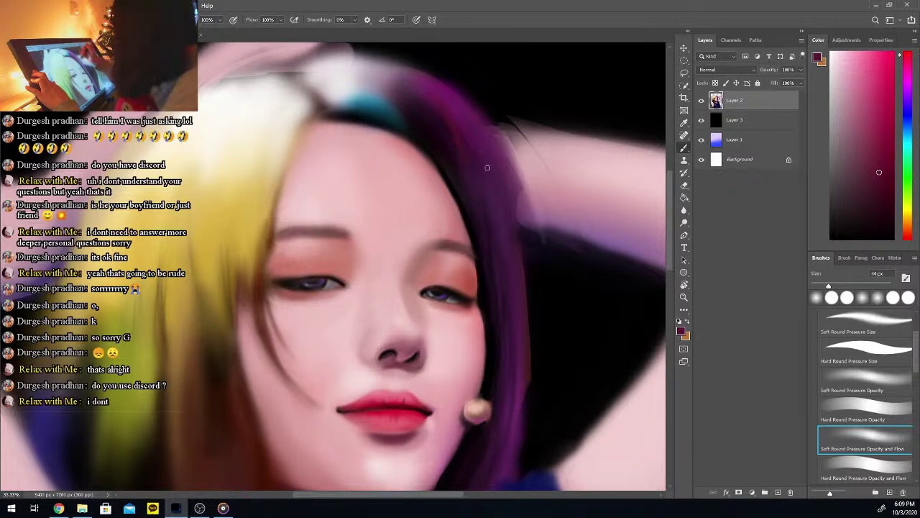
pyautogui.click(882, 161)
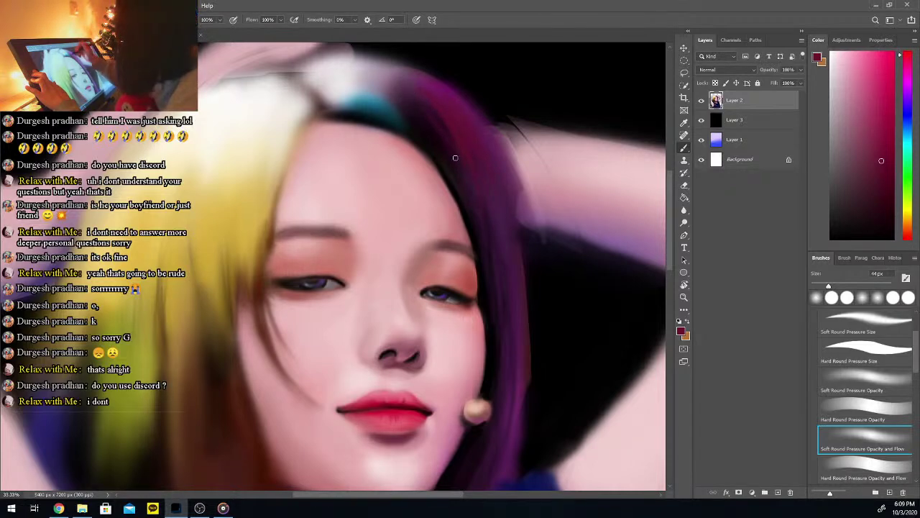
# Darken the hair along the forehead hairline and the lower part of the teal section with black sampled from the background
pyautogui.keyDown('alt'); pyautogui.click(568, 249); pyautogui.keyUp('alt')
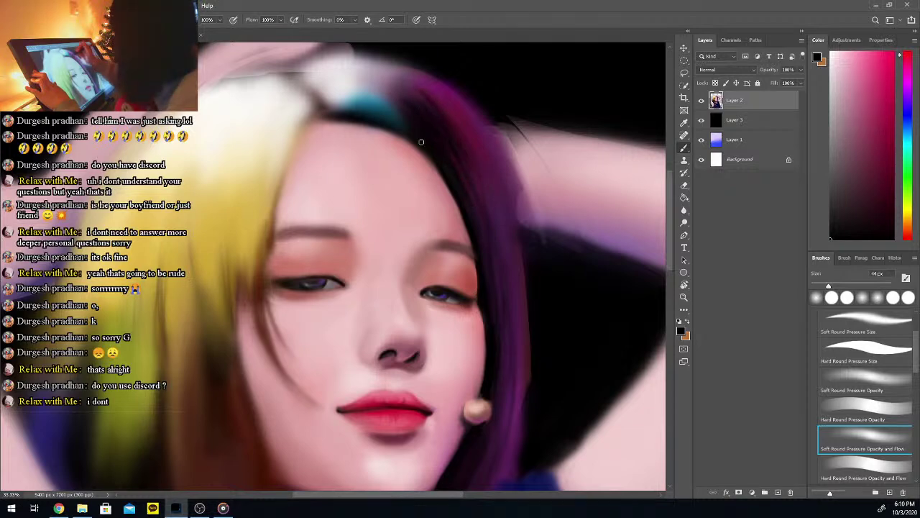
pyautogui.moveTo(463, 496); pyautogui.dragTo(450, 496)
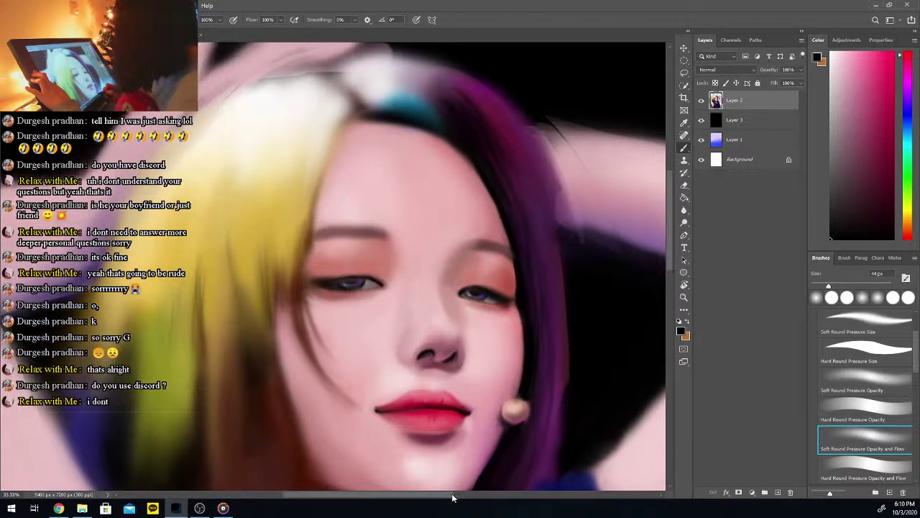
pyautogui.moveTo(450, 123)
pyautogui.mouseDown()
pyautogui.moveTo(411, 121)
pyautogui.moveTo(418, 114)
pyautogui.mouseUp()
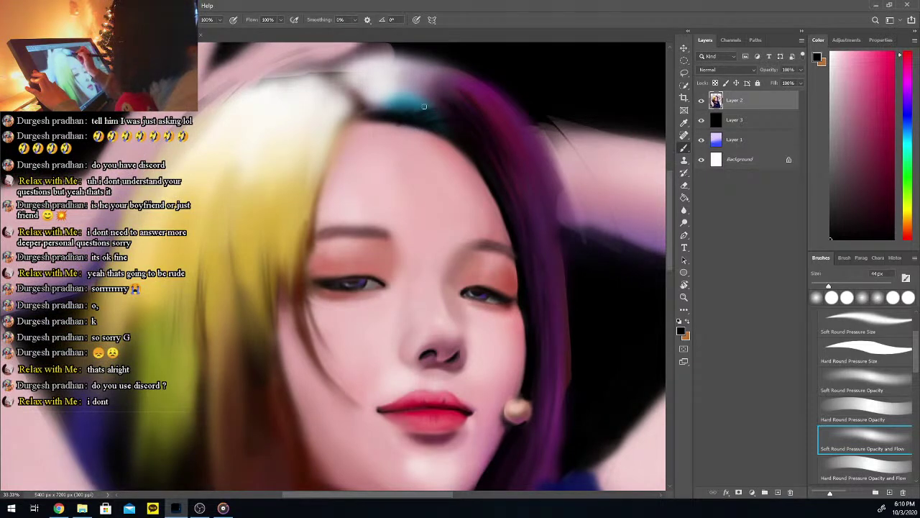
pyautogui.hotkey('ctrl', 'z')
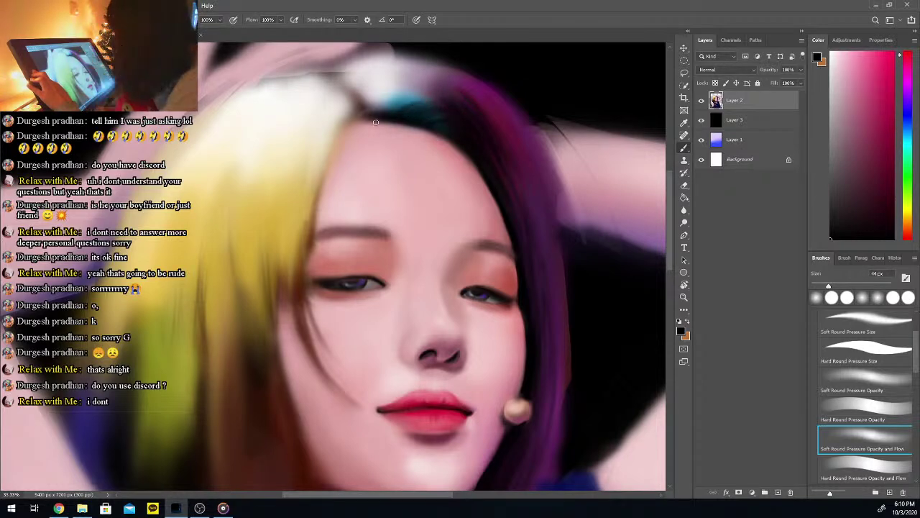
pyautogui.moveTo(402, 101); pyautogui.dragTo(423, 108)
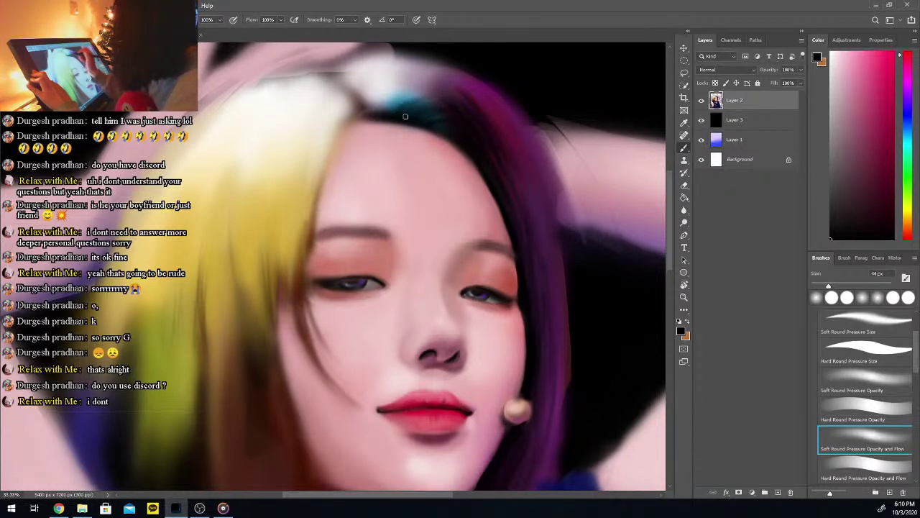
# Paint fine strands through the teal hair section, alternating the sampled teal with dark purple from the neighboring hair
pyautogui.press('i')
pyautogui.click(440, 97)
pyautogui.press('b')
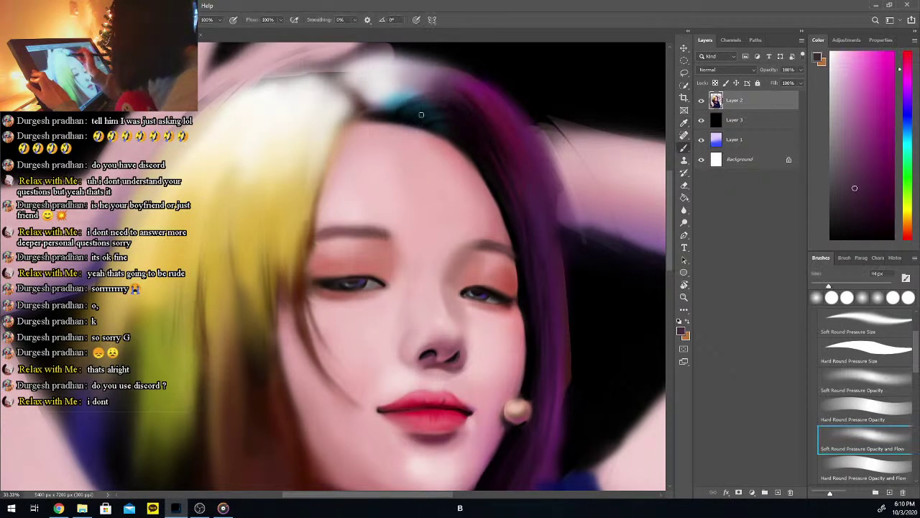
pyautogui.keyDown('alt'); pyautogui.click(410, 101); pyautogui.keyUp('alt')
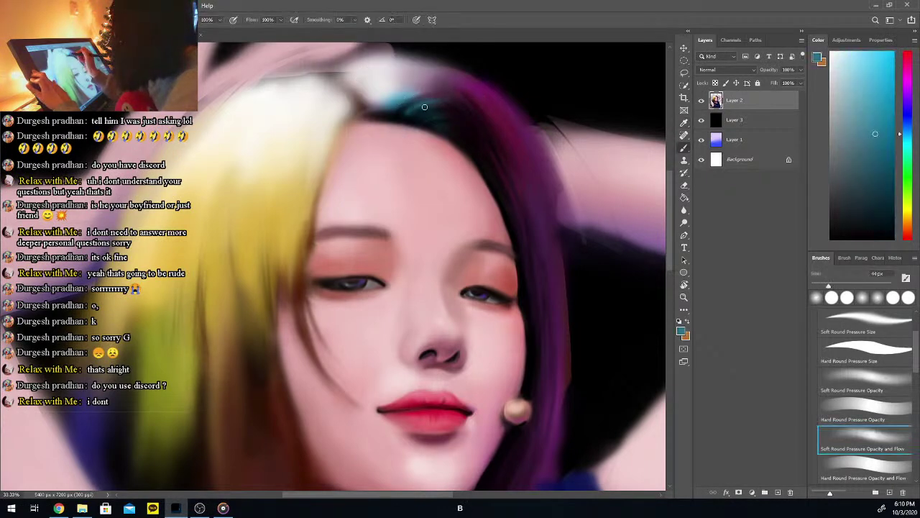
pyautogui.moveTo(424, 116)
pyautogui.mouseDown()
pyautogui.moveTo(463, 114)
pyautogui.moveTo(433, 109)
pyautogui.moveTo(439, 127)
pyautogui.moveTo(450, 113)
pyautogui.moveTo(424, 124)
pyautogui.moveTo(430, 115)
pyautogui.moveTo(468, 117)
pyautogui.moveTo(452, 95)
pyautogui.moveTo(439, 120)
pyautogui.moveTo(462, 125)
pyautogui.mouseUp()
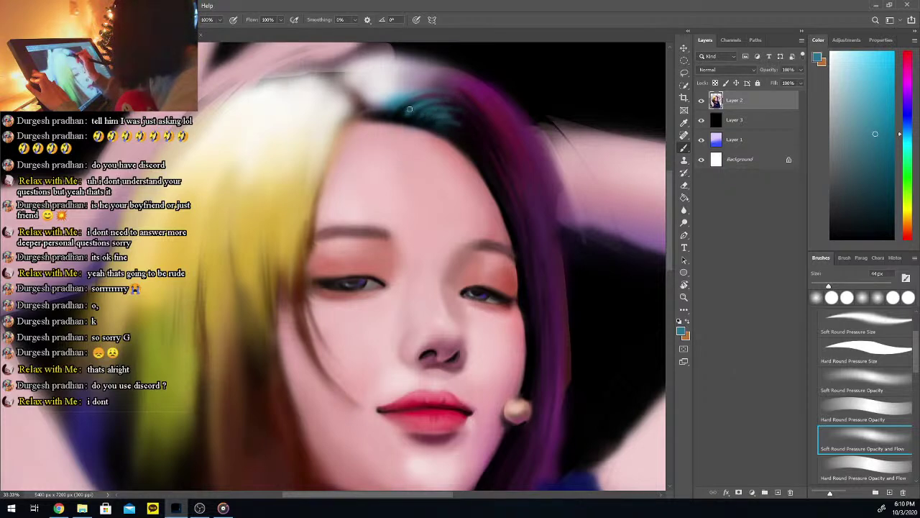
pyautogui.keyDown('alt'); pyautogui.click(467, 99); pyautogui.keyUp('alt')
pyautogui.moveTo(448, 93)
pyautogui.mouseDown()
pyautogui.moveTo(412, 94)
pyautogui.moveTo(458, 105)
pyautogui.mouseUp()
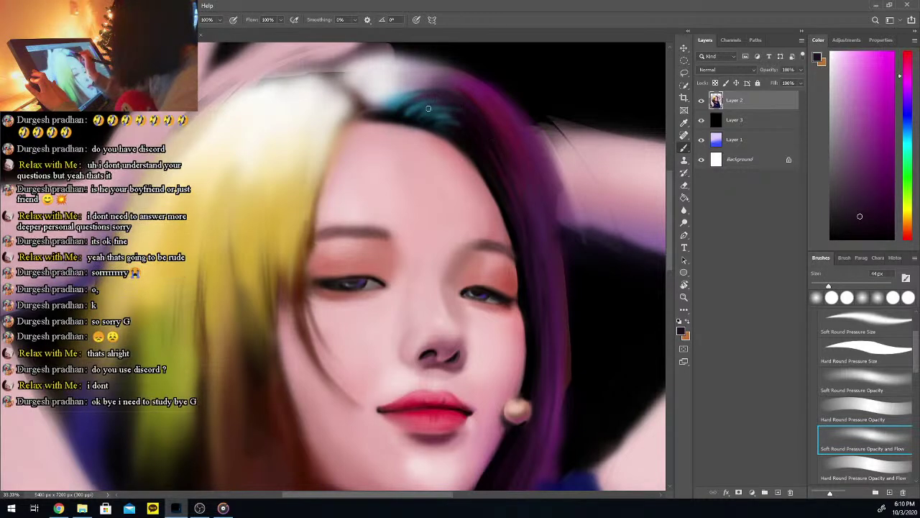
# Deepen the roots with pure black strokes from the teal section across the top of the forehead to the parting
pyautogui.click(831, 238)
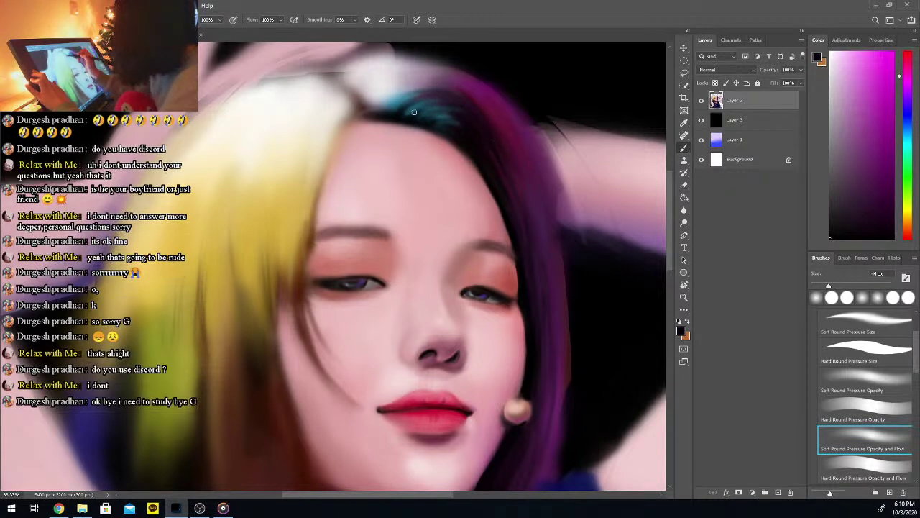
pyautogui.moveTo(430, 105)
pyautogui.mouseDown()
pyautogui.moveTo(401, 115)
pyautogui.moveTo(412, 99)
pyautogui.moveTo(349, 120)
pyautogui.mouseUp()
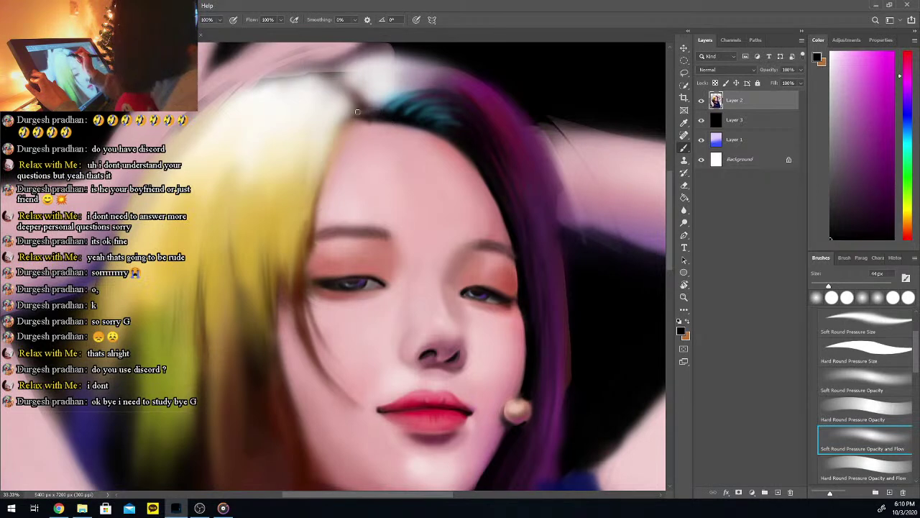
pyautogui.moveTo(354, 113)
pyautogui.mouseDown()
pyautogui.moveTo(348, 126)
pyautogui.moveTo(366, 121)
pyautogui.moveTo(347, 127)
pyautogui.moveTo(381, 105)
pyautogui.moveTo(338, 125)
pyautogui.moveTo(358, 103)
pyautogui.moveTo(312, 107)
pyautogui.mouseUp()
# Paint white strands sweeping from the parting over the blonde hair, separated by strokes of dark brown sampled from the roots
pyautogui.keyDown('alt'); pyautogui.click(362, 109); pyautogui.keyUp('alt')
pyautogui.click(831, 52)
pyautogui.moveTo(392, 106)
pyautogui.mouseDown()
pyautogui.moveTo(336, 111)
pyautogui.moveTo(376, 108)
pyautogui.moveTo(327, 123)
pyautogui.moveTo(377, 112)
pyautogui.moveTo(324, 124)
pyautogui.moveTo(371, 101)
pyautogui.moveTo(349, 116)
pyautogui.moveTo(324, 100)
pyautogui.moveTo(372, 105)
pyautogui.moveTo(299, 110)
pyautogui.moveTo(368, 101)
pyautogui.moveTo(389, 117)
pyautogui.moveTo(352, 115)
pyautogui.mouseUp()
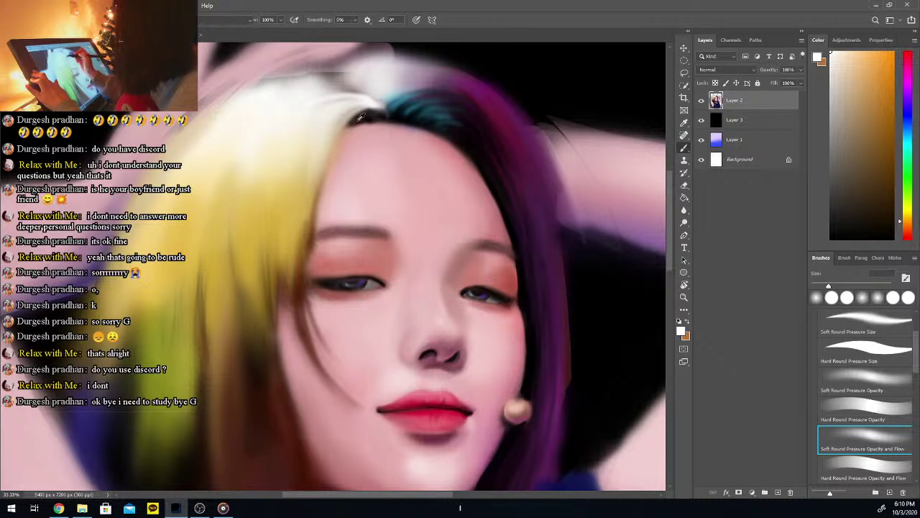
pyautogui.keyDown('alt'); pyautogui.click(361, 119); pyautogui.keyUp('alt')
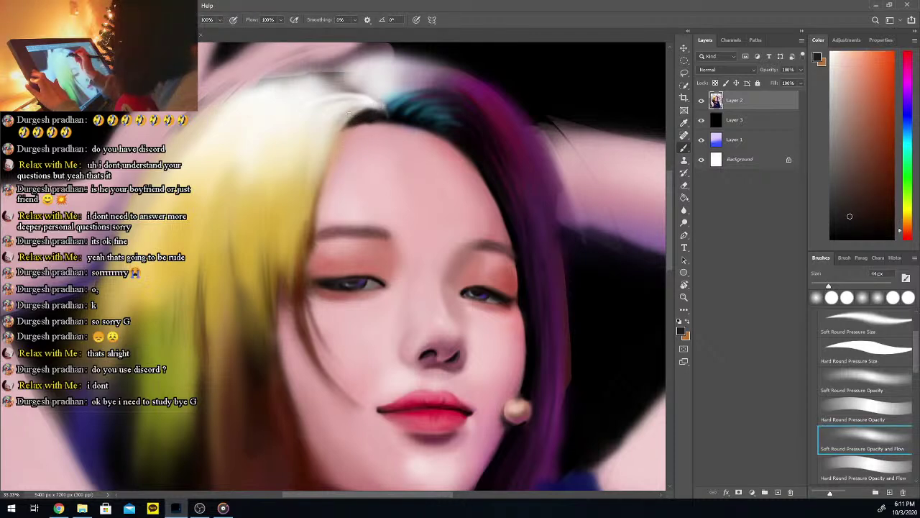
pyautogui.moveTo(377, 105)
pyautogui.mouseDown()
pyautogui.moveTo(327, 106)
pyautogui.moveTo(389, 116)
pyautogui.moveTo(352, 93)
pyautogui.moveTo(320, 99)
pyautogui.moveTo(322, 91)
pyautogui.moveTo(294, 133)
pyautogui.mouseUp()
pyautogui.click(831, 53)
pyautogui.moveTo(338, 79); pyautogui.dragTo(288, 161)
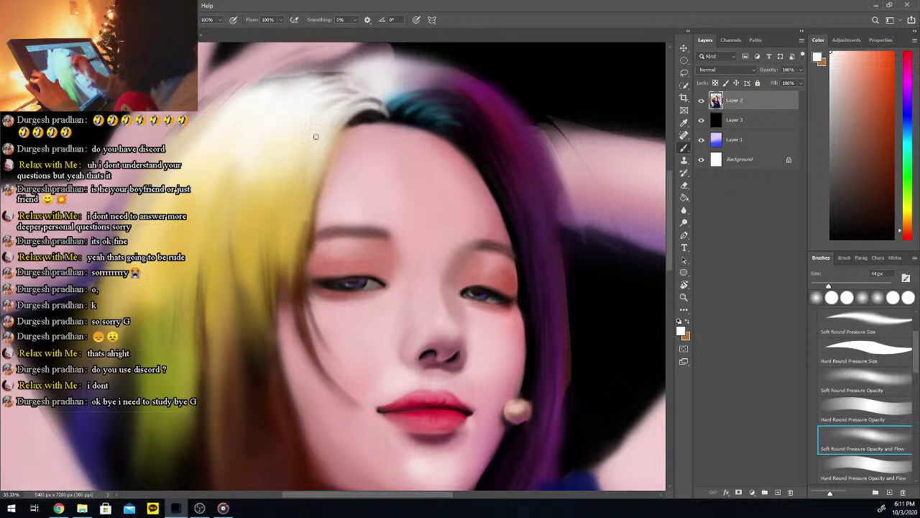
pyautogui.moveTo(348, 88)
pyautogui.mouseDown()
pyautogui.moveTo(329, 108)
pyautogui.moveTo(347, 85)
pyautogui.moveTo(318, 84)
pyautogui.mouseUp()
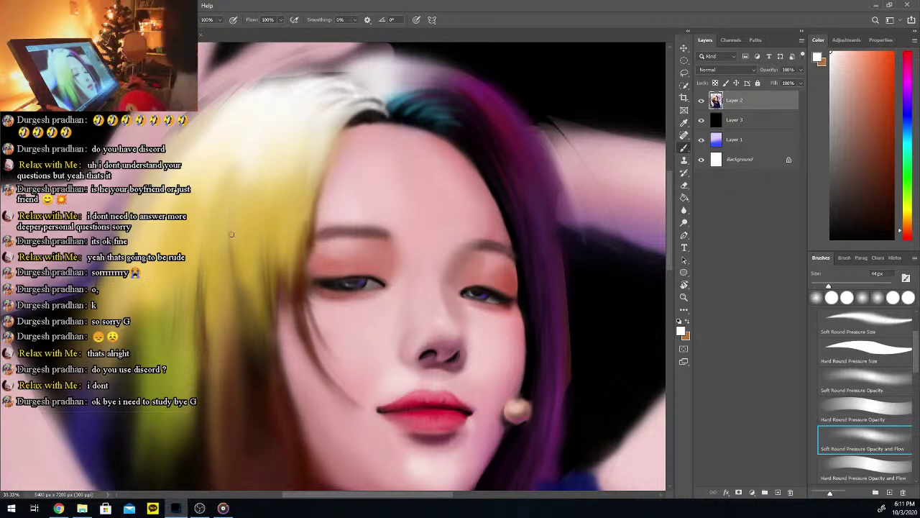
# Paint a yellow highlight on the crown above the teal section, using yellow sampled from the blonde hair
pyautogui.hotkey('ctrl', '-')
pyautogui.hotkey('ctrl', '-')
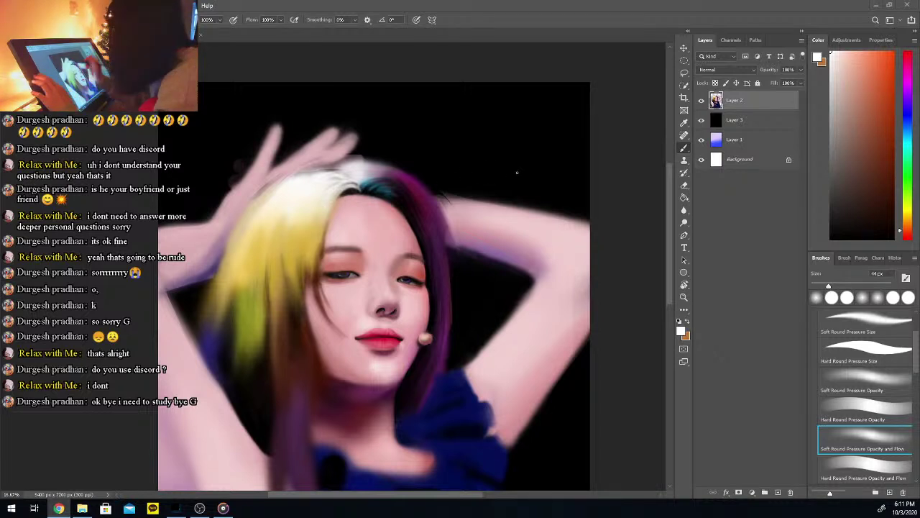
pyautogui.click(622, 154)
pyautogui.press('i')
pyautogui.click(304, 207)
pyautogui.press('b')
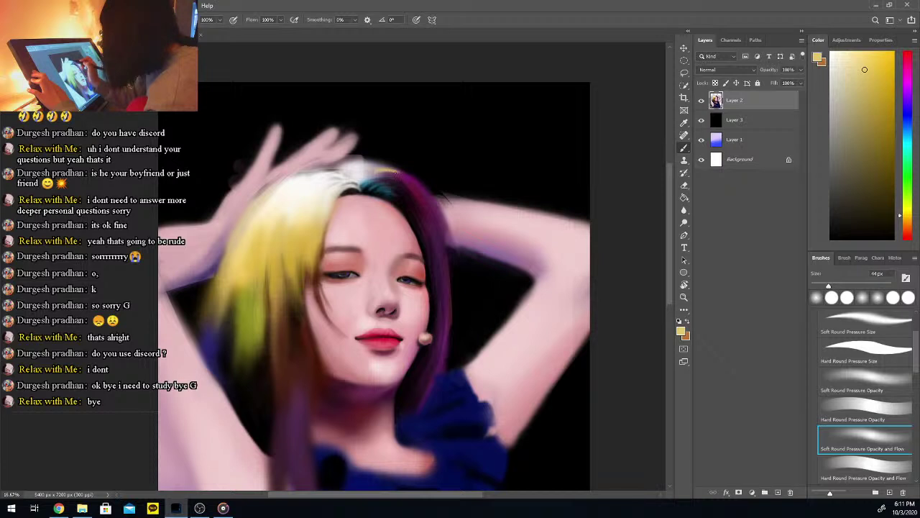
# Paint white strands across the crown between the parting and the yellow highlight, using white and yellow sampled from the surrounding hair
pyautogui.press('i')
pyautogui.click(364, 165)
pyautogui.press('b')
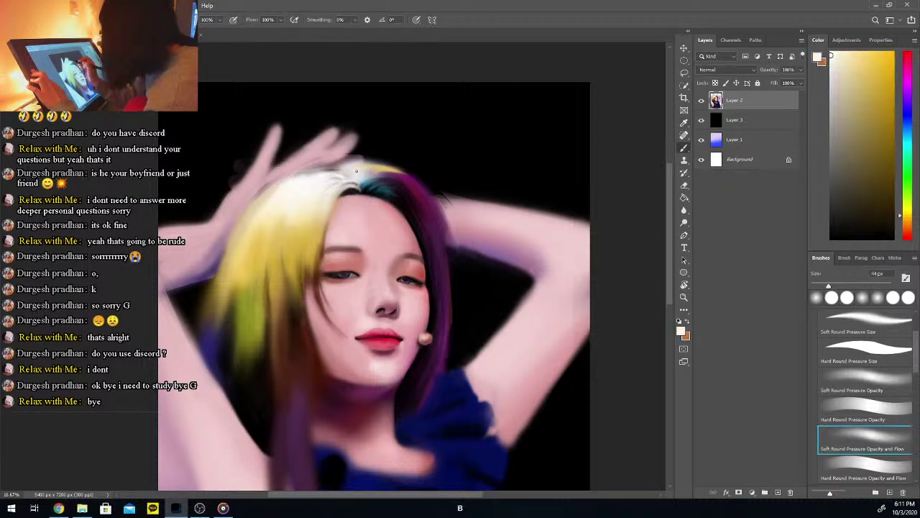
pyautogui.moveTo(378, 176); pyautogui.dragTo(397, 173)
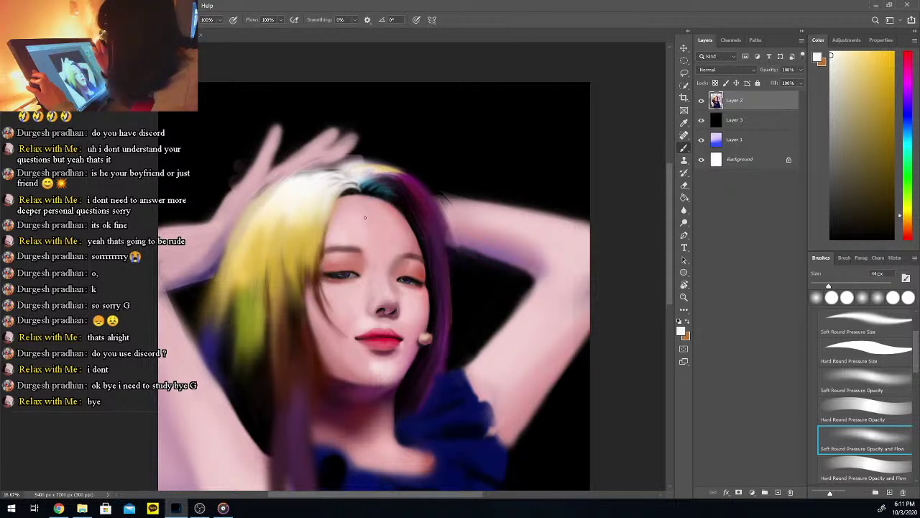
pyautogui.press('alt')
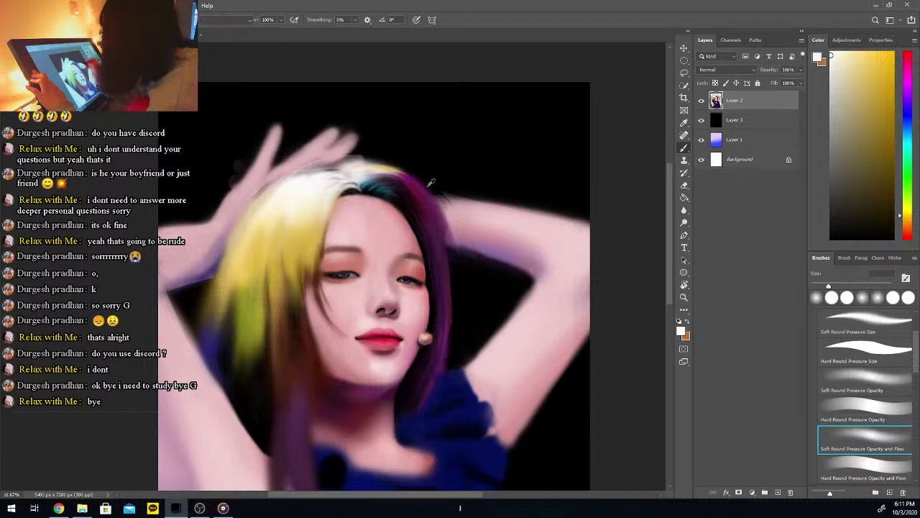
pyautogui.keyDown('alt'); pyautogui.click(397, 168); pyautogui.keyUp('alt')
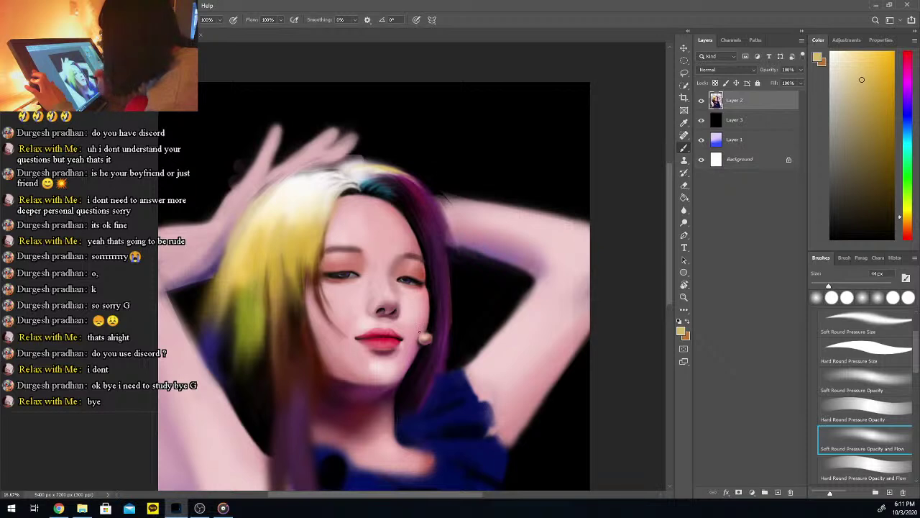
# Paint a lighter purple highlight down the purple hair beside the cheek, using light purple sampled from the section's outer edge
pyautogui.press('alt')
pyautogui.keyDown('alt'); pyautogui.click(435, 207); pyautogui.keyUp('alt')
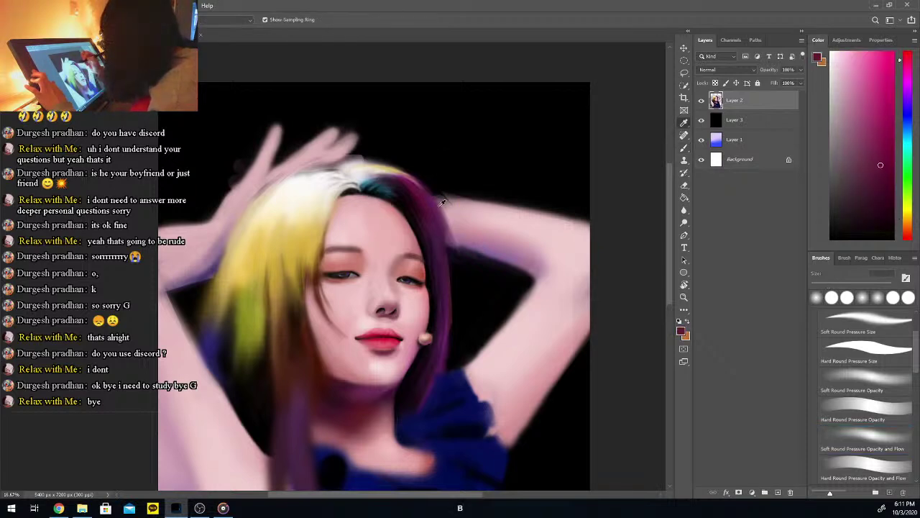
pyautogui.keyDown('alt'); pyautogui.click(438, 252); pyautogui.keyUp('alt')
pyautogui.click(445, 253)
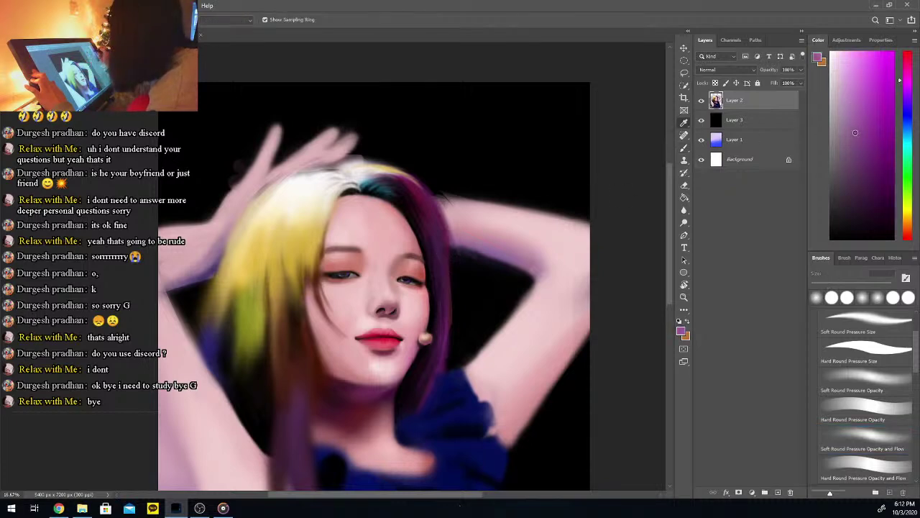
pyautogui.press('b')
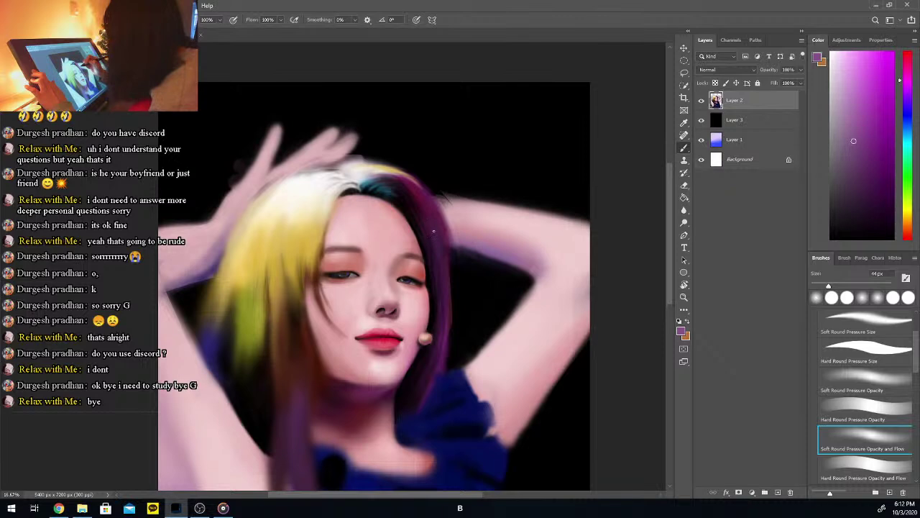
pyautogui.moveTo(436, 252); pyautogui.dragTo(443, 283)
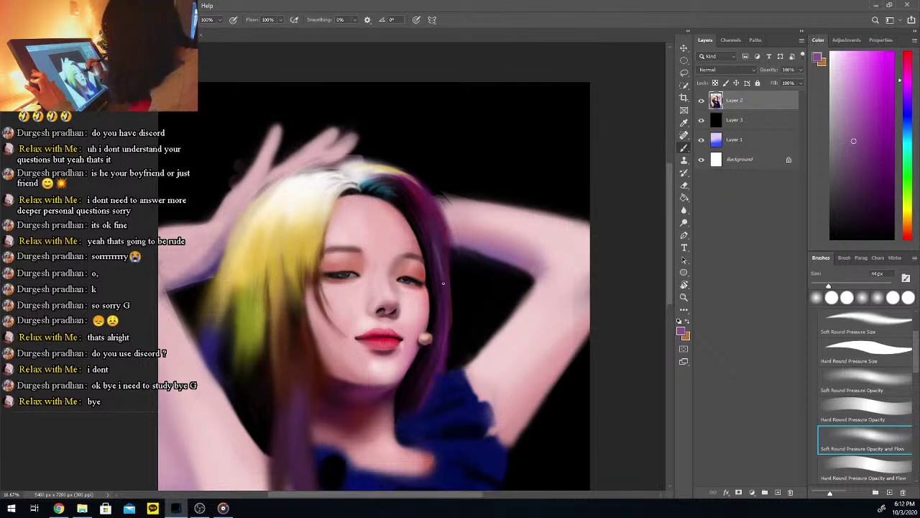
# Continue the purple strands past the earring to the shoulder, using dark and medium purple sampled from the same hair section
pyautogui.press('i')
pyautogui.click(431, 237)
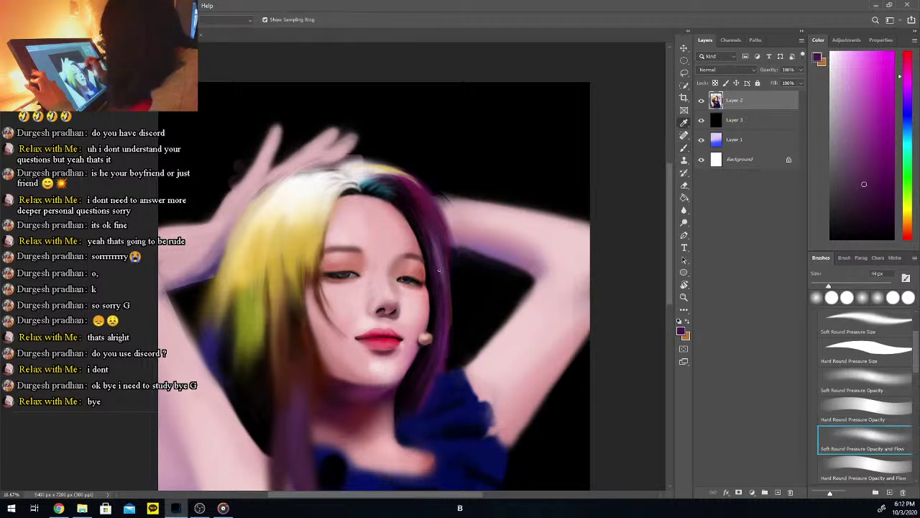
pyautogui.press('b')
pyautogui.keyDown('alt'); pyautogui.click(439, 248); pyautogui.keyUp('alt')
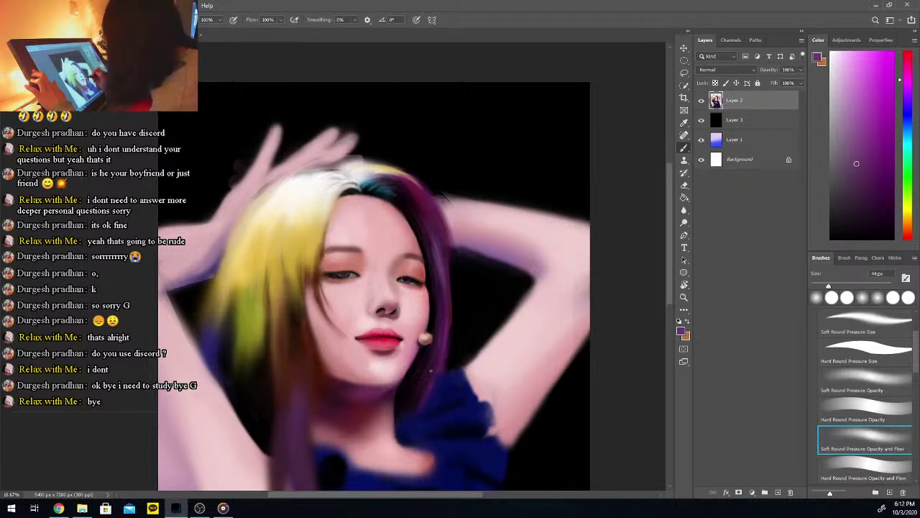
pyautogui.moveTo(427, 389); pyautogui.dragTo(441, 335)
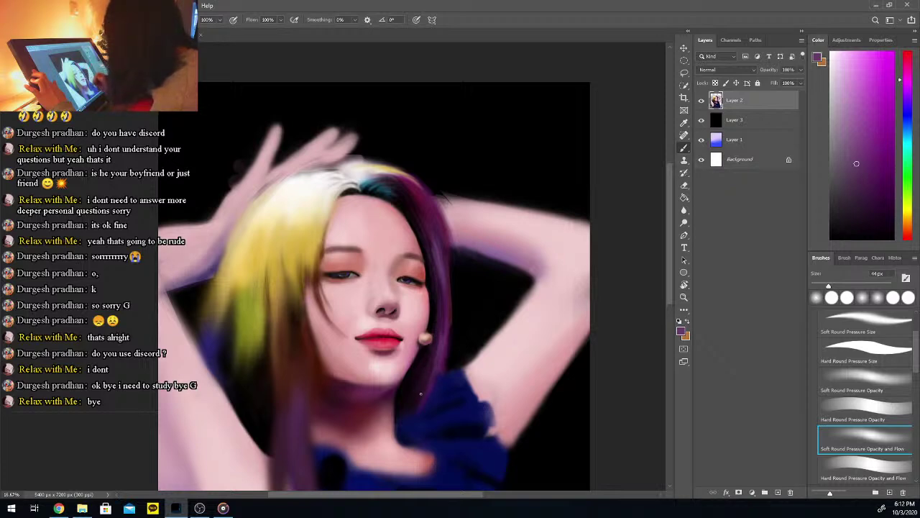
# Extend the thin face-framing strand across the cheek to the corner of the lips in dark reddish brown with Soft Round Pressure Opacity and Flow
pyautogui.scroll(-3, 625, 230)
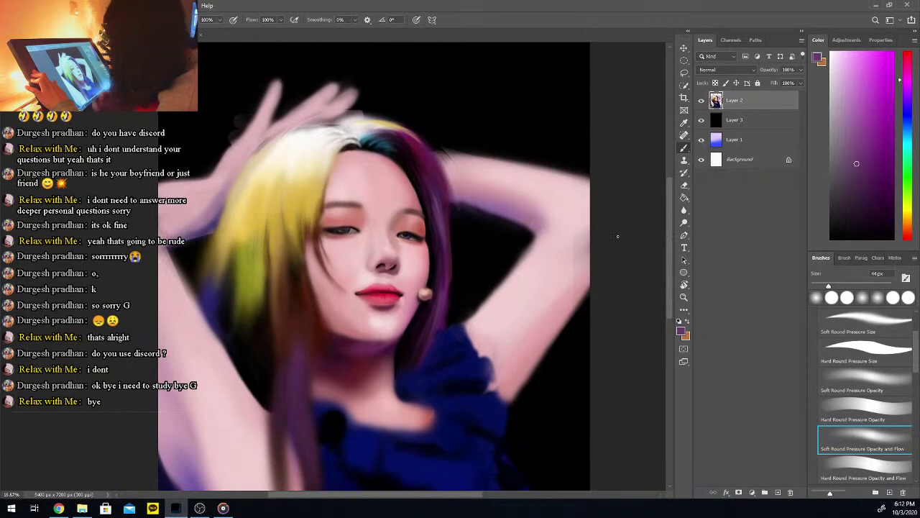
pyautogui.press('i')
pyautogui.click(317, 237)
pyautogui.moveTo(884, 176)
pyautogui.mouseDown()
pyautogui.moveTo(881, 166)
pyautogui.moveTo(887, 180)
pyautogui.mouseUp()
pyautogui.click(865, 438)
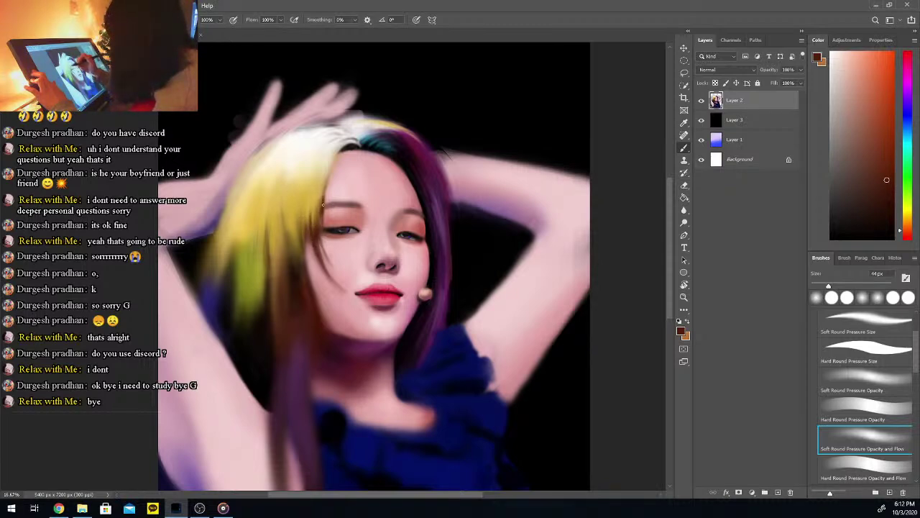
pyautogui.keyDown('alt'); pyautogui.click(318, 220); pyautogui.keyUp('alt')
pyautogui.moveTo(325, 200); pyautogui.dragTo(320, 225)
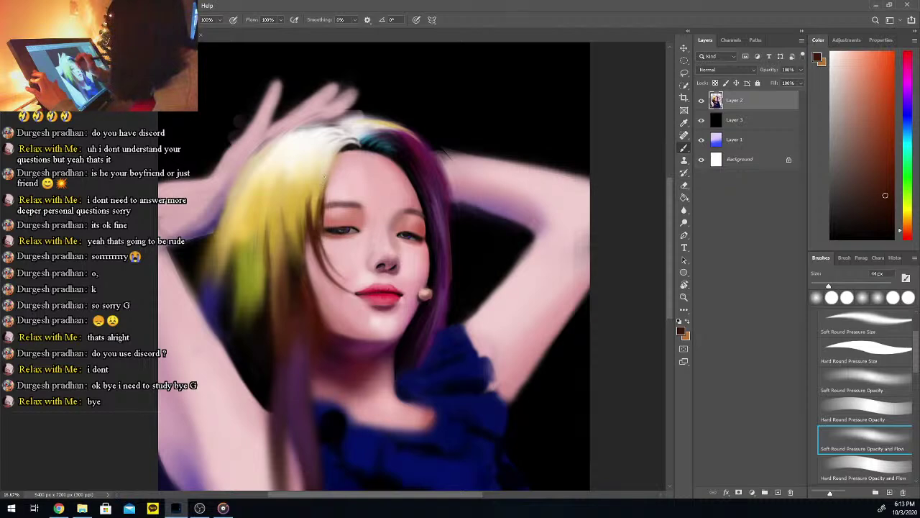
# Refine the blonde strands along the forehead hairline, alternating sampled pale cream with brown from the face-framing strand
pyautogui.press('i')
pyautogui.click(321, 181)
pyautogui.press('b')
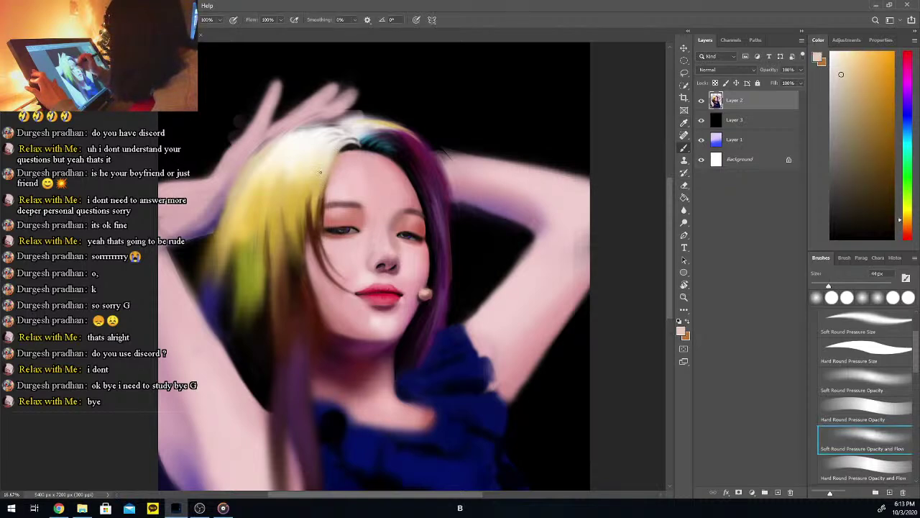
pyautogui.press('i')
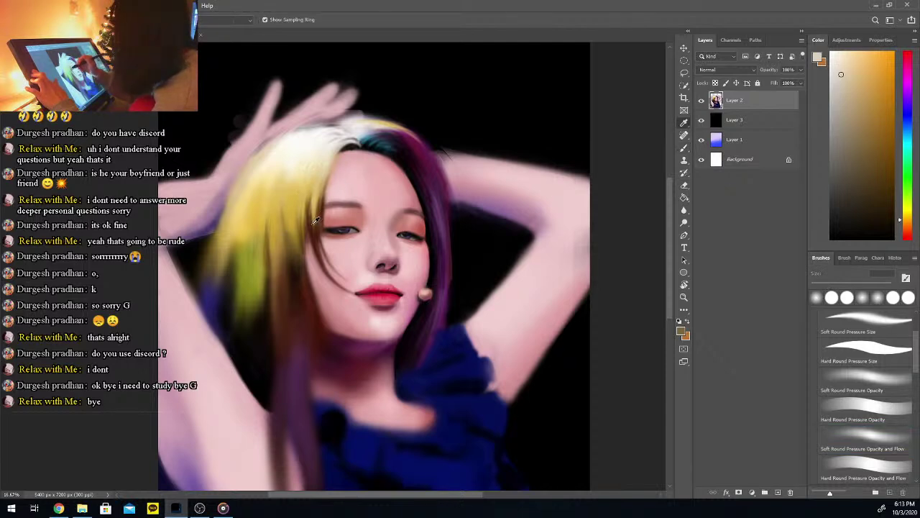
pyautogui.click(318, 220)
pyautogui.press('b')
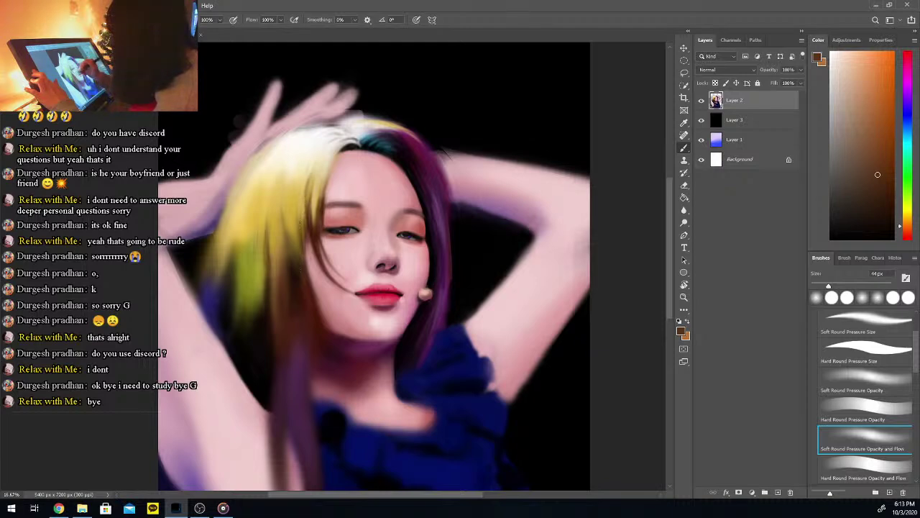
# Darken the inner corner and adjoining lid line of the eye beside the purple hair with pure black, using a 14 px brush
pyautogui.hotkey('ctrl', '-')
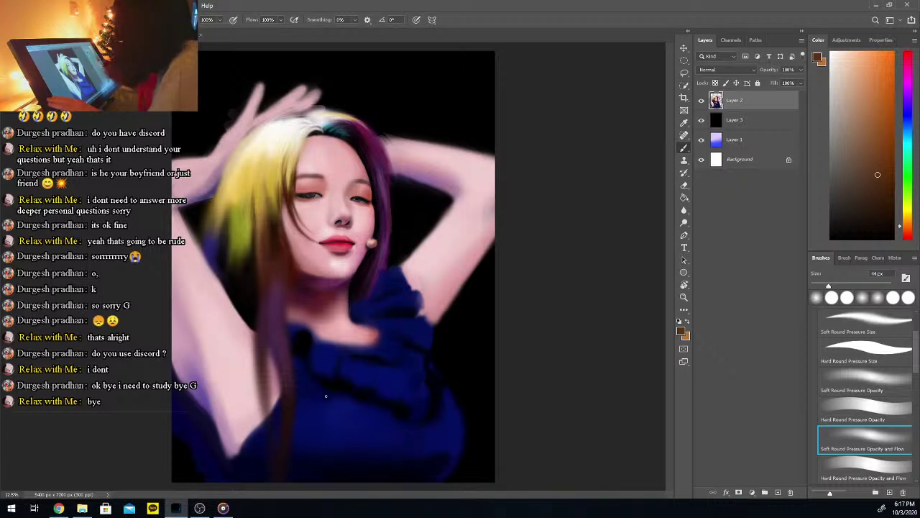
pyautogui.hotkey('ctrl', '+')
pyautogui.hotkey('ctrl', '+')
pyautogui.hotkey('ctrl', '+')
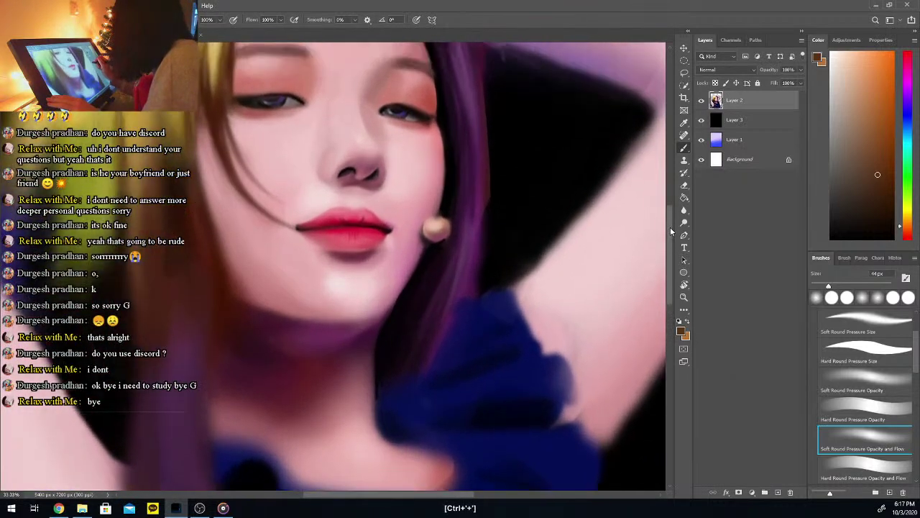
pyautogui.moveTo(671, 228); pyautogui.dragTo(672, 203)
pyautogui.hotkey('ctrl', '+')
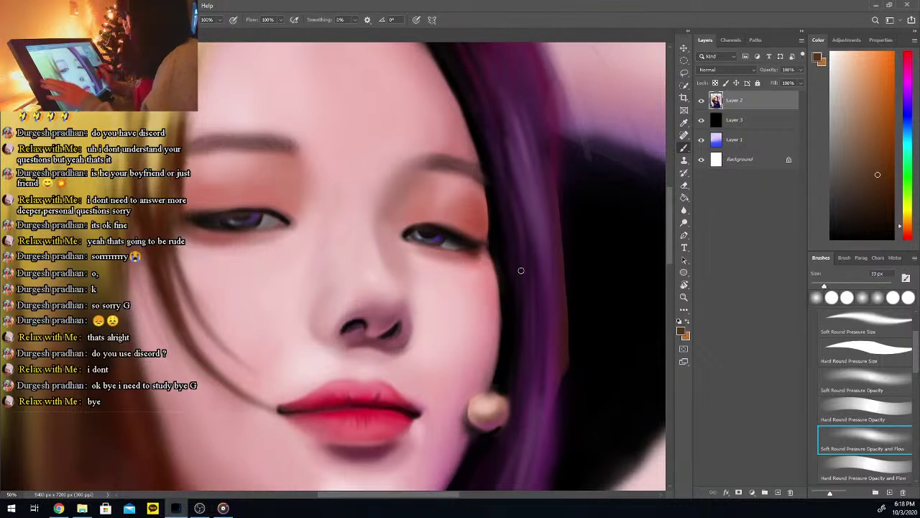
pyautogui.press('i')
pyautogui.click(424, 217)
pyautogui.press('b')
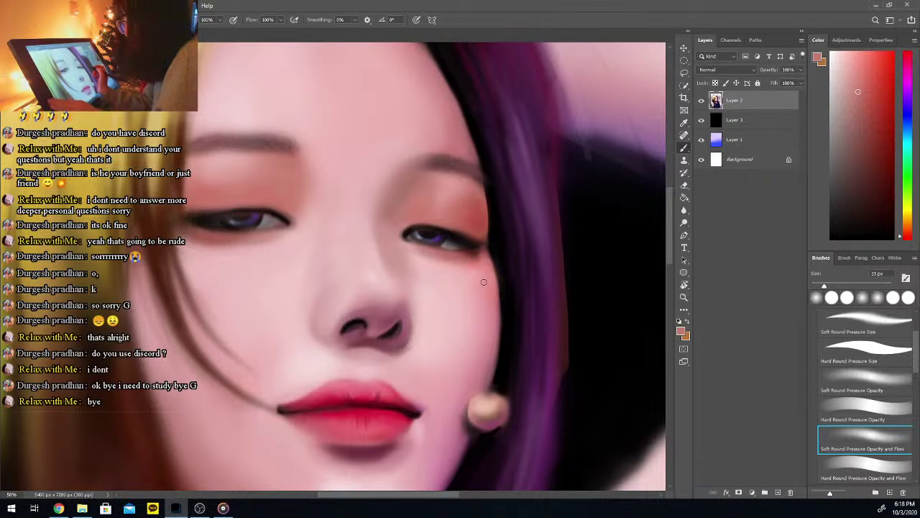
pyautogui.hotkey('ctrl', '+')
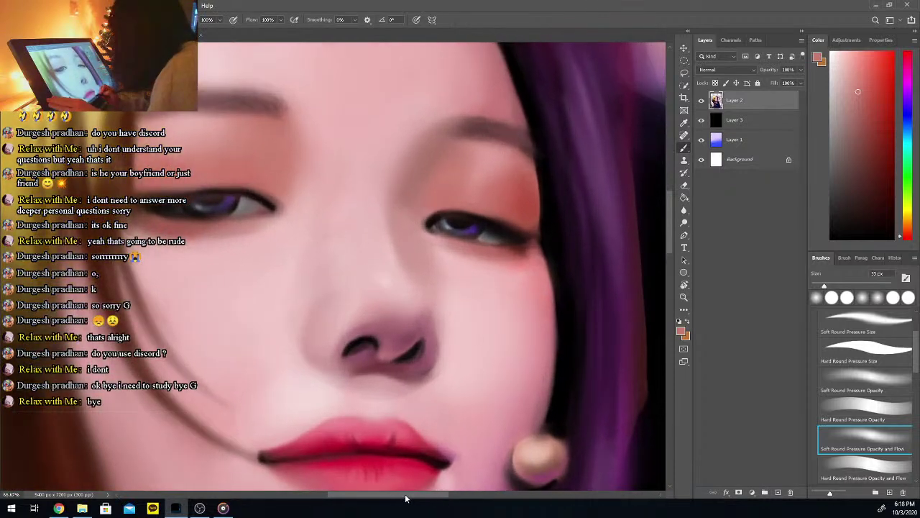
pyautogui.hotkey('ctrl', '+')
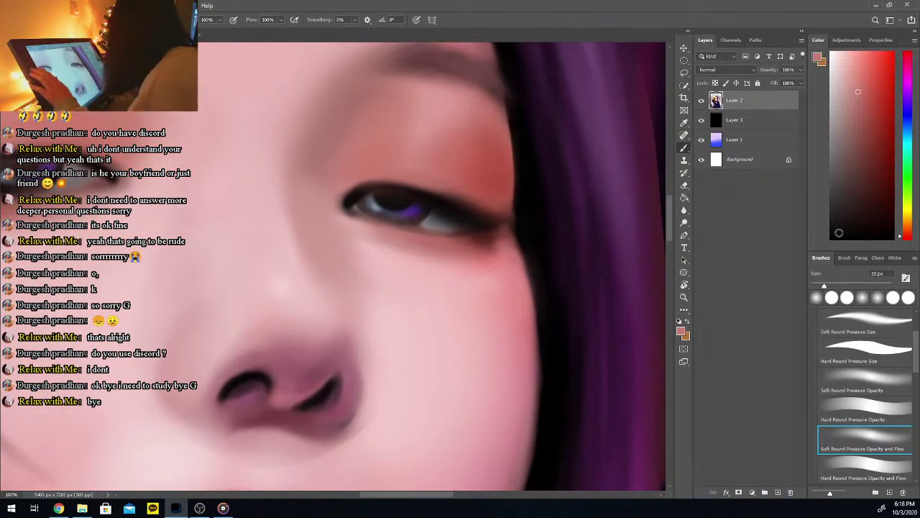
pyautogui.moveTo(836, 232); pyautogui.dragTo(830, 241)
pyautogui.moveTo(349, 205); pyautogui.dragTo(357, 210)
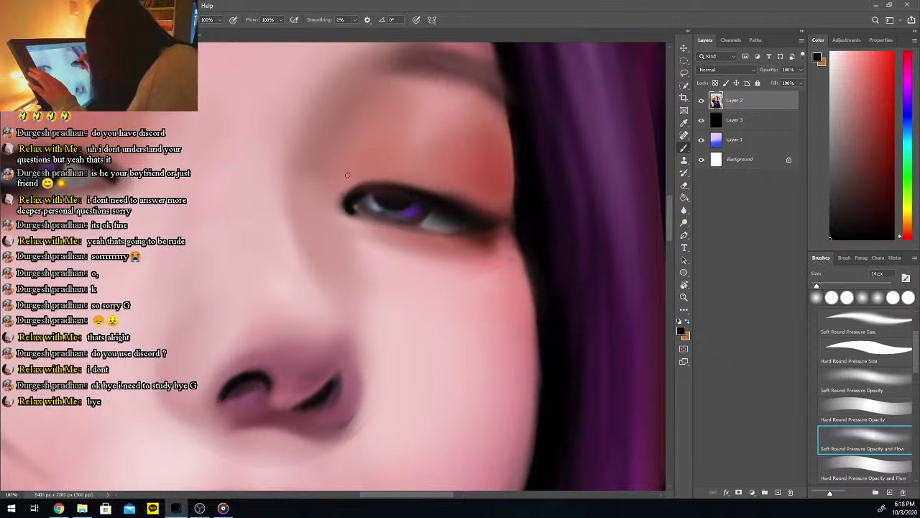
pyautogui.moveTo(347, 205); pyautogui.dragTo(377, 213)
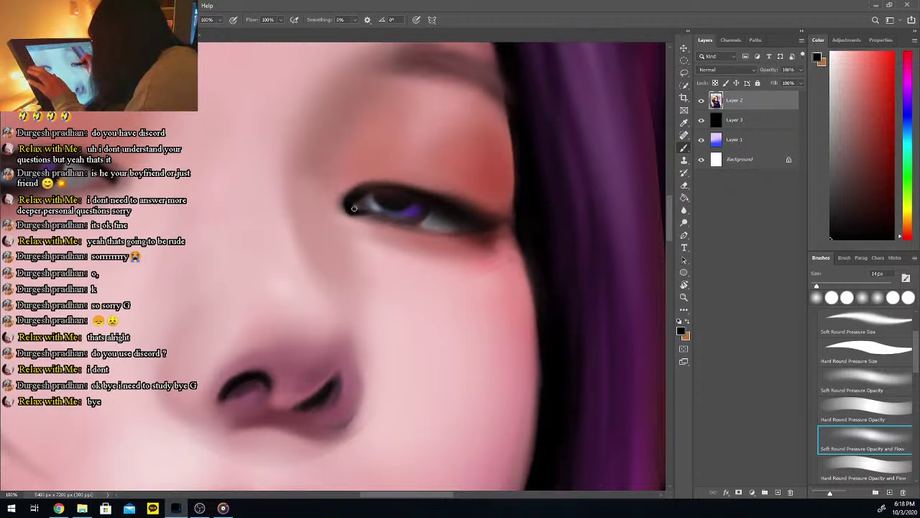
pyautogui.press('b')
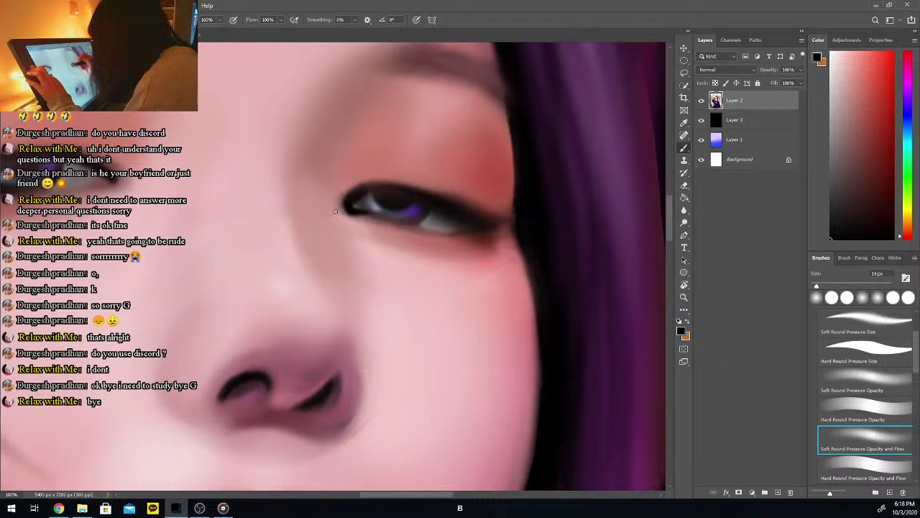
# Sharpen the outline of that eye's inner corner by alternating sampled pink skin tone with pure black strokes
pyautogui.keyDown('alt'); pyautogui.click(336, 204); pyautogui.keyUp('alt')
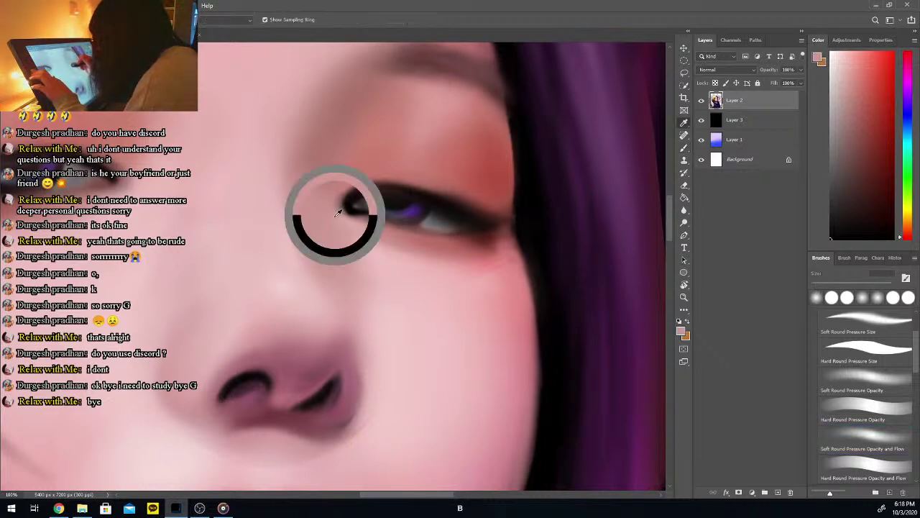
pyautogui.moveTo(343, 191); pyautogui.dragTo(344, 214)
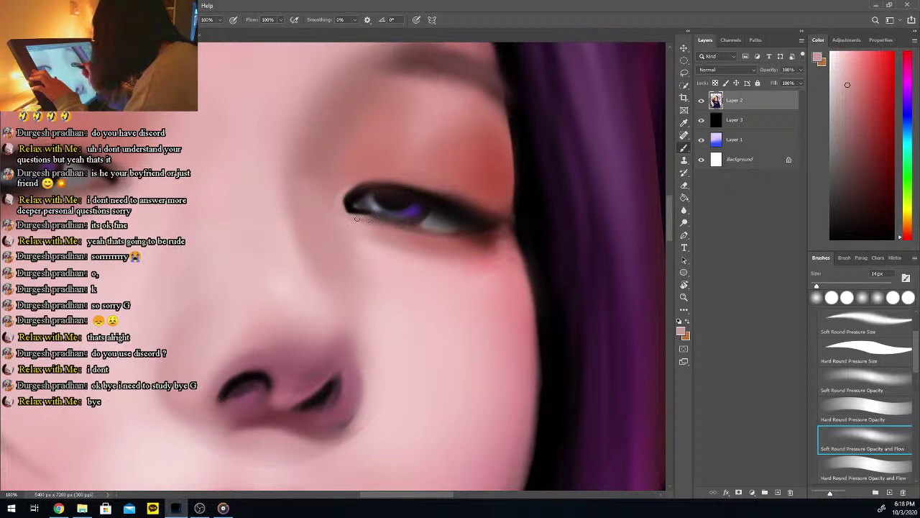
pyautogui.moveTo(848, 229); pyautogui.dragTo(830, 238)
pyautogui.moveTo(359, 198); pyautogui.dragTo(360, 189)
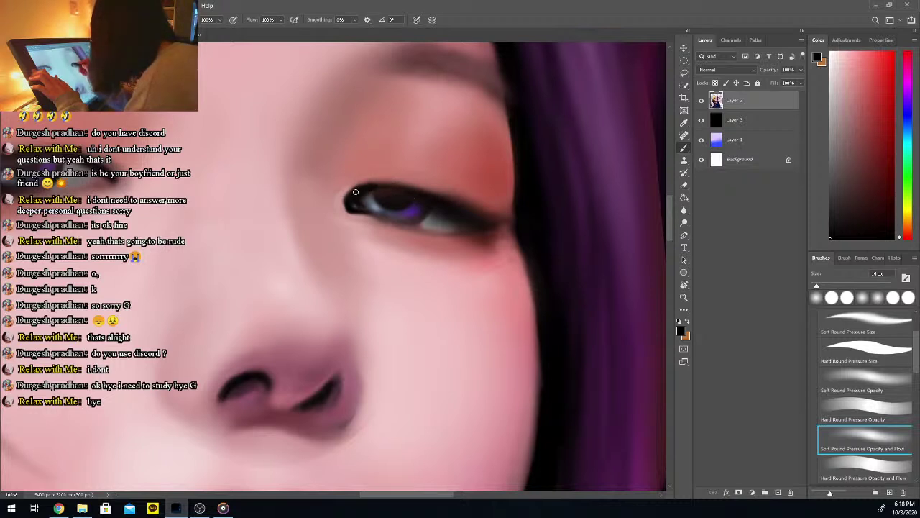
pyautogui.keyDown('alt'); pyautogui.click(347, 193); pyautogui.keyUp('alt')
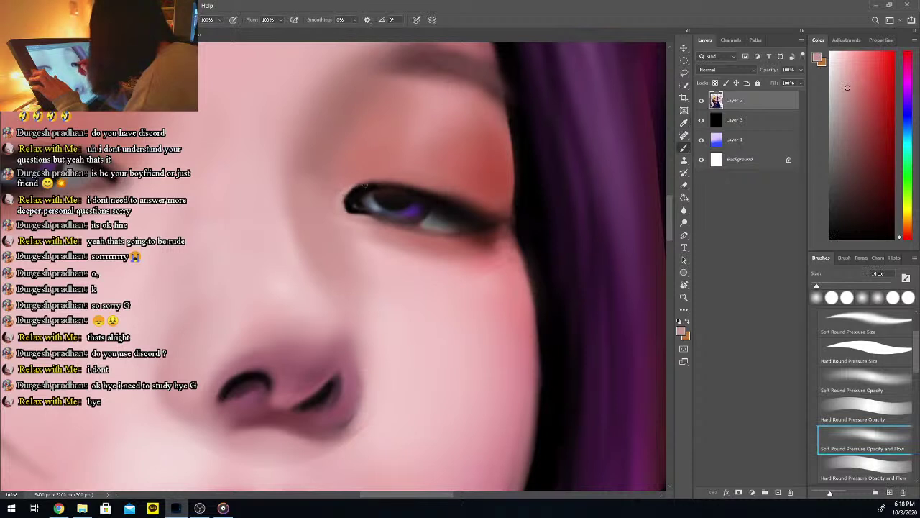
# Darken the pupil and outer upper lid line of the eye beside the purple hair with pure black at 14 px
pyautogui.keyDown('alt'); pyautogui.click(385, 187); pyautogui.keyUp('alt')
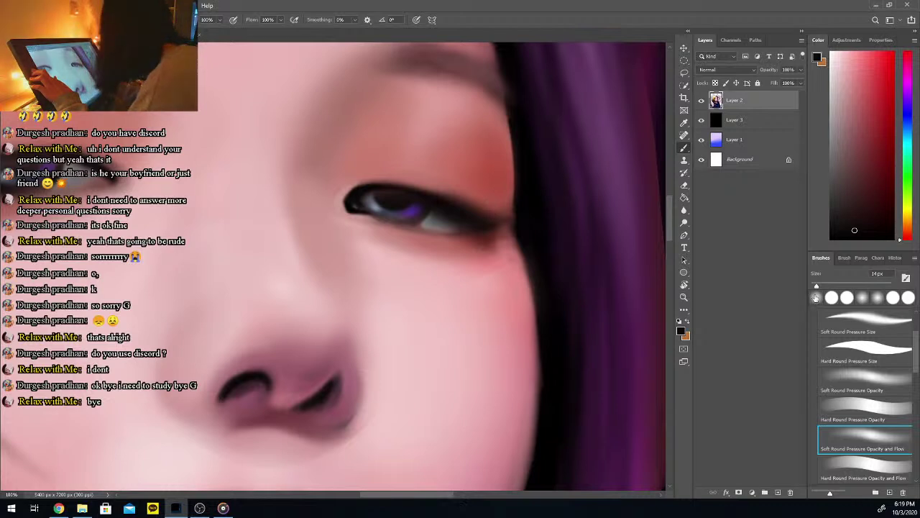
pyautogui.moveTo(840, 233); pyautogui.dragTo(830, 239)
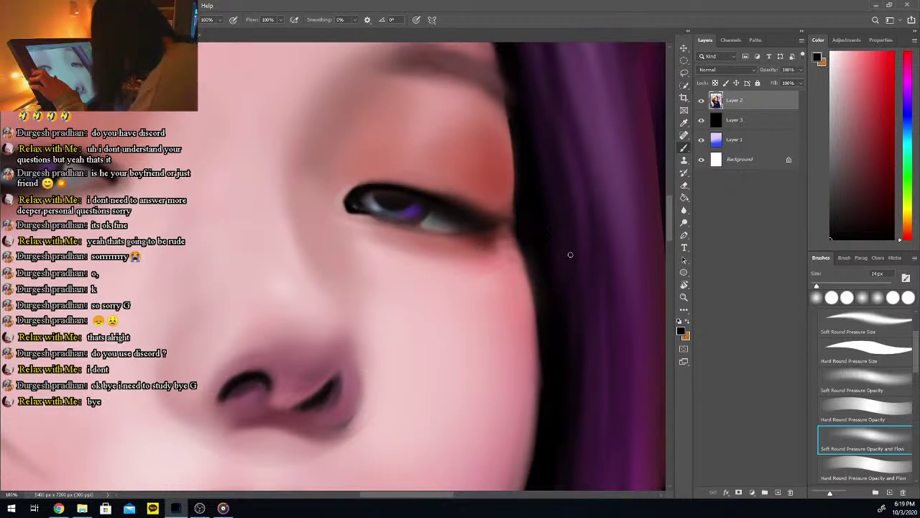
pyautogui.moveTo(462, 209); pyautogui.dragTo(483, 216)
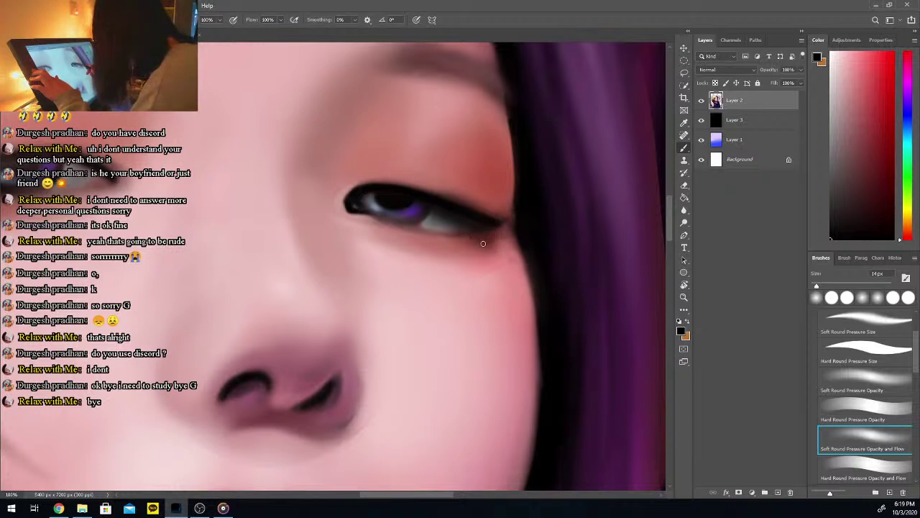
# Tint the inner side of that eye beside the pupil with a medium blue adjusted from its sampled grayish tone
pyautogui.keyDown('alt'); pyautogui.click(363, 204); pyautogui.keyUp('alt')
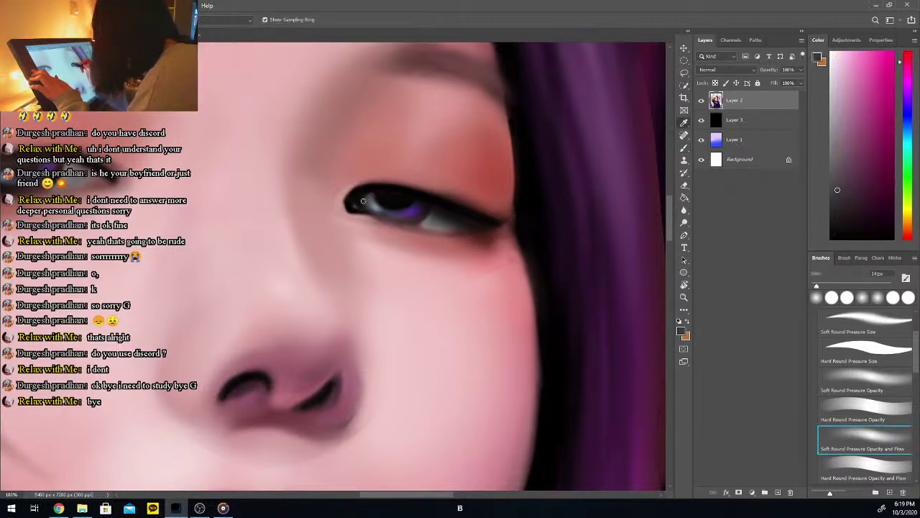
pyautogui.keyDown('alt'); pyautogui.click(364, 203); pyautogui.keyUp('alt')
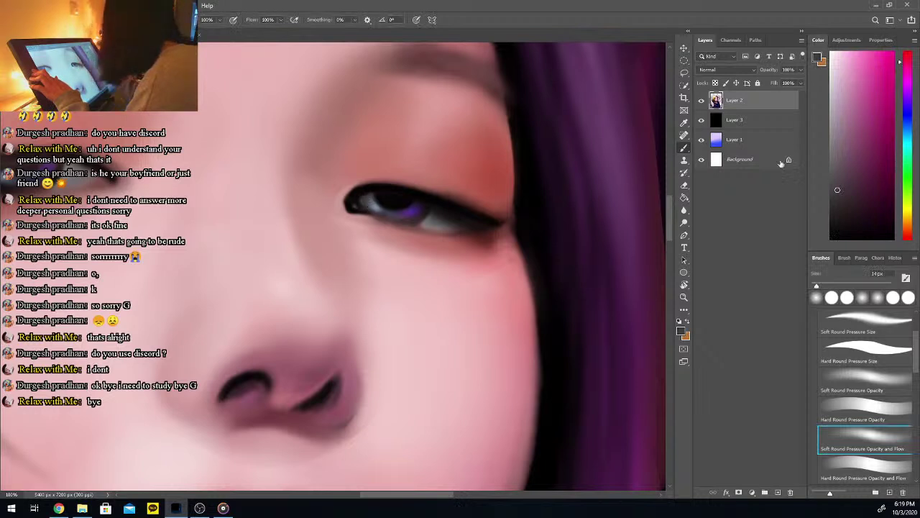
pyautogui.keyDown('alt'); pyautogui.click(377, 205); pyautogui.keyUp('alt')
pyautogui.click(854, 147)
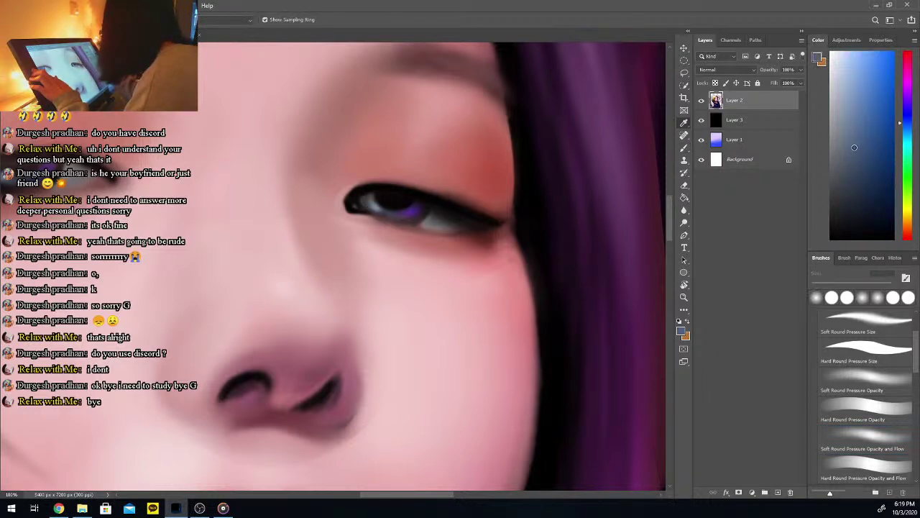
pyautogui.moveTo(865, 144); pyautogui.dragTo(875, 146)
pyautogui.press('b')
pyautogui.moveTo(373, 200); pyautogui.dragTo(375, 209)
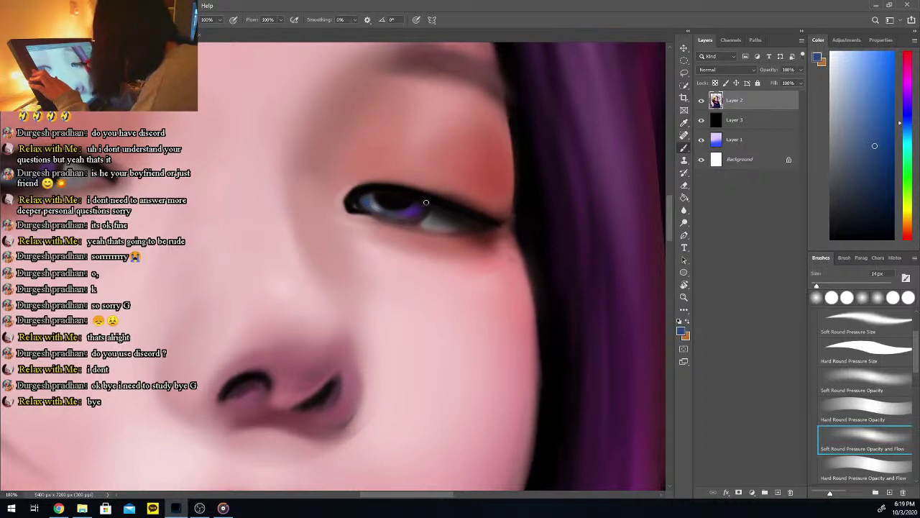
# Deepen that eye's iris edge and inner shading with pure black, plus dark navy along the lower lid and inner corner
pyautogui.moveTo(853, 227); pyautogui.dragTo(830, 239)
pyautogui.press('b')
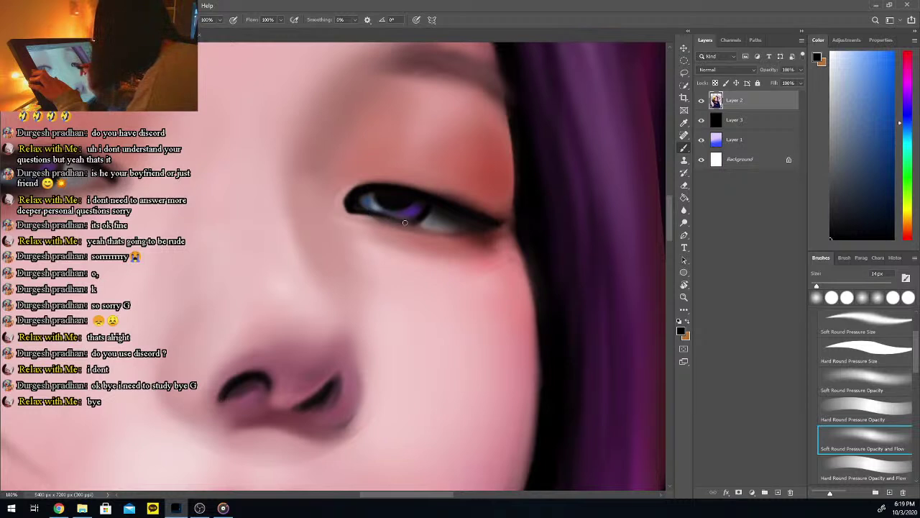
pyautogui.keyDown('alt'); pyautogui.click(371, 205); pyautogui.keyUp('alt')
pyautogui.click(882, 198)
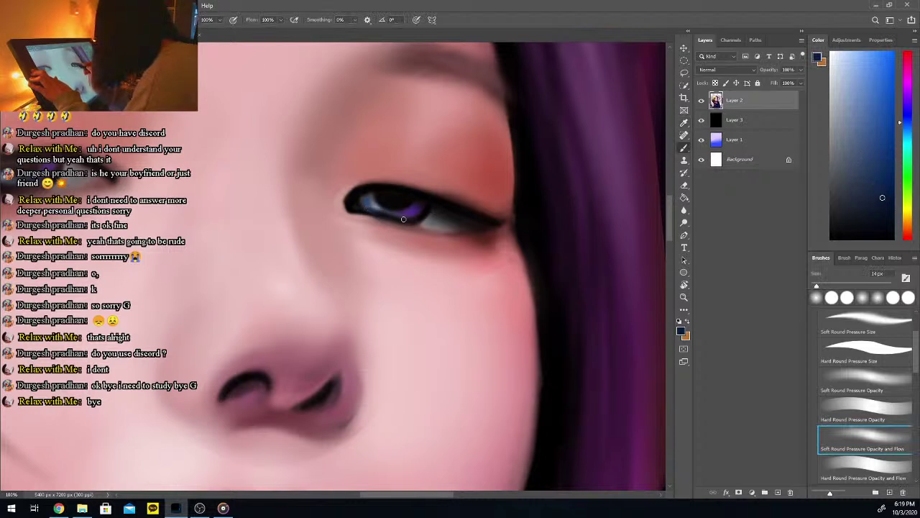
pyautogui.click(893, 216)
pyautogui.moveTo(363, 204); pyautogui.dragTo(372, 193)
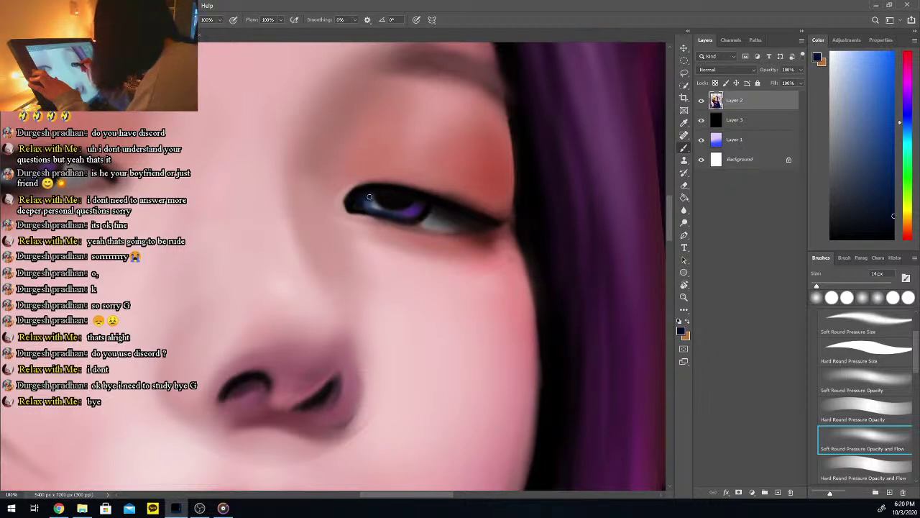
# Add a pale blue highlight along the lower inner part of that eye's iris
pyautogui.click(854, 83)
pyautogui.click(850, 81)
pyautogui.press('b')
pyautogui.moveTo(390, 213)
pyautogui.mouseDown()
pyautogui.moveTo(376, 205)
pyautogui.moveTo(395, 205)
pyautogui.mouseUp()
# Enrich the iris around the pupil with sampled dark navy, saturated blue and deep violet
pyautogui.press('i')
pyautogui.click(375, 189)
pyautogui.press('b')
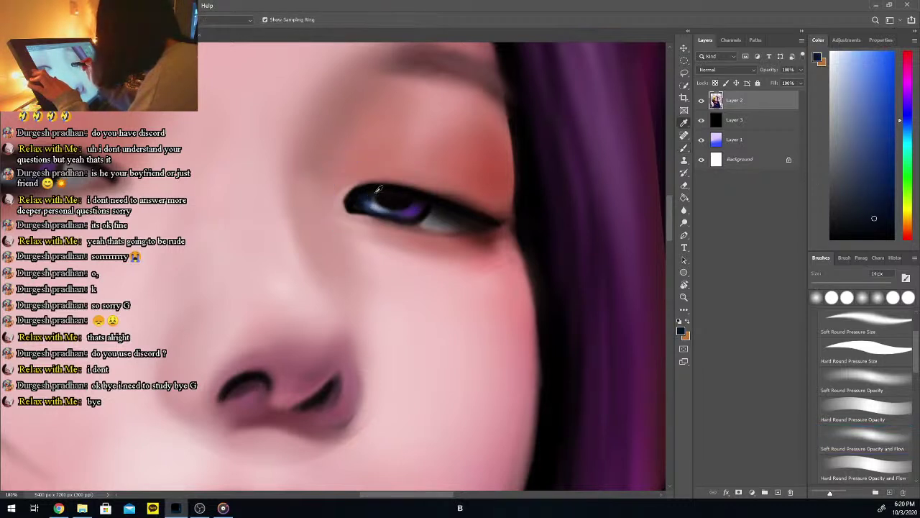
pyautogui.click(888, 135)
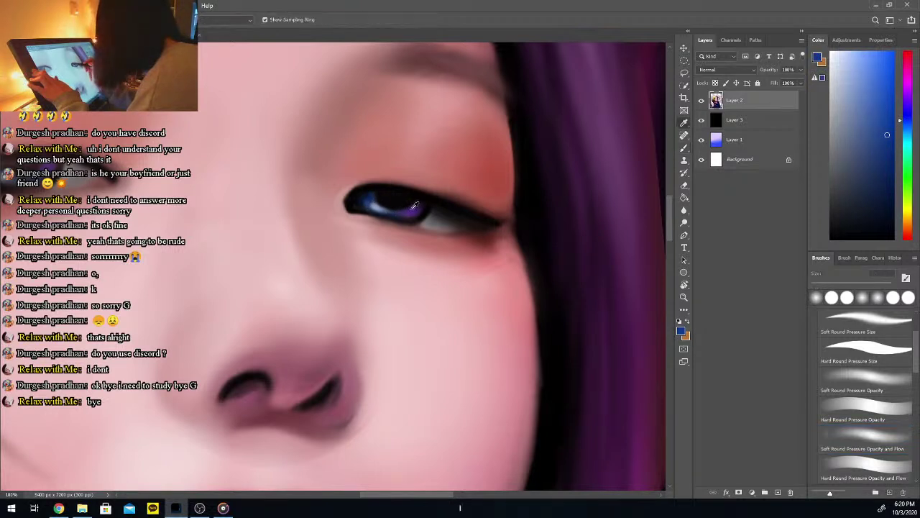
pyautogui.keyDown('alt'); pyautogui.click(411, 207); pyautogui.keyUp('alt')
pyautogui.press('b')
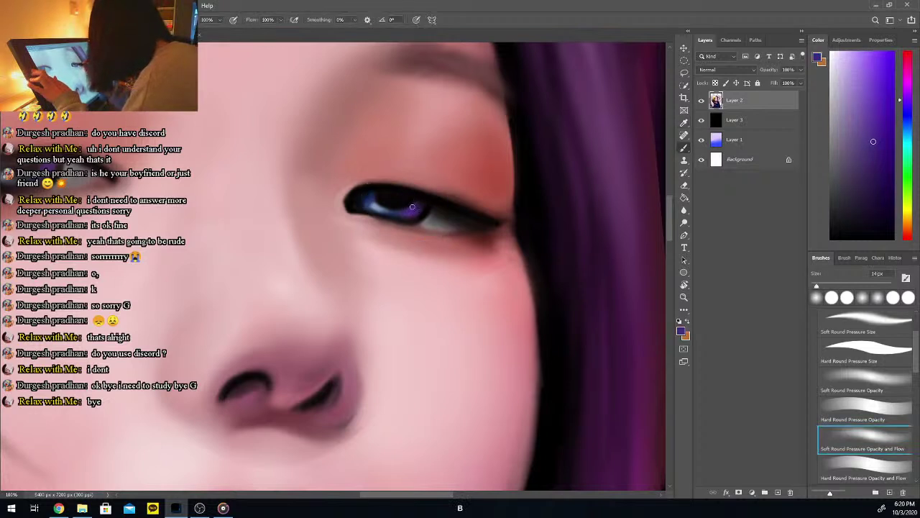
pyautogui.keyDown('alt'); pyautogui.click(415, 204); pyautogui.keyUp('alt')
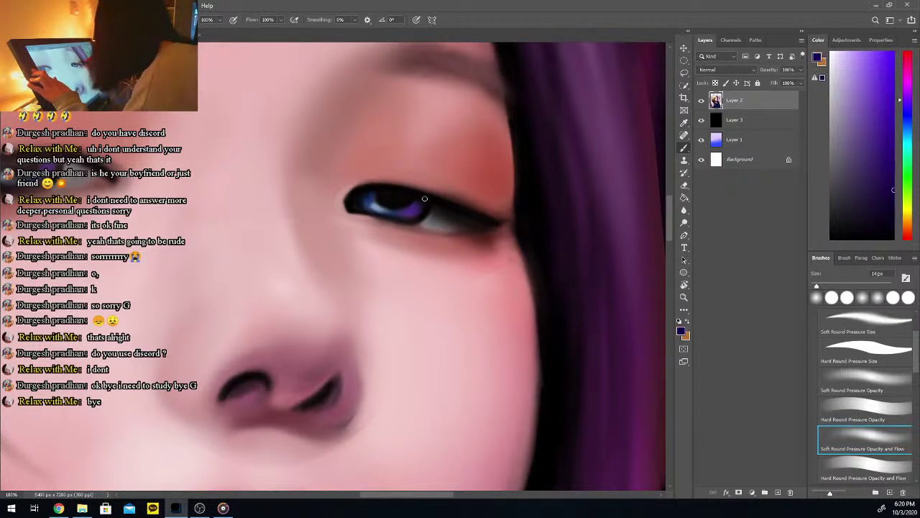
pyautogui.moveTo(417, 203); pyautogui.dragTo(402, 214)
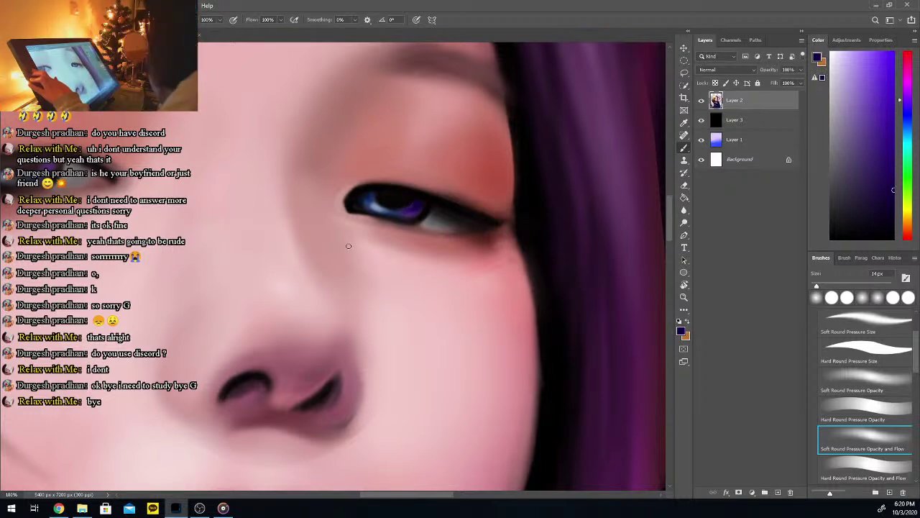
# Try to draw upper eyelashes above the outer half of that eye in pure black with the 14 px brush
pyautogui.moveTo(837, 233); pyautogui.dragTo(819, 287)
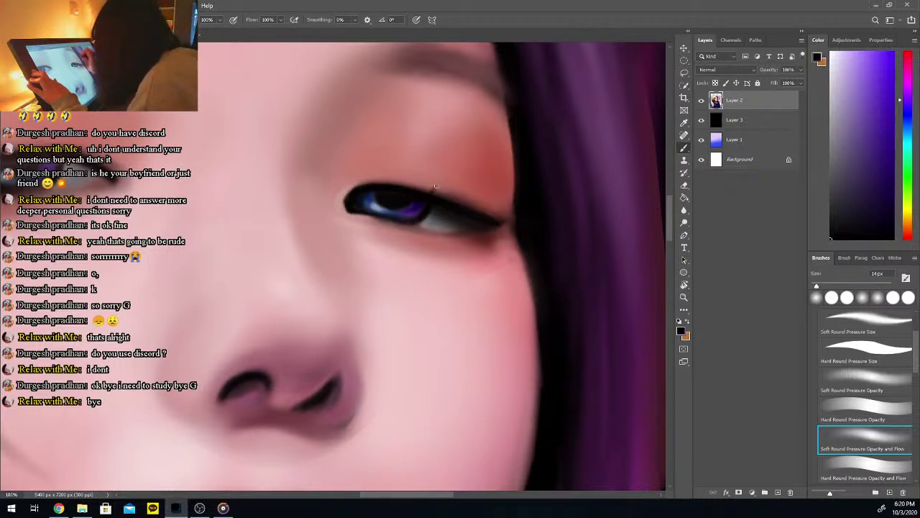
pyautogui.moveTo(428, 200); pyautogui.dragTo(464, 178)
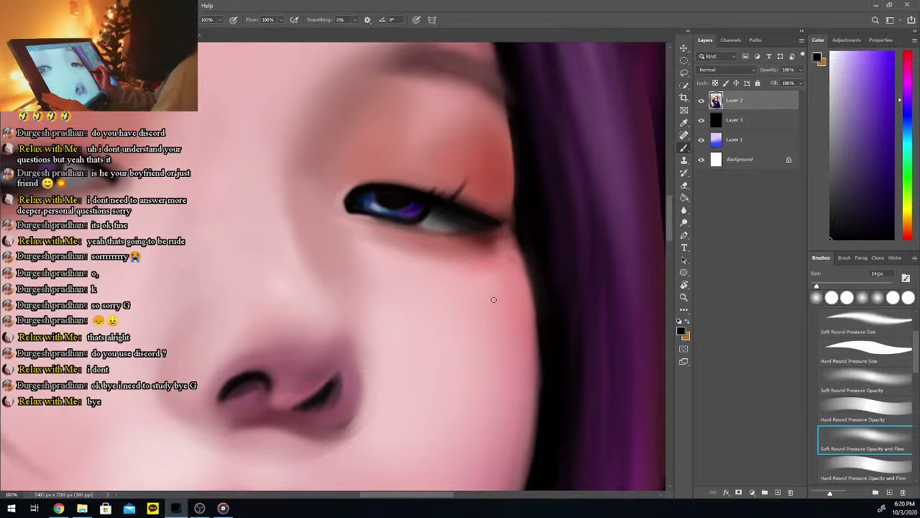
pyautogui.hotkey('ctrl', 'z')
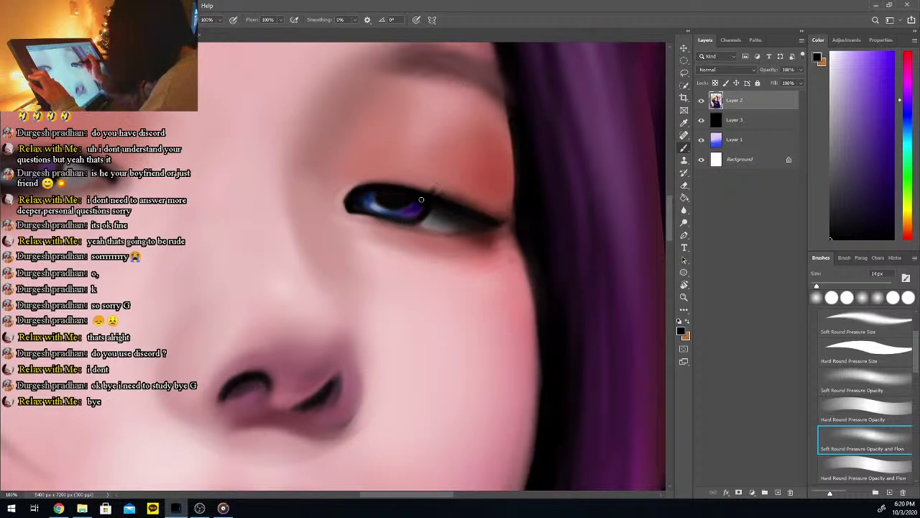
pyautogui.moveTo(411, 193); pyautogui.dragTo(428, 182)
pyautogui.press('i')
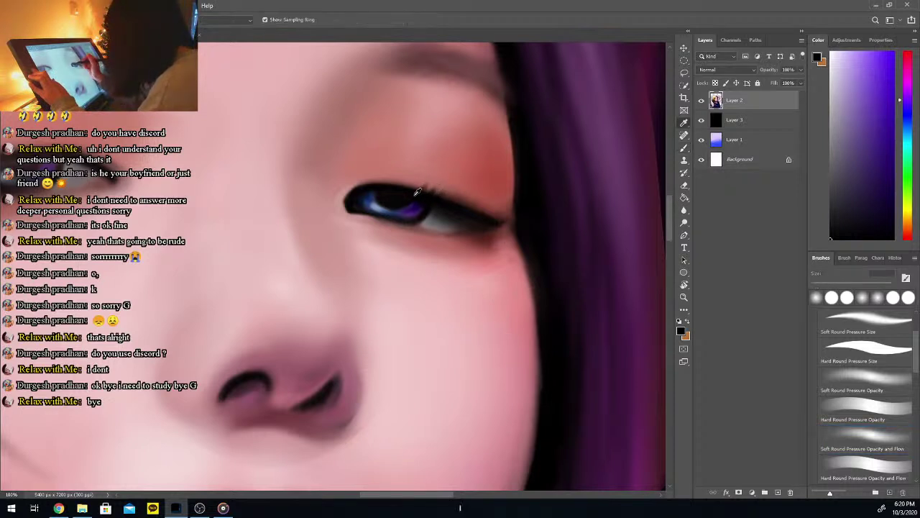
pyautogui.press('b')
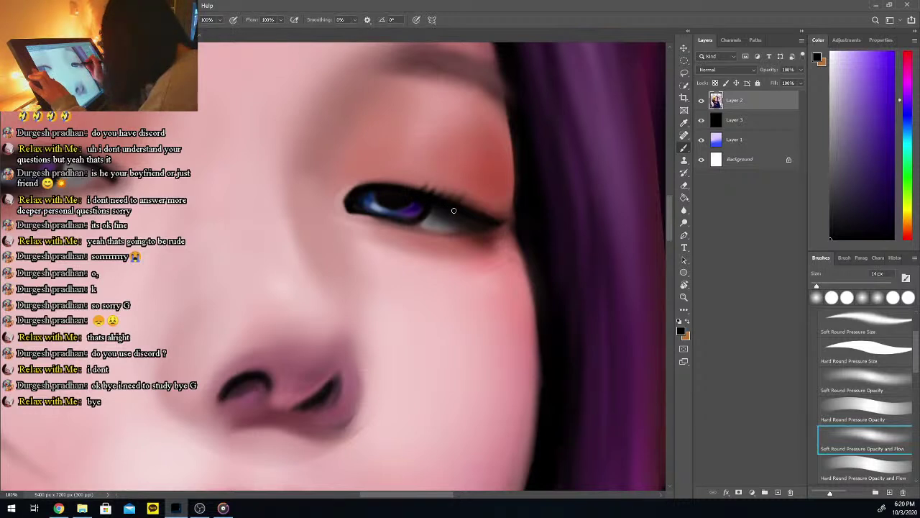
pyautogui.press('i')
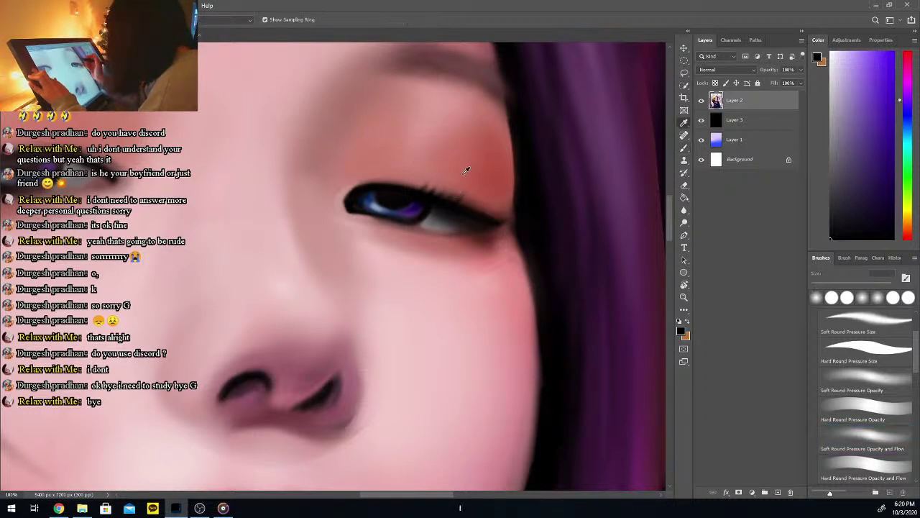
pyautogui.hotkey('ctrl', 'z')
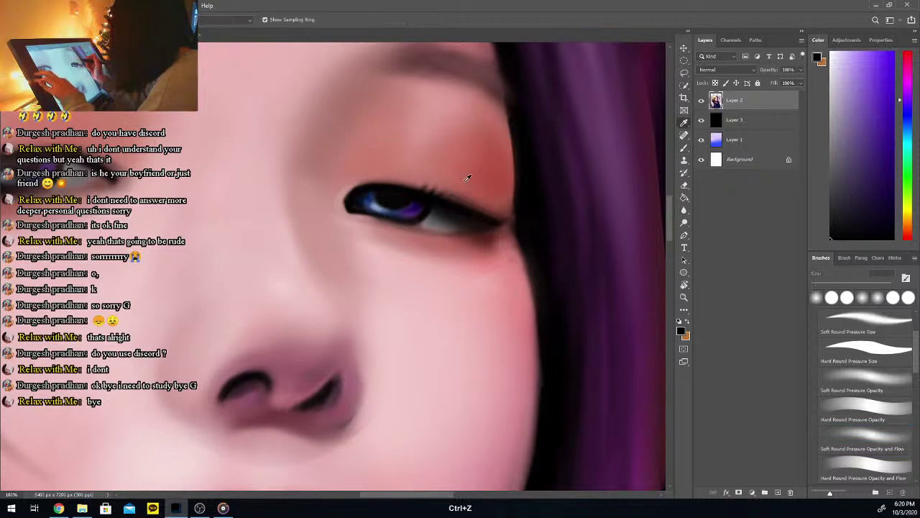
pyautogui.press('b')
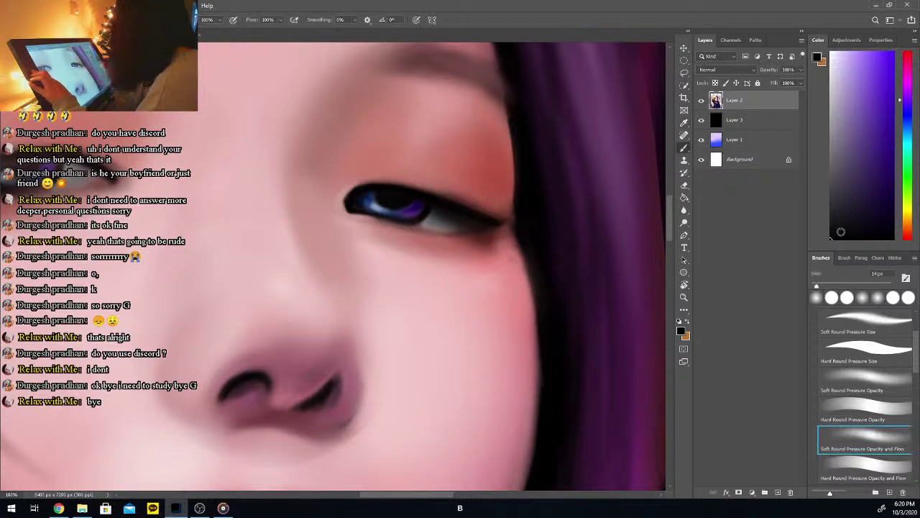
# Draw a row of short, fine black lashes along the outer half of the upper lid with a thinner brush, redoing unsatisfactory strokes
pyautogui.moveTo(815, 286); pyautogui.dragTo(812, 286)
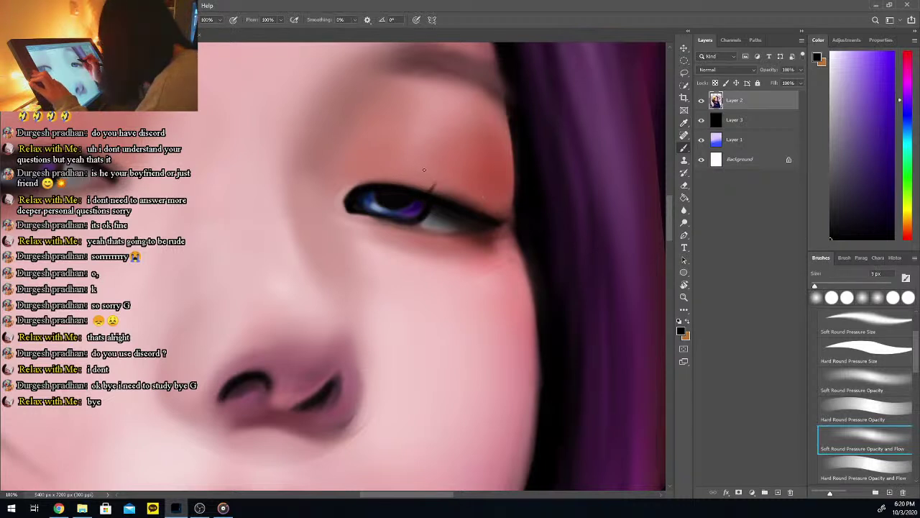
pyautogui.hotkey('ctrl', 'z')
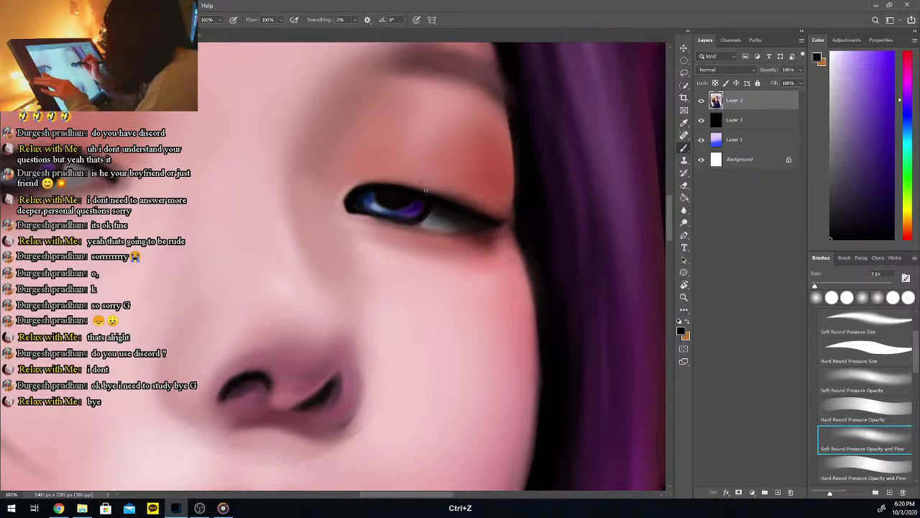
pyautogui.hotkey('ctrl', 'z')
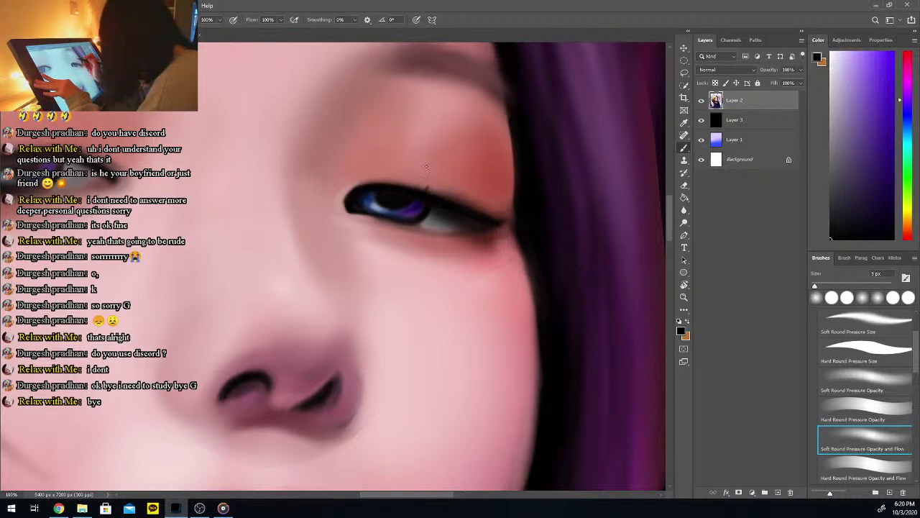
pyautogui.hotkey('ctrl', 'z')
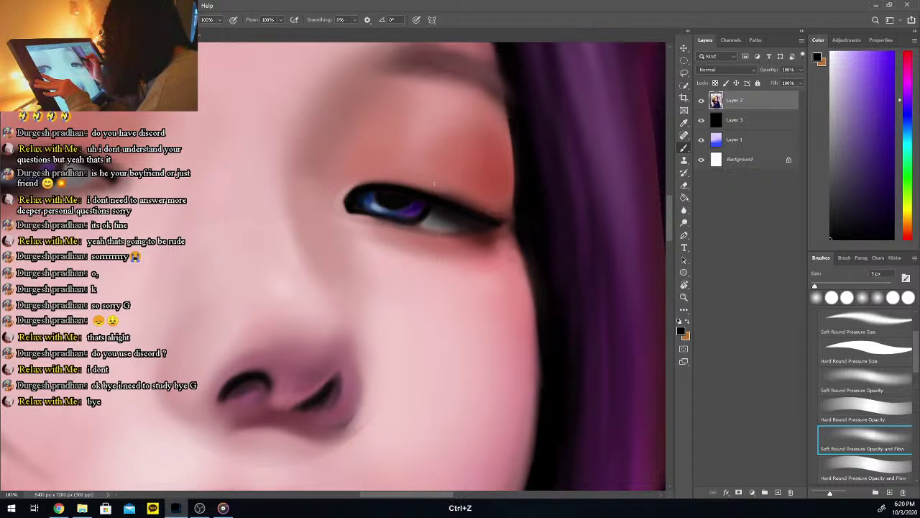
pyautogui.hotkey('ctrl', 'z')
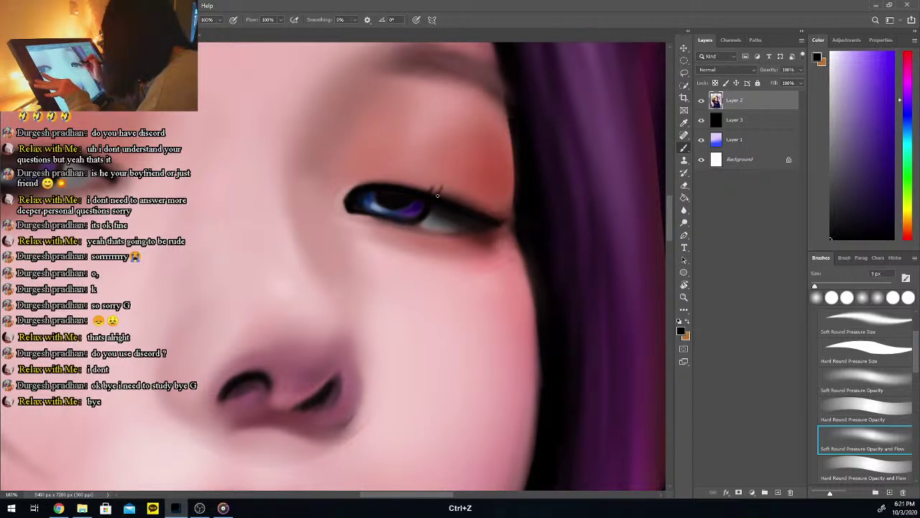
pyautogui.moveTo(440, 194); pyautogui.dragTo(449, 185)
pyautogui.hotkey('ctrl', 'z')
pyautogui.moveTo(453, 200)
pyautogui.mouseDown()
pyautogui.moveTo(463, 166)
pyautogui.moveTo(448, 208)
pyautogui.moveTo(435, 204)
pyautogui.moveTo(472, 193)
pyautogui.mouseUp()
pyautogui.hotkey('ctrl', 'z')
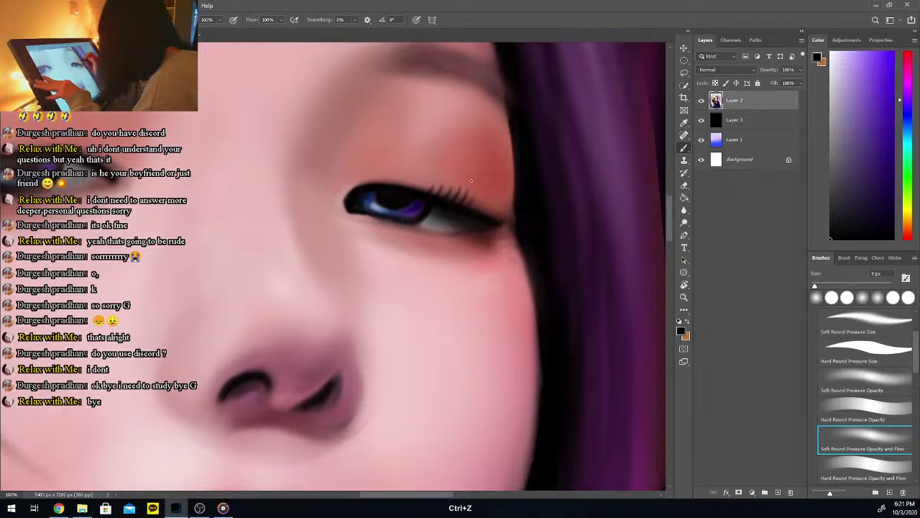
pyautogui.hotkey('ctrl', 'z')
pyautogui.hotkey('ctrl', 'z')
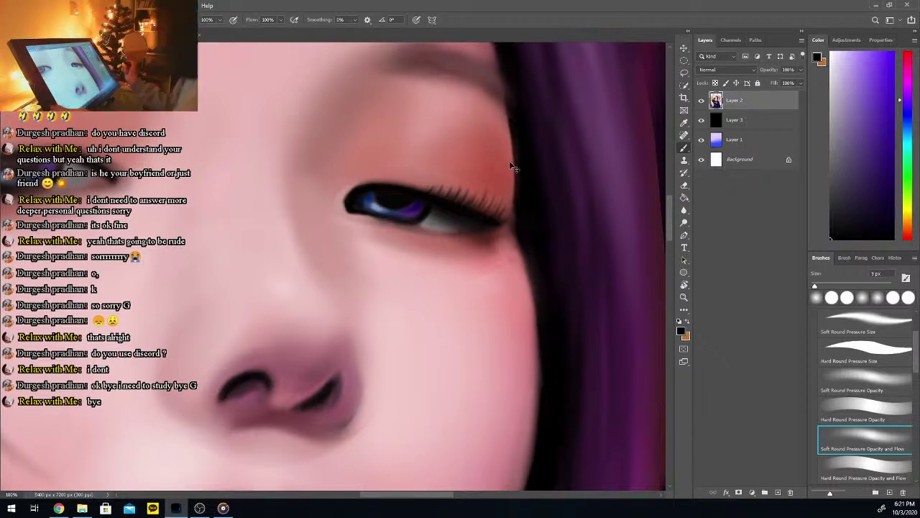
# Examine the lashed eye against the whole face and the other eye, both from afar and up close
pyautogui.hotkey('ctrl', '-')
pyautogui.hotkey('ctrl', '-')
pyautogui.hotkey('ctrl', '-')
pyautogui.hotkey('ctrl', '-')
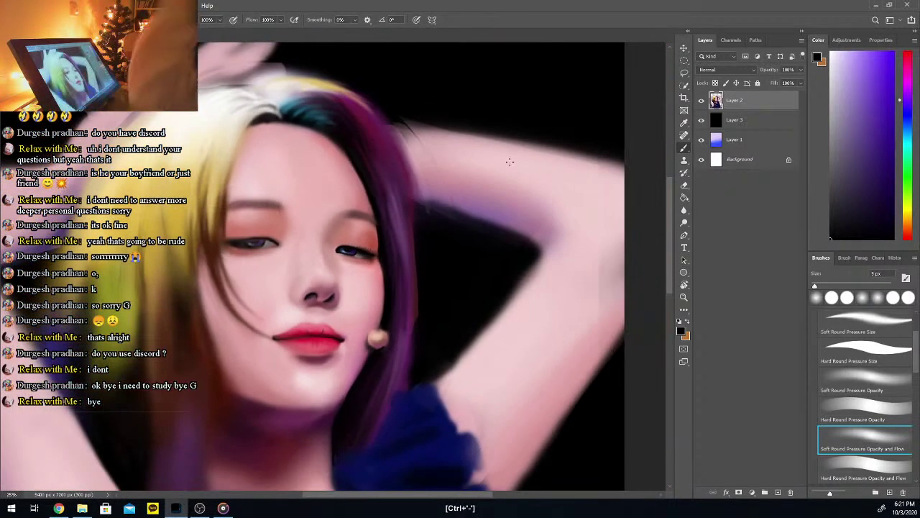
pyautogui.hotkey('ctrl', '+')
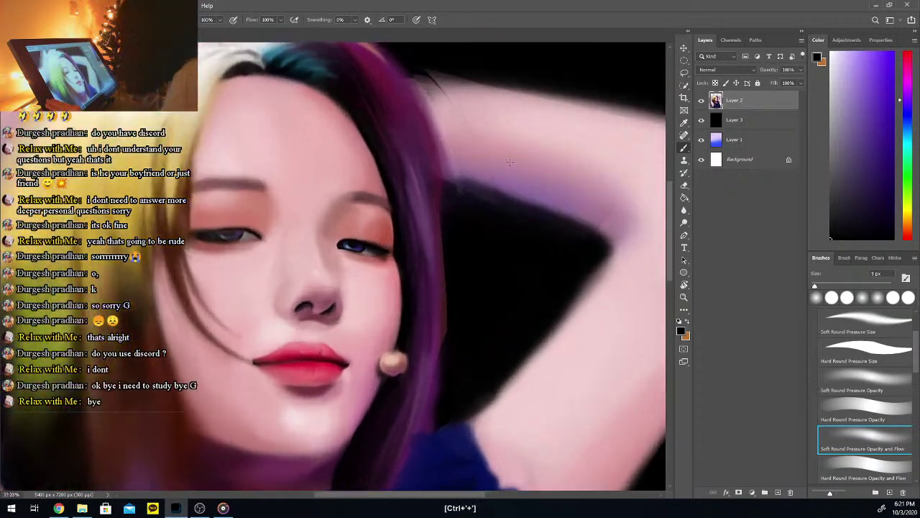
pyautogui.hotkey('ctrl', '+')
pyautogui.hotkey('ctrl', '+')
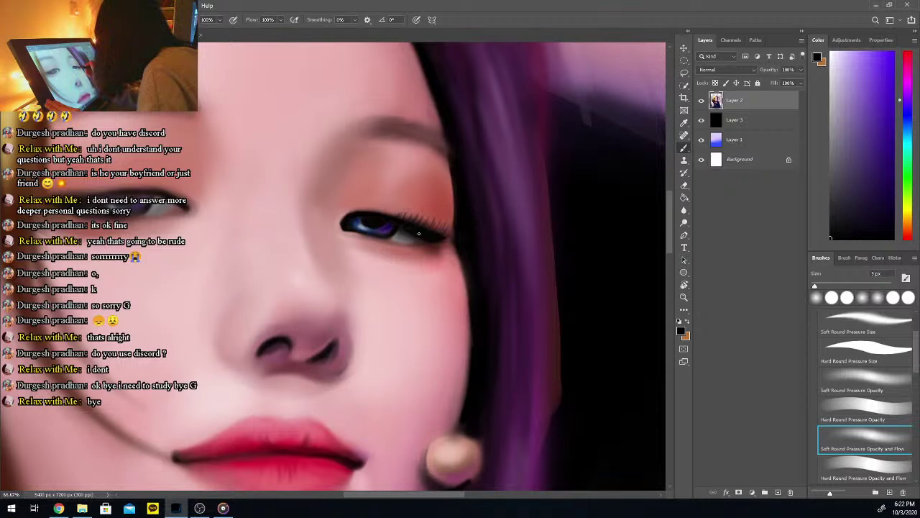
pyautogui.hotkey('ctrl', '-')
pyautogui.hotkey('ctrl', '-')
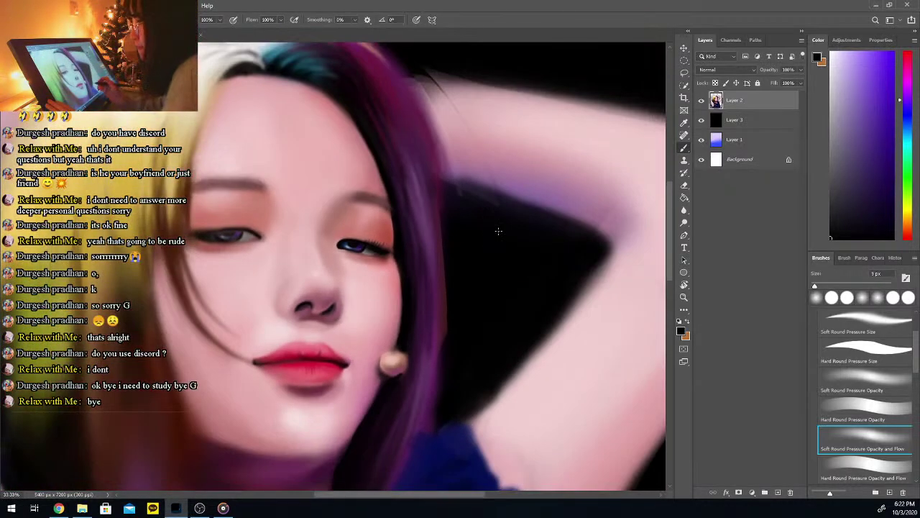
pyautogui.moveTo(450, 496)
pyautogui.mouseDown()
pyautogui.moveTo(423, 501)
pyautogui.moveTo(446, 509)
pyautogui.moveTo(439, 514)
pyautogui.moveTo(457, 498)
pyautogui.mouseUp()
pyautogui.hotkey('ctrl', '+')
pyautogui.hotkey('ctrl', '+')
pyautogui.hotkey('ctrl', '+')
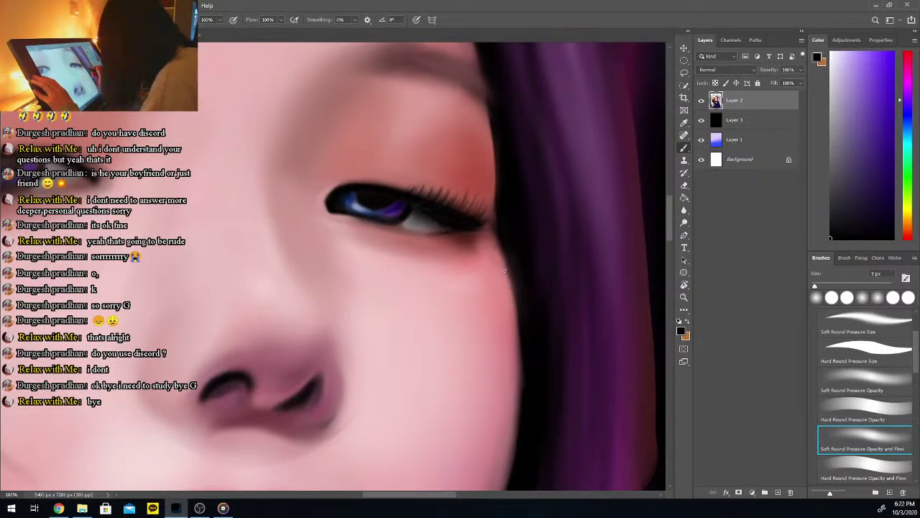
# Refine the lower lash line from inner to outer corner with fine strokes in sampled reddish brown, dusty pink and black
pyautogui.keyDown('alt'); pyautogui.click(469, 238); pyautogui.keyUp('alt')
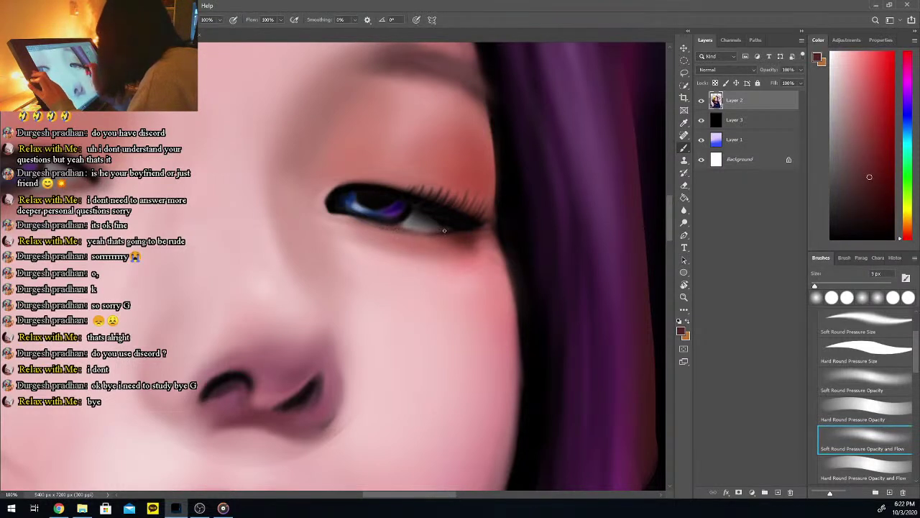
pyautogui.keyDown('alt'); pyautogui.click(356, 218); pyautogui.keyUp('alt')
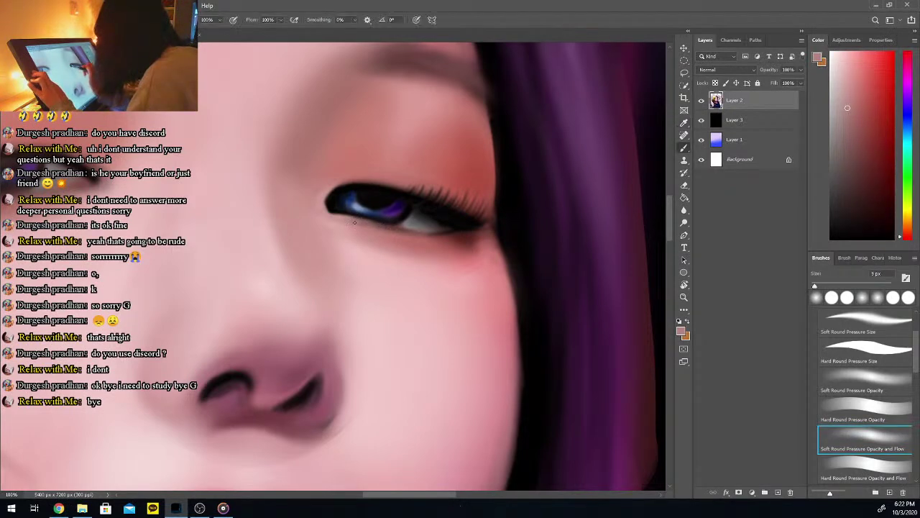
pyautogui.keyDown('alt'); pyautogui.click(378, 222); pyautogui.keyUp('alt')
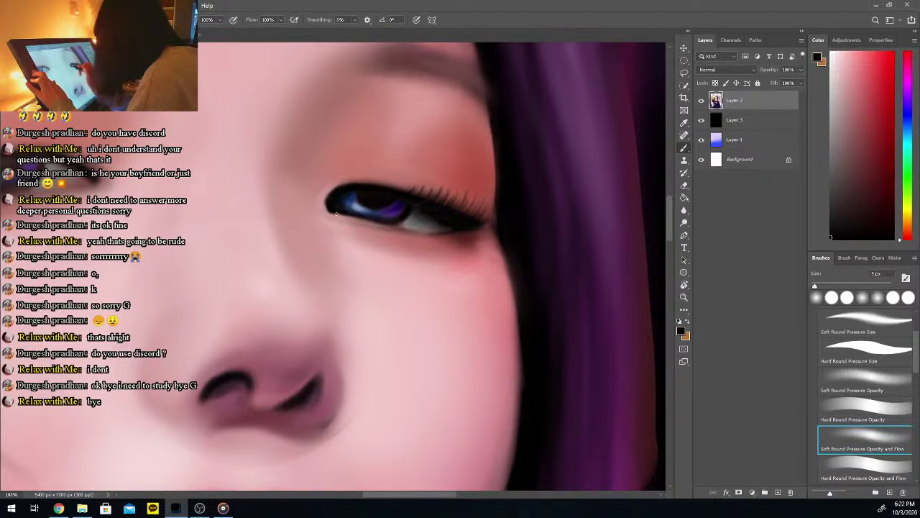
pyautogui.press('i')
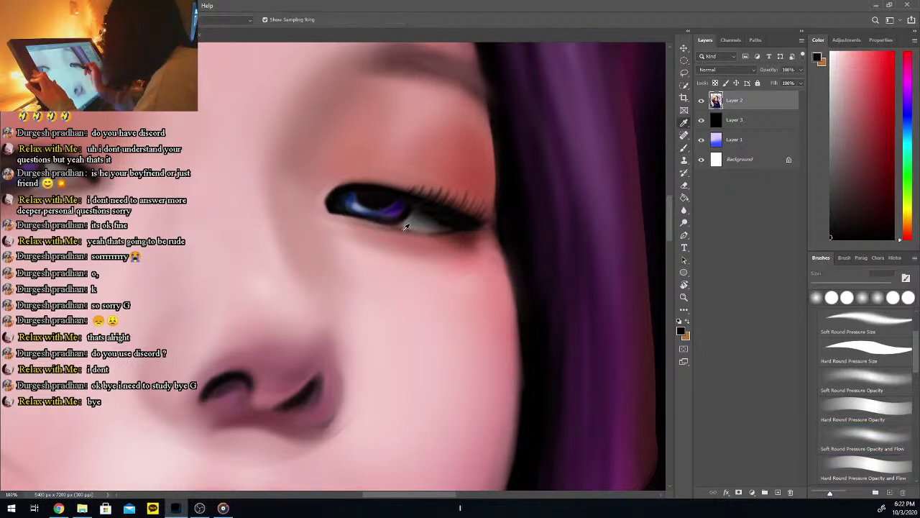
pyautogui.press('b')
pyautogui.keyDown('alt'); pyautogui.click(405, 224); pyautogui.keyUp('alt')
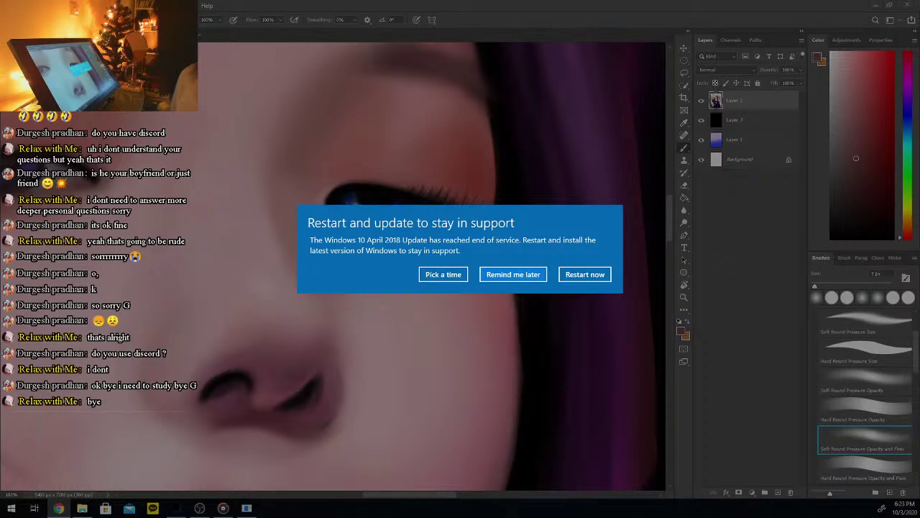
# Postpone the Windows restart and update reminder
pyautogui.click(513, 277)
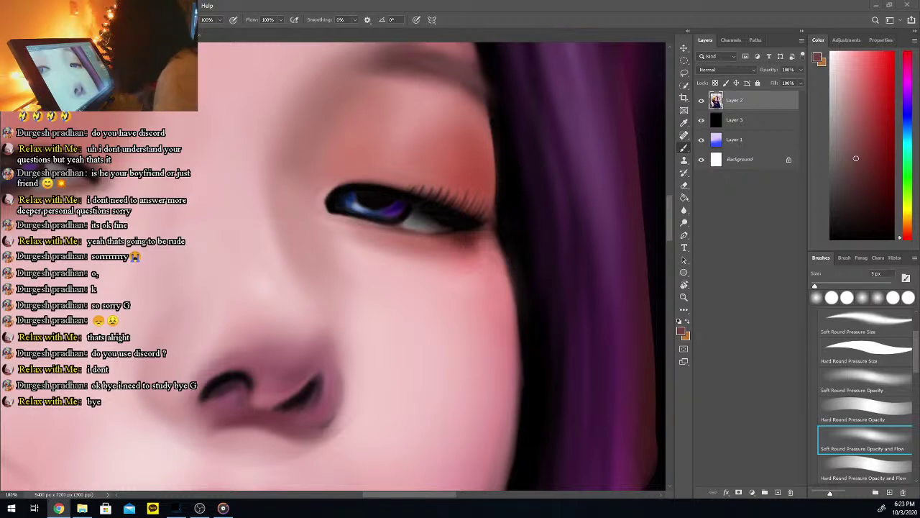
# Soften the skin beneath the eye with sampled pale pinks, using a large soft brush and reducing it to about 59 px
pyautogui.press('e')
pyautogui.click(357, 289)
pyautogui.press('i')
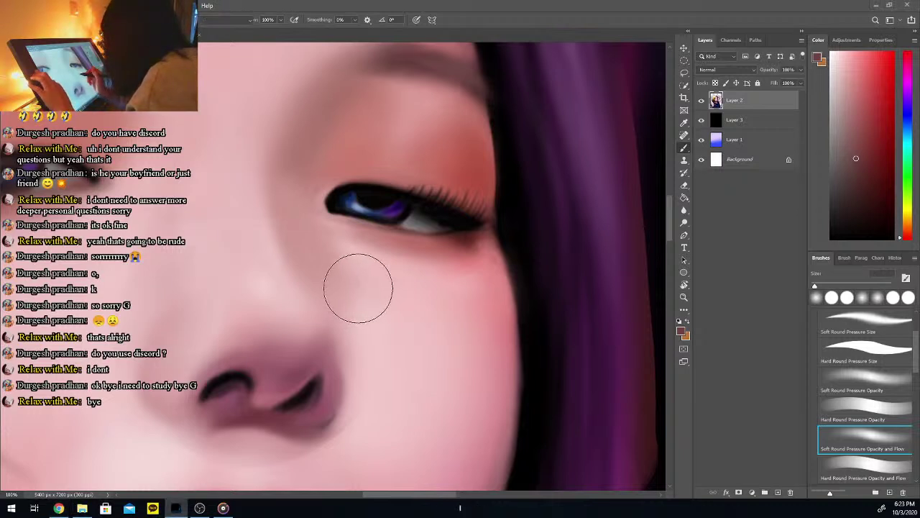
pyautogui.click(357, 285)
pyautogui.press('b')
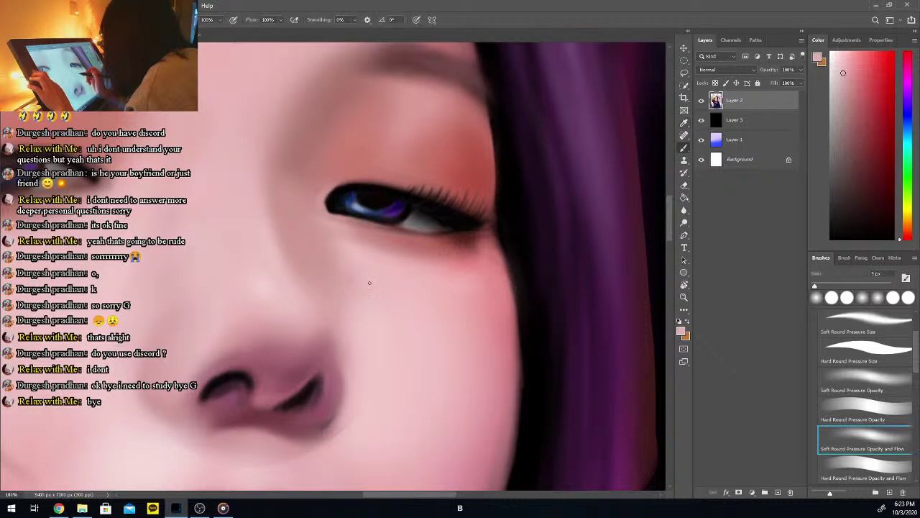
pyautogui.moveTo(824, 285); pyautogui.dragTo(847, 286)
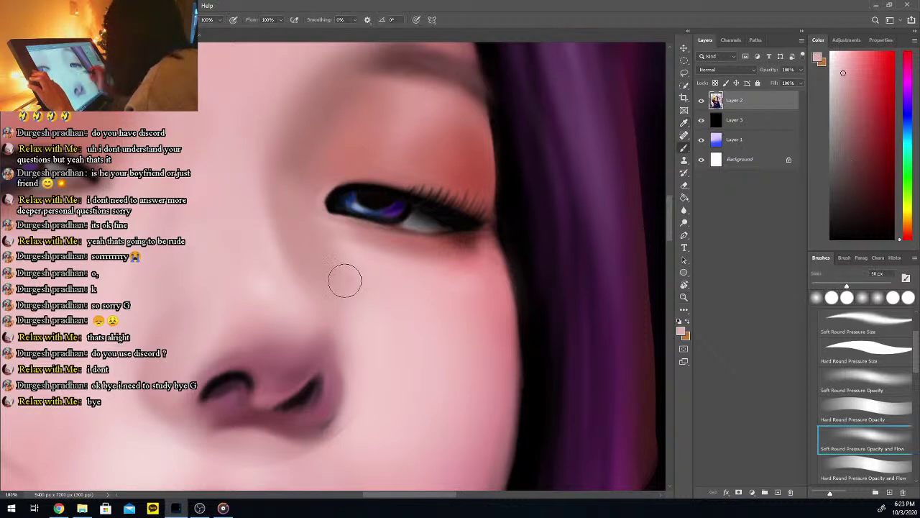
pyautogui.press('i')
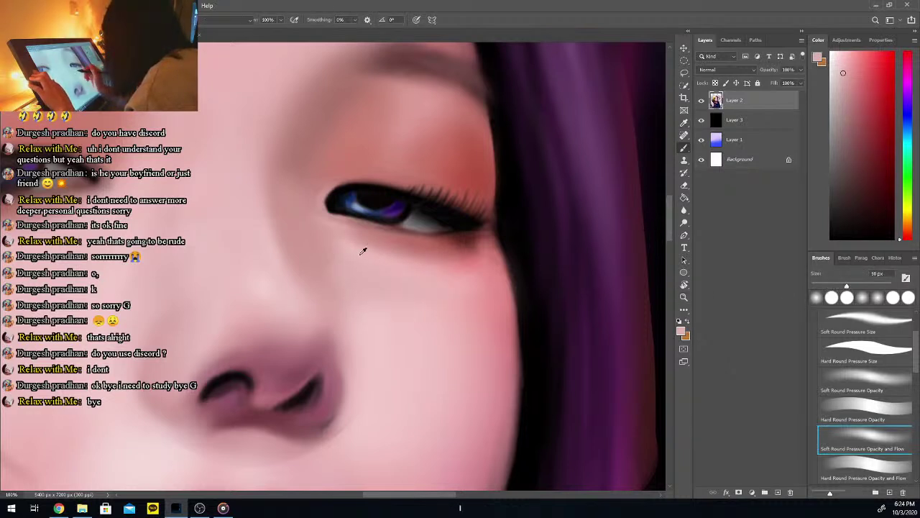
pyautogui.click(333, 228)
pyautogui.press('b')
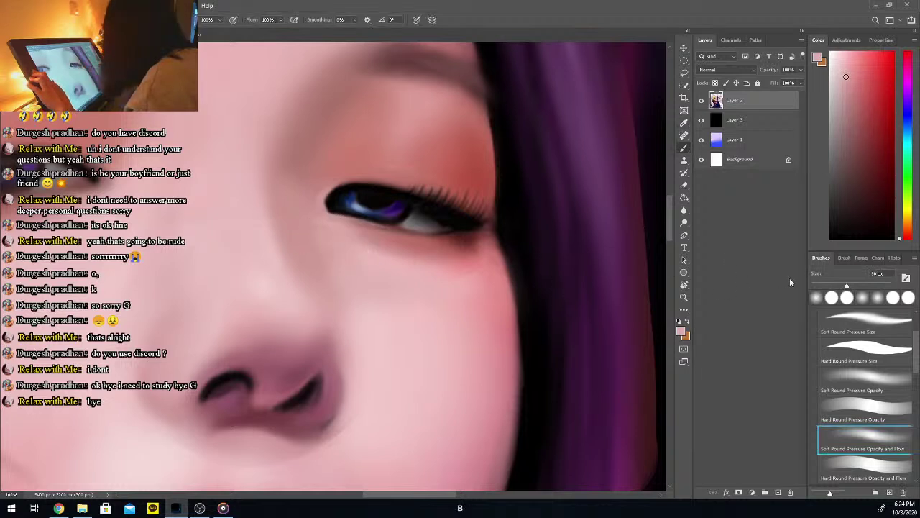
pyautogui.moveTo(838, 287); pyautogui.dragTo(834, 286)
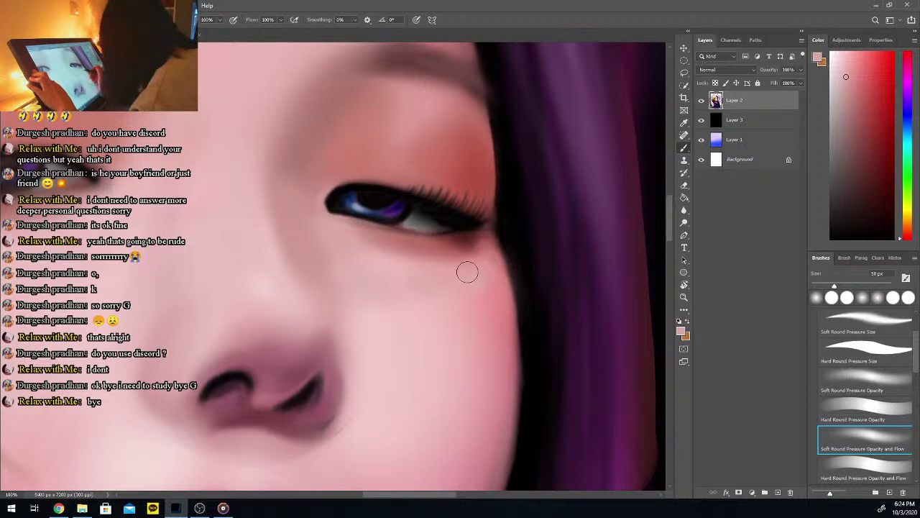
# Deepen the shadow under the outer corner of the eye with a sampled dark reddish brown, darkened further in the color picker
pyautogui.press('i')
pyautogui.click(459, 244)
pyautogui.press('b')
pyautogui.moveTo(453, 244); pyautogui.dragTo(472, 259)
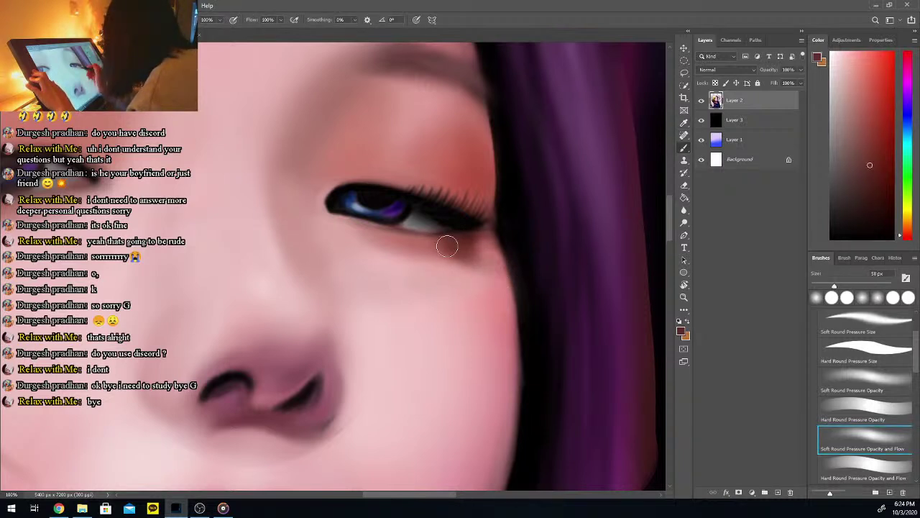
pyautogui.click(876, 181)
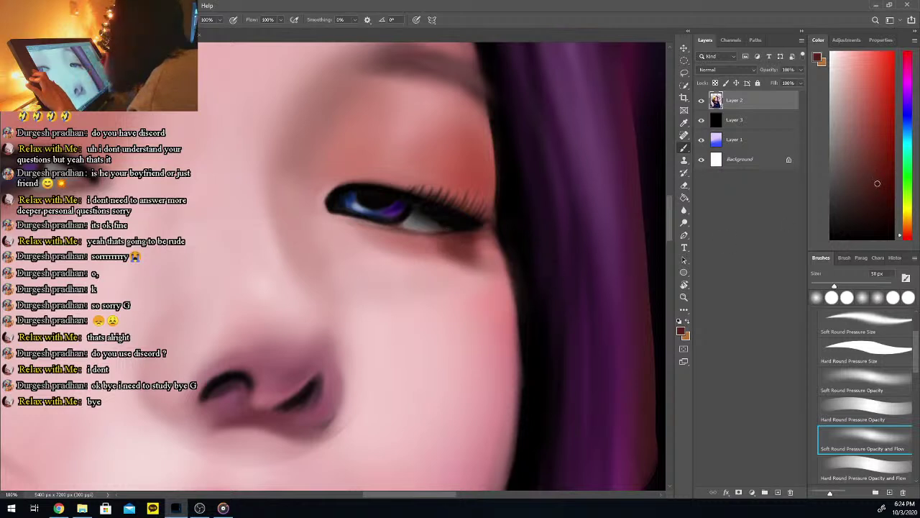
pyautogui.moveTo(445, 245); pyautogui.dragTo(501, 268)
# Blend the outer-corner shadow along the lower lid with sampled warm reds and a smaller soft brush
pyautogui.keyDown('alt'); pyautogui.click(445, 247); pyautogui.keyUp('alt')
pyautogui.press('b')
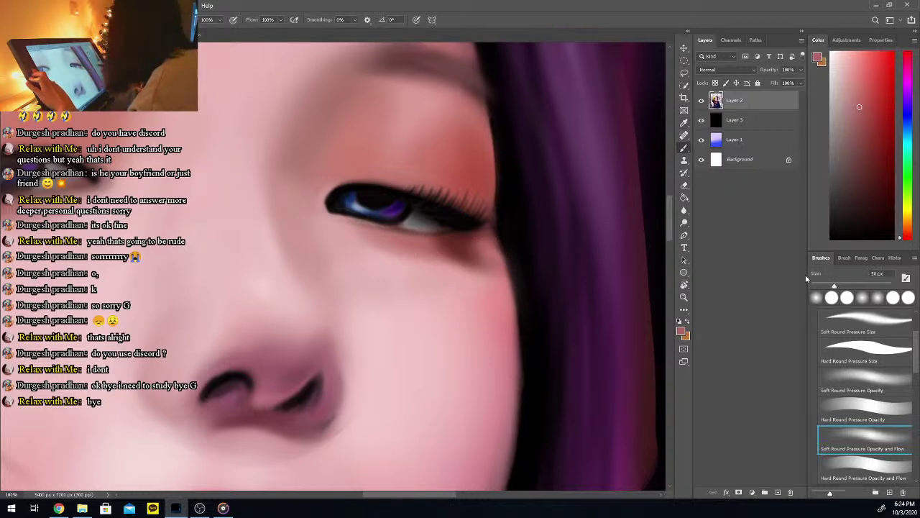
pyautogui.keyDown('alt'); pyautogui.click(450, 245); pyautogui.keyUp('alt')
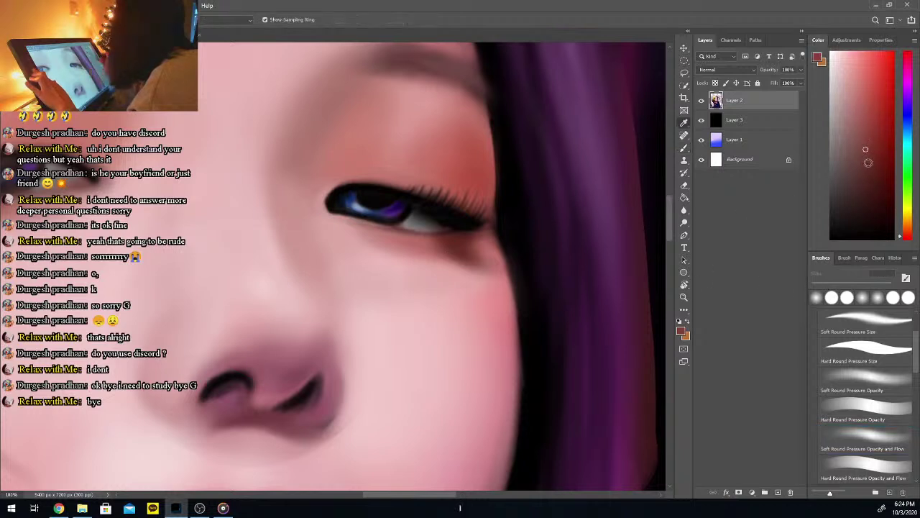
pyautogui.press('b')
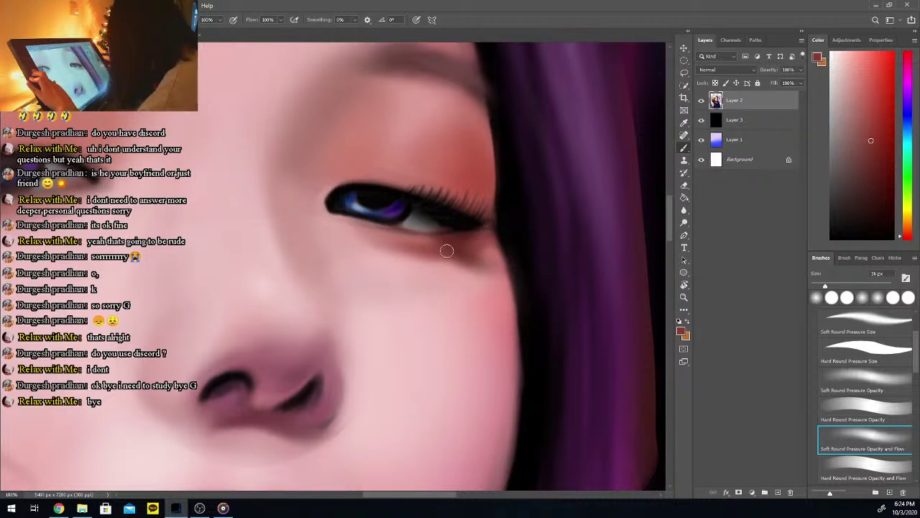
# Clean up the upper edge of the inner eye corner with sampled salmon pink and a 13 px brush
pyautogui.press('i')
pyautogui.click(345, 171)
pyautogui.press('b')
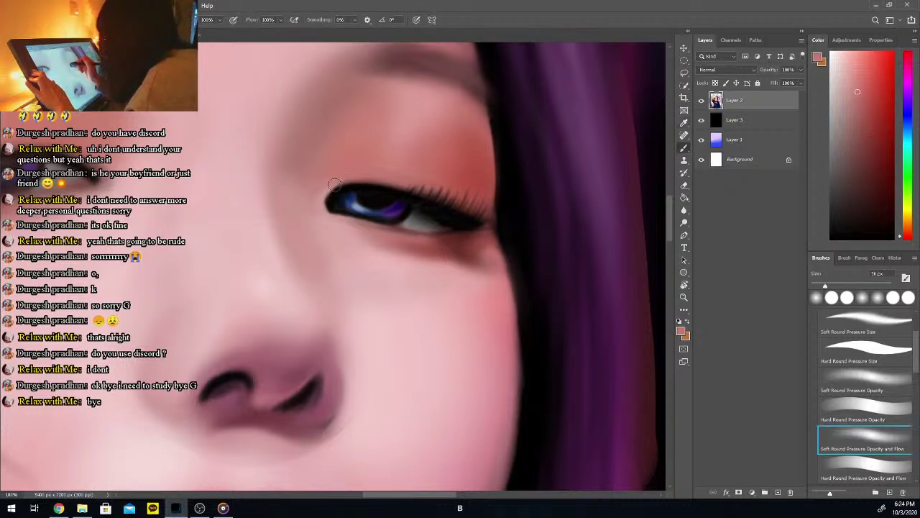
pyautogui.moveTo(825, 286); pyautogui.dragTo(816, 287)
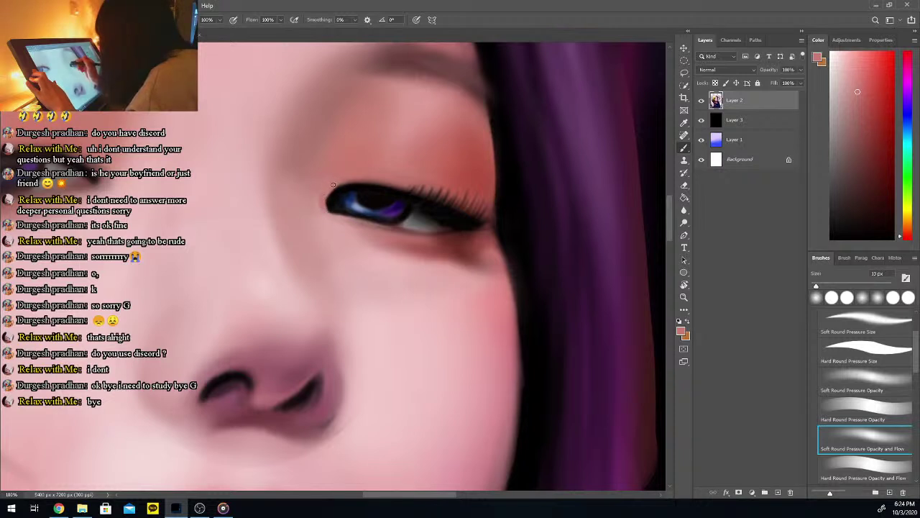
# Blend the skin around the inner eye corner with sampled dusty pinks and a 31 px soft brush
pyautogui.press('i')
pyautogui.click(318, 206)
pyautogui.press('b')
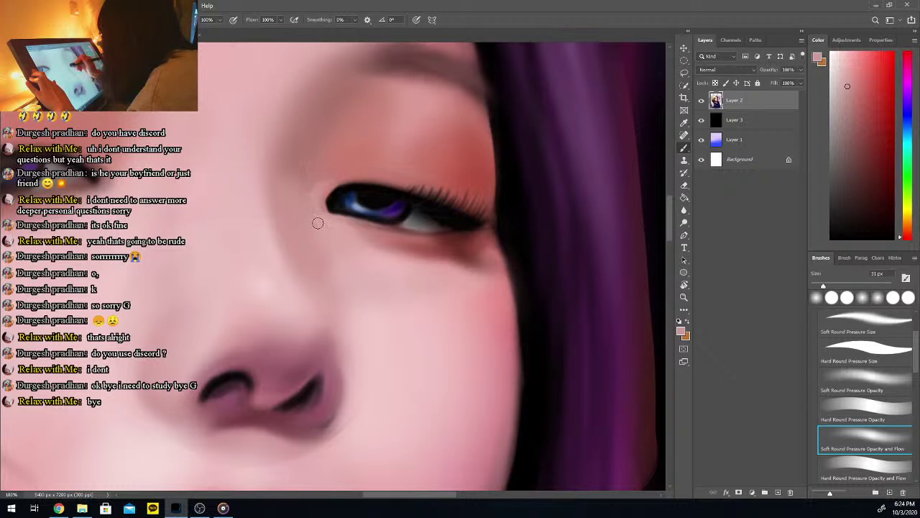
pyautogui.keyDown('alt'); pyautogui.click(318, 202); pyautogui.keyUp('alt')
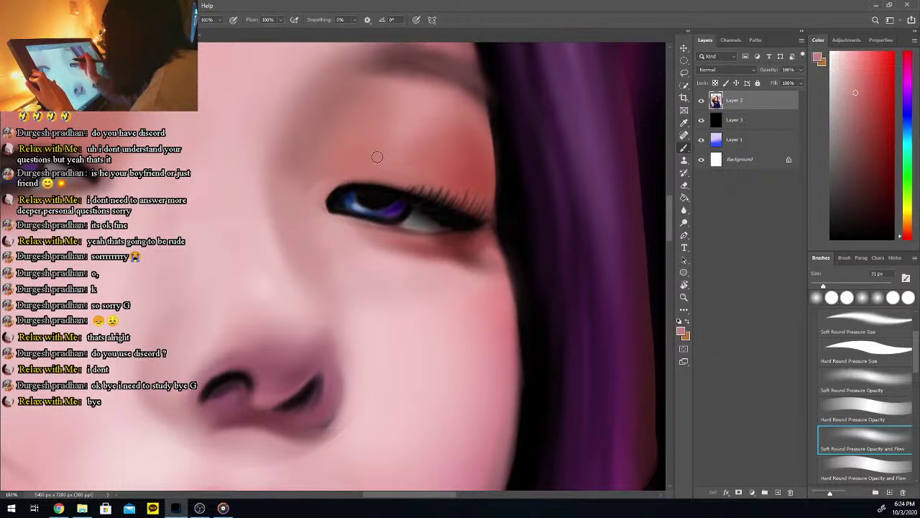
pyautogui.press('i')
pyautogui.press('b')
pyautogui.keyDown('alt'); pyautogui.click(334, 222); pyautogui.keyUp('alt')
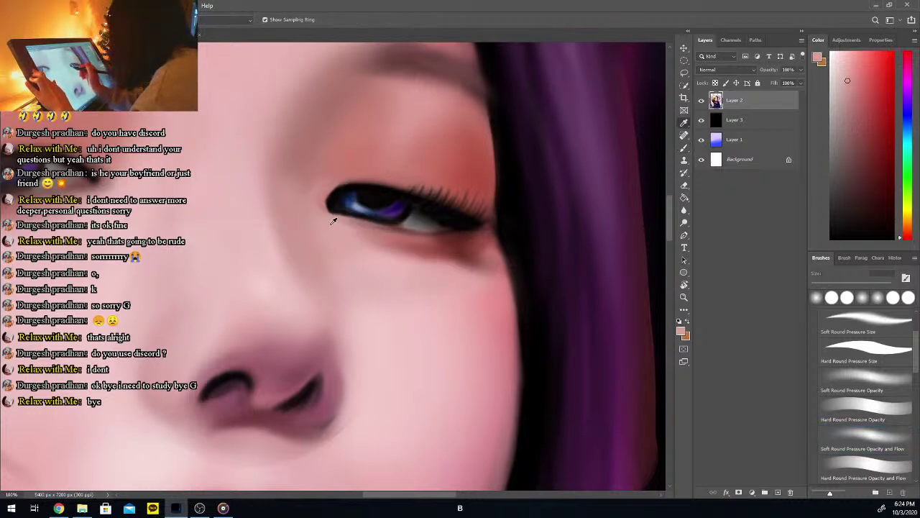
# Define the lower lid's fold with sampled pinks and reddish tones, blending from the inner corner toward the outer cheek
pyautogui.keyDown('alt'); pyautogui.click(393, 232); pyautogui.keyUp('alt')
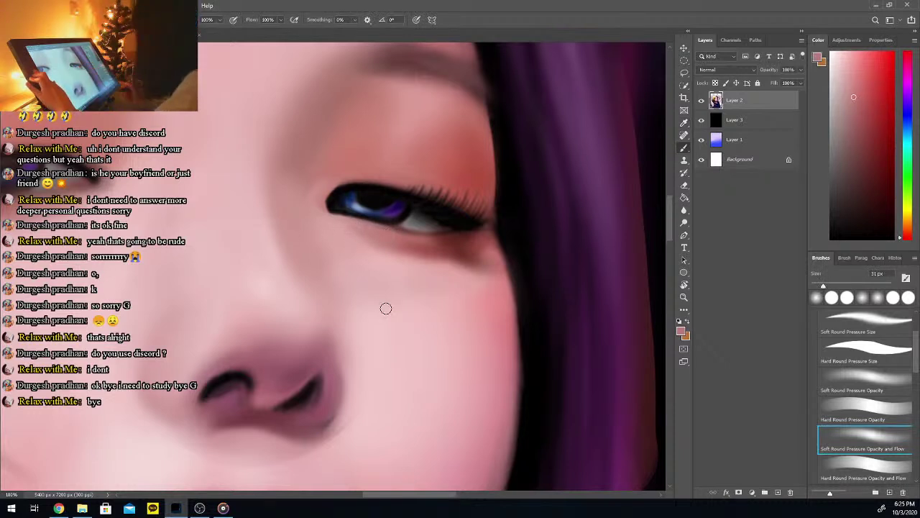
pyautogui.keyDown('alt'); pyautogui.click(356, 239); pyautogui.keyUp('alt')
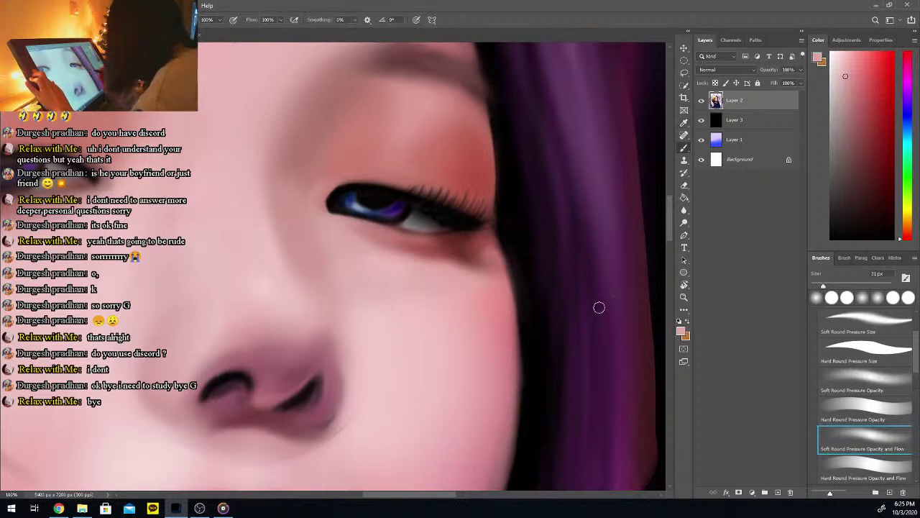
pyautogui.press('i')
pyautogui.keyDown('alt'); pyautogui.click(495, 288); pyautogui.keyUp('alt')
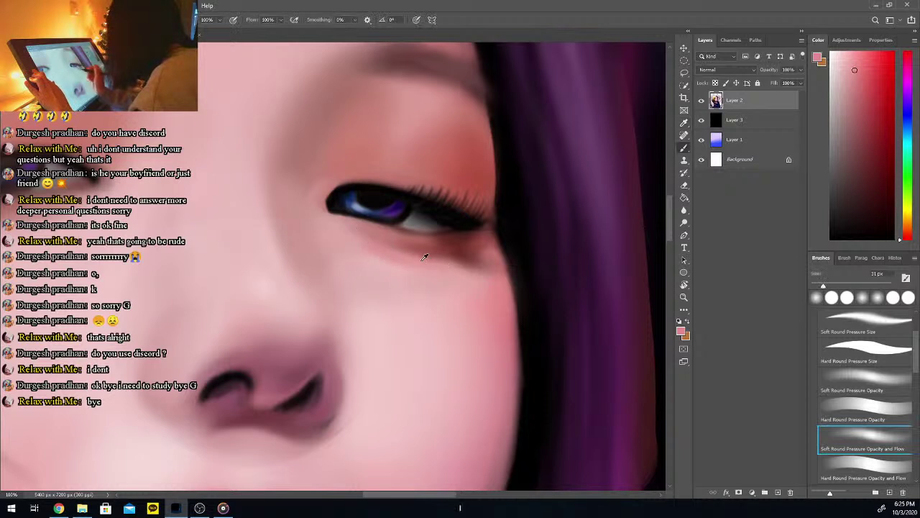
pyautogui.keyDown('alt'); pyautogui.click(389, 255); pyautogui.keyUp('alt')
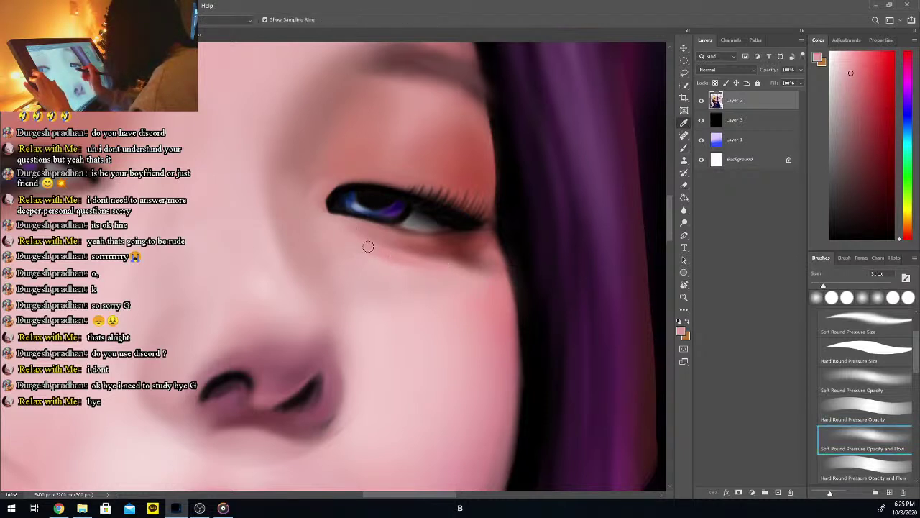
pyautogui.keyDown('alt'); pyautogui.click(365, 236); pyautogui.keyUp('alt')
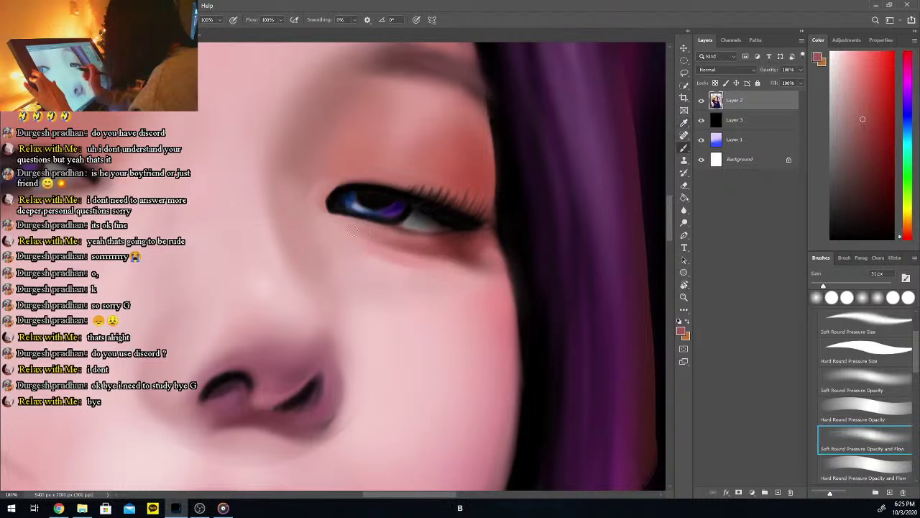
pyautogui.keyDown('alt'); pyautogui.click(421, 260); pyautogui.keyUp('alt')
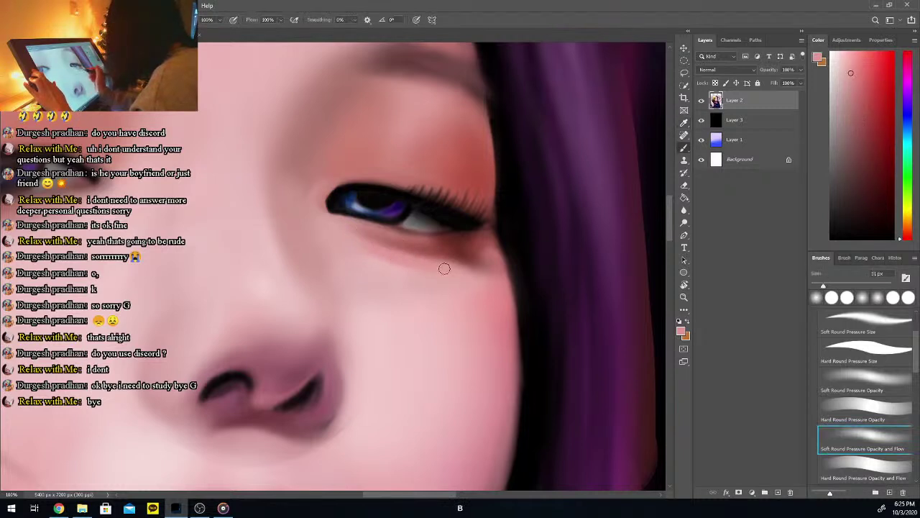
pyautogui.keyDown('alt'); pyautogui.click(499, 273); pyautogui.keyUp('alt')
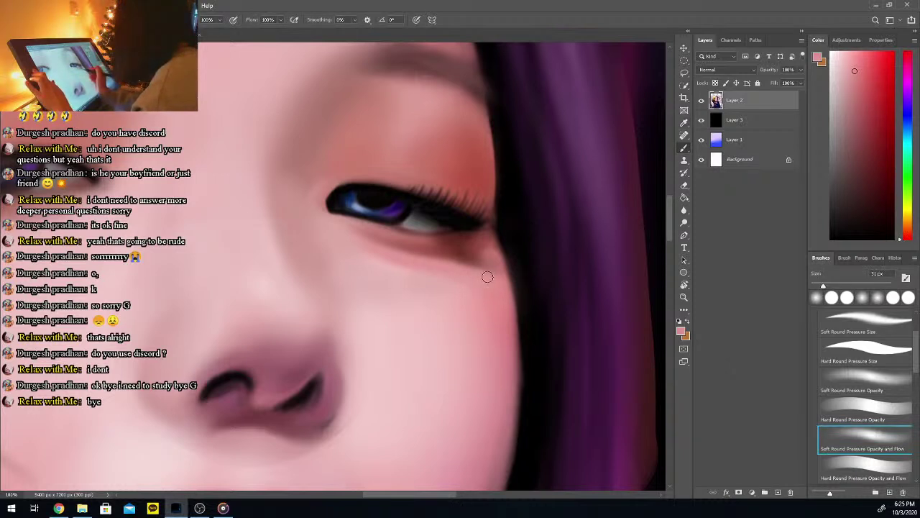
pyautogui.keyDown('alt'); pyautogui.click(508, 295); pyautogui.keyUp('alt')
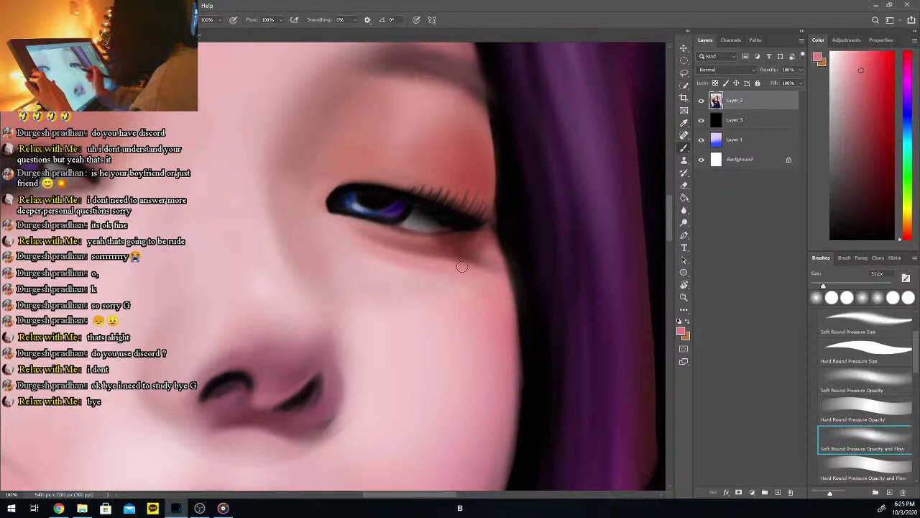
# Warm the inner eye socket between the brow and nose bridge with sampled reddish brown and a larger soft brush
pyautogui.hotkey('ctrl', '-')
pyautogui.hotkey('ctrl', '-')
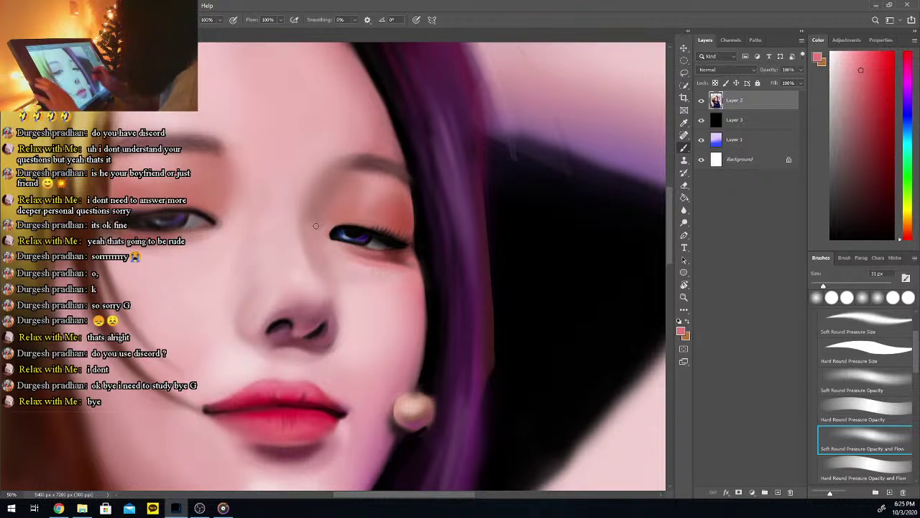
pyautogui.press('i')
pyautogui.click(323, 189)
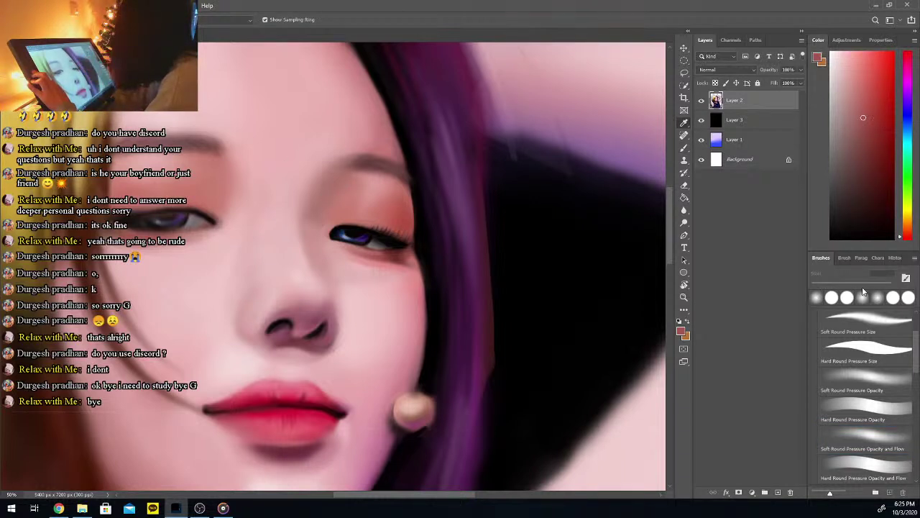
pyautogui.press('b')
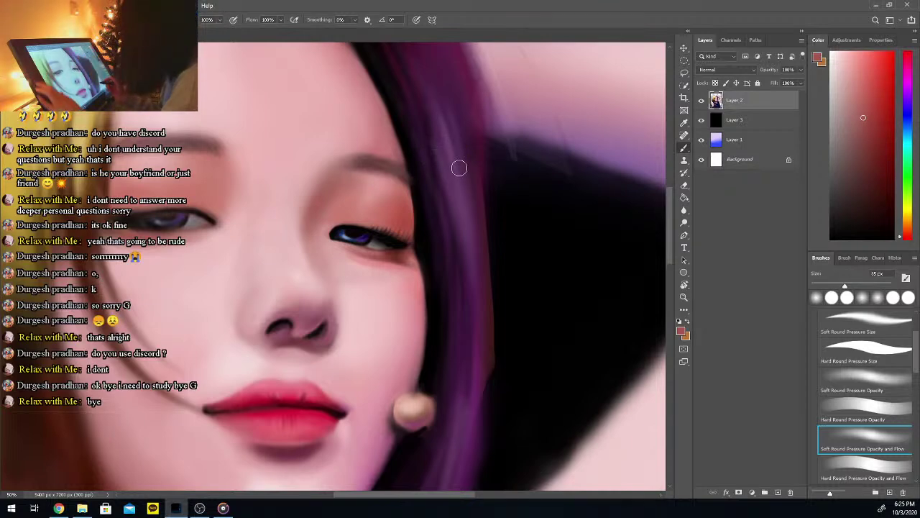
# Shade the lower lid beneath the inner corner of the blue-violet eye with sampled dusty pinks and a 31 px soft brush
pyautogui.hotkey('ctrl', '+')
pyautogui.hotkey('ctrl', '+')
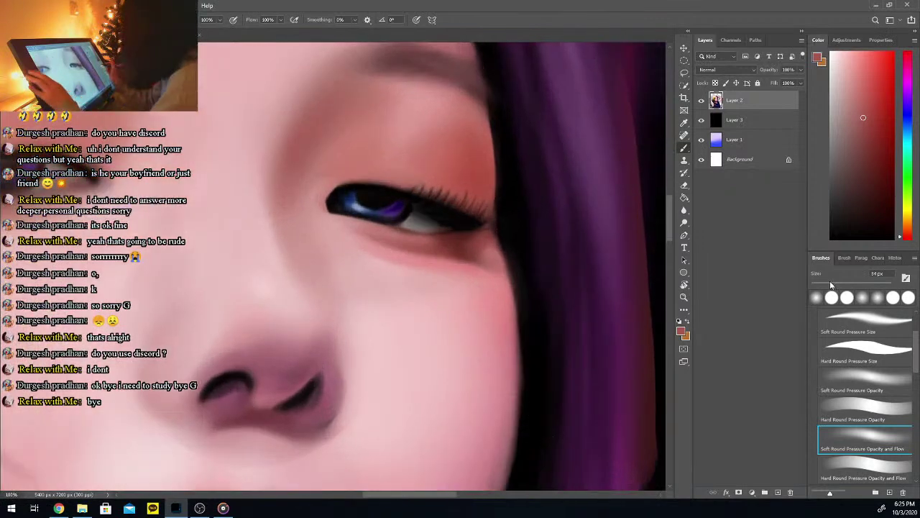
pyautogui.press('i')
pyautogui.click(365, 224)
pyautogui.press('b')
pyautogui.moveTo(830, 286); pyautogui.dragTo(826, 286)
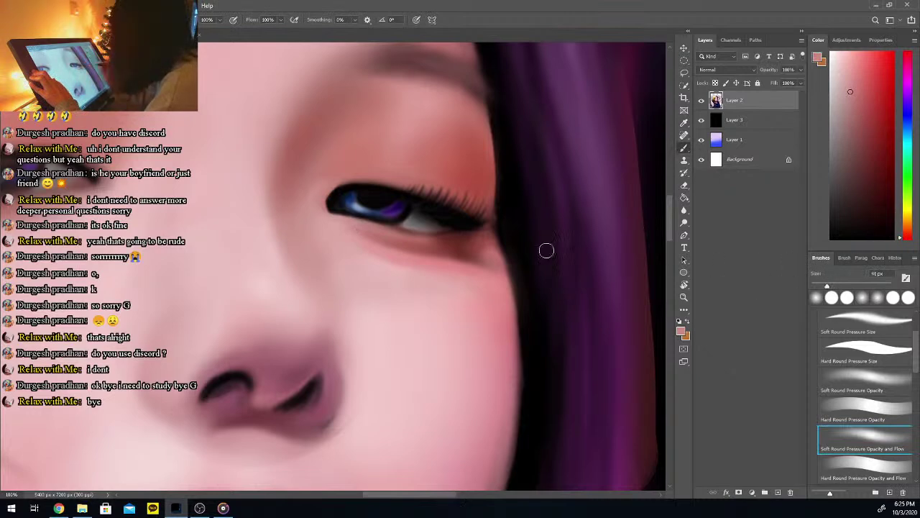
pyautogui.press('i')
pyautogui.click(391, 233)
pyautogui.press('b')
pyautogui.moveTo(824, 286); pyautogui.dragTo(822, 286)
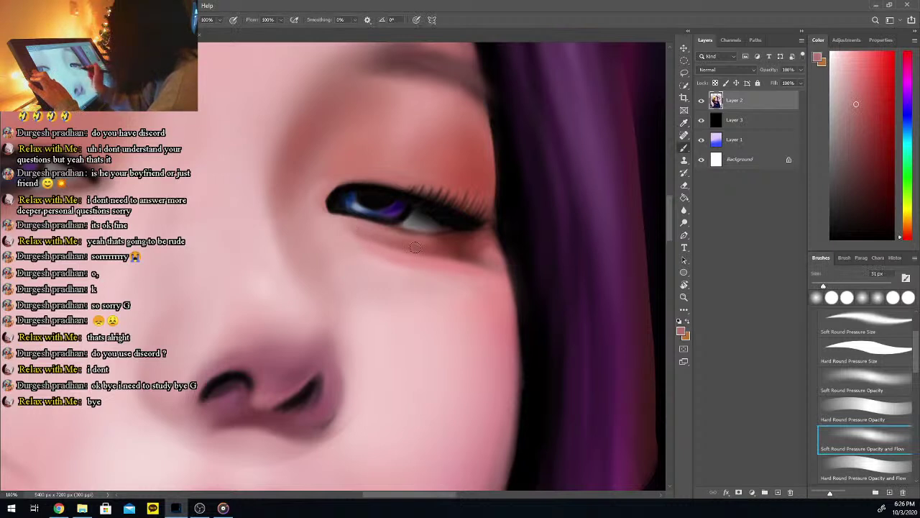
pyautogui.moveTo(389, 249)
pyautogui.mouseDown()
pyautogui.moveTo(396, 255)
pyautogui.moveTo(364, 244)
pyautogui.mouseUp()
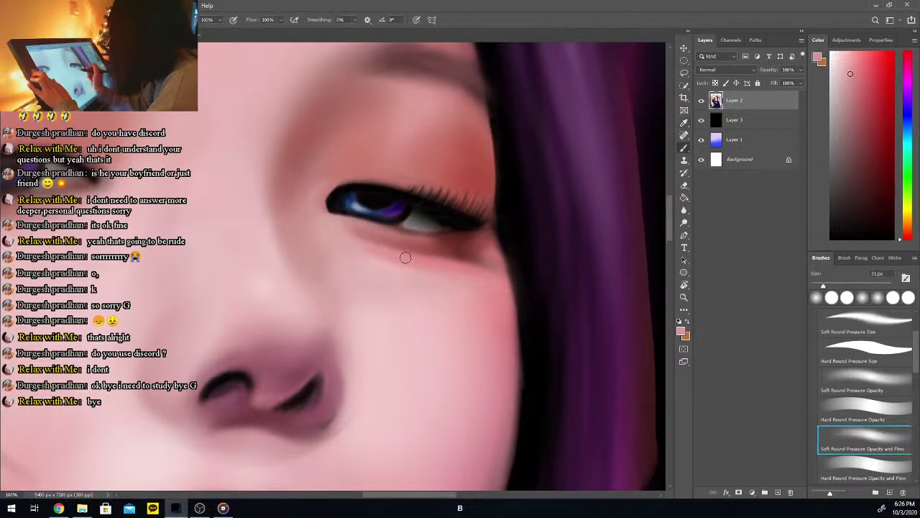
# Soften the lower lid's crease from the inner corner toward mid-eye with sampled lighter pinks
pyautogui.press('i')
pyautogui.click(363, 227)
pyautogui.press('b')
pyautogui.press('i')
pyautogui.click(353, 238)
pyautogui.press('b')
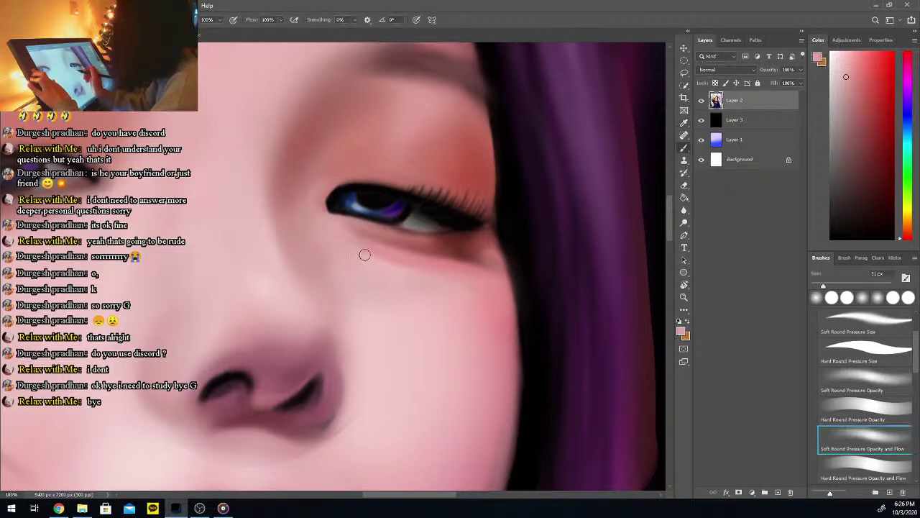
pyautogui.press('i')
pyautogui.click(406, 253)
pyautogui.press('b')
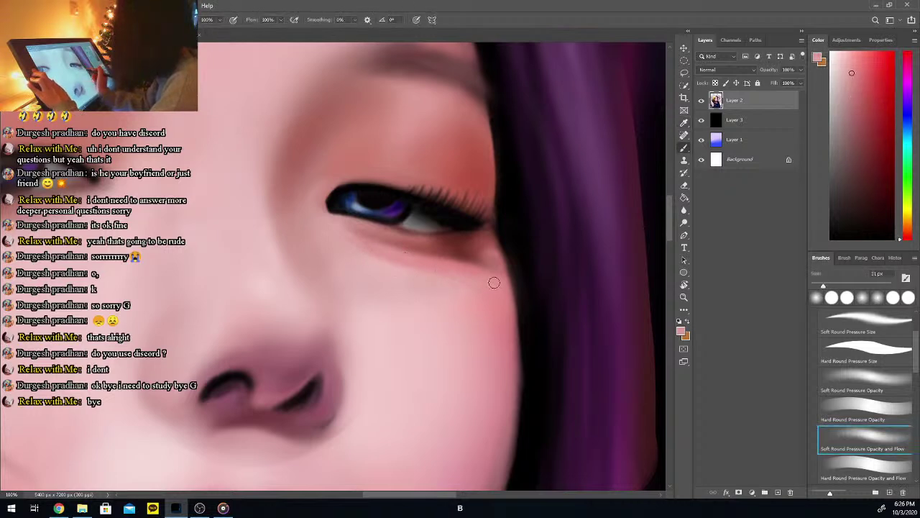
# Touch up the iris with a small gray catchlight and black accents, using an 11 px soft brush
pyautogui.hotkey('ctrl', '-')
pyautogui.hotkey('ctrl', '-')
pyautogui.hotkey('ctrl', '-')
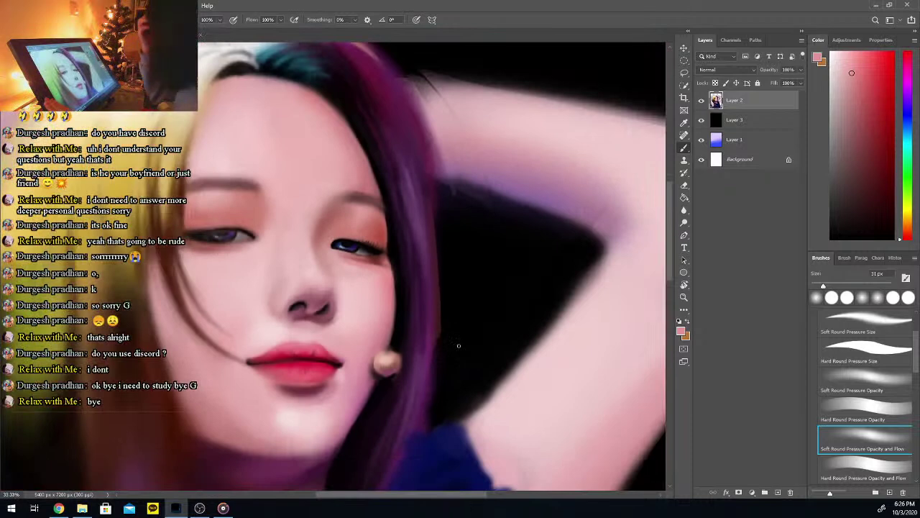
pyautogui.hotkey('ctrl', '+')
pyautogui.hotkey('ctrl', '+')
pyautogui.hotkey('ctrl', '+')
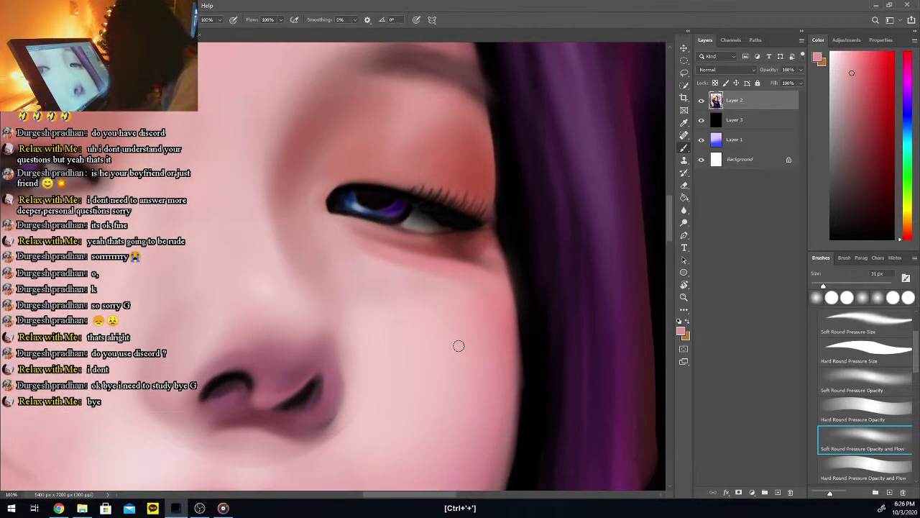
pyautogui.moveTo(845, 146); pyautogui.dragTo(830, 153)
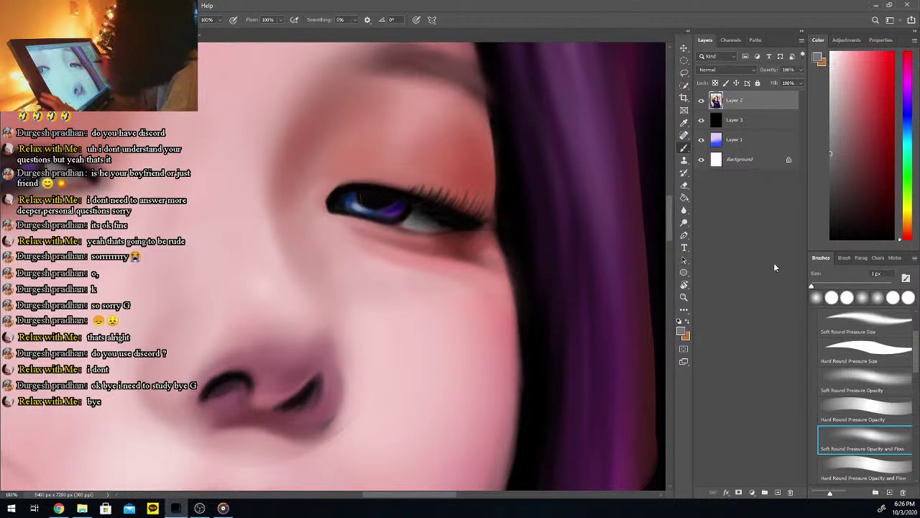
pyautogui.hotkey('ctrl', 'z')
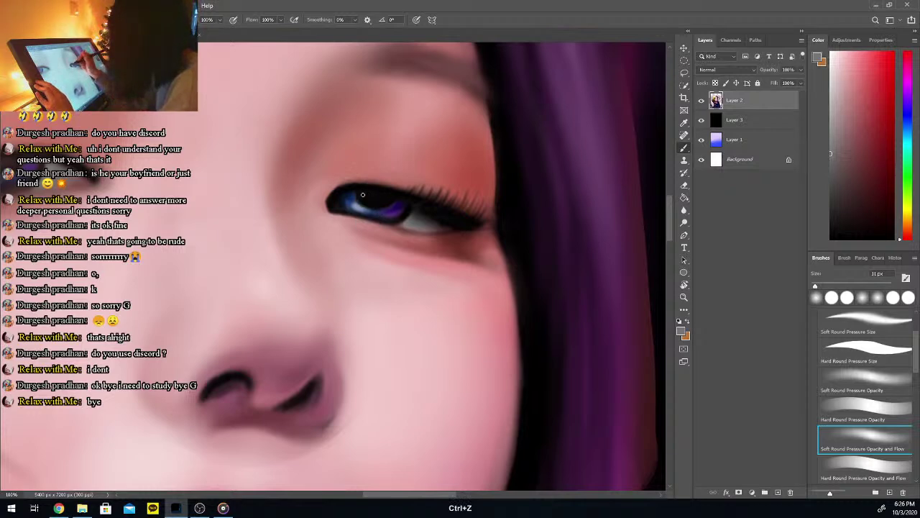
pyautogui.hotkey('ctrl', '-')
pyautogui.hotkey('ctrl', '-')
pyautogui.hotkey('ctrl', '-')
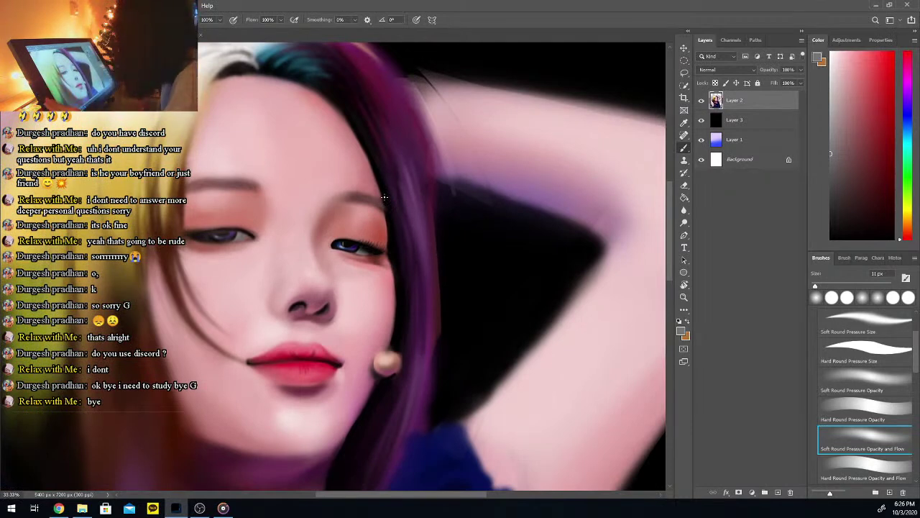
pyautogui.hotkey('ctrl', '+')
pyautogui.hotkey('ctrl', '+')
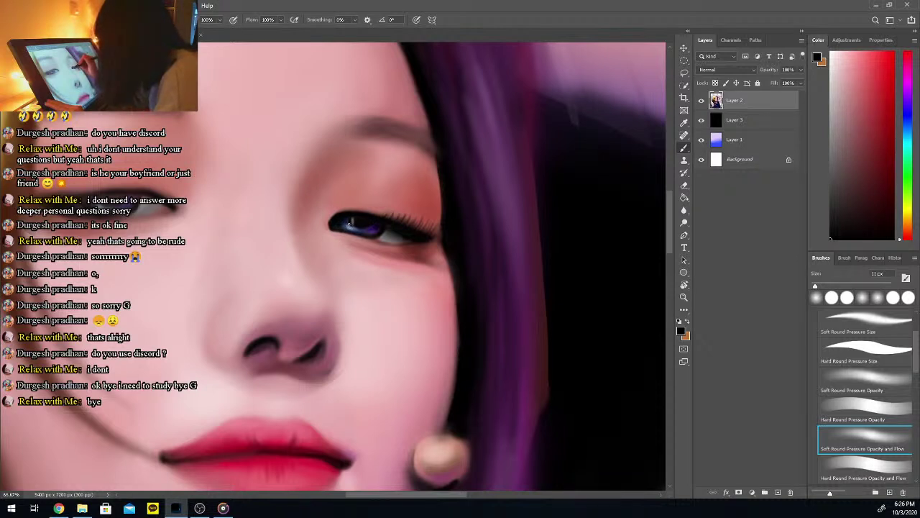
# Build up the upper lid above the lashes with sampled red and salmon pink, using a larger soft brush
pyautogui.hotkey('ctrl', '-')
pyautogui.hotkey('ctrl', '-')
pyautogui.hotkey('ctrl', '-')
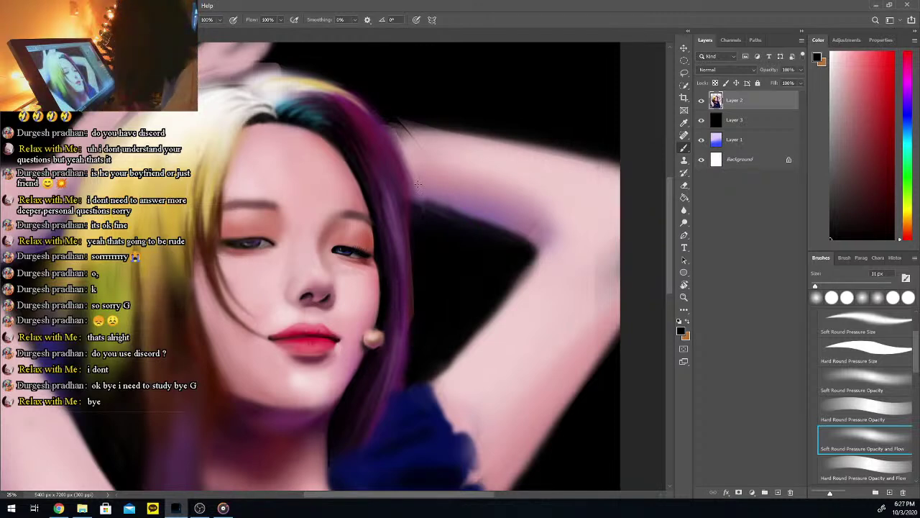
pyautogui.hotkey('ctrl', '+')
pyautogui.hotkey('ctrl', '+')
pyautogui.hotkey('ctrl', '+')
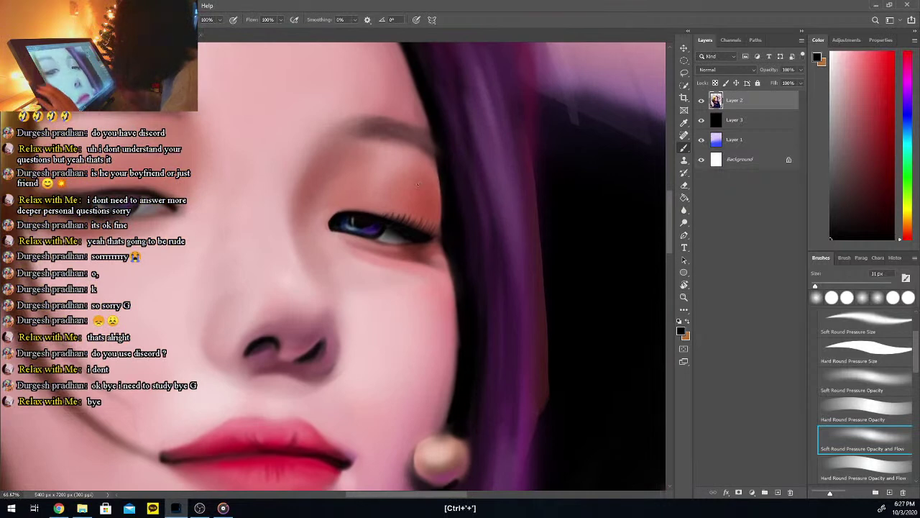
pyautogui.press('i')
pyautogui.click(415, 185)
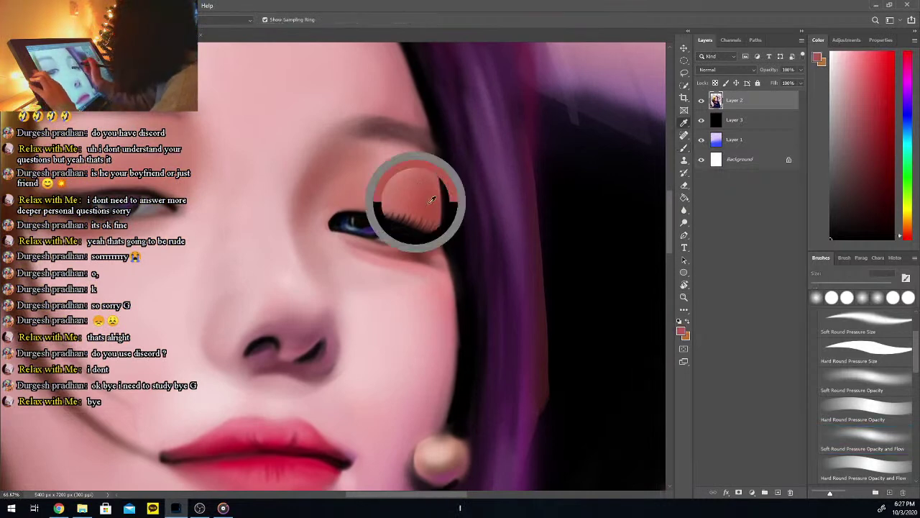
pyautogui.press('b')
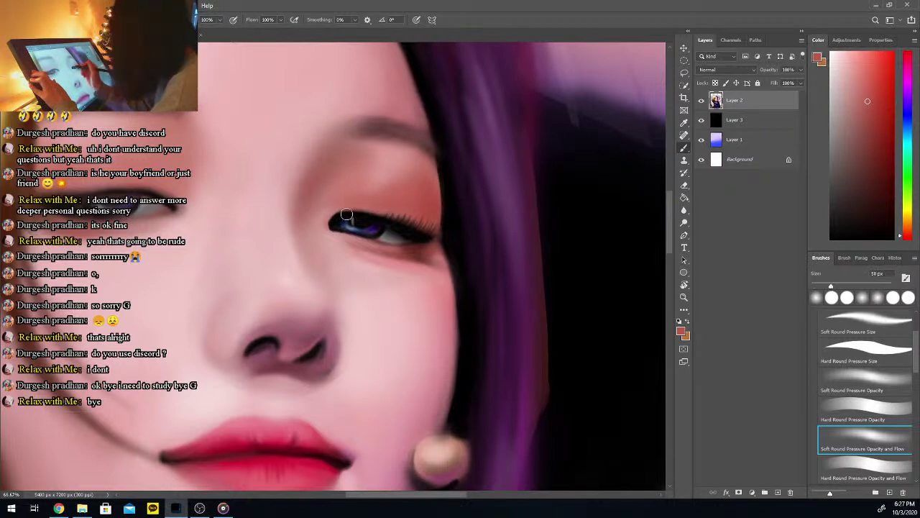
pyautogui.press('i')
pyautogui.click(375, 170)
pyautogui.press('b')
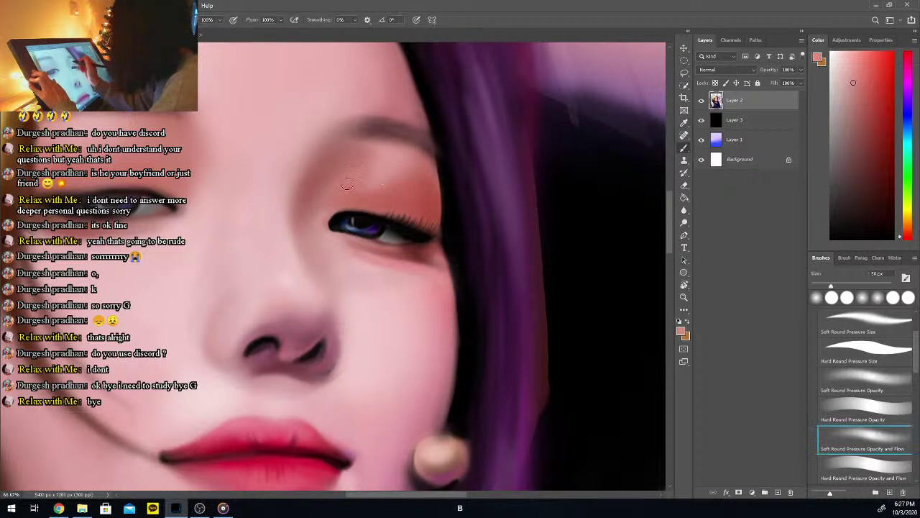
# Deepen the outer upper lid with sampled dark red and blend the area below the brow with a muted pink
pyautogui.press('i')
pyautogui.click(358, 192)
pyautogui.press('b')
pyautogui.press('i')
pyautogui.click(429, 211)
pyautogui.press('b')
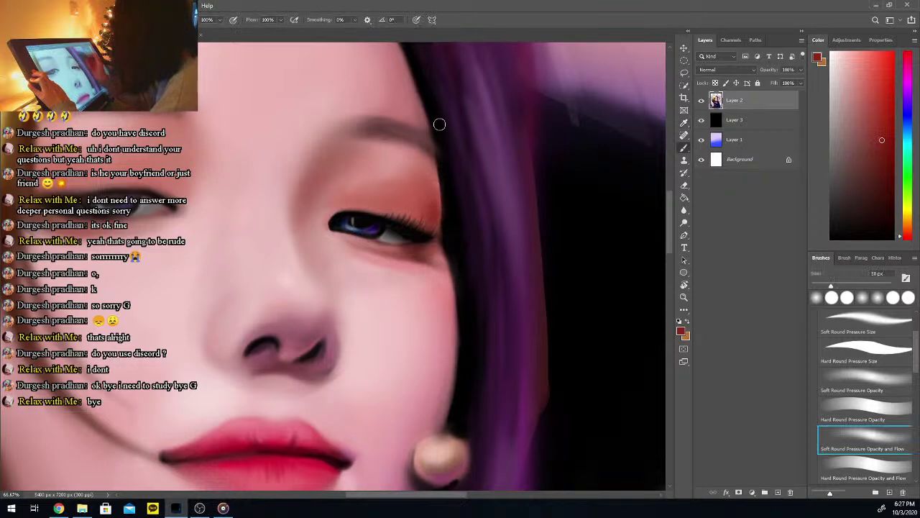
pyautogui.press('i')
pyautogui.click(353, 162)
pyautogui.press('b')
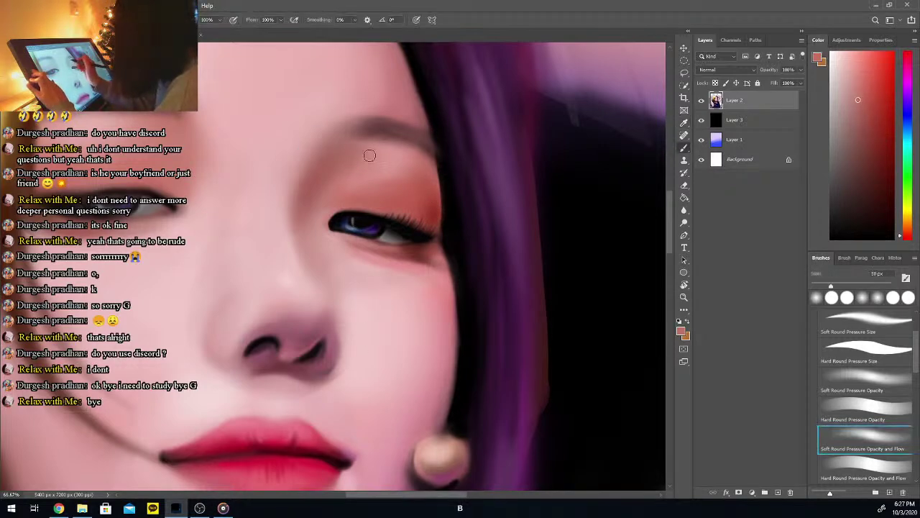
# Blend the skin around the inner eye corner with sampled light pink and reinforce the upper lid with sampled red
pyautogui.press('i')
pyautogui.click(339, 256)
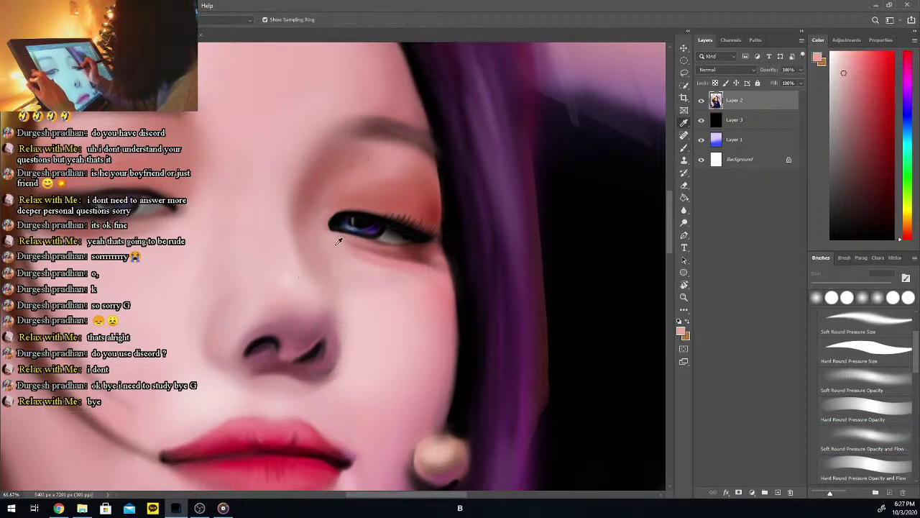
pyautogui.press('b')
pyautogui.press('i')
pyautogui.click(425, 196)
pyautogui.press('b')
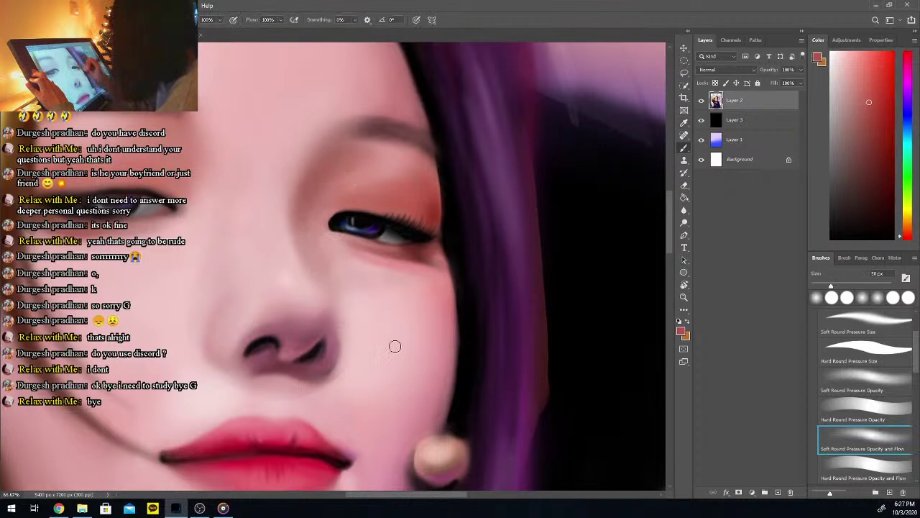
# Blend the other eye's upper lid and inner socket with sampled light pink and salmon tones, using a larger soft brush
pyautogui.moveTo(432, 495); pyautogui.dragTo(407, 496)
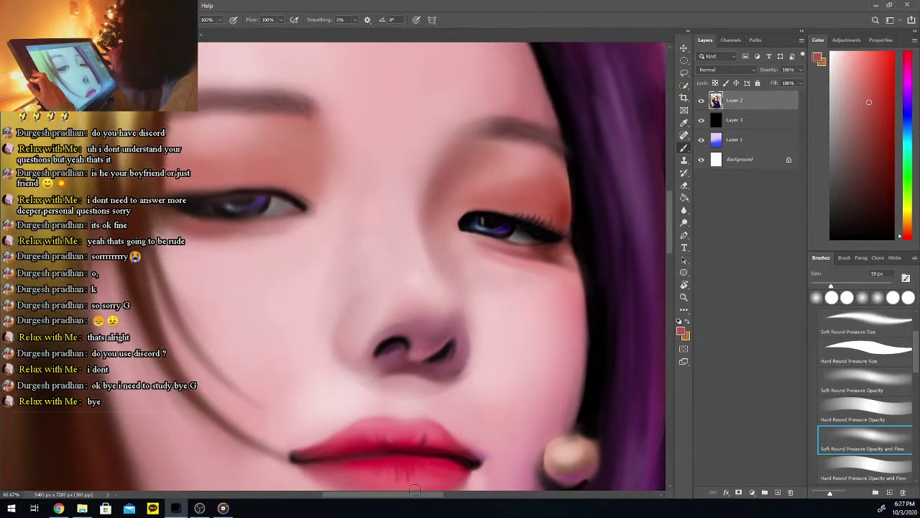
pyautogui.press('i')
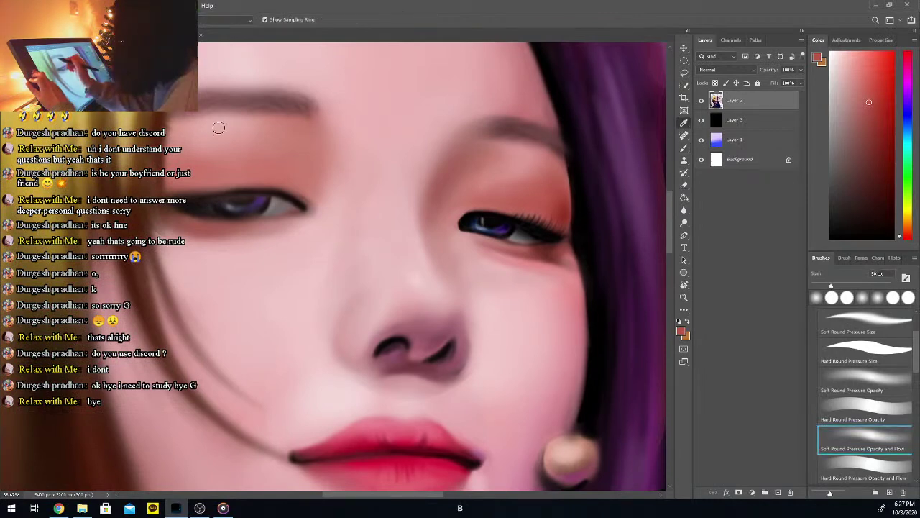
pyautogui.click(223, 121)
pyautogui.press('b')
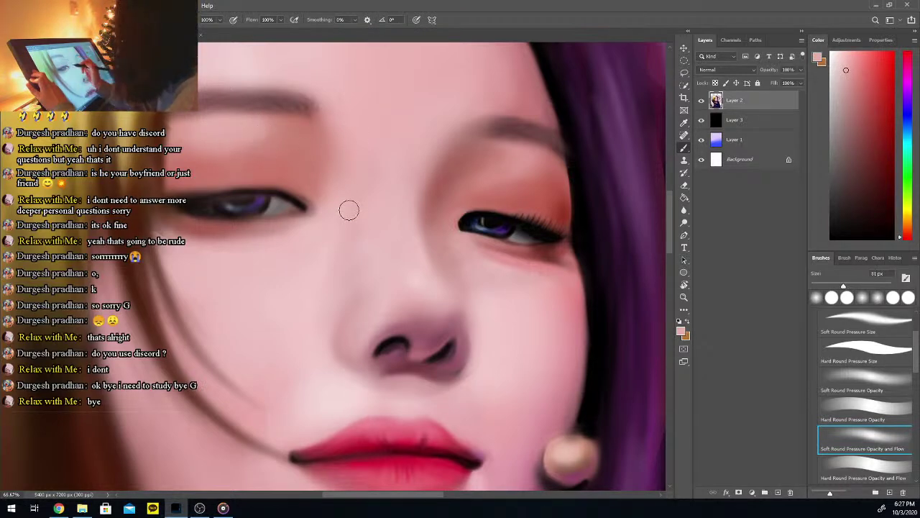
pyautogui.press('i')
pyautogui.click(321, 166)
pyautogui.press('b')
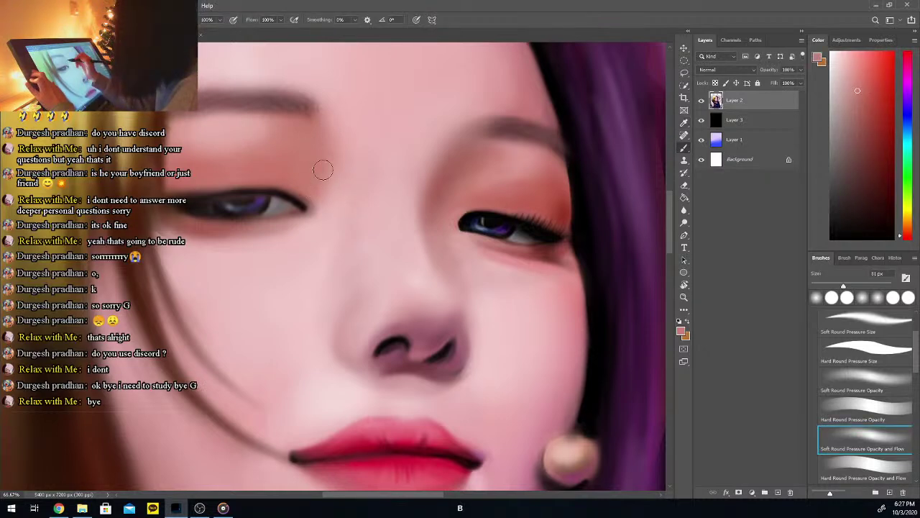
pyautogui.press('i')
pyautogui.click(275, 173)
pyautogui.press('b')
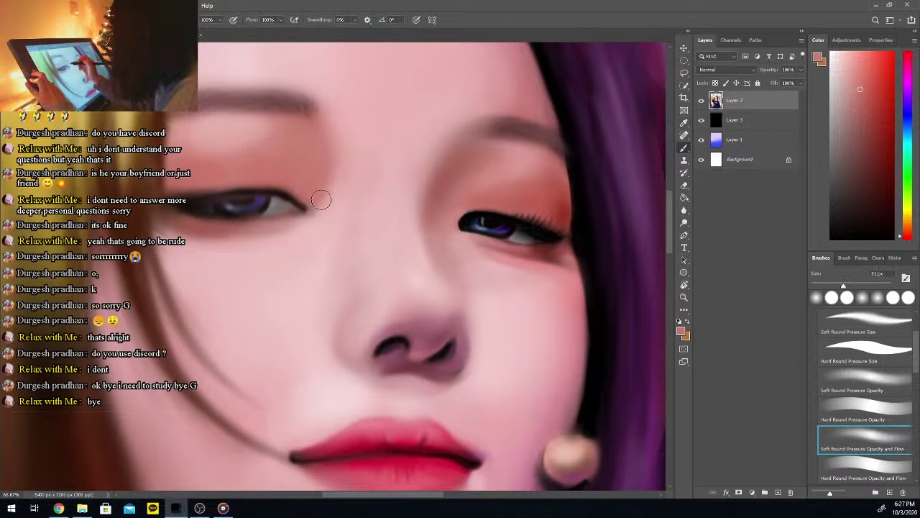
# Intensify that eye's upper lid with a deeper red and blend its outer side with sampled salmon and reddish brown
pyautogui.press('i')
pyautogui.click(286, 164)
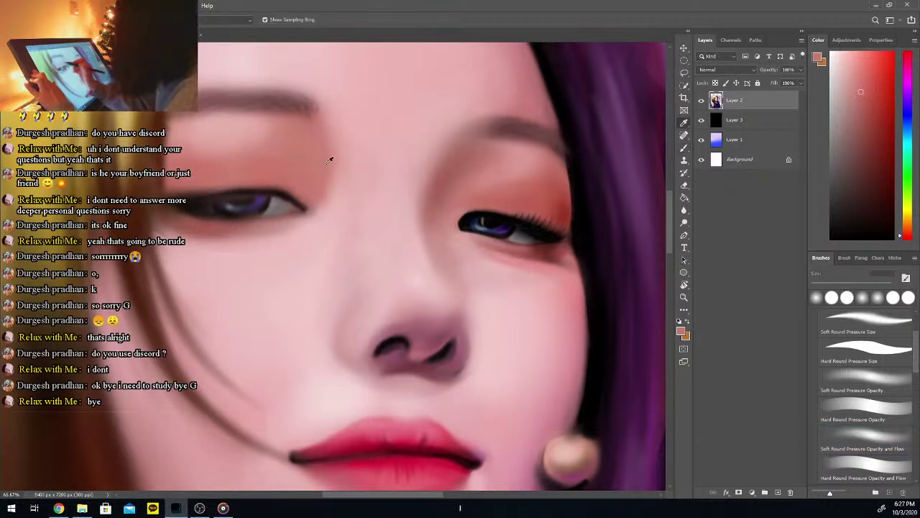
pyautogui.click(873, 103)
pyautogui.press('b')
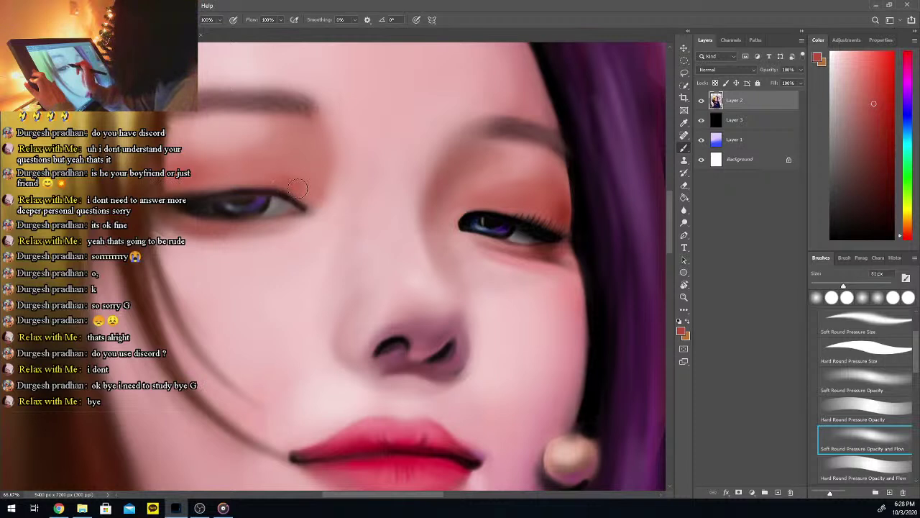
pyautogui.keyDown('alt'); pyautogui.click(160, 96); pyautogui.keyUp('alt')
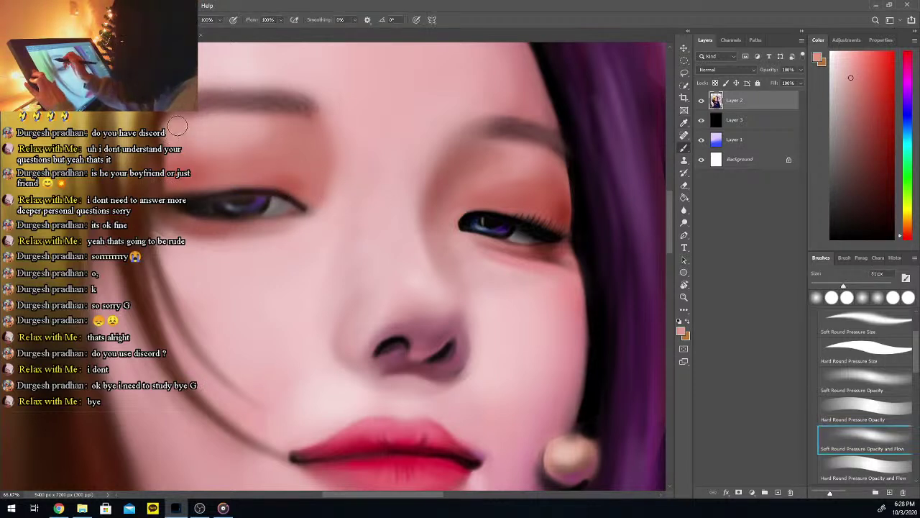
pyautogui.keyDown('alt'); pyautogui.click(162, 147); pyautogui.keyUp('alt')
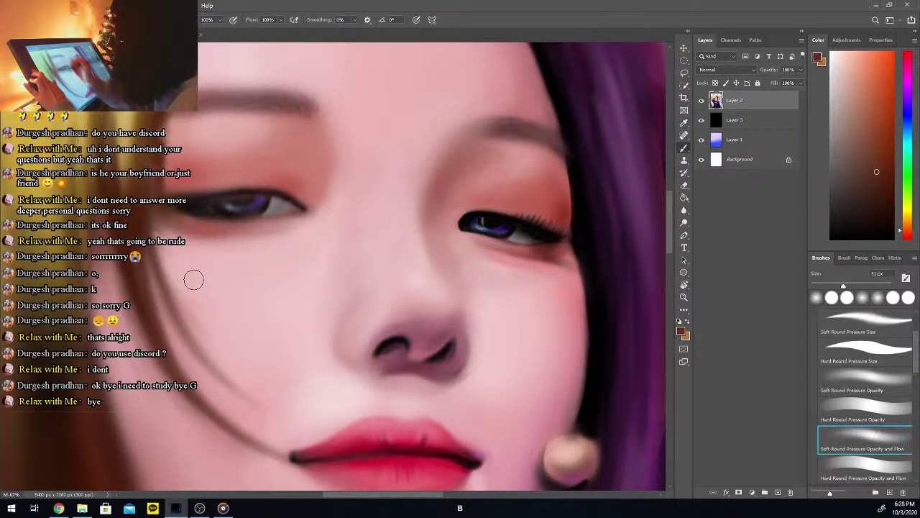
# Smooth the skin below the same eye with sampled pale pinks and blend its inner corner with a sampled salmon pink
pyautogui.keyDown('alt'); pyautogui.click(180, 241); pyautogui.keyUp('alt')
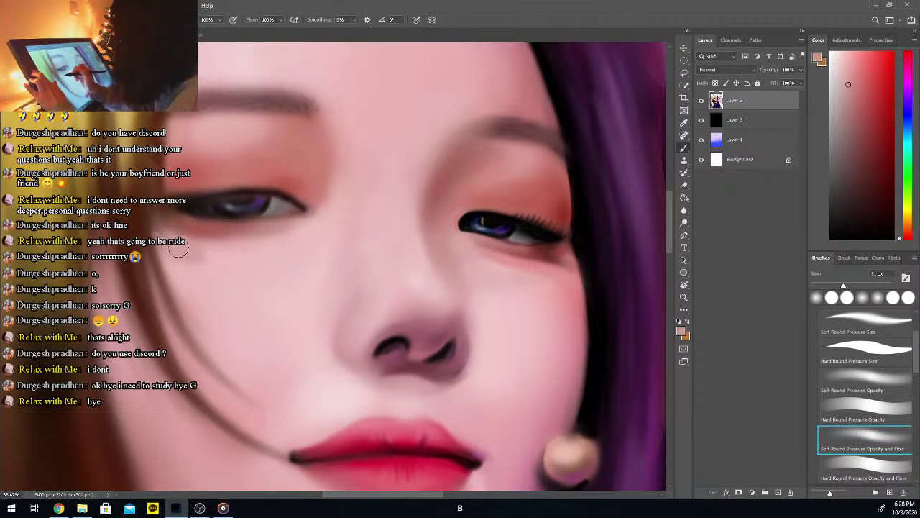
pyautogui.keyDown('alt'); pyautogui.click(214, 263); pyautogui.keyUp('alt')
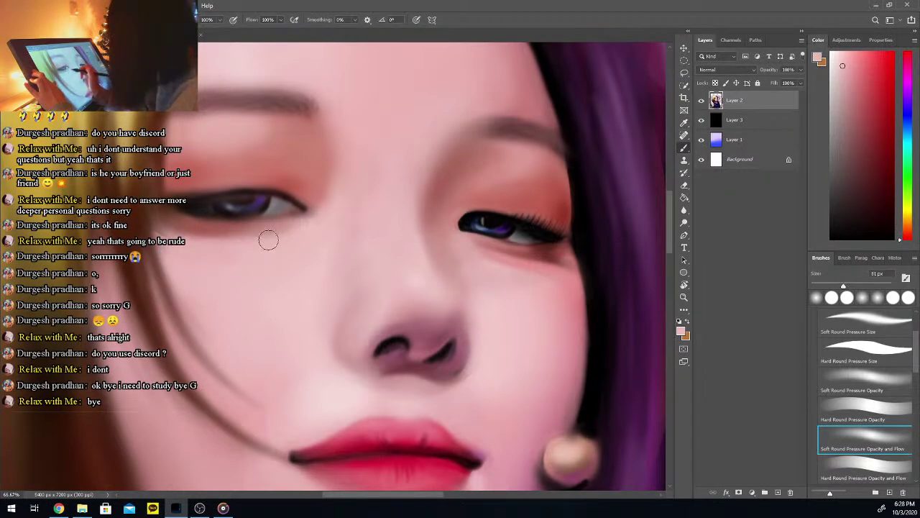
pyautogui.moveTo(185, 234); pyautogui.dragTo(244, 248)
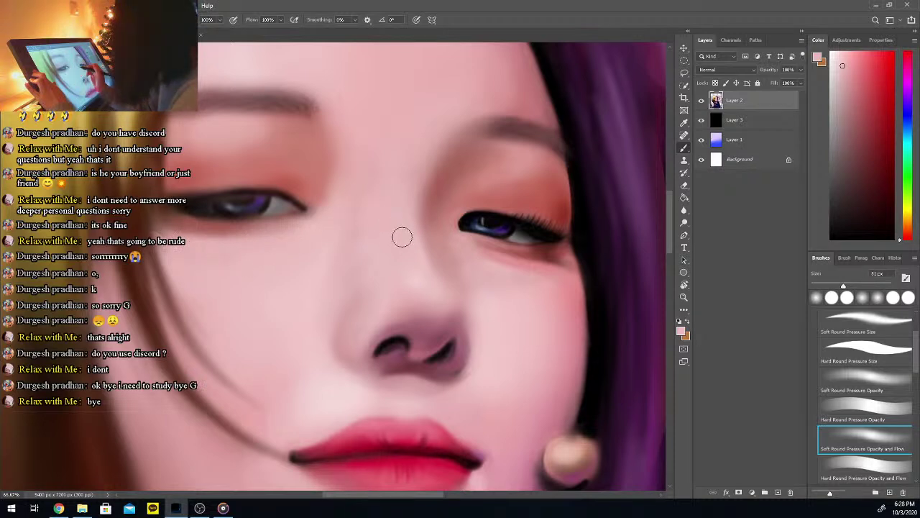
pyautogui.keyDown('alt'); pyautogui.click(314, 205); pyautogui.keyUp('alt')
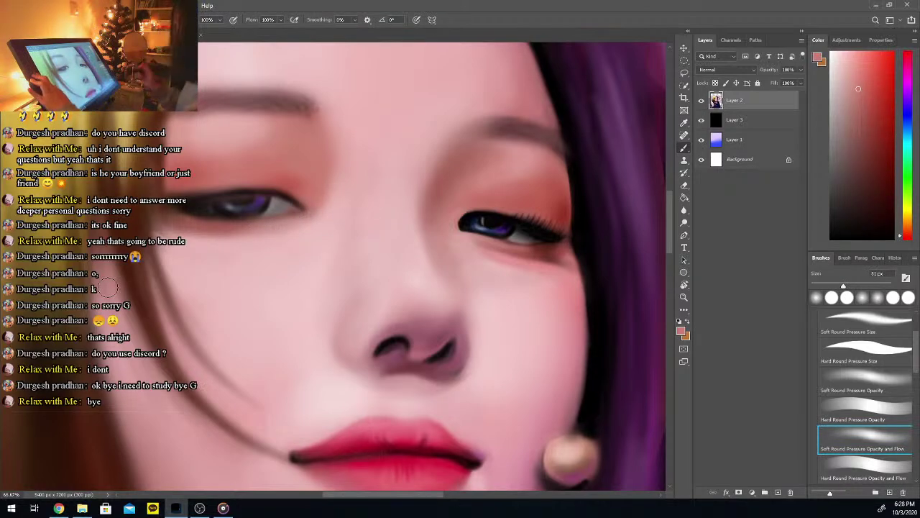
# Darken the upper lash line of the eye beside the brown hair with black, using a soft 20 px brush
pyautogui.click(830, 238)
pyautogui.click(820, 286)
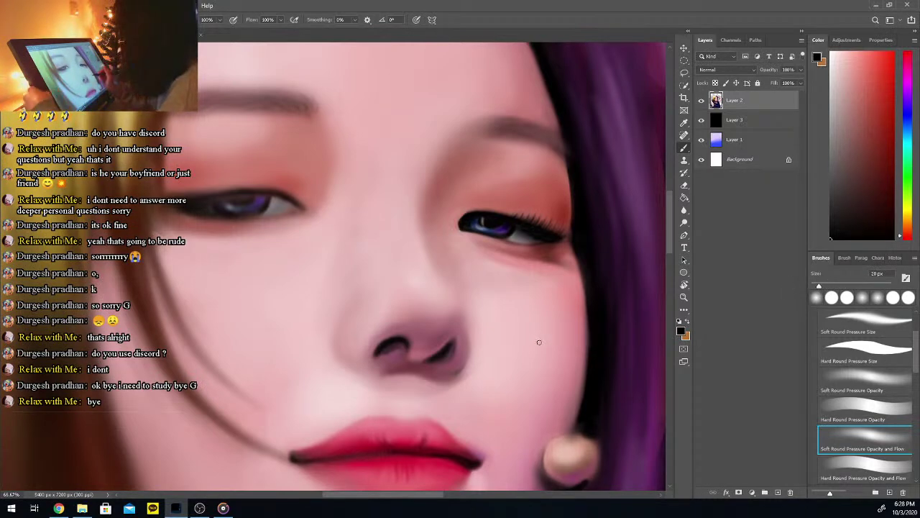
pyautogui.hotkey('ctrl', '+')
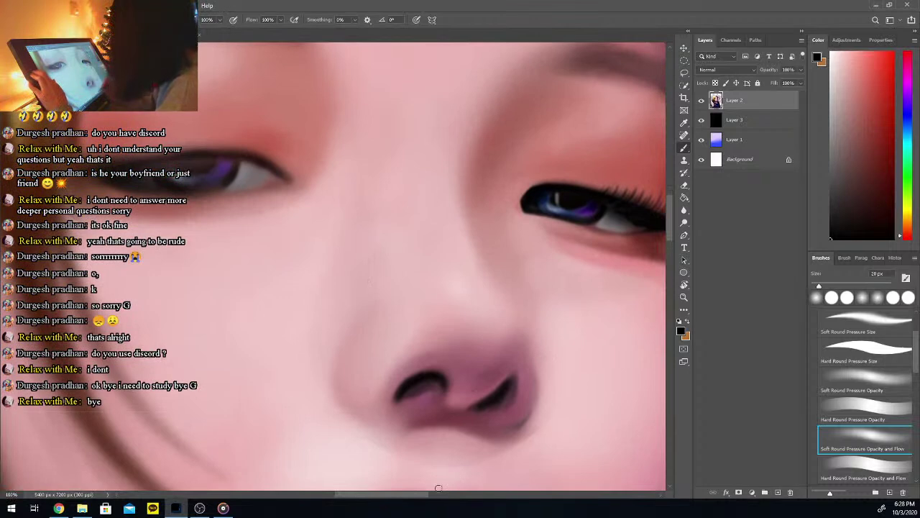
pyautogui.moveTo(421, 496); pyautogui.dragTo(412, 494)
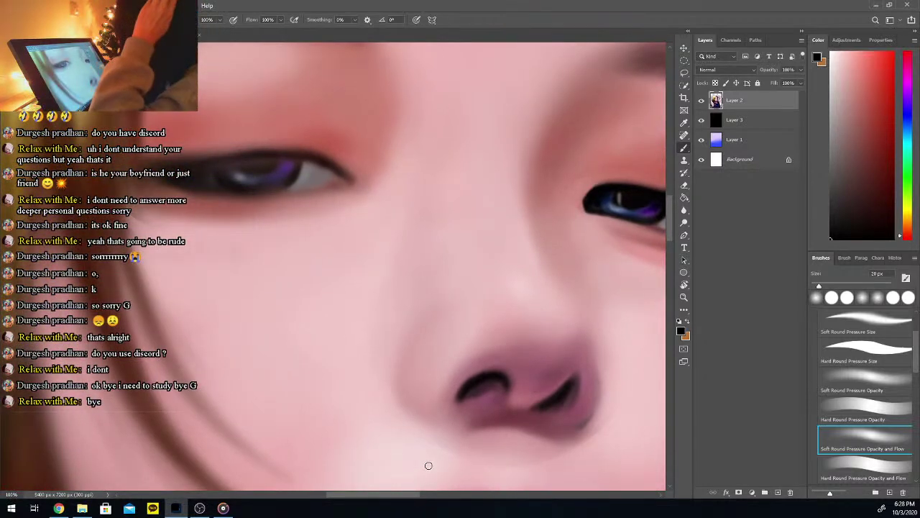
pyautogui.moveTo(167, 163)
pyautogui.mouseDown()
pyautogui.moveTo(258, 154)
pyautogui.moveTo(174, 163)
pyautogui.mouseUp()
pyautogui.moveTo(276, 153); pyautogui.dragTo(332, 168)
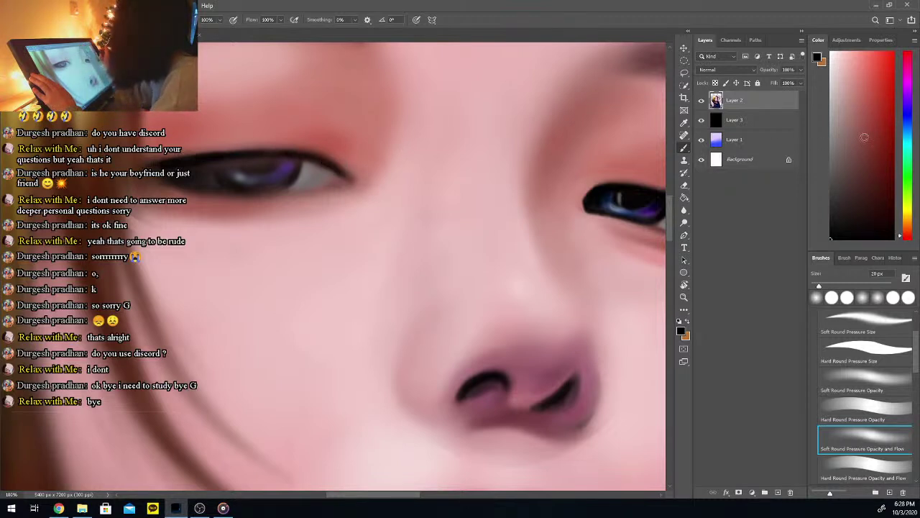
# Define the same eye's inner lower lash line with dark reddish brown and clean its lower edge with sampled pale pink
pyautogui.moveTo(839, 218); pyautogui.dragTo(859, 209)
pyautogui.click(874, 196)
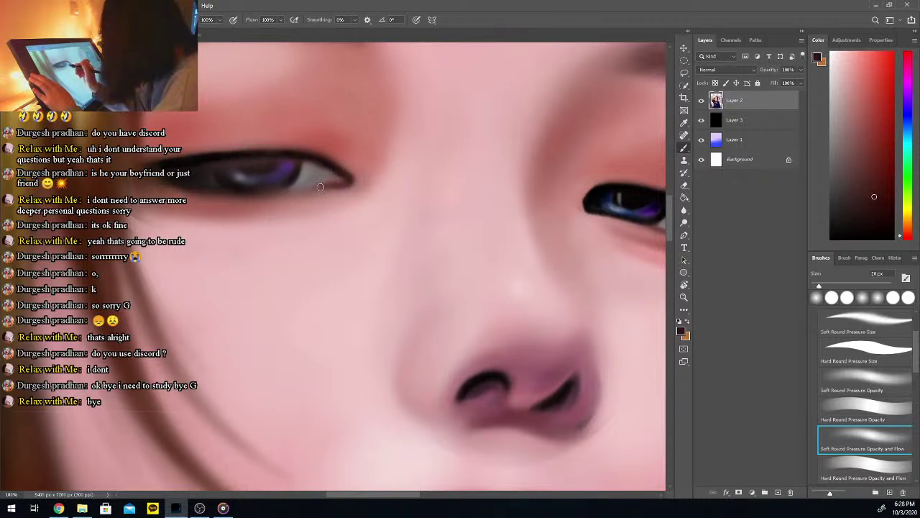
pyautogui.moveTo(309, 188); pyautogui.dragTo(266, 194)
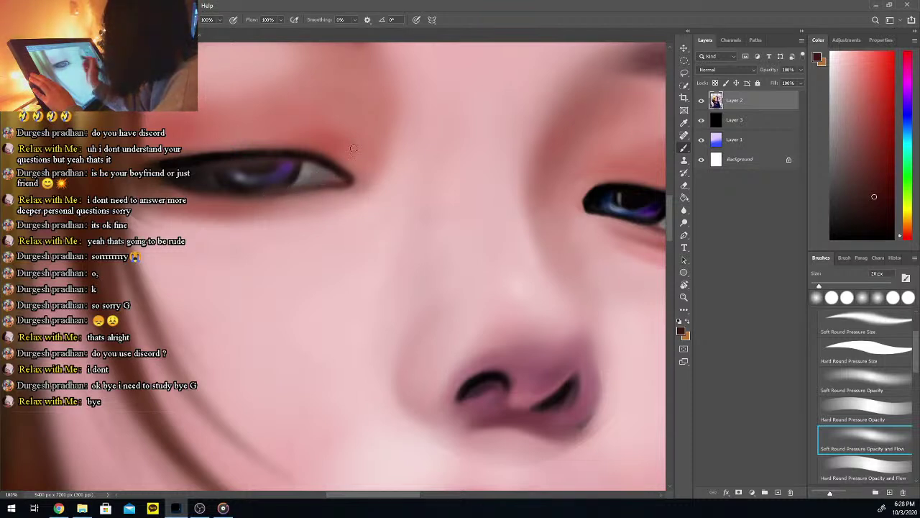
pyautogui.keyDown('alt'); pyautogui.click(335, 198); pyautogui.keyUp('alt')
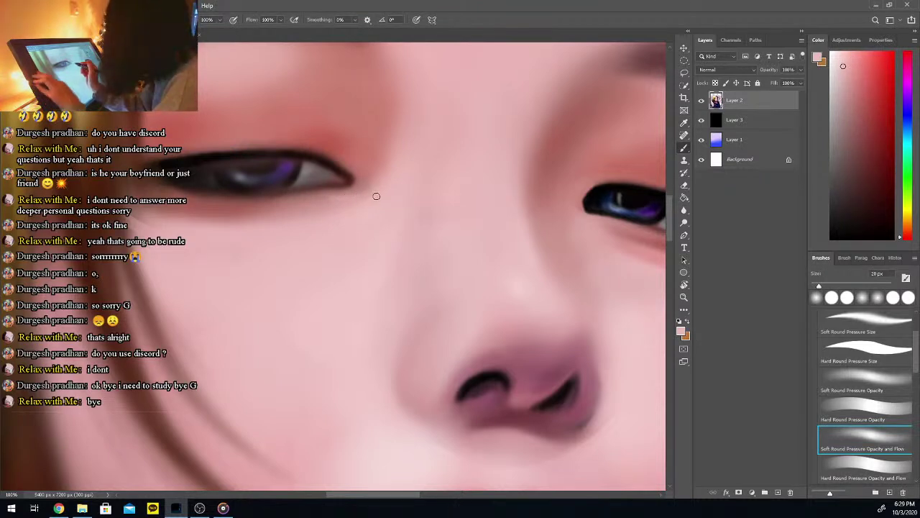
pyautogui.hotkey('ctrl', 'z')
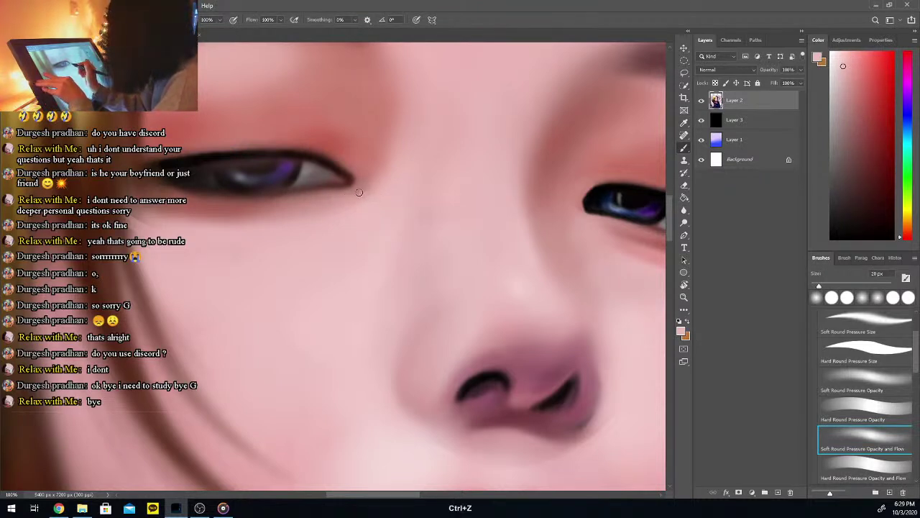
pyautogui.moveTo(348, 192); pyautogui.dragTo(321, 192)
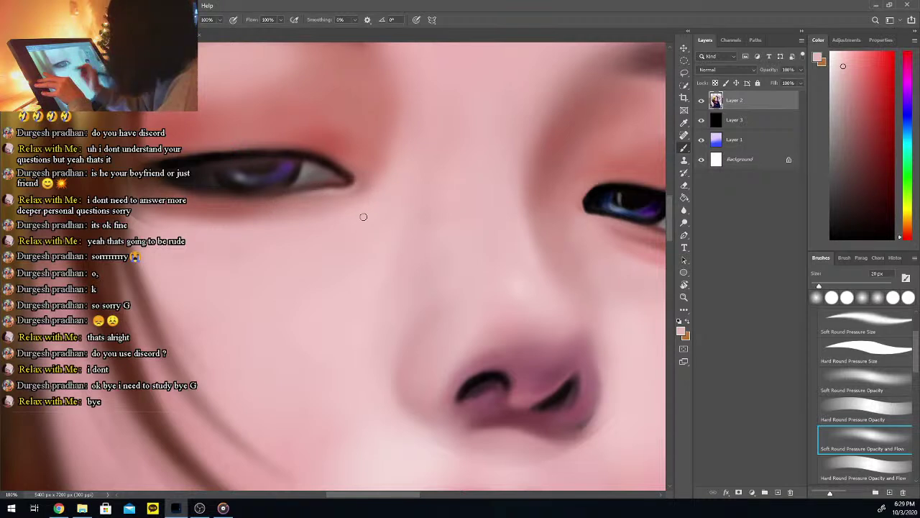
pyautogui.press('i')
pyautogui.click(196, 188)
pyautogui.press('b')
pyautogui.moveTo(819, 285); pyautogui.dragTo(817, 285)
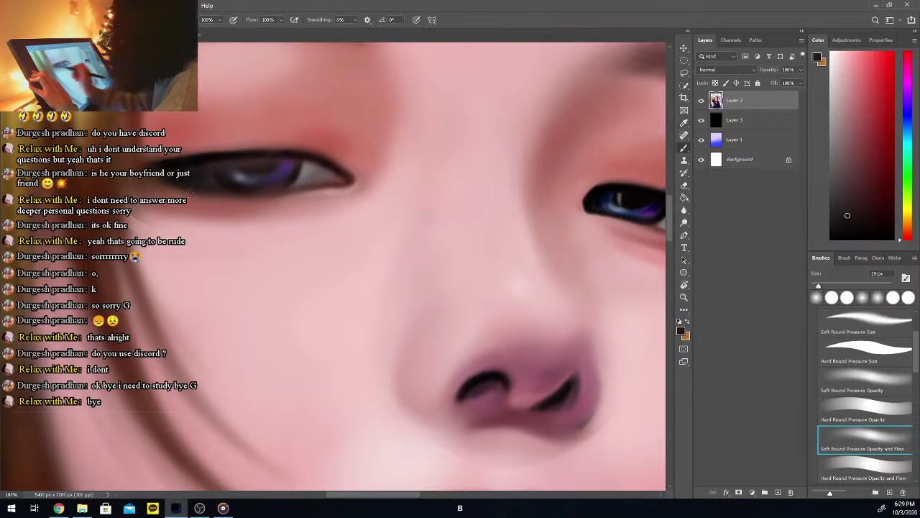
pyautogui.press('[')
pyautogui.press('[')
pyautogui.press('[')
pyautogui.press('[')
pyautogui.press('[')
pyautogui.press('[')
pyautogui.press('[')
pyautogui.press('[')
pyautogui.press('[')
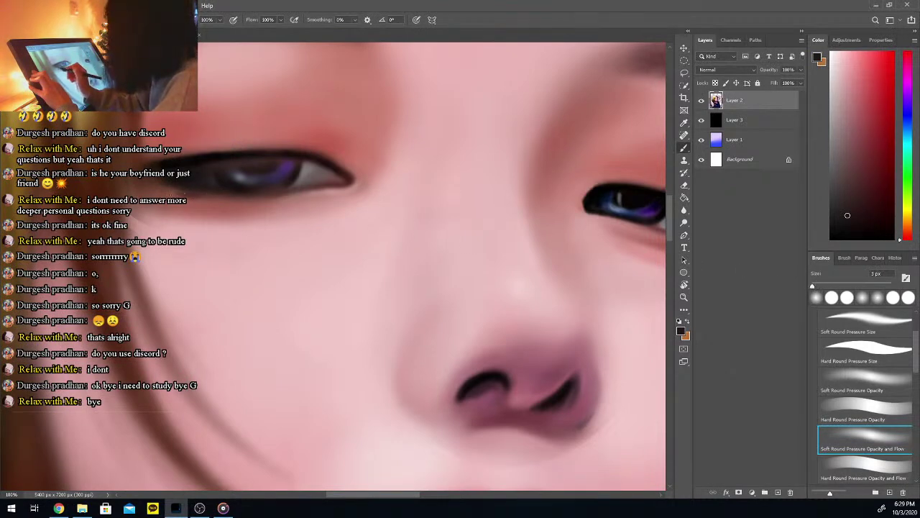
pyautogui.hotkey('ctrl', 'z')
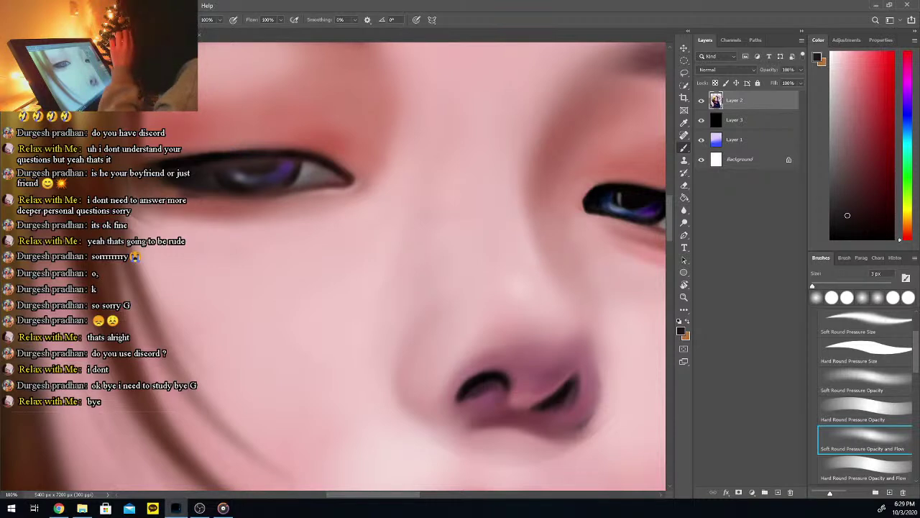
pyautogui.hotkey('ctrl', 'z')
# Paint a near-black line on the outer part of the lower lid and soften it with sampled muted reds, using a 13 px brush
pyautogui.click(842, 221)
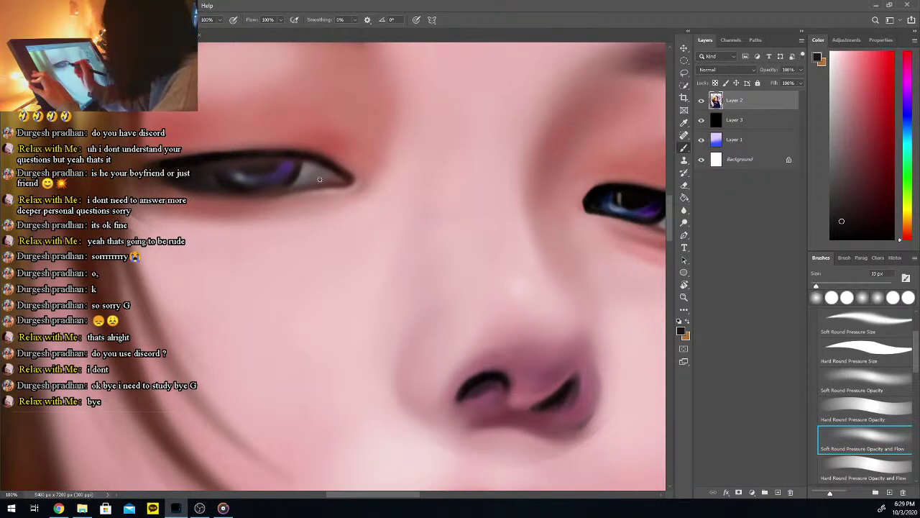
pyautogui.keyDown('alt'); pyautogui.click(183, 196); pyautogui.keyUp('alt')
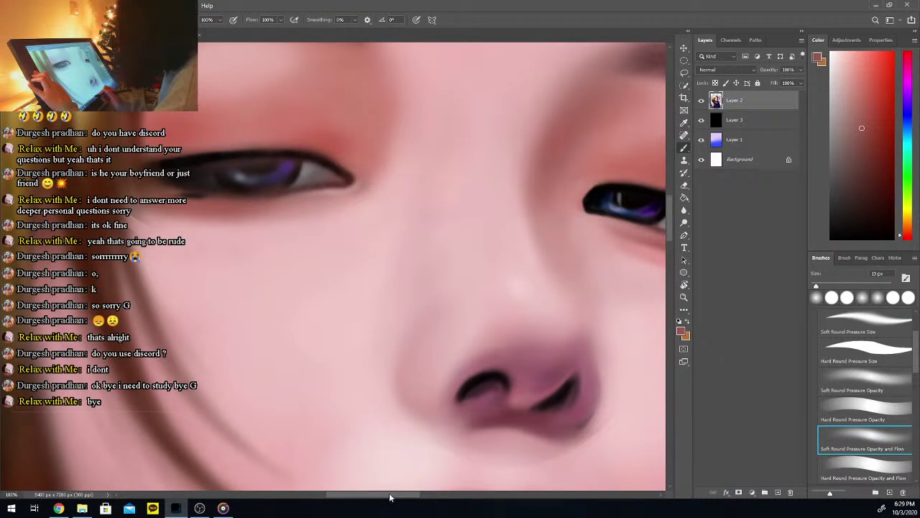
pyautogui.moveTo(393, 495); pyautogui.dragTo(382, 491)
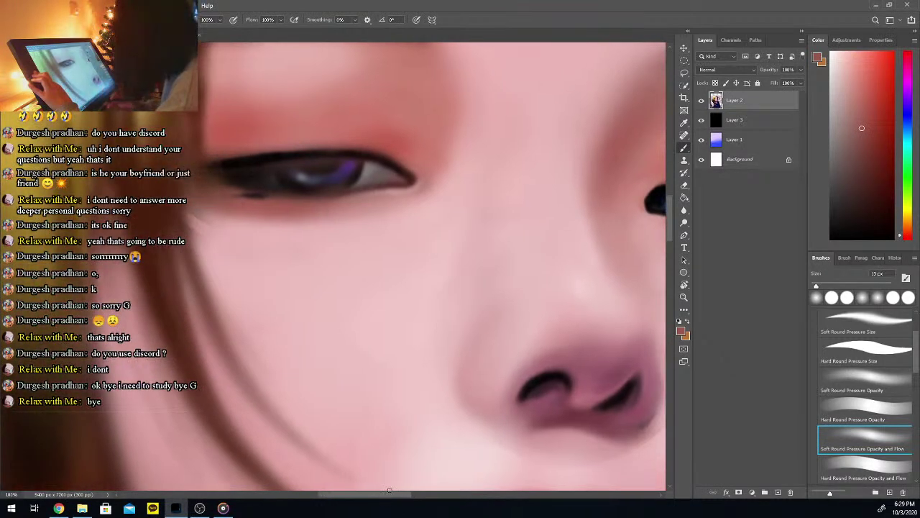
pyautogui.keyDown('alt'); pyautogui.click(283, 201); pyautogui.keyUp('alt')
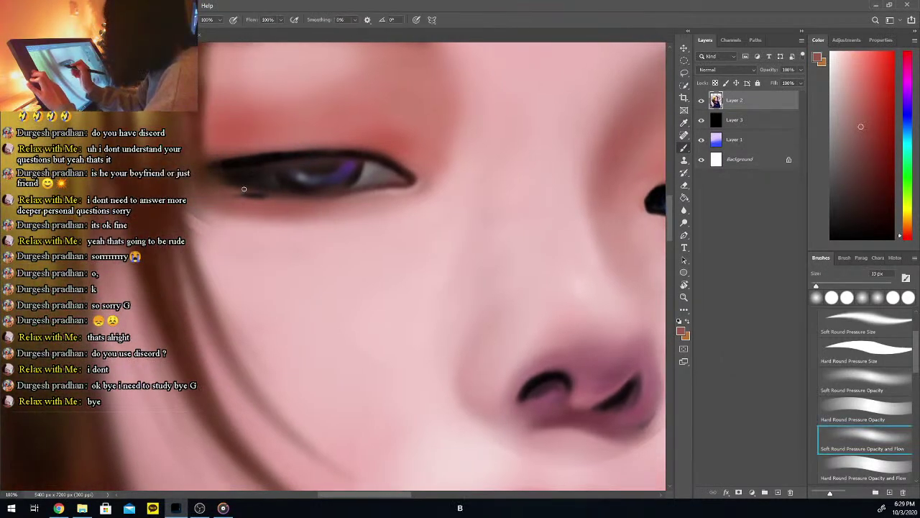
pyautogui.keyDown('alt'); pyautogui.click(280, 197); pyautogui.keyUp('alt')
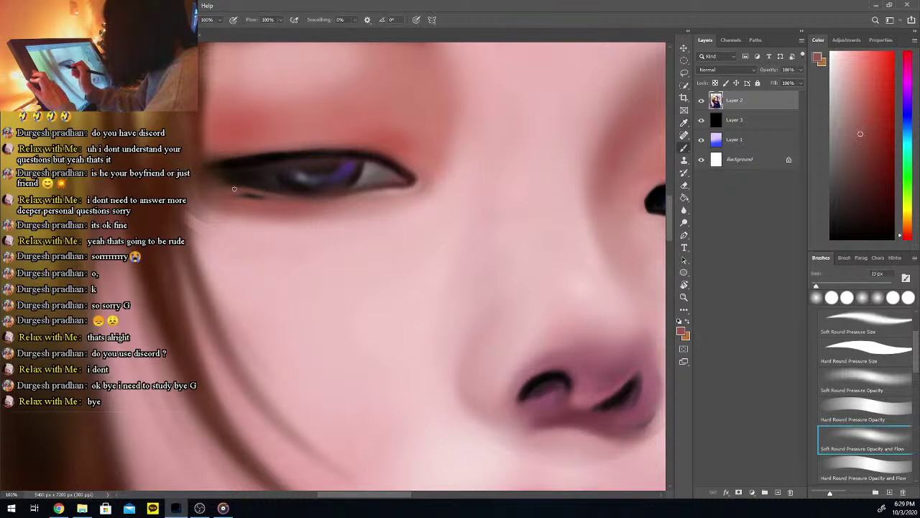
# Refine the outer lower lash line with sampled dark brown and black, blending below it with sampled muted red
pyautogui.press('i')
pyautogui.click(246, 196)
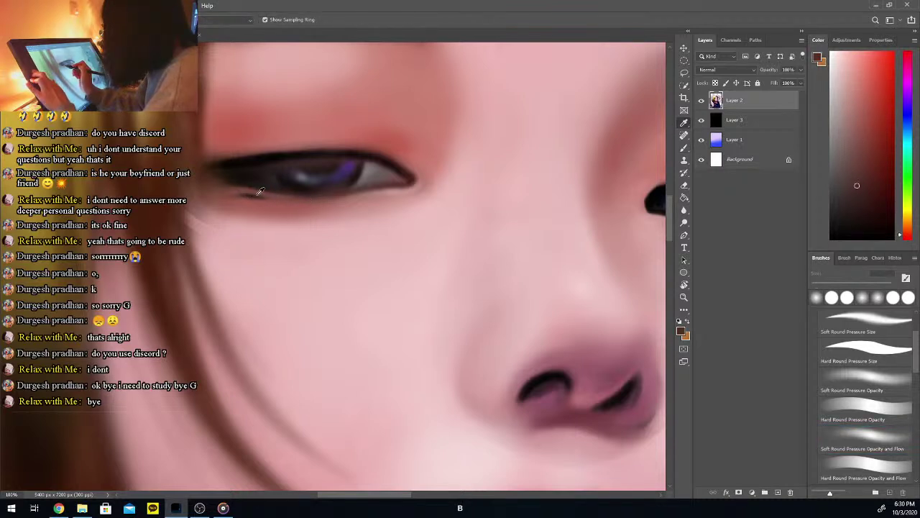
pyautogui.press('b')
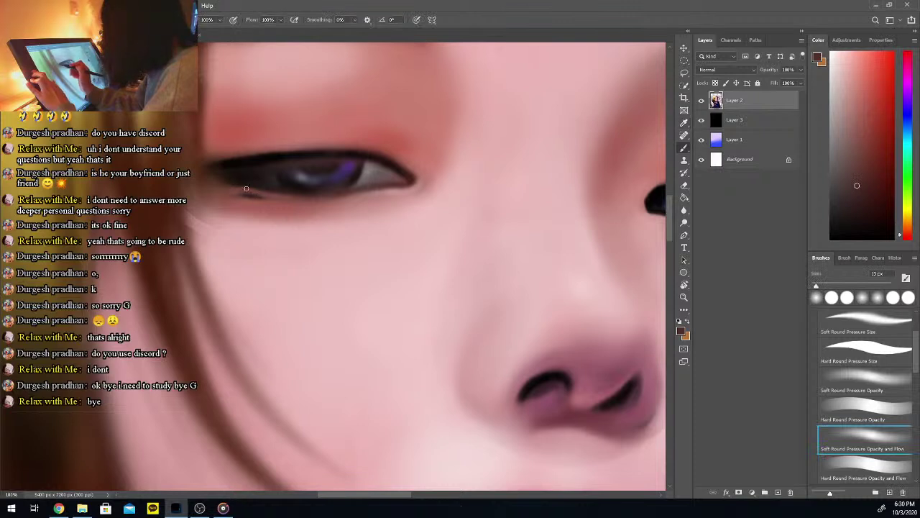
pyautogui.press('i')
pyautogui.click(253, 156)
pyautogui.press('b')
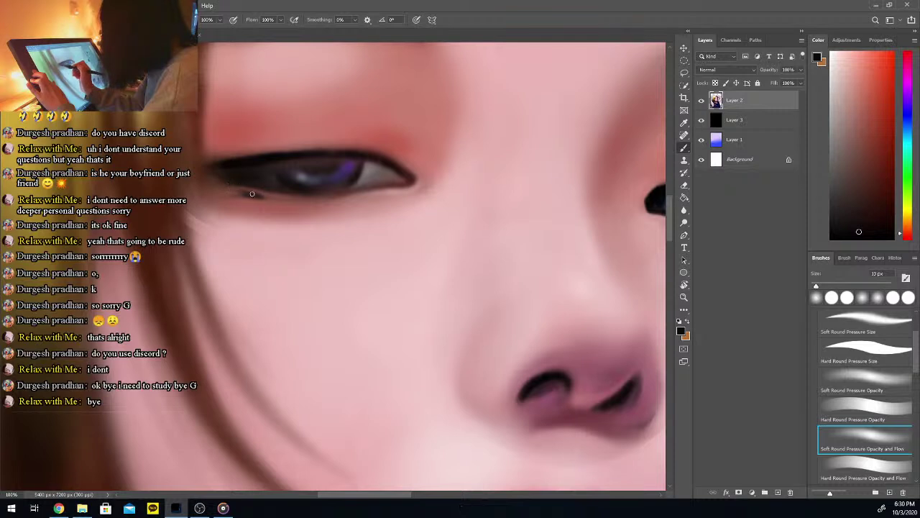
pyautogui.press('i')
pyautogui.click(252, 199)
pyautogui.press('b')
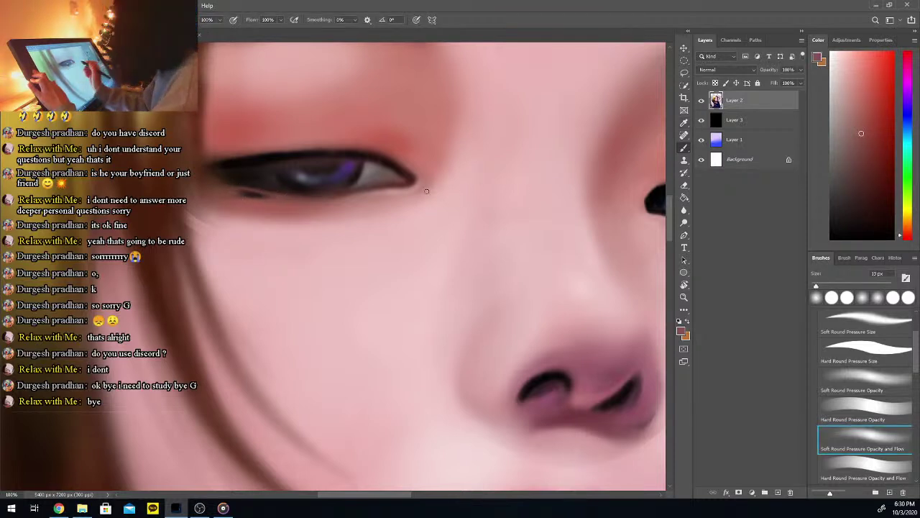
# Build up the eyeshadow beneath the lower lid with sampled dusty red and a stronger red, using larger brushes of 35 px and 26 px
pyautogui.press('i')
pyautogui.click(304, 205)
pyautogui.press('b')
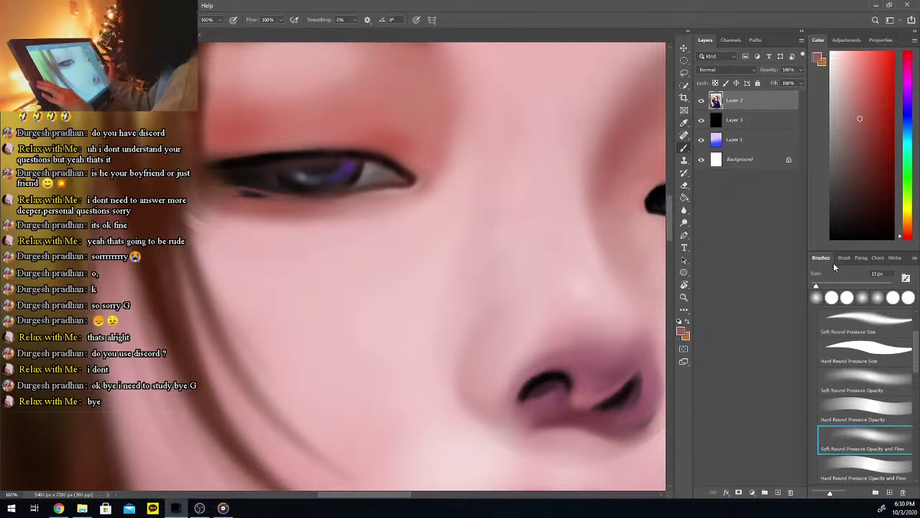
pyautogui.moveTo(816, 285); pyautogui.dragTo(824, 285)
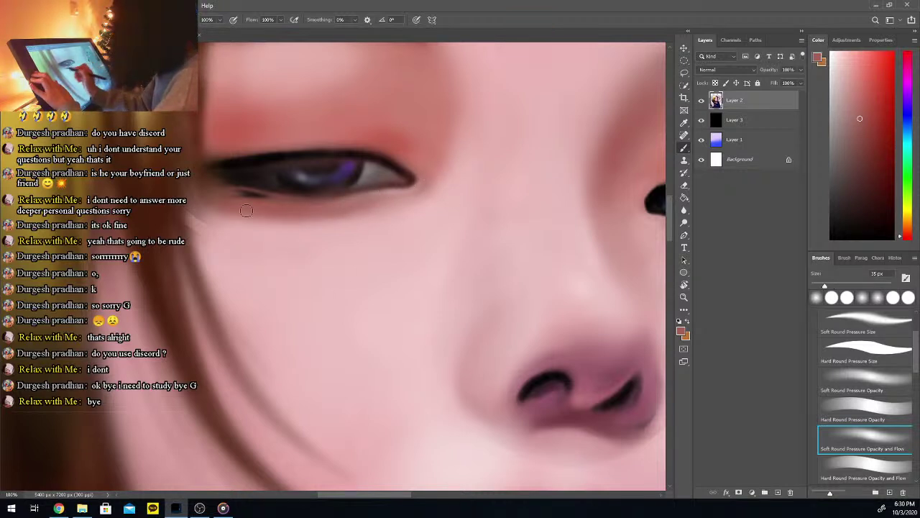
pyautogui.click(872, 130)
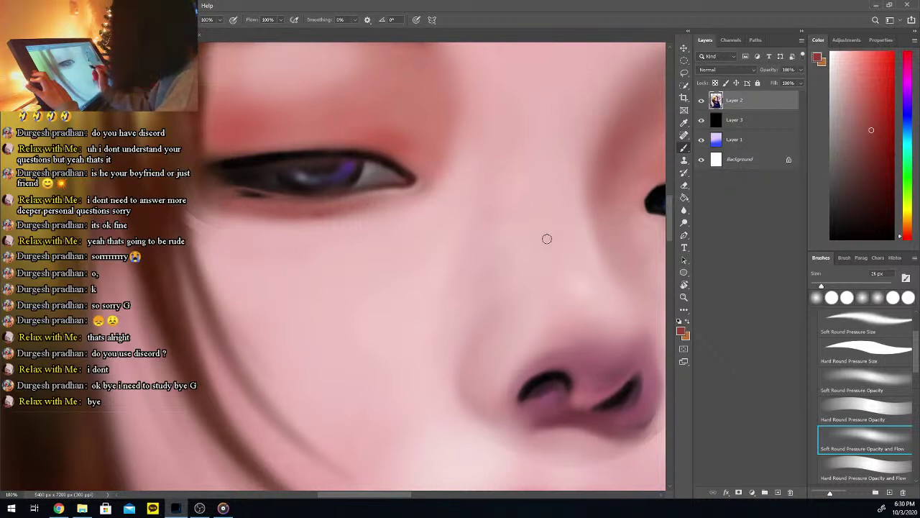
# Deepen the upper lid just above the lash line with a darker red and blend it with sampled lid reds
pyautogui.moveTo(878, 149); pyautogui.dragTo(877, 143)
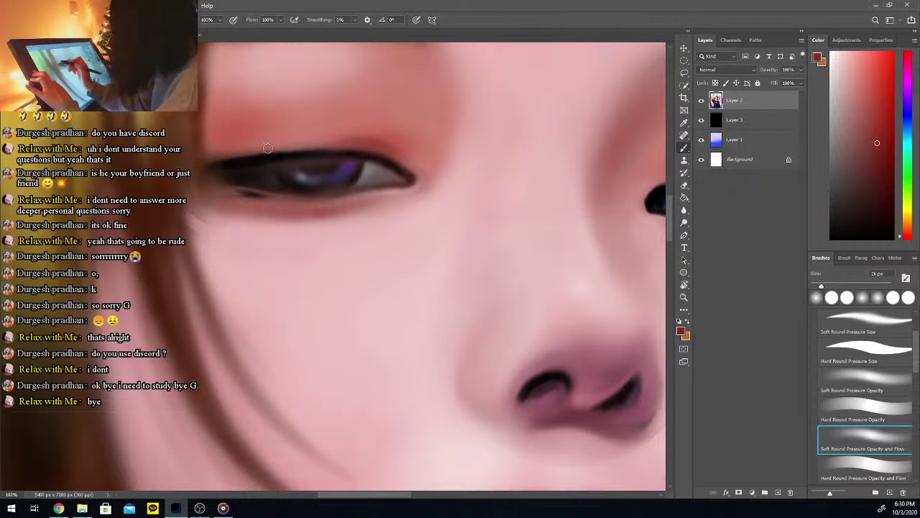
pyautogui.moveTo(253, 146); pyautogui.dragTo(231, 149)
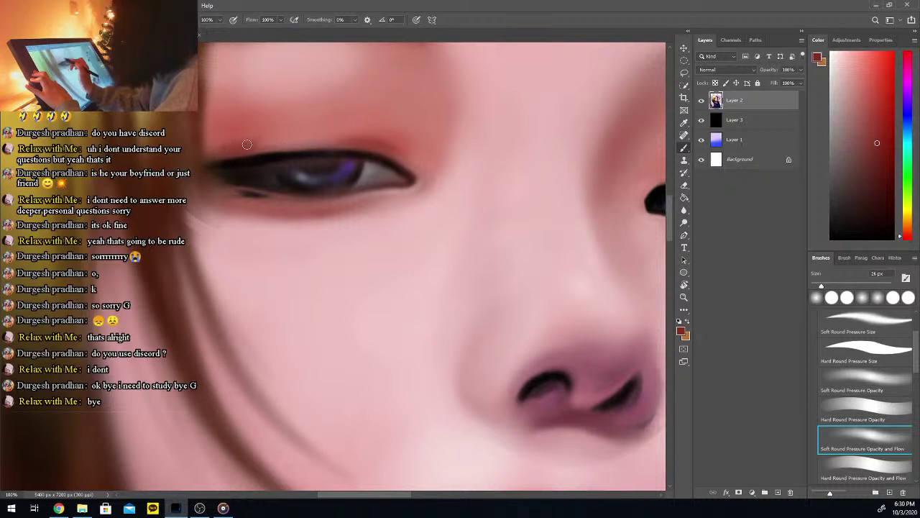
pyautogui.keyDown('alt'); pyautogui.click(282, 139); pyautogui.keyUp('alt')
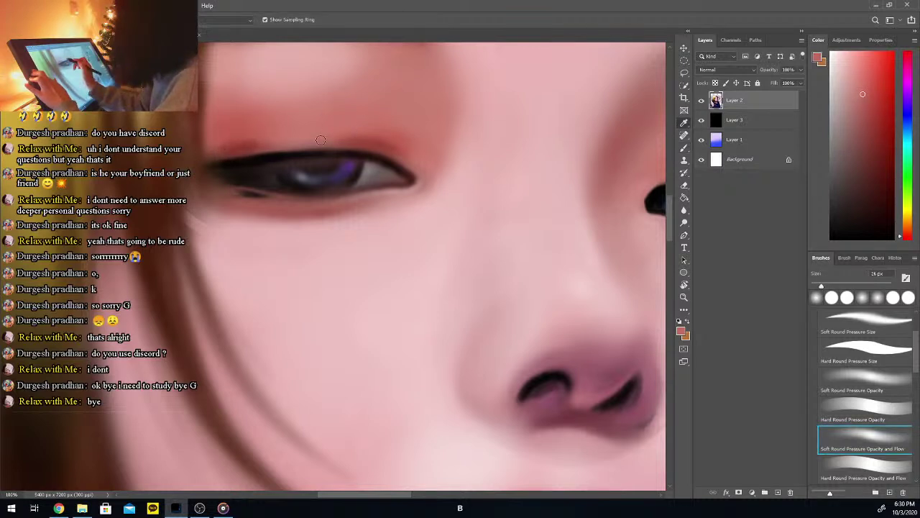
pyautogui.keyDown('alt'); pyautogui.click(253, 142); pyautogui.keyUp('alt')
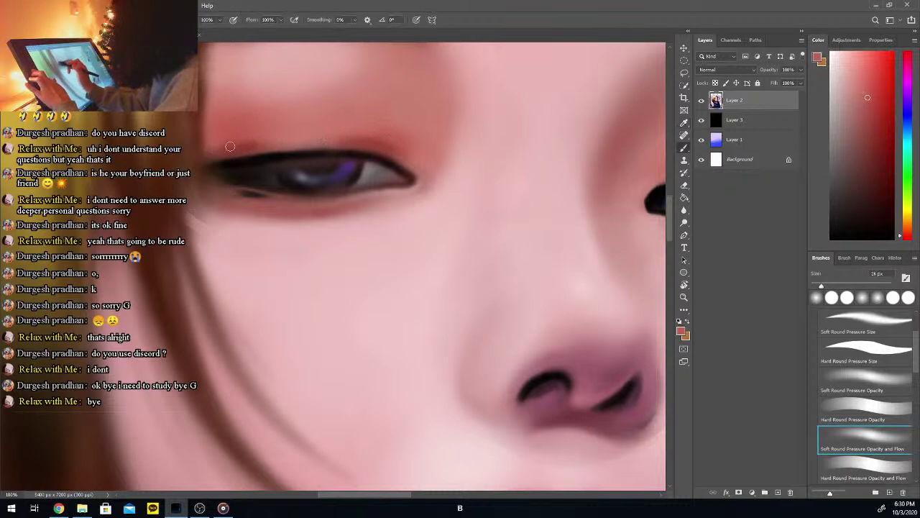
pyautogui.keyDown('alt'); pyautogui.click(254, 141); pyautogui.keyUp('alt')
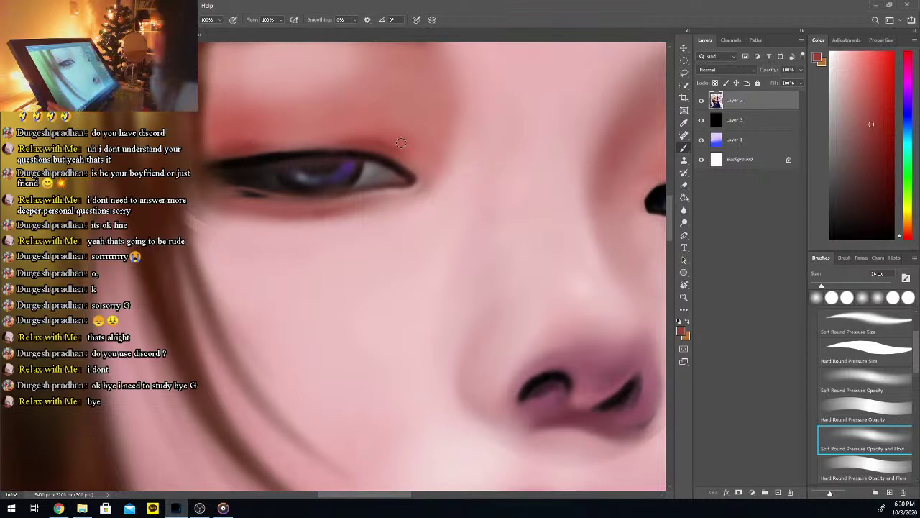
# Try to tint the eye white near the inner corner with red sampled from the upper lid
pyautogui.hotkey('ctrl', '+')
pyautogui.moveTo(671, 219); pyautogui.dragTo(671, 198)
pyautogui.press('i')
pyautogui.click(449, 240)
pyautogui.press('b')
pyautogui.press('b')
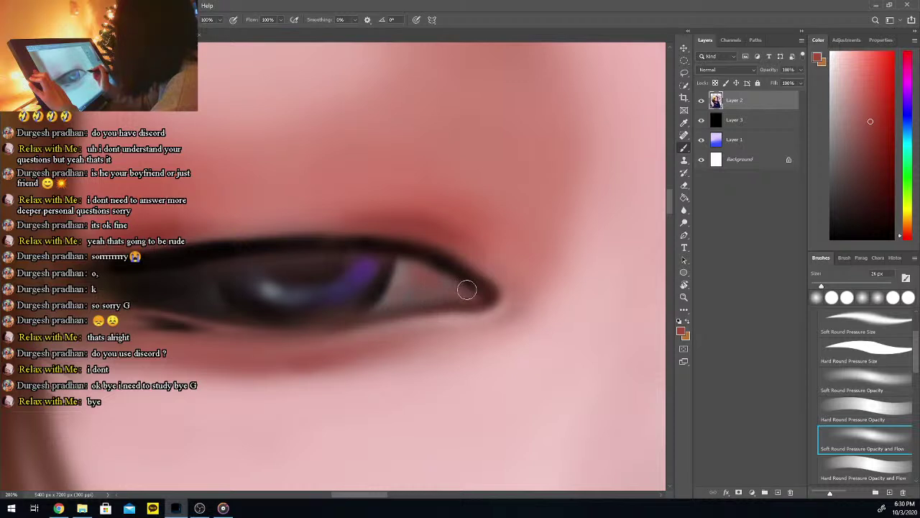
pyautogui.hotkey('ctrl', 'z')
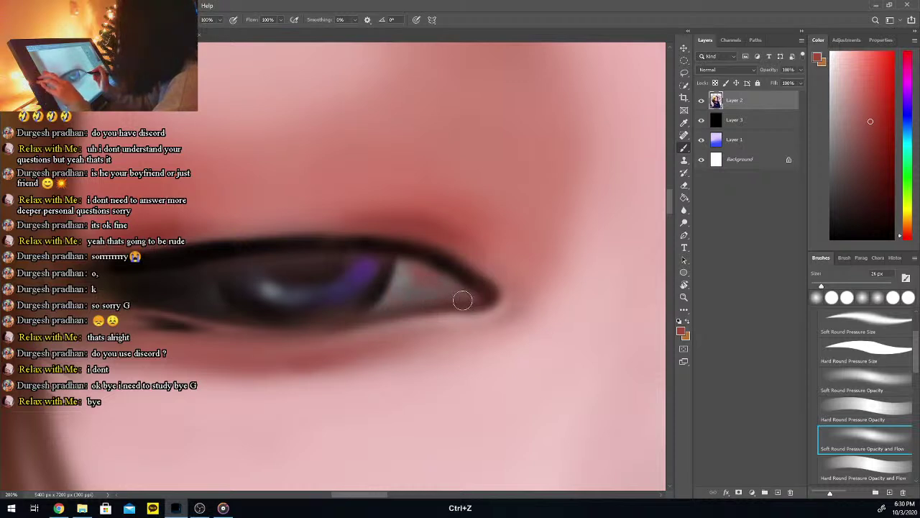
# Repaint the eye white near the inner corner with sampled muted browns and greys, using a 14 px brush beside the iris
pyautogui.press('i')
pyautogui.click(415, 310)
pyautogui.press('b')
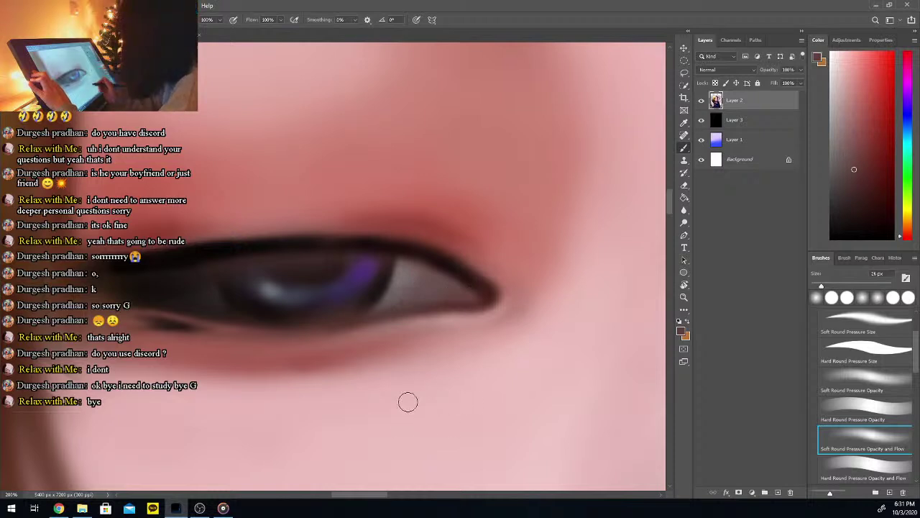
pyautogui.press('i')
pyautogui.click(406, 271)
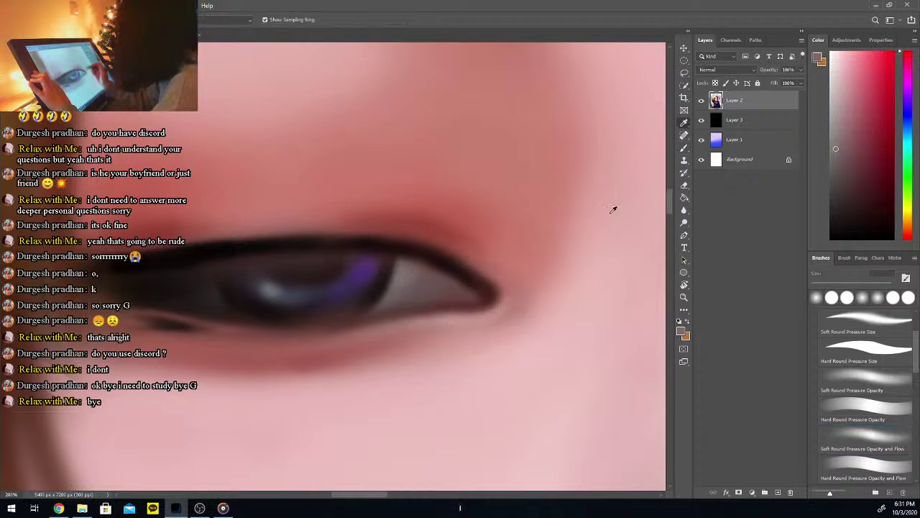
pyautogui.press('b')
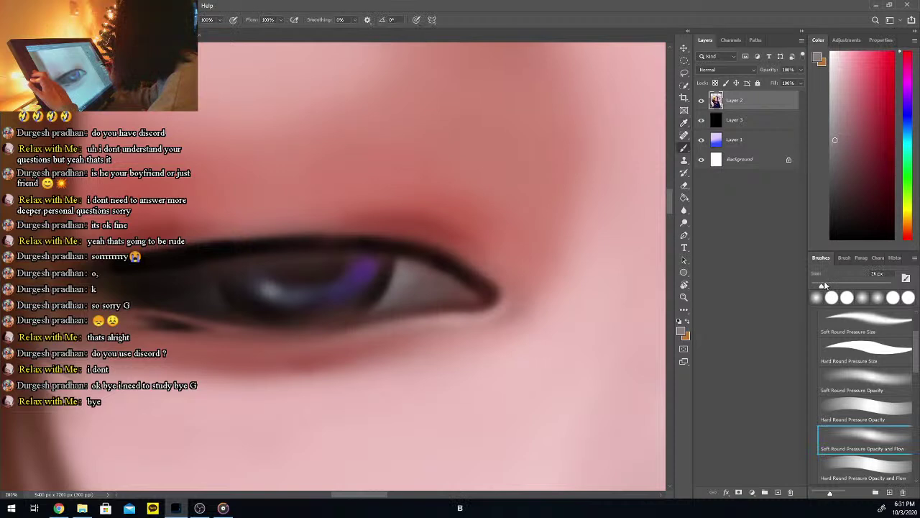
pyautogui.click(817, 286)
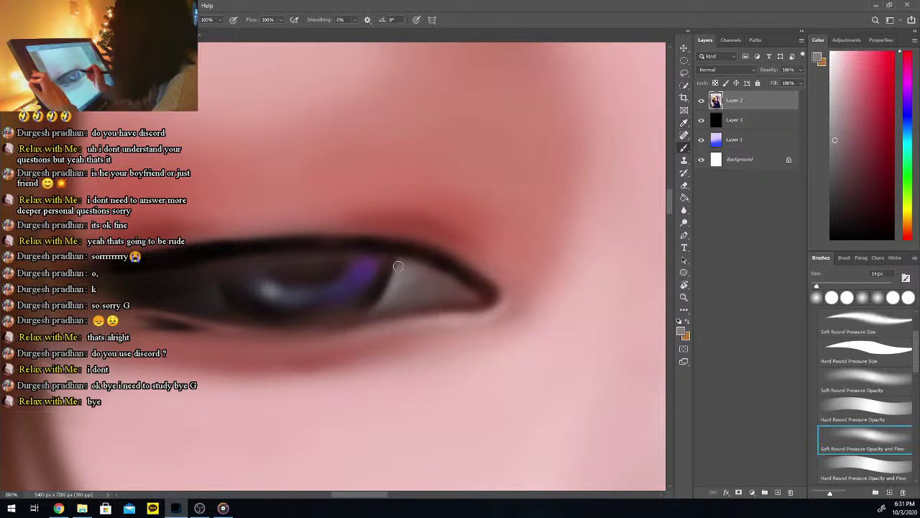
pyautogui.moveTo(397, 272); pyautogui.dragTo(388, 299)
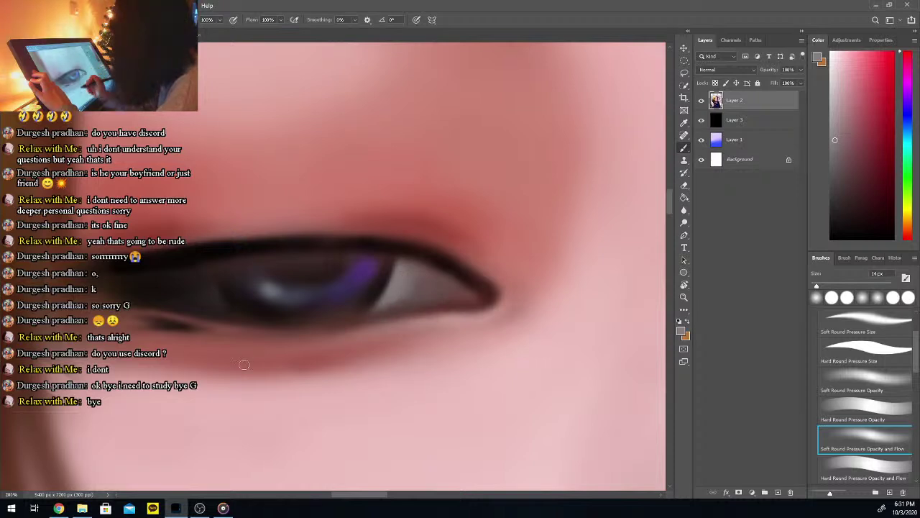
# Sharpen the iris's inner edge, the inner eye corner and the upper lash line with black, using a 7 px brush
pyautogui.moveTo(848, 230); pyautogui.dragTo(831, 239)
pyautogui.moveTo(383, 286)
pyautogui.mouseDown()
pyautogui.moveTo(392, 255)
pyautogui.moveTo(361, 308)
pyautogui.mouseUp()
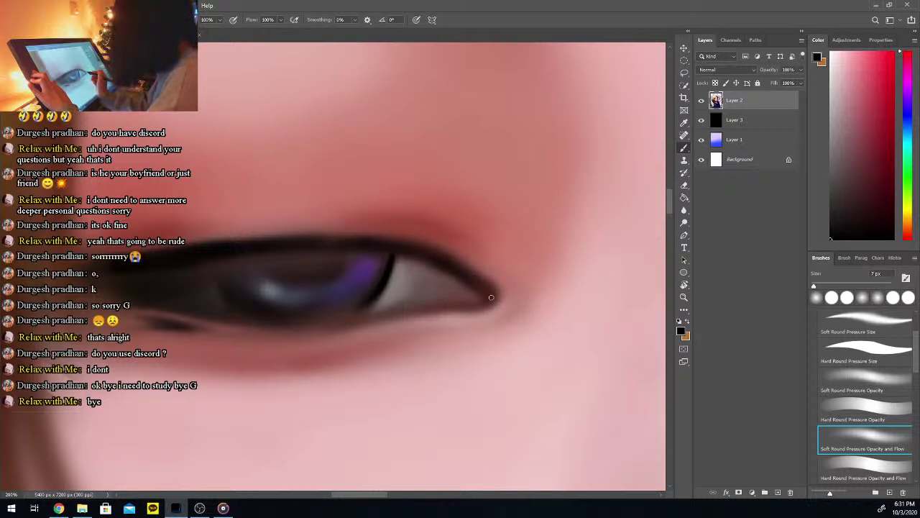
pyautogui.moveTo(490, 303)
pyautogui.mouseDown()
pyautogui.moveTo(483, 279)
pyautogui.moveTo(445, 257)
pyautogui.mouseUp()
pyautogui.moveTo(374, 243); pyautogui.dragTo(315, 245)
pyautogui.moveTo(391, 253); pyautogui.dragTo(386, 257)
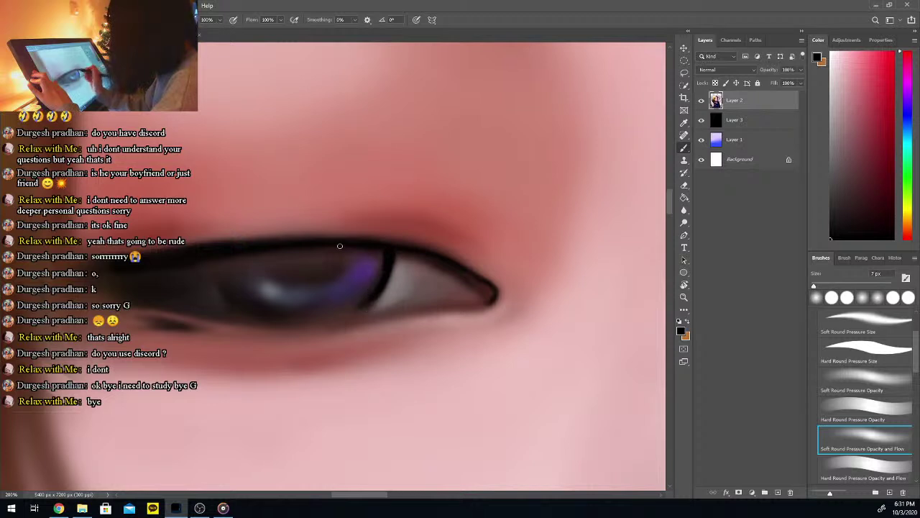
# Paint the iris's outer rim and a solid round pupil in black, and shade the upper iris beneath the lid
pyautogui.moveTo(221, 266); pyautogui.dragTo(234, 303)
pyautogui.moveTo(220, 265)
pyautogui.mouseDown()
pyautogui.moveTo(237, 310)
pyautogui.moveTo(225, 256)
pyautogui.moveTo(226, 286)
pyautogui.moveTo(235, 270)
pyautogui.moveTo(243, 316)
pyautogui.mouseUp()
pyautogui.moveTo(263, 259)
pyautogui.mouseDown()
pyautogui.moveTo(297, 245)
pyautogui.moveTo(274, 261)
pyautogui.moveTo(296, 280)
pyautogui.moveTo(326, 276)
pyautogui.moveTo(332, 246)
pyautogui.moveTo(281, 266)
pyautogui.moveTo(286, 277)
pyautogui.moveTo(308, 275)
pyautogui.moveTo(280, 267)
pyautogui.mouseUp()
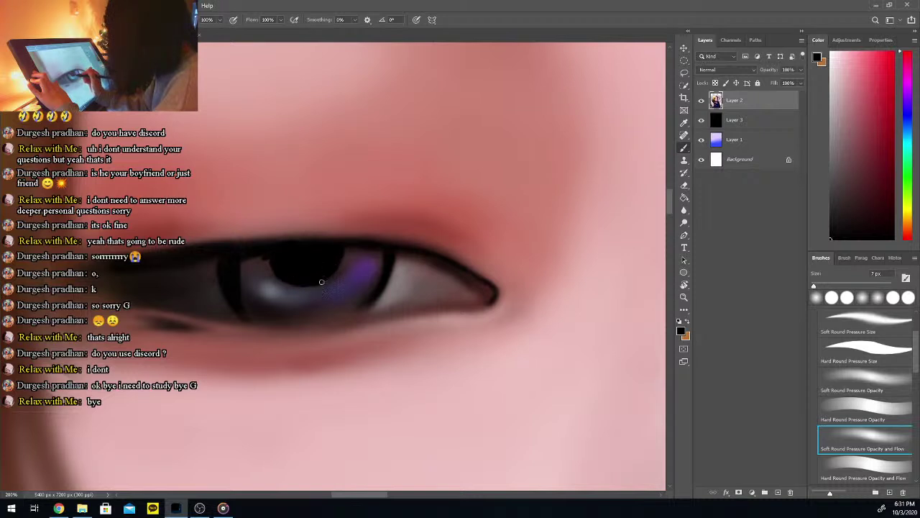
pyautogui.moveTo(325, 282)
pyautogui.mouseDown()
pyautogui.moveTo(282, 279)
pyautogui.moveTo(271, 256)
pyautogui.moveTo(285, 284)
pyautogui.moveTo(332, 273)
pyautogui.mouseUp()
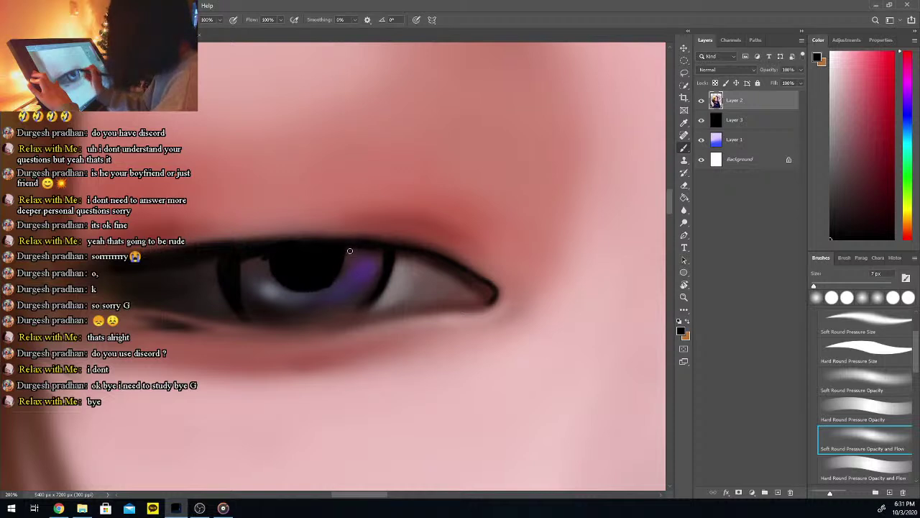
pyautogui.moveTo(368, 249); pyautogui.dragTo(378, 269)
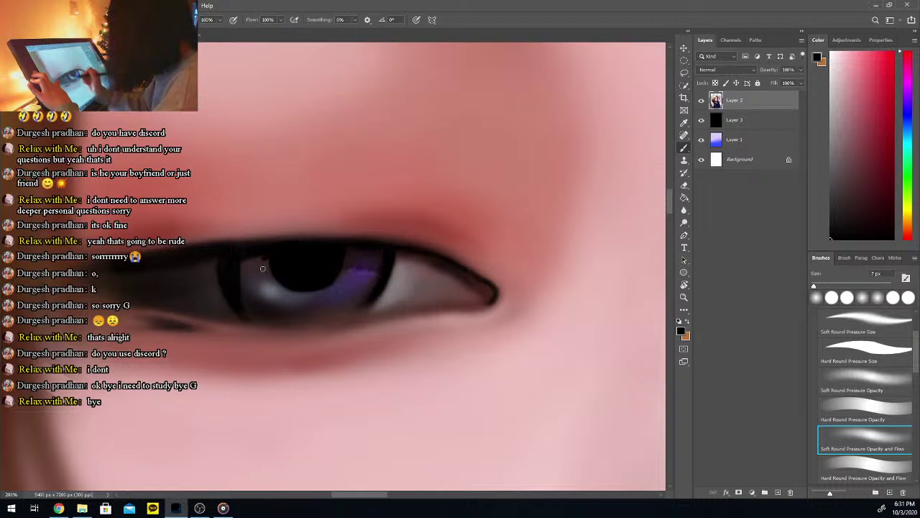
pyautogui.moveTo(266, 258)
pyautogui.mouseDown()
pyautogui.moveTo(238, 289)
pyautogui.moveTo(221, 266)
pyautogui.moveTo(267, 321)
pyautogui.mouseUp()
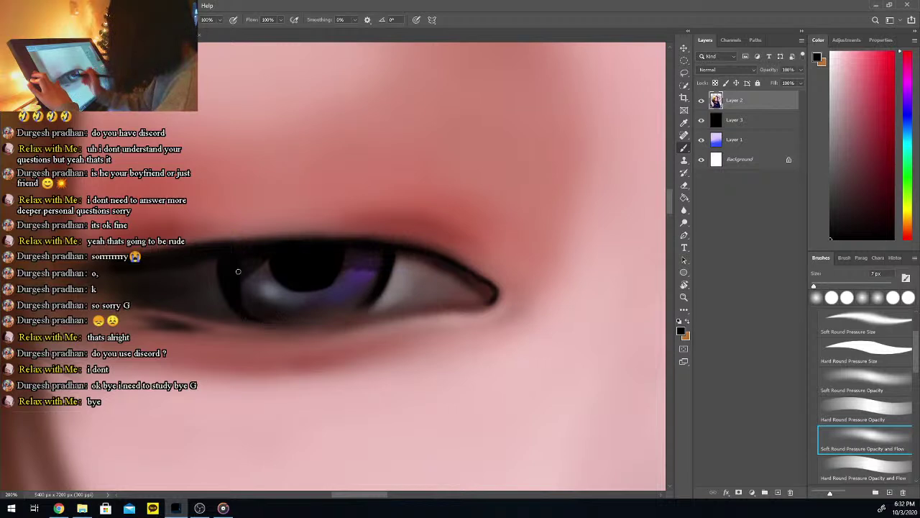
# Soften the outer rim of the iris with a sampled dark grey, and sample black from the pupil
pyautogui.press('i')
pyautogui.click(222, 290)
pyautogui.press('b')
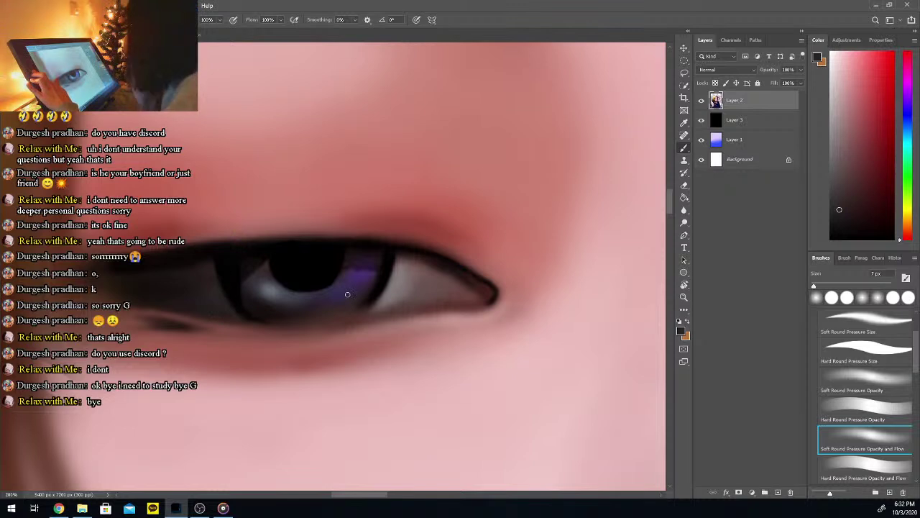
pyautogui.keyDown('alt'); pyautogui.click(298, 263); pyautogui.keyUp('alt')
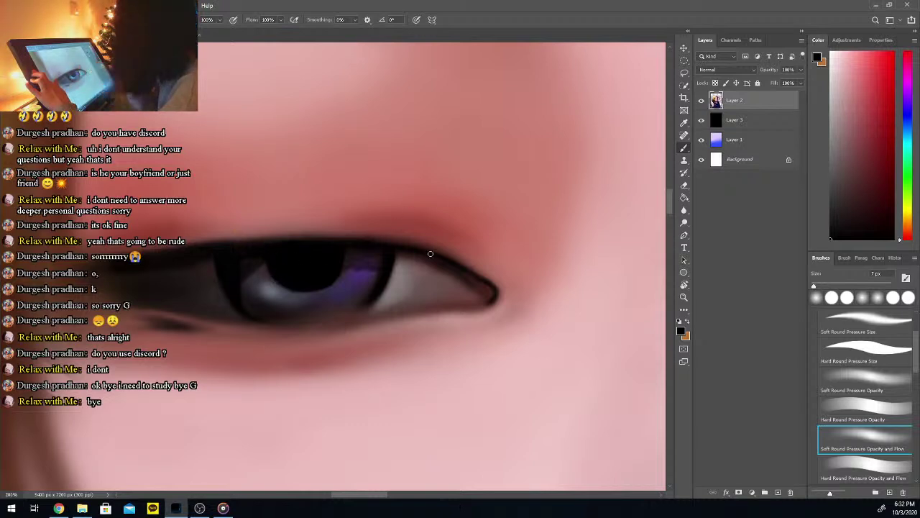
# Shade the iris between the pupil and the inner rim with sampled purple, deeper purples and near-black, using a larger brush
pyautogui.press('i')
pyautogui.click(347, 283)
pyautogui.press('b')
pyautogui.click(819, 286)
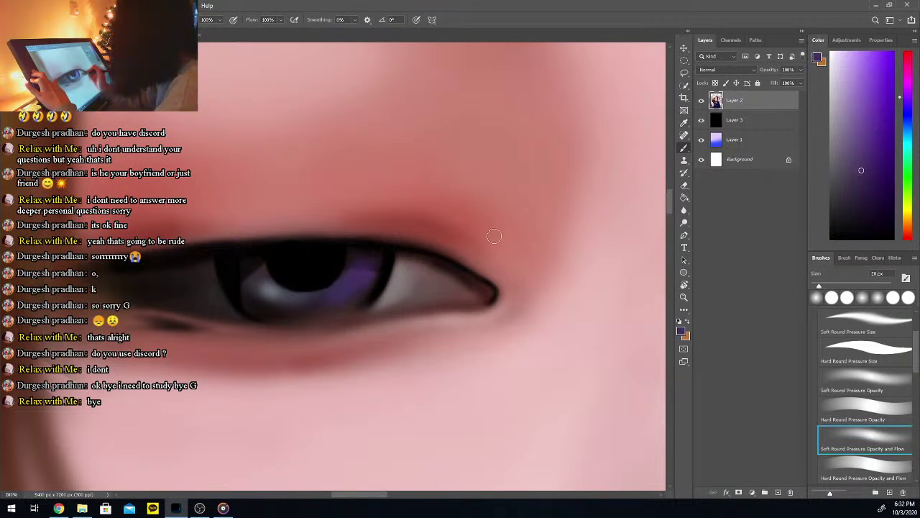
pyautogui.click(872, 186)
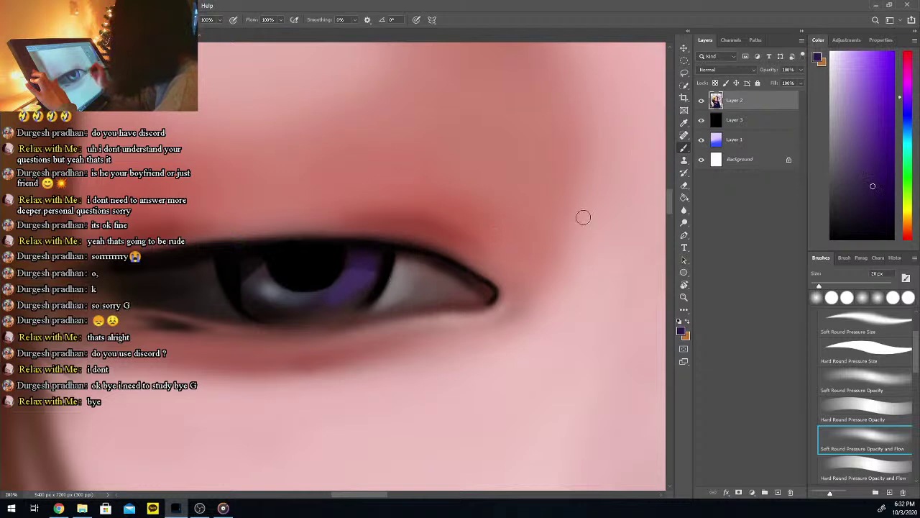
pyautogui.click(885, 205)
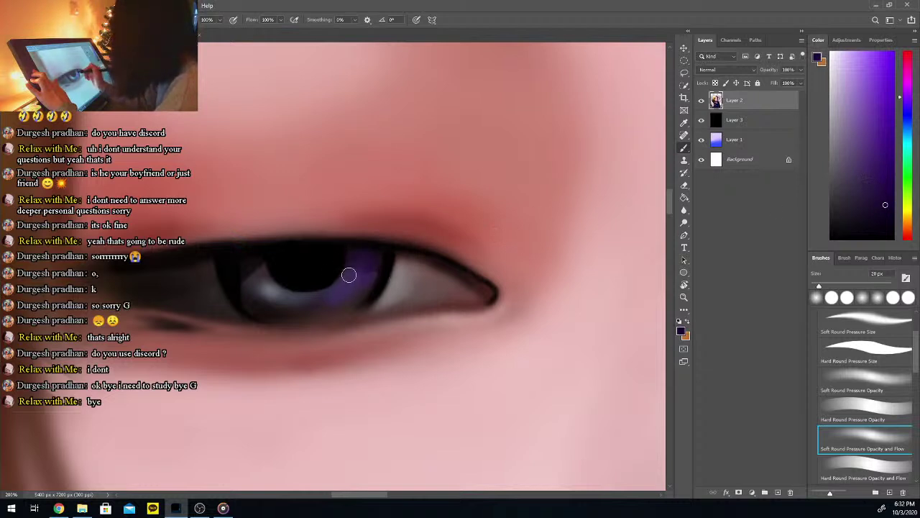
pyautogui.click(830, 235)
pyautogui.moveTo(346, 257)
pyautogui.mouseDown()
pyautogui.moveTo(364, 257)
pyautogui.moveTo(355, 255)
pyautogui.moveTo(372, 269)
pyautogui.moveTo(361, 269)
pyautogui.moveTo(330, 301)
pyautogui.mouseUp()
# Brighten the inner side of the iris with a more saturated purple
pyautogui.press('i')
pyautogui.click(888, 180)
pyautogui.press('b')
pyautogui.click(890, 145)
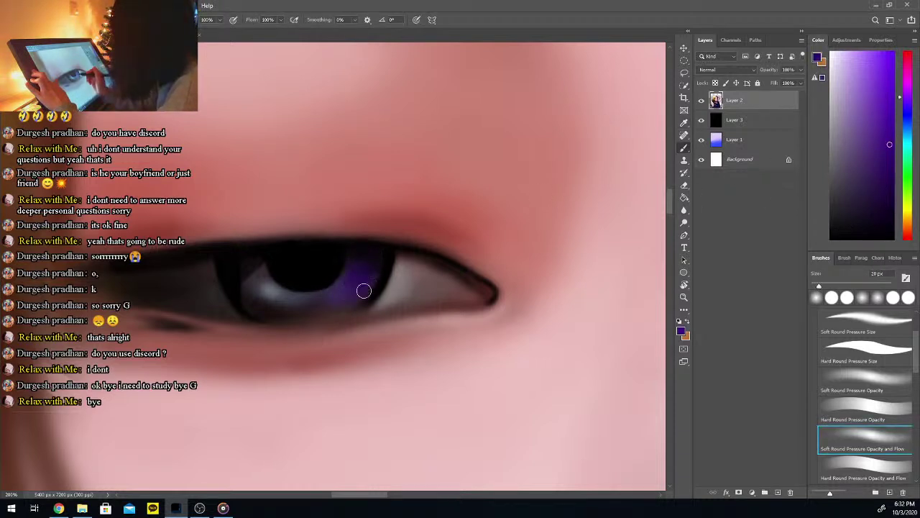
# Color the outer side of the iris with saturated blue and add a paler blue highlight below the pupil
pyautogui.press('i')
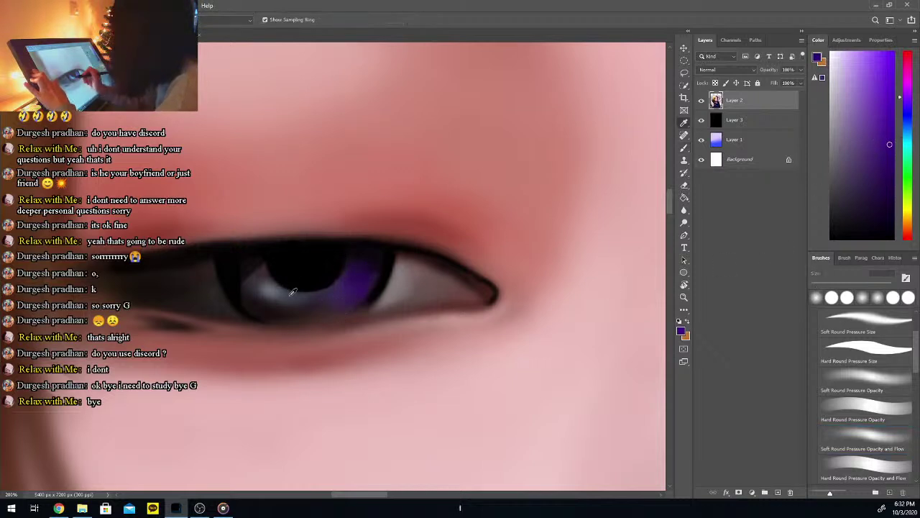
pyautogui.click(291, 295)
pyautogui.click(889, 149)
pyautogui.click(894, 143)
pyautogui.press('b')
pyautogui.moveTo(266, 307)
pyautogui.mouseDown()
pyautogui.moveTo(261, 275)
pyautogui.moveTo(292, 301)
pyautogui.moveTo(253, 290)
pyautogui.moveTo(280, 312)
pyautogui.mouseUp()
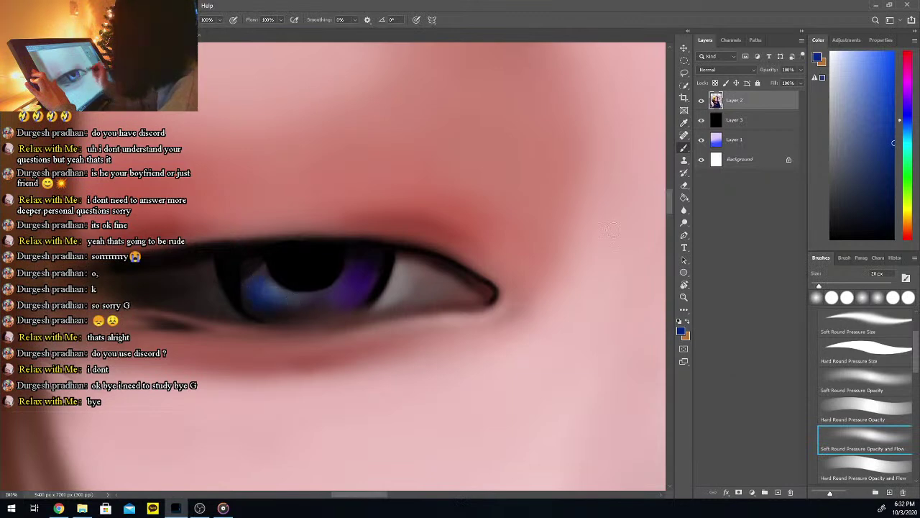
pyautogui.moveTo(875, 139); pyautogui.dragTo(852, 118)
pyautogui.moveTo(279, 282); pyautogui.dragTo(274, 296)
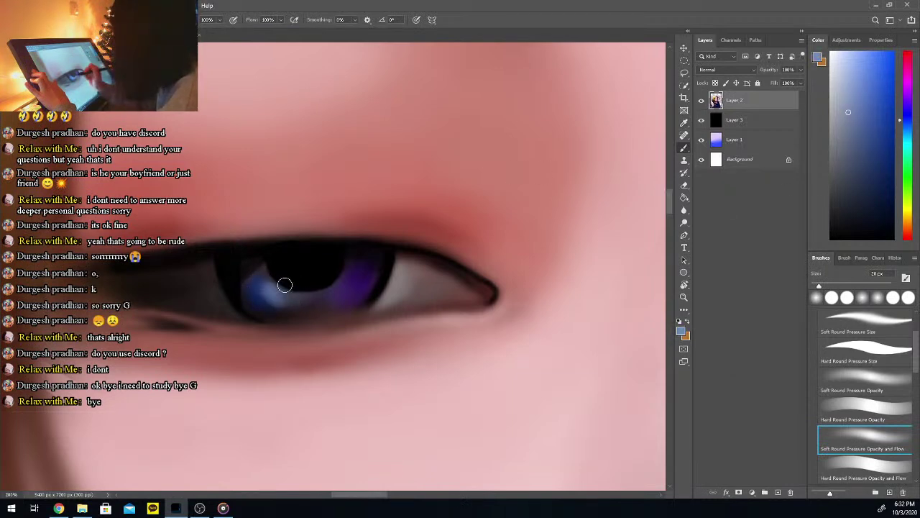
# Darken the upper outer part of the iris with black and blend it using a sampled dark blue
pyautogui.moveTo(858, 207); pyautogui.dragTo(670, 270)
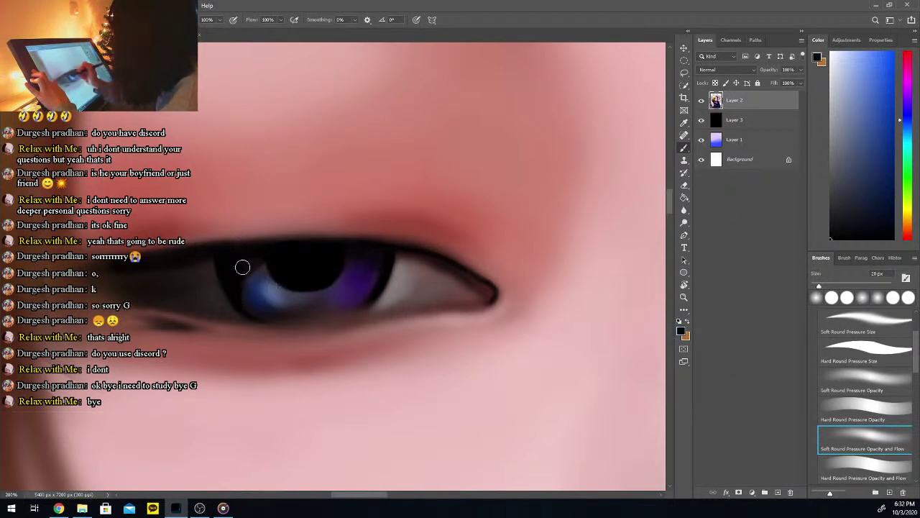
pyautogui.moveTo(249, 261); pyautogui.dragTo(263, 280)
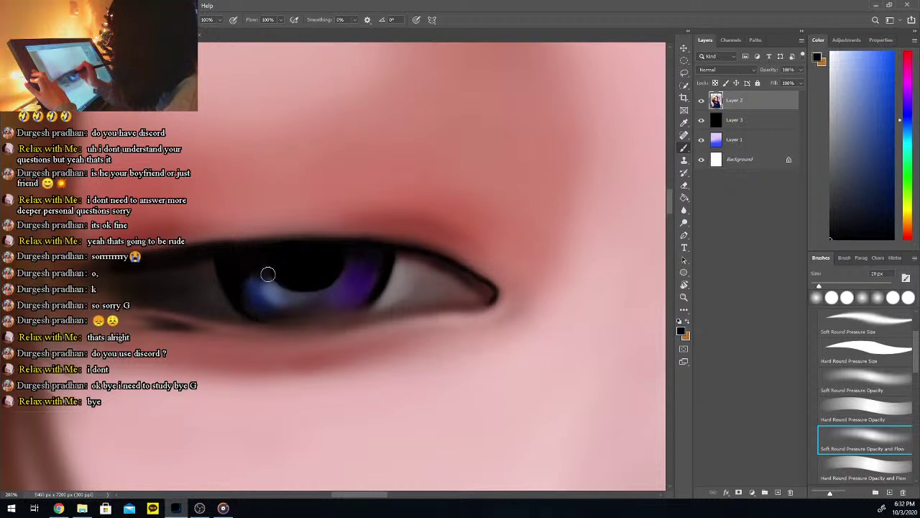
pyautogui.keyDown('alt'); pyautogui.click(251, 288); pyautogui.keyUp('alt')
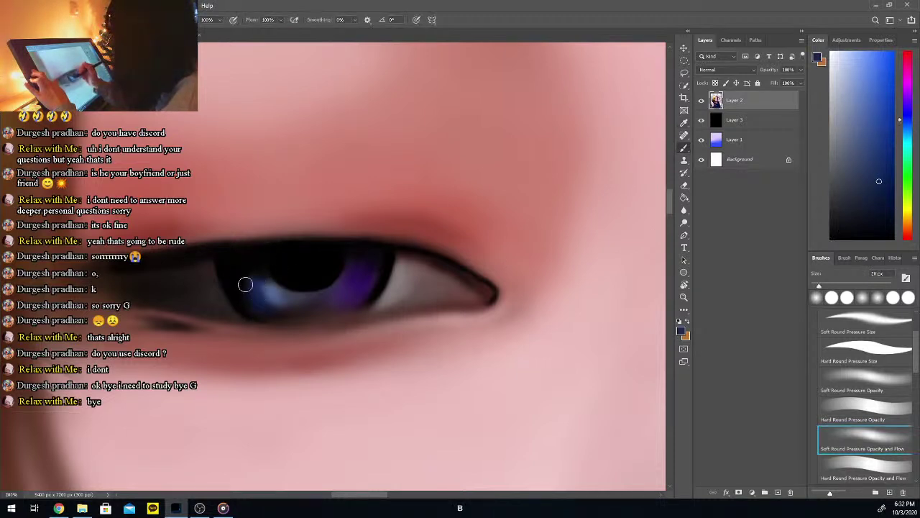
pyautogui.moveTo(255, 267); pyautogui.dragTo(262, 263)
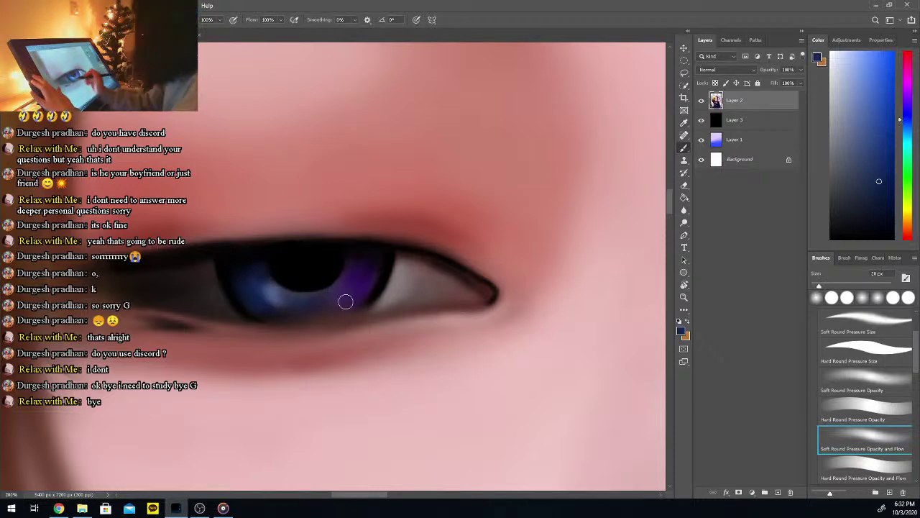
# Touch up the blue part of the iris with lighter sampled blues
pyautogui.hotkey('ctrl', '-')
pyautogui.hotkey('ctrl', '-')
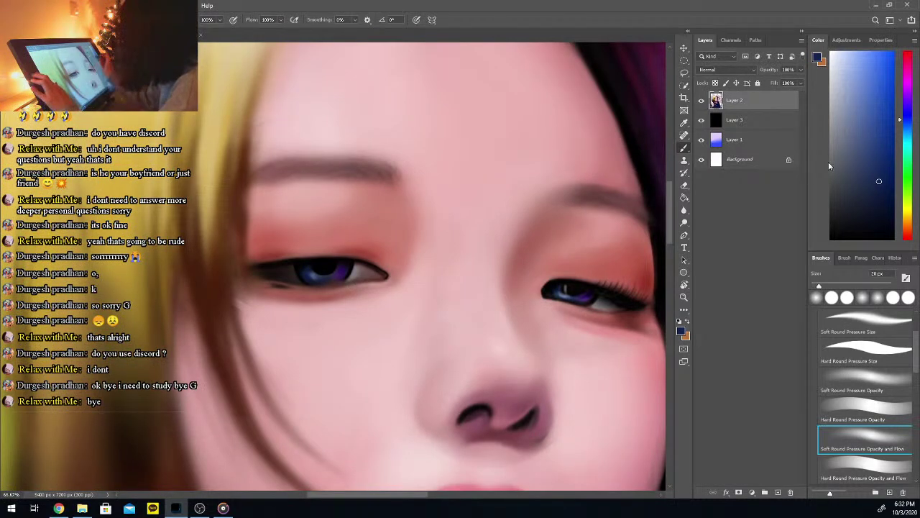
pyautogui.press('i')
pyautogui.press('b')
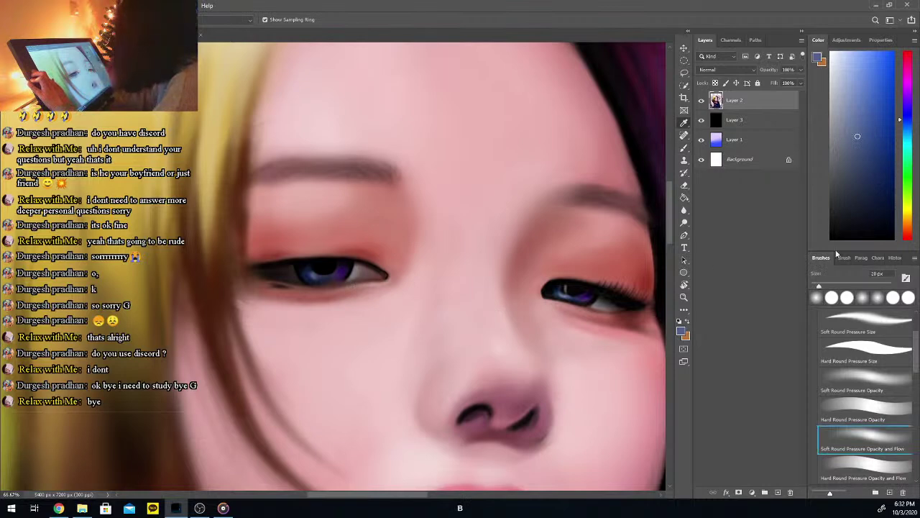
pyautogui.keyDown('alt'); pyautogui.click(337, 280); pyautogui.keyUp('alt')
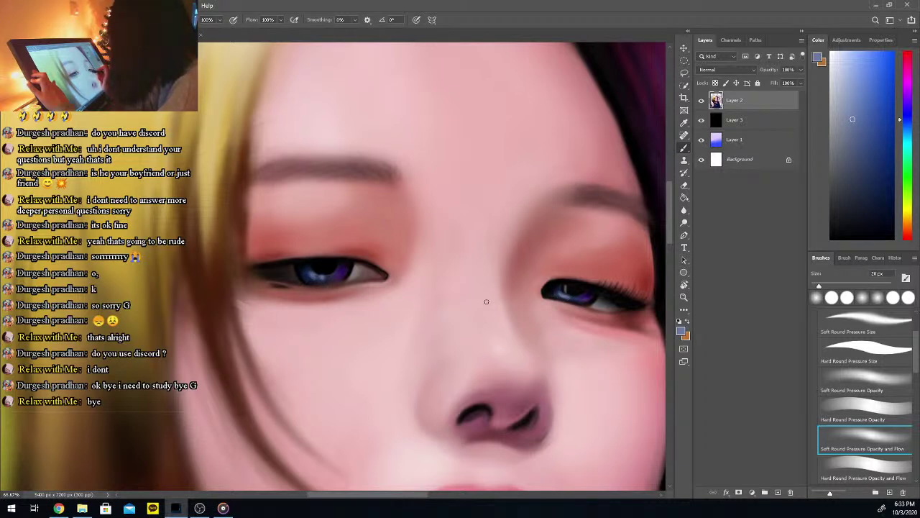
# Add lighter purple touches to the inner side of the iris and refine around the pupil with sampled black
pyautogui.press('i')
pyautogui.click(337, 271)
pyautogui.click(338, 271)
pyautogui.press('b')
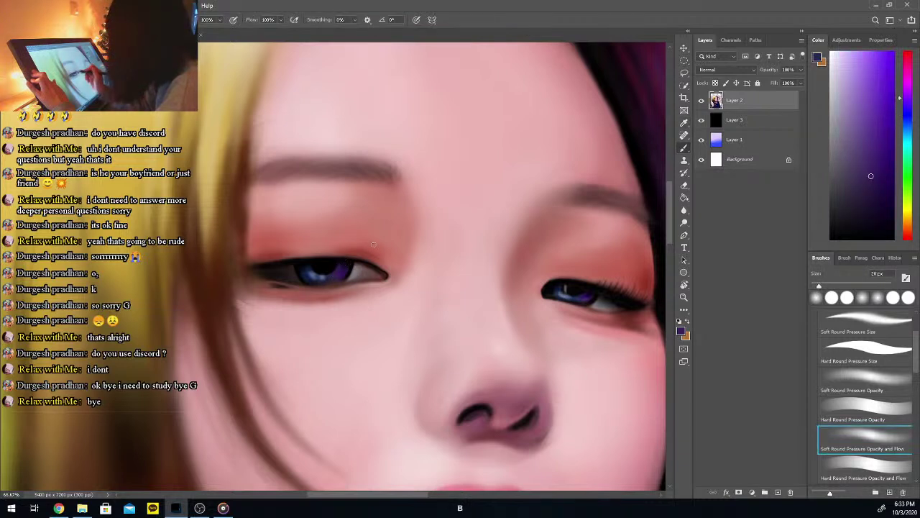
pyautogui.click(860, 115)
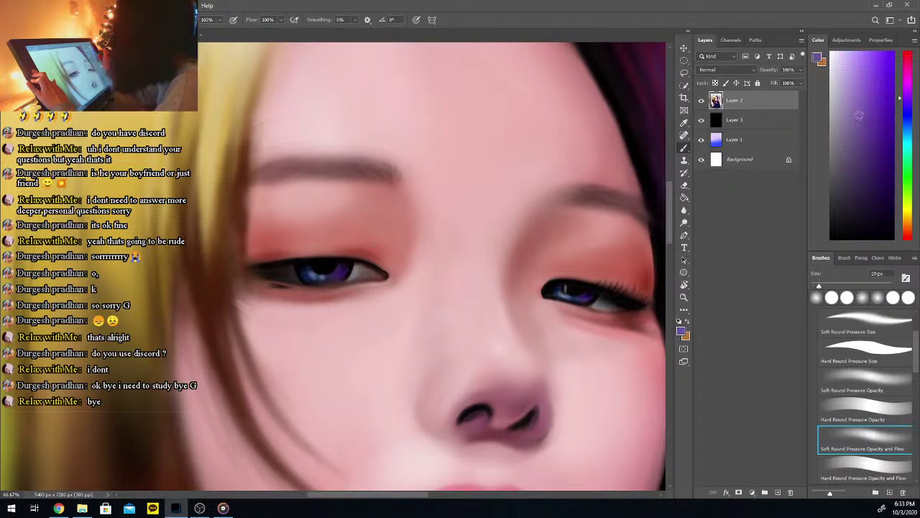
pyautogui.keyDown('alt'); pyautogui.click(336, 260); pyautogui.keyUp('alt')
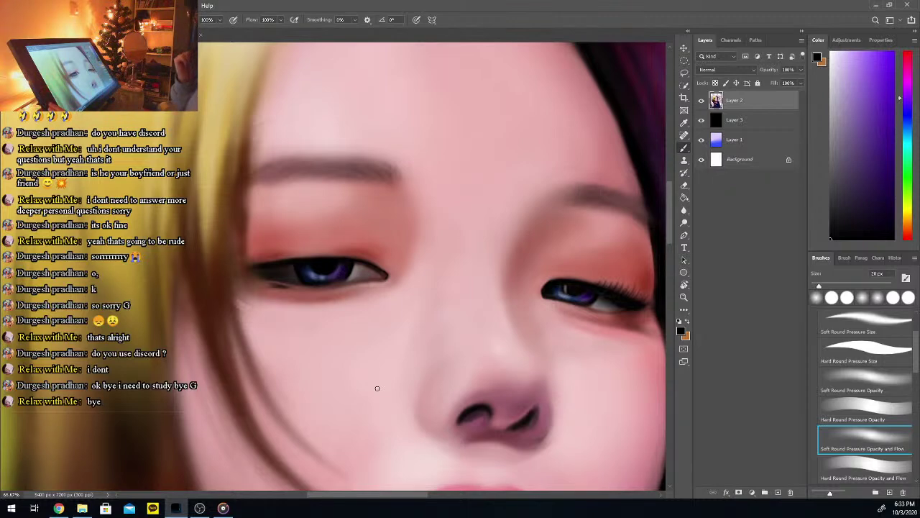
# Tone down the light accent on the iris's inner side with a sampled purple
pyautogui.press('i')
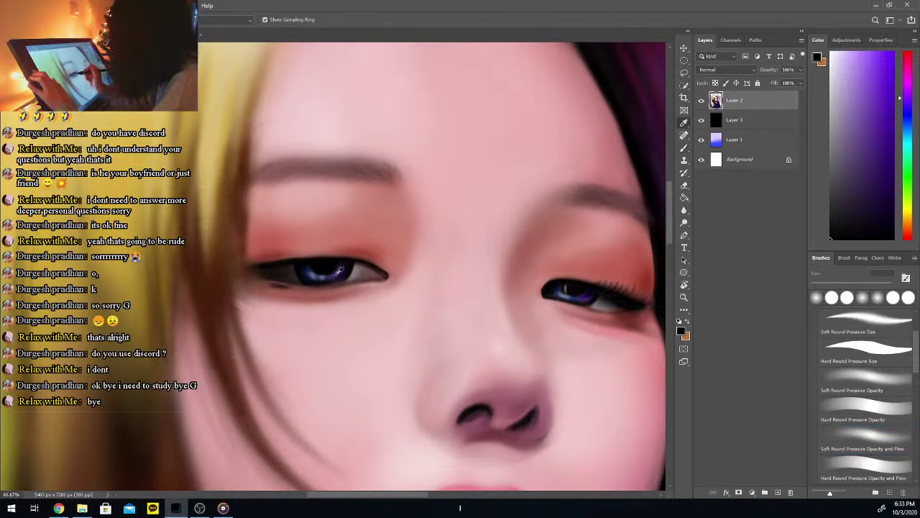
pyautogui.click(339, 271)
pyautogui.press('b')
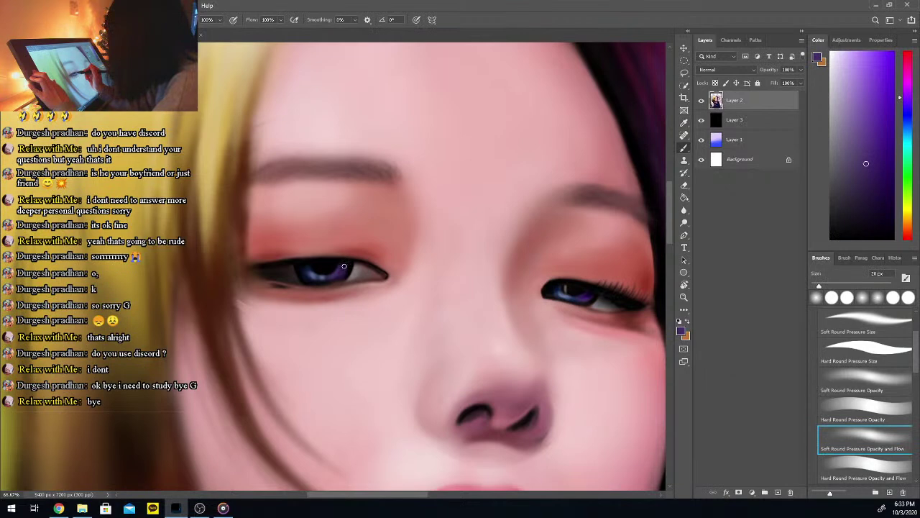
# Darken the outer eye corner and define the lower edge of the iris with black
pyautogui.moveTo(864, 211); pyautogui.dragTo(799, 253)
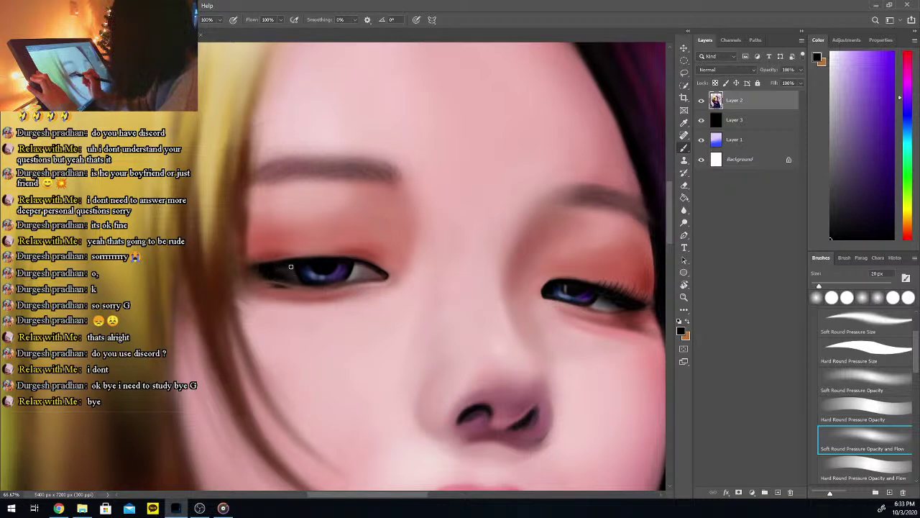
pyautogui.hotkey('ctrl', '+')
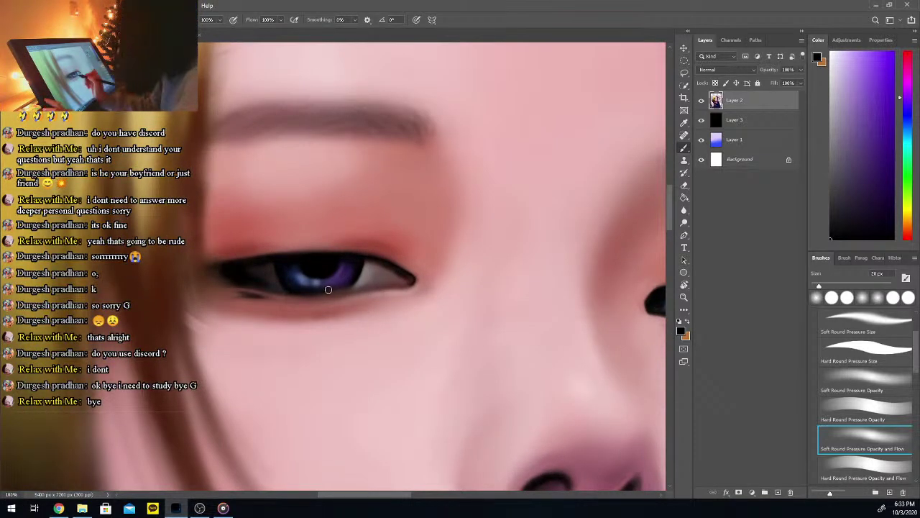
pyautogui.moveTo(316, 290); pyautogui.dragTo(363, 286)
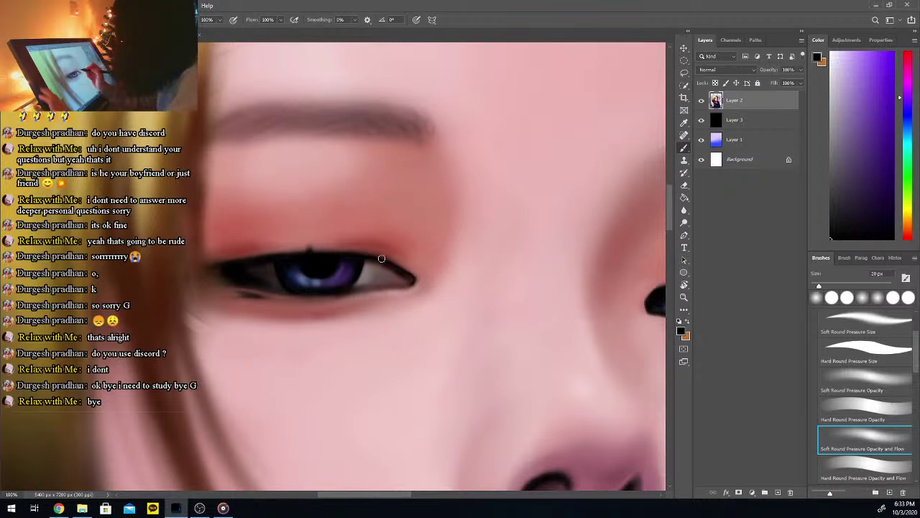
# Paint fine black lashes along the eye's upper lash line with a 13 px brush and sharpen the outer corner
pyautogui.hotkey('ctrl', 'z')
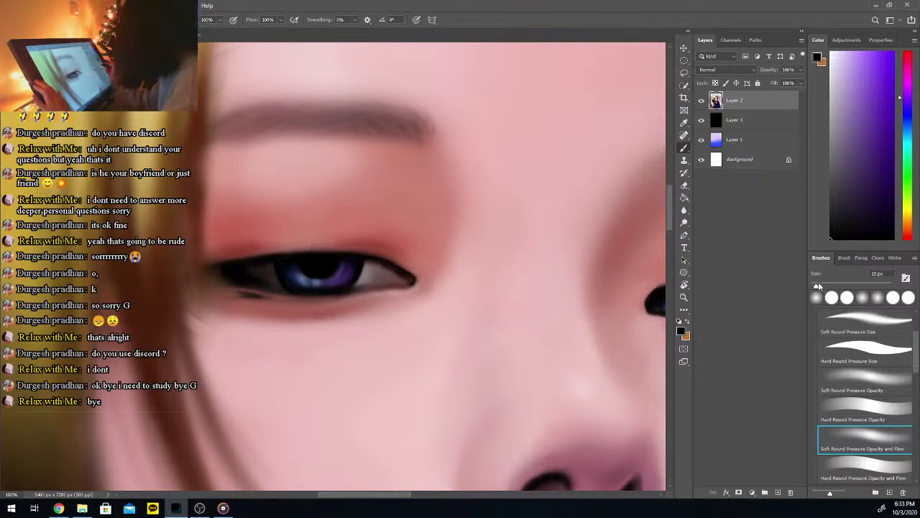
pyautogui.moveTo(316, 238); pyautogui.dragTo(315, 255)
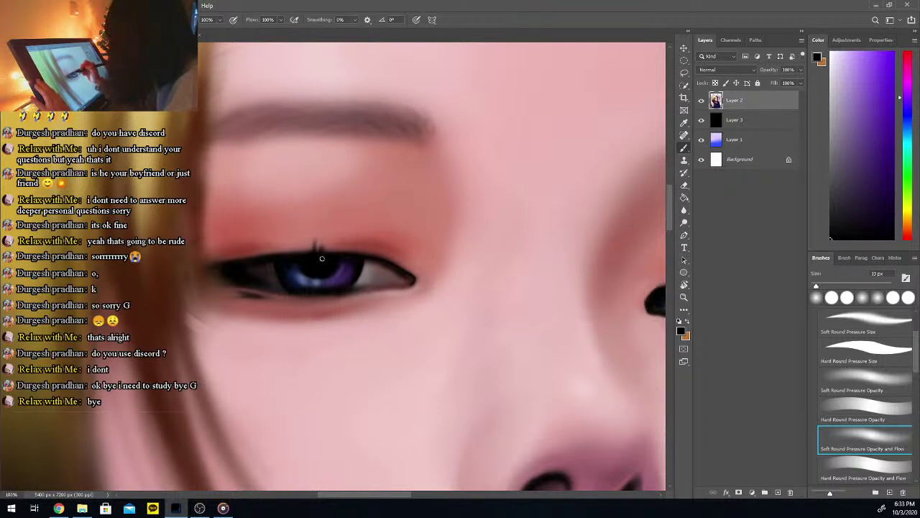
pyautogui.hotkey('ctrl', 'z')
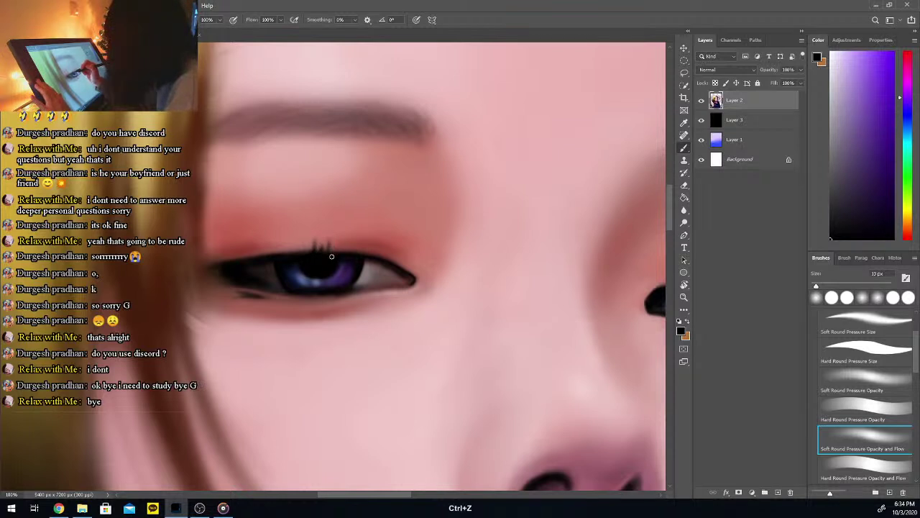
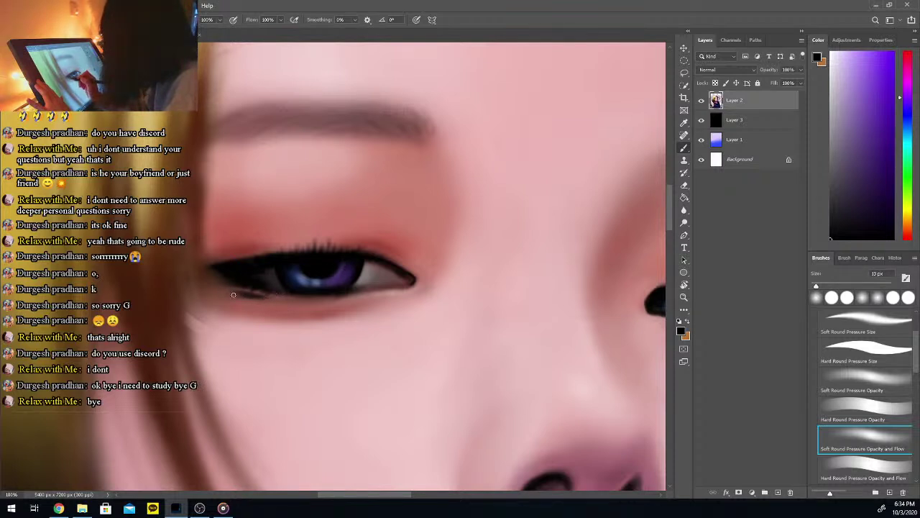
pyautogui.hotkey('ctrl', 'z')
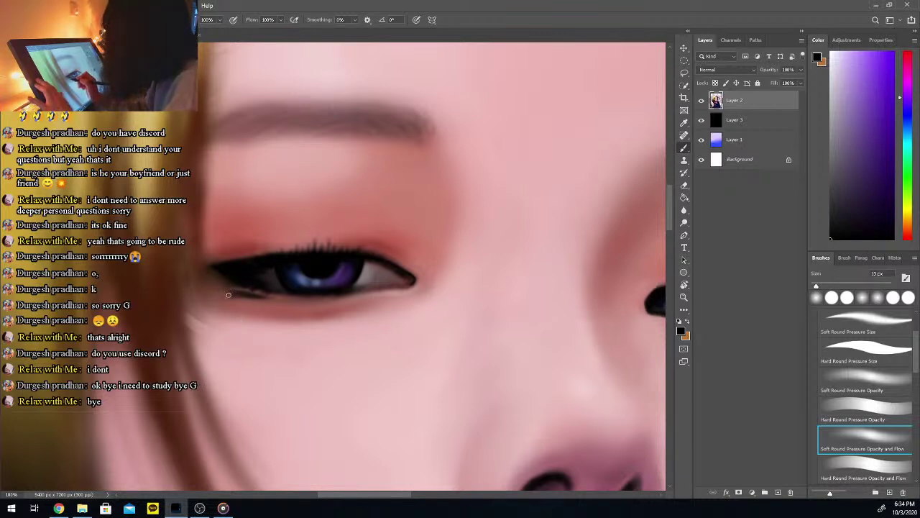
# Refine the lower lash line at the outer eye corner with sampled reddish and dark brown tones
pyautogui.keyDown('alt'); pyautogui.click(223, 293); pyautogui.keyUp('alt')
pyautogui.keyDown('alt'); pyautogui.click(247, 300); pyautogui.keyUp('alt')
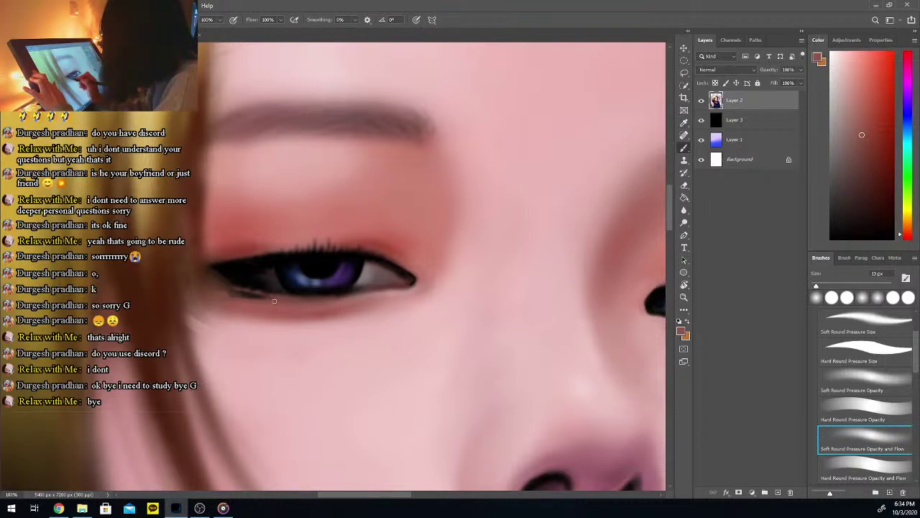
pyautogui.keyDown('alt'); pyautogui.click(249, 289); pyautogui.keyUp('alt')
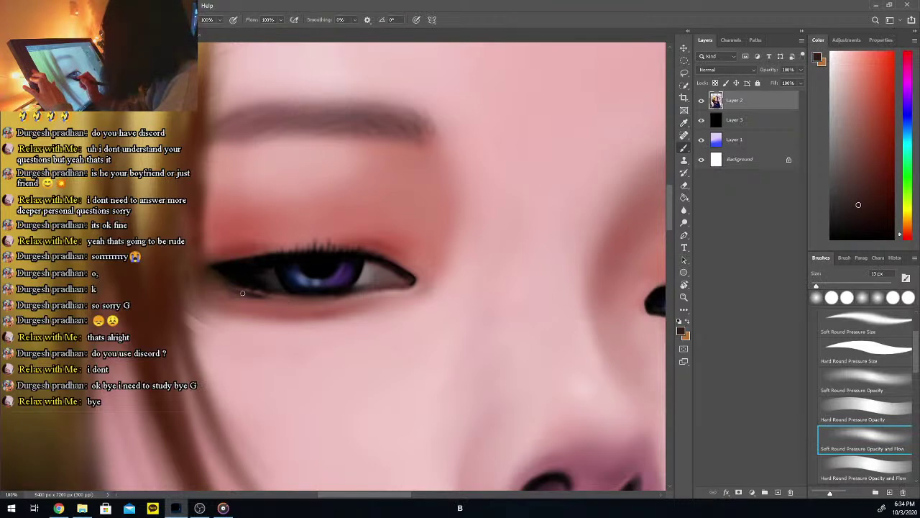
# Touch up the eyeshadow of both eyes with sampled reddish tones and a 32 px brush
pyautogui.hotkey('ctrl', '-')
pyautogui.hotkey('ctrl', '-')
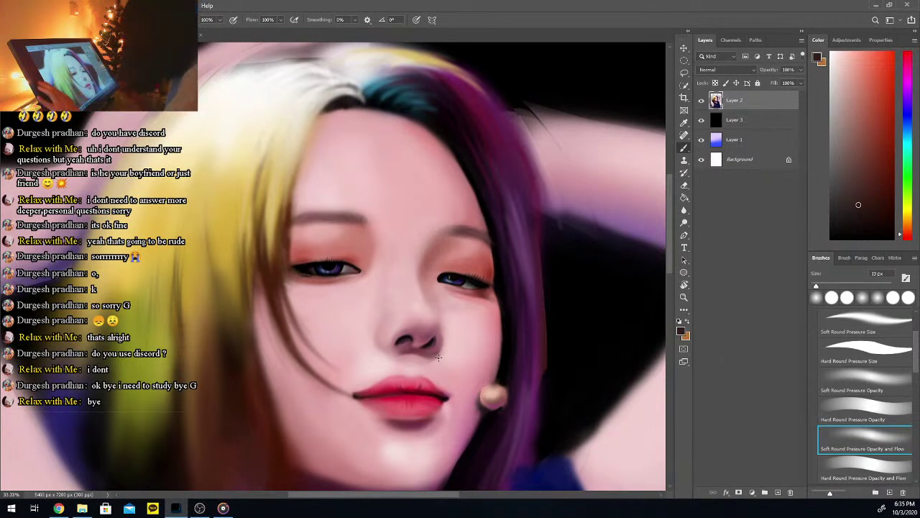
pyautogui.press('i')
pyautogui.click(469, 262)
pyautogui.press('b')
pyautogui.click(824, 286)
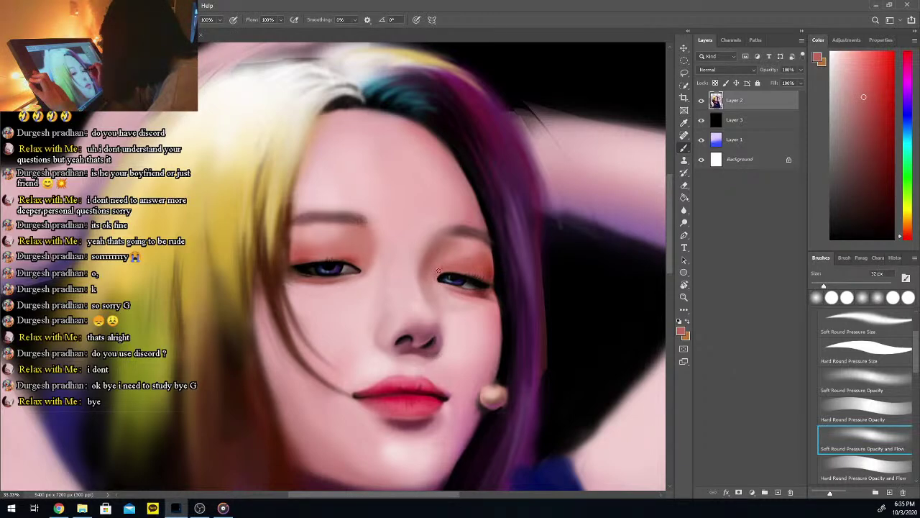
pyautogui.press('i')
pyautogui.click(353, 257)
pyautogui.press('b')
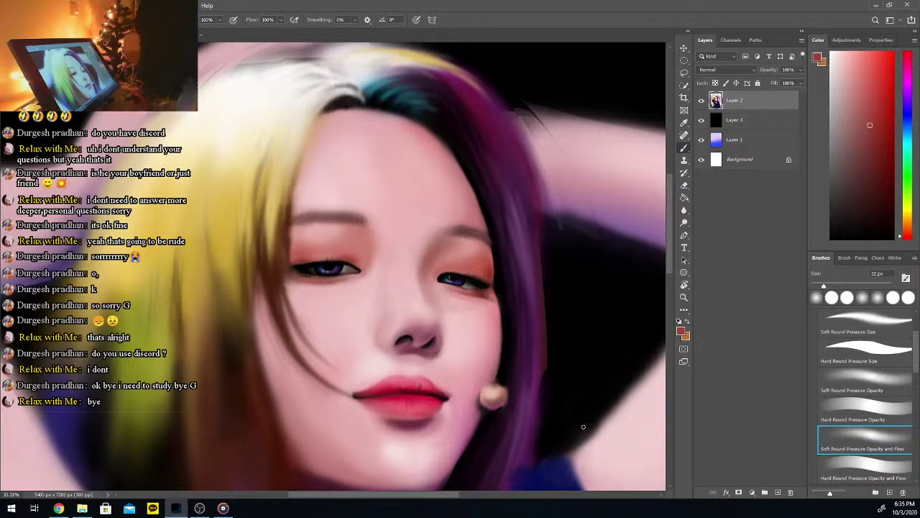
# Darken and define both nostrils with black using the 32 px brush
pyautogui.scroll(-2, 583, 427)
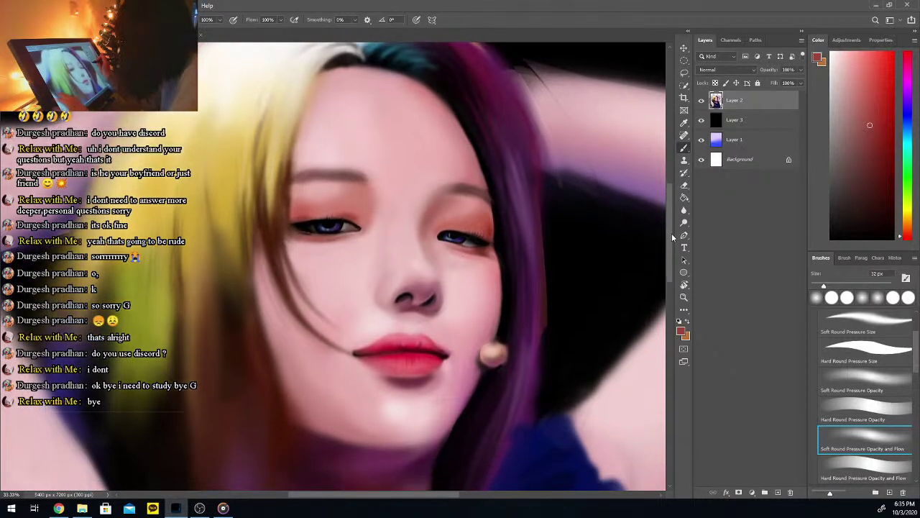
pyautogui.hotkey('ctrl', '+')
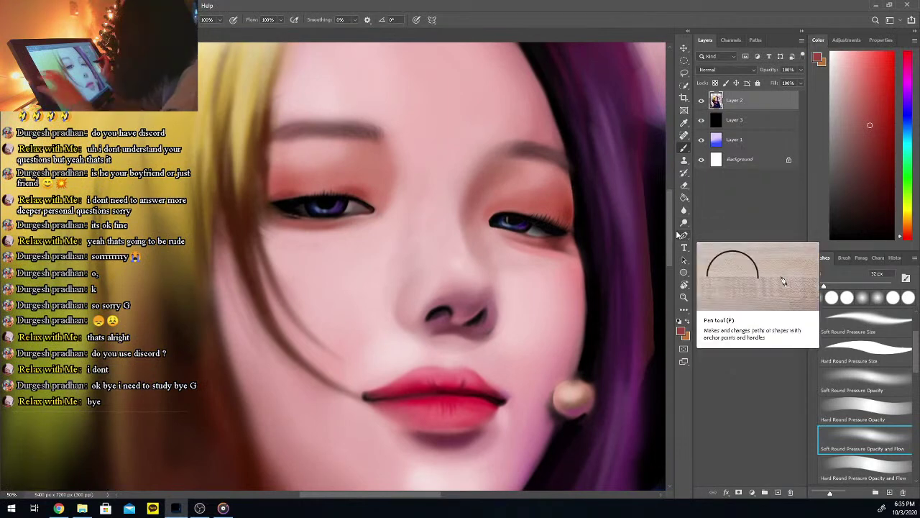
pyautogui.moveTo(839, 233); pyautogui.dragTo(831, 238)
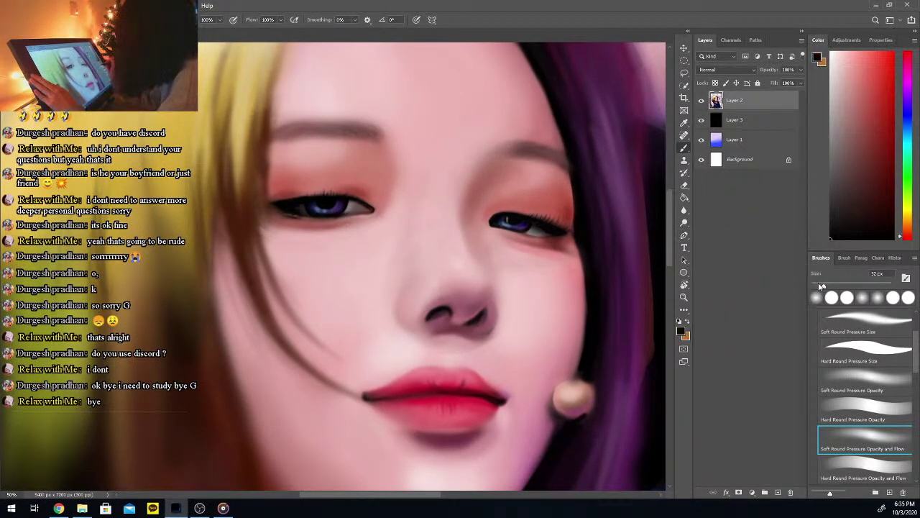
# Add a purple accent to the nose wing on the purple-hair side with a 75 px brush
pyautogui.press('i')
pyautogui.click(471, 311)
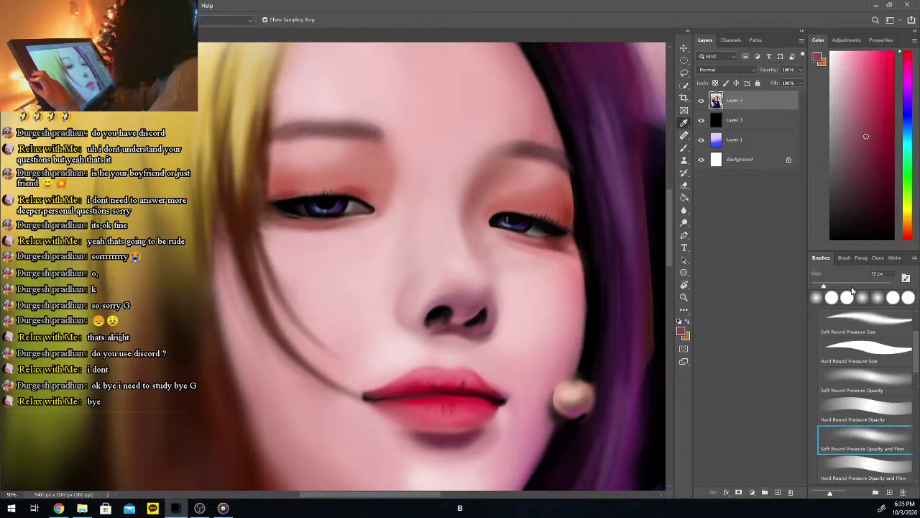
pyautogui.click(863, 439)
pyautogui.moveTo(477, 306)
pyautogui.mouseDown()
pyautogui.moveTo(439, 299)
pyautogui.moveTo(471, 307)
pyautogui.moveTo(457, 306)
pyautogui.moveTo(480, 305)
pyautogui.mouseUp()
pyautogui.click(907, 74)
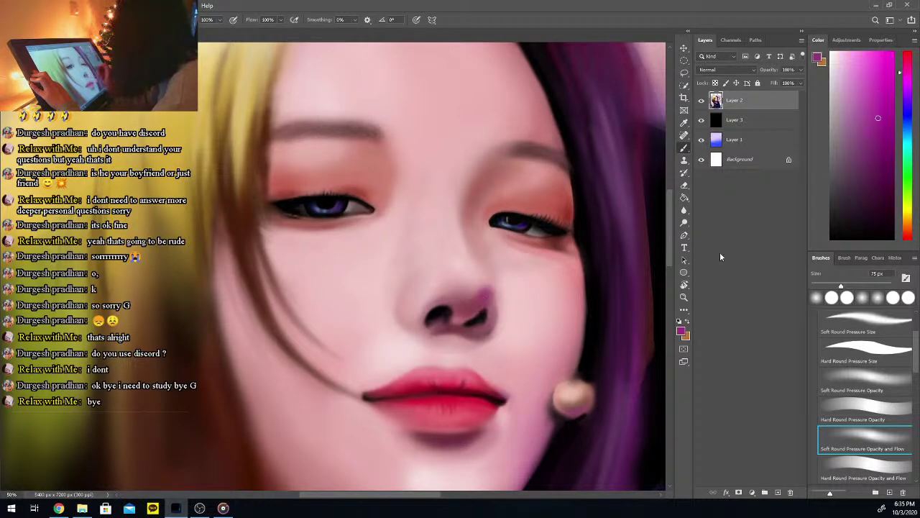
# Deepen the shading around the nostril below the purple accent with dark crimson and near-black at 48 px
pyautogui.press('i')
pyautogui.click(496, 301)
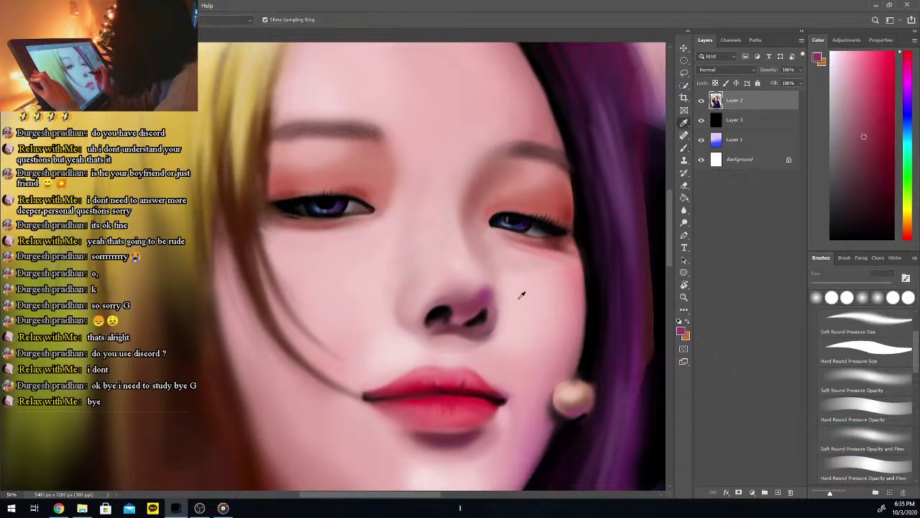
pyautogui.click(877, 150)
pyautogui.press('b')
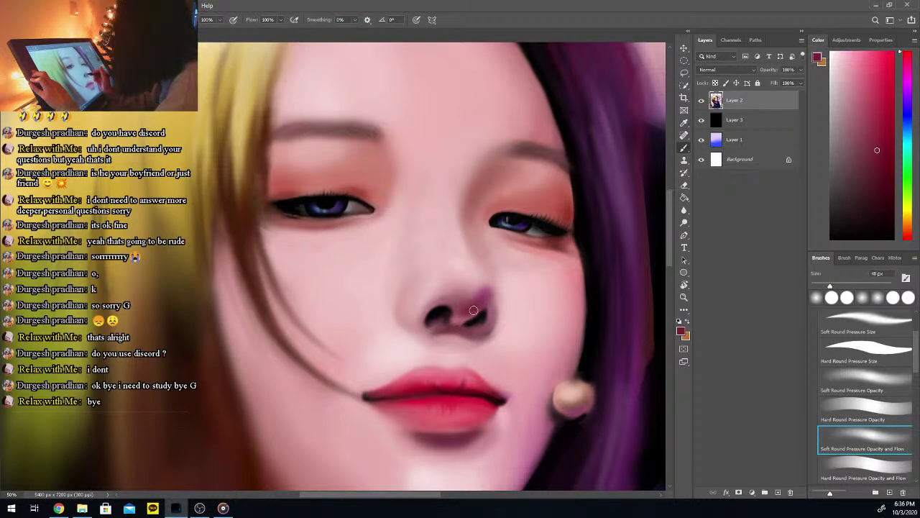
pyautogui.click(852, 228)
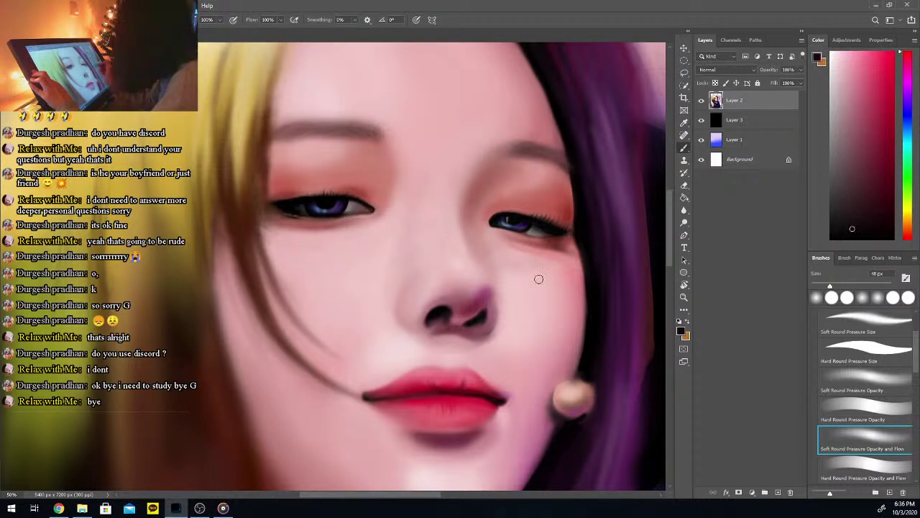
# Blend the edges of the nose wing's purple accent with sampled rose and light pink, enlarging the brush to 64 px
pyautogui.keyDown('alt'); pyautogui.click(465, 307); pyautogui.keyUp('alt')
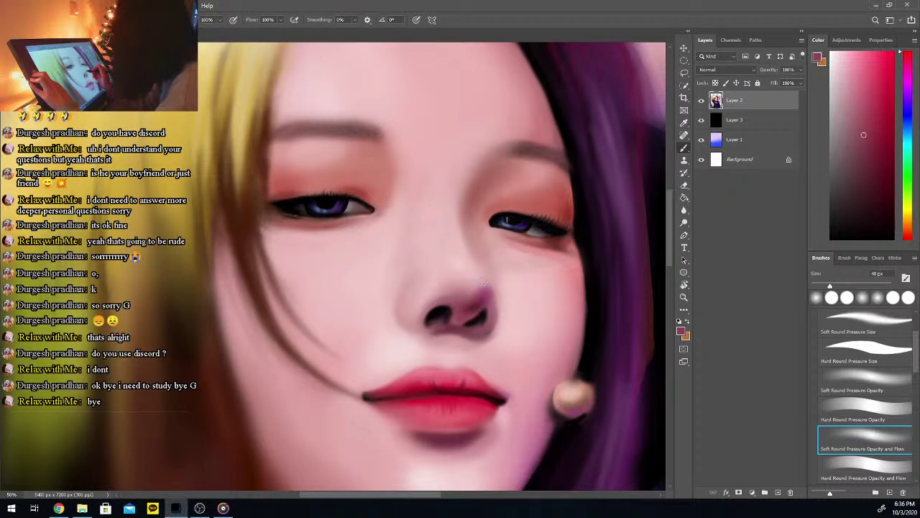
pyautogui.keyDown('alt'); pyautogui.click(474, 283); pyautogui.keyUp('alt')
pyautogui.moveTo(830, 286); pyautogui.dragTo(836, 285)
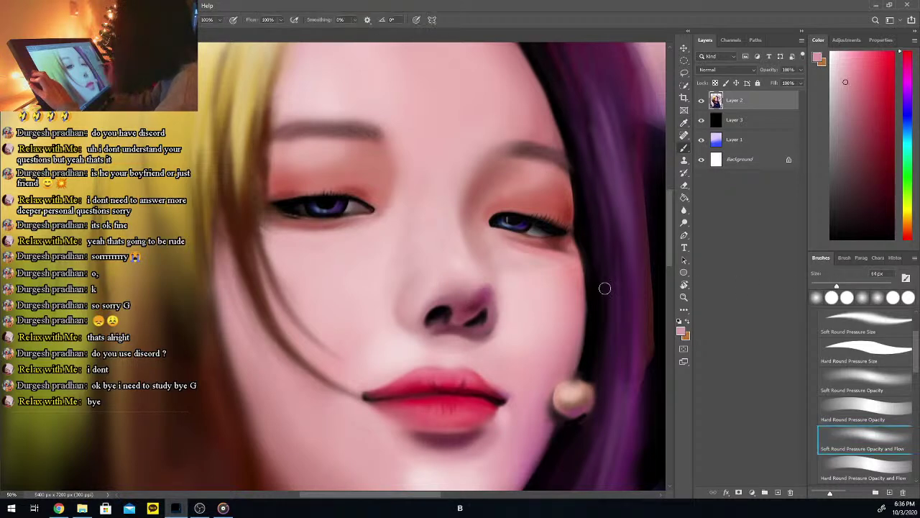
# Shade the underside of the nose and the nostril edges with sampled rose and darker crimson using a 45 px brush
pyautogui.keyDown('alt'); pyautogui.click(467, 304); pyautogui.keyUp('alt')
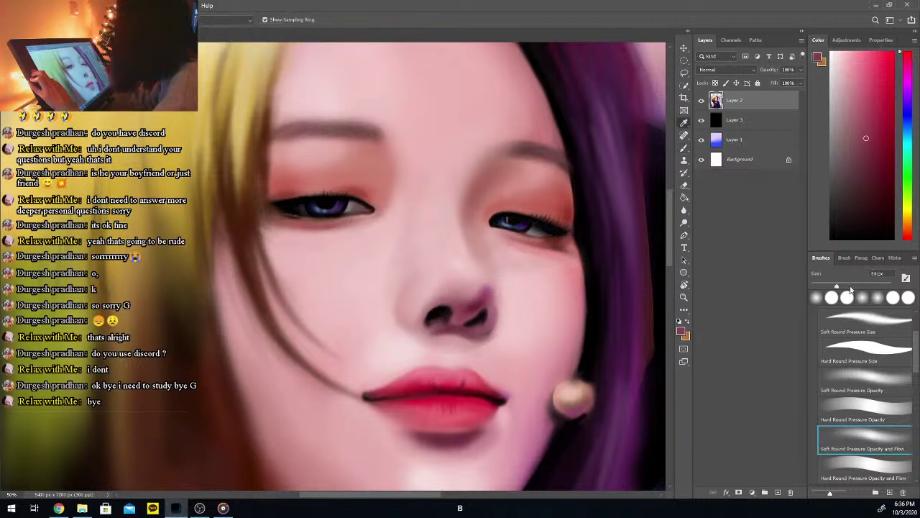
pyautogui.press('[')
pyautogui.press('[')
pyautogui.press('[')
pyautogui.press('[')
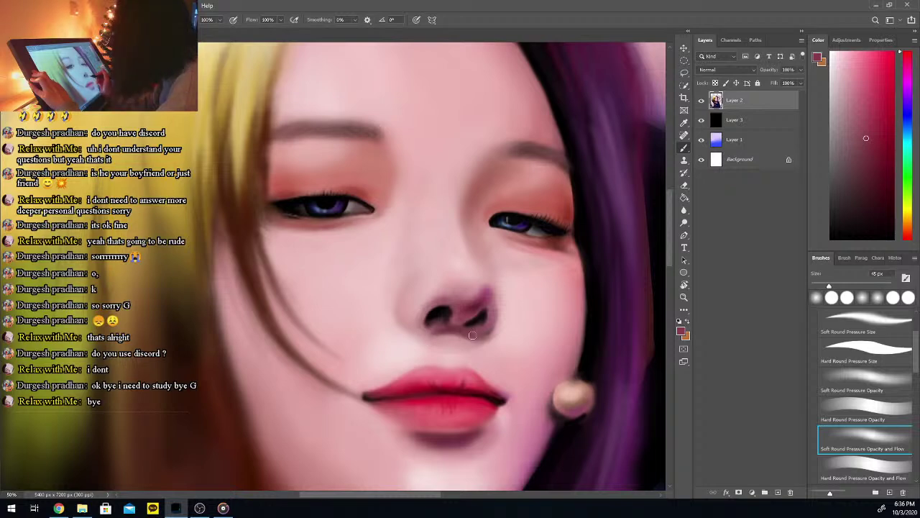
pyautogui.press('i')
pyautogui.click(870, 165)
pyautogui.click(865, 439)
pyautogui.press('b')
pyautogui.moveTo(477, 330); pyautogui.dragTo(480, 336)
pyautogui.click(879, 167)
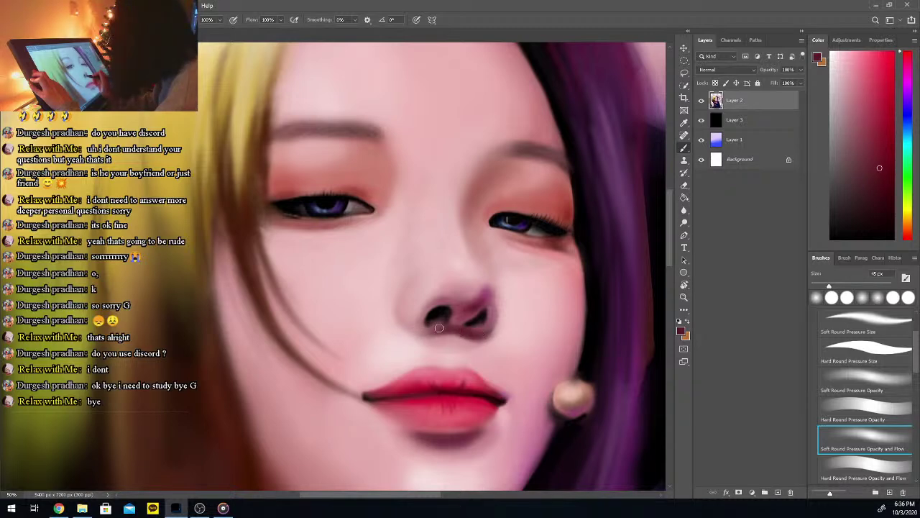
# Soften the shadow beneath the nose with sampled light skin and dark mauve tones, enlarging the brush to 85 px
pyautogui.keyDown('alt'); pyautogui.click(401, 337); pyautogui.keyUp('alt')
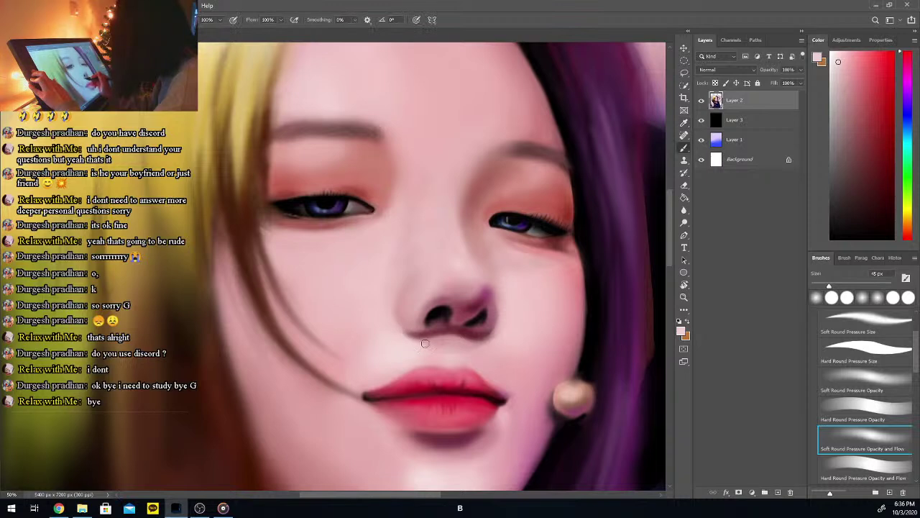
pyautogui.keyDown('alt'); pyautogui.click(457, 336); pyautogui.keyUp('alt')
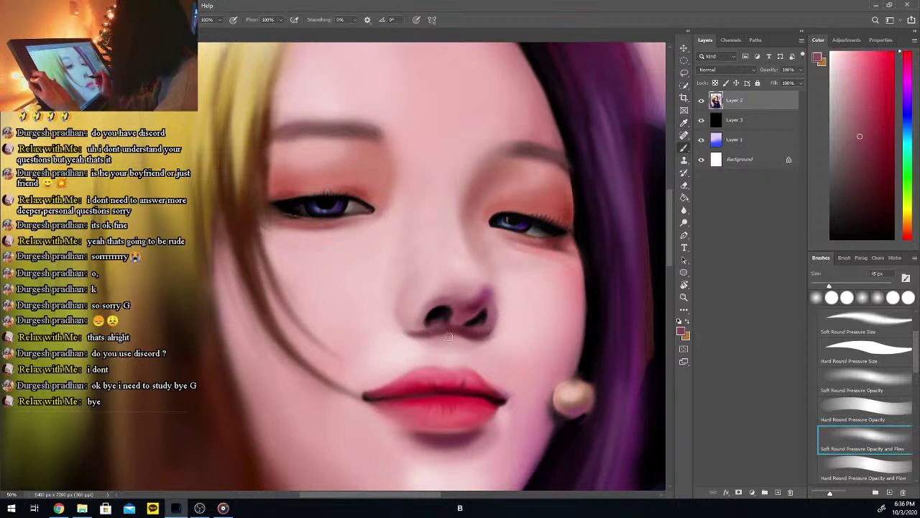
pyautogui.keyDown('alt'); pyautogui.click(430, 350); pyautogui.keyUp('alt')
pyautogui.press(']')
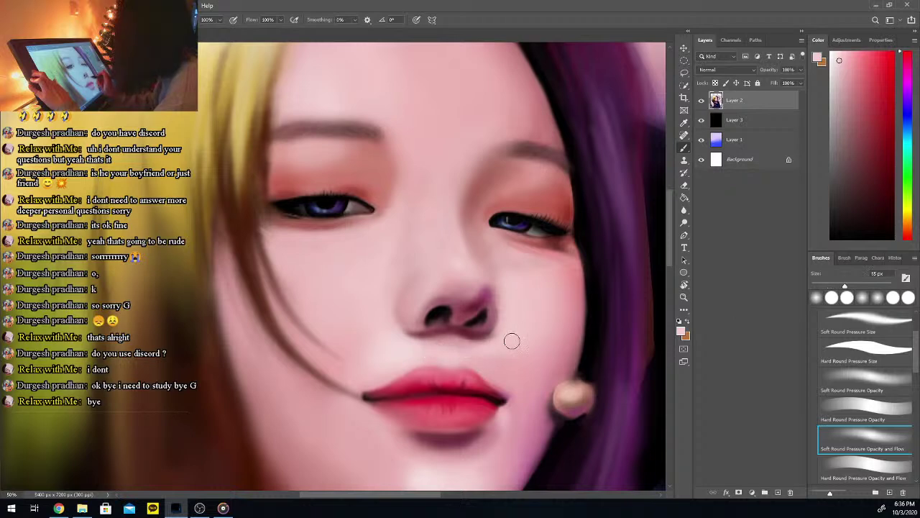
pyautogui.press('alt')
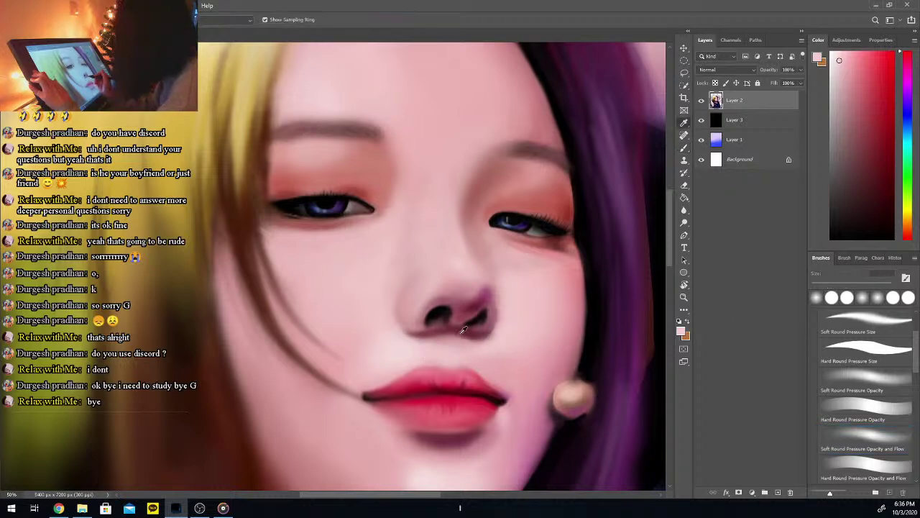
pyautogui.click(457, 333)
pyautogui.press('b')
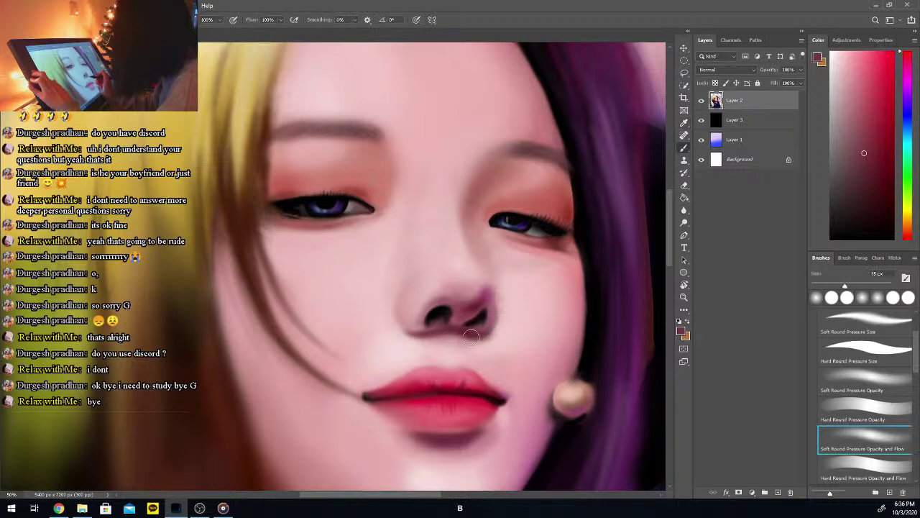
pyautogui.moveTo(466, 331); pyautogui.dragTo(489, 333)
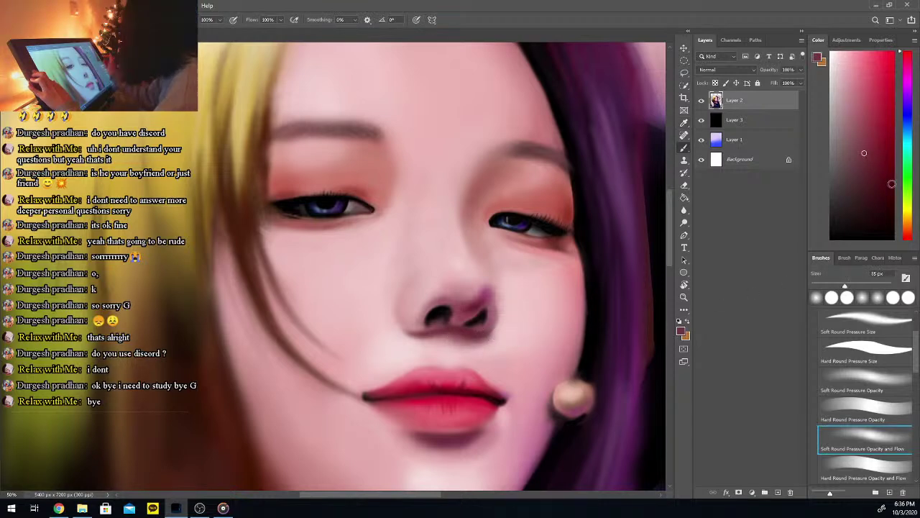
# Tint the shadow under the nose with purple using a 64 px brush and blend it with a sampled rose
pyautogui.click(908, 82)
pyautogui.moveTo(844, 286); pyautogui.dragTo(837, 285)
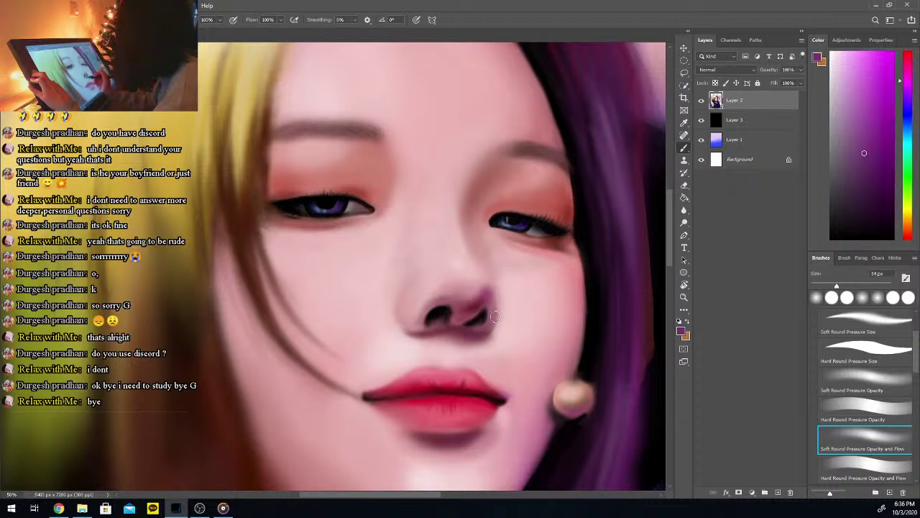
pyautogui.click(885, 156)
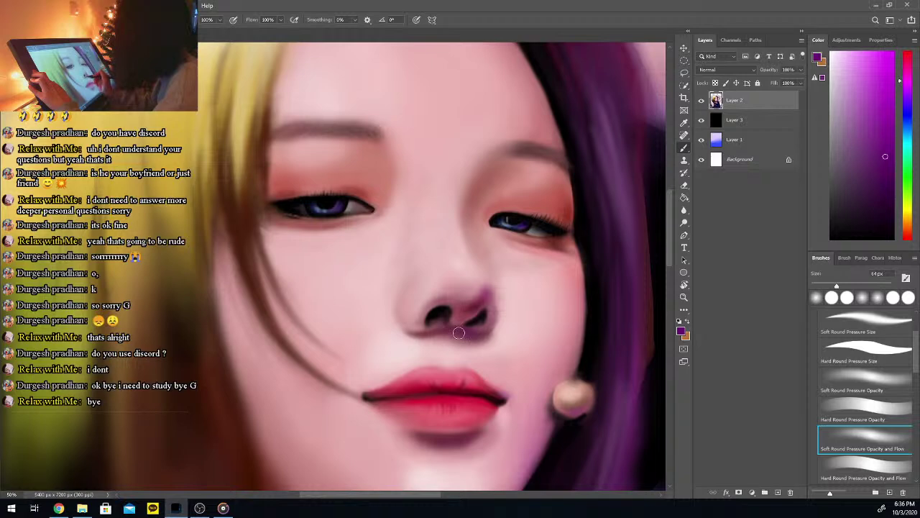
pyautogui.moveTo(453, 336)
pyautogui.mouseDown()
pyautogui.moveTo(431, 335)
pyautogui.moveTo(447, 335)
pyautogui.mouseUp()
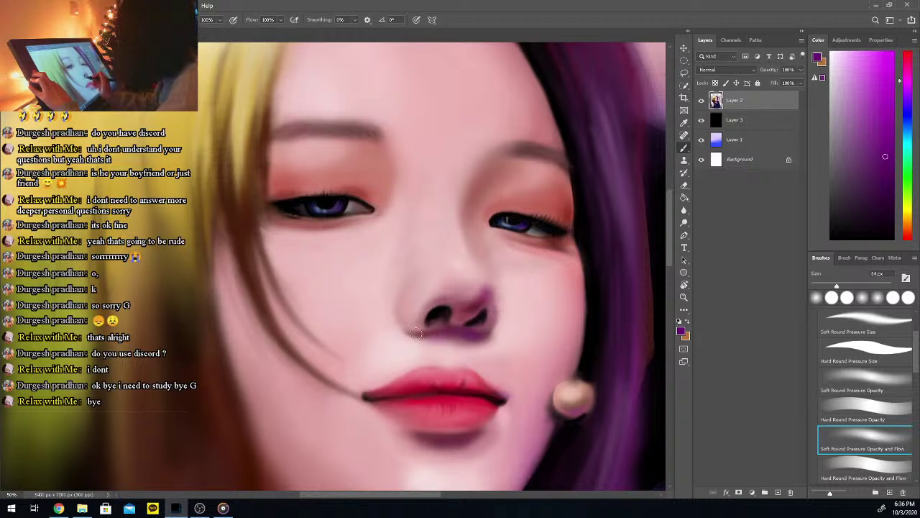
pyautogui.keyDown('alt'); pyautogui.click(463, 316); pyautogui.keyUp('alt')
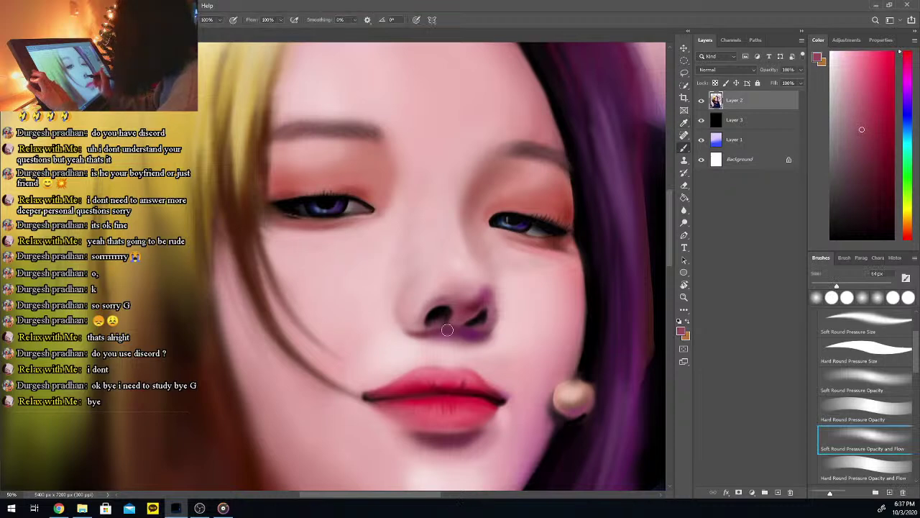
# Blend the eyelid and brow area beside the purple hair with sampled rose and lighter pink using a 97 px brush
pyautogui.hotkey('ctrl', '-')
pyautogui.hotkey('ctrl', '-')
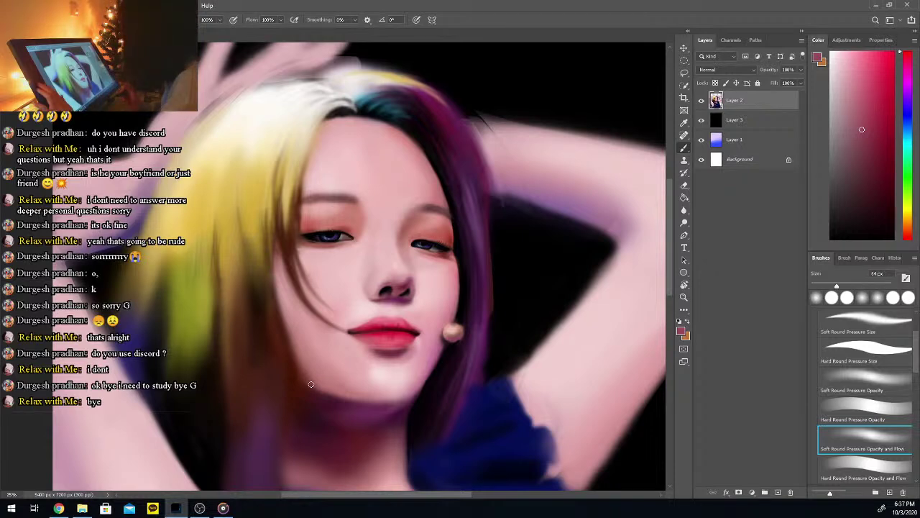
pyautogui.keyDown('alt'); pyautogui.click(440, 220); pyautogui.keyUp('alt')
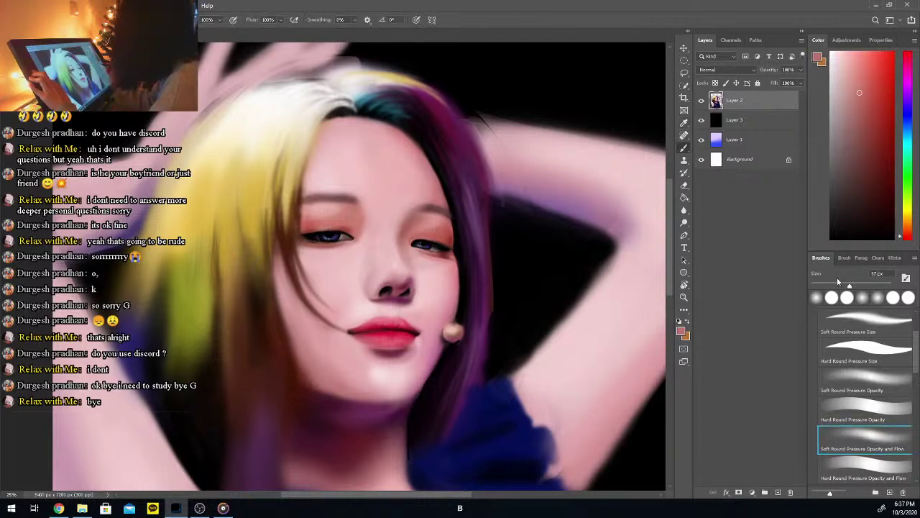
pyautogui.press('i')
pyautogui.click(435, 224)
pyautogui.press('b')
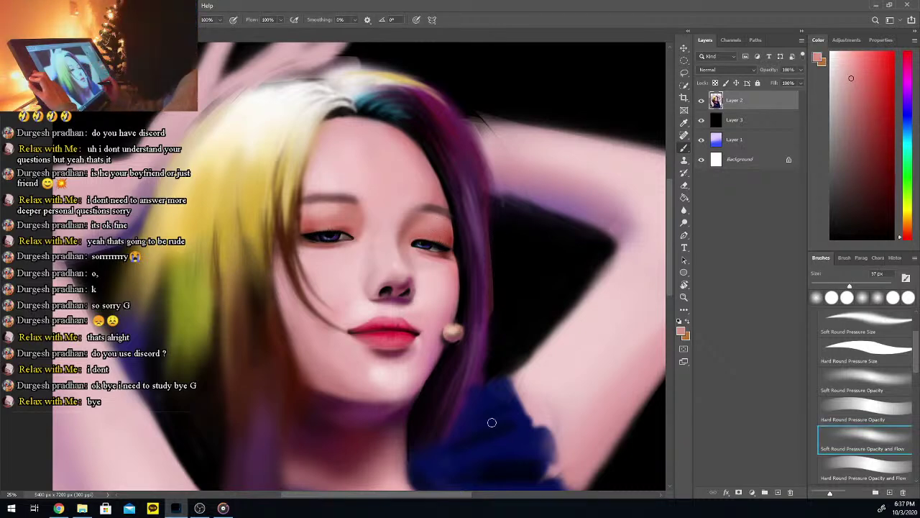
# Soften the skin around the eye on the blonde side with sampled dusty rose and light pink tones
pyautogui.scroll(-2, 669, 239)
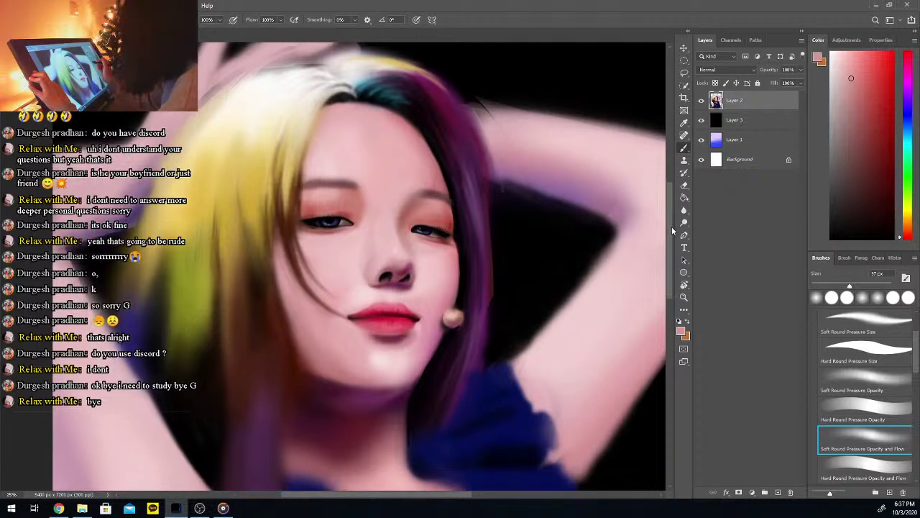
pyautogui.press('i')
pyautogui.click(353, 220)
pyautogui.press('b')
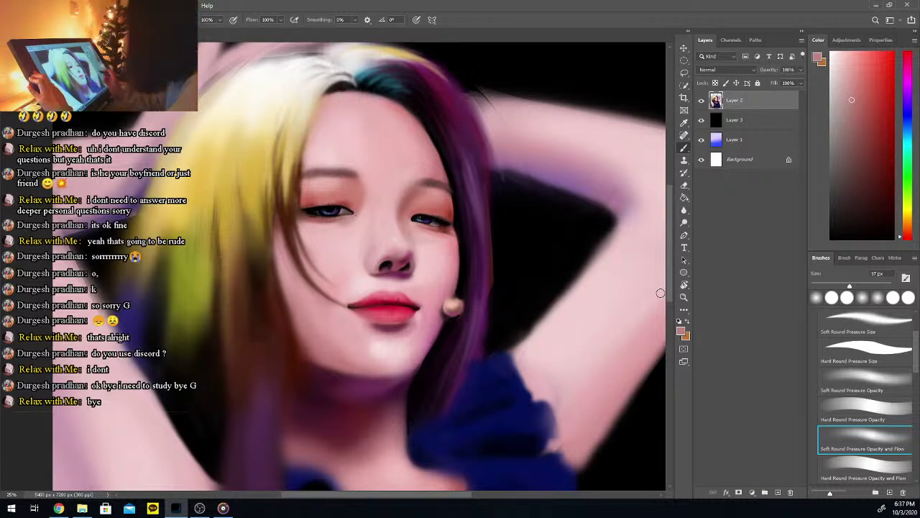
pyautogui.scroll(-2, 673, 243)
pyautogui.press('i')
pyautogui.click(331, 188)
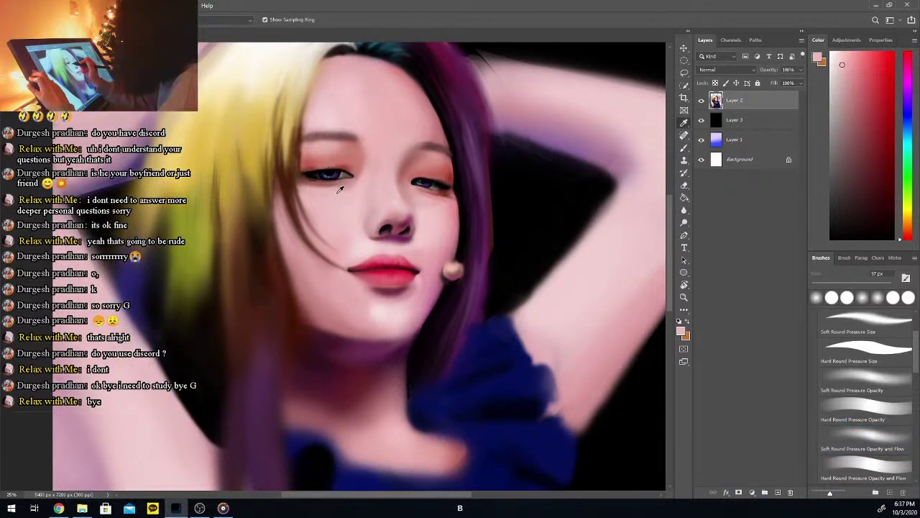
pyautogui.press('b')
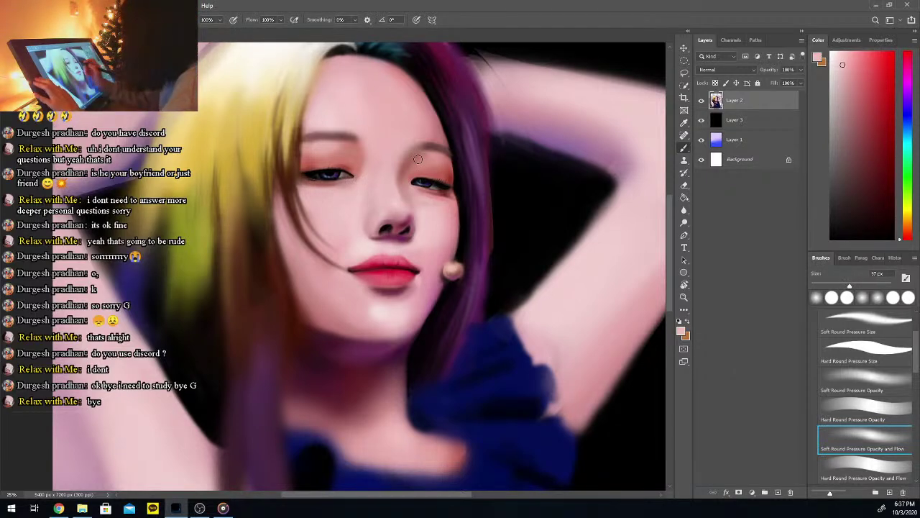
# Shade the nose wing and nostril edge on the blonde side with sampled dusty pink and a deeper rose
pyautogui.press('i')
pyautogui.rightClick(409, 182)
pyautogui.click(434, 127)
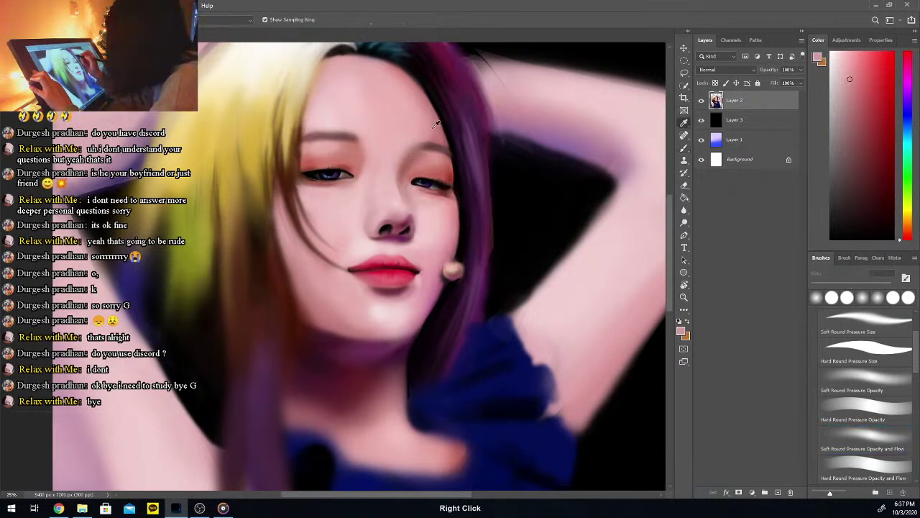
pyautogui.press('b')
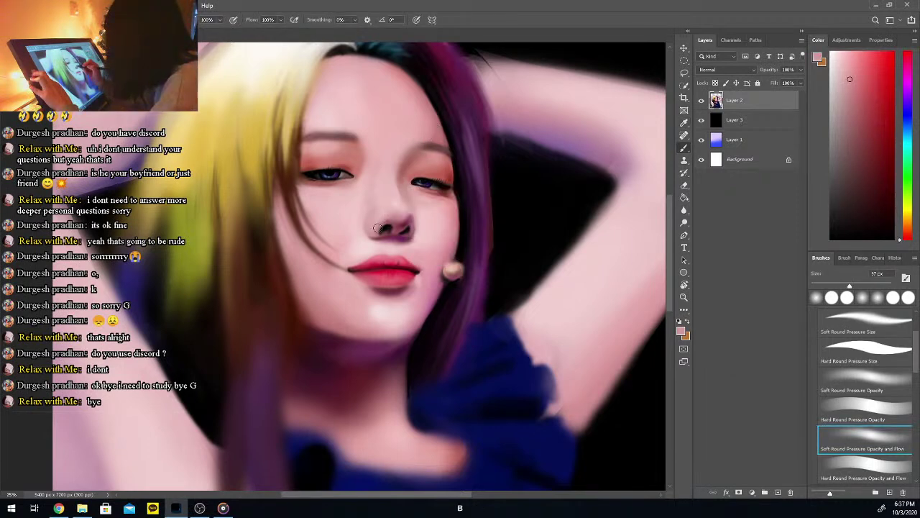
pyautogui.press('i')
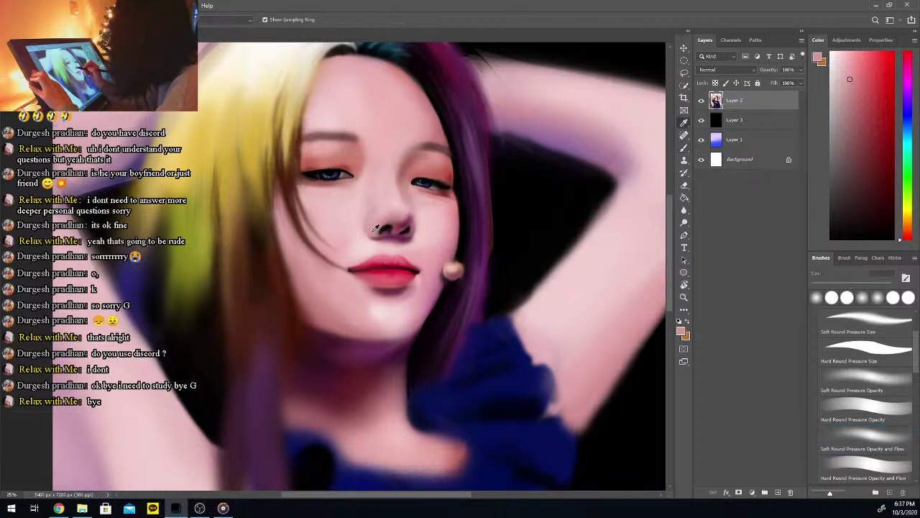
pyautogui.press('b')
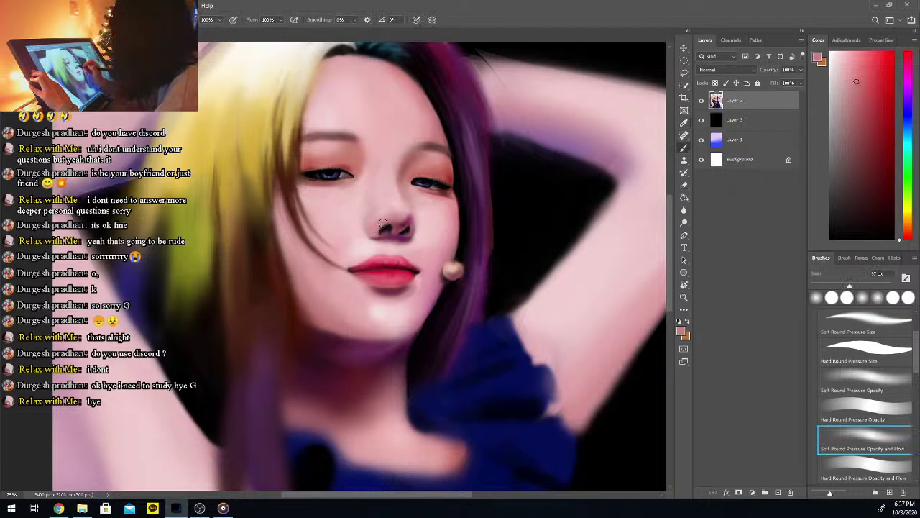
# Smooth the nose tip above the nostrils with a light pink sampled from the nose
pyautogui.rightClick(407, 219)
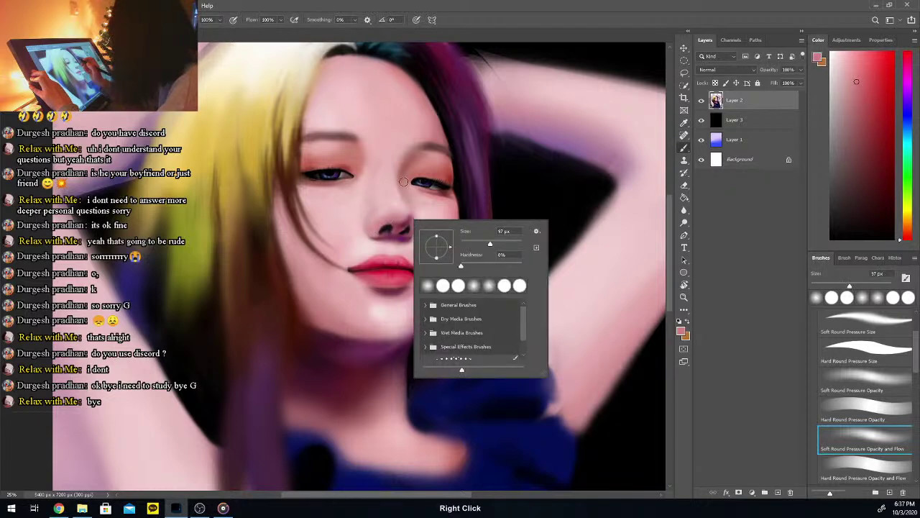
pyautogui.click(394, 209)
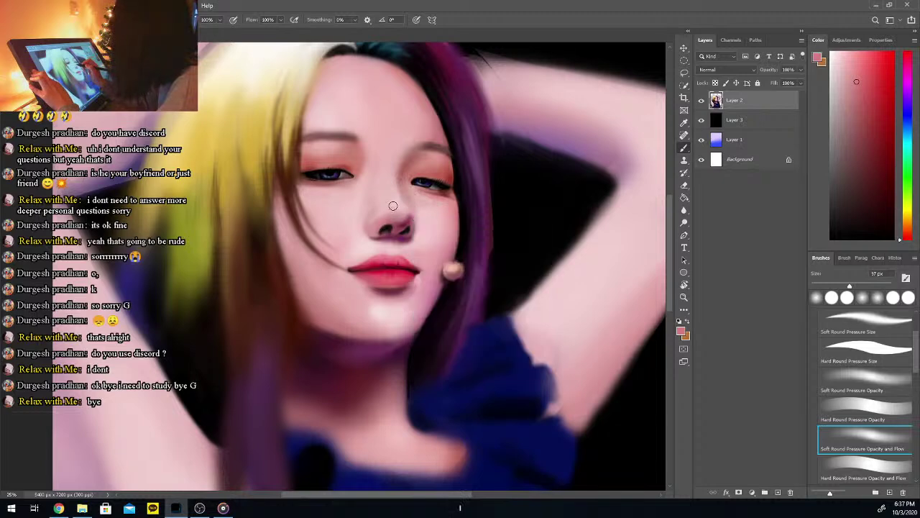
pyautogui.press('i')
pyautogui.click(393, 210)
pyautogui.press('b')
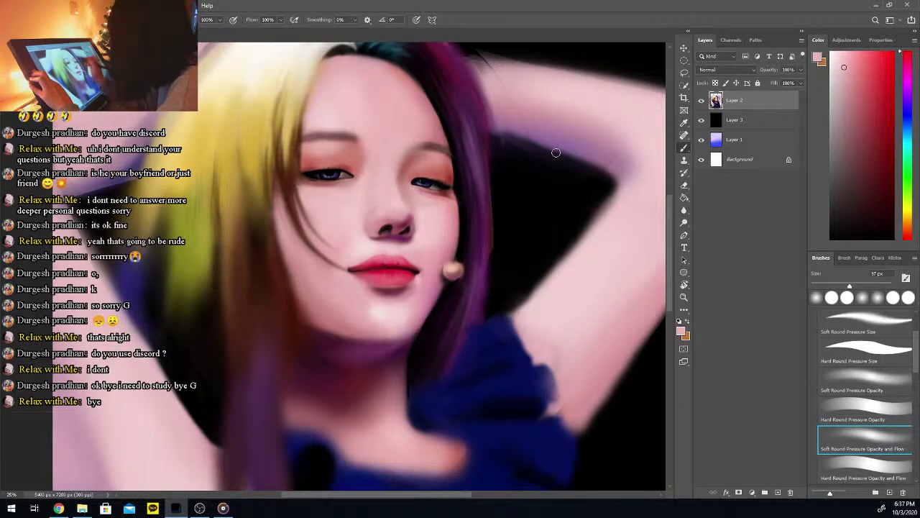
# Brighten the facial highlights with white and blend the skin near the mouth corner with a sampled light pink
pyautogui.click(831, 53)
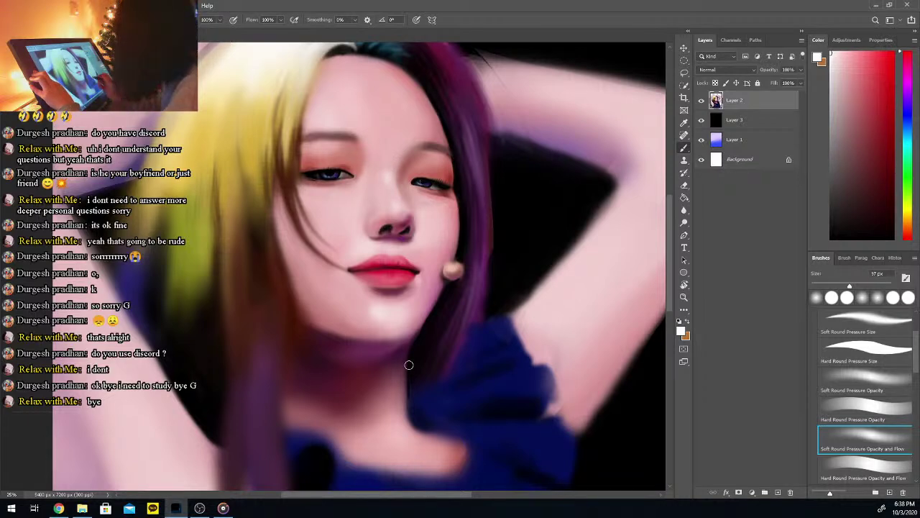
pyautogui.press('i')
pyautogui.click(360, 280)
pyautogui.press('b')
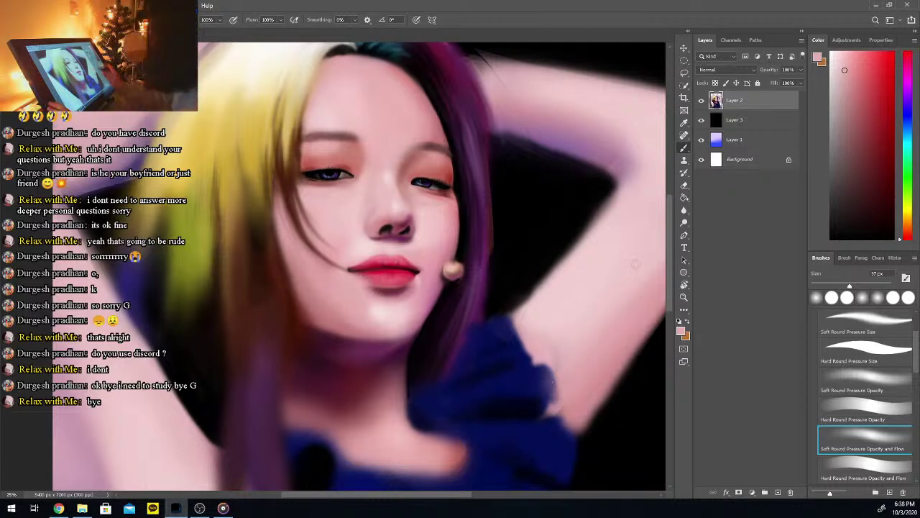
# Blend the forehead and the face edge along the purple hair with sampled light pink and rose using a 161 px brush
pyautogui.moveTo(667, 246); pyautogui.dragTo(667, 231)
pyautogui.press('i')
pyautogui.click(407, 153)
pyautogui.press('b')
pyautogui.moveTo(850, 288); pyautogui.dragTo(863, 286)
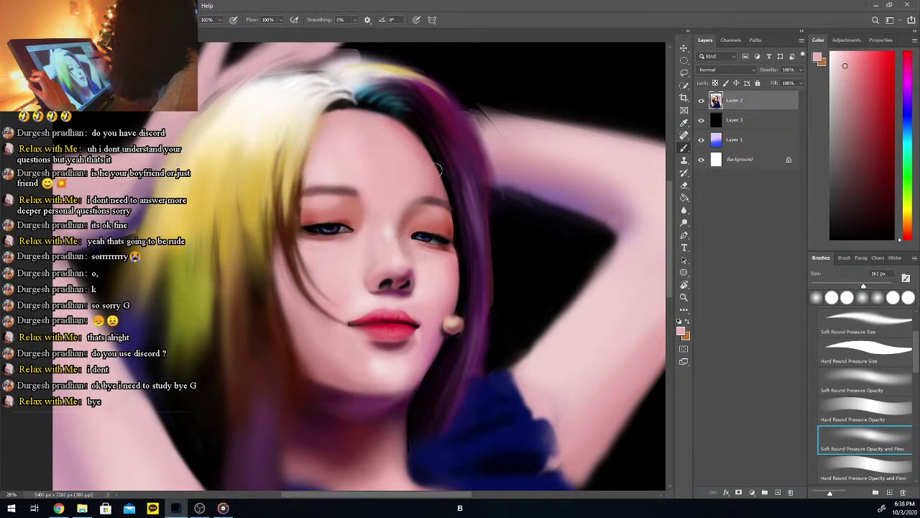
pyautogui.press('i')
pyautogui.click(439, 186)
pyautogui.press('b')
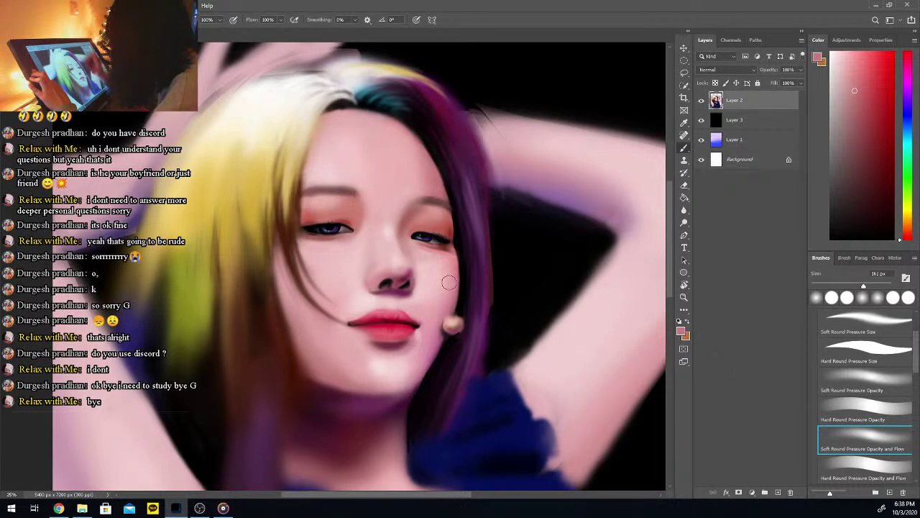
pyautogui.press('i')
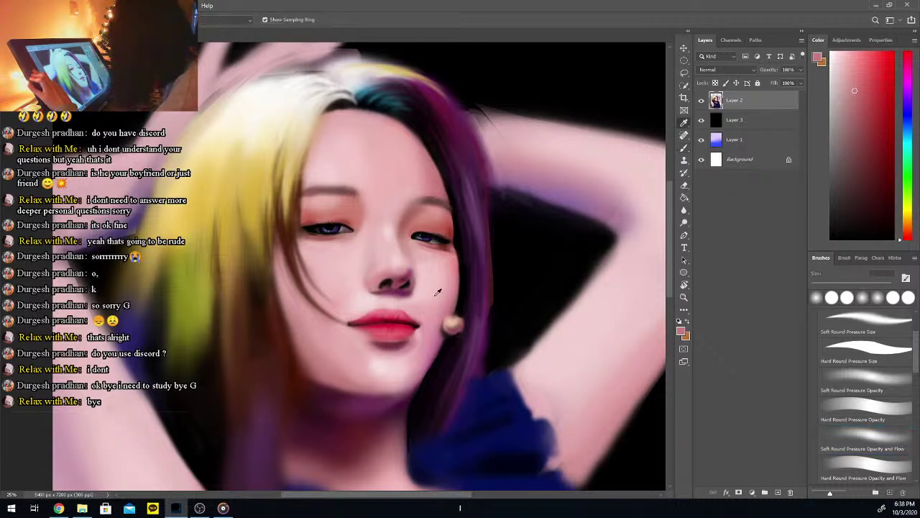
# Paint a pink-magenta tint along the jaw edge beside the purple hair, using a darker purple and a smaller soft brush for its edge
pyautogui.click(456, 283)
pyautogui.press('b')
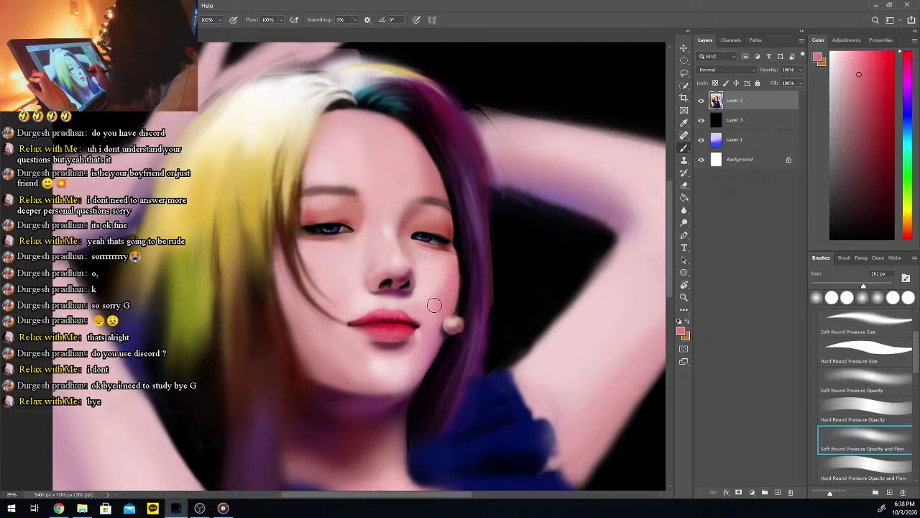
pyautogui.click(909, 77)
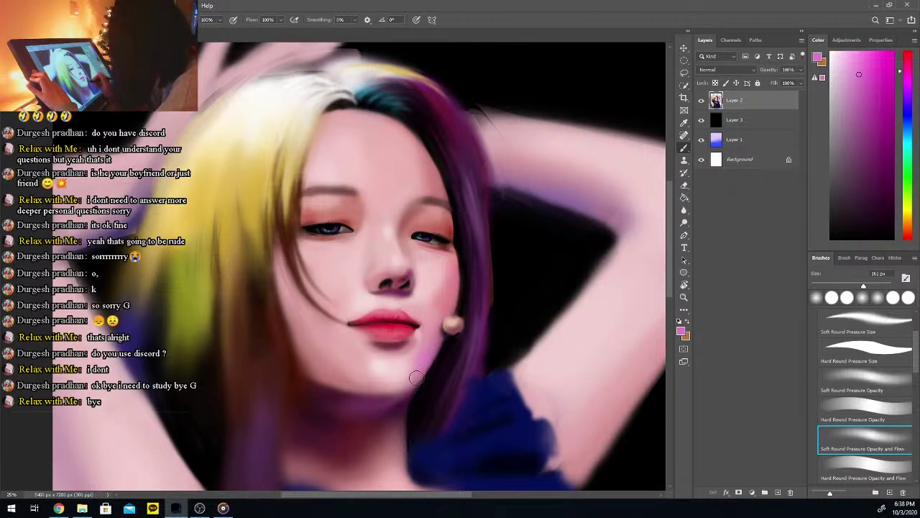
pyautogui.click(869, 134)
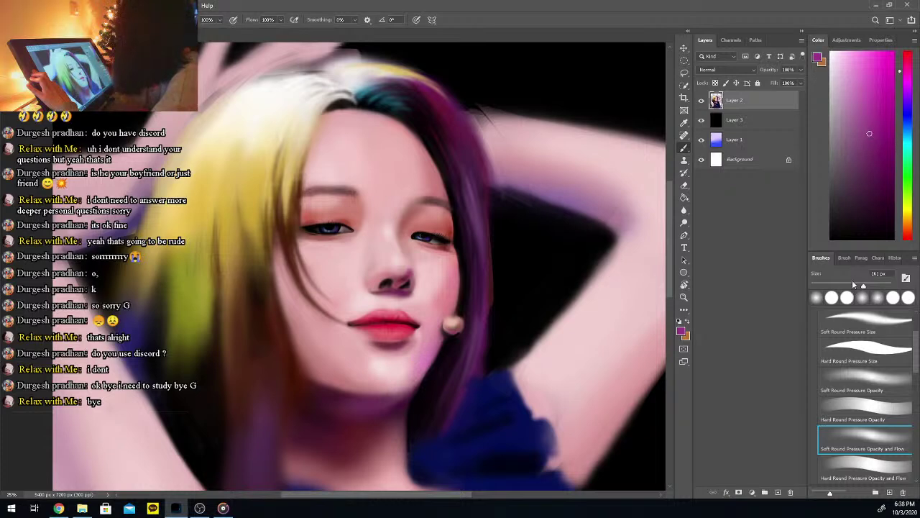
pyautogui.click(851, 287)
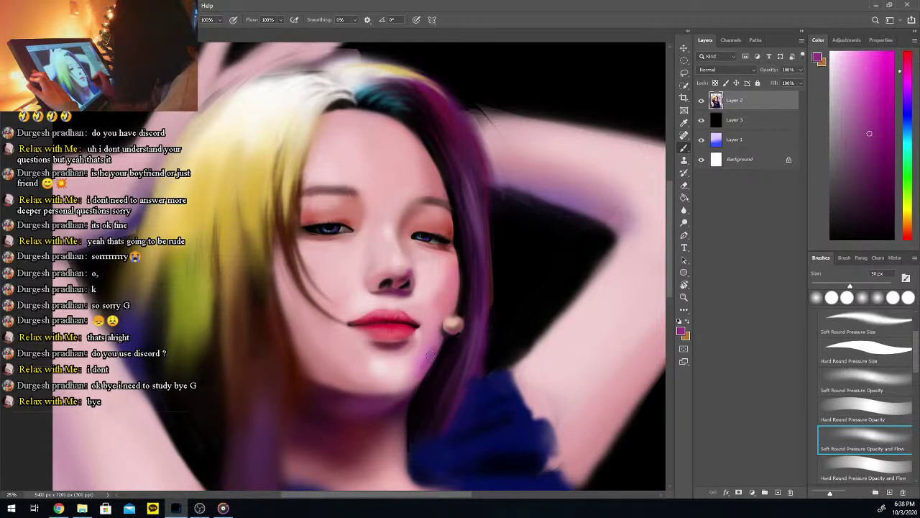
# Blend the magenta jaw tint into the skin with pinks and purples sampled along the jawline
pyautogui.keyDown('alt'); pyautogui.click(429, 346); pyautogui.keyUp('alt')
pyautogui.press('b')
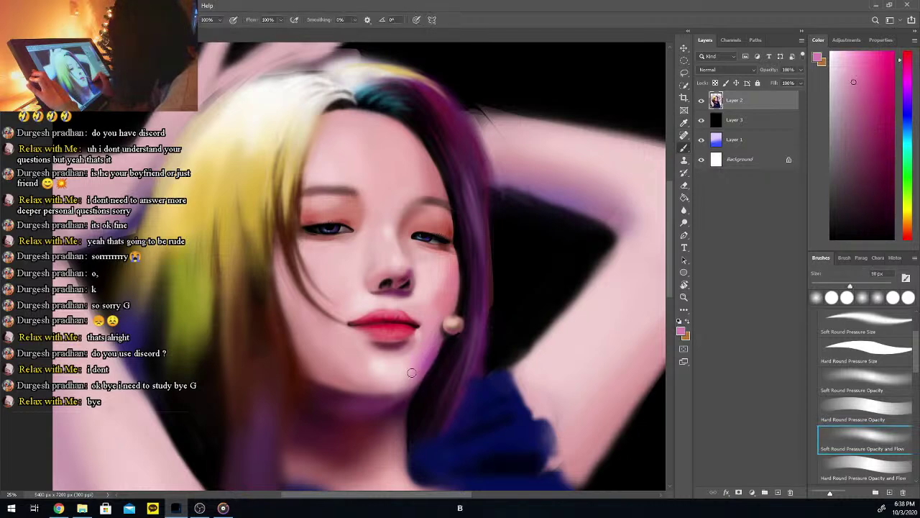
pyautogui.press('i')
pyautogui.click(440, 350)
pyautogui.press('b')
pyautogui.press('i')
pyautogui.click(436, 348)
pyautogui.press('b')
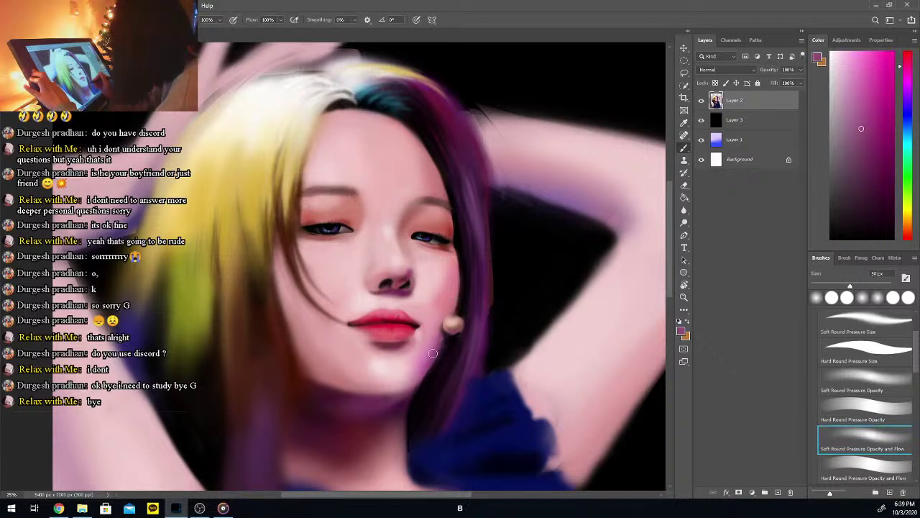
# Retouch the cheek edge around the microphone bead with reddish skin tones sampled beside it
pyautogui.press('i')
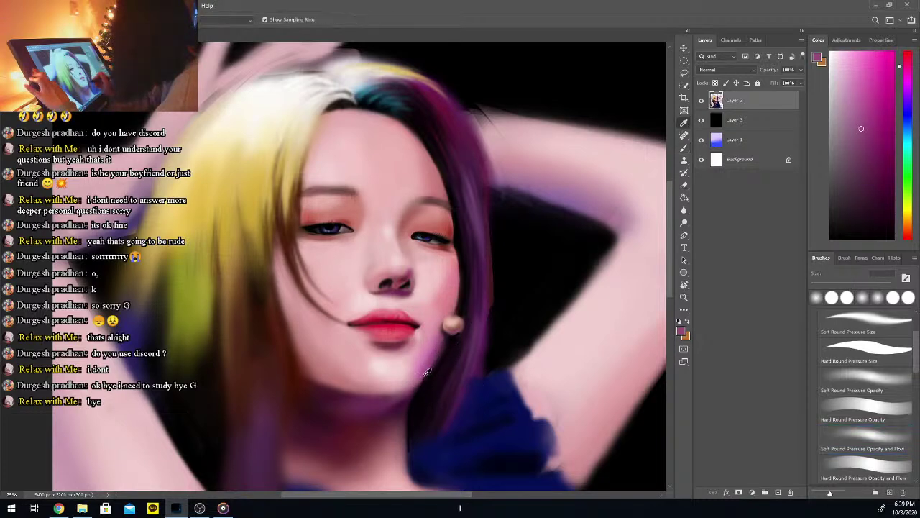
pyautogui.keyDown('alt'); pyautogui.click(458, 310); pyautogui.keyUp('alt')
pyautogui.click(453, 315)
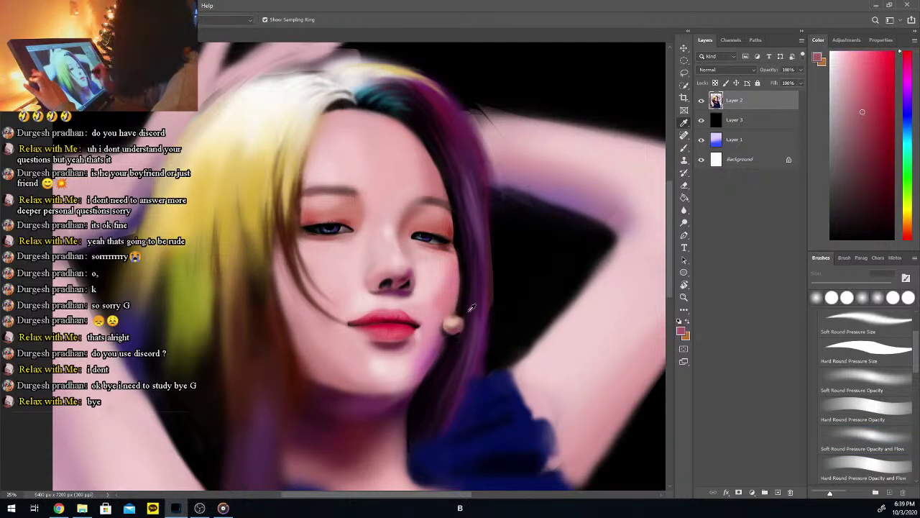
pyautogui.press('b')
# Darken the edge around the microphone bead in black with a much smaller soft brush
pyautogui.keyDown('alt'); pyautogui.click(466, 297); pyautogui.keyUp('alt')
pyautogui.click(830, 238)
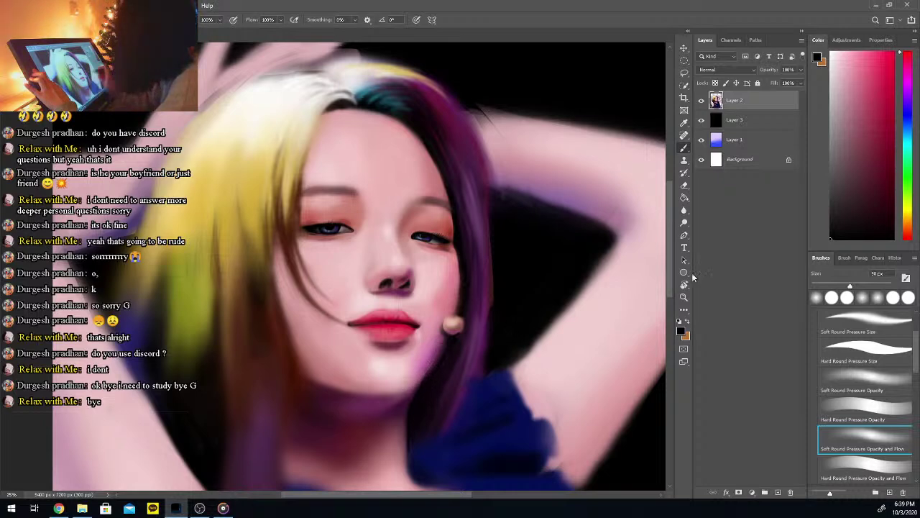
pyautogui.click(826, 286)
pyautogui.hotkey('ctrl', '+')
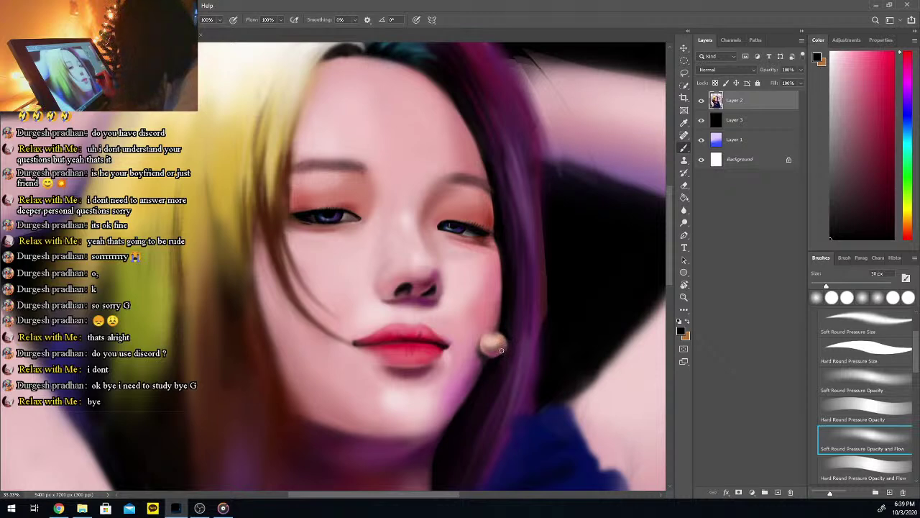
pyautogui.hotkey('ctrl', '+')
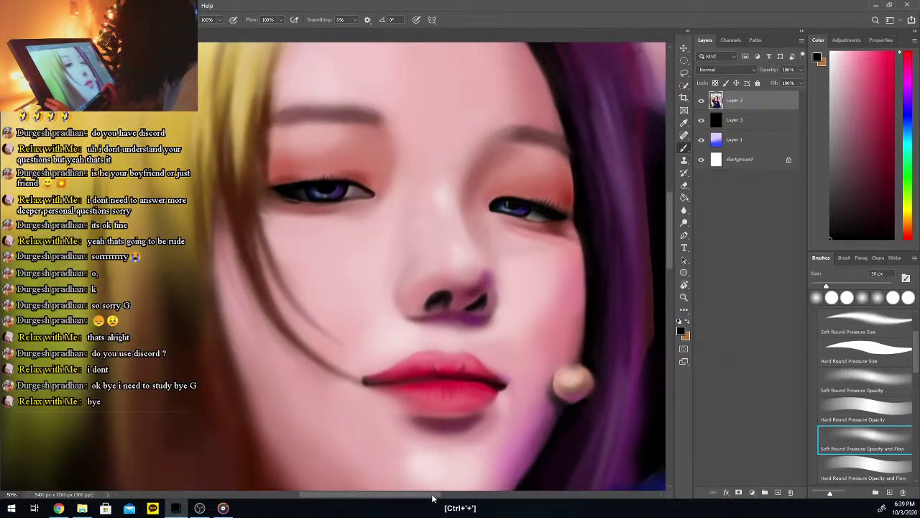
pyautogui.hscroll(3, 503, 374)
pyautogui.scroll(-3, 668, 265)
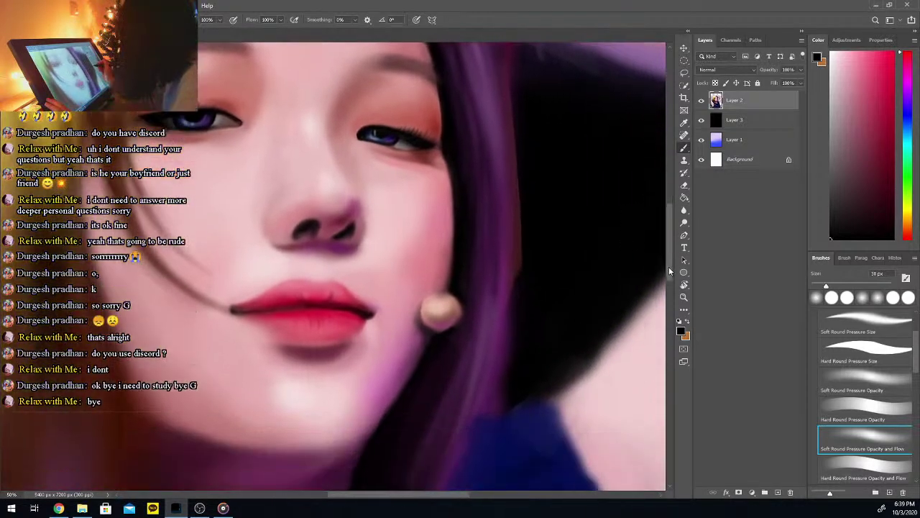
pyautogui.hotkey('ctrl', '+')
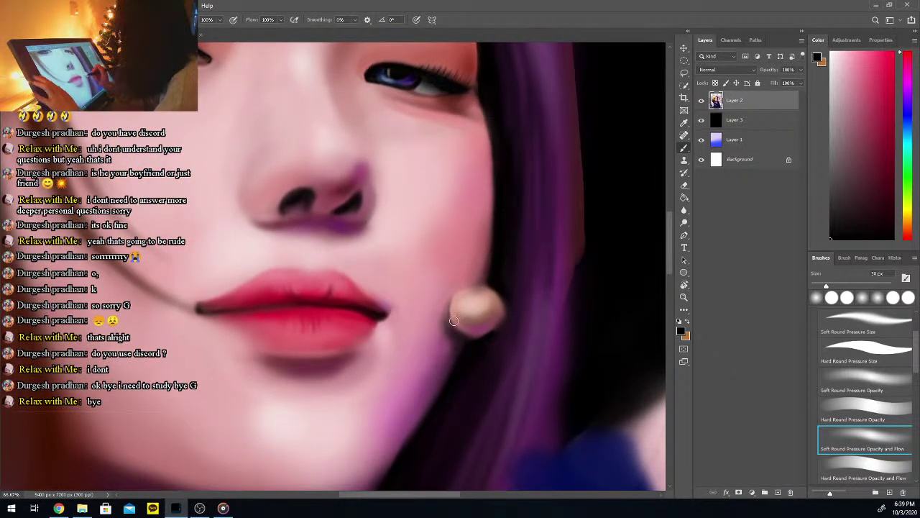
# Refine the shadow between the bead and the cheek with dark purple, black and sampled skin tones
pyautogui.keyDown('alt'); pyautogui.click(446, 371); pyautogui.keyUp('alt')
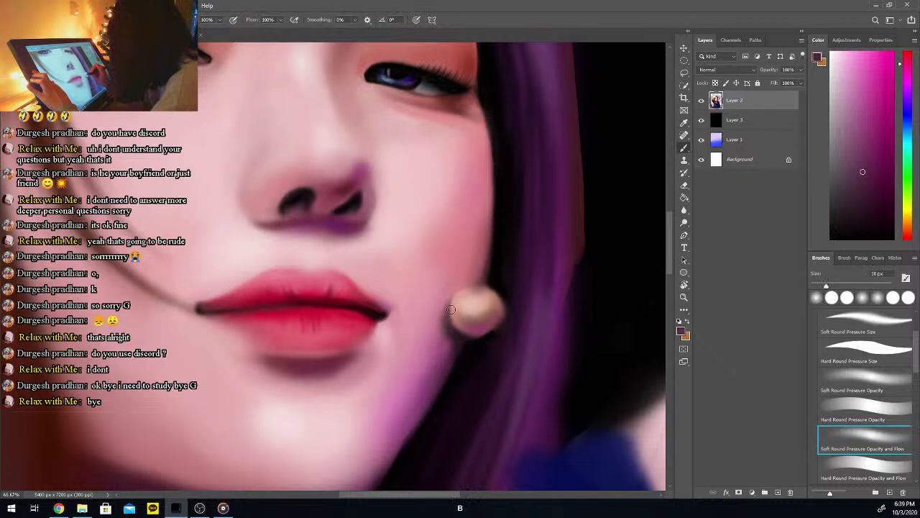
pyautogui.click(831, 238)
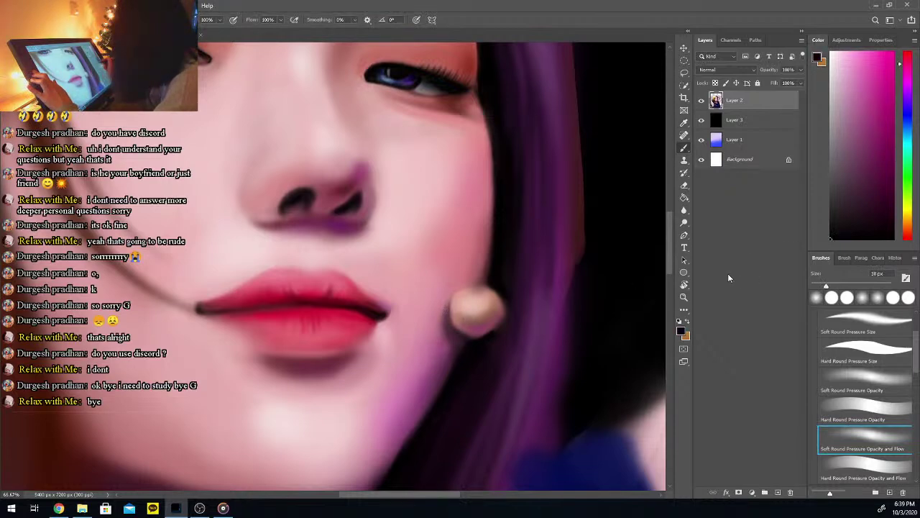
pyautogui.press('[')
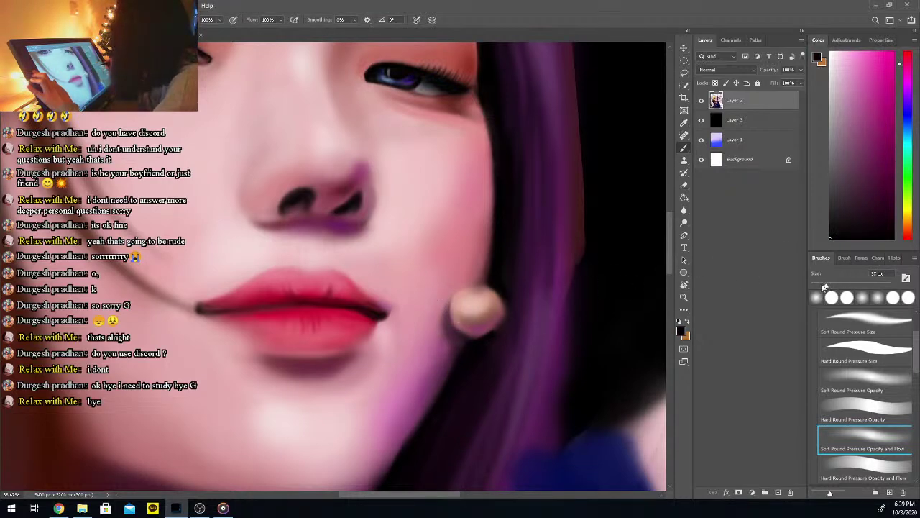
pyautogui.keyDown('alt'); pyautogui.click(451, 327); pyautogui.keyUp('alt')
pyautogui.keyDown('alt'); pyautogui.click(445, 305); pyautogui.keyUp('alt')
# Shade the rim of the bead with a color sampled from it and shifted toward orange-brown
pyautogui.press('i')
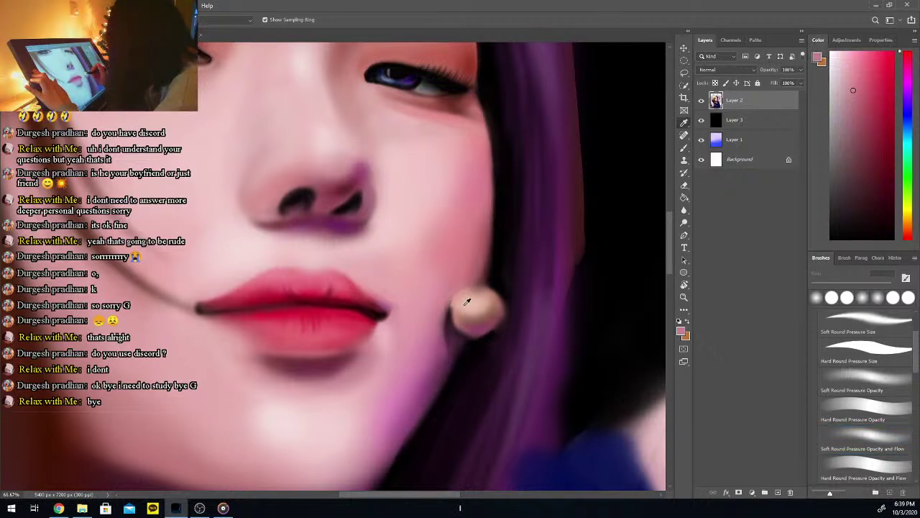
pyautogui.click(468, 296)
pyautogui.click(456, 308)
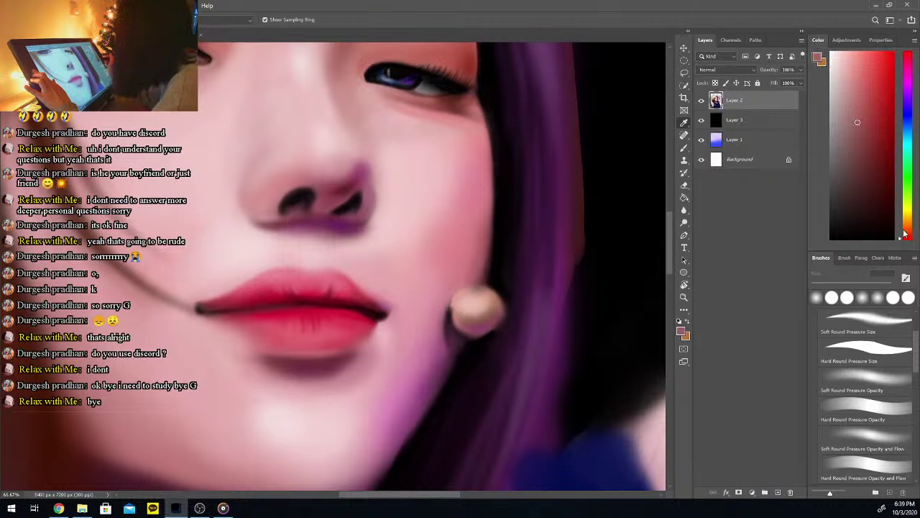
pyautogui.moveTo(904, 234); pyautogui.dragTo(908, 235)
pyautogui.press('b')
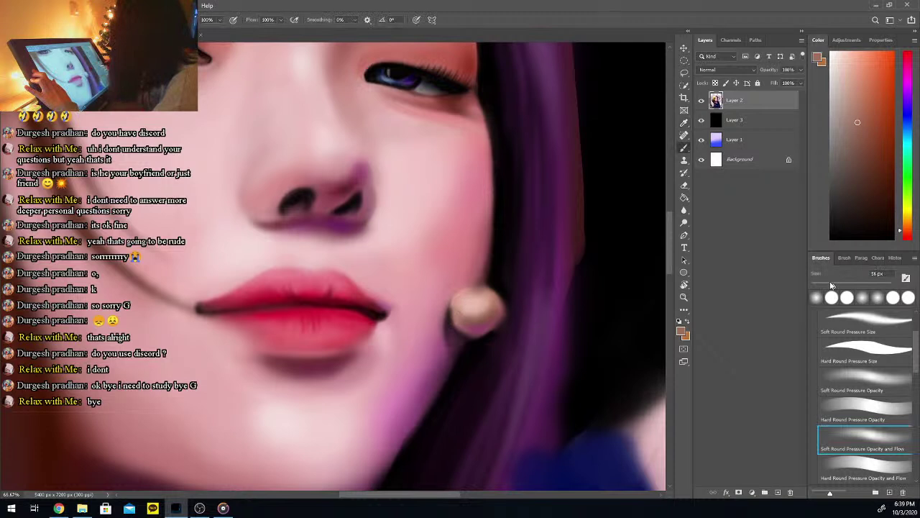
pyautogui.keyDown('alt'); pyautogui.click(459, 312); pyautogui.keyUp('alt')
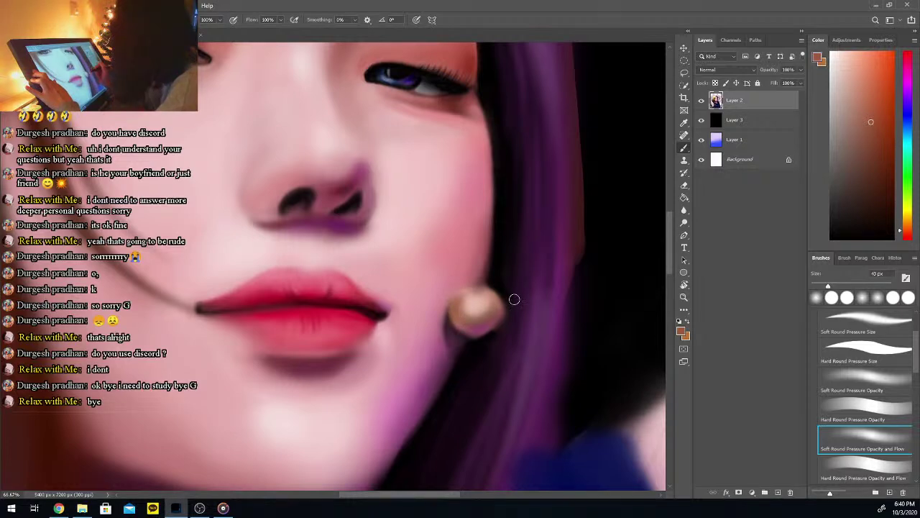
# Examine the whole portrait at a small scale and the bead and lower face in close-up
pyautogui.hotkey('ctrl', '-')
pyautogui.hotkey('ctrl', '-')
pyautogui.hotkey('ctrl', '-')
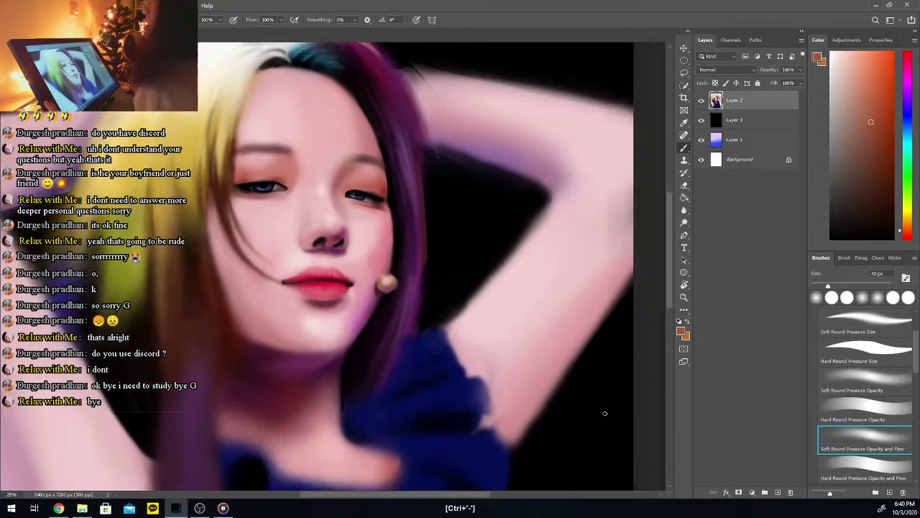
pyautogui.hotkey('ctrl', '-')
pyautogui.hotkey('ctrl', '-')
pyautogui.hotkey('ctrl', '-')
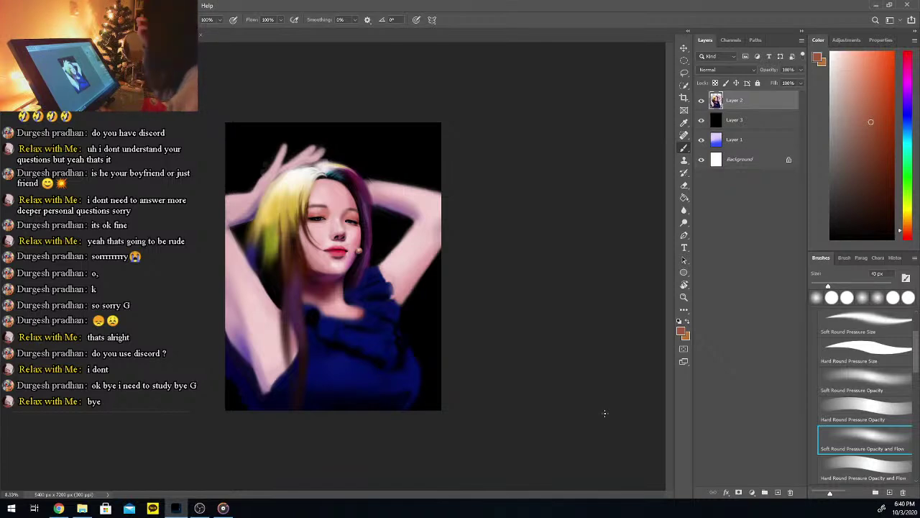
pyautogui.hotkey('ctrl', '+')
pyautogui.hotkey('ctrl', '+')
pyautogui.hotkey('ctrl', '+')
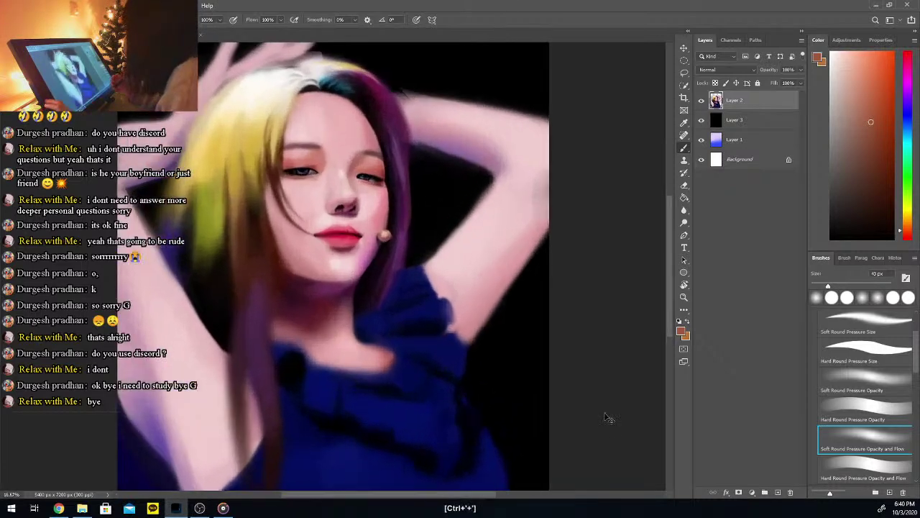
pyautogui.hotkey('ctrl', '+')
pyautogui.hotkey('ctrl', '+')
pyautogui.hscroll(1, 604, 413)
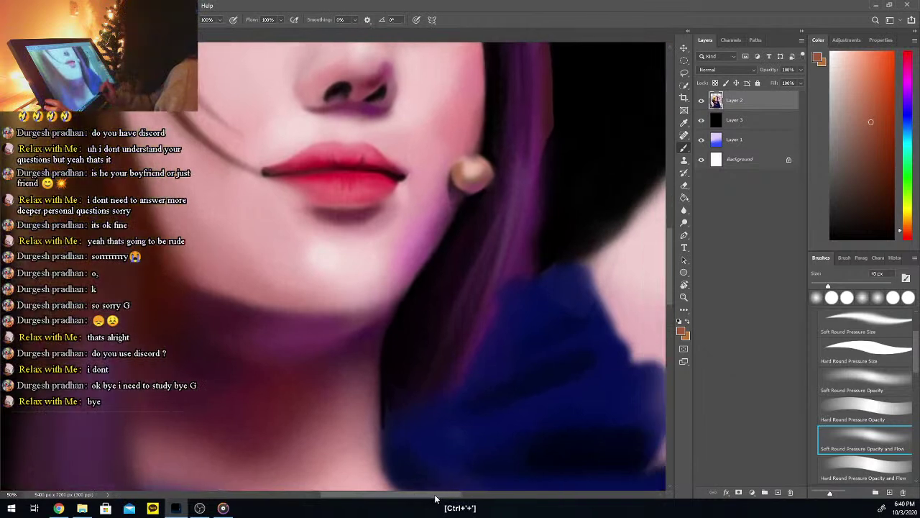
pyautogui.hotkey('ctrl', '+')
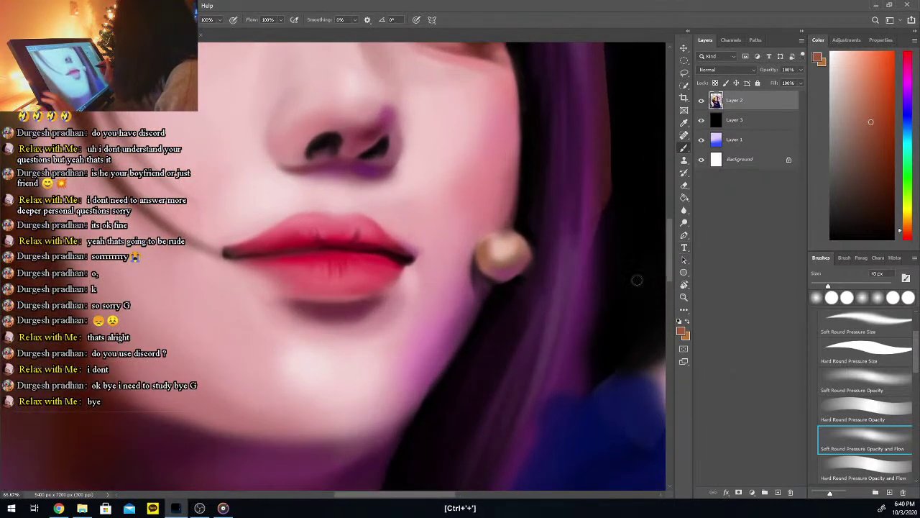
# Brush a pale peach highlight sampled from the bead across its upper part
pyautogui.keyDown('alt'); pyautogui.click(501, 248); pyautogui.keyUp('alt')
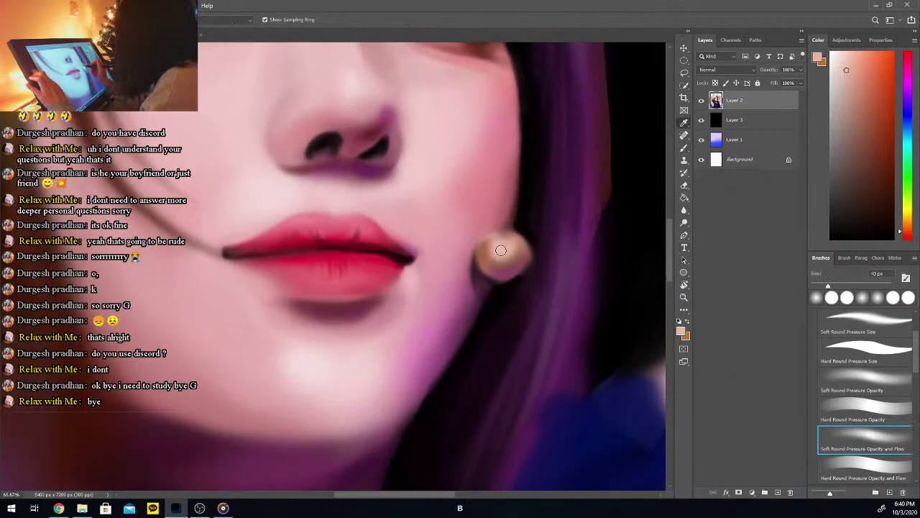
pyautogui.press('b')
pyautogui.moveTo(490, 247)
pyautogui.mouseDown()
pyautogui.moveTo(486, 261)
pyautogui.moveTo(490, 248)
pyautogui.moveTo(509, 261)
pyautogui.moveTo(525, 255)
pyautogui.moveTo(517, 262)
pyautogui.moveTo(520, 246)
pyautogui.moveTo(527, 248)
pyautogui.mouseUp()
# Clean up the upper outline of the bead with black sampled from the hair, cheek pink and a darker red
pyautogui.press('i')
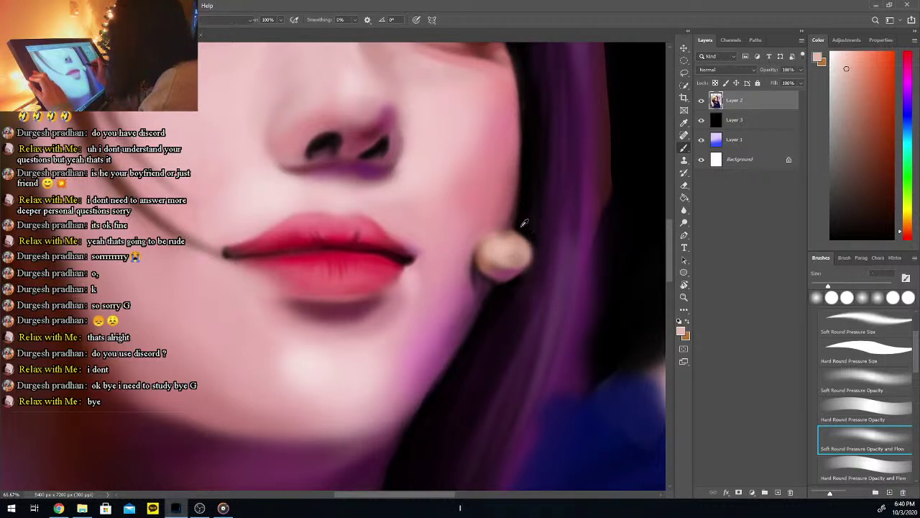
pyautogui.click(525, 210)
pyautogui.press('b')
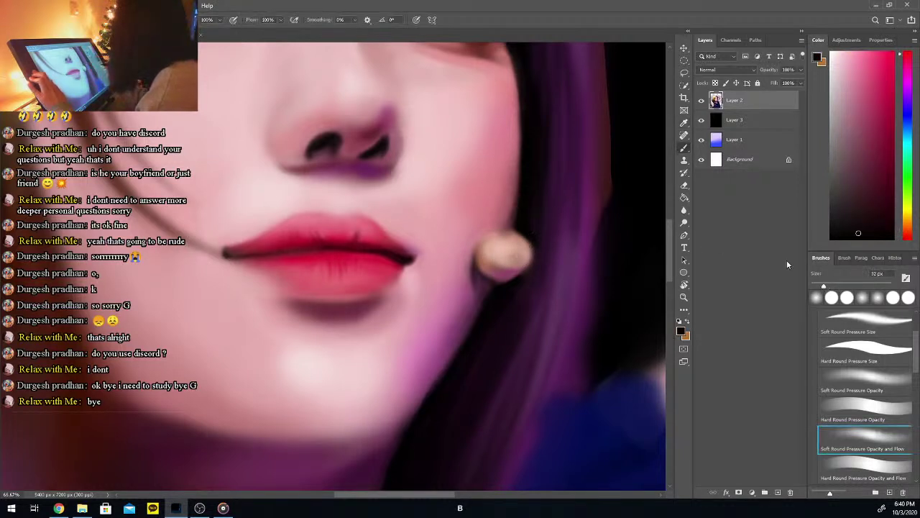
pyautogui.keyDown('alt'); pyautogui.click(507, 226); pyautogui.keyUp('alt')
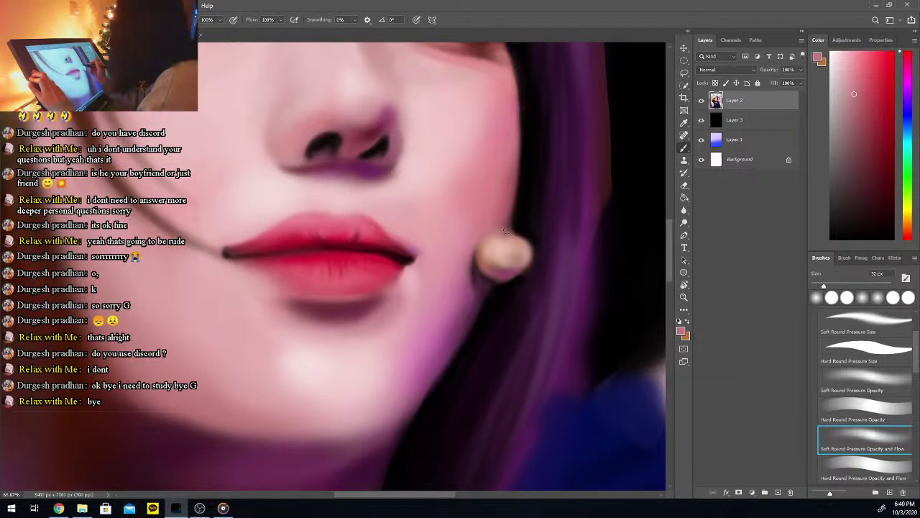
pyautogui.click(868, 124)
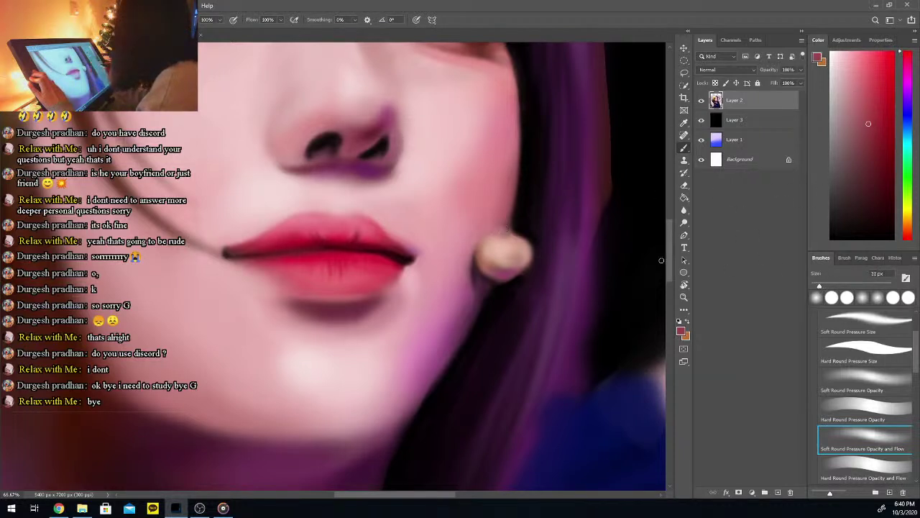
# Blend the upper edge of the bead into the cheek with colors sampled along its rim
pyautogui.press('i')
pyautogui.click(492, 237)
pyautogui.press('b')
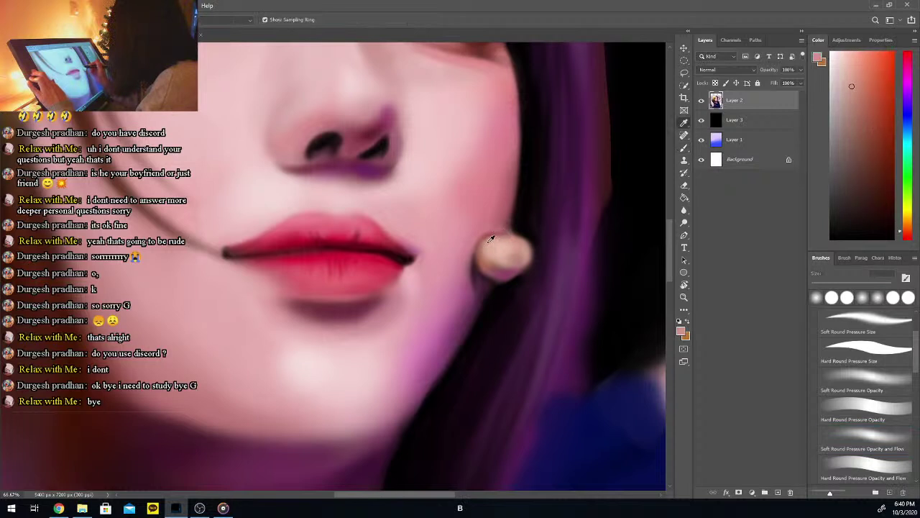
pyautogui.press('i')
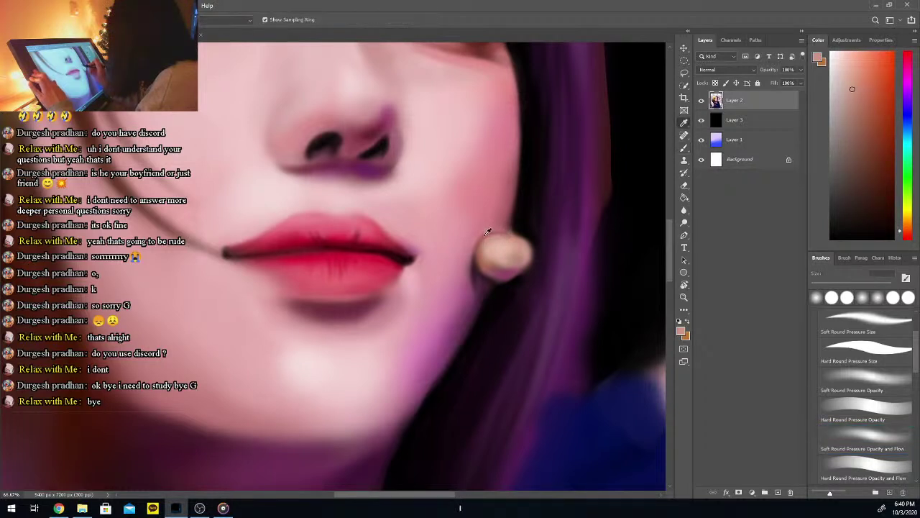
pyautogui.click(484, 237)
pyautogui.press('b')
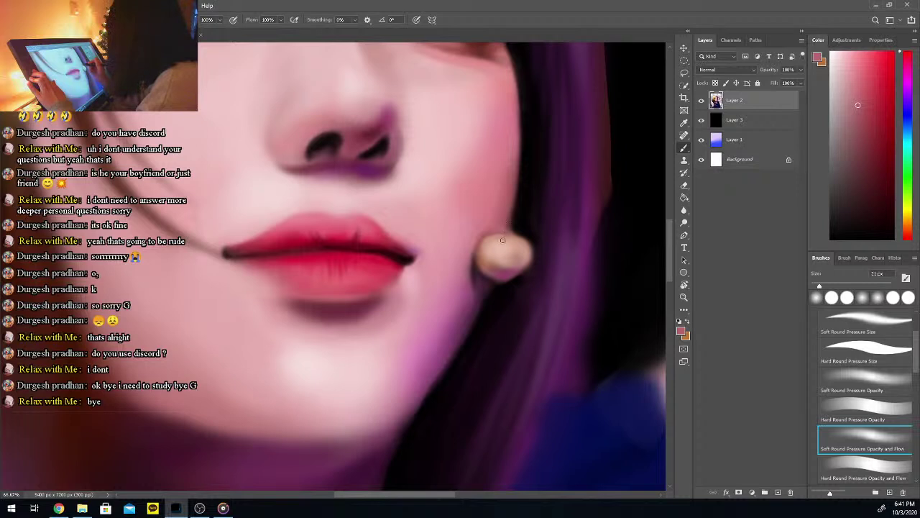
# Shift the sampled pink toward orange and touch up the face of the bead with it
pyautogui.press('i')
pyautogui.click(533, 213)
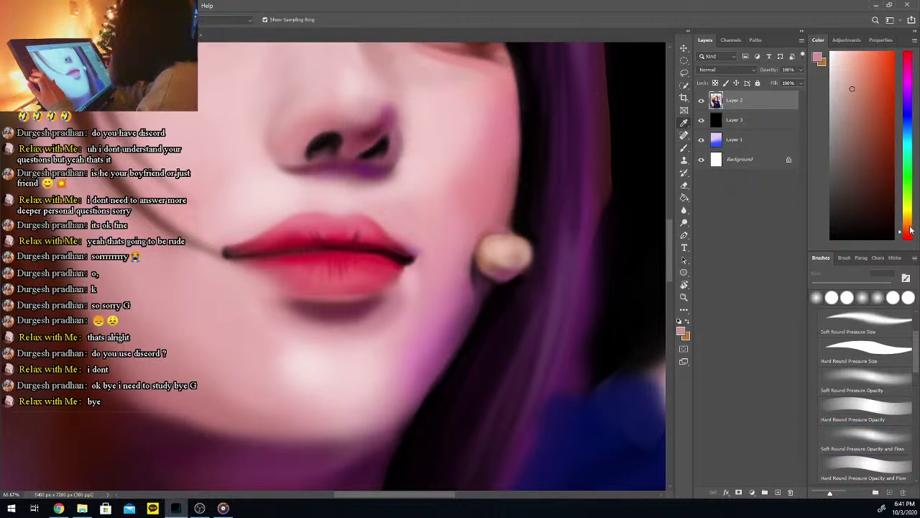
pyautogui.moveTo(908, 233); pyautogui.dragTo(908, 228)
pyautogui.press('b')
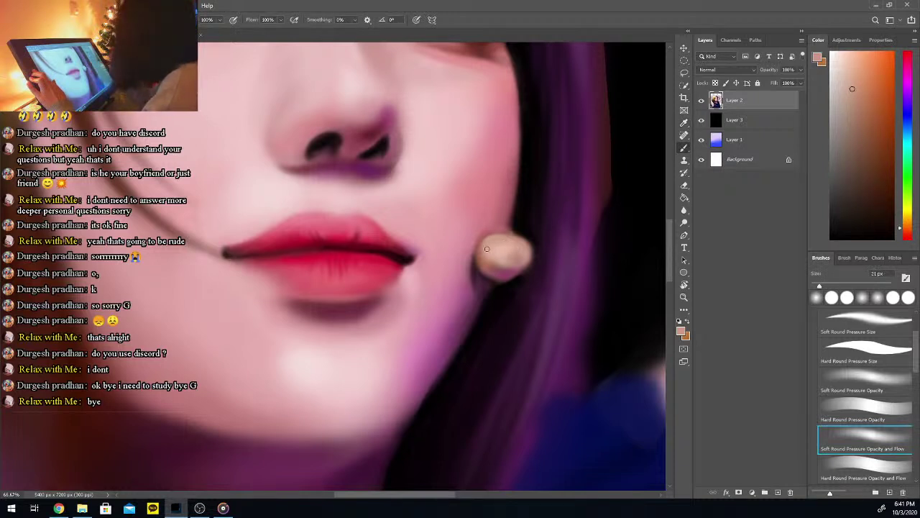
# Brush a lighter peach-orange over the face of the bead and blend its upper rim with a sampled color
pyautogui.moveTo(852, 88); pyautogui.dragTo(869, 90)
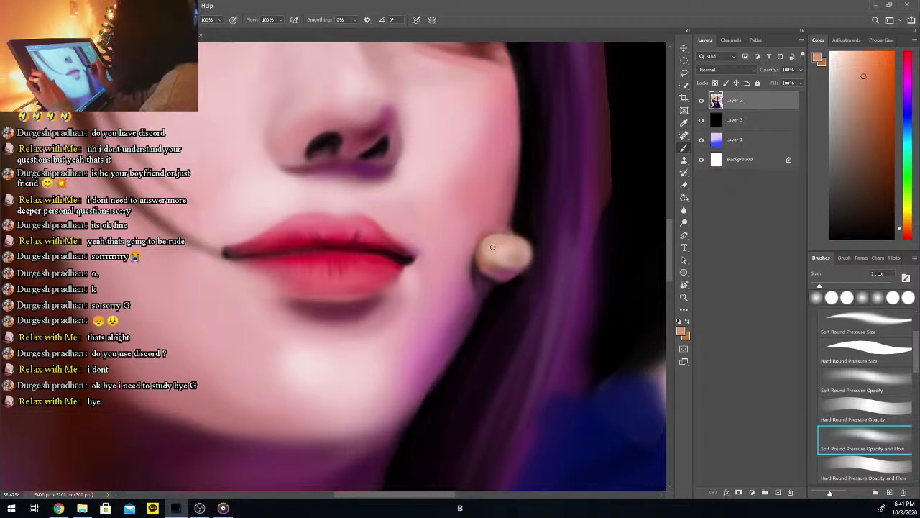
pyautogui.click(853, 72)
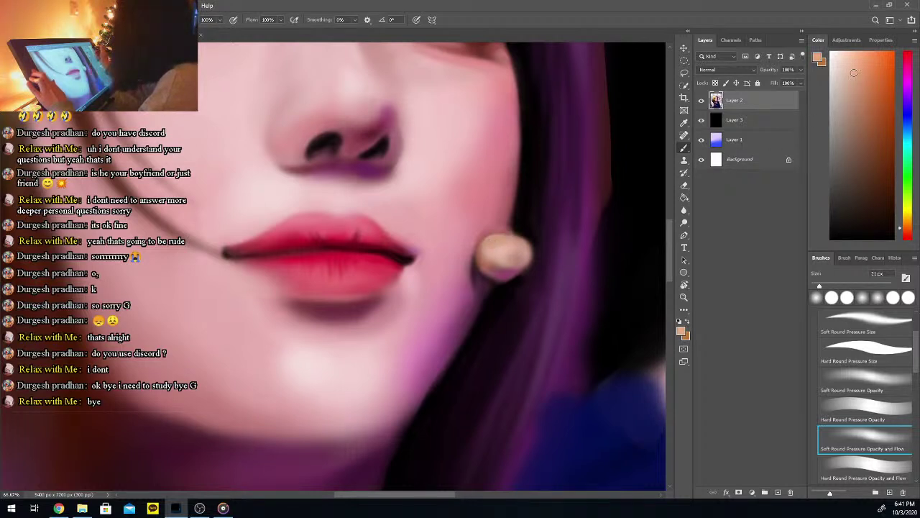
pyautogui.keyDown('alt'); pyautogui.click(502, 232); pyautogui.keyUp('alt')
pyautogui.press('b')
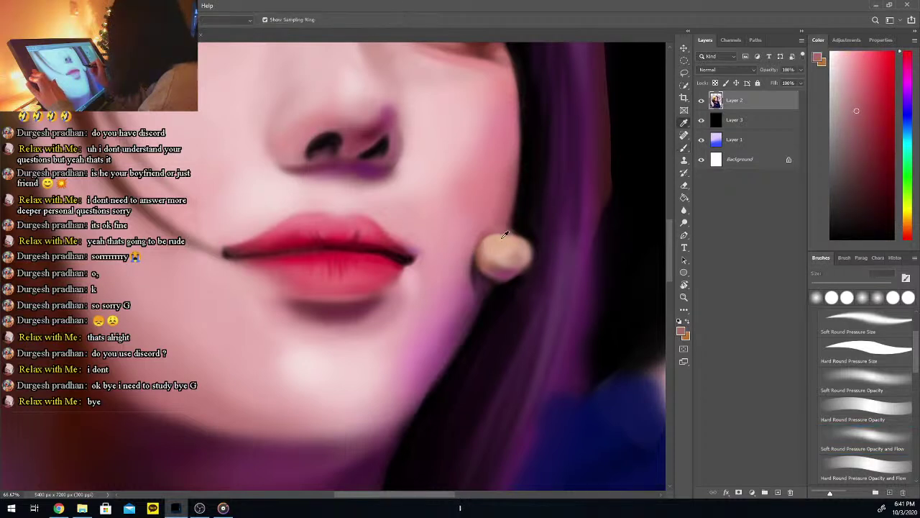
pyautogui.keyDown('alt'); pyautogui.click(505, 236); pyautogui.keyUp('alt')
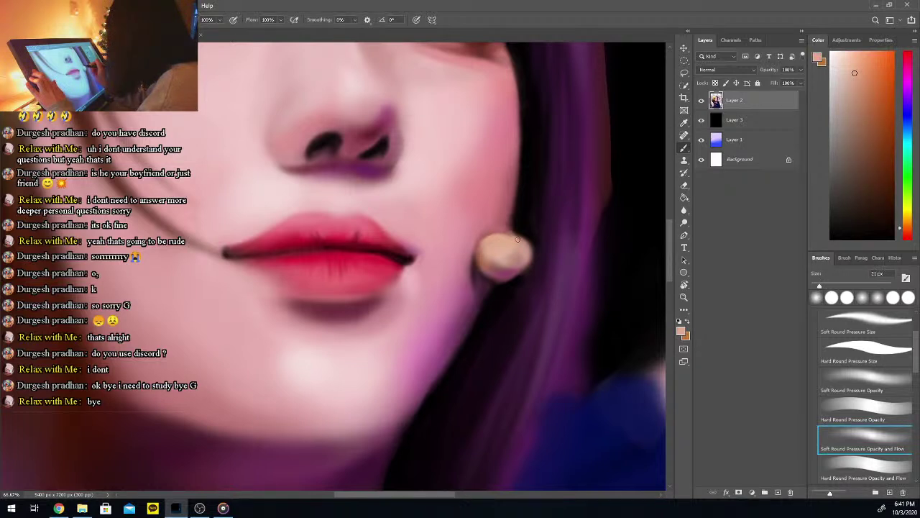
# Refine the cheek and hair edge just above the bead with sampled hair black and dusky pink
pyautogui.keyDown('alt'); pyautogui.click(524, 207); pyautogui.keyUp('alt')
pyautogui.click(516, 192)
pyautogui.press('b')
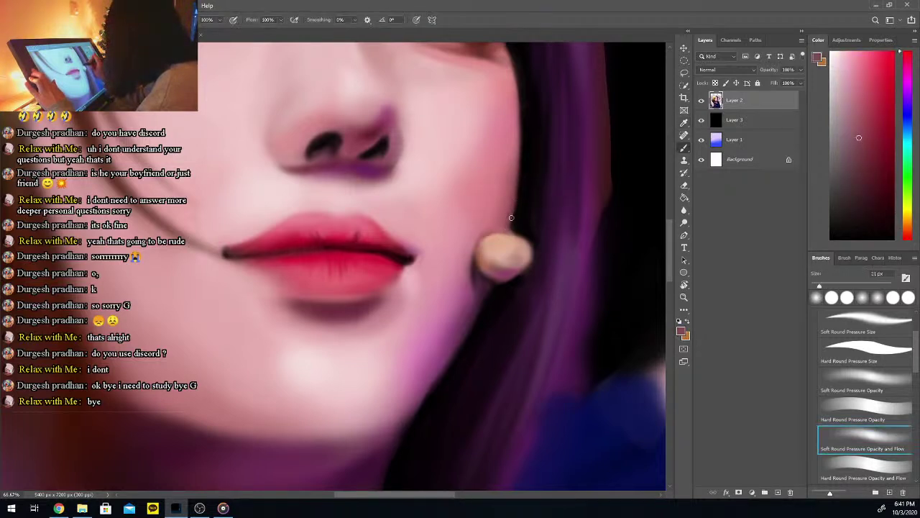
pyautogui.keyDown('alt'); pyautogui.click(525, 178); pyautogui.keyUp('alt')
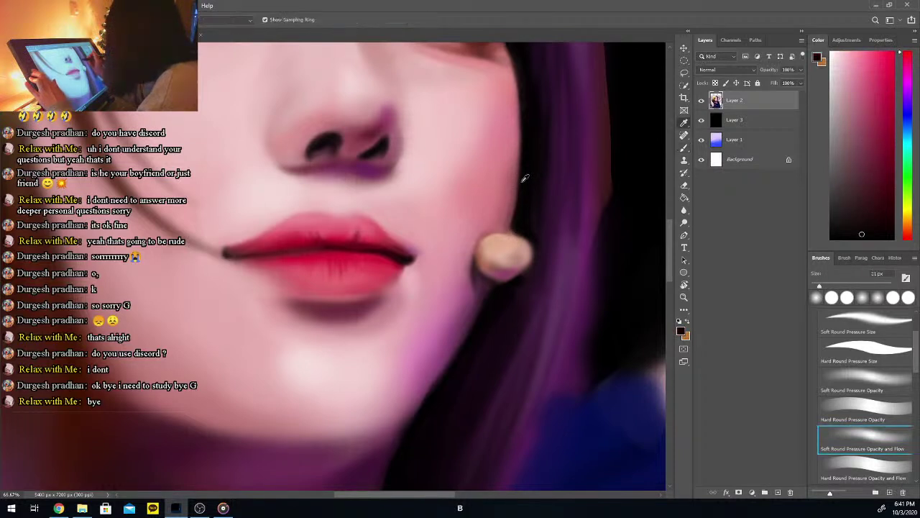
pyautogui.keyDown('alt'); pyautogui.click(506, 220); pyautogui.keyUp('alt')
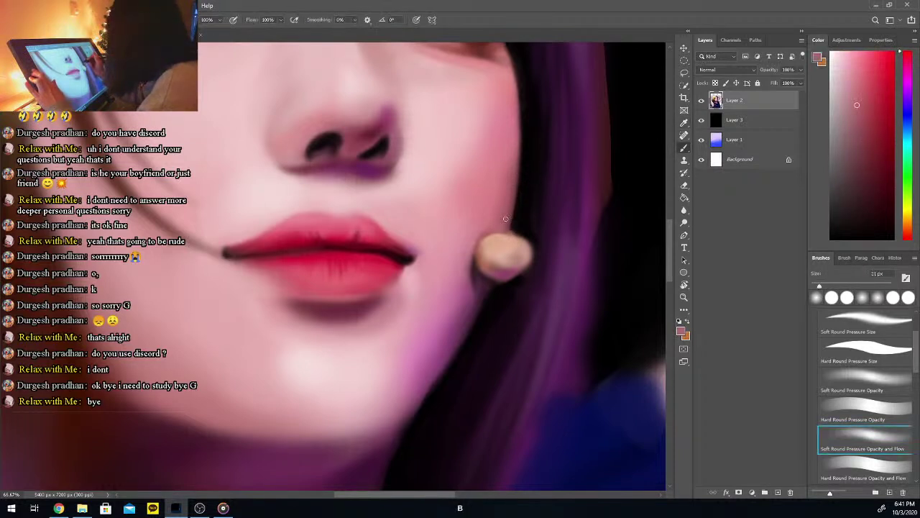
pyautogui.press('i')
pyautogui.click(518, 224)
pyautogui.click(515, 227)
pyautogui.press('b')
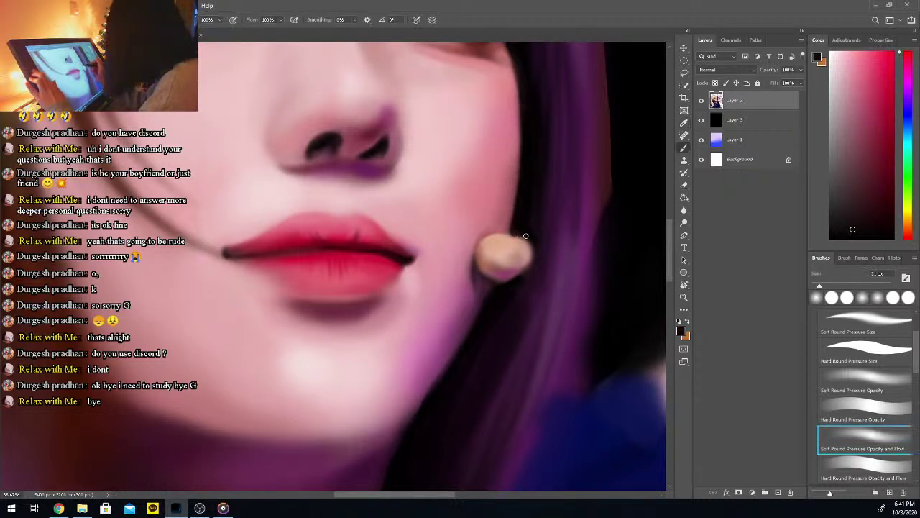
# Extend the bead's hair-side edge with sampled peach and define its upper outline with sampled near-black
pyautogui.click(496, 240)
pyautogui.press('b')
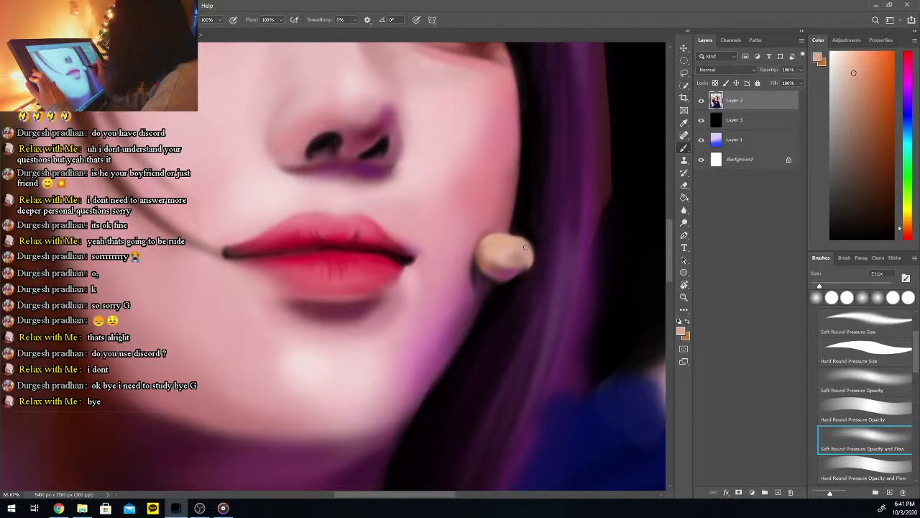
pyautogui.press('i')
pyautogui.click(516, 228)
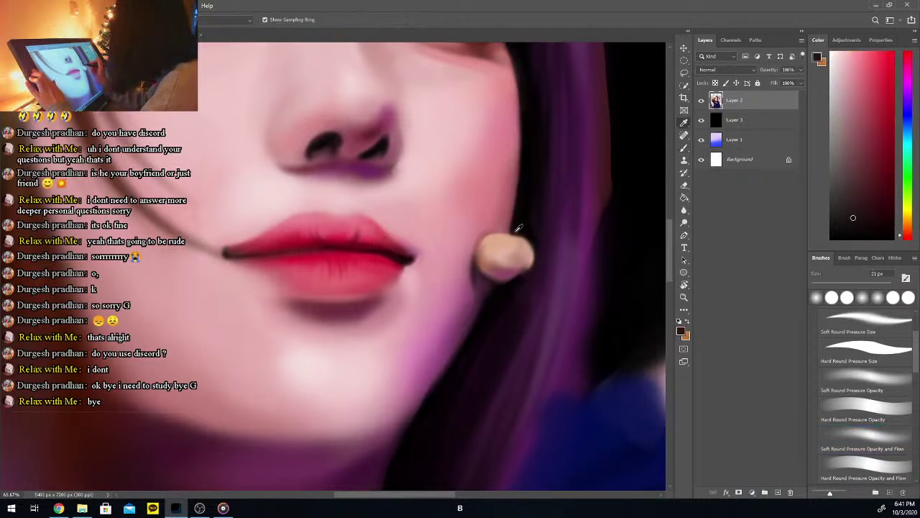
pyautogui.press('b')
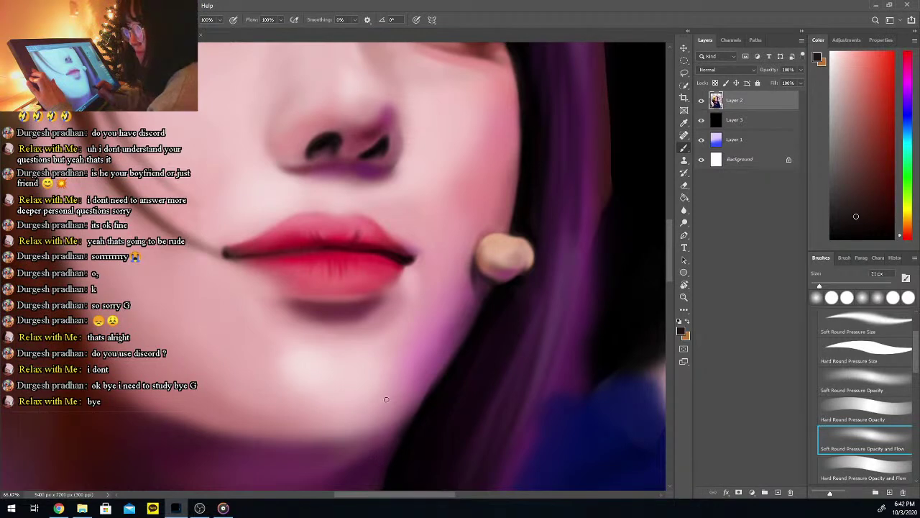
# Shade the lower rim of the bead with reddish-brown and dark mauve sampled from it
pyautogui.moveTo(396, 497); pyautogui.dragTo(419, 498)
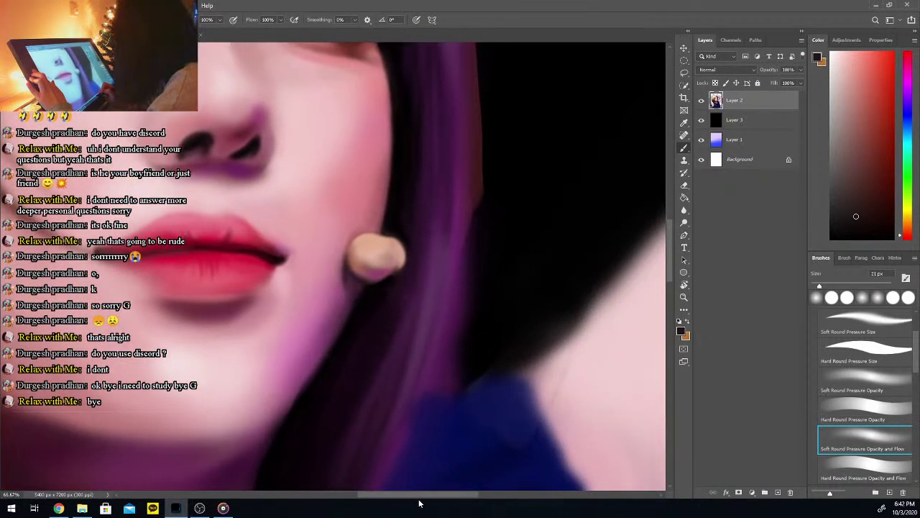
pyautogui.press('i')
pyautogui.click(360, 256)
pyautogui.press('b')
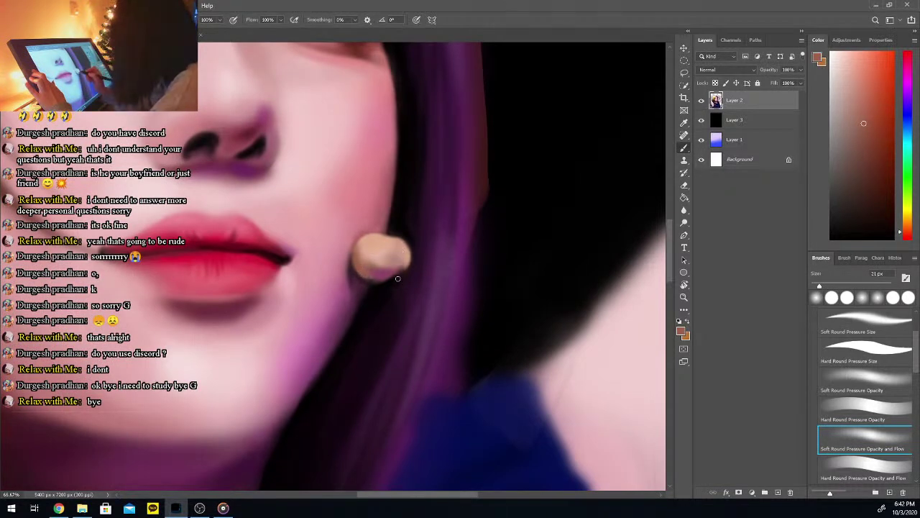
pyautogui.press('alt')
pyautogui.click(381, 274)
pyautogui.press('b')
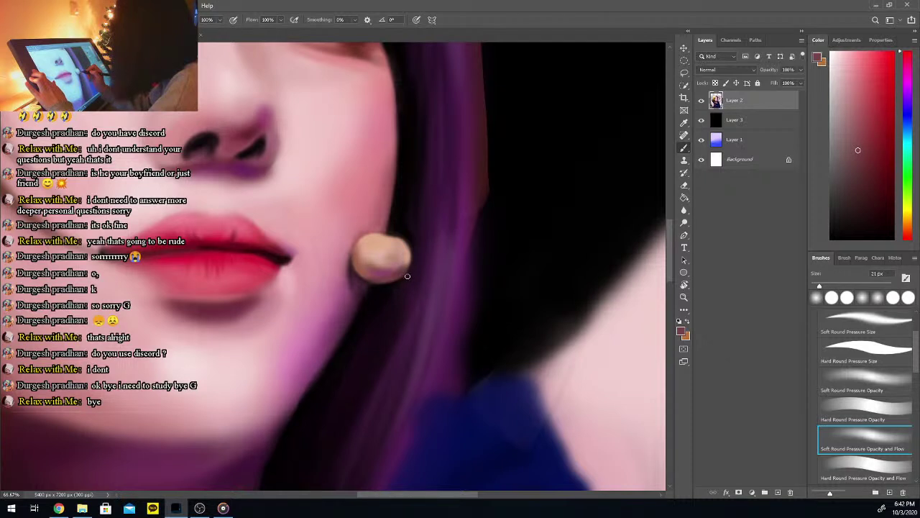
# Blend the mauve shadow on the bead's underside into its peach side using tones sampled across the bead
pyautogui.keyDown('alt'); pyautogui.click(380, 274); pyautogui.keyUp('alt')
pyautogui.press('b')
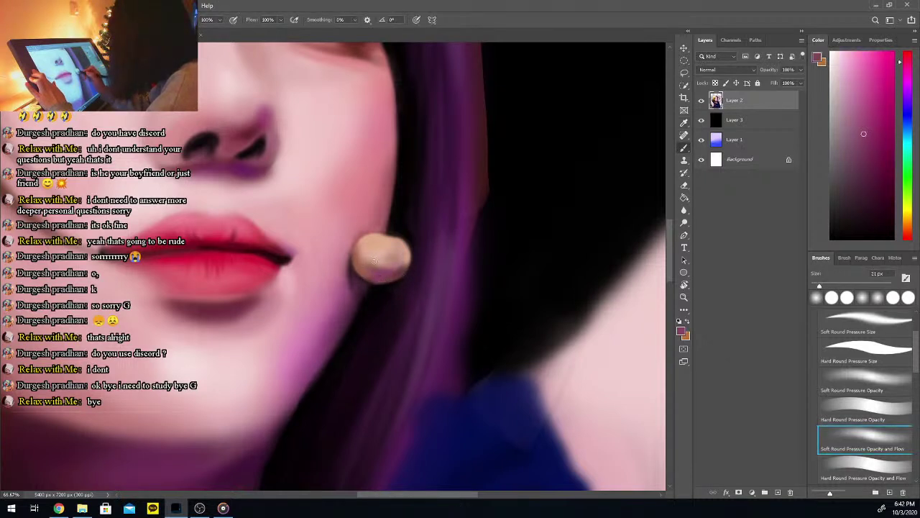
pyautogui.keyDown('alt'); pyautogui.click(387, 261); pyautogui.keyUp('alt')
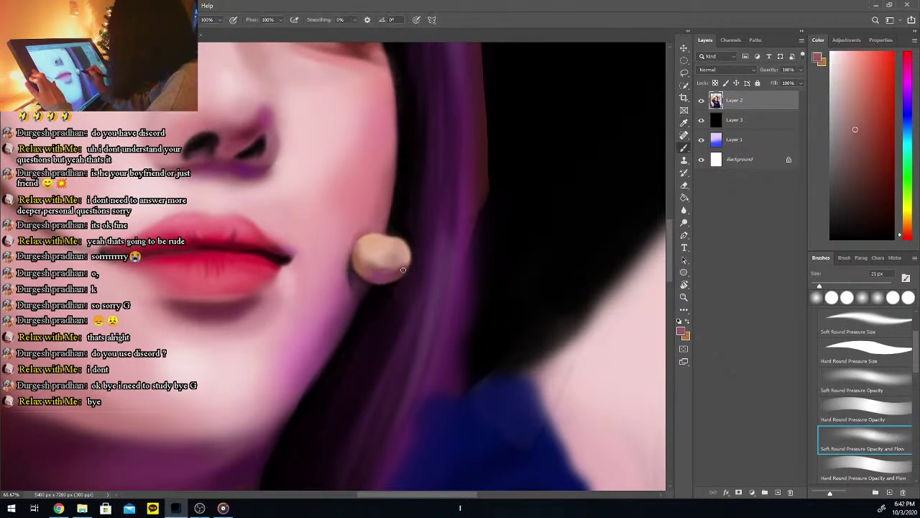
pyautogui.keyDown('alt'); pyautogui.click(392, 271); pyautogui.keyUp('alt')
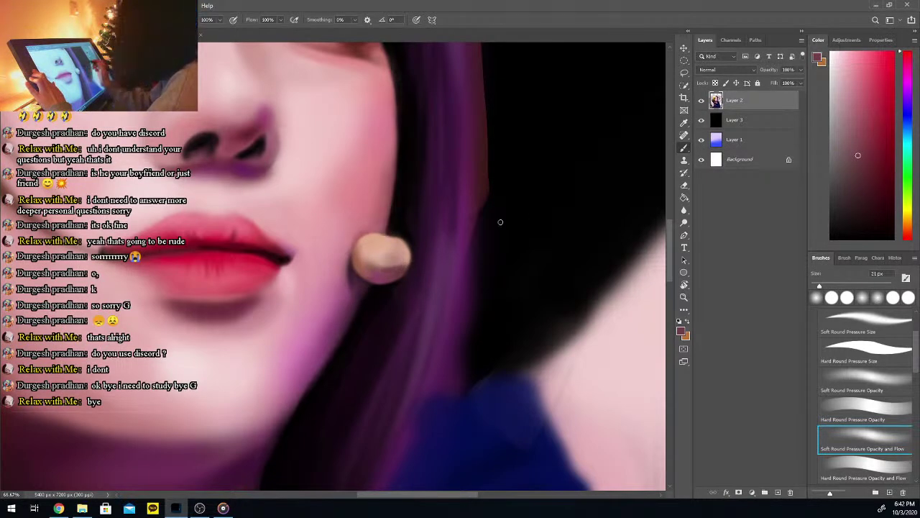
pyautogui.keyDown('alt'); pyautogui.click(406, 251); pyautogui.keyUp('alt')
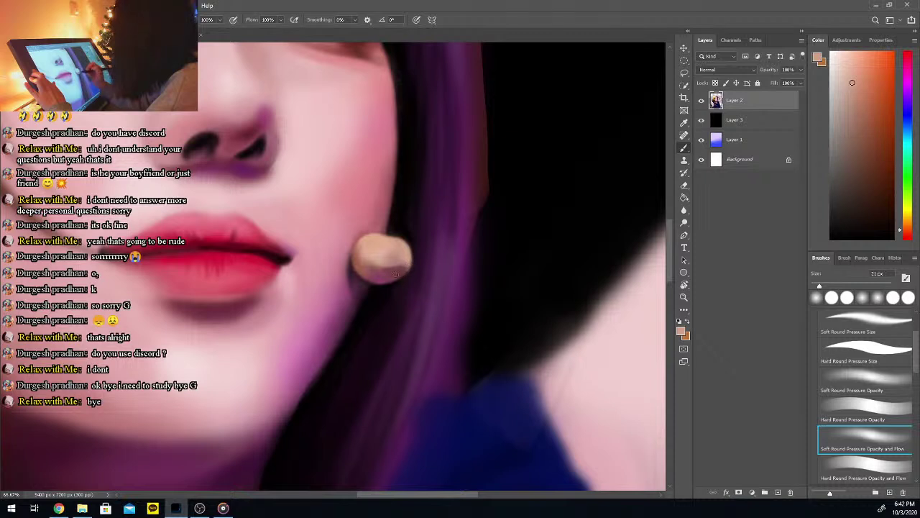
pyautogui.keyDown('alt'); pyautogui.click(399, 276); pyautogui.keyUp('alt')
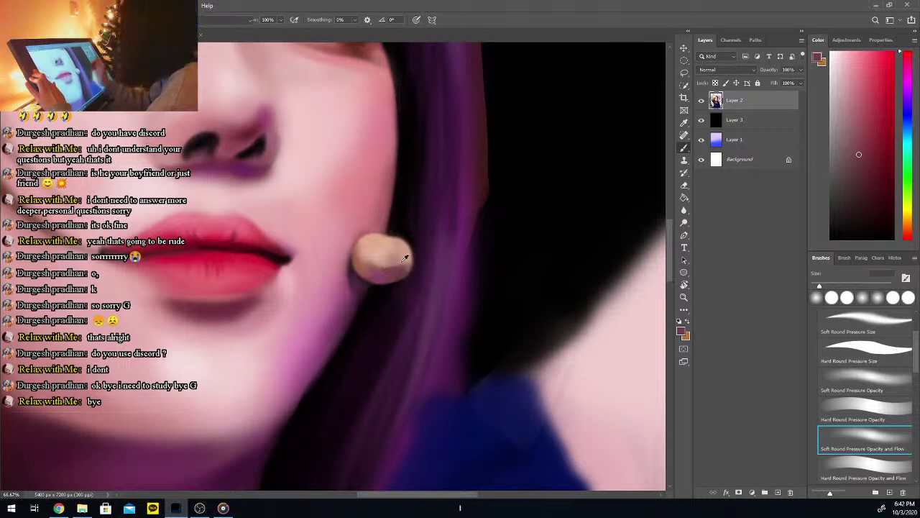
# Brush a pale pink highlight across the upper half of the bead with a larger brush
pyautogui.click(843, 76)
pyautogui.click(842, 67)
pyautogui.click(835, 286)
pyautogui.moveTo(370, 251); pyautogui.dragTo(397, 252)
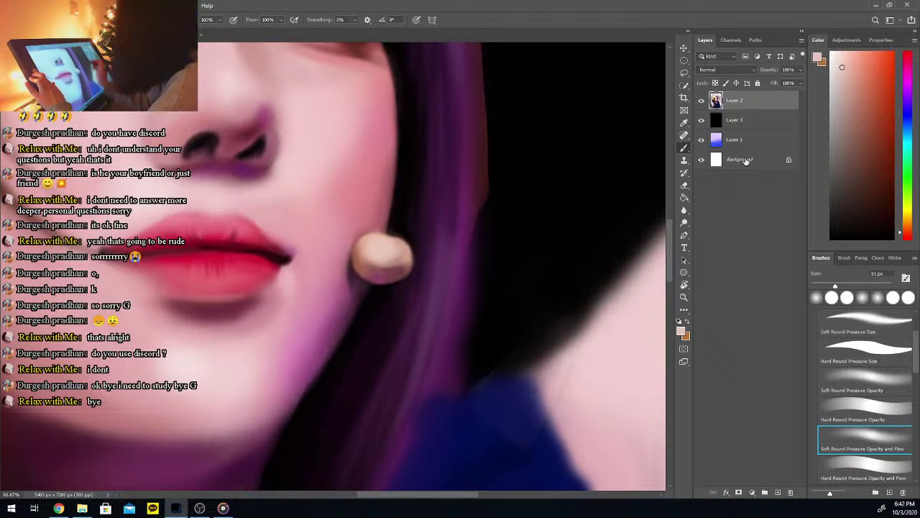
# Shift the color to a light orange-beige and warm the bead's highlight with it
pyautogui.moveTo(909, 234); pyautogui.dragTo(907, 223)
pyautogui.click(859, 72)
pyautogui.click(856, 68)
pyautogui.press('b')
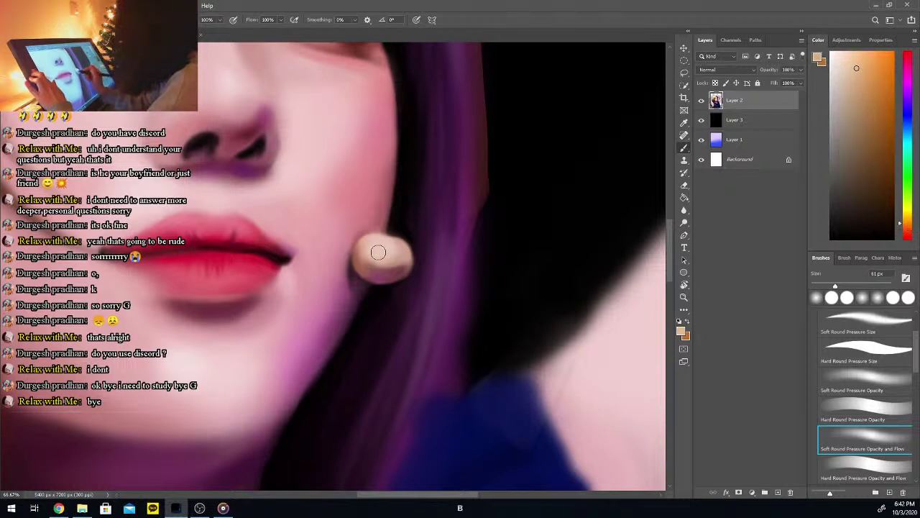
pyautogui.hotkey('ctrl', '-')
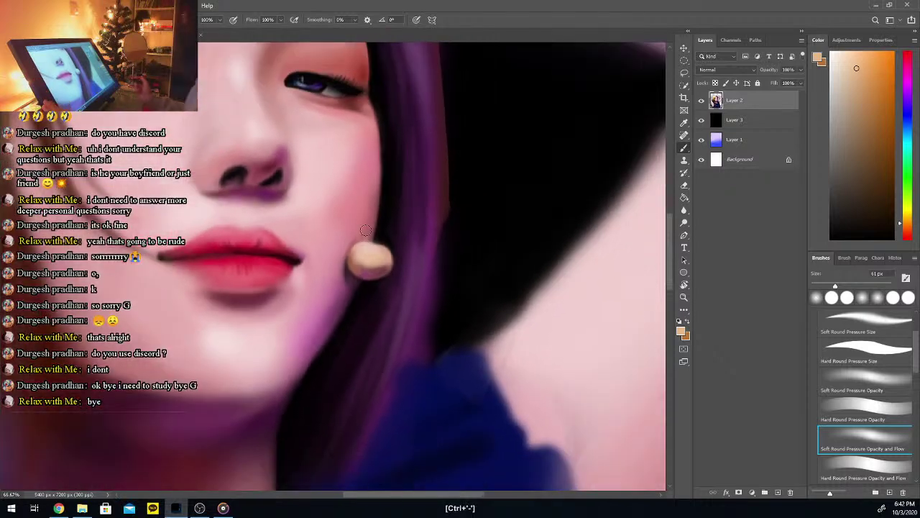
pyautogui.hotkey('ctrl', '-')
pyautogui.hotkey('ctrl', '+')
pyautogui.hotkey('ctrl', '+')
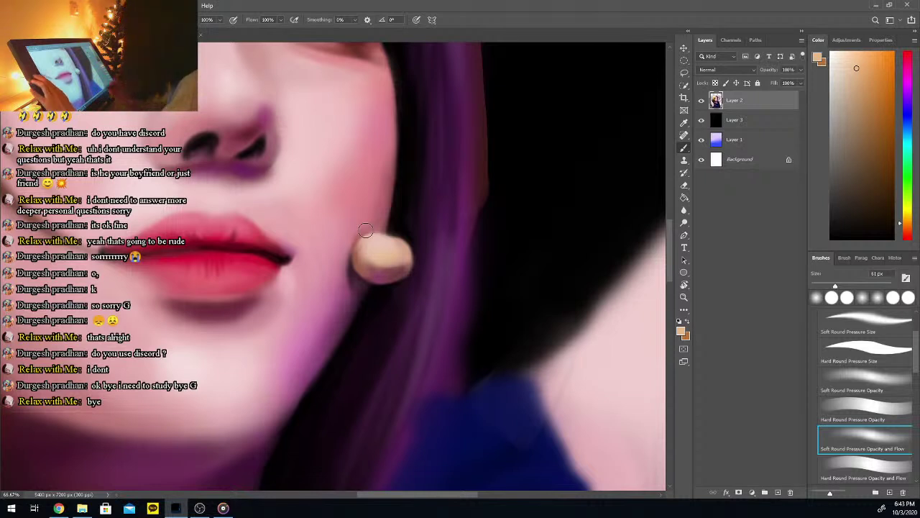
# Brush a saturated magenta-pink, adjusted from a sampled lip color, over the inner center of both lips
pyautogui.press('i')
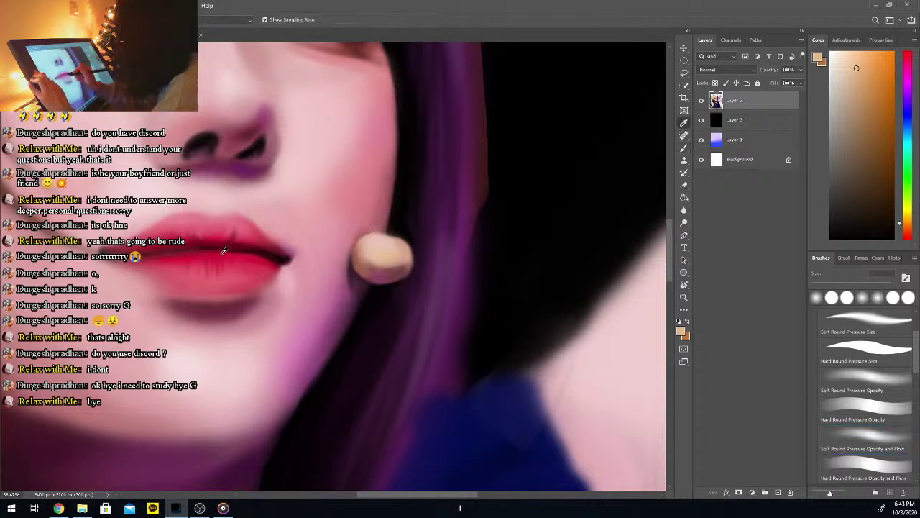
pyautogui.click(222, 258)
pyautogui.click(907, 59)
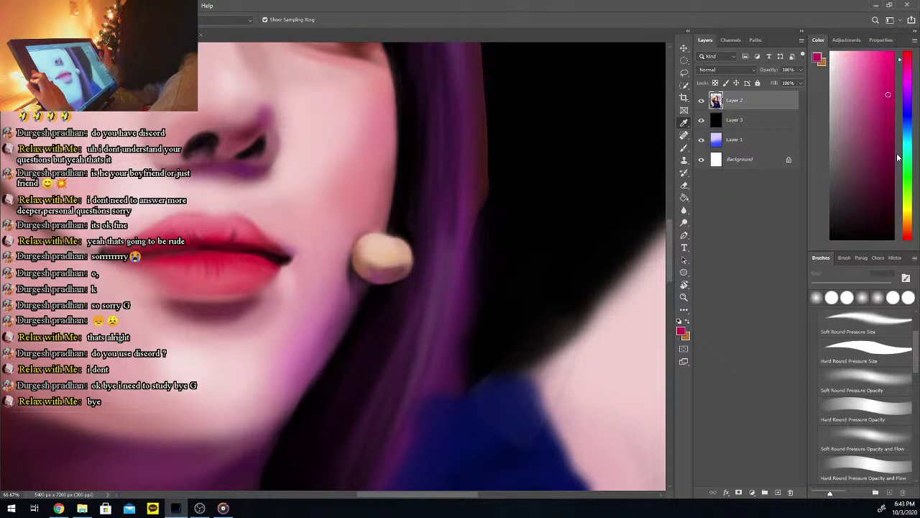
pyautogui.click(895, 73)
pyautogui.press('b')
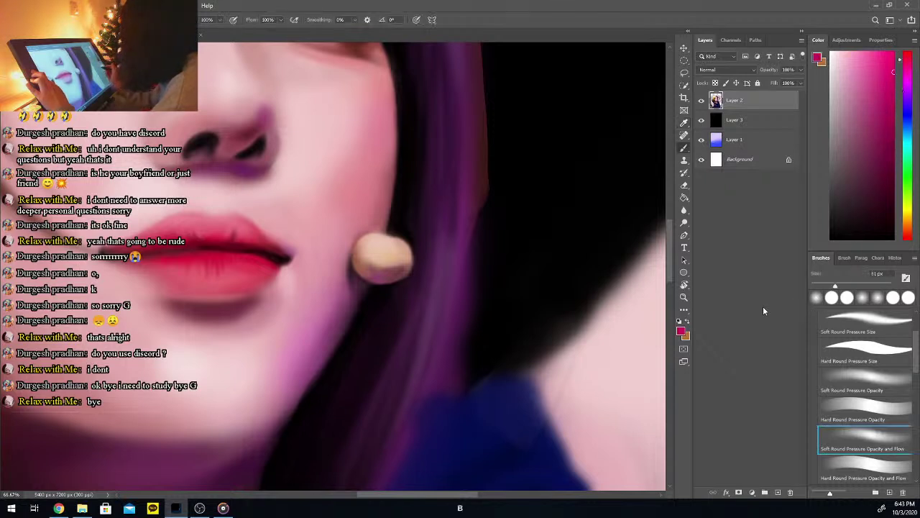
pyautogui.moveTo(216, 268)
pyautogui.mouseDown()
pyautogui.moveTo(249, 265)
pyautogui.moveTo(167, 261)
pyautogui.moveTo(220, 237)
pyautogui.moveTo(152, 241)
pyautogui.moveTo(213, 234)
pyautogui.moveTo(184, 238)
pyautogui.mouseUp()
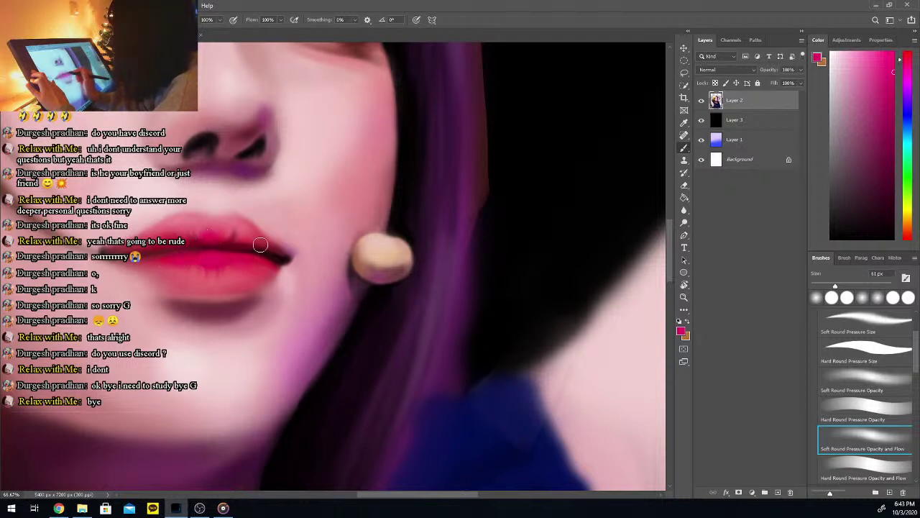
# Soften the lower lip with sampled pink, then stroke hot-pink creases along its inner edge with a 25 px brush
pyautogui.keyDown('alt'); pyautogui.click(199, 268); pyautogui.keyUp('alt')
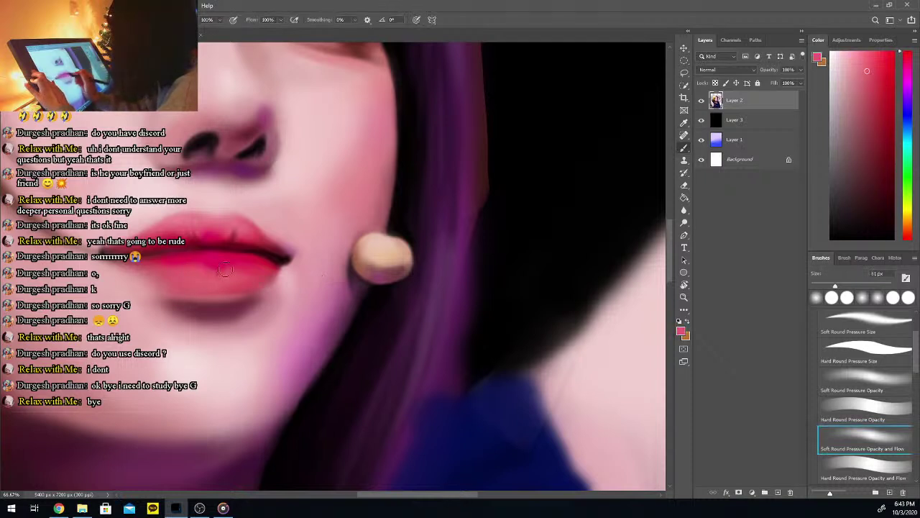
pyautogui.moveTo(237, 277); pyautogui.dragTo(180, 272)
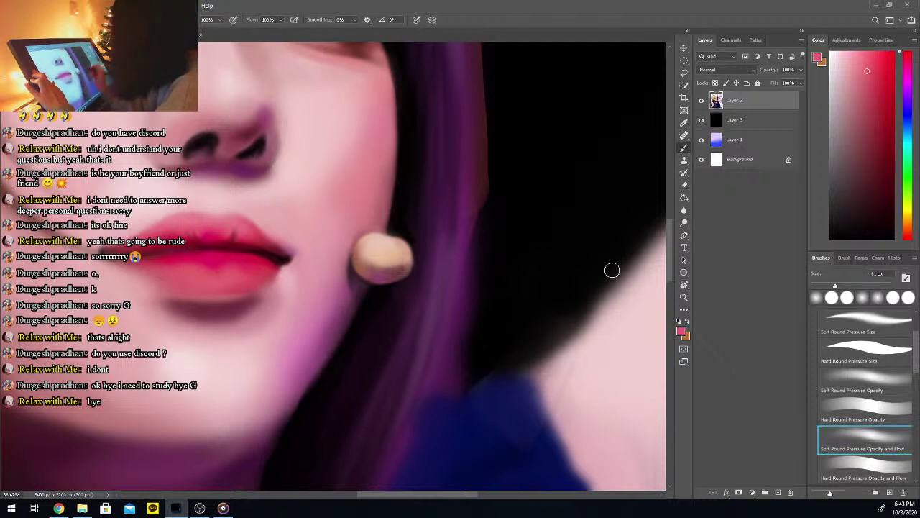
pyautogui.press('alt')
pyautogui.click(208, 257)
pyautogui.press('b')
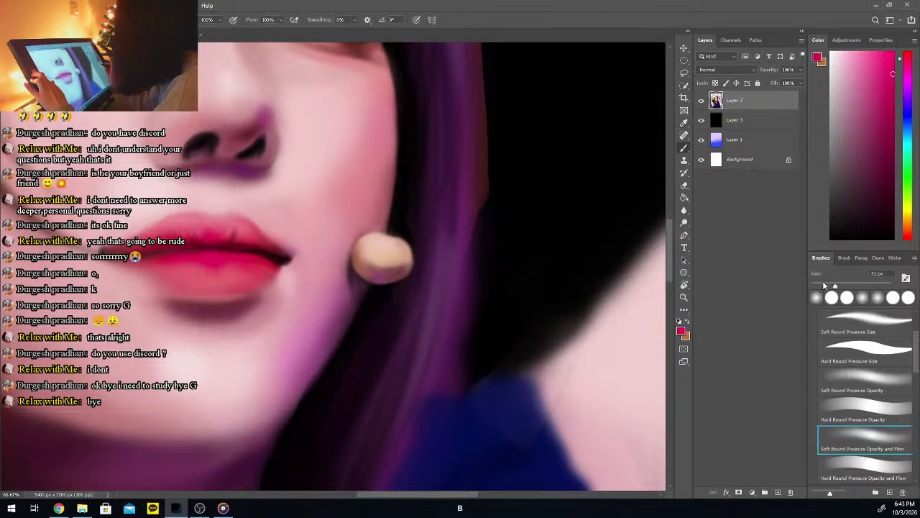
pyautogui.moveTo(232, 257)
pyautogui.mouseDown()
pyautogui.moveTo(194, 295)
pyautogui.moveTo(181, 273)
pyautogui.mouseUp()
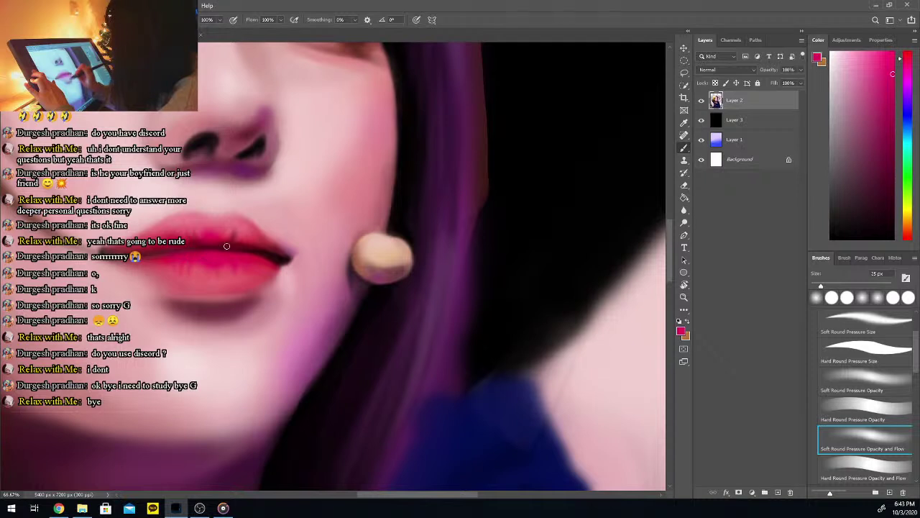
# Detail the lower lip's creases and the line between the lips with sampled pink and dark reds
pyautogui.keyDown('alt'); pyautogui.click(227, 272); pyautogui.keyUp('alt')
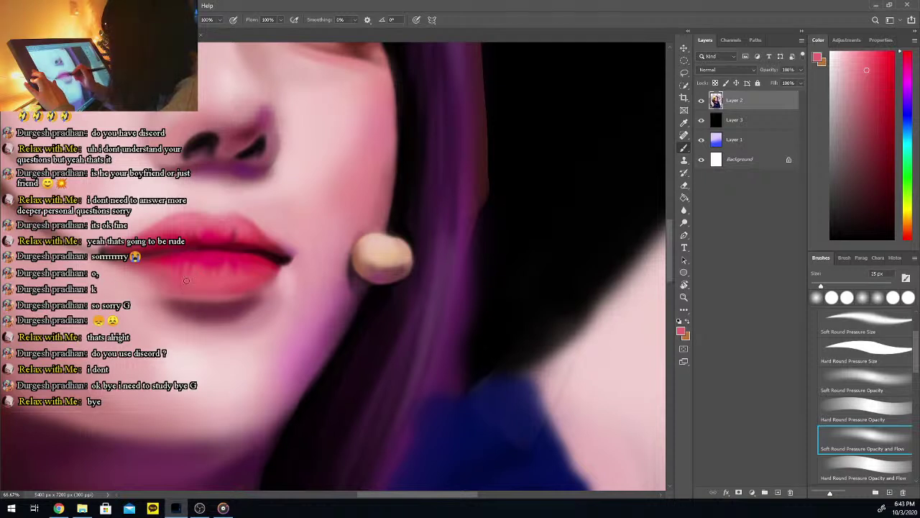
pyautogui.press('i')
pyautogui.click(214, 254)
pyautogui.press('b')
pyautogui.keyDown('alt'); pyautogui.click(237, 244); pyautogui.keyUp('alt')
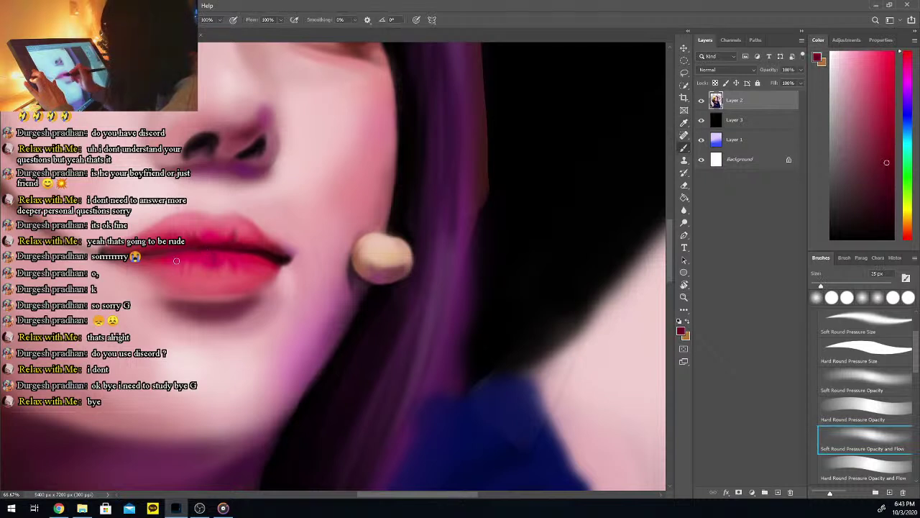
pyautogui.keyDown('alt'); pyautogui.click(159, 254); pyautogui.keyUp('alt')
pyautogui.press('b')
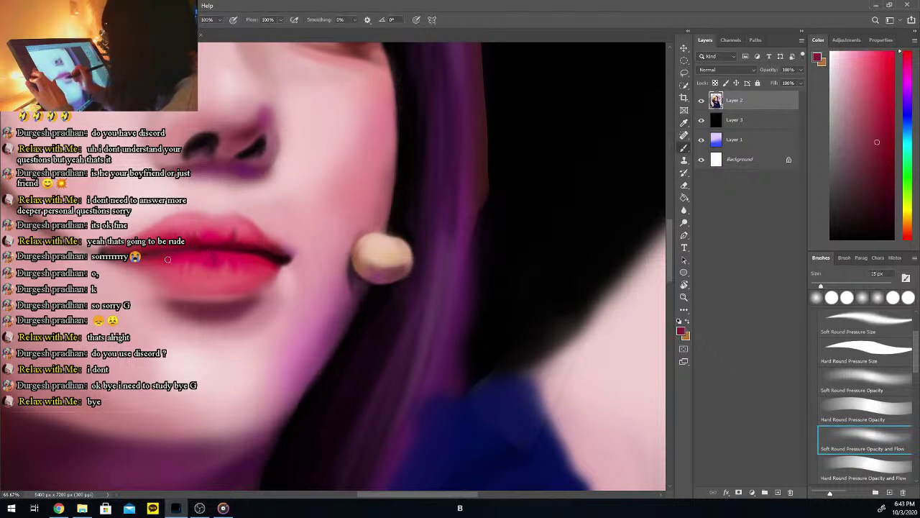
pyautogui.keyDown('alt'); pyautogui.click(247, 269); pyautogui.keyUp('alt')
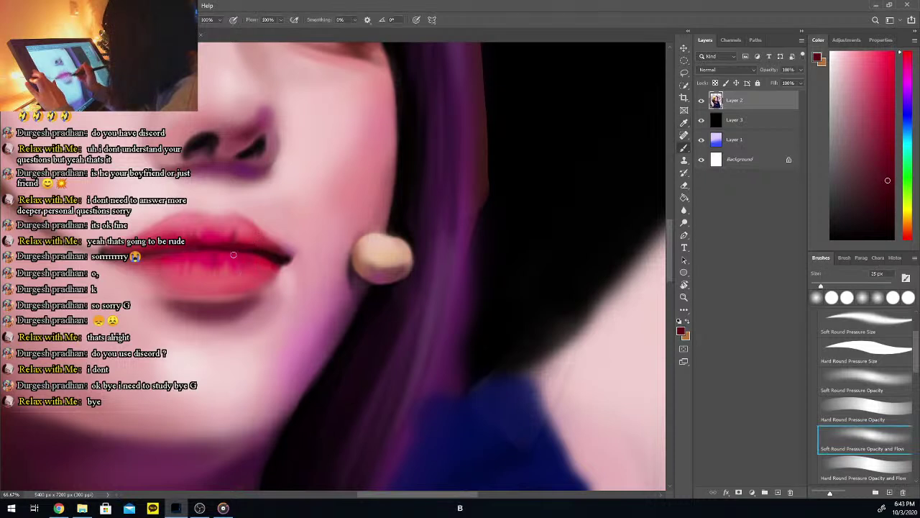
# Deepen the creases of the upper lip with crimson and dark red sampled from the lips
pyautogui.keyDown('alt'); pyautogui.click(204, 238); pyautogui.keyUp('alt')
pyautogui.press('i')
pyautogui.click(201, 238)
pyautogui.press('b')
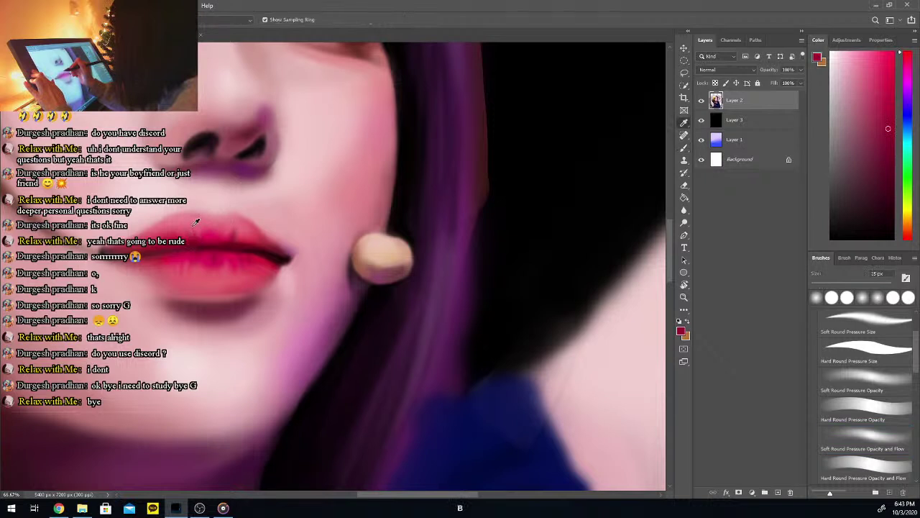
pyautogui.keyDown('alt'); pyautogui.click(170, 243); pyautogui.keyUp('alt')
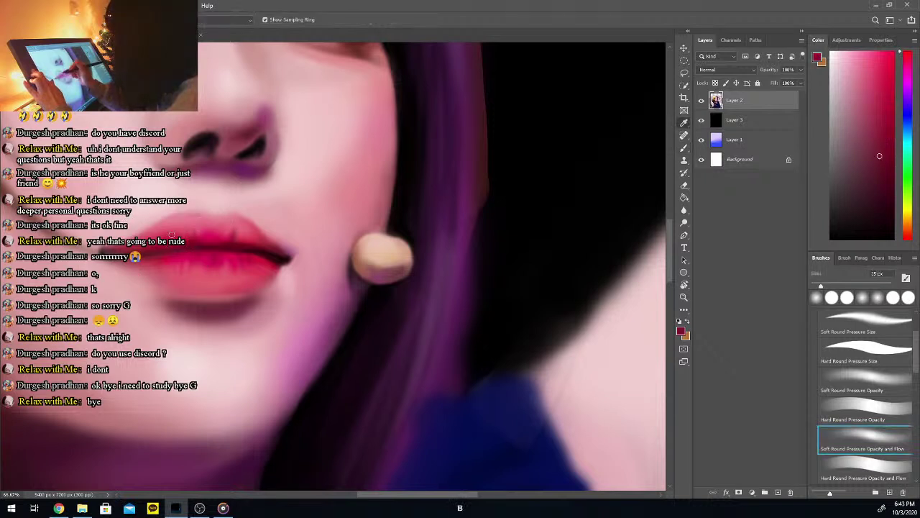
# Blend the upper lip around its creases with lighter and more saturated pinks sampled from it
pyautogui.keyDown('alt'); pyautogui.click(233, 237); pyautogui.keyUp('alt')
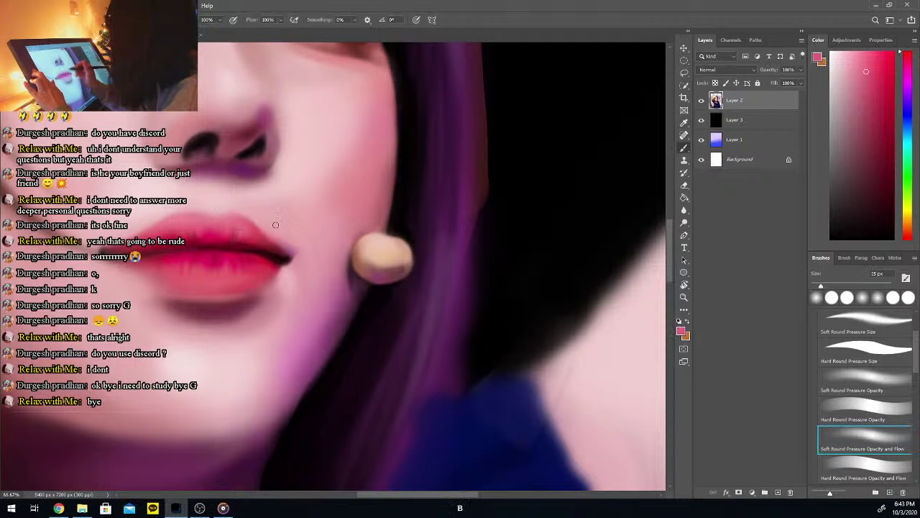
pyautogui.keyDown('alt'); pyautogui.click(246, 241); pyautogui.keyUp('alt')
pyautogui.click(248, 231)
pyautogui.press('b')
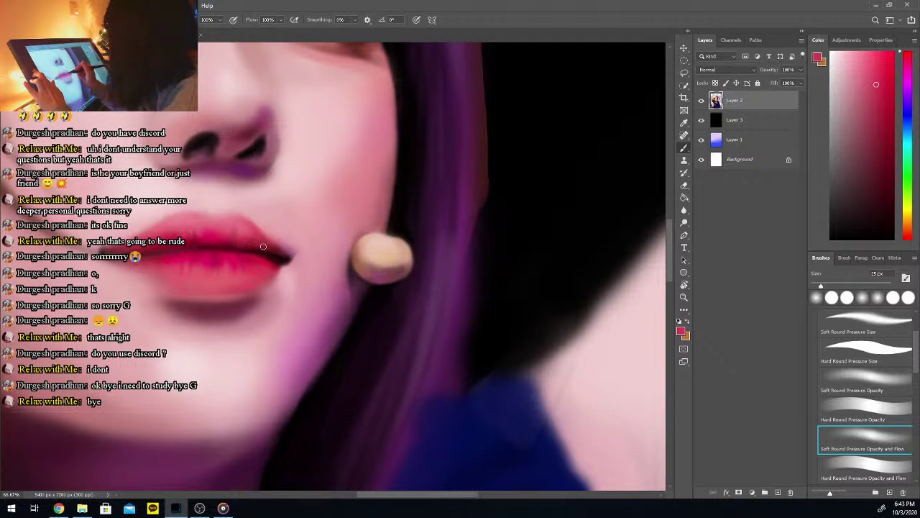
pyautogui.keyDown('alt'); pyautogui.click(237, 237); pyautogui.keyUp('alt')
pyautogui.press('b')
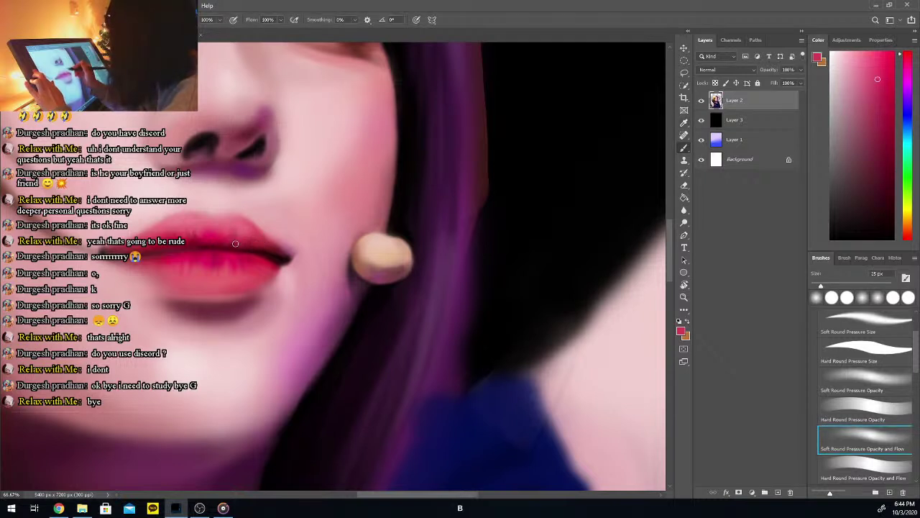
# Soften the upper and lower lips with sampled pinks using a 47 px brush
pyautogui.hotkey('ctrl', '-')
pyautogui.hotkey('ctrl', '-')
pyautogui.hotkey('ctrl', '-')
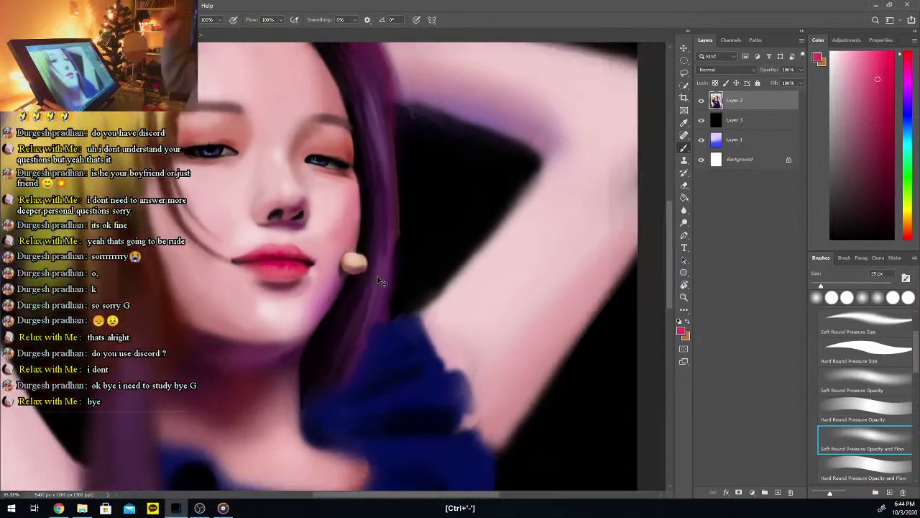
pyautogui.hotkey('ctrl', '-')
pyautogui.hotkey('ctrl', '+')
pyautogui.hotkey('ctrl', '+')
pyautogui.hotkey('ctrl', '+')
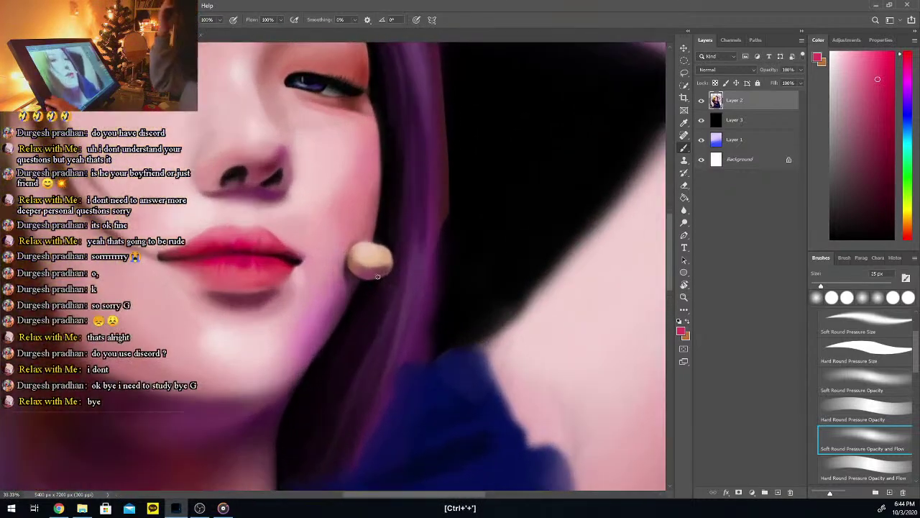
pyautogui.press('i')
pyautogui.click(245, 230)
pyautogui.press('b')
pyautogui.moveTo(820, 285); pyautogui.dragTo(829, 283)
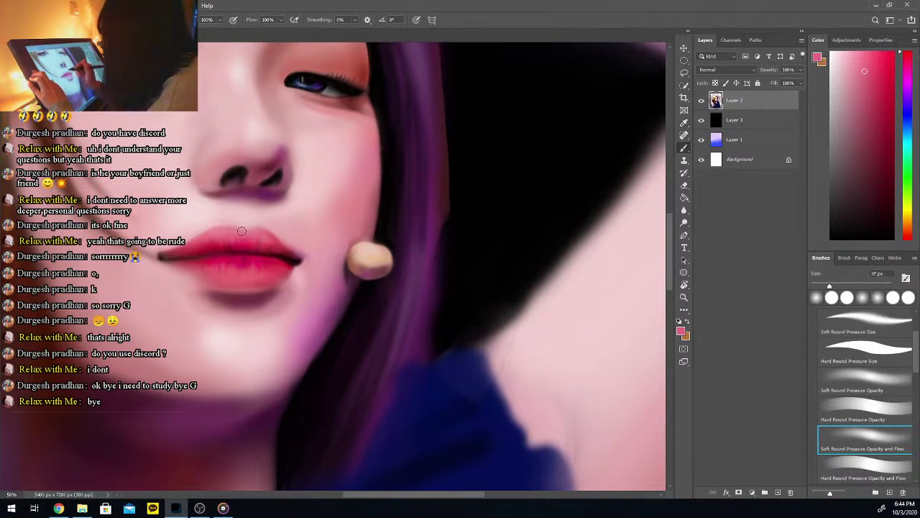
pyautogui.keyDown('alt'); pyautogui.click(256, 268); pyautogui.keyUp('alt')
pyautogui.press('b')
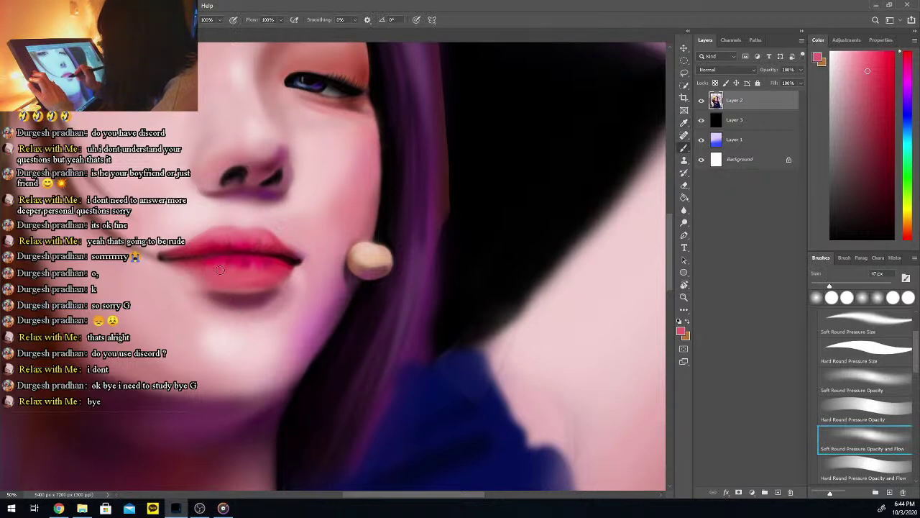
# Examine the portrait as a whole and then the face up close for areas that need refinement
pyautogui.hotkey('ctrl', '-')
pyautogui.hotkey('ctrl', '-')
pyautogui.hotkey('ctrl', '-')
pyautogui.hotkey('ctrl', '-')
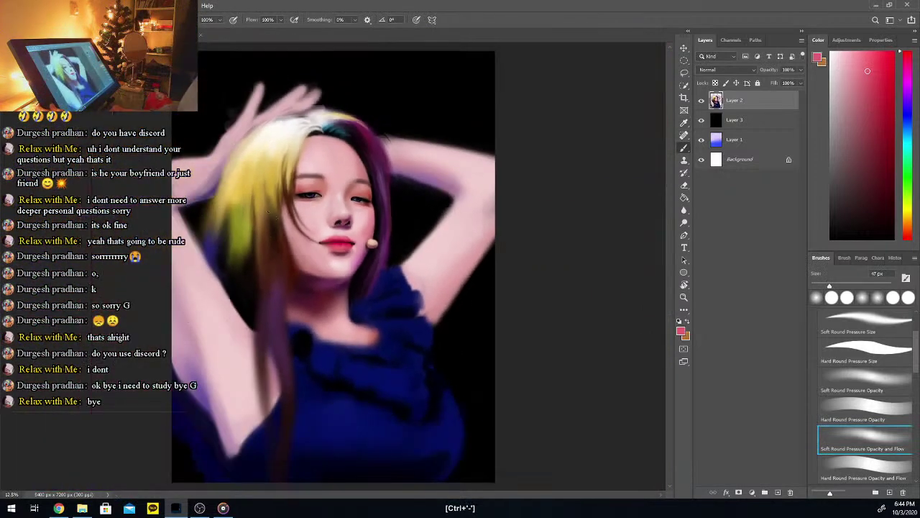
pyautogui.hotkey('ctrl', '-')
pyautogui.hotkey('ctrl', '+')
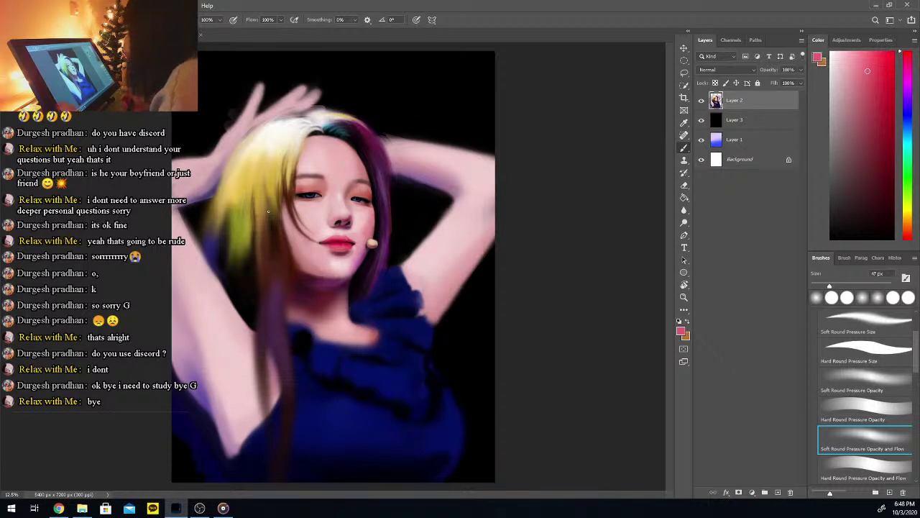
pyautogui.hotkey('ctrl', '+')
pyautogui.hotkey('ctrl', '+')
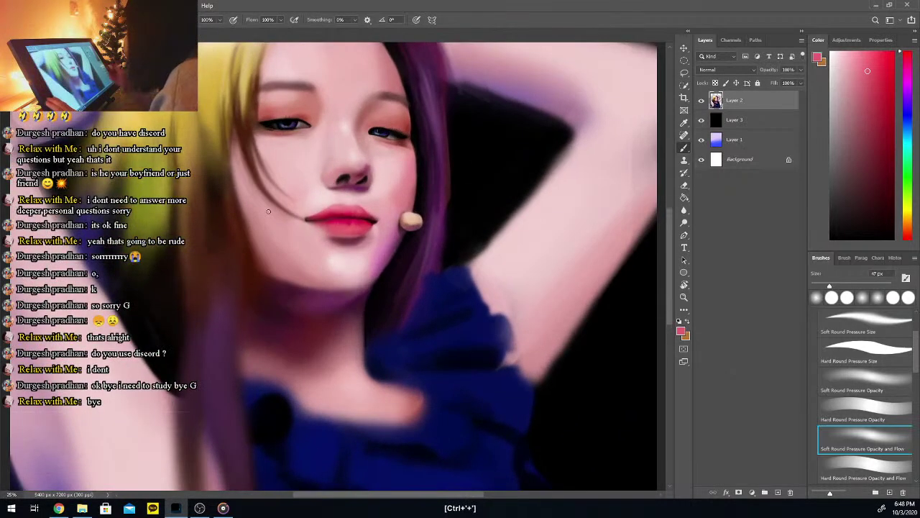
pyautogui.hotkey('ctrl', '+')
pyautogui.hotkey('ctrl', '+')
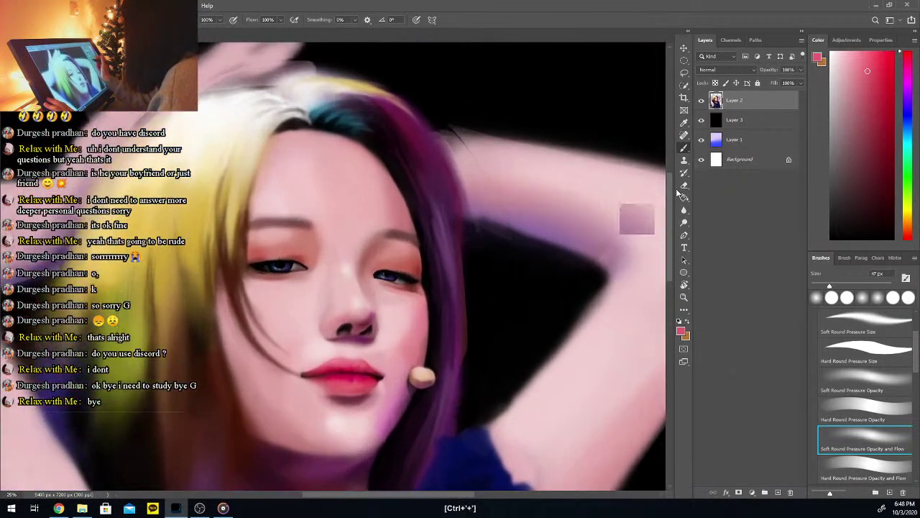
# Brush a reddish brown sampled from the eyelid over the eyeshadow beside the yellow hair, enlarging the brush
pyautogui.press('i')
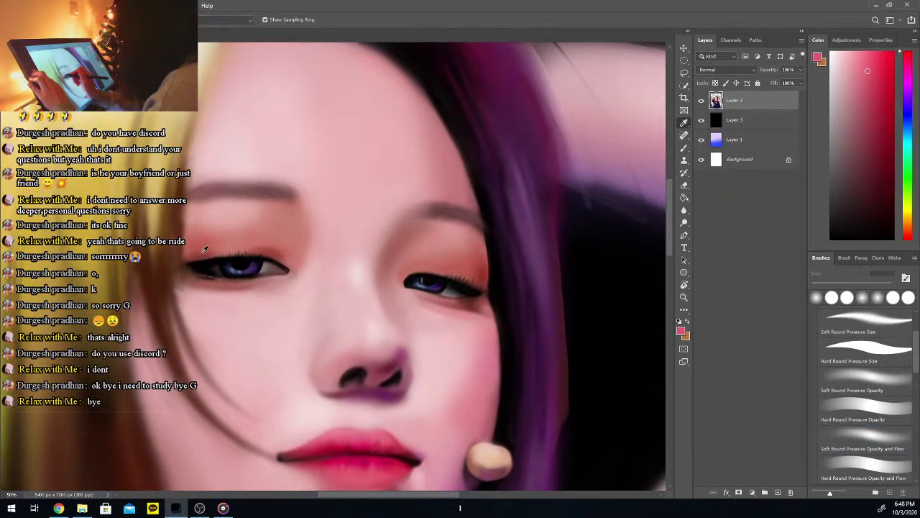
pyautogui.click(206, 249)
pyautogui.press('b')
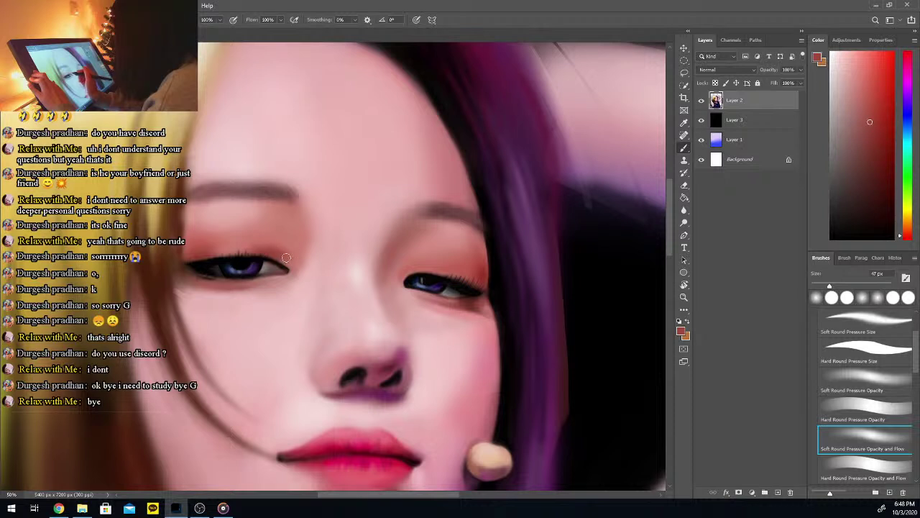
pyautogui.moveTo(828, 286); pyautogui.dragTo(837, 286)
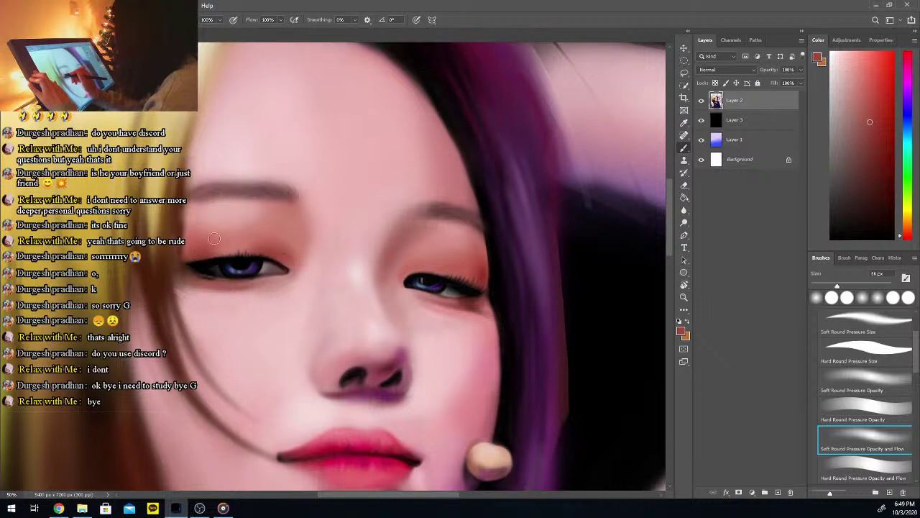
# Refine the brown hair strand beside the outer eye corner, alternating sampled hair browns and light skin pink
pyautogui.keyDown('alt'); pyautogui.click(167, 253); pyautogui.keyUp('alt')
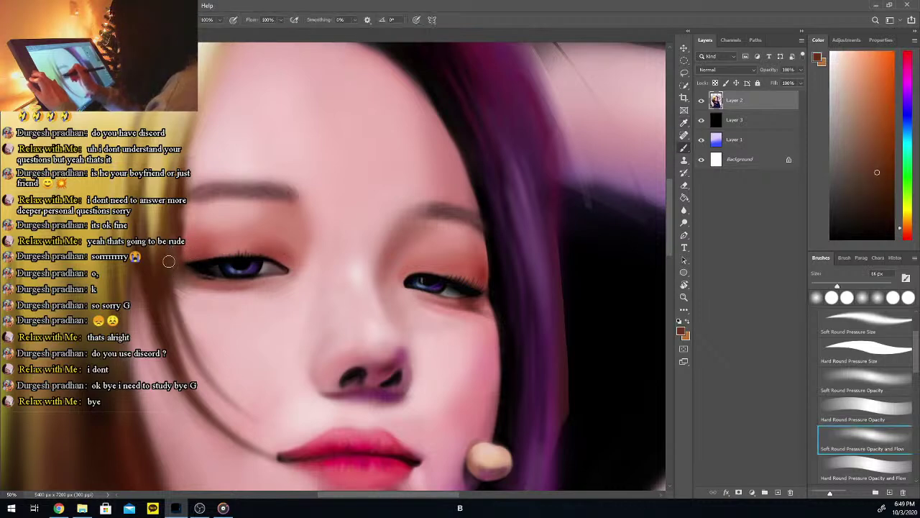
pyautogui.click(195, 307)
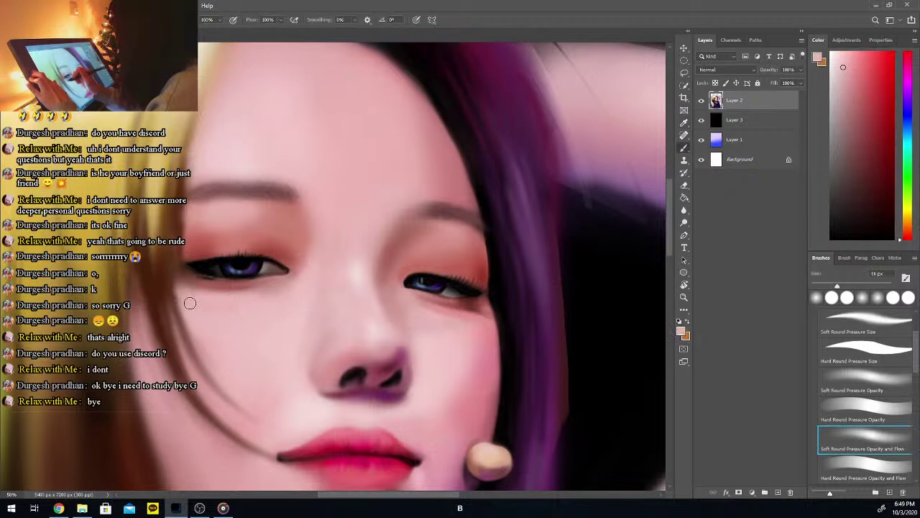
pyautogui.click(177, 228)
pyautogui.press('b')
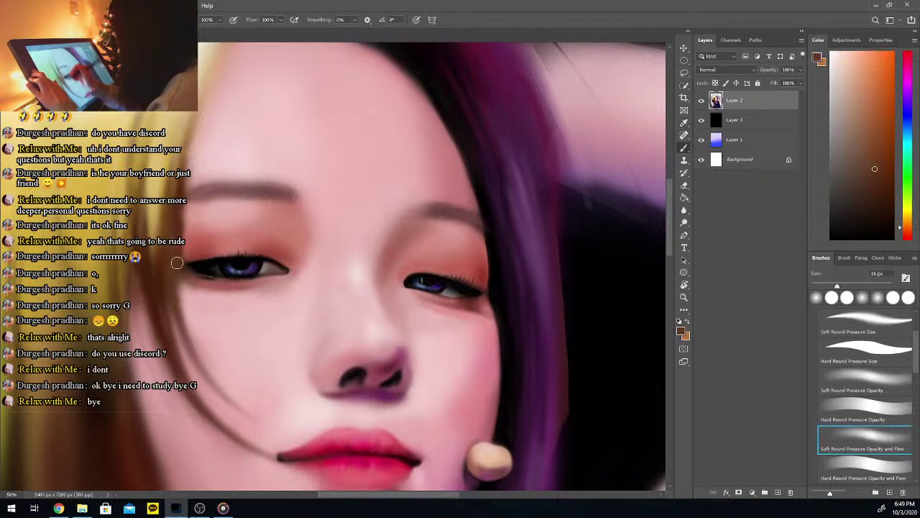
pyautogui.press('alt')
pyautogui.keyDown('alt'); pyautogui.click(199, 322); pyautogui.keyUp('alt')
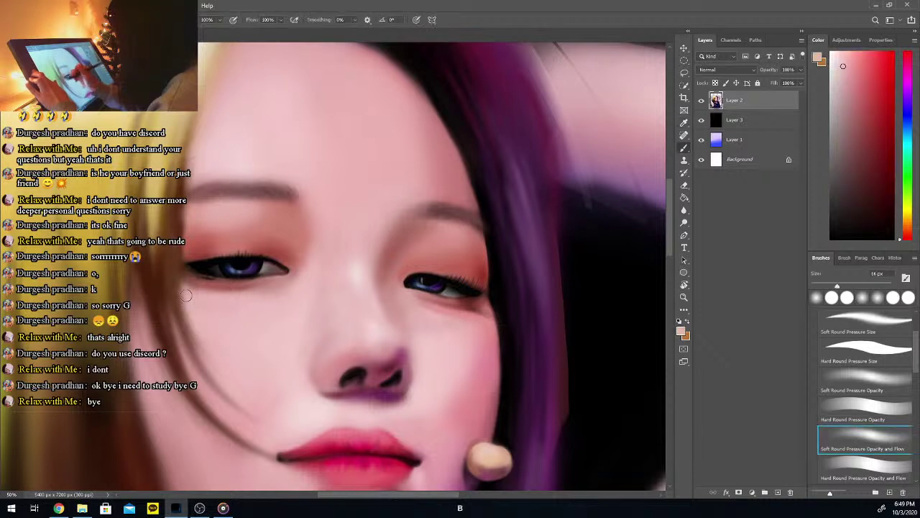
pyautogui.keyDown('alt'); pyautogui.click(170, 271); pyautogui.keyUp('alt')
pyautogui.keyDown('alt'); pyautogui.click(176, 274); pyautogui.keyUp('alt')
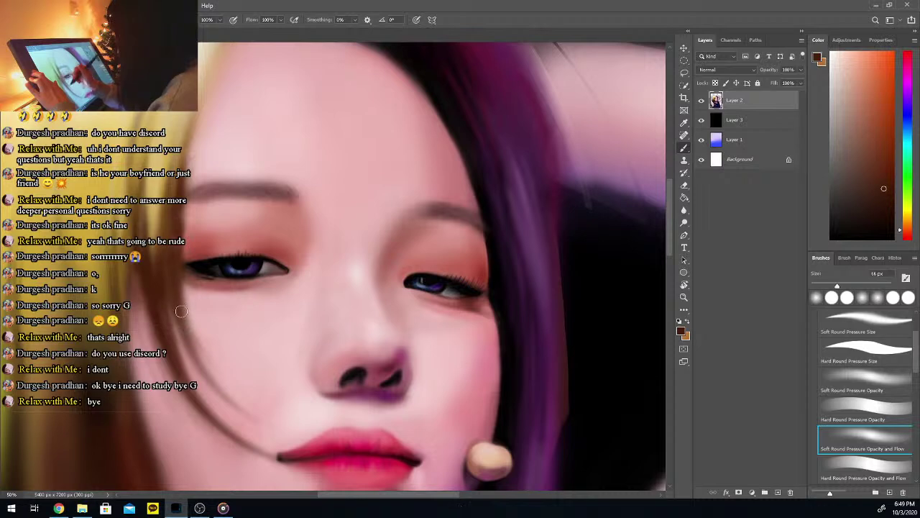
# Shade the upper lip near the corner facing the microphone bead with sampled dark pink, cleaning its edge with skin pink
pyautogui.moveTo(671, 255); pyautogui.dragTo(671, 291)
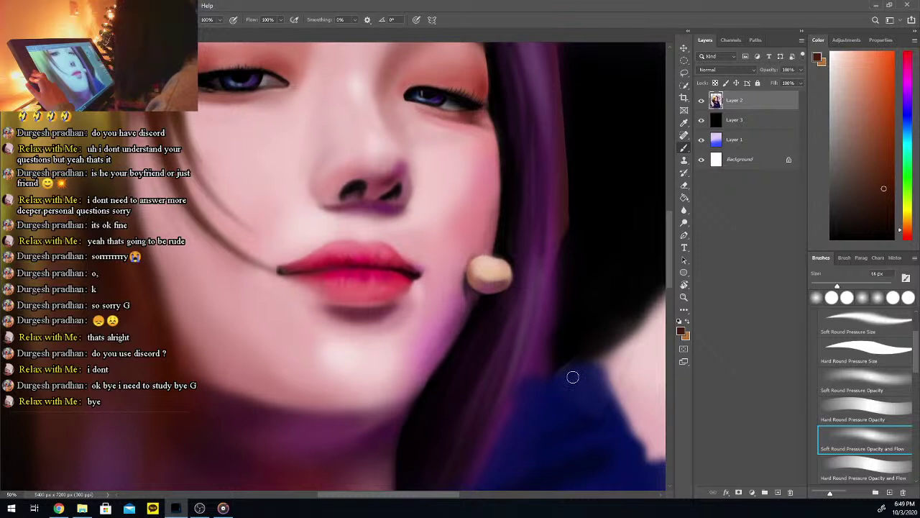
pyautogui.press('i')
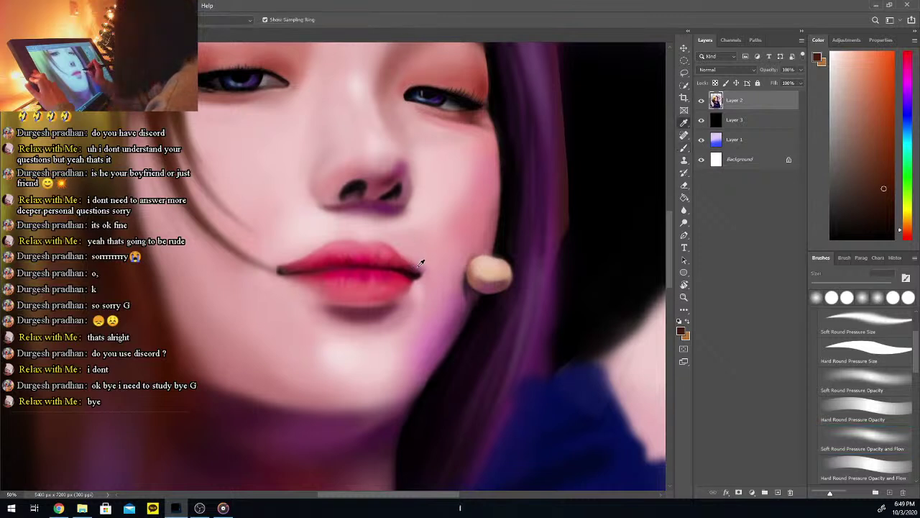
pyautogui.click(403, 257)
pyautogui.press('b')
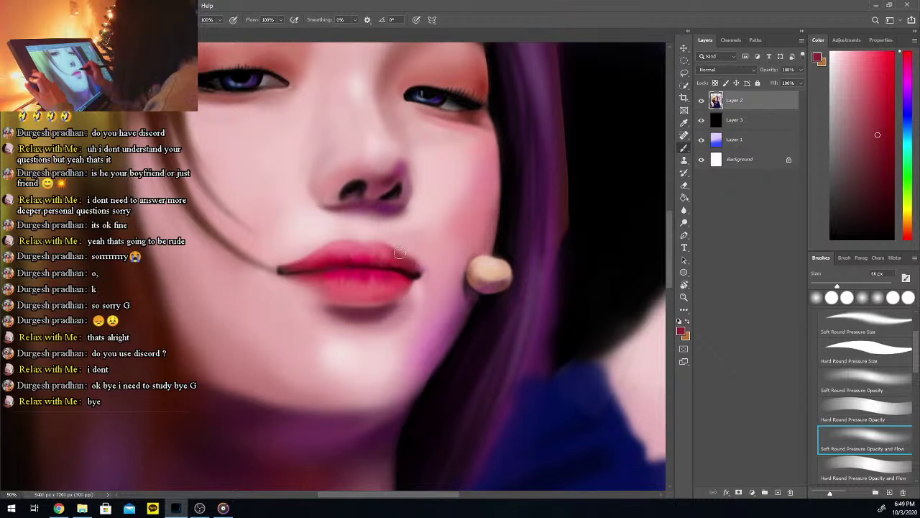
pyautogui.keyDown('alt'); pyautogui.click(407, 241); pyautogui.keyUp('alt')
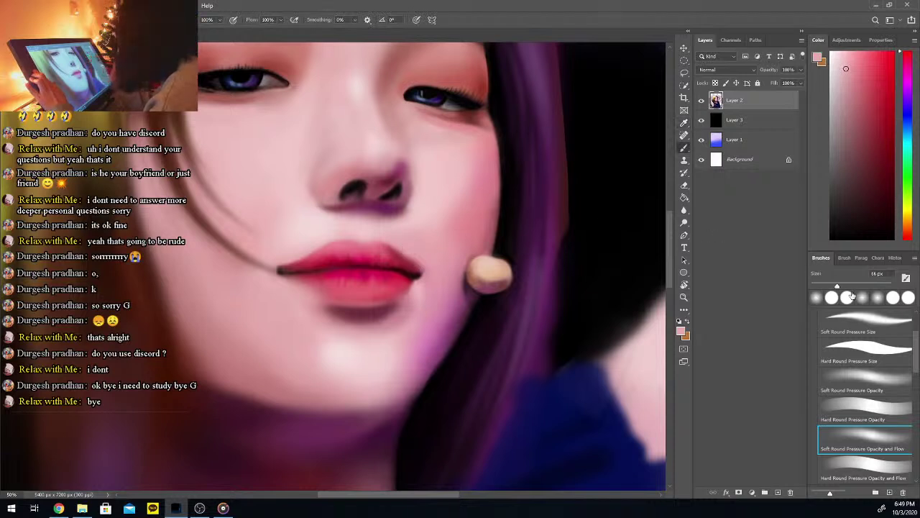
# Refine the same side of the upper lip with a 48 px brush using sampled pink, dark red and skin tone
pyautogui.moveTo(834, 286); pyautogui.dragTo(830, 286)
pyautogui.keyDown('alt'); pyautogui.click(381, 247); pyautogui.keyUp('alt')
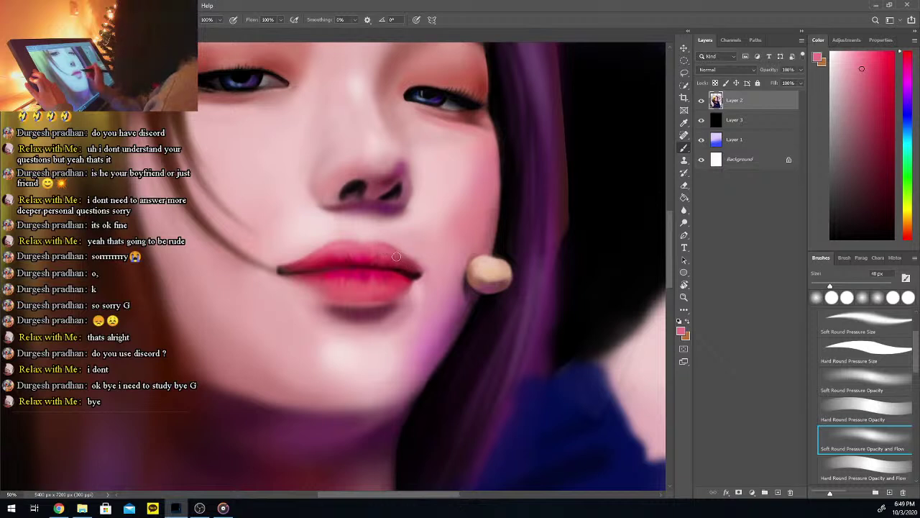
pyautogui.press('i')
pyautogui.click(890, 181)
pyautogui.press('b')
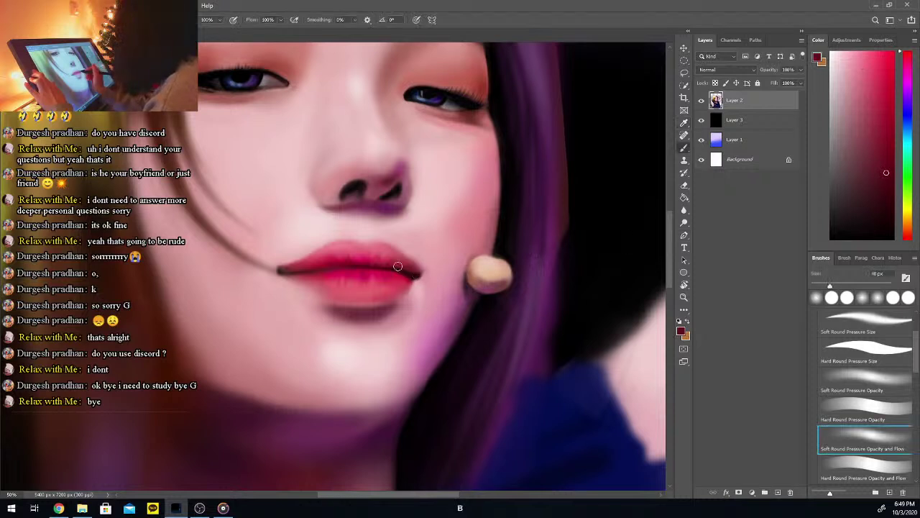
pyautogui.keyDown('alt'); pyautogui.click(408, 243); pyautogui.keyUp('alt')
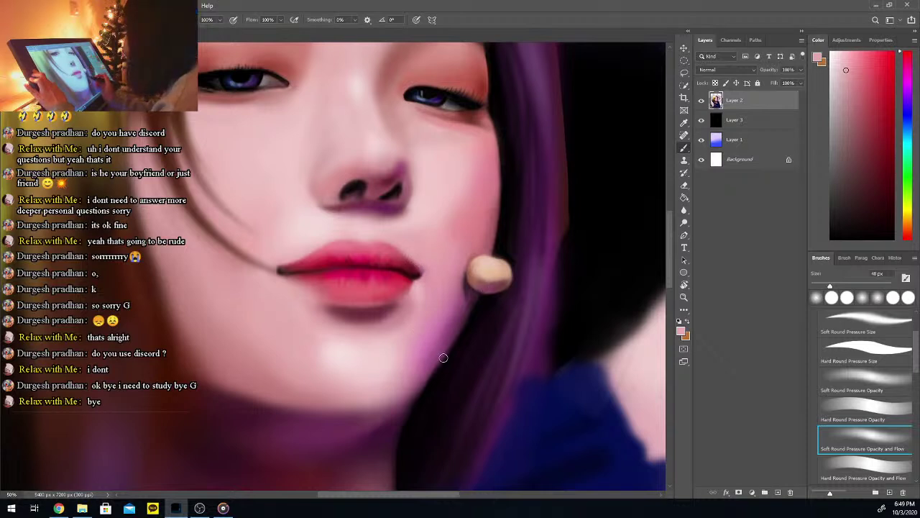
# Shade the lower lid of the eye beside the yellow hair with sampled muted pinks toward its inner corner
pyautogui.moveTo(357, 495); pyautogui.dragTo(351, 495)
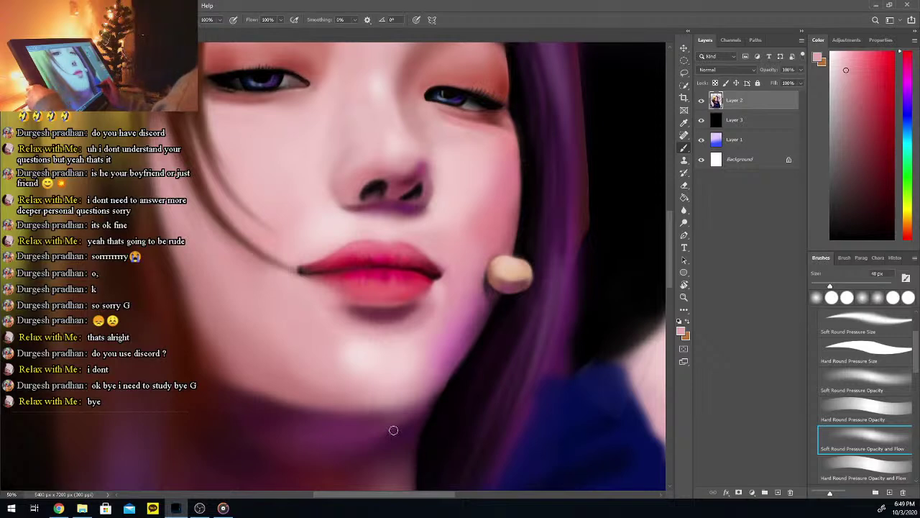
pyautogui.hotkey('ctrl', '-')
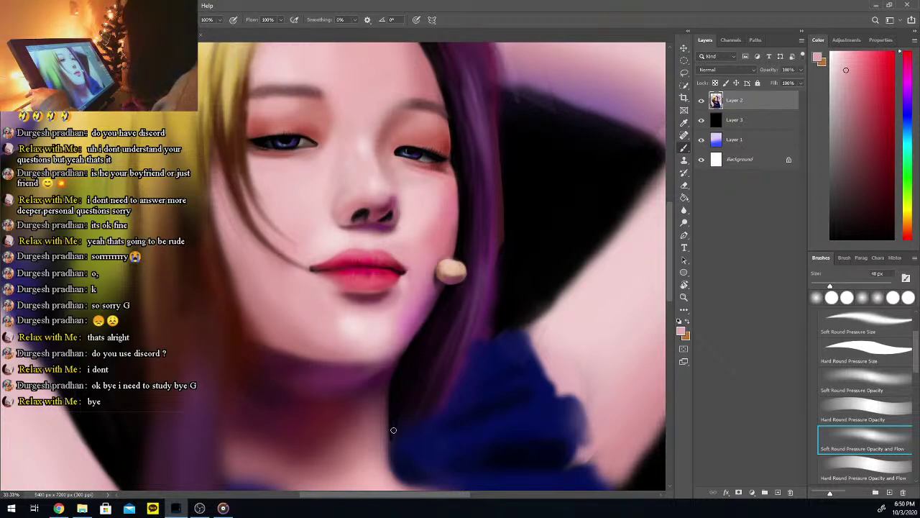
pyautogui.press('i')
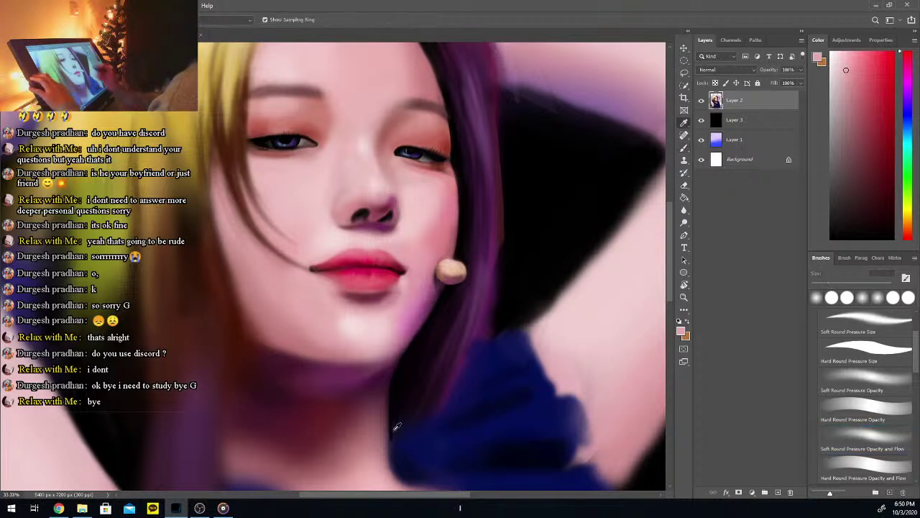
pyautogui.click(288, 157)
pyautogui.press('b')
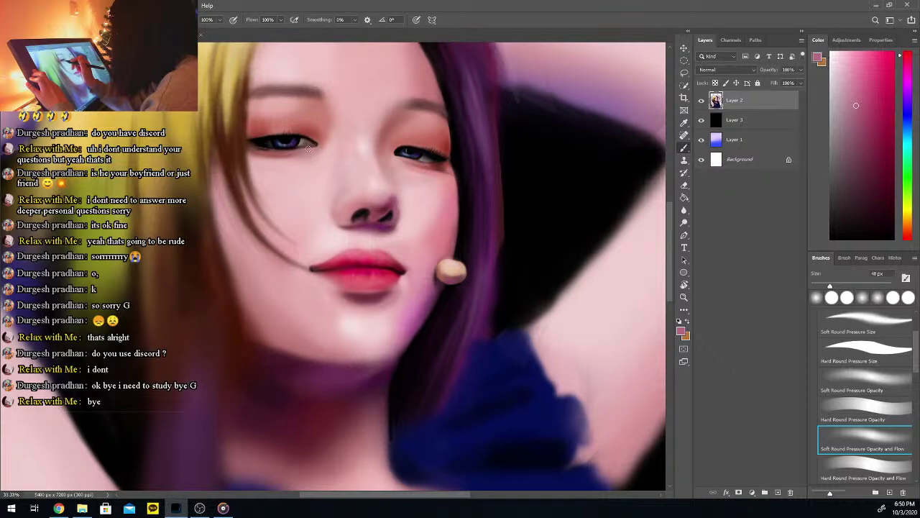
pyautogui.press('i')
pyautogui.click(302, 162)
pyautogui.press('b')
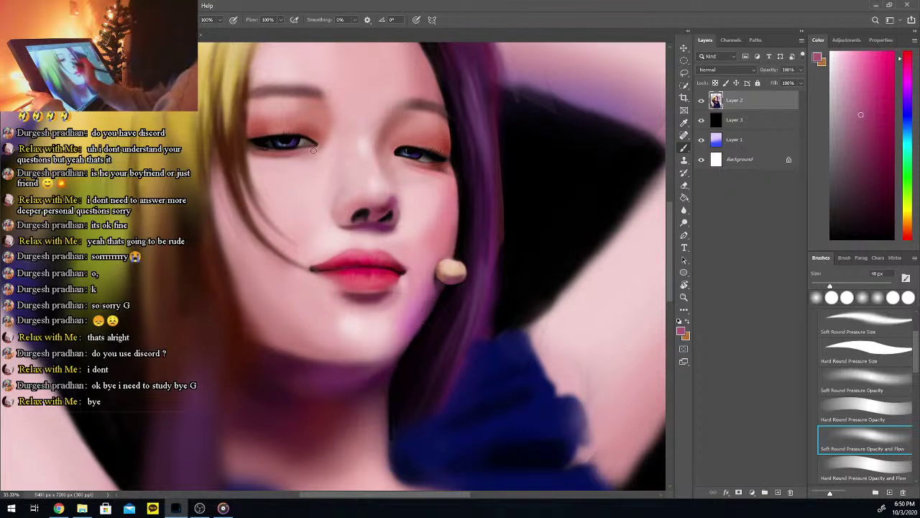
# Darken the inner corner of that eye with near-black sampled from its lash line
pyautogui.press('i')
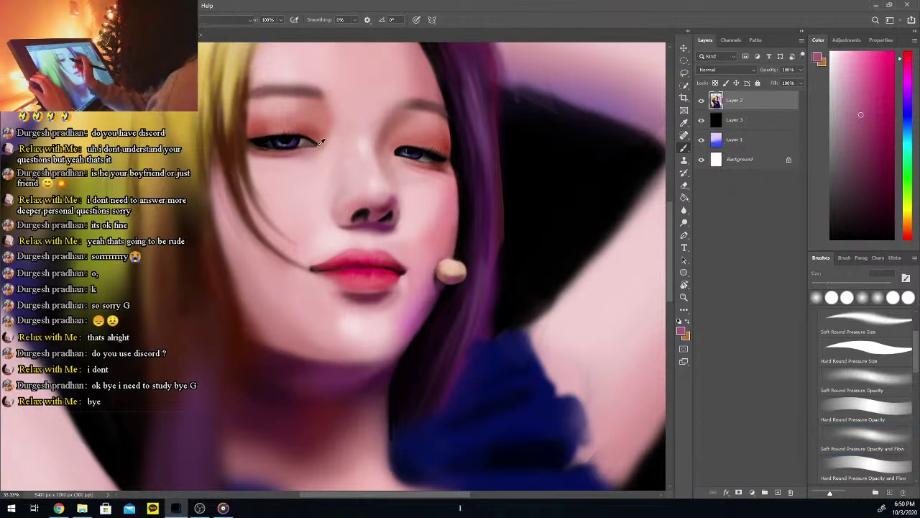
pyautogui.click(303, 140)
pyautogui.press('b')
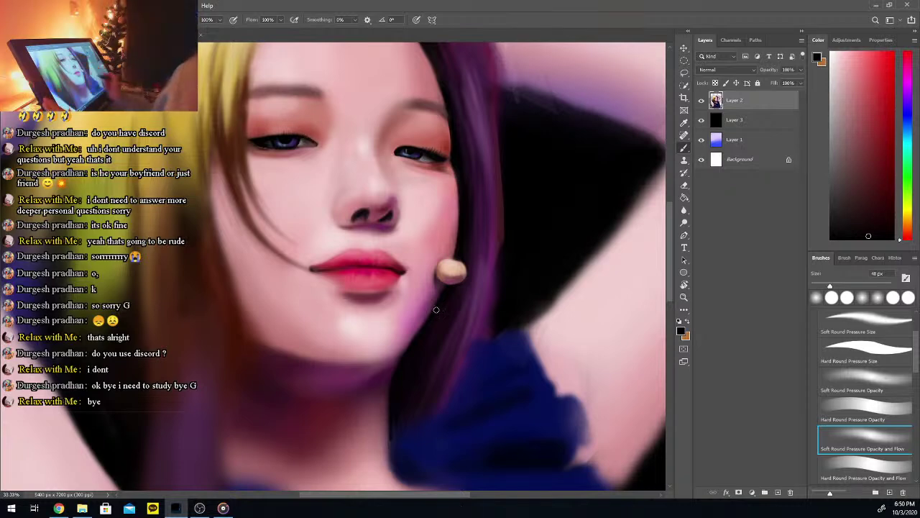
# Darken the collar edge beside the neck, below the purple hair, with near-black sampled from the hair
pyautogui.hotkey('ctrl', '-')
pyautogui.hotkey('ctrl', '-')
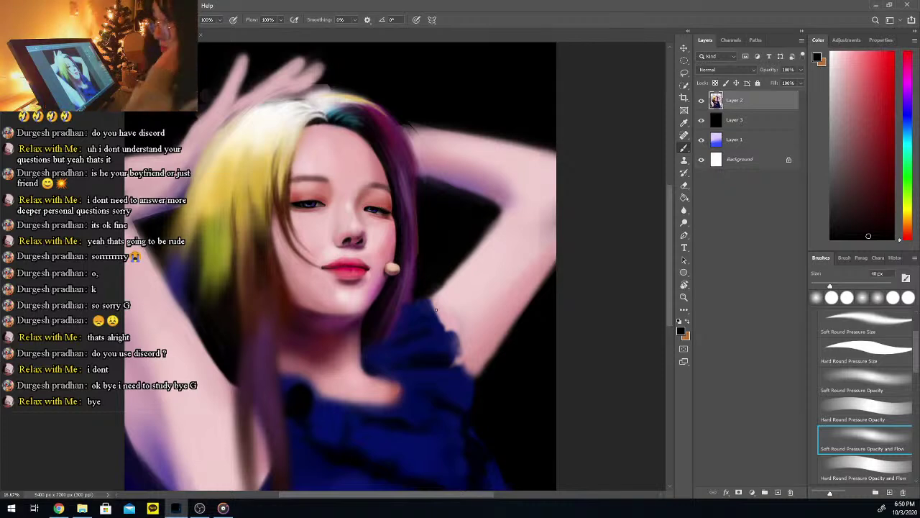
pyautogui.scroll(3, 436, 309)
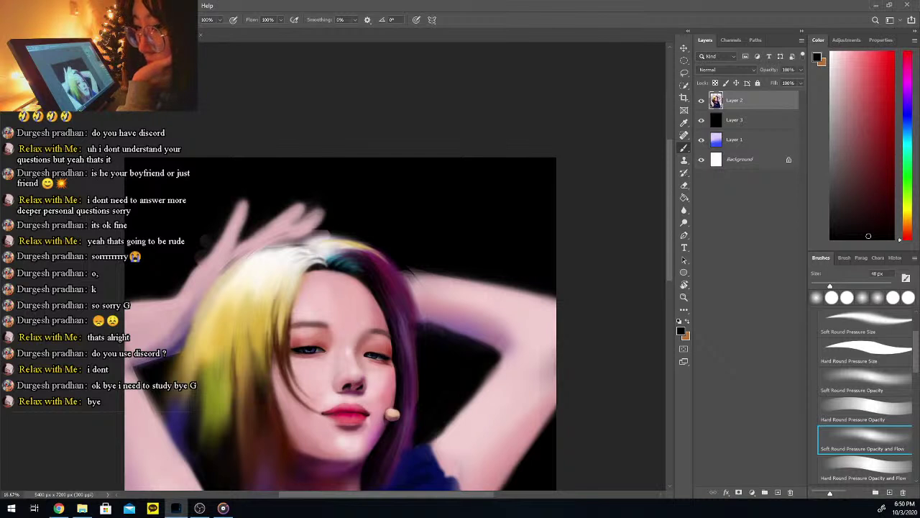
pyautogui.hotkey('alt', 'Tab')
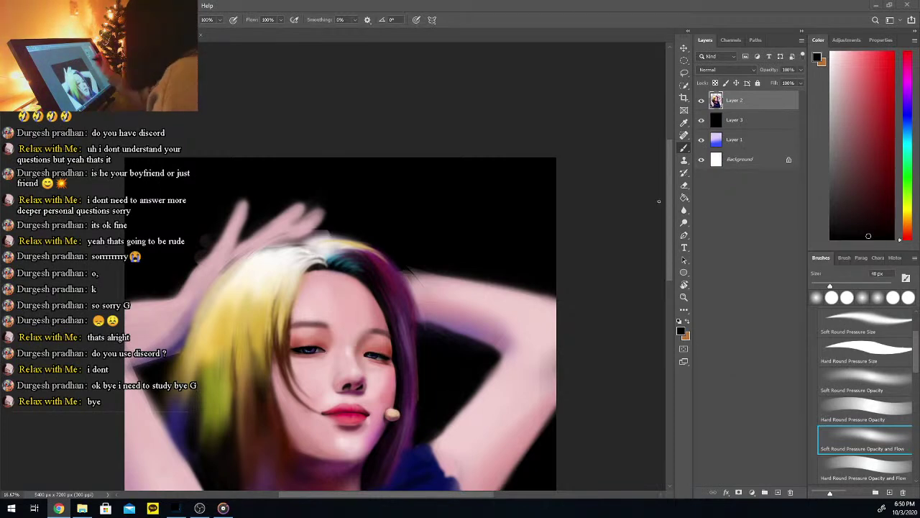
pyautogui.moveTo(672, 207); pyautogui.dragTo(668, 276)
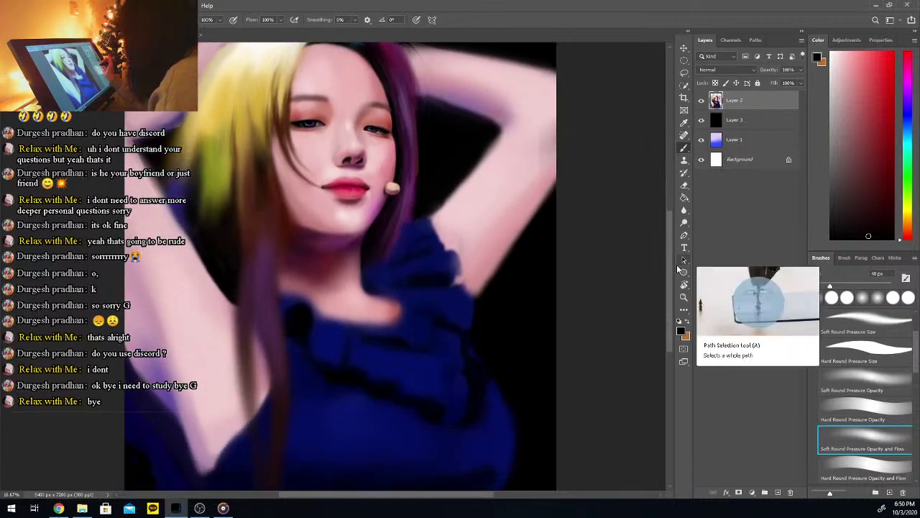
pyautogui.hotkey('ctrl', '+')
pyautogui.hotkey('ctrl', '+')
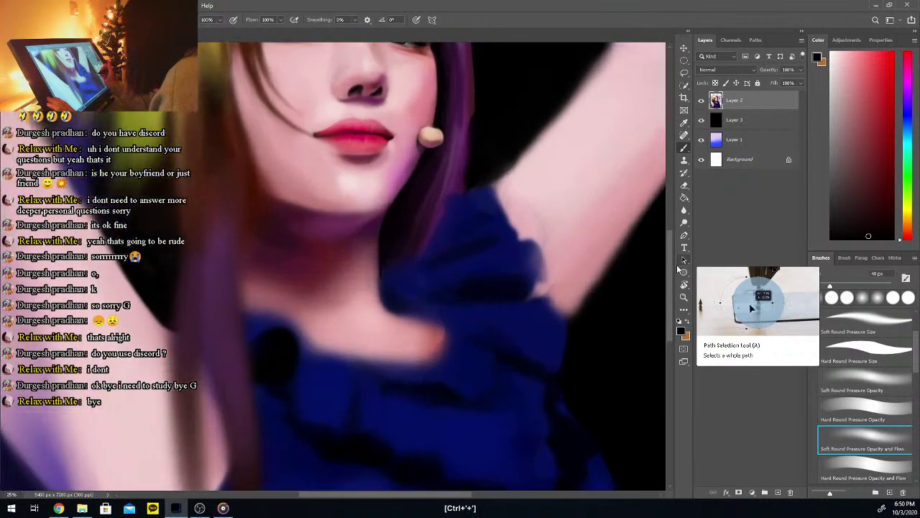
pyautogui.press('i')
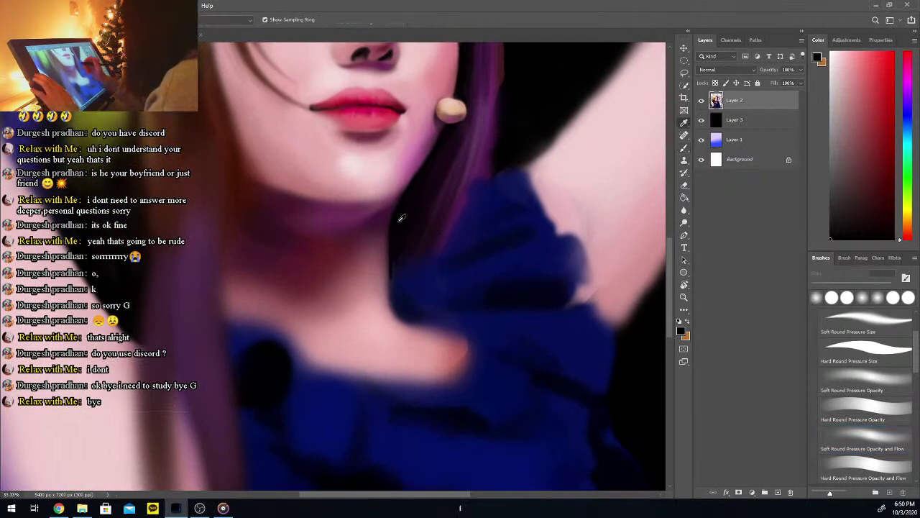
pyautogui.click(392, 260)
pyautogui.press('b')
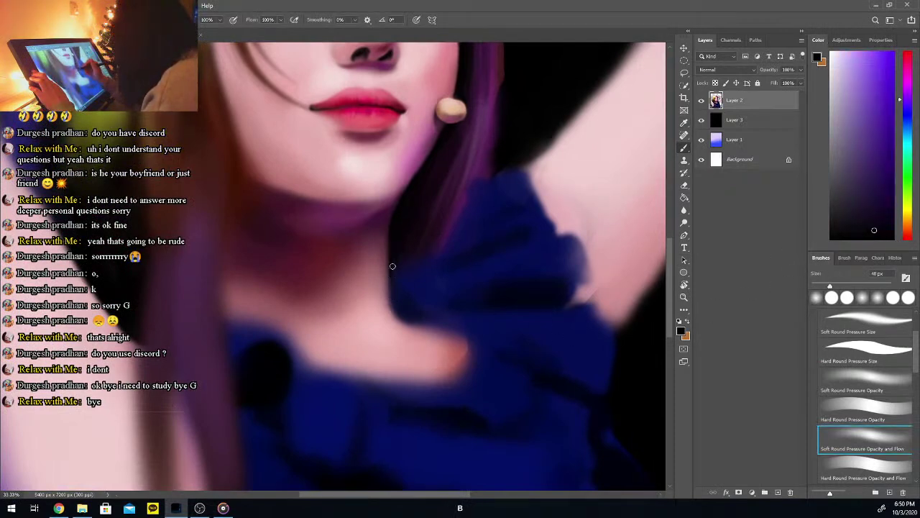
pyautogui.moveTo(390, 281); pyautogui.dragTo(394, 311)
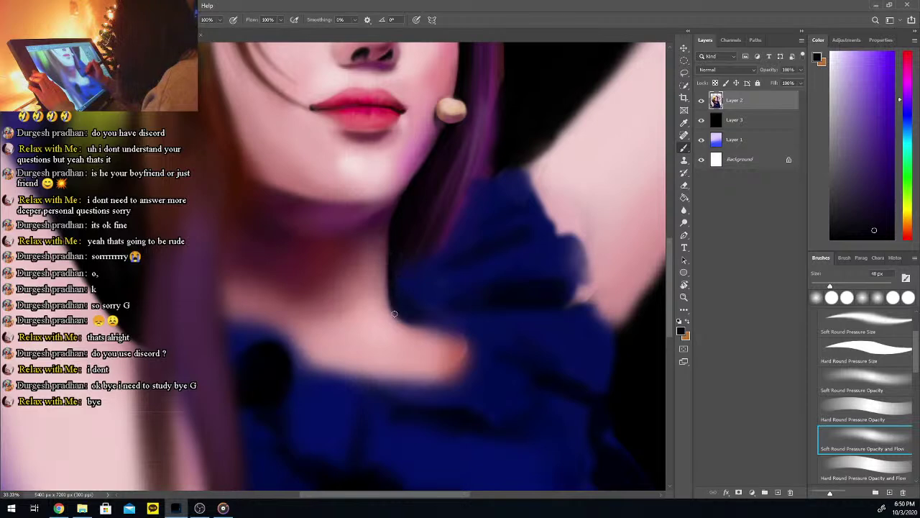
# Clean the boundary between neck and dark collar edge, alternating sampled skin pink and near-black
pyautogui.press('i')
pyautogui.click(384, 301)
pyautogui.press('b')
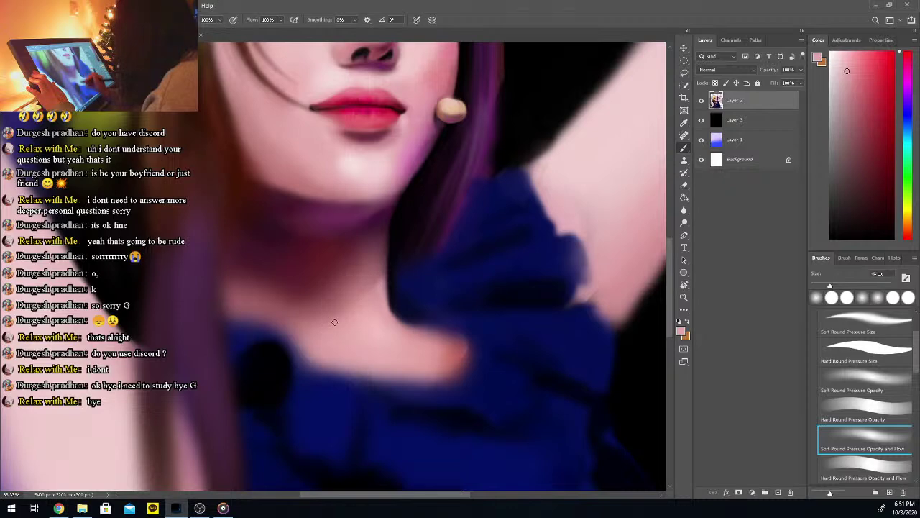
pyautogui.press('i')
pyautogui.click(395, 275)
pyautogui.press('b')
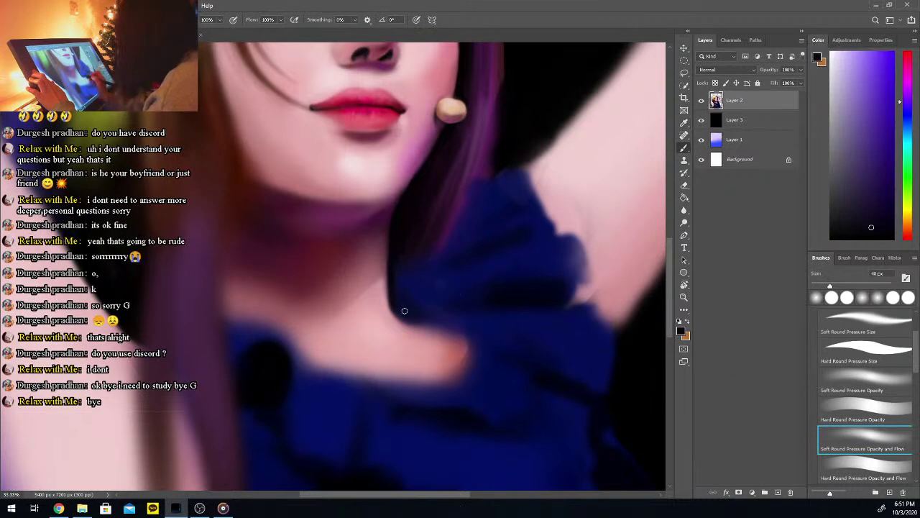
pyautogui.keyDown('alt'); pyautogui.click(389, 317); pyautogui.keyUp('alt')
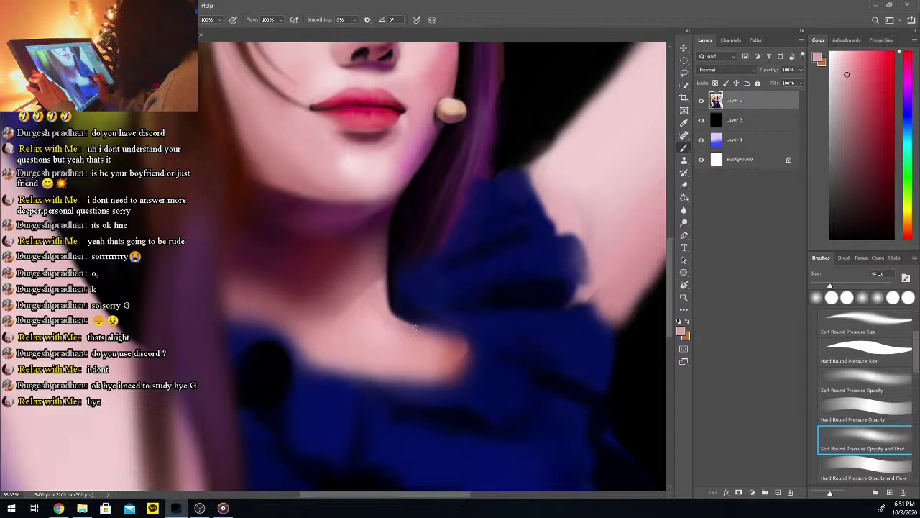
# Paint a curved shadow on the chest below the collar edge with sampled dusty pink, trimming it with skin pink
pyautogui.keyDown('alt'); pyautogui.click(457, 342); pyautogui.keyUp('alt')
pyautogui.press('b')
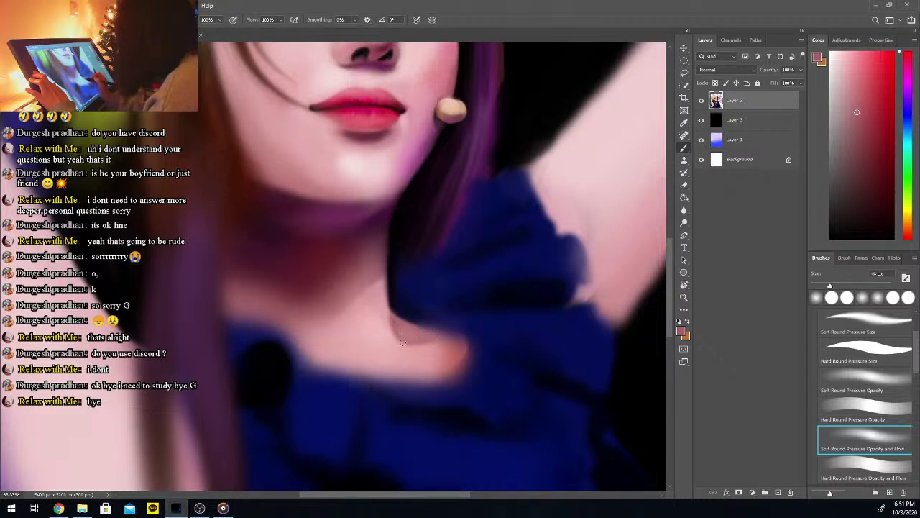
pyautogui.press('i')
pyautogui.click(421, 342)
pyautogui.press('b')
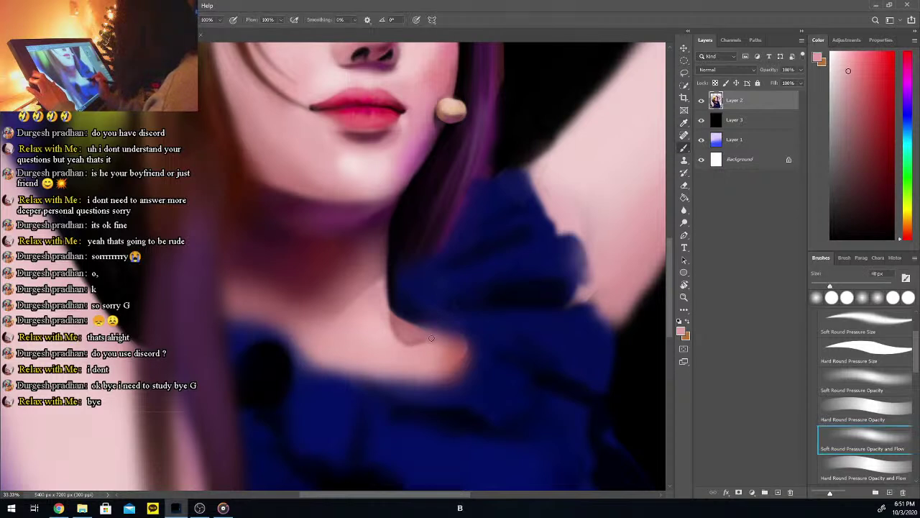
# Deepen the small shadow under the collar with darker muted reds and tidy its lower edge with light skin pink
pyautogui.press('i')
pyautogui.click(424, 323)
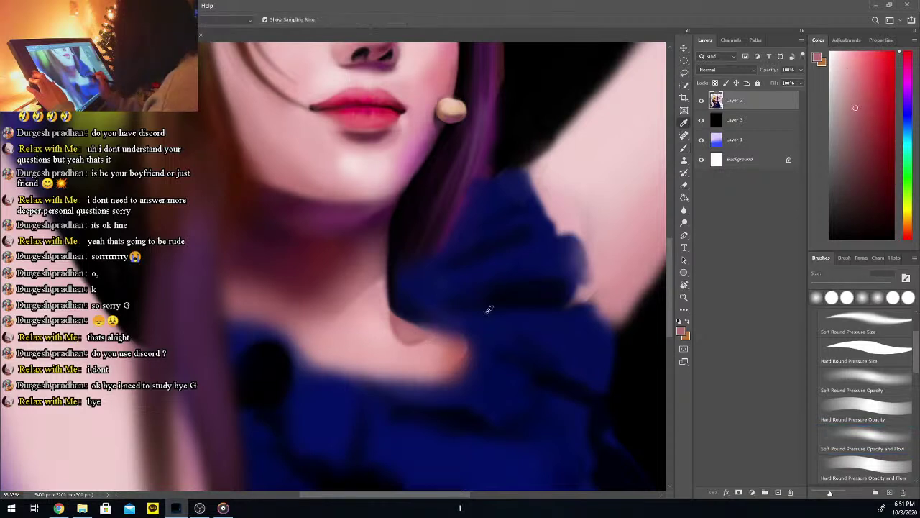
pyautogui.press('b')
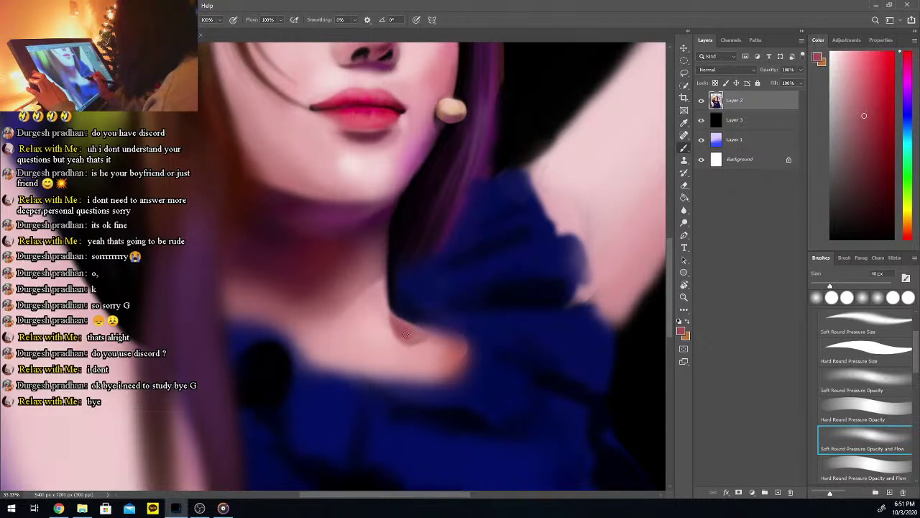
pyautogui.click(862, 148)
pyautogui.press('b')
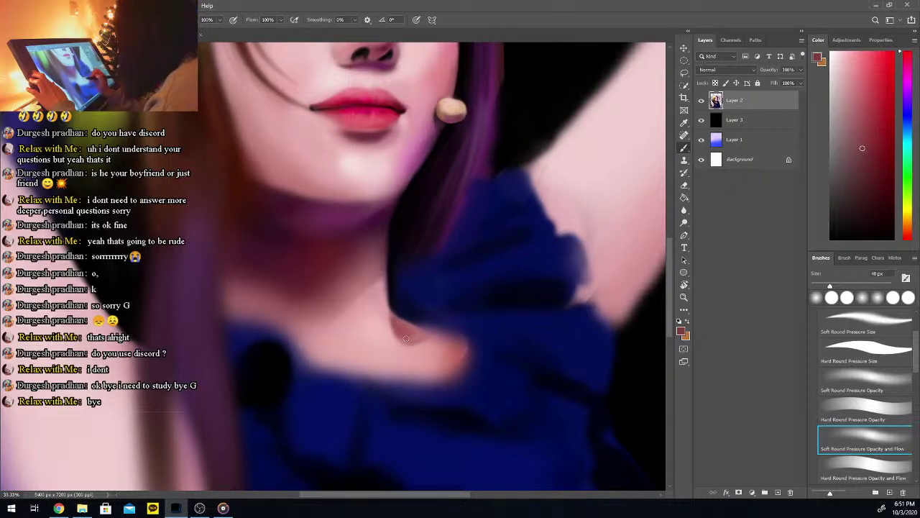
pyautogui.press('i')
pyautogui.click(413, 337)
pyautogui.press('b')
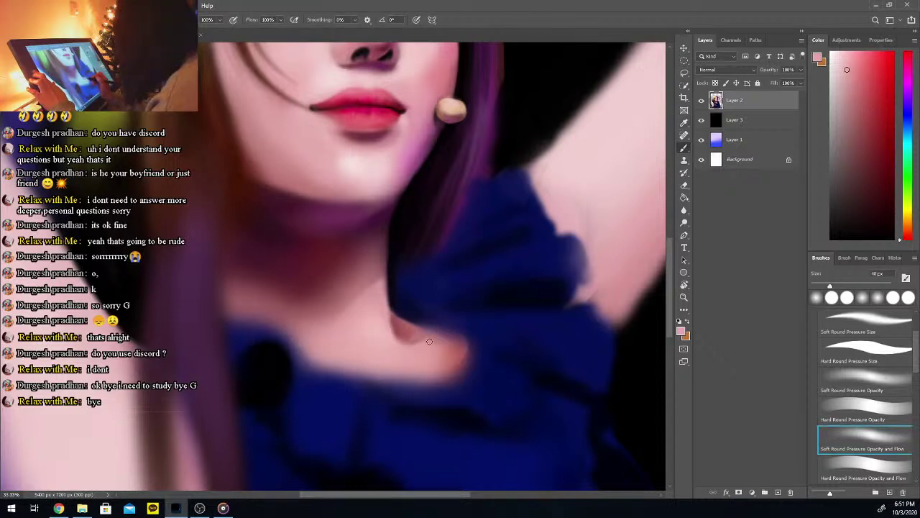
# Soften the edge of the collar's cast shadow, alternating dusty pink and skin pink sampled around it
pyautogui.press('i')
pyautogui.click(419, 335)
pyautogui.press('b')
pyautogui.press('i')
pyautogui.click(412, 334)
pyautogui.press('b')
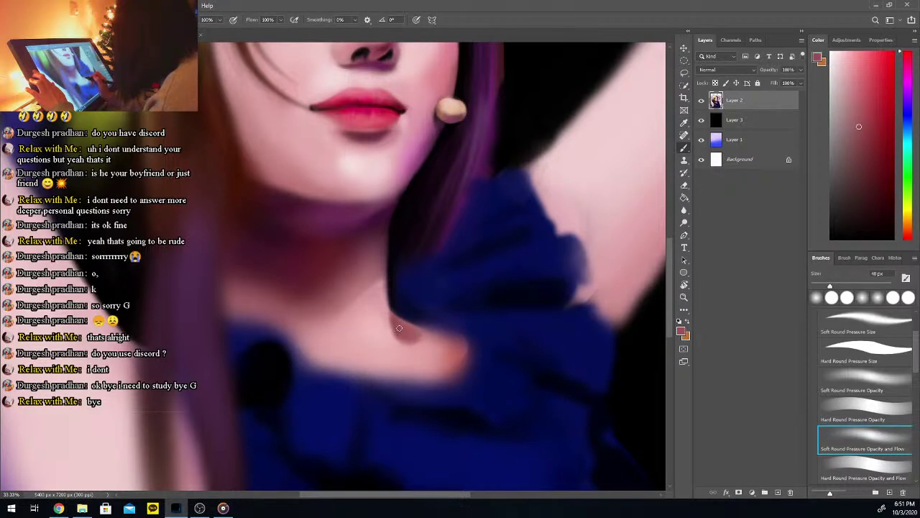
pyautogui.press('i')
pyautogui.click(413, 343)
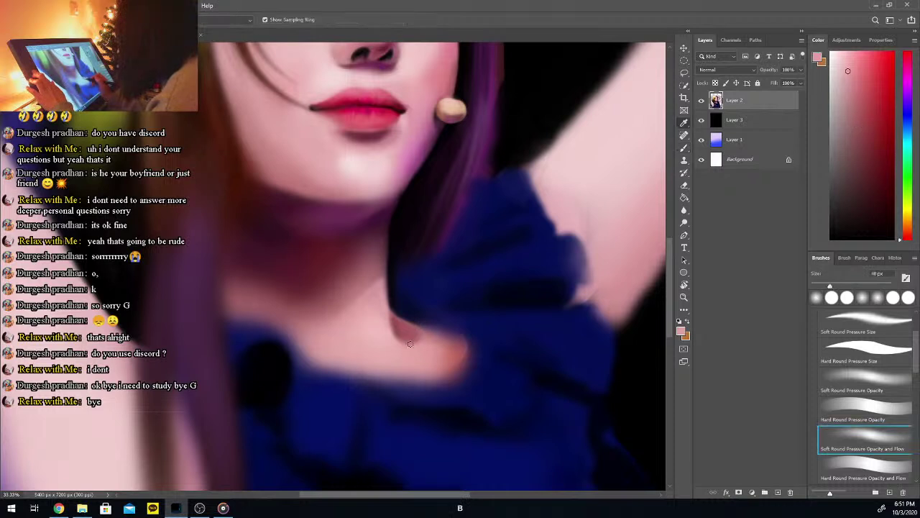
pyautogui.press('b')
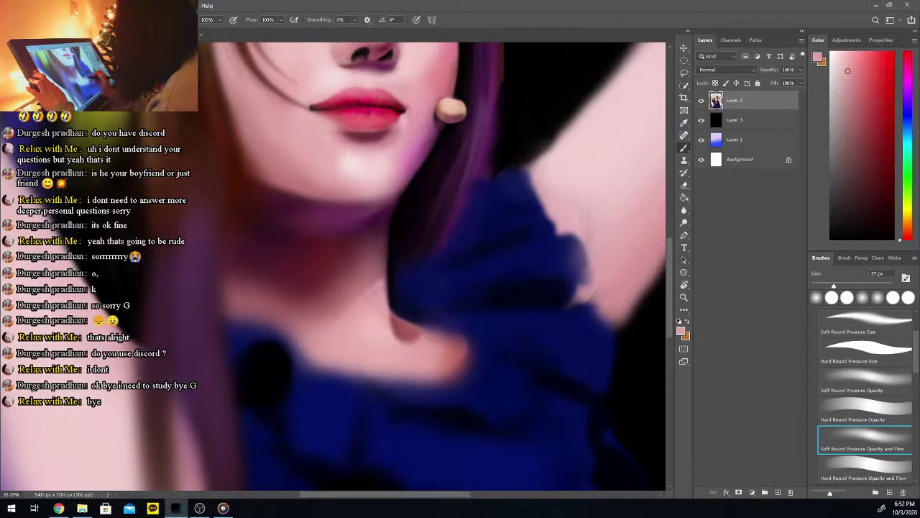
# Enlarge the brush to 123 px and cover the orange patch at the neckline corner with pink sampled from the cheek
pyautogui.press('i')
pyautogui.click(382, 269)
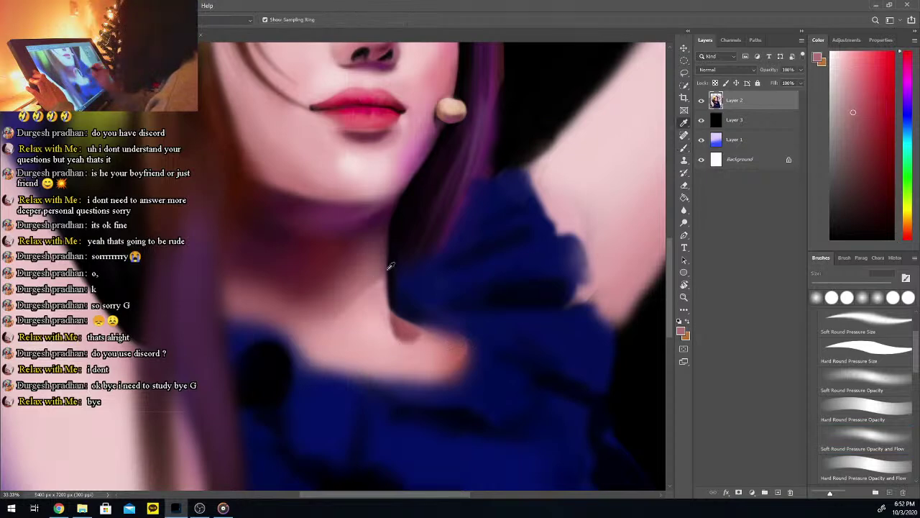
pyautogui.press('b')
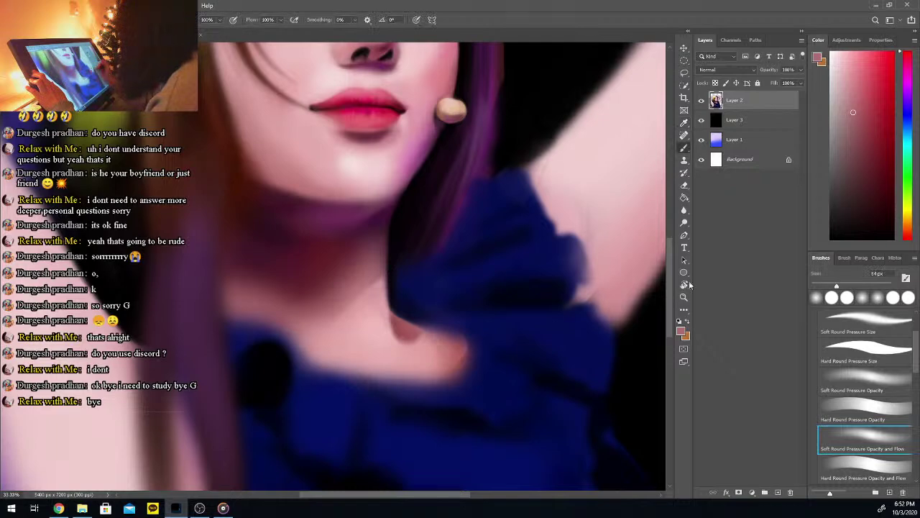
pyautogui.moveTo(841, 287); pyautogui.dragTo(855, 286)
pyautogui.press('i')
pyautogui.click(443, 76)
pyautogui.press('b')
pyautogui.moveTo(445, 364)
pyautogui.mouseDown()
pyautogui.moveTo(438, 350)
pyautogui.moveTo(450, 368)
pyautogui.moveTo(425, 364)
pyautogui.mouseUp()
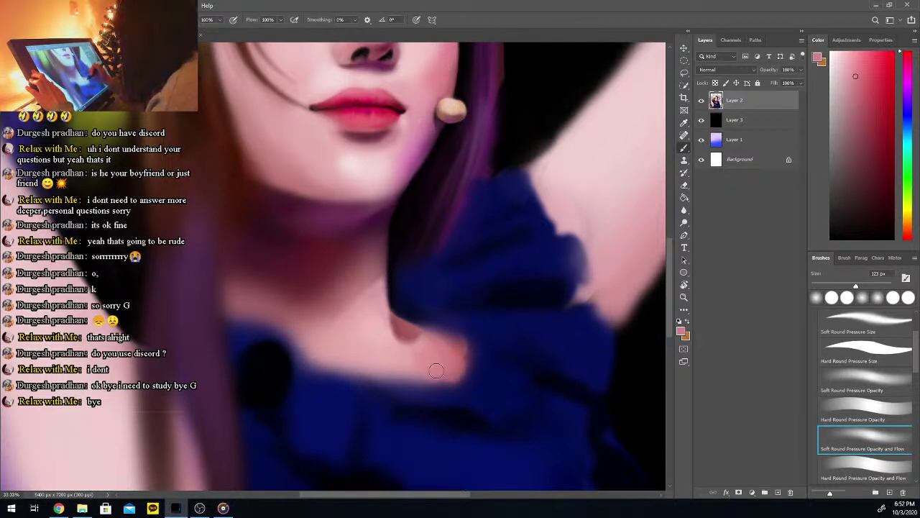
# Deepen the skin in the neckline corner with dusty pink sampled from the collar shadow
pyautogui.press('i')
pyautogui.click(416, 335)
pyautogui.press('b')
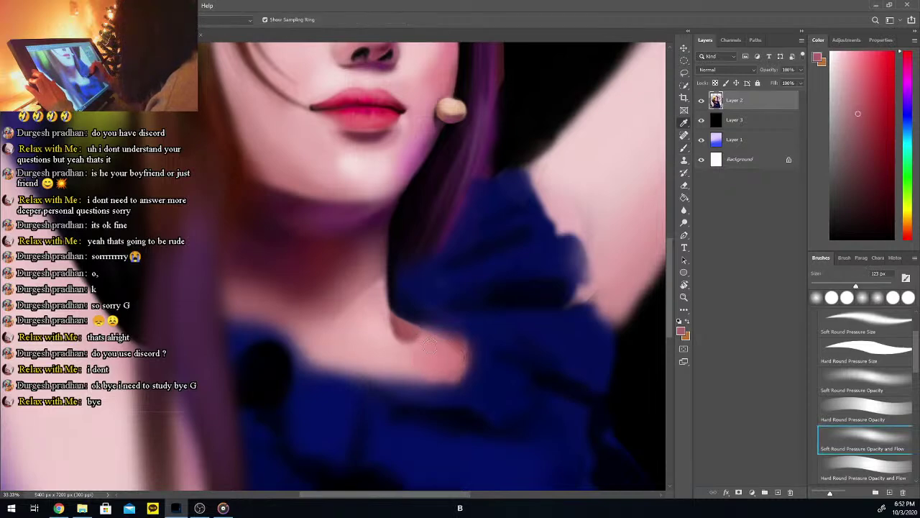
pyautogui.moveTo(457, 362)
pyautogui.mouseDown()
pyautogui.moveTo(423, 343)
pyautogui.moveTo(436, 378)
pyautogui.moveTo(424, 364)
pyautogui.moveTo(462, 379)
pyautogui.moveTo(474, 372)
pyautogui.moveTo(414, 370)
pyautogui.moveTo(462, 383)
pyautogui.mouseUp()
# Extend the chest skin along the lower neckline toward its corner with light pink sampled from the chest
pyautogui.press('i')
pyautogui.click(402, 353)
pyautogui.press('b')
pyautogui.press('i')
pyautogui.click(381, 350)
pyautogui.press('b')
pyautogui.moveTo(388, 374); pyautogui.dragTo(474, 381)
# Shade the base of the neck toward the collarbone with muted pink sampled from the neck shadow
pyautogui.press('i')
pyautogui.click(347, 290)
pyautogui.press('b')
pyautogui.moveTo(329, 315)
pyautogui.mouseDown()
pyautogui.moveTo(351, 298)
pyautogui.moveTo(341, 319)
pyautogui.mouseUp()
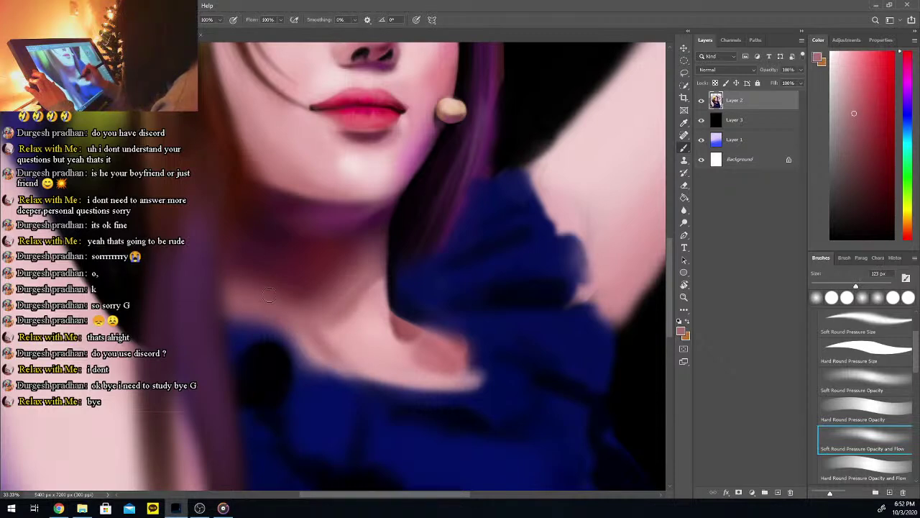
# Blend the shading from the collar shadow to the neckline corner with sampled darker and lighter pinks
pyautogui.keyDown('alt'); pyautogui.click(395, 315); pyautogui.keyUp('alt')
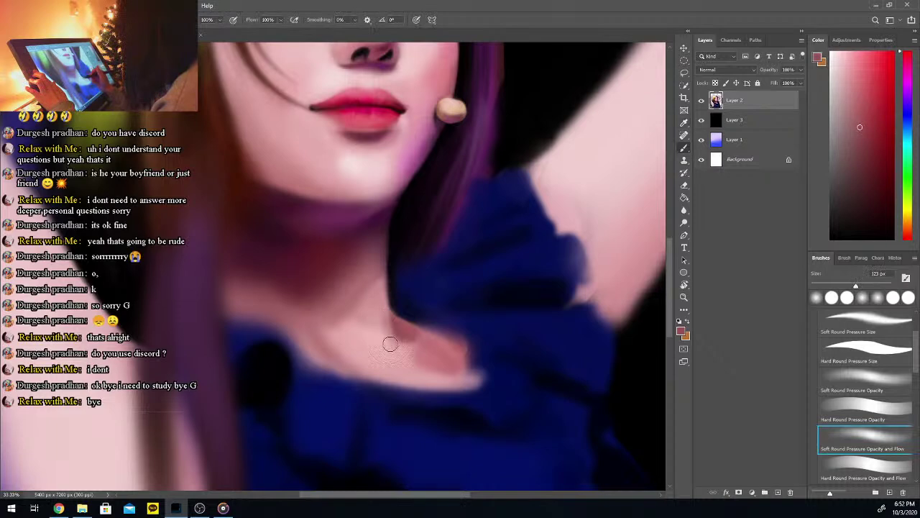
pyautogui.keyDown('alt'); pyautogui.click(442, 354); pyautogui.keyUp('alt')
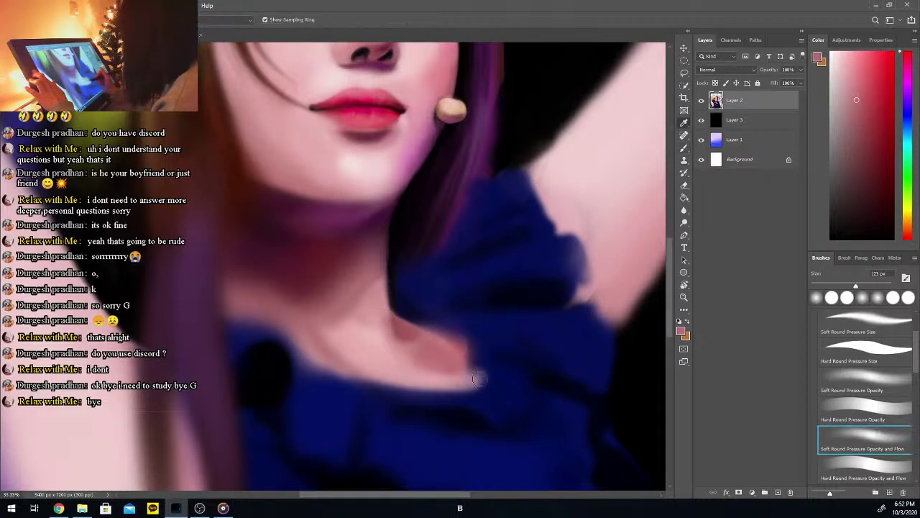
pyautogui.keyDown('alt'); pyautogui.click(455, 351); pyautogui.keyUp('alt')
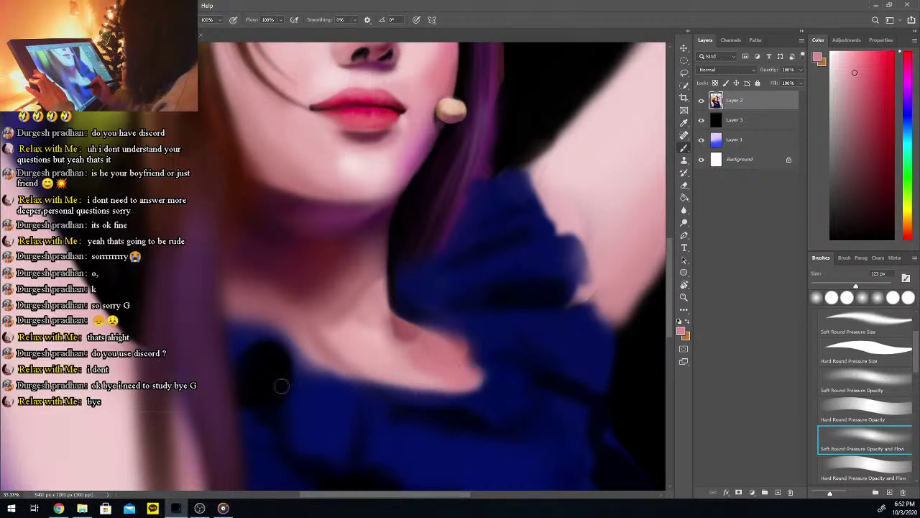
# Model the neck and collarbone on the yellow-hair side with sampled skin pink, and shade the lower neckline edge with muted pink
pyautogui.press('alt')
pyautogui.keyDown('alt'); pyautogui.click(356, 348); pyautogui.keyUp('alt')
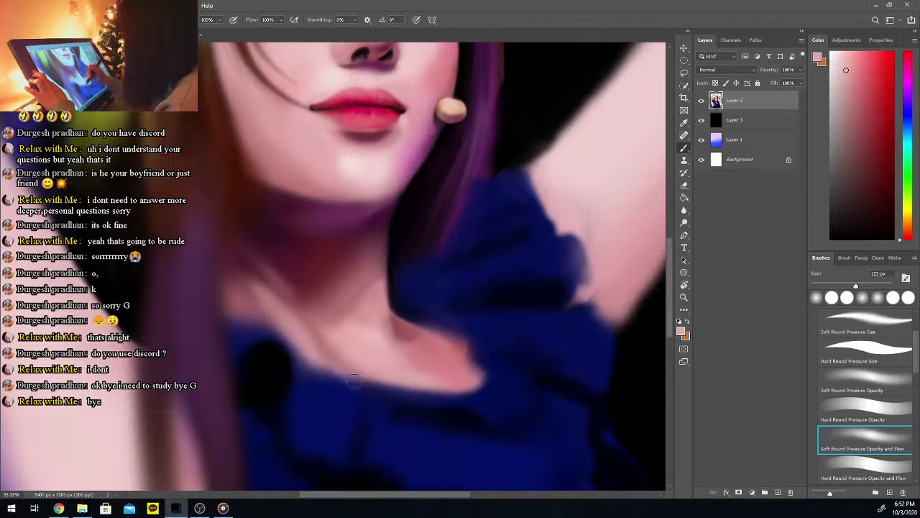
pyautogui.keyDown('alt'); pyautogui.click(298, 315); pyautogui.keyUp('alt')
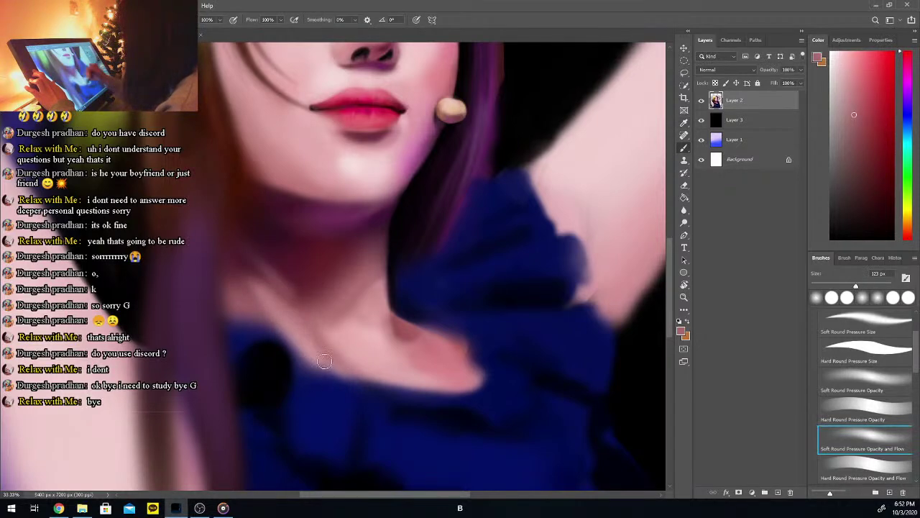
pyautogui.moveTo(397, 391); pyautogui.dragTo(378, 381)
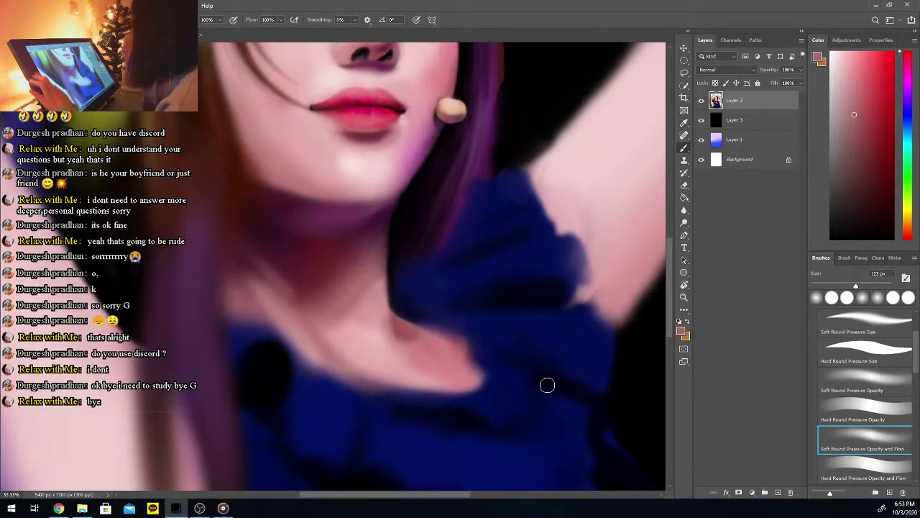
# Redefine the dress's lower neckline edge with sampled navy blue, and darken the collar edge above the chest with black
pyautogui.hotkey('ctrl', '-')
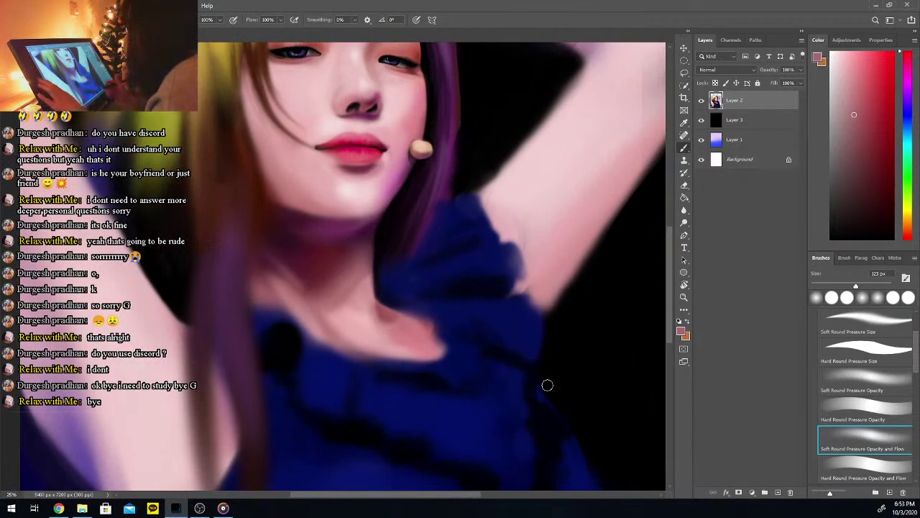
pyautogui.keyDown('alt'); pyautogui.click(367, 351); pyautogui.keyUp('alt')
pyautogui.press('b')
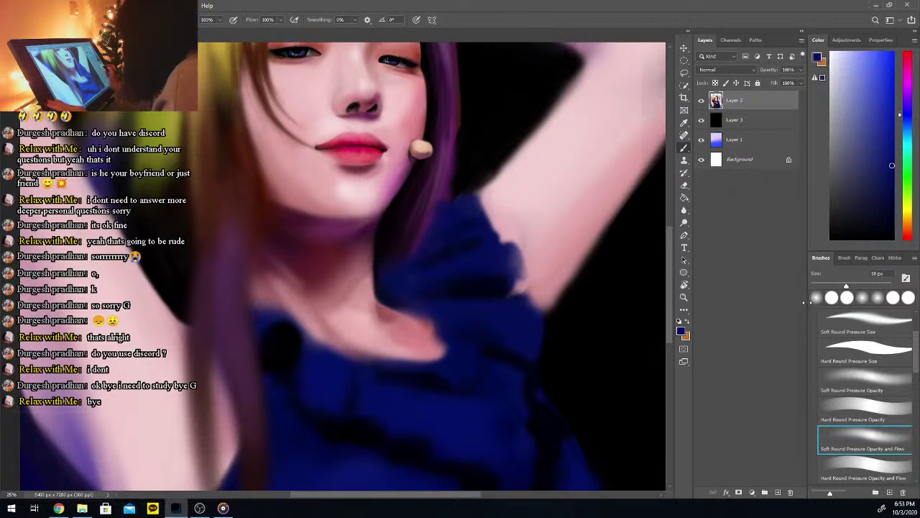
pyautogui.hotkey('ctrl', '+')
pyautogui.moveTo(412, 395)
pyautogui.mouseDown()
pyautogui.moveTo(365, 393)
pyautogui.moveTo(464, 397)
pyautogui.moveTo(419, 394)
pyautogui.moveTo(483, 395)
pyautogui.moveTo(448, 393)
pyautogui.moveTo(521, 375)
pyautogui.mouseUp()
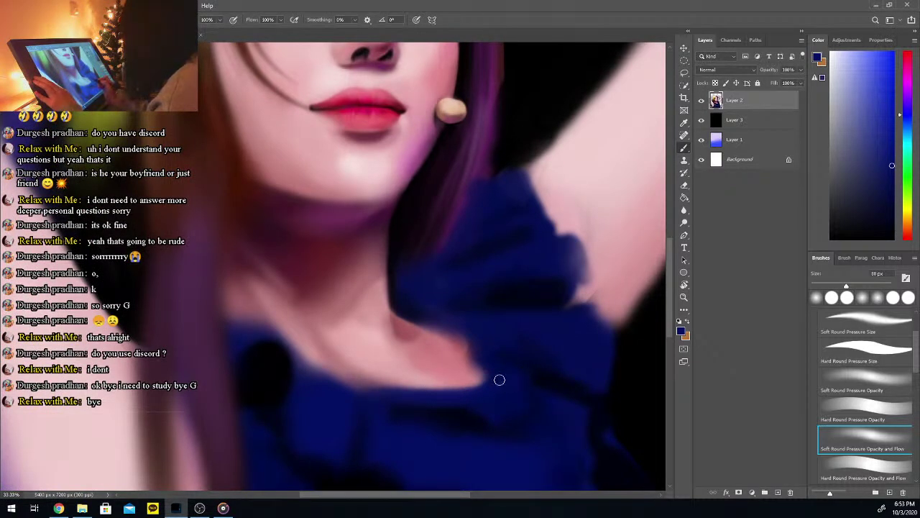
pyautogui.click(831, 238)
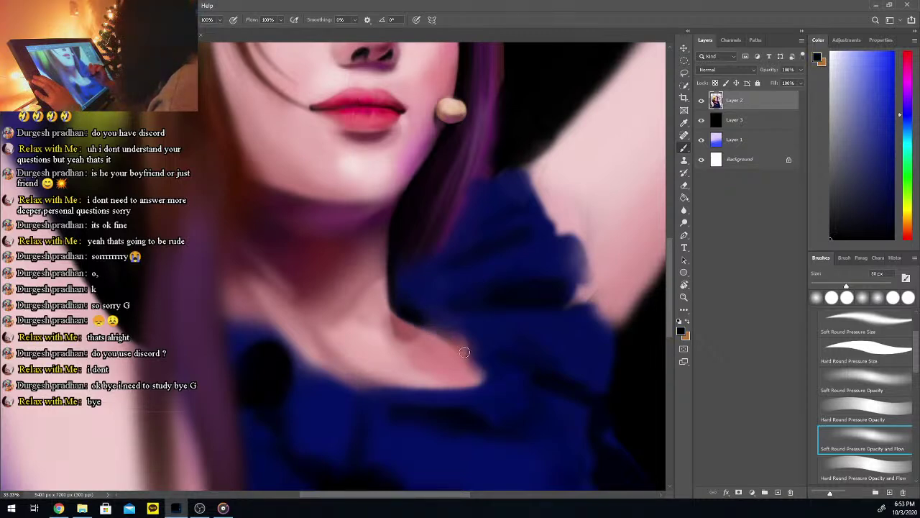
# Outline the collar's inner edge down to the neckline corner with black, softening it with sampled dark navy
pyautogui.moveTo(448, 335)
pyautogui.mouseDown()
pyautogui.moveTo(470, 365)
pyautogui.moveTo(432, 329)
pyautogui.moveTo(489, 384)
pyautogui.mouseUp()
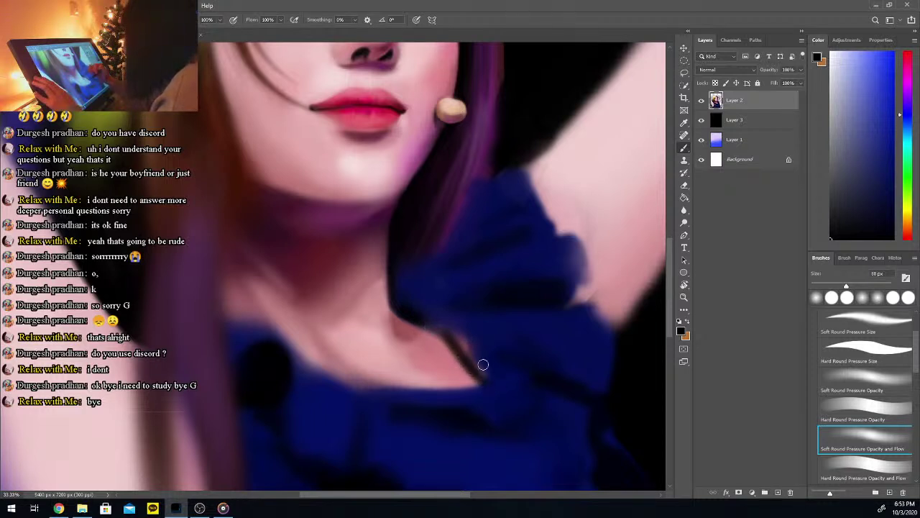
pyautogui.press('i')
pyautogui.click(494, 355)
pyautogui.press('b')
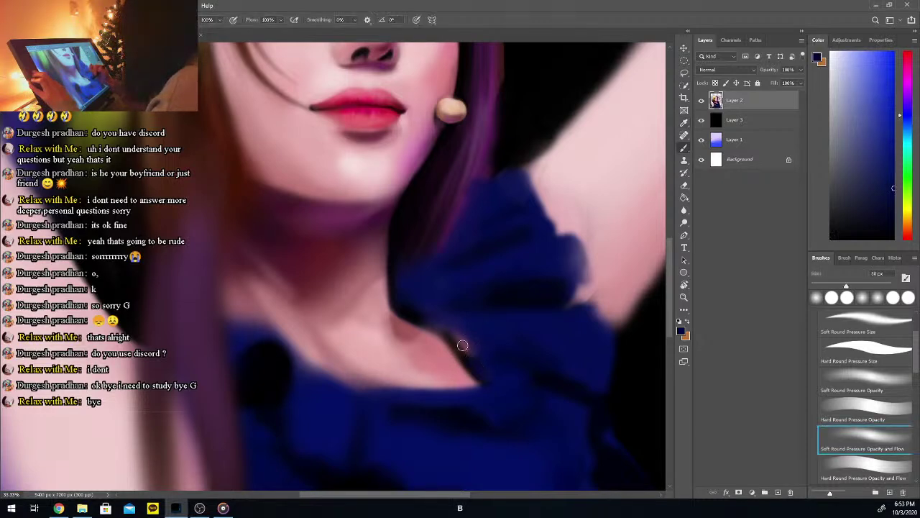
pyautogui.keyDown('alt'); pyautogui.click(416, 314); pyautogui.keyUp('alt')
pyautogui.moveTo(416, 321); pyautogui.dragTo(464, 345)
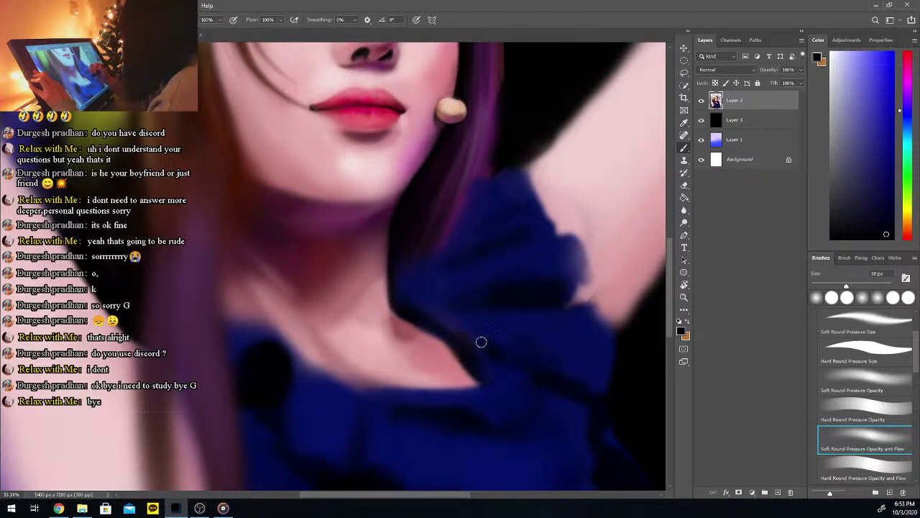
# Add a thin fold highlight along the collar's inner edge with sampled blue, and deepen beside it with darker navy
pyautogui.press('i')
pyautogui.click(451, 321)
pyautogui.press('b')
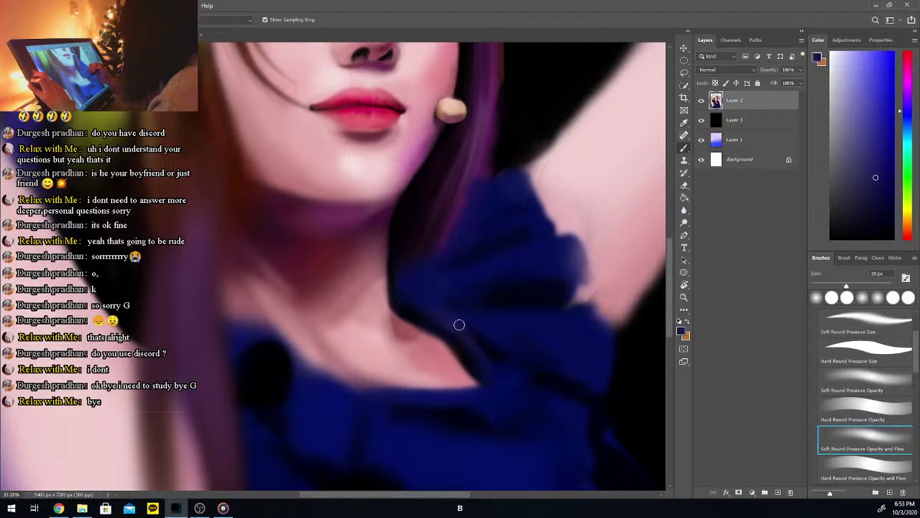
pyautogui.click(906, 115)
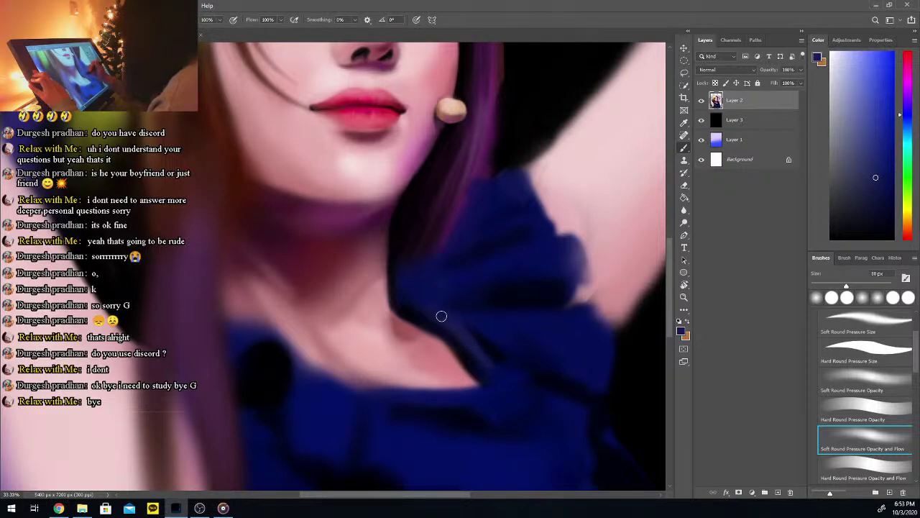
pyautogui.press('i')
pyautogui.click(487, 336)
pyautogui.press('b')
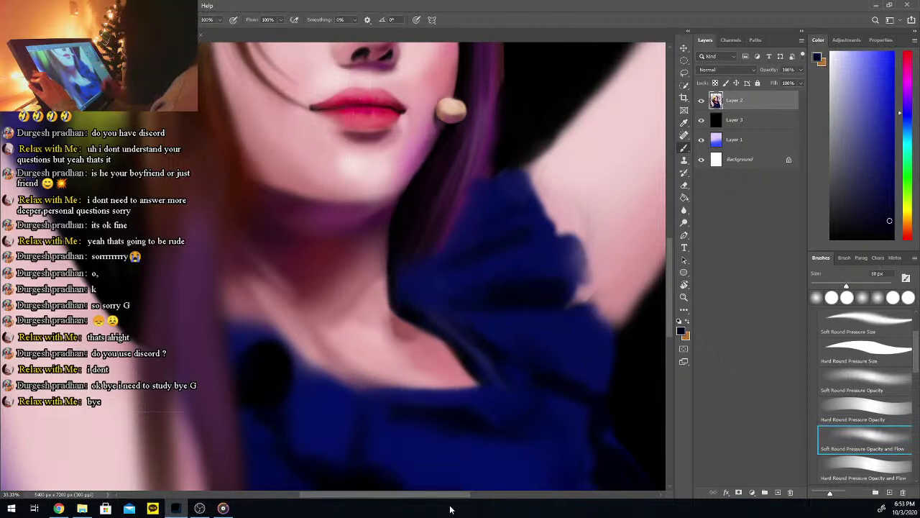
# Sharpen the neckline corner on the yellow-hair side with alternating sampled skin pink and dress navy
pyautogui.press('i')
pyautogui.click(372, 360)
pyautogui.press('b')
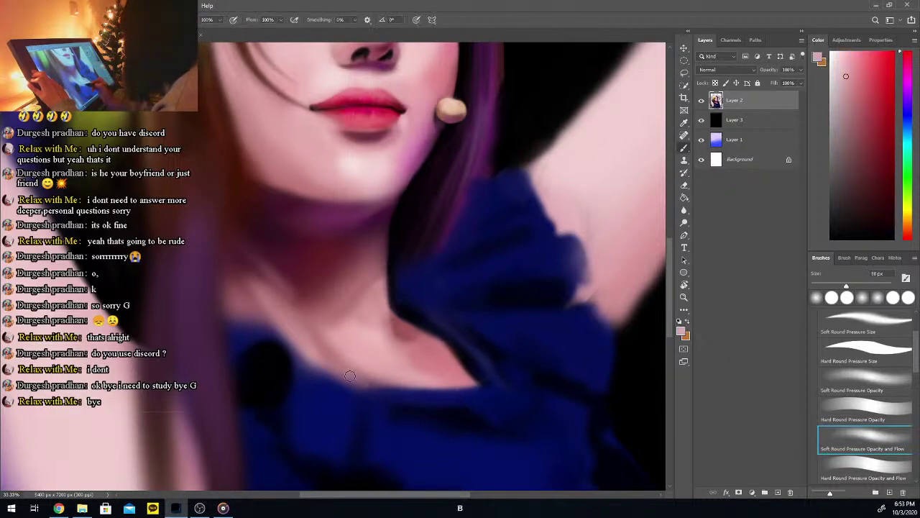
pyautogui.press('i')
pyautogui.click(348, 361)
pyautogui.click(335, 382)
pyautogui.press('b')
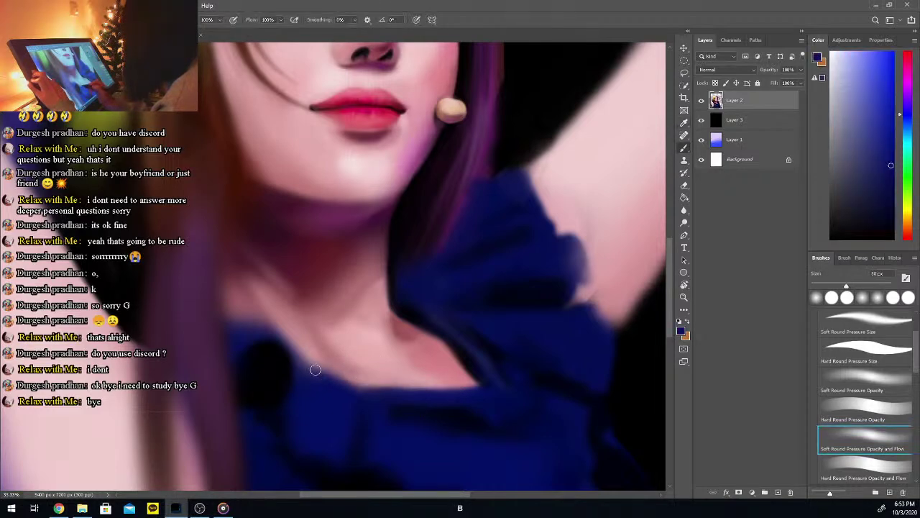
pyautogui.press('i')
pyautogui.click(324, 353)
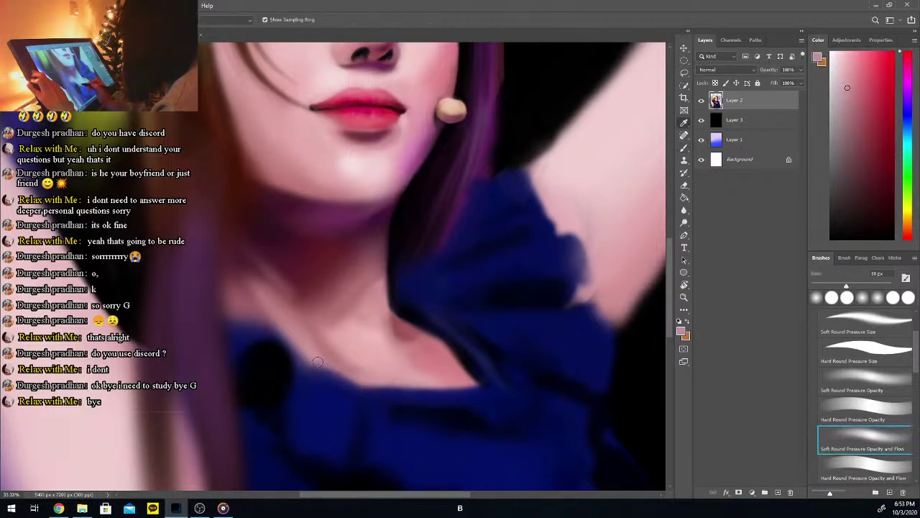
pyautogui.press('b')
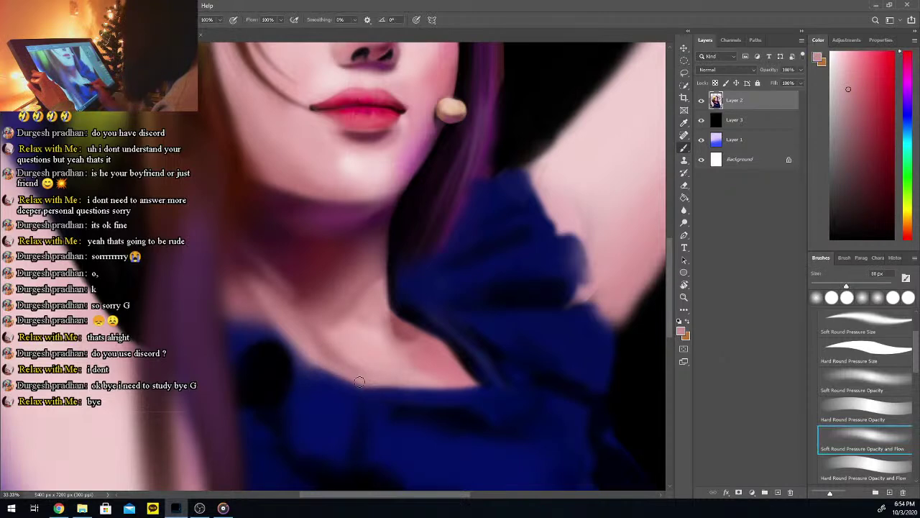
# Smooth the slanted neckline edge toward the yellow hair with sampled navy and muted skin pink
pyautogui.press('i')
pyautogui.click(294, 366)
pyautogui.press('b')
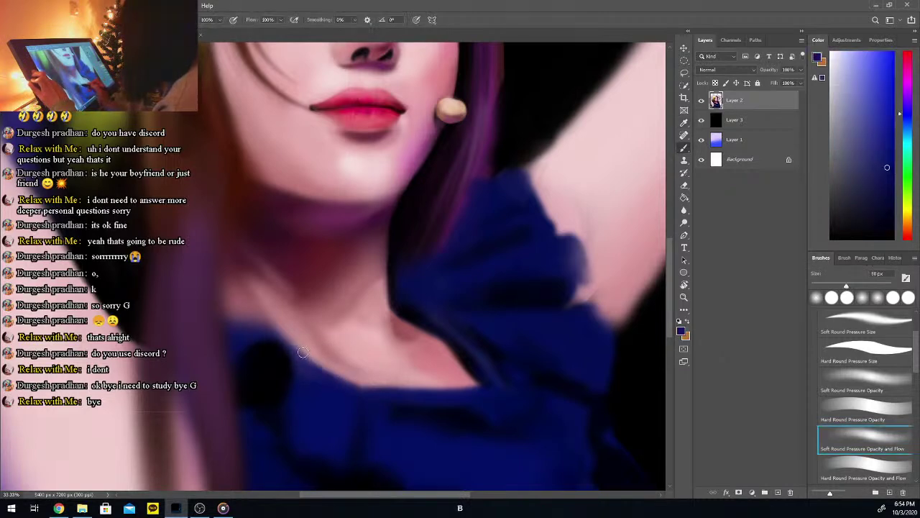
pyautogui.press('i')
pyautogui.click(312, 351)
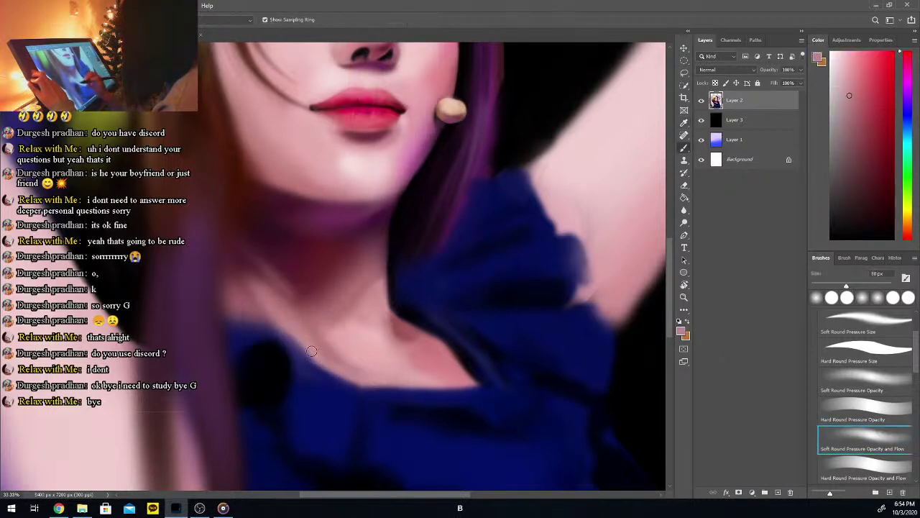
pyautogui.keyDown('alt'); pyautogui.click(329, 381); pyautogui.keyUp('alt')
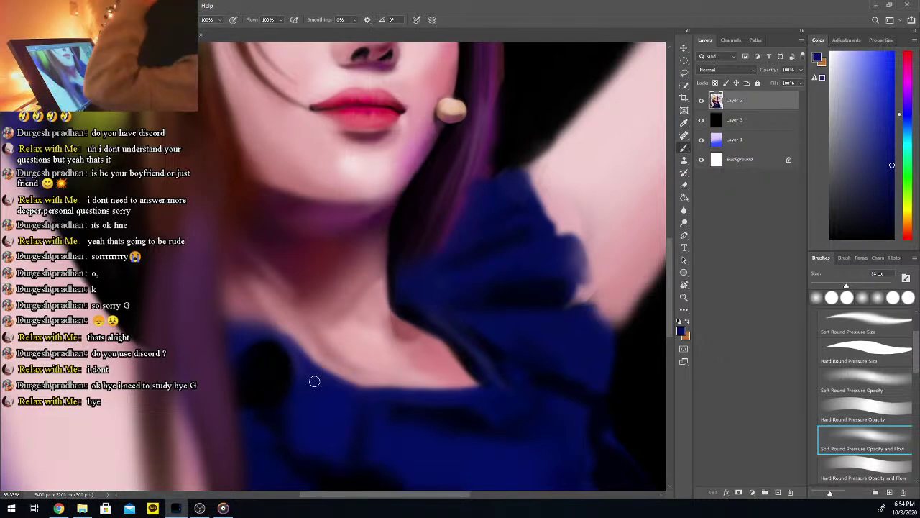
# Darken the shadow under the jaw beside the hair with sampled near-black, and sample light pink from the chest
pyautogui.press('i')
pyautogui.click(411, 310)
pyautogui.press('b')
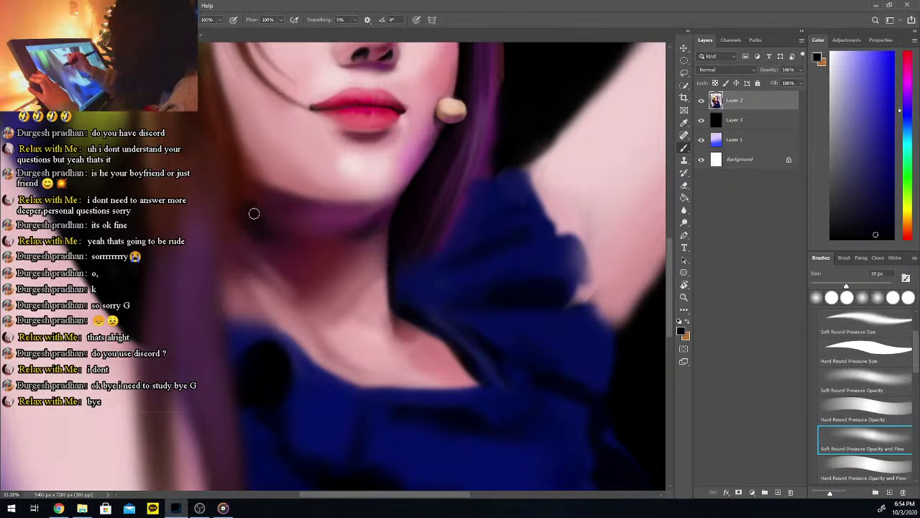
pyautogui.press('i')
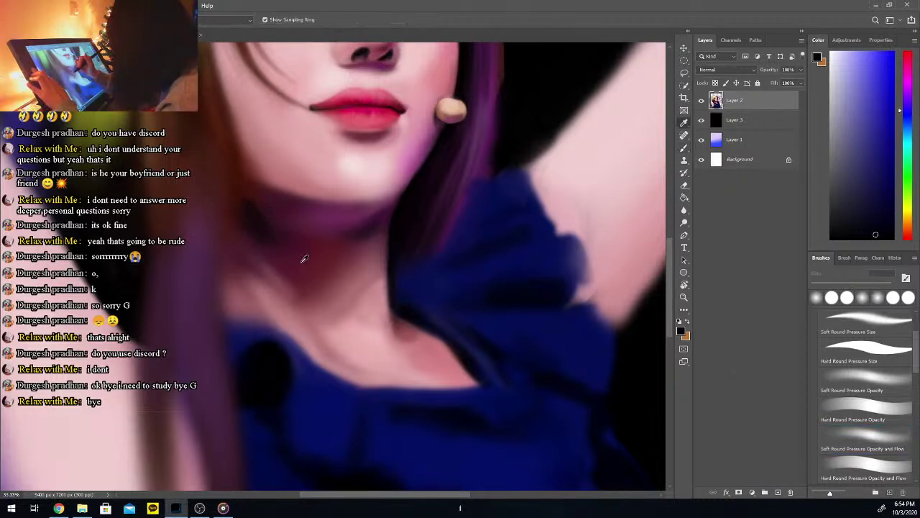
pyautogui.click(350, 332)
pyautogui.press('b')
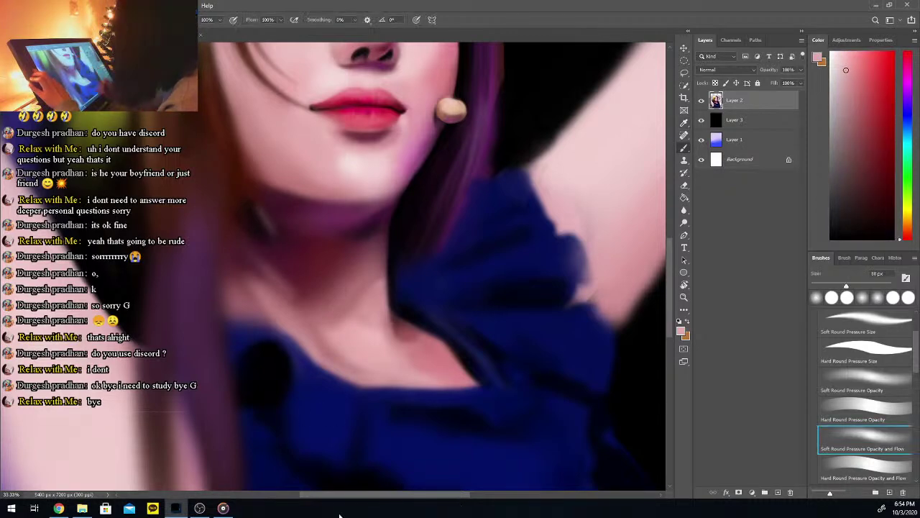
# Deepen the dark dress fold beside the hanging hair strand with sampled black
pyautogui.hotkey('ctrl', '-')
pyautogui.hotkey('ctrl', '-')
pyautogui.hotkey('ctrl', '+')
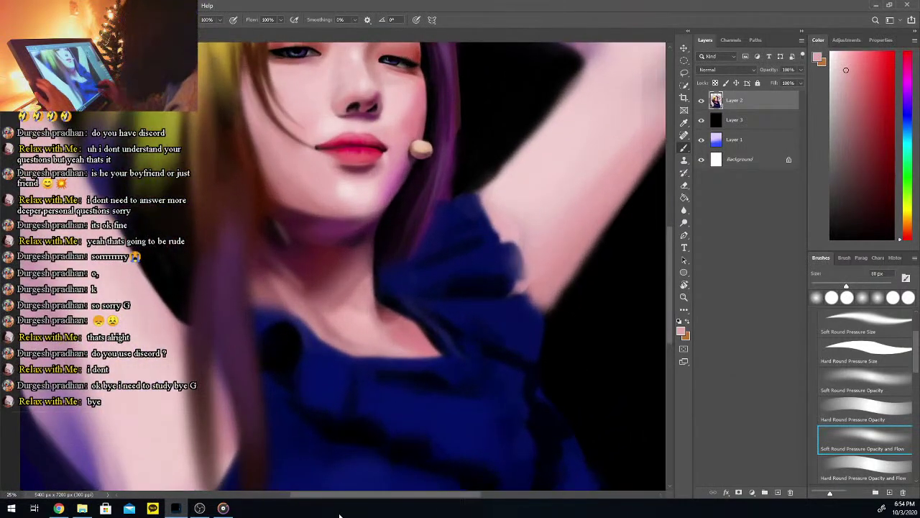
pyautogui.keyDown('alt'); pyautogui.click(261, 342); pyautogui.keyUp('alt')
pyautogui.press('b')
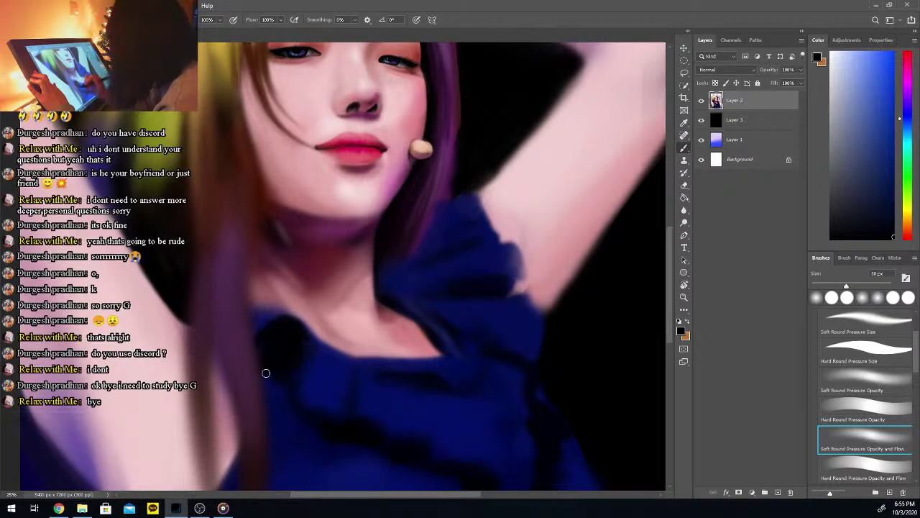
# Mix a lighter blue from the sampled dress color and paint highlights on the collar and front ruffle folds
pyautogui.press('i')
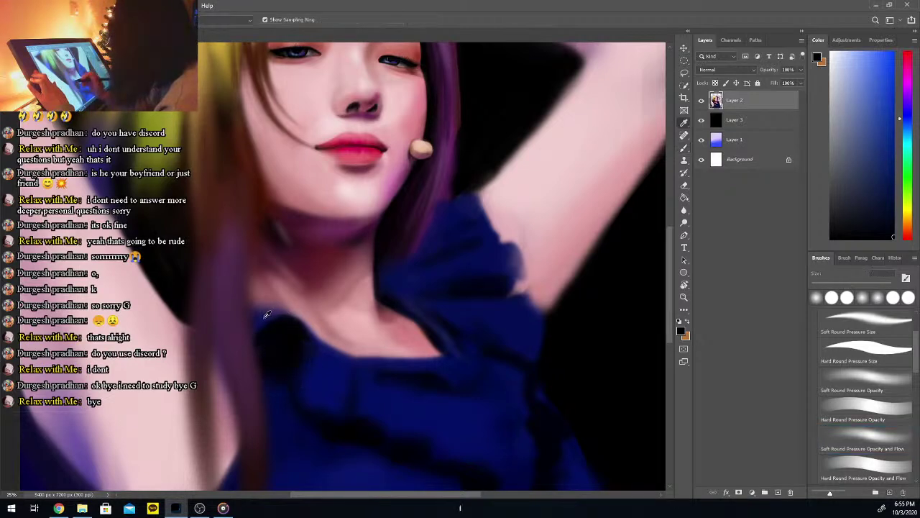
pyautogui.click(266, 316)
pyautogui.click(907, 115)
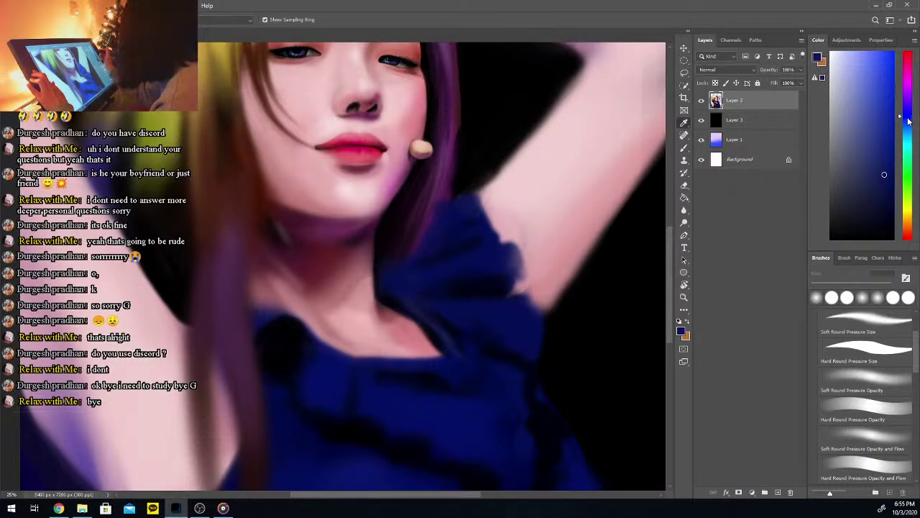
pyautogui.click(878, 161)
pyautogui.moveTo(879, 161); pyautogui.dragTo(885, 144)
pyautogui.click(865, 436)
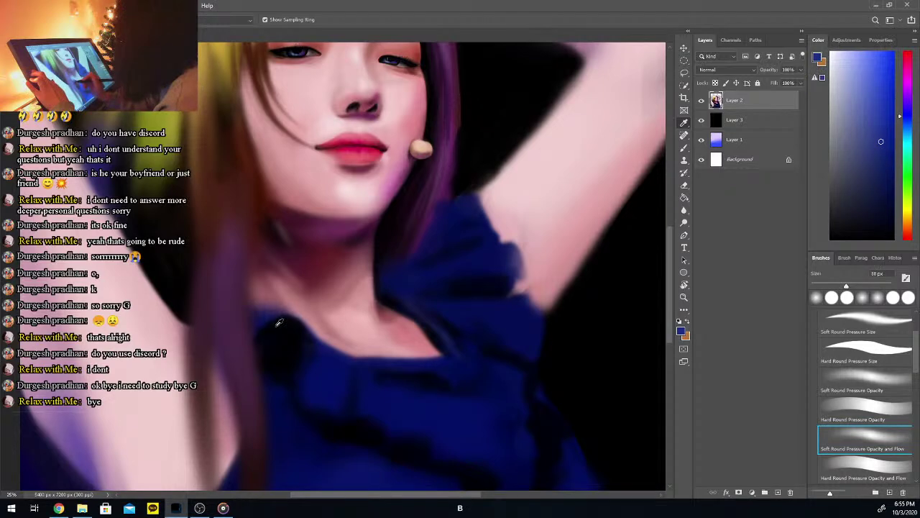
pyautogui.press('b')
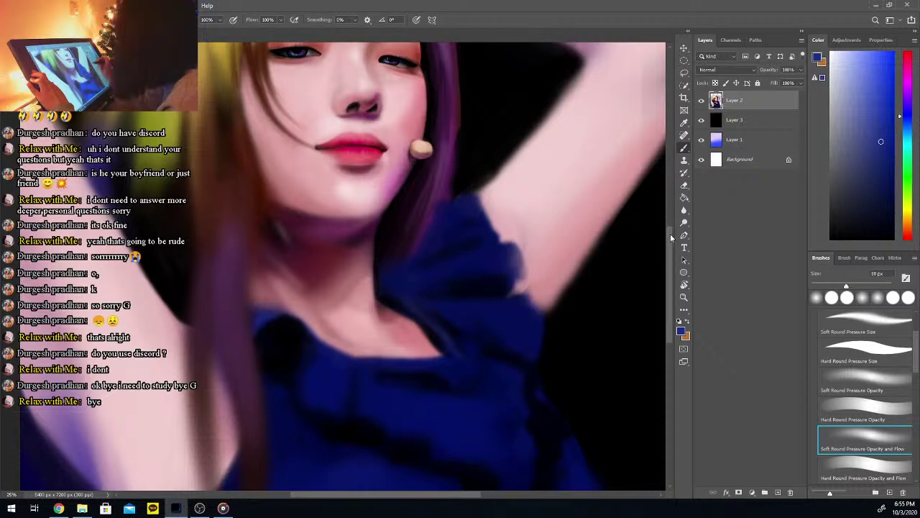
pyautogui.scroll(-3, 647, 254)
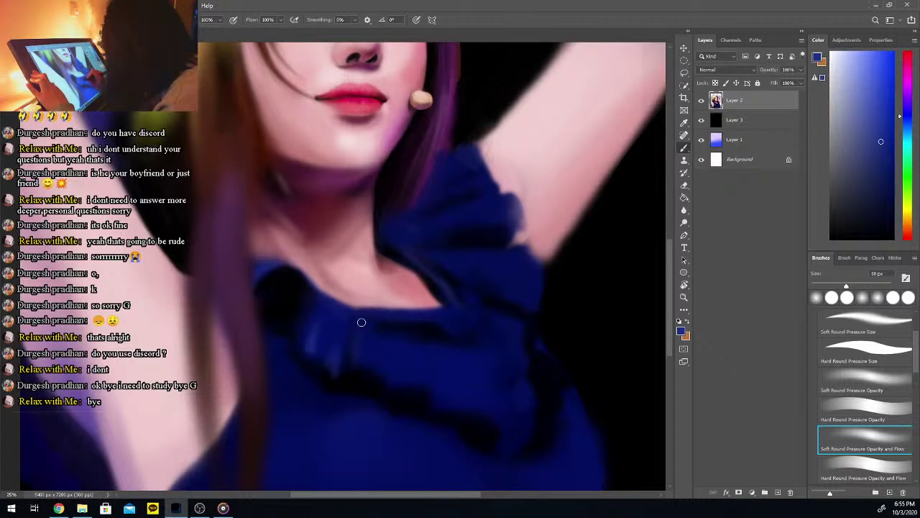
# Shade between the front ruffle's highlighted folds with sampled dark navy tones
pyautogui.press('i')
pyautogui.click(350, 365)
pyautogui.press('b')
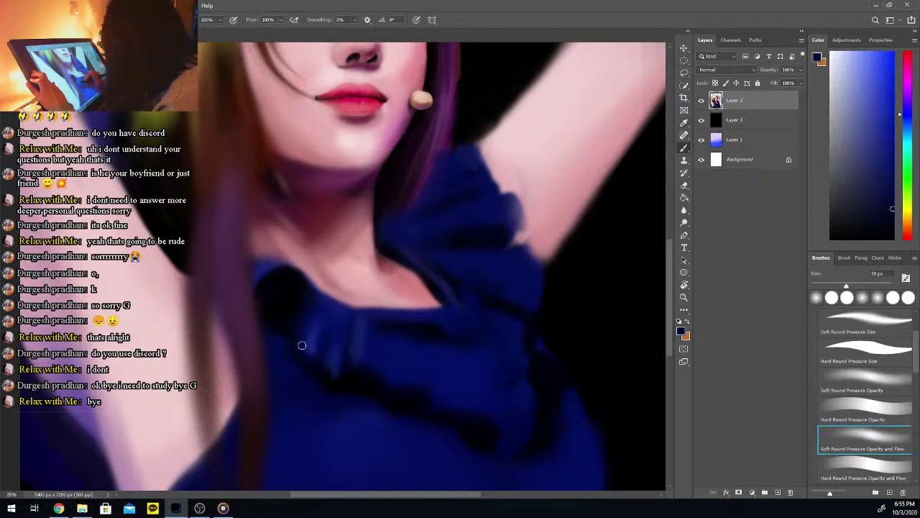
pyautogui.press('i')
pyautogui.click(289, 381)
pyautogui.press('b')
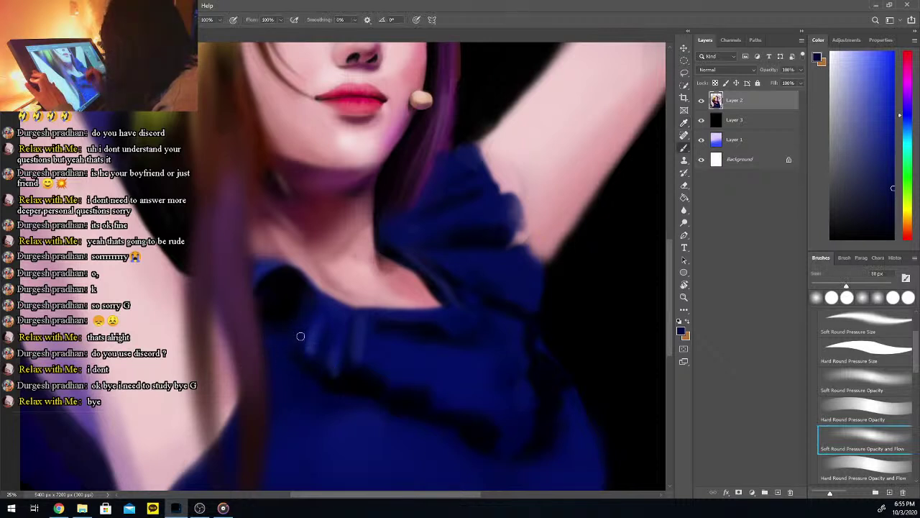
# Reduce the brush size to 72 px and define the front ruffle's scalloped lower edge with sampled blue and black
pyautogui.press('i')
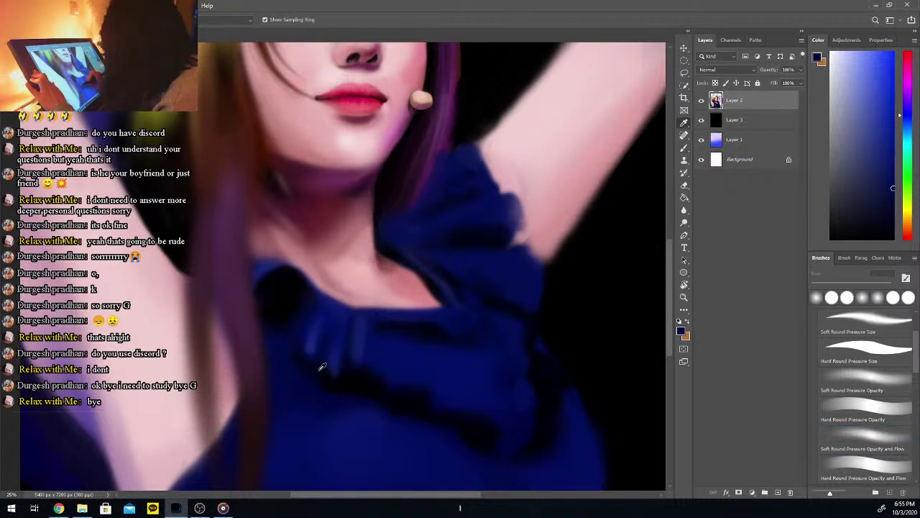
pyautogui.press('b')
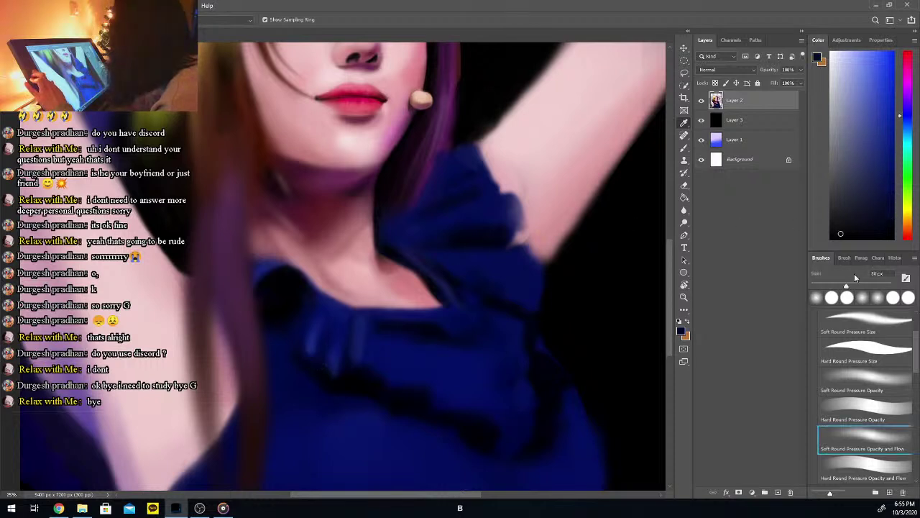
pyautogui.moveTo(842, 287); pyautogui.dragTo(839, 287)
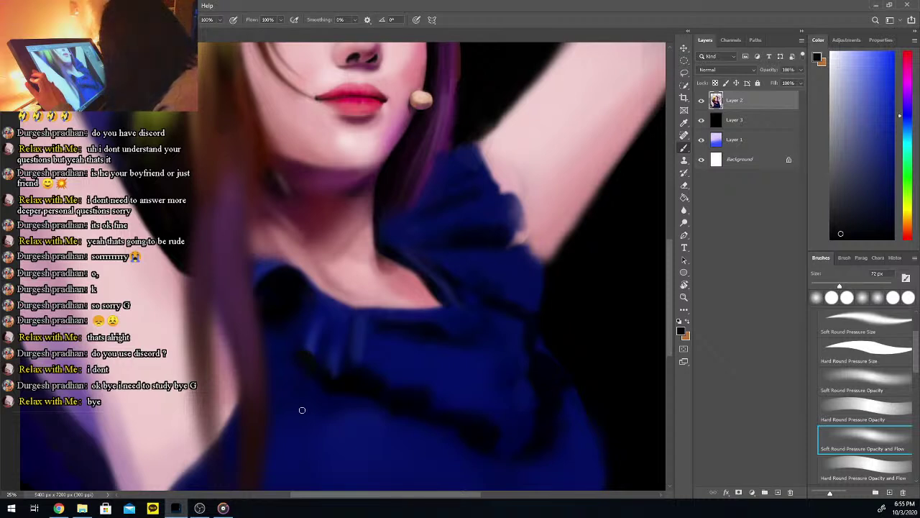
pyautogui.press('i')
pyautogui.click(335, 361)
pyautogui.press('b')
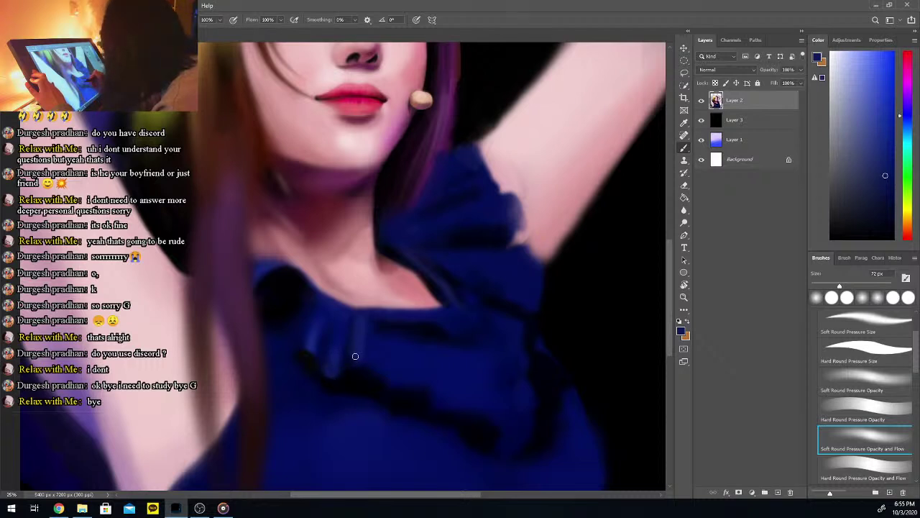
pyautogui.keyDown('alt'); pyautogui.click(345, 382); pyautogui.keyUp('alt')
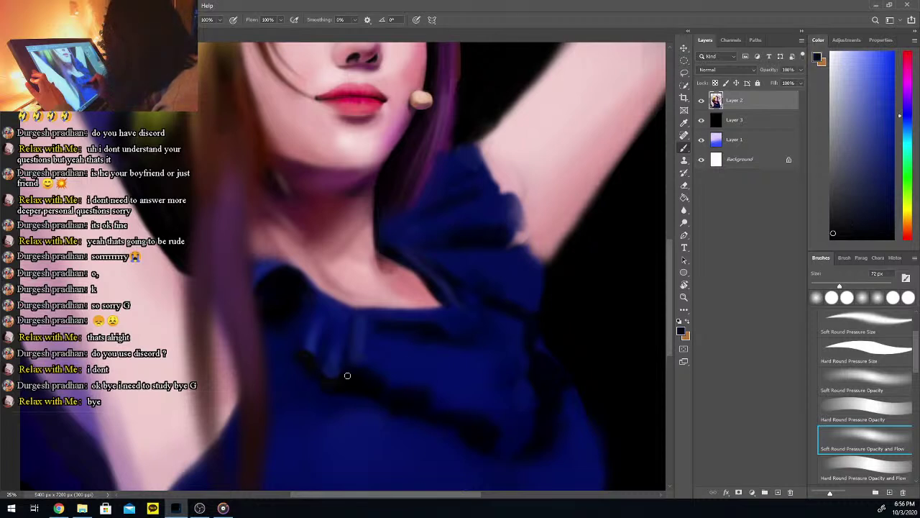
pyautogui.keyDown('alt'); pyautogui.click(334, 383); pyautogui.keyUp('alt')
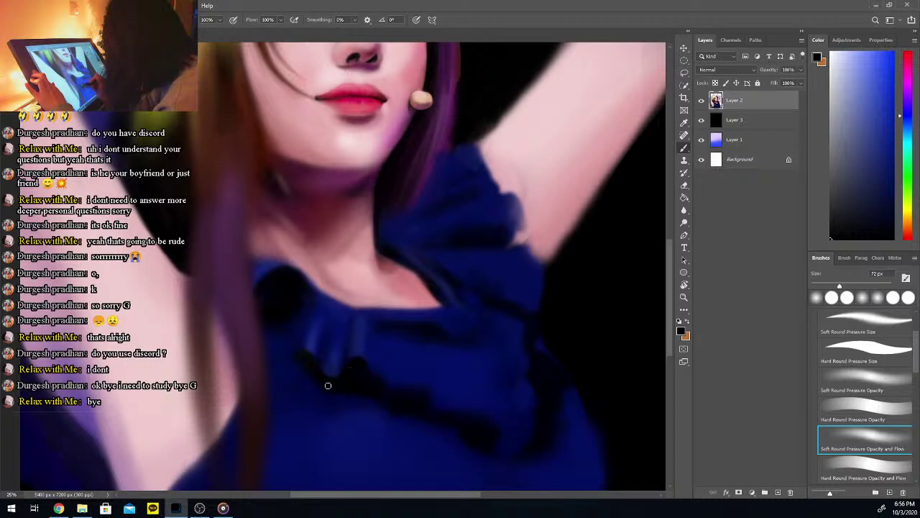
# Refine the vertical folds of the front ruffle below the neckline with sampled blue and dark navy
pyautogui.press('i')
pyautogui.click(316, 345)
pyautogui.press('b')
pyautogui.press('i')
pyautogui.click(322, 332)
pyautogui.press('b')
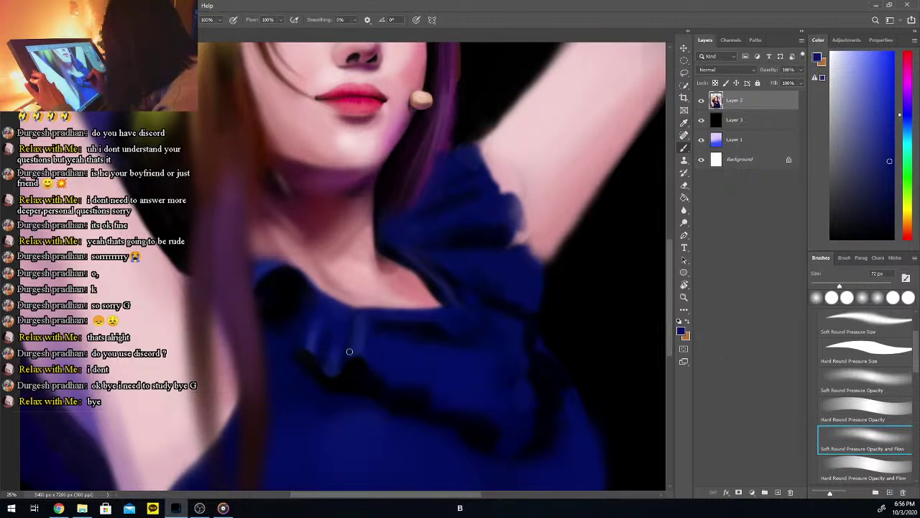
pyautogui.press('i')
pyautogui.click(372, 374)
pyautogui.press('b')
pyautogui.moveTo(323, 360); pyautogui.dragTo(329, 332)
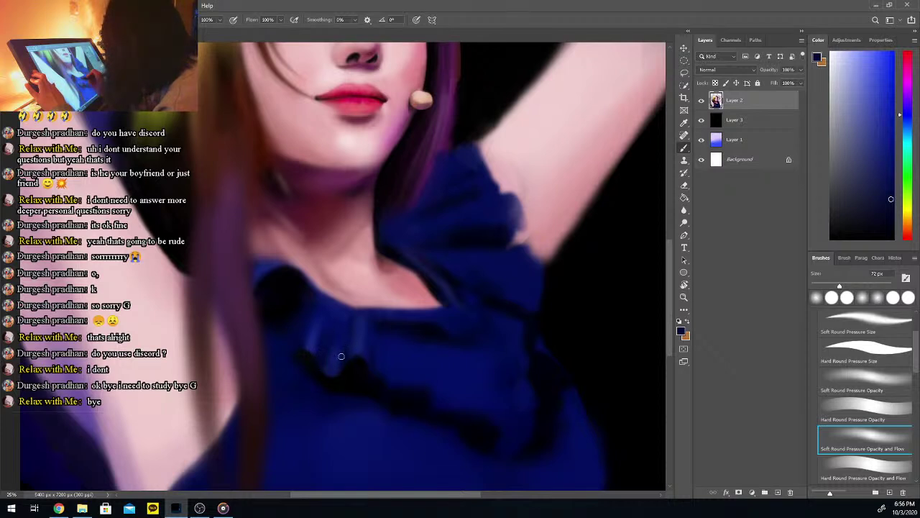
# Brighten the ruffle's fold ridges down to the scalloped edge with sampled lighter blues
pyautogui.press('i')
pyautogui.click(329, 365)
pyautogui.press('b')
pyautogui.press('i')
pyautogui.click(339, 317)
pyautogui.press('b')
pyautogui.press('b')
pyautogui.press('i')
pyautogui.click(329, 363)
pyautogui.press('b')
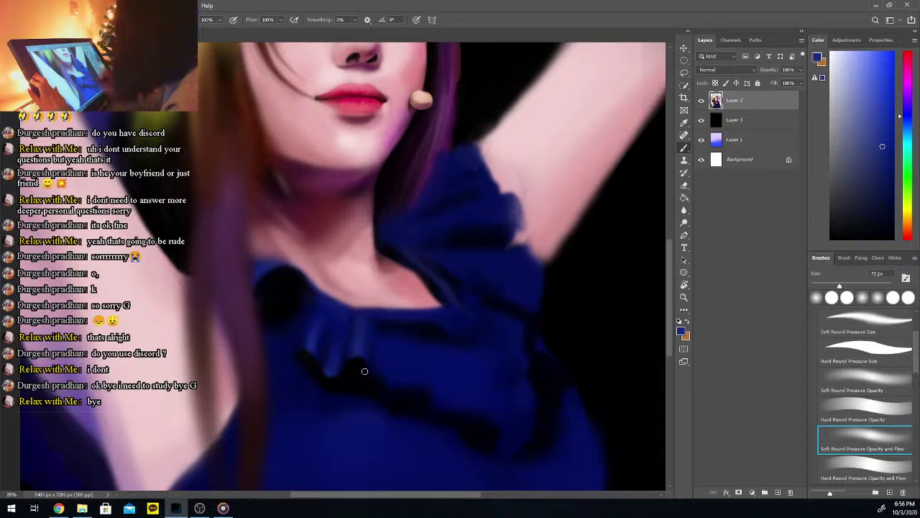
pyautogui.hotkey('ctrl', '-')
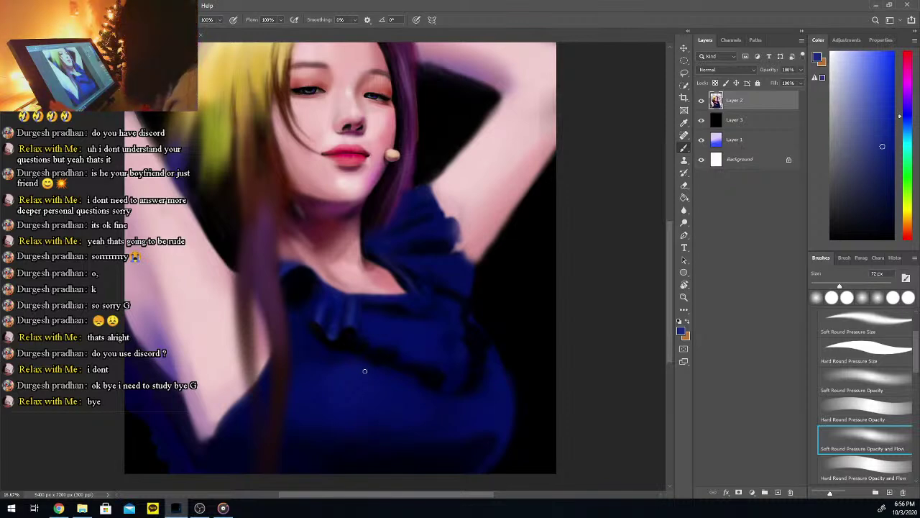
# Enlarge the brush to 147 px and extend the front ruffle's folds toward the right shoulder with sampled blue and dark navy
pyautogui.hotkey('ctrl', '+')
pyautogui.press('i')
pyautogui.click(362, 363)
pyautogui.press('b')
pyautogui.click(843, 285)
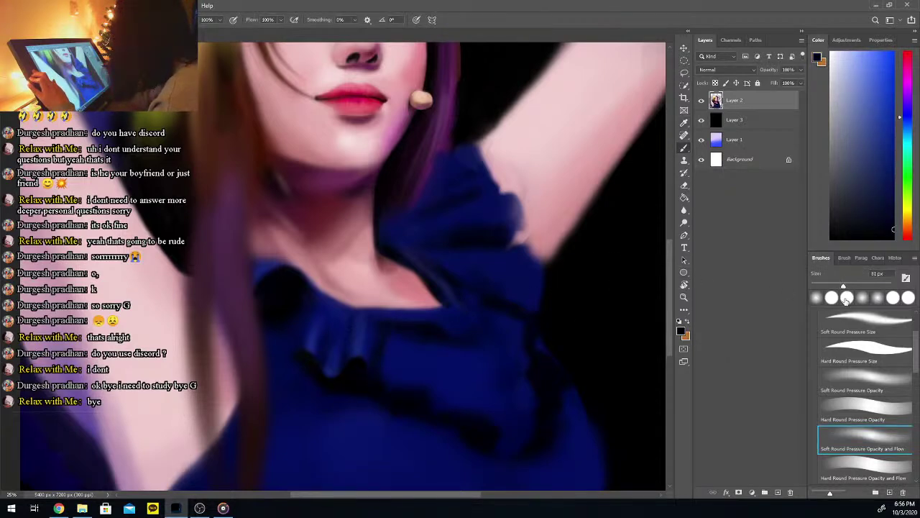
pyautogui.moveTo(837, 277); pyautogui.dragTo(860, 285)
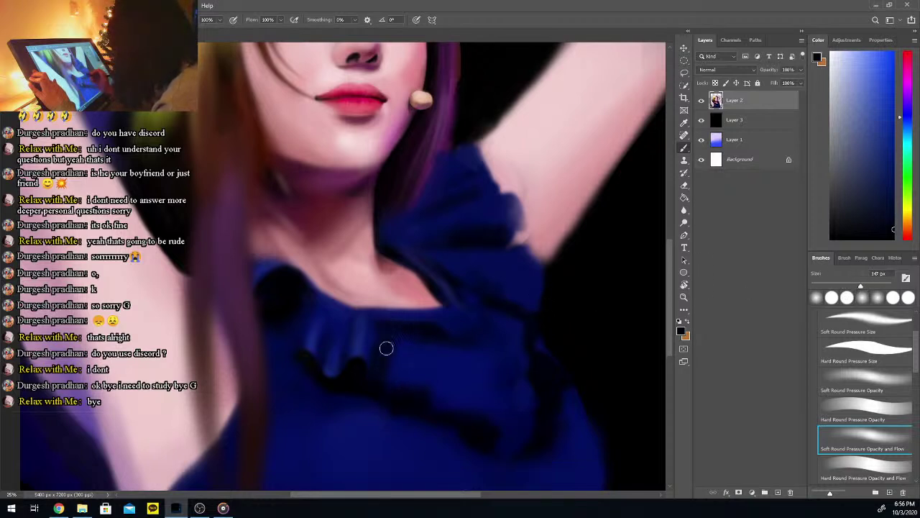
pyautogui.keyDown('alt'); pyautogui.click(362, 338); pyautogui.keyUp('alt')
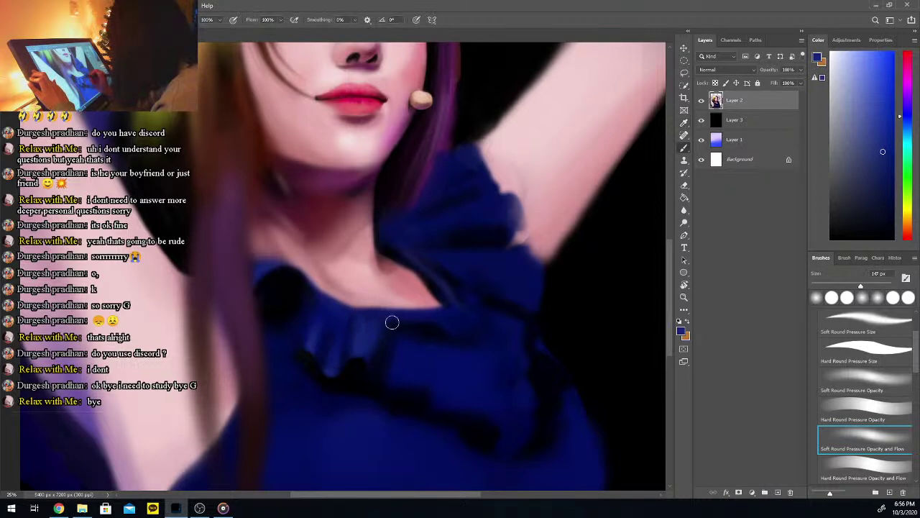
pyautogui.keyDown('alt'); pyautogui.click(367, 368); pyautogui.keyUp('alt')
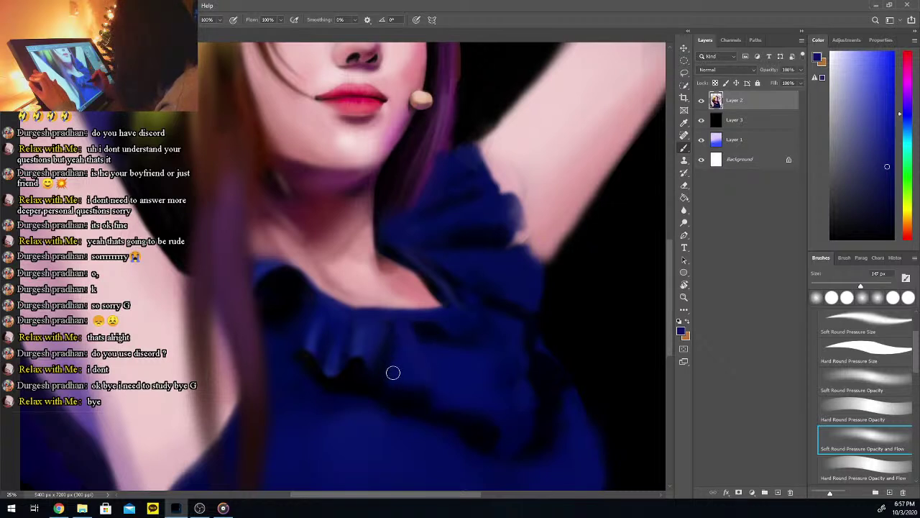
pyautogui.press('i')
pyautogui.keyDown('alt'); pyautogui.click(395, 349); pyautogui.keyUp('alt')
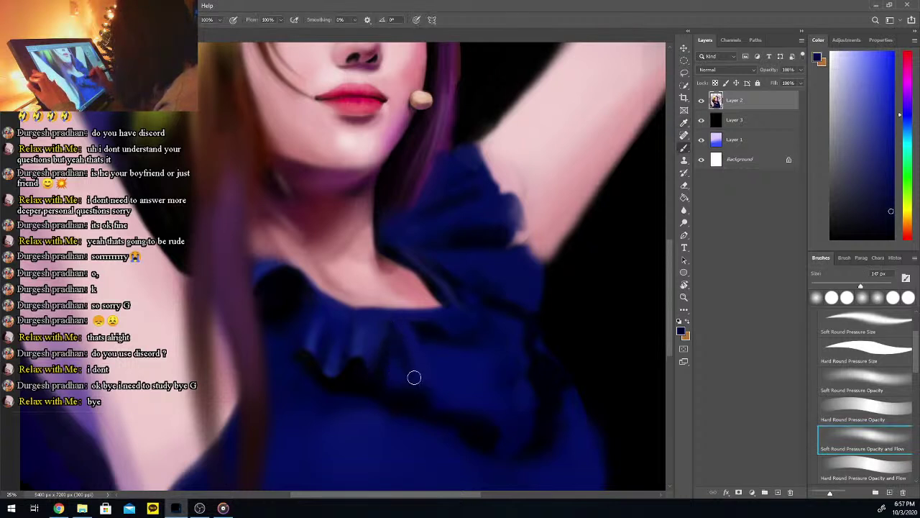
# Paint a lighter diagonal fold ridge on the front ruffle below the neckline using sampled blues
pyautogui.press('i')
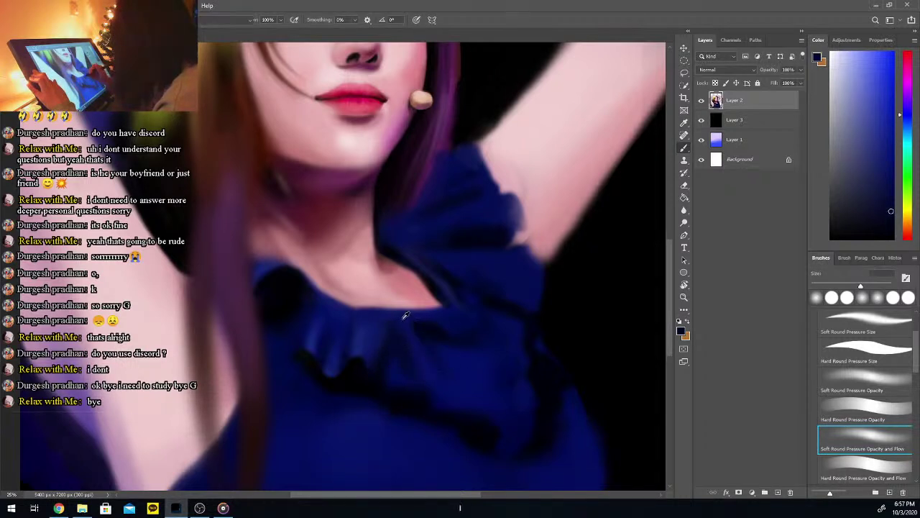
pyautogui.click(402, 316)
pyautogui.press('b')
pyautogui.press('i')
pyautogui.click(356, 346)
pyautogui.press('b')
pyautogui.press('b')
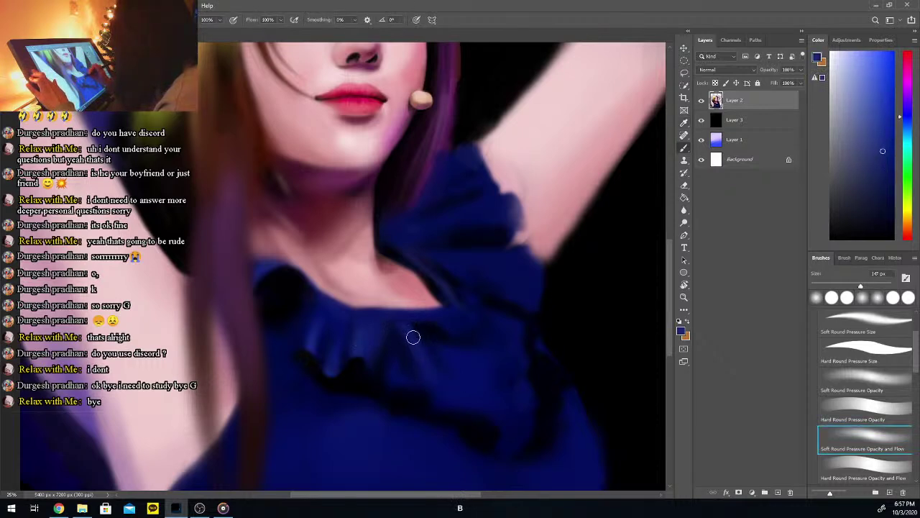
# Reduce the brush size to 40 px and define the ruffle's lower edge beneath the middle folds with black and sampled blues
pyautogui.click(831, 238)
pyautogui.click(828, 285)
pyautogui.hotkey('ctrl', '+')
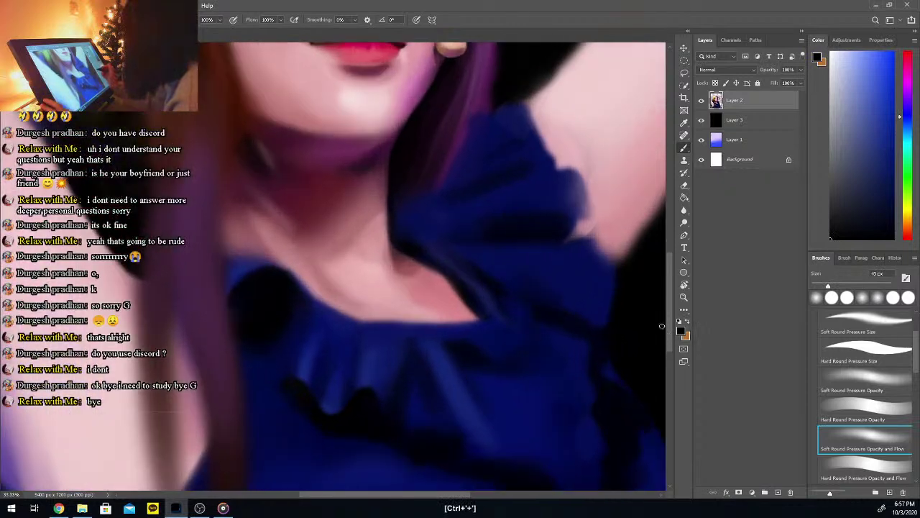
pyautogui.moveTo(672, 306); pyautogui.dragTo(672, 321)
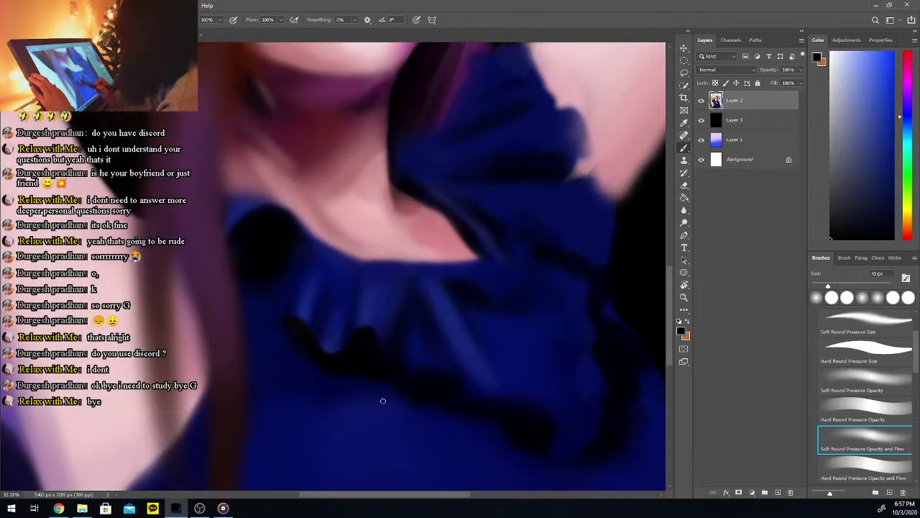
pyautogui.press('i')
pyautogui.click(410, 365)
pyautogui.press('b')
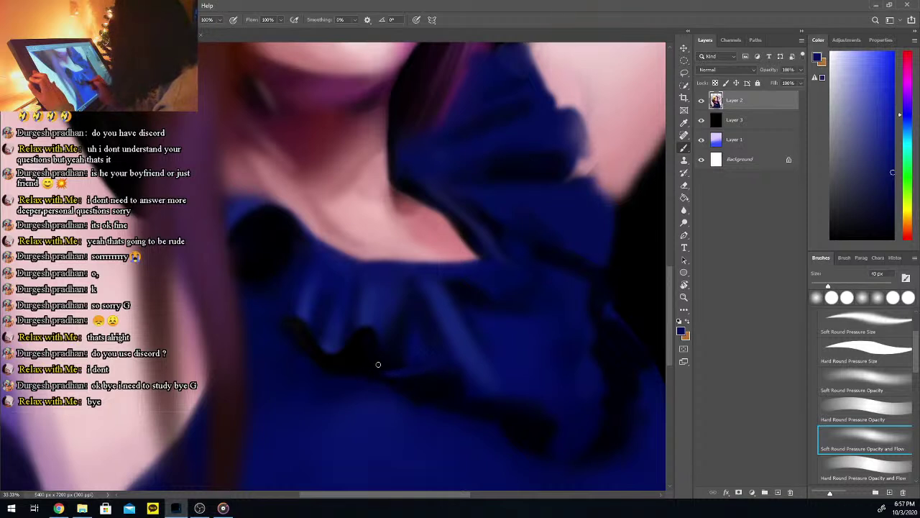
pyautogui.press('i')
pyautogui.click(382, 357)
pyautogui.press('b')
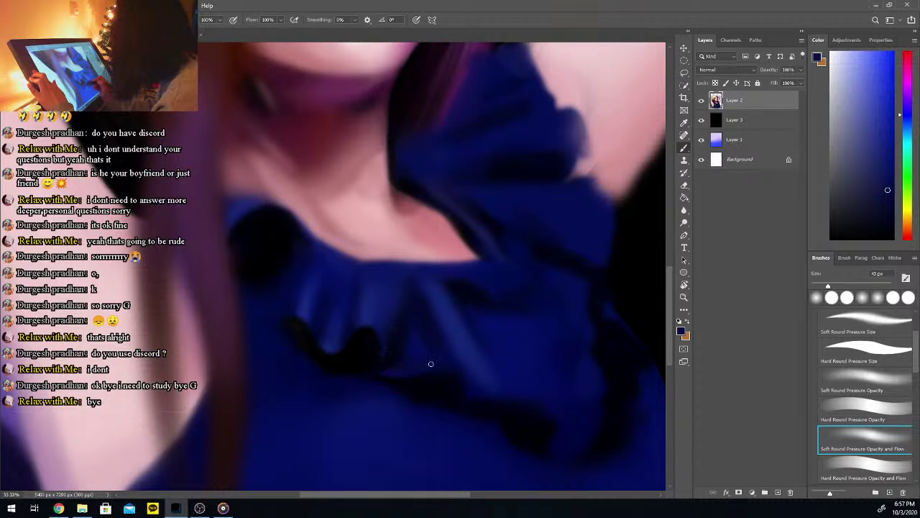
# Deepen the shadows around the scallops and under the middle of the ruffle's hem with sampled navy tones and black
pyautogui.press('i')
pyautogui.click(384, 353)
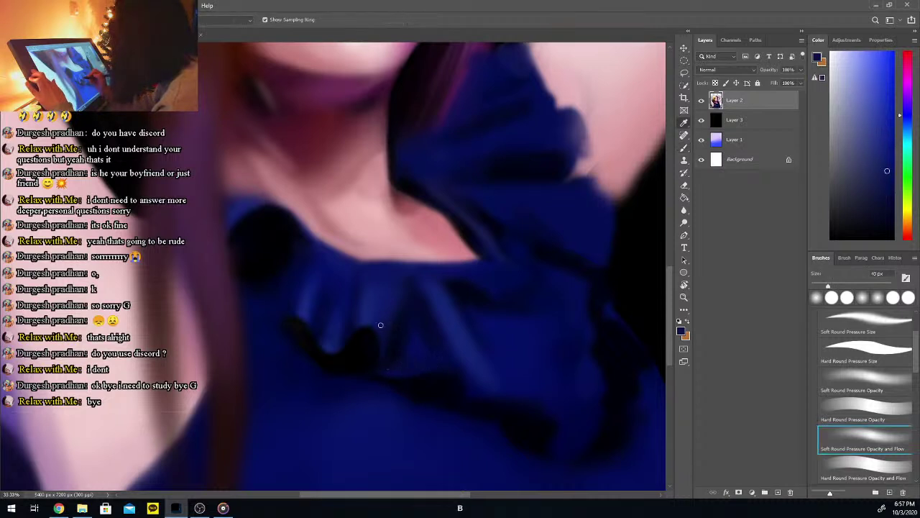
pyautogui.press('b')
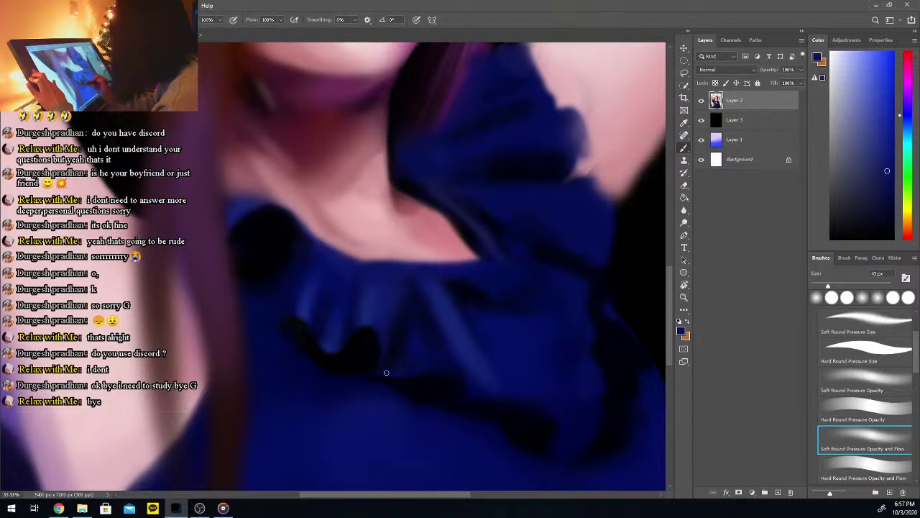
pyautogui.press('i')
pyautogui.click(397, 360)
pyautogui.press('b')
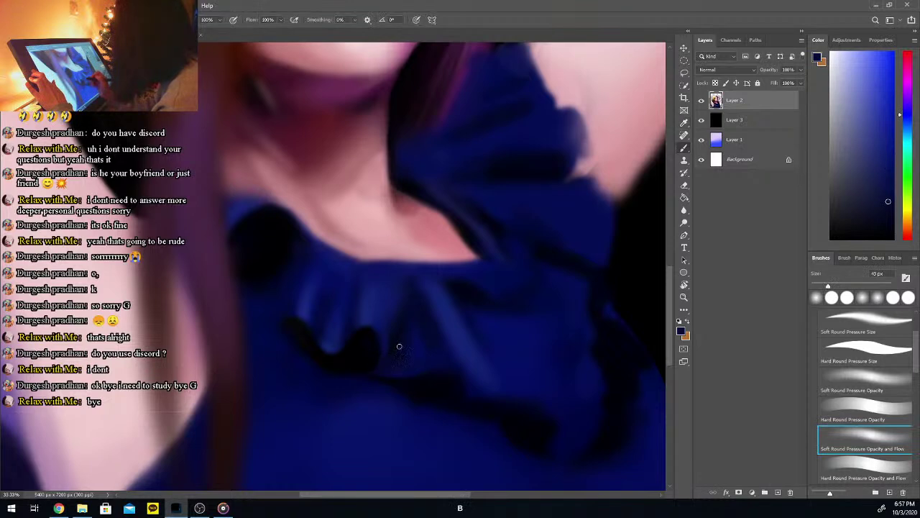
pyautogui.press('i')
pyautogui.click(624, 305)
pyautogui.press('b')
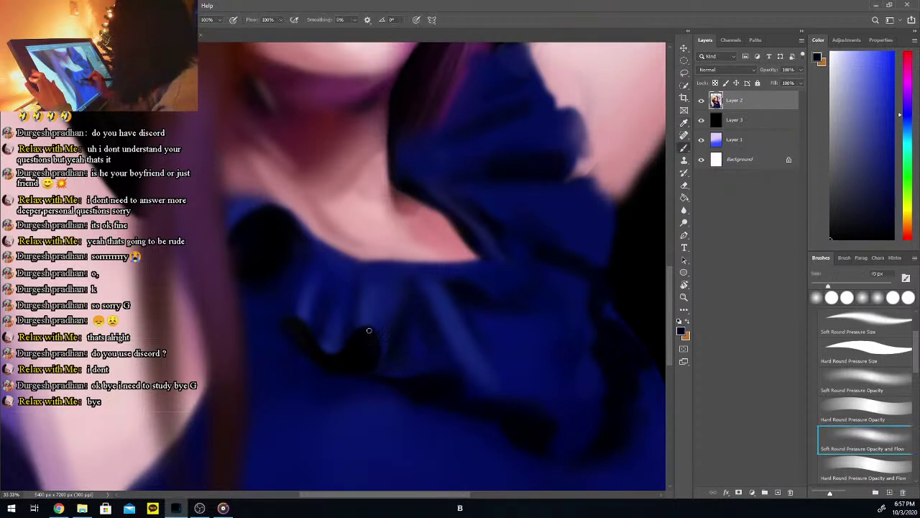
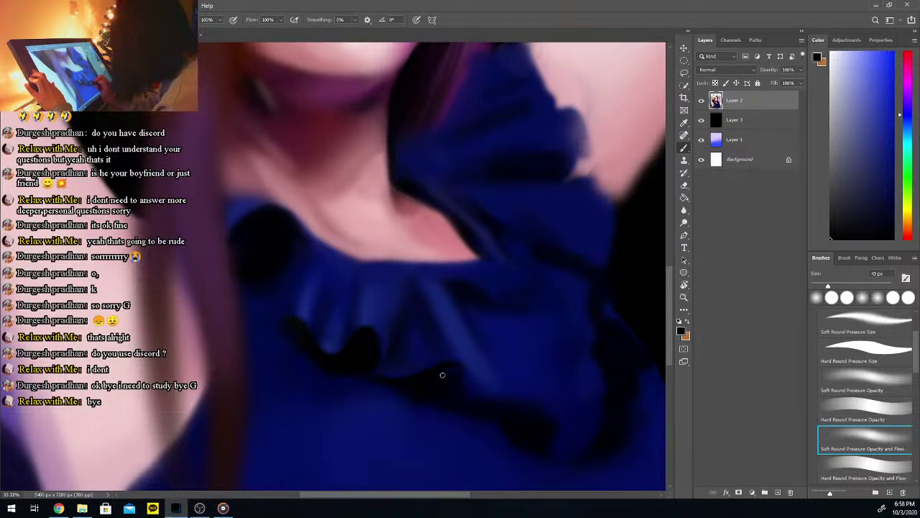
# Outline the hem's next scallop and the curled tip of the diagonal fold with sampled blues
pyautogui.press('i')
pyautogui.click(414, 368)
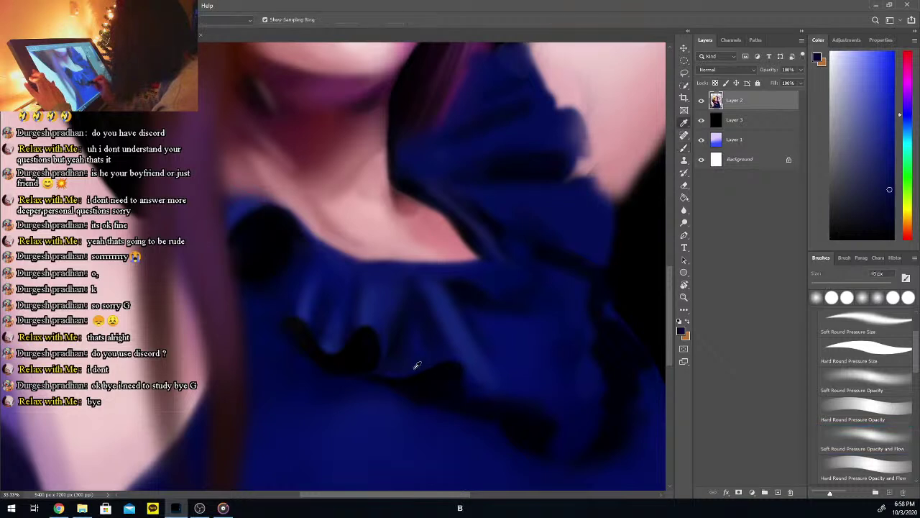
pyautogui.press('b')
pyautogui.press('i')
pyautogui.click(453, 363)
pyautogui.press('b')
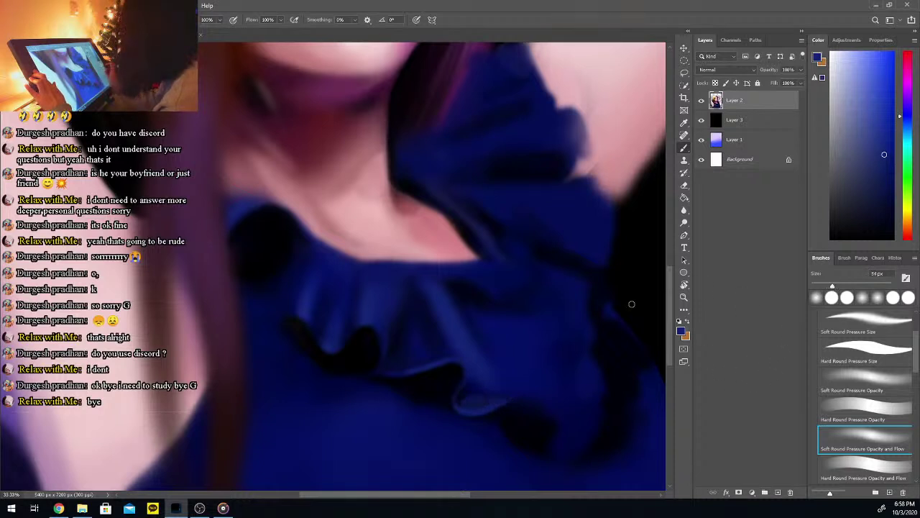
# Enlarge the brush and blend the middle folds above the hem with sampled blue and dark navy
pyautogui.keyDown('alt'); pyautogui.click(432, 353); pyautogui.keyUp('alt')
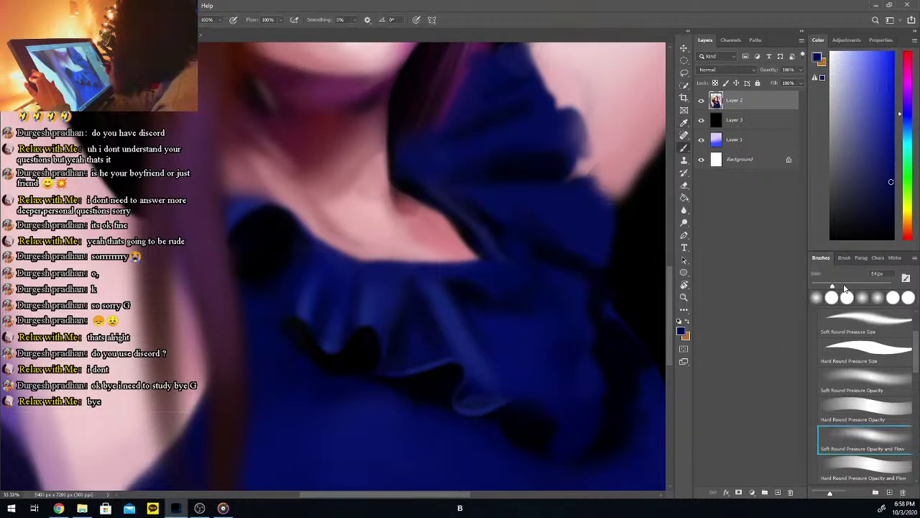
pyautogui.keyDown('alt'); pyautogui.click(380, 310); pyautogui.keyUp('alt')
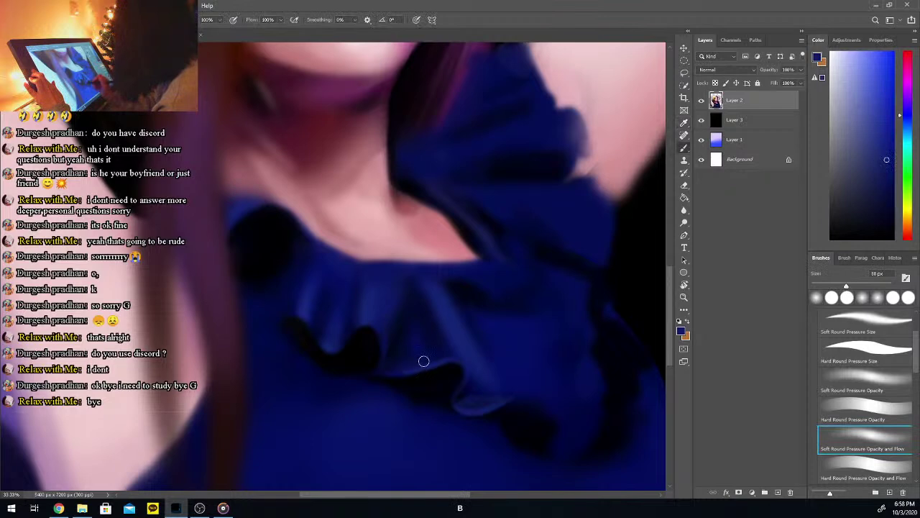
pyautogui.keyDown('alt'); pyautogui.click(406, 317); pyautogui.keyUp('alt')
pyautogui.keyDown('alt'); pyautogui.click(424, 352); pyautogui.keyUp('alt')
pyautogui.keyDown('alt'); pyautogui.click(386, 315); pyautogui.keyUp('alt')
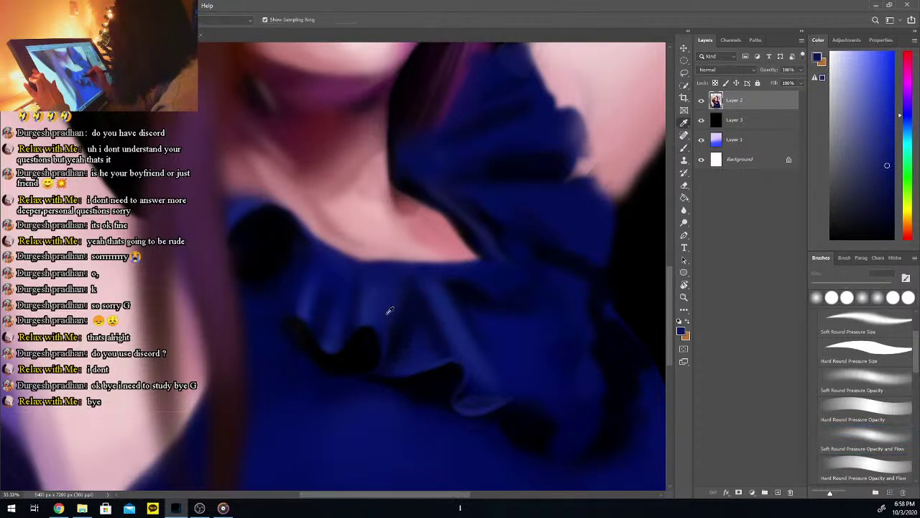
pyautogui.keyDown('alt'); pyautogui.click(403, 316); pyautogui.keyUp('alt')
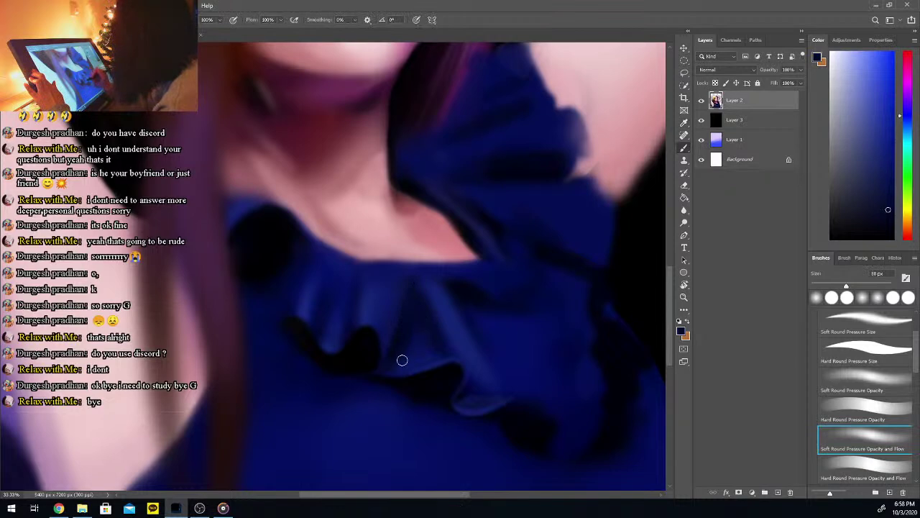
# Build up the lighter diagonal fold ridge and shade beside it with sampled blues and near-black
pyautogui.press('alt')
pyautogui.keyDown('alt'); pyautogui.click(443, 305); pyautogui.keyUp('alt')
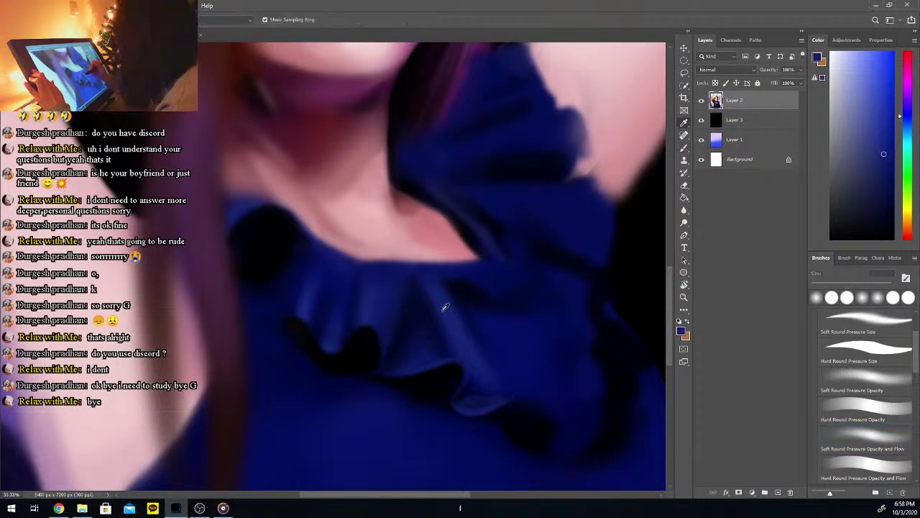
pyautogui.moveTo(428, 296); pyautogui.dragTo(453, 352)
pyautogui.press('alt')
pyautogui.keyDown('alt'); pyautogui.click(499, 330); pyautogui.keyUp('alt')
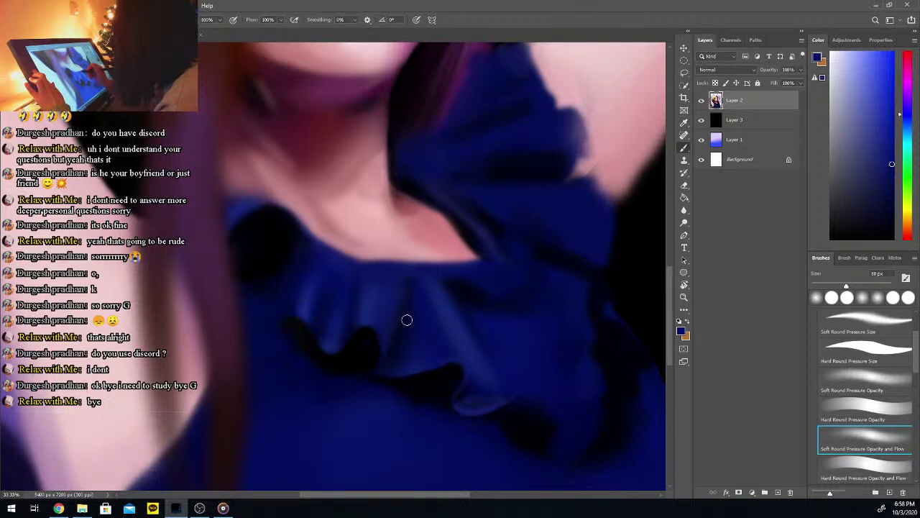
pyautogui.keyDown('alt'); pyautogui.click(422, 385); pyautogui.keyUp('alt')
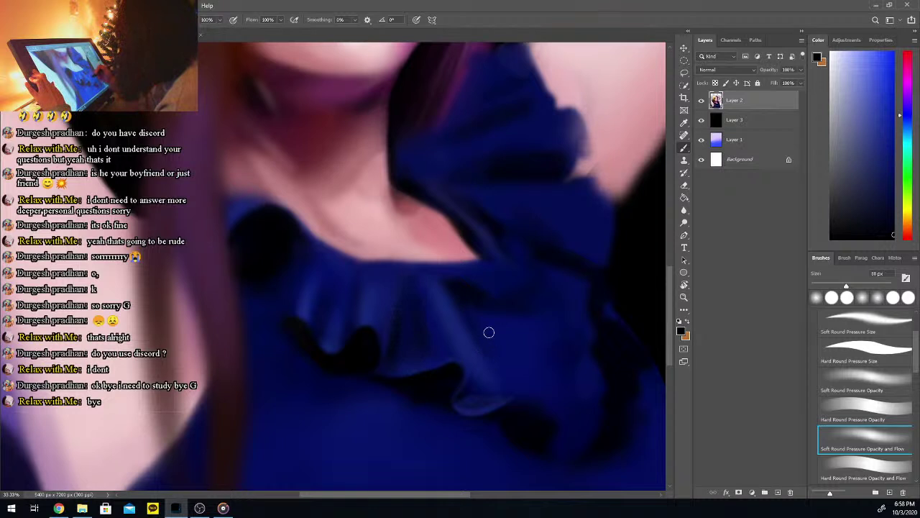
# Reduce the brush size to 26 px and draw a thin dark crease along the diagonal fold with sampled navy and near-black
pyautogui.press('i')
pyautogui.click(470, 307)
pyautogui.press('b')
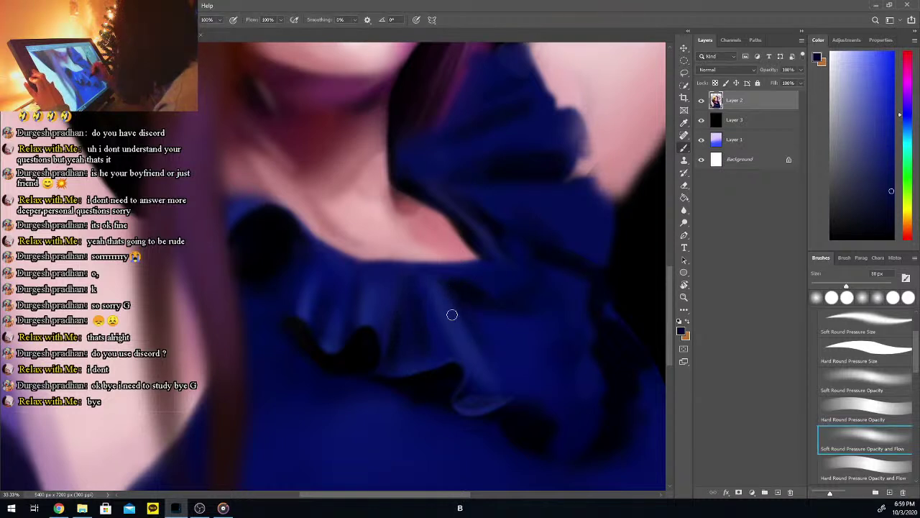
pyautogui.press('i')
pyautogui.click(448, 374)
pyautogui.press('b')
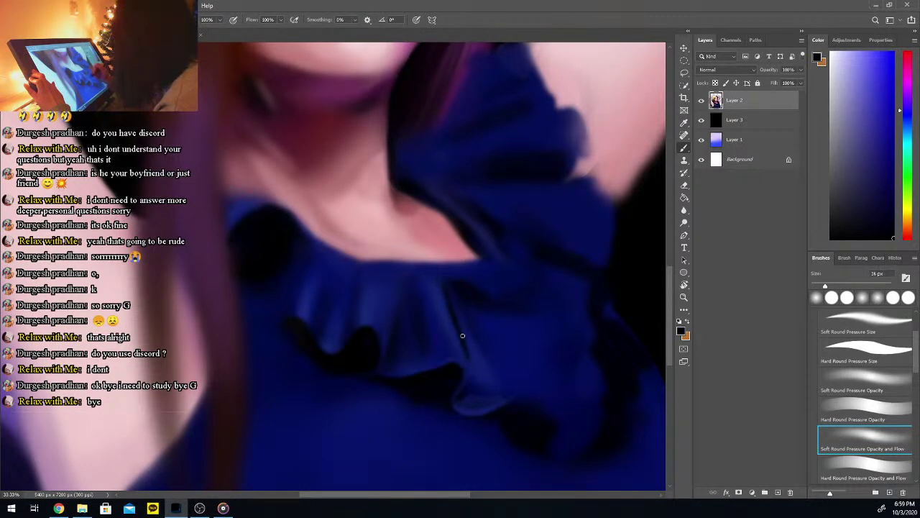
# Refine the dark crease beside the diagonal fold with tones sampled along its length
pyautogui.press('i')
pyautogui.click(450, 316)
pyautogui.press('b')
pyautogui.press('i')
pyautogui.click(452, 306)
pyautogui.press('b')
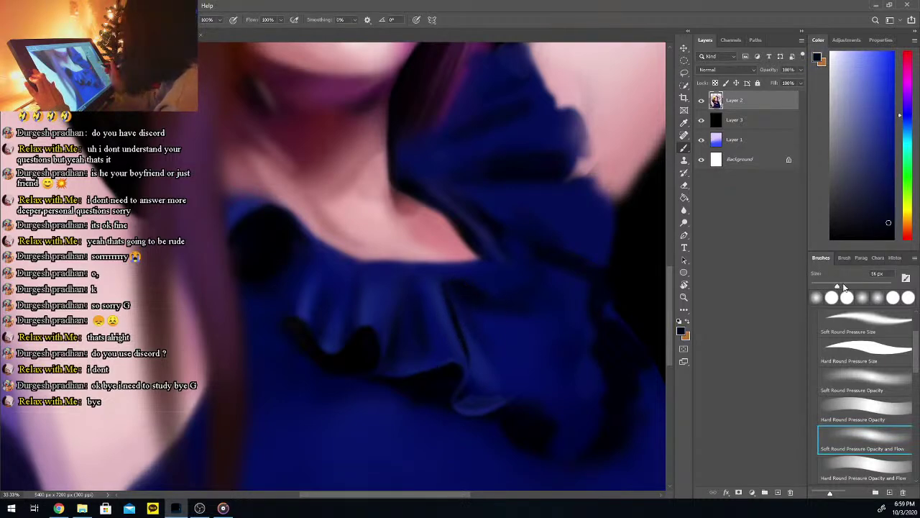
# Set the brush size to 66 px and darken the fold recesses and the hollow under the hem with dark navy and black
pyautogui.press('i')
pyautogui.click(402, 333)
pyautogui.press('b')
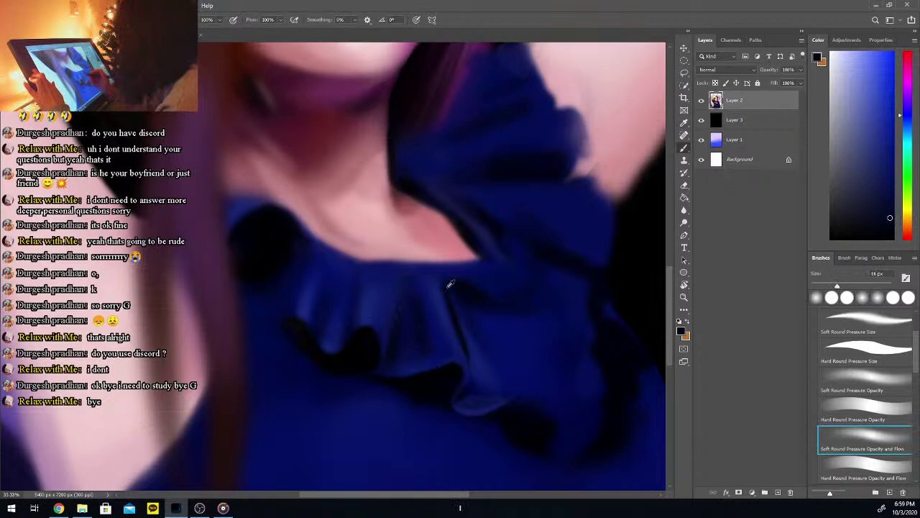
pyautogui.moveTo(843, 232); pyautogui.dragTo(808, 248)
pyautogui.press('b')
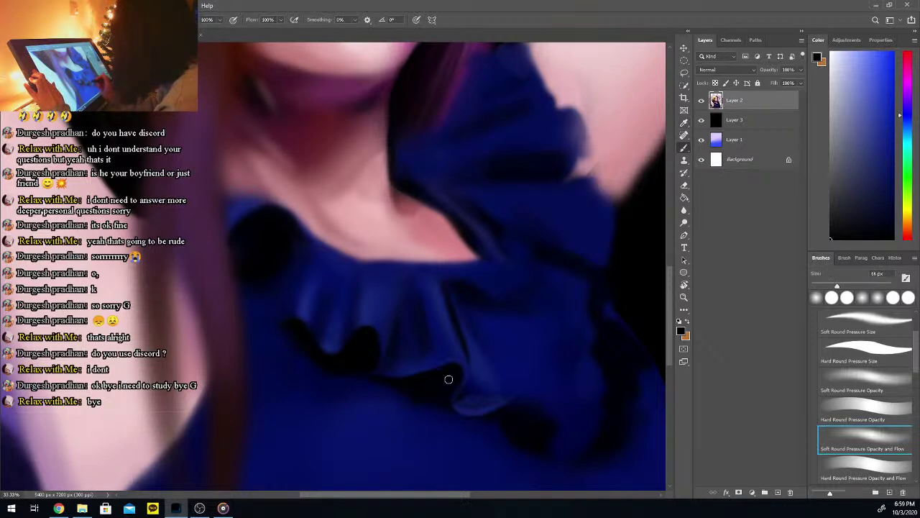
# Reduce the brush size to 12 px and clean up the rounded bottom edge of the first scallop with a sampled fold blue
pyautogui.press('[')
pyautogui.press('[')
pyautogui.press('[')
pyautogui.press('[')
pyautogui.press('[')
pyautogui.press('[')
pyautogui.press('[')
pyautogui.press('[')
pyautogui.press('[')
pyautogui.press('[')
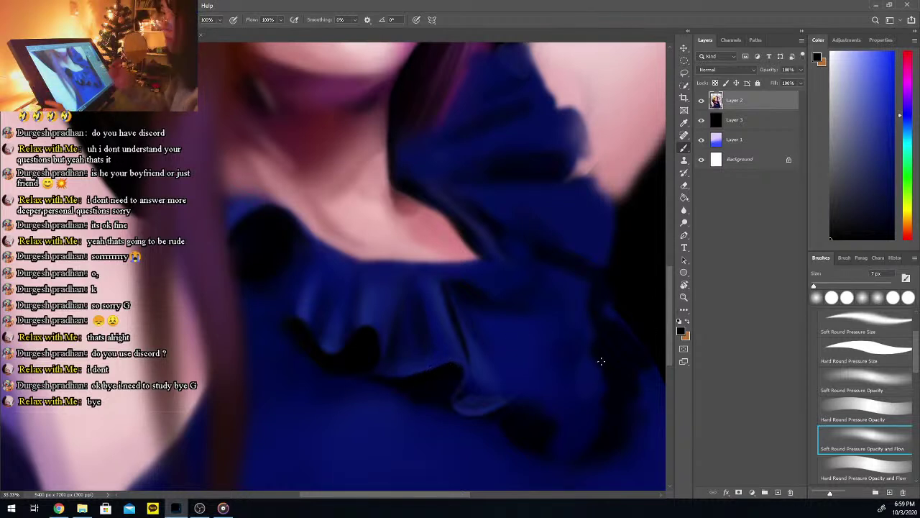
pyautogui.hotkey('ctrl', '+')
pyautogui.hotkey('ctrl', '+')
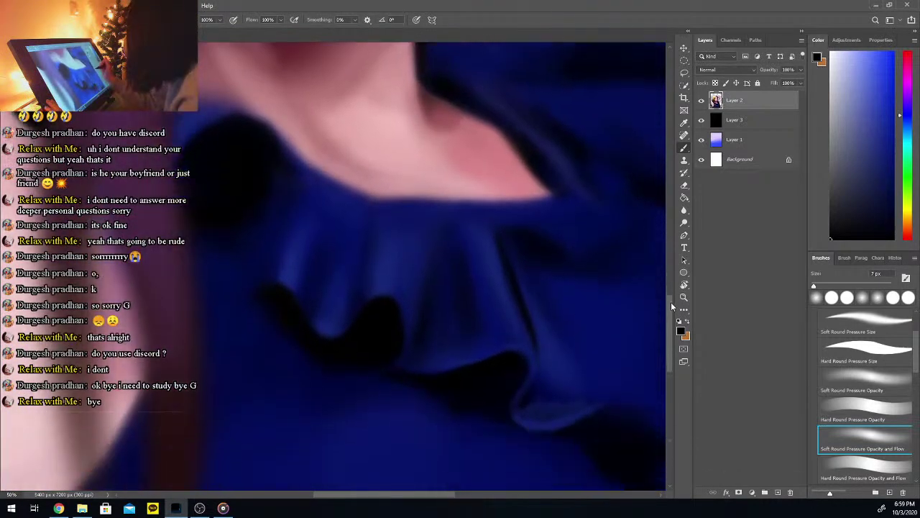
pyautogui.moveTo(455, 494); pyautogui.dragTo(462, 495)
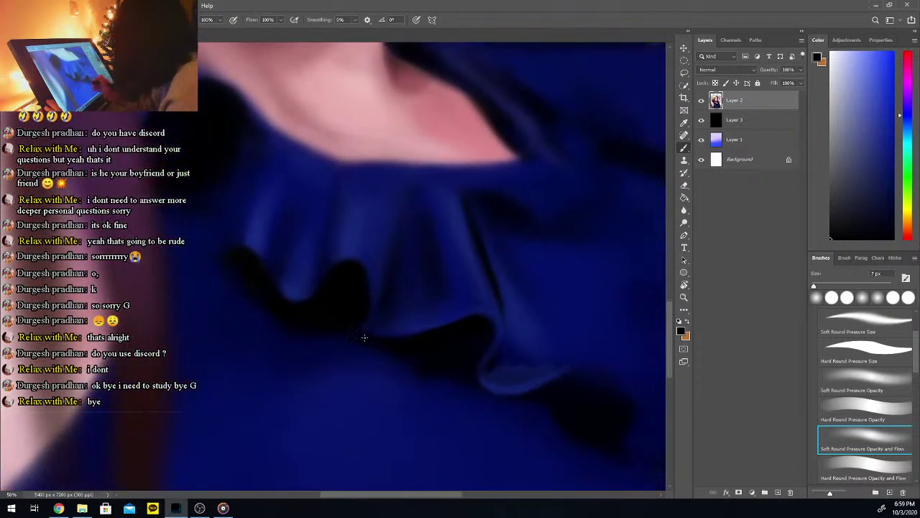
pyautogui.press('i')
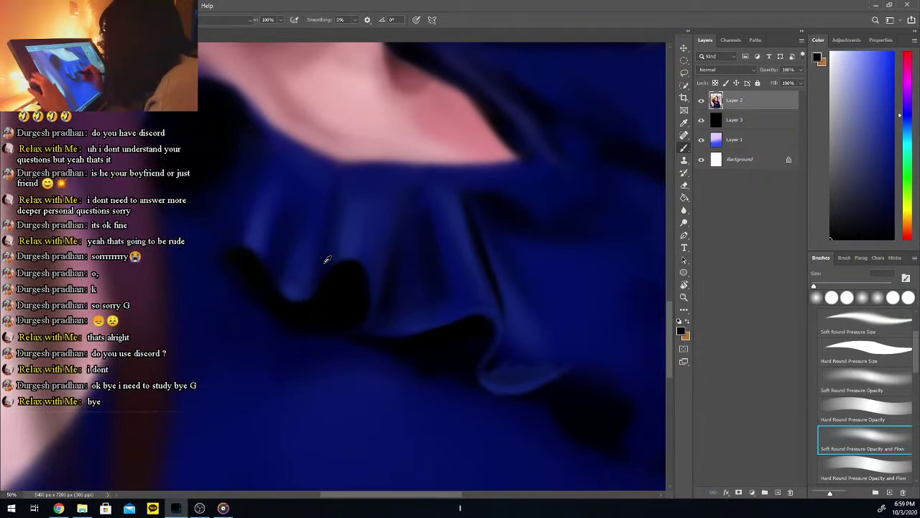
pyautogui.click(304, 270)
pyautogui.press('b')
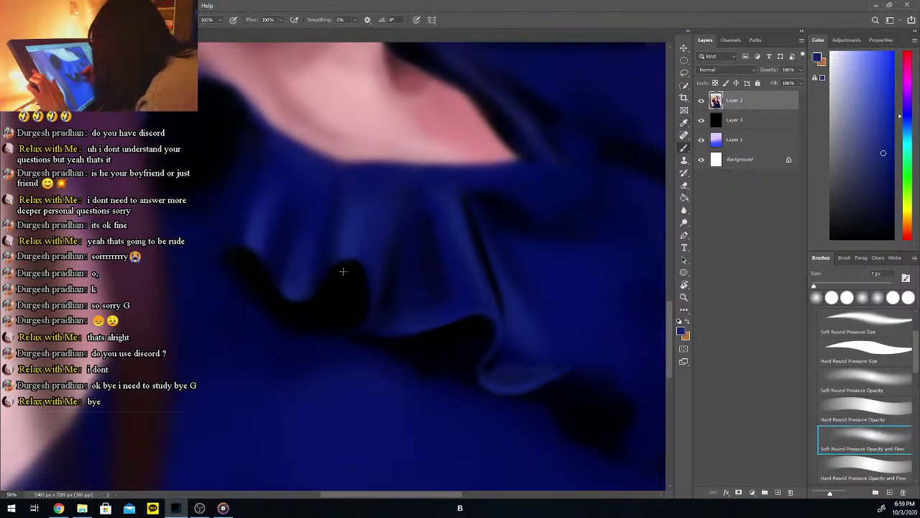
pyautogui.click(815, 285)
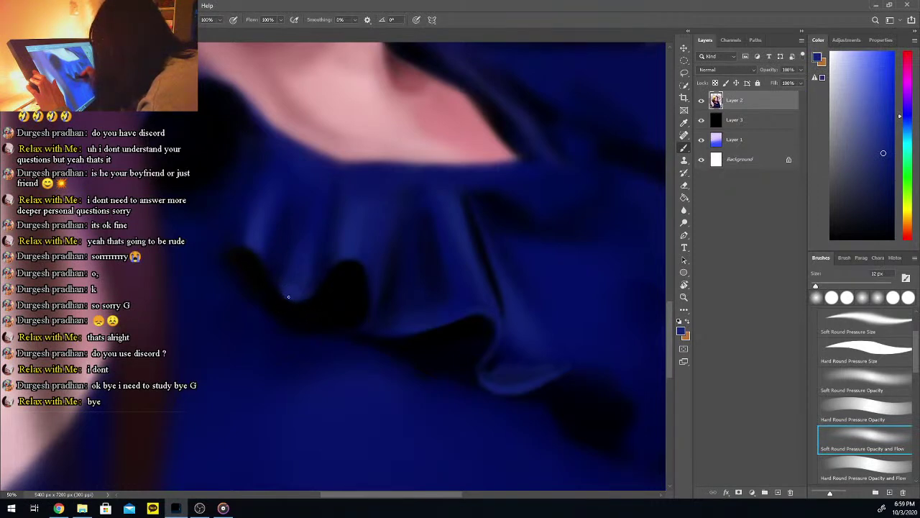
# Smooth the ruffle edge arching over the black hollow with mid and dark blues sampled just above it
pyautogui.press('i')
pyautogui.click(347, 254)
pyautogui.press('b')
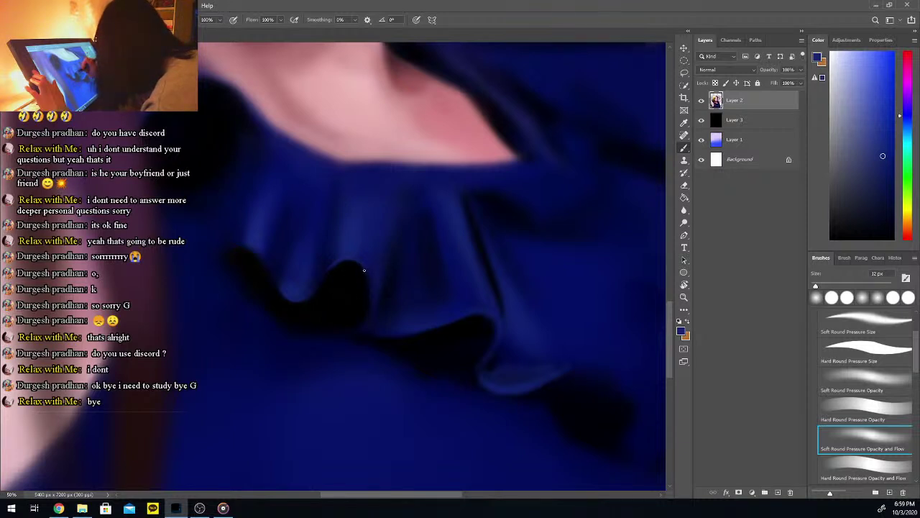
pyautogui.press('i')
pyautogui.click(331, 258)
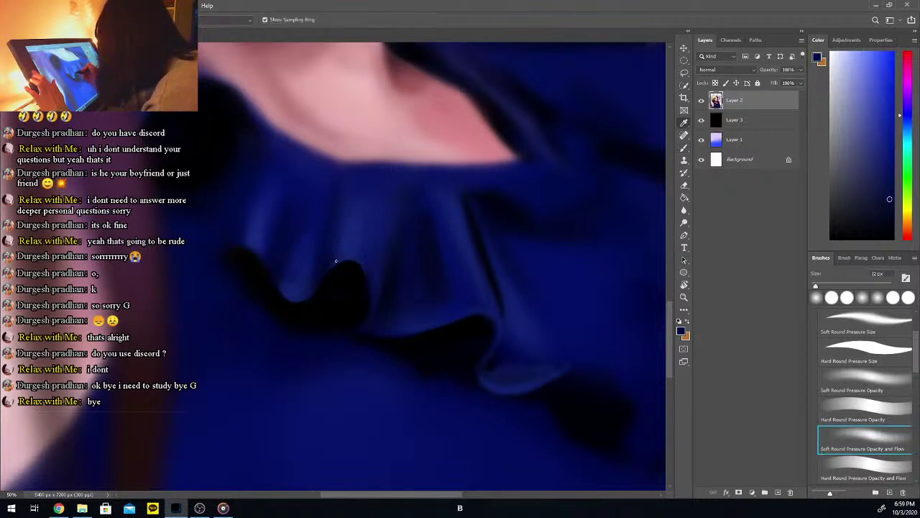
pyautogui.press('b')
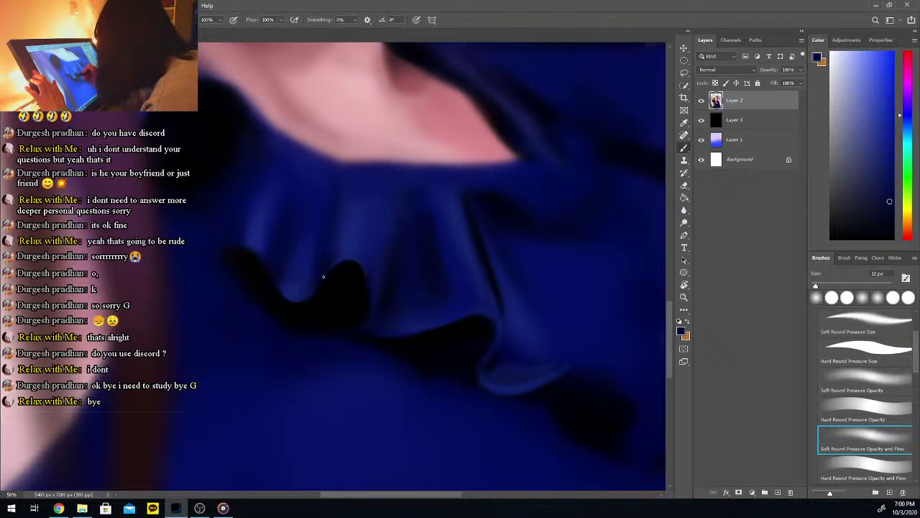
pyautogui.press('i')
pyautogui.click(332, 259)
pyautogui.press('b')
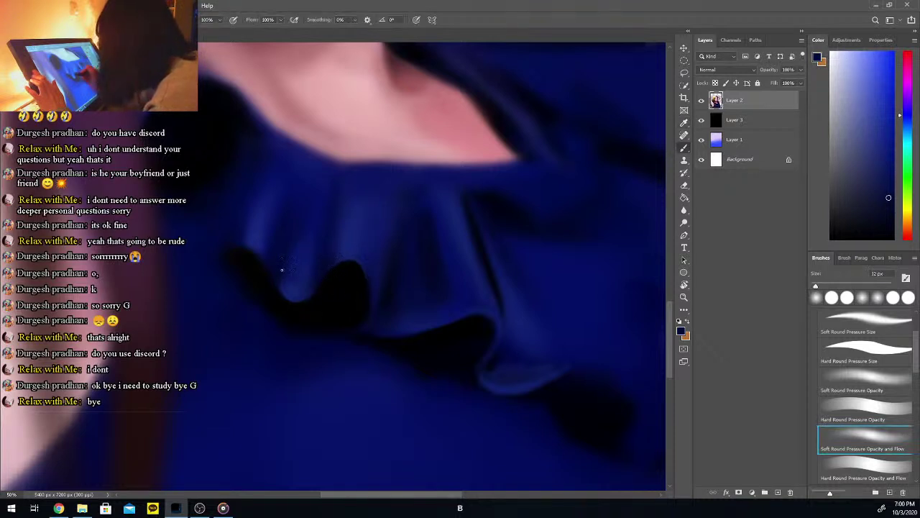
# Refine the sloping hem edge leading into the first scallop with sampled blues and navy
pyautogui.press('i')
pyautogui.click(257, 242)
pyautogui.press('b')
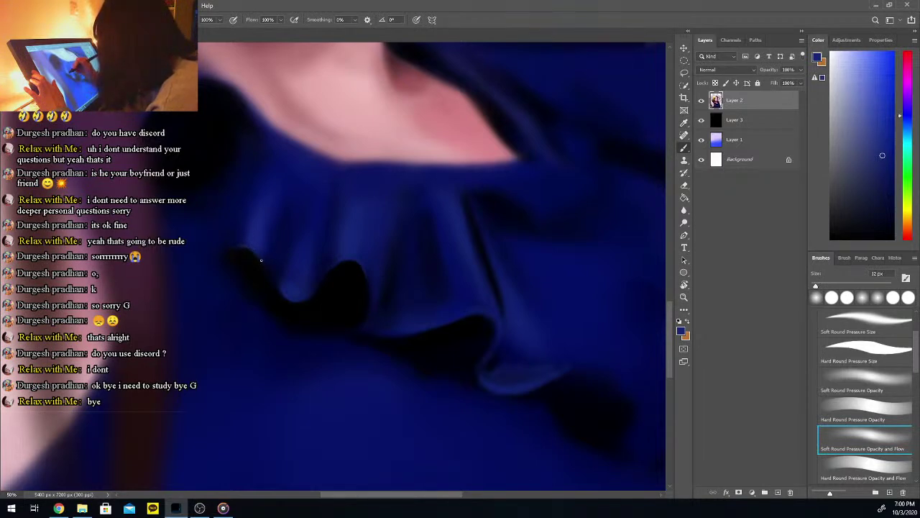
pyautogui.press('i')
pyautogui.click(256, 242)
pyautogui.press('b')
pyautogui.press('i')
pyautogui.click(241, 243)
pyautogui.press('b')
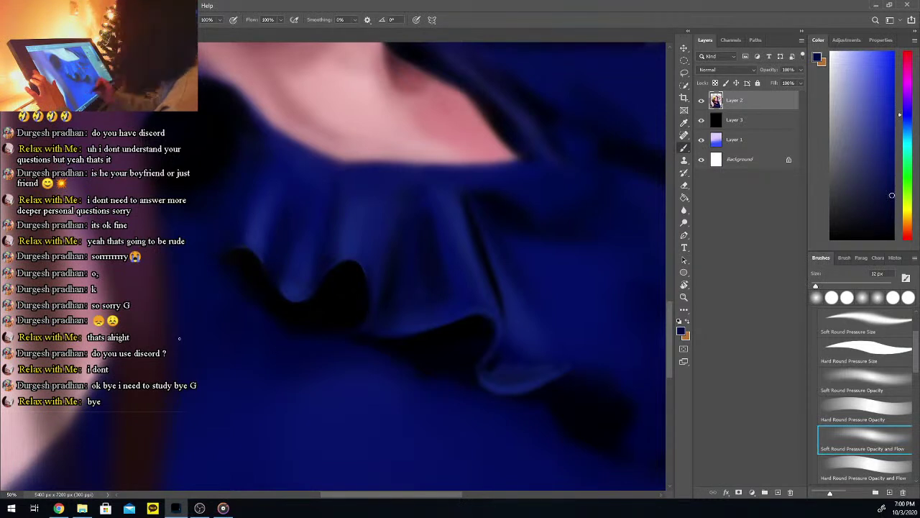
# Set the brush size to 17 px and lighten the outer end of the hem with a sampled blue
pyautogui.press('i')
pyautogui.press('b')
pyautogui.click(818, 286)
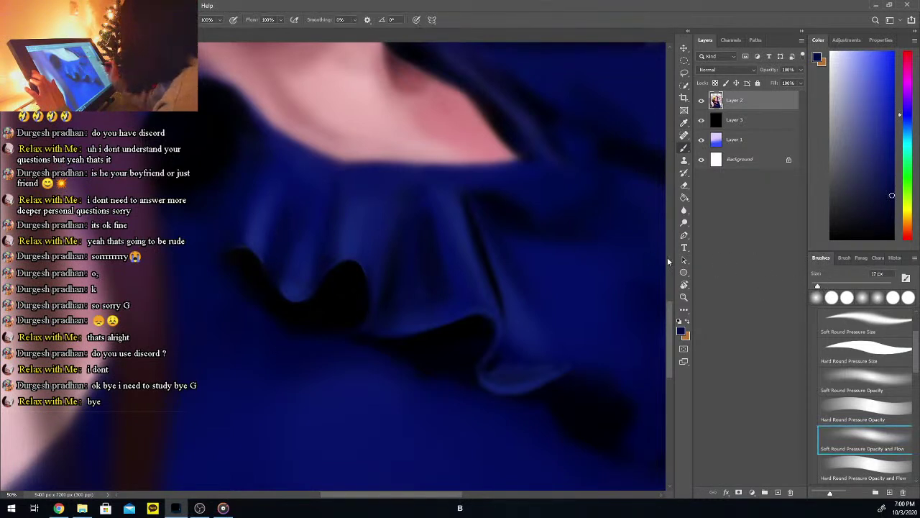
pyautogui.press('i')
pyautogui.click(230, 244)
pyautogui.press('b')
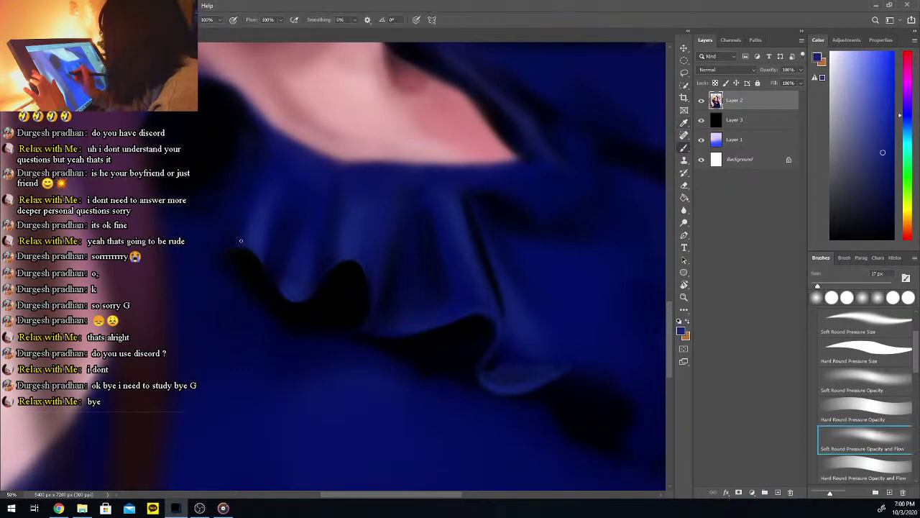
# Set the brush size to 51 px and extend the lighter hem past the diagonal fold with sampled blues
pyautogui.hotkey('ctrl', '-')
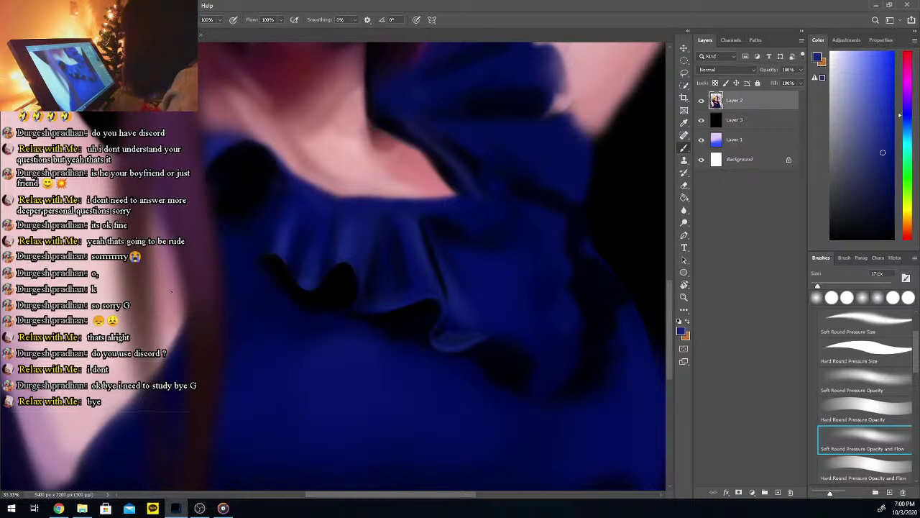
pyautogui.press('b')
pyautogui.keyDown('alt'); pyautogui.click(415, 240); pyautogui.keyUp('alt')
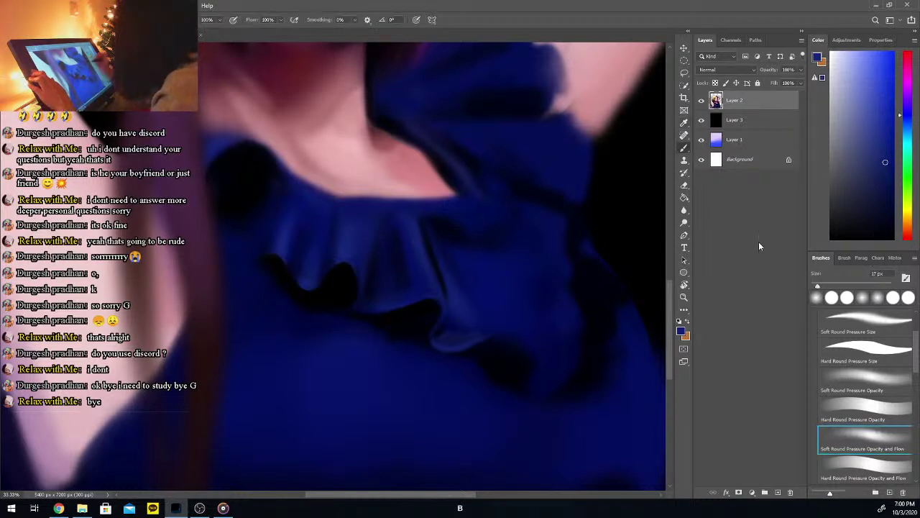
pyautogui.moveTo(818, 285); pyautogui.dragTo(832, 286)
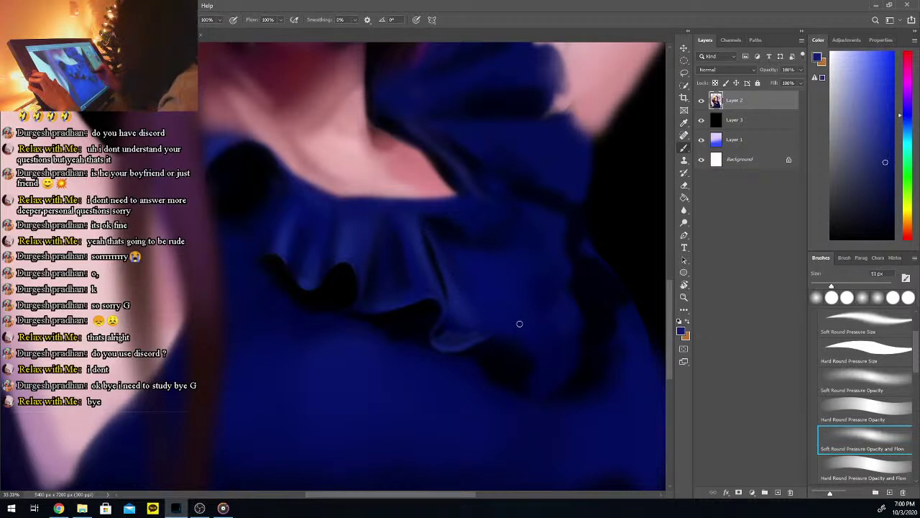
pyautogui.keyDown('alt'); pyautogui.click(451, 341); pyautogui.keyUp('alt')
pyautogui.keyDown('alt'); pyautogui.click(448, 341); pyautogui.keyUp('alt')
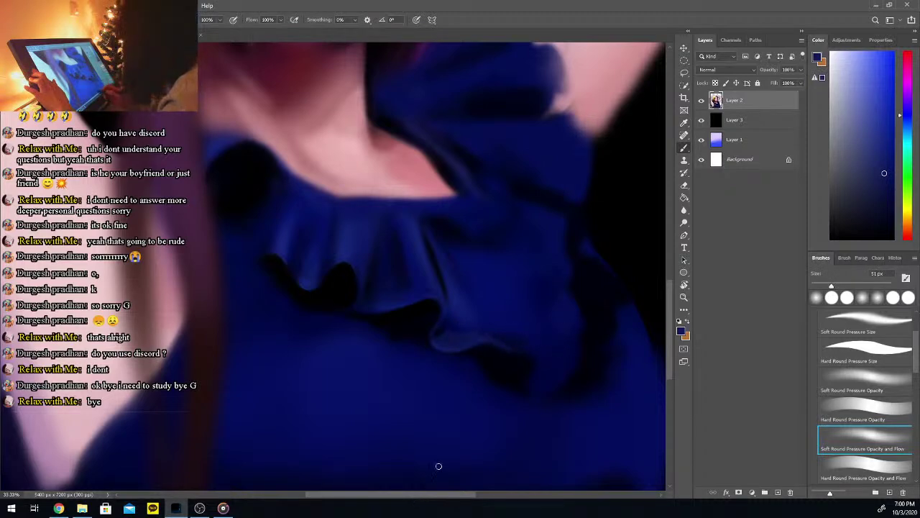
# Define the lower edge of the curled hem below the diagonal fold with sampled near-black and blue
pyautogui.moveTo(402, 495); pyautogui.dragTo(420, 496)
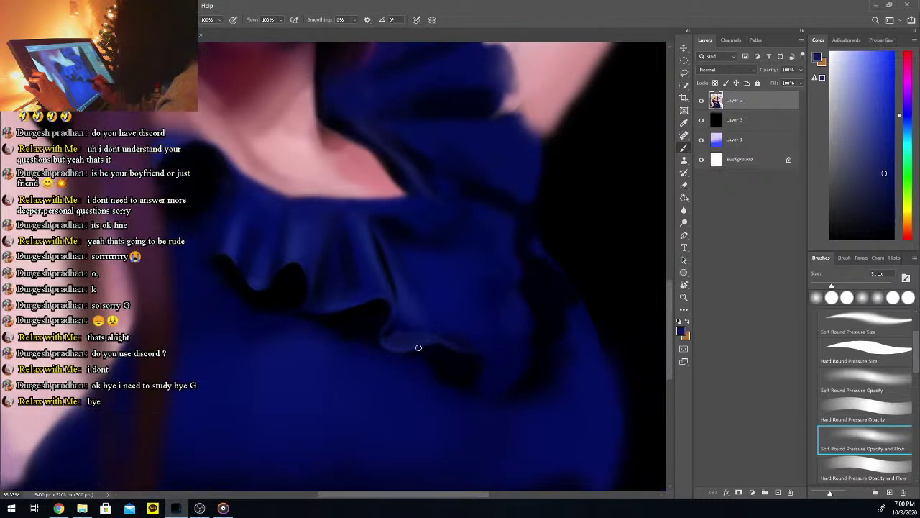
pyautogui.keyDown('alt'); pyautogui.click(375, 330); pyautogui.keyUp('alt')
pyautogui.press('b')
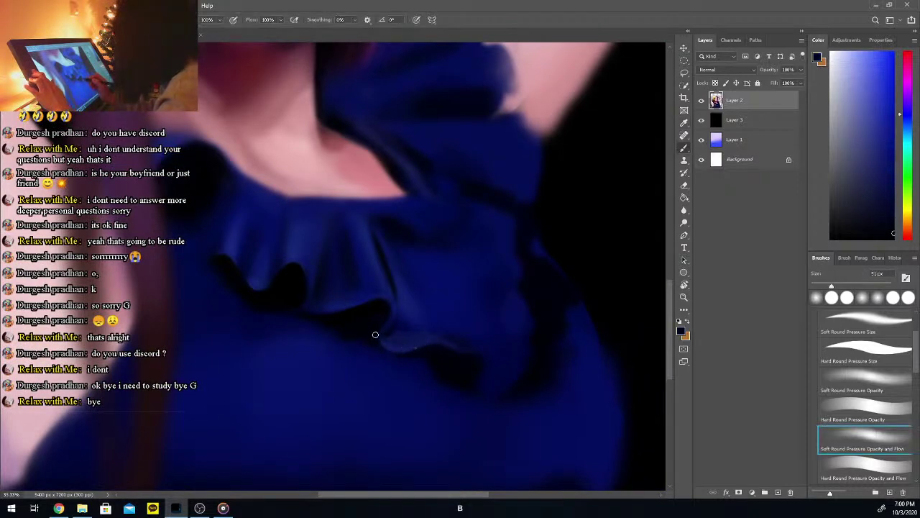
pyautogui.keyDown('alt'); pyautogui.click(421, 342); pyautogui.keyUp('alt')
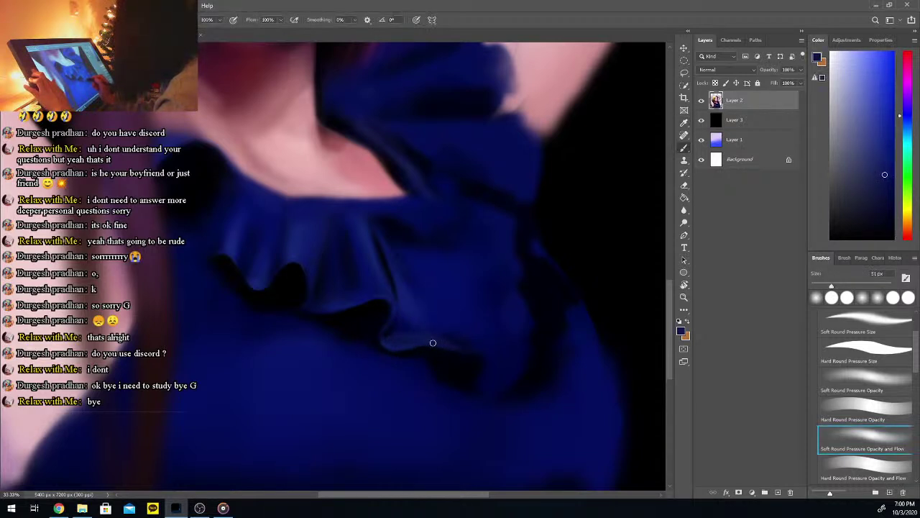
pyautogui.keyDown('alt'); pyautogui.click(387, 324); pyautogui.keyUp('alt')
pyautogui.press('b')
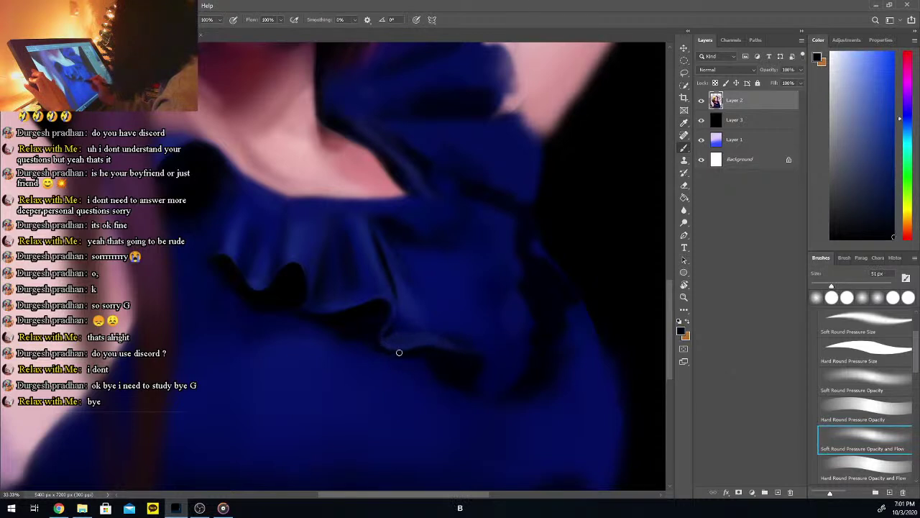
# Carry the lighter hem edge out over the next dark hollow and shade the bend above the curl with sampled blues
pyautogui.keyDown('alt'); pyautogui.click(431, 336); pyautogui.keyUp('alt')
pyautogui.press('b')
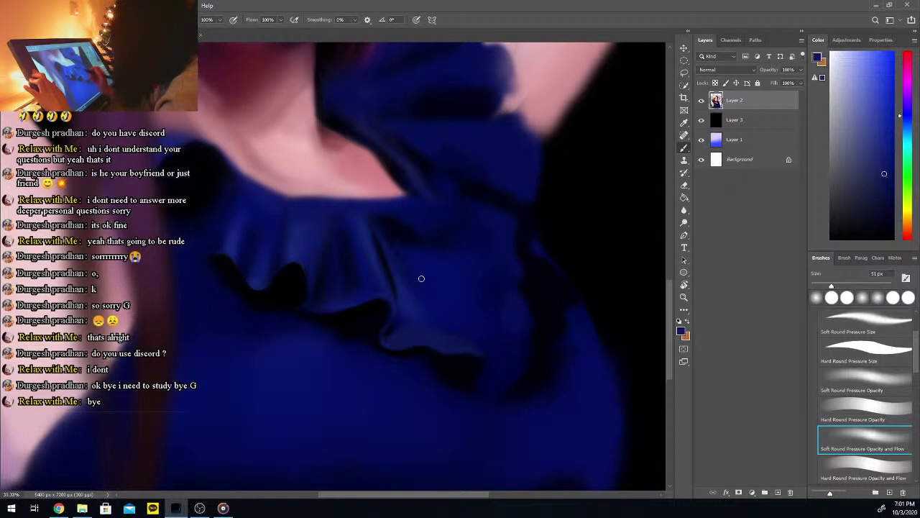
pyautogui.keyDown('alt'); pyautogui.click(398, 326); pyautogui.keyUp('alt')
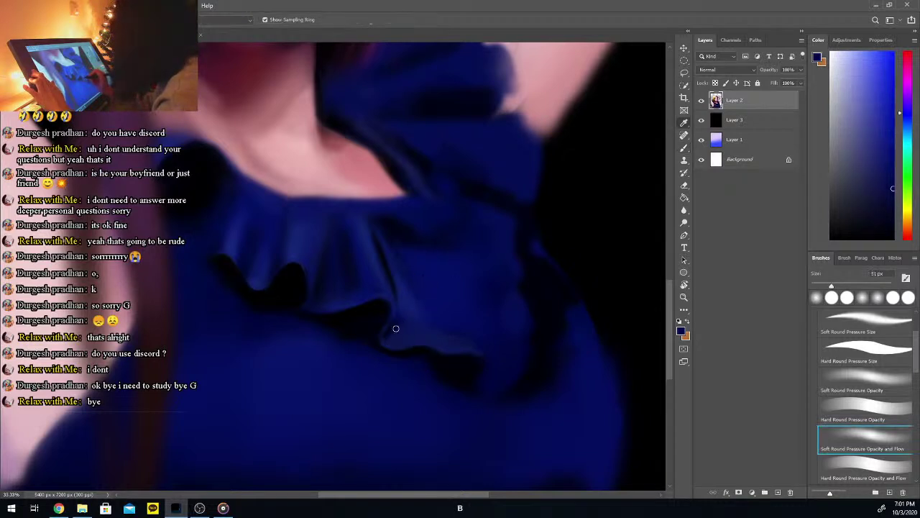
pyautogui.keyDown('alt'); pyautogui.click(395, 339); pyautogui.keyUp('alt')
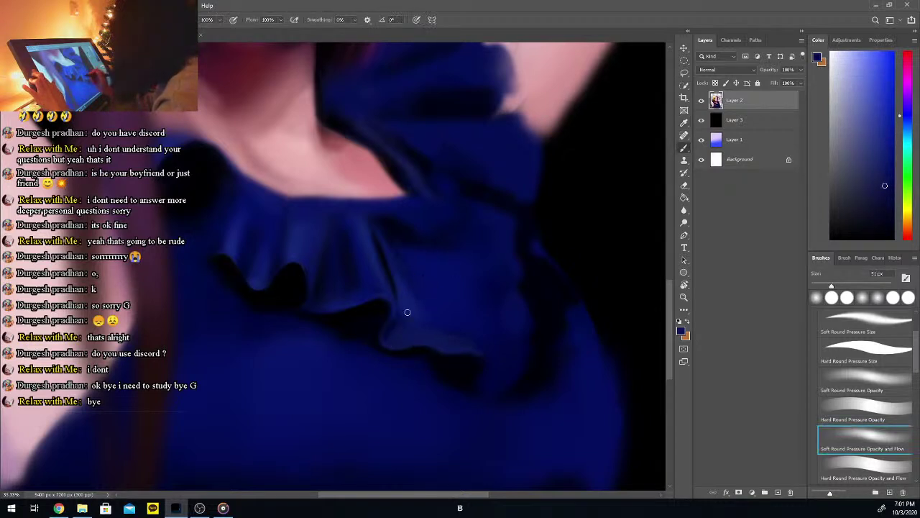
# Set the brush size to 85 px and widen the lighter diagonal fold with sampled blue, shading its crease with navy
pyautogui.press('i')
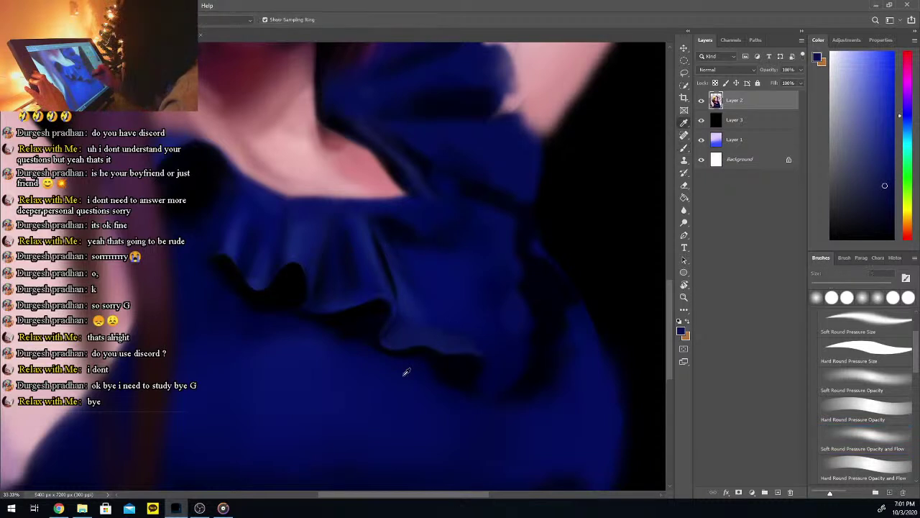
pyautogui.hotkey('ctrl', '-')
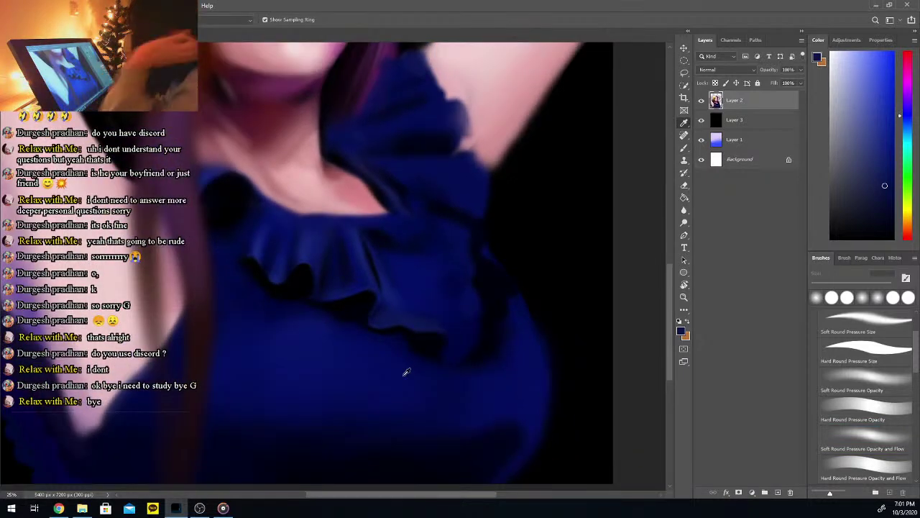
pyautogui.click(375, 236)
pyautogui.press('b')
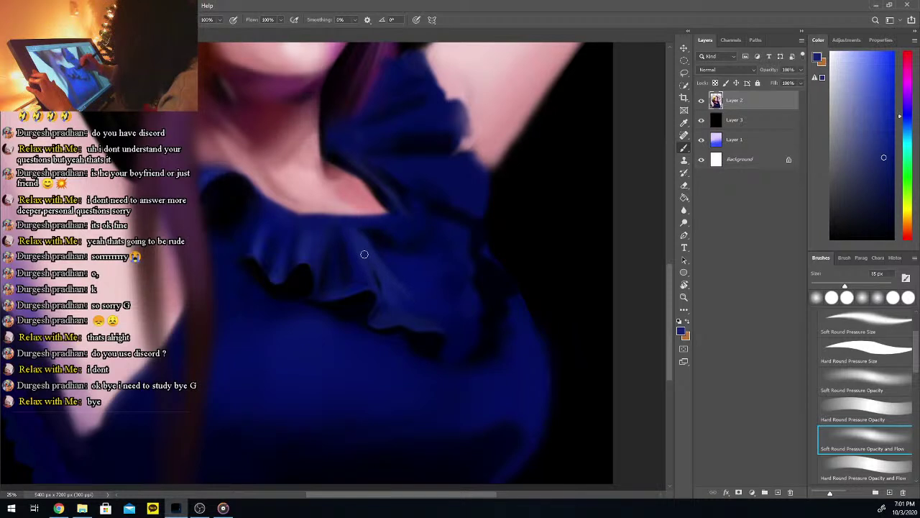
pyautogui.keyDown('alt'); pyautogui.click(378, 290); pyautogui.keyUp('alt')
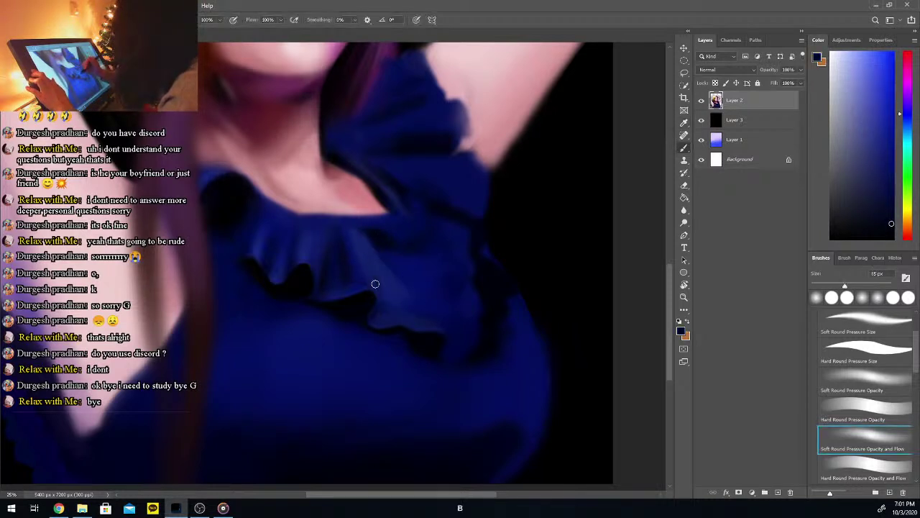
pyautogui.keyDown('alt'); pyautogui.click(401, 253); pyautogui.keyUp('alt')
pyautogui.press('b')
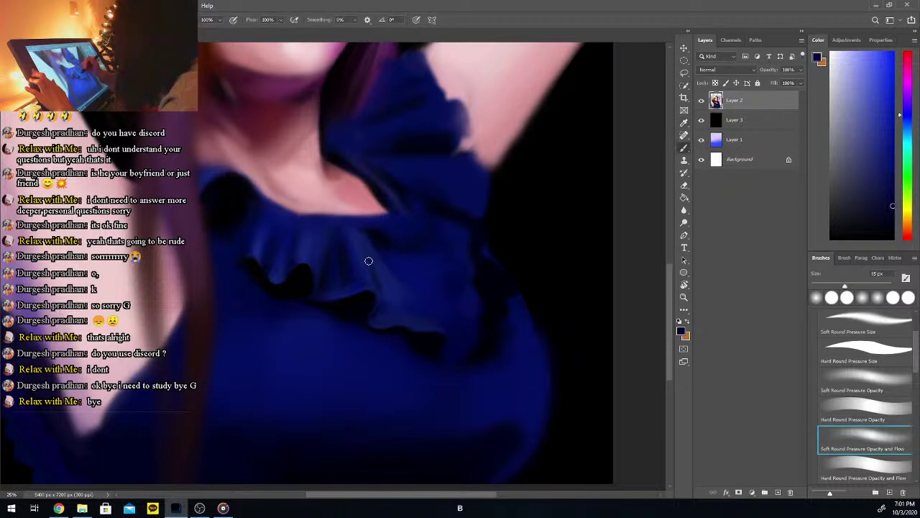
# Brighten the ruffle folds with a lighter blue and deepen the recess beside the diagonal fold with sampled navy
pyautogui.press('i')
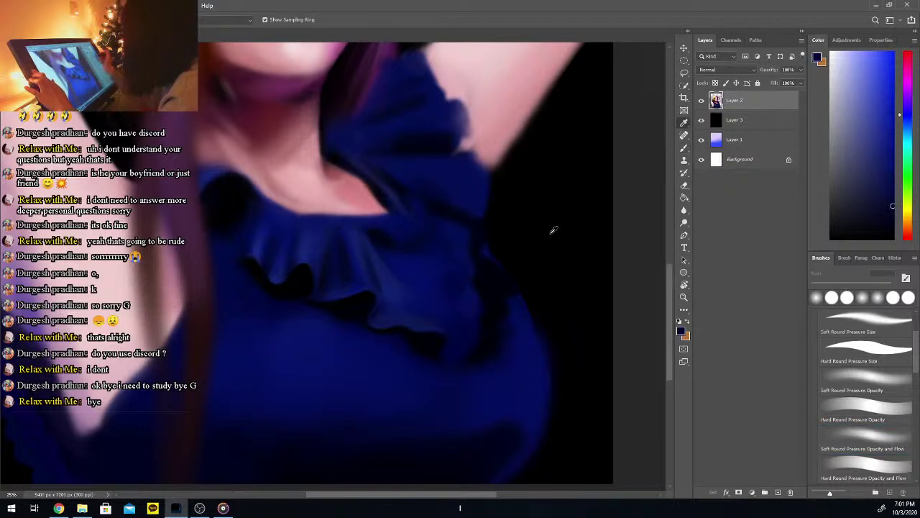
pyautogui.click(305, 253)
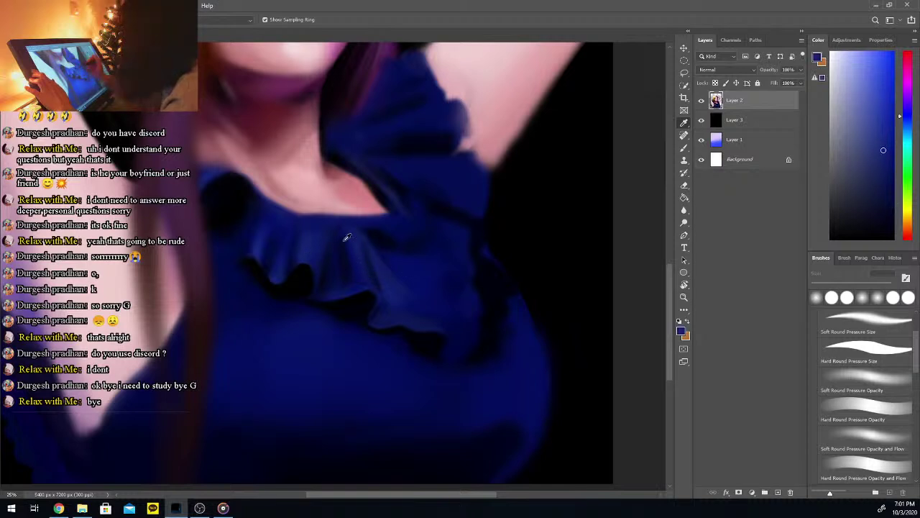
pyautogui.click(882, 141)
pyautogui.press('b')
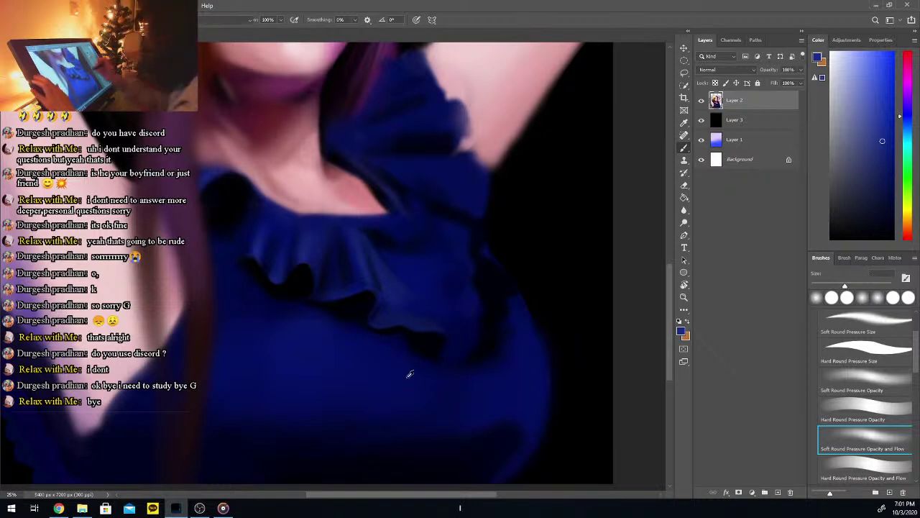
pyautogui.press('i')
pyautogui.click(349, 247)
pyautogui.press('b')
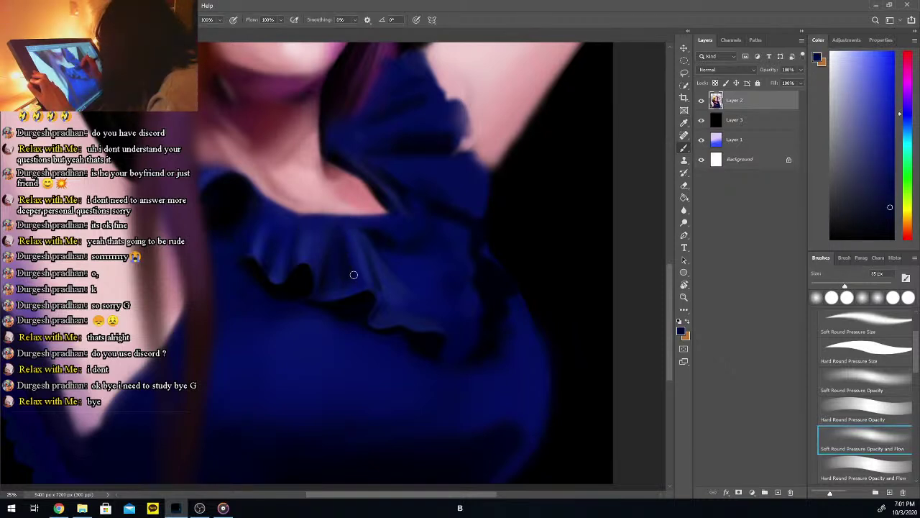
pyautogui.keyDown('alt'); pyautogui.click(349, 243); pyautogui.keyUp('alt')
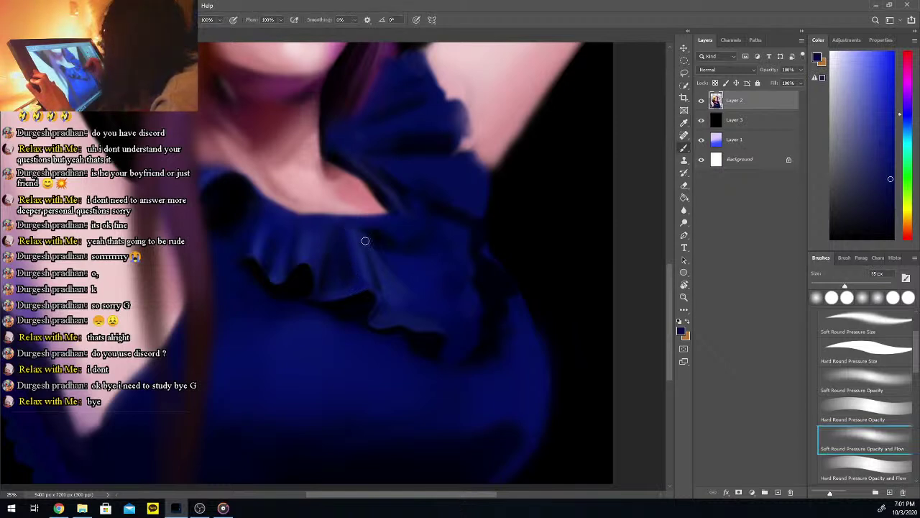
# Set the brush size to 72 px and brighten the diagonal fold near the neckline with lighter blue, softening it with sampled blues
pyautogui.keyDown('alt'); pyautogui.click(357, 207); pyautogui.keyUp('alt')
pyautogui.click(881, 147)
pyautogui.press('b')
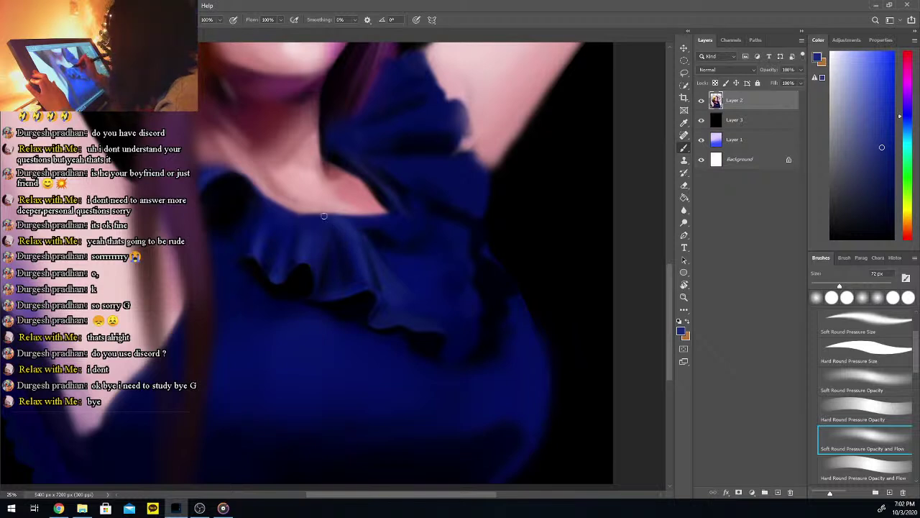
pyautogui.keyDown('alt'); pyautogui.click(360, 221); pyautogui.keyUp('alt')
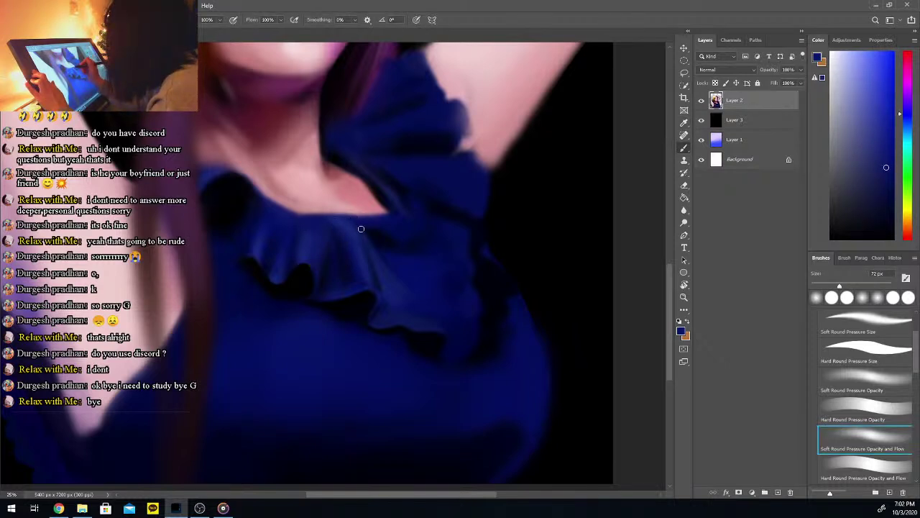
pyautogui.keyDown('alt'); pyautogui.click(358, 249); pyautogui.keyUp('alt')
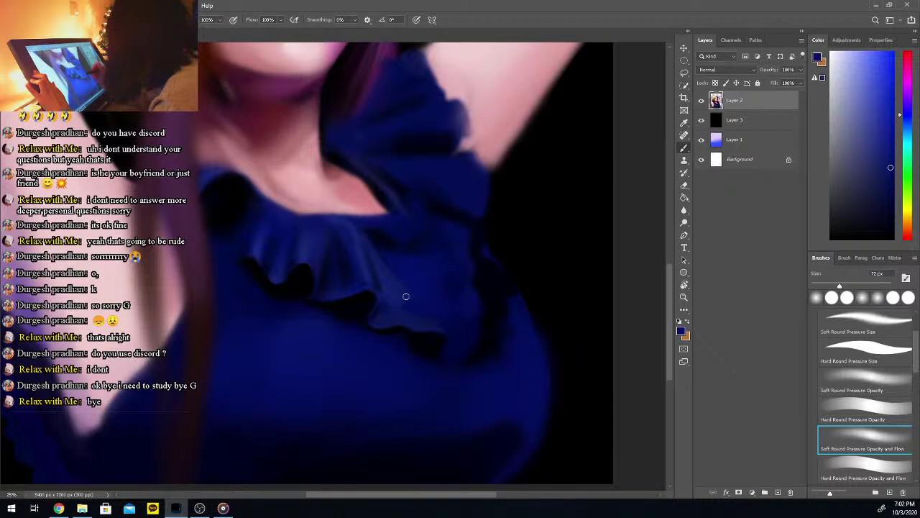
pyautogui.press('alt')
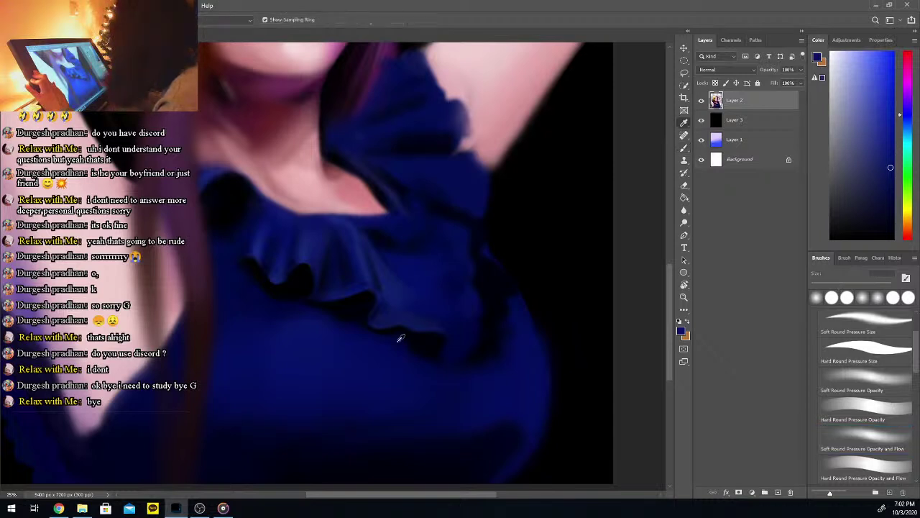
# Set the brush size to 87 px, deepen the recess beside the diagonal fold, and widen the lighter fold toward the hem with sampled blue
pyautogui.keyDown('alt'); pyautogui.click(386, 240); pyautogui.keyUp('alt')
pyautogui.moveTo(838, 287); pyautogui.dragTo(845, 287)
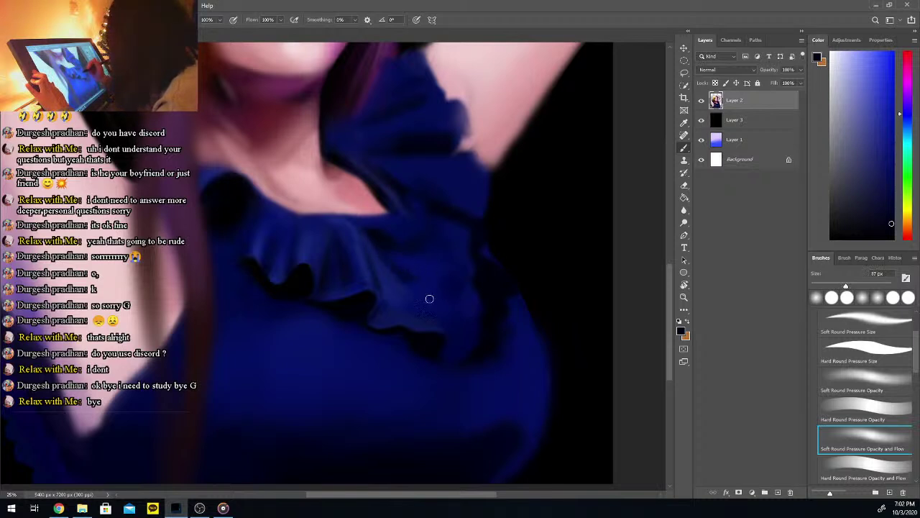
pyautogui.press('i')
pyautogui.click(400, 281)
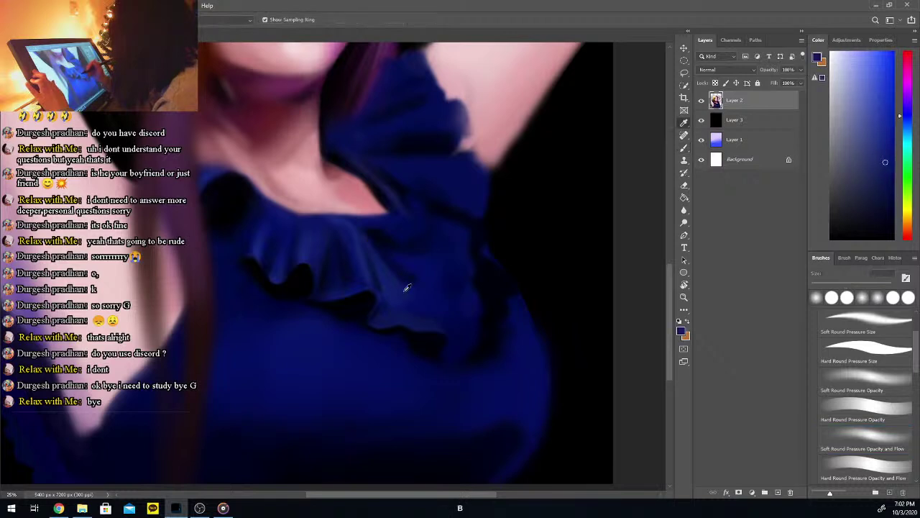
pyautogui.press('b')
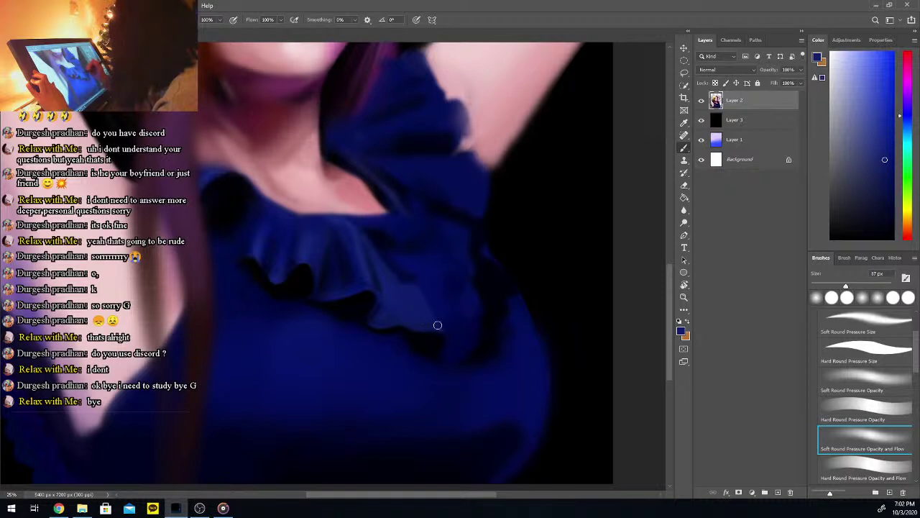
# Sharpen the recess edge beside the diagonal fold with sampled near-black and blend its lower end with sampled blue
pyautogui.press('i')
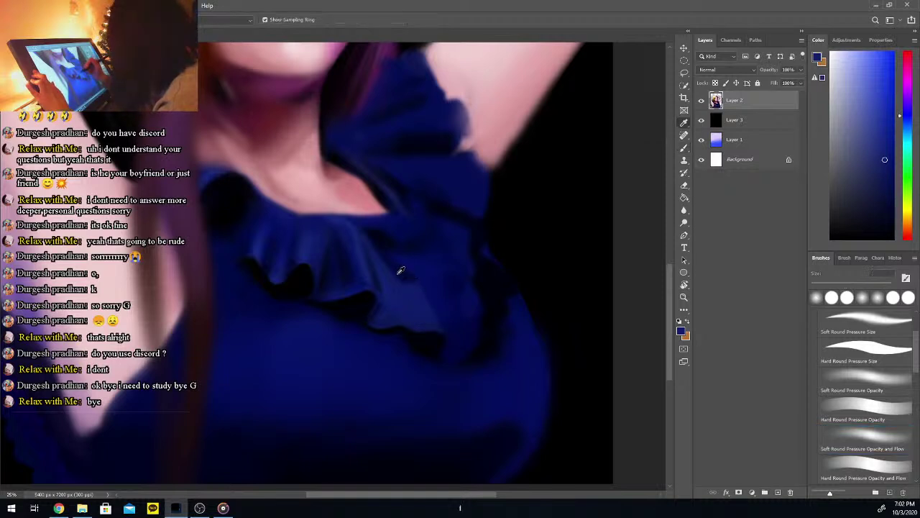
pyautogui.click(407, 273)
pyautogui.press('b')
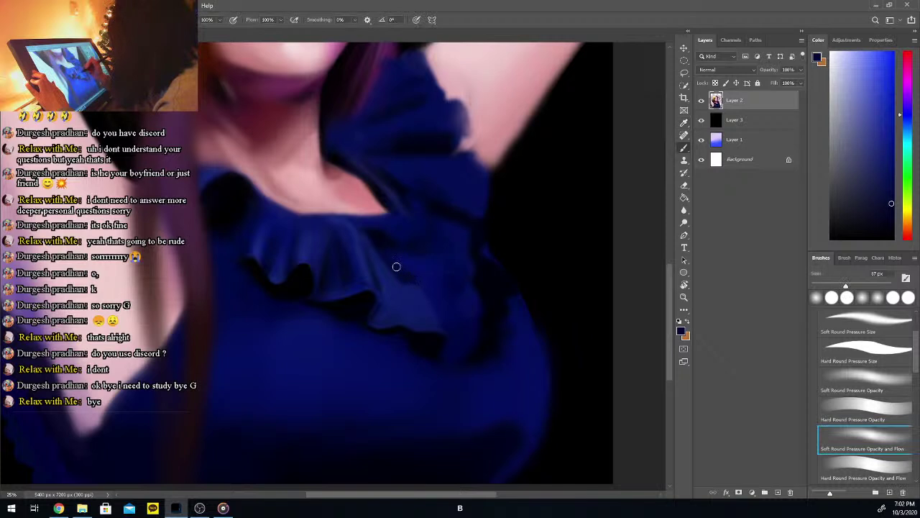
pyautogui.press('i')
pyautogui.click(420, 301)
pyautogui.press('b')
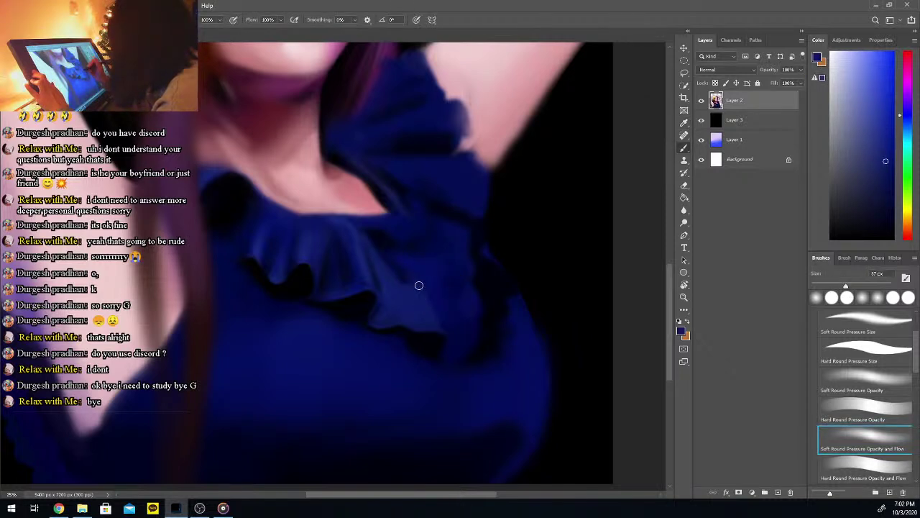
# Shade the crease along the diagonal fold with sampled navy and define its lower hem with sampled blue and black
pyautogui.press('i')
pyautogui.click(397, 264)
pyautogui.press('b')
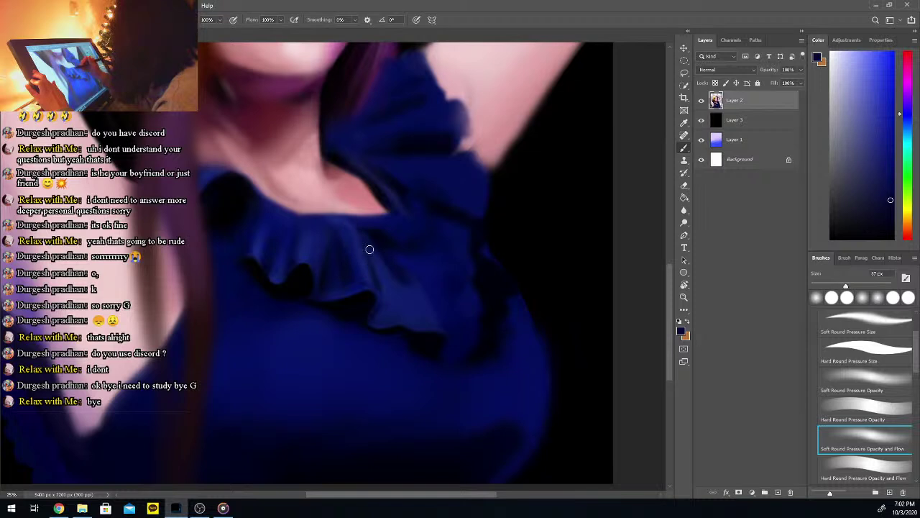
pyautogui.press('i')
pyautogui.click(391, 288)
pyautogui.press('b')
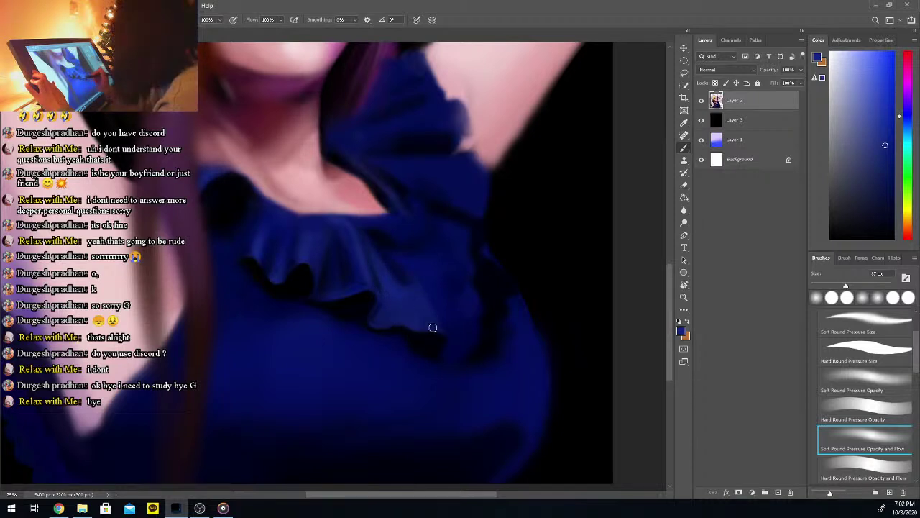
pyautogui.moveTo(849, 226); pyautogui.dragTo(831, 238)
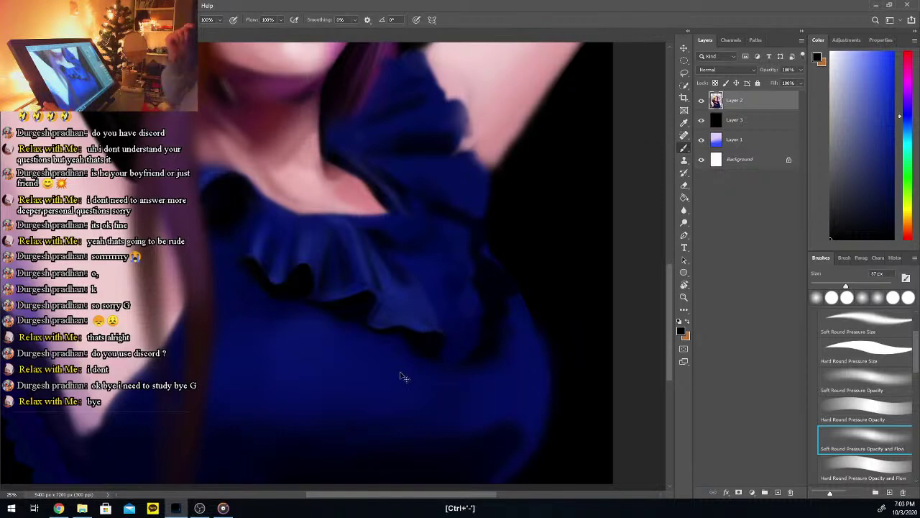
# Blend the ruffle just below the neckline corner with sampled blue
pyautogui.hotkey('ctrl', '-')
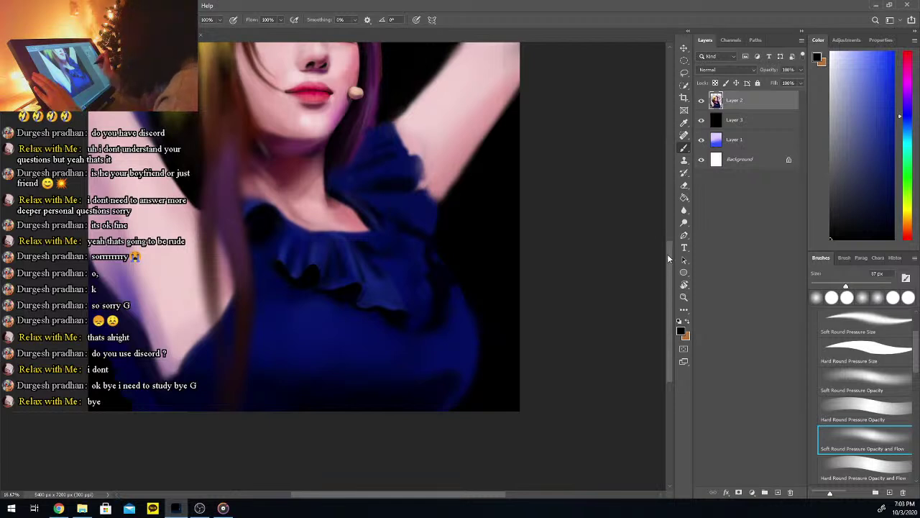
pyautogui.moveTo(671, 251); pyautogui.dragTo(671, 247)
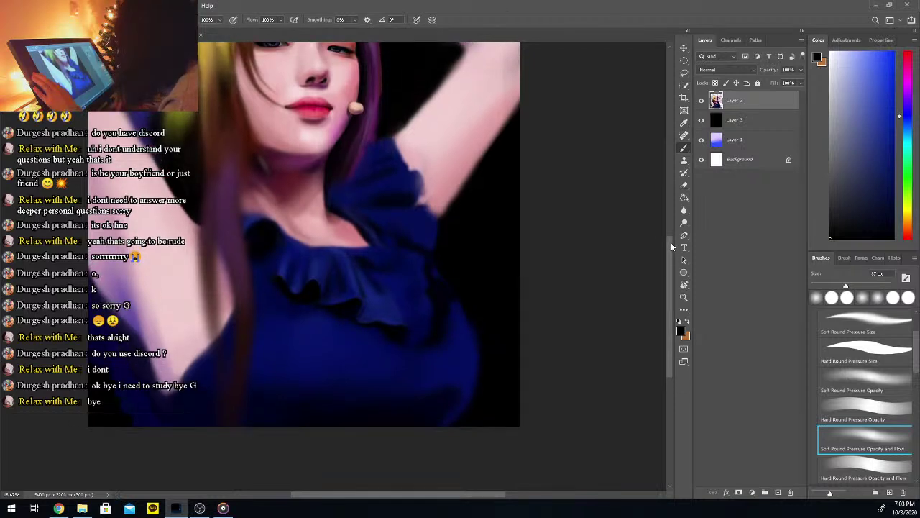
pyautogui.press('i')
pyautogui.click(372, 249)
pyautogui.press('b')
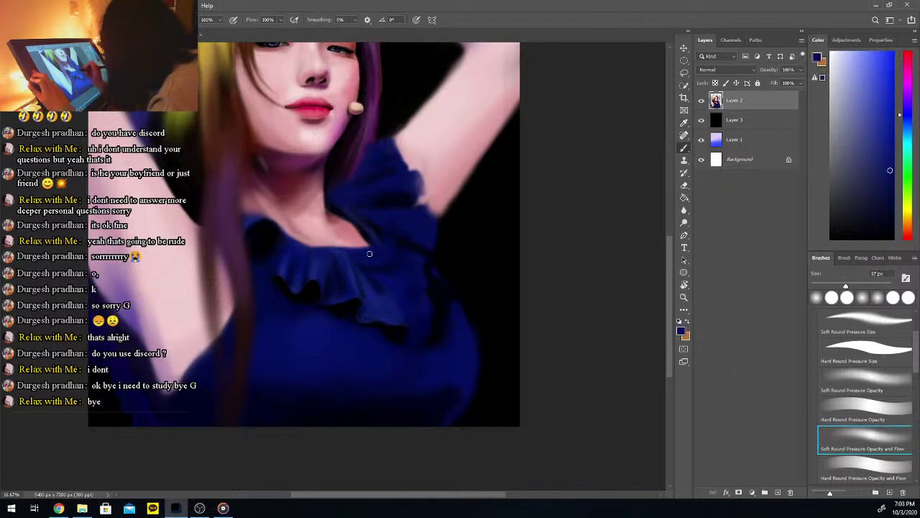
# Shade the ruffle beside the neckline corner with sampled near-black and blue at 116 px, refining the dark areas with black at 63 px
pyautogui.keyDown('alt'); pyautogui.click(392, 242); pyautogui.keyUp('alt')
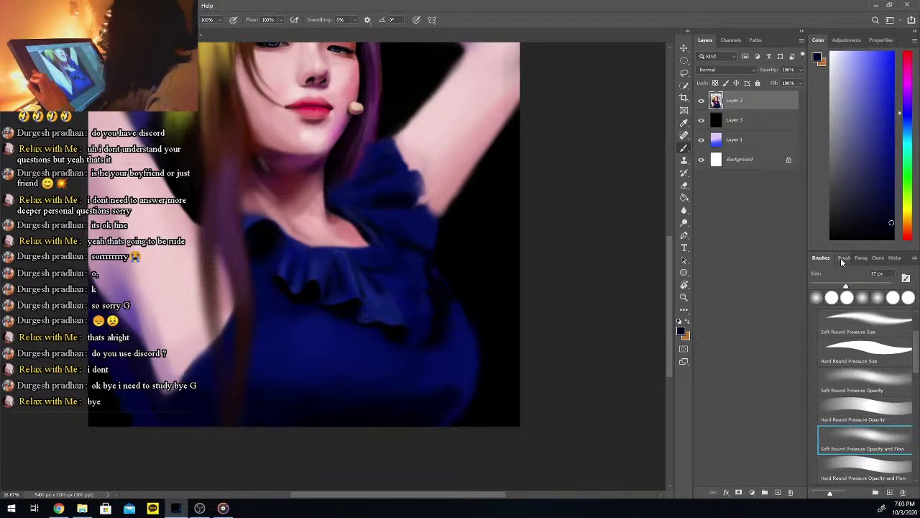
pyautogui.moveTo(846, 286); pyautogui.dragTo(854, 285)
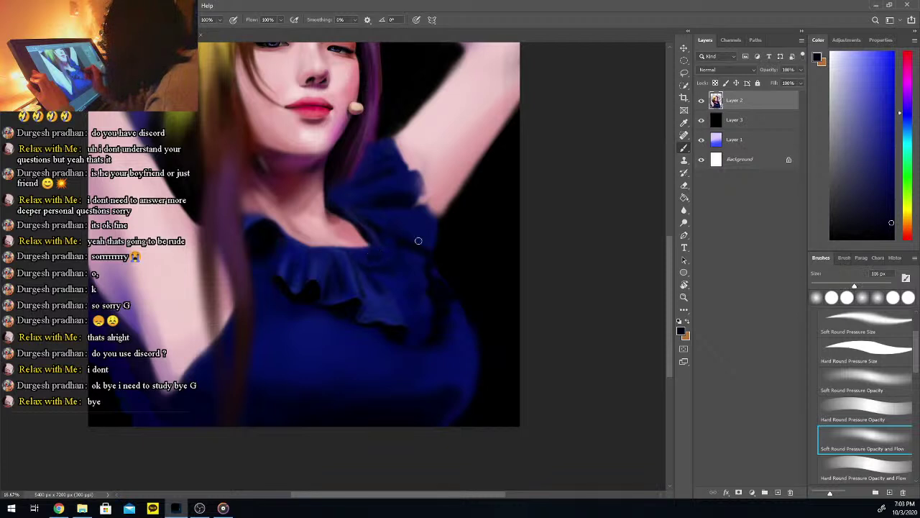
pyautogui.keyDown('alt'); pyautogui.click(353, 265); pyautogui.keyUp('alt')
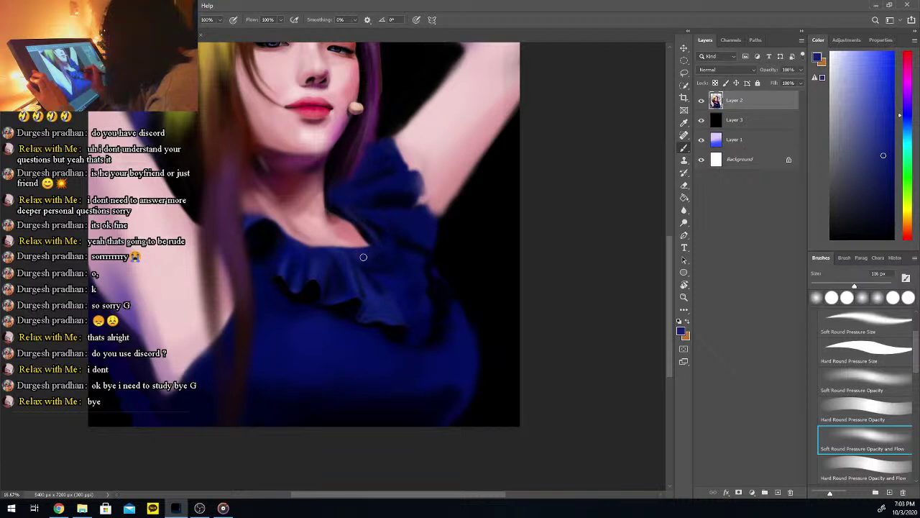
pyautogui.moveTo(862, 222); pyautogui.dragTo(831, 238)
pyautogui.click(836, 286)
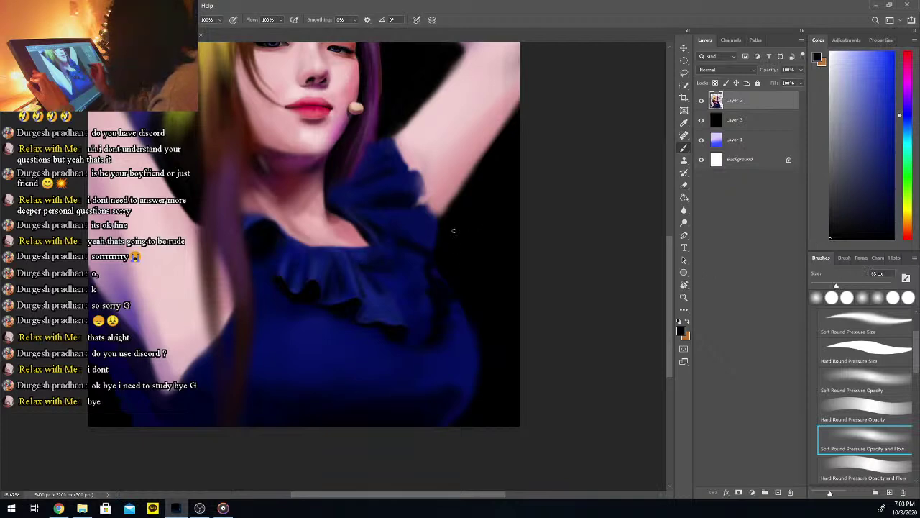
# Paint a lighter fold around the neckline corner with sampled blue and shade the recess beside it with sampled navy
pyautogui.hotkey('ctrl', '+')
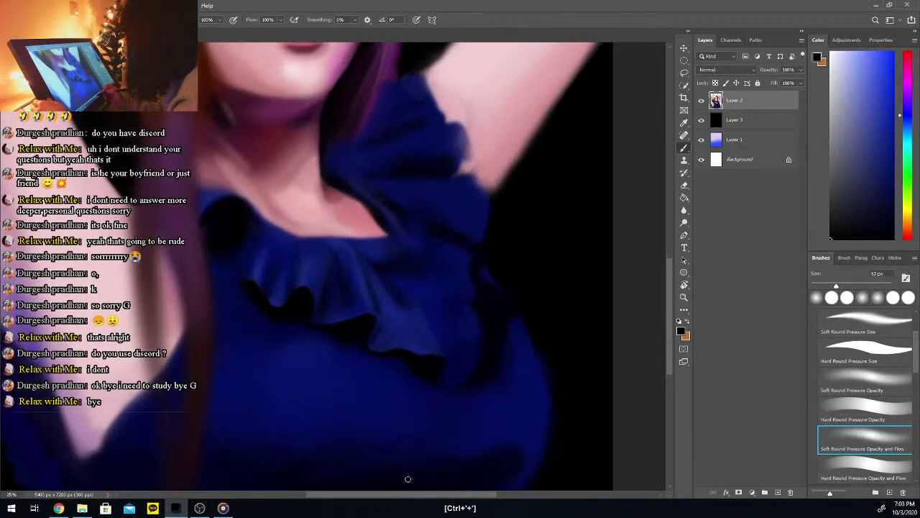
pyautogui.press('i')
pyautogui.keyDown('alt'); pyautogui.click(382, 209); pyautogui.keyUp('alt')
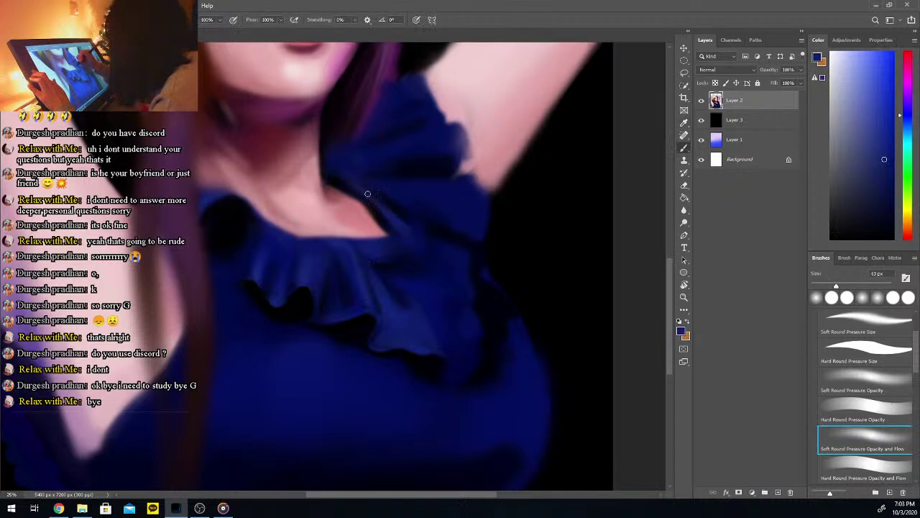
pyautogui.press('i')
pyautogui.click(412, 239)
pyautogui.press('b')
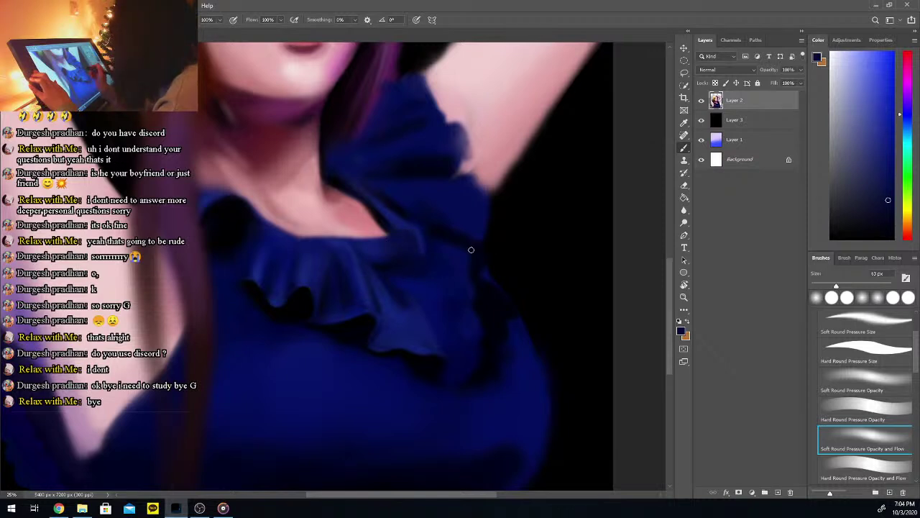
# Darken the underside of the neckline-corner fold with black and fill its body with sampled blue using a larger brush
pyautogui.press('i')
pyautogui.click(599, 231)
pyautogui.press('b')
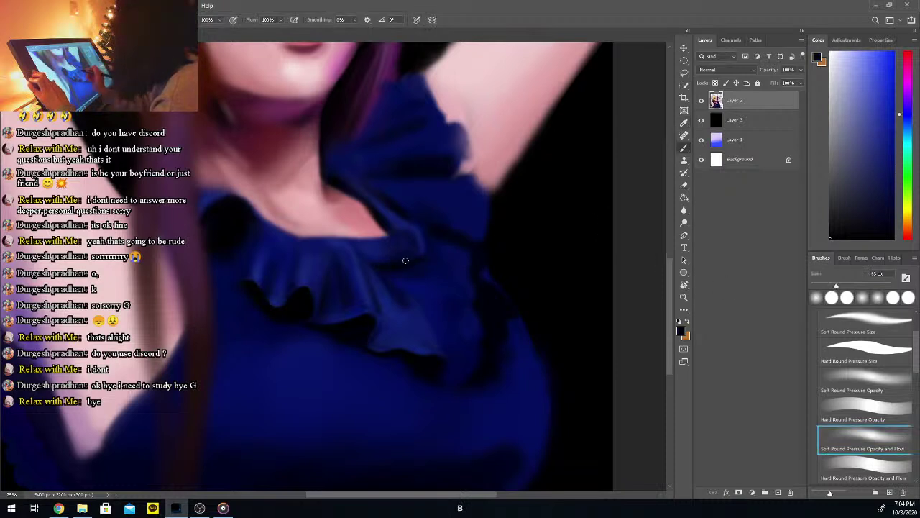
pyautogui.keyDown('alt'); pyautogui.click(373, 251); pyautogui.keyUp('alt')
pyautogui.press(']')
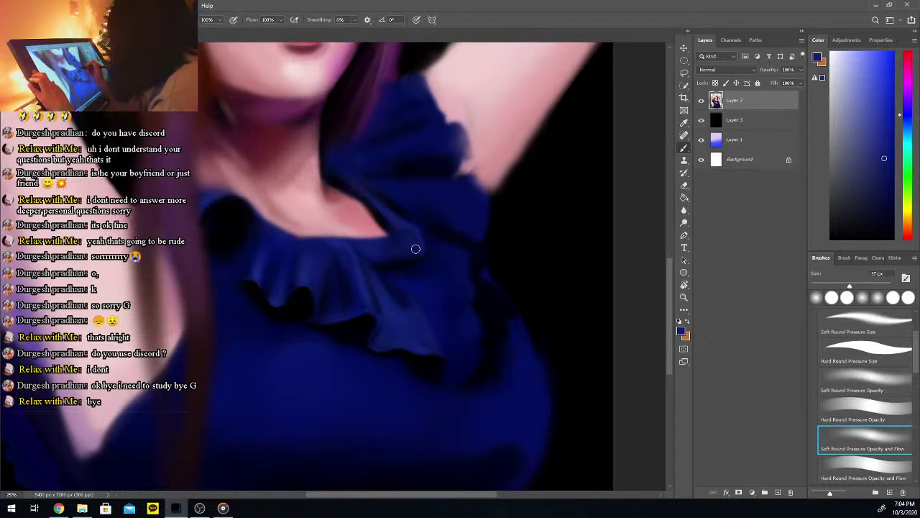
# Highlight the rim of the neckline-corner fold with a brighter blue using a 63 px brush
pyautogui.press('i')
pyautogui.click(403, 223)
pyautogui.press('b')
pyautogui.click(887, 144)
pyautogui.click(837, 286)
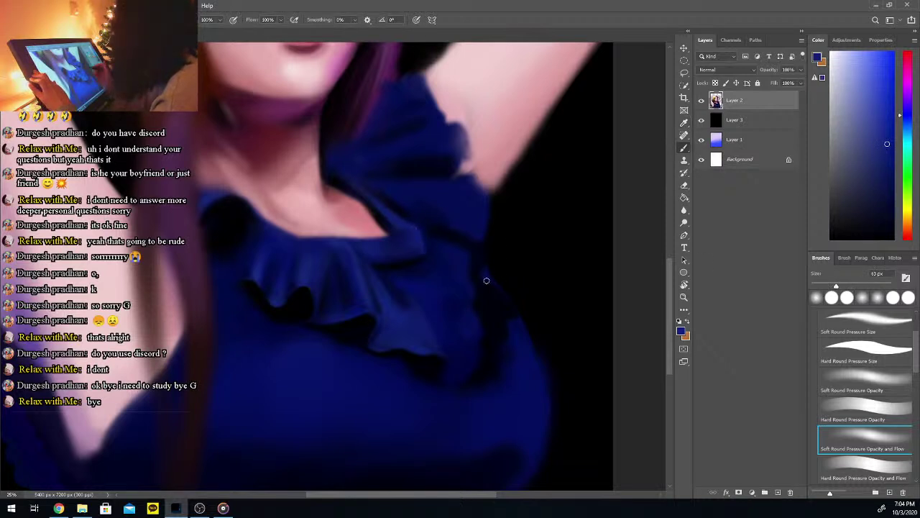
# Lay a dark navy shadow beneath the neckline-corner fold and accent its crease with black using a smaller brush
pyautogui.press('i')
pyautogui.click(387, 244)
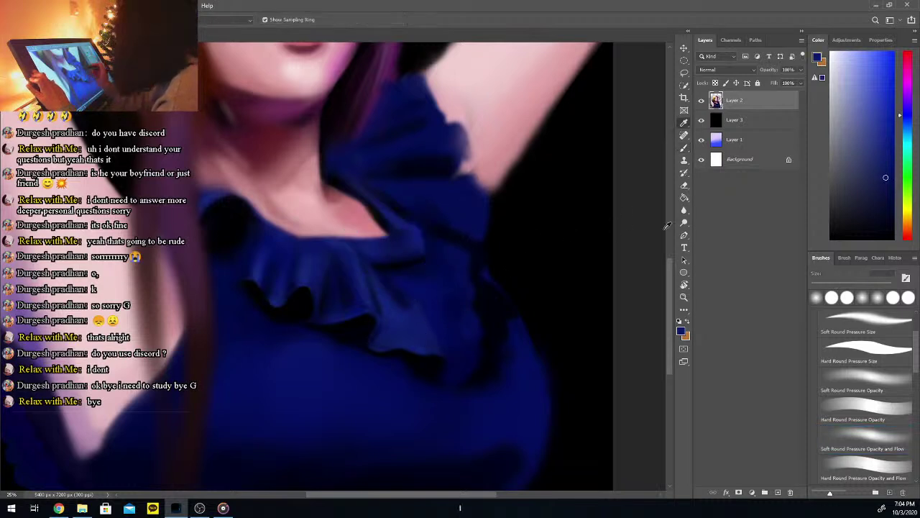
pyautogui.press('b')
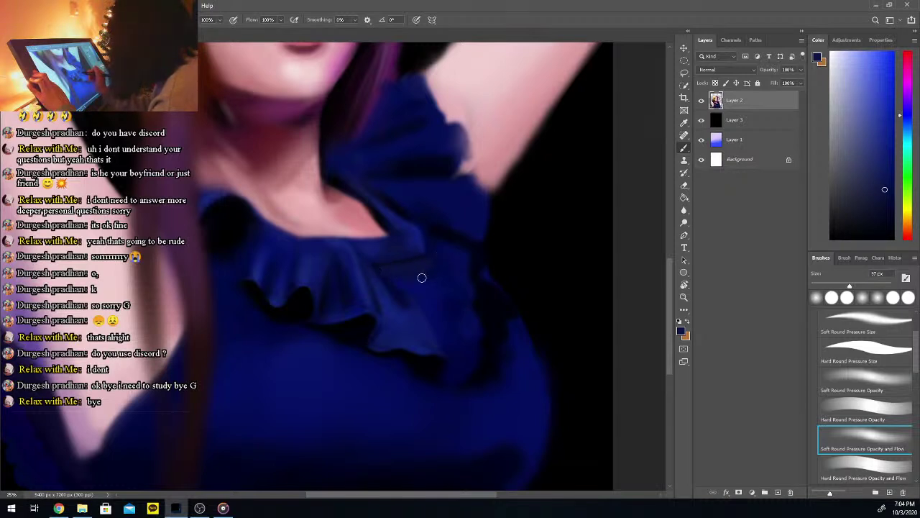
pyautogui.moveTo(840, 228); pyautogui.dragTo(816, 240)
pyautogui.click(835, 285)
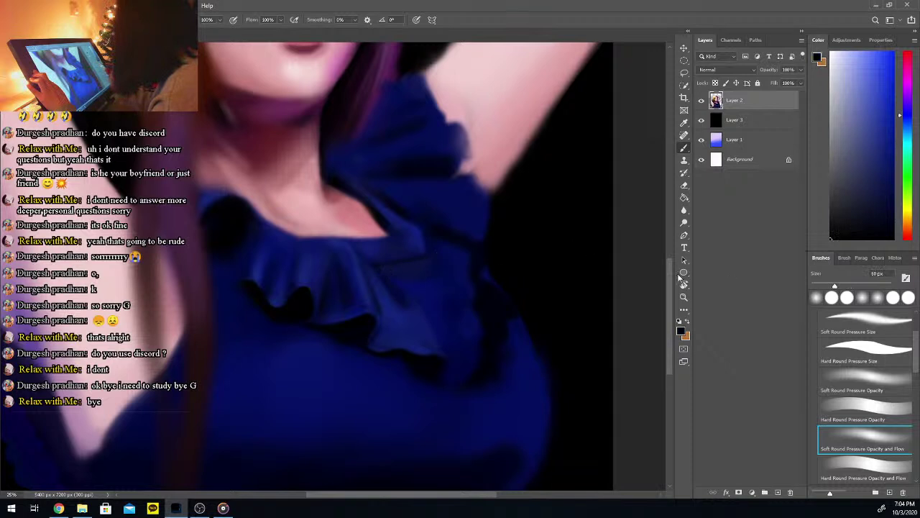
# Blend the shadow between the neckline-corner fold and the diagonal fold with sampled blues and near-black
pyautogui.keyDown('alt'); pyautogui.click(372, 272); pyautogui.keyUp('alt')
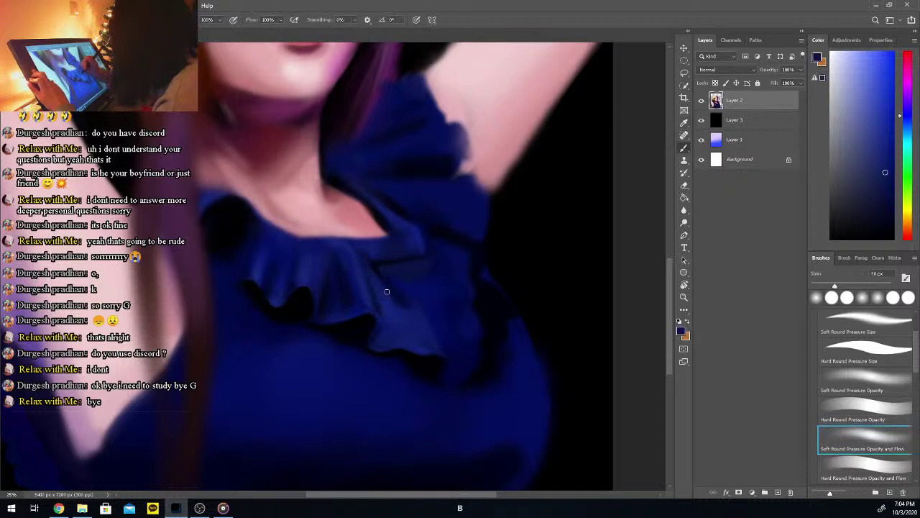
pyautogui.keyDown('alt'); pyautogui.click(387, 264); pyautogui.keyUp('alt')
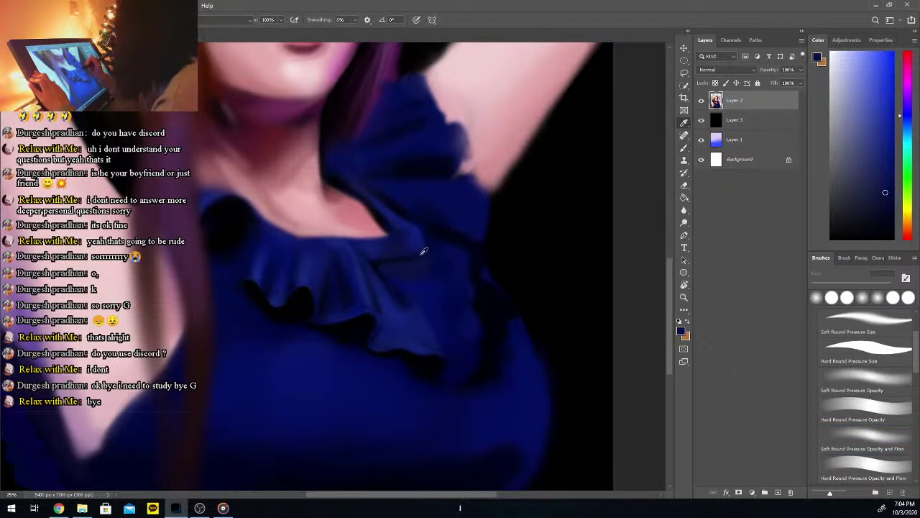
pyautogui.keyDown('alt'); pyautogui.click(377, 262); pyautogui.keyUp('alt')
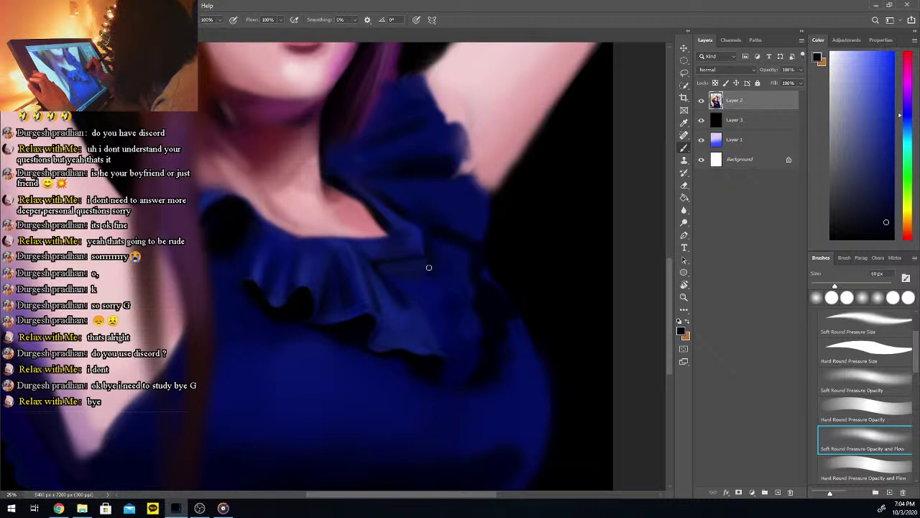
# Deepen and blend the shadow between the neckline-corner fold and the diagonal fold with sampled blues and near-black using a slightly larger brush
pyautogui.keyDown('alt'); pyautogui.click(422, 240); pyautogui.keyUp('alt')
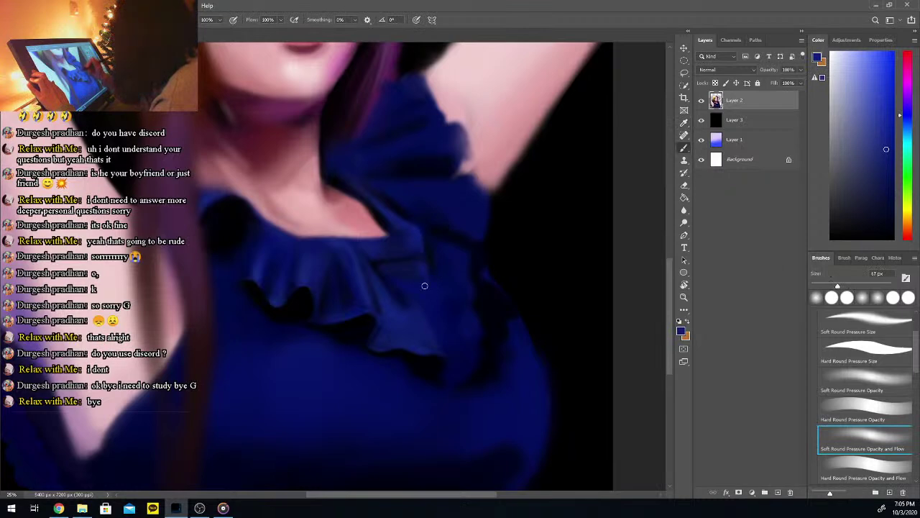
pyautogui.press('i')
pyautogui.click(421, 250)
pyautogui.press('b')
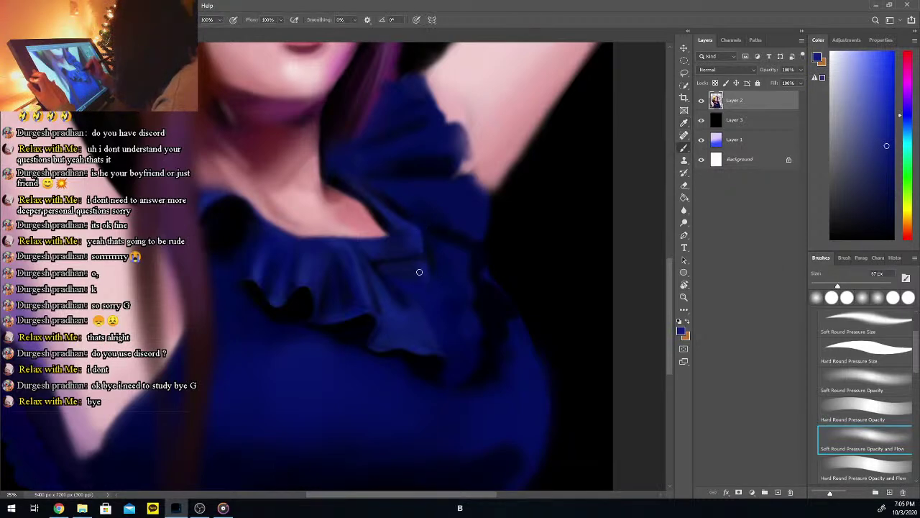
pyautogui.keyDown('alt'); pyautogui.click(383, 259); pyautogui.keyUp('alt')
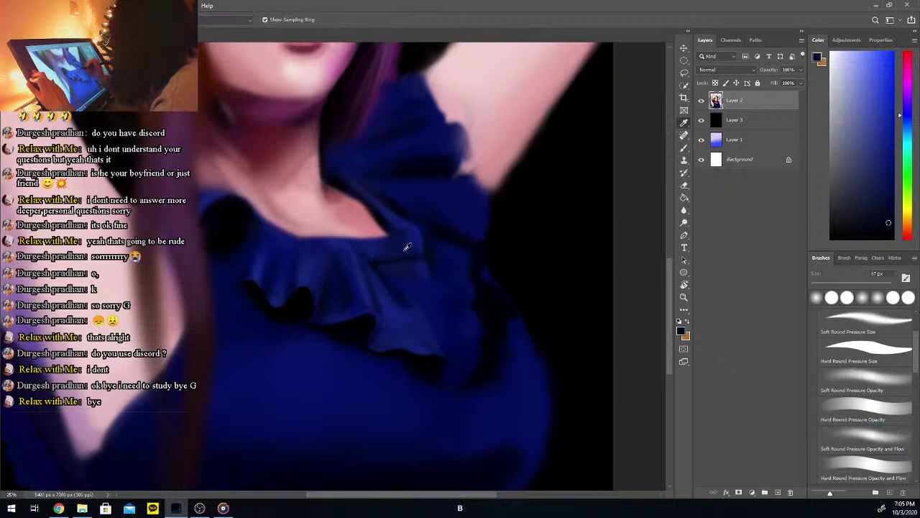
pyautogui.press('b')
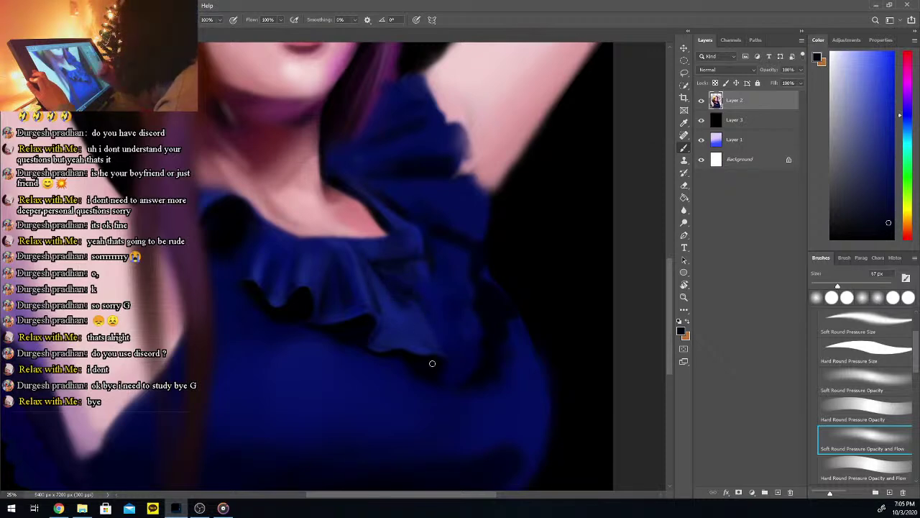
# Select the front ruffle with an elliptical marquee, squash it to about 72% height with Free Transform, and deselect
pyautogui.hotkey('ctrl', '-')
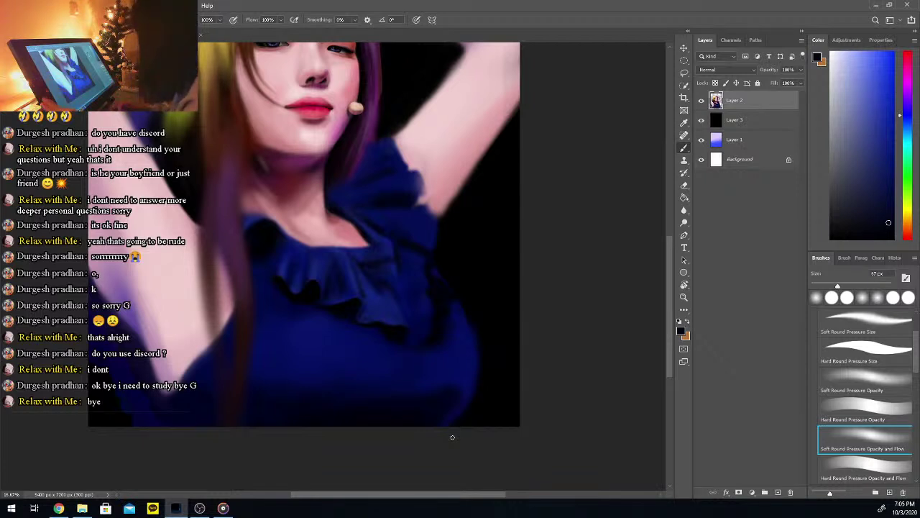
pyautogui.press('m')
pyautogui.moveTo(262, 241); pyautogui.dragTo(434, 322)
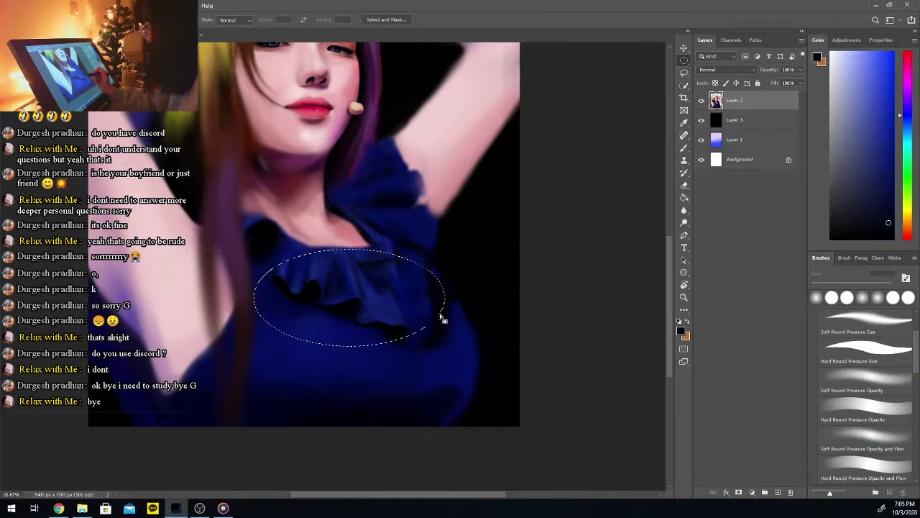
pyautogui.hotkey('ctrl', 'alt')
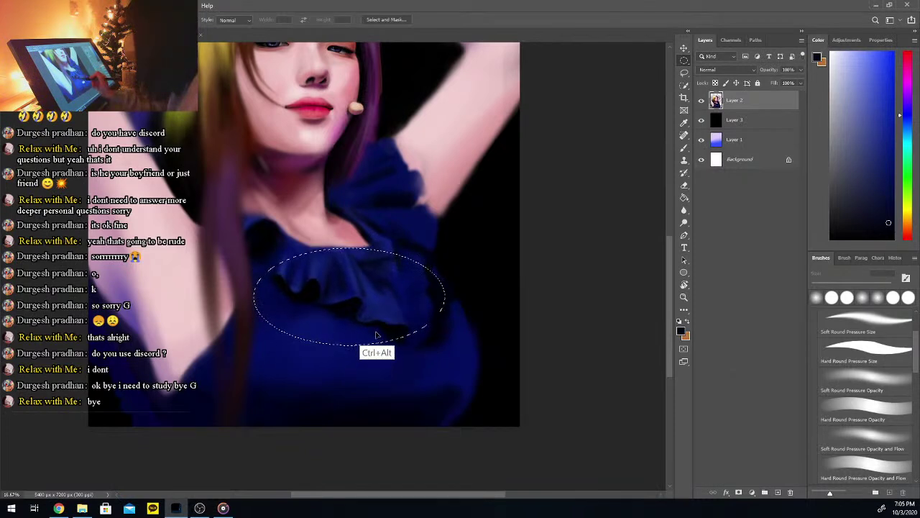
pyautogui.hotkey('ctrl', 't')
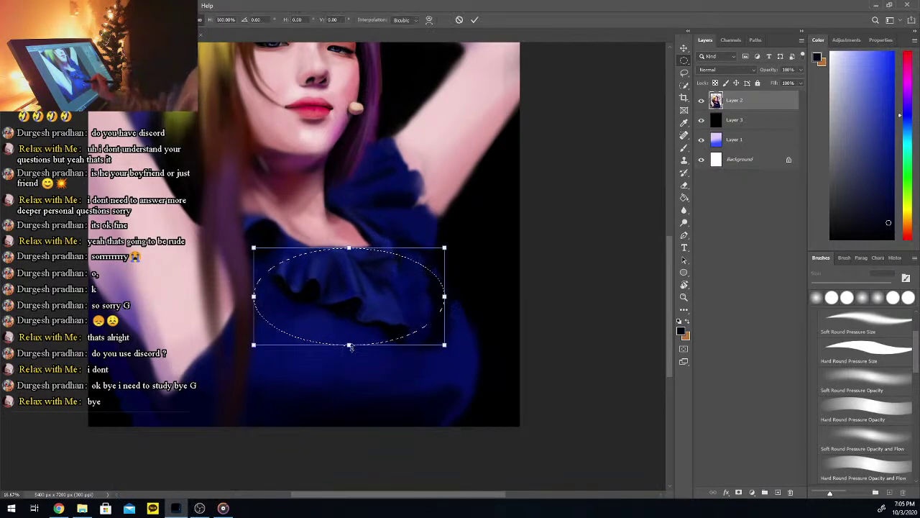
pyautogui.moveTo(349, 333); pyautogui.dragTo(350, 334)
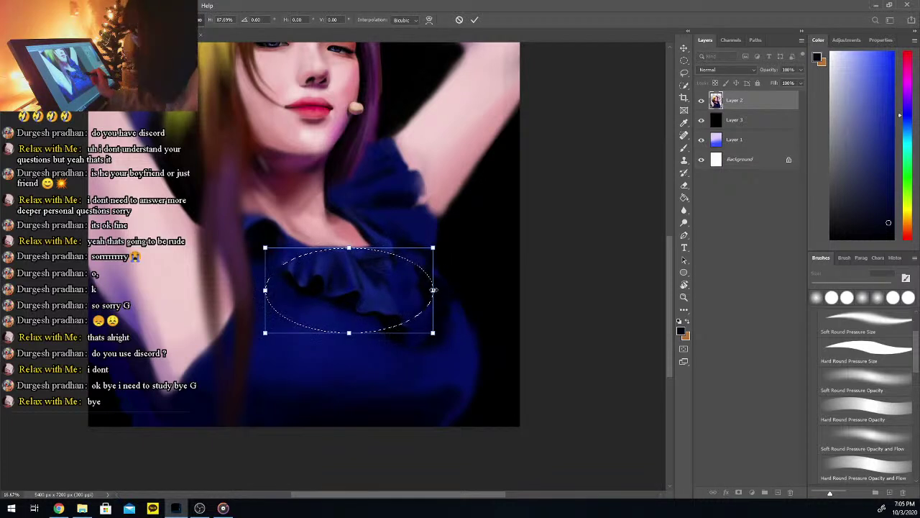
pyautogui.press('shift')
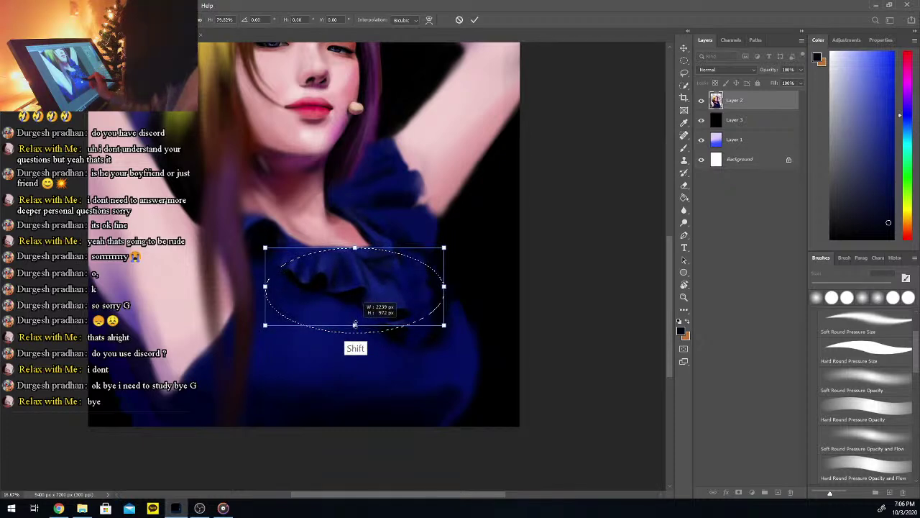
pyautogui.moveTo(355, 322); pyautogui.dragTo(355, 317)
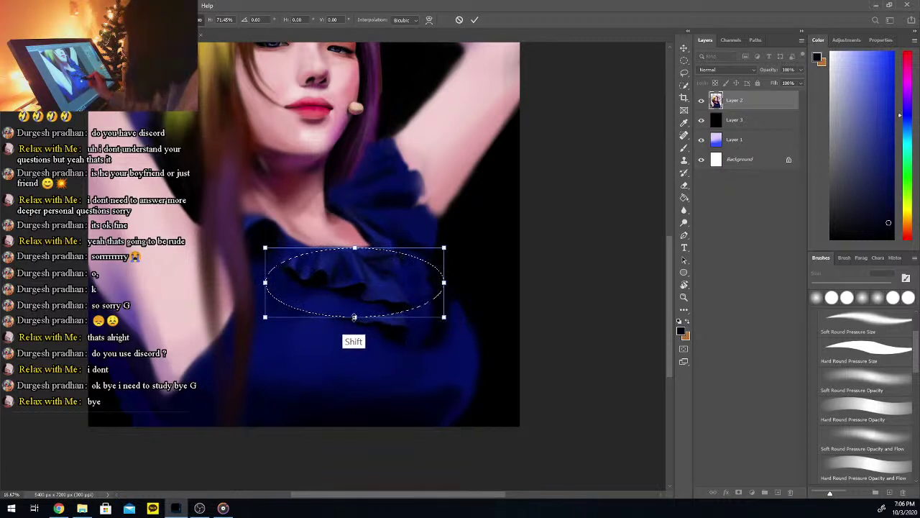
pyautogui.moveTo(443, 282); pyautogui.dragTo(446, 283)
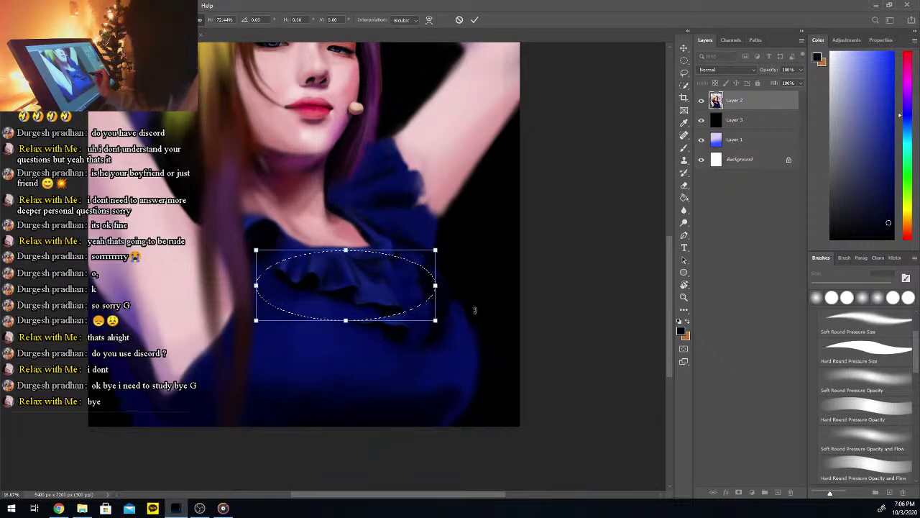
pyautogui.press('shift')
pyautogui.moveTo(435, 286); pyautogui.dragTo(437, 285)
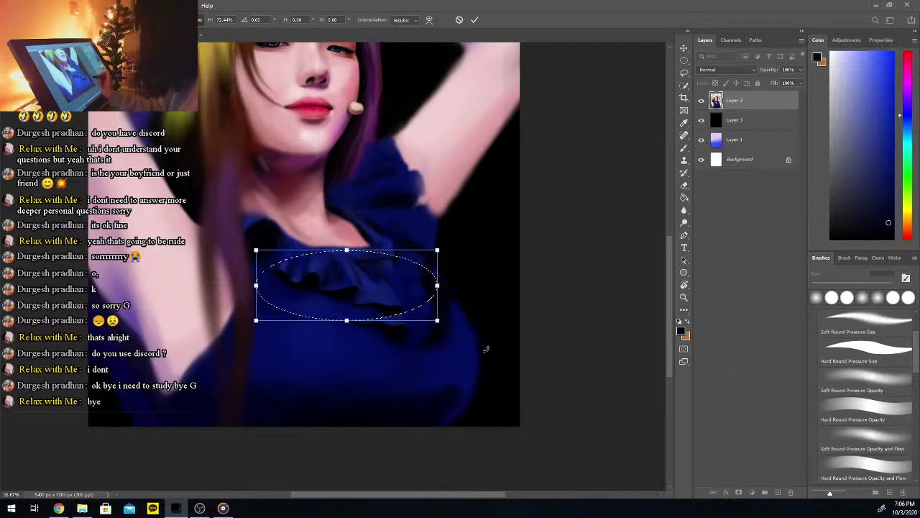
pyautogui.press('Return')
pyautogui.hotkey('ctrl', 'd')
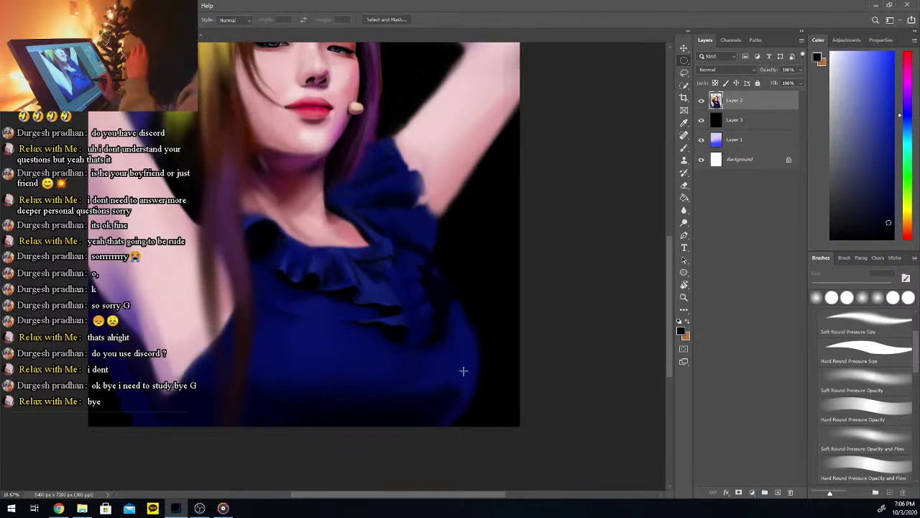
# Paint over the leftover hem and shadow remnants beneath the squashed ruffle with sampled dress blues using a much larger soft brush
pyautogui.press('b')
pyautogui.keyDown('alt'); pyautogui.click(304, 333); pyautogui.keyUp('alt')
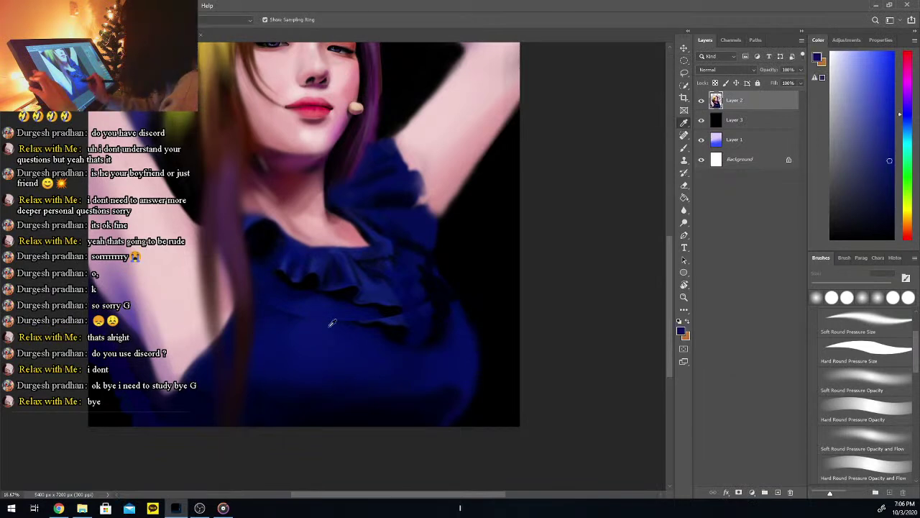
pyautogui.press(']')
pyautogui.press(']')
pyautogui.press(']')
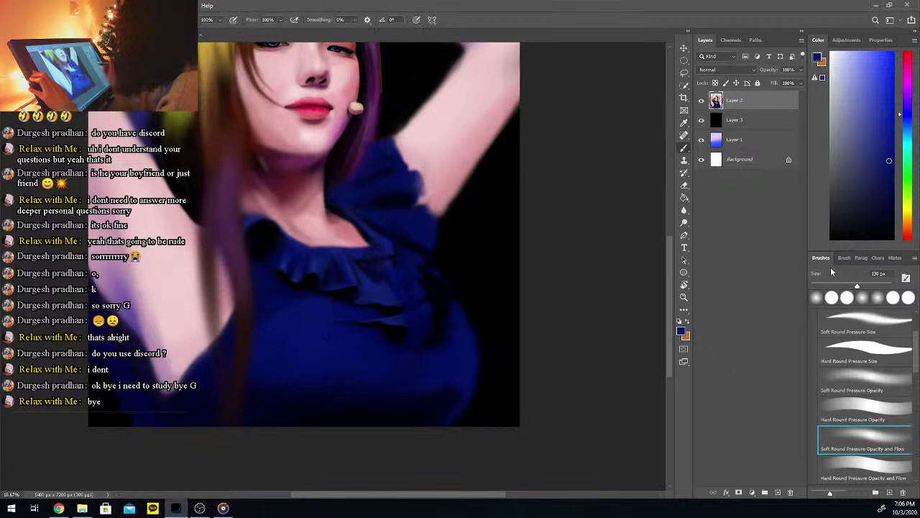
pyautogui.moveTo(871, 284); pyautogui.dragTo(879, 284)
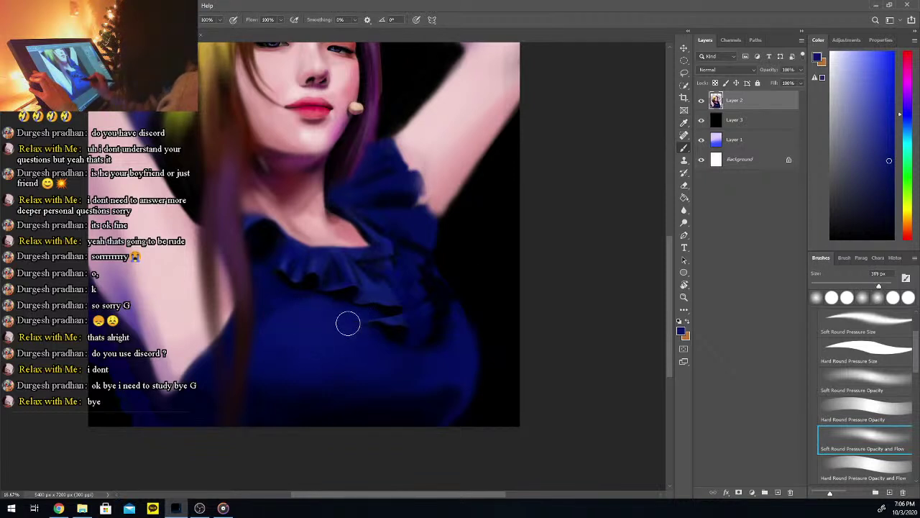
pyautogui.keyDown('alt'); pyautogui.click(277, 296); pyautogui.keyUp('alt')
pyautogui.keyDown('alt'); pyautogui.click(269, 309); pyautogui.keyUp('alt')
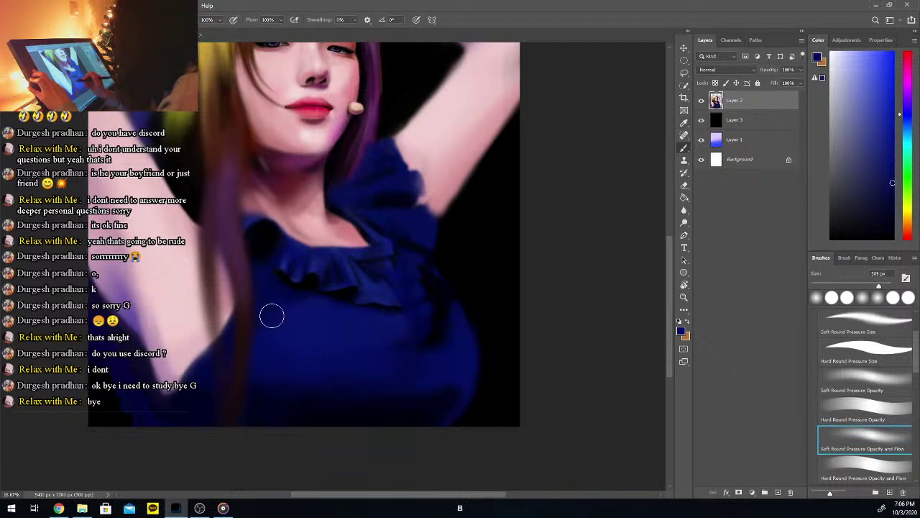
pyautogui.keyDown('alt'); pyautogui.click(311, 311); pyautogui.keyUp('alt')
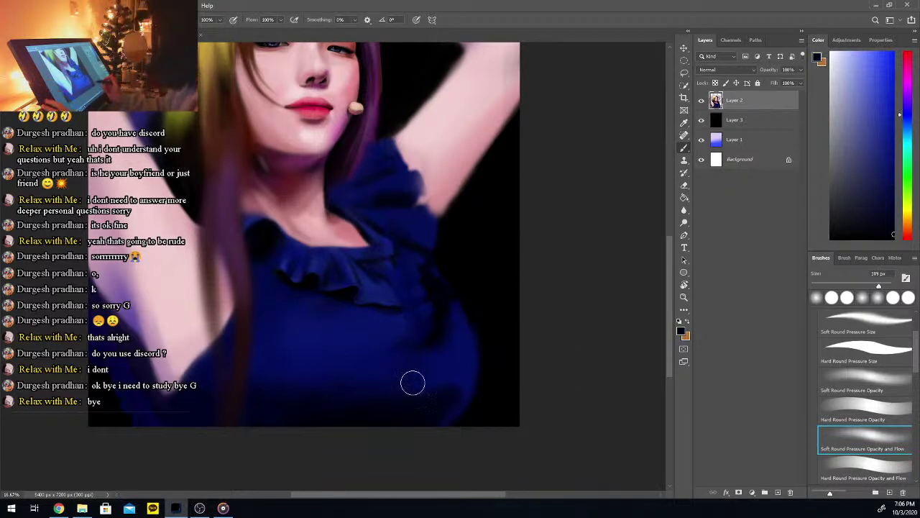
# Smooth the ruffle's upper band along the neckline with sampled blues using a 125 px brush
pyautogui.hotkey('ctrl', '+')
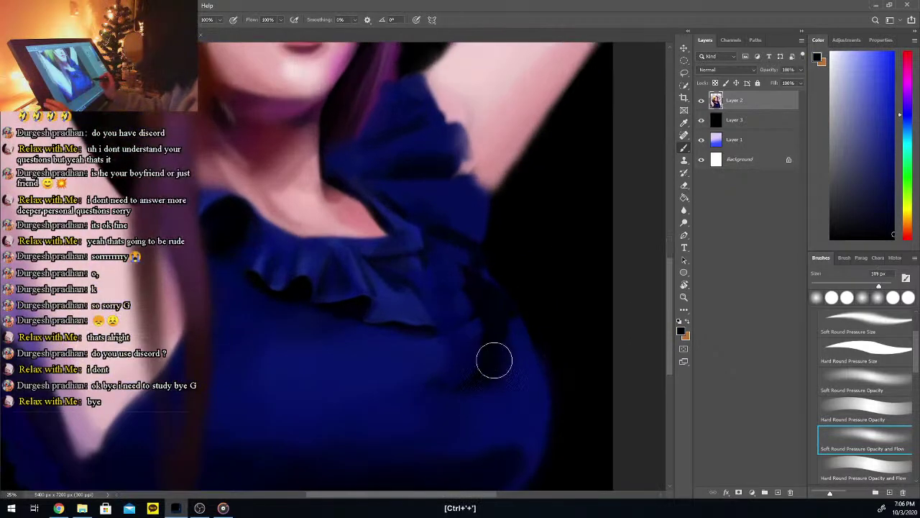
pyautogui.hotkey('ctrl', '+')
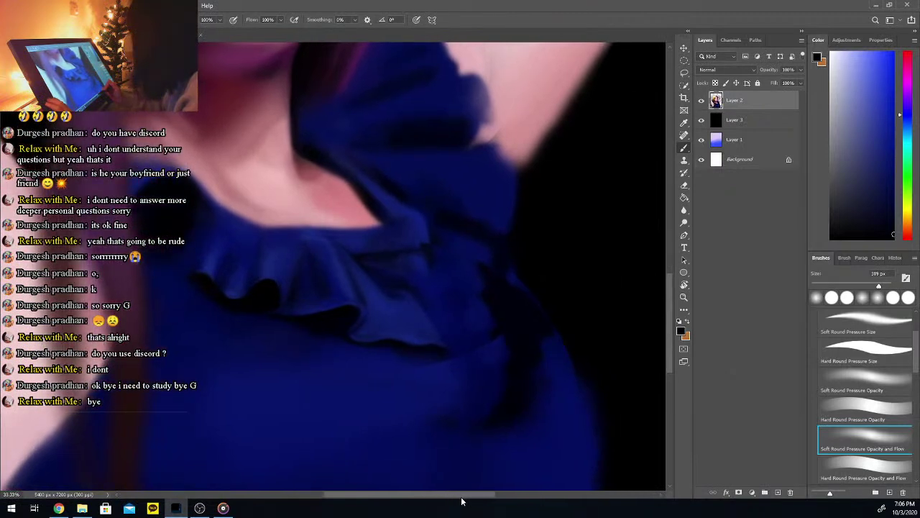
pyautogui.press('i')
pyautogui.click(495, 243)
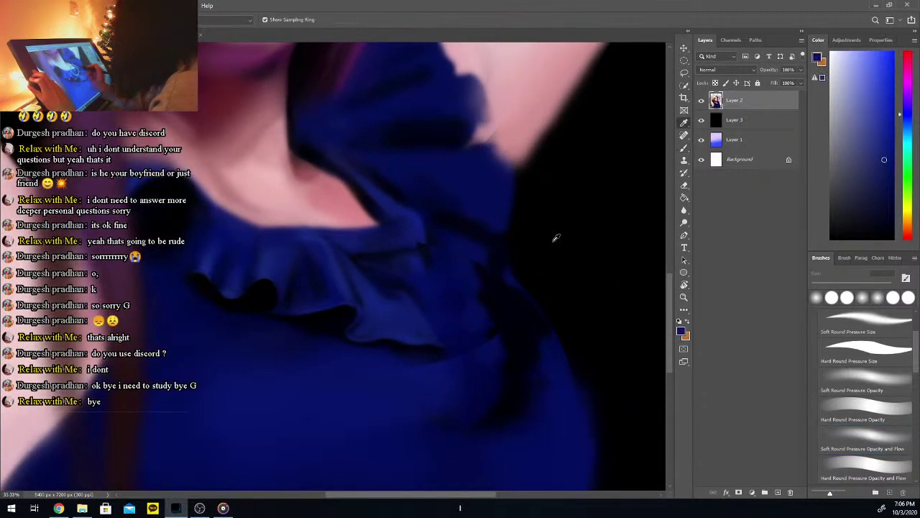
pyautogui.press('b')
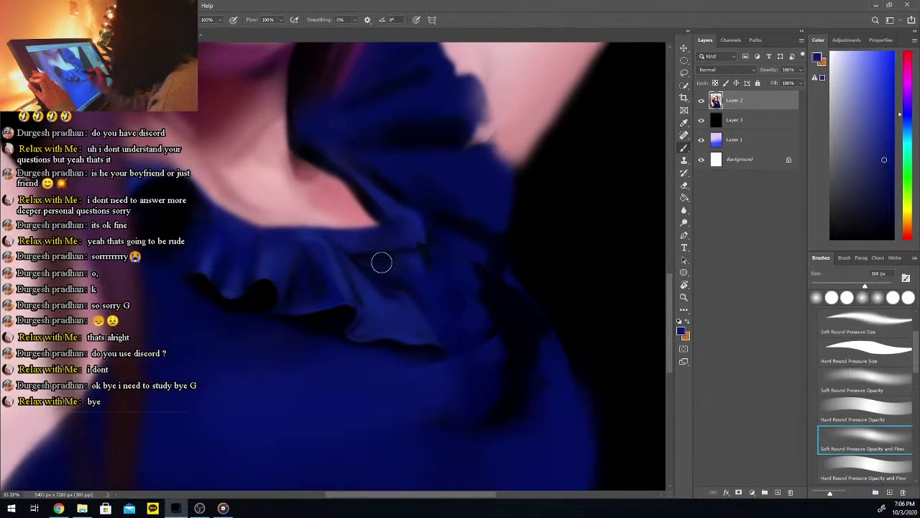
pyautogui.click(857, 284)
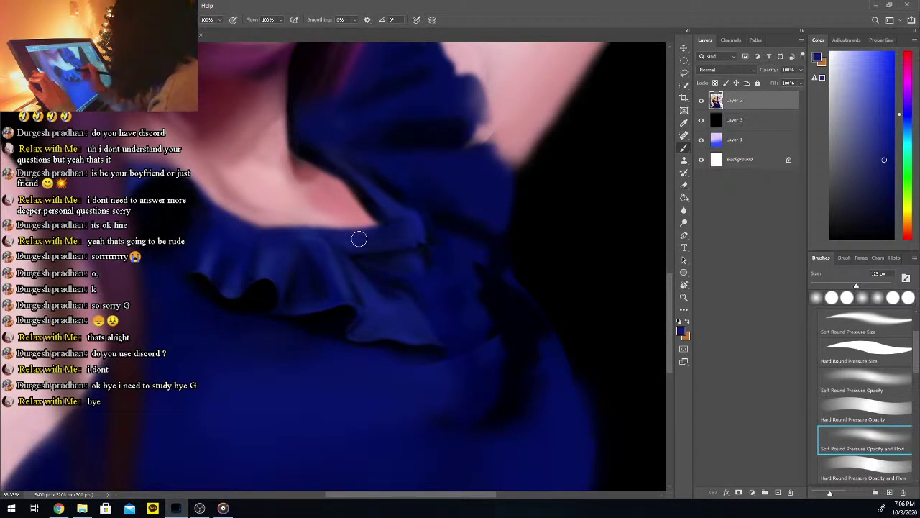
pyautogui.press('i')
pyautogui.click(316, 241)
pyautogui.press('b')
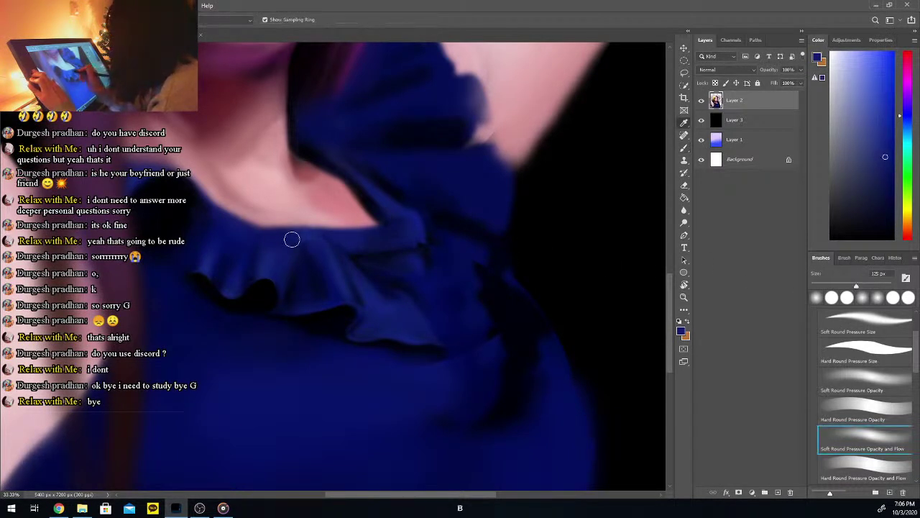
pyautogui.keyDown('alt'); pyautogui.click(346, 234); pyautogui.keyUp('alt')
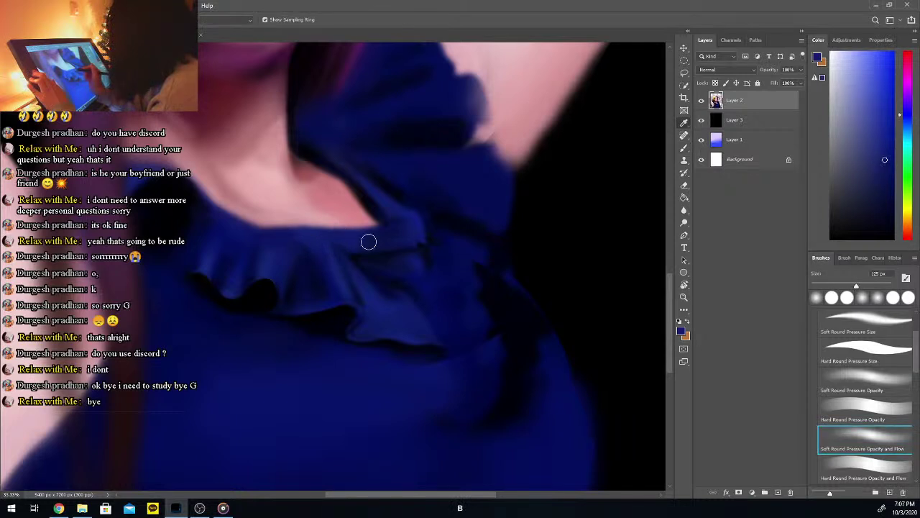
# Blend the body and underside of the neckline-corner fold with sampled lighter and darker blues
pyautogui.keyDown('alt'); pyautogui.click(372, 238); pyautogui.keyUp('alt')
pyautogui.keyDown('alt'); pyautogui.click(415, 231); pyautogui.keyUp('alt')
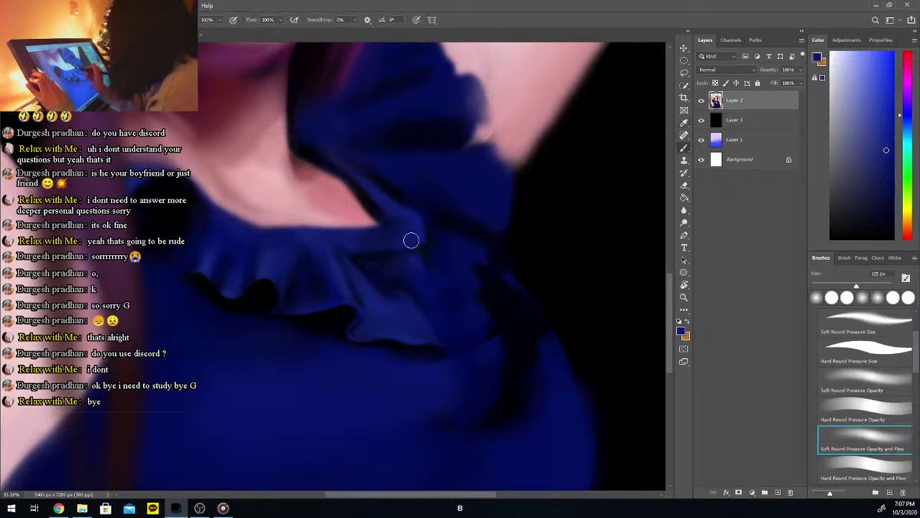
pyautogui.keyDown('alt'); pyautogui.click(399, 229); pyautogui.keyUp('alt')
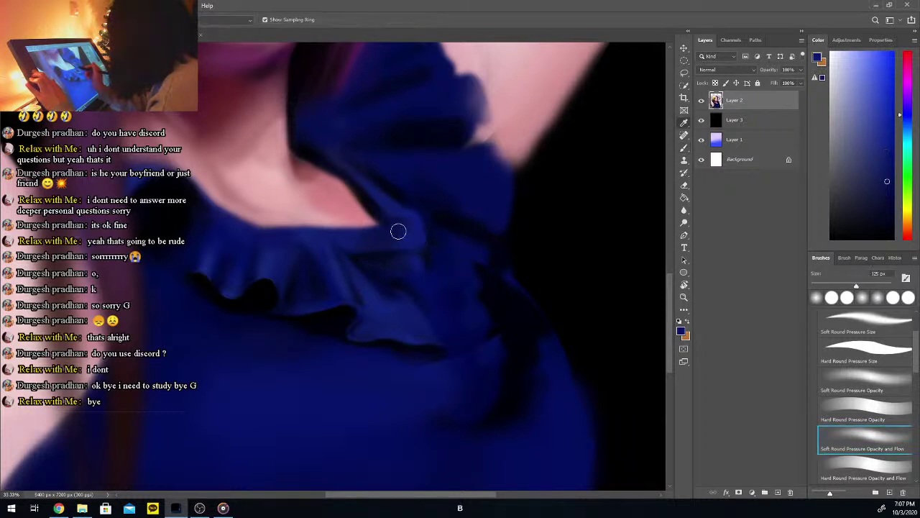
# Sharpen the crease beneath the neckline-corner fold with black using a 63 px brush, and blend its edge with sampled blues
pyautogui.click(829, 238)
pyautogui.moveTo(849, 286); pyautogui.dragTo(836, 286)
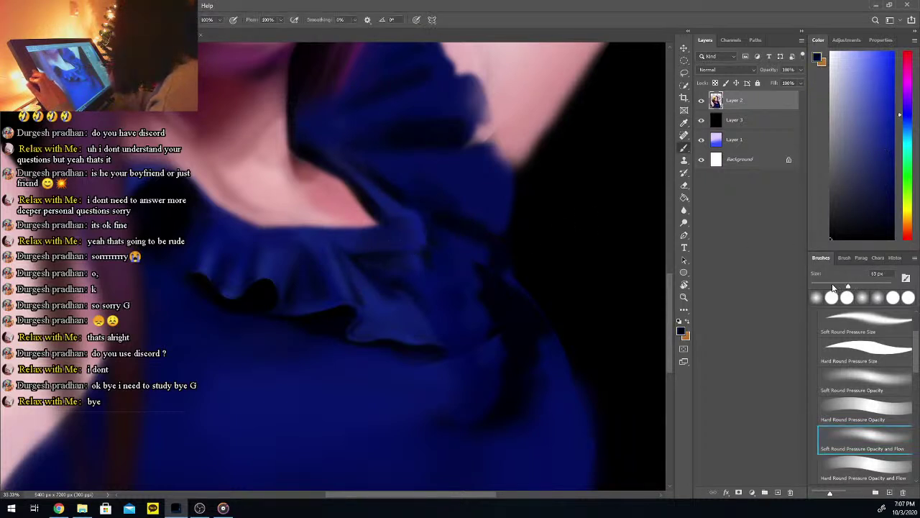
pyautogui.press('i')
pyautogui.click(417, 240)
pyautogui.press('b')
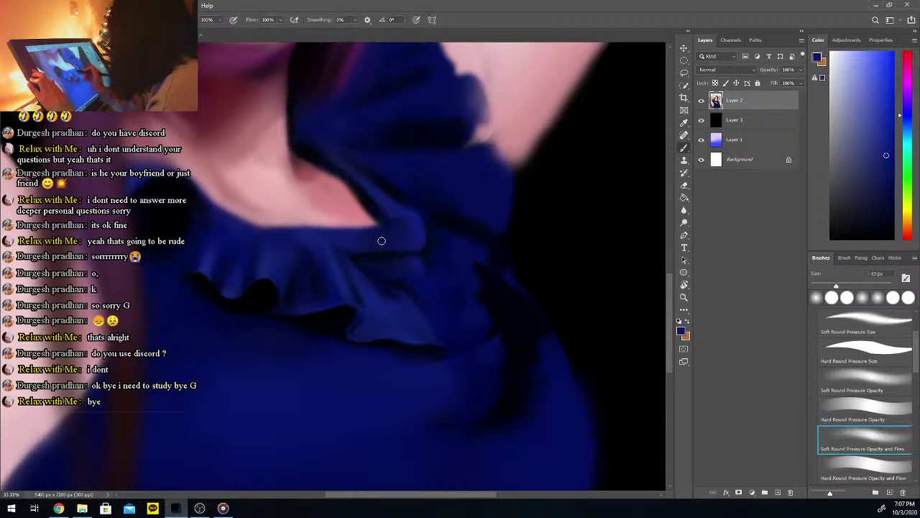
pyautogui.press('i')
pyautogui.click(393, 248)
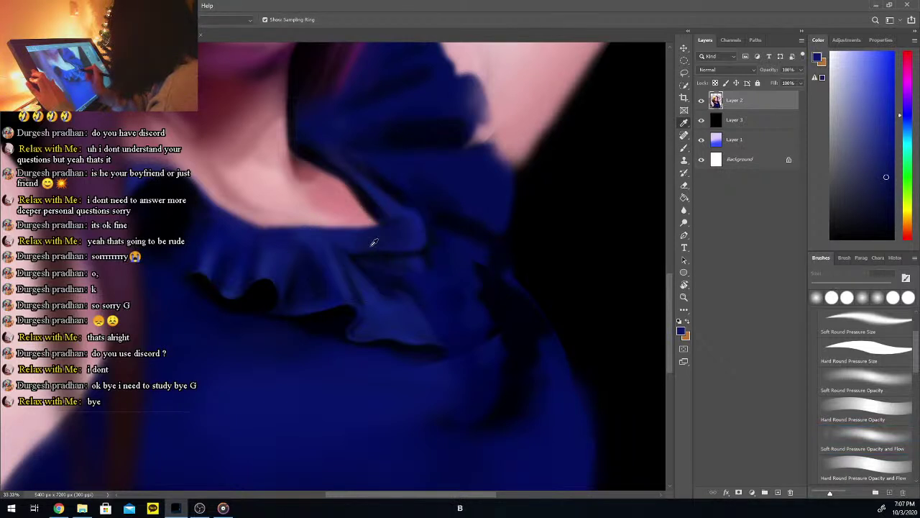
pyautogui.press('b')
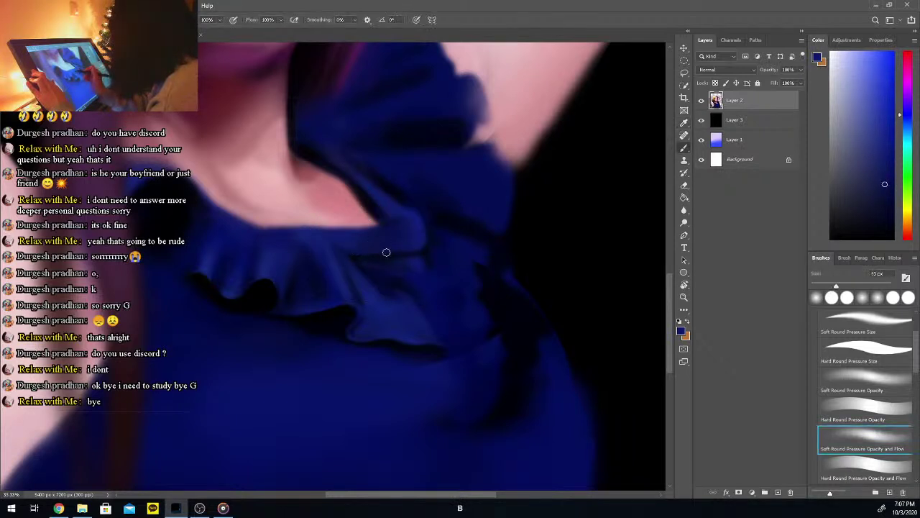
# Deepen the creases beneath the neckline-corner fold with black and paint a dark edge descending from the ruffle's lower tip, undoing unwanted strokes
pyautogui.click(831, 238)
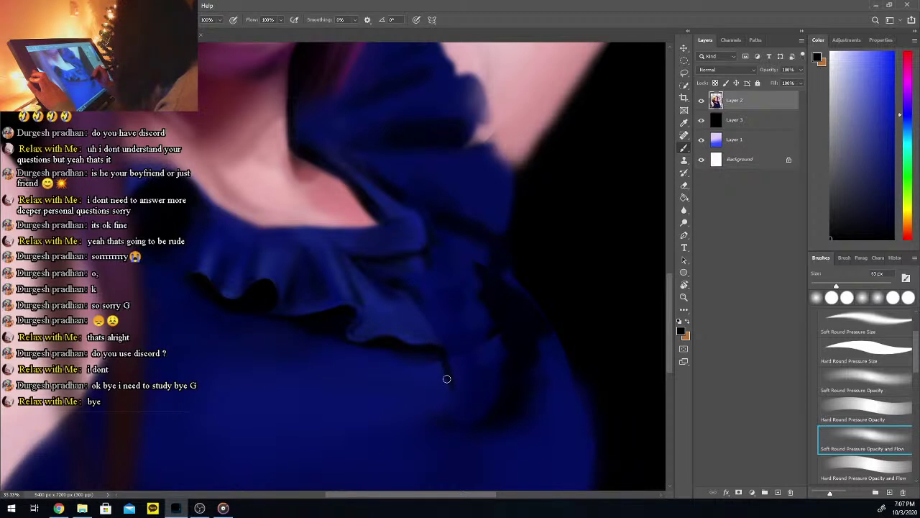
pyautogui.hotkey('ctrl', 'z')
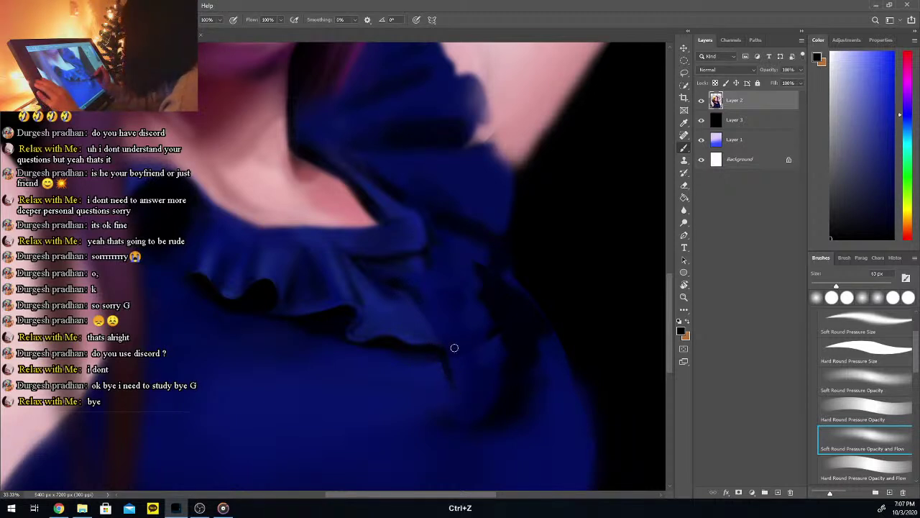
pyautogui.hotkey('ctrl', 'z')
pyautogui.hotkey('ctrl', 'z')
pyautogui.moveTo(452, 325); pyautogui.dragTo(460, 354)
pyautogui.hotkey('ctrl', 'z')
pyautogui.hotkey('ctrl', 'z')
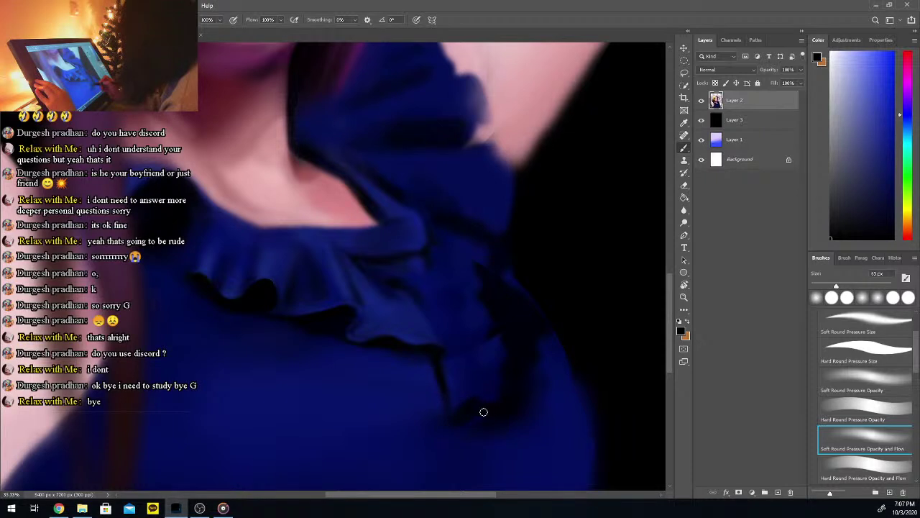
# Shape the curved hem of the lowest ruffle fold with sampled dark blue and black
pyautogui.keyDown('alt'); pyautogui.click(484, 387); pyautogui.keyUp('alt')
pyautogui.keyDown('alt'); pyautogui.click(452, 379); pyautogui.keyUp('alt')
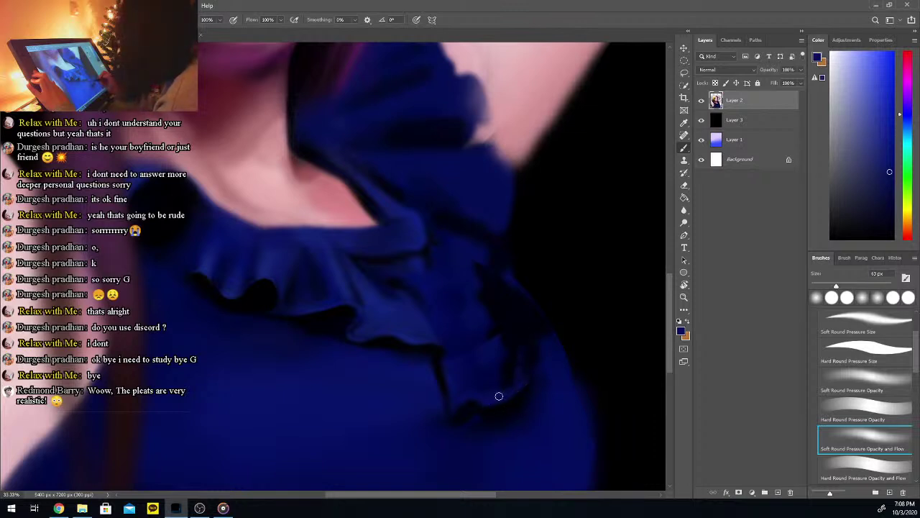
pyautogui.press('i')
pyautogui.click(475, 407)
pyautogui.press('b')
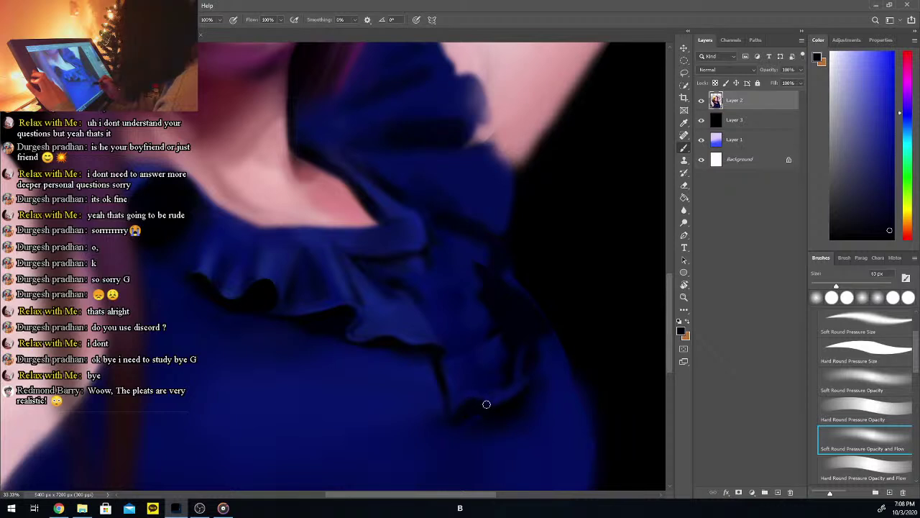
# Paint over the dark patches inside the lowest ruffle fold with a sampled blue, extending it to the dress's outer side
pyautogui.press('i')
pyautogui.click(473, 389)
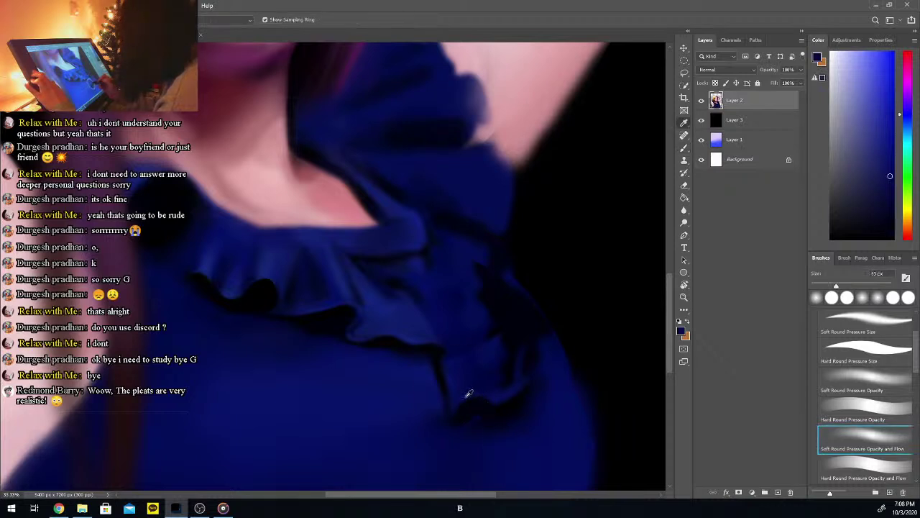
pyautogui.press('b')
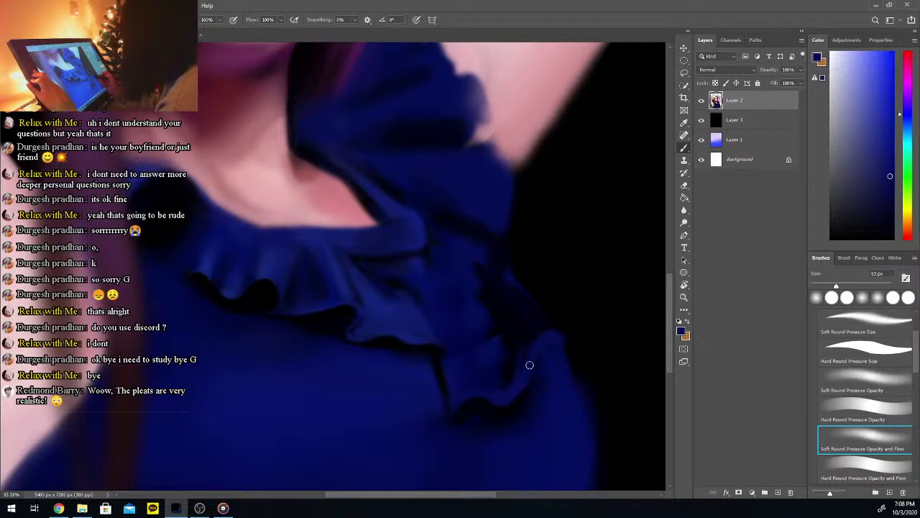
pyautogui.moveTo(491, 381)
pyautogui.mouseDown()
pyautogui.moveTo(532, 317)
pyautogui.moveTo(472, 325)
pyautogui.moveTo(486, 279)
pyautogui.mouseUp()
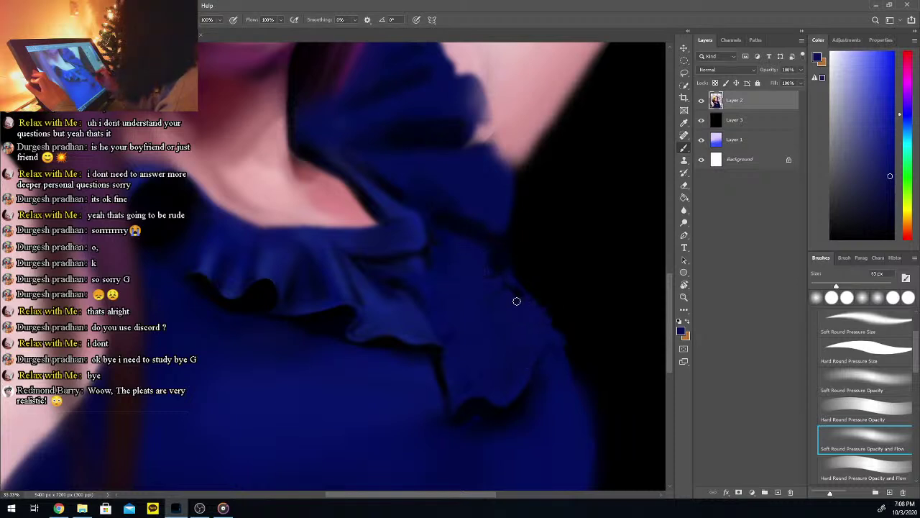
# Shade the centre of the lowest fold with near-black using a 132 px brush, and lighten around the shadow with sampled blues
pyautogui.keyDown('alt'); pyautogui.click(498, 255); pyautogui.keyUp('alt')
pyautogui.moveTo(848, 286); pyautogui.dragTo(858, 287)
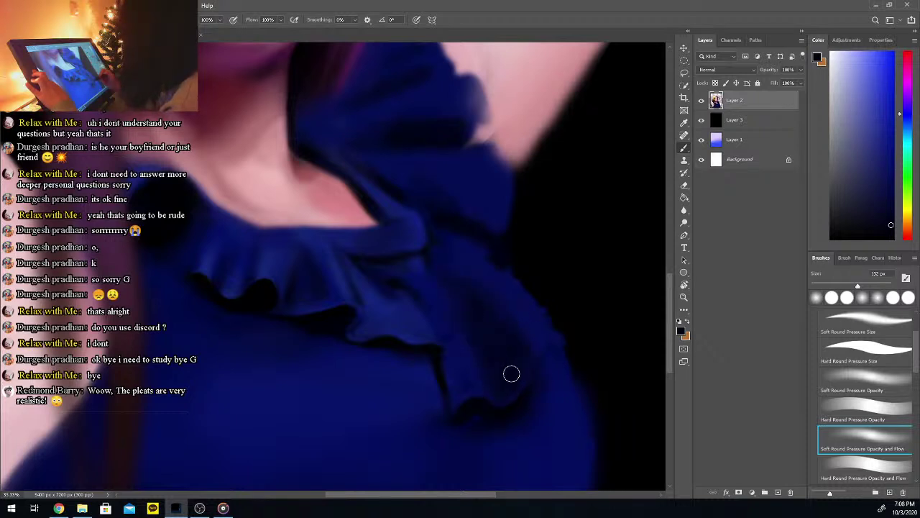
pyautogui.keyDown('alt'); pyautogui.click(397, 384); pyautogui.keyUp('alt')
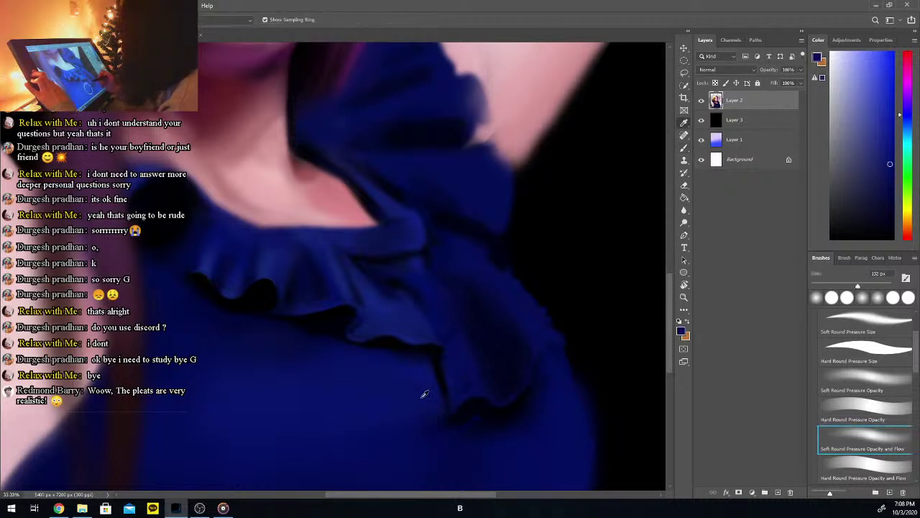
pyautogui.press('b')
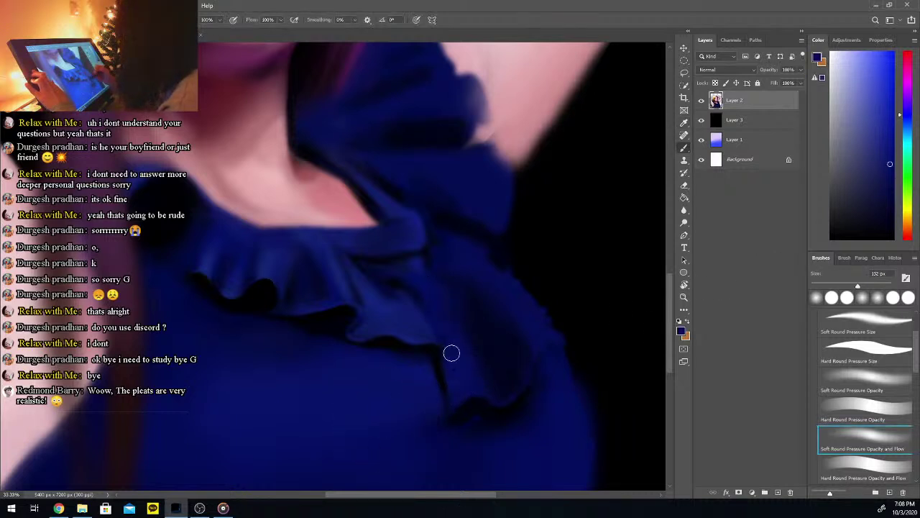
pyautogui.press('i')
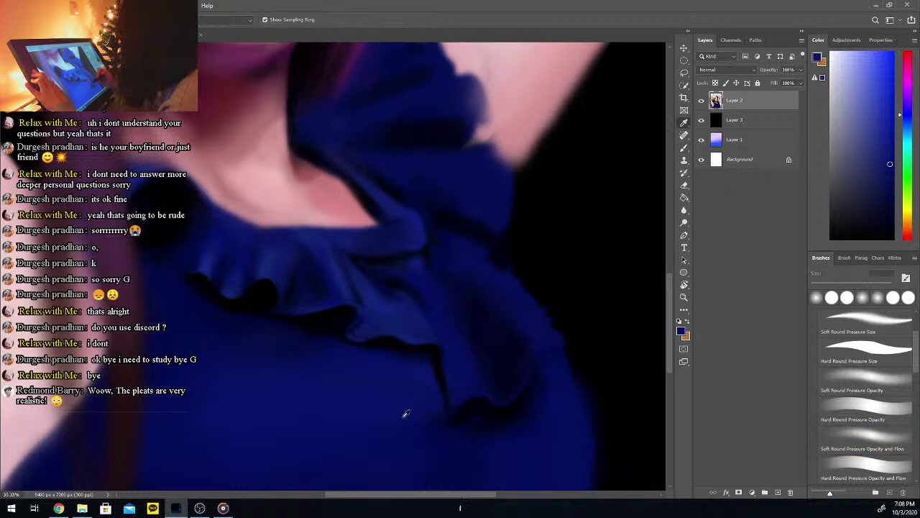
pyautogui.click(412, 341)
pyautogui.press('b')
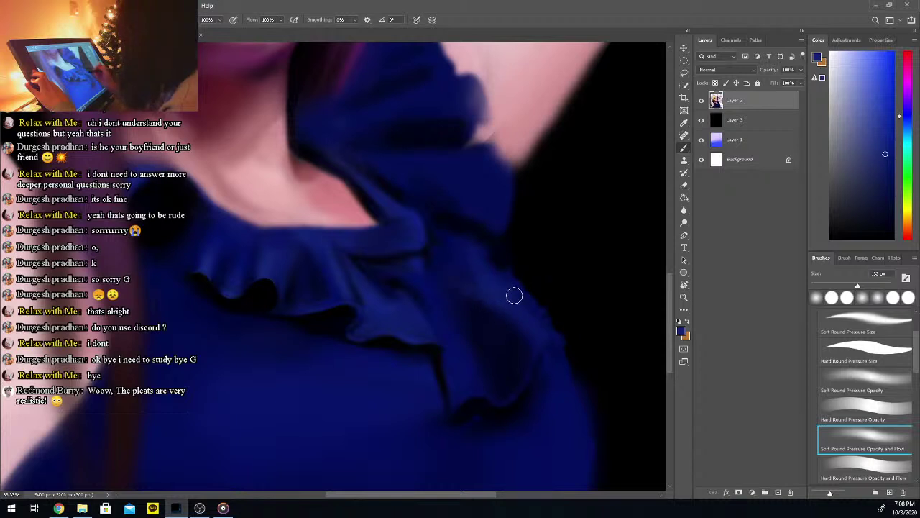
pyautogui.keyDown('alt'); pyautogui.click(497, 329); pyautogui.keyUp('alt')
pyautogui.keyDown('alt'); pyautogui.click(497, 290); pyautogui.keyUp('alt')
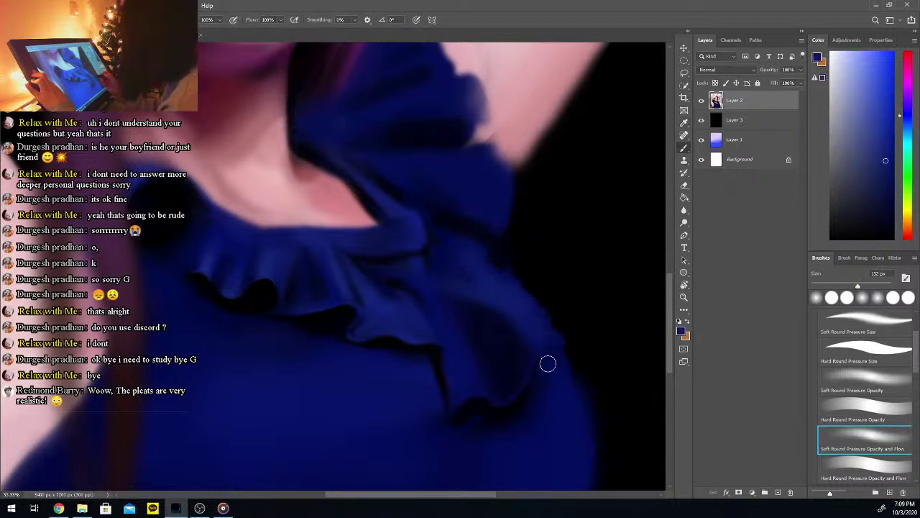
# Darken the lowest fold's hem with sampled black and clean the dress's outer edge beside it against the background
pyautogui.keyDown('alt'); pyautogui.click(496, 406); pyautogui.keyUp('alt')
pyautogui.click(864, 439)
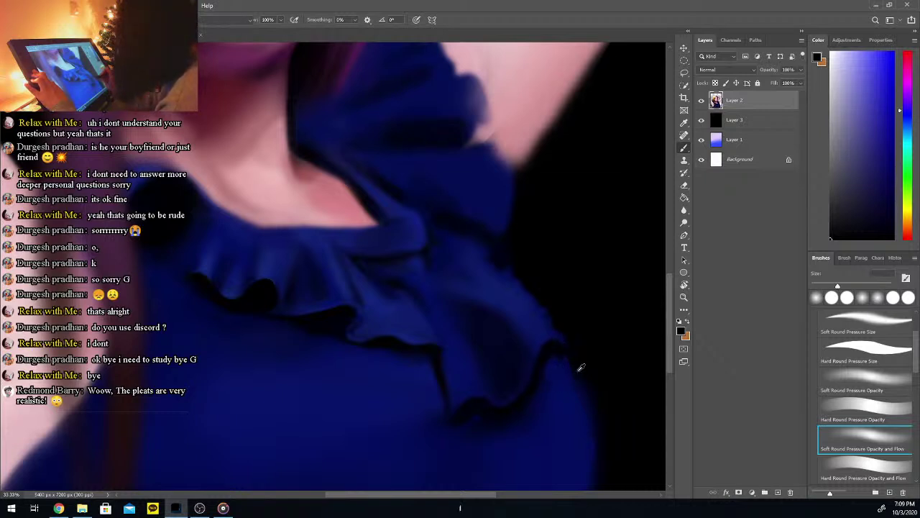
pyautogui.keyDown('alt'); pyautogui.click(571, 353); pyautogui.keyUp('alt')
pyautogui.press('e')
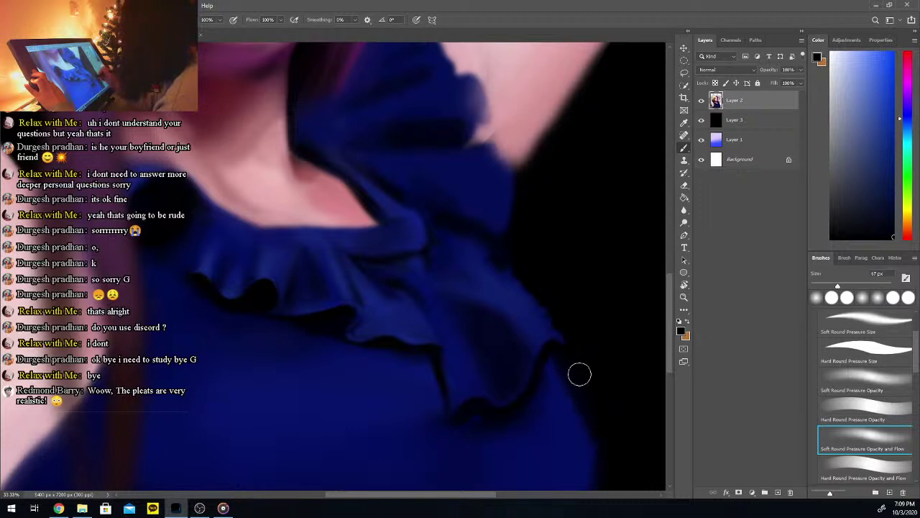
pyautogui.moveTo(670, 306); pyautogui.dragTo(670, 299)
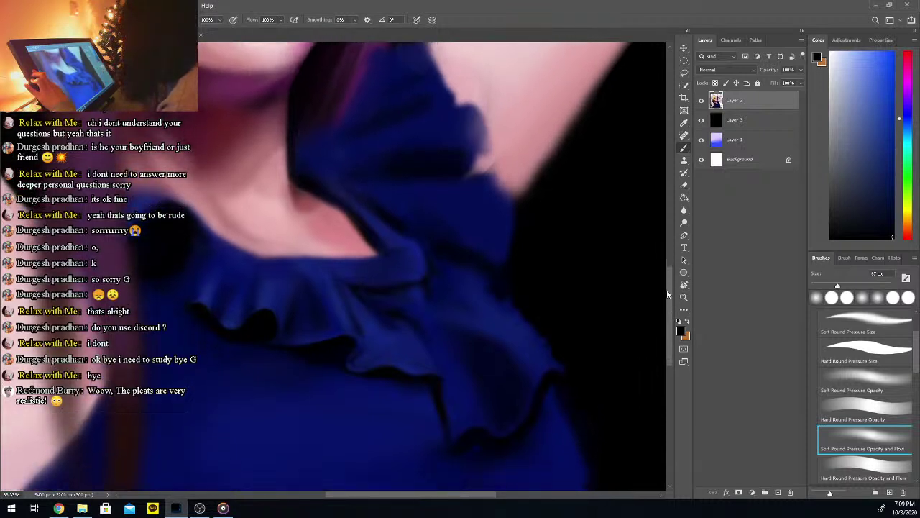
# Highlight the inner edge of the lowest fold with a brighter blue at 68 px, and blend its shadow with sampled blues
pyautogui.press('i')
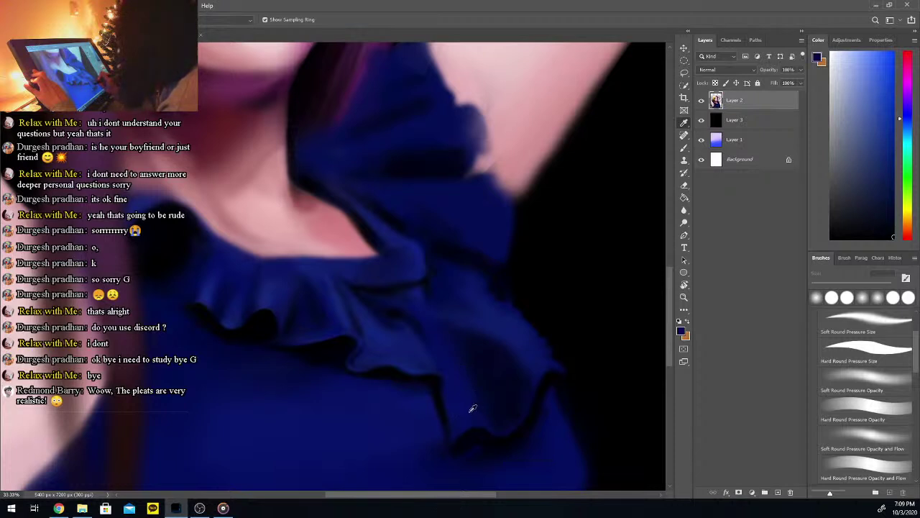
pyautogui.click(472, 408)
pyautogui.press('b')
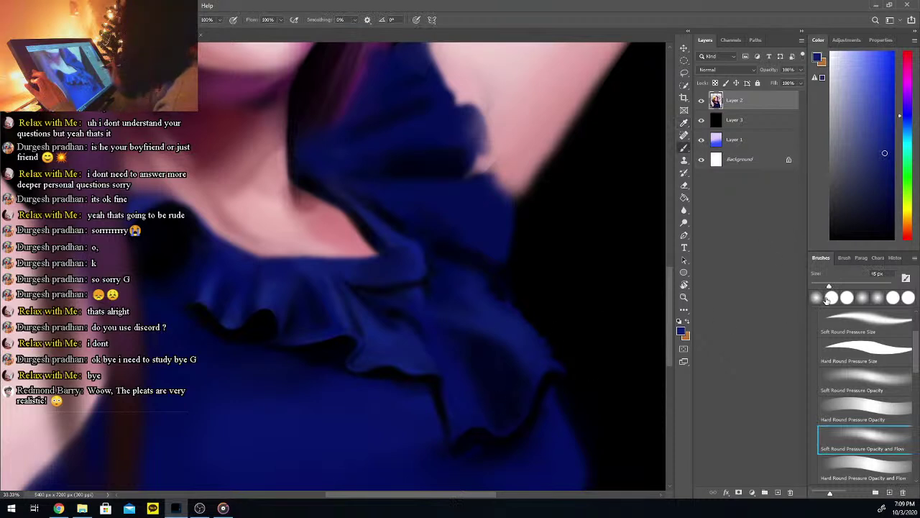
pyautogui.click(886, 142)
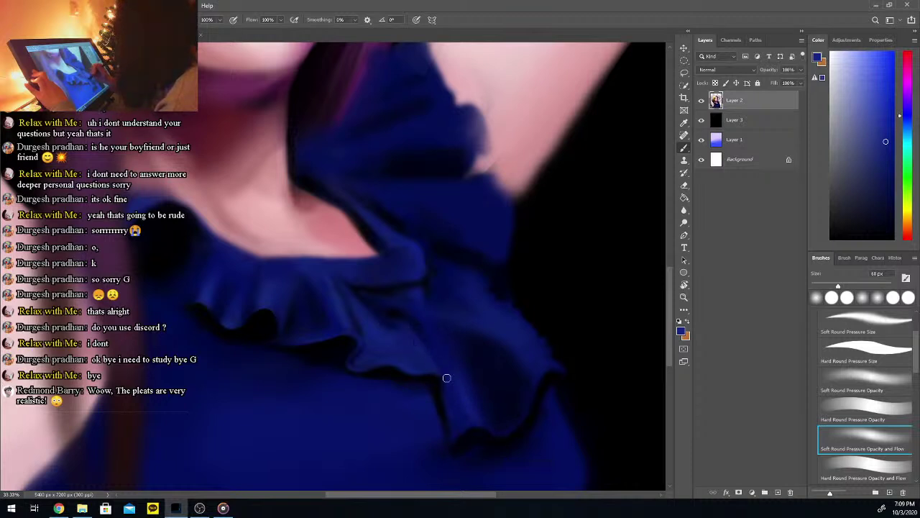
pyautogui.press('i')
pyautogui.click(451, 400)
pyautogui.press('b')
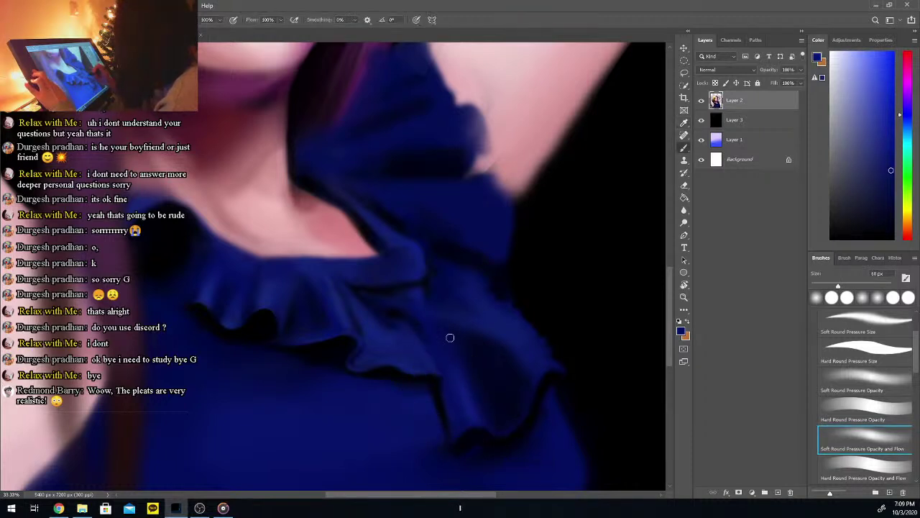
pyautogui.keyDown('alt'); pyautogui.click(420, 323); pyautogui.keyUp('alt')
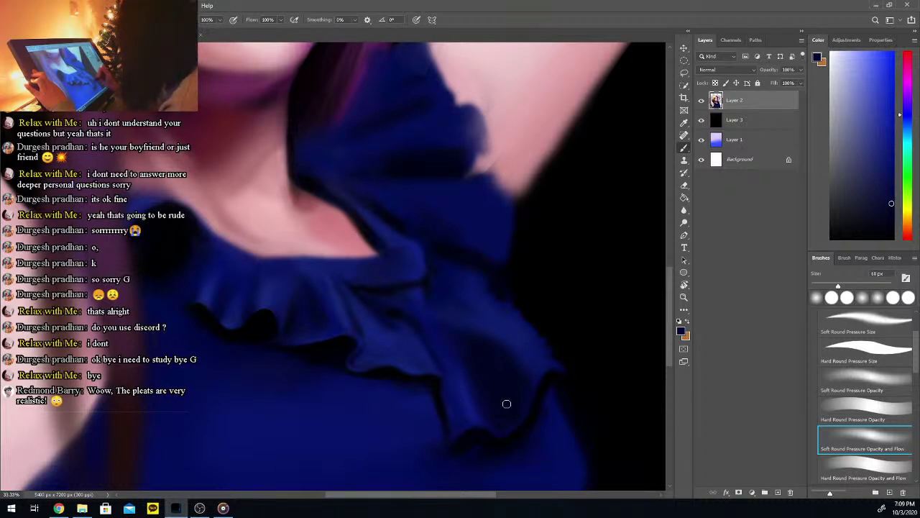
pyautogui.press('i')
pyautogui.click(466, 418)
pyautogui.press('b')
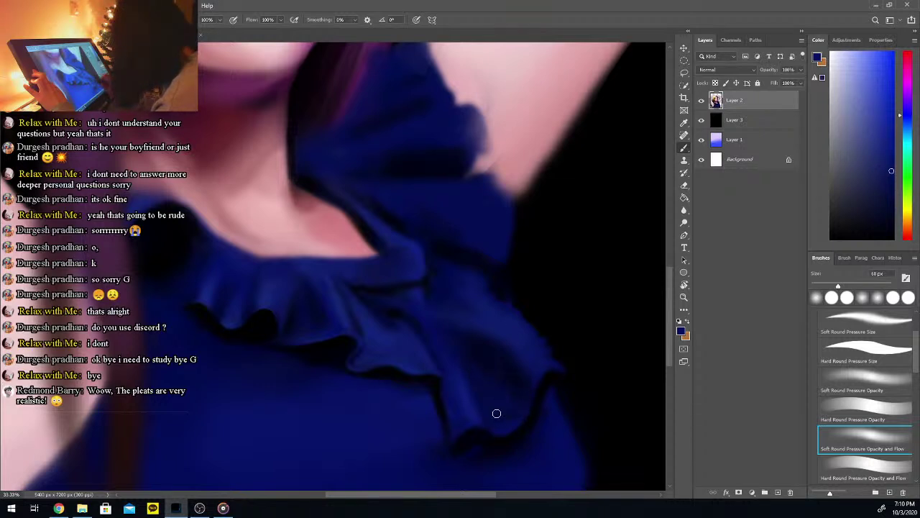
# Refine the dark hem under the lowest fold with sampled black, reducing the brush to 26 px
pyautogui.press('i')
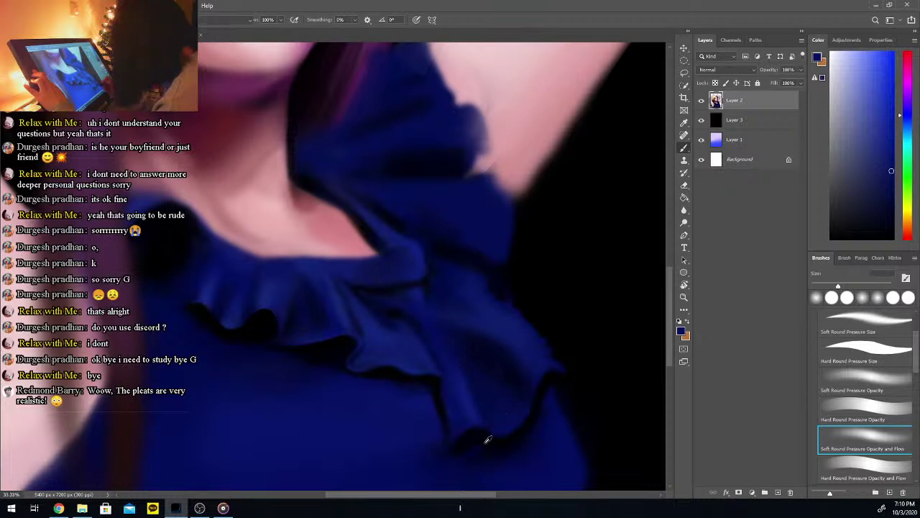
pyautogui.click(661, 329)
pyautogui.press('b')
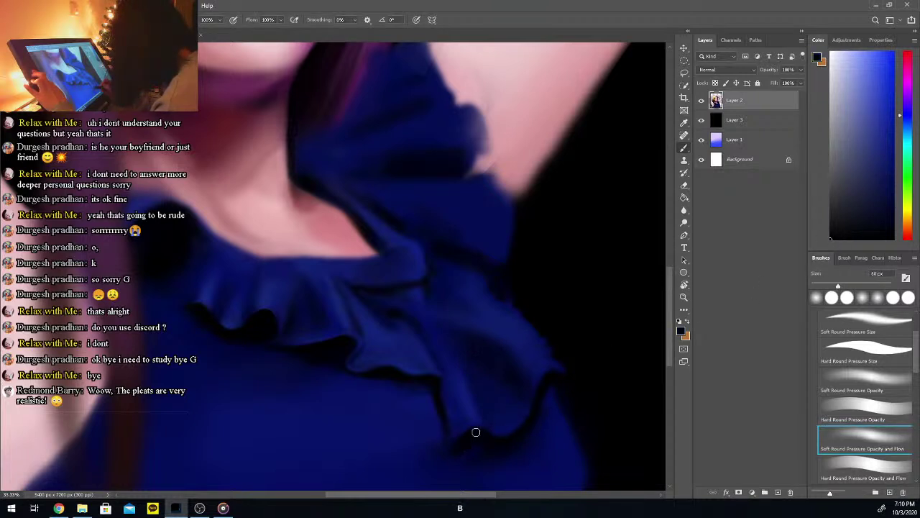
pyautogui.moveTo(825, 286); pyautogui.dragTo(821, 286)
pyautogui.hotkey('ctrl', '+')
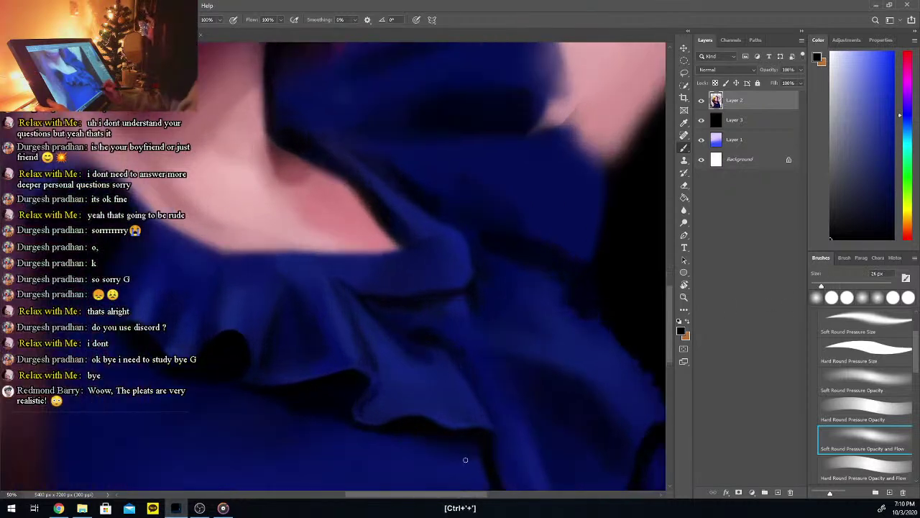
pyautogui.hotkey('ctrl', '+')
pyautogui.moveTo(670, 321); pyautogui.dragTo(670, 349)
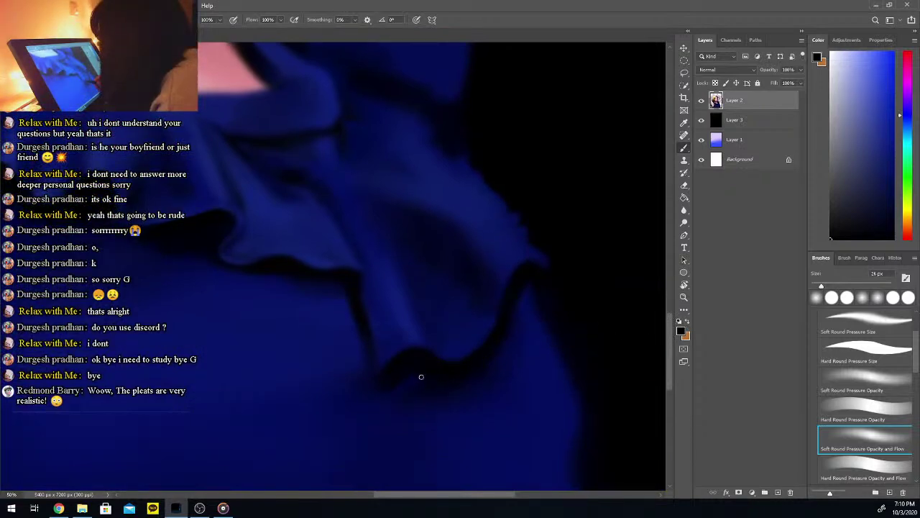
# Examine the whole portrait to judge the reshaped ruffles against the rest of the figure
pyautogui.hotkey('ctrl', '-')
pyautogui.hotkey('ctrl', '-')
pyautogui.hotkey('ctrl', '-')
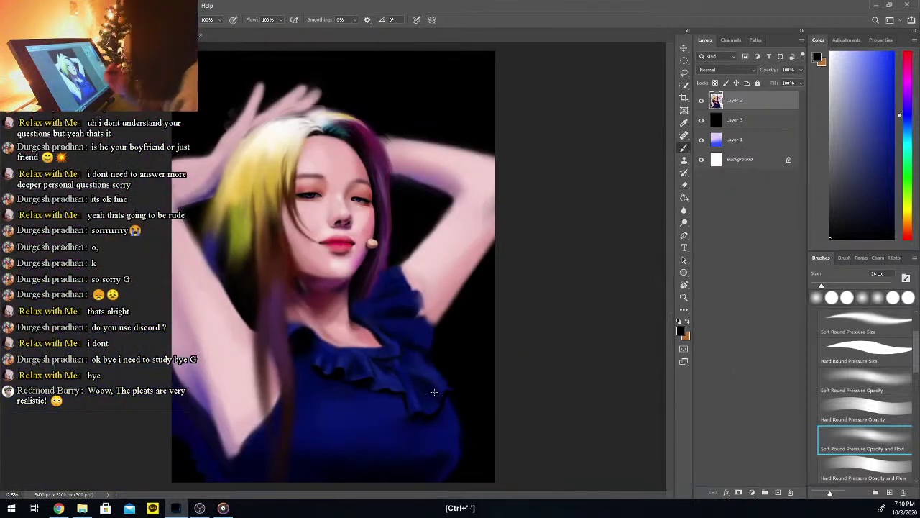
pyautogui.hotkey('ctrl', '-')
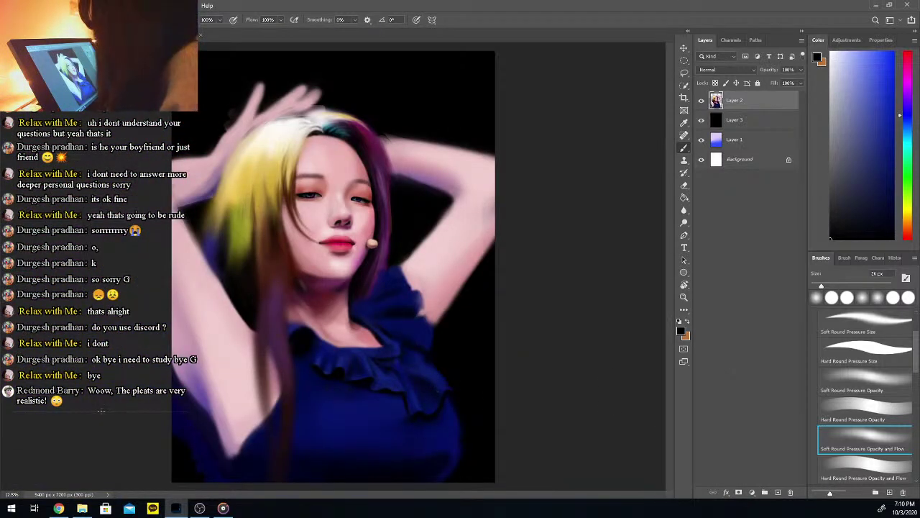
pyautogui.hotkey('alt', 'Tab')
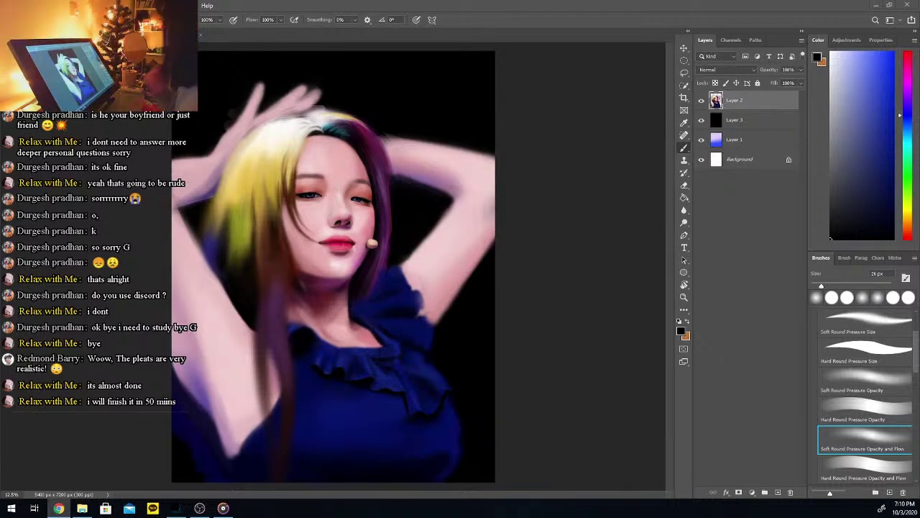
pyautogui.hotkey('ctrl', '+')
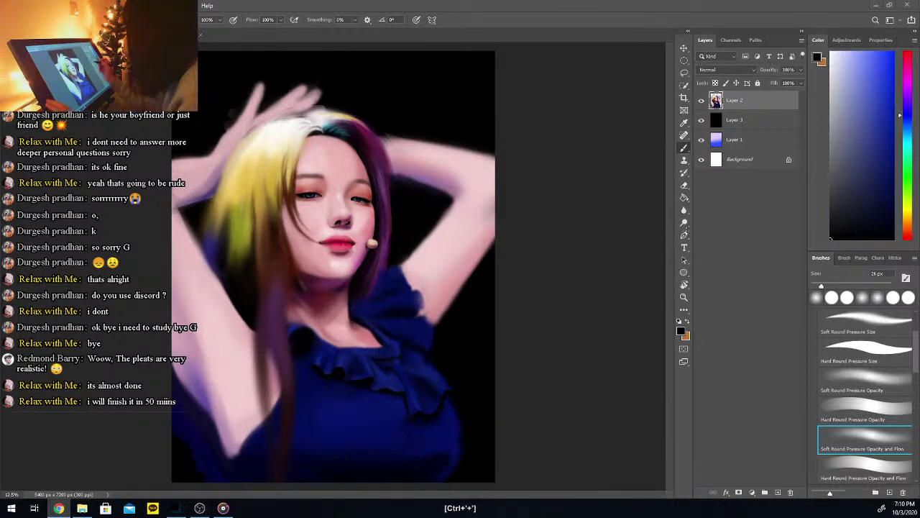
pyautogui.hotkey('ctrl', '-')
pyautogui.hotkey('ctrl', '+')
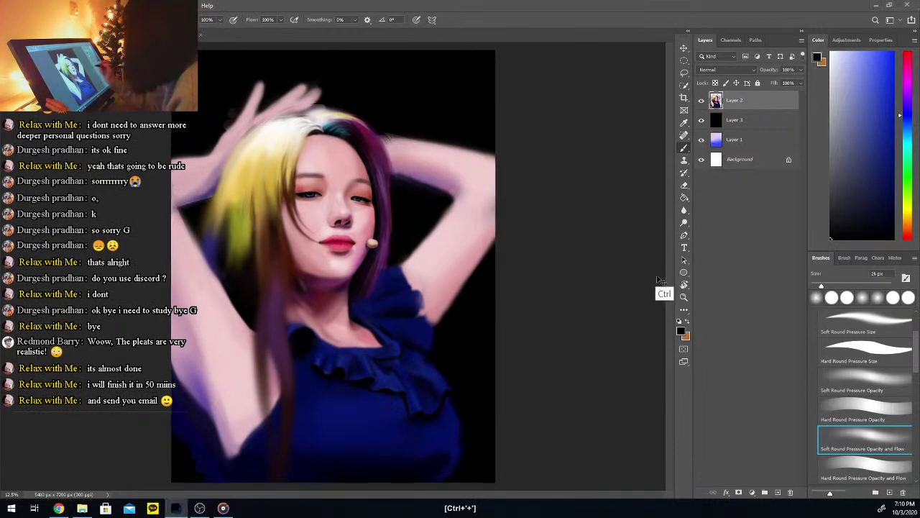
# Soften the shadow inside the lowest ruffle fold with sampled dark and medium blues using a larger soft brush
pyautogui.moveTo(670, 277); pyautogui.dragTo(670, 312)
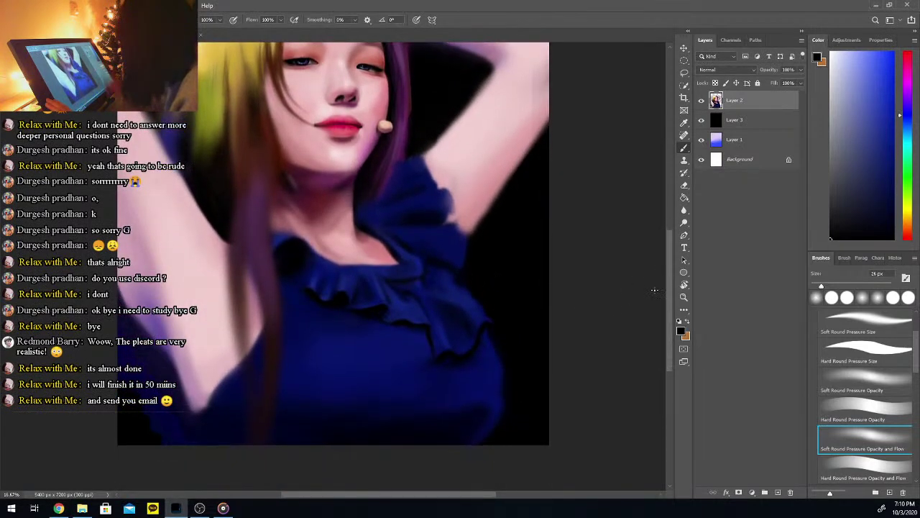
pyautogui.moveTo(670, 272); pyautogui.dragTo(670, 268)
pyautogui.moveTo(414, 498); pyautogui.dragTo(429, 499)
pyautogui.hotkey('ctrl', '+')
pyautogui.scroll(-2, 670, 261)
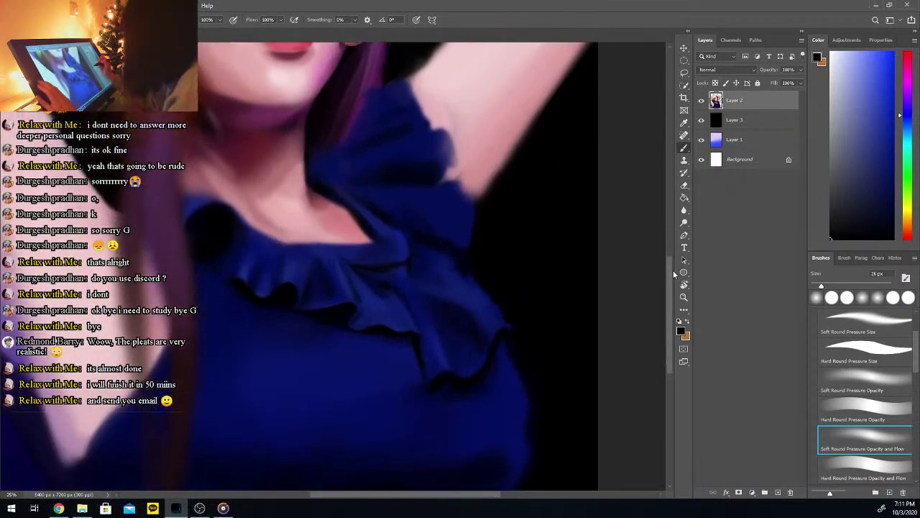
pyautogui.press('b')
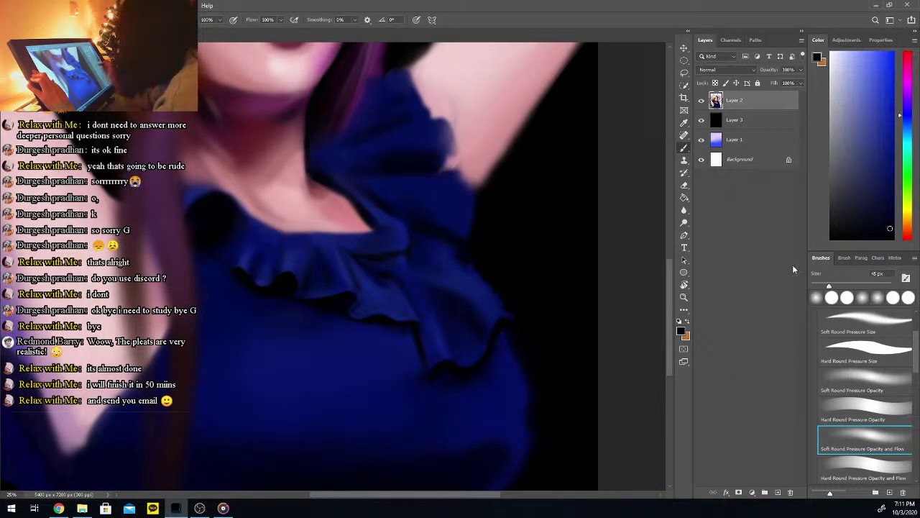
pyautogui.click(876, 286)
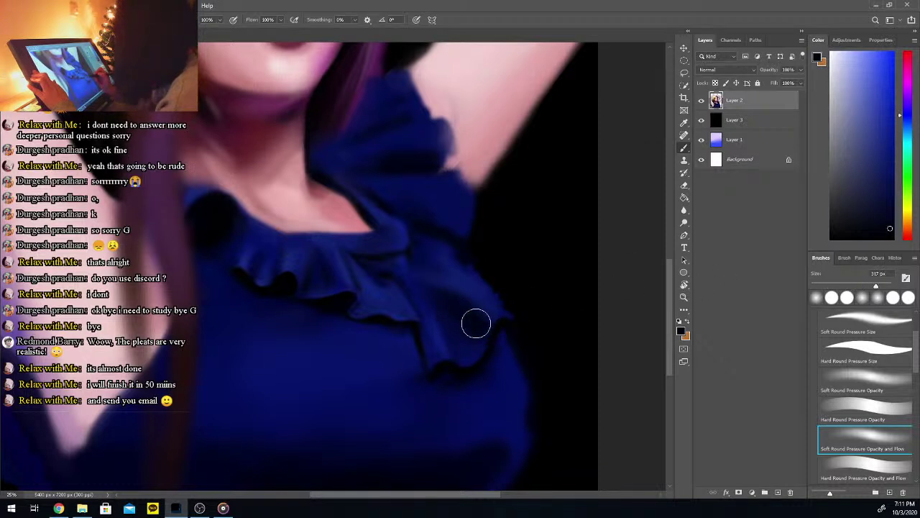
pyautogui.press('i')
pyautogui.click(467, 345)
pyautogui.press('b')
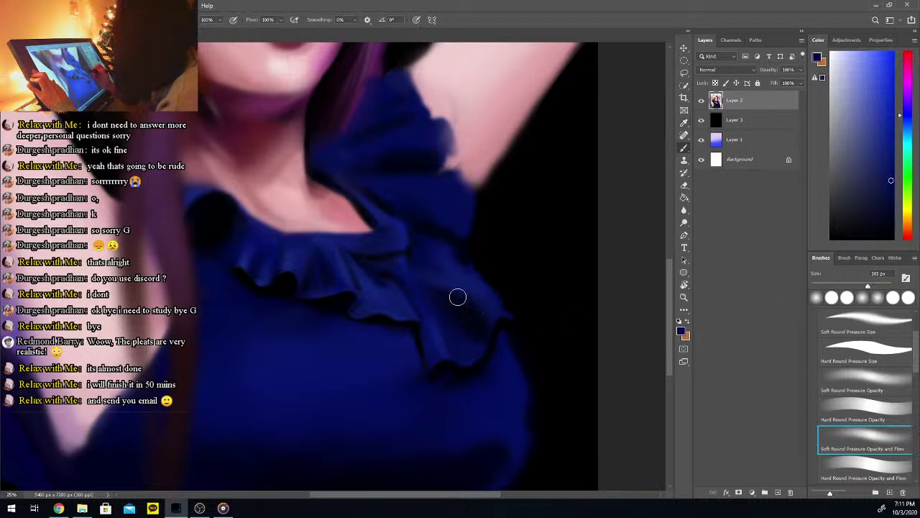
pyautogui.press('i')
pyautogui.click(398, 269)
pyautogui.press('b')
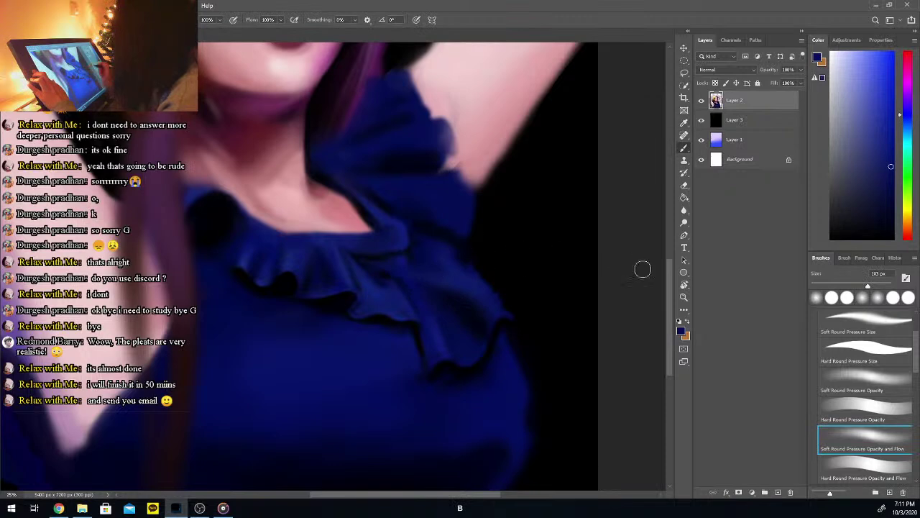
# Blend the shadow between the shoulder ruffle and the lowest fold with sampled medium and dark blues
pyautogui.press('i')
pyautogui.click(454, 280)
pyautogui.press('b')
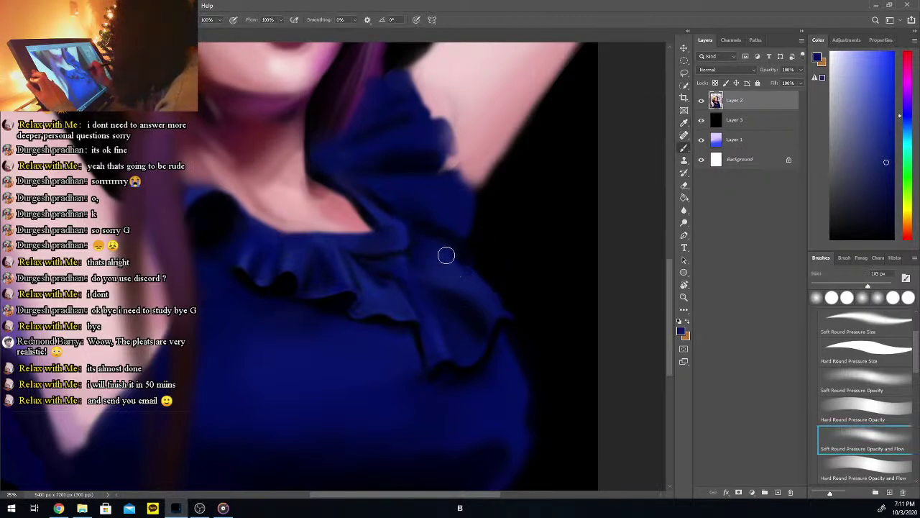
pyautogui.press('i')
pyautogui.click(437, 238)
pyautogui.press('b')
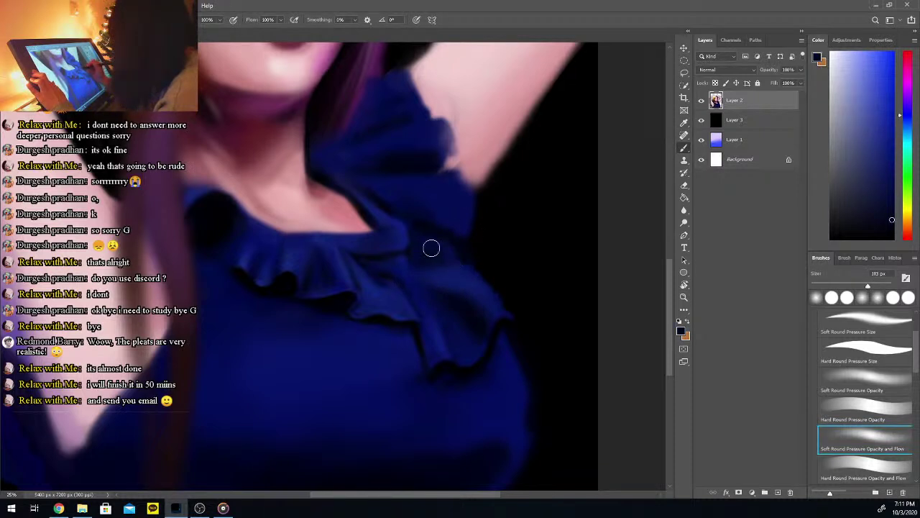
# Highlight the upper part of the lowest fold with a brighter blue at 137 px, sampling dark blue for the neckline edge
pyautogui.press('i')
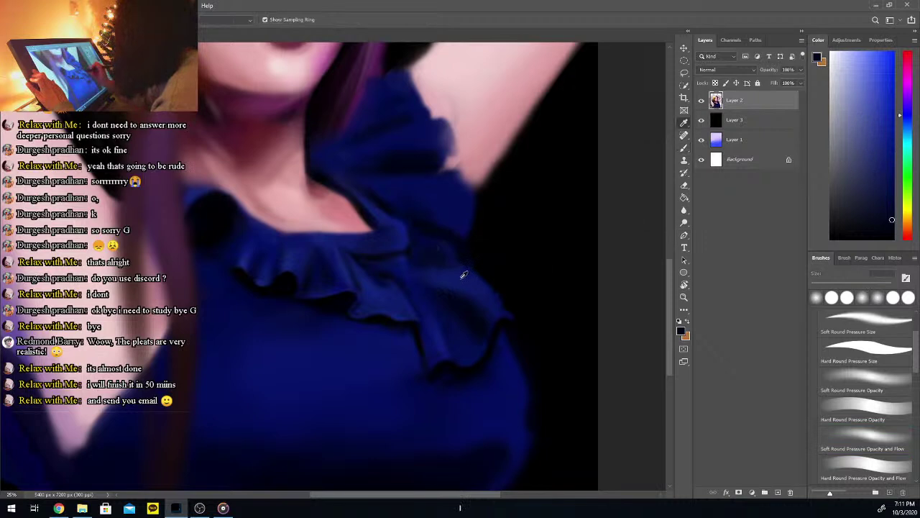
pyautogui.click(878, 143)
pyautogui.press('b')
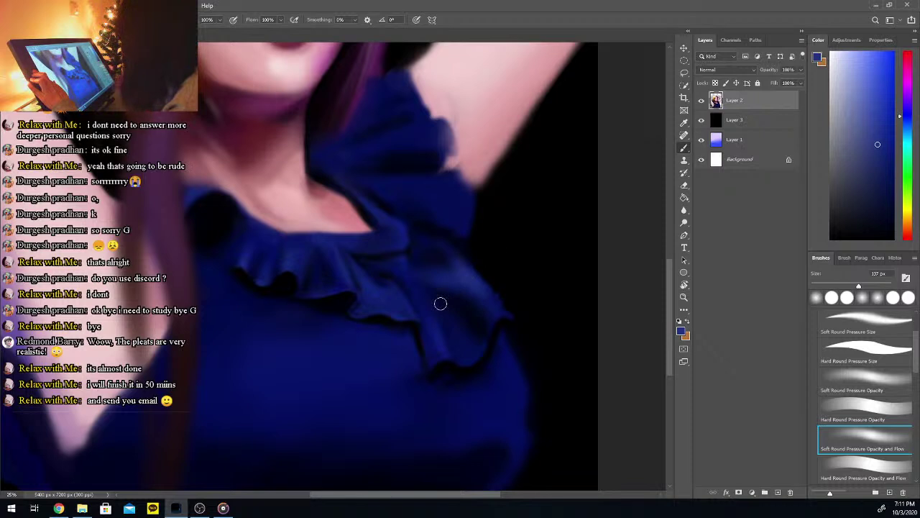
pyautogui.keyDown('alt'); pyautogui.click(395, 222); pyautogui.keyUp('alt')
pyautogui.keyDown('alt'); pyautogui.click(372, 213); pyautogui.keyUp('alt')
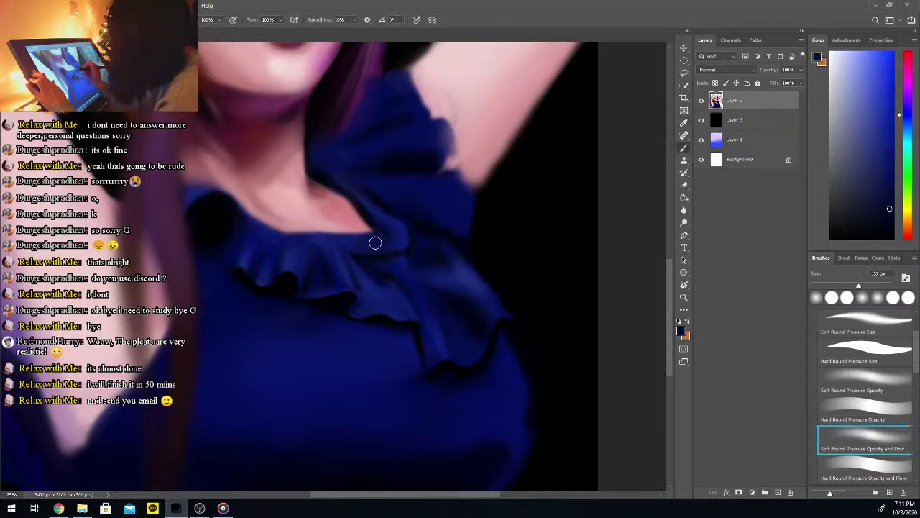
# Tone down the highlight on the lowest fold with a sampled dark blue, and undo the last stroke along its outer edge
pyautogui.hotkey('ctrl', '-')
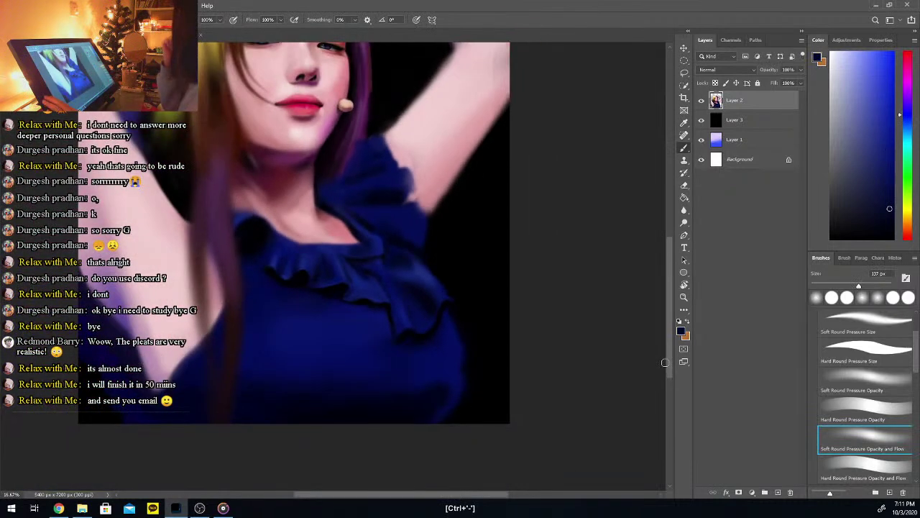
pyautogui.scroll(2, 650, 245)
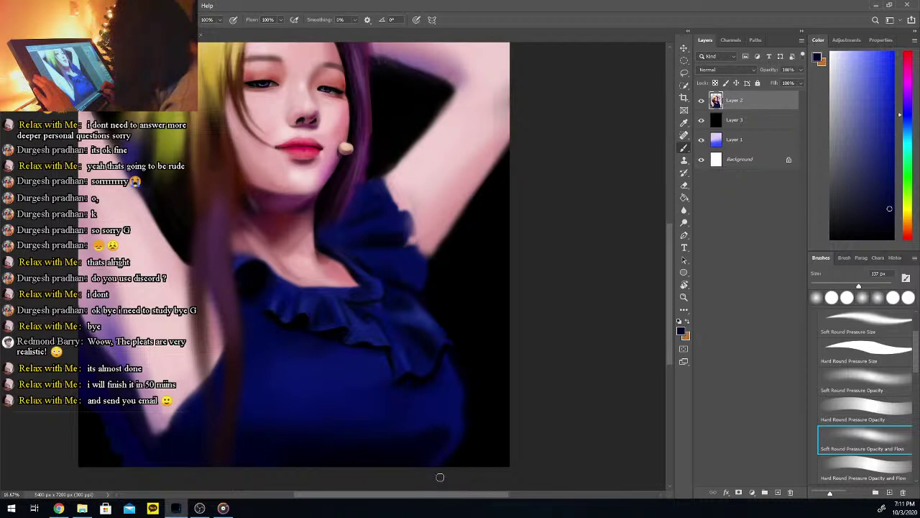
pyautogui.press('i')
pyautogui.click(412, 264)
pyautogui.press('b')
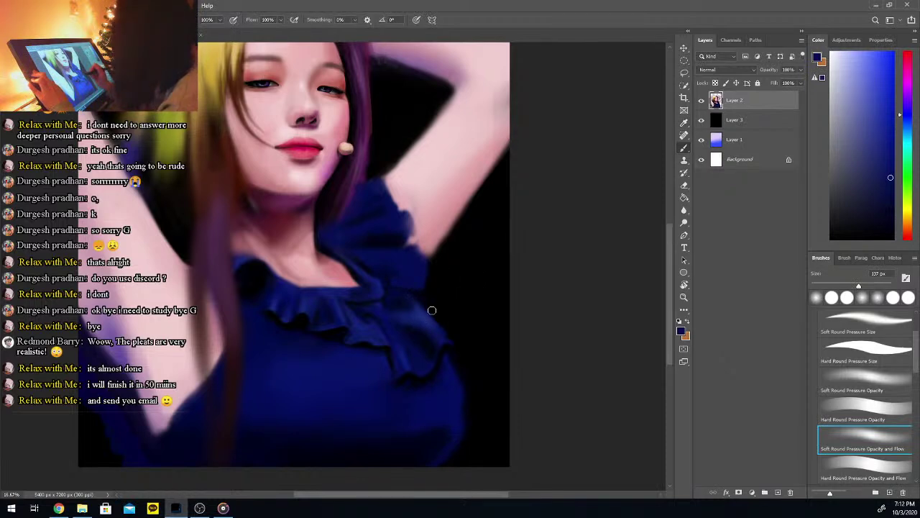
pyautogui.press('e')
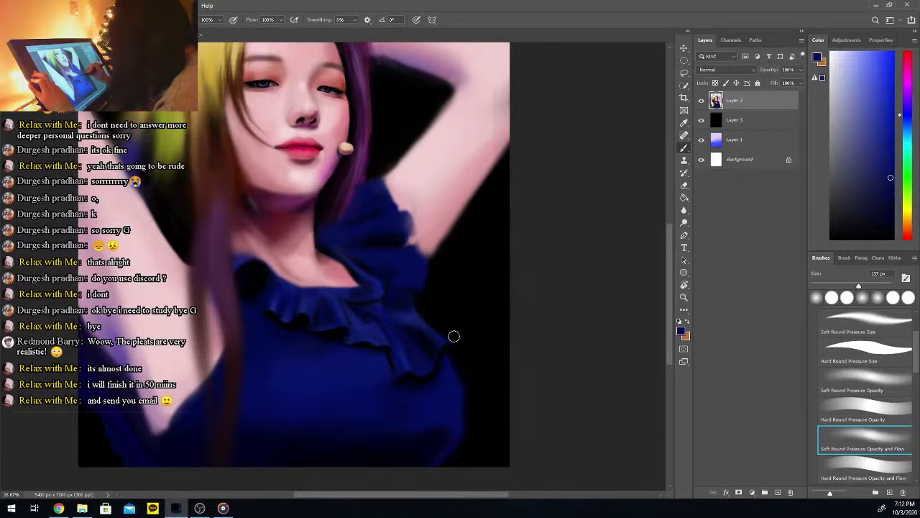
pyautogui.hotkey('ctrl', 'z')
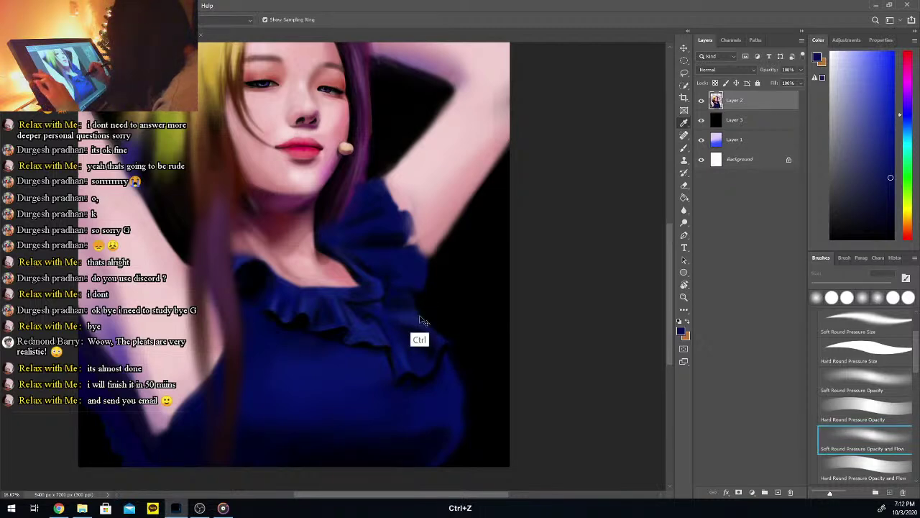
# Hide Layer 3 to reveal the gradient background, and refine the lowest fold's outer edge with a sampled medium blue
pyautogui.click(413, 315)
pyautogui.press('b')
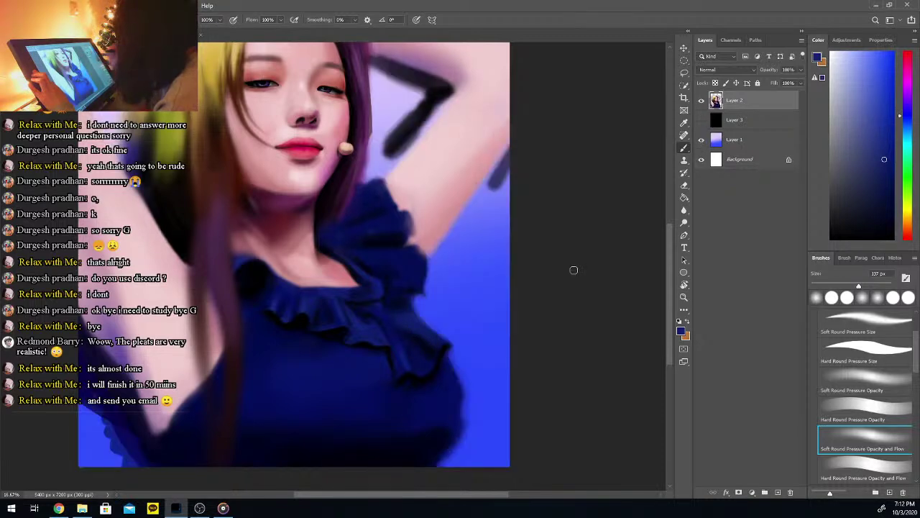
pyautogui.press('b')
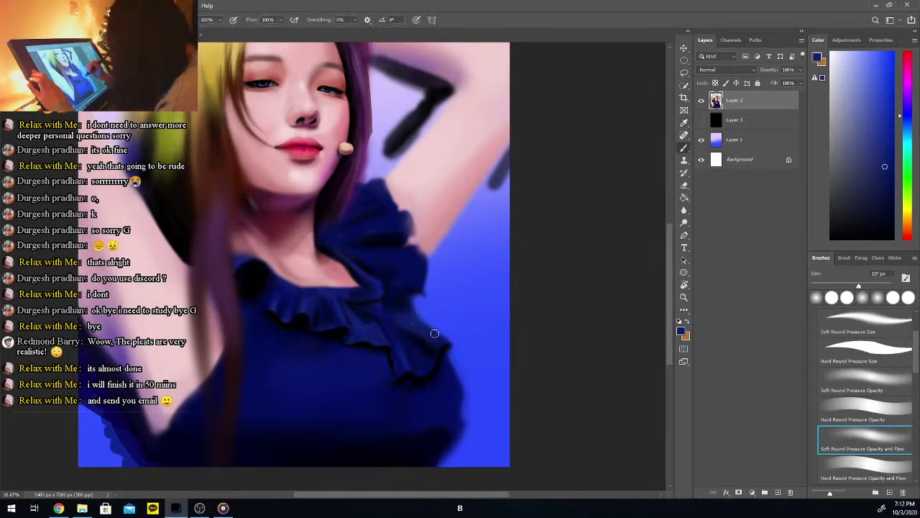
# Extend the ruffle outward above the lowest fold as a small pleat, using sampled near-black and medium blue, and trim its edge
pyautogui.press('i')
pyautogui.click(413, 379)
pyautogui.press('b')
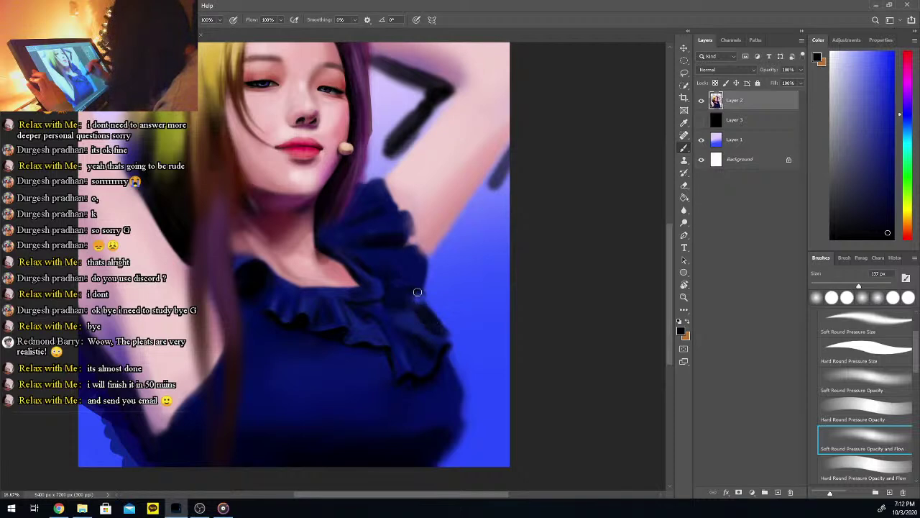
pyautogui.press('i')
pyautogui.click(410, 325)
pyautogui.press('b')
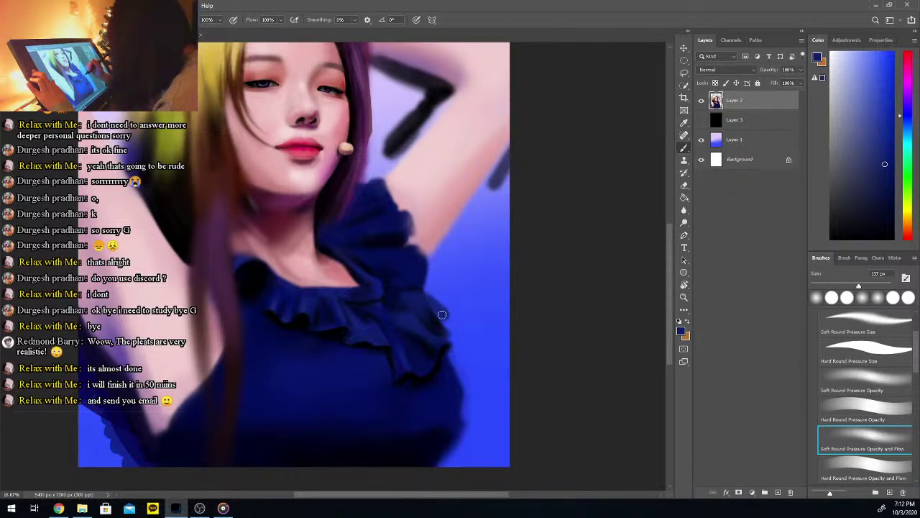
pyautogui.press('e')
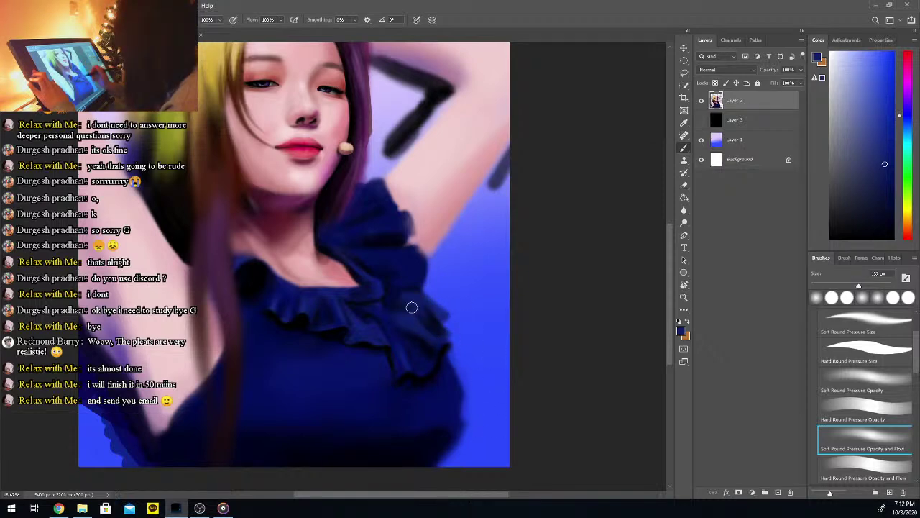
# Deepen the shadow under the middle ruffle fold with sampled black at 159 px, and round its outer edge with sampled blue
pyautogui.press('i')
pyautogui.press('i')
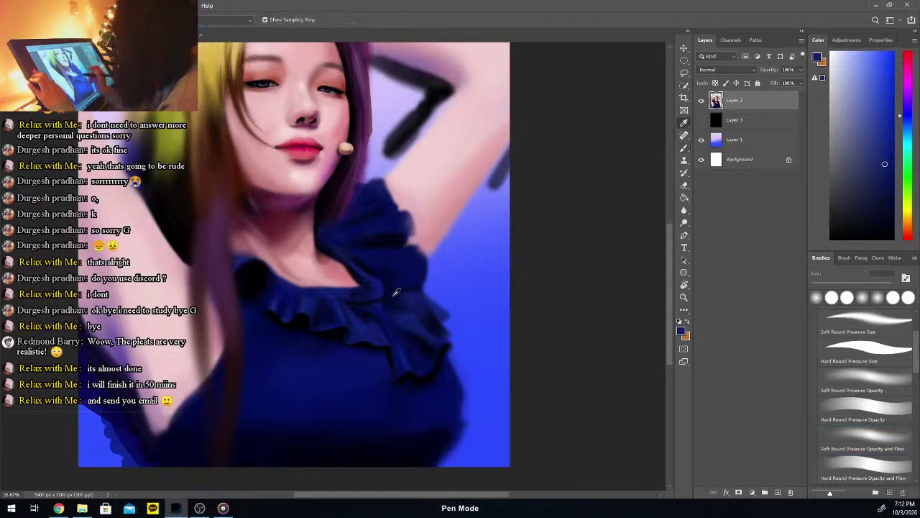
pyautogui.click(374, 263)
pyautogui.press('b')
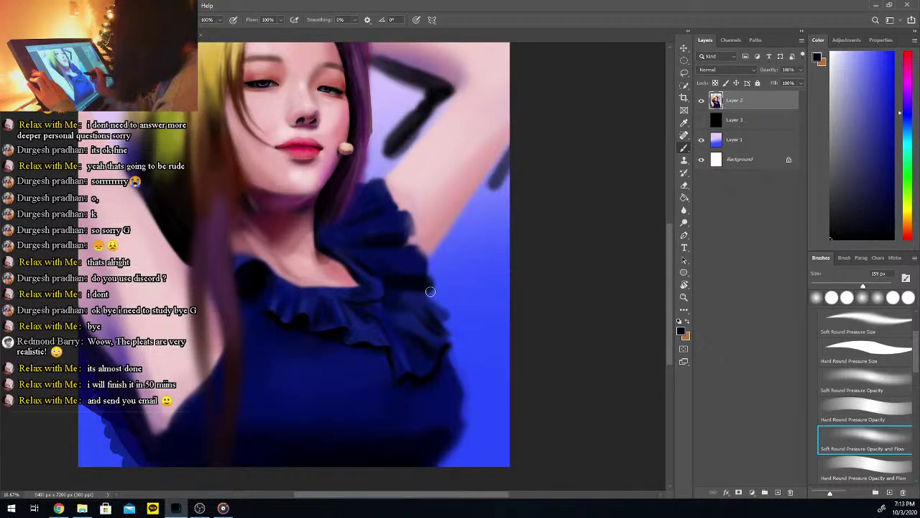
pyautogui.keyDown('alt'); pyautogui.click(421, 266); pyautogui.keyUp('alt')
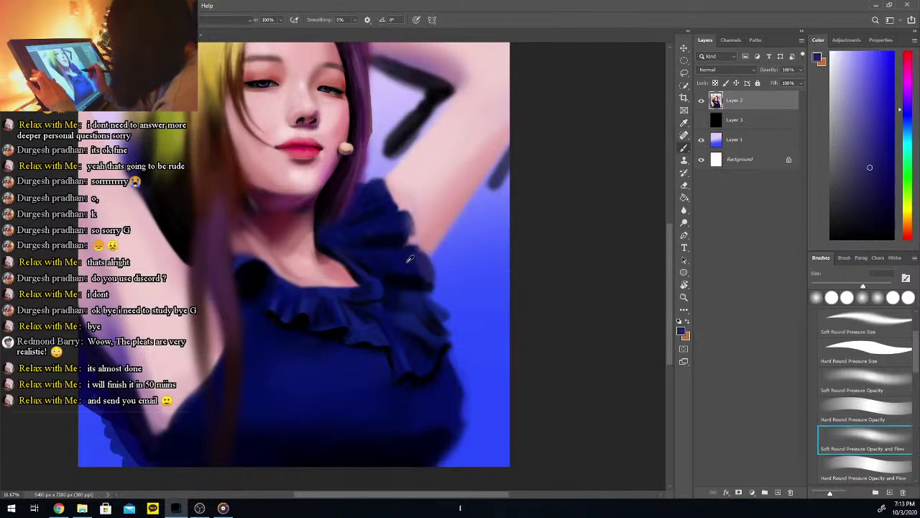
pyautogui.keyDown('alt'); pyautogui.click(406, 262); pyautogui.keyUp('alt')
pyautogui.moveTo(419, 266); pyautogui.dragTo(423, 268)
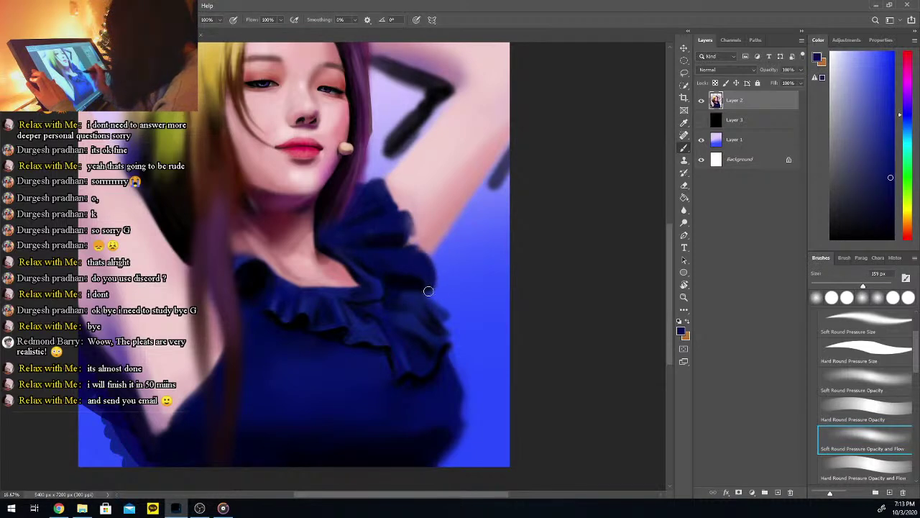
# Shade the crease between the upper and middle ruffle folds with sampled blues, and clean the notch beside the arm with skin tone
pyautogui.keyDown('alt'); pyautogui.click(372, 244); pyautogui.keyUp('alt')
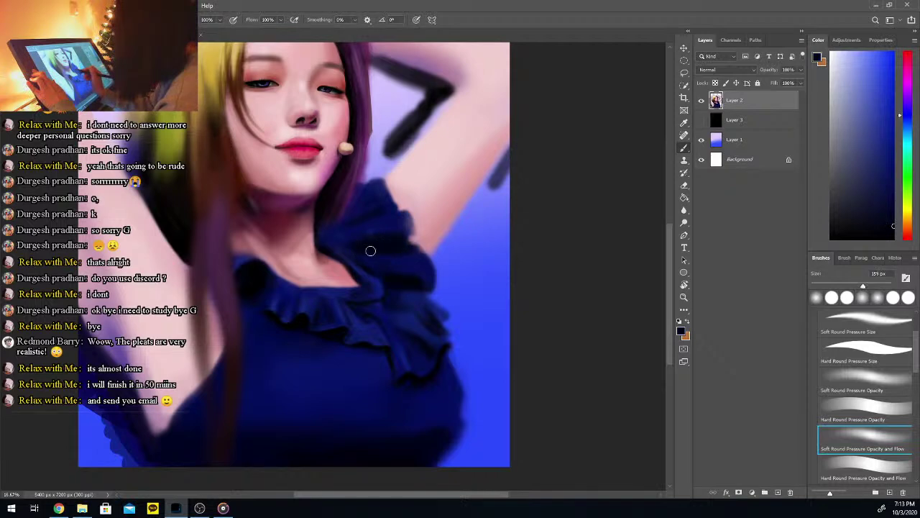
pyautogui.keyDown('alt'); pyautogui.click(389, 222); pyautogui.keyUp('alt')
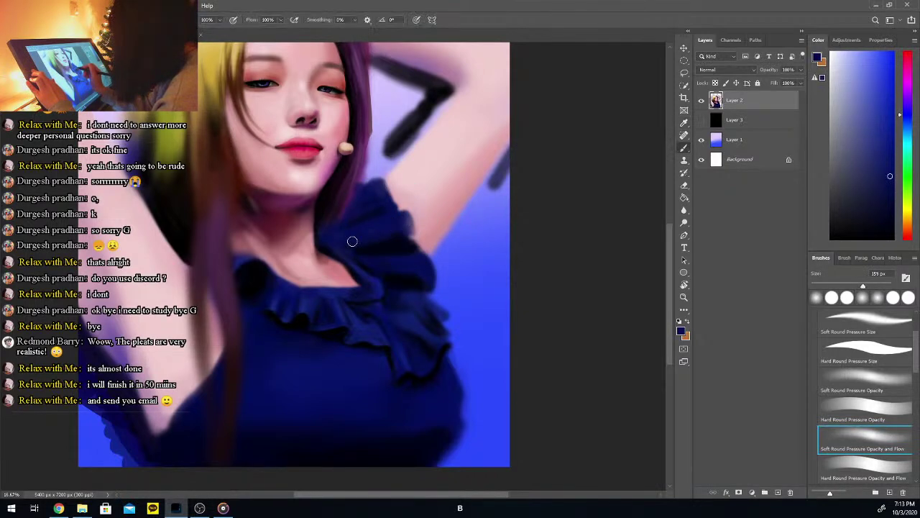
pyautogui.keyDown('alt'); pyautogui.click(426, 237); pyautogui.keyUp('alt')
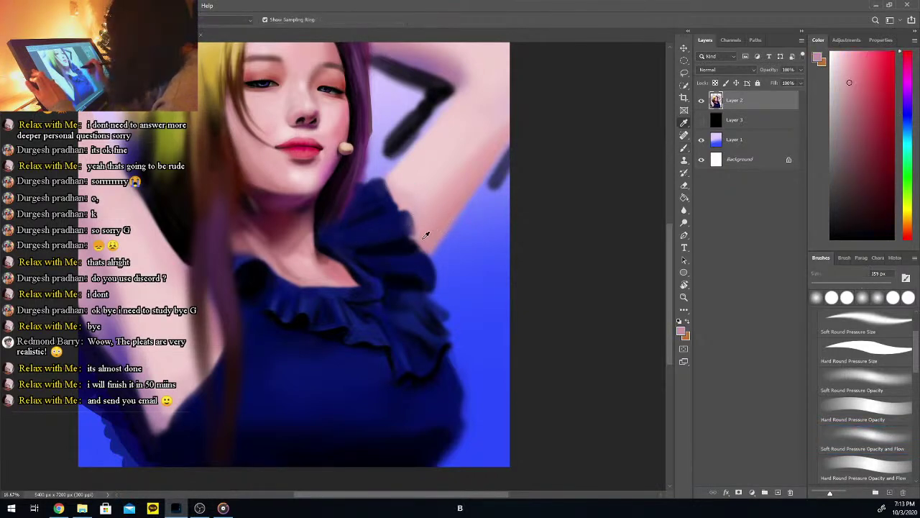
pyautogui.moveTo(416, 243); pyautogui.dragTo(424, 247)
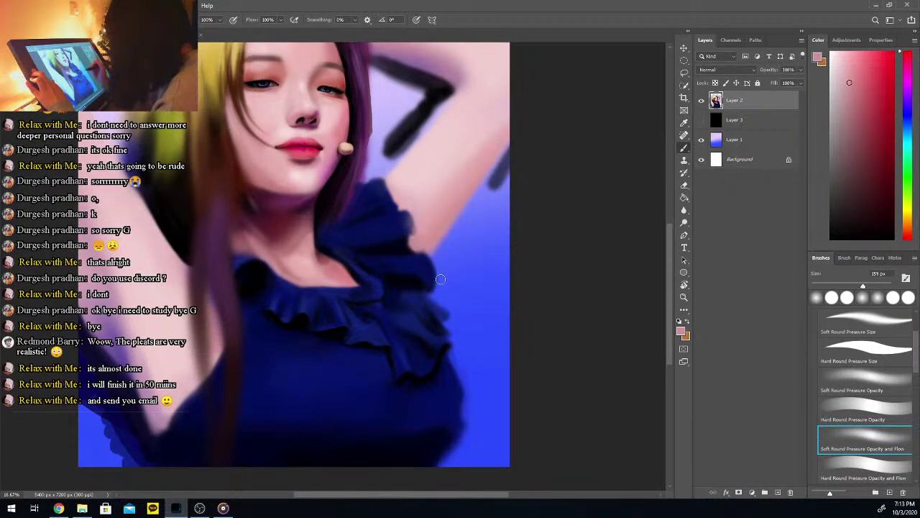
# Define the upper ruffle fold's outer edge against the arm with sampled dark blue and skin tone
pyautogui.keyDown('alt'); pyautogui.click(412, 210); pyautogui.keyUp('alt')
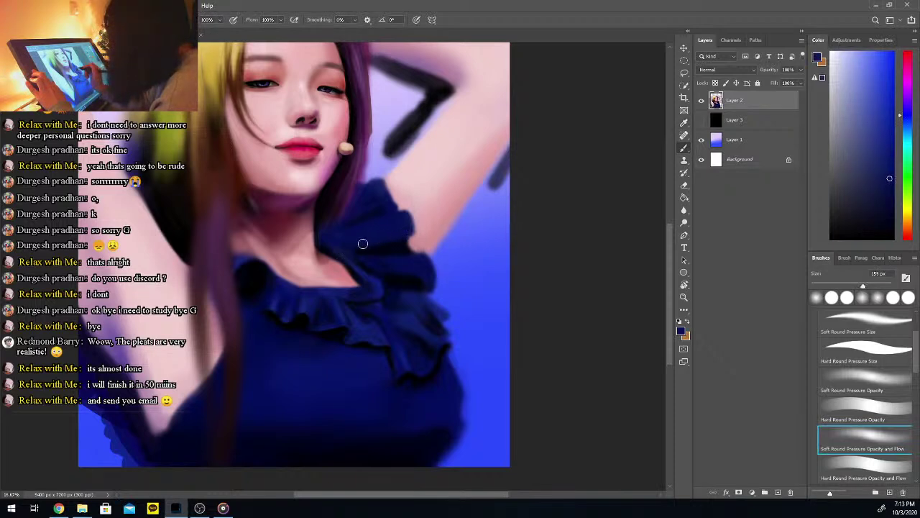
pyautogui.keyDown('alt'); pyautogui.click(418, 205); pyautogui.keyUp('alt')
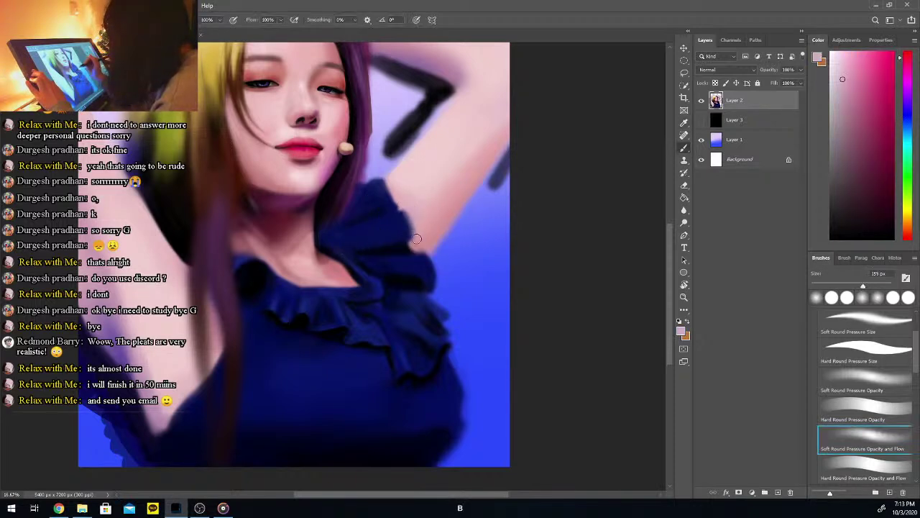
pyautogui.keyDown('alt'); pyautogui.click(405, 218); pyautogui.keyUp('alt')
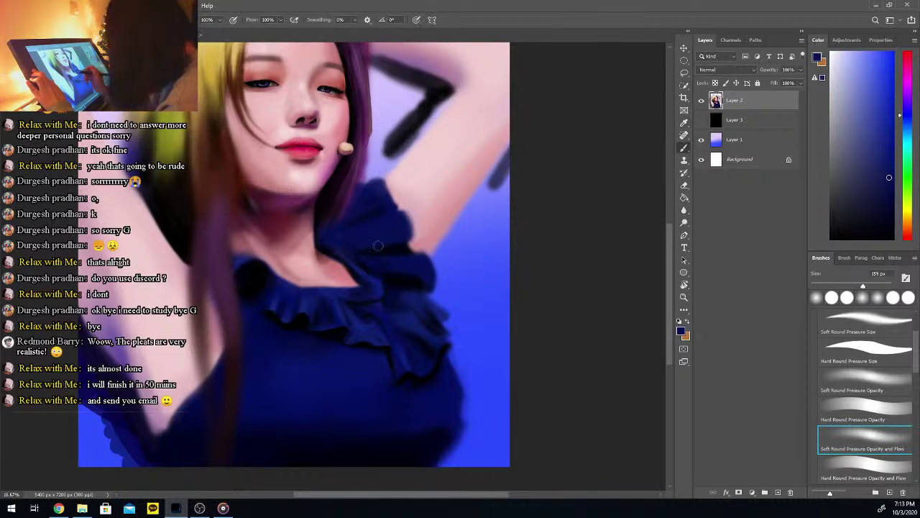
# Reshape the top tip of the shoulder ruffle with sampled blue, skin tone and background lavender
pyautogui.keyDown('alt'); pyautogui.click(386, 195); pyautogui.keyUp('alt')
pyautogui.press('b')
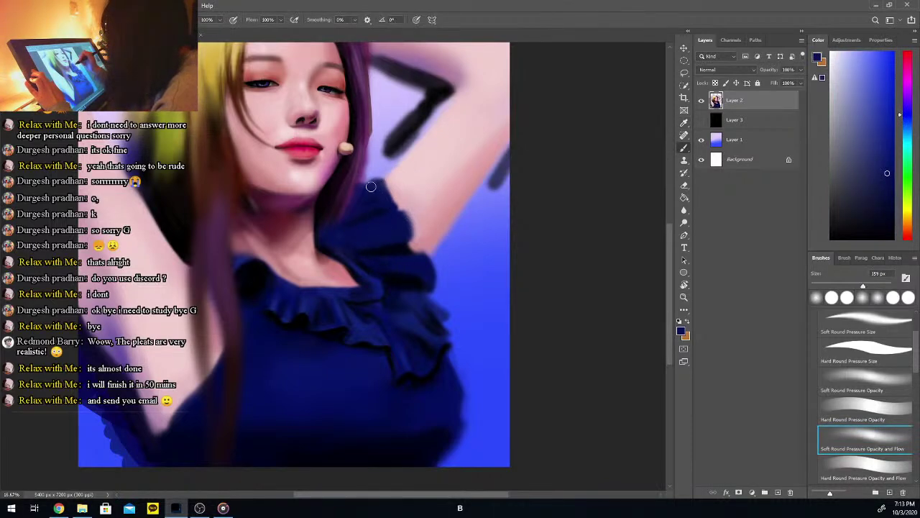
pyautogui.keyDown('alt'); pyautogui.click(394, 192); pyautogui.keyUp('alt')
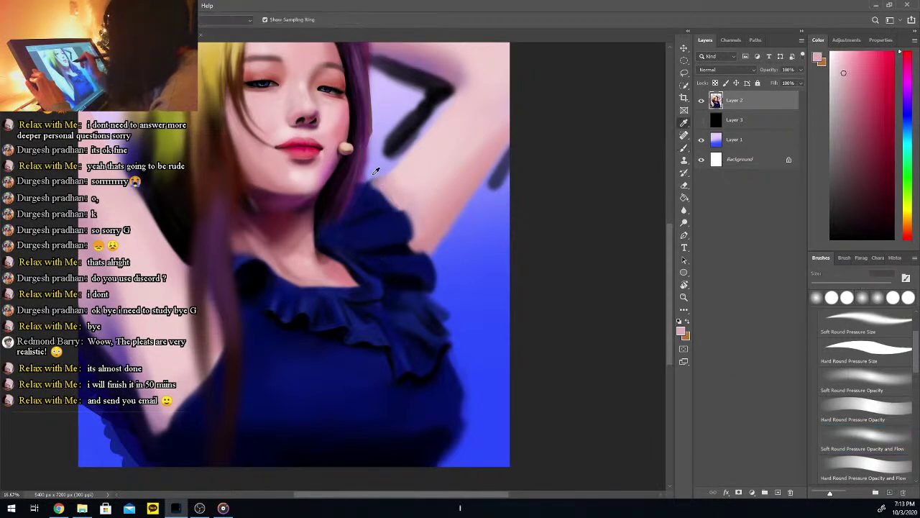
pyautogui.keyDown('alt'); pyautogui.click(373, 174); pyautogui.keyUp('alt')
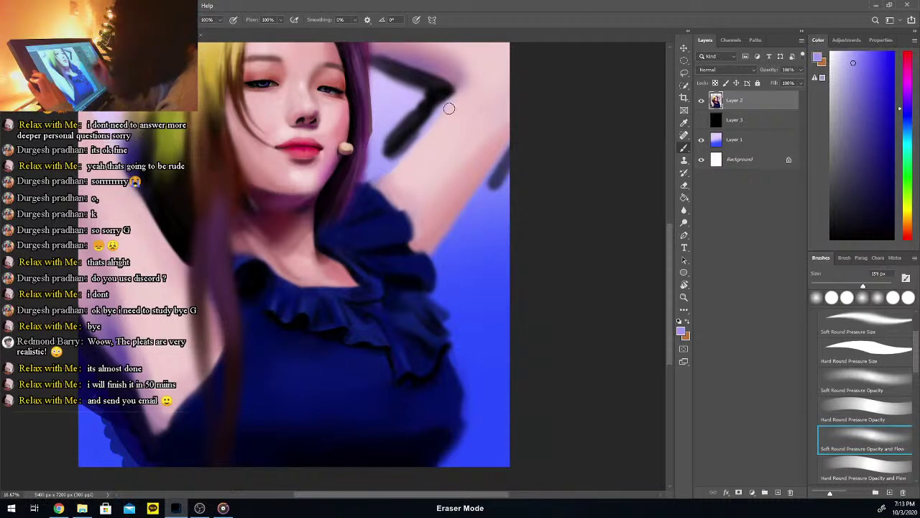
# Clear the leftover dark strokes above the raised arm, inside its bend and along its outer edge so the gradient background shows
pyautogui.hotkey('ctrl', '-')
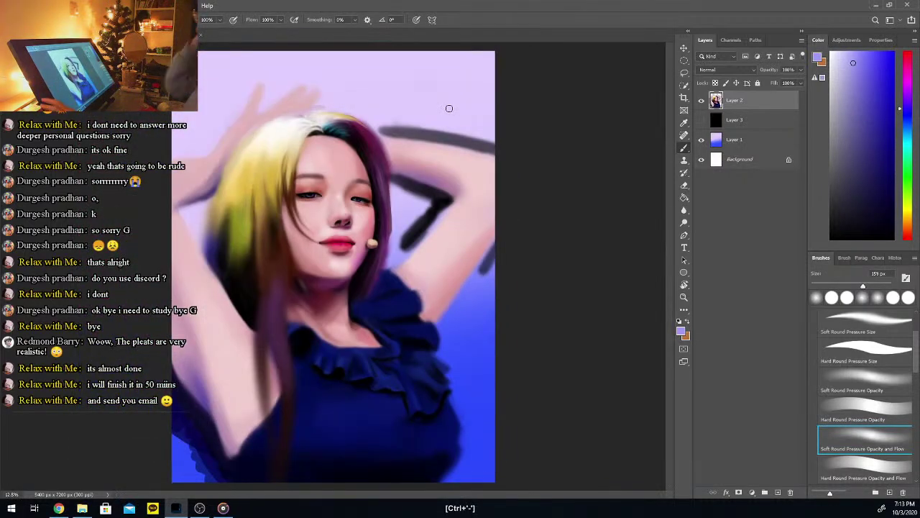
pyautogui.hotkey('ctrl', '+')
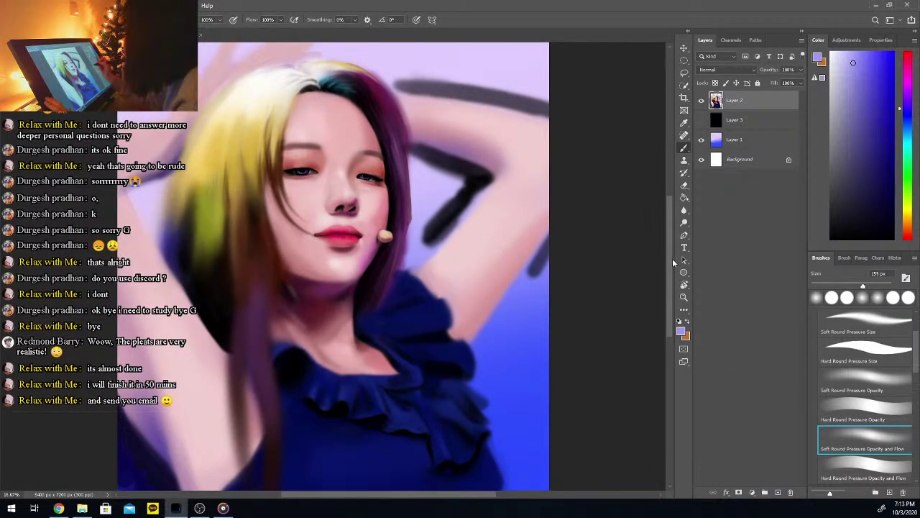
pyautogui.moveTo(671, 261)
pyautogui.mouseDown()
pyautogui.moveTo(670, 269)
pyautogui.moveTo(674, 248)
pyautogui.mouseUp()
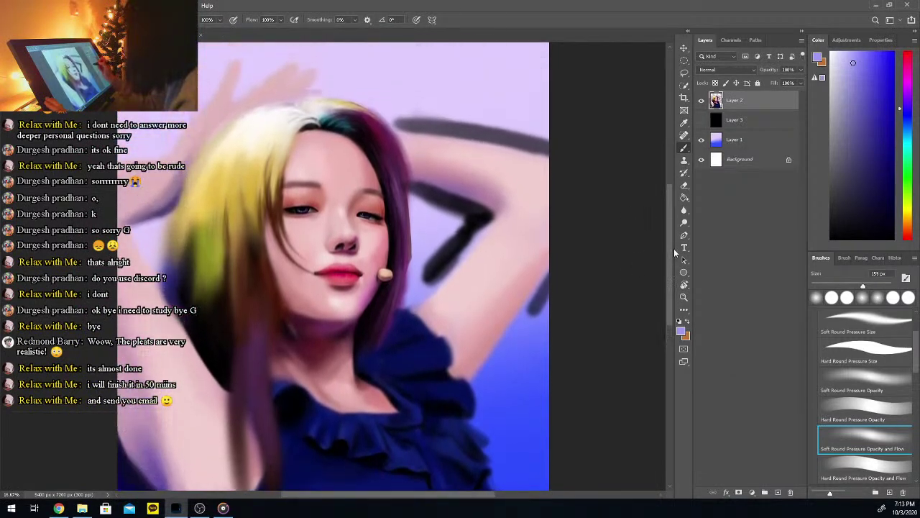
pyautogui.press('i')
pyautogui.click(433, 110)
pyautogui.press('b')
pyautogui.press('e')
pyautogui.moveTo(426, 115)
pyautogui.mouseDown()
pyautogui.moveTo(392, 117)
pyautogui.moveTo(489, 130)
pyautogui.moveTo(434, 121)
pyautogui.moveTo(483, 124)
pyautogui.moveTo(527, 137)
pyautogui.moveTo(411, 111)
pyautogui.moveTo(449, 125)
pyautogui.moveTo(402, 123)
pyautogui.moveTo(567, 149)
pyautogui.moveTo(457, 123)
pyautogui.moveTo(441, 122)
pyautogui.moveTo(466, 130)
pyautogui.moveTo(423, 126)
pyautogui.moveTo(486, 139)
pyautogui.moveTo(420, 128)
pyautogui.moveTo(562, 156)
pyautogui.moveTo(451, 130)
pyautogui.moveTo(517, 138)
pyautogui.moveTo(506, 144)
pyautogui.moveTo(412, 125)
pyautogui.moveTo(499, 139)
pyautogui.mouseUp()
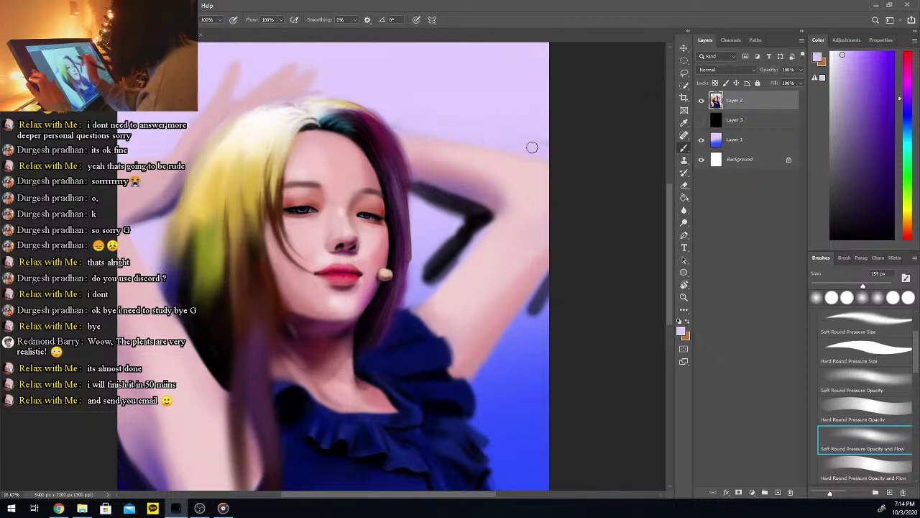
pyautogui.moveTo(461, 203)
pyautogui.mouseDown()
pyautogui.moveTo(415, 274)
pyautogui.moveTo(426, 274)
pyautogui.moveTo(452, 239)
pyautogui.moveTo(436, 276)
pyautogui.moveTo(422, 274)
pyautogui.moveTo(461, 246)
pyautogui.moveTo(450, 260)
pyautogui.moveTo(472, 229)
pyautogui.moveTo(456, 258)
pyautogui.moveTo(451, 221)
pyautogui.moveTo(415, 185)
pyautogui.moveTo(485, 216)
pyautogui.moveTo(451, 220)
pyautogui.mouseUp()
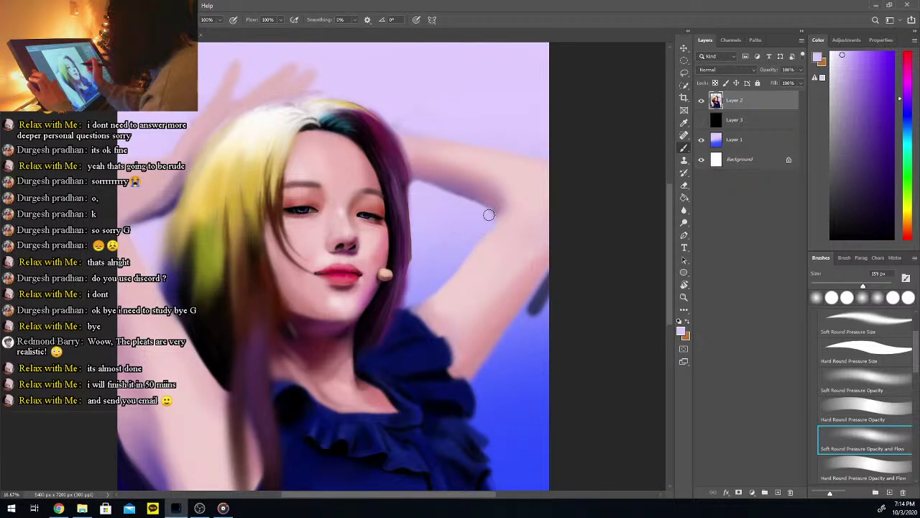
pyautogui.moveTo(545, 302)
pyautogui.mouseDown()
pyautogui.moveTo(536, 288)
pyautogui.moveTo(532, 310)
pyautogui.mouseUp()
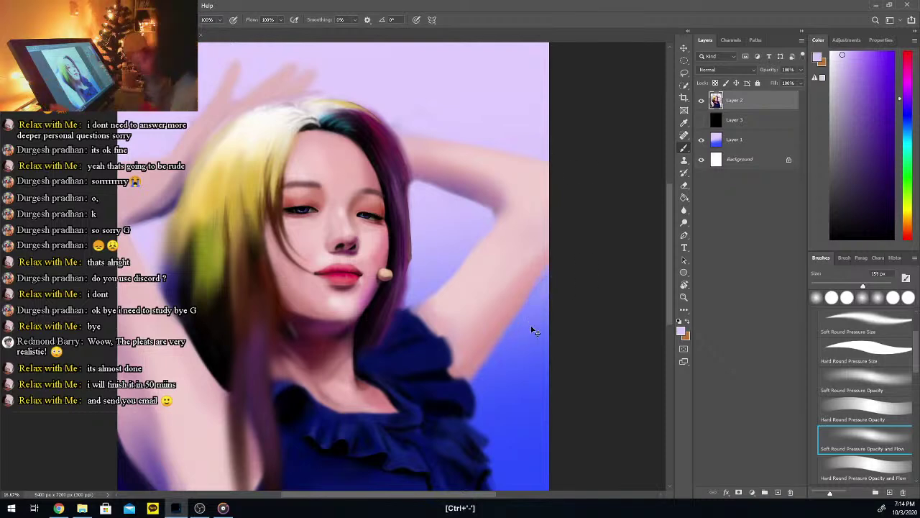
# Sample a muted pink from the skin beside the long hair strand and paint a soft shadow on the raised arm near the sleeve
pyautogui.hotkey('ctrl', '-')
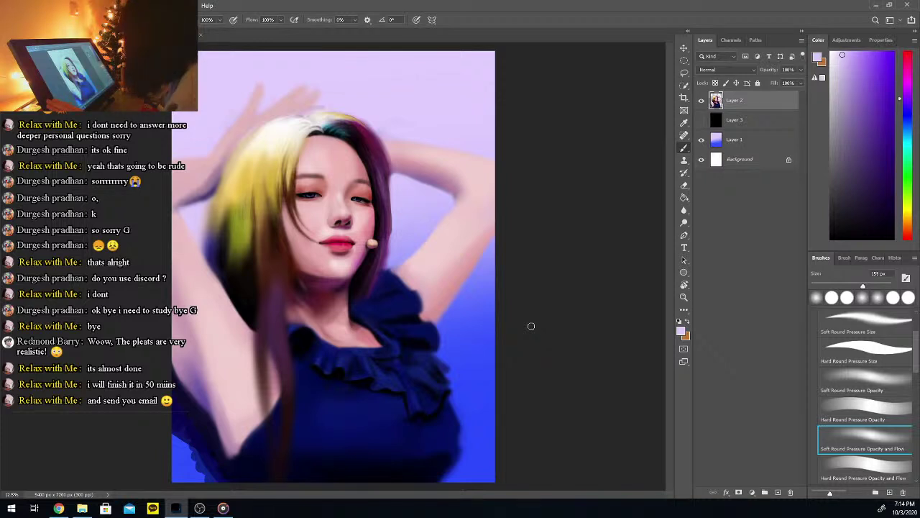
pyautogui.hotkey('ctrl', '+')
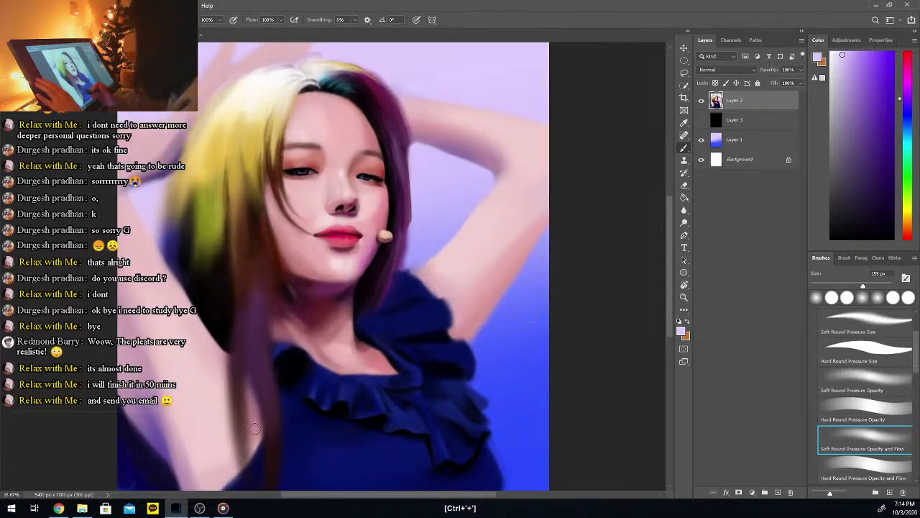
pyautogui.press('i')
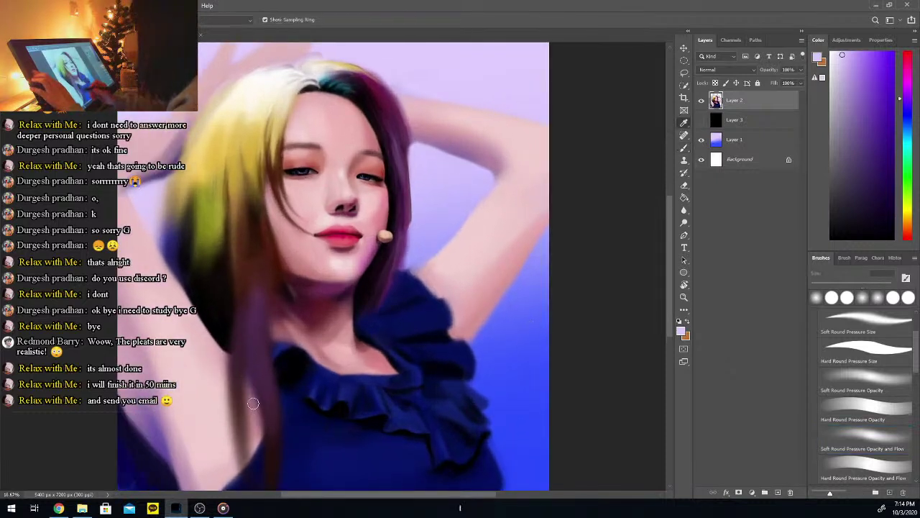
pyautogui.click(256, 407)
pyautogui.press('b')
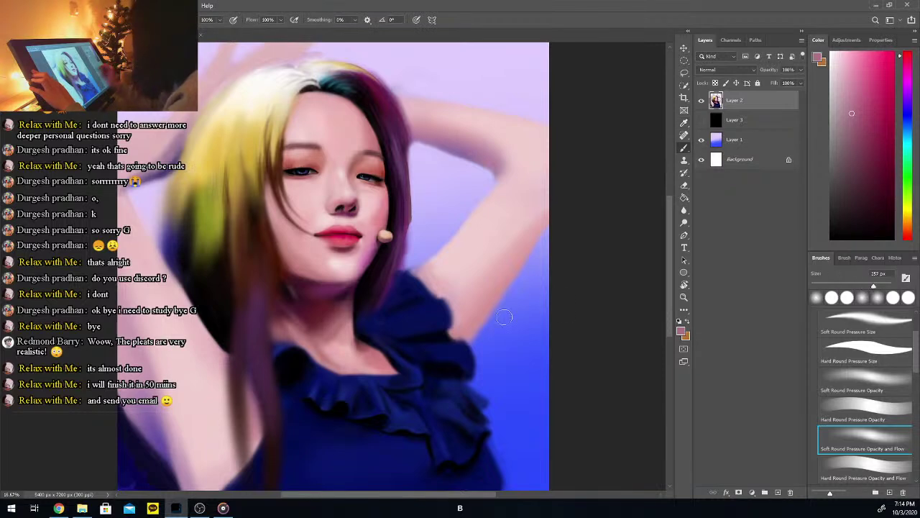
pyautogui.moveTo(480, 279)
pyautogui.mouseDown()
pyautogui.moveTo(455, 325)
pyautogui.moveTo(471, 313)
pyautogui.mouseUp()
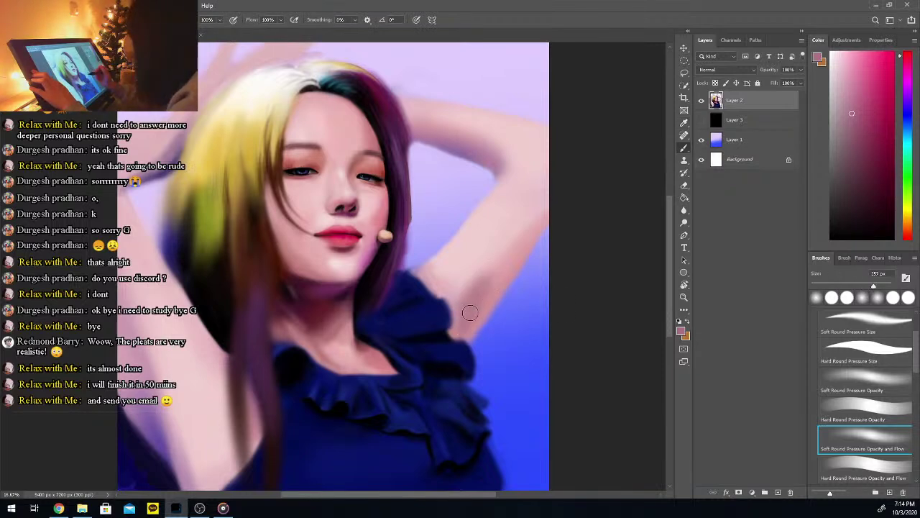
# Sample skin tones from the jaw and cheek and blend them into the raised arm beside the ruffled sleeve
pyautogui.press('i')
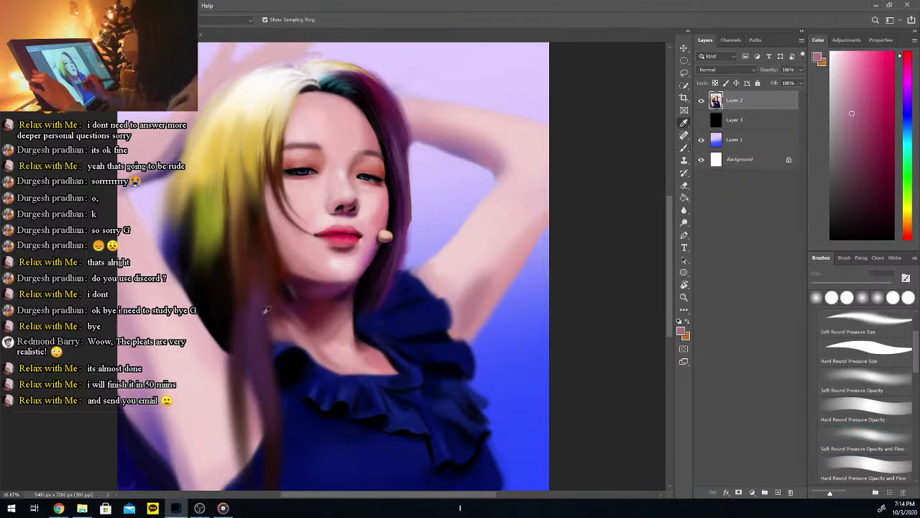
pyautogui.click(305, 260)
pyautogui.press('b')
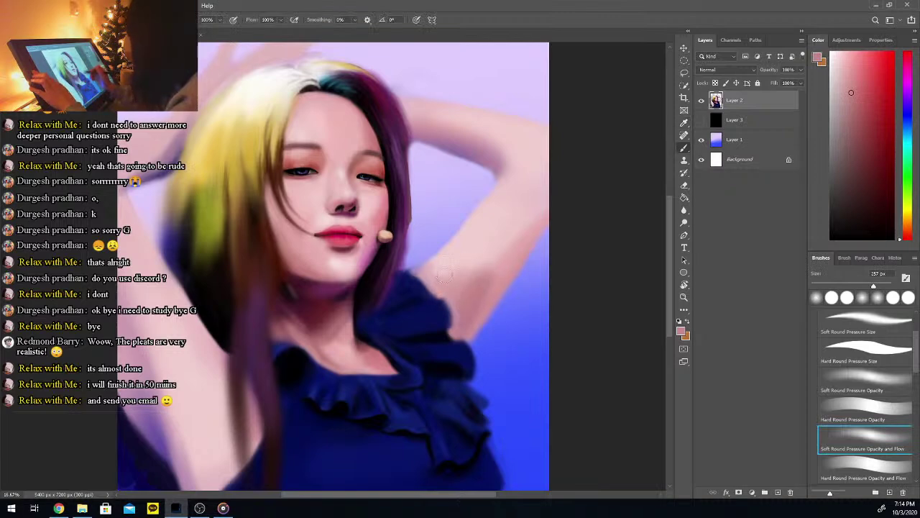
pyautogui.press('i')
pyautogui.click(382, 207)
pyautogui.press('b')
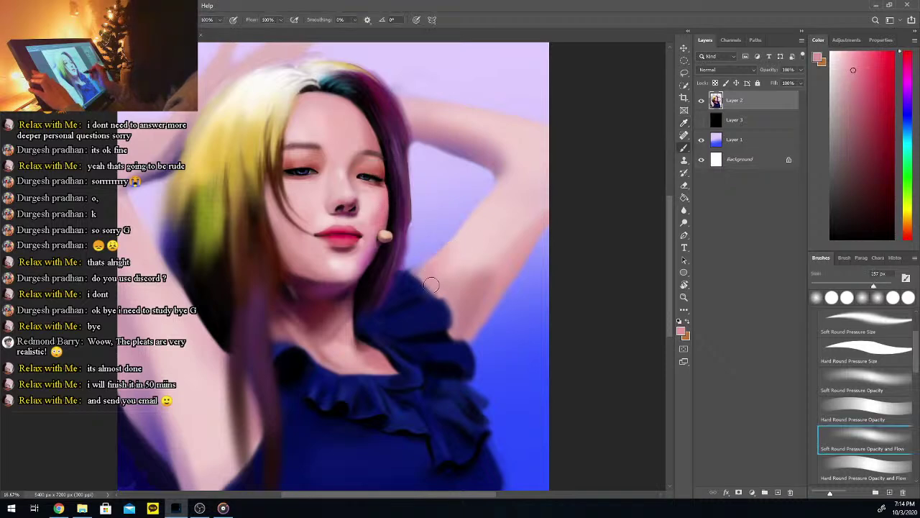
# Sample the arm's shadow tone, darken it, and shade the arm's outer edge toward the elbow with 129 px and 175 px brushes
pyautogui.press('i')
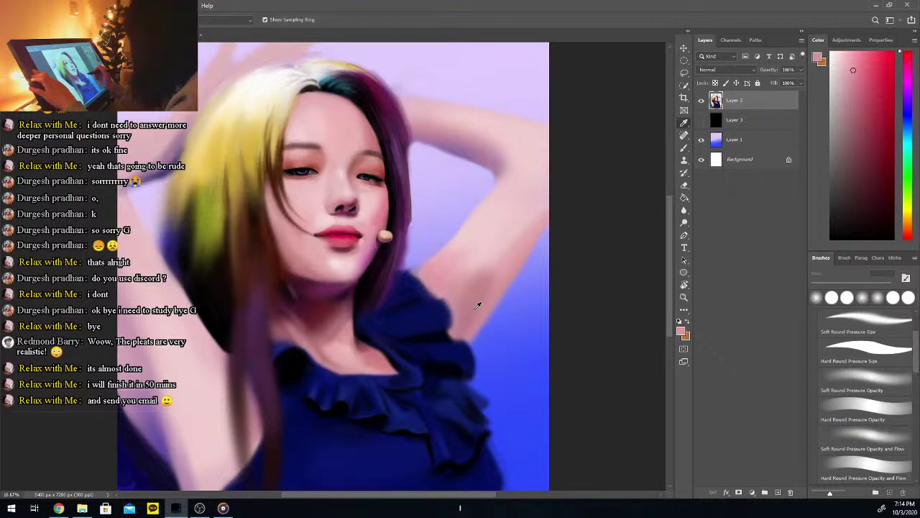
pyautogui.click(476, 299)
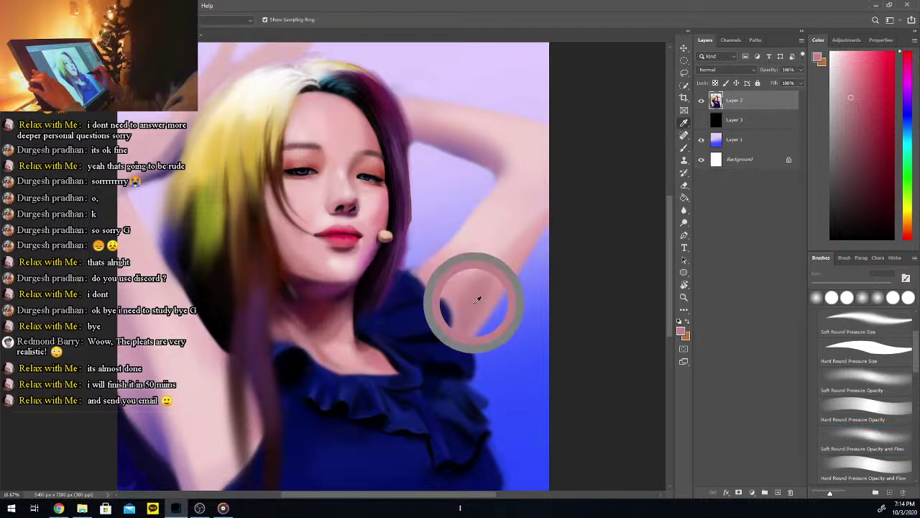
pyautogui.press('b')
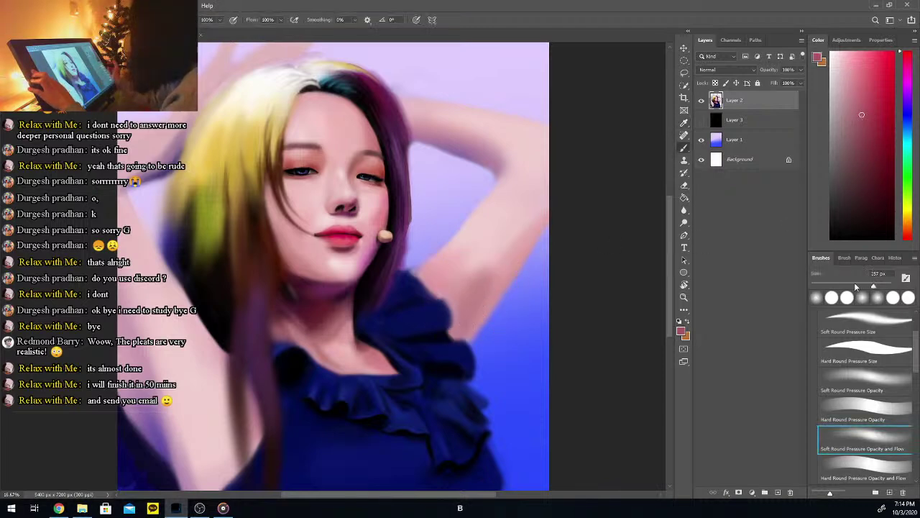
pyautogui.moveTo(471, 339); pyautogui.dragTo(514, 274)
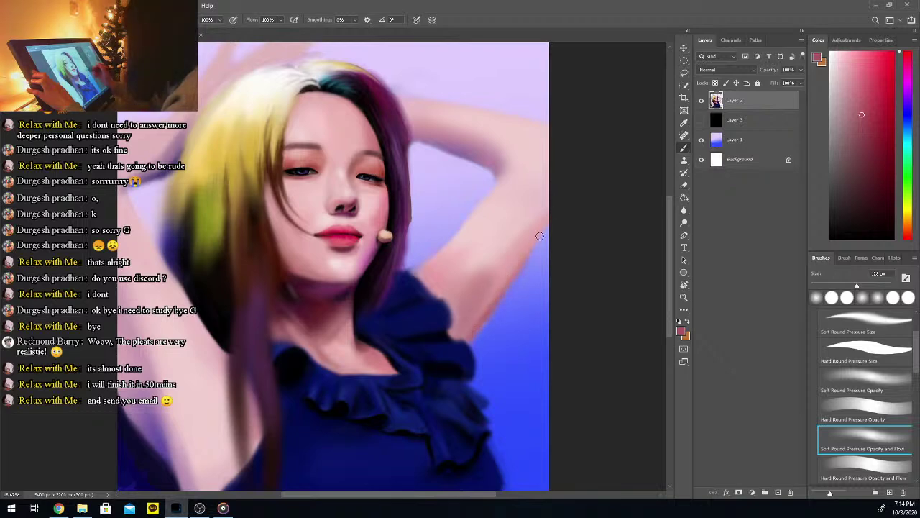
pyautogui.moveTo(485, 312); pyautogui.dragTo(546, 223)
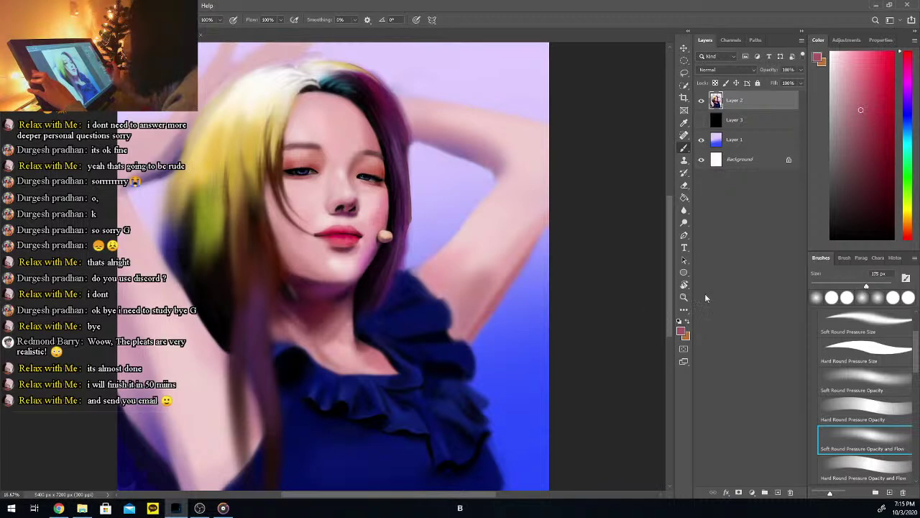
pyautogui.moveTo(480, 303); pyautogui.dragTo(558, 205)
# Blend the upper arm's shading with lighter and darker pinks sampled from the arm, using the 175 px soft brush
pyautogui.press('i')
pyautogui.click(501, 255)
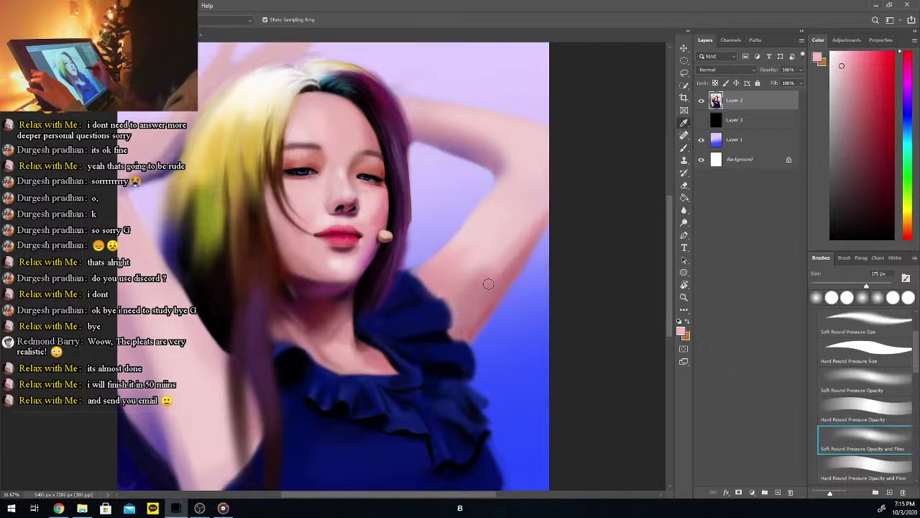
pyautogui.press('b')
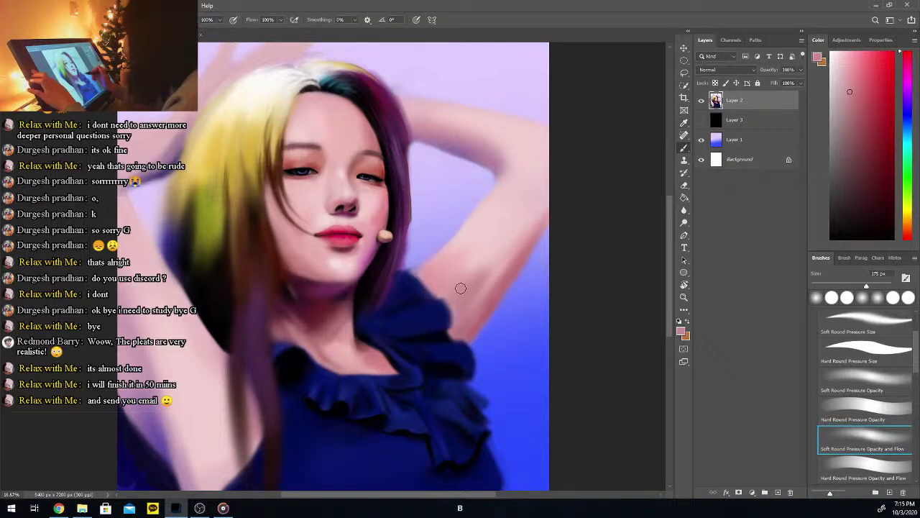
pyautogui.press('i')
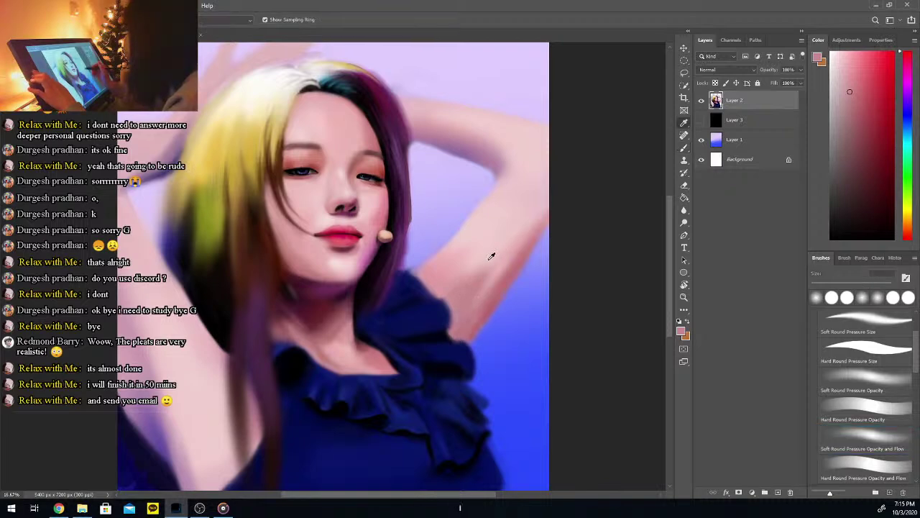
pyautogui.click(487, 267)
pyautogui.press('b')
pyautogui.press('i')
pyautogui.click(466, 299)
pyautogui.press('b')
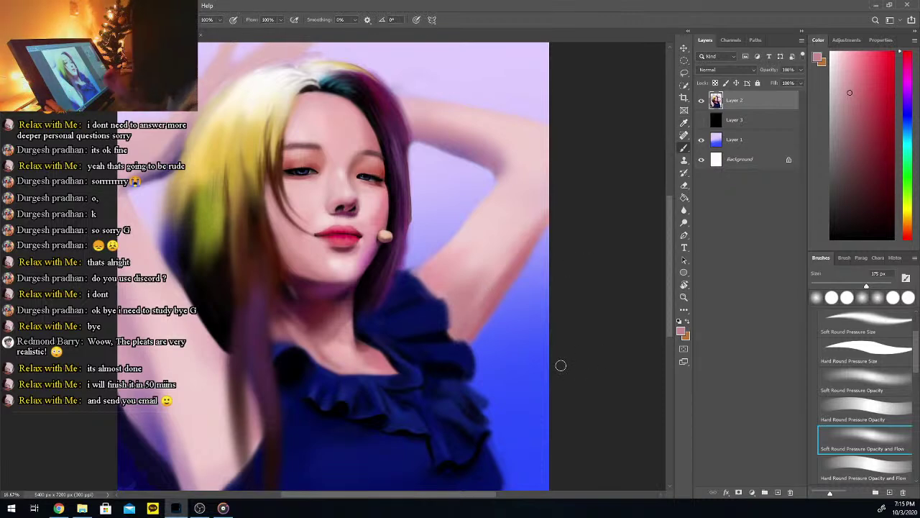
# Sample dark blues from the dress and touch up the dark fold at the shoulder end of the collar ruffle
pyautogui.moveTo(673, 250); pyautogui.dragTo(667, 280)
pyautogui.hotkey('ctrl', '+')
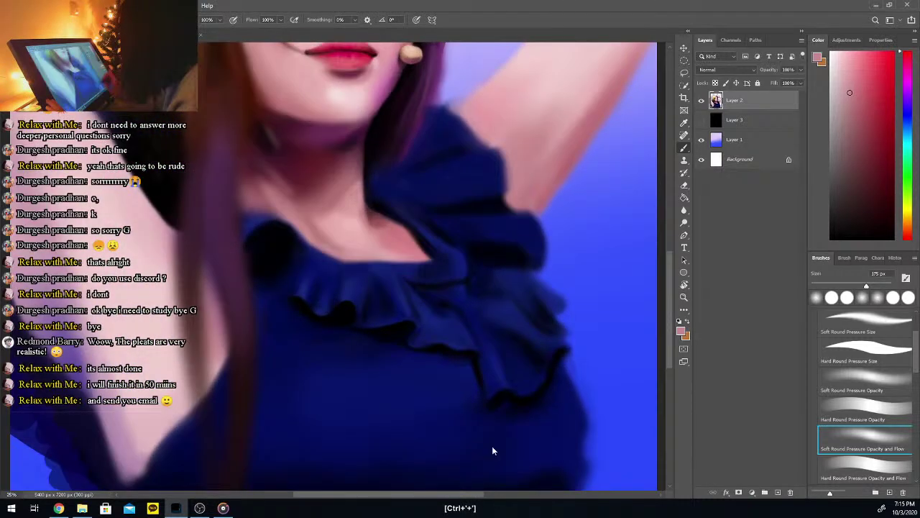
pyautogui.moveTo(463, 495); pyautogui.dragTo(481, 498)
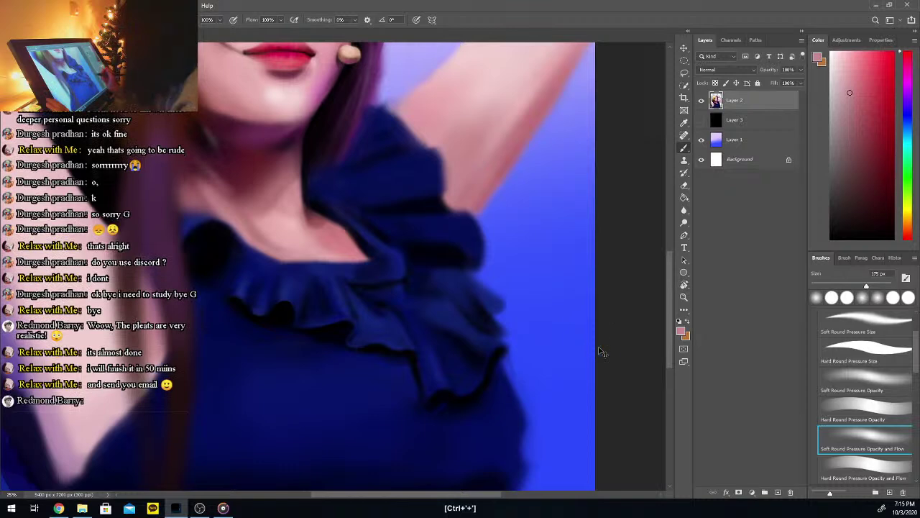
pyautogui.hotkey('ctrl', '+')
pyautogui.scroll(-3, 671, 303)
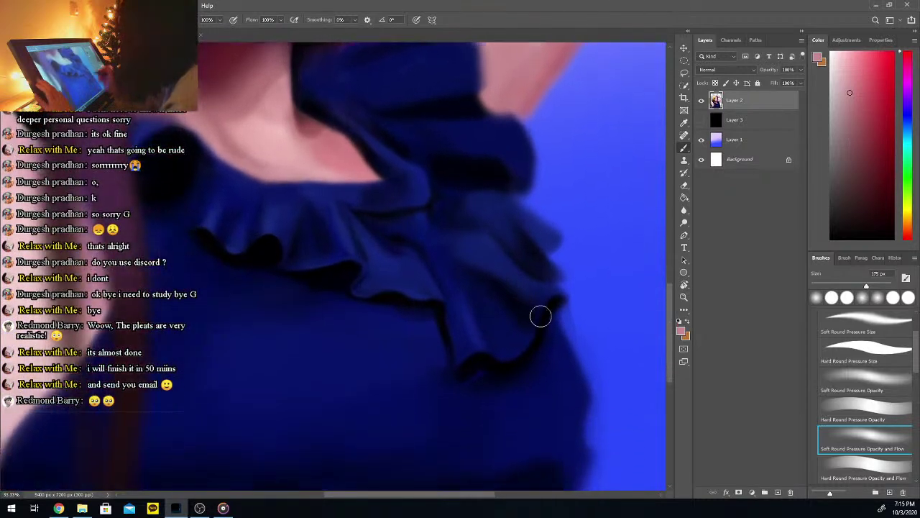
pyautogui.press('i')
pyautogui.click(174, 290)
pyautogui.press('b')
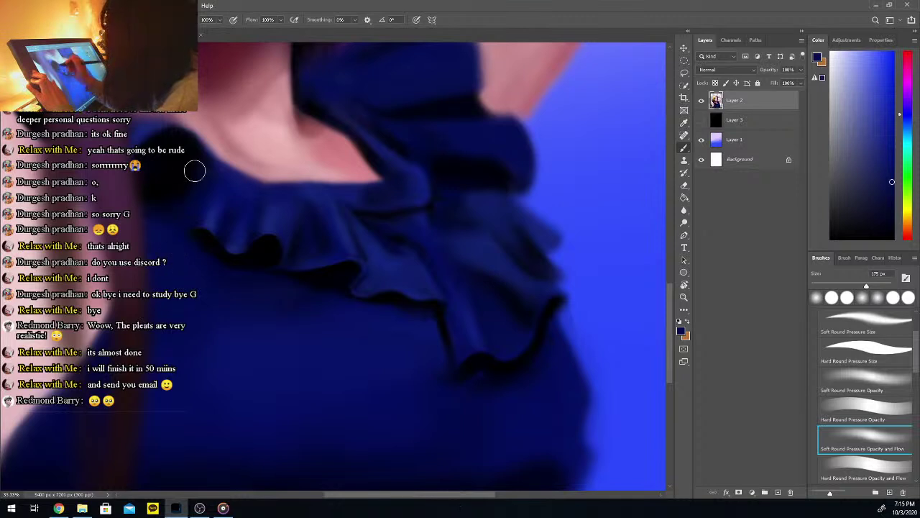
pyautogui.keyDown('alt'); pyautogui.click(166, 154); pyautogui.keyUp('alt')
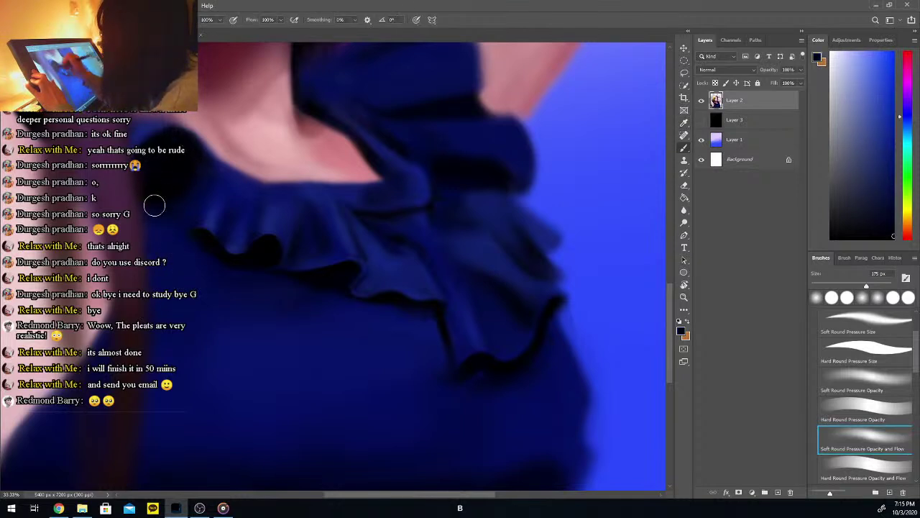
pyautogui.keyDown('alt'); pyautogui.click(163, 171); pyautogui.keyUp('alt')
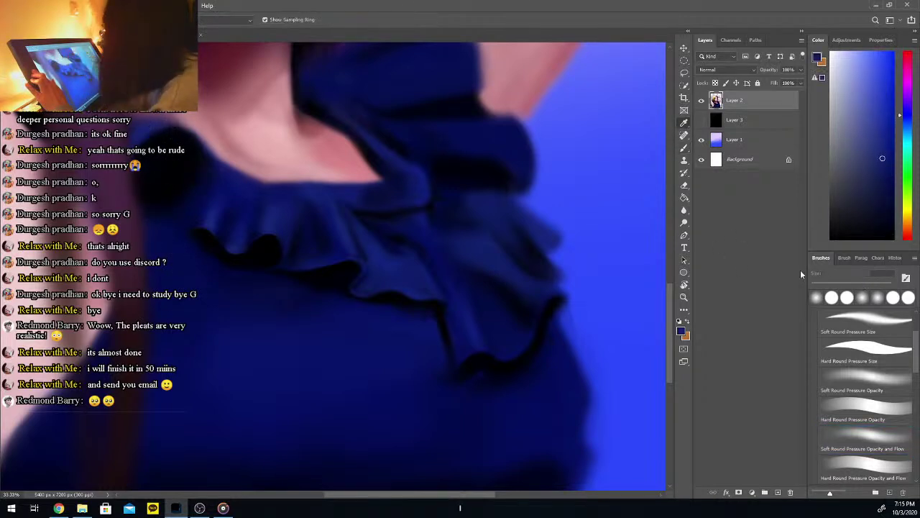
# Reduce the brush to 33 px and refine the collar's upper shoulder edge with near-black and muted pink tones
pyautogui.moveTo(855, 286); pyautogui.dragTo(848, 286)
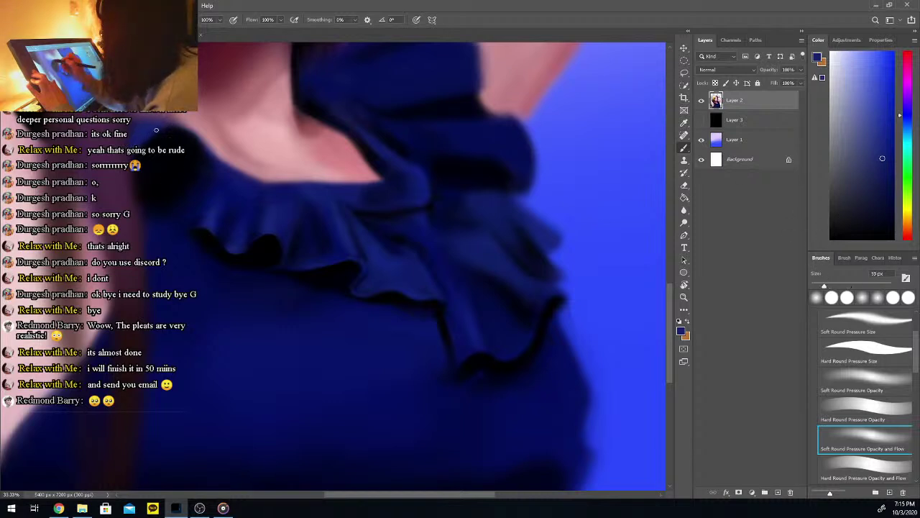
pyautogui.moveTo(866, 214); pyautogui.dragTo(830, 231)
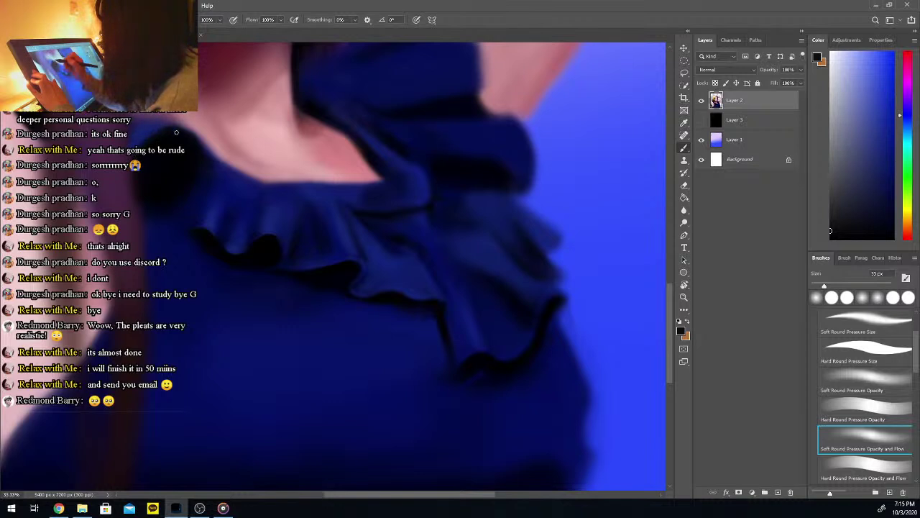
pyautogui.keyDown('alt'); pyautogui.click(164, 134); pyautogui.keyUp('alt')
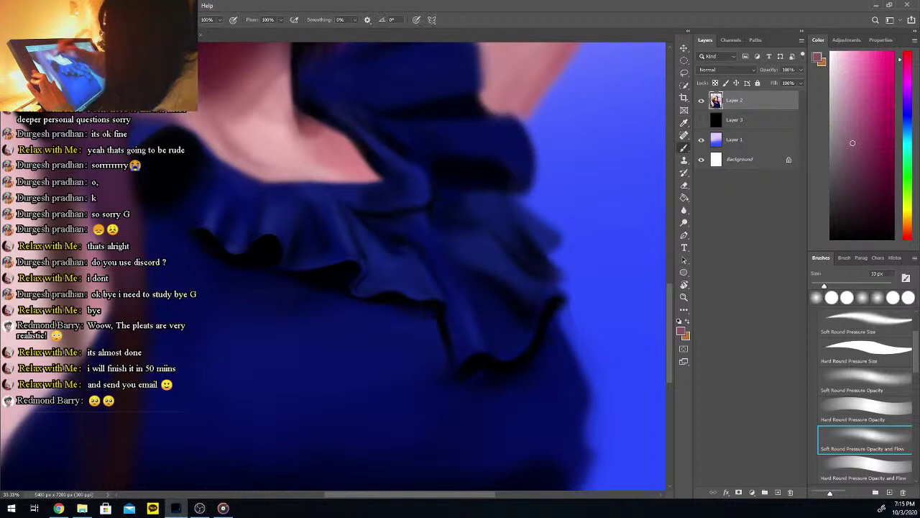
pyautogui.keyDown('alt'); pyautogui.click(163, 134); pyautogui.keyUp('alt')
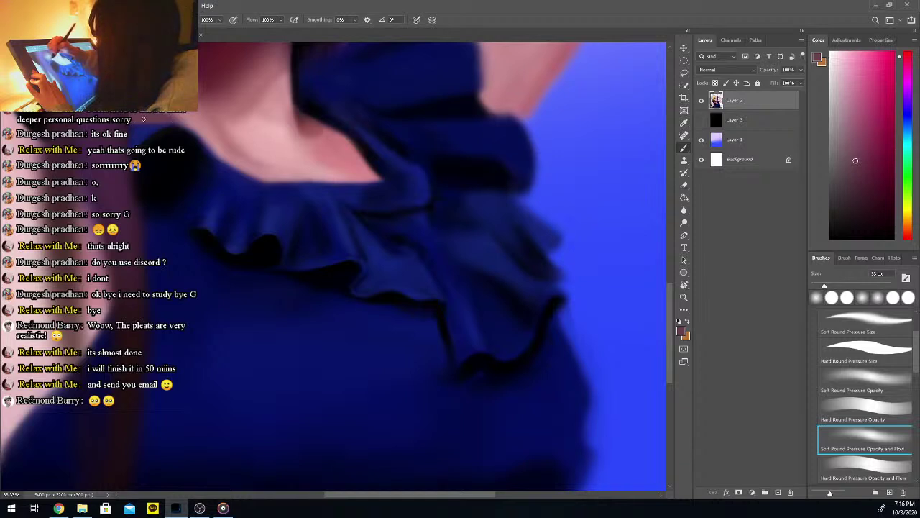
# Sample pink tones from the skin above the collar and clean up the skin side of the neckline
pyautogui.press('i')
pyautogui.click(179, 122)
pyautogui.press('b')
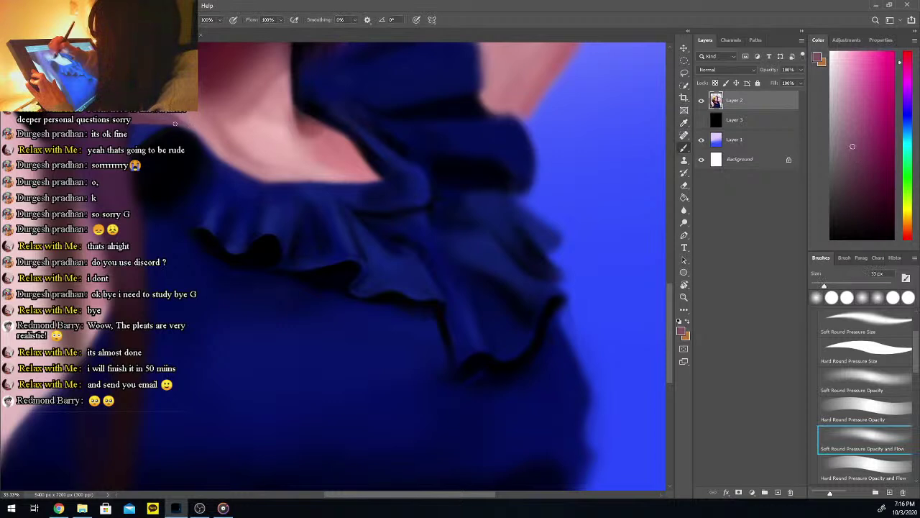
pyautogui.press('i')
pyautogui.click(212, 149)
pyautogui.press('b')
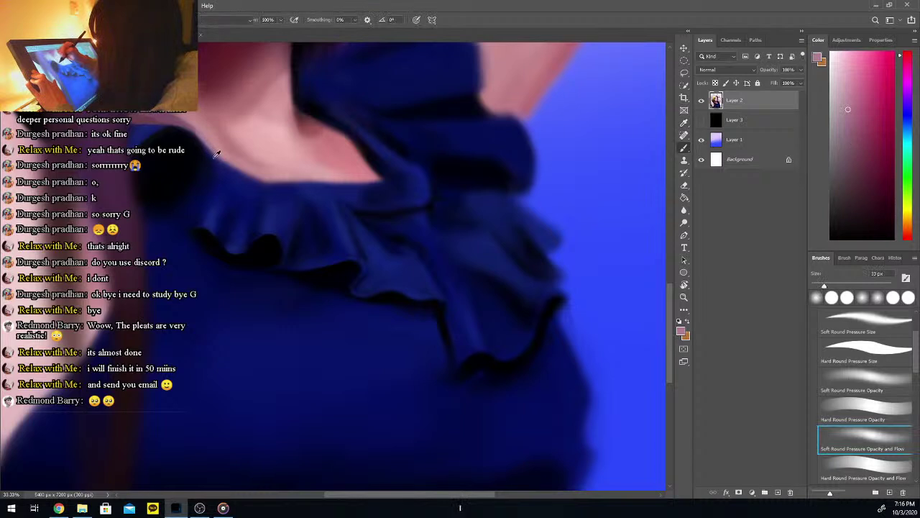
# Sharpen the boundary between neck and ruffle collar with sampled dark blue and skin pink
pyautogui.press('i')
pyautogui.click(214, 156)
pyautogui.press('b')
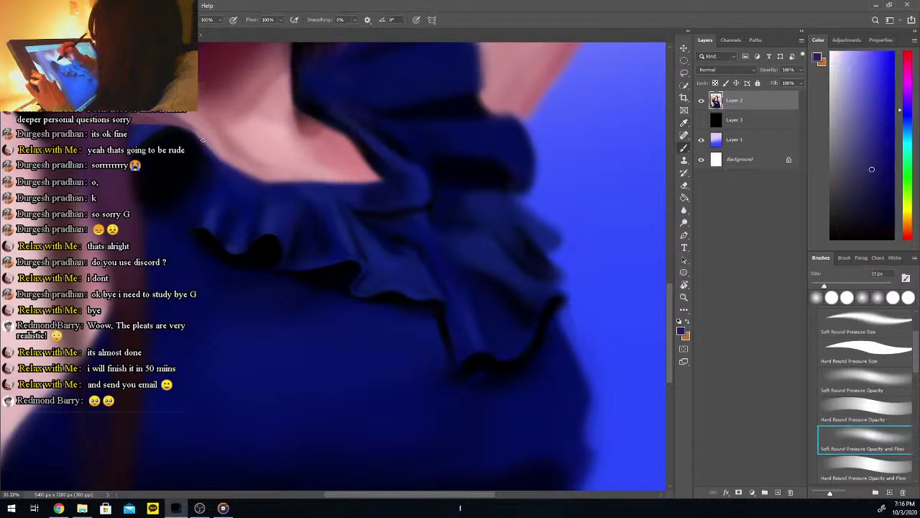
pyautogui.press('i')
pyautogui.click(202, 139)
pyautogui.press('b')
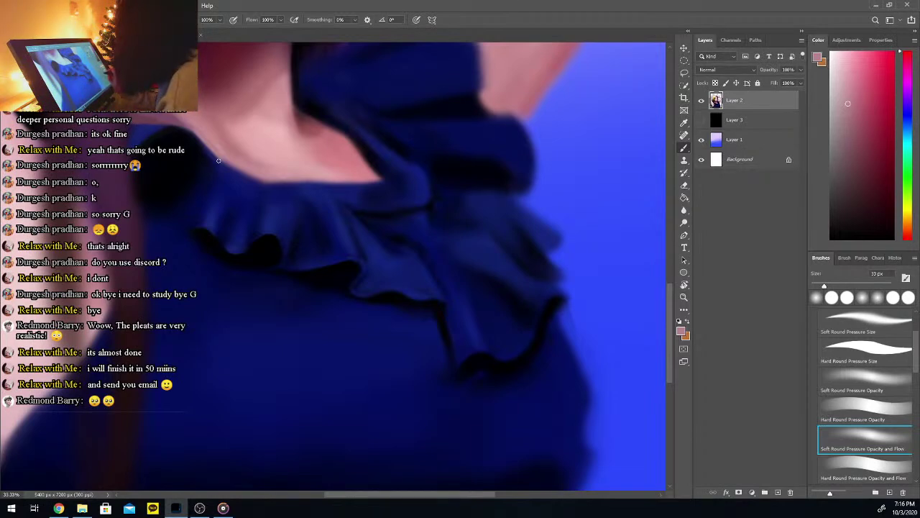
# Reopen Photoshop from the desktop and expand its window to full screen with the portrait in view
pyautogui.press('super+d')
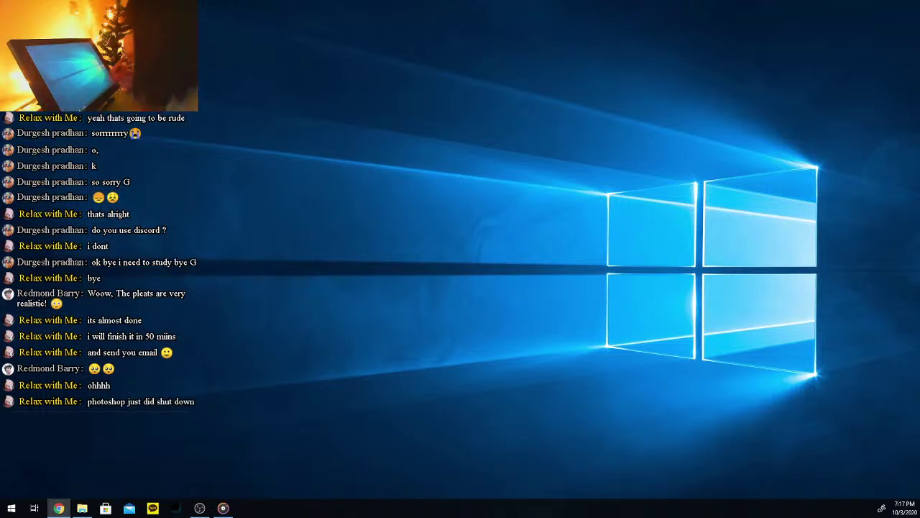
pyautogui.click(181, 508)
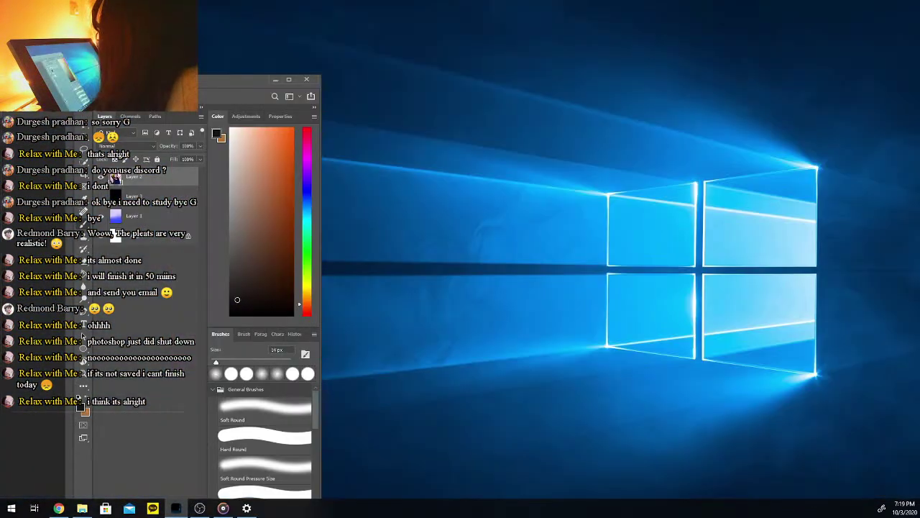
pyautogui.moveTo(70, 79); pyautogui.dragTo(327, 7)
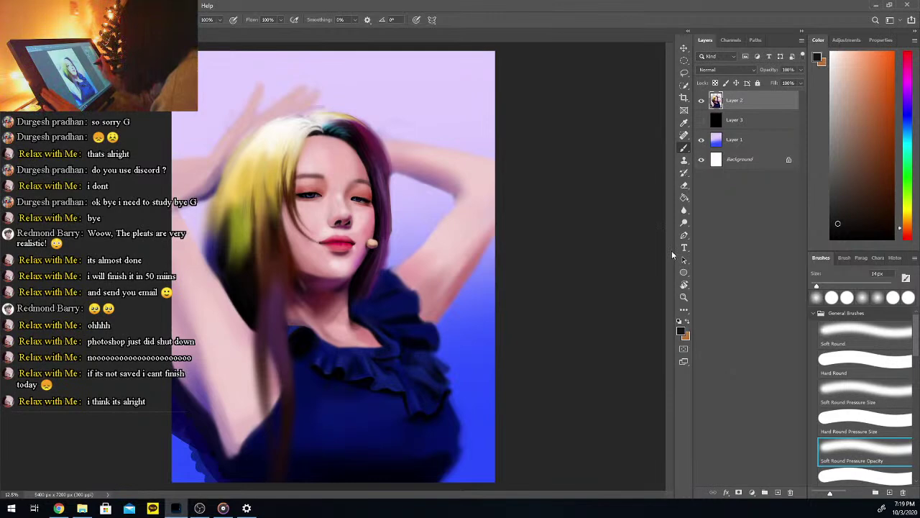
pyautogui.hotkey('ctrl', '+')
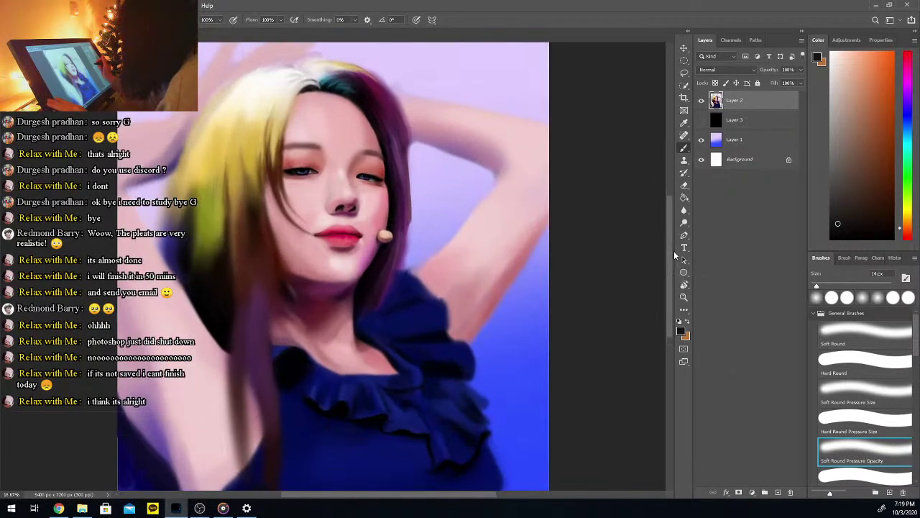
# Set the brush to 29 px and touch up the skin just above the neckline with sampled muted pinks
pyautogui.hotkey('ctrl', '+')
pyautogui.moveTo(671, 252); pyautogui.dragTo(676, 287)
pyautogui.hotkey('ctrl', '+')
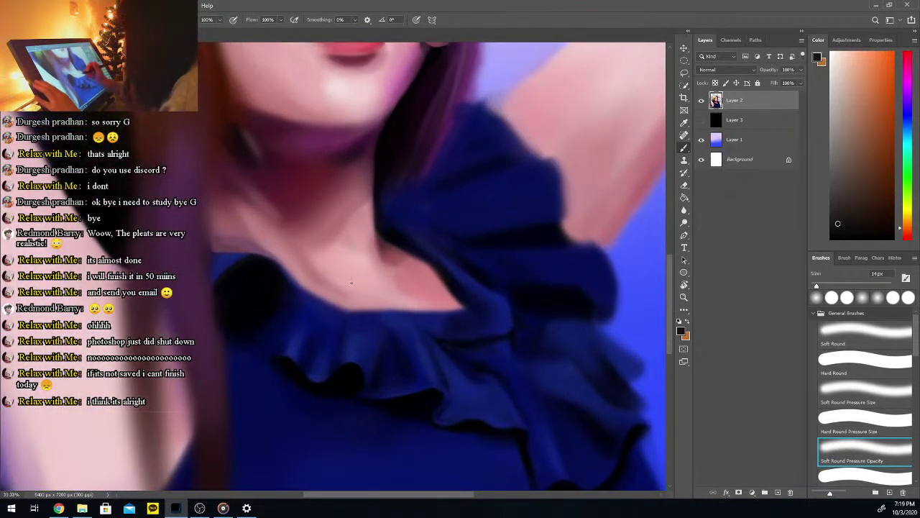
pyautogui.keyDown('alt'); pyautogui.click(285, 258); pyautogui.keyUp('alt')
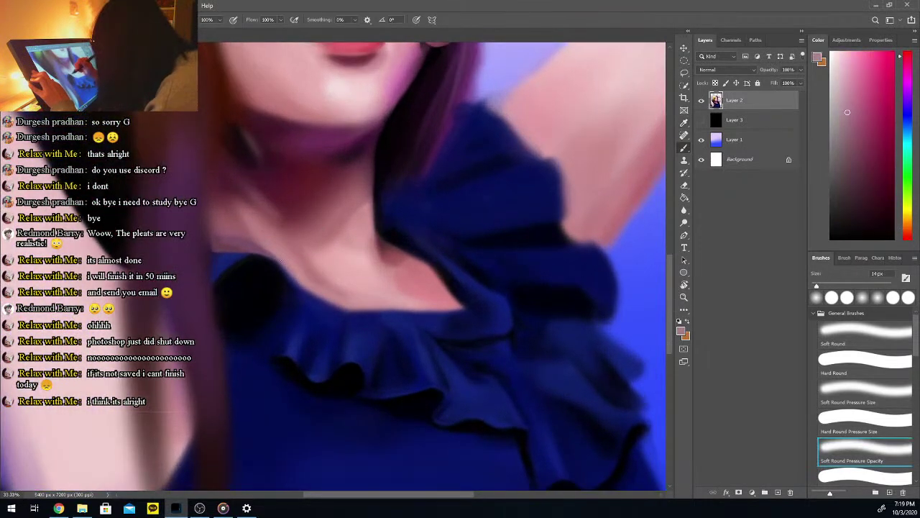
pyautogui.click(823, 286)
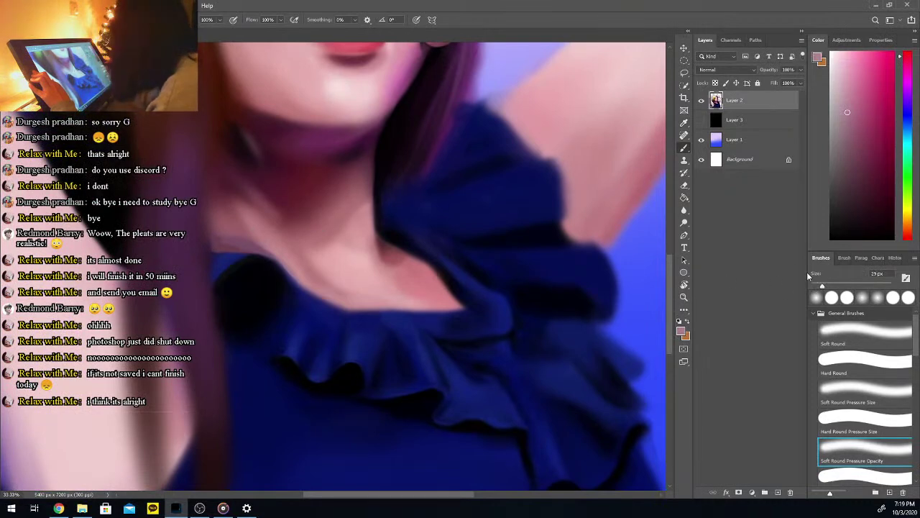
pyautogui.keyDown('alt'); pyautogui.click(294, 261); pyautogui.keyUp('alt')
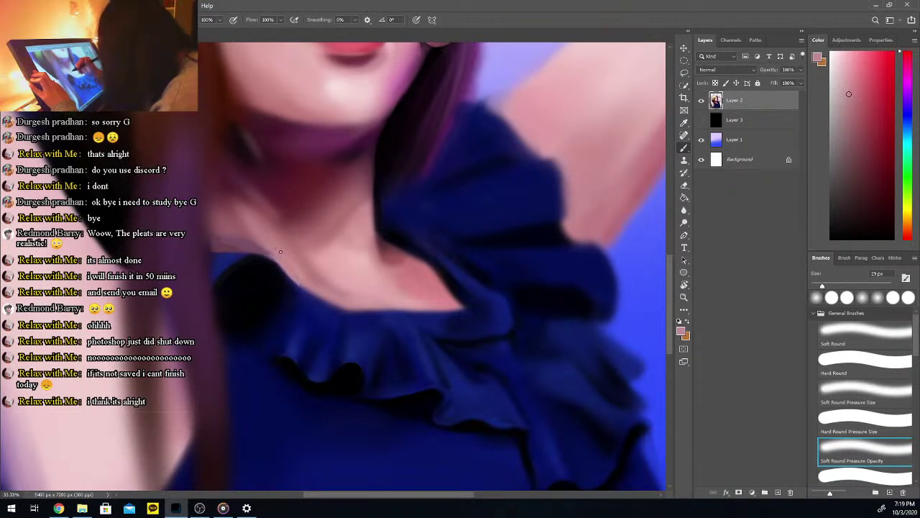
# Sample dark blues from the collar and sharpen its upper edge along the sloping side of the neckline
pyautogui.press('alt')
pyautogui.keyDown('alt'); pyautogui.click(298, 284); pyautogui.keyUp('alt')
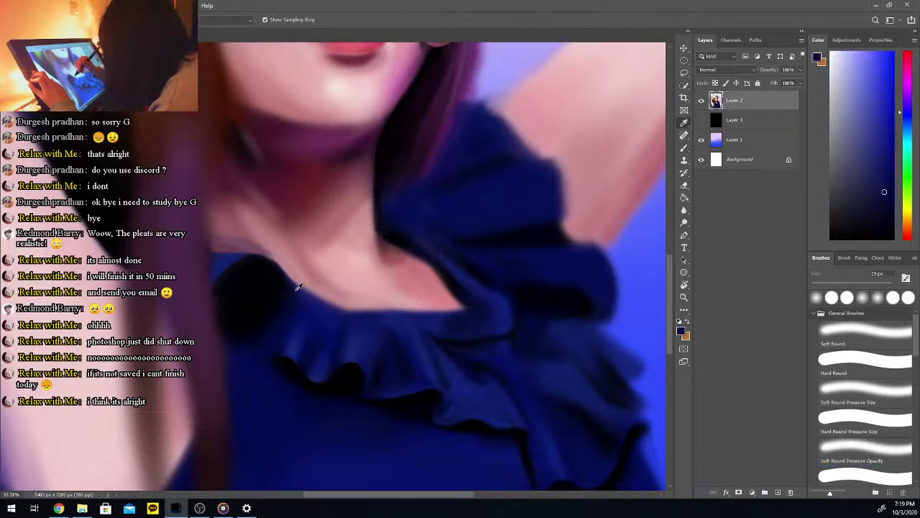
pyautogui.moveTo(297, 287); pyautogui.dragTo(330, 304)
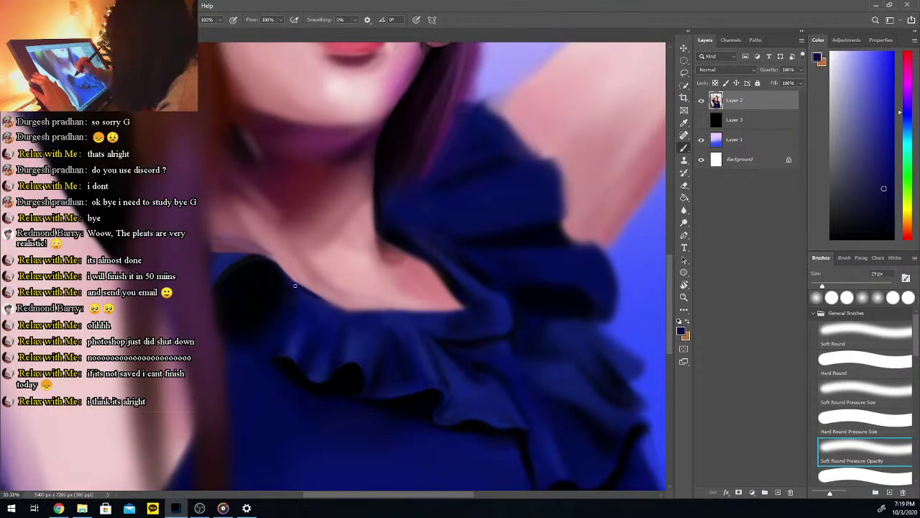
pyautogui.keyDown('alt'); pyautogui.click(317, 296); pyautogui.keyUp('alt')
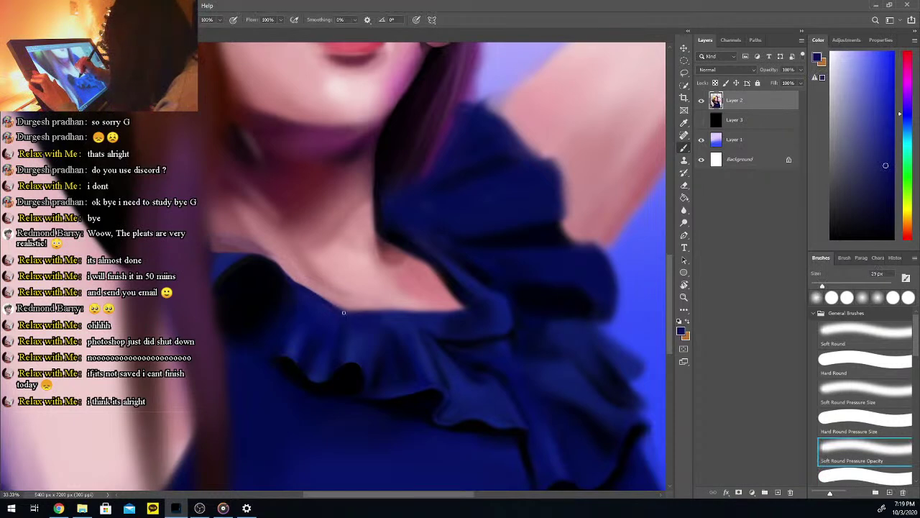
pyautogui.press('alt')
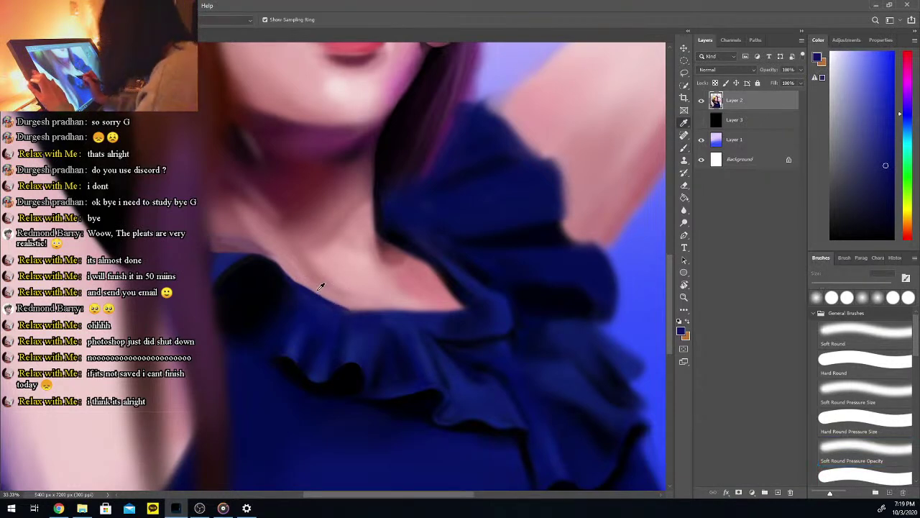
# Undo the last two strokes and redefine the neckline edge toward its inner corner with sampled skin pink and dark blue
pyautogui.keyDown('alt'); pyautogui.click(321, 288); pyautogui.keyUp('alt')
pyautogui.hotkey('ctrl', 'z')
pyautogui.hotkey('ctrl', 'z')
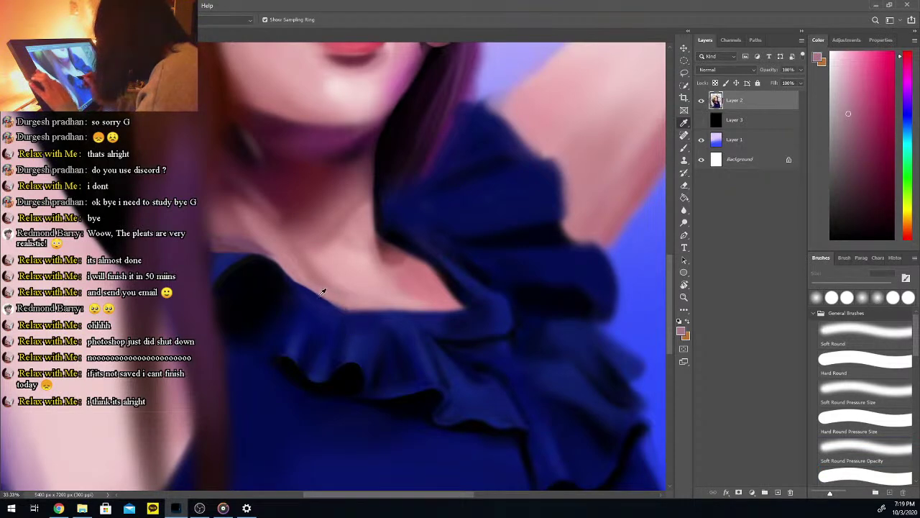
pyautogui.keyDown('alt'); pyautogui.click(309, 292); pyautogui.keyUp('alt')
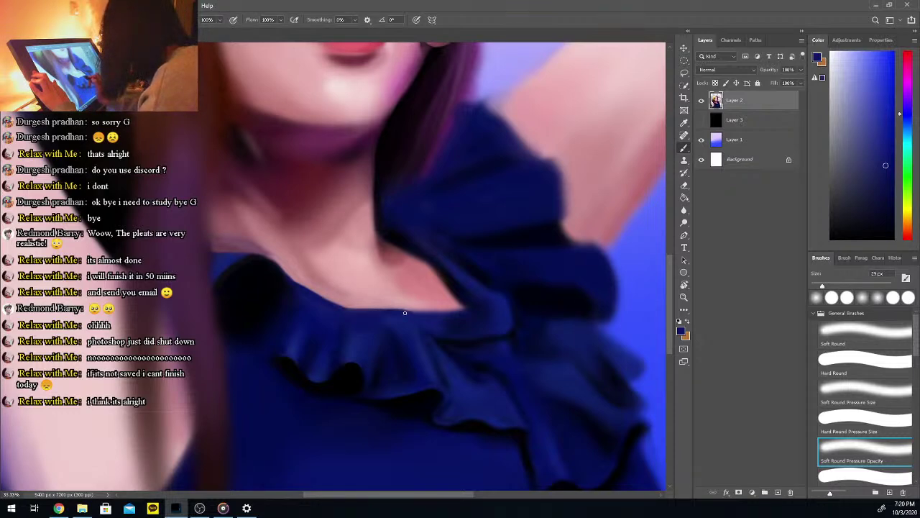
pyautogui.moveTo(392, 306); pyautogui.dragTo(412, 311)
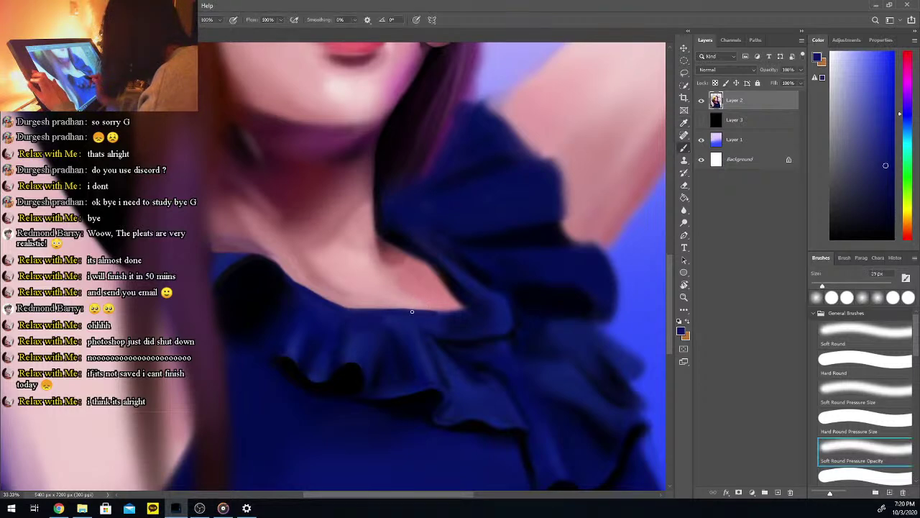
pyautogui.keyDown('alt'); pyautogui.click(463, 302); pyautogui.keyUp('alt')
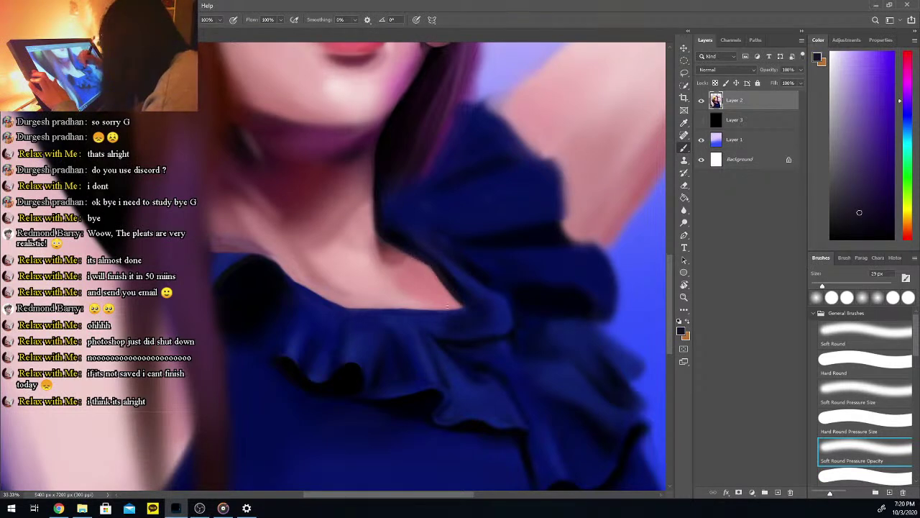
# Sample black from the ruffle's shadow and paint thin diagonal fold lines beneath the ruffle's lower edge
pyautogui.hotkey('ctrl', '-')
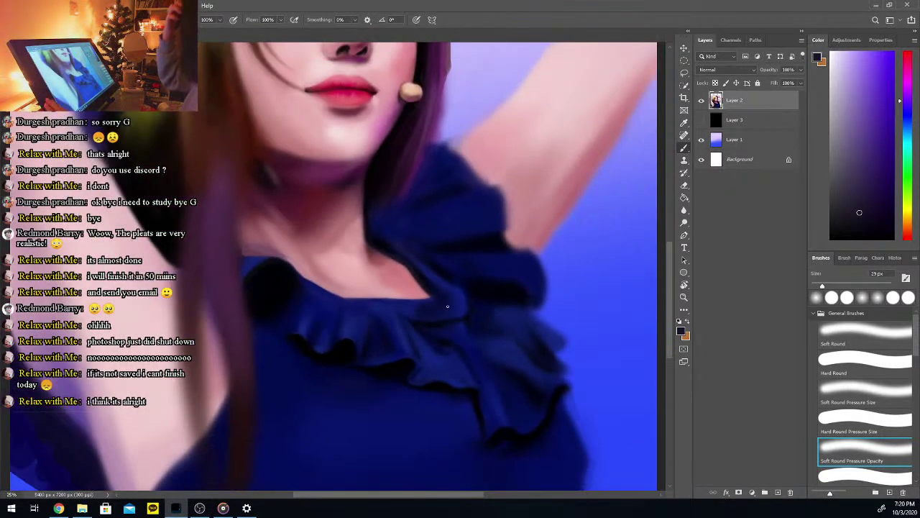
pyautogui.scroll(-5, 672, 304)
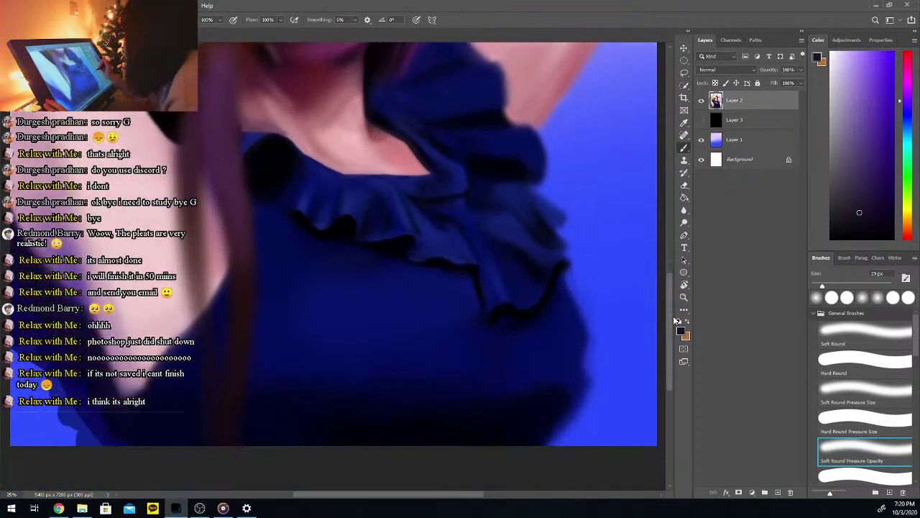
pyautogui.hotkey('ctrl', '+')
pyautogui.moveTo(466, 494); pyautogui.dragTo(501, 506)
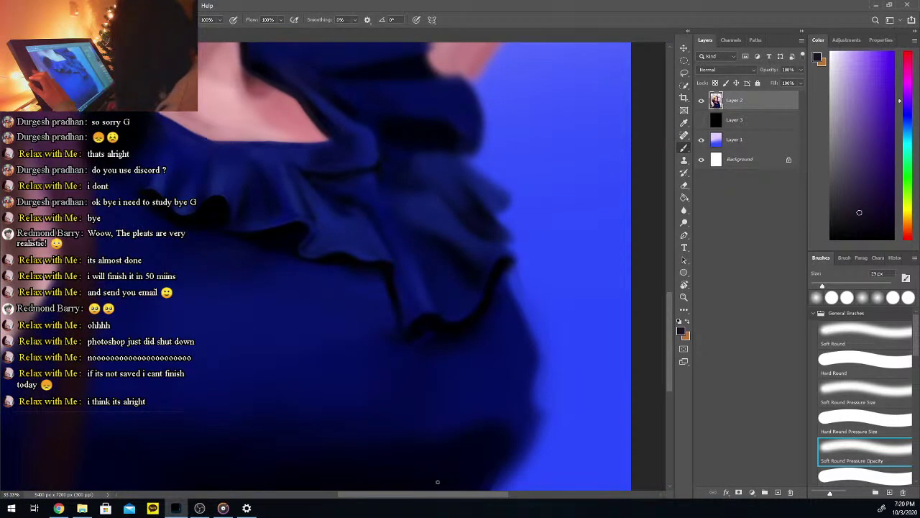
pyautogui.keyDown('alt'); pyautogui.click(333, 261); pyautogui.keyUp('alt')
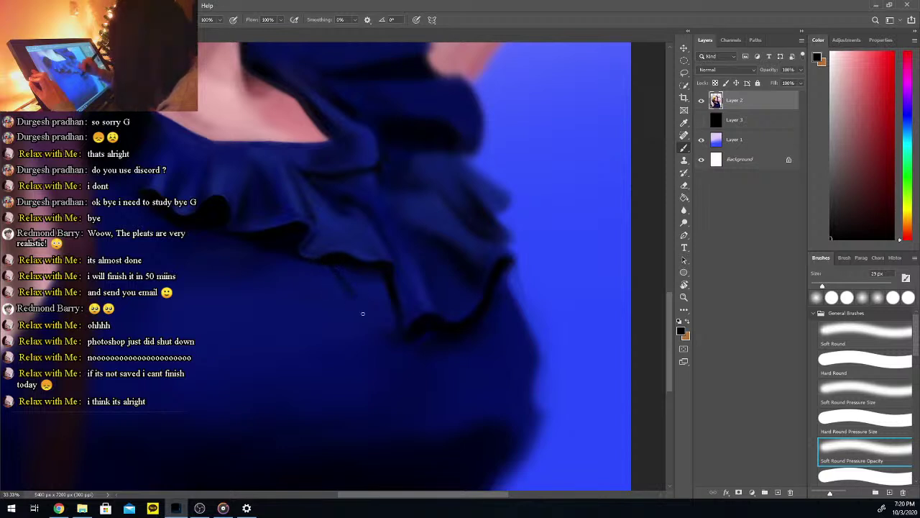
pyautogui.moveTo(347, 289); pyautogui.dragTo(377, 330)
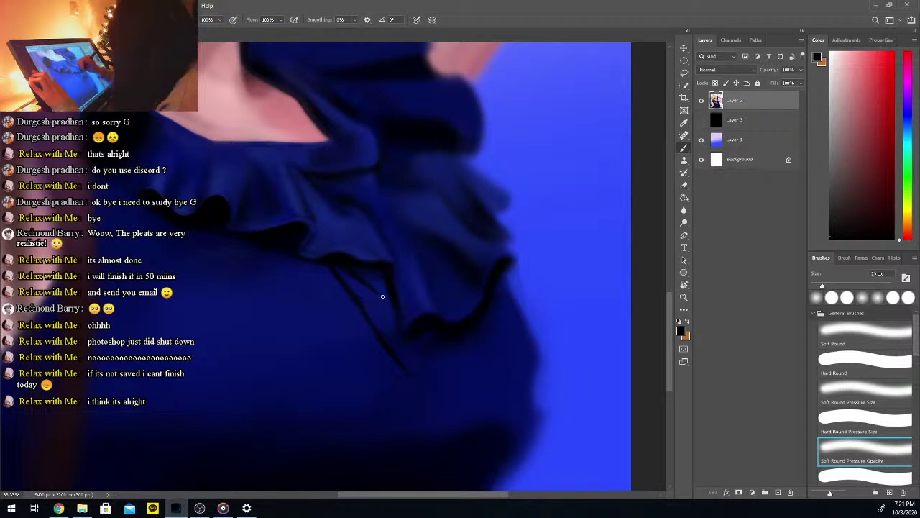
# Enlarge the brush to 64 px and build up the shadow at the new fold's lower tip with sampled black and dark blue
pyautogui.moveTo(822, 285); pyautogui.dragTo(837, 285)
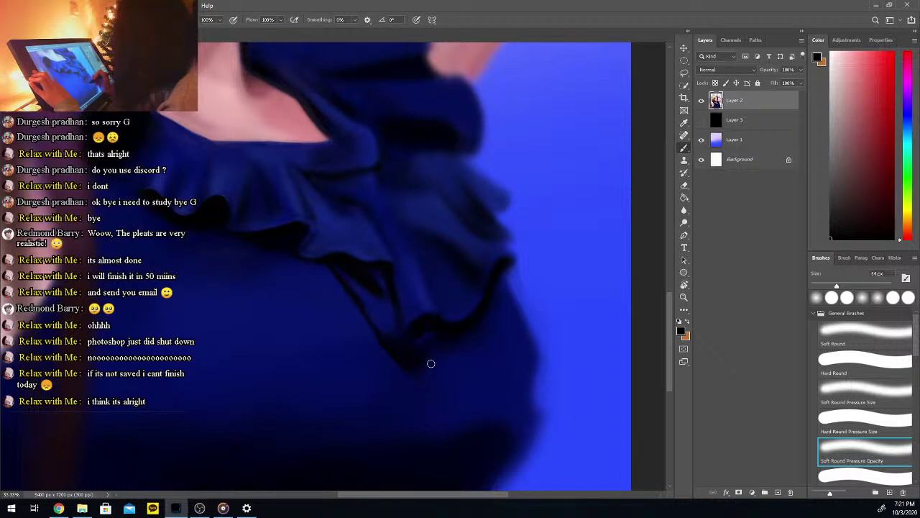
pyautogui.keyDown('alt'); pyautogui.click(424, 375); pyautogui.keyUp('alt')
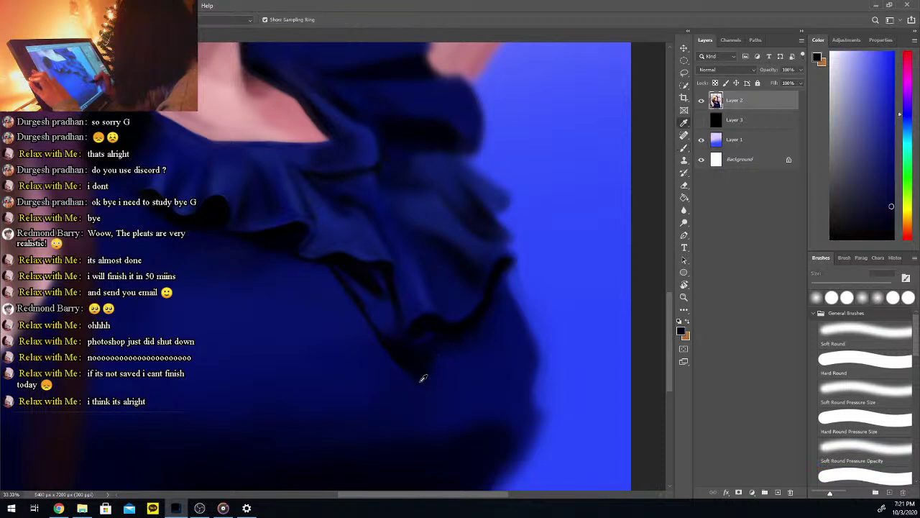
pyautogui.keyDown('alt'); pyautogui.click(407, 379); pyautogui.keyUp('alt')
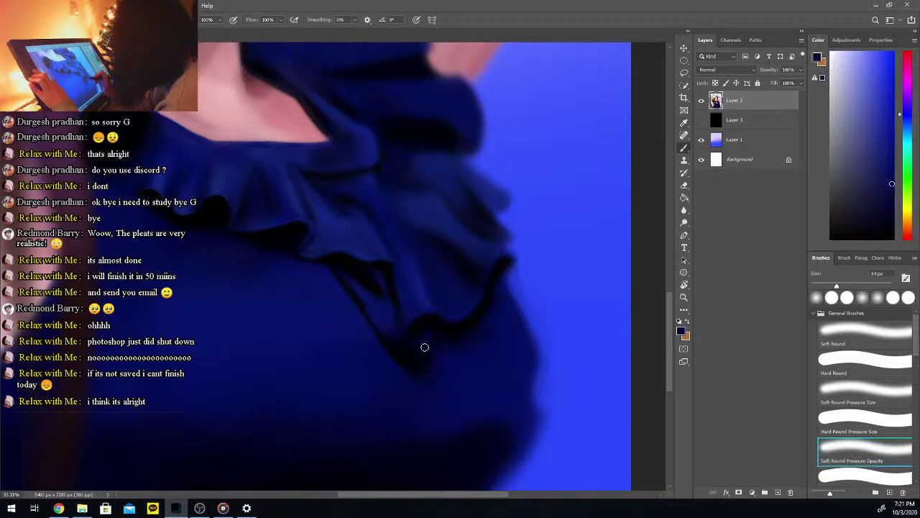
pyautogui.keyDown('alt'); pyautogui.click(423, 367); pyautogui.keyUp('alt')
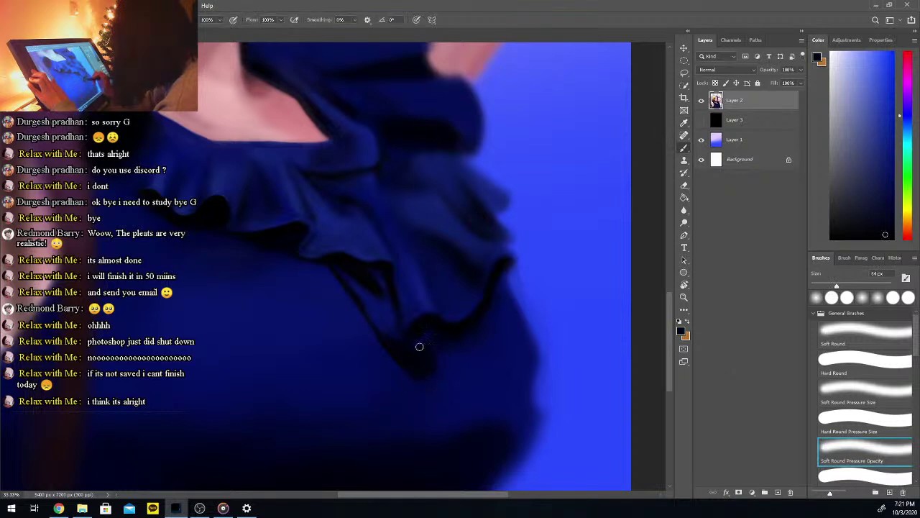
# Shape the curled fold below the ruffle by alternating sampled dress blue inside it with black around its outline
pyautogui.press('i')
pyautogui.click(387, 314)
pyautogui.press('b')
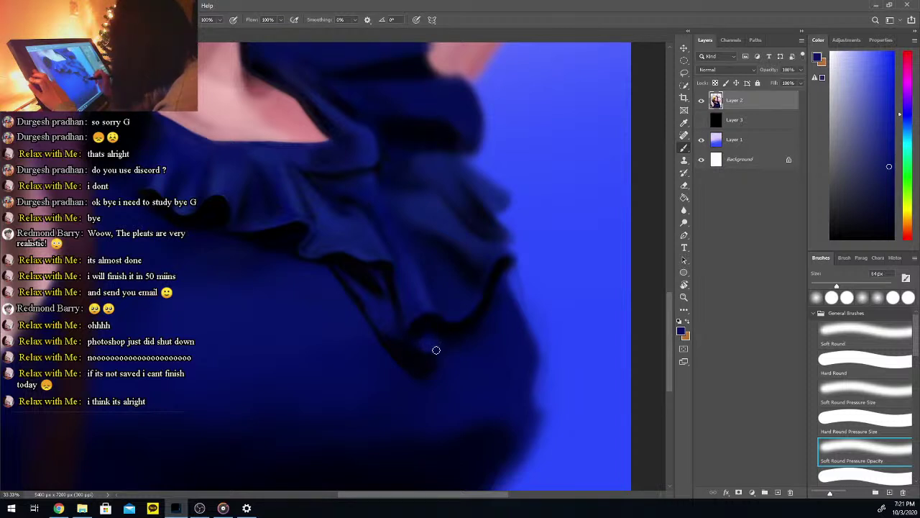
pyautogui.press('i')
pyautogui.click(831, 238)
pyautogui.press('b')
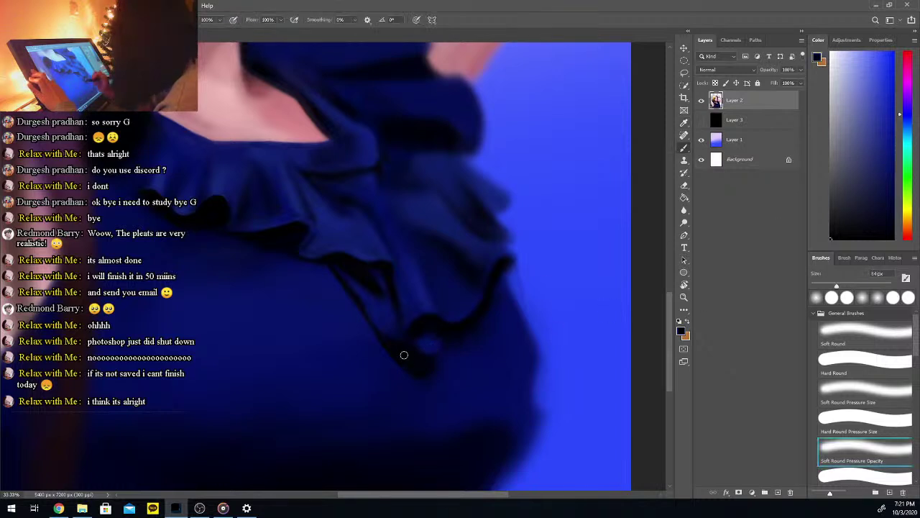
pyautogui.keyDown('alt'); pyautogui.click(377, 304); pyautogui.keyUp('alt')
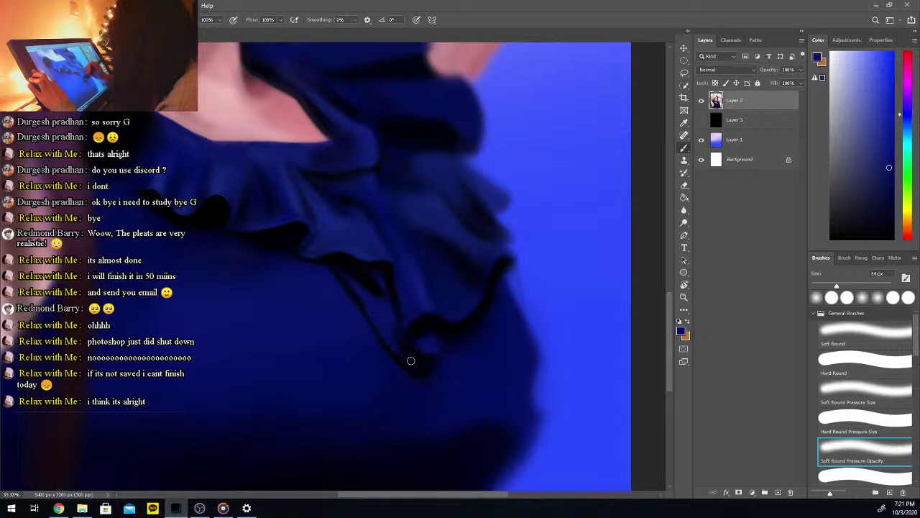
pyautogui.keyDown('alt'); pyautogui.click(338, 288); pyautogui.keyUp('alt')
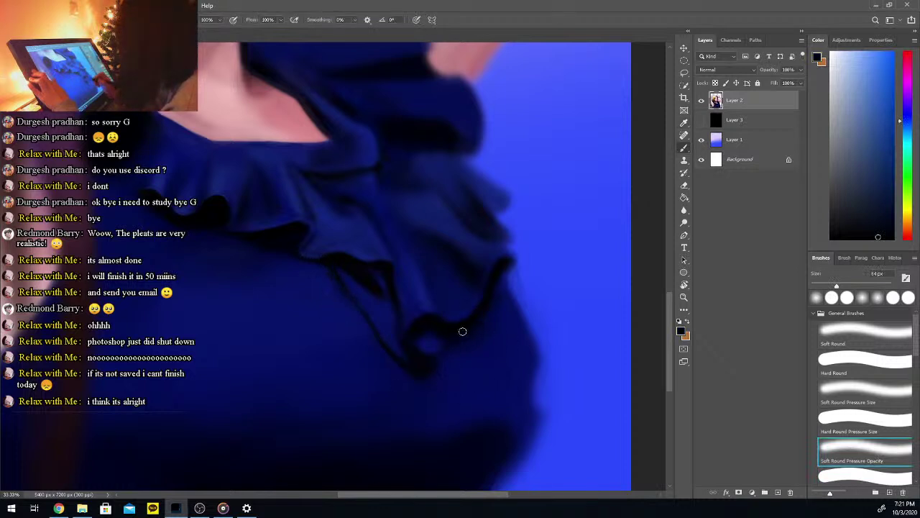
# Blend the outer part of the ruffle with sampled dark blues, varying the brush size
pyautogui.keyDown('alt'); pyautogui.click(426, 299); pyautogui.keyUp('alt')
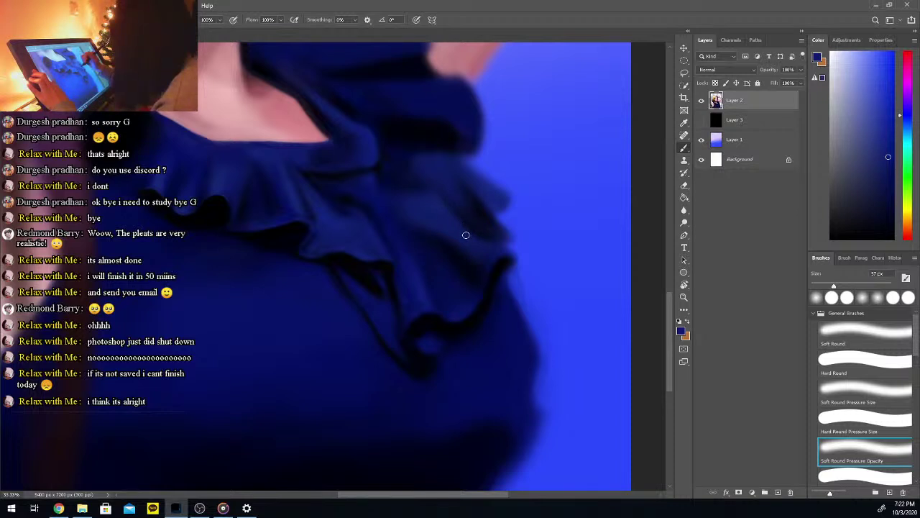
pyautogui.press('i')
pyautogui.click(432, 224)
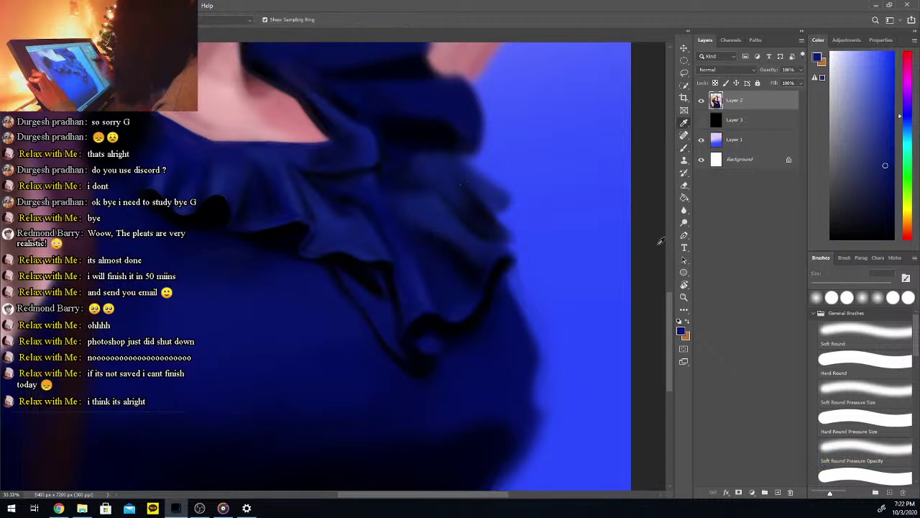
pyautogui.click(405, 234)
pyautogui.press('b')
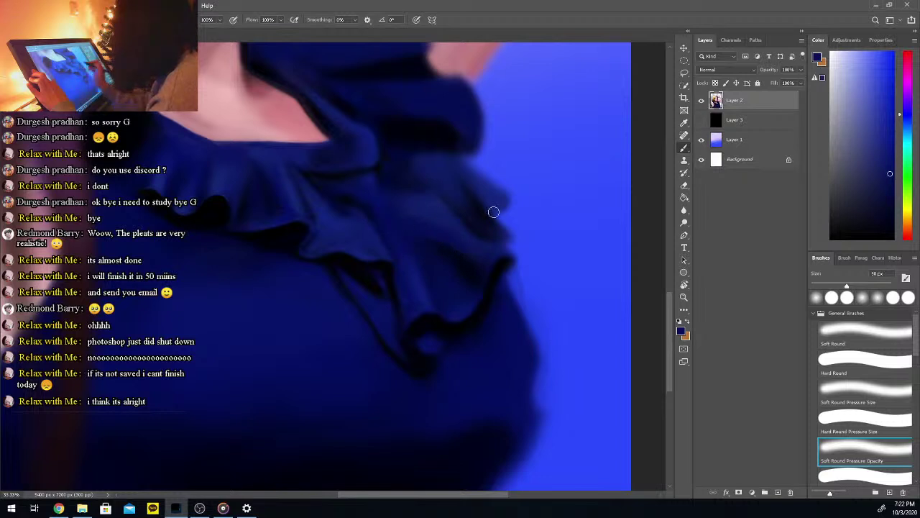
# Paint a lighter blue highlight along the outer ruffle fold with a 40 px brush and soften it with sampled dark blues
pyautogui.press('i')
pyautogui.click(472, 182)
pyautogui.click(877, 142)
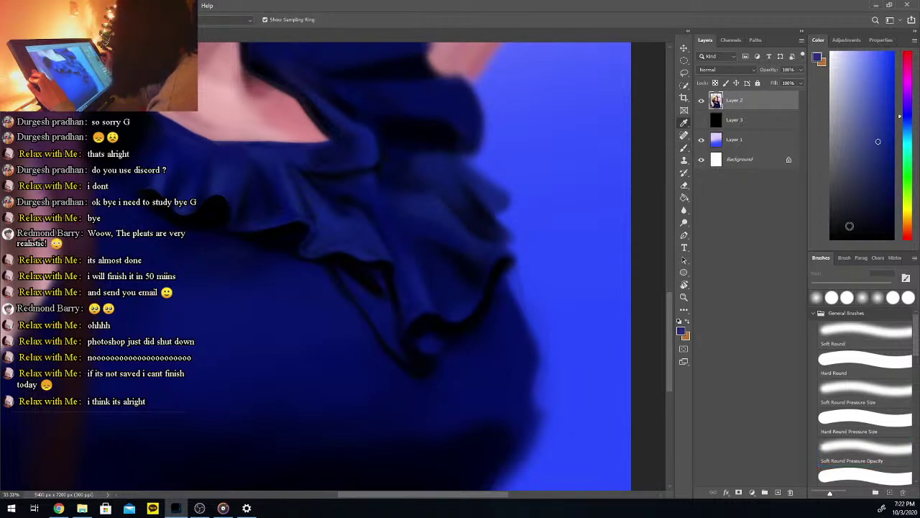
pyautogui.click(865, 450)
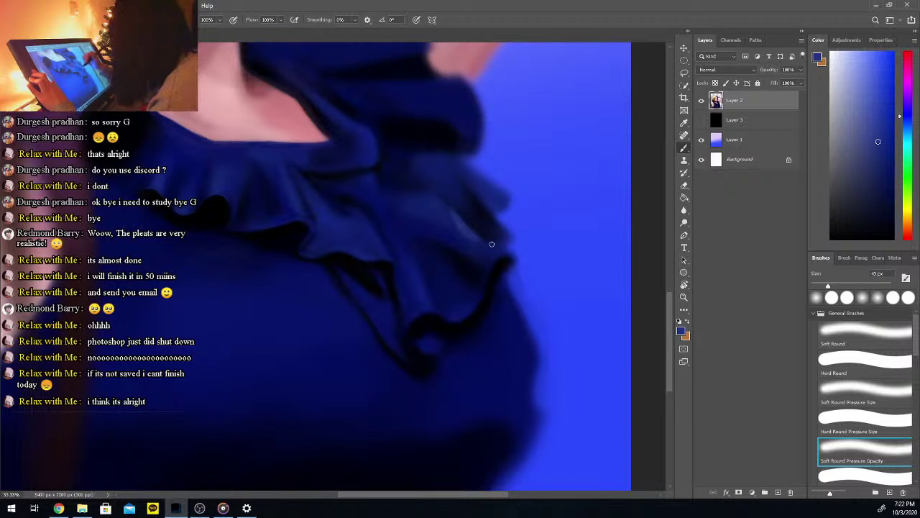
pyautogui.keyDown('alt'); pyautogui.click(449, 214); pyautogui.keyUp('alt')
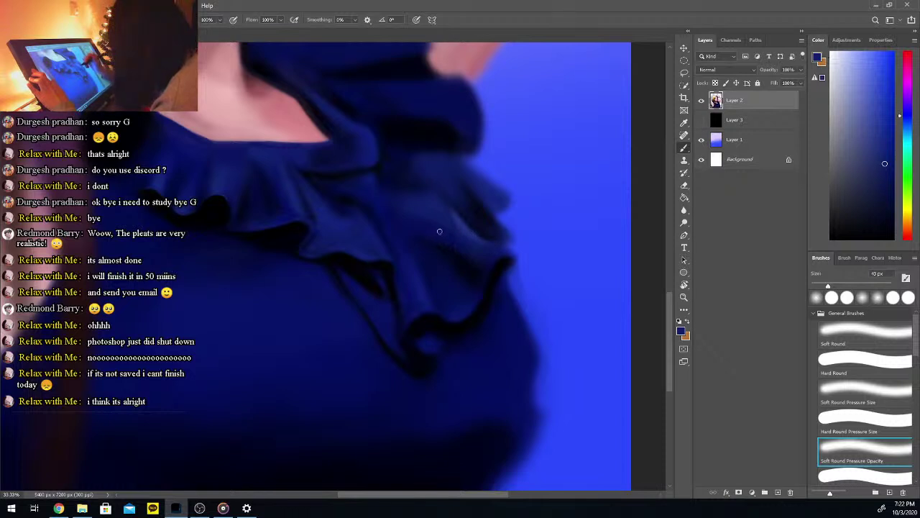
pyautogui.keyDown('alt'); pyautogui.click(452, 215); pyautogui.keyUp('alt')
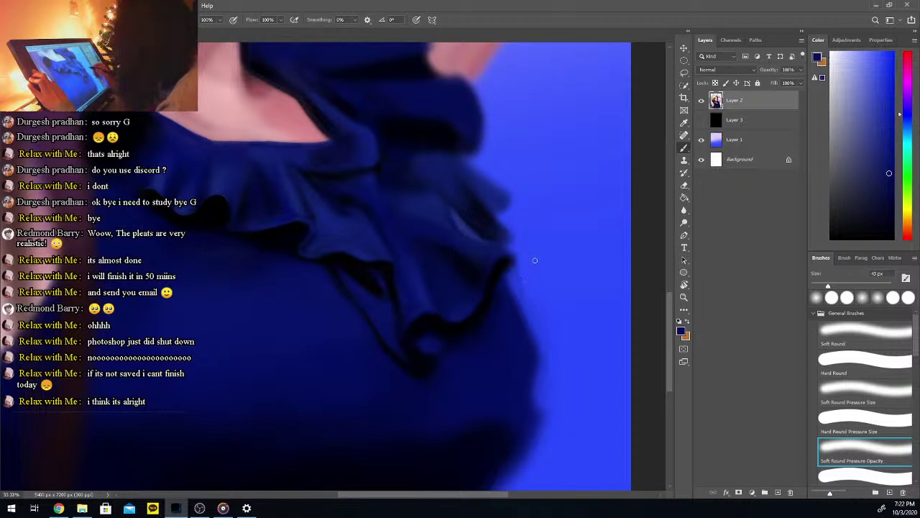
# Extend the ruffle's outer tip with sampled black and trim its underside to a crisp edge with the Hard Round Pressure Size brush
pyautogui.keyDown('alt'); pyautogui.click(509, 264); pyautogui.keyUp('alt')
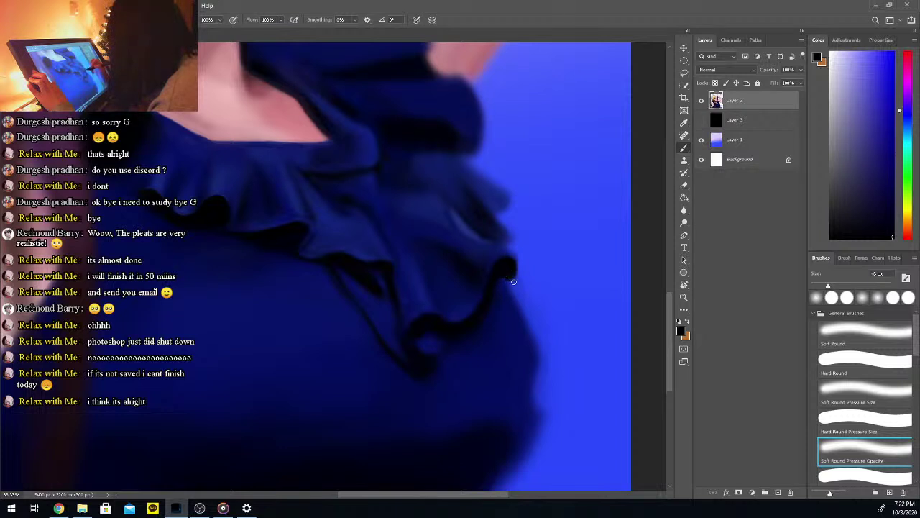
pyautogui.click(684, 184)
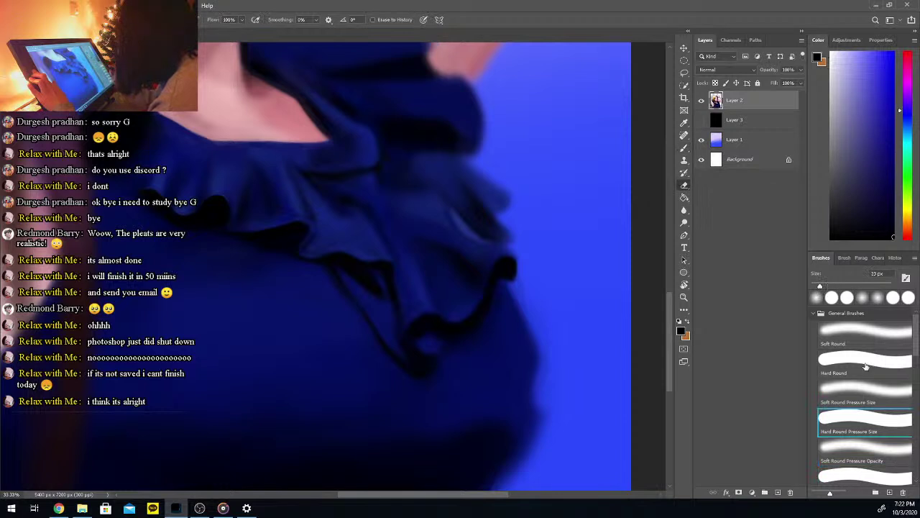
pyautogui.click(684, 148)
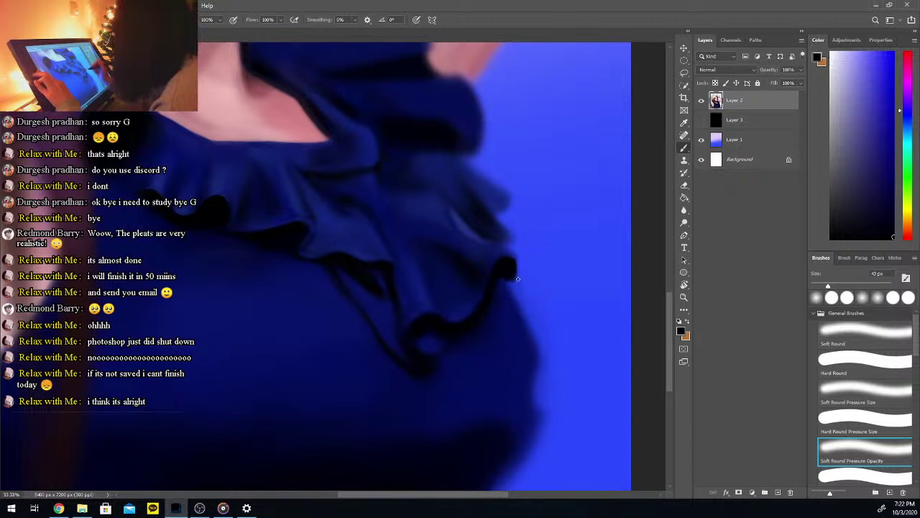
pyautogui.press(',')
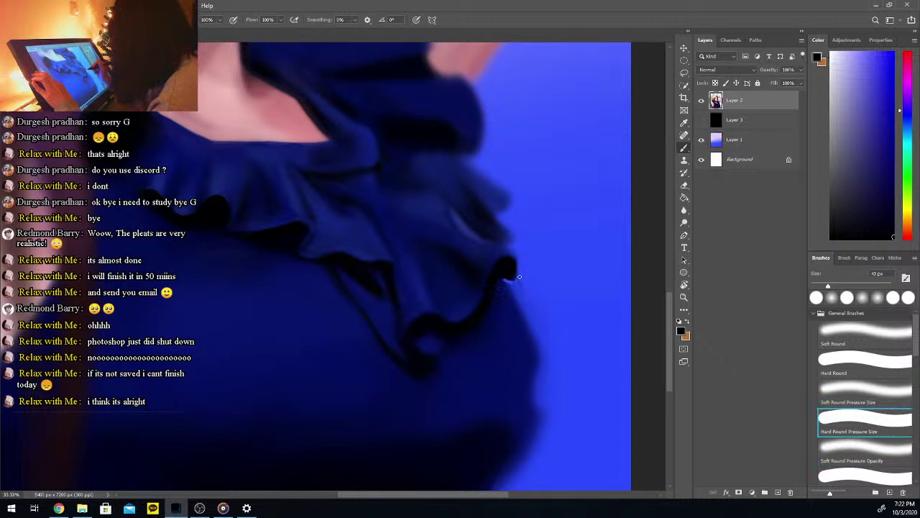
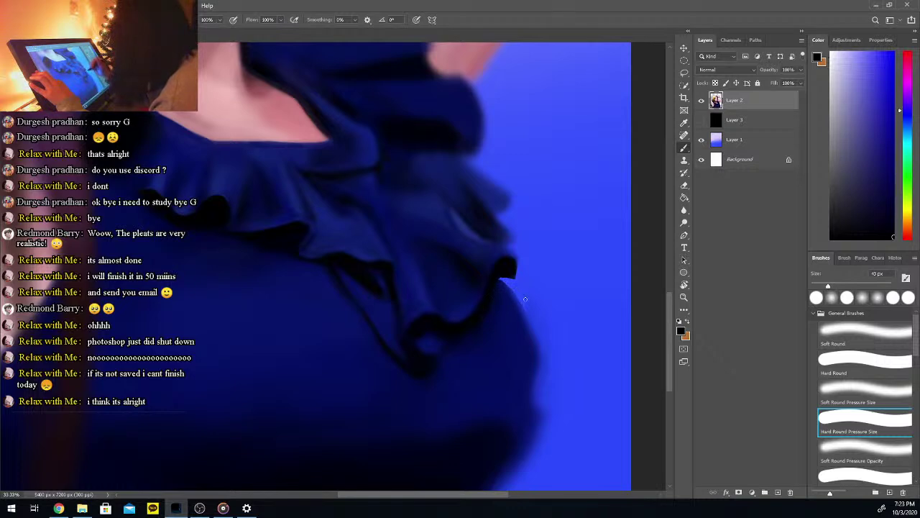
# Erase the blurry outer edge of the dress below the ruffle tip down to the canvas edge with the Hard Round Pressure Size tip
pyautogui.hotkey('ctrl', '-')
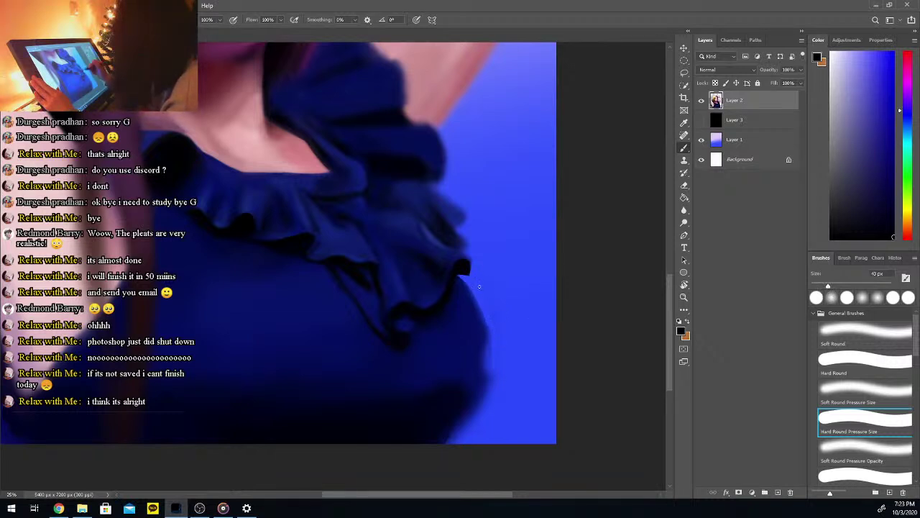
pyautogui.press('e')
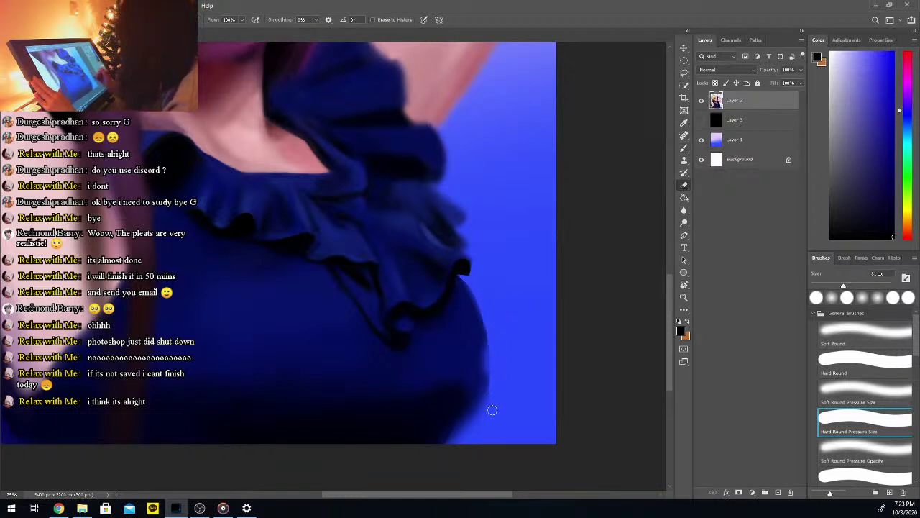
pyautogui.moveTo(499, 376); pyautogui.dragTo(464, 446)
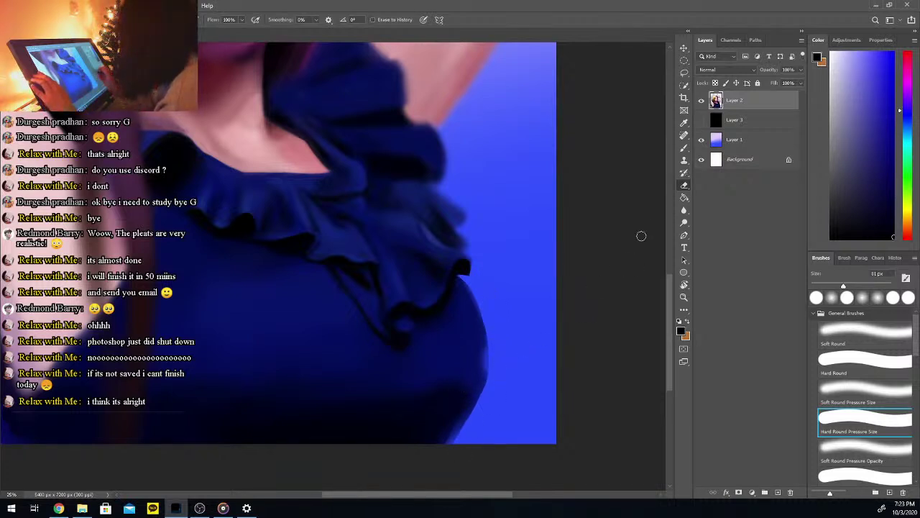
# Blend the lower outer side of the dress with sampled dark blues using the Soft Round Pressure Opacity brush at varying sizes
pyautogui.press('b')
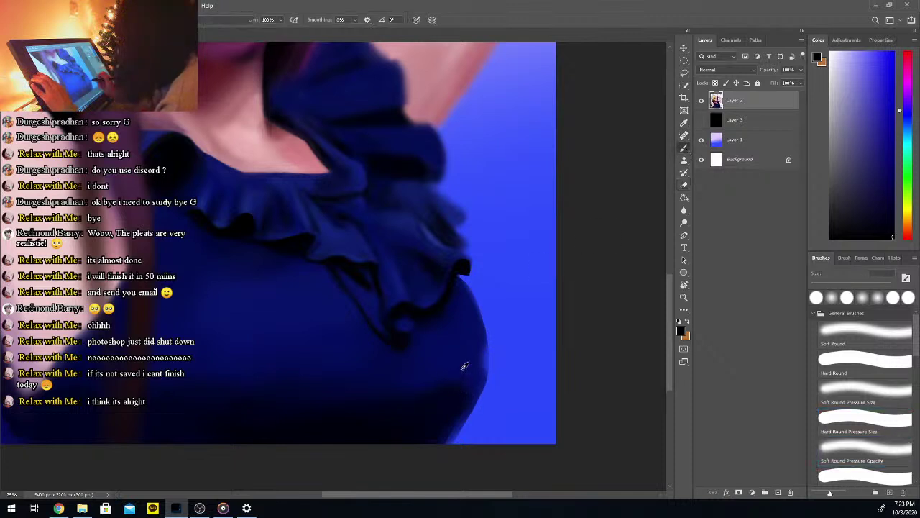
pyautogui.keyDown('alt'); pyautogui.click(459, 376); pyautogui.keyUp('alt')
pyautogui.moveTo(839, 287); pyautogui.dragTo(842, 286)
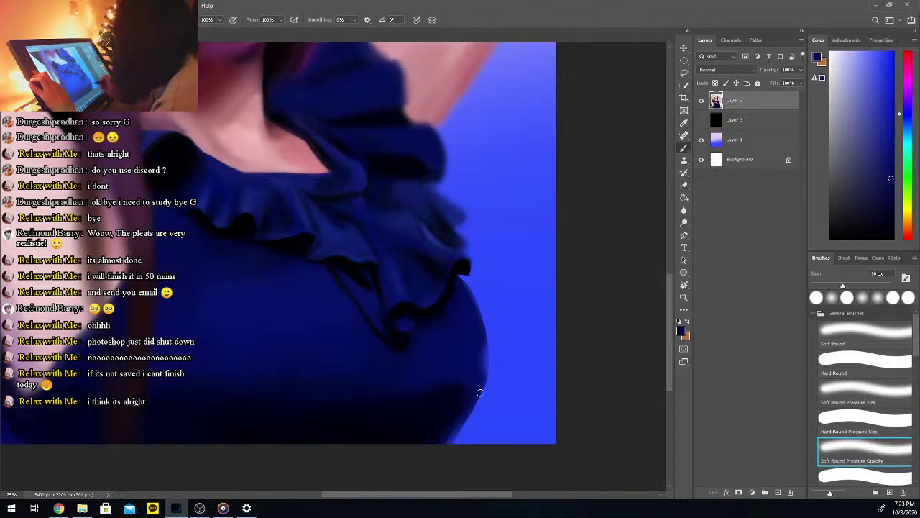
pyautogui.keyDown('alt'); pyautogui.click(451, 416); pyautogui.keyUp('alt')
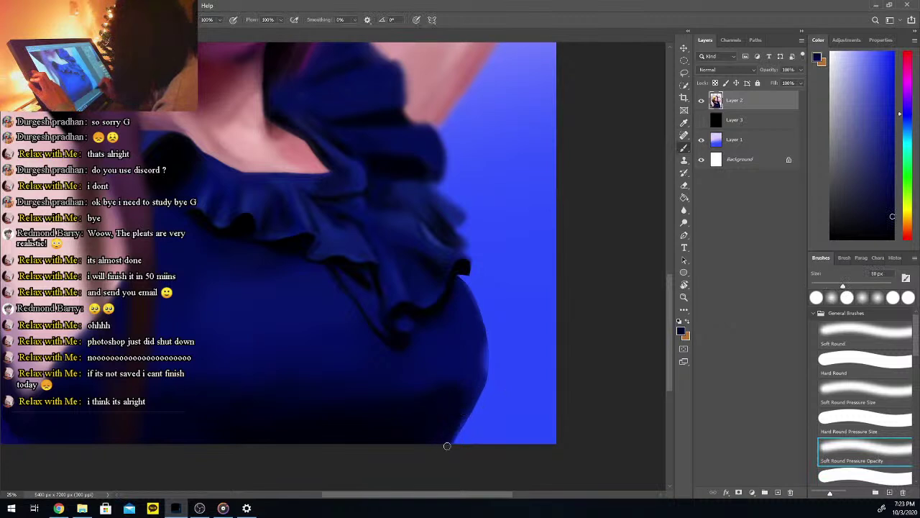
pyautogui.keyDown('alt'); pyautogui.click(470, 361); pyautogui.keyUp('alt')
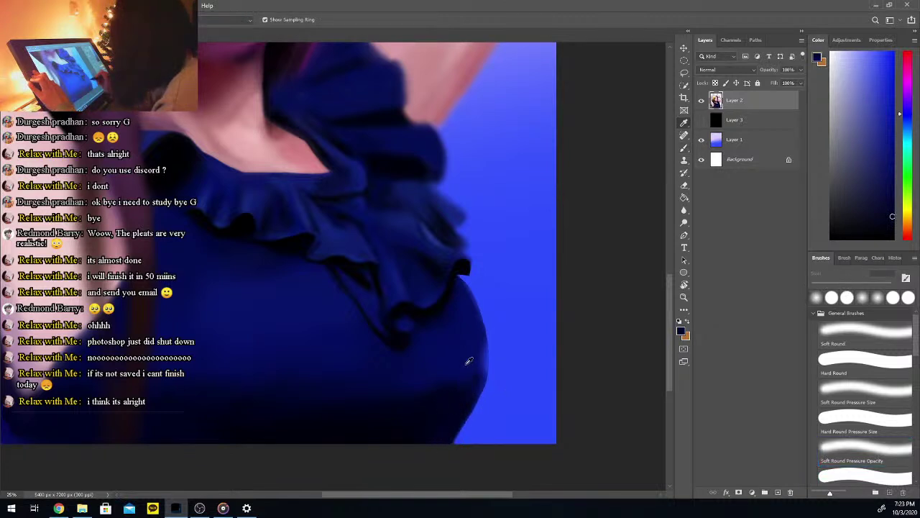
pyautogui.click(879, 286)
pyautogui.moveTo(437, 387)
pyautogui.mouseDown()
pyautogui.moveTo(468, 353)
pyautogui.moveTo(471, 382)
pyautogui.mouseUp()
pyautogui.press('alt')
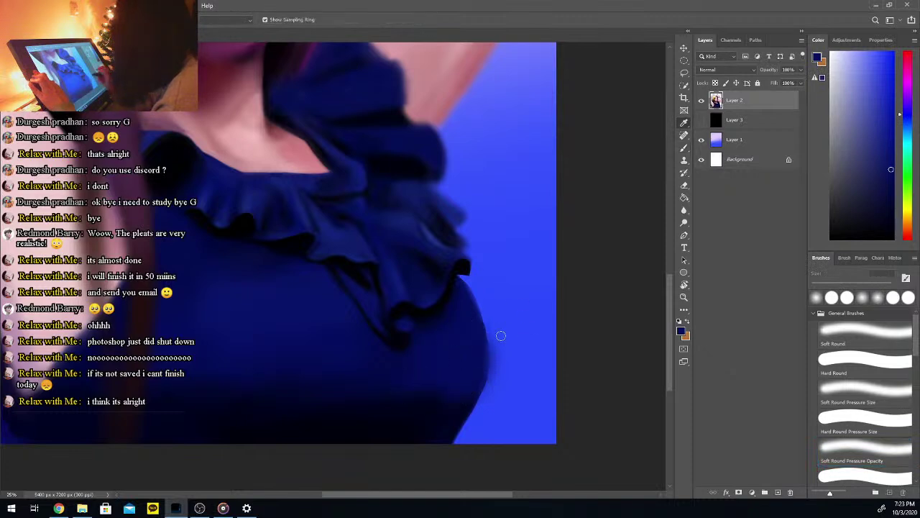
# Trim the paint spilled past the dress's outer outline into a clean curve with the Hard Round Pressure Size tip
pyautogui.press('.')
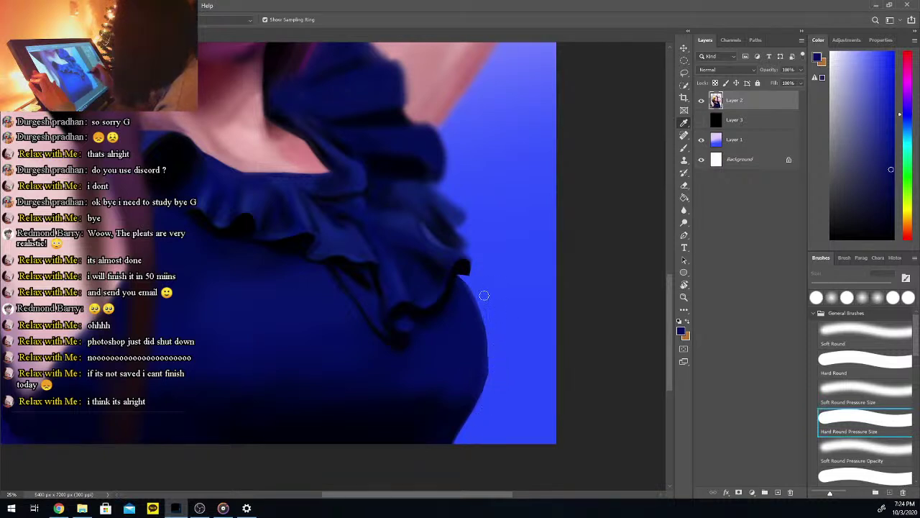
pyautogui.moveTo(672, 294); pyautogui.dragTo(670, 297)
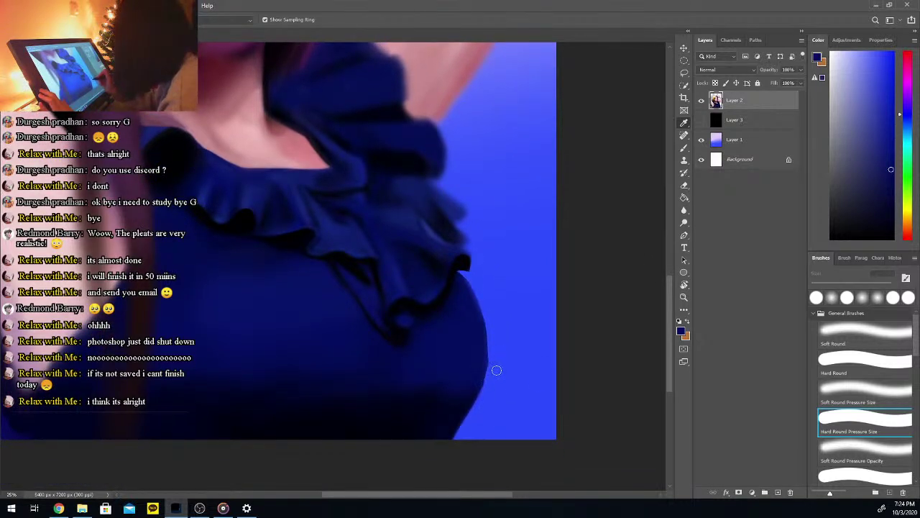
pyautogui.hotkey('ctrl', '+')
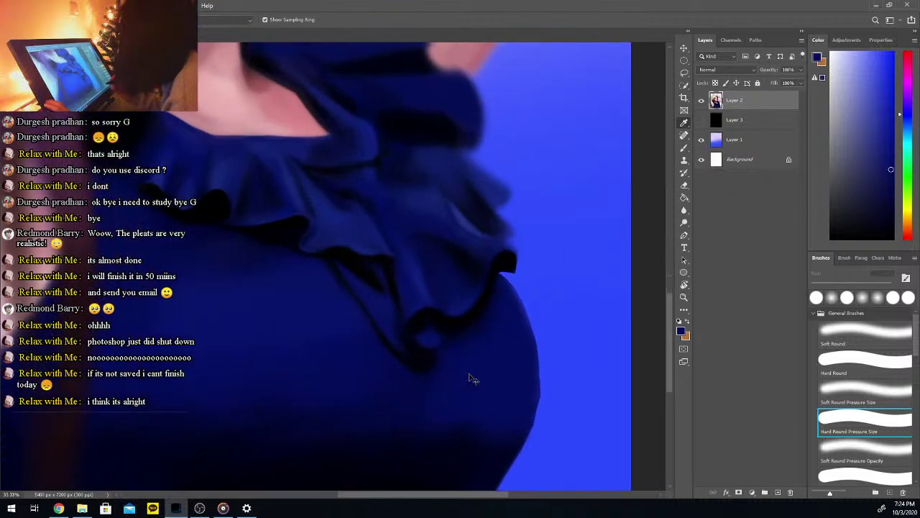
pyautogui.hotkey('ctrl', '+')
pyautogui.moveTo(489, 495); pyautogui.dragTo(530, 495)
pyautogui.moveTo(671, 336); pyautogui.dragTo(667, 379)
pyautogui.hotkey('ctrl', '+')
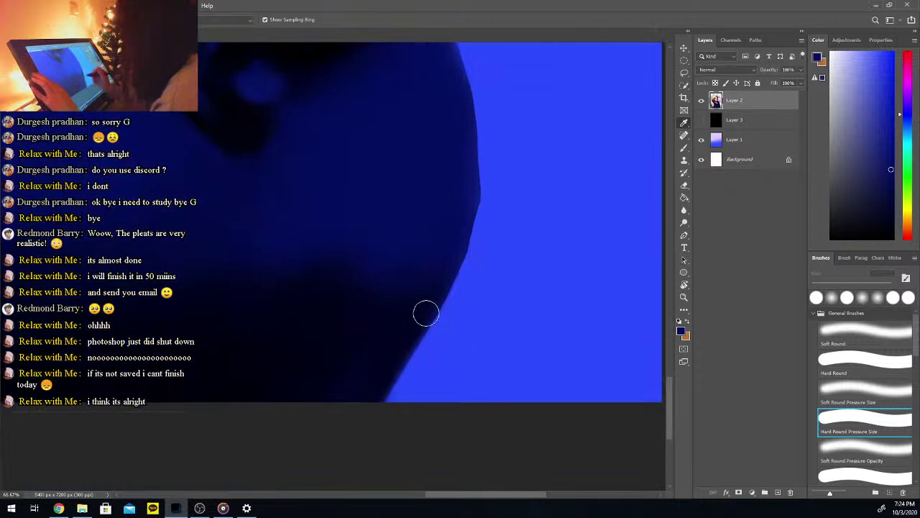
# Smooth the dress's outer outline with sampled dark blues and a 19 px soft brush, refining the edge with the hard round tip
pyautogui.click(455, 248)
pyautogui.press('b')
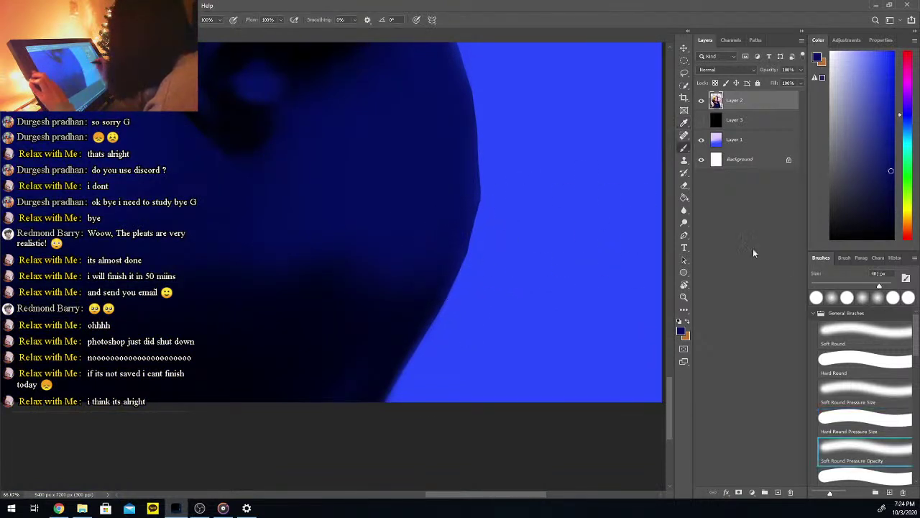
pyautogui.moveTo(843, 288); pyautogui.dragTo(820, 286)
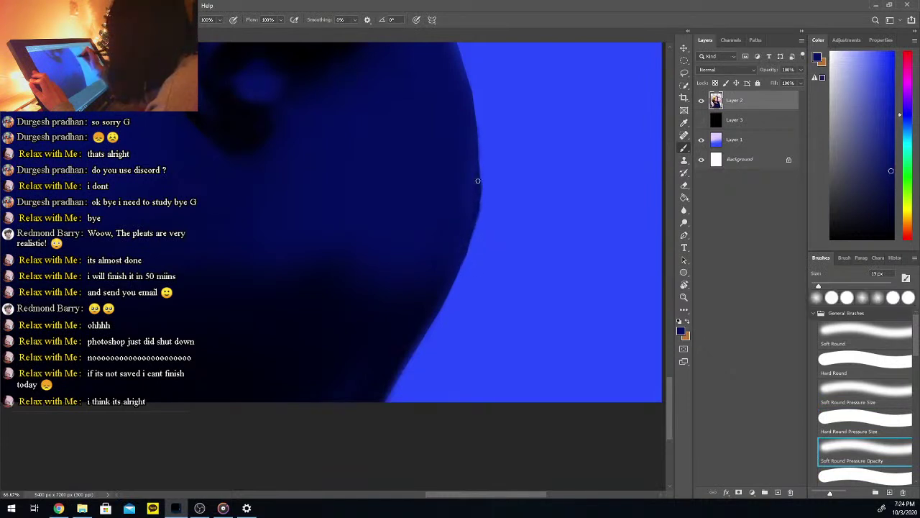
pyautogui.keyDown('alt'); pyautogui.click(466, 106); pyautogui.keyUp('alt')
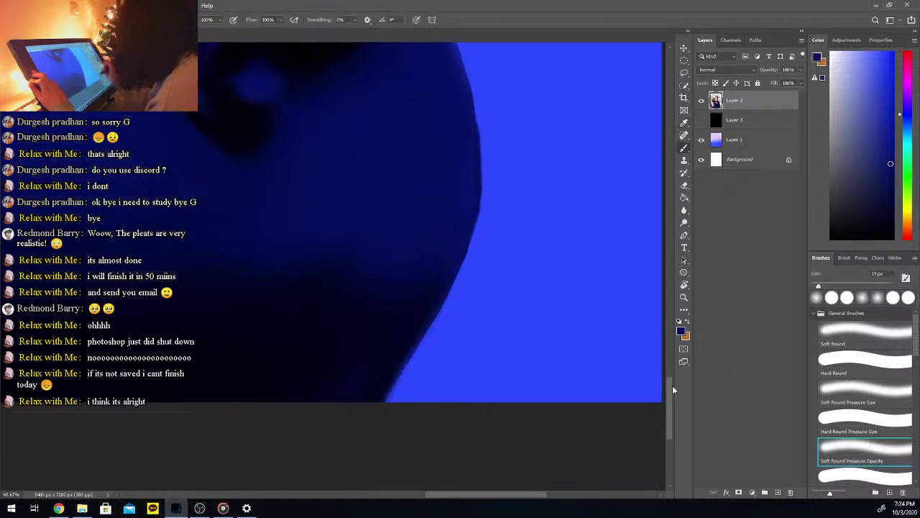
pyautogui.moveTo(670, 383); pyautogui.dragTo(672, 369)
pyautogui.keyDown('alt'); pyautogui.click(477, 273); pyautogui.keyUp('alt')
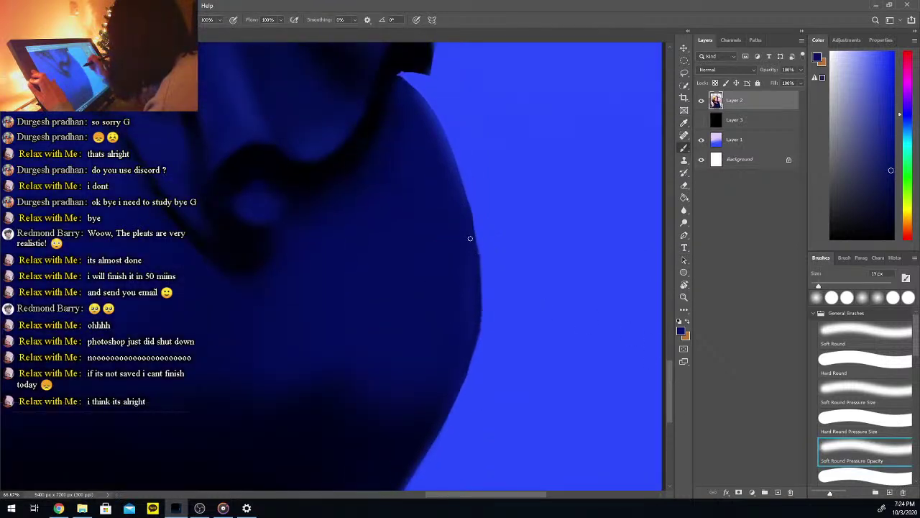
pyautogui.press(',')
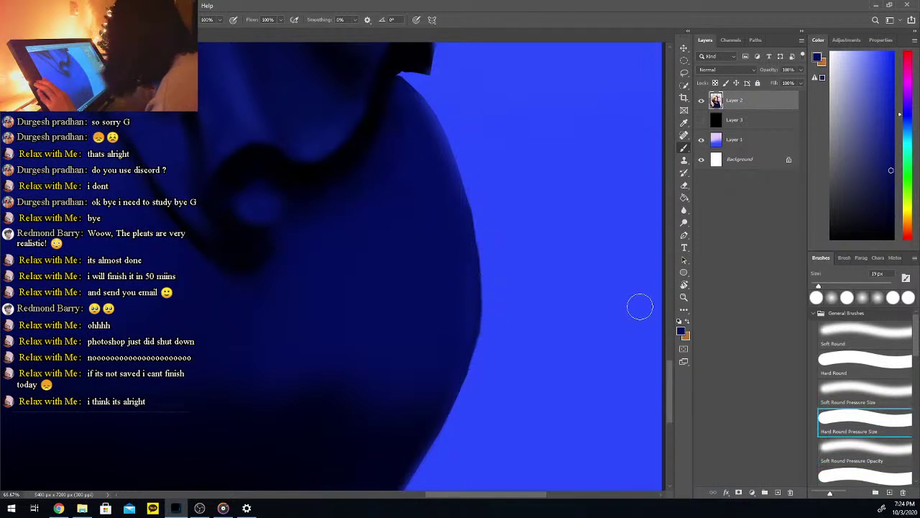
# Fill the junction between the dress and the ruffle's black outer tip with sampled dark blue and black using the 19 px soft brush
pyautogui.scroll(2, 671, 365)
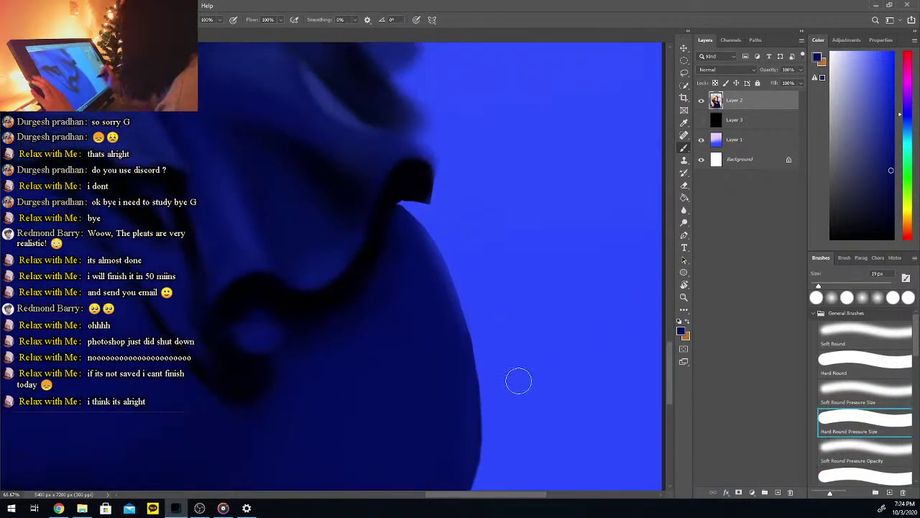
pyautogui.press('i')
pyautogui.press('b')
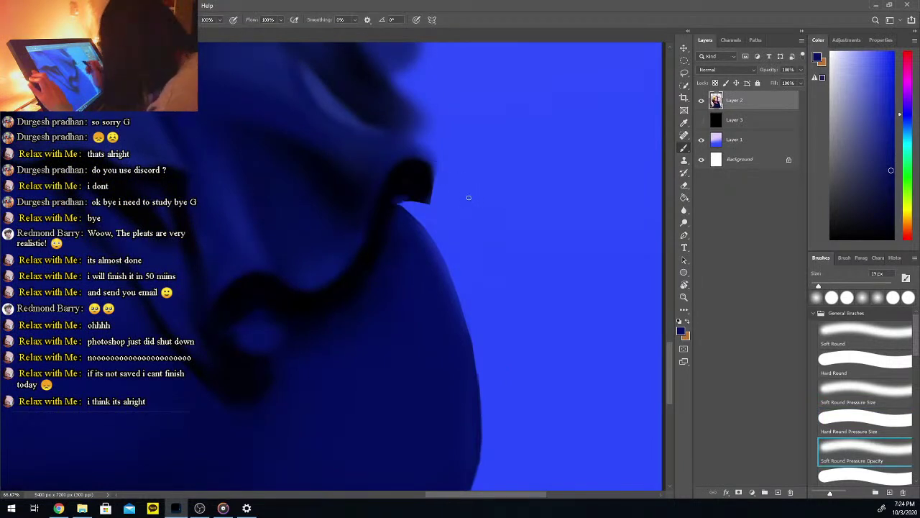
pyautogui.keyDown('alt'); pyautogui.click(400, 209); pyautogui.keyUp('alt')
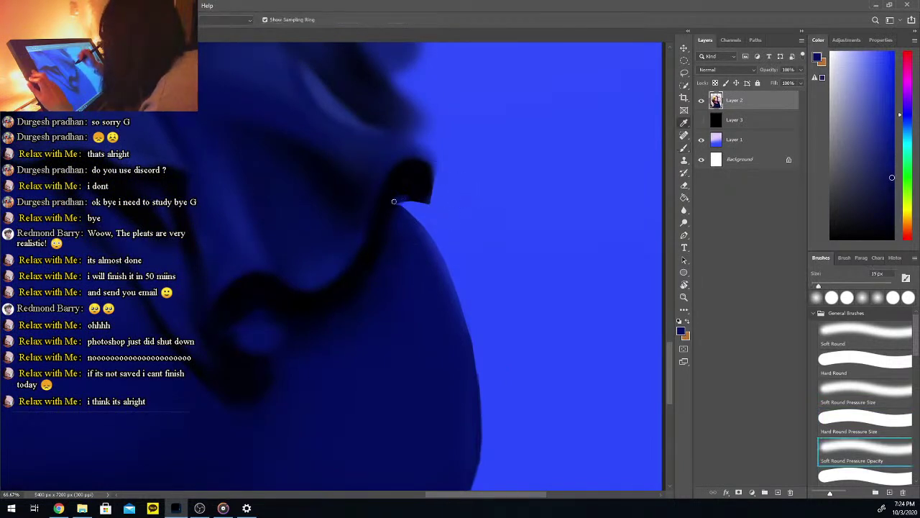
pyautogui.keyDown('alt'); pyautogui.click(410, 181); pyautogui.keyUp('alt')
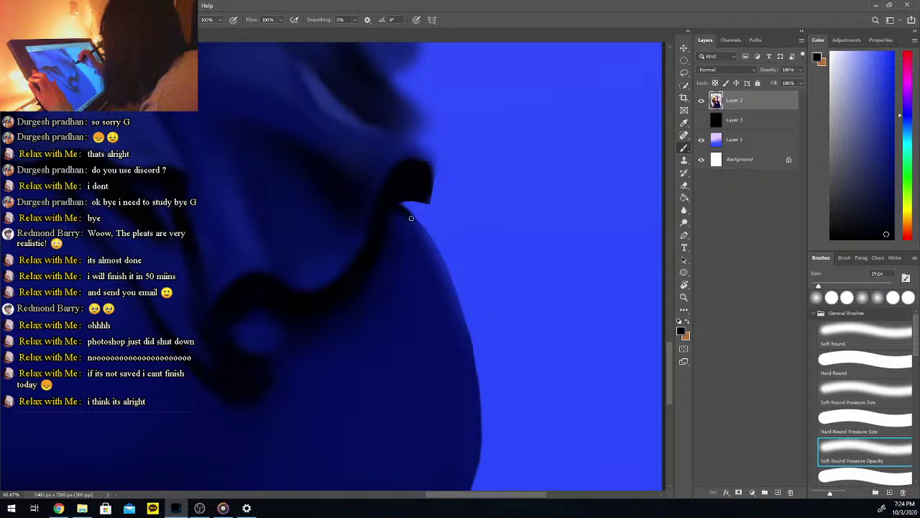
pyautogui.press(',')
pyautogui.press('.')
# Darken the shadow under the ruffle hem from the outer tip to the curled fold with sampled near-black and a 64 px brush
pyautogui.keyDown('alt'); pyautogui.click(387, 220); pyautogui.keyUp('alt')
pyautogui.moveTo(826, 285); pyautogui.dragTo(836, 285)
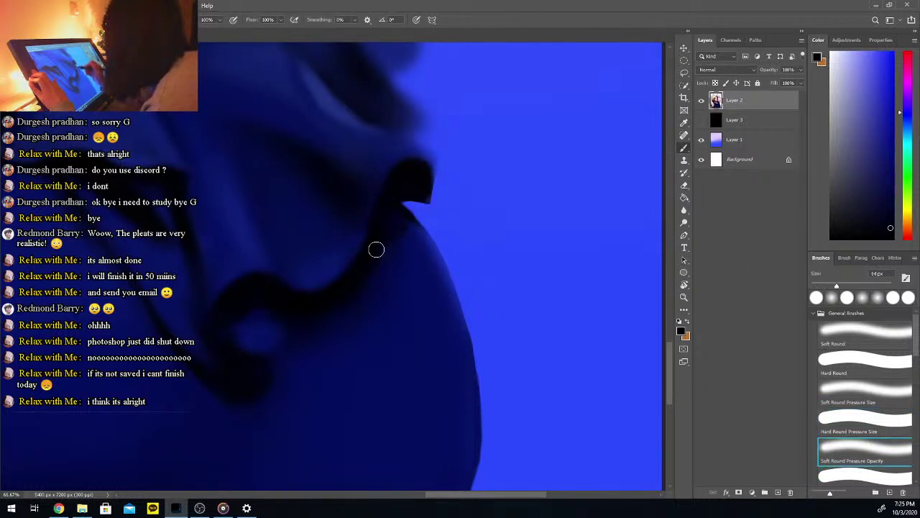
pyautogui.moveTo(395, 236)
pyautogui.mouseDown()
pyautogui.moveTo(339, 315)
pyautogui.moveTo(368, 272)
pyautogui.moveTo(302, 319)
pyautogui.moveTo(250, 301)
pyautogui.moveTo(228, 327)
pyautogui.mouseUp()
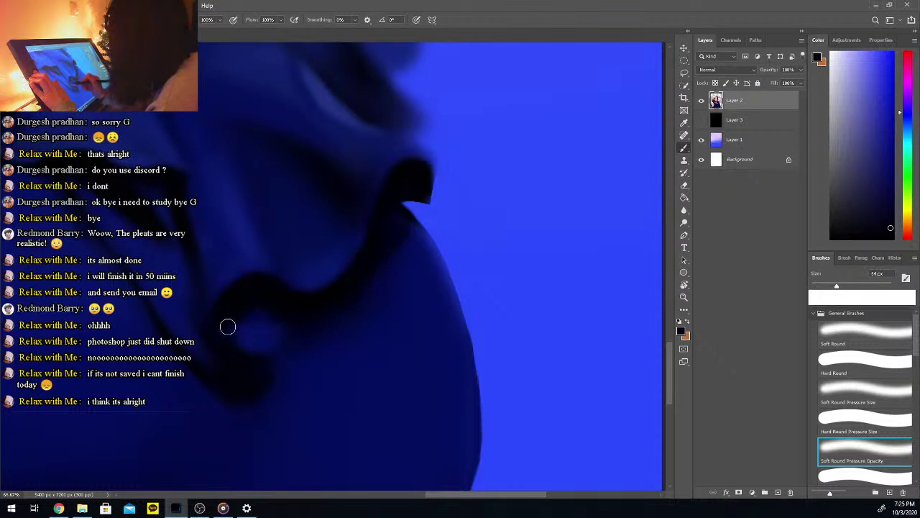
# Sample the dress blue and soften the side of the highlight inside the curled fold
pyautogui.press('i')
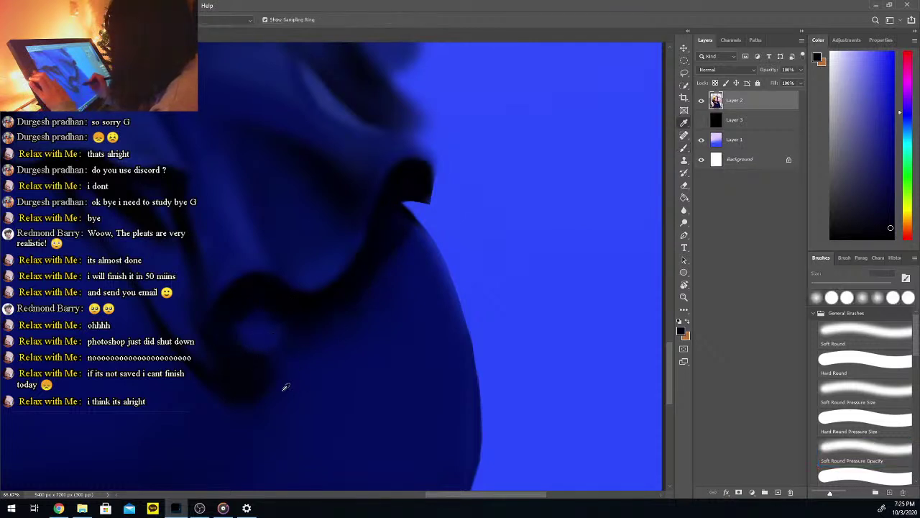
pyautogui.click(139, 384)
pyautogui.press('b')
pyautogui.moveTo(253, 336)
pyautogui.mouseDown()
pyautogui.moveTo(245, 339)
pyautogui.moveTo(274, 339)
pyautogui.mouseUp()
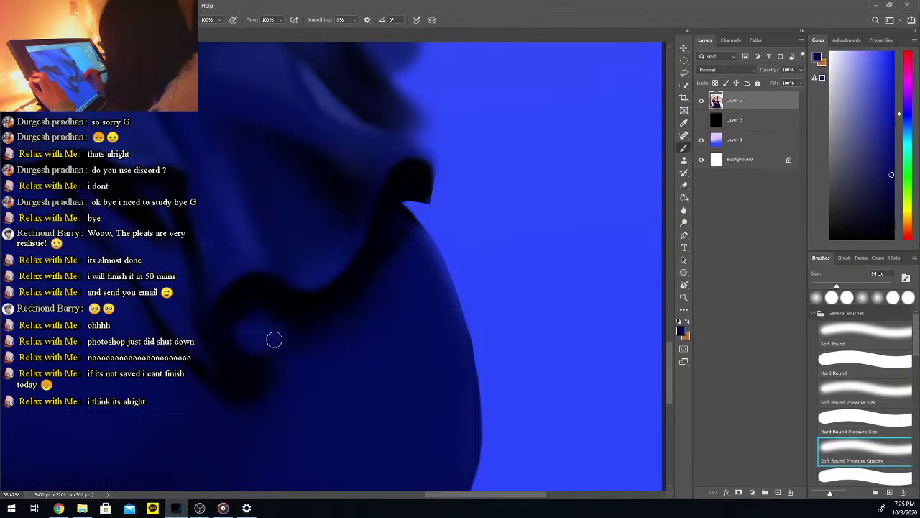
# Widen the shadow beneath the ruffle hem onto the dress with pure black and a 173 px soft brush
pyautogui.keyDown('alt'); pyautogui.click(243, 355); pyautogui.keyUp('alt')
pyautogui.click(831, 239)
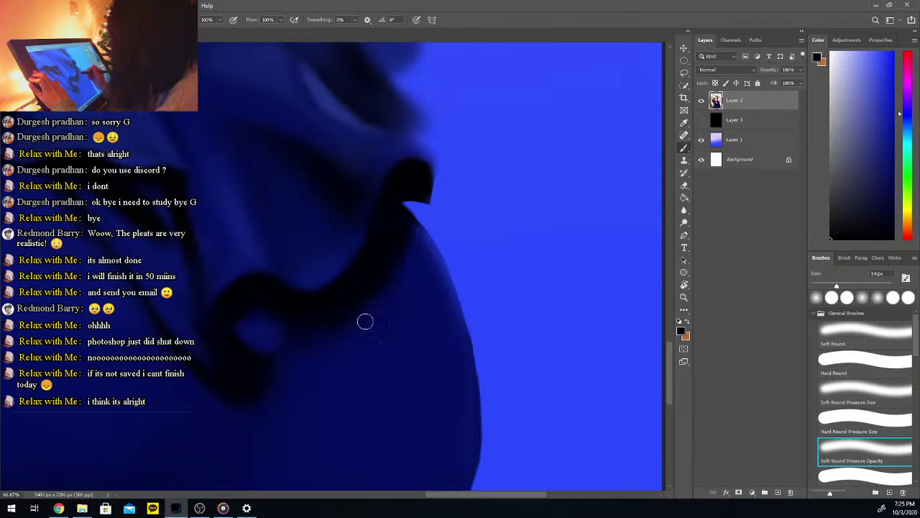
pyautogui.click(866, 284)
pyautogui.moveTo(400, 261)
pyautogui.mouseDown()
pyautogui.moveTo(331, 345)
pyautogui.moveTo(343, 324)
pyautogui.moveTo(306, 337)
pyautogui.mouseUp()
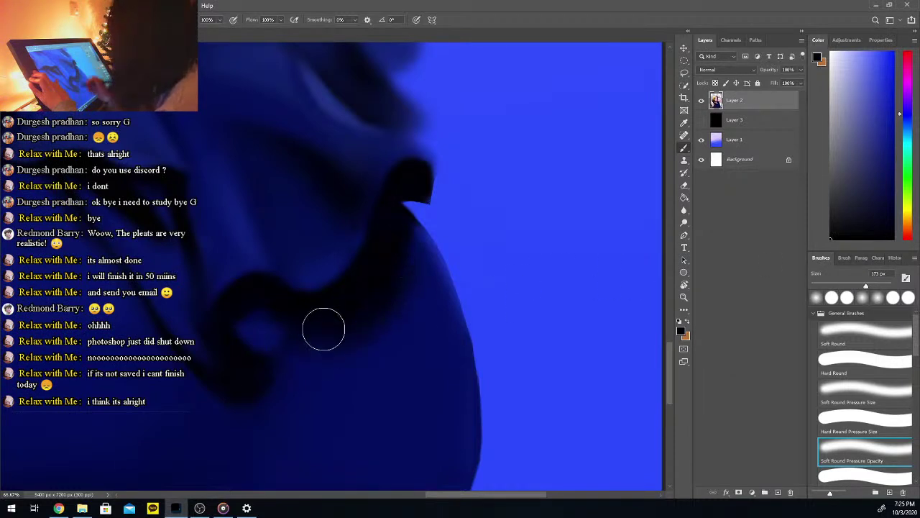
# Sharpen the outer edge of the dark fold above the ruffle's black tip with sampled near-black, then erase the blurred paint outside it
pyautogui.hotkey('ctrl', '-')
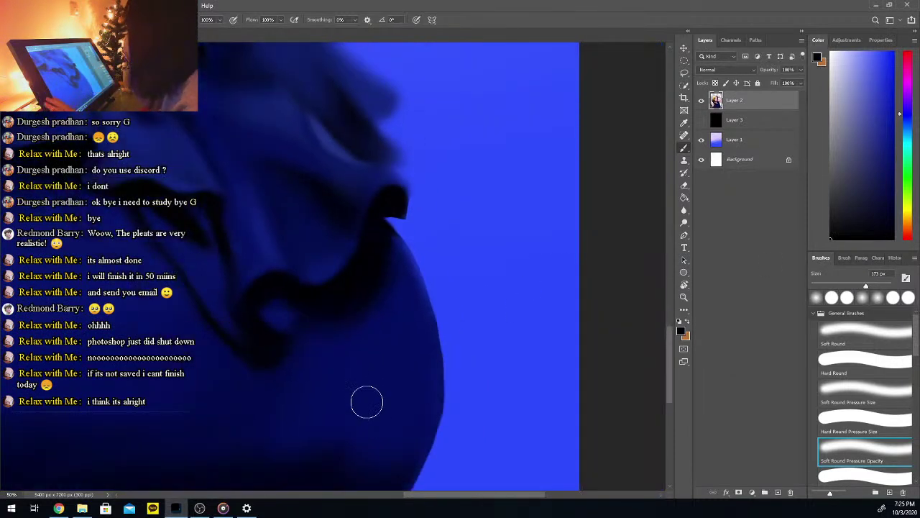
pyautogui.moveTo(670, 335); pyautogui.dragTo(672, 314)
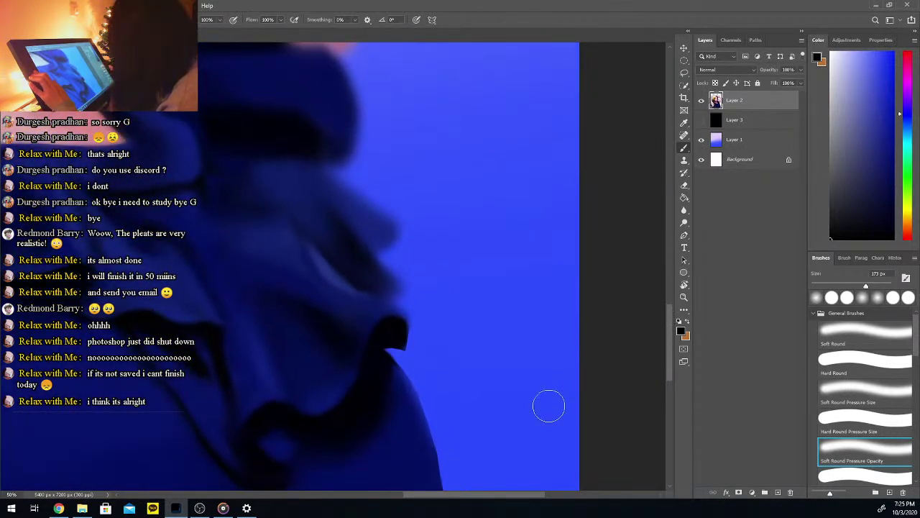
pyautogui.press('i')
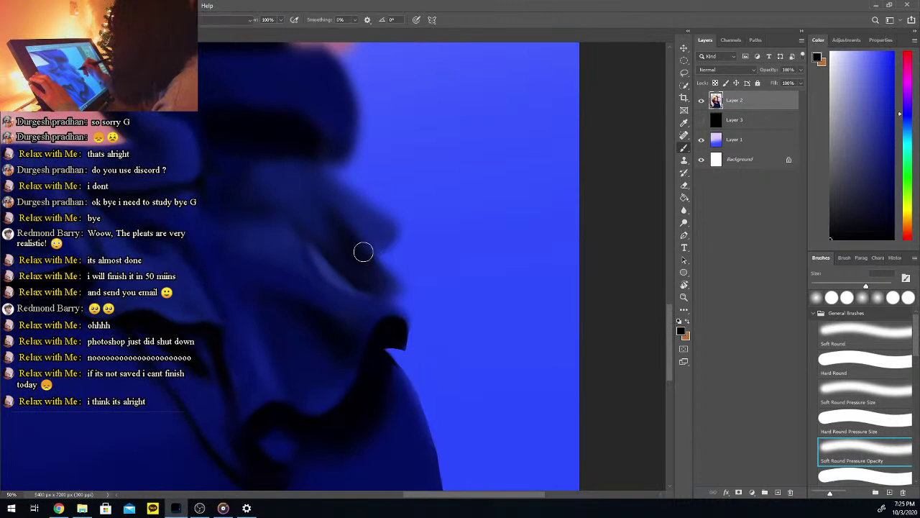
pyautogui.click(355, 249)
pyautogui.press('b')
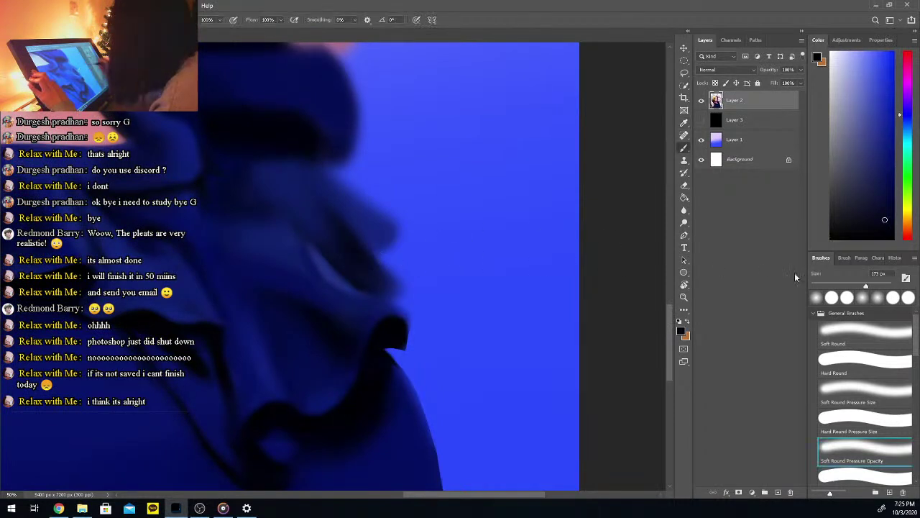
pyautogui.moveTo(837, 284); pyautogui.dragTo(835, 284)
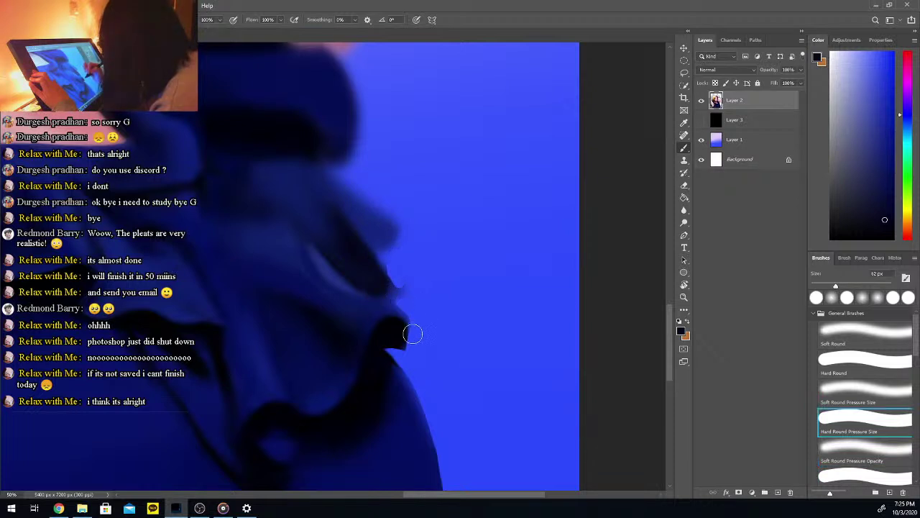
pyautogui.click(684, 185)
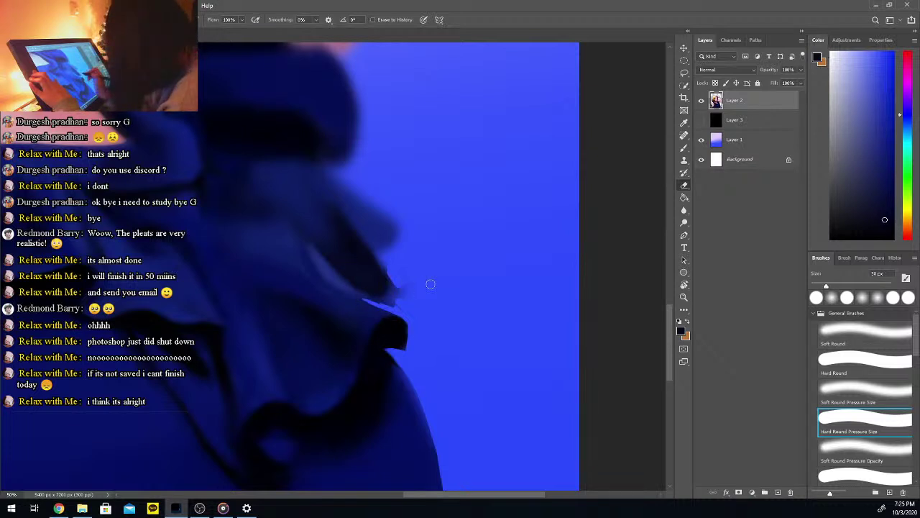
pyautogui.moveTo(368, 297)
pyautogui.mouseDown()
pyautogui.moveTo(393, 289)
pyautogui.moveTo(389, 304)
pyautogui.moveTo(401, 311)
pyautogui.moveTo(393, 277)
pyautogui.moveTo(372, 299)
pyautogui.moveTo(386, 267)
pyautogui.mouseUp()
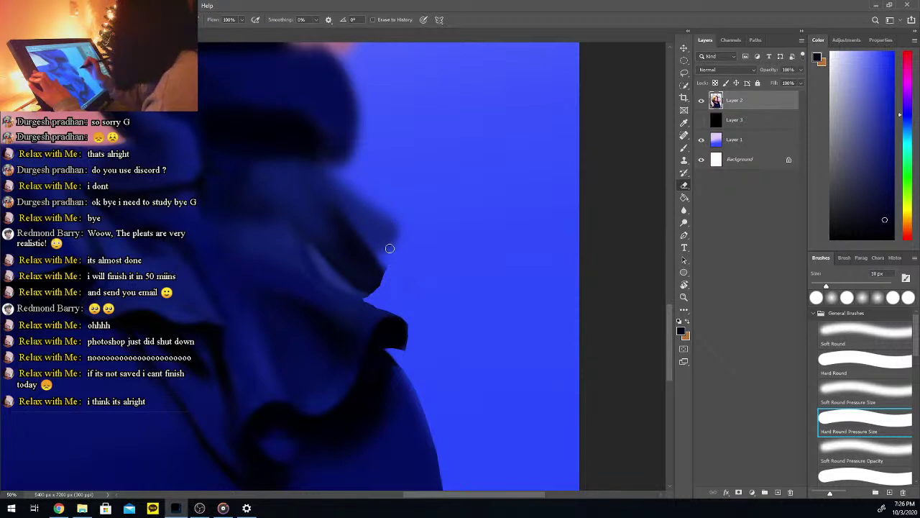
# Sample the ruffle's dark blue and touch up the notch beneath the dark fold, reducing the soft brush to 11 px for fine detail
pyautogui.press('i')
pyautogui.click(361, 309)
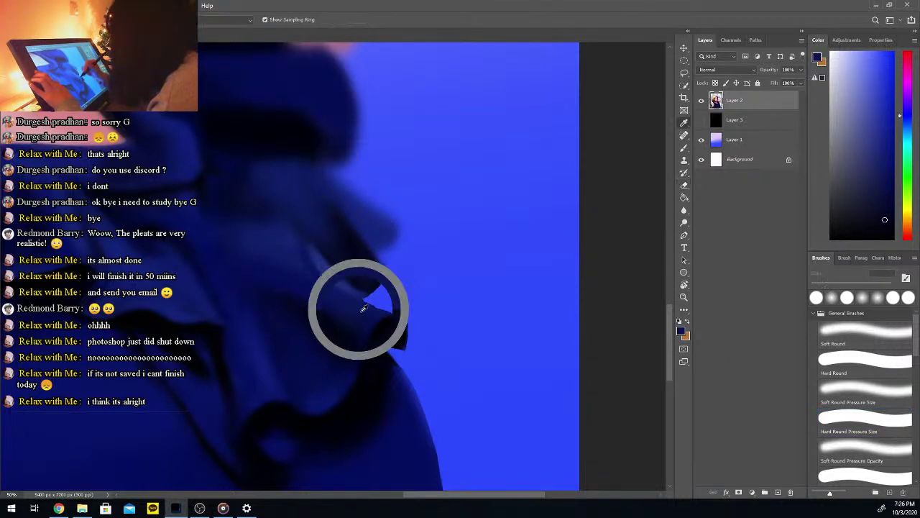
pyautogui.press('b')
pyautogui.moveTo(373, 312); pyautogui.dragTo(374, 302)
pyautogui.press('[')
pyautogui.press('[')
pyautogui.press('[')
pyautogui.press('[')
pyautogui.press('[')
pyautogui.press('[')
pyautogui.press('[')
pyautogui.press('[')
pyautogui.press('[')
pyautogui.press('[')
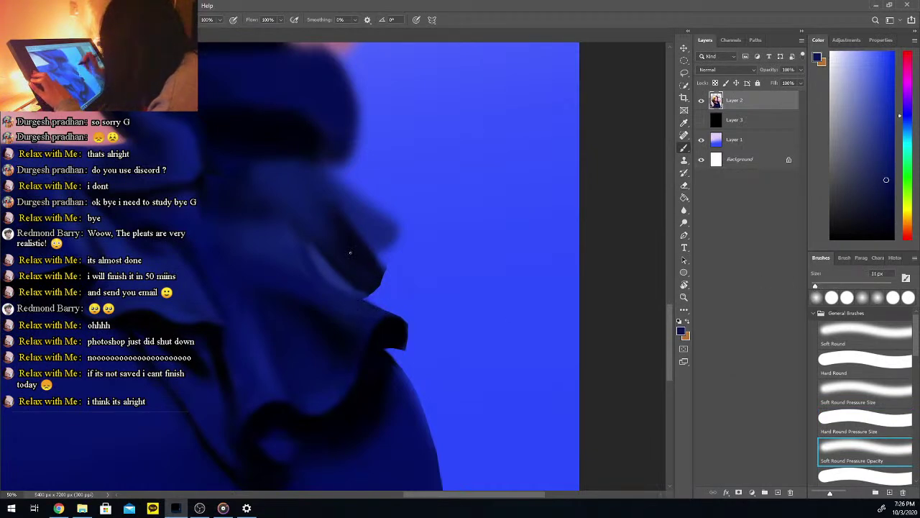
# Outline the dark fold with sampled black and shape its outer tip into a rounded end using a 26 px brush
pyautogui.keyDown('alt'); pyautogui.click(391, 309); pyautogui.keyUp('alt')
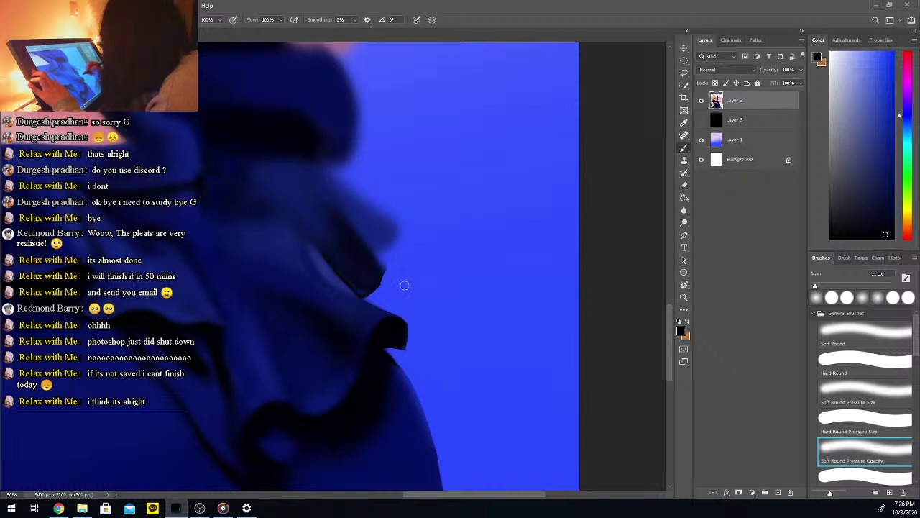
pyautogui.click(831, 297)
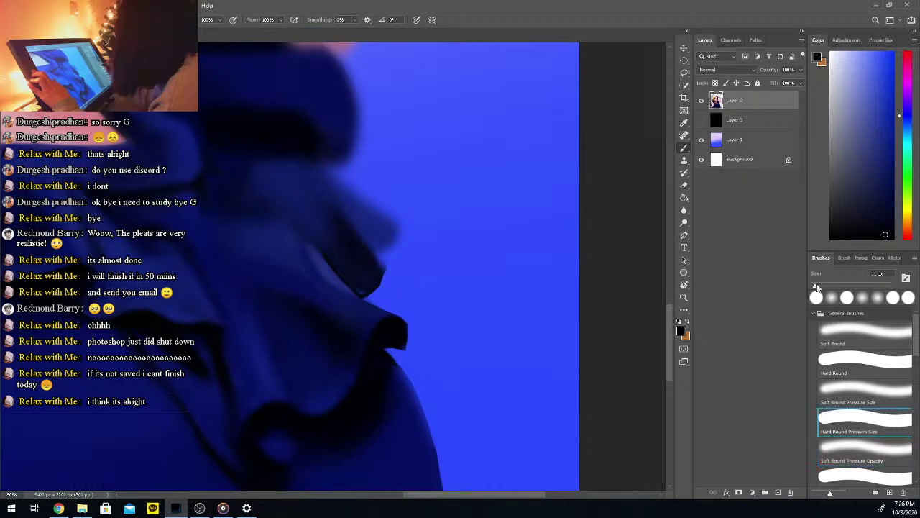
pyautogui.moveTo(817, 286); pyautogui.dragTo(821, 286)
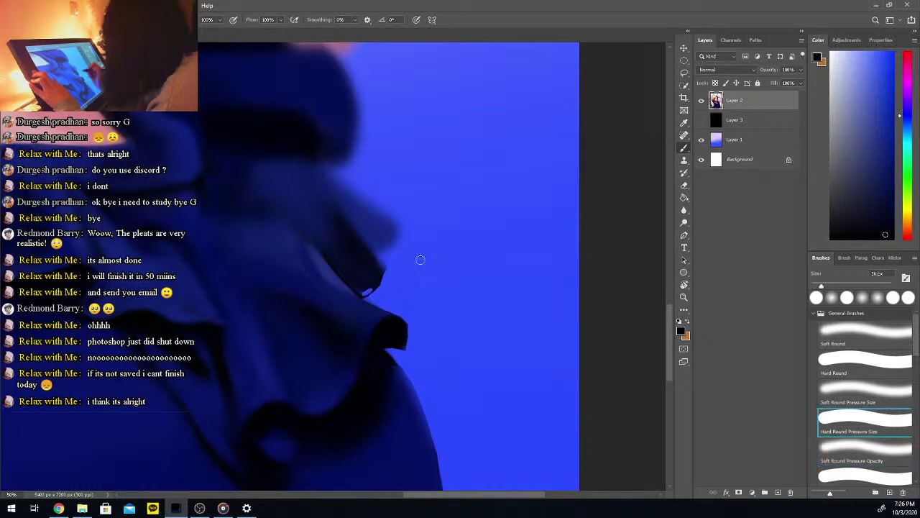
pyautogui.press('.')
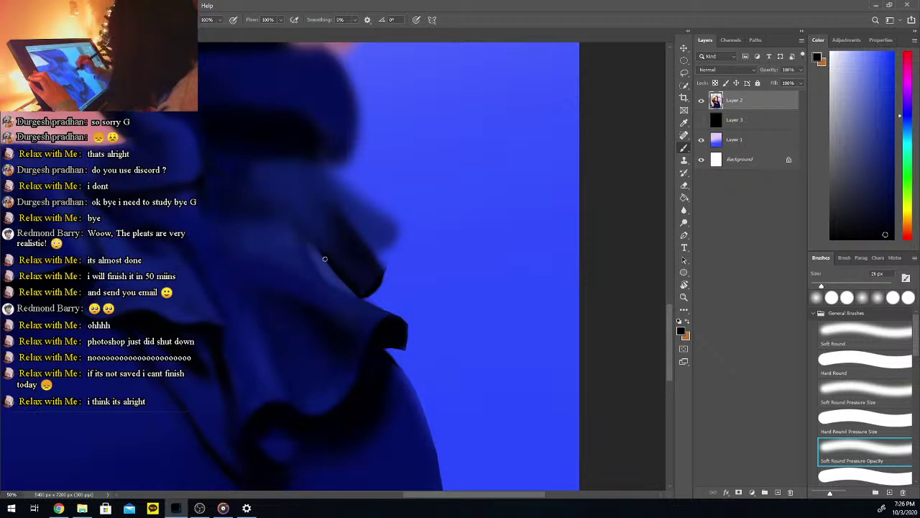
pyautogui.press(',')
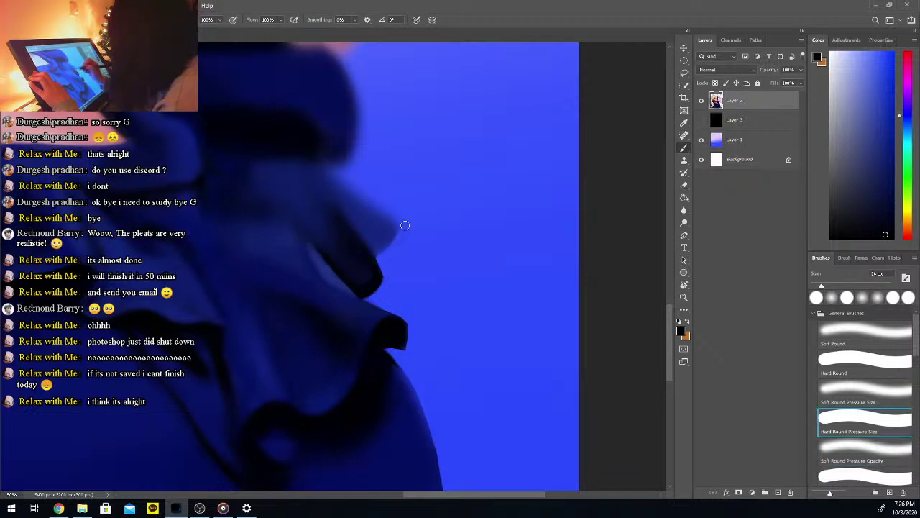
# Blend the highlight and pleat beside the dark fold with sampled blues, then deepen the fold's interior with sampled near-black and a larger soft brush
pyautogui.press('.')
pyautogui.keyDown('alt'); pyautogui.click(323, 265); pyautogui.keyUp('alt')
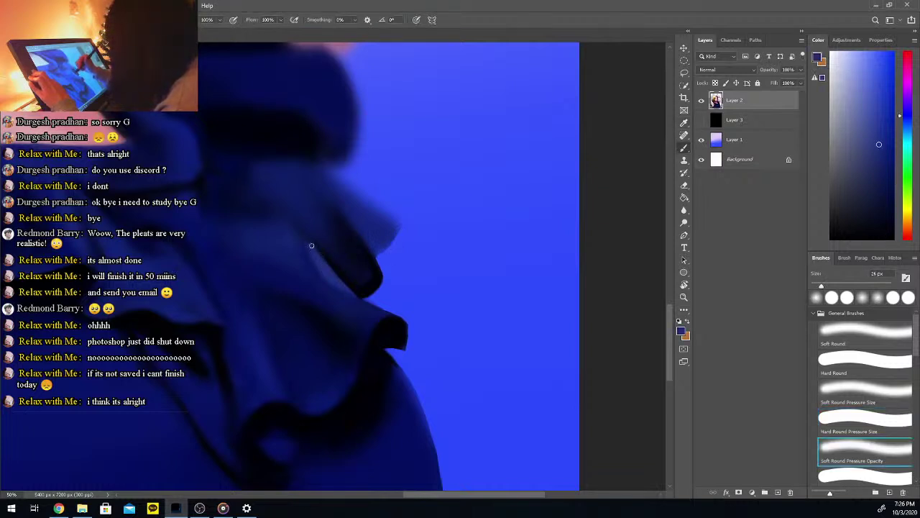
pyautogui.keyDown('alt'); pyautogui.click(366, 238); pyautogui.keyUp('alt')
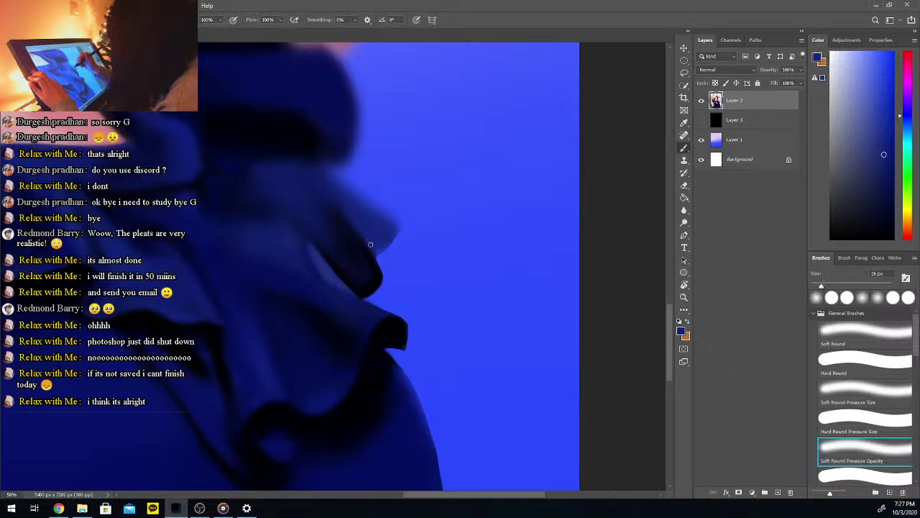
pyautogui.keyDown('alt'); pyautogui.click(354, 271); pyautogui.keyUp('alt')
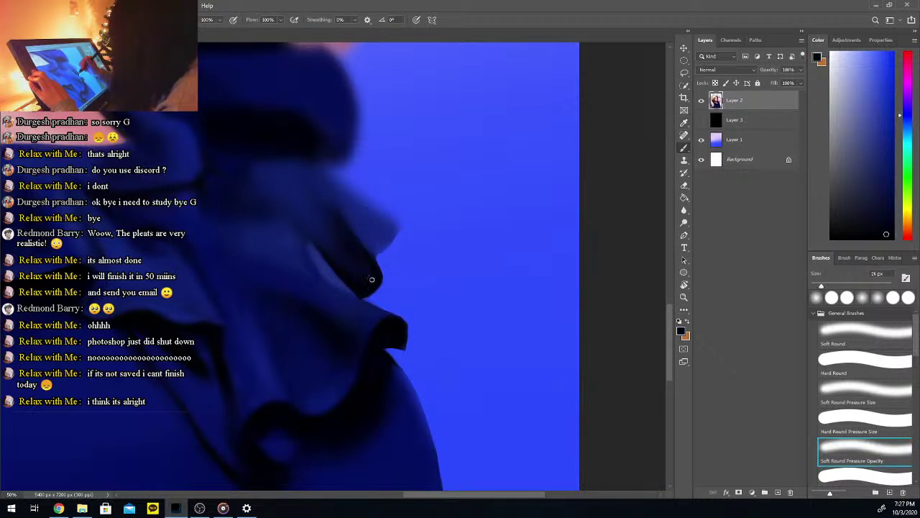
pyautogui.press(']')
pyautogui.press(']')
pyautogui.press(']')
pyautogui.press(']')
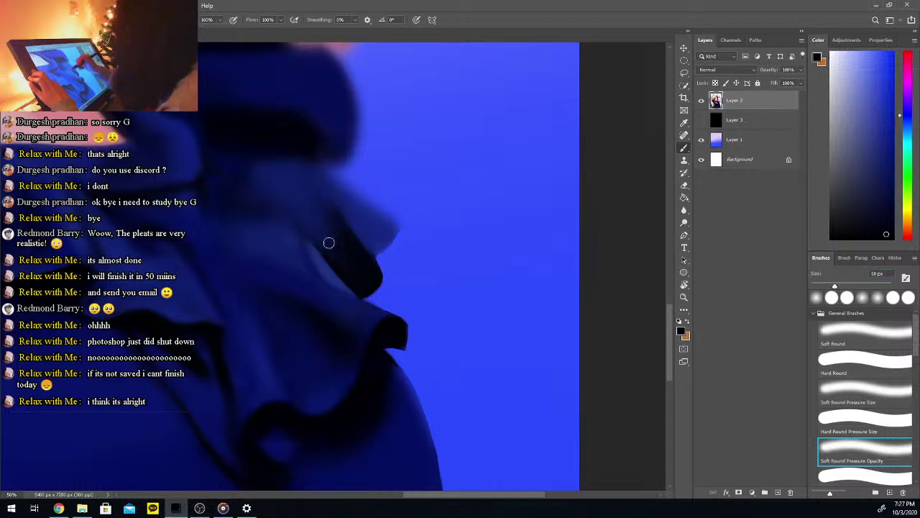
# Blend the pleat above the dark fold with sampled blue and trim its tip and outer edge to a crisp outline
pyautogui.keyDown('alt'); pyautogui.click(359, 217); pyautogui.keyUp('alt')
pyautogui.keyDown('alt'); pyautogui.click(263, 247); pyautogui.keyUp('alt')
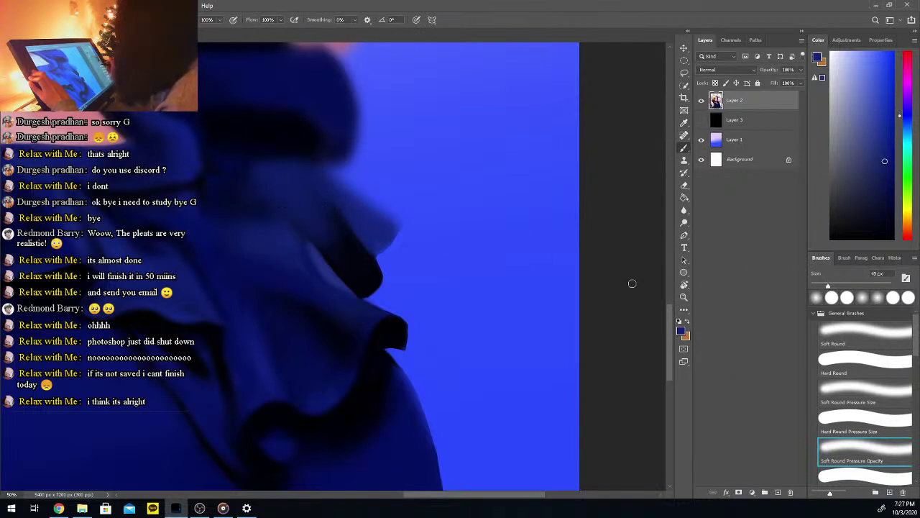
pyautogui.moveTo(374, 245)
pyautogui.mouseDown()
pyautogui.moveTo(367, 238)
pyautogui.moveTo(377, 257)
pyautogui.mouseUp()
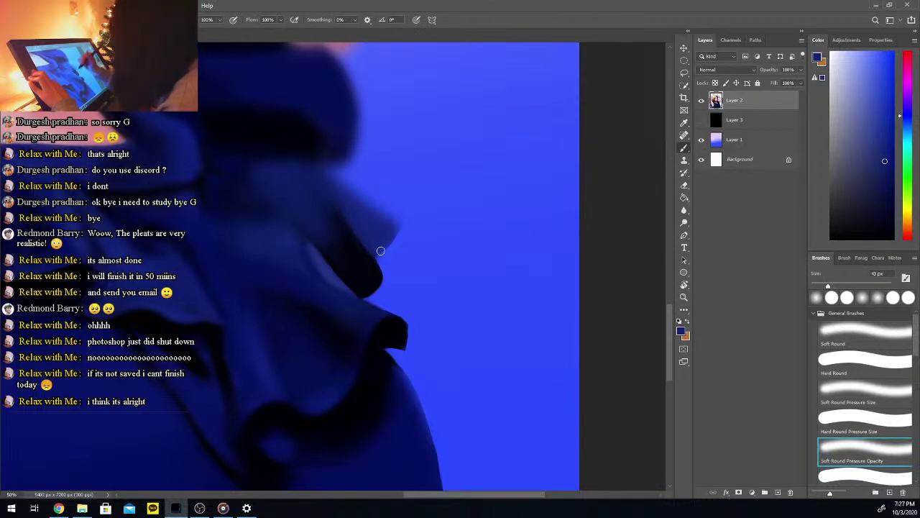
pyautogui.press(',')
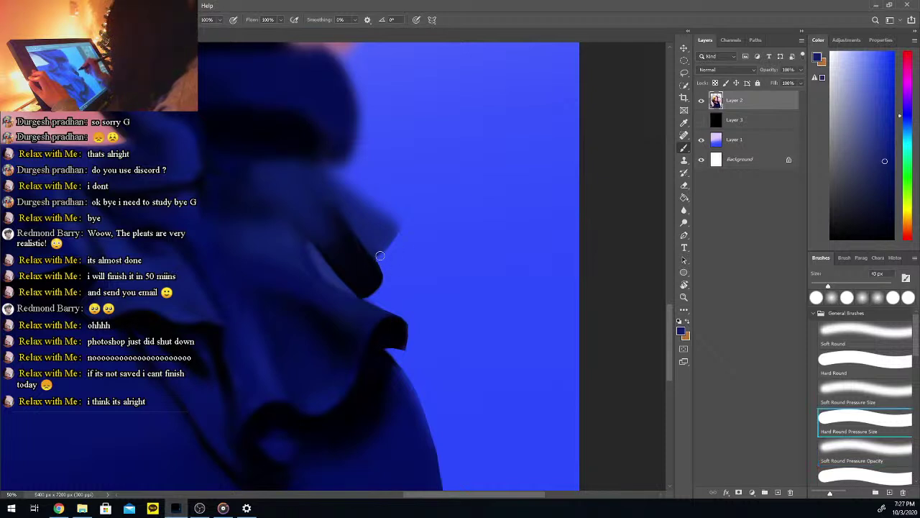
pyautogui.moveTo(387, 253); pyautogui.dragTo(399, 216)
pyautogui.moveTo(363, 183)
pyautogui.mouseDown()
pyautogui.moveTo(386, 212)
pyautogui.moveTo(358, 189)
pyautogui.moveTo(383, 205)
pyautogui.mouseUp()
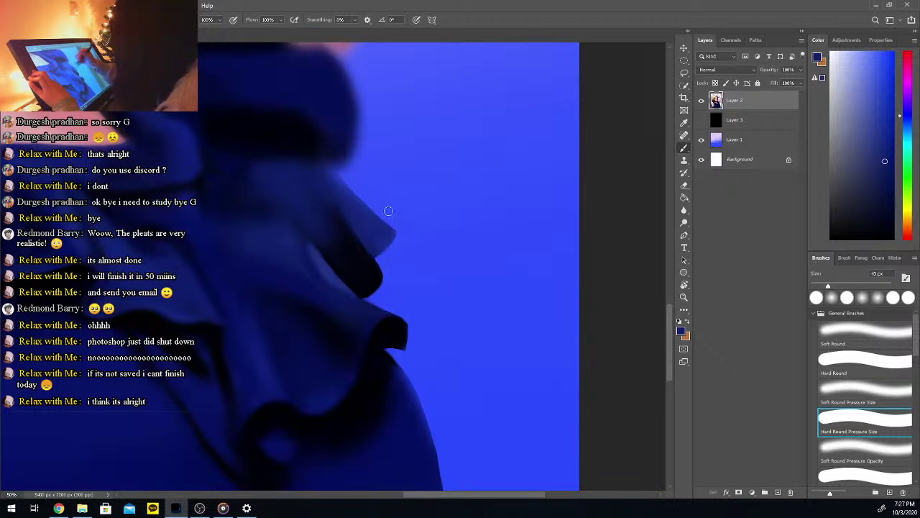
# Trim the rounded outer edge of the upper ruffle below the armpit to a clean curve with the hard round brush
pyautogui.hotkey('ctrl', '-')
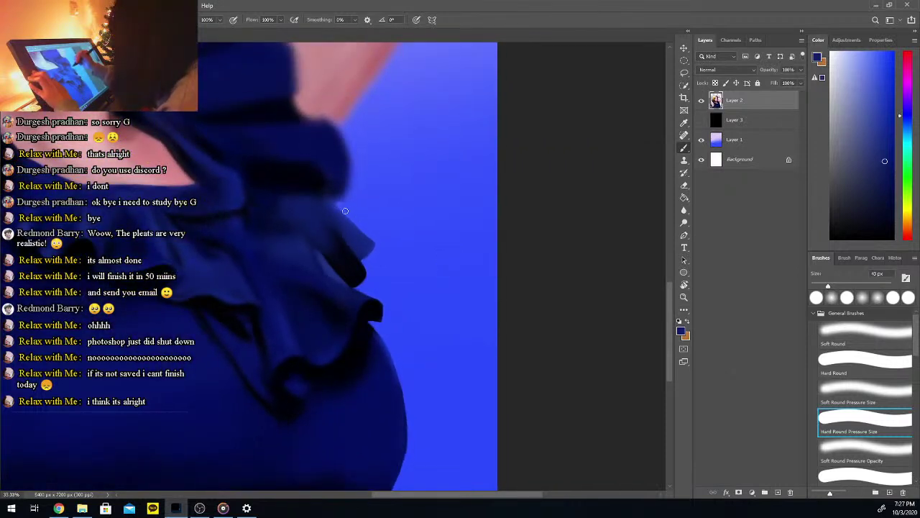
pyautogui.moveTo(352, 153); pyautogui.dragTo(344, 200)
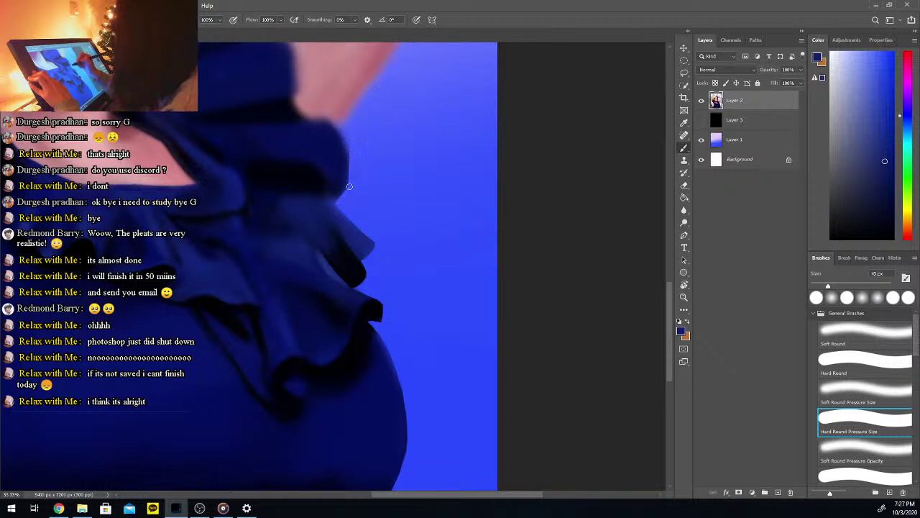
pyautogui.moveTo(348, 144)
pyautogui.mouseDown()
pyautogui.moveTo(340, 202)
pyautogui.moveTo(342, 138)
pyautogui.mouseUp()
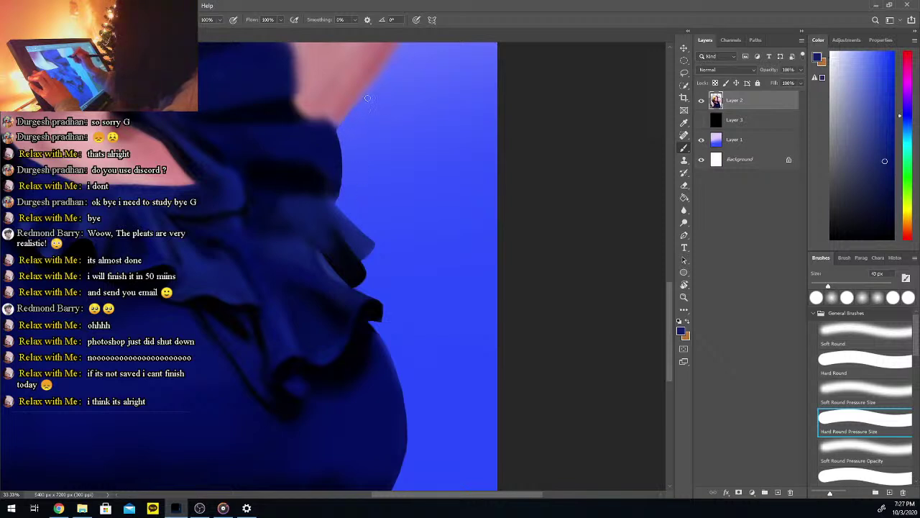
# Clean up the blurred underside of the raised arm against the blue background with a hard-edged brush
pyautogui.scroll(3, 647, 258)
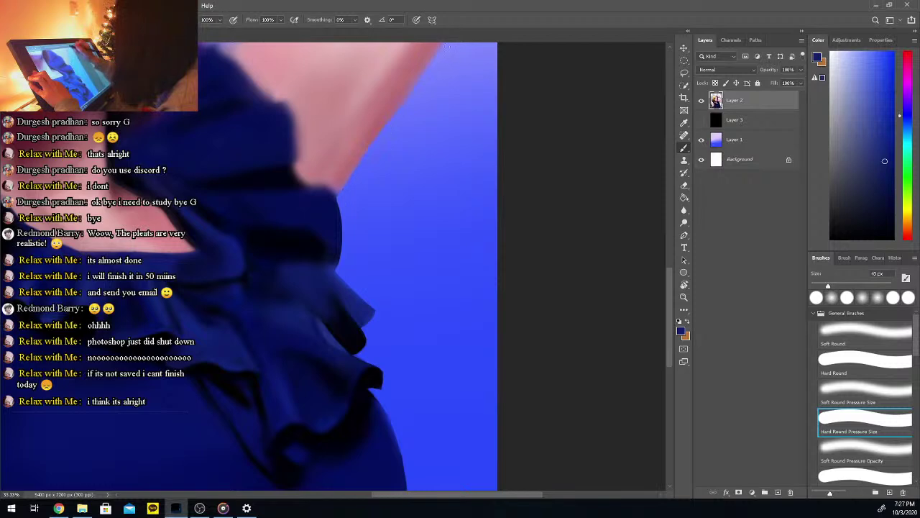
pyautogui.moveTo(397, 104); pyautogui.dragTo(438, 43)
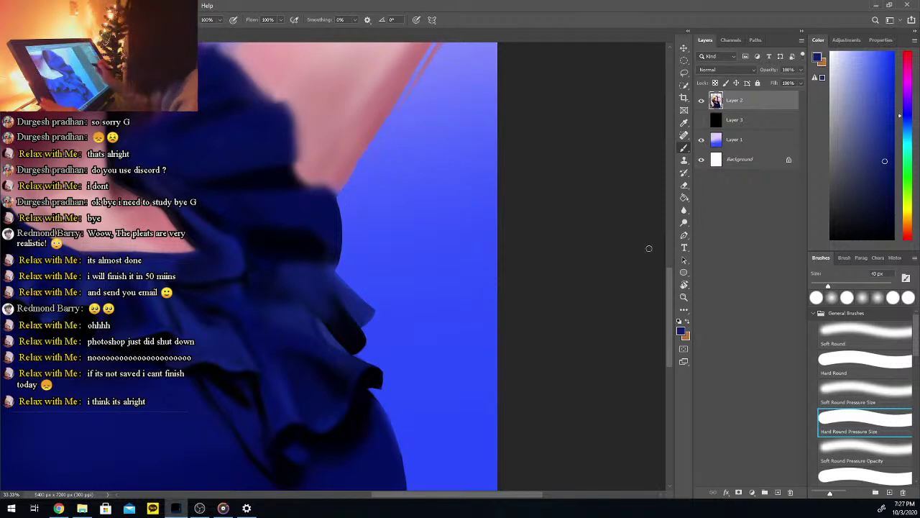
pyautogui.hotkey('ctrl', '-')
pyautogui.press('.')
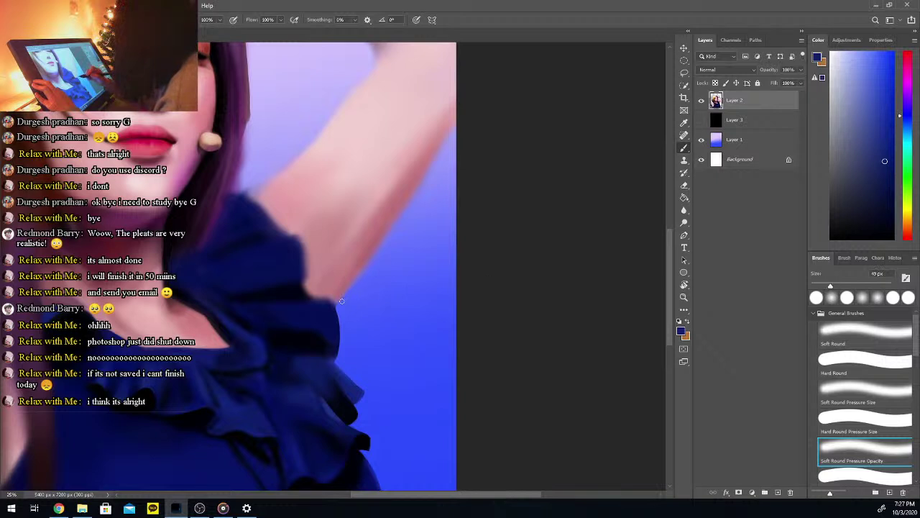
pyautogui.press(',')
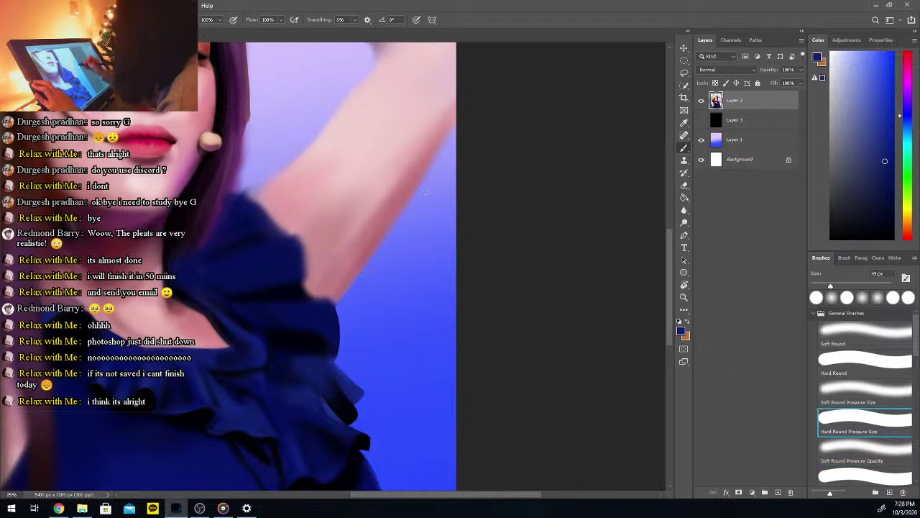
# Shade the underside of the raised arm with two pinks sampled from its skin, using the 49 px soft brush
pyautogui.press('i')
pyautogui.click(354, 261)
pyautogui.press('b')
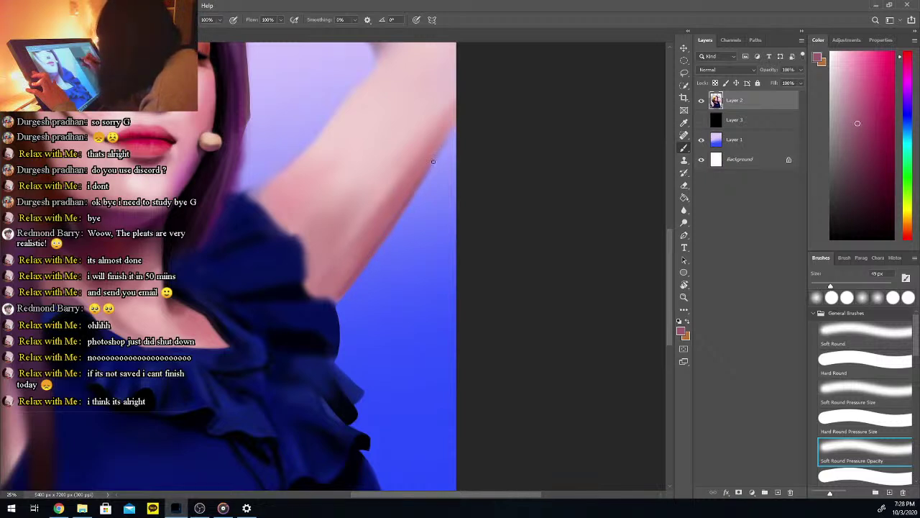
pyautogui.press('i')
pyautogui.click(408, 192)
pyautogui.press('b')
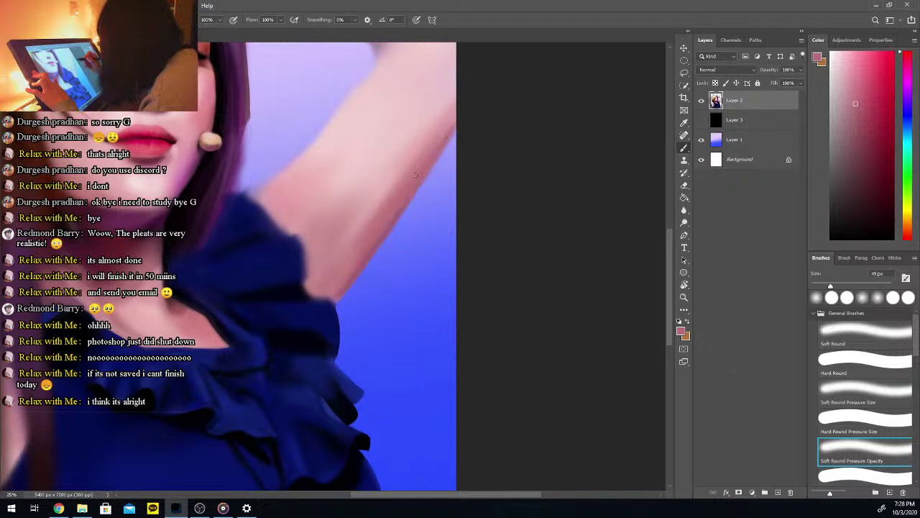
# Refine the lower arm edge near the armpit with a darker pink sampled just above the dress and the 49 px soft brush
pyautogui.press(',')
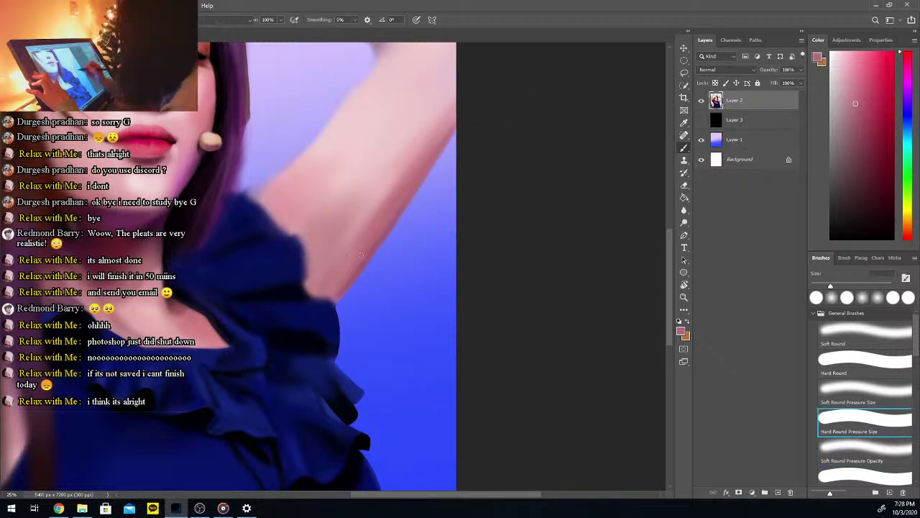
pyautogui.press('i')
pyautogui.press('b')
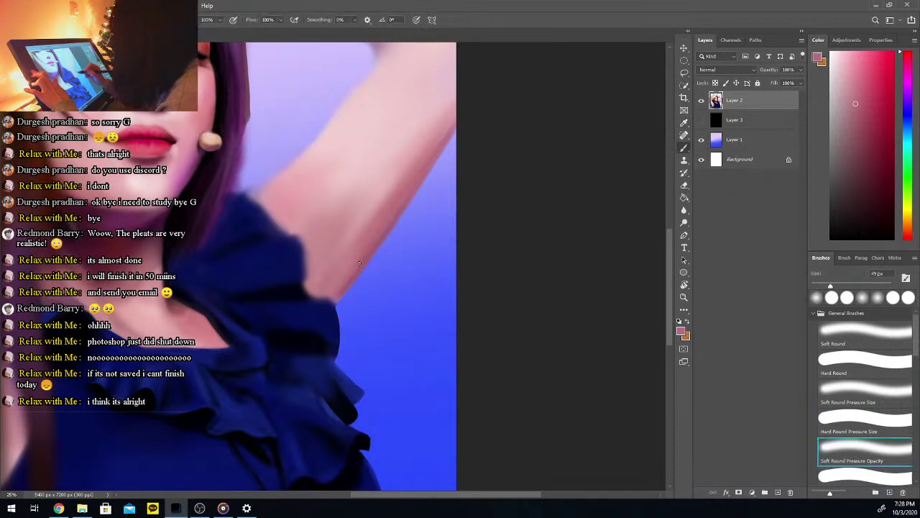
pyautogui.keyDown('alt'); pyautogui.click(344, 285); pyautogui.keyUp('alt')
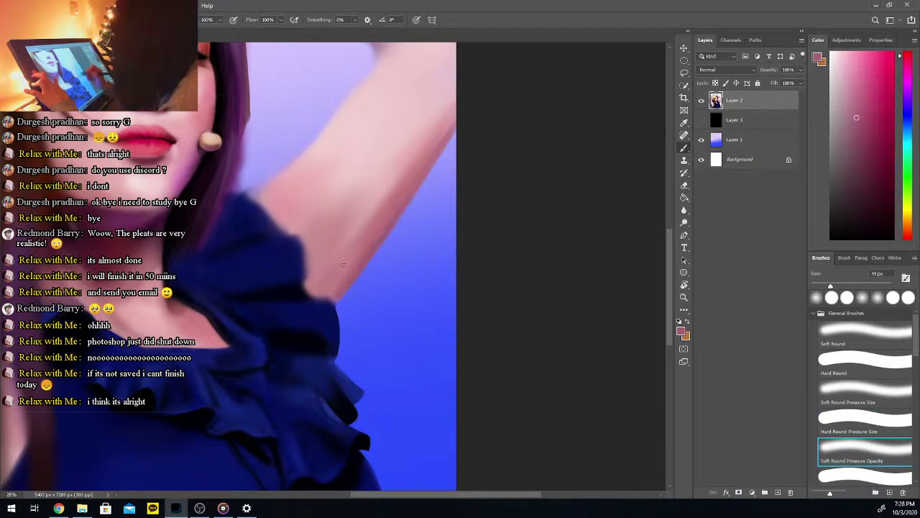
pyautogui.hotkey('ctrl', '+')
pyautogui.hotkey('ctrl', '+')
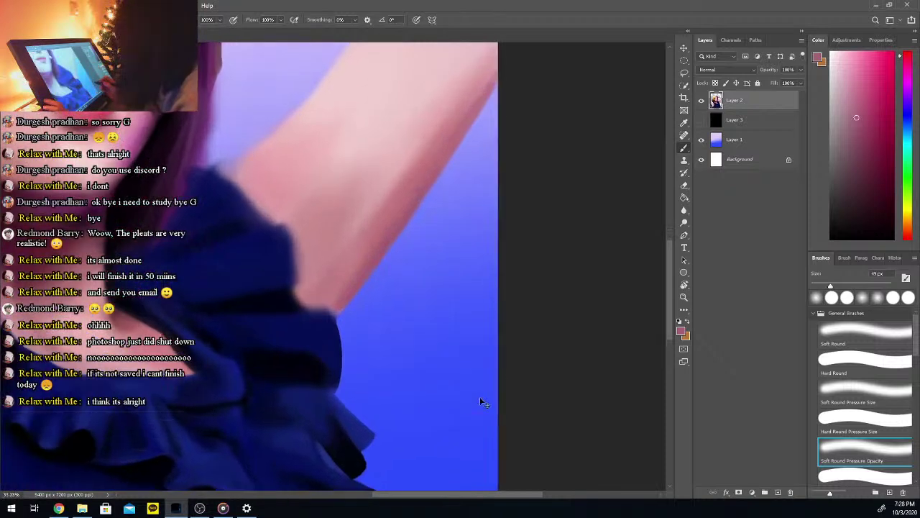
# Sharpen the top edge of the rounded ruffle fold below the armpit with sampled dark tones and a brighter navy, using the 49 px soft brush
pyautogui.keyDown('alt'); pyautogui.click(272, 309); pyautogui.keyUp('alt')
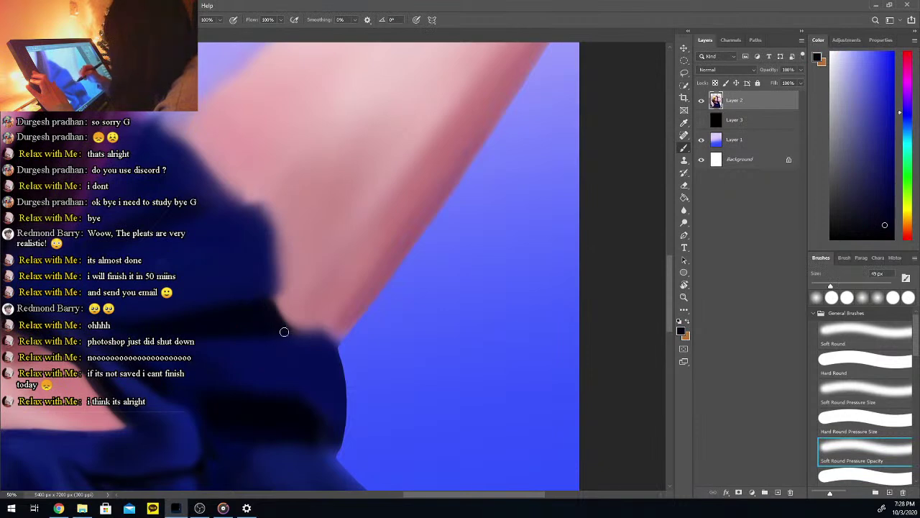
pyautogui.keyDown('alt'); pyautogui.click(253, 352); pyautogui.keyUp('alt')
pyautogui.keyDown('alt'); pyautogui.click(254, 346); pyautogui.keyUp('alt')
pyautogui.click(892, 156)
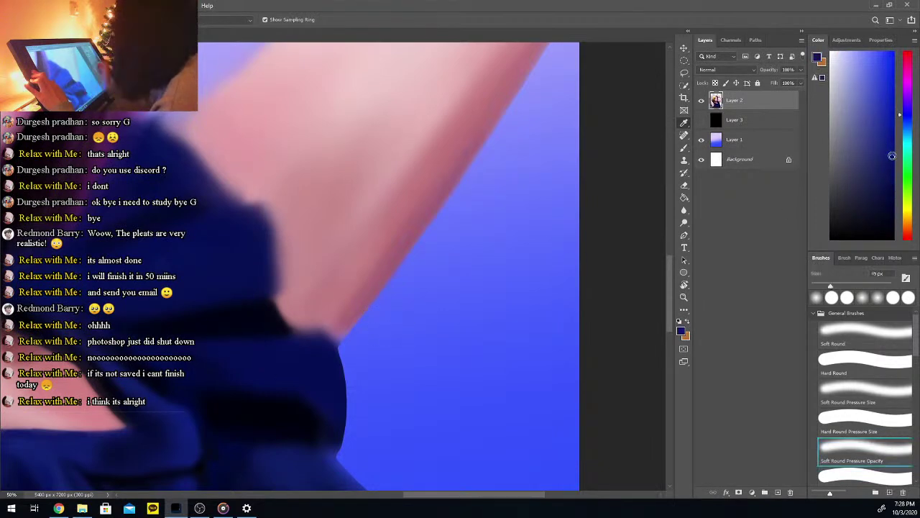
pyautogui.press('b')
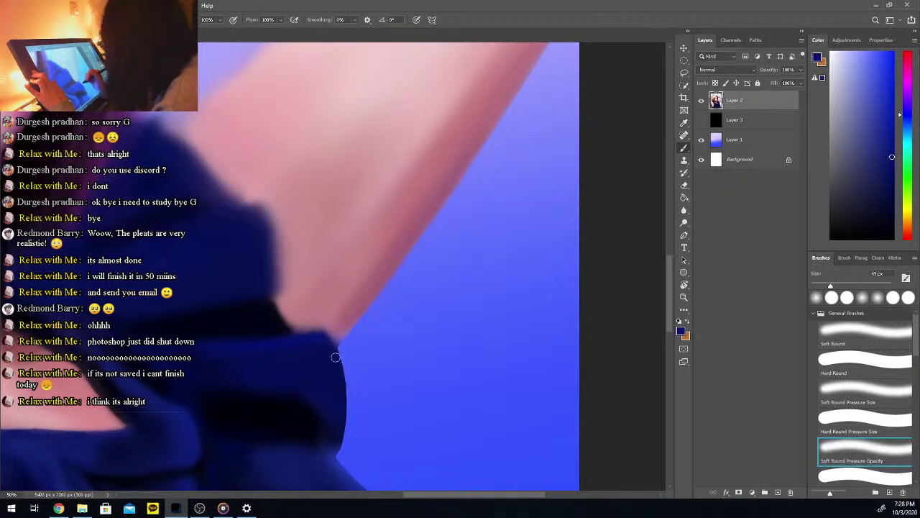
# Clean up the skin edge where the armpit meets the ruffle with pinks sampled from the arm and the 37 px soft brush
pyautogui.keyDown('alt'); pyautogui.click(288, 305); pyautogui.keyUp('alt')
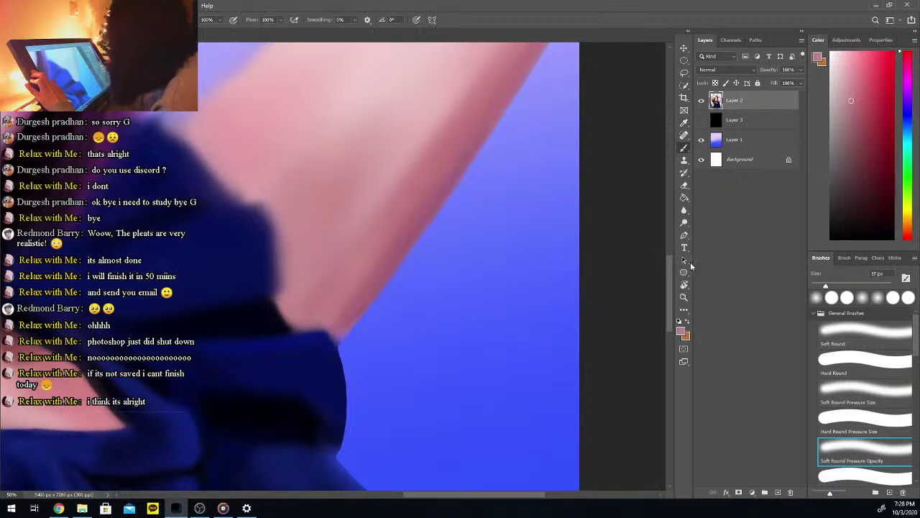
pyautogui.moveTo(281, 306); pyautogui.dragTo(297, 329)
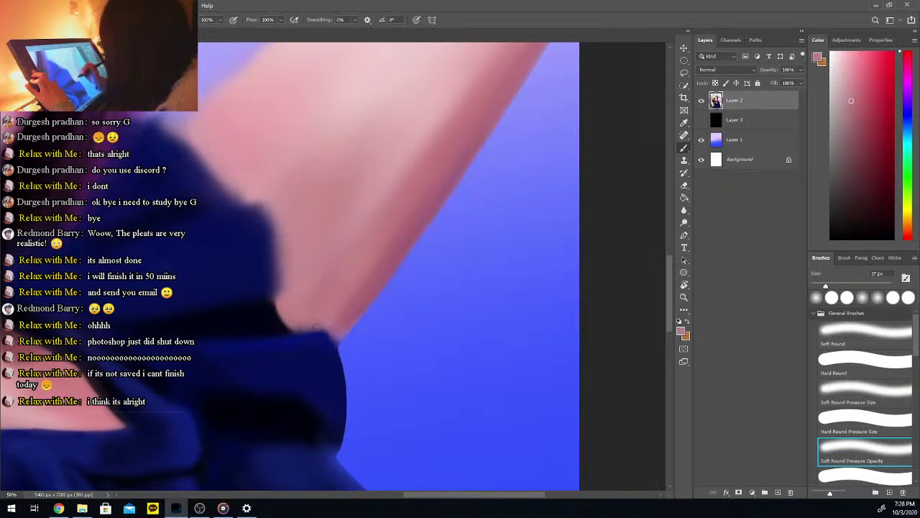
pyautogui.keyDown('alt'); pyautogui.click(335, 332); pyautogui.keyUp('alt')
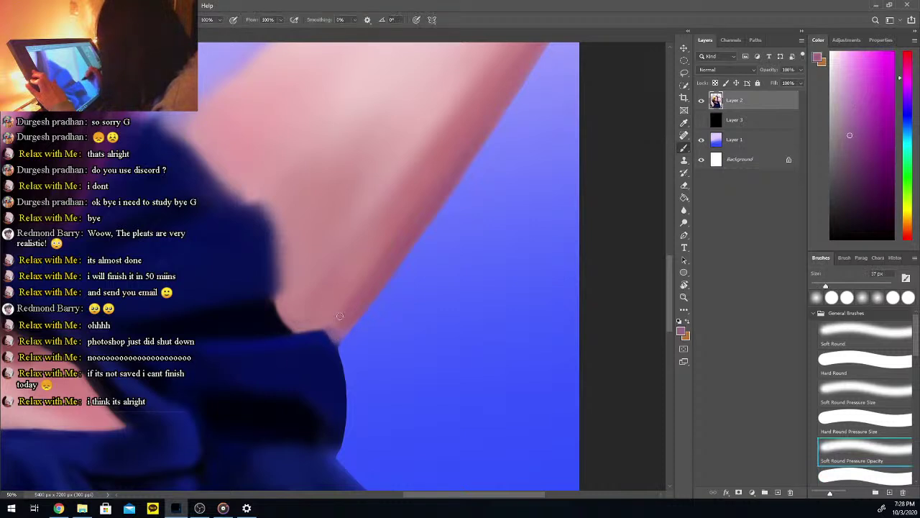
pyautogui.keyDown('alt'); pyautogui.click(338, 322); pyautogui.keyUp('alt')
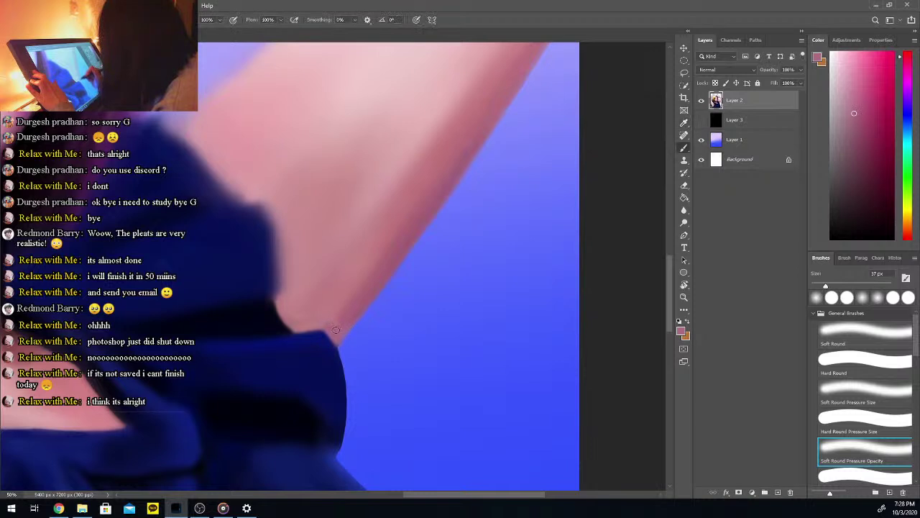
# Define the curved outer edge of the upper ruffle fold against the arm with sampled navy and skin pink, using the 37 px soft brush
pyautogui.keyDown('alt'); pyautogui.click(278, 312); pyautogui.keyUp('alt')
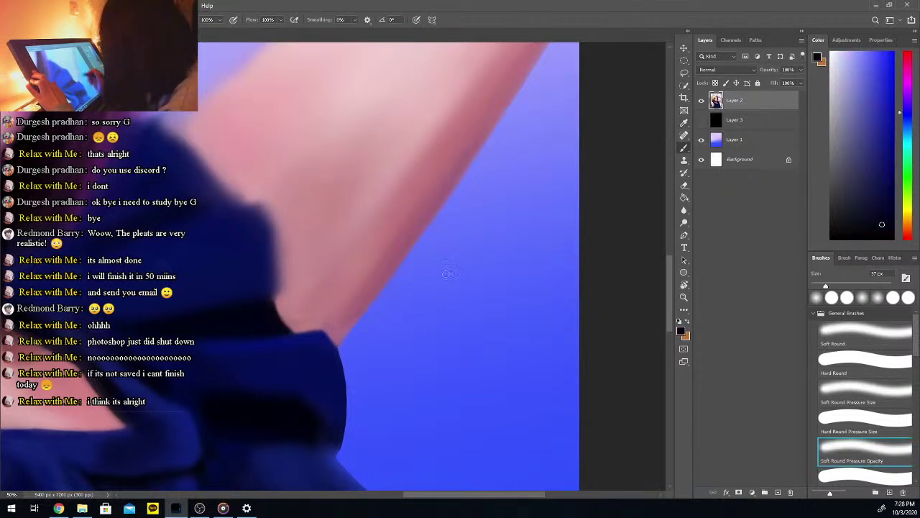
pyautogui.keyDown('alt'); pyautogui.click(215, 292); pyautogui.keyUp('alt')
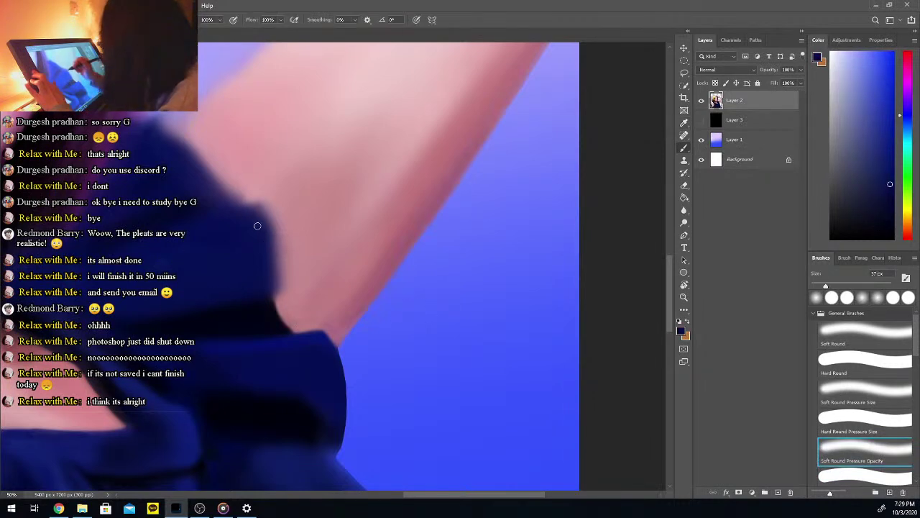
pyautogui.moveTo(261, 223); pyautogui.dragTo(277, 279)
pyautogui.moveTo(270, 243); pyautogui.dragTo(278, 280)
pyautogui.moveTo(267, 234); pyautogui.dragTo(278, 291)
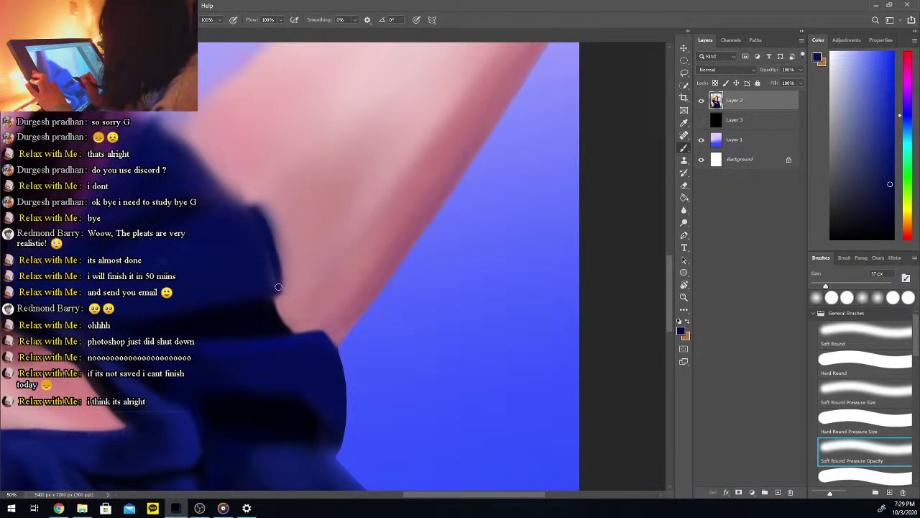
pyautogui.keyDown('alt'); pyautogui.click(260, 193); pyautogui.keyUp('alt')
pyautogui.moveTo(283, 250)
pyautogui.mouseDown()
pyautogui.moveTo(287, 267)
pyautogui.moveTo(269, 208)
pyautogui.mouseUp()
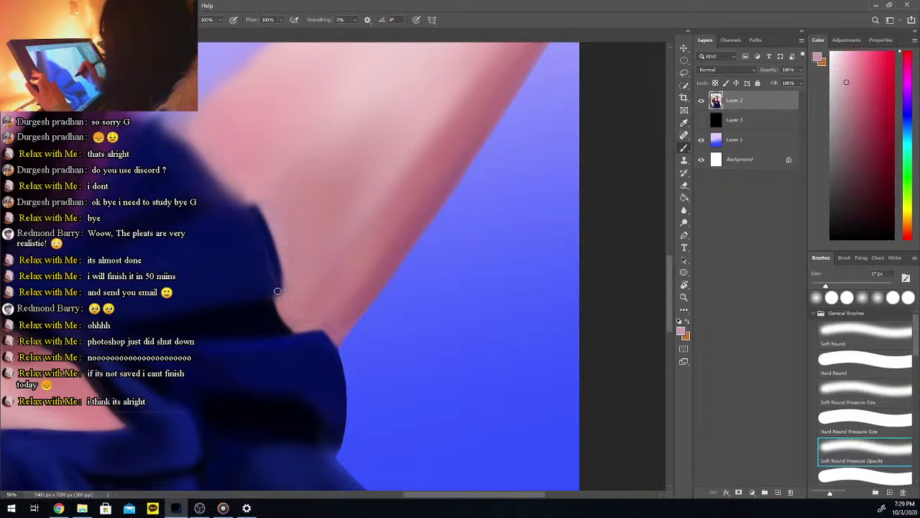
pyautogui.keyDown('alt'); pyautogui.click(253, 226); pyautogui.keyUp('alt')
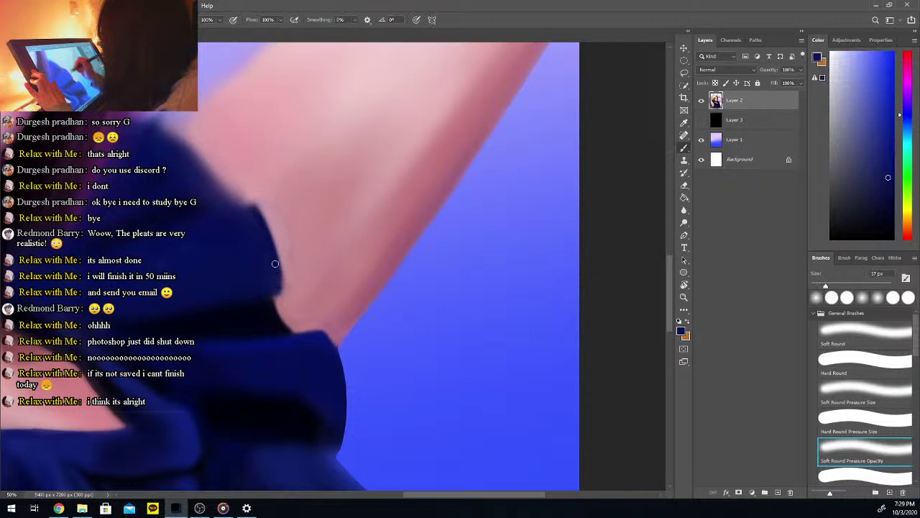
# Shade the armpit skin beside the ruffle with sampled pinks and a deeper pink, using a larger Soft Round Pressure Opacity brush
pyautogui.keyDown('alt'); pyautogui.click(283, 222); pyautogui.keyUp('alt')
pyautogui.moveTo(826, 285); pyautogui.dragTo(845, 286)
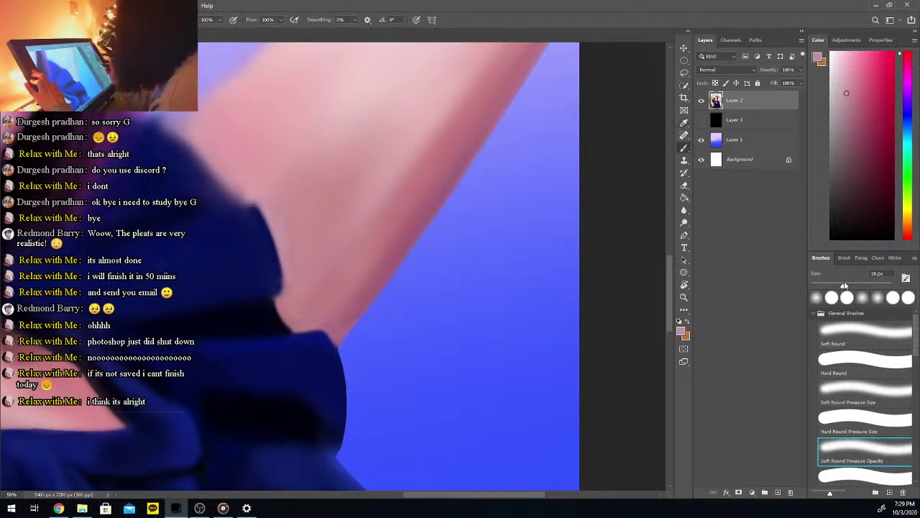
pyautogui.keyDown('alt'); pyautogui.click(296, 303); pyautogui.keyUp('alt')
pyautogui.click(857, 107)
pyautogui.click(865, 449)
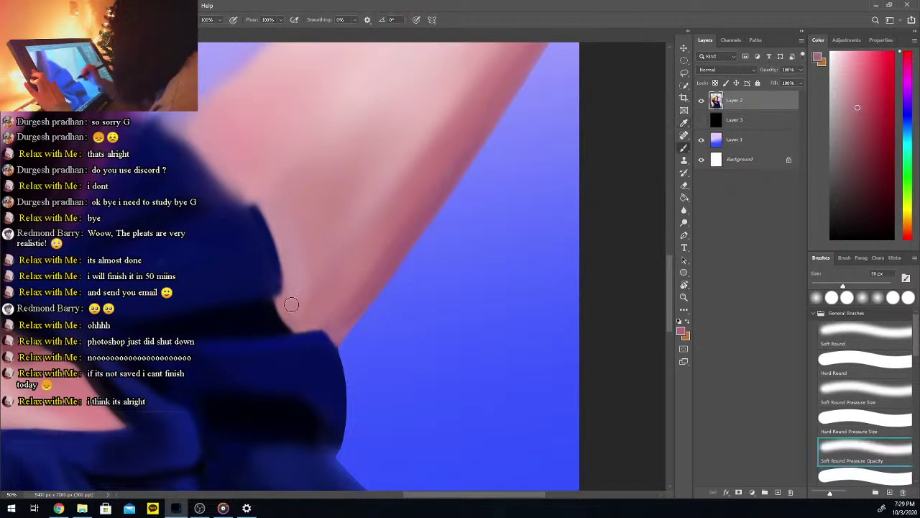
pyautogui.moveTo(288, 305)
pyautogui.mouseDown()
pyautogui.moveTo(283, 236)
pyautogui.moveTo(304, 317)
pyautogui.moveTo(320, 301)
pyautogui.mouseUp()
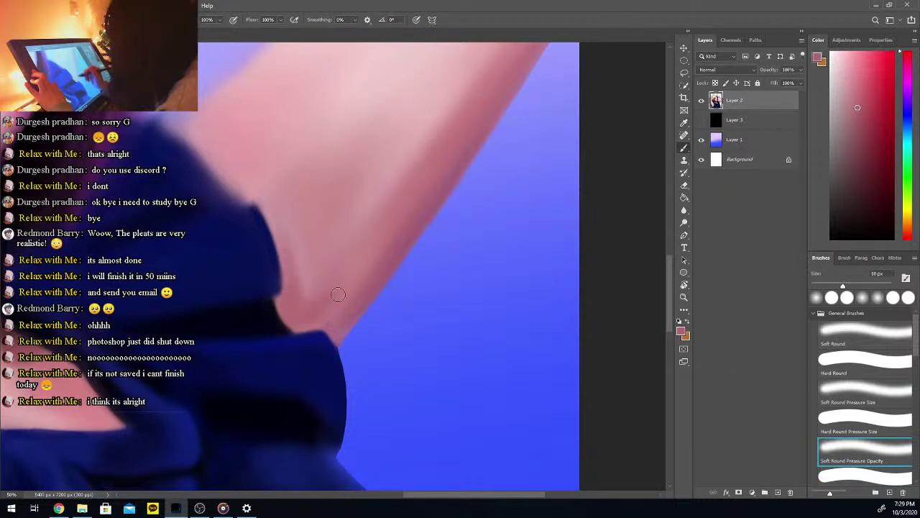
pyautogui.moveTo(340, 270)
pyautogui.mouseDown()
pyautogui.moveTo(317, 280)
pyautogui.moveTo(341, 239)
pyautogui.moveTo(290, 293)
pyautogui.moveTo(304, 271)
pyautogui.moveTo(352, 244)
pyautogui.moveTo(309, 241)
pyautogui.mouseUp()
# Lighten the upper ruffle folds beside the armpit with brighter blues based on a navy sampled from the dress
pyautogui.press('i')
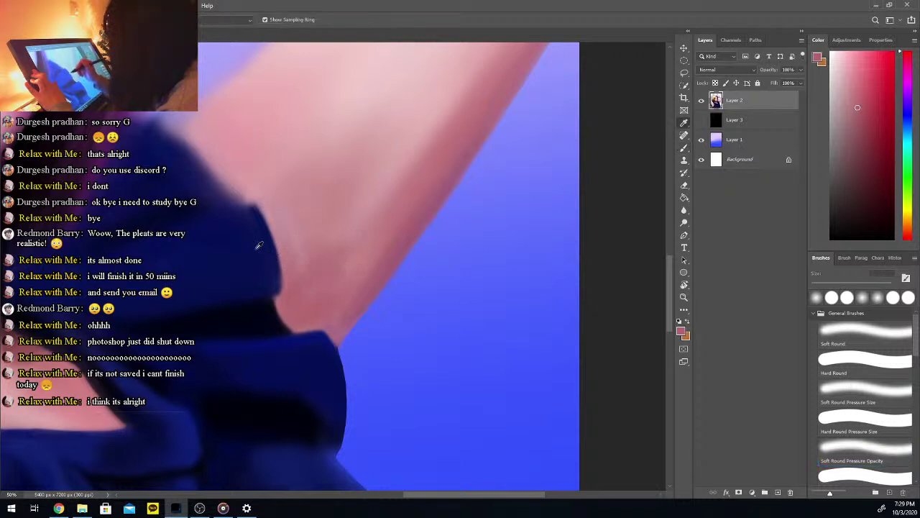
pyautogui.click(213, 262)
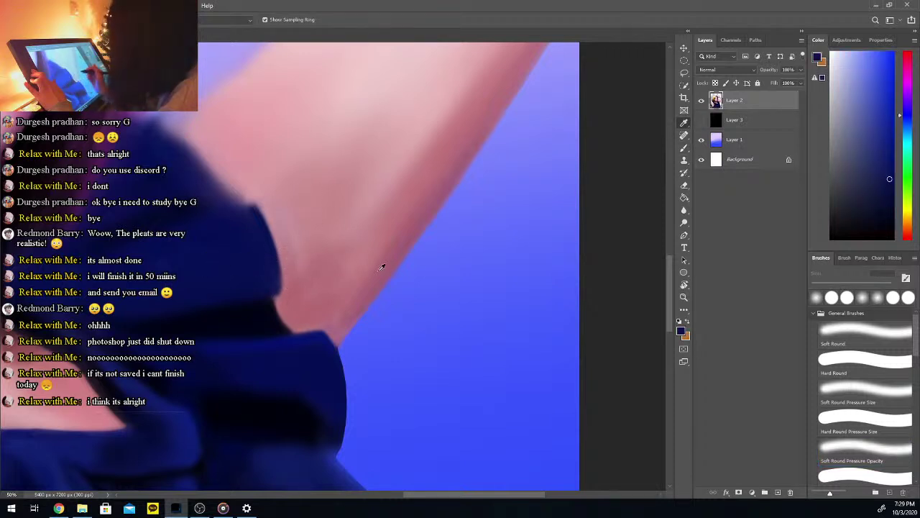
pyautogui.press('b')
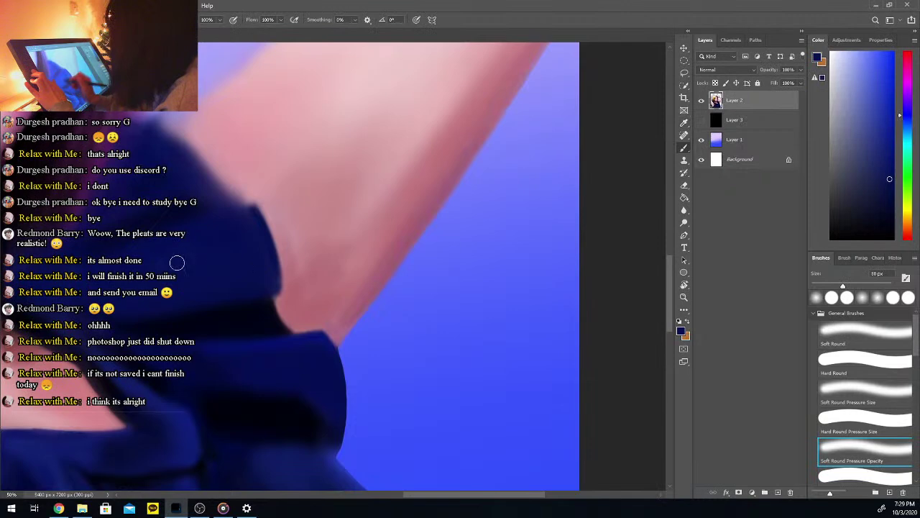
pyautogui.click(885, 149)
pyautogui.click(882, 141)
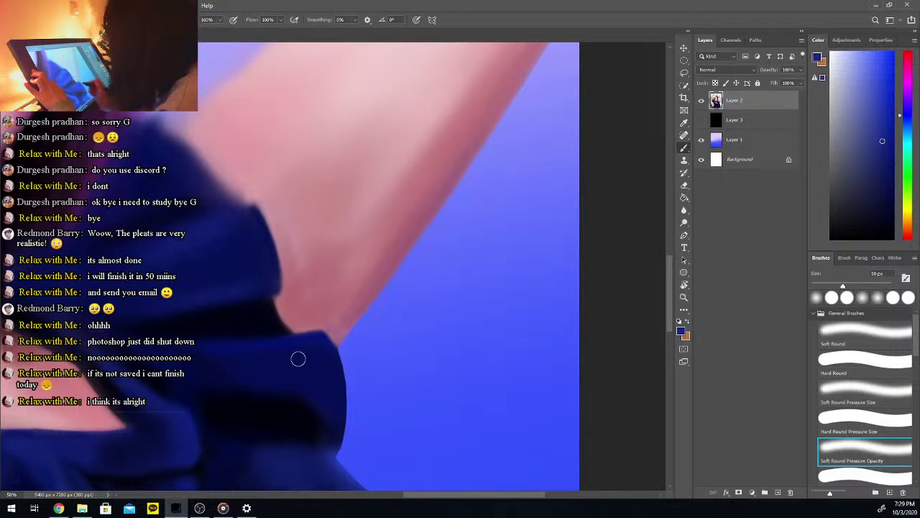
# Darken the lower part of the rounded ruffle fold with sampled near-black and soften it with navy sampled from the fold
pyautogui.keyDown('alt'); pyautogui.click(256, 406); pyautogui.keyUp('alt')
pyautogui.moveTo(672, 264); pyautogui.dragTo(672, 281)
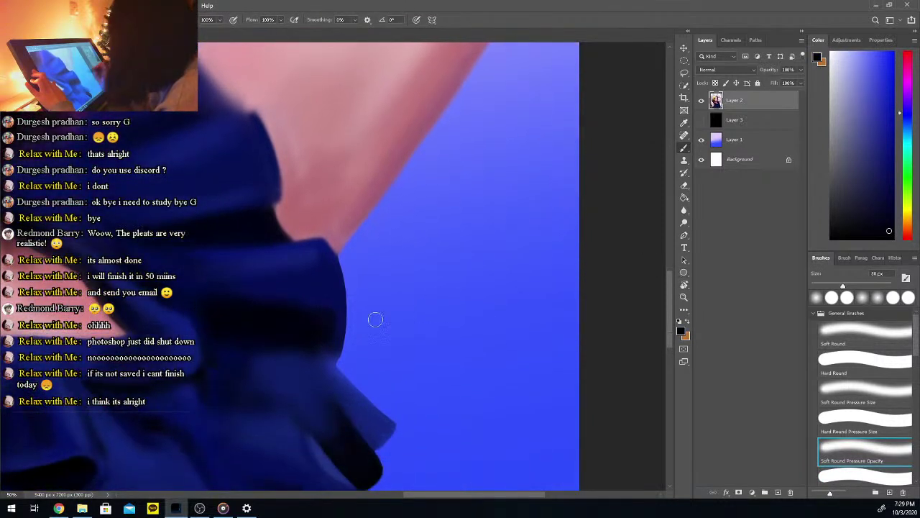
pyautogui.press('i')
pyautogui.moveTo(248, 292)
pyautogui.mouseDown()
pyautogui.moveTo(240, 302)
pyautogui.moveTo(273, 291)
pyautogui.mouseUp()
pyautogui.press('b')
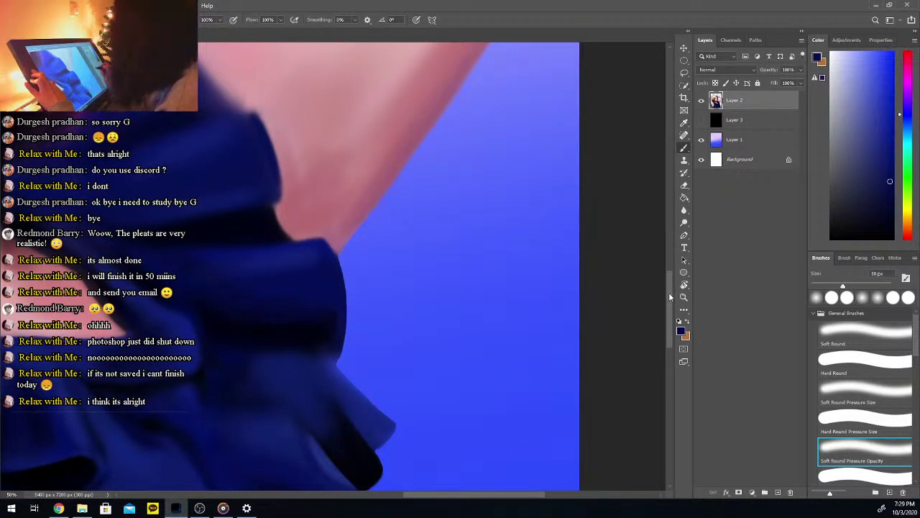
# Define the dark crease between the rounded fold and the ruffle below with sampled dark navies and black, using the 37 px soft brush
pyautogui.scroll(-2, 667, 293)
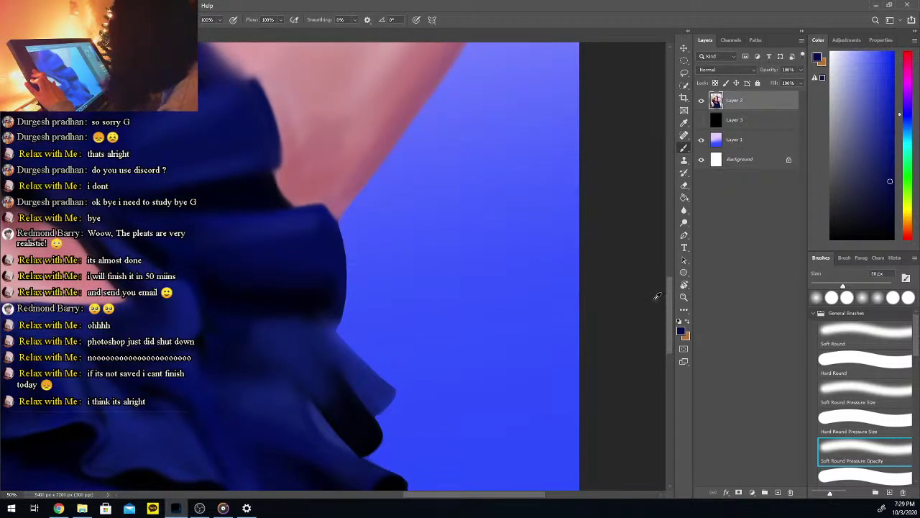
pyautogui.keyDown('alt'); pyautogui.click(348, 401); pyautogui.keyUp('alt')
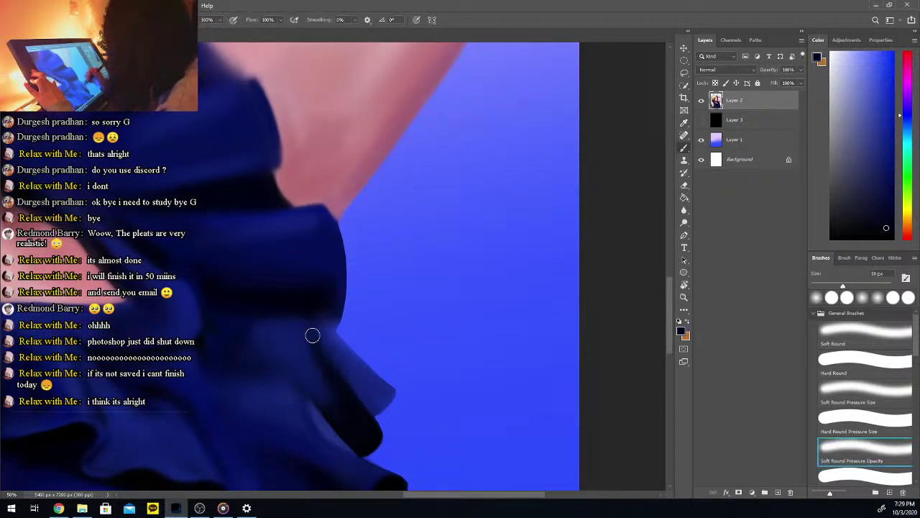
pyautogui.press('alt')
pyautogui.keyDown('alt'); pyautogui.click(263, 306); pyautogui.keyUp('alt')
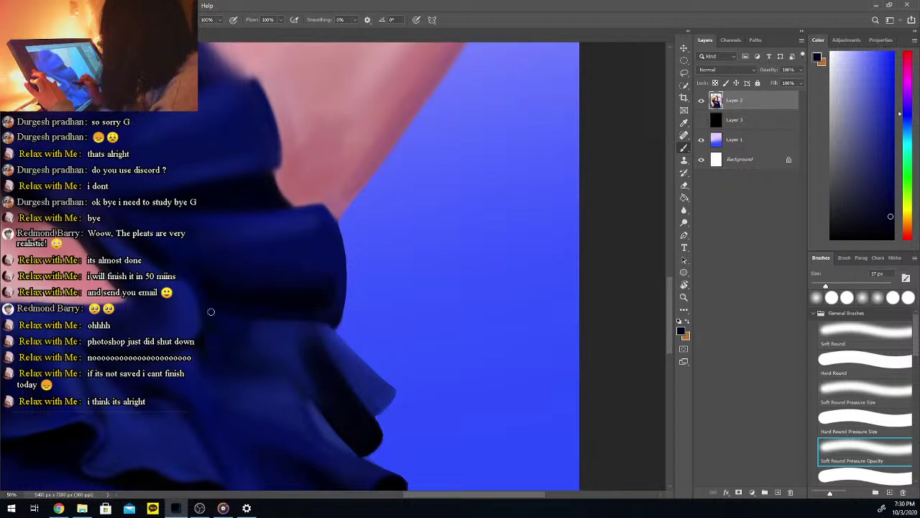
pyautogui.click(831, 234)
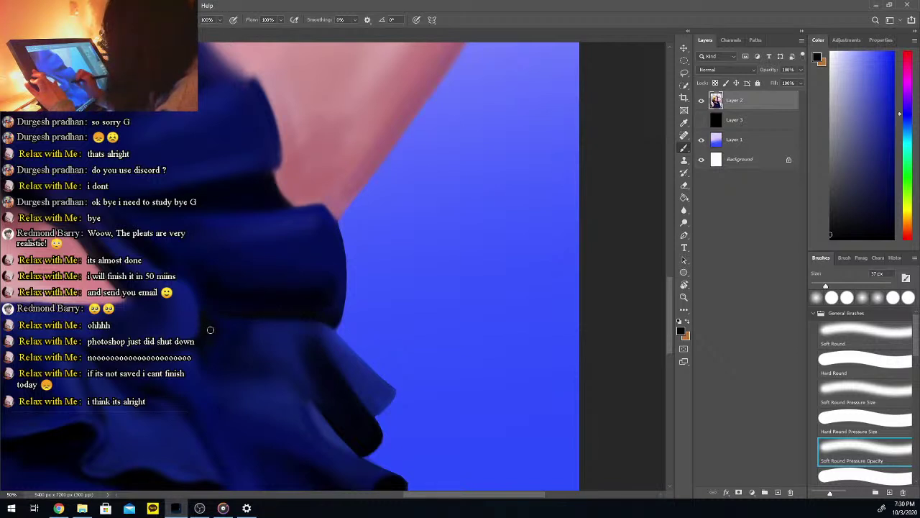
# Deepen the inner shadow under the rounded ruffle fold with sampled dark navy and black, using a larger soft brush
pyautogui.keyDown('alt'); pyautogui.click(212, 350); pyautogui.keyUp('alt')
pyautogui.moveTo(826, 286); pyautogui.dragTo(848, 286)
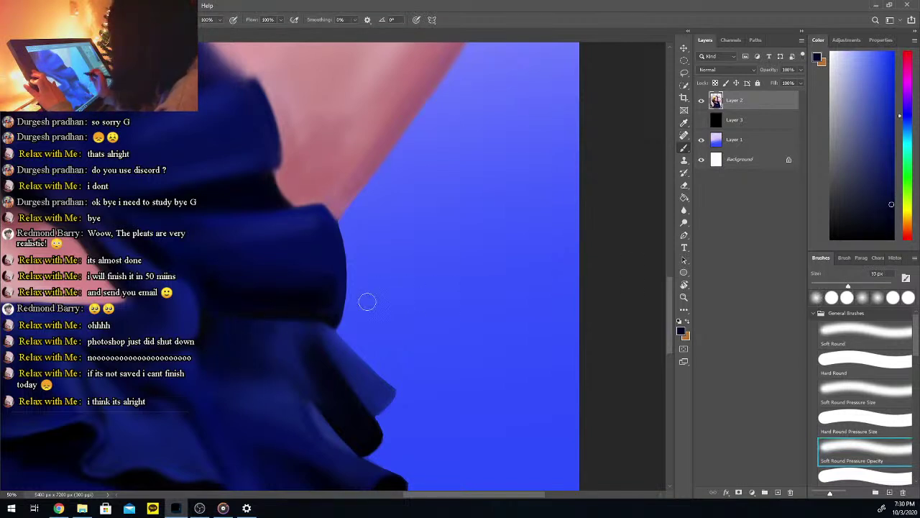
pyautogui.press('i')
pyautogui.moveTo(847, 225); pyautogui.dragTo(780, 249)
pyautogui.press('b')
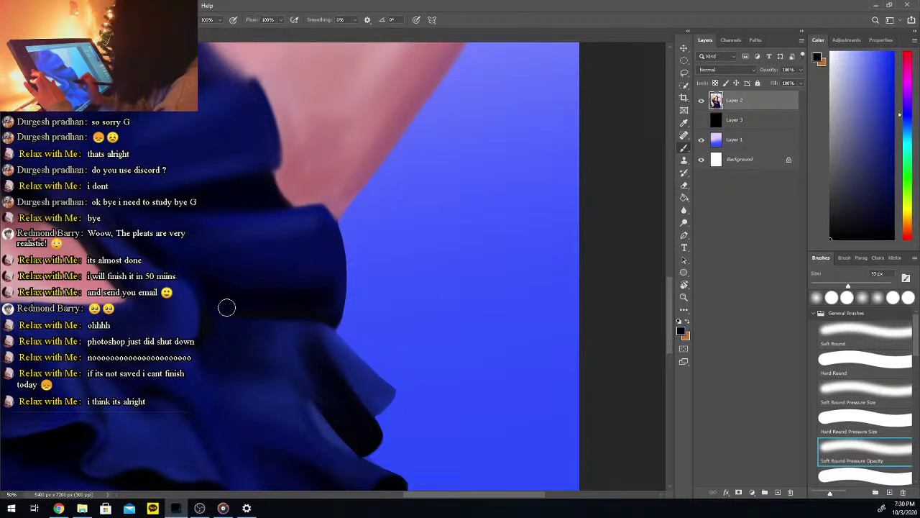
# Blend the rounded fold's shadow into its lit upper part with navies sampled from the fold and the 160 px soft brush
pyautogui.keyDown('alt'); pyautogui.click(256, 267); pyautogui.keyUp('alt')
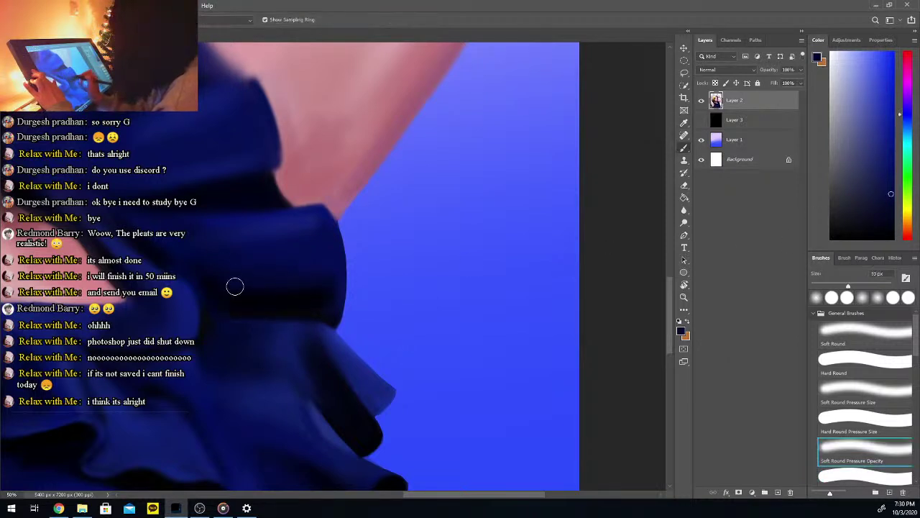
pyautogui.moveTo(850, 288); pyautogui.dragTo(865, 286)
pyautogui.keyDown('alt'); pyautogui.click(248, 231); pyautogui.keyUp('alt')
pyautogui.rightClick(311, 230)
pyautogui.click(258, 239)
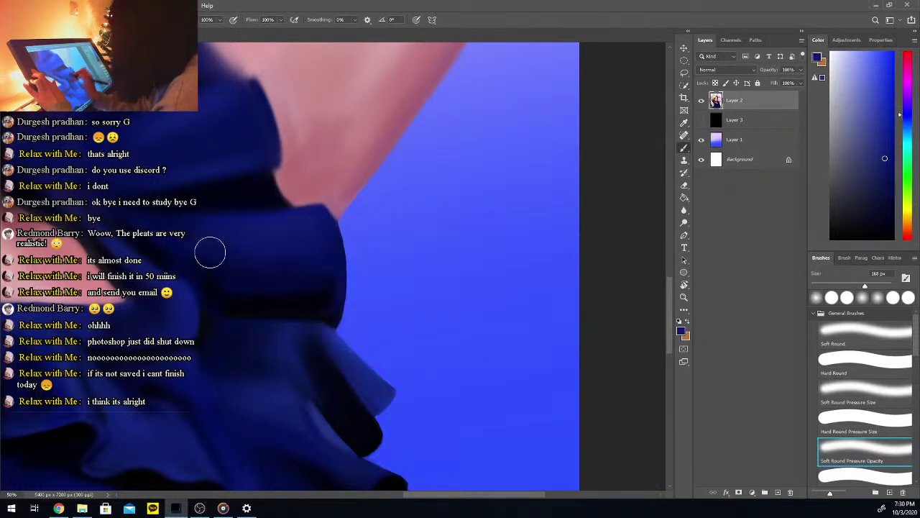
pyautogui.keyDown('alt'); pyautogui.click(267, 275); pyautogui.keyUp('alt')
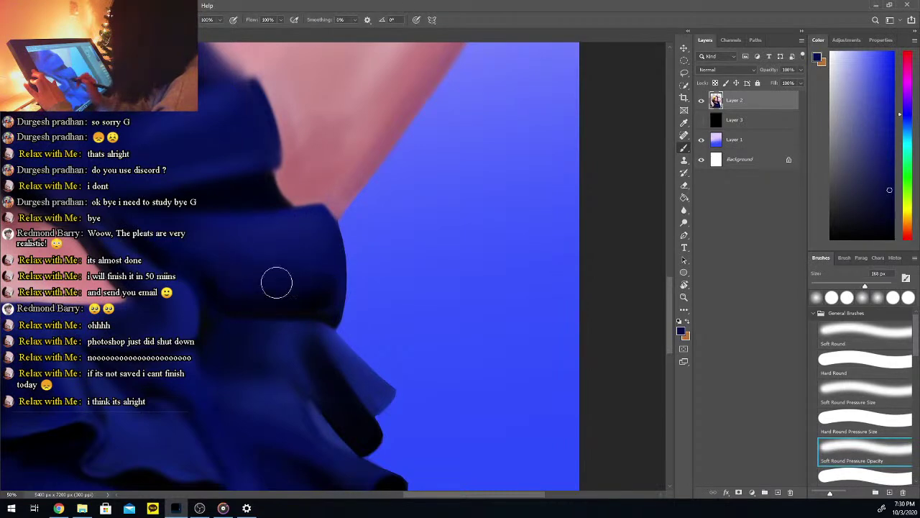
# Sharpen the dark lower edge and outer corner of the rounded ruffle fold with sampled black and the 19 px brush
pyautogui.press('i')
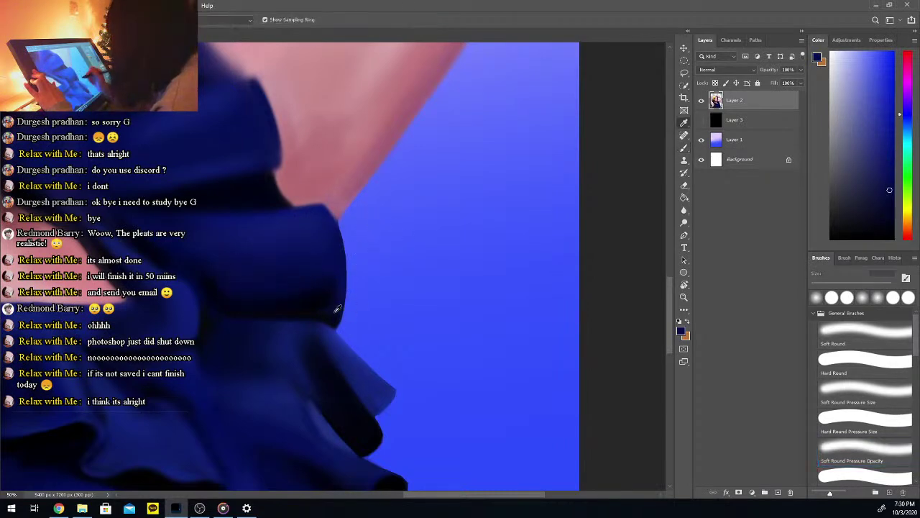
pyautogui.hotkey('ctrl', '+')
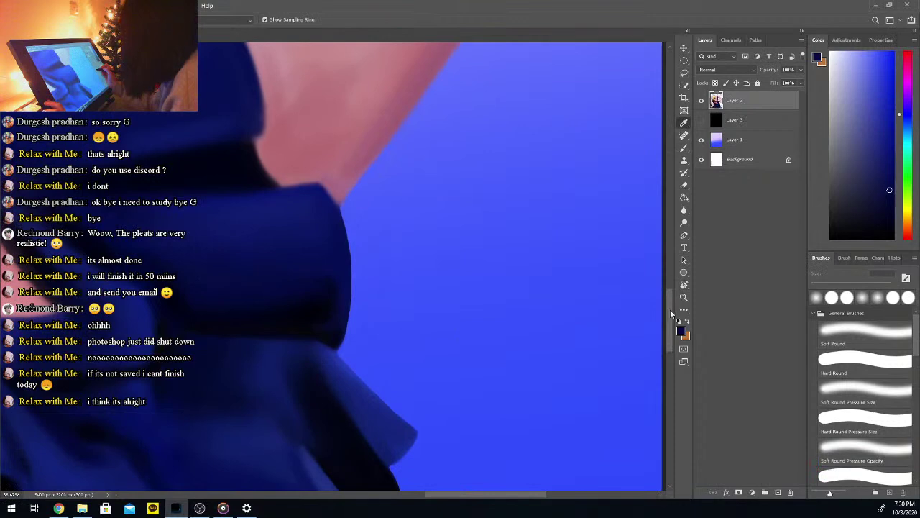
pyautogui.moveTo(667, 301); pyautogui.dragTo(789, 266)
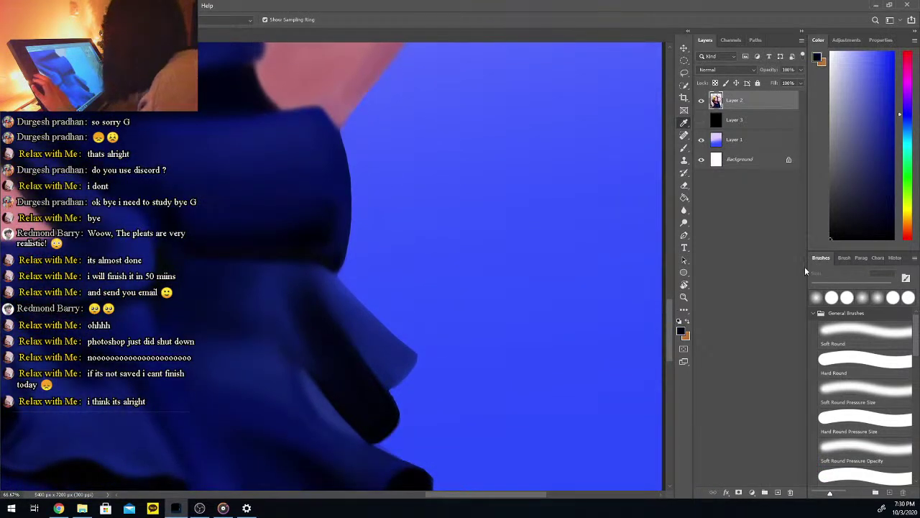
pyautogui.press('b')
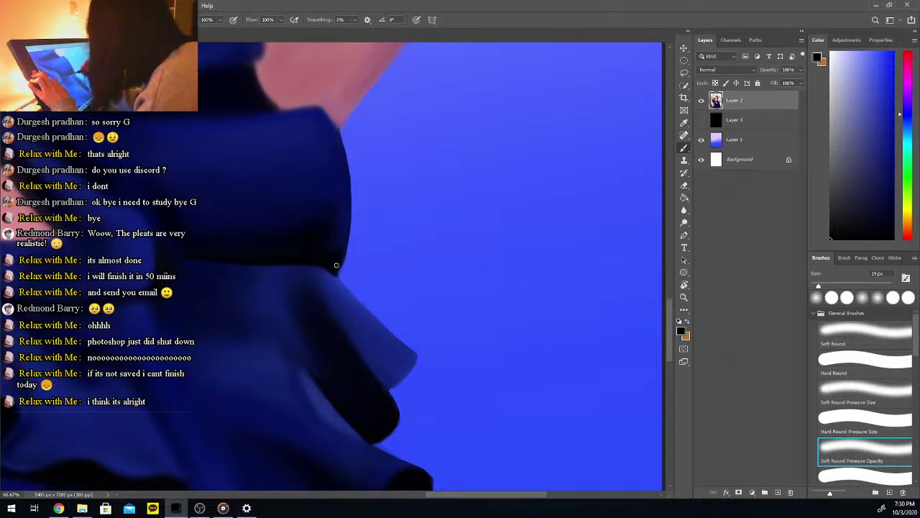
pyautogui.press(',')
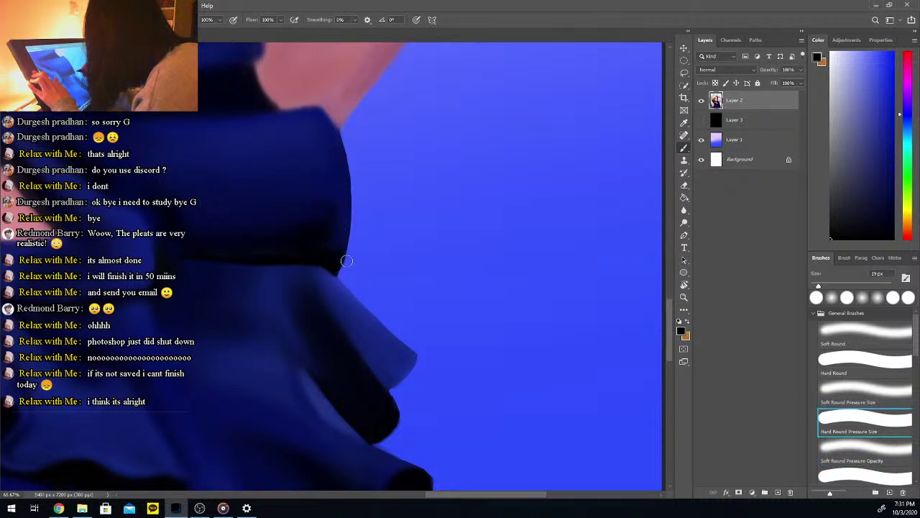
pyautogui.press('alt')
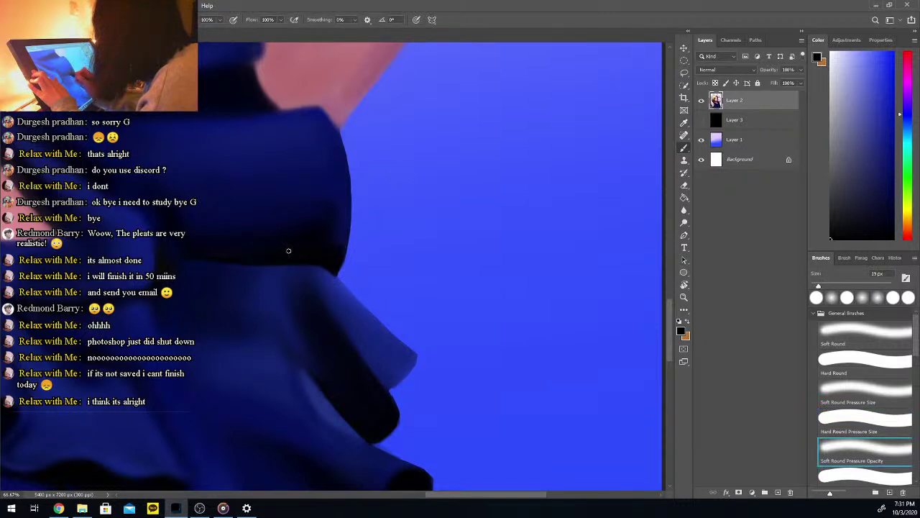
# Extend the shadow up the rounded fold's outer edge with the 54 px soft brush and soften it with navy sampled from the fold
pyautogui.press(']')
pyautogui.press(']')
pyautogui.press(']')
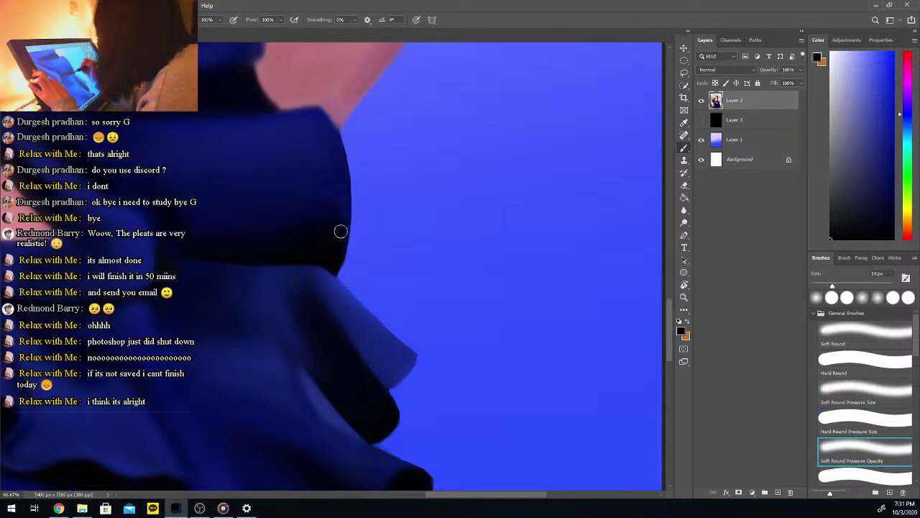
pyautogui.keyDown('alt'); pyautogui.click(308, 191); pyautogui.keyUp('alt')
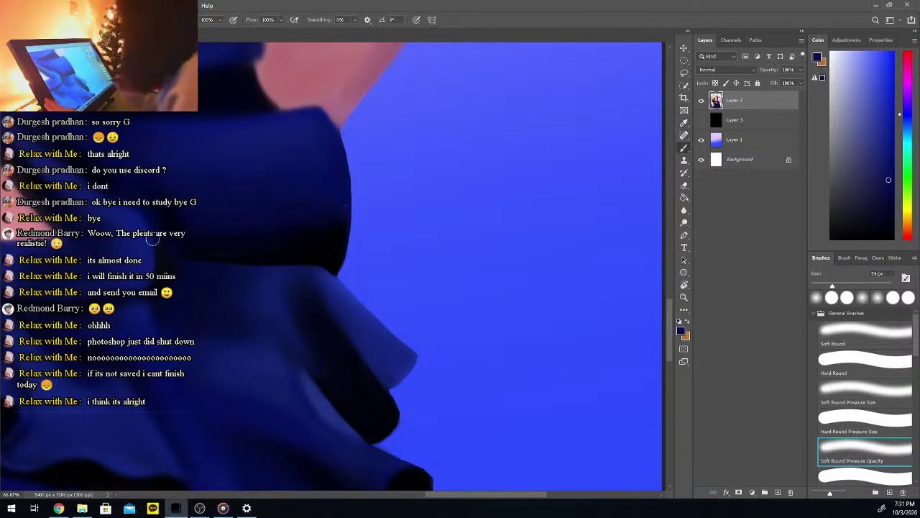
# Darken the crease between the upper ruffle and the rounded fold with sampled dark navy and the 54 px soft brush
pyautogui.hotkey('ctrl', '-')
pyautogui.hotkey('ctrl', '-')
pyautogui.hotkey('ctrl', '-')
pyautogui.hotkey('ctrl', '-')
pyautogui.hotkey('ctrl', '+')
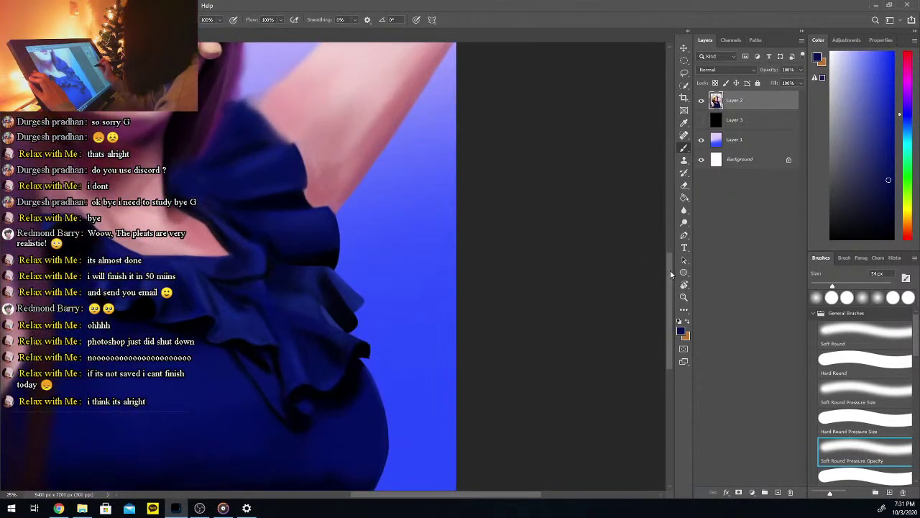
pyautogui.scroll(2, 671, 270)
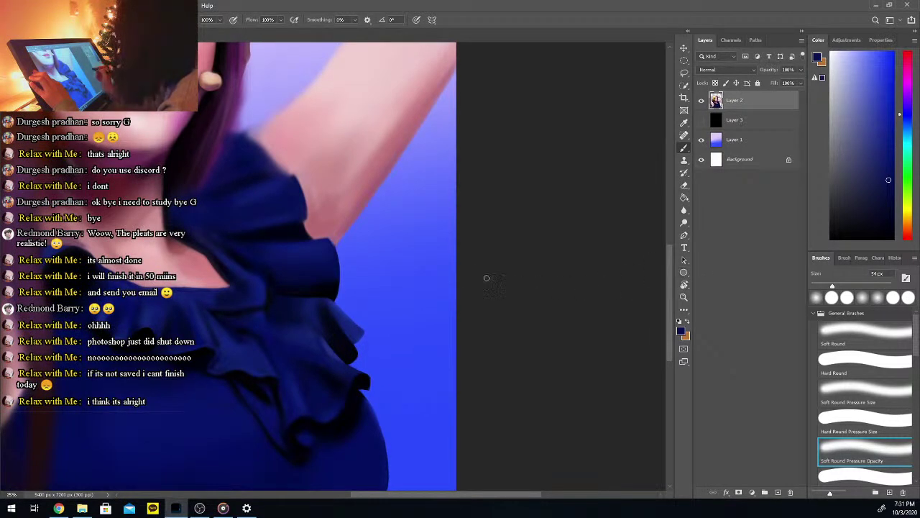
pyautogui.press('i')
pyautogui.click(252, 236)
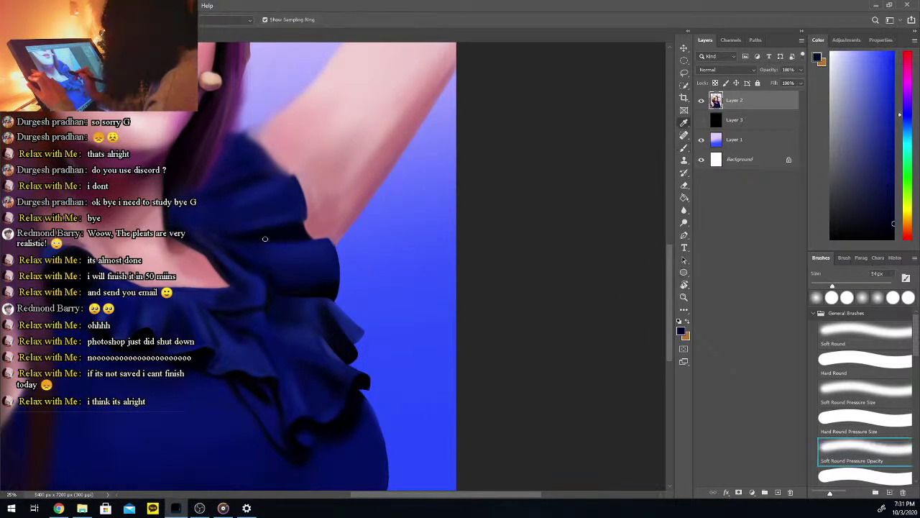
pyautogui.press('b')
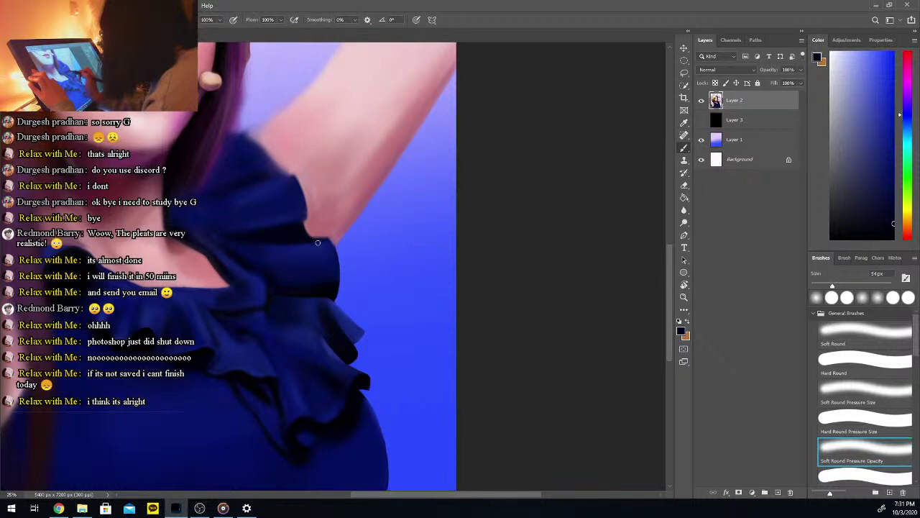
# Extend the armpit skin over the rounded fold's upper edge with sampled pink and touch up the ruffle beside it with sampled near-black
pyautogui.press('i')
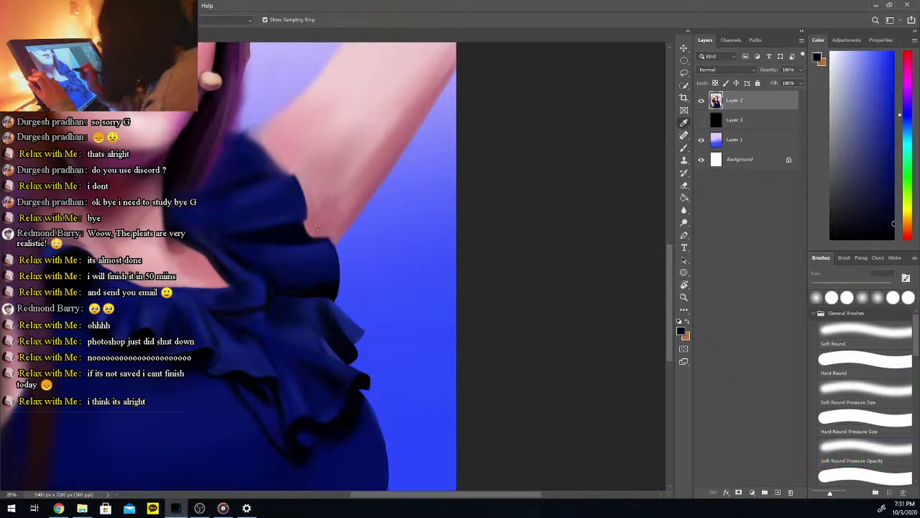
pyautogui.click(320, 230)
pyautogui.press('b')
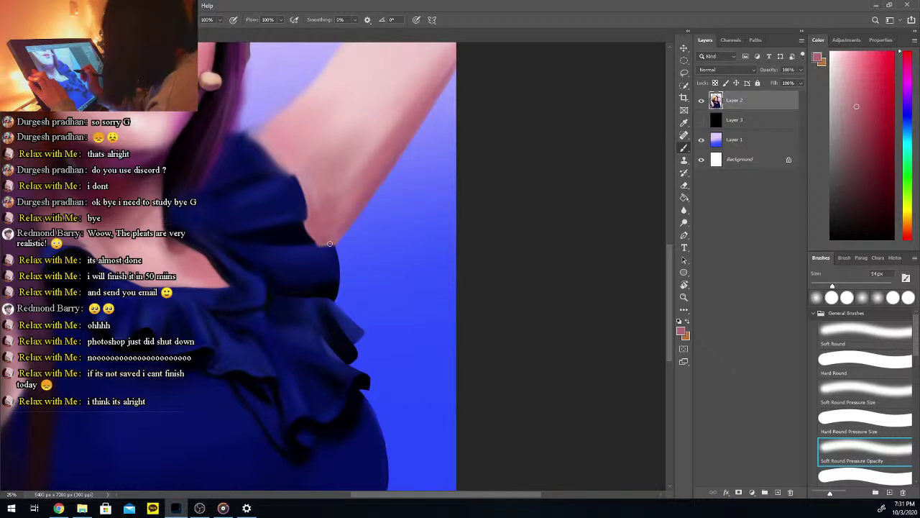
pyautogui.keyDown('alt'); pyautogui.click(306, 239); pyautogui.keyUp('alt')
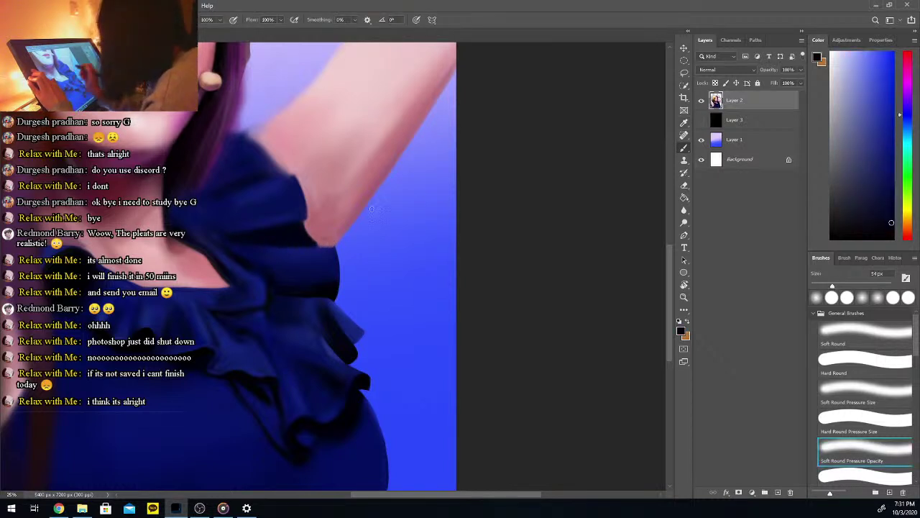
# Deepen the shadows between the upper ruffle's folds with sampled navies and black, using the 140 px soft brush
pyautogui.keyDown('alt'); pyautogui.click(250, 195); pyautogui.keyUp('alt')
pyautogui.moveTo(833, 287); pyautogui.dragTo(860, 287)
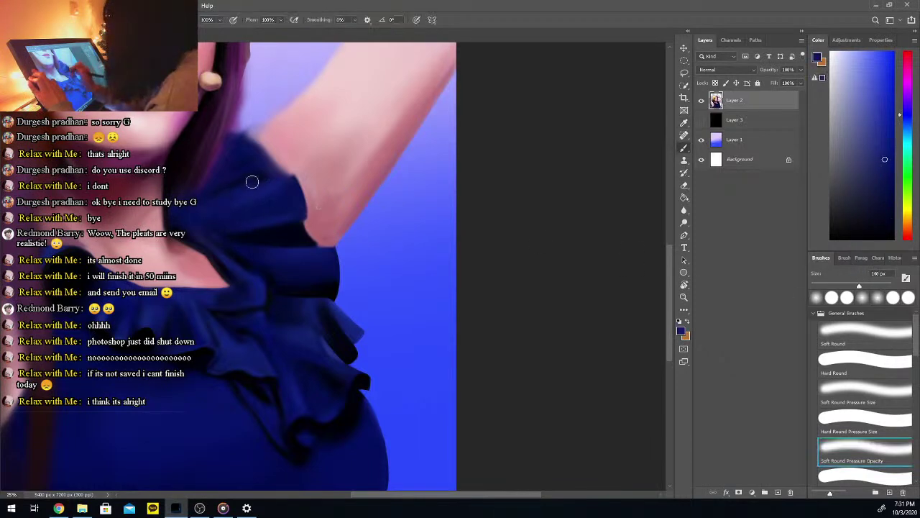
pyautogui.press('i')
pyautogui.click(254, 174)
pyautogui.click(279, 227)
pyautogui.press('b')
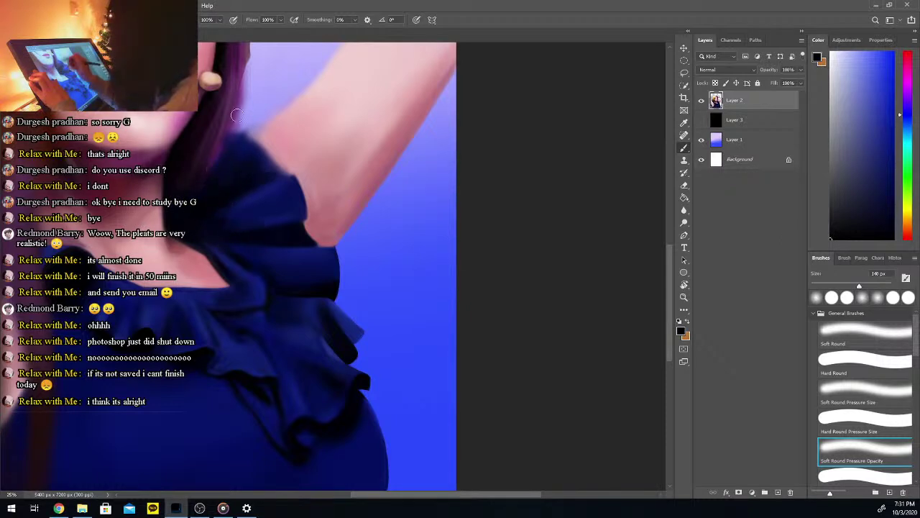
# Shade the armpit and shoulder skin beside the upper ruffle with sampled pinks and the 140 px soft brush
pyautogui.hotkey('ctrl', '-')
pyautogui.hotkey('ctrl', '+')
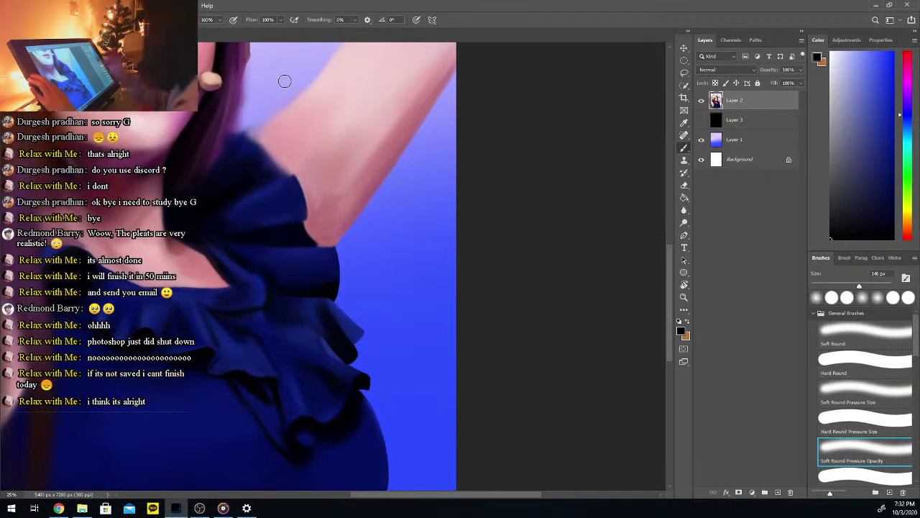
pyautogui.press('i')
pyautogui.click(324, 202)
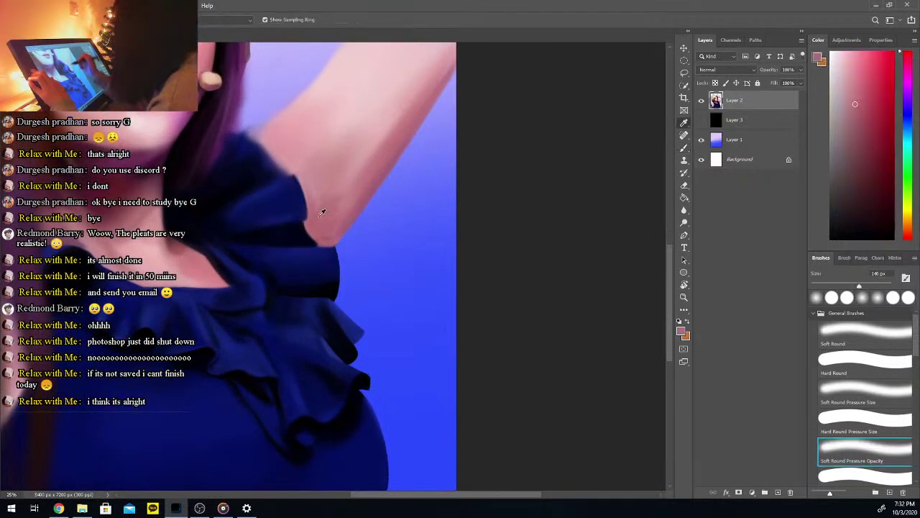
pyautogui.press('b')
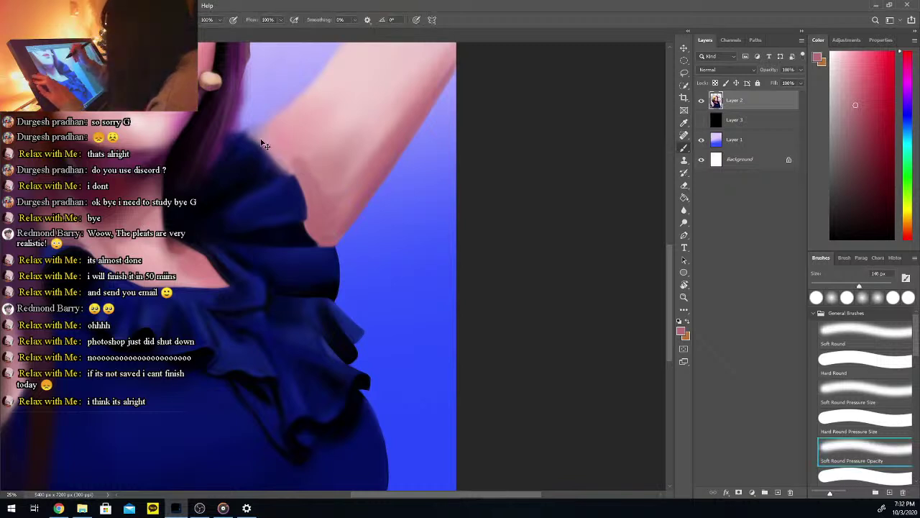
pyautogui.press('i')
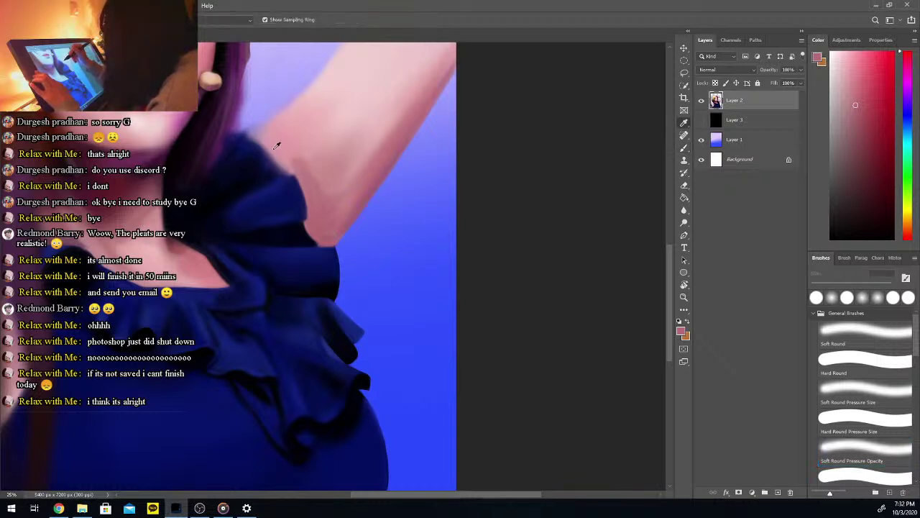
pyautogui.click(278, 150)
pyautogui.press('b')
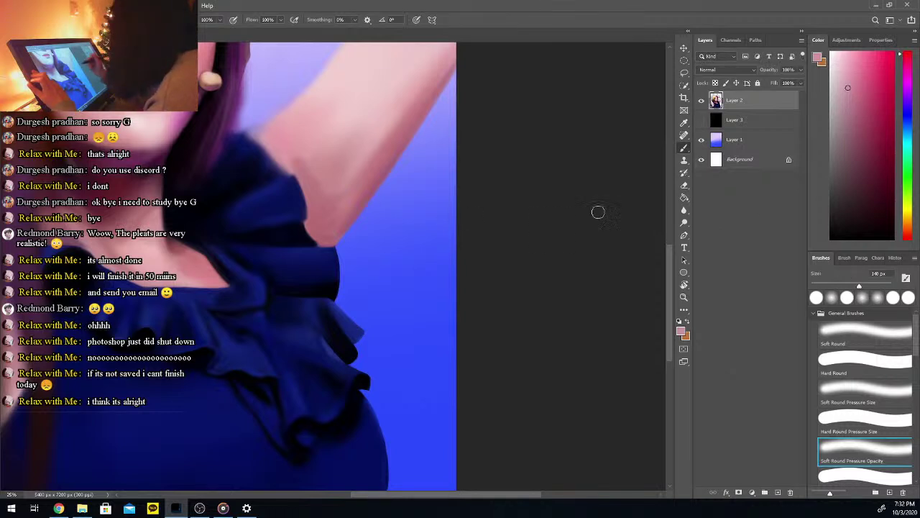
# Redefine the skin edge along the upper ruffle's scalloped outline with sampled pinks and a much smaller soft brush
pyautogui.moveTo(849, 288); pyautogui.dragTo(823, 287)
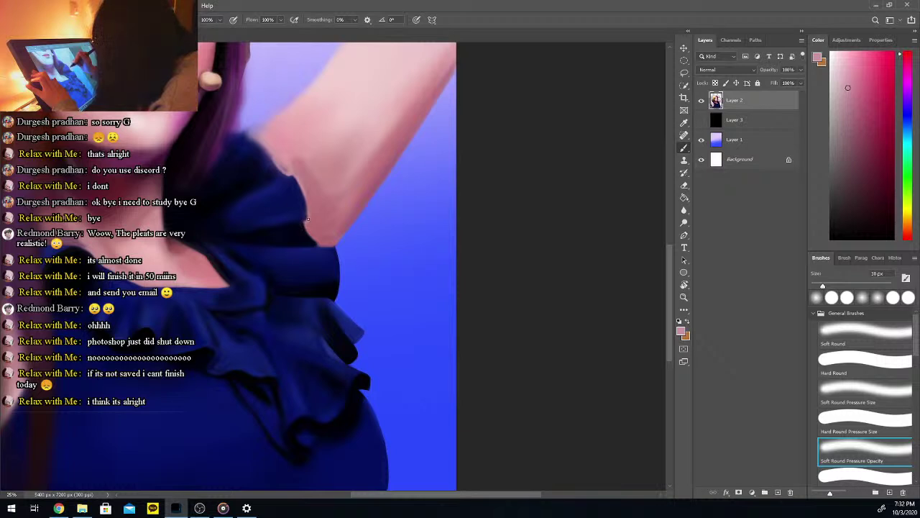
pyautogui.keyDown('alt'); pyautogui.click(309, 221); pyautogui.keyUp('alt')
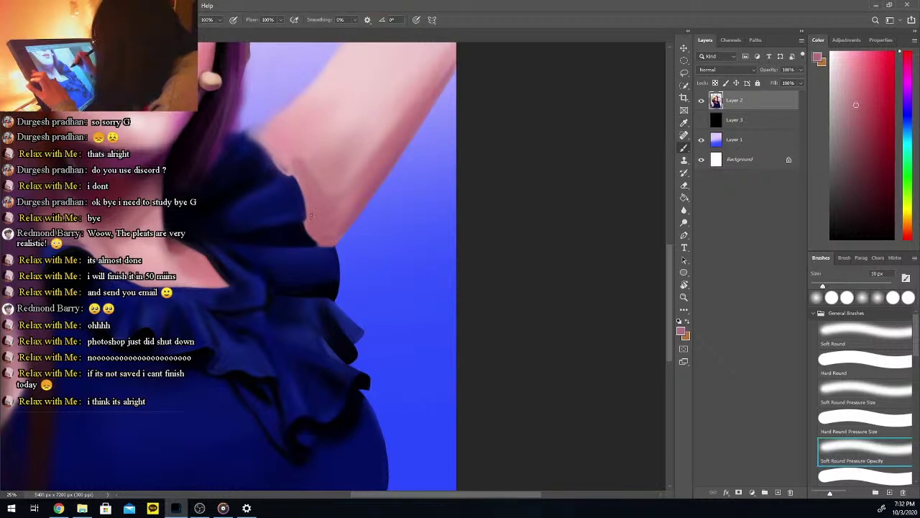
pyautogui.keyDown('alt'); pyautogui.click(287, 157); pyautogui.keyUp('alt')
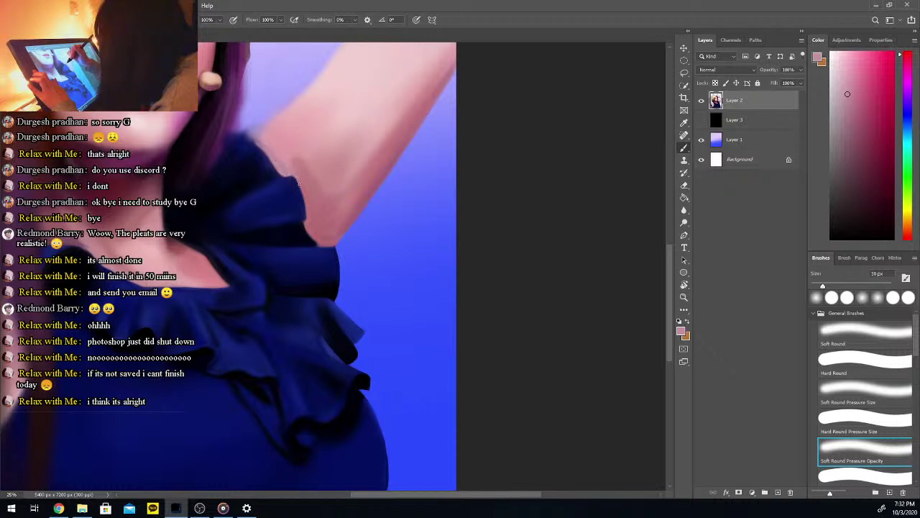
pyautogui.keyDown('alt'); pyautogui.click(296, 179); pyautogui.keyUp('alt')
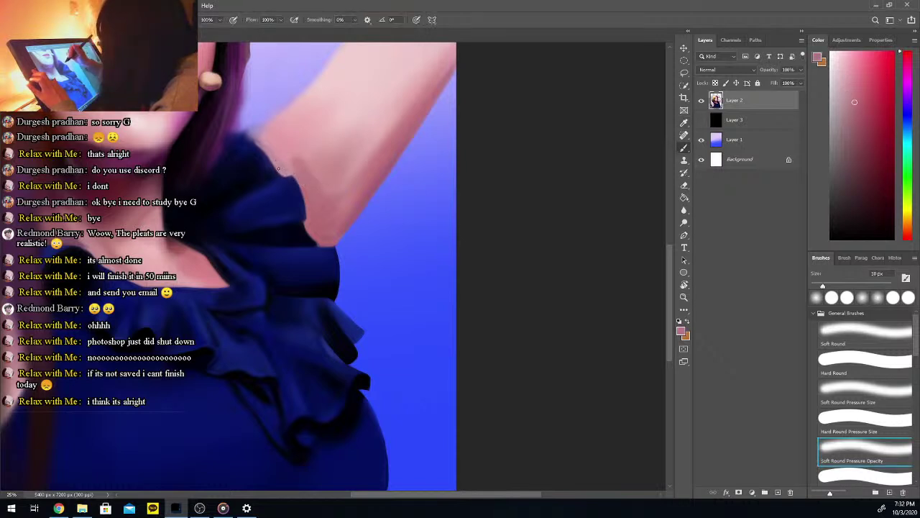
pyautogui.keyDown('alt'); pyautogui.click(281, 160); pyautogui.keyUp('alt')
pyautogui.keyDown('alt'); pyautogui.click(281, 150); pyautogui.keyUp('alt')
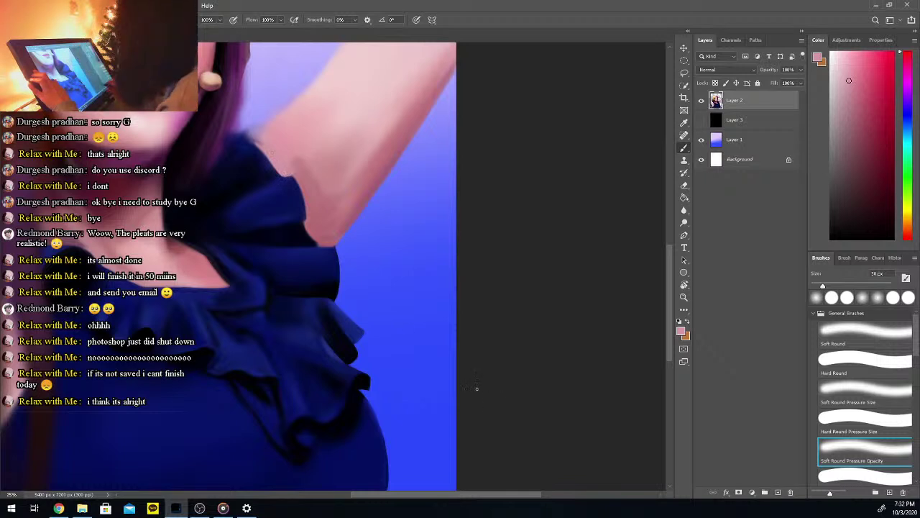
# Smooth the shoulder and upper arm skin above the ruffle with sampled light and darker pinks, using a larger soft brush
pyautogui.press('alt')
pyautogui.keyDown('alt'); pyautogui.click(340, 146); pyautogui.keyUp('alt')
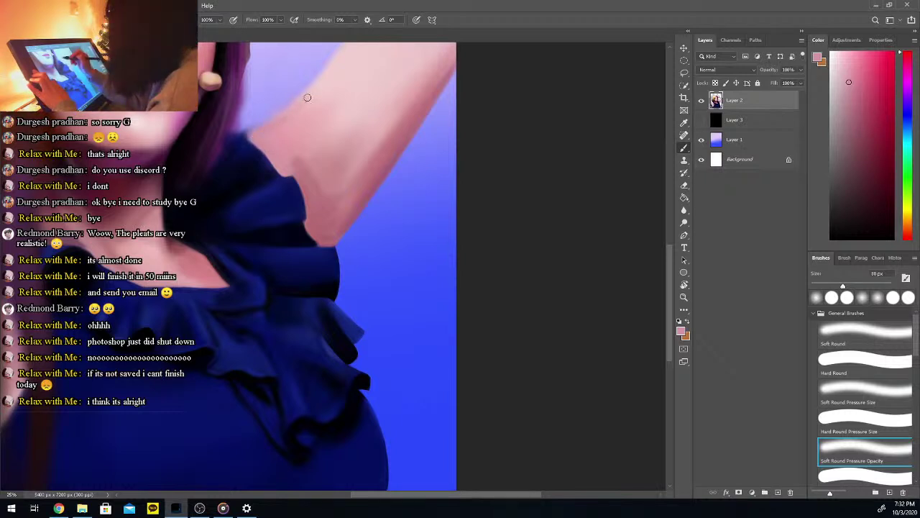
pyautogui.keyDown('alt'); pyautogui.click(299, 161); pyautogui.keyUp('alt')
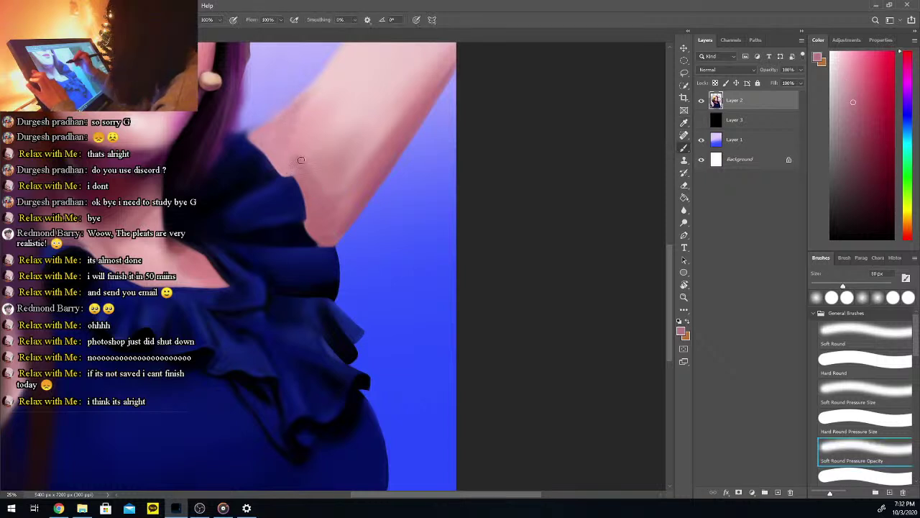
pyautogui.keyDown('alt'); pyautogui.click(296, 159); pyautogui.keyUp('alt')
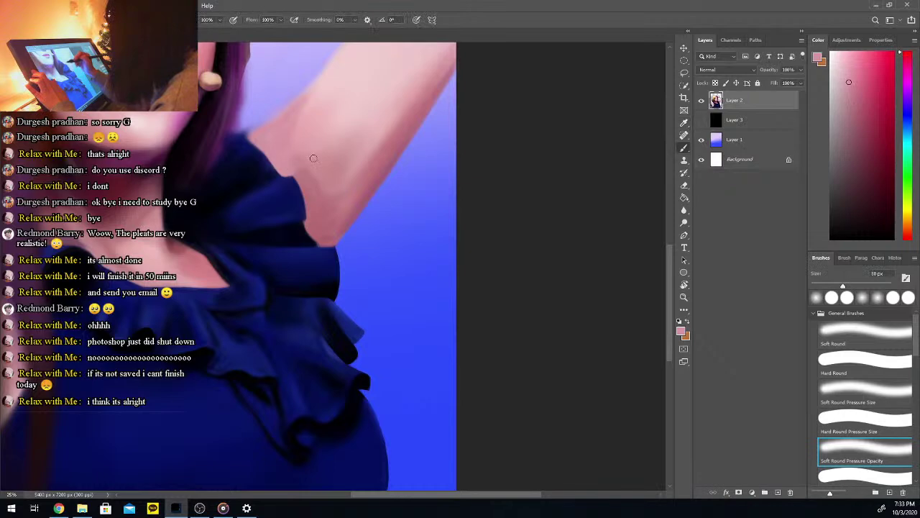
pyautogui.hotkey('ctrl', '-')
pyautogui.hotkey('ctrl', '-')
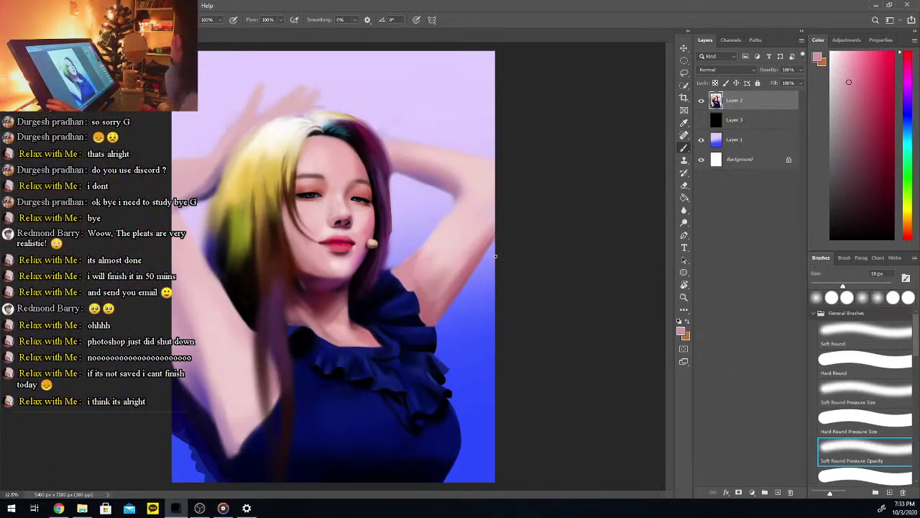
# Brighten the raised upper arm beside the ruffle with sampled skin pinks and lighter picked tints, using the 151 px soft brush
pyautogui.keyDown('alt'); pyautogui.click(404, 267); pyautogui.keyUp('alt')
pyautogui.moveTo(844, 285); pyautogui.dragTo(861, 286)
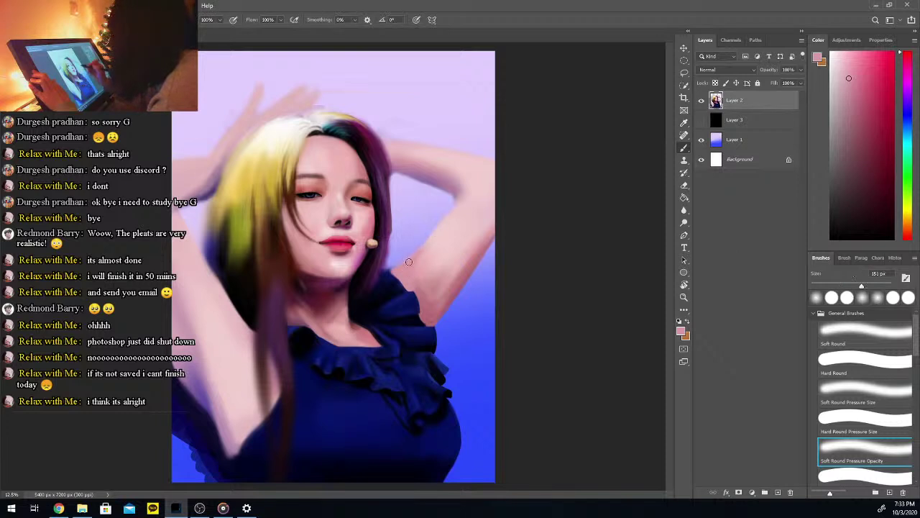
pyautogui.click(839, 72)
pyautogui.keyDown('alt'); pyautogui.click(435, 246); pyautogui.keyUp('alt')
pyautogui.click(838, 57)
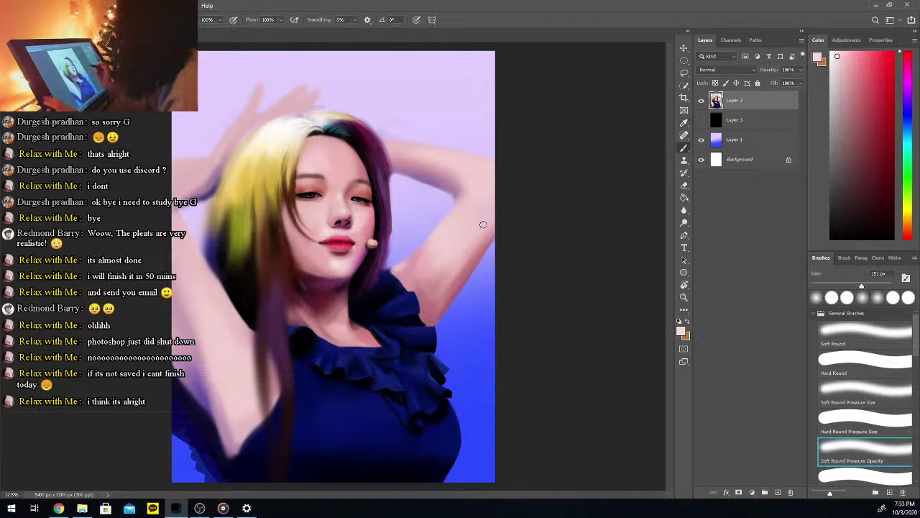
# Clean up the gap between the hair and the ruffle's top edge beside the shoulder, using a smaller brush
pyautogui.hotkey('ctrl', '+')
pyautogui.hotkey('ctrl', '+')
pyautogui.hotkey('ctrl', '+')
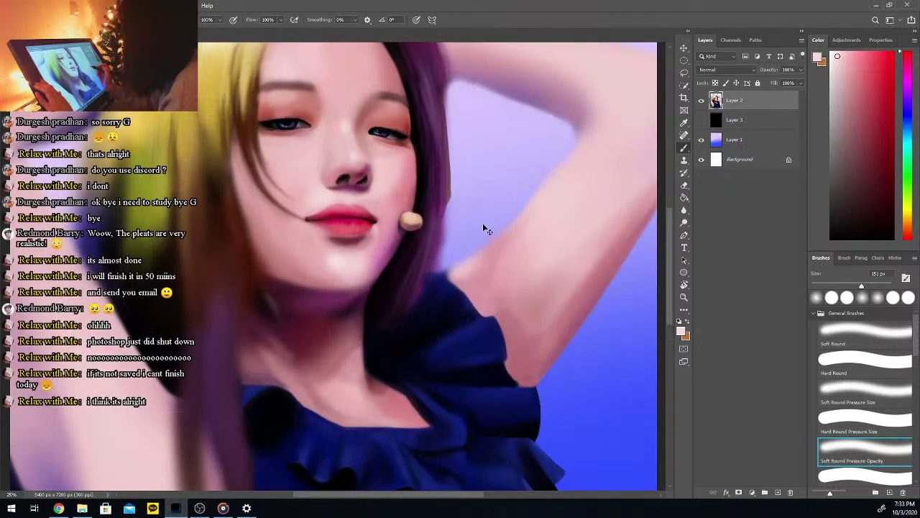
pyautogui.press('[')
pyautogui.press('[')
pyautogui.press('[')
pyautogui.press('[')
pyautogui.press('[')
pyautogui.press('[')
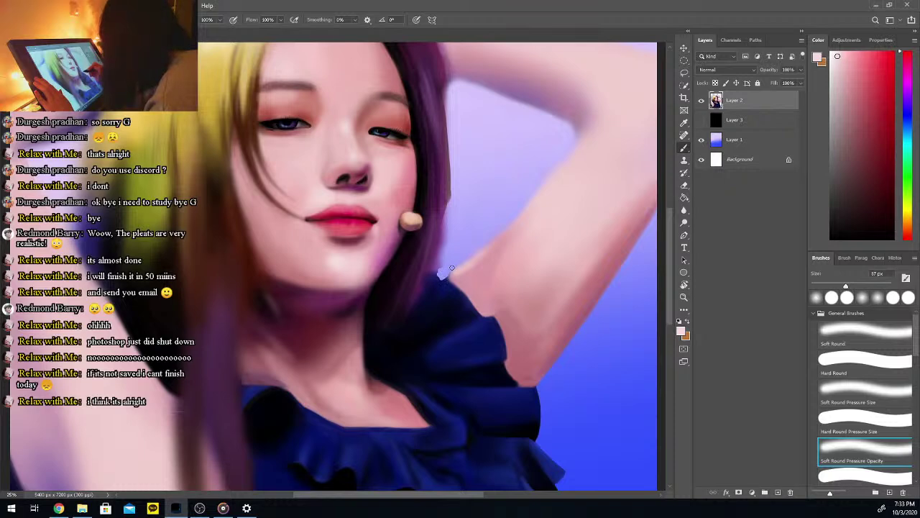
pyautogui.press(',')
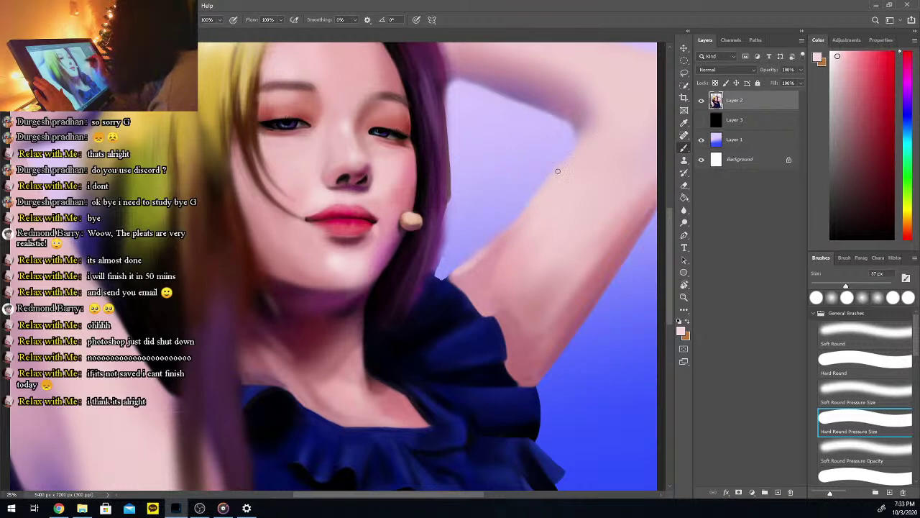
# Show the black Layer 3 as backdrop and define the raised arm's inner edge with sampled pinks and a 51 px Soft Round Pressure Opacity brush
pyautogui.click(701, 120)
pyautogui.press('.')
pyautogui.press(',')
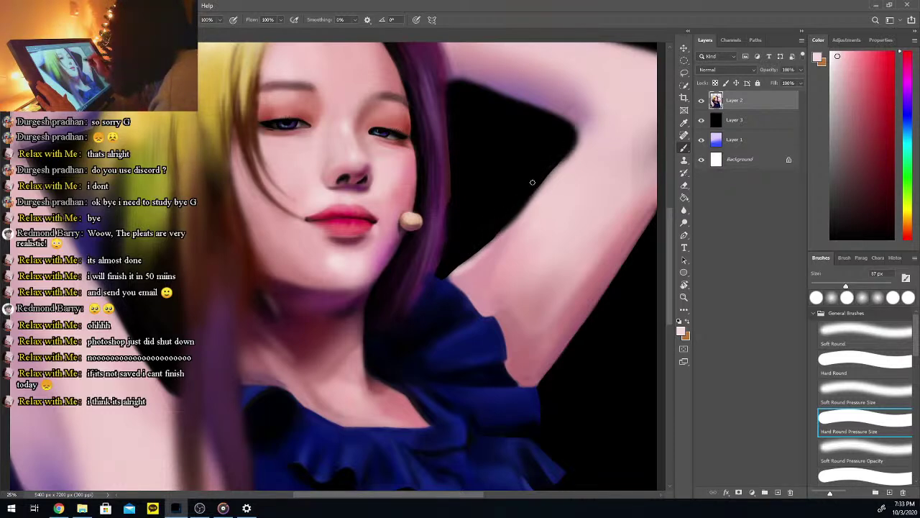
pyautogui.press('alt')
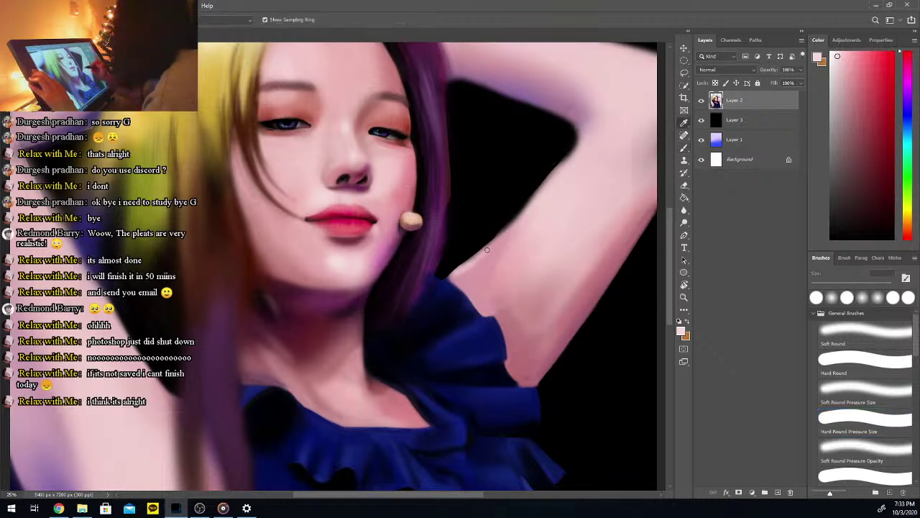
pyautogui.keyDown('alt'); pyautogui.click(479, 253); pyautogui.keyUp('alt')
pyautogui.keyDown('alt'); pyautogui.click(493, 243); pyautogui.keyUp('alt')
pyautogui.keyDown('alt'); pyautogui.click(486, 249); pyautogui.keyUp('alt')
pyautogui.keyDown('alt'); pyautogui.click(494, 244); pyautogui.keyUp('alt')
pyautogui.moveTo(486, 249)
pyautogui.mouseDown()
pyautogui.moveTo(544, 193)
pyautogui.moveTo(515, 223)
pyautogui.moveTo(616, 150)
pyautogui.moveTo(525, 206)
pyautogui.moveTo(509, 227)
pyautogui.moveTo(542, 193)
pyautogui.moveTo(519, 212)
pyautogui.moveTo(539, 191)
pyautogui.mouseUp()
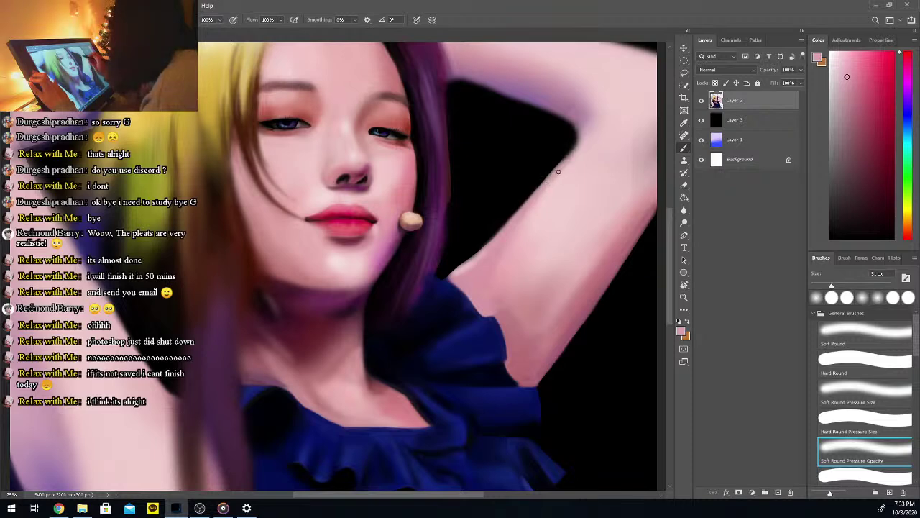
pyautogui.moveTo(562, 162); pyautogui.dragTo(587, 134)
pyautogui.moveTo(545, 181); pyautogui.dragTo(576, 142)
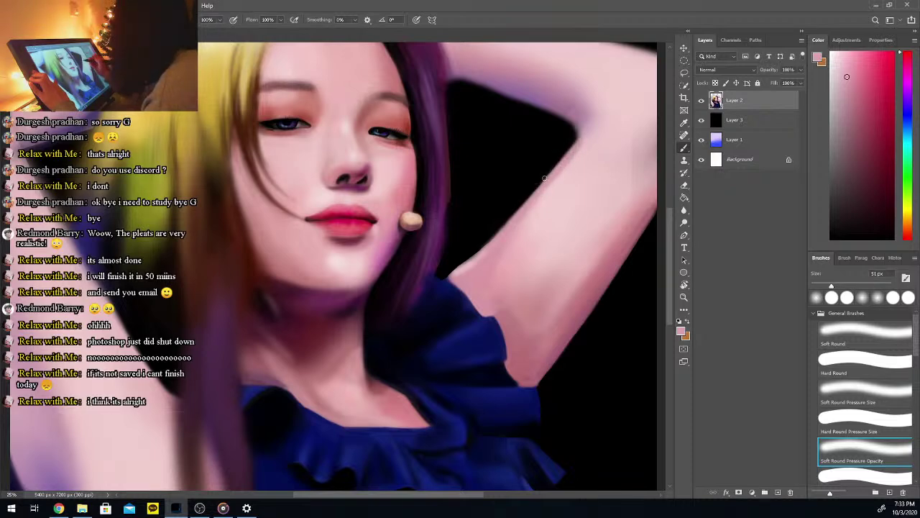
# Blend the skin just inside the raised arm's inner edge with sampled light and mid pinks, using a slightly larger soft brush
pyautogui.keyDown('alt'); pyautogui.click(540, 220); pyautogui.keyUp('alt')
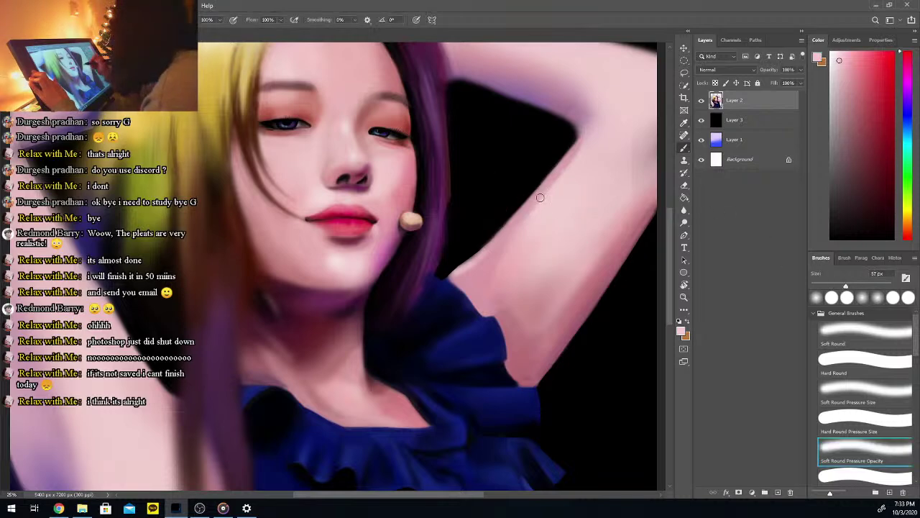
pyautogui.press('i')
pyautogui.click(565, 164)
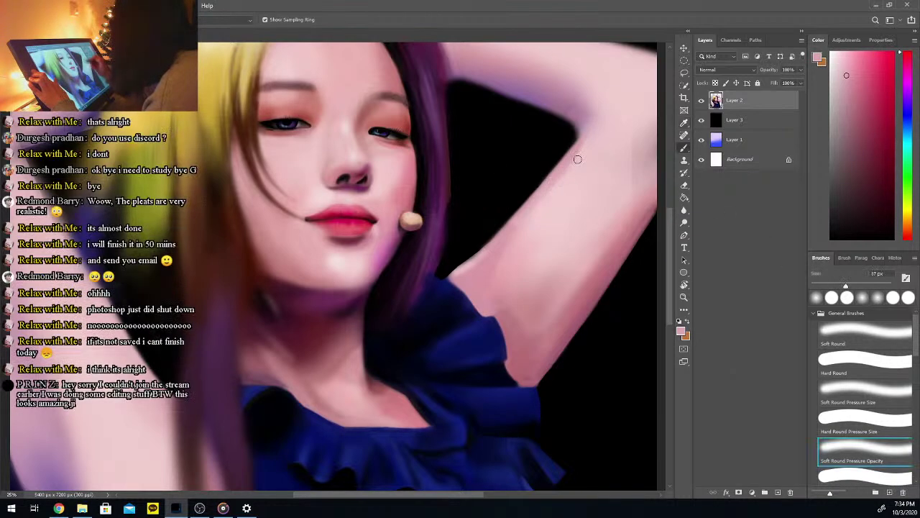
pyautogui.press('b')
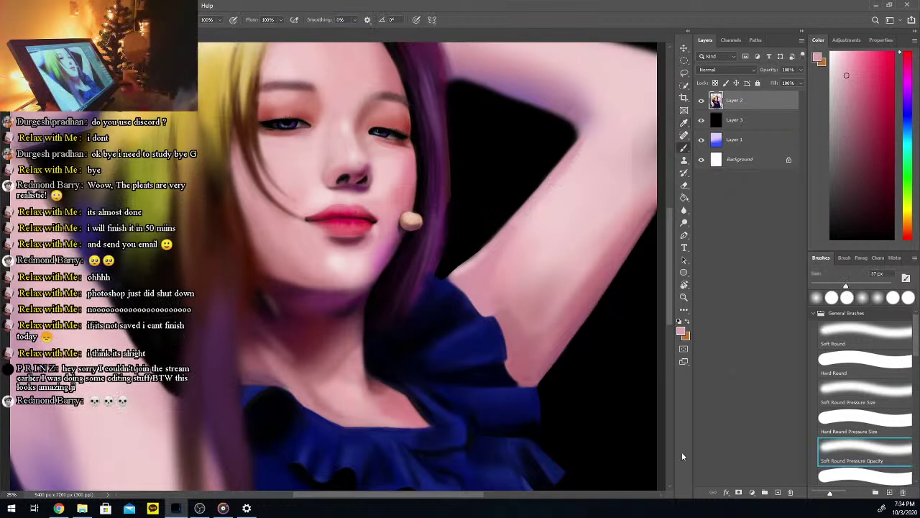
# Shade the armpit and the outer side of the upper arm with sampled darker pinks, using a 156 px soft brush
pyautogui.press('i')
pyautogui.click(525, 306)
pyautogui.press('b')
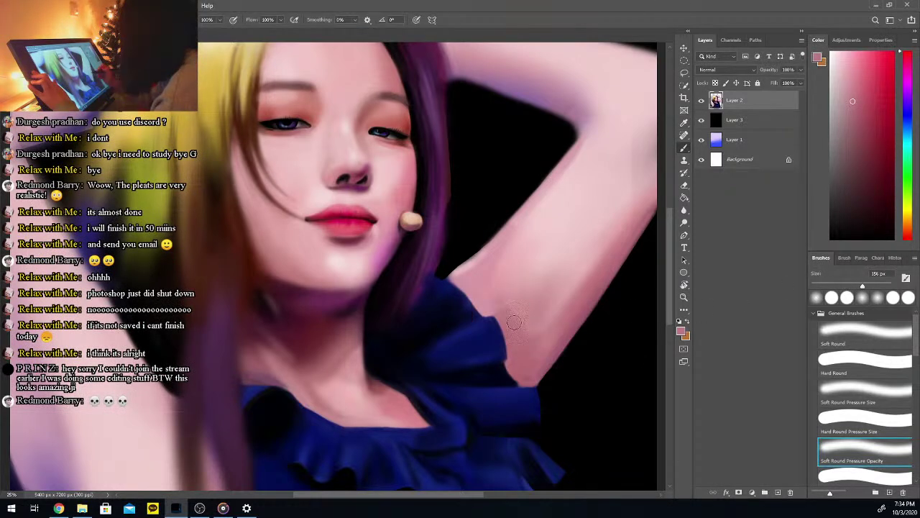
pyautogui.moveTo(572, 301); pyautogui.dragTo(585, 273)
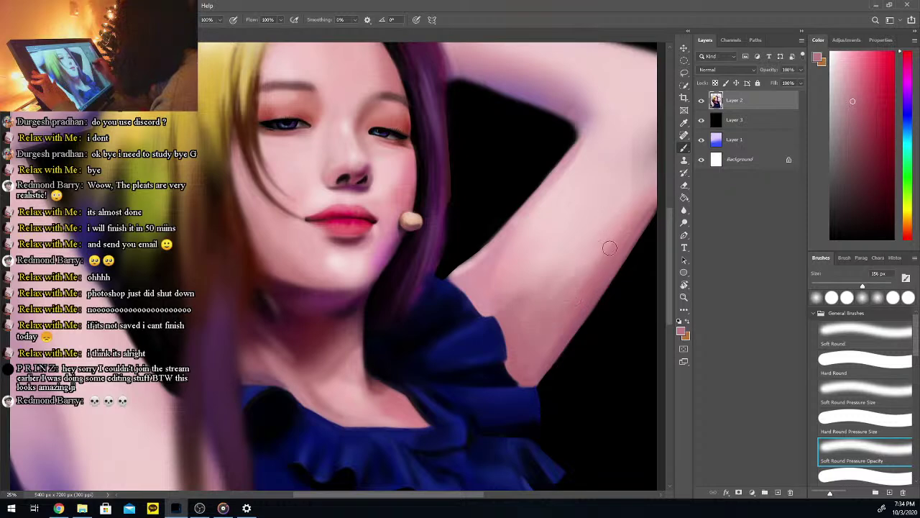
pyautogui.keyDown('alt'); pyautogui.click(551, 359); pyautogui.keyUp('alt')
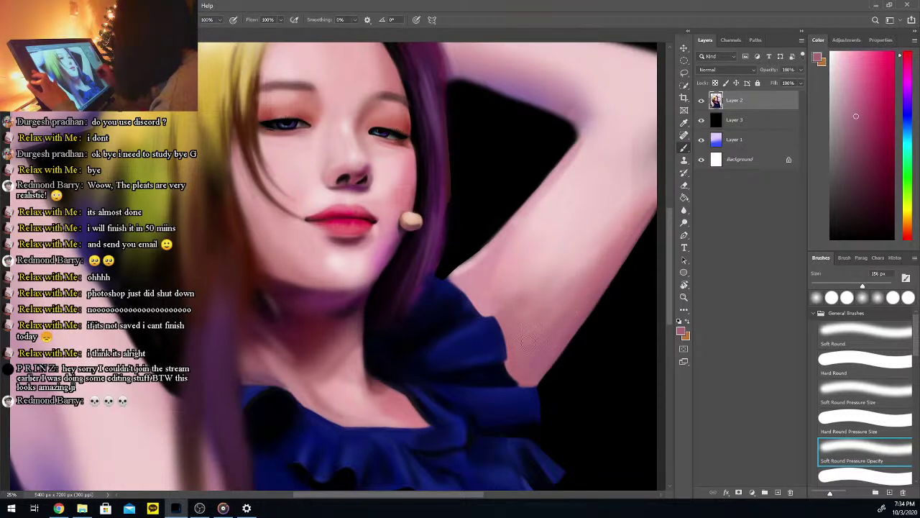
# Lighten the inner side of the upper arm from the ruffle towards the elbow with sampled lighter pinks
pyautogui.press('i')
pyautogui.click(495, 281)
pyautogui.press('b')
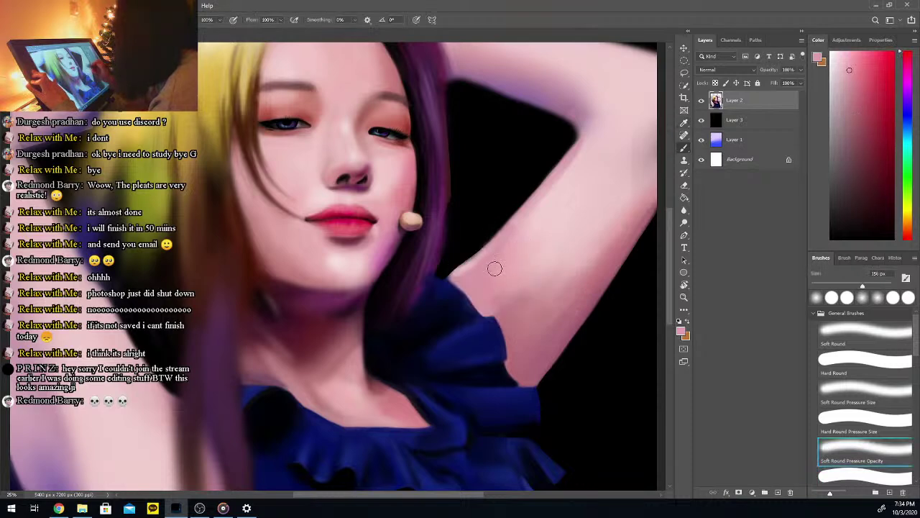
pyautogui.keyDown('alt'); pyautogui.click(568, 176); pyautogui.keyUp('alt')
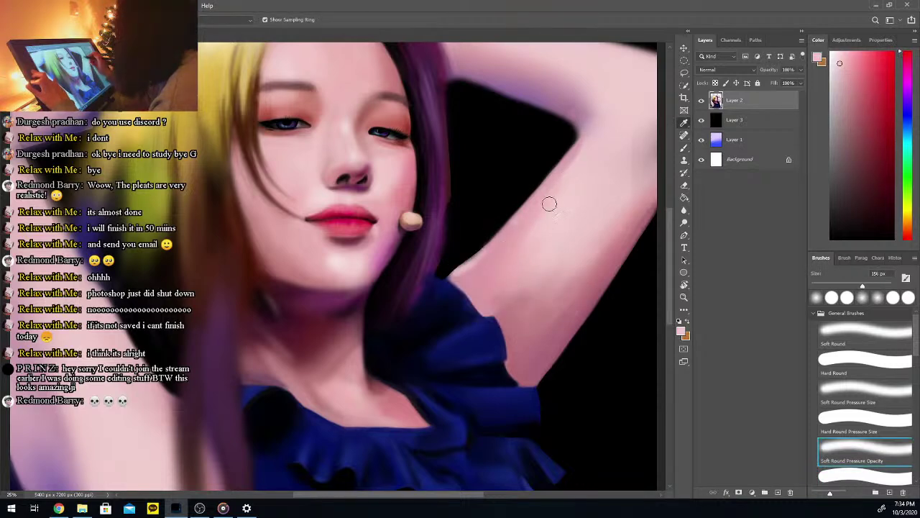
# Blend the upper arm's shadow into the armpit with sampled mid and darker pinks, using a soft brush of about 340 px
pyautogui.moveTo(862, 286); pyautogui.dragTo(876, 286)
pyautogui.press('i')
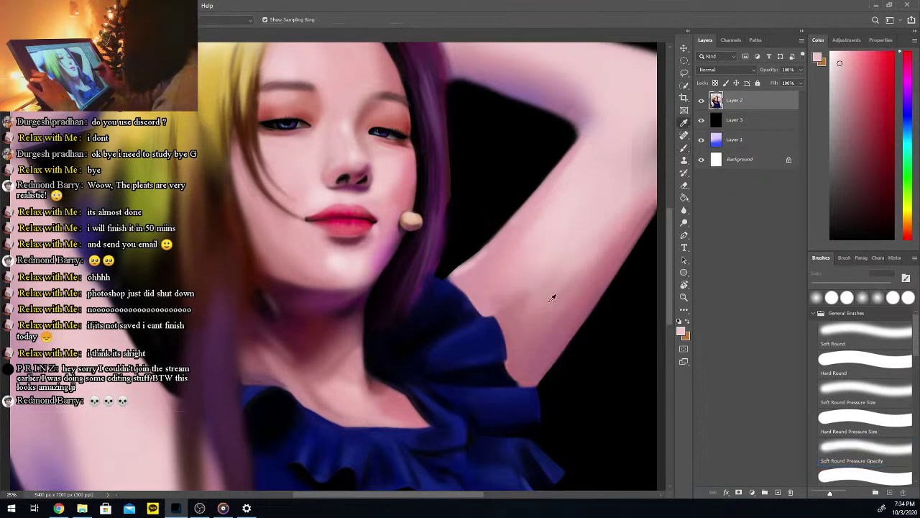
pyautogui.click(536, 295)
pyautogui.press('b')
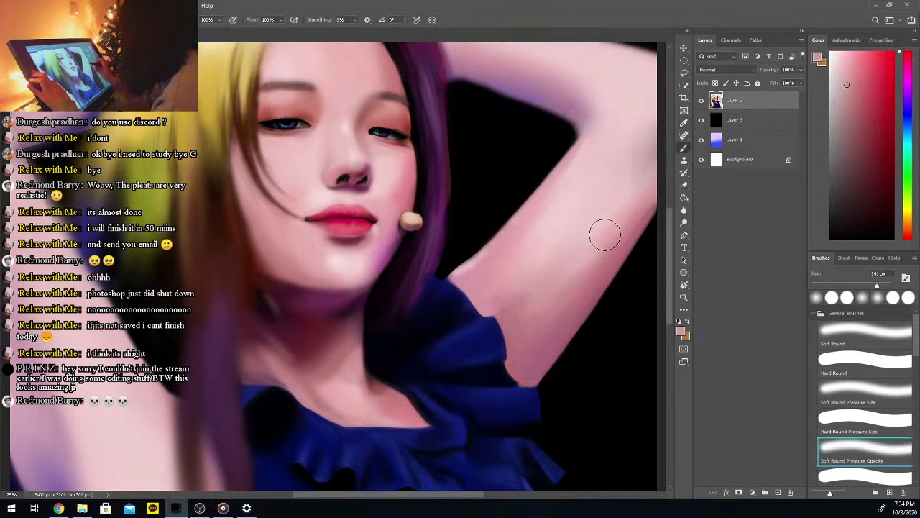
pyautogui.keyDown('alt'); pyautogui.click(535, 335); pyautogui.keyUp('alt')
pyautogui.moveTo(563, 282)
pyautogui.mouseDown()
pyautogui.moveTo(518, 310)
pyautogui.moveTo(518, 329)
pyautogui.moveTo(563, 292)
pyautogui.mouseUp()
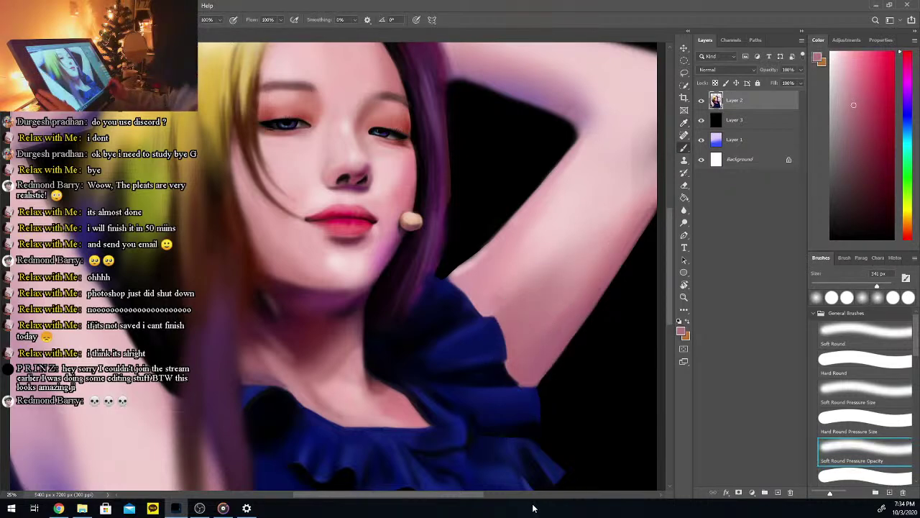
# Smooth the skin from the elbow down the upper arm with sampled light and mid pinks, using the large soft brush
pyautogui.moveTo(472, 494); pyautogui.dragTo(487, 495)
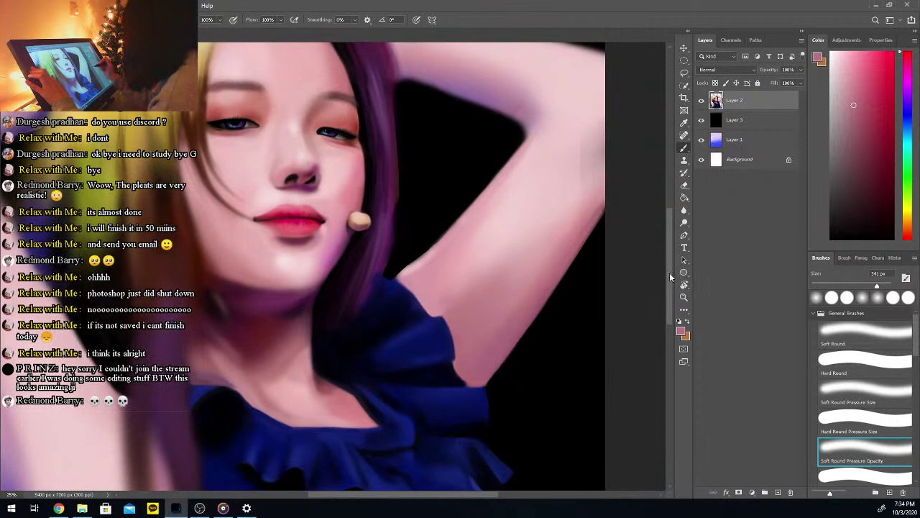
pyautogui.scroll(2, 658, 273)
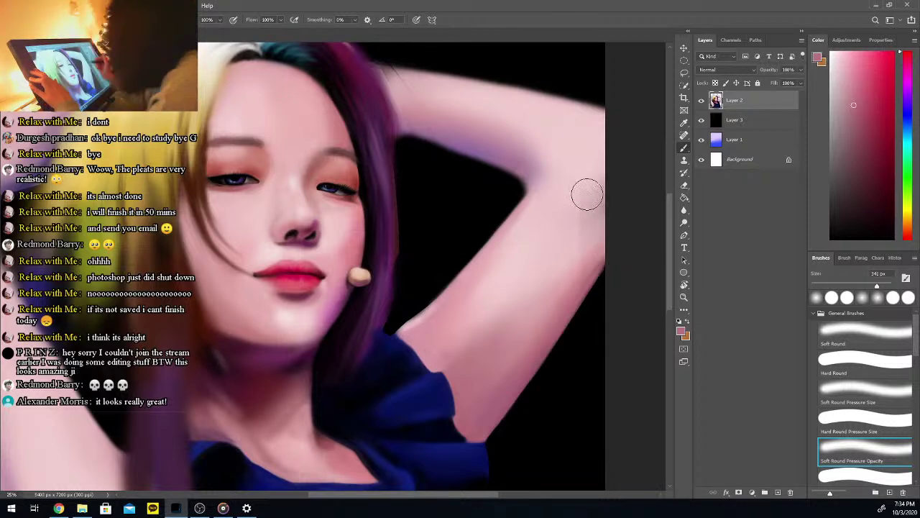
pyautogui.press('i')
pyautogui.click(572, 209)
pyautogui.press('b')
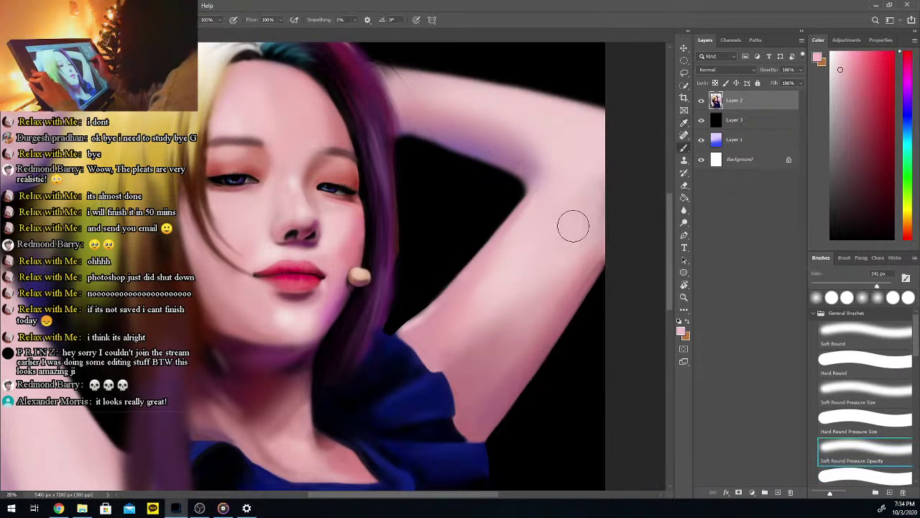
pyautogui.keyDown('alt'); pyautogui.click(567, 275); pyautogui.keyUp('alt')
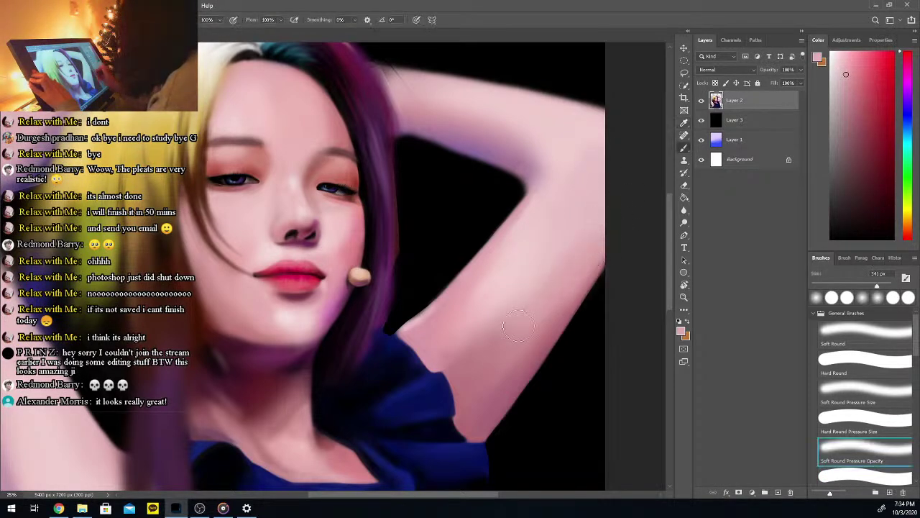
pyautogui.keyDown('alt'); pyautogui.click(532, 279); pyautogui.keyUp('alt')
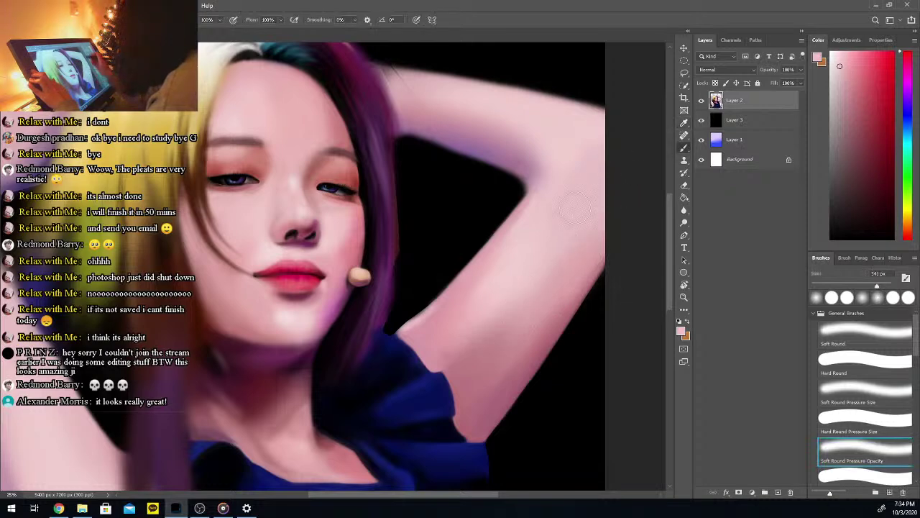
pyautogui.keyDown('alt'); pyautogui.click(488, 257); pyautogui.keyUp('alt')
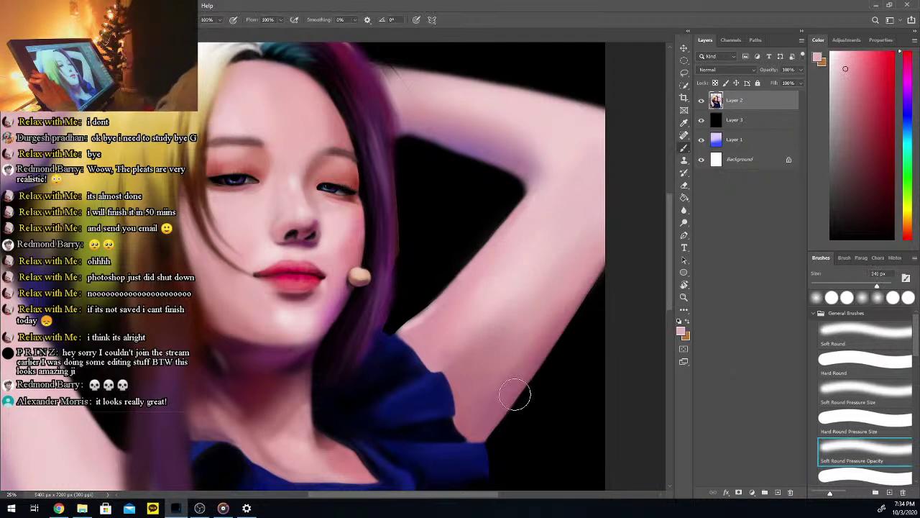
# Paint a thin saturated blue-violet rim along the raised forearm's lower edge from the hair to the elbow crease, using a small soft brush
pyautogui.moveTo(390, 498); pyautogui.dragTo(349, 498)
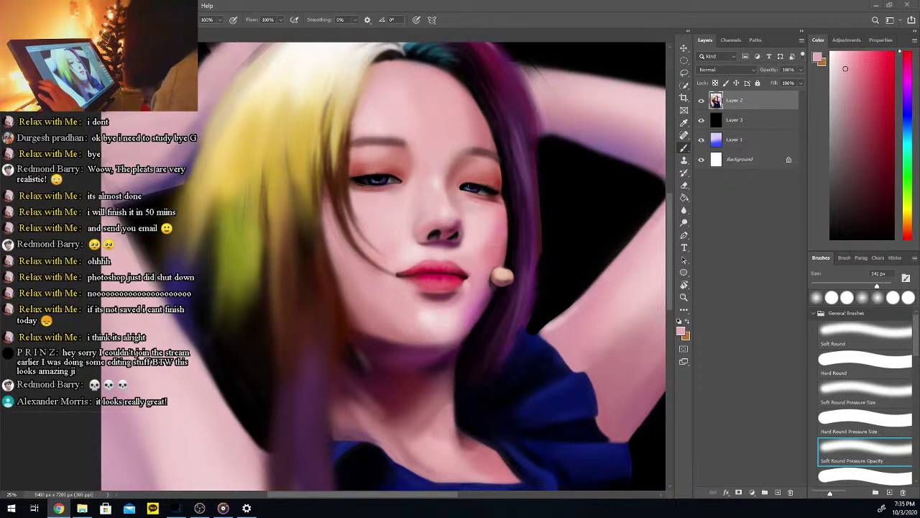
pyautogui.moveTo(673, 275); pyautogui.dragTo(672, 265)
pyautogui.moveTo(443, 494); pyautogui.dragTo(486, 504)
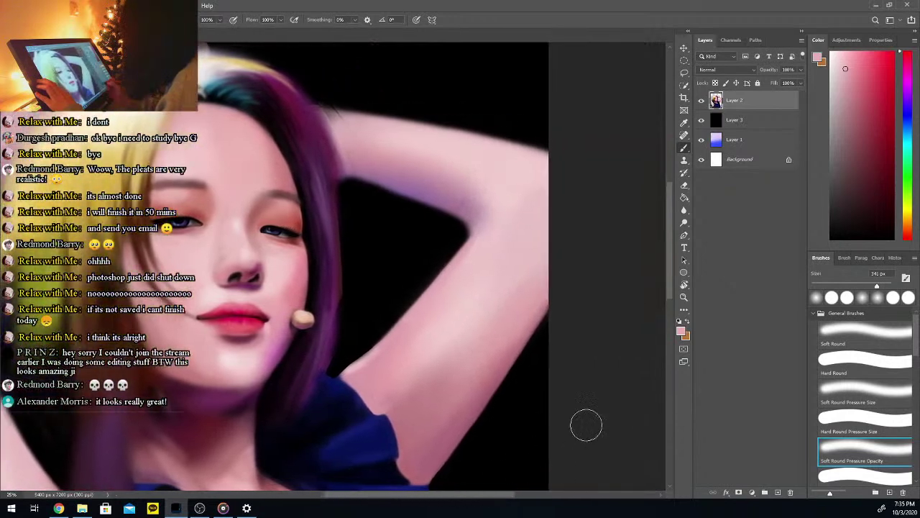
pyautogui.press('i')
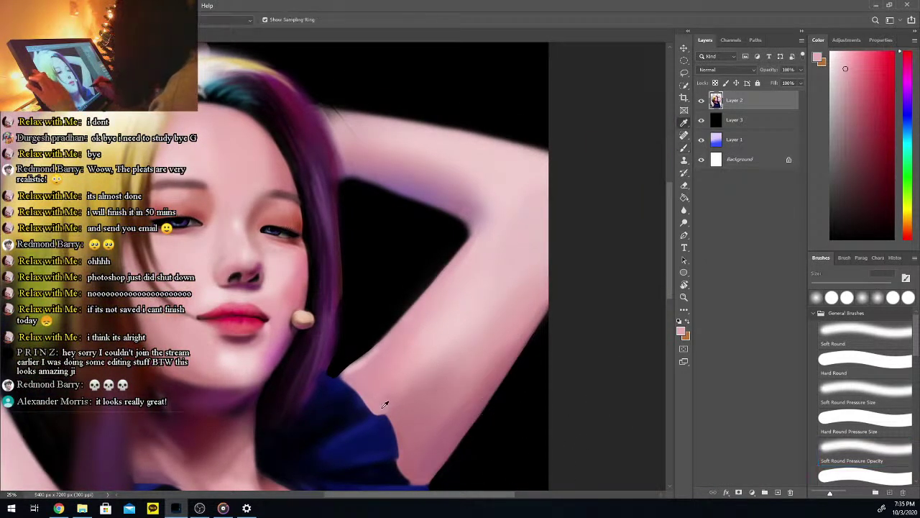
pyautogui.click(414, 189)
pyautogui.click(907, 97)
pyautogui.click(879, 115)
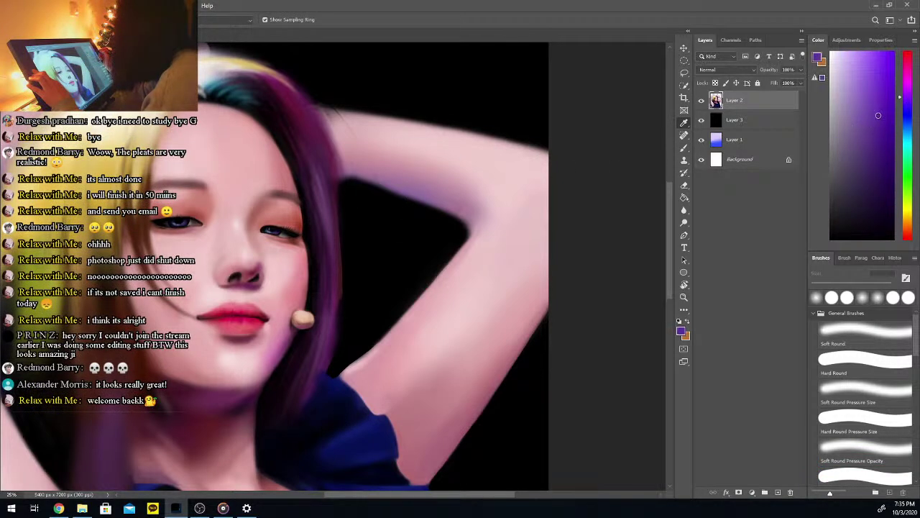
pyautogui.click(908, 110)
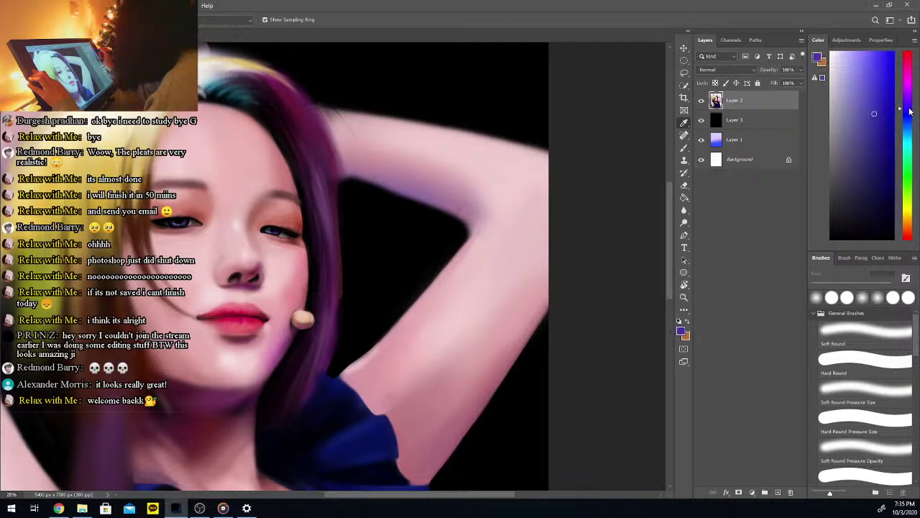
pyautogui.moveTo(874, 96); pyautogui.dragTo(882, 98)
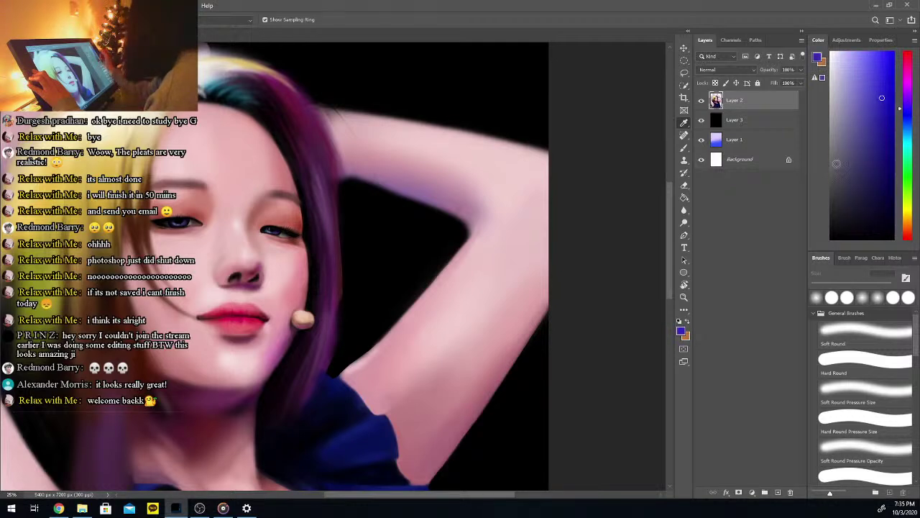
pyautogui.click(865, 450)
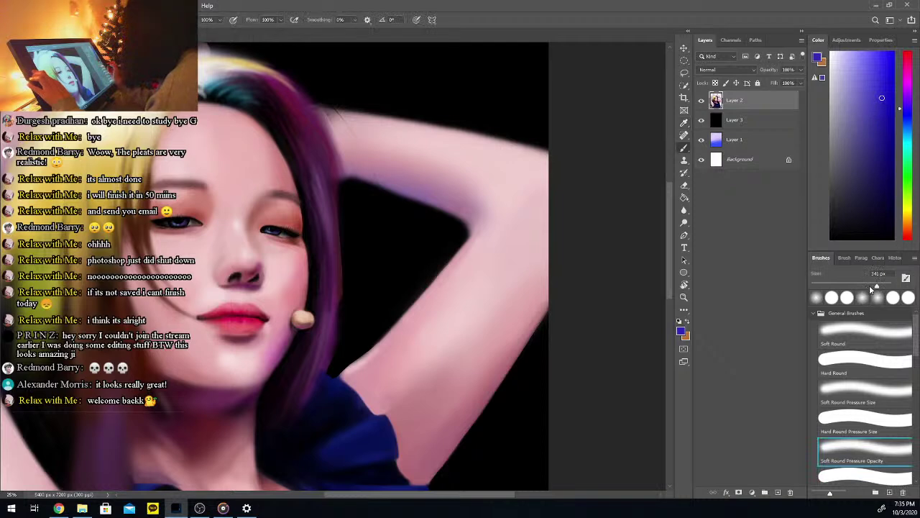
pyautogui.moveTo(881, 286); pyautogui.dragTo(826, 286)
pyautogui.moveTo(346, 174); pyautogui.dragTo(400, 191)
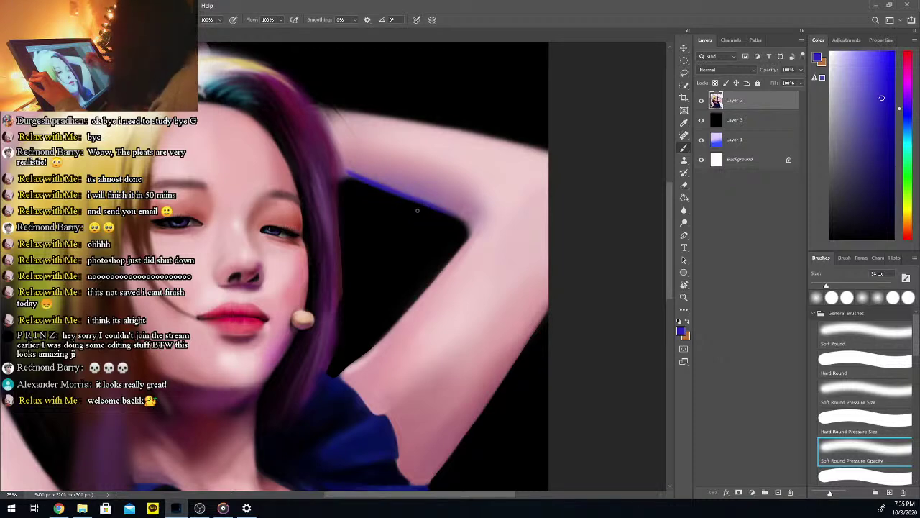
pyautogui.moveTo(438, 213); pyautogui.dragTo(461, 223)
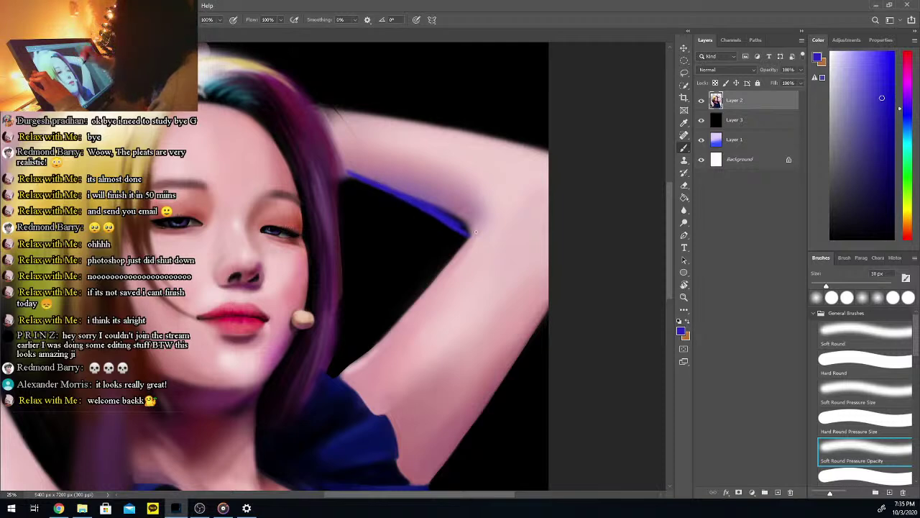
# Thicken the forearm's blue rim towards the elbow crease with a more violet hue, using a soft brush of about 91 px
pyautogui.click(906, 102)
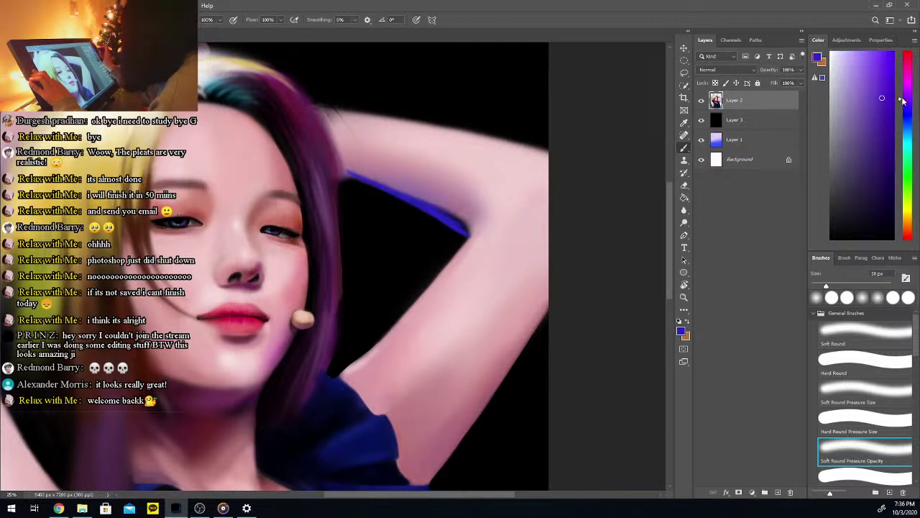
pyautogui.click(887, 82)
pyautogui.click(846, 285)
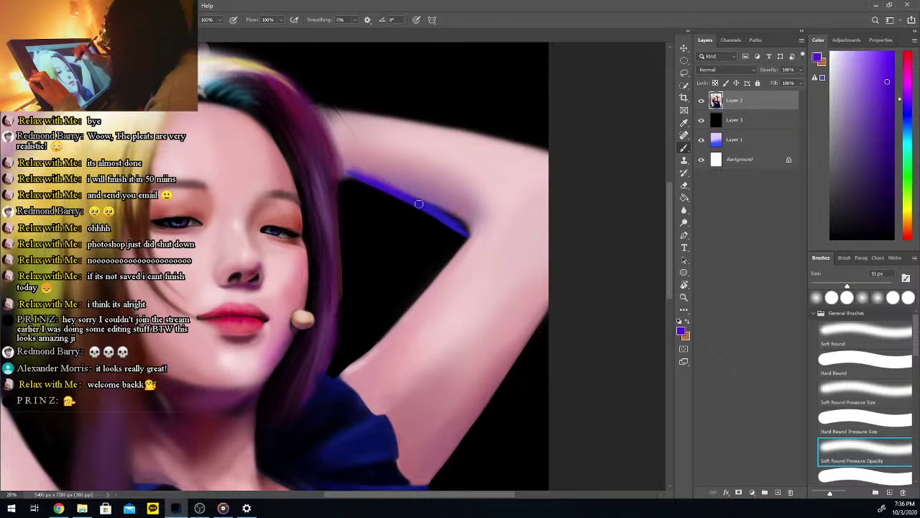
pyautogui.moveTo(452, 218)
pyautogui.mouseDown()
pyautogui.moveTo(430, 202)
pyautogui.moveTo(463, 221)
pyautogui.mouseUp()
# Soften the rim's inner edge into the forearm skin with a sampled purple, using a soft brush of about 163 px
pyautogui.press('i')
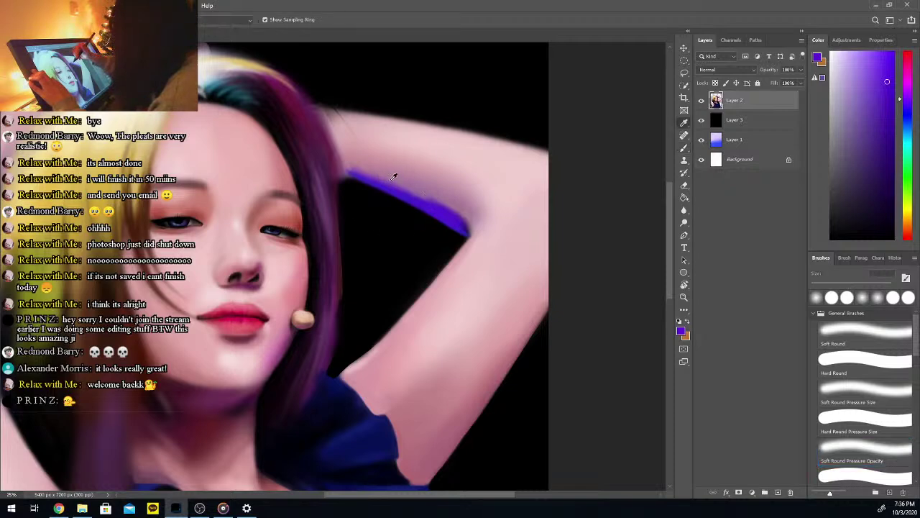
pyautogui.click(388, 178)
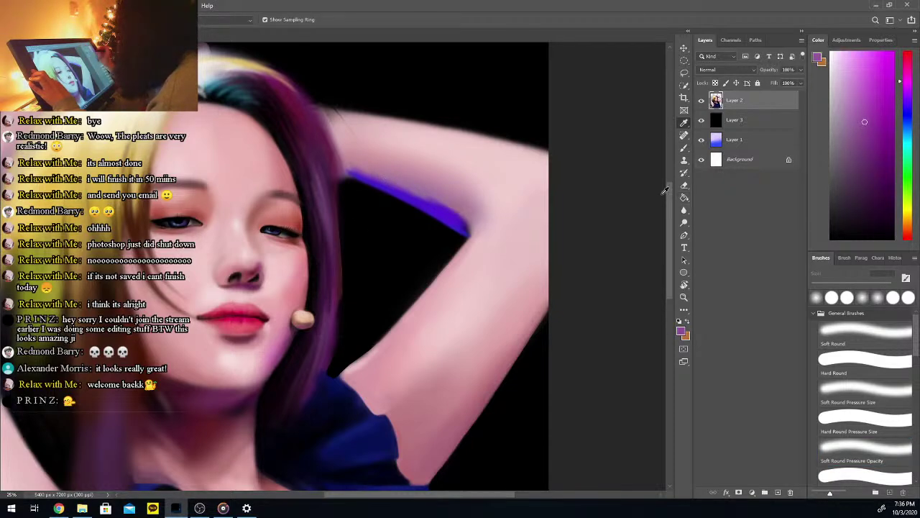
pyautogui.click(865, 449)
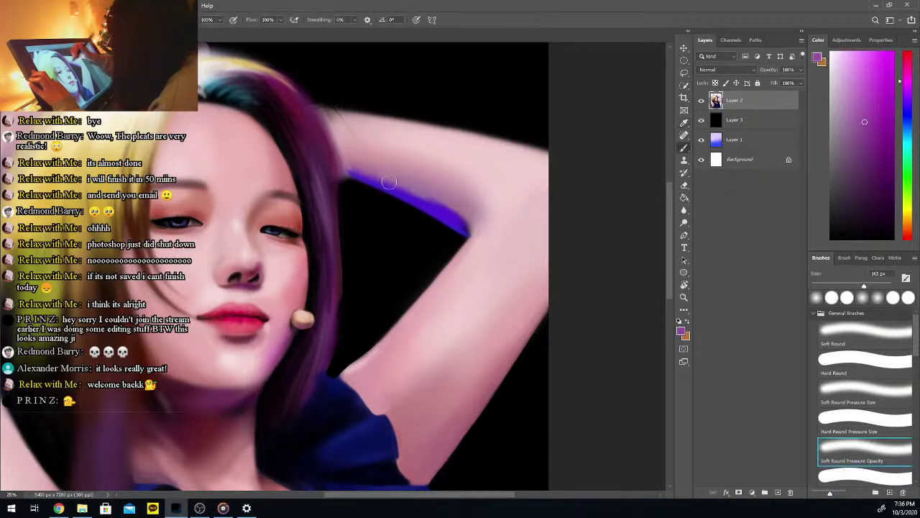
pyautogui.moveTo(408, 187); pyautogui.dragTo(463, 223)
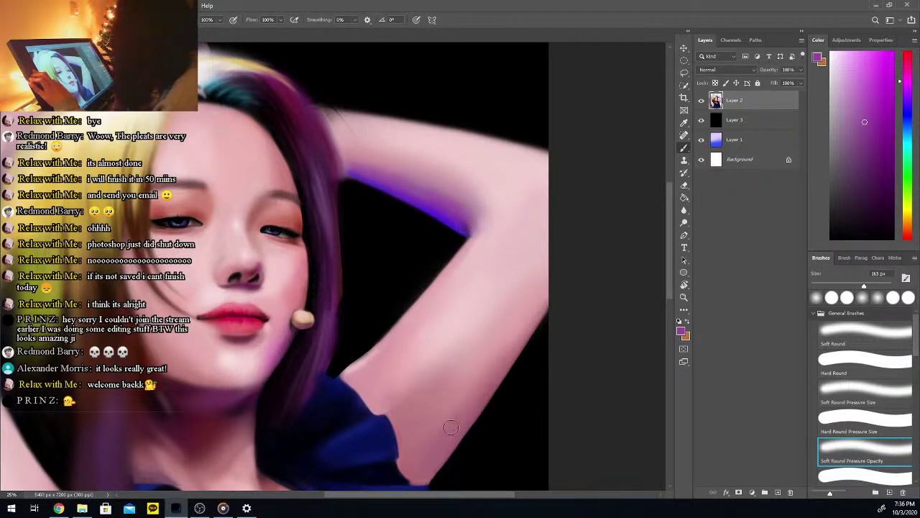
# Paint a short dark pink fold at the elbow crease with sampled and darkened pinks, using a soft brush of about 91 px
pyautogui.keyDown('alt'); pyautogui.click(367, 370); pyautogui.keyUp('alt')
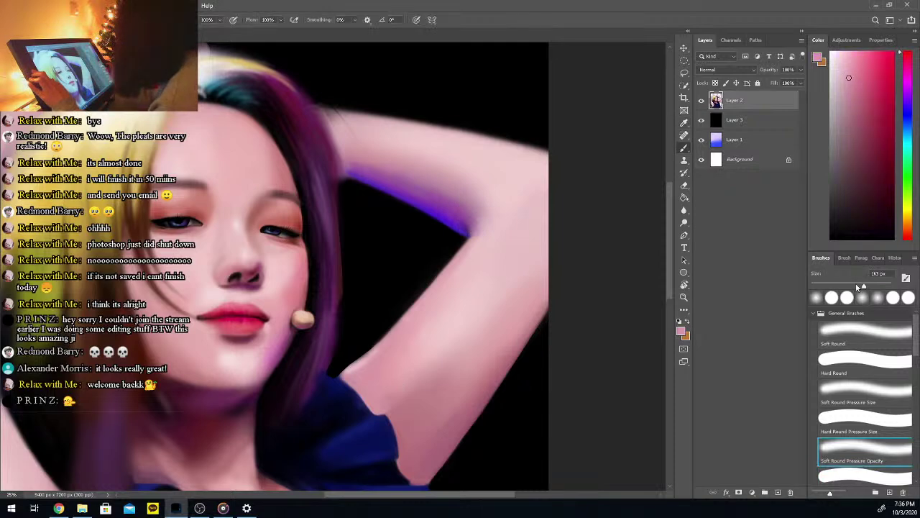
pyautogui.moveTo(863, 286); pyautogui.dragTo(846, 286)
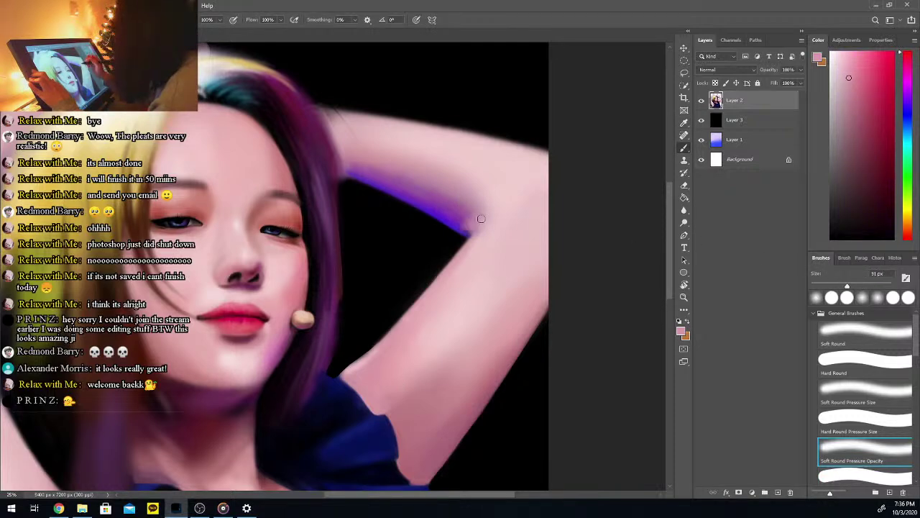
pyautogui.keyDown('alt'); pyautogui.click(471, 229); pyautogui.keyUp('alt')
pyautogui.keyDown('alt'); pyautogui.click(478, 229); pyautogui.keyUp('alt')
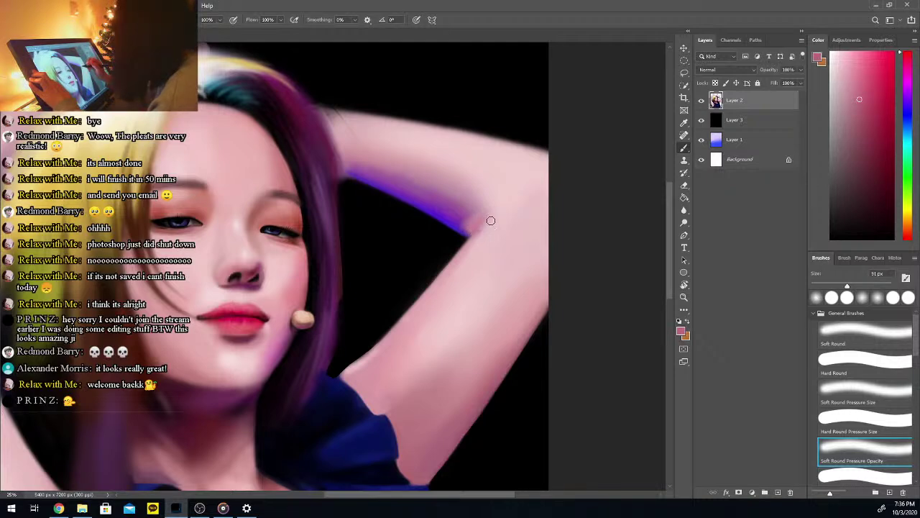
pyautogui.click(863, 116)
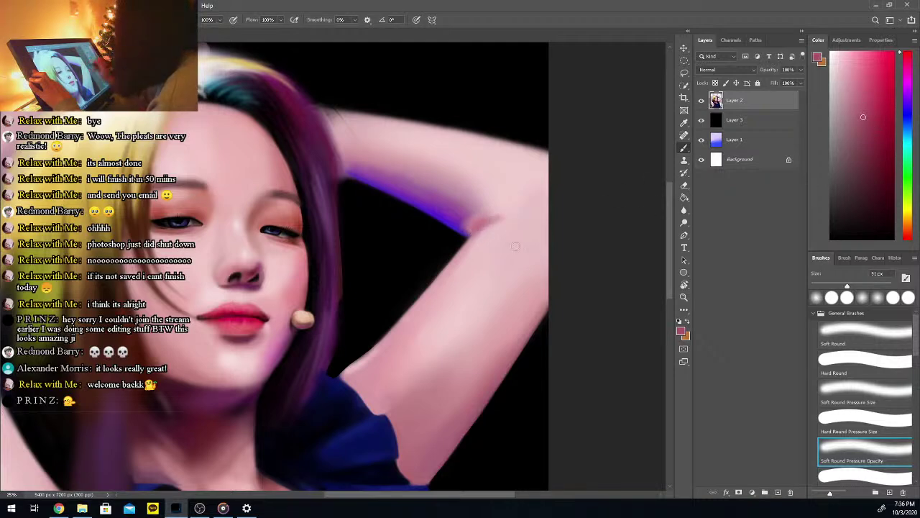
# Blend the violet rim into the forearm skin and elbow crease with sampled purples and a muted pink, enlarging the soft brush to about 163 px
pyautogui.keyDown('alt'); pyautogui.click(464, 213); pyautogui.keyUp('alt')
pyautogui.press(']')
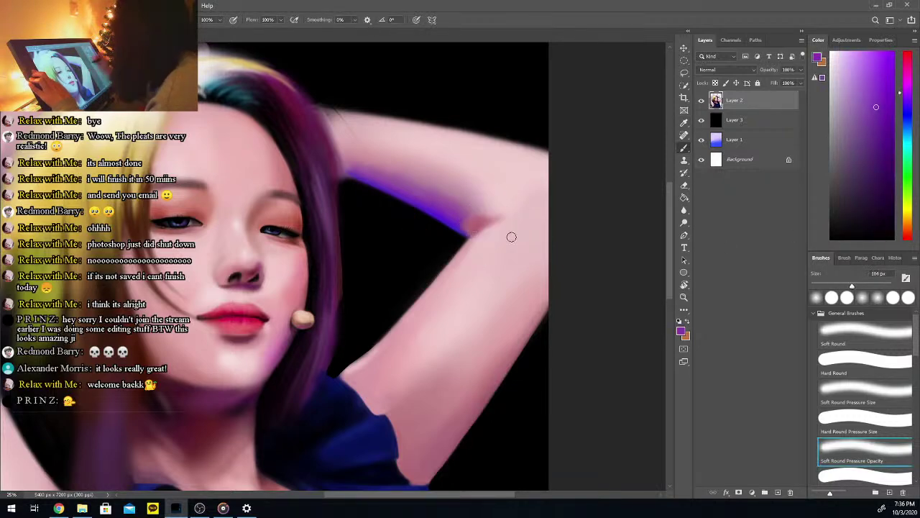
pyautogui.keyDown('alt'); pyautogui.click(450, 201); pyautogui.keyUp('alt')
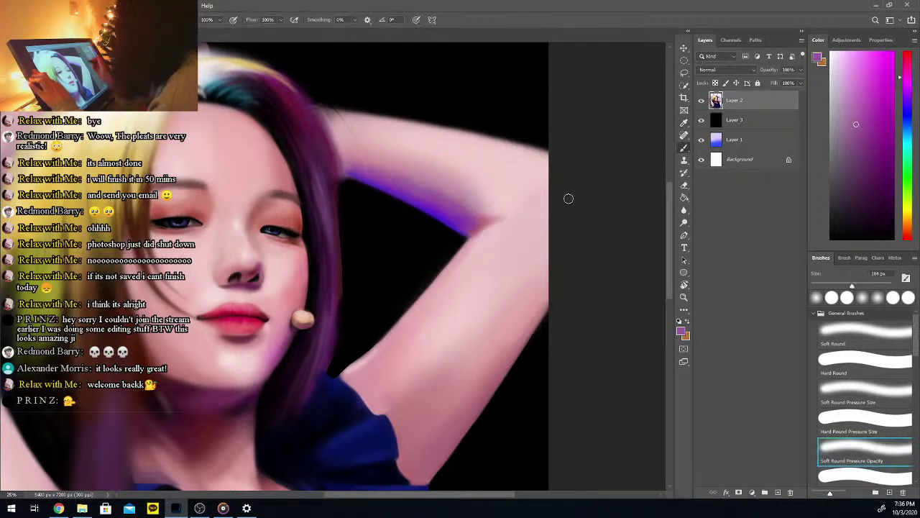
pyautogui.press('i')
pyautogui.click(425, 174)
pyautogui.press('b')
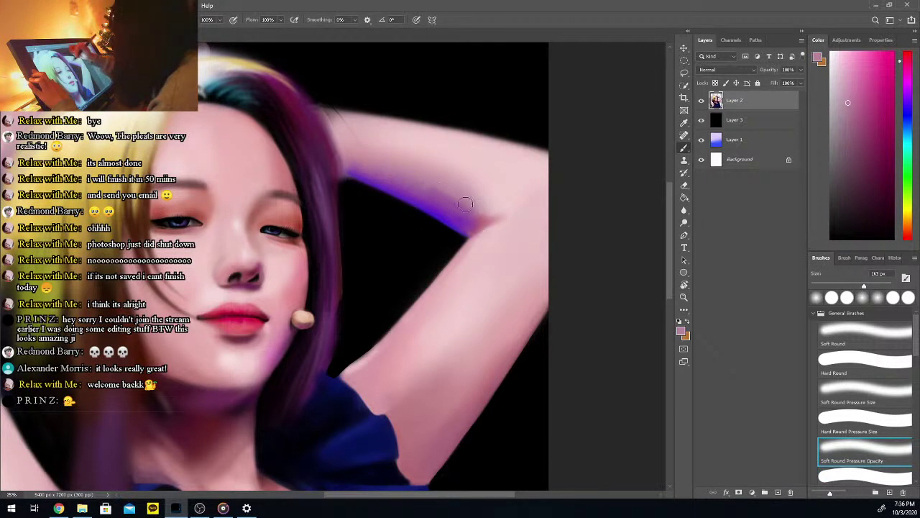
pyautogui.press('i')
pyautogui.click(378, 177)
pyautogui.press('b')
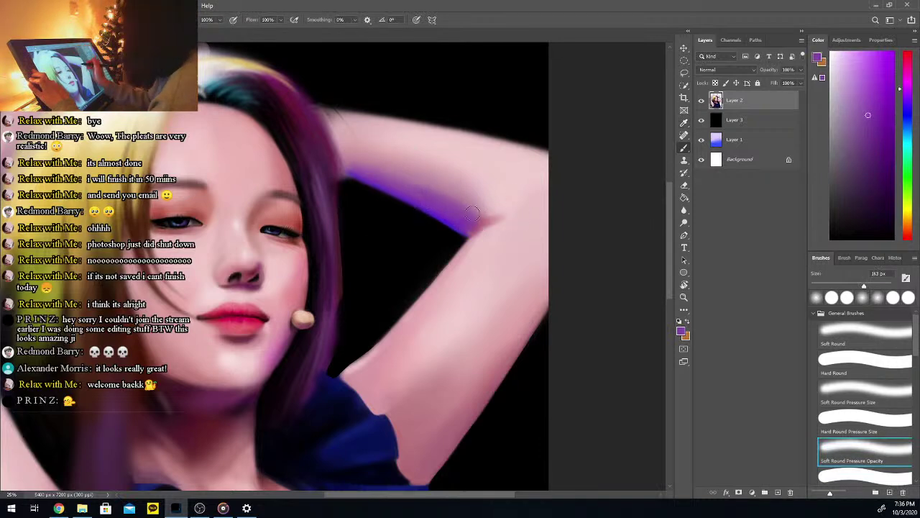
# Deepen the elbow fold with a darkened magenta and a sampled blue-violet, using a soft brush of about 66 px
pyautogui.press('i')
pyautogui.click(479, 223)
pyautogui.click(866, 126)
pyautogui.click(860, 136)
pyautogui.click(865, 451)
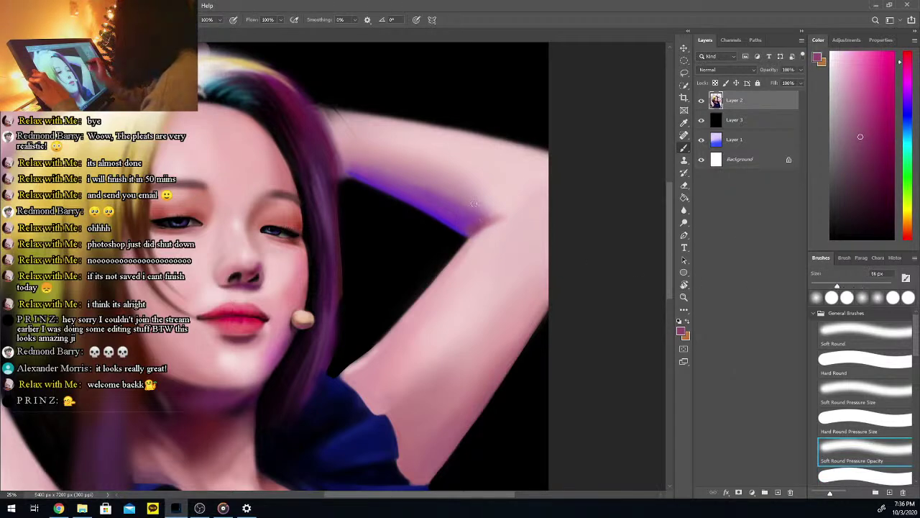
pyautogui.keyDown('alt'); pyautogui.click(461, 225); pyautogui.keyUp('alt')
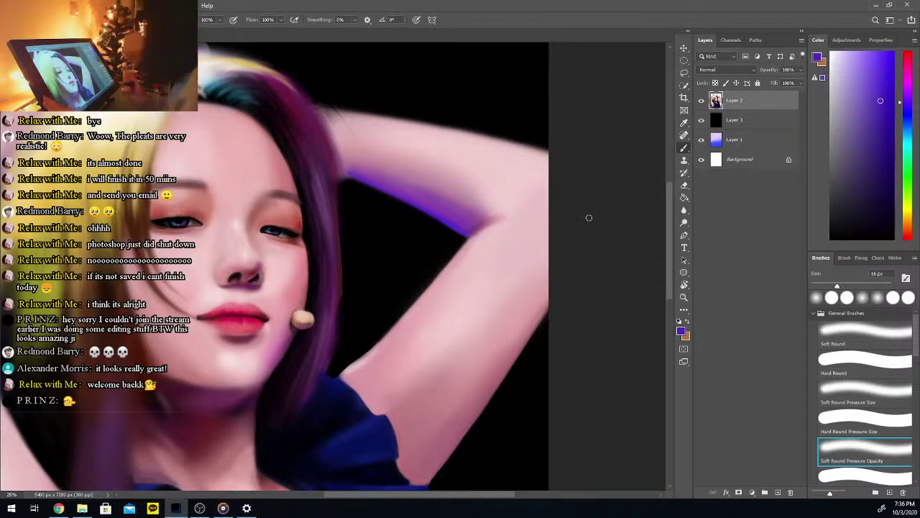
pyautogui.hotkey('ctrl', '-')
pyautogui.hotkey('ctrl', '+')
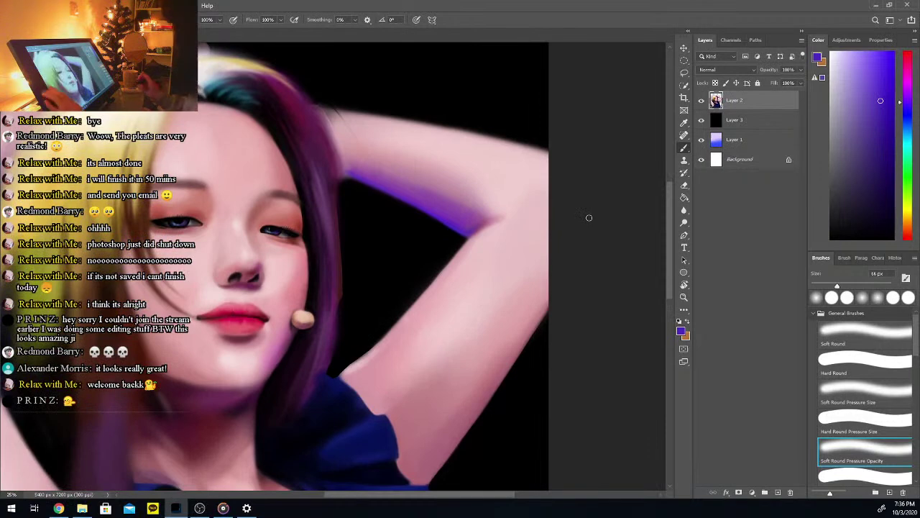
# Cover the stray hairs where the forearm meets the hair with sampled pinks, and extend the violet rim up to the hair
pyautogui.keyDown('alt'); pyautogui.click(377, 149); pyautogui.keyUp('alt')
pyautogui.moveTo(840, 286); pyautogui.dragTo(869, 286)
pyautogui.moveTo(350, 136)
pyautogui.mouseDown()
pyautogui.moveTo(340, 150)
pyautogui.moveTo(337, 117)
pyautogui.moveTo(372, 143)
pyautogui.moveTo(329, 116)
pyautogui.mouseUp()
pyautogui.keyDown('alt'); pyautogui.click(392, 138); pyautogui.keyUp('alt')
pyautogui.keyDown('alt'); pyautogui.click(361, 152); pyautogui.keyUp('alt')
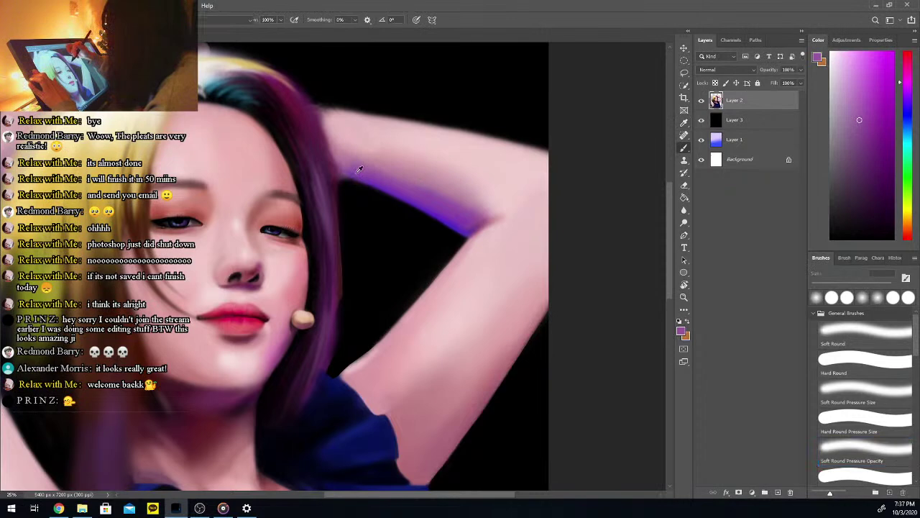
pyautogui.keyDown('alt'); pyautogui.click(378, 184); pyautogui.keyUp('alt')
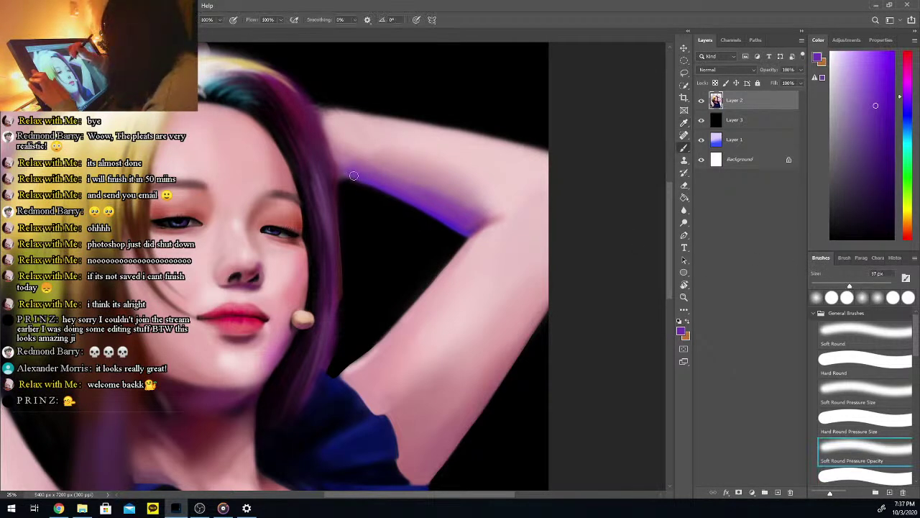
pyautogui.keyDown('alt'); pyautogui.click(454, 221); pyautogui.keyUp('alt')
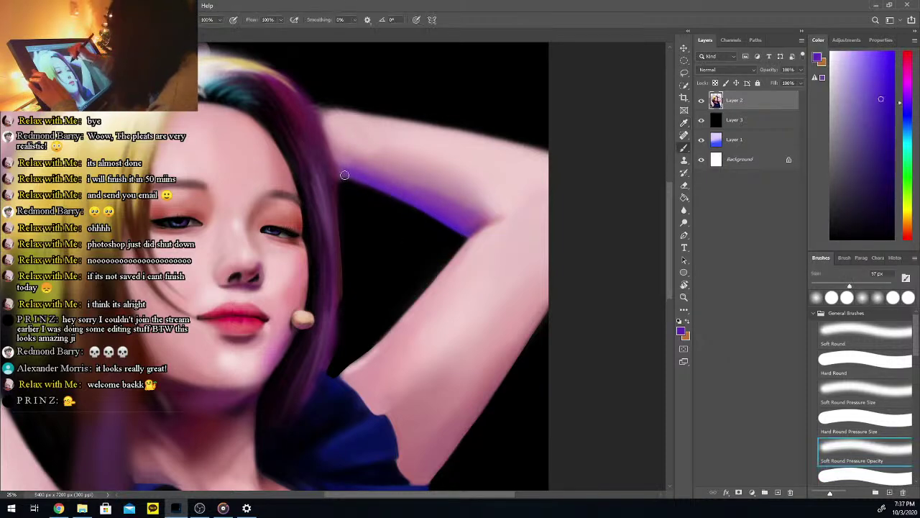
# Extend the forearm's upper edge outwards from the hair towards the elbow with a sampled light pink, using a soft brush of about 151 px
pyautogui.press('i')
pyautogui.click(321, 128)
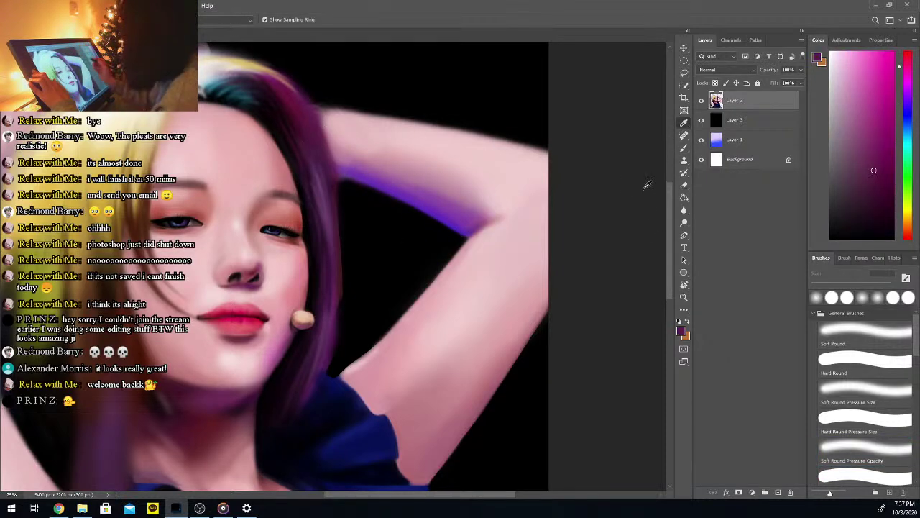
pyautogui.click(363, 120)
pyautogui.press('b')
pyautogui.click(861, 286)
pyautogui.moveTo(334, 117)
pyautogui.mouseDown()
pyautogui.moveTo(386, 124)
pyautogui.moveTo(321, 113)
pyautogui.moveTo(504, 148)
pyautogui.mouseUp()
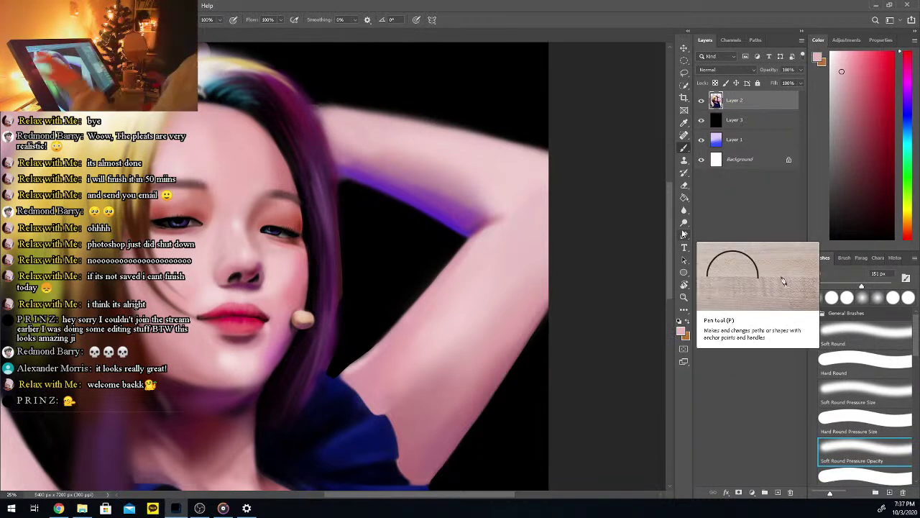
pyautogui.moveTo(322, 110); pyautogui.dragTo(520, 154)
pyautogui.moveTo(387, 120); pyautogui.dragTo(505, 148)
pyautogui.moveTo(323, 107)
pyautogui.mouseDown()
pyautogui.moveTo(355, 115)
pyautogui.moveTo(305, 103)
pyautogui.moveTo(347, 113)
pyautogui.moveTo(329, 99)
pyautogui.moveTo(446, 137)
pyautogui.mouseUp()
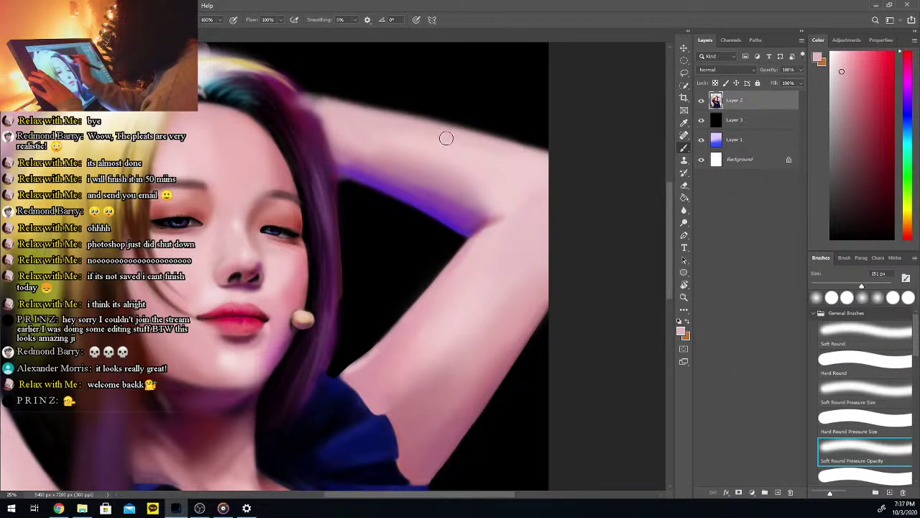
# Trim the forearm's upper edge with a hard round brush tip, and refill the skin beneath it with soft sampled light pink
pyautogui.press(',')
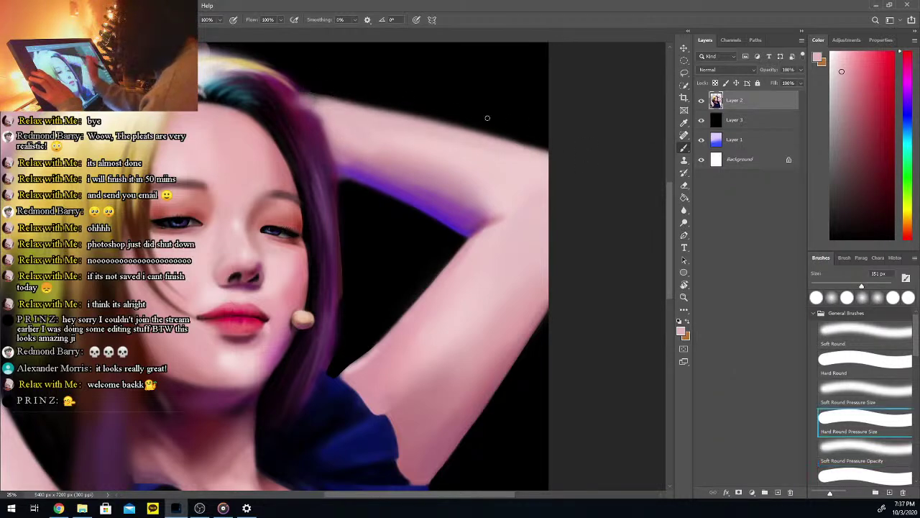
pyautogui.moveTo(315, 86); pyautogui.dragTo(546, 150)
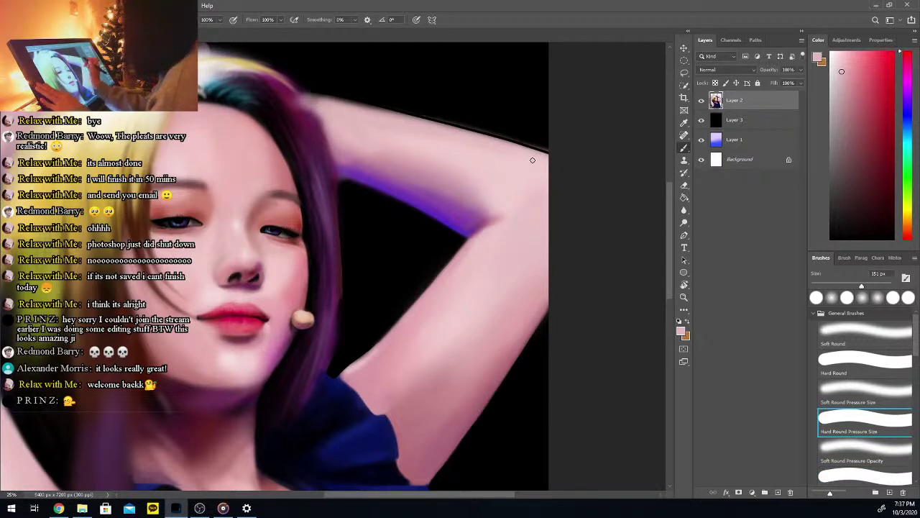
pyautogui.press('i')
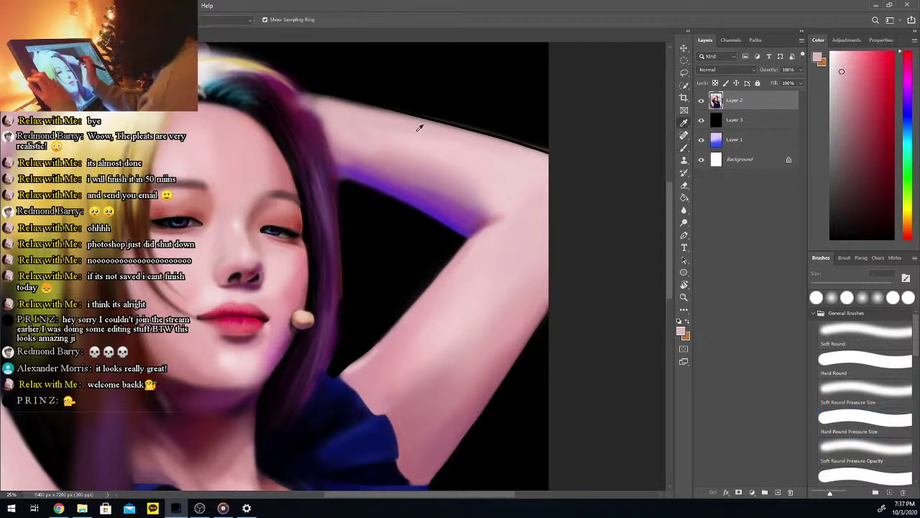
pyautogui.click(420, 128)
pyautogui.press('b')
pyautogui.moveTo(319, 98); pyautogui.dragTo(486, 147)
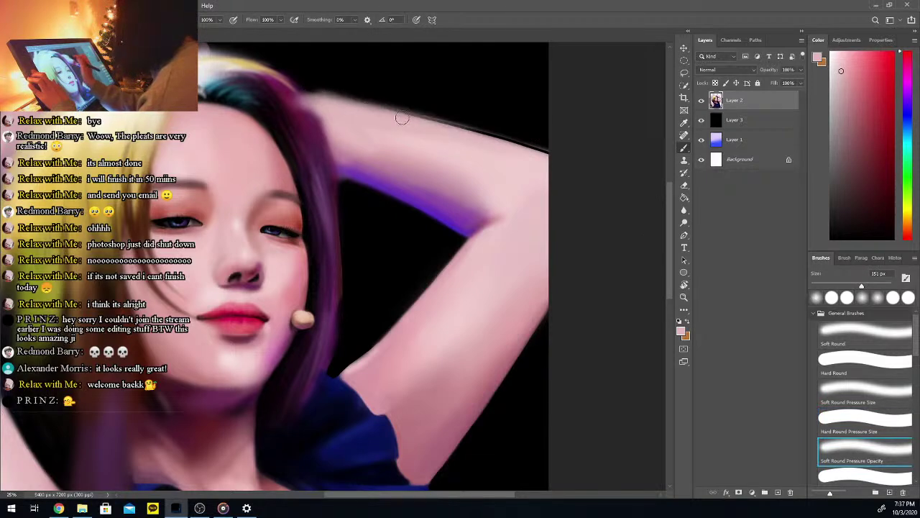
# Erase the blurry fringe along the forearm's upper edge from the hair to the canvas edge with a hard round tip, undoing misplaced strokes
pyautogui.press('i')
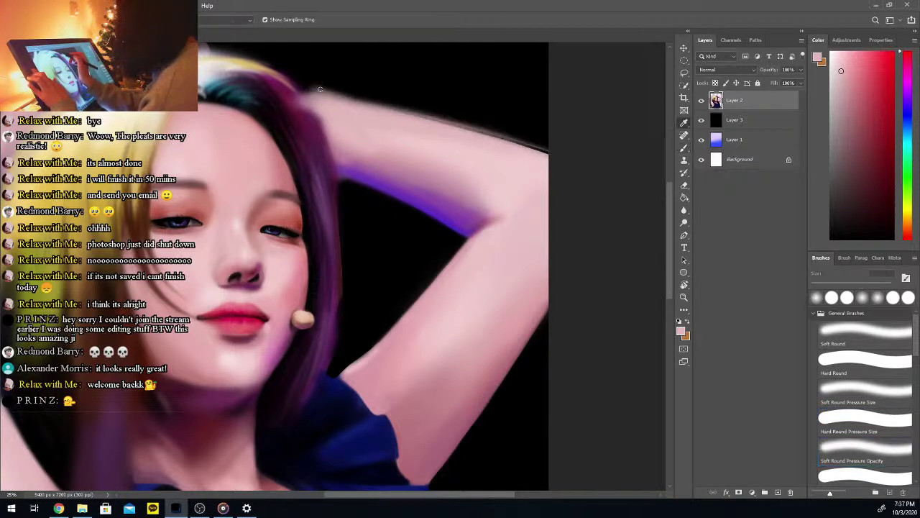
pyautogui.press('e')
pyautogui.moveTo(314, 89); pyautogui.dragTo(556, 150)
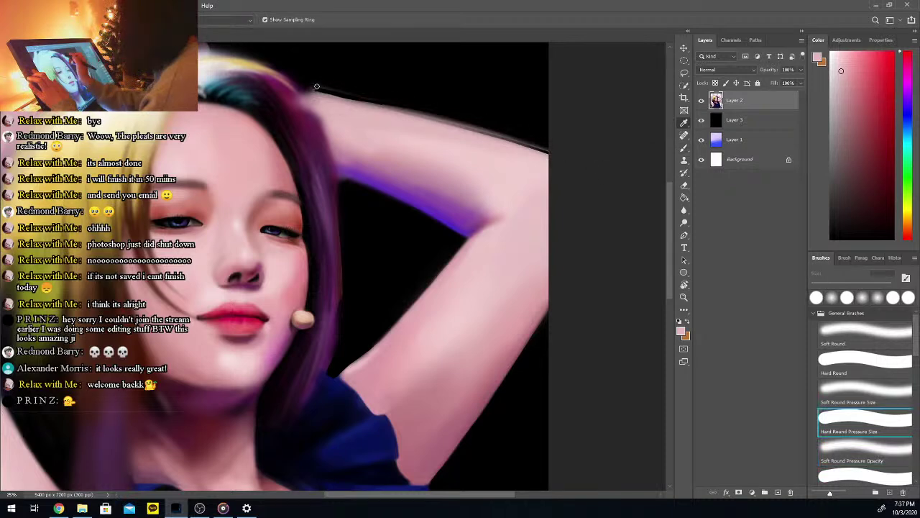
pyautogui.moveTo(317, 91)
pyautogui.mouseDown()
pyautogui.moveTo(445, 124)
pyautogui.moveTo(583, 176)
pyautogui.mouseUp()
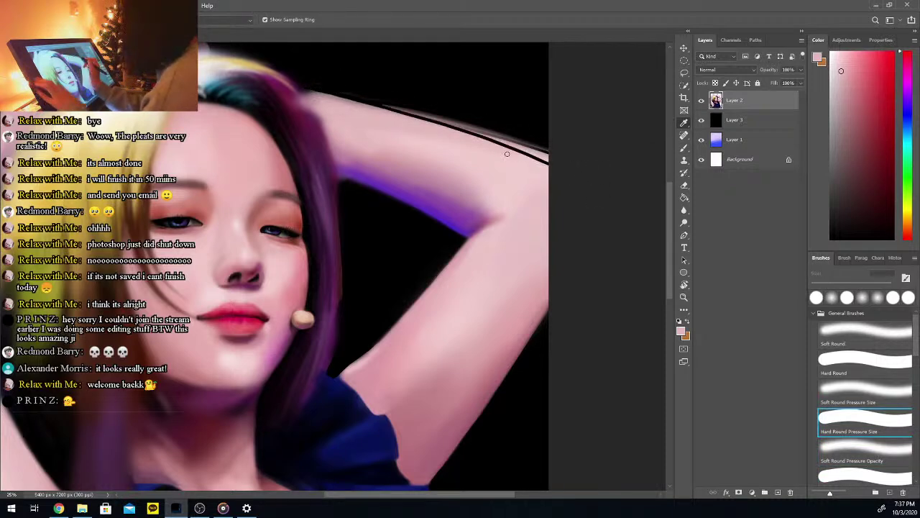
pyautogui.hotkey('ctrl', 'z')
pyautogui.moveTo(311, 86); pyautogui.dragTo(591, 166)
pyautogui.moveTo(313, 89)
pyautogui.mouseDown()
pyautogui.moveTo(497, 134)
pyautogui.moveTo(598, 172)
pyautogui.mouseUp()
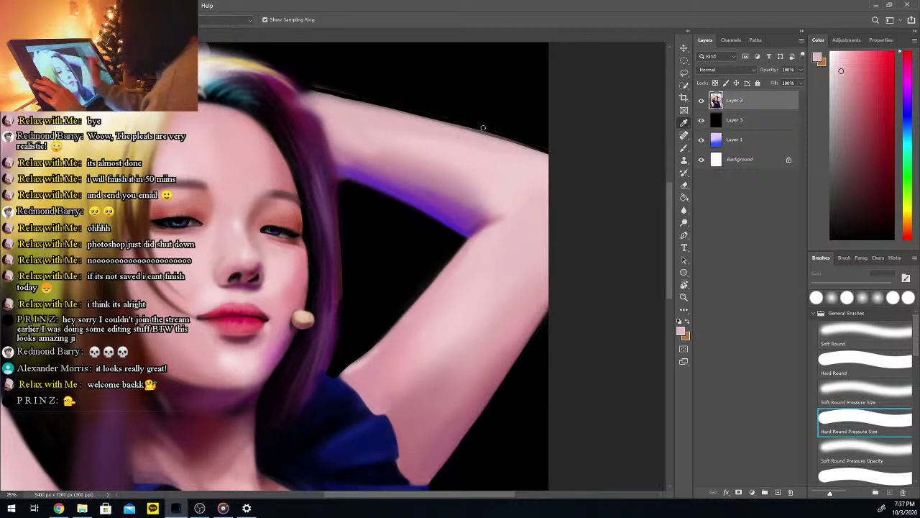
pyautogui.moveTo(301, 88); pyautogui.dragTo(630, 187)
pyautogui.hotkey('ctrl', 'z')
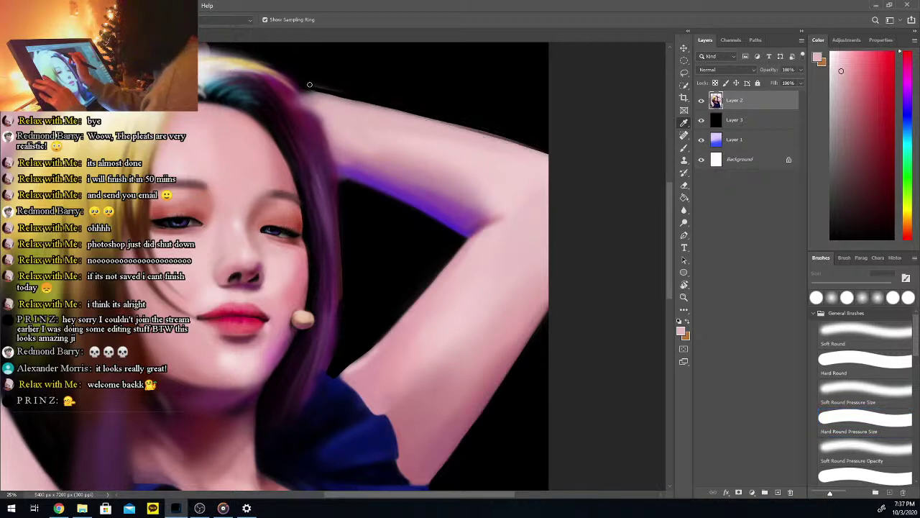
# Sharpen the forearm's upper contour with another long hard-edged erasing stroke, and undo the extra stroke near the hair
pyautogui.press('.')
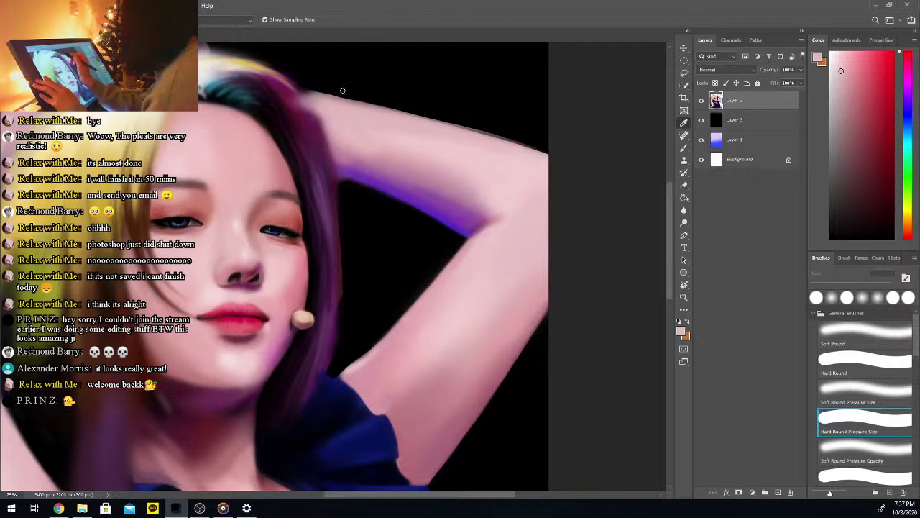
pyautogui.moveTo(333, 89); pyautogui.dragTo(584, 164)
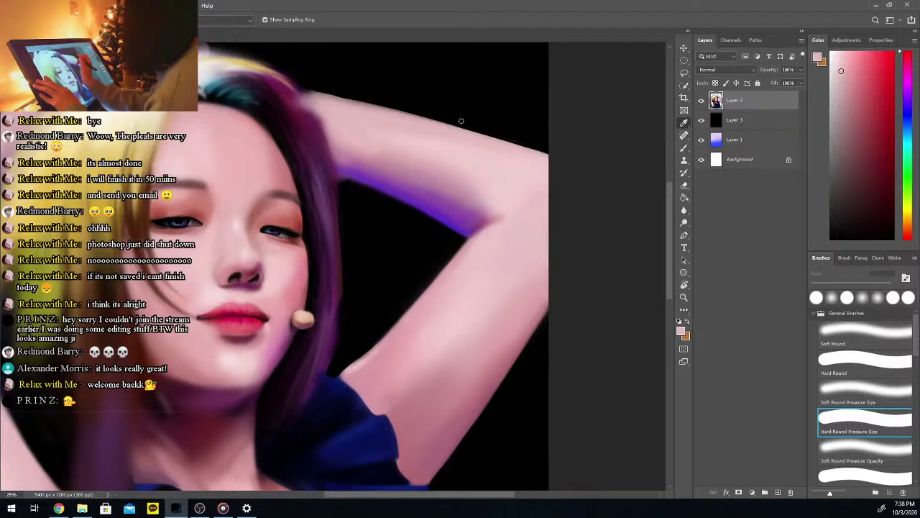
pyautogui.moveTo(322, 94); pyautogui.dragTo(416, 113)
pyautogui.hotkey('ctrl', 'z')
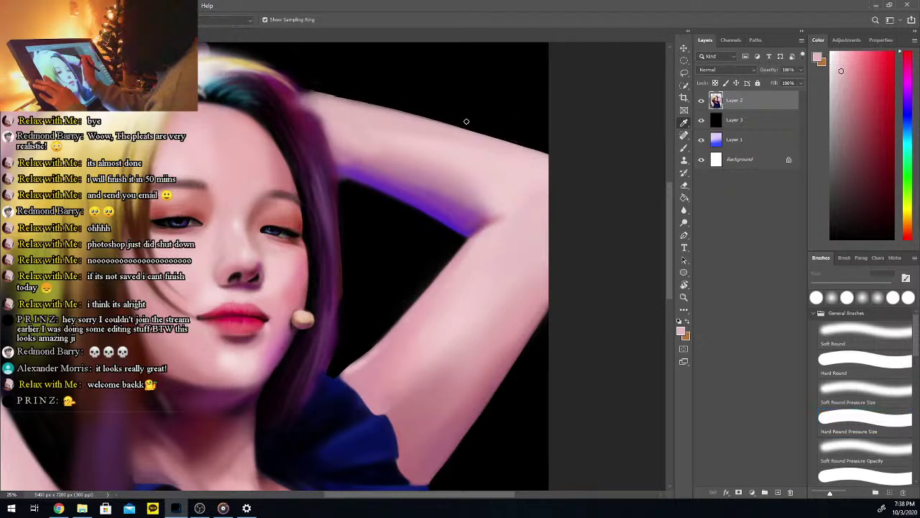
# Smooth the forearm's skin with sampled light pink, using the Soft Round Pressure Opacity brush enlarged to about 390 px
pyautogui.press('b')
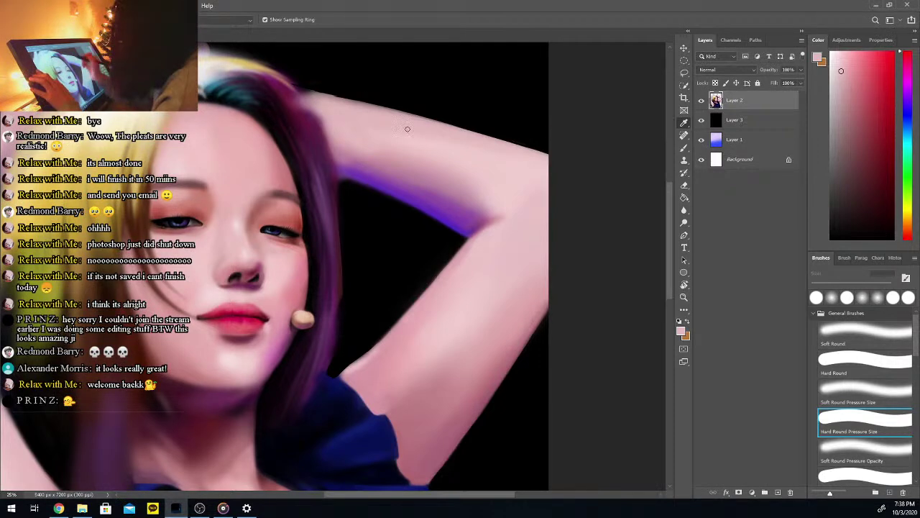
pyautogui.click(401, 142)
pyautogui.press('b')
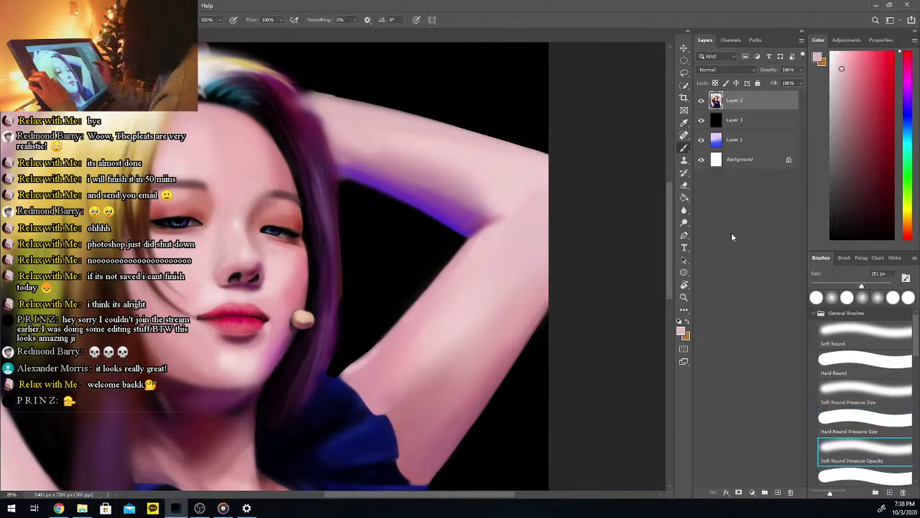
pyautogui.moveTo(860, 286); pyautogui.dragTo(879, 286)
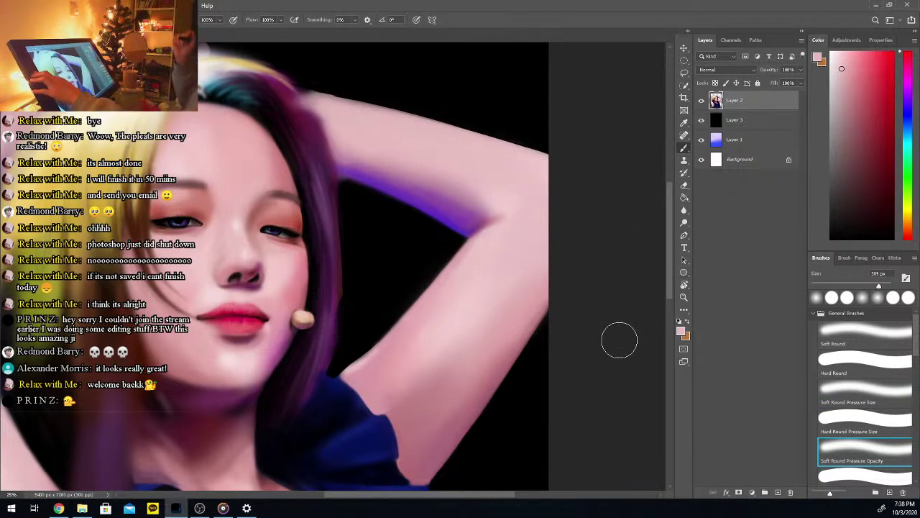
# Darken the elbow crease with a muted plum based on the sampled shadow colour, using a soft brush of about 132 px
pyautogui.press('i')
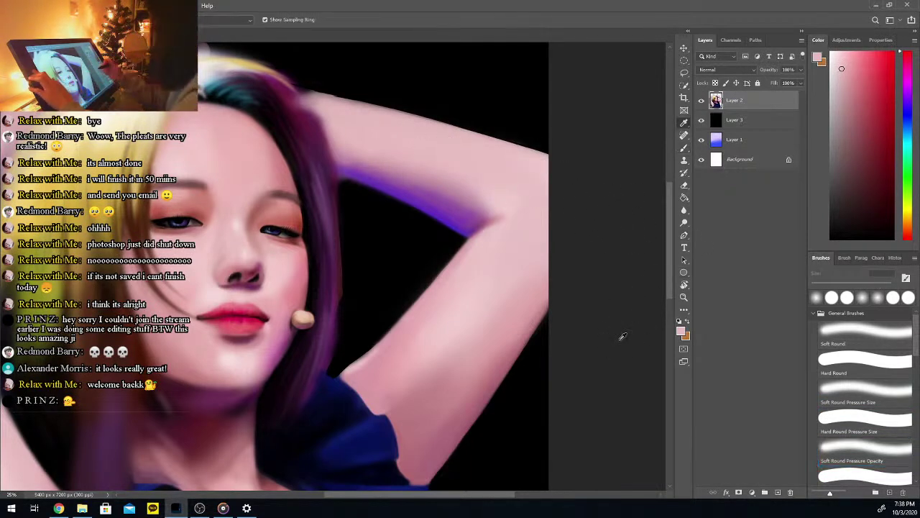
pyautogui.click(469, 213)
pyautogui.click(490, 217)
pyautogui.click(862, 134)
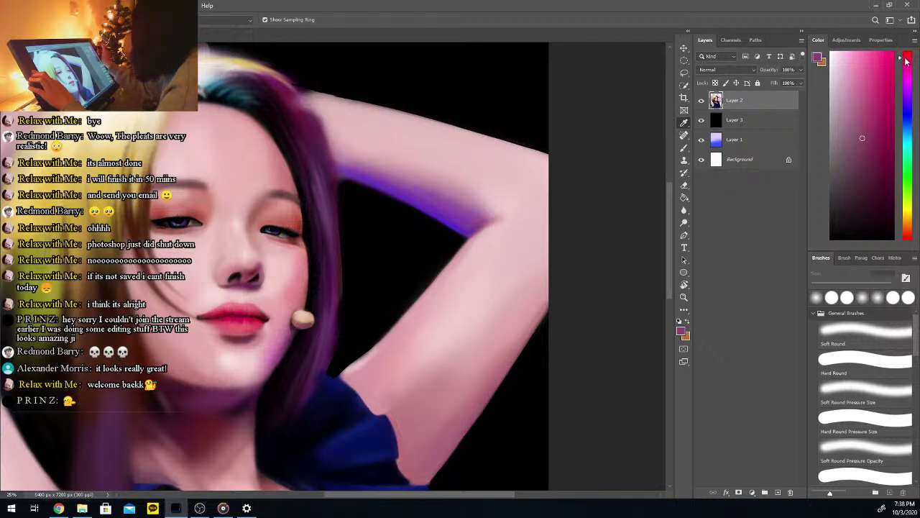
pyautogui.click(865, 449)
pyautogui.moveTo(468, 219); pyautogui.dragTo(507, 219)
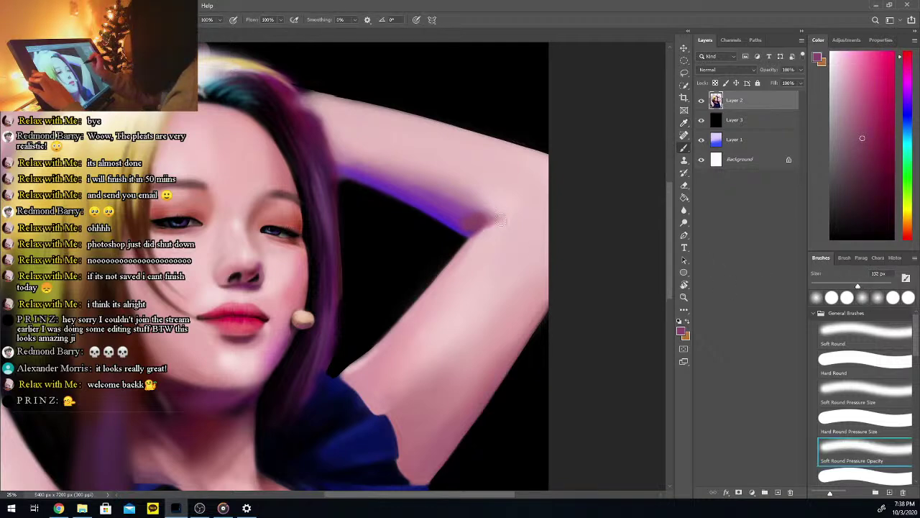
# Deepen the inner elbow corner with sampled violet and a darker dull purple, using a soft brush of about 67 px
pyautogui.keyDown('alt'); pyautogui.click(463, 225); pyautogui.keyUp('alt')
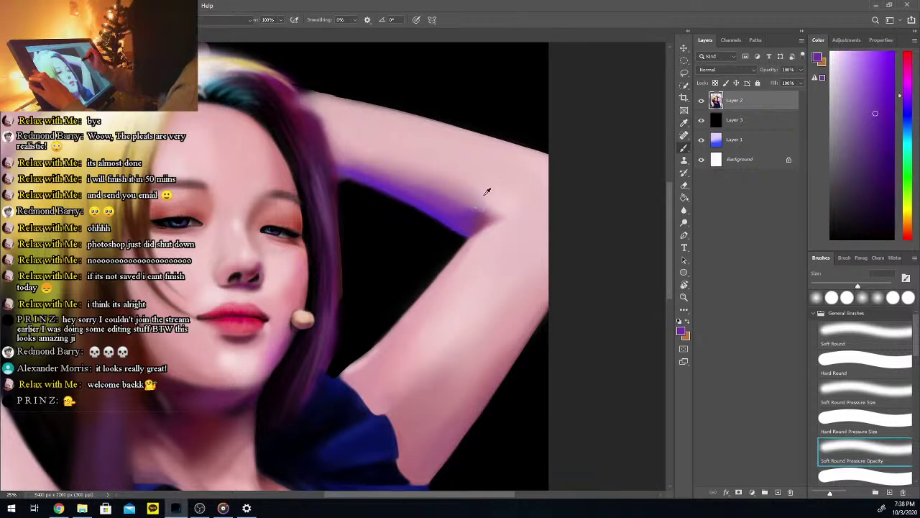
pyautogui.keyDown('alt'); pyautogui.click(480, 217); pyautogui.keyUp('alt')
pyautogui.click(857, 170)
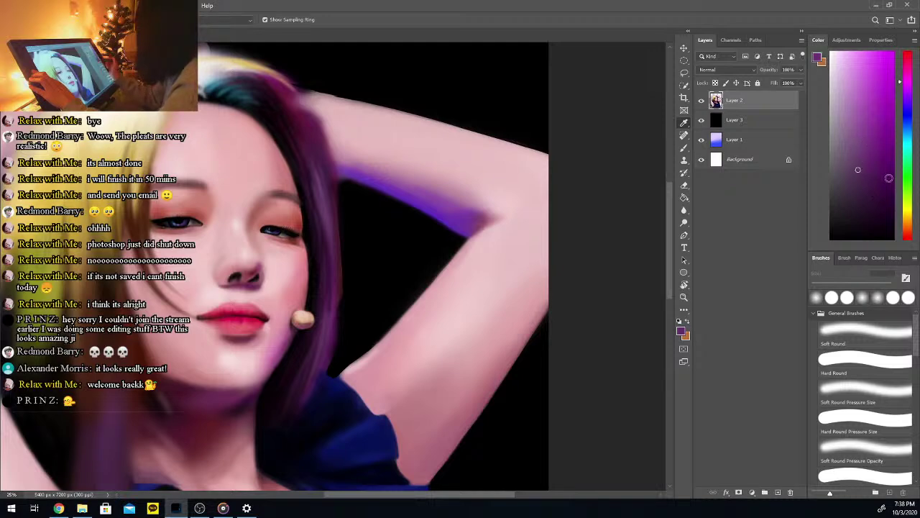
pyautogui.click(864, 450)
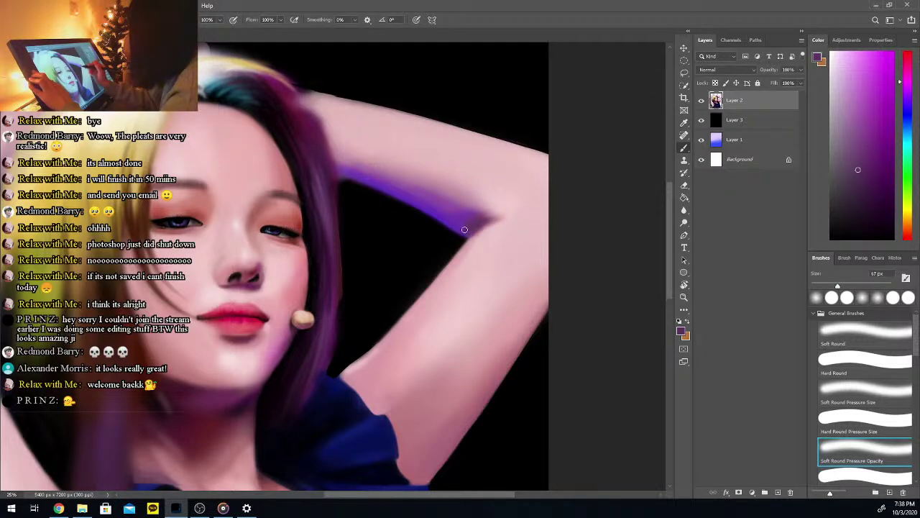
# Blend the violet rim shadow into the forearm's skin with alternately sampled violet and pink, using a soft brush of about 156 px
pyautogui.keyDown('alt'); pyautogui.click(410, 193); pyautogui.keyUp('alt')
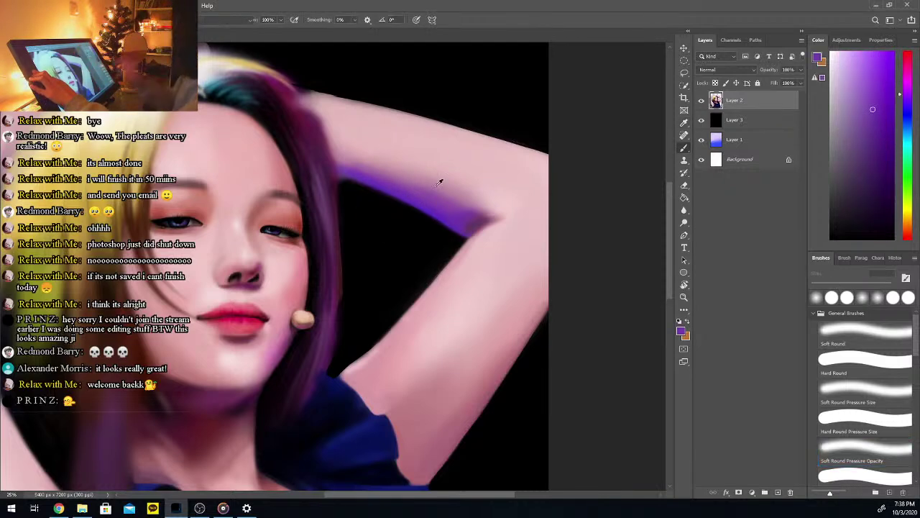
pyautogui.keyDown('alt'); pyautogui.click(449, 307); pyautogui.keyUp('alt')
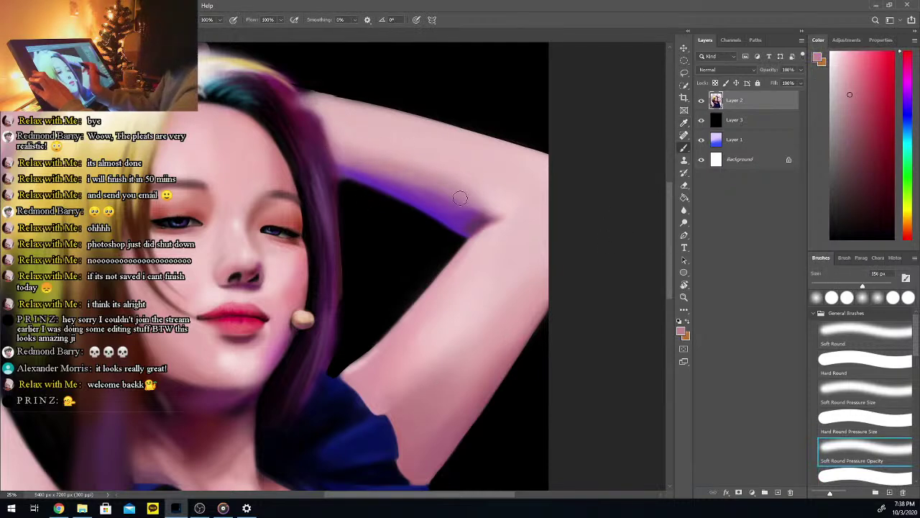
pyautogui.keyDown('alt'); pyautogui.click(395, 181); pyautogui.keyUp('alt')
pyautogui.keyDown('alt'); pyautogui.click(418, 172); pyautogui.keyUp('alt')
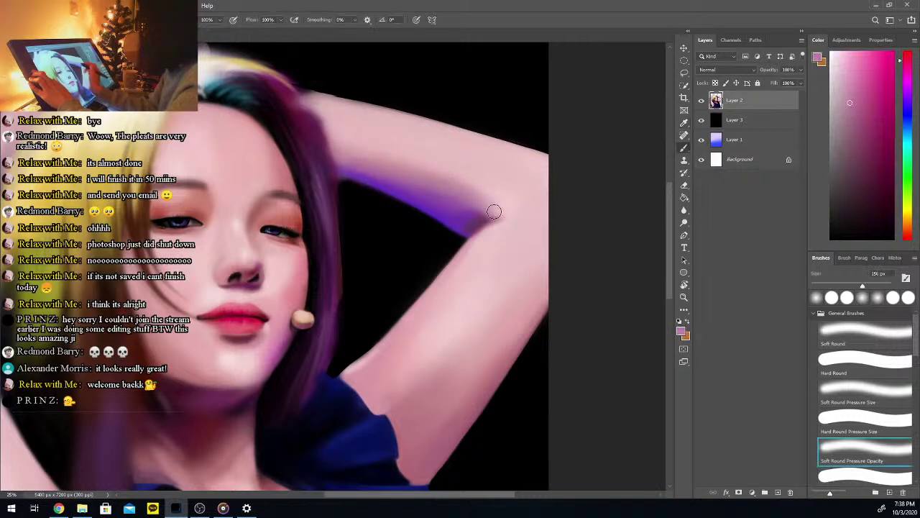
pyautogui.keyDown('alt'); pyautogui.click(406, 196); pyautogui.keyUp('alt')
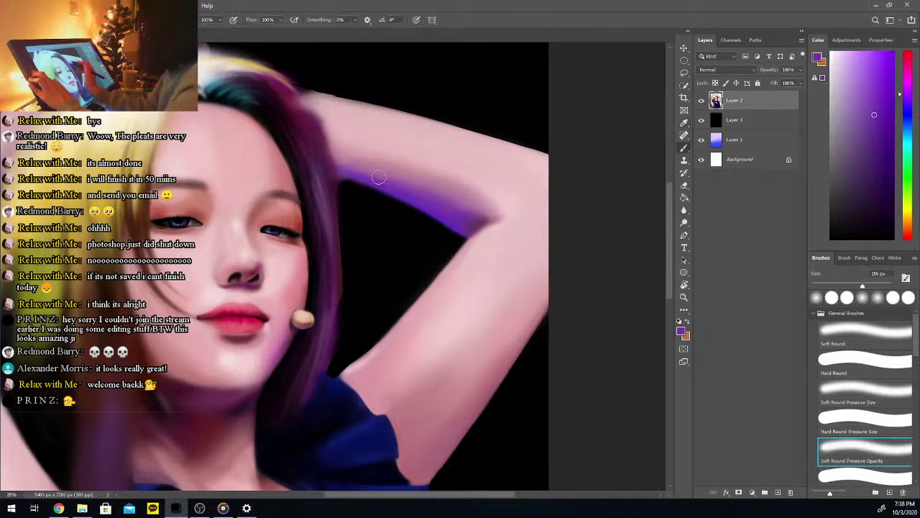
pyautogui.keyDown('alt'); pyautogui.click(358, 153); pyautogui.keyUp('alt')
pyautogui.keyDown('alt'); pyautogui.click(430, 183); pyautogui.keyUp('alt')
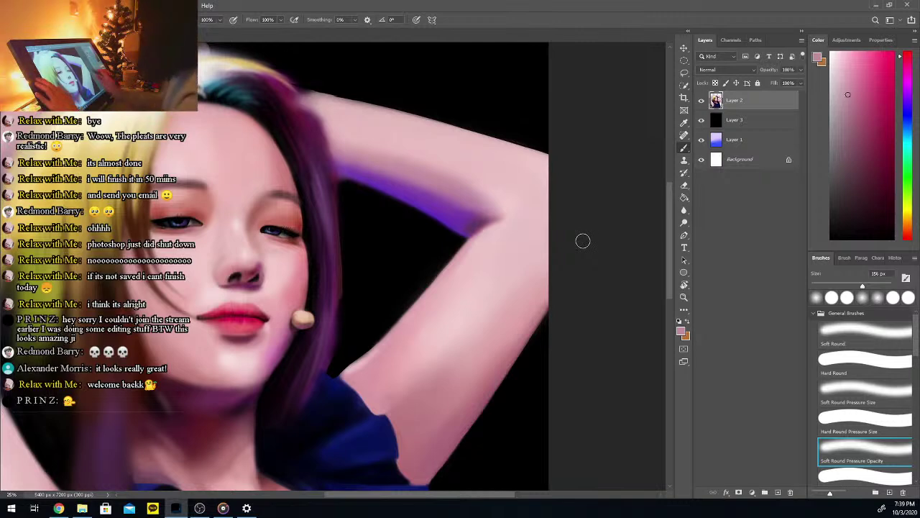
# Extend the elbow crease's soft shadow outwards into the elbow with mauve tones sampled from the forearm
pyautogui.press('i')
pyautogui.click(450, 192)
pyautogui.press('b')
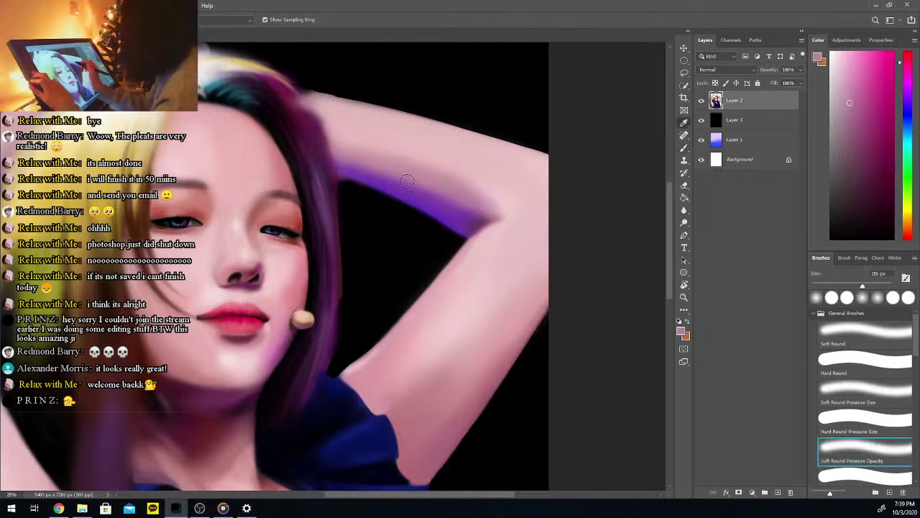
pyautogui.press('i')
pyautogui.click(496, 216)
pyautogui.press('b')
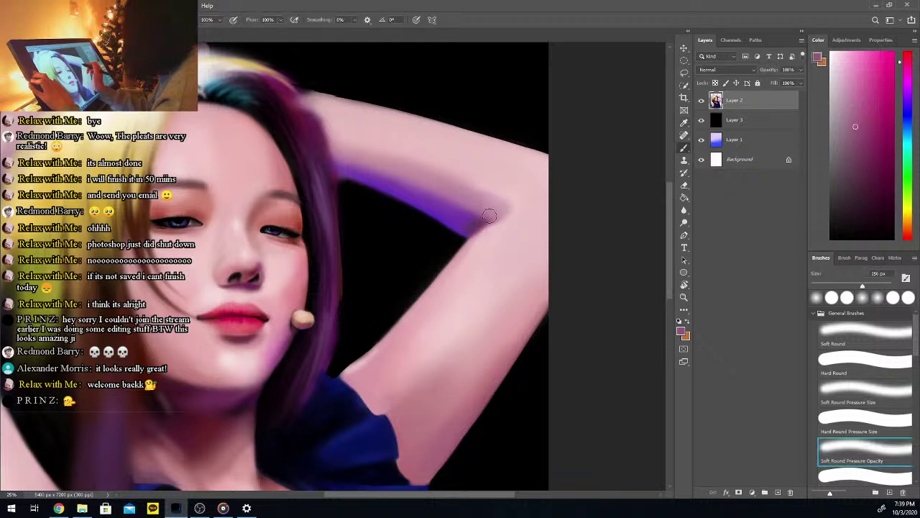
# Warm the shadow along the forearm's underside with sampled pink and red, and blend it back into the rim with sampled violet
pyautogui.press('i')
pyautogui.click(455, 195)
pyautogui.press('b')
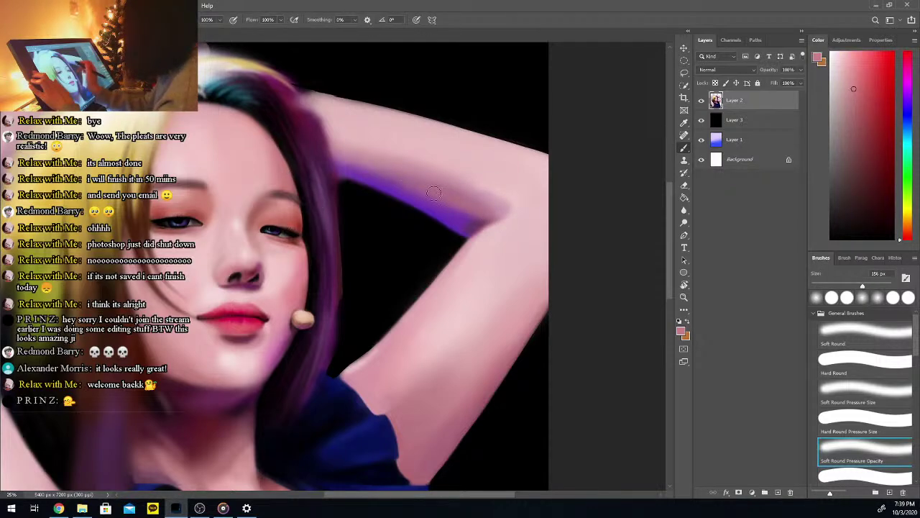
pyautogui.press('i')
pyautogui.click(464, 215)
pyautogui.press('b')
pyautogui.press('i')
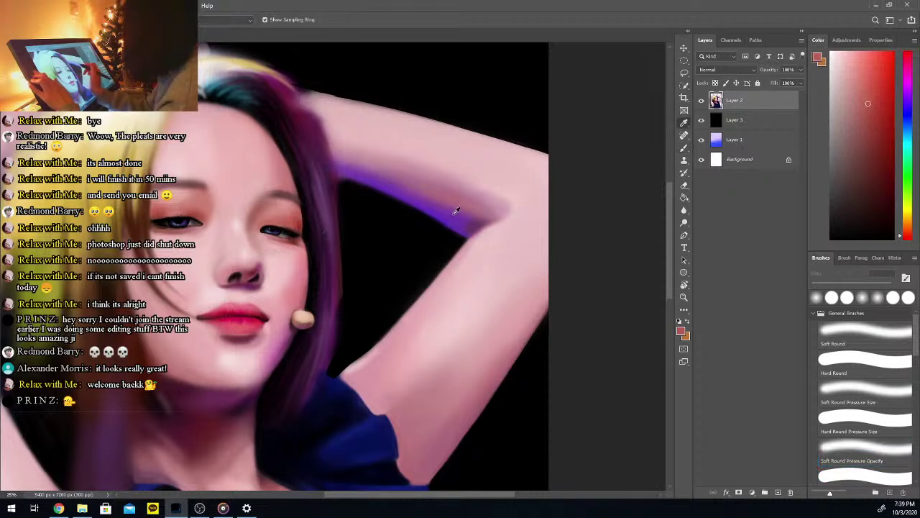
pyautogui.click(456, 210)
pyautogui.press('b')
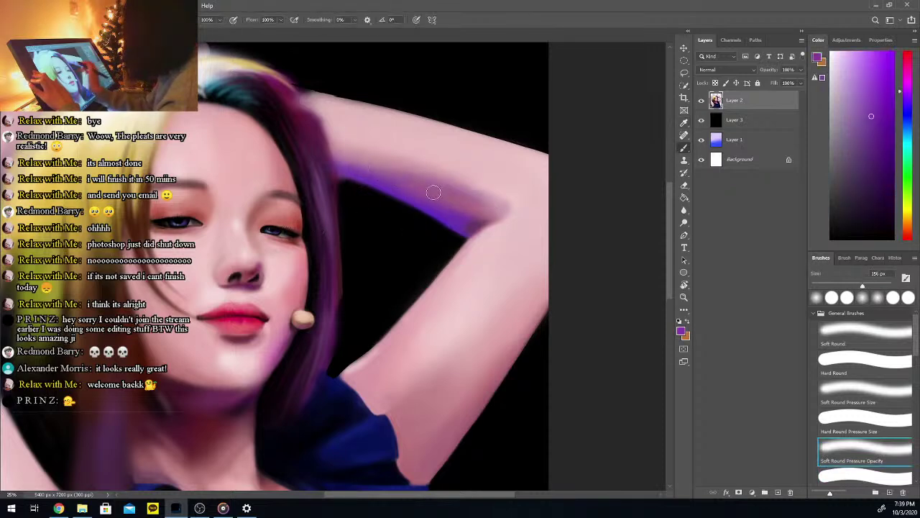
# Shade the forearm's lower half with sampled mauve at about 413 px, and redefine the upper arm's edge at the crease with light pink at 82 px
pyautogui.press('i')
pyautogui.click(457, 194)
pyautogui.press('b')
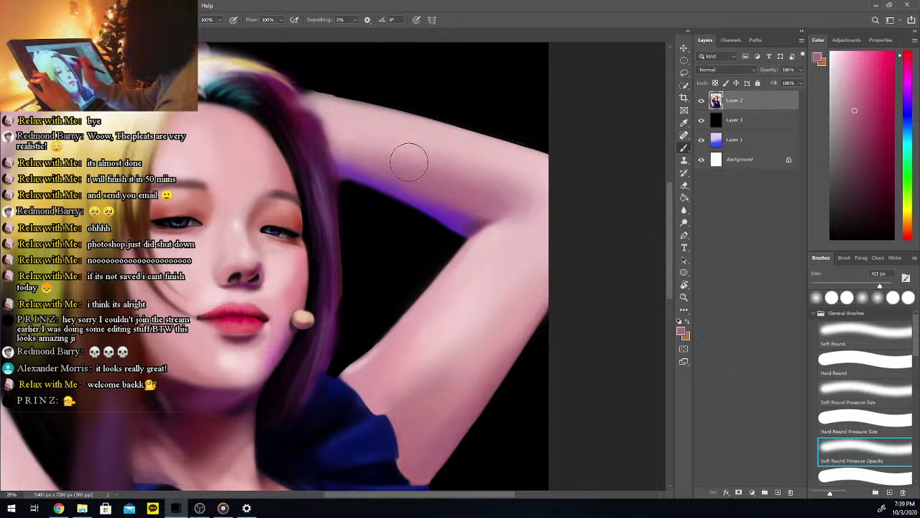
pyautogui.keyDown('alt'); pyautogui.click(500, 241); pyautogui.keyUp('alt')
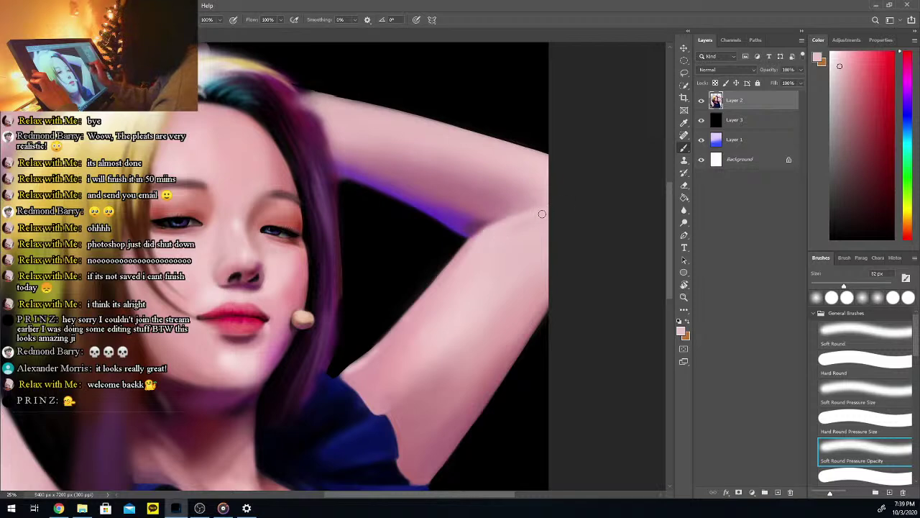
# Paint fine off-white hair strands over the dark parting above the forehead, using a sampled off-white and a soft brush of about 31 to 40 px
pyautogui.hotkey('ctrl', '-')
pyautogui.hotkey('ctrl', '-')
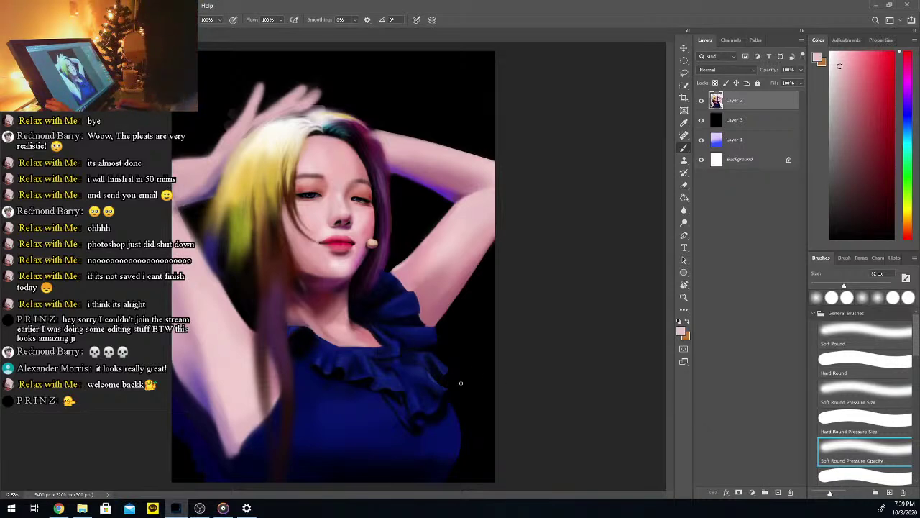
pyautogui.hotkey('ctrl', '+')
pyautogui.hotkey('ctrl', '+')
pyautogui.hotkey('ctrl', '+')
pyautogui.scroll(-2, 461, 383)
pyautogui.moveTo(668, 272); pyautogui.dragTo(676, 210)
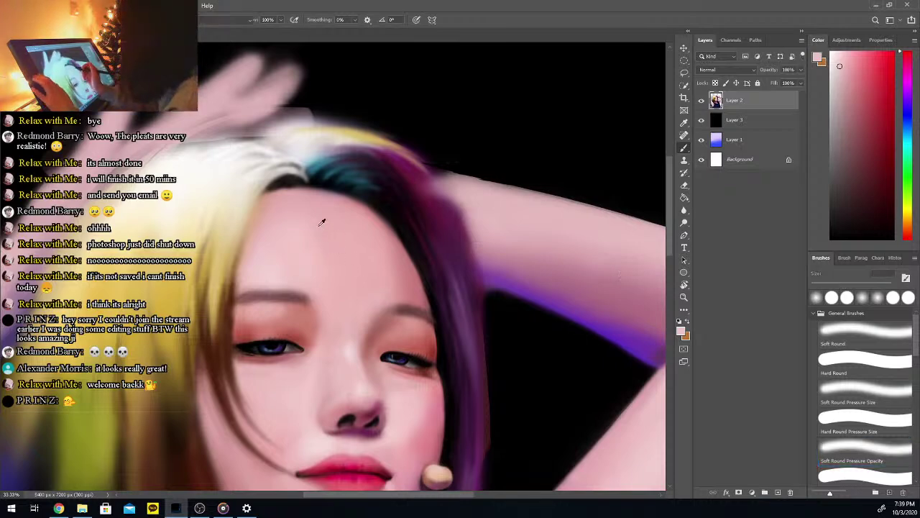
pyautogui.press('i')
pyautogui.click(271, 176)
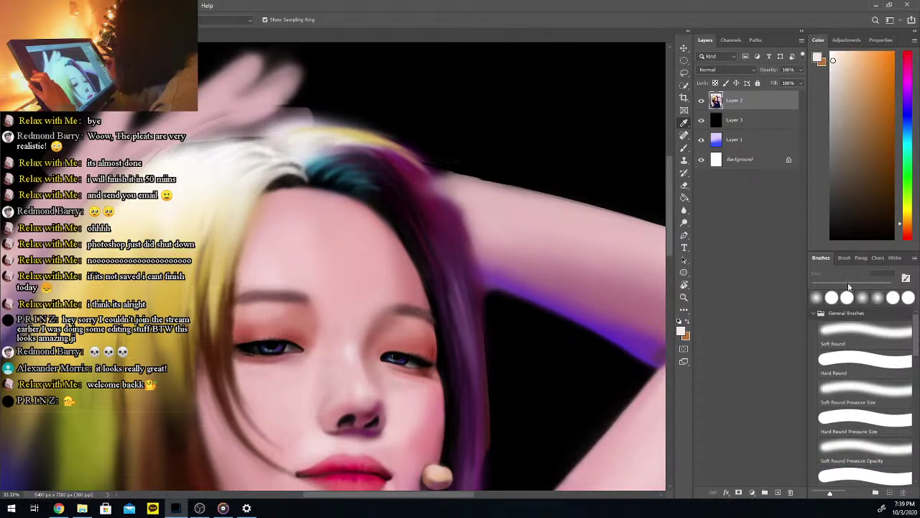
pyautogui.click(865, 448)
pyautogui.moveTo(300, 178); pyautogui.dragTo(302, 175)
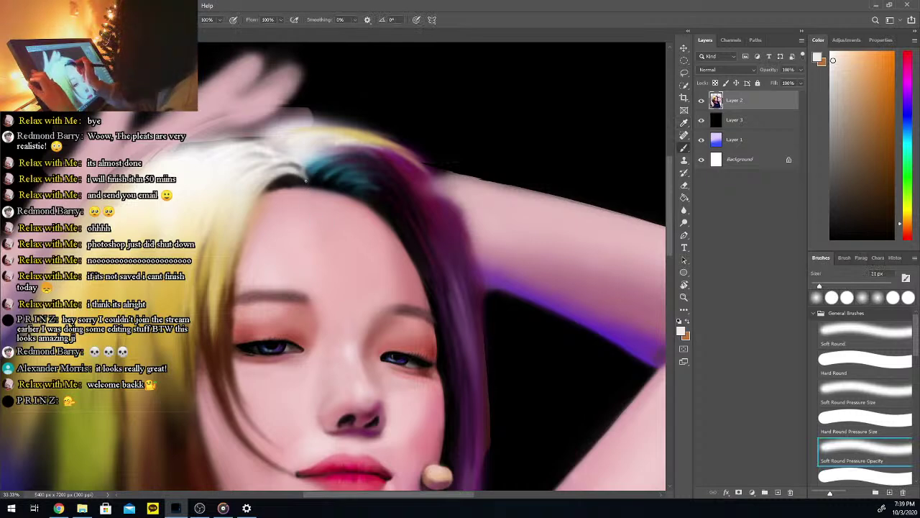
pyautogui.moveTo(824, 287); pyautogui.dragTo(831, 287)
pyautogui.moveTo(292, 169)
pyautogui.mouseDown()
pyautogui.moveTo(299, 179)
pyautogui.moveTo(289, 176)
pyautogui.mouseUp()
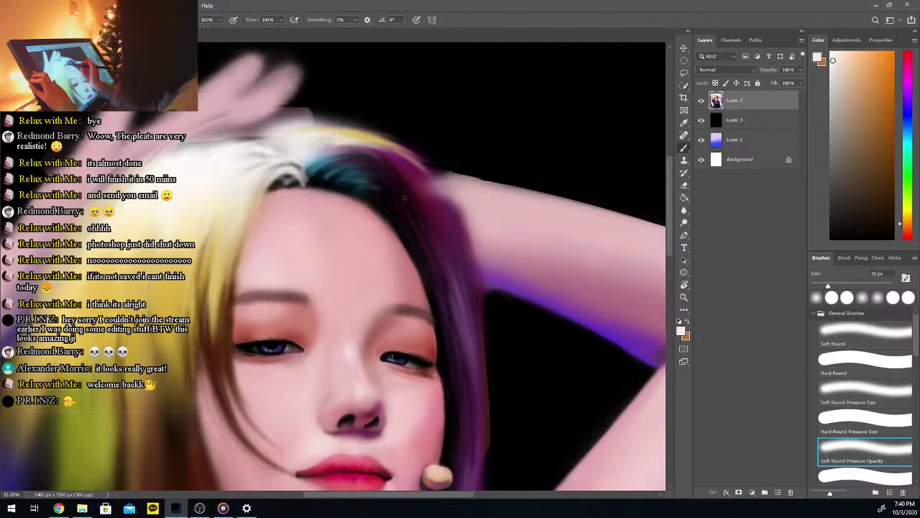
# Add strands to the dark half of the hair beside the parting with sampled teal and near-black at 40 px
pyautogui.keyDown('alt'); pyautogui.click(330, 176); pyautogui.keyUp('alt')
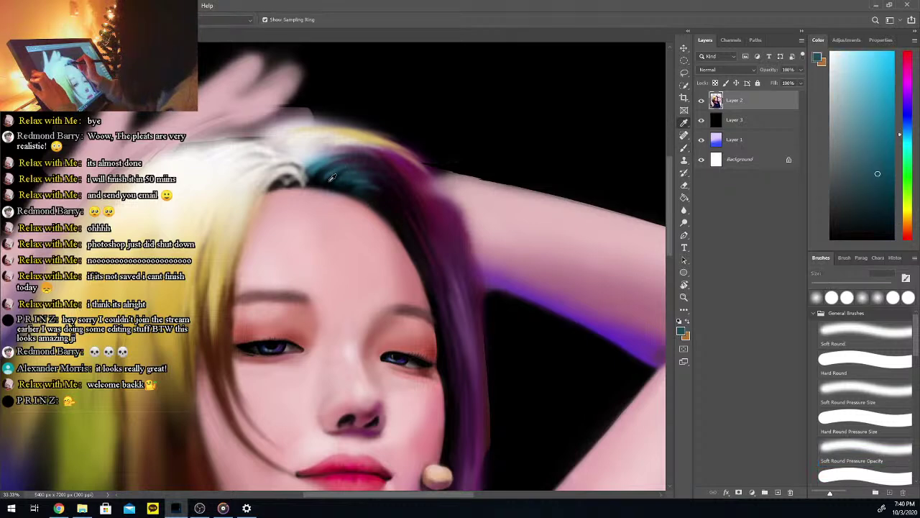
pyautogui.keyDown('alt'); pyautogui.click(331, 178); pyautogui.keyUp('alt')
pyautogui.moveTo(325, 170); pyautogui.dragTo(361, 156)
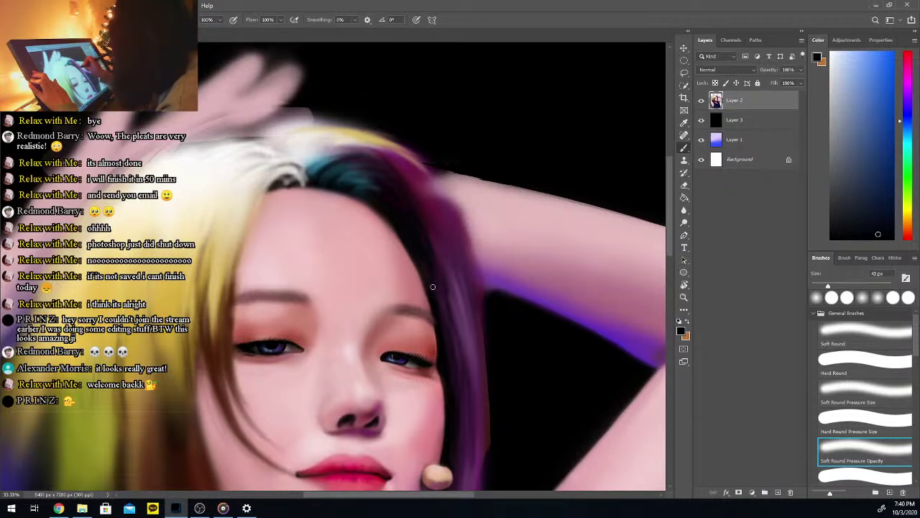
# Smooth and fill the purple hair's outer contour from the crown down past the forearm with a sampled dark plum
pyautogui.keyDown('alt'); pyautogui.click(437, 203); pyautogui.keyUp('alt')
pyautogui.moveTo(434, 180); pyautogui.dragTo(467, 229)
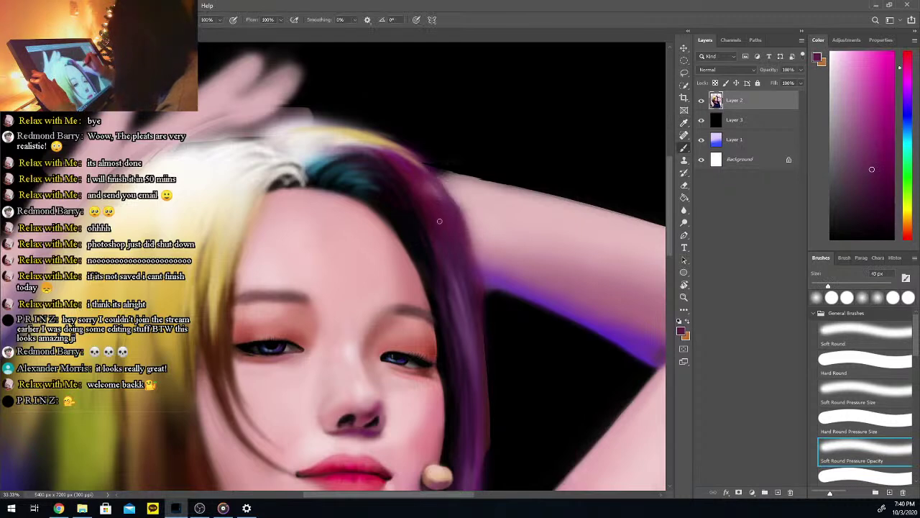
pyautogui.moveTo(430, 172)
pyautogui.mouseDown()
pyautogui.moveTo(471, 240)
pyautogui.moveTo(431, 177)
pyautogui.moveTo(481, 279)
pyautogui.mouseUp()
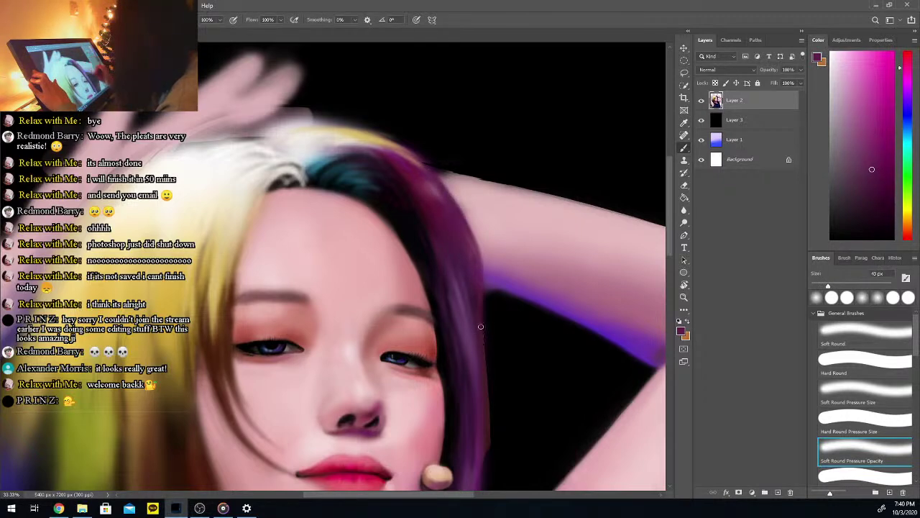
# Touch up the purple hair's outer edge and the forearm's upper edge beside it, using sampled skin pink and black at 40 px
pyautogui.press(',')
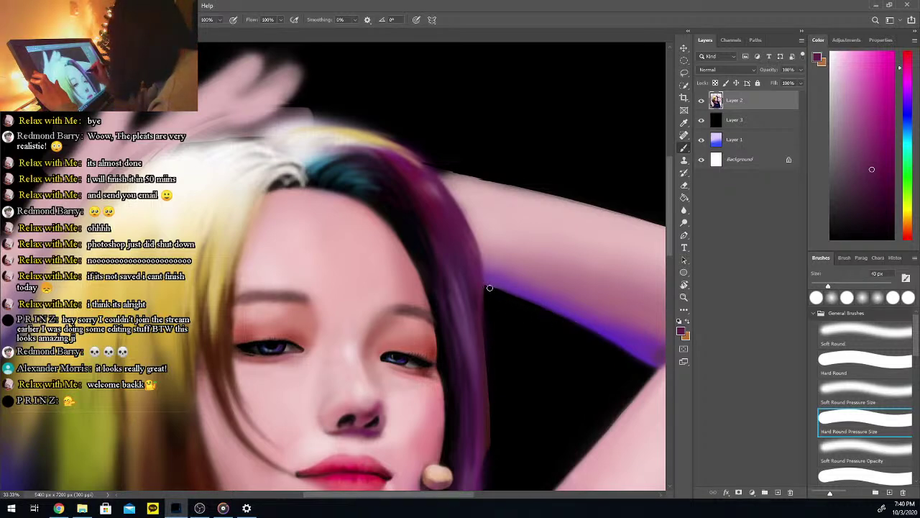
pyautogui.keyDown('alt'); pyautogui.click(477, 179); pyautogui.keyUp('alt')
pyautogui.press('.')
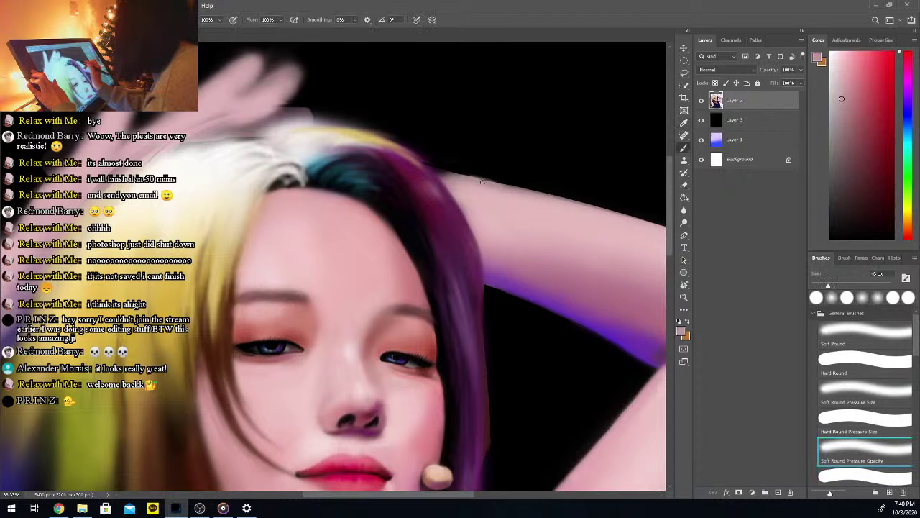
pyautogui.keyDown('alt'); pyautogui.click(467, 172); pyautogui.keyUp('alt')
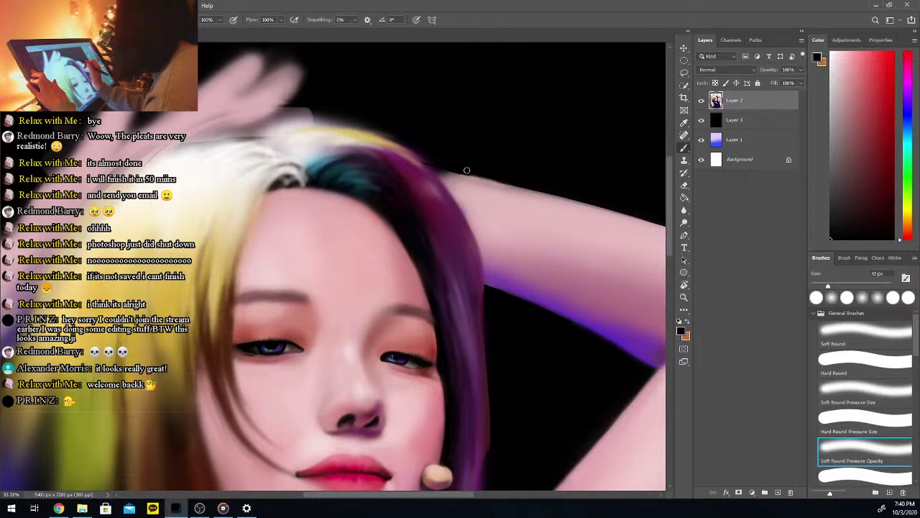
pyautogui.press(',')
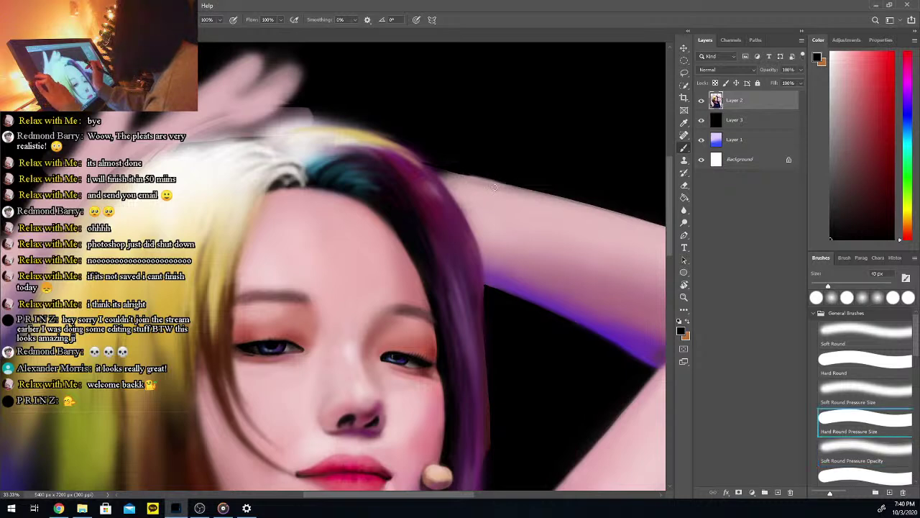
pyautogui.press('.')
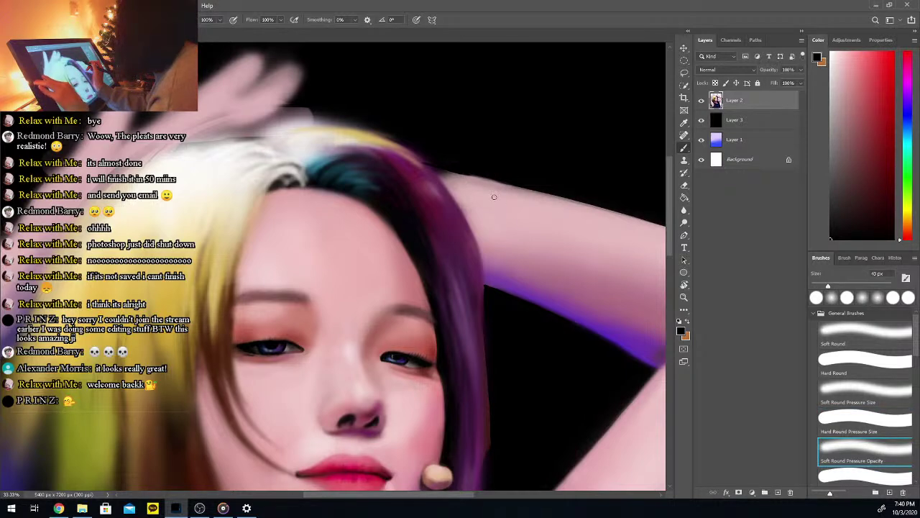
# Sample a clean light skin pink with black Layer 3 temporarily hidden, and repaint the forearm's upper edge at 40 px
pyautogui.click(700, 139)
pyautogui.press('i')
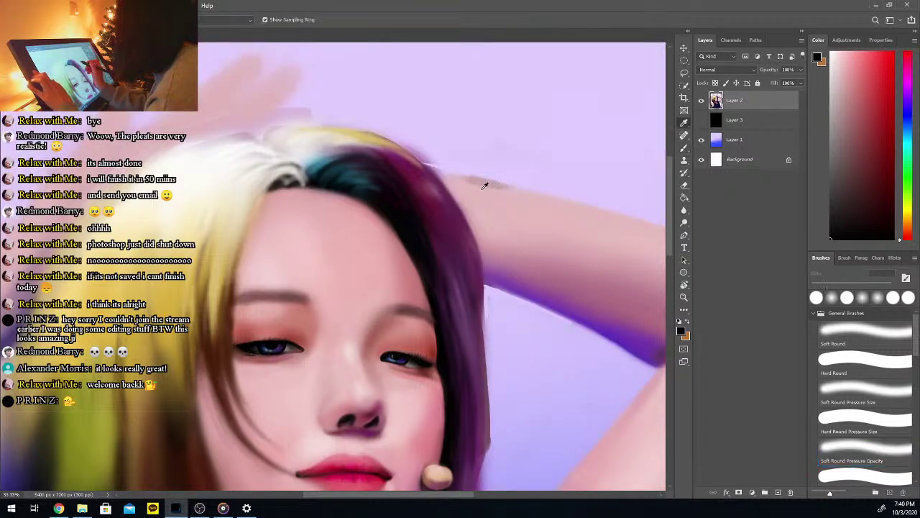
pyautogui.click(479, 186)
pyautogui.press('b')
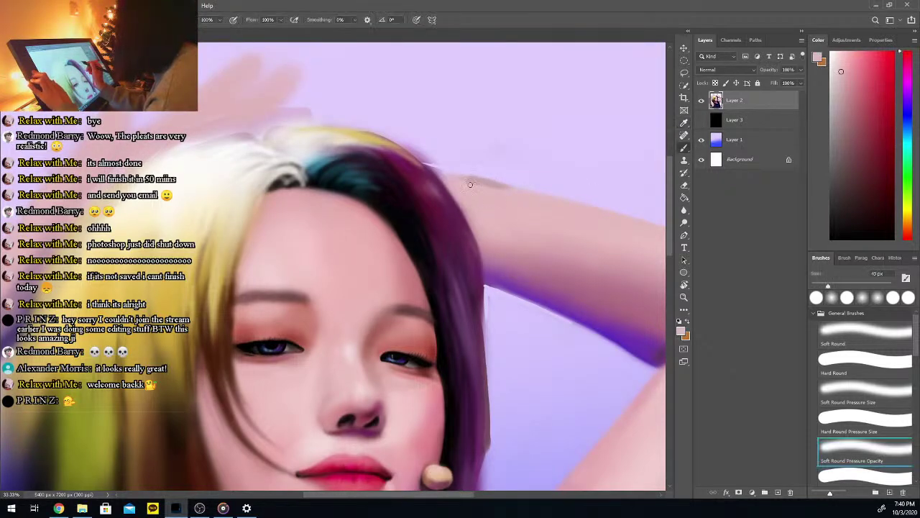
pyautogui.click(701, 120)
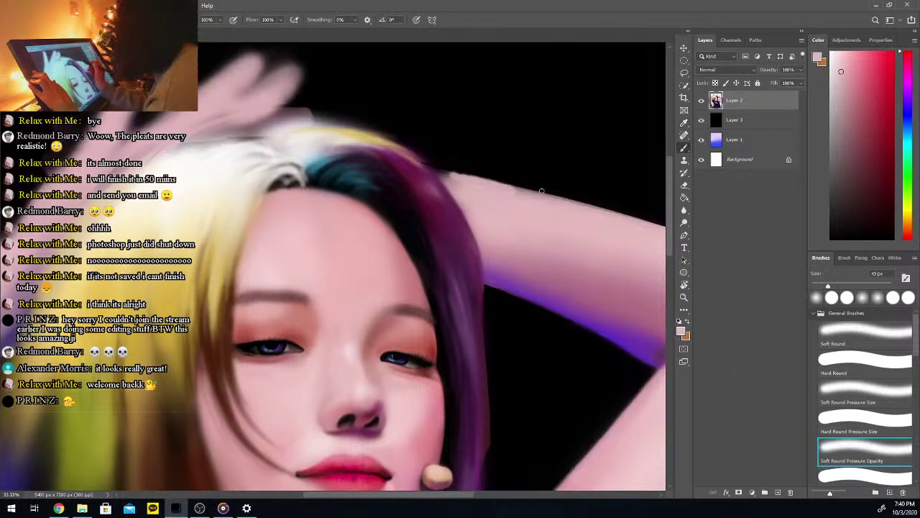
pyautogui.moveTo(540, 196)
pyautogui.mouseDown()
pyautogui.moveTo(506, 187)
pyautogui.moveTo(607, 215)
pyautogui.moveTo(551, 197)
pyautogui.mouseUp()
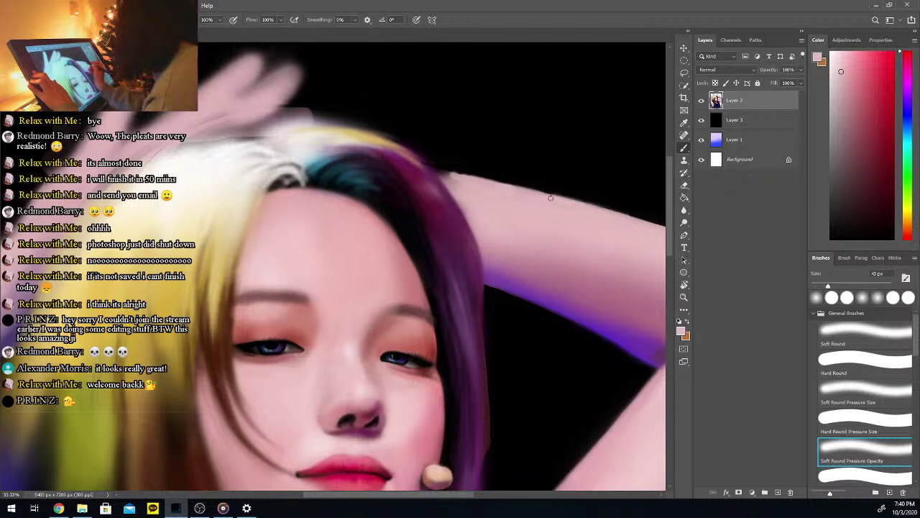
pyautogui.moveTo(493, 184)
pyautogui.mouseDown()
pyautogui.moveTo(555, 196)
pyautogui.moveTo(524, 190)
pyautogui.mouseUp()
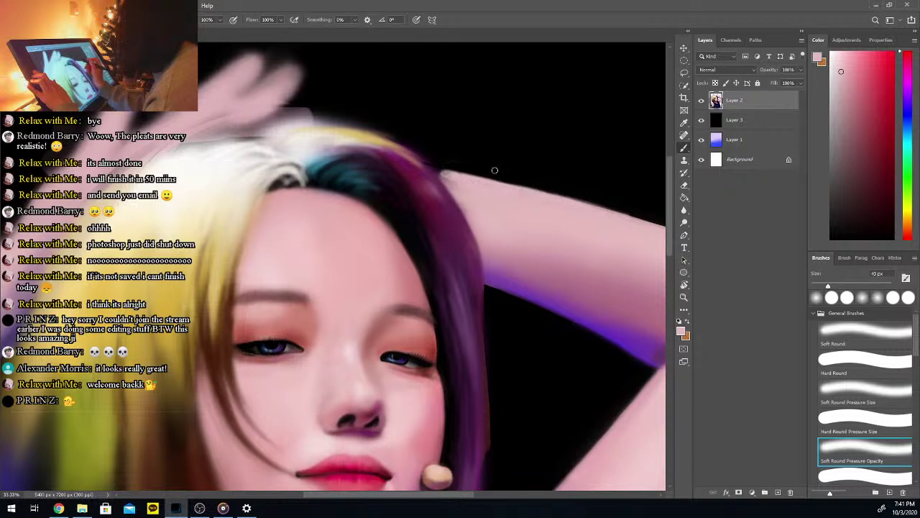
# Sharpen the forearm's upper edge and extend it to meet the purple hair with a resampled pink at 40 px
pyautogui.press(',')
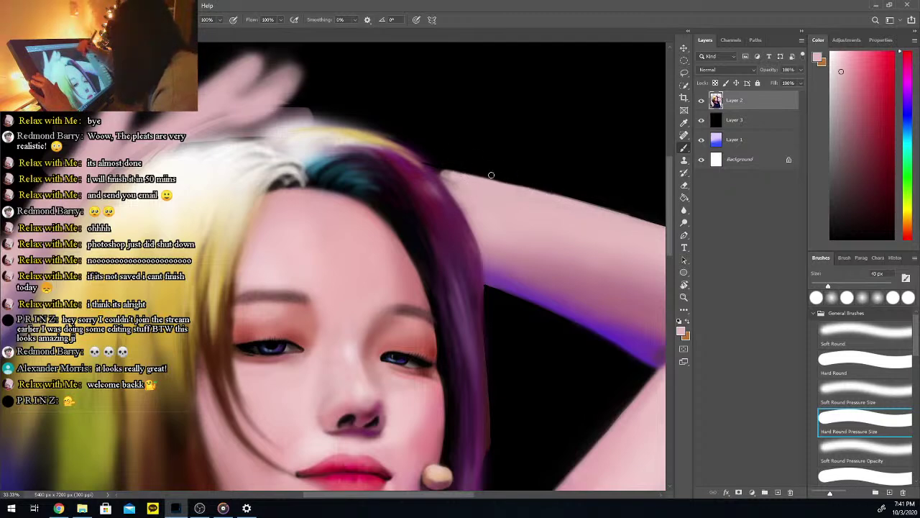
pyautogui.press('i')
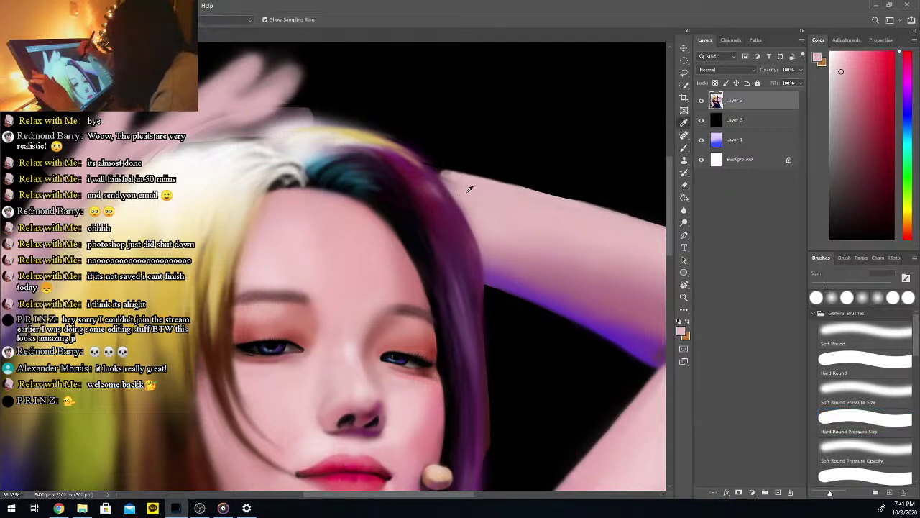
pyautogui.press('b')
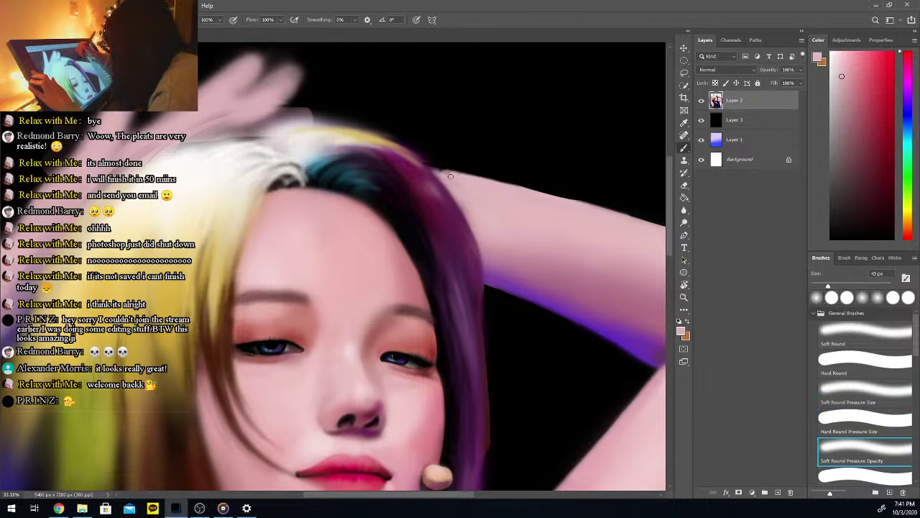
pyautogui.moveTo(457, 176); pyautogui.dragTo(431, 169)
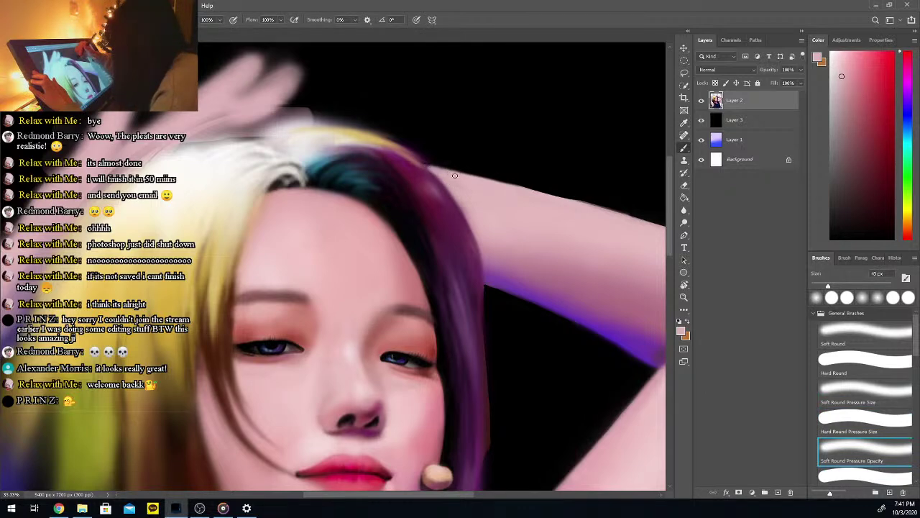
# Refine the hair's edge above the forearm with a sampled muted mauve, and trim the hazy outline over the crown
pyautogui.press('i')
pyautogui.click(417, 158)
pyautogui.press('b')
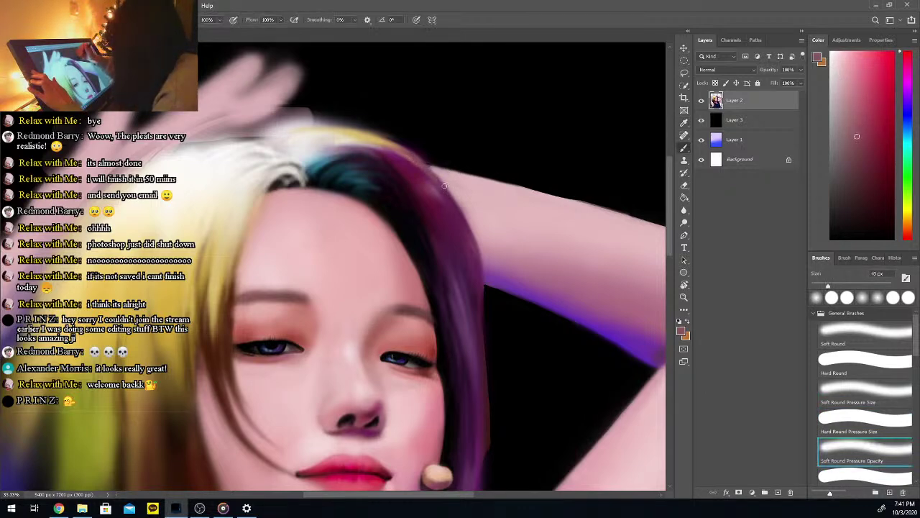
pyautogui.press('i')
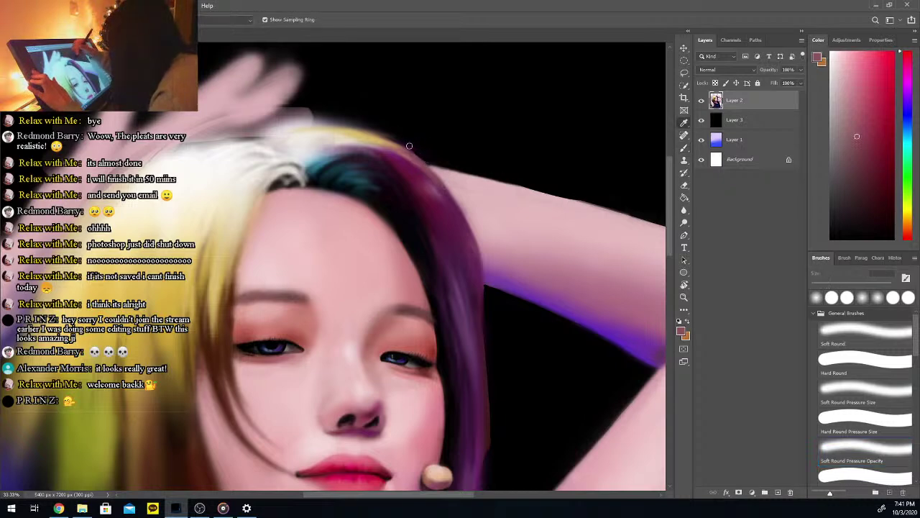
pyautogui.press('b')
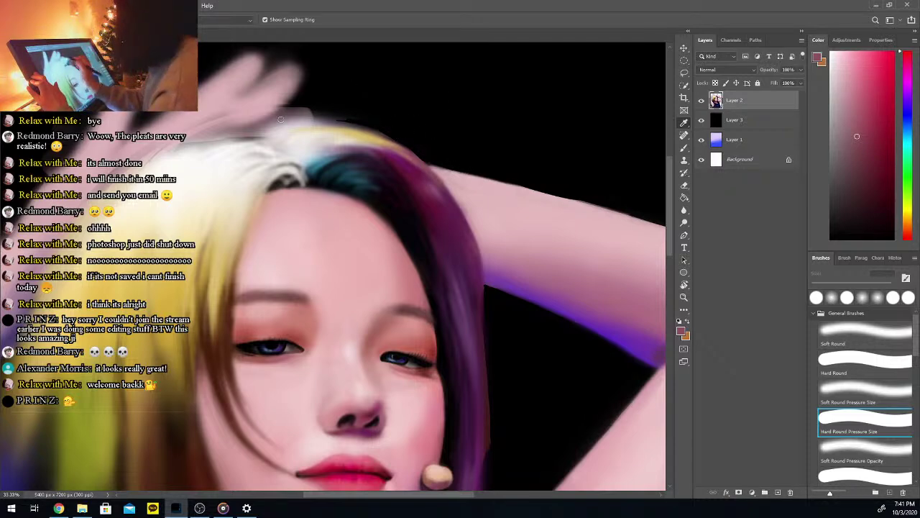
# Paint fine dark plum strands down the long lock over the armpit with a sampled color and a 40 px soft brush
pyautogui.moveTo(447, 496); pyautogui.dragTo(398, 510)
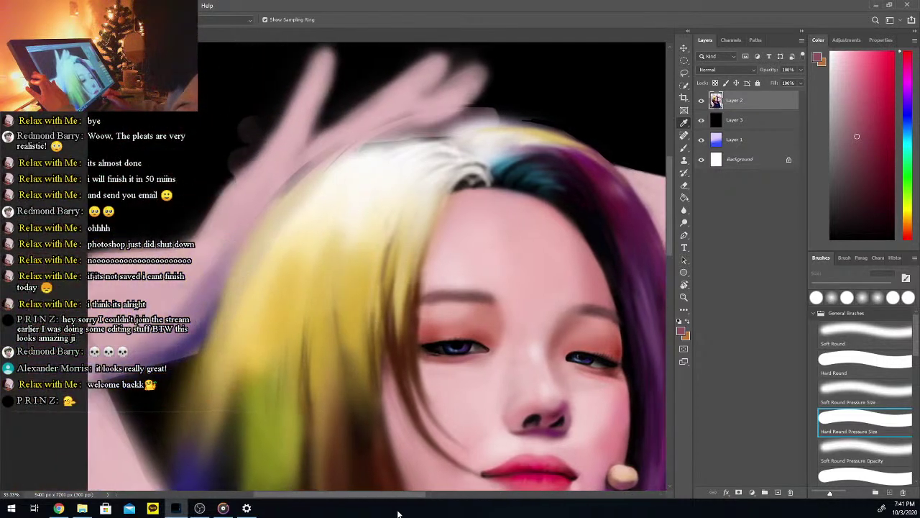
pyautogui.moveTo(669, 253); pyautogui.dragTo(669, 342)
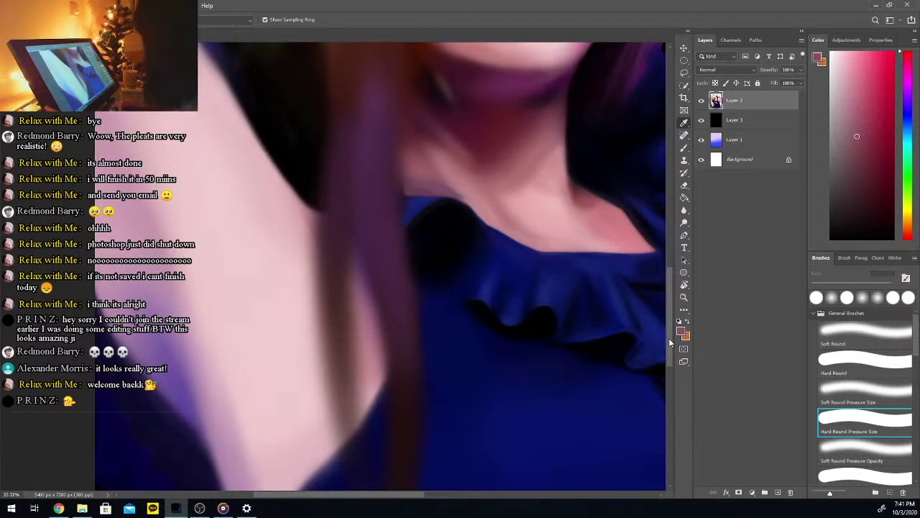
pyautogui.hotkey('ctrl', '-')
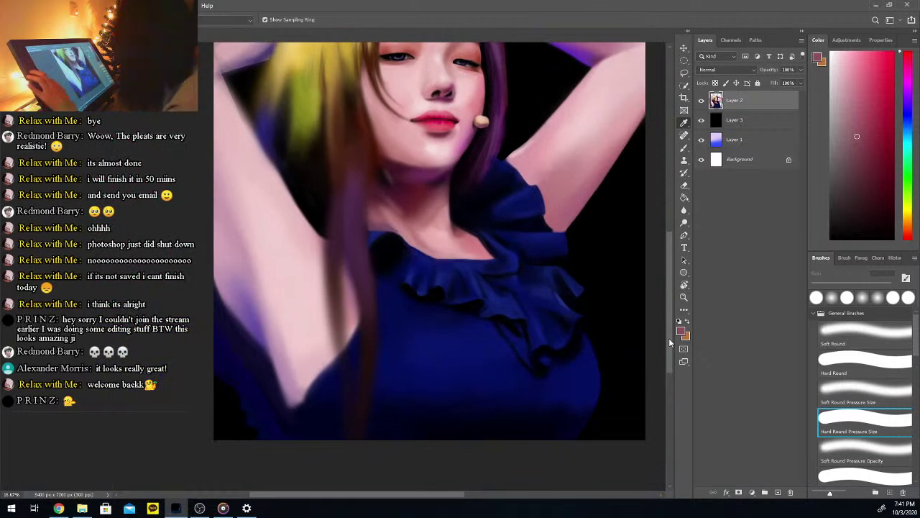
pyautogui.click(333, 264)
pyautogui.press('b')
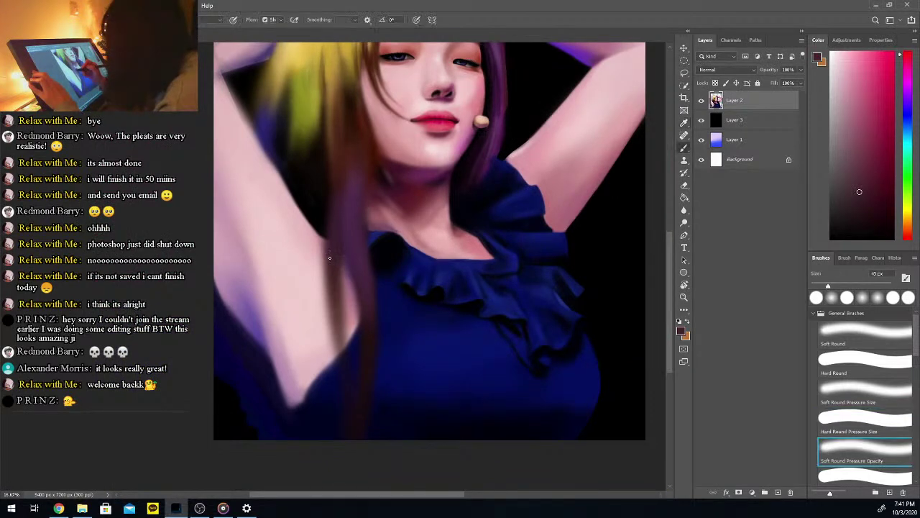
pyautogui.moveTo(329, 258); pyautogui.dragTo(333, 329)
pyautogui.moveTo(330, 288); pyautogui.dragTo(340, 352)
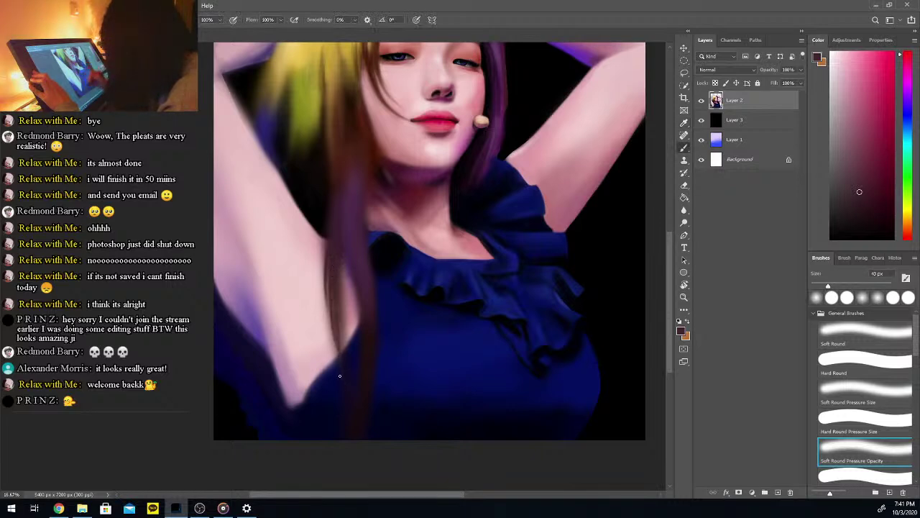
# Refine the skin beside and between the long strands at the armpit with sampled light pink and muted mauve, using a larger soft brush
pyautogui.keyDown('alt'); pyautogui.click(323, 238); pyautogui.keyUp('alt')
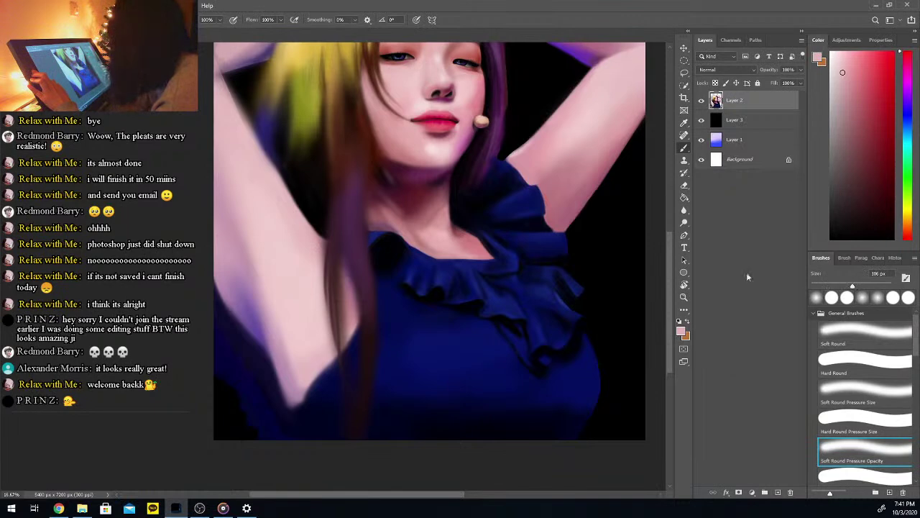
pyautogui.press('i')
pyautogui.press('b')
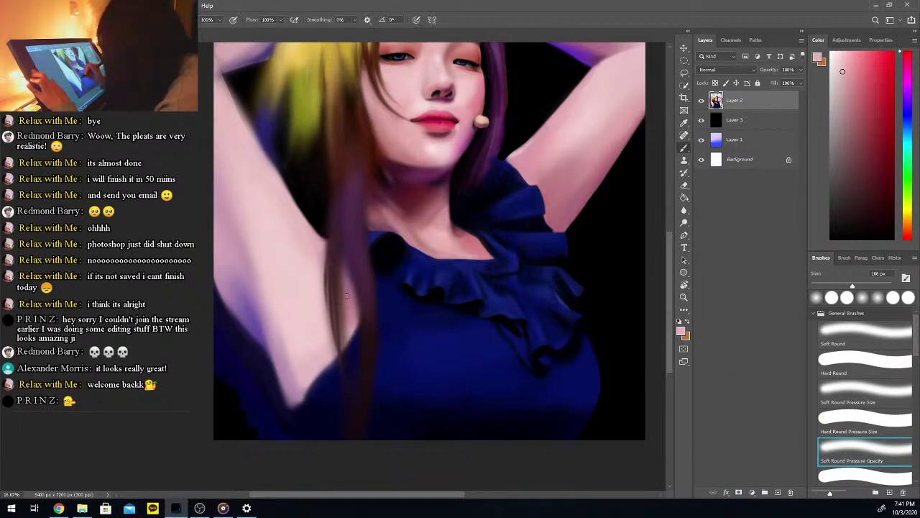
pyautogui.keyDown('alt'); pyautogui.click(351, 290); pyautogui.keyUp('alt')
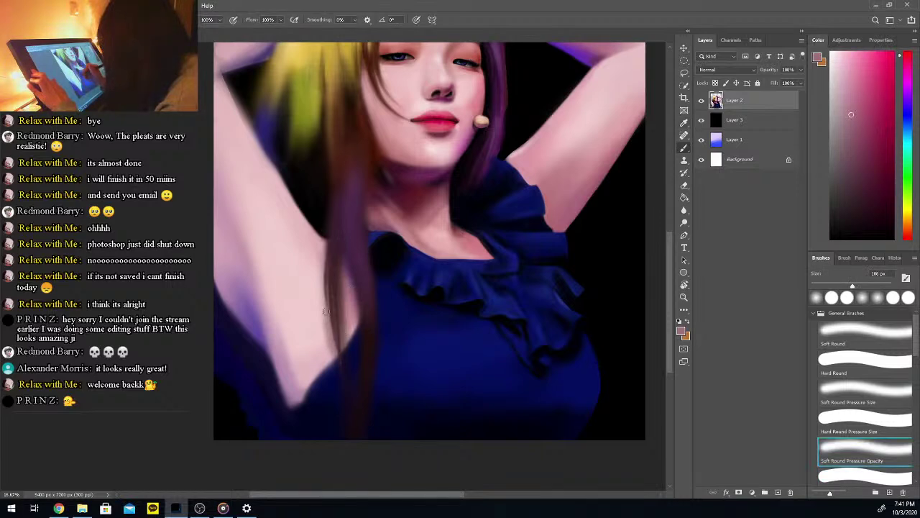
# Redefine the dress's armhole edge from the side of the torso up to the hanging lock with sampled dark navy, redoing the first stroke
pyautogui.keyDown('alt'); pyautogui.click(309, 399); pyautogui.keyUp('alt')
pyautogui.moveTo(297, 407); pyautogui.dragTo(310, 390)
pyautogui.press('.')
pyautogui.hotkey('ctrl', 'z')
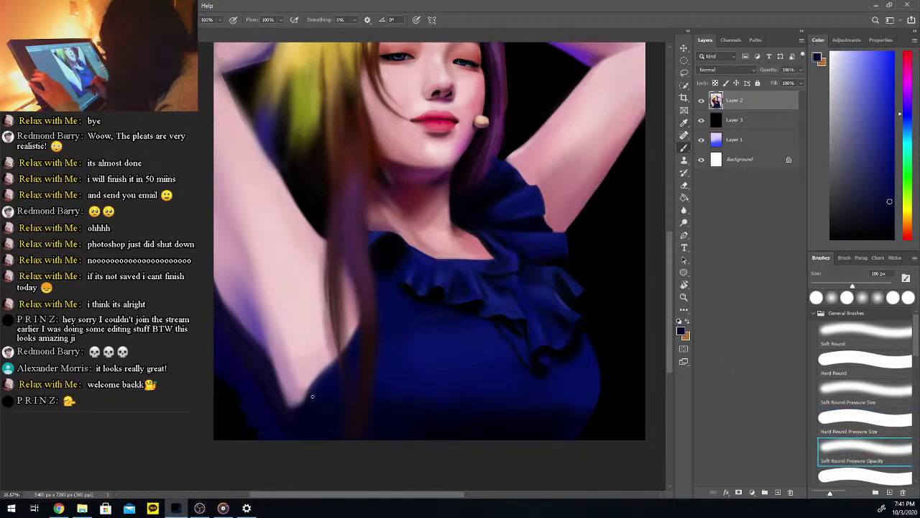
pyautogui.keyDown('alt'); pyautogui.click(314, 398); pyautogui.keyUp('alt')
pyautogui.moveTo(298, 404)
pyautogui.mouseDown()
pyautogui.moveTo(326, 376)
pyautogui.moveTo(304, 397)
pyautogui.moveTo(336, 363)
pyautogui.moveTo(296, 411)
pyautogui.moveTo(360, 333)
pyautogui.mouseUp()
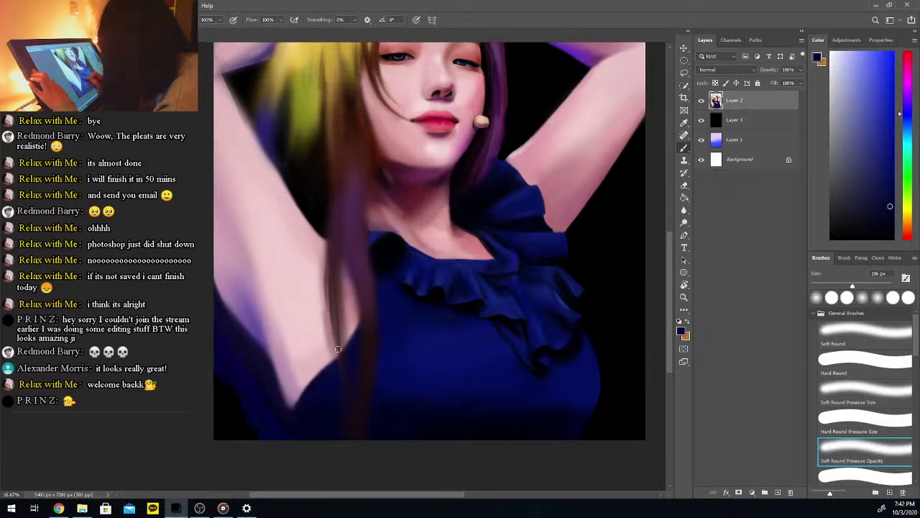
pyautogui.keyDown('alt'); pyautogui.click(334, 262); pyautogui.keyUp('alt')
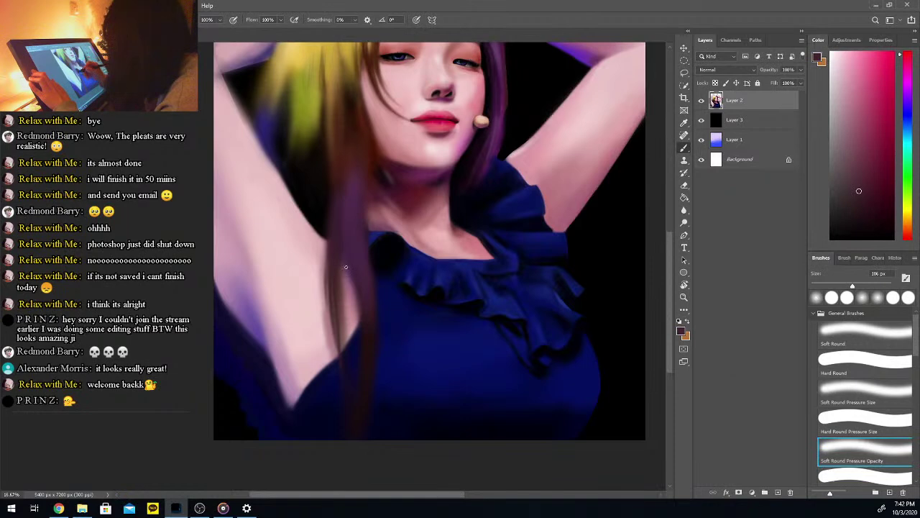
pyautogui.moveTo(342, 255); pyautogui.dragTo(338, 300)
pyautogui.press('.')
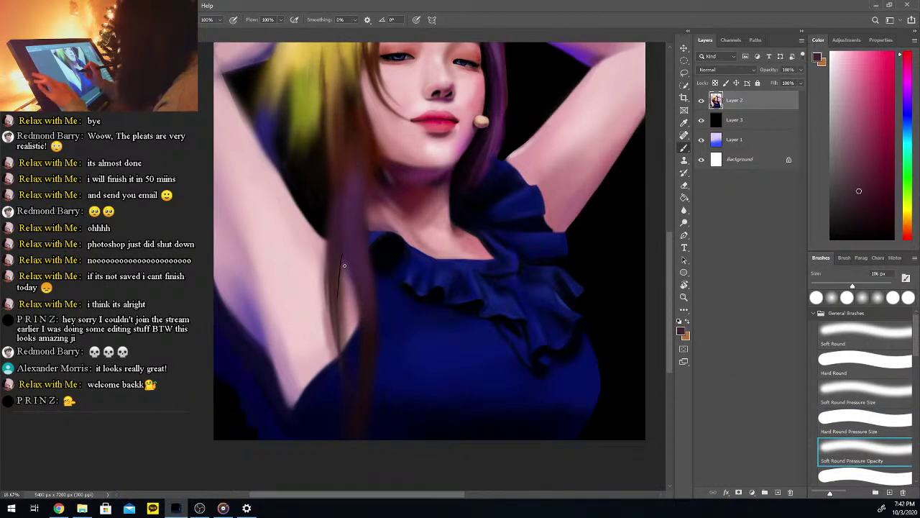
pyautogui.hotkey('ctrl', 'z')
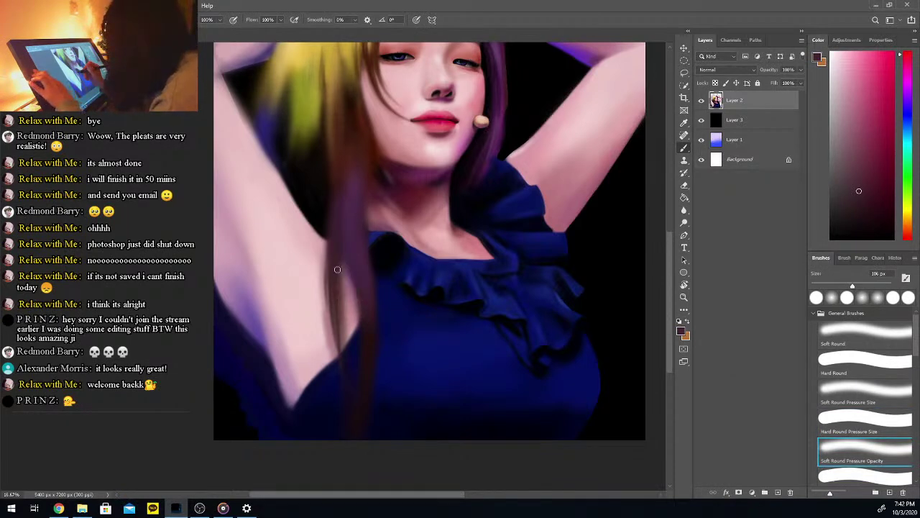
# Add thin strands from the armpit down over the dress with a sampled dark brownish plum, reducing the soft brush to 41 px
pyautogui.keyDown('alt'); pyautogui.click(340, 268); pyautogui.keyUp('alt')
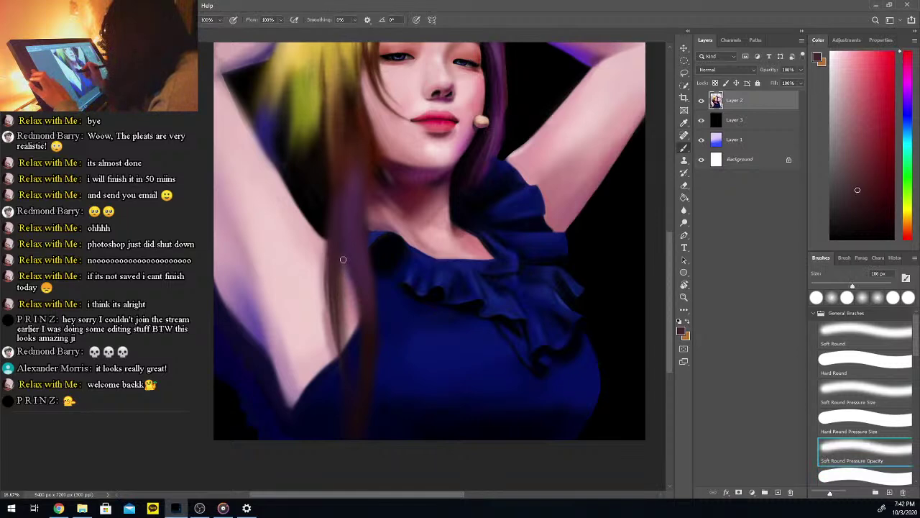
pyautogui.moveTo(343, 261); pyautogui.dragTo(341, 307)
pyautogui.click(828, 285)
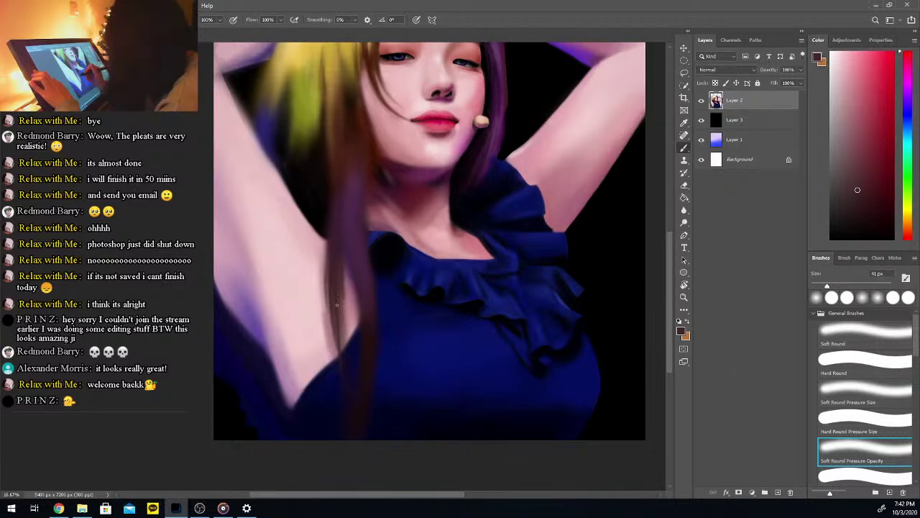
pyautogui.moveTo(342, 306); pyautogui.dragTo(345, 348)
pyautogui.moveTo(338, 306); pyautogui.dragTo(342, 391)
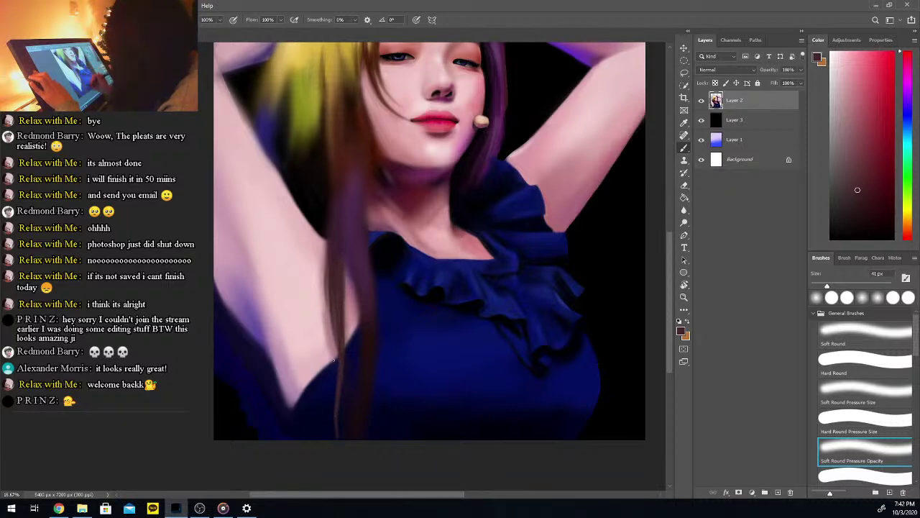
# Paint thin skin-toned gaps between the dark strands over the armpit with a sampled dusty pink at 41 px
pyautogui.keyDown('alt'); pyautogui.click(335, 340); pyautogui.keyUp('alt')
pyautogui.moveTo(335, 339); pyautogui.dragTo(332, 266)
pyautogui.moveTo(334, 306); pyautogui.dragTo(331, 268)
pyautogui.moveTo(333, 325); pyautogui.dragTo(332, 264)
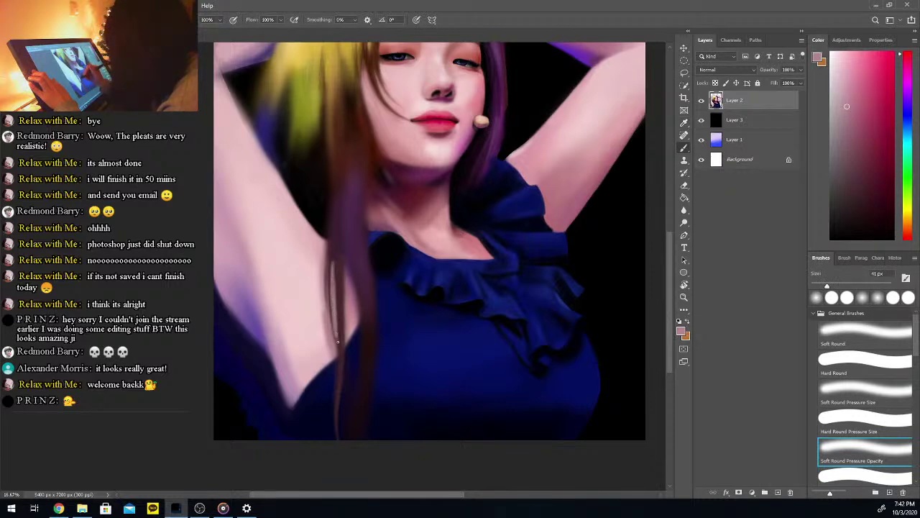
pyautogui.moveTo(335, 321); pyautogui.dragTo(331, 262)
pyautogui.moveTo(330, 296); pyautogui.dragTo(329, 267)
pyautogui.moveTo(333, 322); pyautogui.dragTo(330, 281)
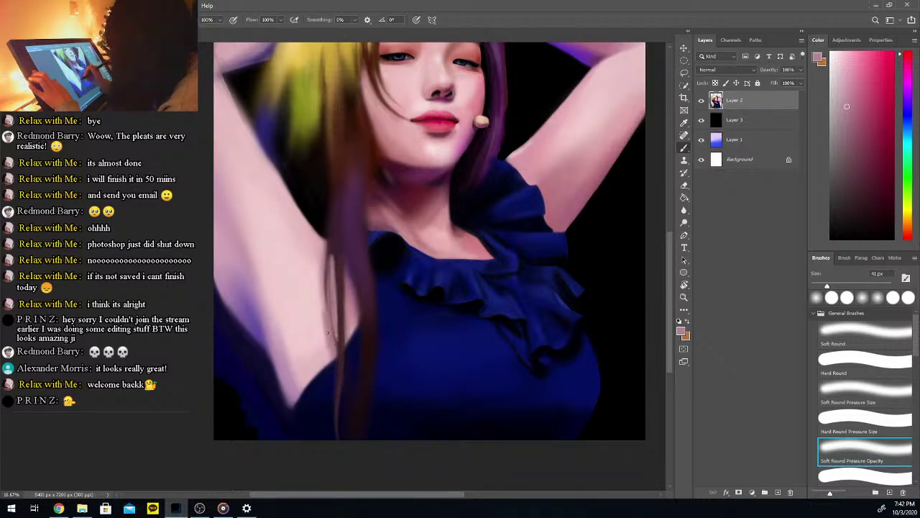
# Refine the thin strands over the armpit with sampled dusty pink and dark plum, reducing the soft brush to 20 px
pyautogui.keyDown('alt'); pyautogui.click(327, 332); pyautogui.keyUp('alt')
pyautogui.moveTo(828, 286); pyautogui.dragTo(849, 286)
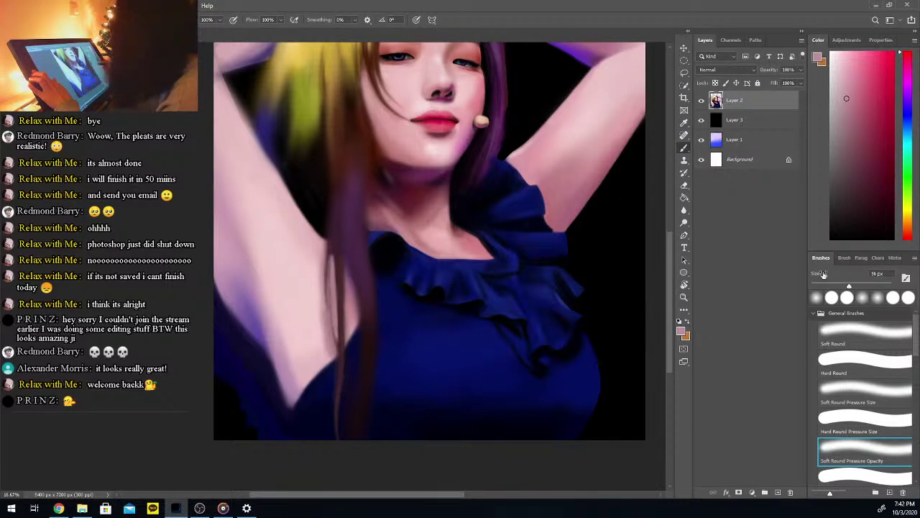
pyautogui.click(874, 286)
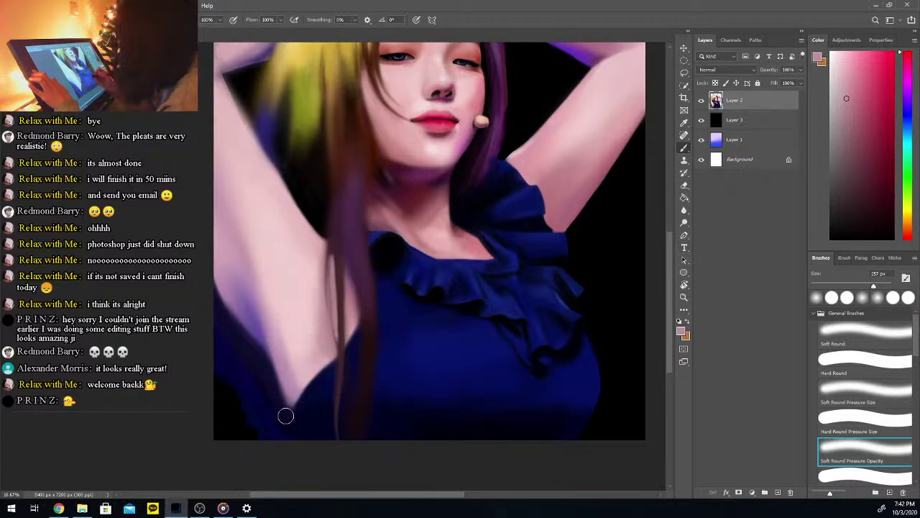
pyautogui.click(821, 286)
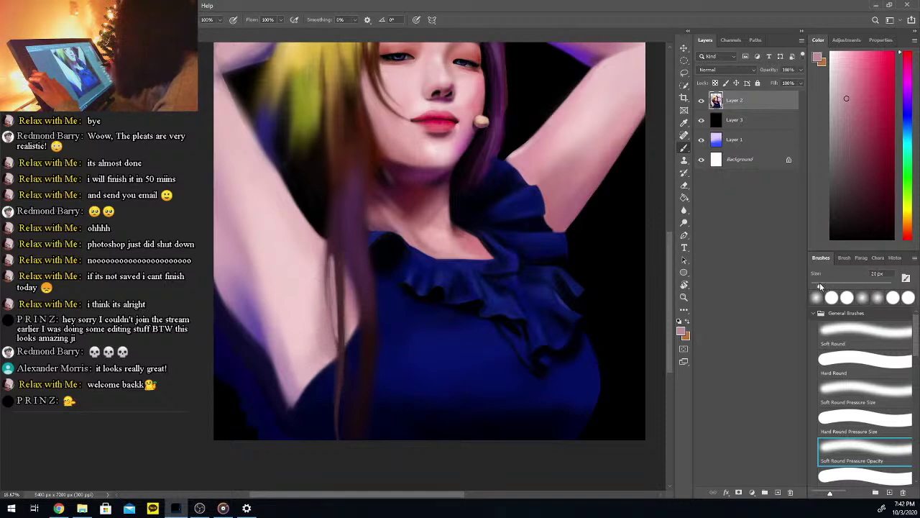
pyautogui.press('i')
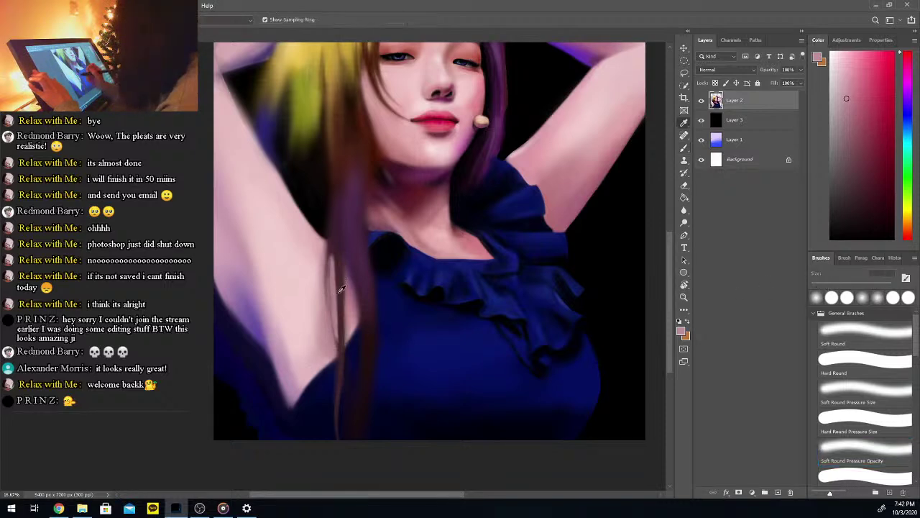
pyautogui.click(343, 253)
pyautogui.press('b')
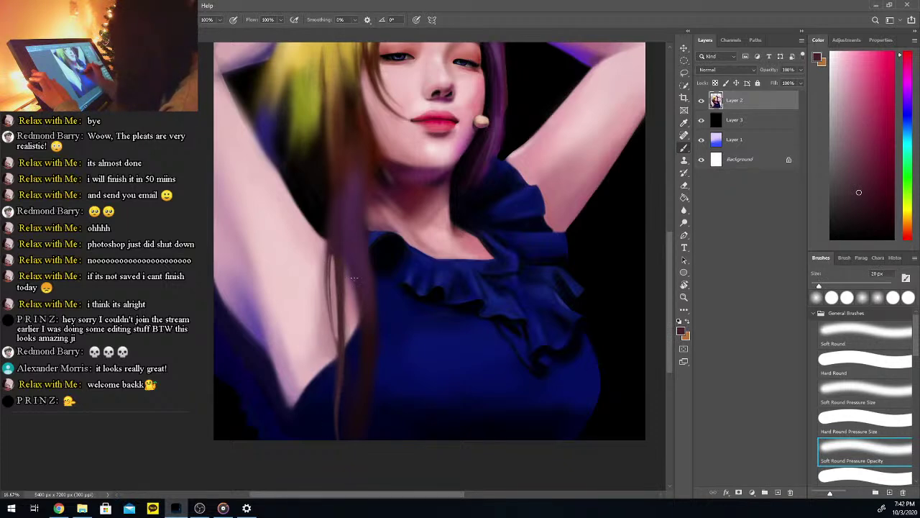
# Paint the dress edge showing between the strands above the armpit with sampled near-black and navy, using the soft brush at 49 px
pyautogui.press('i')
pyautogui.click(384, 249)
pyautogui.press('b')
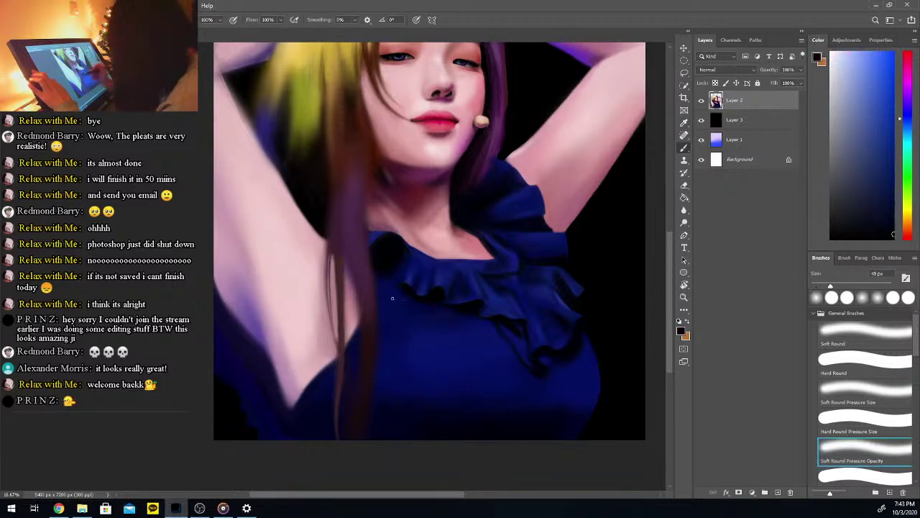
pyautogui.press('i')
pyautogui.click(347, 262)
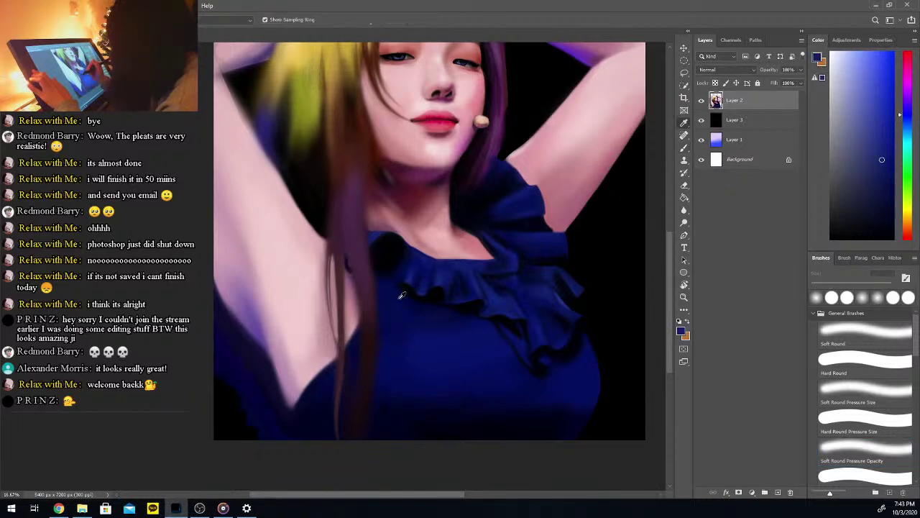
pyautogui.press('b')
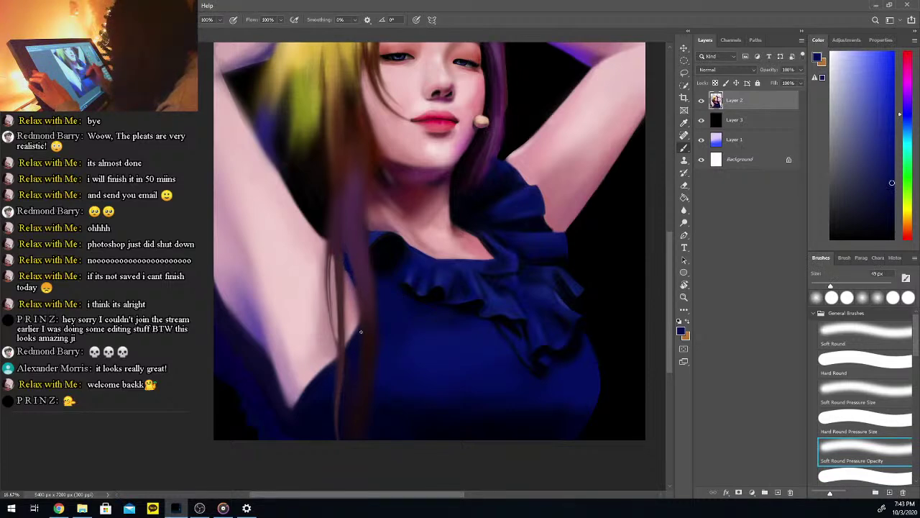
# Sharpen the armpit skin's boundary against the dress and hanging lock with sampled dusty mauve, muted purple and dark navy at 49 px
pyautogui.press('i')
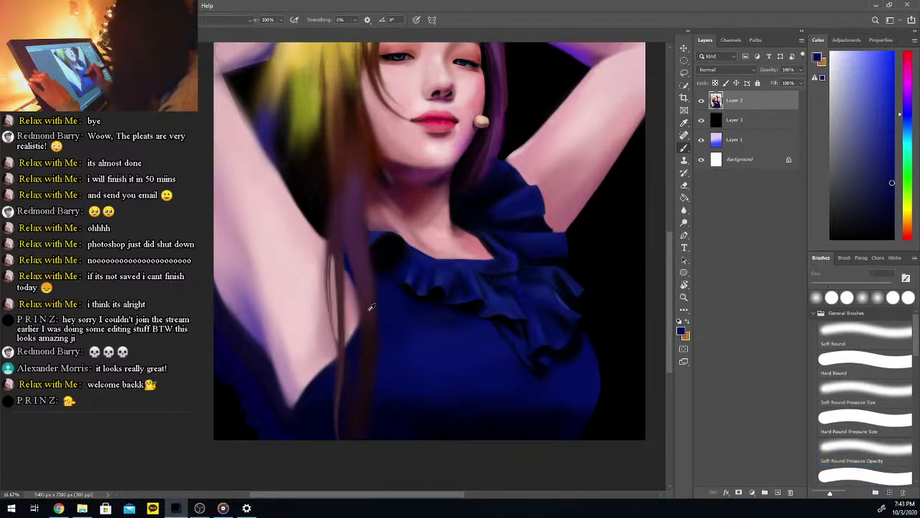
pyautogui.keyDown('alt'); pyautogui.click(365, 313); pyautogui.keyUp('alt')
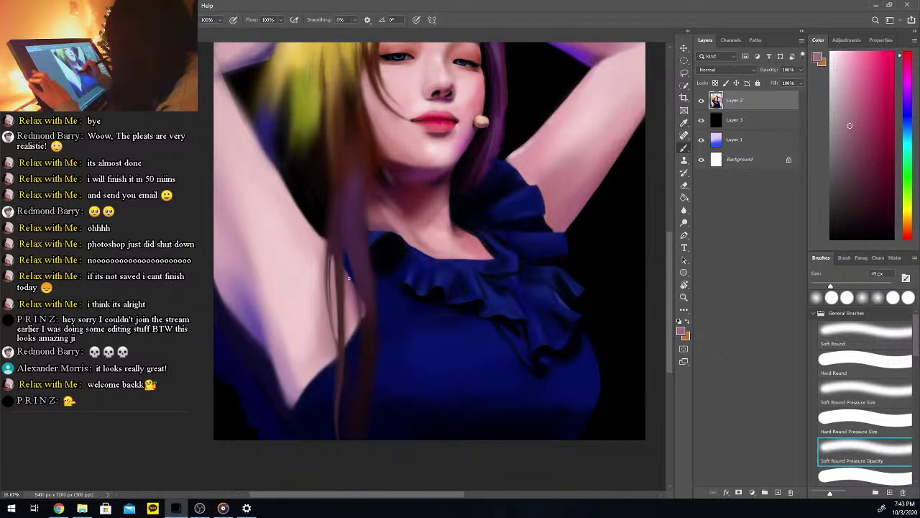
pyautogui.press('alt')
pyautogui.keyDown('alt'); pyautogui.click(355, 293); pyautogui.keyUp('alt')
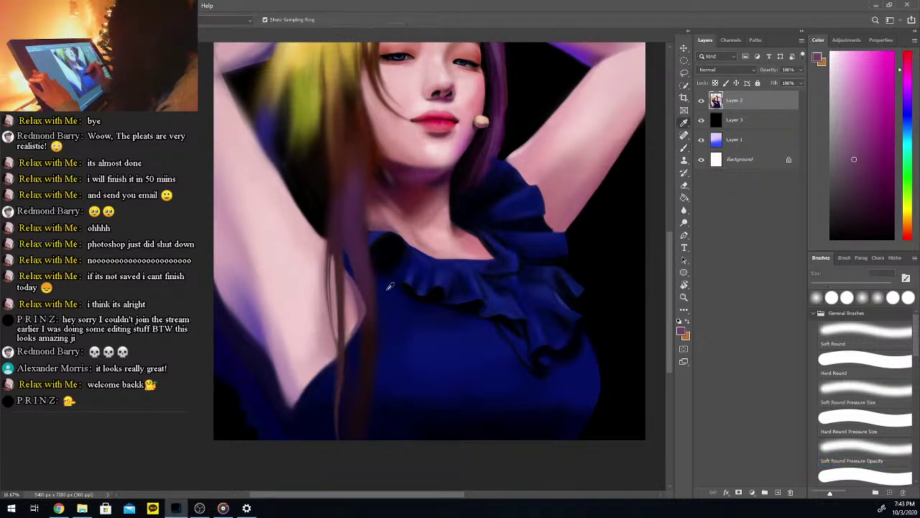
pyautogui.keyDown('alt'); pyautogui.click(348, 269); pyautogui.keyUp('alt')
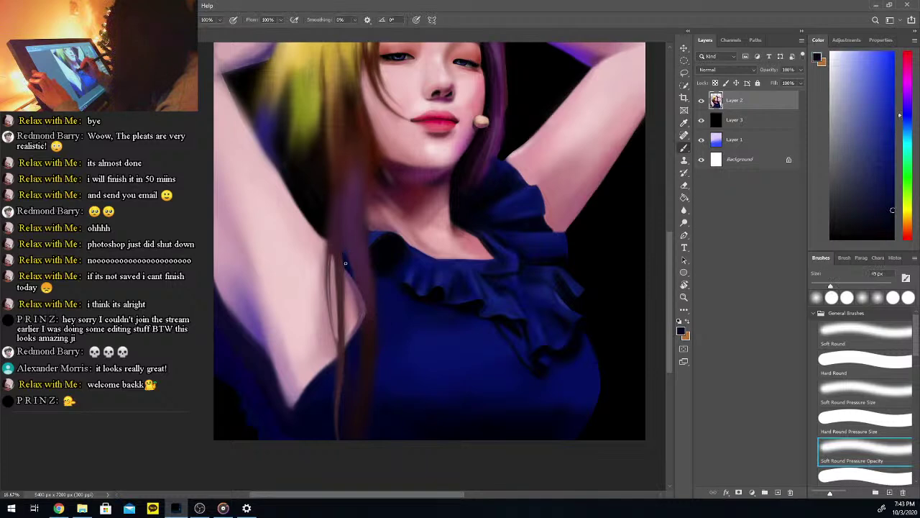
pyautogui.keyDown('alt'); pyautogui.click(369, 303); pyautogui.keyUp('alt')
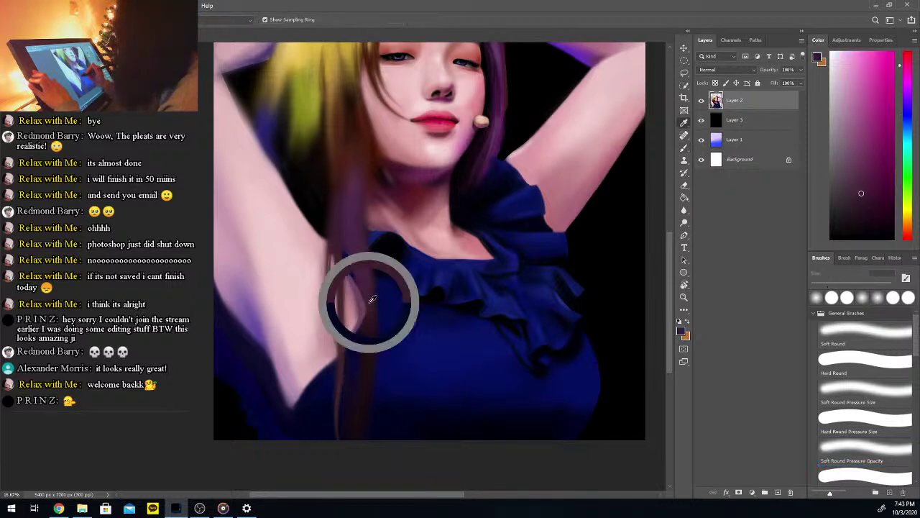
# Paint long strands down the hanging lock from the armpit to the canvas's lower edge with sampled dark plum and reddish brown
pyautogui.keyDown('alt'); pyautogui.click(341, 260); pyautogui.keyUp('alt')
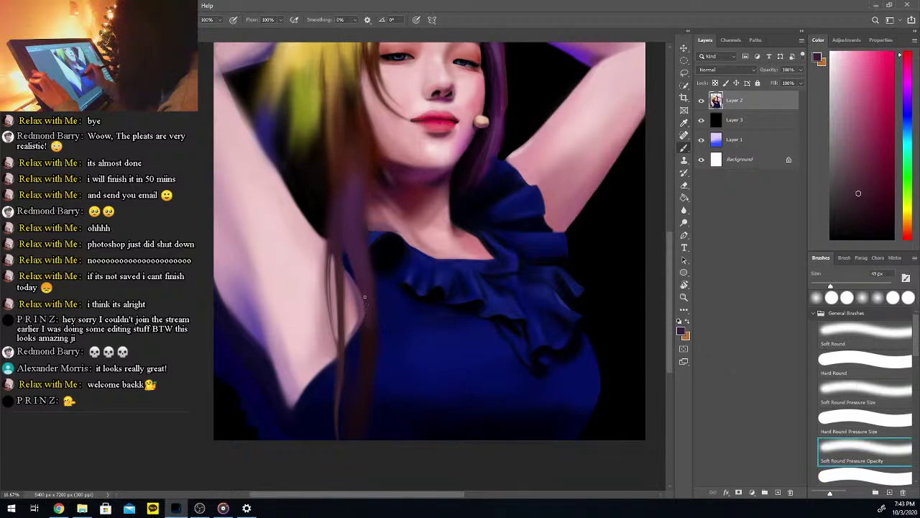
pyautogui.press('alt')
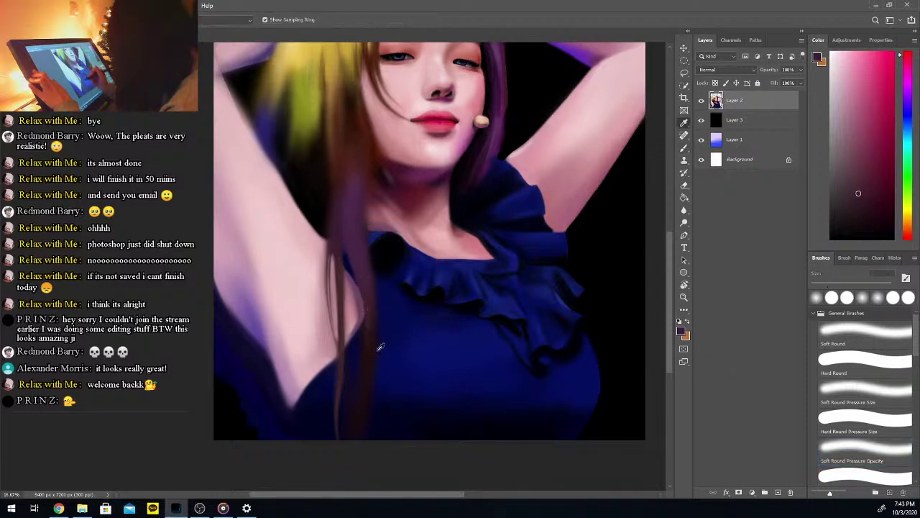
pyautogui.keyDown('alt'); pyautogui.click(344, 268); pyautogui.keyUp('alt')
pyautogui.moveTo(357, 280); pyautogui.dragTo(366, 359)
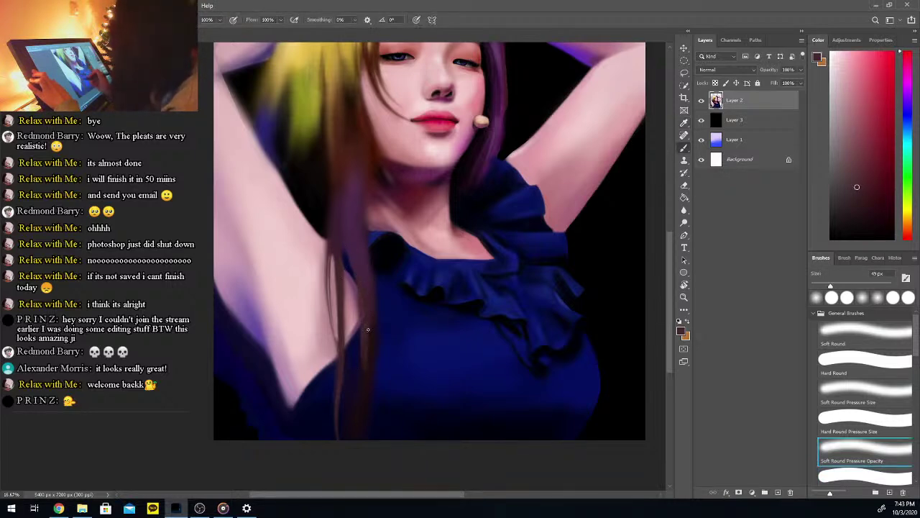
pyautogui.moveTo(354, 387); pyautogui.dragTo(342, 432)
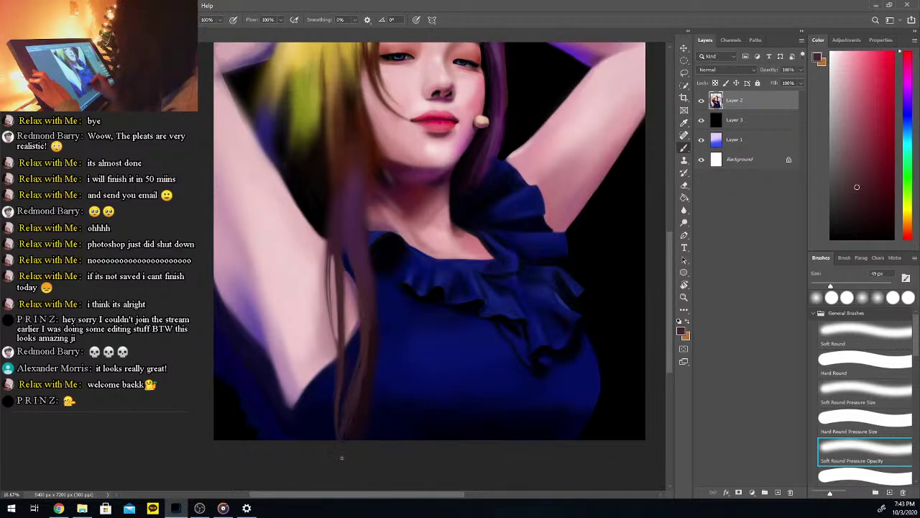
pyautogui.keyDown('alt'); pyautogui.click(361, 354); pyautogui.keyUp('alt')
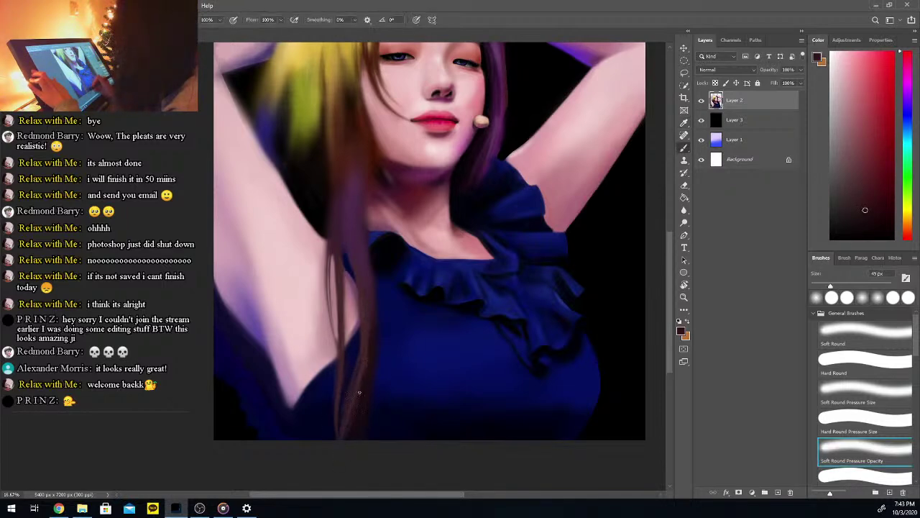
pyautogui.keyDown('alt'); pyautogui.click(372, 331); pyautogui.keyUp('alt')
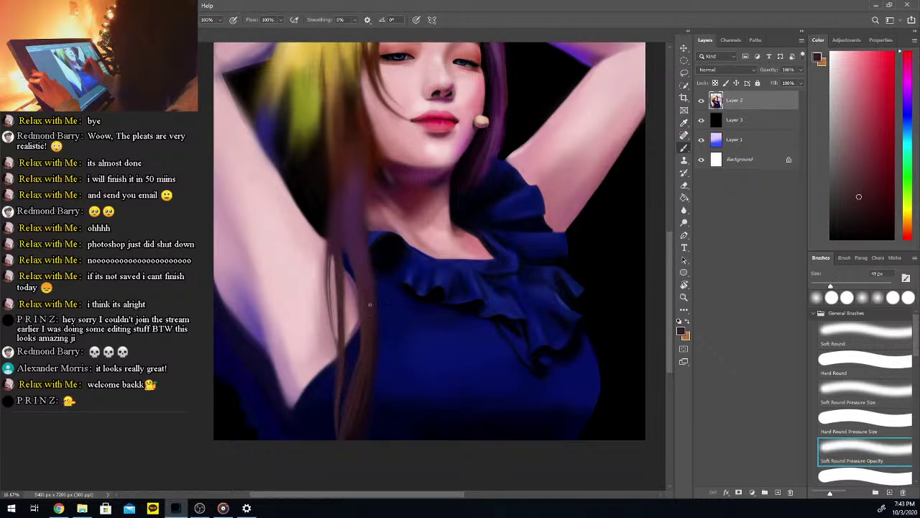
# Add purple strands to the upper part of the hanging lock beside the neck, lightening the sampled purple for highlights
pyautogui.keyDown('alt'); pyautogui.click(354, 217); pyautogui.keyUp('alt')
pyautogui.click(865, 172)
pyautogui.press('b')
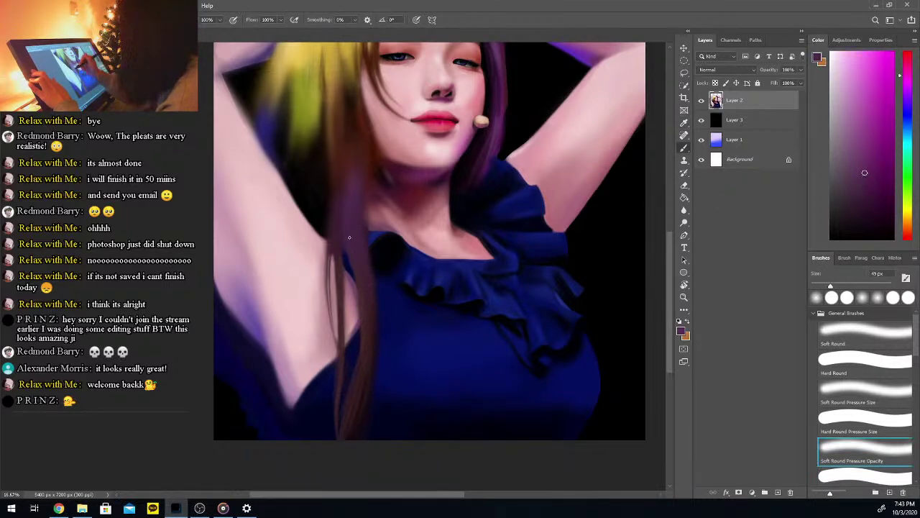
pyautogui.click(865, 152)
pyautogui.keyDown('alt'); pyautogui.click(355, 219); pyautogui.keyUp('alt')
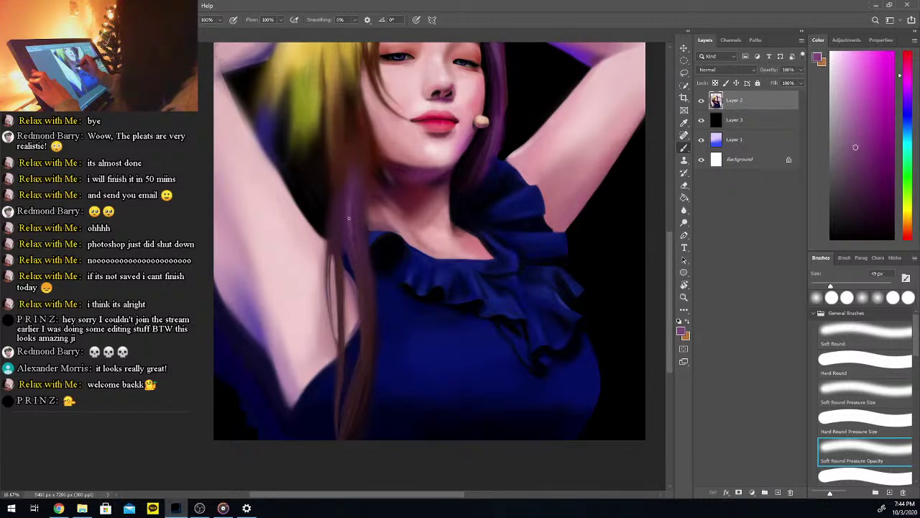
# Deepen and separate the purple strands beside the neck with sampled dark plum and a slightly brighter muted magenta
pyautogui.keyDown('alt'); pyautogui.click(364, 282); pyautogui.keyUp('alt')
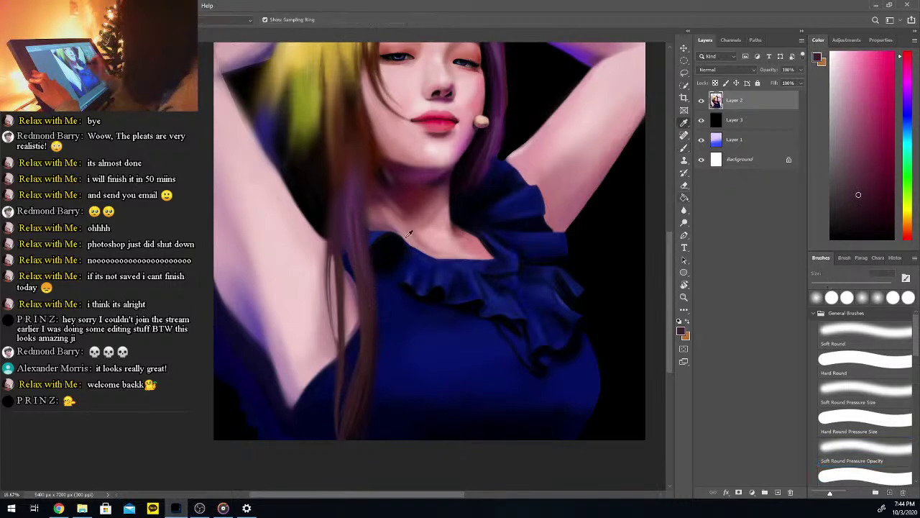
pyautogui.keyDown('alt'); pyautogui.click(345, 231); pyautogui.keyUp('alt')
pyautogui.click(855, 189)
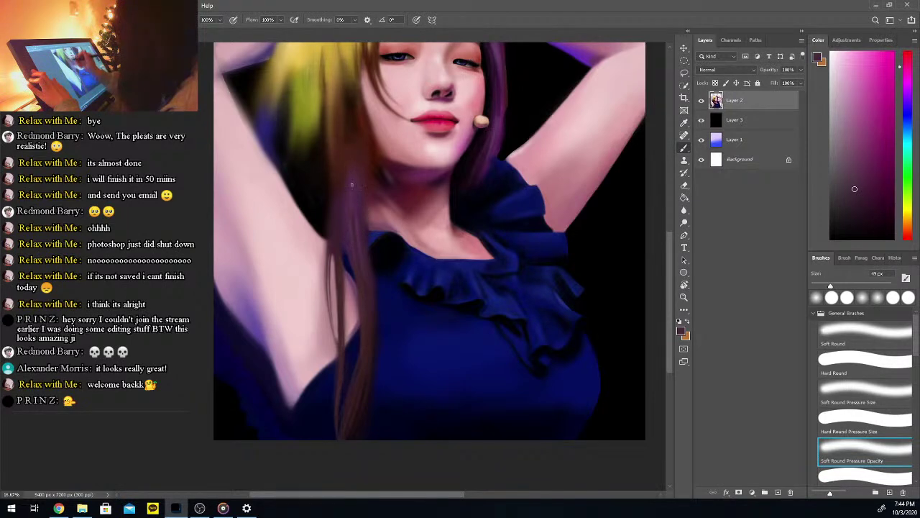
pyautogui.moveTo(866, 168)
pyautogui.mouseDown()
pyautogui.moveTo(850, 163)
pyautogui.moveTo(860, 163)
pyautogui.mouseUp()
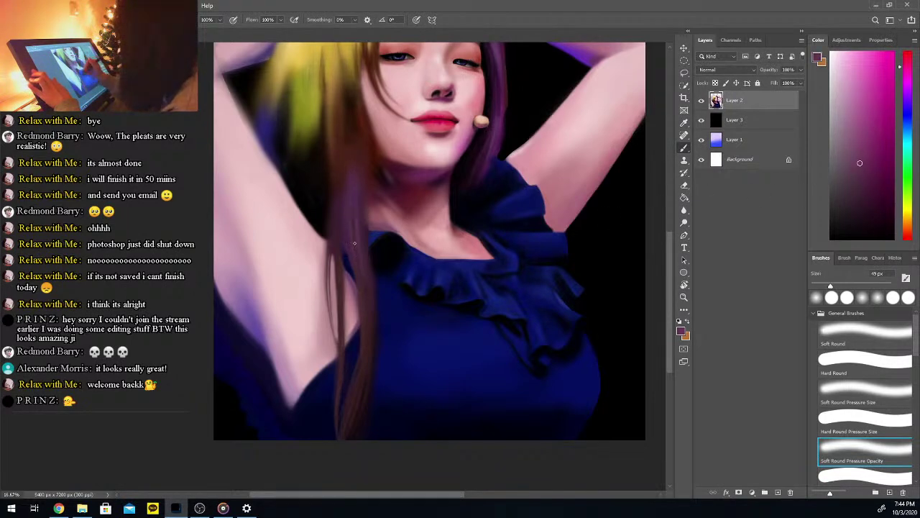
# Smooth the hanging lock's outer edge and its lower strands over the dress with sampled reddish brown and muted purple
pyautogui.keyDown('alt'); pyautogui.click(367, 243); pyautogui.keyUp('alt')
pyautogui.keyDown('alt'); pyautogui.click(339, 279); pyautogui.keyUp('alt')
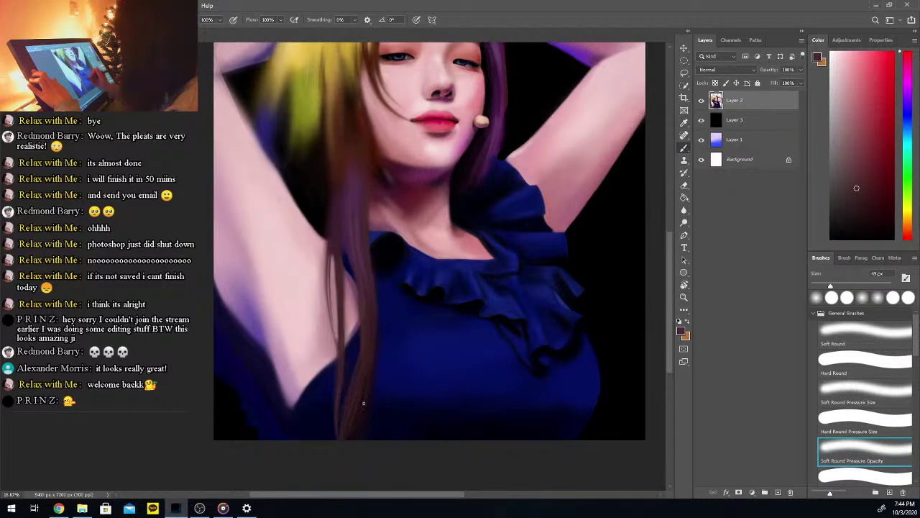
pyautogui.press('alt')
pyautogui.keyDown('alt'); pyautogui.click(356, 229); pyautogui.keyUp('alt')
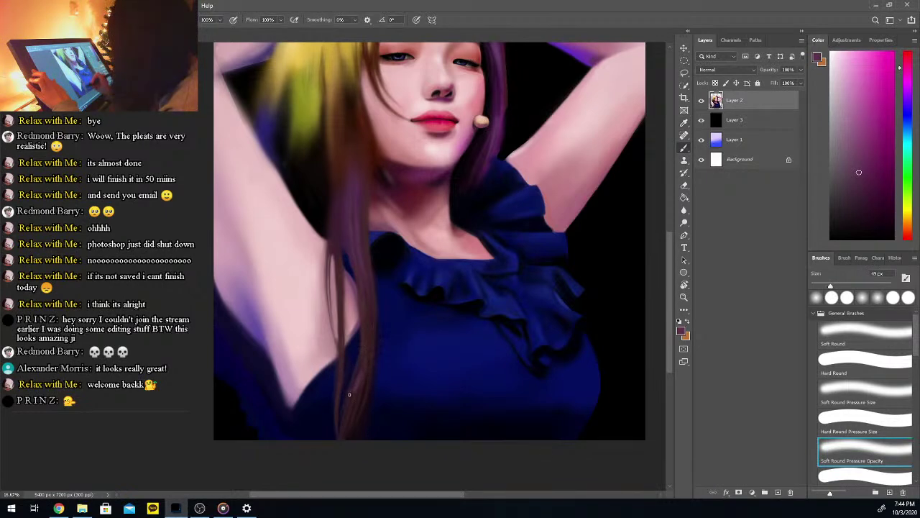
# Extend fine blonde strands down the hair beside the cheek with sampled cream and golden yellow, separating them with dark brown
pyautogui.moveTo(670, 272); pyautogui.dragTo(676, 246)
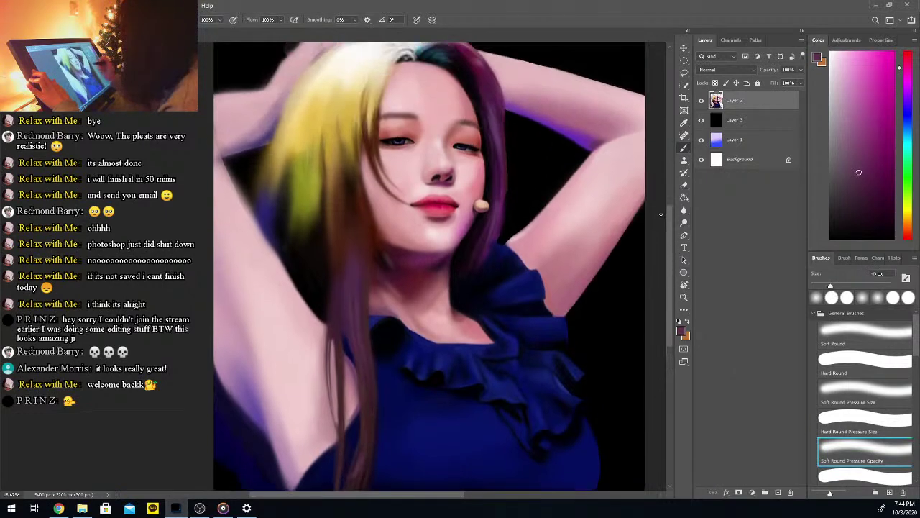
pyautogui.press('alt')
pyautogui.keyDown('alt'); pyautogui.click(356, 182); pyautogui.keyUp('alt')
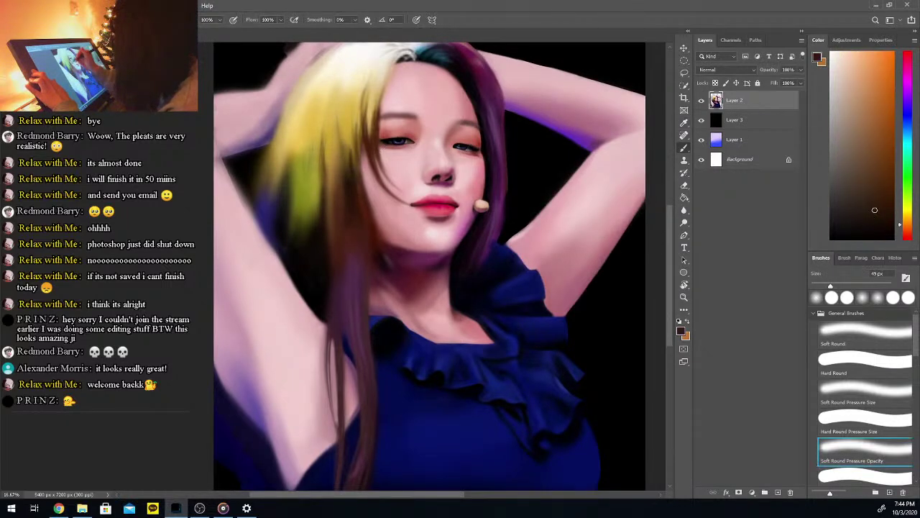
pyautogui.keyDown('alt'); pyautogui.click(355, 68); pyautogui.keyUp('alt')
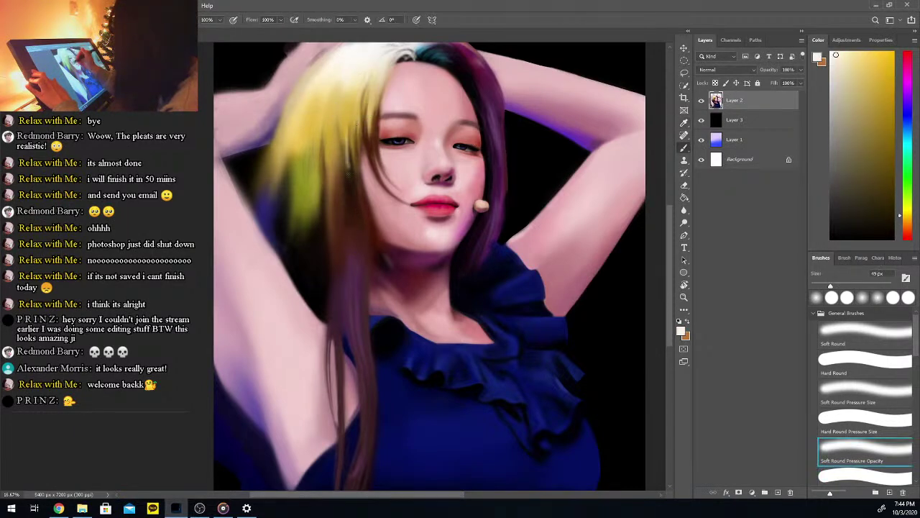
pyautogui.keyDown('alt'); pyautogui.click(344, 133); pyautogui.keyUp('alt')
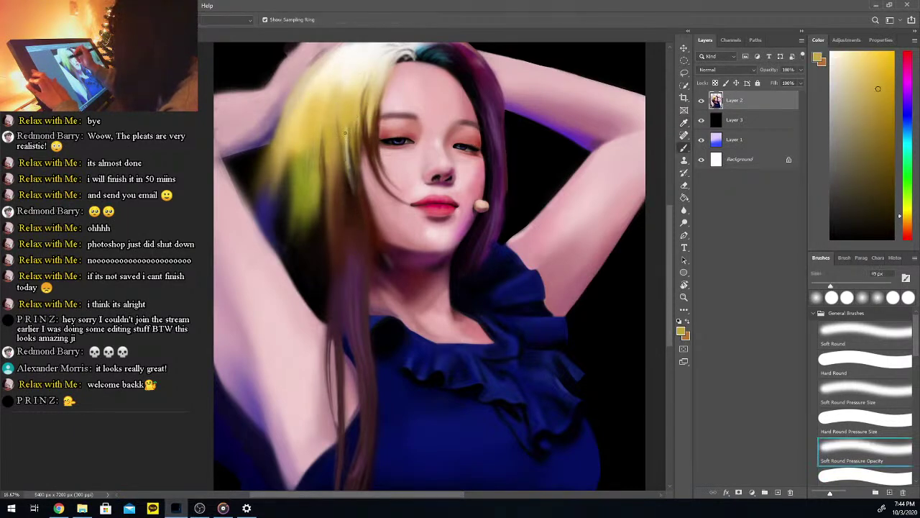
pyautogui.keyDown('alt'); pyautogui.click(350, 157); pyautogui.keyUp('alt')
pyautogui.click(852, 212)
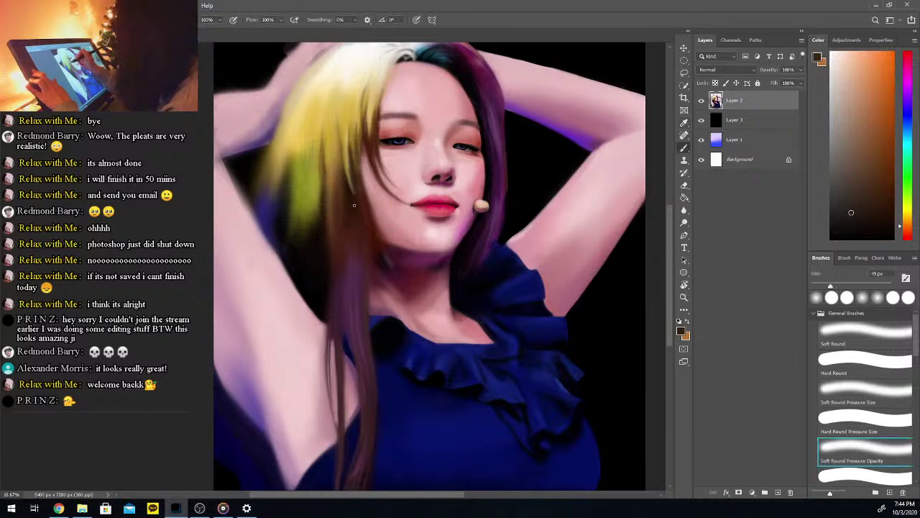
pyautogui.keyDown('alt'); pyautogui.click(346, 154); pyautogui.keyUp('alt')
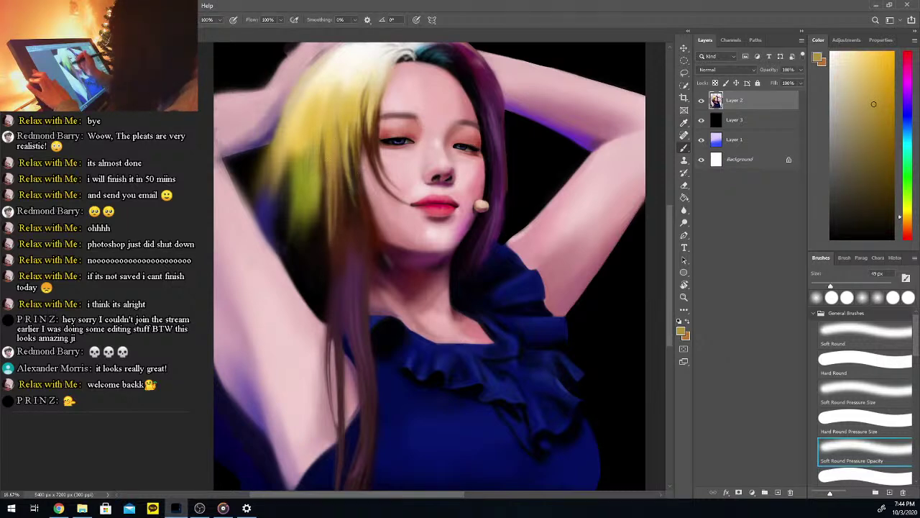
# Refine the blonde hair's lower tips and the dark gap beside the hanging lock with sampled brown, dark reddish brown and near-black
pyautogui.keyDown('alt'); pyautogui.click(335, 205); pyautogui.keyUp('alt')
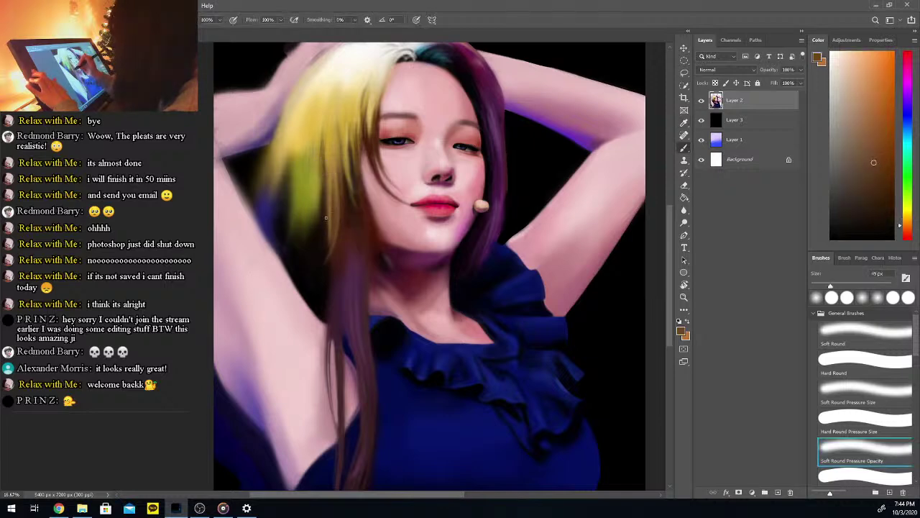
pyautogui.moveTo(333, 276); pyautogui.dragTo(327, 310)
pyautogui.keyDown('alt'); pyautogui.click(337, 287); pyautogui.keyUp('alt')
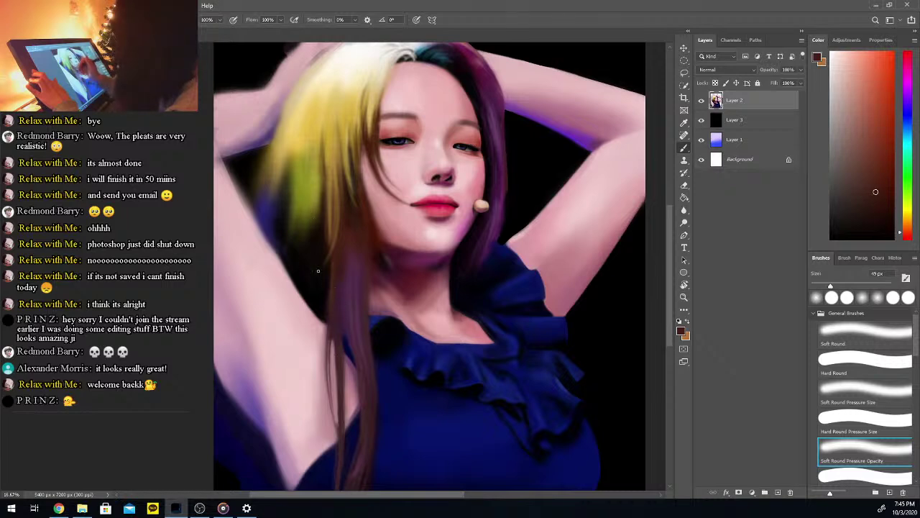
pyautogui.keyDown('alt'); pyautogui.click(292, 261); pyautogui.keyUp('alt')
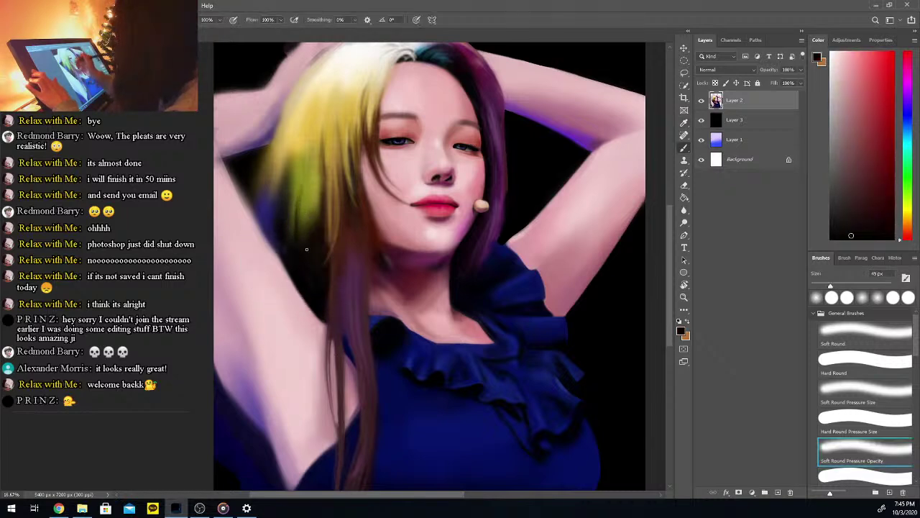
# Blend the outer blonde strands above the dark gap with sampled olive green, dark golden brown and golden yellow
pyautogui.keyDown('alt'); pyautogui.click(302, 161); pyautogui.keyUp('alt')
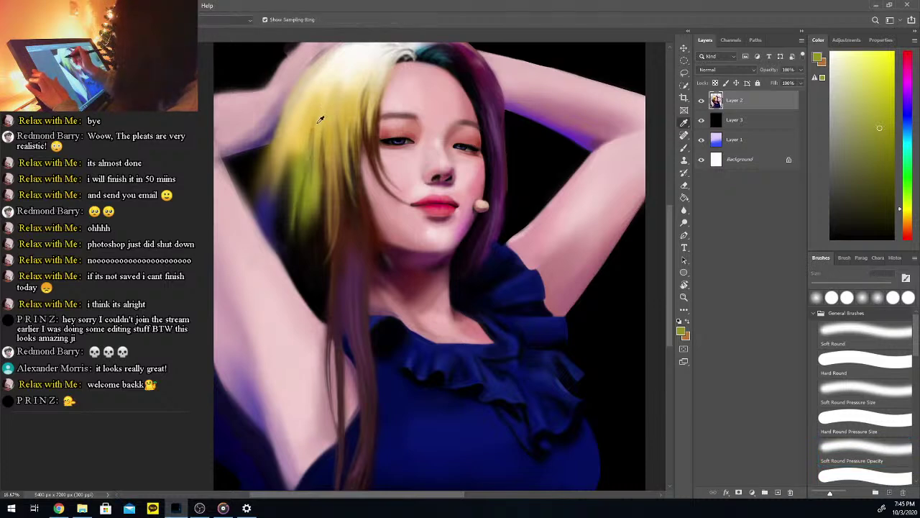
pyautogui.keyDown('alt'); pyautogui.click(322, 133); pyautogui.keyUp('alt')
pyautogui.keyDown('alt'); pyautogui.click(326, 142); pyautogui.keyUp('alt')
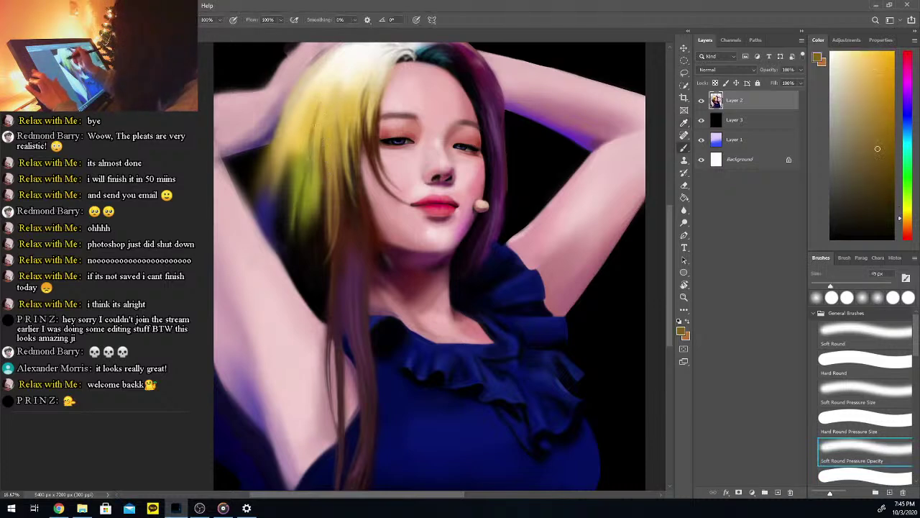
pyautogui.keyDown('alt'); pyautogui.click(311, 212); pyautogui.keyUp('alt')
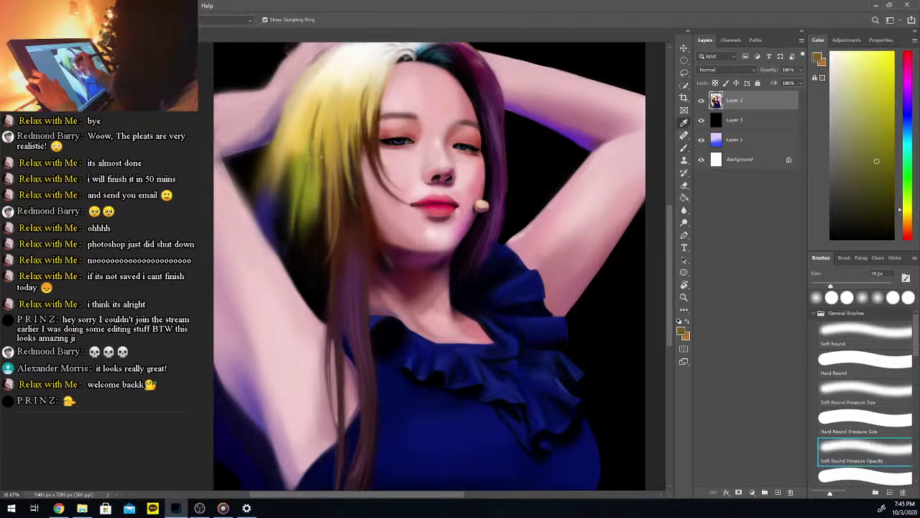
pyautogui.keyDown('alt'); pyautogui.click(309, 129); pyautogui.keyUp('alt')
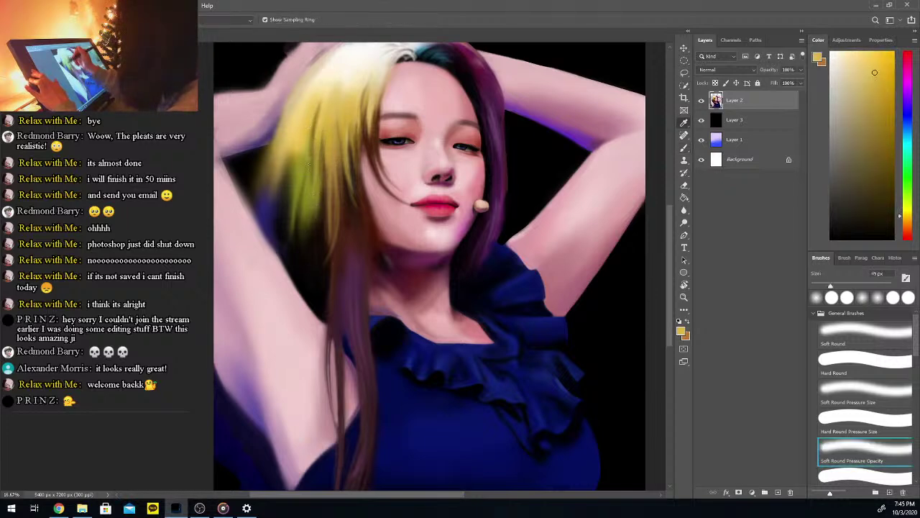
# Save the portrait document
pyautogui.hotkey('ctrl', '-')
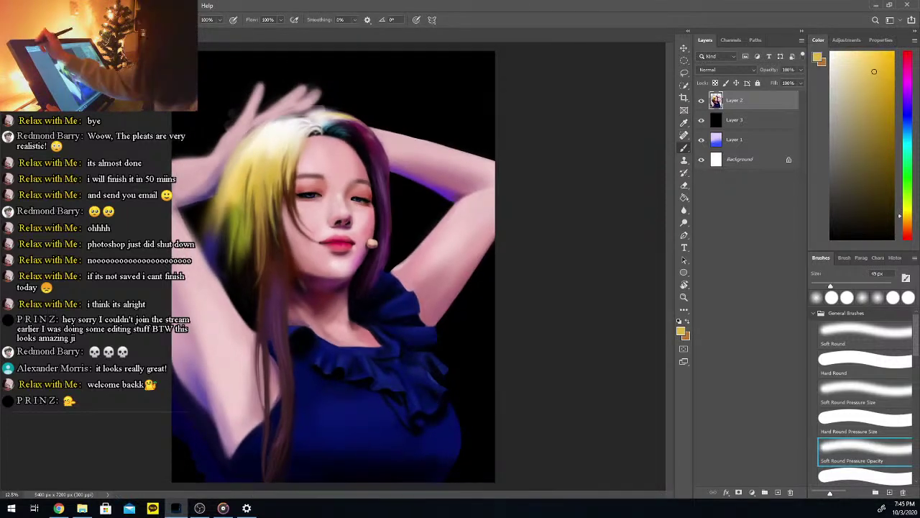
pyautogui.click(23, 5)
pyautogui.click(46, 115)
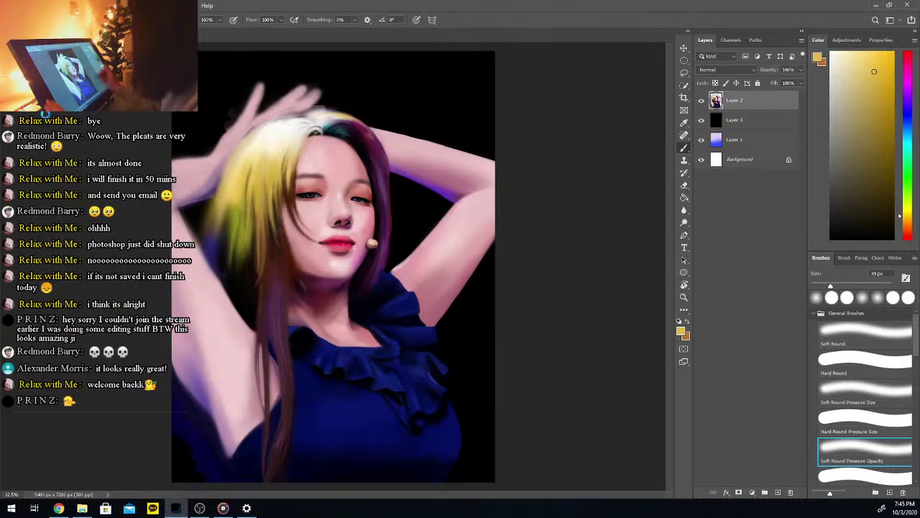
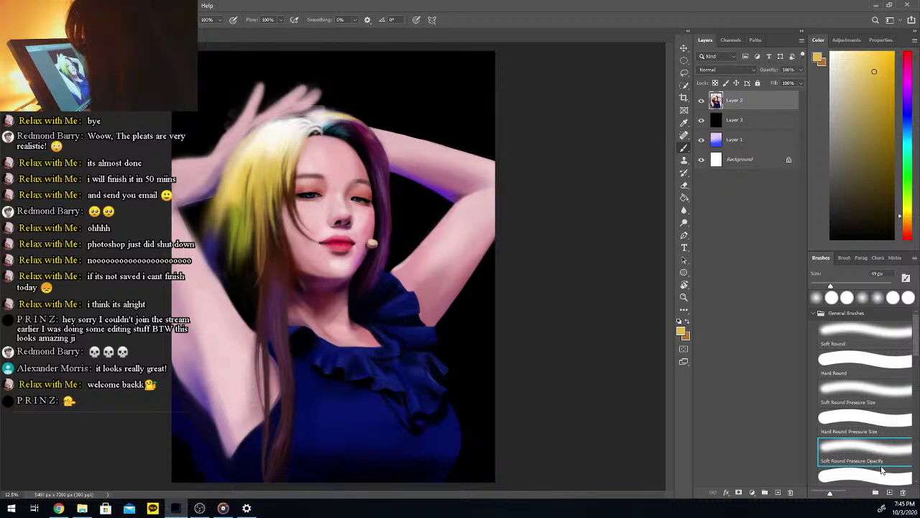
pyautogui.hotkey('ctrl', 's')
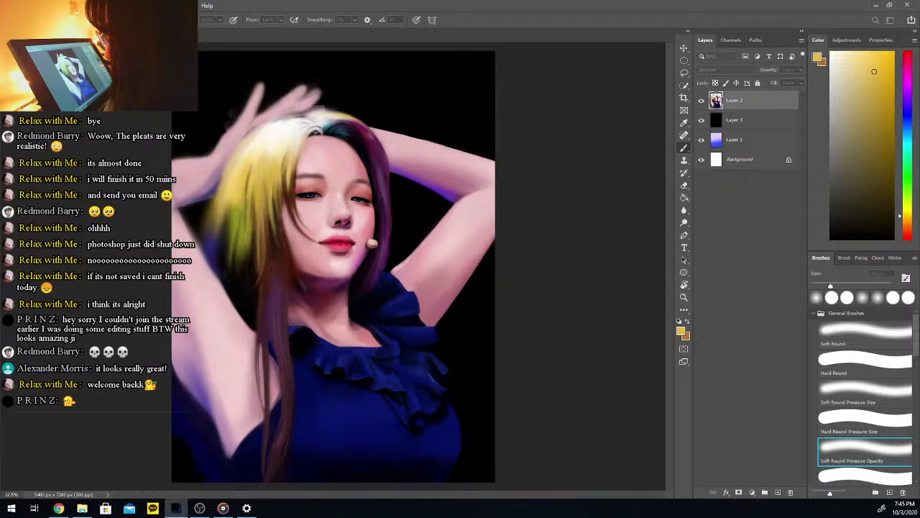
pyautogui.press('Return')
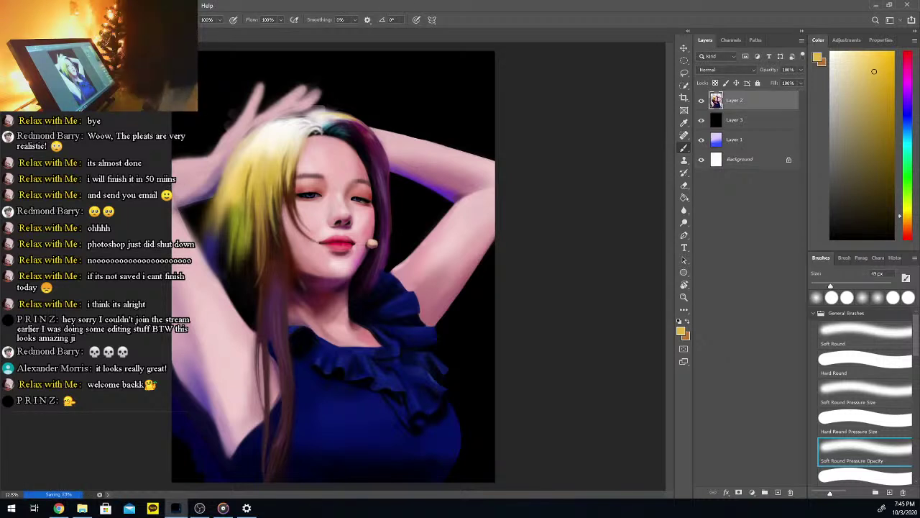
# Touch up the arm's edge where it meets the shoulder ruffle and purple hair with sampled skin pink
pyautogui.hotkey('ctrl', '+')
pyautogui.hotkey('ctrl', '+')
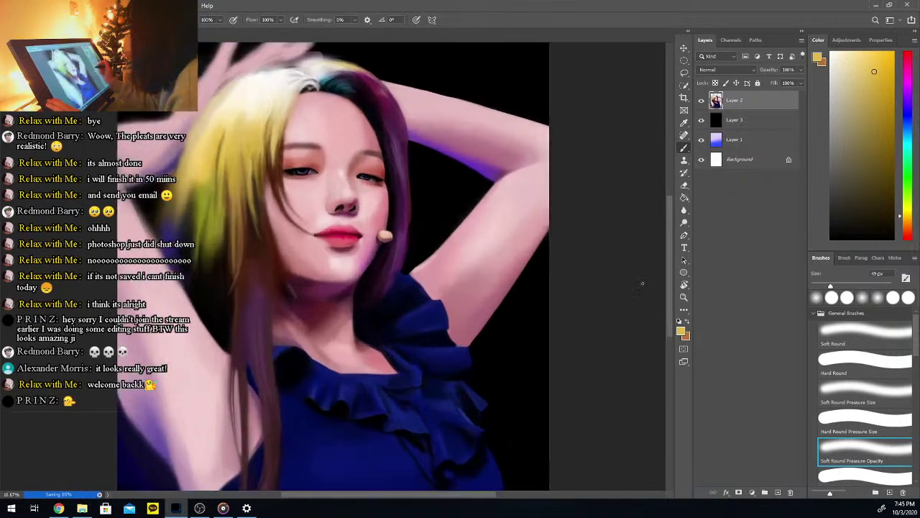
pyautogui.scroll(2, 671, 249)
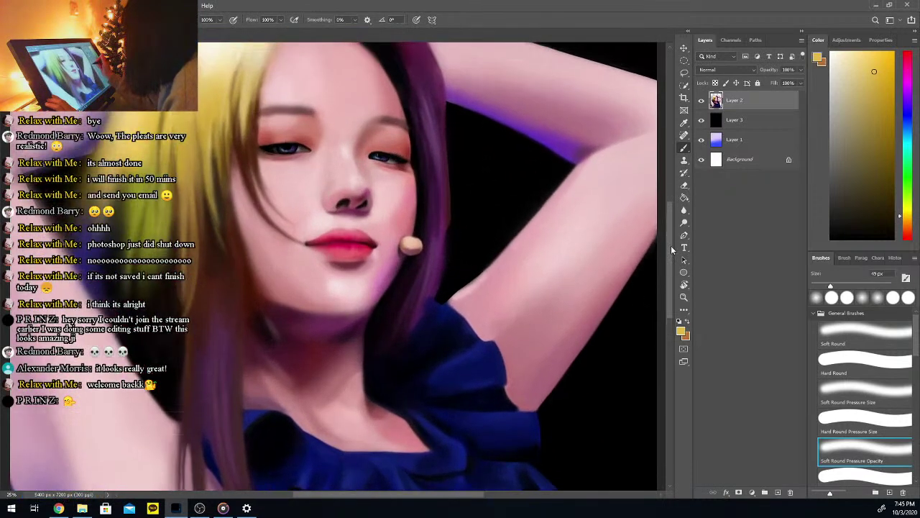
pyautogui.keyDown('alt'); pyautogui.click(455, 303); pyautogui.keyUp('alt')
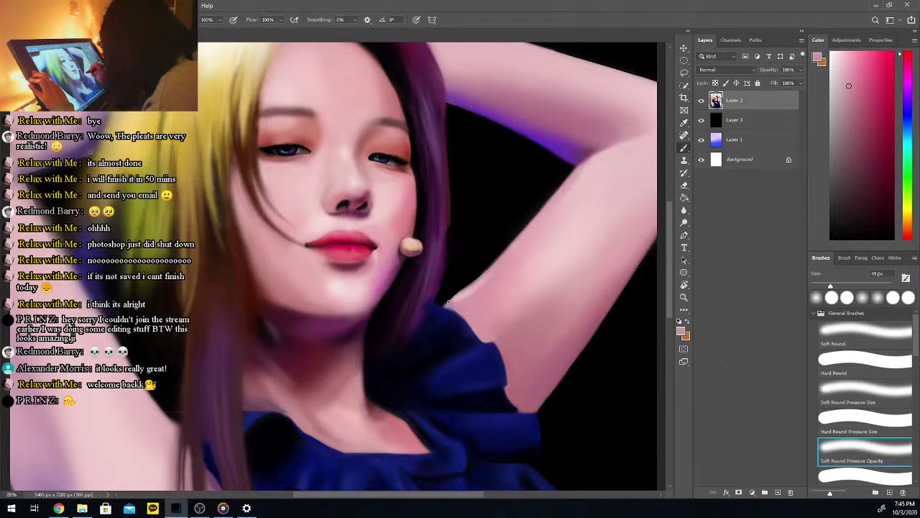
# Clean up the raised arm's edge where it meets the blue ruffled sleeve, using sampled skin pink and navy
pyautogui.keyDown('alt'); pyautogui.click(453, 298); pyautogui.keyUp('alt')
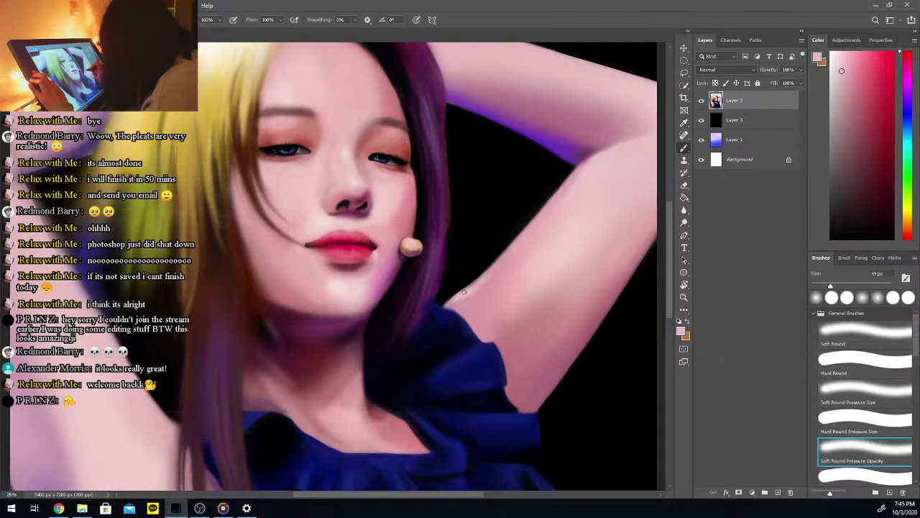
pyautogui.keyDown('alt'); pyautogui.click(455, 312); pyautogui.keyUp('alt')
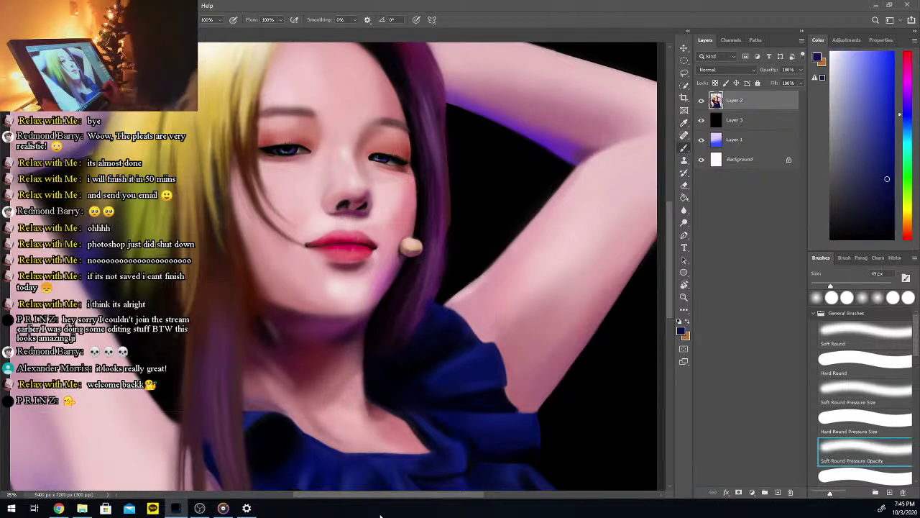
pyautogui.hotkey('ctrl', '-')
pyautogui.hotkey('ctrl', '-')
pyautogui.hotkey('ctrl', '-')
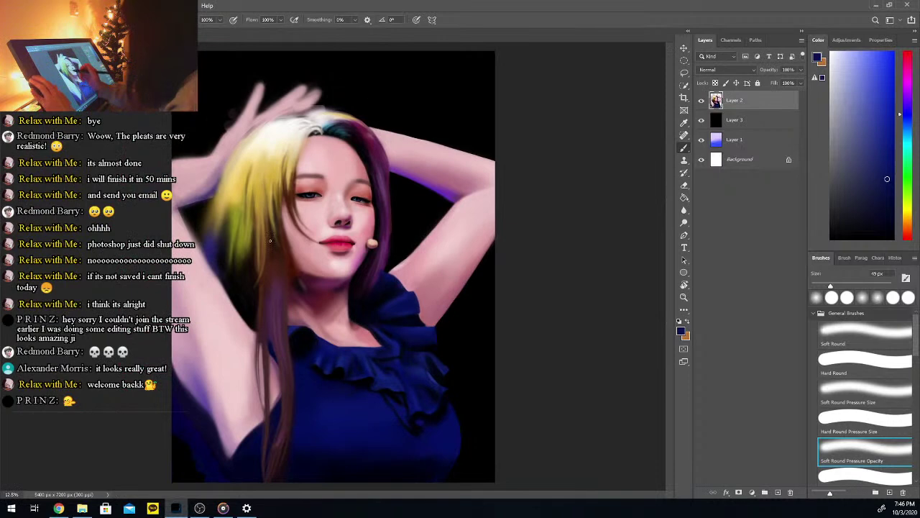
# Paint fine strands through the blonde hair beside the face with sampled brown, dark reddish brown and golden yellow
pyautogui.press('alt')
pyautogui.keyDown('alt'); pyautogui.click(264, 238); pyautogui.keyUp('alt')
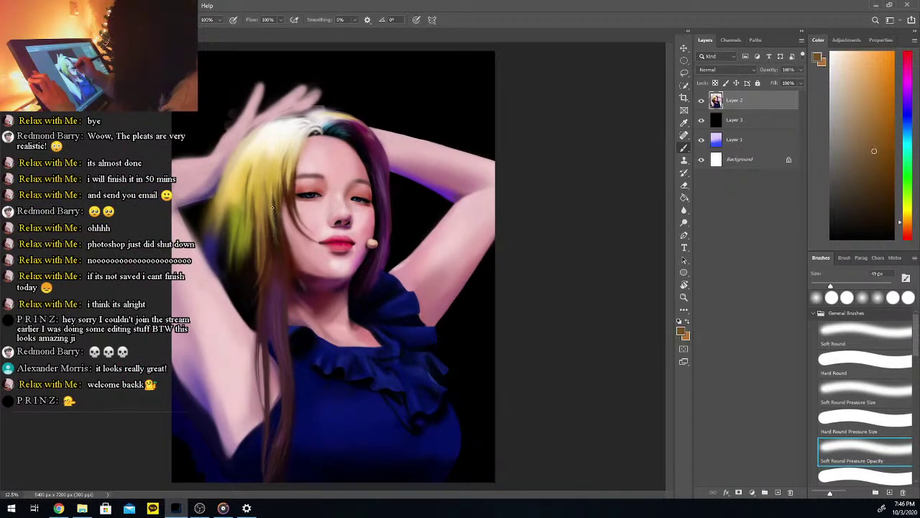
pyautogui.keyDown('alt'); pyautogui.click(281, 264); pyautogui.keyUp('alt')
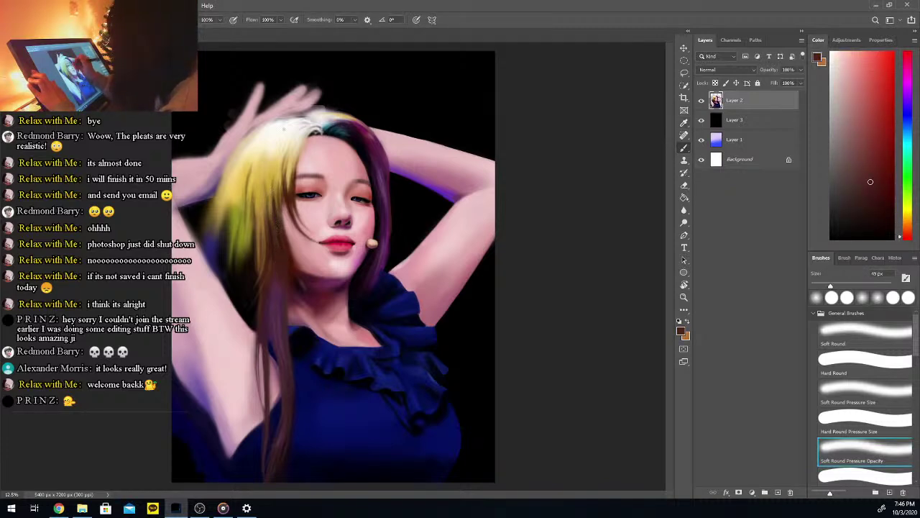
pyautogui.keyDown('alt'); pyautogui.click(271, 177); pyautogui.keyUp('alt')
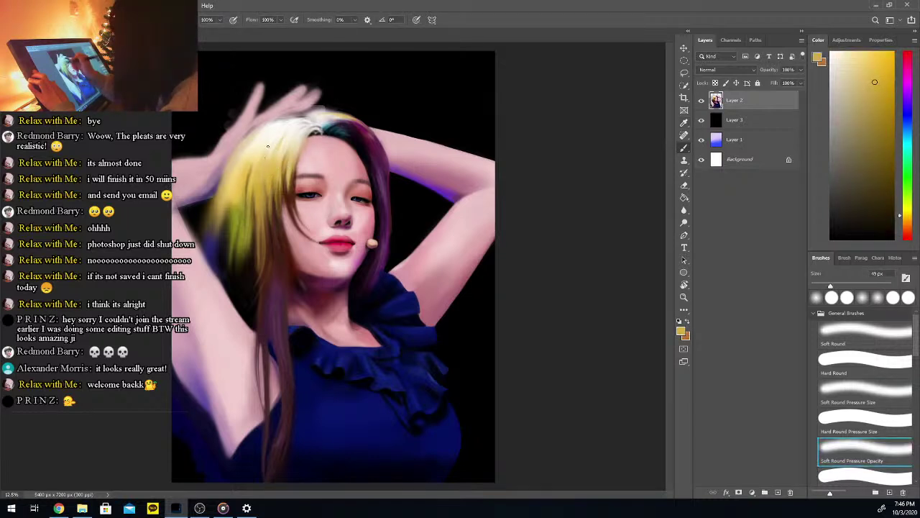
# Sample the arm's pink skin tone and repaint the arm's soft edge beside the yellow hair with a larger soft brush
pyautogui.keyDown('alt'); pyautogui.click(189, 234); pyautogui.keyUp('alt')
pyautogui.press('i')
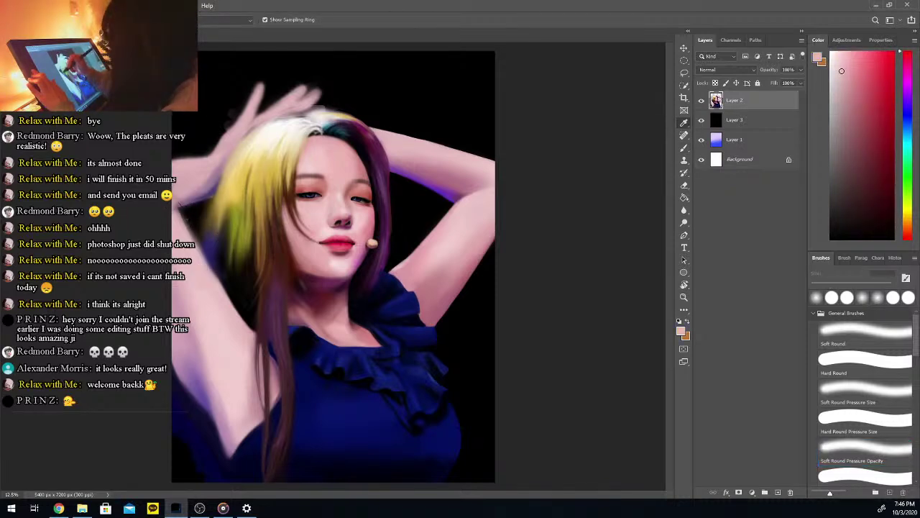
pyautogui.press('e')
pyautogui.moveTo(180, 205); pyautogui.dragTo(195, 239)
pyautogui.hotkey('ctrl', 'z')
pyautogui.hotkey('ctrl', '+')
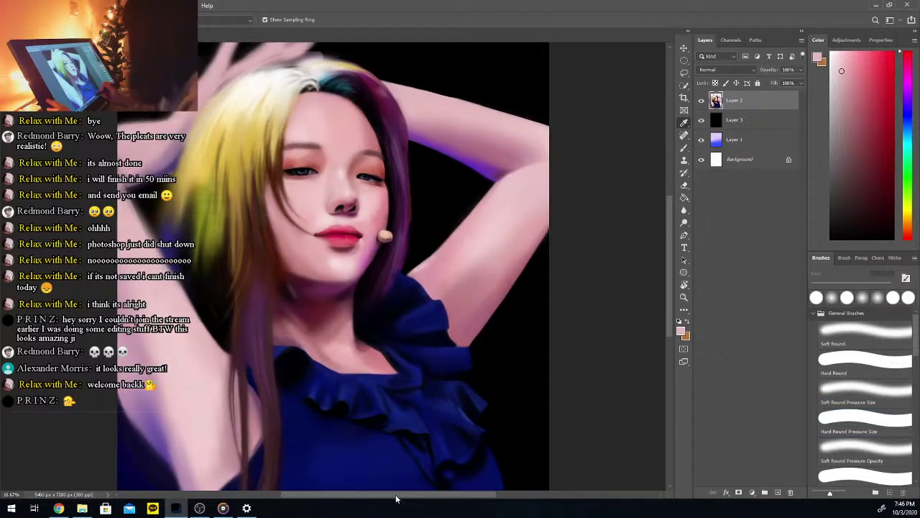
pyautogui.hotkey('ctrl', '+')
pyautogui.moveTo(369, 496); pyautogui.dragTo(309, 505)
pyautogui.moveTo(667, 256); pyautogui.dragTo(669, 243)
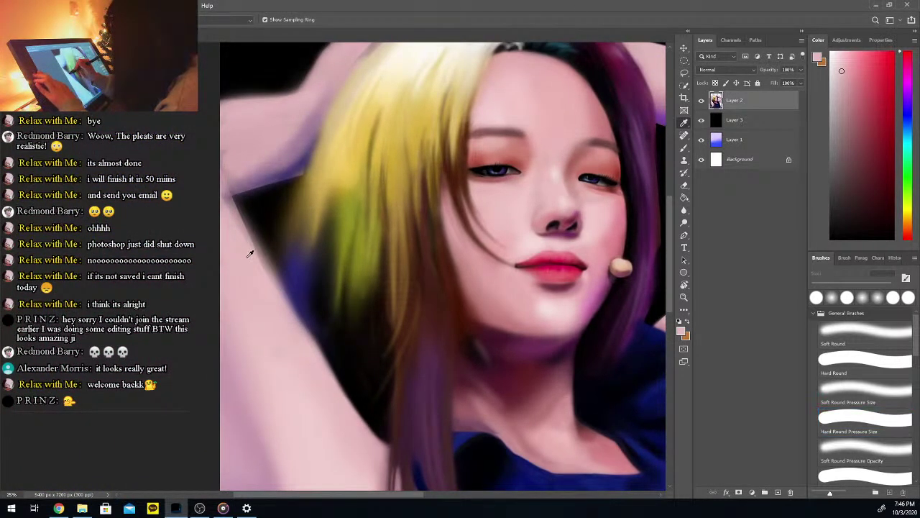
pyautogui.press('b')
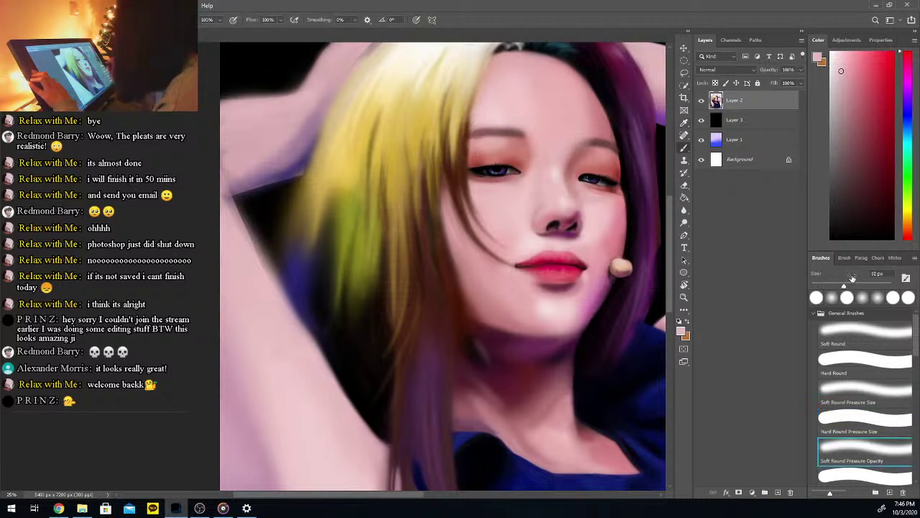
pyautogui.press(']')
pyautogui.moveTo(232, 189)
pyautogui.mouseDown()
pyautogui.moveTo(260, 263)
pyautogui.moveTo(290, 305)
pyautogui.mouseUp()
pyautogui.press('[')
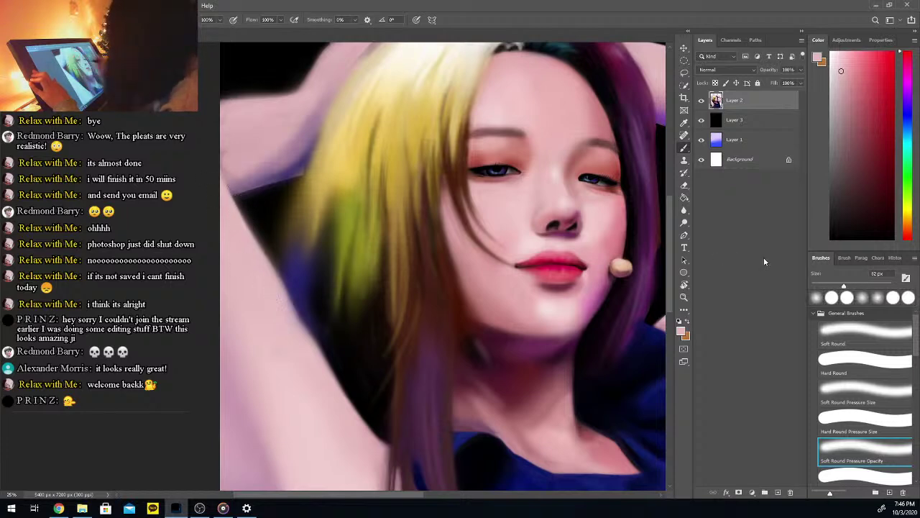
# Sharpen the arm's edge against the black gap by erasing the fringe and repainting the contour with sampled skin pink
pyautogui.click(684, 185)
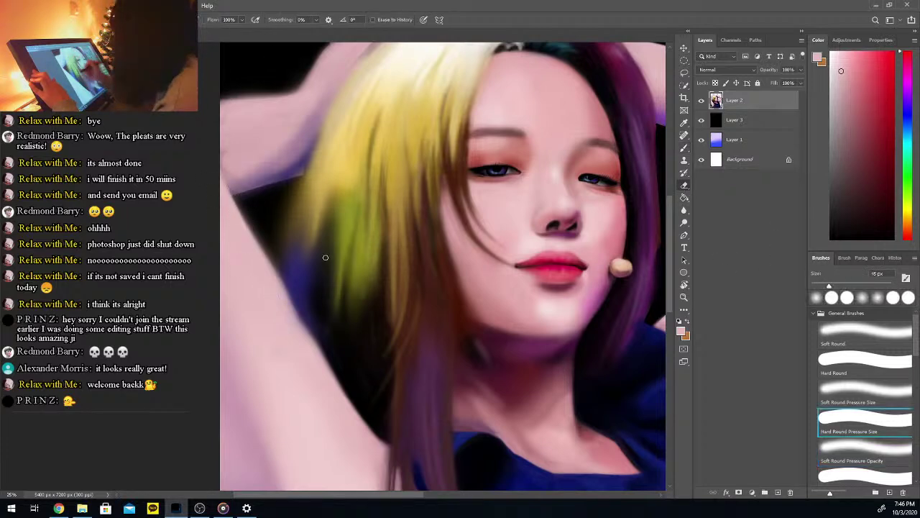
pyautogui.press('b')
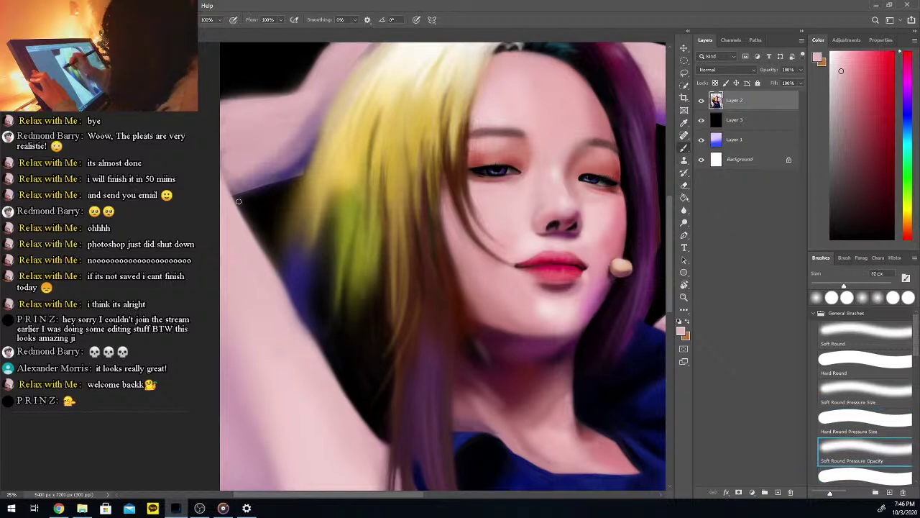
pyautogui.moveTo(235, 199)
pyautogui.mouseDown()
pyautogui.moveTo(277, 273)
pyautogui.moveTo(262, 244)
pyautogui.moveTo(277, 273)
pyautogui.mouseUp()
pyautogui.press('alt')
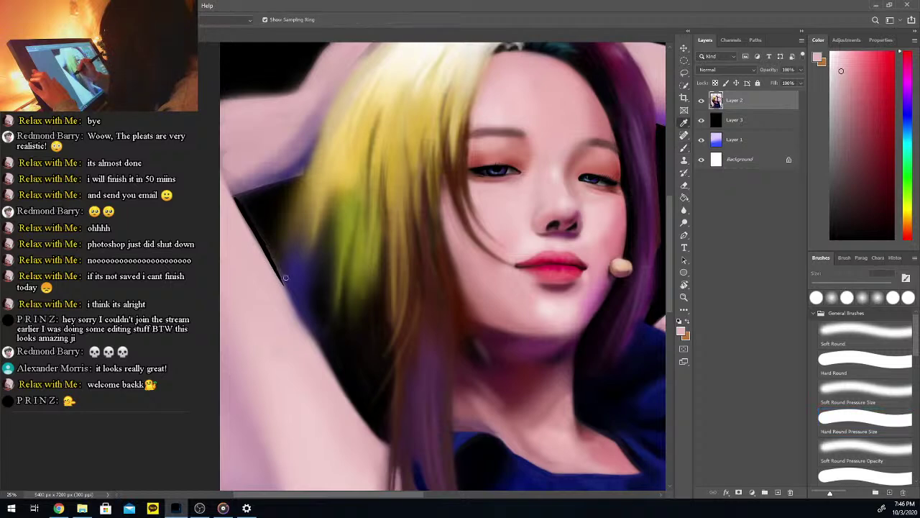
pyautogui.keyDown('alt'); pyautogui.click(281, 280); pyautogui.keyUp('alt')
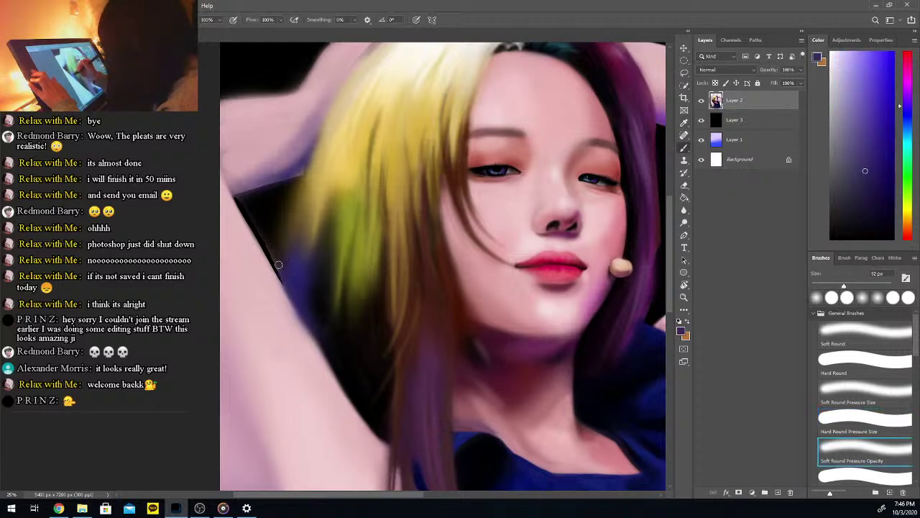
pyautogui.keyDown('alt'); pyautogui.click(274, 282); pyautogui.keyUp('alt')
pyautogui.moveTo(278, 273); pyautogui.dragTo(328, 375)
pyautogui.press('alt')
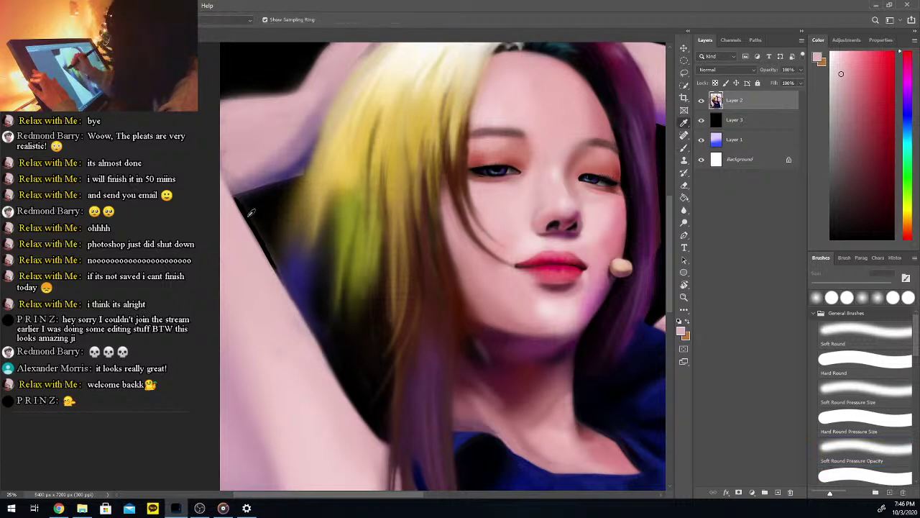
# Erase the blurry outer edge of the yellow hair next to the arm to form a crisp, curved outline
pyautogui.press('.')
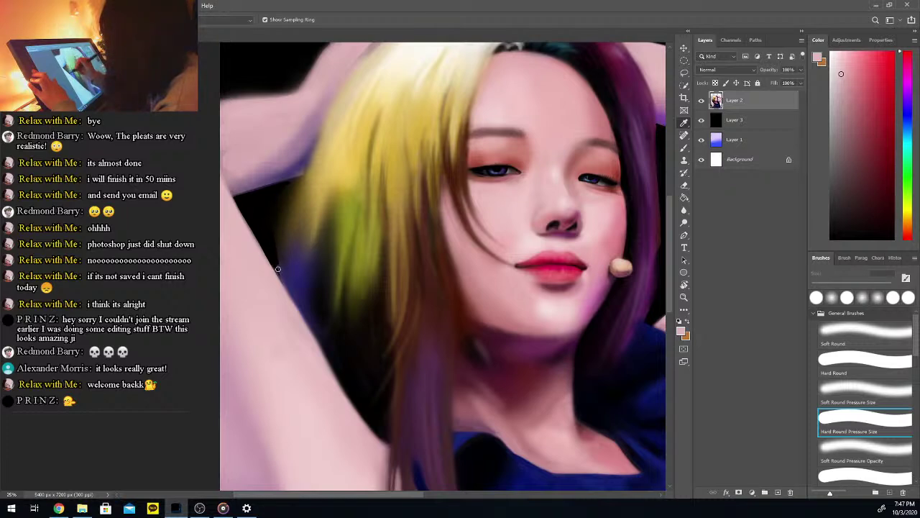
pyautogui.moveTo(279, 203); pyautogui.dragTo(280, 265)
pyautogui.moveTo(281, 226); pyautogui.dragTo(280, 274)
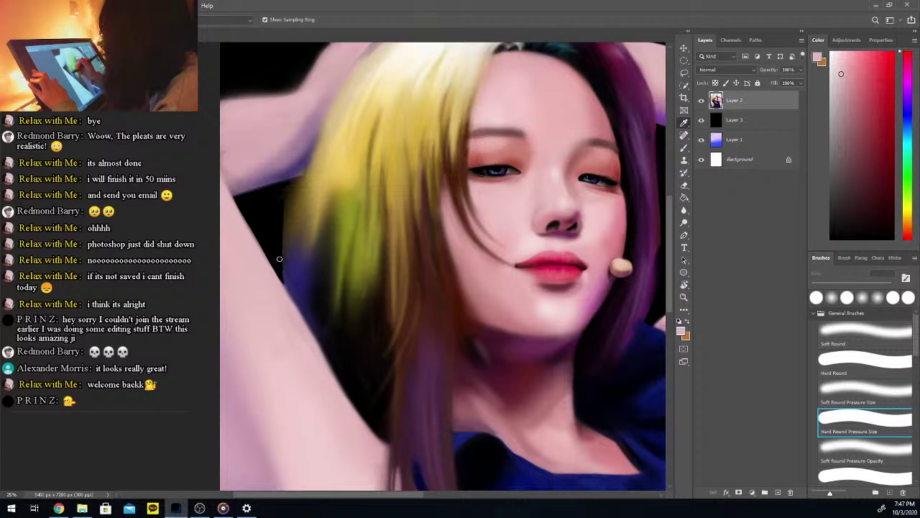
pyautogui.moveTo(286, 202); pyautogui.dragTo(281, 252)
pyautogui.moveTo(289, 210); pyautogui.dragTo(281, 268)
pyautogui.moveTo(295, 190); pyautogui.dragTo(282, 223)
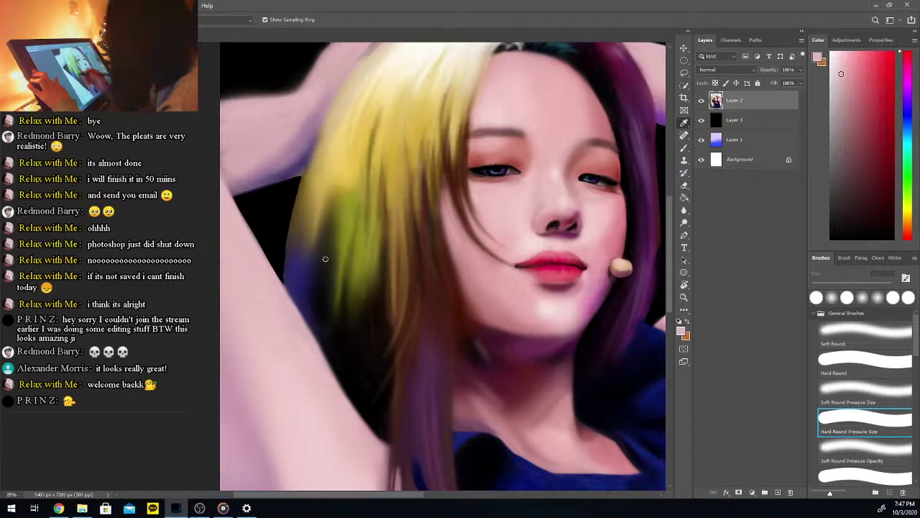
# Erase thin slits along the outer edge of the yellow hair to separate loose strands from the main lock
pyautogui.moveTo(295, 239); pyautogui.dragTo(290, 279)
pyautogui.moveTo(297, 226); pyautogui.dragTo(292, 251)
pyautogui.moveTo(301, 201); pyautogui.dragTo(293, 257)
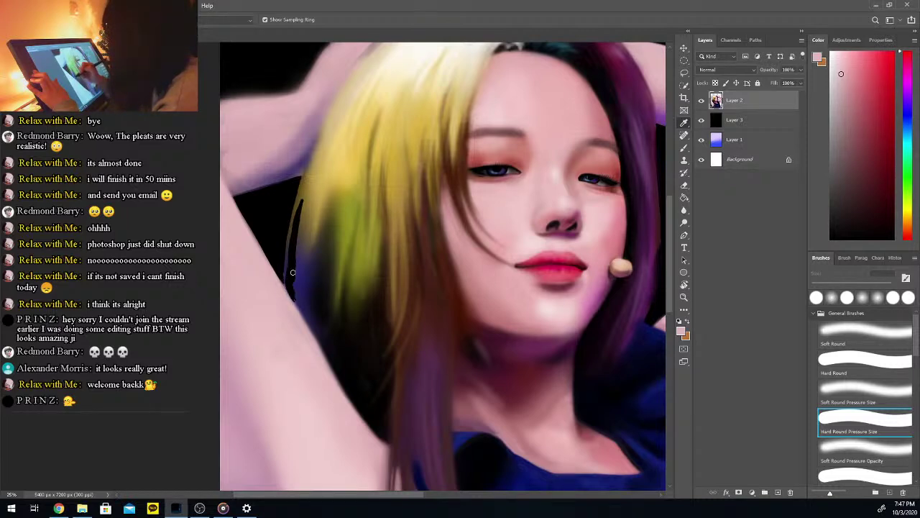
pyautogui.moveTo(301, 206); pyautogui.dragTo(309, 175)
pyautogui.moveTo(296, 215); pyautogui.dragTo(309, 165)
# Paint the loose outer hair strands with sampled brown and yellow, reducing the brush size for the finer strokes
pyautogui.keyDown('alt'); pyautogui.click(305, 221); pyautogui.keyUp('alt')
pyautogui.moveTo(308, 199); pyautogui.dragTo(314, 172)
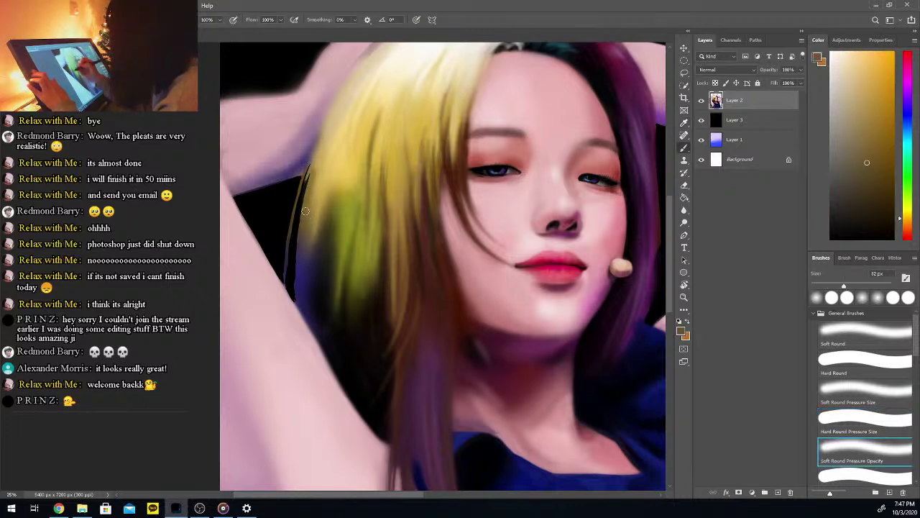
pyautogui.keyDown('alt'); pyautogui.click(321, 173); pyautogui.keyUp('alt')
pyautogui.moveTo(303, 203)
pyautogui.mouseDown()
pyautogui.moveTo(315, 168)
pyautogui.moveTo(314, 179)
pyautogui.mouseUp()
pyautogui.moveTo(295, 262); pyautogui.dragTo(304, 177)
pyautogui.click(818, 285)
pyautogui.moveTo(293, 229); pyautogui.dragTo(305, 173)
pyautogui.moveTo(291, 270)
pyautogui.mouseDown()
pyautogui.moveTo(300, 191)
pyautogui.moveTo(296, 211)
pyautogui.mouseUp()
# Blend the lower tips of the outer strands with sampled dark blue and muted gold where the hair meets the arm
pyautogui.keyDown('alt'); pyautogui.click(286, 280); pyautogui.keyUp('alt')
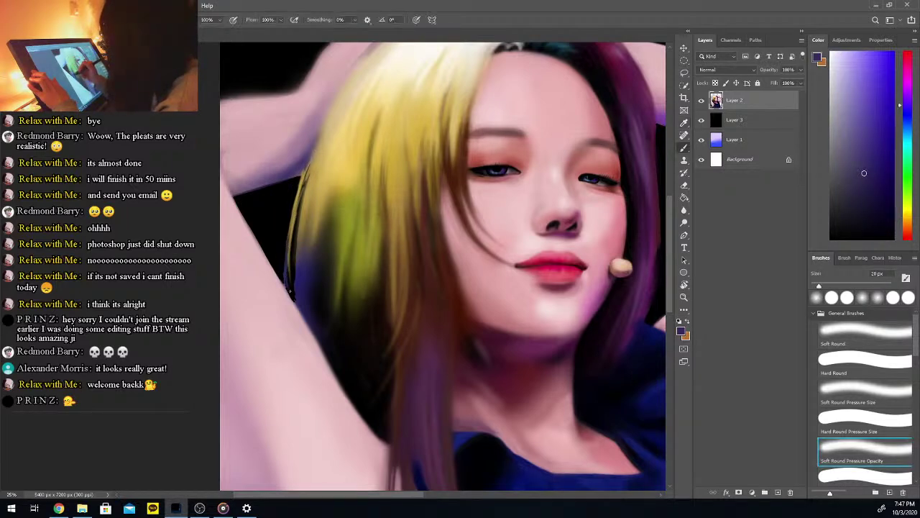
pyautogui.keyDown('alt'); pyautogui.click(301, 286); pyautogui.keyUp('alt')
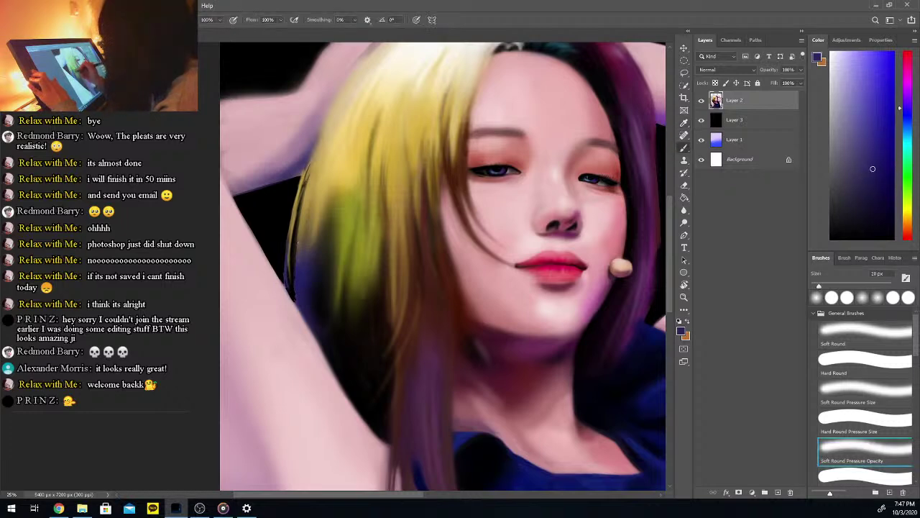
pyautogui.keyDown('alt'); pyautogui.click(312, 185); pyautogui.keyUp('alt')
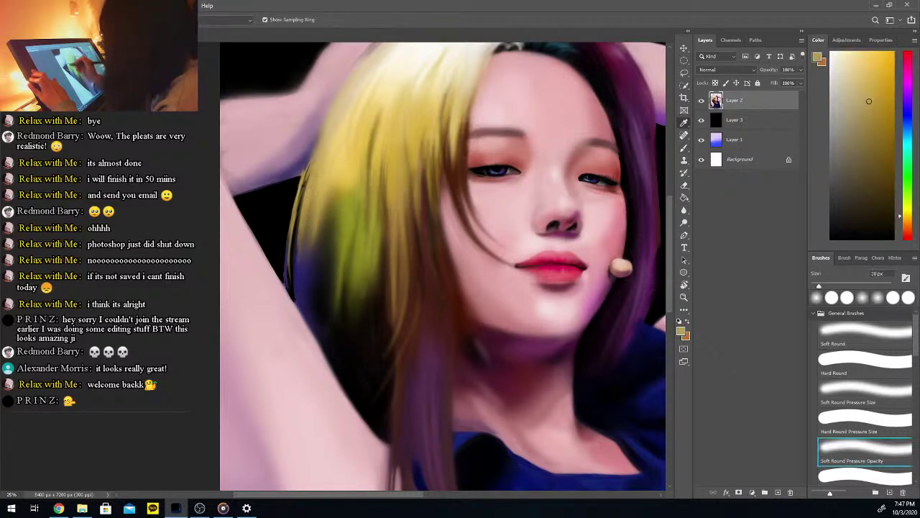
pyautogui.moveTo(300, 268); pyautogui.dragTo(299, 240)
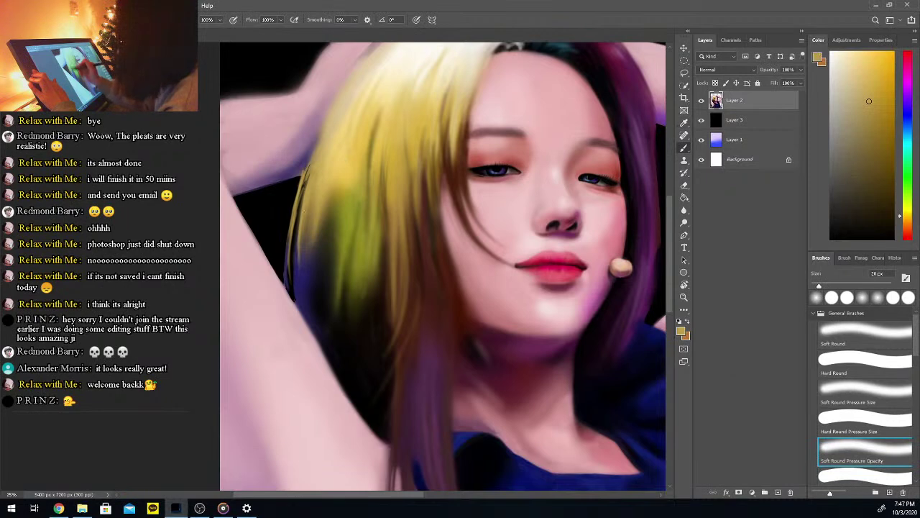
# Paint thin olive-green and light yellow strands through the green section of the hair
pyautogui.keyDown('alt'); pyautogui.click(348, 202); pyautogui.keyUp('alt')
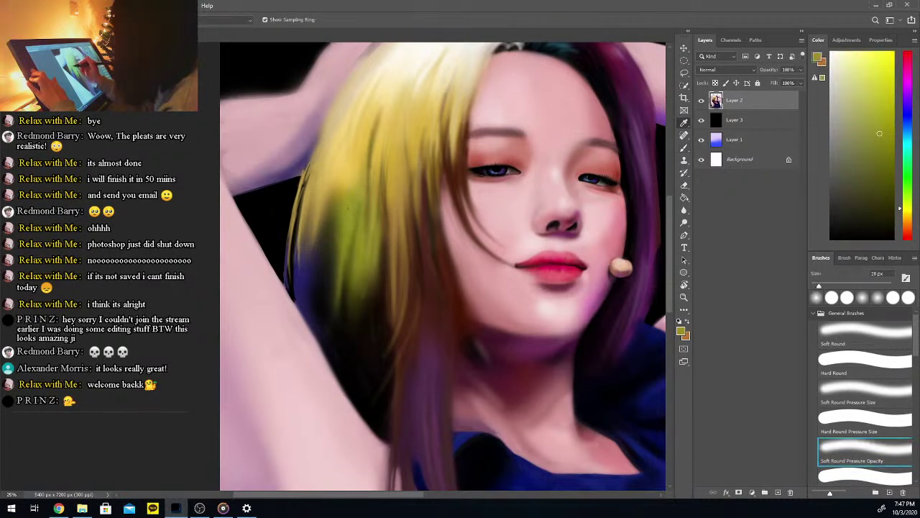
pyautogui.moveTo(341, 253); pyautogui.dragTo(327, 310)
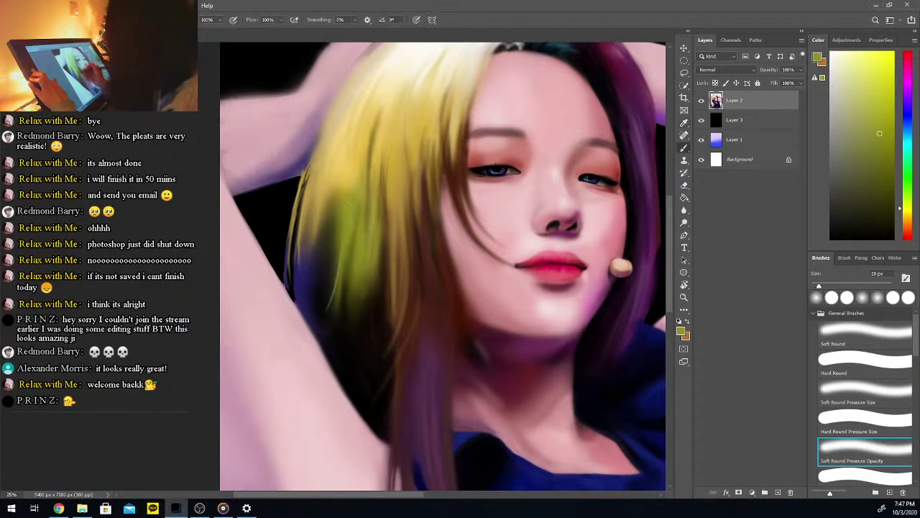
pyautogui.keyDown('alt'); pyautogui.click(340, 168); pyautogui.keyUp('alt')
pyautogui.moveTo(338, 191)
pyautogui.mouseDown()
pyautogui.moveTo(331, 263)
pyautogui.moveTo(334, 244)
pyautogui.mouseUp()
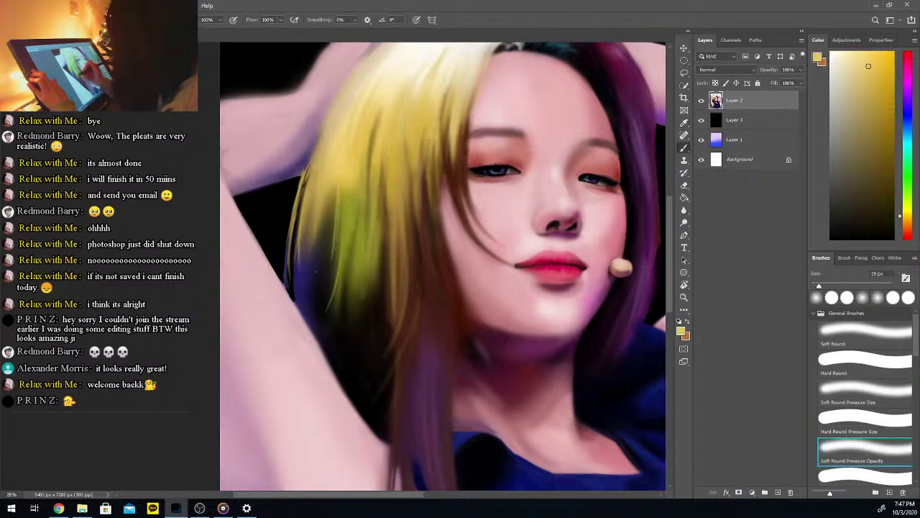
pyautogui.moveTo(377, 216); pyautogui.dragTo(363, 312)
pyautogui.hotkey('ctrl', 'z')
pyautogui.hotkey('ctrl', 'z')
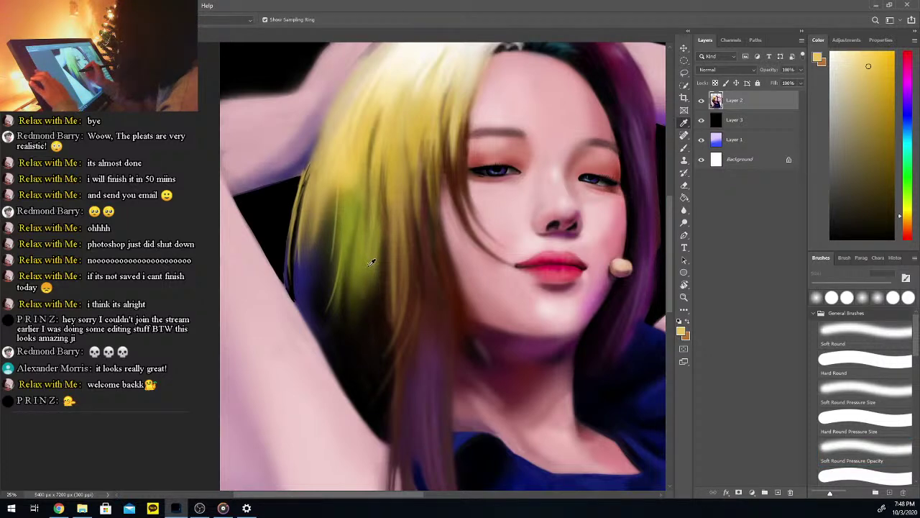
# Add an olive-green strand at the green lock's tip and deepen the shadow beside the lock with sampled black in a larger brush
pyautogui.keyDown('alt'); pyautogui.click(369, 263); pyautogui.keyUp('alt')
pyautogui.moveTo(360, 302); pyautogui.dragTo(343, 336)
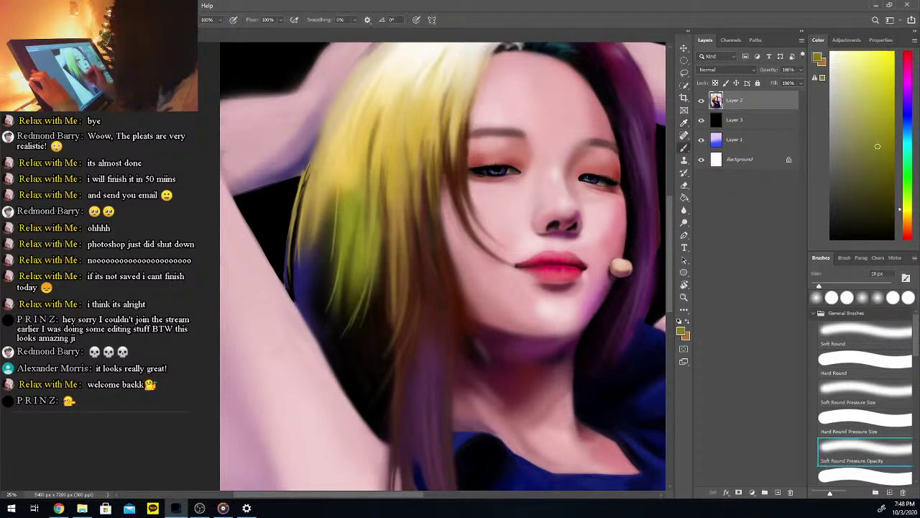
pyautogui.keyDown('alt'); pyautogui.click(366, 330); pyautogui.keyUp('alt')
pyautogui.click(839, 285)
pyautogui.keyDown('alt'); pyautogui.click(367, 325); pyautogui.keyUp('alt')
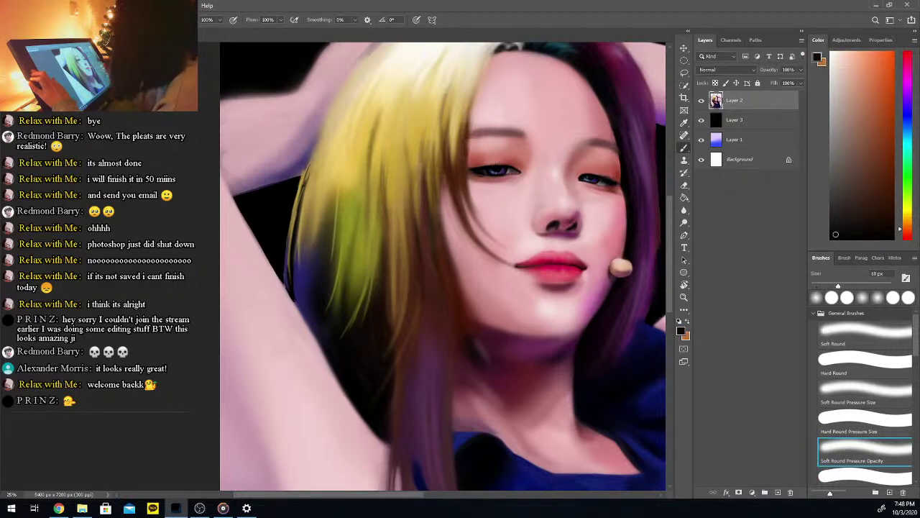
pyautogui.moveTo(367, 324); pyautogui.dragTo(387, 254)
pyautogui.moveTo(362, 324); pyautogui.dragTo(381, 220)
pyautogui.moveTo(370, 297); pyautogui.dragTo(381, 219)
pyautogui.moveTo(357, 320); pyautogui.dragTo(376, 226)
pyautogui.moveTo(378, 267); pyautogui.dragTo(383, 177)
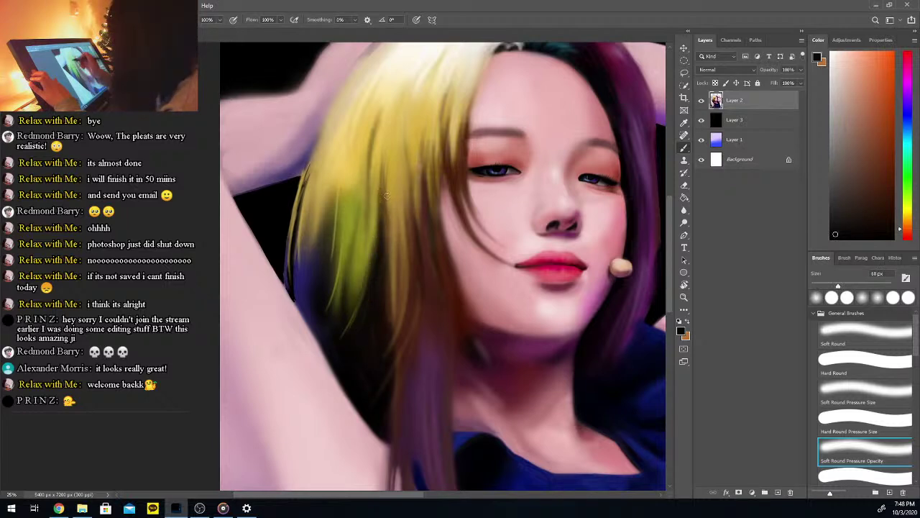
# Paint hair-thin strands over the green and golden locks with sampled green and gold, using a very small brush
pyautogui.keyDown('alt'); pyautogui.click(351, 250); pyautogui.keyUp('alt')
pyautogui.moveTo(338, 248)
pyautogui.mouseDown()
pyautogui.moveTo(328, 291)
pyautogui.moveTo(348, 262)
pyautogui.mouseUp()
pyautogui.keyDown('alt'); pyautogui.click(361, 249); pyautogui.keyUp('alt')
pyautogui.moveTo(837, 287); pyautogui.dragTo(815, 286)
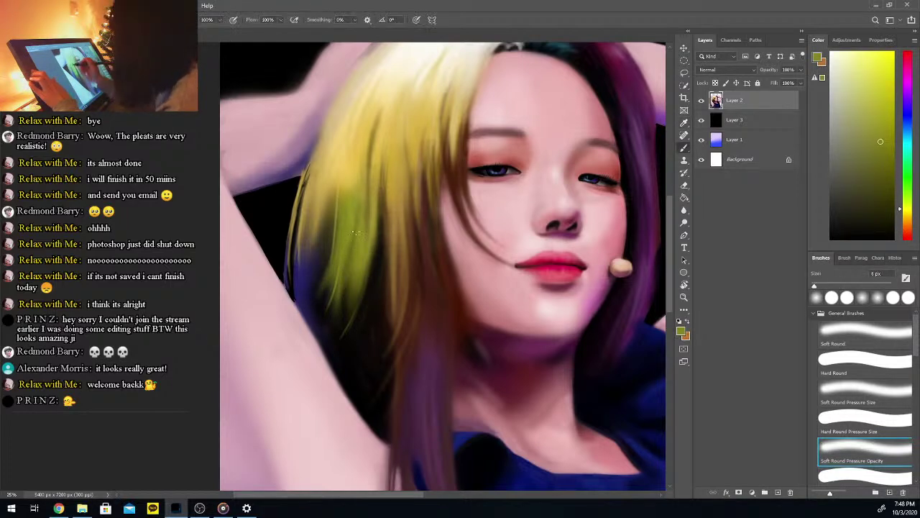
pyautogui.keyDown('alt'); pyautogui.click(317, 204); pyautogui.keyUp('alt')
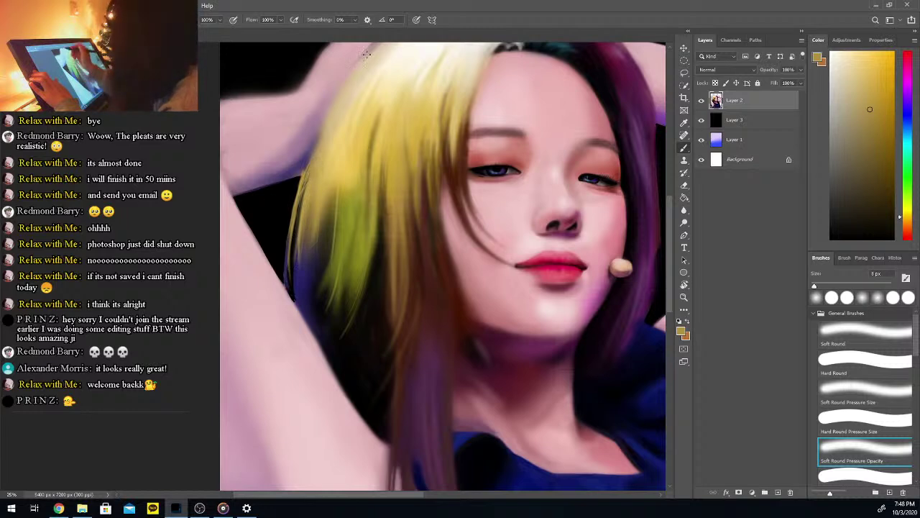
pyautogui.moveTo(670, 235); pyautogui.dragTo(670, 191)
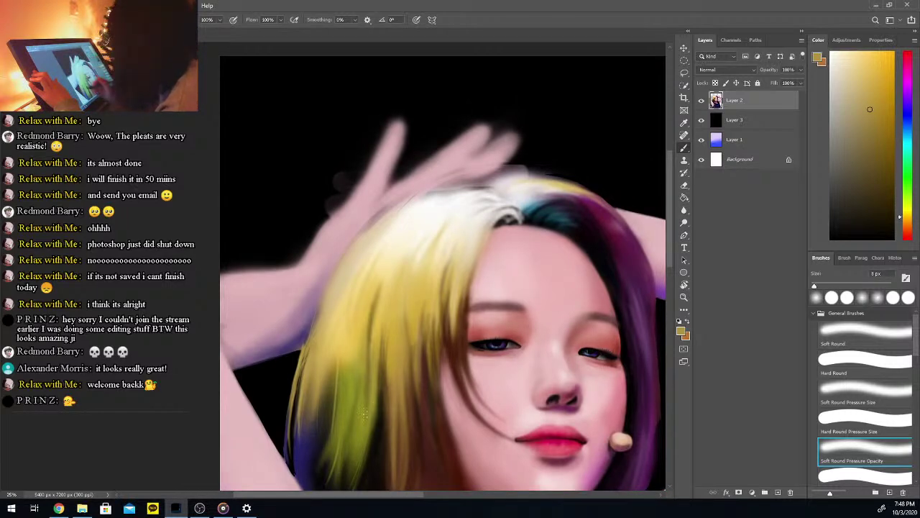
# Paint a saturated blue reflection along the lower edge of the raised forearm with a soft brush
pyautogui.moveTo(387, 496); pyautogui.dragTo(373, 495)
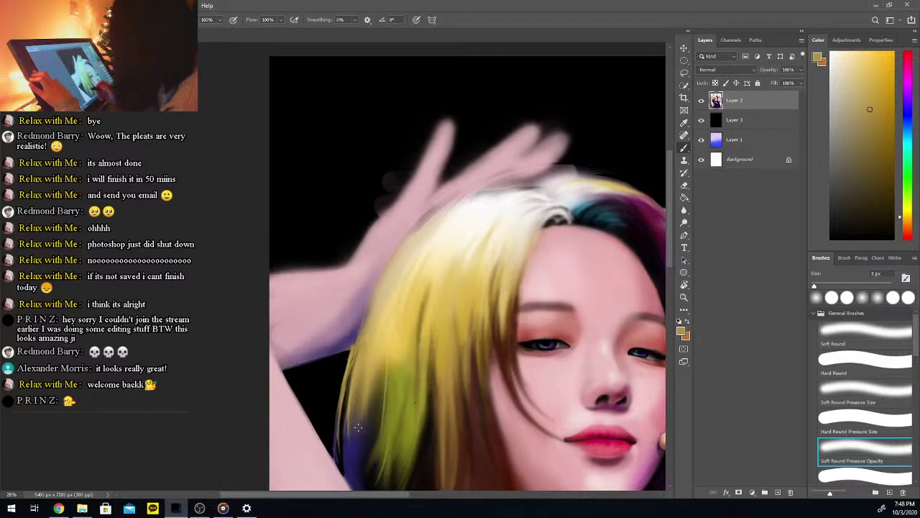
pyautogui.keyDown('alt'); pyautogui.click(338, 344); pyautogui.keyUp('alt')
pyautogui.moveTo(830, 285); pyautogui.dragTo(848, 286)
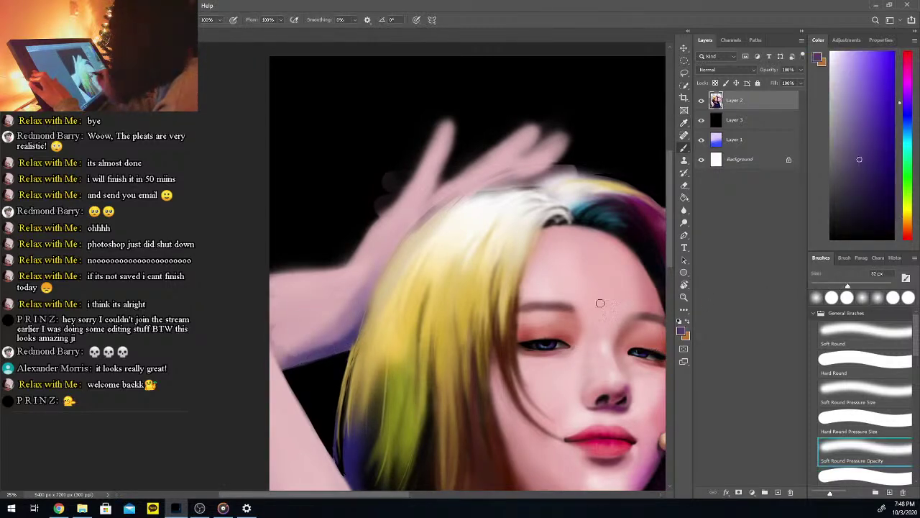
pyautogui.click(908, 110)
pyautogui.click(886, 148)
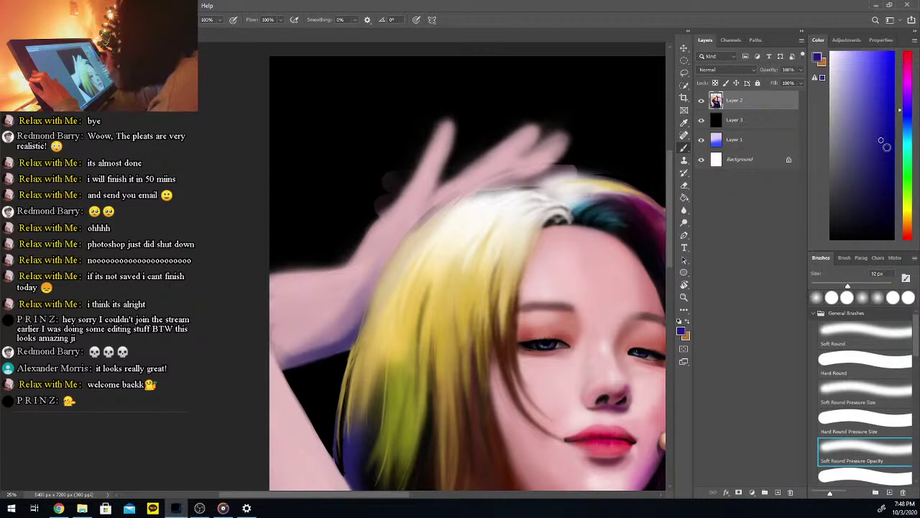
pyautogui.click(875, 115)
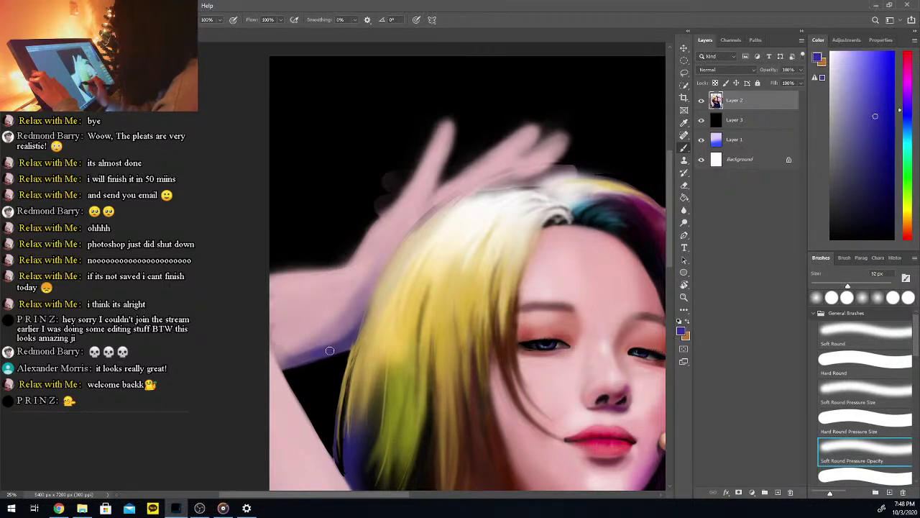
pyautogui.click(868, 100)
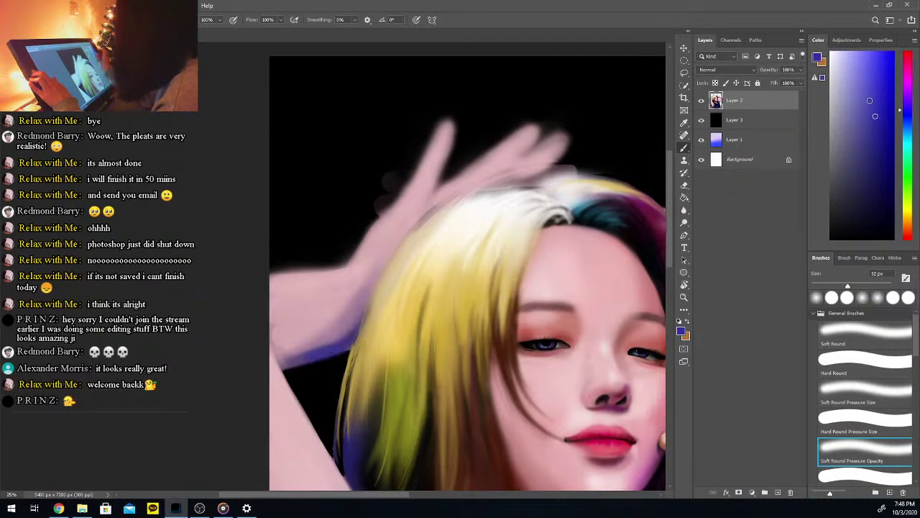
# Extend the forearm's shadow up to the hairline with violet-blue tones sampled from the arm
pyautogui.keyDown('alt'); pyautogui.click(352, 338); pyautogui.keyUp('alt')
pyautogui.moveTo(346, 337); pyautogui.dragTo(283, 359)
pyautogui.keyDown('alt'); pyautogui.click(352, 320); pyautogui.keyUp('alt')
pyautogui.moveTo(345, 324); pyautogui.dragTo(359, 307)
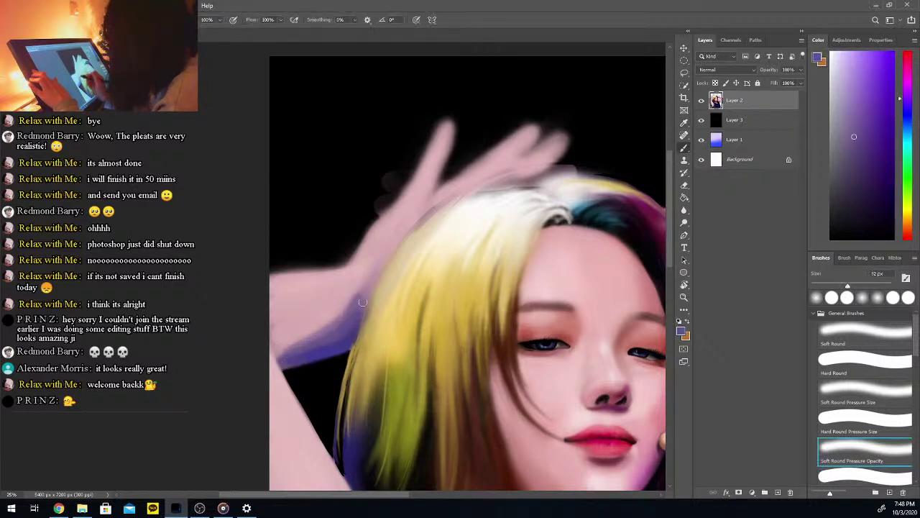
# Blend the violet shadow into the forearm's skin with a larger soft brush and sampled mauve and pink tones
pyautogui.keyDown('alt'); pyautogui.click(324, 323); pyautogui.keyUp('alt')
pyautogui.moveTo(847, 286); pyautogui.dragTo(875, 286)
pyautogui.keyDown('alt'); pyautogui.click(314, 323); pyautogui.keyUp('alt')
pyautogui.moveTo(300, 338)
pyautogui.mouseDown()
pyautogui.moveTo(327, 319)
pyautogui.moveTo(330, 340)
pyautogui.moveTo(304, 351)
pyautogui.mouseUp()
pyautogui.keyDown('alt'); pyautogui.click(323, 348); pyautogui.keyUp('alt')
pyautogui.keyDown('alt'); pyautogui.click(338, 316); pyautogui.keyUp('alt')
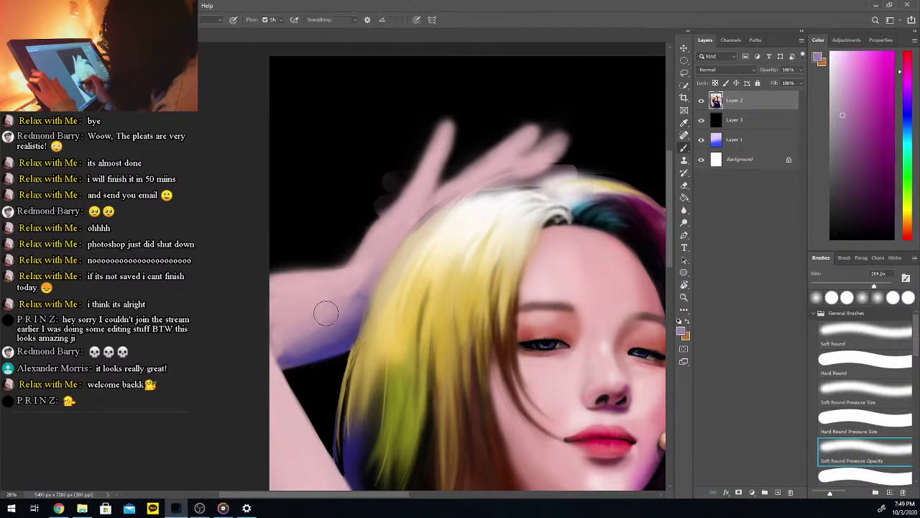
pyautogui.keyDown('alt'); pyautogui.click(313, 290); pyautogui.keyUp('alt')
pyautogui.moveTo(282, 326)
pyautogui.mouseDown()
pyautogui.moveTo(278, 335)
pyautogui.moveTo(281, 312)
pyautogui.moveTo(272, 338)
pyautogui.mouseUp()
# Paint a very light pink highlight along the upper edge of the forearm and soften it with a larger brush
pyautogui.click(838, 59)
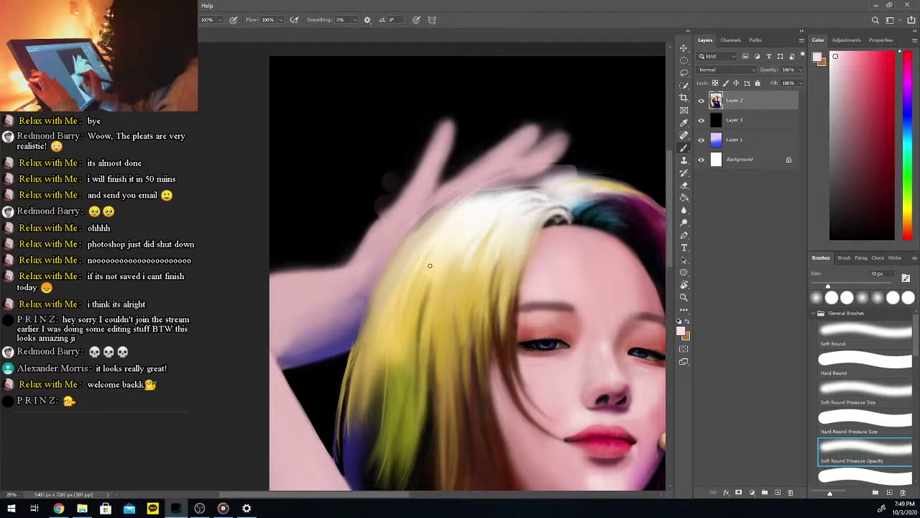
pyautogui.press('alt')
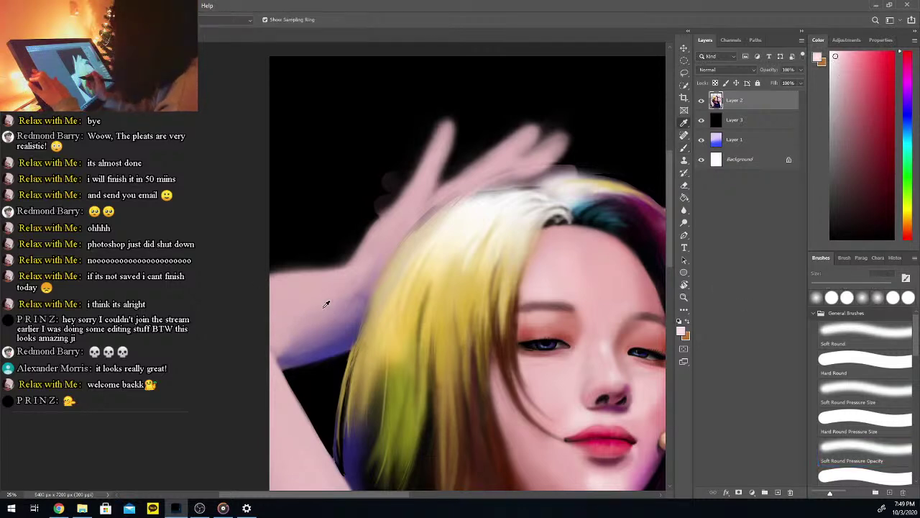
pyautogui.moveTo(271, 281)
pyautogui.mouseDown()
pyautogui.moveTo(317, 277)
pyautogui.moveTo(283, 283)
pyautogui.moveTo(279, 294)
pyautogui.moveTo(324, 281)
pyautogui.mouseUp()
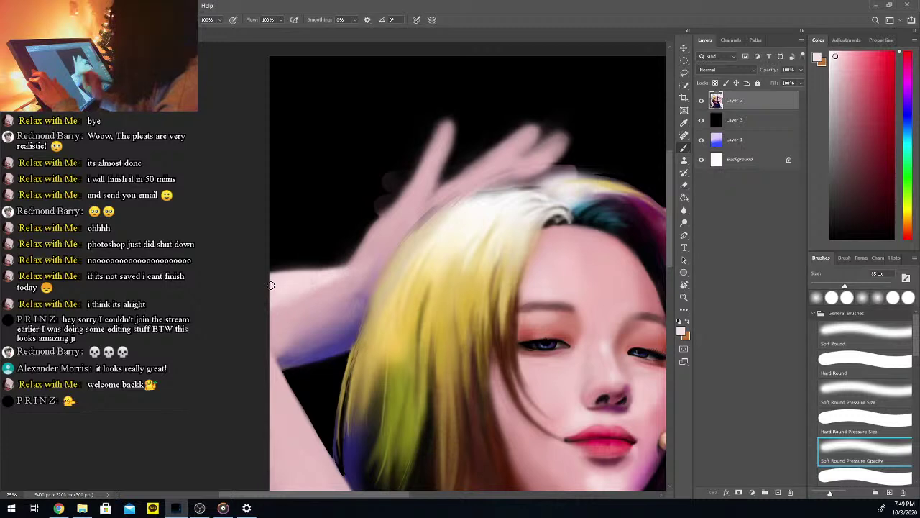
pyautogui.press('alt')
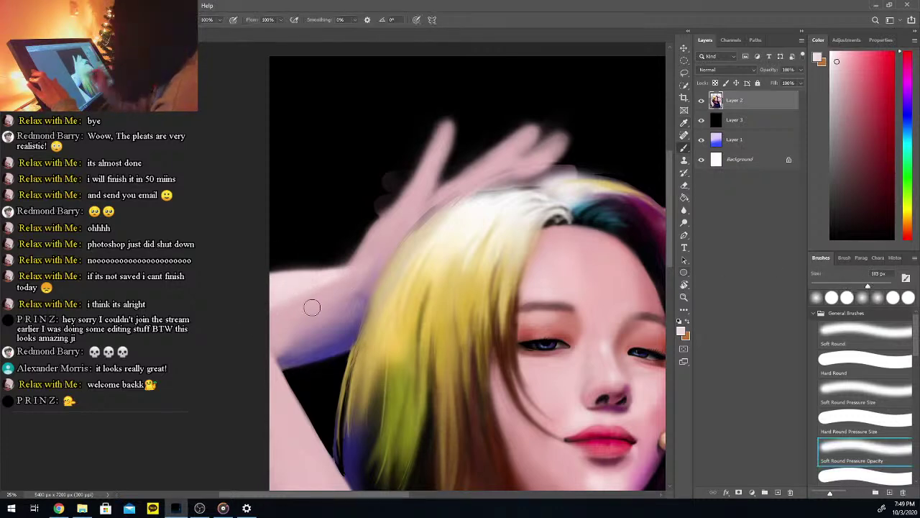
pyautogui.press('alt')
# Add a thin light pink rim highlight along the outer edge of the wrist with a 23 px brush
pyautogui.keyDown('alt'); pyautogui.click(324, 273); pyautogui.keyUp('alt')
pyautogui.moveTo(844, 286); pyautogui.dragTo(820, 286)
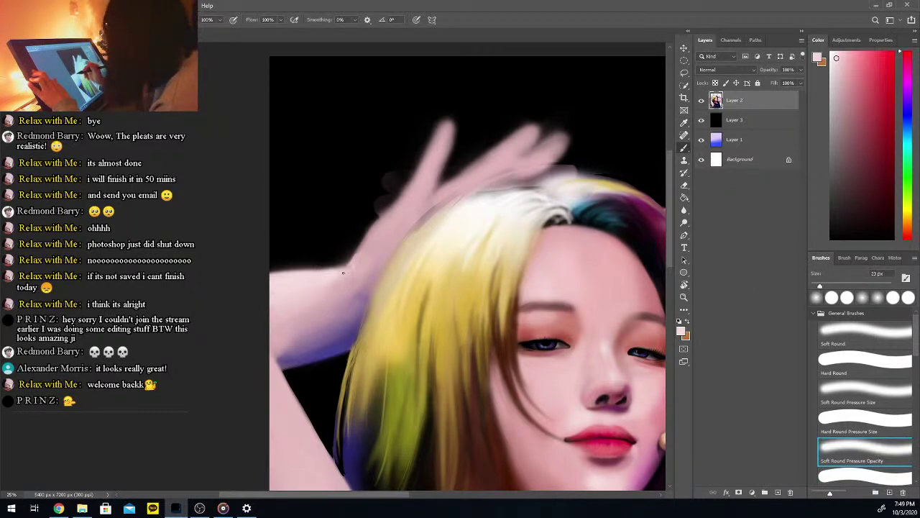
pyautogui.moveTo(355, 256); pyautogui.dragTo(384, 216)
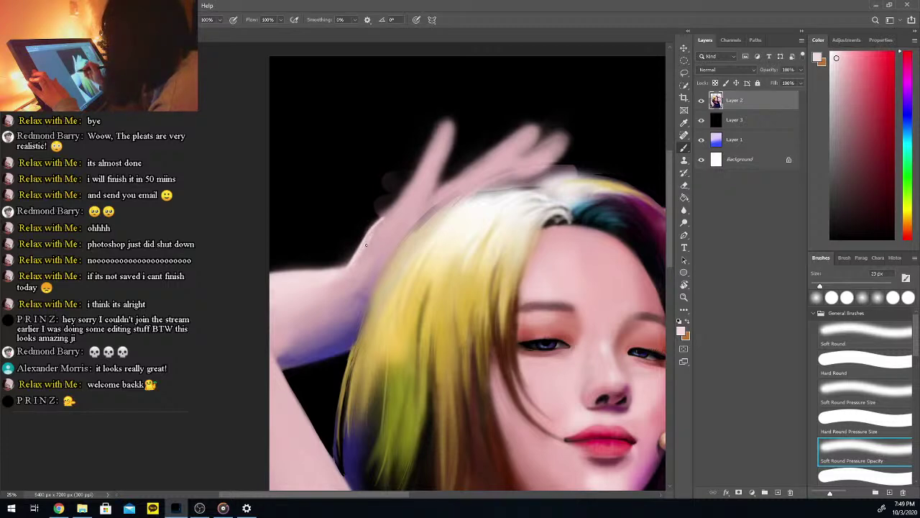
# Clean up the outer contour of the forearm and wrist against the black background with the Hard Round Pressure Size brush
pyautogui.scroll(1, 643, 231)
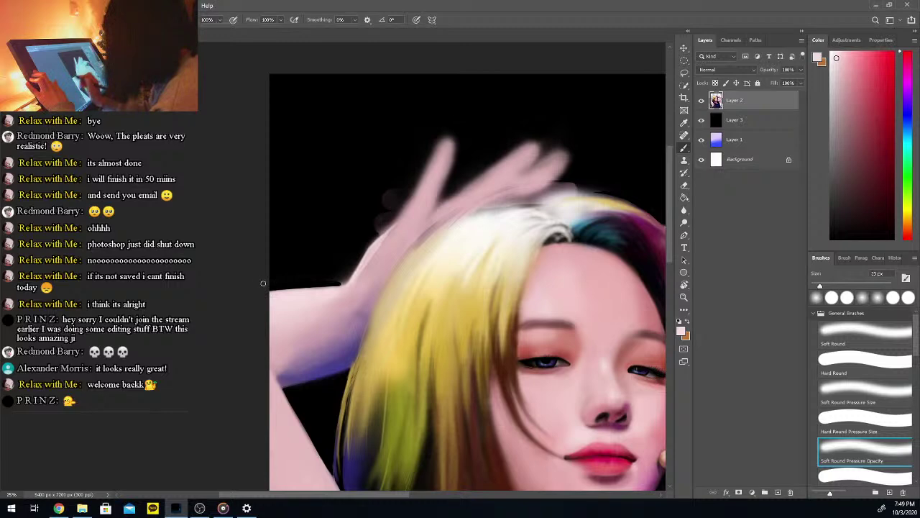
pyautogui.press(',')
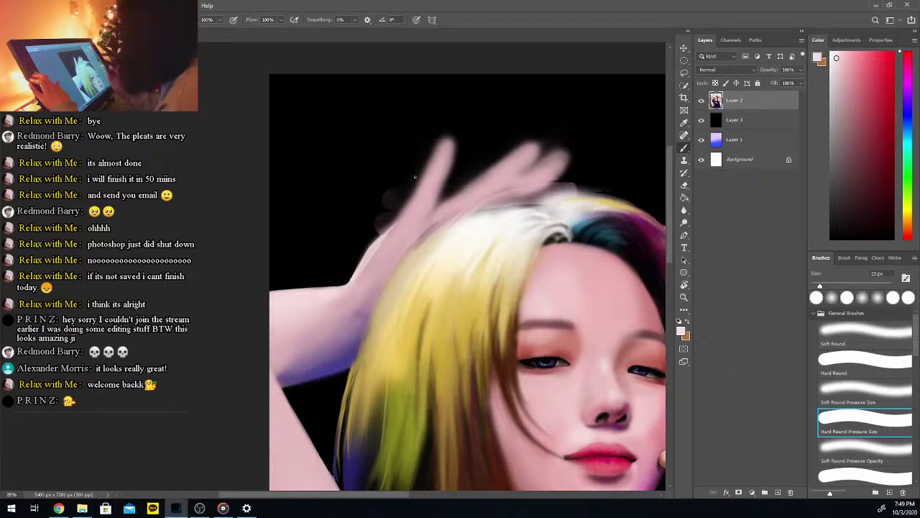
pyautogui.moveTo(403, 494); pyautogui.dragTo(406, 486)
pyautogui.hotkey('ctrl', '+')
pyautogui.moveTo(670, 243); pyautogui.dragTo(670, 238)
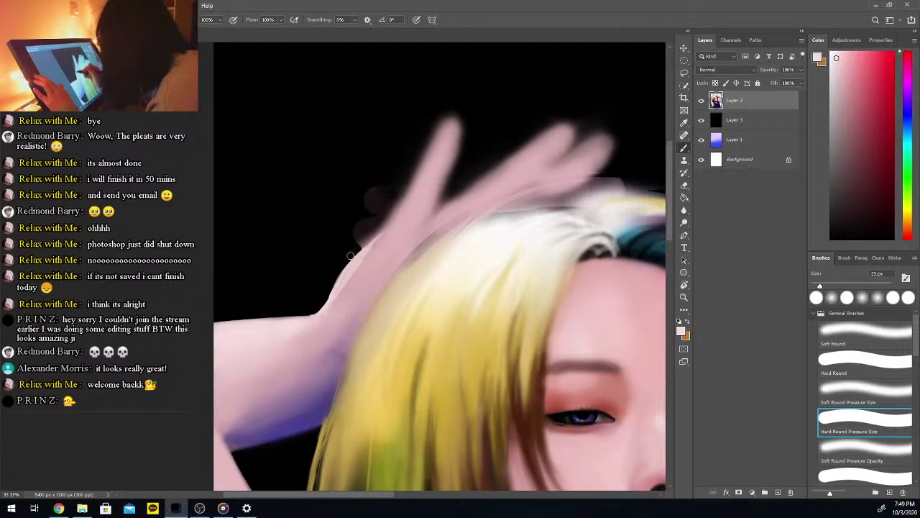
pyautogui.moveTo(363, 243)
pyautogui.mouseDown()
pyautogui.moveTo(329, 290)
pyautogui.moveTo(372, 240)
pyautogui.mouseUp()
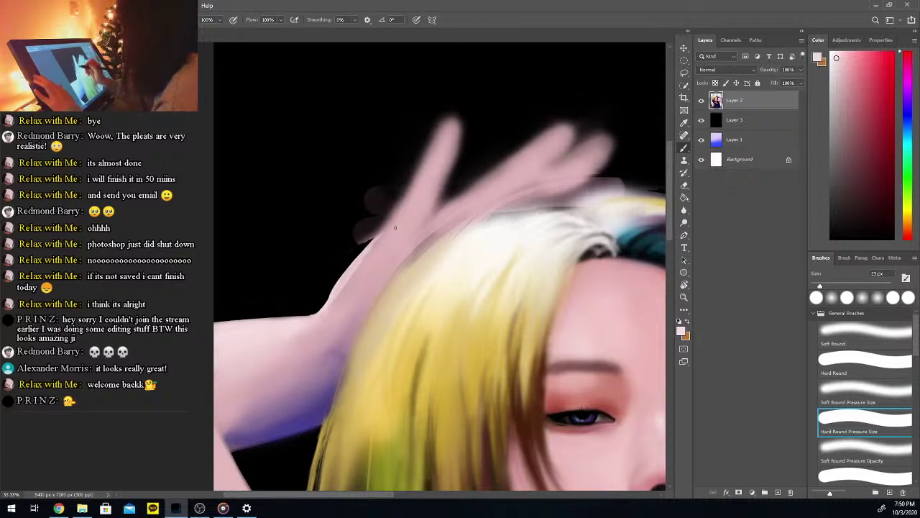
# Highlight the outer edge of the upright finger in light pink and its tip in white, using the Soft Round Pressure Opacity brush
pyautogui.press('.')
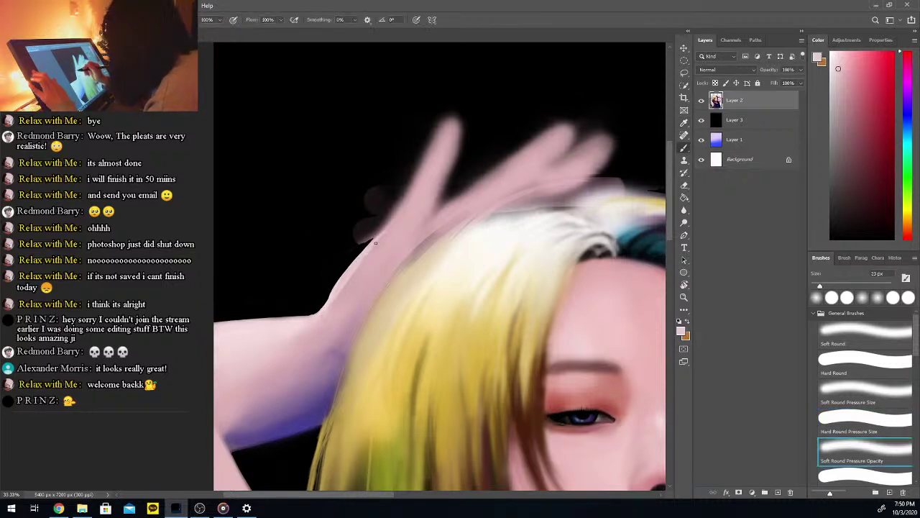
pyautogui.press(']')
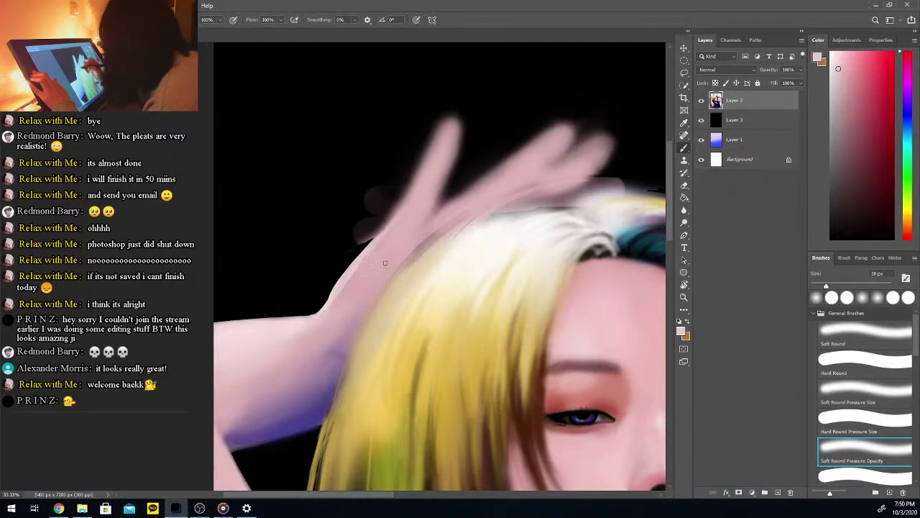
pyautogui.moveTo(384, 239); pyautogui.dragTo(431, 149)
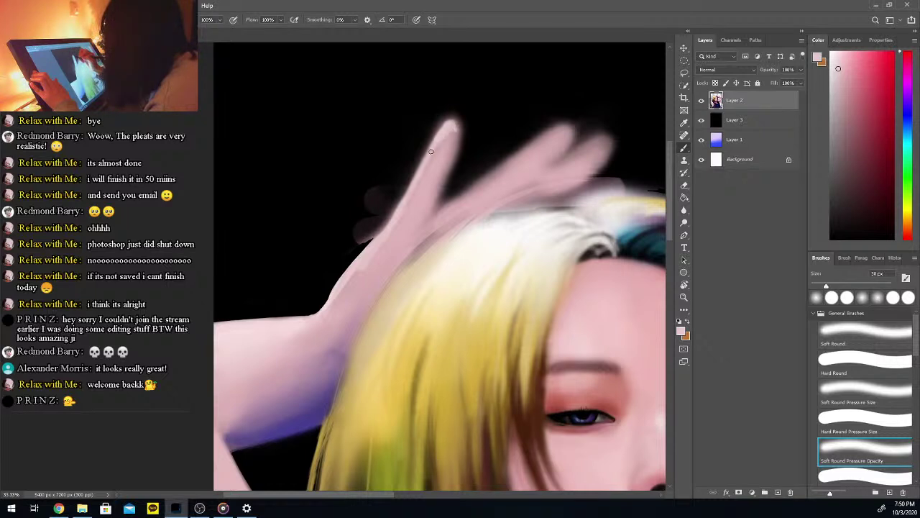
pyautogui.keyDown('alt'); pyautogui.click(547, 216); pyautogui.keyUp('alt')
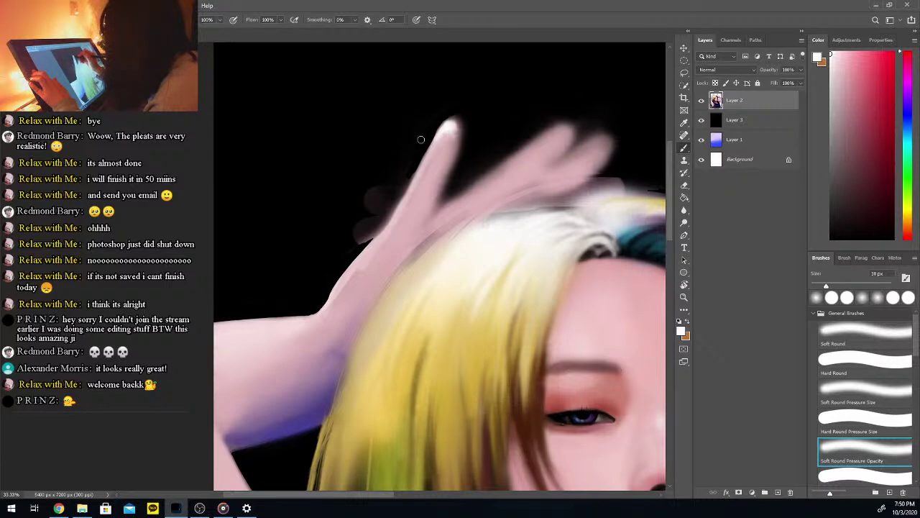
# Sharpen the gap beside the upright finger and the upper edge of the neighbouring finger with the Hard Round Pressure Size brush
pyautogui.press(',')
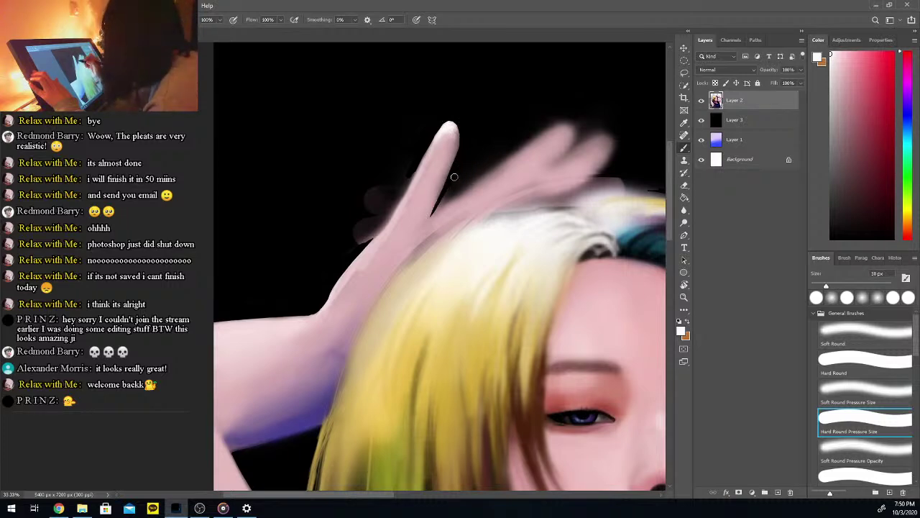
pyautogui.moveTo(444, 205); pyautogui.dragTo(471, 179)
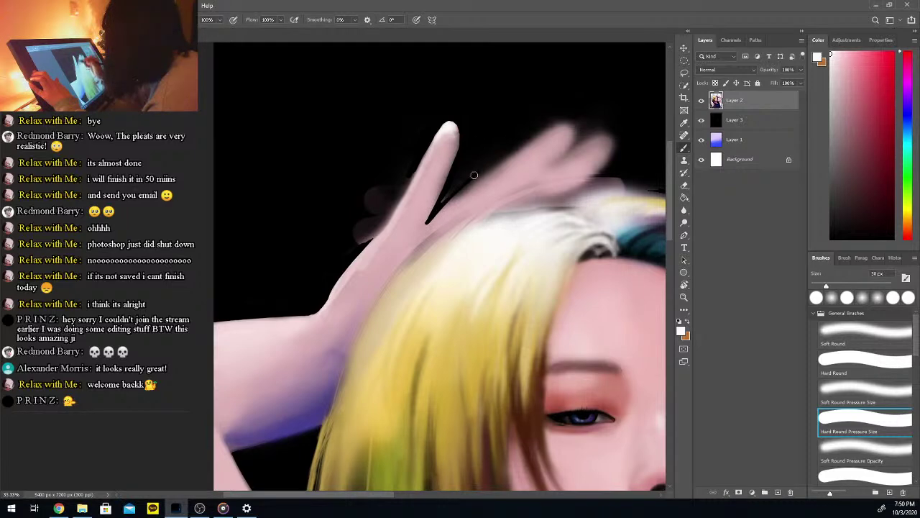
pyautogui.moveTo(443, 208)
pyautogui.mouseDown()
pyautogui.moveTo(491, 163)
pyautogui.moveTo(468, 183)
pyautogui.mouseUp()
pyautogui.moveTo(432, 216); pyautogui.dragTo(482, 172)
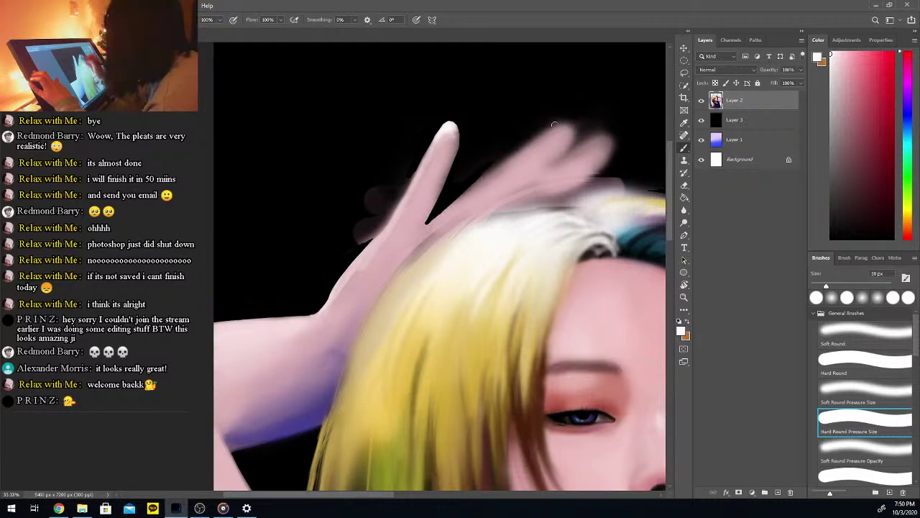
pyautogui.moveTo(443, 203); pyautogui.dragTo(522, 144)
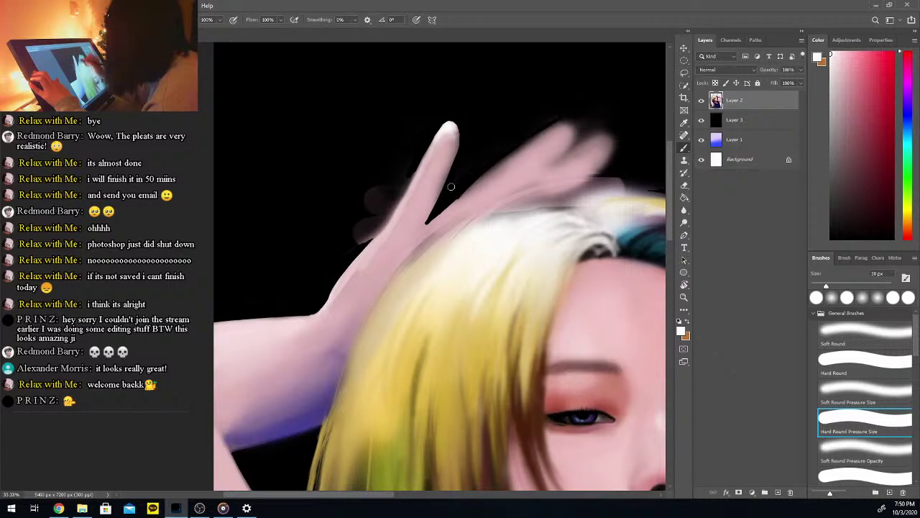
pyautogui.moveTo(486, 173)
pyautogui.mouseDown()
pyautogui.moveTo(556, 127)
pyautogui.moveTo(556, 117)
pyautogui.mouseUp()
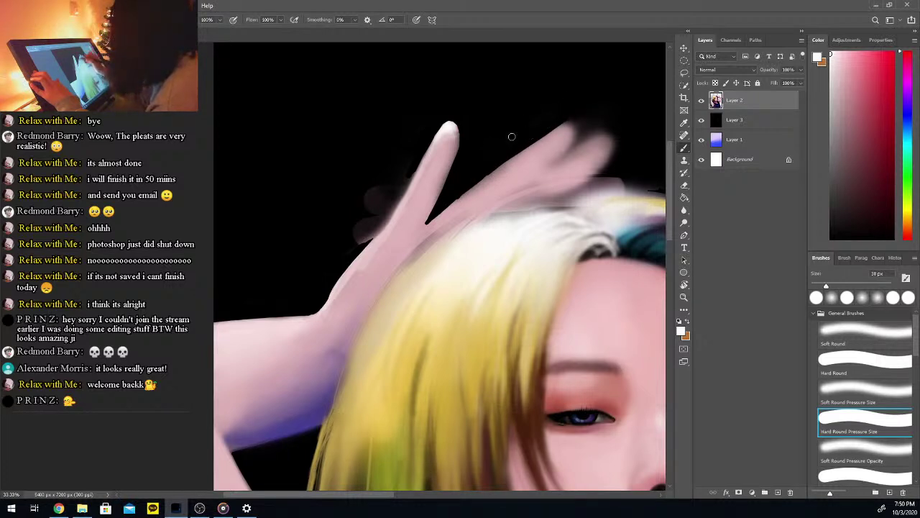
# Shade the upright finger and upper hand in a deeper pink with an enlarged Soft Round Pressure Opacity brush
pyautogui.press('i')
pyautogui.click(442, 161)
pyautogui.press('b')
pyautogui.click(856, 88)
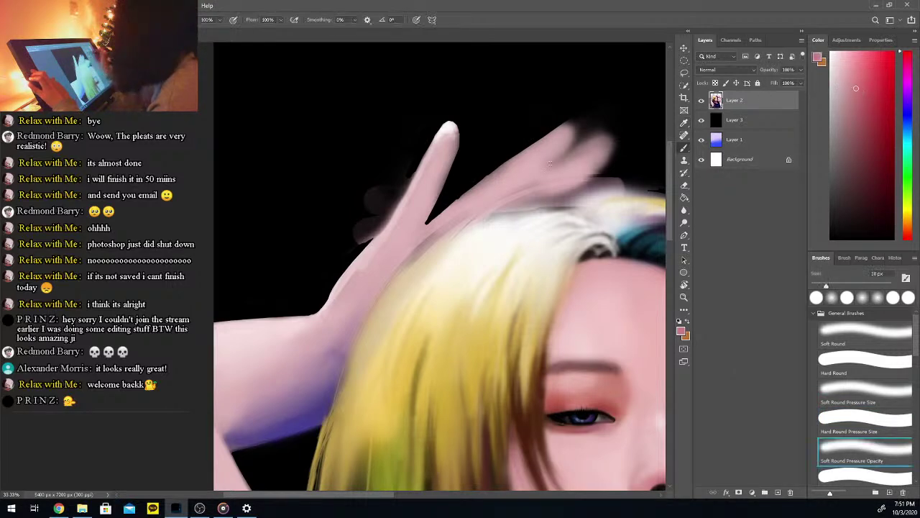
pyautogui.click(851, 286)
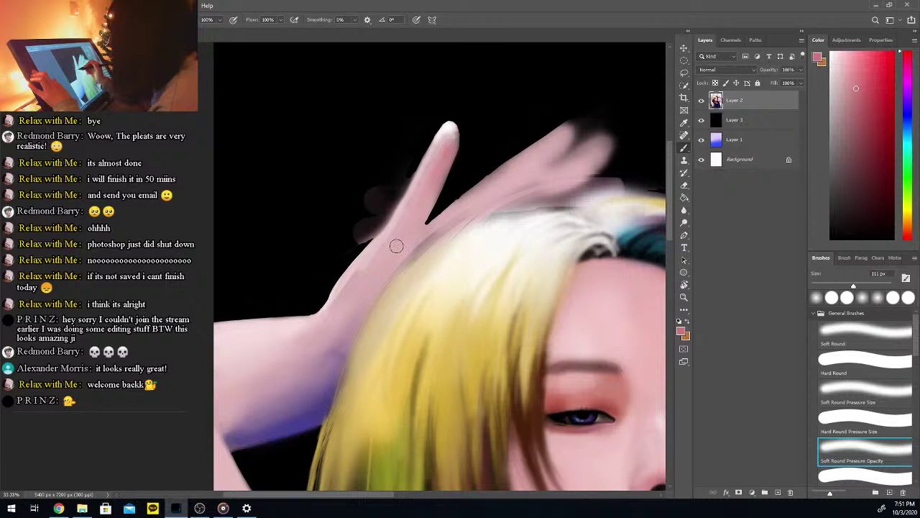
# Lighten the outer side of the hand and wrist with a pale pink sampled from the fingertip
pyautogui.keyDown('alt'); pyautogui.click(446, 132); pyautogui.keyUp('alt')
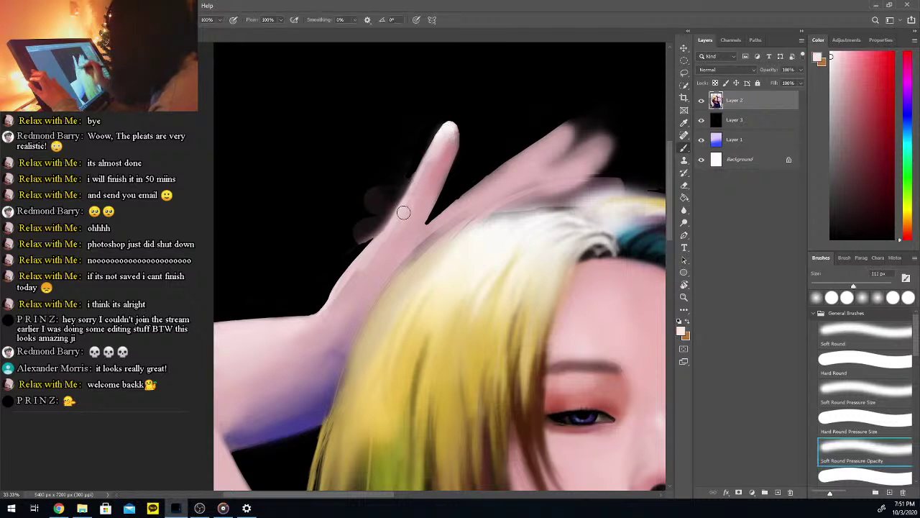
pyautogui.moveTo(376, 251); pyautogui.dragTo(341, 297)
pyautogui.keyDown('alt'); pyautogui.click(343, 304); pyautogui.keyUp('alt')
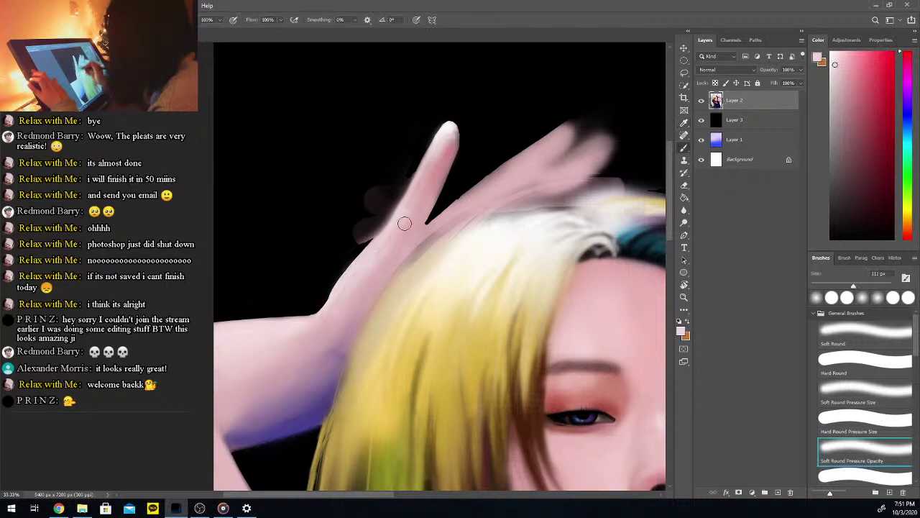
# Warm the inner side of the hand and wrist beside the hair with a stronger pink
pyautogui.press('i')
pyautogui.click(605, 115)
pyautogui.press('b')
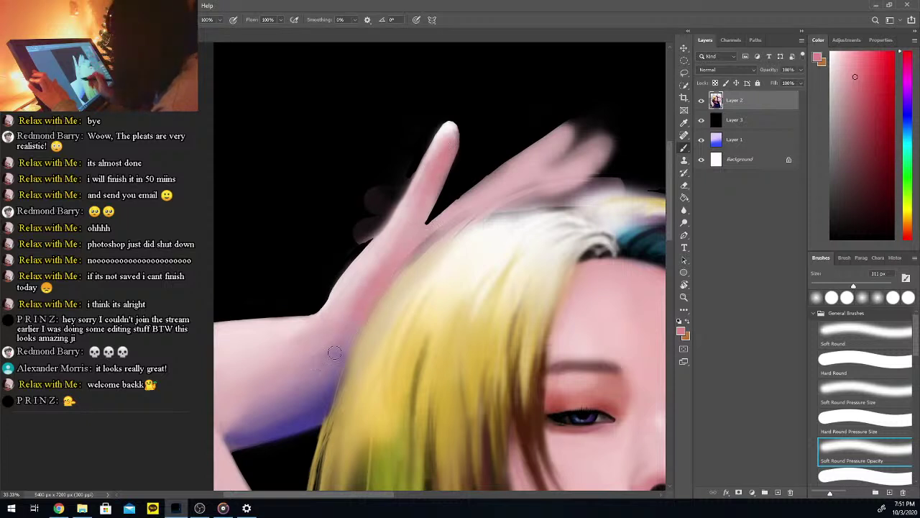
# Soften the forearm's violet shadow into the pink skin using a much larger soft brush and sampled arm tones
pyautogui.keyDown('alt'); pyautogui.click(304, 370); pyautogui.keyUp('alt')
pyautogui.press(']')
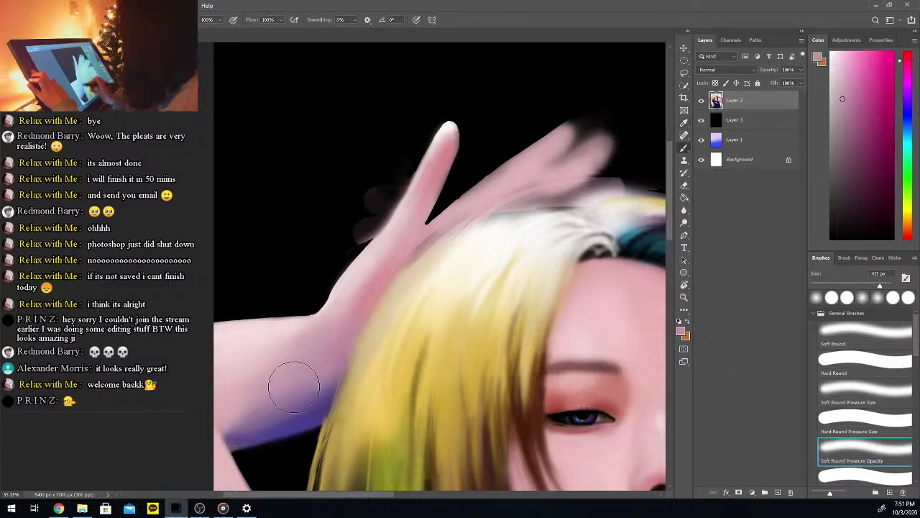
pyautogui.keyDown('alt'); pyautogui.click(289, 413); pyautogui.keyUp('alt')
pyautogui.moveTo(288, 413)
pyautogui.mouseDown()
pyautogui.moveTo(244, 428)
pyautogui.moveTo(285, 411)
pyautogui.moveTo(264, 409)
pyautogui.moveTo(280, 421)
pyautogui.mouseUp()
pyautogui.keyDown('alt'); pyautogui.click(248, 393); pyautogui.keyUp('alt')
pyautogui.keyDown('alt'); pyautogui.click(370, 312); pyautogui.keyUp('alt')
pyautogui.keyDown('alt'); pyautogui.click(288, 420); pyautogui.keyUp('alt')
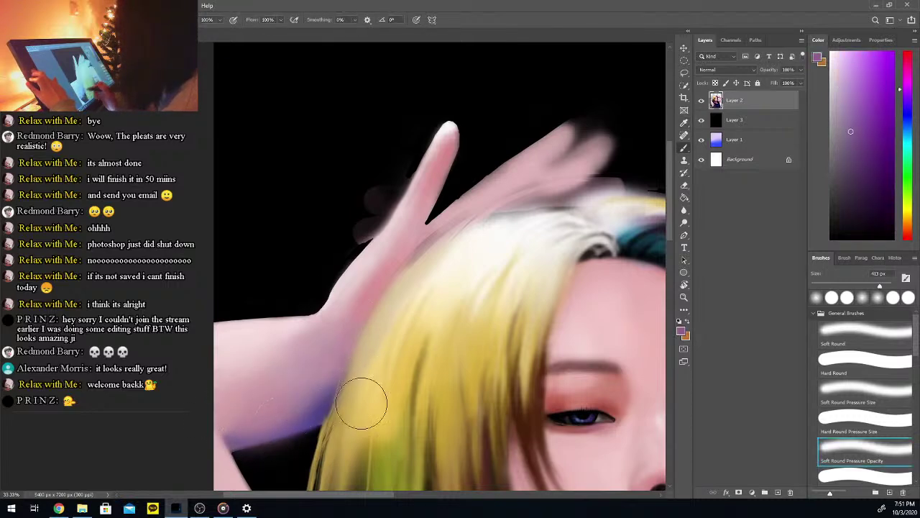
# Redefine the forearm's lower edge with sampled blue-violet in a smaller soft brush and clean the spill below it
pyautogui.press('[')
pyautogui.press('[')
pyautogui.press('[')
pyautogui.press('[')
pyautogui.press('[')
pyautogui.press('[')
pyautogui.press('[')
pyautogui.press('[')
pyautogui.press(']')
pyautogui.press(']')
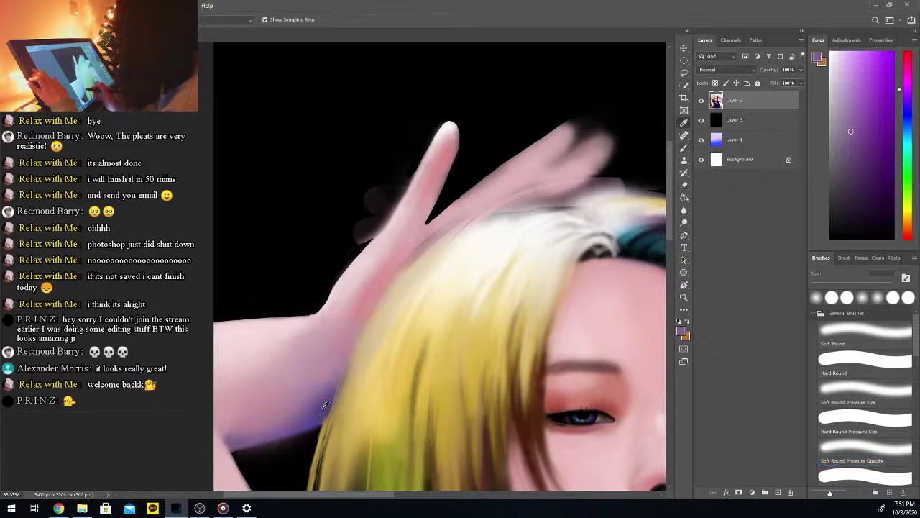
pyautogui.keyDown('alt'); pyautogui.click(288, 416); pyautogui.keyUp('alt')
pyautogui.click(849, 285)
pyautogui.moveTo(247, 455)
pyautogui.mouseDown()
pyautogui.moveTo(292, 441)
pyautogui.moveTo(244, 452)
pyautogui.mouseUp()
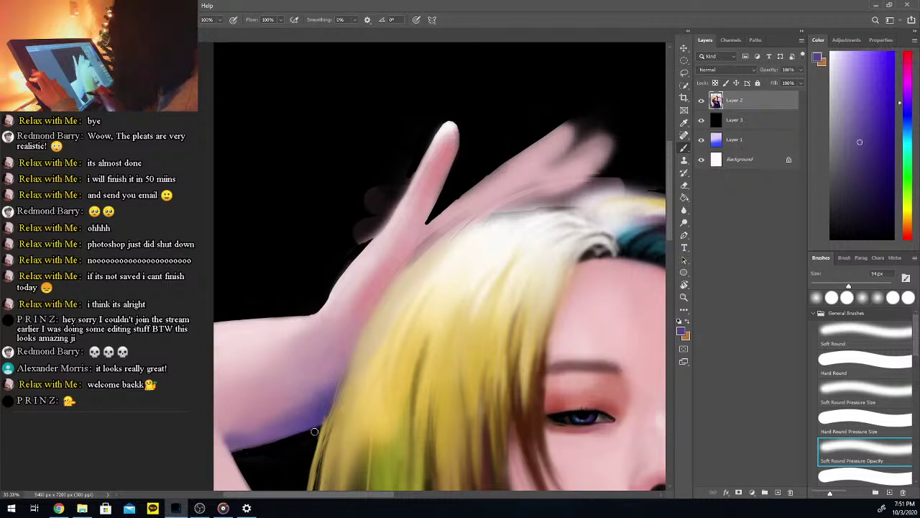
# Deepen the two fingers above the crown of the hair with a stronger pink sampled from the raised finger, using a soft brush
pyautogui.press(',')
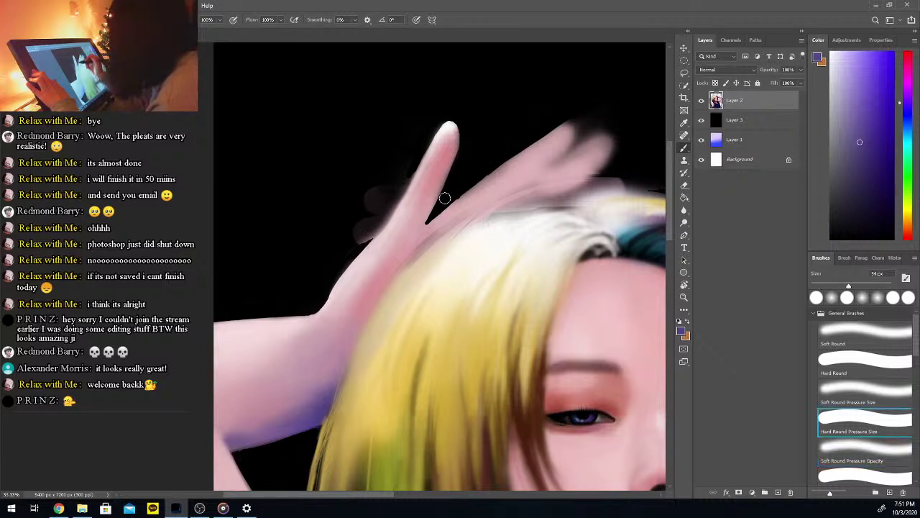
pyautogui.press('i')
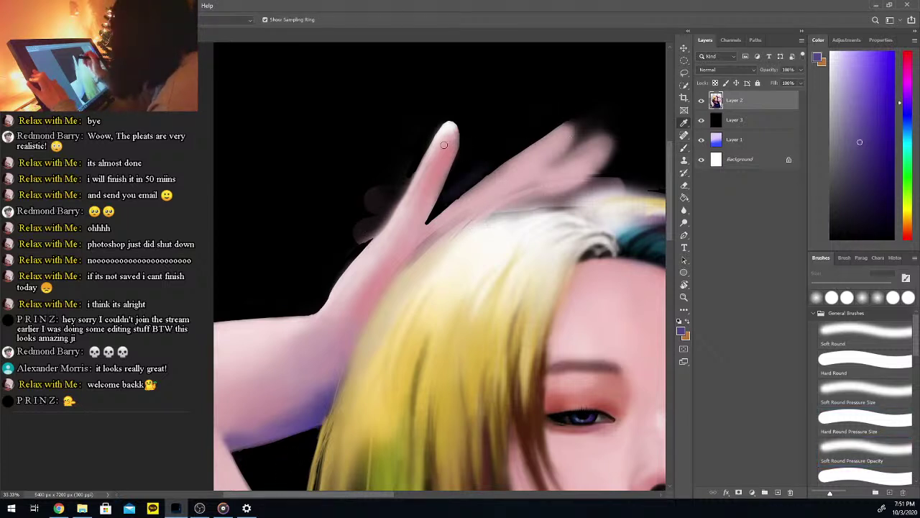
pyautogui.click(444, 160)
pyautogui.press('.')
pyautogui.press('b')
pyautogui.moveTo(566, 143); pyautogui.dragTo(463, 216)
pyautogui.moveTo(585, 150)
pyautogui.mouseDown()
pyautogui.moveTo(569, 172)
pyautogui.moveTo(602, 155)
pyautogui.moveTo(530, 206)
pyautogui.moveTo(565, 188)
pyautogui.mouseUp()
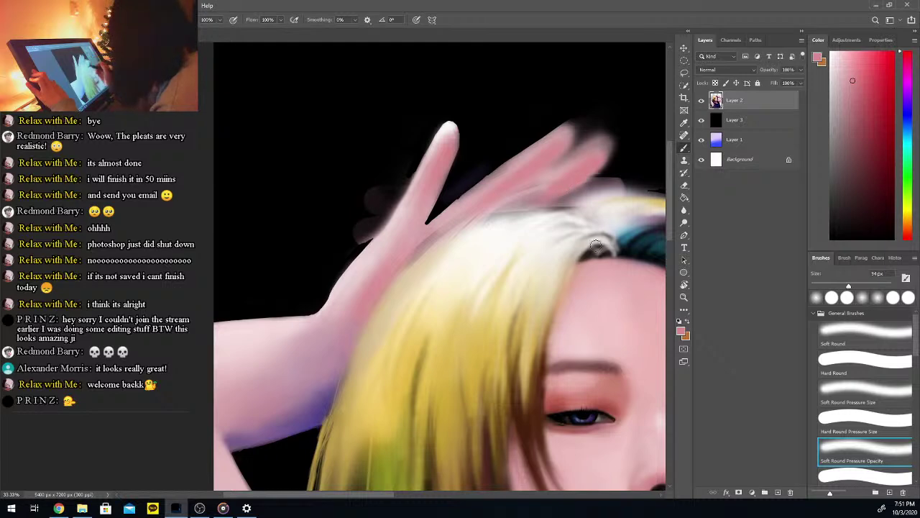
# Soften the crown of the hair where it meets the two fingers with near-white sampled from the hair
pyautogui.press('i')
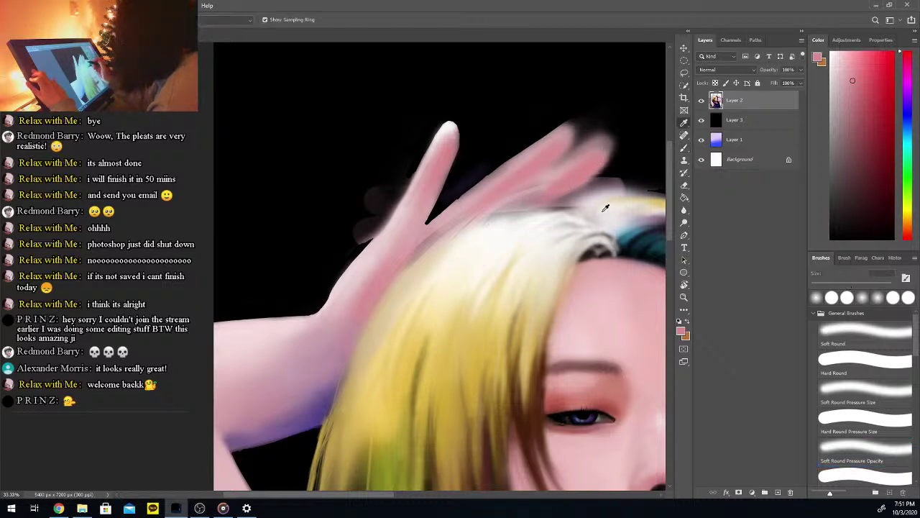
pyautogui.click(607, 207)
pyautogui.hotkey('ctrl', '-')
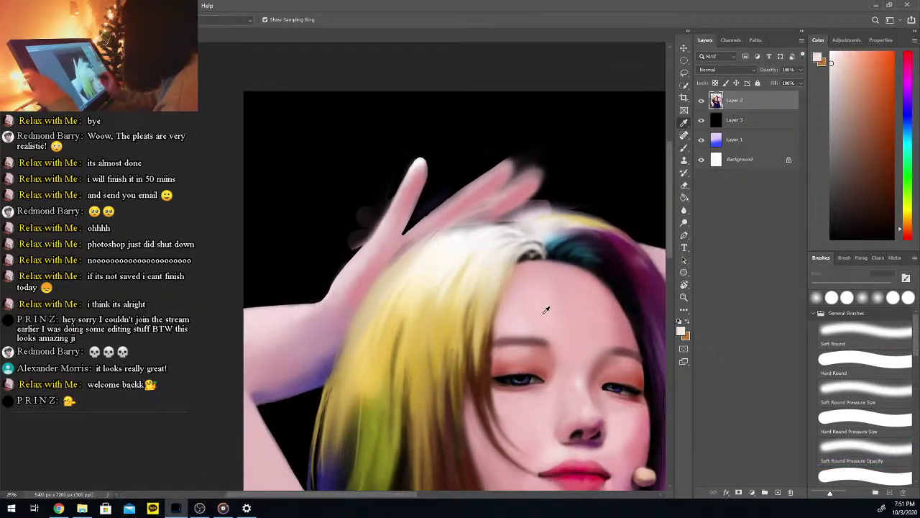
pyautogui.press('b')
pyautogui.moveTo(519, 219)
pyautogui.mouseDown()
pyautogui.moveTo(565, 214)
pyautogui.moveTo(578, 215)
pyautogui.moveTo(531, 217)
pyautogui.moveTo(601, 225)
pyautogui.moveTo(517, 217)
pyautogui.moveTo(562, 213)
pyautogui.moveTo(549, 209)
pyautogui.moveTo(507, 218)
pyautogui.moveTo(442, 238)
pyautogui.moveTo(411, 257)
pyautogui.moveTo(496, 222)
pyautogui.moveTo(400, 267)
pyautogui.moveTo(419, 242)
pyautogui.moveTo(450, 230)
pyautogui.moveTo(375, 288)
pyautogui.moveTo(500, 223)
pyautogui.moveTo(408, 257)
pyautogui.moveTo(420, 241)
pyautogui.moveTo(537, 219)
pyautogui.mouseUp()
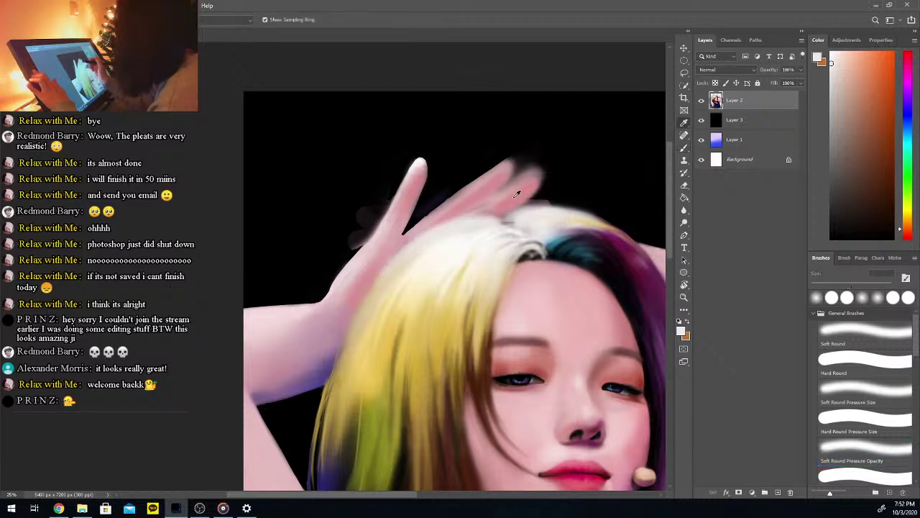
# Tint the lower finger's tip blue-violet, add purple shading to both fingers, and resample the finger's pink
pyautogui.keyDown('alt'); pyautogui.click(517, 197); pyautogui.keyUp('alt')
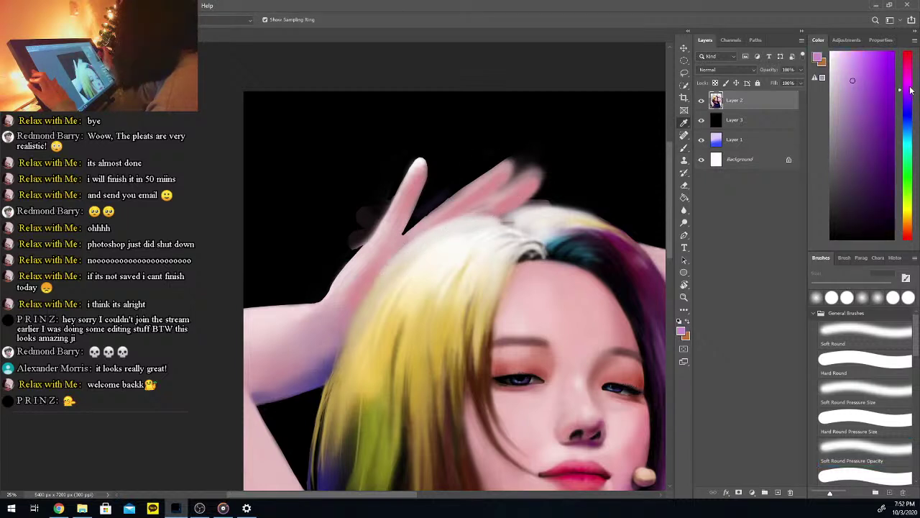
pyautogui.click(876, 71)
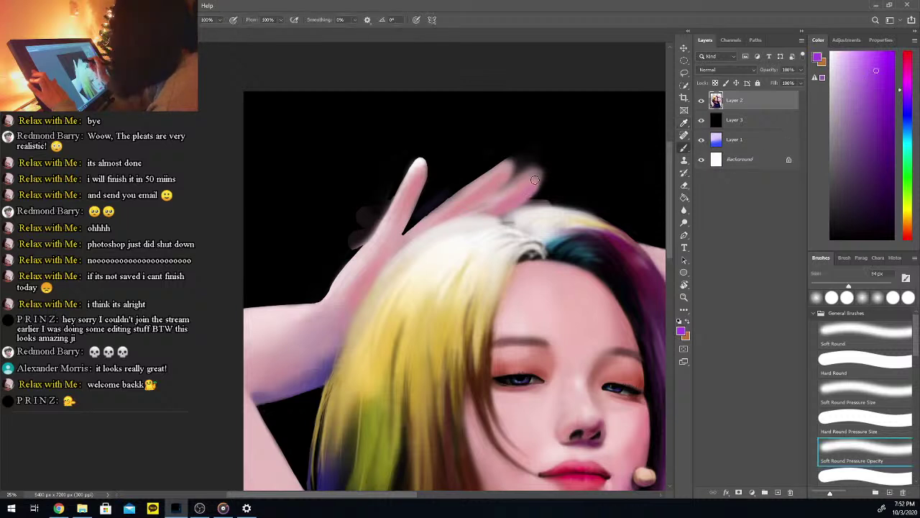
pyautogui.click(908, 105)
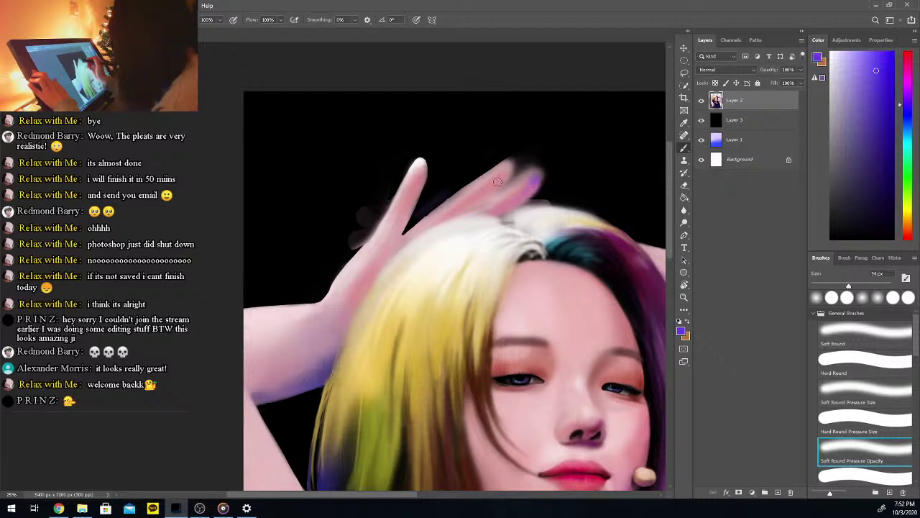
pyautogui.moveTo(909, 101); pyautogui.dragTo(909, 85)
pyautogui.click(894, 81)
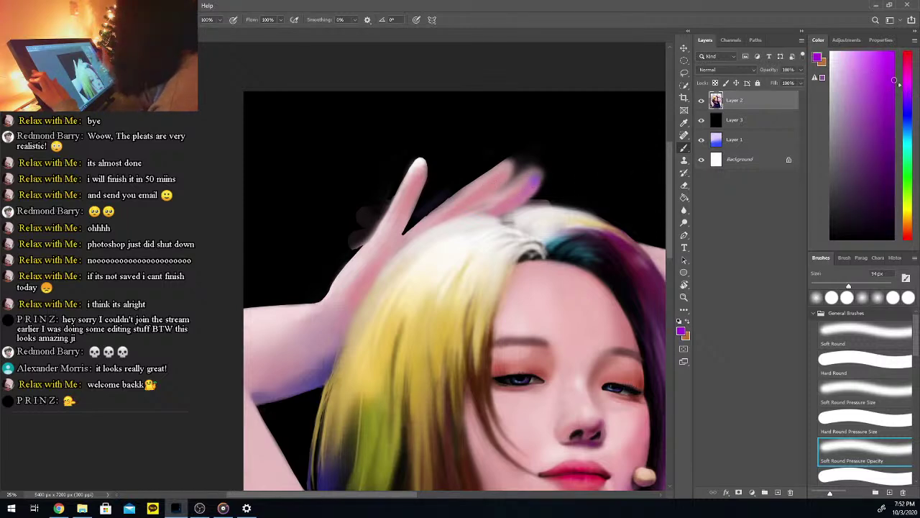
pyautogui.keyDown('alt'); pyautogui.click(496, 180); pyautogui.keyUp('alt')
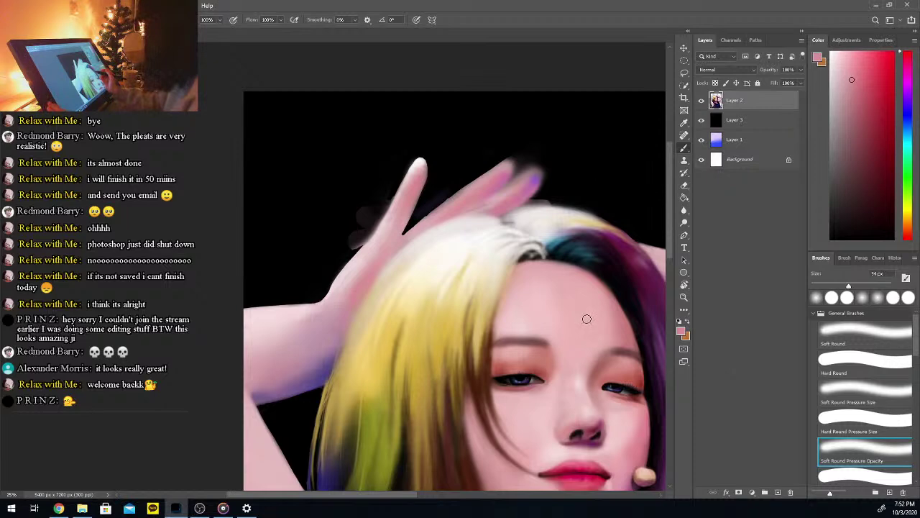
# Clean the blurred spill between and around the two fingertips with a hard round brush to give them crisp outlines
pyautogui.hotkey('ctrl', '+')
pyautogui.hotkey('ctrl', '+')
pyautogui.moveTo(356, 494); pyautogui.dragTo(433, 503)
pyautogui.moveTo(671, 195); pyautogui.dragTo(670, 178)
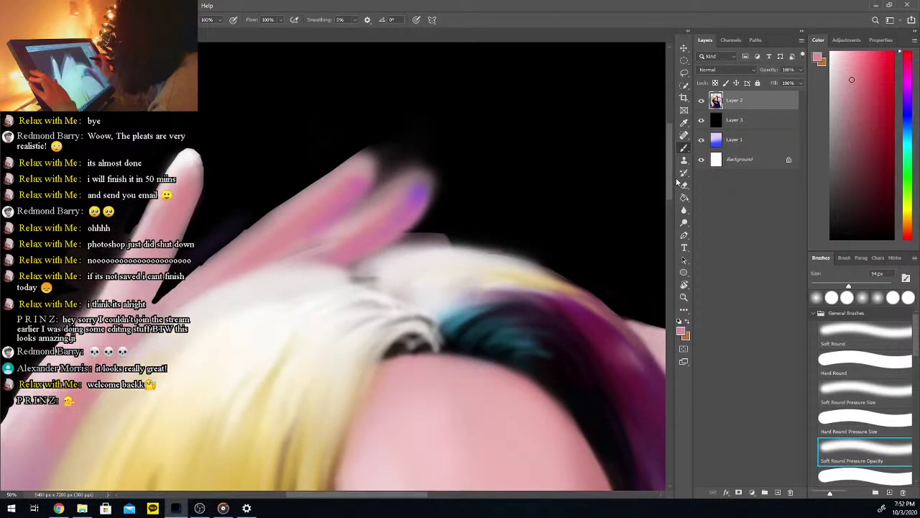
pyautogui.press(',')
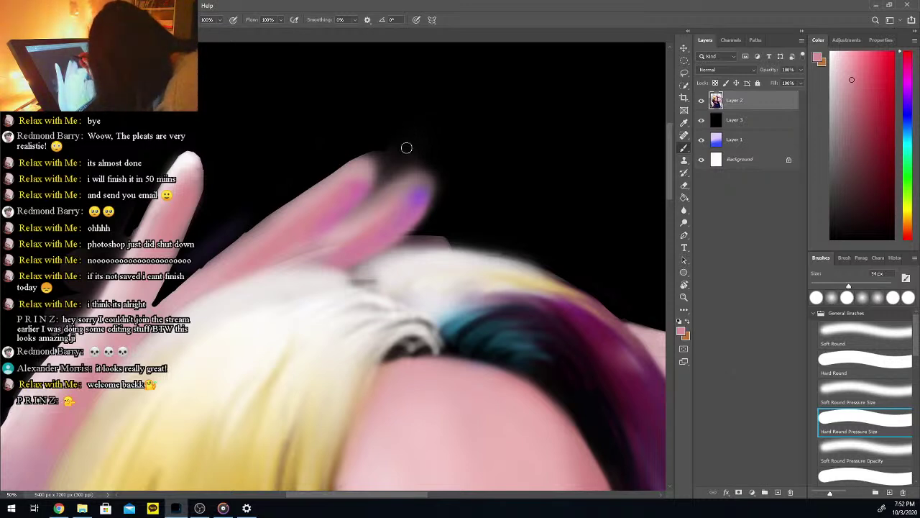
pyautogui.moveTo(372, 166)
pyautogui.mouseDown()
pyautogui.moveTo(367, 202)
pyautogui.moveTo(415, 167)
pyautogui.mouseUp()
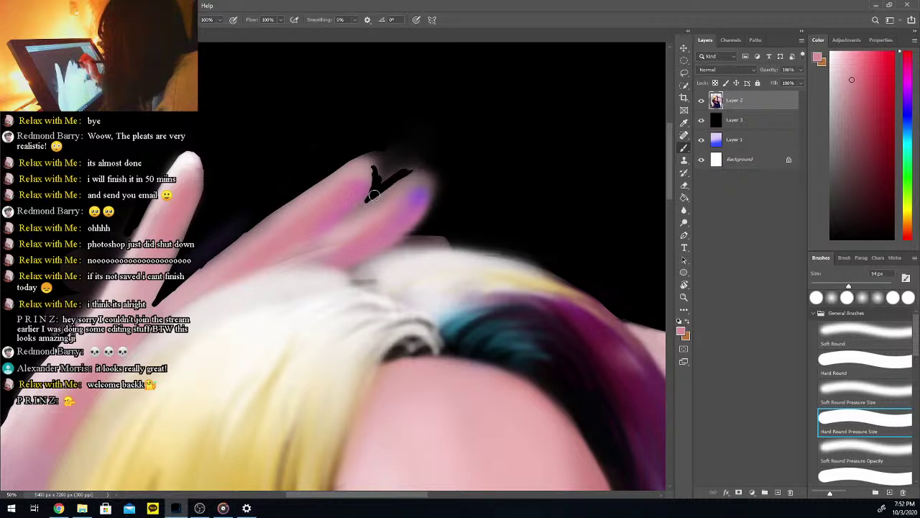
pyautogui.moveTo(375, 192)
pyautogui.mouseDown()
pyautogui.moveTo(376, 165)
pyautogui.moveTo(402, 158)
pyautogui.moveTo(380, 176)
pyautogui.moveTo(372, 151)
pyautogui.mouseUp()
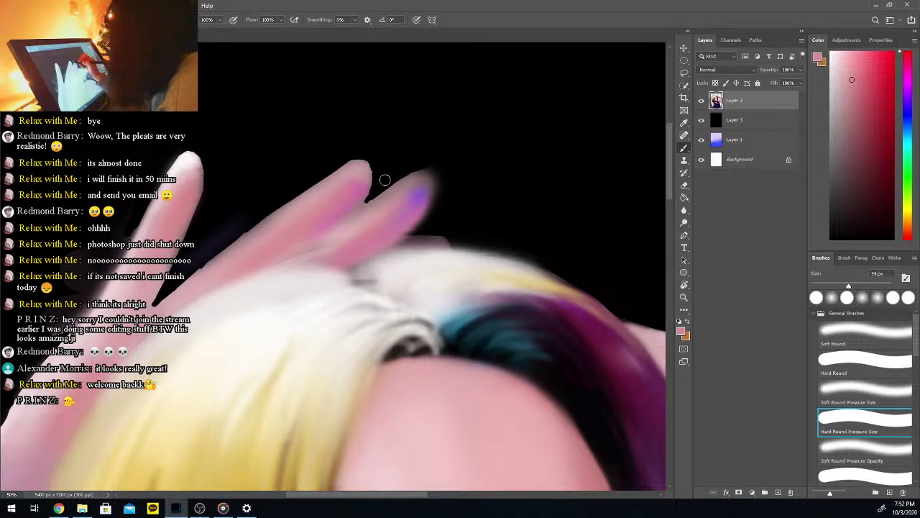
pyautogui.moveTo(452, 183)
pyautogui.mouseDown()
pyautogui.moveTo(419, 167)
pyautogui.moveTo(439, 196)
pyautogui.moveTo(434, 185)
pyautogui.moveTo(423, 226)
pyautogui.moveTo(436, 193)
pyautogui.moveTo(424, 222)
pyautogui.moveTo(451, 224)
pyautogui.moveTo(435, 219)
pyautogui.moveTo(416, 232)
pyautogui.moveTo(426, 220)
pyautogui.moveTo(402, 238)
pyautogui.mouseUp()
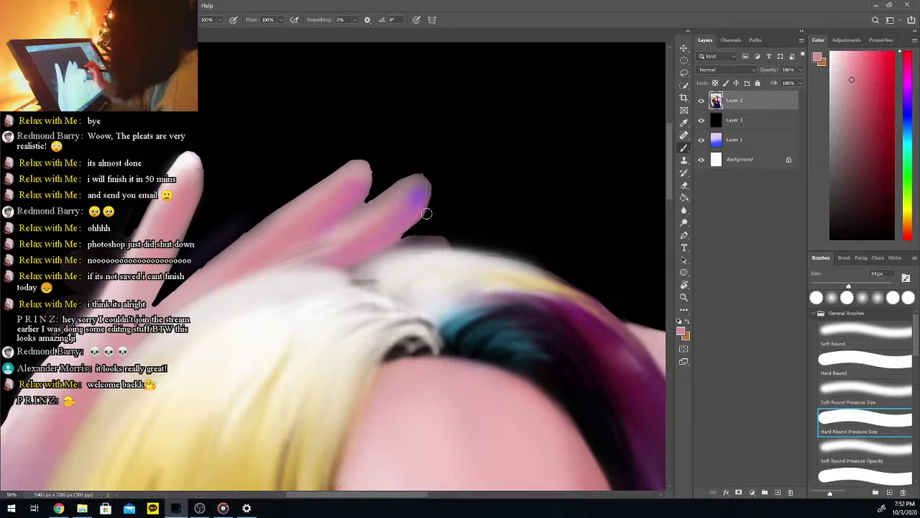
pyautogui.moveTo(431, 204)
pyautogui.mouseDown()
pyautogui.moveTo(394, 245)
pyautogui.moveTo(453, 235)
pyautogui.moveTo(391, 245)
pyautogui.mouseUp()
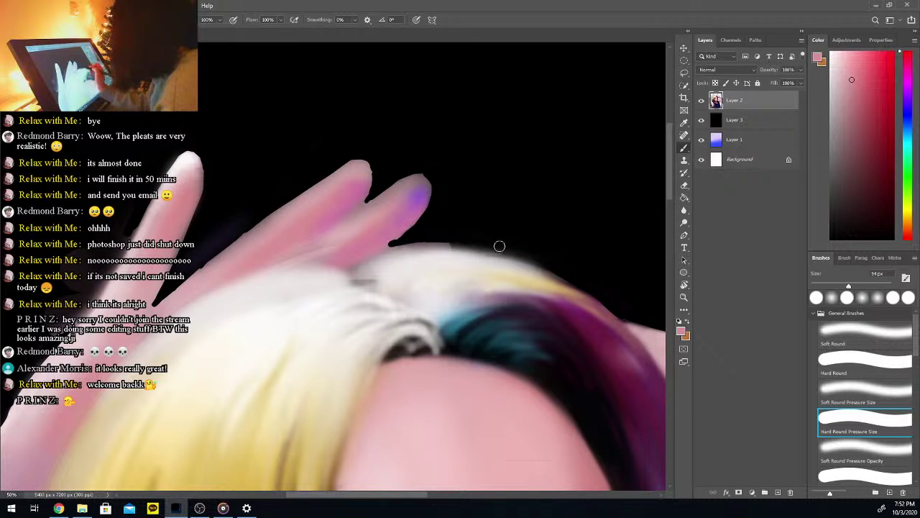
# Trim the pink spill along the top edge of the hair beside the lower finger, undoing misplaced strokes
pyautogui.press('.')
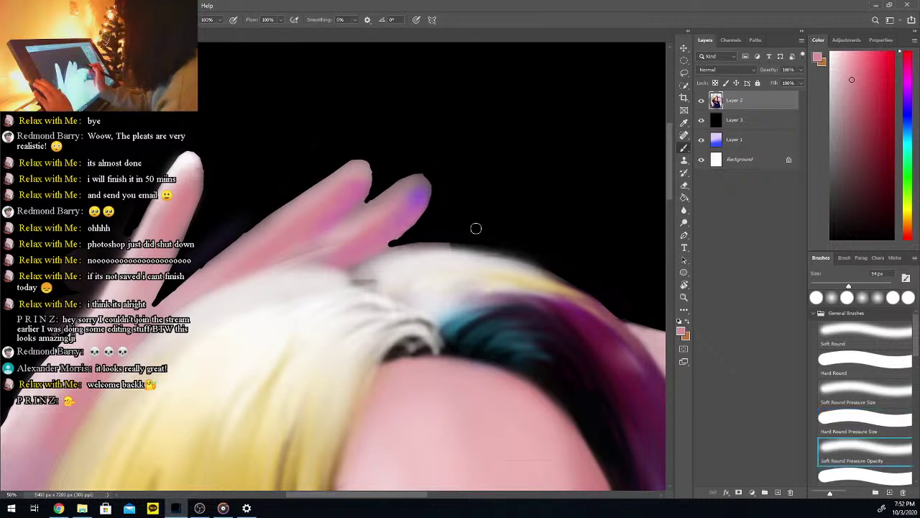
pyautogui.click(418, 235)
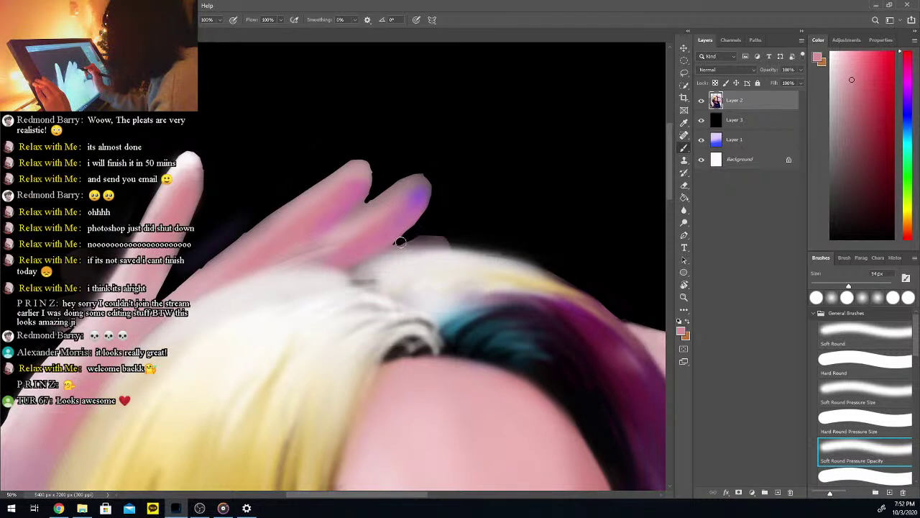
pyautogui.hotkey('ctrl', 'z')
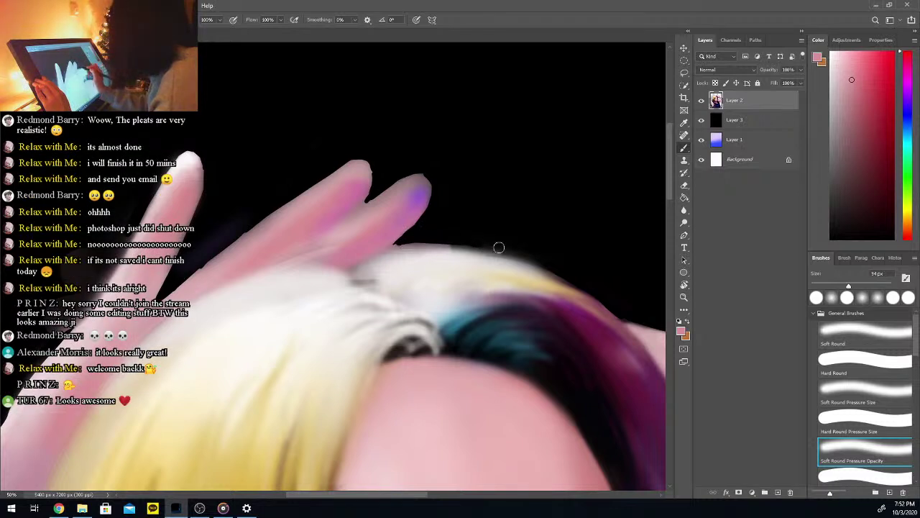
pyautogui.press(',')
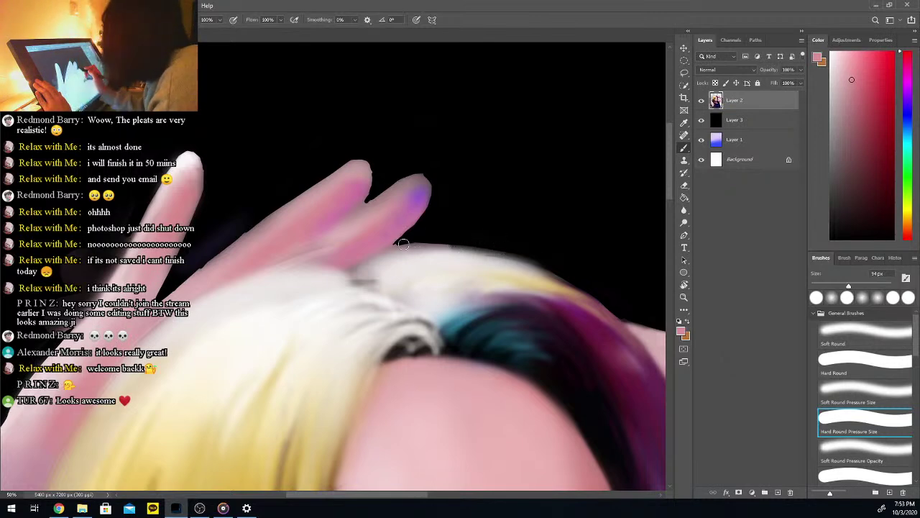
pyautogui.moveTo(421, 244); pyautogui.dragTo(398, 243)
pyautogui.hotkey('ctrl', 'z')
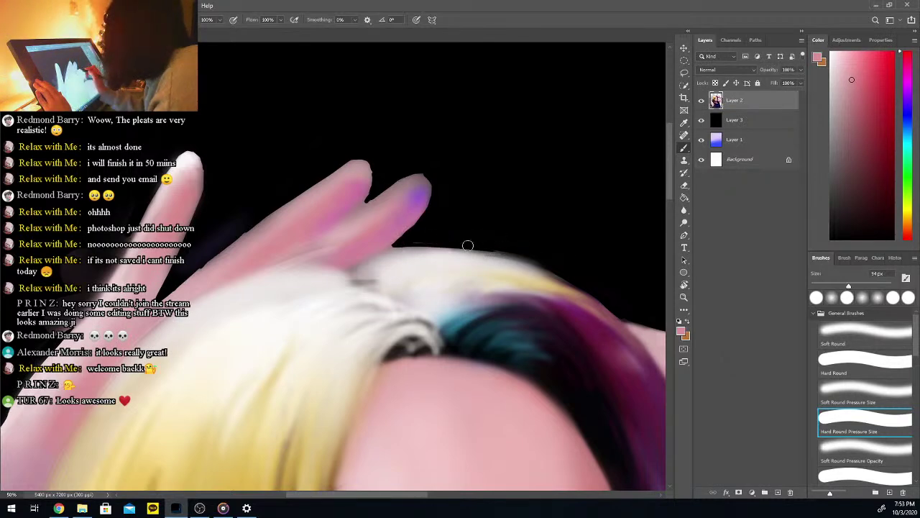
# Paint a white highlight along the upper finger's outer edge and tip with a smaller soft brush, and blend it with sampled pink
pyautogui.hotkey('ctrl', '-')
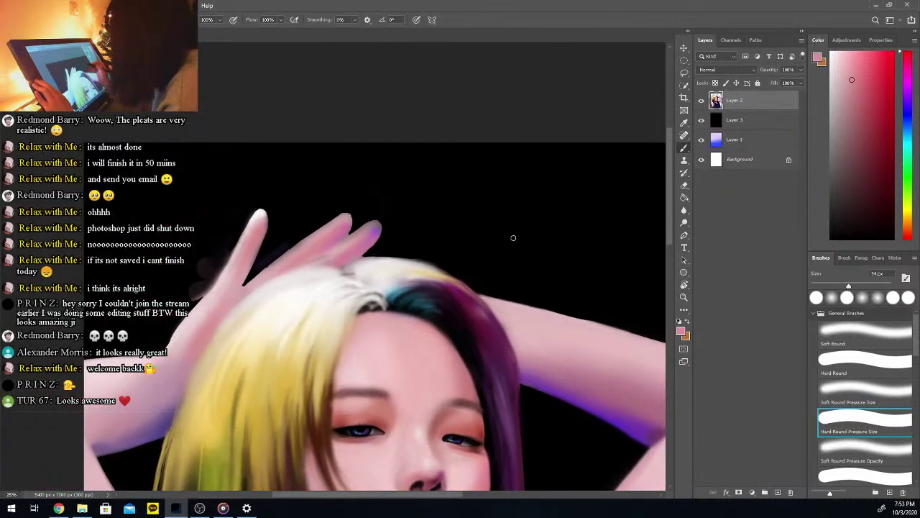
pyautogui.press('i')
pyautogui.click(264, 272)
pyautogui.press('b')
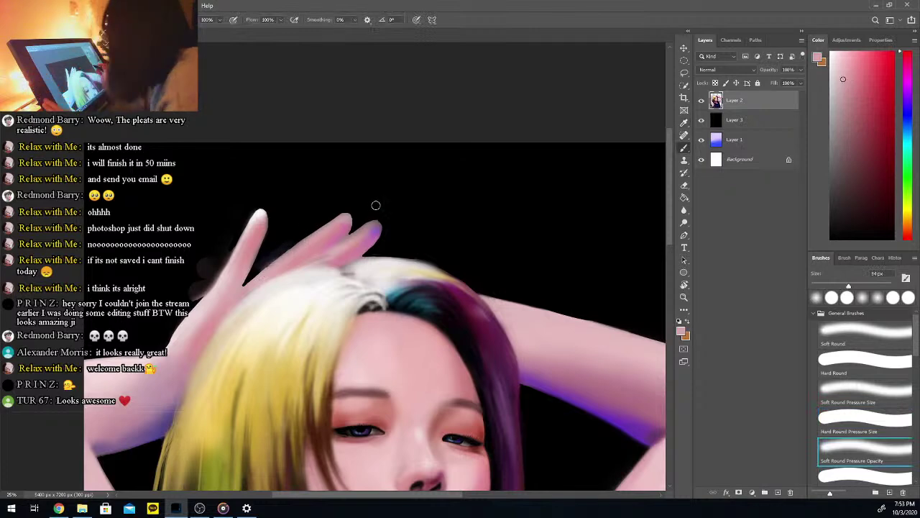
pyautogui.hotkey('ctrl', '+')
pyautogui.hotkey('ctrl', '+')
pyautogui.moveTo(838, 64); pyautogui.dragTo(773, 42)
pyautogui.moveTo(848, 285); pyautogui.dragTo(825, 285)
pyautogui.moveTo(209, 269)
pyautogui.mouseDown()
pyautogui.moveTo(269, 218)
pyautogui.moveTo(224, 251)
pyautogui.moveTo(305, 194)
pyautogui.mouseUp()
pyautogui.moveTo(256, 229); pyautogui.dragTo(366, 166)
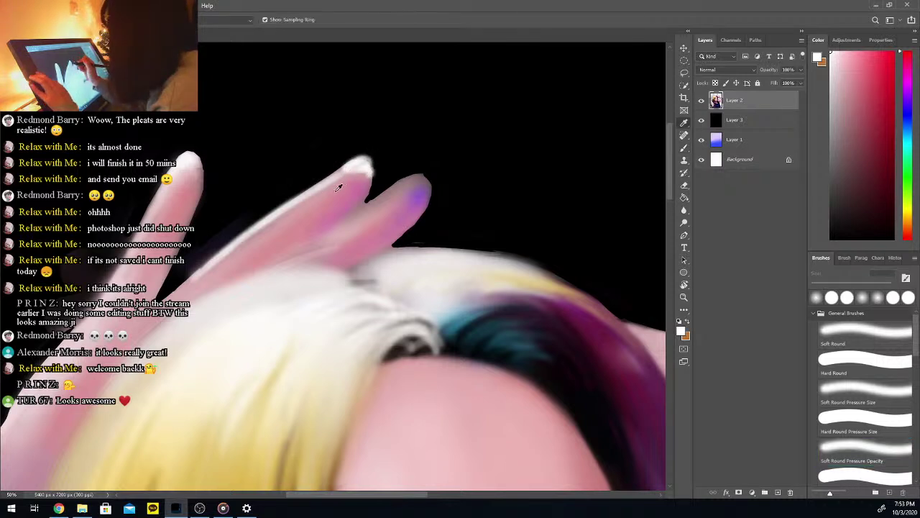
pyautogui.keyDown('alt'); pyautogui.click(348, 179); pyautogui.keyUp('alt')
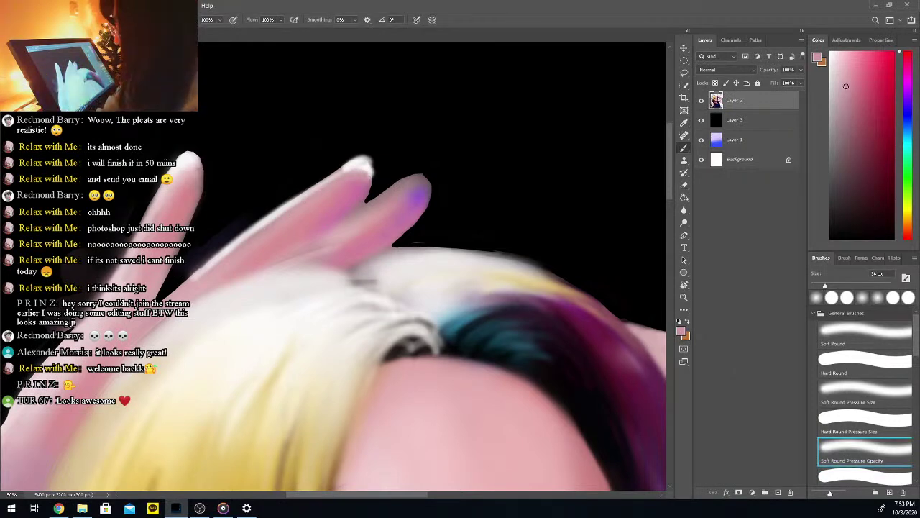
# Extend the upper finger's tip into a pointed nail with pure white
pyautogui.hotkey('alt', 'Tab')
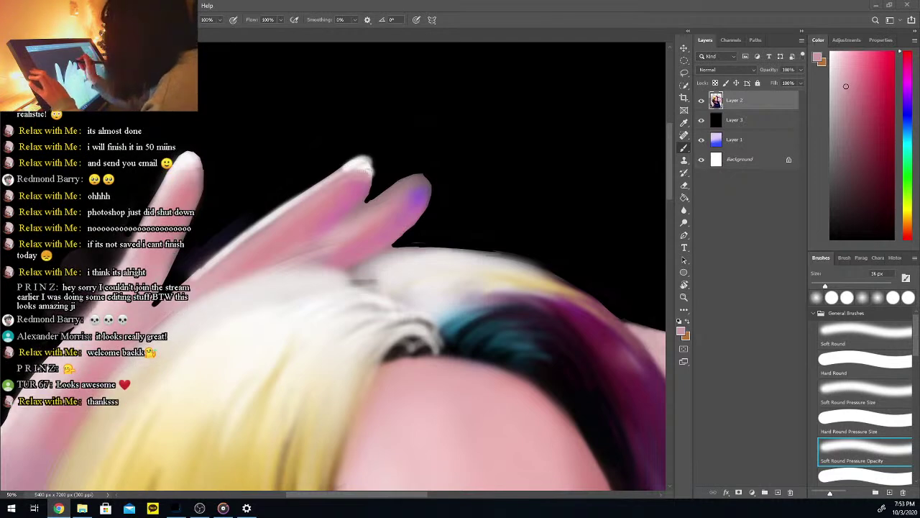
pyautogui.click(830, 52)
pyautogui.press('e')
pyautogui.moveTo(356, 166); pyautogui.dragTo(374, 158)
pyautogui.press('i')
pyautogui.hotkey('ctrl', 'z')
pyautogui.click(849, 74)
pyautogui.press('b')
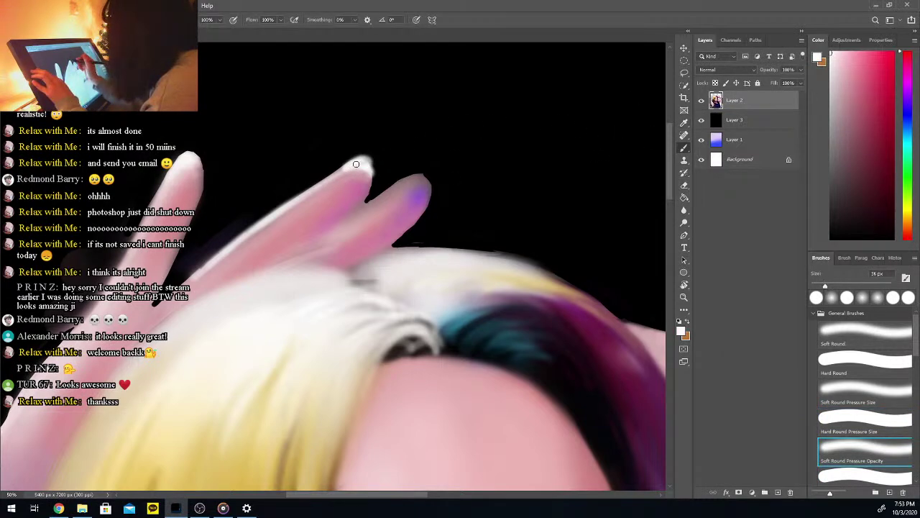
pyautogui.moveTo(368, 163)
pyautogui.mouseDown()
pyautogui.moveTo(371, 171)
pyautogui.moveTo(365, 157)
pyautogui.mouseUp()
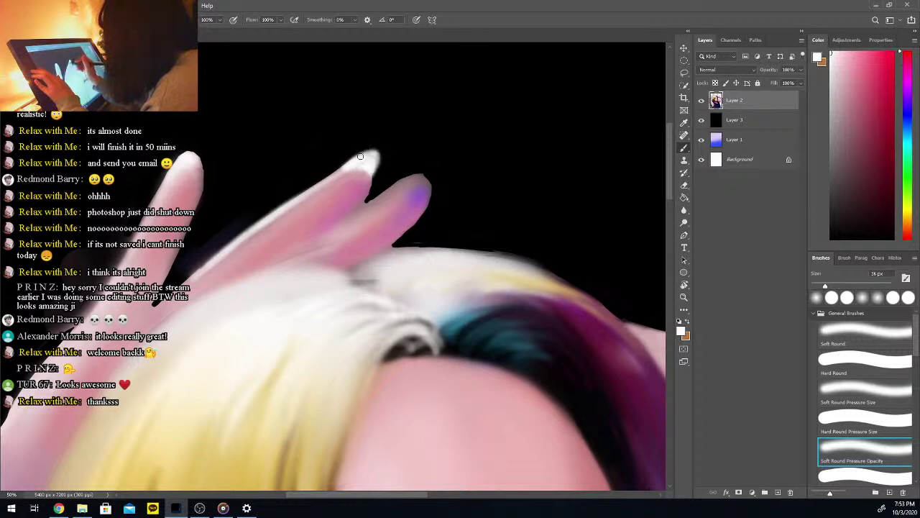
# Blend the base of the white nail and the gap beside the upper finger with pink and mauve tones sampled nearby
pyautogui.keyDown('alt'); pyautogui.click(346, 170); pyautogui.keyUp('alt')
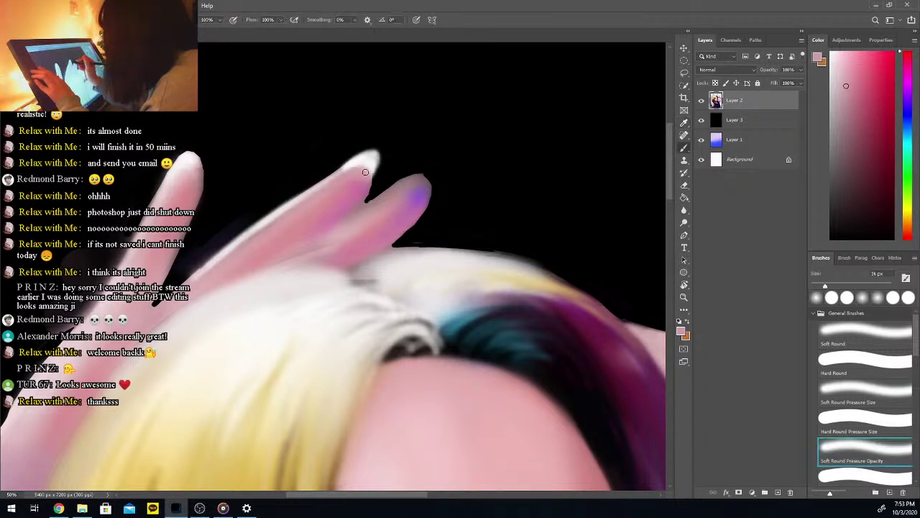
pyautogui.keyDown('alt'); pyautogui.click(370, 171); pyautogui.keyUp('alt')
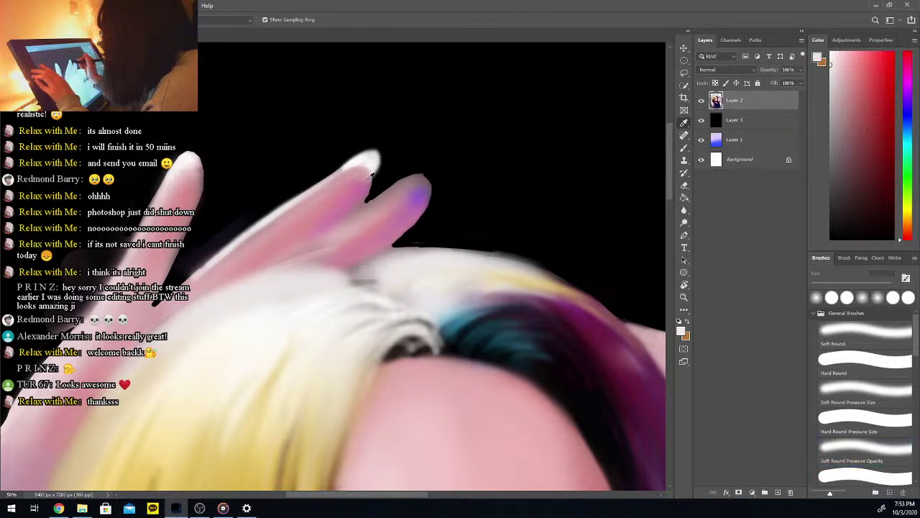
pyautogui.keyDown('alt'); pyautogui.click(368, 193); pyautogui.keyUp('alt')
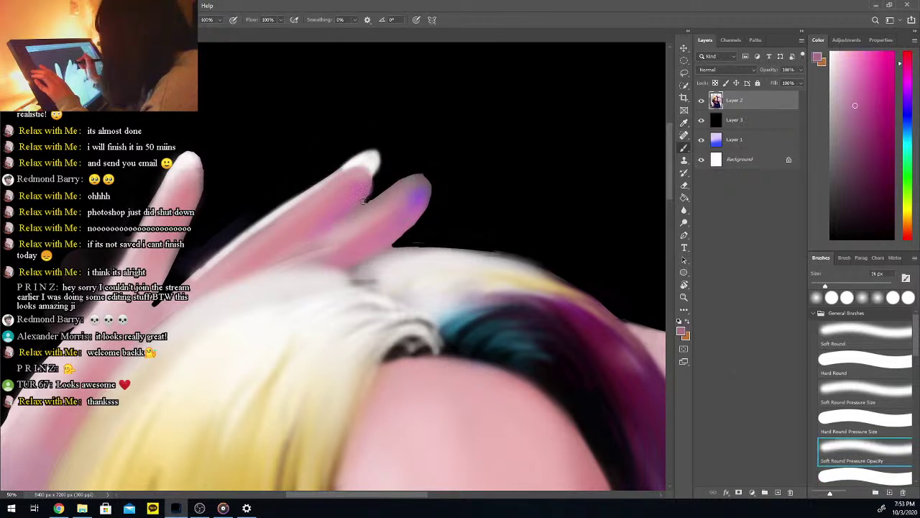
pyautogui.keyDown('alt'); pyautogui.click(370, 209); pyautogui.keyUp('alt')
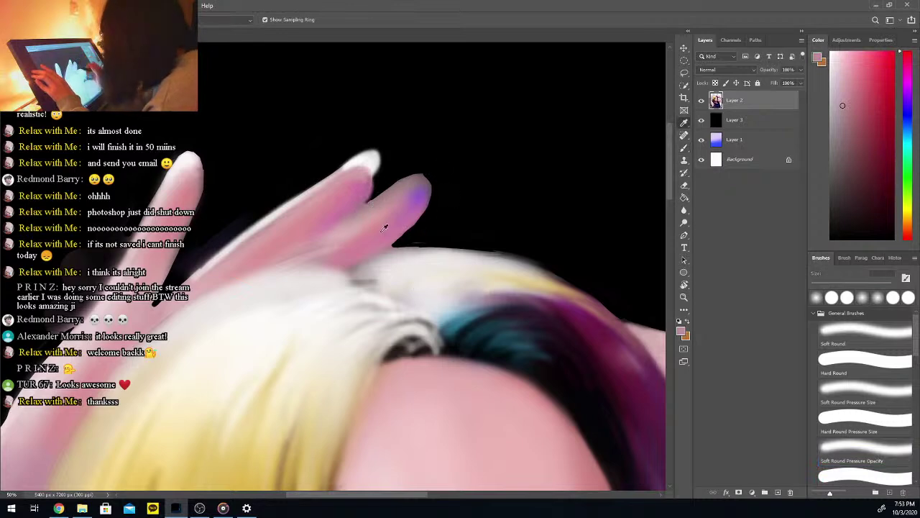
# Paint a pale highlight along the lower finger's upper edge and add a white nail at its tip
pyautogui.keyDown('alt'); pyautogui.click(324, 188); pyautogui.keyUp('alt')
pyautogui.keyDown('alt'); pyautogui.click(325, 188); pyautogui.keyUp('alt')
pyautogui.moveTo(356, 220); pyautogui.dragTo(424, 171)
pyautogui.click(831, 55)
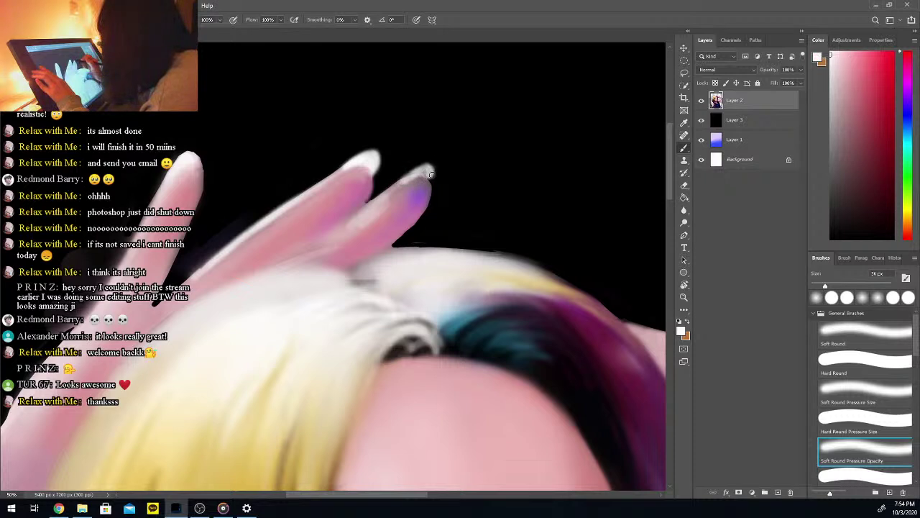
pyautogui.moveTo(430, 177); pyautogui.dragTo(430, 167)
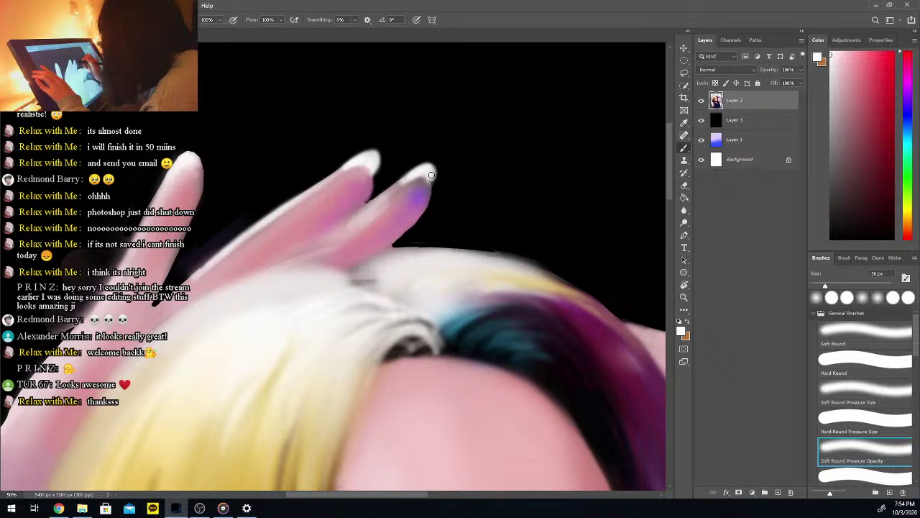
# Finish the lower finger's white nail, then paint a white nail on the upright finger's tip and blend its base with sampled pink
pyautogui.moveTo(420, 181); pyautogui.dragTo(390, 190)
pyautogui.moveTo(325, 178); pyautogui.dragTo(357, 158)
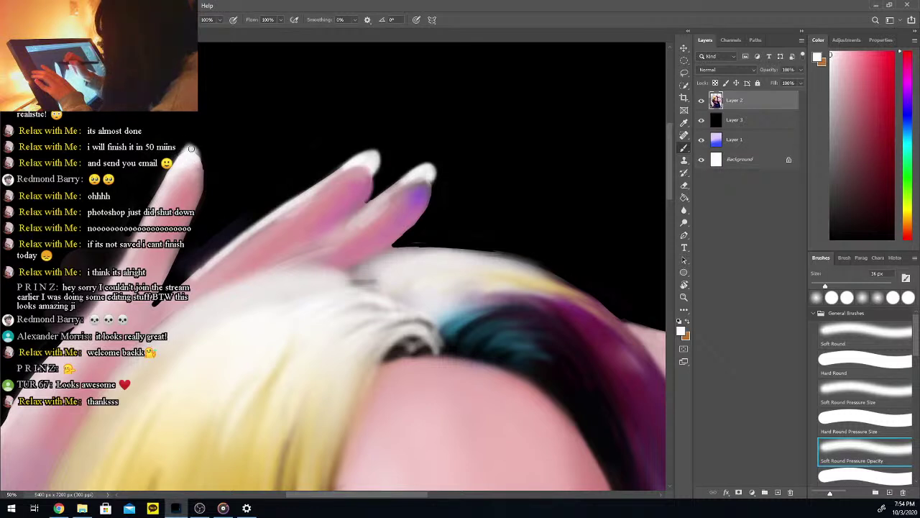
pyautogui.keyDown('alt'); pyautogui.click(187, 183); pyautogui.keyUp('alt')
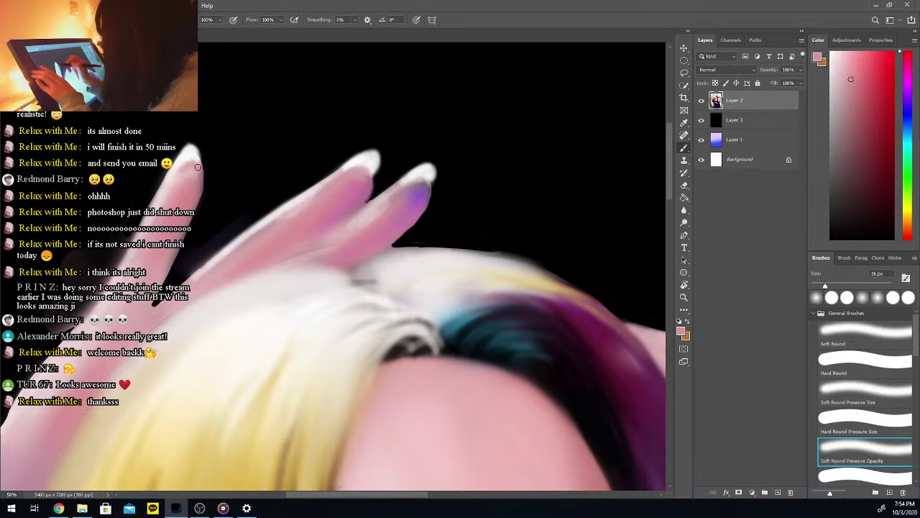
pyautogui.keyDown('alt'); pyautogui.click(192, 152); pyautogui.keyUp('alt')
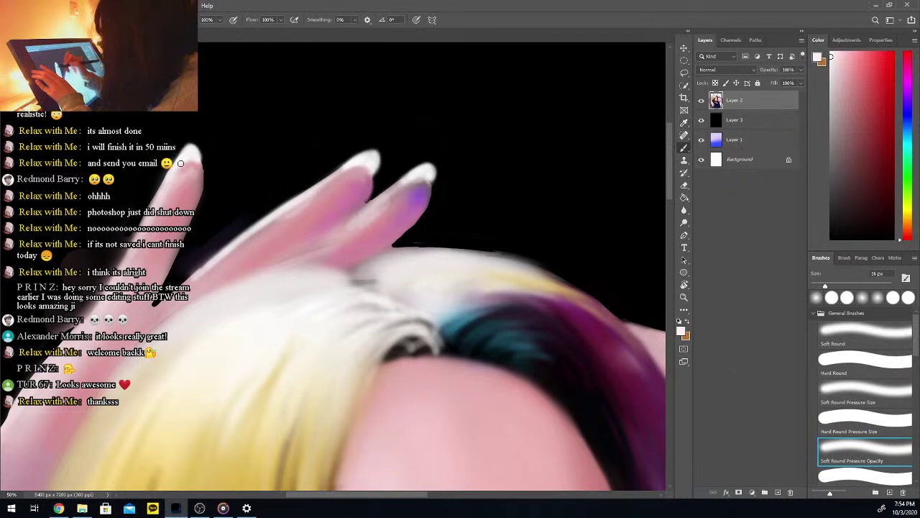
# Soften the shading of the two slanted fingers with mauve and pink sampled from them, using a 113 px soft brush
pyautogui.hotkey('ctrl', '-')
pyautogui.hotkey('ctrl', '-')
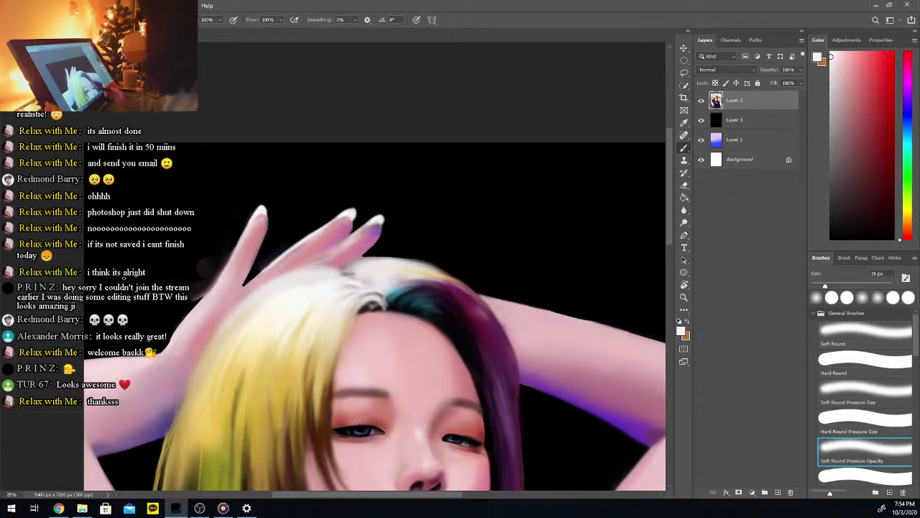
pyautogui.hotkey('ctrl', '-')
pyautogui.hotkey('ctrl', '+')
pyautogui.hotkey('ctrl', '+')
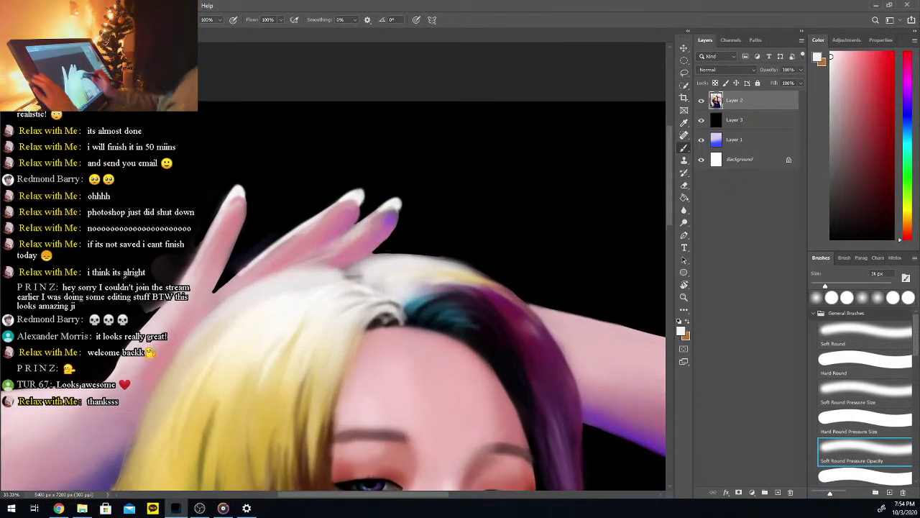
pyautogui.keyDown('alt'); pyautogui.click(390, 208); pyautogui.keyUp('alt')
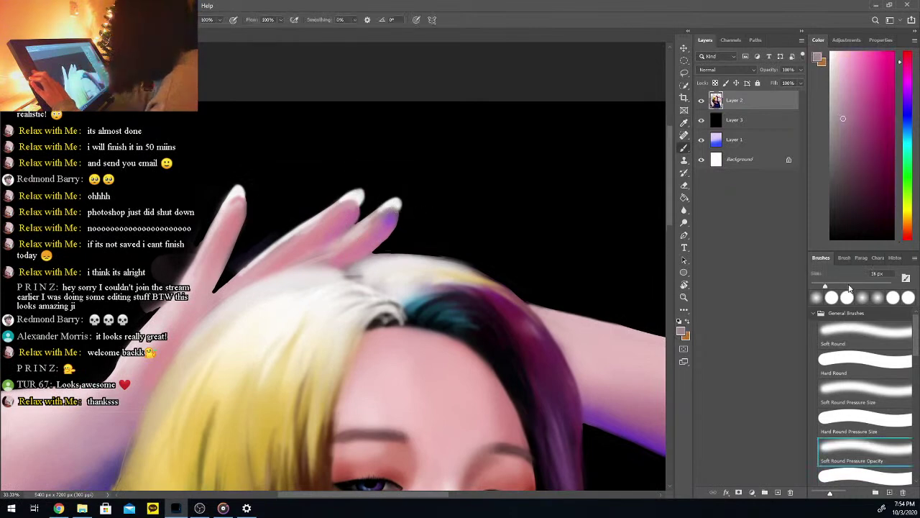
pyautogui.moveTo(834, 285); pyautogui.dragTo(855, 286)
pyautogui.keyDown('alt'); pyautogui.click(364, 234); pyautogui.keyUp('alt')
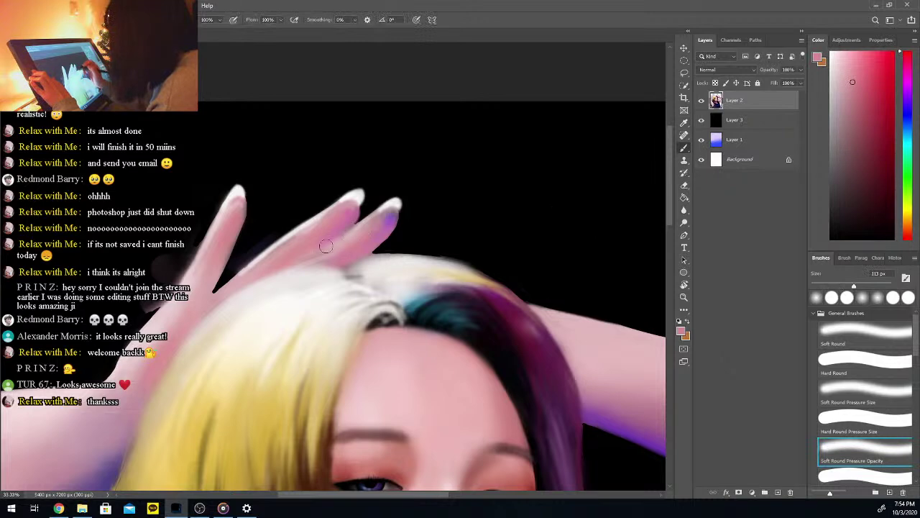
# Try painting pale strokes on the portrait layer in the gap beside the upright finger, and undo them
pyautogui.keyDown('alt'); pyautogui.click(294, 235); pyautogui.keyUp('alt')
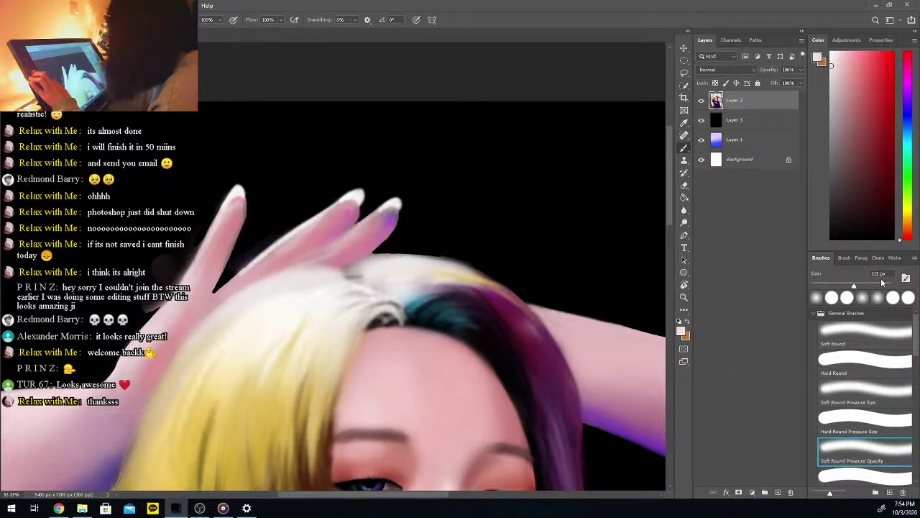
pyautogui.click(844, 287)
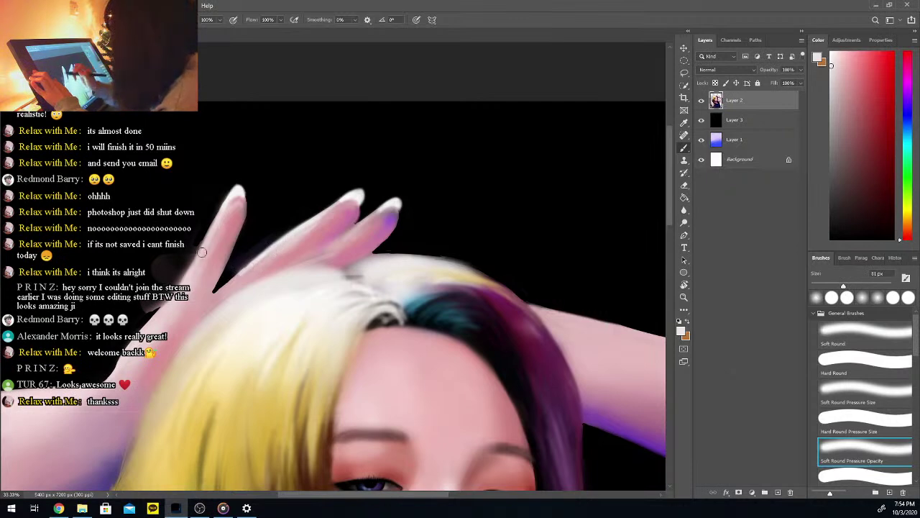
pyautogui.hscroll(-3, 394, 497)
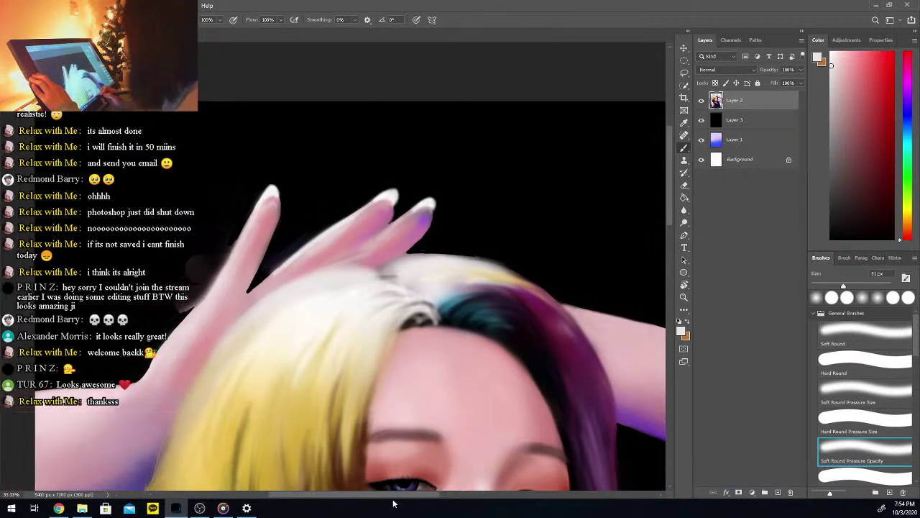
pyautogui.moveTo(283, 257); pyautogui.dragTo(272, 274)
pyautogui.moveTo(834, 285); pyautogui.dragTo(828, 286)
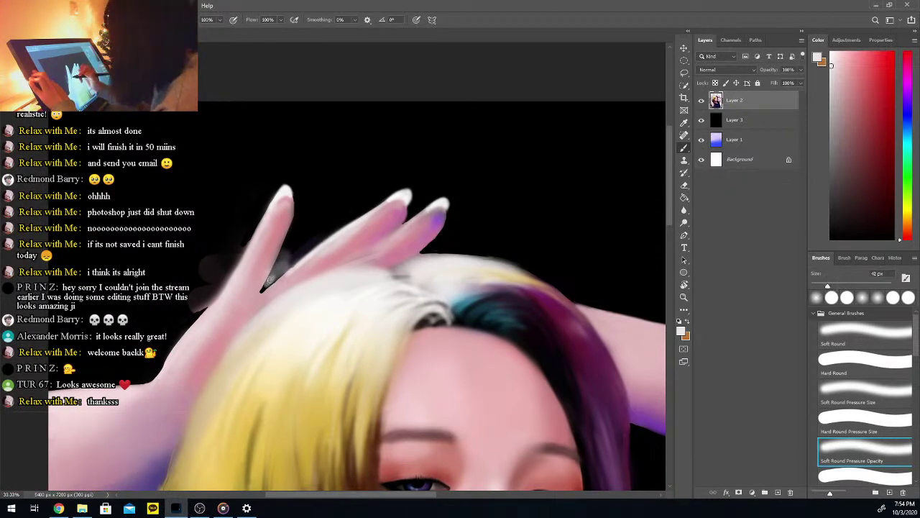
pyautogui.moveTo(263, 287)
pyautogui.mouseDown()
pyautogui.moveTo(298, 257)
pyautogui.moveTo(279, 272)
pyautogui.moveTo(290, 253)
pyautogui.moveTo(305, 250)
pyautogui.moveTo(296, 250)
pyautogui.mouseUp()
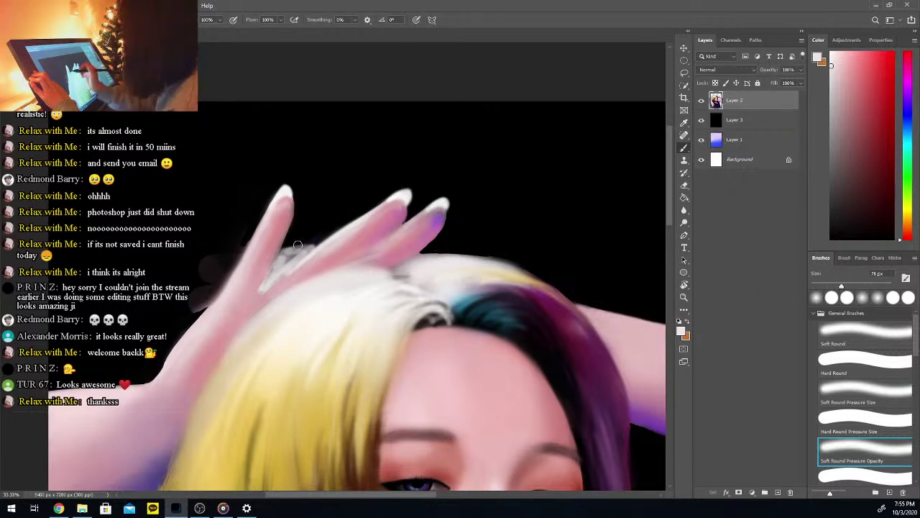
pyautogui.hotkey('ctrl', 'z')
pyautogui.hotkey('ctrl', 'z')
pyautogui.hotkey('ctrl', 'z')
pyautogui.hotkey('ctrl', 'z')
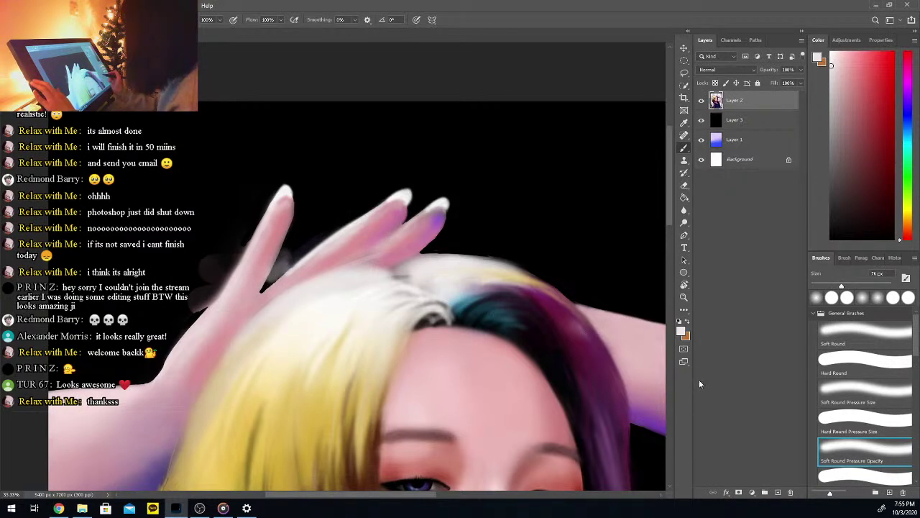
# Add a new layer directly beneath the portrait layer and make it the active layer
pyautogui.click(778, 492)
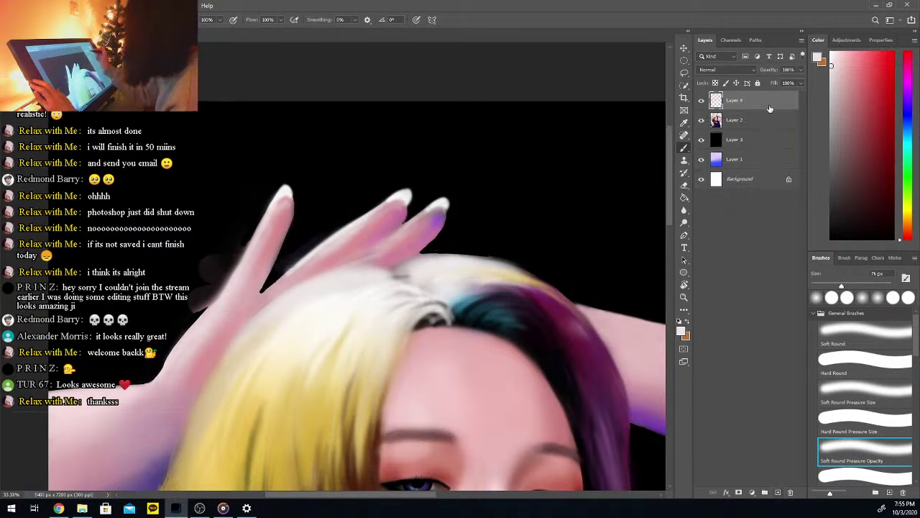
pyautogui.moveTo(759, 98); pyautogui.dragTo(754, 124)
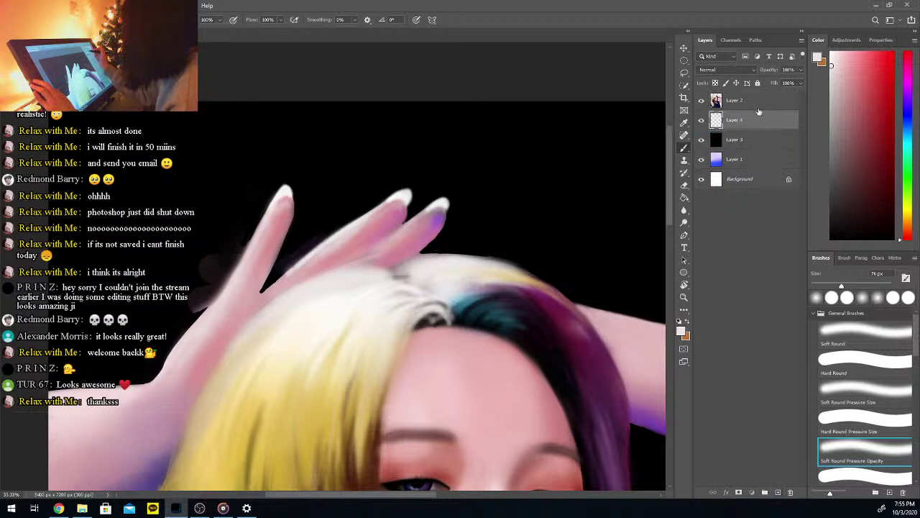
pyautogui.click(758, 107)
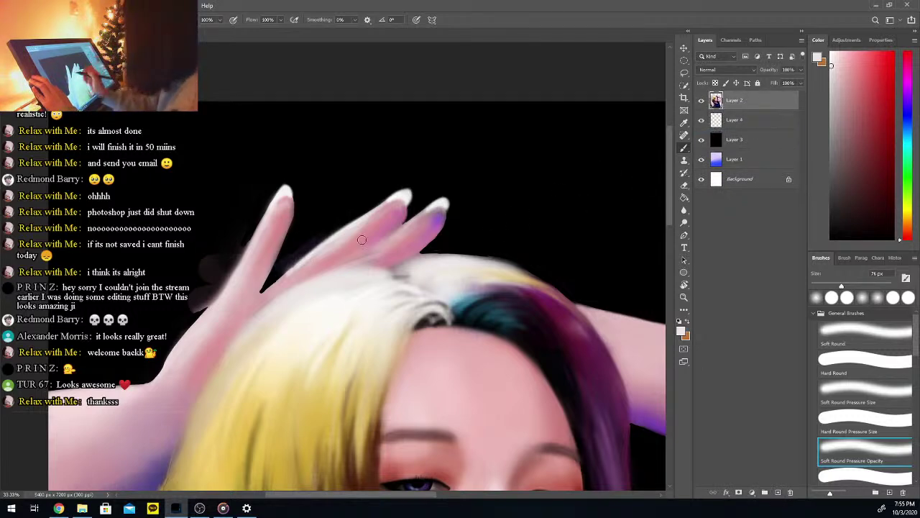
pyautogui.click(747, 120)
# Block in the second hand's fingers behind the raised hand with broad, soft off-white strokes on the new layer
pyautogui.click(855, 288)
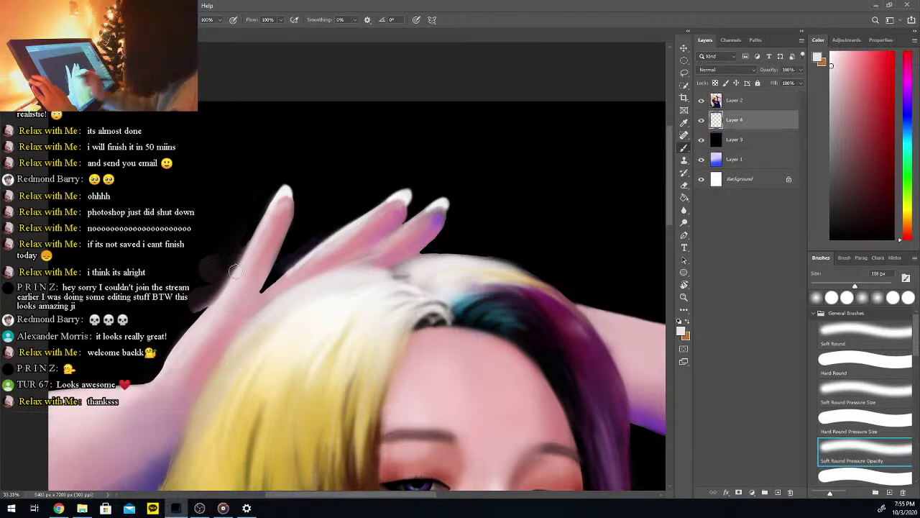
pyautogui.moveTo(297, 216)
pyautogui.mouseDown()
pyautogui.moveTo(333, 222)
pyautogui.moveTo(322, 214)
pyautogui.moveTo(331, 214)
pyautogui.moveTo(345, 231)
pyautogui.moveTo(303, 225)
pyautogui.moveTo(349, 236)
pyautogui.moveTo(304, 222)
pyautogui.mouseUp()
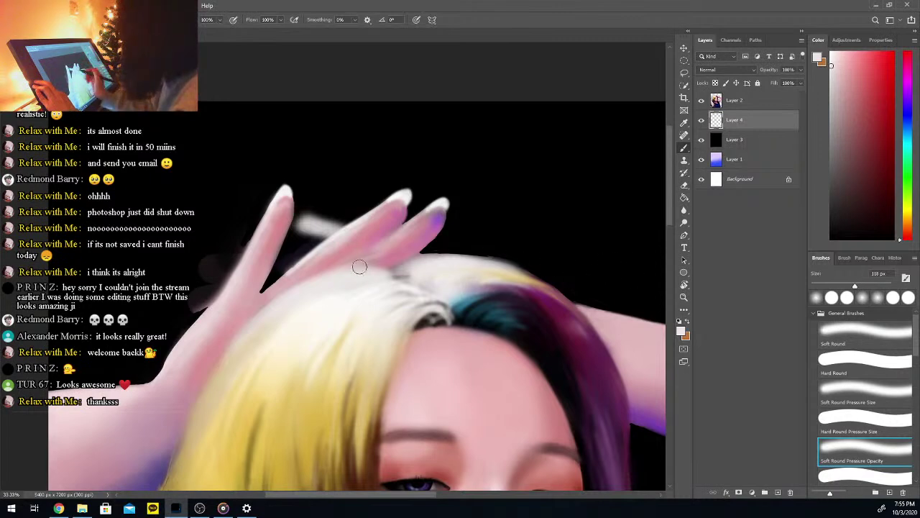
pyautogui.moveTo(232, 236)
pyautogui.mouseDown()
pyautogui.moveTo(309, 262)
pyautogui.moveTo(229, 243)
pyautogui.moveTo(314, 263)
pyautogui.moveTo(234, 235)
pyautogui.moveTo(300, 258)
pyautogui.moveTo(213, 261)
pyautogui.moveTo(272, 279)
pyautogui.moveTo(197, 252)
pyautogui.moveTo(279, 279)
pyautogui.mouseUp()
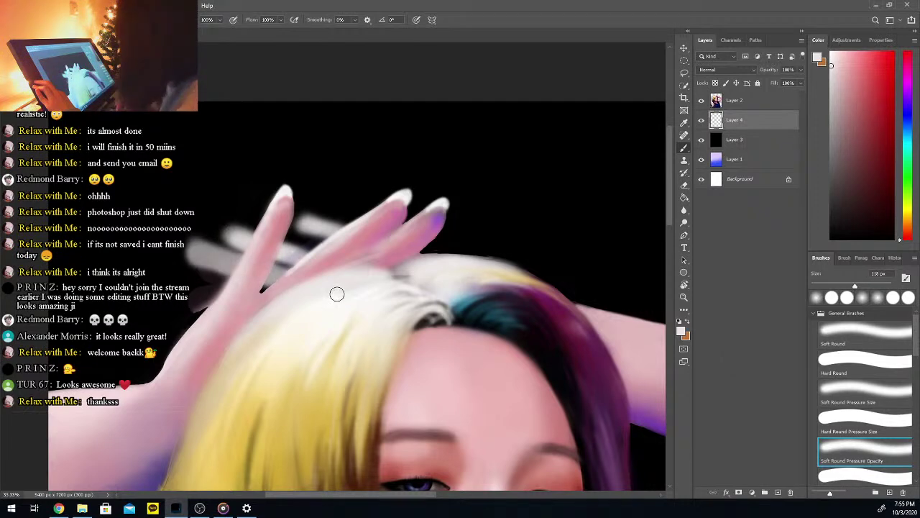
pyautogui.moveTo(194, 293)
pyautogui.mouseDown()
pyautogui.moveTo(235, 309)
pyautogui.moveTo(214, 303)
pyautogui.mouseUp()
pyautogui.moveTo(286, 241); pyautogui.dragTo(315, 250)
pyautogui.moveTo(288, 243); pyautogui.dragTo(318, 252)
pyautogui.moveTo(301, 219)
pyautogui.mouseDown()
pyautogui.moveTo(338, 227)
pyautogui.moveTo(224, 244)
pyautogui.moveTo(295, 246)
pyautogui.moveTo(196, 251)
pyautogui.moveTo(298, 282)
pyautogui.moveTo(199, 259)
pyautogui.moveTo(191, 282)
pyautogui.moveTo(259, 308)
pyautogui.moveTo(303, 260)
pyautogui.mouseUp()
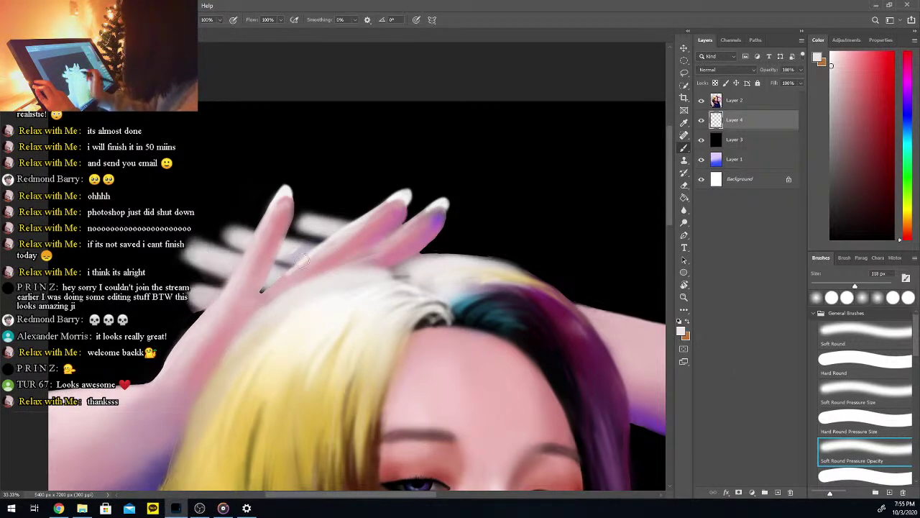
# Shade the rear hand's fingers with pink tones sampled from the front hand and sharpen the outermost finger's tip with a hard round brush
pyautogui.keyDown('alt'); pyautogui.click(264, 253); pyautogui.keyUp('alt')
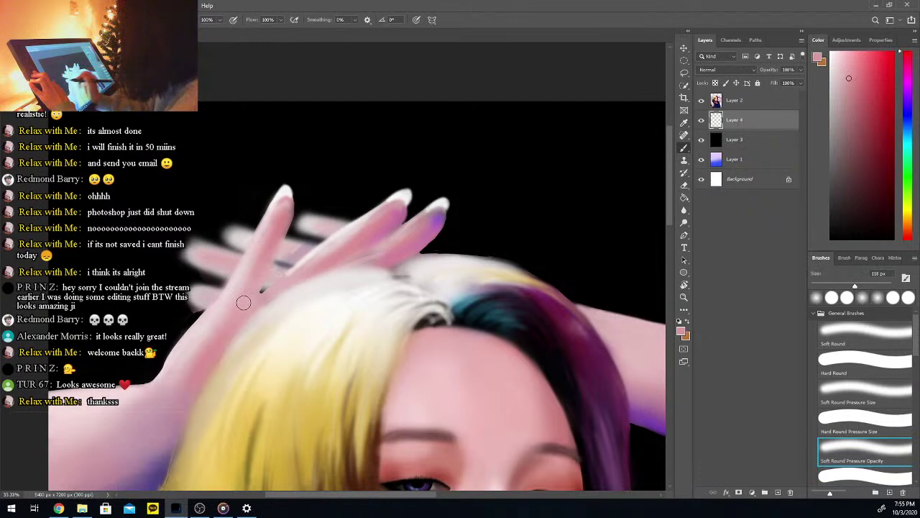
pyautogui.keyDown('alt'); pyautogui.click(308, 256); pyautogui.keyUp('alt')
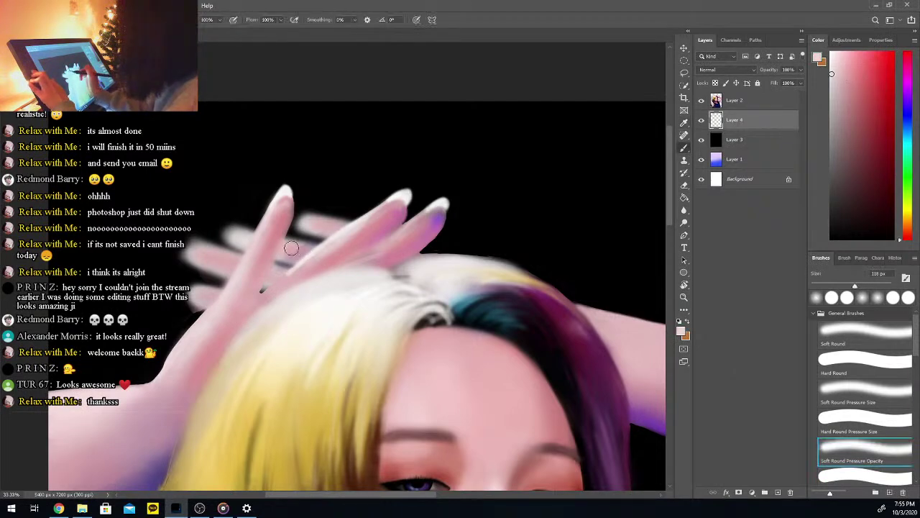
pyautogui.press('alt')
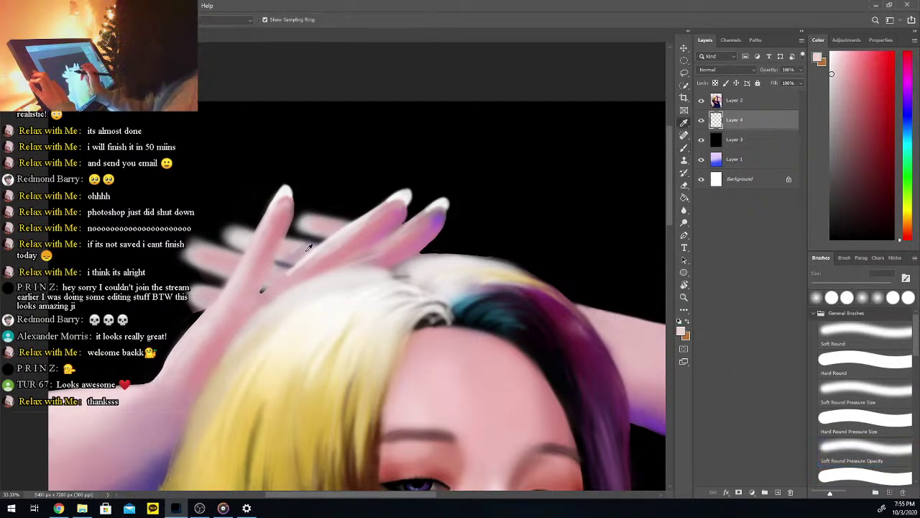
pyautogui.keyDown('alt'); pyautogui.click(297, 244); pyautogui.keyUp('alt')
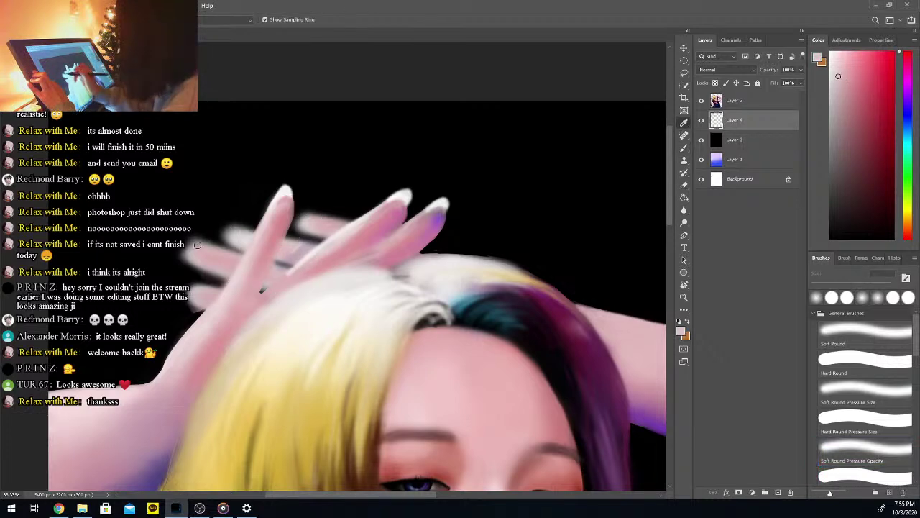
pyautogui.moveTo(189, 239)
pyautogui.mouseDown()
pyautogui.moveTo(204, 239)
pyautogui.moveTo(185, 260)
pyautogui.mouseUp()
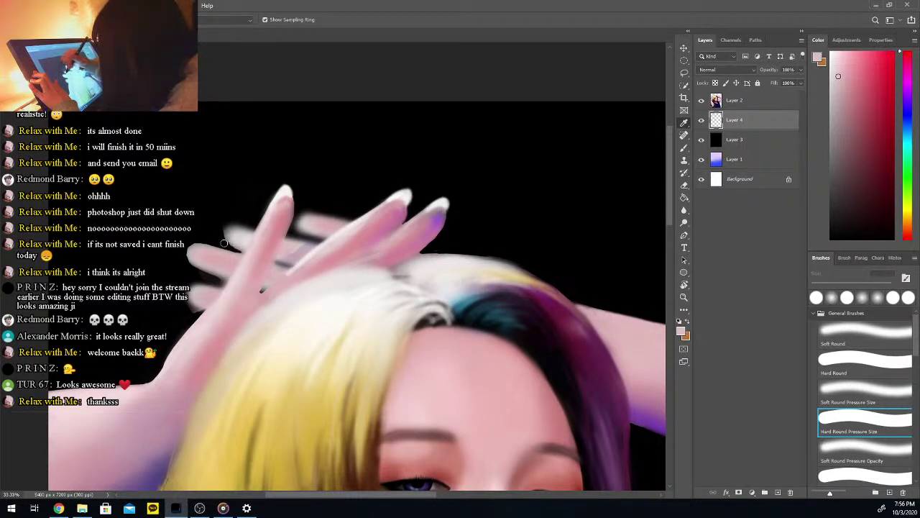
# Extend and tint the tip of the upper rear finger beside the upright finger with softly brushed, sampled pinks
pyautogui.click(267, 243)
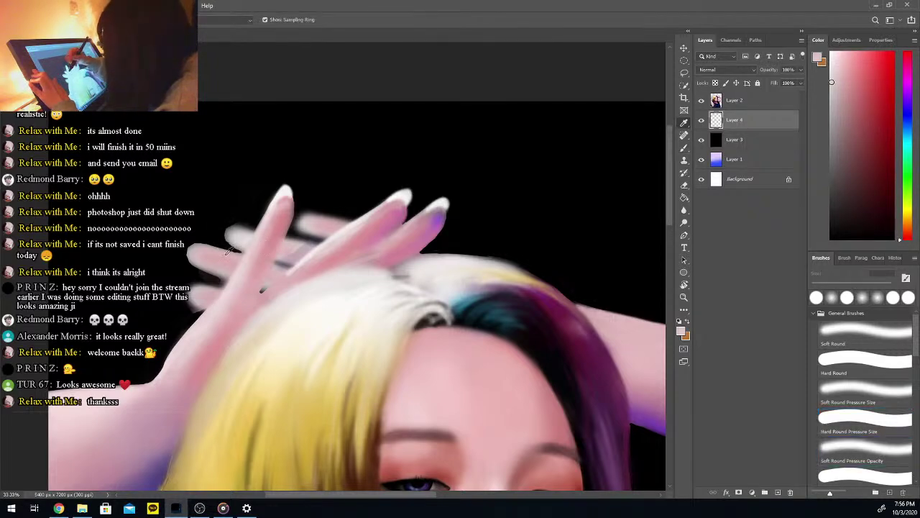
pyautogui.press('b')
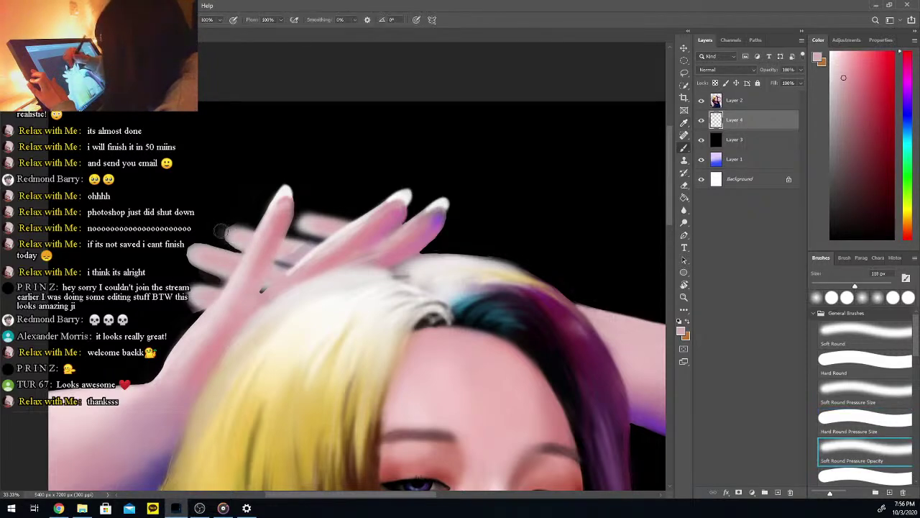
pyautogui.keyDown('alt'); pyautogui.click(222, 242); pyautogui.keyUp('alt')
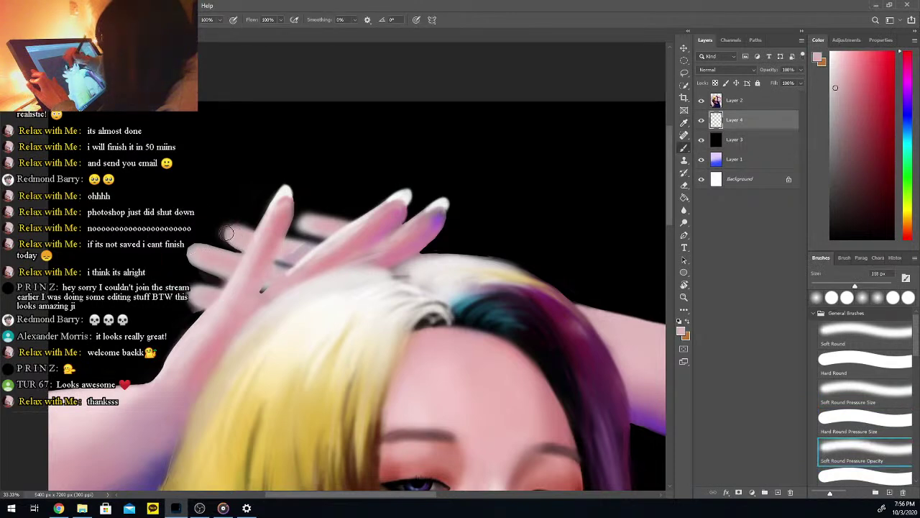
pyautogui.keyDown('alt'); pyautogui.click(217, 253); pyautogui.keyUp('alt')
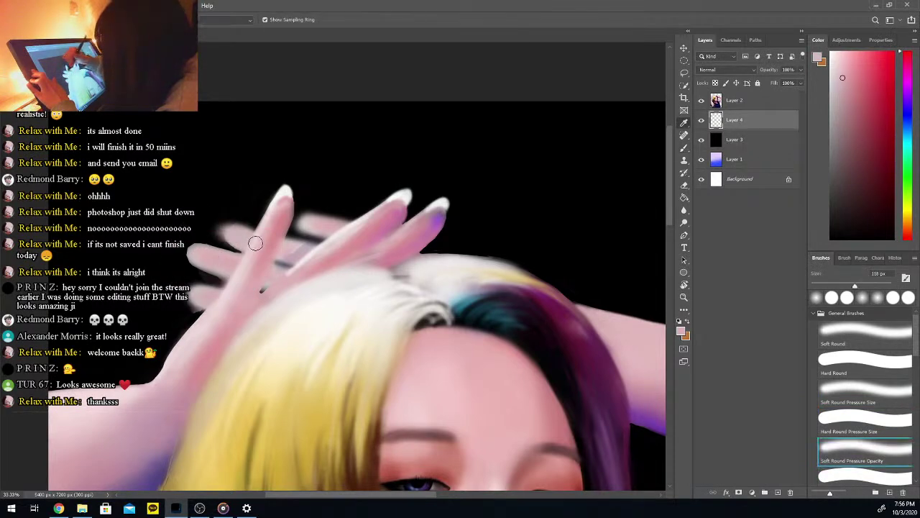
pyautogui.keyDown('alt'); pyautogui.click(212, 243); pyautogui.keyUp('alt')
pyautogui.keyDown('alt'); pyautogui.click(241, 261); pyautogui.keyUp('alt')
pyautogui.keyDown('alt'); pyautogui.click(247, 237); pyautogui.keyUp('alt')
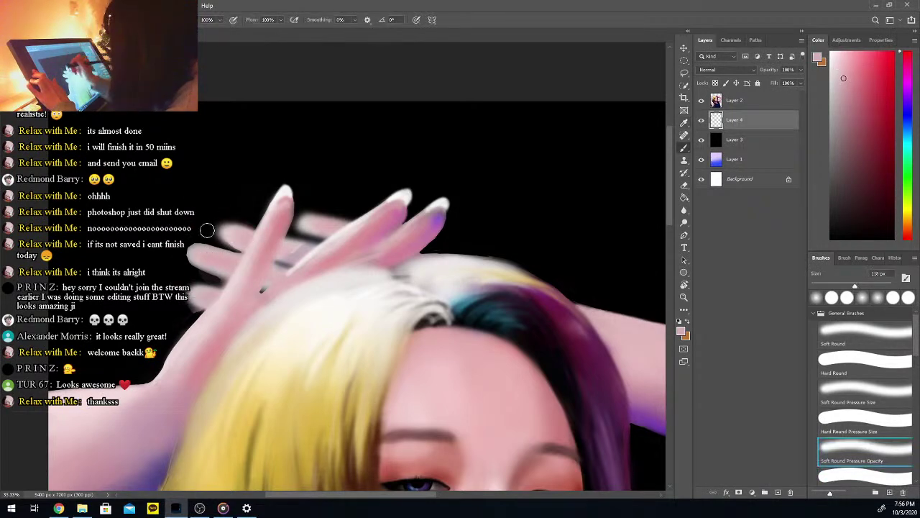
# Clean up the blurred outline of the rear hand's finger just above the upright finger with a hard round tip
pyautogui.press(',')
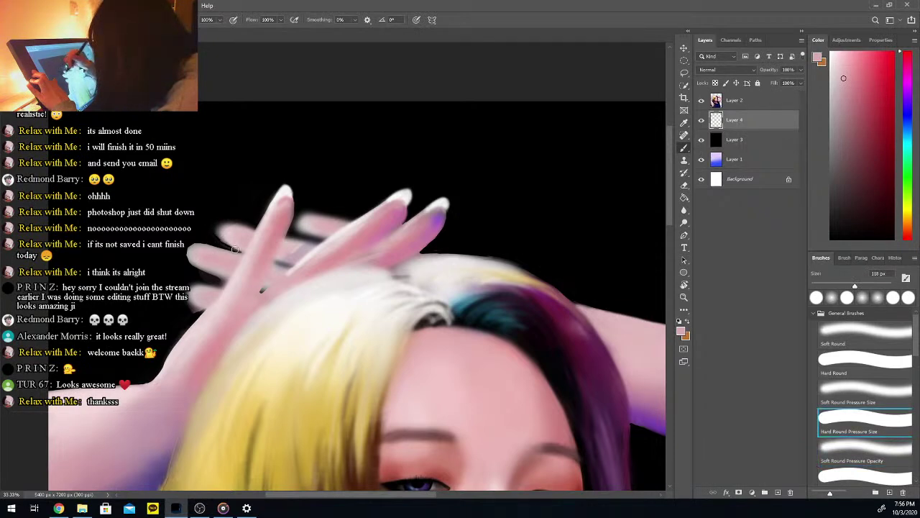
pyautogui.hotkey('ctrl', '+')
pyautogui.hotkey('ctrl', '+')
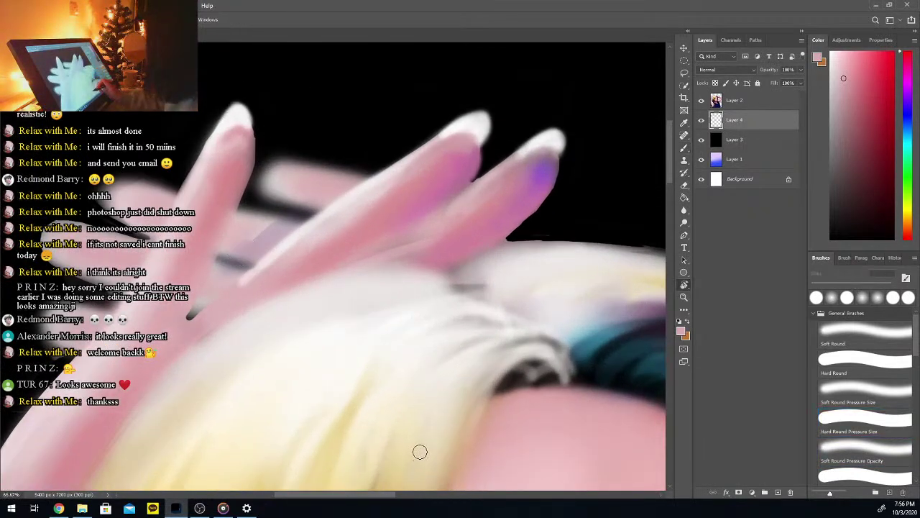
pyautogui.press('.')
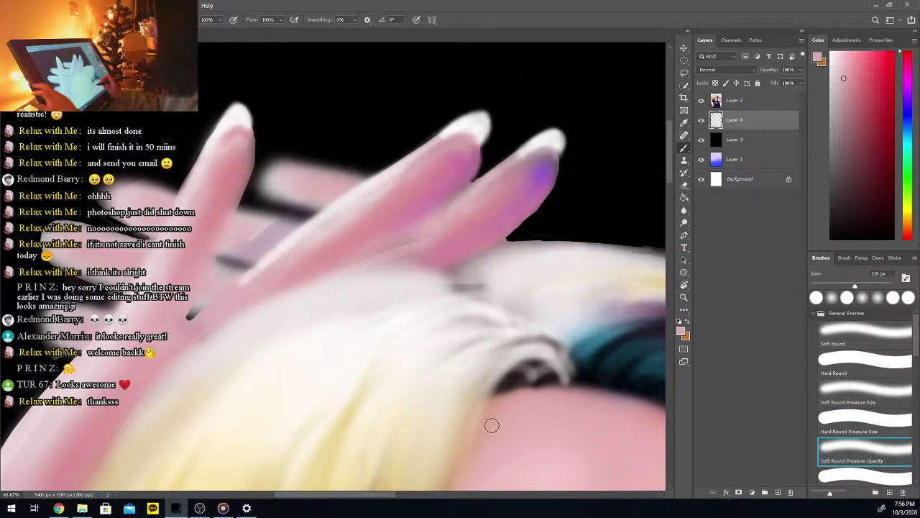
pyautogui.press('h')
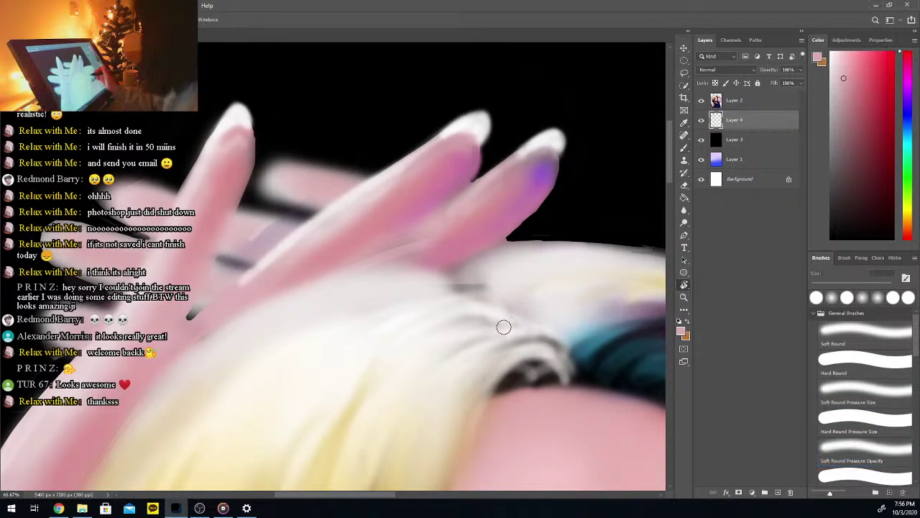
pyautogui.moveTo(513, 314); pyautogui.dragTo(400, 485)
pyautogui.moveTo(672, 185); pyautogui.dragTo(673, 182)
pyautogui.scroll(5, 674, 173)
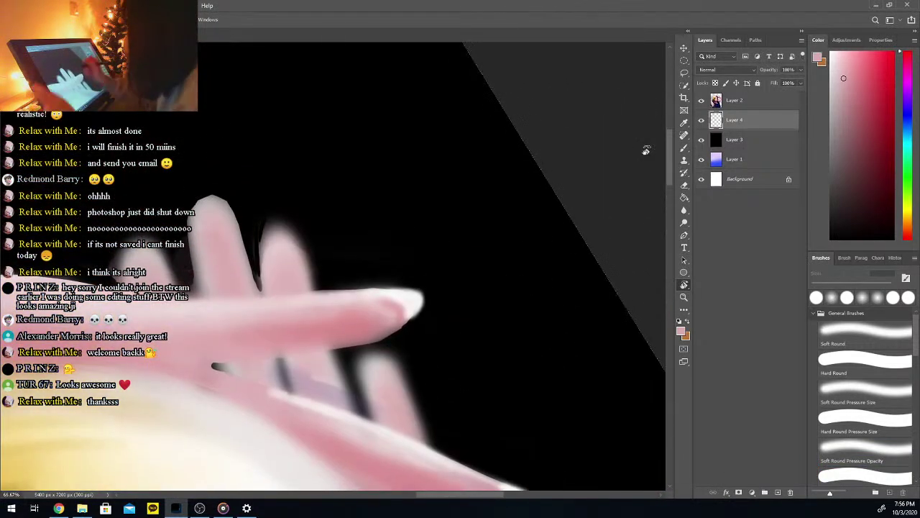
pyautogui.moveTo(256, 261)
pyautogui.mouseDown()
pyautogui.moveTo(268, 228)
pyautogui.moveTo(255, 233)
pyautogui.moveTo(279, 220)
pyautogui.moveTo(252, 248)
pyautogui.moveTo(272, 221)
pyautogui.moveTo(261, 223)
pyautogui.moveTo(297, 231)
pyautogui.moveTo(317, 287)
pyautogui.mouseUp()
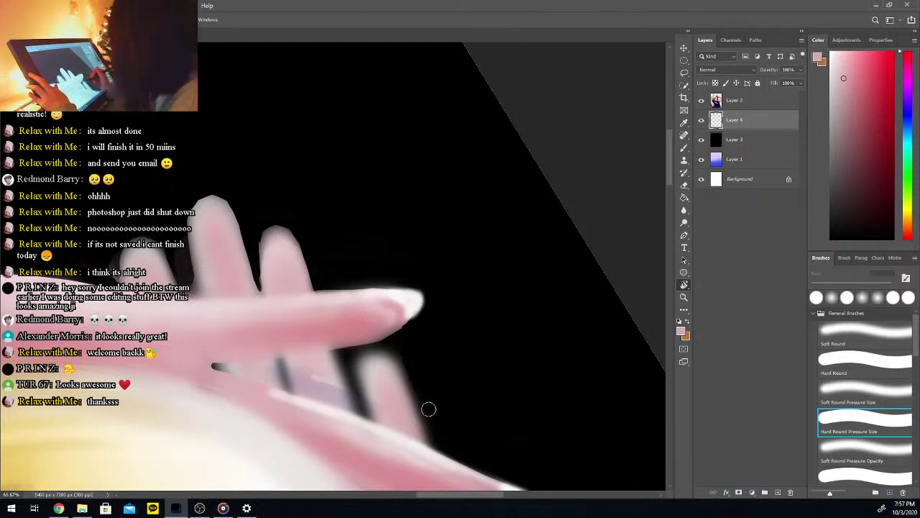
# Trim the soft edges and round the tip of the rear finger showing between the front hand's fingers
pyautogui.moveTo(349, 374)
pyautogui.mouseDown()
pyautogui.moveTo(351, 361)
pyautogui.moveTo(365, 419)
pyautogui.mouseUp()
pyautogui.moveTo(350, 369)
pyautogui.mouseDown()
pyautogui.moveTo(365, 345)
pyautogui.moveTo(356, 384)
pyautogui.mouseUp()
pyautogui.moveTo(396, 333)
pyautogui.mouseDown()
pyautogui.moveTo(390, 322)
pyautogui.moveTo(394, 330)
pyautogui.mouseUp()
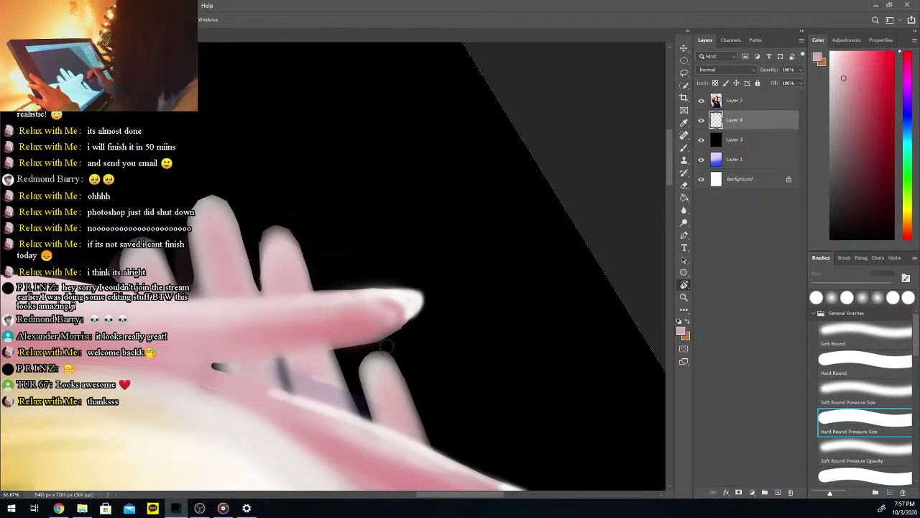
pyautogui.moveTo(373, 348); pyautogui.dragTo(418, 406)
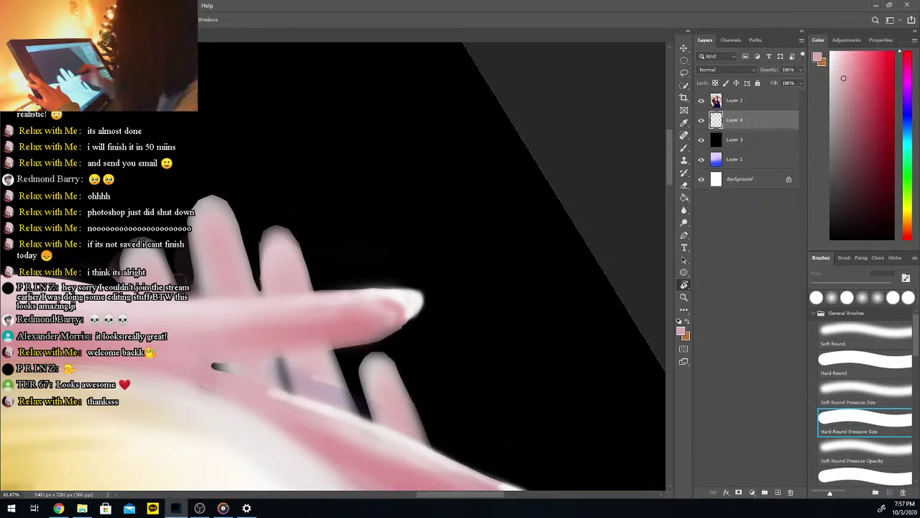
# Paint pale pink nails extending from the tips of the rear hand's fingers with a smaller soft round brush
pyautogui.hotkey('alt', ']')
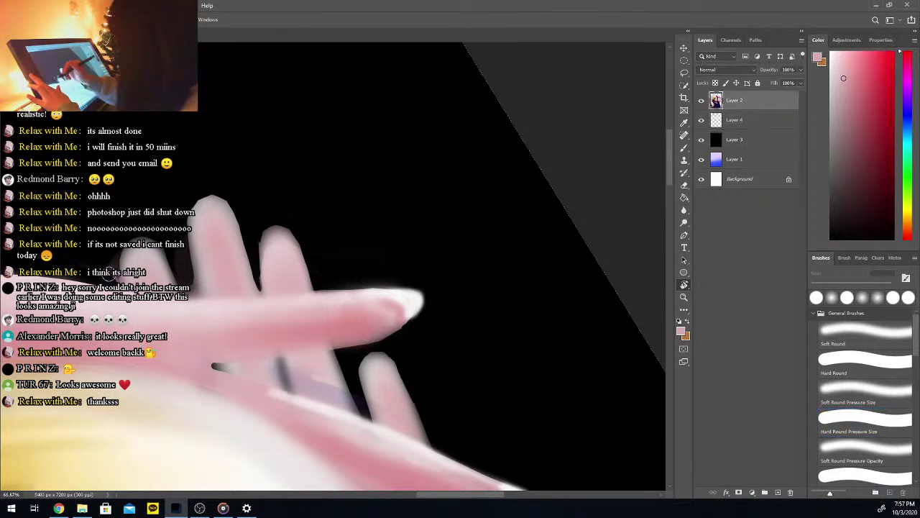
pyautogui.press('b')
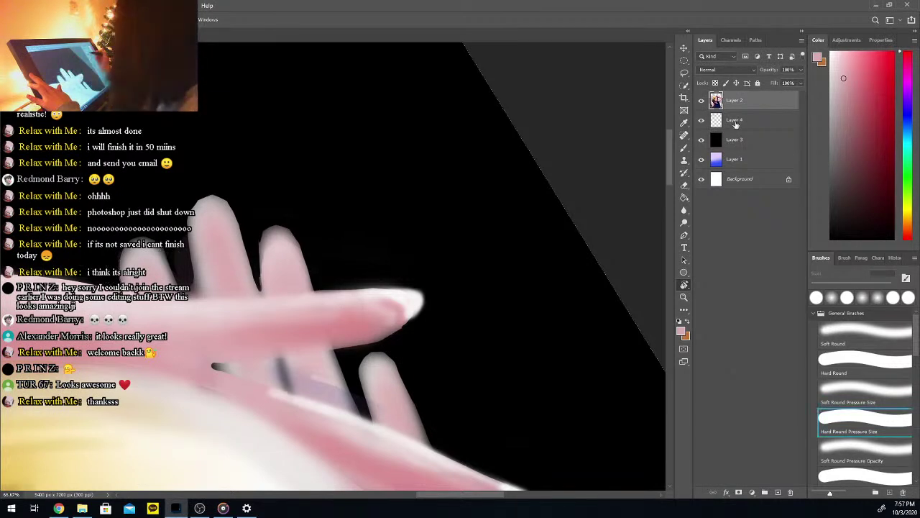
pyautogui.hotkey('alt', '[')
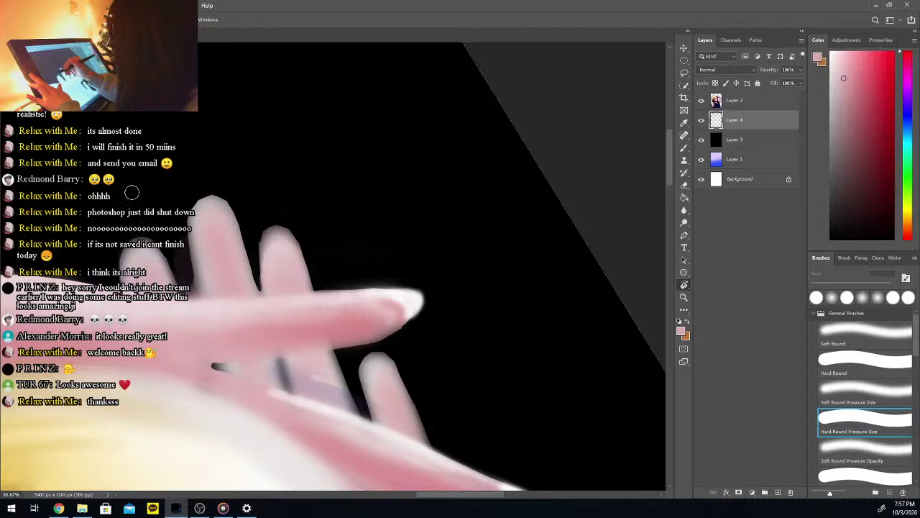
pyautogui.press('i')
pyautogui.click(278, 248)
pyautogui.press('b')
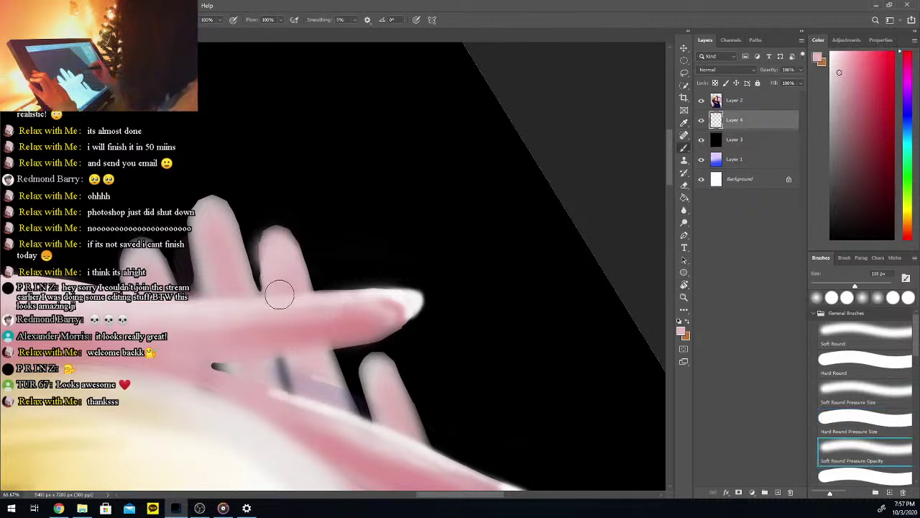
pyautogui.click(834, 285)
pyautogui.click(836, 59)
pyautogui.moveTo(268, 231)
pyautogui.mouseDown()
pyautogui.moveTo(269, 218)
pyautogui.moveTo(268, 227)
pyautogui.moveTo(281, 228)
pyautogui.moveTo(277, 215)
pyautogui.moveTo(284, 229)
pyautogui.mouseUp()
pyautogui.moveTo(206, 204)
pyautogui.mouseDown()
pyautogui.moveTo(200, 216)
pyautogui.moveTo(215, 194)
pyautogui.moveTo(204, 225)
pyautogui.moveTo(212, 193)
pyautogui.mouseUp()
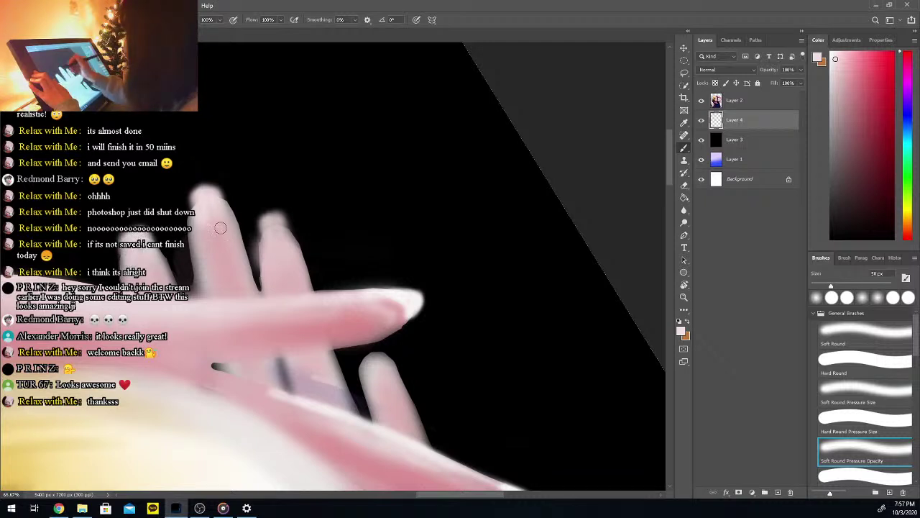
pyautogui.moveTo(373, 350)
pyautogui.mouseDown()
pyautogui.moveTo(369, 375)
pyautogui.moveTo(385, 354)
pyautogui.moveTo(368, 374)
pyautogui.mouseUp()
# Brighten the rear hand's nail tips with white
pyautogui.click(831, 53)
pyautogui.moveTo(270, 223); pyautogui.dragTo(276, 220)
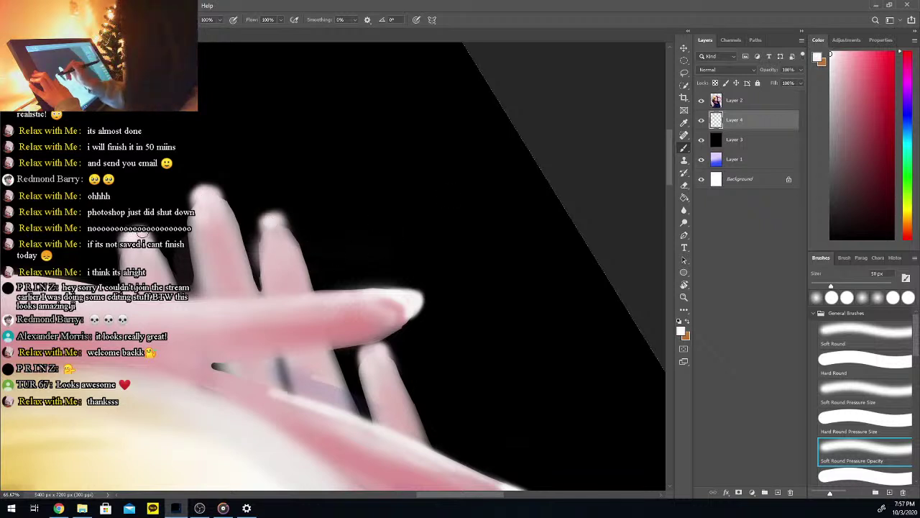
pyautogui.moveTo(379, 347); pyautogui.dragTo(365, 354)
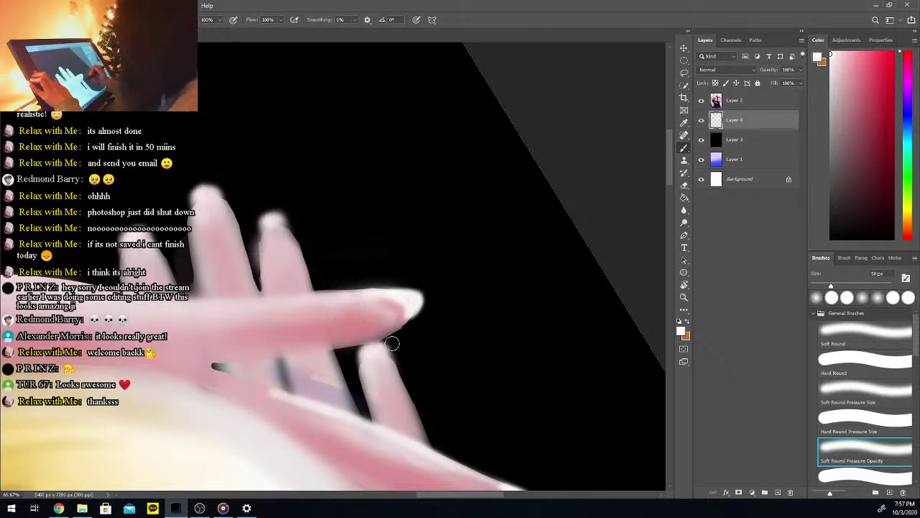
pyautogui.press(',')
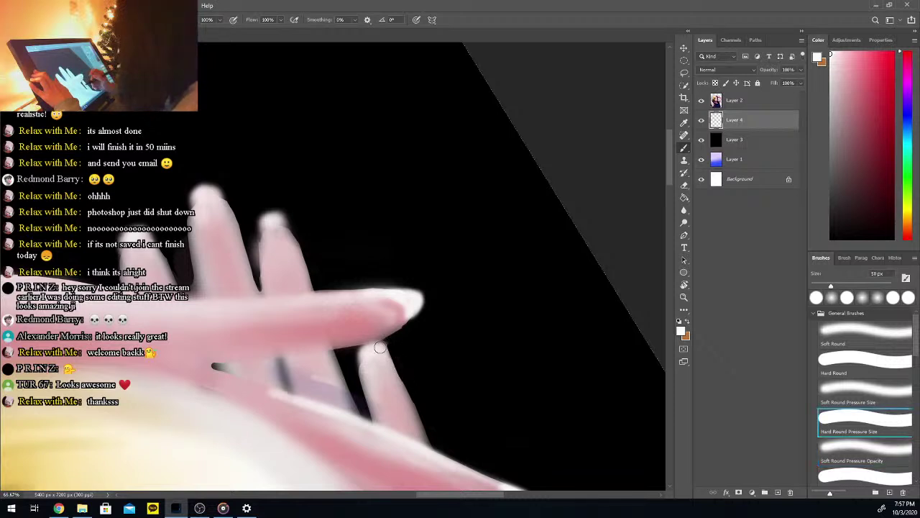
# On the portrait layer, clear the leftover lavender patch covering the rear finger between the front hand's fingers
pyautogui.hotkey('alt', ']')
pyautogui.press('.')
pyautogui.press(',')
pyautogui.moveTo(328, 378)
pyautogui.mouseDown()
pyautogui.moveTo(303, 366)
pyautogui.moveTo(301, 375)
pyautogui.moveTo(309, 389)
pyautogui.moveTo(326, 388)
pyautogui.moveTo(320, 376)
pyautogui.moveTo(301, 384)
pyautogui.moveTo(350, 406)
pyautogui.mouseUp()
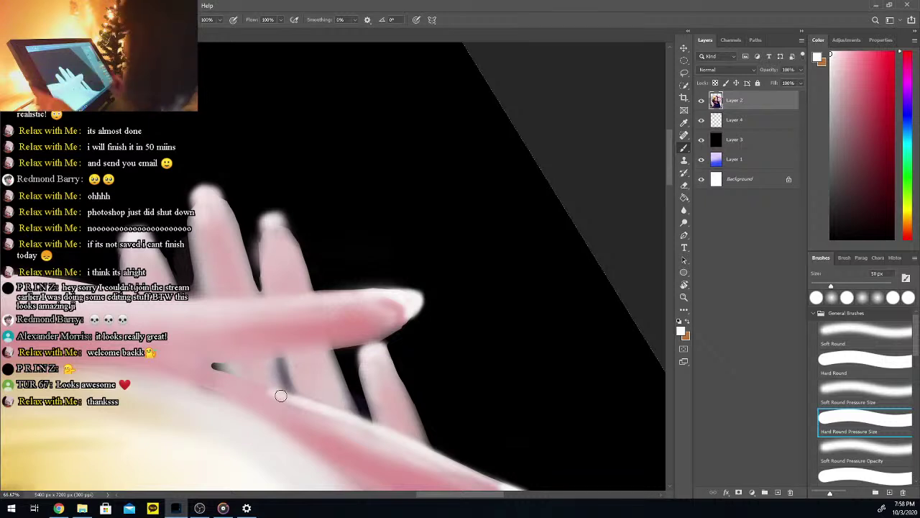
pyautogui.hotkey('ctrl', '-')
pyautogui.press('.')
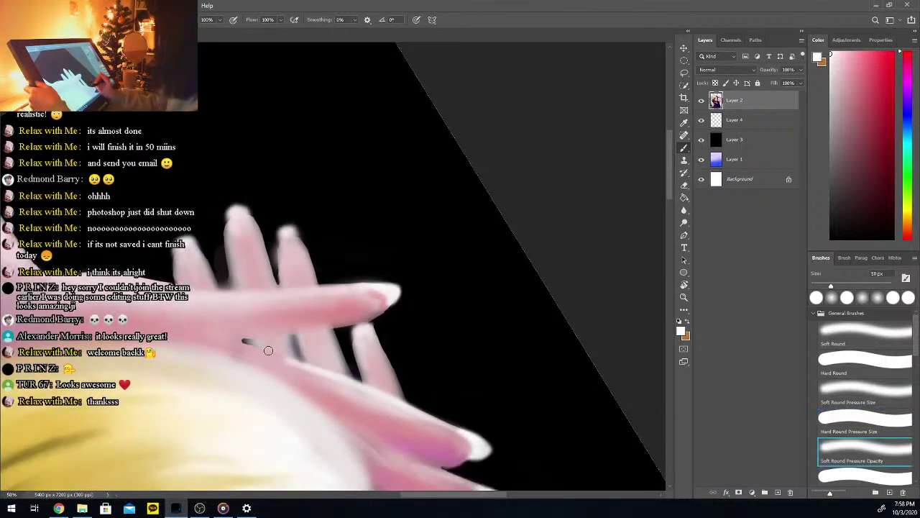
# Brush soft white highlights over the crown of the hair using Soft Round Pressure Opacity and a sampled white
pyautogui.press('r')
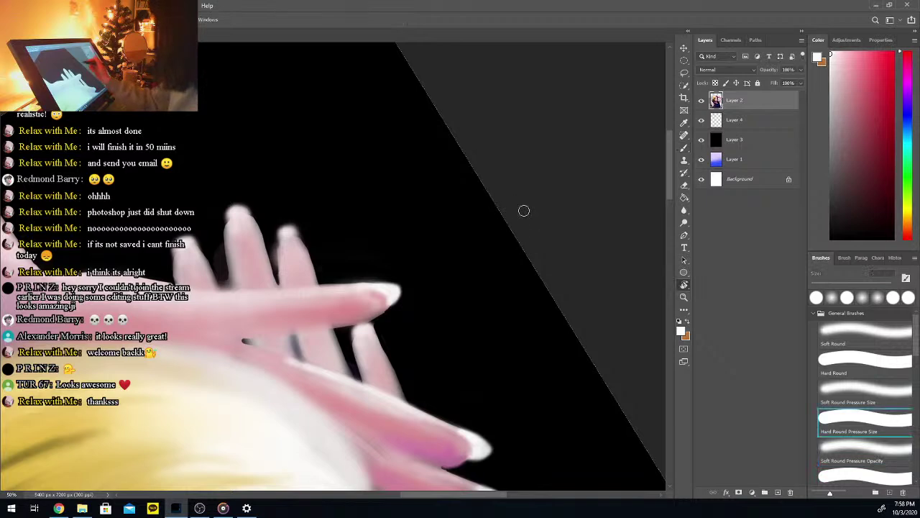
pyautogui.moveTo(528, 340); pyautogui.dragTo(454, 179)
pyautogui.hotkey('ctrl', '-')
pyautogui.hotkey('ctrl', '-')
pyautogui.hotkey('ctrl', '-')
pyautogui.hotkey('ctrl', '-')
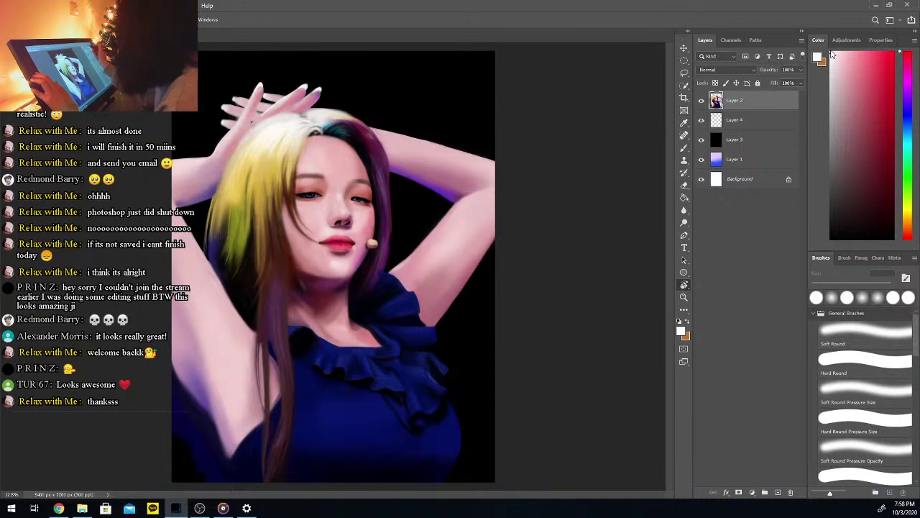
pyautogui.hotkey('ctrl', '+')
pyautogui.moveTo(672, 257); pyautogui.dragTo(670, 229)
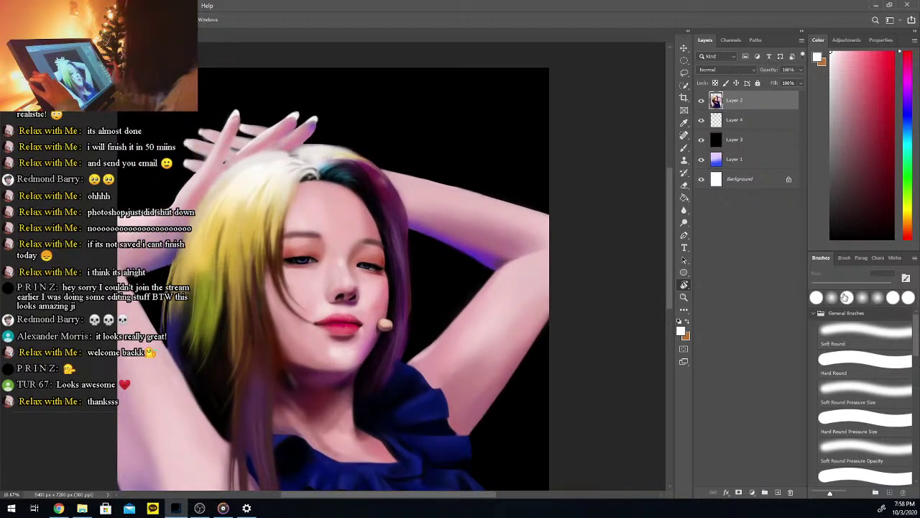
pyautogui.click(865, 449)
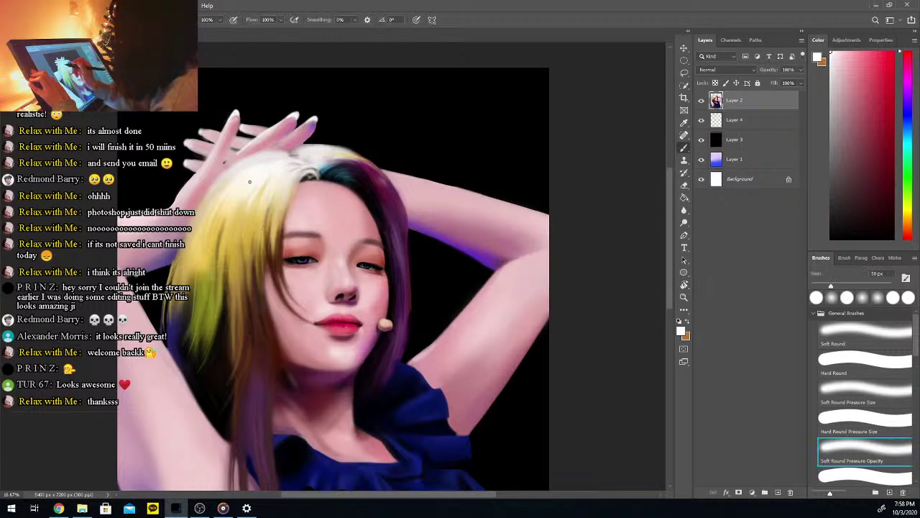
pyautogui.click(847, 286)
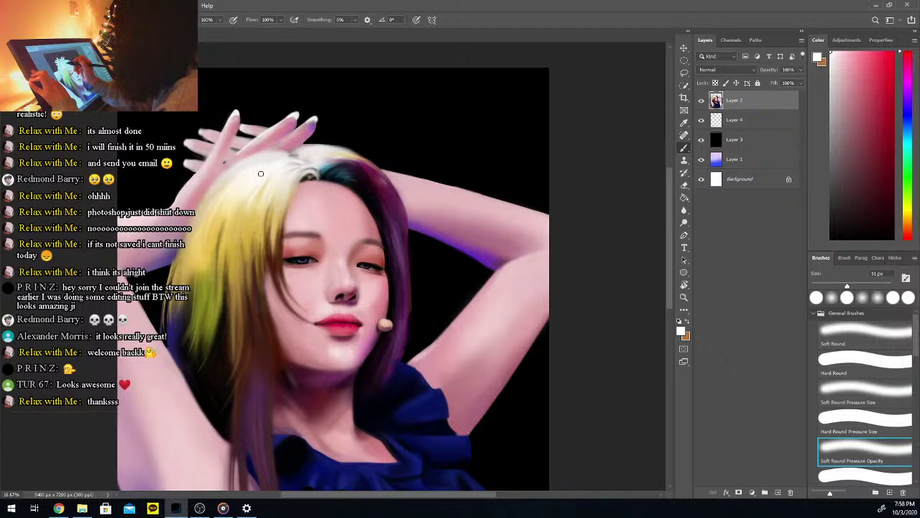
pyautogui.press('alt')
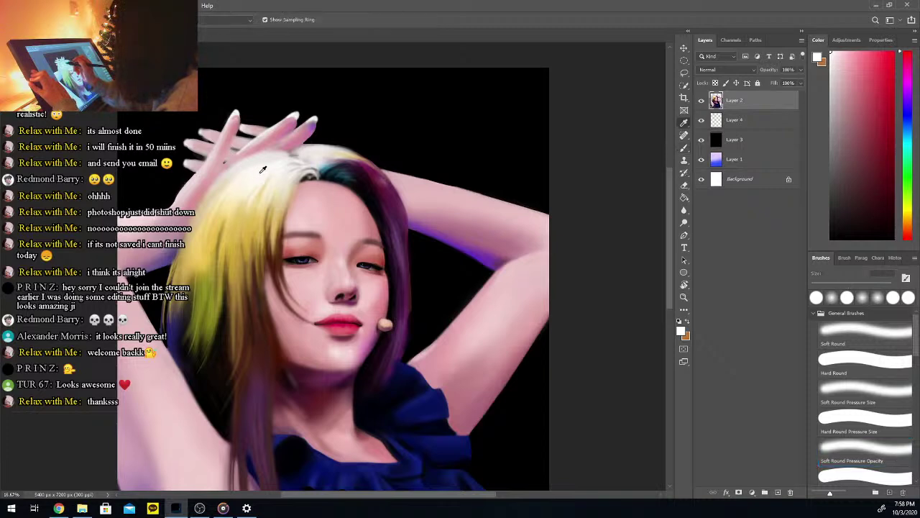
pyautogui.keyDown('alt'); pyautogui.click(262, 169); pyautogui.keyUp('alt')
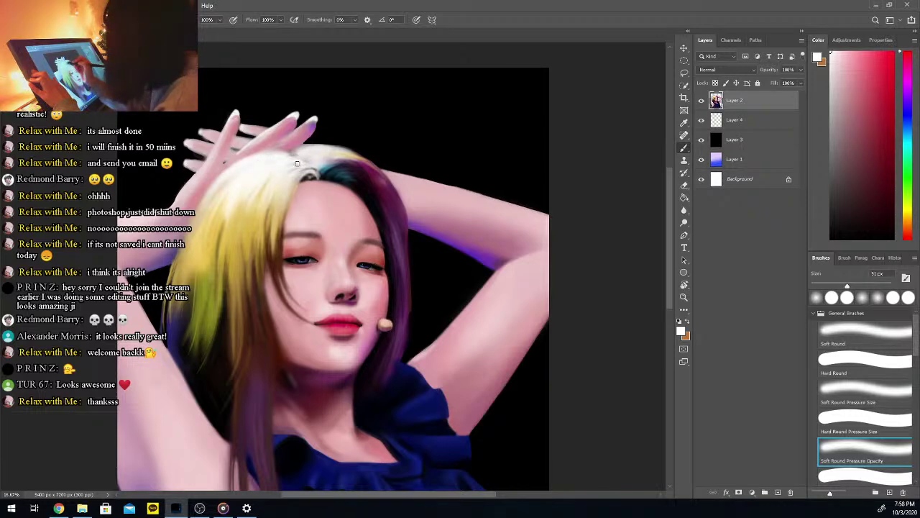
# Blend the blonde side of the hair with soft strands in sampled yellow, olive and dark brown tones
pyautogui.keyDown('alt'); pyautogui.click(241, 201); pyautogui.keyUp('alt')
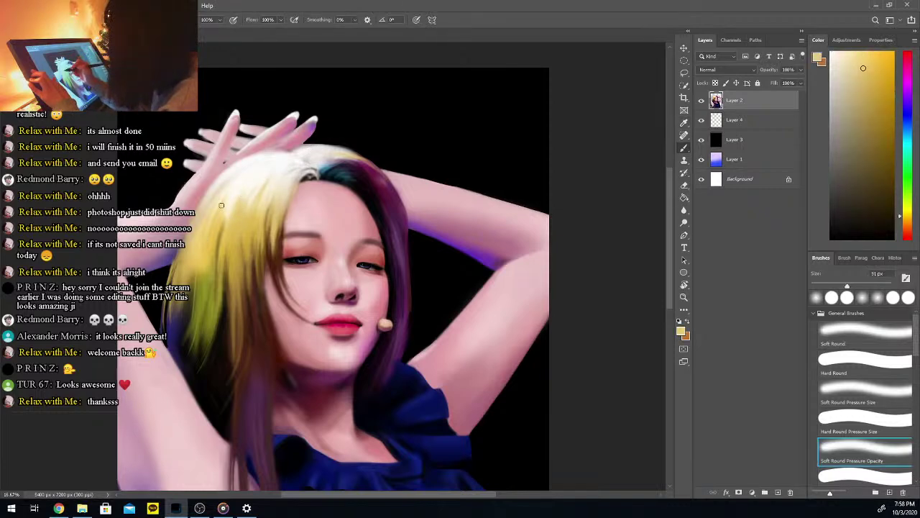
pyautogui.keyDown('alt'); pyautogui.click(224, 236); pyautogui.keyUp('alt')
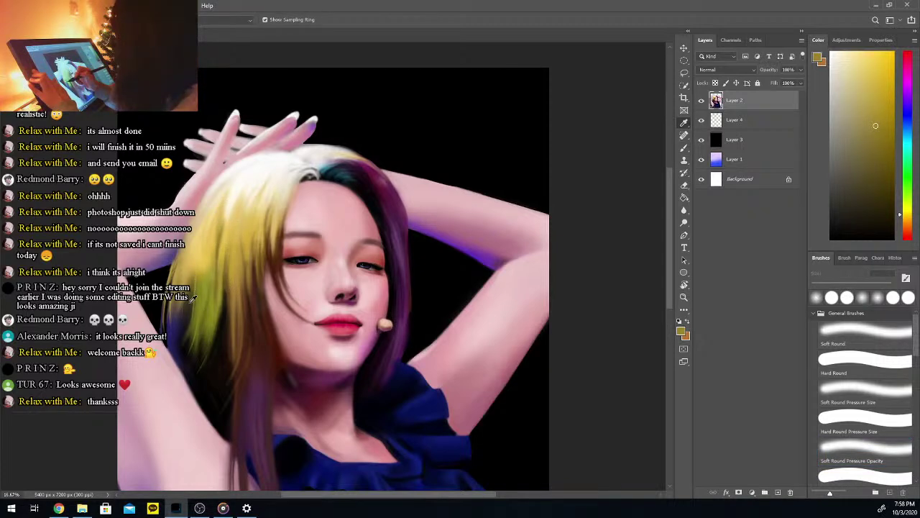
pyautogui.keyDown('alt'); pyautogui.click(183, 314); pyautogui.keyUp('alt')
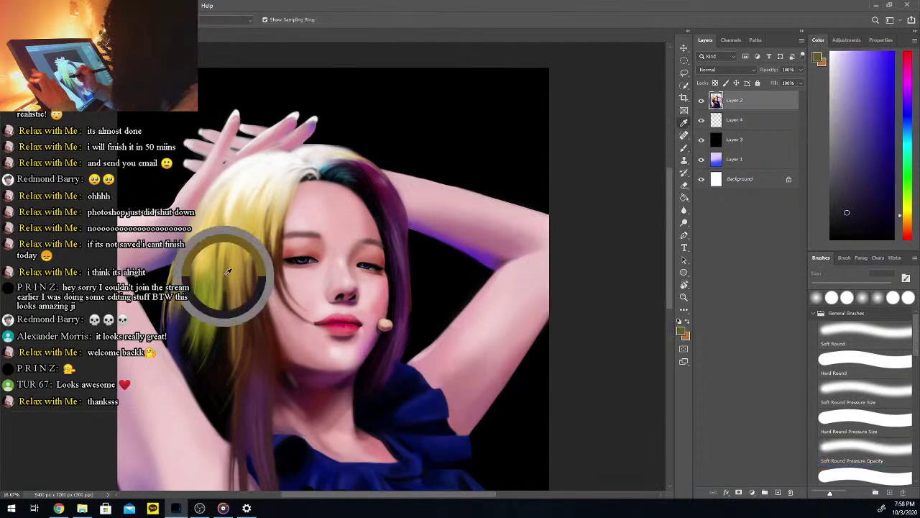
pyautogui.keyDown('alt'); pyautogui.click(189, 263); pyautogui.keyUp('alt')
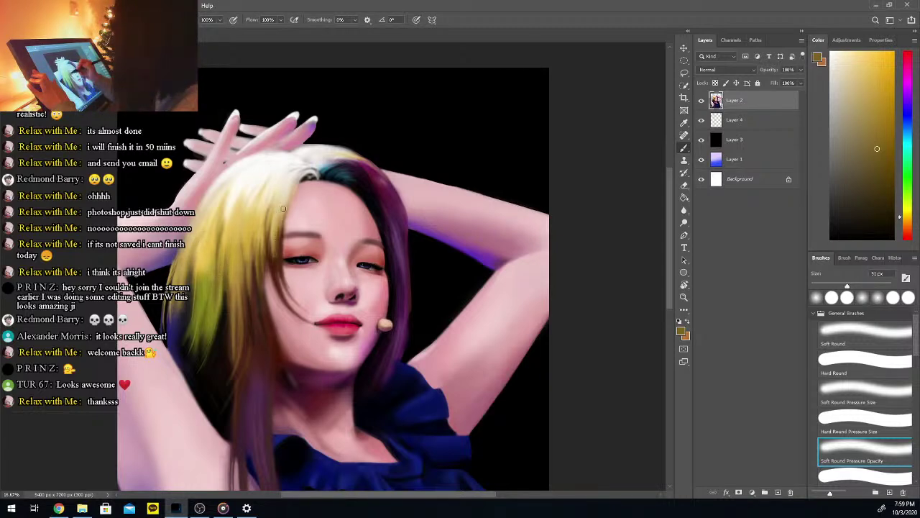
pyautogui.keyDown('alt'); pyautogui.click(278, 228); pyautogui.keyUp('alt')
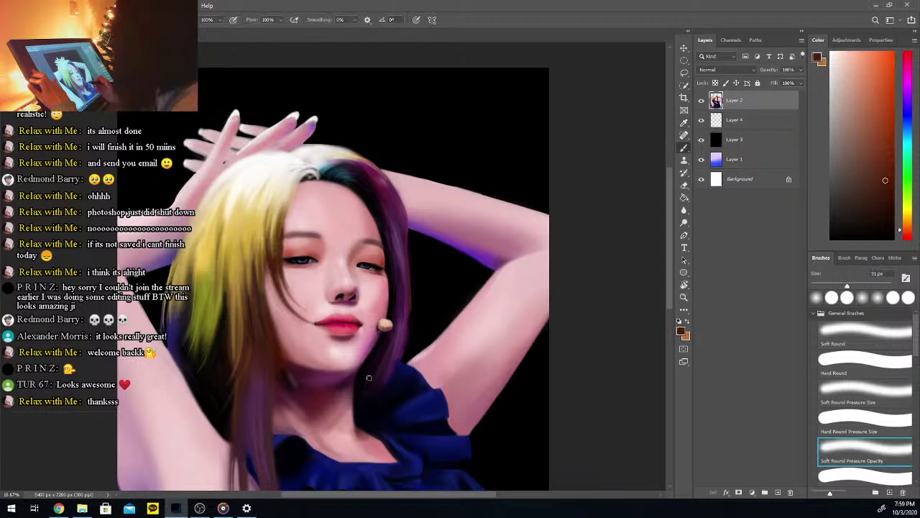
# Refine the hair parting with sampled cream and dark tones, and extend the teal strands into the white roots
pyautogui.keyDown('alt'); pyautogui.click(291, 181); pyautogui.keyUp('alt')
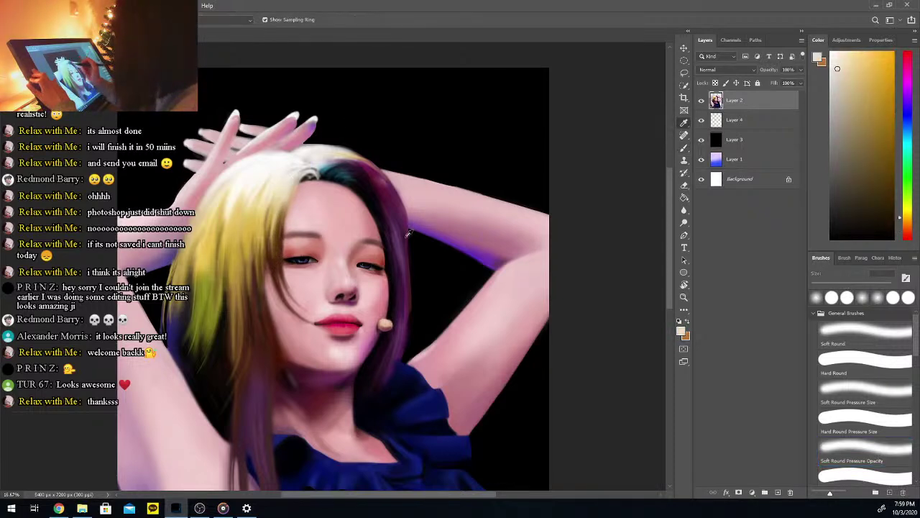
pyautogui.keyDown('alt'); pyautogui.click(304, 181); pyautogui.keyUp('alt')
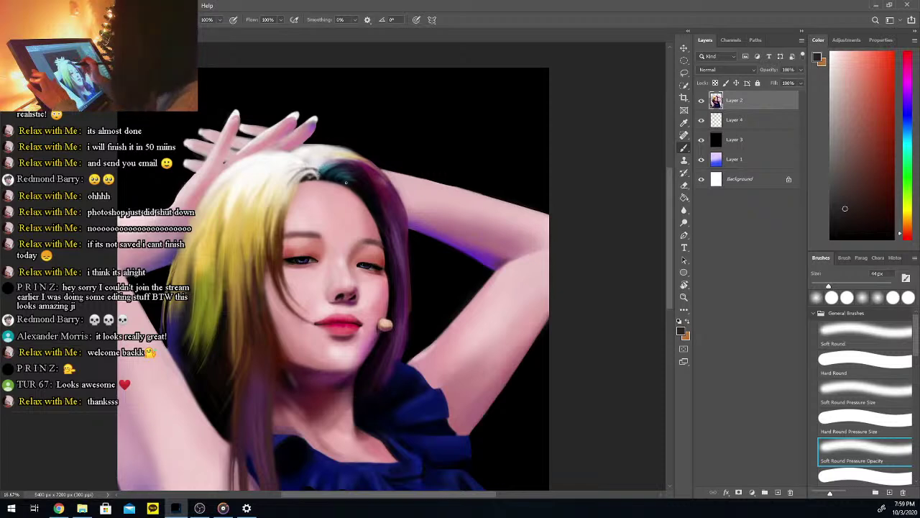
pyautogui.keyDown('alt'); pyautogui.click(327, 166); pyautogui.keyUp('alt')
pyautogui.moveTo(829, 284); pyautogui.dragTo(835, 285)
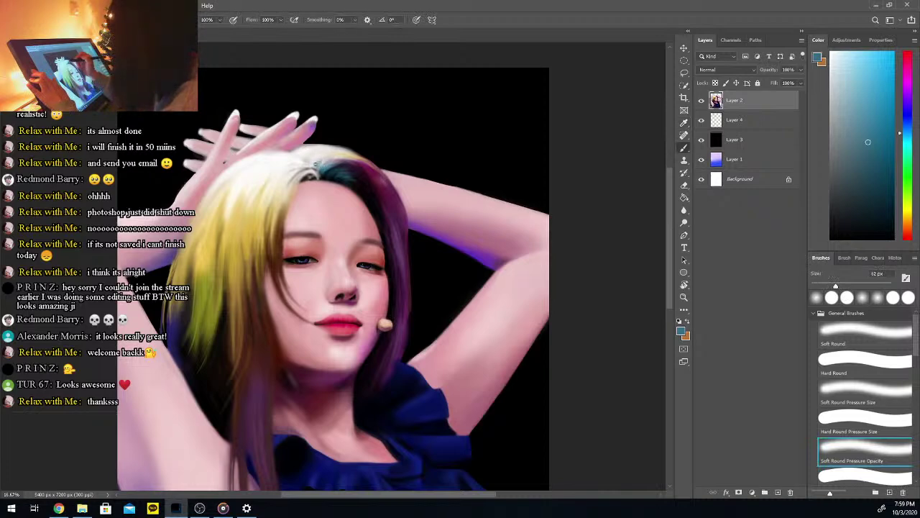
pyautogui.moveTo(320, 169); pyautogui.dragTo(315, 161)
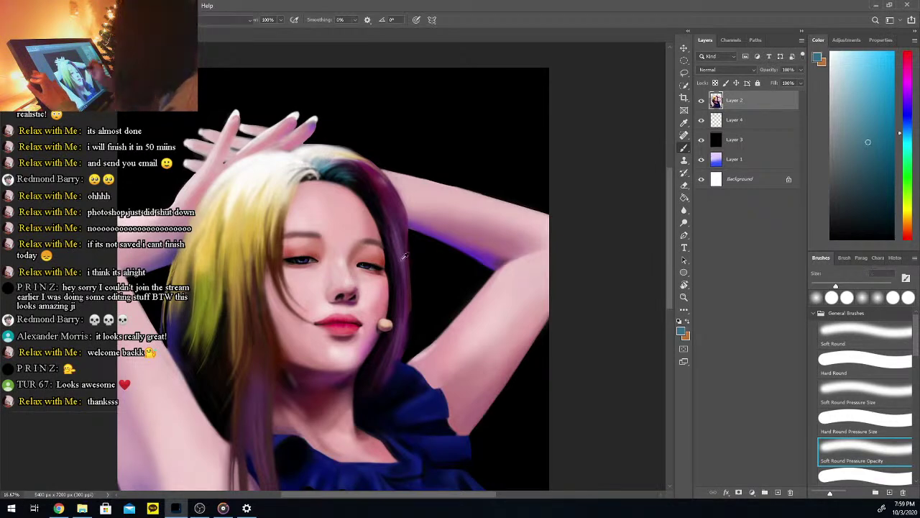
# Soften the outer edge of the purple hair beside the cheek with strokes of a sampled purple
pyautogui.keyDown('alt'); pyautogui.click(409, 284); pyautogui.keyUp('alt')
pyautogui.moveTo(409, 284); pyautogui.dragTo(410, 343)
pyautogui.moveTo(410, 310); pyautogui.dragTo(406, 353)
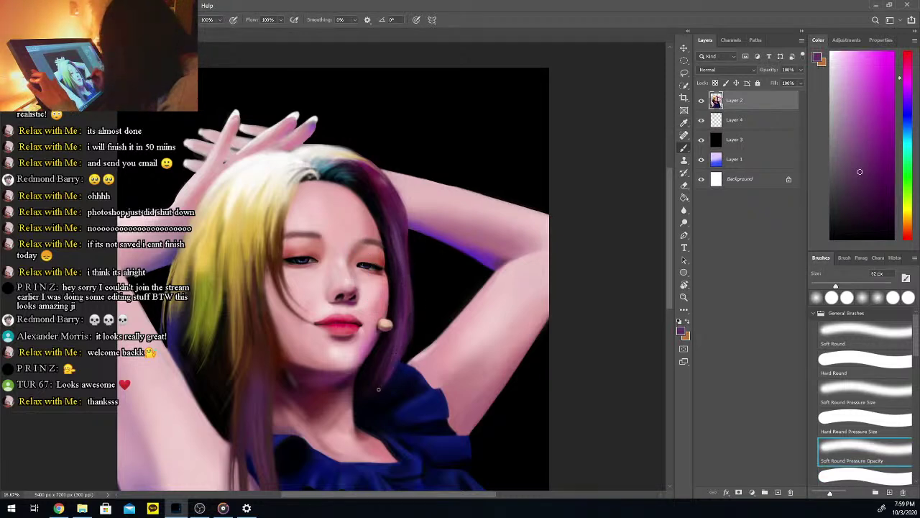
# Extend soft purple strands down the hair beside the cheek toward the shoulder, using sampled purples and a smaller brush
pyautogui.keyDown('alt'); pyautogui.click(403, 277); pyautogui.keyUp('alt')
pyautogui.moveTo(412, 322); pyautogui.dragTo(412, 351)
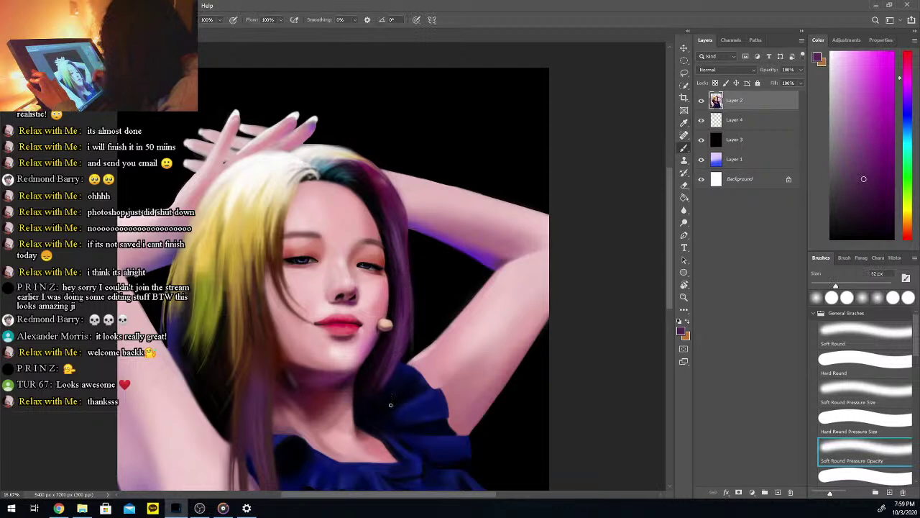
pyautogui.click(826, 285)
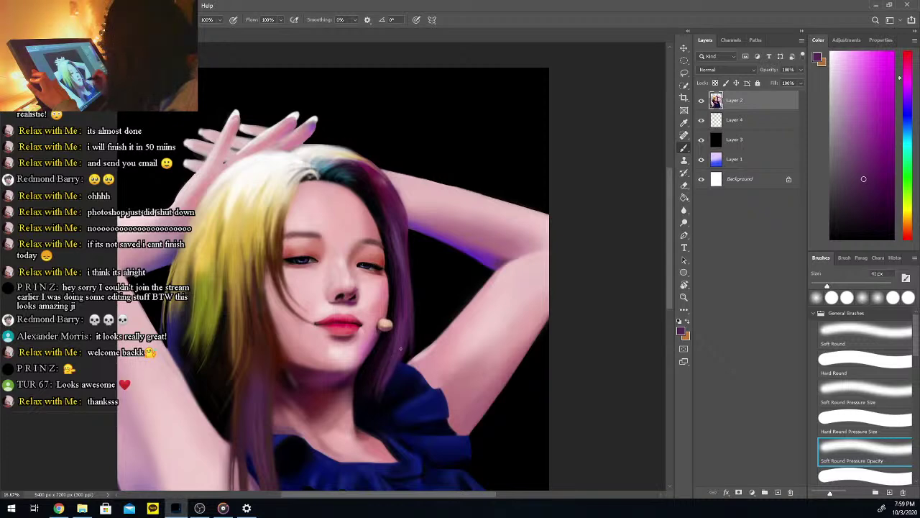
pyautogui.keyDown('alt'); pyautogui.click(402, 333); pyautogui.keyUp('alt')
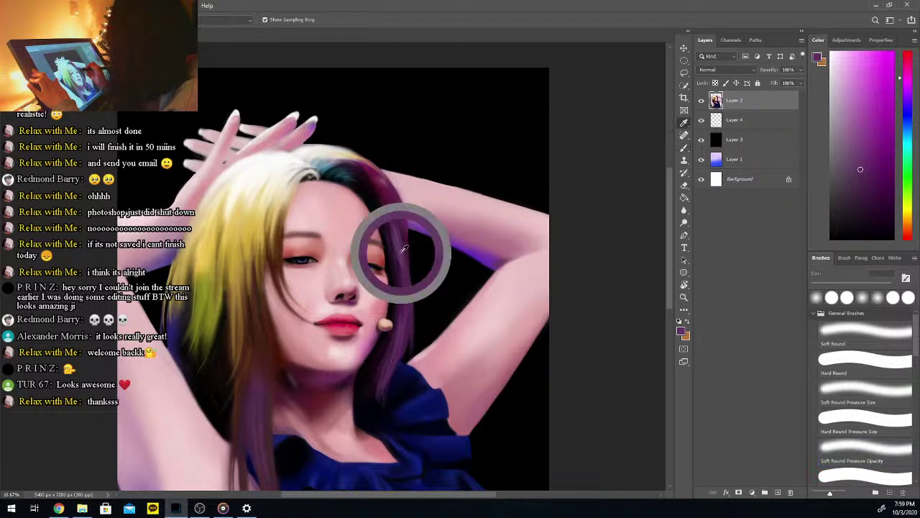
pyautogui.keyDown('alt'); pyautogui.click(394, 353); pyautogui.keyUp('alt')
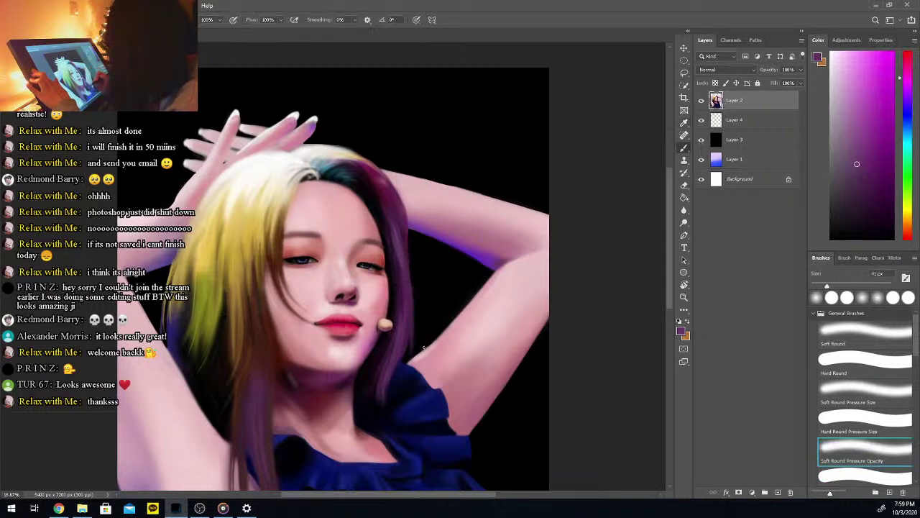
# Shade the edge between the long lock and the neck with sampled near-black, dark red and mauve skin tones, varying the brush size
pyautogui.scroll(-1, 671, 247)
pyautogui.scroll(-2, 671, 247)
pyautogui.press('alt')
pyautogui.keyDown('alt'); pyautogui.click(287, 301); pyautogui.keyUp('alt')
pyautogui.moveTo(827, 286); pyautogui.dragTo(843, 285)
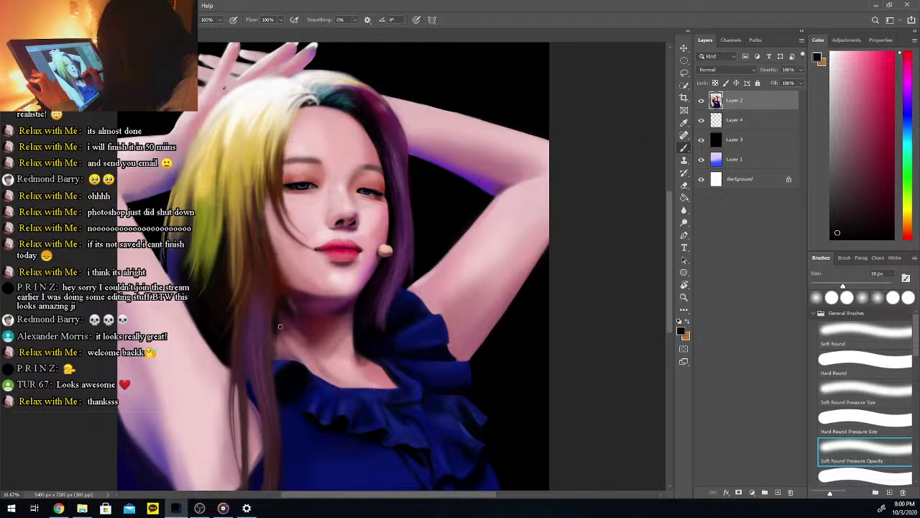
pyautogui.keyDown('alt'); pyautogui.click(274, 304); pyautogui.keyUp('alt')
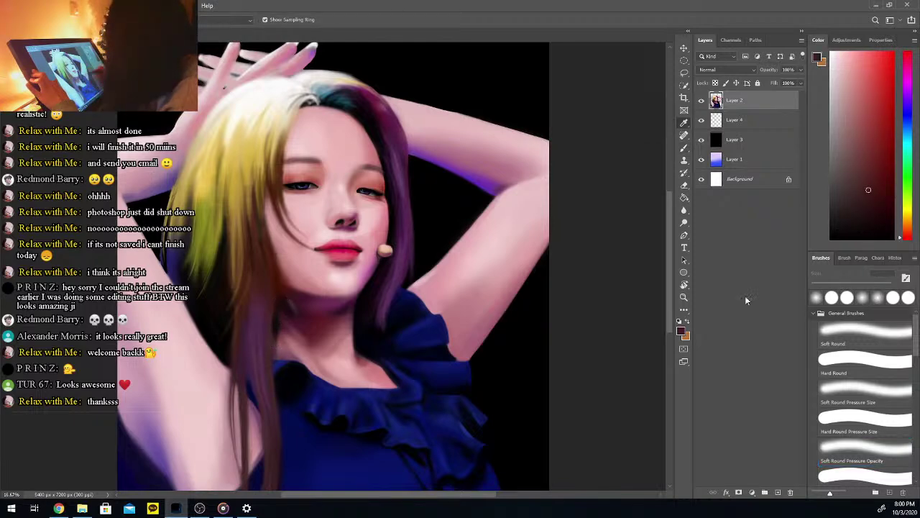
pyautogui.moveTo(842, 287); pyautogui.dragTo(824, 286)
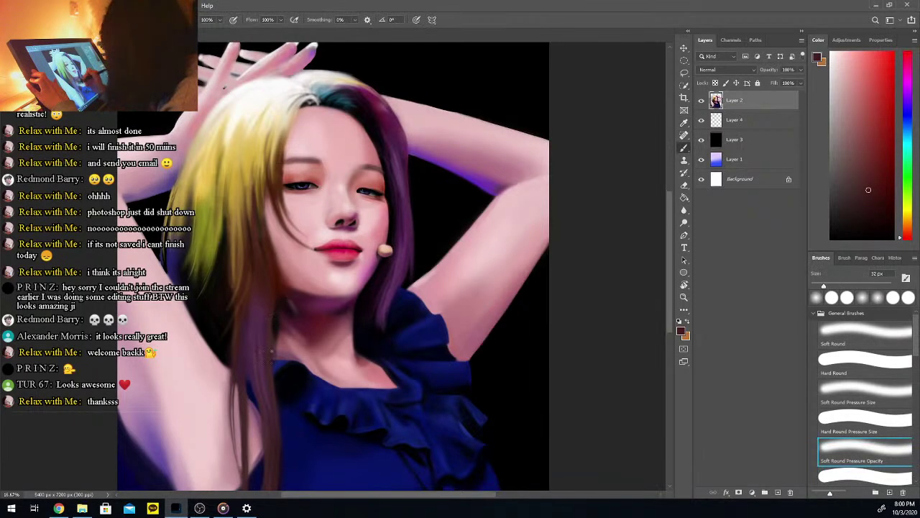
pyautogui.press('alt')
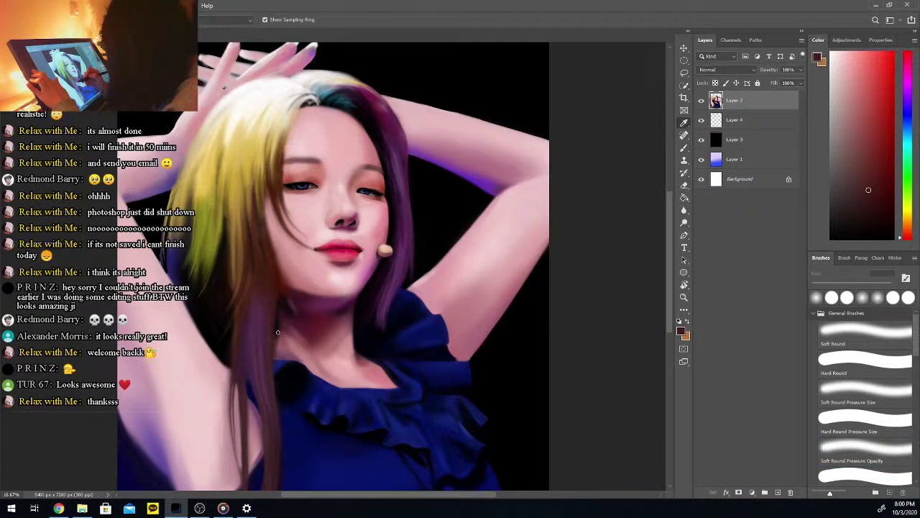
pyautogui.keyDown('alt'); pyautogui.click(283, 328); pyautogui.keyUp('alt')
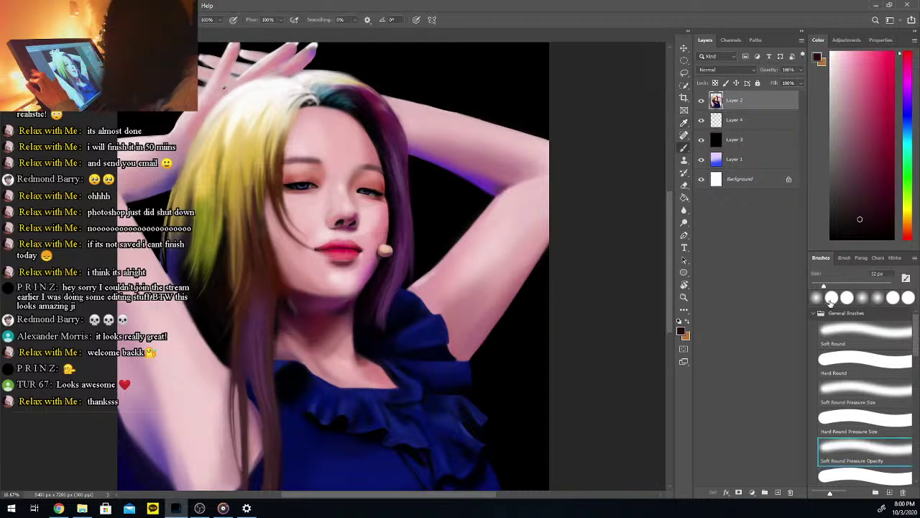
pyautogui.moveTo(837, 286); pyautogui.dragTo(858, 285)
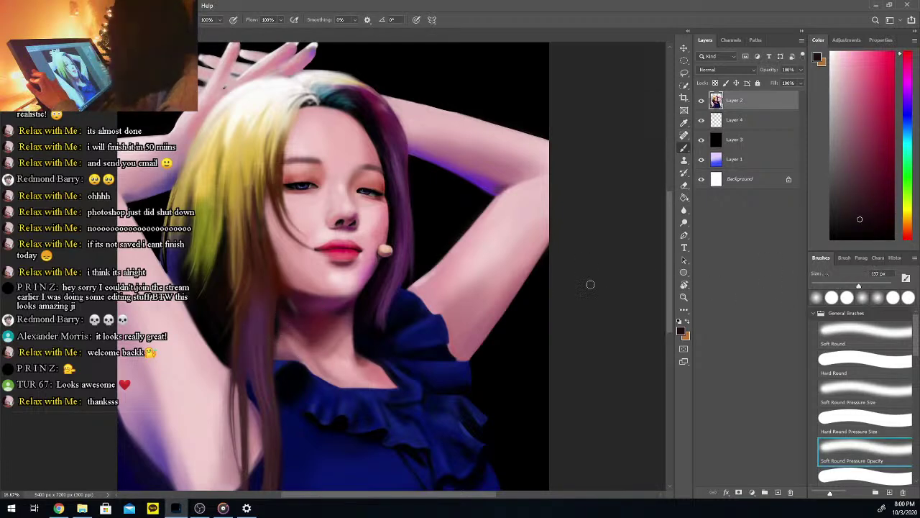
pyautogui.keyDown('alt'); pyautogui.click(285, 344); pyautogui.keyUp('alt')
# Blend the upper part of the long purple lock over the shoulder with sampled purple, mauve and dark reddish-brown tones
pyautogui.press('i')
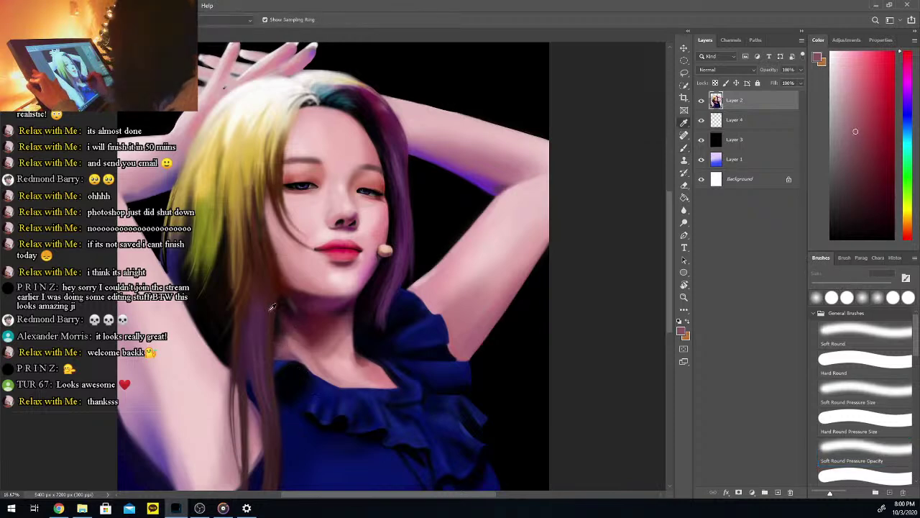
pyautogui.click(264, 349)
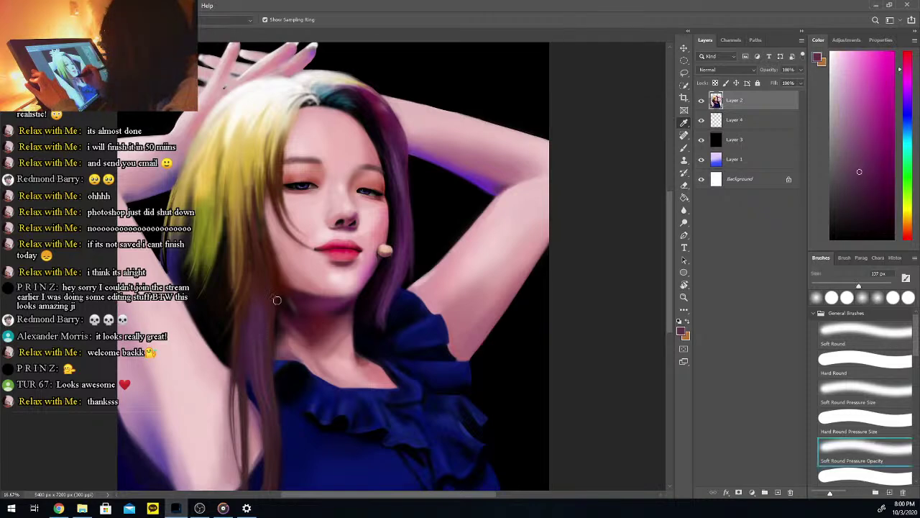
pyautogui.press('b')
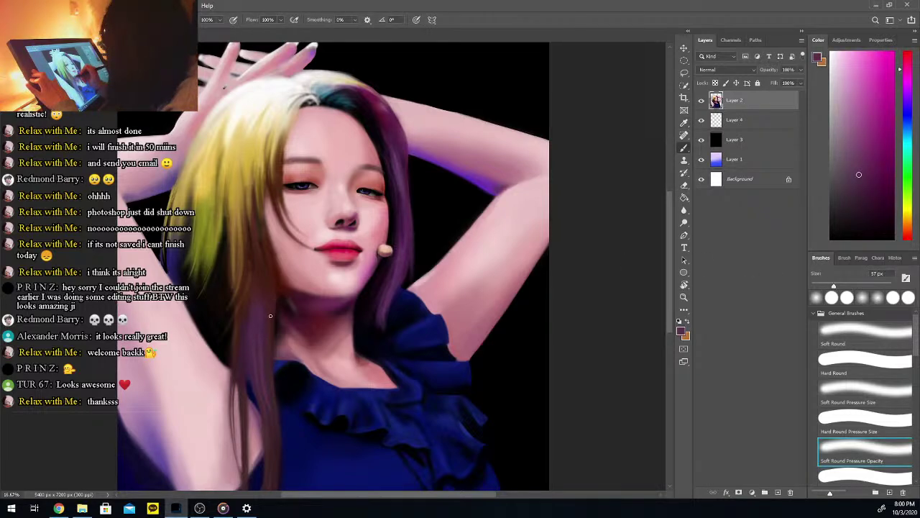
pyautogui.keyDown('alt'); pyautogui.click(259, 358); pyautogui.keyUp('alt')
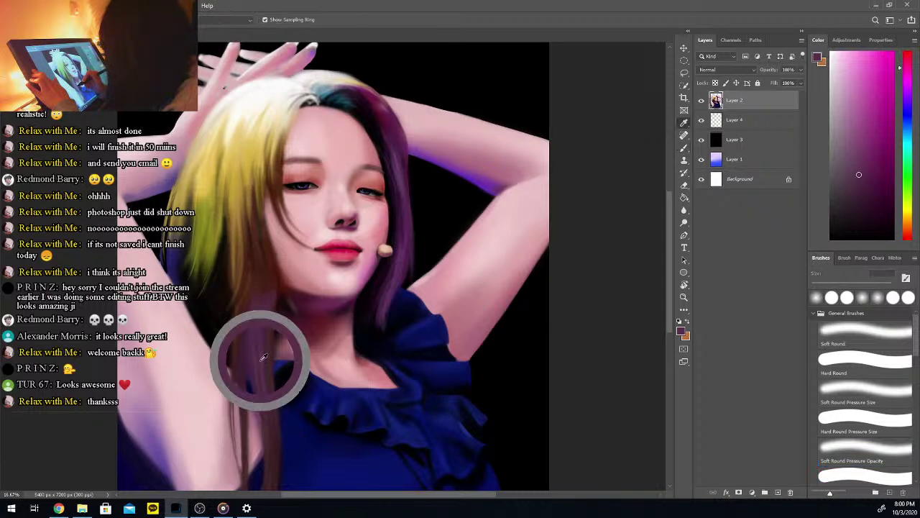
pyautogui.keyDown('alt'); pyautogui.click(267, 316); pyautogui.keyUp('alt')
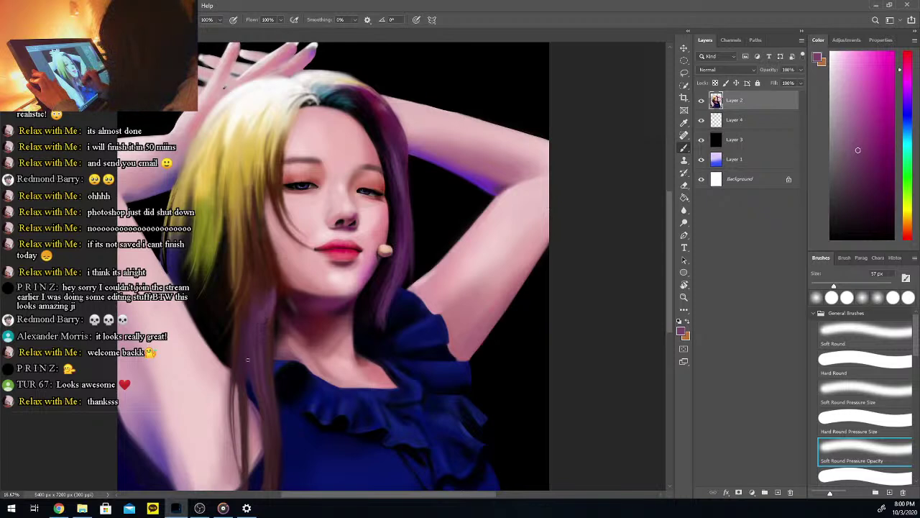
pyautogui.keyDown('alt'); pyautogui.click(270, 285); pyautogui.keyUp('alt')
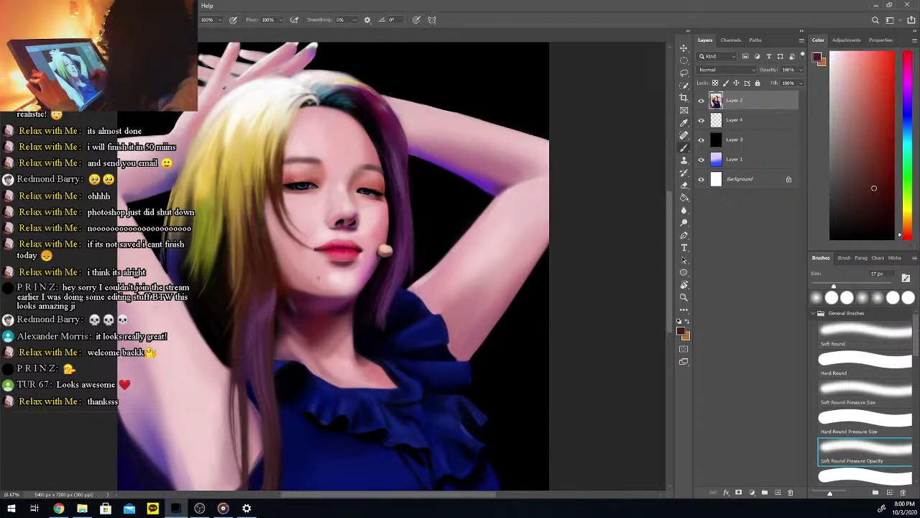
# Deepen the strands between the blonde hair and the face with black and sampled olive and dark brown tones
pyautogui.click(819, 236)
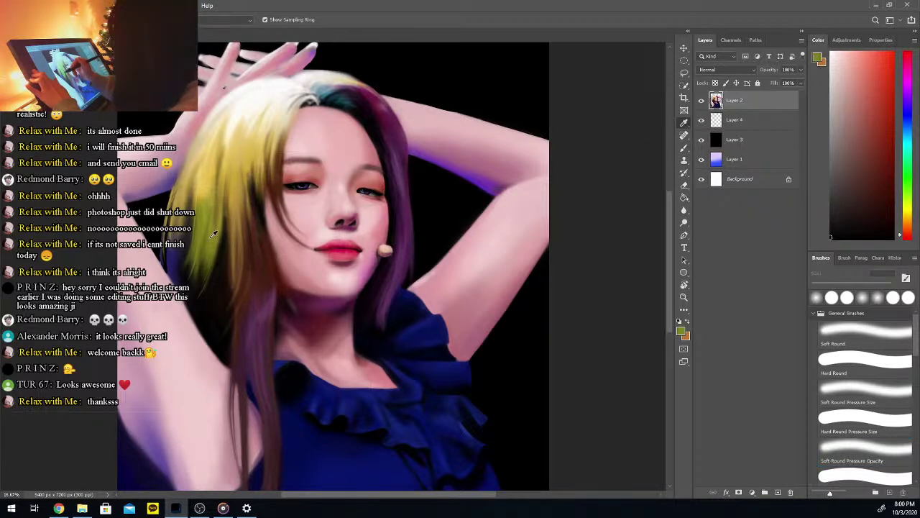
pyautogui.keyDown('alt'); pyautogui.click(214, 233); pyautogui.keyUp('alt')
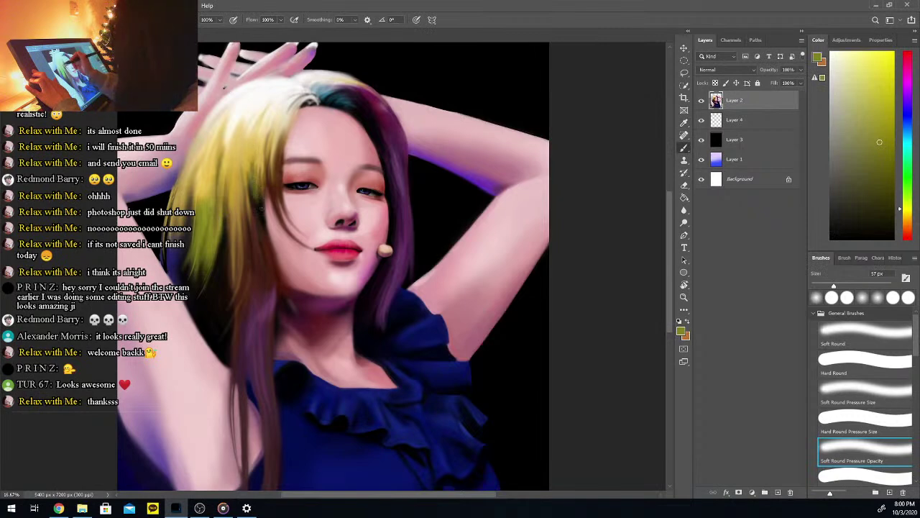
pyautogui.keyDown('alt'); pyautogui.click(263, 246); pyautogui.keyUp('alt')
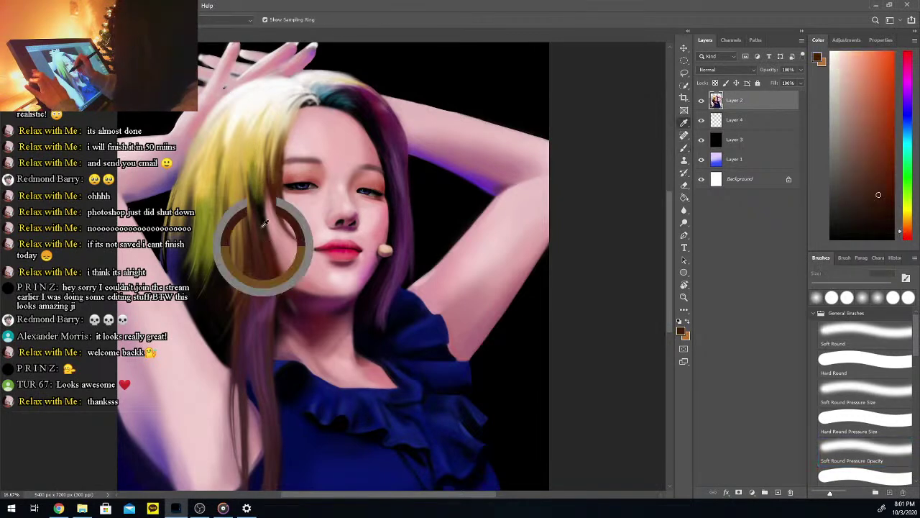
pyautogui.keyDown('alt'); pyautogui.click(260, 217); pyautogui.keyUp('alt')
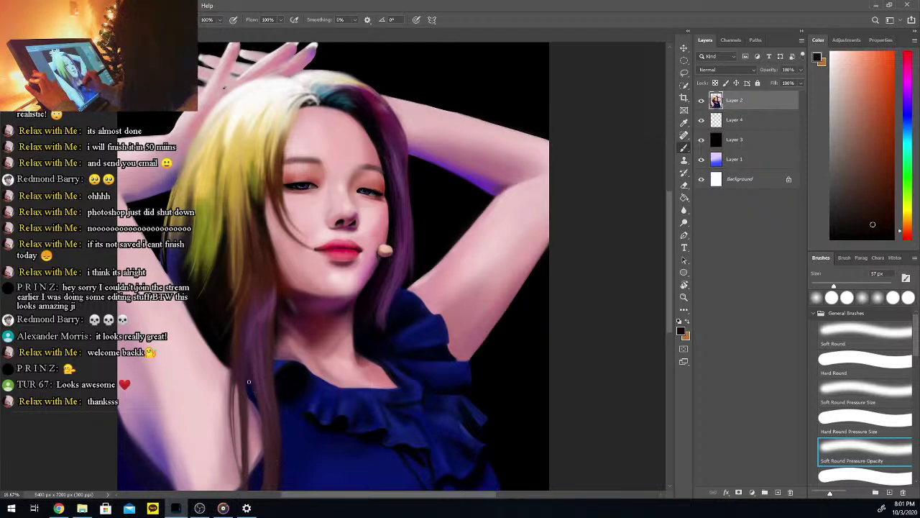
pyautogui.keyDown('alt'); pyautogui.click(250, 262); pyautogui.keyUp('alt')
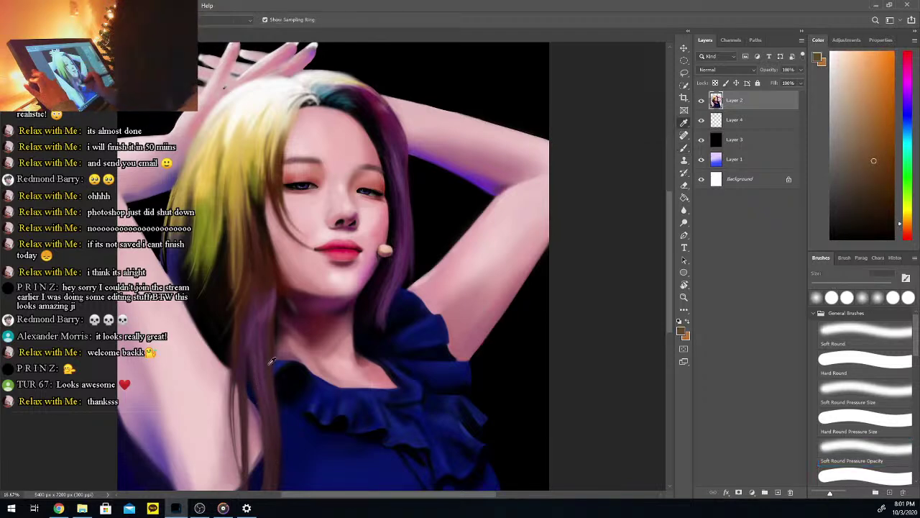
# Add fine highlight strands to the blonde hair with a 26 px brush in sampled golden, off-white and pale yellow tones
pyautogui.keyDown('alt'); pyautogui.click(240, 166); pyautogui.keyUp('alt')
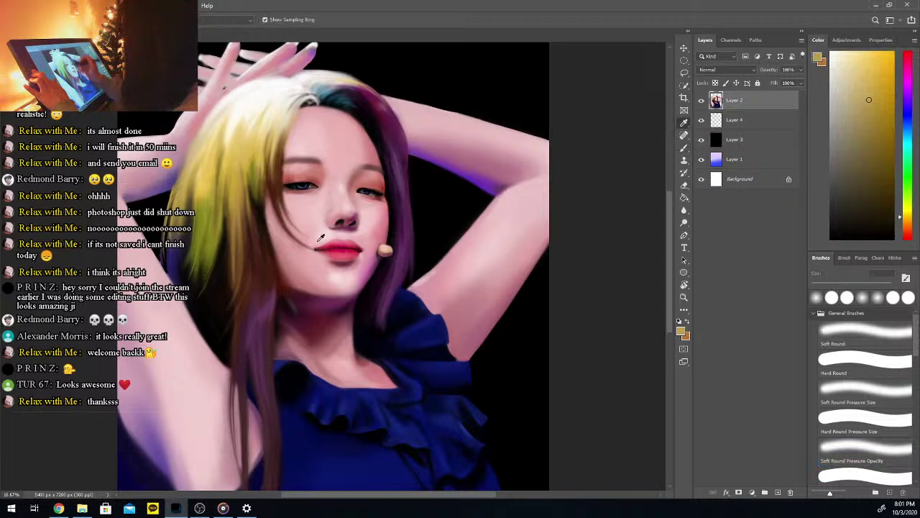
pyautogui.click(865, 450)
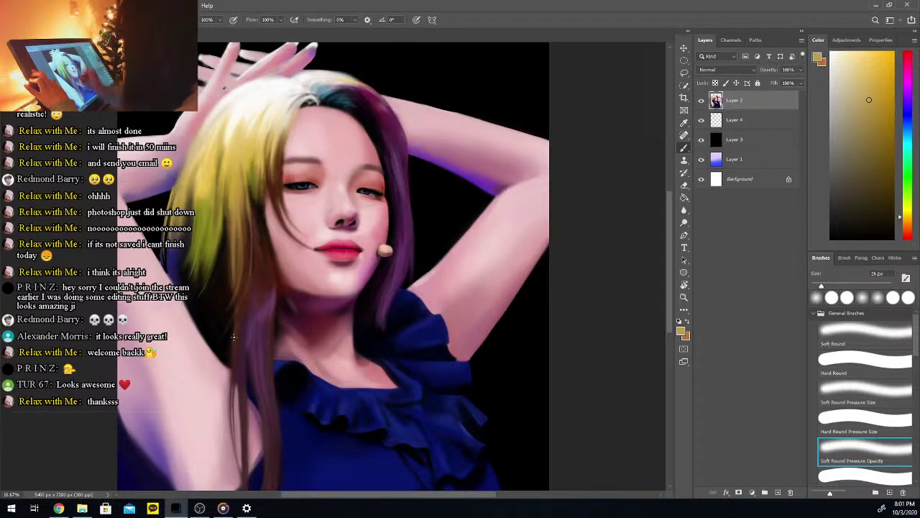
pyautogui.press('alt')
pyautogui.keyDown('alt'); pyautogui.click(269, 107); pyautogui.keyUp('alt')
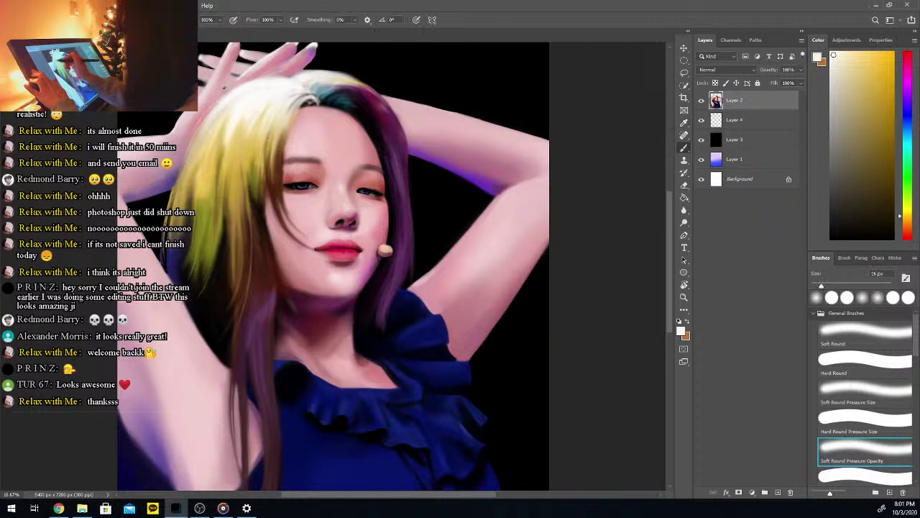
pyautogui.keyDown('alt'); pyautogui.click(212, 141); pyautogui.keyUp('alt')
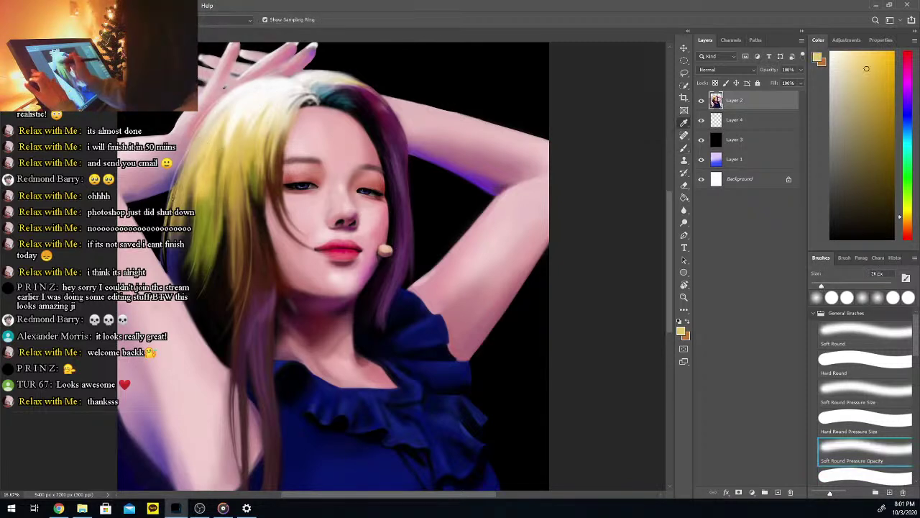
# Paint thin off-white flyaway strands arching over the crown above the teal roots, undoing and repainting the outer one
pyautogui.keyDown('alt'); pyautogui.click(322, 81); pyautogui.keyUp('alt')
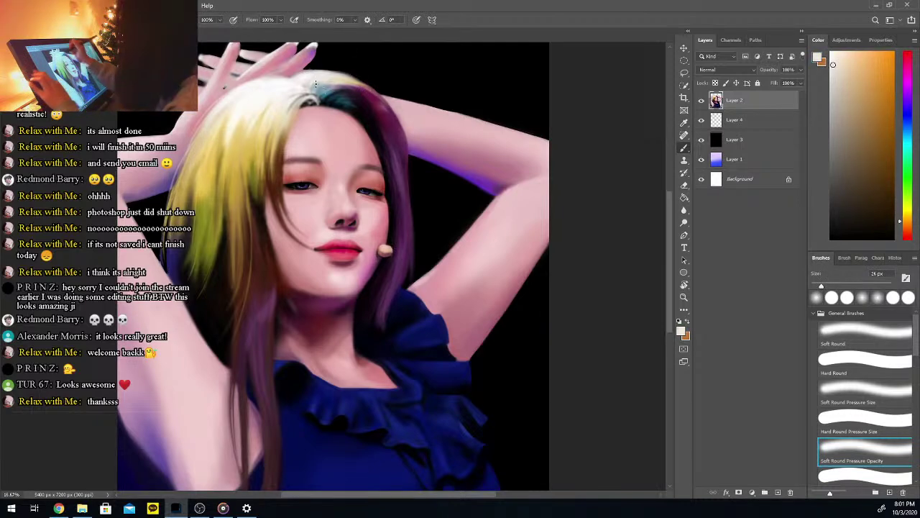
pyautogui.keyDown('alt'); pyautogui.click(316, 72); pyautogui.keyUp('alt')
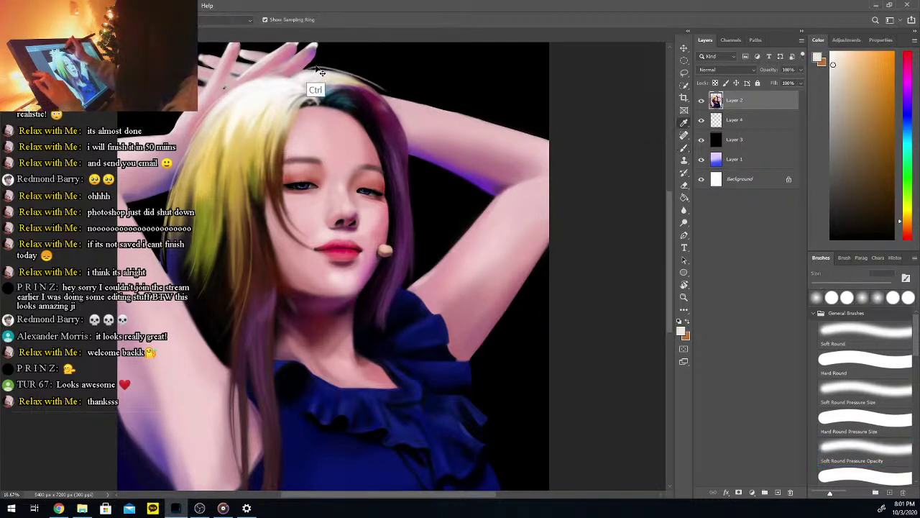
pyautogui.click(375, 94)
pyautogui.press('b')
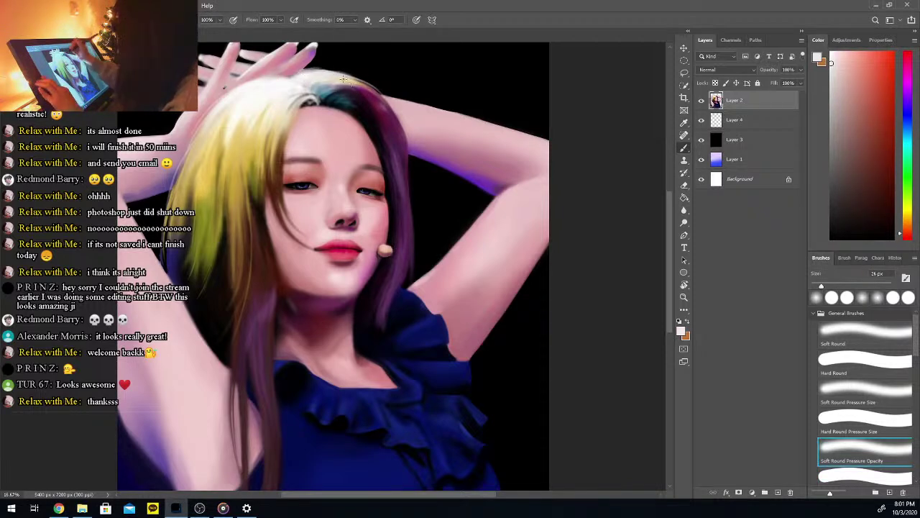
pyautogui.moveTo(313, 70); pyautogui.dragTo(371, 81)
pyautogui.moveTo(313, 71); pyautogui.dragTo(377, 92)
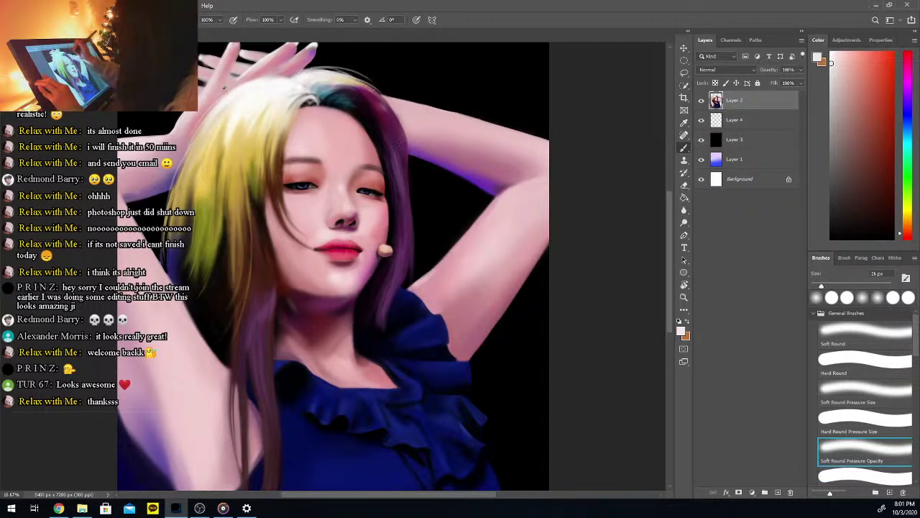
pyautogui.hotkey('ctrl', 'z')
pyautogui.moveTo(316, 69); pyautogui.dragTo(377, 94)
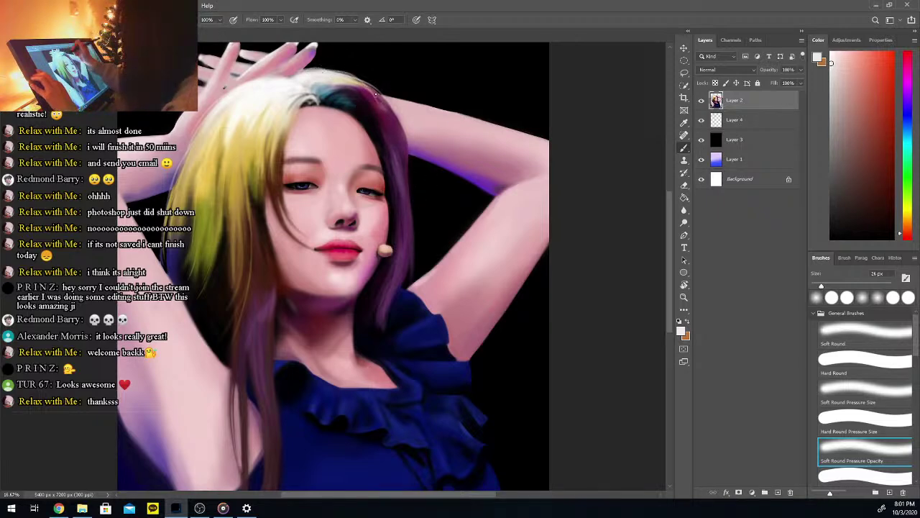
# Paint fine strands along the outer edge of the purple hair beside the raised arm with sampled purple, pale beige and plum tones
pyautogui.press('i')
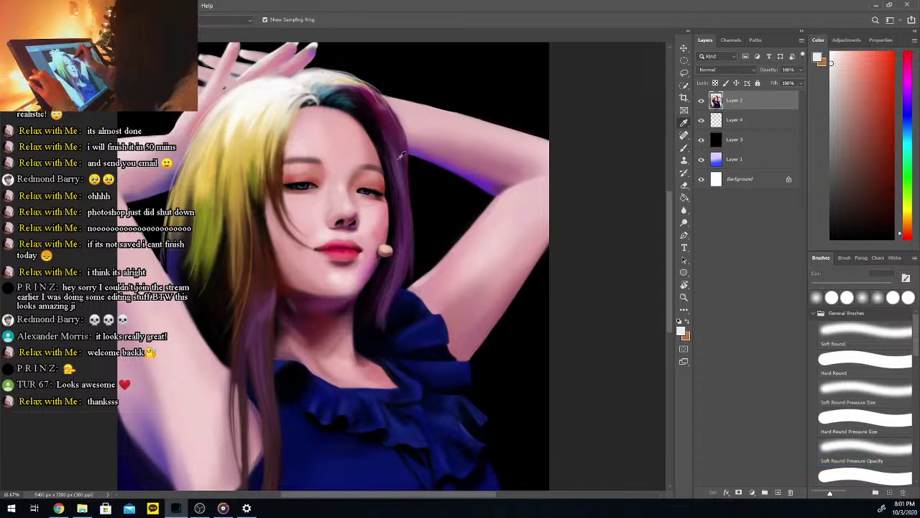
pyautogui.click(400, 151)
pyautogui.press('b')
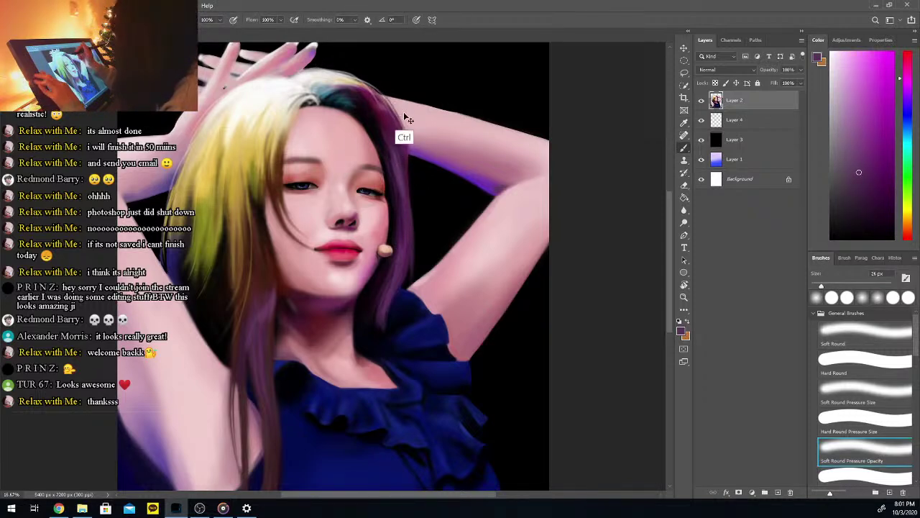
pyautogui.press('i')
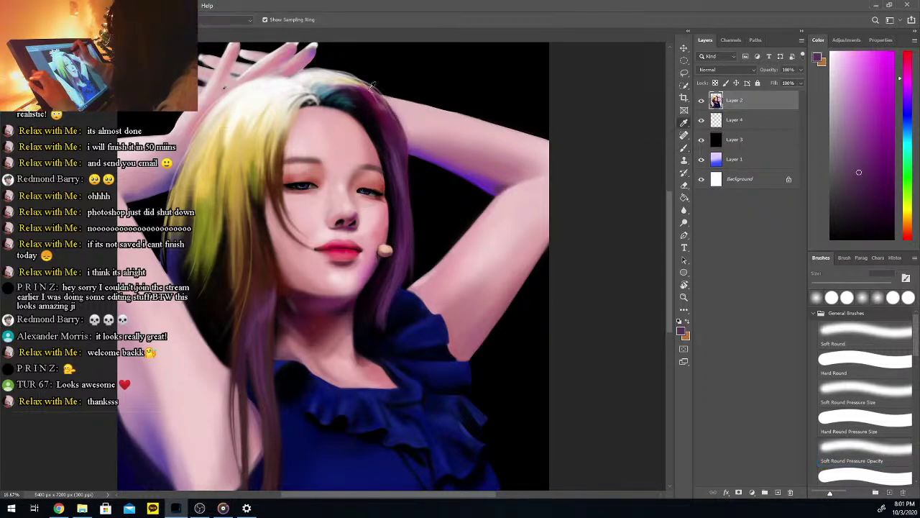
pyautogui.click(340, 79)
pyautogui.press('b')
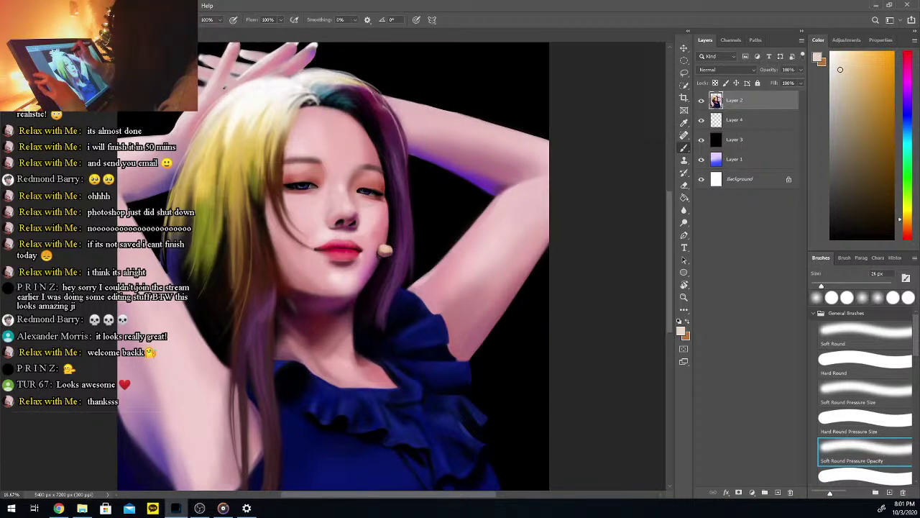
pyautogui.keyDown('alt'); pyautogui.click(406, 140); pyautogui.keyUp('alt')
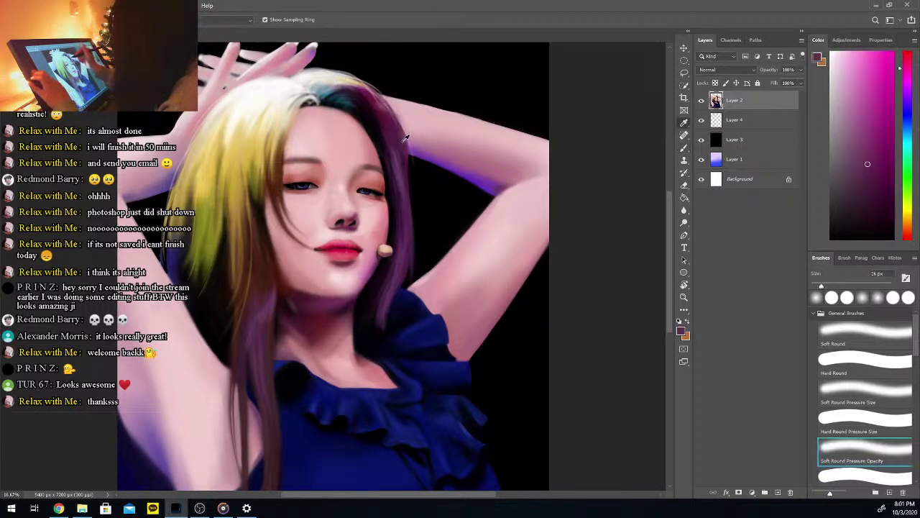
# Paint thin off-white and golden yellow strands at the lower ends of the blonde hair, trailing down over the long purple lock
pyautogui.press('i')
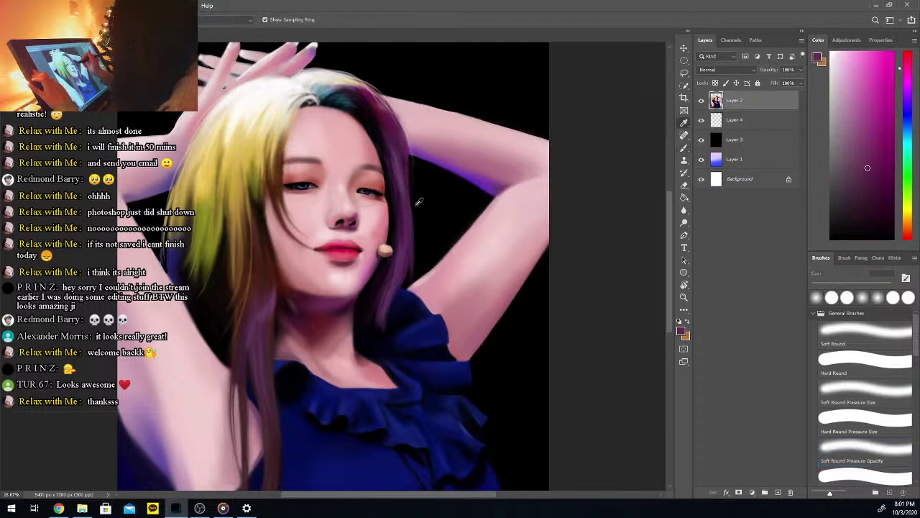
pyautogui.click(256, 105)
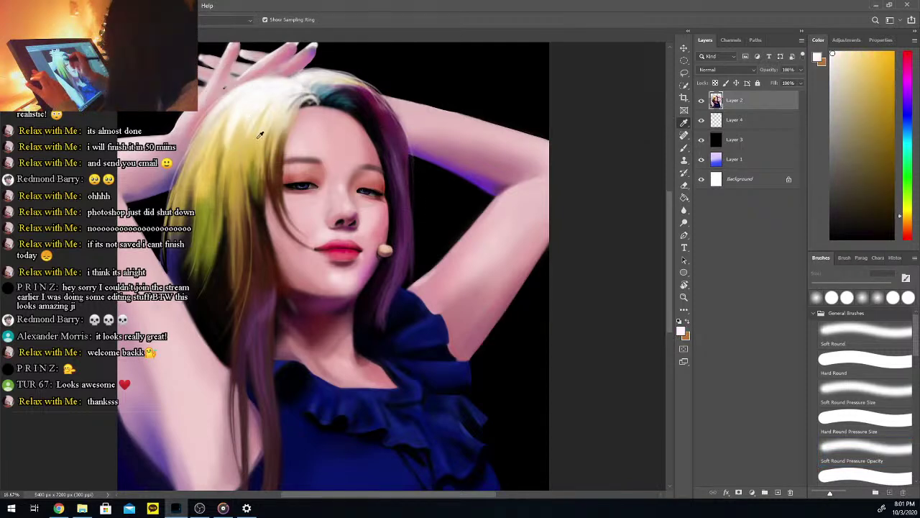
pyautogui.click(254, 252)
pyautogui.click(260, 97)
pyautogui.press('b')
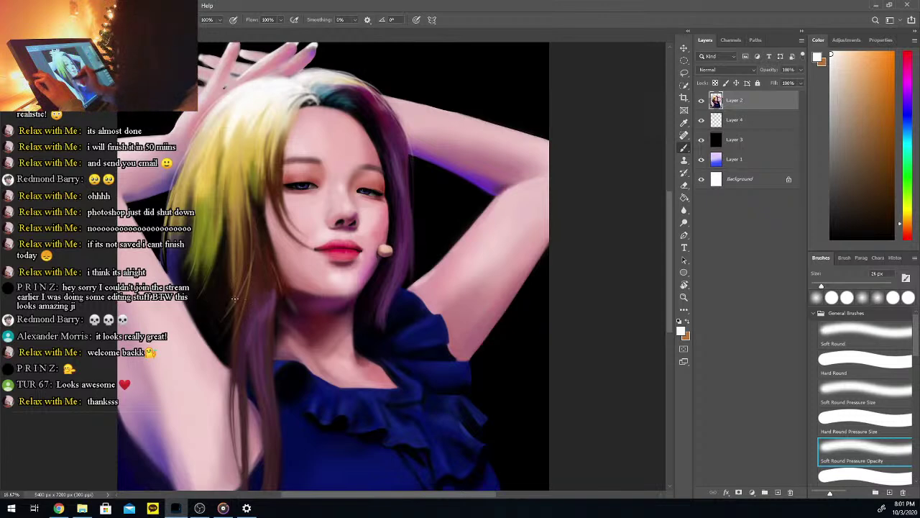
pyautogui.keyDown('alt'); pyautogui.click(239, 261); pyautogui.keyUp('alt')
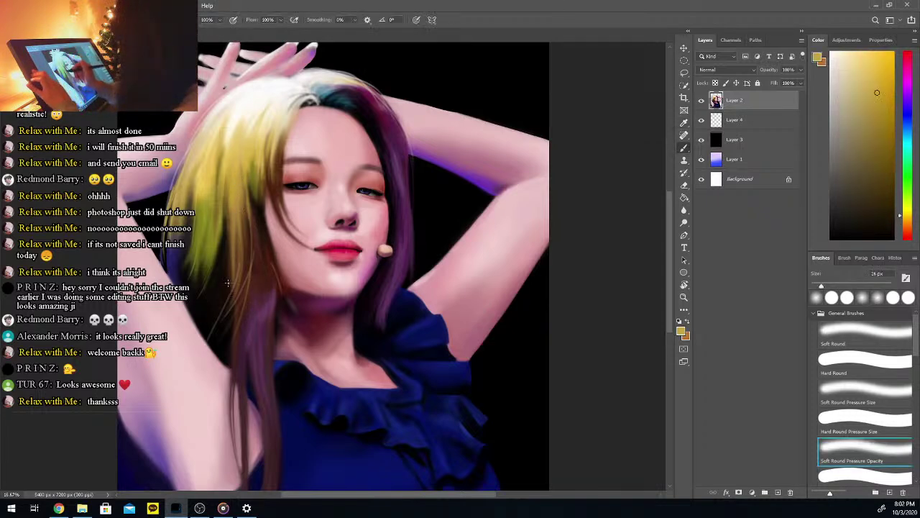
pyautogui.moveTo(233, 365); pyautogui.dragTo(253, 307)
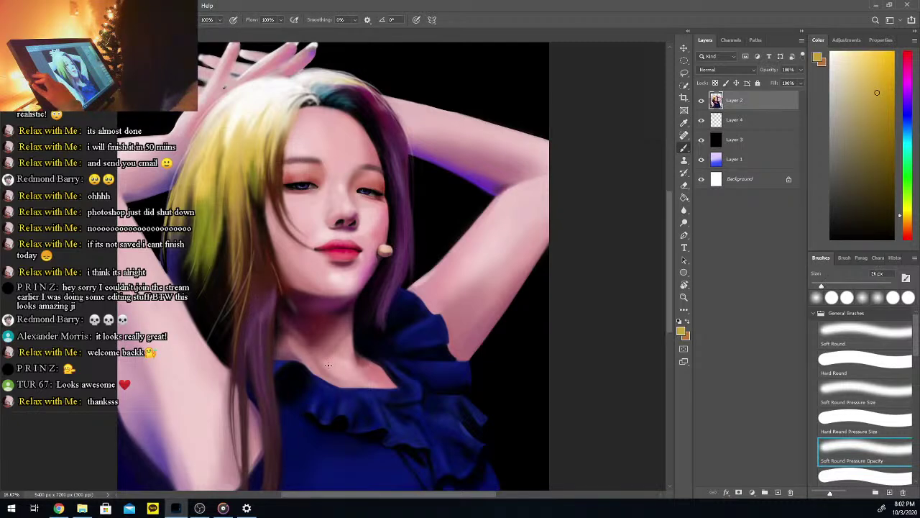
pyautogui.moveTo(262, 312); pyautogui.dragTo(231, 388)
# Add fine strands in sampled off-white through the middle of the blonde hair, undoing and repainting one over the green section
pyautogui.keyDown('alt'); pyautogui.click(267, 96); pyautogui.keyUp('alt')
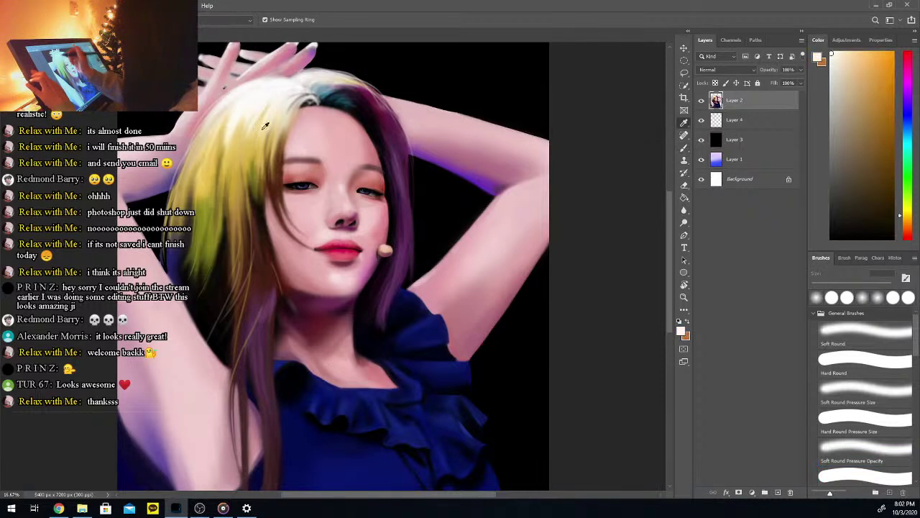
pyautogui.moveTo(225, 203); pyautogui.dragTo(209, 237)
pyautogui.hotkey('ctrl', 'z')
pyautogui.moveTo(223, 188); pyautogui.dragTo(219, 222)
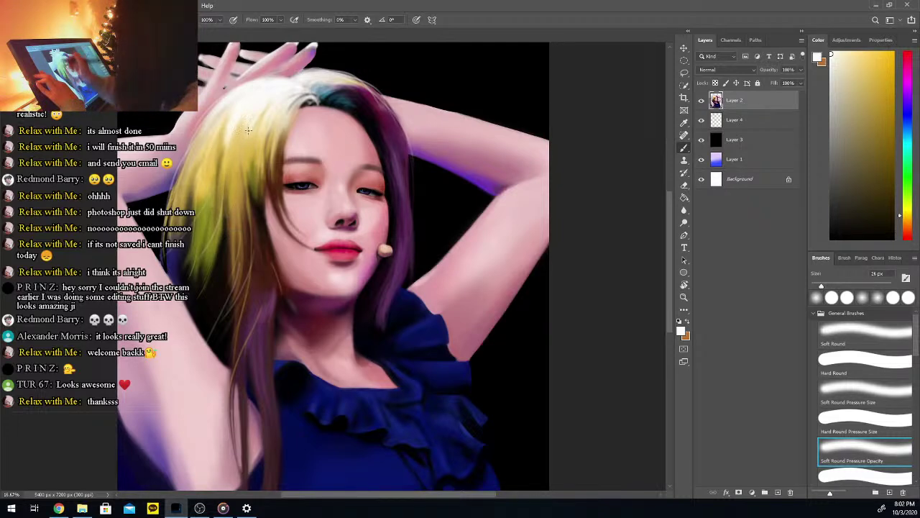
pyautogui.moveTo(269, 124); pyautogui.dragTo(265, 183)
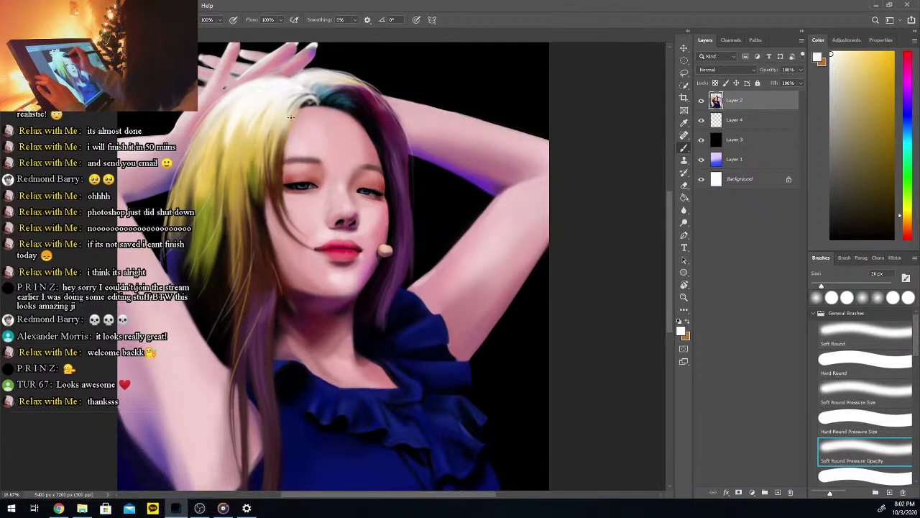
# Sharpen the face-framing strands beside the cheek down to the lips with sampled dark brown and near-black tones
pyautogui.keyDown('alt'); pyautogui.click(281, 180); pyautogui.keyUp('alt')
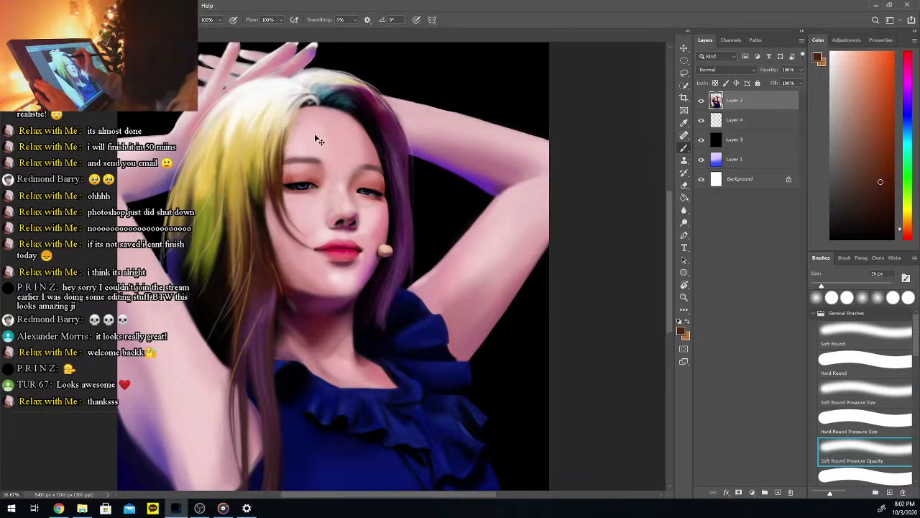
pyautogui.hotkey('ctrl', '+')
pyautogui.hotkey('ctrl', '+')
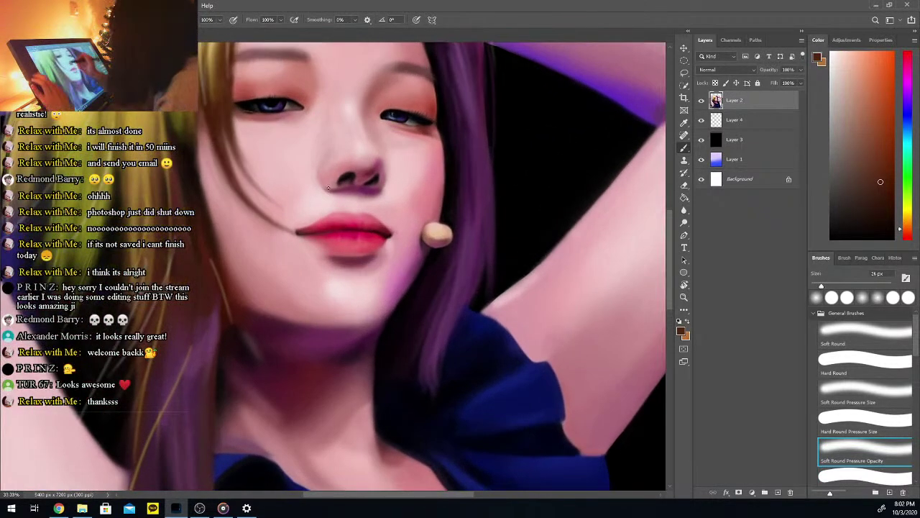
pyautogui.scroll(3, 660, 204)
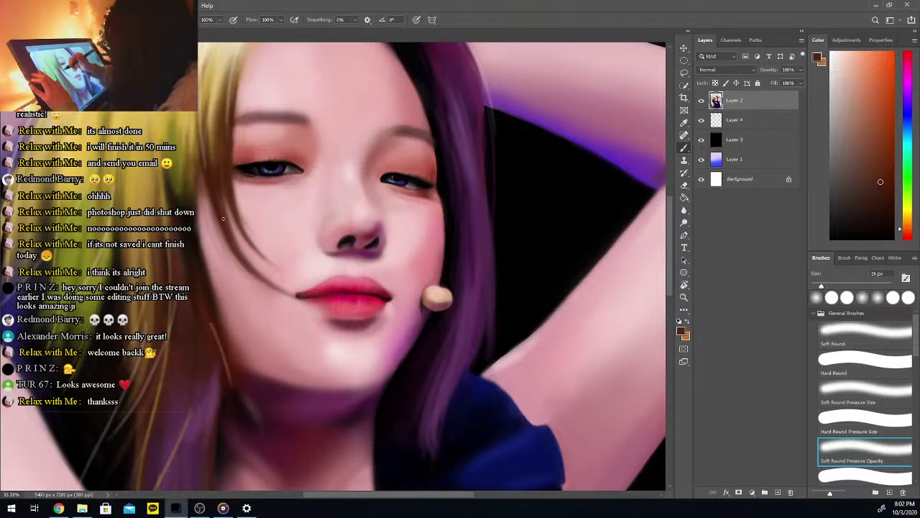
pyautogui.keyDown('alt'); pyautogui.click(206, 277); pyautogui.keyUp('alt')
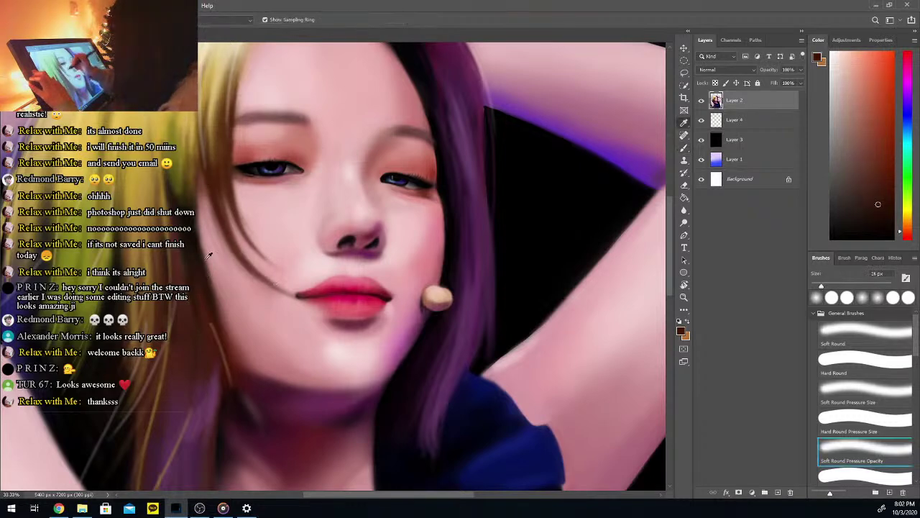
pyautogui.moveTo(243, 256); pyautogui.dragTo(299, 297)
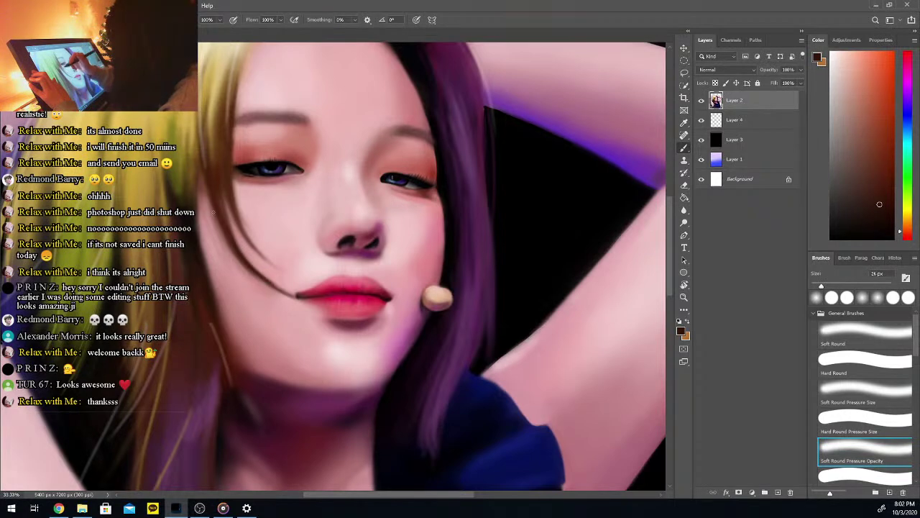
pyautogui.press('alt')
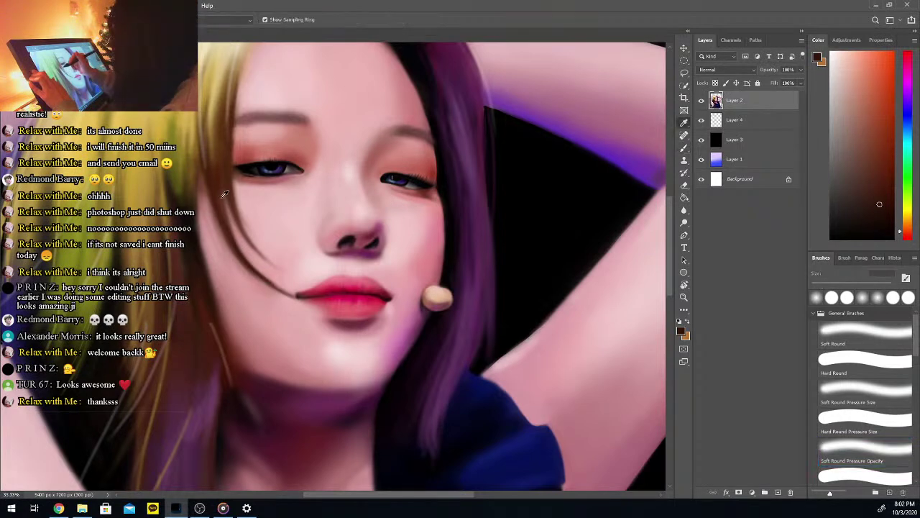
pyautogui.keyDown('alt'); pyautogui.click(225, 196); pyautogui.keyUp('alt')
pyautogui.keyDown('alt'); pyautogui.click(205, 256); pyautogui.keyUp('alt')
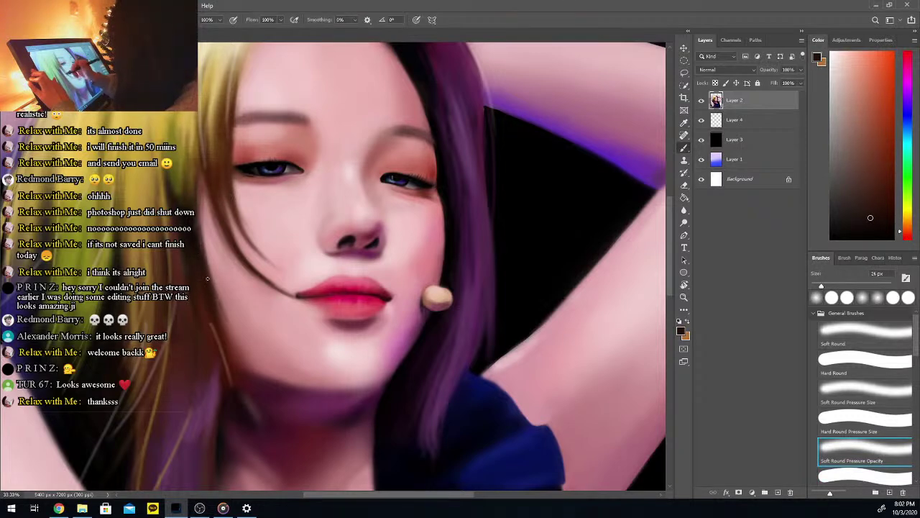
# Shade the lower bodice of the blue dress with a 472 px soft brush in sampled navy and near-black tones
pyautogui.hotkey('ctrl', '-')
pyautogui.hotkey('ctrl', '-')
pyautogui.hotkey('ctrl', '-')
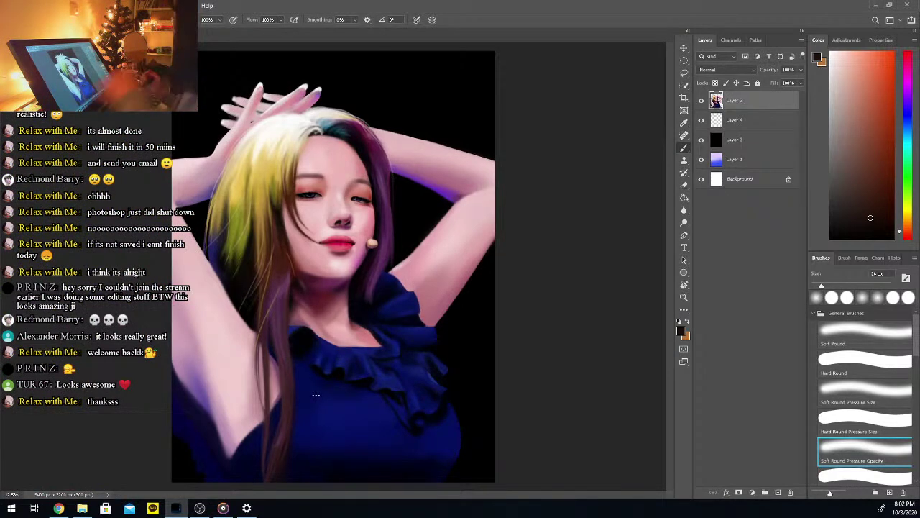
pyautogui.keyDown('alt'); pyautogui.click(368, 432); pyautogui.keyUp('alt')
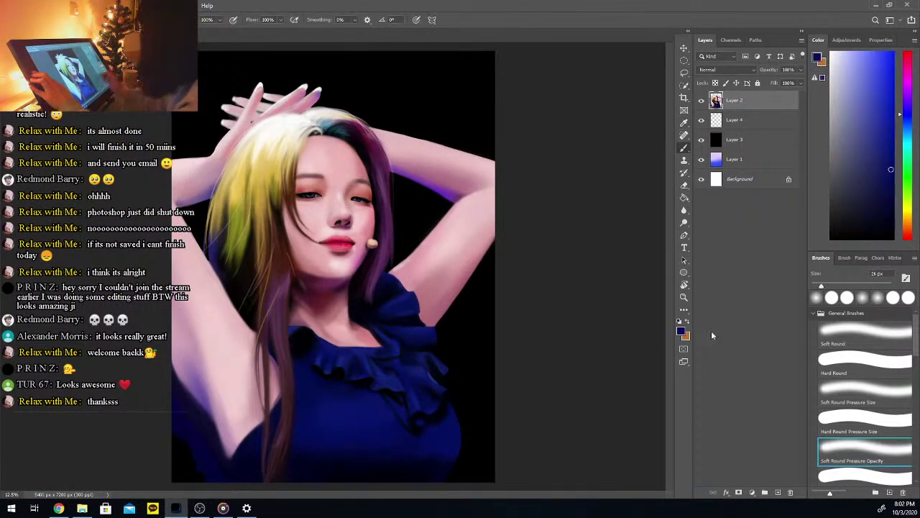
pyautogui.moveTo(821, 286); pyautogui.dragTo(883, 286)
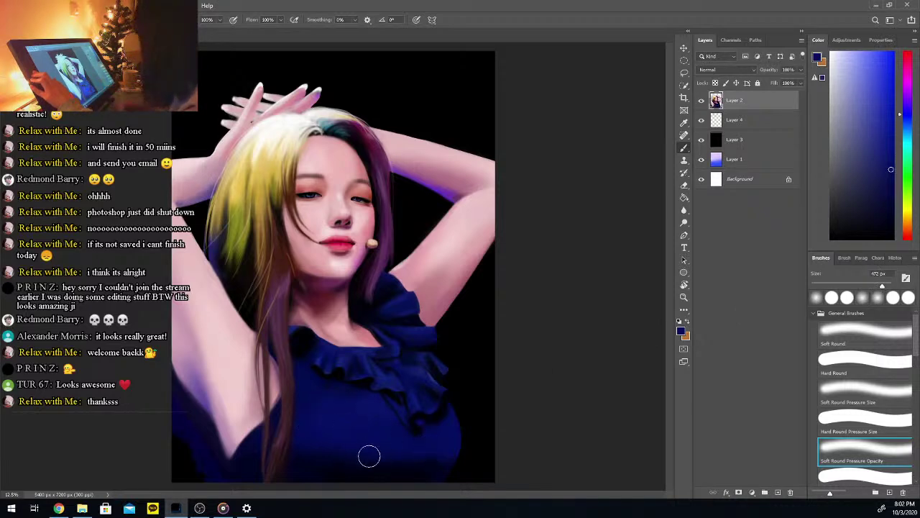
pyautogui.press('i')
pyautogui.click(351, 411)
pyautogui.press('b')
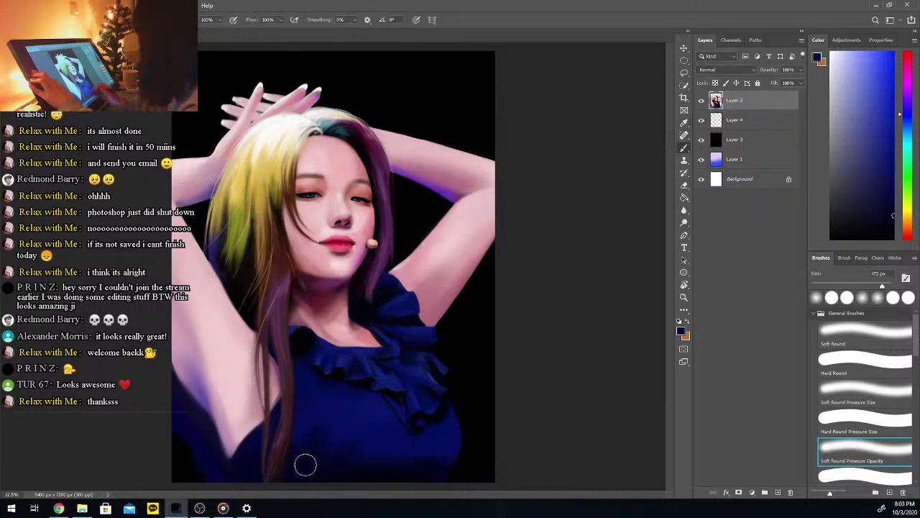
pyautogui.moveTo(867, 207); pyautogui.dragTo(833, 237)
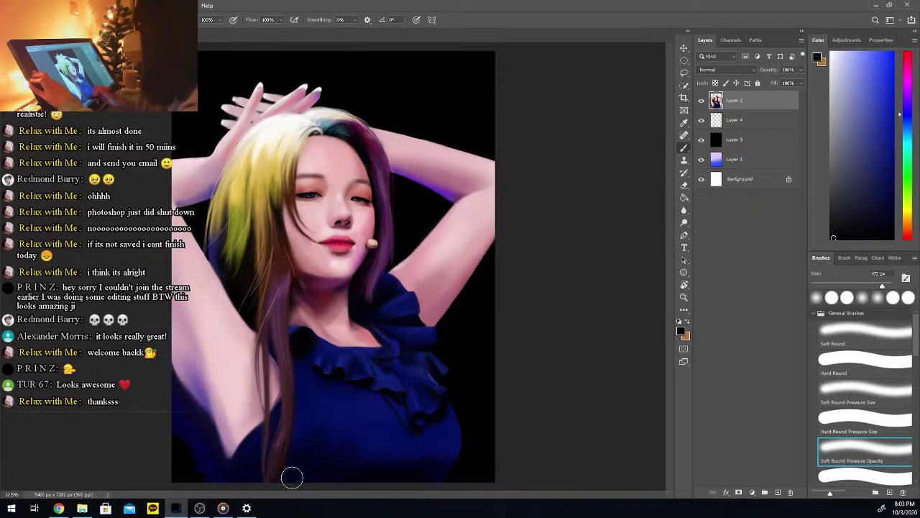
# Blend the part of the dress behind the raised arm into the shadow with sampled dark navy and blue tones
pyautogui.keyDown('alt'); pyautogui.click(199, 427); pyautogui.keyUp('alt')
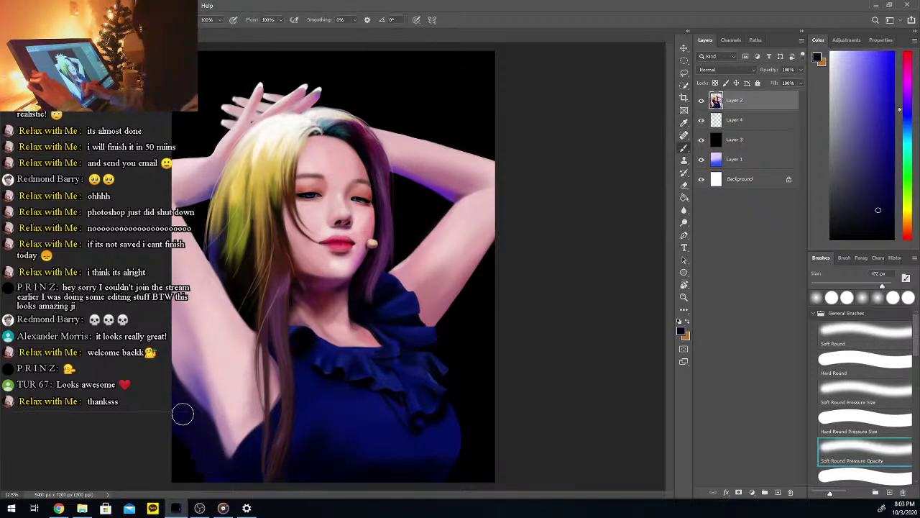
pyautogui.press('i')
pyautogui.click(341, 430)
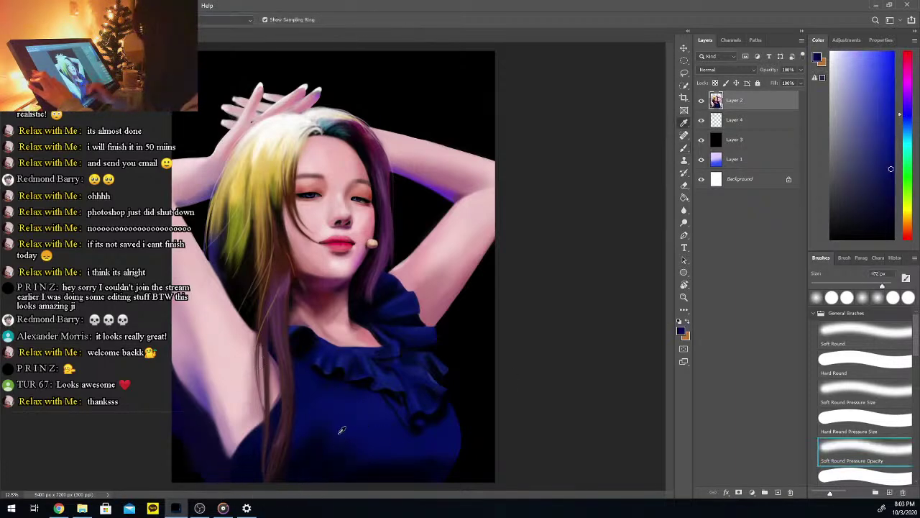
pyautogui.keyDown('alt'); pyautogui.click(188, 460); pyautogui.keyUp('alt')
pyautogui.press('b')
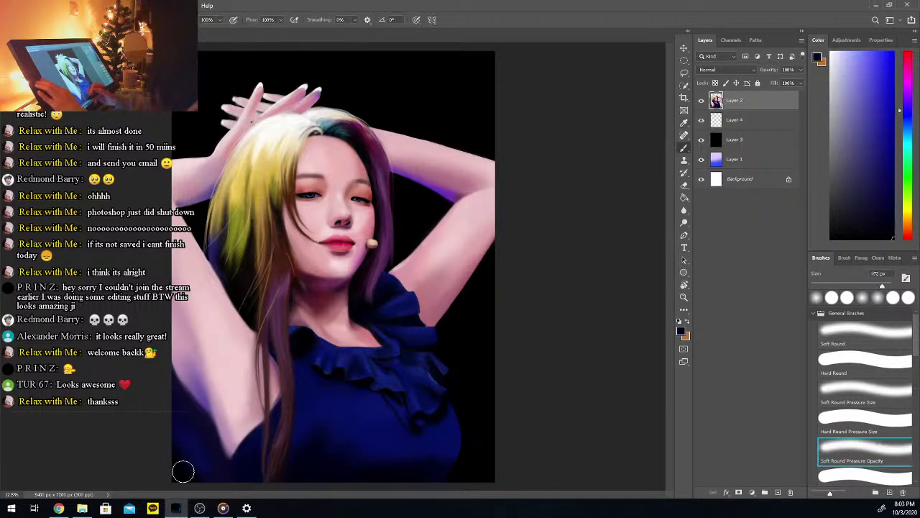
# Trim the dress edge behind the raised arm with the Eraser, and touch it up in sampled navy with Hard Round Pressure Size
pyautogui.click(685, 185)
pyautogui.moveTo(836, 288); pyautogui.dragTo(849, 287)
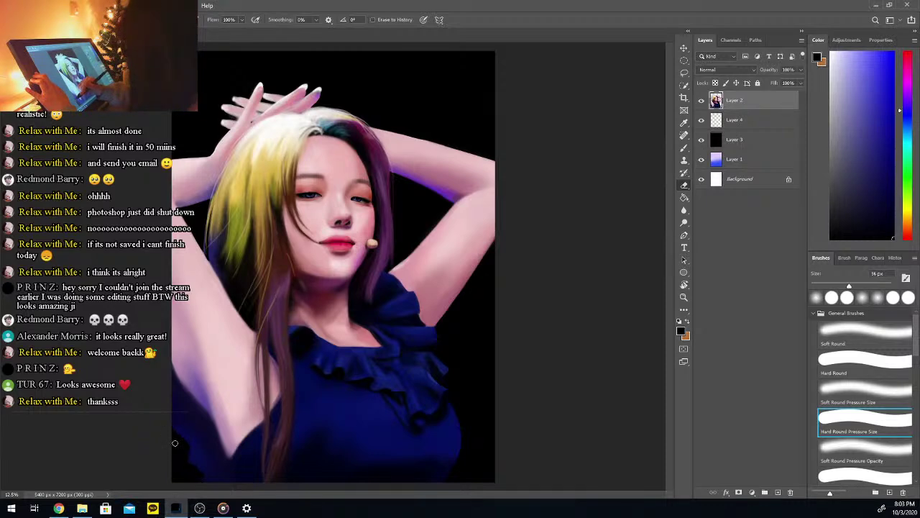
pyautogui.moveTo(172, 437); pyautogui.dragTo(206, 454)
pyautogui.press('i')
pyautogui.click(205, 455)
pyautogui.press('b')
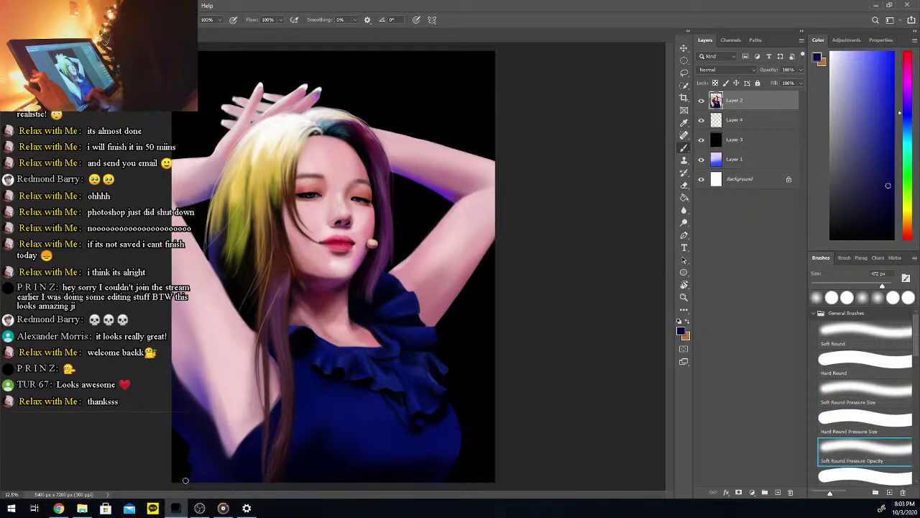
pyautogui.press(',')
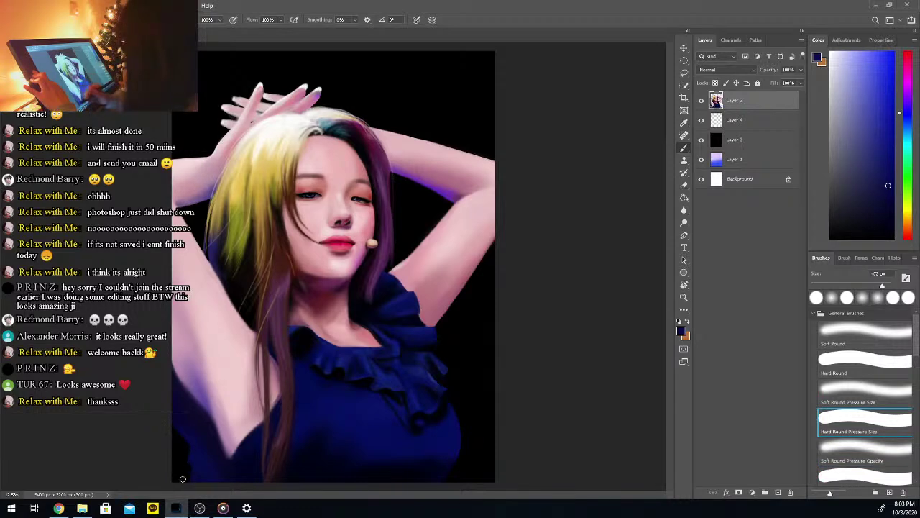
# Shade the underside of the raised forearm beside the yellow hair with Soft Round Pressure Opacity at 137 px in sampled violet and pink
pyautogui.hotkey('ctrl', '-')
pyautogui.hotkey('ctrl', '-')
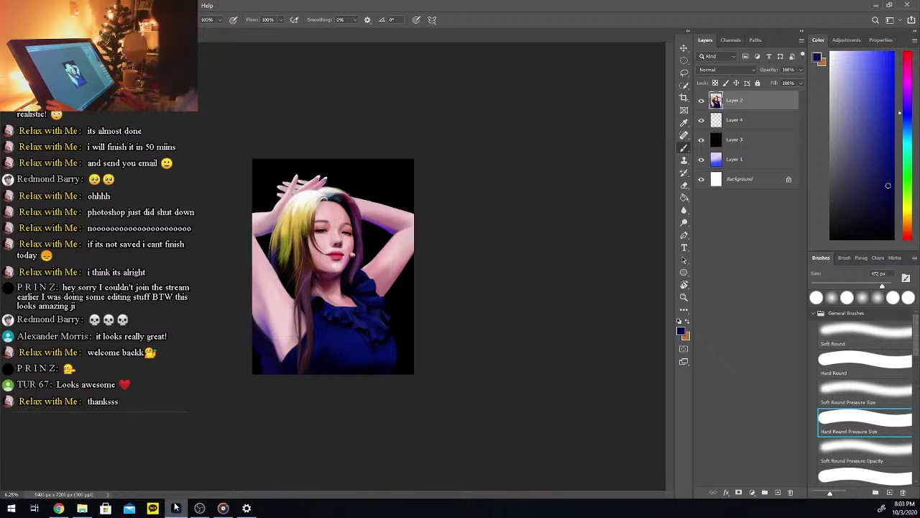
pyautogui.hotkey('ctrl', '+')
pyautogui.hotkey('ctrl', '+')
pyautogui.hotkey('ctrl', '+')
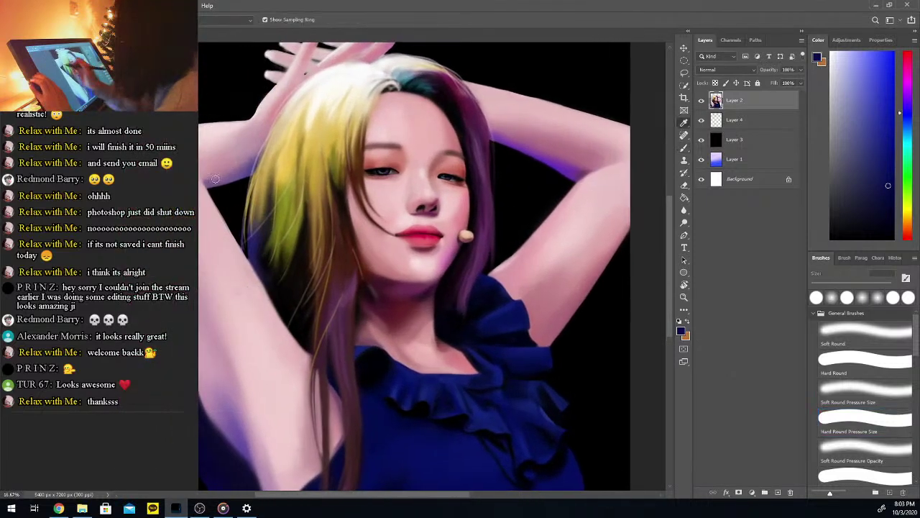
pyautogui.keyDown('alt'); pyautogui.click(220, 172); pyautogui.keyUp('alt')
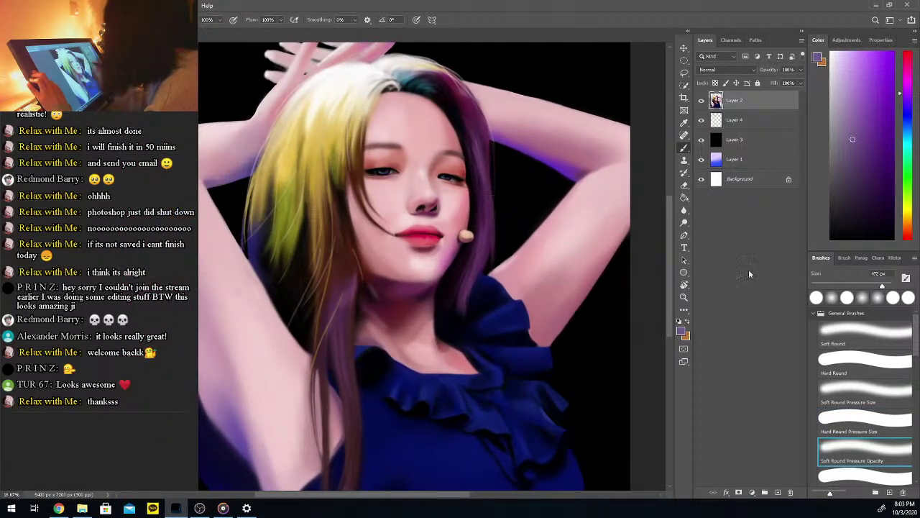
pyautogui.moveTo(846, 286); pyautogui.dragTo(858, 286)
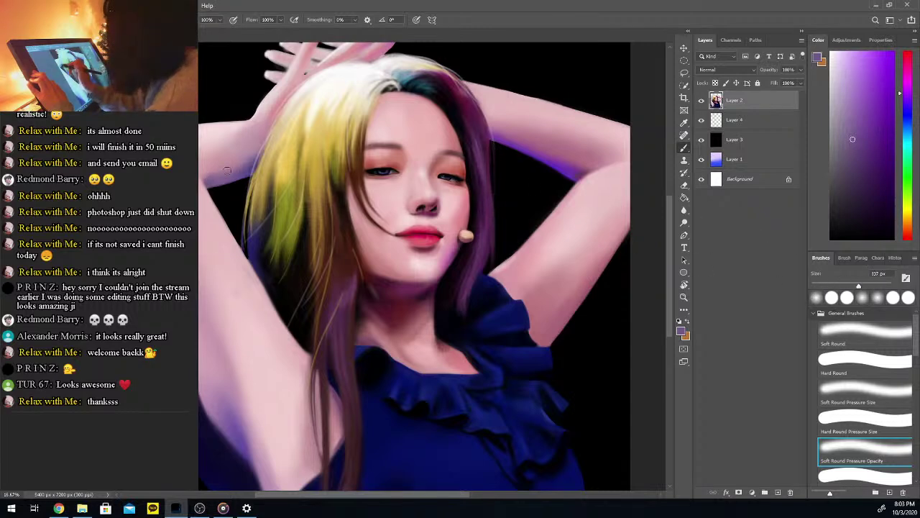
pyautogui.keyDown('alt'); pyautogui.click(270, 122); pyautogui.keyUp('alt')
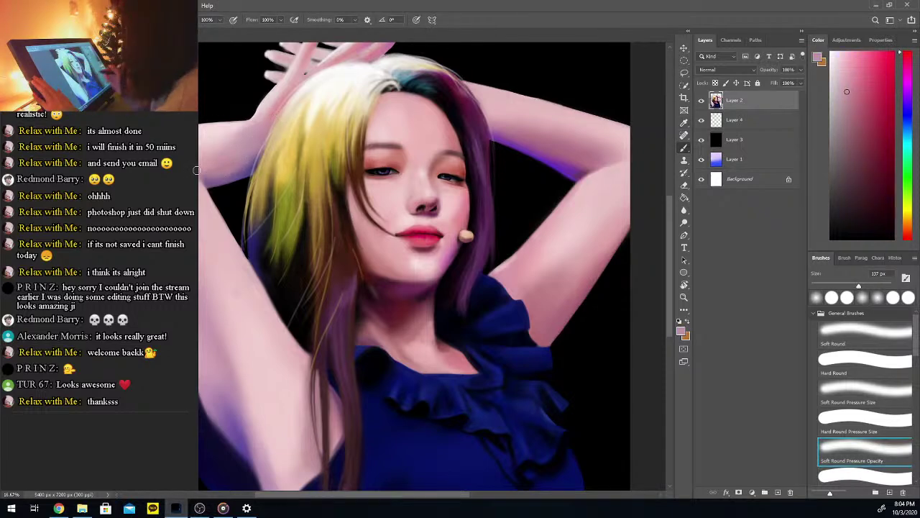
# Tint the forearm's shadow edge beside the yellow hair with sampled violet shifted to a more saturated dark blue
pyautogui.hotkey('ctrl', '-')
pyautogui.hotkey('ctrl', '-')
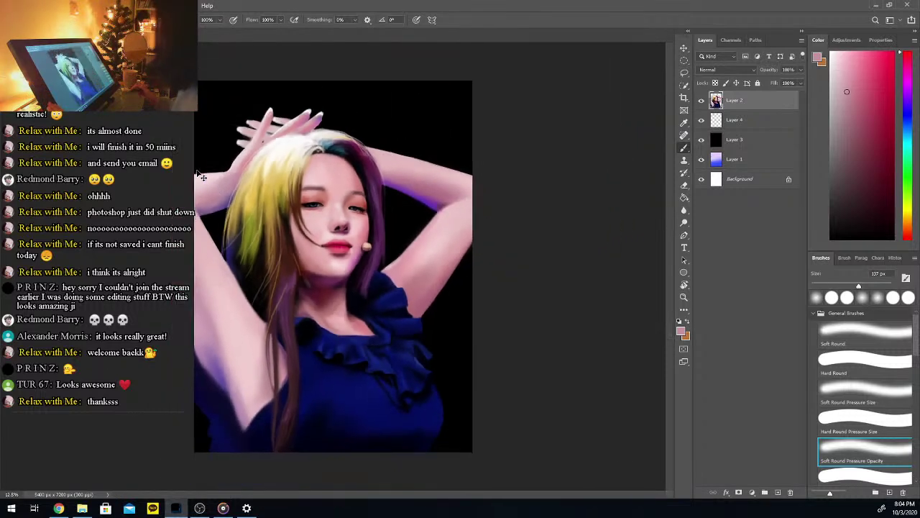
pyautogui.hotkey('ctrl', '+')
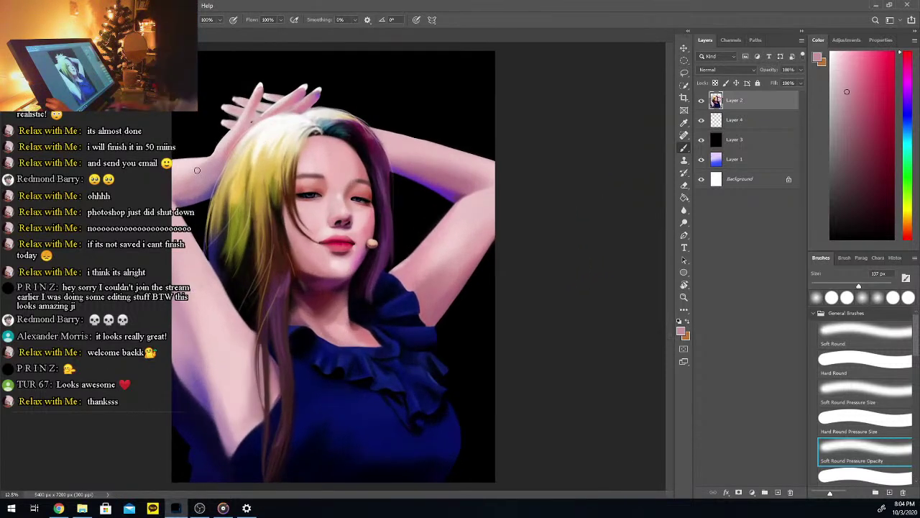
pyautogui.keyDown('alt'); pyautogui.click(214, 186); pyautogui.keyUp('alt')
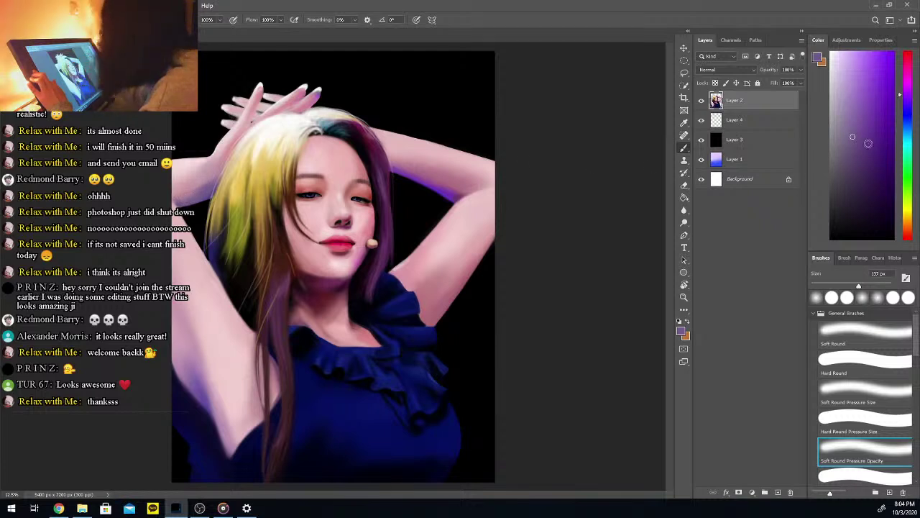
pyautogui.click(907, 108)
pyautogui.click(870, 138)
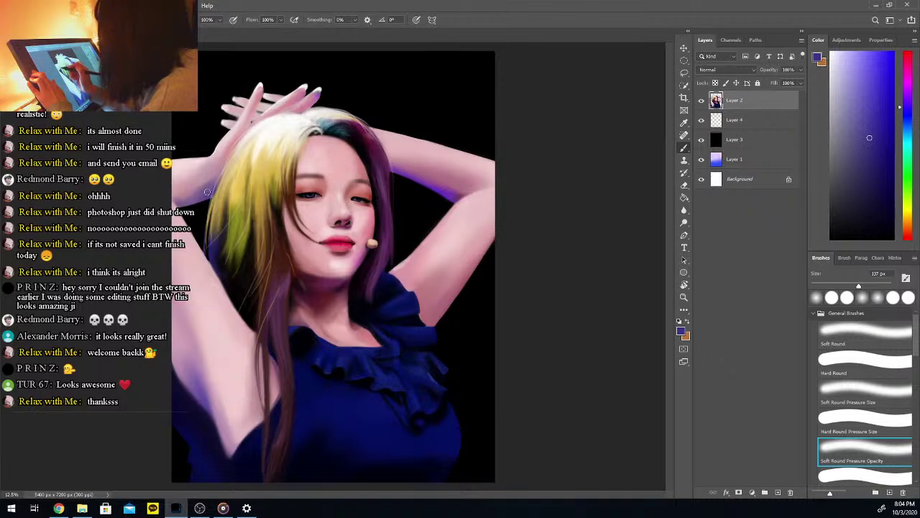
# Refine the forearm beside the yellow hair with a 156 px brush in dusky pink sampled from the opposite arm, and save the portrait
pyautogui.press('i')
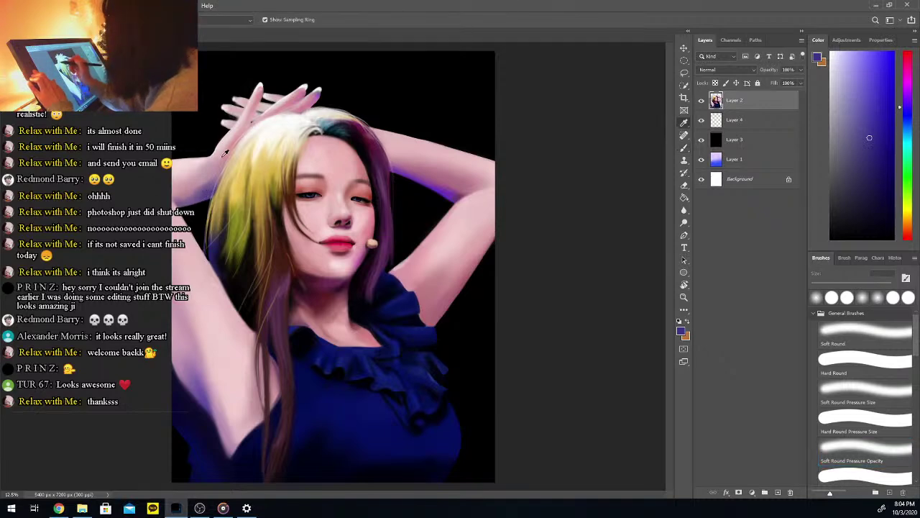
pyautogui.click(422, 166)
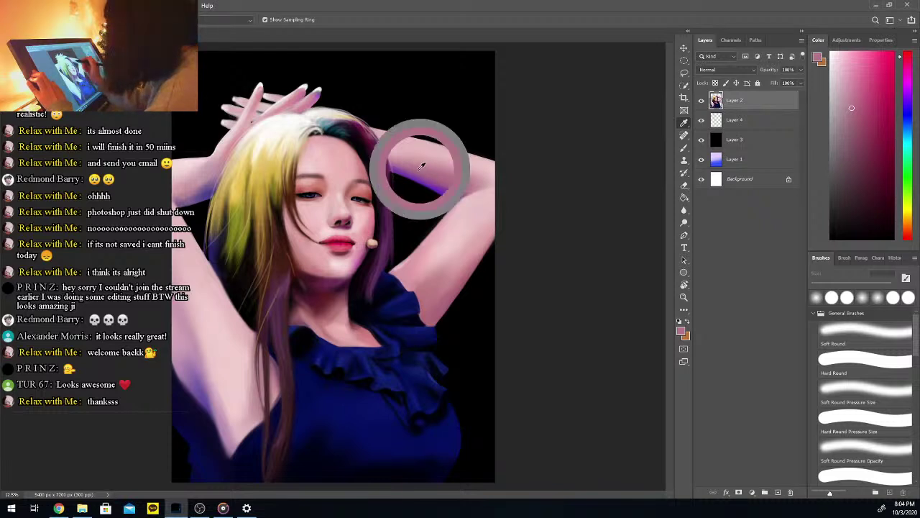
pyautogui.press('b')
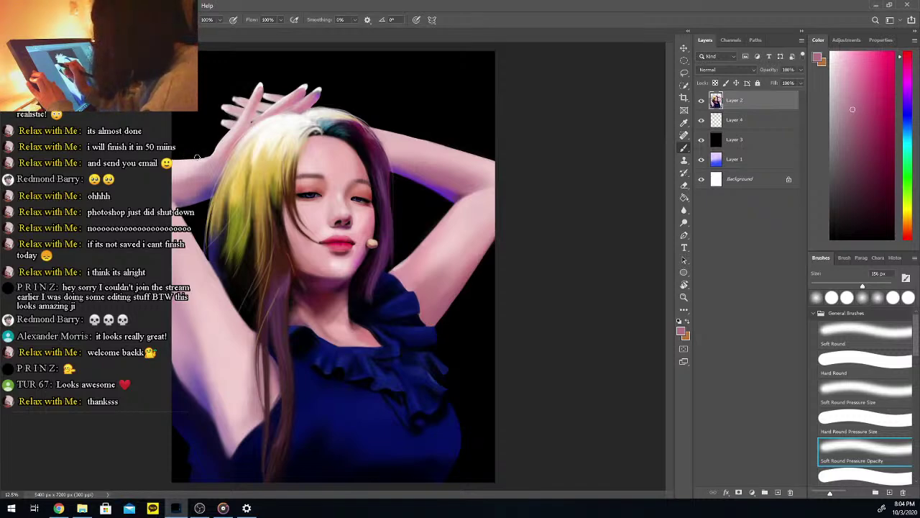
pyautogui.press(',')
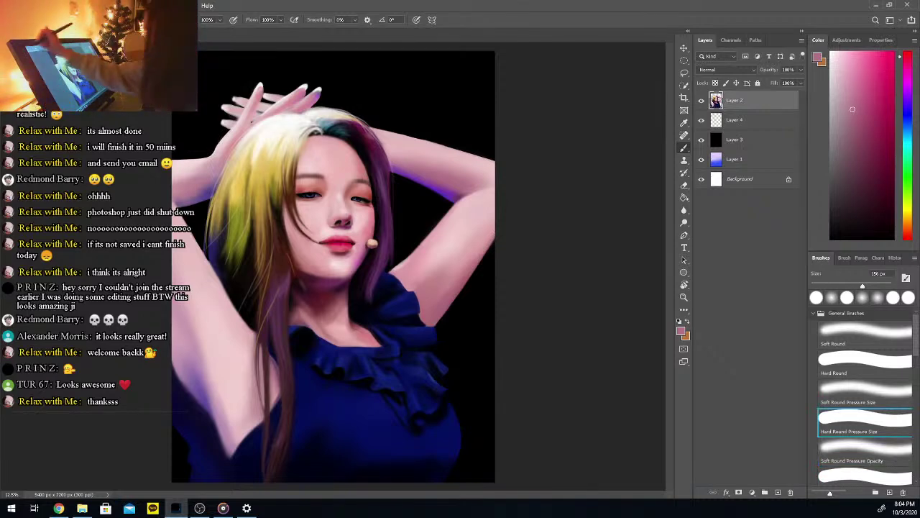
pyautogui.click(23, 6)
pyautogui.click(58, 112)
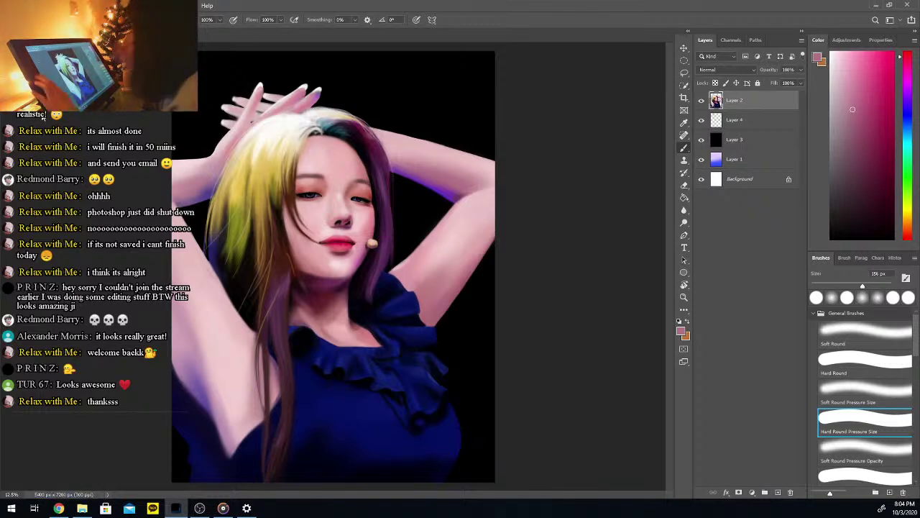
# Draw fine strands in the purple hair and beside the cheek with Soft Round Pressure Opacity at 19 px in sampled dark purple and near-black brown
pyautogui.press('.')
pyautogui.press('[')
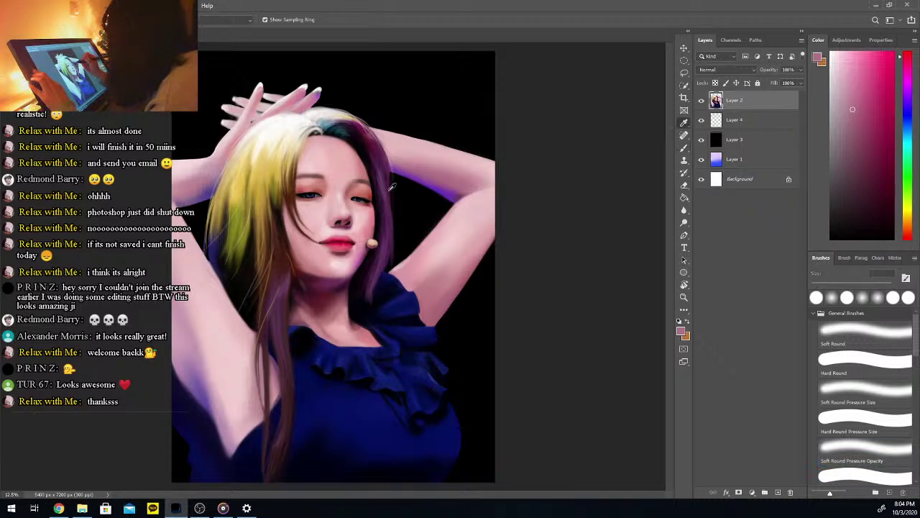
pyautogui.keyDown('alt'); pyautogui.click(389, 203); pyautogui.keyUp('alt')
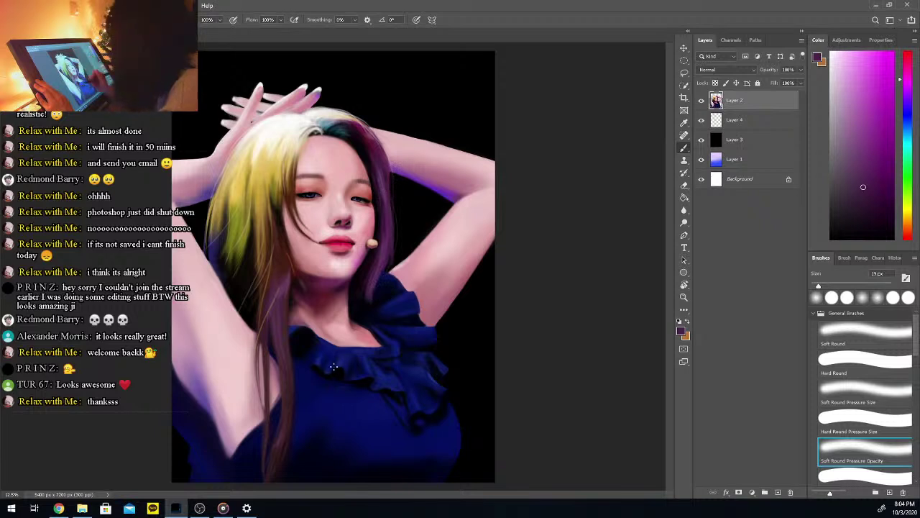
pyautogui.press('i')
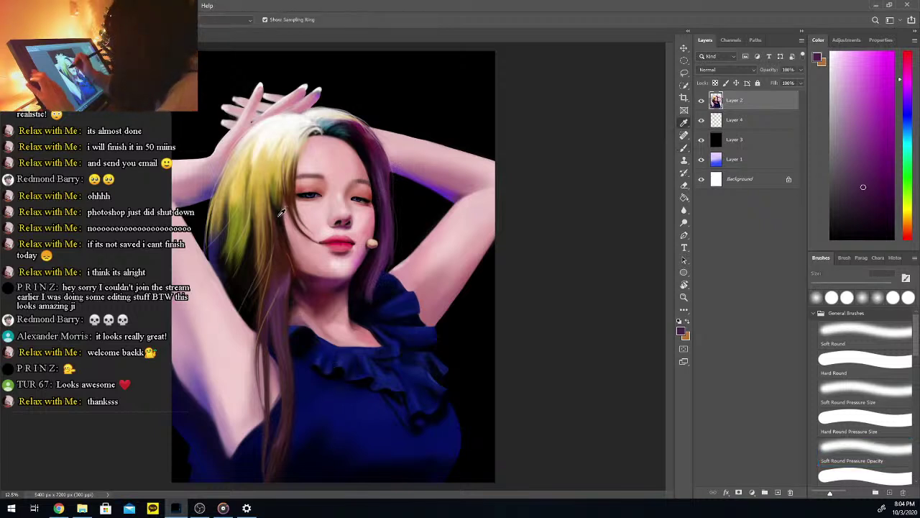
pyautogui.click(282, 212)
pyautogui.press('b')
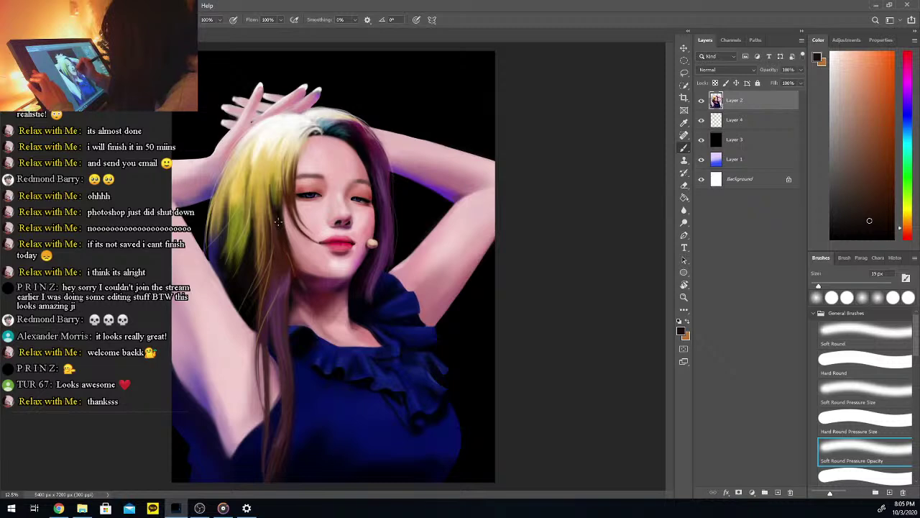
# Add fine strands through the blonde and brown hair in sampled cream and dark plum tones
pyautogui.press('i')
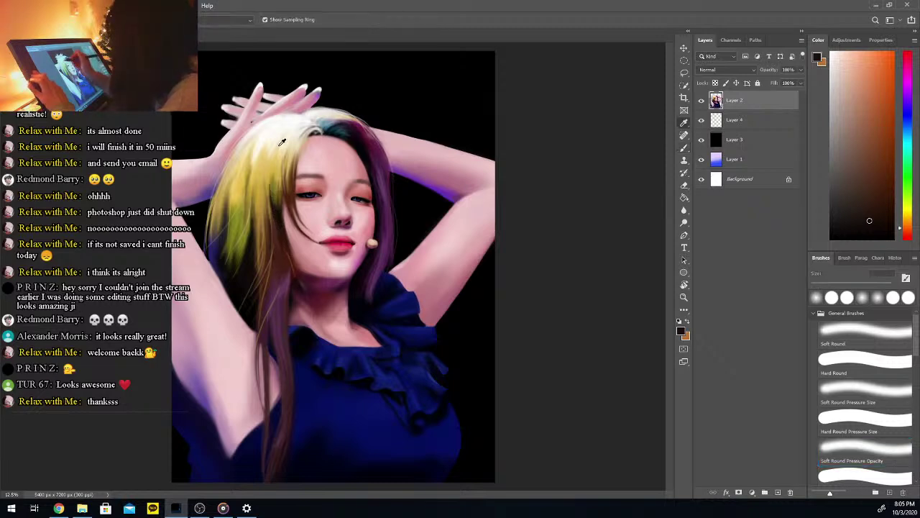
pyautogui.click(280, 138)
pyautogui.press('b')
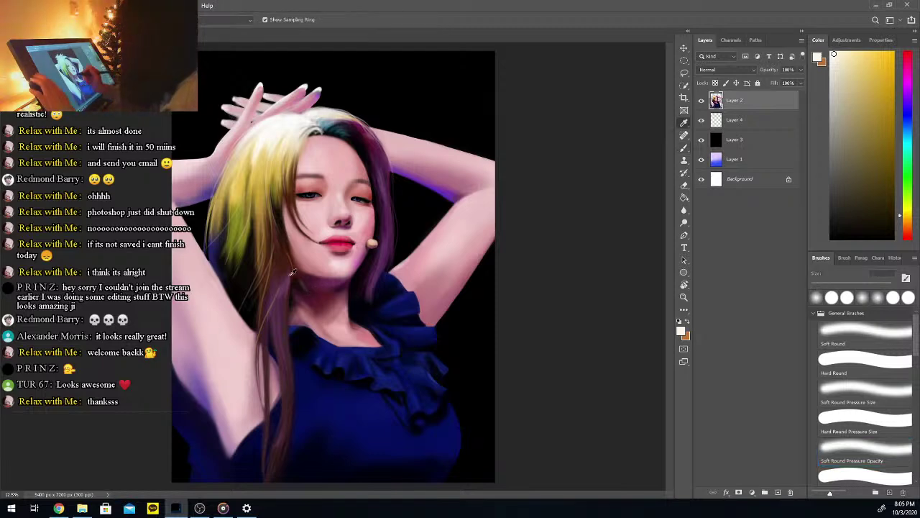
pyautogui.keyDown('alt'); pyautogui.click(290, 272); pyautogui.keyUp('alt')
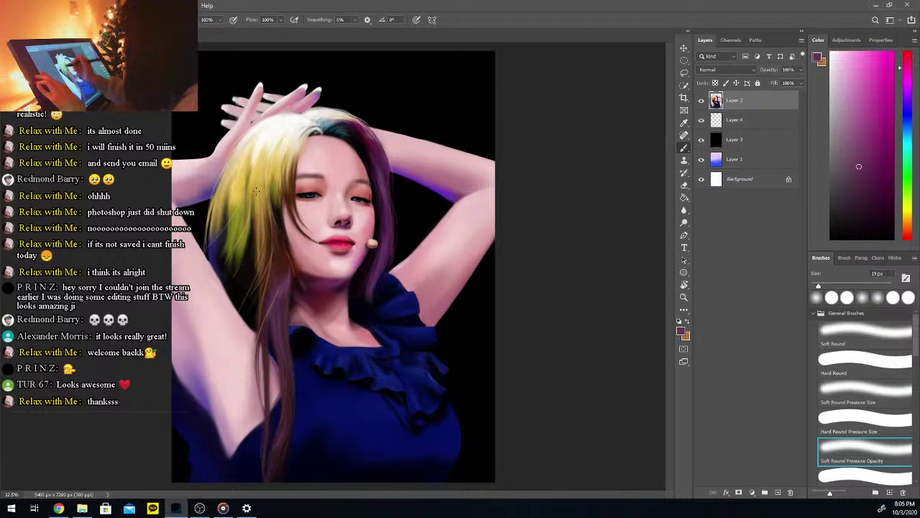
pyautogui.press('i')
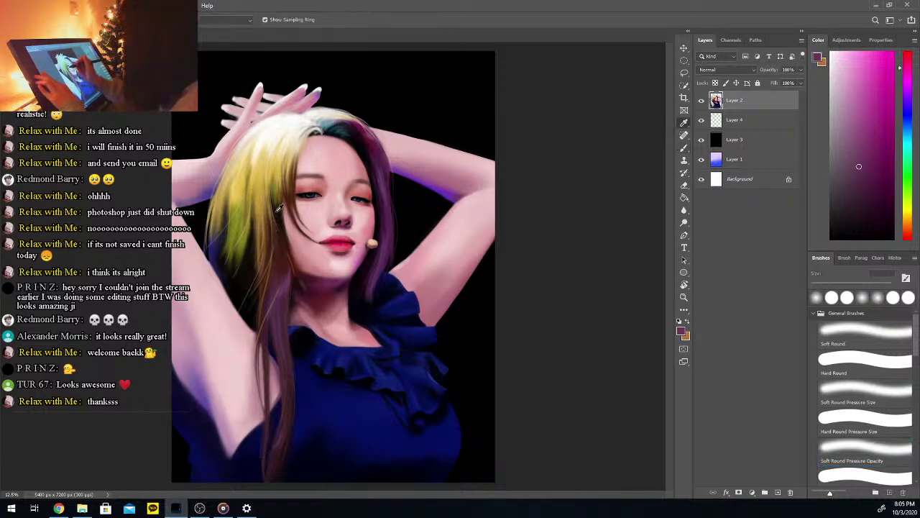
pyautogui.press('b')
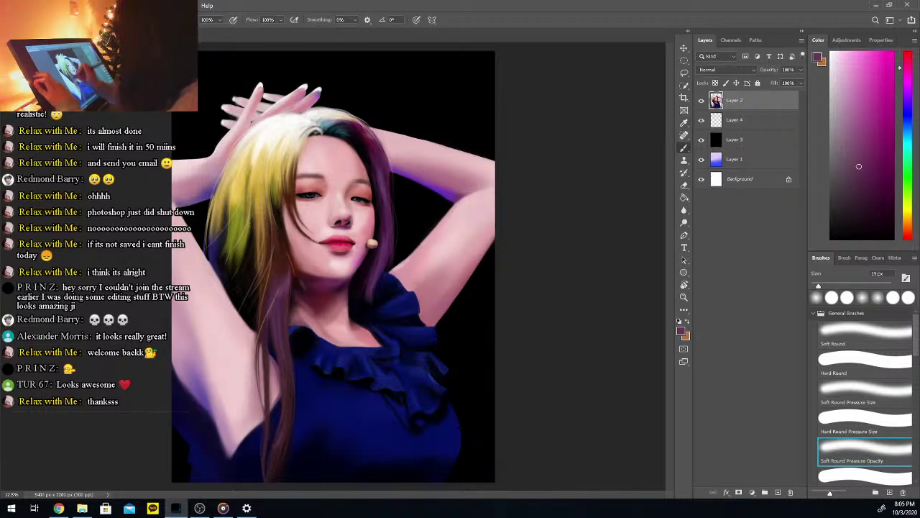
# Paint thin sampled olive strands in the yellow hair and near-white strands across the teal crown
pyautogui.keyDown('alt'); pyautogui.click(246, 204); pyautogui.keyUp('alt')
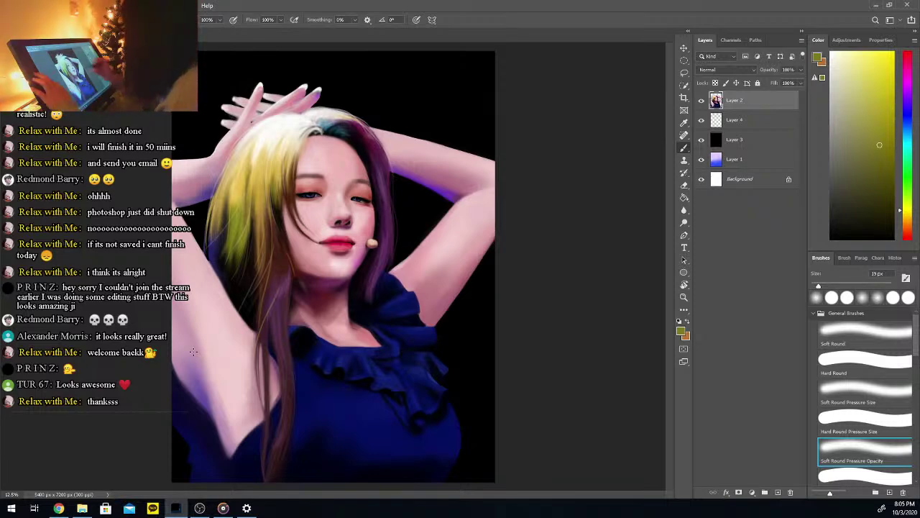
pyautogui.press('alt')
pyautogui.keyDown('alt'); pyautogui.click(291, 117); pyautogui.keyUp('alt')
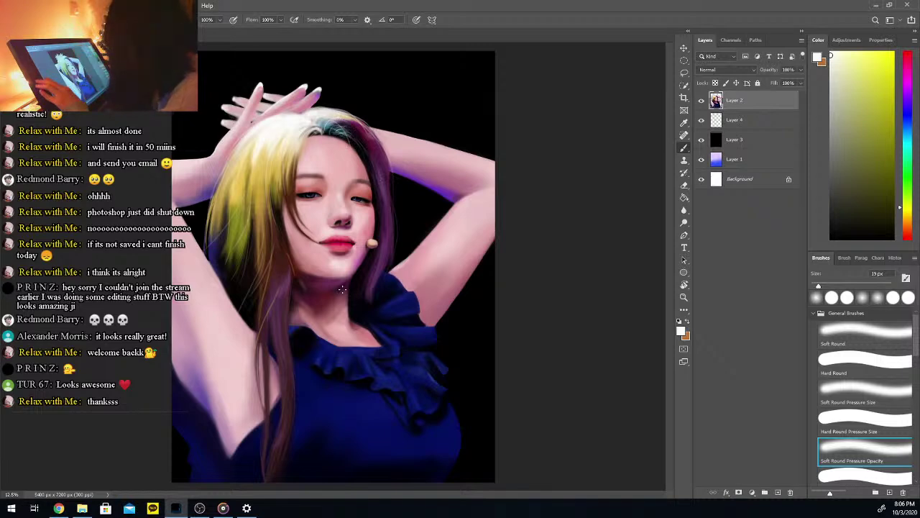
# Add fine magenta and lighter pink strands where the teal crown meets the purple hair
pyautogui.press('i')
pyautogui.click(367, 130)
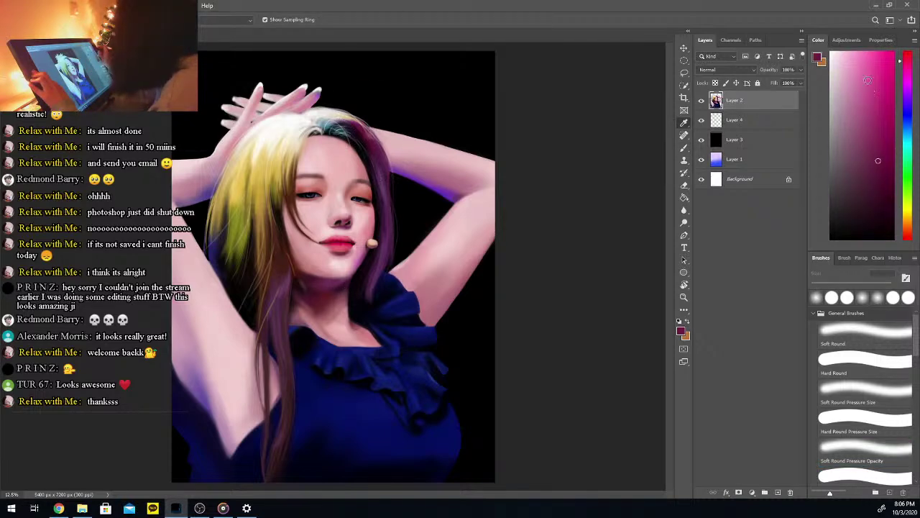
pyautogui.press('b')
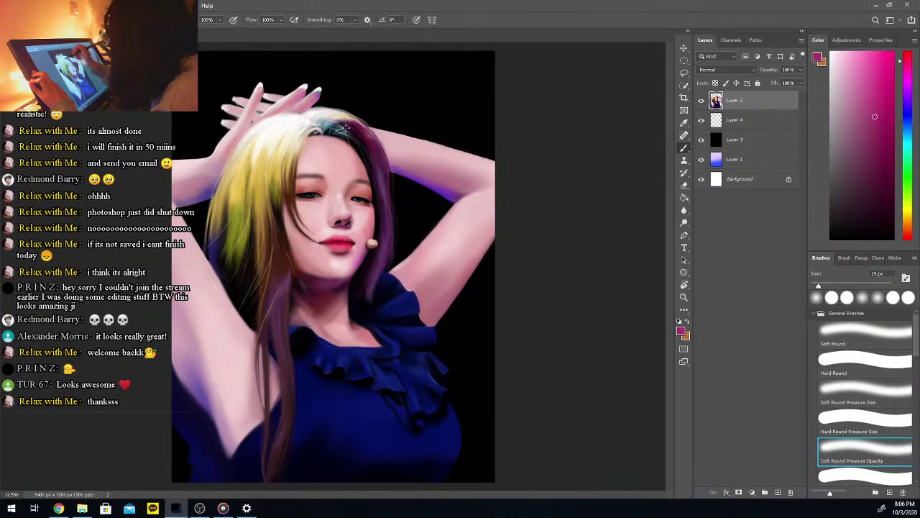
pyautogui.click(858, 103)
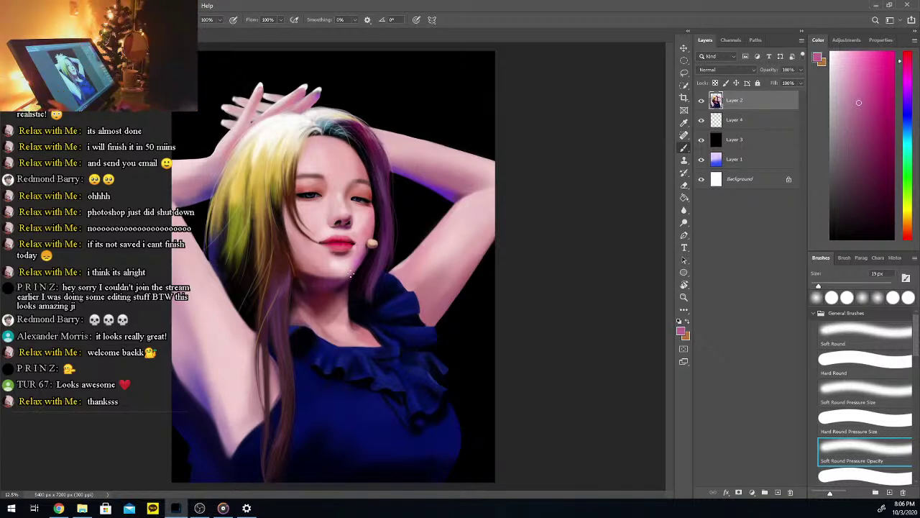
# Deepen the strands beside the cheek with sampled reddish brown and near-black tones, and save the portrait
pyautogui.press('i')
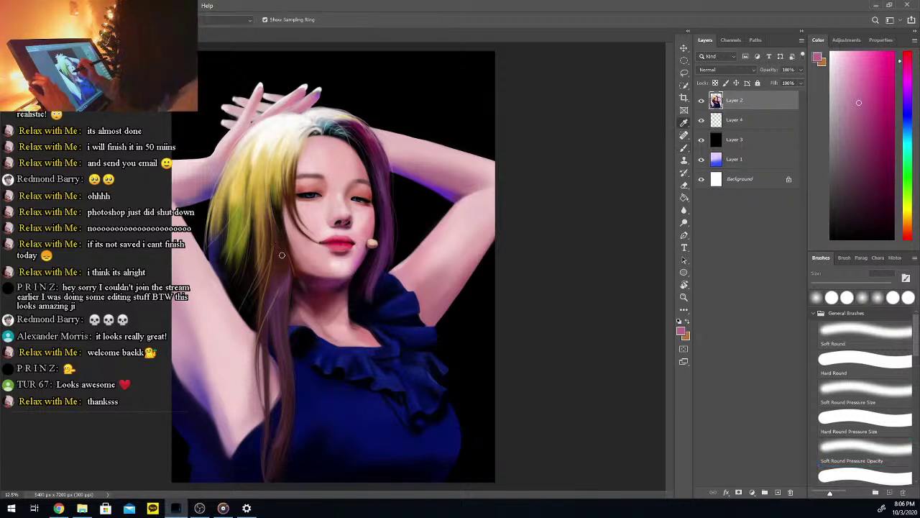
pyautogui.click(286, 241)
pyautogui.press('b')
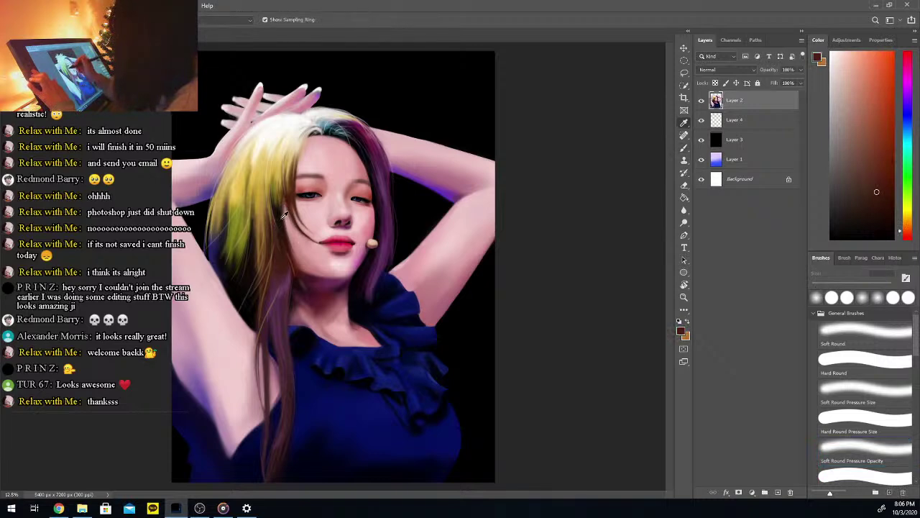
pyautogui.keyDown('alt'); pyautogui.click(279, 221); pyautogui.keyUp('alt')
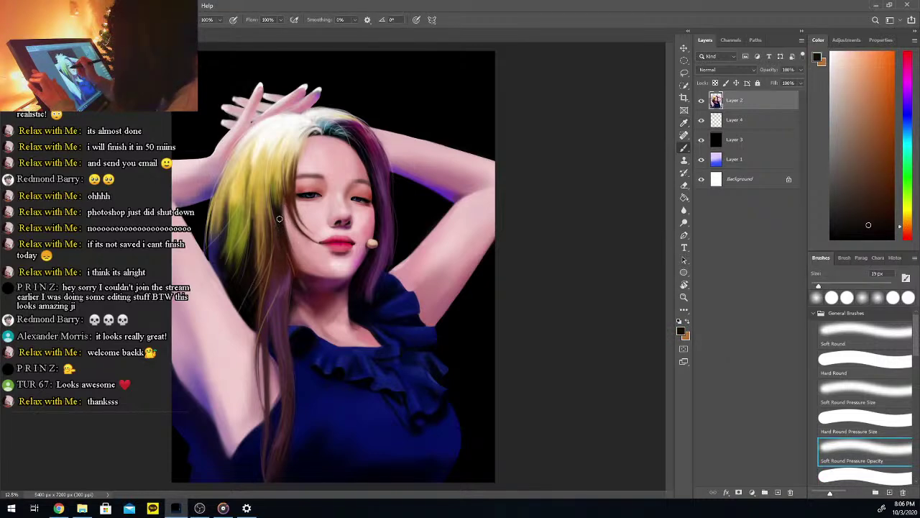
pyautogui.keyDown('alt'); pyautogui.click(277, 221); pyautogui.keyUp('alt')
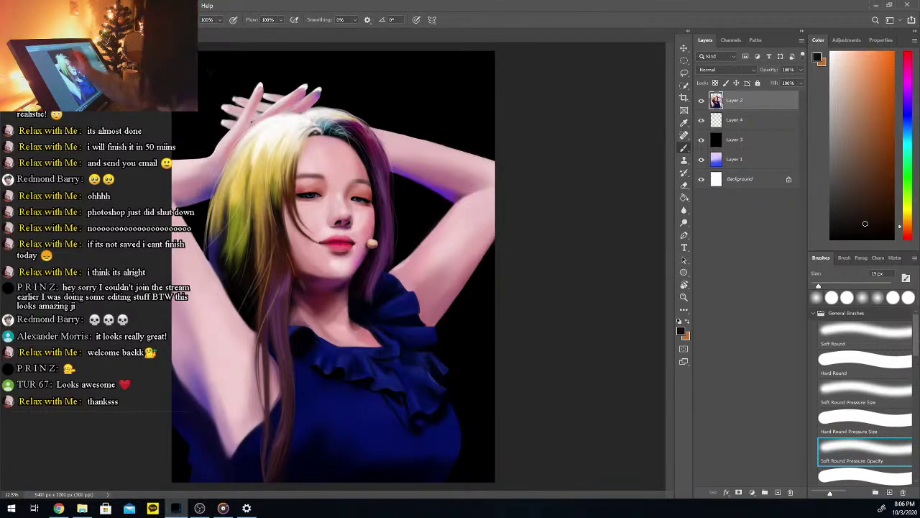
pyautogui.click(22, 5)
pyautogui.click(42, 113)
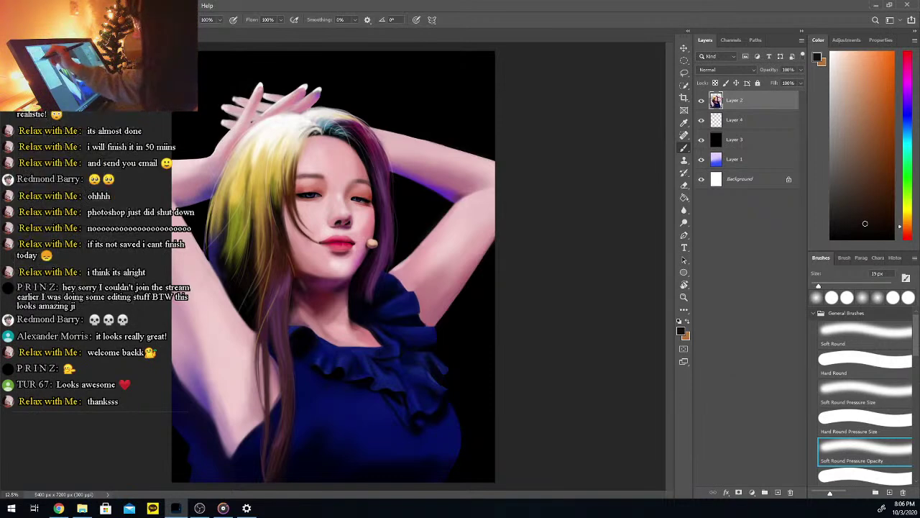
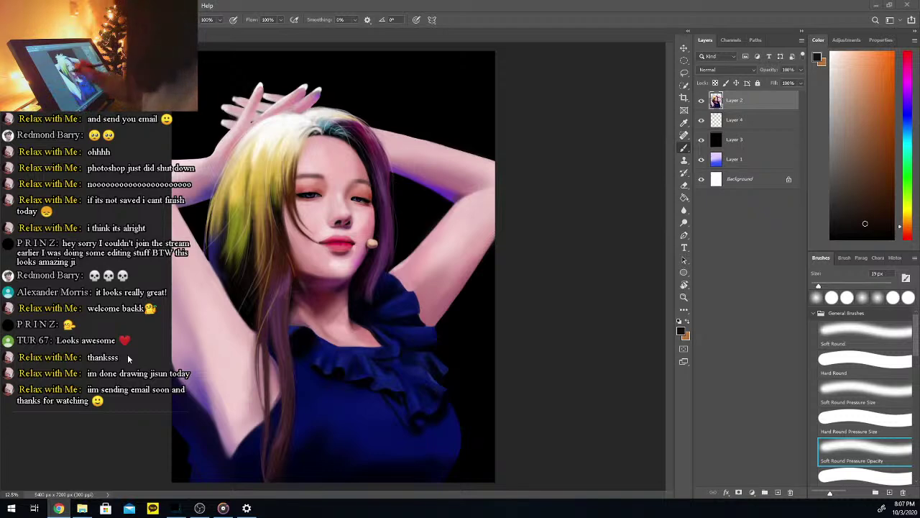
pyautogui.click(558, 228)
pyautogui.press('ctrl')
pyautogui.hotkey('ctrl', '+')
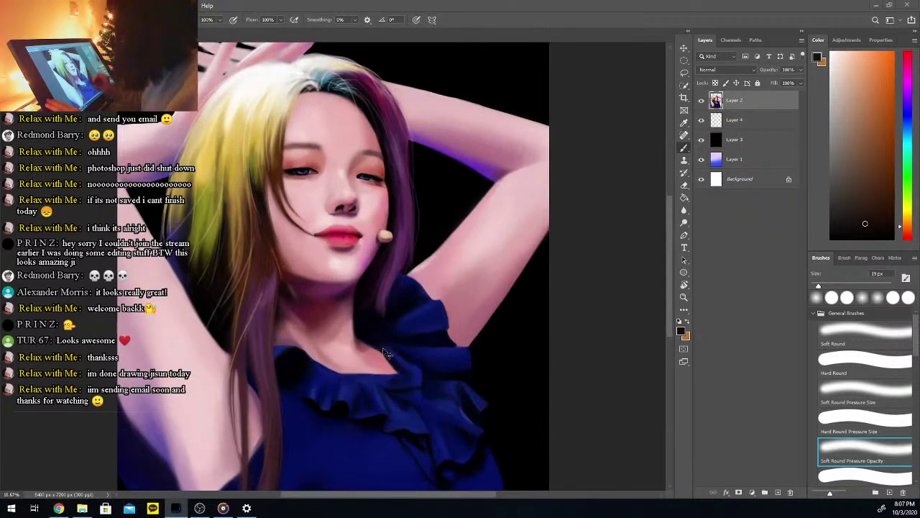
# Erase thin gaps between the strands along the outer edge of the yellow hair with a 41 px eraser
pyautogui.hotkey('ctrl', '+')
pyautogui.moveTo(333, 494); pyautogui.dragTo(300, 472)
pyautogui.hotkey('ctrl', '+')
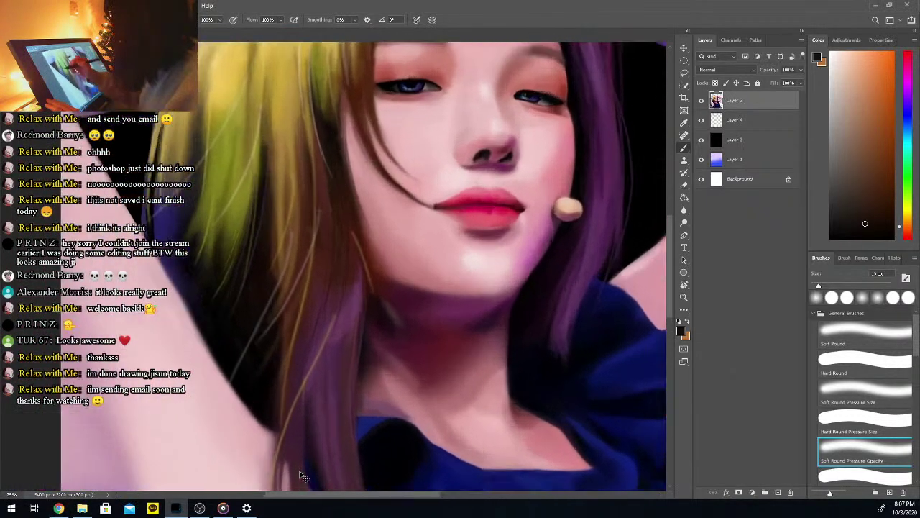
pyautogui.hotkey('ctrl', '-')
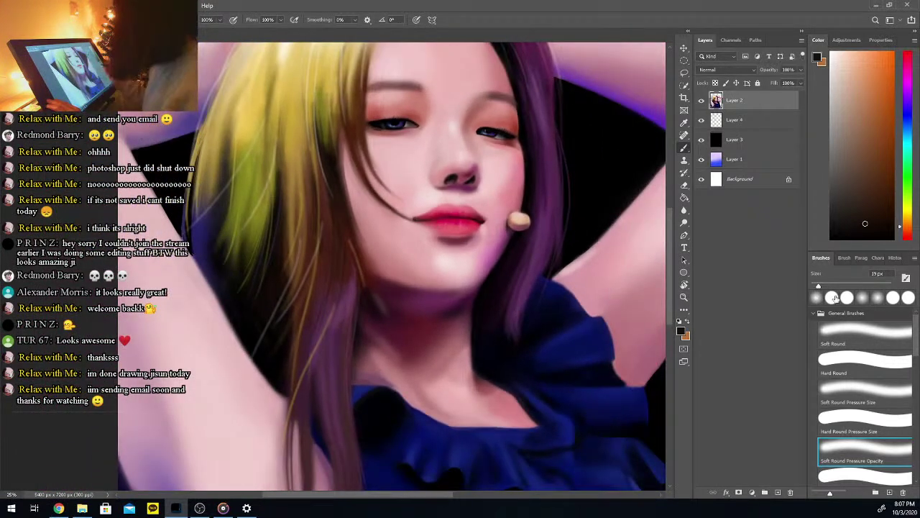
pyautogui.press('e')
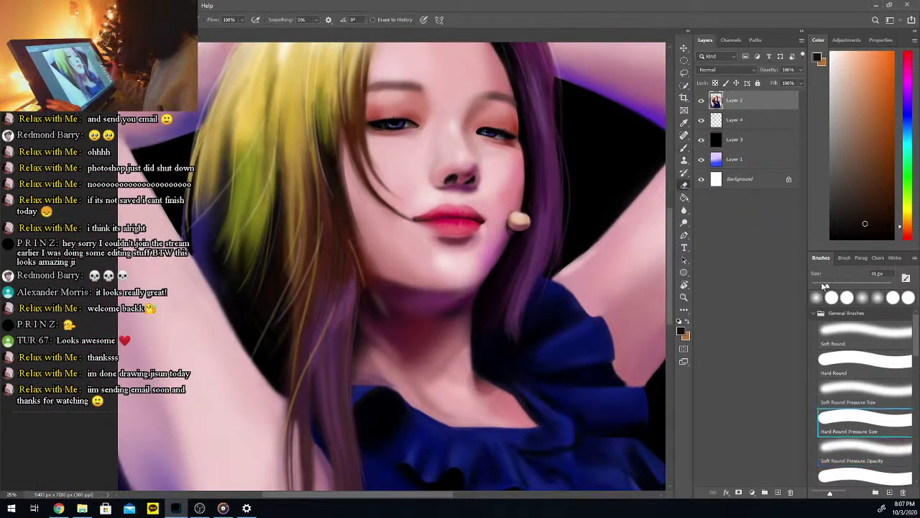
pyautogui.click(828, 287)
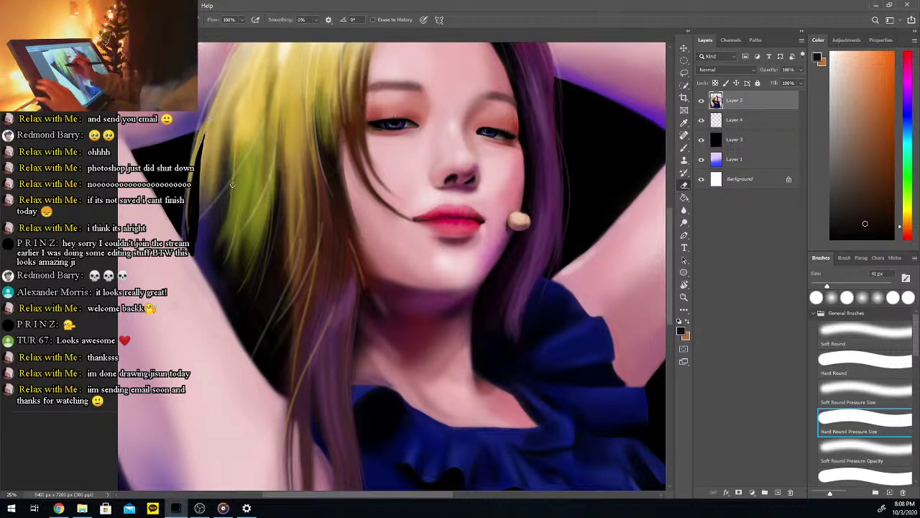
# Paint fine strands along the yellow hair's outer edge in sampled cream, gold, dark blue and greyish brown tones
pyautogui.keyDown('alt'); pyautogui.click(213, 152); pyautogui.keyUp('alt')
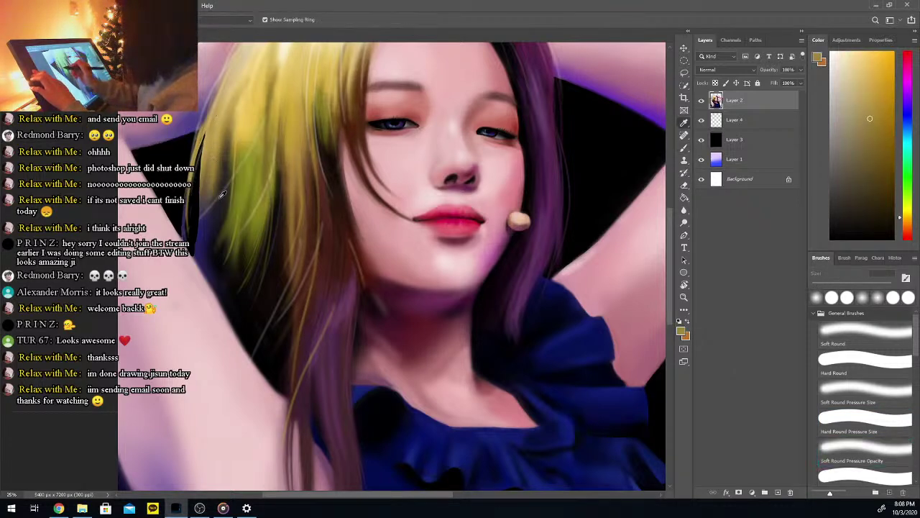
pyautogui.keyDown('alt'); pyautogui.click(282, 56); pyautogui.keyUp('alt')
pyautogui.moveTo(215, 204); pyautogui.dragTo(190, 229)
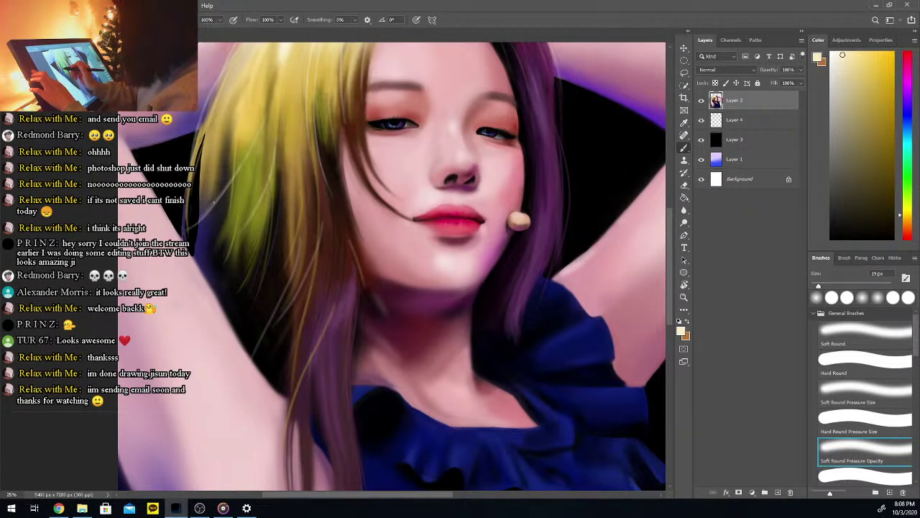
pyautogui.keyDown('alt'); pyautogui.click(207, 142); pyautogui.keyUp('alt')
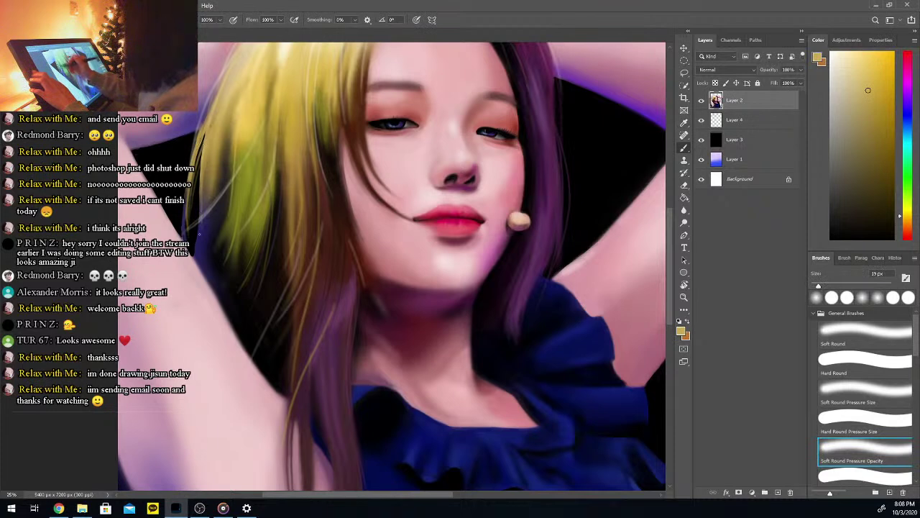
pyautogui.keyDown('alt'); pyautogui.click(202, 244); pyautogui.keyUp('alt')
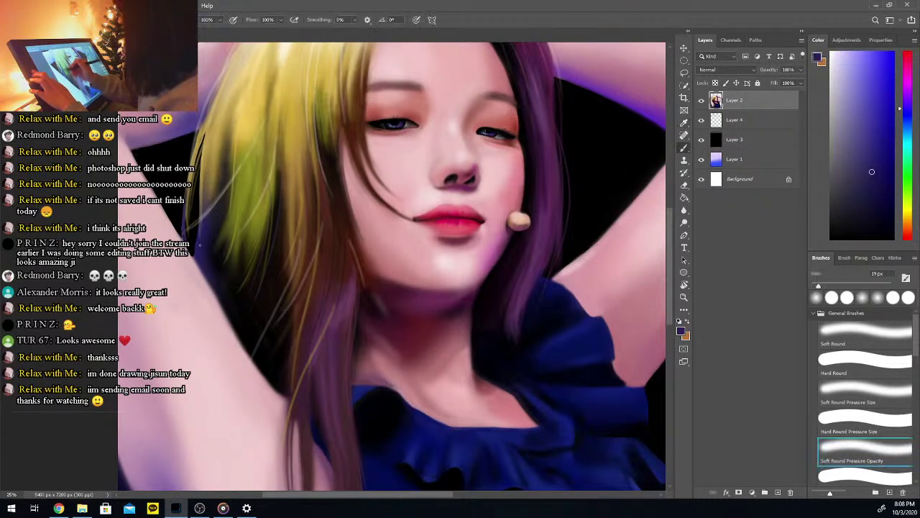
pyautogui.keyDown('alt'); pyautogui.click(219, 194); pyautogui.keyUp('alt')
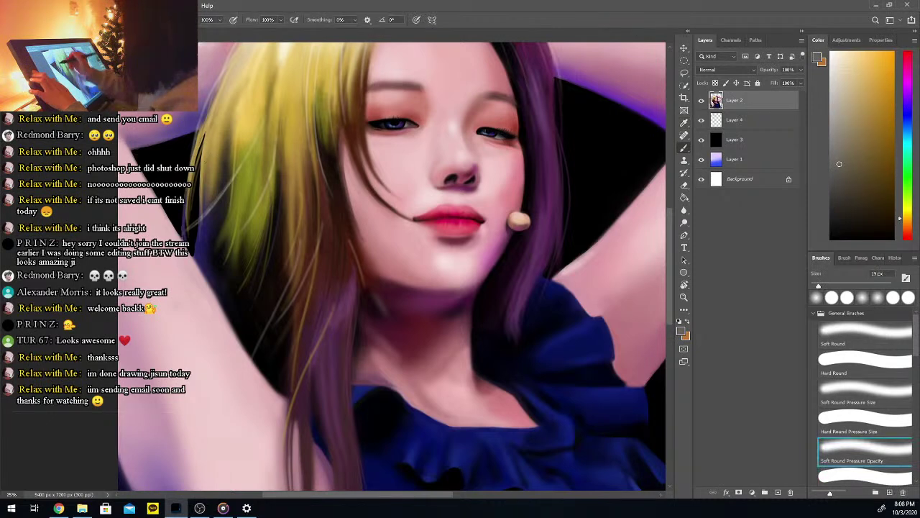
pyautogui.keyDown('alt'); pyautogui.click(209, 137); pyautogui.keyUp('alt')
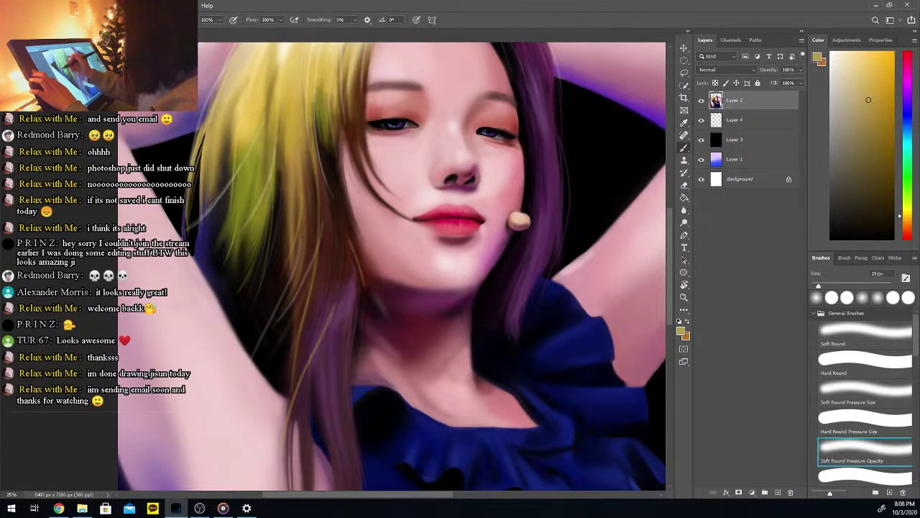
# Add long cream strands down the outer side of the yellow hair and a short near-black accent between them
pyautogui.moveTo(669, 219); pyautogui.dragTo(669, 197)
pyautogui.keyDown('alt'); pyautogui.click(287, 87); pyautogui.keyUp('alt')
pyautogui.moveTo(219, 175)
pyautogui.mouseDown()
pyautogui.moveTo(190, 240)
pyautogui.moveTo(189, 295)
pyautogui.mouseUp()
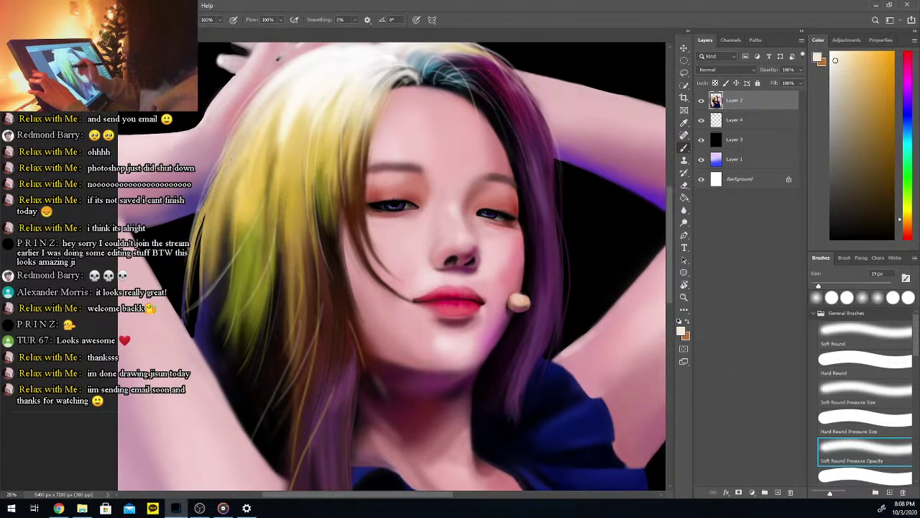
pyautogui.moveTo(216, 189); pyautogui.dragTo(203, 284)
pyautogui.moveTo(207, 212); pyautogui.dragTo(195, 337)
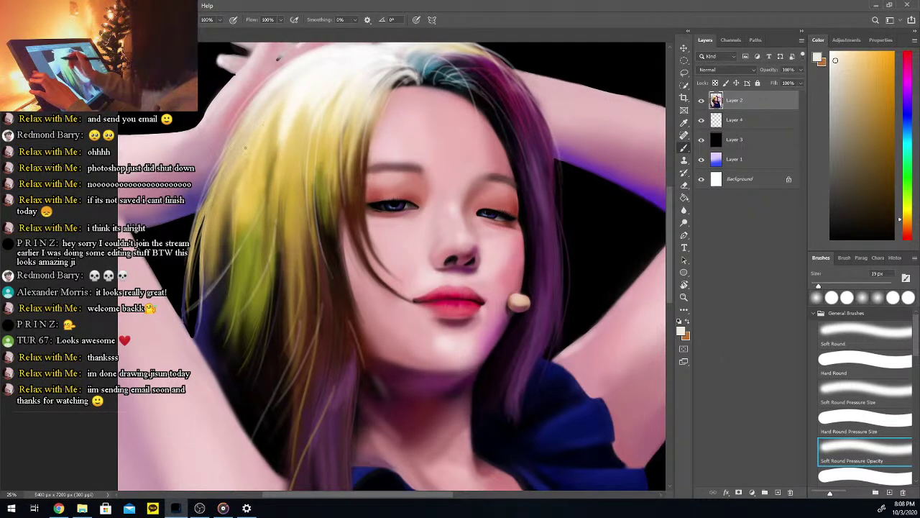
pyautogui.keyDown('alt'); pyautogui.click(220, 292); pyautogui.keyUp('alt')
pyautogui.moveTo(231, 199); pyautogui.dragTo(226, 222)
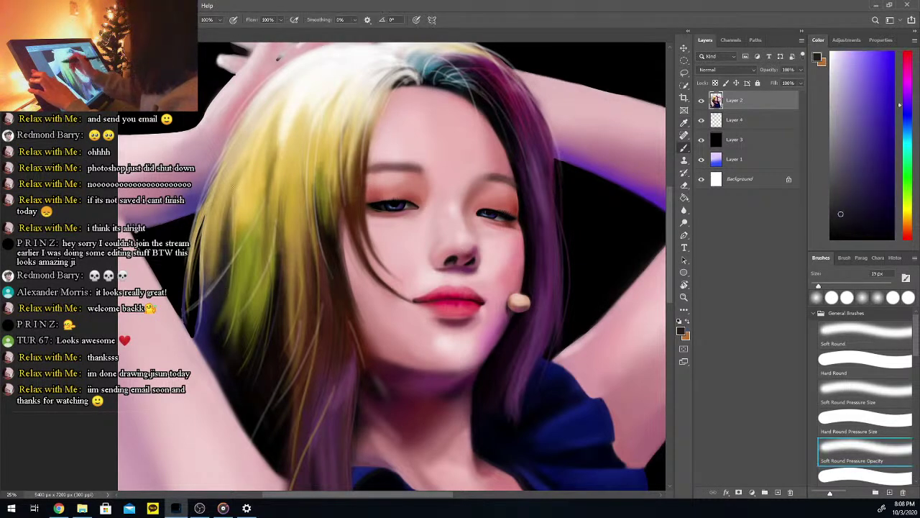
# Compare the portrait with and without Layer 4, and merge Layer 2 down into it
pyautogui.hotkey('ctrl', '-')
pyautogui.hotkey('ctrl', '-')
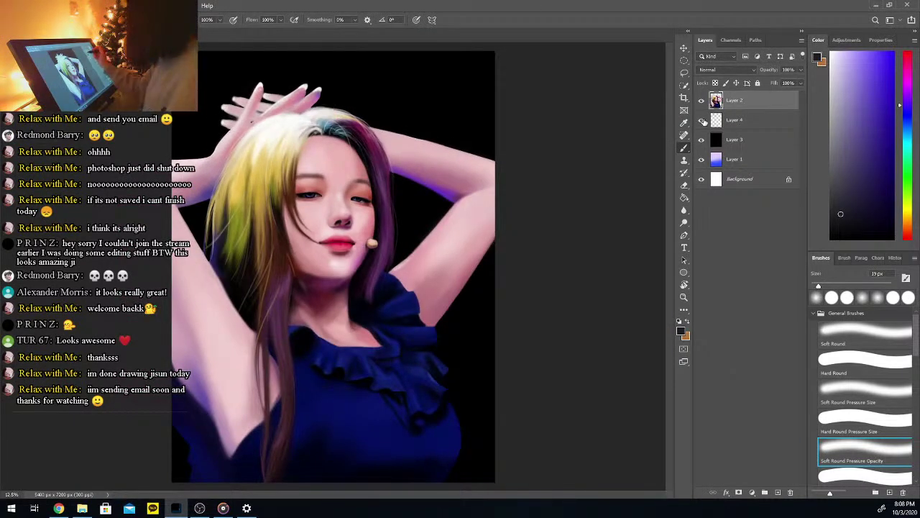
pyautogui.click(702, 121)
pyautogui.click(703, 121)
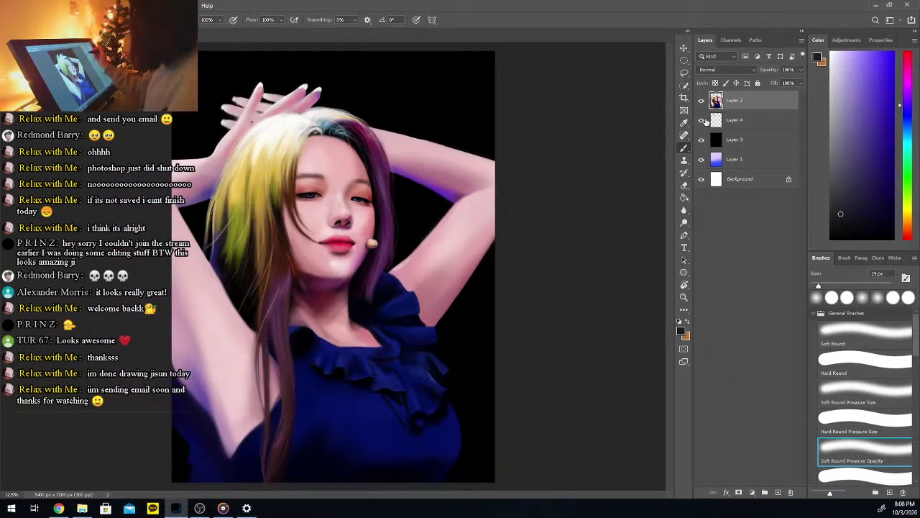
pyautogui.click(702, 120)
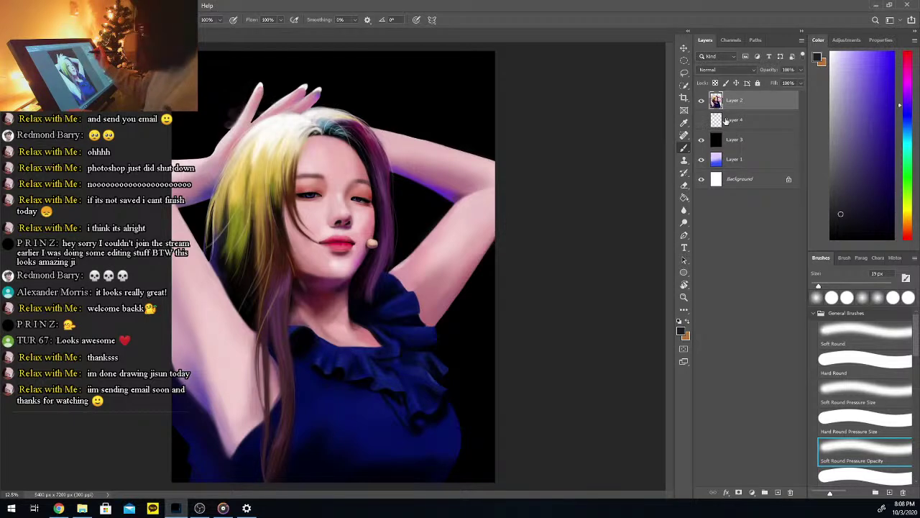
pyautogui.click(703, 121)
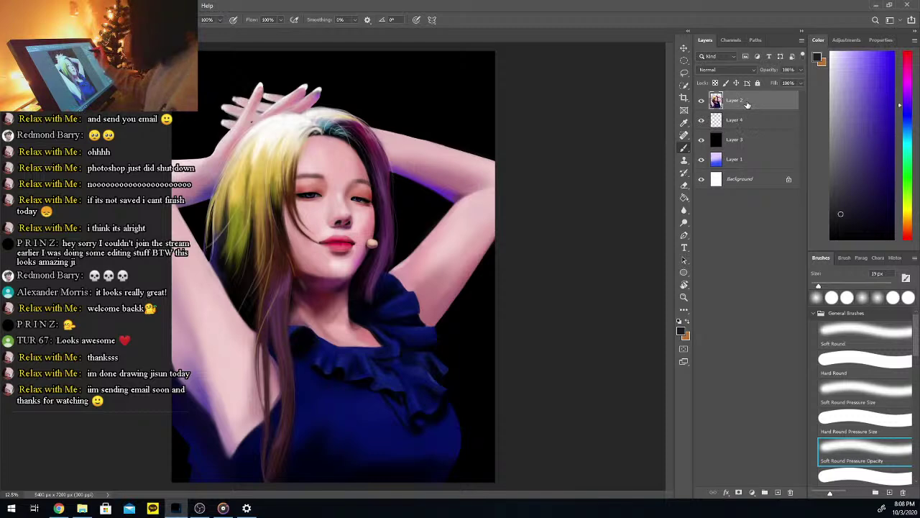
pyautogui.rightClick(745, 104)
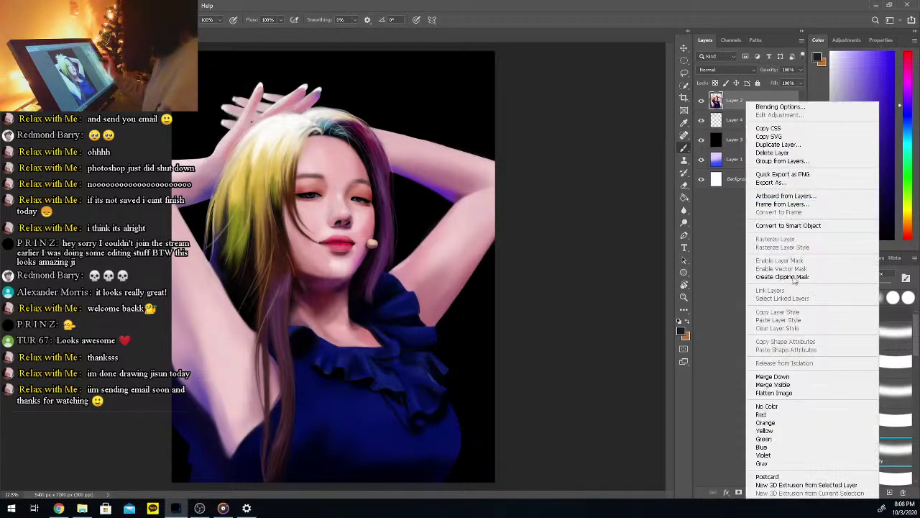
pyautogui.click(782, 376)
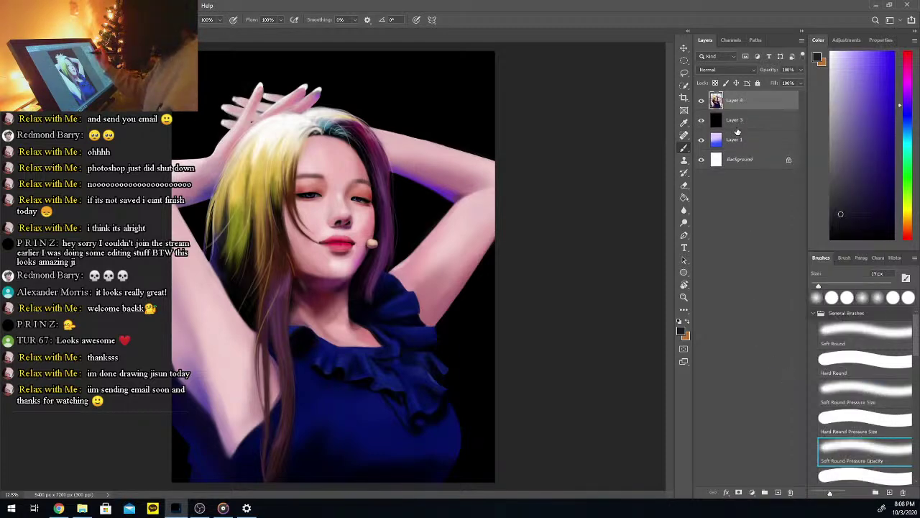
# Compare the black and gradient backgrounds behind the portrait, leaving the black Layer 3 hidden
pyautogui.click(702, 120)
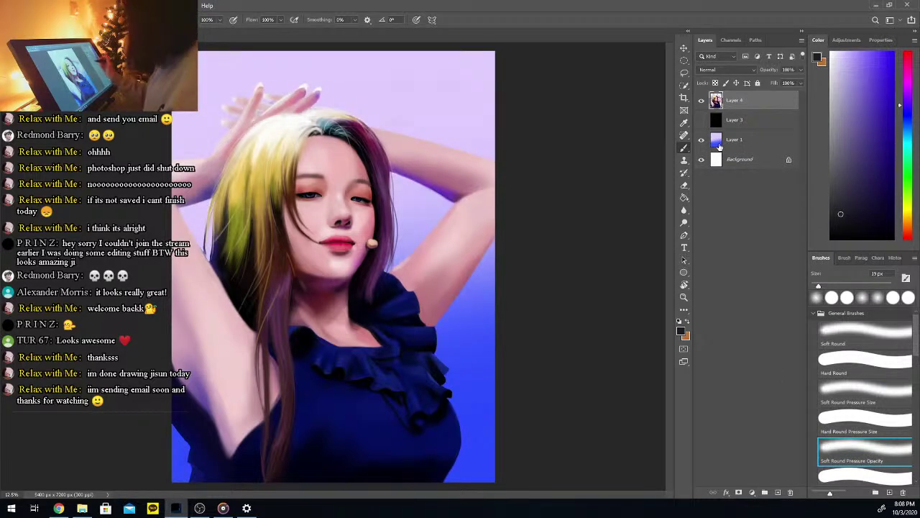
pyautogui.hotkey('ctrl', '-')
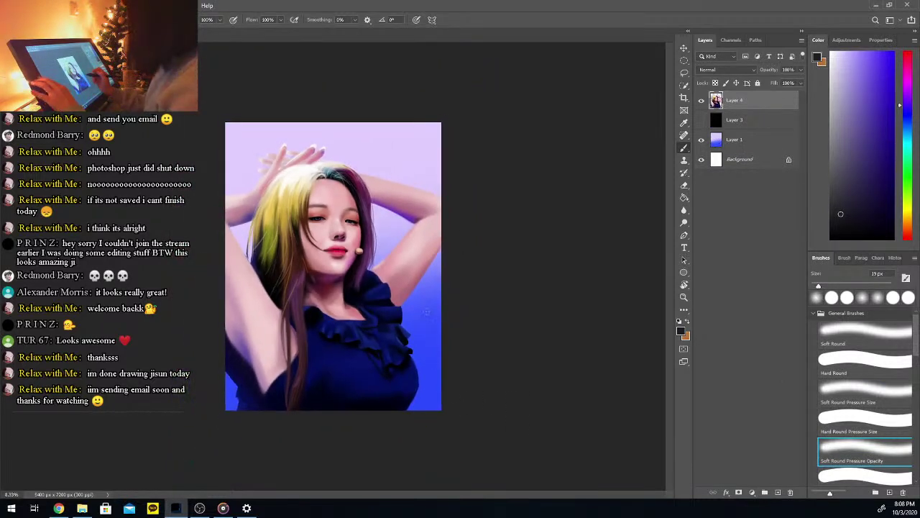
pyautogui.click(701, 120)
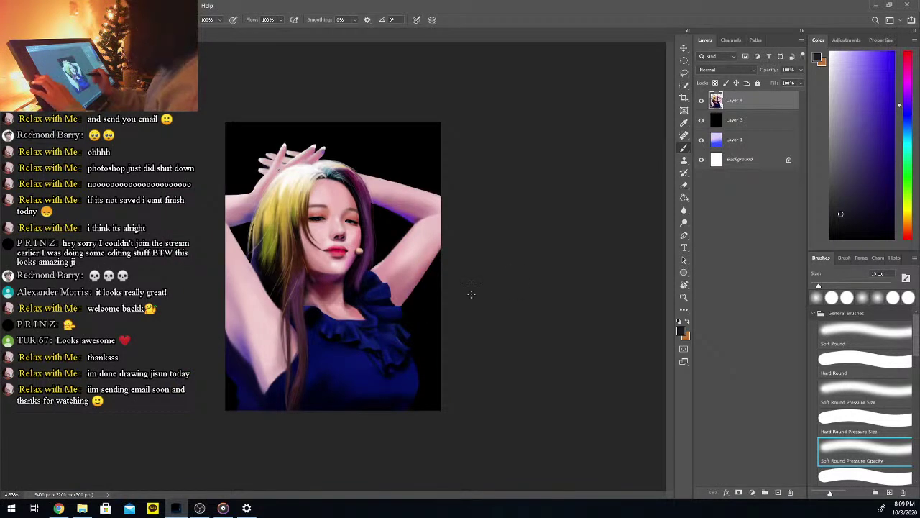
pyautogui.click(701, 120)
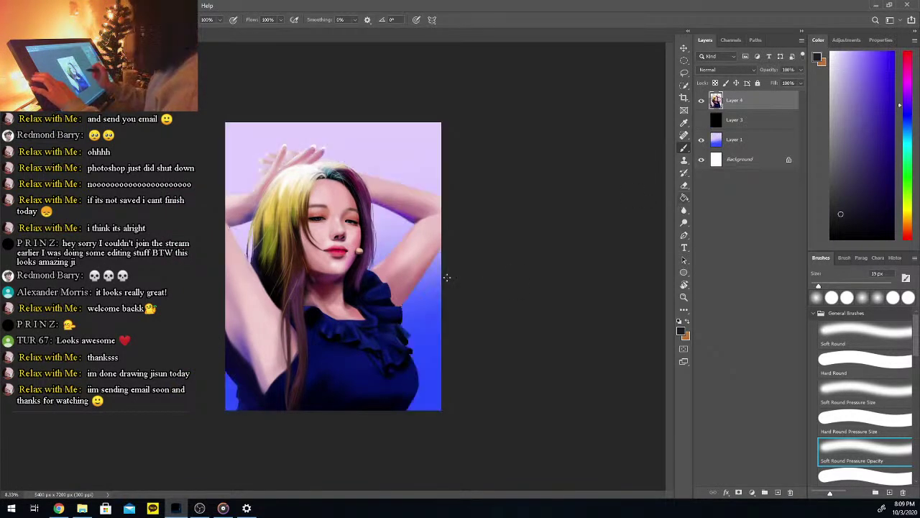
# Try a diagonal stroke across the upper background in sampled saturated blue with a 120 px soft brush
pyautogui.press('i')
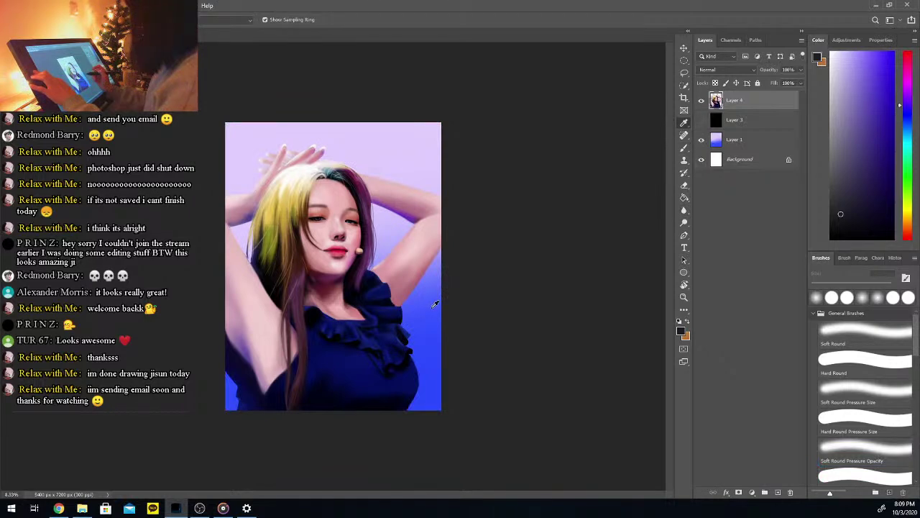
pyautogui.click(433, 307)
pyautogui.press('b')
pyautogui.moveTo(829, 284); pyautogui.dragTo(832, 289)
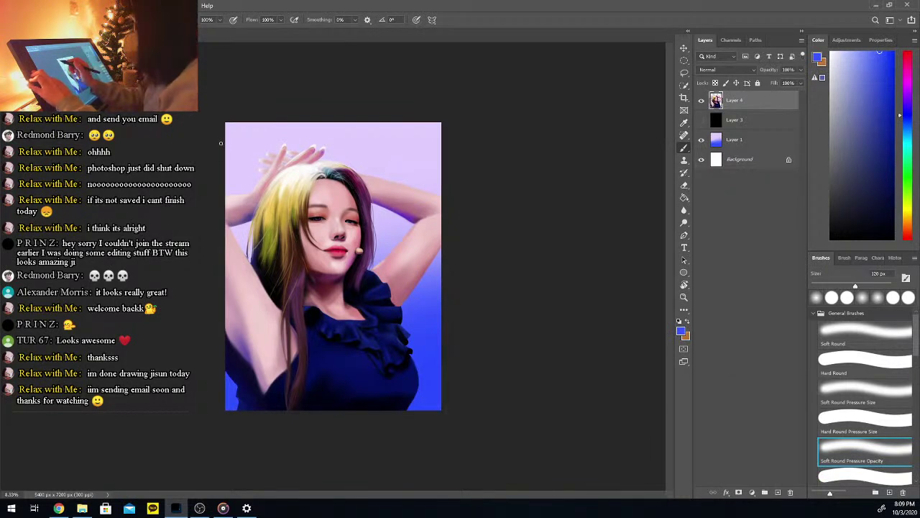
pyautogui.moveTo(203, 168)
pyautogui.mouseDown()
pyautogui.moveTo(221, 150)
pyautogui.moveTo(409, 81)
pyautogui.mouseUp()
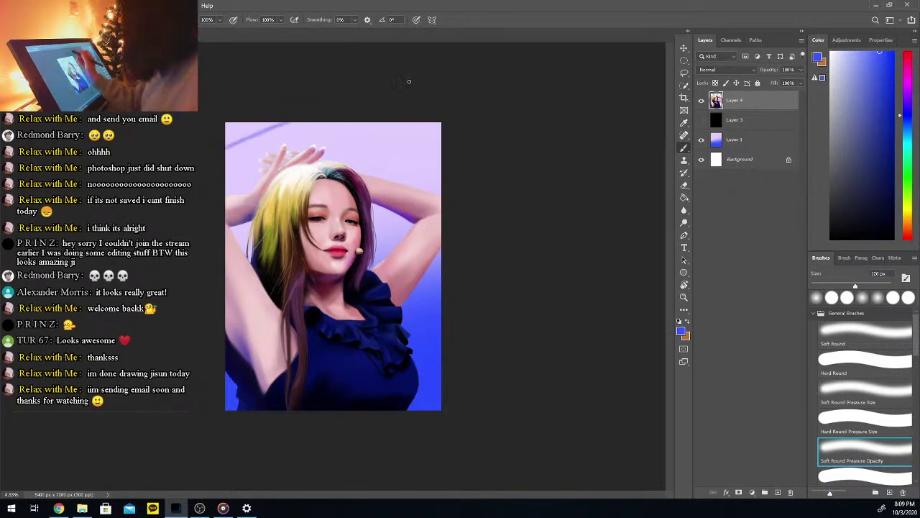
pyautogui.hotkey('ctrl', 'z')
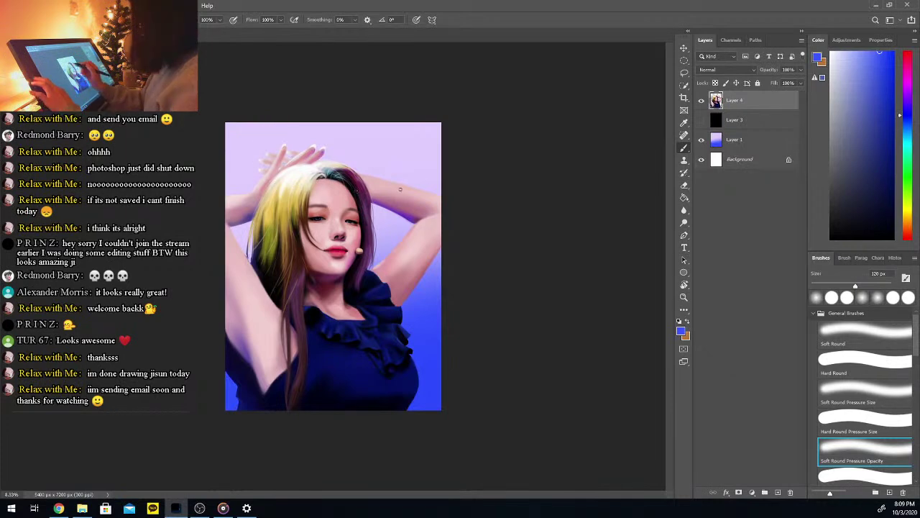
# Try several diagonal strokes above the raised hands in a lighter sampled periwinkle blue, undoing each attempt
pyautogui.keyDown('alt'); pyautogui.click(434, 270); pyautogui.keyUp('alt')
pyautogui.moveTo(225, 143); pyautogui.dragTo(275, 123)
pyautogui.press('alt')
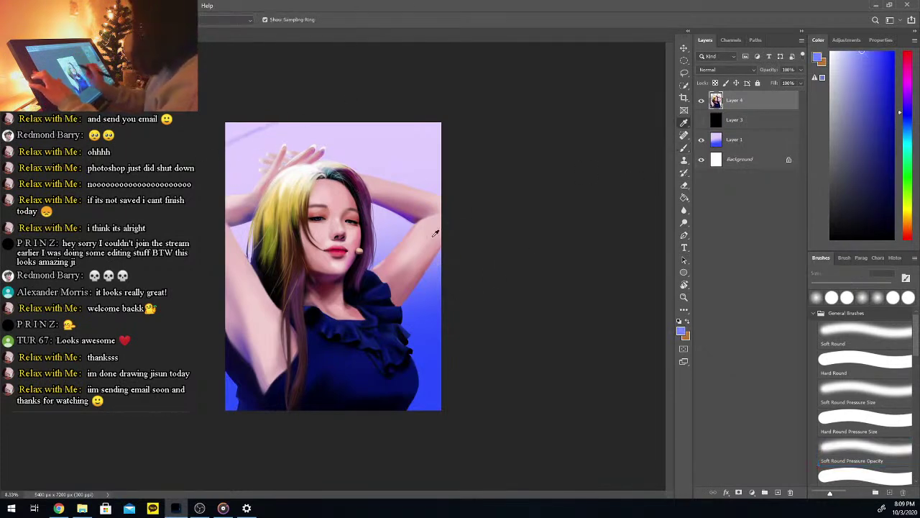
pyautogui.hotkey('ctrl', 'z')
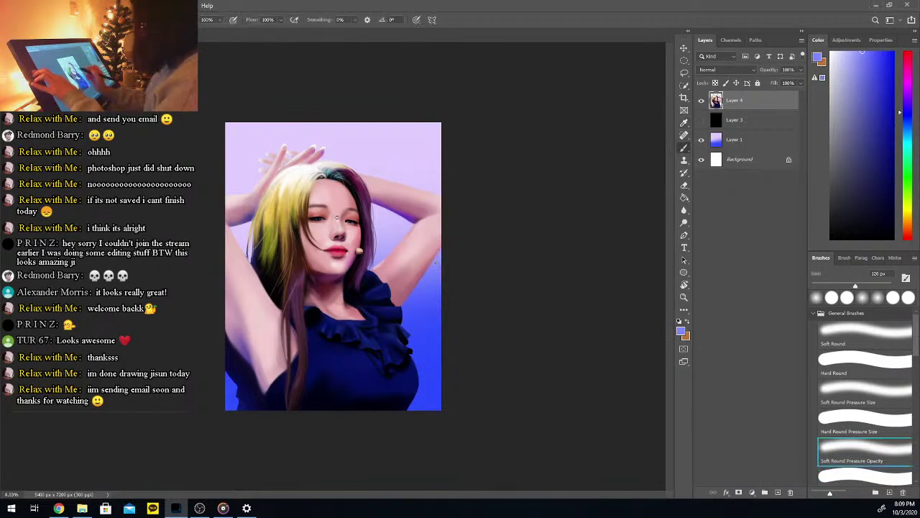
pyautogui.moveTo(209, 152); pyautogui.dragTo(381, 93)
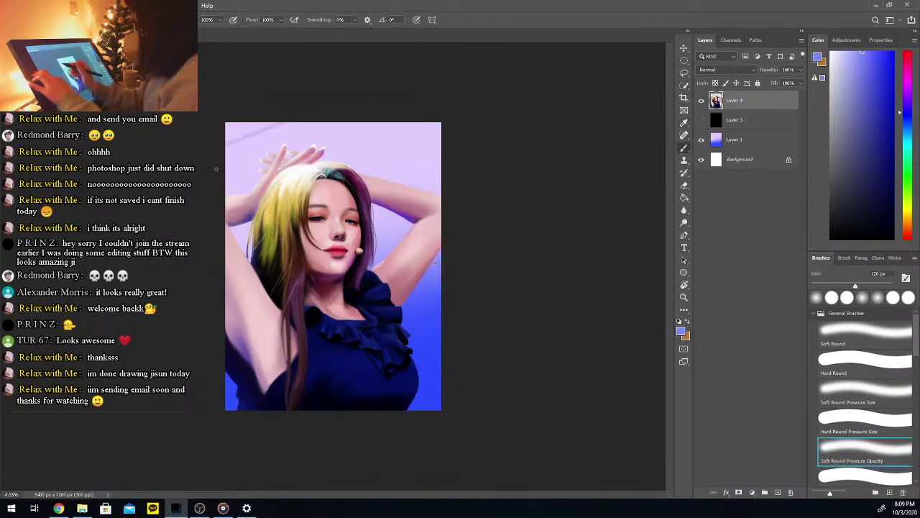
pyautogui.hotkey('ctrl', 'z')
pyautogui.moveTo(372, 94); pyautogui.dragTo(225, 139)
pyautogui.press('alt')
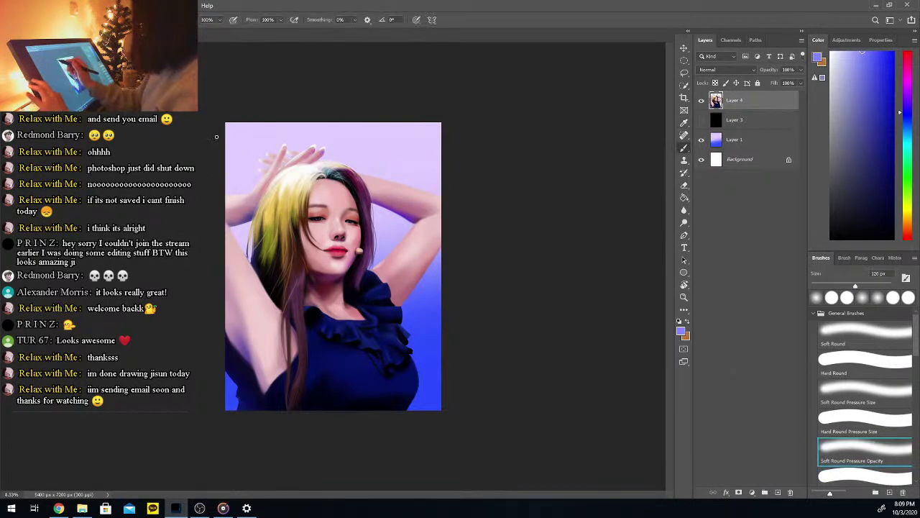
pyautogui.moveTo(193, 145); pyautogui.dragTo(265, 122)
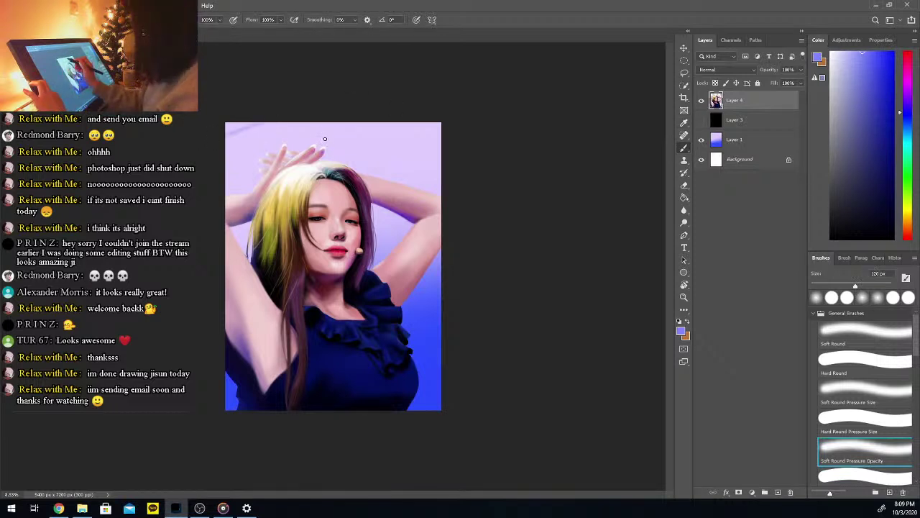
pyautogui.hotkey('ctrl', 'z')
pyautogui.moveTo(202, 164); pyautogui.dragTo(311, 123)
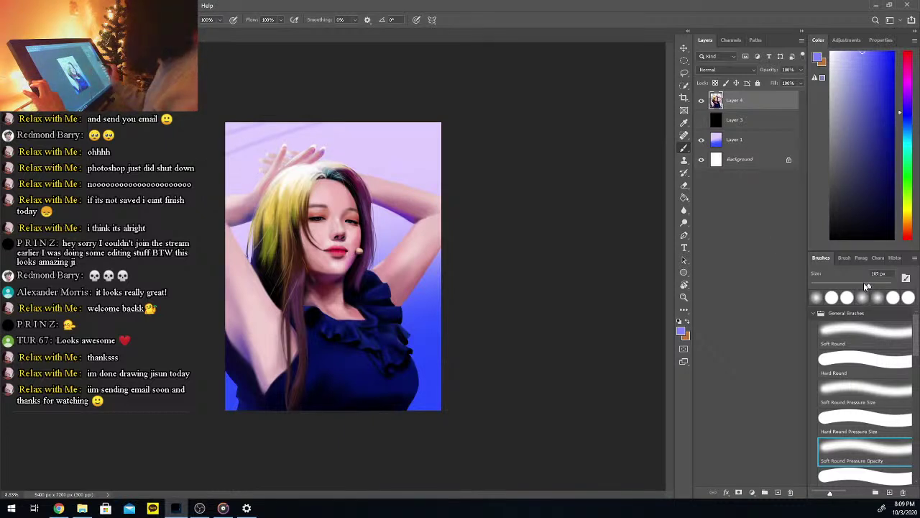
pyautogui.hotkey('ctrl', 'z')
pyautogui.hotkey('ctrl', 'z')
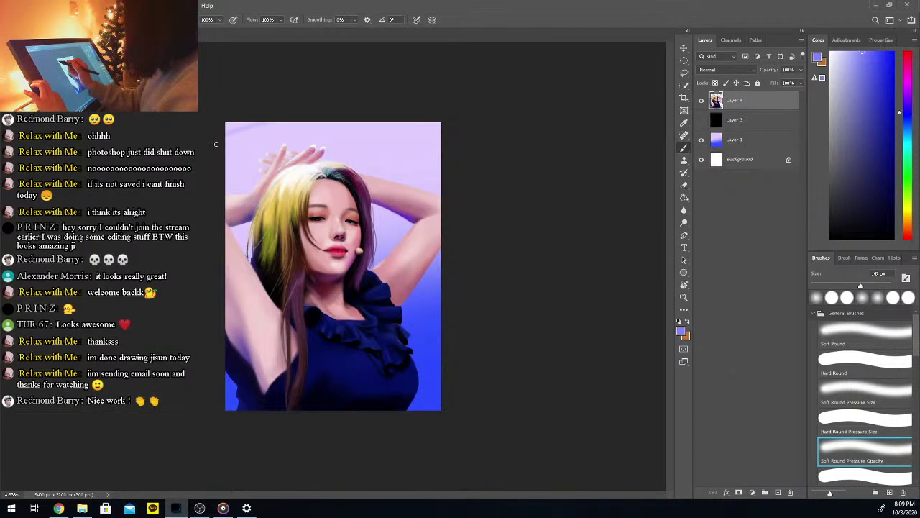
# Try further long diagonal periwinkle strokes across the upper background on Layer 4, and undo them
pyautogui.moveTo(308, 124)
pyautogui.mouseDown()
pyautogui.moveTo(227, 154)
pyautogui.moveTo(378, 102)
pyautogui.mouseUp()
pyautogui.hotkey('ctrl', 'z')
pyautogui.hotkey('ctrl', 'z')
pyautogui.hotkey('ctrl', 'z')
pyautogui.moveTo(226, 132); pyautogui.dragTo(282, 122)
pyautogui.hotkey('ctrl', 'z')
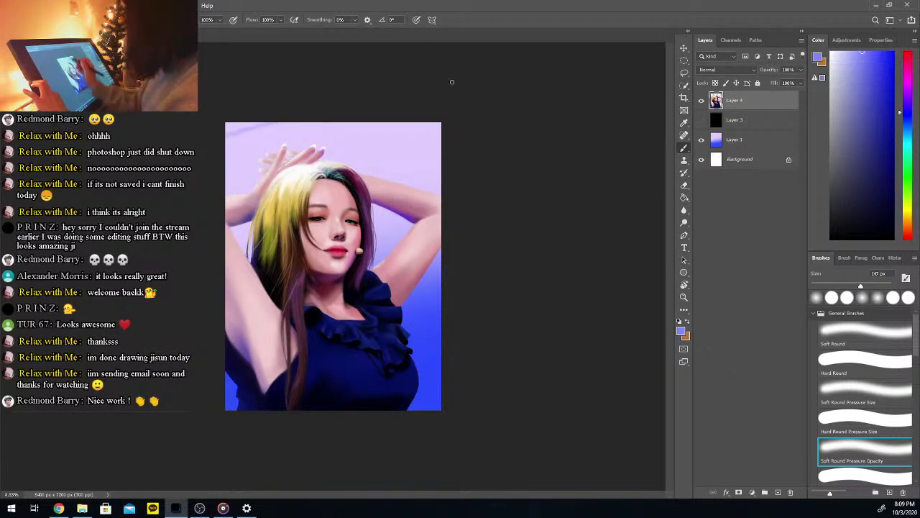
pyautogui.hotkey('ctrl', 'z')
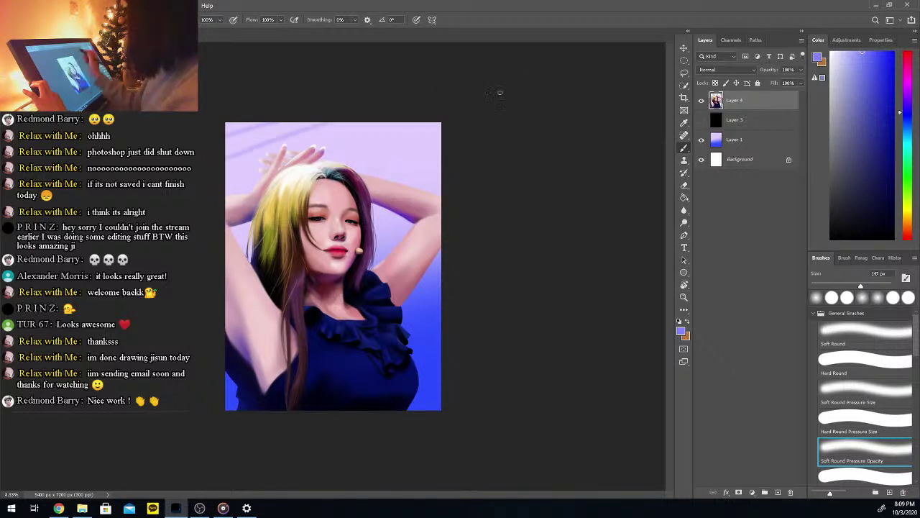
pyautogui.moveTo(227, 164)
pyautogui.mouseDown()
pyautogui.moveTo(329, 125)
pyautogui.moveTo(210, 164)
pyautogui.mouseUp()
pyautogui.hotkey('ctrl', 'z')
pyautogui.hotkey('ctrl', 'z')
pyautogui.moveTo(203, 196); pyautogui.dragTo(577, 100)
pyautogui.hotkey('ctrl', 'z')
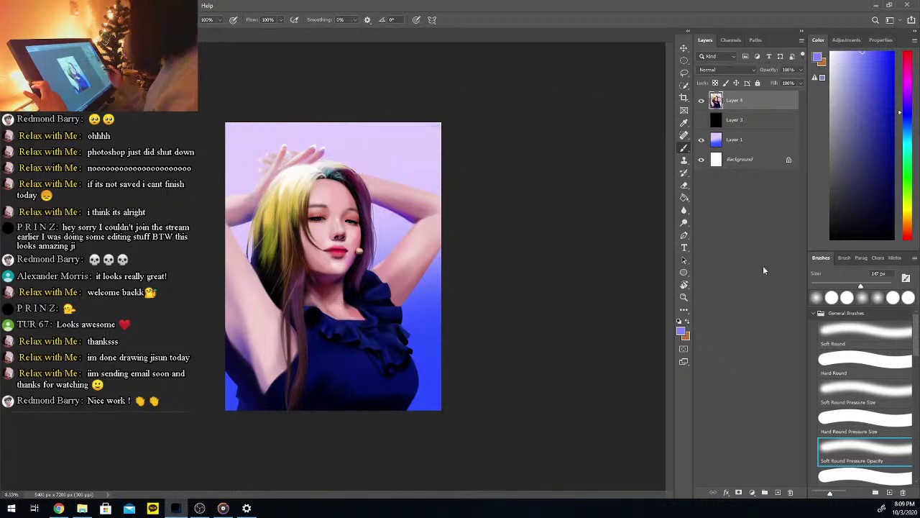
# Paint soft parallel periwinkle stripes diagonally across the upper background on Layer 1, redoing the misplaced strokes
pyautogui.click(733, 143)
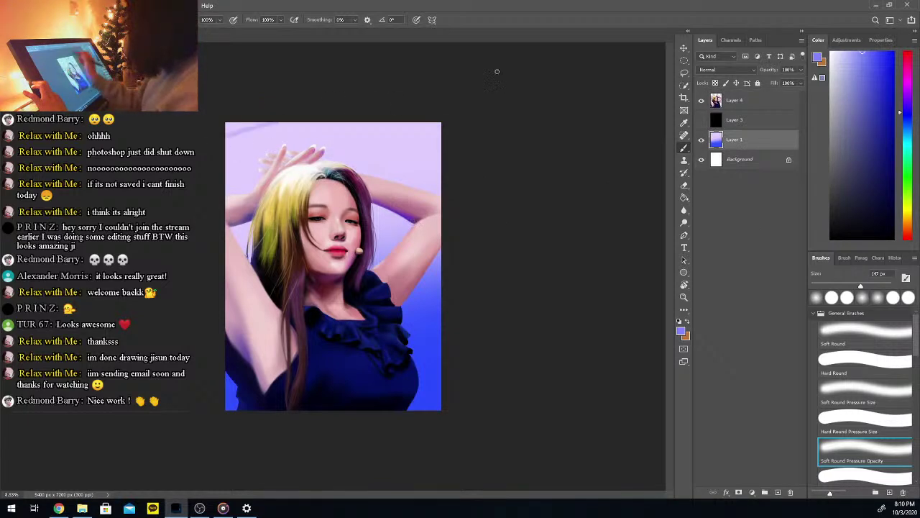
pyautogui.moveTo(210, 165); pyautogui.dragTo(455, 89)
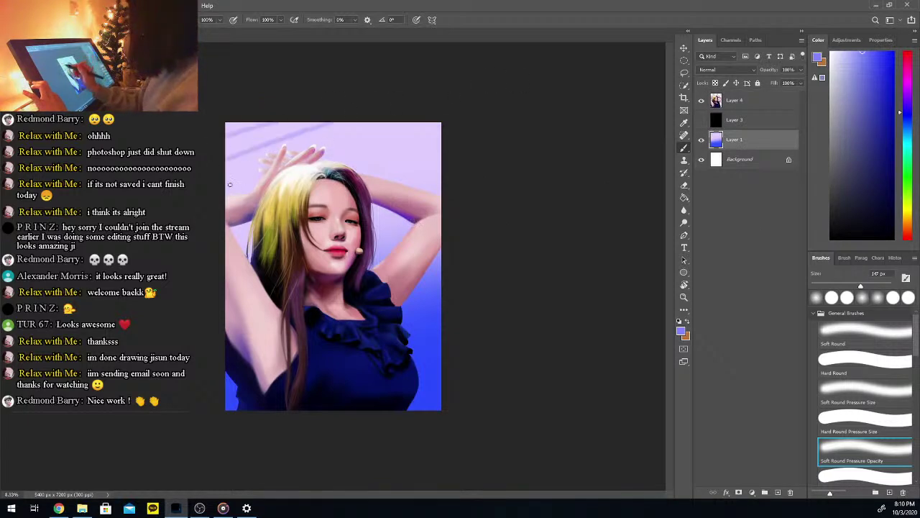
pyautogui.hotkey('ctrl', 'z')
pyautogui.moveTo(217, 166); pyautogui.dragTo(437, 109)
pyautogui.moveTo(206, 199); pyautogui.dragTo(525, 109)
pyautogui.hotkey('ctrl', 'z')
pyautogui.moveTo(215, 195); pyautogui.dragTo(535, 91)
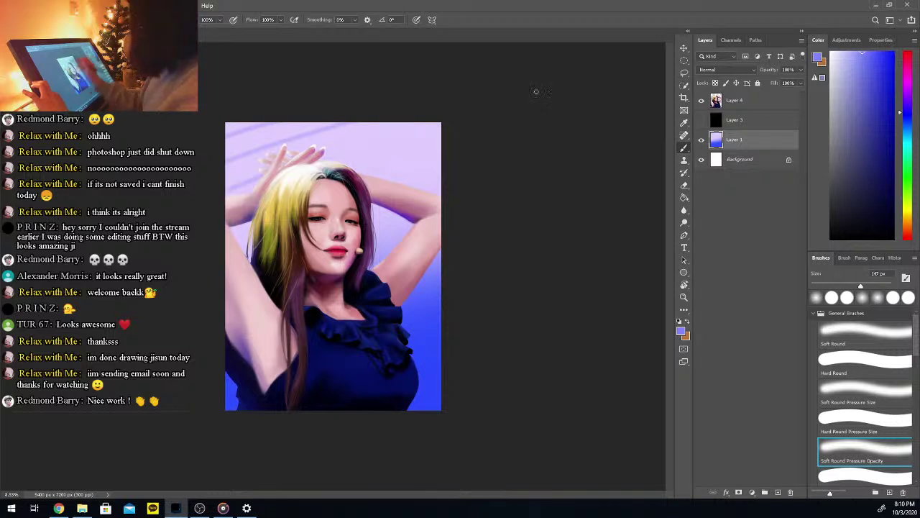
pyautogui.hotkey('ctrl', 'z')
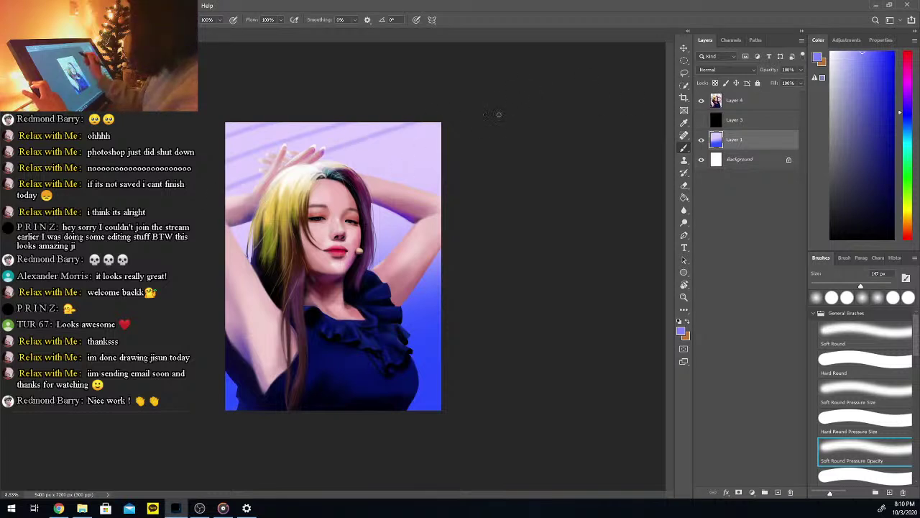
pyautogui.hotkey('ctrl', 'z')
pyautogui.moveTo(207, 195); pyautogui.dragTo(613, 92)
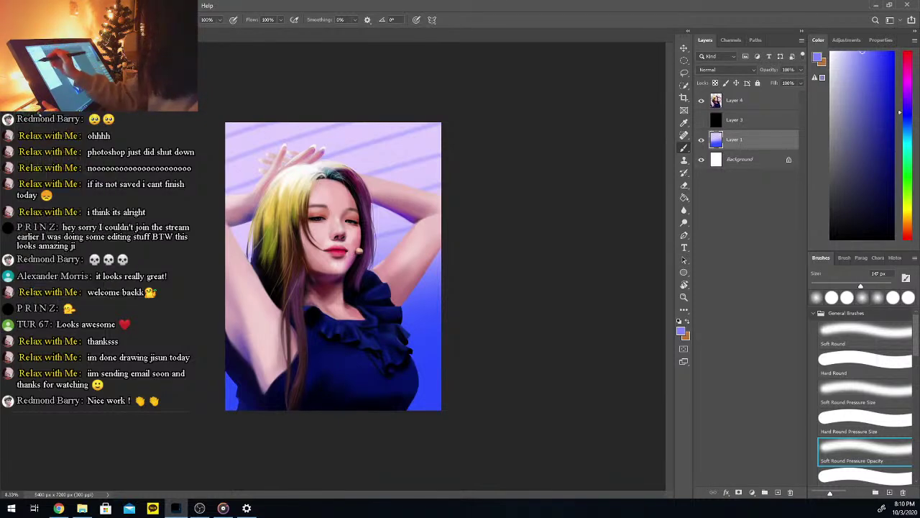
# Save the painting, and use Save As on it as well
pyautogui.hotkey('ctrl', 's')
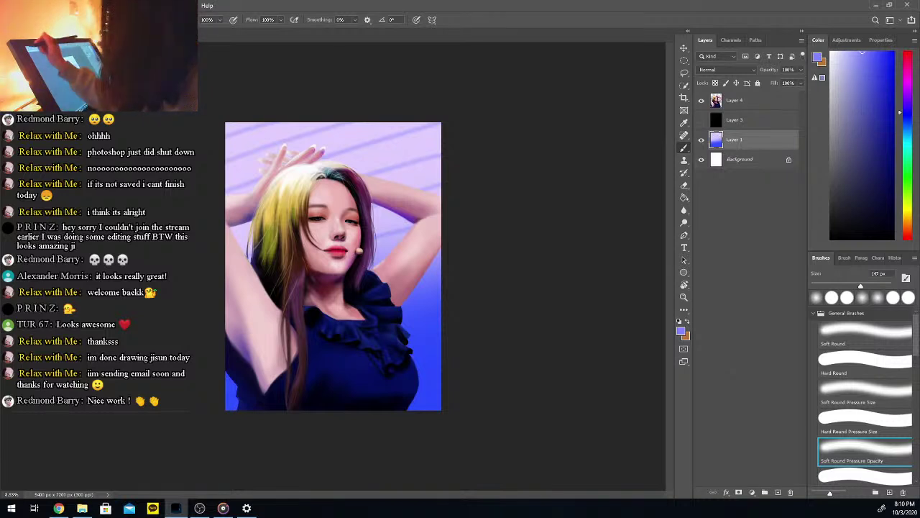
pyautogui.click(21, 6)
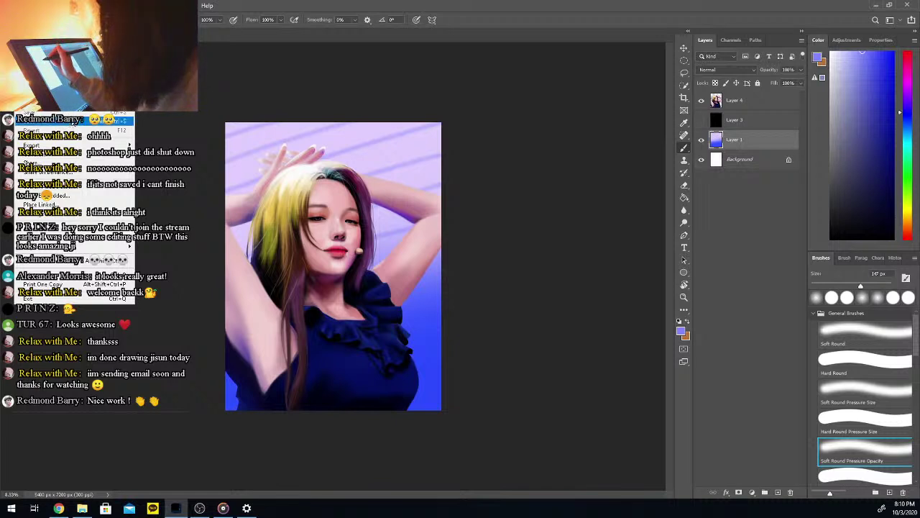
pyautogui.click(73, 123)
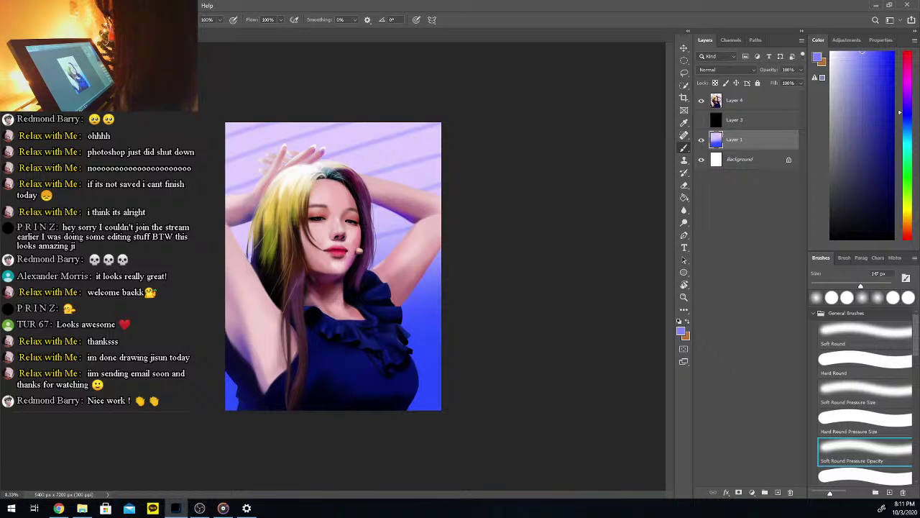
# Try a short stroke in dark navy sampled from the dress along its edge beneath the raised arm, on Layer 1
pyautogui.hotkey('alt', 'Tab')
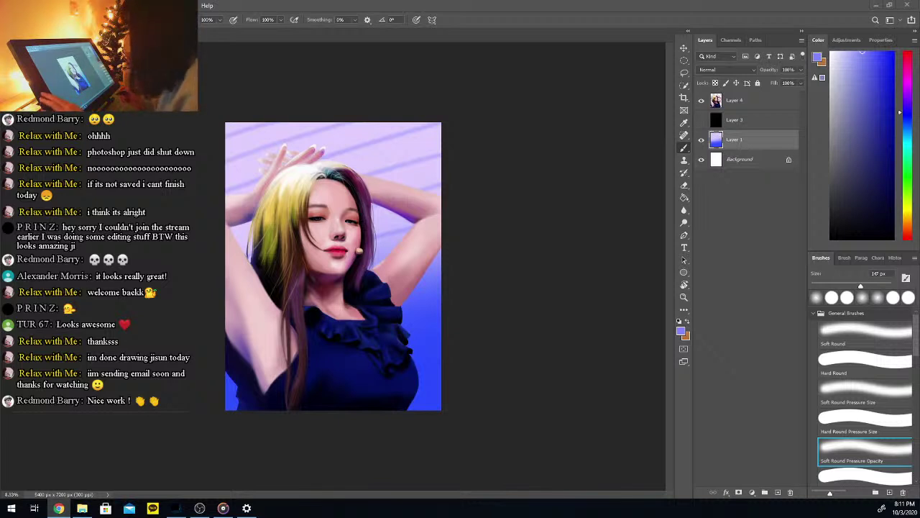
pyautogui.click(214, 347)
pyautogui.press('i')
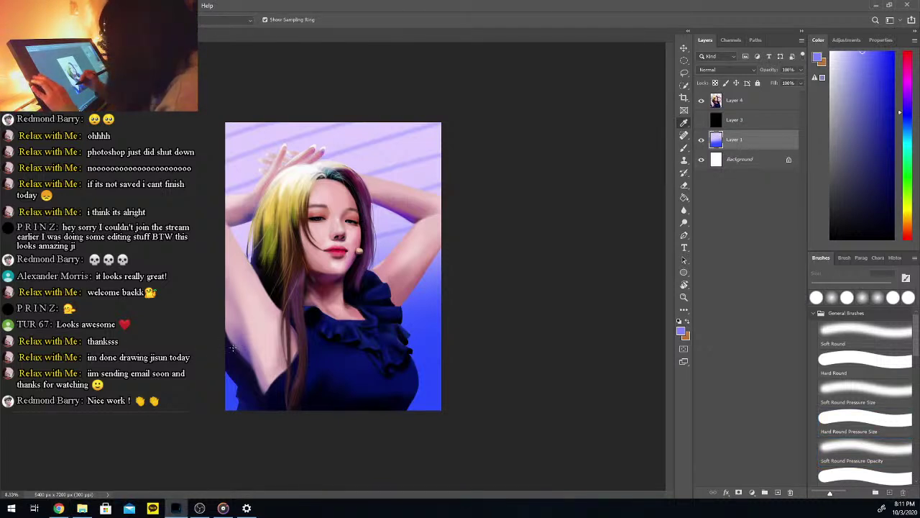
pyautogui.keyDown('alt'); pyautogui.click(232, 347); pyautogui.keyUp('alt')
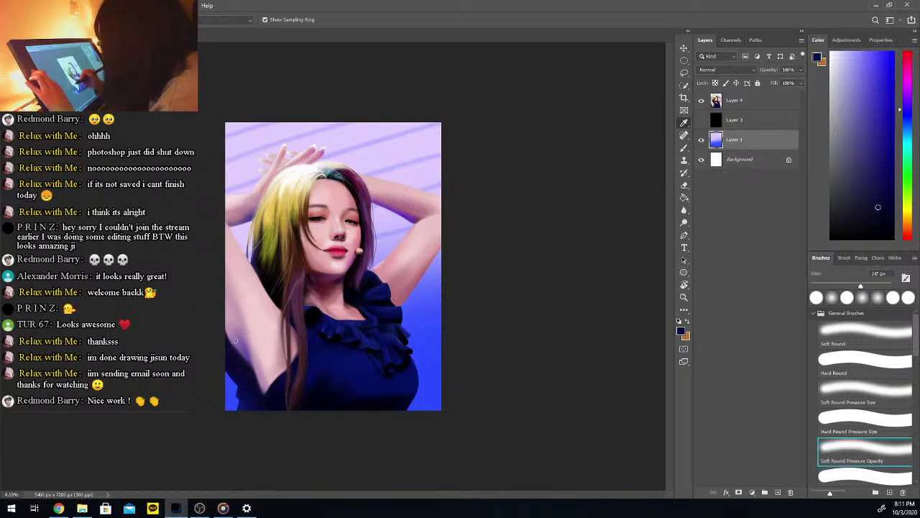
pyautogui.moveTo(227, 338); pyautogui.dragTo(242, 364)
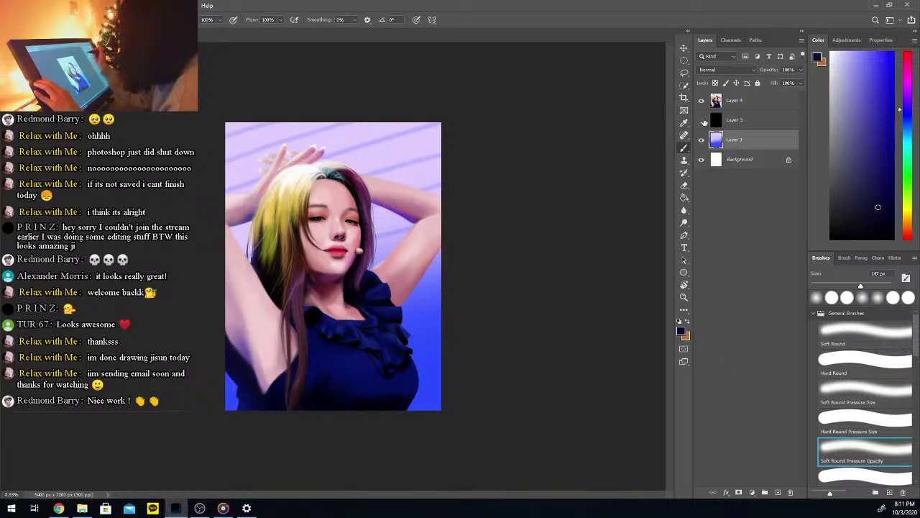
# Hide and show the portrait on Layer 4 repeatedly to examine the striped background and the navy stroke behind it
pyautogui.click(703, 101)
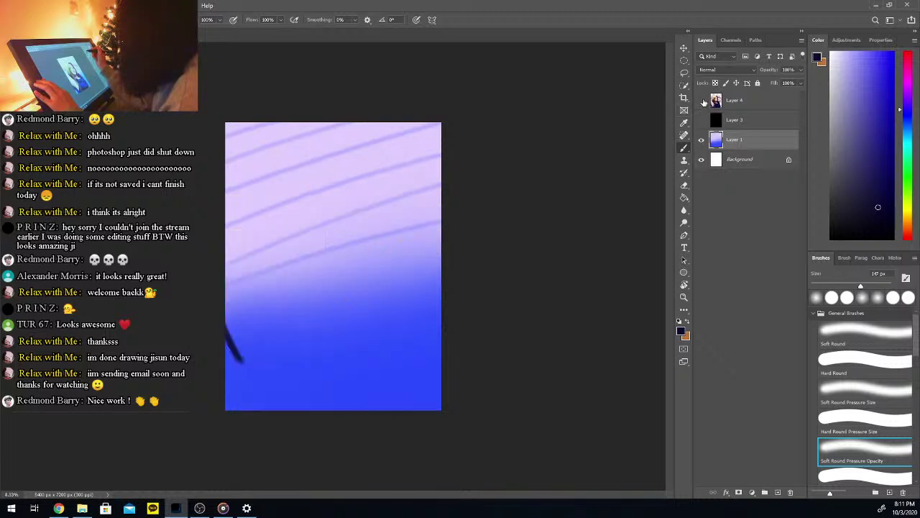
pyautogui.click(703, 101)
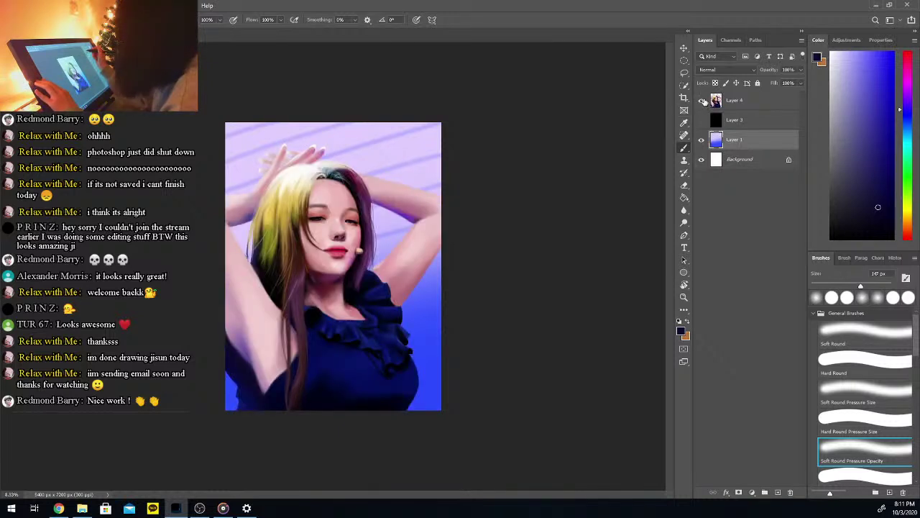
pyautogui.click(703, 101)
pyautogui.click(703, 101)
pyautogui.click(703, 101)
pyautogui.click(703, 102)
pyautogui.click(703, 102)
pyautogui.click(703, 102)
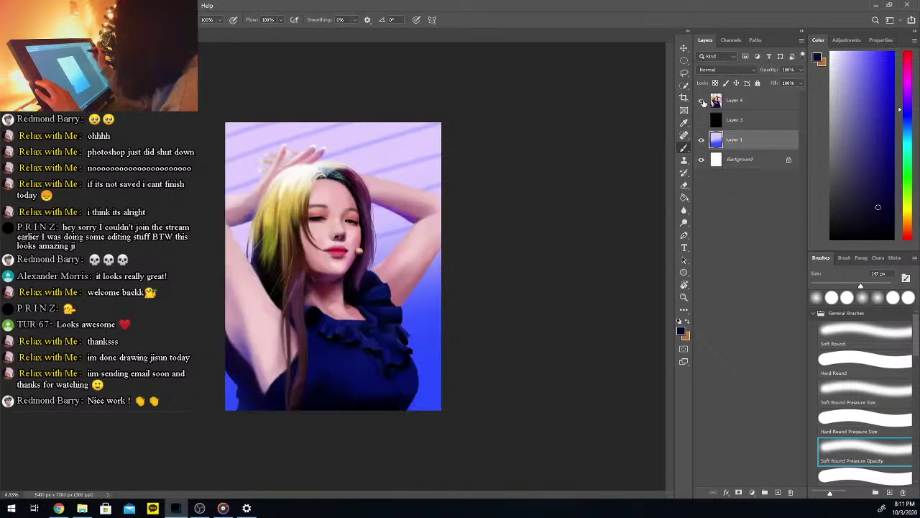
pyautogui.click(703, 101)
pyautogui.click(703, 101)
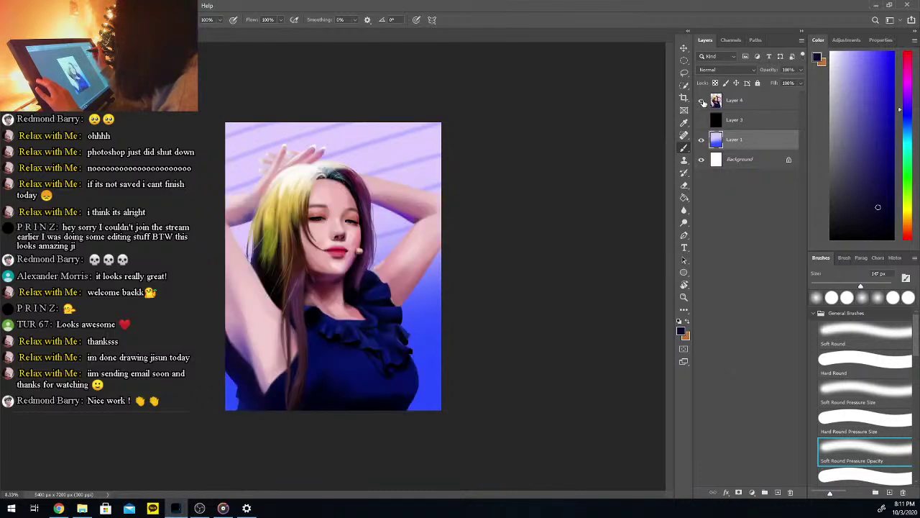
pyautogui.click(704, 101)
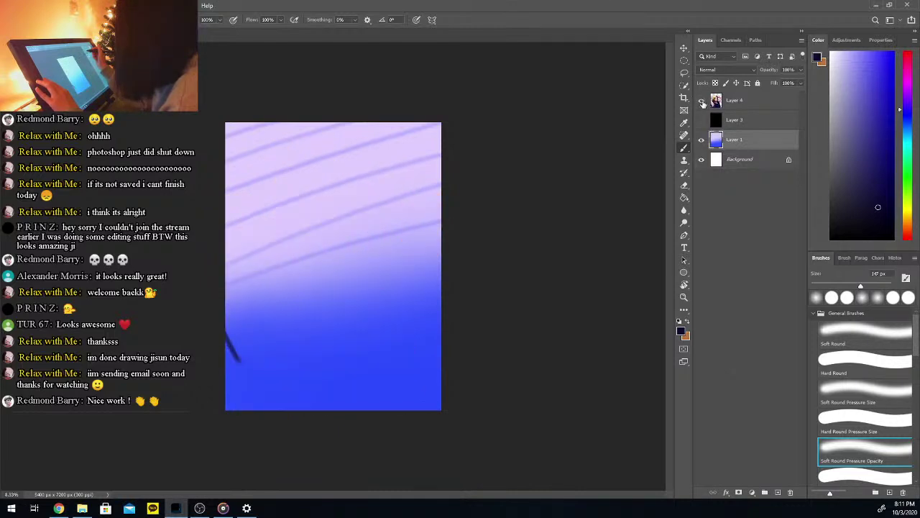
pyautogui.click(703, 101)
pyautogui.click(703, 101)
pyautogui.click(704, 102)
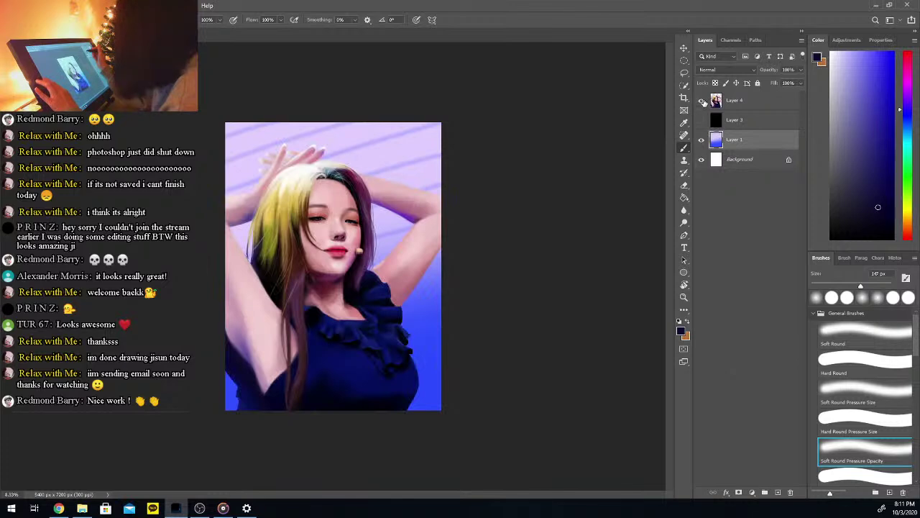
pyautogui.click(703, 101)
pyautogui.click(703, 101)
pyautogui.click(703, 101)
pyautogui.click(703, 102)
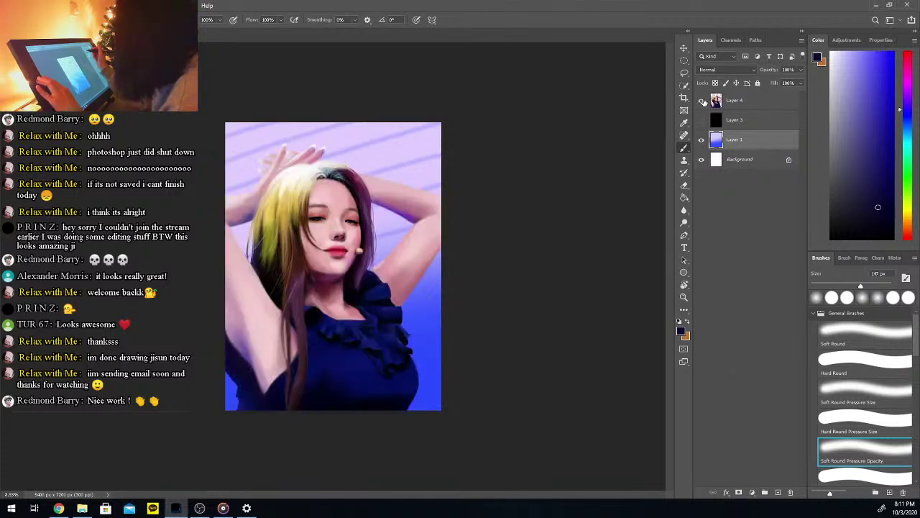
pyautogui.click(703, 101)
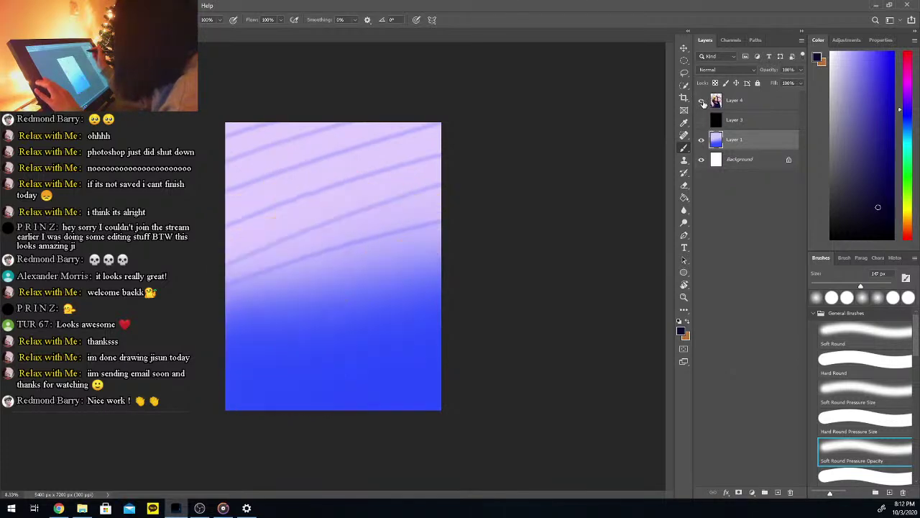
pyautogui.click(703, 101)
# Retouch the raised arm beside the dress's shoulder ruffle on Layer 4 in sampled skin pinks, using hard and soft round pressure brushes
pyautogui.click(723, 105)
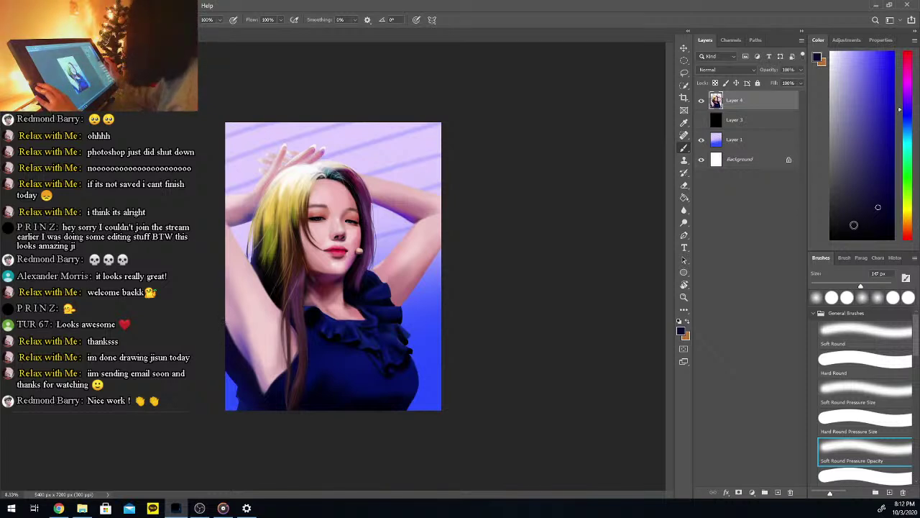
pyautogui.click(860, 418)
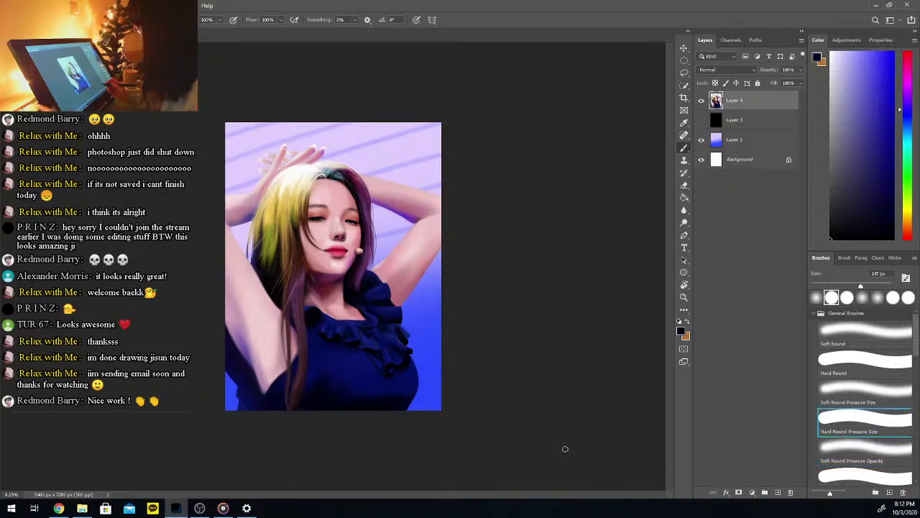
pyautogui.hotkey('ctrl', '+')
pyautogui.hotkey('ctrl', '+')
pyautogui.moveTo(373, 496); pyautogui.dragTo(350, 500)
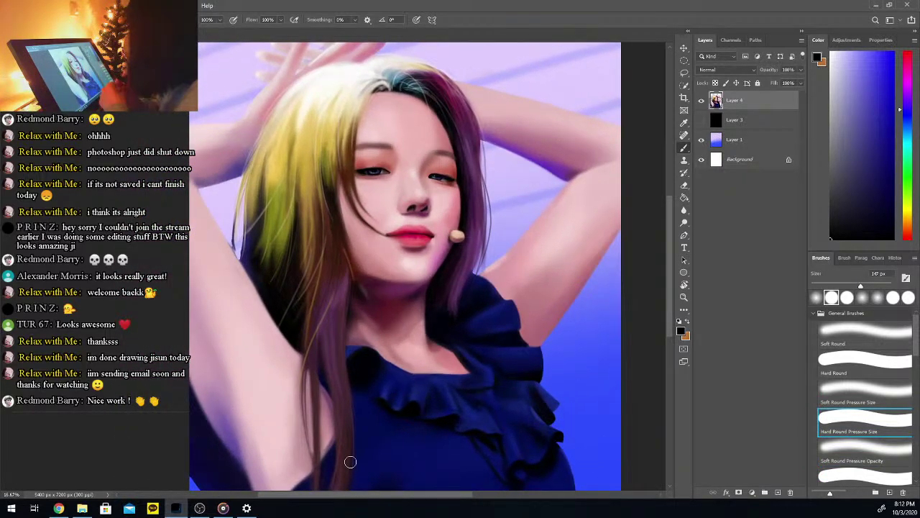
pyautogui.keyDown('alt'); pyautogui.click(502, 261); pyautogui.keyUp('alt')
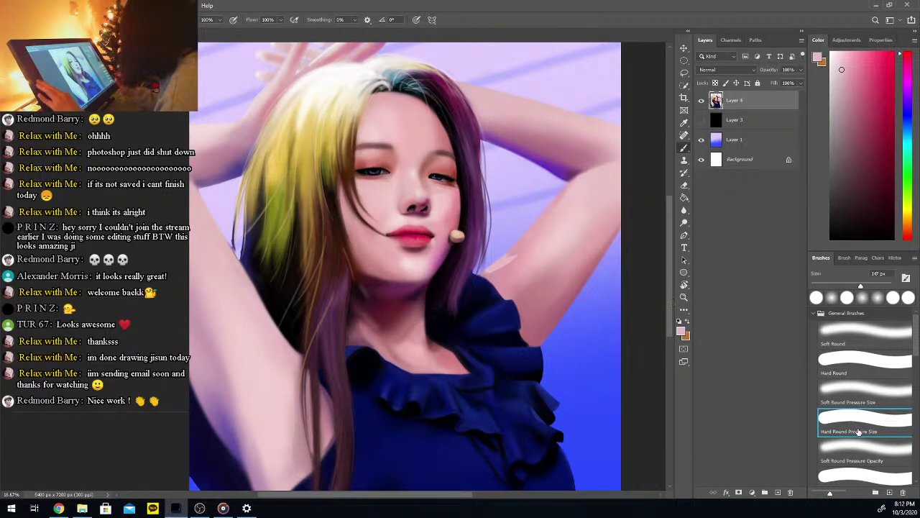
pyautogui.click(863, 449)
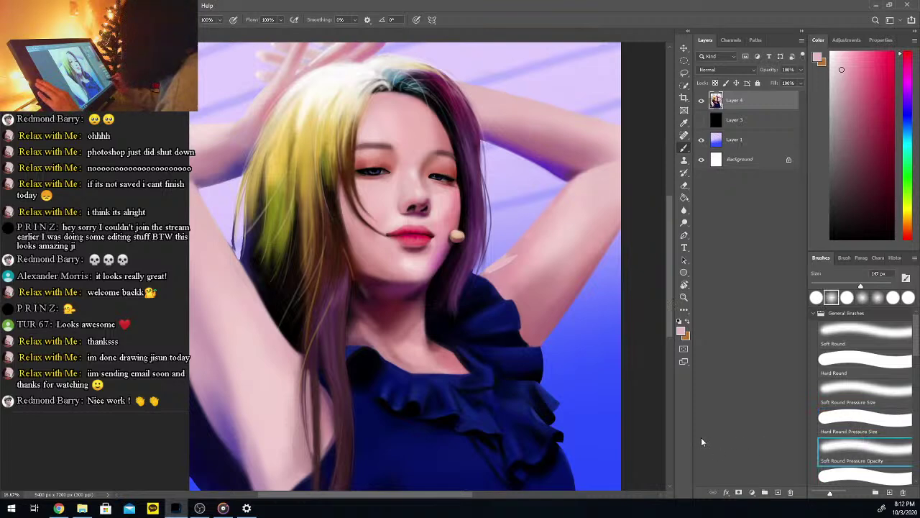
pyautogui.keyDown('alt'); pyautogui.click(498, 271); pyautogui.keyUp('alt')
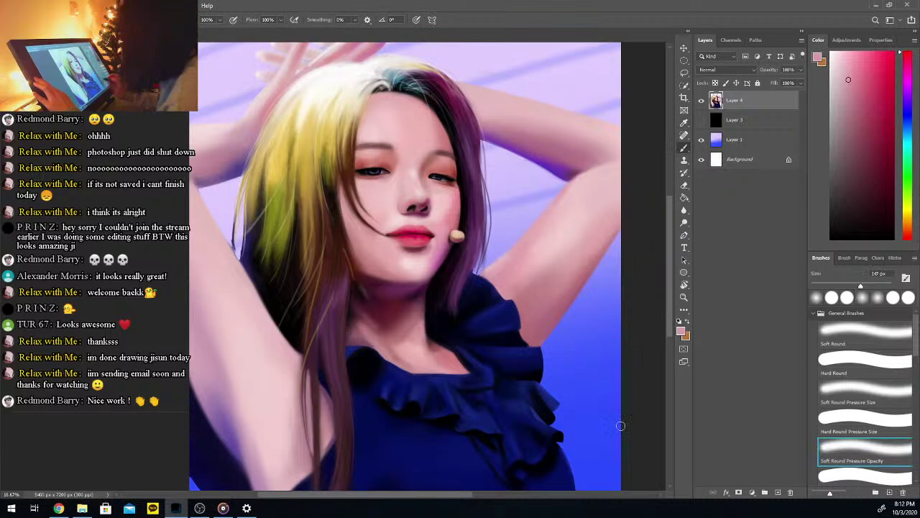
# Add a new layer above Layer 4 and dab a black spot beside the armpit with the Hard Round Pressure Size brush
pyautogui.click(856, 422)
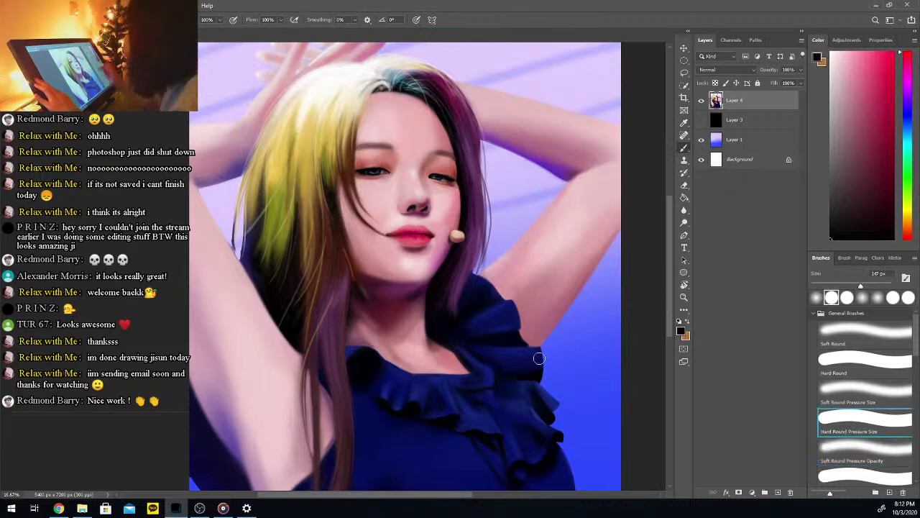
pyautogui.click(780, 493)
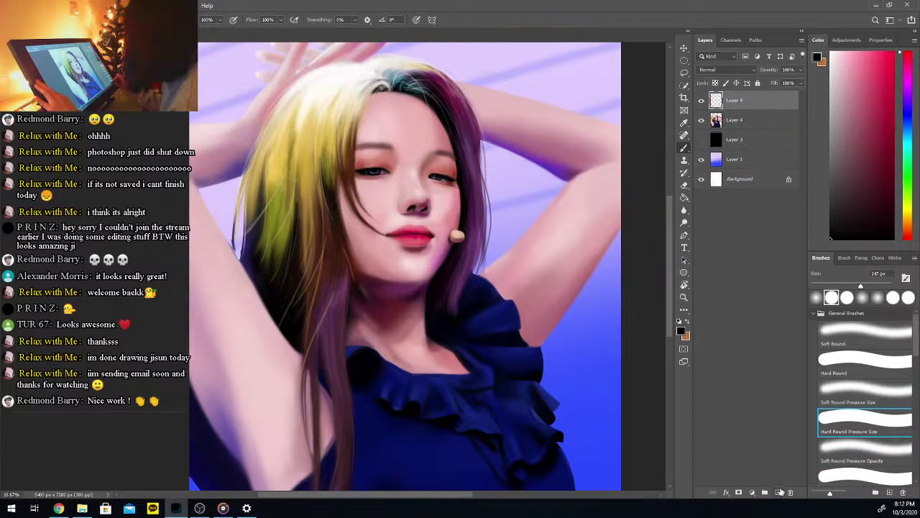
pyautogui.scroll(-3, 670, 259)
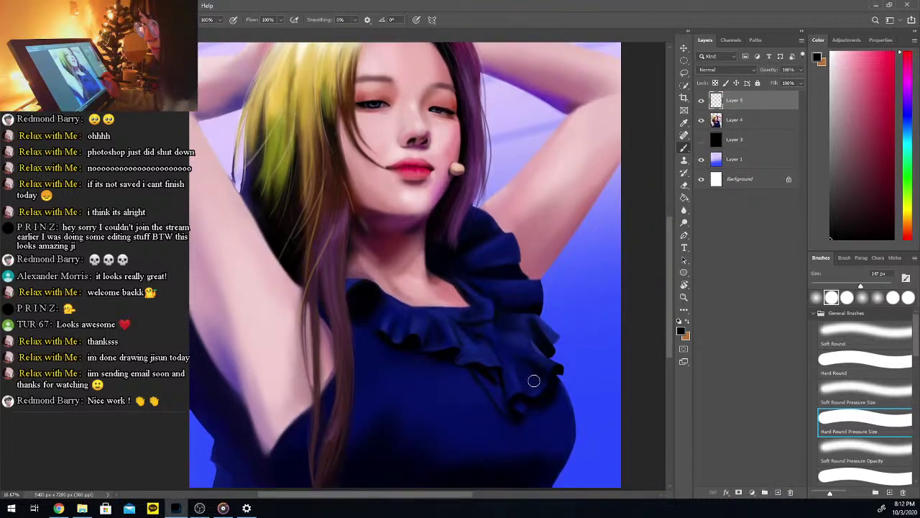
pyautogui.press('space')
pyautogui.press('r')
pyautogui.moveTo(548, 402)
pyautogui.mouseDown()
pyautogui.moveTo(568, 360)
pyautogui.moveTo(588, 273)
pyautogui.moveTo(581, 207)
pyautogui.moveTo(528, 126)
pyautogui.mouseUp()
pyautogui.moveTo(670, 244); pyautogui.dragTo(669, 258)
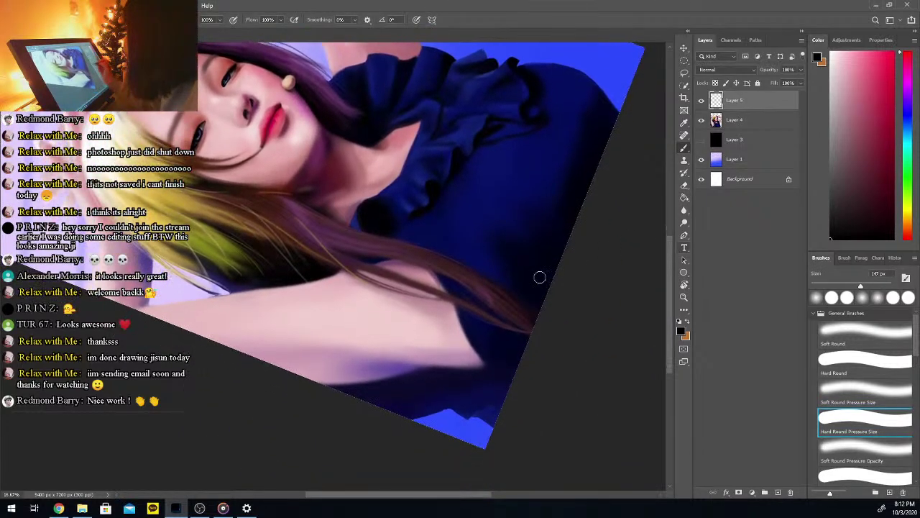
pyautogui.click(464, 329)
pyautogui.hotkey('ctrl', '+')
pyautogui.scroll(1, 468, 335)
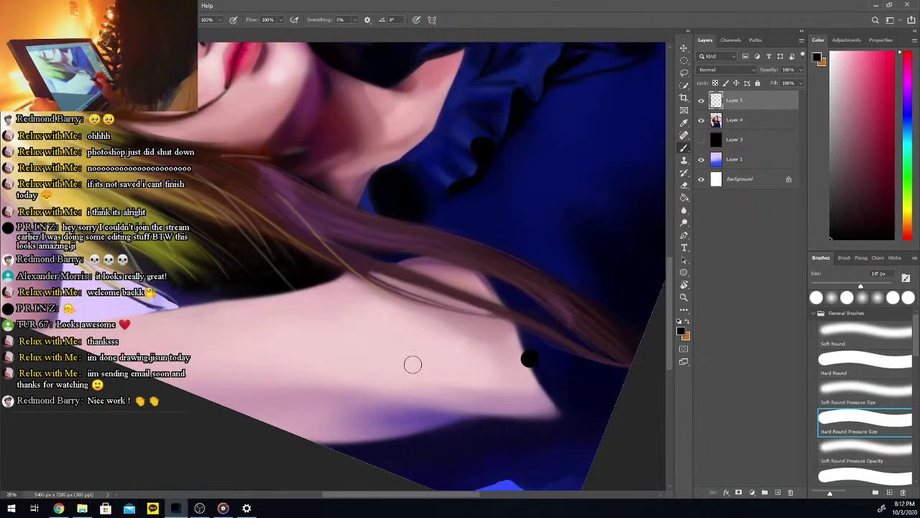
pyautogui.scroll(1, 333, 427)
pyautogui.moveTo(350, 495); pyautogui.dragTo(329, 497)
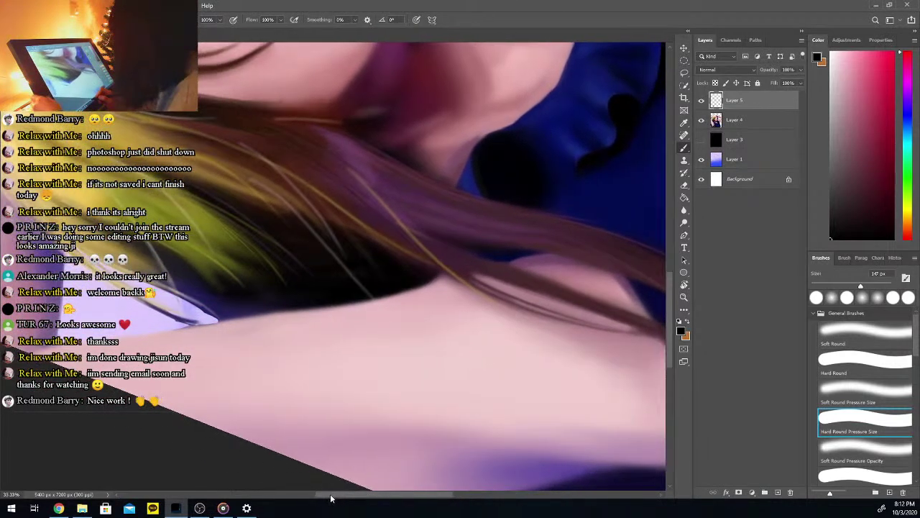
# Try the Soft Round Pressure Opacity brush with skin pink and dark navy sampled where the arm meets the hair
pyautogui.click(857, 446)
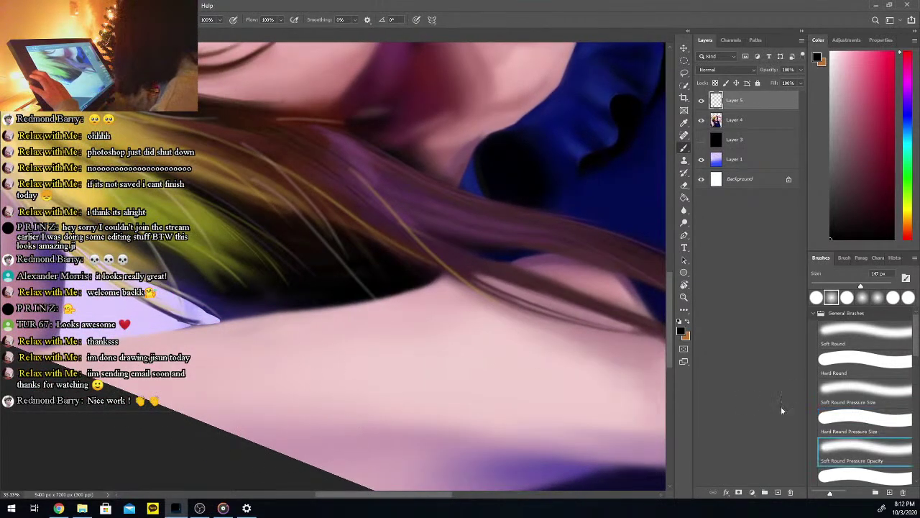
pyautogui.press('i')
pyautogui.click(223, 341)
pyautogui.press('b')
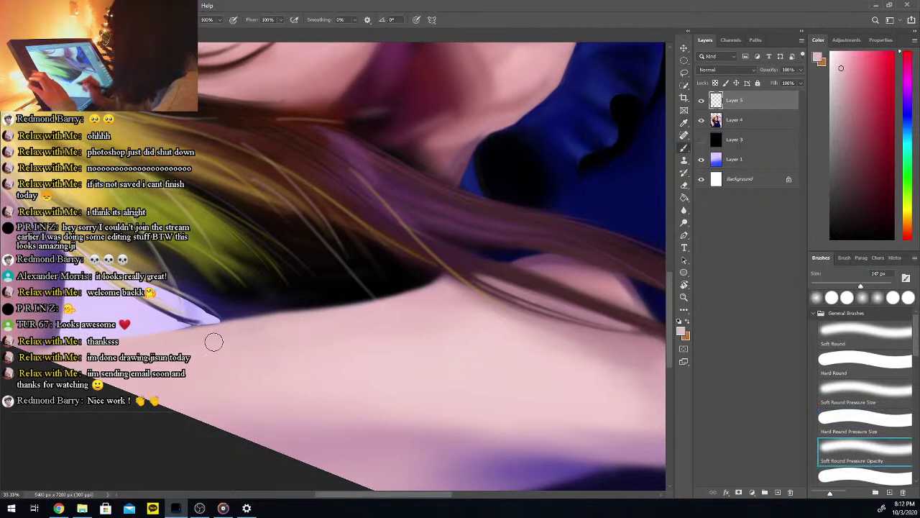
pyautogui.keyDown('alt'); pyautogui.click(279, 307); pyautogui.keyUp('alt')
pyautogui.moveTo(279, 307); pyautogui.dragTo(238, 311)
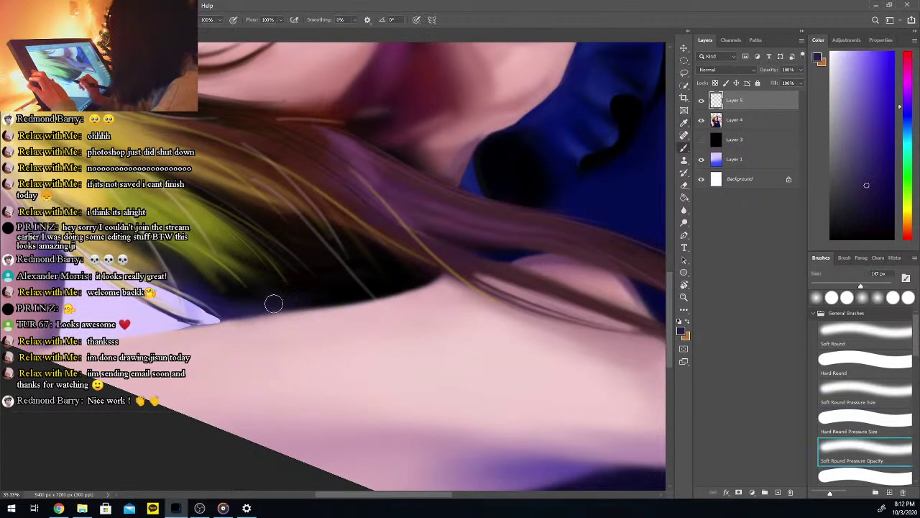
# Set up a black Hard Round brush at 21 px, testing a short stroke on the arm and undoing it
pyautogui.click(831, 238)
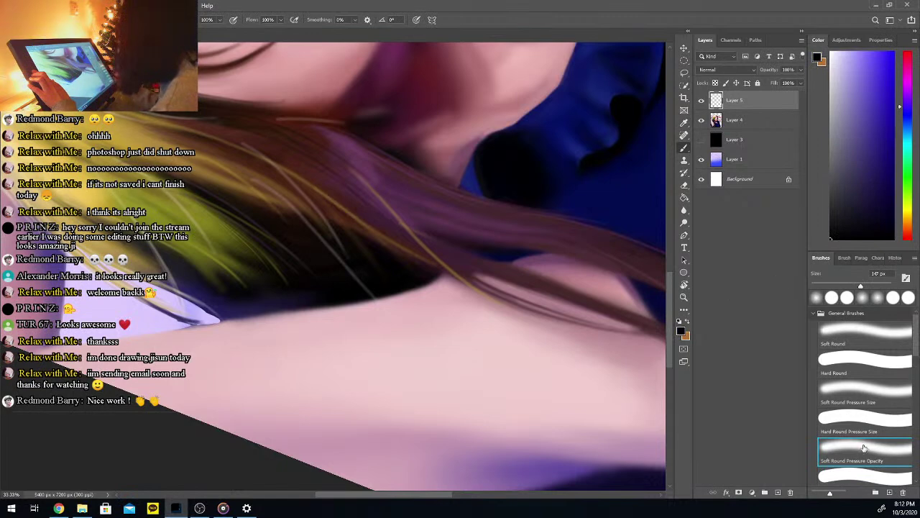
pyautogui.click(848, 357)
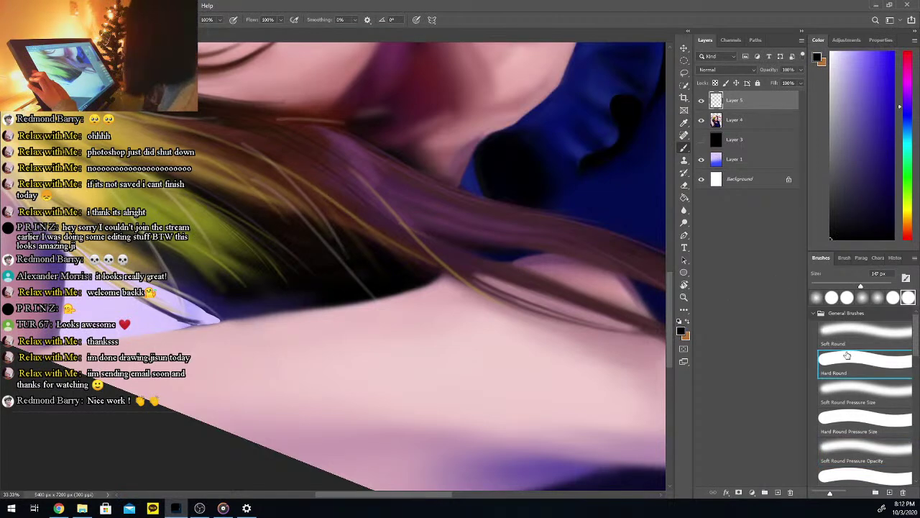
pyautogui.click(834, 286)
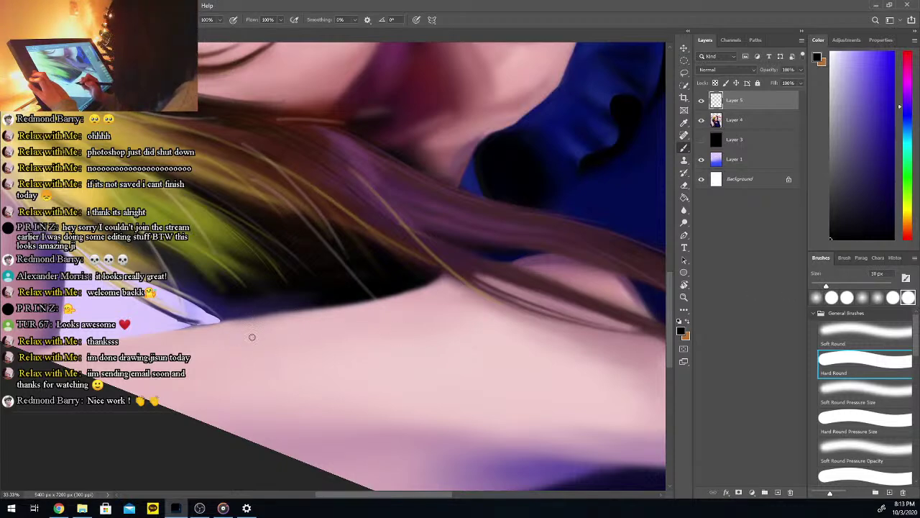
pyautogui.moveTo(243, 329); pyautogui.dragTo(253, 329)
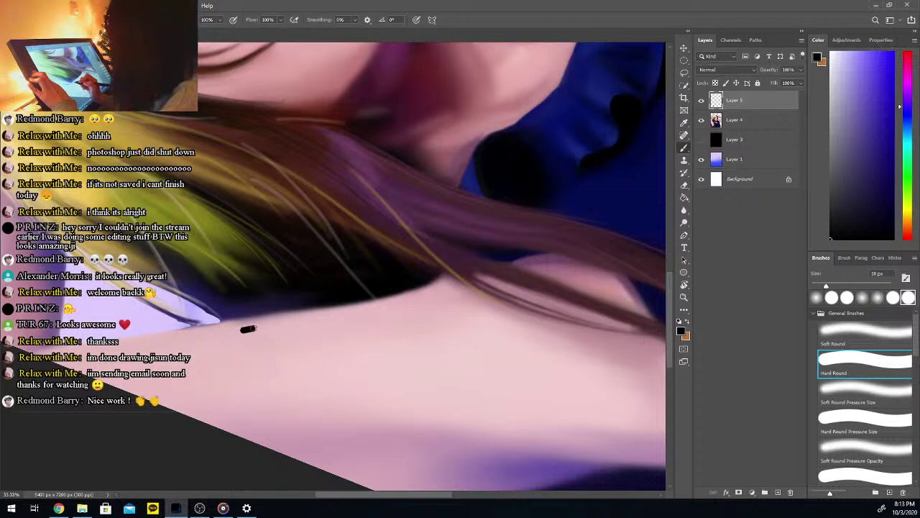
pyautogui.hotkey('ctrl', 'z')
pyautogui.moveTo(826, 285); pyautogui.dragTo(822, 286)
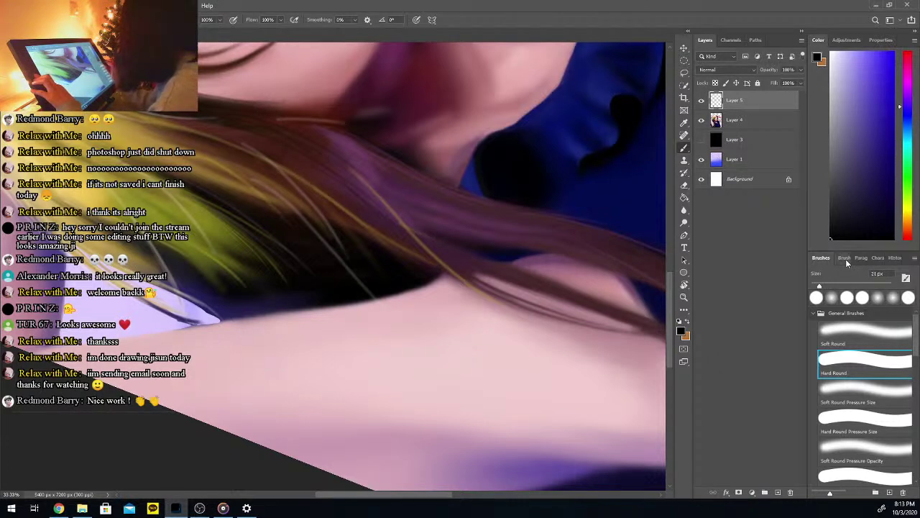
# Set the Hard Round brush's size control to Pen Pressure in Shape Dynamics
pyautogui.click(845, 260)
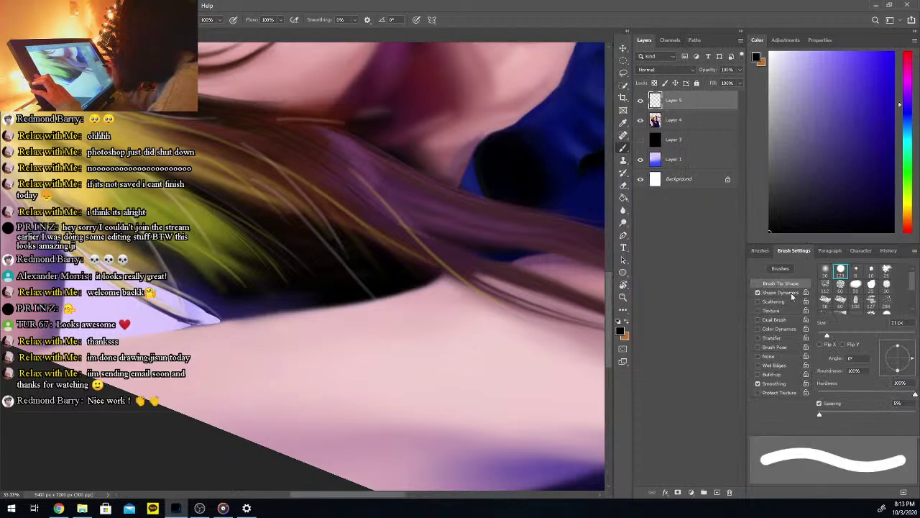
pyautogui.click(779, 293)
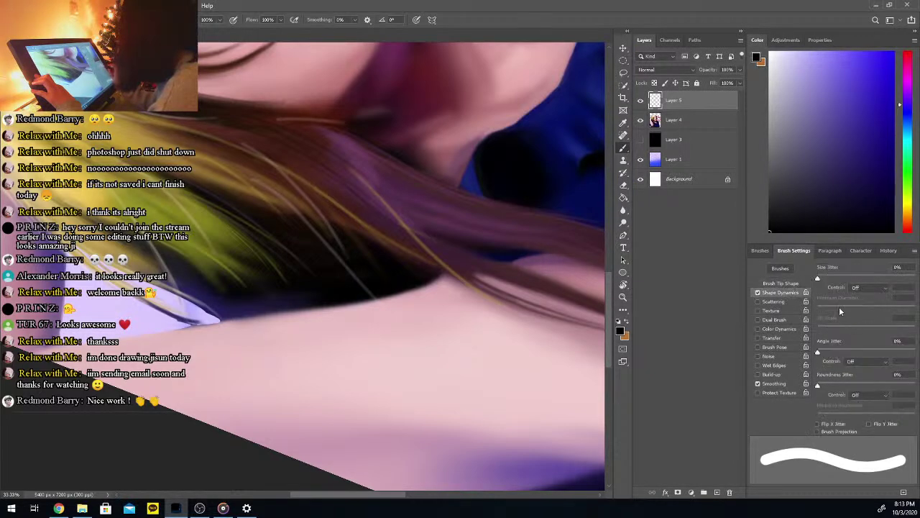
pyautogui.click(854, 289)
pyautogui.click(859, 306)
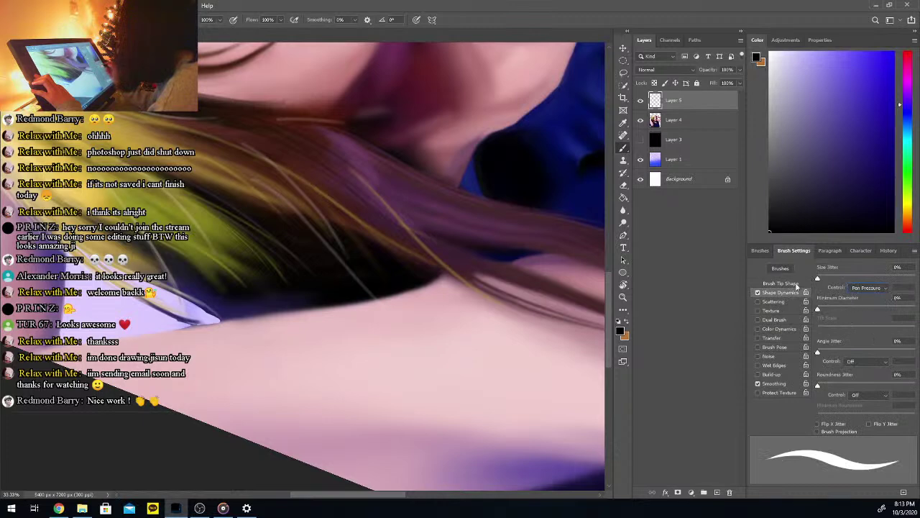
pyautogui.click(761, 251)
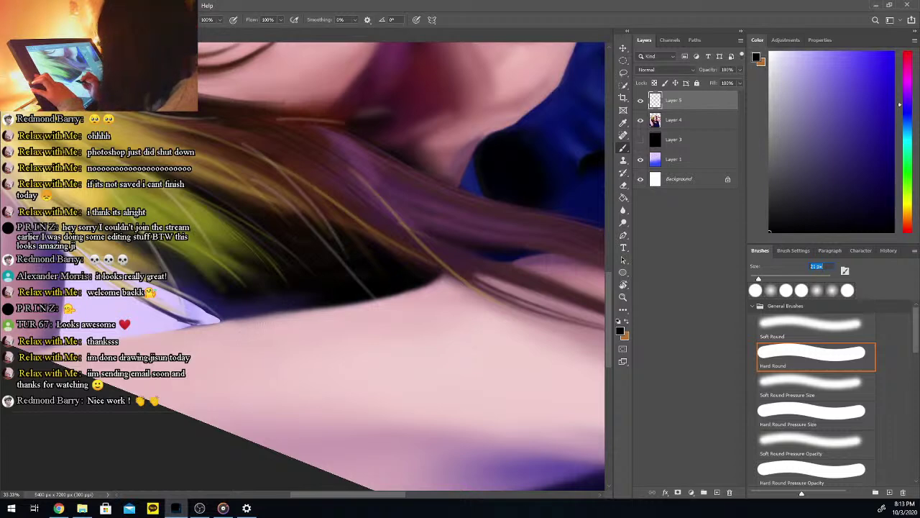
# Try hand-lettering a small black signature in one line on the raised arm beside the hair, and undo it
pyautogui.moveTo(251, 329); pyautogui.dragTo(264, 329)
pyautogui.hotkey('ctrl', 'z')
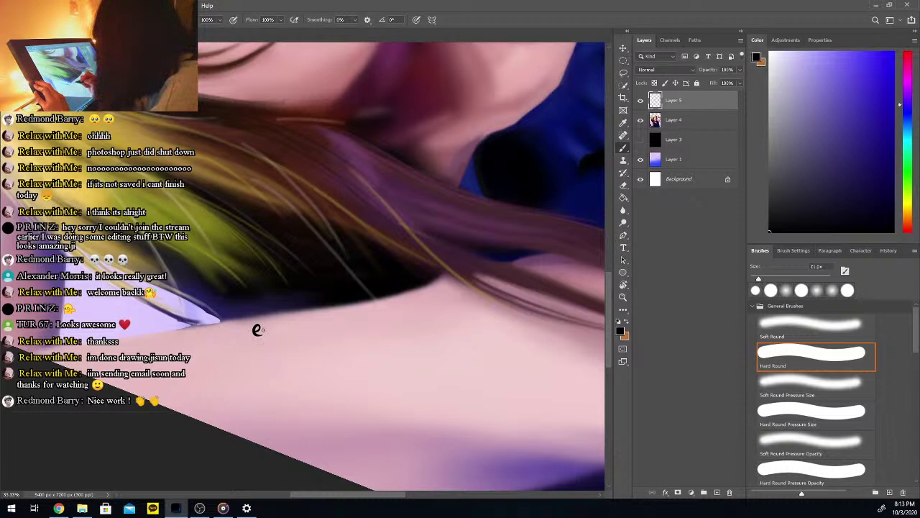
pyautogui.moveTo(265, 327); pyautogui.dragTo(269, 324)
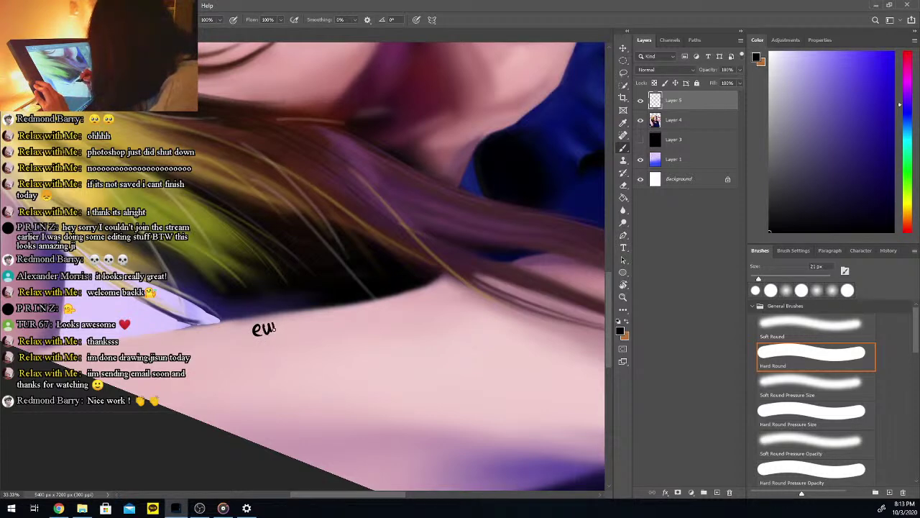
pyautogui.hotkey('ctrl', 'z')
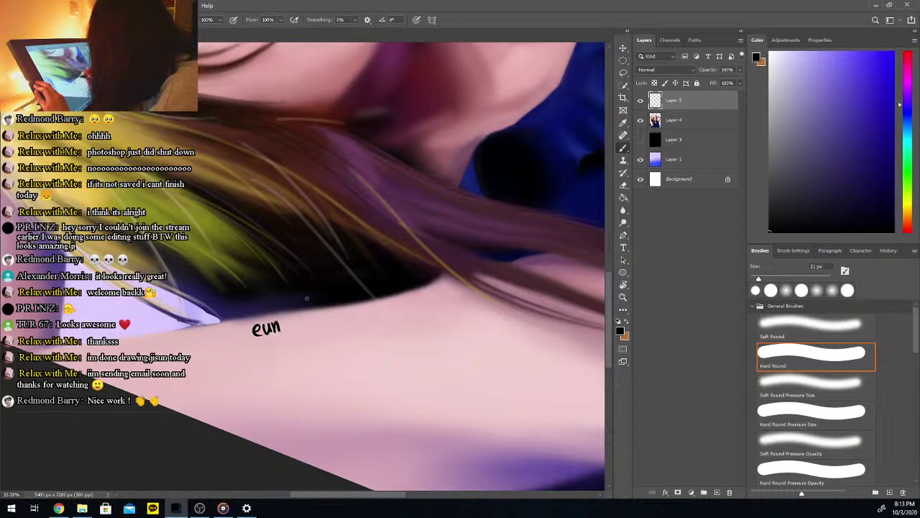
pyautogui.hotkey('ctrl', 'z')
pyautogui.hotkey('ctrl', 'z')
pyautogui.hotkey('ctrl', 'z')
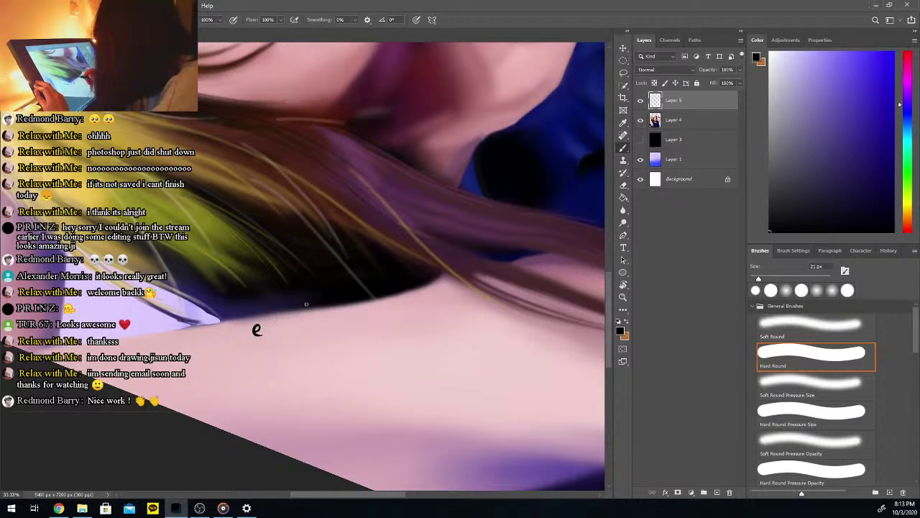
# Enlarge the brush to 38 px and start the signature with a short vertical black stroke on the arm, undoing unwanted follow-up strokes
pyautogui.moveTo(759, 278)
pyautogui.mouseDown()
pyautogui.moveTo(777, 277)
pyautogui.moveTo(765, 278)
pyautogui.mouseUp()
pyautogui.moveTo(250, 332); pyautogui.dragTo(252, 353)
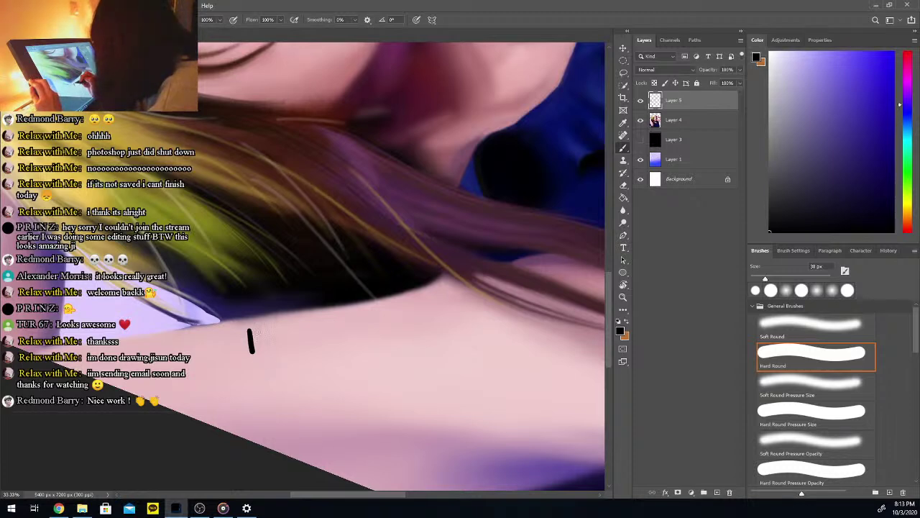
pyautogui.hotkey('ctrl', 'z')
pyautogui.moveTo(260, 330); pyautogui.dragTo(257, 375)
pyautogui.hotkey('ctrl', 'z')
pyautogui.hotkey('ctrl', 'z')
pyautogui.hotkey('ctrl', 'z')
pyautogui.moveTo(262, 329); pyautogui.dragTo(255, 339)
pyautogui.hotkey('ctrl', 'z')
pyautogui.hotkey('ctrl', 'z')
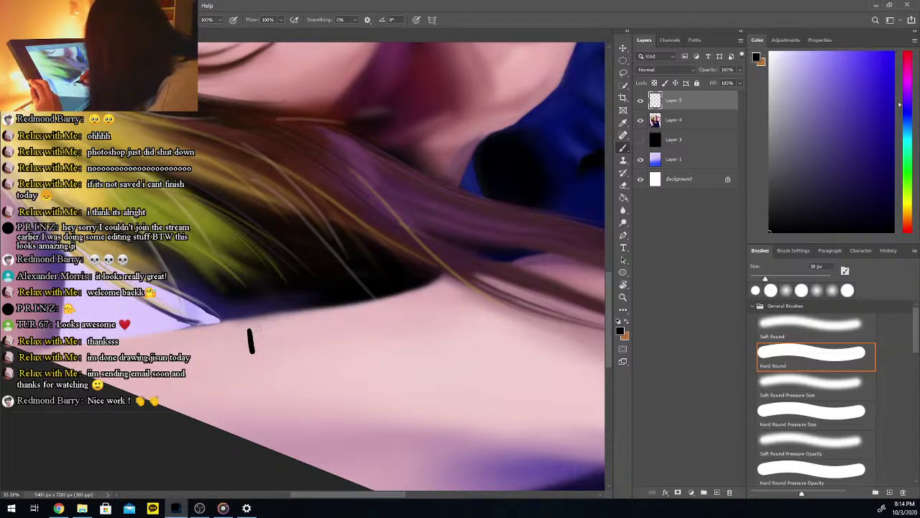
pyautogui.hotkey('ctrl', 'z')
pyautogui.moveTo(261, 331); pyautogui.dragTo(265, 347)
pyautogui.hotkey('ctrl', 'z')
# Paint the signature's large looped letter directly beside the vertical stroke on the arm
pyautogui.moveTo(257, 348); pyautogui.dragTo(265, 332)
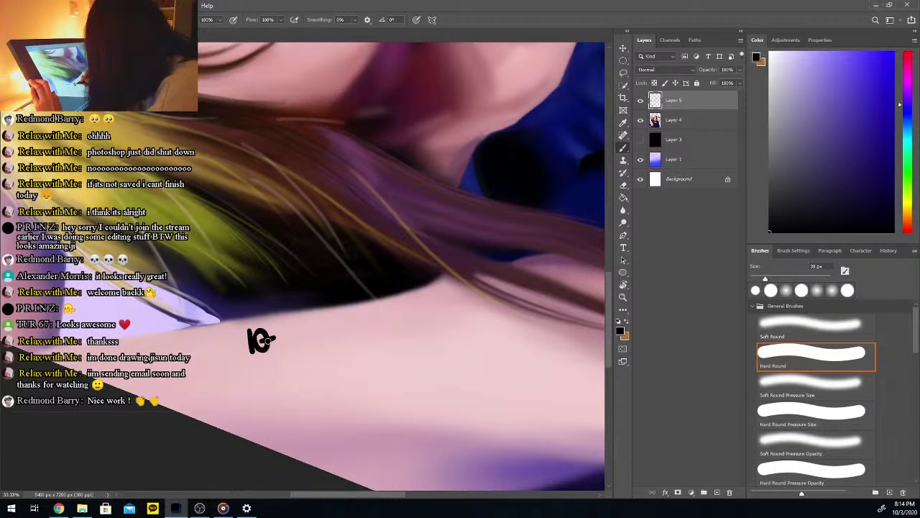
pyautogui.moveTo(270, 348); pyautogui.dragTo(256, 356)
pyautogui.hotkey('ctrl', 'z')
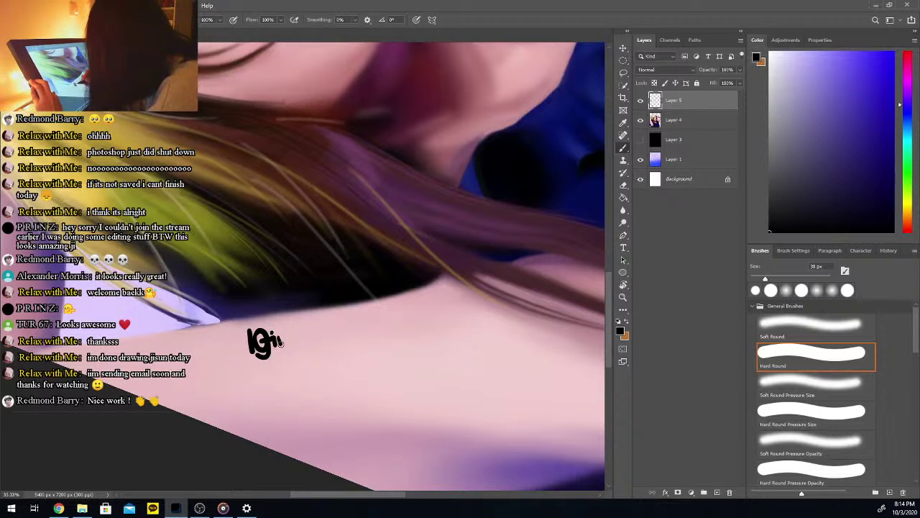
# Try small letters beside the signature's large letter with more lettering beneath them, and undo them
pyautogui.hotkey('ctrl', 'z')
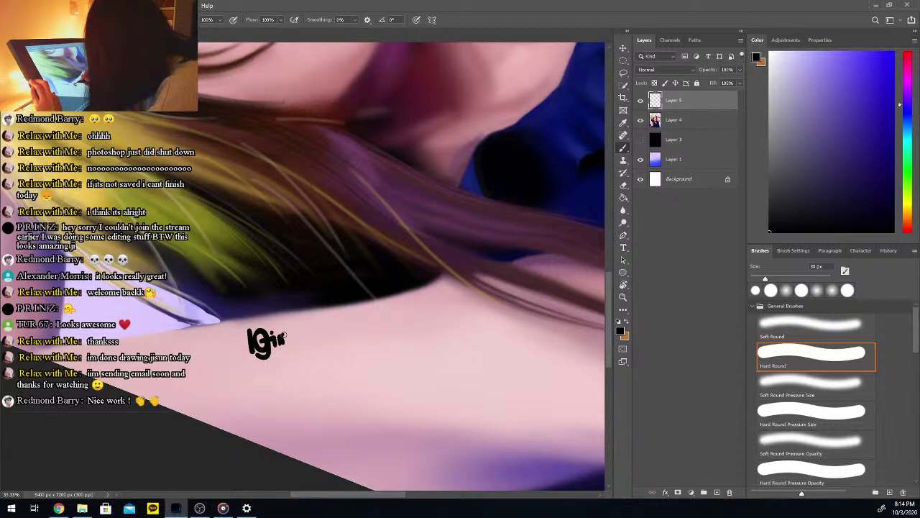
pyautogui.hotkey('ctrl', 'z')
pyautogui.hotkey('ctrl', 'z')
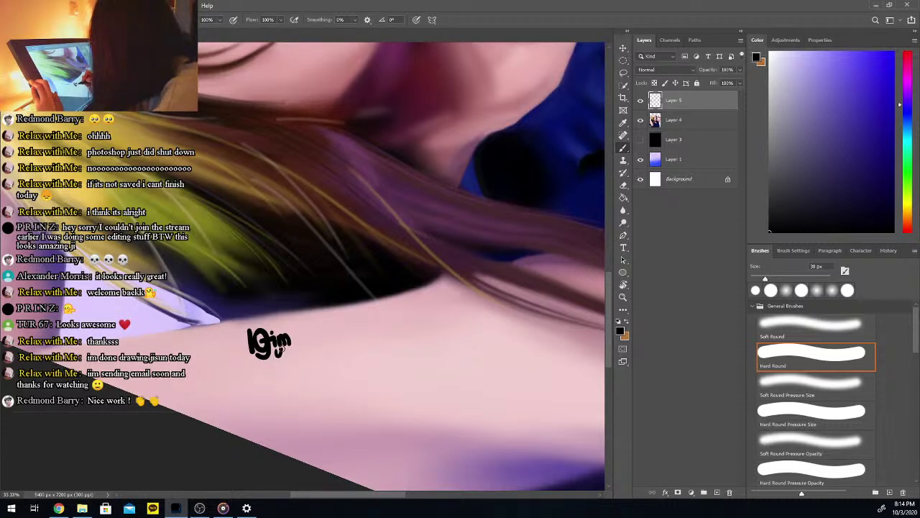
pyautogui.moveTo(274, 350); pyautogui.dragTo(289, 350)
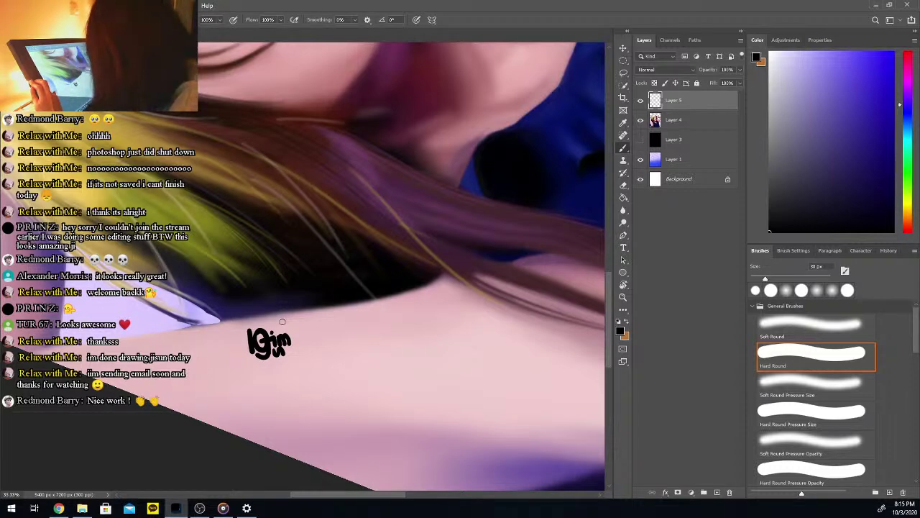
pyautogui.hotkey('ctrl', 'z')
pyautogui.hotkey('ctrl', 'z')
pyautogui.hotkey('ctrl', 'z')
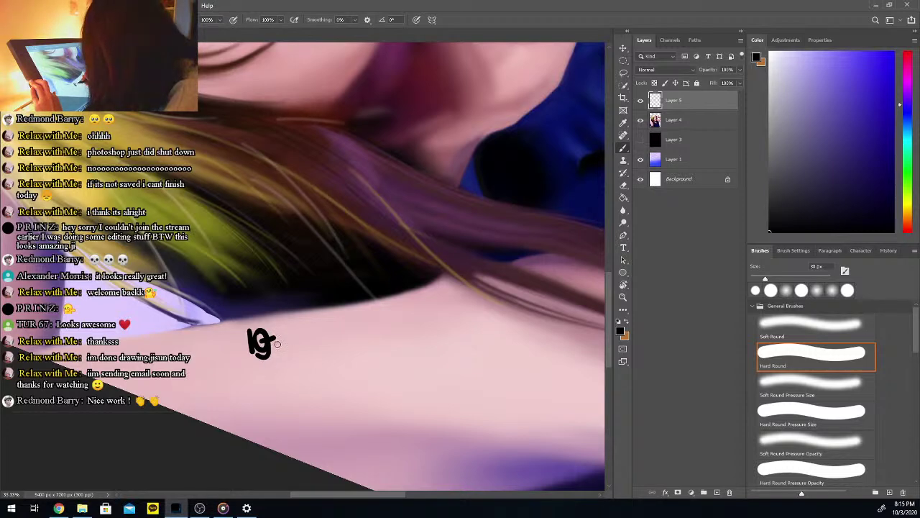
# Complete the signature with two stacked rows of small black letters beside its large looped letter, undoing stray strokes
pyautogui.moveTo(273, 340); pyautogui.dragTo(289, 351)
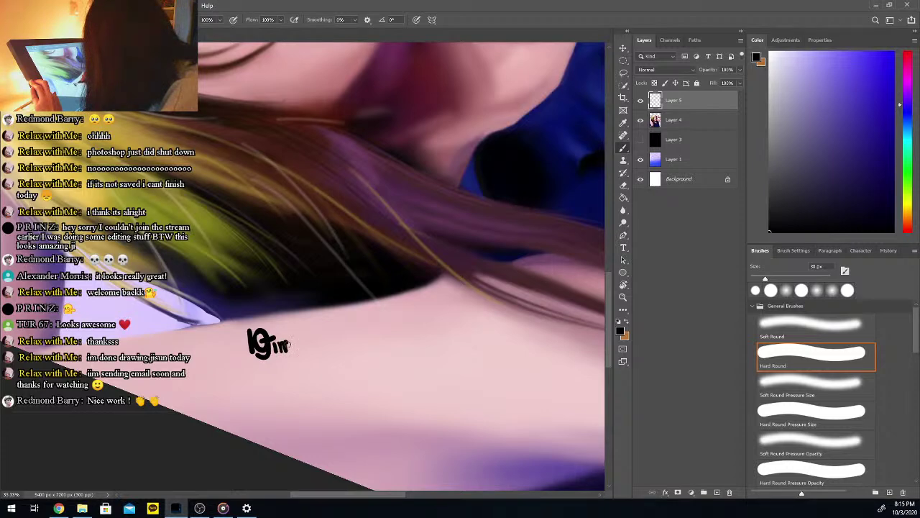
pyautogui.hotkey('ctrl', 'z')
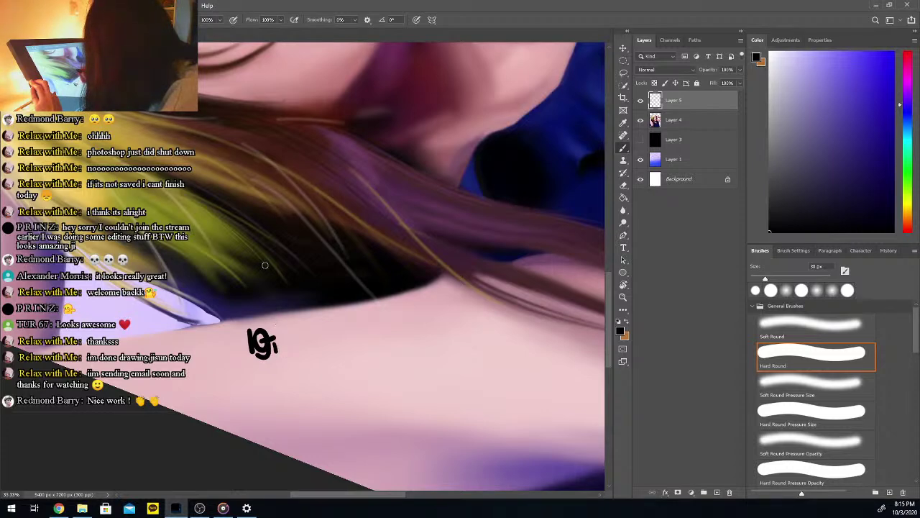
pyautogui.moveTo(278, 340)
pyautogui.mouseDown()
pyautogui.moveTo(278, 354)
pyautogui.moveTo(289, 351)
pyautogui.moveTo(279, 328)
pyautogui.moveTo(282, 336)
pyautogui.mouseUp()
pyautogui.click(275, 335)
pyautogui.hotkey('ctrl', 'z')
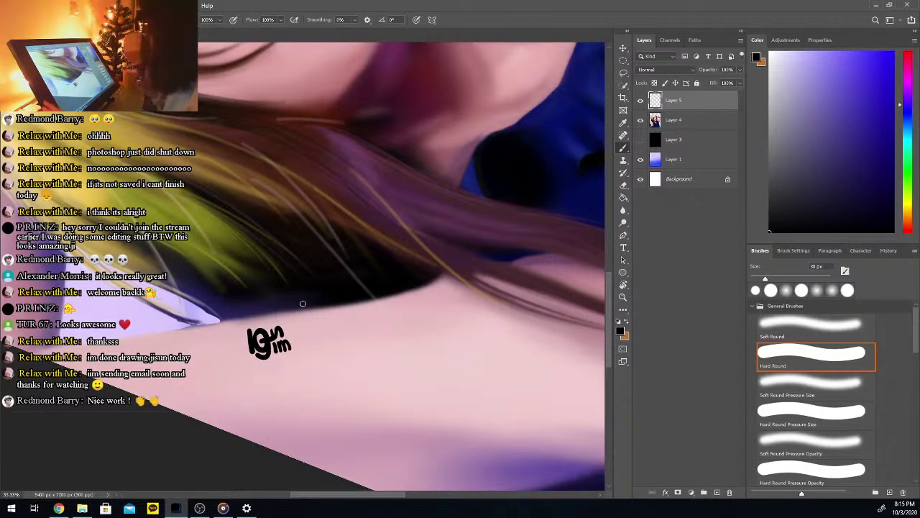
pyautogui.hotkey('ctrl', '-')
pyautogui.hotkey('ctrl', '-')
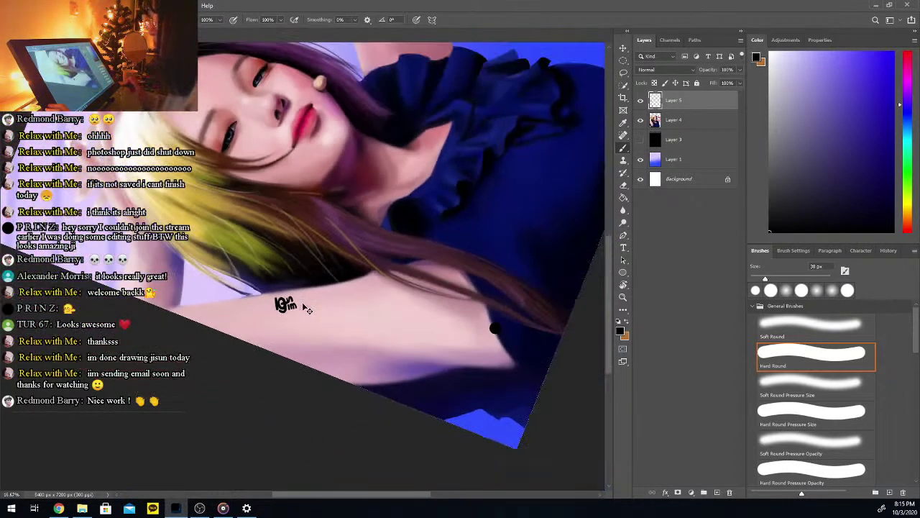
pyautogui.press('r')
pyautogui.moveTo(520, 407)
pyautogui.mouseDown()
pyautogui.moveTo(403, 471)
pyautogui.moveTo(264, 463)
pyautogui.mouseUp()
pyautogui.press('b')
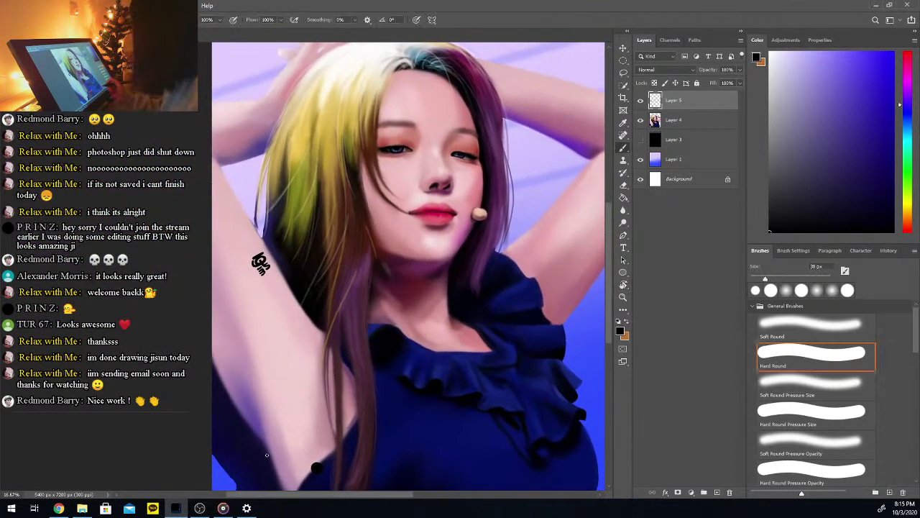
# Select the black signature on the arm with the Elliptical Marquee, then move it further down the arm and enlarge it slightly with Free Transform
pyautogui.click(623, 62)
pyautogui.moveTo(230, 241); pyautogui.dragTo(304, 323)
pyautogui.hotkey('ctrl', 't')
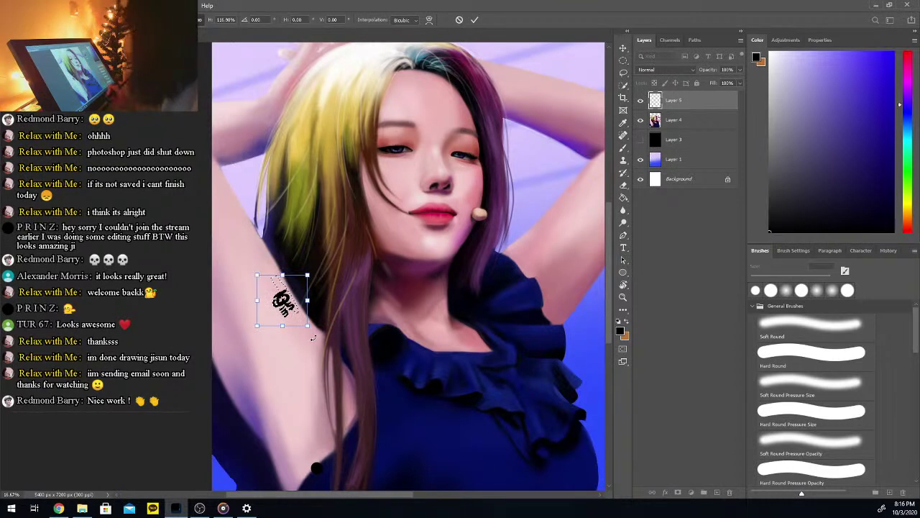
pyautogui.press('Return')
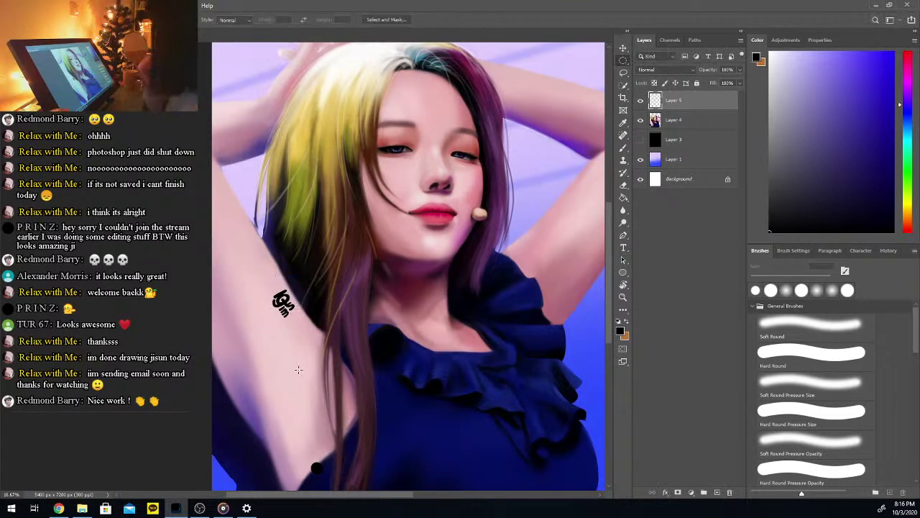
# Save the signed portrait with the Save As command
pyautogui.hotkey('ctrl', '-')
pyautogui.hotkey('ctrl', '-')
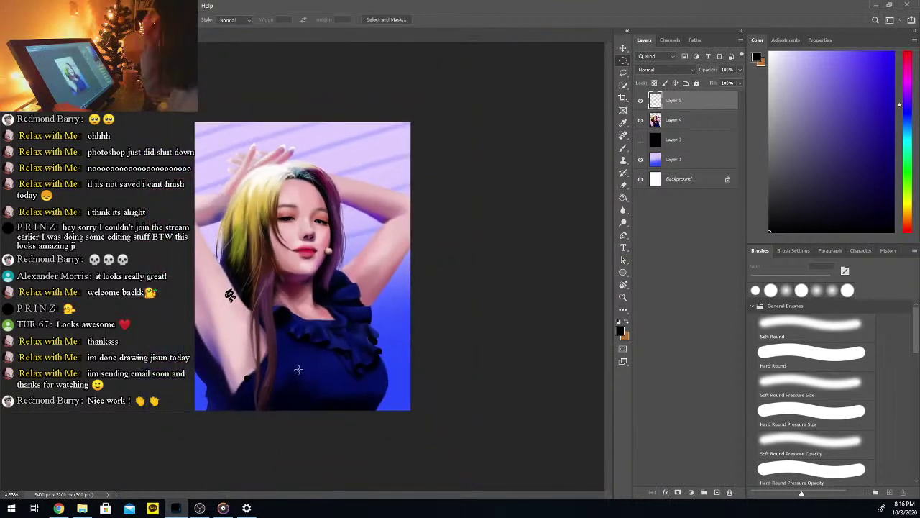
pyautogui.click(23, 5)
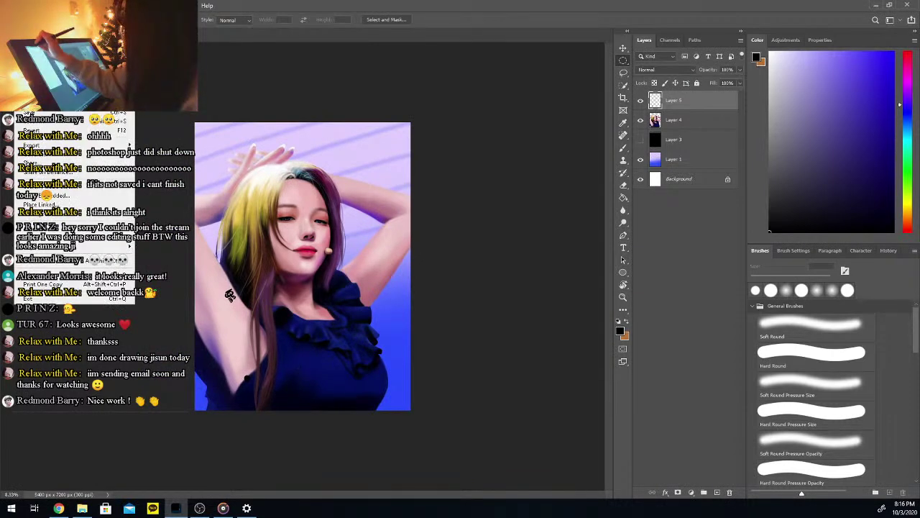
pyautogui.click(52, 124)
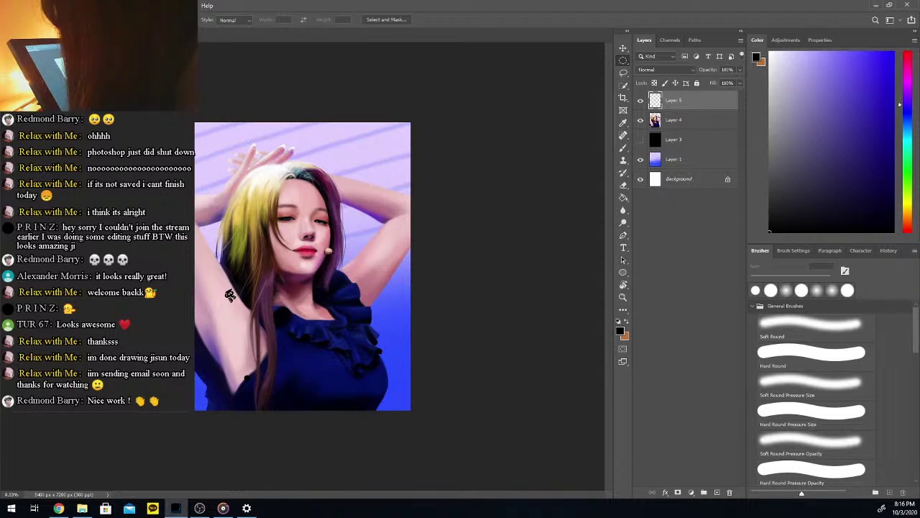
pyautogui.click(53, 123)
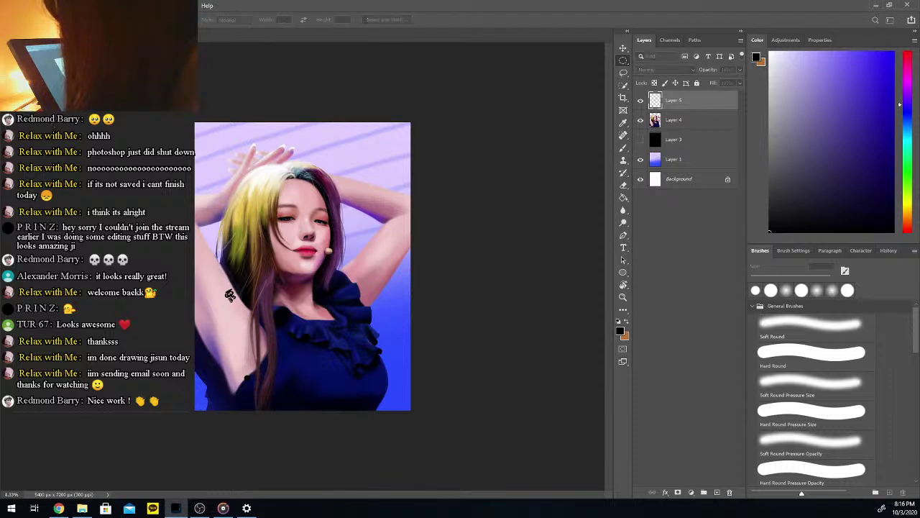
pyautogui.hotkey('alt', 'Tab')
pyautogui.hotkey('ctrl', 's')
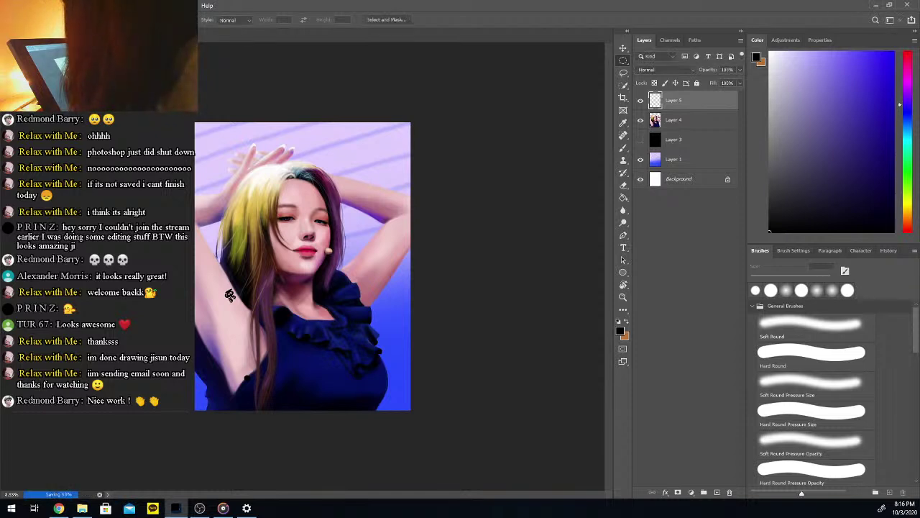
# Try to run Save As on the portrait again while the background save is running
pyautogui.hotkey('alt', 'f')
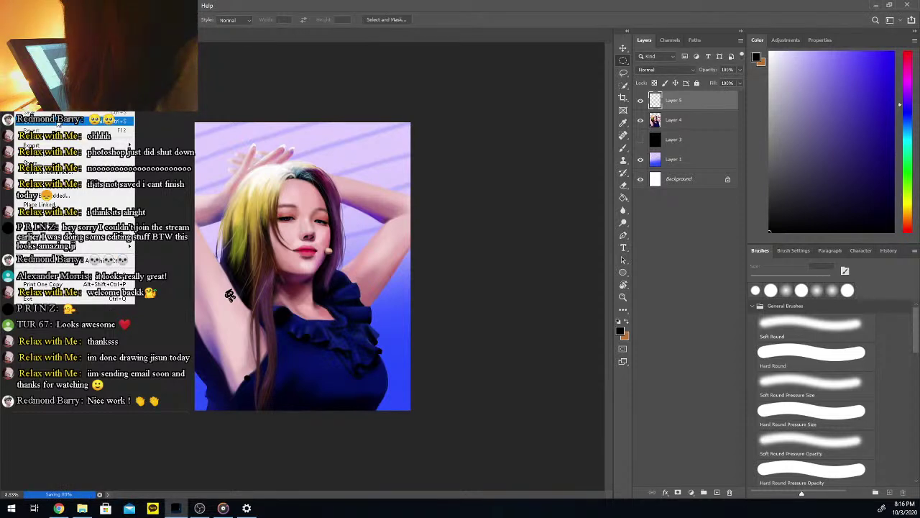
pyautogui.click(58, 123)
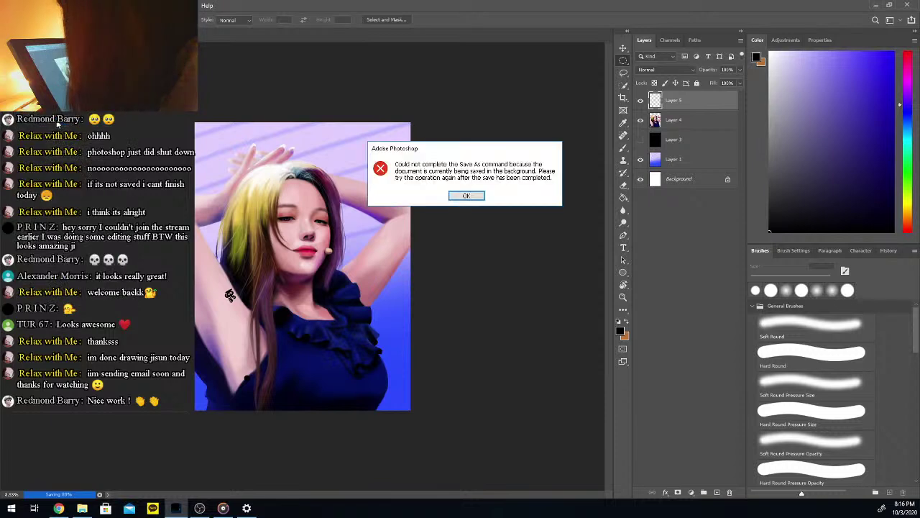
pyautogui.click(467, 196)
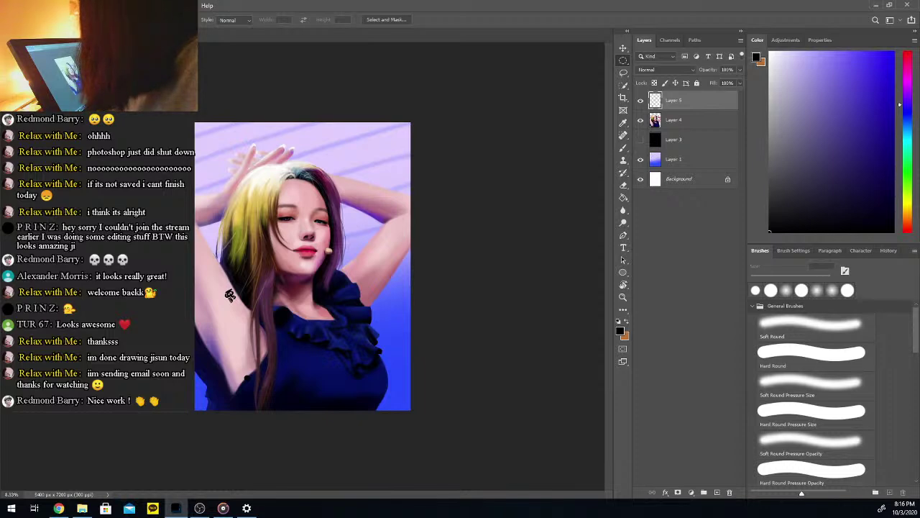
# Save another version of the signed portrait with Save As and switch to Chrome
pyautogui.click(23, 5)
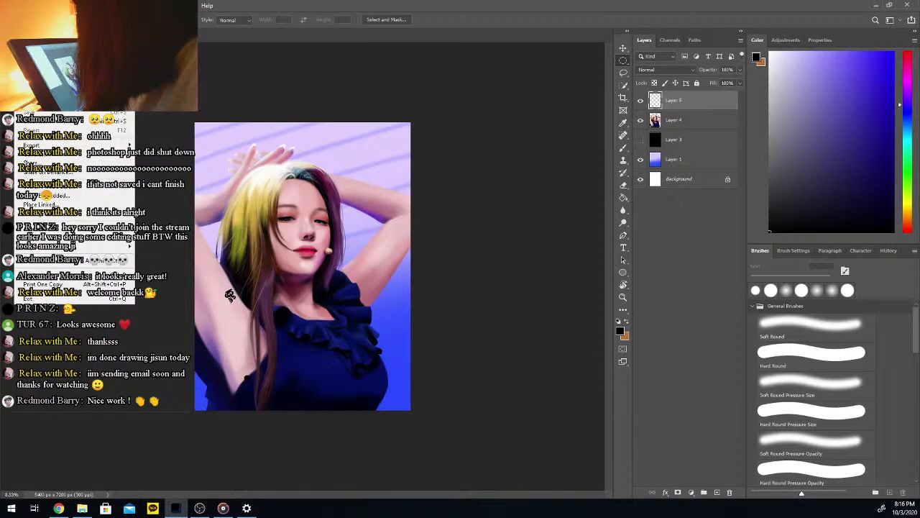
pyautogui.click(50, 127)
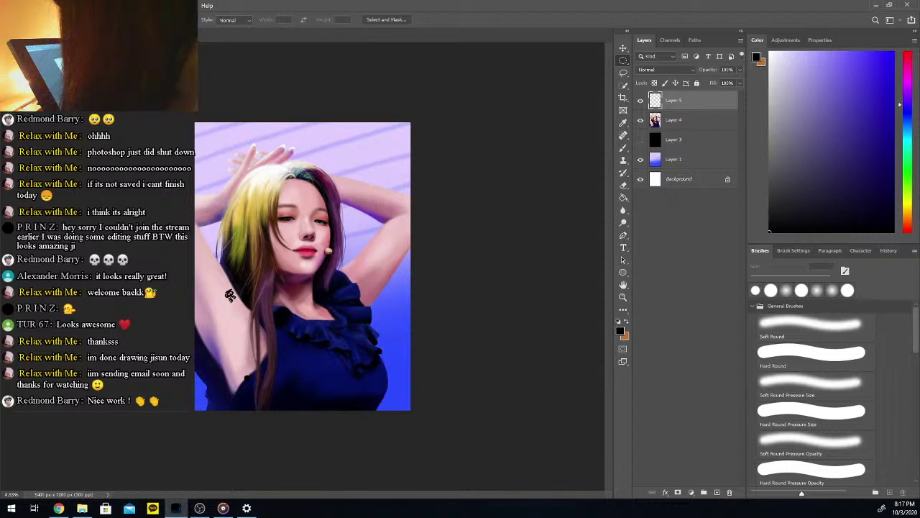
pyautogui.hotkey('alt', 'Tab')
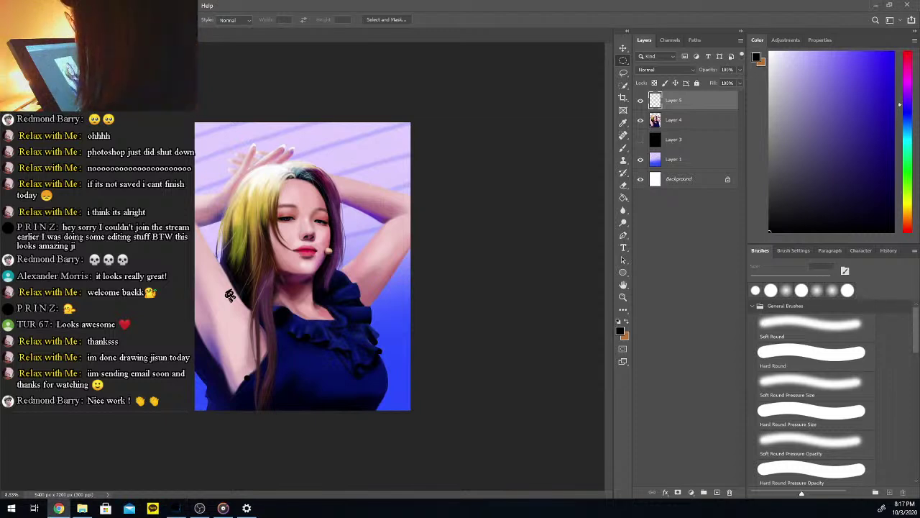